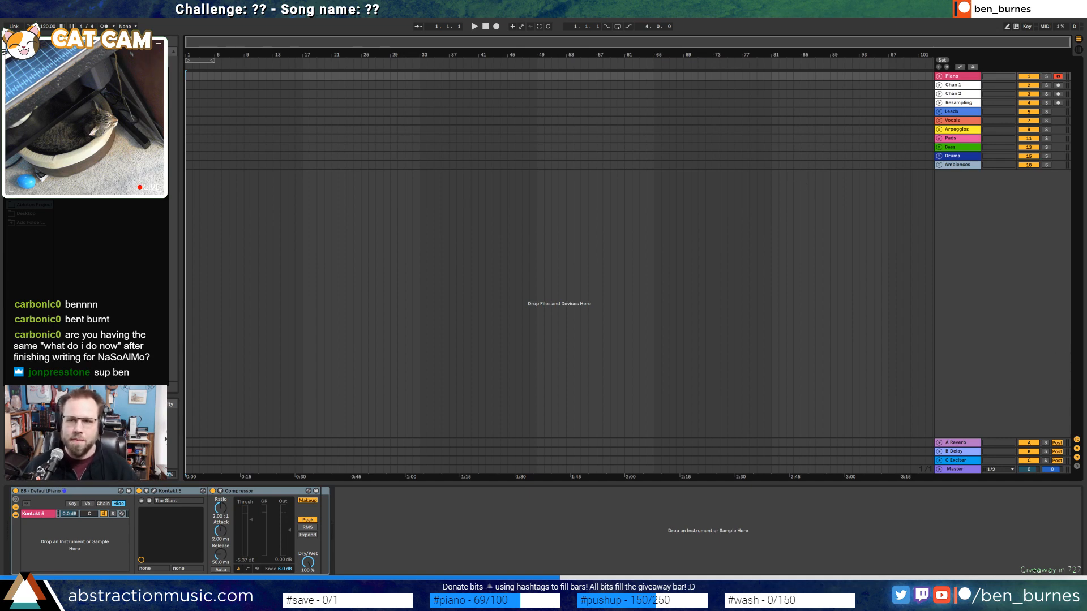
Look through the tracks in the desktop folder One Last Bonfire Before the World Ends, including the UNFINISHED files
{"action": "left_click", "coordinate": [1037, 5]}
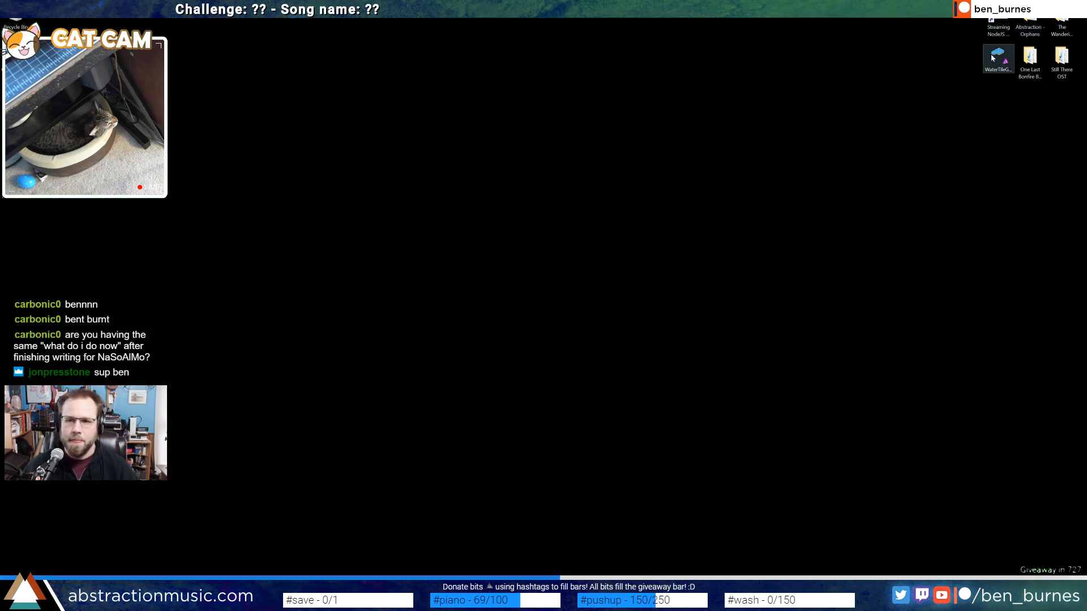
{"action": "double_click", "coordinate": [1030, 56]}
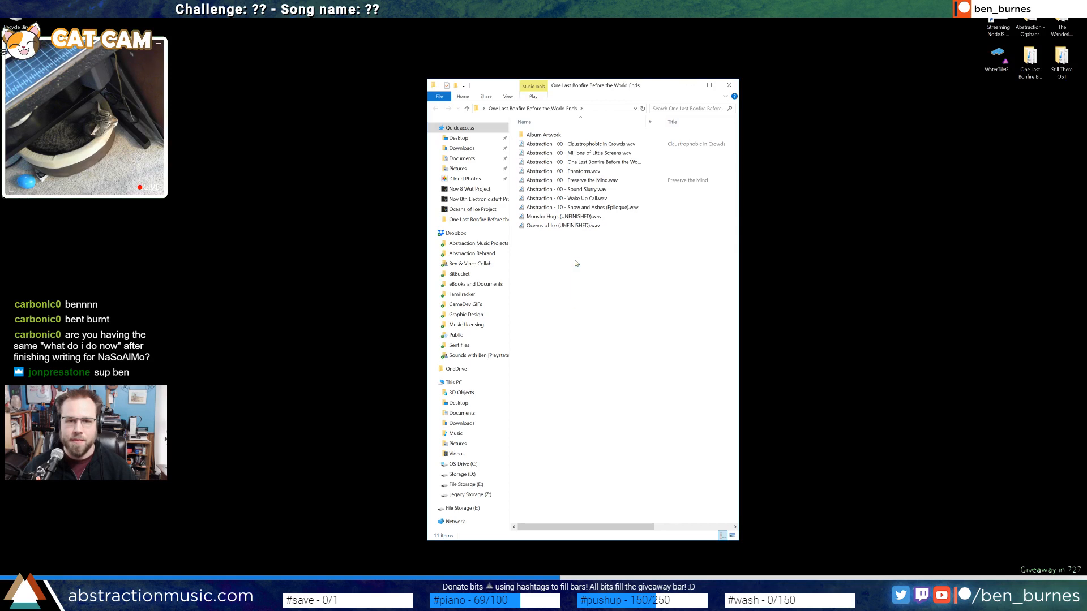
{"action": "left_click_drag", "start_coordinate": [514, 213], "coordinate": [562, 141]}
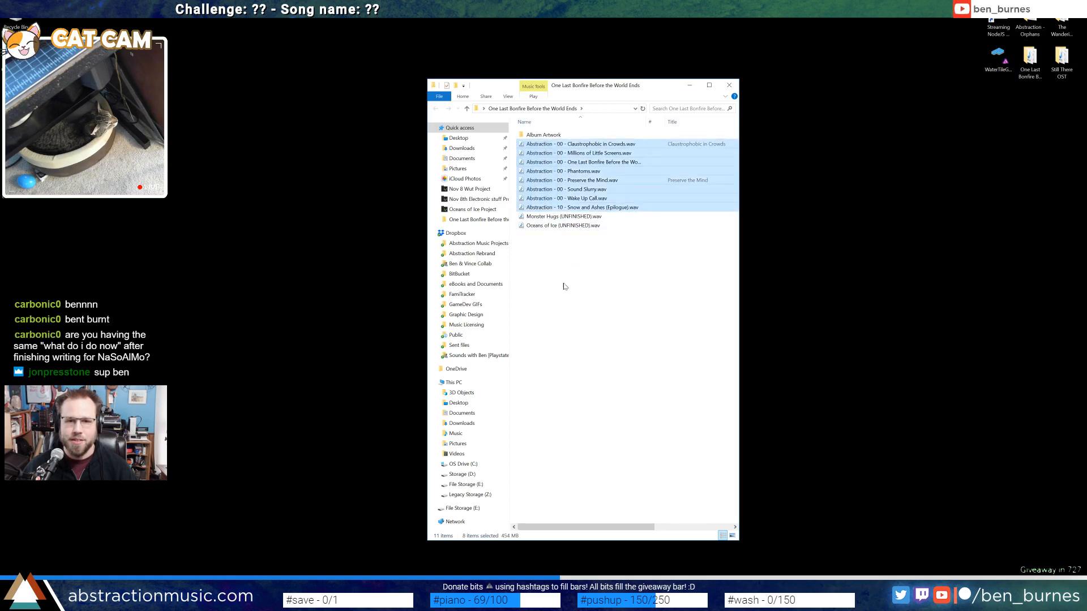
{"action": "left_click_drag", "start_coordinate": [568, 267], "coordinate": [555, 217]}
{"action": "left_click", "coordinate": [568, 262]}
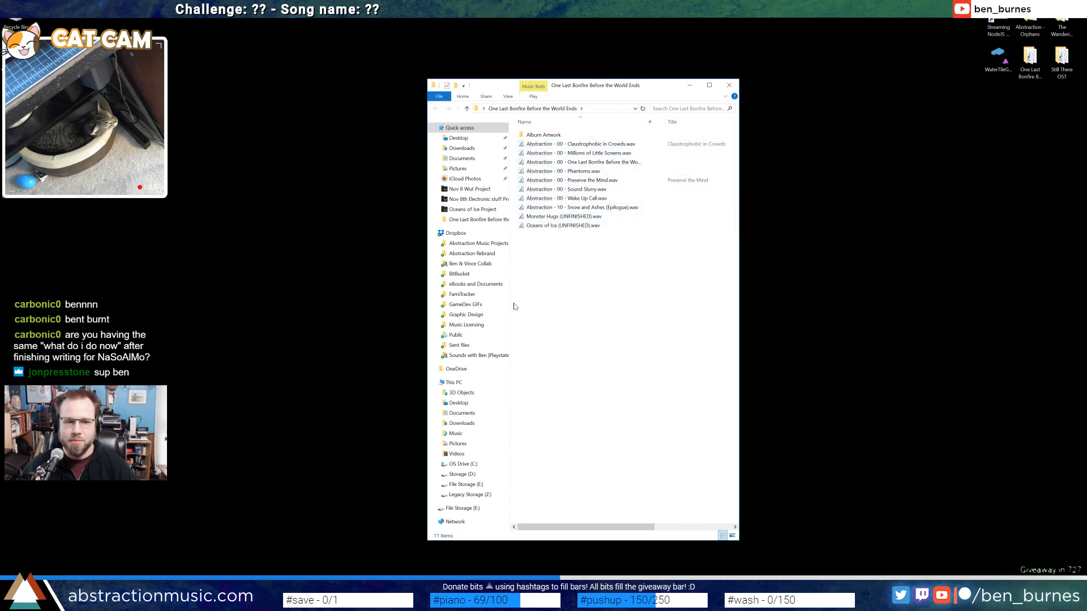
{"action": "left_click", "coordinate": [79, 599]}
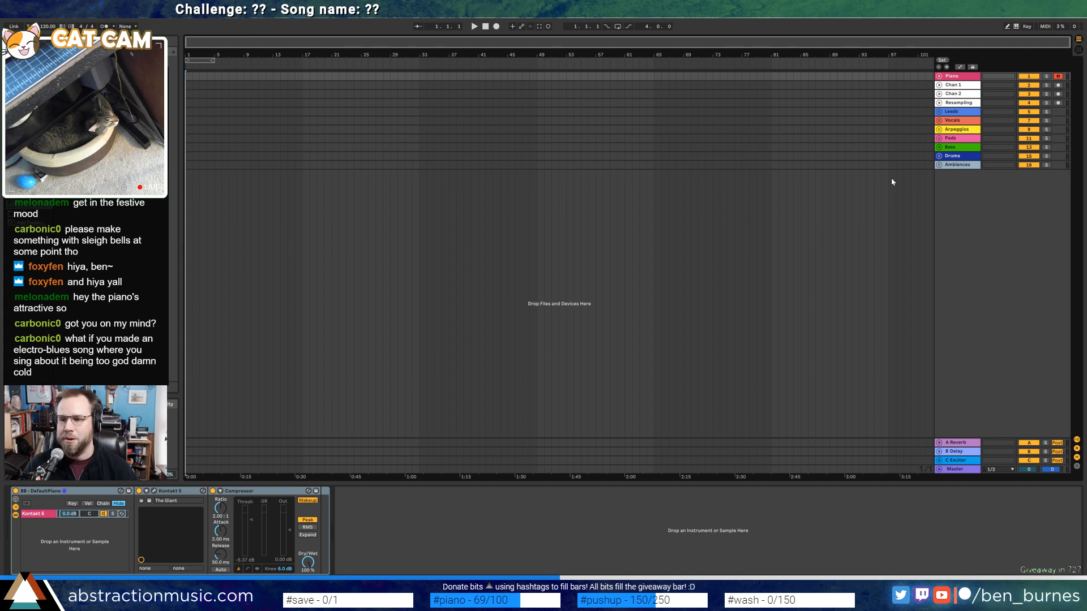
{"action": "left_click", "coordinate": [735, 165]}
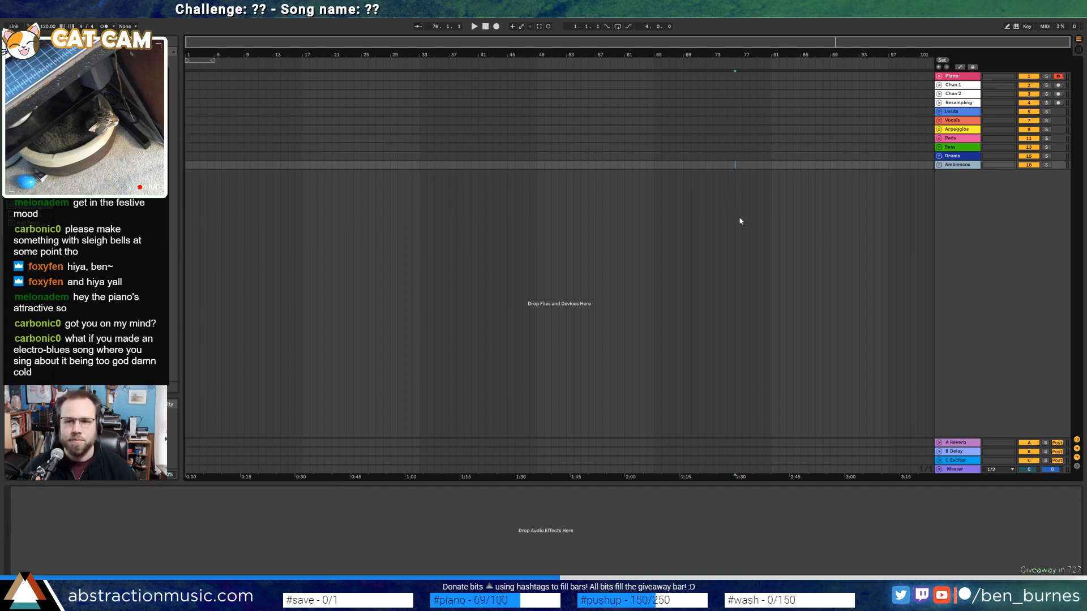
{"action": "left_click", "coordinate": [949, 105]}
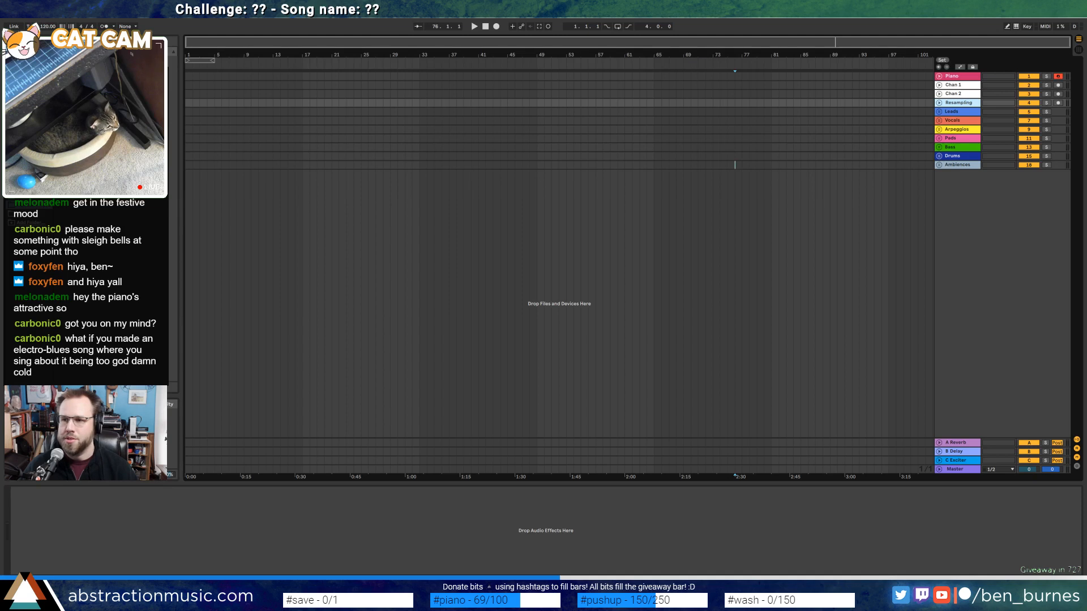
{"action": "left_click", "coordinate": [536, 164]}
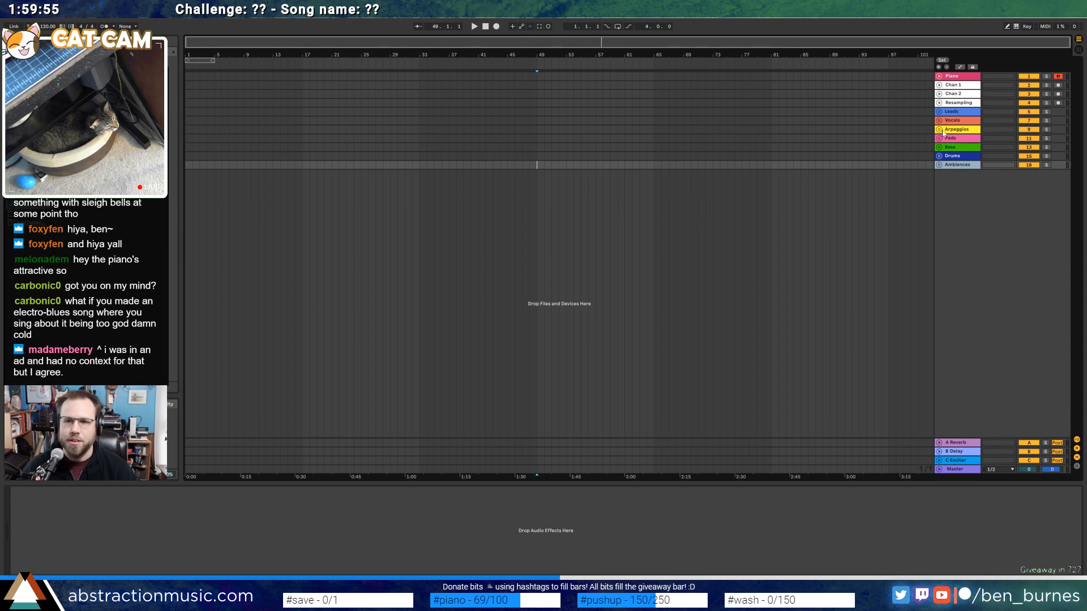
Unfold the Bass group and load a Kontakt 5 instrument onto the Bass track inside it
{"action": "left_click", "coordinate": [938, 148]}
{"action": "left_click", "coordinate": [953, 168]}
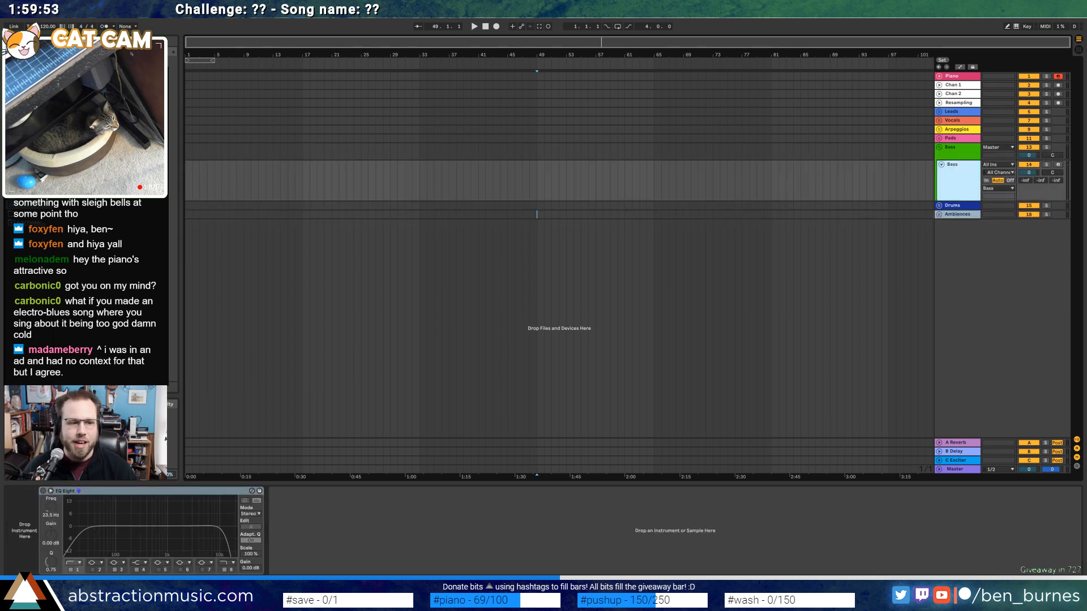
{"action": "left_click", "coordinate": [28, 111]}
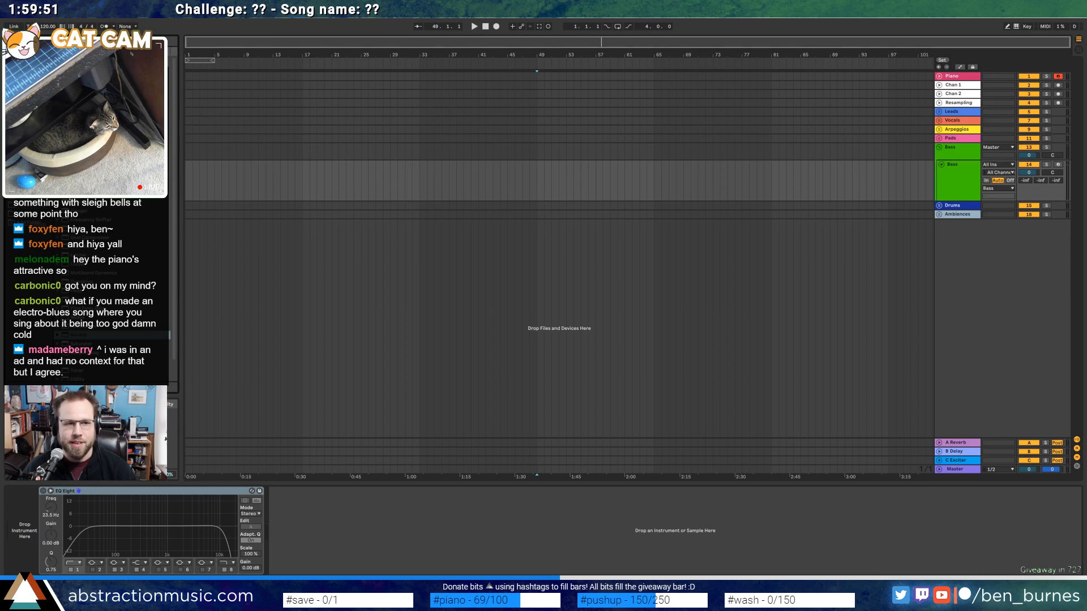
{"action": "left_click", "coordinate": [28, 137]}
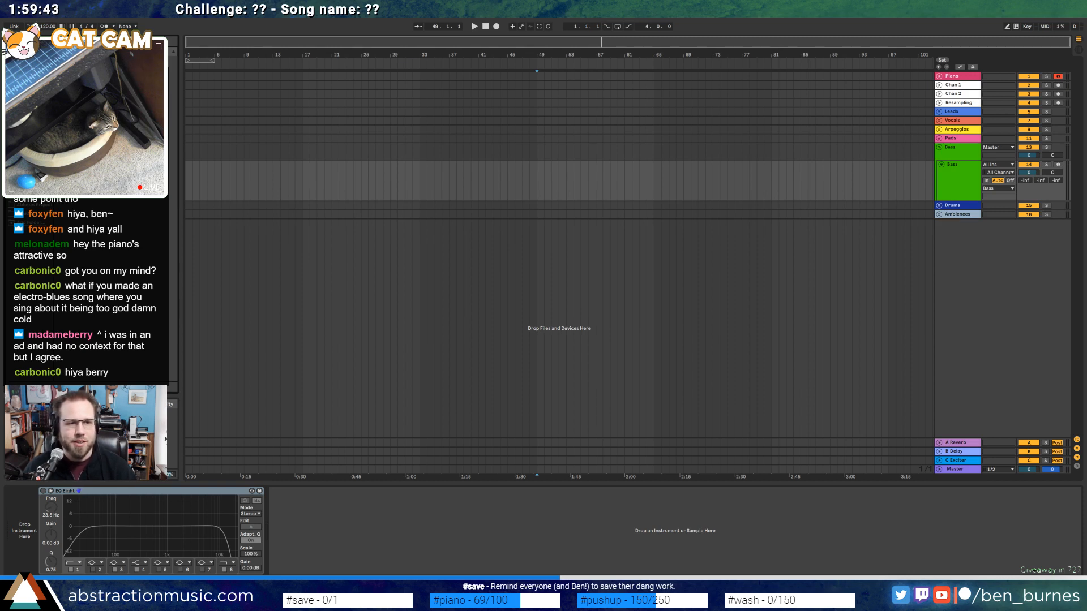
{"action": "left_click", "coordinate": [31, 128]}
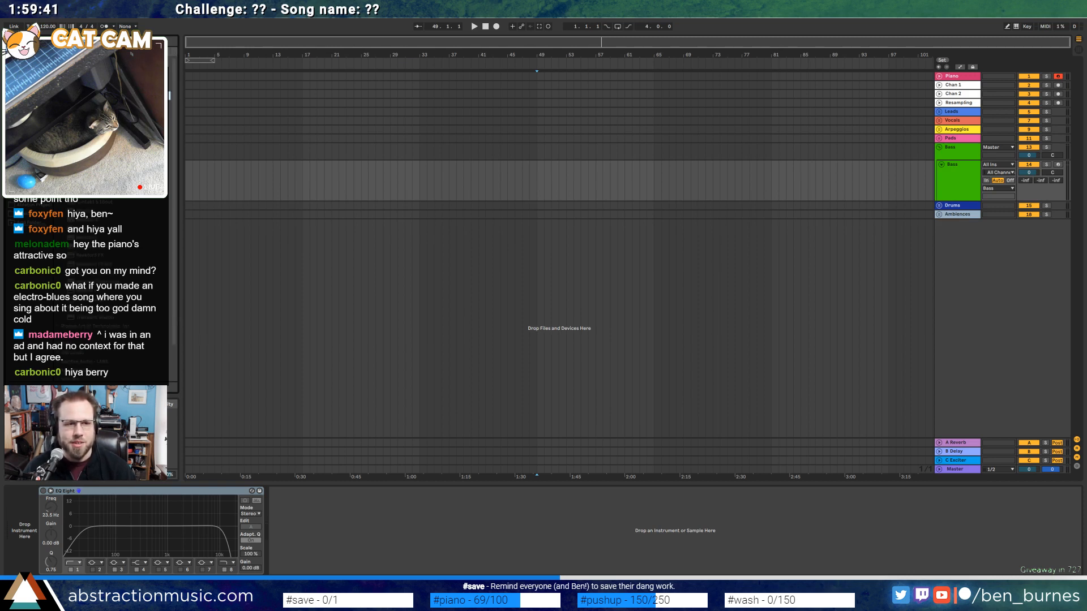
{"action": "left_click_drag", "start_coordinate": [87, 193], "coordinate": [318, 185]}
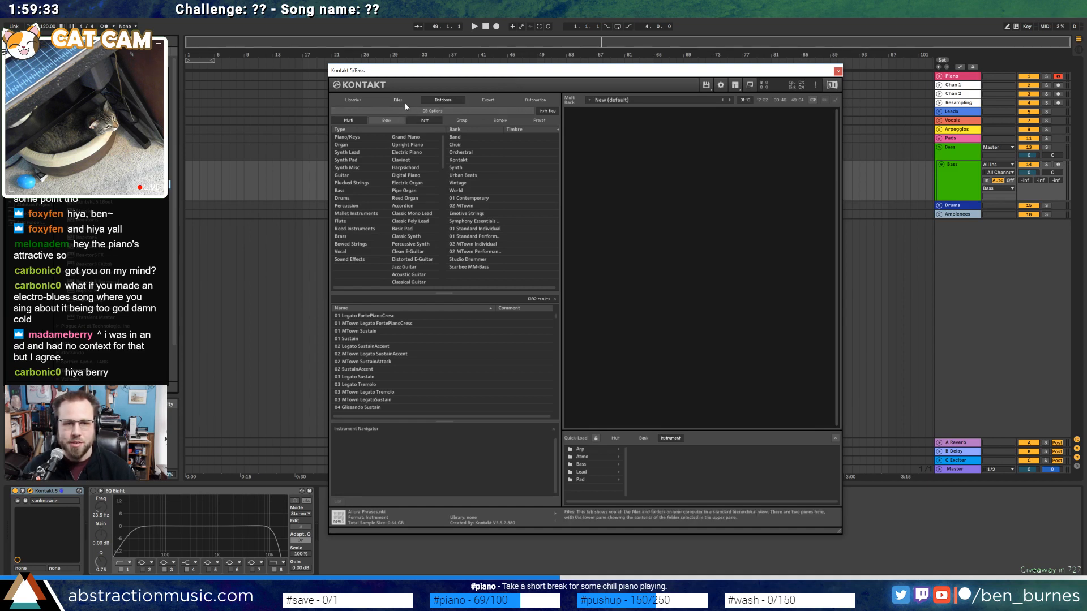
Browse Kontakt's files to the Custom FX Presets folder inside the Soundiron Cruiser instruments
{"action": "left_click", "coordinate": [405, 102]}
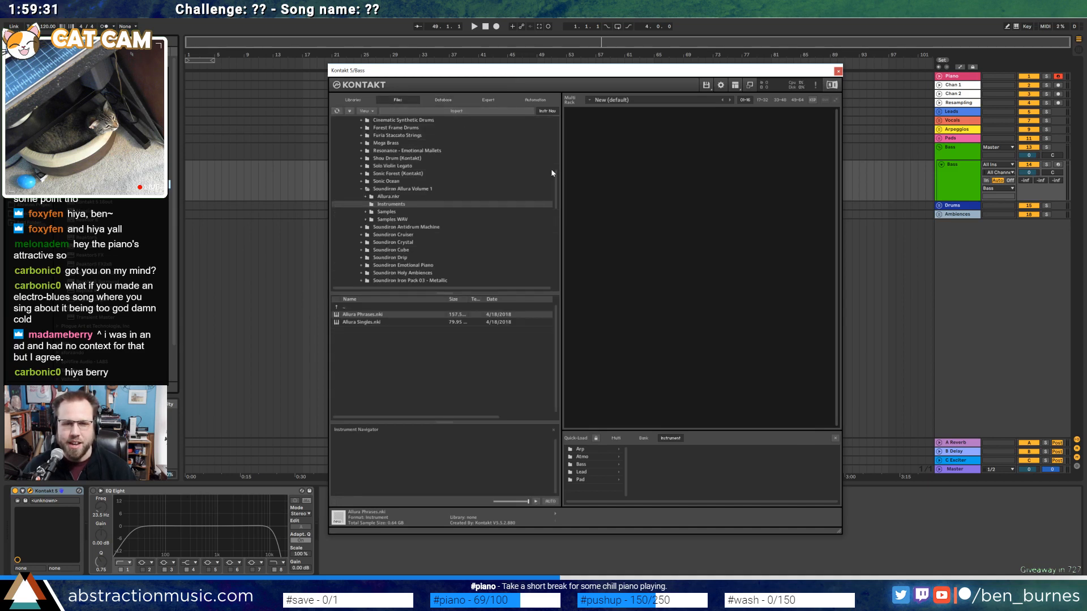
{"action": "scroll", "coordinate": [556, 174], "scroll_direction": "up", "scroll_amount": 3}
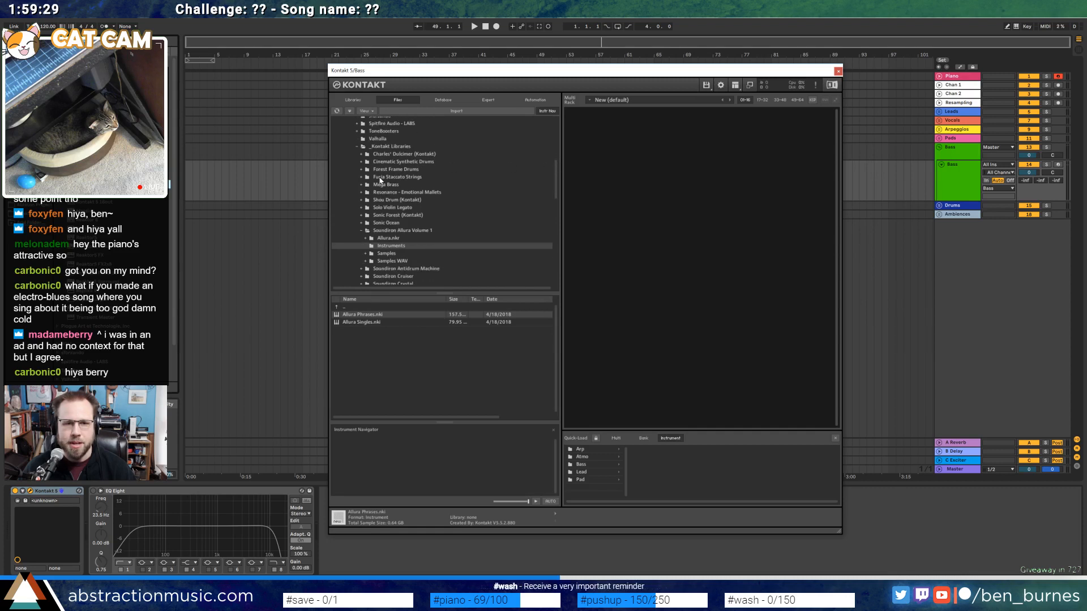
{"action": "left_click", "coordinate": [361, 231]}
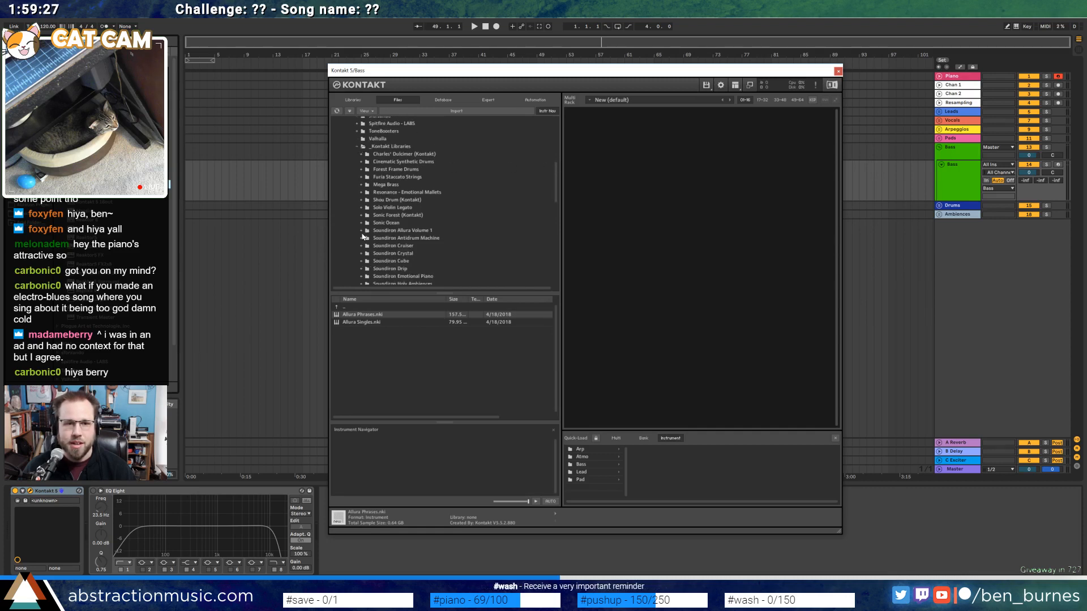
{"action": "left_click", "coordinate": [362, 246]}
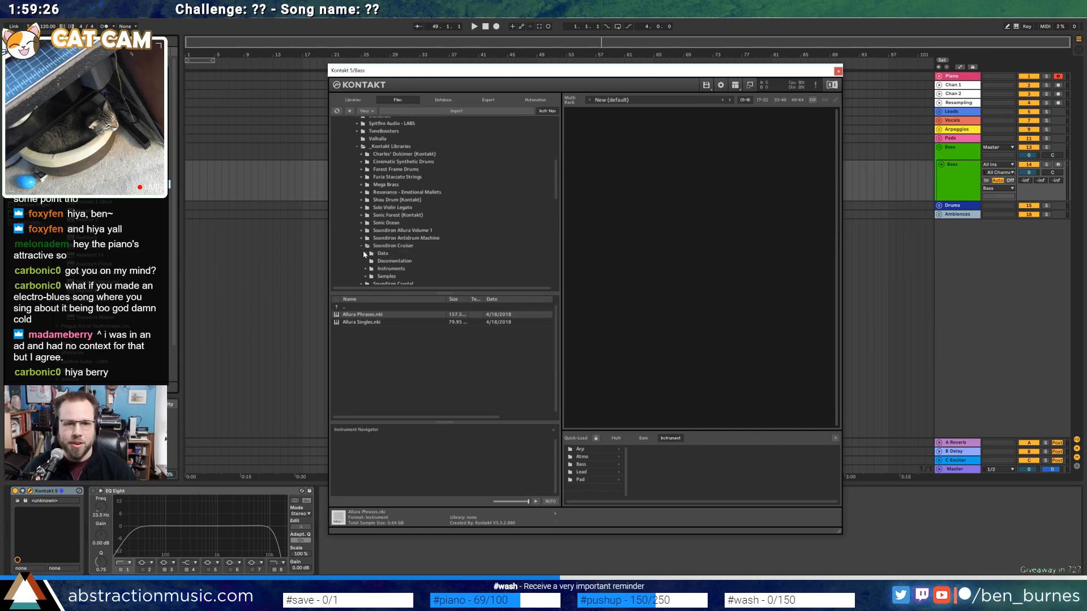
{"action": "left_click", "coordinate": [392, 269]}
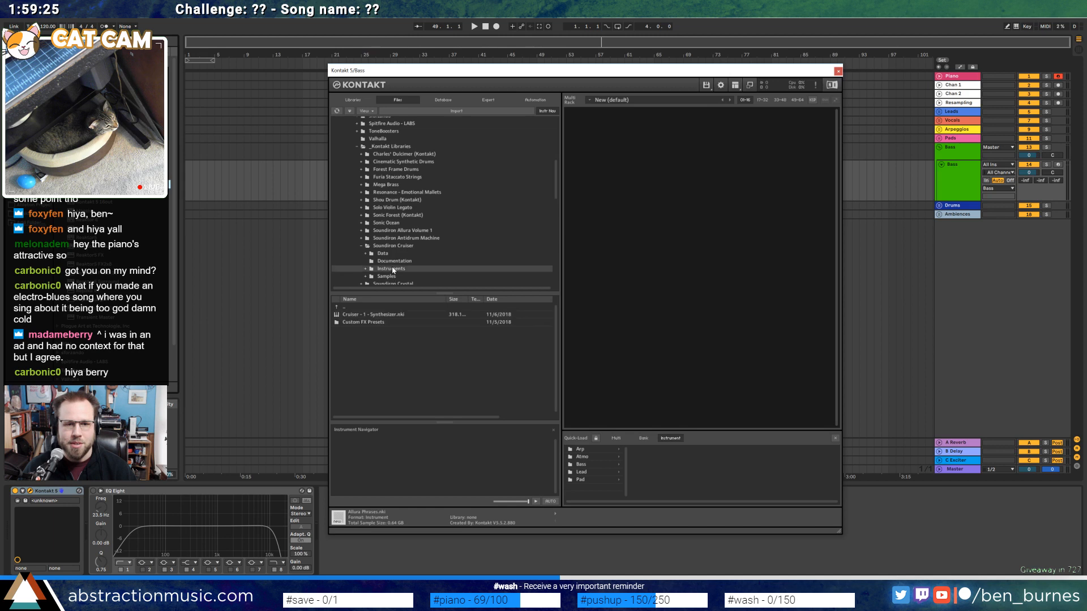
{"action": "double_click", "coordinate": [354, 323]}
Load the Cruiser - FX - Big Bad Bass.nki preset into Kontakt and arm the Bass track for recording
{"action": "scroll", "coordinate": [416, 340], "scroll_direction": "down", "scroll_amount": 1}
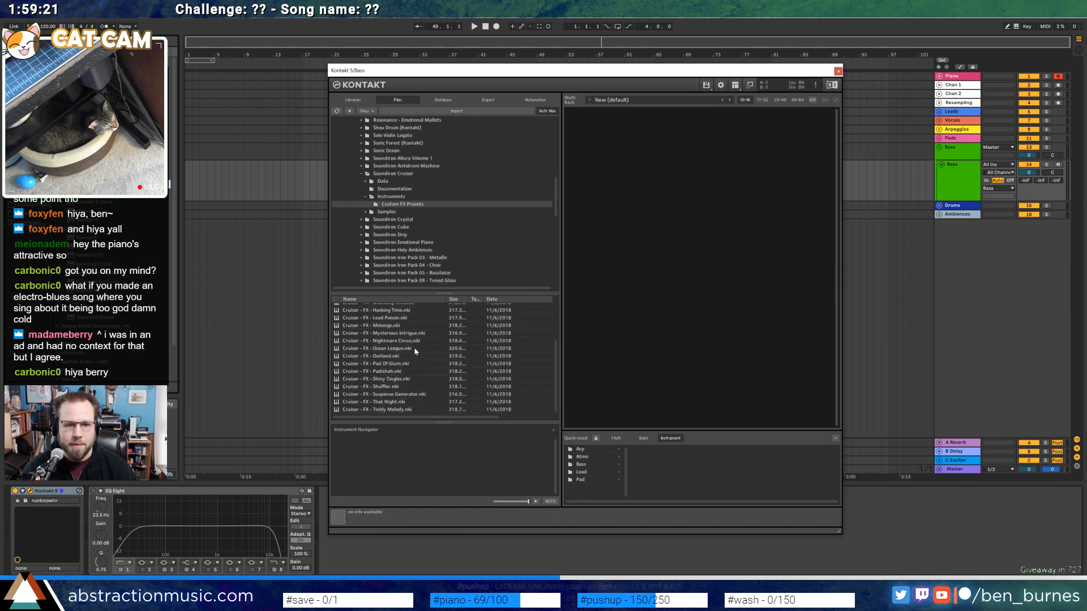
{"action": "scroll", "coordinate": [435, 375], "scroll_direction": "up", "scroll_amount": 3}
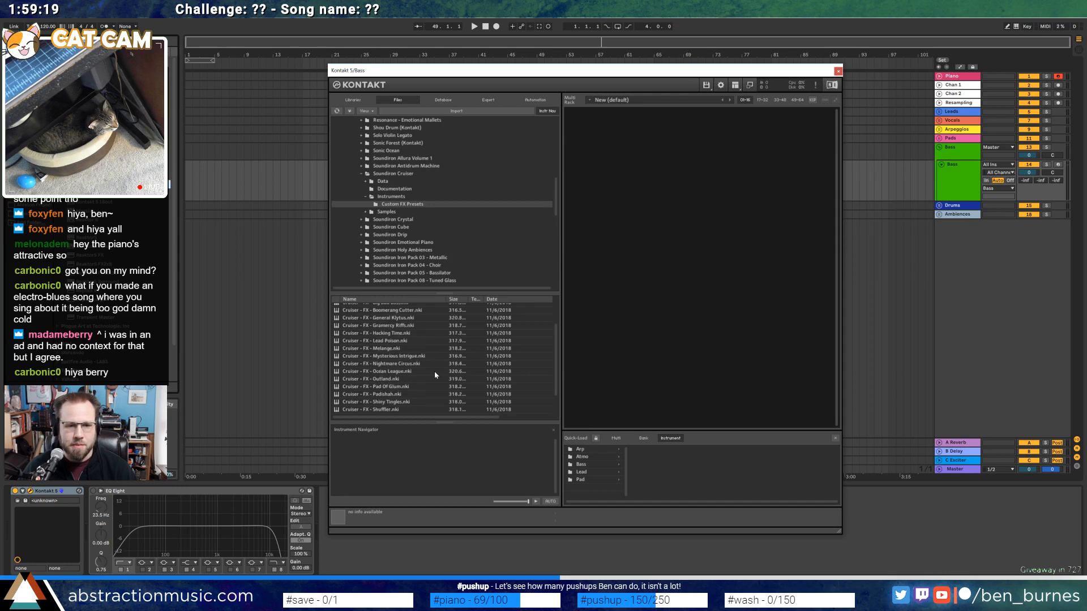
{"action": "left_click", "coordinate": [404, 319]}
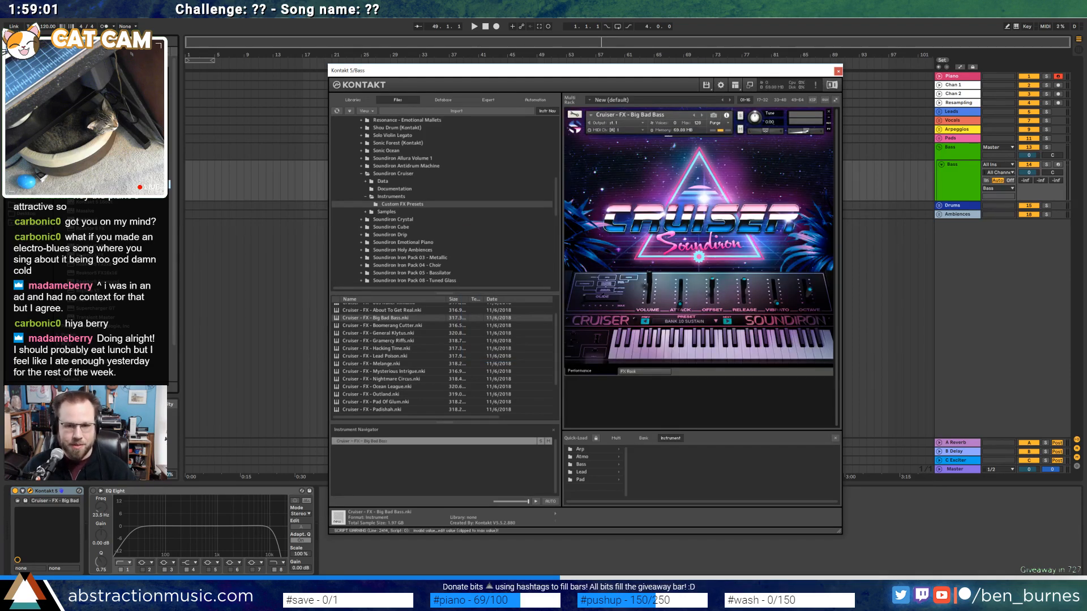
{"action": "left_click", "coordinate": [1057, 165]}
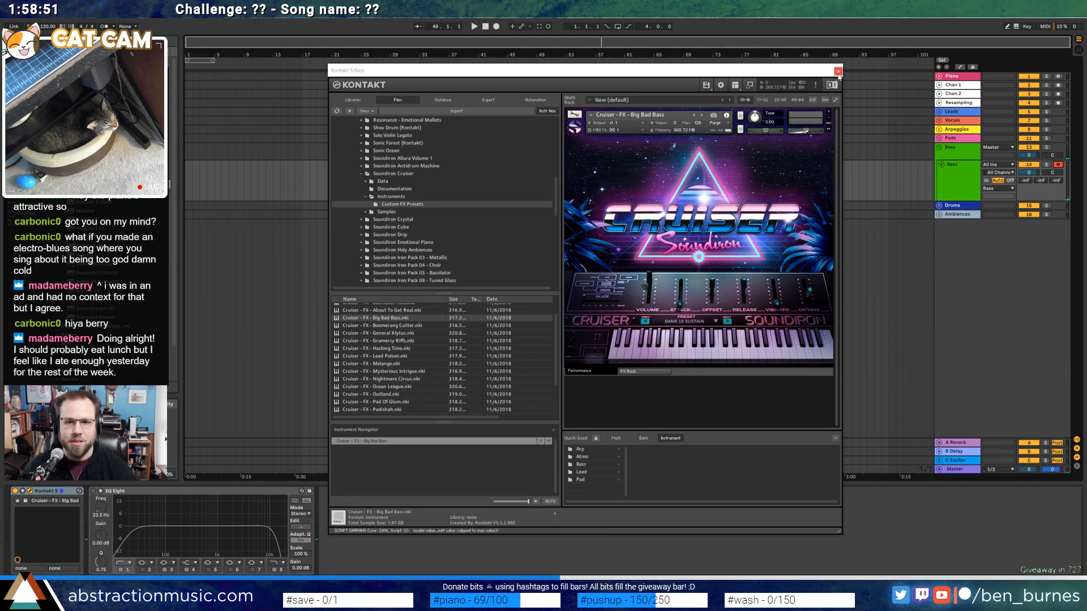
{"action": "left_click", "coordinate": [837, 70]}
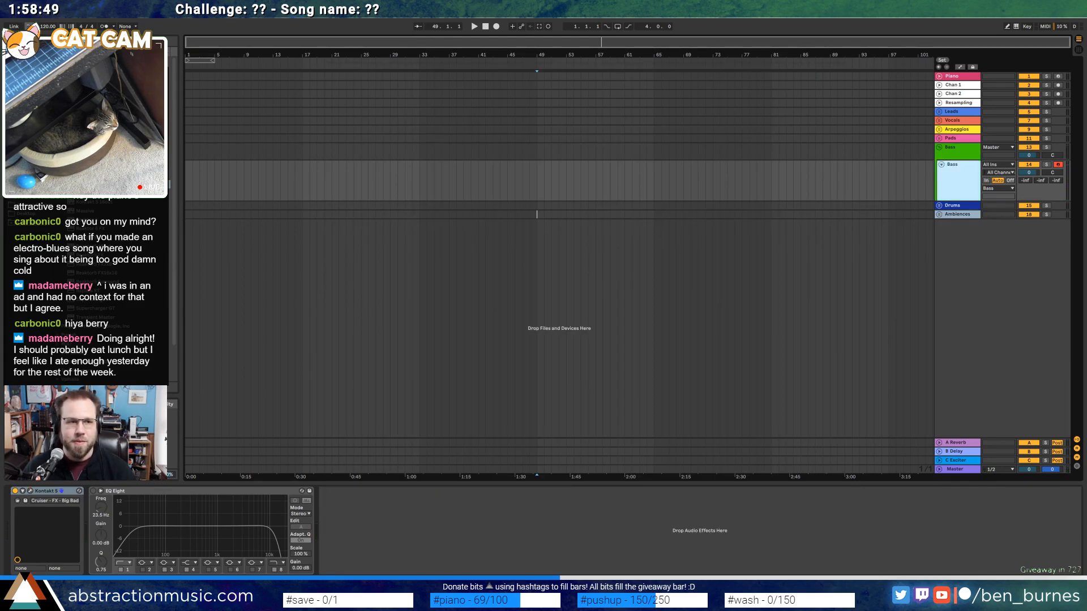
Tap in a tempo estimate and set the song tempo to 72 BPM
{"action": "left_click", "coordinate": [28, 26]}
{"action": "left_click", "coordinate": [28, 26]}
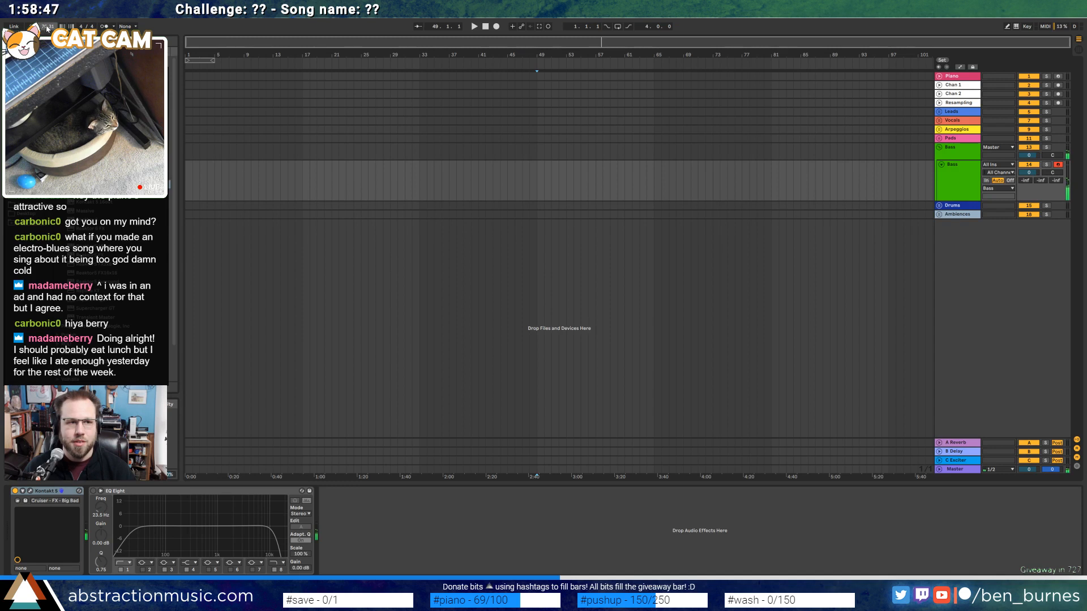
{"action": "left_click", "coordinate": [29, 26]}
{"action": "left_click", "coordinate": [52, 28]}
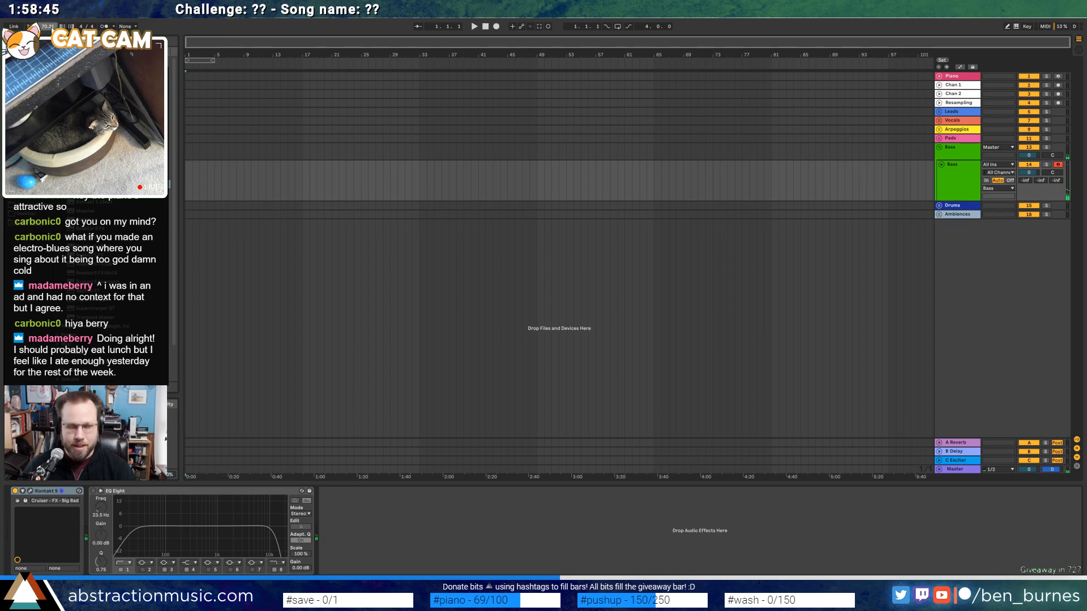
{"action": "type", "text": "72"}
{"action": "key", "text": "Return"}
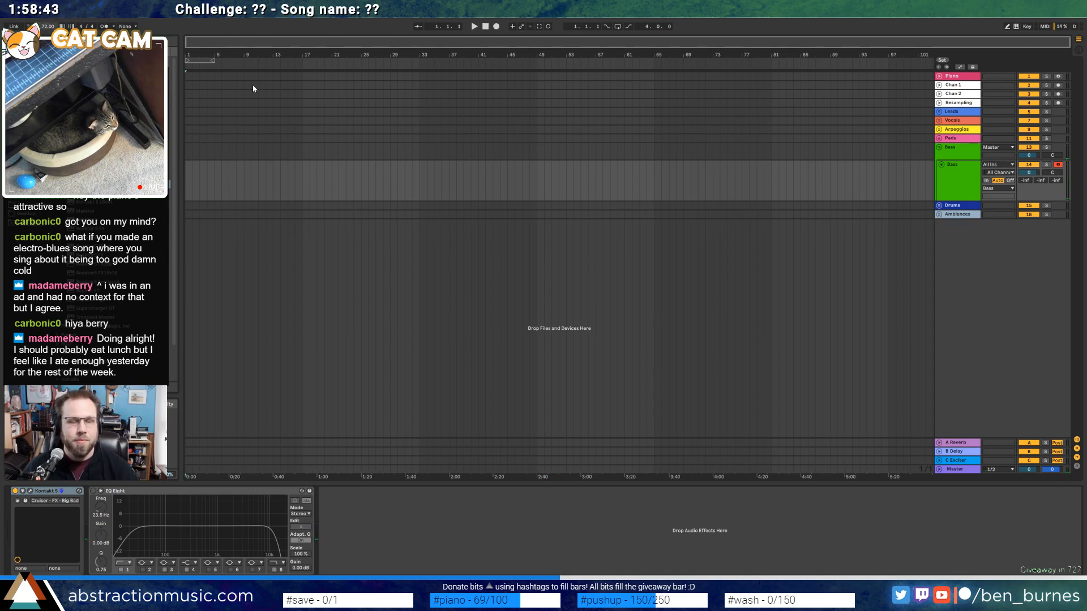
Create an empty one-bar MIDI clip at bar 1 of the Bass track
{"action": "left_click_drag", "start_coordinate": [202, 47], "coordinate": [209, 67]}
{"action": "left_click_drag", "start_coordinate": [186, 184], "coordinate": [234, 186]}
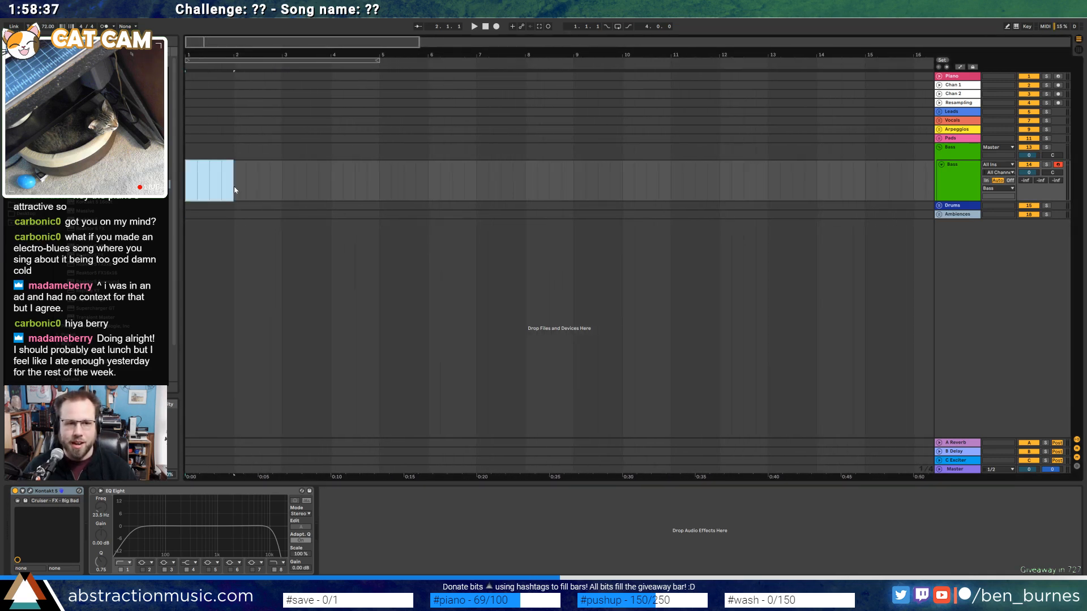
{"action": "key", "text": "ctrl+shift+m"}
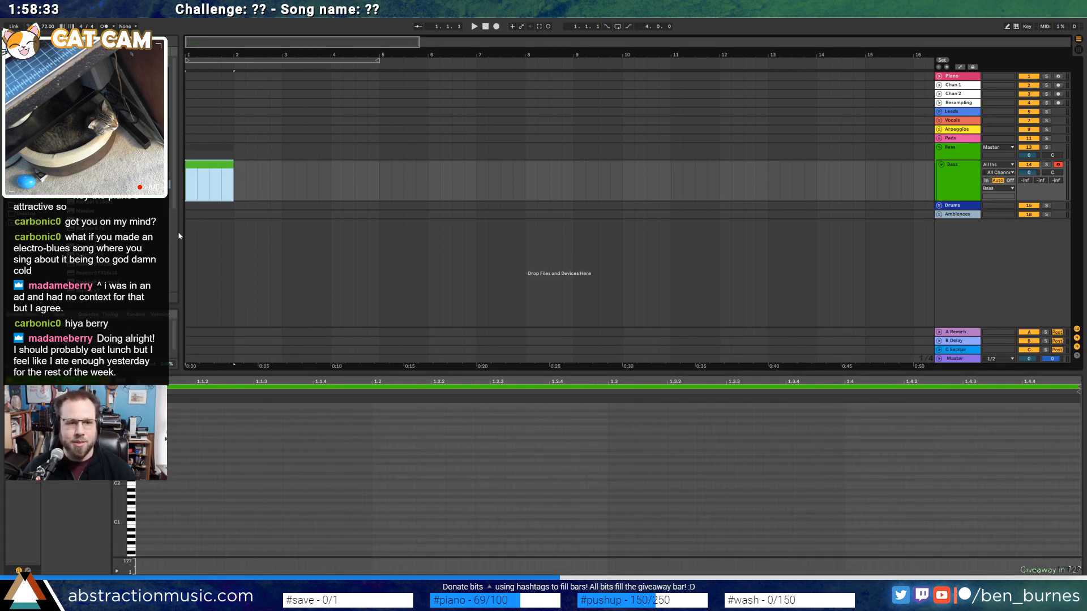
Add a one-beat C2 note at the start of the Bass clip and loop the clip's single bar in the arrangement
{"action": "left_click_drag", "start_coordinate": [120, 528], "coordinate": [142, 500]}
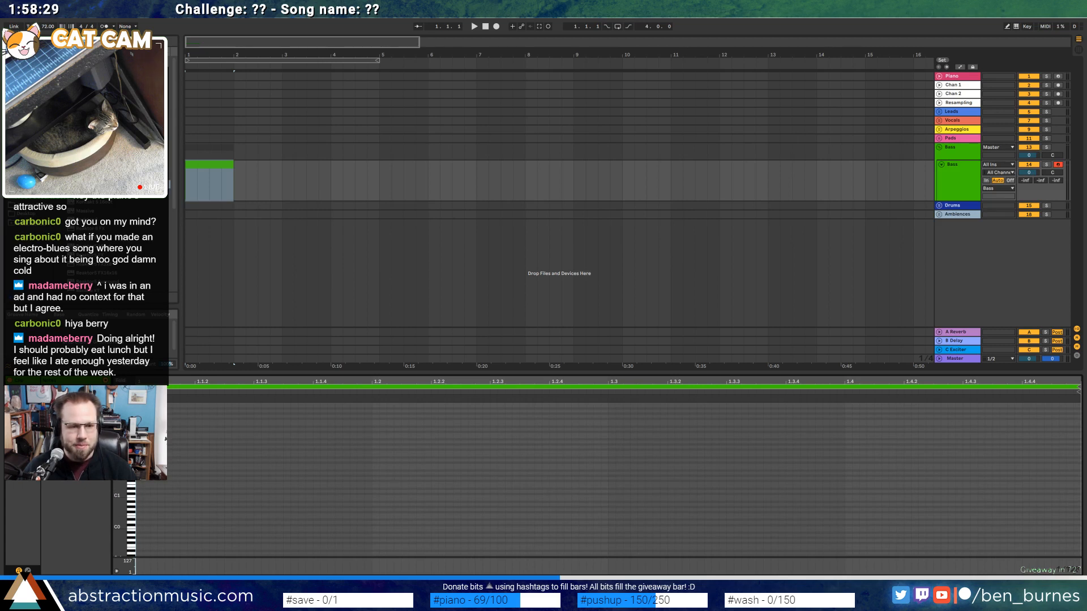
{"action": "left_click_drag", "start_coordinate": [141, 466], "coordinate": [368, 466]}
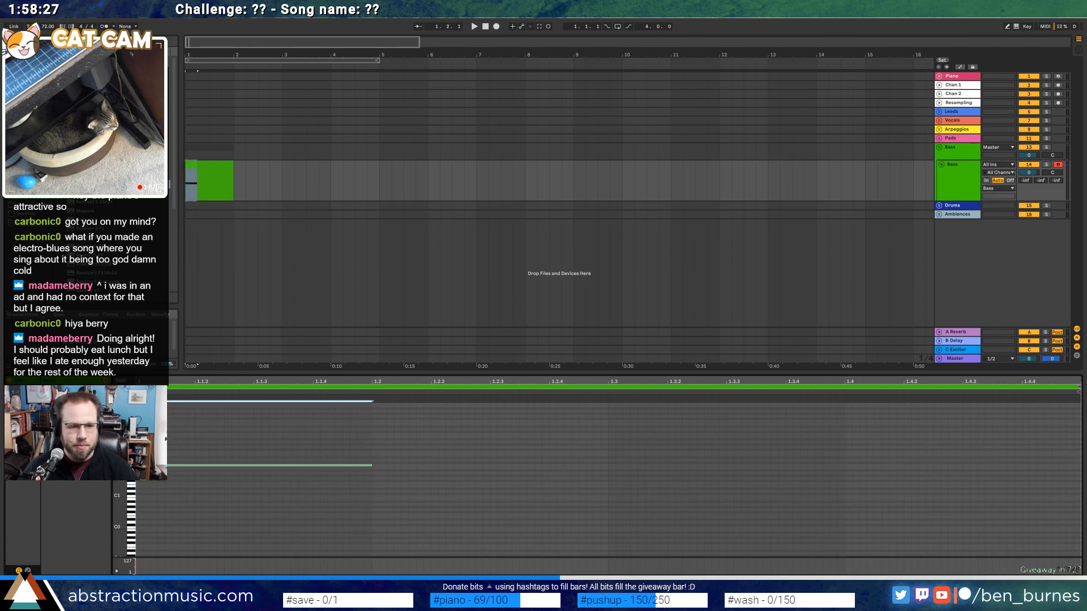
{"action": "left_click_drag", "start_coordinate": [120, 466], "coordinate": [99, 494]}
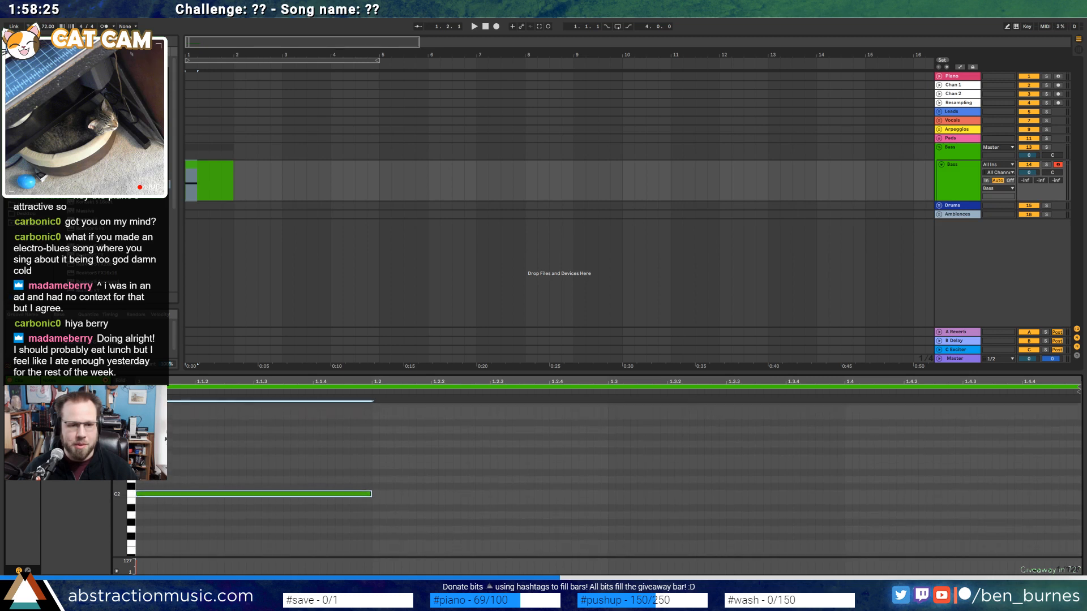
{"action": "left_click", "coordinate": [223, 164]}
{"action": "key", "text": "ctrl+l"}
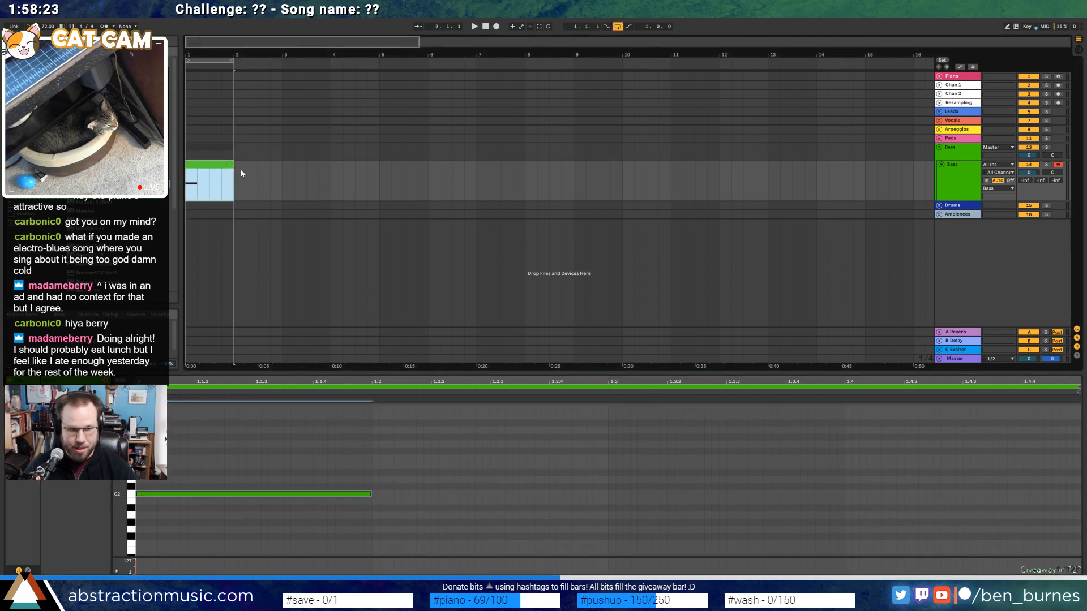
Select the Drum Rack track in the Drums group and browse the library for Roland909 drum samples
{"action": "left_click", "coordinate": [940, 205]}
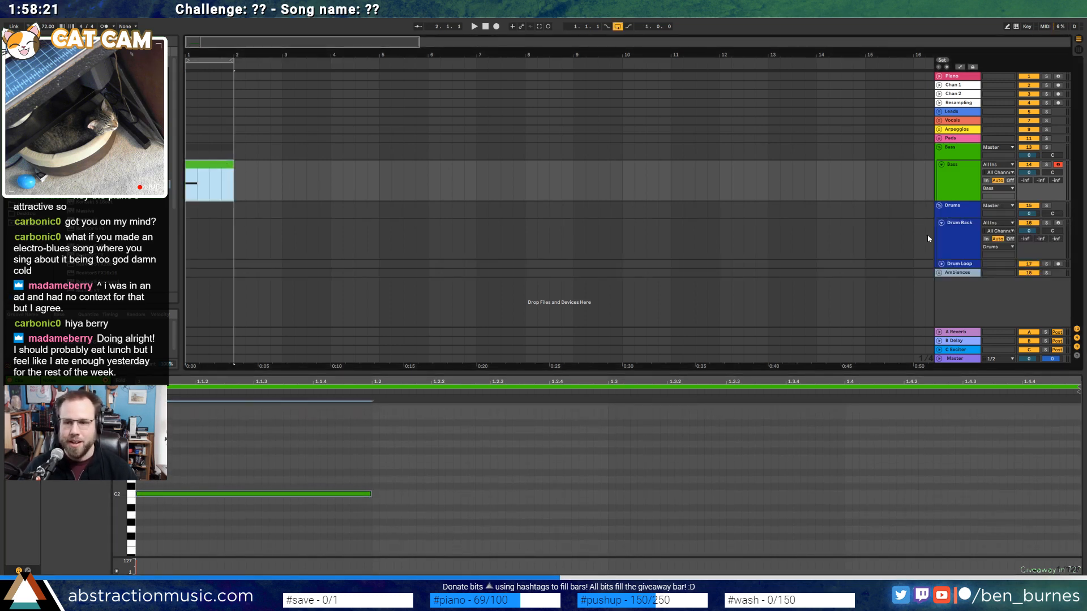
{"action": "left_click", "coordinate": [955, 234]}
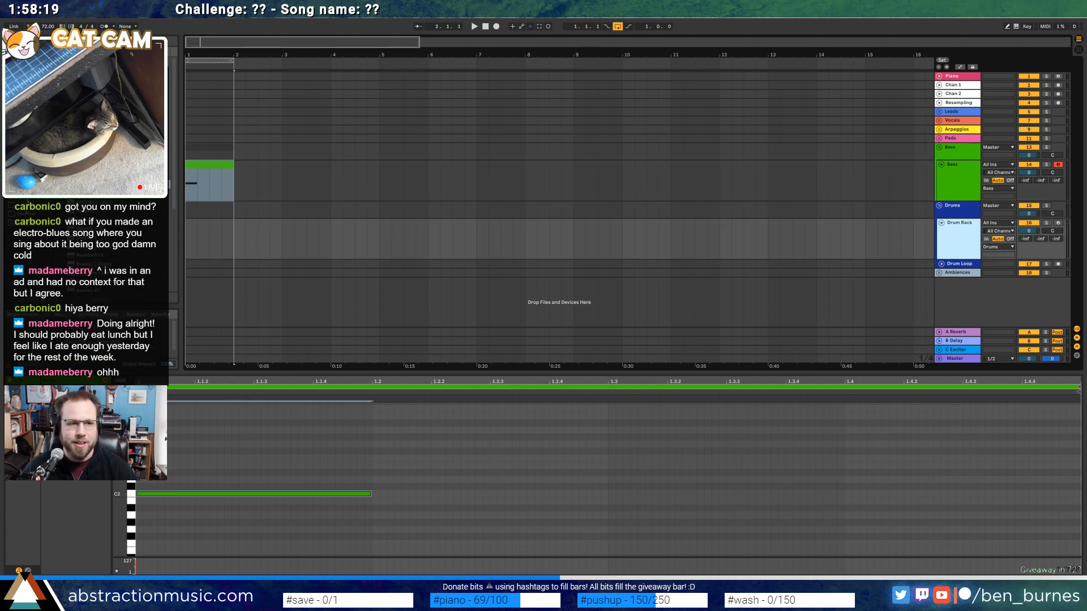
{"action": "key", "text": "ctrl+f"}
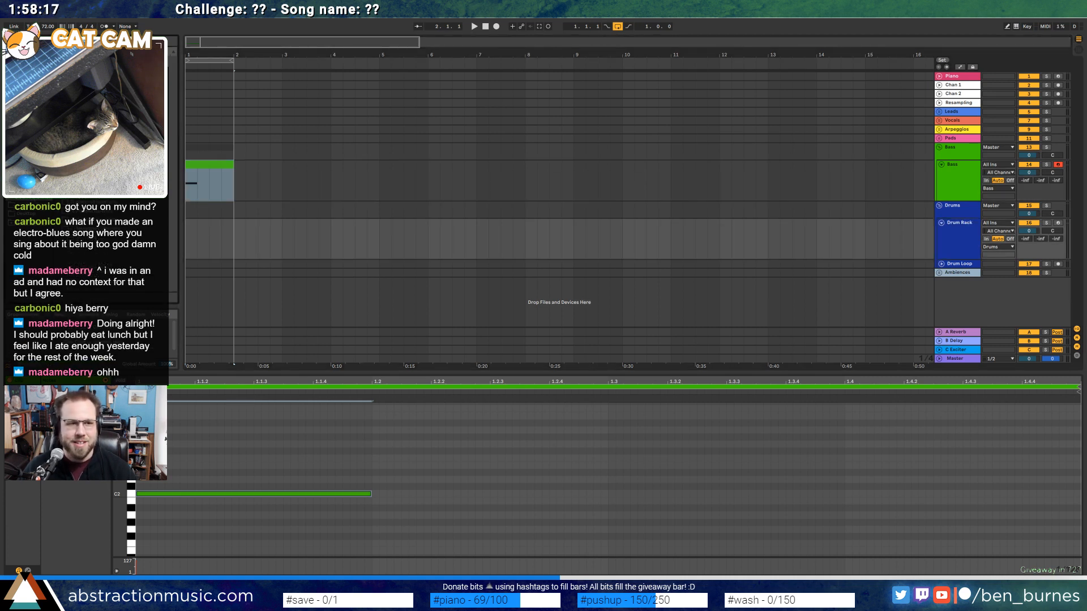
{"action": "left_click", "coordinate": [96, 95]}
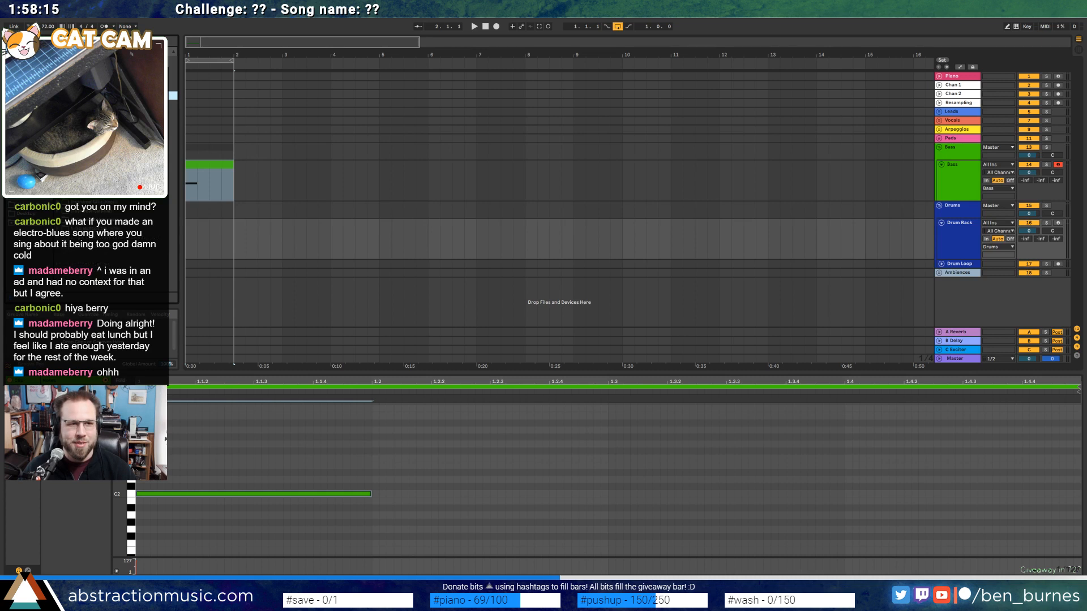
{"action": "key", "text": "Down"}
{"action": "key", "text": "Down"}
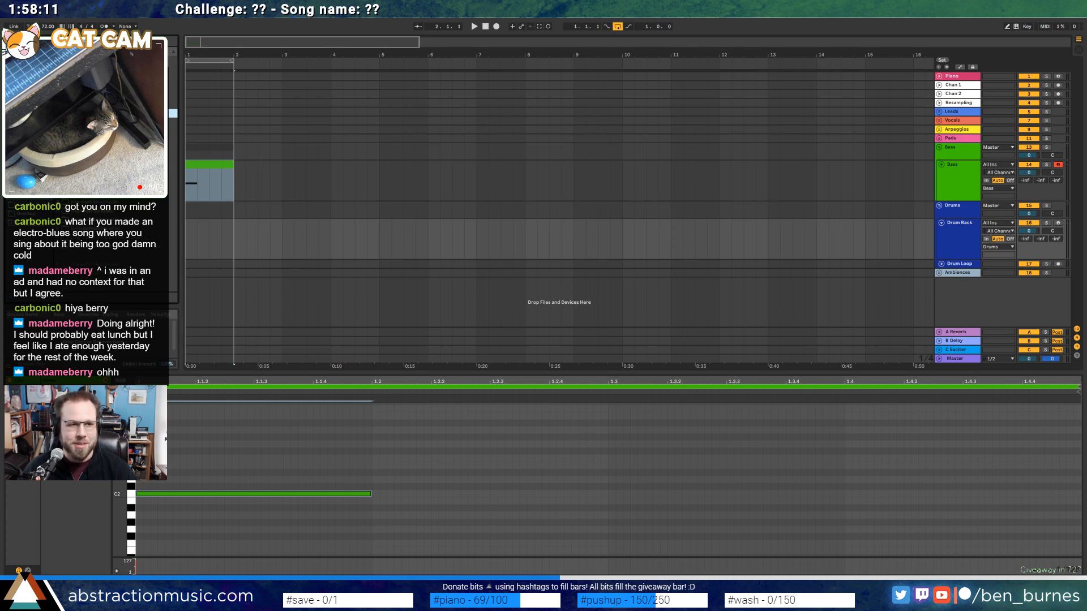
{"action": "left_click", "coordinate": [114, 122]}
{"action": "scroll", "coordinate": [113, 122], "scroll_direction": "down", "scroll_amount": 4}
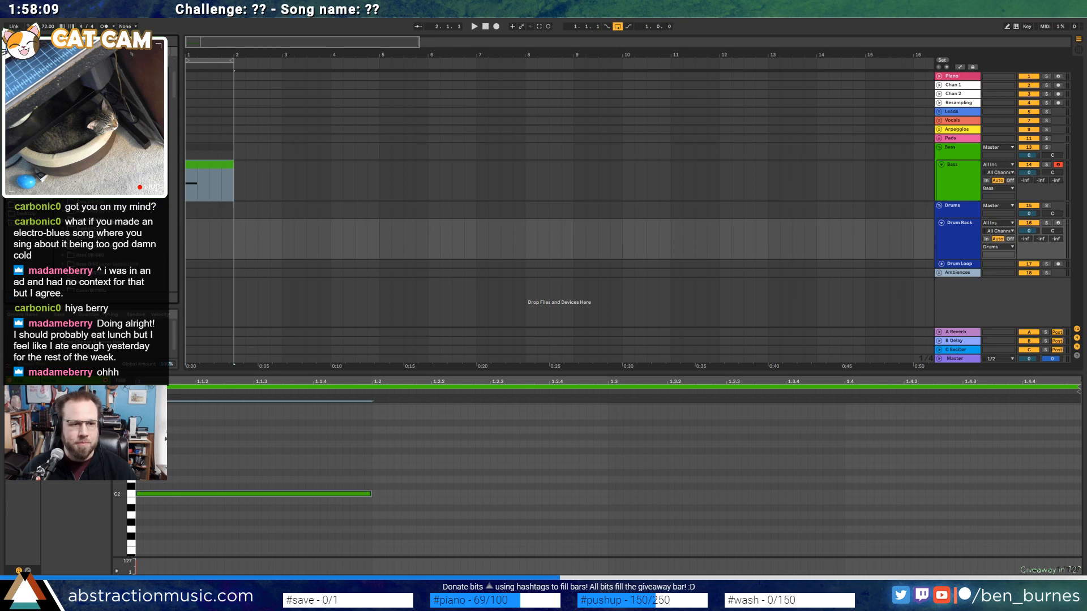
{"action": "left_click_drag", "start_coordinate": [173, 83], "coordinate": [173, 216]}
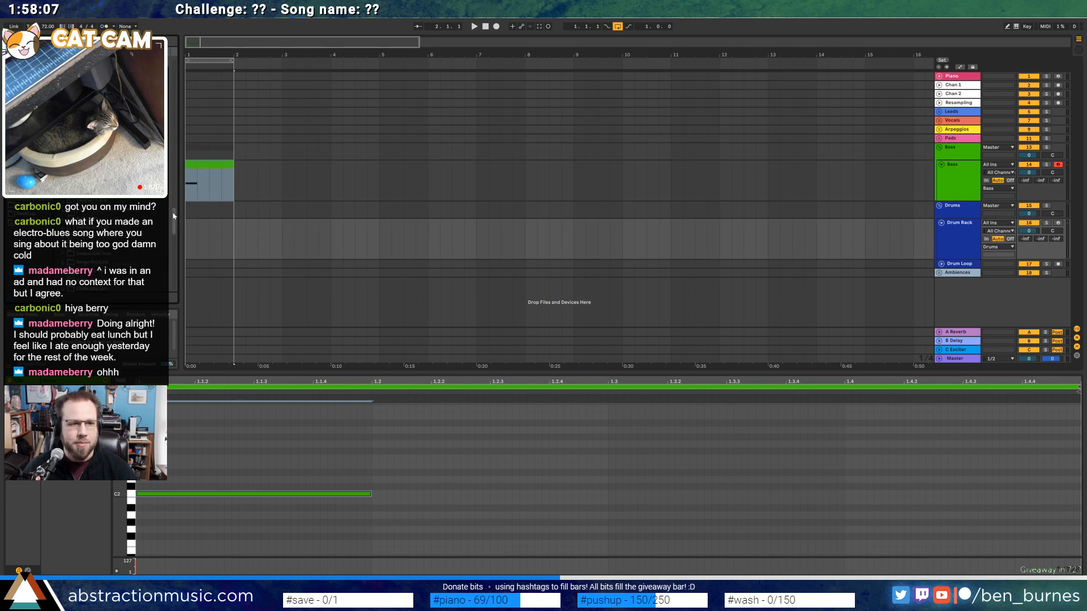
{"action": "left_click", "coordinate": [65, 149]}
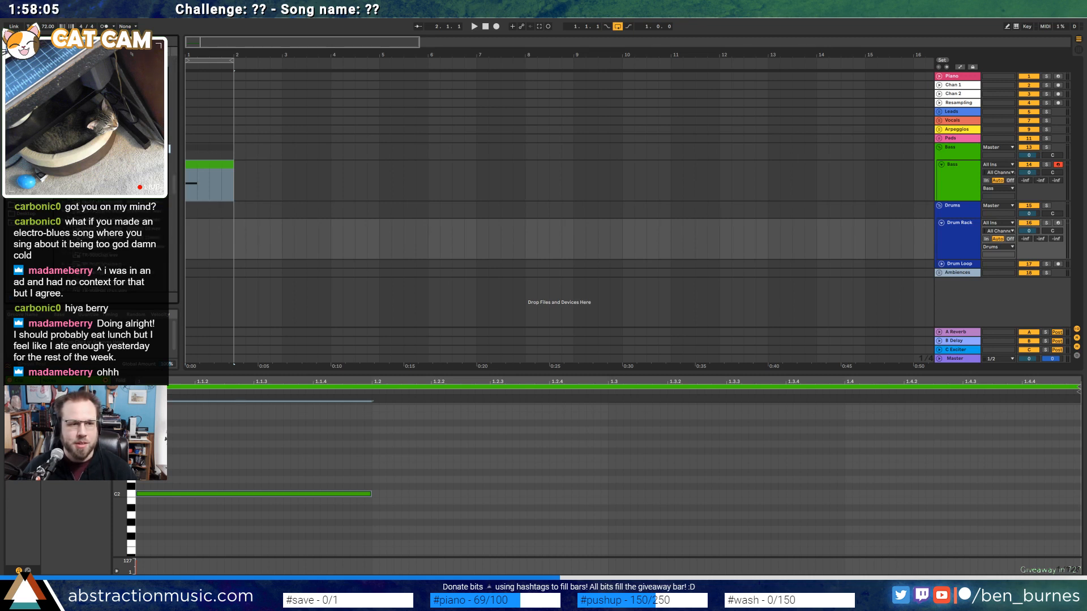
{"action": "left_click_drag", "start_coordinate": [175, 180], "coordinate": [175, 184]}
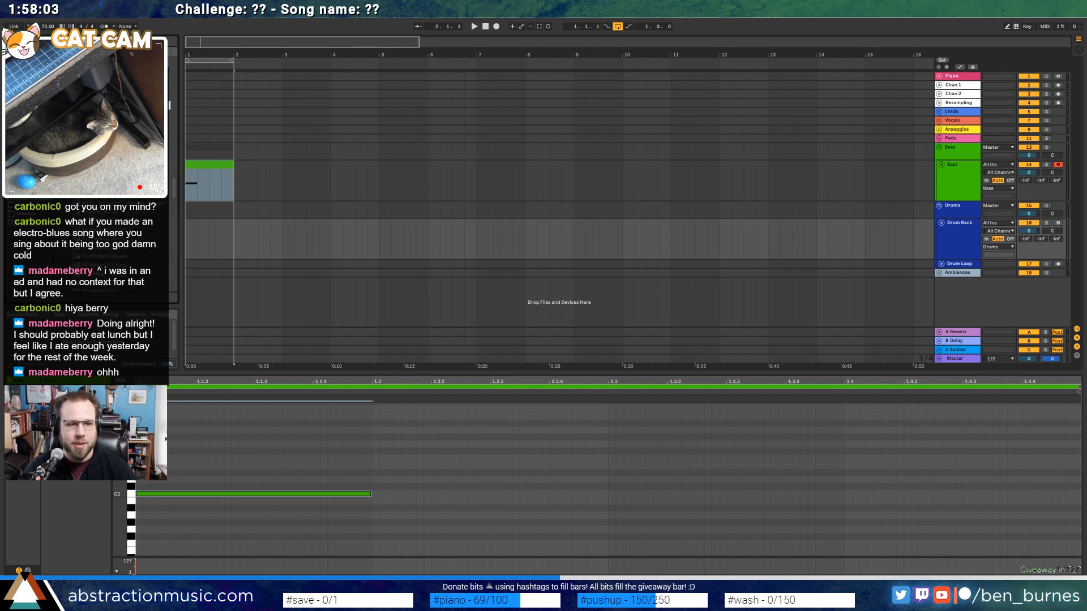
Load a MaxV Roland909 snare sample onto Drum Rack pad C#1 and a MaxV Roland909 kick sample onto pad C1
{"action": "key", "text": "shift+Tab"}
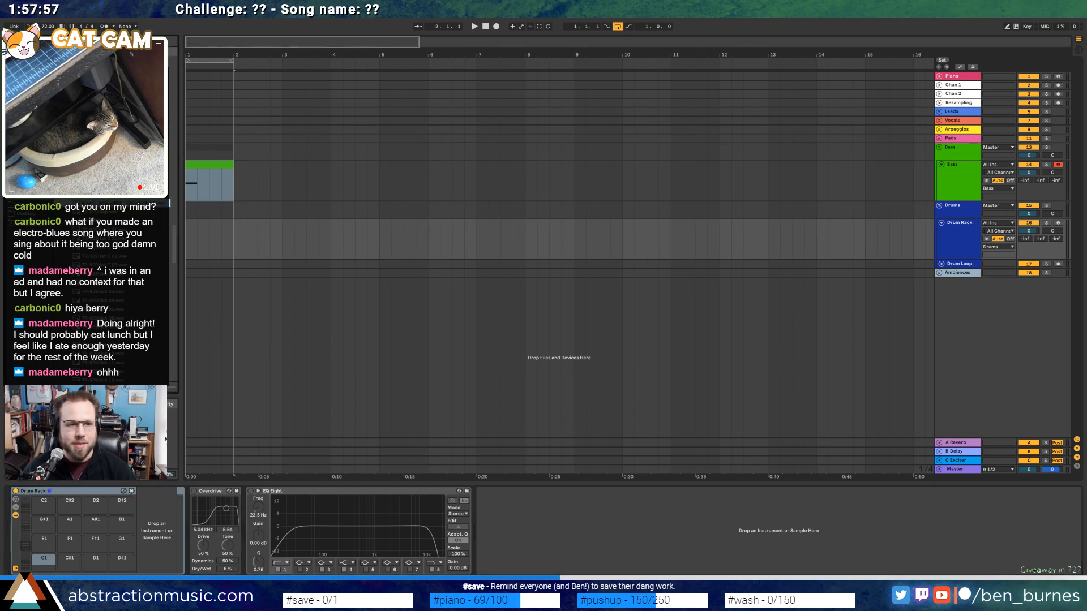
{"action": "left_click_drag", "start_coordinate": [113, 194], "coordinate": [69, 562]}
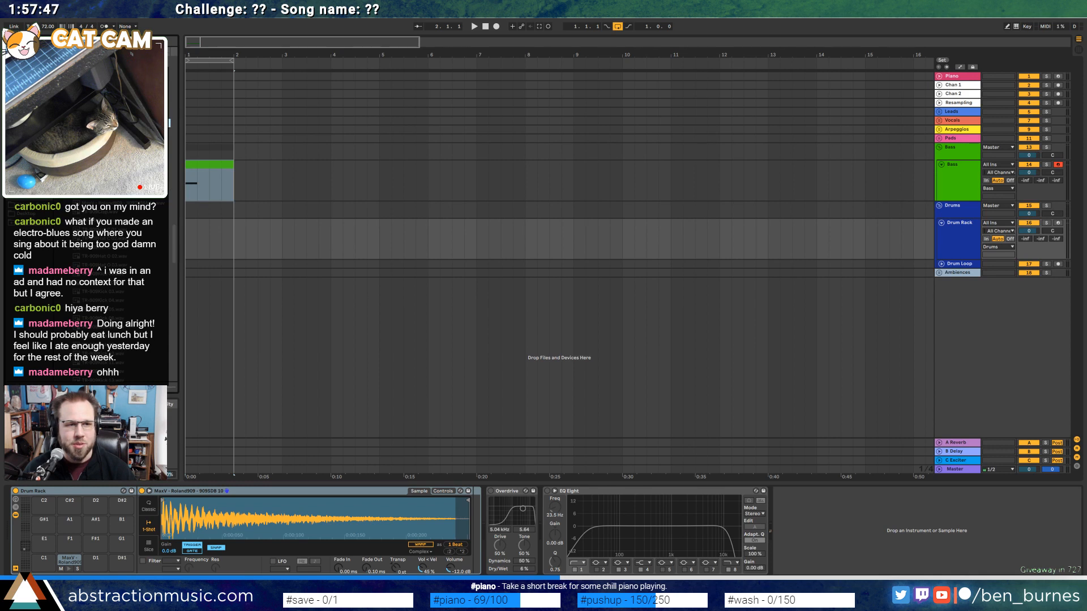
{"action": "left_click_drag", "start_coordinate": [113, 123], "coordinate": [44, 562]}
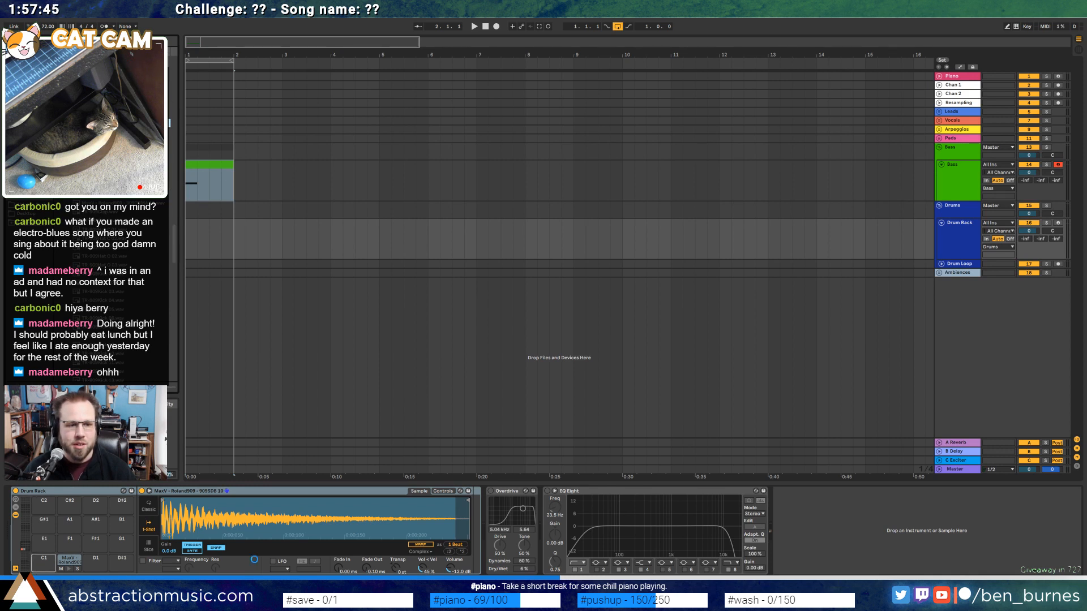
Create a one-bar MIDI clip at bar 1 of the Drum Rack track with half-beat snare notes on beats 2 and 4
{"action": "left_click_drag", "start_coordinate": [187, 239], "coordinate": [229, 244]}
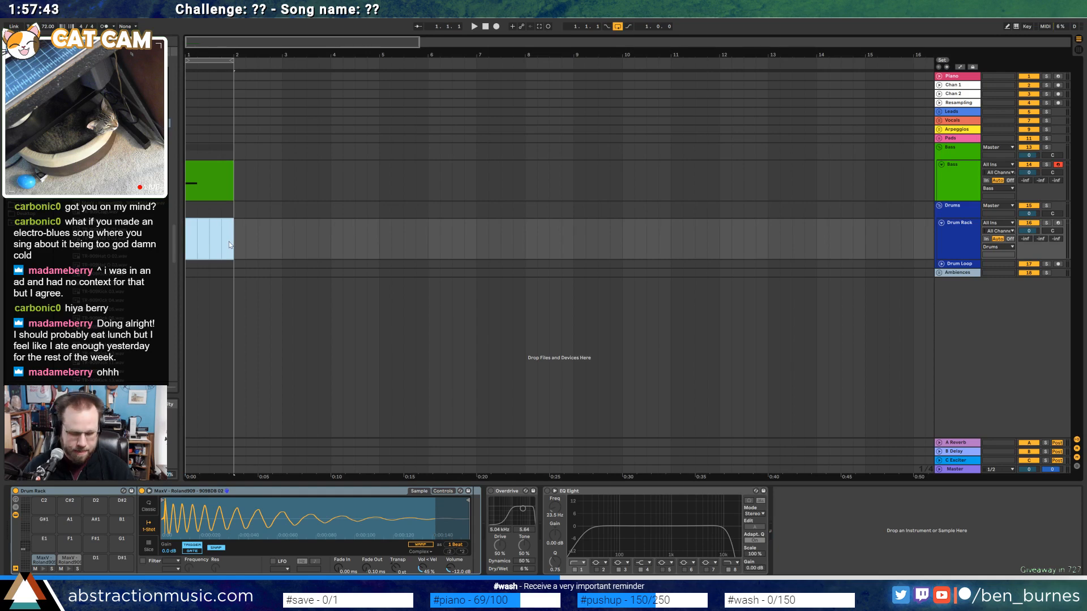
{"action": "key", "text": "ctrl+shift+m"}
{"action": "double_click", "coordinate": [411, 408]}
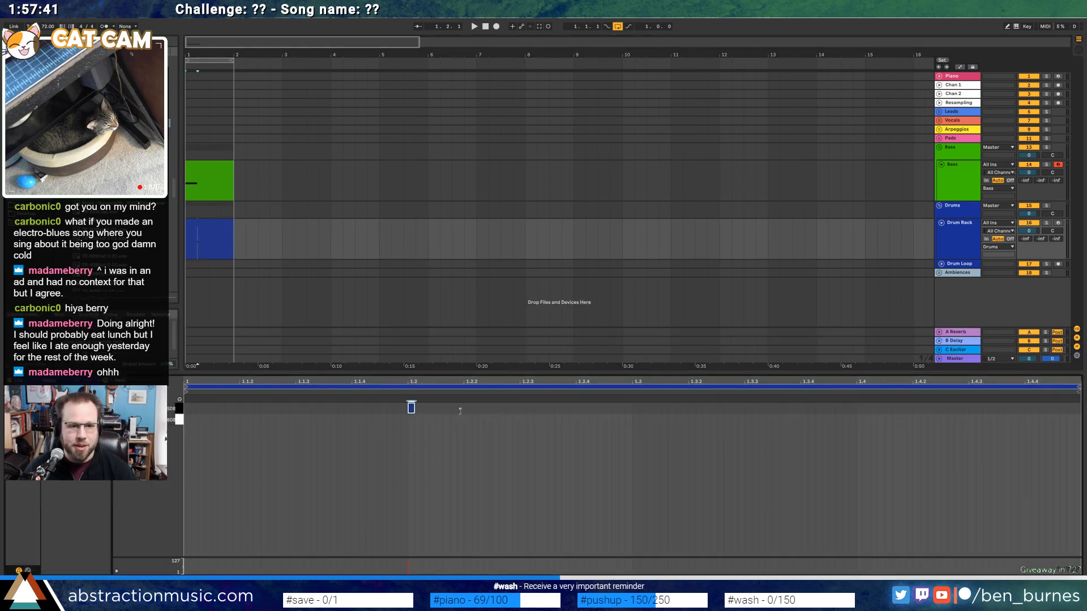
{"action": "left_click_drag", "start_coordinate": [459, 410], "coordinate": [518, 408]}
{"action": "key", "text": "space"}
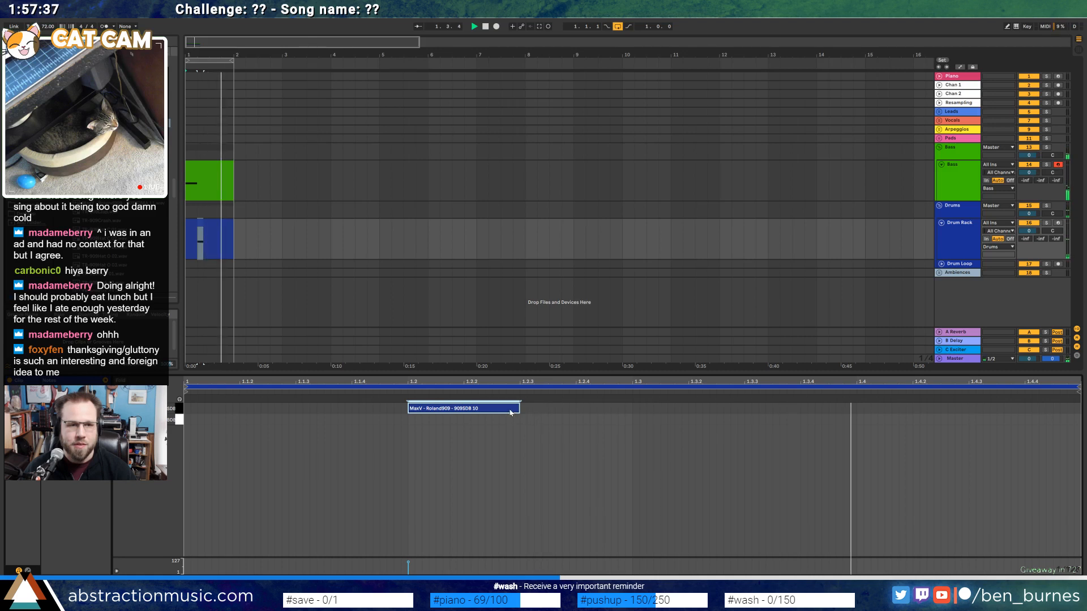
{"action": "left_click_drag", "start_coordinate": [631, 406], "coordinate": [232, 406]}
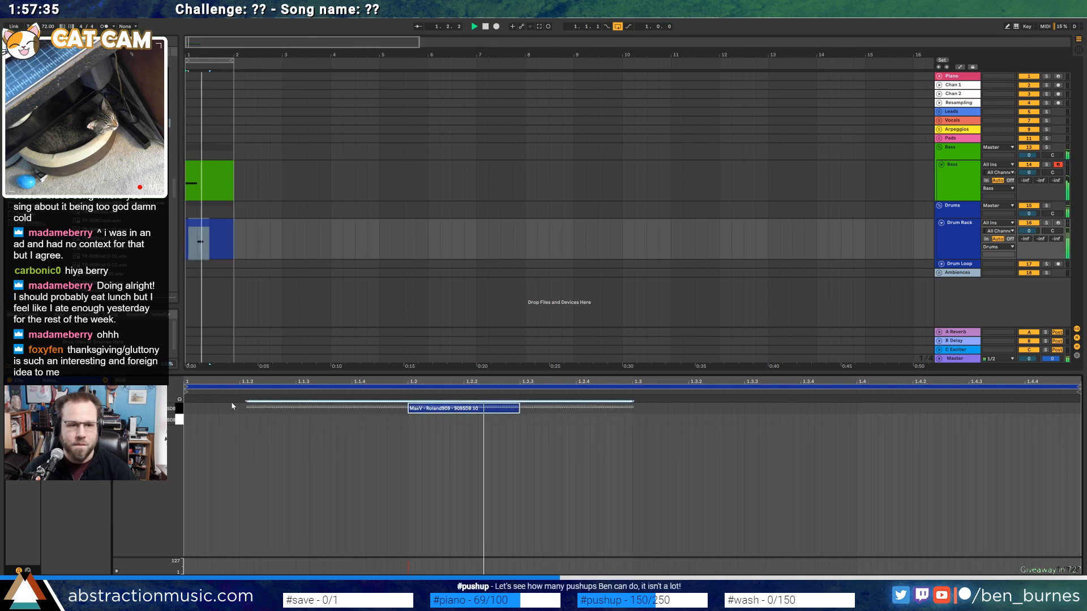
{"action": "key", "text": "ctrl+d"}
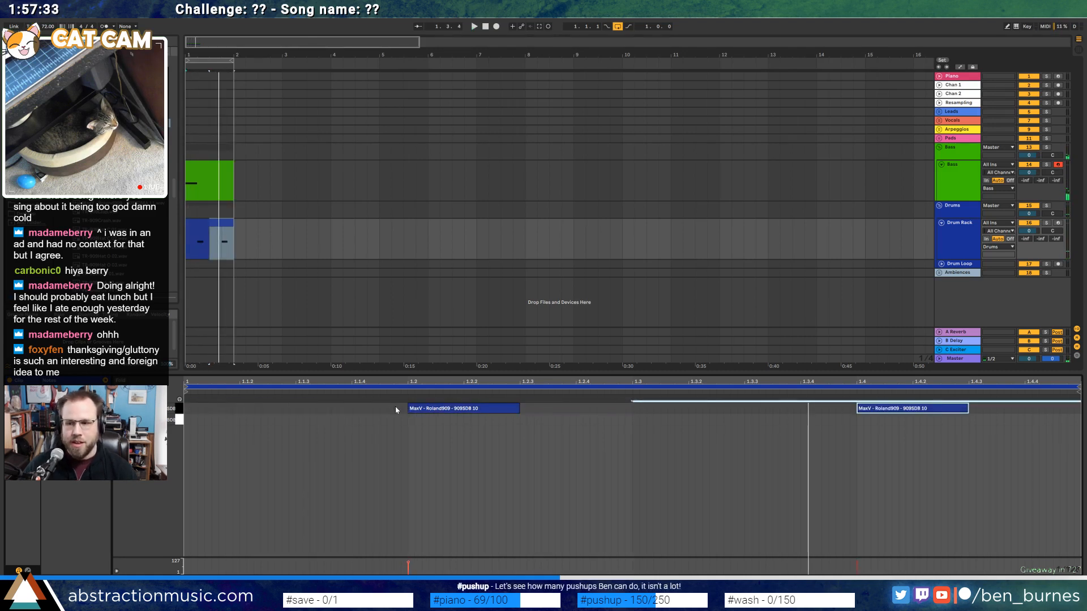
Add a half-beat kick note at the start of the Drum Rack clip
{"action": "key", "text": "shift+Tab"}
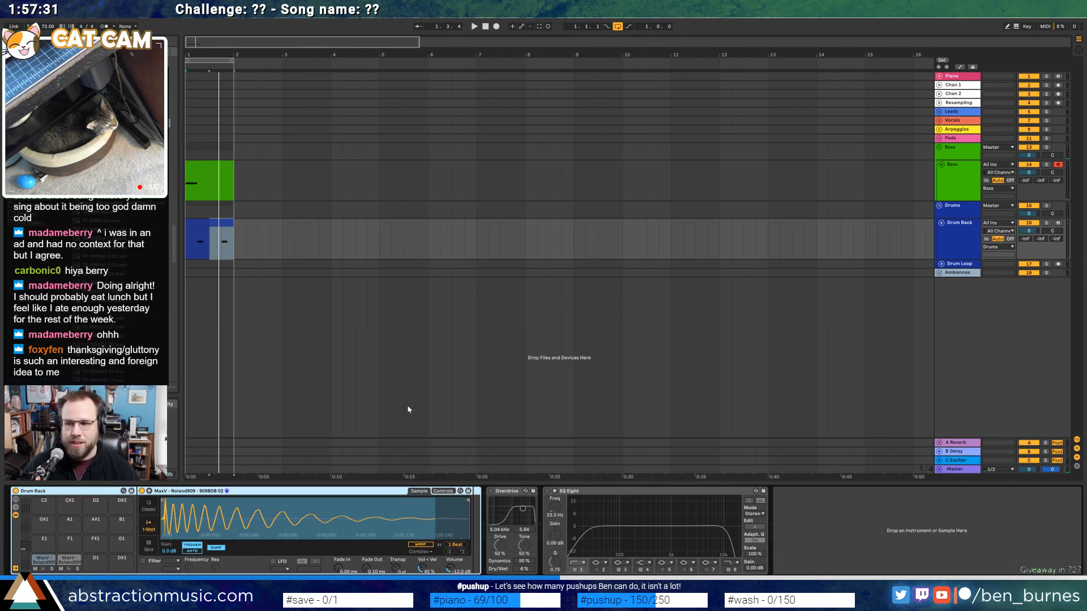
{"action": "left_click", "coordinate": [219, 222]}
{"action": "left_click", "coordinate": [199, 164]}
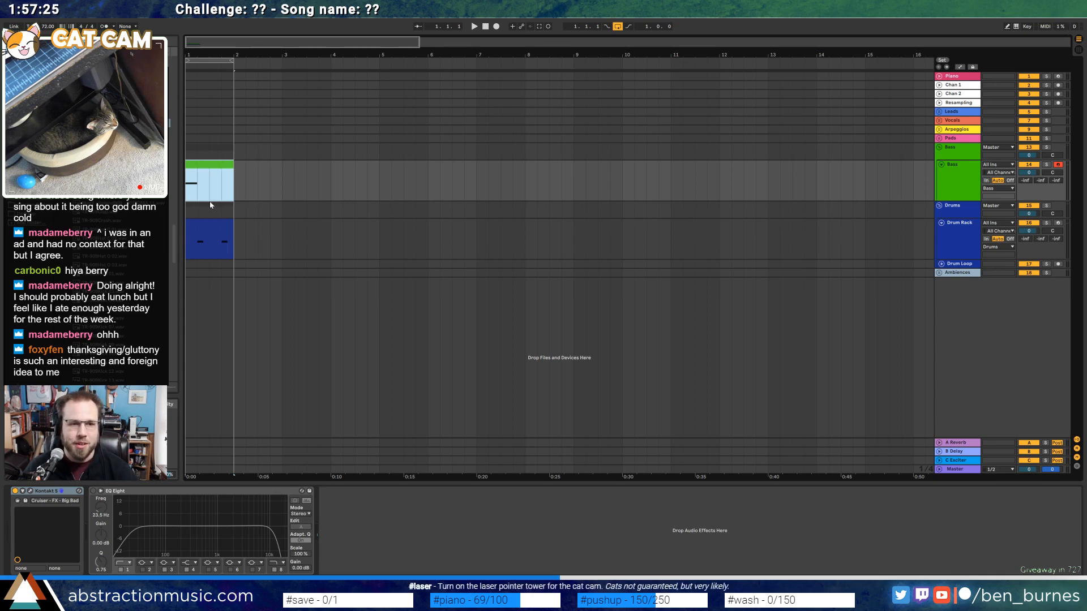
{"action": "double_click", "coordinate": [209, 237]}
{"action": "left_click_drag", "start_coordinate": [189, 420], "coordinate": [295, 420]}
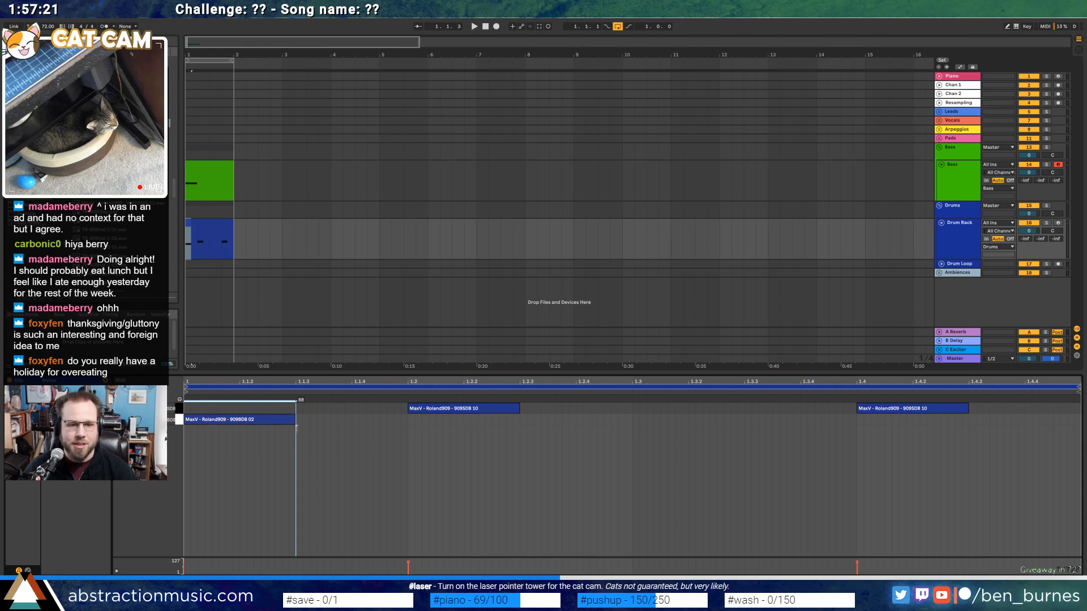
{"action": "left_click", "coordinate": [433, 455]}
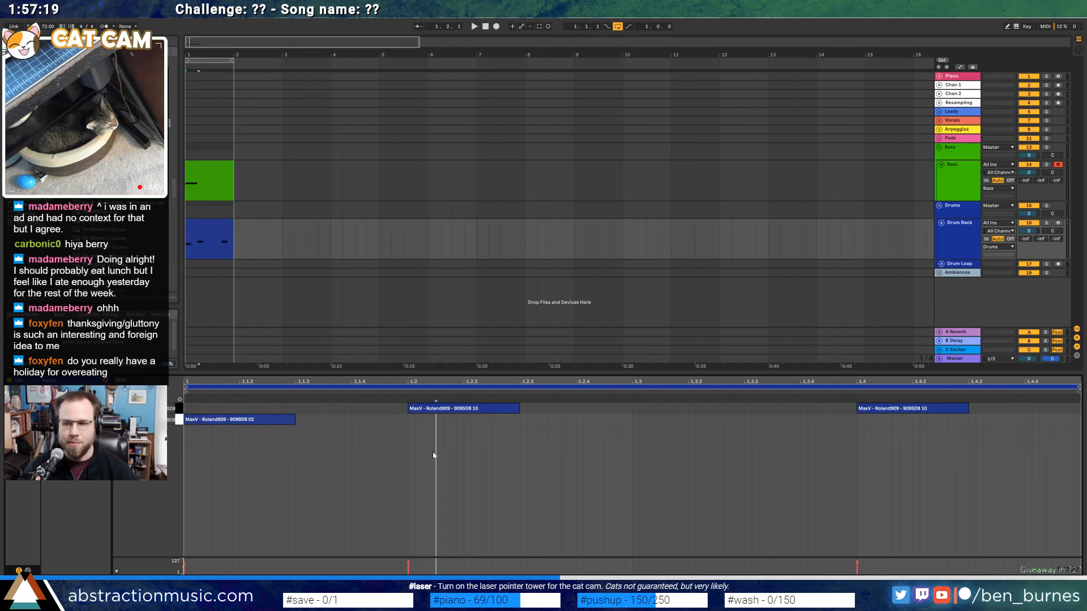
Play the looped bar from the start of the drum clip to hear the bass and drums together
{"action": "key", "text": "shift+Tab"}
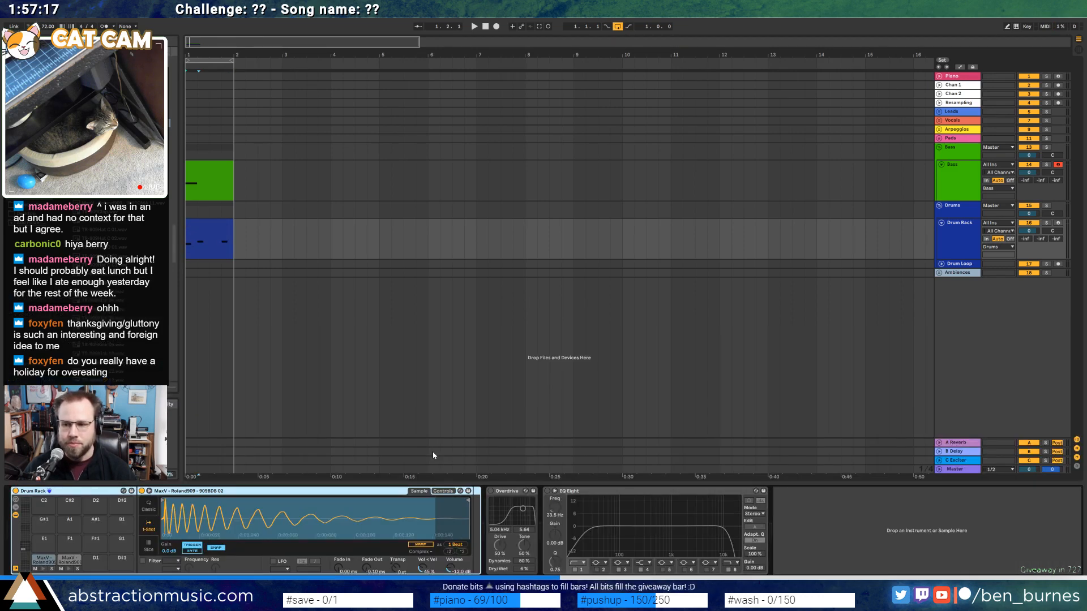
{"action": "left_click", "coordinate": [201, 222]}
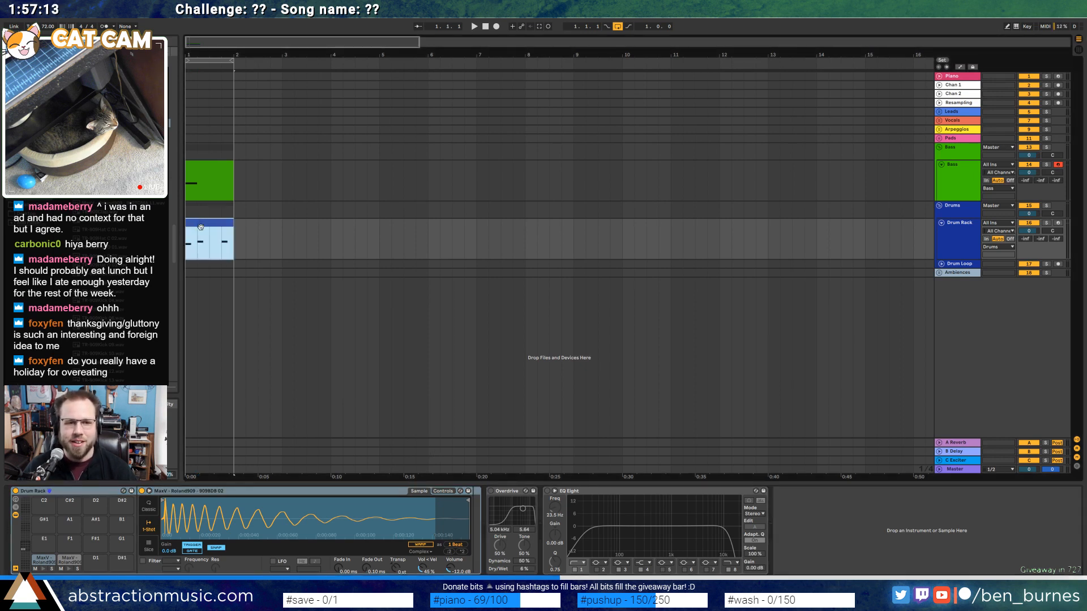
{"action": "key", "text": "space"}
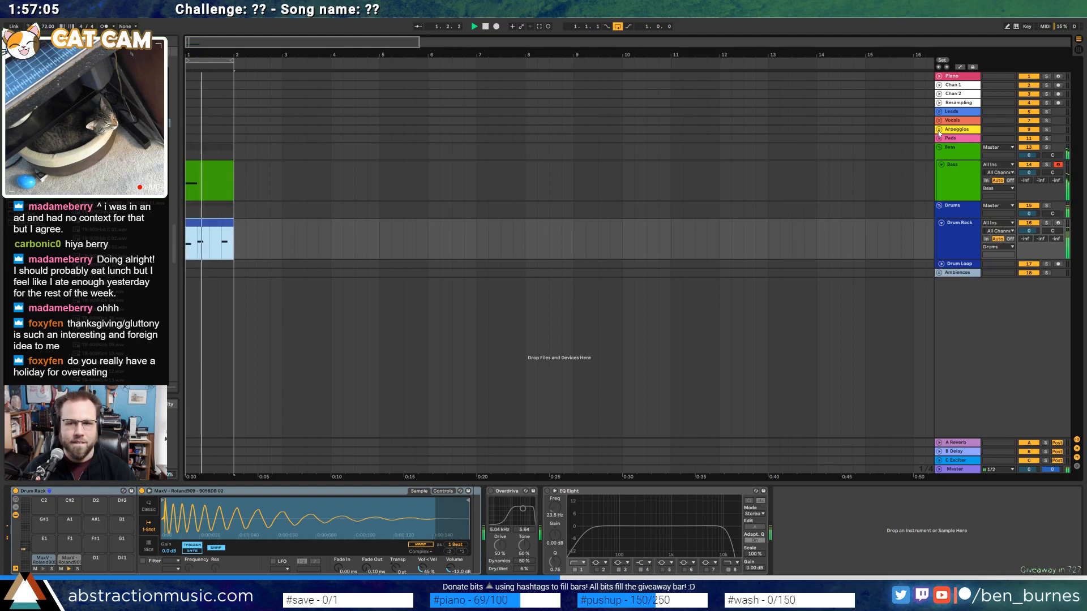
Stop playback and load Kontakt 5 onto the Pad track inside the Pads group
{"action": "left_click", "coordinate": [939, 138]}
{"action": "left_click", "coordinate": [961, 164]}
{"action": "key", "text": "space"}
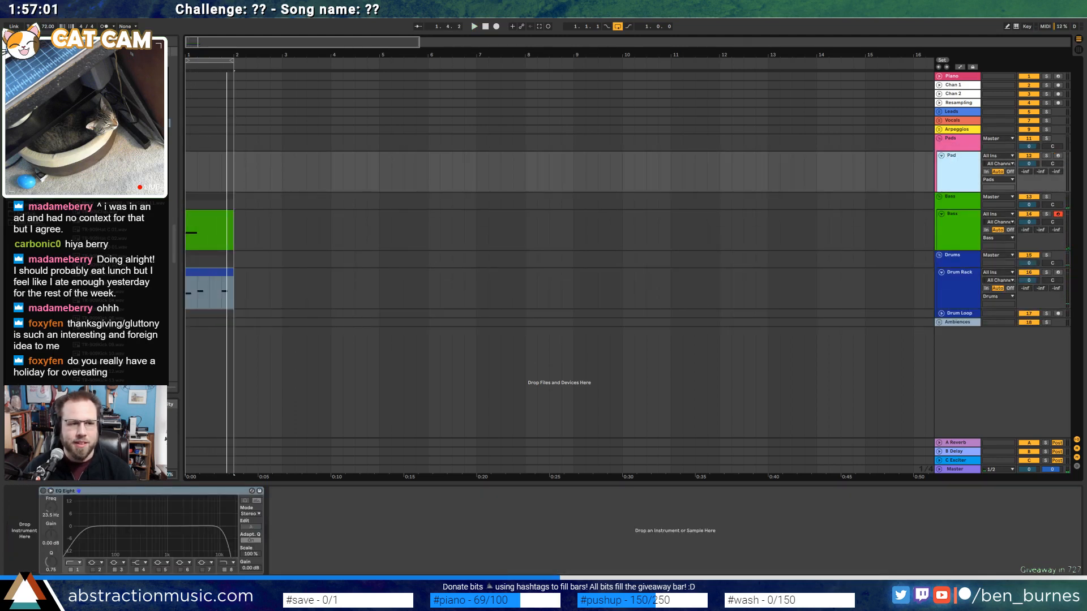
{"action": "left_click", "coordinate": [29, 138]}
{"action": "left_click_drag", "start_coordinate": [90, 184], "coordinate": [221, 165]}
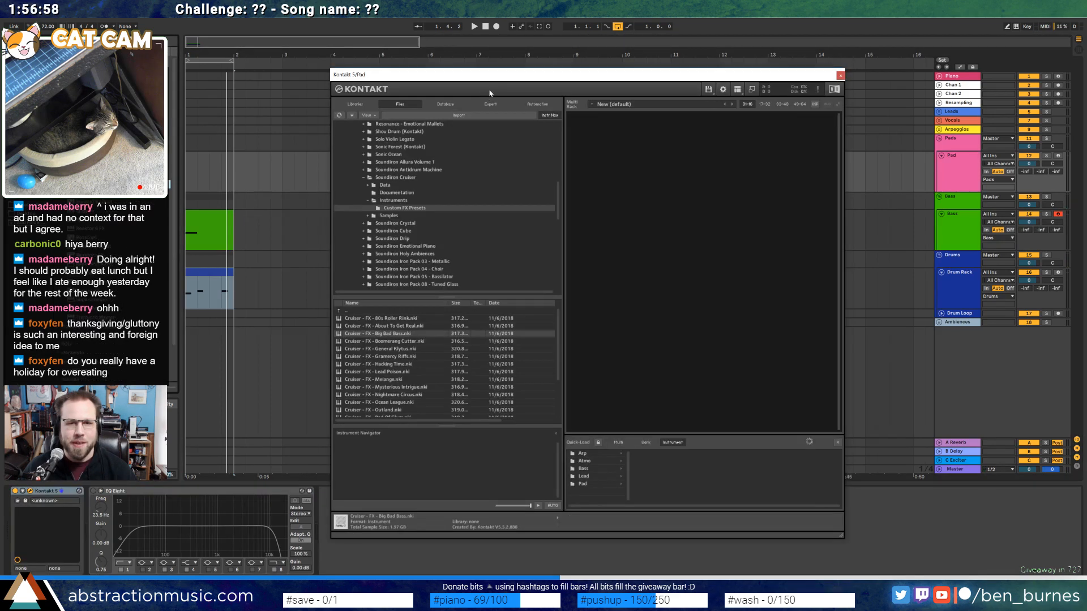
Load Cruiser - FX - That Night.nki from Kontakt's Pad quick-load folder and arm the Pad track for recording
{"action": "left_click_drag", "start_coordinate": [505, 77], "coordinate": [521, 77]}
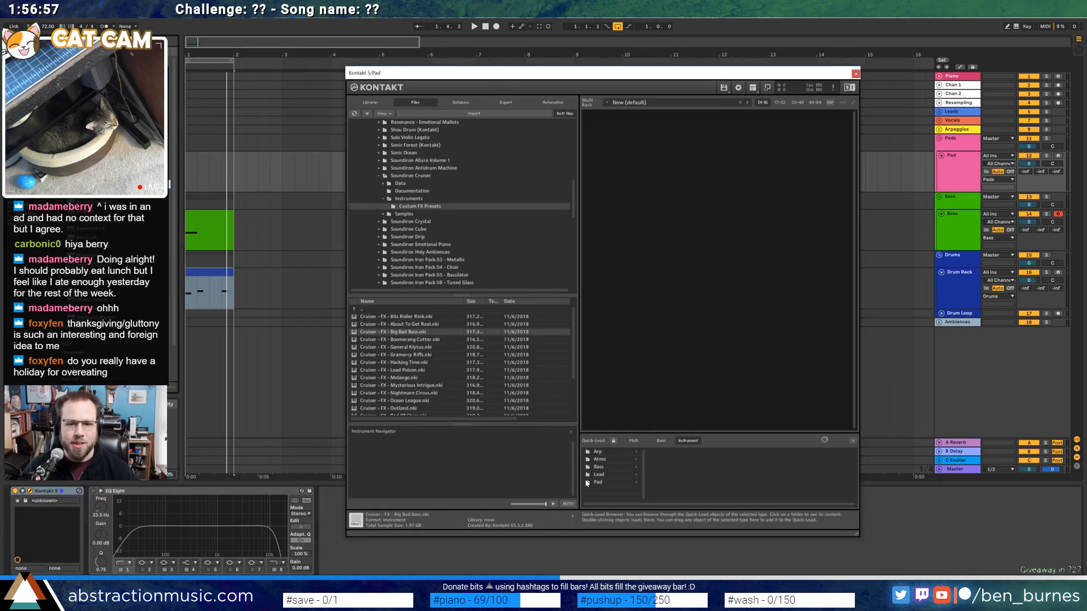
{"action": "left_click", "coordinate": [613, 484]}
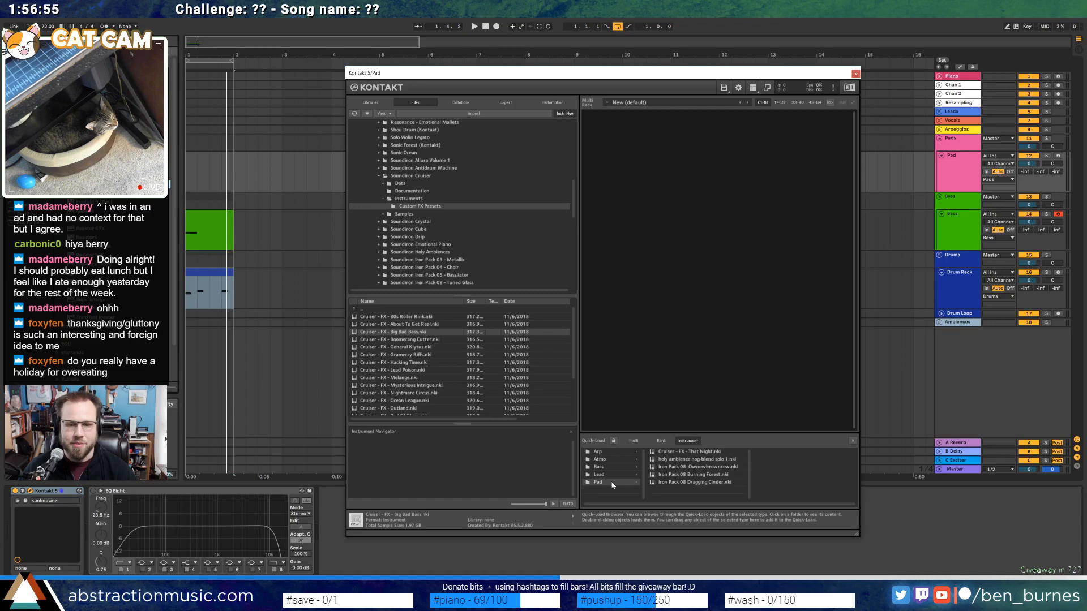
{"action": "double_click", "coordinate": [665, 453]}
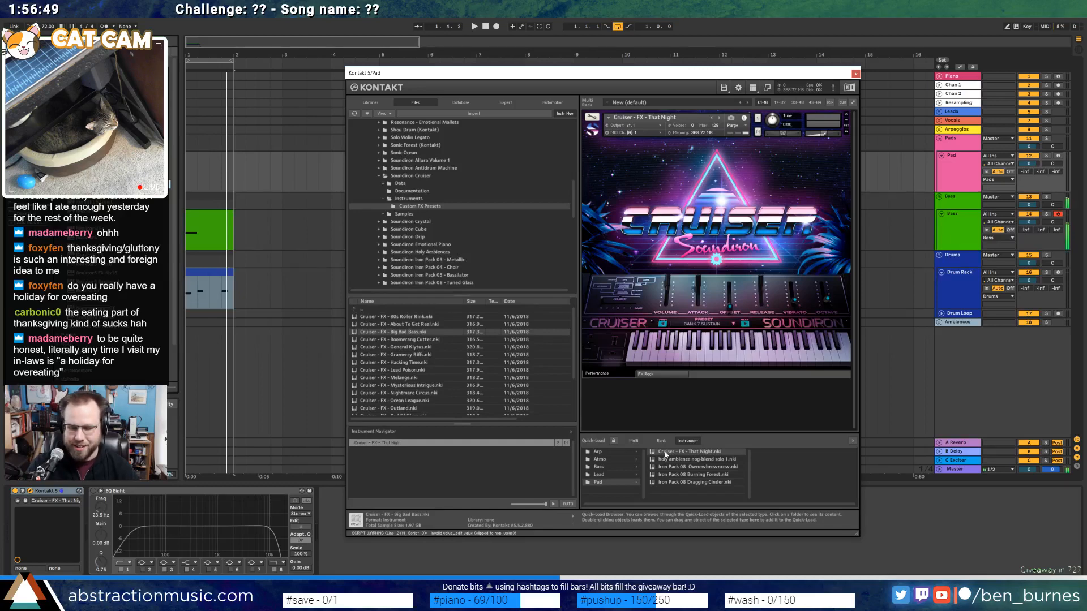
{"action": "left_click", "coordinate": [1058, 156]}
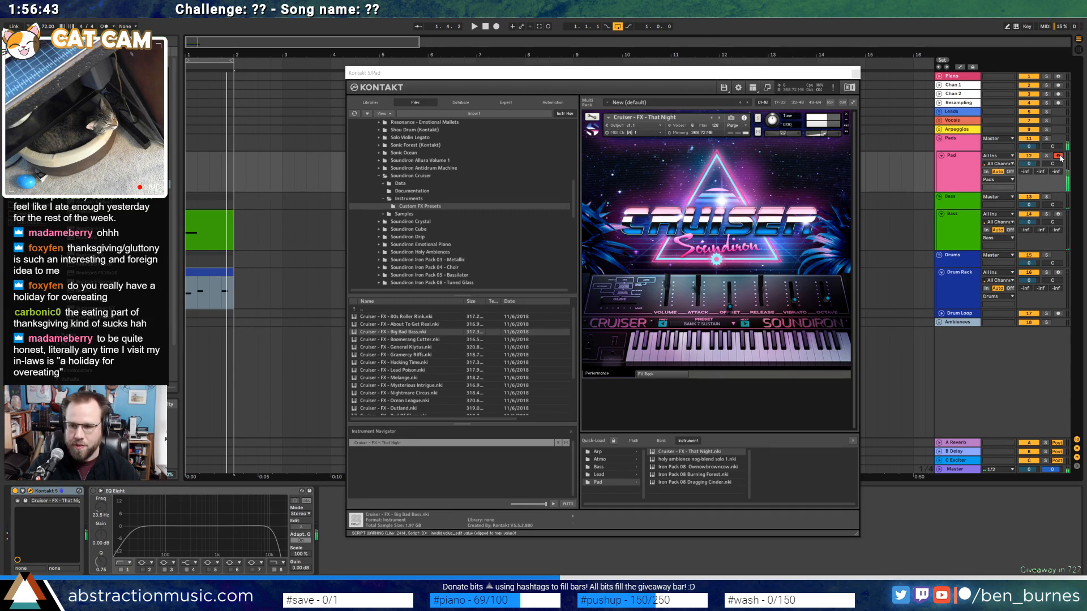
Create a one-bar MIDI clip at bar 1 of the Pad track and add a one-beat note on beat 4
{"action": "left_click_drag", "start_coordinate": [186, 168], "coordinate": [234, 177]}
{"action": "key", "text": "ctrl+shift+m"}
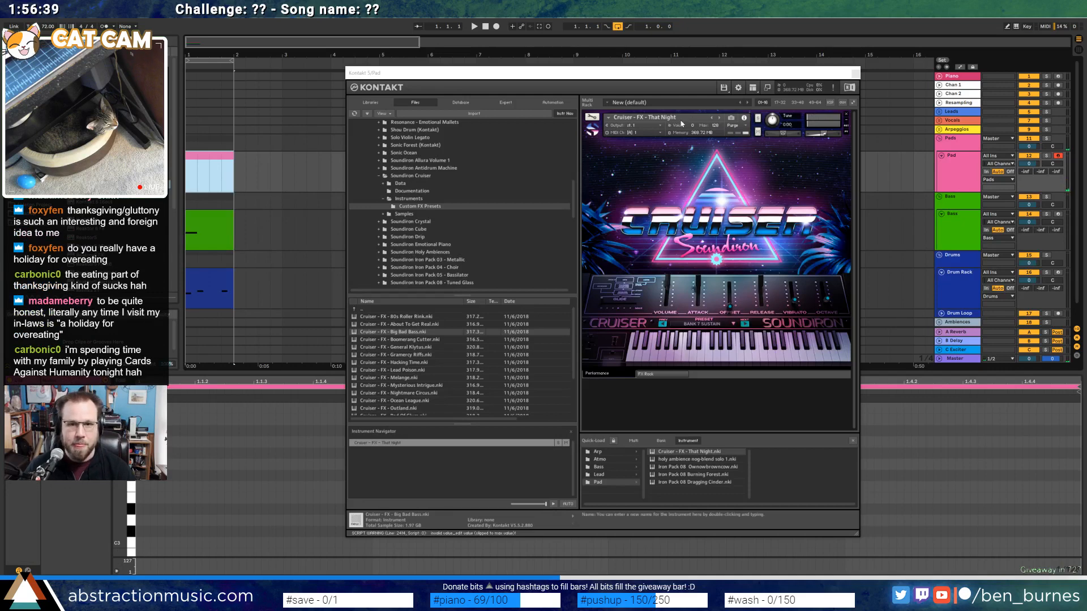
{"action": "left_click", "coordinate": [856, 73]}
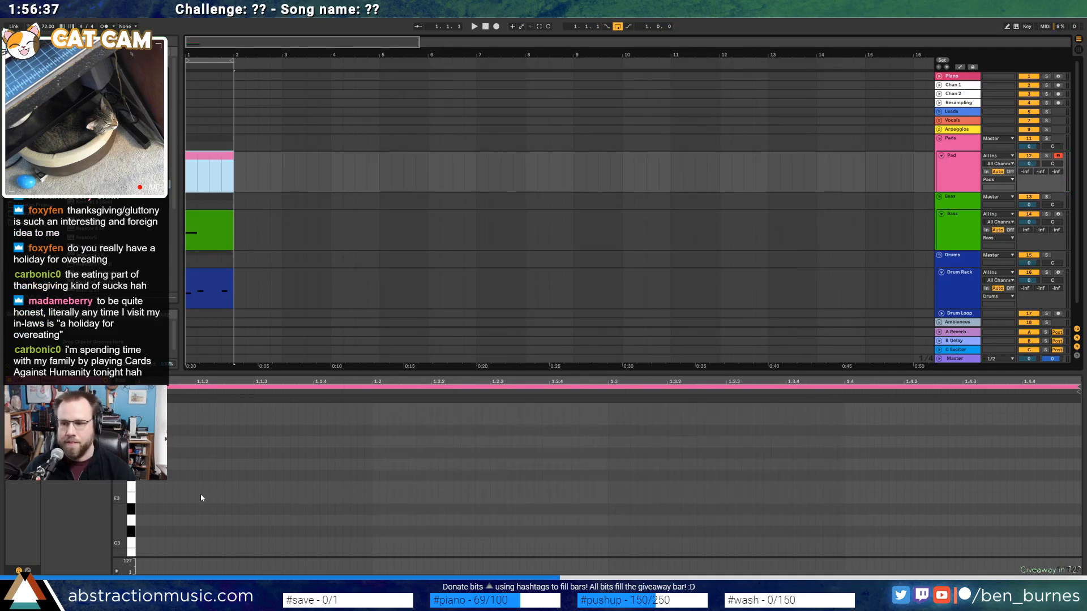
{"action": "left_click_drag", "start_coordinate": [119, 442], "coordinate": [113, 487]}
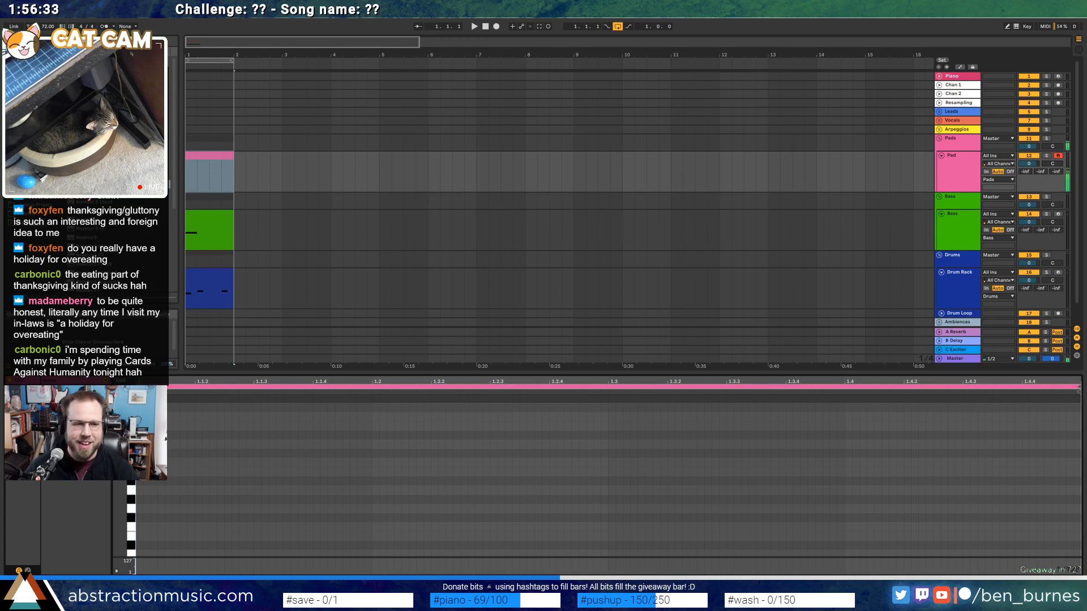
{"action": "left_click_drag", "start_coordinate": [848, 466], "coordinate": [1065, 464]}
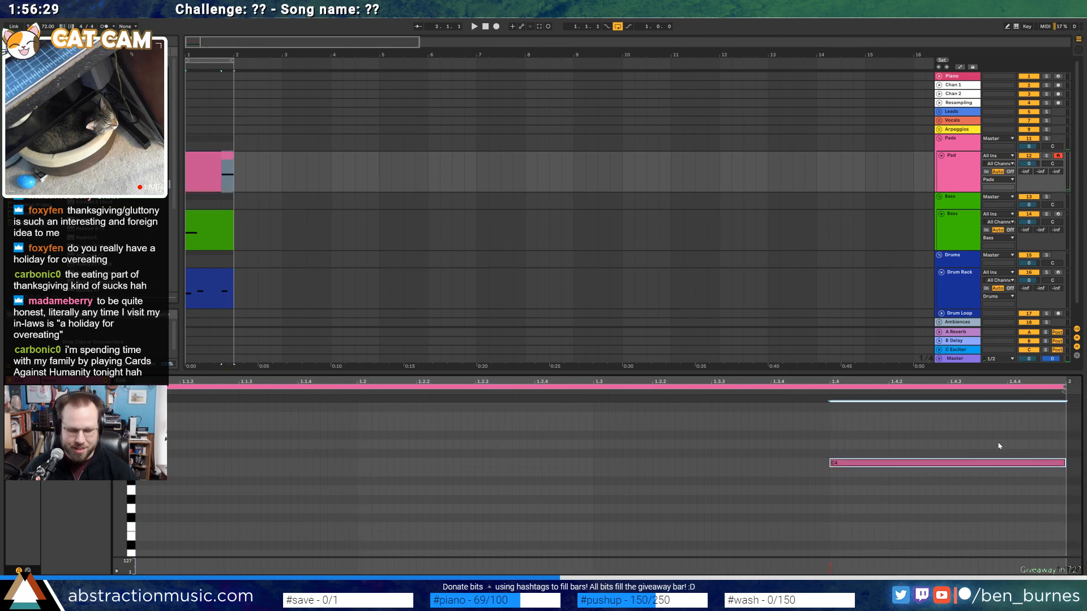
Duplicate the Pad clip's beat-4 note and transpose the copy down to form a two-note chord
{"action": "key", "text": "ctrl+c"}
{"action": "key", "text": "ctrl+v"}
{"action": "key", "text": "Down"}
{"action": "key", "text": "Down"}
{"action": "key", "text": "Down"}
{"action": "key", "text": "Down"}
{"action": "key", "text": "Down"}
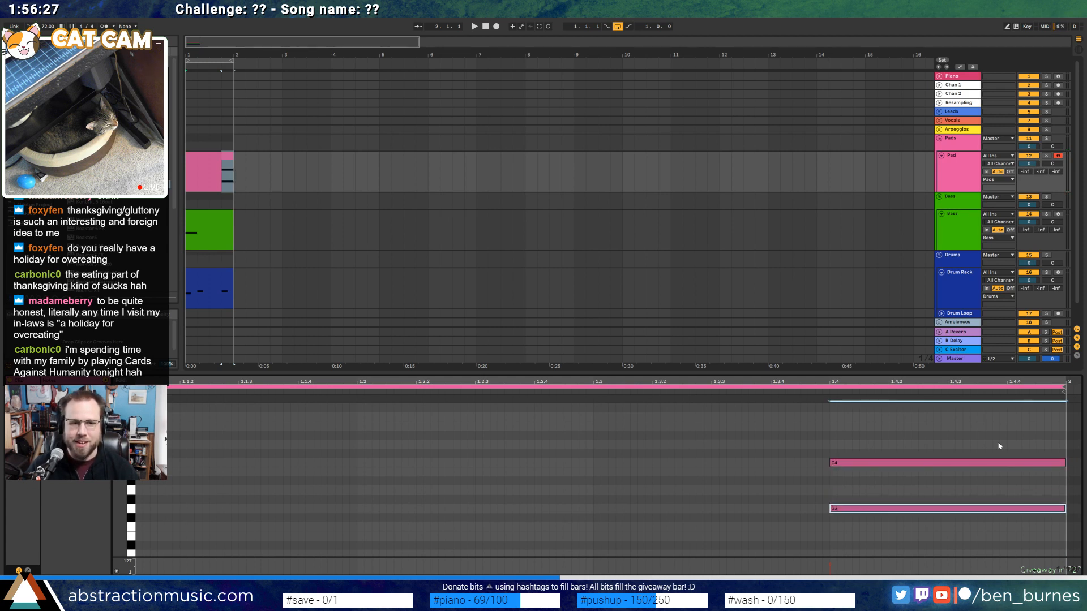
Play the loop to hear the new chord and open the Kontakt instrument window of the Pad track
{"action": "key", "text": "space"}
{"action": "left_click", "coordinate": [645, 457]}
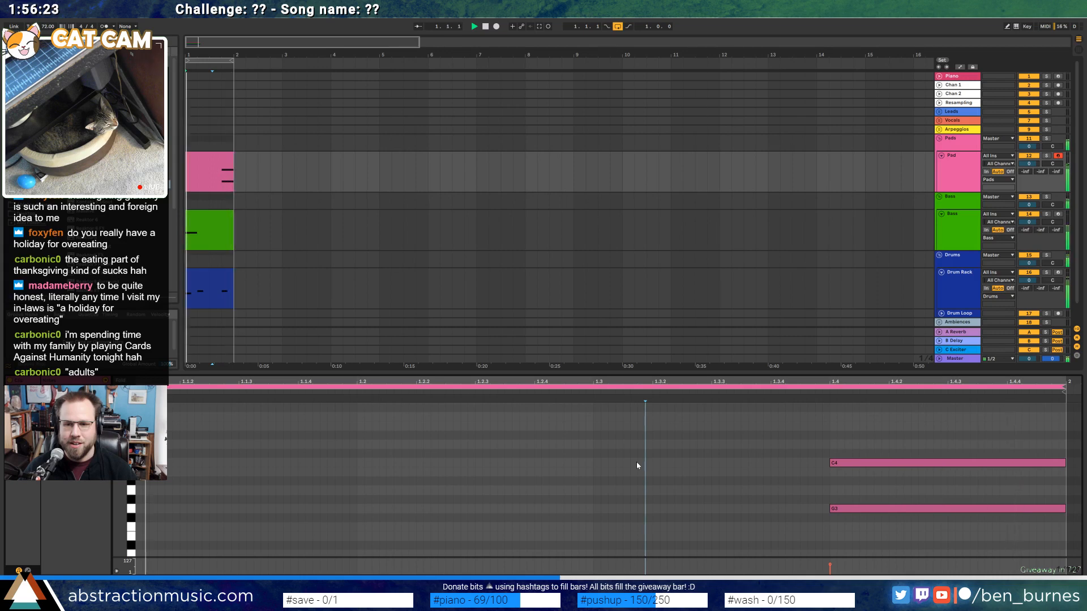
{"action": "key", "text": "shift+Tab"}
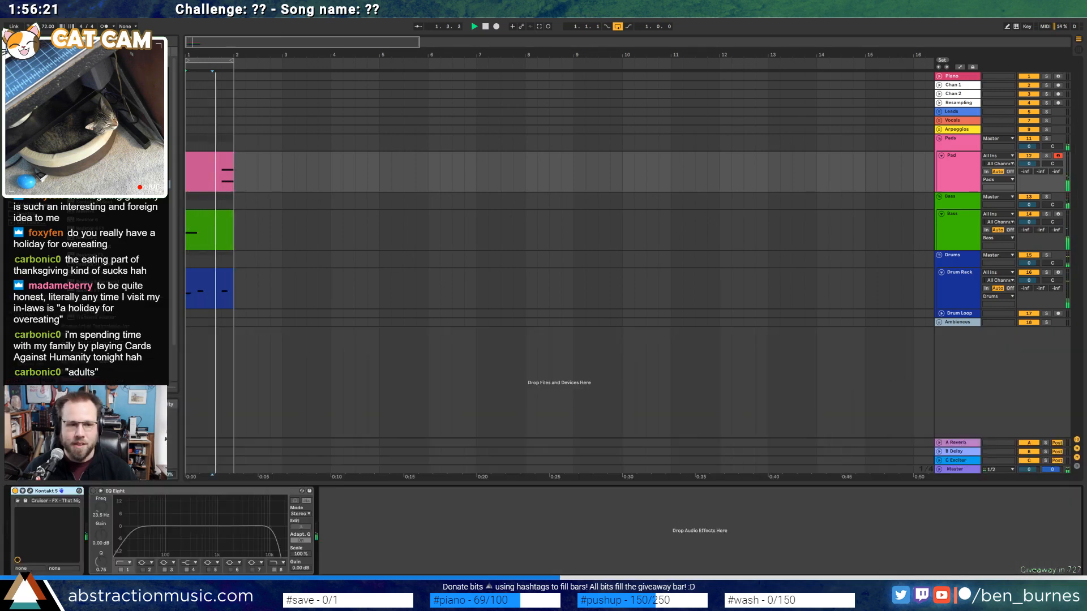
{"action": "left_click", "coordinate": [41, 491]}
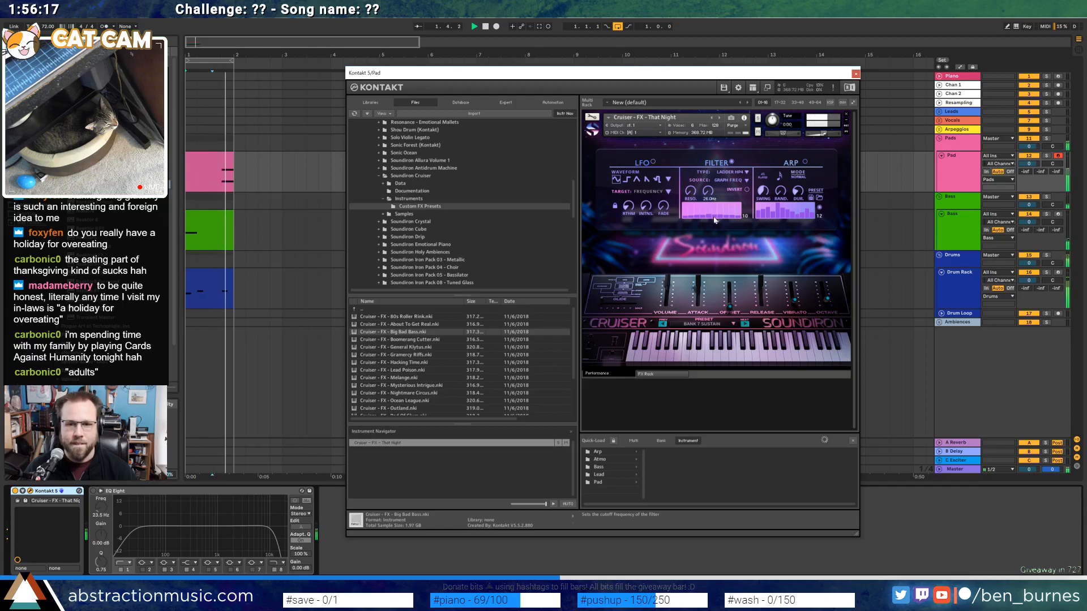
Try Graph Resonance, Velocity Resonance and Velocity Frequency as the Pad filter's modulation source while listening to the loop
{"action": "left_click", "coordinate": [731, 180]}
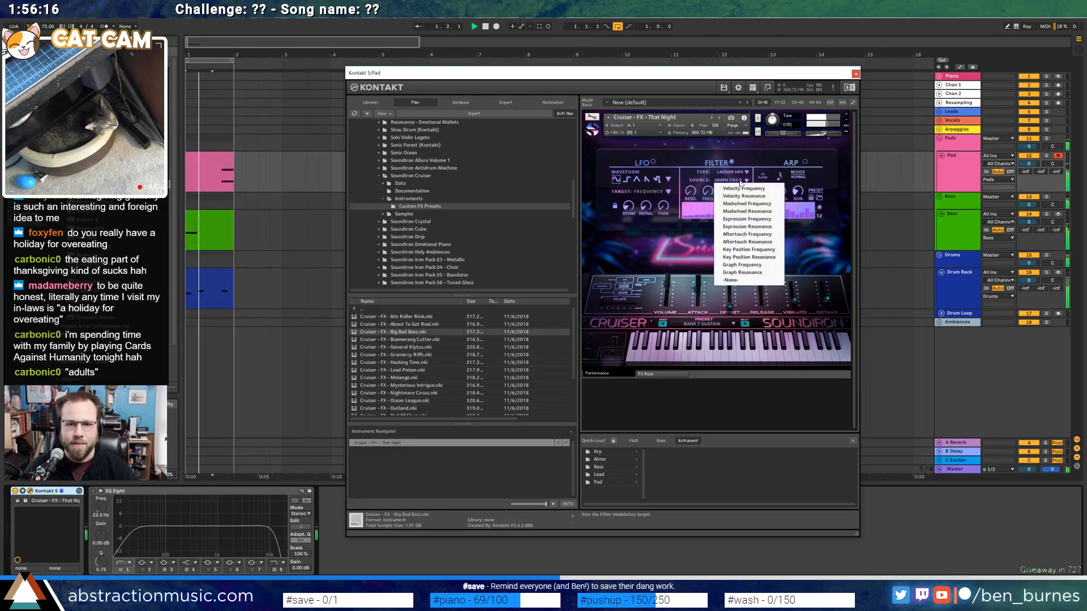
{"action": "left_click", "coordinate": [751, 273]}
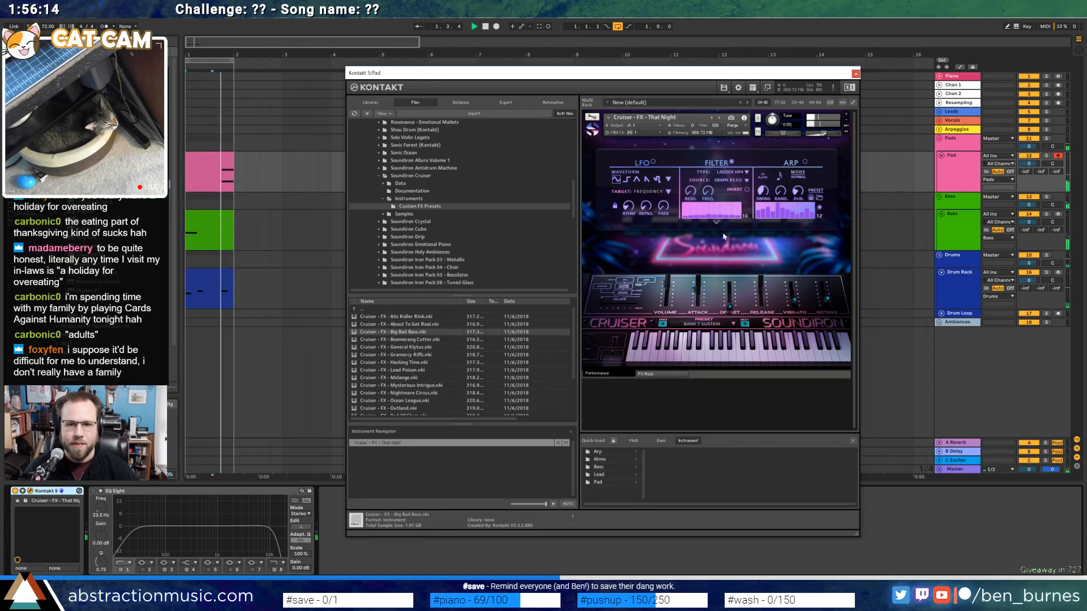
{"action": "left_click", "coordinate": [722, 182]}
{"action": "left_click", "coordinate": [717, 198]}
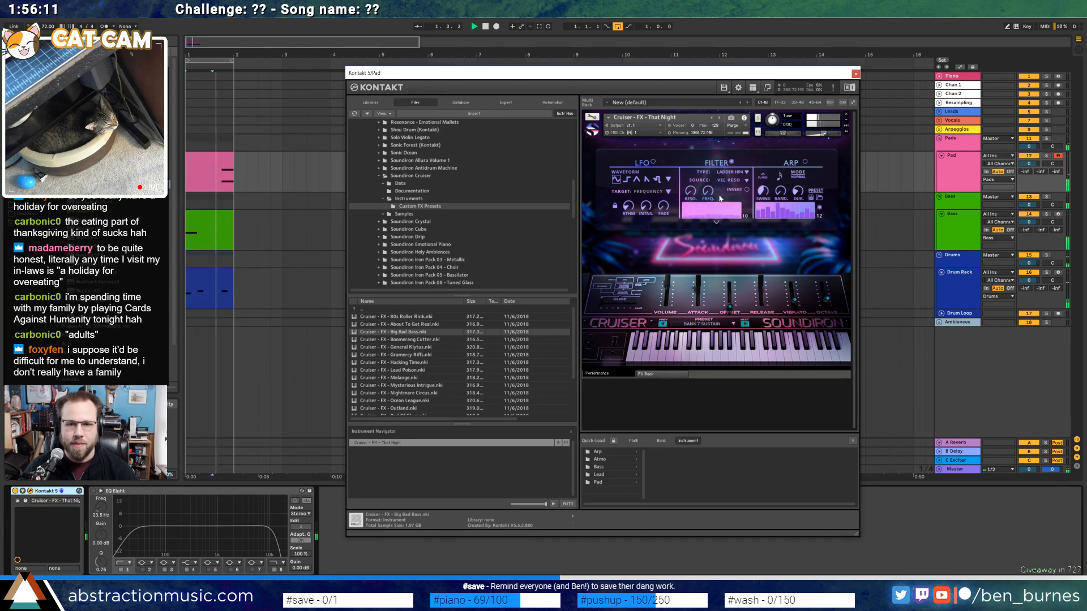
{"action": "left_click", "coordinate": [730, 180]}
{"action": "left_click", "coordinate": [726, 189]}
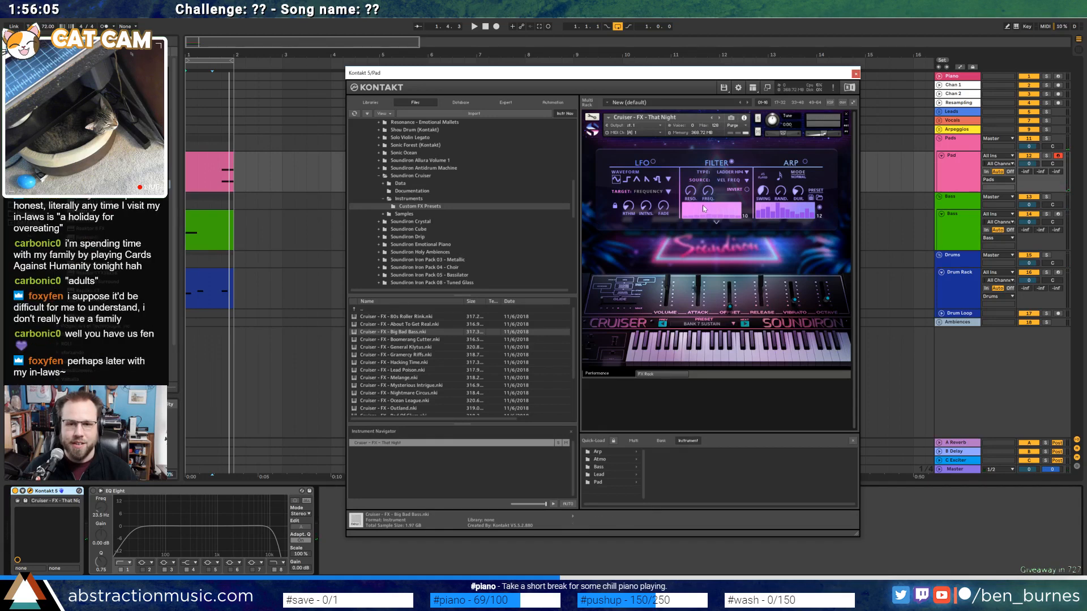
{"action": "key", "text": "space"}
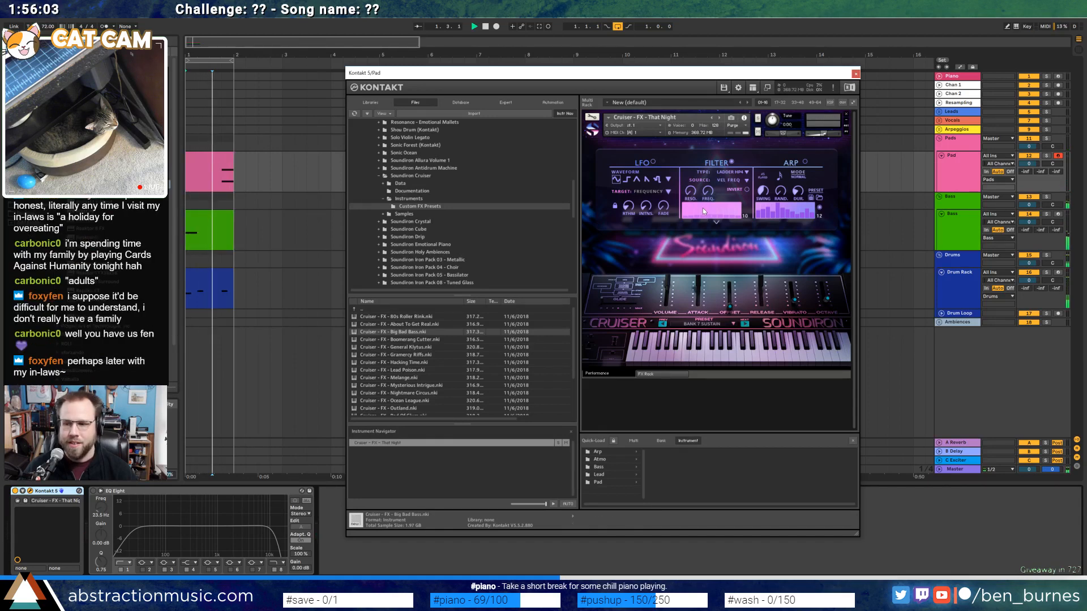
Set the Pad filter's type to Legacy LP6 and its source to Expression Frequency, and play the loop
{"action": "mouse_move", "coordinate": [710, 192]}
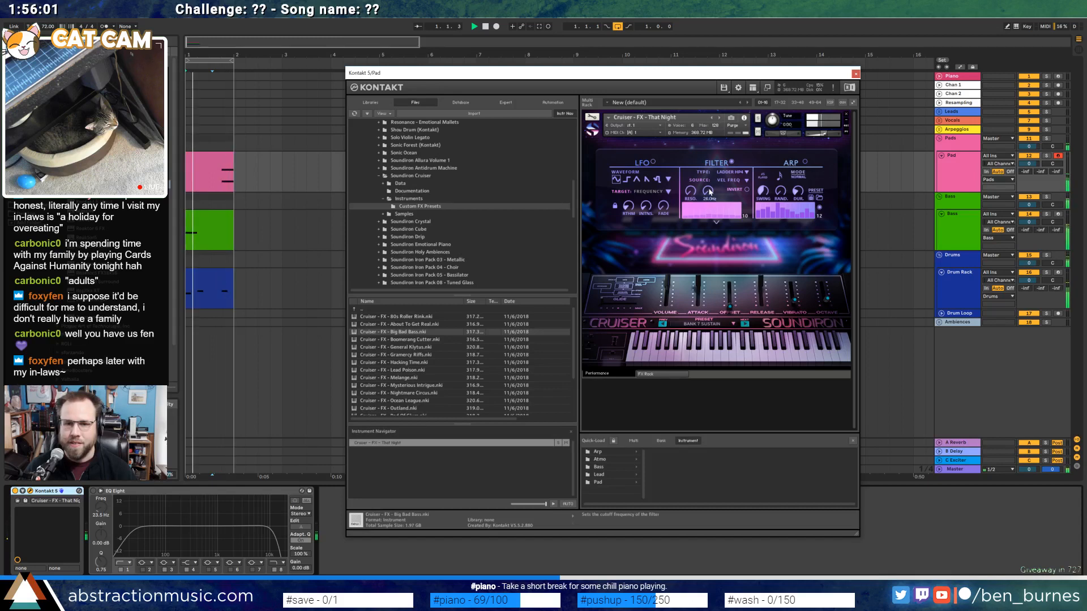
{"action": "left_click", "coordinate": [738, 172]}
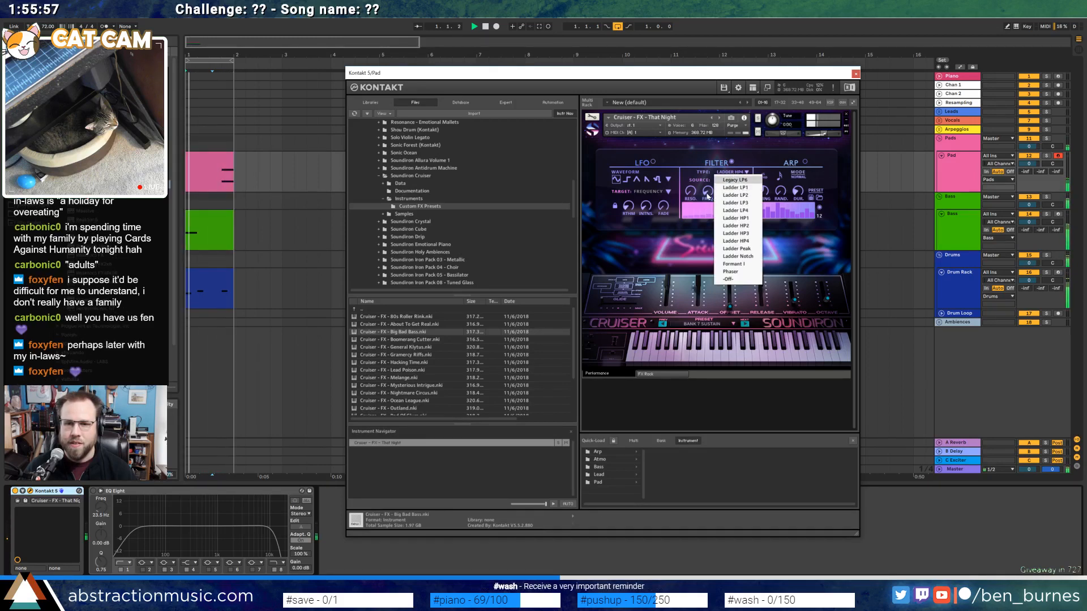
{"action": "left_click", "coordinate": [735, 180]}
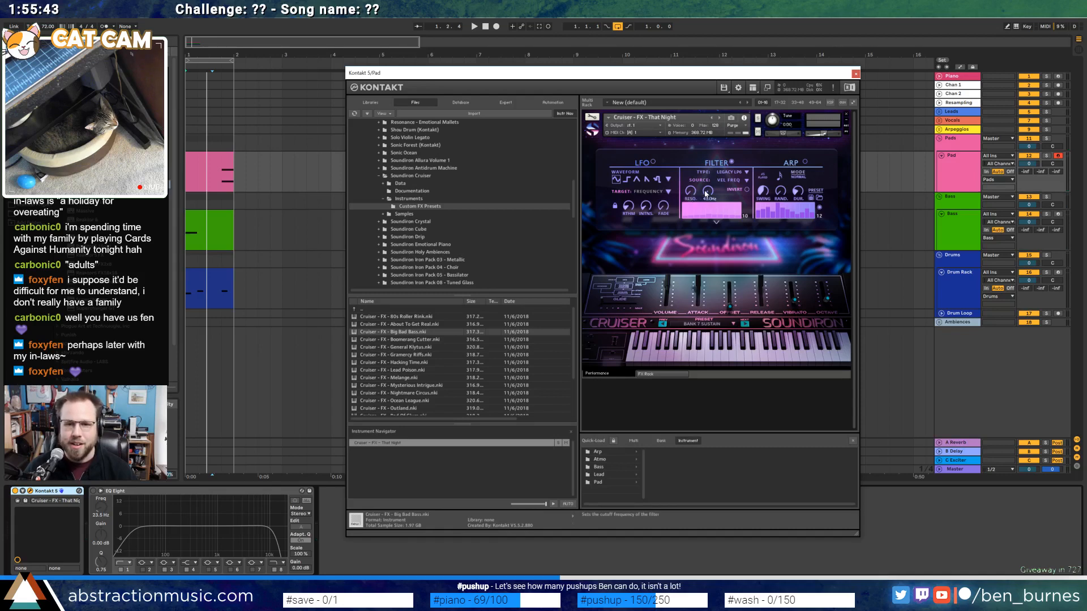
{"action": "left_click", "coordinate": [736, 180]}
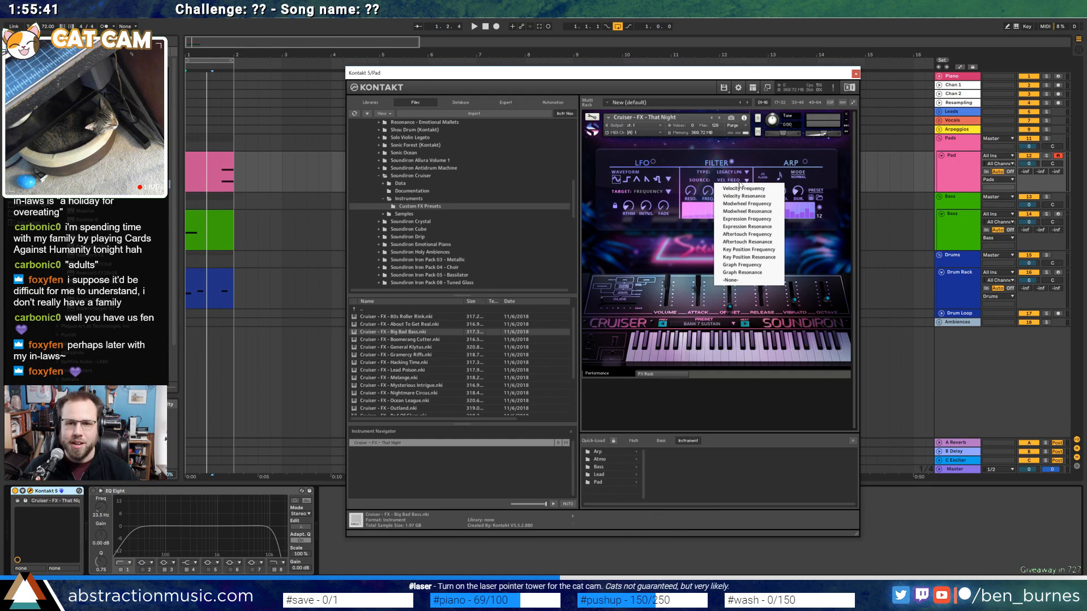
{"action": "left_click", "coordinate": [747, 219]}
{"action": "key", "text": "space"}
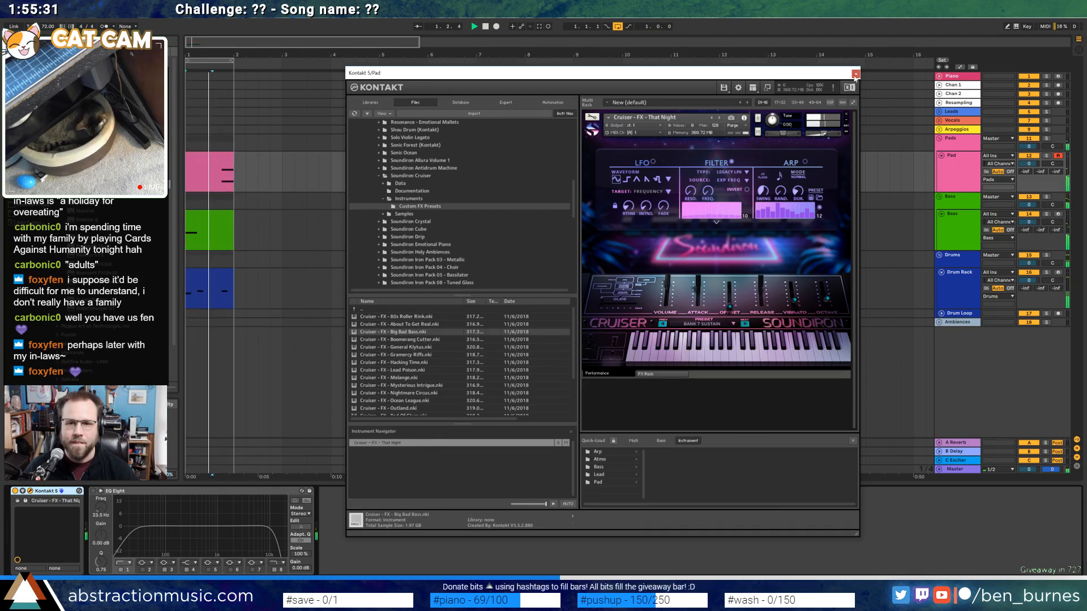
Examine the FX Rack of the Pad's Cruiser instrument, play the loop and close the instrument window
{"action": "left_click", "coordinate": [657, 374]}
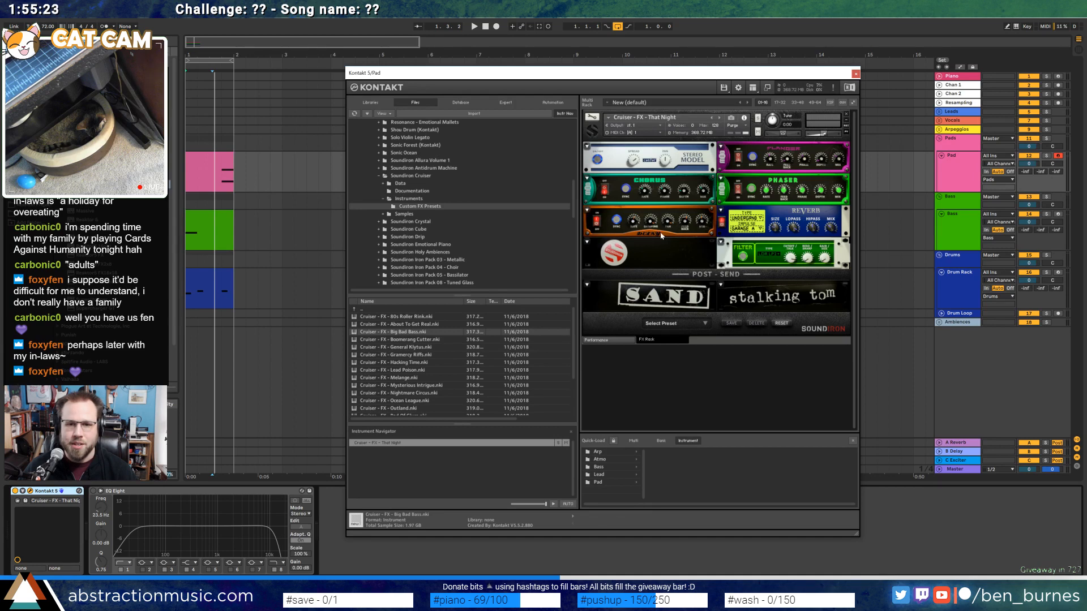
{"action": "key", "text": "space"}
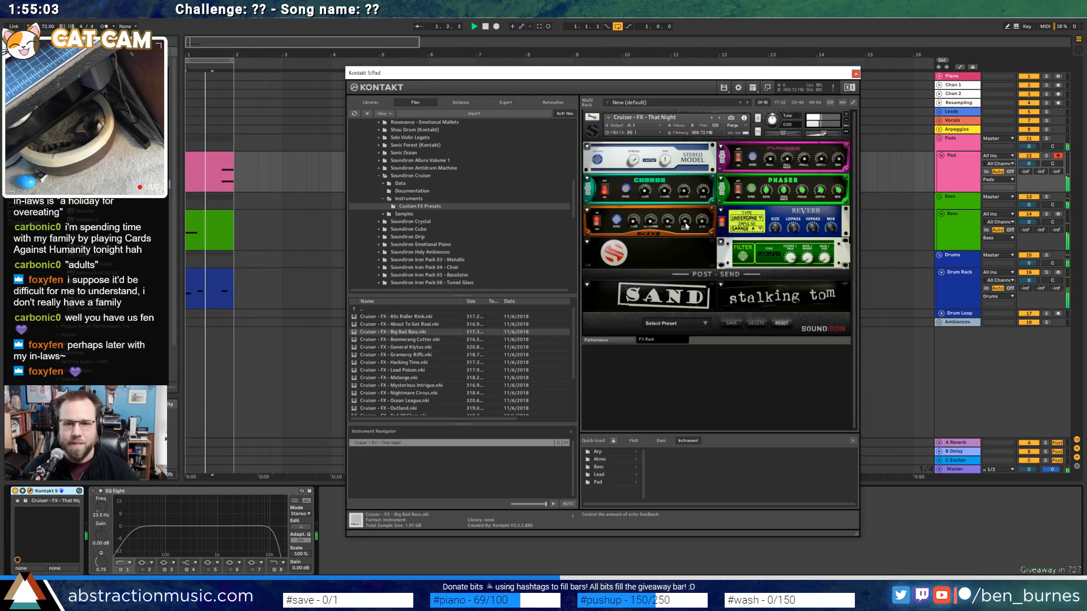
{"action": "left_click", "coordinate": [856, 74]}
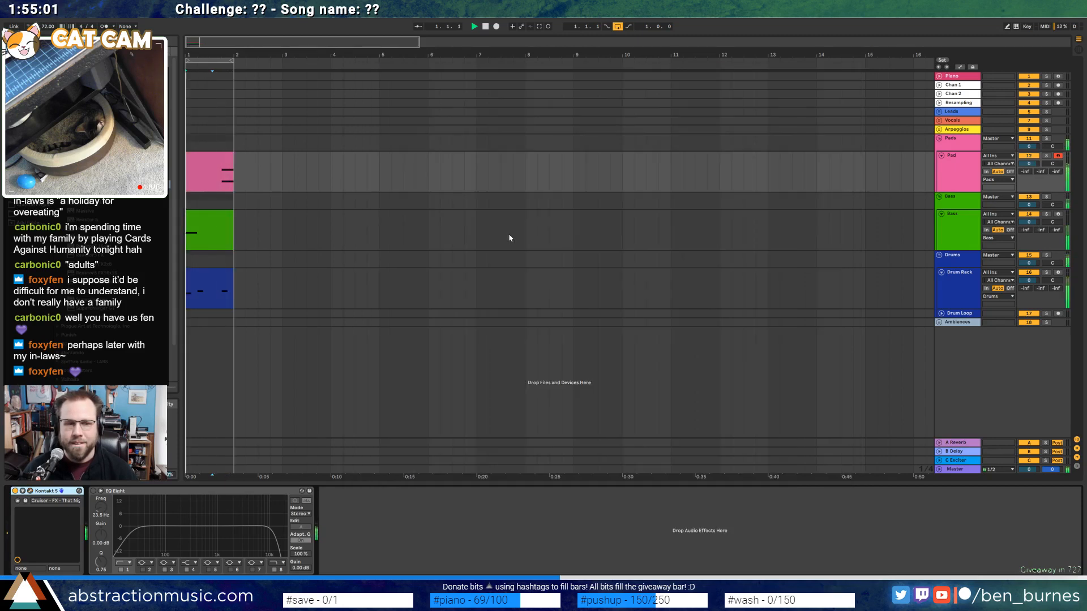
Stop playback and examine the FX Rack of the Bass track's Cruiser instrument, closing its window when done
{"action": "key", "text": "space"}
{"action": "left_click", "coordinate": [212, 170]}
{"action": "left_click", "coordinate": [212, 215]}
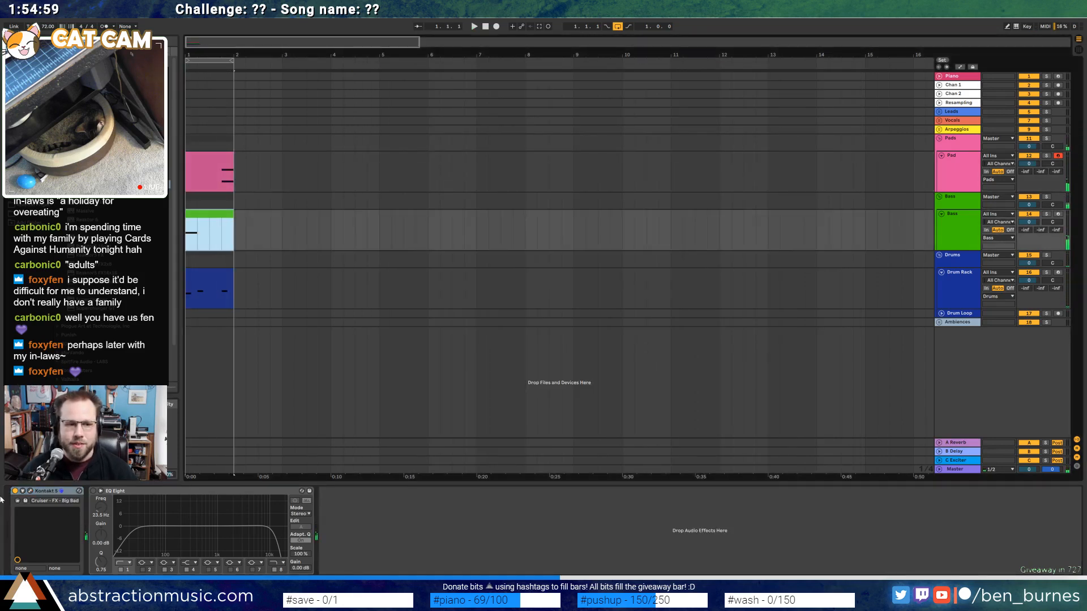
{"action": "left_click", "coordinate": [30, 491]}
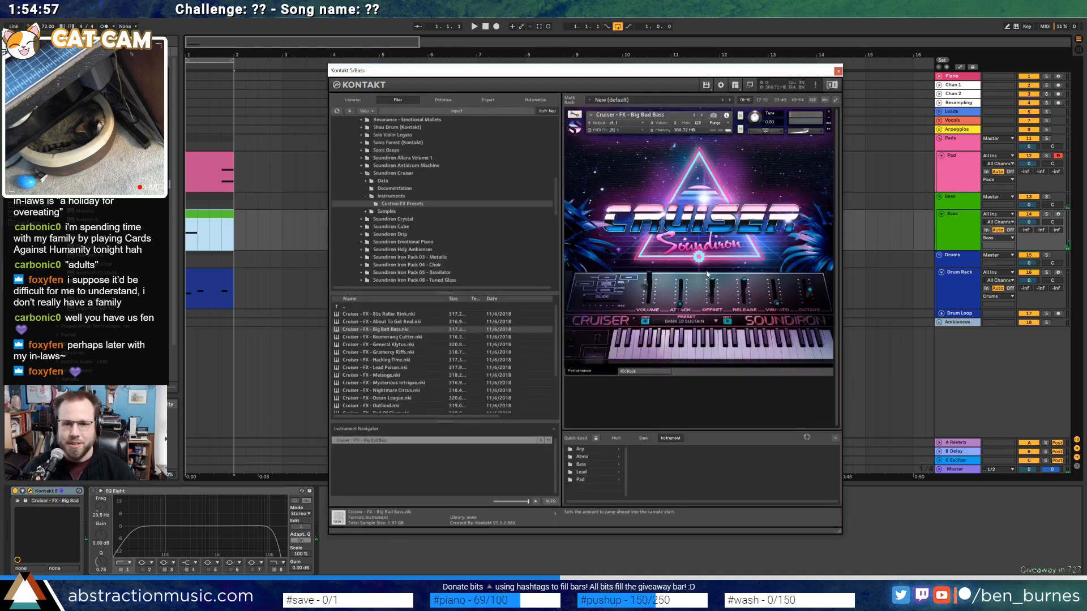
{"action": "left_click", "coordinate": [644, 371]}
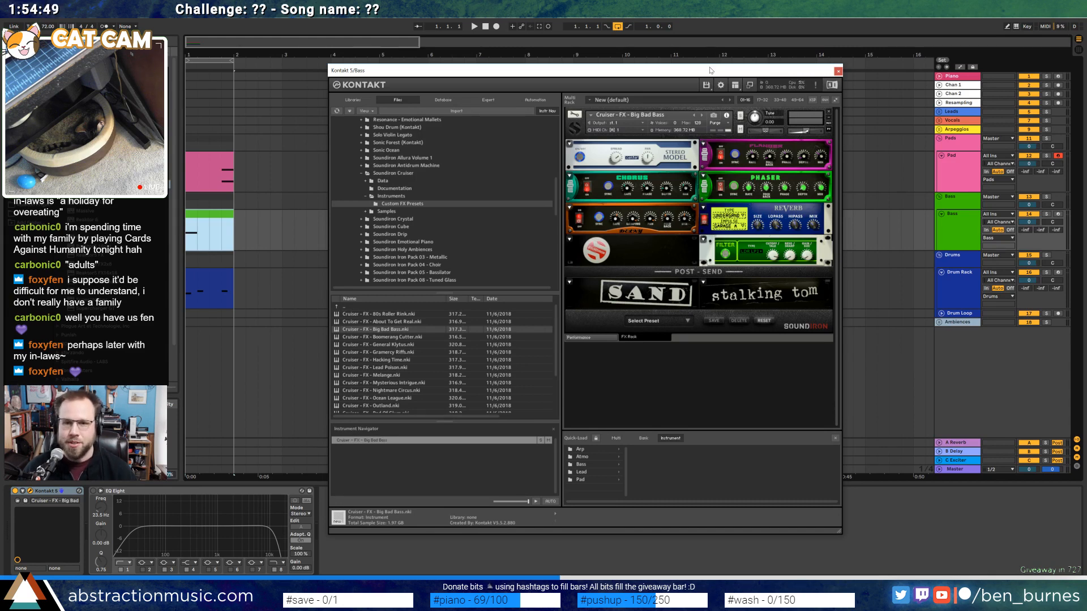
{"action": "left_click", "coordinate": [838, 71]}
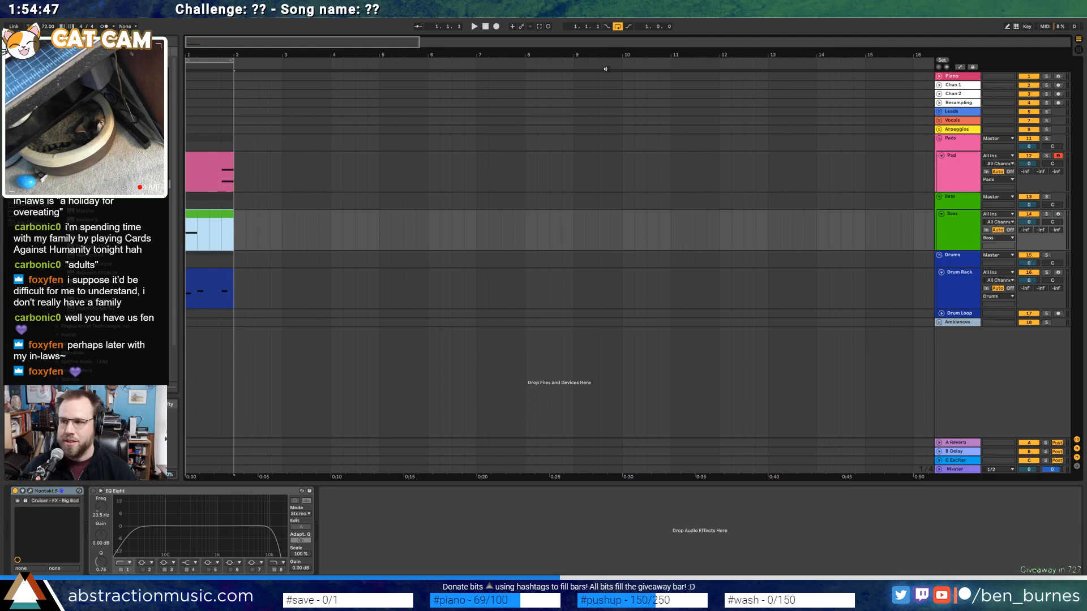
Listen to the loop, unfold the Arpeggios group and select its Arp track, ending with playback stopped
{"action": "left_click", "coordinate": [206, 183]}
{"action": "key", "text": "space"}
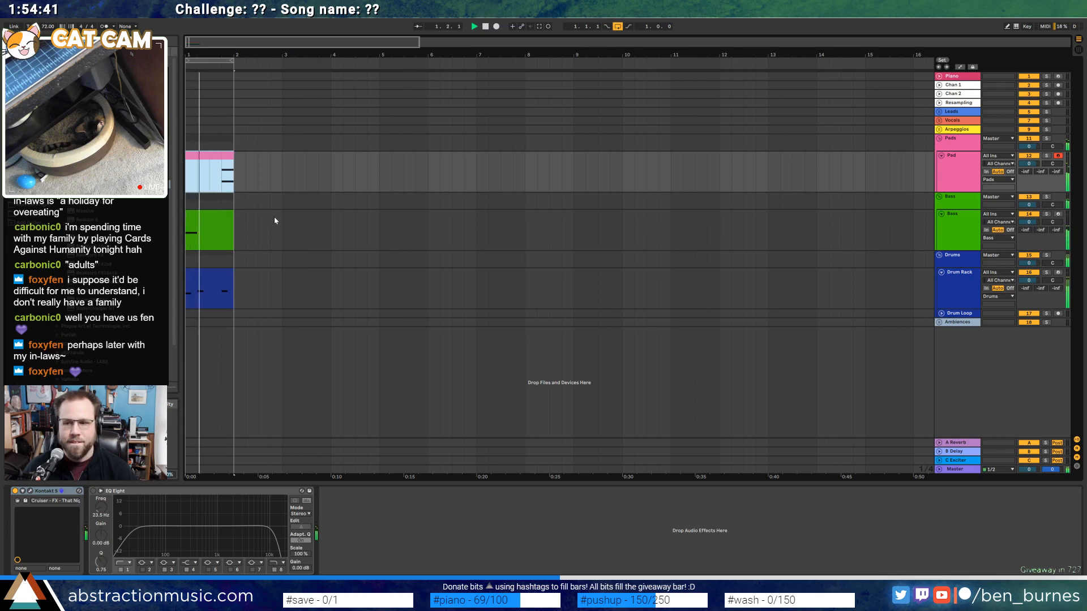
{"action": "left_click", "coordinate": [939, 130]}
{"action": "left_click", "coordinate": [953, 151]}
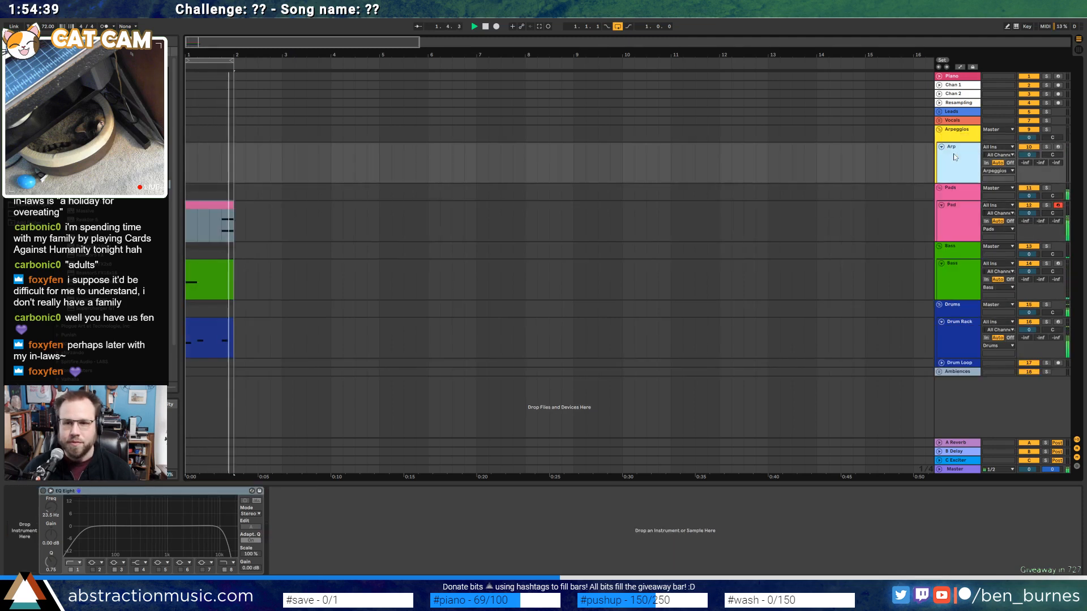
{"action": "key", "text": "space"}
Create a MIDI clip at the start of the Arp track and extend it to one full bar
{"action": "left_click_drag", "start_coordinate": [190, 159], "coordinate": [197, 163]}
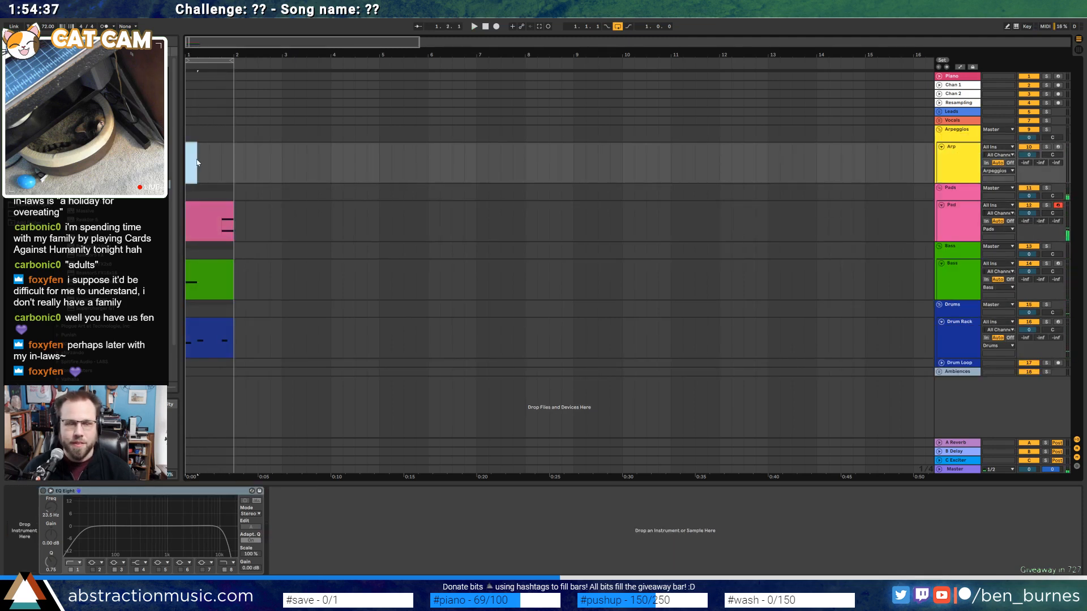
{"action": "key", "text": "ctrl+shift+m"}
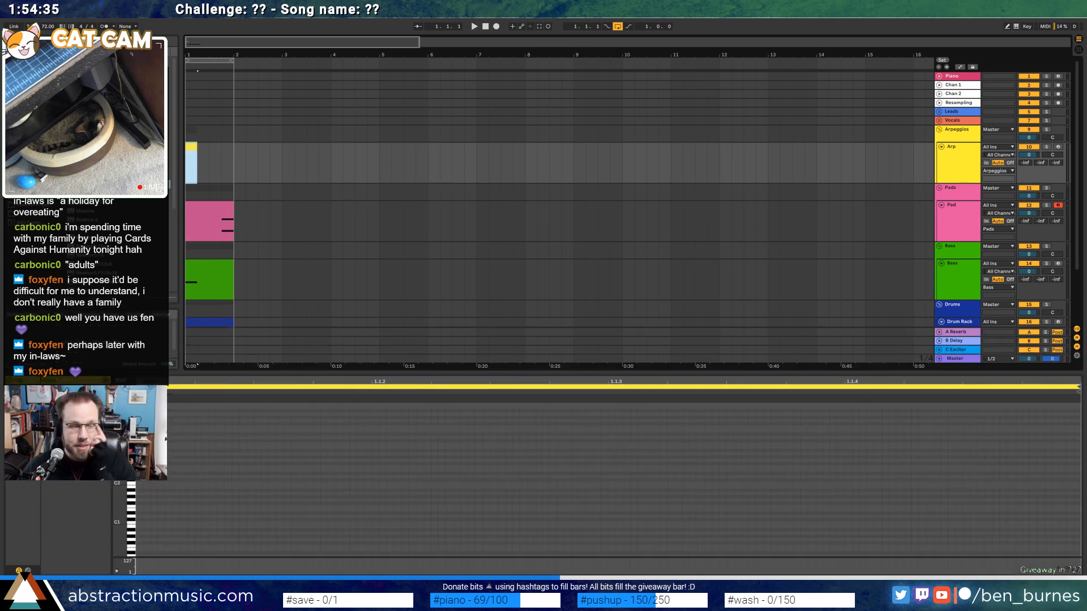
{"action": "key", "text": "shift+Tab"}
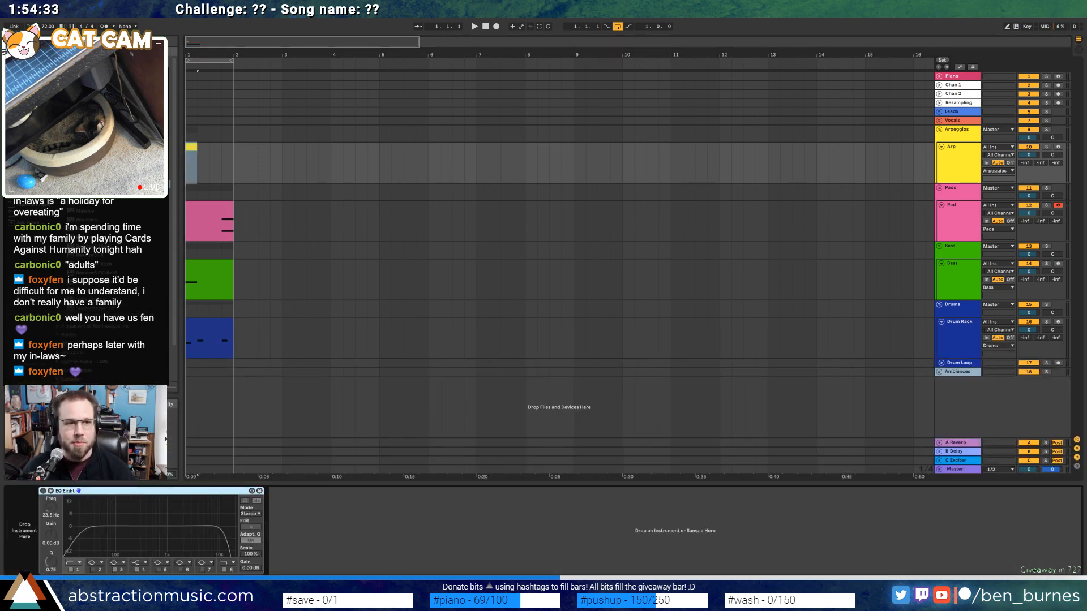
{"action": "left_click_drag", "start_coordinate": [195, 148], "coordinate": [232, 154]}
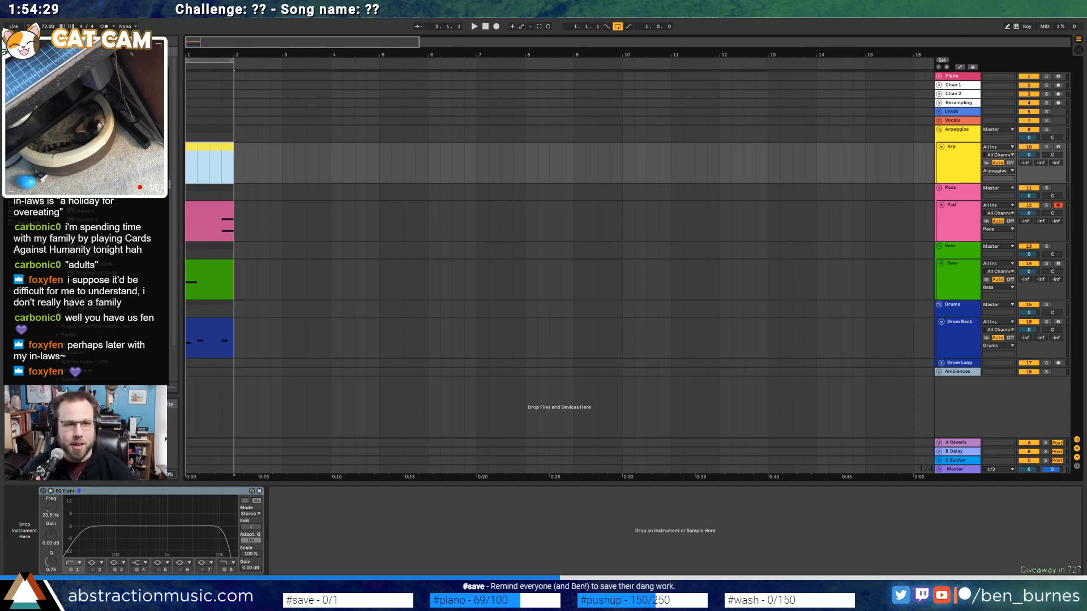
Load Kontakt 5 onto the Arp track with the Cruiser - FX - Hacking Time.nki instrument and close its window
{"action": "key", "text": "ctrl+f"}
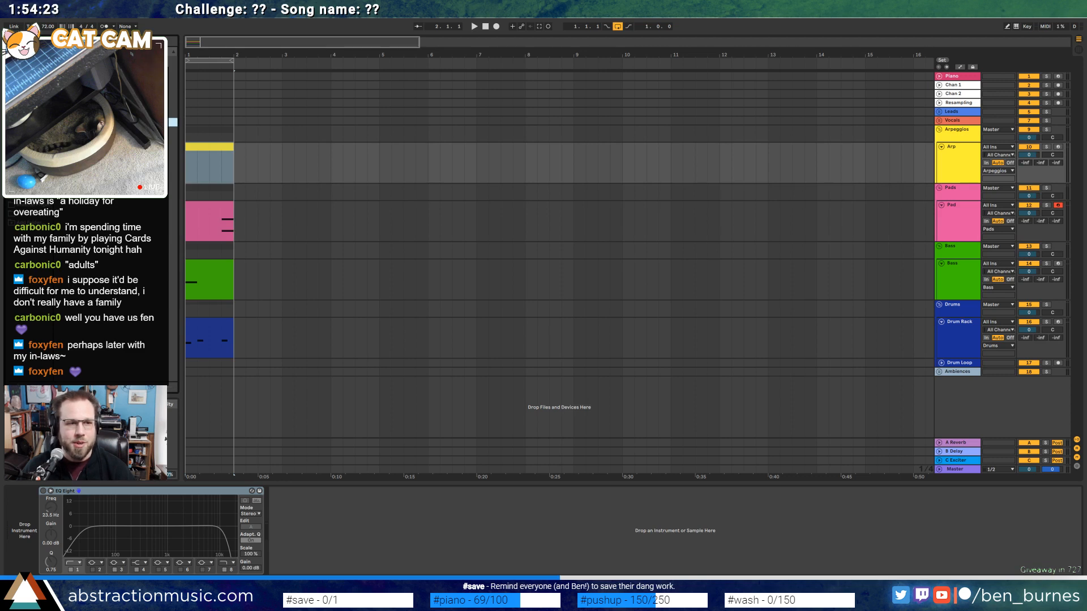
{"action": "left_click", "coordinate": [27, 130]}
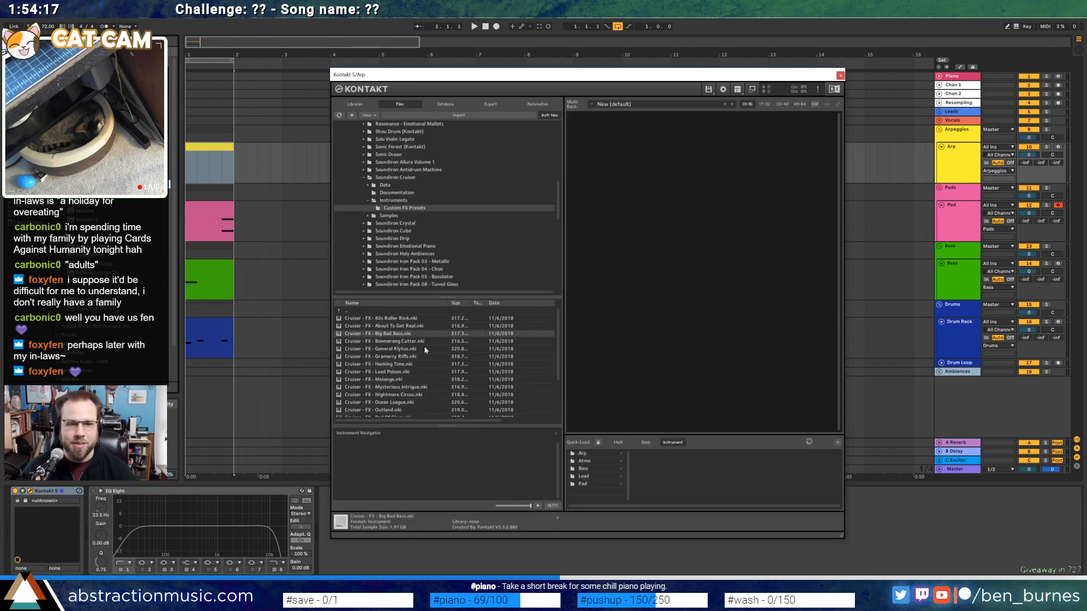
{"action": "scroll", "coordinate": [431, 368], "scroll_direction": "down", "scroll_amount": 3}
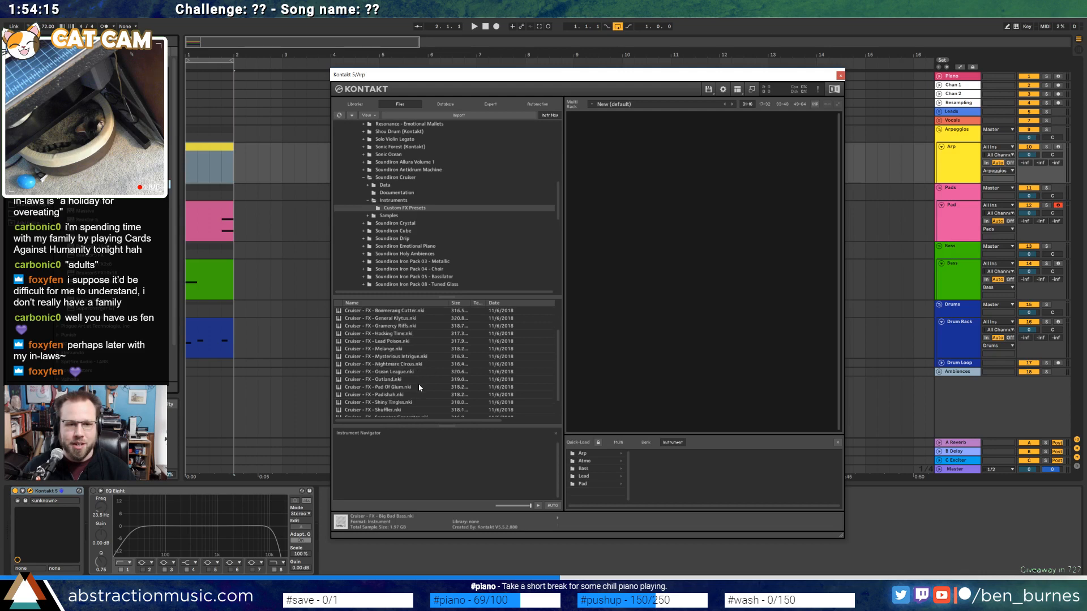
{"action": "scroll", "coordinate": [421, 390], "scroll_direction": "up", "scroll_amount": 1}
{"action": "double_click", "coordinate": [391, 326]}
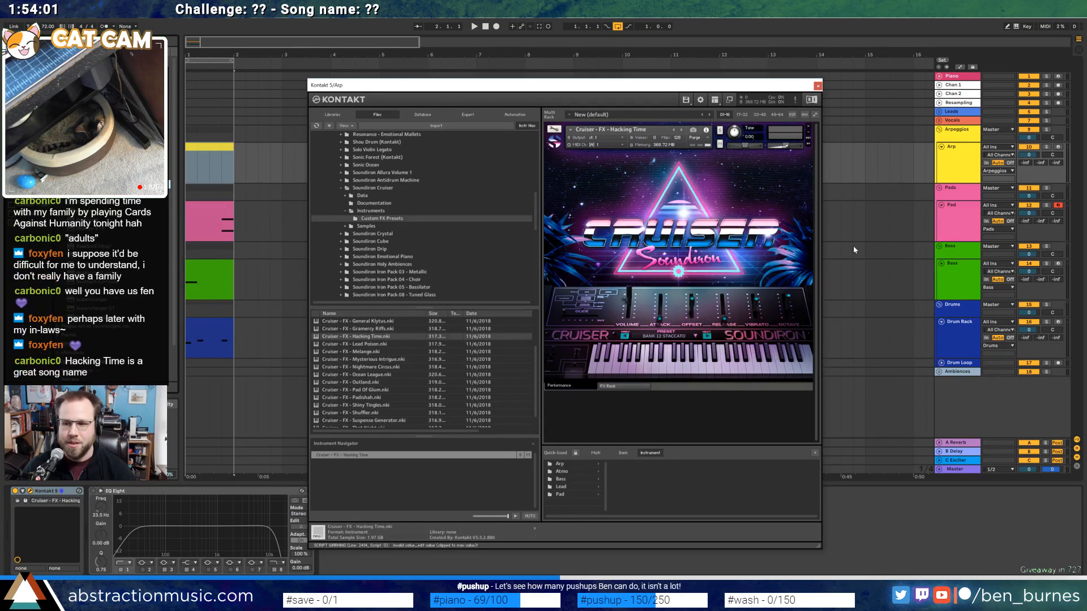
{"action": "left_click", "coordinate": [818, 86]}
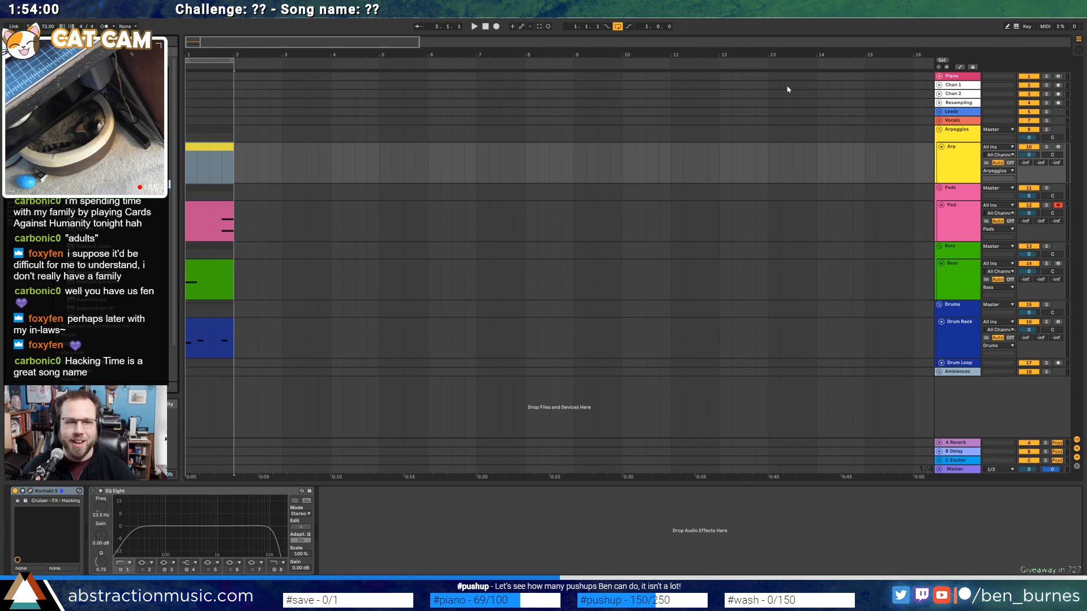
Add a 32nd-note D3 at the start of the Arp clip and an equally short note one semitone higher at 1.1.2
{"action": "double_click", "coordinate": [227, 151]}
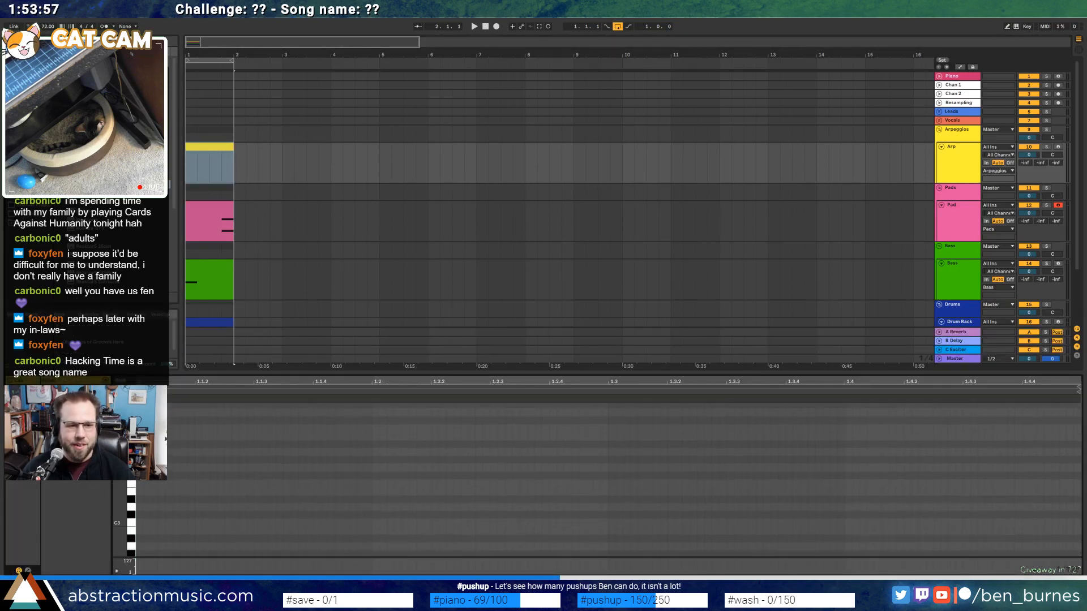
{"action": "scroll", "coordinate": [150, 525], "scroll_direction": "down", "scroll_amount": 1}
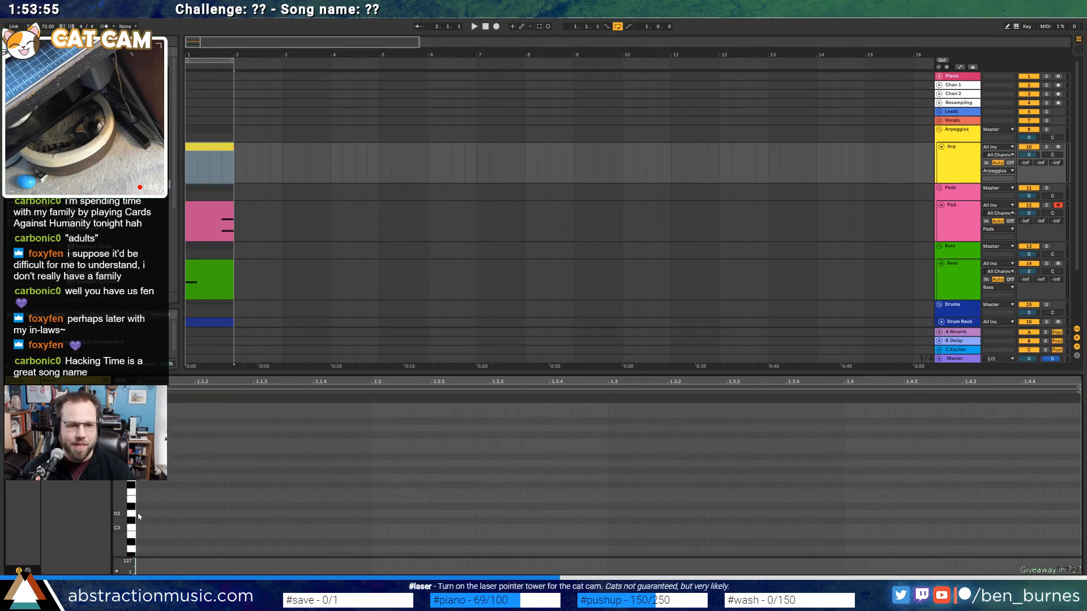
{"action": "double_click", "coordinate": [137, 513]}
{"action": "left_click_drag", "start_coordinate": [182, 498], "coordinate": [167, 499]}
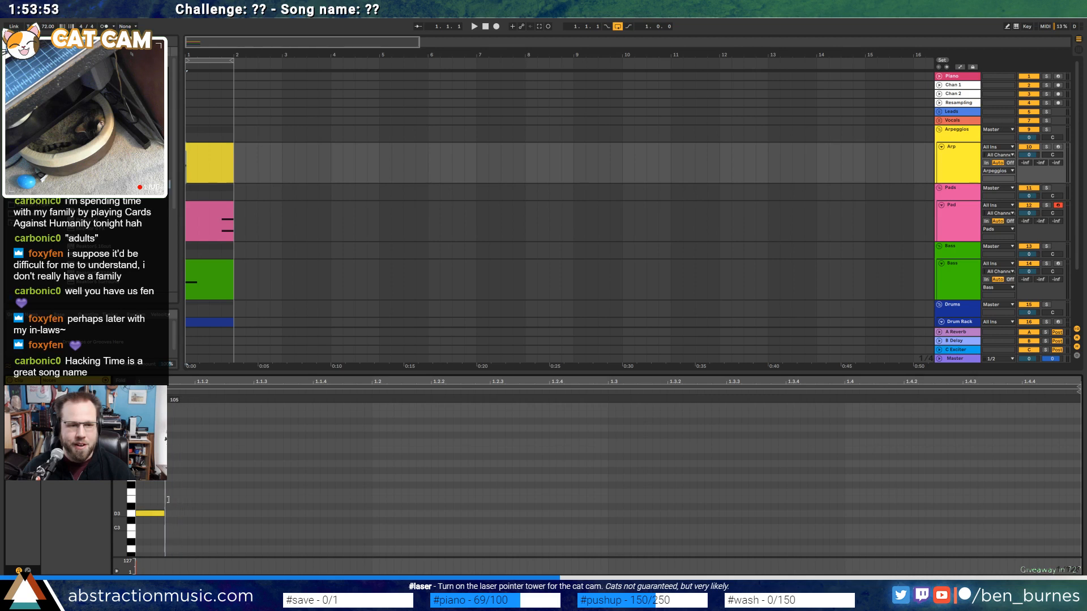
{"action": "double_click", "coordinate": [201, 514]}
{"action": "key", "text": "Up"}
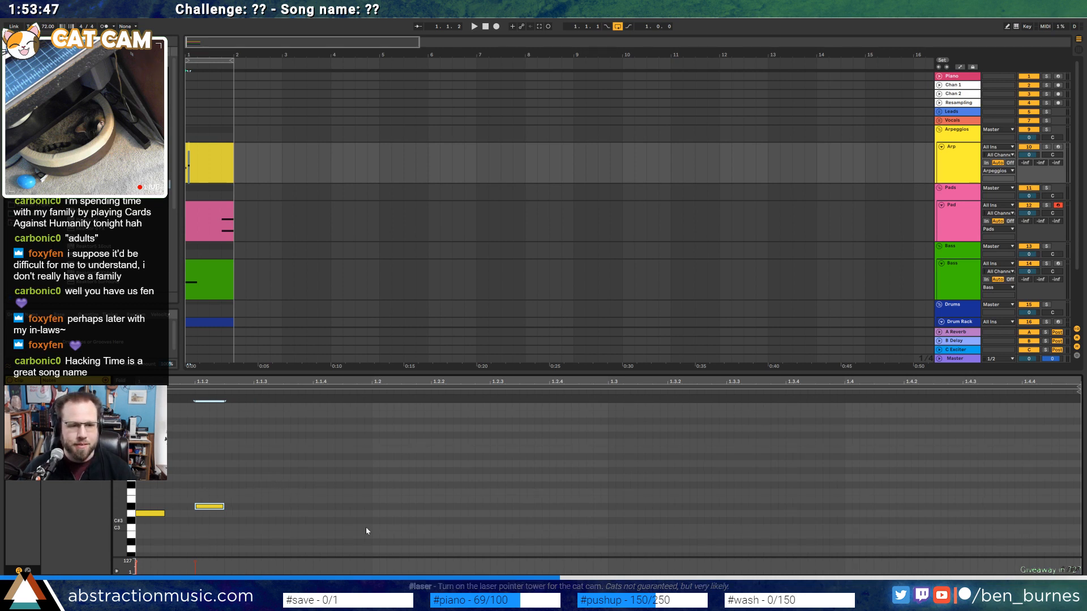
Listen to the Arp clip and transpose its two short notes up two octaves
{"action": "key", "text": "space"}
{"action": "key", "text": "space"}
{"action": "key", "text": "shift+Up"}
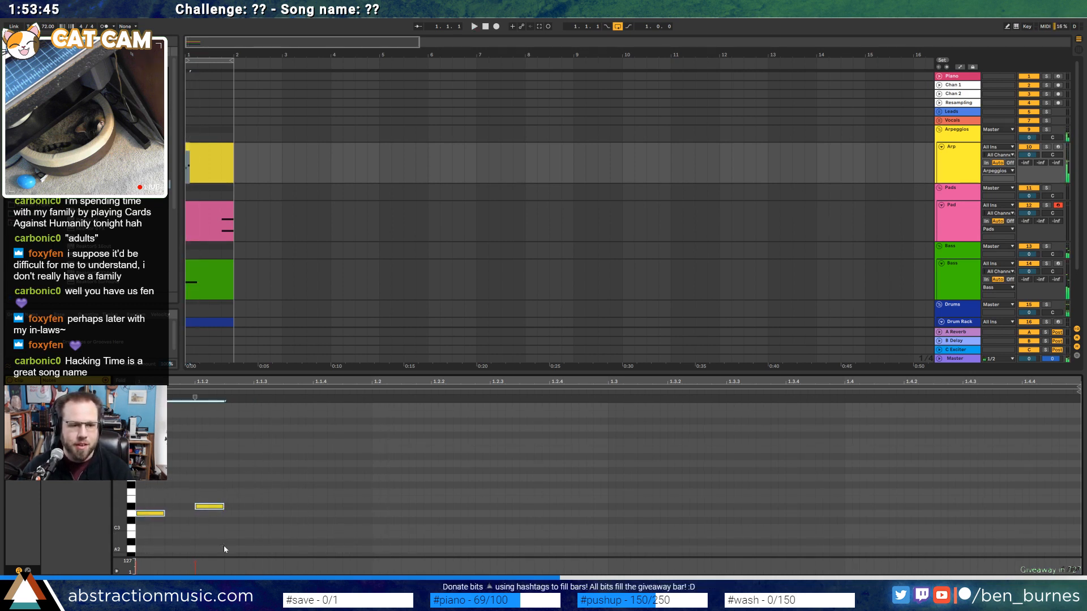
{"action": "scroll", "coordinate": [222, 546], "scroll_direction": "up", "scroll_amount": 3}
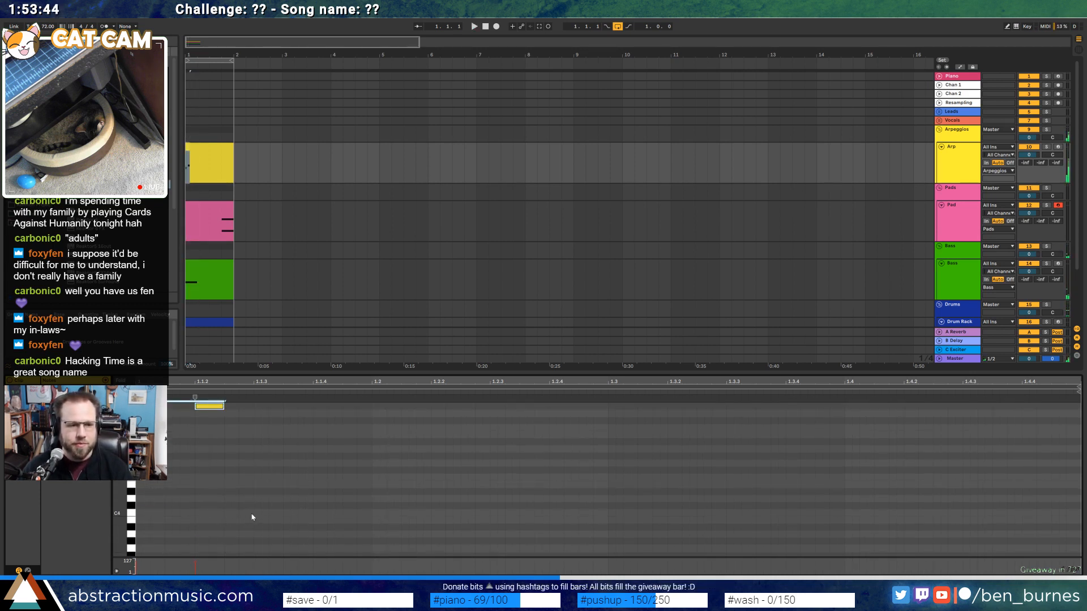
Add equally short notes to the Arp clip: G5 at 1.1.3, A#4 at 1.1.4 and C5 at 1.2
{"action": "double_click", "coordinate": [262, 441]}
{"action": "left_click_drag", "start_coordinate": [278, 444], "coordinate": [287, 448]}
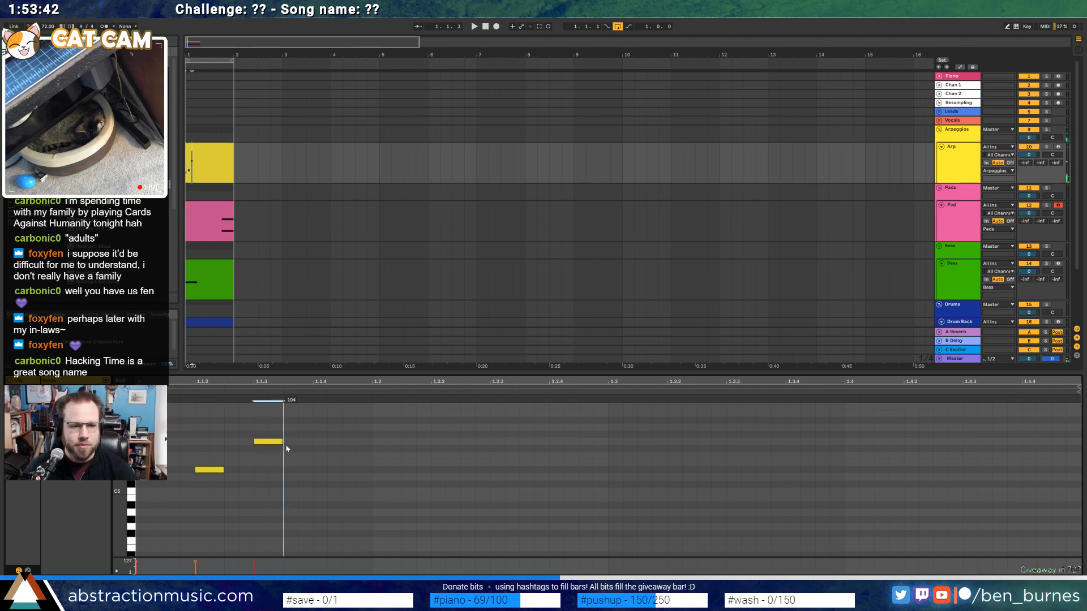
{"action": "double_click", "coordinate": [318, 505]}
{"action": "left_click_drag", "start_coordinate": [326, 506], "coordinate": [402, 493]}
{"action": "double_click", "coordinate": [376, 491]}
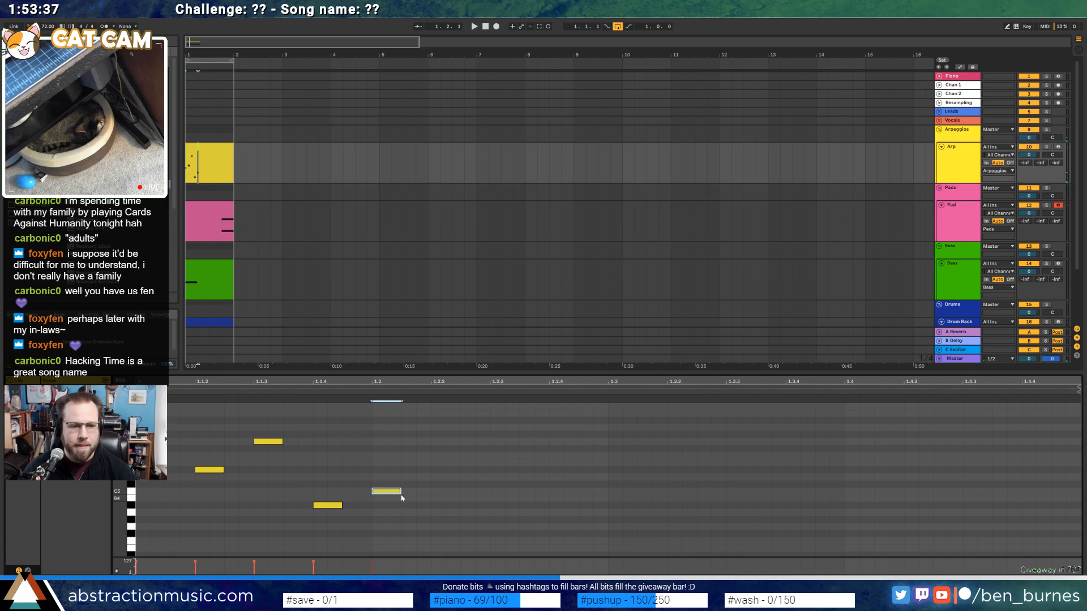
Open the Arp track's Kontakt instrument, switch its Cruiser preset to Bank 5 Staccato and play the loop
{"action": "key", "text": "shift+Tab"}
{"action": "left_click", "coordinate": [31, 491]}
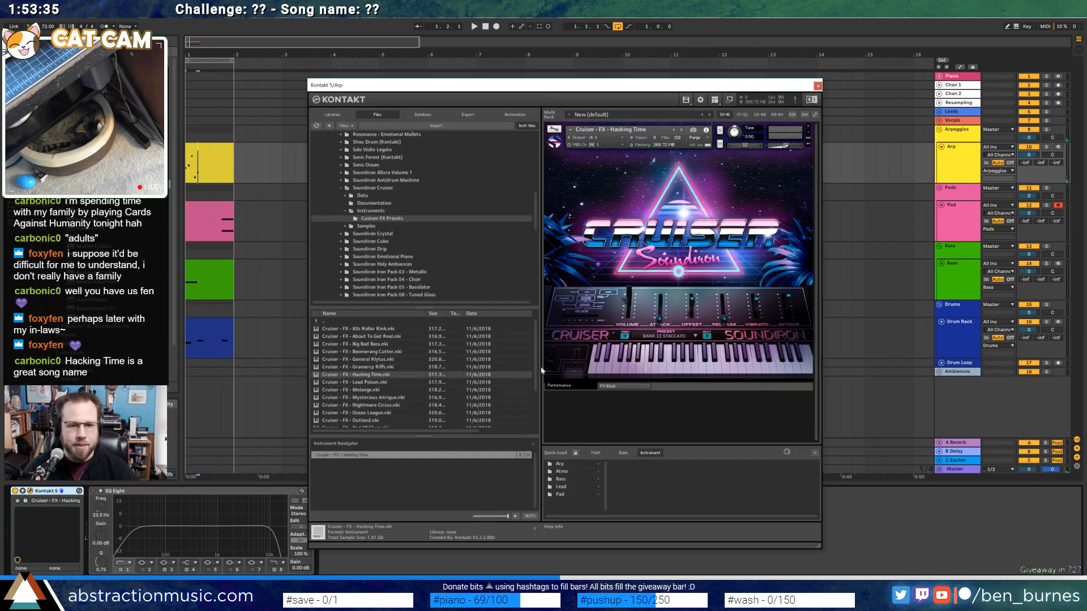
{"action": "left_click", "coordinate": [691, 337]}
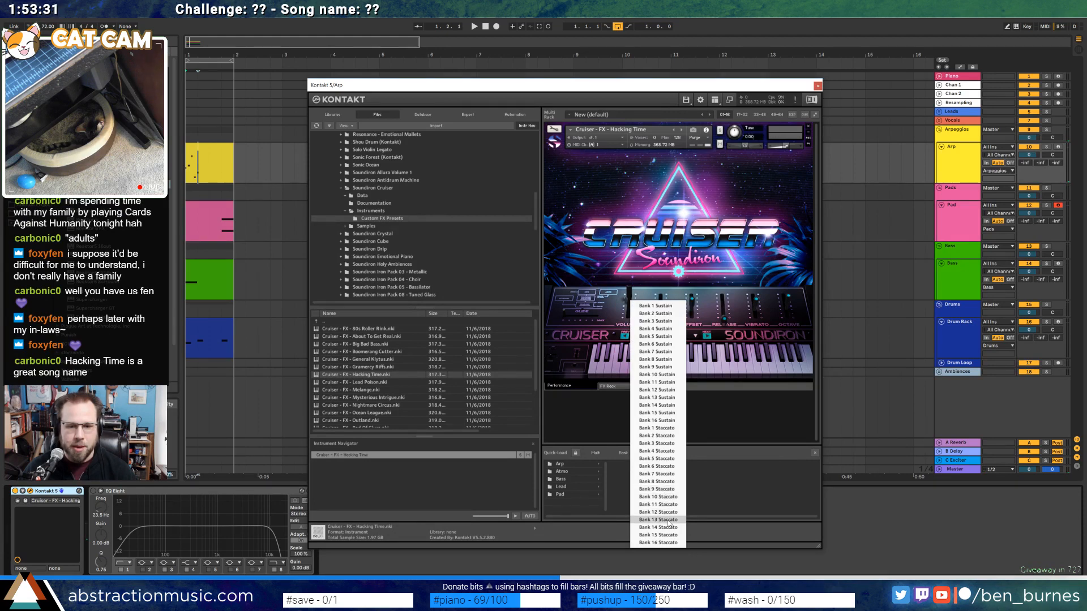
{"action": "left_click", "coordinate": [663, 459]}
{"action": "key", "text": "space"}
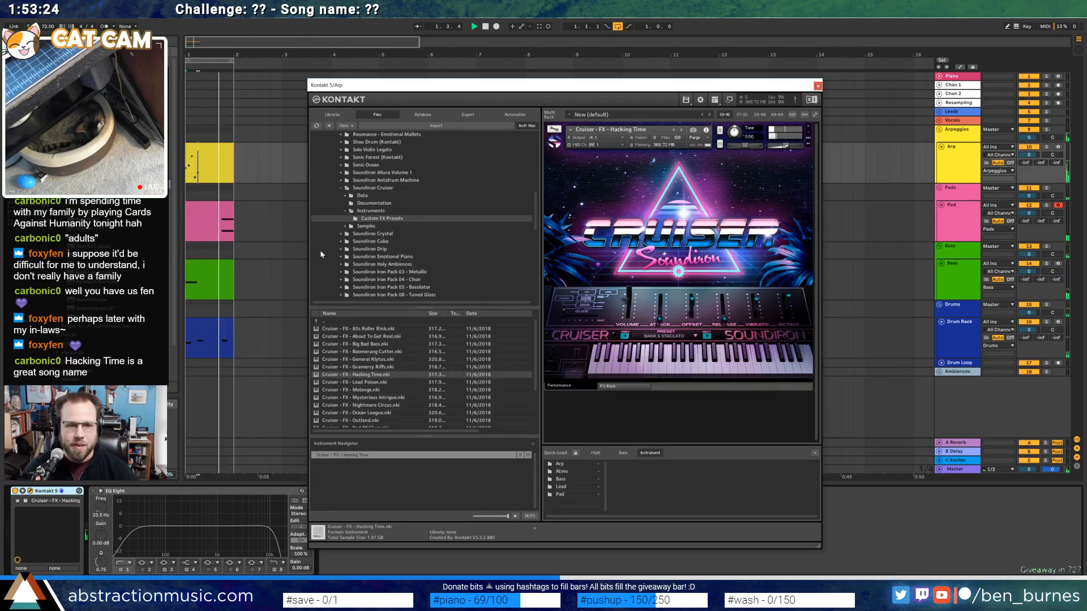
Open the Pad track's Kontakt performance view, set the filter source to Graph Frequency and adjust the filter's cutoff frequency
{"action": "left_click", "coordinate": [226, 205]}
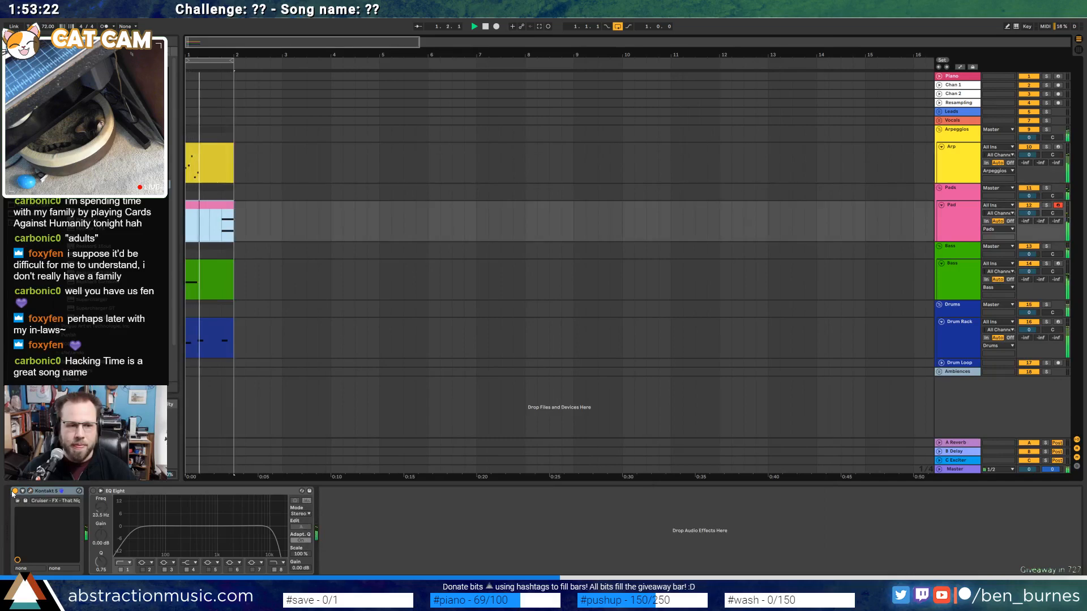
{"action": "left_click", "coordinate": [30, 491]}
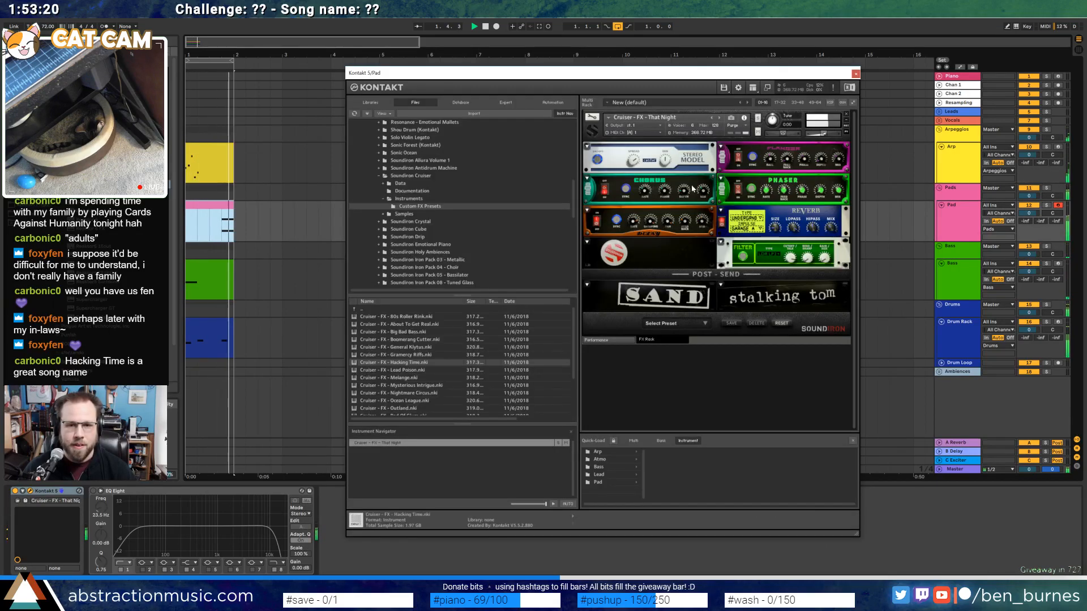
{"action": "left_click", "coordinate": [601, 340]}
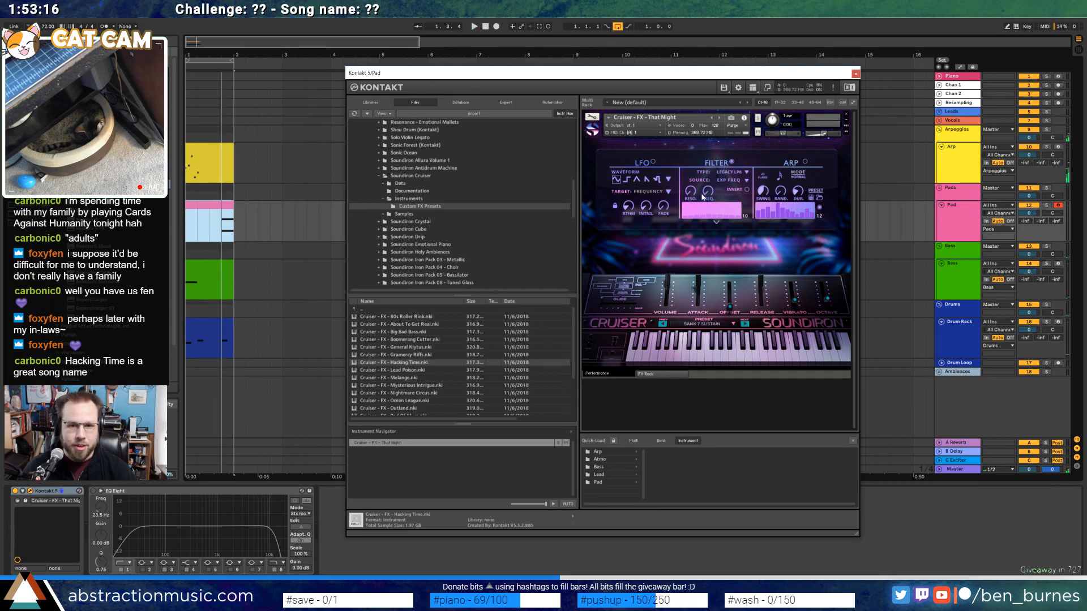
{"action": "left_click", "coordinate": [734, 180]}
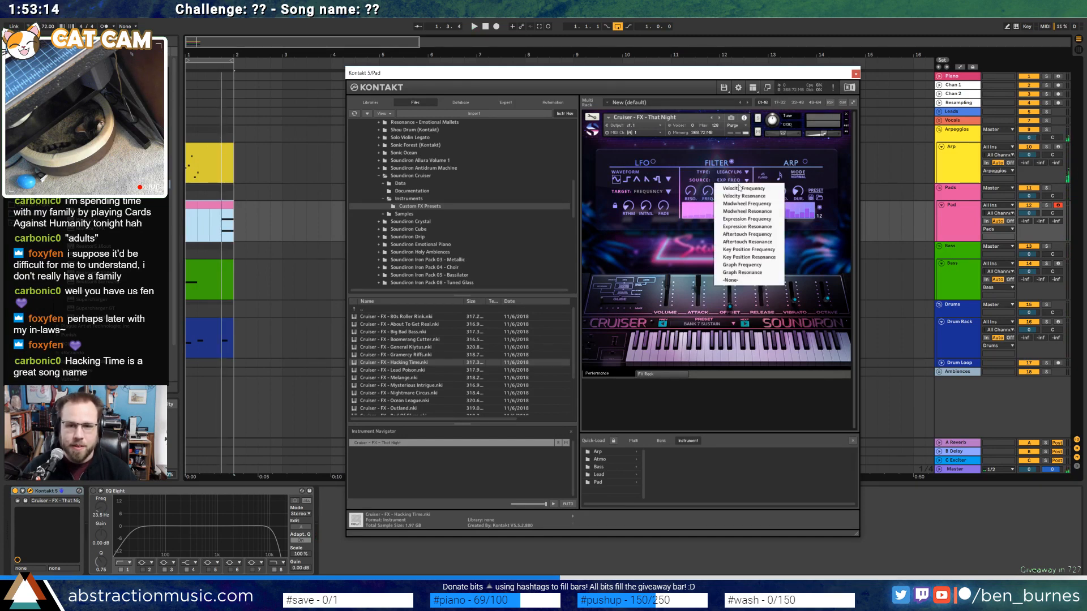
{"action": "left_click", "coordinate": [749, 268]}
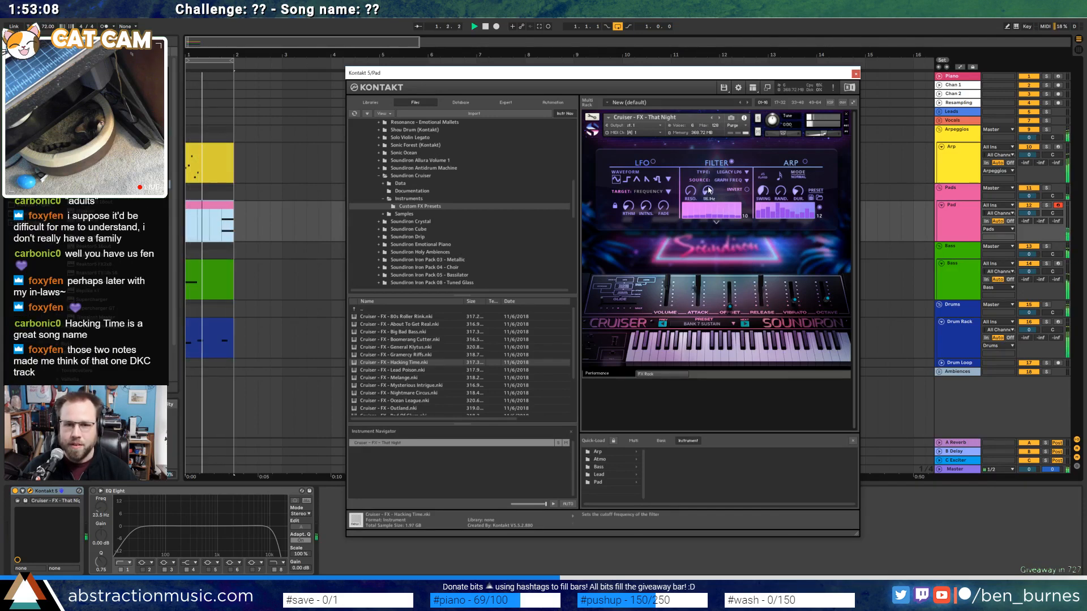
{"action": "left_click_drag", "start_coordinate": [709, 190], "coordinate": [711, 195]}
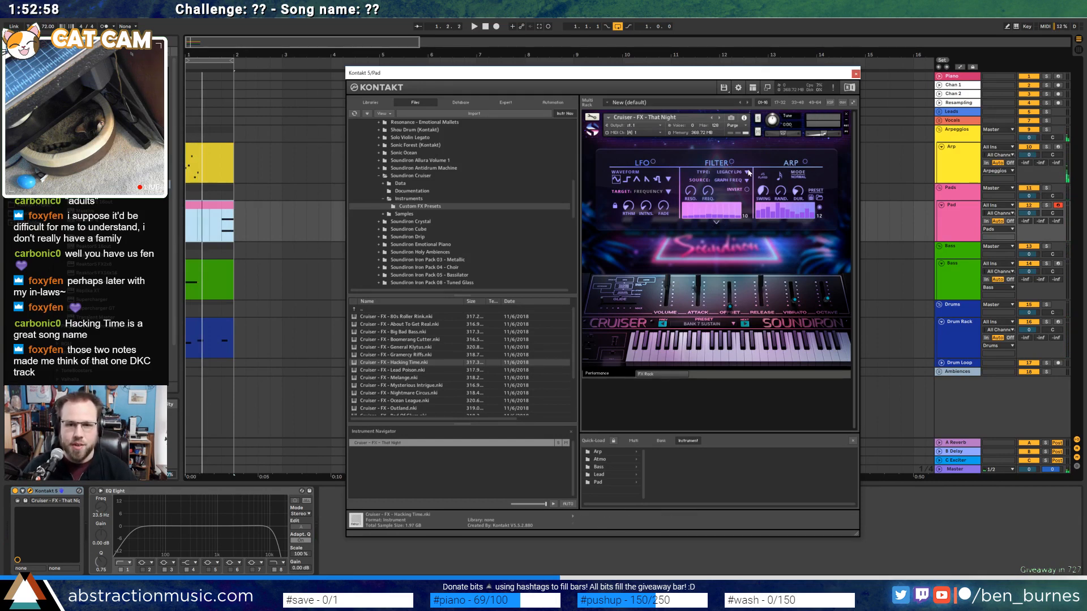
Turn on the Pad instrument's arpeggiator and audition 16th Triplet against 16th note, leaving its rhythm on 16th note
{"action": "left_click", "coordinate": [222, 232]}
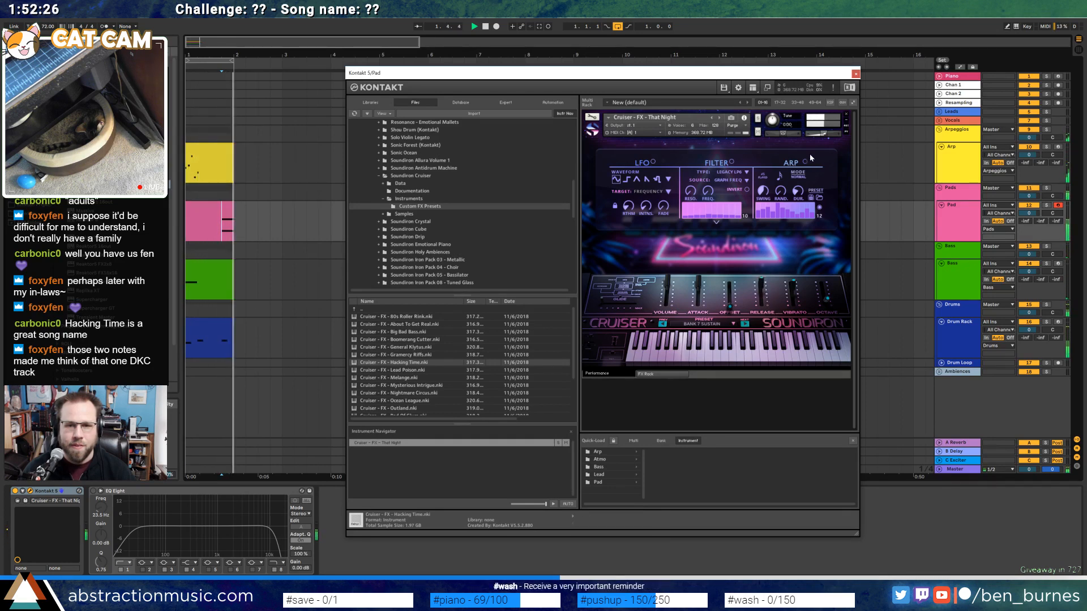
{"action": "left_click", "coordinate": [780, 177]}
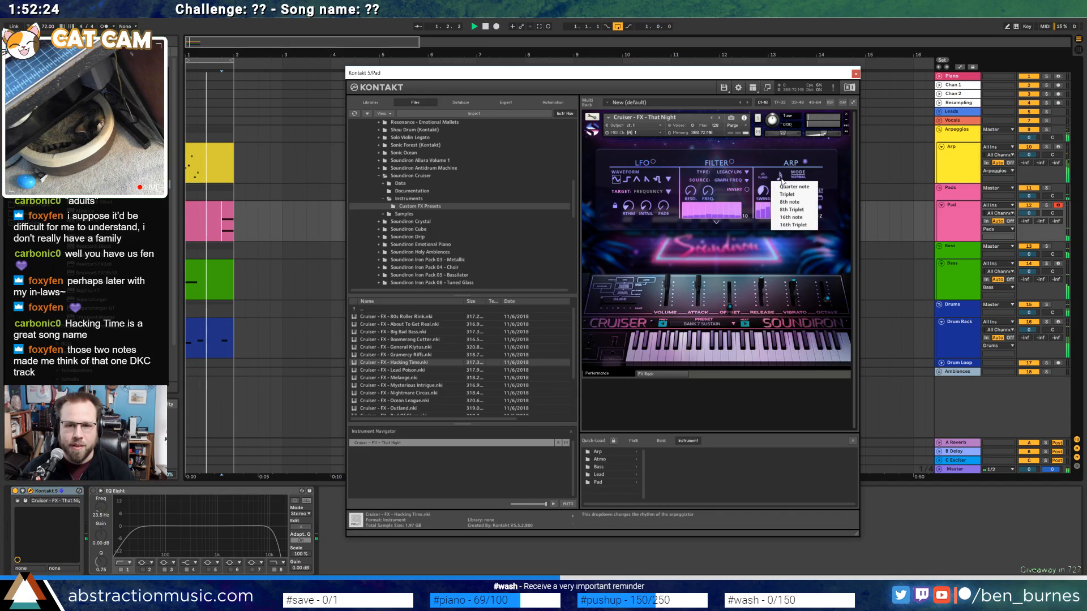
{"action": "left_click", "coordinate": [789, 226]}
{"action": "left_click", "coordinate": [780, 177]}
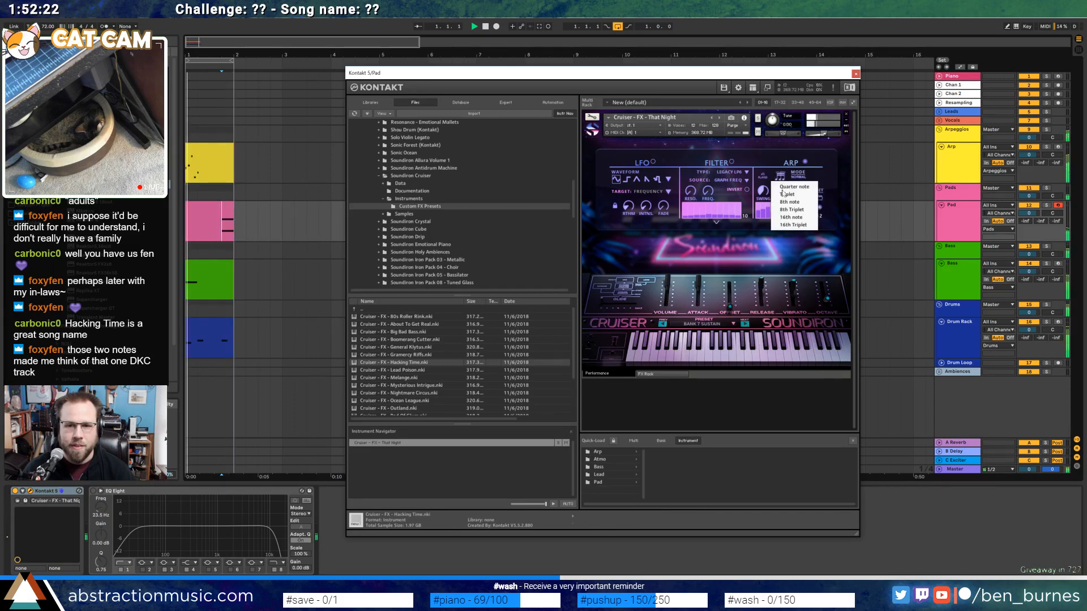
{"action": "left_click", "coordinate": [787, 220]}
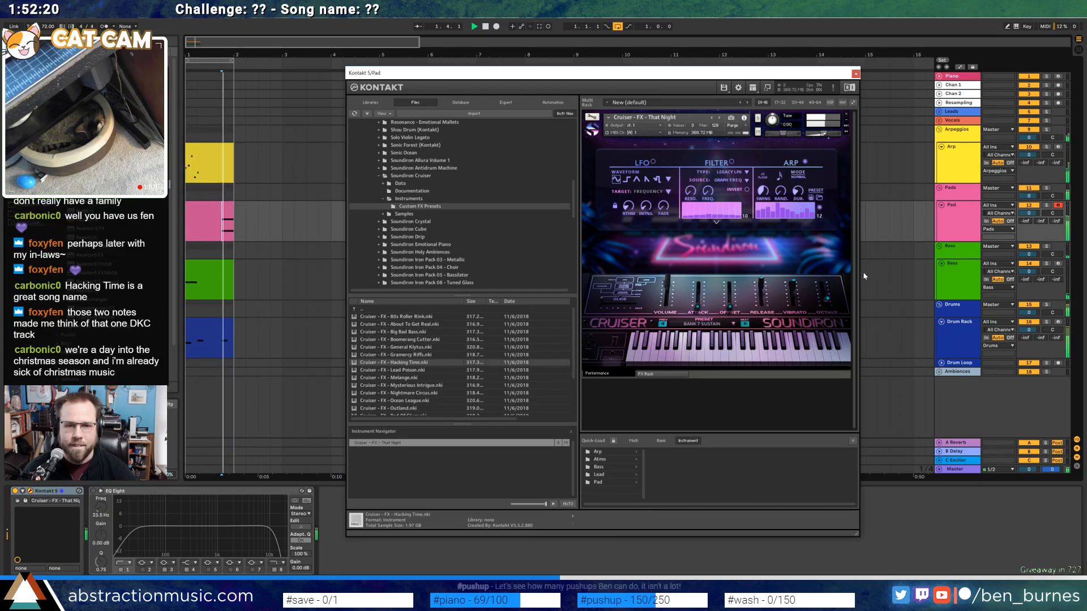
{"action": "key", "text": "space"}
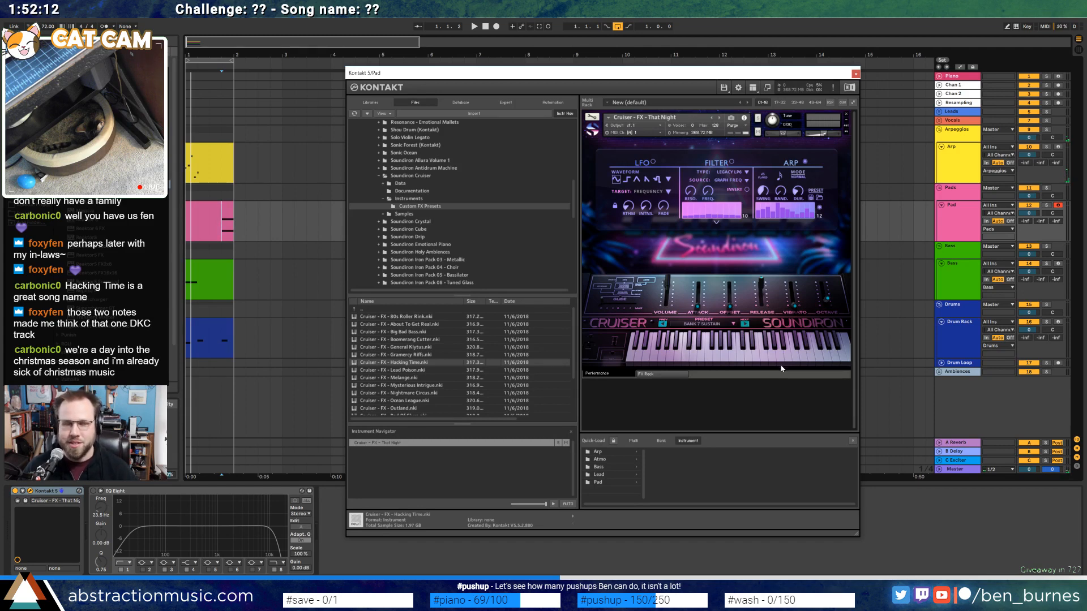
{"action": "left_click", "coordinate": [779, 177]}
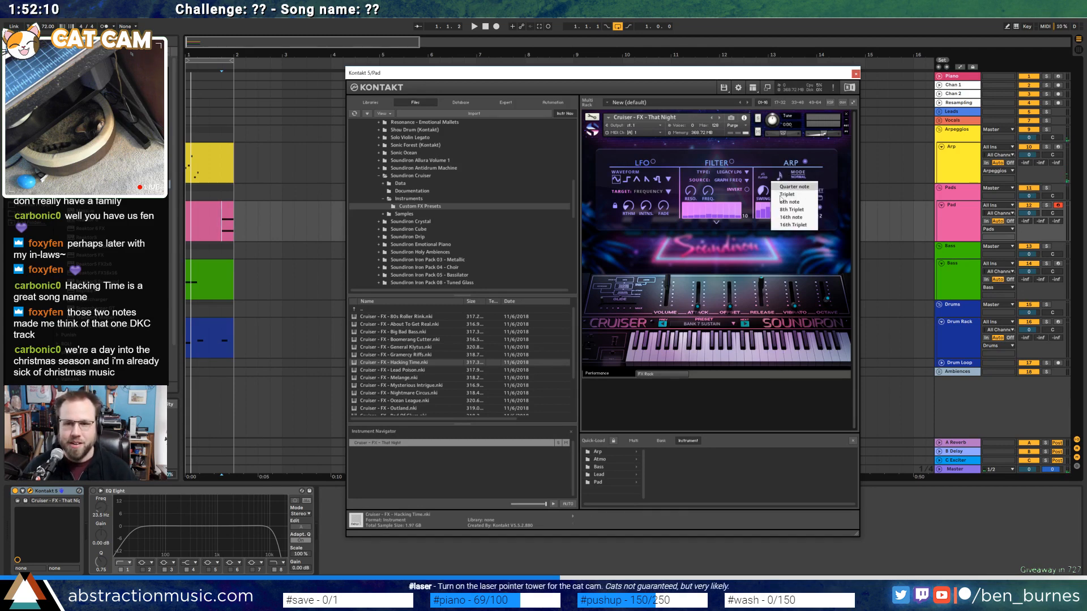
{"action": "left_click", "coordinate": [793, 222]}
{"action": "left_click", "coordinate": [780, 177]}
{"action": "left_click", "coordinate": [787, 218]}
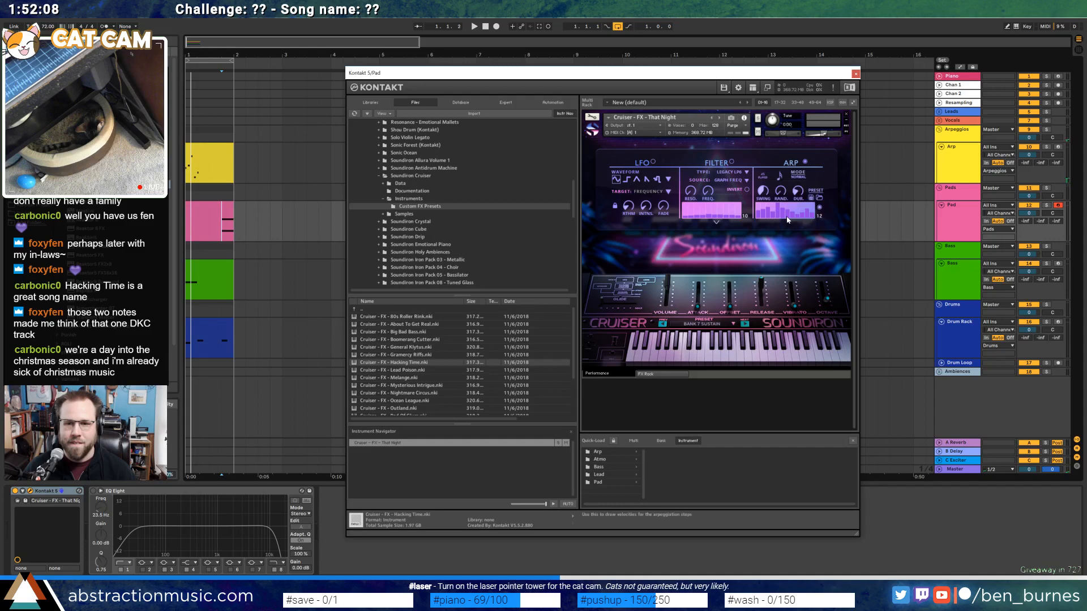
Adjust the swing of the Pad instrument's arpeggiator while the loop plays, stop playback and close the Kontakt window
{"action": "key", "text": "space"}
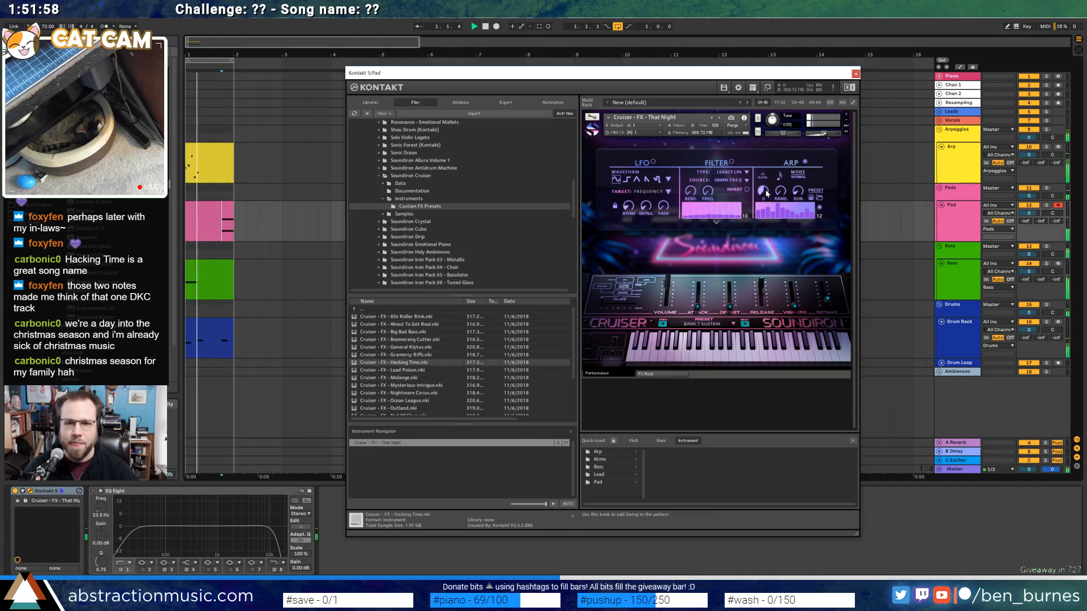
{"action": "left_click_drag", "start_coordinate": [766, 193], "coordinate": [765, 209]}
{"action": "key", "text": "space"}
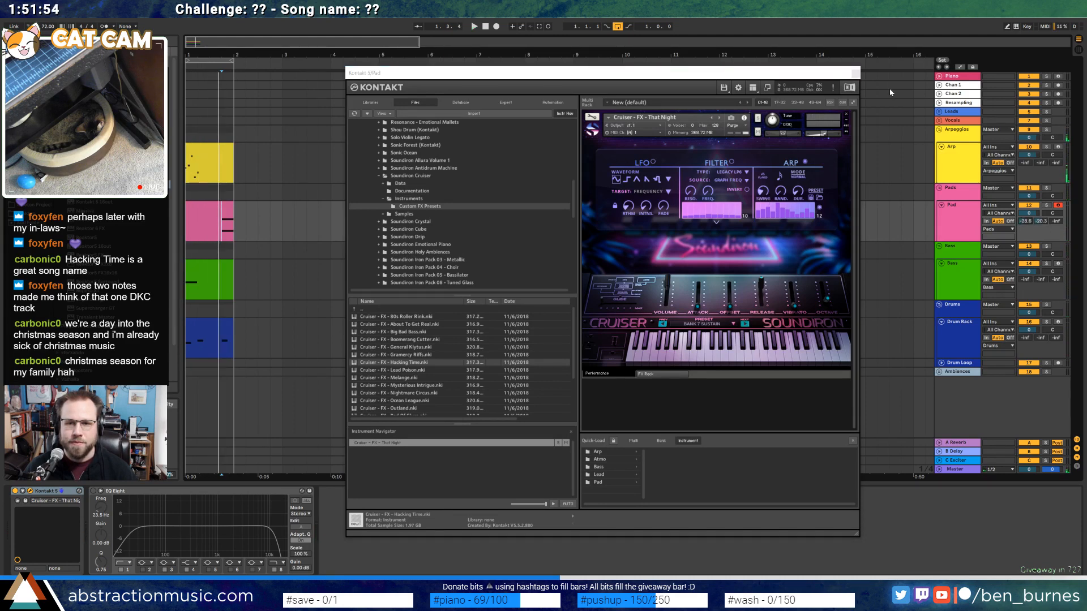
{"action": "left_click", "coordinate": [857, 74]}
Select the 909 snare pad in the Drum Rack track and add a Phaser after its sample player
{"action": "left_click", "coordinate": [962, 338]}
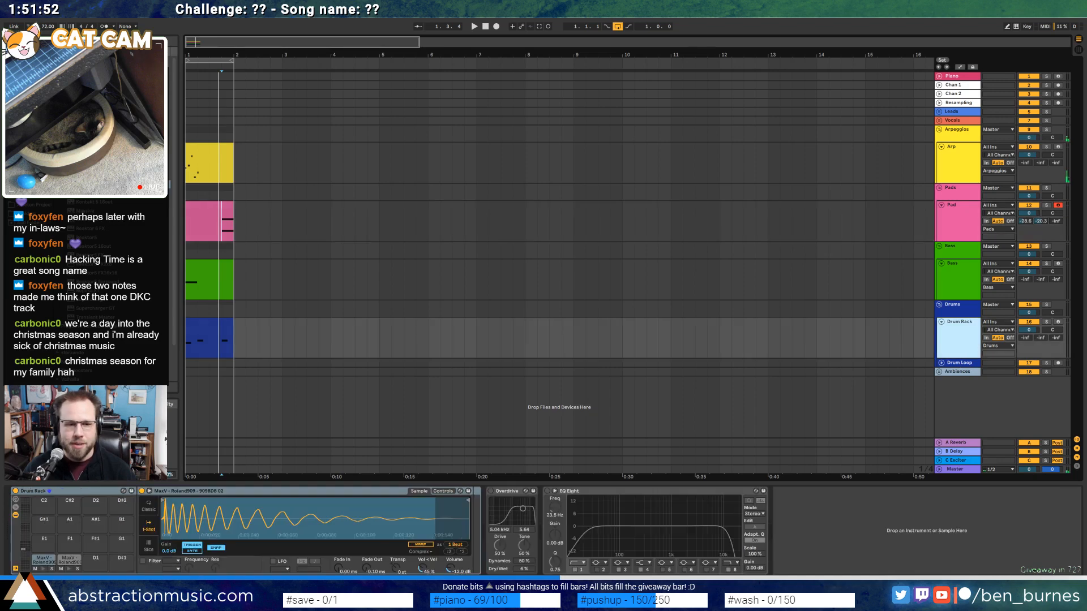
{"action": "left_click", "coordinate": [68, 559]}
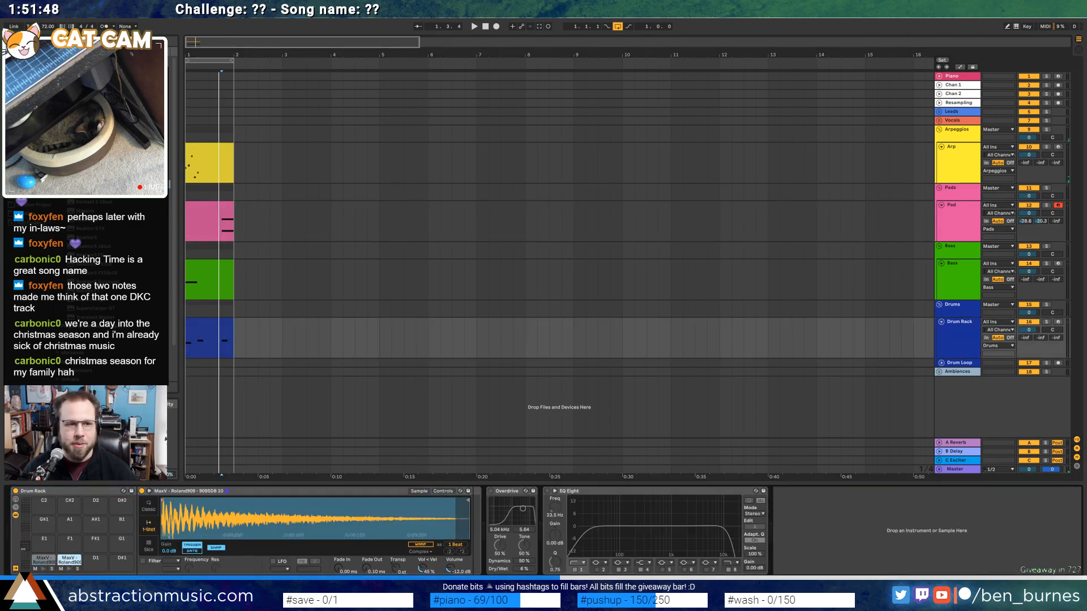
{"action": "left_click", "coordinate": [34, 105]}
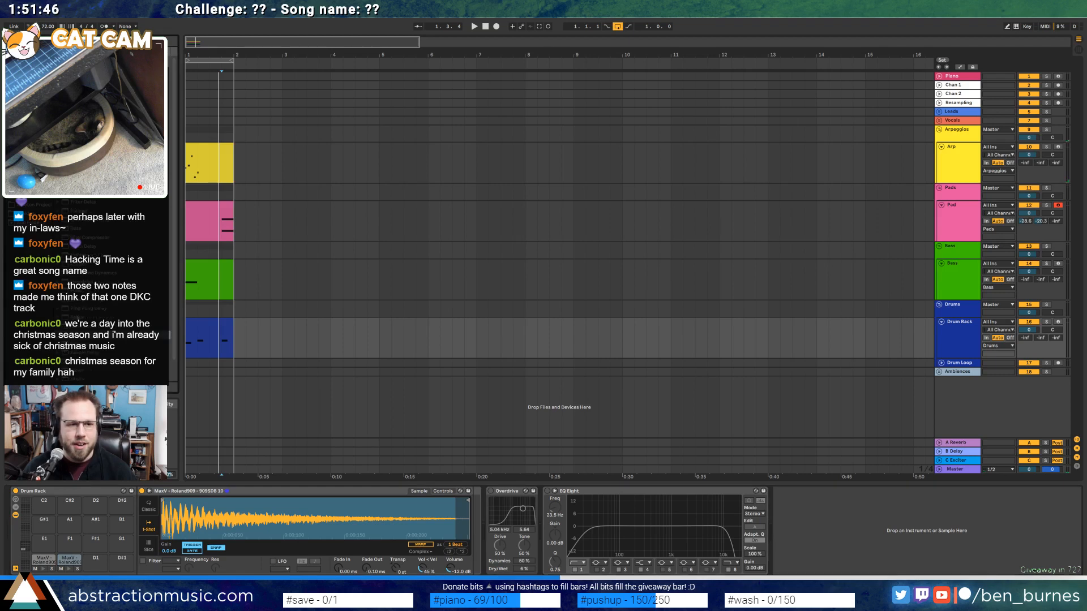
{"action": "left_click_drag", "start_coordinate": [408, 513], "coordinate": [481, 523]}
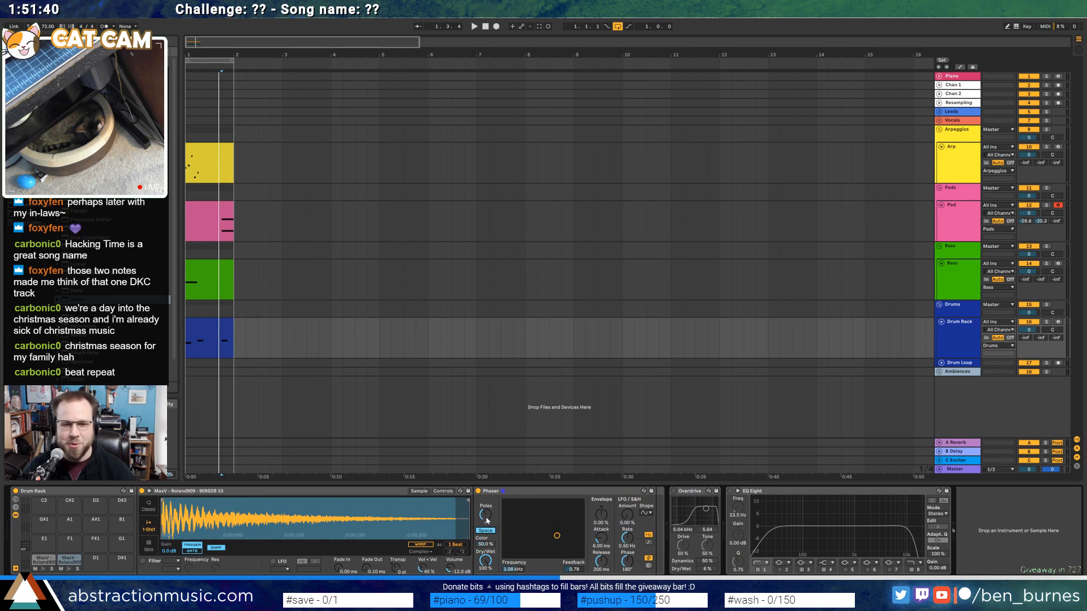
Tune the snare's Phaser during playback to about 41% dry/wet, 2.6 kHz frequency, 0.64 feedback and 51% LFO amount
{"action": "key", "text": "space"}
{"action": "left_click_drag", "start_coordinate": [486, 518], "coordinate": [486, 529]}
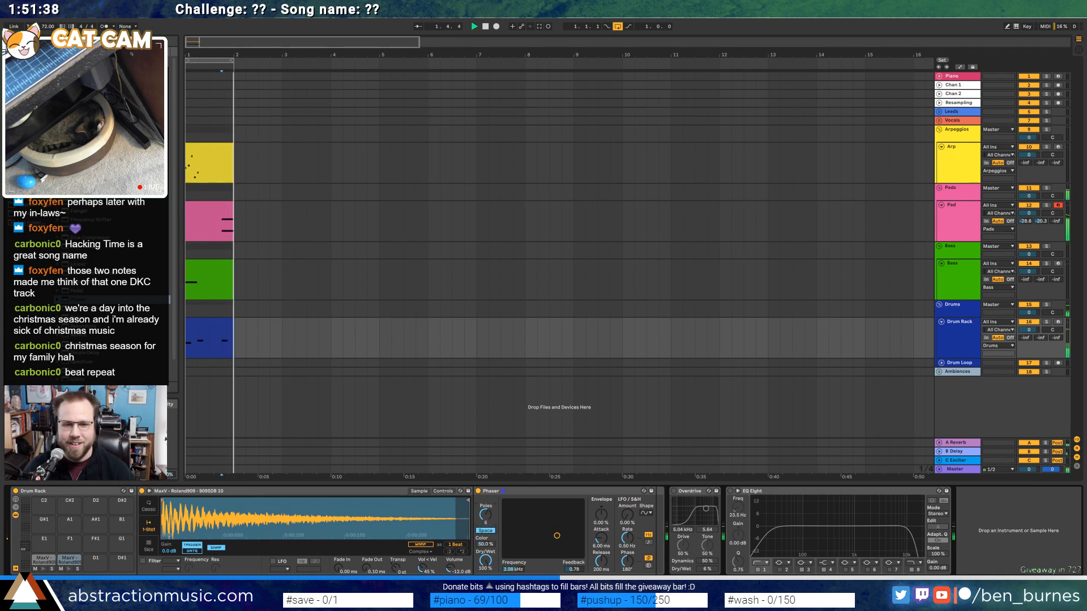
{"action": "left_click_drag", "start_coordinate": [557, 536], "coordinate": [485, 594]}
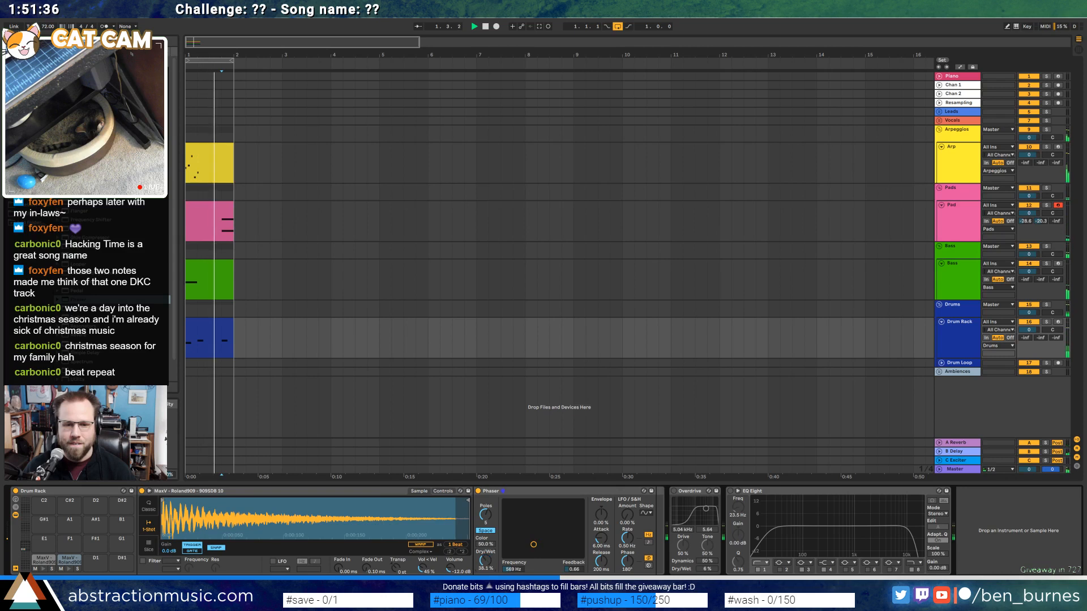
{"action": "mouse_move", "coordinate": [627, 515]}
{"action": "left_mouse_down"}
{"action": "mouse_move", "coordinate": [627, 492]}
{"action": "mouse_move", "coordinate": [626, 511]}
{"action": "left_mouse_up"}
{"action": "mouse_move", "coordinate": [534, 543]}
{"action": "left_mouse_down"}
{"action": "mouse_move", "coordinate": [564, 544]}
{"action": "mouse_move", "coordinate": [555, 547]}
{"action": "left_mouse_up"}
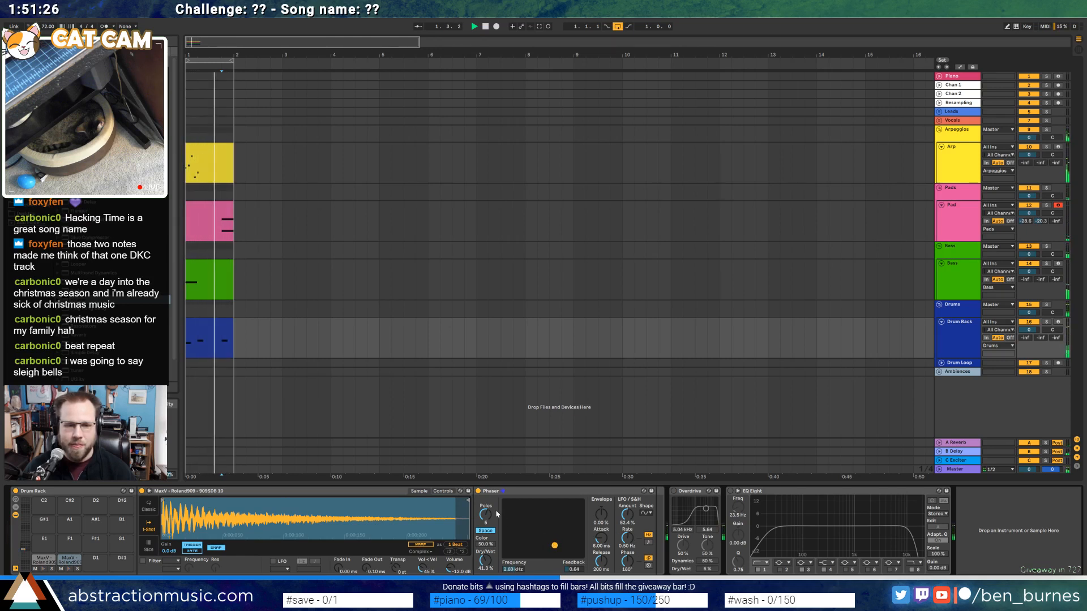
Reopen the Pad track's Kontakt instrument, examine its arpeggiator controls while listening to the loop, and close the window
{"action": "left_click", "coordinate": [218, 213]}
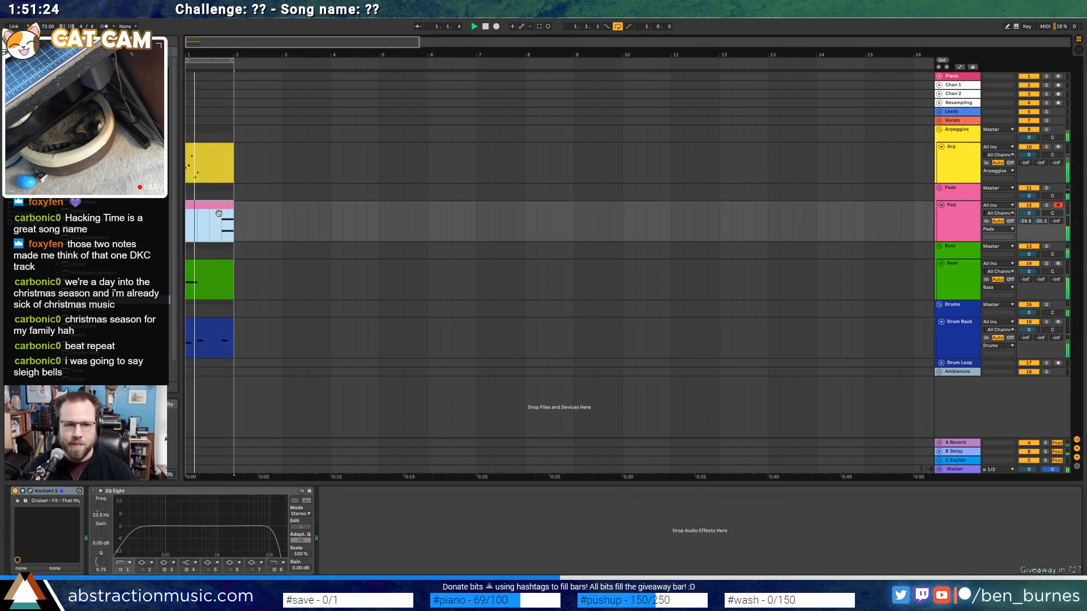
{"action": "left_click", "coordinate": [30, 490]}
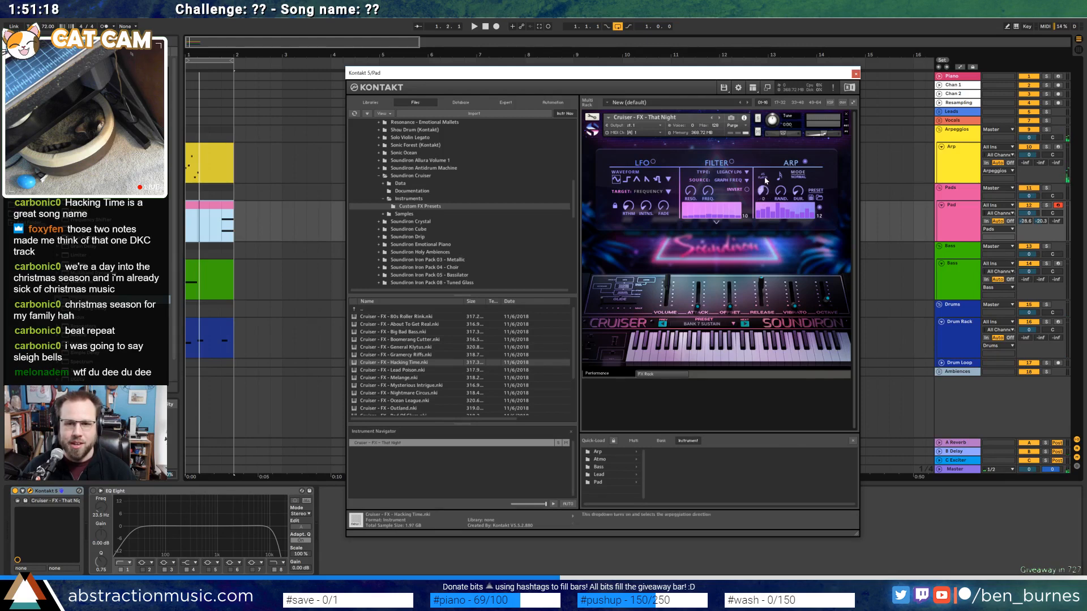
{"action": "key", "text": "space"}
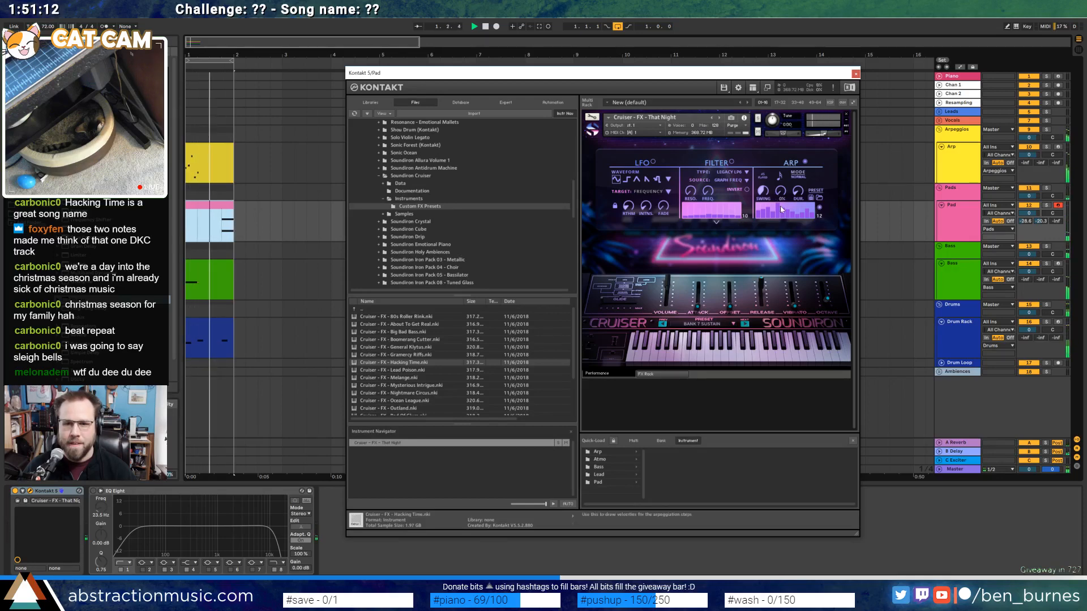
{"action": "left_click", "coordinate": [855, 74]}
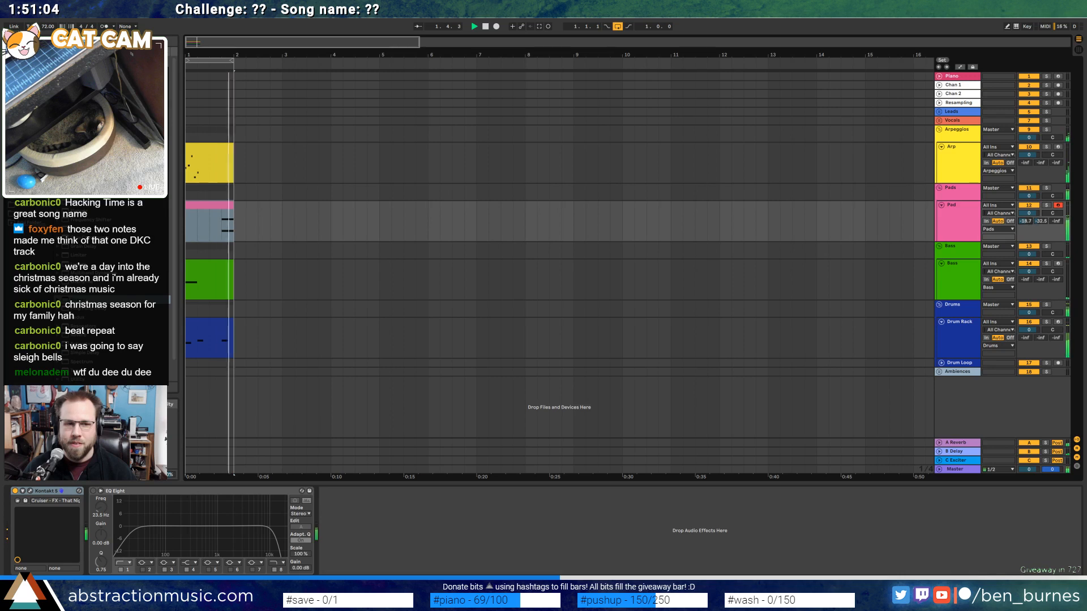
Stop playback and turn on the EQ Eight on the Pad track
{"action": "key", "text": "space"}
{"action": "left_click", "coordinate": [965, 222]}
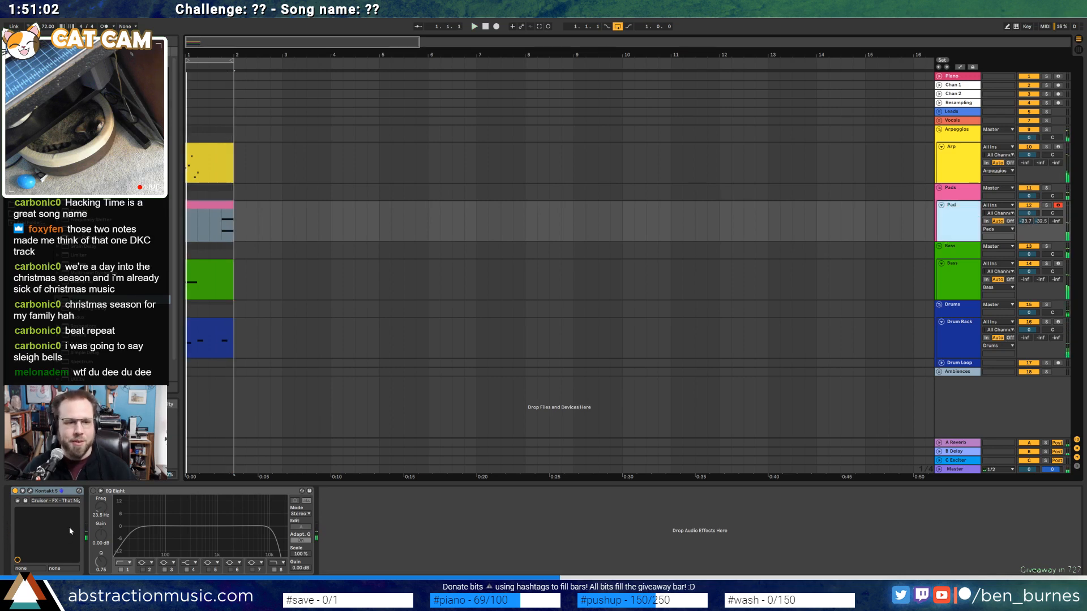
{"action": "left_click", "coordinate": [93, 491]}
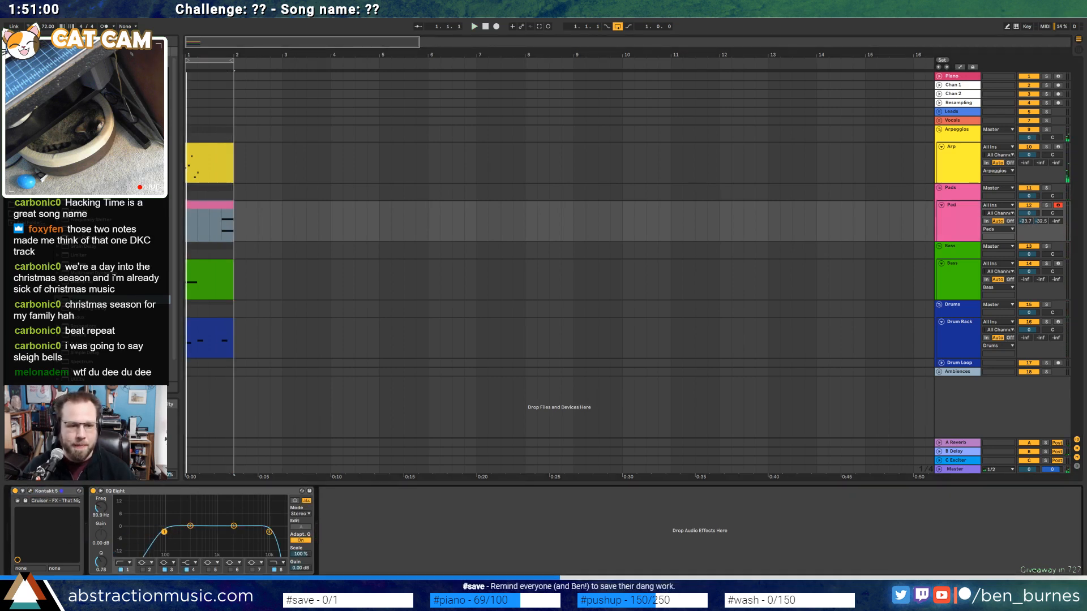
Shape the Pad track's EQ Eight by raising the low cut and lowering the high cut to about 3.8 kHz while the loop plays
{"action": "left_click_drag", "start_coordinate": [269, 532], "coordinate": [248, 545]}
{"action": "key", "text": "space"}
{"action": "left_click", "coordinate": [223, 233]}
{"action": "key", "text": "space"}
{"action": "left_click", "coordinate": [222, 233]}
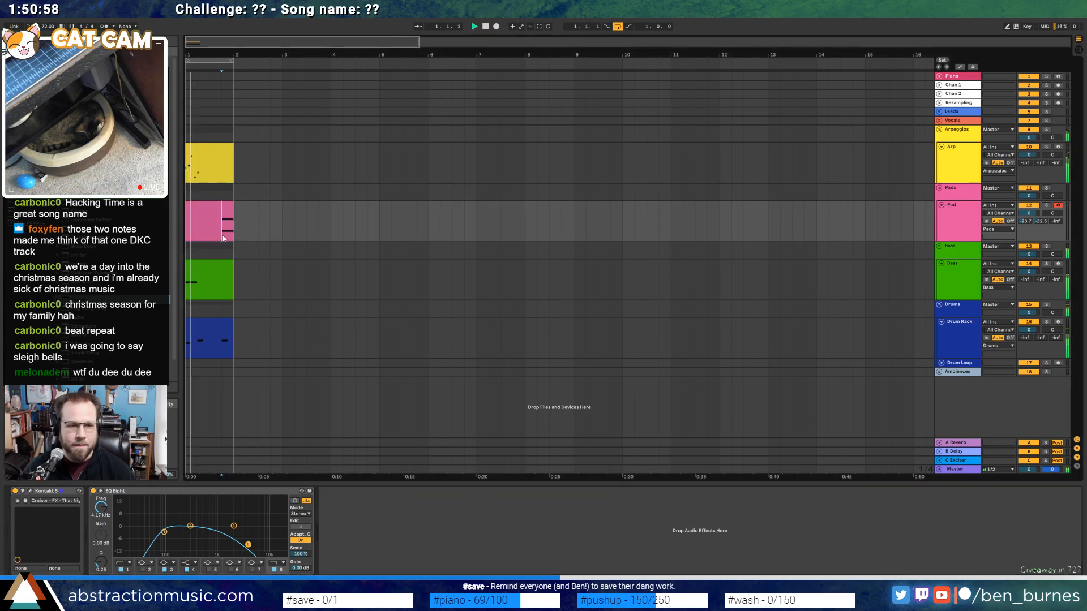
{"action": "key", "text": "space"}
{"action": "key", "text": "space"}
{"action": "left_click_drag", "start_coordinate": [164, 532], "coordinate": [181, 533]}
{"action": "left_click_drag", "start_coordinate": [248, 544], "coordinate": [247, 544]}
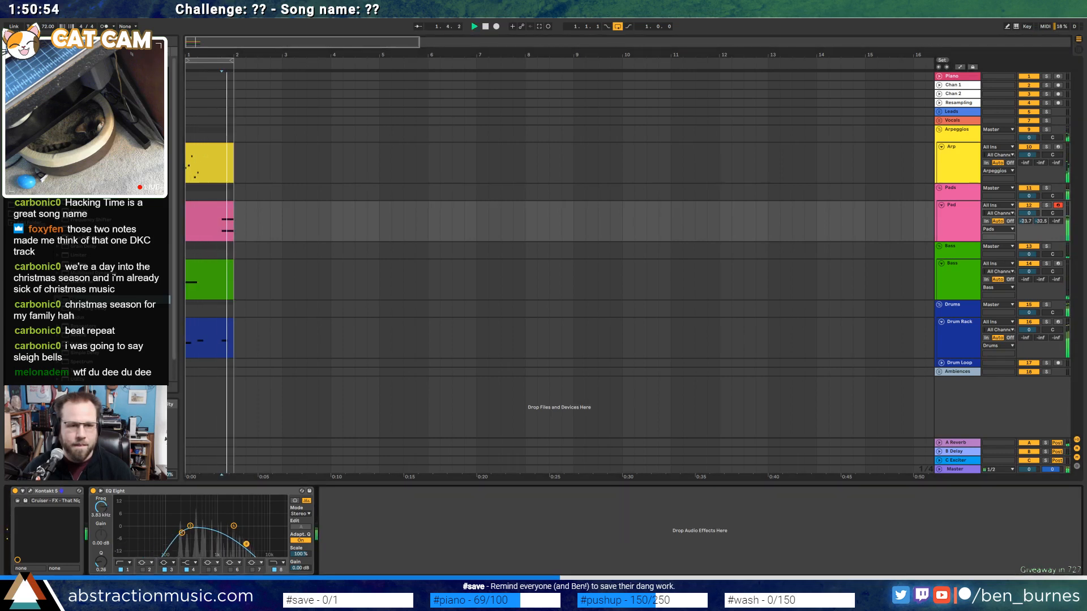
Turn on the Arp track's EQ Eight, raise its low cut, set the high cut to about 8.4 kHz, and close the Kontakt window
{"action": "left_click", "coordinate": [205, 149]}
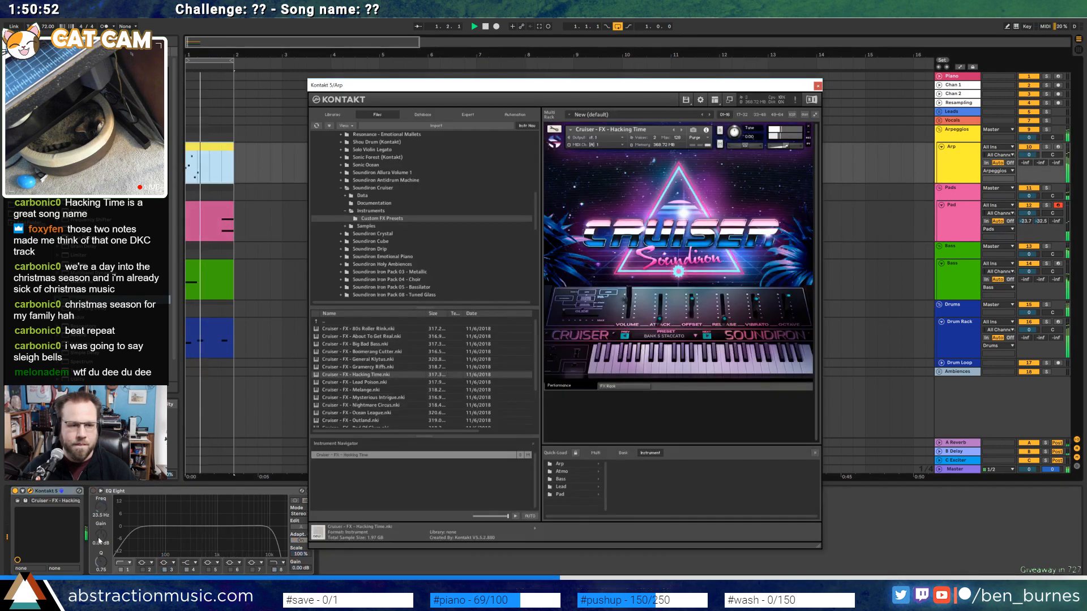
{"action": "left_click", "coordinate": [93, 491]}
{"action": "left_click_drag", "start_coordinate": [133, 532], "coordinate": [257, 542]}
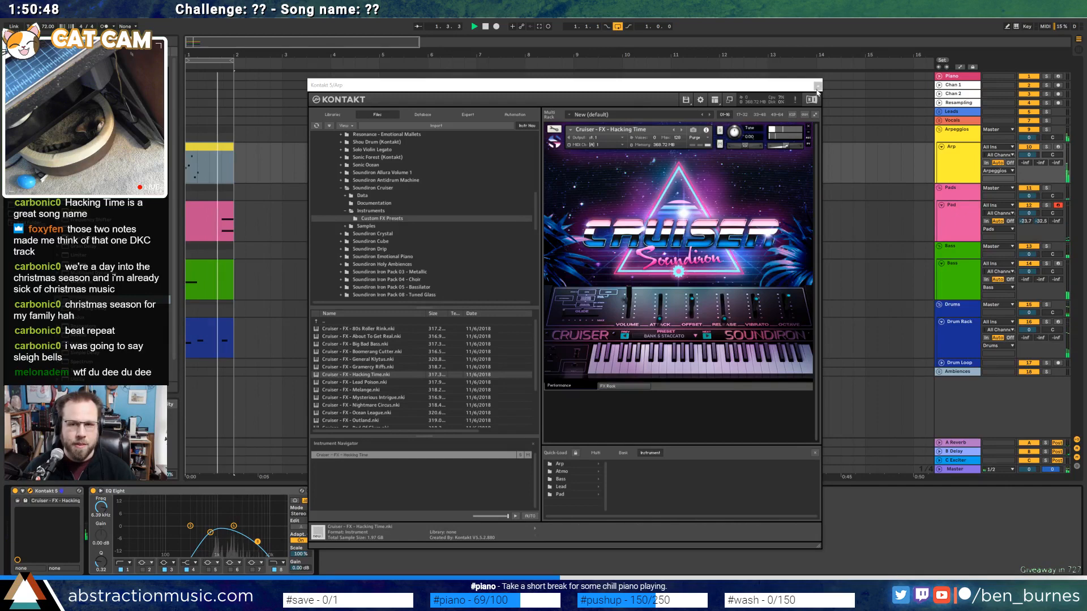
{"action": "left_click", "coordinate": [817, 86]}
Load Kontakt with Cruiser - FX - Boomerang Cutter on the Lead track in the Leads group, arm the track, and close the instrument window
{"action": "left_click", "coordinate": [939, 111]}
{"action": "left_click", "coordinate": [960, 144]}
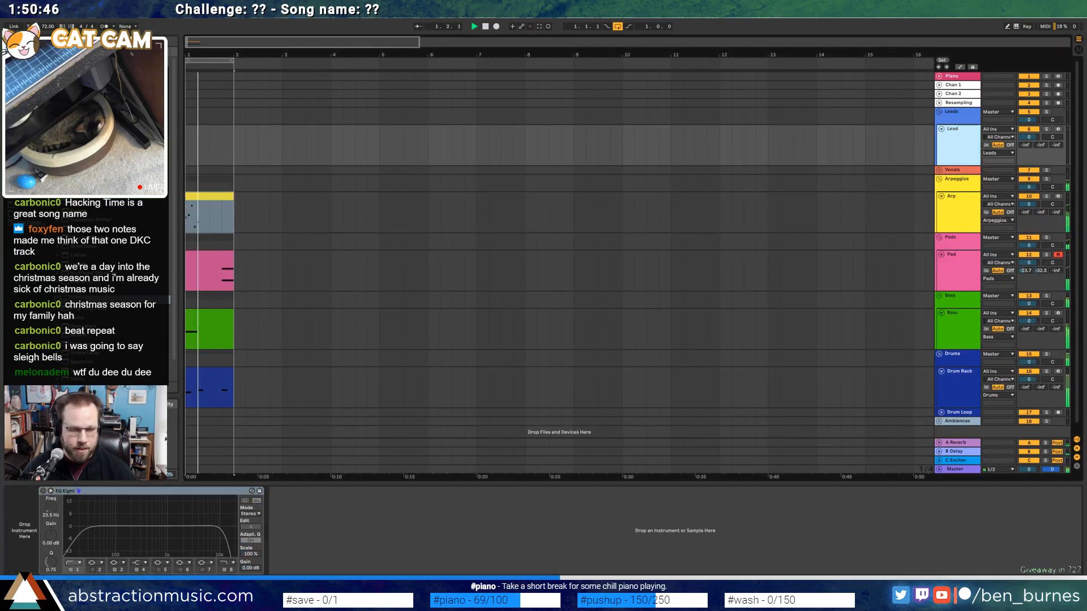
{"action": "left_click", "coordinate": [27, 134]}
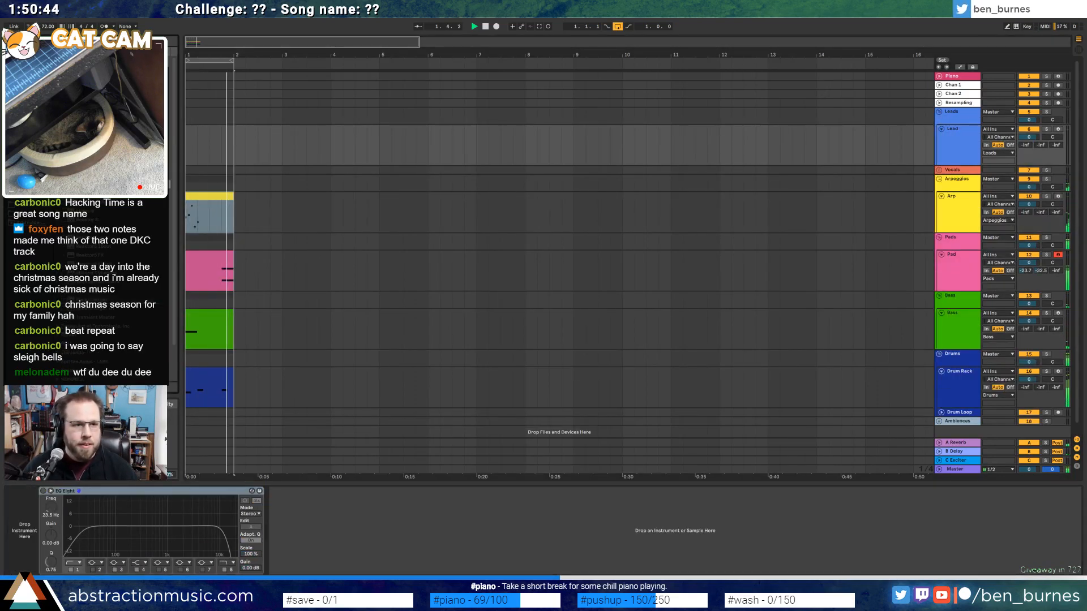
{"action": "left_click_drag", "start_coordinate": [85, 184], "coordinate": [215, 146]}
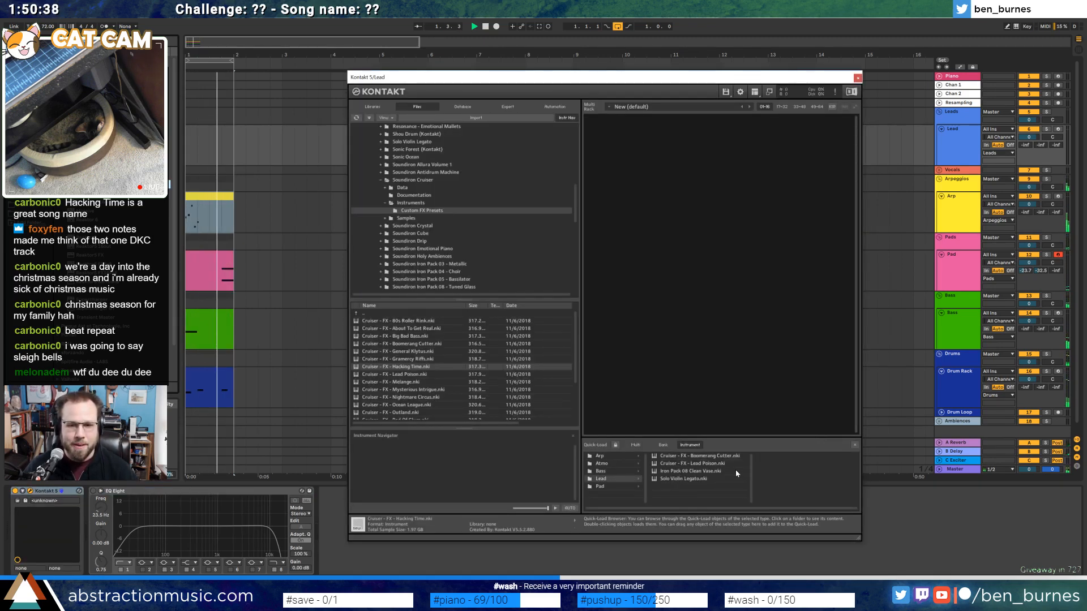
{"action": "double_click", "coordinate": [714, 456]}
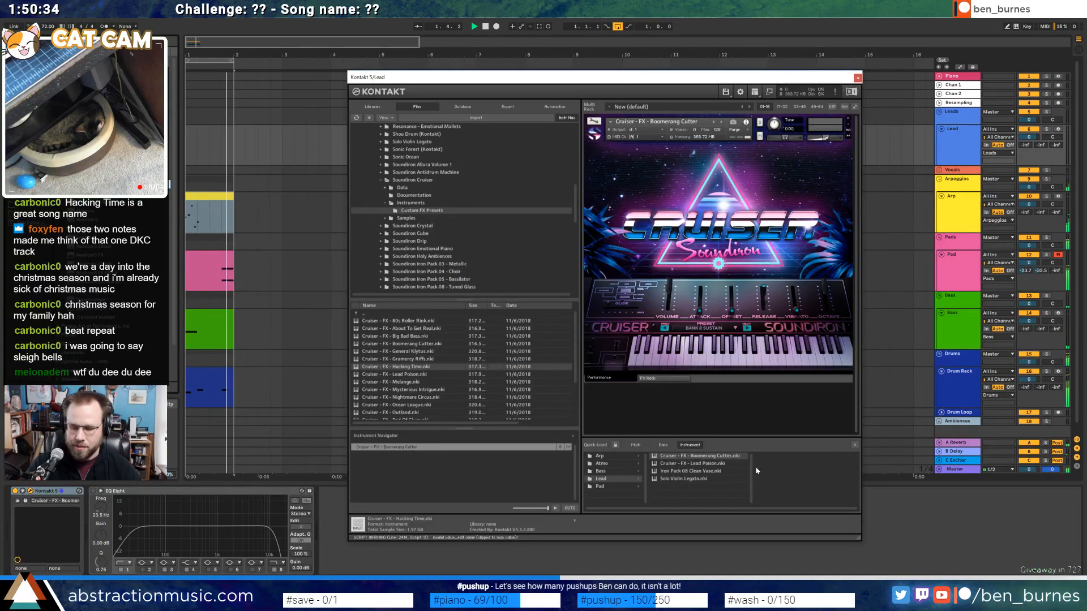
{"action": "left_click", "coordinate": [1058, 129]}
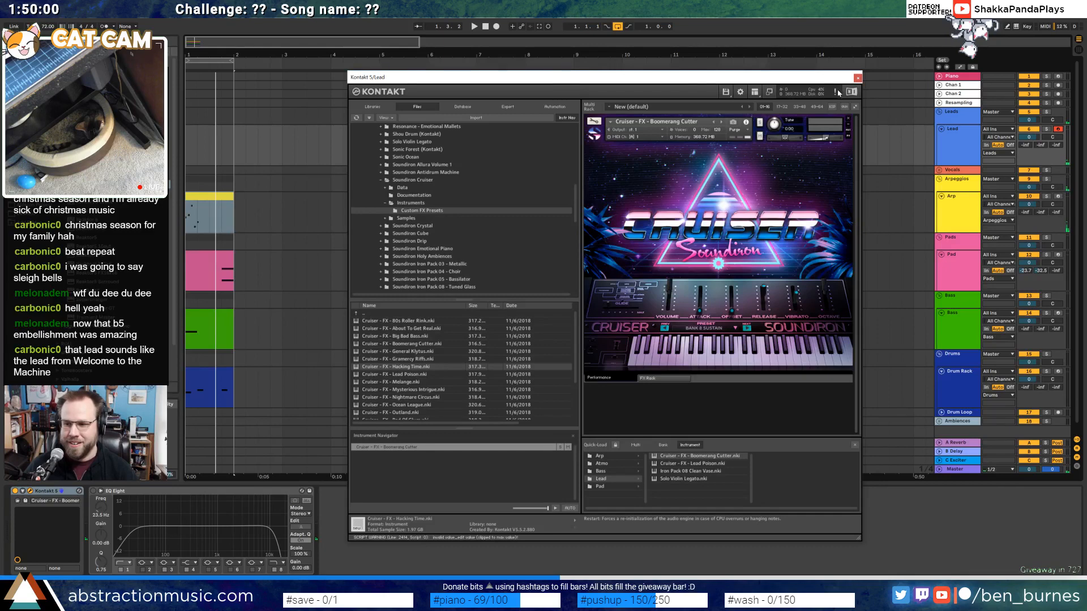
{"action": "left_click", "coordinate": [856, 78]}
Open the Bass track's Kontakt instrument, add Distortion to the empty slot of its FX rack, and close the window
{"action": "double_click", "coordinate": [191, 327]}
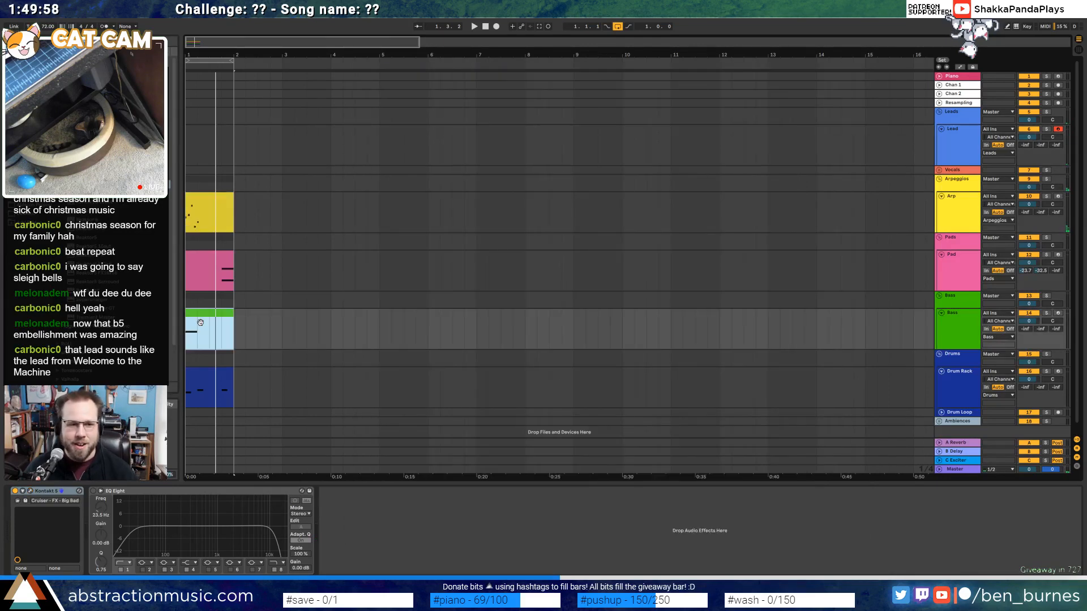
{"action": "key", "text": "shift+Tab"}
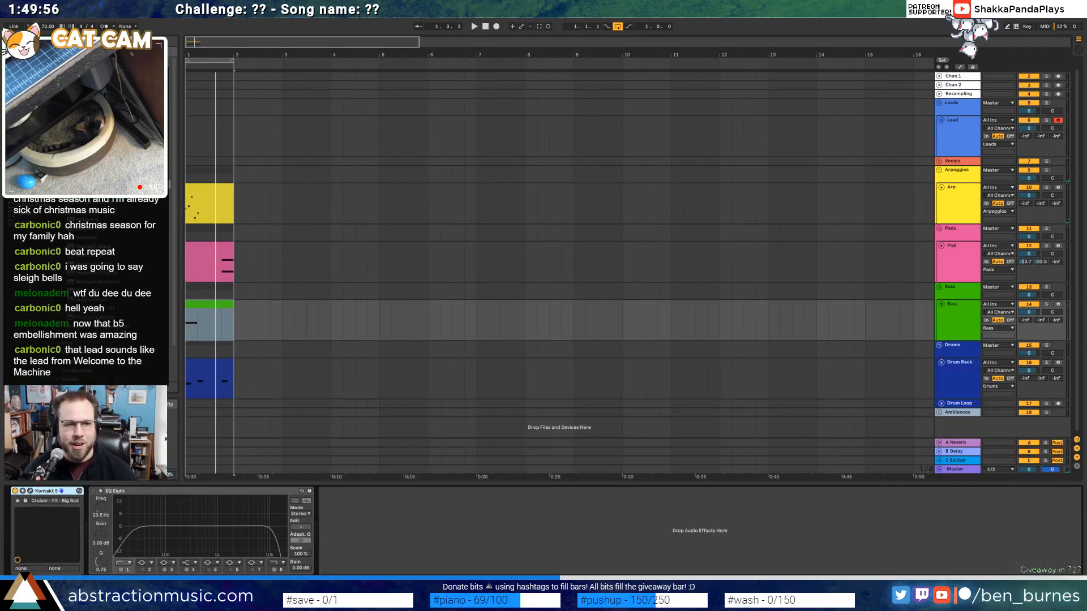
{"action": "left_click", "coordinate": [225, 196]}
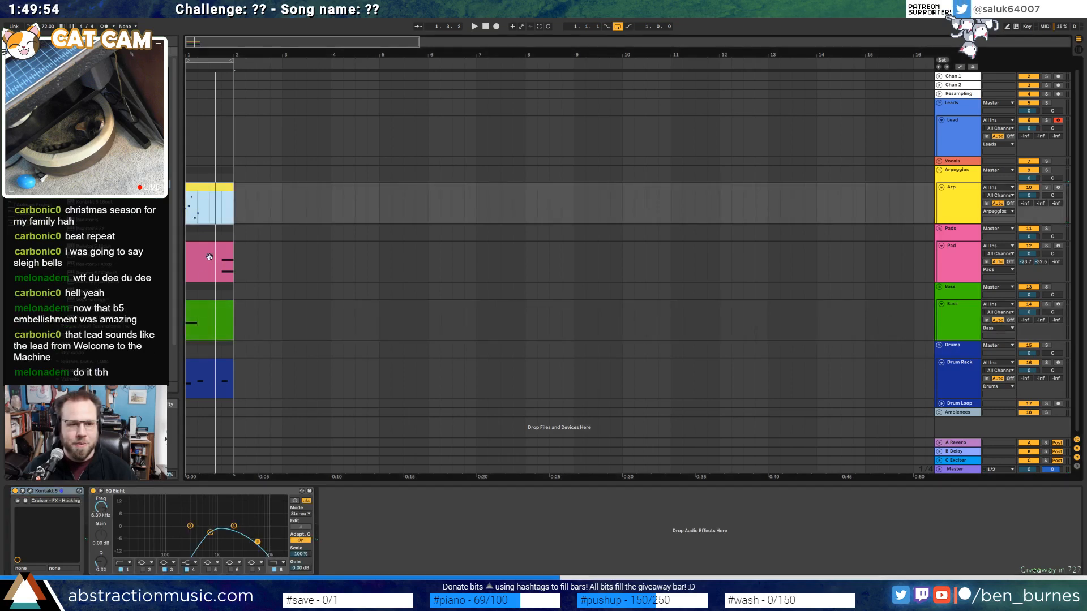
{"action": "left_click", "coordinate": [208, 304]}
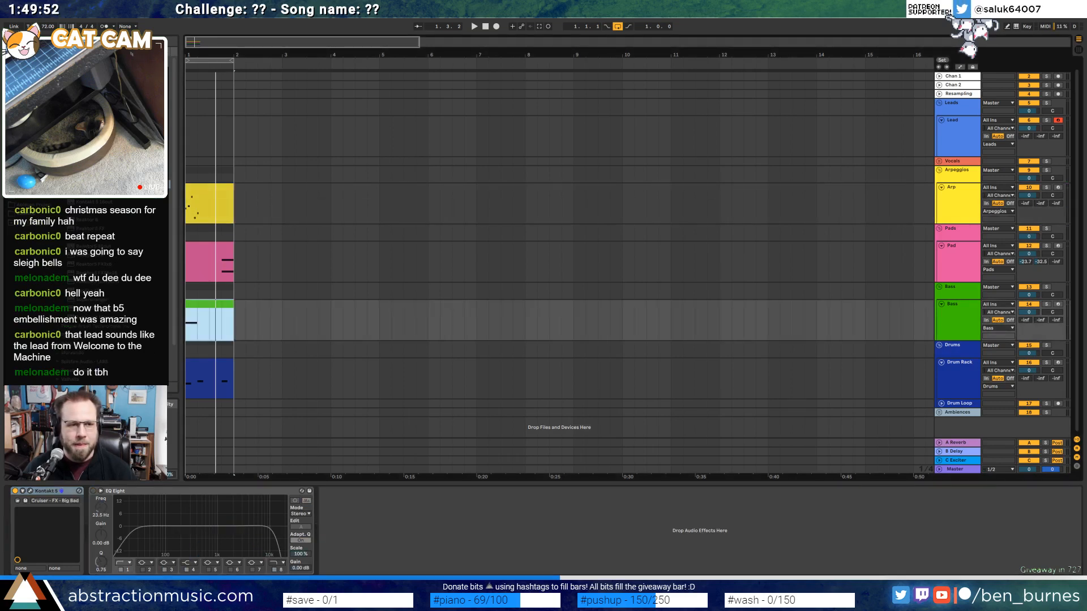
{"action": "left_click", "coordinate": [30, 491]}
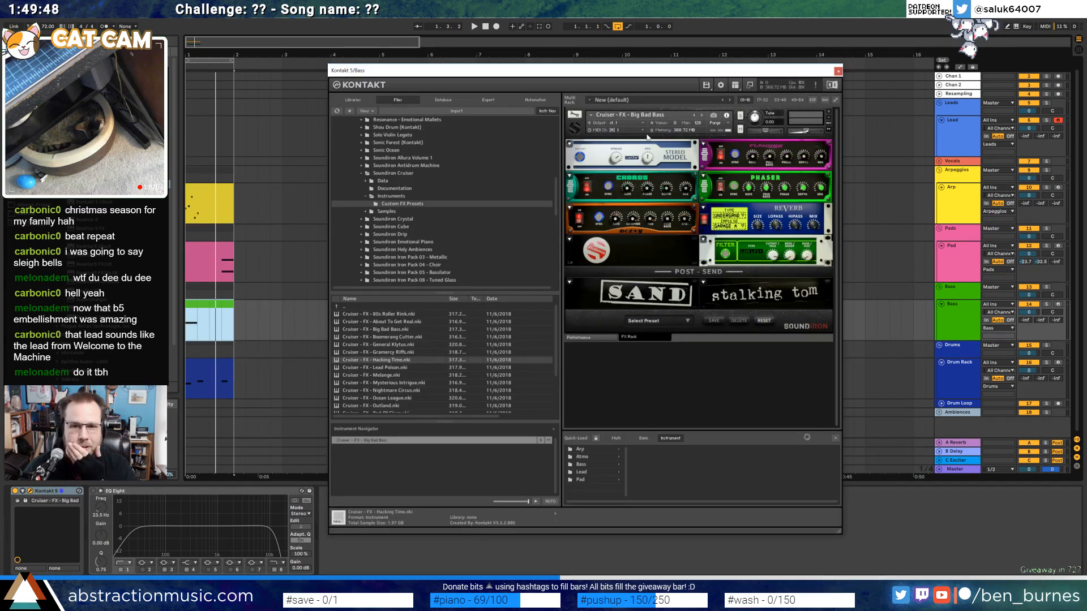
{"action": "left_click", "coordinate": [569, 240]}
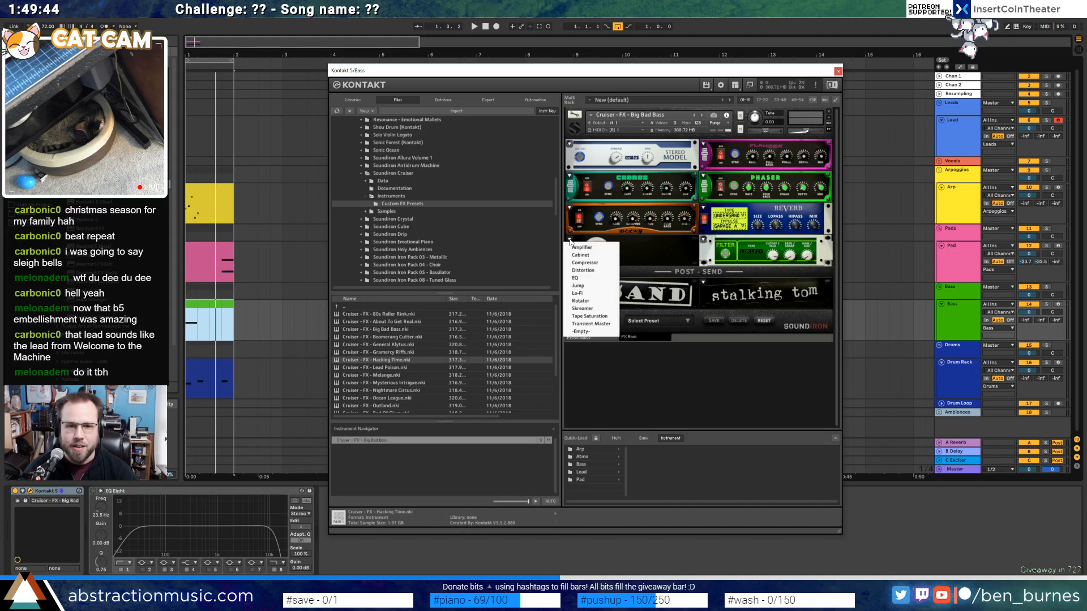
{"action": "left_click", "coordinate": [582, 271]}
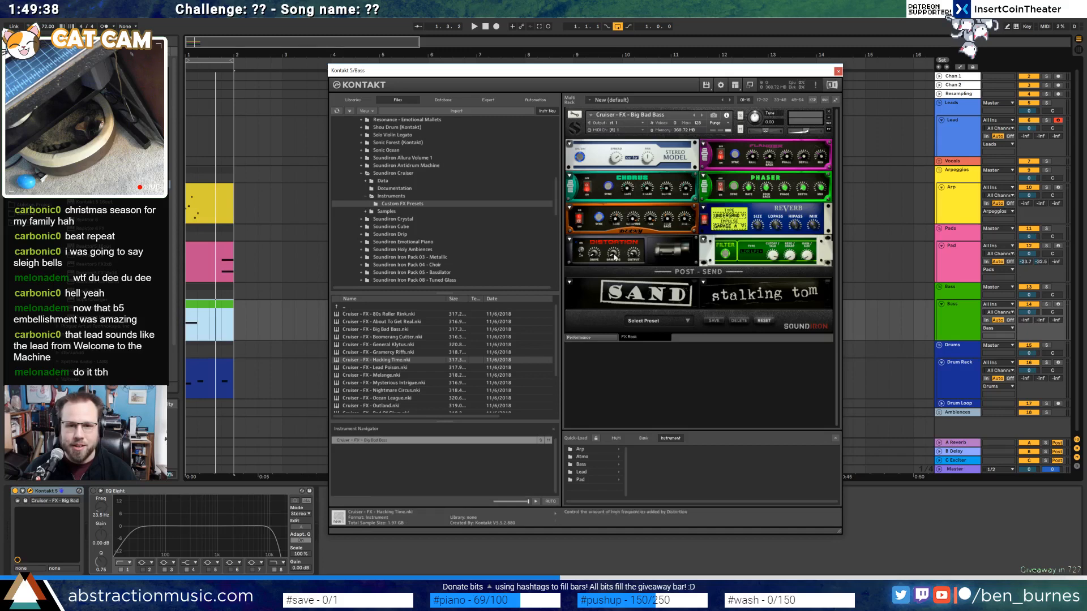
{"action": "left_click", "coordinate": [837, 69]}
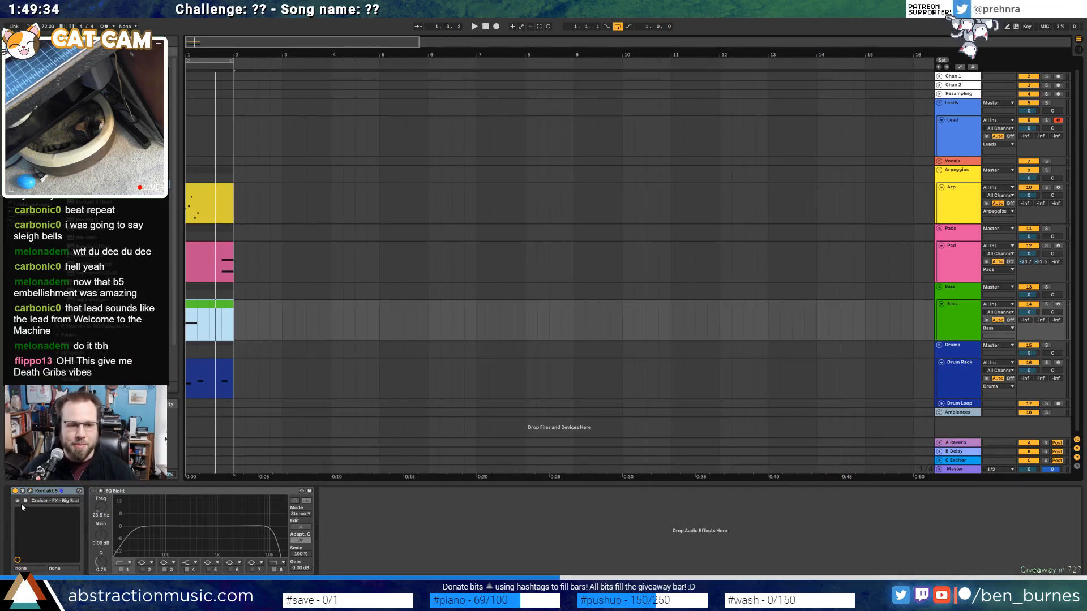
Reopen the Bass instrument, adjust its Distortion while auditioning the loop, close the window, and stop playback
{"action": "left_click", "coordinate": [31, 493]}
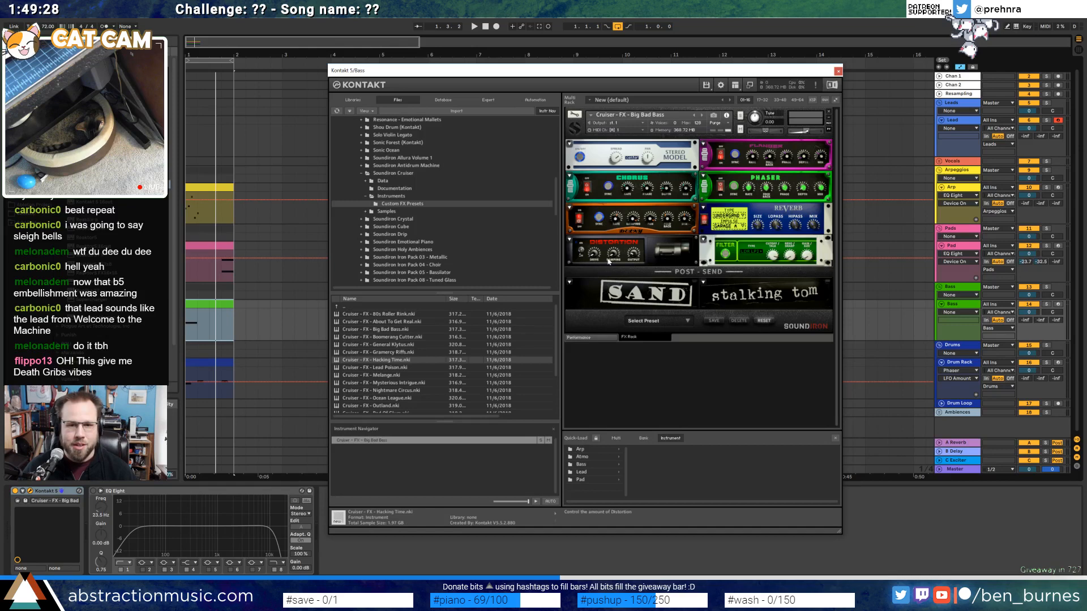
{"action": "key", "text": "space"}
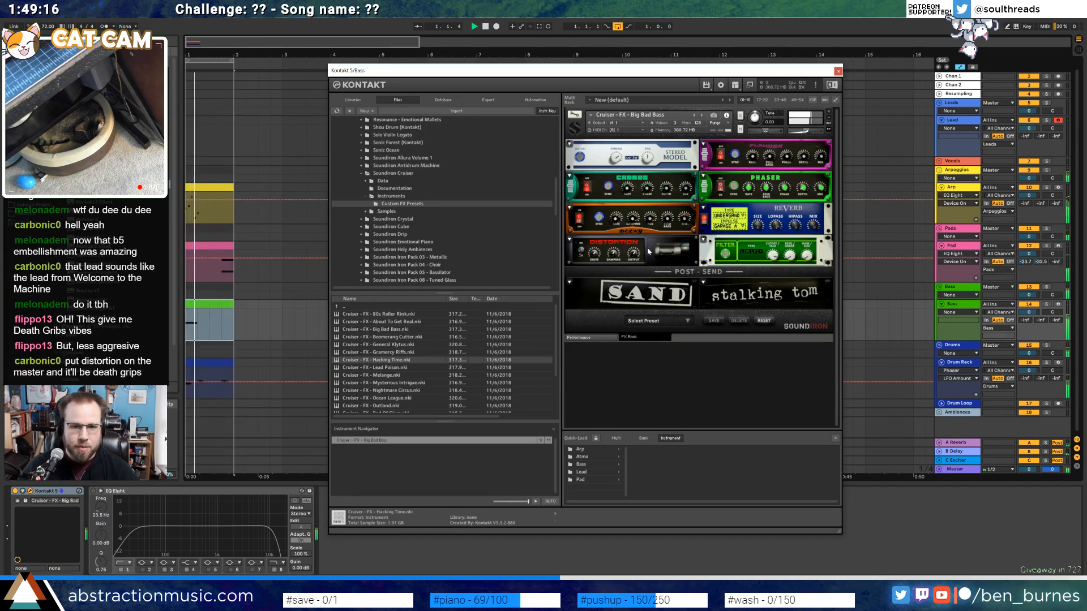
{"action": "key", "text": "space"}
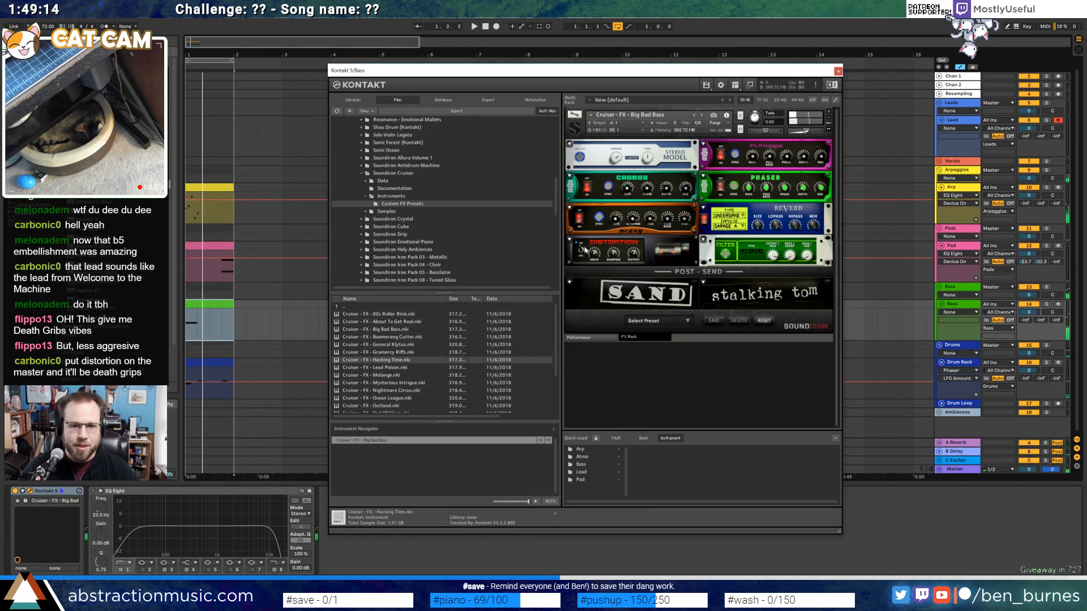
{"action": "key", "text": "space"}
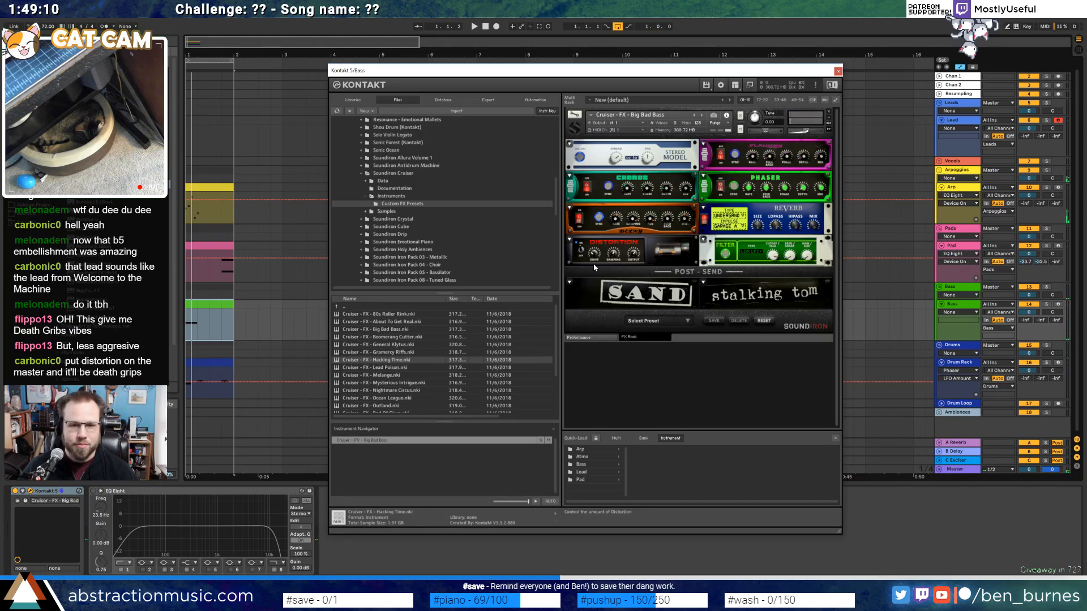
{"action": "key", "text": "space"}
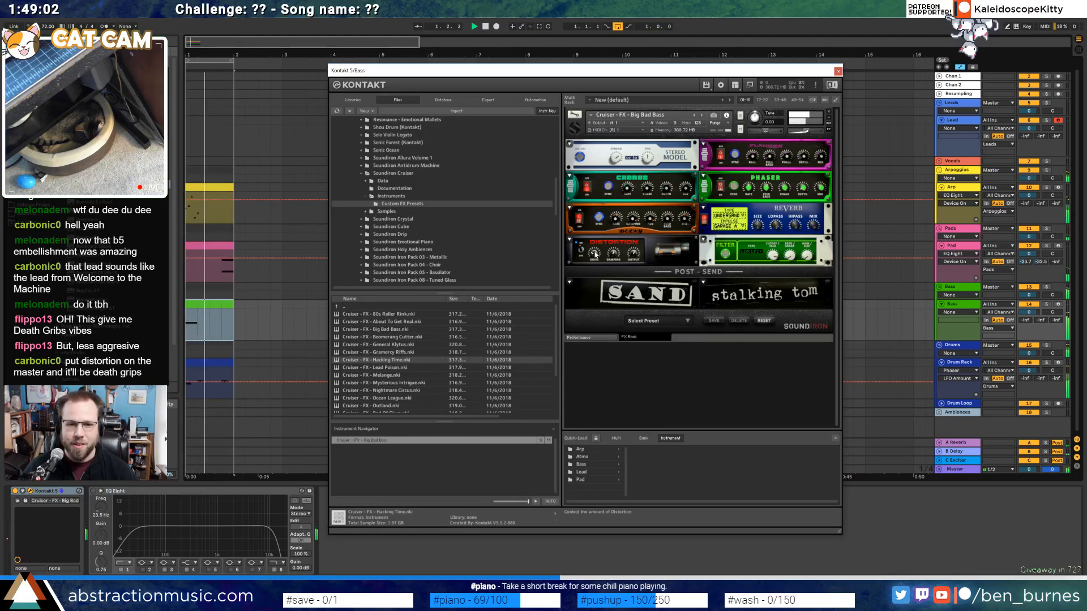
{"action": "key", "text": "space"}
{"action": "left_click", "coordinate": [588, 337]}
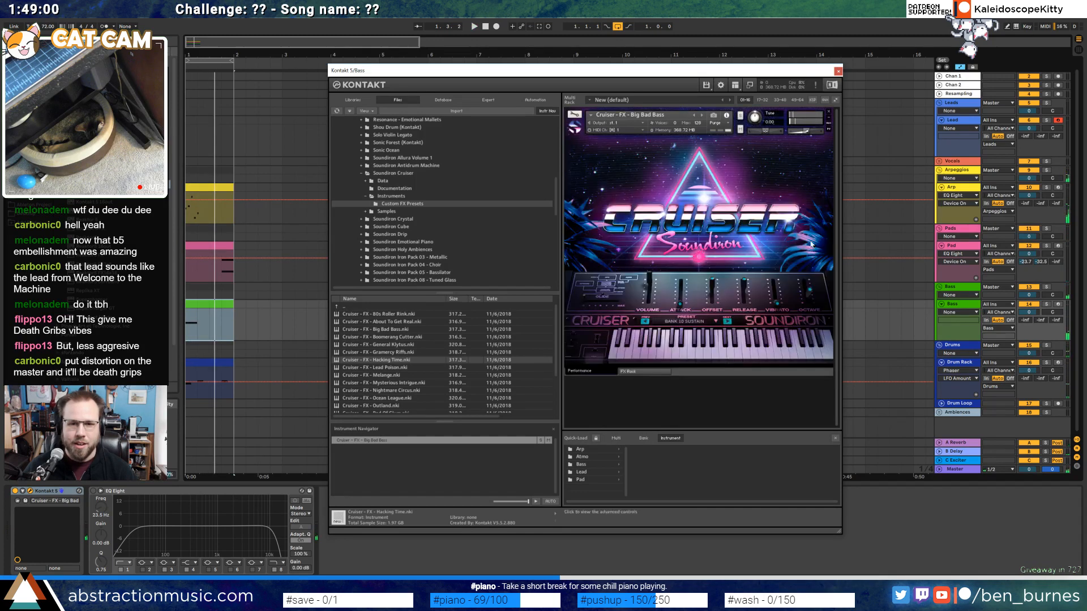
{"action": "left_click", "coordinate": [630, 371]}
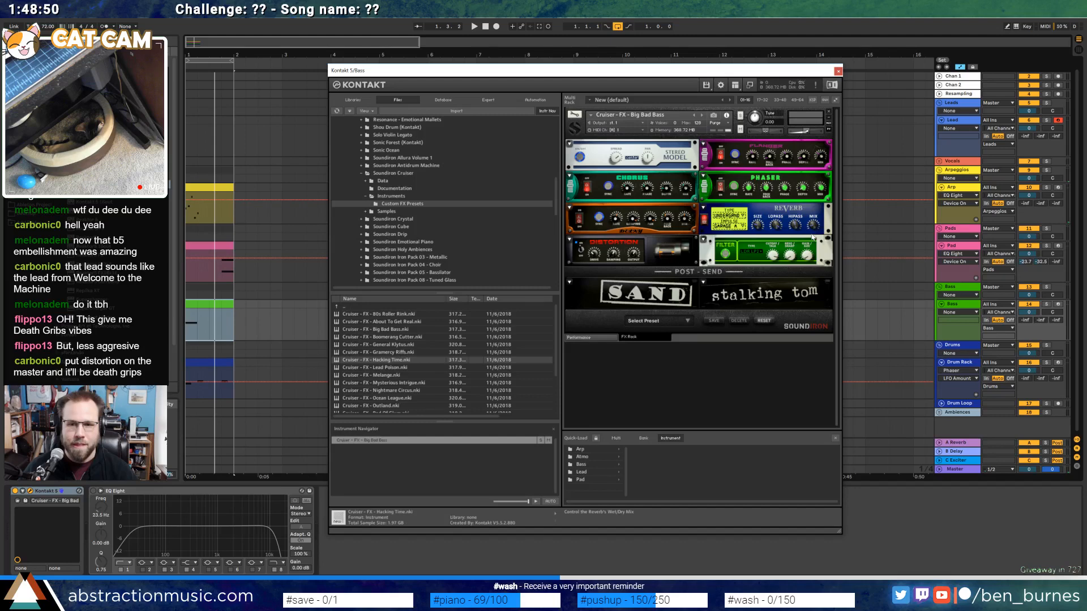
{"action": "key", "text": "space"}
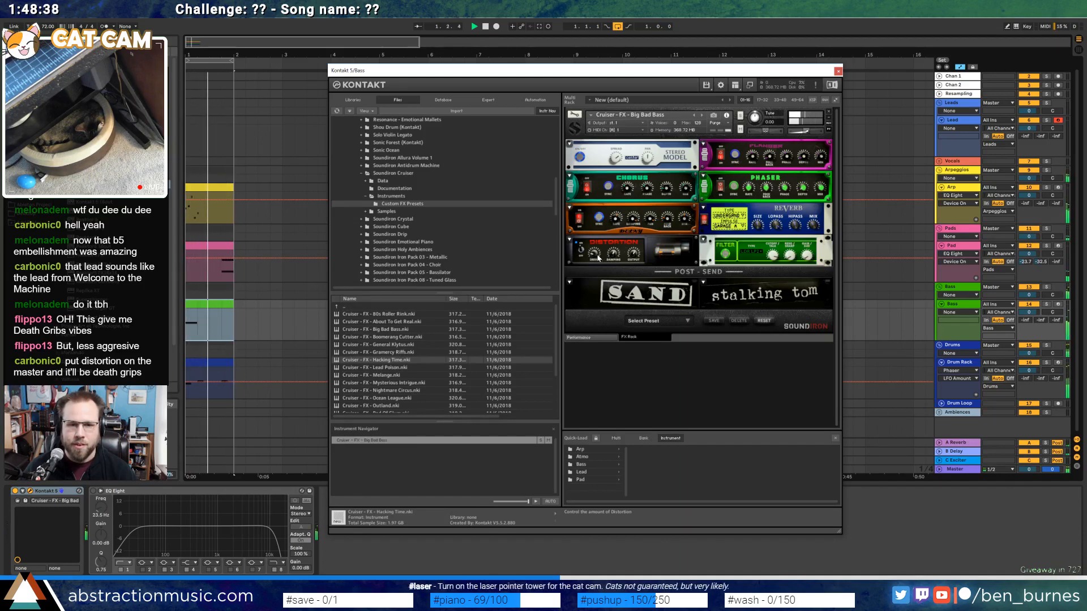
{"action": "left_click", "coordinate": [838, 71]}
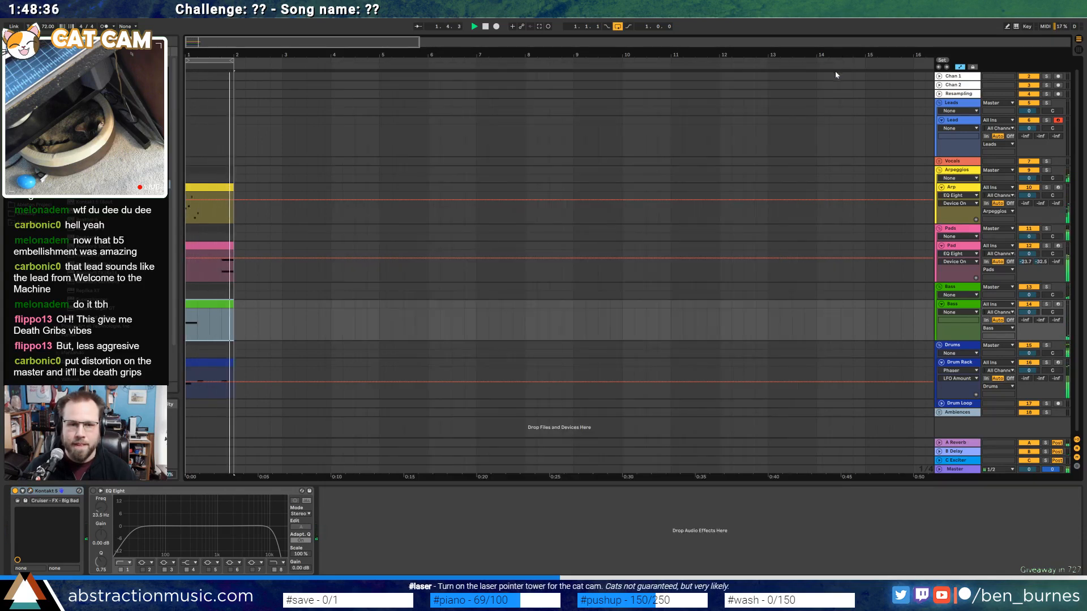
{"action": "key", "text": "space"}
Add a Reverb before the Phaser on the 909 snare, with about 4.8 s decay time and about 8% dry/wet
{"action": "left_click", "coordinate": [214, 371]}
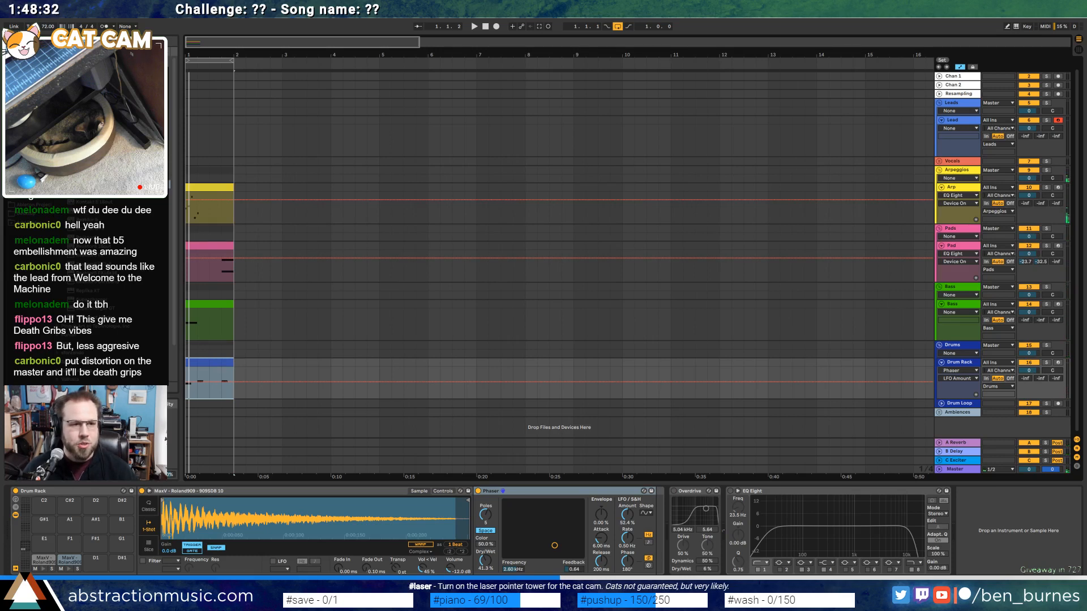
{"action": "left_click_drag", "start_coordinate": [80, 335], "coordinate": [480, 516]}
{"action": "left_click_drag", "start_coordinate": [600, 564], "coordinate": [600, 538]}
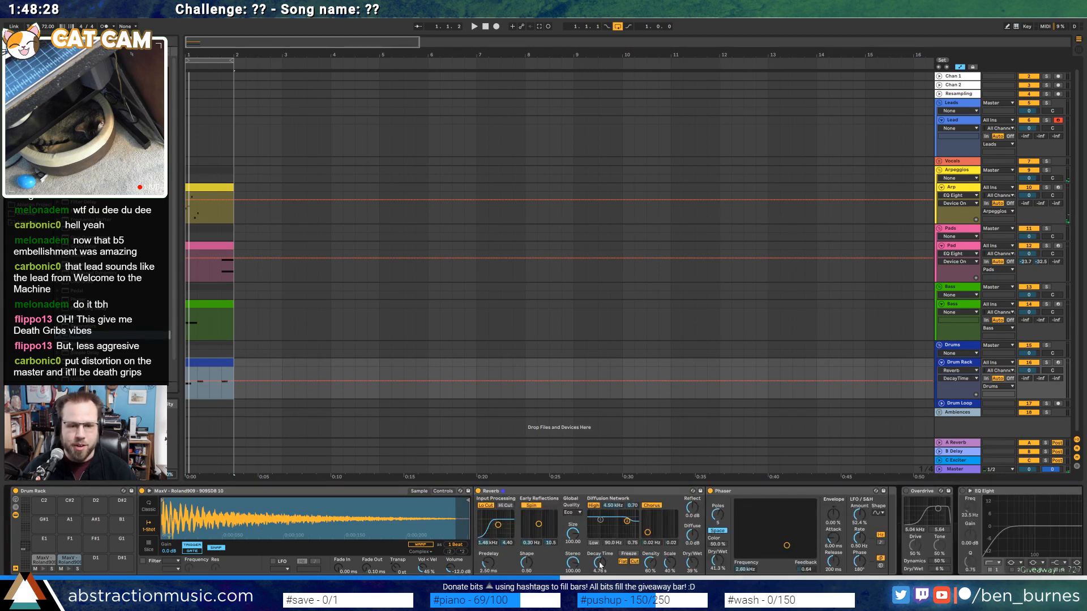
{"action": "left_click_drag", "start_coordinate": [694, 567], "coordinate": [693, 597]}
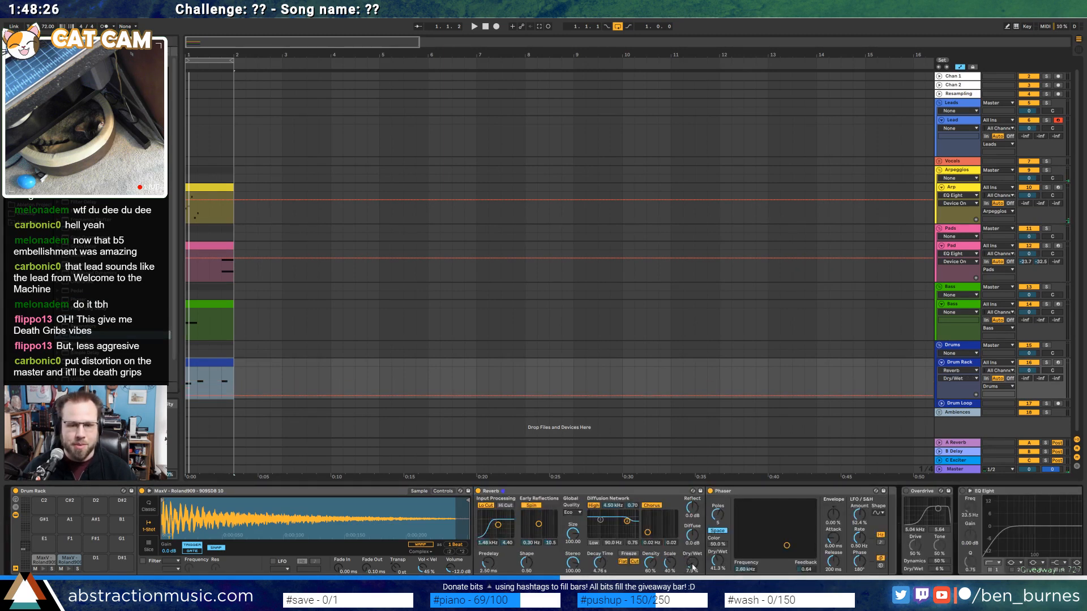
During playback, tune the snare's Reverb to about 145 ms predelay and 3.8 s decay, and its Phaser to about 3.5 kHz and 0.72 feedback
{"action": "key", "text": "space"}
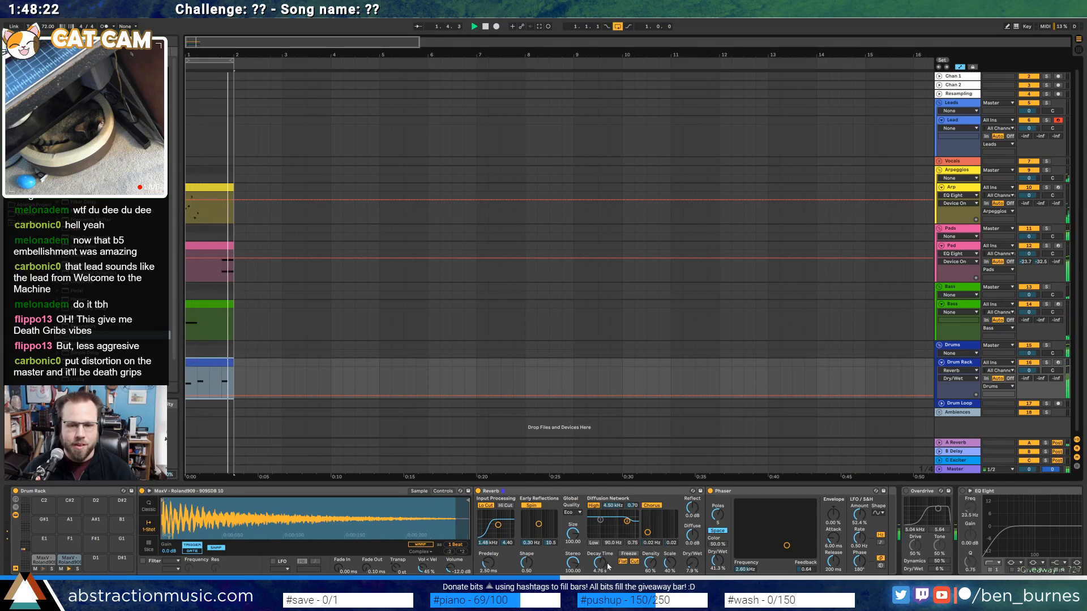
{"action": "left_click", "coordinate": [486, 564]}
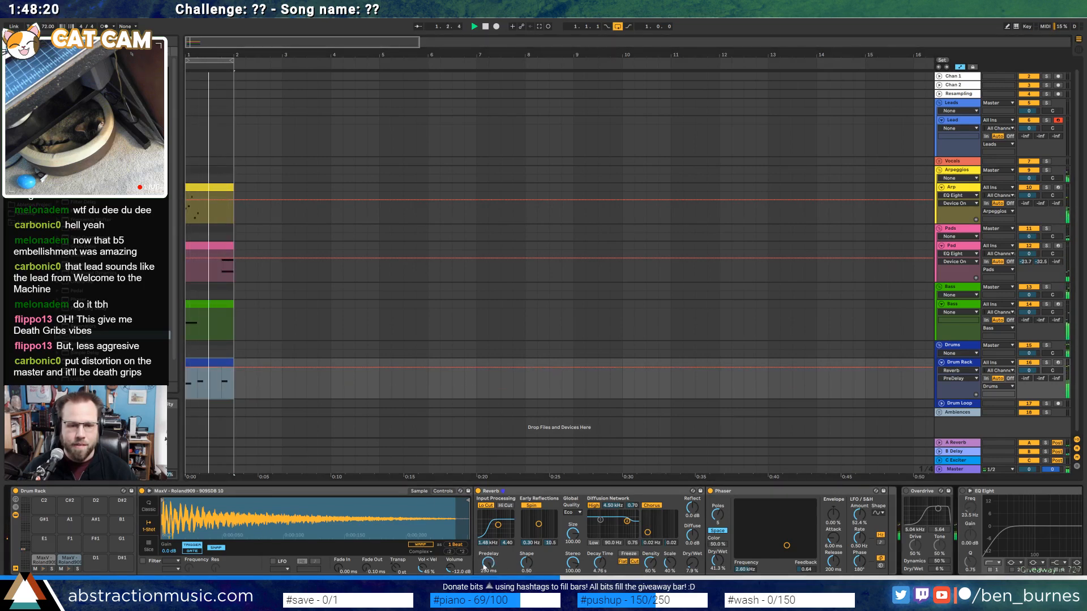
{"action": "left_click_drag", "start_coordinate": [485, 565], "coordinate": [485, 573]}
{"action": "left_click_drag", "start_coordinate": [599, 564], "coordinate": [600, 573]}
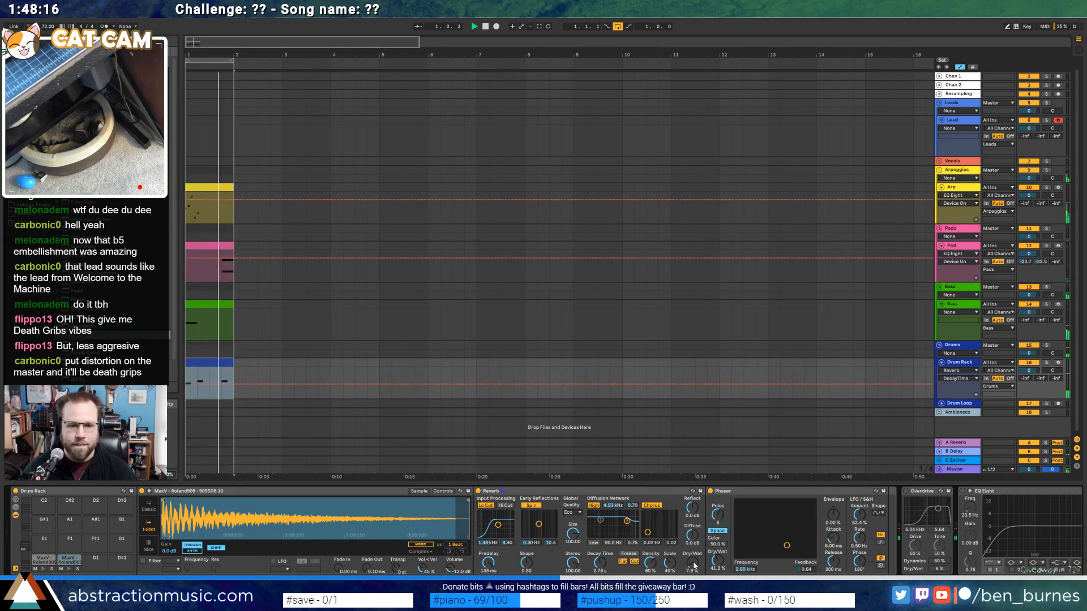
{"action": "left_click_drag", "start_coordinate": [692, 565], "coordinate": [693, 567]}
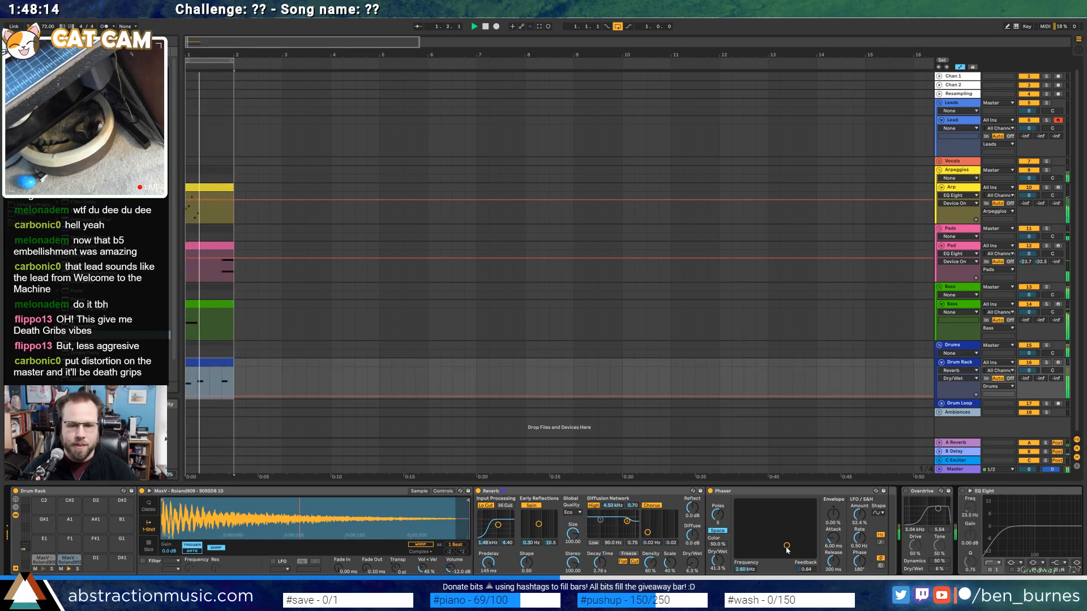
{"action": "left_click_drag", "start_coordinate": [786, 549], "coordinate": [779, 541]}
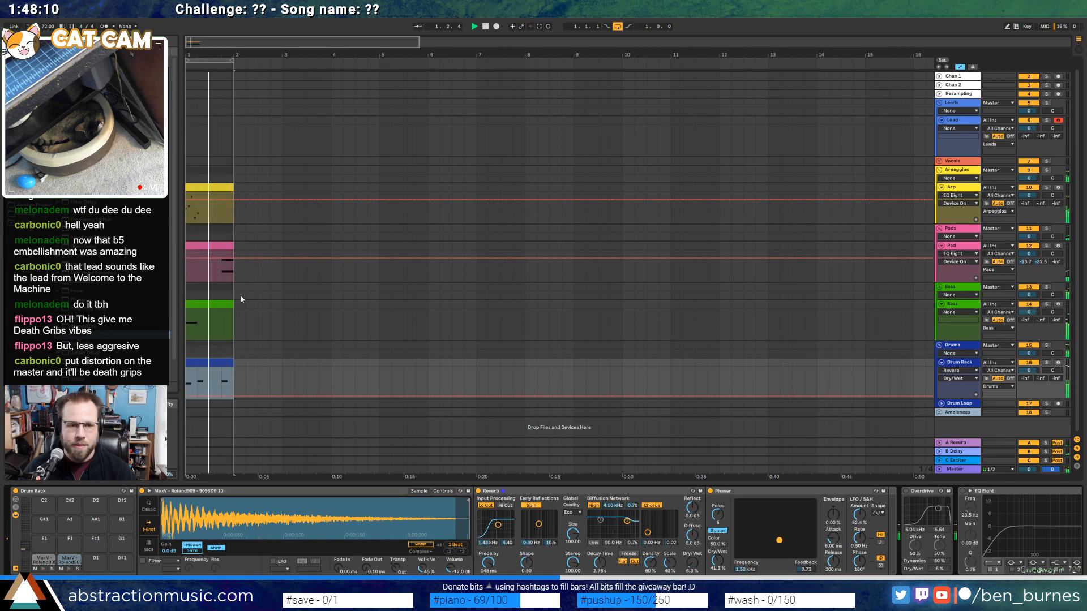
{"action": "key", "text": "space"}
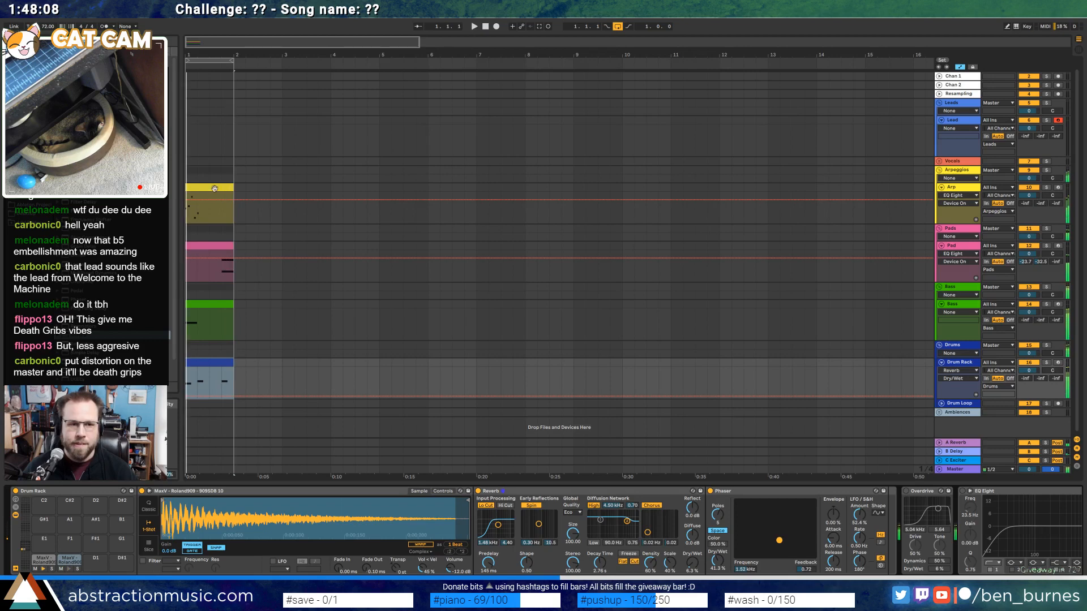
Extend the Arp, Pad, Bass and Drum Rack clips to the start of bar 9 and lengthen the loop to match
{"action": "left_click", "coordinate": [214, 188]}
{"action": "left_click", "coordinate": [205, 363], "text": "shift"}
{"action": "key", "text": "a"}
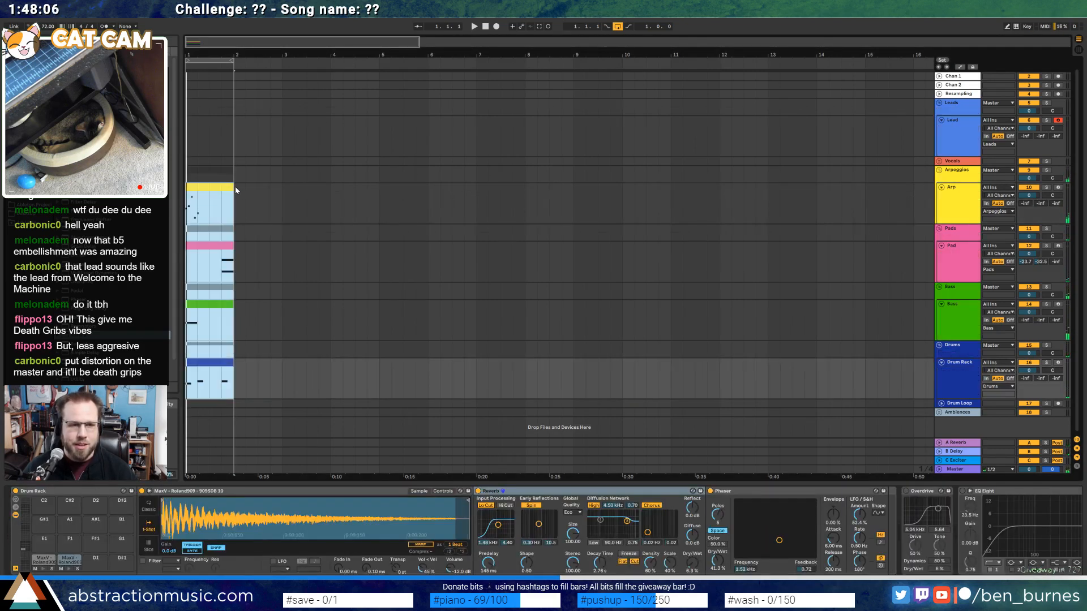
{"action": "left_click_drag", "start_coordinate": [232, 189], "coordinate": [577, 207]}
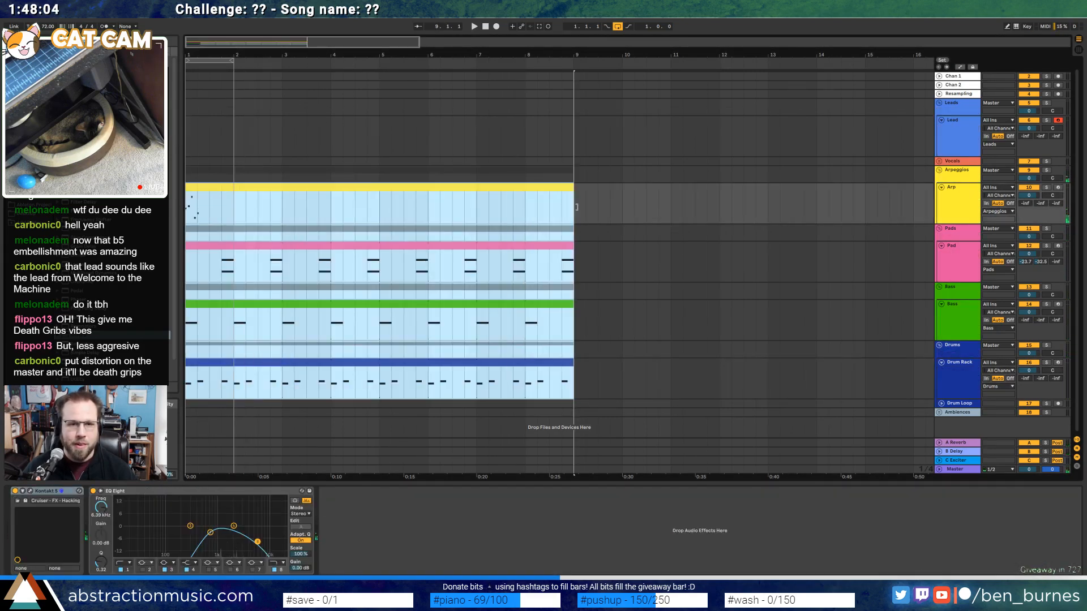
{"action": "left_click", "coordinate": [577, 207]}
{"action": "double_click", "coordinate": [357, 206]}
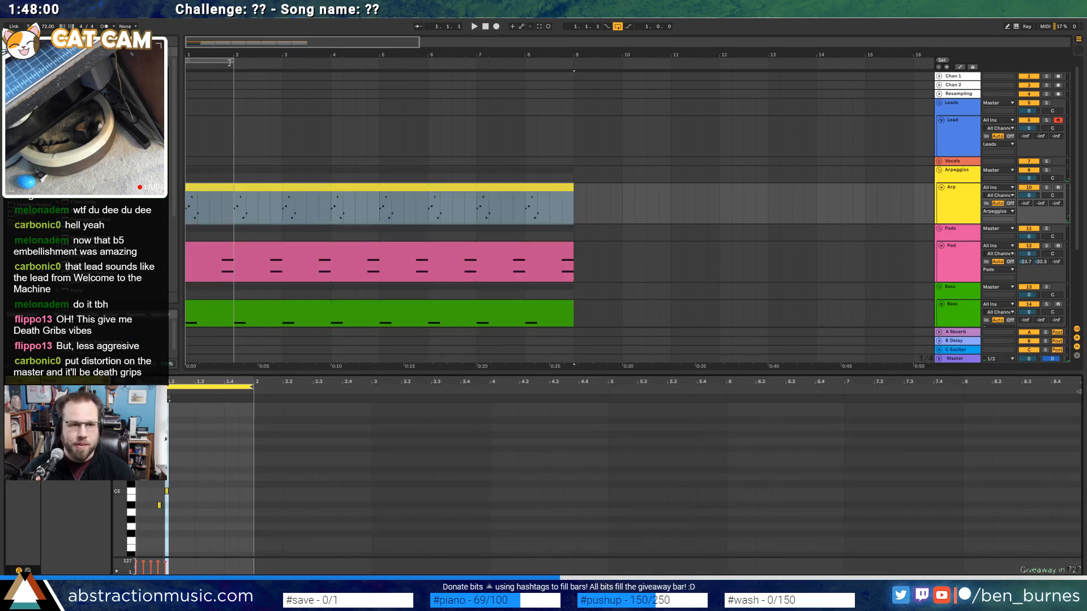
{"action": "left_click_drag", "start_coordinate": [232, 60], "coordinate": [573, 60]}
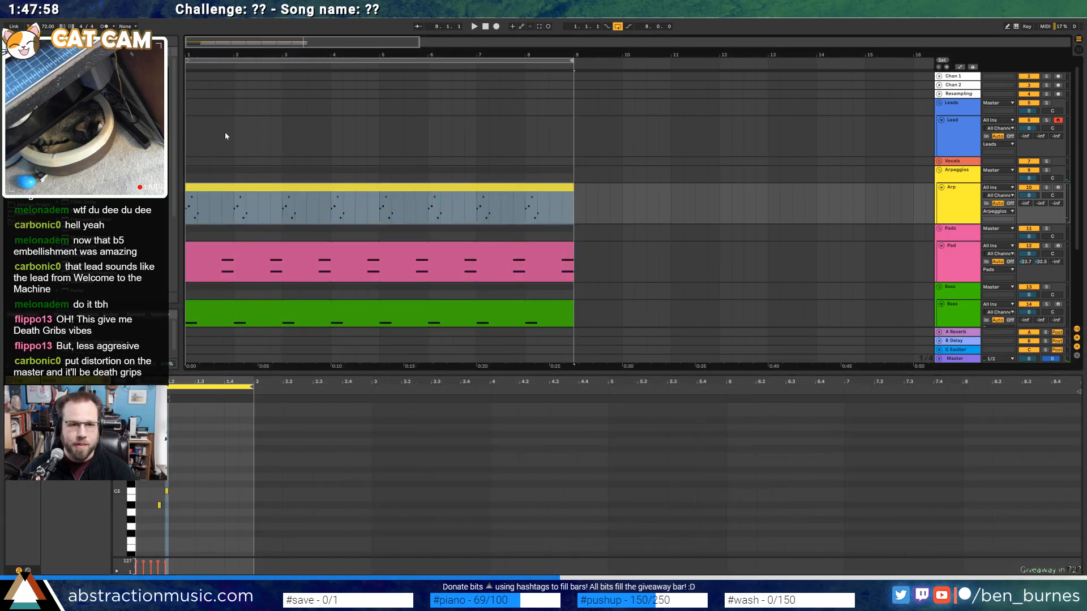
Check the Lead track's Kontakt patch, close it, and enable the EQ Eight with the highs rolled off at about 6.8 kHz
{"action": "left_click", "coordinate": [191, 133]}
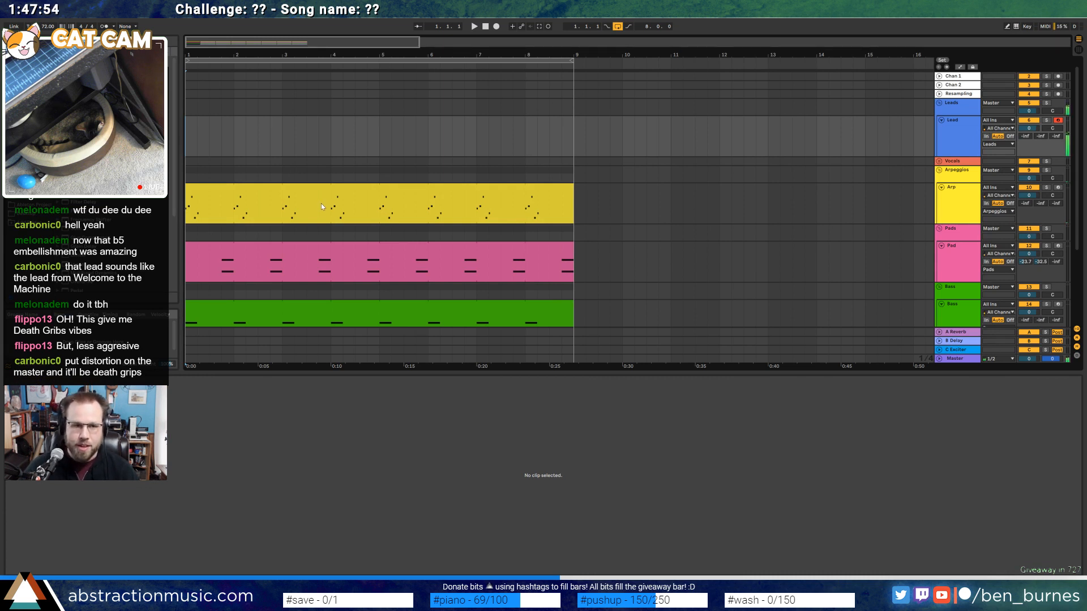
{"action": "key", "text": "shift+Tab"}
{"action": "left_click", "coordinate": [31, 491]}
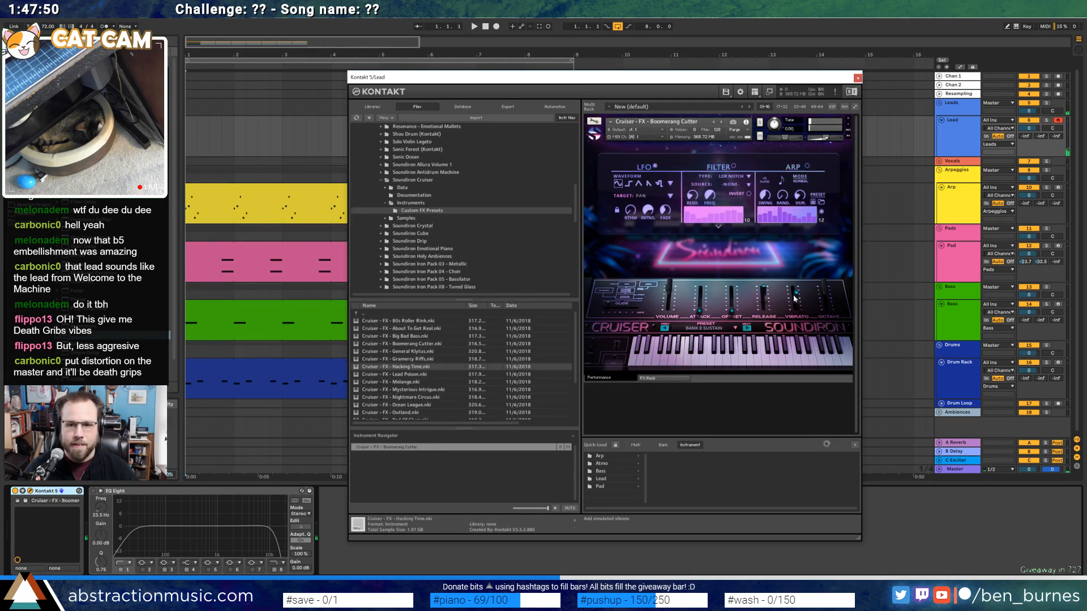
{"action": "left_click", "coordinate": [857, 78]}
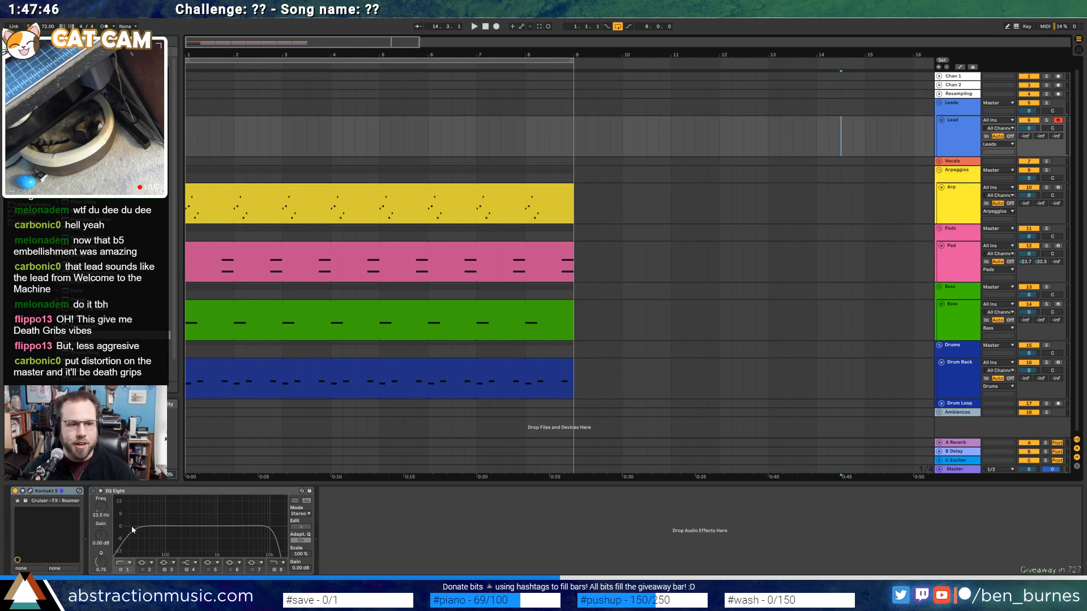
{"action": "left_click", "coordinate": [115, 512]}
{"action": "left_click", "coordinate": [94, 492]}
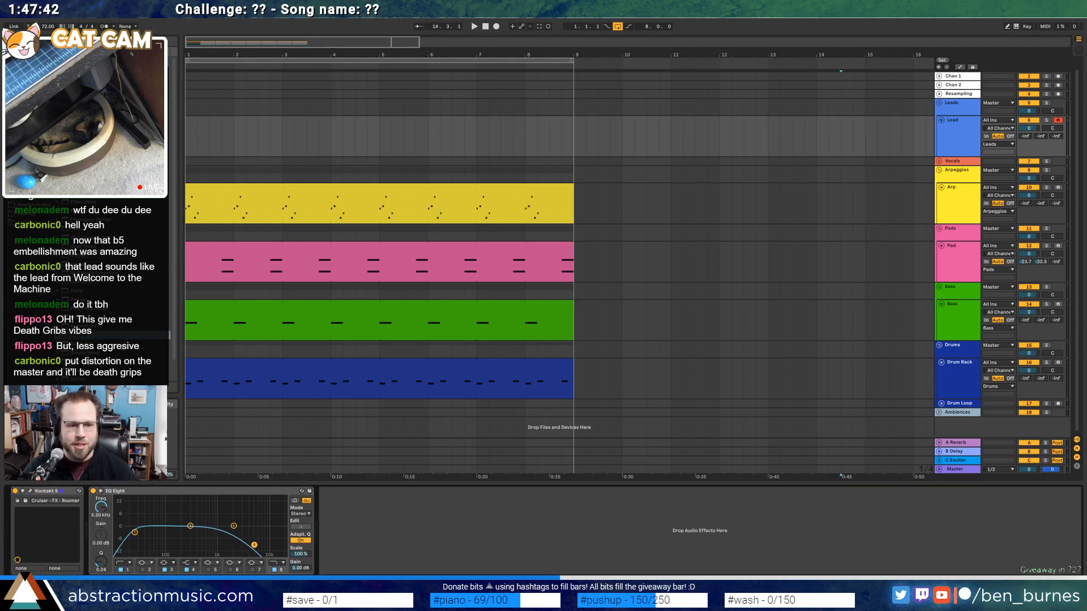
{"action": "left_click", "coordinate": [188, 138]}
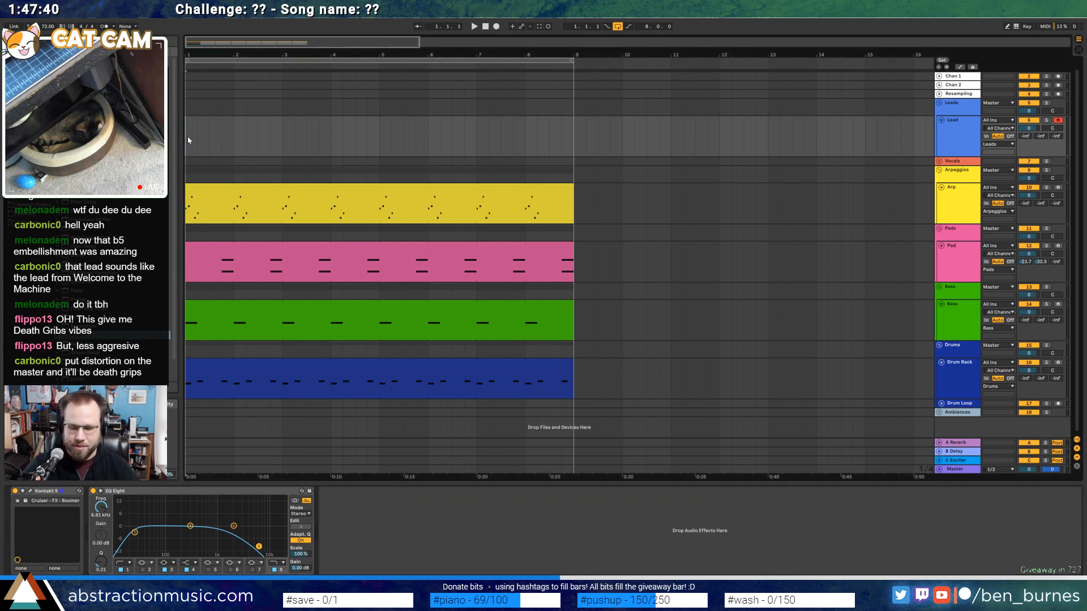
{"action": "key", "text": "F9"}
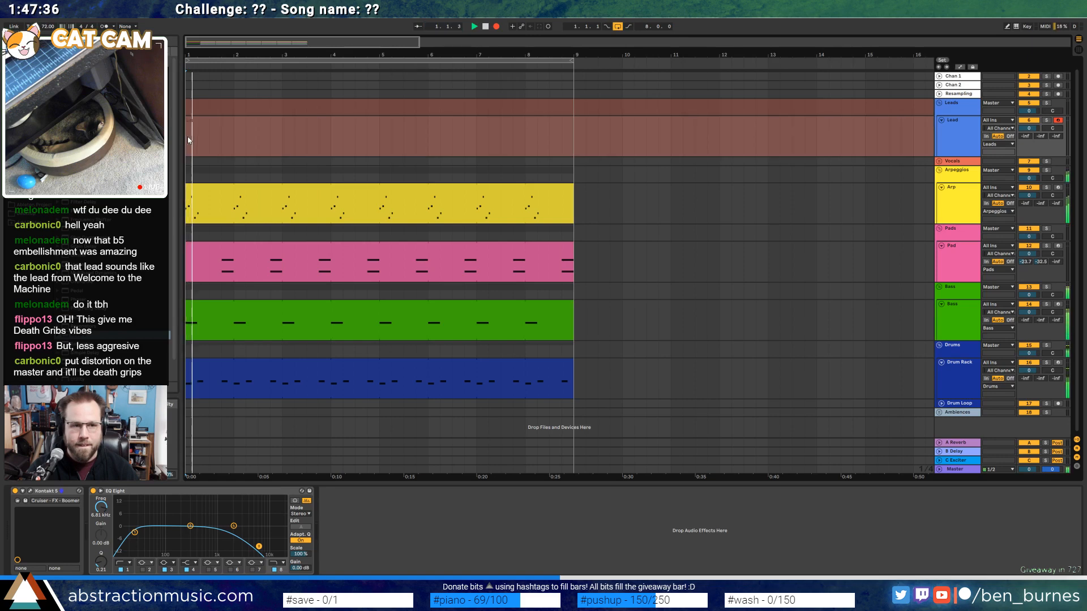
{"action": "key", "text": "space"}
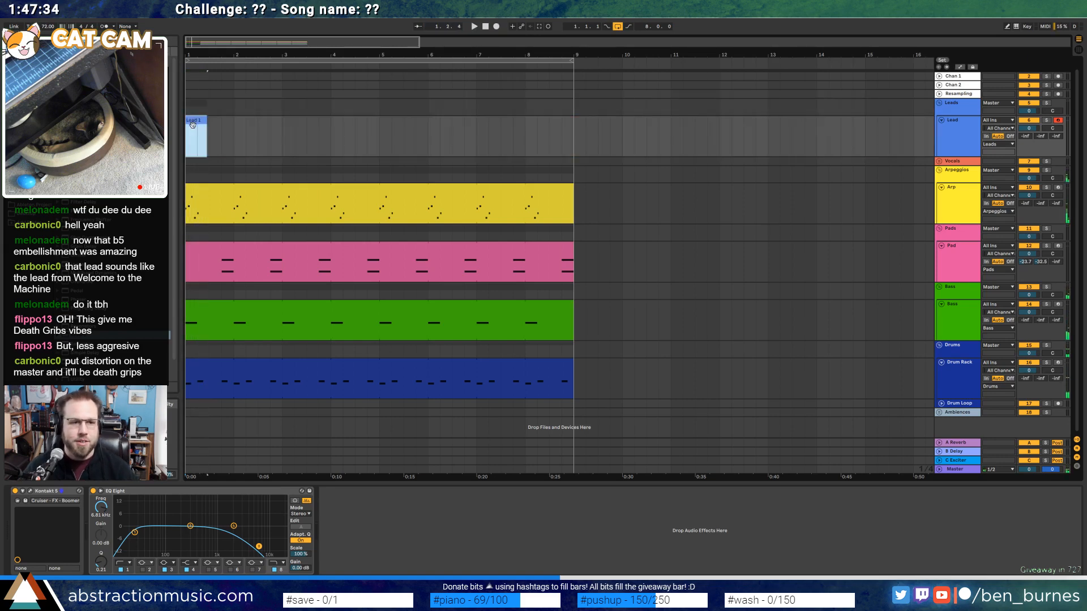
Shift all clips one bar later, delete the short Lead take, and move the loop to start at bar 2
{"action": "key", "text": "ctrl+a"}
{"action": "left_click_drag", "start_coordinate": [280, 369], "coordinate": [329, 368]}
{"action": "left_click", "coordinate": [245, 122]}
{"action": "key", "text": "Delete"}
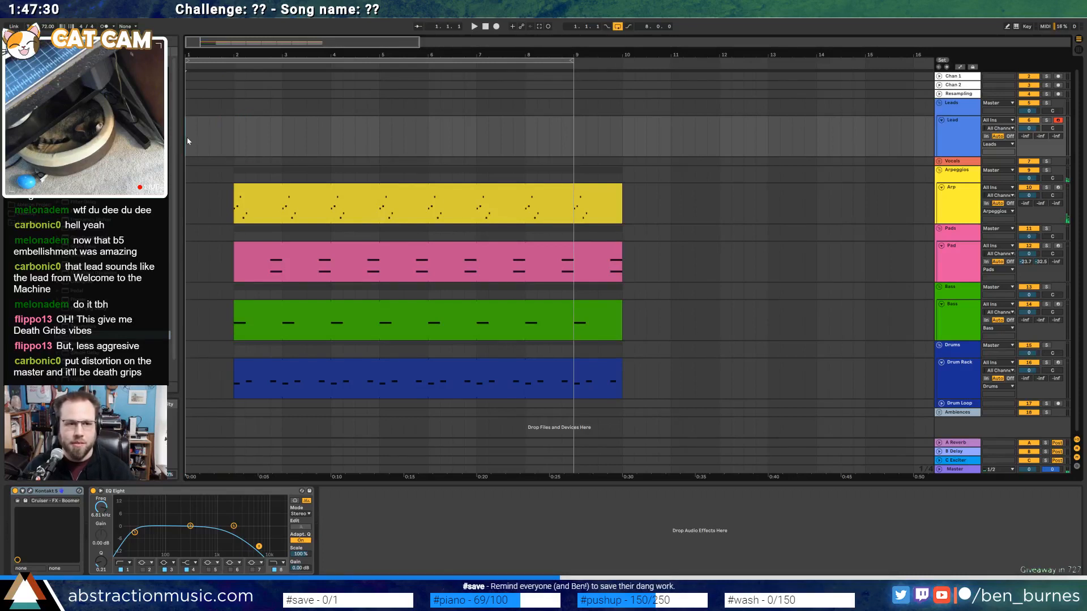
{"action": "left_click_drag", "start_coordinate": [323, 58], "coordinate": [377, 56]}
Record a lead melody on the Lead track from the lead-in bar through the eight-bar section, stopping in bar 9
{"action": "left_click", "coordinate": [197, 136]}
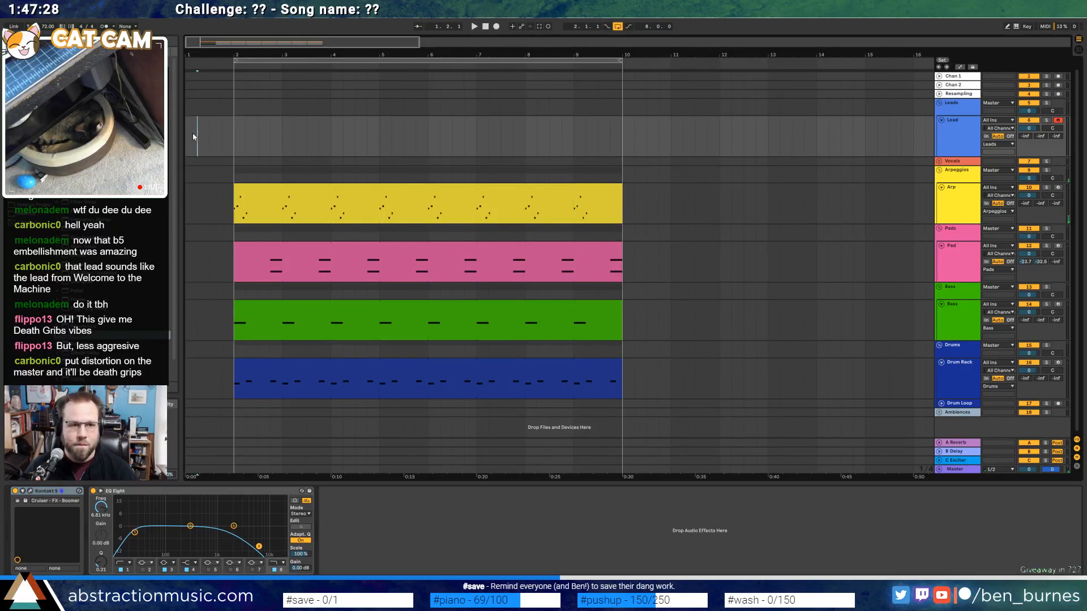
{"action": "key", "text": "F9"}
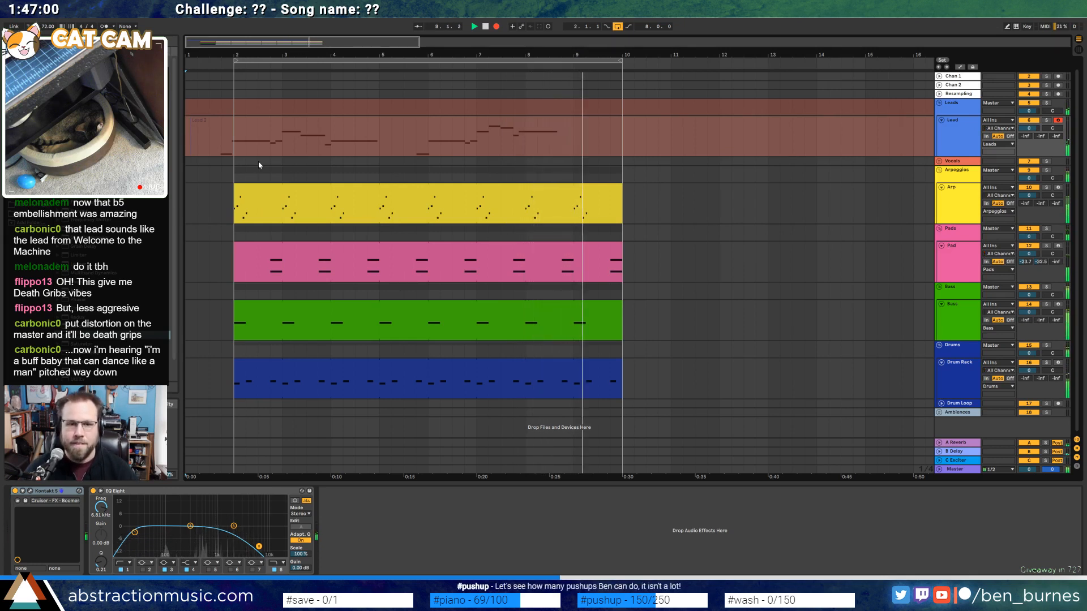
{"action": "key", "text": "space"}
Open the recorded Lead clip and lengthen its last note by about one beat
{"action": "double_click", "coordinate": [552, 119]}
{"action": "left_click", "coordinate": [936, 452]}
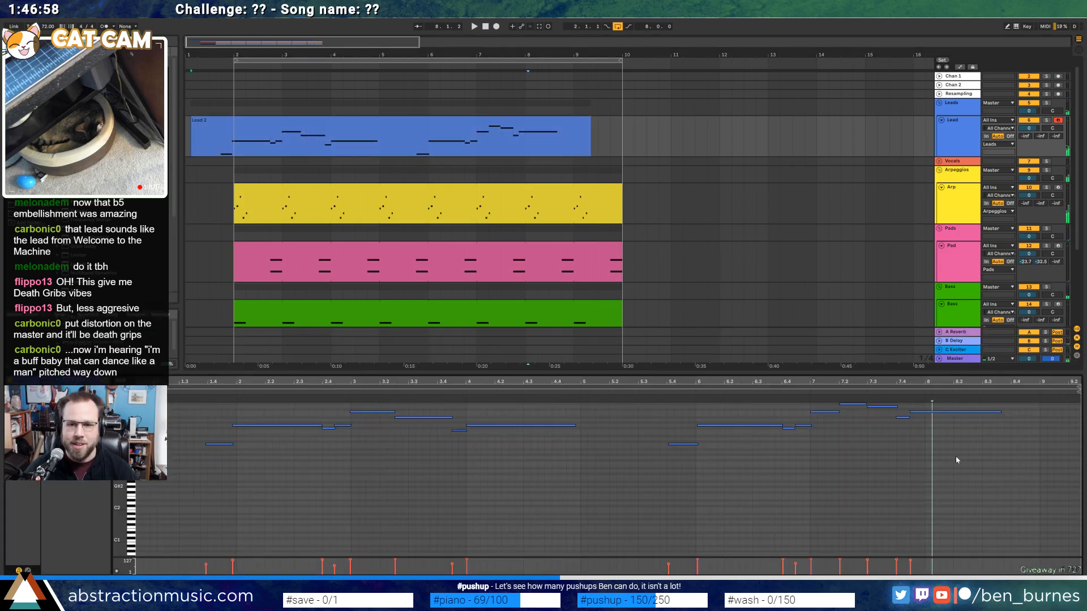
{"action": "left_click_drag", "start_coordinate": [1001, 413], "coordinate": [1036, 414]}
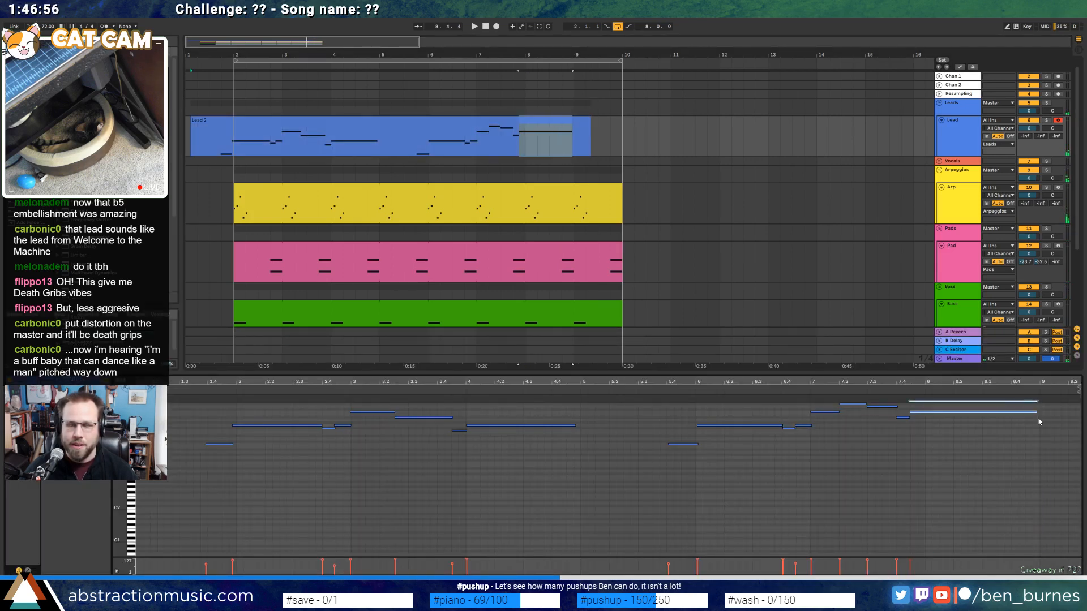
{"action": "key", "text": "shift+Tab"}
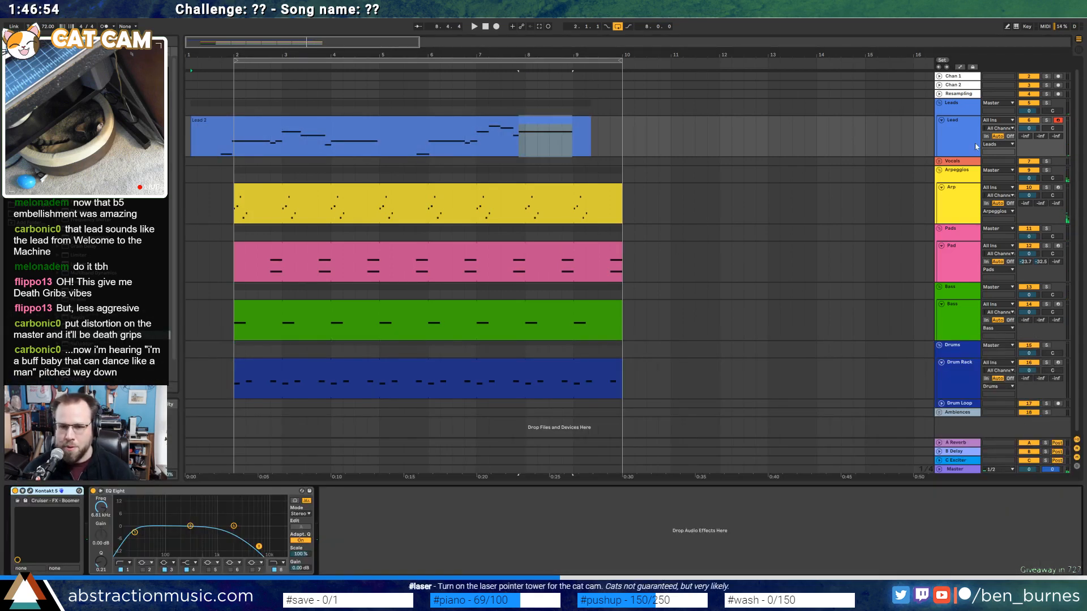
Shift the Lead clip's first long note to start on bar 2 and return to the device view
{"action": "double_click", "coordinate": [350, 149]}
{"action": "left_click", "coordinate": [262, 427]}
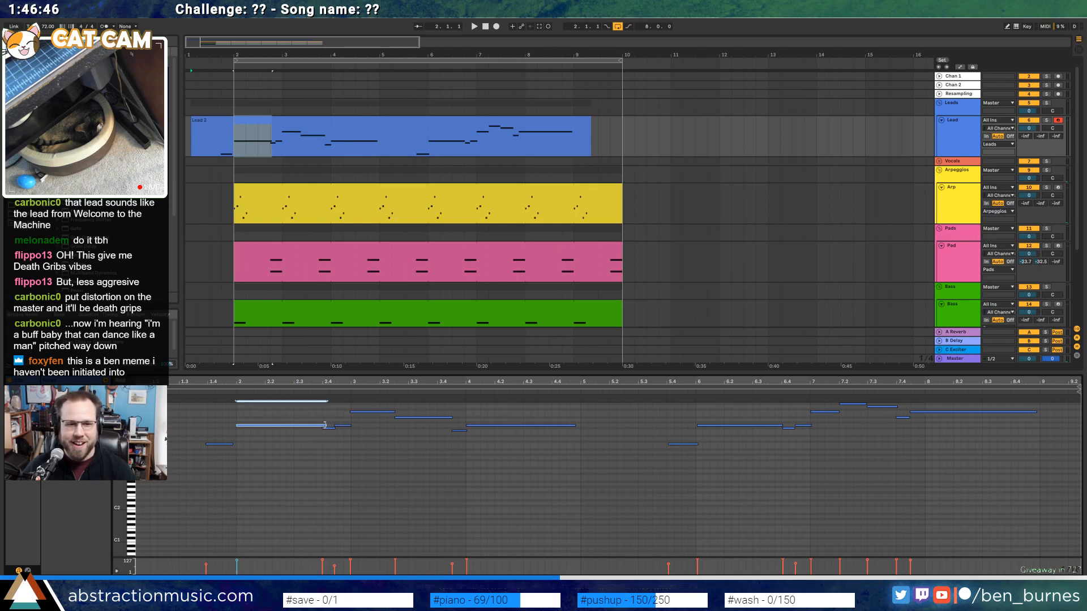
{"action": "left_click", "coordinate": [337, 448]}
{"action": "key", "text": "shift+Tab"}
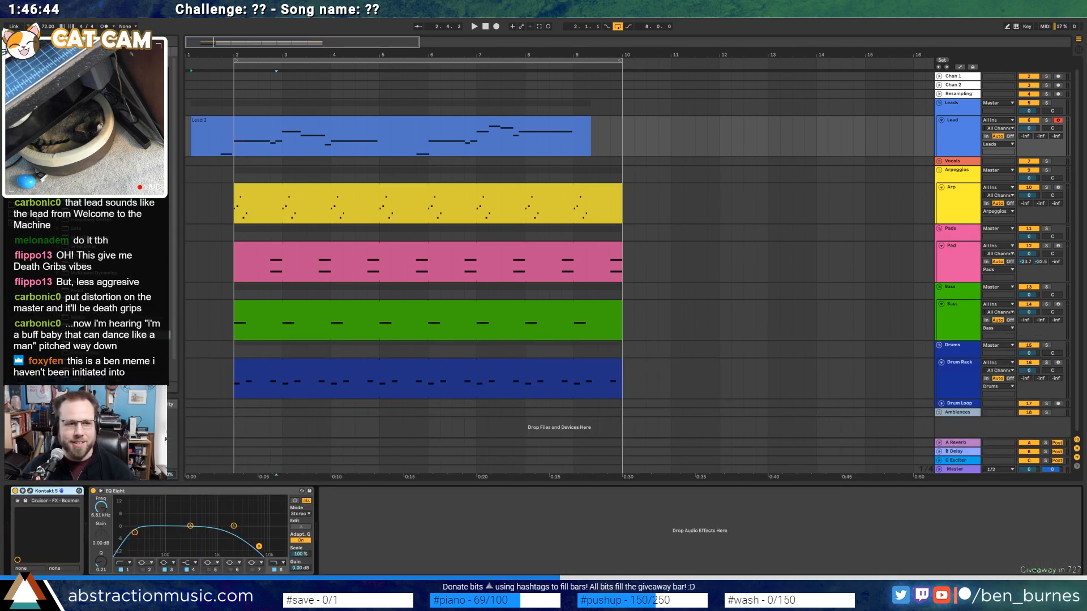
Look through the browser folders for the "Adventure Time- Buff Baby" audio file
{"action": "left_click", "coordinate": [28, 154]}
{"action": "left_click", "coordinate": [34, 216]}
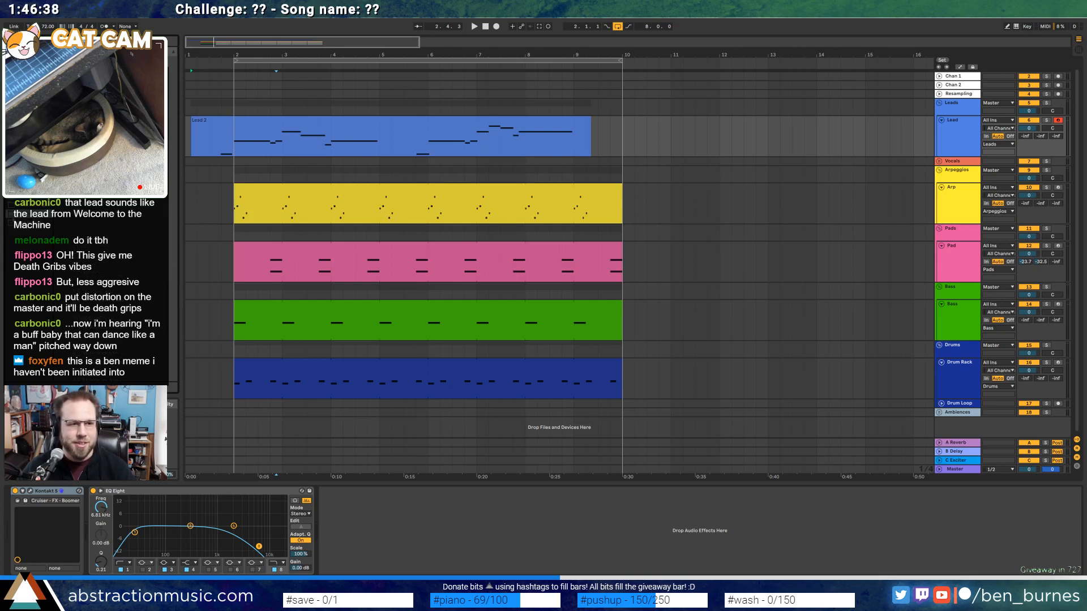
{"action": "left_click", "coordinate": [28, 154]}
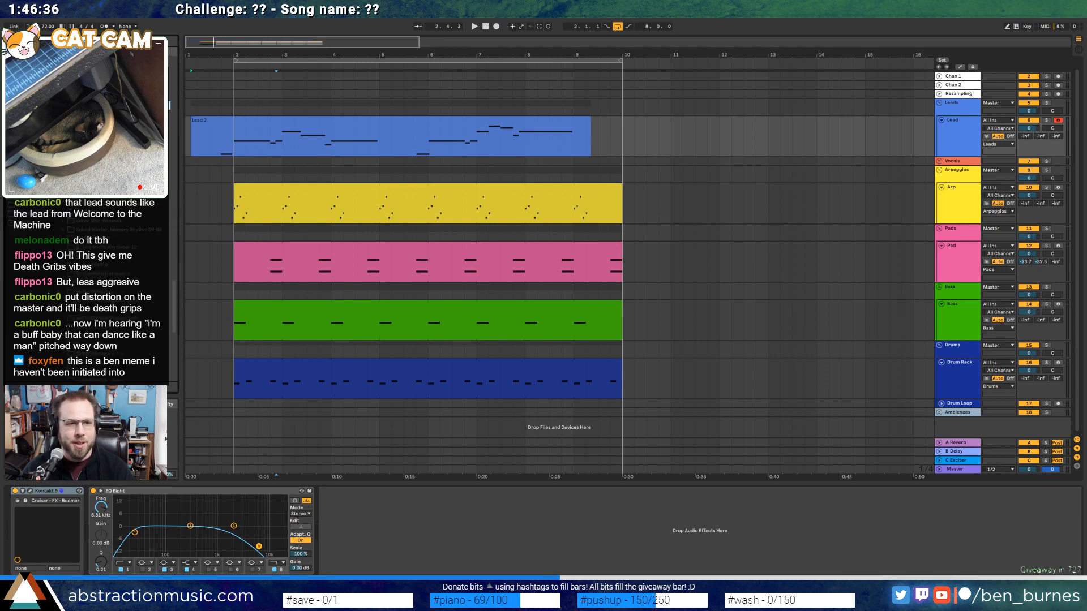
{"action": "left_click_drag", "start_coordinate": [174, 302], "coordinate": [201, 73]}
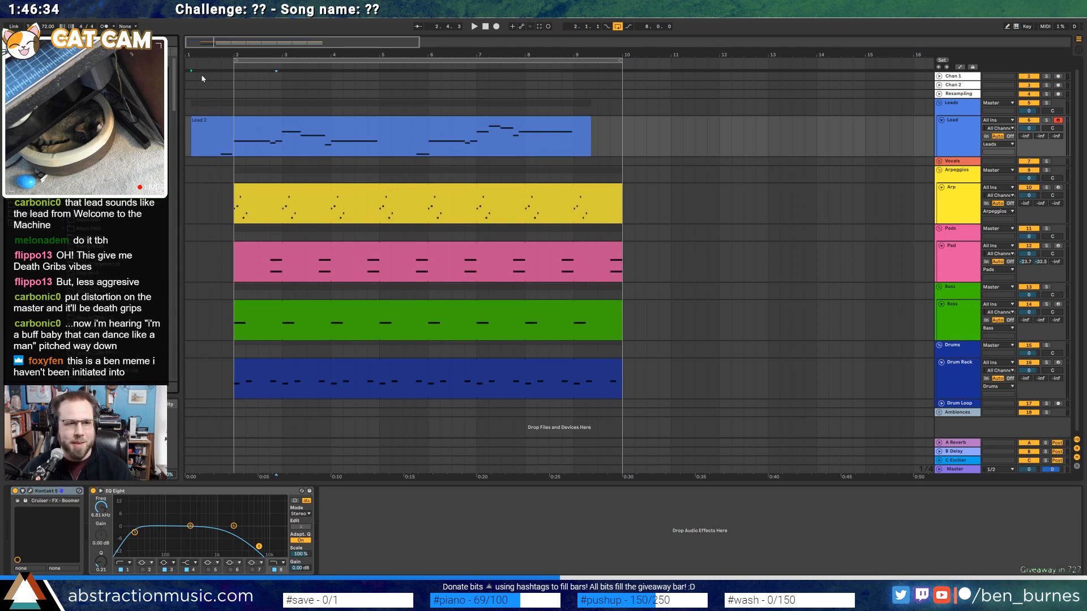
{"action": "left_click", "coordinate": [58, 69]}
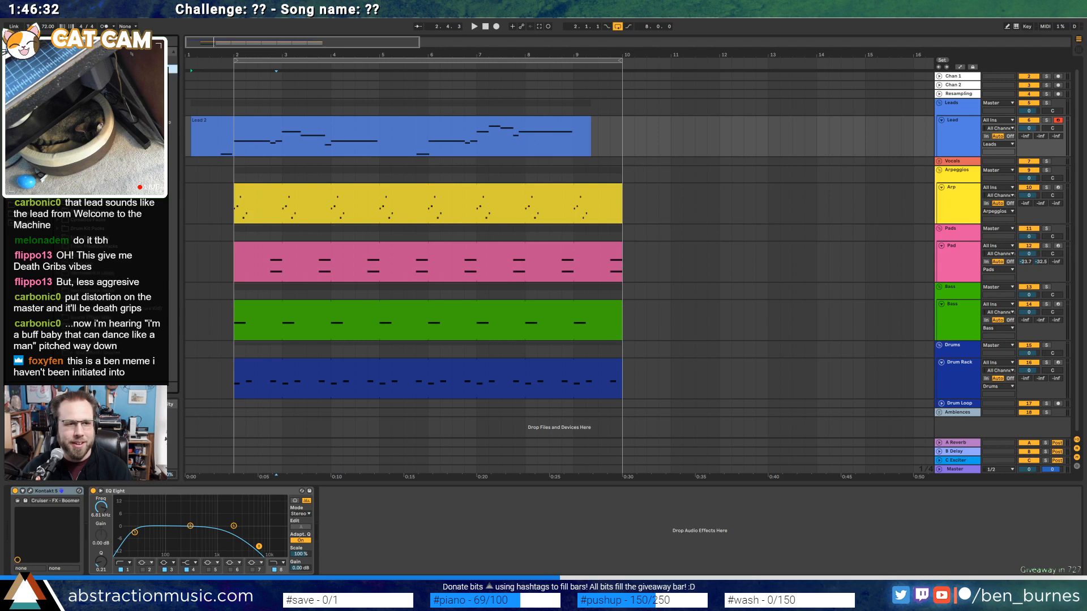
{"action": "left_click", "coordinate": [58, 140]}
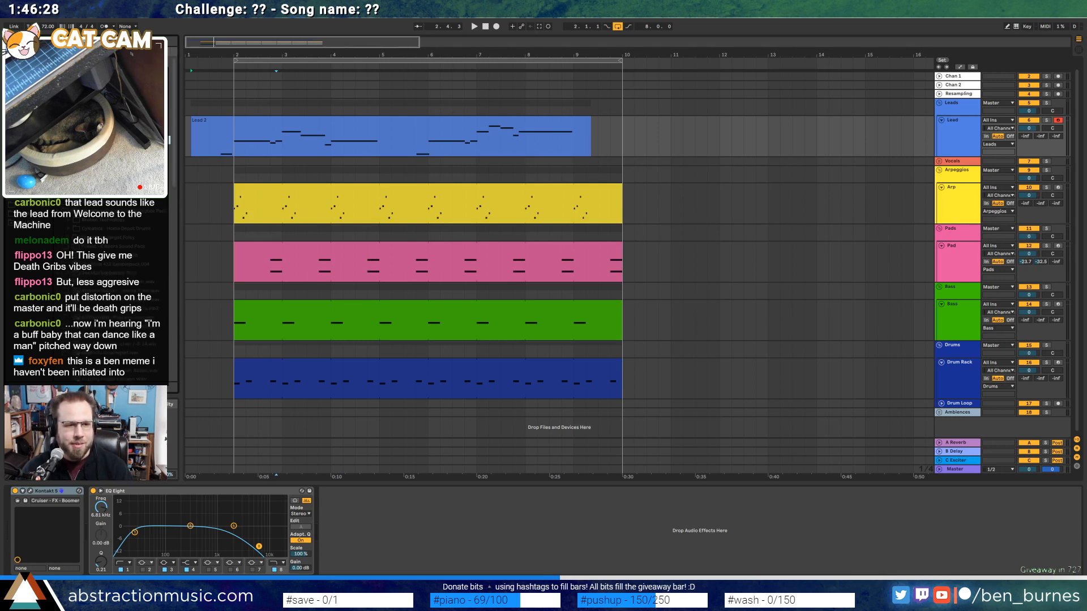
{"action": "left_click", "coordinate": [58, 139]}
{"action": "left_click", "coordinate": [57, 158]}
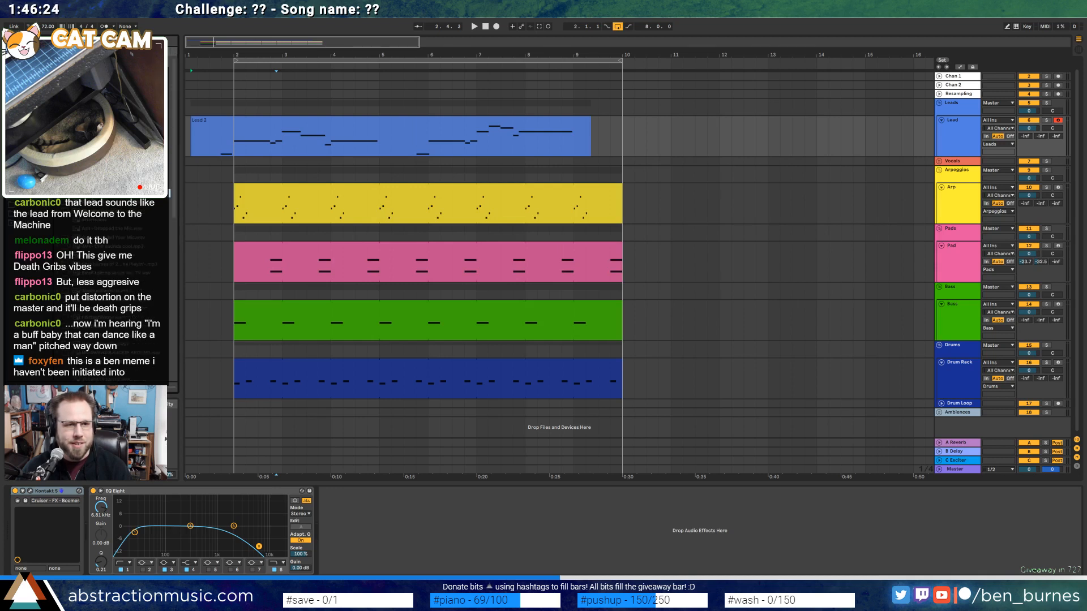
{"action": "key", "text": "Down"}
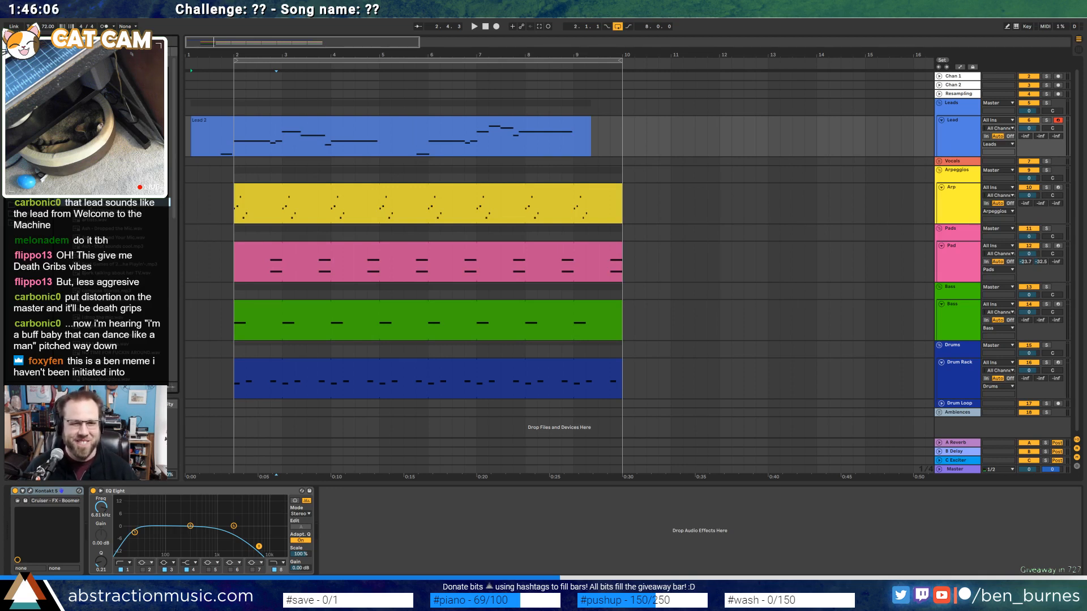
Unfold the Vocals group, place "Adventure Time- Buff Baby" on the Vox track at bar 5, and trim it to its opening phrase
{"action": "left_click", "coordinate": [939, 162]}
{"action": "left_click", "coordinate": [955, 181]}
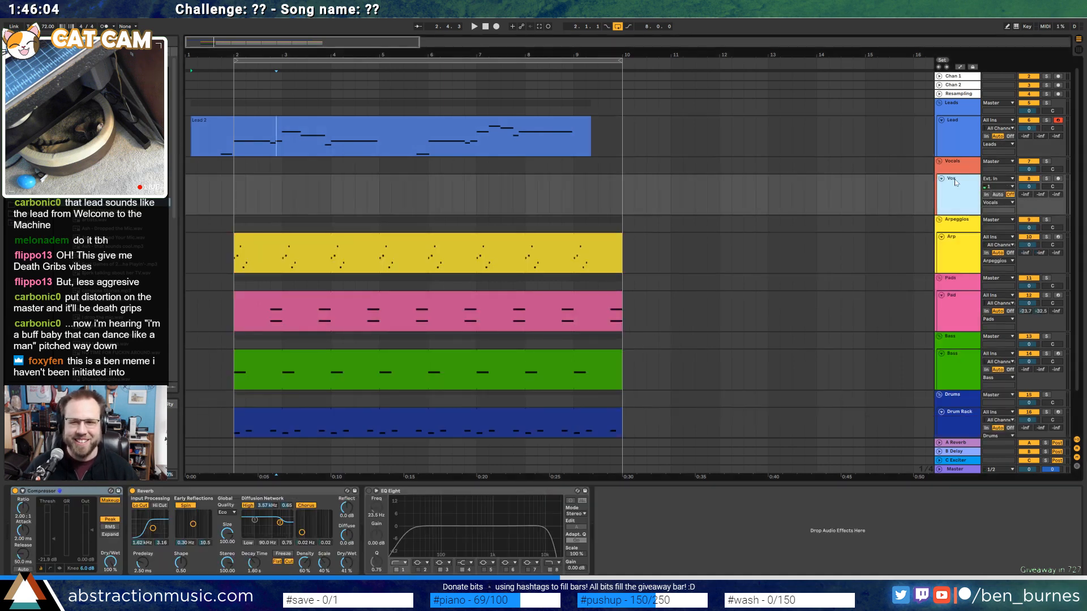
{"action": "left_click_drag", "start_coordinate": [107, 202], "coordinate": [380, 192]}
{"action": "left_click_drag", "start_coordinate": [659, 195], "coordinate": [387, 200]}
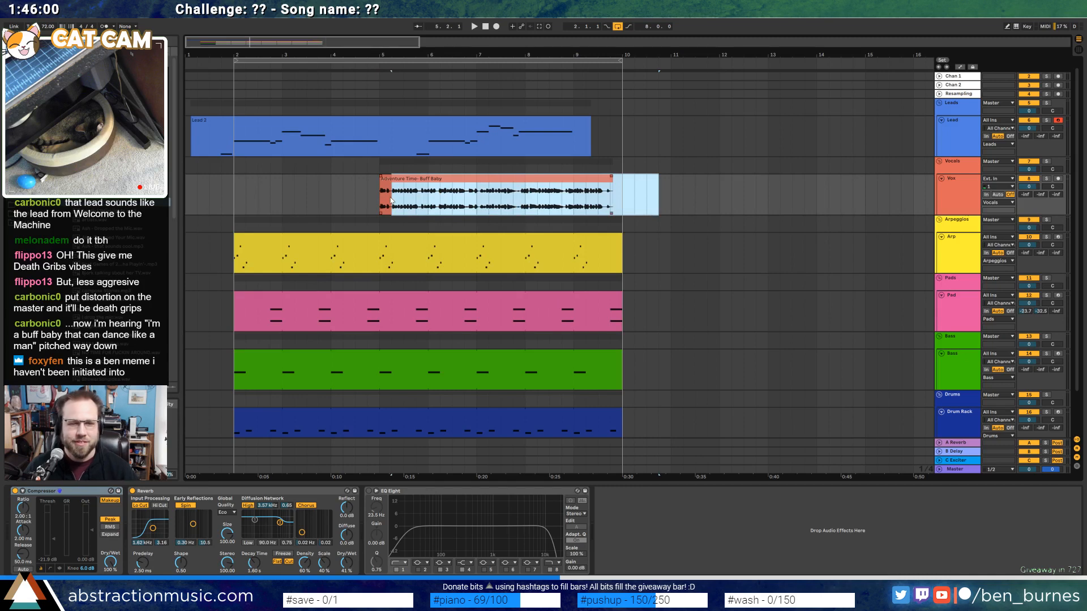
{"action": "key", "text": "Delete"}
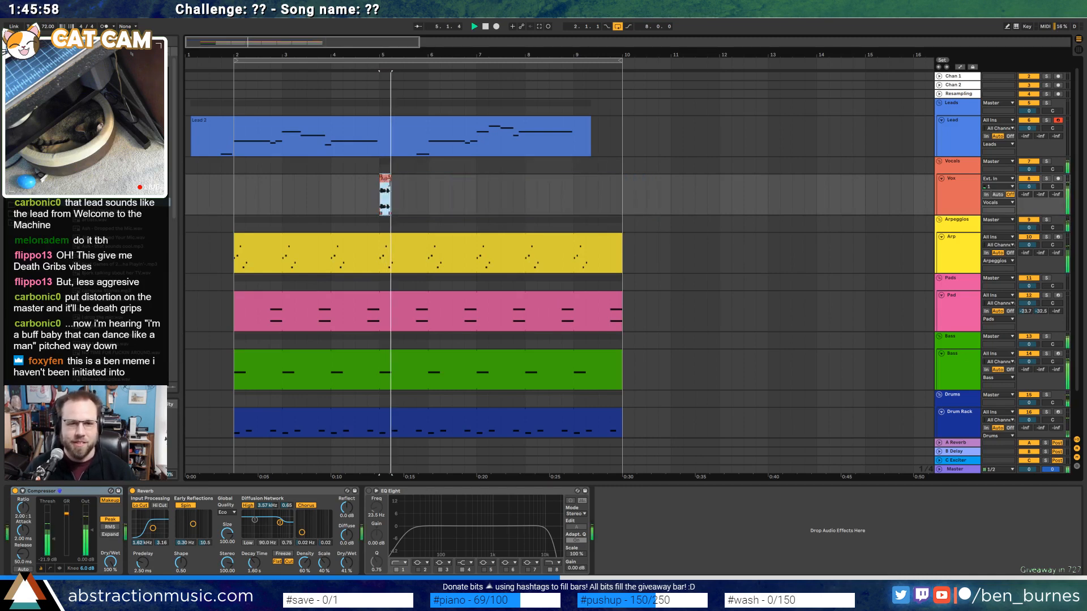
{"action": "scroll", "coordinate": [396, 186], "scroll_direction": "up", "scroll_amount": 5}
{"action": "mouse_move", "coordinate": [398, 185]}
{"action": "left_mouse_down"}
{"action": "mouse_move", "coordinate": [443, 187]}
{"action": "mouse_move", "coordinate": [408, 179]}
{"action": "left_mouse_up"}
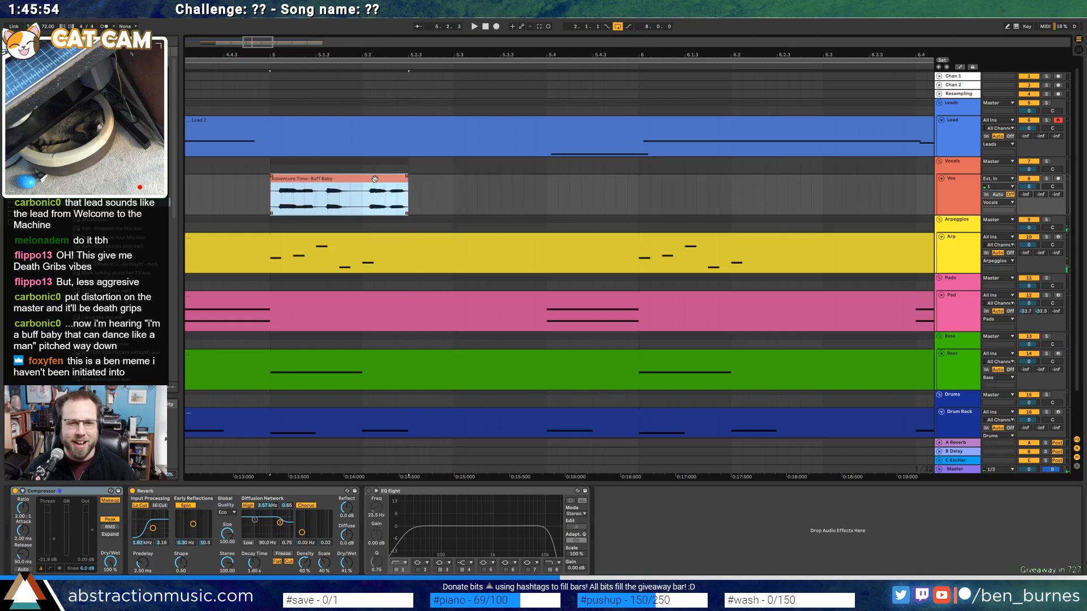
Transpose the Buff Baby clip down an octave, turn on Warp, and lower the Vox track's volume
{"action": "double_click", "coordinate": [366, 181]}
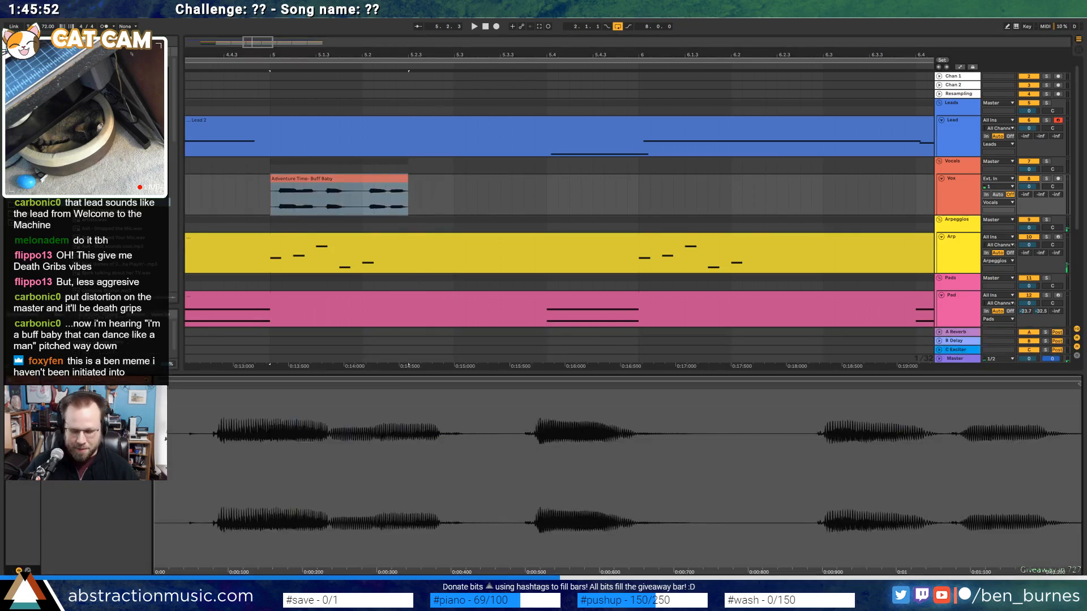
{"action": "left_click", "coordinate": [62, 424]}
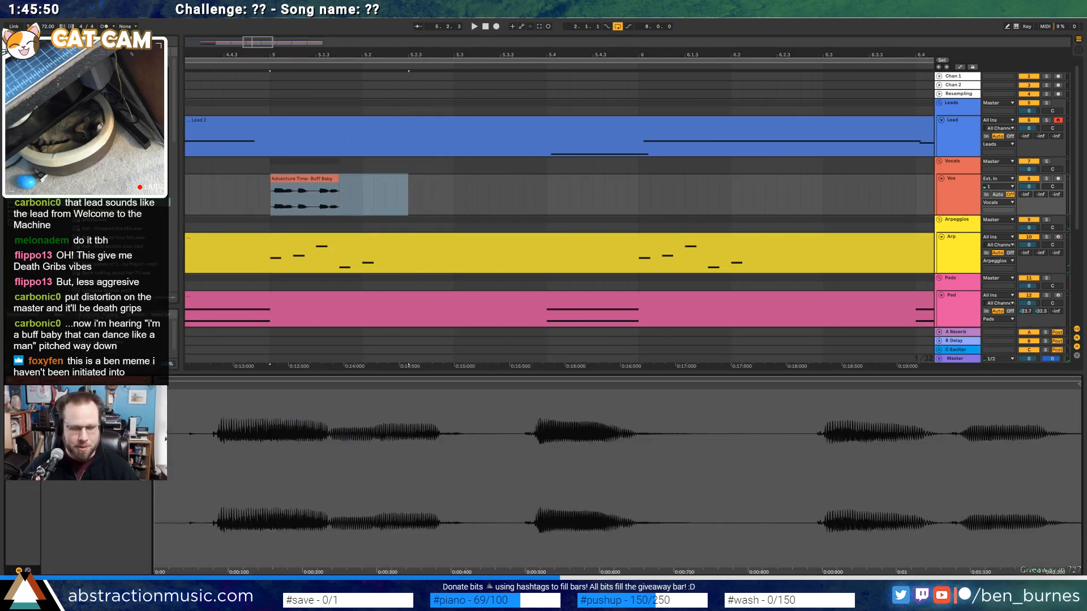
{"action": "double_click", "coordinate": [79, 425]}
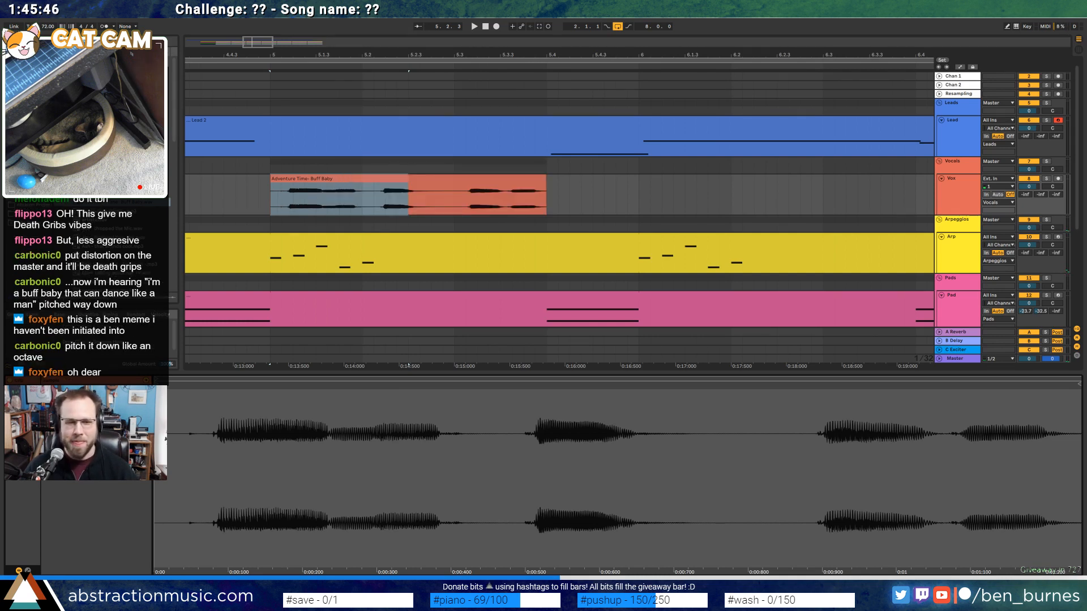
{"action": "left_click", "coordinate": [88, 393]}
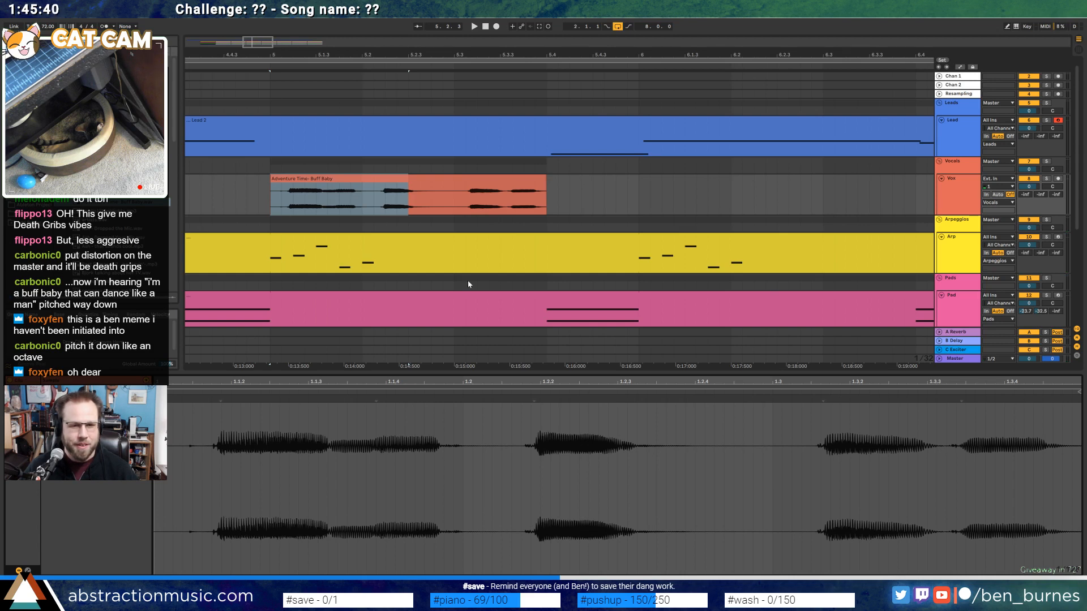
{"action": "left_click_drag", "start_coordinate": [1027, 187], "coordinate": [1027, 195]}
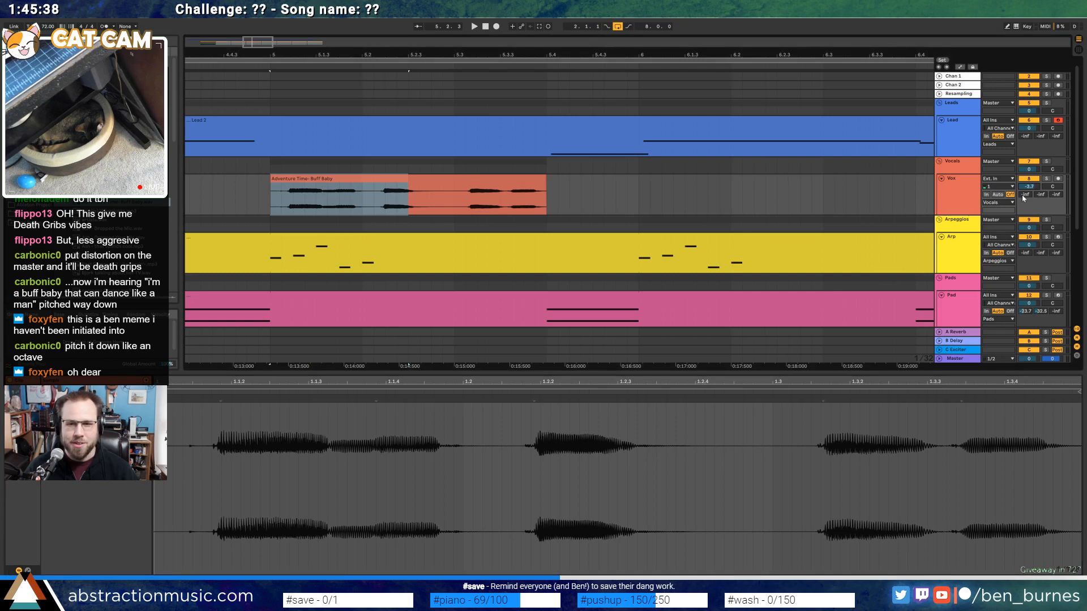
Move the Buff Baby clip's start marker to the first syllable and adjust the clip's end on the Vox track to fit
{"action": "key", "text": "space"}
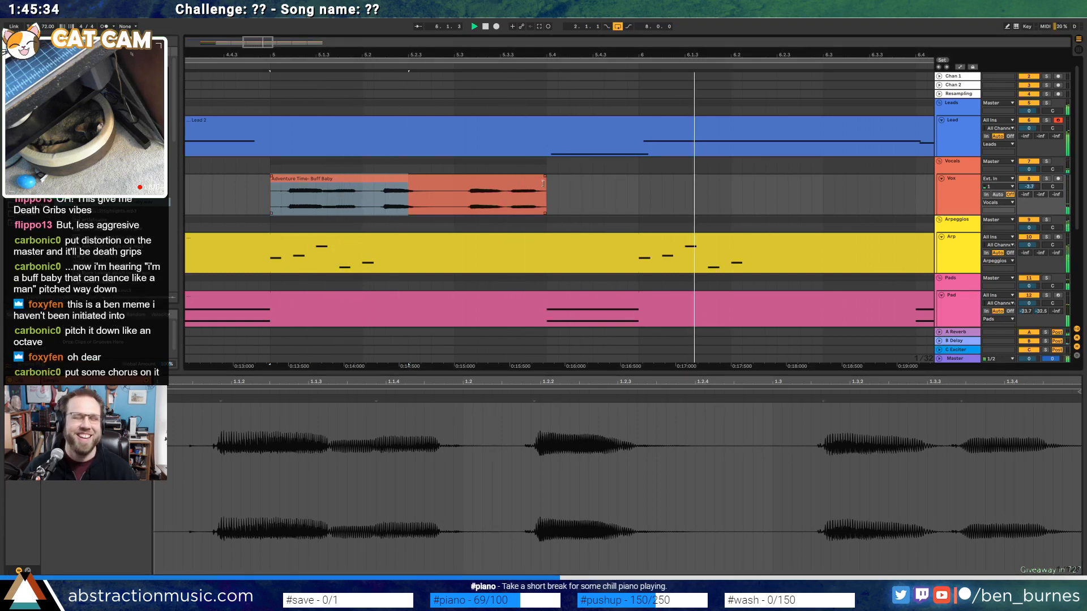
{"action": "left_click", "coordinate": [258, 192]}
{"action": "key", "text": "space"}
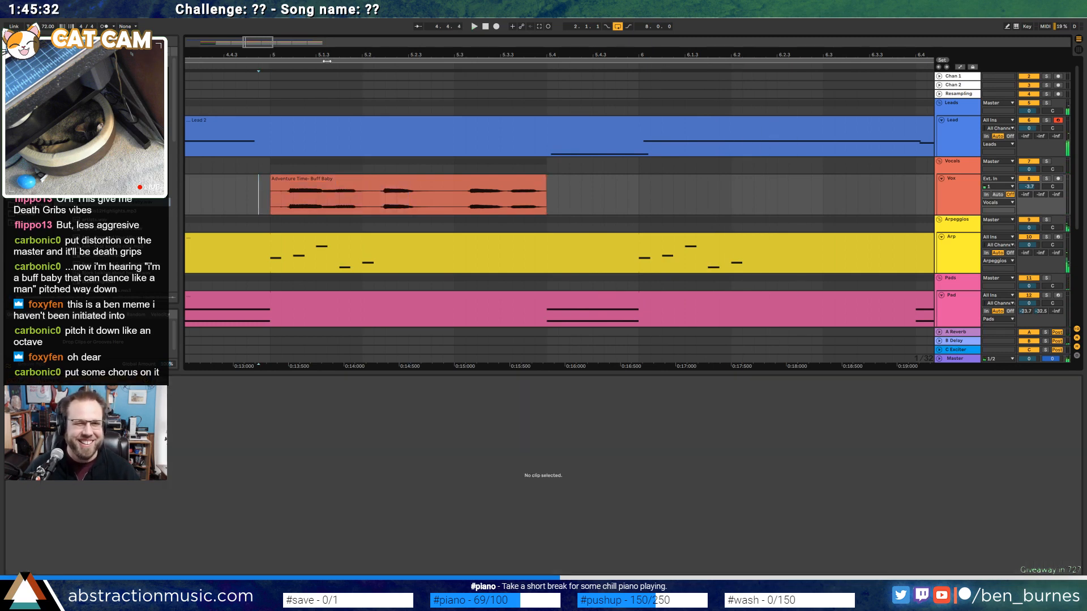
{"action": "left_click", "coordinate": [279, 180]}
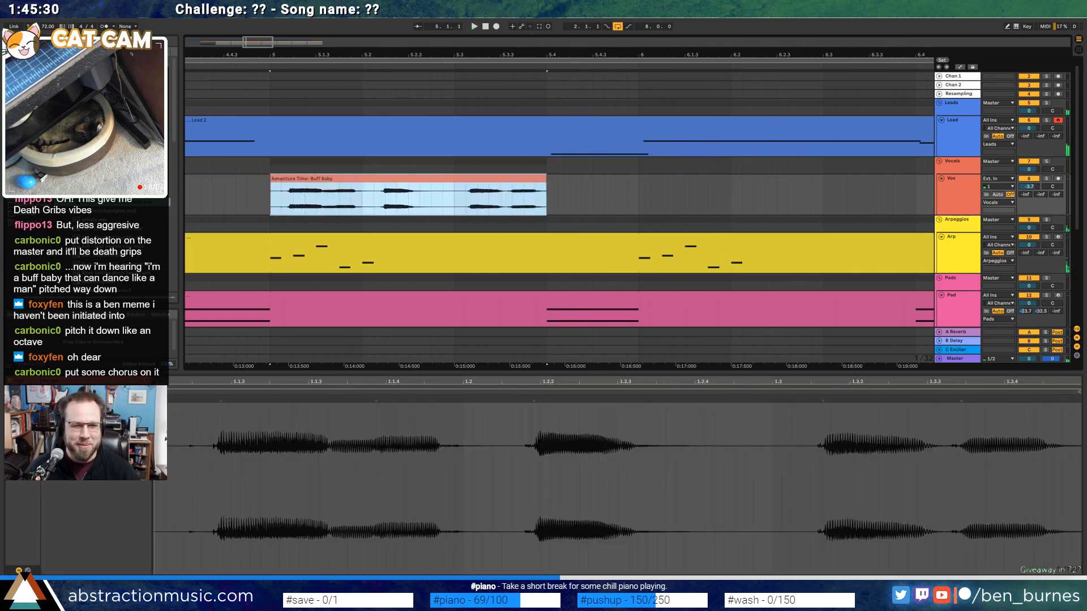
{"action": "left_click_drag", "start_coordinate": [168, 392], "coordinate": [213, 392]}
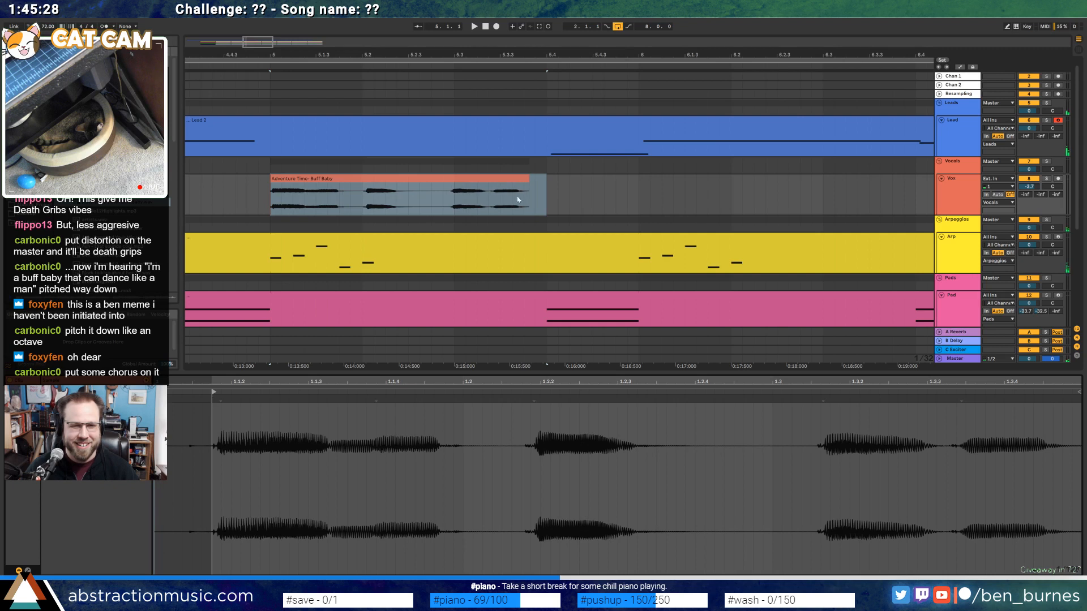
{"action": "mouse_move", "coordinate": [529, 182]}
{"action": "left_mouse_down"}
{"action": "mouse_move", "coordinate": [546, 182]}
{"action": "mouse_move", "coordinate": [535, 184]}
{"action": "left_mouse_up"}
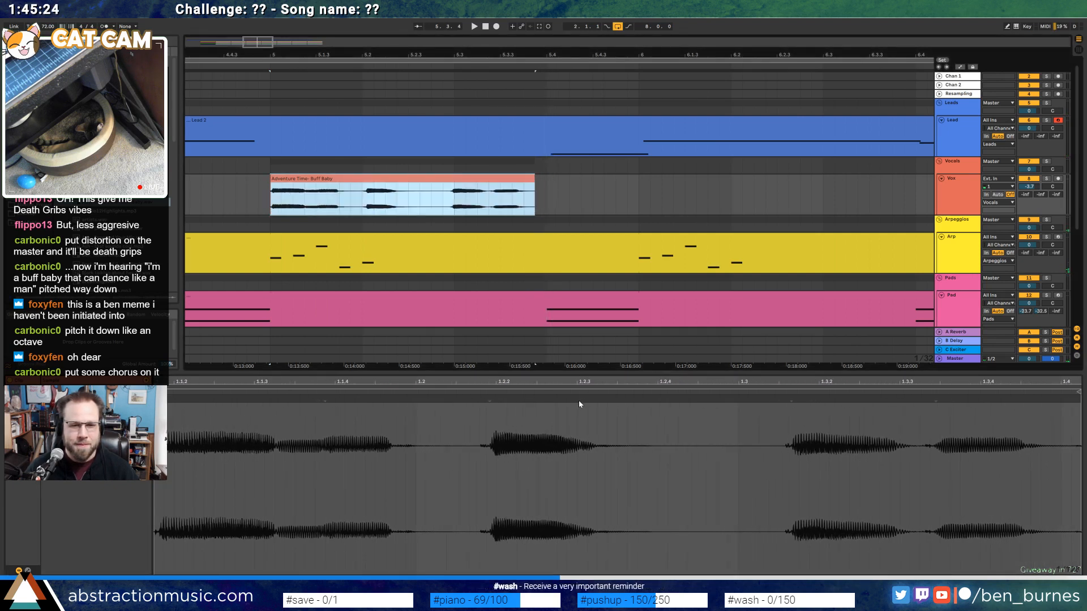
Stretch the Buff Baby clip's timing slightly with a warp marker, extend its end to cover the whole opening phrase, and play it back
{"action": "mouse_move", "coordinate": [422, 424]}
{"action": "left_mouse_down"}
{"action": "mouse_move", "coordinate": [421, 373]}
{"action": "mouse_move", "coordinate": [421, 388]}
{"action": "mouse_move", "coordinate": [510, 397]}
{"action": "left_mouse_up"}
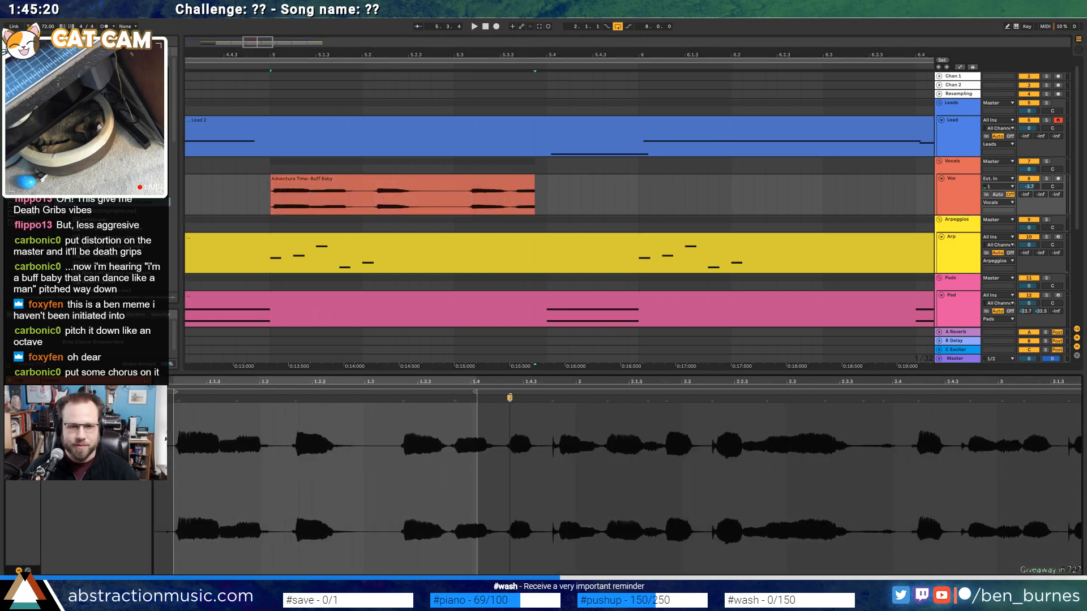
{"action": "left_click_drag", "start_coordinate": [531, 180], "coordinate": [561, 185]}
{"action": "key", "text": "space"}
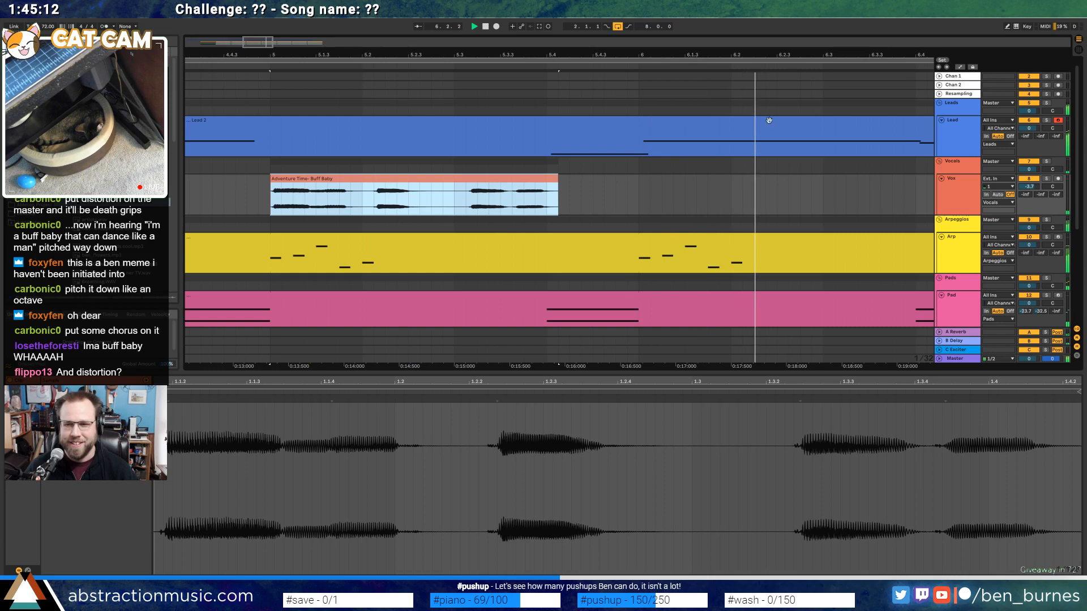
Replace the Vox track's Compressor, Reverb and EQ Eight with a Chorus at 0.63 ms amount, 4.07 Hz rate and 53% dry/wet
{"action": "key", "text": "shift+Tab"}
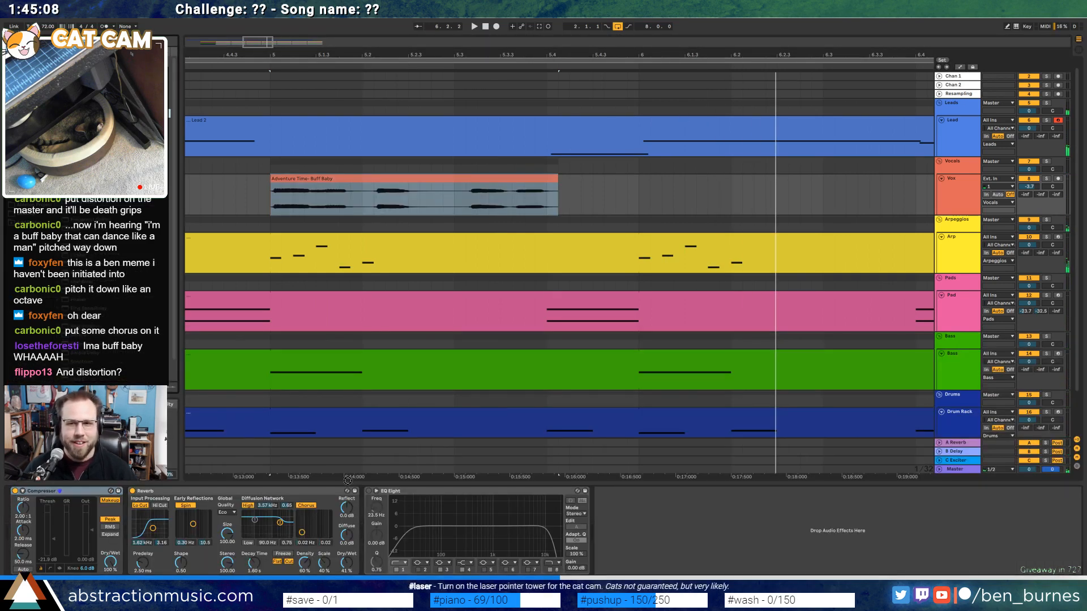
{"action": "left_click_drag", "start_coordinate": [348, 480], "coordinate": [60, 517]}
{"action": "left_click", "coordinate": [232, 492]}
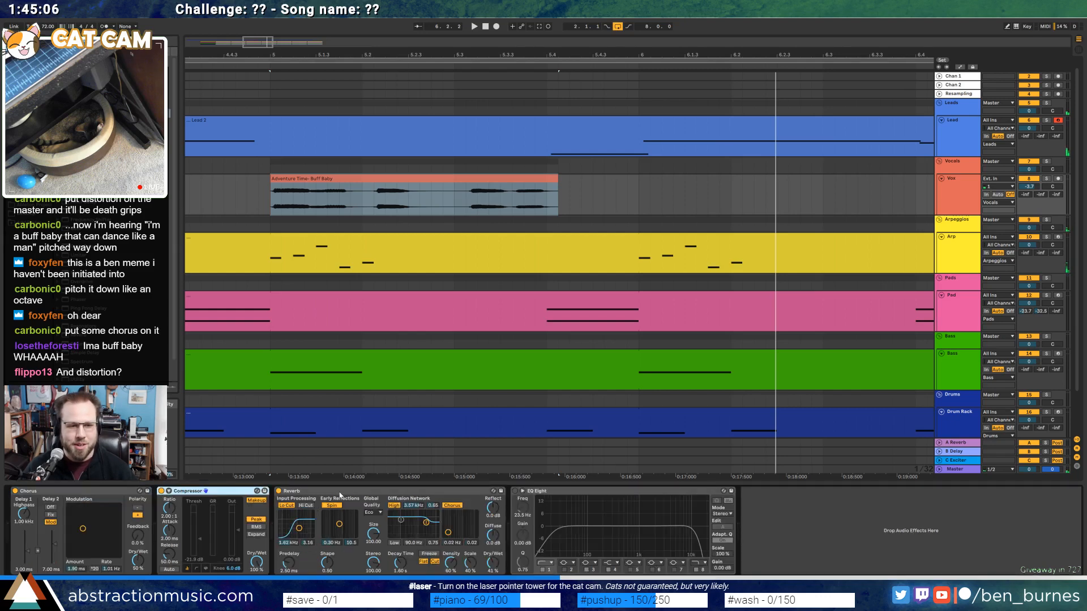
{"action": "left_click", "coordinate": [597, 492]}
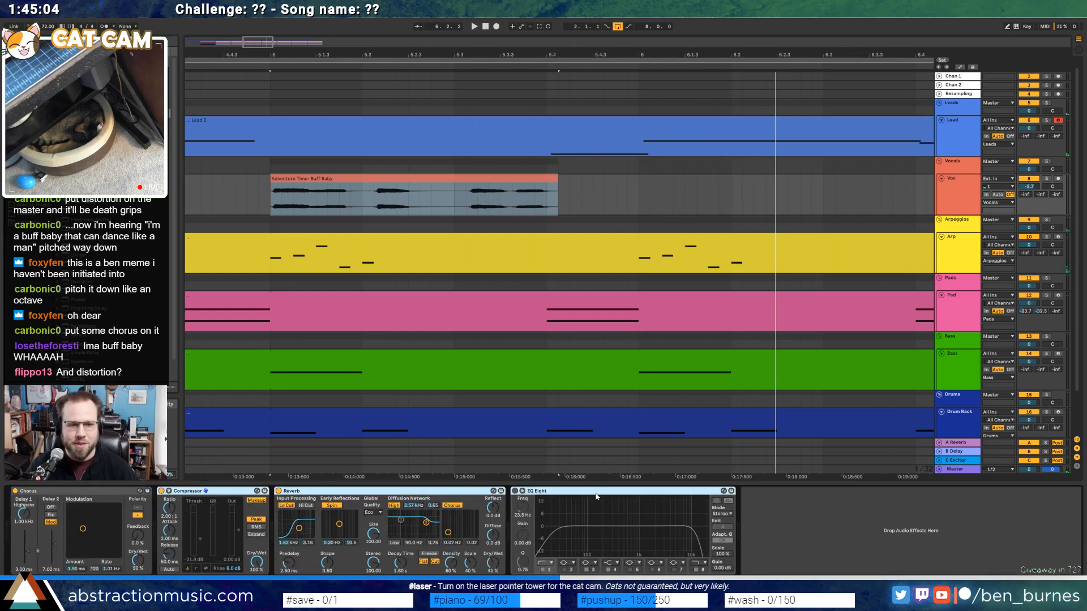
{"action": "key", "text": "Delete"}
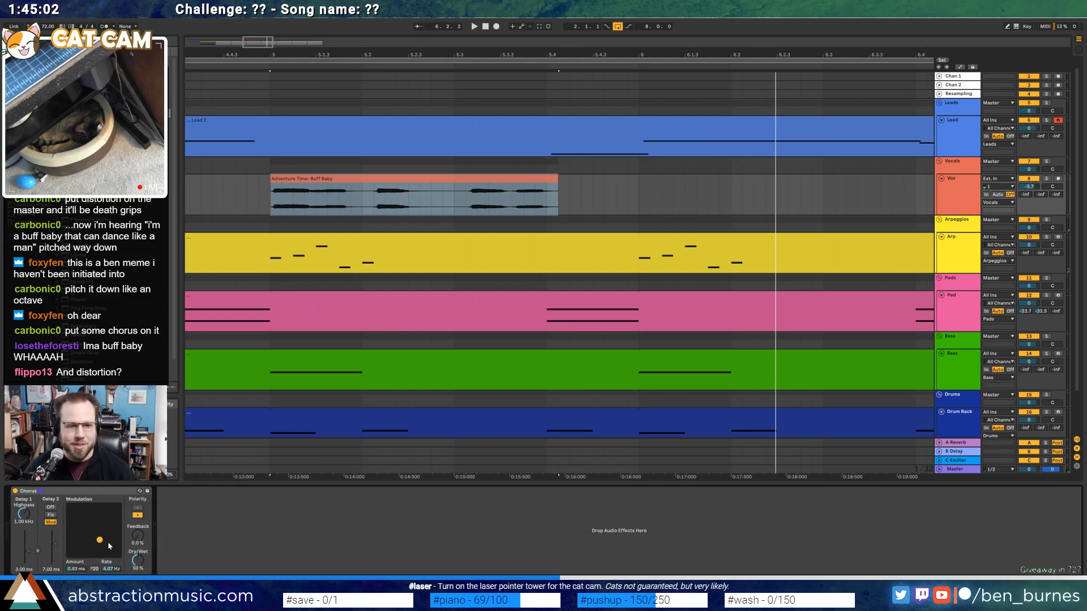
{"action": "key", "text": "space"}
{"action": "left_click_drag", "start_coordinate": [136, 561], "coordinate": [136, 560]}
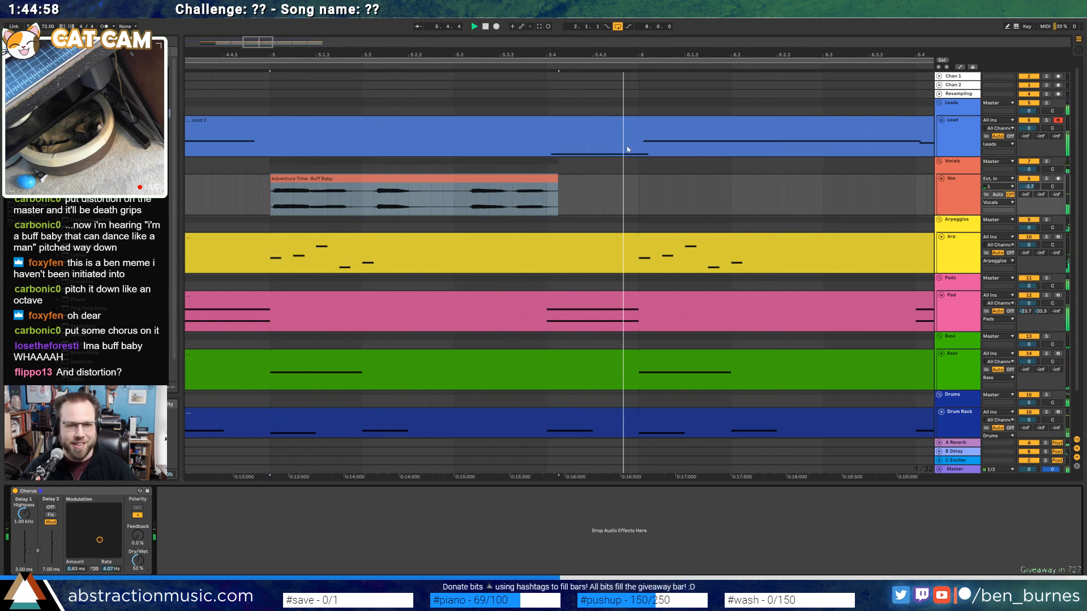
{"action": "key", "text": "space"}
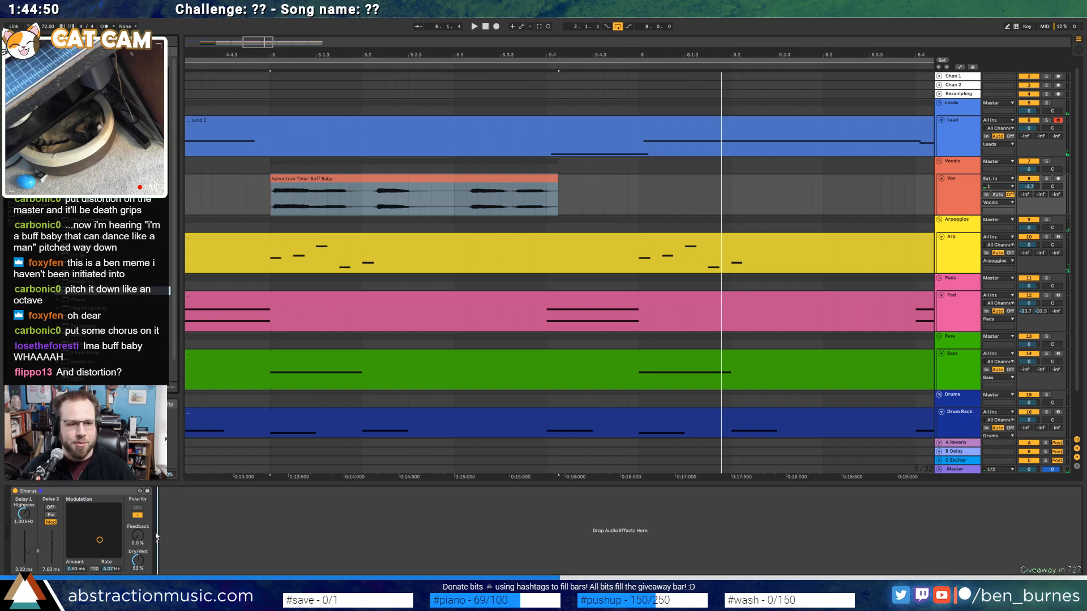
Add a Pedal before the Chorus on the Vox track in Fuzz mode, with Bass and Mid at -7.9%
{"action": "left_click_drag", "start_coordinate": [157, 537], "coordinate": [73, 541]}
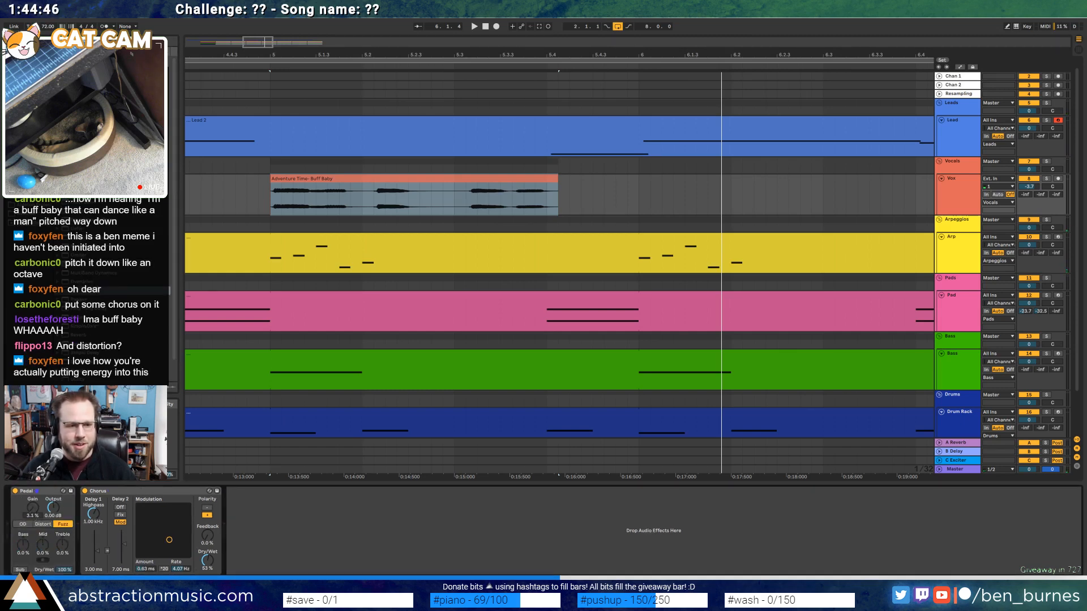
{"action": "key", "text": "space"}
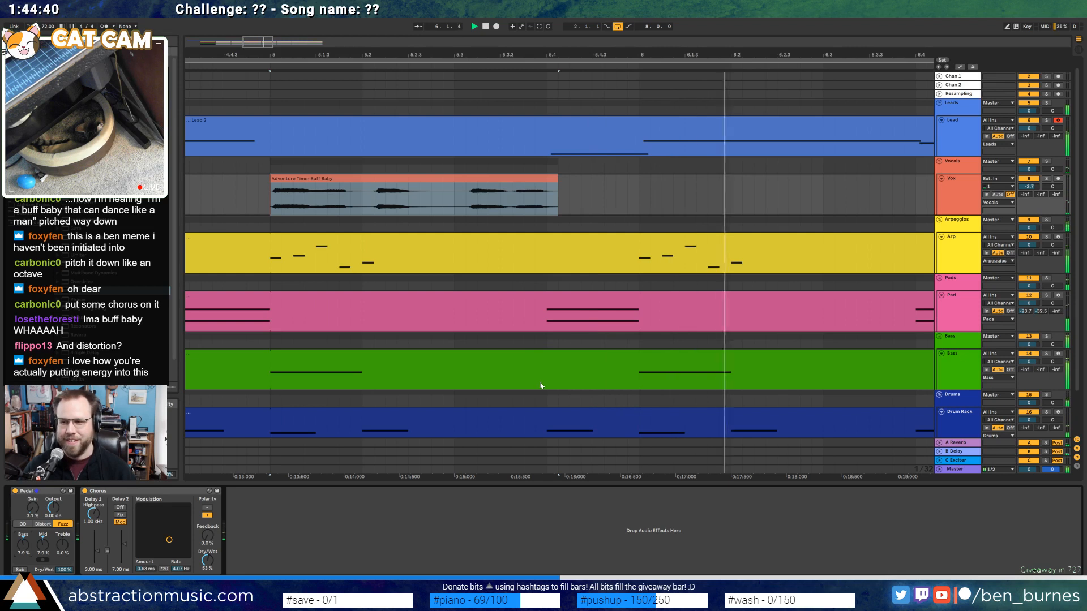
{"action": "key", "text": "space"}
Split the Buff Baby clip in the pause after its third sound and pull the second part slightly earlier
{"action": "mouse_move", "coordinate": [569, 207]}
{"action": "left_mouse_down"}
{"action": "mouse_move", "coordinate": [466, 205]}
{"action": "mouse_move", "coordinate": [563, 197]}
{"action": "mouse_move", "coordinate": [496, 185]}
{"action": "left_mouse_up"}
{"action": "left_click", "coordinate": [491, 185]}
{"action": "left_click", "coordinate": [591, 199]}
{"action": "left_click_drag", "start_coordinate": [421, 181], "coordinate": [431, 184]}
{"action": "left_click", "coordinate": [248, 203]}
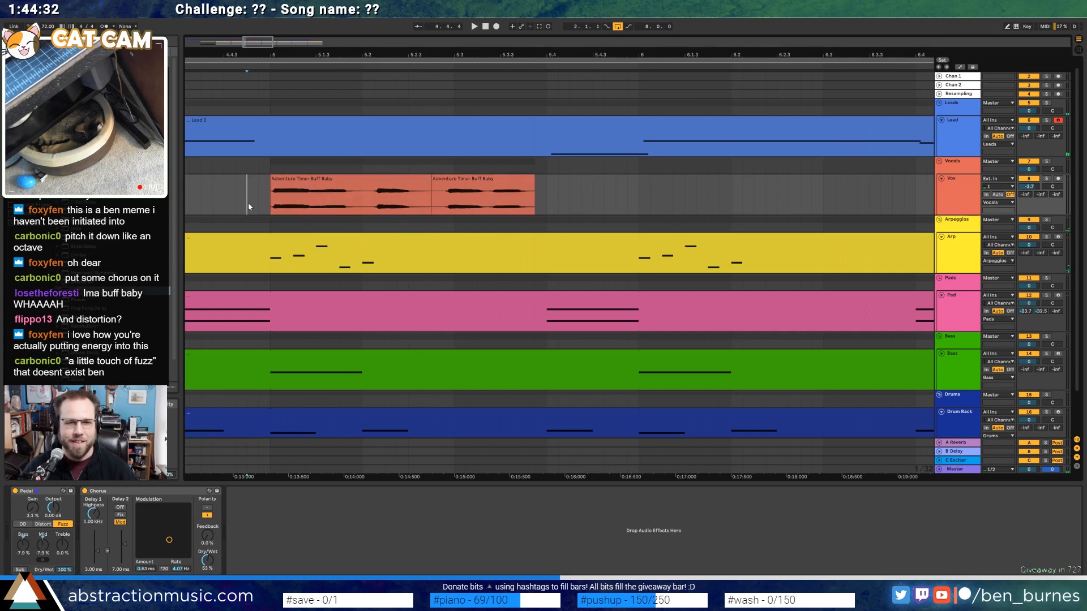
{"action": "key", "text": "space"}
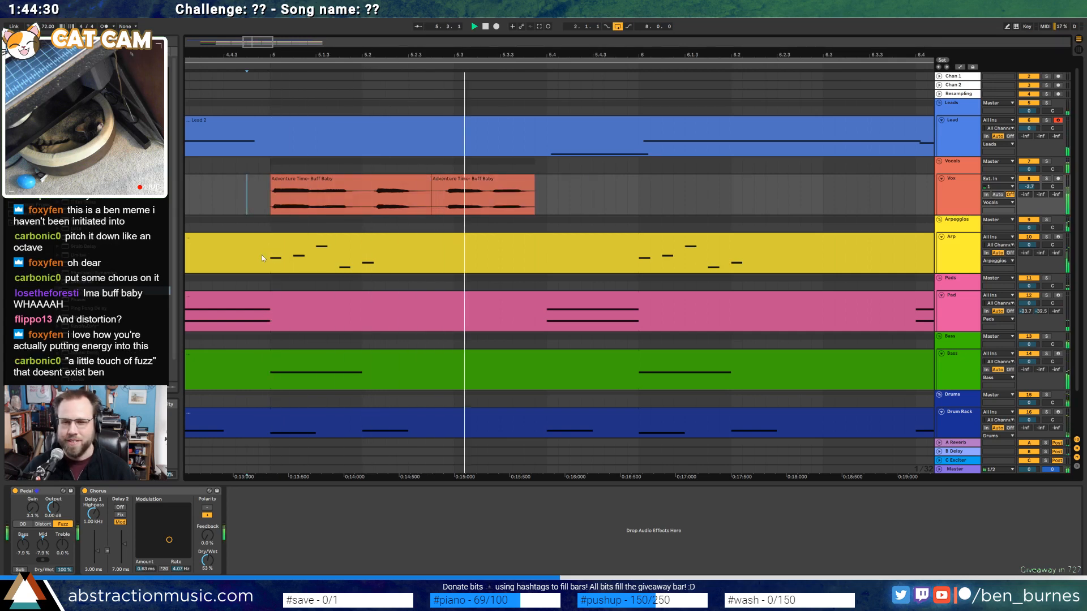
Set the Pedal's gain to 0.8% and the Vox track's sends to -19.4 dB reverb and -27.0 dB delay
{"action": "left_click_drag", "start_coordinate": [33, 512], "coordinate": [32, 516]}
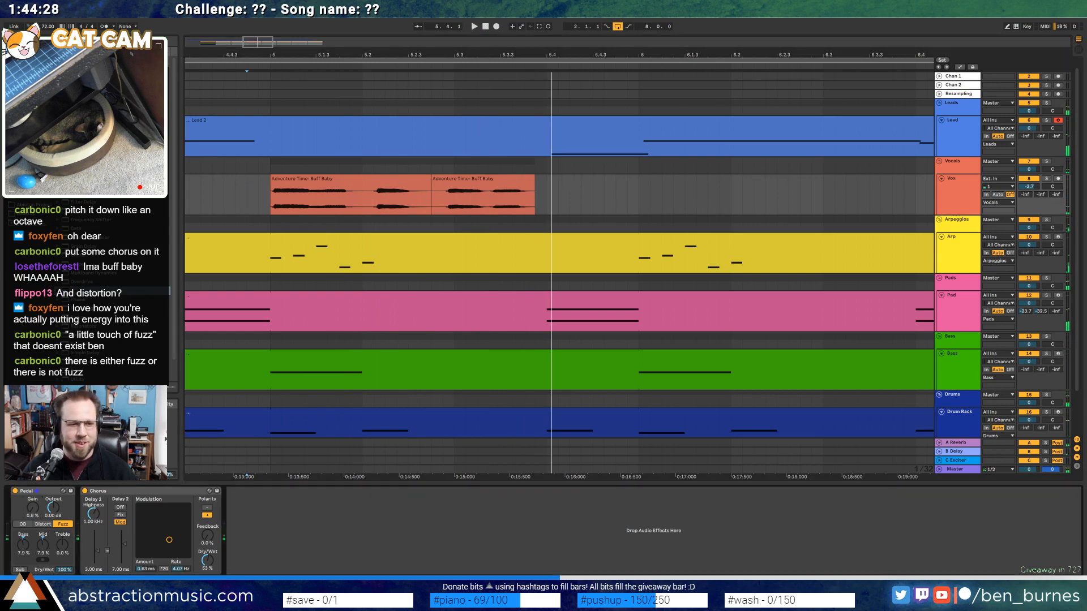
{"action": "left_click", "coordinate": [453, 180]}
{"action": "key", "text": "space"}
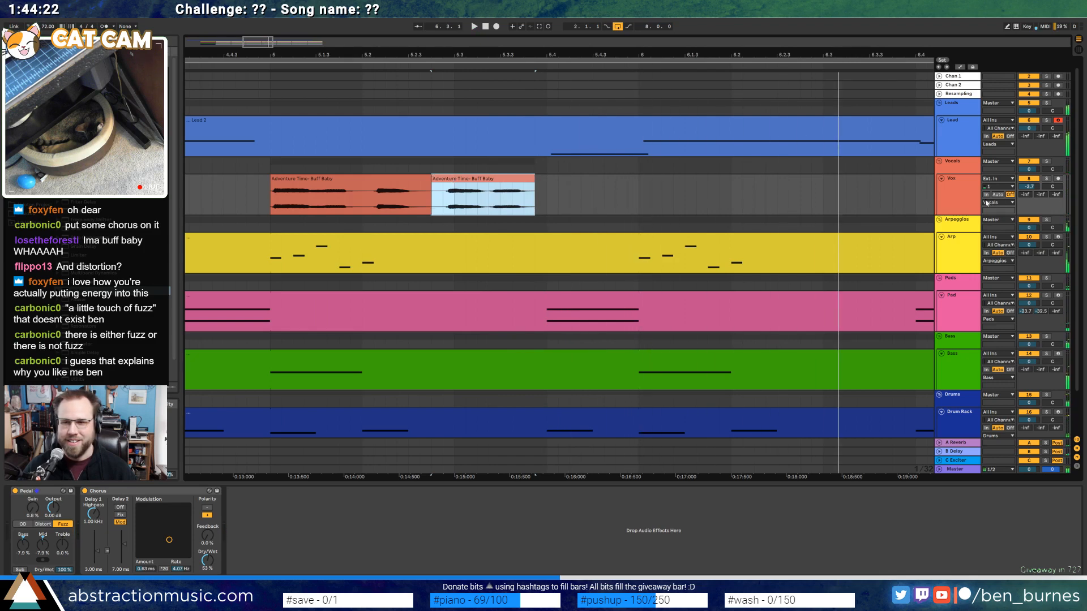
{"action": "left_click_drag", "start_coordinate": [1023, 195], "coordinate": [1022, 193]}
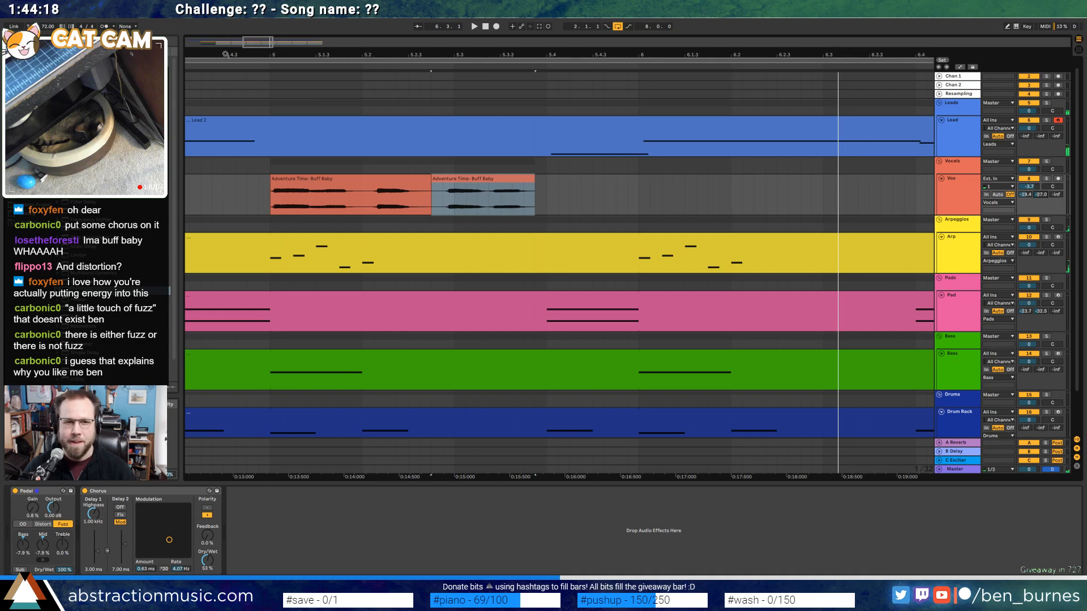
Trim the empty start of the Lead clip closer to its first note
{"action": "left_click_drag", "start_coordinate": [252, 45], "coordinate": [344, 57]}
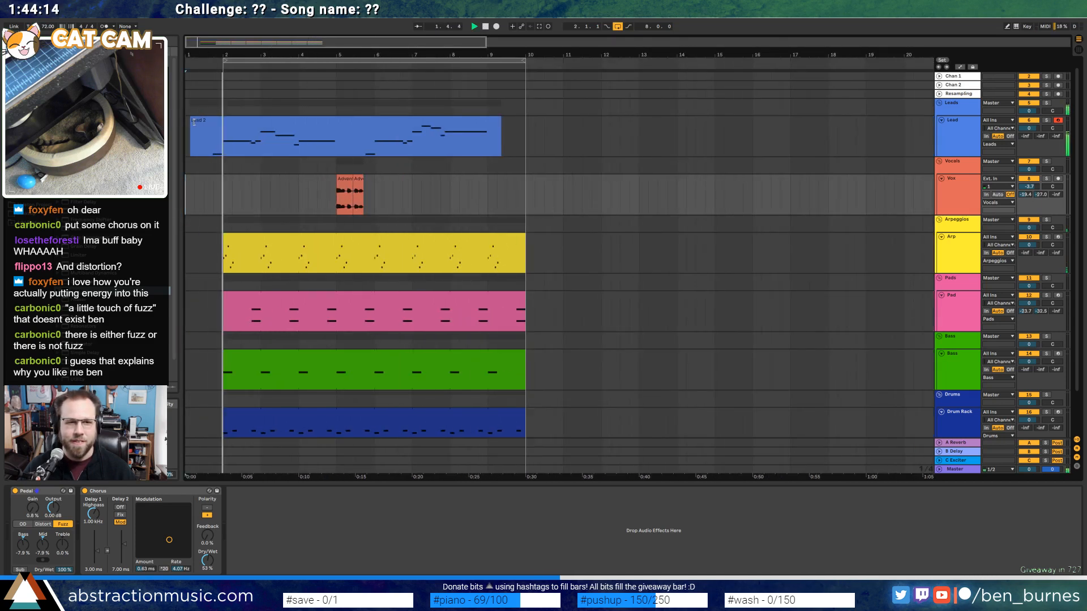
{"action": "left_click", "coordinate": [212, 135]}
{"action": "left_click", "coordinate": [299, 209]}
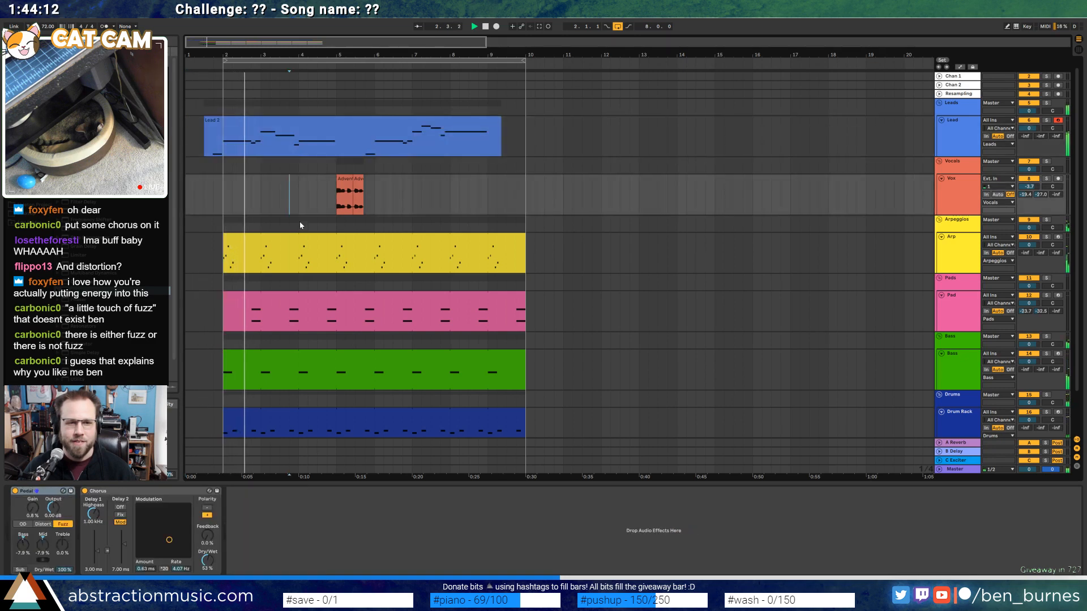
Set the Arp clip's loop length to 2 bars and return to the device view
{"action": "double_click", "coordinate": [323, 242]}
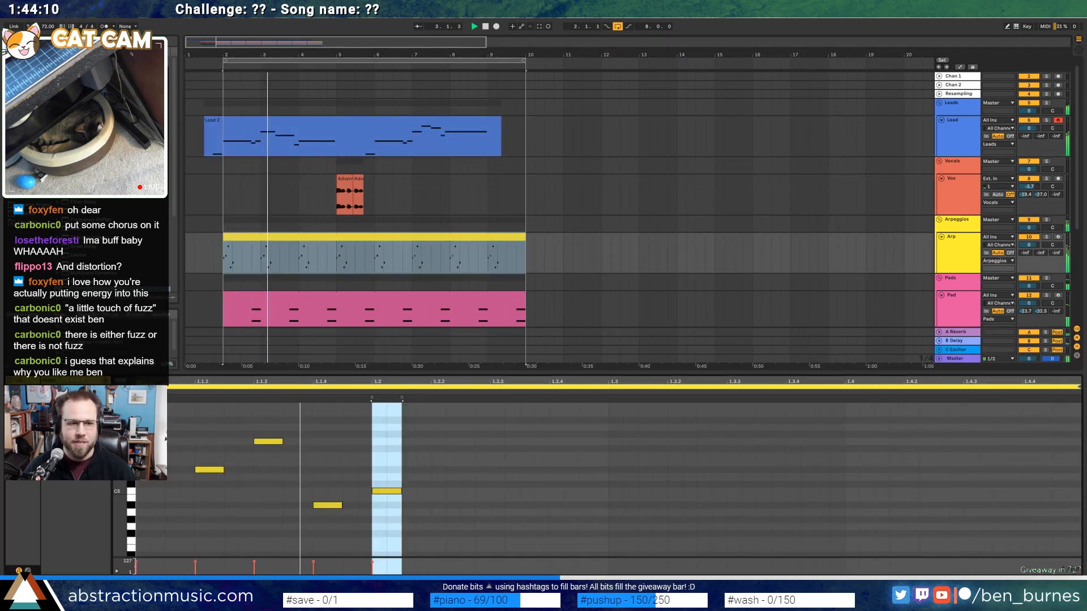
{"action": "left_click", "coordinate": [83, 463]}
{"action": "type", "text": "2"}
{"action": "key", "text": "Return"}
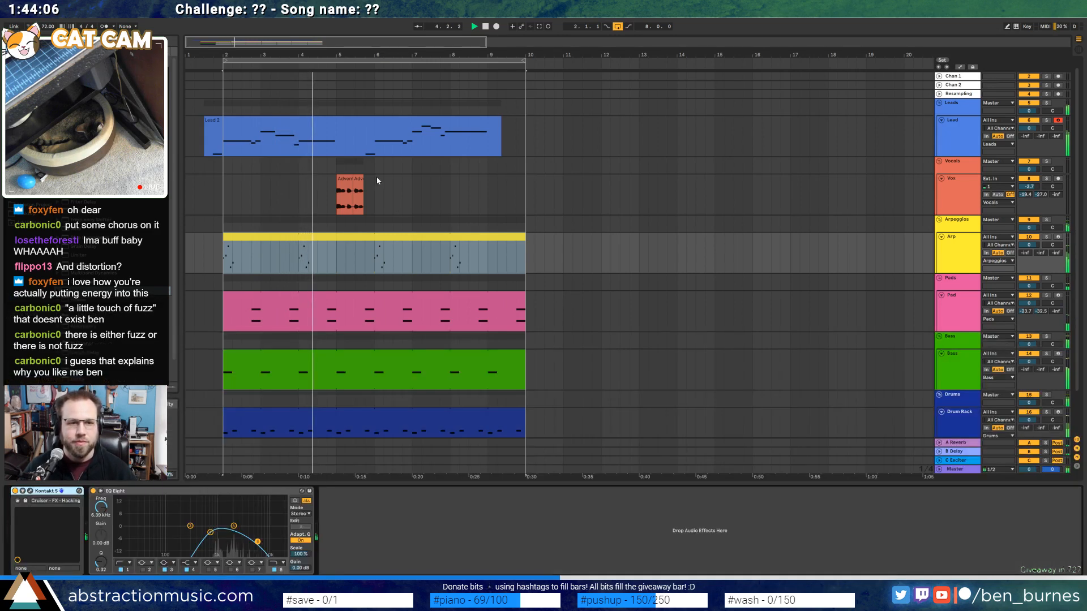
{"action": "key", "text": "shift+Tab"}
Duplicate the second Buff Baby piece and place the copy at 8.2 on the Vox track
{"action": "left_click", "coordinate": [330, 123]}
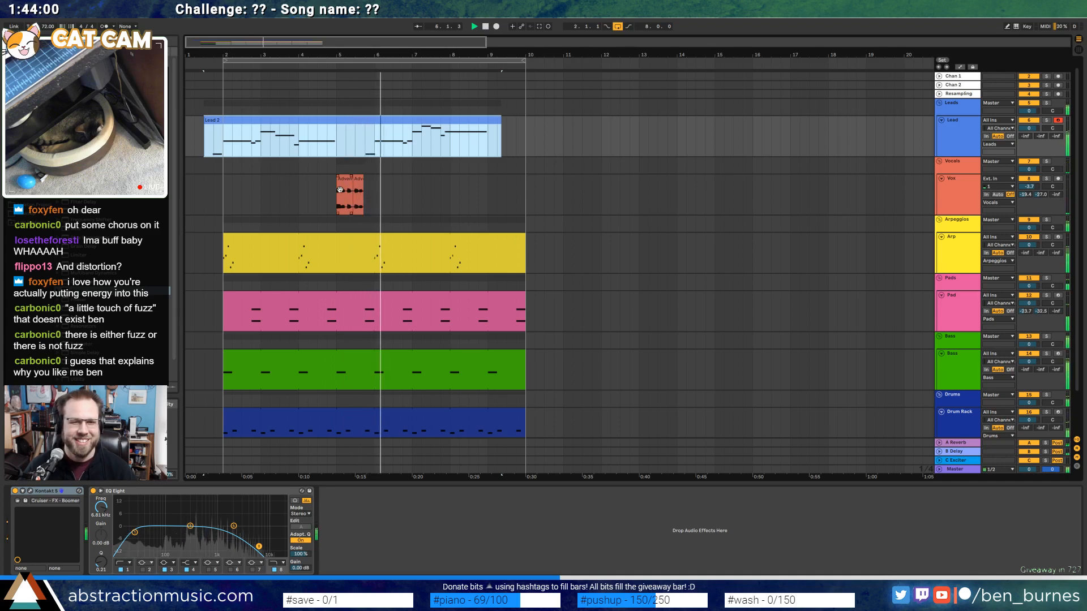
{"action": "scroll", "coordinate": [342, 190], "scroll_direction": "up", "scroll_amount": 3}
{"action": "left_click_drag", "start_coordinate": [620, 55], "coordinate": [598, 67]}
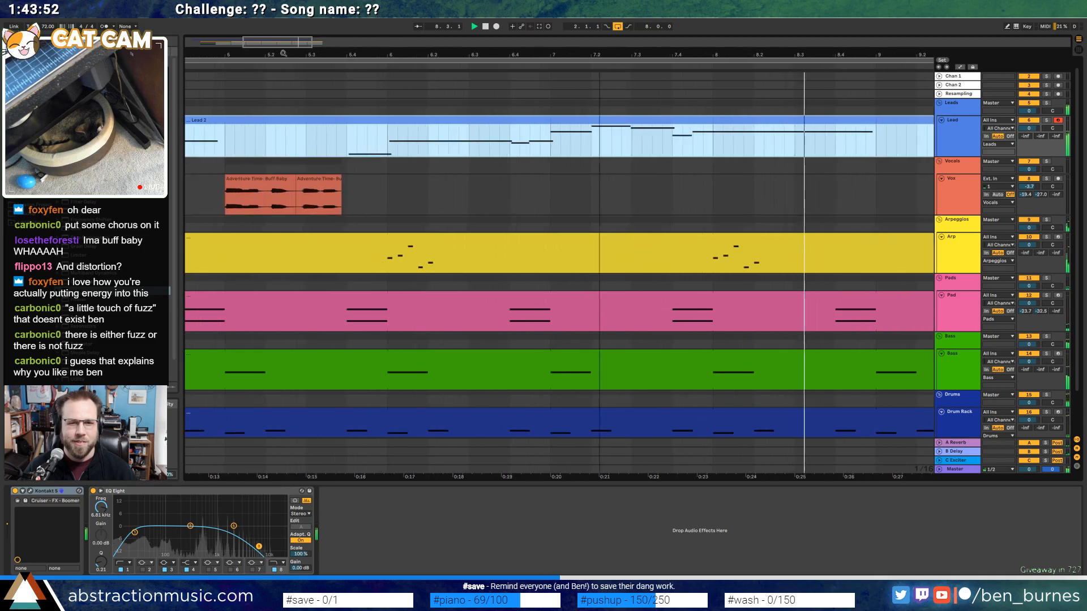
{"action": "left_click", "coordinate": [326, 179]}
{"action": "key", "text": "ctrl+d"}
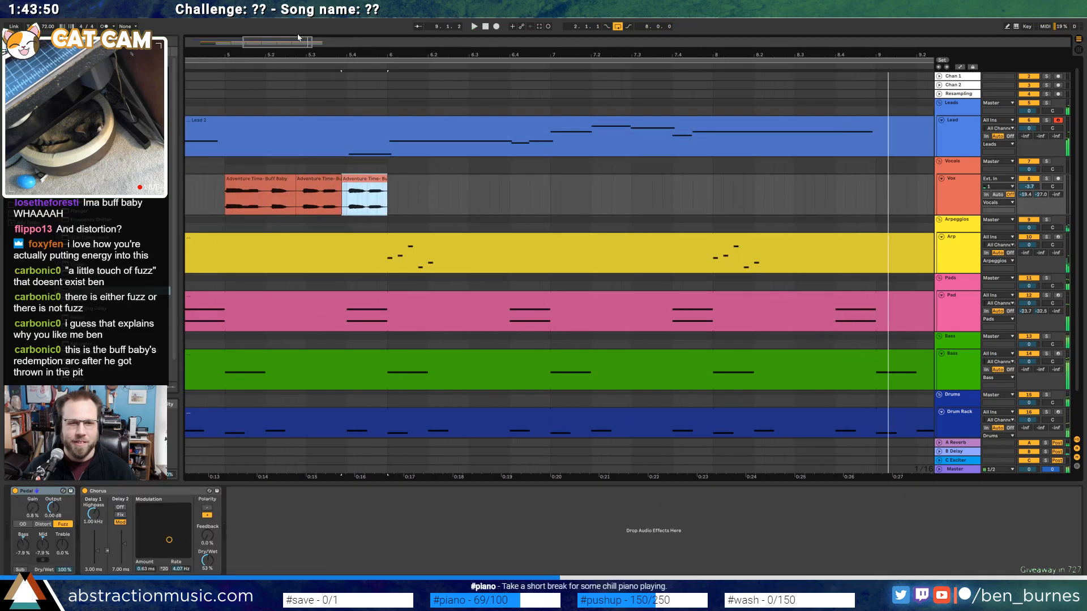
{"action": "left_click_drag", "start_coordinate": [321, 178], "coordinate": [739, 178]}
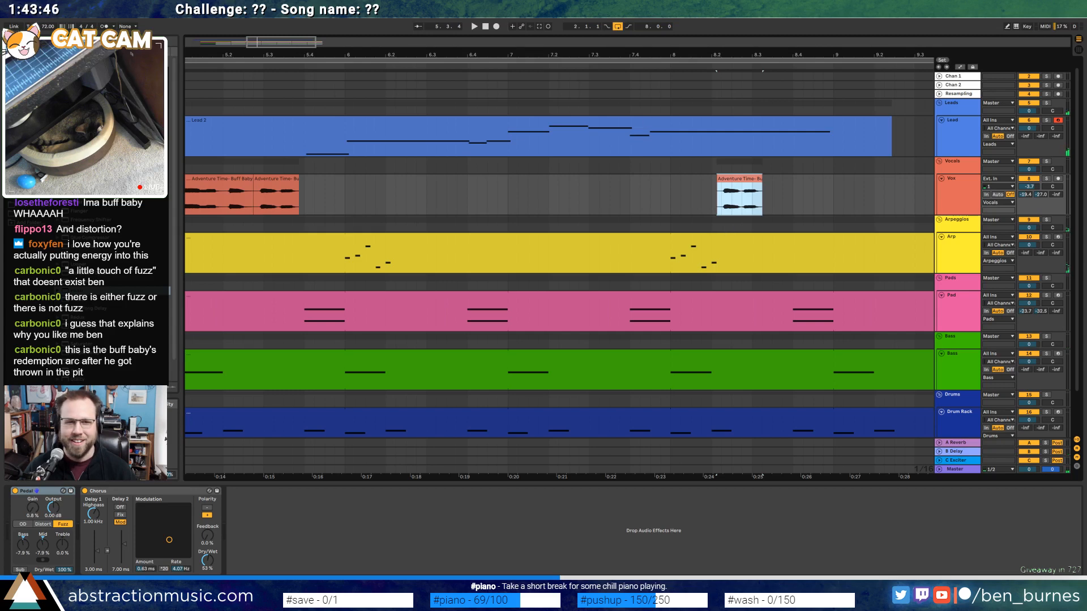
Extend the Buff Baby copy at 8.2 on the Vox track in both directions and audition the vocals it uncovers
{"action": "scroll", "coordinate": [334, 118], "scroll_direction": "right", "scroll_amount": 5}
{"action": "left_click_drag", "start_coordinate": [391, 179], "coordinate": [555, 182]}
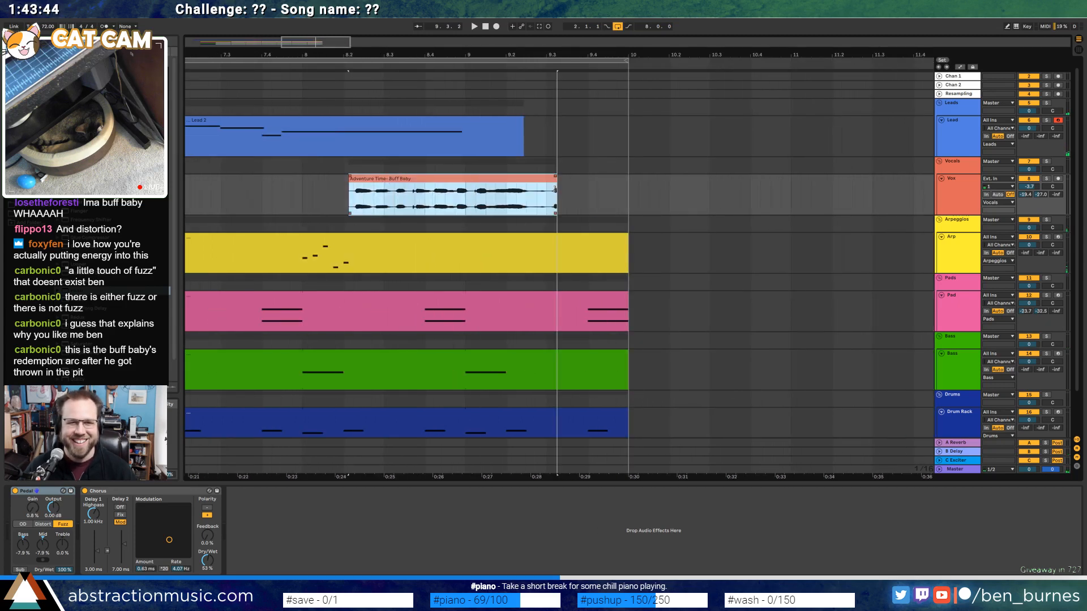
{"action": "left_click", "coordinate": [392, 195]}
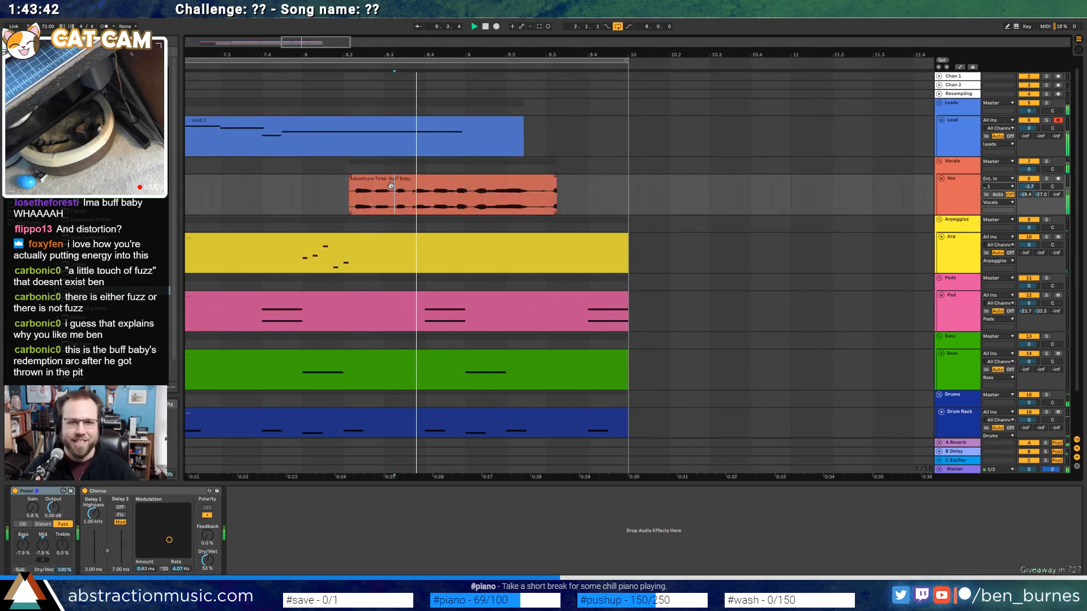
{"action": "left_click", "coordinate": [355, 179]}
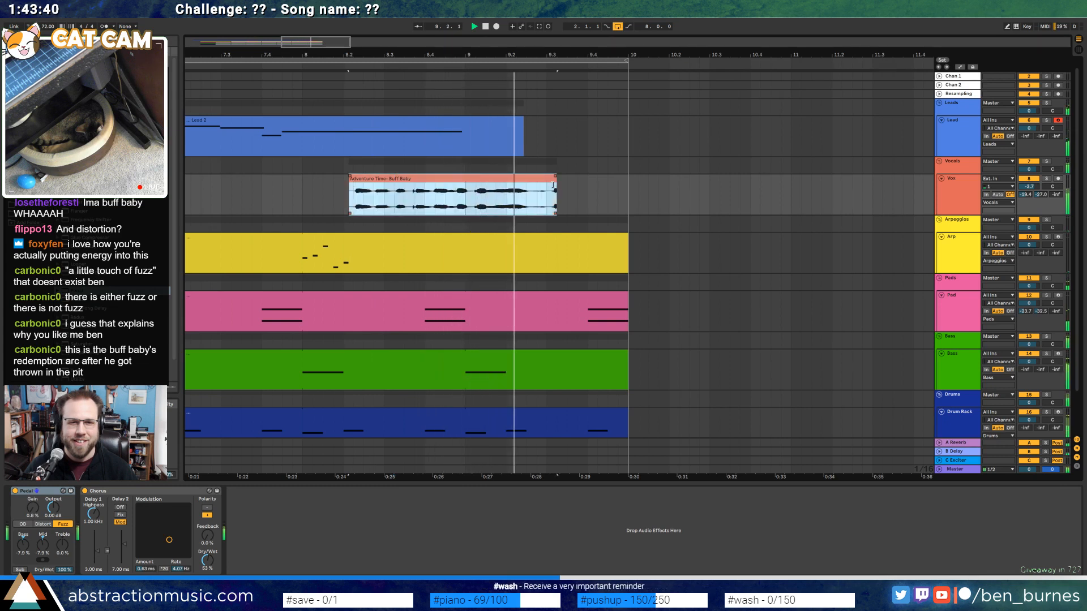
{"action": "left_click_drag", "start_coordinate": [556, 180], "coordinate": [811, 179]}
{"action": "left_click_drag", "start_coordinate": [668, 177], "coordinate": [495, 193]}
{"action": "key", "text": "space"}
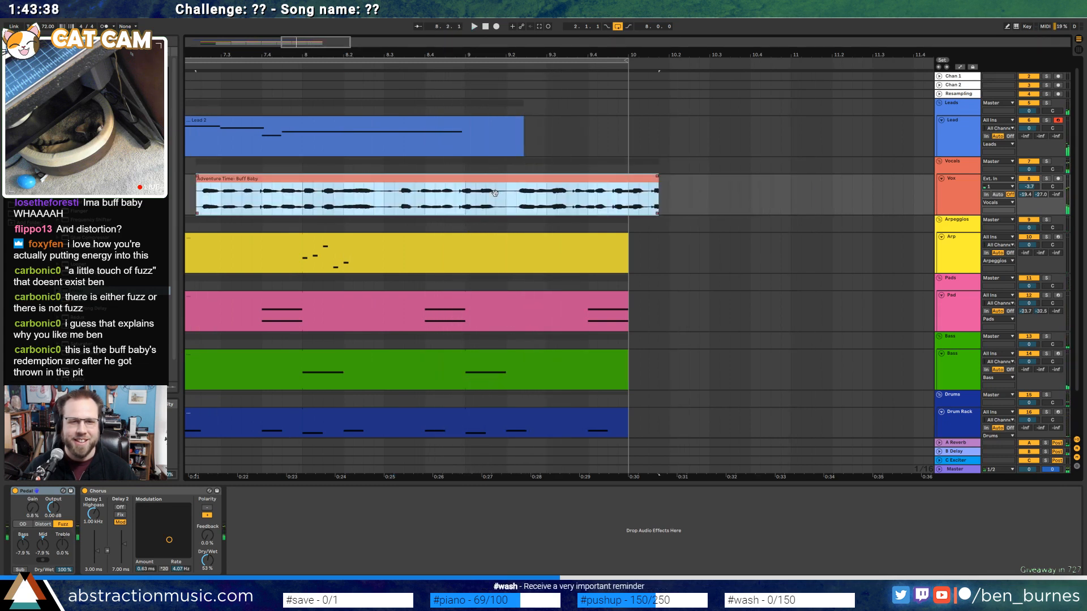
{"action": "left_click", "coordinate": [394, 195]}
{"action": "key", "text": "space"}
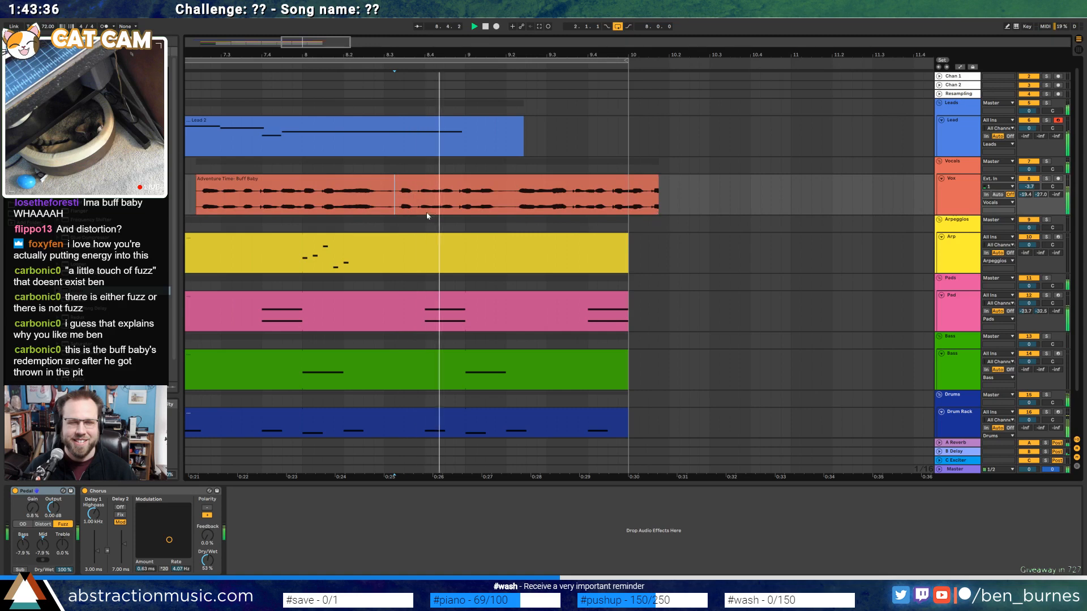
{"action": "left_click", "coordinate": [516, 205]}
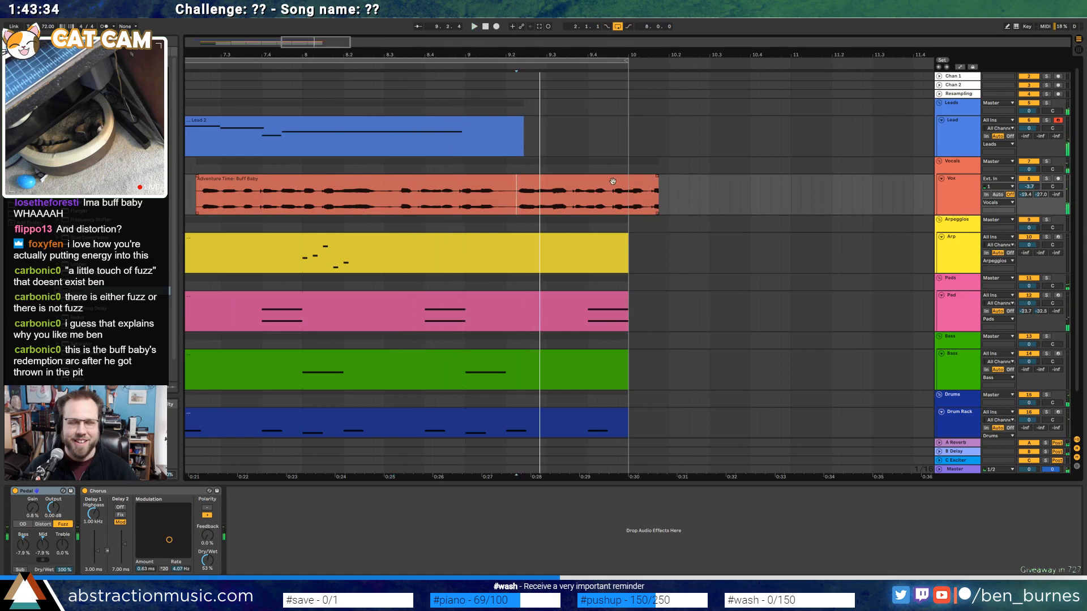
Move the Buff Baby clip past the loop end, extend it to about 16.4, and play it from about 13.2
{"action": "left_click_drag", "start_coordinate": [332, 43], "coordinate": [371, 107]}
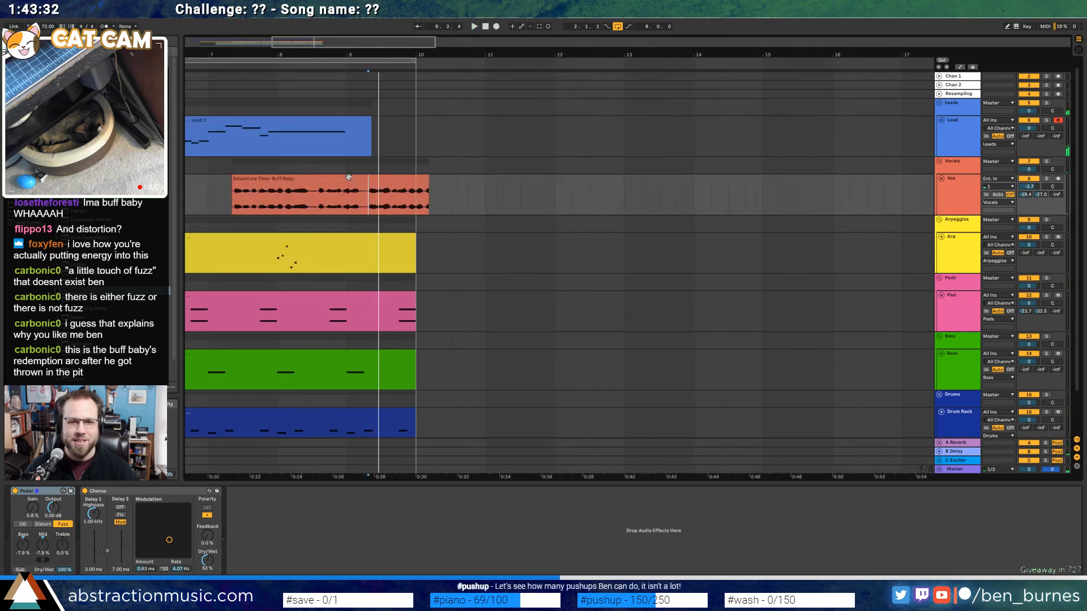
{"action": "left_click_drag", "start_coordinate": [348, 177], "coordinate": [556, 177]}
{"action": "left_click_drag", "start_coordinate": [634, 181], "coordinate": [883, 184]}
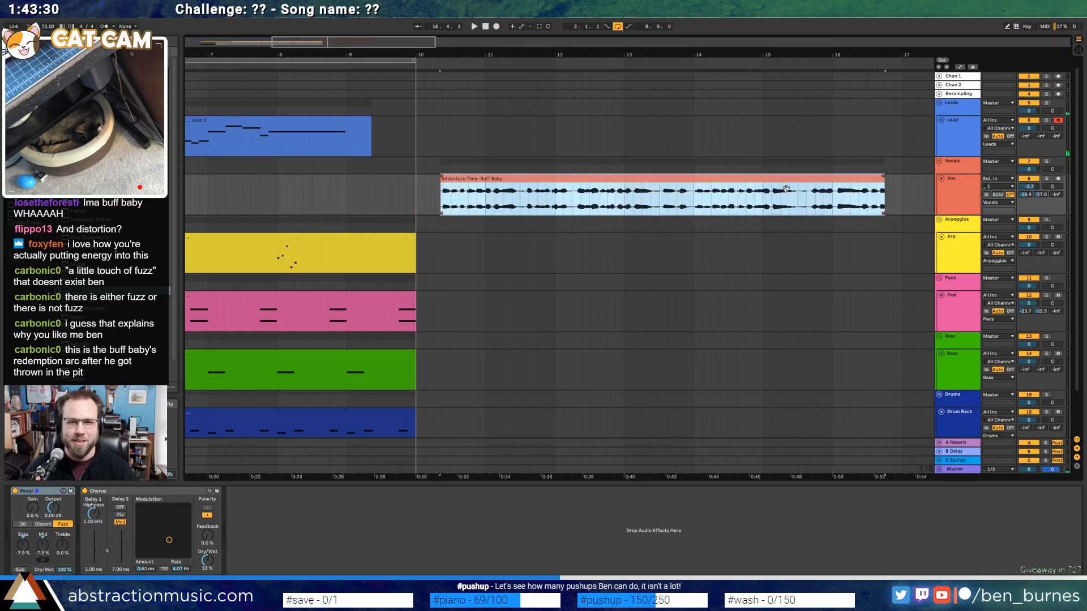
{"action": "left_click", "coordinate": [651, 211]}
{"action": "key", "text": "space"}
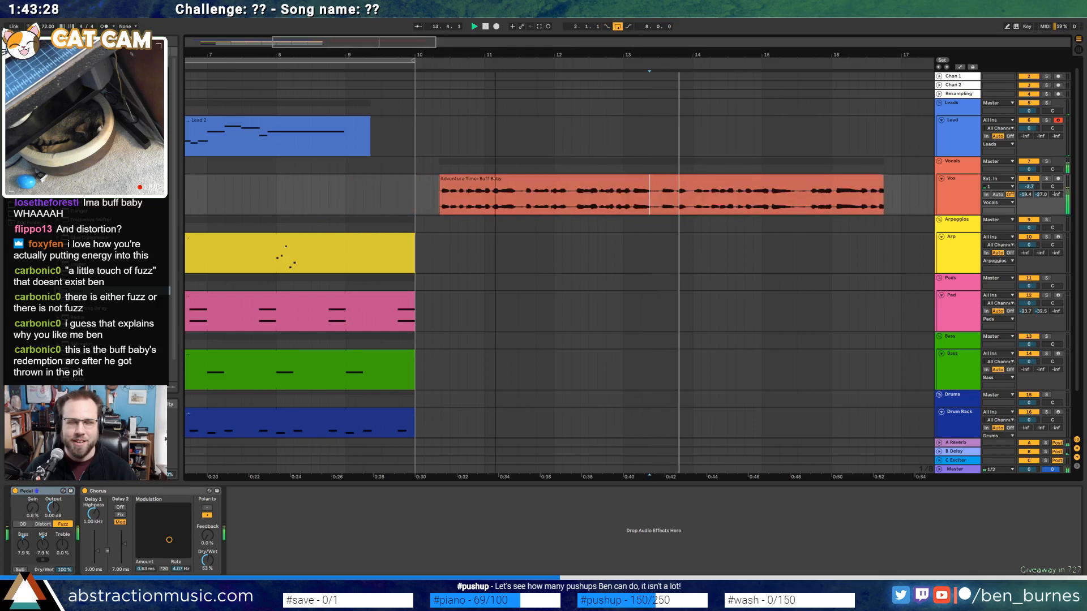
Cut the roughly one-bar vocal phrase starting at 13.3 from the long Buff Baby clip and paste it at bar 9
{"action": "left_click_drag", "start_coordinate": [336, 43], "coordinate": [386, 43]}
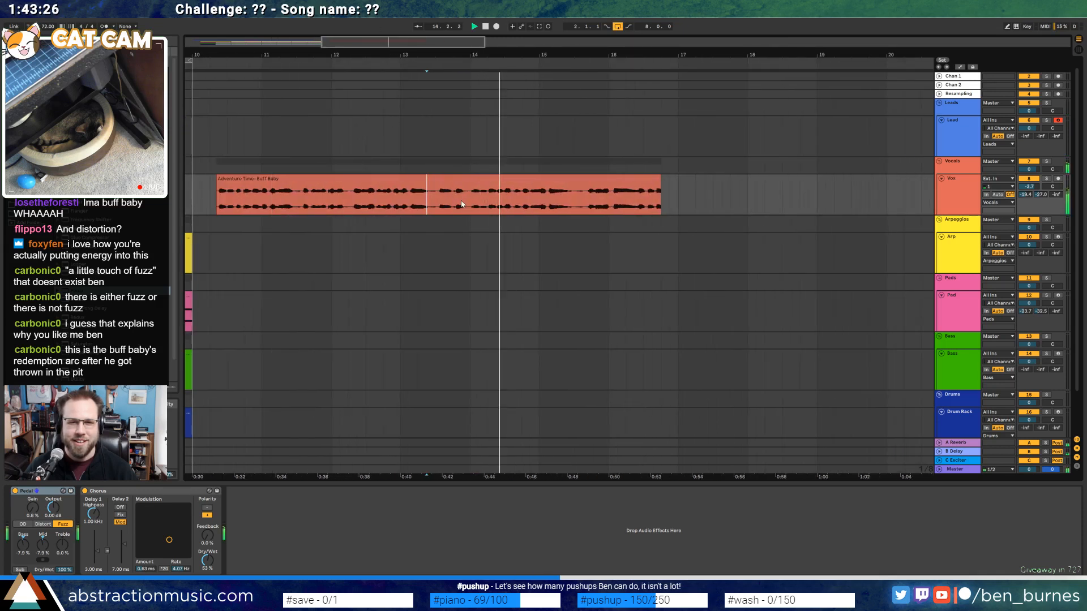
{"action": "scroll", "coordinate": [446, 205], "scroll_direction": "up", "scroll_amount": 3}
{"action": "key", "text": "space"}
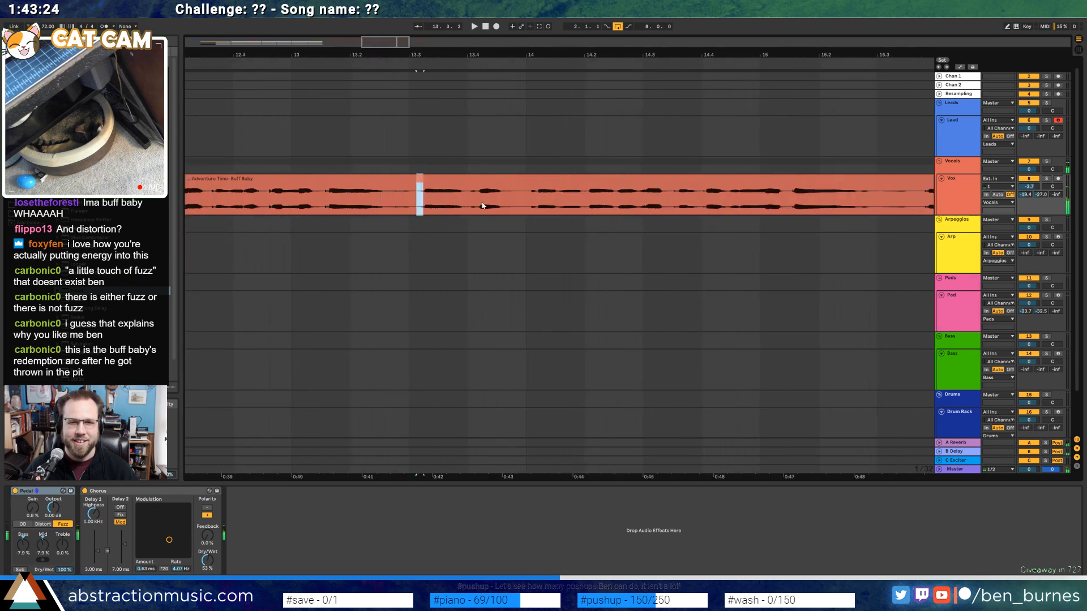
{"action": "left_click_drag", "start_coordinate": [430, 205], "coordinate": [649, 207]}
{"action": "key", "text": "space"}
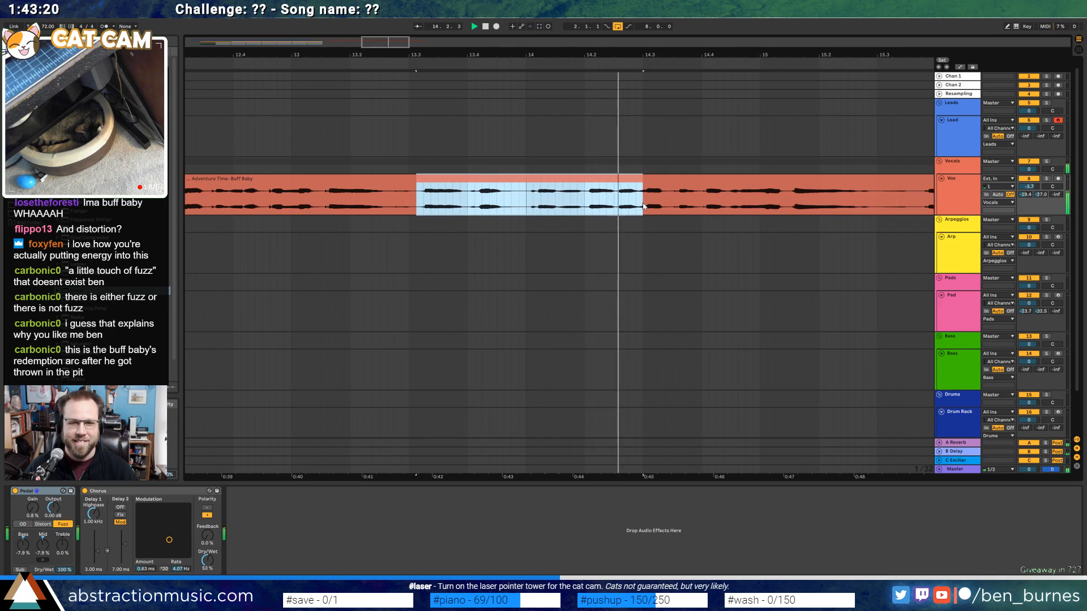
{"action": "key", "text": "Delete"}
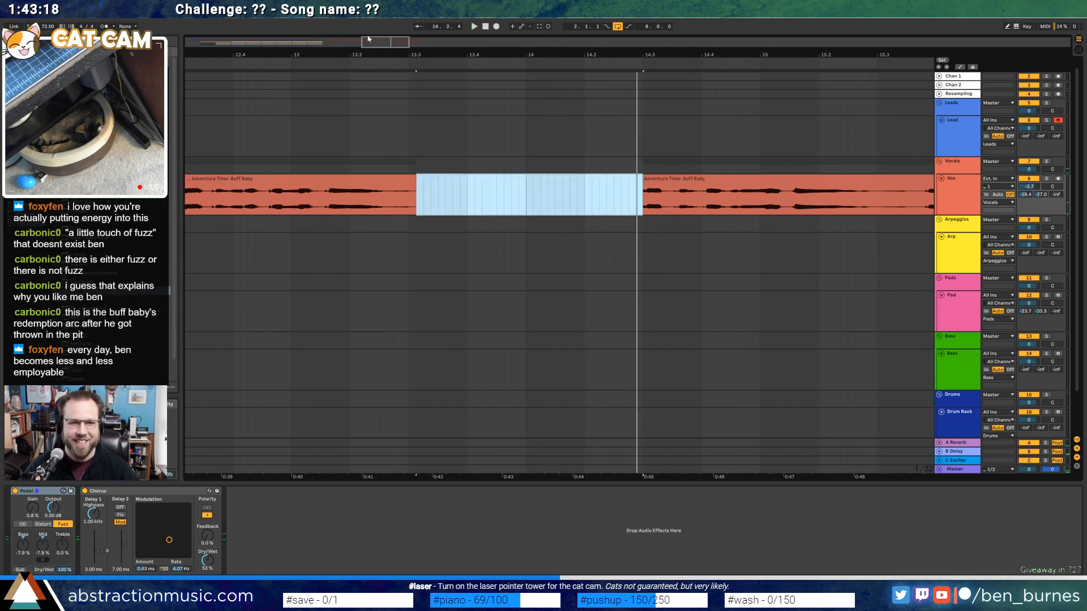
{"action": "key", "text": "minus"}
{"action": "left_click_drag", "start_coordinate": [354, 43], "coordinate": [313, 43]}
{"action": "left_click", "coordinate": [307, 200]}
{"action": "key", "text": "ctrl+v"}
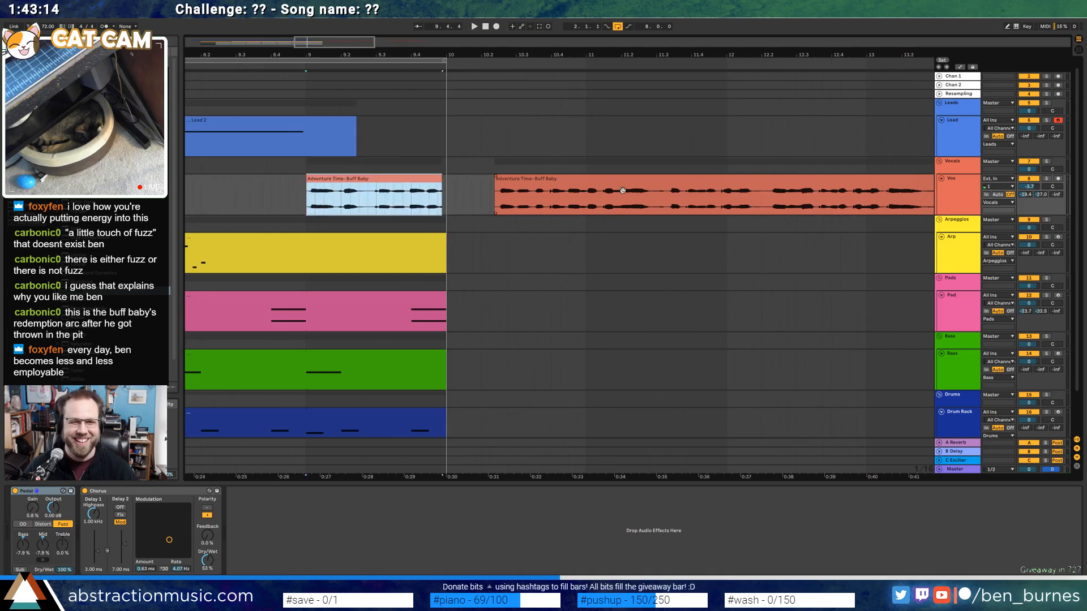
Delete both leftover Buff Baby clips after bar 10 on the Vox track
{"action": "left_click", "coordinate": [637, 178]}
{"action": "key", "text": "minus"}
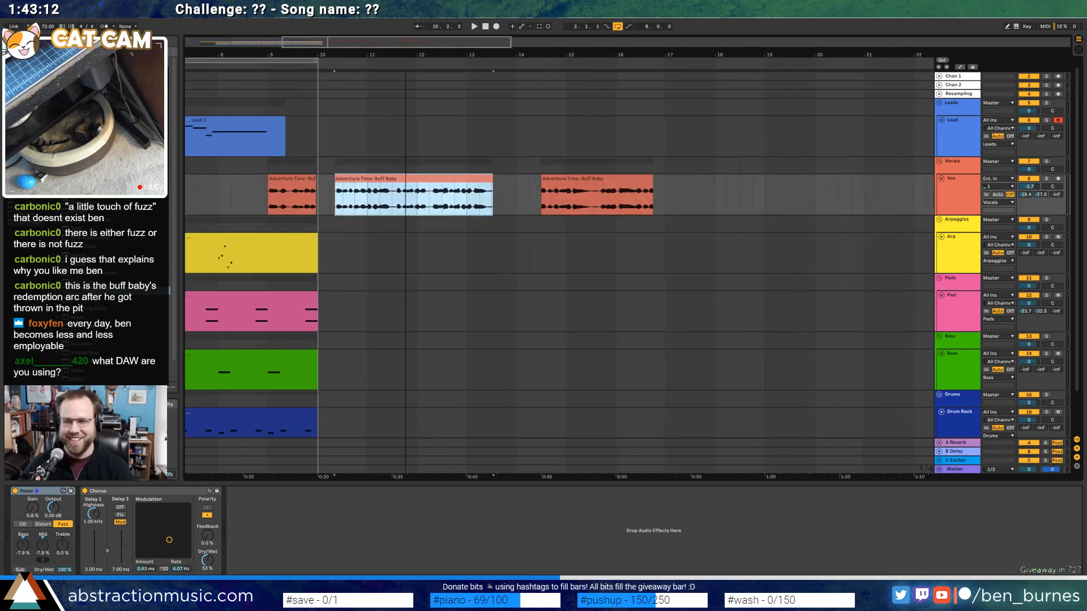
{"action": "left_click", "coordinate": [674, 196], "text": "shift"}
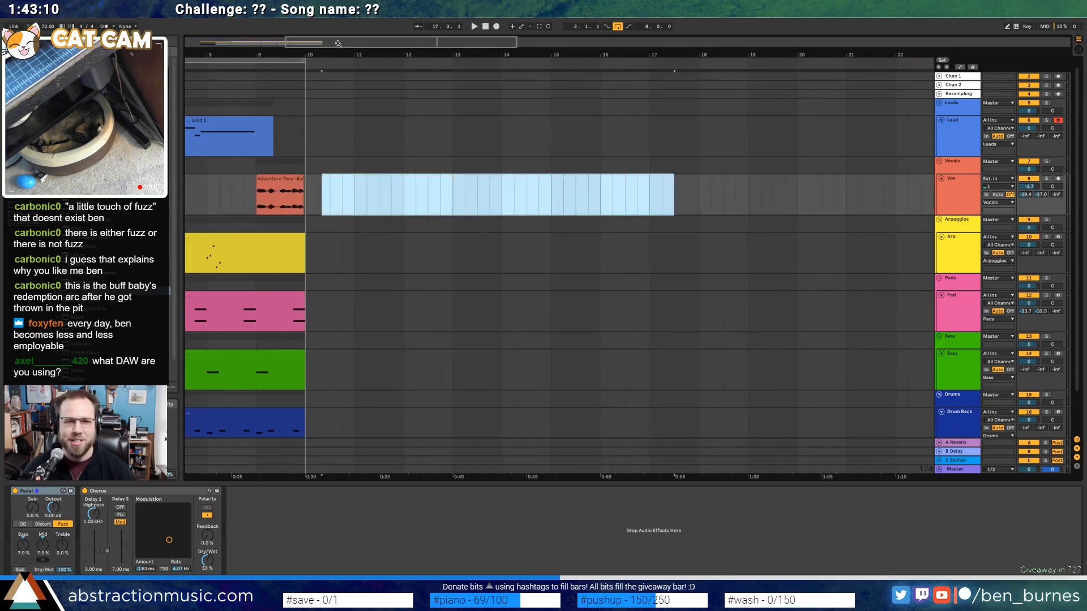
Move the second part of the bar 9 phrase earlier against the first, and shift both parts about a sixteenth note later
{"action": "left_click_drag", "start_coordinate": [338, 43], "coordinate": [242, 43]}
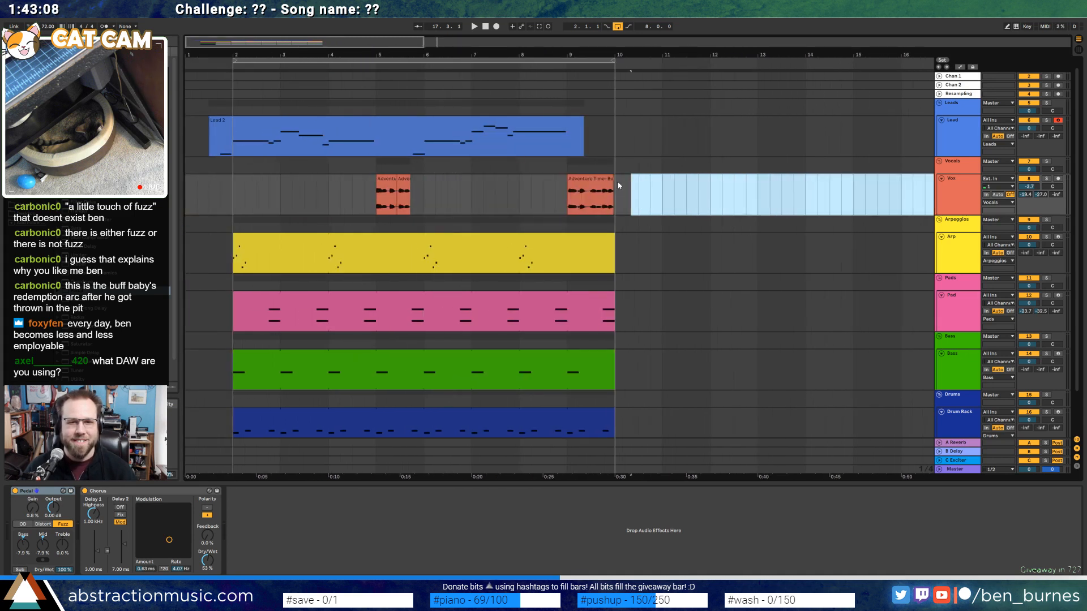
{"action": "scroll", "coordinate": [611, 182], "scroll_direction": "up", "scroll_amount": 5}
{"action": "left_click_drag", "start_coordinate": [605, 203], "coordinate": [506, 184]}
{"action": "left_click", "coordinate": [644, 192]}
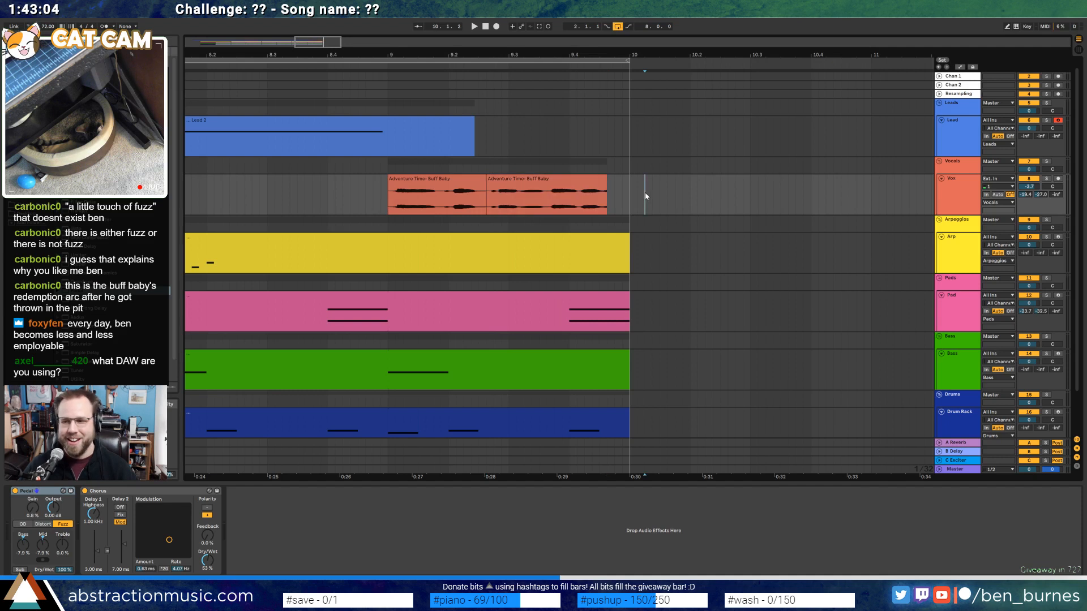
{"action": "left_click", "coordinate": [459, 182], "text": "shift"}
{"action": "left_click_drag", "start_coordinate": [506, 182], "coordinate": [520, 182]}
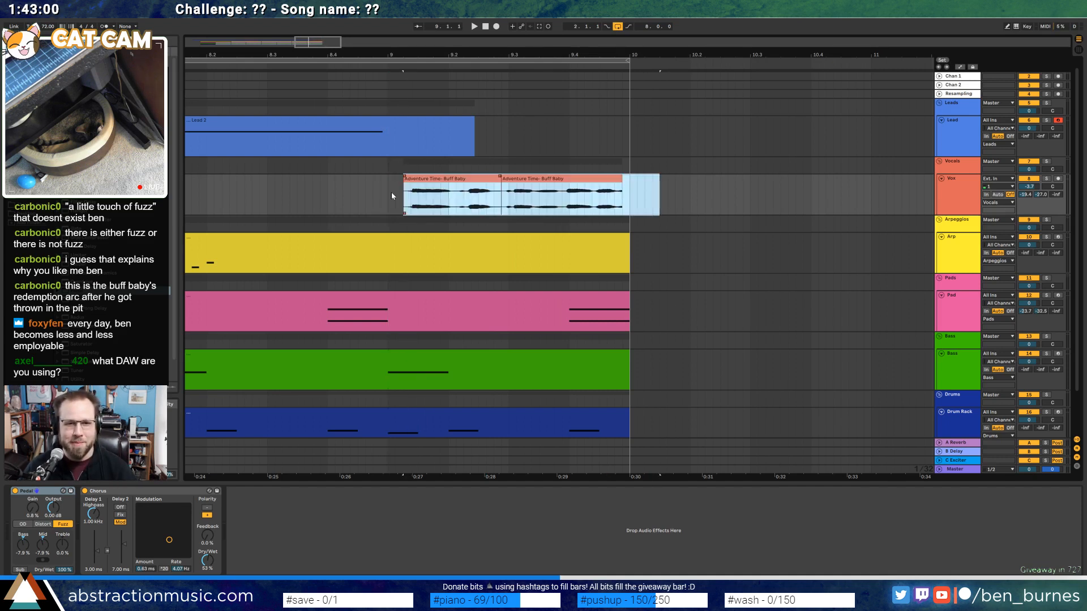
{"action": "left_click", "coordinate": [342, 193]}
{"action": "left_click_drag", "start_coordinate": [657, 55], "coordinate": [610, 19]}
{"action": "left_click", "coordinate": [215, 64]}
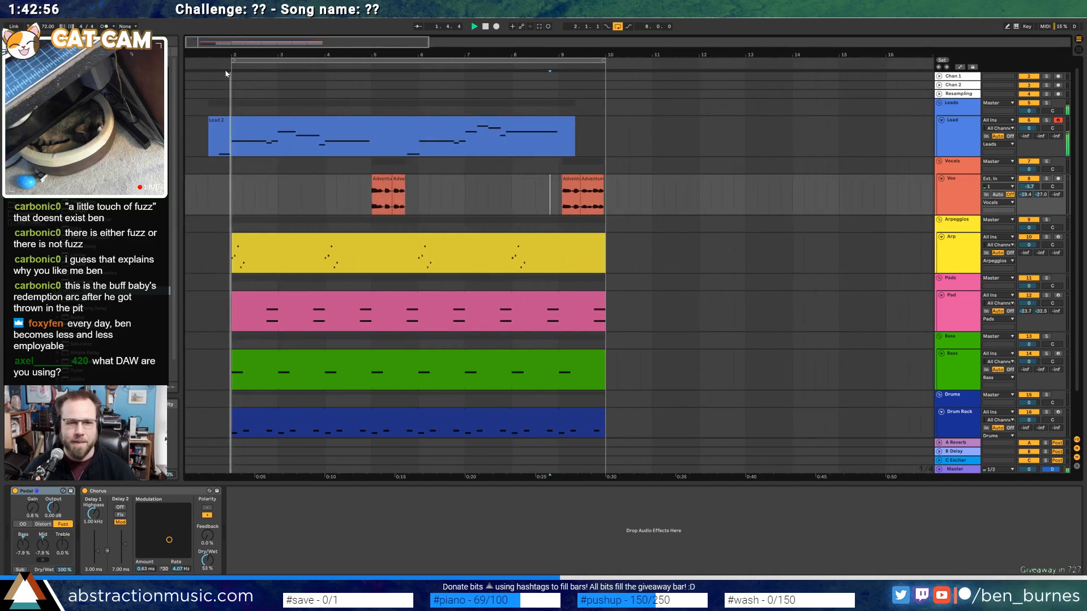
Quantize the first note of the Lead clip
{"action": "double_click", "coordinate": [225, 121]}
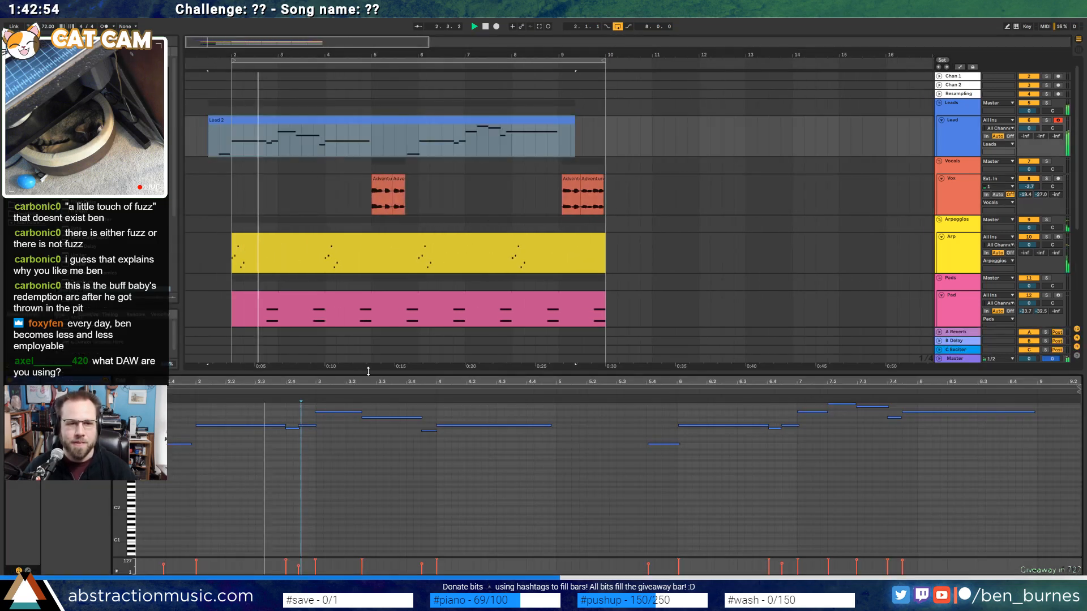
{"action": "left_click", "coordinate": [294, 462]}
{"action": "left_click", "coordinate": [179, 445]}
{"action": "key", "text": "ctrl+u"}
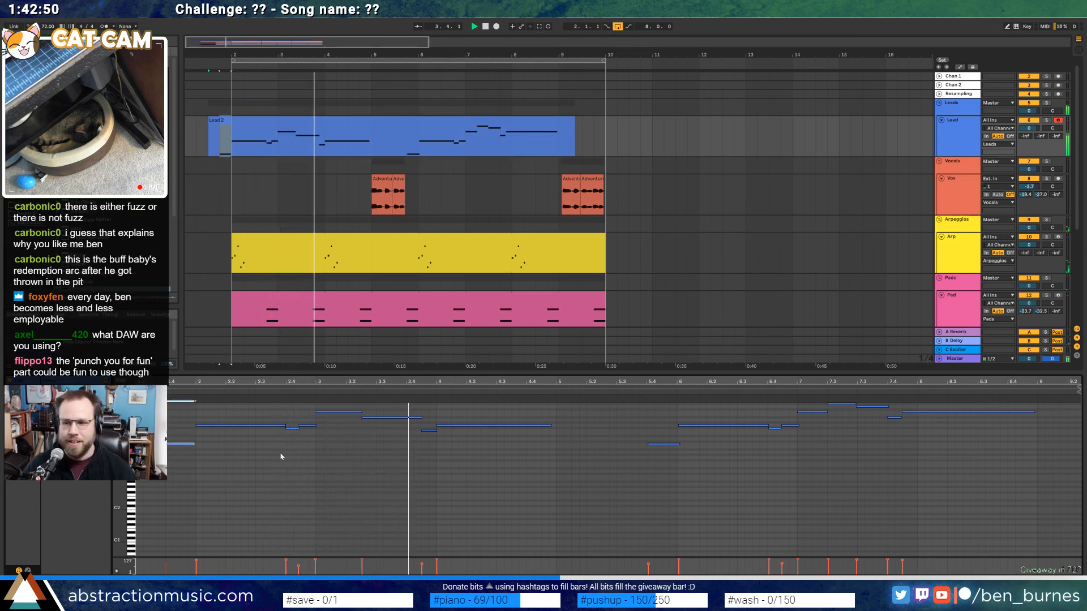
Extend the last Buff Baby piece to about bar 15 and delete the short piece in front of it
{"action": "left_click", "coordinate": [583, 193]}
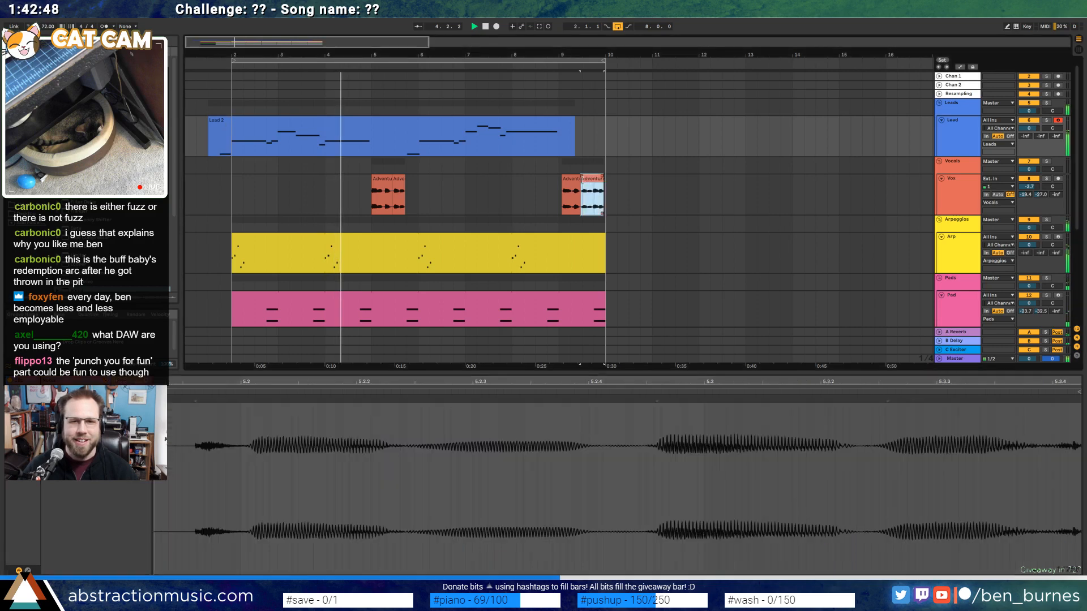
{"action": "left_click_drag", "start_coordinate": [602, 193], "coordinate": [835, 192]}
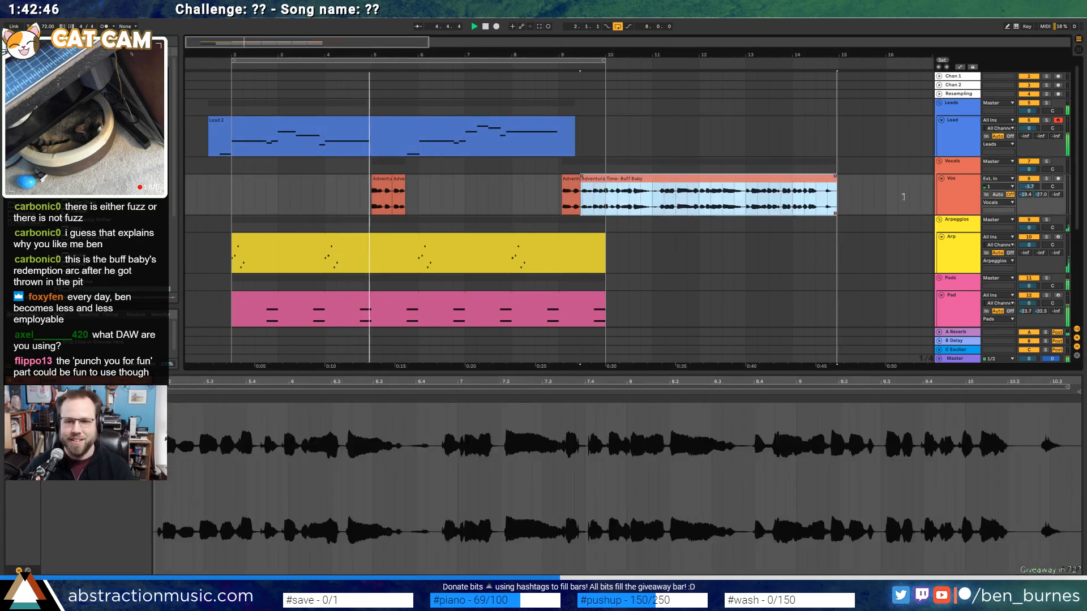
{"action": "left_click", "coordinate": [572, 186]}
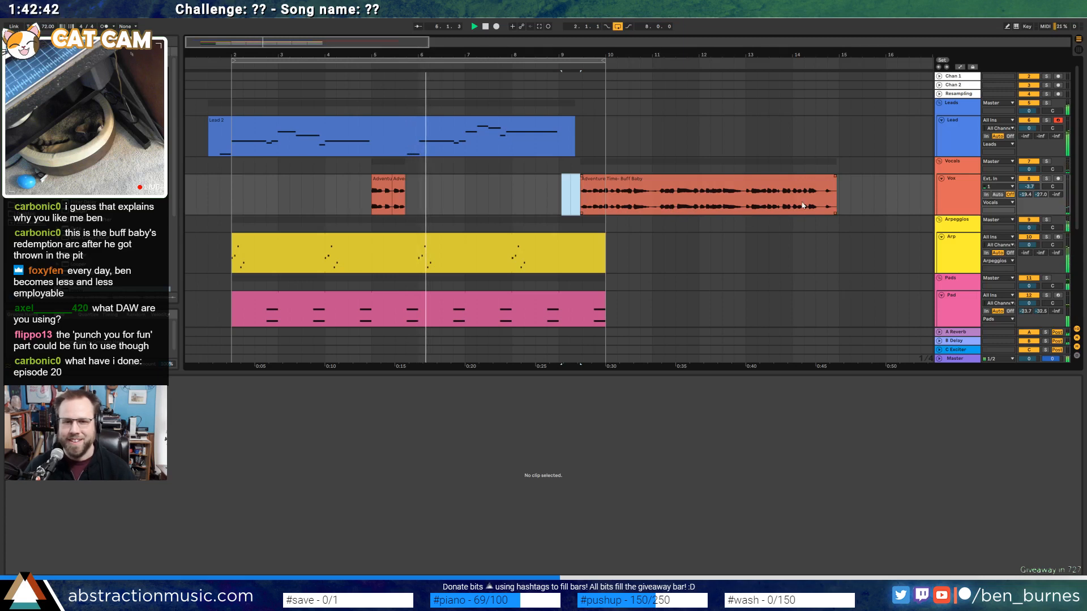
Cut the vocal phrase around bar 14, paste it just after the start of bar 9, and delete the leftover vocal audio
{"action": "scroll", "coordinate": [802, 205], "scroll_direction": "up", "scroll_amount": 4}
{"action": "left_click", "coordinate": [750, 205]}
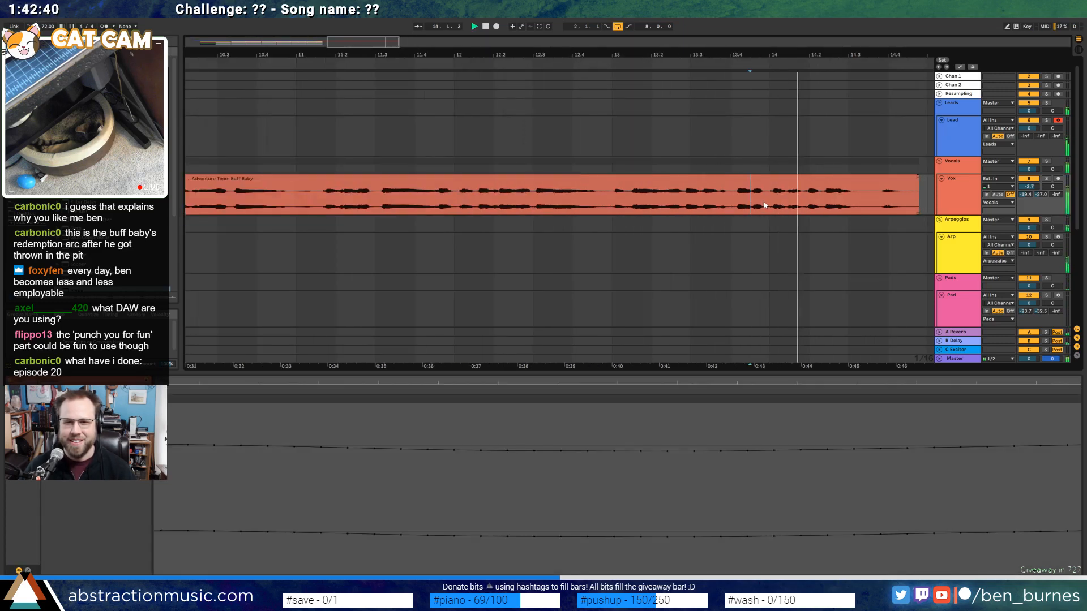
{"action": "key", "text": "space"}
{"action": "left_click_drag", "start_coordinate": [751, 205], "coordinate": [851, 201]}
{"action": "key", "text": "ctrl+x"}
{"action": "mouse_move", "coordinate": [355, 45]}
{"action": "left_mouse_down"}
{"action": "mouse_move", "coordinate": [308, 45]}
{"action": "mouse_move", "coordinate": [345, 33]}
{"action": "mouse_move", "coordinate": [345, 17]}
{"action": "left_mouse_up"}
{"action": "key", "text": "ctrl+v"}
{"action": "left_click", "coordinate": [701, 178]}
{"action": "key", "text": "Delete"}
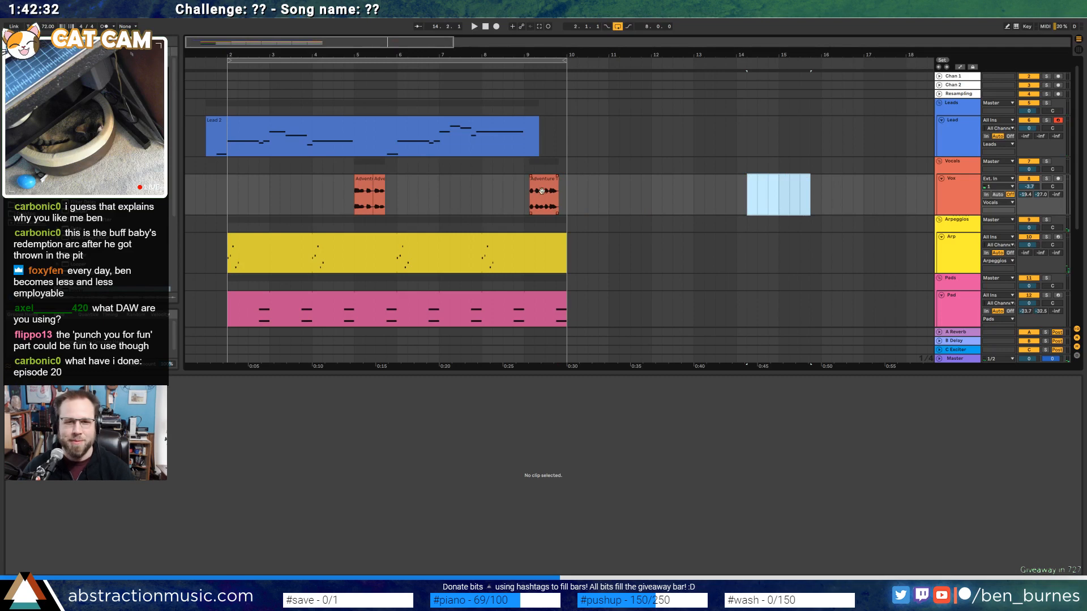
Play the eight-bar loop from bar 2 and lower the Vox track's volume to -7.3 dB
{"action": "left_click", "coordinate": [542, 192]}
{"action": "left_click", "coordinate": [318, 61]}
{"action": "key", "text": "space"}
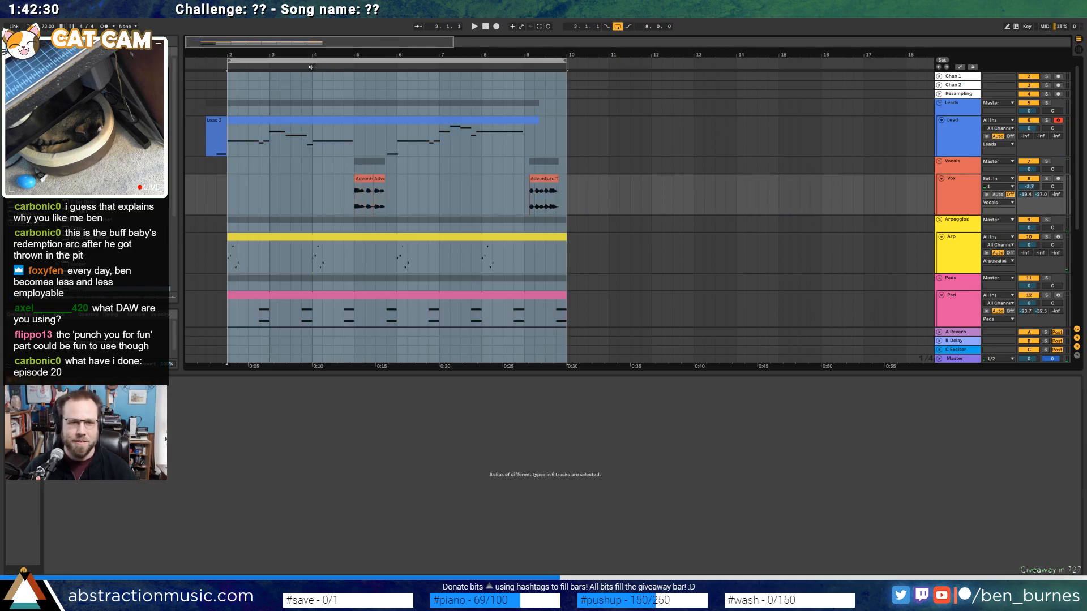
{"action": "left_click", "coordinate": [640, 187]}
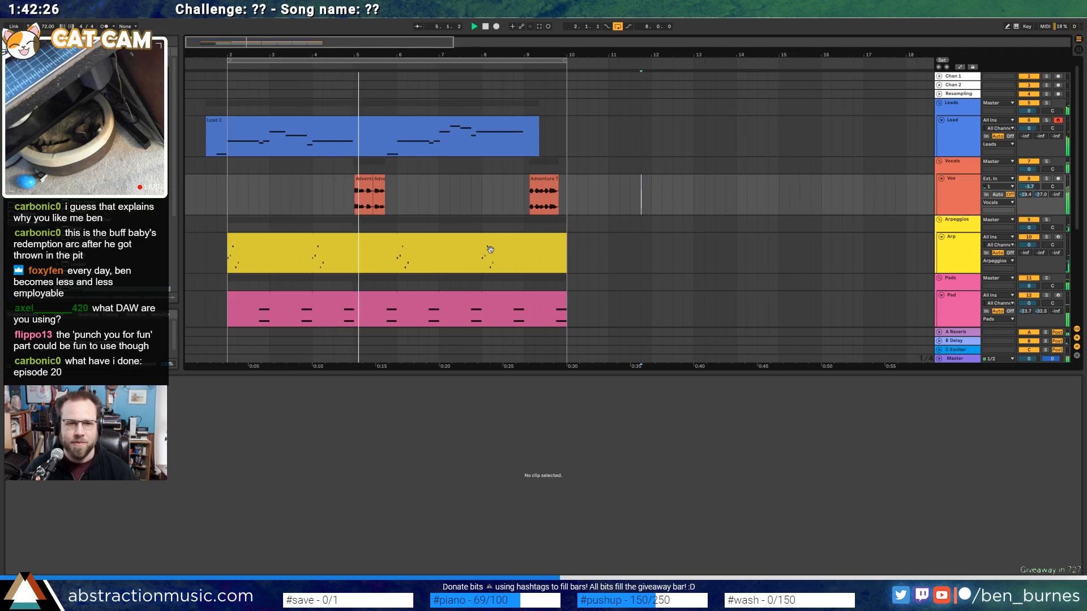
{"action": "left_click_drag", "start_coordinate": [1030, 189], "coordinate": [1030, 196]}
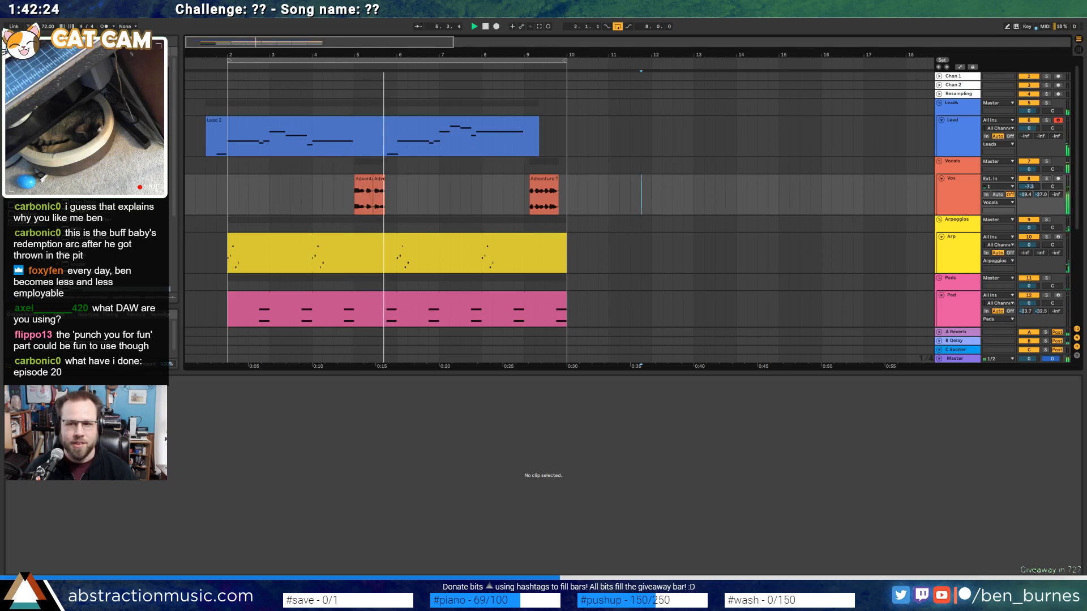
Add an EQ Eight after the Chorus on the Vox track and roll off the highs at 8.78 kHz
{"action": "key", "text": "shift+Tab"}
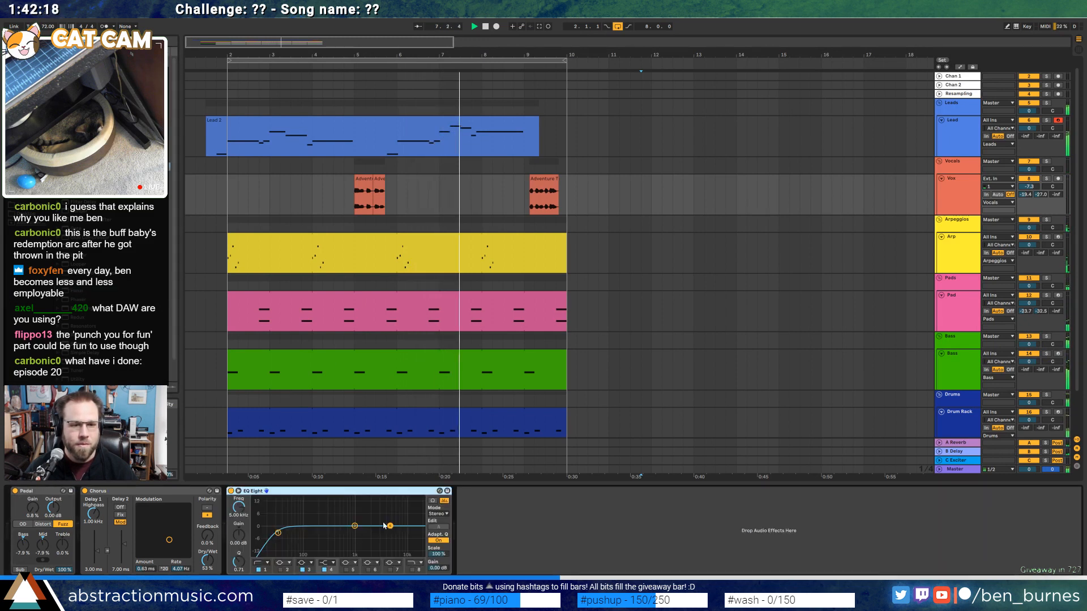
{"action": "left_click", "coordinate": [416, 534]}
{"action": "left_click_drag", "start_coordinate": [416, 533], "coordinate": [404, 543]}
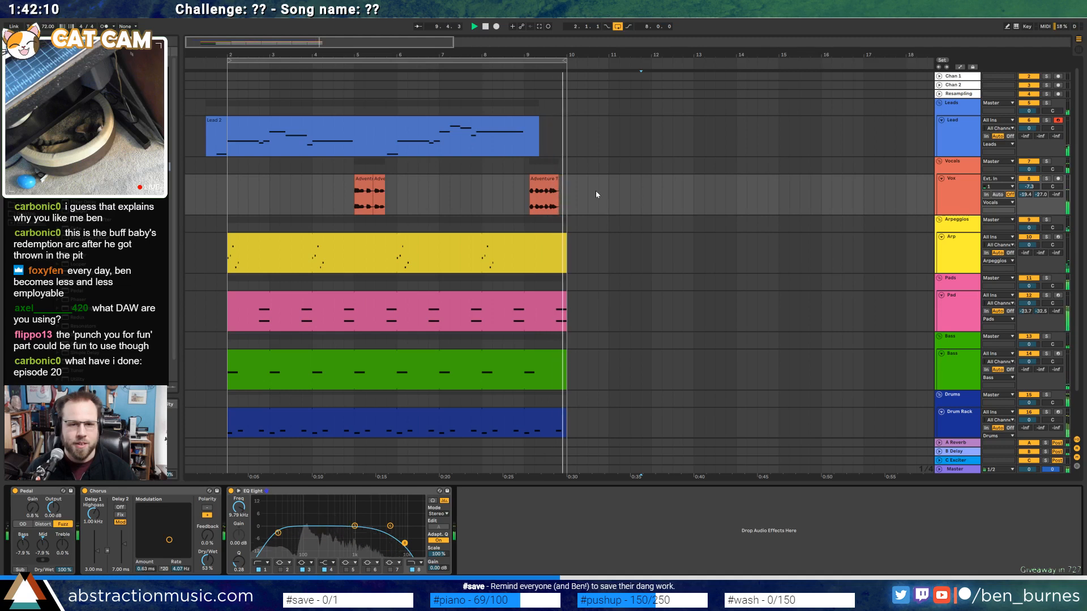
Move the last Buff Baby clip to start exactly at bar 9 and play it back
{"action": "scroll", "coordinate": [575, 198], "scroll_direction": "up", "scroll_amount": 5}
{"action": "left_click_drag", "start_coordinate": [403, 182], "coordinate": [359, 181]}
{"action": "key", "text": "space"}
{"action": "key", "text": "space"}
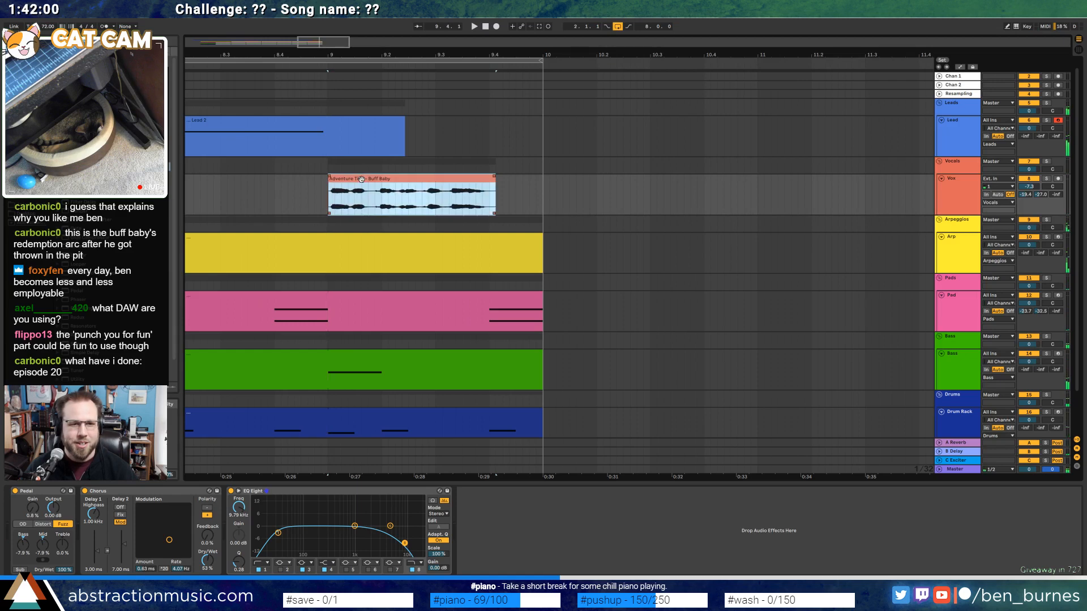
Open the bar 9 Buff Baby clip's waveform and move its start marker to the onset of the first word
{"action": "double_click", "coordinate": [364, 184]}
{"action": "key", "text": "space"}
{"action": "left_click_drag", "start_coordinate": [861, 447], "coordinate": [698, 422]}
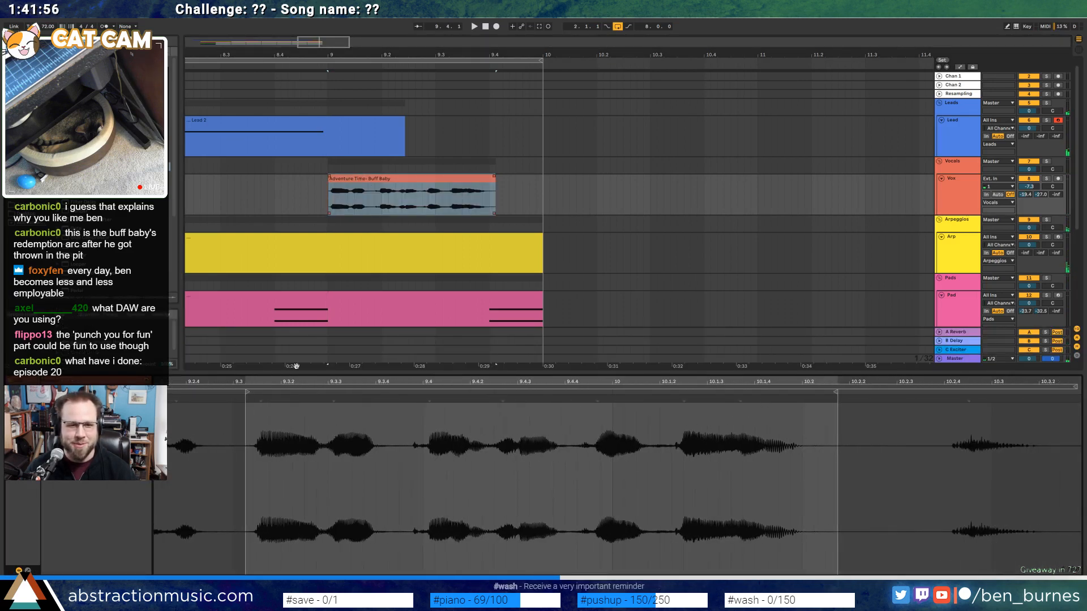
{"action": "left_click_drag", "start_coordinate": [249, 392], "coordinate": [258, 392]}
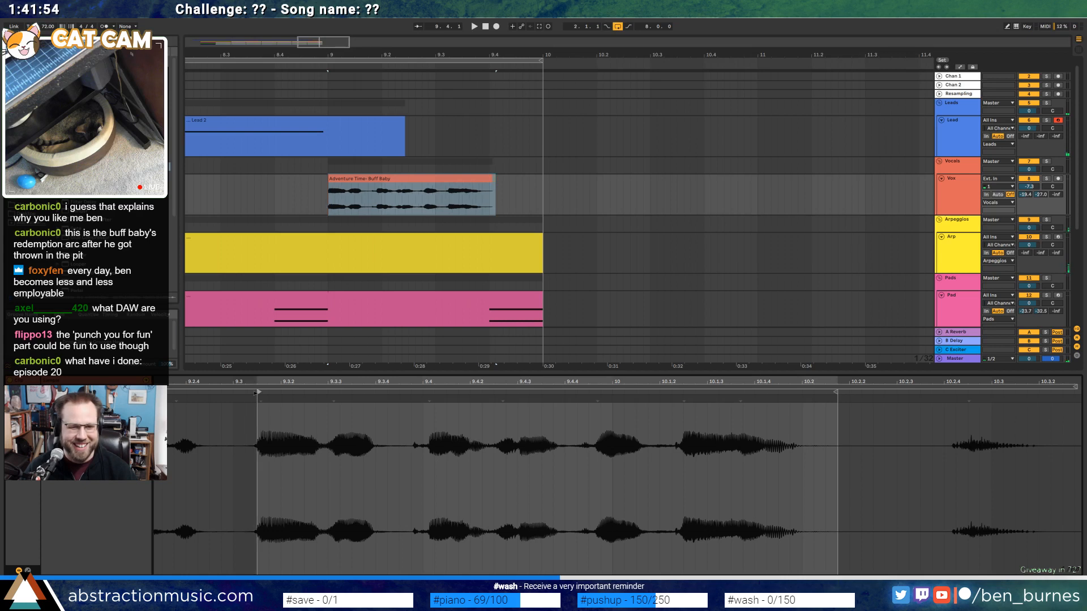
Add warp markers to the first two words of the bar 9 Buff Baby clip, pinning the first word to the clip's start
{"action": "key", "text": "space"}
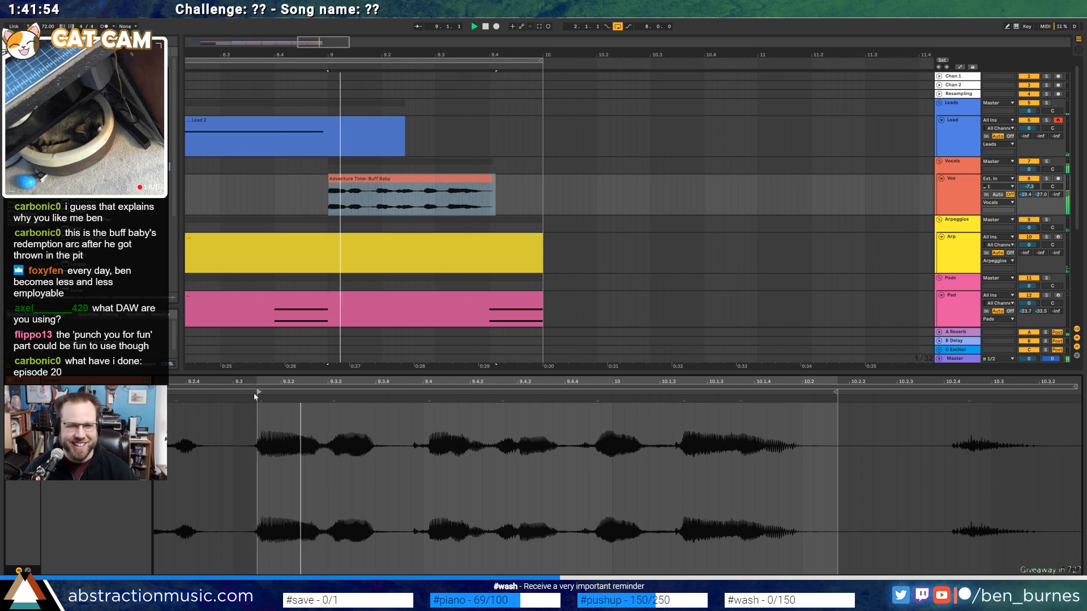
{"action": "left_click", "coordinate": [338, 400]}
{"action": "key", "text": "space"}
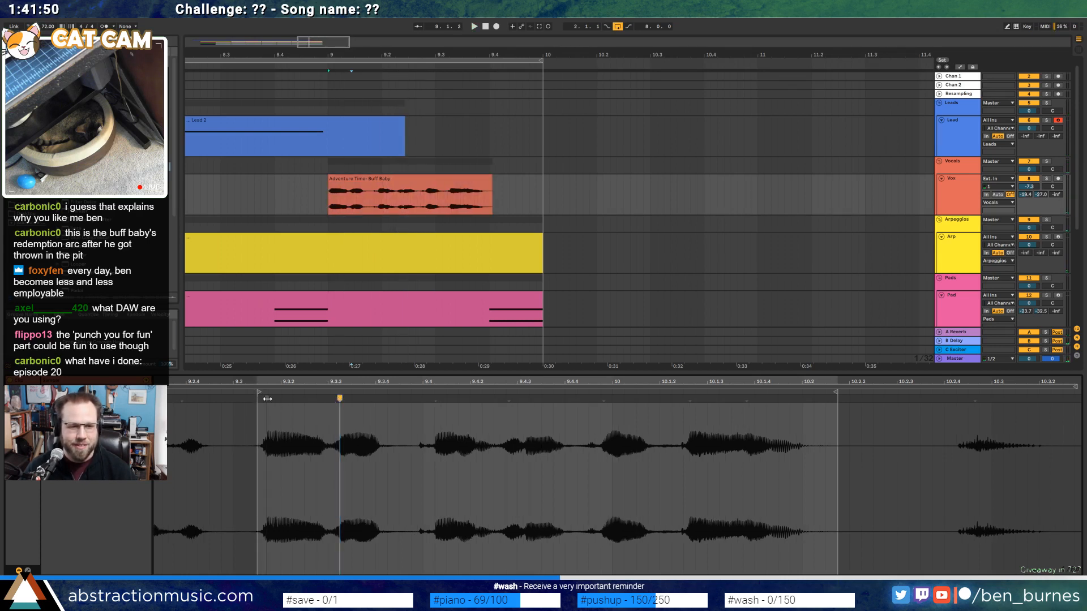
{"action": "left_click_drag", "start_coordinate": [268, 399], "coordinate": [257, 399]}
{"action": "key", "text": "space"}
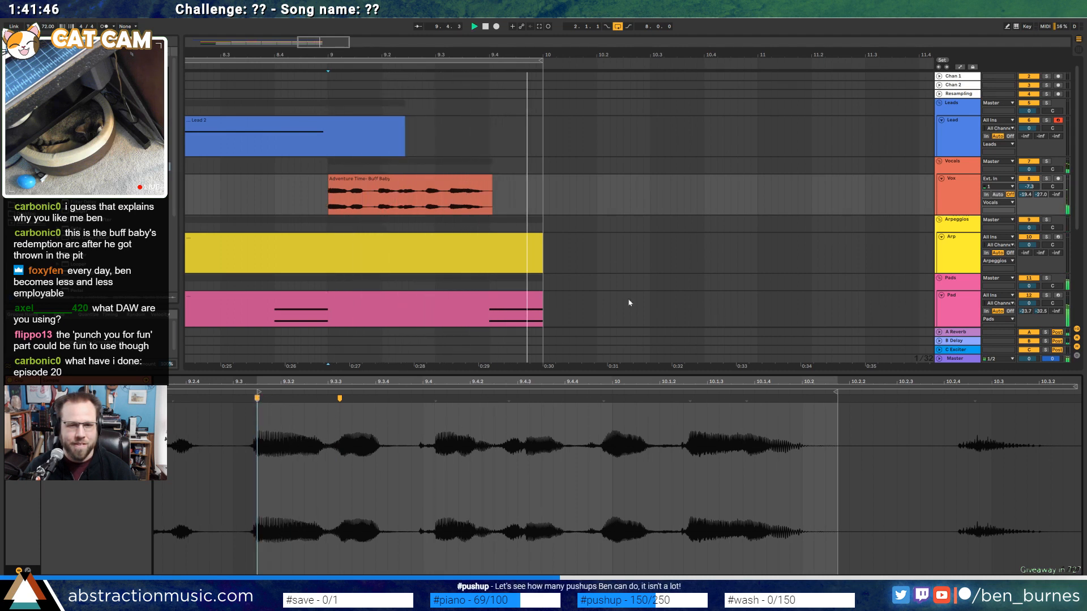
Warp two more words of the bar 9 vocal clip onto its 9.4 and 10 gridlines and play the song back
{"action": "left_click_drag", "start_coordinate": [603, 400], "coordinate": [612, 399]}
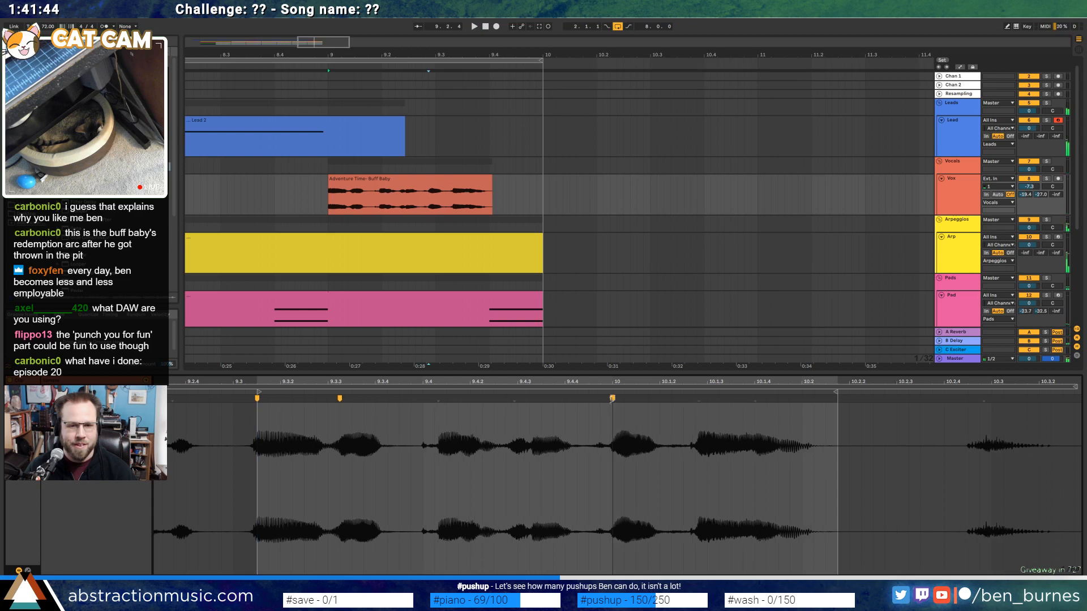
{"action": "left_click_drag", "start_coordinate": [436, 399], "coordinate": [423, 400]}
{"action": "key", "text": "space"}
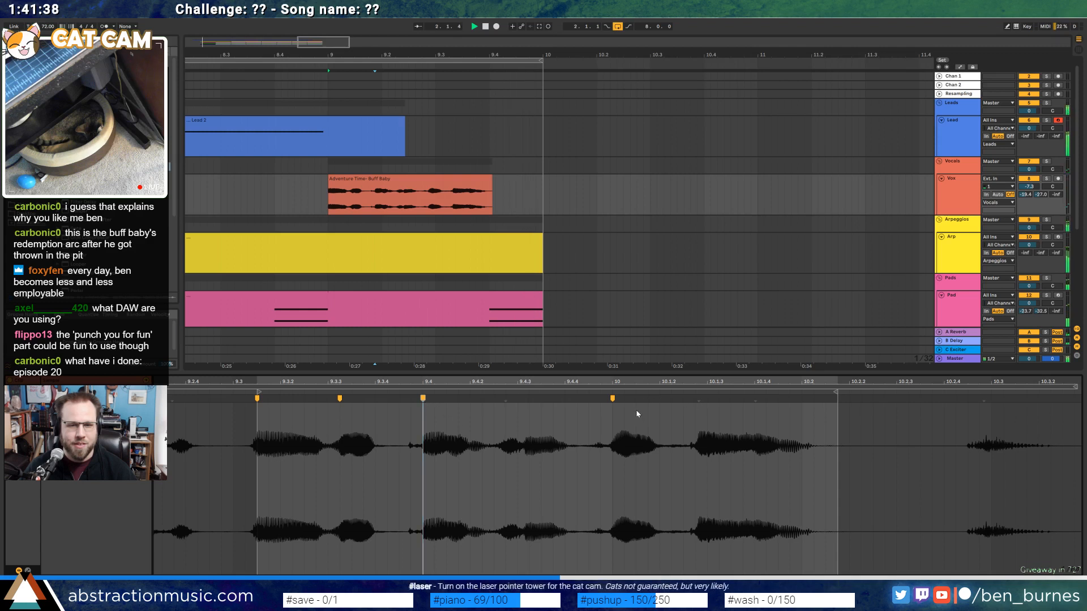
{"action": "left_click_drag", "start_coordinate": [795, 380], "coordinate": [817, 380]}
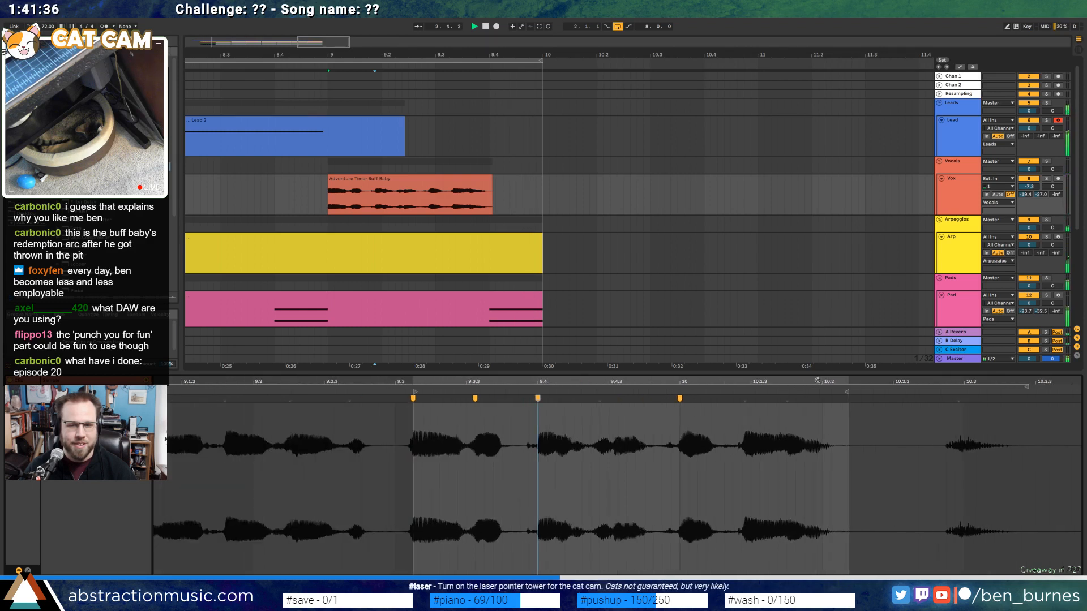
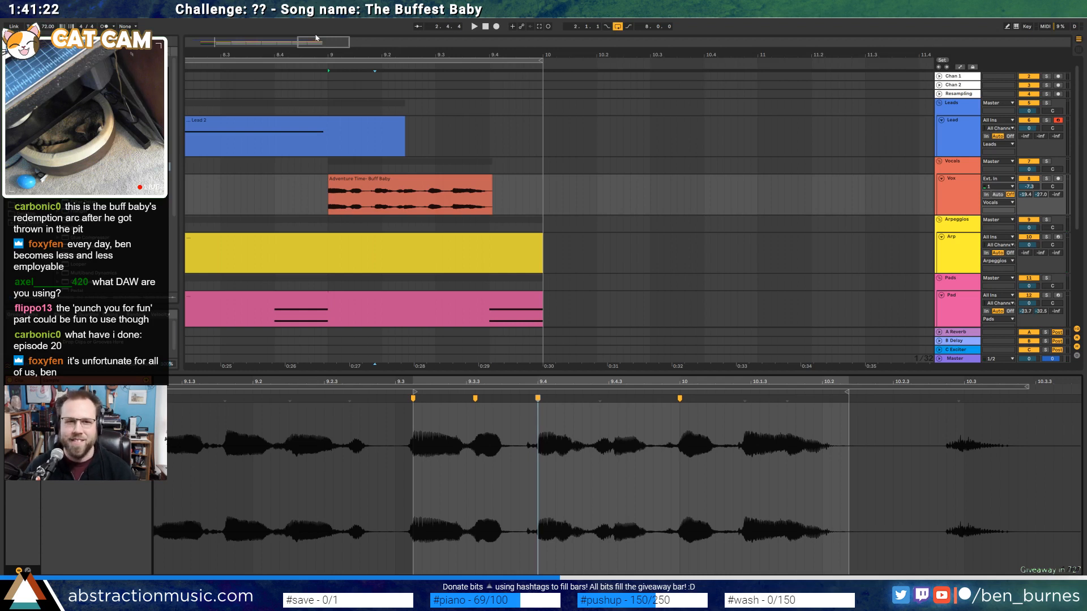
Play from the lead's pickup and, in the first bar 5 vocal clip, anchor the gap with a warp marker and shift the following word slightly later
{"action": "mouse_move", "coordinate": [316, 38]}
{"action": "left_mouse_down"}
{"action": "mouse_move", "coordinate": [260, 56]}
{"action": "mouse_move", "coordinate": [308, 35]}
{"action": "left_mouse_up"}
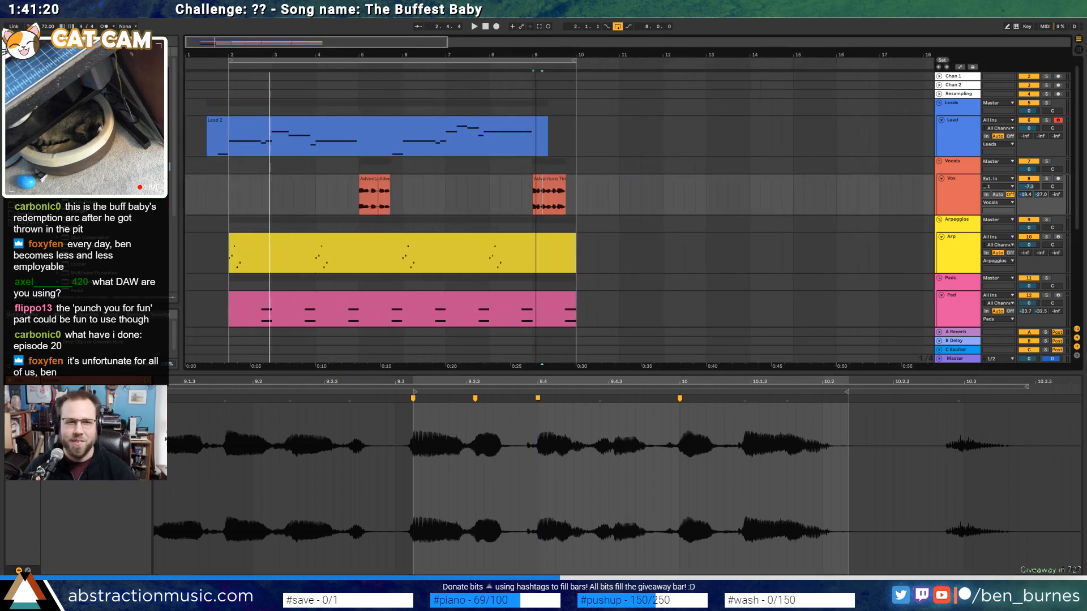
{"action": "left_click", "coordinate": [218, 143]}
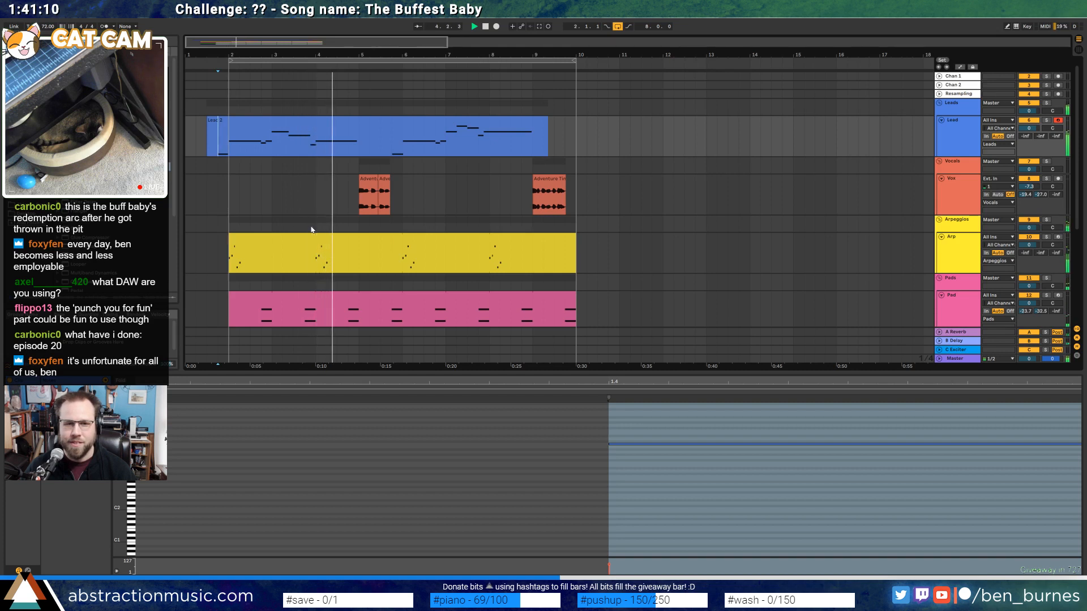
{"action": "left_click", "coordinate": [370, 180]}
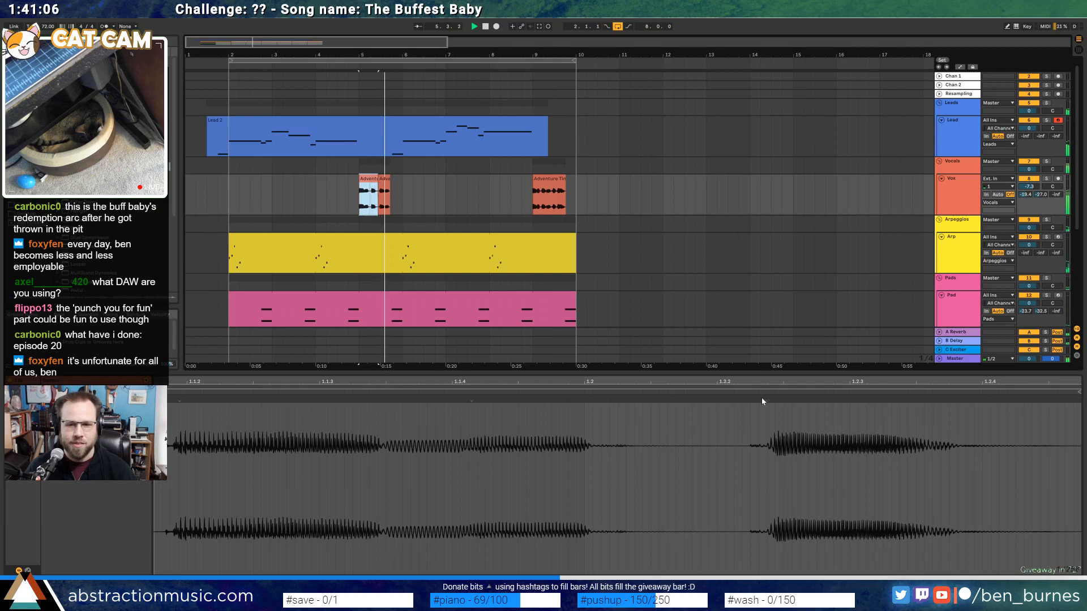
{"action": "double_click", "coordinate": [619, 403]}
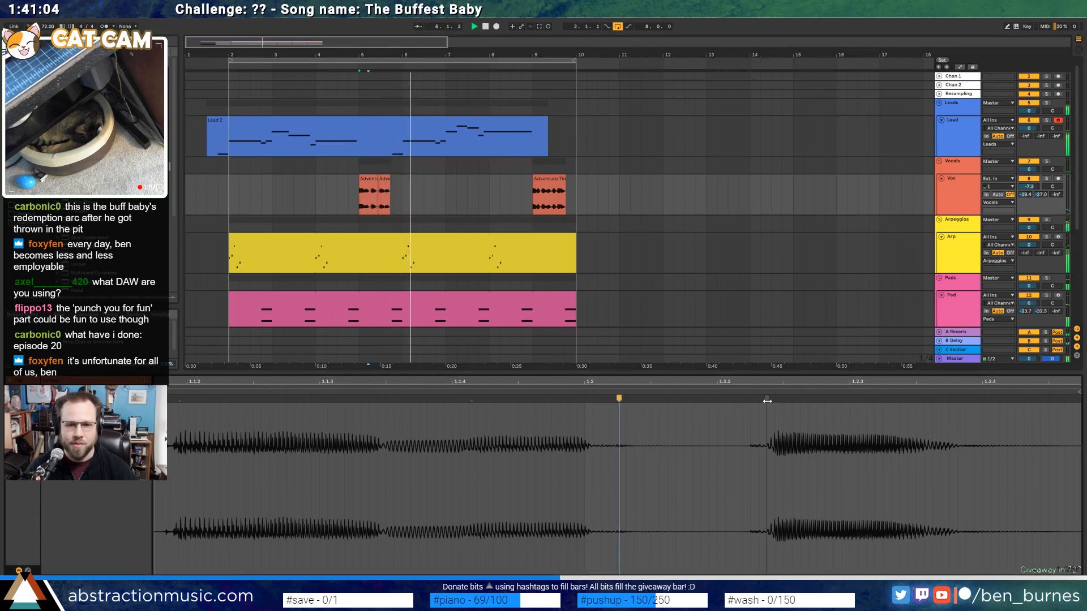
{"action": "left_click_drag", "start_coordinate": [768, 400], "coordinate": [781, 399]}
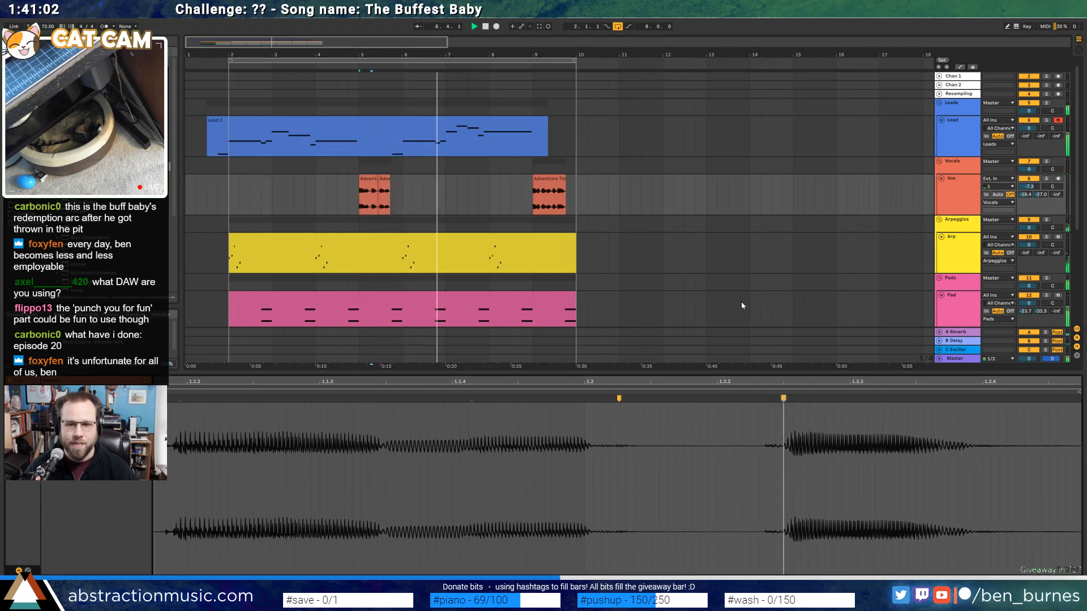
In the second bar 5 Buff Baby clip, add warp markers at the onsets of its two words and nudge both slightly later
{"action": "left_click", "coordinate": [387, 177]}
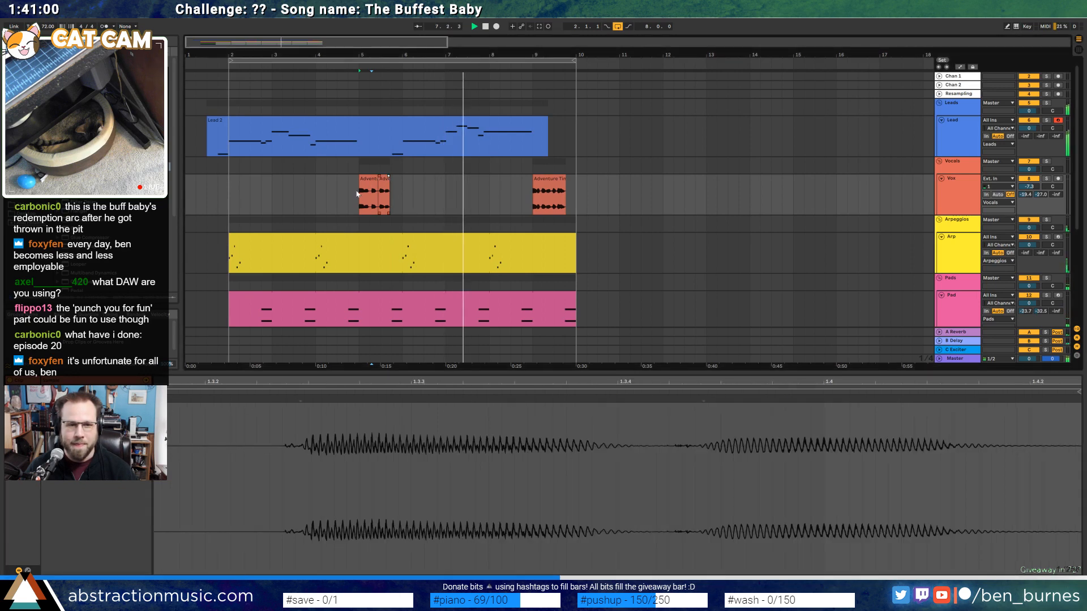
{"action": "scroll", "coordinate": [356, 194], "scroll_direction": "up", "scroll_amount": 10}
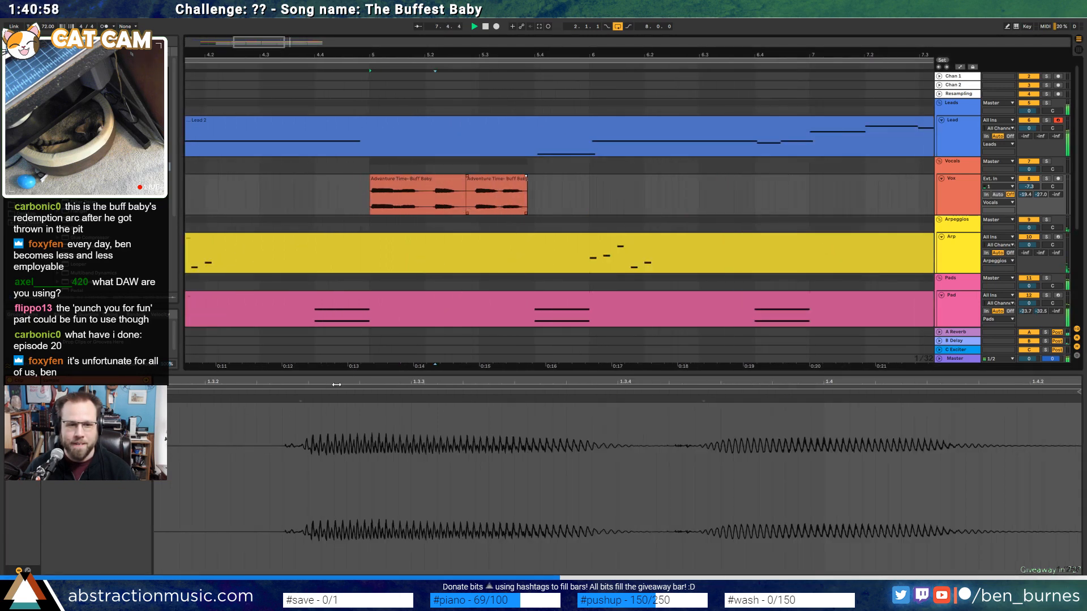
{"action": "left_click_drag", "start_coordinate": [336, 384], "coordinate": [345, 338]}
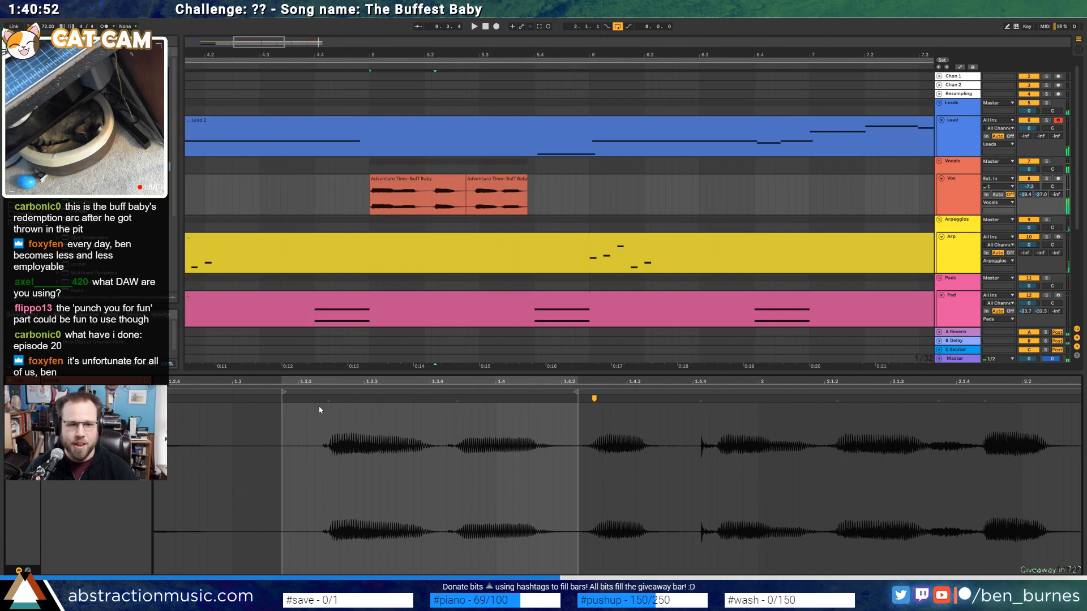
{"action": "left_click_drag", "start_coordinate": [326, 398], "coordinate": [331, 397]}
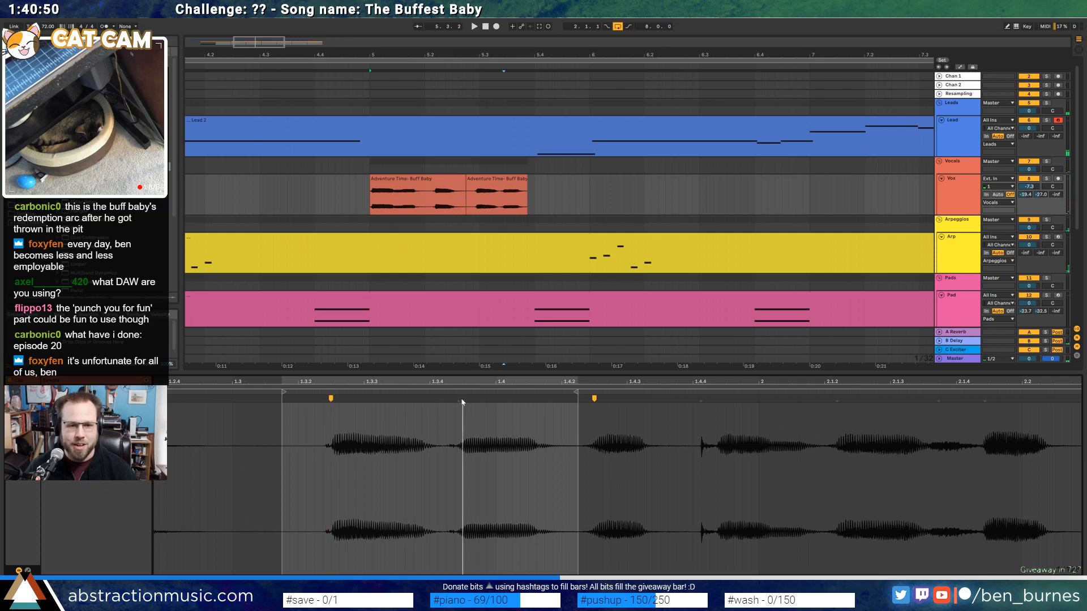
{"action": "left_click_drag", "start_coordinate": [459, 398], "coordinate": [463, 398]}
Play from just before bar 5 and move the first clip's warped word earlier, onto its 1.2.2 gridline
{"action": "left_click", "coordinate": [341, 204]}
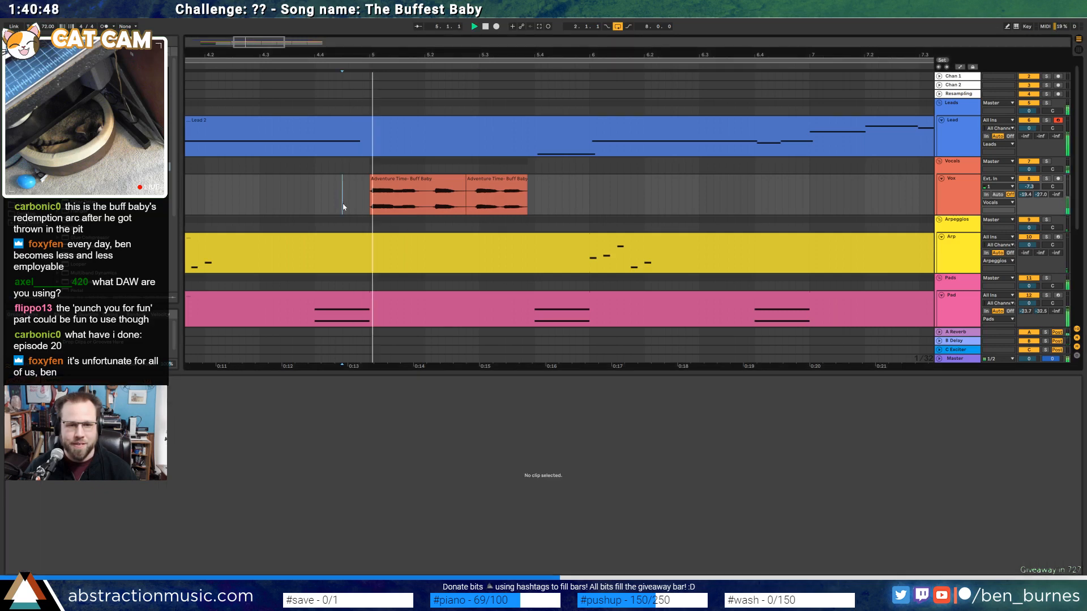
{"action": "key", "text": "space"}
{"action": "left_click", "coordinate": [444, 205]}
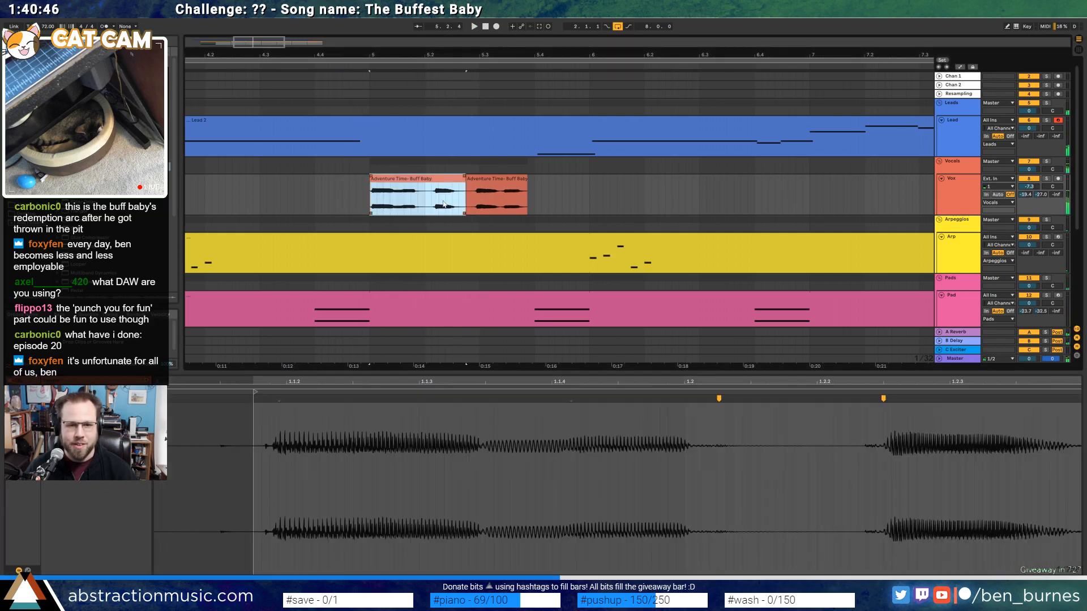
{"action": "left_click_drag", "start_coordinate": [883, 399], "coordinate": [819, 399]}
{"action": "key", "text": "space"}
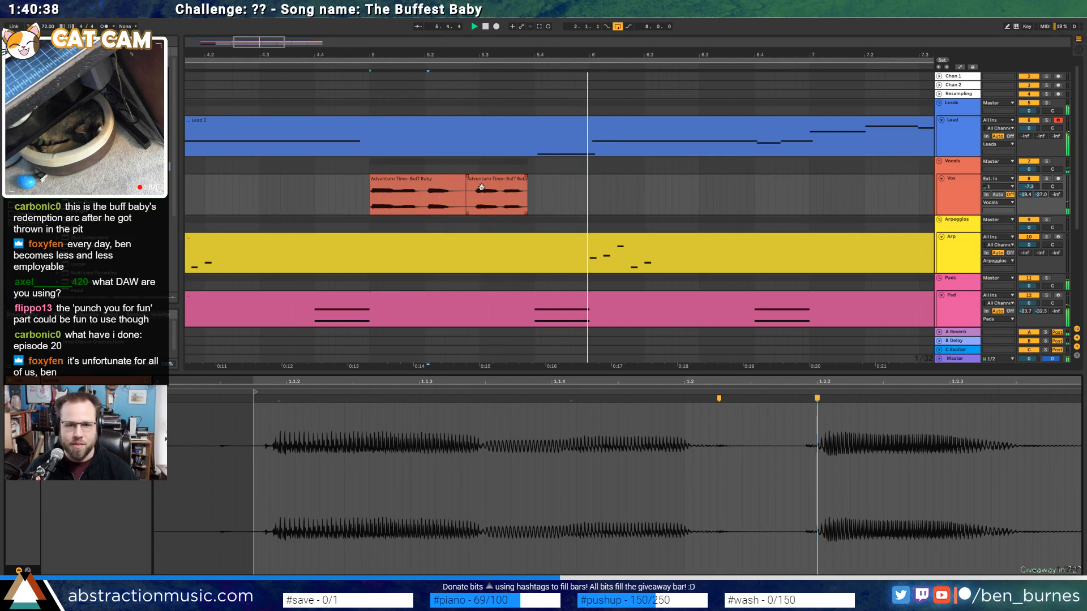
Move the second bar 5 vocal clip to beat 5.3 and consolidate the whole of bar 5 on the Vox track into one clip
{"action": "left_click", "coordinate": [485, 180]}
{"action": "key", "text": "space"}
{"action": "left_click_drag", "start_coordinate": [481, 179], "coordinate": [480, 180]}
{"action": "left_click_drag", "start_coordinate": [543, 191], "coordinate": [424, 195]}
{"action": "left_click_drag", "start_coordinate": [589, 200], "coordinate": [373, 203]}
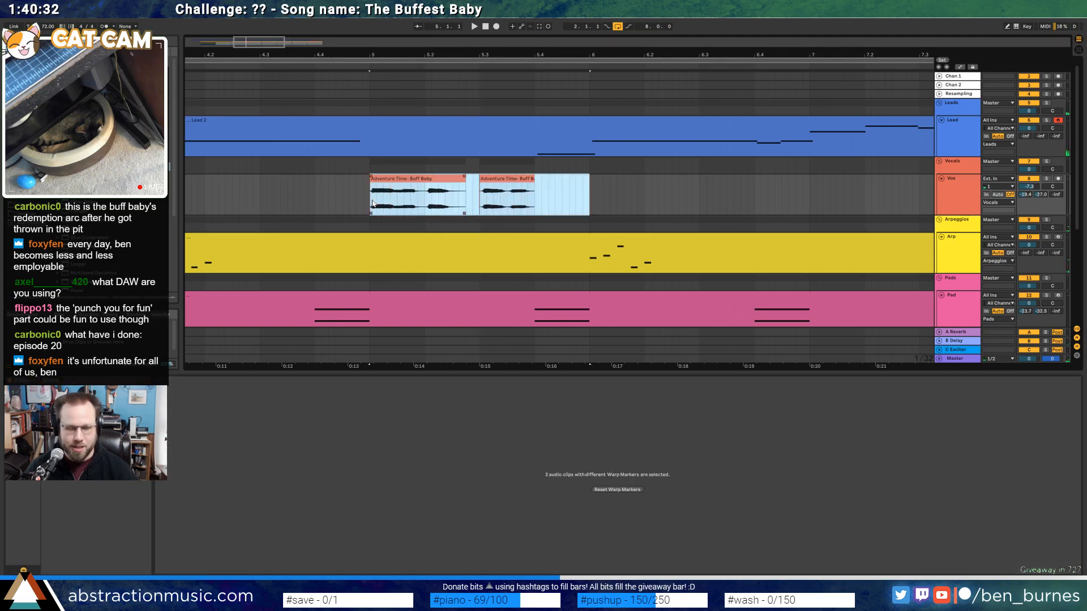
{"action": "key", "text": "ctrl+j"}
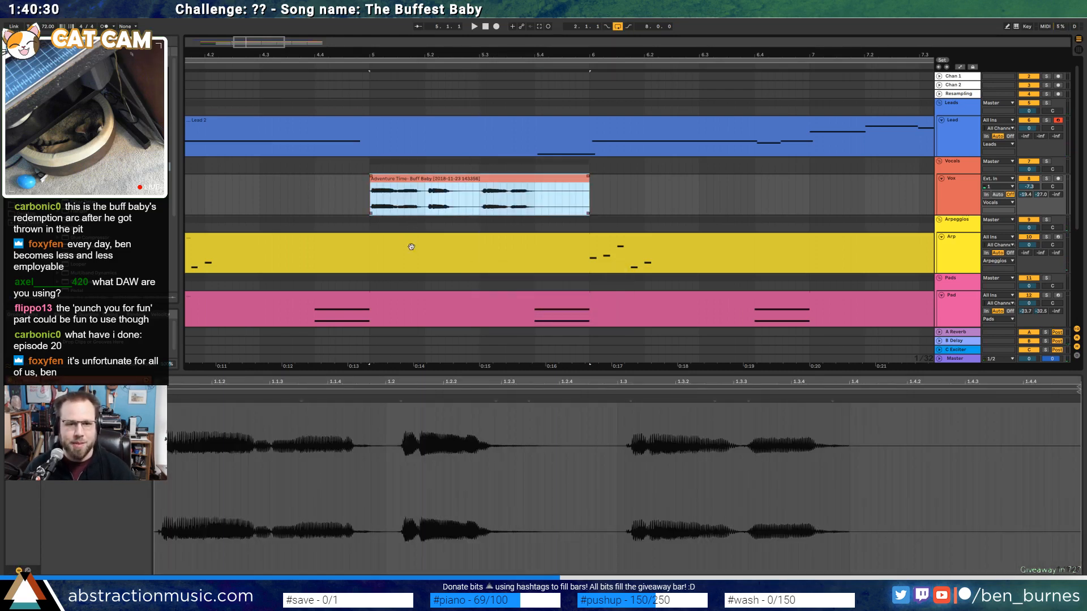
Warp the last two words of the consolidated bar 5 clip onto 1.3 and 1.3.3, anchoring the gap before them, and play it back
{"action": "double_click", "coordinate": [529, 401]}
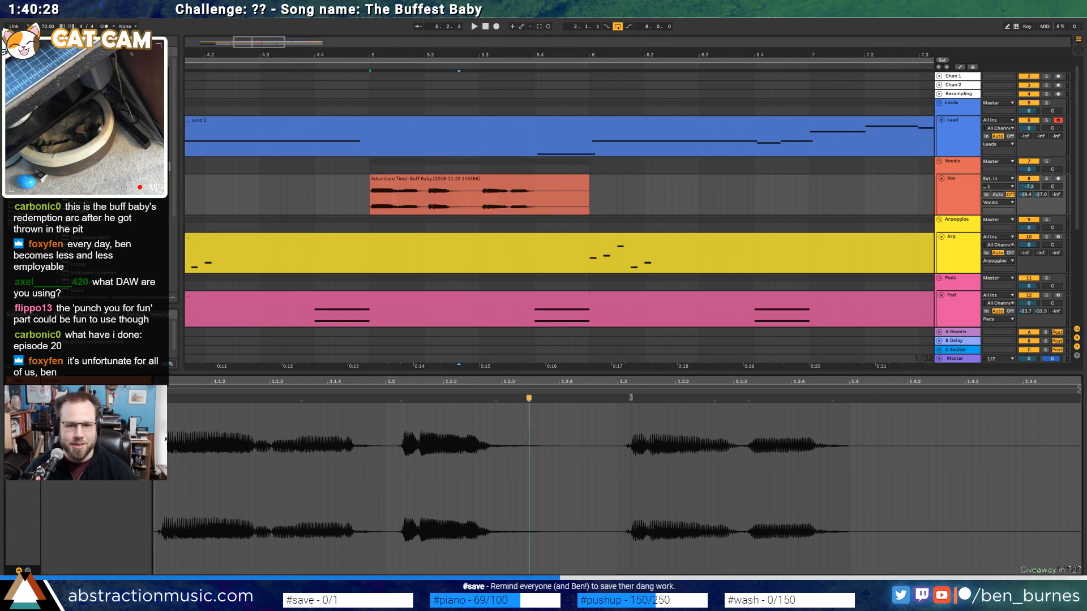
{"action": "left_click_drag", "start_coordinate": [631, 400], "coordinate": [620, 402]}
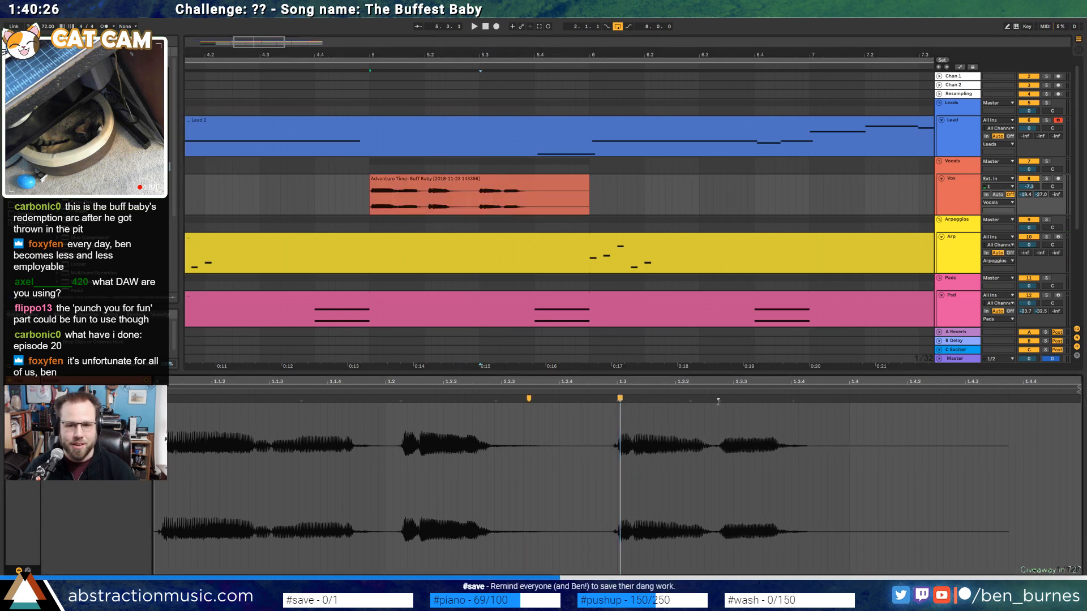
{"action": "left_click_drag", "start_coordinate": [726, 401], "coordinate": [740, 400]}
{"action": "key", "text": "space"}
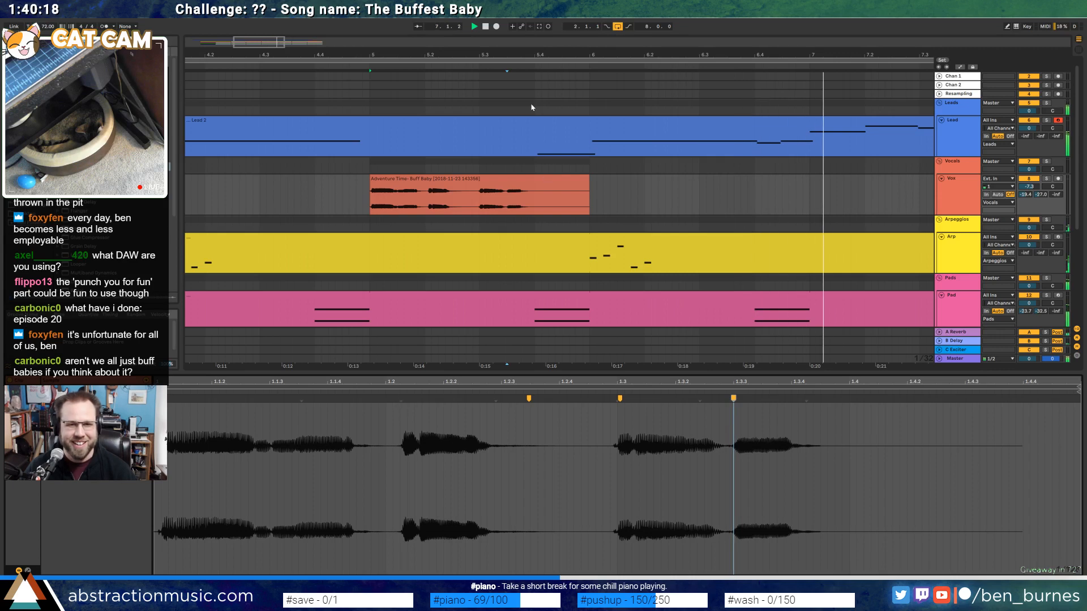
Open the bar 9 Buff Baby clip and move its start marker slightly before the first word's onset
{"action": "left_click_drag", "start_coordinate": [535, 55], "coordinate": [334, 55]}
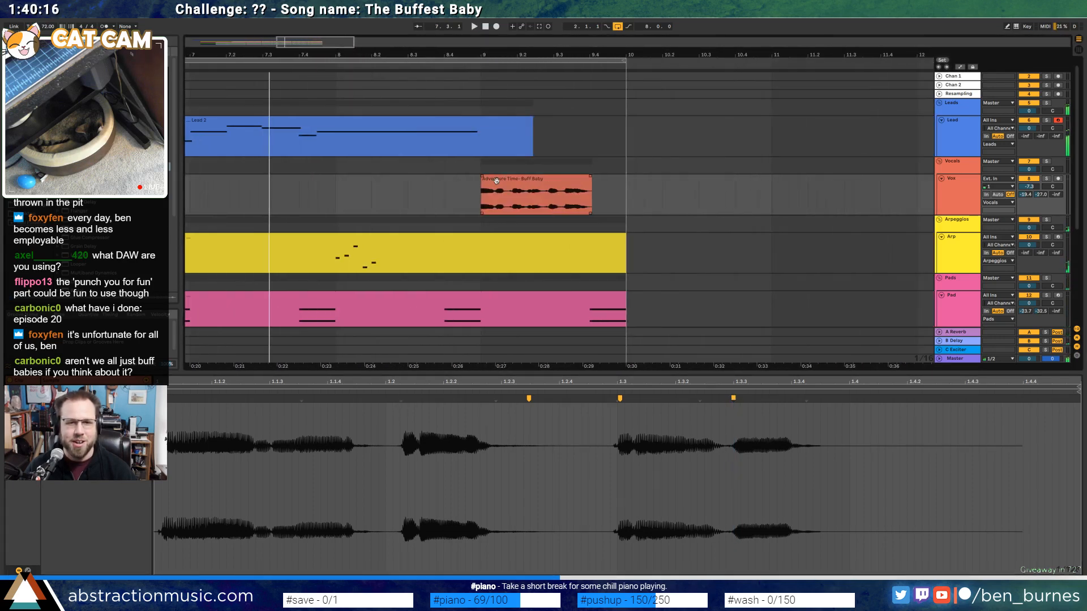
{"action": "left_click", "coordinate": [496, 180]}
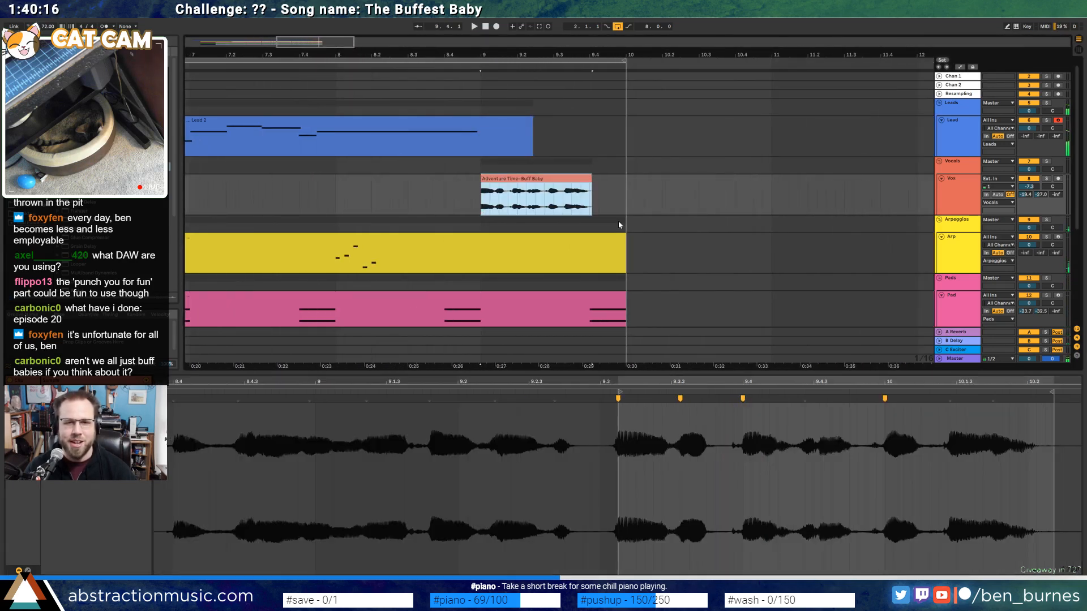
{"action": "left_click", "coordinate": [619, 392]}
{"action": "left_click_drag", "start_coordinate": [616, 392], "coordinate": [609, 392]}
{"action": "scroll", "coordinate": [628, 452], "scroll_direction": "up", "scroll_amount": 5}
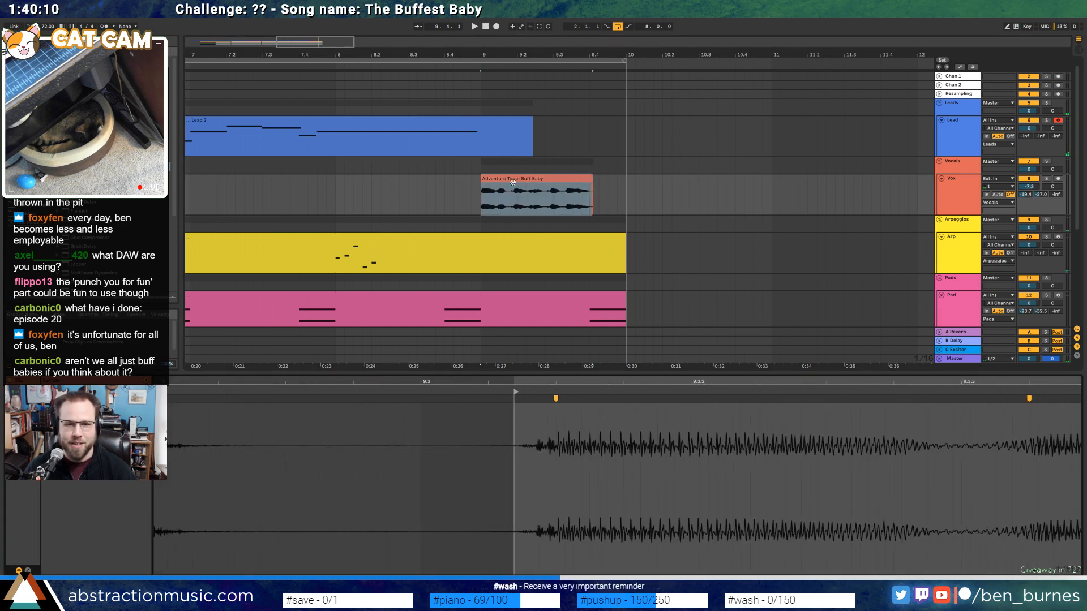
Play the bar 9 Buff Baby phrase from the clip's start and again from the middle of bar 7
{"action": "left_click", "coordinate": [587, 183]}
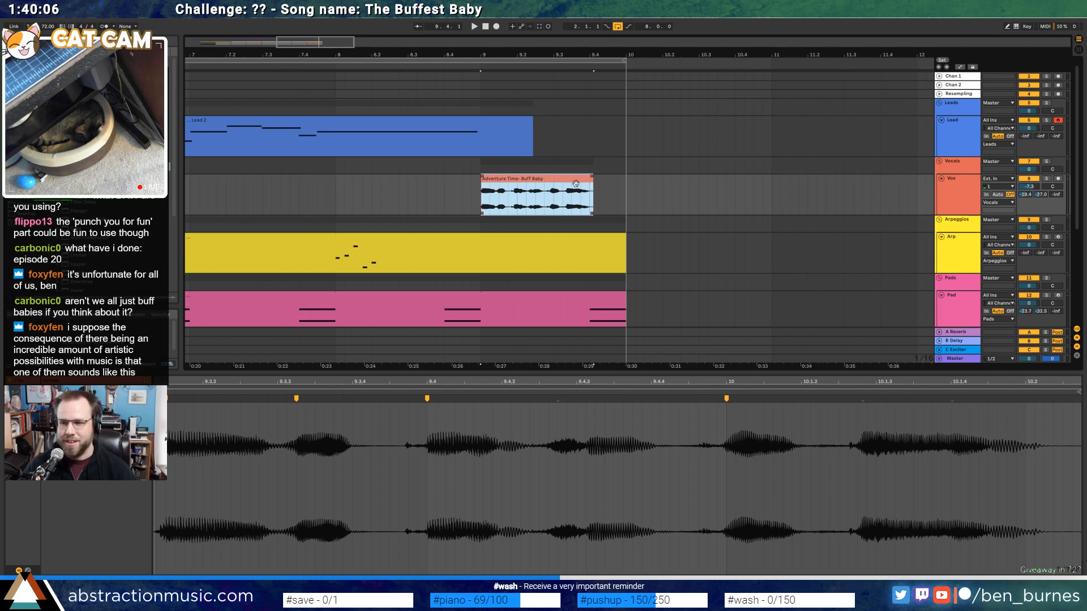
{"action": "key", "text": "shift+Tab"}
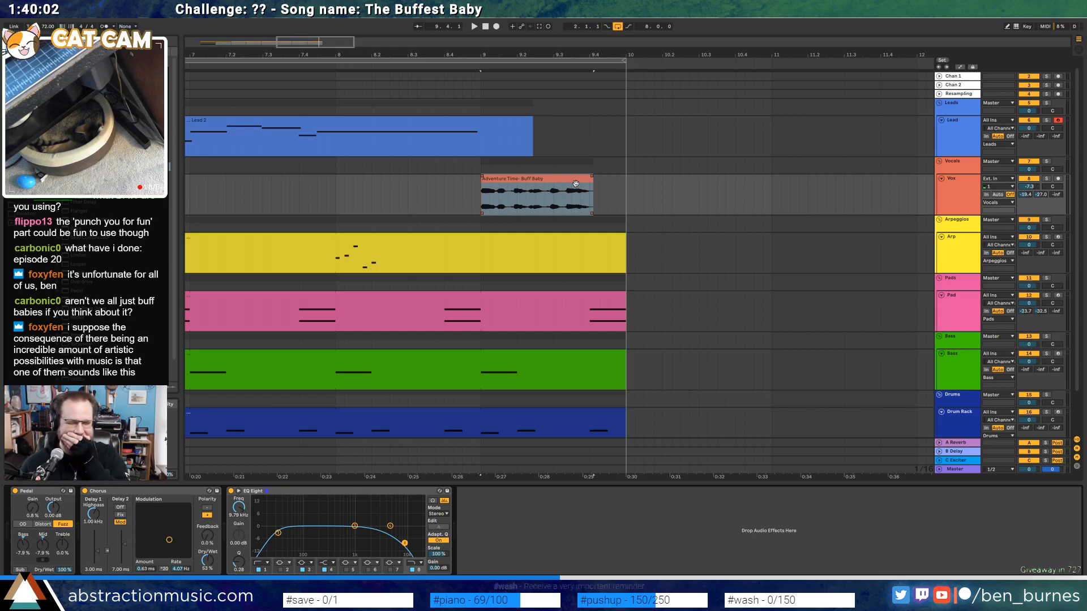
{"action": "left_click", "coordinate": [575, 183]}
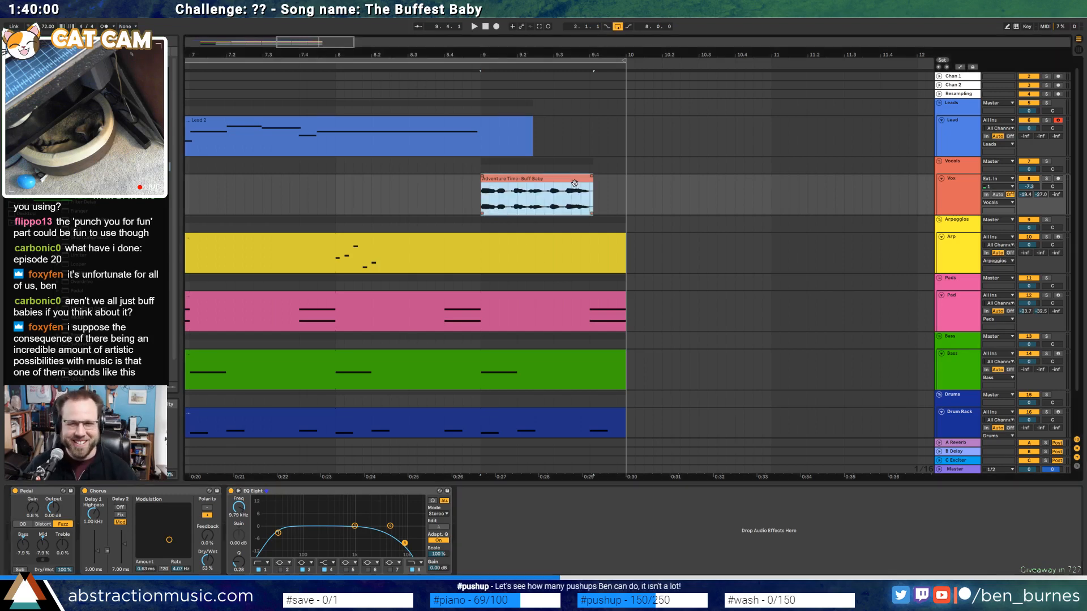
{"action": "double_click", "coordinate": [545, 181]}
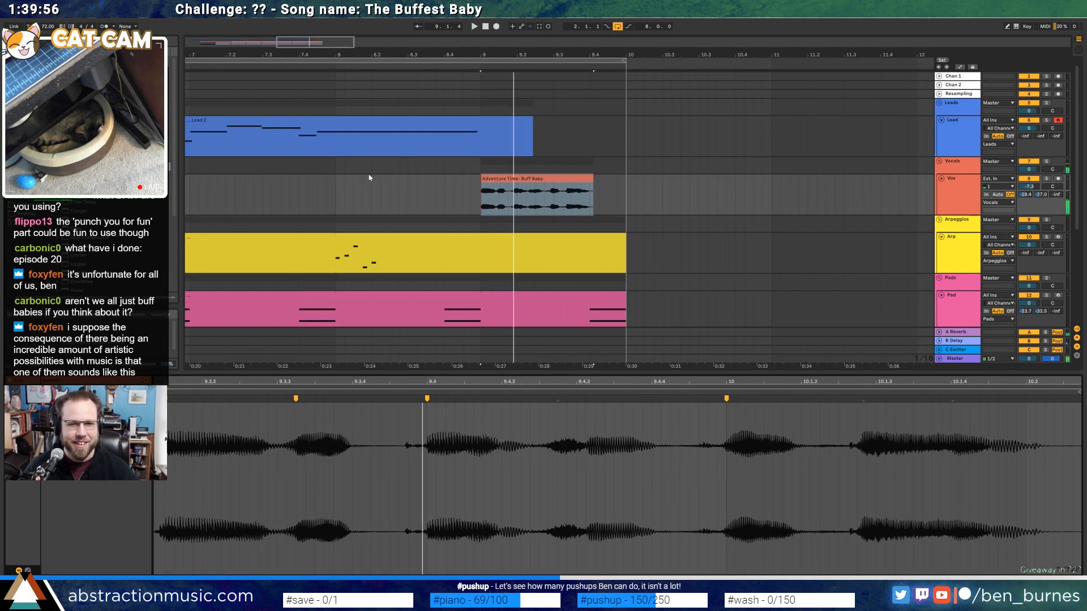
{"action": "left_click", "coordinate": [290, 194]}
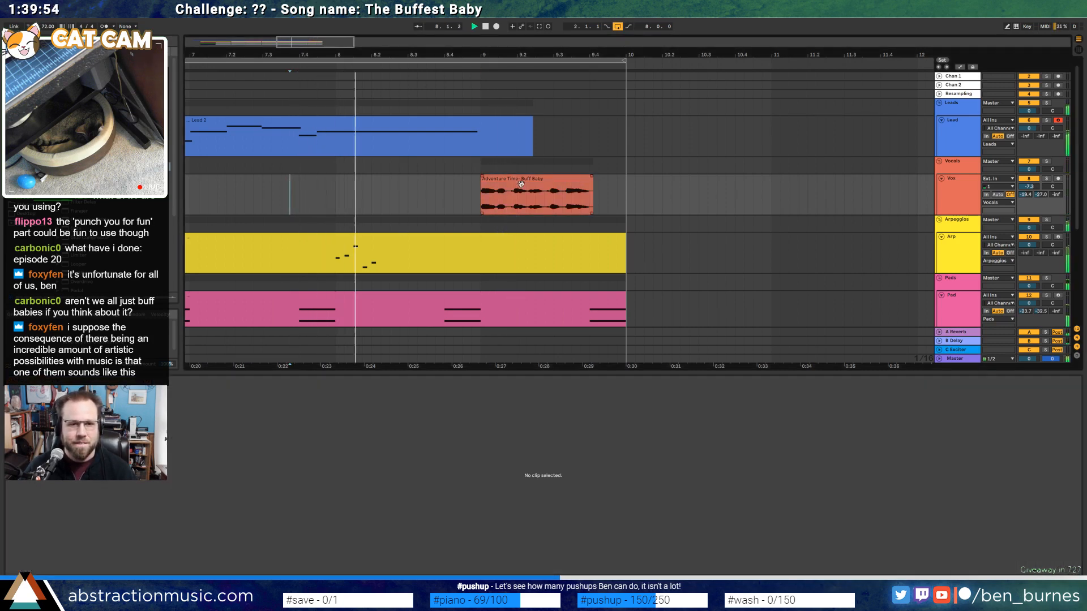
Move the bar 9 Buff Baby clip one beat earlier to 8.4 and play it back
{"action": "left_click_drag", "start_coordinate": [496, 183], "coordinate": [488, 181]}
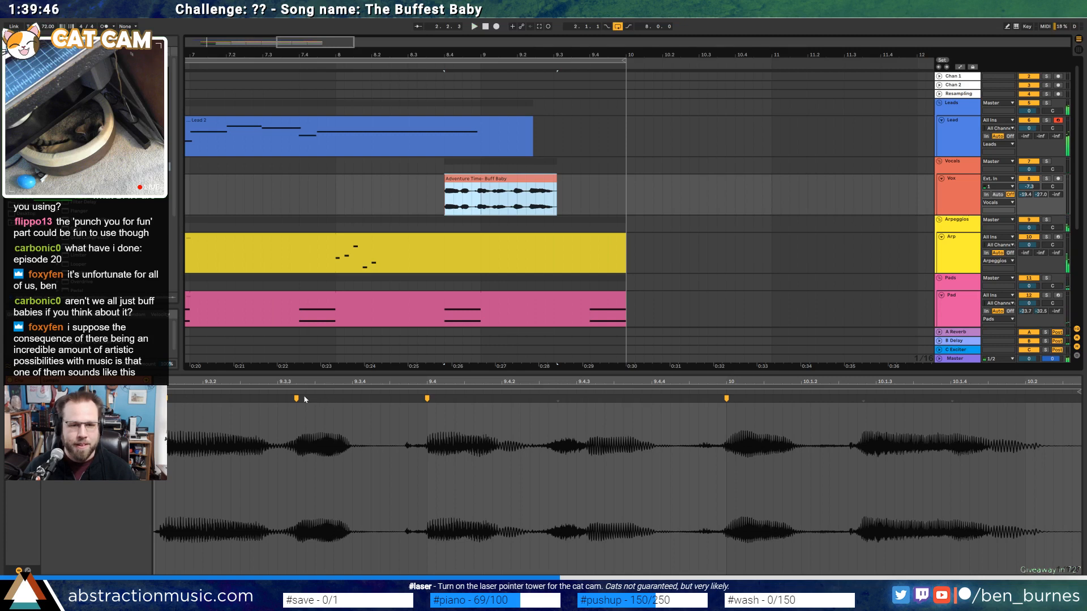
{"action": "left_click_drag", "start_coordinate": [298, 377], "coordinate": [202, 398]}
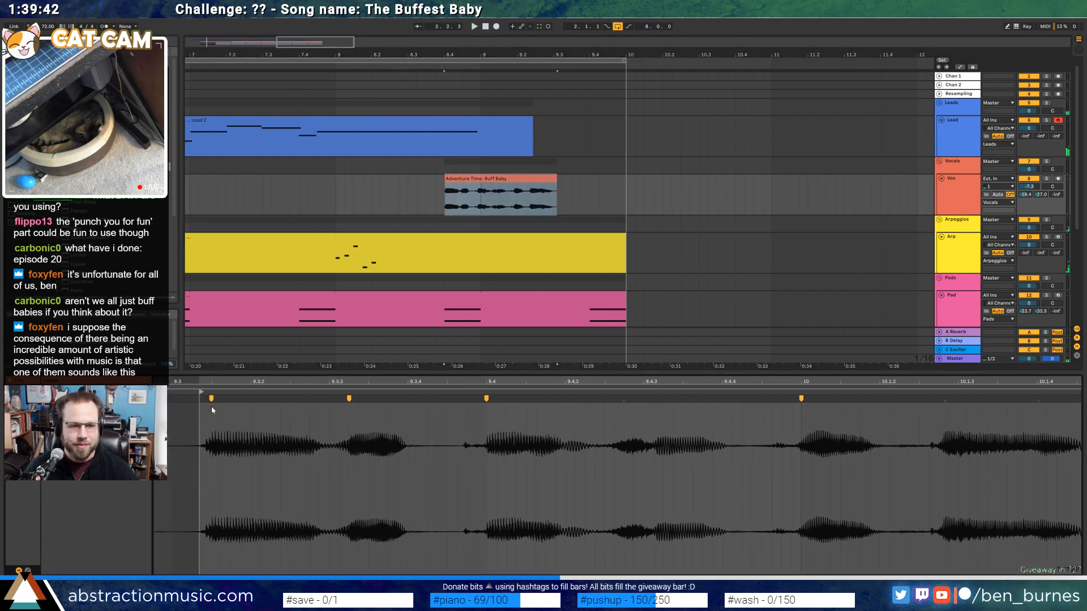
{"action": "key", "text": "space"}
{"action": "key", "text": "space"}
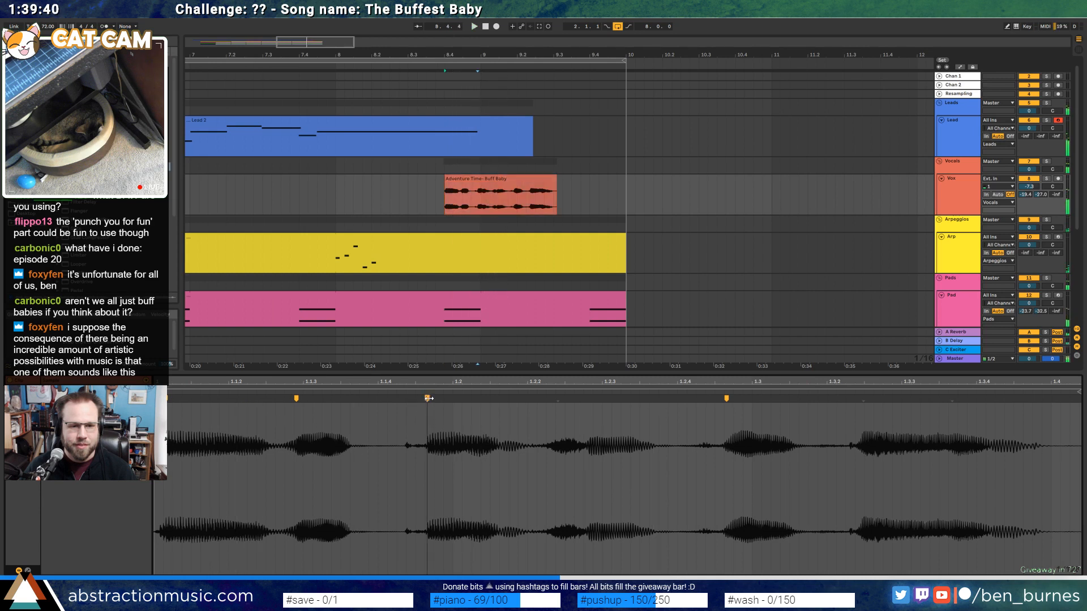
Shift the third and fourth warped words of the bar 9 Buff Baby clip later, anchoring the gap before them and warping the last word's onset
{"action": "left_click_drag", "start_coordinate": [427, 399], "coordinate": [443, 399]}
{"action": "double_click", "coordinate": [364, 399]}
{"action": "key", "text": "space"}
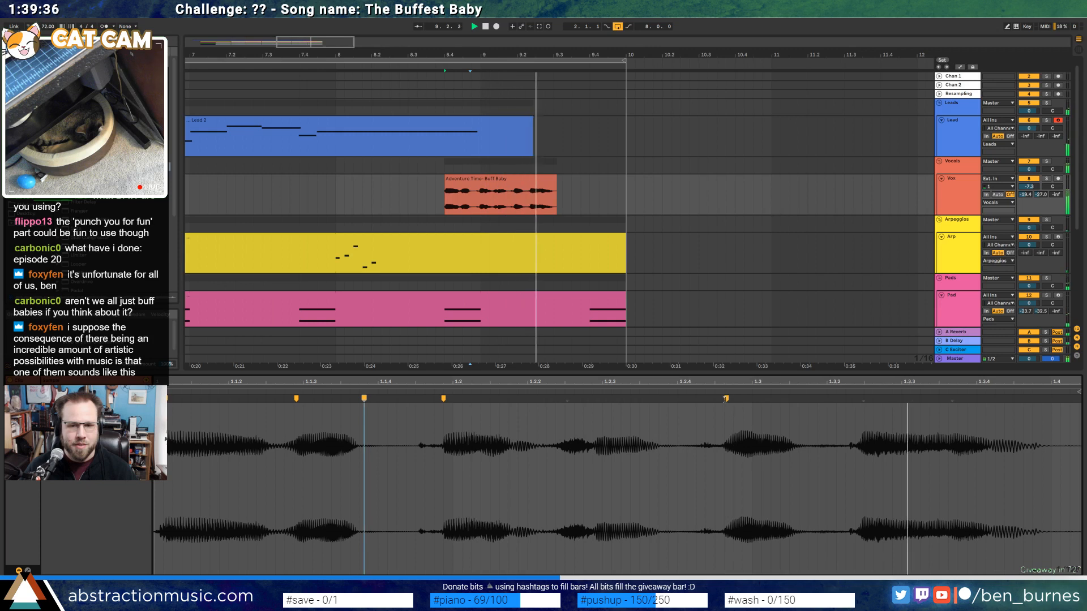
{"action": "mouse_move", "coordinate": [726, 399]}
{"action": "left_mouse_down"}
{"action": "mouse_move", "coordinate": [751, 398]}
{"action": "mouse_move", "coordinate": [733, 399]}
{"action": "left_mouse_up"}
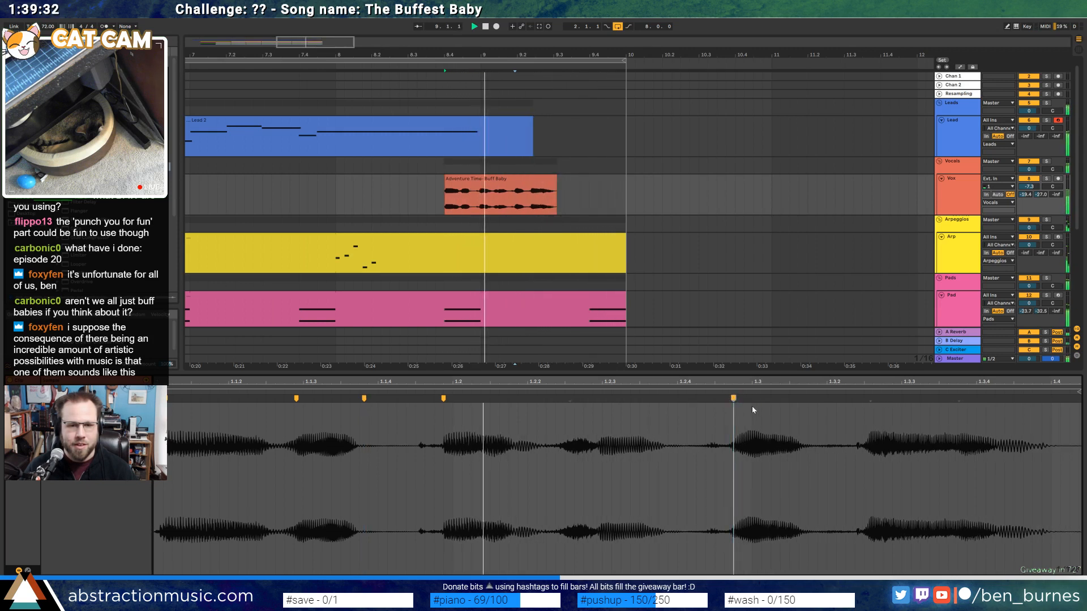
{"action": "left_click_drag", "start_coordinate": [870, 399], "coordinate": [865, 399]}
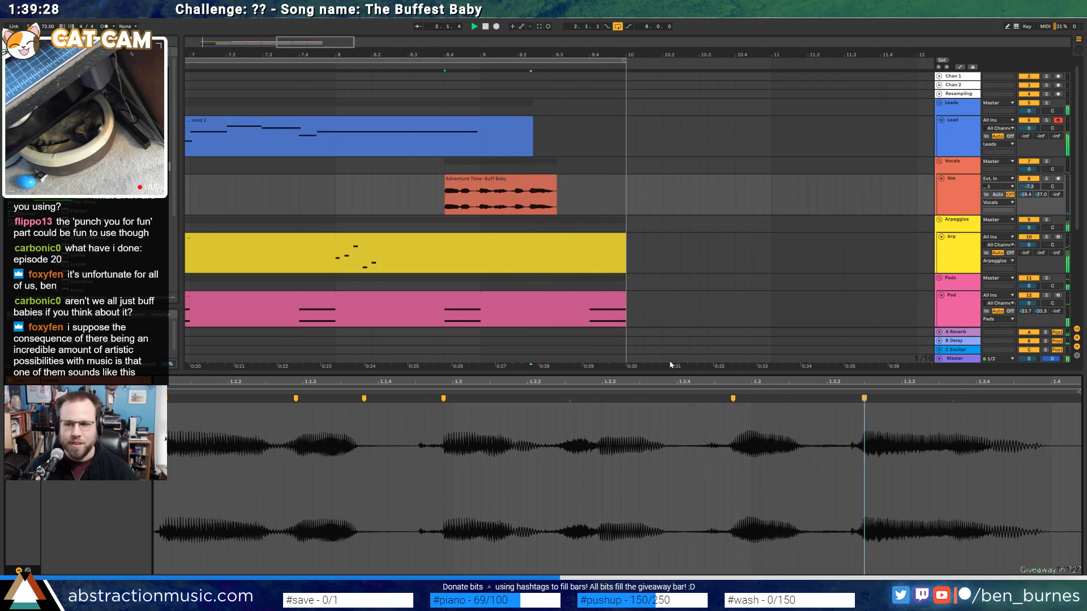
Play back the loop, slightly trim the end of the bar 5 Buff Baby clip and open its waveform
{"action": "key", "text": "shift+Tab"}
{"action": "left_click_drag", "start_coordinate": [454, 55], "coordinate": [475, 26]}
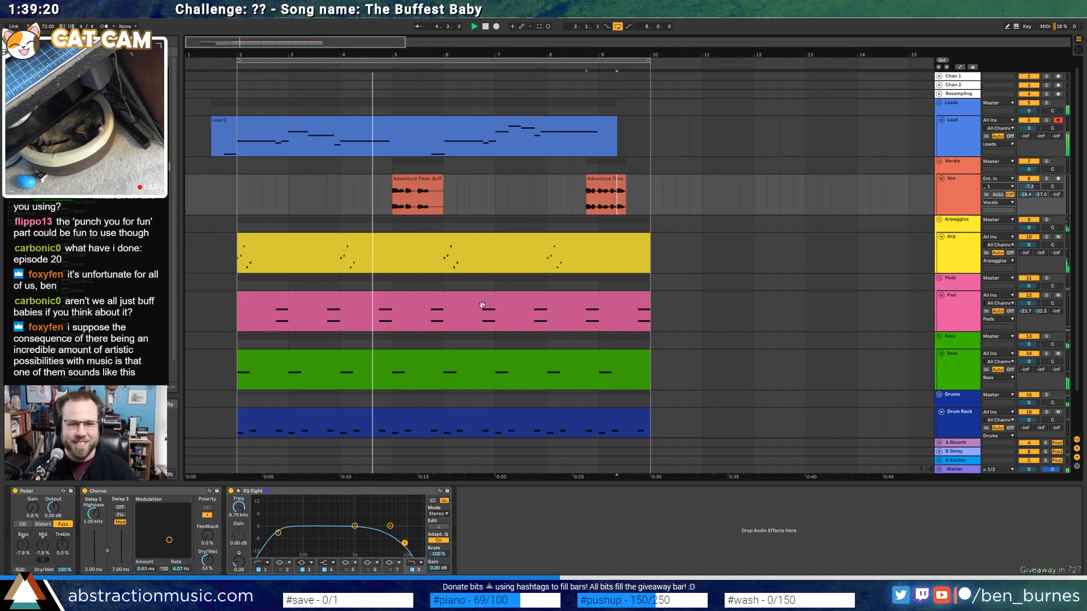
{"action": "scroll", "coordinate": [439, 359], "scroll_direction": "down", "scroll_amount": 2}
{"action": "left_click", "coordinate": [452, 365]}
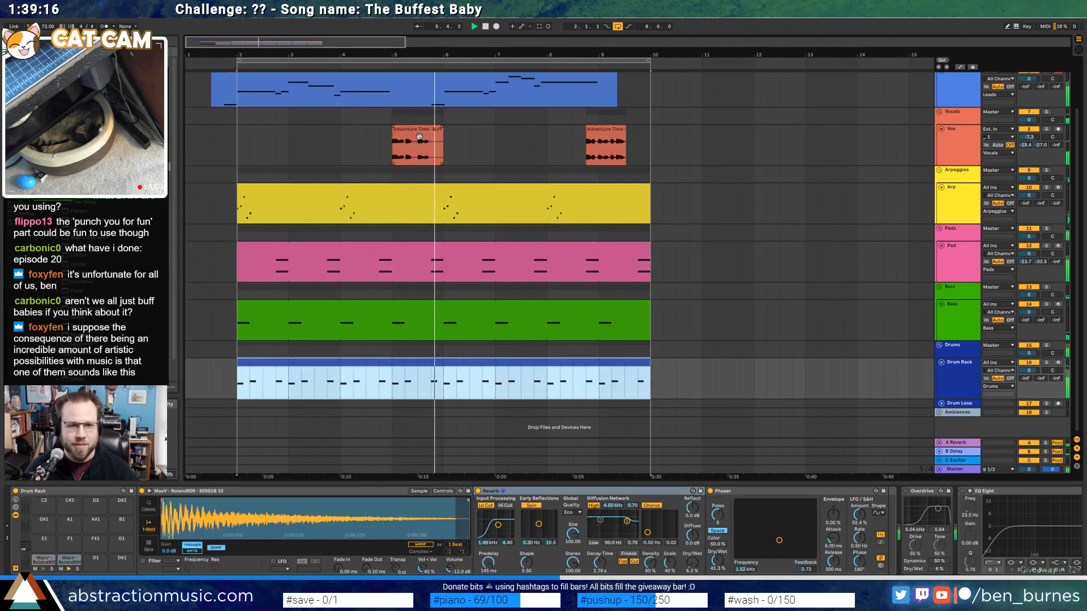
{"action": "left_click", "coordinate": [418, 137]}
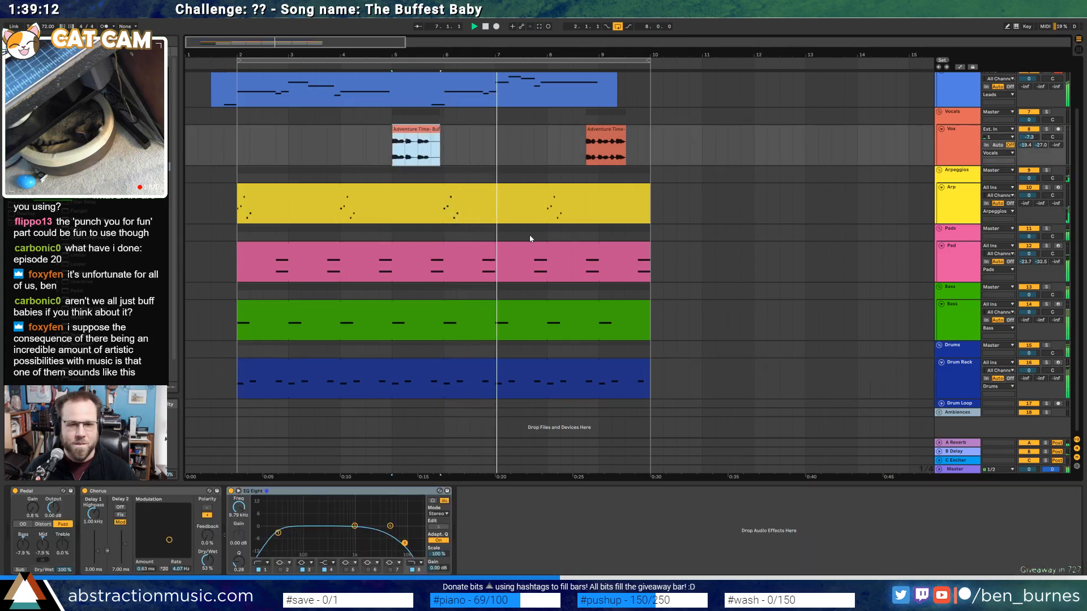
{"action": "key", "text": "shift+Tab"}
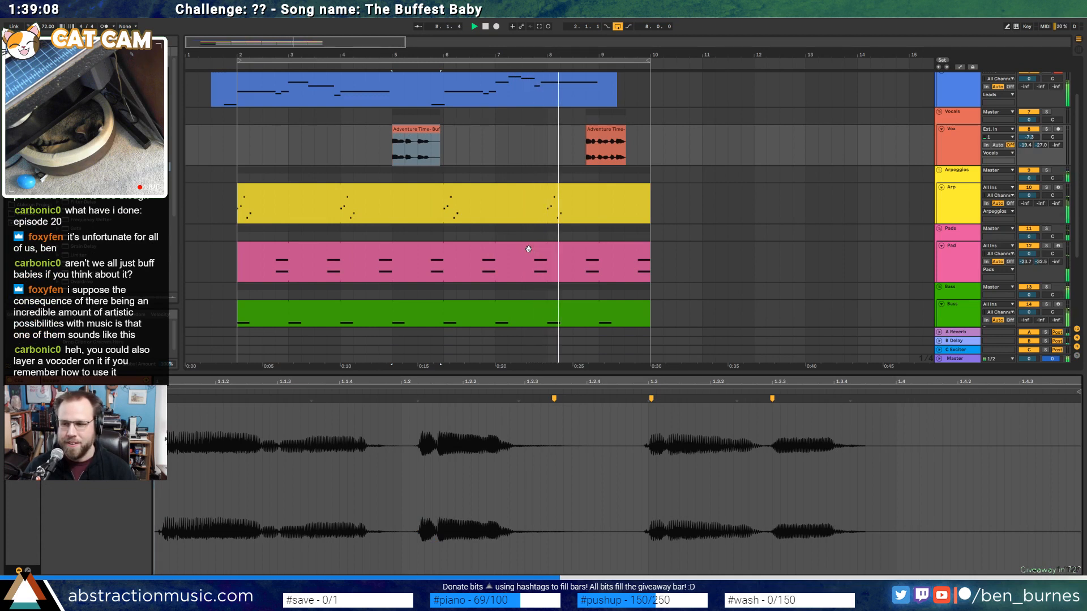
Insert a MIDI track below the Vox track, load Operator on it and set its oscillator waveform to Square 3
{"action": "left_click", "coordinate": [957, 154]}
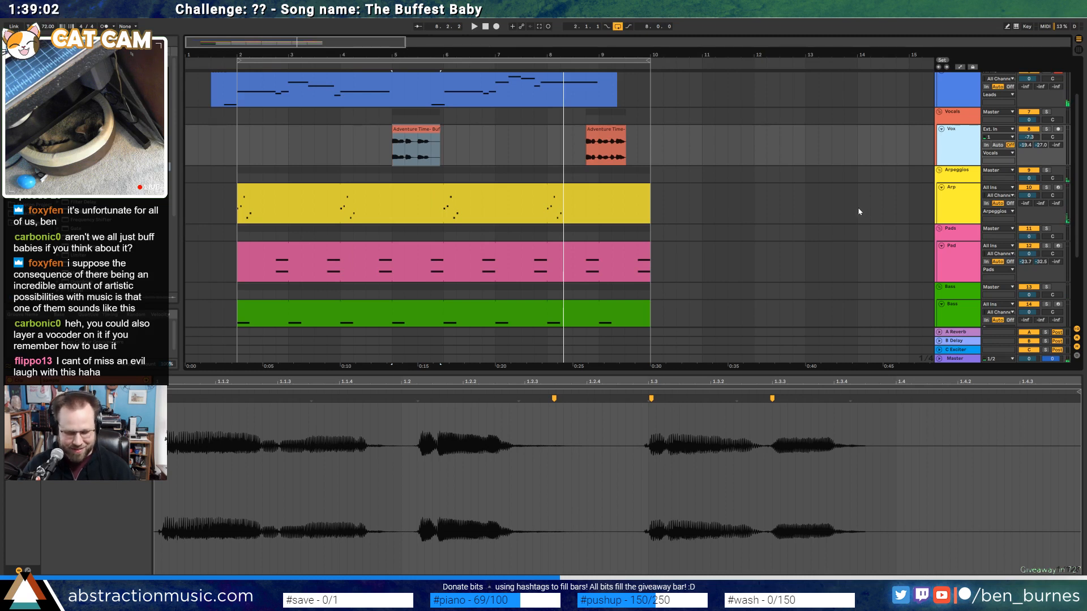
{"action": "key", "text": "ctrl+shift+t"}
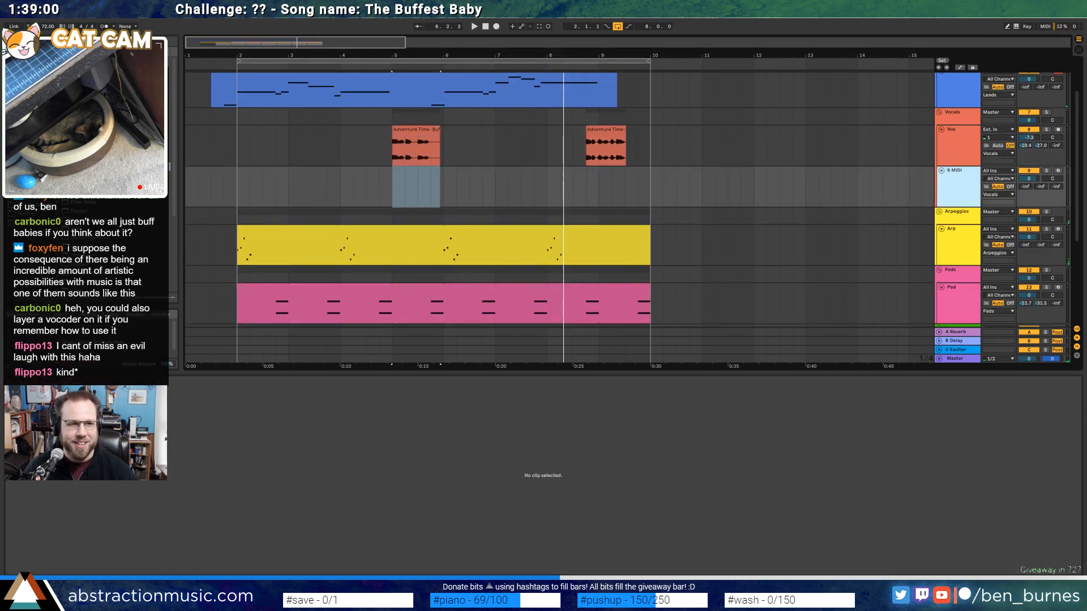
{"action": "left_click", "coordinate": [25, 103]}
{"action": "left_click", "coordinate": [25, 112]}
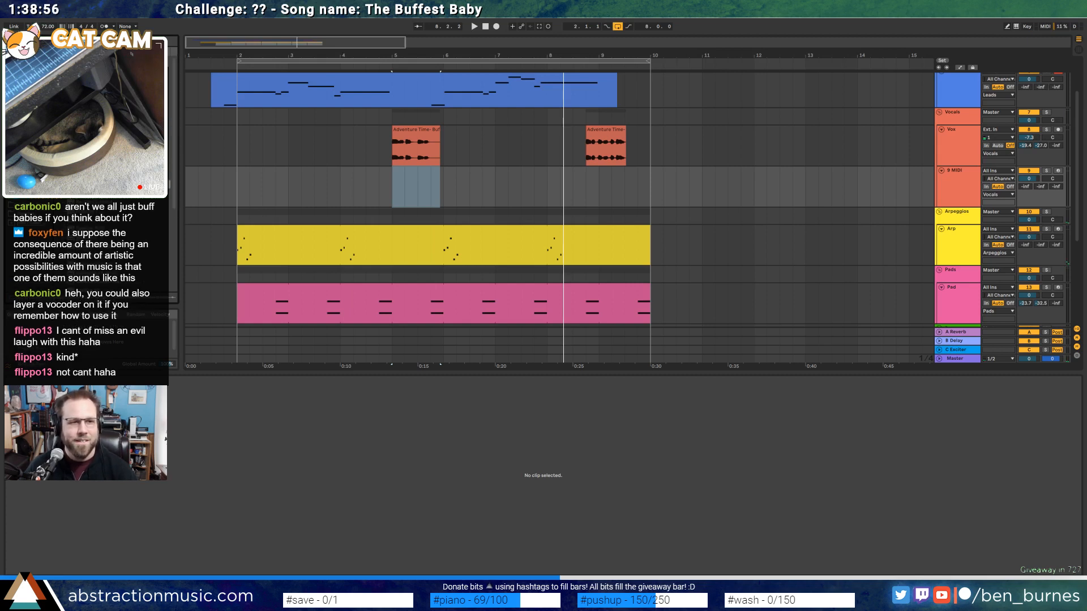
{"action": "left_click", "coordinate": [124, 122]}
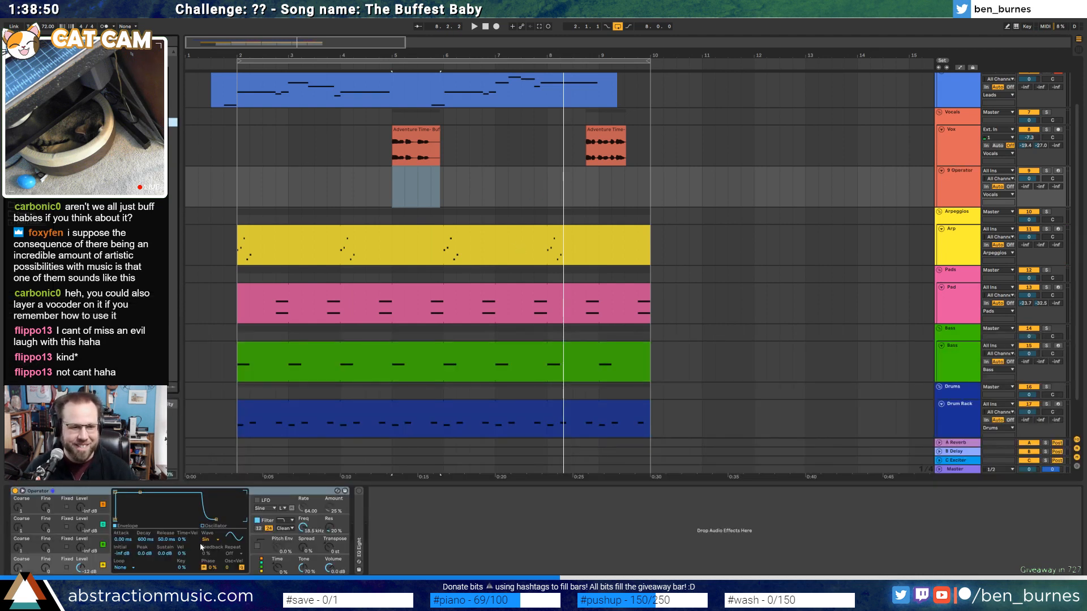
{"action": "left_click", "coordinate": [205, 540]}
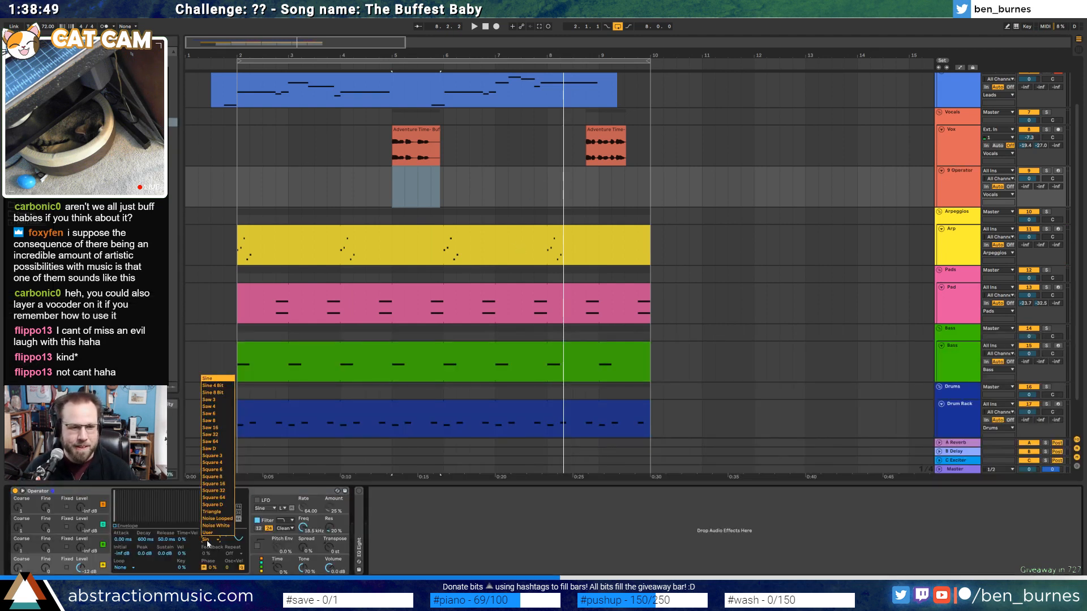
{"action": "left_click", "coordinate": [221, 457]}
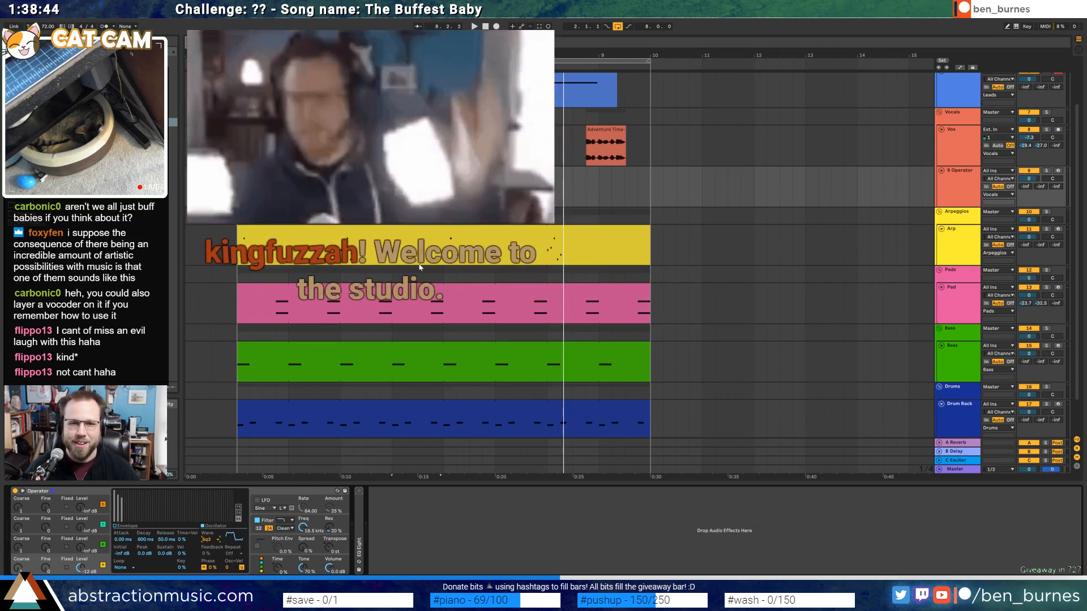
Create a one-bar MIDI clip at bar 5 on the Operator track with a full-length C1 note, and copy the clip to 8.4
{"action": "left_click", "coordinate": [420, 267]}
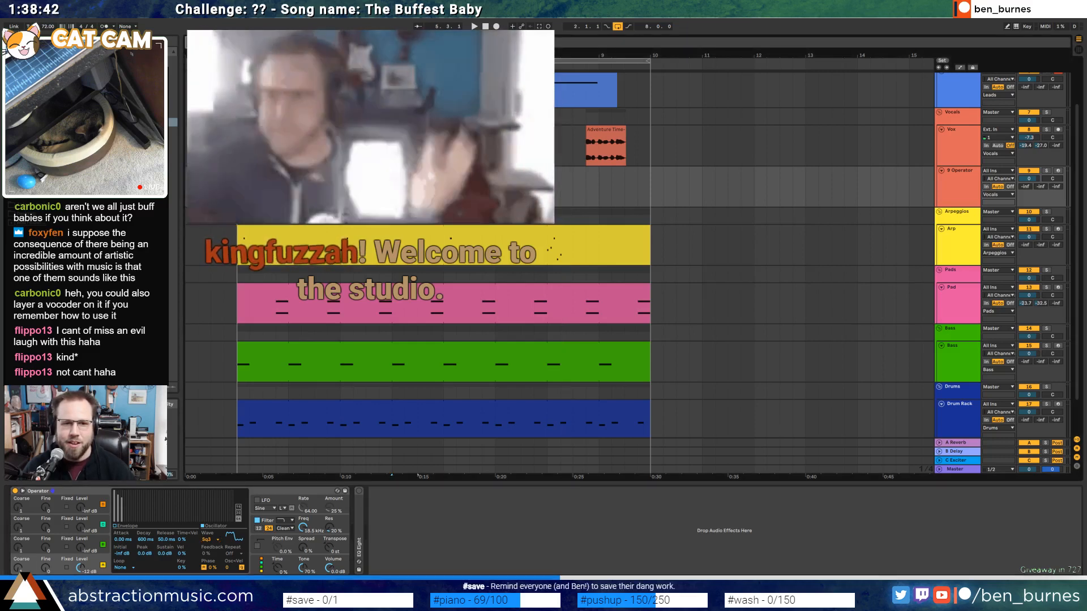
{"action": "left_click_drag", "start_coordinate": [417, 474], "coordinate": [443, 364]}
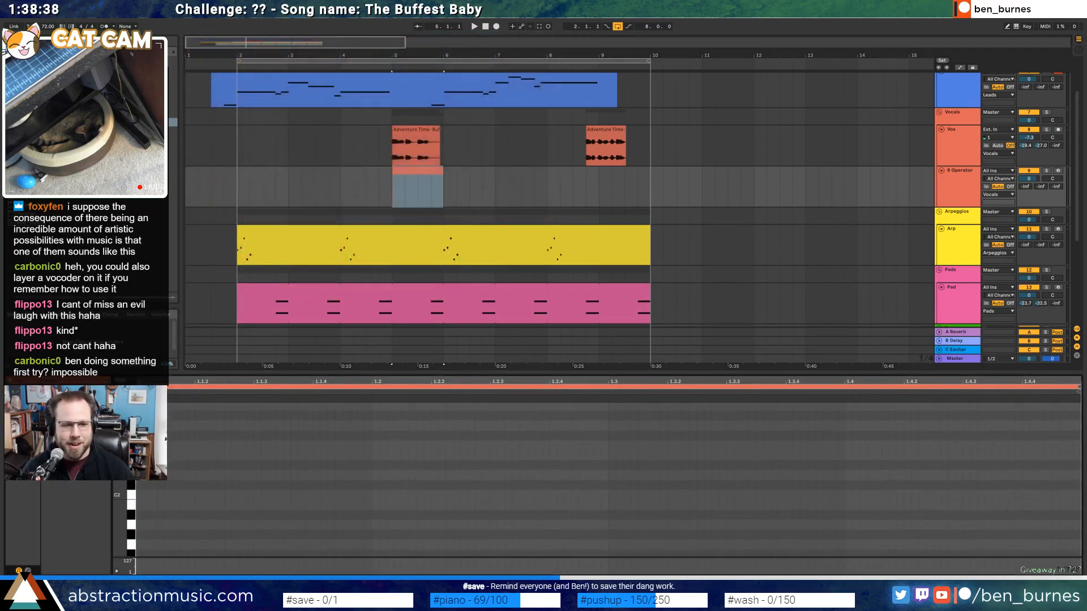
{"action": "scroll", "coordinate": [150, 549], "scroll_direction": "down", "scroll_amount": 3}
{"action": "left_click_drag", "start_coordinate": [138, 547], "coordinate": [1078, 549]}
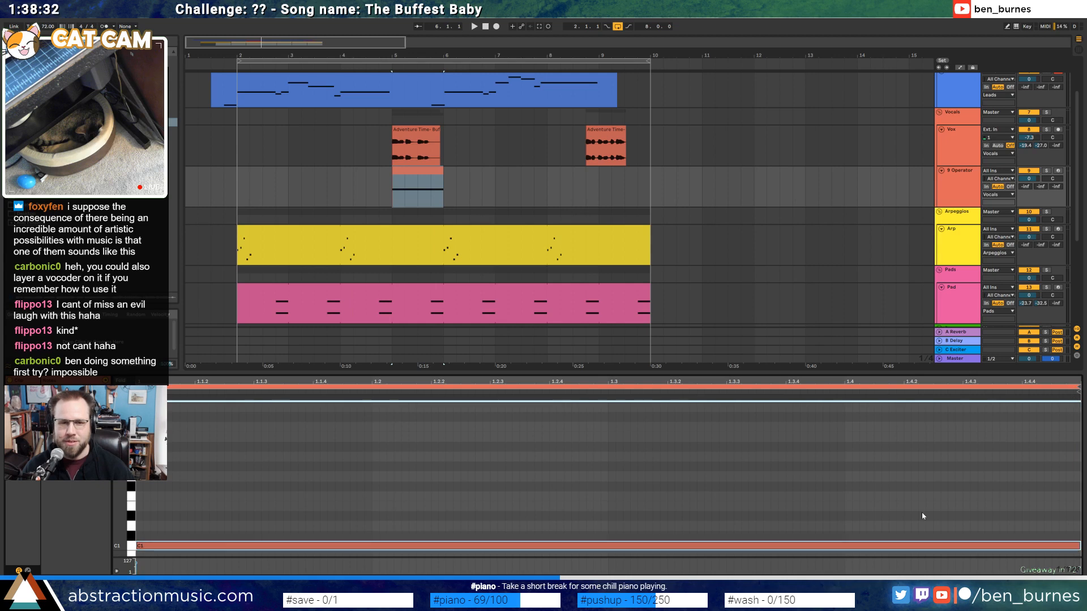
{"action": "key", "text": "shift+Tab"}
{"action": "left_click_drag", "start_coordinate": [420, 179], "coordinate": [619, 185]}
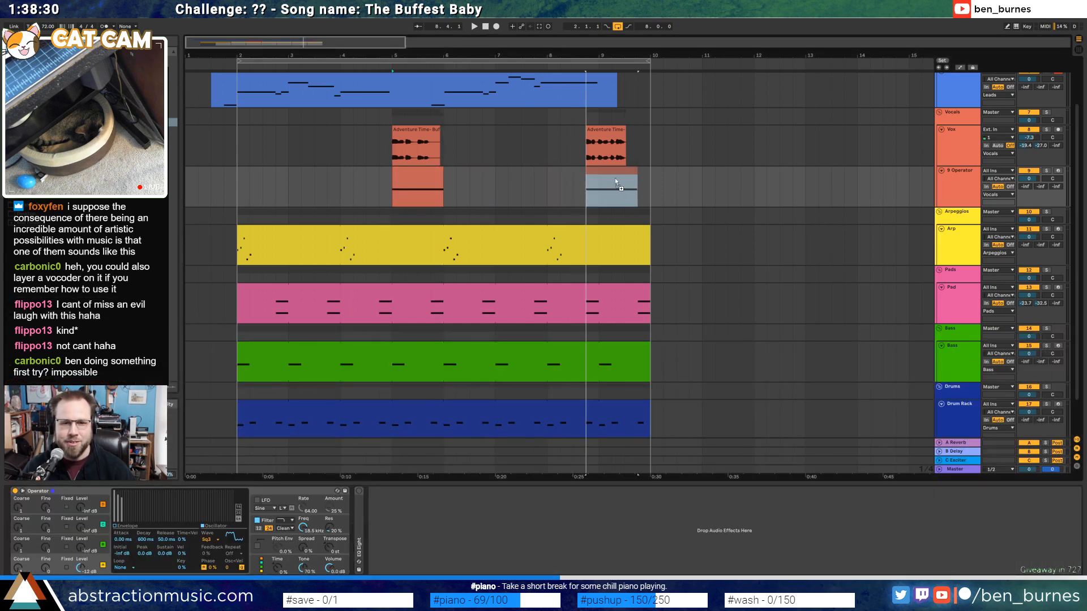
Add a Vocoder at the start of the Vox track's effect chain and route the Operator track's output to Sends Only
{"action": "left_click", "coordinate": [476, 129]}
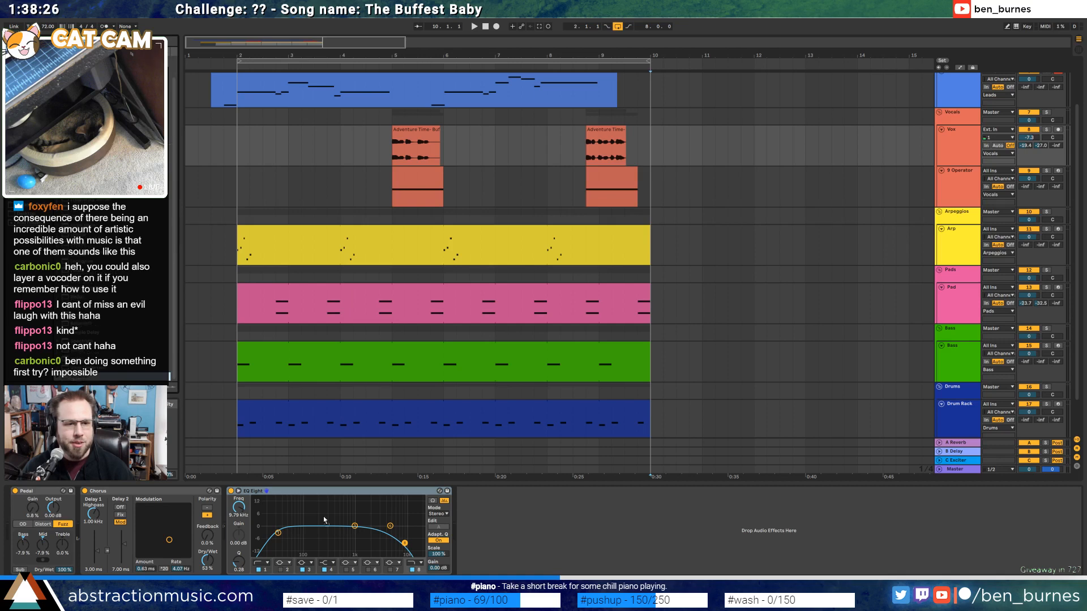
{"action": "left_click", "coordinate": [952, 177]}
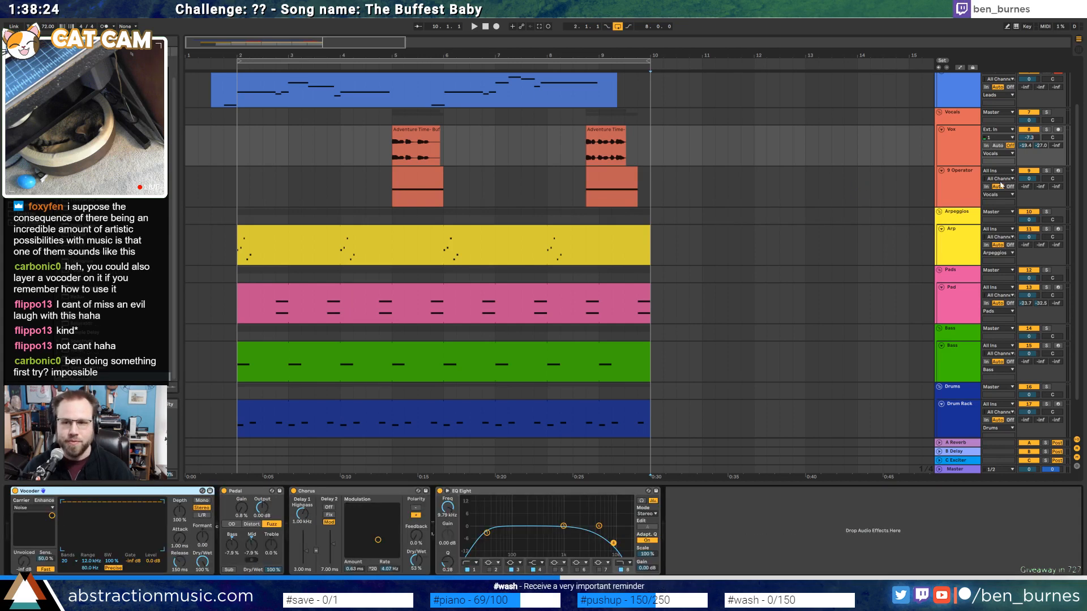
{"action": "left_click", "coordinate": [996, 194]}
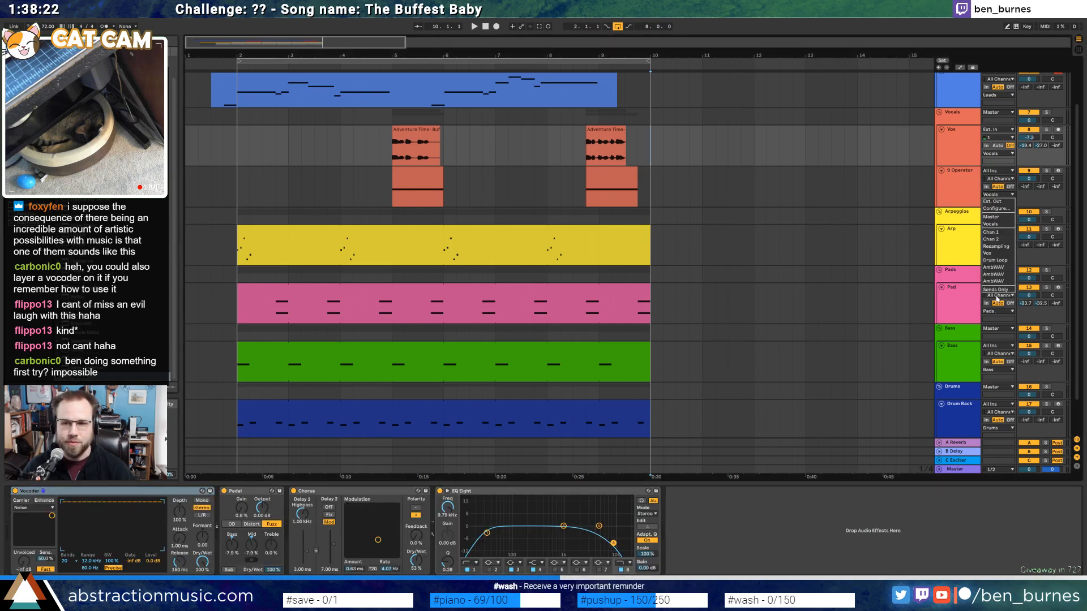
{"action": "left_click", "coordinate": [983, 219]}
Set the Vocoder's carrier to External, taking its audio from the 9-Operator track
{"action": "left_click", "coordinate": [425, 138]}
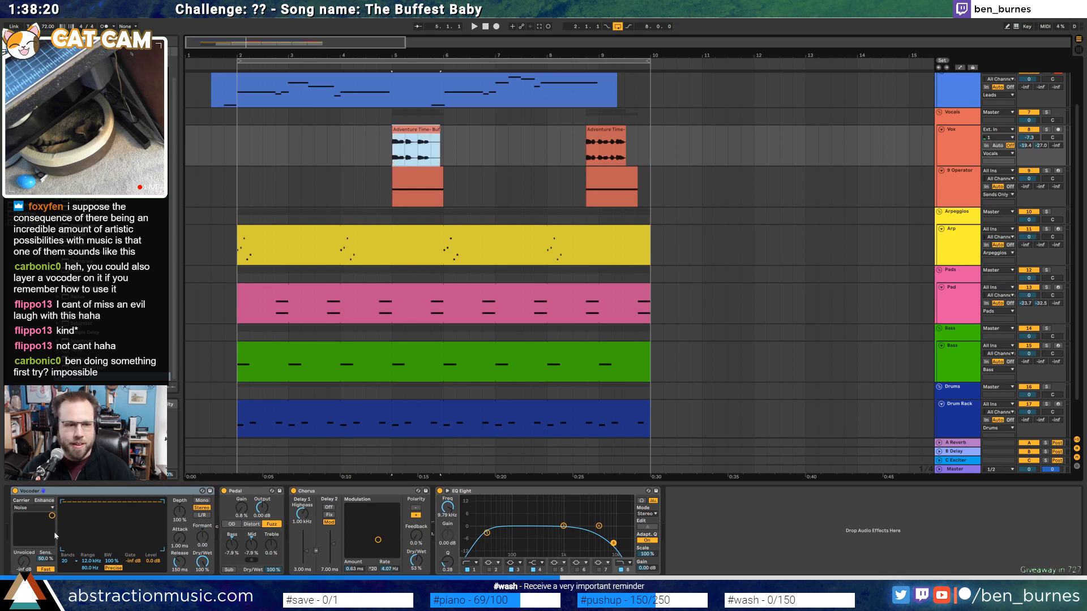
{"action": "left_click", "coordinate": [45, 507]}
{"action": "left_click", "coordinate": [27, 528]}
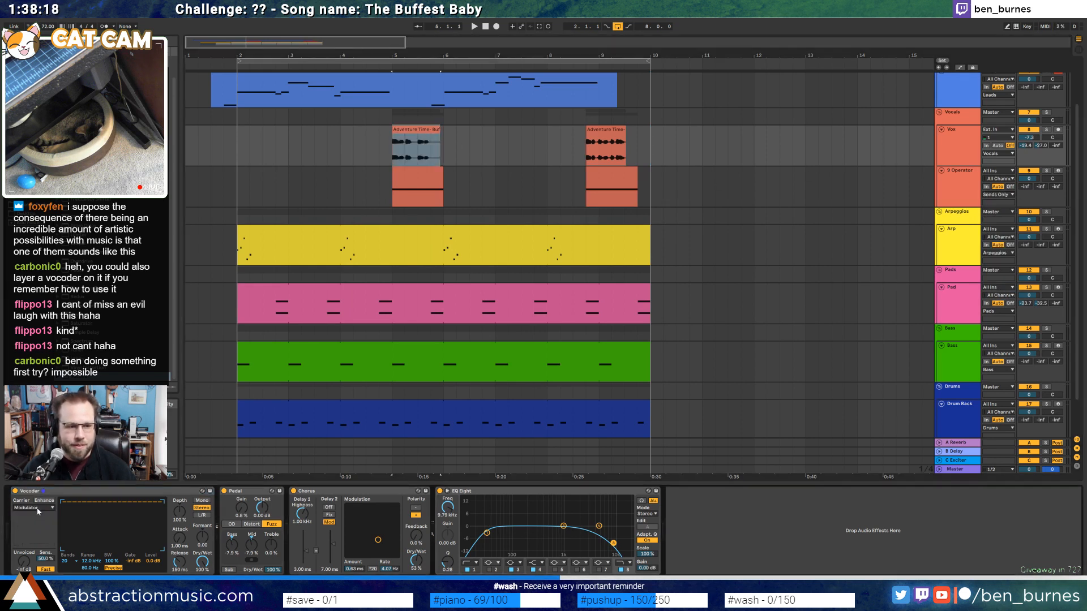
{"action": "left_click", "coordinate": [36, 507]}
{"action": "left_click", "coordinate": [39, 522]}
{"action": "left_click", "coordinate": [34, 521]}
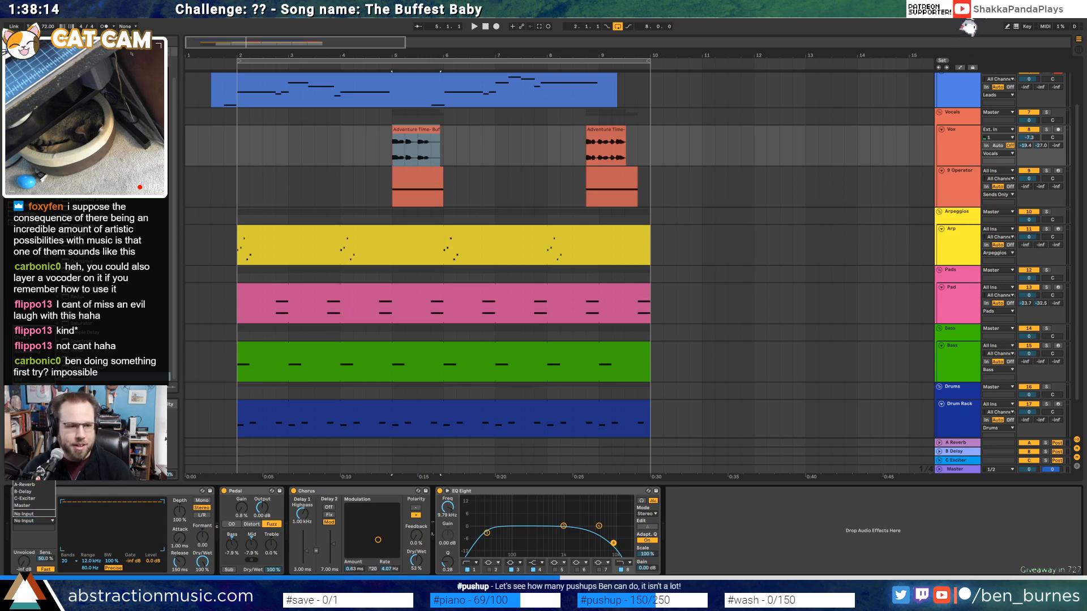
{"action": "left_click", "coordinate": [34, 421]}
Play the bar 5 phrase while raising the Vocoder's Unvoiced level, adjusting attack, release and formant, and switching it to L/R
{"action": "key", "text": "space"}
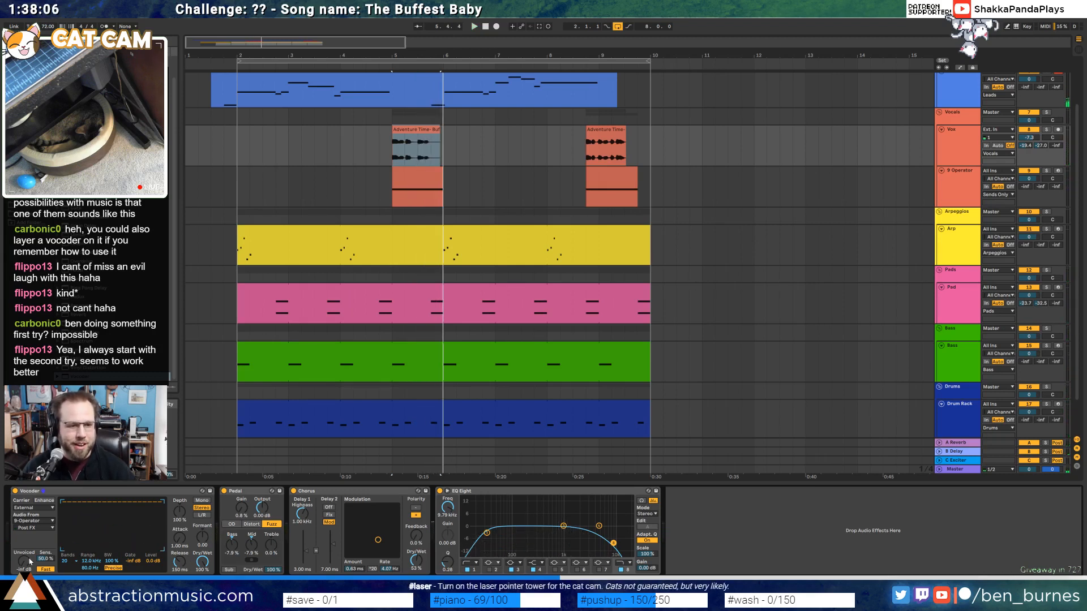
{"action": "key", "text": "space"}
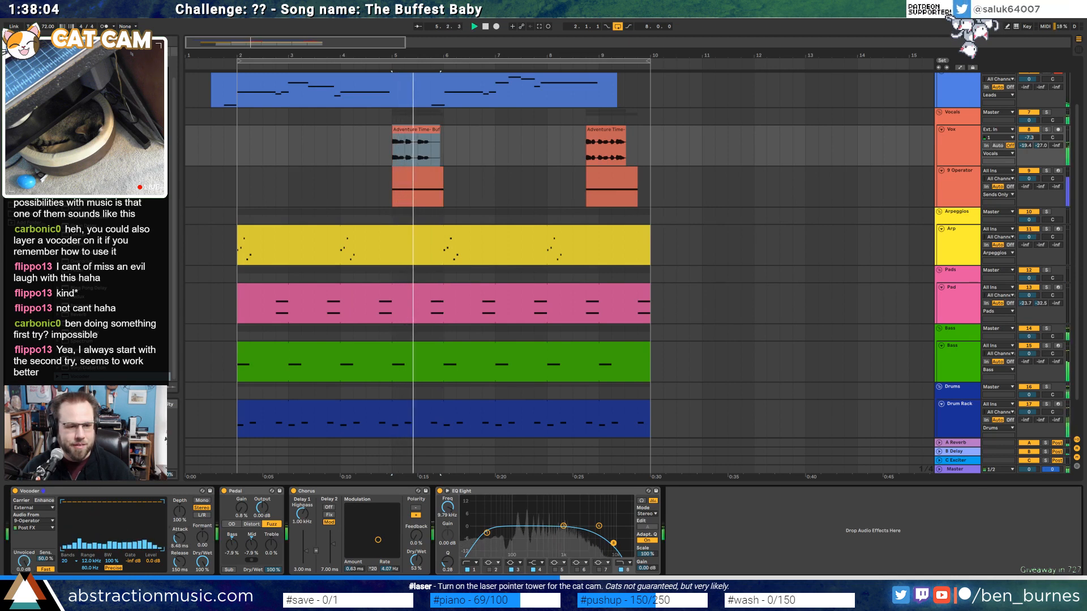
{"action": "left_click_drag", "start_coordinate": [180, 538], "coordinate": [202, 527]}
{"action": "key", "text": "space"}
{"action": "key", "text": "space"}
{"action": "key", "text": "space"}
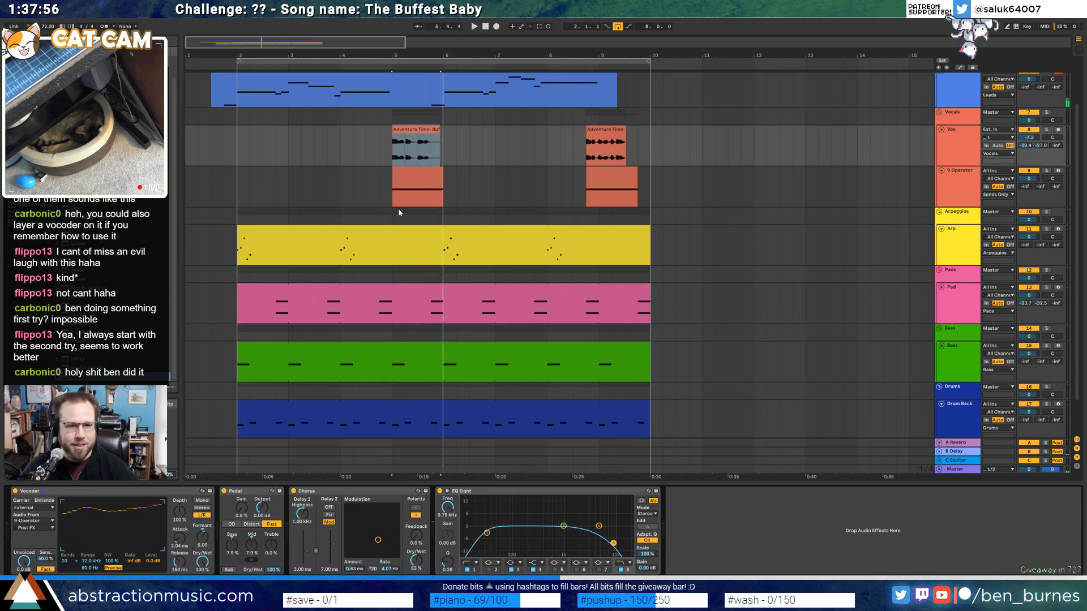
Duplicate the C1 note one octave higher in the bar 5 Operator clip and play it back
{"action": "left_click", "coordinate": [410, 174]}
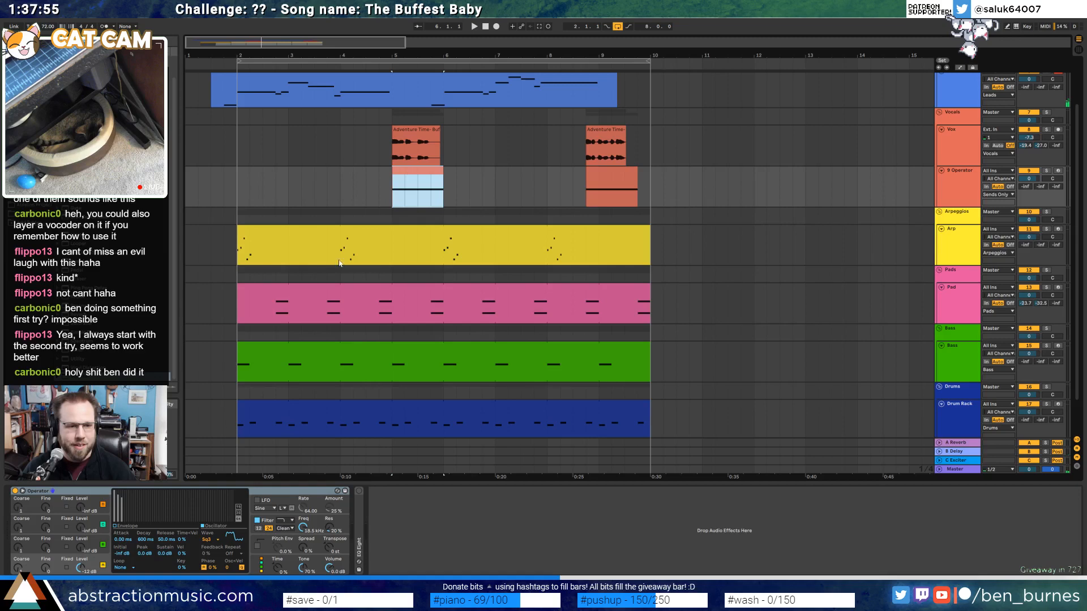
{"action": "double_click", "coordinate": [422, 174]}
{"action": "left_click", "coordinate": [159, 545]}
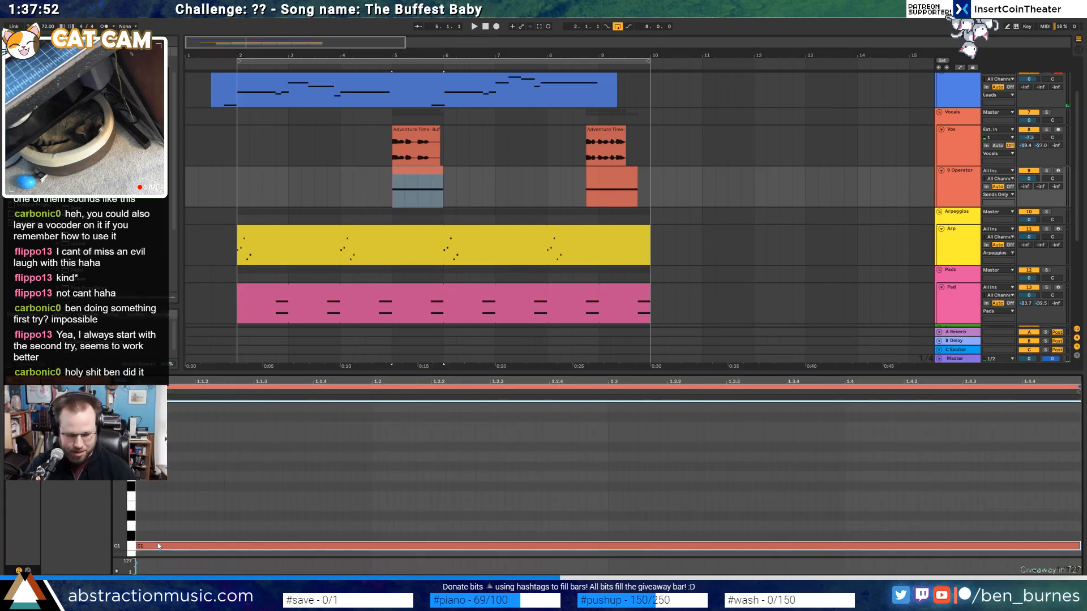
{"action": "key", "text": "ctrl+v"}
{"action": "key", "text": "shift+Up"}
{"action": "key", "text": "space"}
Replace the Operator clip at 8.4 with a copy of the two-note bar 5 clip
{"action": "left_click", "coordinate": [416, 174]}
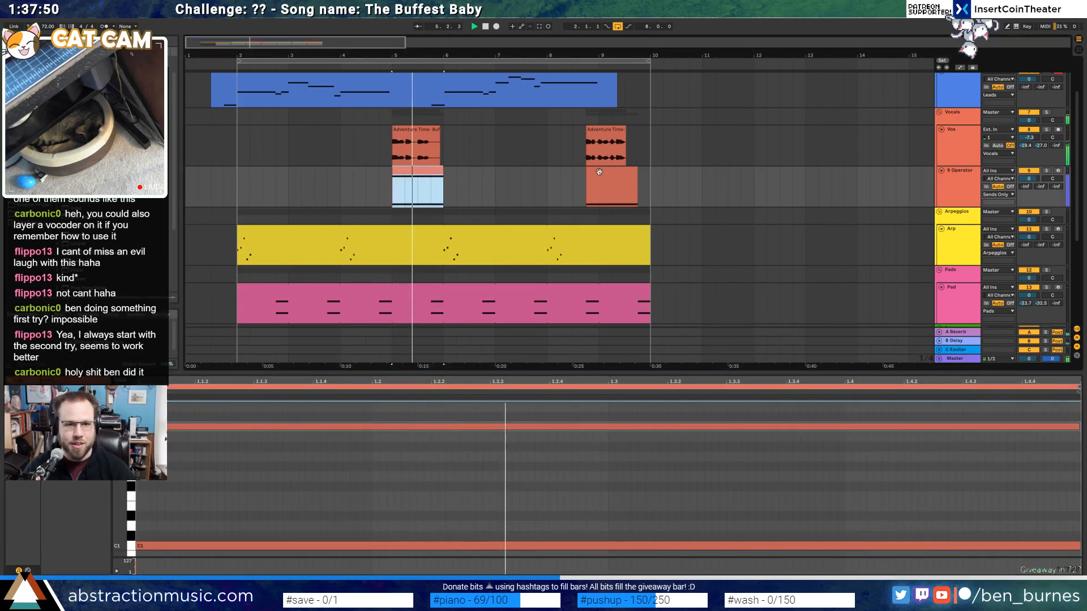
{"action": "left_click", "coordinate": [599, 171]}
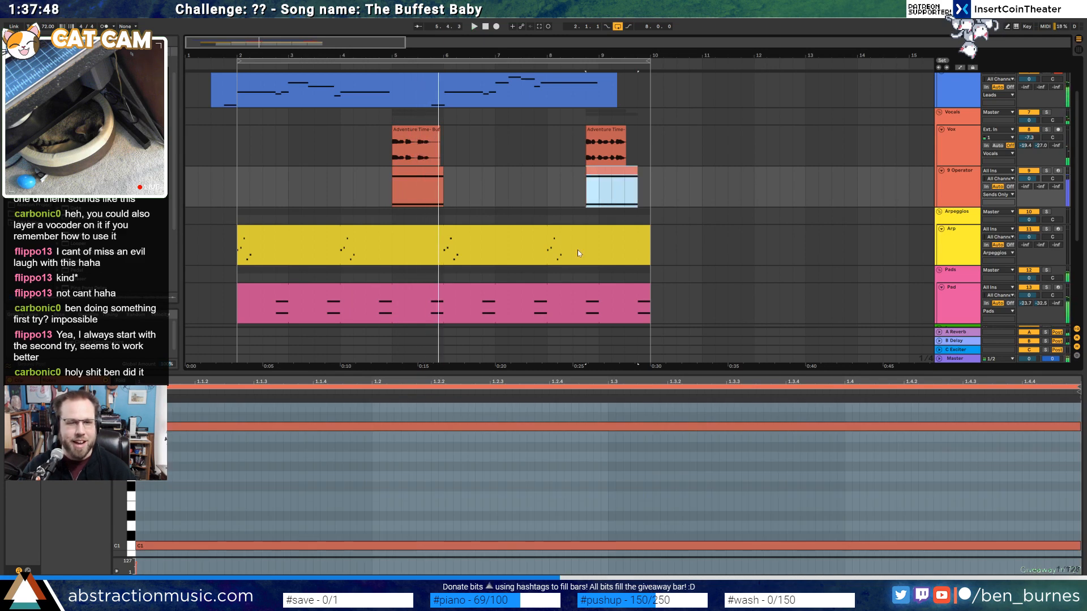
{"action": "key", "text": "shift+Tab"}
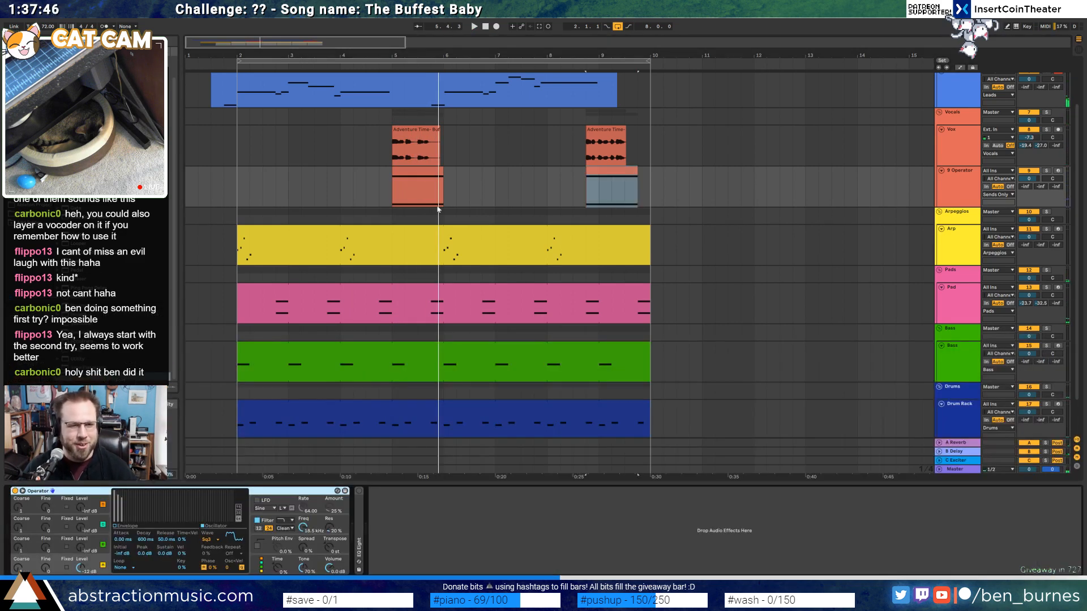
Set the Vocoder's Dry/Wet on the Vox track to 41% and play back the loop
{"action": "left_click", "coordinate": [459, 154]}
{"action": "left_click_drag", "start_coordinate": [202, 561], "coordinate": [205, 569]}
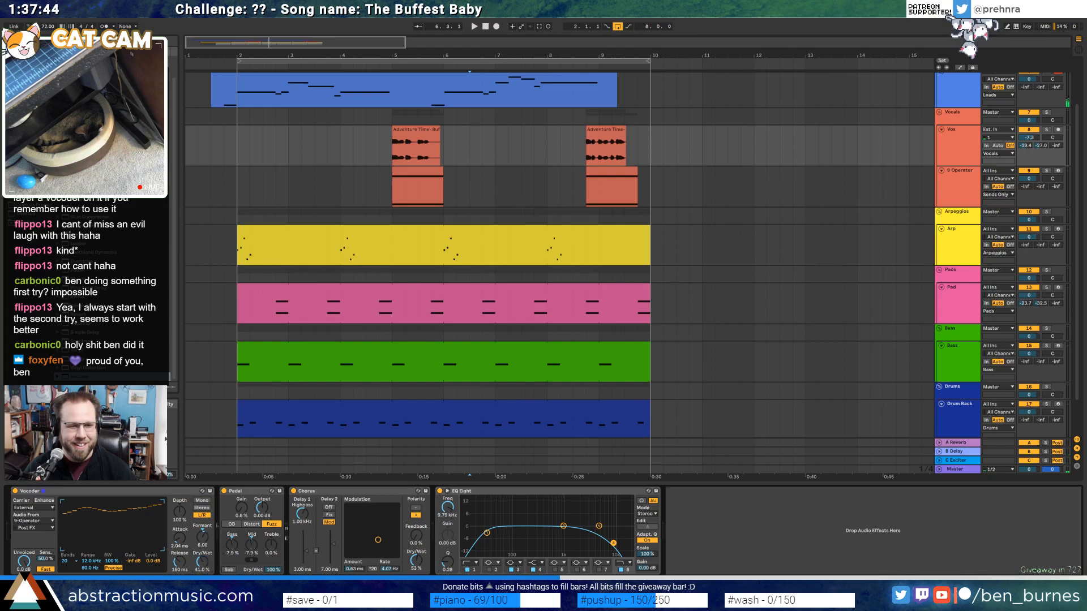
{"action": "key", "text": "space"}
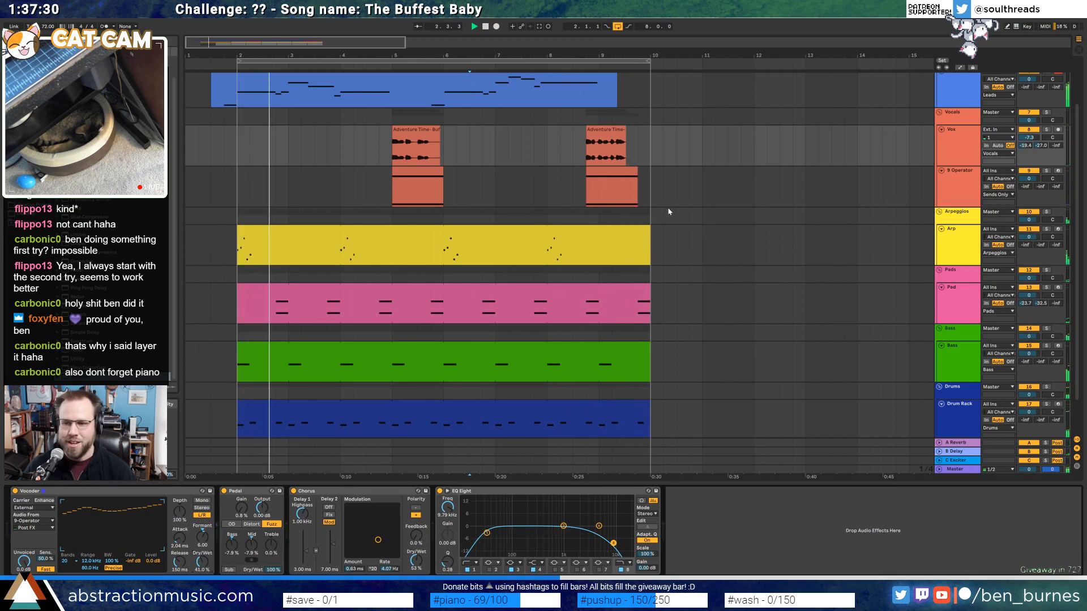
{"action": "scroll", "coordinate": [631, 198], "scroll_direction": "up", "scroll_amount": 3}
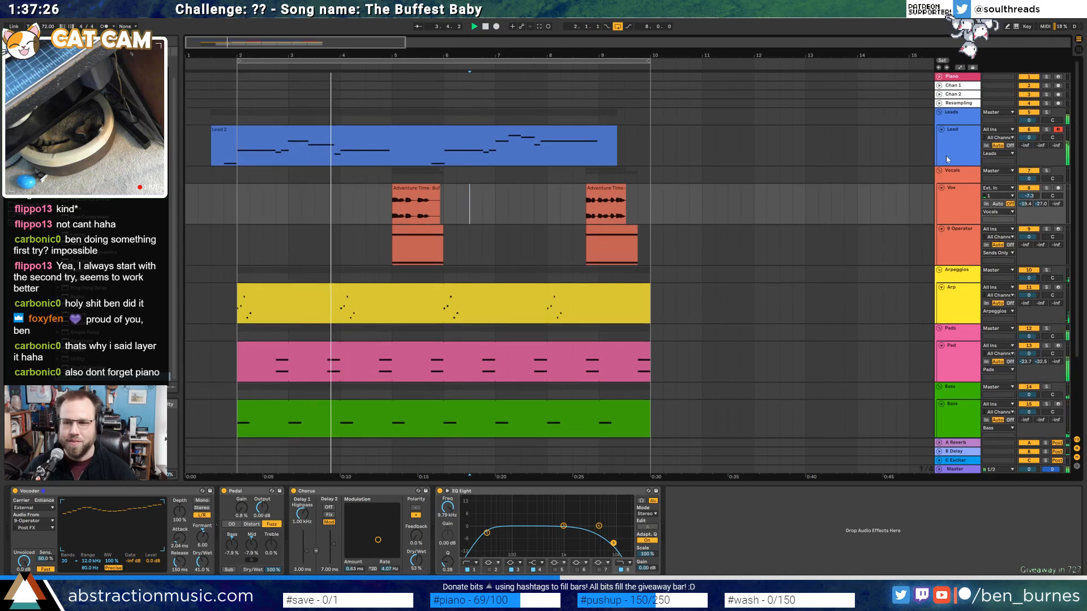
{"action": "key", "text": "space"}
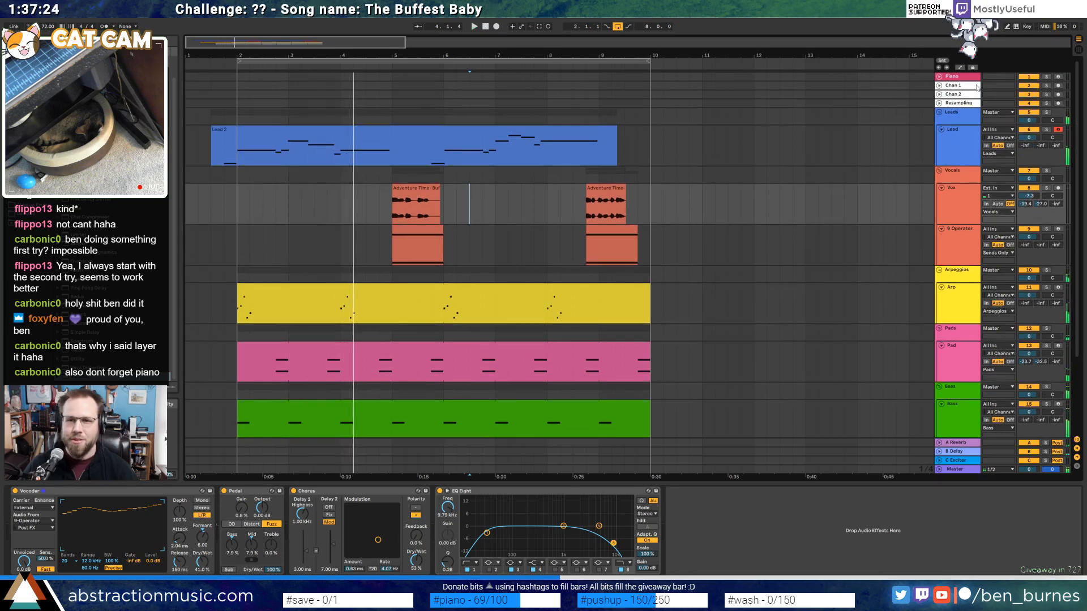
Arm the Piano track to play along, audition the loop and select the bar 5 vocal clip
{"action": "left_click", "coordinate": [1059, 77]}
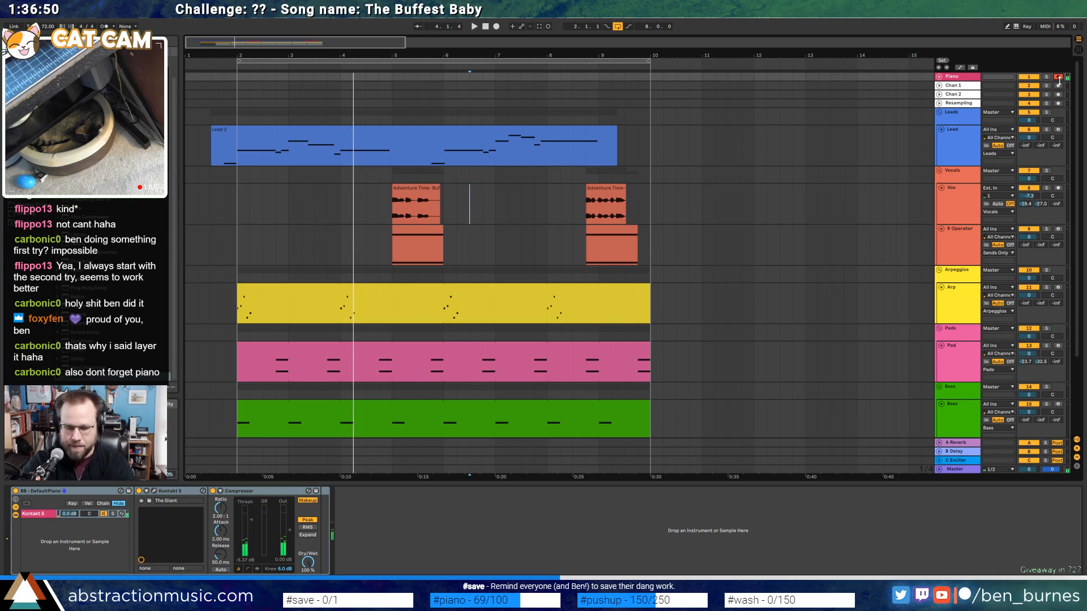
{"action": "left_click", "coordinate": [214, 64]}
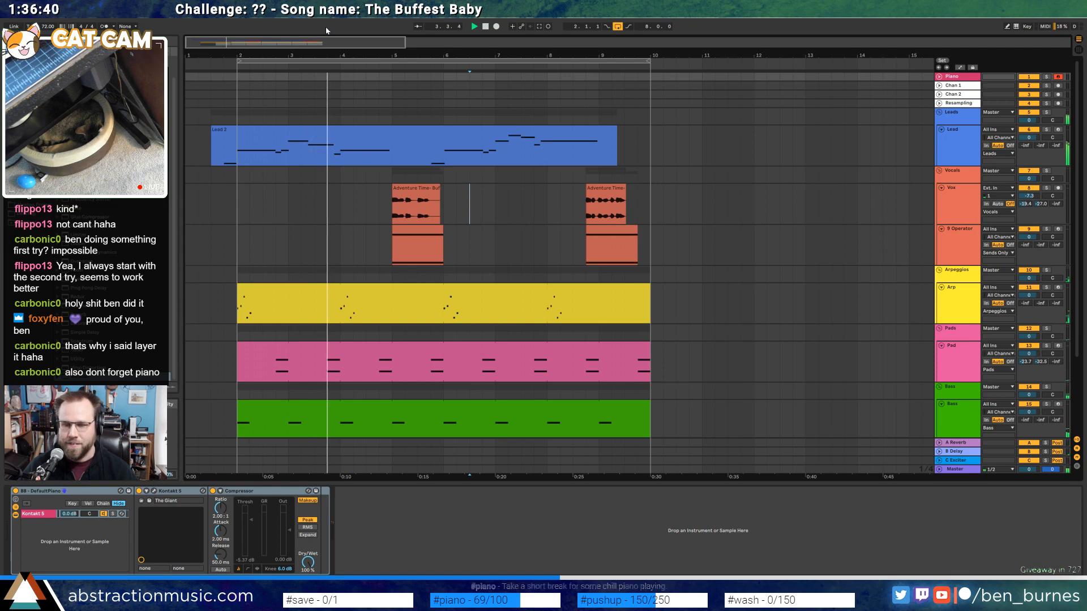
{"action": "left_click", "coordinate": [416, 206]}
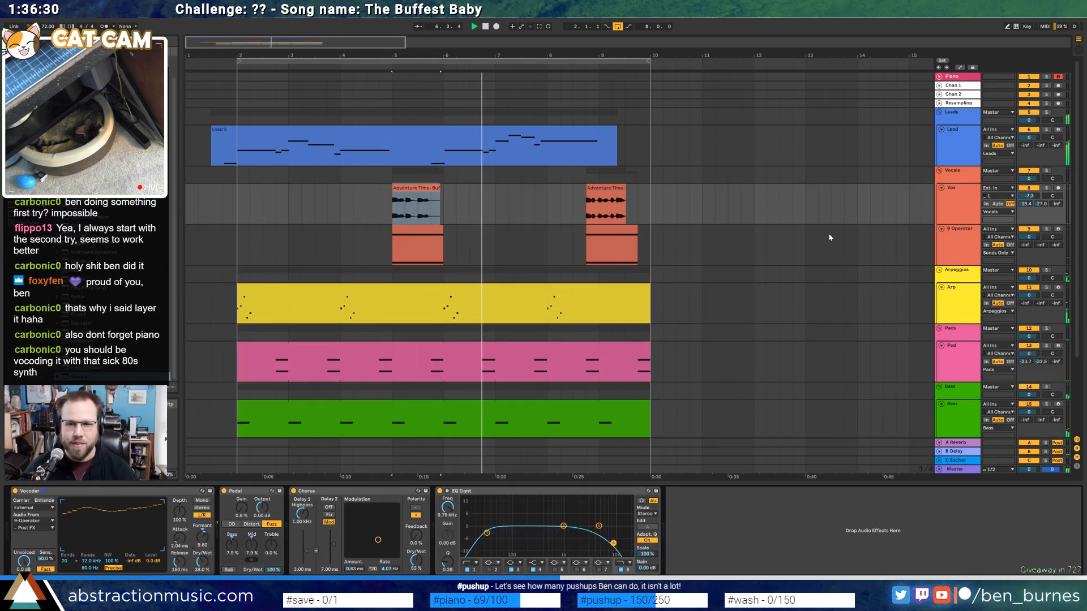
Copy the Lead track's Kontakt 5 and EQ Eight onto a new MIDI track below Vox, and delete the empty audio track
{"action": "left_click", "coordinate": [957, 240]}
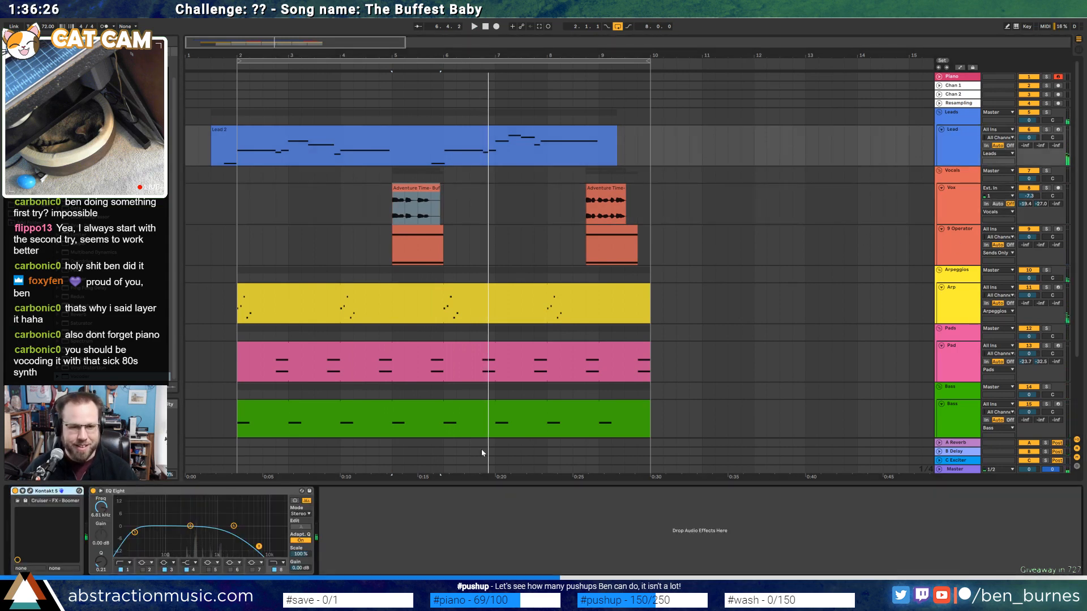
{"action": "left_click", "coordinate": [962, 202]}
{"action": "key", "text": "ctrl+t"}
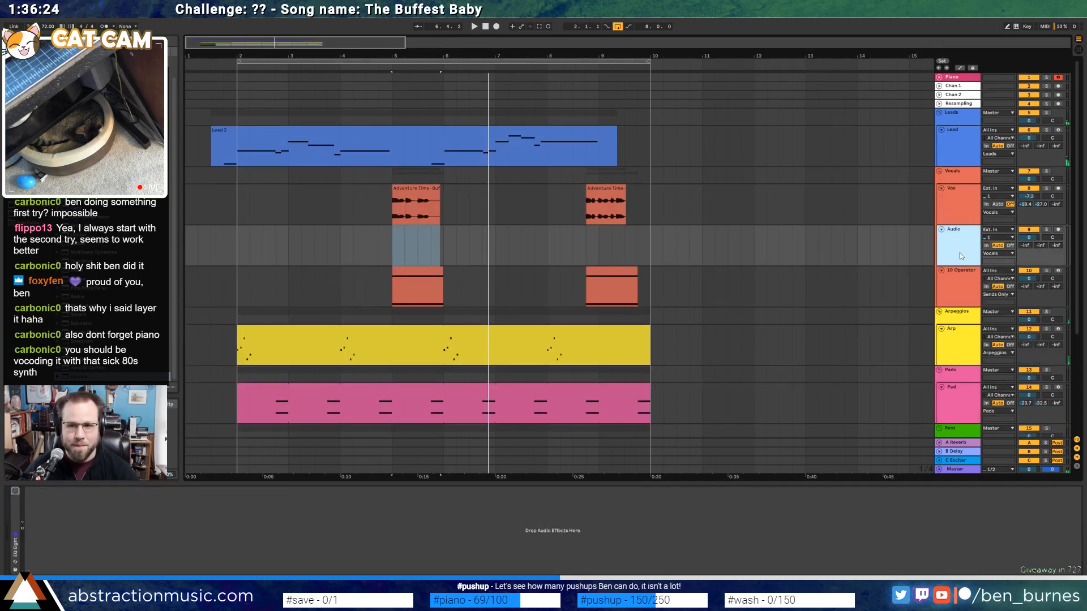
{"action": "left_click", "coordinate": [76, 536]}
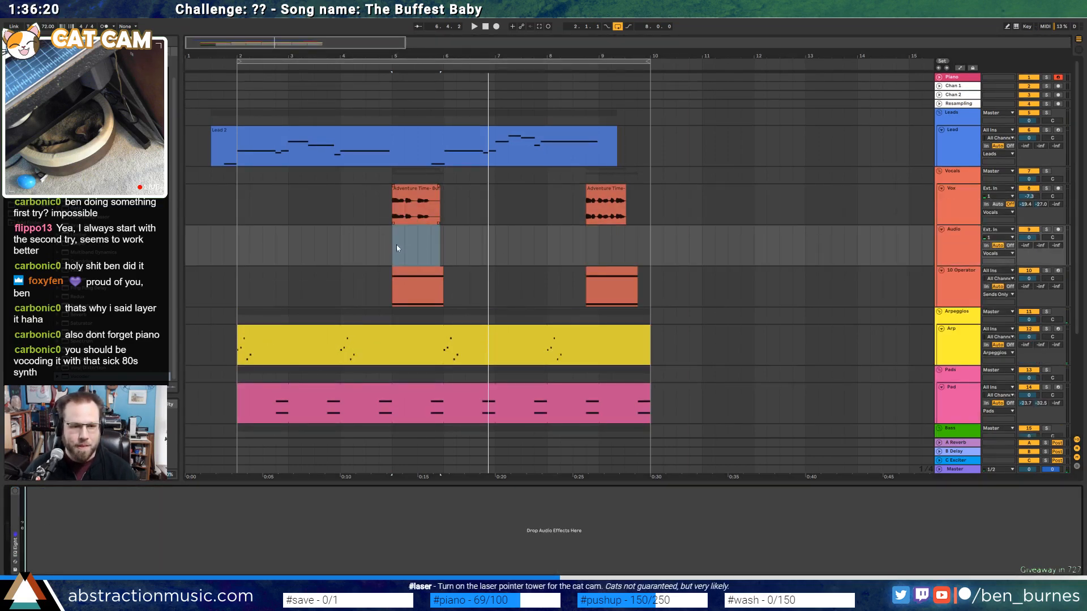
{"action": "key", "text": "ctrl+shift+t"}
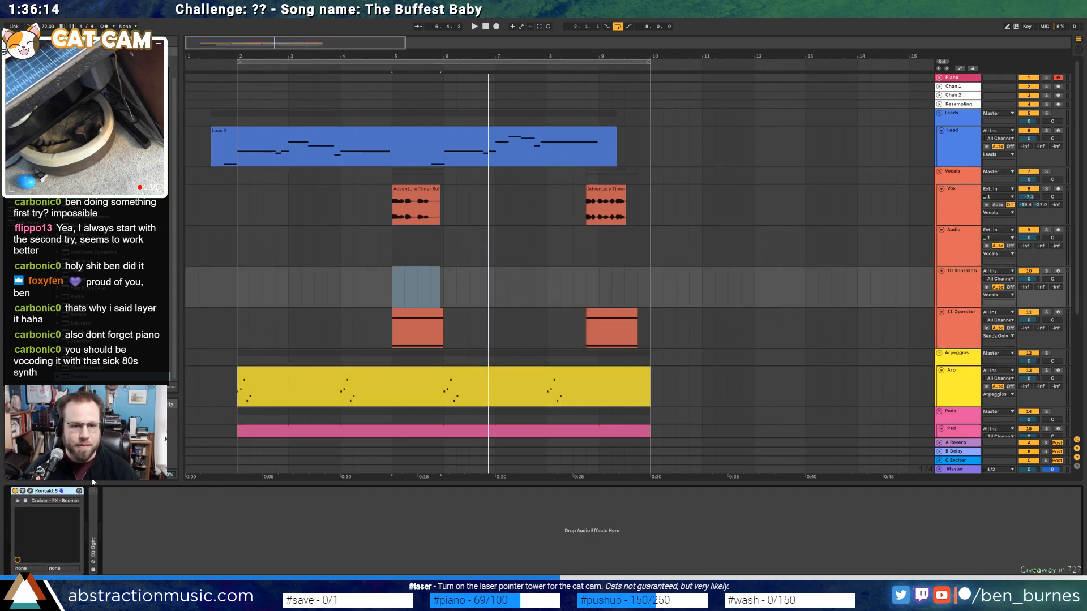
{"action": "left_click", "coordinate": [400, 251]}
{"action": "left_click", "coordinate": [957, 252]}
{"action": "key", "text": "Delete"}
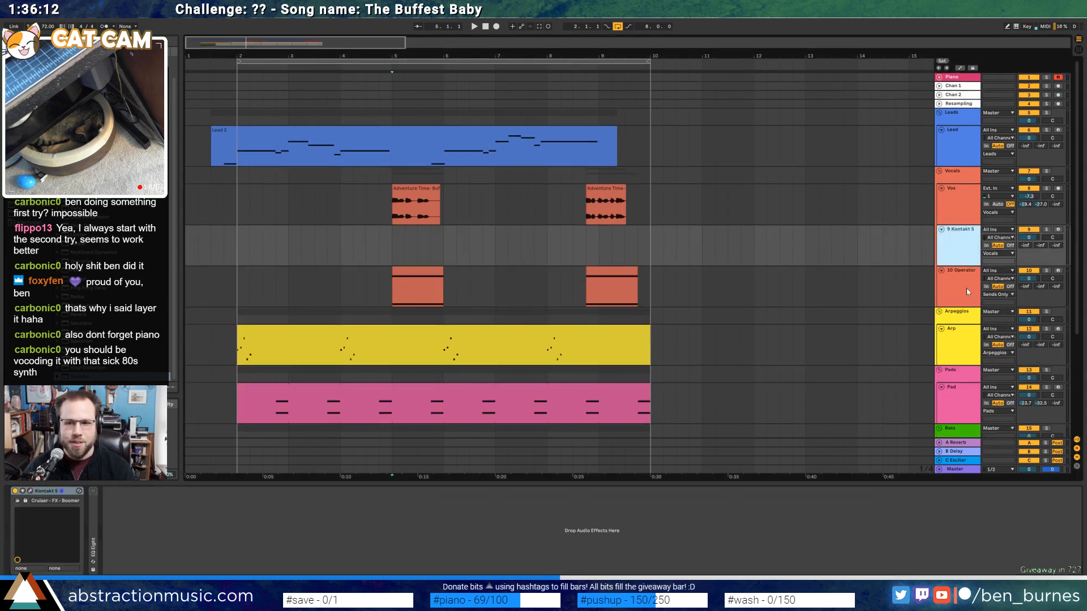
Route the new Kontakt 5 track's output to Sends Only and select it as the Vocoder's external carrier on the Vox track
{"action": "left_click", "coordinate": [966, 289]}
{"action": "left_click", "coordinate": [1001, 254]}
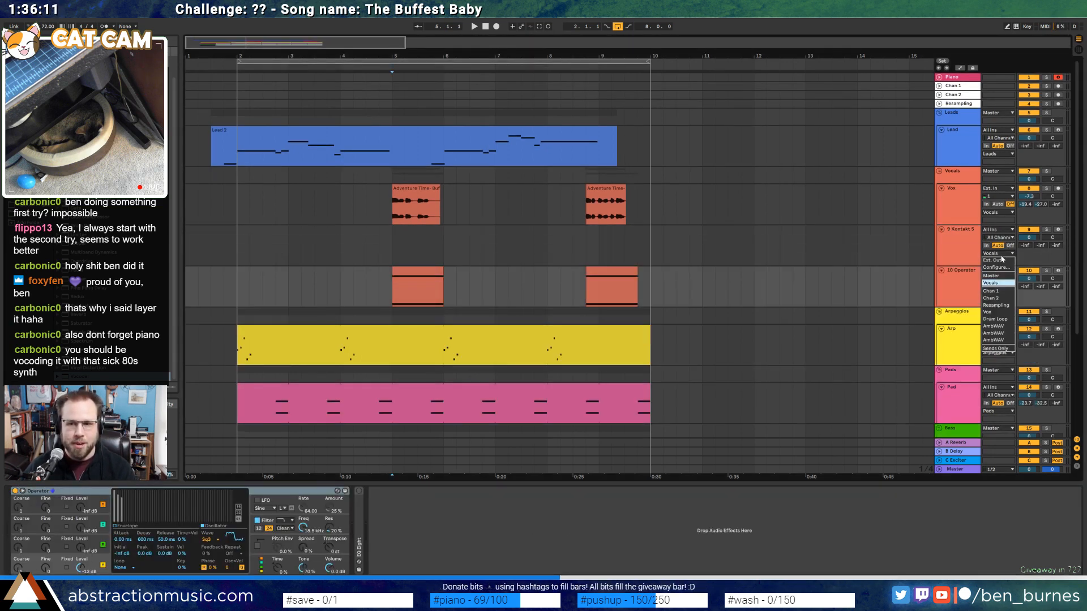
{"action": "left_click", "coordinate": [1010, 347]}
{"action": "left_click", "coordinate": [978, 193]}
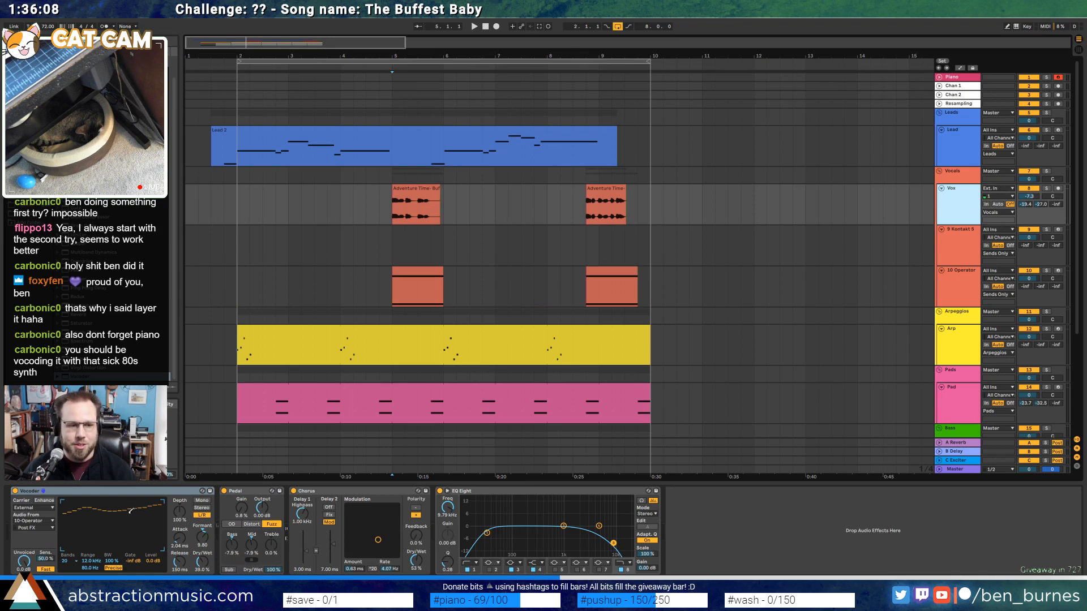
{"action": "left_click", "coordinate": [32, 521]}
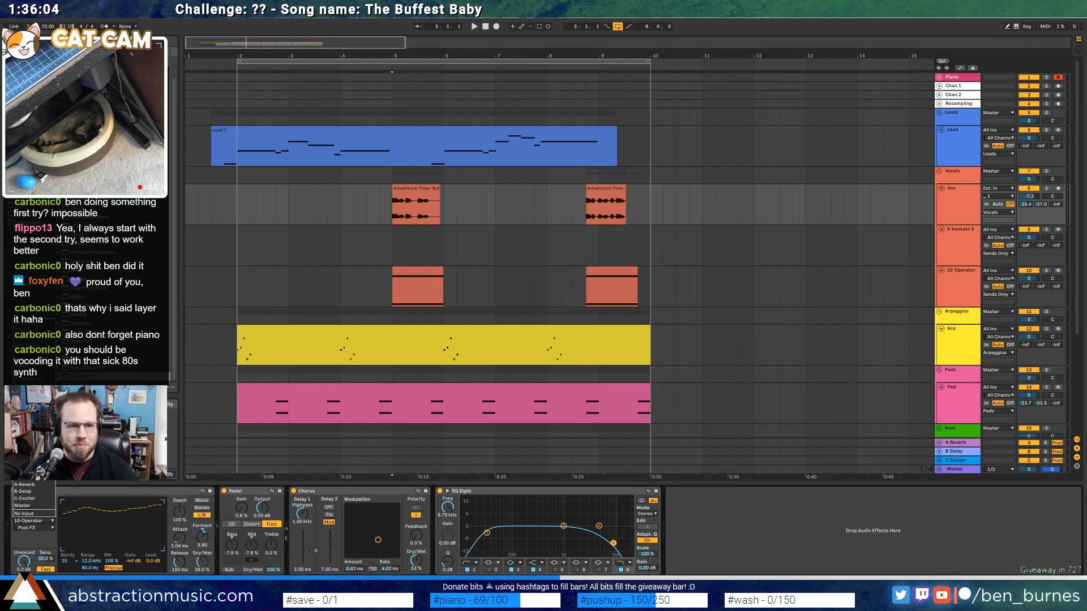
{"action": "left_click", "coordinate": [41, 382]}
Record a one-bar MIDI phrase at bar 5 on the armed Kontakt 5 track and play it back through the Vocoder
{"action": "left_click", "coordinate": [394, 249]}
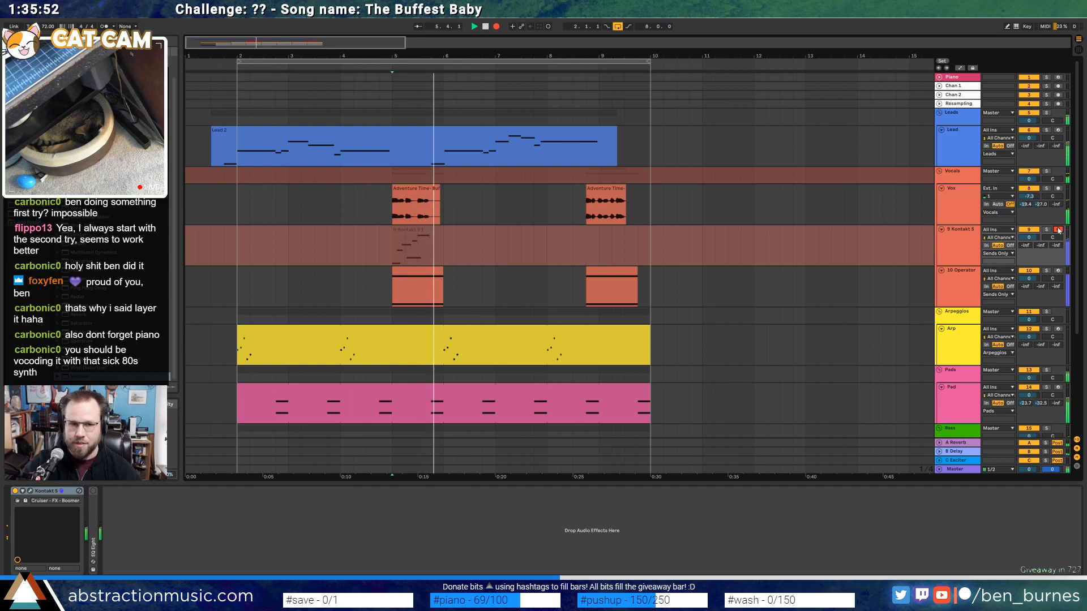
{"action": "key", "text": "space"}
{"action": "left_click", "coordinate": [405, 231]}
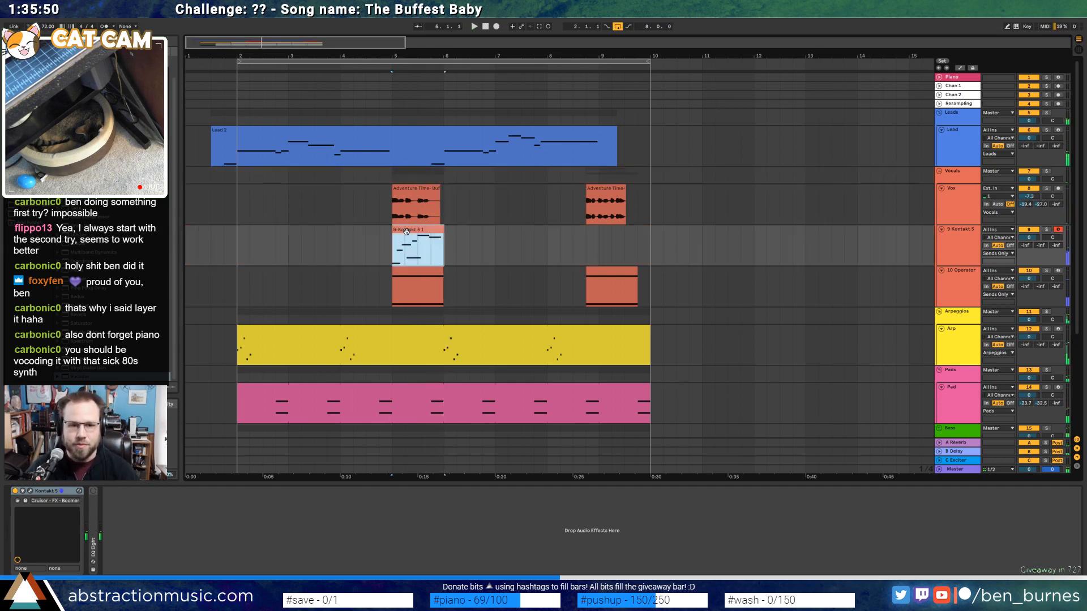
{"action": "left_click", "coordinate": [962, 200]}
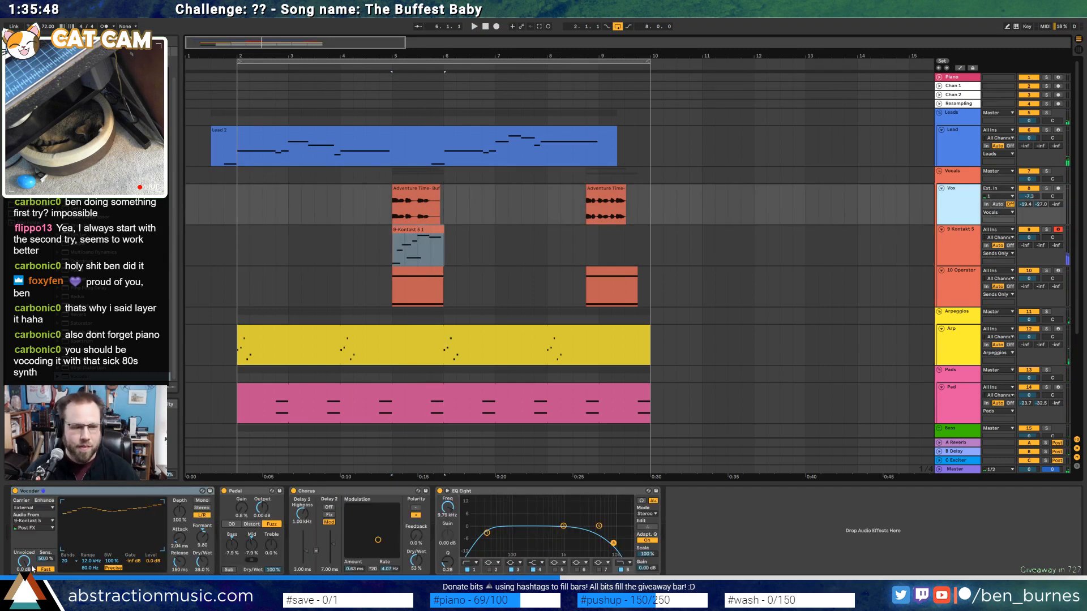
{"action": "key", "text": "space"}
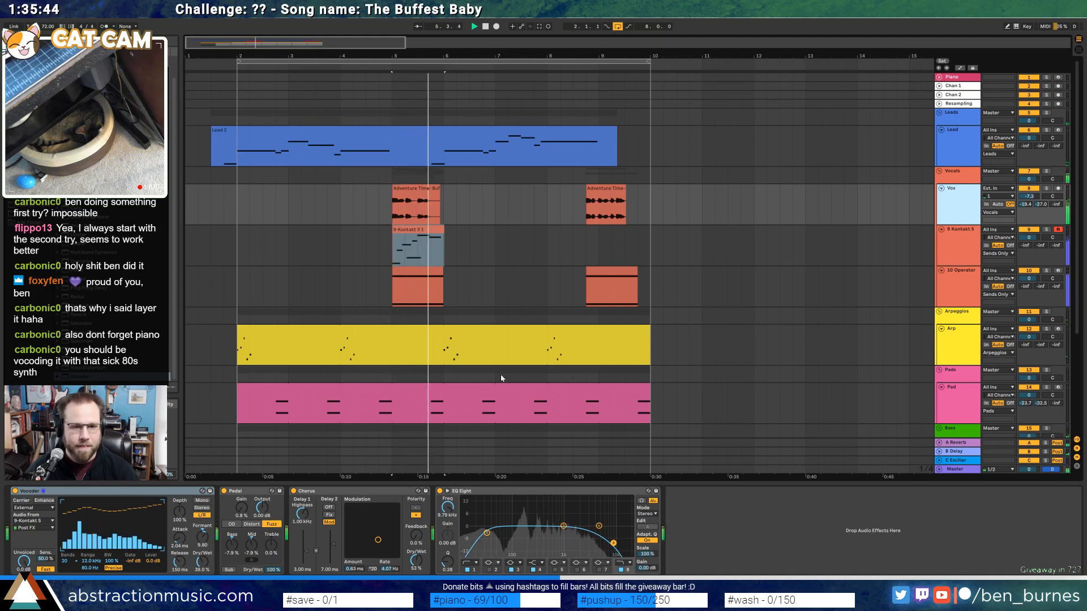
Replace the recorded notes in the bar 5 Kontakt 5 clip with a single note on the first beat
{"action": "key", "text": "Down"}
{"action": "key", "text": "space"}
{"action": "key", "text": "ctrl+a"}
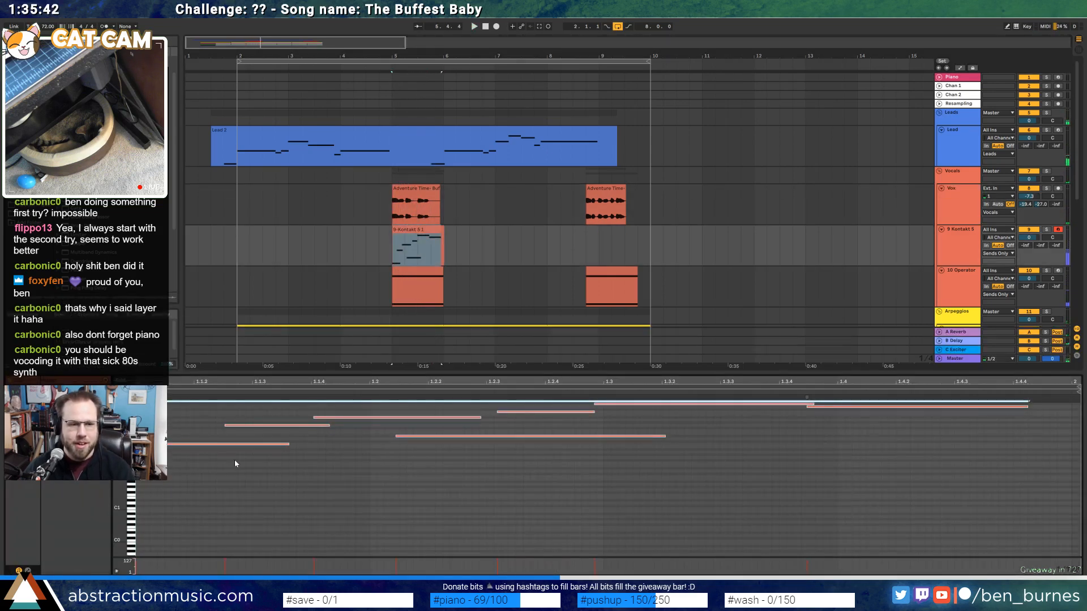
{"action": "key", "text": "Delete"}
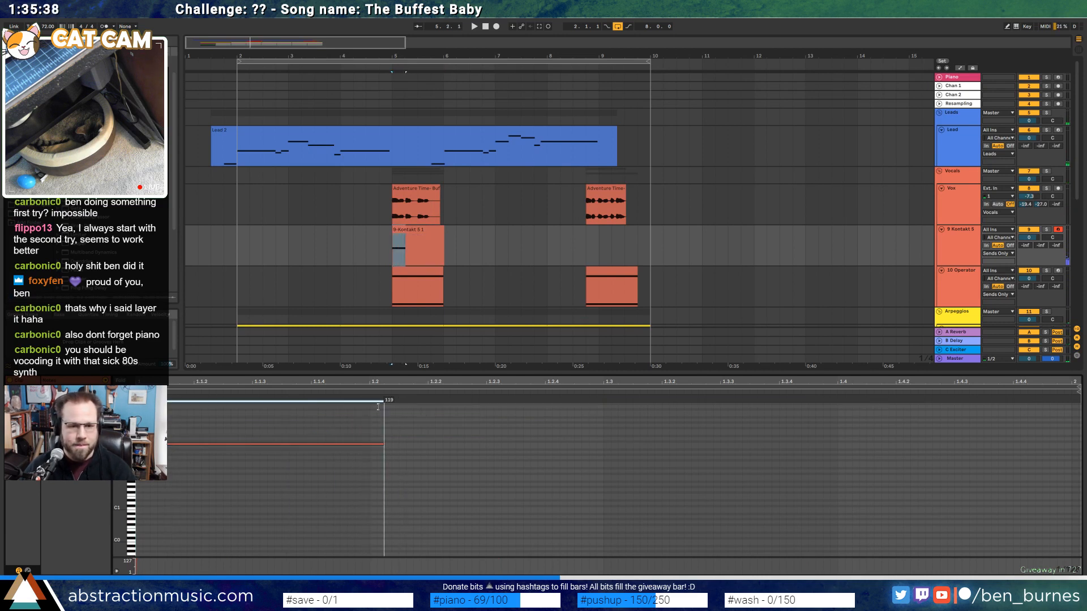
Shorten the first-beat note slightly, place a copy of it as C4 on the second beat, and play back the phrase
{"action": "left_click_drag", "start_coordinate": [378, 406], "coordinate": [375, 408]}
{"action": "key", "text": "ctrl+c"}
{"action": "key", "text": "ctrl+v"}
{"action": "key", "text": "shift+Up"}
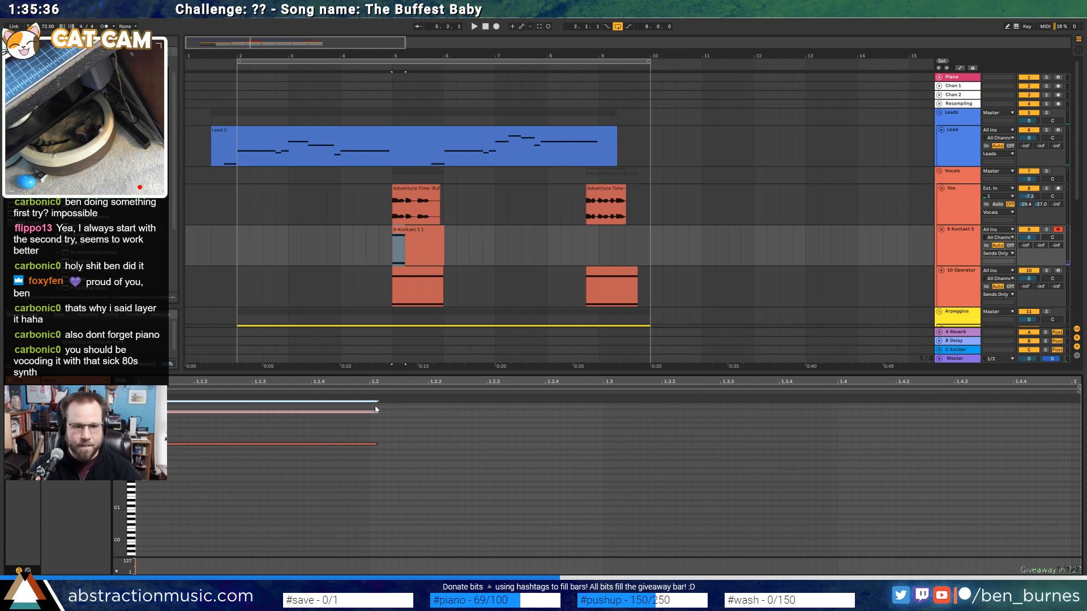
{"action": "left_click_drag", "start_coordinate": [119, 413], "coordinate": [382, 452]}
{"action": "key", "text": "space"}
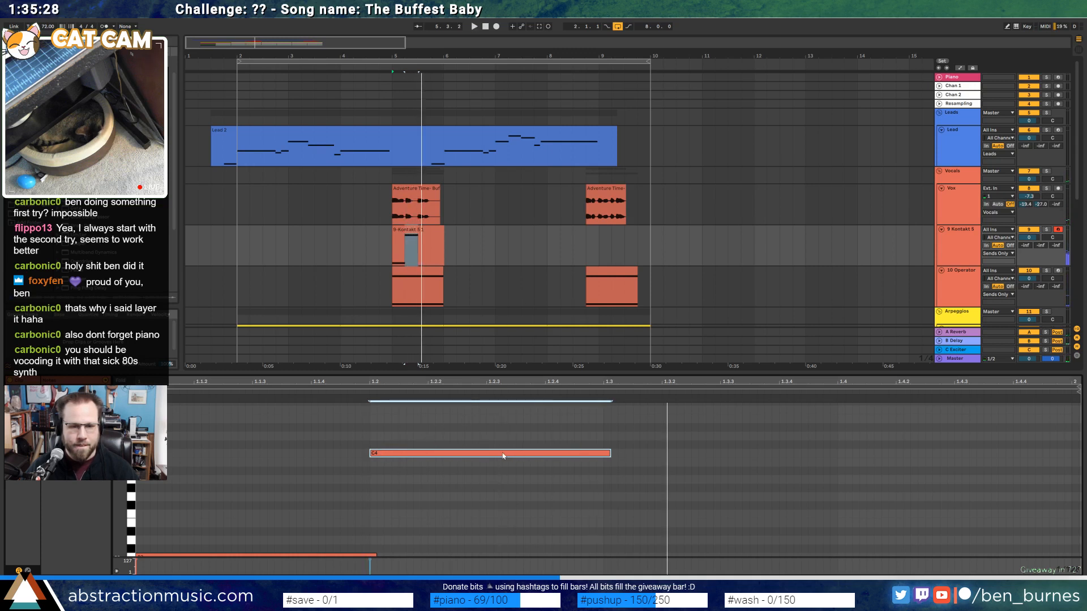
Draw a D#4 note from beat 1.3 to the end of the first Kontakt clip
{"action": "left_click_drag", "start_coordinate": [603, 426], "coordinate": [997, 427]}
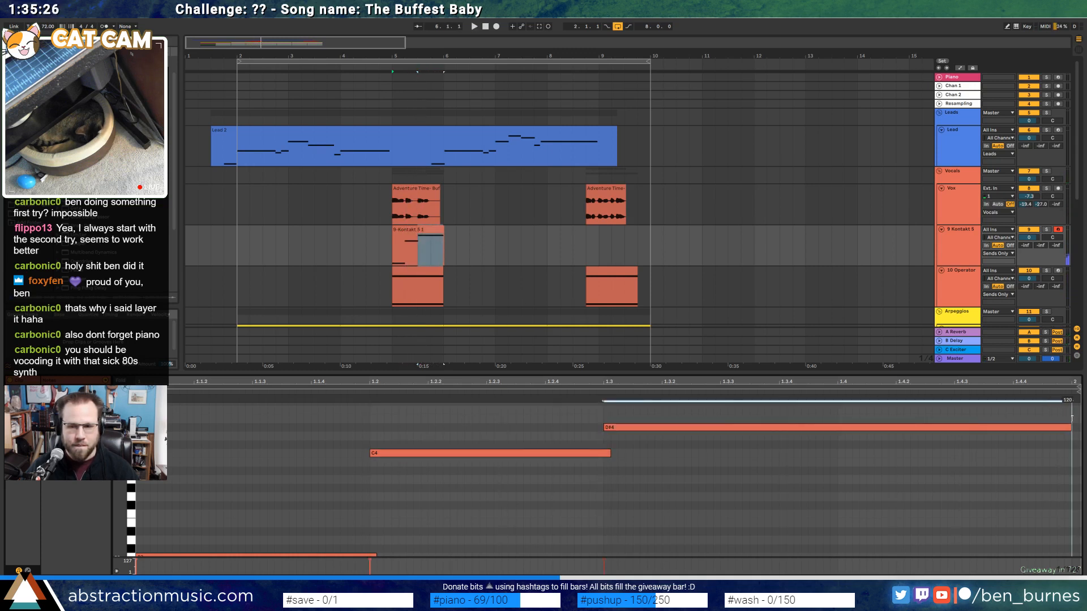
{"action": "left_click", "coordinate": [446, 275]}
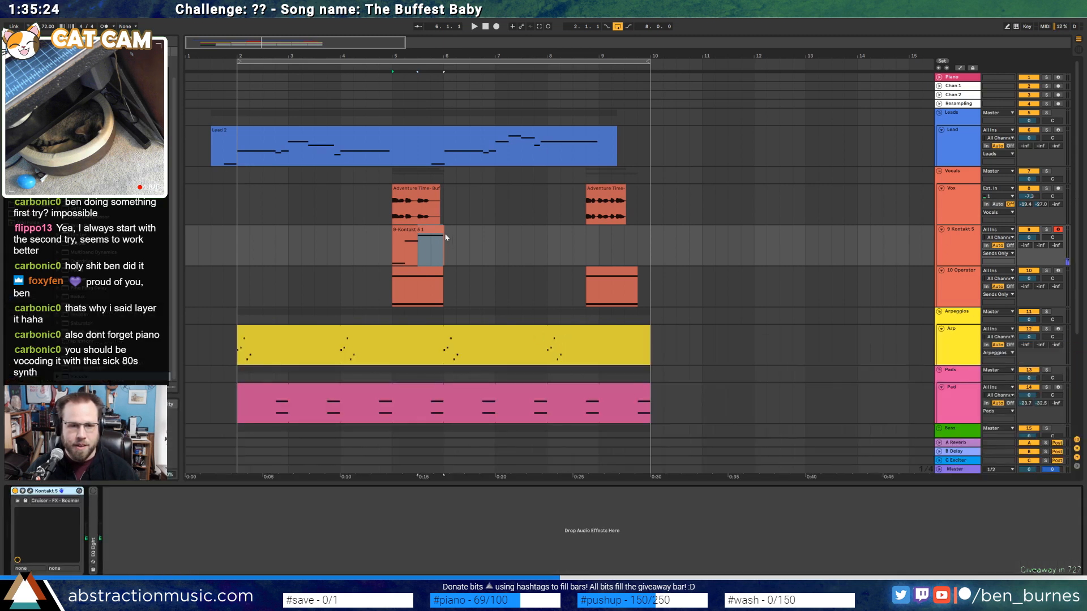
{"action": "left_click_drag", "start_coordinate": [442, 231], "coordinate": [441, 232]}
Set the vocoder's Dry/Wet on the Vox track to 100 %
{"action": "left_click", "coordinate": [453, 205]}
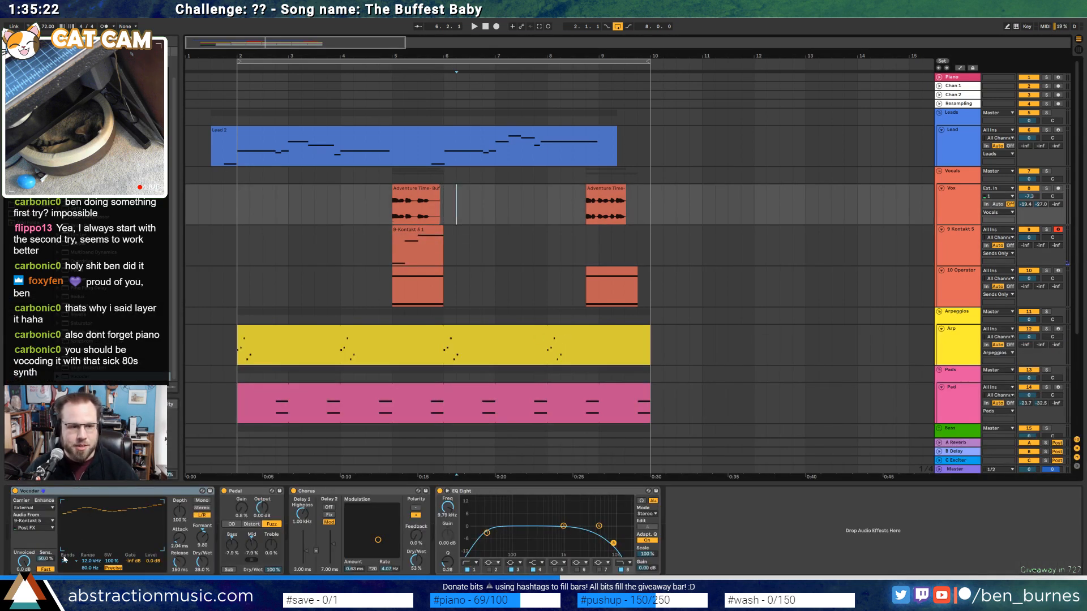
{"action": "left_click_drag", "start_coordinate": [202, 562], "coordinate": [202, 503]}
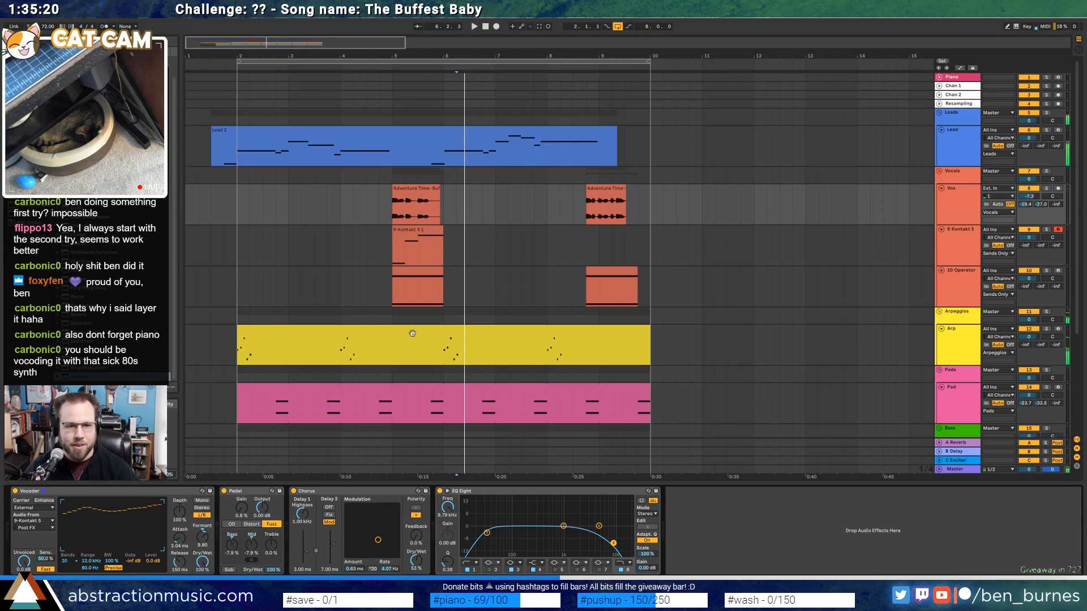
Copy the Kontakt clip beneath the second vocal clip and transpose the copy's first note to A#3
{"action": "left_click", "coordinate": [423, 249]}
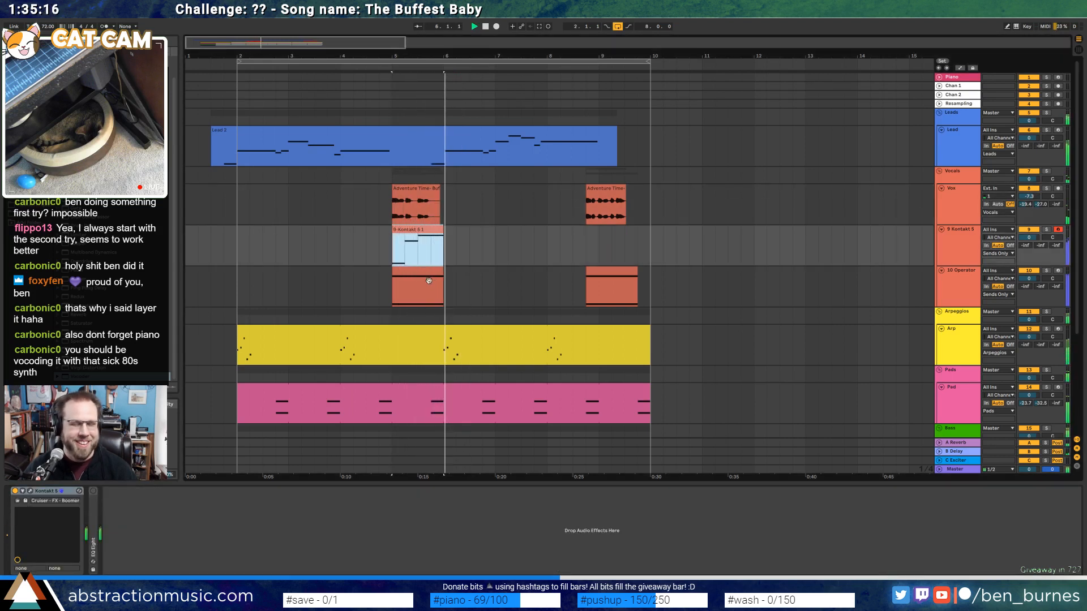
{"action": "left_click_drag", "start_coordinate": [424, 236], "coordinate": [617, 235]}
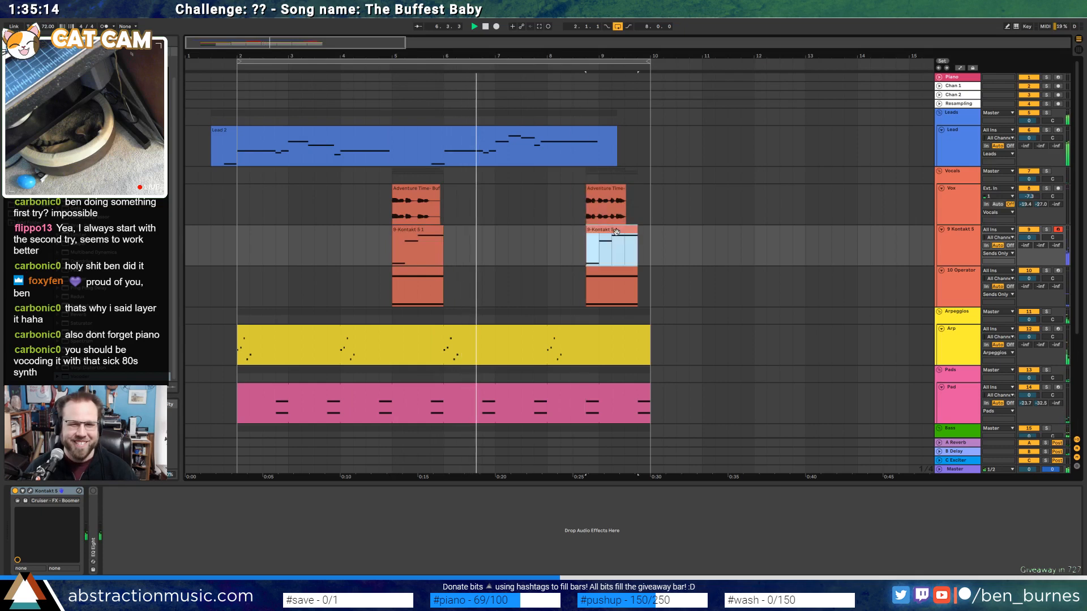
{"action": "double_click", "coordinate": [617, 233]}
{"action": "left_click", "coordinate": [270, 554]}
{"action": "key", "text": "shift+Up"}
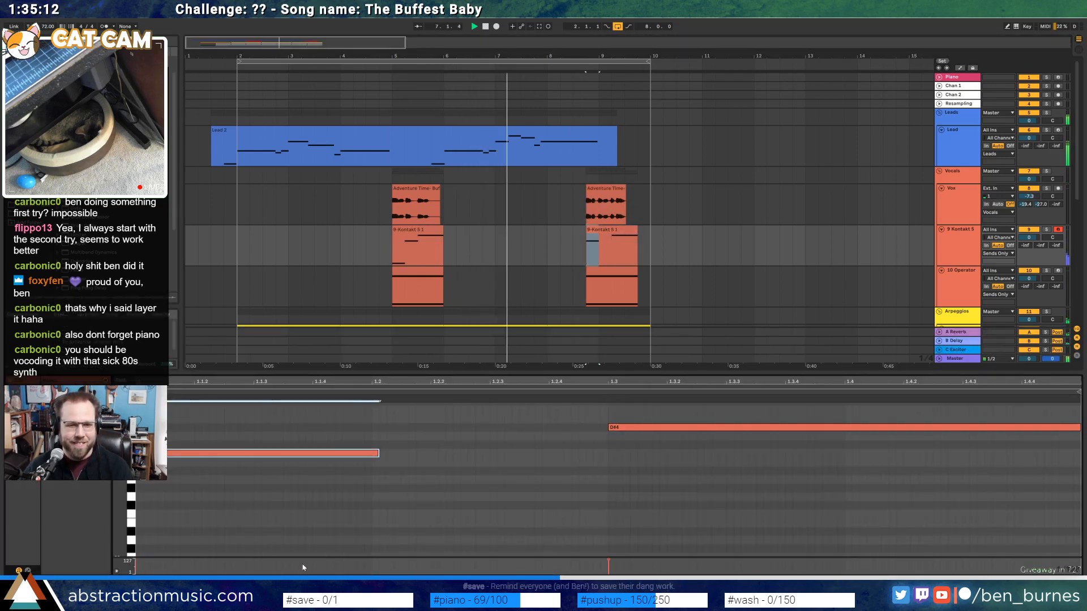
{"action": "key", "text": "shift+Up"}
{"action": "key", "text": "Down"}
{"action": "key", "text": "Down"}
{"action": "key", "text": "Down"}
{"action": "key", "text": "Down"}
{"action": "key", "text": "Down"}
{"action": "key", "text": "Down"}
{"action": "key", "text": "Down"}
{"action": "key", "text": "Down"}
{"action": "key", "text": "Down"}
{"action": "key", "text": "Down"}
{"action": "key", "text": "Down"}
{"action": "key", "text": "Down"}
{"action": "key", "text": "Down"}
{"action": "key", "text": "Down"}
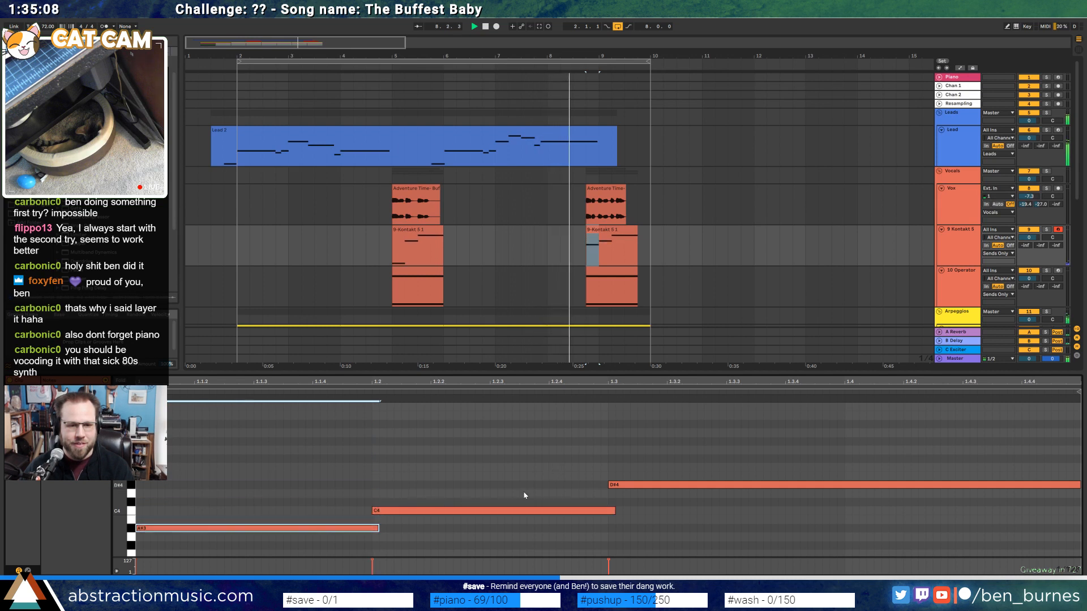
Transpose the copied Kontakt clip's second note to G3 and its third note to F#3
{"action": "left_click", "coordinate": [527, 510]}
{"action": "key", "text": "Down"}
{"action": "key", "text": "Down"}
{"action": "key", "text": "Down"}
{"action": "key", "text": "Down"}
{"action": "key", "text": "Down"}
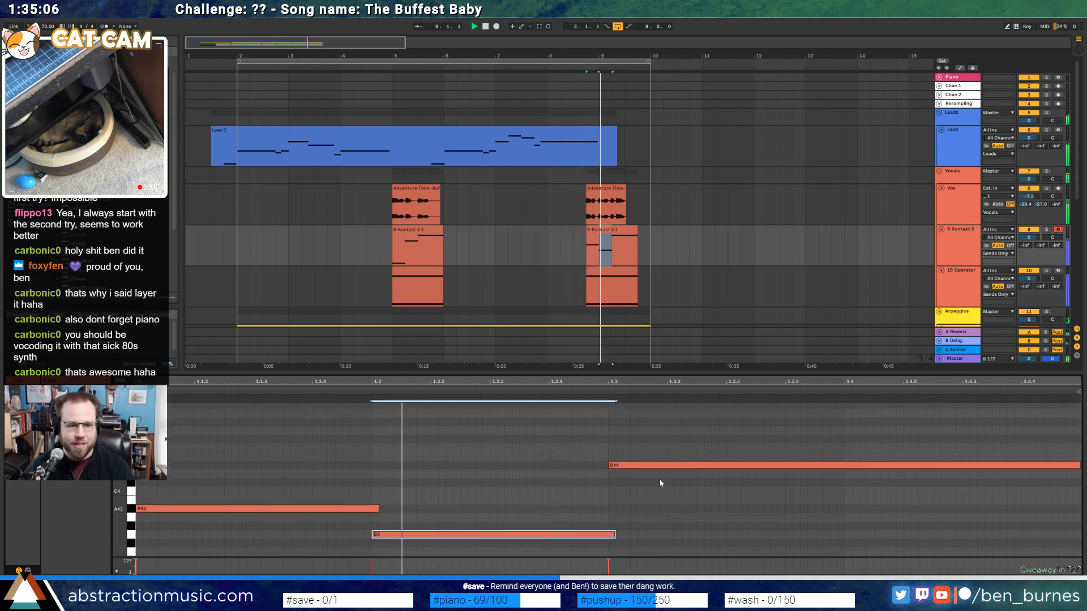
{"action": "left_click_drag", "start_coordinate": [704, 448], "coordinate": [709, 486]}
{"action": "key", "text": "shift+Down"}
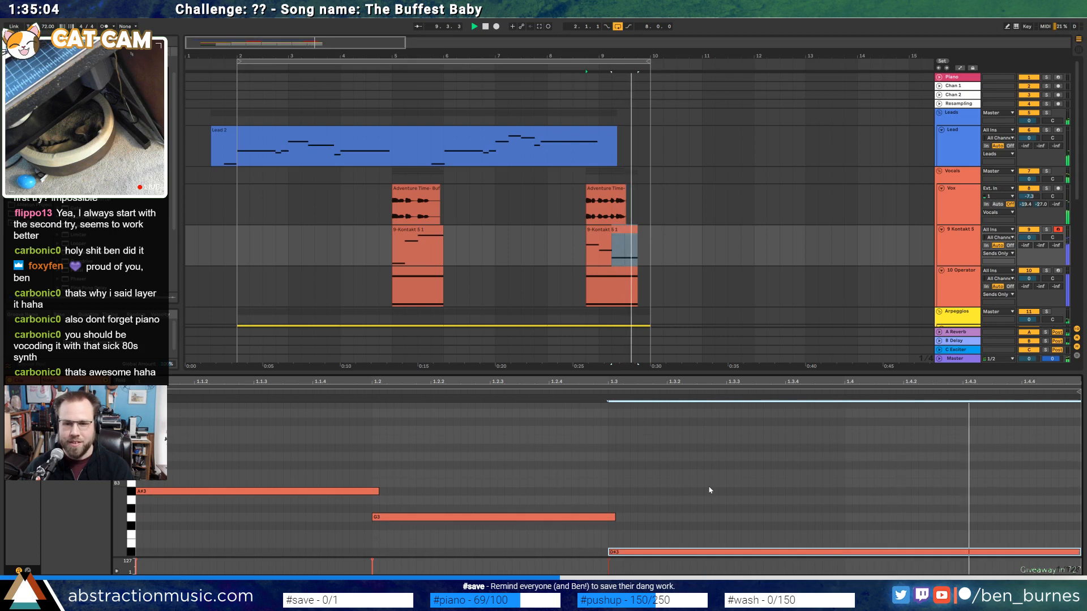
{"action": "key", "text": "Up"}
{"action": "key", "text": "Up"}
{"action": "key", "text": "Up"}
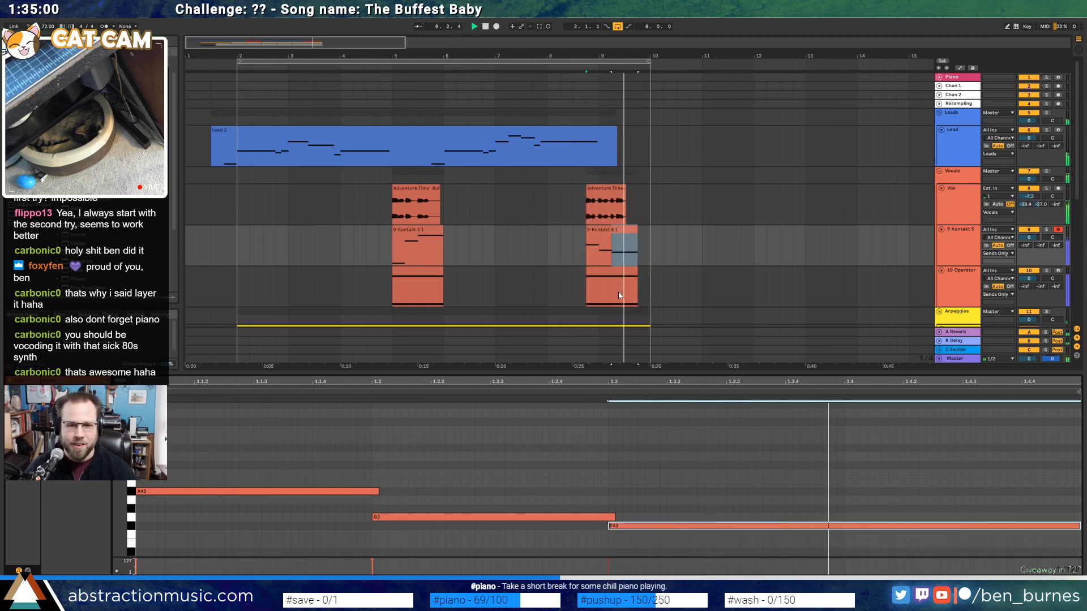
Delete the Operator track from the Vocals group
{"action": "left_click", "coordinate": [620, 292]}
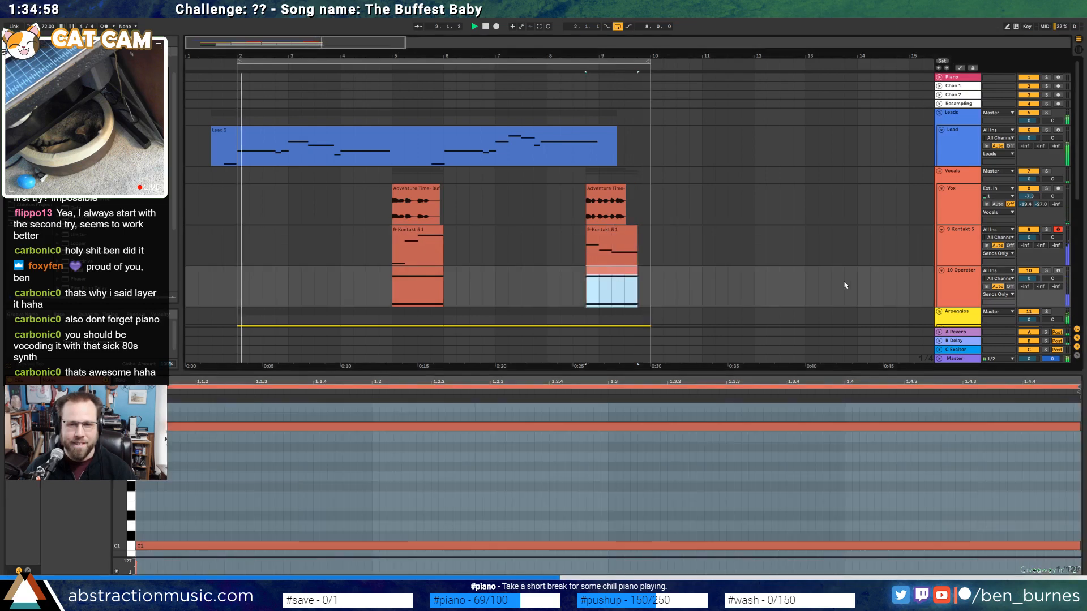
{"action": "left_click", "coordinate": [973, 281]}
{"action": "key", "text": "Delete"}
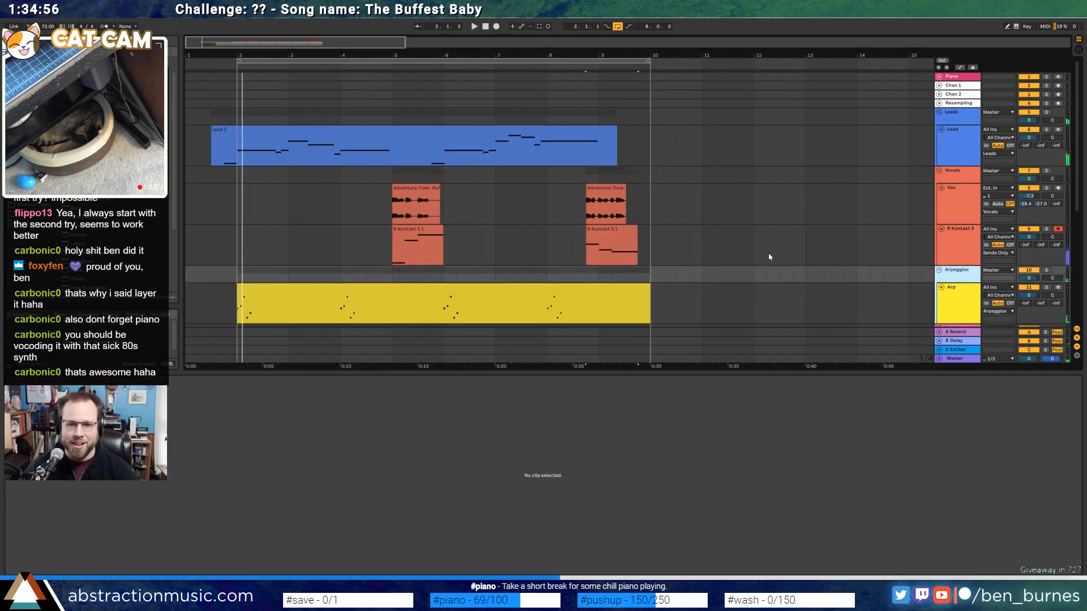
Lower the Vox track vocoder's Dry/Wet to about 83 % during playback
{"action": "left_click", "coordinate": [416, 231]}
{"action": "key", "text": "space"}
{"action": "key", "text": "shift+Tab"}
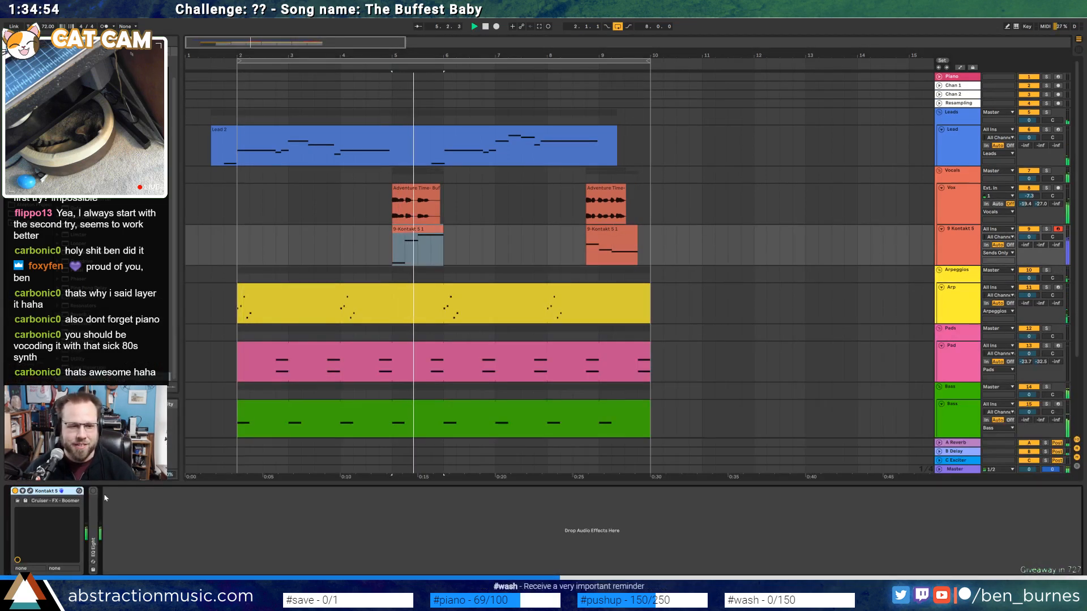
{"action": "left_click", "coordinate": [469, 204]}
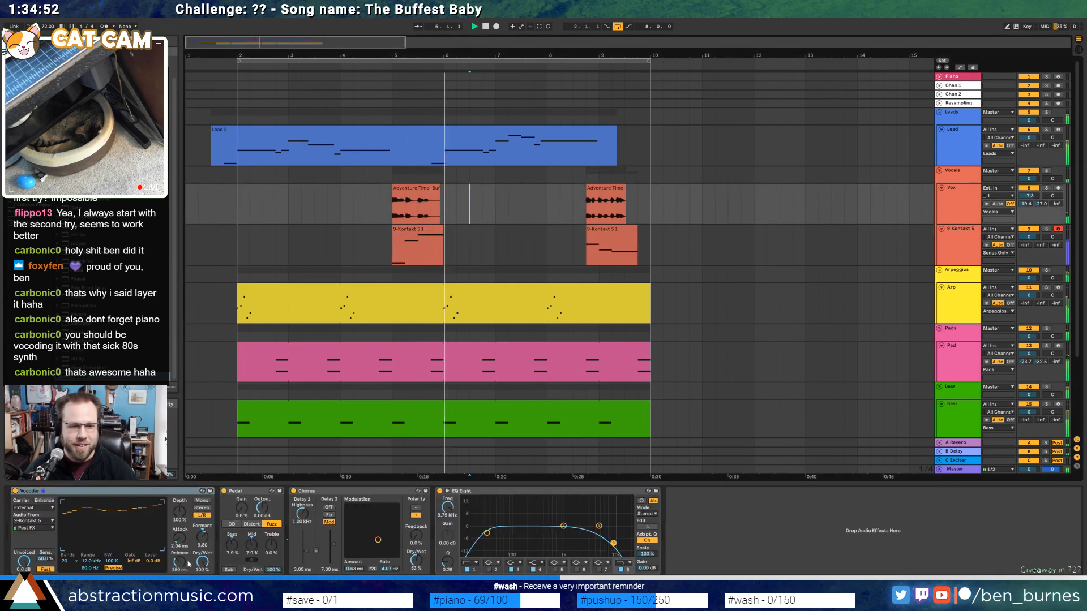
{"action": "left_click_drag", "start_coordinate": [202, 561], "coordinate": [202, 572]}
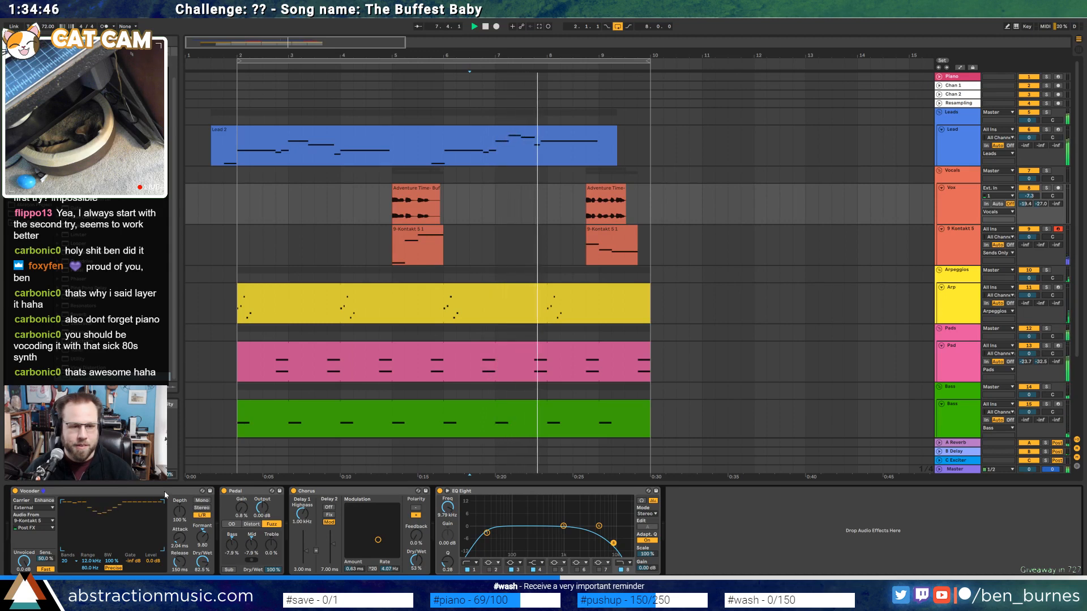
Extend the G3 note in the second Kontakt clip and delay the start of its F#3 note
{"action": "double_click", "coordinate": [608, 237]}
{"action": "left_click", "coordinate": [734, 487]}
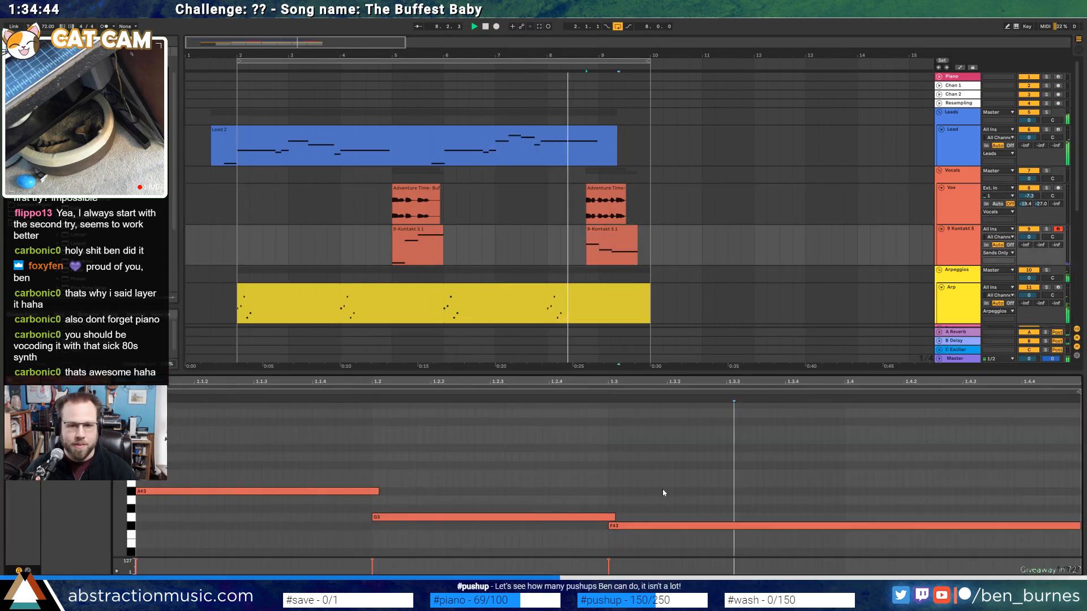
{"action": "left_click_drag", "start_coordinate": [615, 518], "coordinate": [726, 517]}
{"action": "left_click_drag", "start_coordinate": [610, 527], "coordinate": [687, 527]}
{"action": "key", "text": "shift+Tab"}
{"action": "key", "text": "space"}
Set the Vox track vocoder's Dry/Wet to 76 % and adjust its Formant while playing the second vocal clip
{"action": "left_click", "coordinate": [470, 205]}
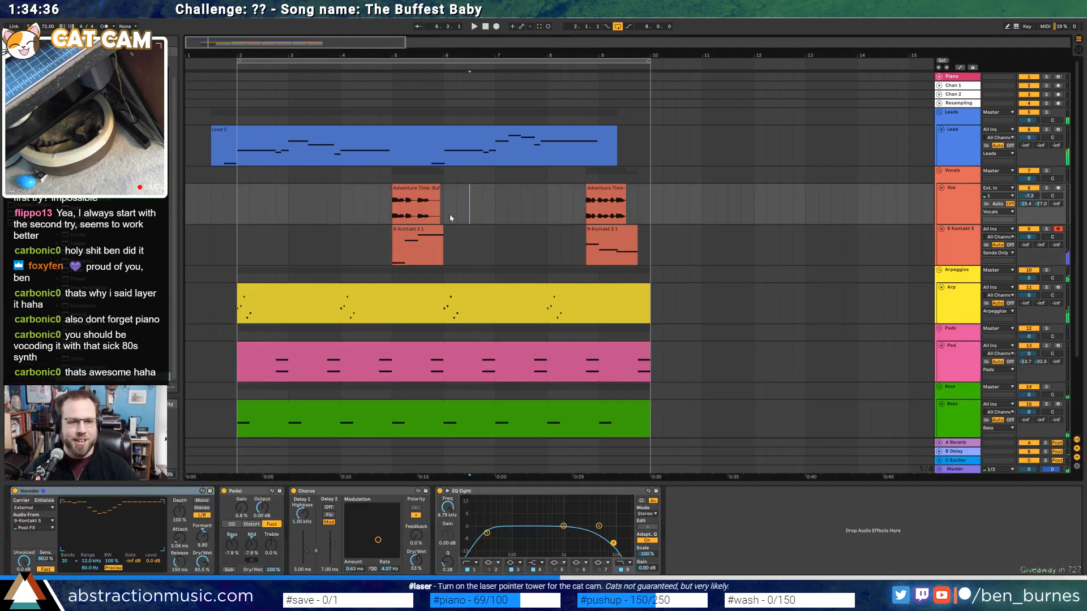
{"action": "left_click_drag", "start_coordinate": [201, 565], "coordinate": [201, 568]}
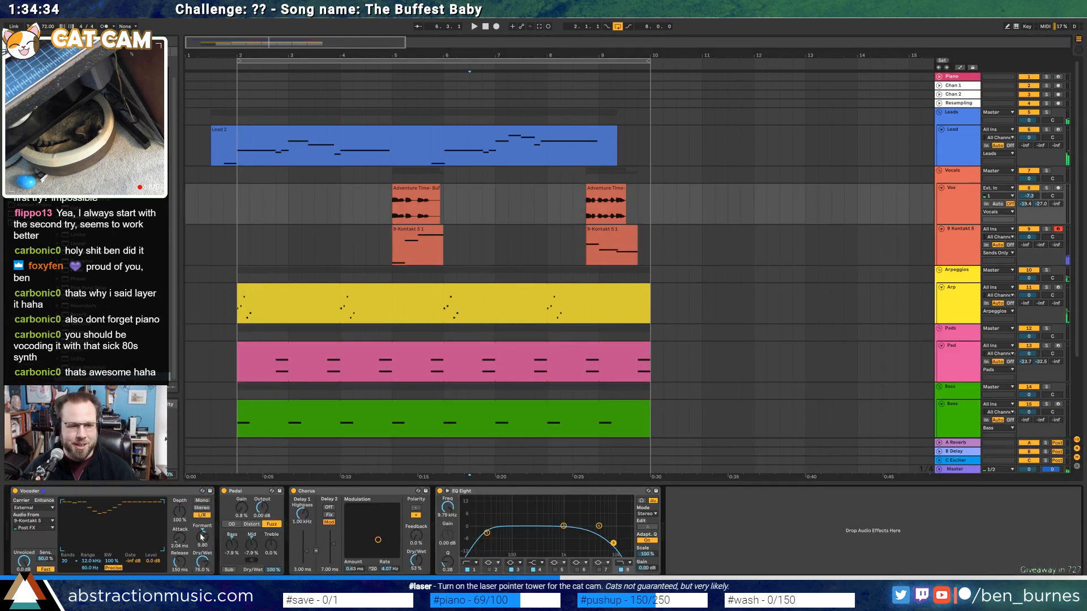
{"action": "left_click", "coordinate": [605, 187]}
{"action": "key", "text": "space"}
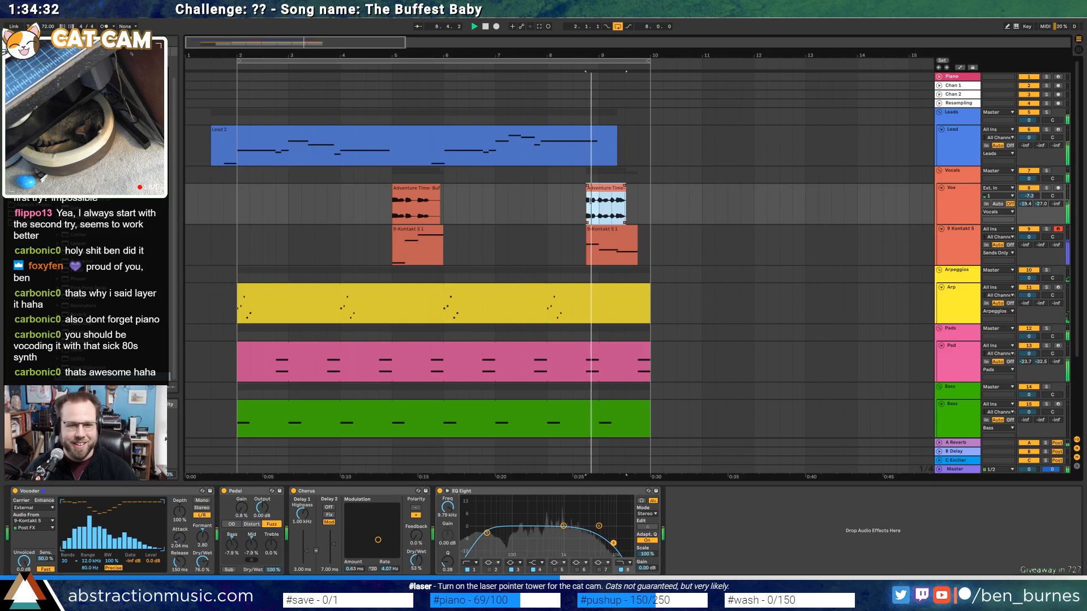
{"action": "left_click", "coordinate": [203, 541]}
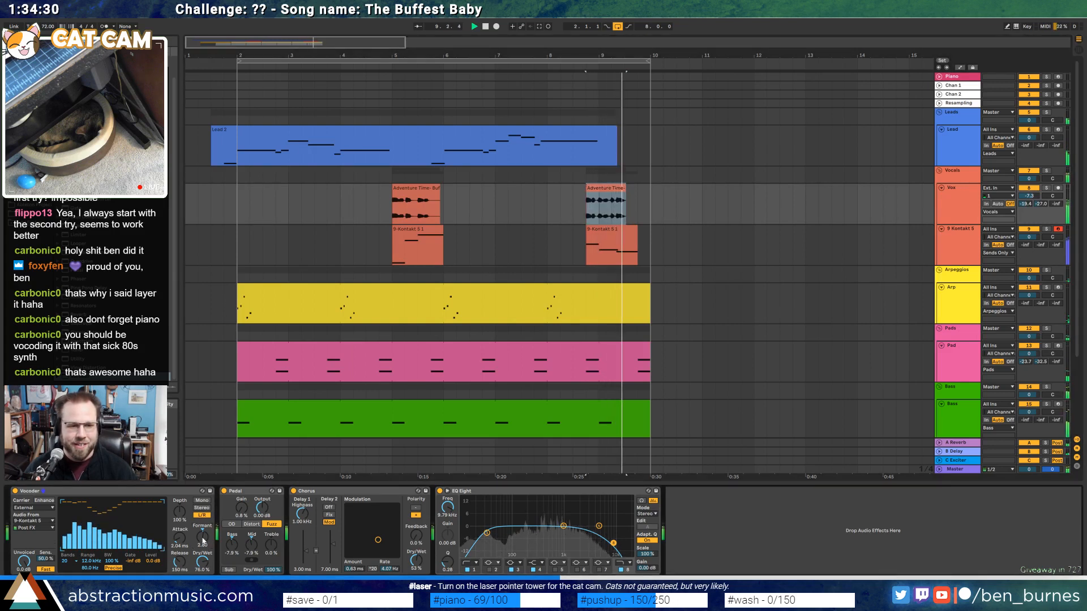
Adjust the vocoder's Attack and set its Depth to 103 % while auditioning the second vocal clip
{"action": "left_click_drag", "start_coordinate": [179, 538], "coordinate": [180, 576]}
{"action": "key", "text": "space"}
{"action": "key", "text": "space"}
{"action": "left_click_drag", "start_coordinate": [180, 511], "coordinate": [180, 467]}
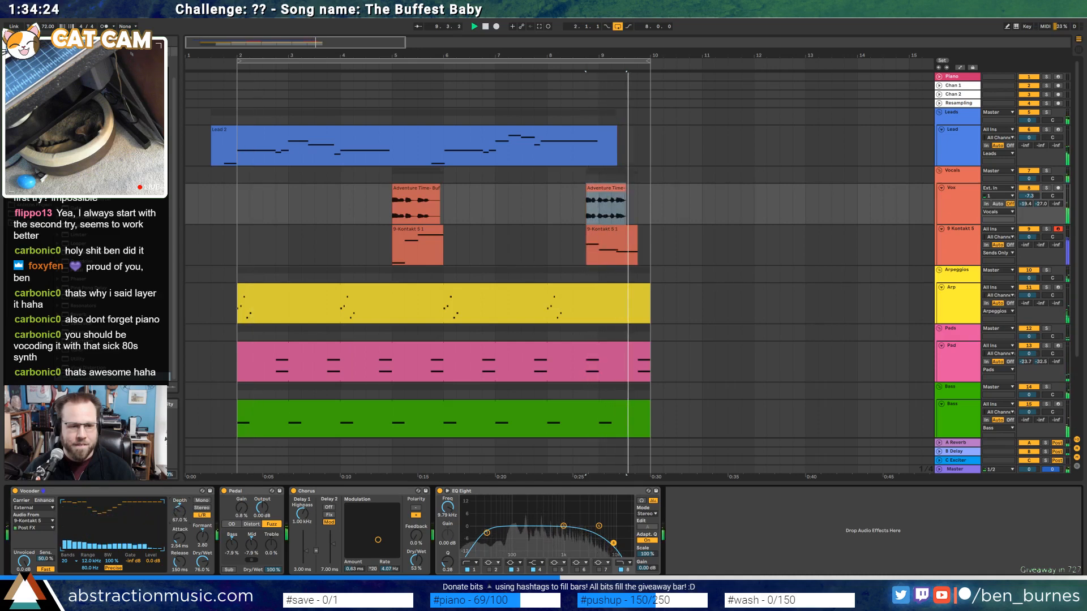
{"action": "left_click_drag", "start_coordinate": [180, 511], "coordinate": [202, 535]}
{"action": "key", "text": "space"}
{"action": "key", "text": "space"}
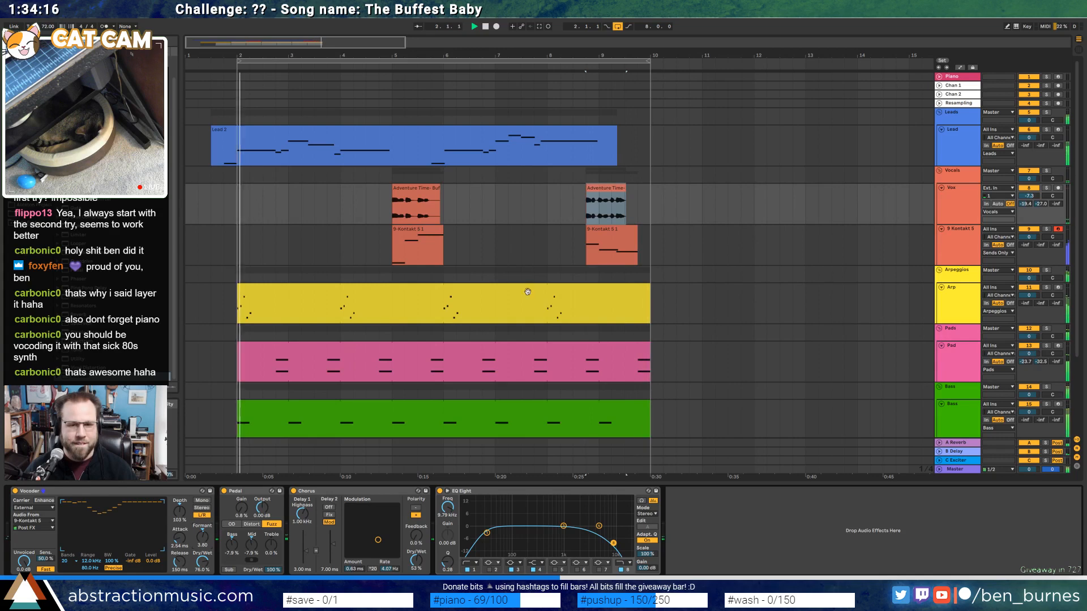
Collapse the Bass, Pad and Arp tracks in the arrangement
{"action": "scroll", "coordinate": [641, 344], "scroll_direction": "down", "scroll_amount": 3}
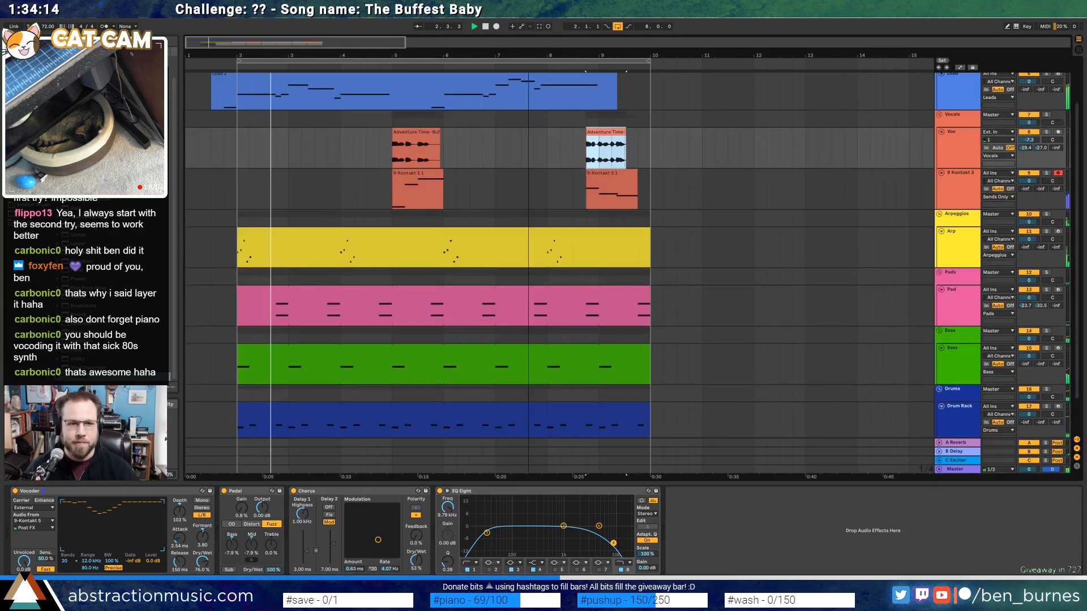
{"action": "scroll", "coordinate": [499, 195], "scroll_direction": "down", "scroll_amount": 4}
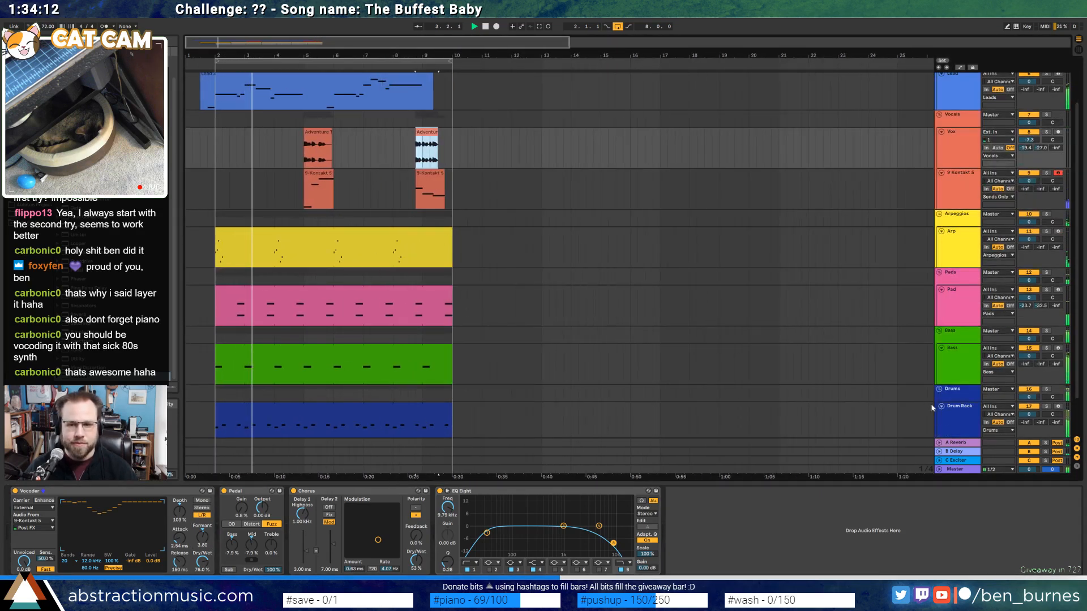
{"action": "left_click", "coordinate": [942, 349]}
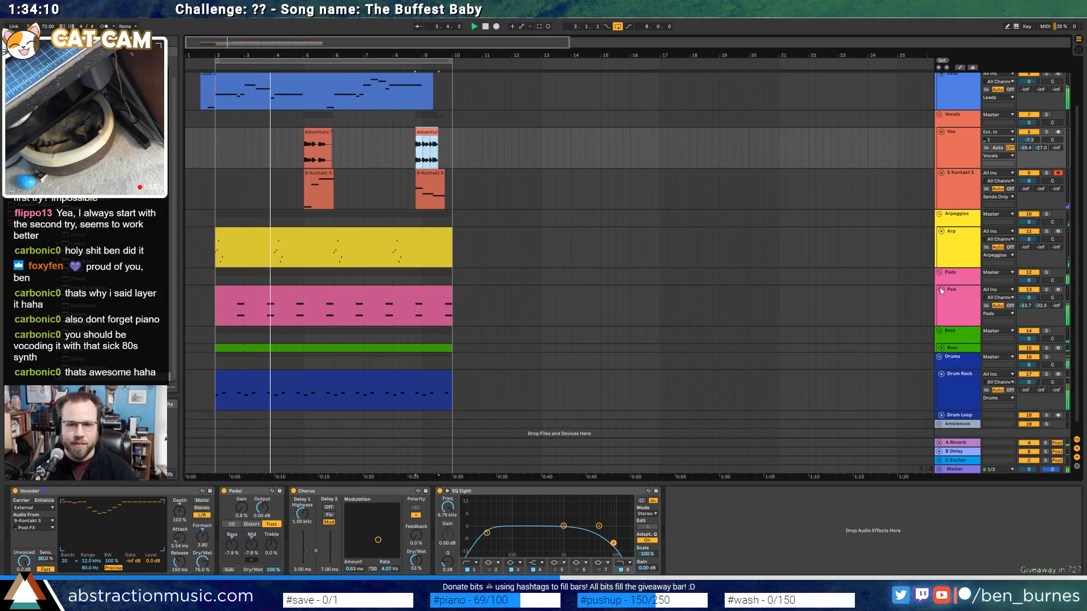
{"action": "left_click", "coordinate": [941, 288]}
{"action": "left_click", "coordinate": [941, 230]}
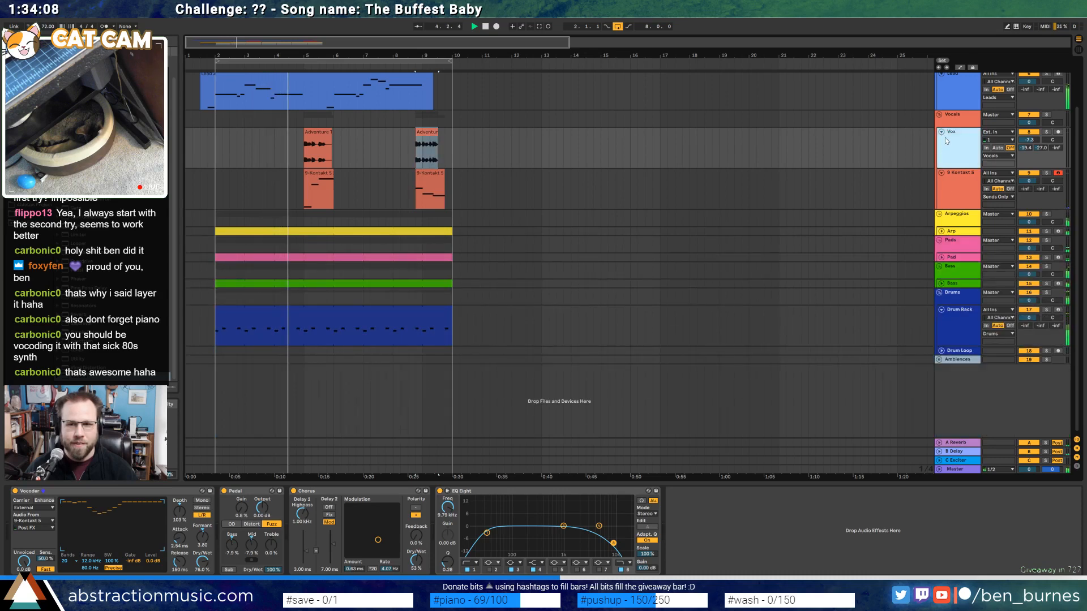
Rename the Kontakt track in the Vocals group as Carrier
{"action": "left_click", "coordinate": [962, 184]}
{"action": "key", "text": "ctrl+r"}
{"action": "type", "text": "Carr"}
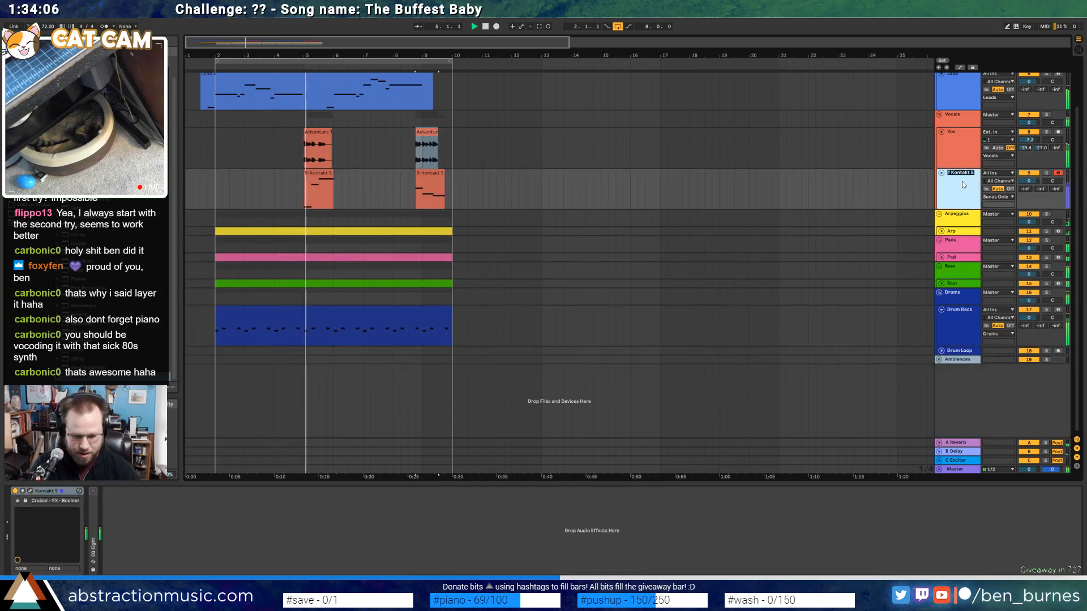
{"action": "type", "text": "ier"}
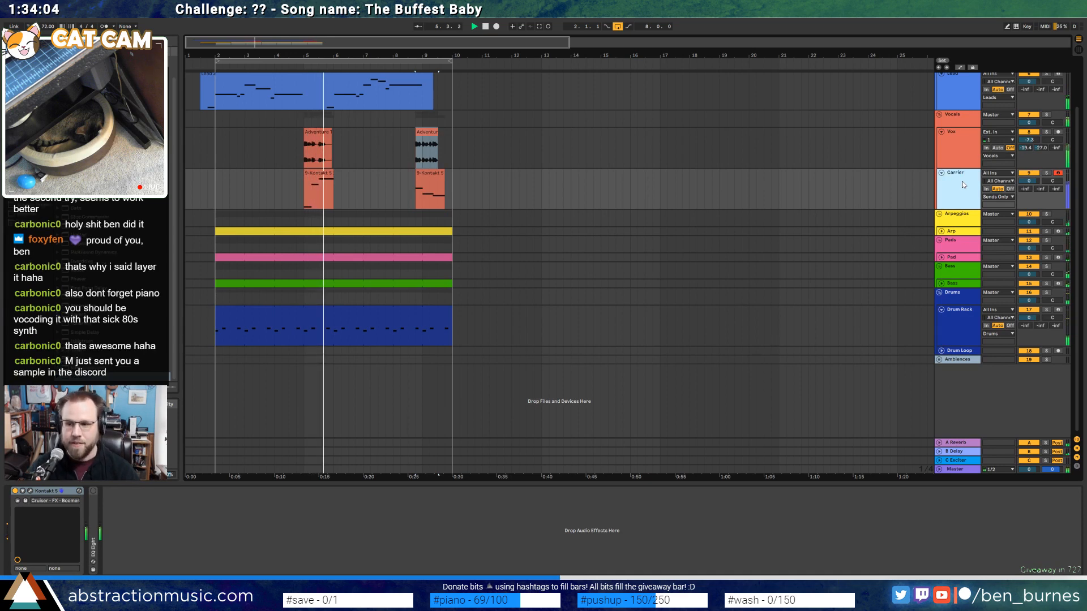
Collapse the Vox, Carrier and Lead tracks, and display the Drum Rack track's devices
{"action": "left_click", "coordinate": [944, 133]}
{"action": "left_click", "coordinate": [941, 132], "text": "alt"}
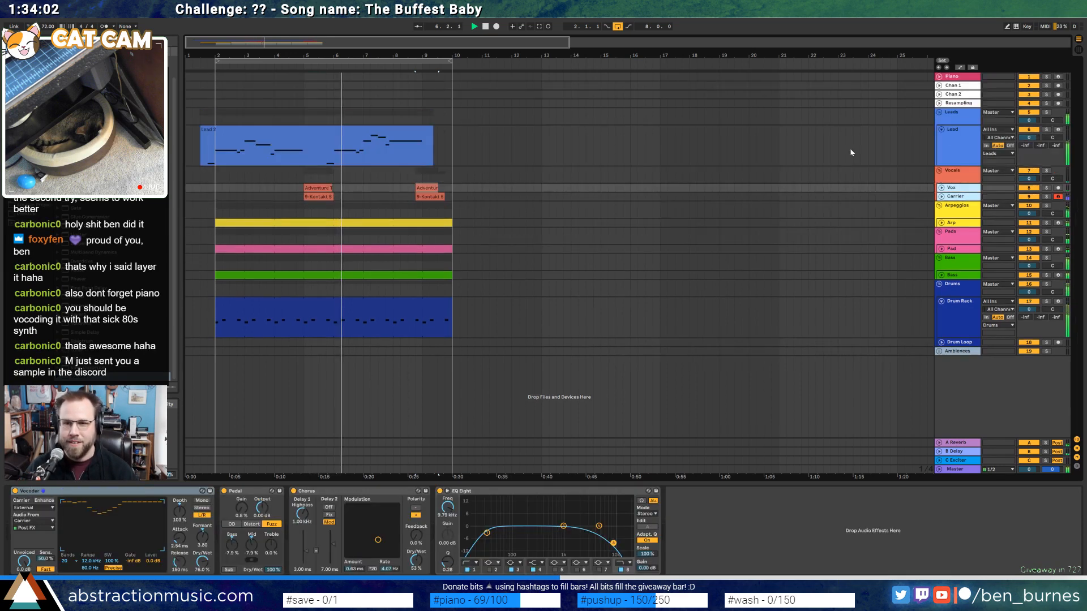
{"action": "left_click", "coordinate": [948, 137]}
{"action": "left_click", "coordinate": [941, 129]}
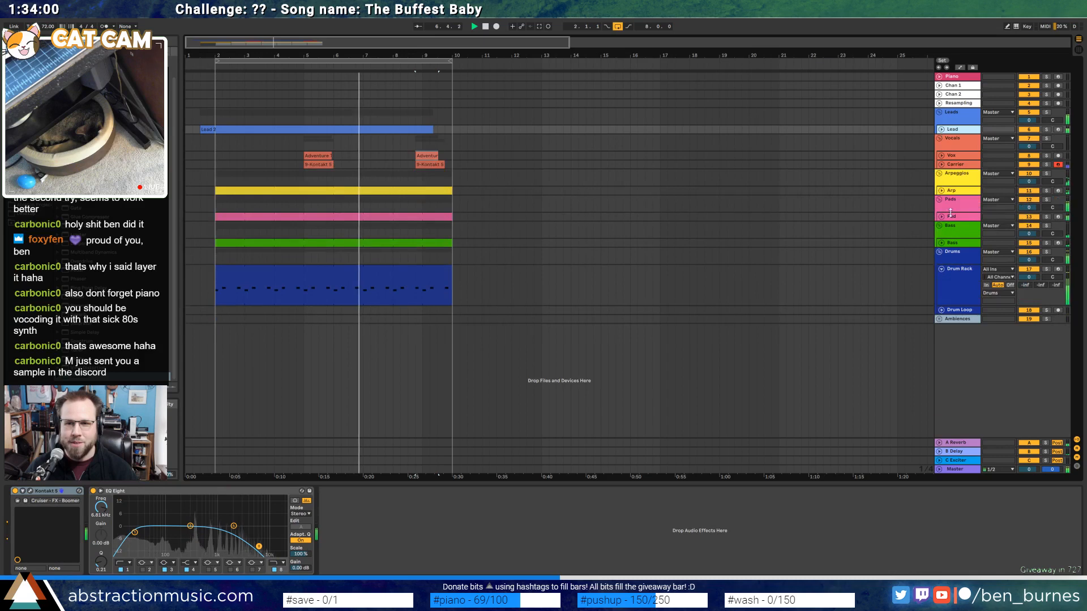
{"action": "left_click", "coordinate": [944, 276]}
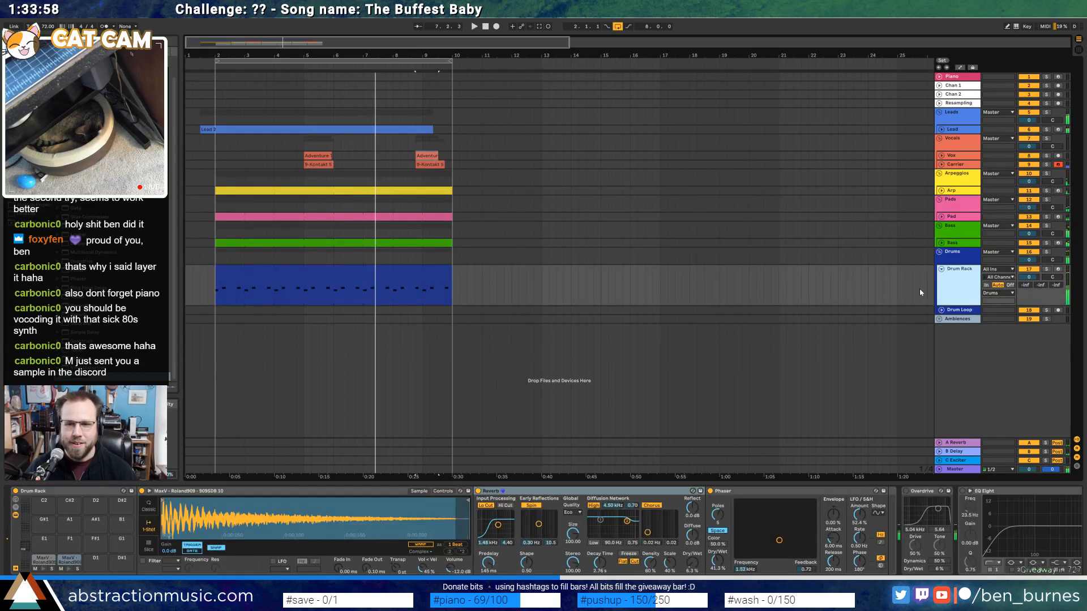
Switch to Discord, play the shared melon_drinks_water.wav in the general channel and reply with "?"
{"action": "left_click", "coordinate": [453, 600]}
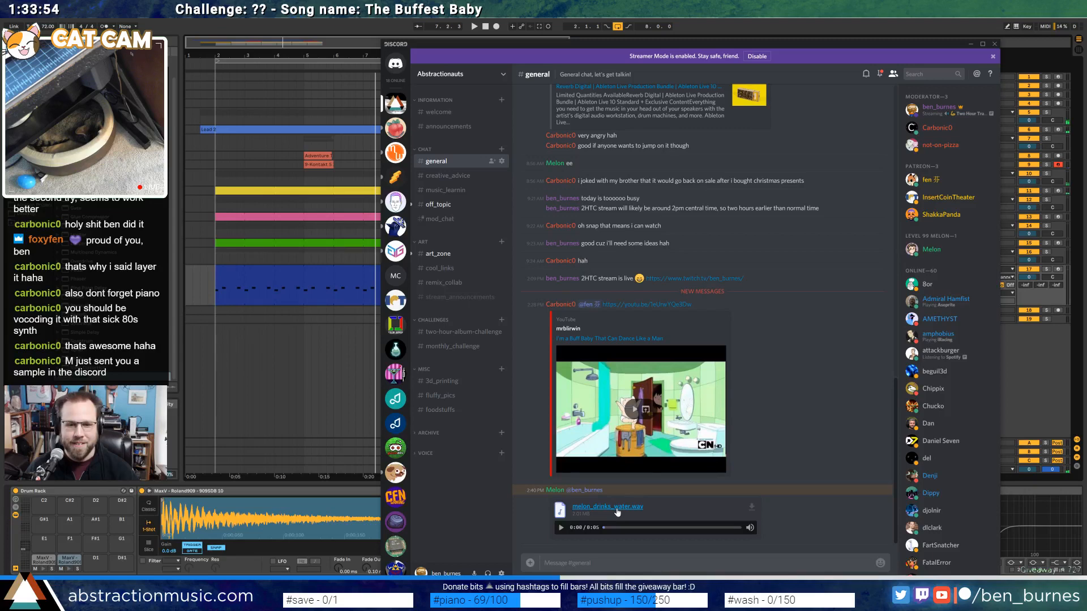
{"action": "left_click", "coordinate": [562, 528]}
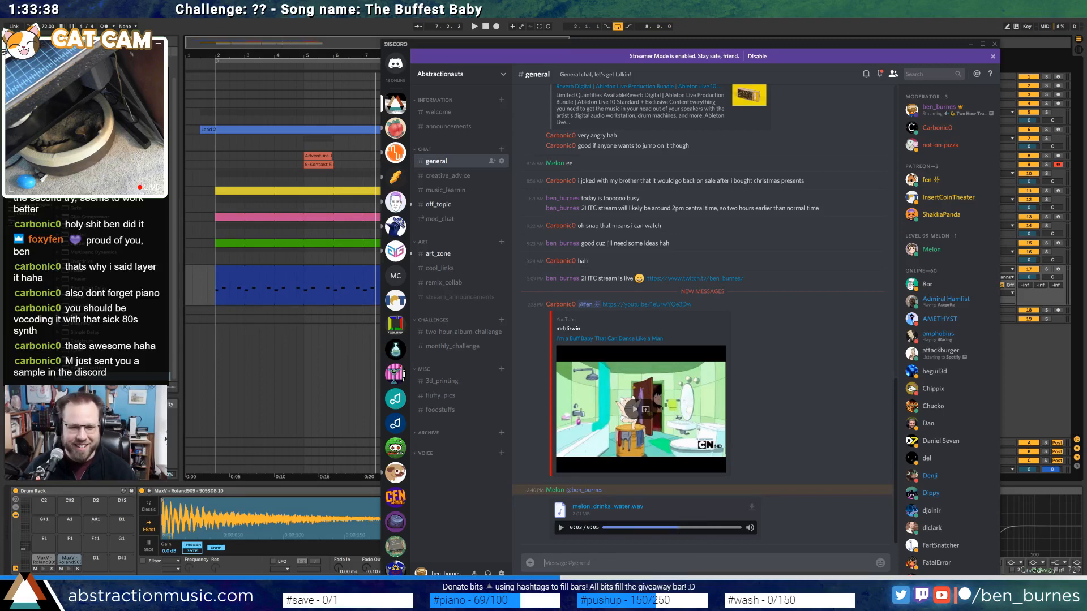
{"action": "key", "text": "Return"}
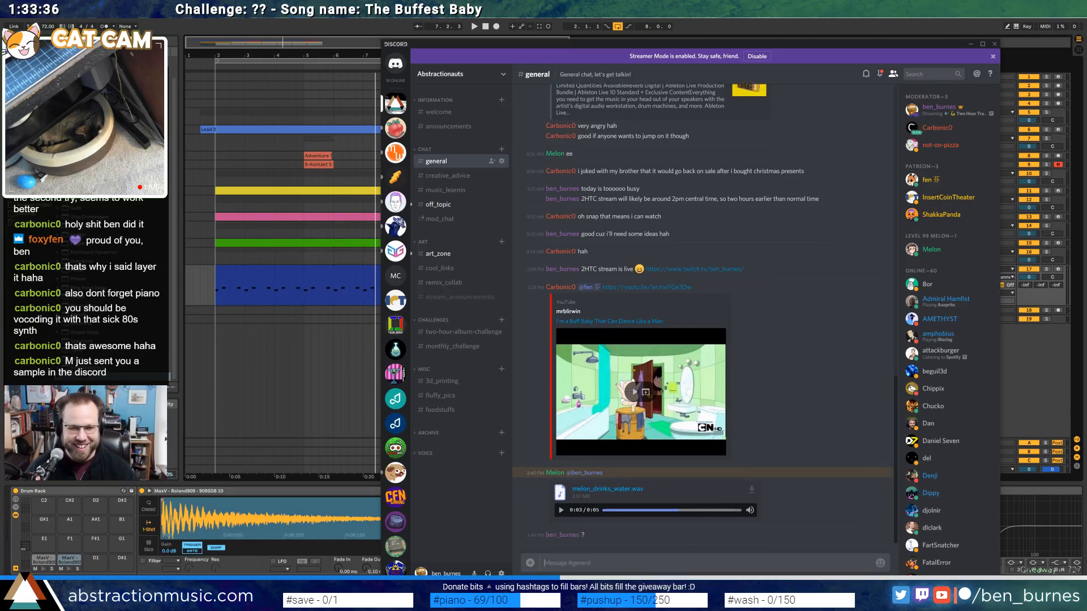
Post "haha" in the Discord general channel and switch back to Ableton Live
{"action": "type", "text": "haha"}
{"action": "key", "text": "Return"}
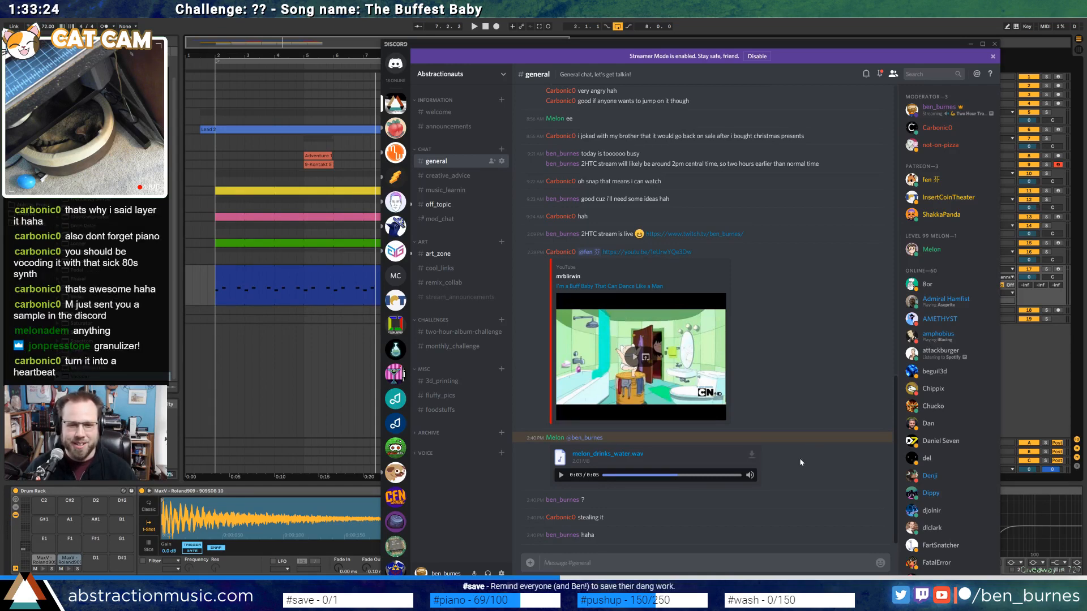
{"action": "key", "text": "alt+Tab"}
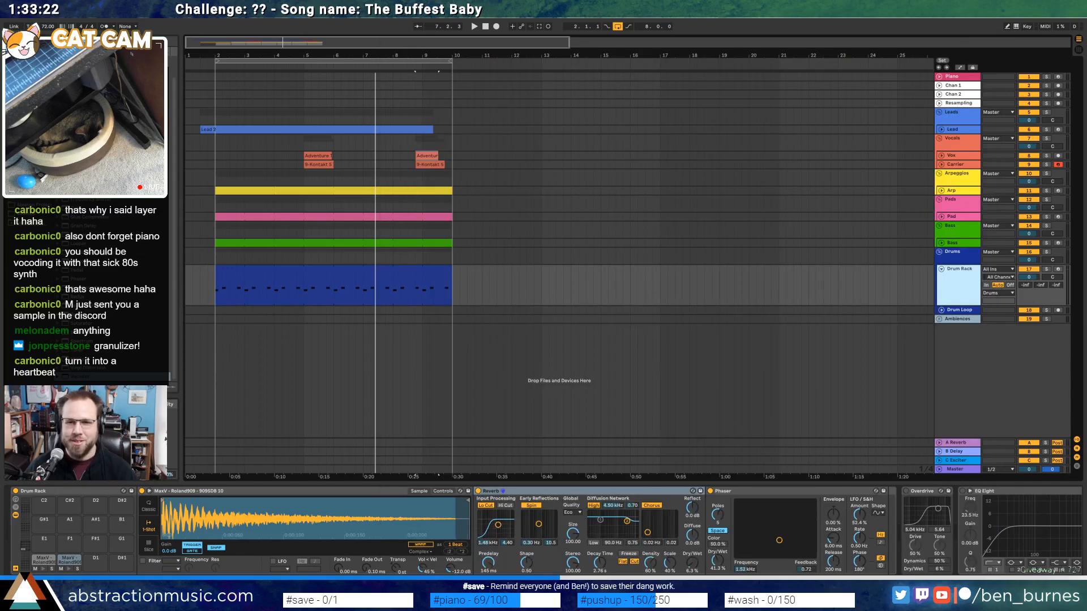
Expand the Ambiences group and import melon_drinks_water.wav from outside Live onto its first AmbWAV track
{"action": "left_click_drag", "start_coordinate": [340, 4], "coordinate": [539, 12]}
{"action": "left_click", "coordinate": [12, 229]}
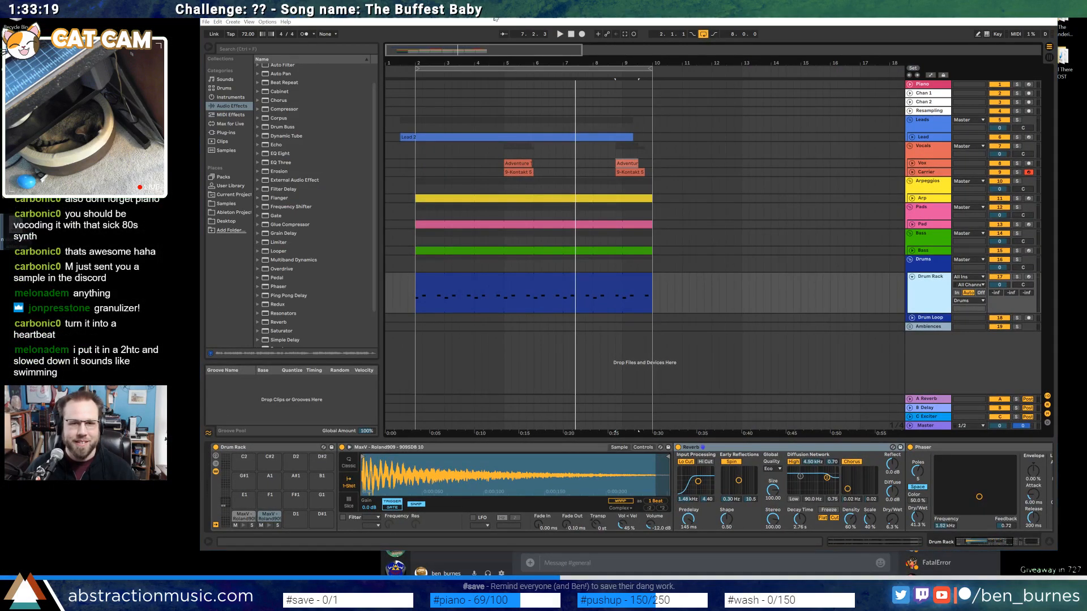
{"action": "left_click_drag", "start_coordinate": [13, 229], "coordinate": [822, 339]}
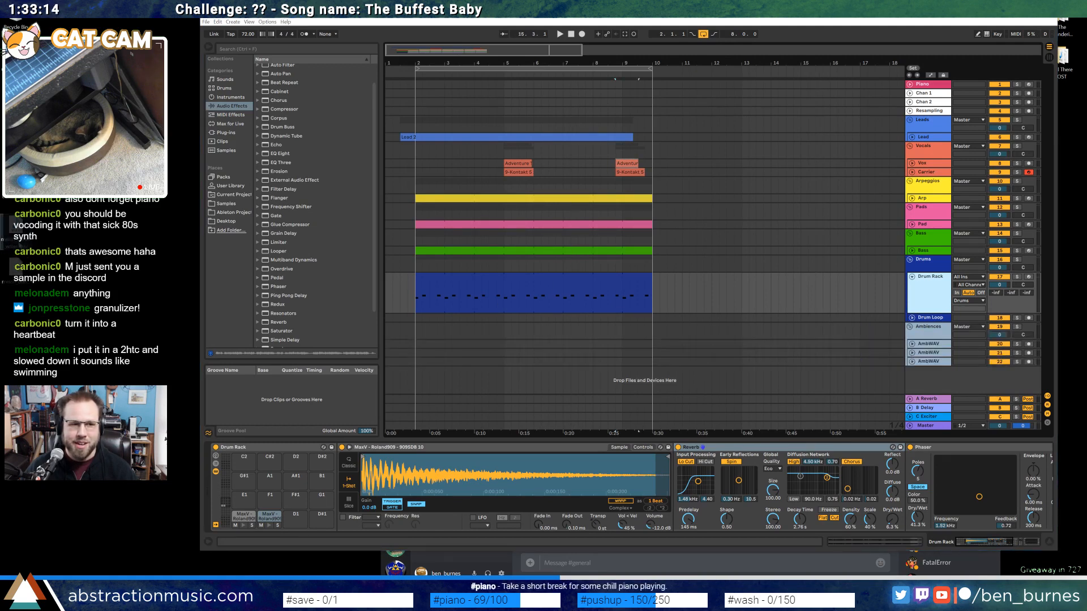
{"action": "key", "text": "F11"}
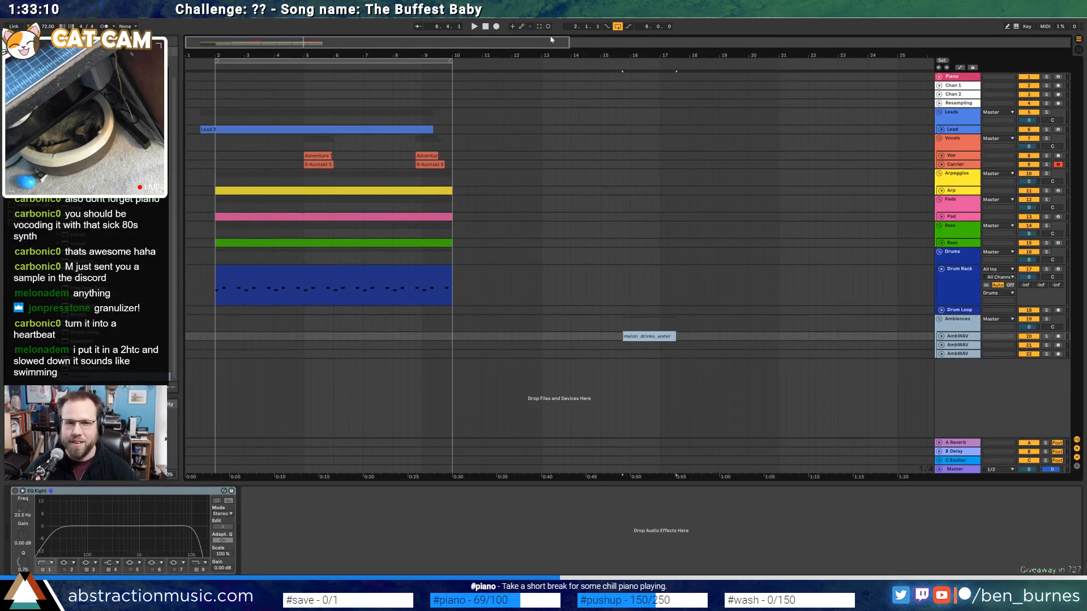
Move the melon_drinks_water clip out to about bar 33, unfold the Drum Loop track and select the Drum Rack track
{"action": "left_click_drag", "start_coordinate": [510, 44], "coordinate": [510, 20]}
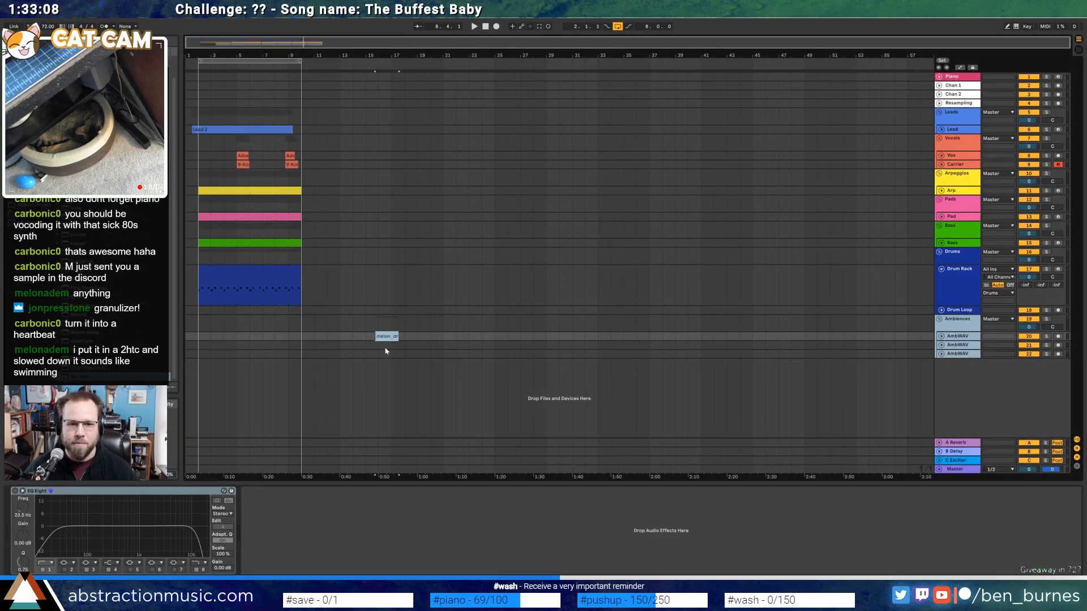
{"action": "left_click_drag", "start_coordinate": [383, 336], "coordinate": [610, 340]}
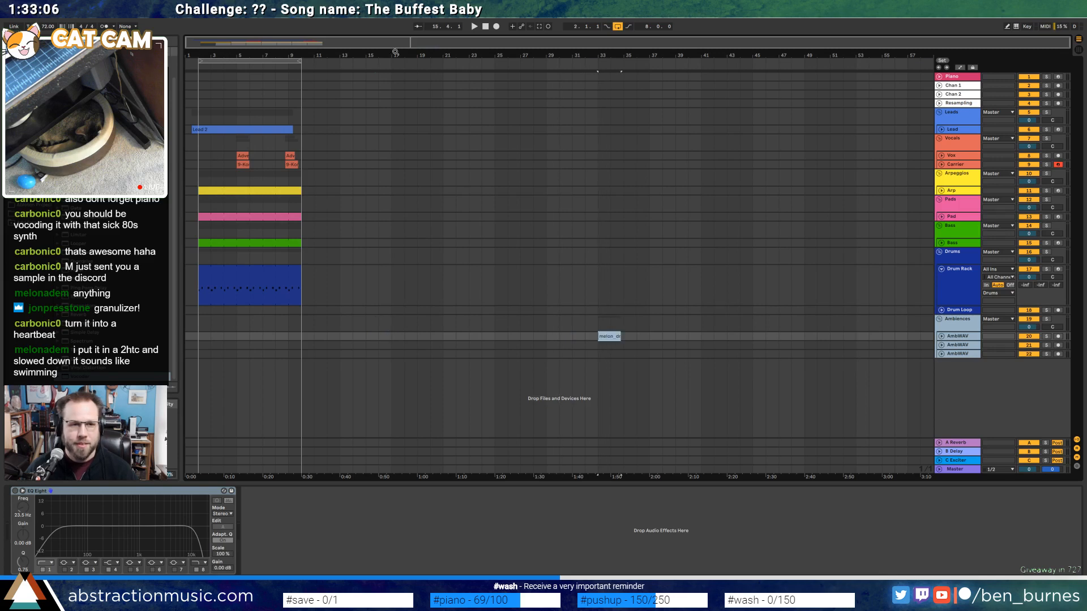
{"action": "left_click_drag", "start_coordinate": [251, 46], "coordinate": [251, 56]}
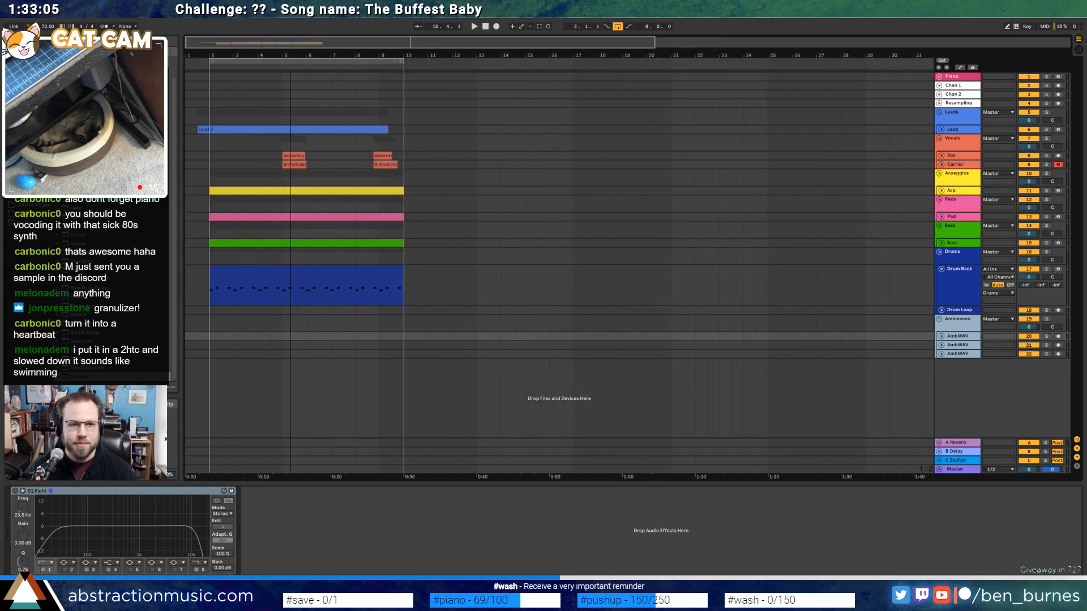
{"action": "left_click", "coordinate": [942, 310]}
{"action": "left_click", "coordinate": [944, 274]}
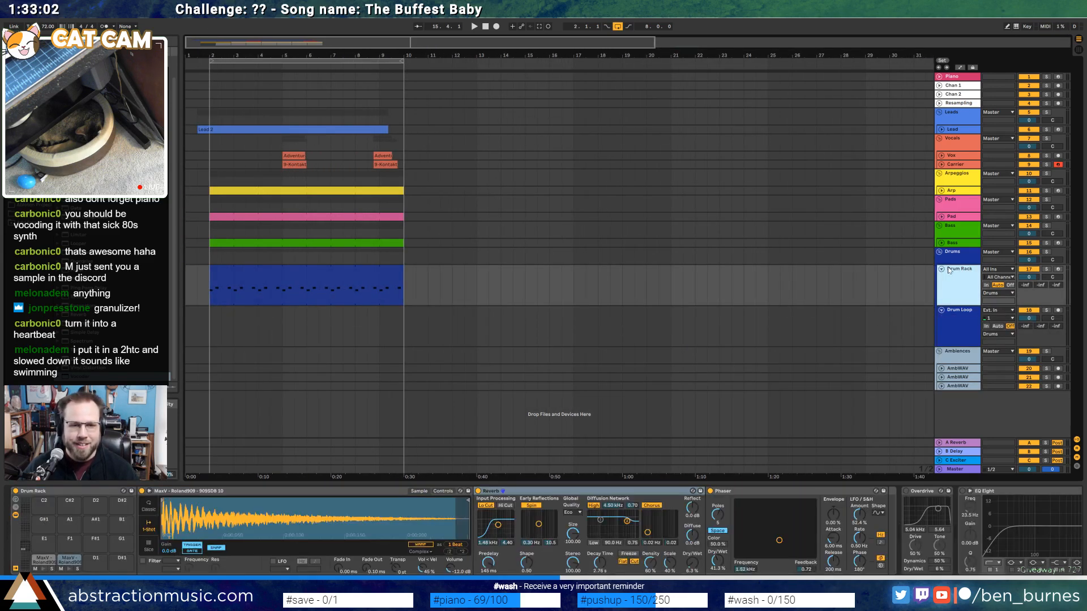
Move the melon_drinks_water clip to bar 4 on the first AmbWAV track and unfold that track
{"action": "left_click_drag", "start_coordinate": [501, 56], "coordinate": [501, 44]}
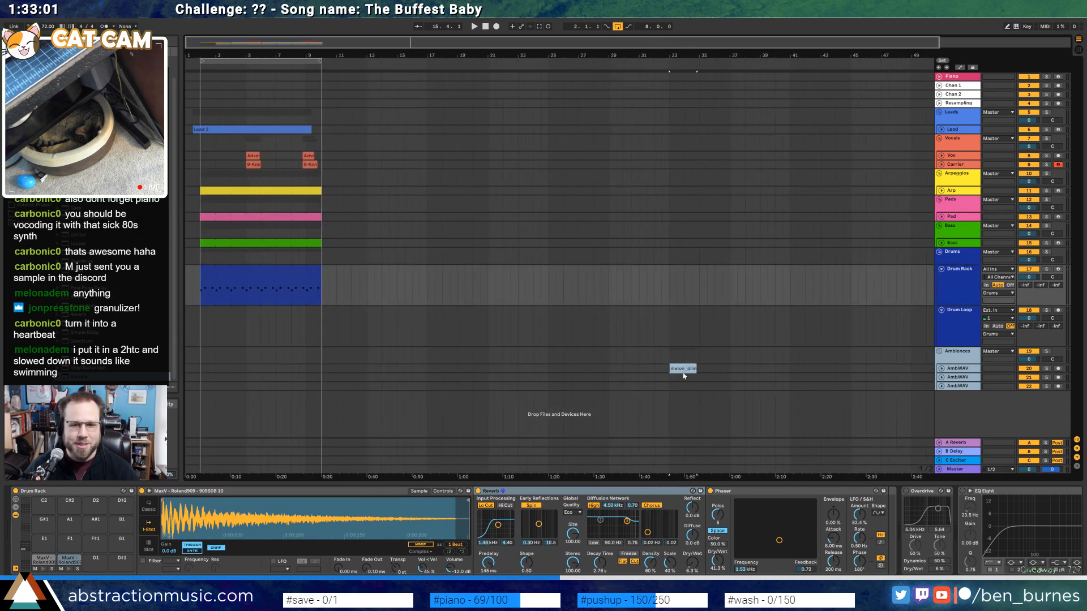
{"action": "left_click_drag", "start_coordinate": [684, 375], "coordinate": [245, 371]}
{"action": "scroll", "coordinate": [245, 371], "scroll_direction": "up", "scroll_amount": 5}
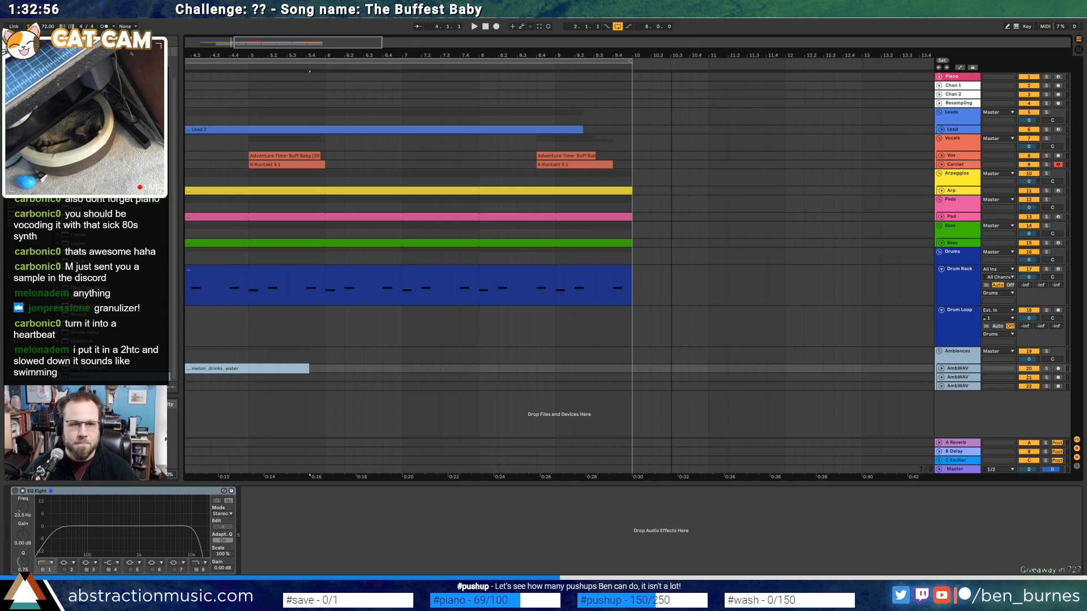
{"action": "left_click_drag", "start_coordinate": [671, 55], "coordinate": [913, 58]}
{"action": "left_click", "coordinate": [941, 369]}
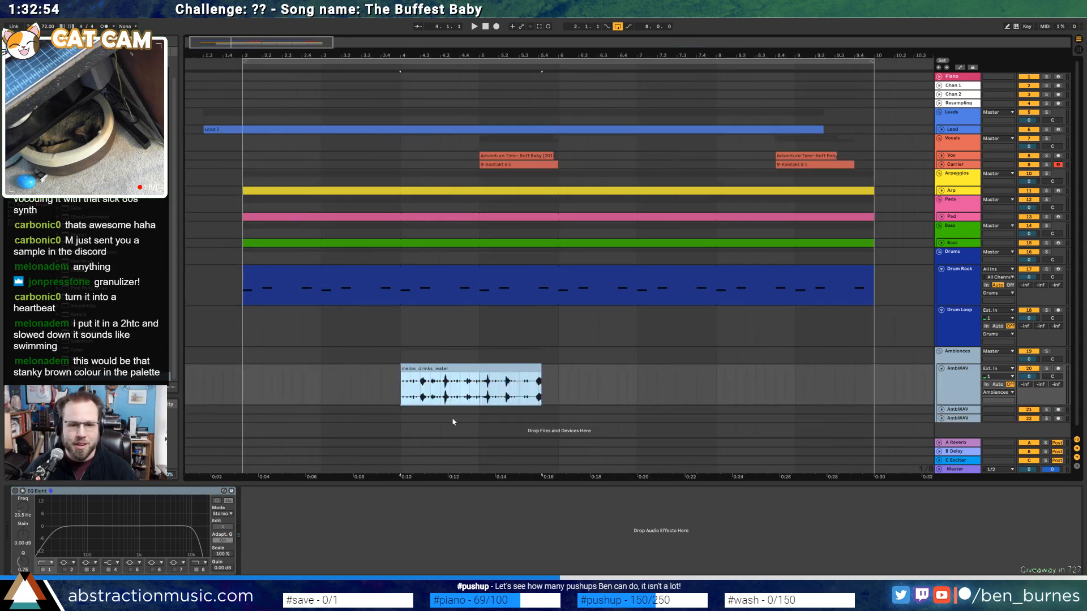
Trim the melon_drinks_water clip to its ending and stretch it to fill beat 5.4 up to bar 6
{"action": "left_click_drag", "start_coordinate": [401, 385], "coordinate": [544, 378]}
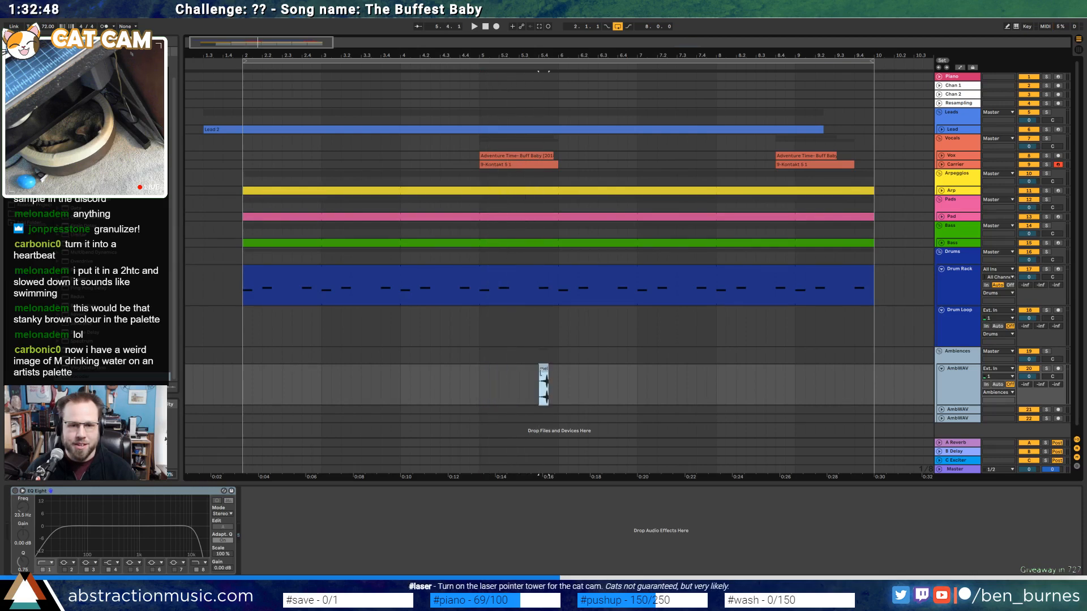
{"action": "double_click", "coordinate": [545, 378]}
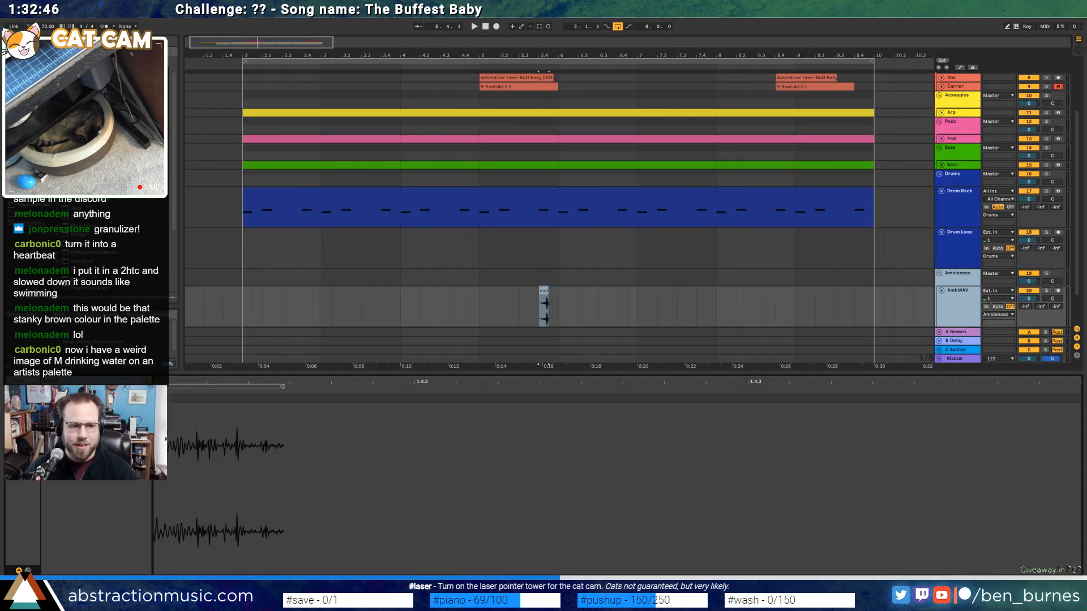
{"action": "key", "text": "space"}
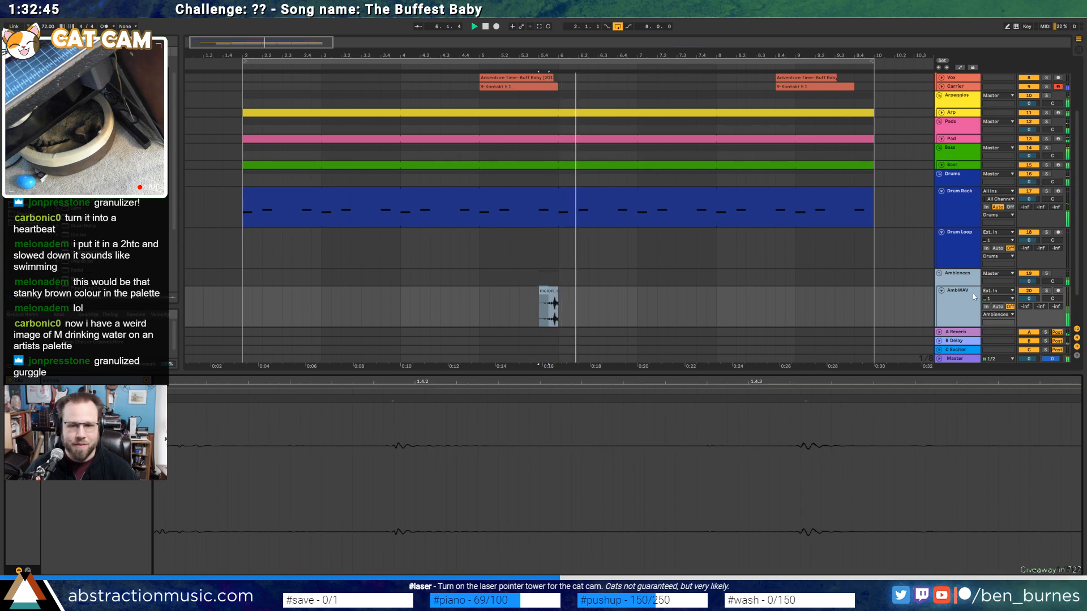
Set the first AmbWAV track's Reverb send to -18.4 and its Delay send to -15.0 during playback
{"action": "left_click_drag", "start_coordinate": [1041, 306], "coordinate": [1041, 289]}
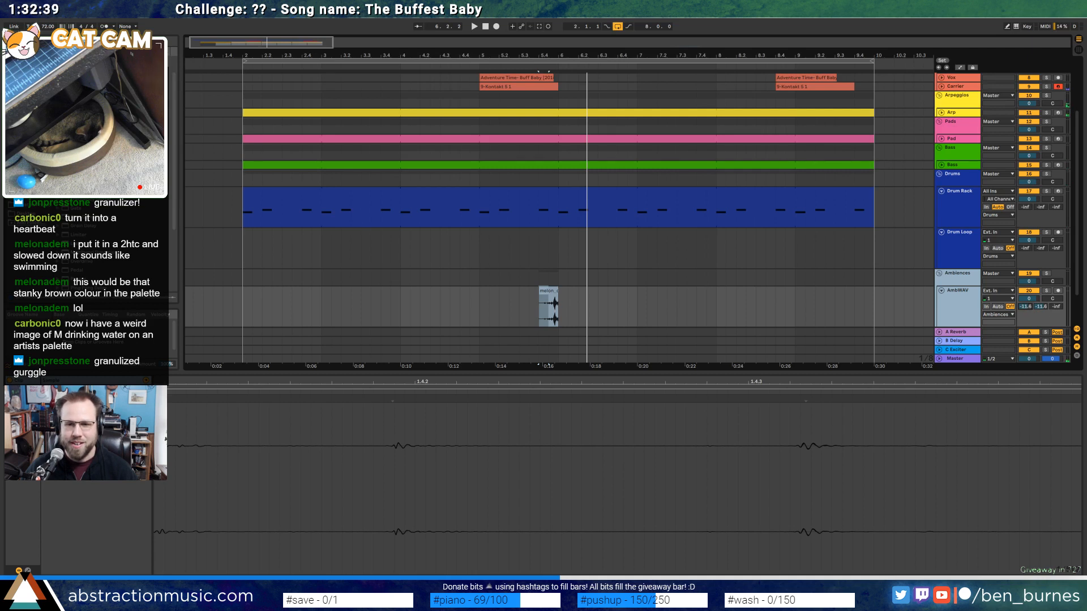
{"action": "left_click_drag", "start_coordinate": [1025, 307], "coordinate": [1026, 310]}
{"action": "key", "text": "space"}
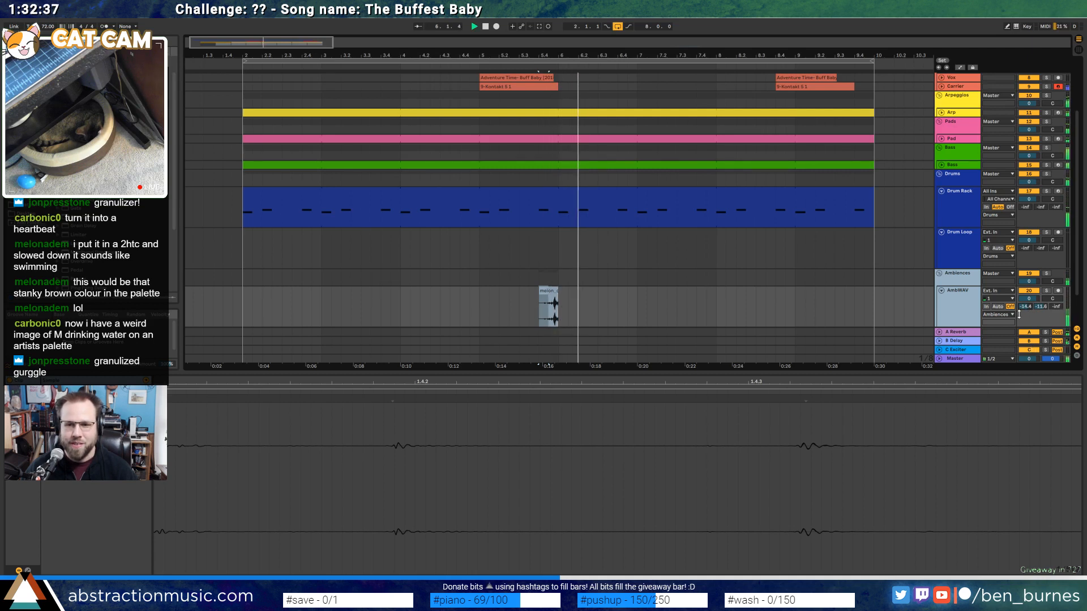
{"action": "left_click_drag", "start_coordinate": [1040, 306], "coordinate": [1040, 311]}
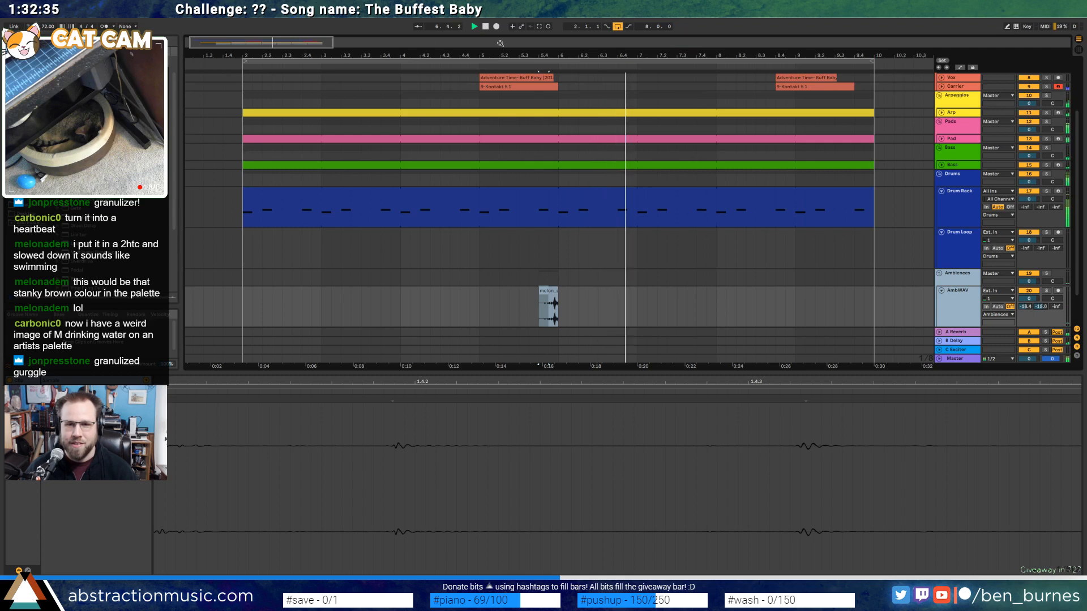
Duplicate the four-bar section of the first AmbWAV track so the melon_drinks_water clip repeats at beat 9.4
{"action": "left_click_drag", "start_coordinate": [285, 43], "coordinate": [284, 31]}
{"action": "left_click_drag", "start_coordinate": [229, 320], "coordinate": [424, 311]}
{"action": "key", "text": "ctrl+d"}
{"action": "scroll", "coordinate": [616, 307], "scroll_direction": "up", "scroll_amount": 5, "text": "ctrl"}
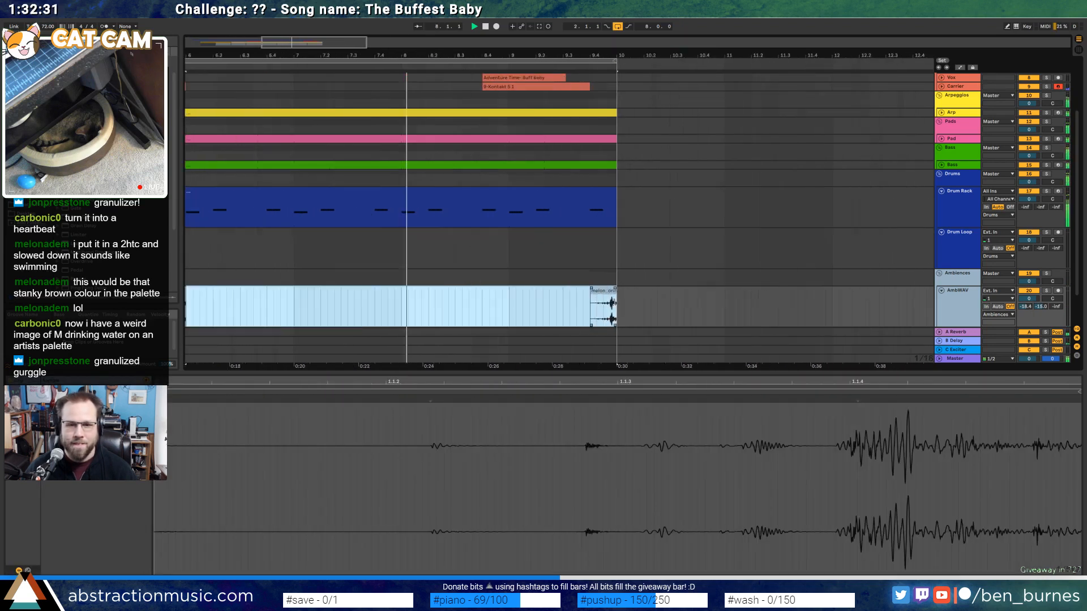
{"action": "scroll", "coordinate": [603, 316], "scroll_direction": "up", "scroll_amount": 2, "text": "ctrl"}
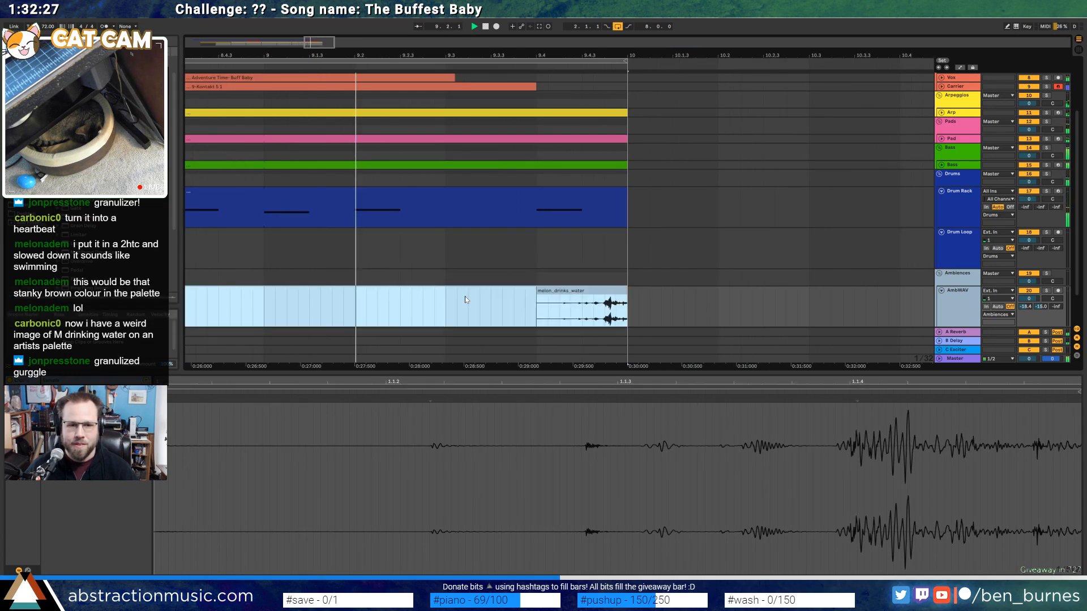
Move the copied melon_drinks_water clip to beat 9.3 and stretch it to double length so it ends at bar 10
{"action": "left_click", "coordinate": [499, 307]}
{"action": "key", "text": "space"}
{"action": "left_click_drag", "start_coordinate": [580, 290], "coordinate": [491, 292]}
{"action": "left_click", "coordinate": [106, 423]}
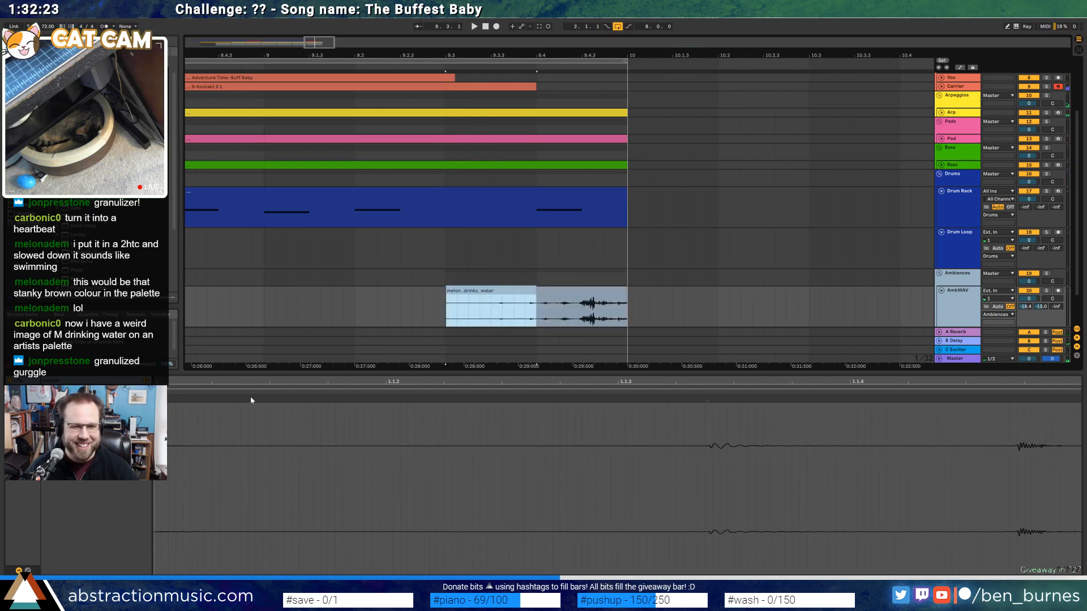
{"action": "left_click", "coordinate": [546, 294]}
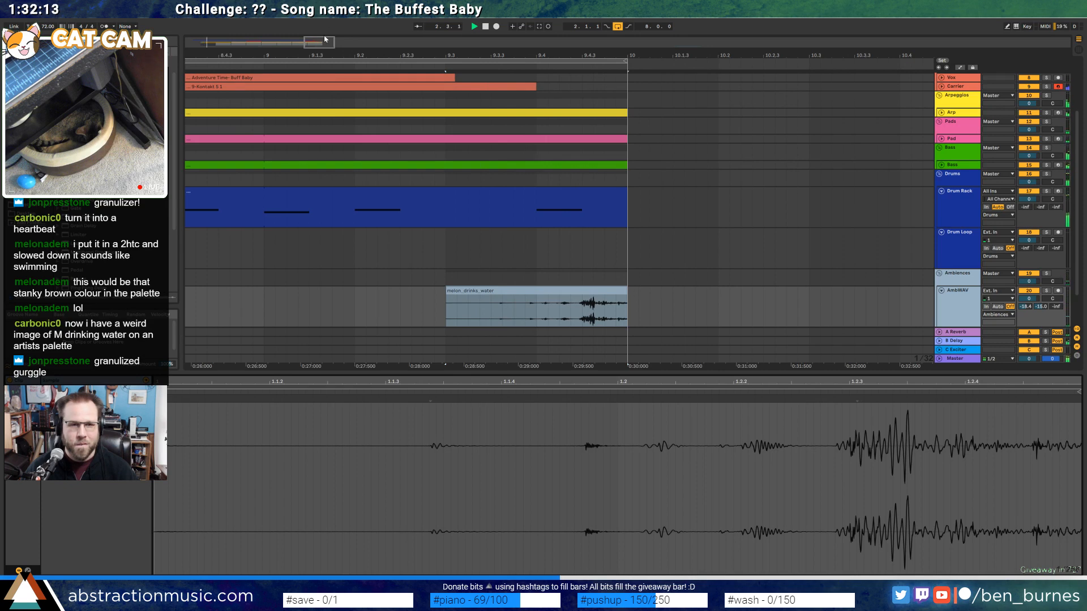
Enable EQ Eight on the first AmbWAV track, with a low cut near 45 Hz, a 3.00 kHz high cut and a 4.59 dB boost at 5.99 kHz
{"action": "left_click_drag", "start_coordinate": [324, 39], "coordinate": [280, 8]}
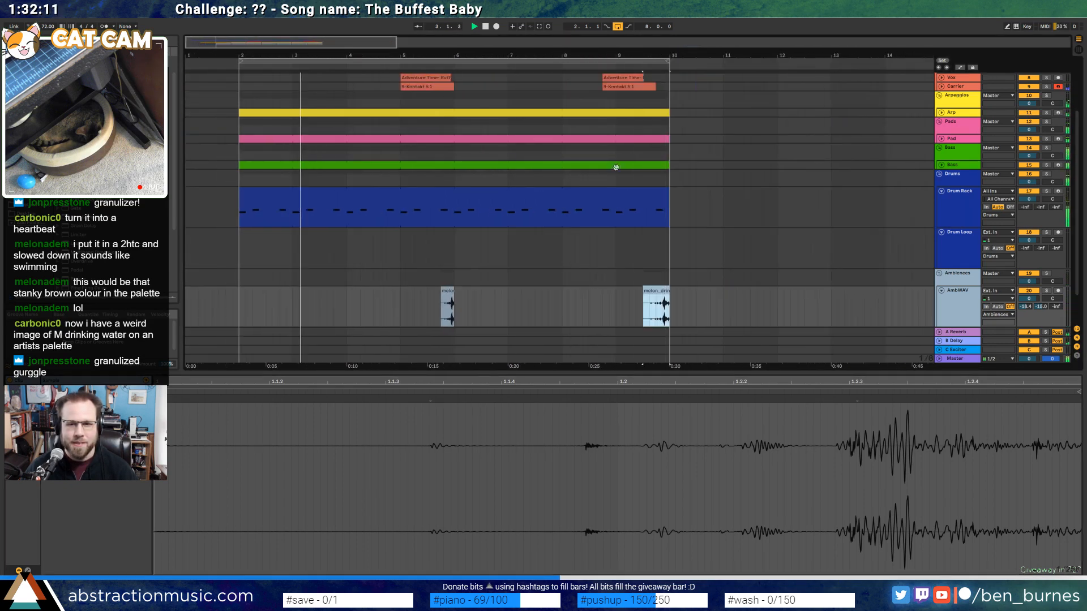
{"action": "key", "text": "shift+Tab"}
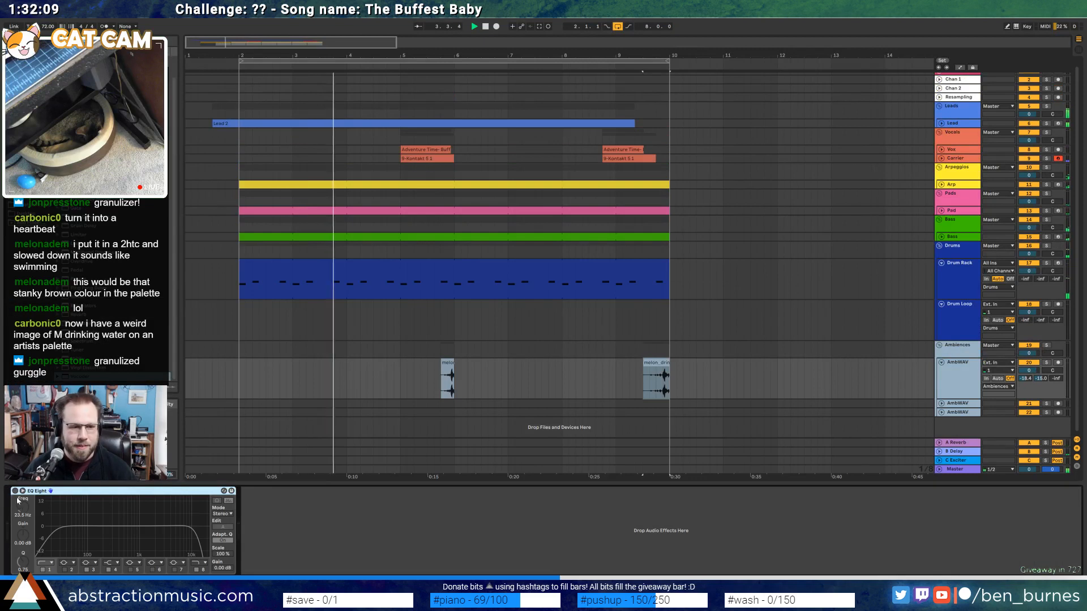
{"action": "left_click", "coordinate": [16, 491]}
{"action": "left_click_drag", "start_coordinate": [56, 527], "coordinate": [85, 541]}
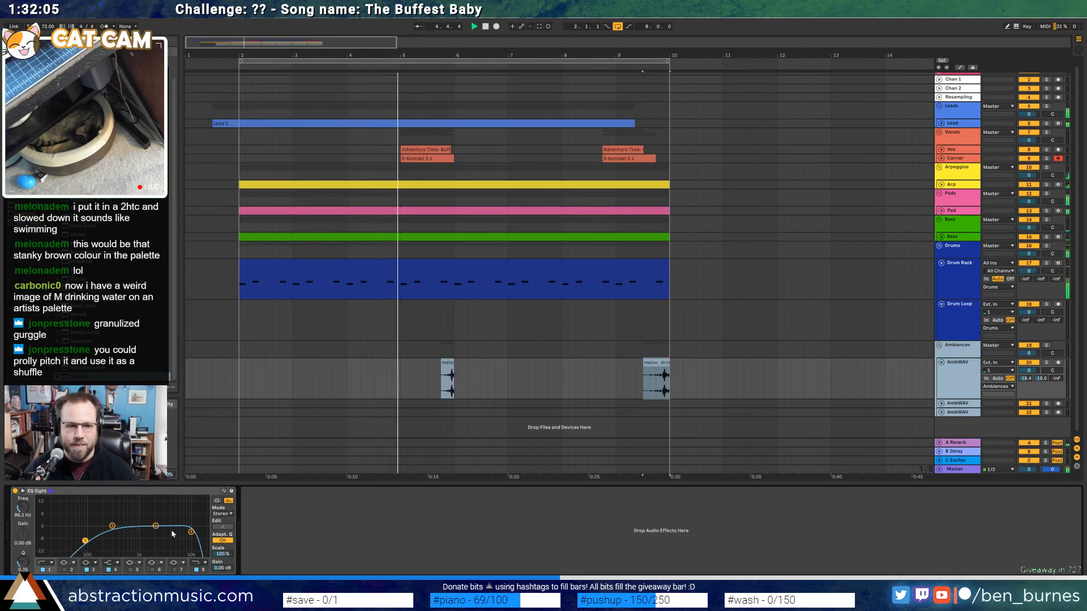
{"action": "left_click_drag", "start_coordinate": [155, 526], "coordinate": [171, 524]}
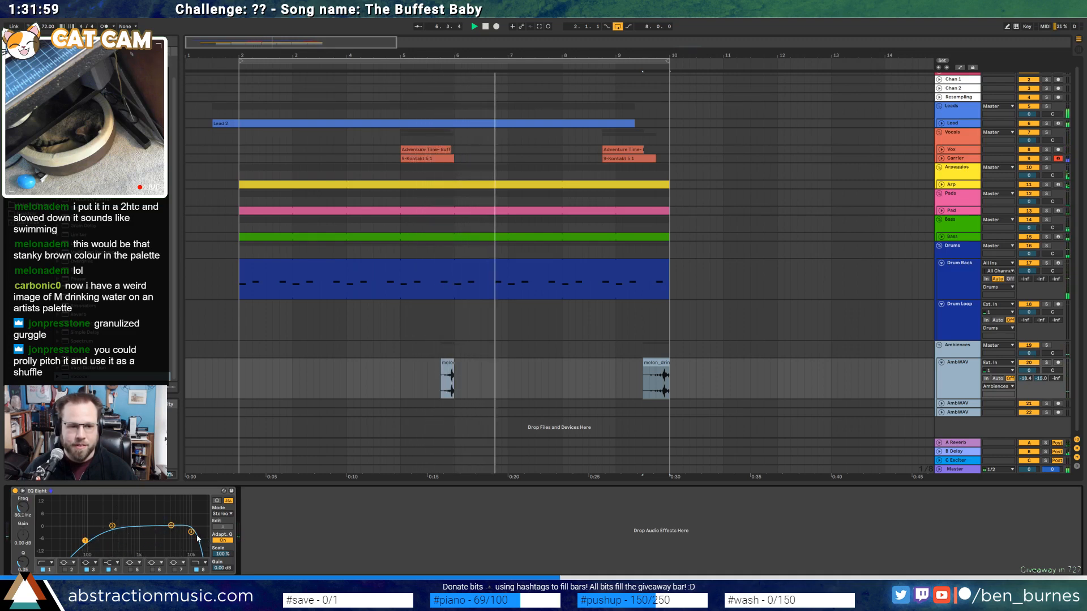
{"action": "left_click_drag", "start_coordinate": [191, 532], "coordinate": [163, 543]}
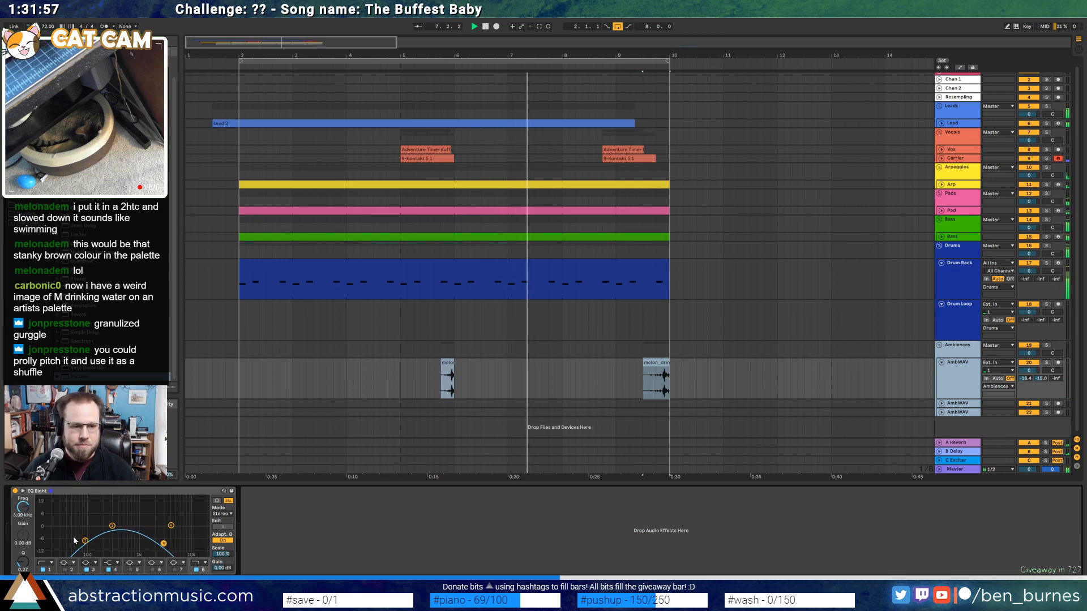
{"action": "left_click_drag", "start_coordinate": [84, 541], "coordinate": [71, 533]}
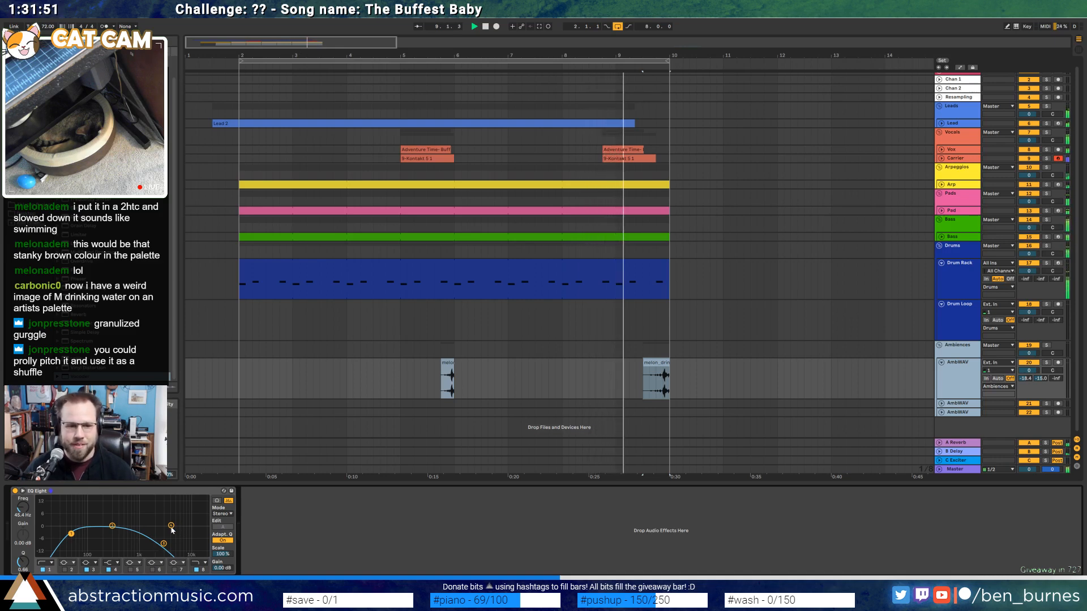
{"action": "left_click_drag", "start_coordinate": [172, 527], "coordinate": [179, 519]}
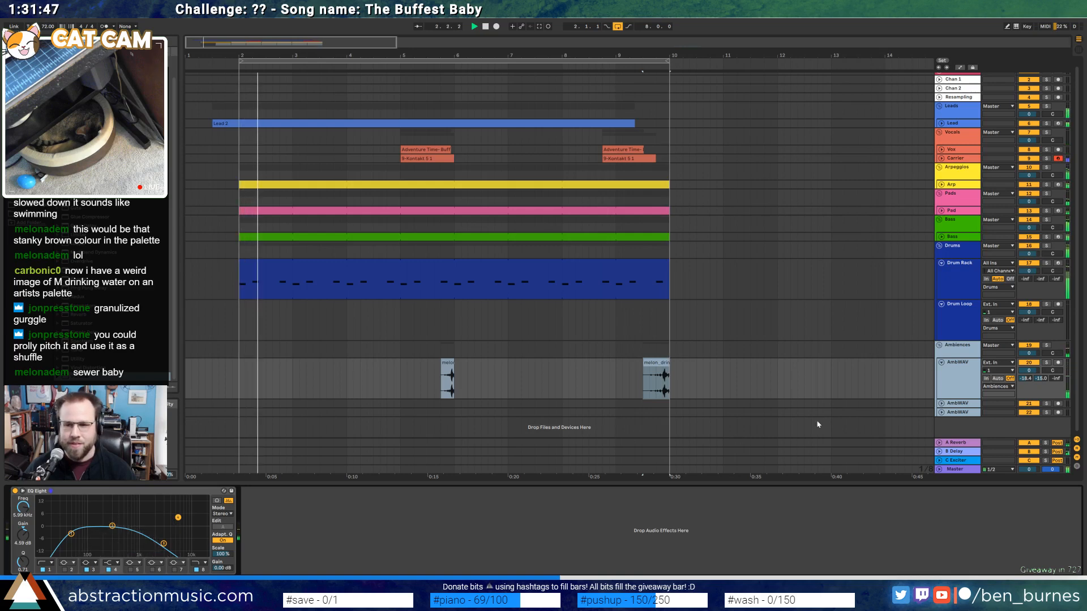
Lower the first AmbWAV track's volume to about -5 dB and stop playback
{"action": "left_click_drag", "start_coordinate": [1028, 371], "coordinate": [1028, 385]}
{"action": "key", "text": "space"}
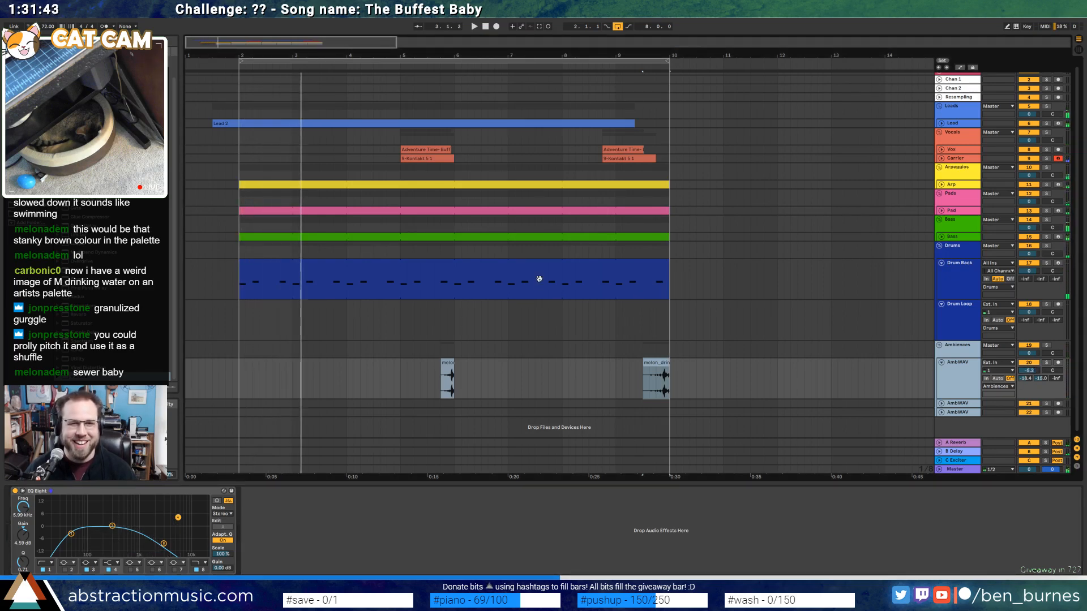
Display the Vox track's devices and audition its second Adventure Time clip around bar 9
{"action": "left_click", "coordinate": [953, 149]}
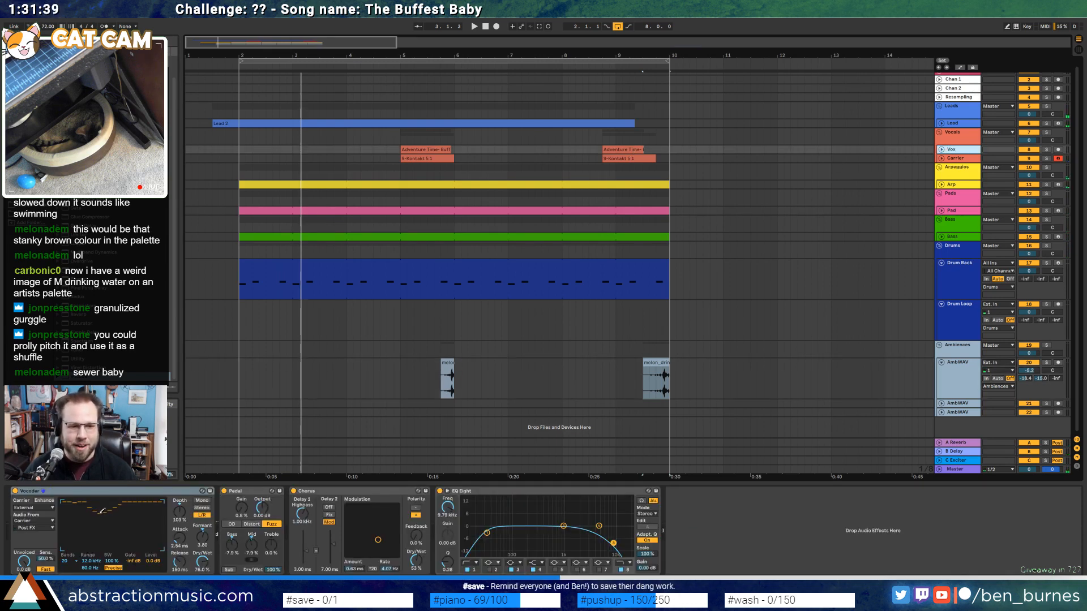
{"action": "key", "text": "space"}
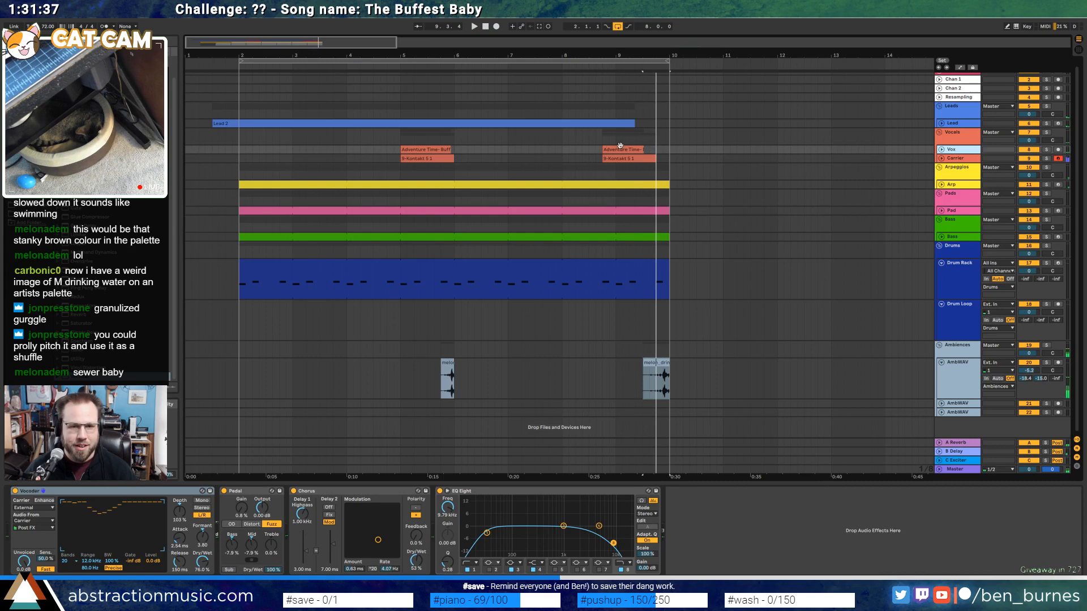
{"action": "key", "text": "space"}
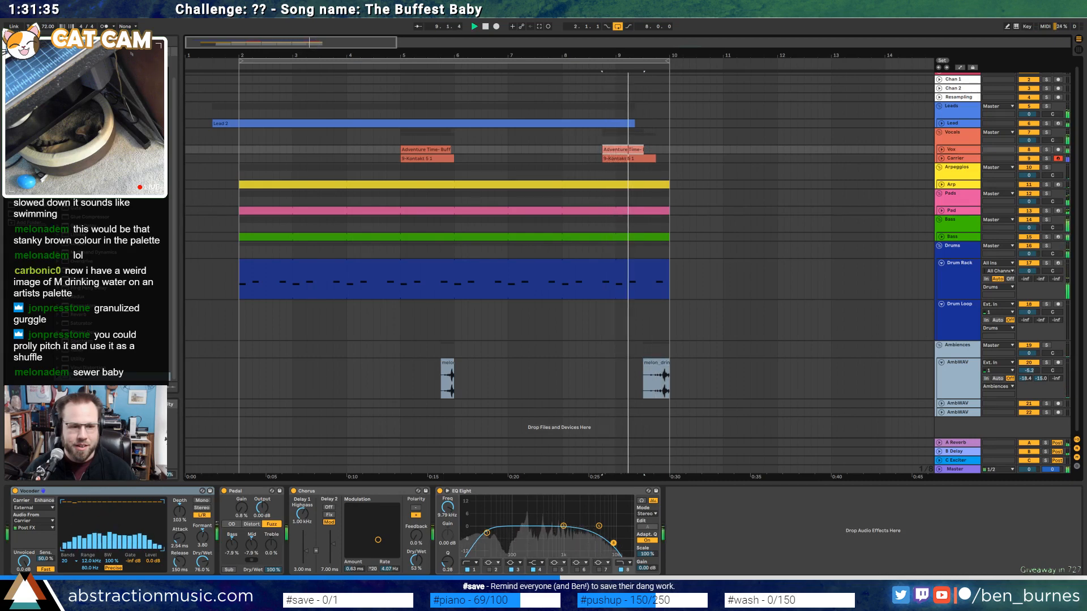
{"action": "key", "text": "space"}
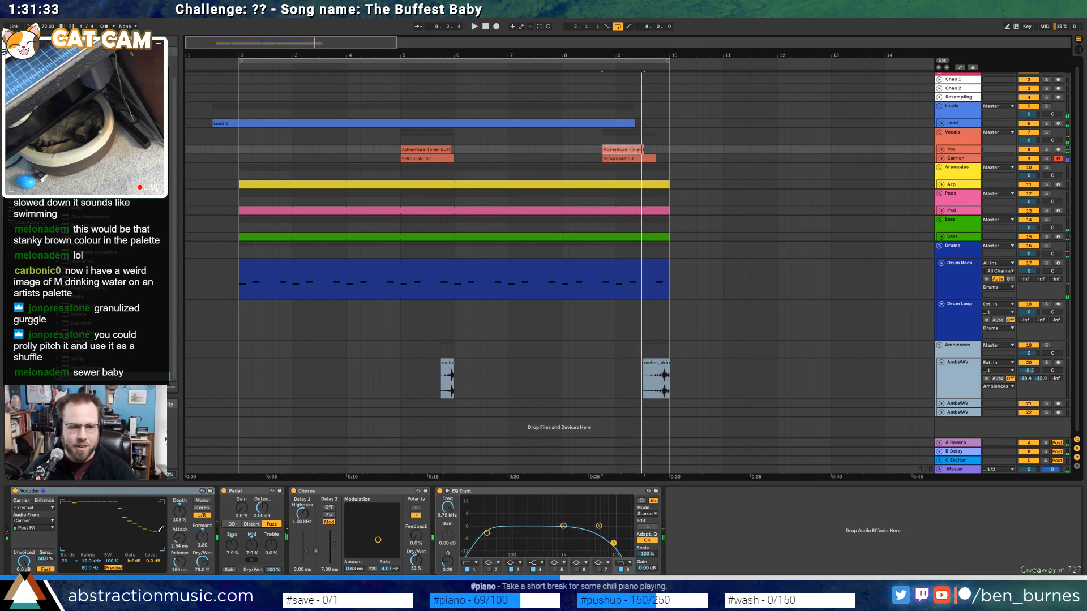
{"action": "key", "text": "space"}
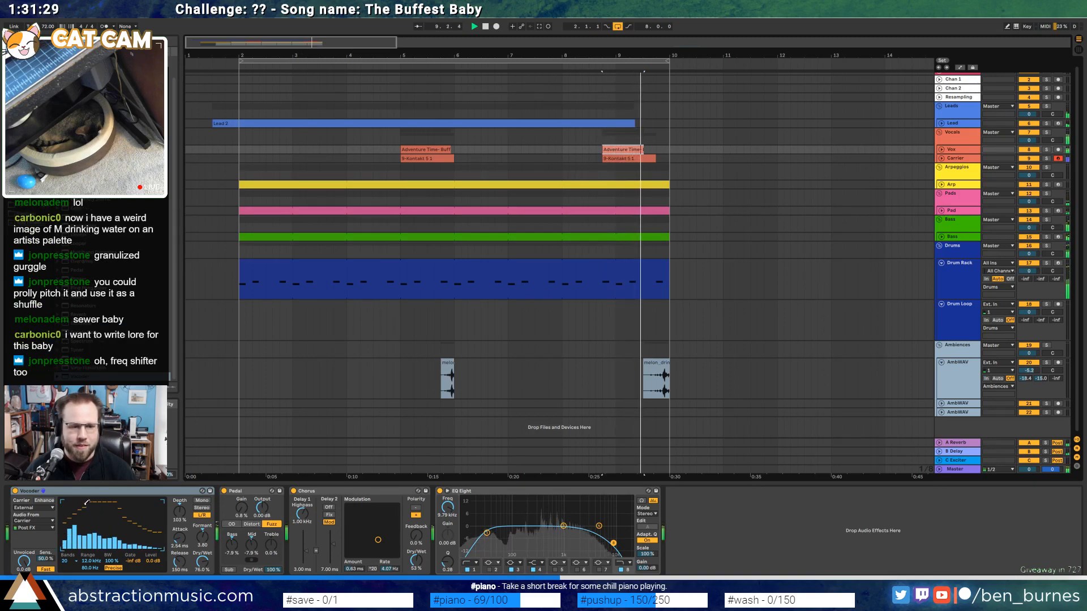
Stop playback and show the transposition envelope of the melon_drinks_water clip at the end of bar 9
{"action": "key", "text": "space"}
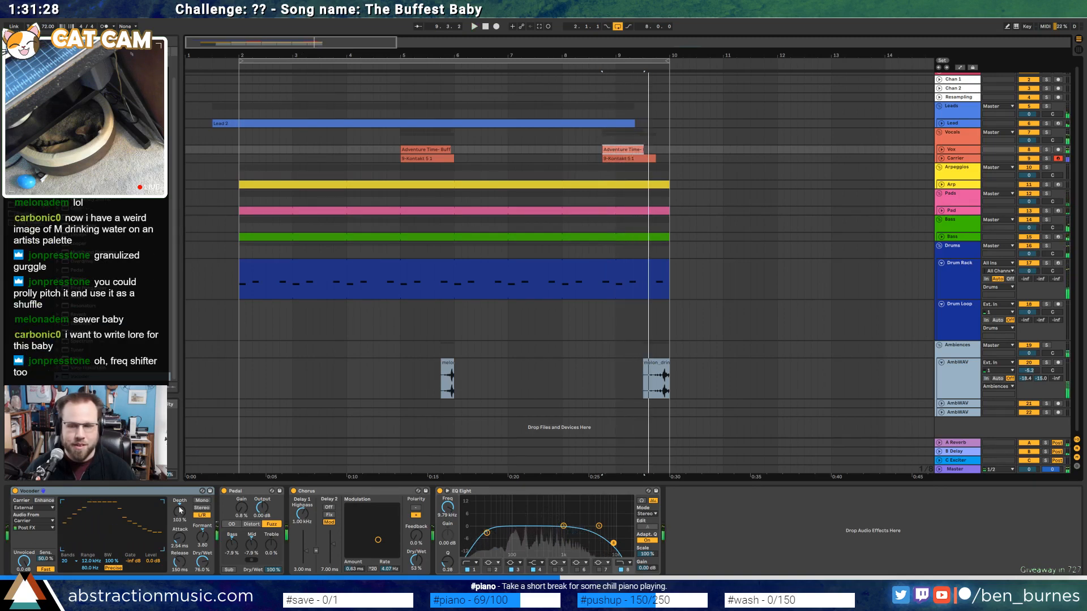
{"action": "left_click", "coordinate": [662, 365]}
{"action": "key", "text": "shift+Tab"}
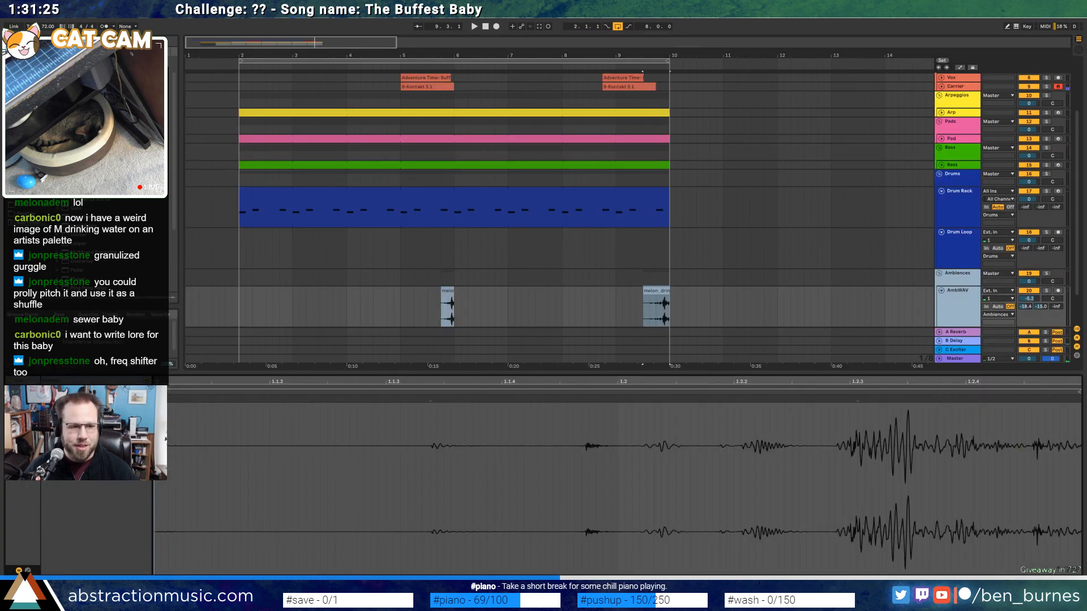
{"action": "left_click", "coordinate": [25, 569]}
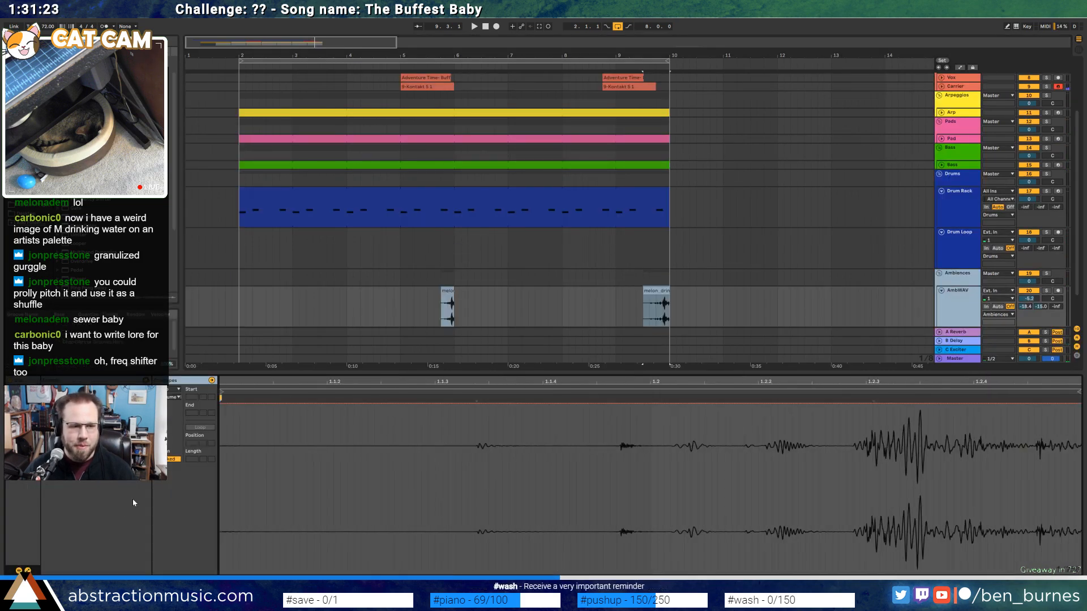
{"action": "left_click", "coordinate": [175, 397]}
{"action": "left_click", "coordinate": [182, 414]}
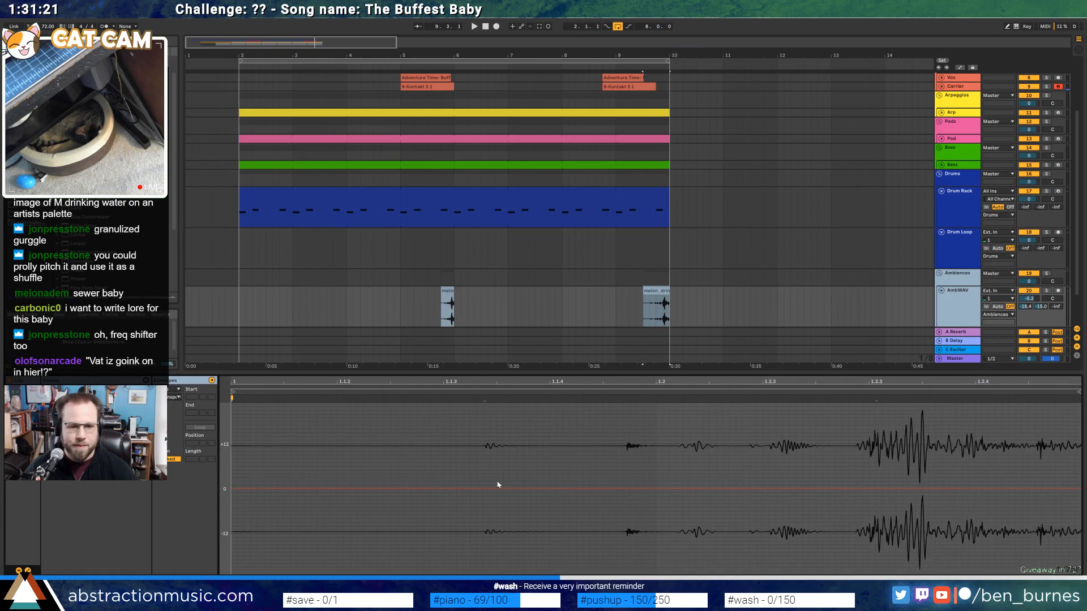
Draw a transposition ramp rising from 0 toward the loud gulp near 1.2.3, audition it, and return to the track's devices
{"action": "left_click_drag", "start_coordinate": [928, 493], "coordinate": [928, 470]}
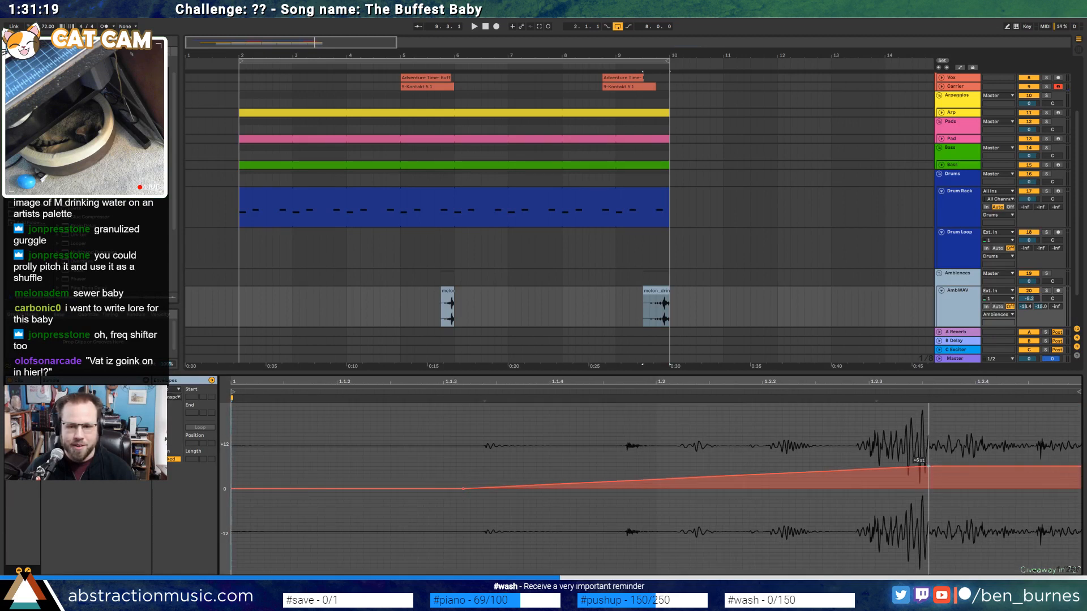
{"action": "key", "text": "space"}
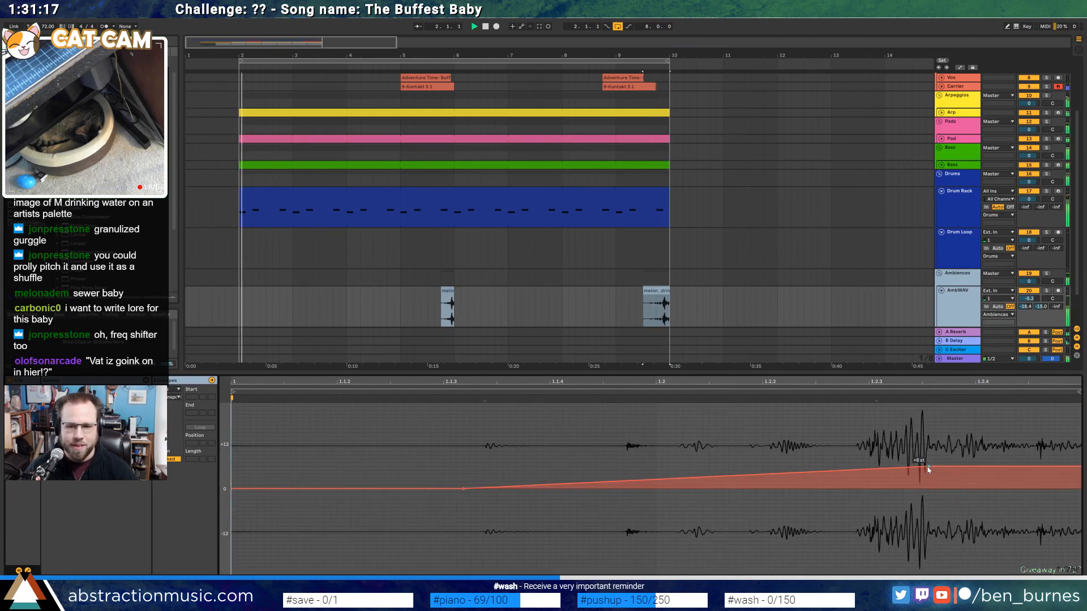
{"action": "left_click_drag", "start_coordinate": [928, 467], "coordinate": [948, 458]}
{"action": "key", "text": "shift+Tab"}
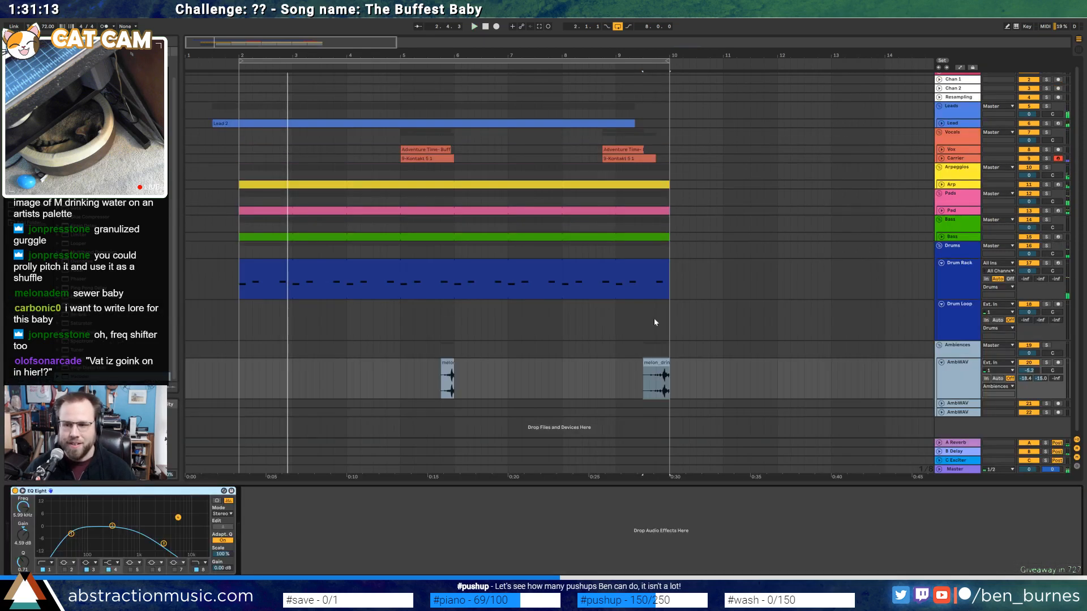
Delete the leftover melon_drinks_water clip around bar 33 of the first AmbWAV track
{"action": "left_click", "coordinate": [244, 378]}
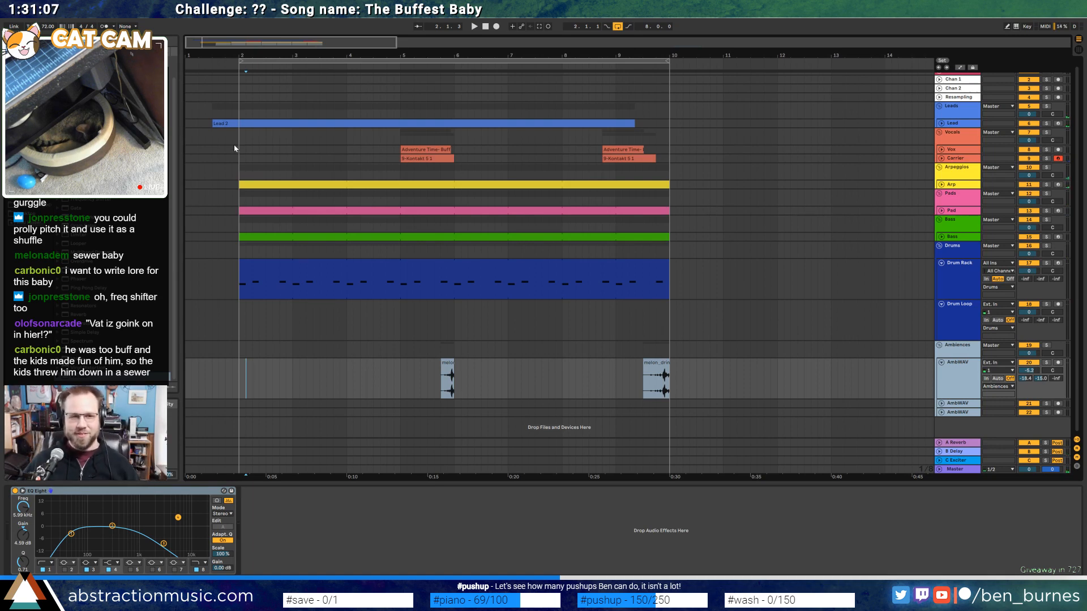
{"action": "left_click_drag", "start_coordinate": [287, 40], "coordinate": [286, 8]}
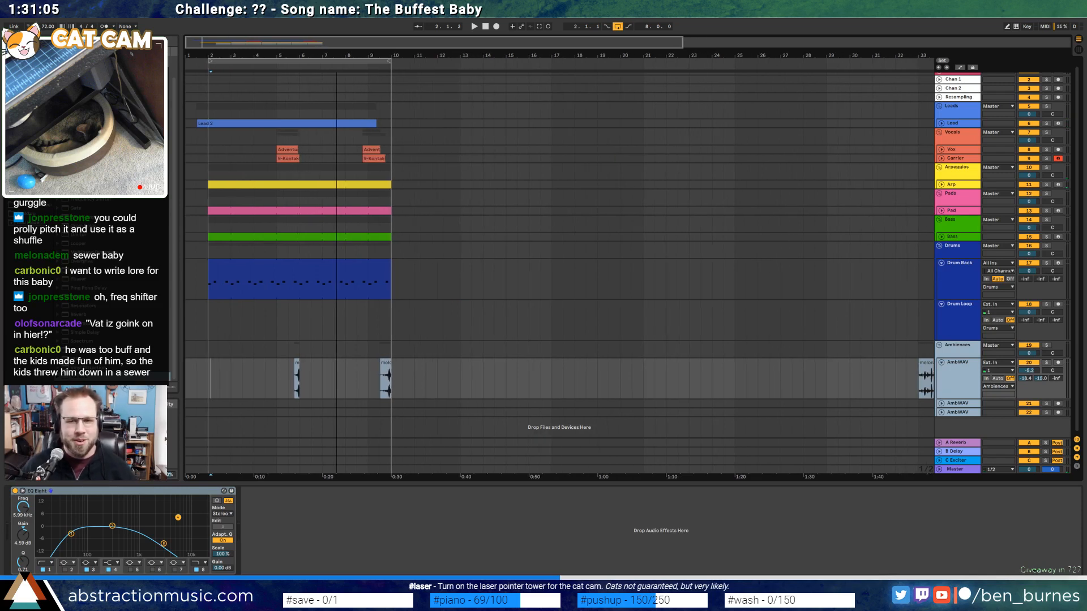
{"action": "scroll", "coordinate": [557, 111], "scroll_direction": "down", "scroll_amount": 5}
{"action": "left_click_drag", "start_coordinate": [547, 374], "coordinate": [678, 373]}
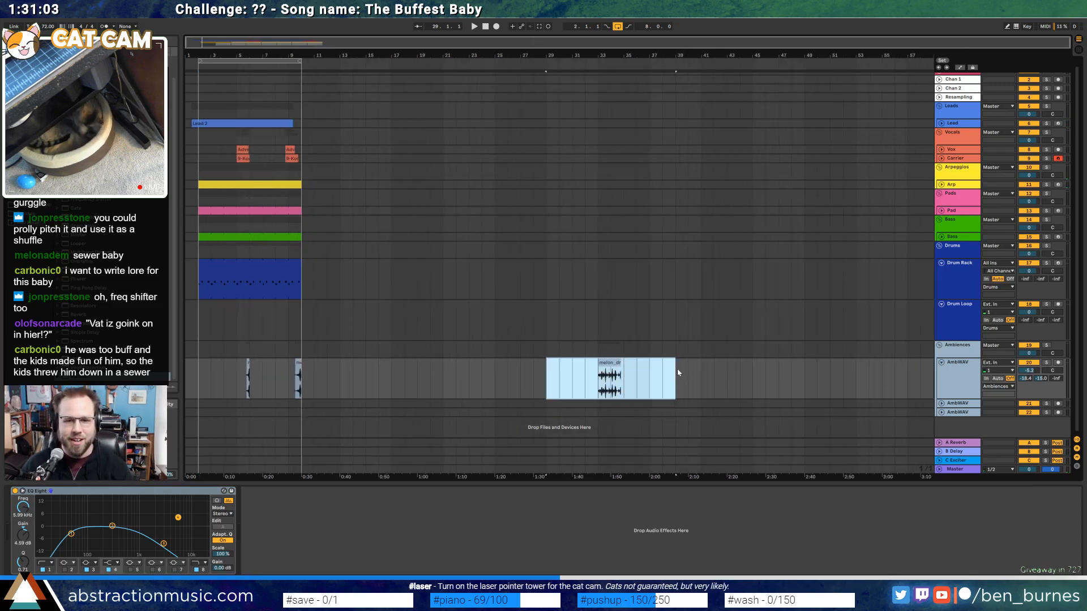
Move the loop range to bars 10–18 and duplicate the Drum Rack clip into it
{"action": "left_click_drag", "start_coordinate": [215, 53], "coordinate": [481, 62]}
{"action": "left_click", "coordinate": [335, 263]}
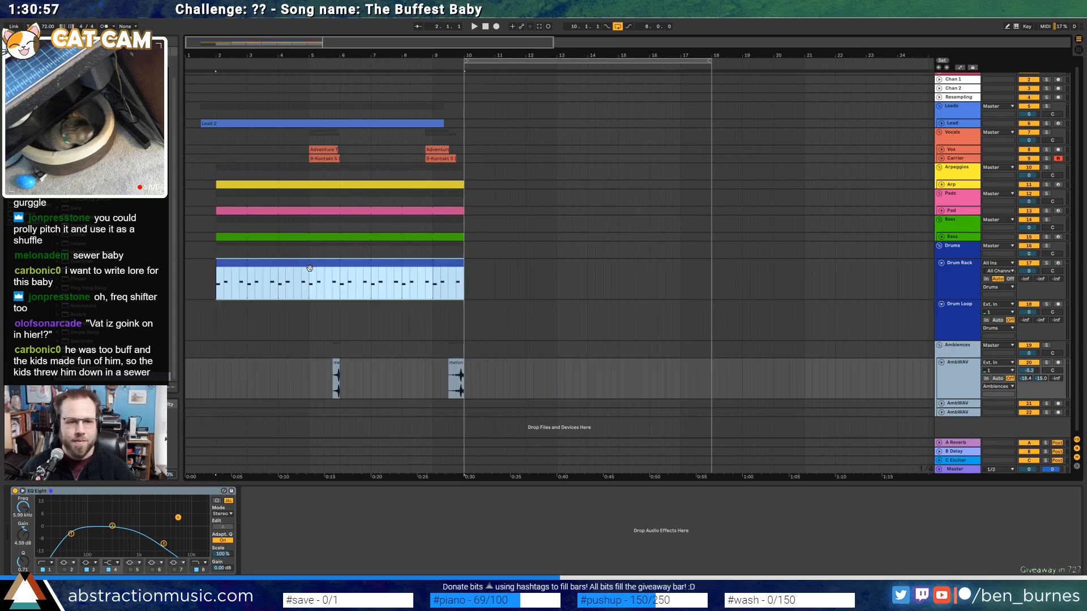
{"action": "key", "text": "ctrl+d"}
Extend the Bass, Pad and Arp clips from bar 10 to bar 18
{"action": "left_click", "coordinate": [465, 240]}
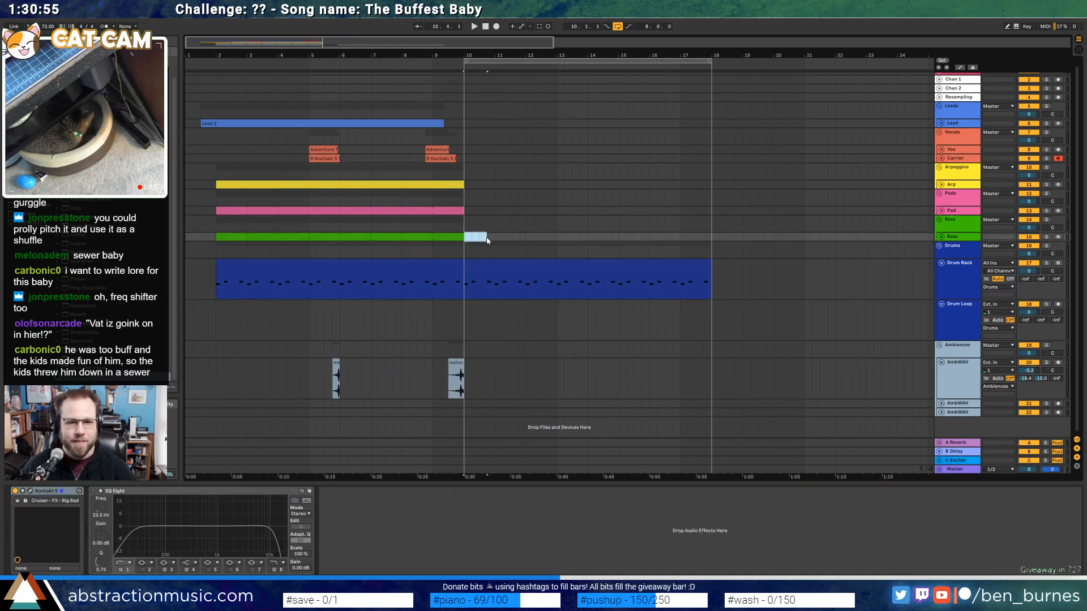
{"action": "left_click_drag", "start_coordinate": [462, 236], "coordinate": [712, 237]}
{"action": "left_click", "coordinate": [722, 242]}
{"action": "left_click", "coordinate": [632, 212]}
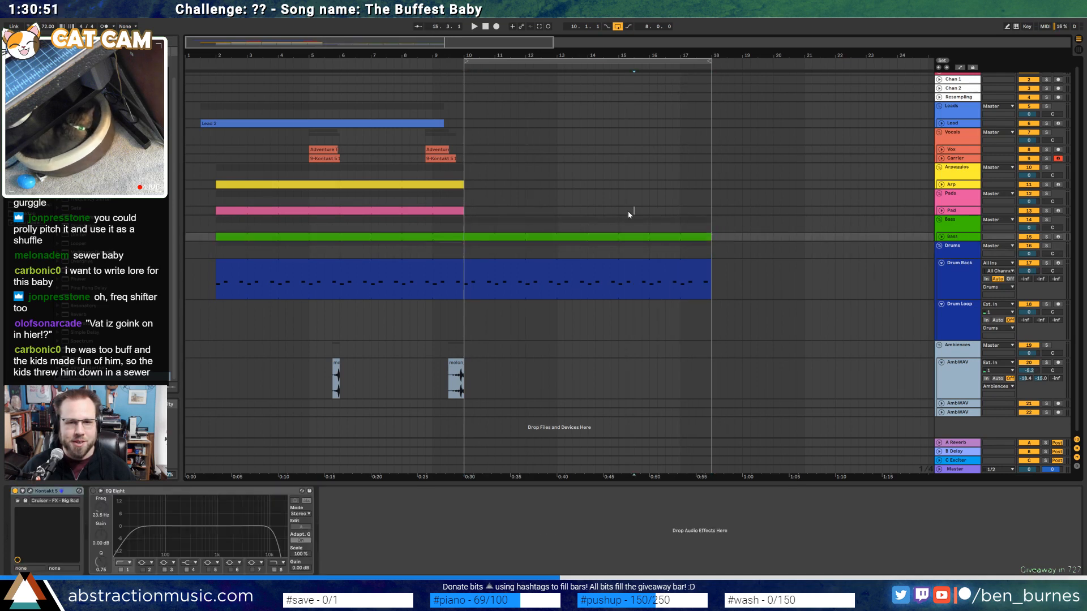
{"action": "left_click_drag", "start_coordinate": [462, 211], "coordinate": [712, 213]}
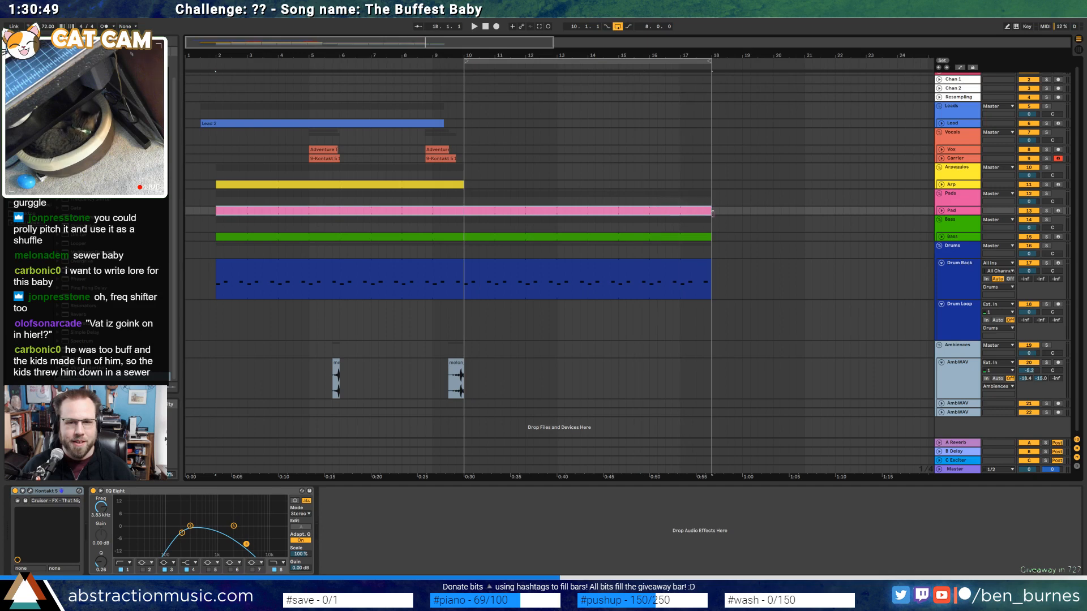
{"action": "left_click_drag", "start_coordinate": [463, 184], "coordinate": [714, 190]}
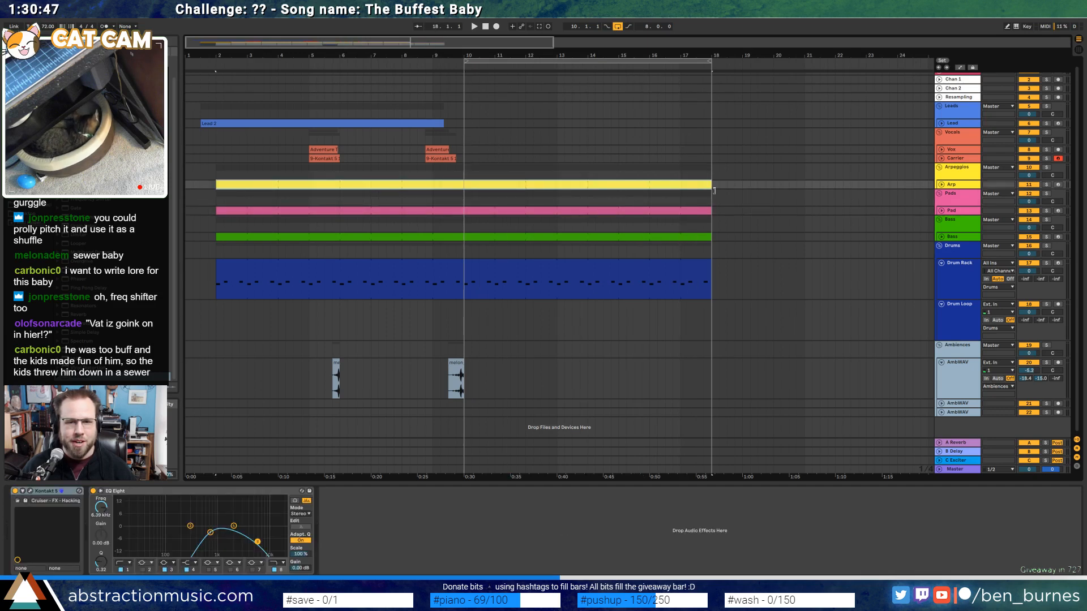
Duplicate the Vox and Carrier content of bars 2–10 into bars 10–18 and move the last Vox copy to bar 19.4
{"action": "left_click_drag", "start_coordinate": [463, 165], "coordinate": [428, 162]}
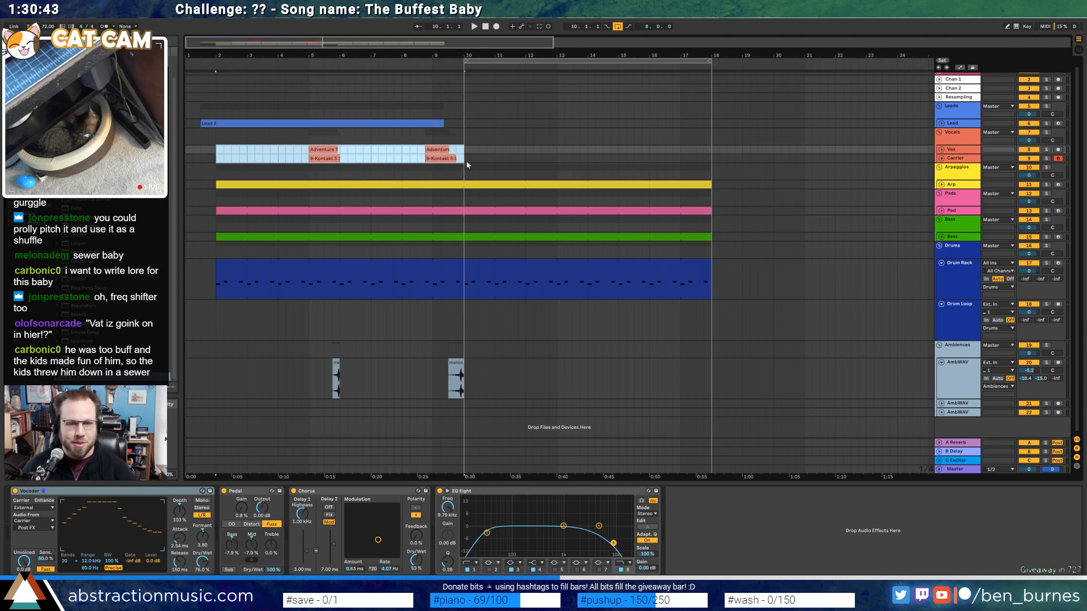
{"action": "key", "text": "ctrl+d"}
{"action": "left_click_drag", "start_coordinate": [686, 152], "coordinate": [780, 154]}
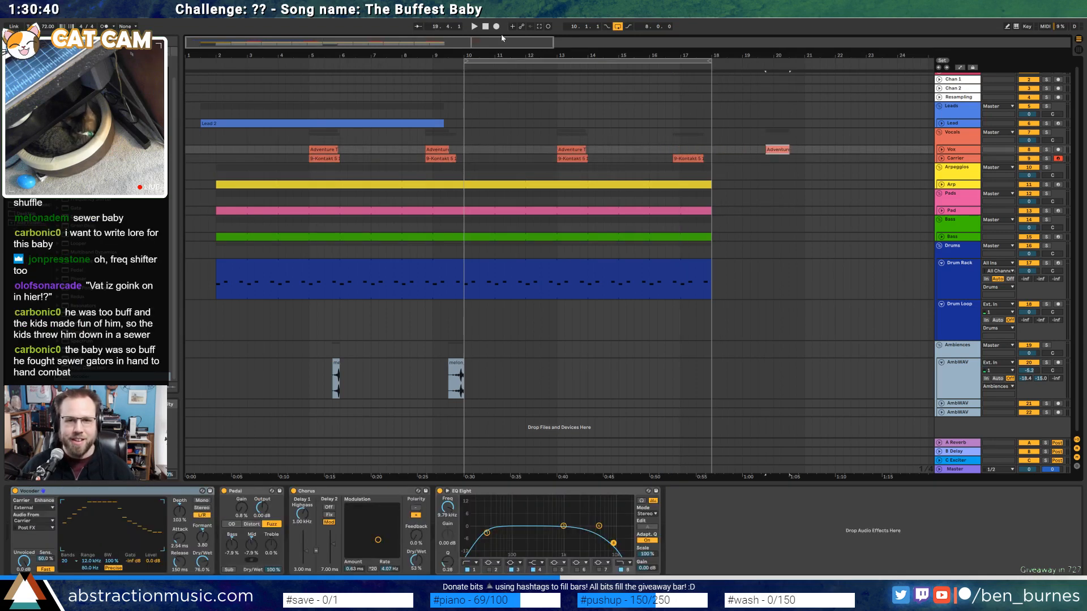
Unfold the Vox track and extend the moved Adventure Time clip on both sides to span about bar 18.3 to bar 27
{"action": "left_click", "coordinate": [943, 151]}
{"action": "left_click_drag", "start_coordinate": [571, 64], "coordinate": [520, 94]}
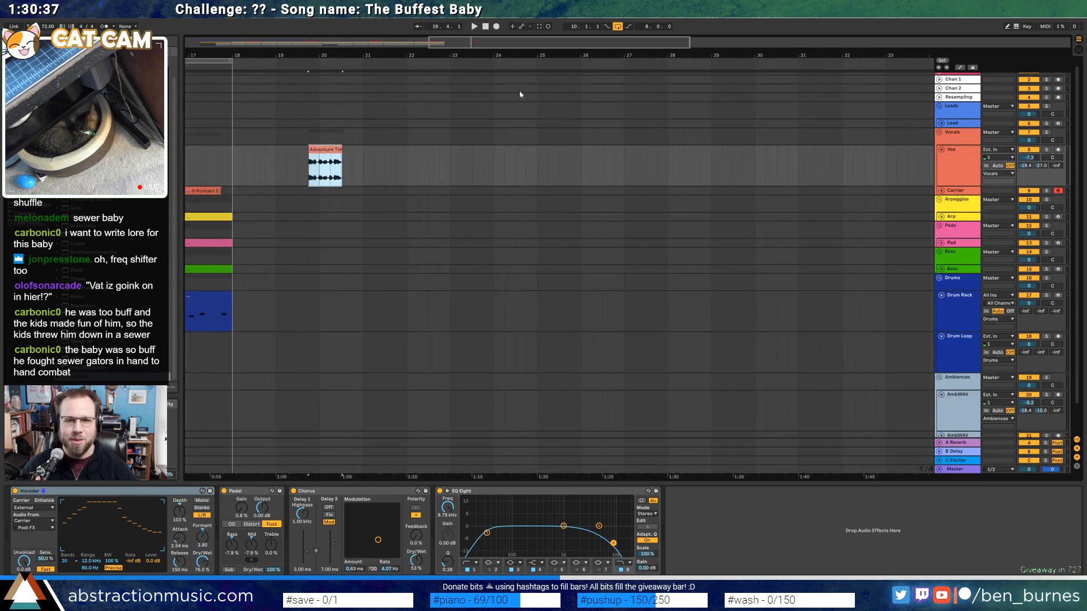
{"action": "left_click_drag", "start_coordinate": [318, 151], "coordinate": [254, 154]}
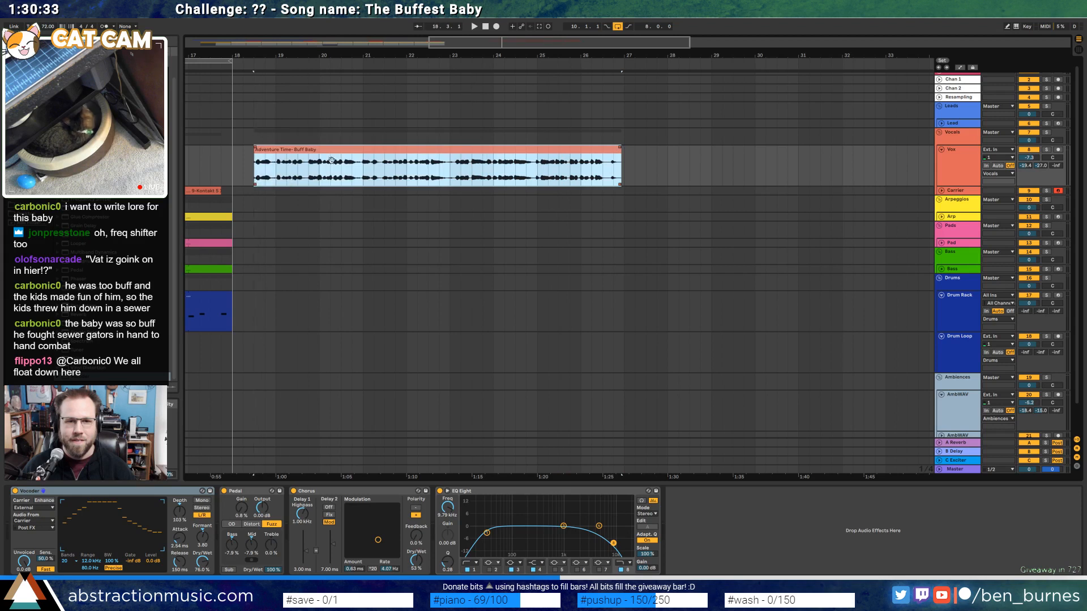
Audition the extended Vox recording, cut the phrase from about 23.4 to just before bar 25, and paste it at bar 16.4
{"action": "key", "text": "space"}
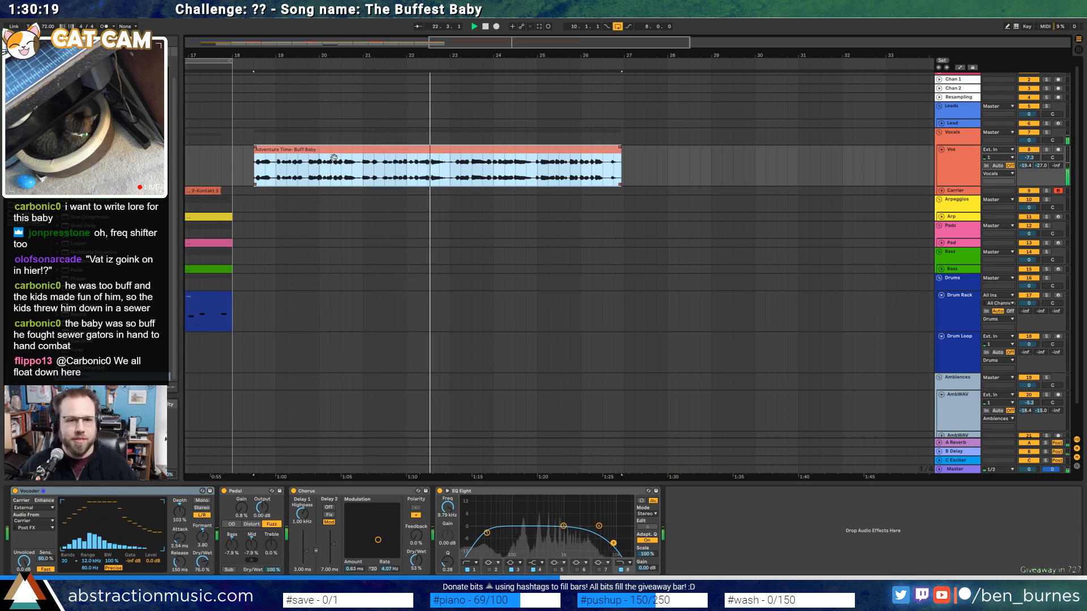
{"action": "scroll", "coordinate": [435, 159], "scroll_direction": "up", "scroll_amount": 4}
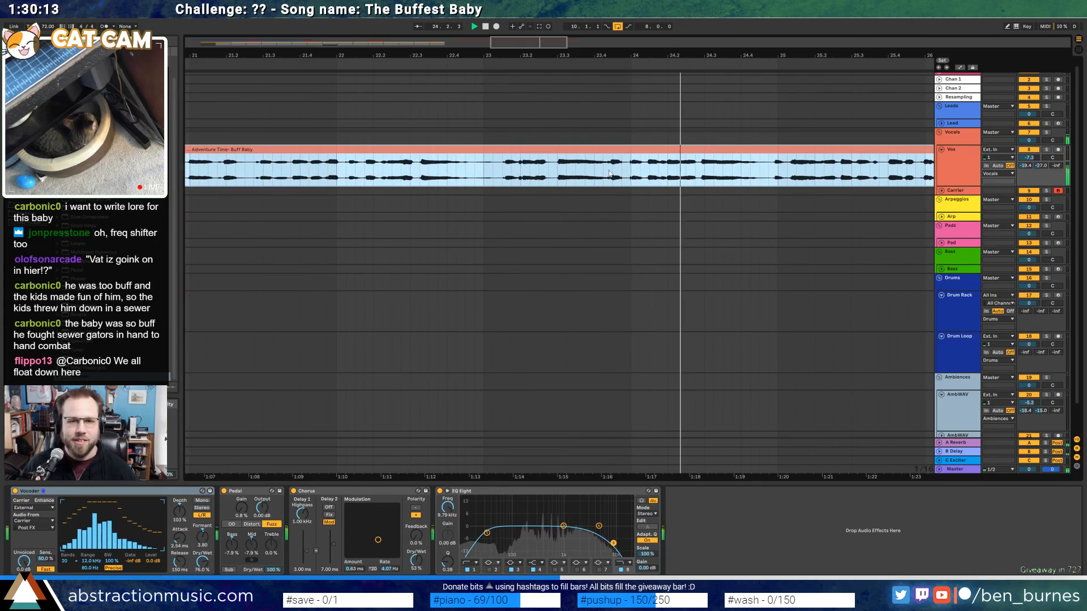
{"action": "key", "text": "space"}
{"action": "left_click_drag", "start_coordinate": [603, 171], "coordinate": [767, 170]}
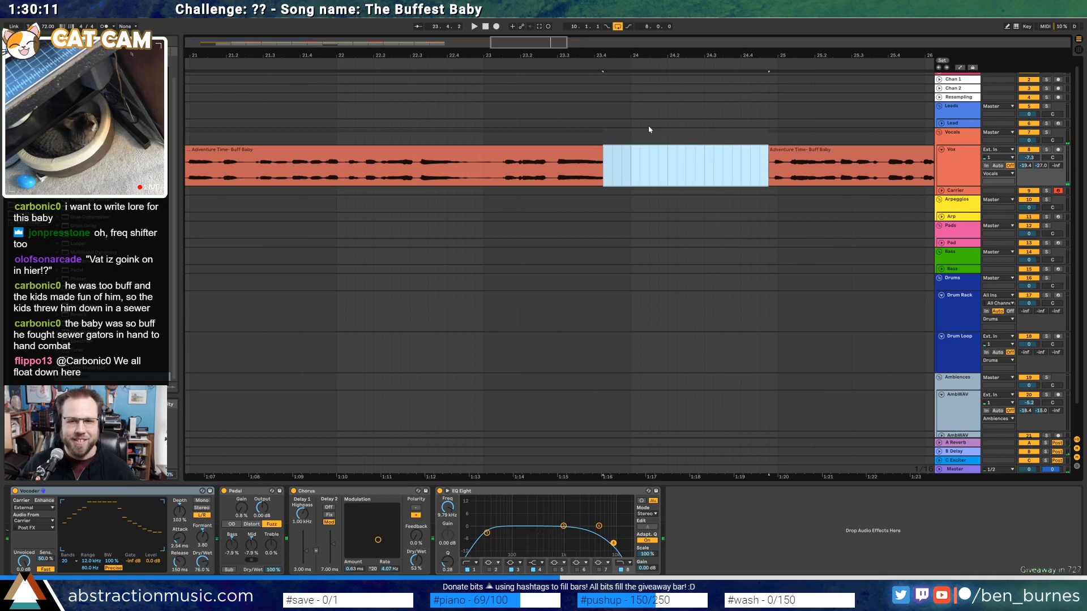
{"action": "left_click_drag", "start_coordinate": [535, 57], "coordinate": [1036, 40]}
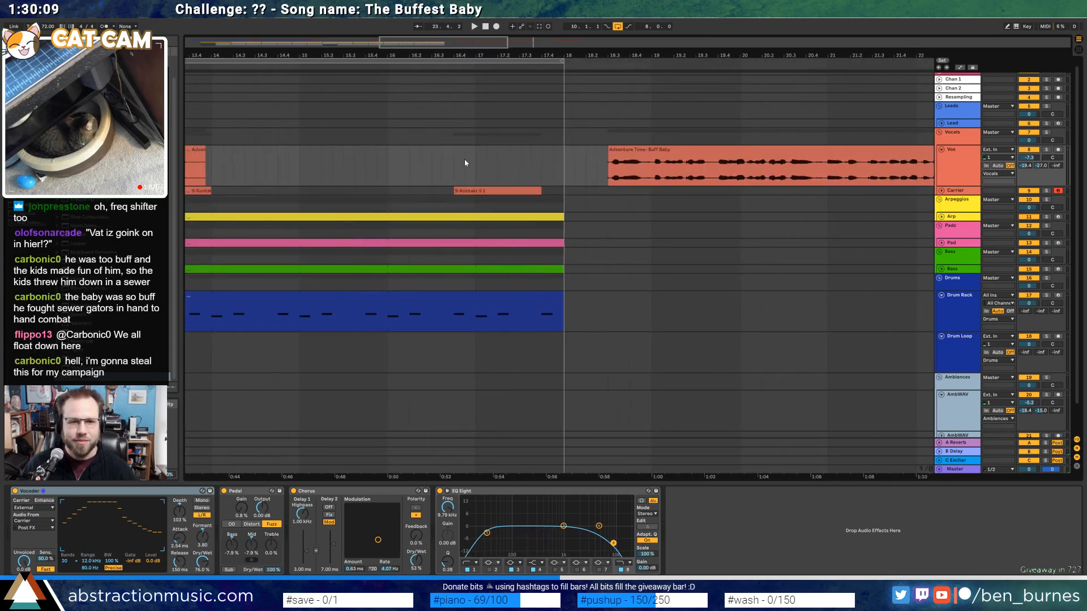
{"action": "key", "text": "ctrl+v"}
Delete the two leftover Adventure Time clips on the Vox track past bar 18
{"action": "left_click_drag", "start_coordinate": [707, 56], "coordinate": [207, 40]}
{"action": "left_click", "coordinate": [345, 150]}
{"action": "left_click", "coordinate": [516, 150], "text": "shift"}
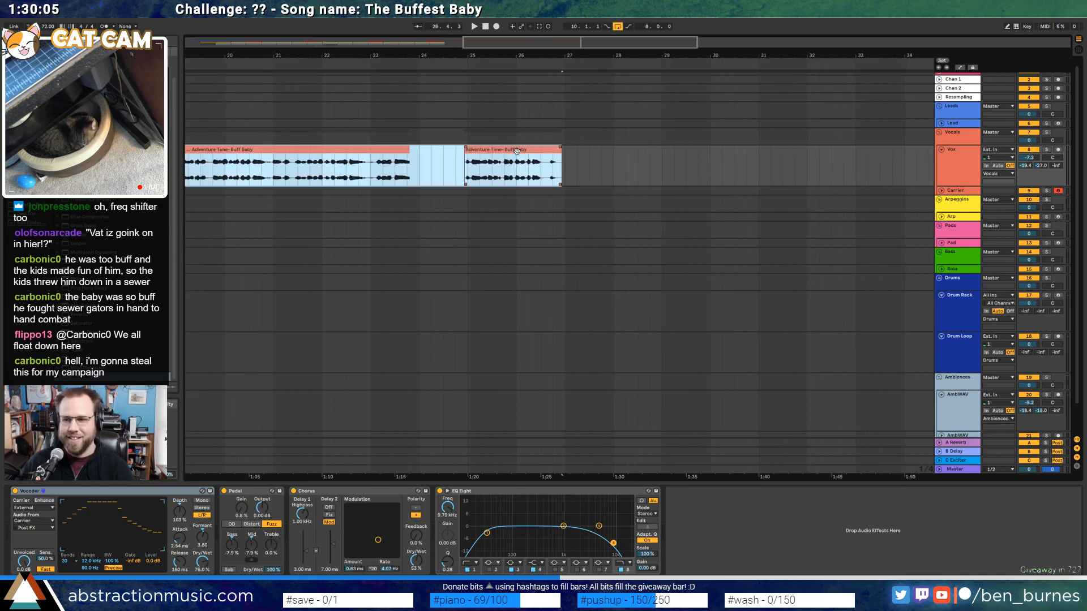
{"action": "key", "text": "Delete"}
Audition the pasted Vox phrase at bar 16.4 with the arrangement
{"action": "left_click", "coordinate": [359, 138]}
{"action": "left_click_drag", "start_coordinate": [516, 47], "coordinate": [395, 50]}
{"action": "left_click", "coordinate": [558, 163]}
{"action": "key", "text": "space"}
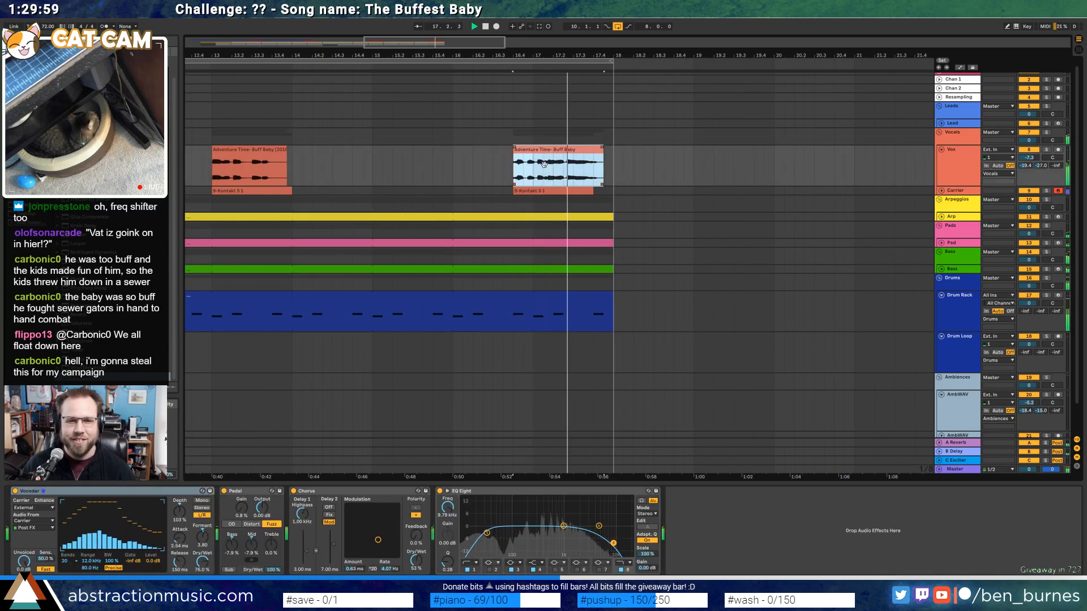
{"action": "key", "text": "space"}
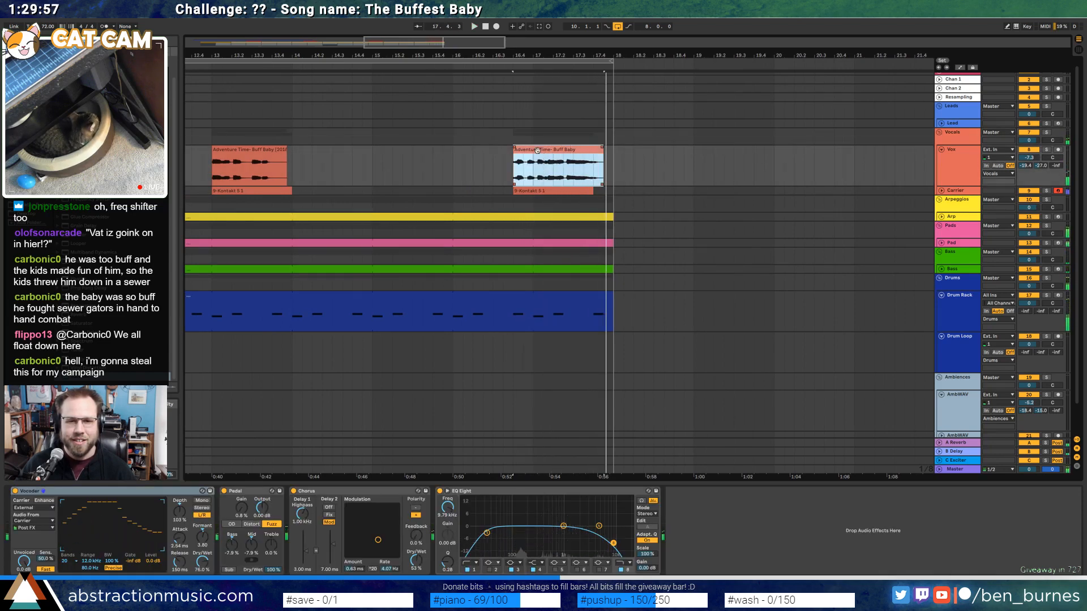
Move the pasted phrase's start marker to the onset of its first word and audition the clip again
{"action": "double_click", "coordinate": [544, 158]}
{"action": "left_click_drag", "start_coordinate": [231, 392], "coordinate": [256, 394]}
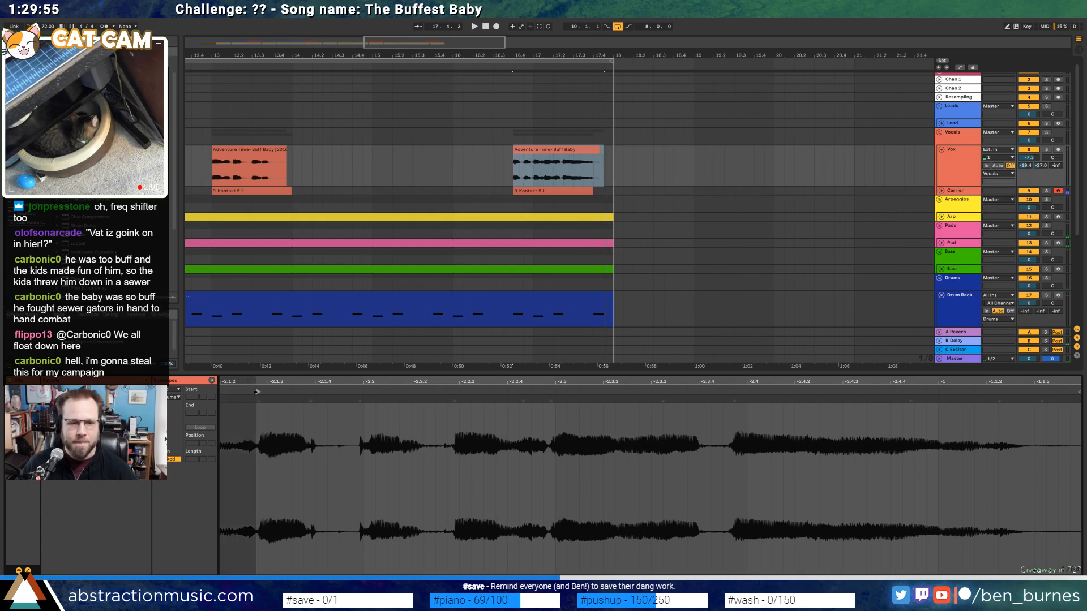
{"action": "key", "text": "space"}
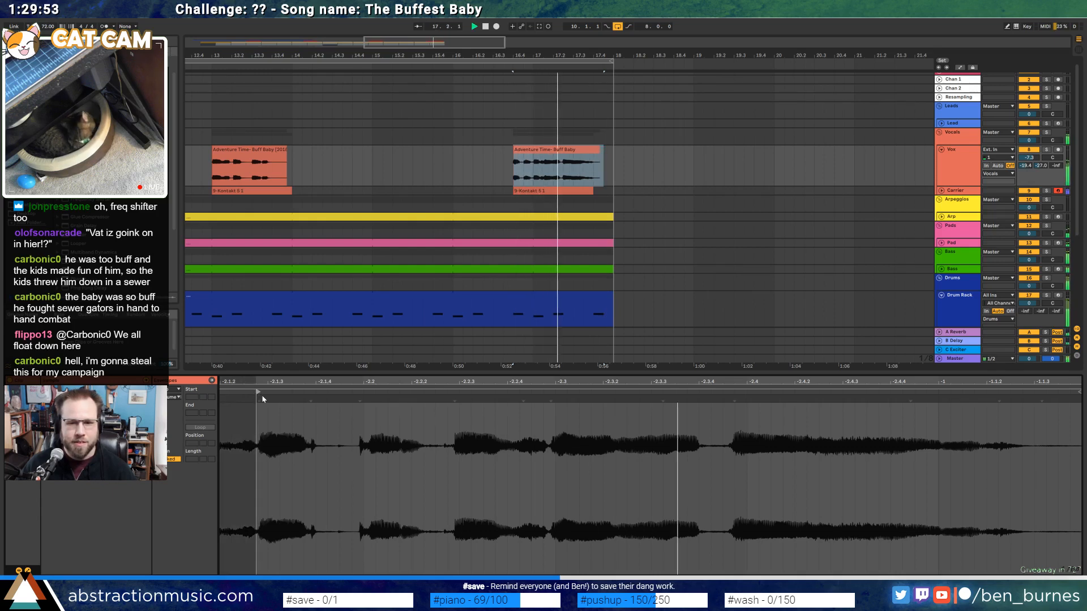
{"action": "left_click", "coordinate": [526, 149]}
{"action": "key", "text": "space"}
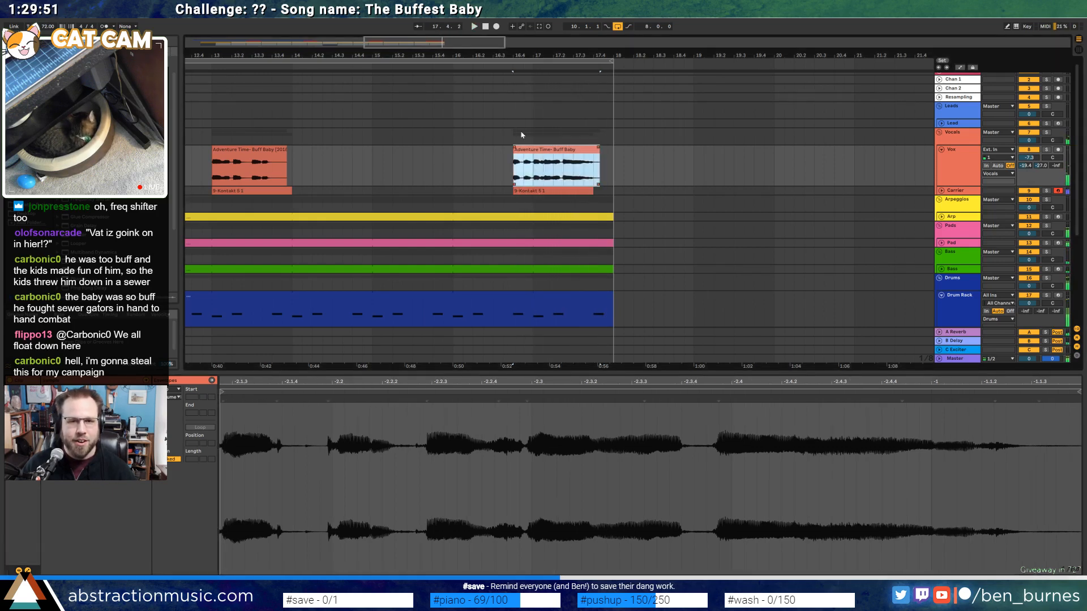
Swap the two Vox phrases, placing the new phrase at bar 8.4 and the original short one at bar 16.4
{"action": "left_click_drag", "start_coordinate": [454, 44], "coordinate": [403, 28]}
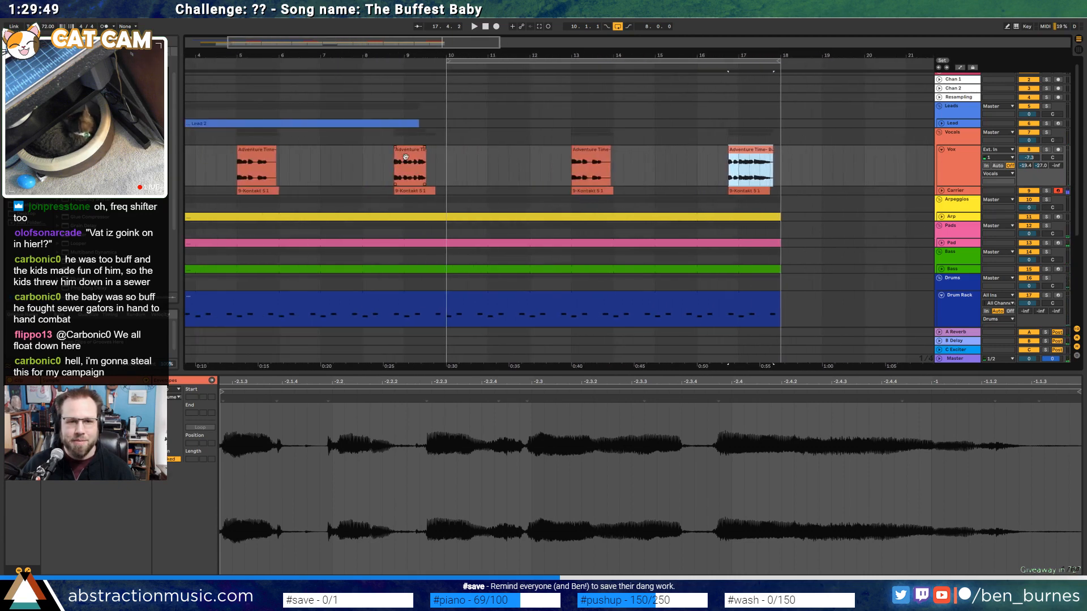
{"action": "left_click", "coordinate": [409, 150]}
{"action": "key", "text": "Delete"}
{"action": "left_click_drag", "start_coordinate": [752, 148], "coordinate": [410, 181]}
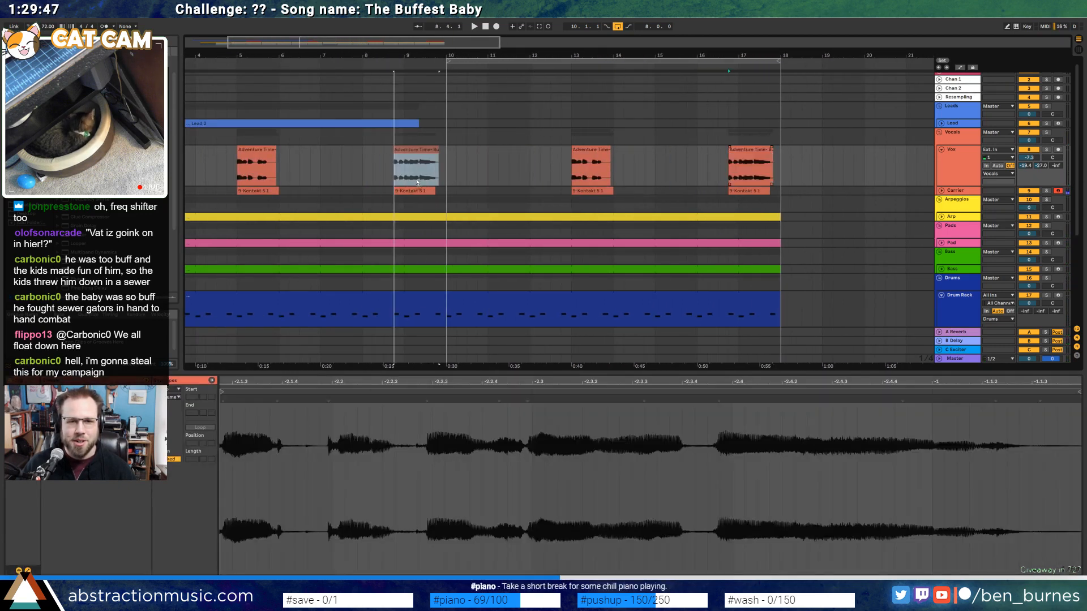
{"action": "left_click", "coordinate": [733, 163]}
{"action": "key", "text": "ctrl+v"}
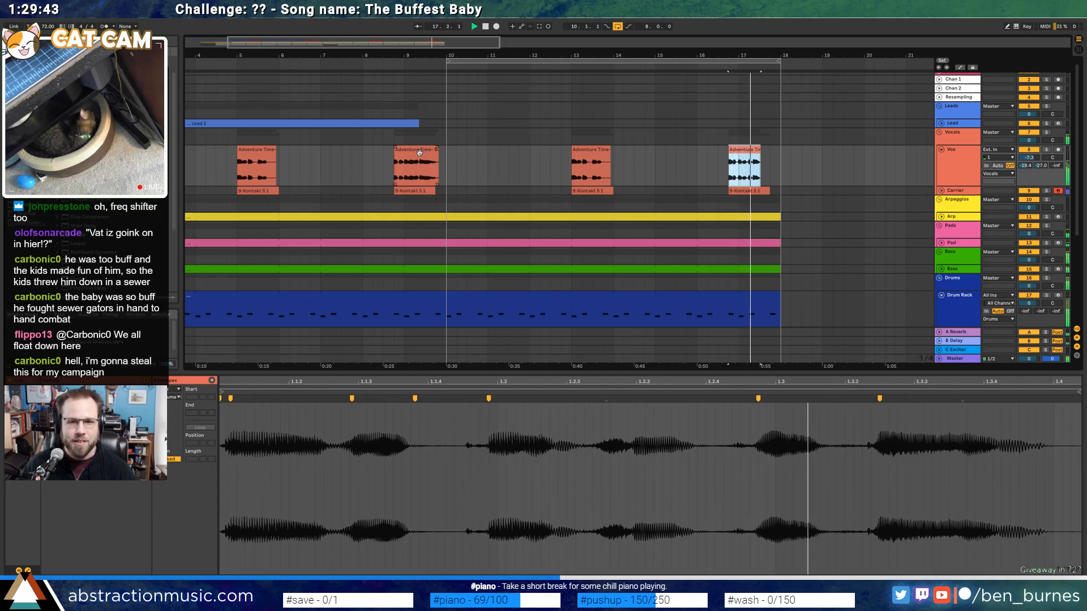
Audition the new Vox phrase at bar 8.4 through the transition into bar 10
{"action": "left_click", "coordinate": [417, 151]}
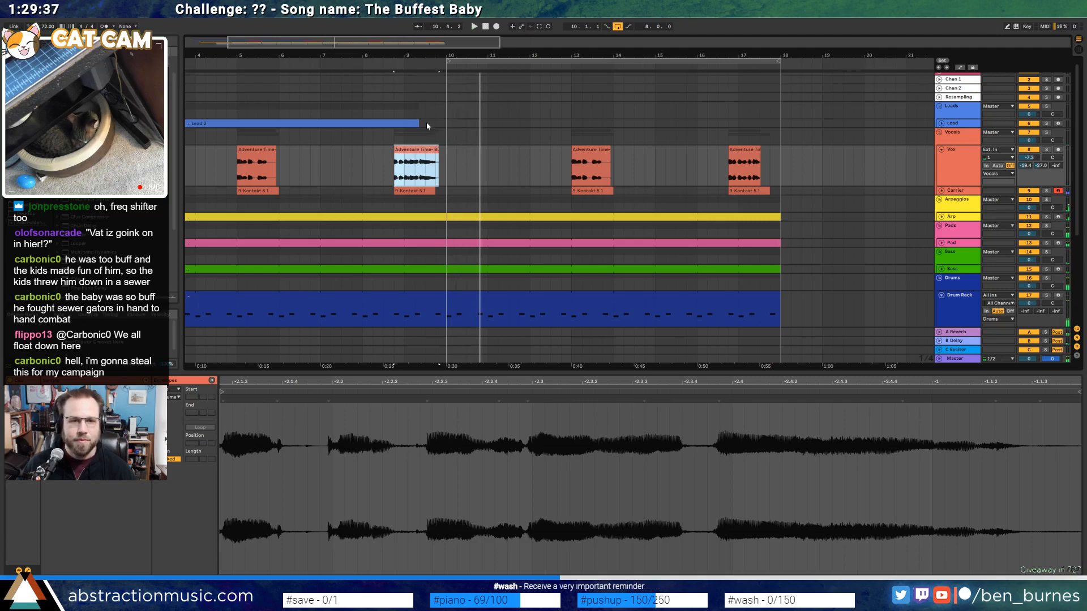
{"action": "left_click_drag", "start_coordinate": [362, 50], "coordinate": [328, 63]}
{"action": "key", "text": "space"}
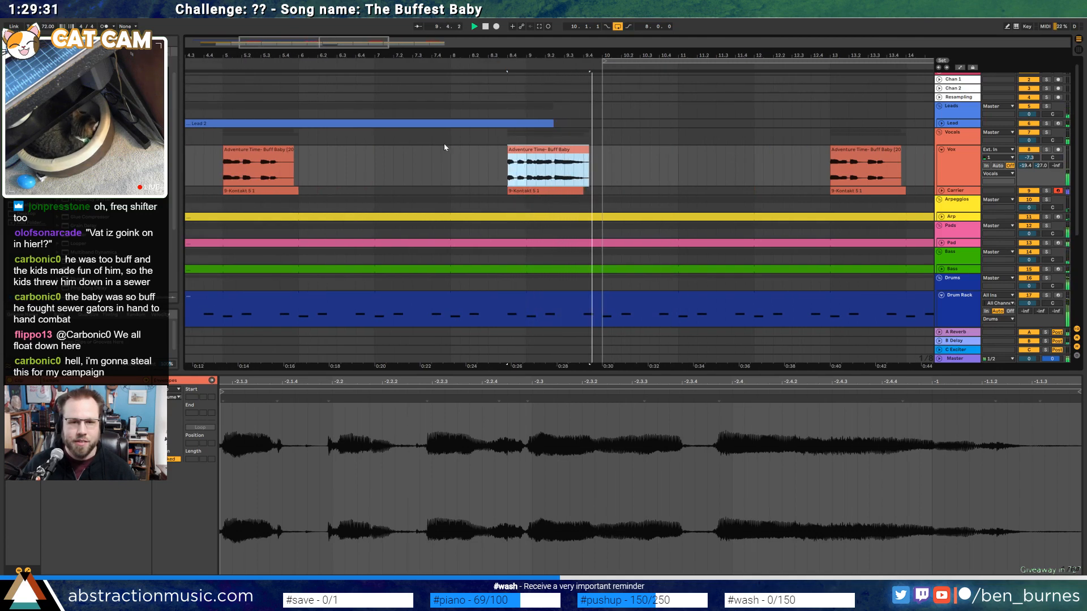
{"action": "left_click_drag", "start_coordinate": [379, 57], "coordinate": [330, 45]}
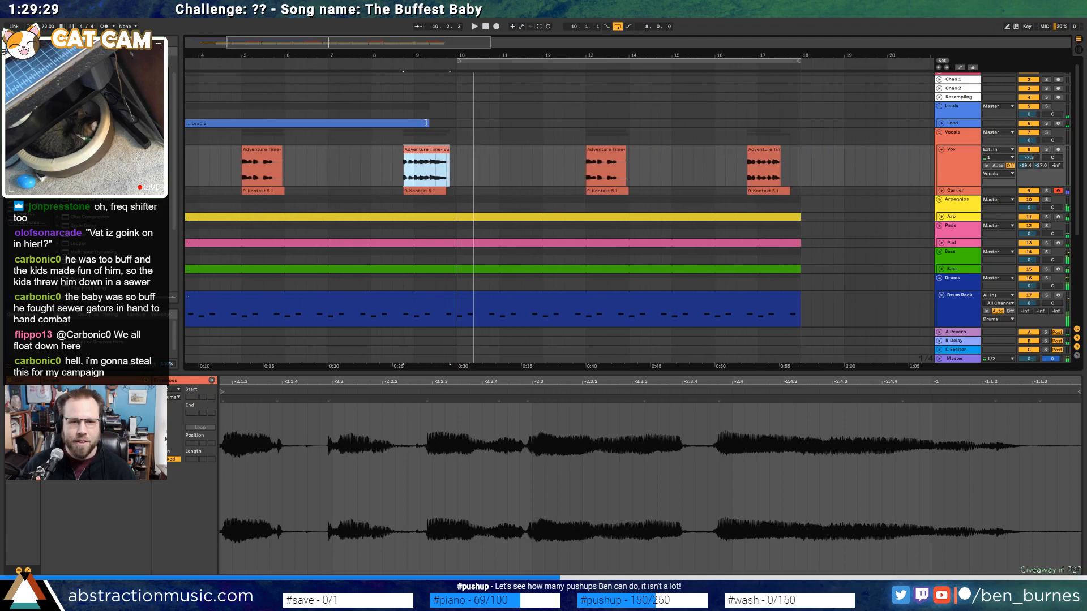
Record a new melody clip on the Lead track, starting shortly before bar 10 and running to nearly bar 18
{"action": "key", "text": "space"}
{"action": "left_click", "coordinate": [434, 124]}
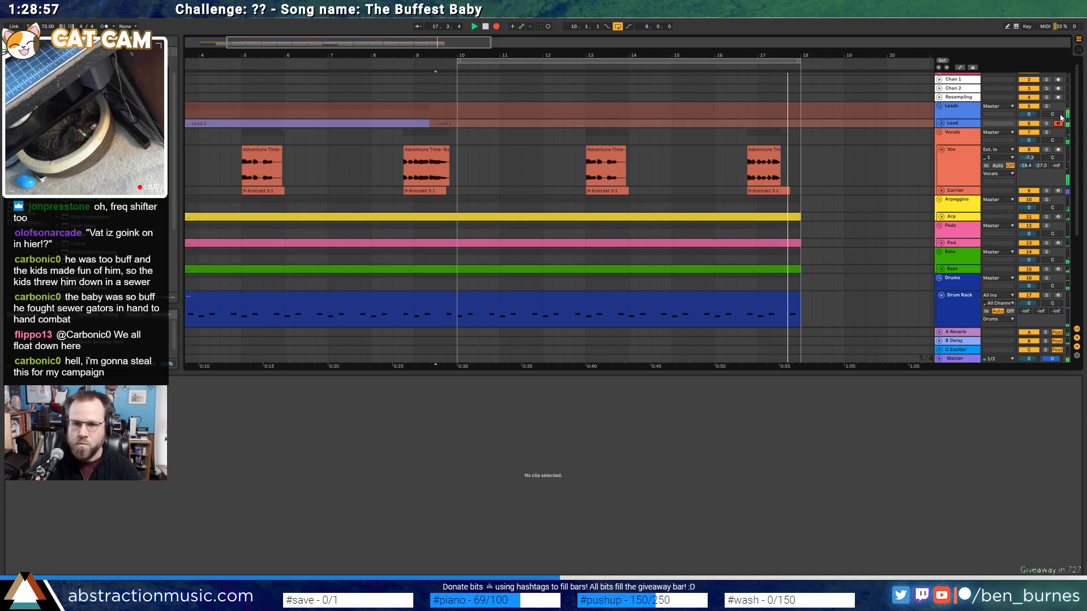
{"action": "key", "text": "space"}
Open the new Lead clip, lower the F#5 and G5 notes around clip bar 7.4 by an octave, and audition them
{"action": "left_click", "coordinate": [941, 124]}
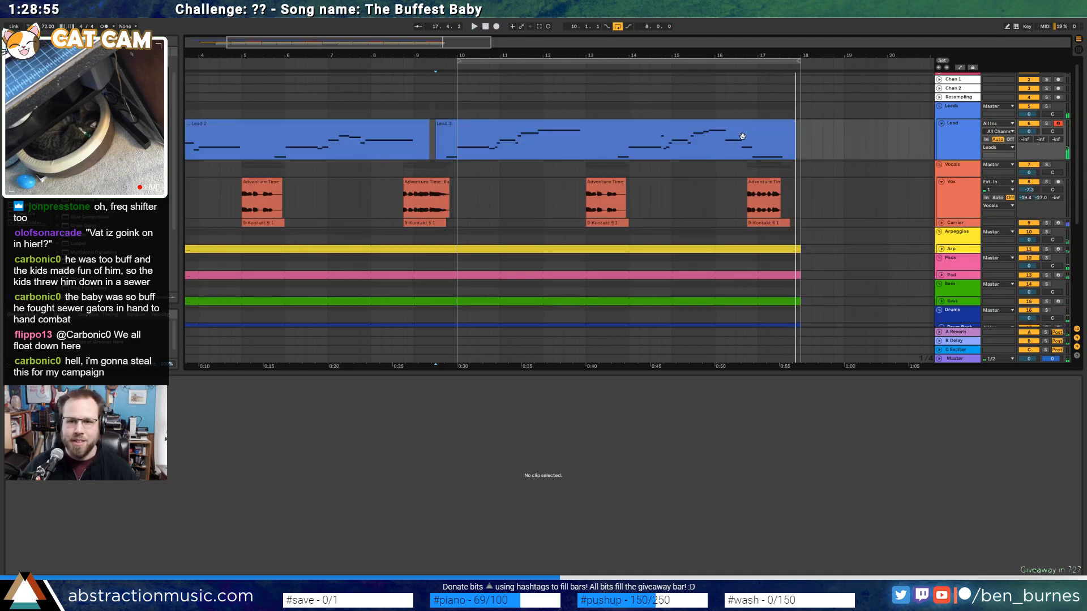
{"action": "double_click", "coordinate": [743, 137]}
{"action": "left_click", "coordinate": [887, 446]}
{"action": "left_click_drag", "start_coordinate": [887, 446], "coordinate": [855, 385]}
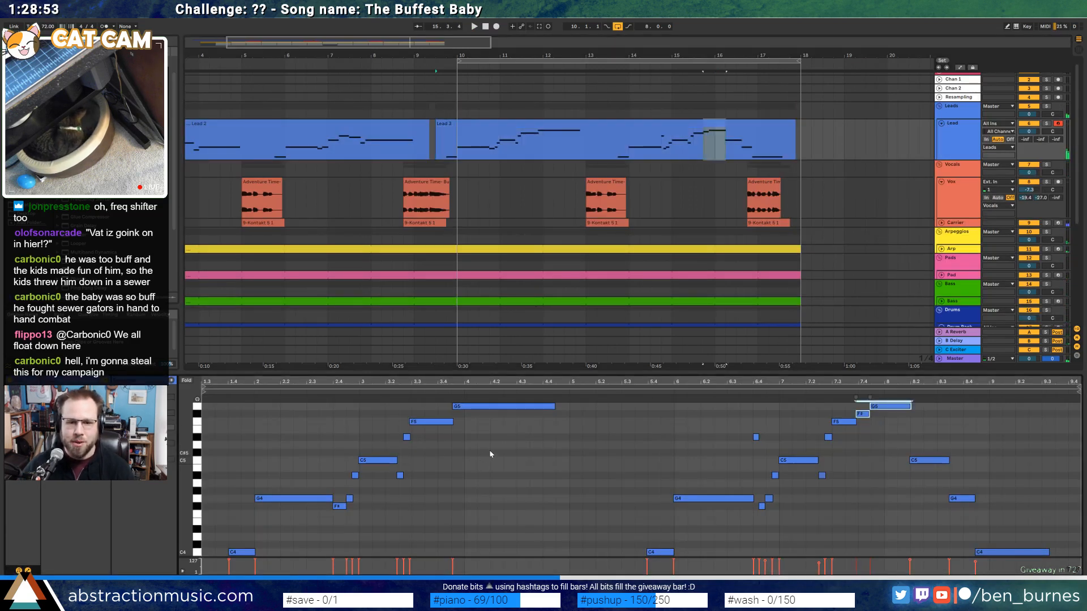
{"action": "left_click_drag", "start_coordinate": [500, 431], "coordinate": [483, 404]}
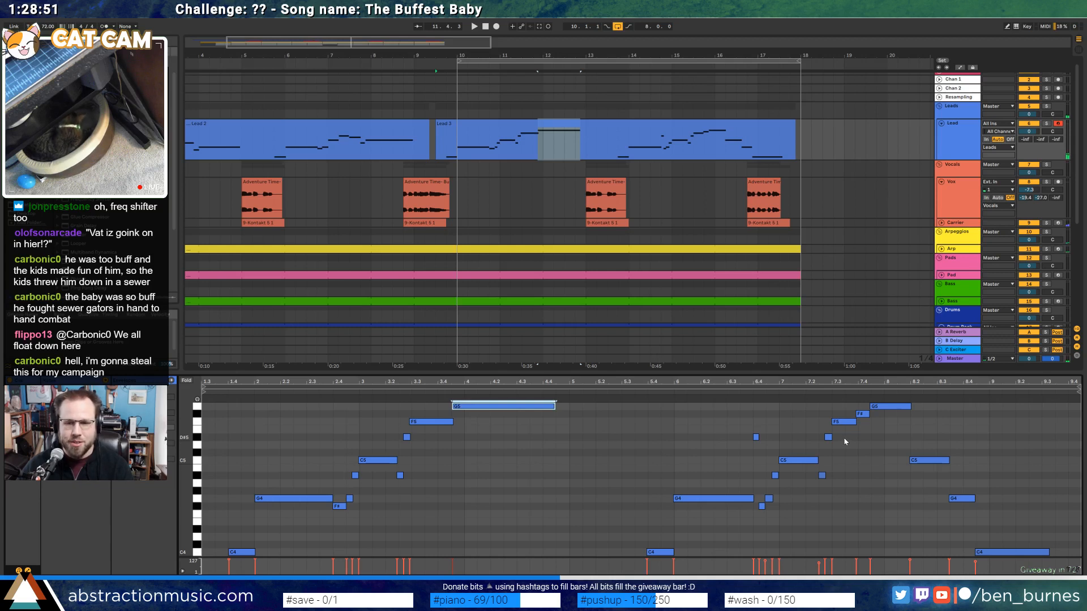
{"action": "left_click_drag", "start_coordinate": [844, 437], "coordinate": [933, 373]}
{"action": "left_click_drag", "start_coordinate": [865, 429], "coordinate": [893, 398]}
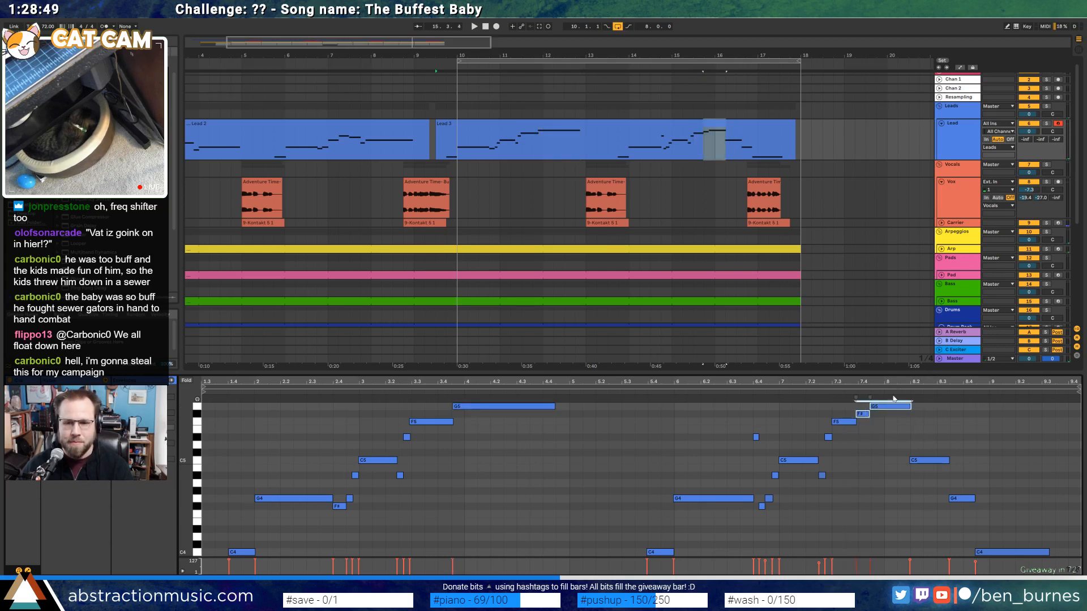
{"action": "left_click_drag", "start_coordinate": [847, 430], "coordinate": [841, 413]}
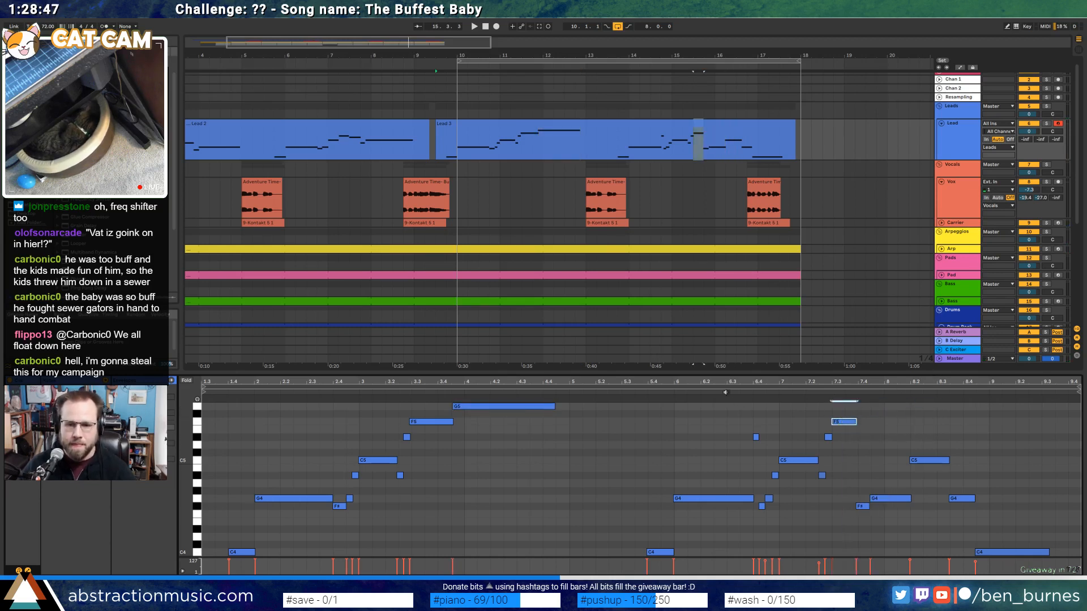
{"action": "left_click", "coordinate": [725, 392]}
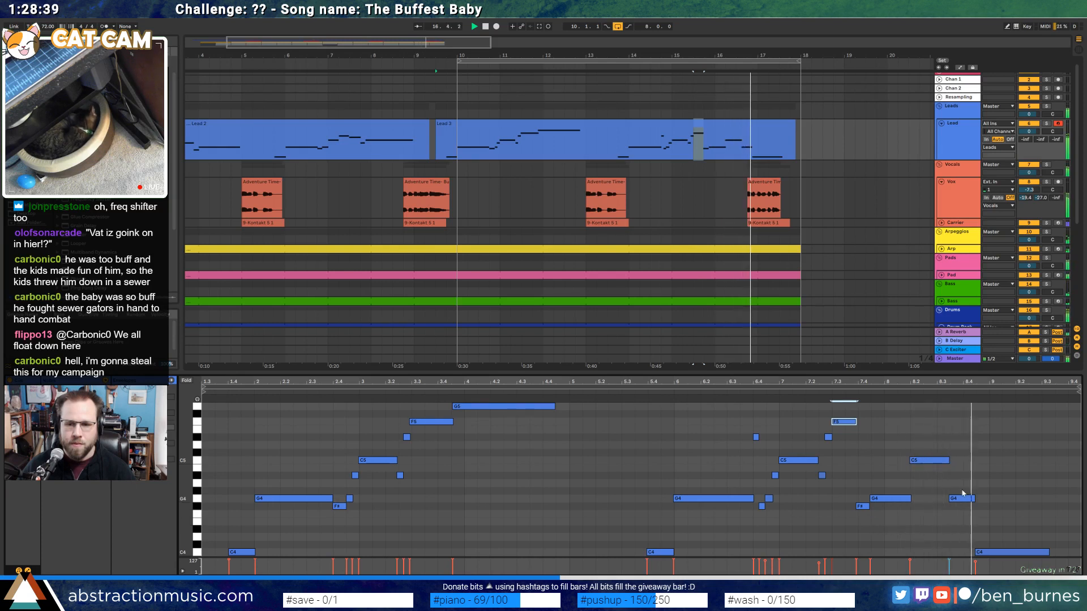
Delete the last three lead notes and end the phrase on G#4 and an A#4 held through most of clip bar 8
{"action": "left_click_drag", "start_coordinate": [949, 460], "coordinate": [981, 557]}
{"action": "left_click", "coordinate": [862, 506]}
{"action": "key", "text": "Delete"}
{"action": "key", "text": "Delete"}
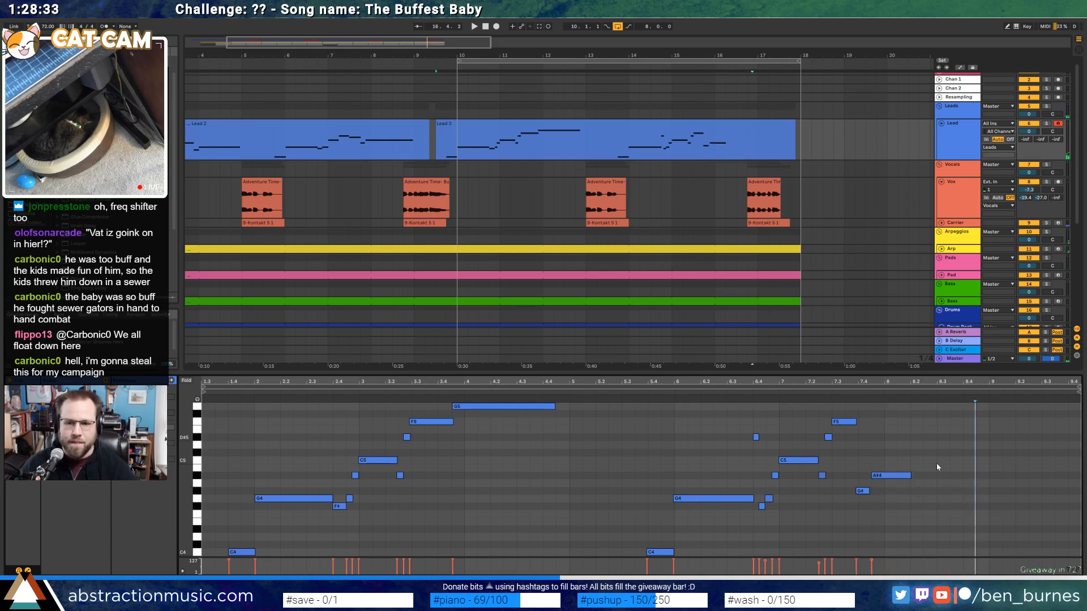
{"action": "left_click_drag", "start_coordinate": [912, 477], "coordinate": [976, 477]}
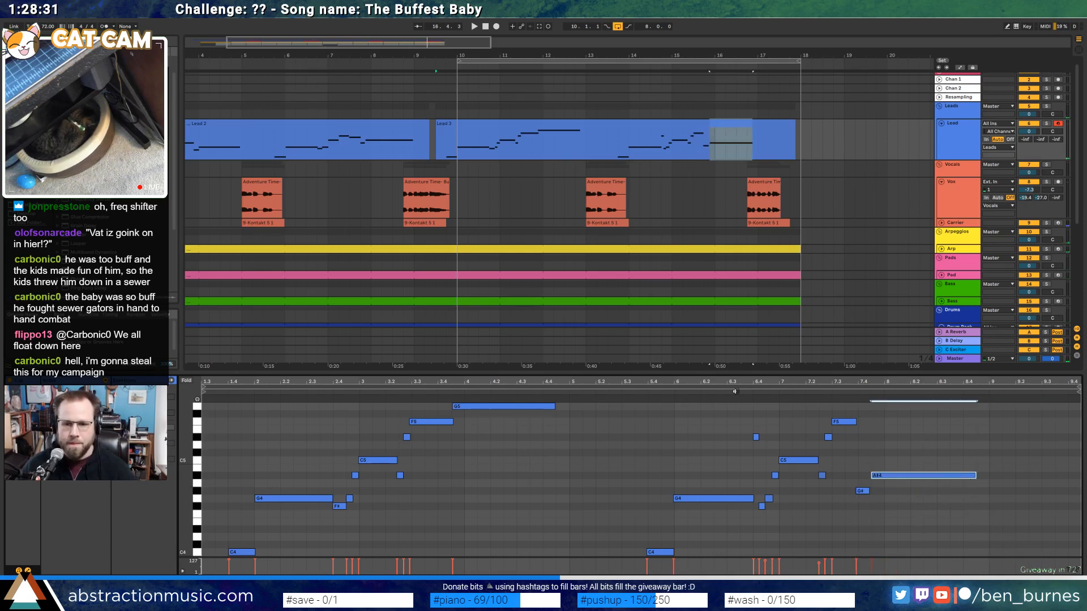
Nudge the short F#4, G4 and A#4 notes just before clip bar 7 slightly later in time
{"action": "scroll", "coordinate": [797, 476], "scroll_direction": "up", "scroll_amount": 3}
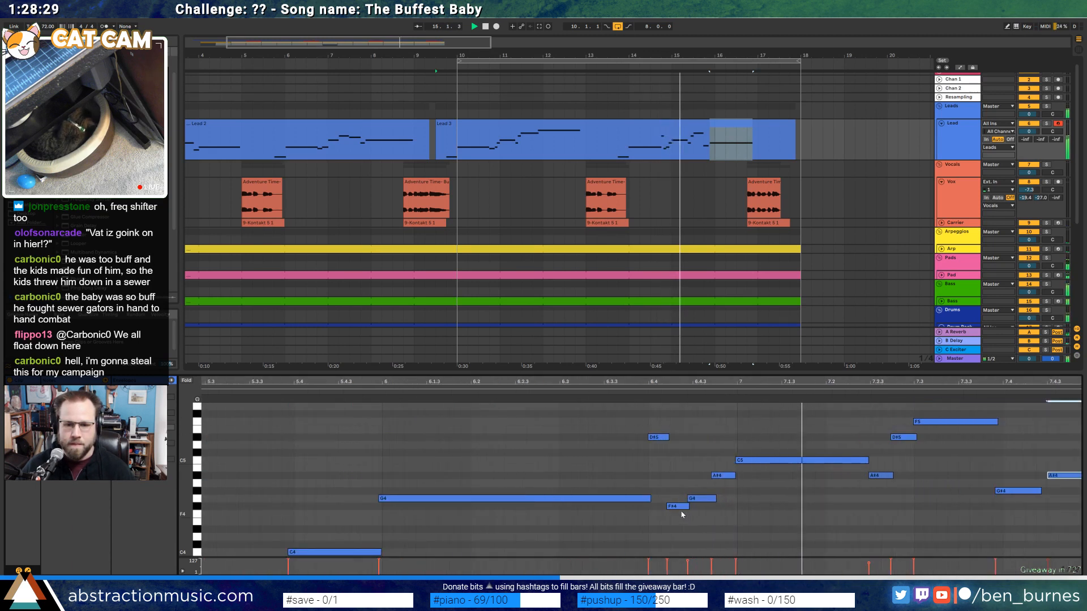
{"action": "left_click_drag", "start_coordinate": [680, 507], "coordinate": [703, 500]}
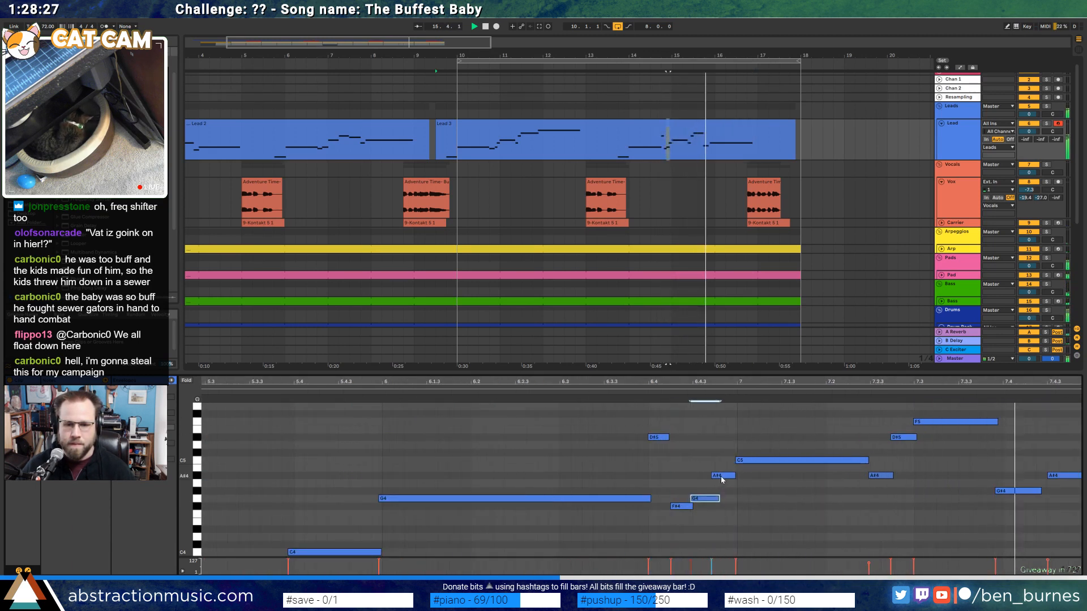
{"action": "left_click", "coordinate": [721, 477]}
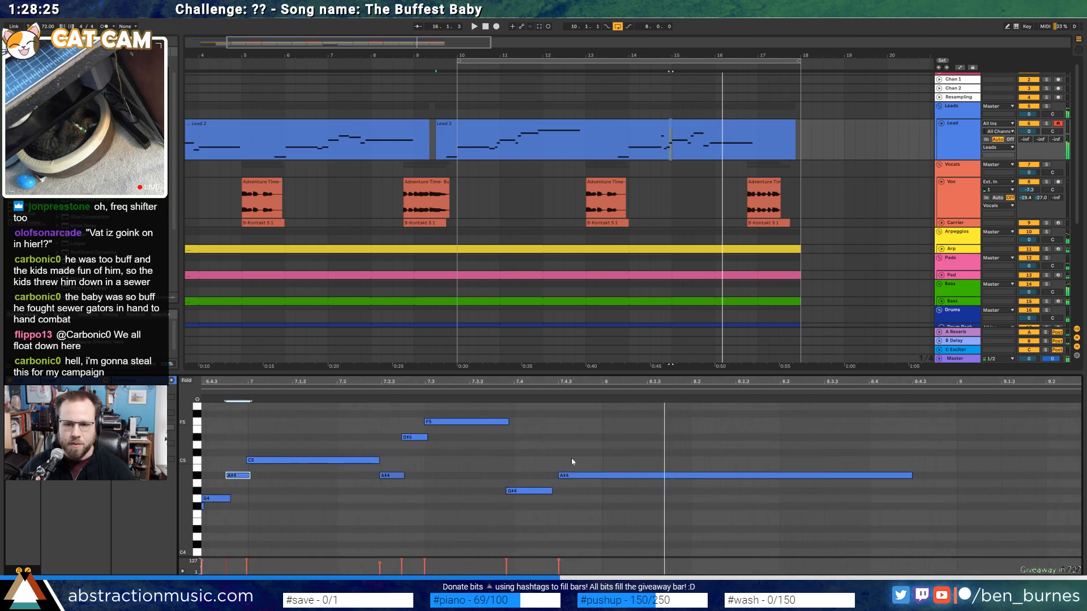
Raise the final two lead notes by two semitones to A#4 and C5, and shorten the held C5 to end at clip bar 8.4
{"action": "left_click_drag", "start_coordinate": [618, 449], "coordinate": [664, 508]}
{"action": "key", "text": "Up"}
{"action": "key", "text": "Up"}
{"action": "left_click_drag", "start_coordinate": [539, 450], "coordinate": [533, 523]}
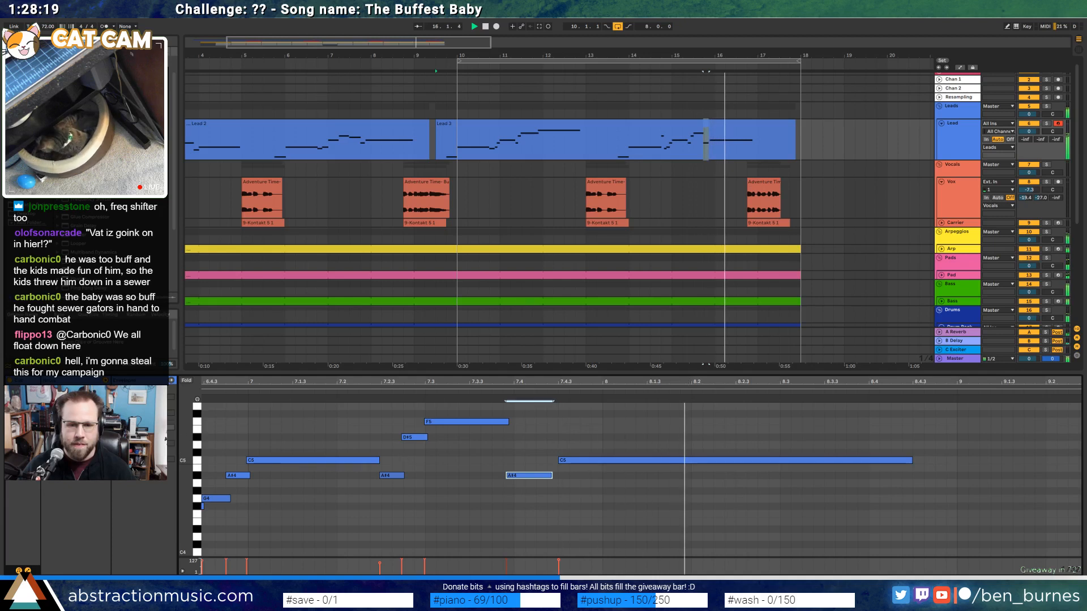
{"action": "left_click_drag", "start_coordinate": [660, 388], "coordinate": [660, 317]}
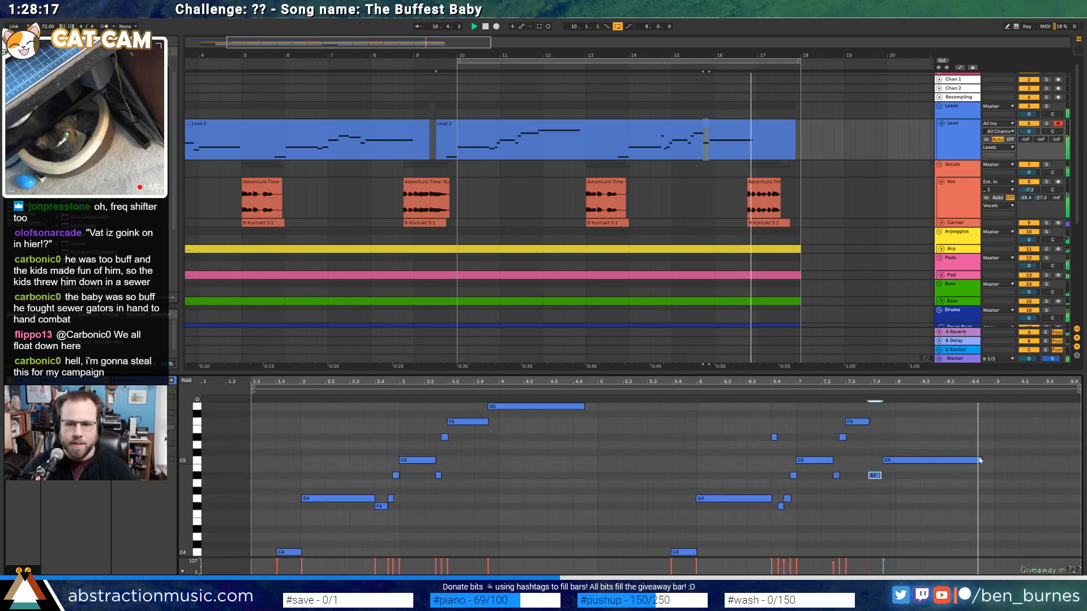
{"action": "left_click_drag", "start_coordinate": [981, 460], "coordinate": [968, 460]}
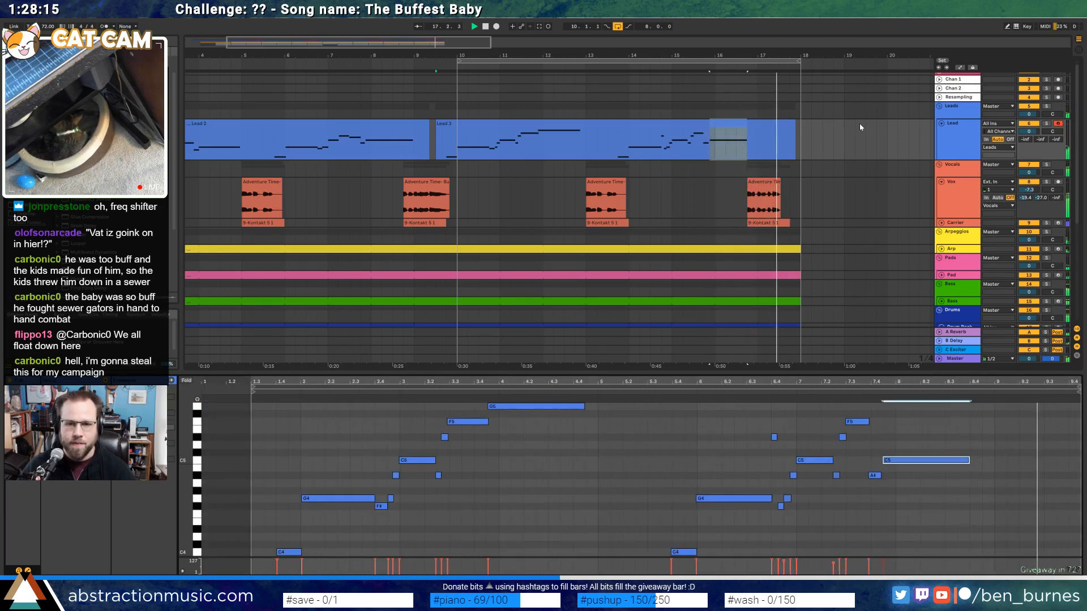
Trim the end of the second Lead clip back to bar 17
{"action": "left_click_drag", "start_coordinate": [592, 55], "coordinate": [592, 34]}
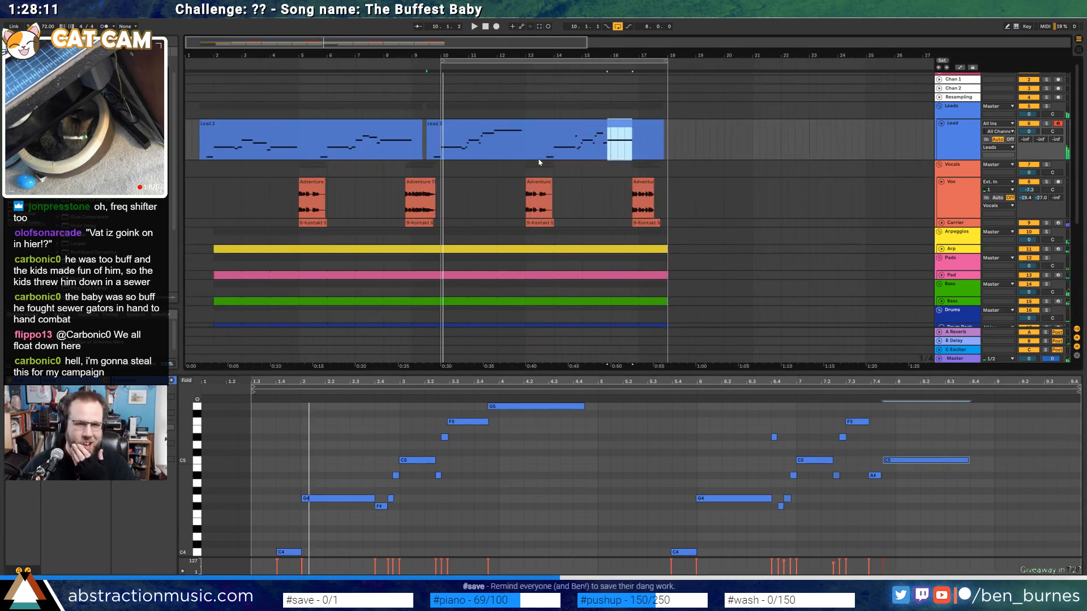
{"action": "left_click_drag", "start_coordinate": [661, 128], "coordinate": [639, 129]}
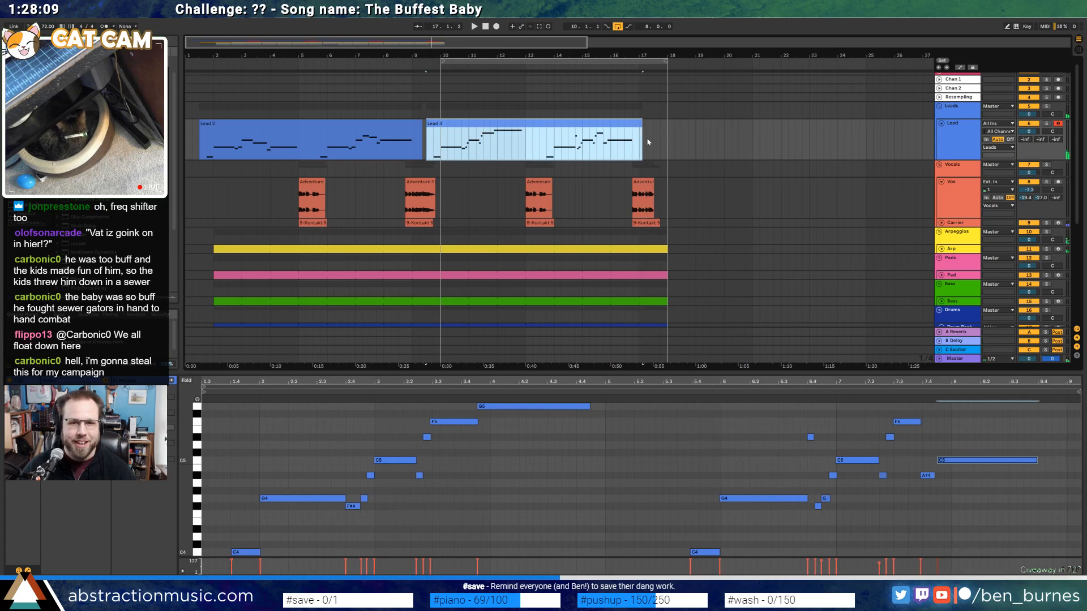
{"action": "left_click", "coordinate": [652, 140]}
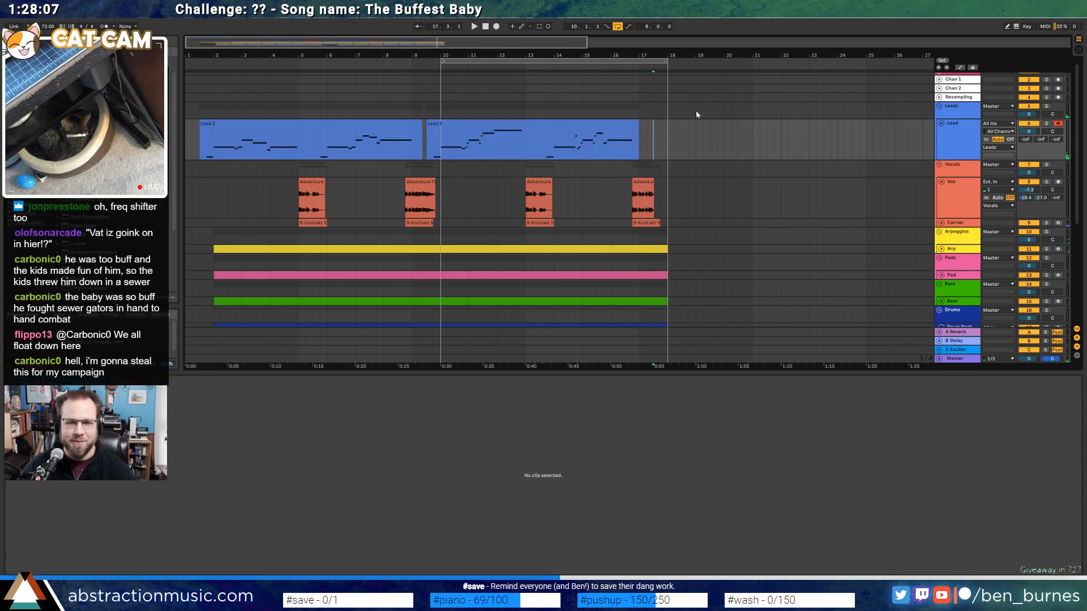
Collapse the Lead and Vox tracks and extend the arrangement loop to start at bar 2
{"action": "left_click", "coordinate": [940, 125]}
{"action": "left_click", "coordinate": [942, 151]}
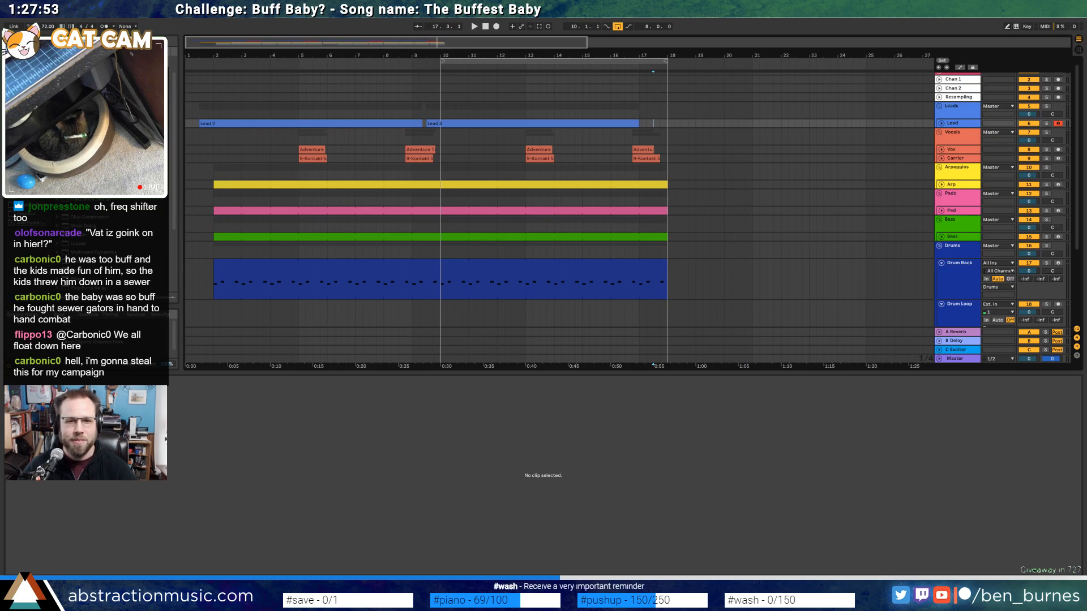
{"action": "left_click_drag", "start_coordinate": [441, 61], "coordinate": [215, 79]}
Duplicate the water ambience clips from bars 2–10 into bars 10–18
{"action": "scroll", "coordinate": [334, 147], "scroll_direction": "down", "scroll_amount": 5}
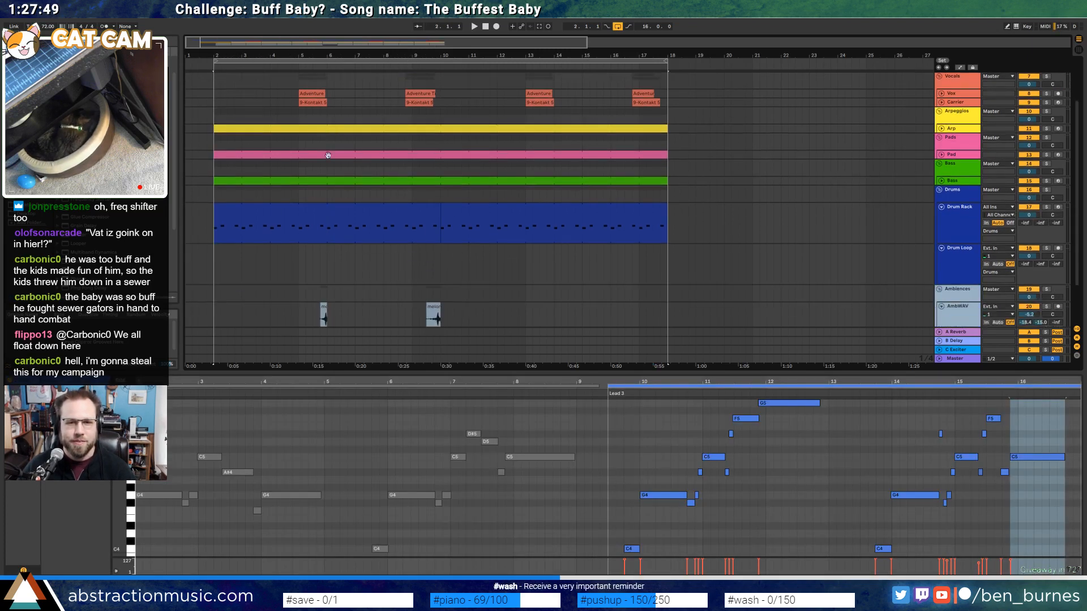
{"action": "left_click_drag", "start_coordinate": [215, 263], "coordinate": [441, 269]}
{"action": "key", "text": "ctrl+d"}
{"action": "left_click", "coordinate": [538, 220]}
Audition Roland909 hi-hat samples and load one onto an empty pad of the Drum Rack
{"action": "scroll", "coordinate": [541, 225], "scroll_direction": "up", "scroll_amount": 5}
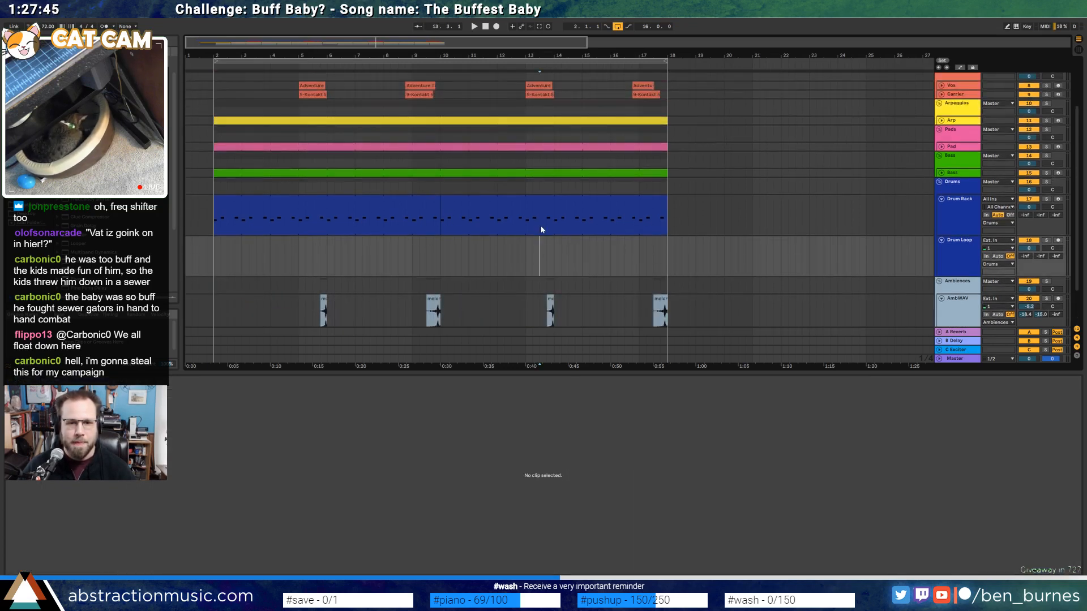
{"action": "left_click", "coordinate": [940, 272]}
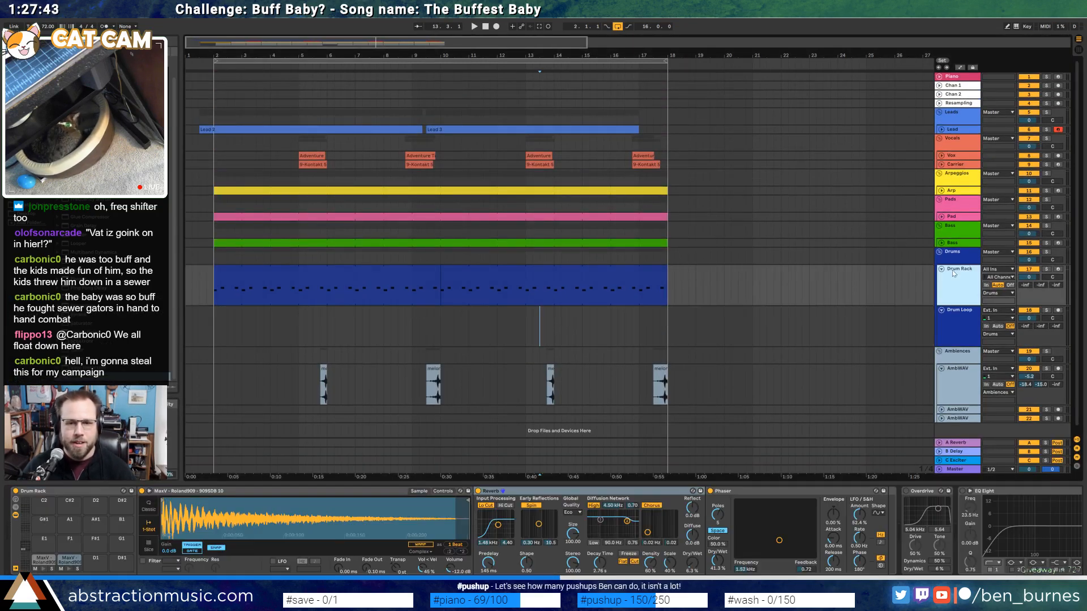
{"action": "left_click", "coordinate": [507, 264]}
{"action": "left_click", "coordinate": [33, 202]}
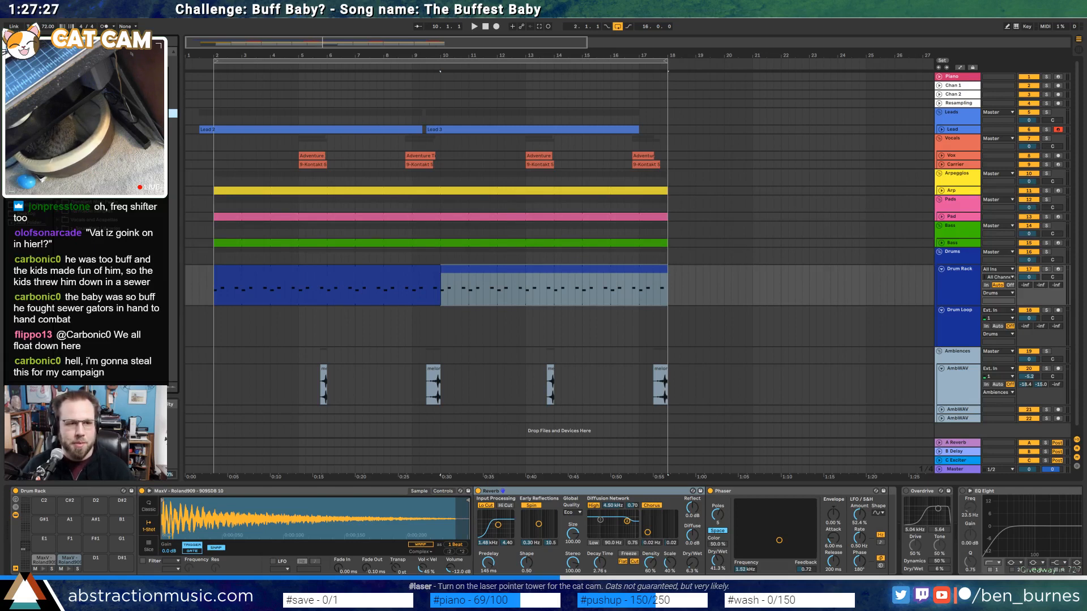
{"action": "scroll", "coordinate": [170, 96], "scroll_direction": "down", "scroll_amount": 3}
{"action": "left_click_drag", "start_coordinate": [175, 96], "coordinate": [181, 258]}
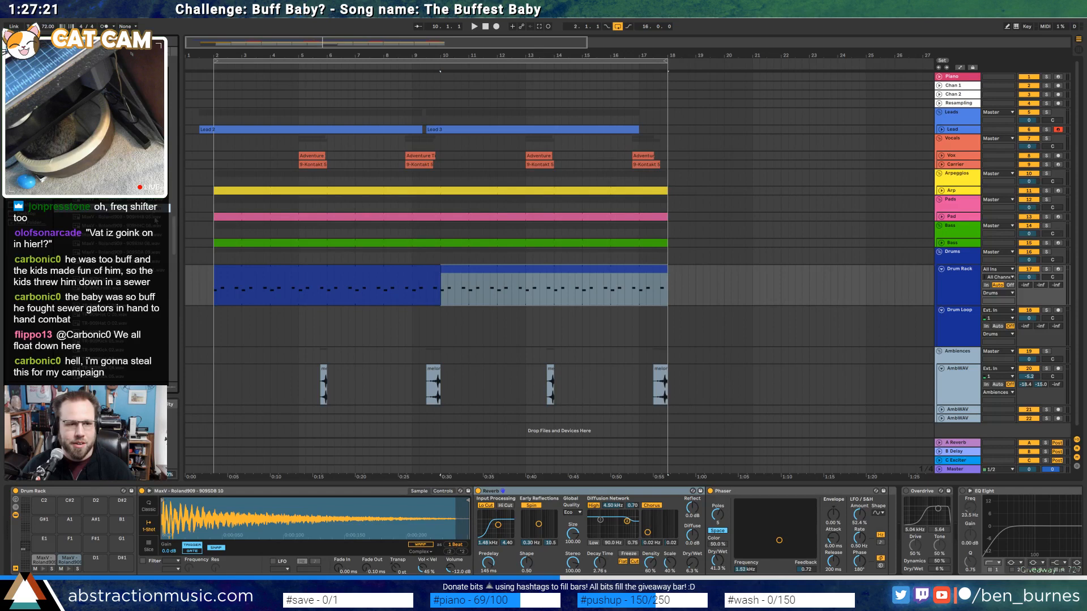
{"action": "left_click", "coordinate": [155, 218]}
{"action": "left_click", "coordinate": [153, 226]}
{"action": "left_click", "coordinate": [148, 208]}
{"action": "left_click", "coordinate": [144, 218]}
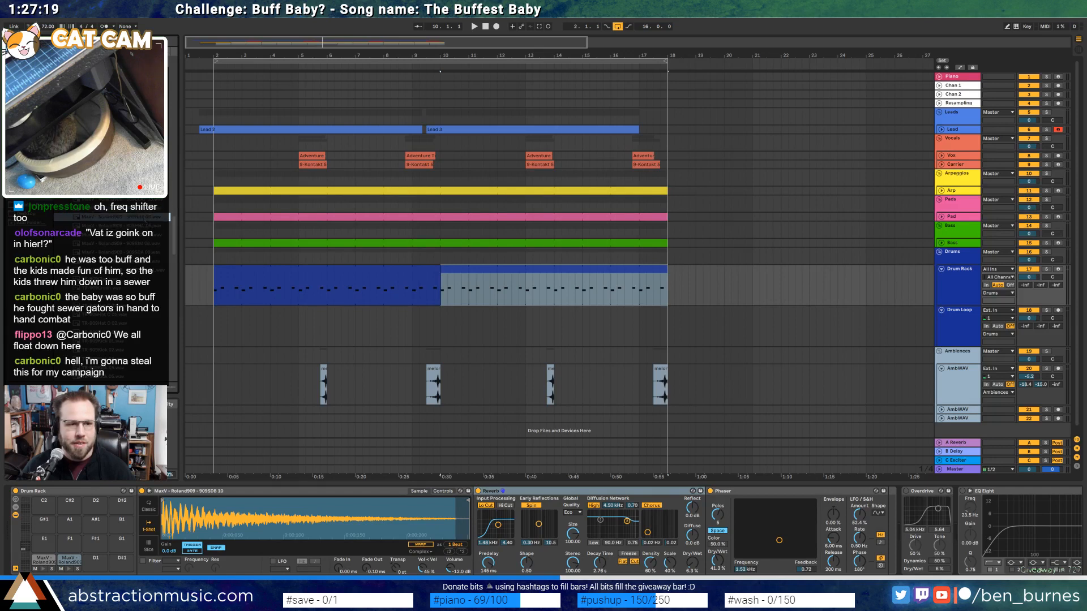
{"action": "left_click", "coordinate": [137, 212]}
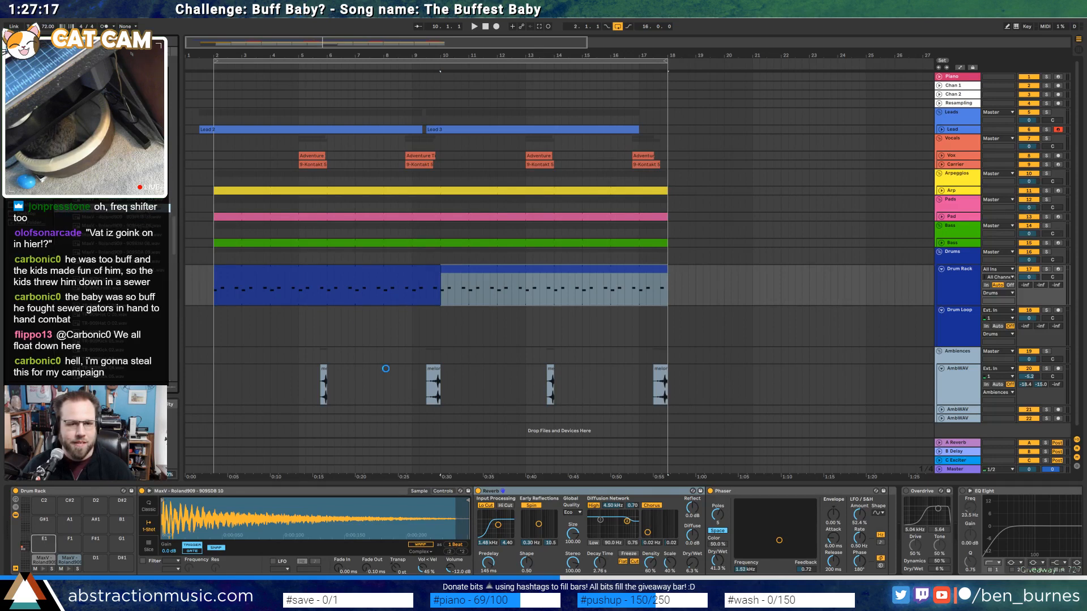
Fill the first beat of the second Drum Rack clip with four sixteenth-note hi-hats and audition it
{"action": "double_click", "coordinate": [452, 270]}
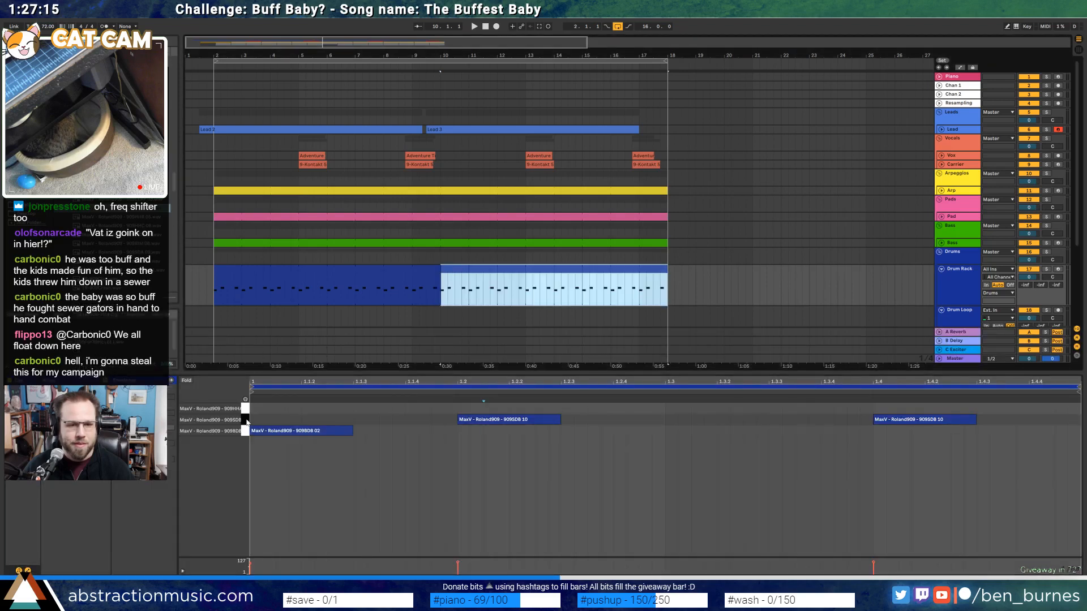
{"action": "double_click", "coordinate": [254, 408]}
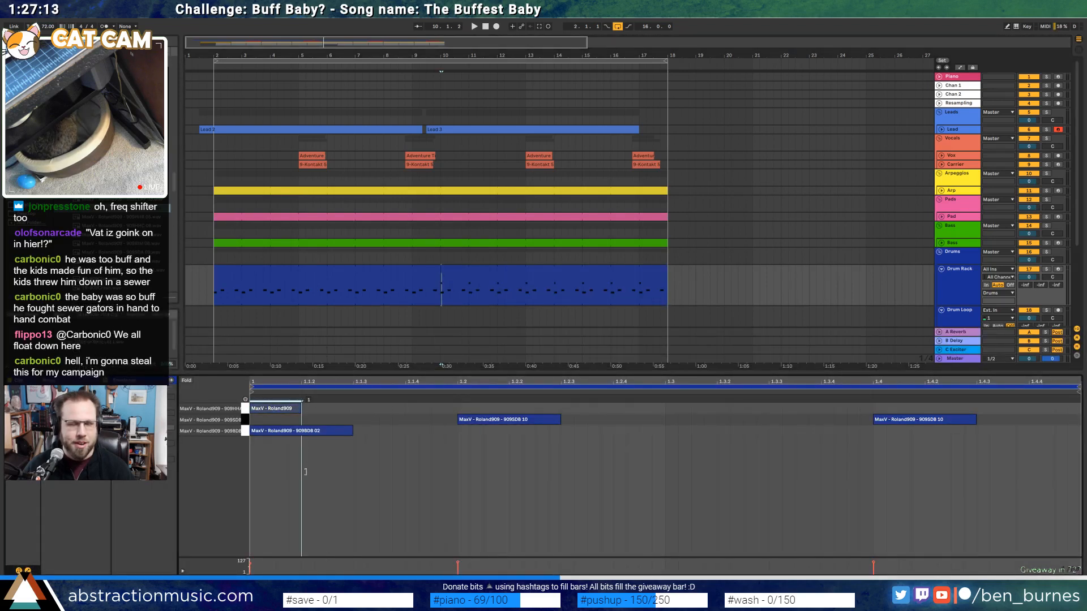
{"action": "key", "text": "ctrl+d"}
{"action": "key", "text": "ctrl+d"}
{"action": "key", "text": "ctrl+d"}
{"action": "key", "text": "space"}
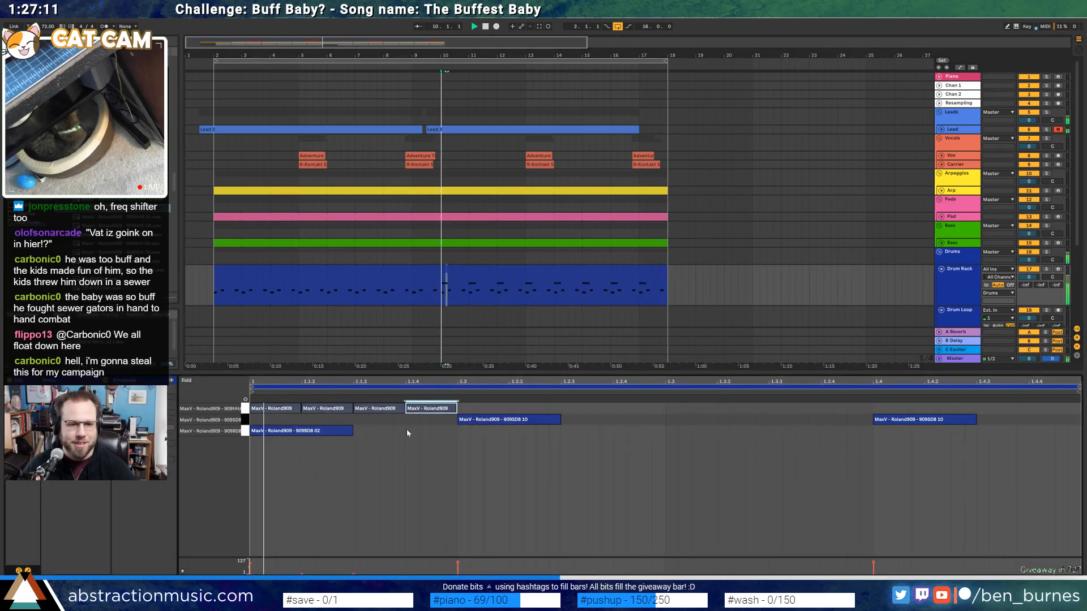
Duplicate the four hi-hat notes across the other three beats of the one-bar drum clip
{"action": "key", "text": "space"}
{"action": "left_click_drag", "start_coordinate": [460, 429], "coordinate": [280, 405]}
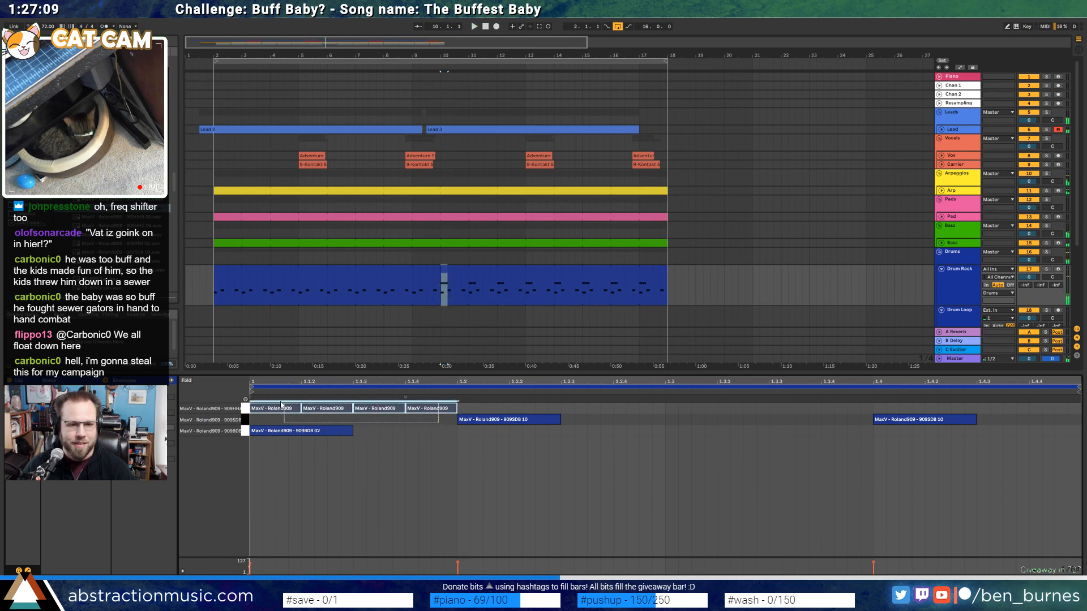
{"action": "key", "text": "ctrl+d"}
{"action": "key", "text": "ctrl+d"}
{"action": "key", "text": "ctrl+d"}
{"action": "left_click", "coordinate": [627, 461]}
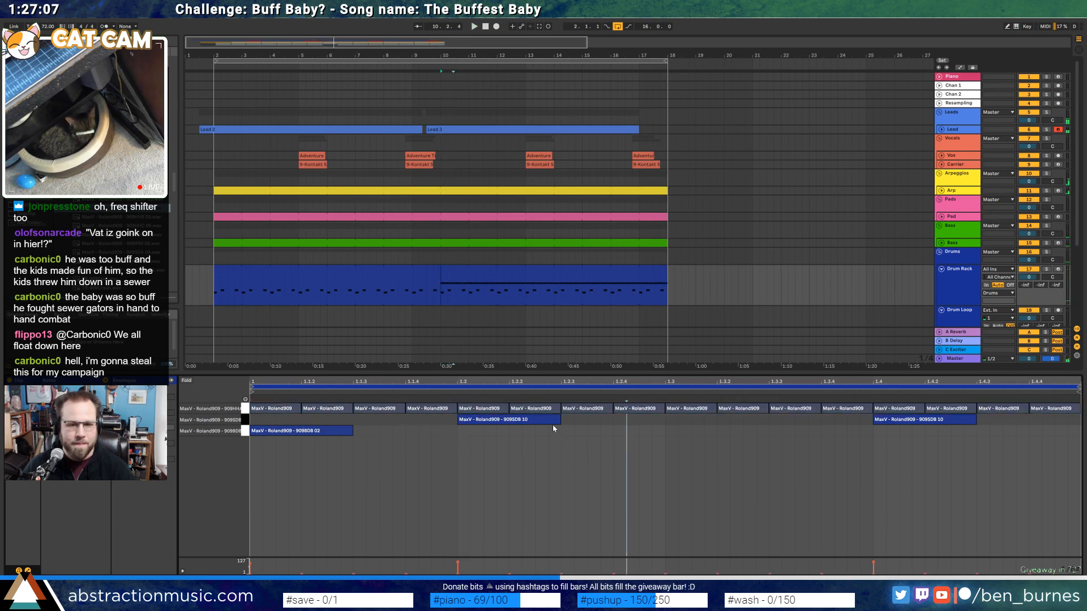
Remove the hi-hat notes that coincide with the drum hits at 1.2 and 1.4
{"action": "double_click", "coordinate": [499, 411]}
{"action": "double_click", "coordinate": [889, 411]}
{"action": "left_click", "coordinate": [706, 438]}
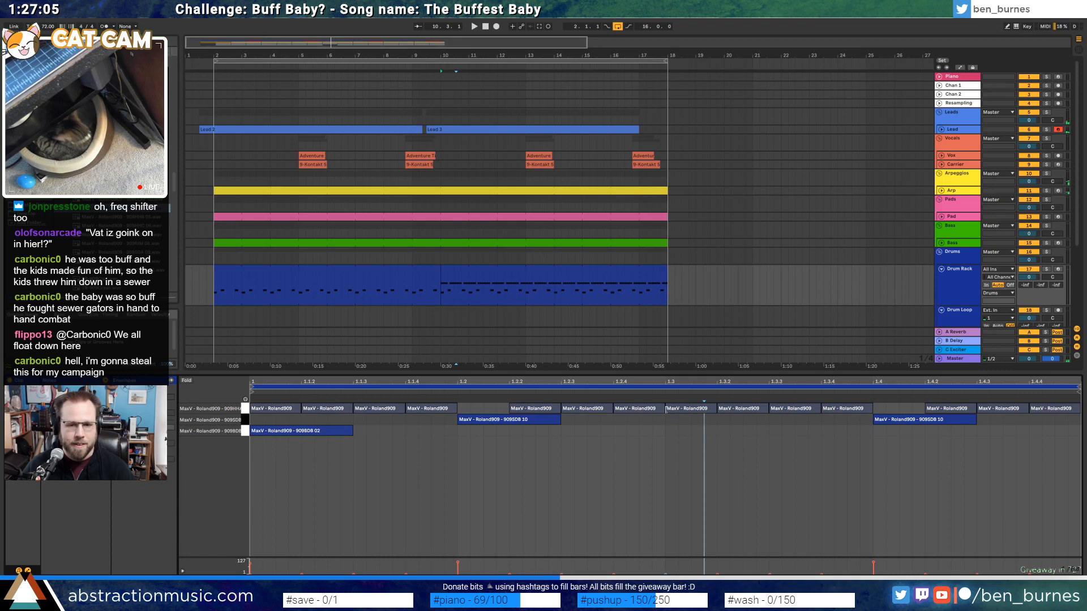
Build a hi-hat roll with two thirty-second notes at 1.2.4 and sixty-fourth notes from 1.3 to 1.3.3, and audition it
{"action": "left_click_drag", "start_coordinate": [661, 412], "coordinate": [648, 412]}
{"action": "key", "text": "ctrl+z"}
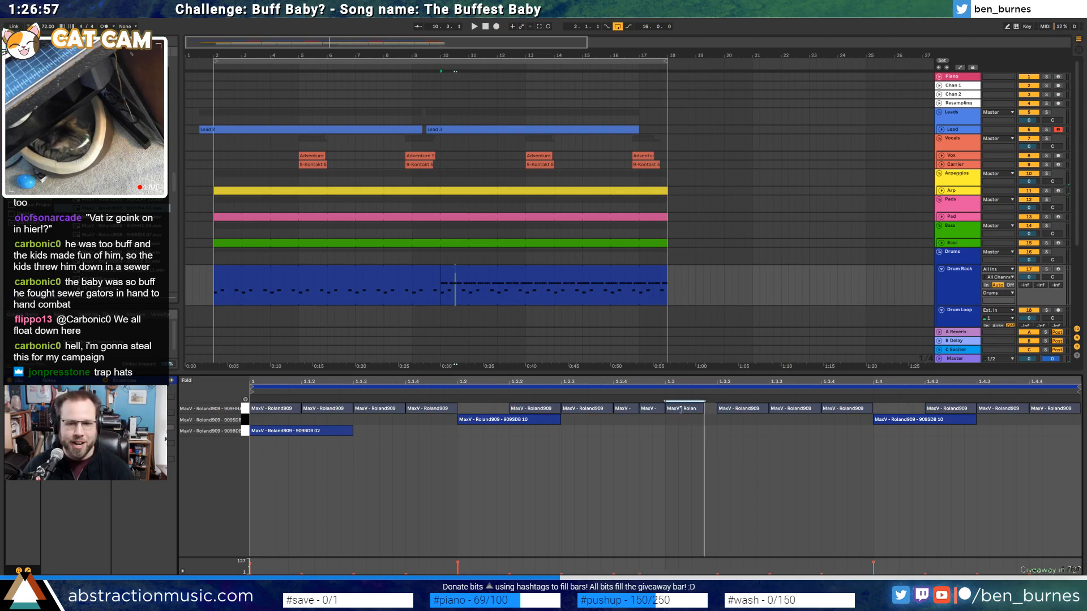
{"action": "key", "text": "ctrl+d"}
{"action": "key", "text": "ctrl+d"}
{"action": "key", "text": "ctrl+d"}
{"action": "key", "text": "ctrl+d"}
{"action": "key", "text": "ctrl+d"}
{"action": "key", "text": "ctrl+d"}
{"action": "key", "text": "ctrl+d"}
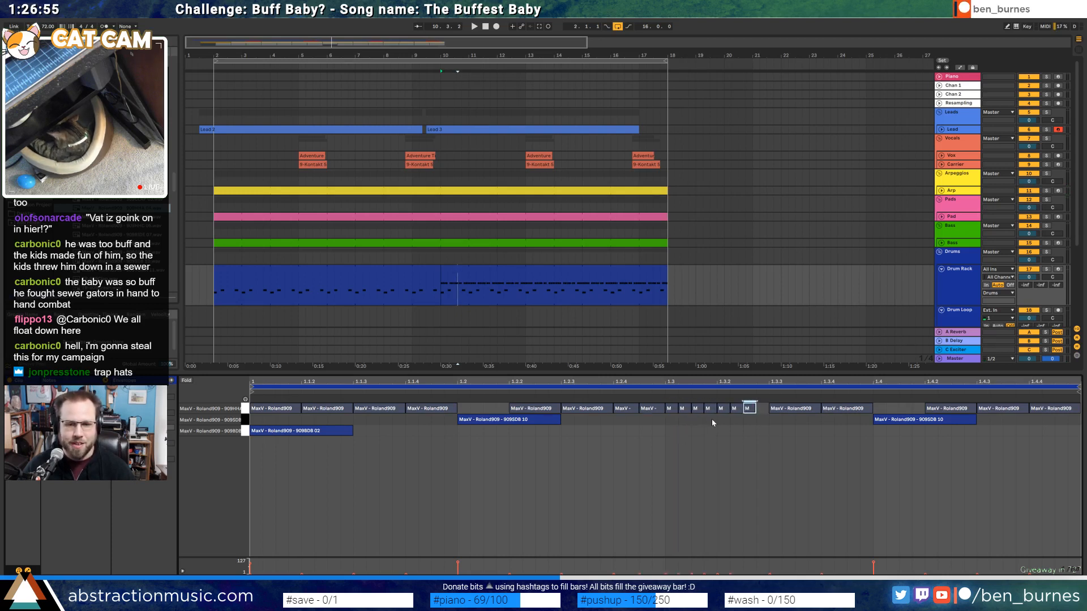
{"action": "key", "text": "space"}
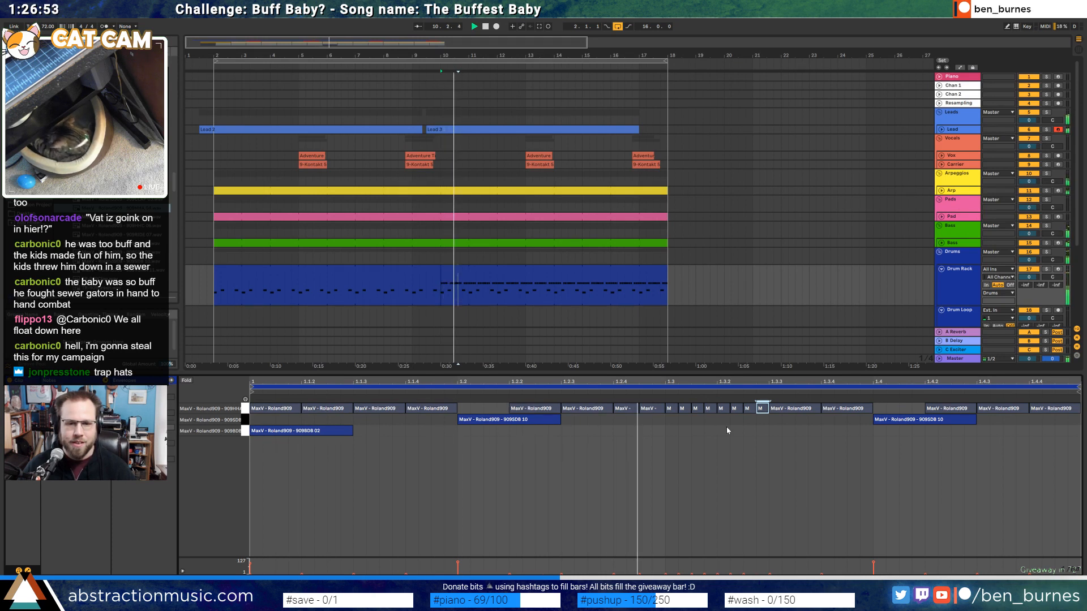
Split the hi-hat at 1.3.4 into two thirty-second notes and fill 1.4.3 to the bar's end with sixty-fourth notes
{"action": "left_click", "coordinate": [846, 408]}
{"action": "key", "text": "space"}
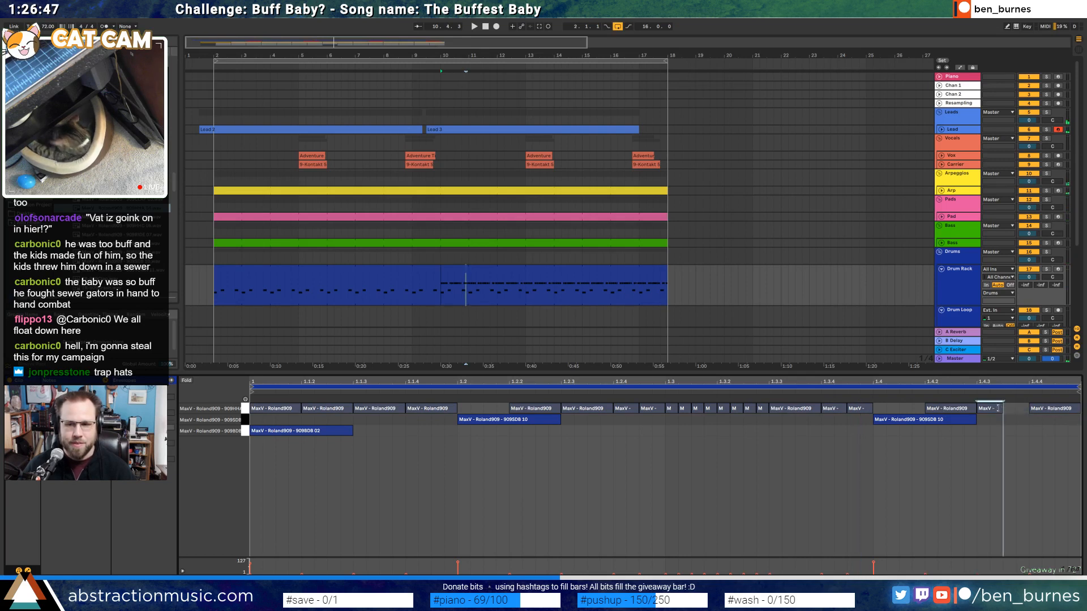
{"action": "left_click_drag", "start_coordinate": [998, 408], "coordinate": [989, 408]}
{"action": "key", "text": "ctrl+d"}
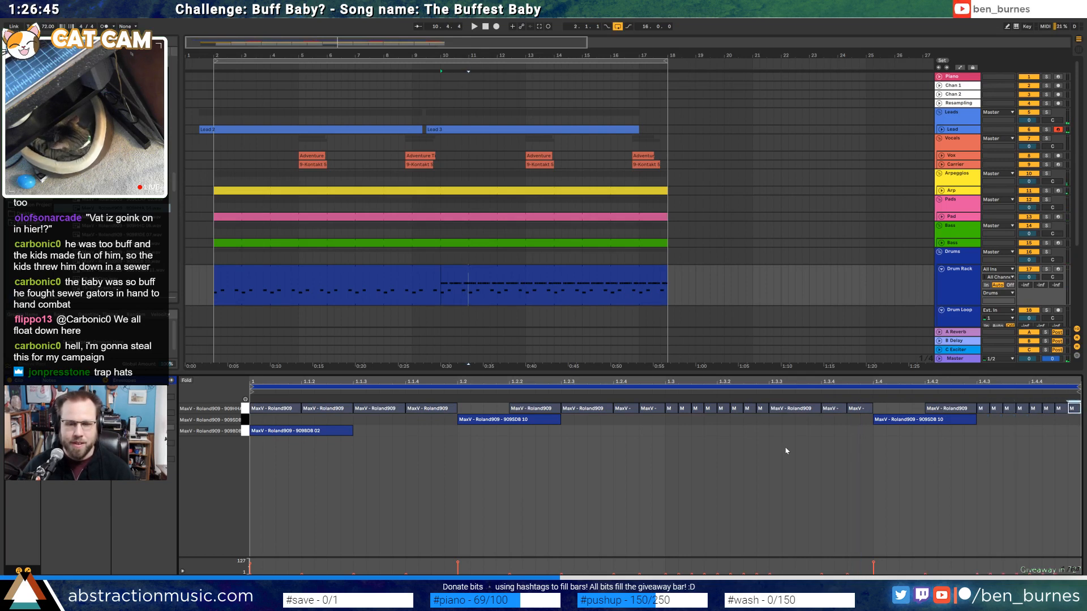
Lower the velocities of the hi-hat notes, vary those around the 1.3 roll, and audition the pattern
{"action": "left_click", "coordinate": [248, 408]}
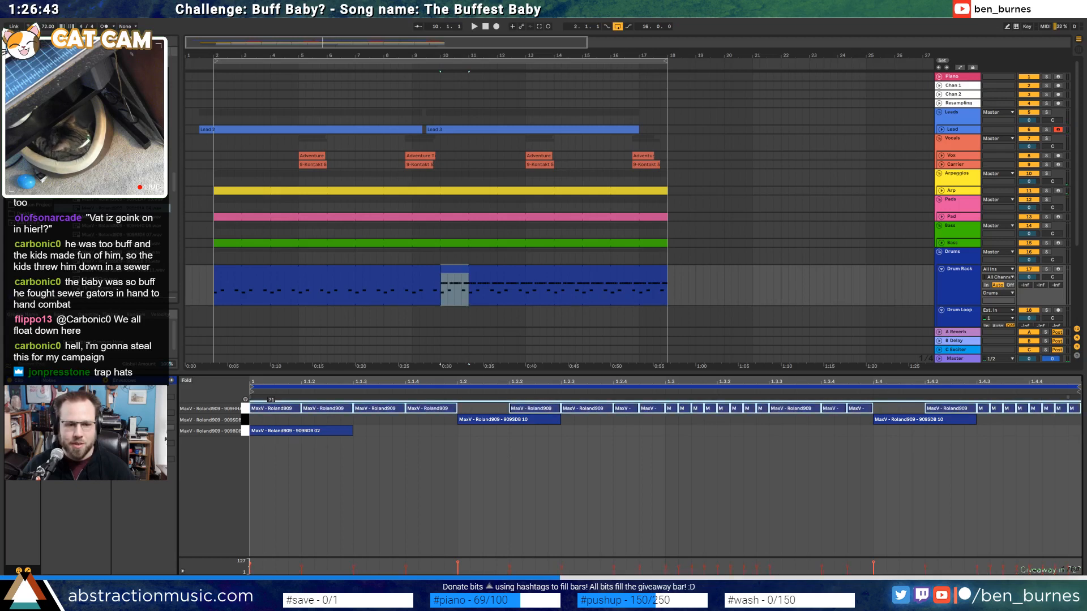
{"action": "left_click", "coordinate": [340, 407]}
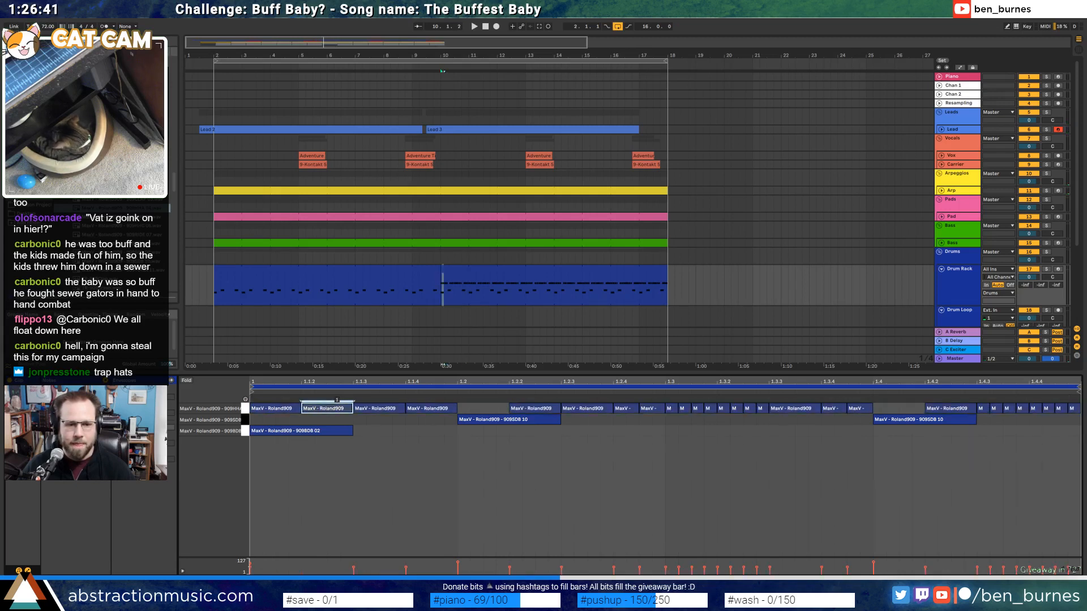
{"action": "left_click", "coordinate": [431, 408]}
{"action": "left_click", "coordinate": [331, 404]}
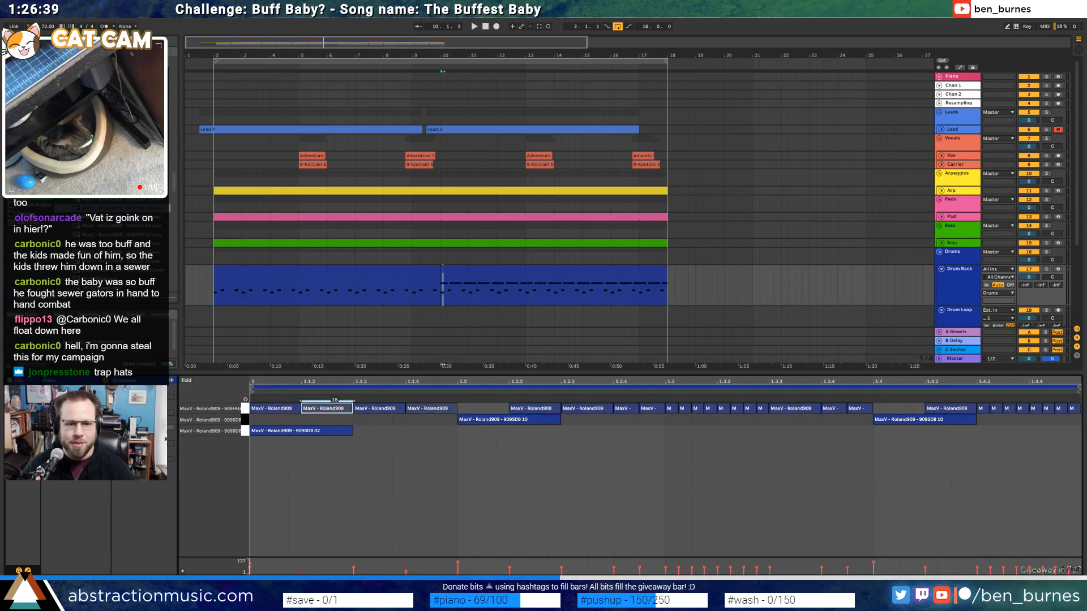
{"action": "left_click", "coordinate": [373, 409]}
{"action": "left_click_drag", "start_coordinate": [669, 409], "coordinate": [702, 413]}
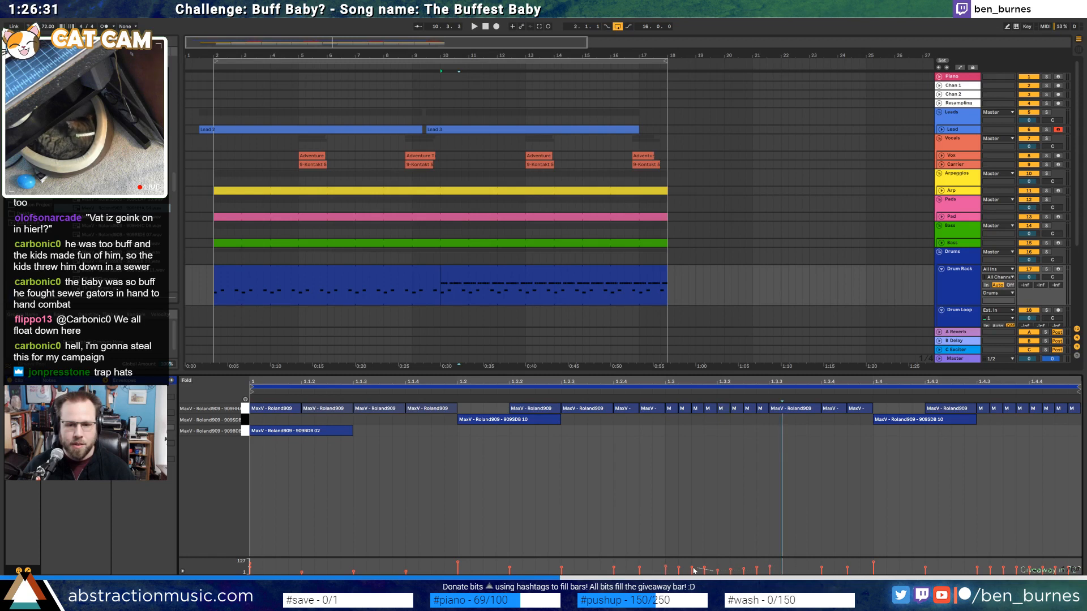
{"action": "key", "text": "space"}
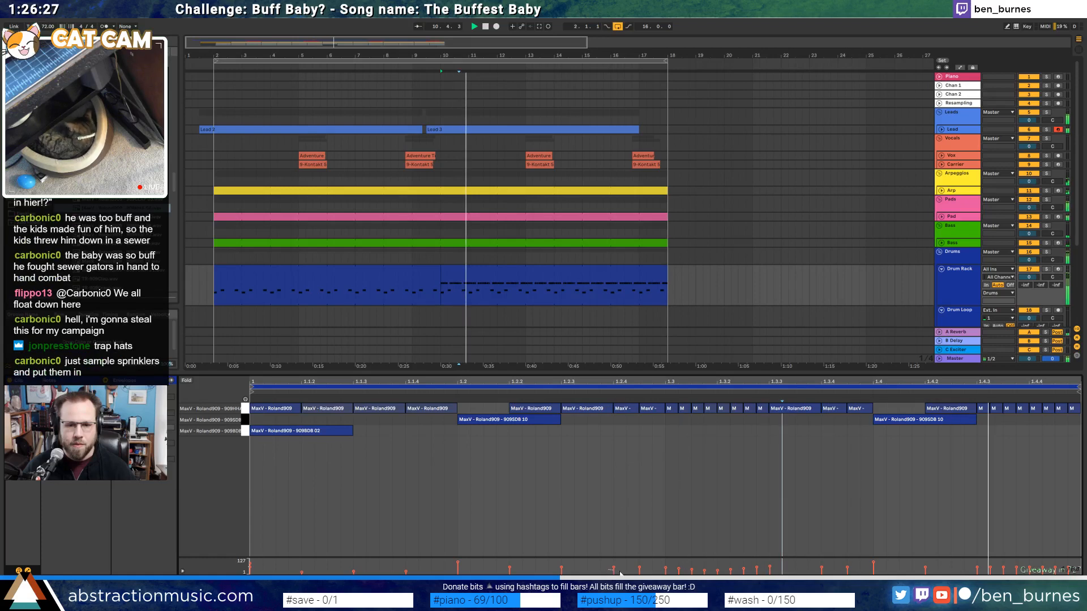
Increase the volume-by-velocity amount of the hi-hat sample in the Drum Rack and return to the clip's notes
{"action": "key", "text": "shift+Tab"}
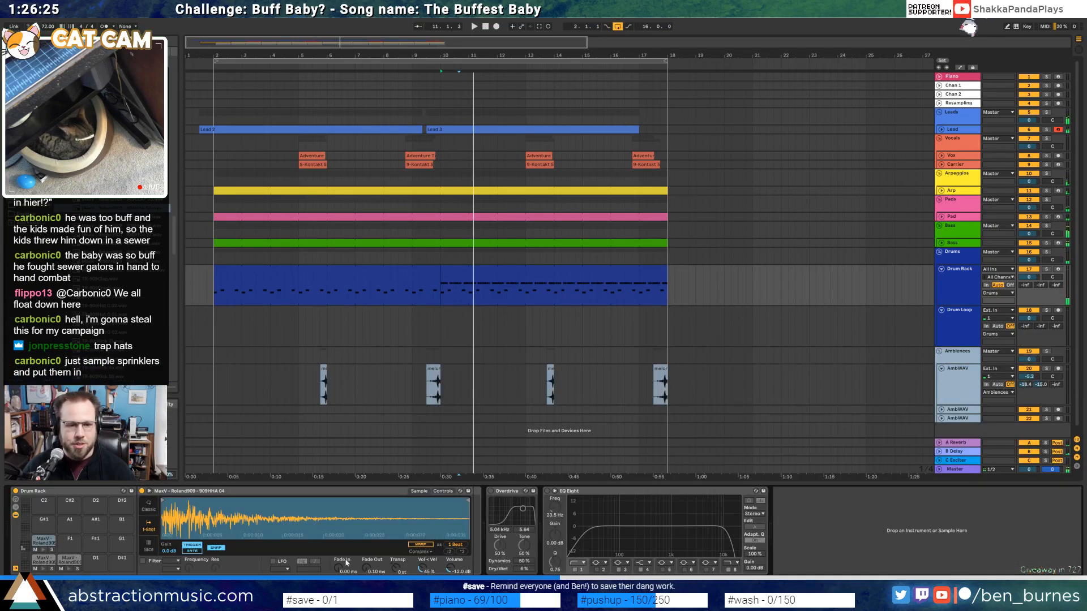
{"action": "left_click_drag", "start_coordinate": [422, 571], "coordinate": [422, 565]}
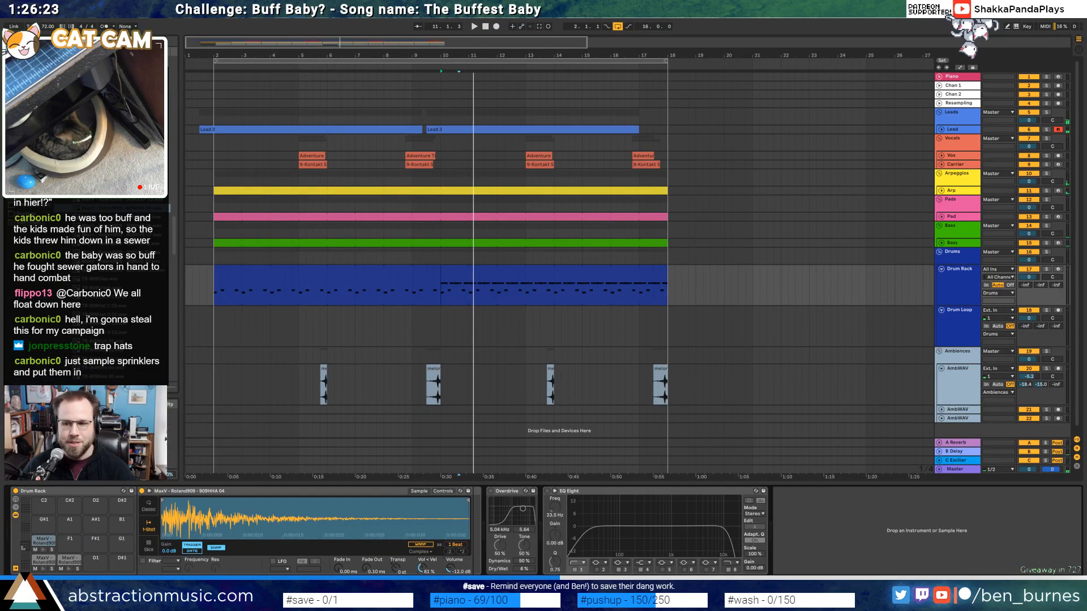
{"action": "key", "text": "shift+Tab"}
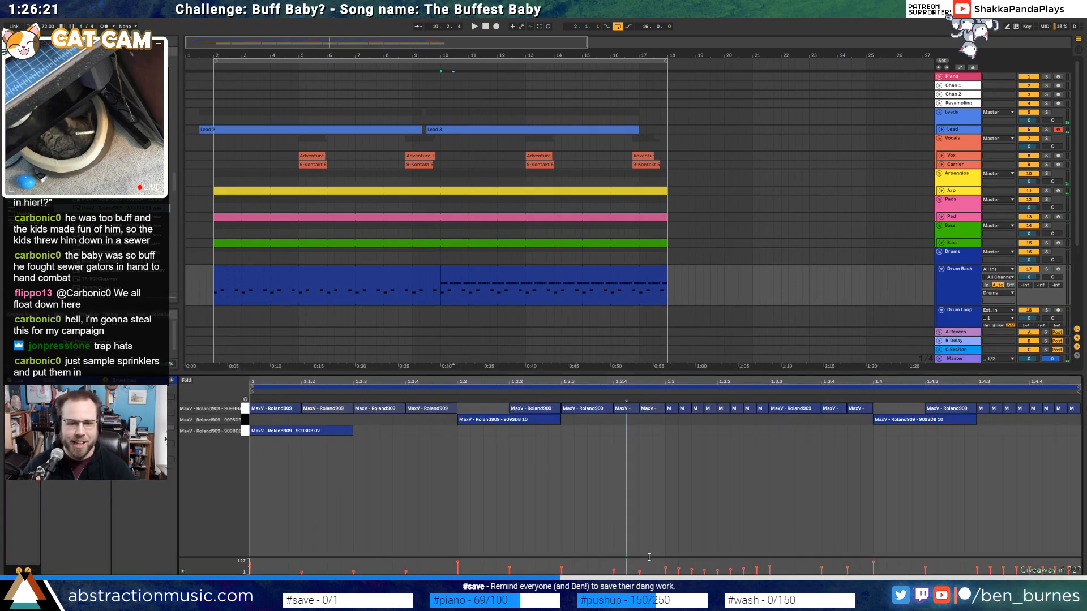
Draw velocity ramps over the hi-hat roll from 1.3 up to 1.4 and audition them
{"action": "left_click_drag", "start_coordinate": [661, 564], "coordinate": [707, 572]}
{"action": "key", "text": "space"}
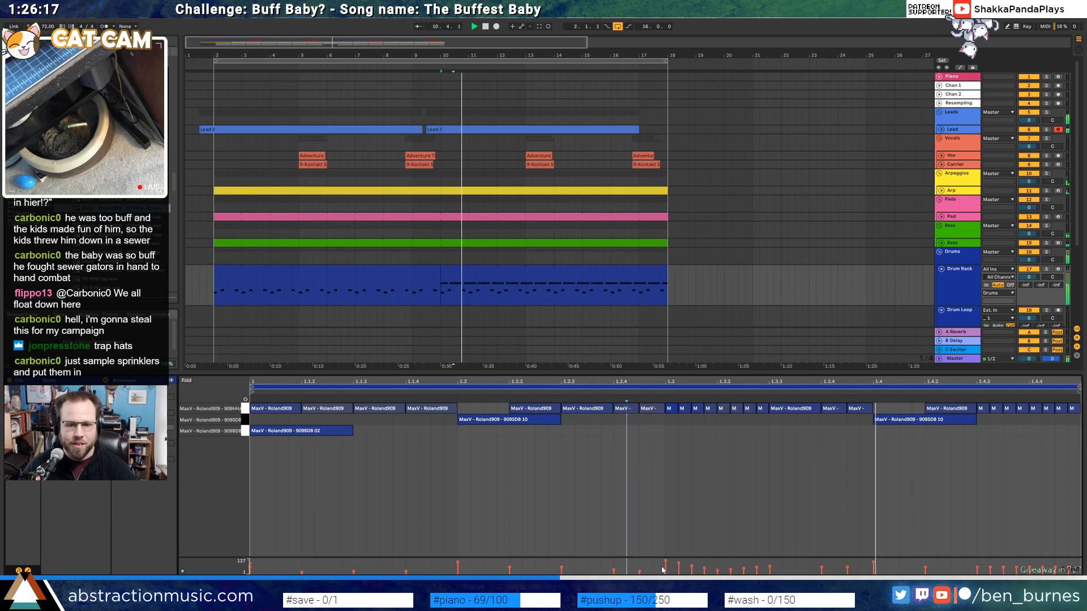
{"action": "left_click_drag", "start_coordinate": [711, 573], "coordinate": [771, 574]}
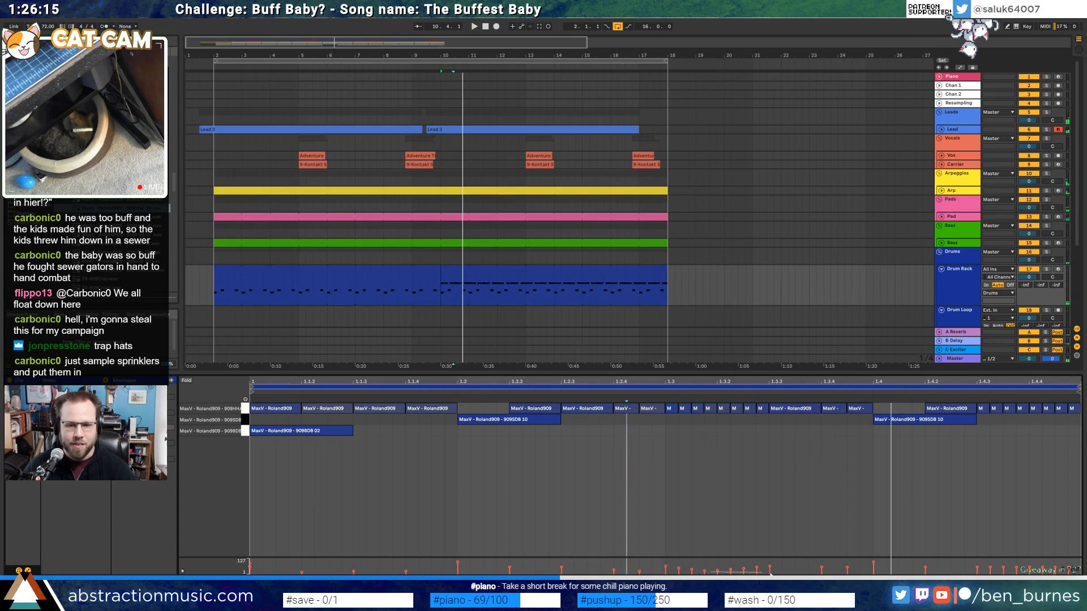
{"action": "key", "text": "space"}
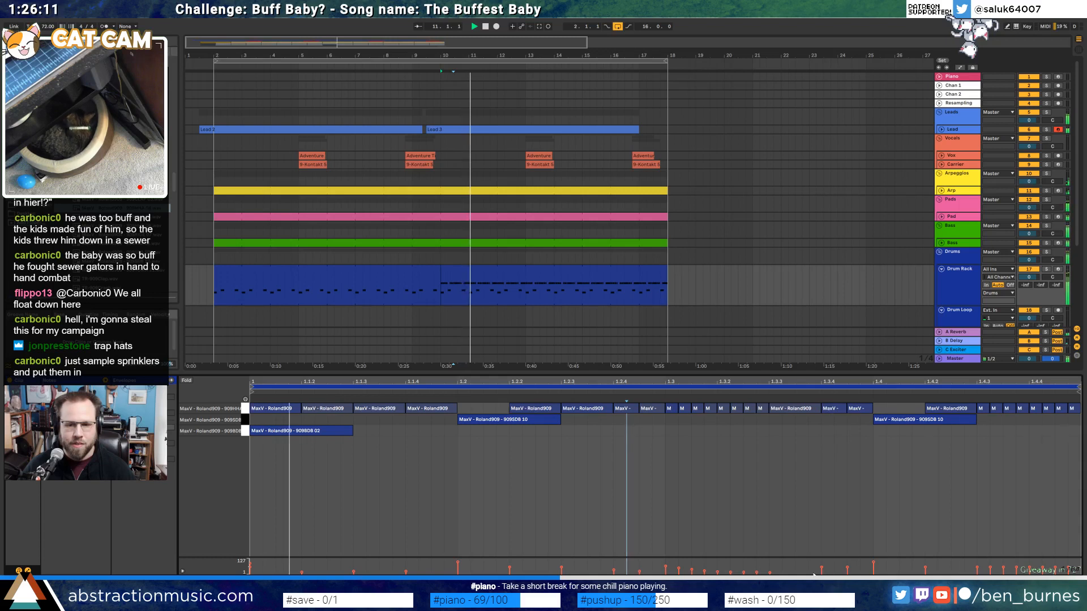
{"action": "left_click_drag", "start_coordinate": [812, 572], "coordinate": [868, 572]}
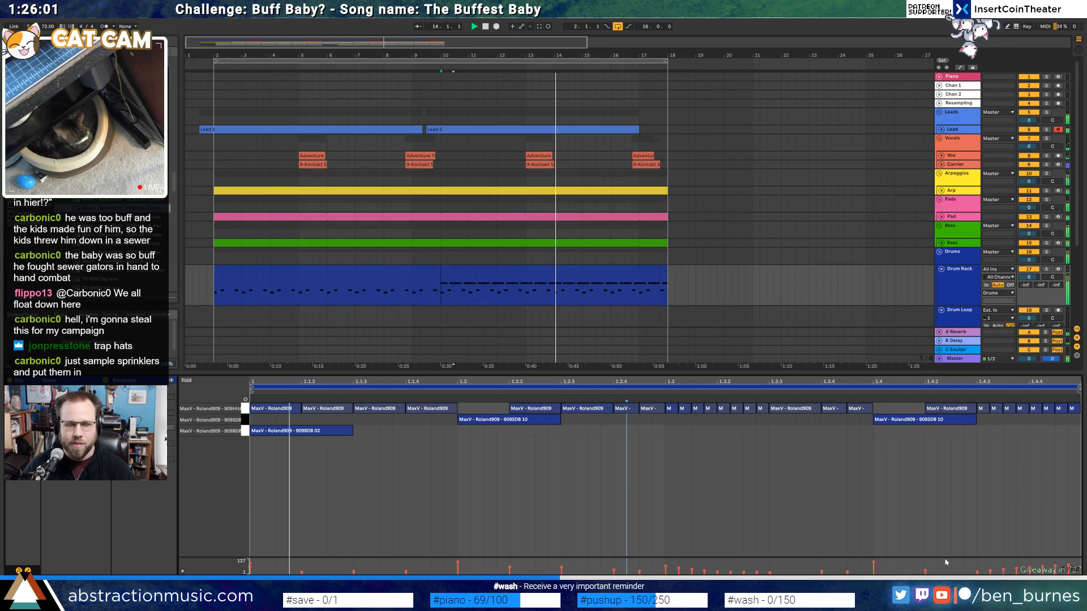
Delete all hi-hat notes from the one-bar drum clip and place a single sixteenth-note hi-hat at its start
{"action": "left_click", "coordinate": [245, 411]}
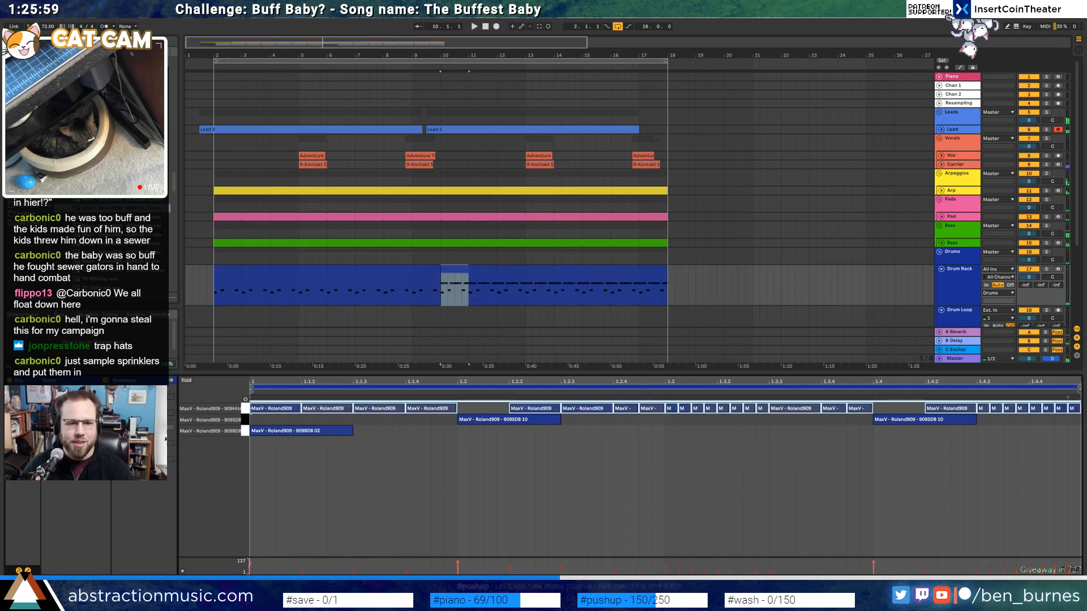
{"action": "key", "text": "Delete"}
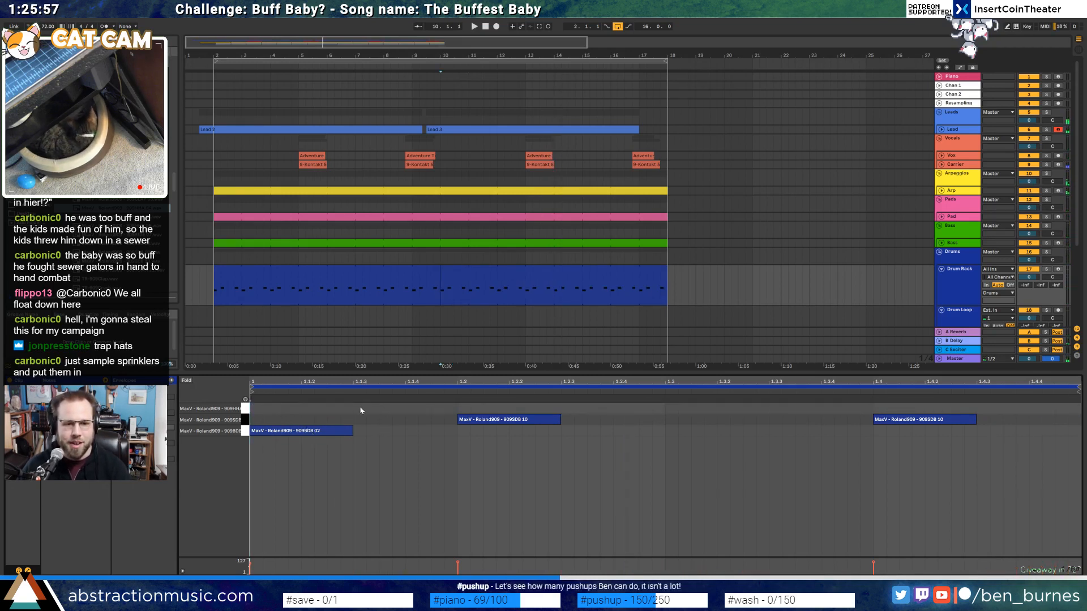
{"action": "left_click_drag", "start_coordinate": [261, 408], "coordinate": [299, 413]}
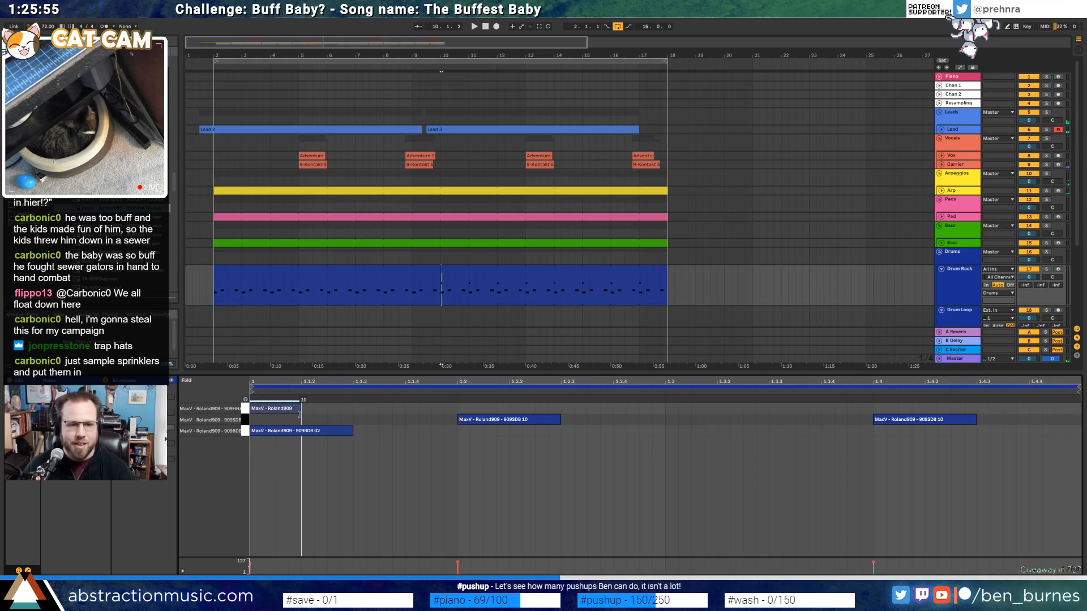
Duplicate the first hi-hat at eighth-note intervals across the bar and audition the pattern
{"action": "key", "text": "ctrl+d"}
{"action": "key", "text": "ctrl+d"}
{"action": "key", "text": "ctrl+d"}
{"action": "key", "text": "ctrl+d"}
{"action": "key", "text": "ctrl+d"}
{"action": "key", "text": "ctrl+d"}
{"action": "key", "text": "ctrl+d"}
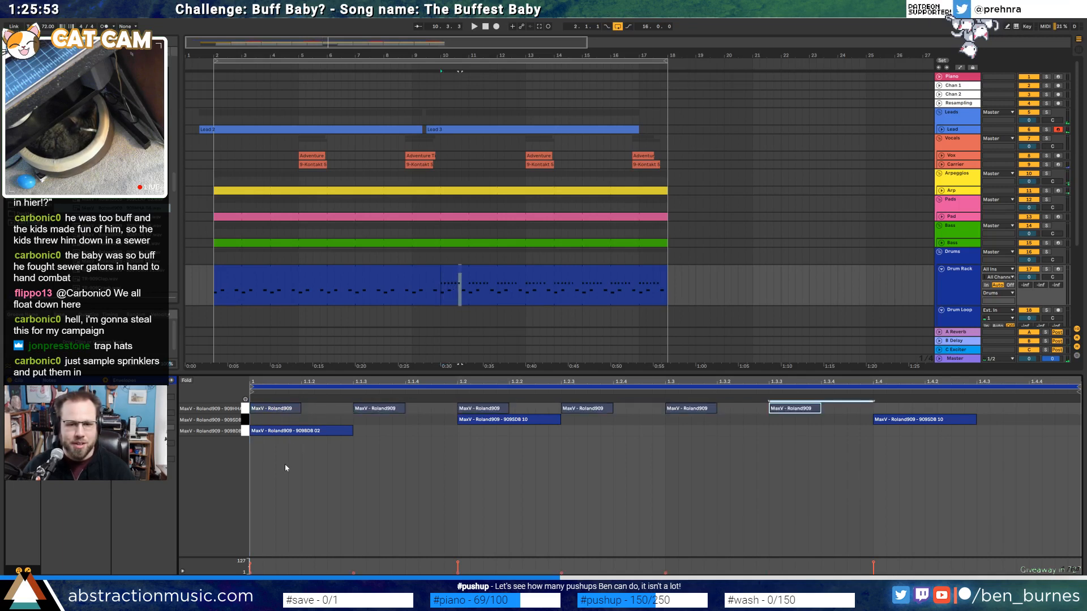
{"action": "key", "text": "space"}
Undo the eighth-note hi-hat duplicates
{"action": "key", "text": "ctrl+z"}
{"action": "key", "text": "ctrl+z"}
{"action": "key", "text": "ctrl+z"}
{"action": "key", "text": "ctrl+z"}
{"action": "key", "text": "ctrl+z"}
{"action": "key", "text": "ctrl+z"}
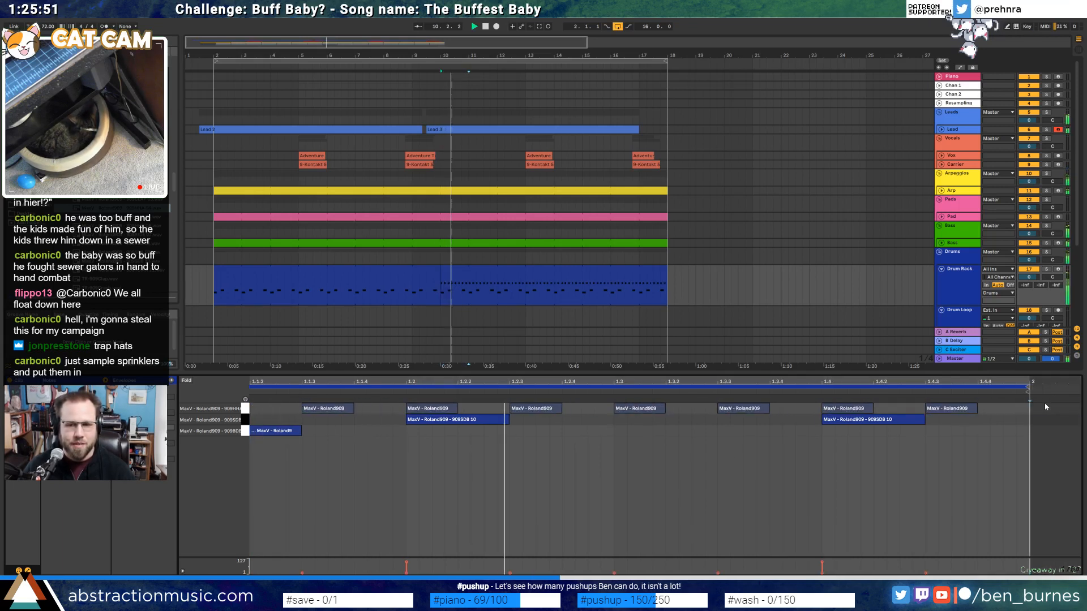
{"action": "key", "text": "ctrl+z"}
{"action": "key", "text": "ctrl+z"}
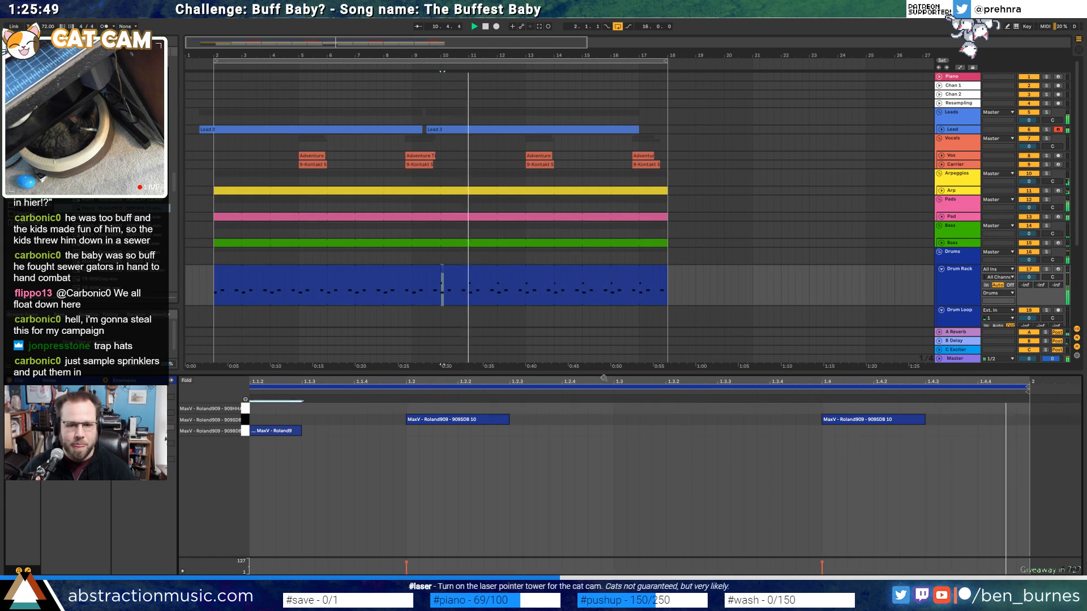
Fill the one-bar drum clip with continuous sixteenth-note hi-hats by copying the first note to 1.1.2 and repeating the pair
{"action": "left_click_drag", "start_coordinate": [568, 382], "coordinate": [571, 367]}
{"action": "key", "text": "ctrl+d"}
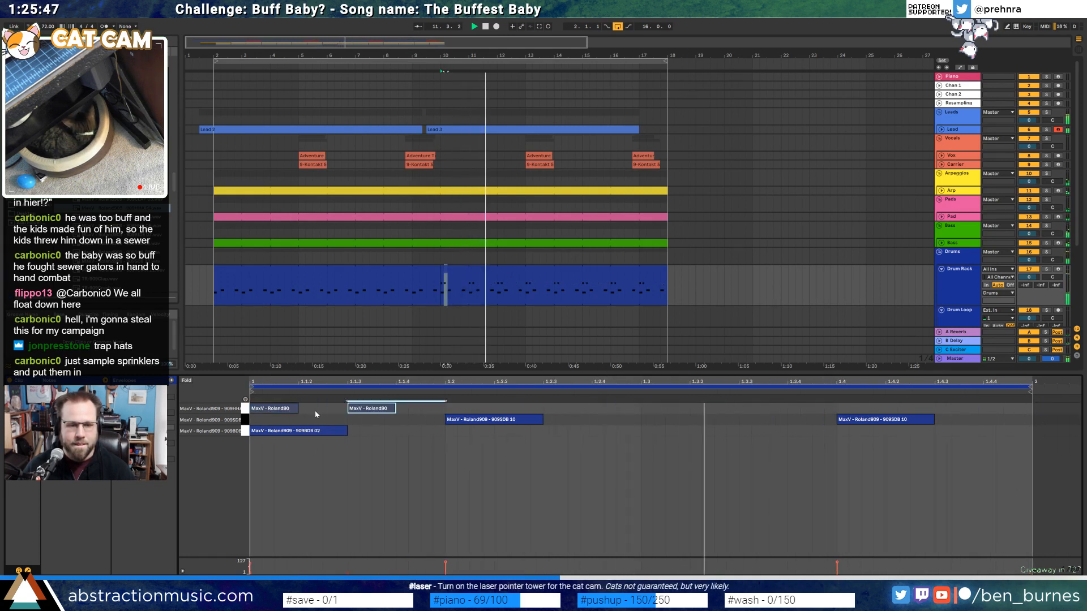
{"action": "left_click_drag", "start_coordinate": [362, 410], "coordinate": [283, 419]}
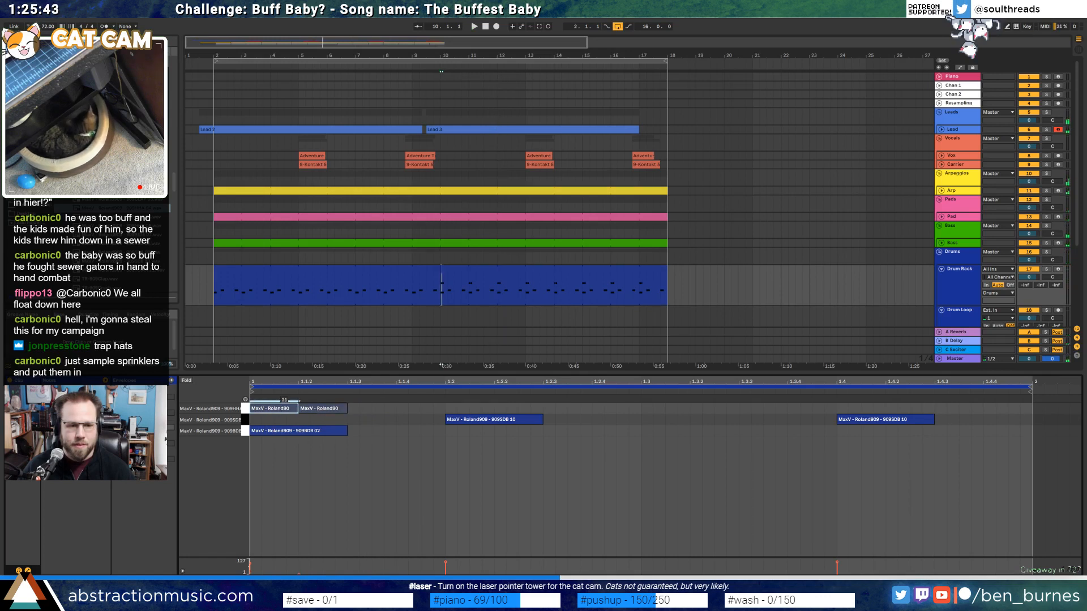
{"action": "left_click", "coordinate": [286, 409], "text": "shift"}
{"action": "key", "text": "ctrl+d"}
{"action": "key", "text": "ctrl+d"}
{"action": "key", "text": "ctrl+d"}
{"action": "key", "text": "ctrl+d"}
{"action": "key", "text": "ctrl+d"}
{"action": "key", "text": "ctrl+d"}
{"action": "key", "text": "ctrl+d"}
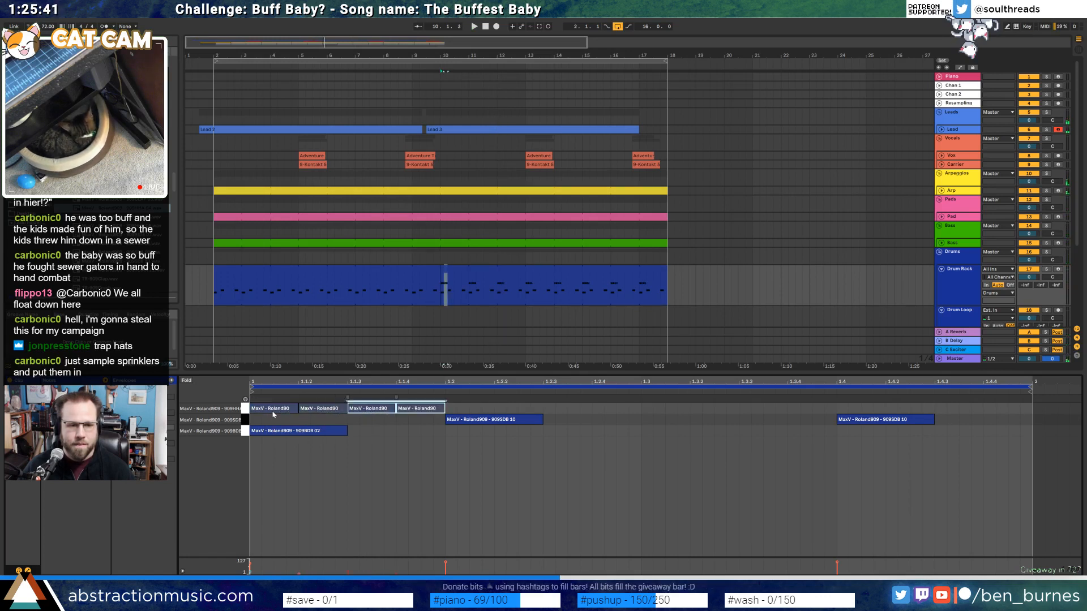
Audition the transition from bar 9 into the second Drum Rack clip and reopen that clip's notes
{"action": "left_click", "coordinate": [410, 291]}
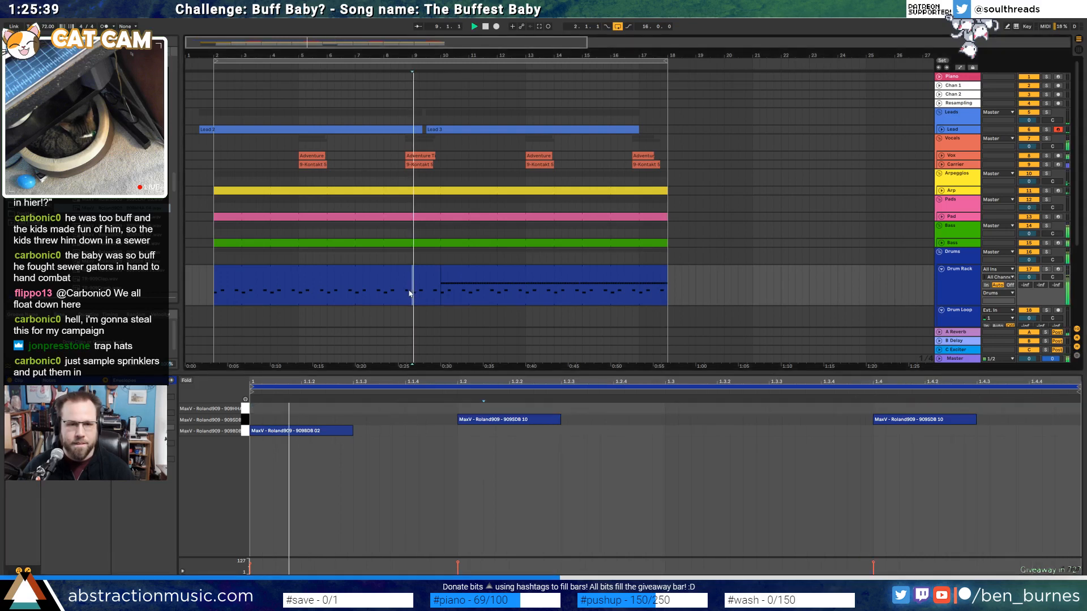
{"action": "key", "text": "space"}
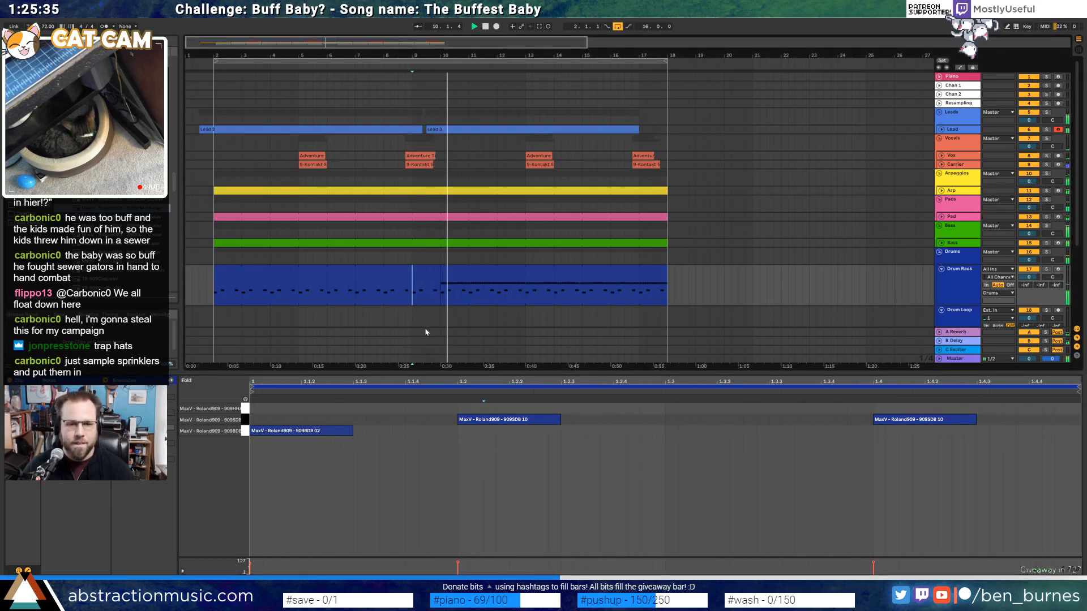
{"action": "left_click", "coordinate": [492, 275]}
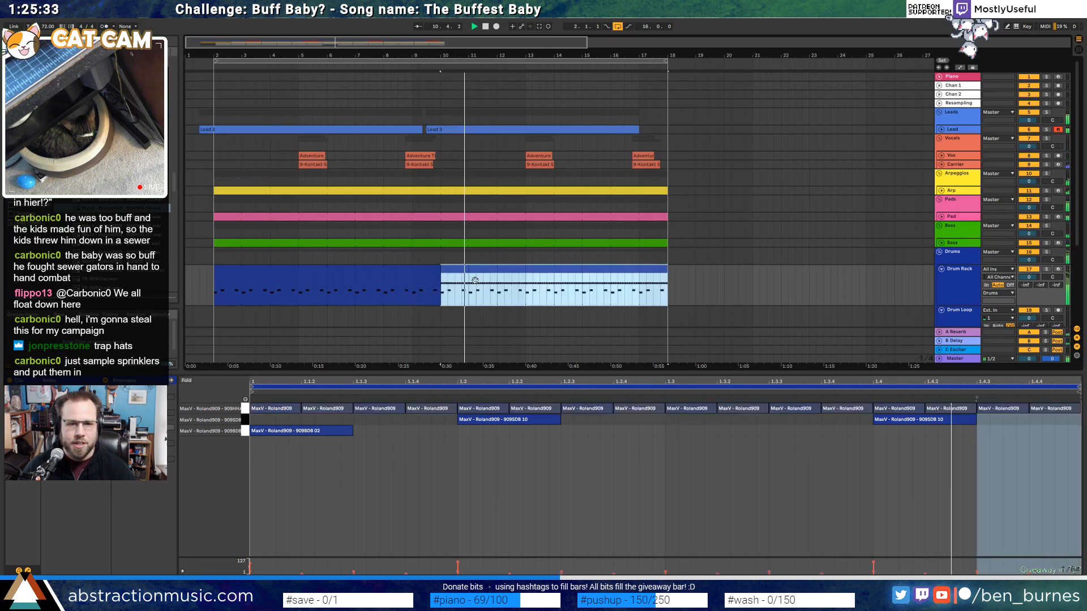
{"action": "left_click", "coordinate": [820, 487]}
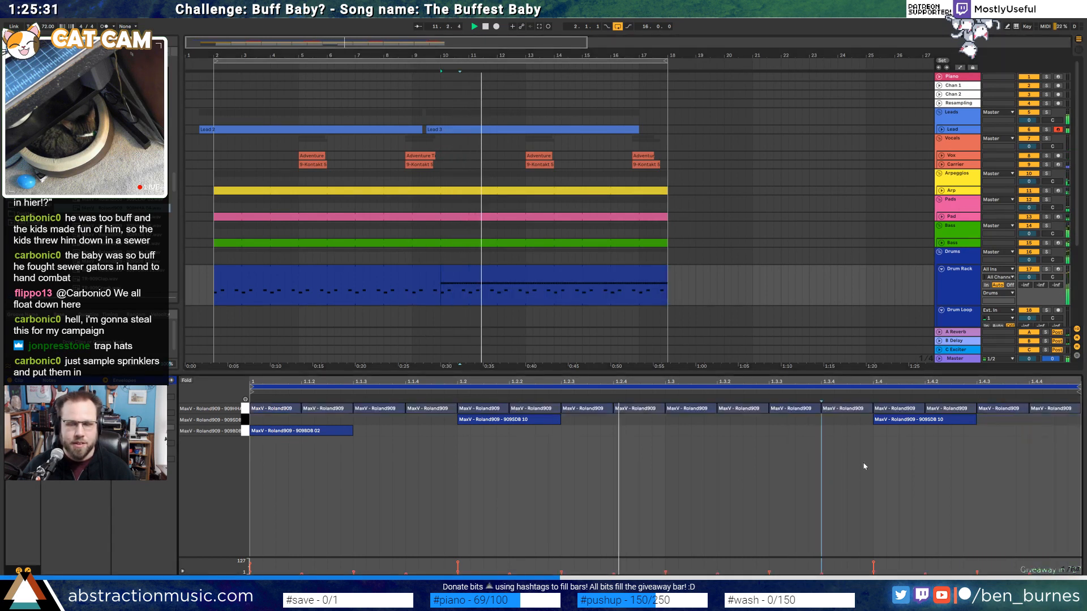
{"action": "key", "text": "space"}
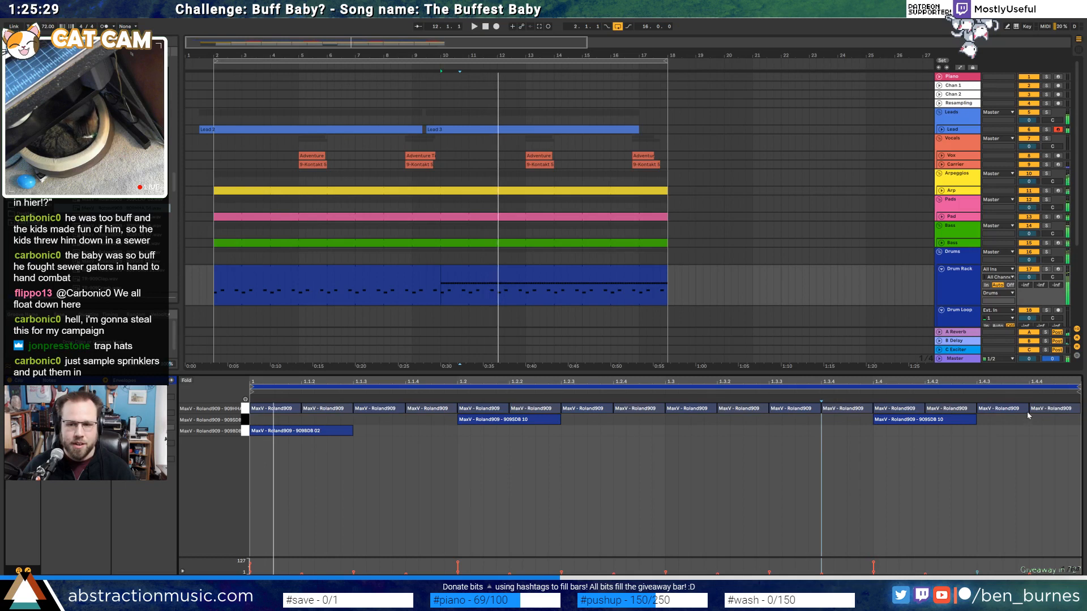
Split the hi-hats at 1.4.3 and 1.4.4 into thirty-second notes and audition the pattern
{"action": "left_click_drag", "start_coordinate": [1028, 409], "coordinate": [990, 409]}
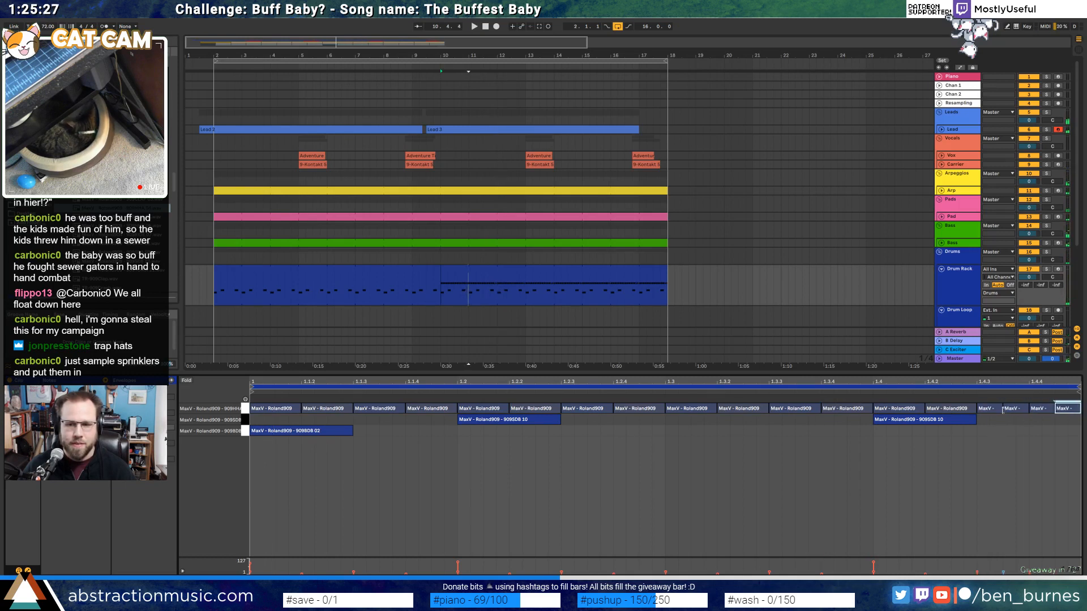
{"action": "key", "text": "space"}
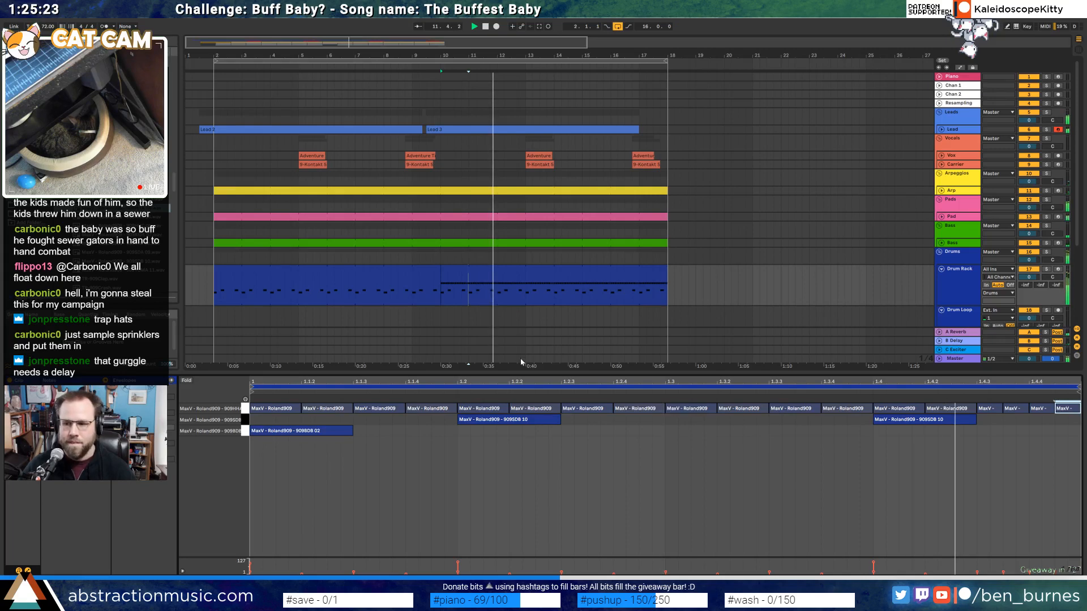
{"action": "key", "text": "space"}
Solo the first AmbWAV track to hear the ambience clip before bar 10, then unsolo it to listen in the mix
{"action": "scroll", "coordinate": [537, 316], "scroll_direction": "down", "scroll_amount": 5}
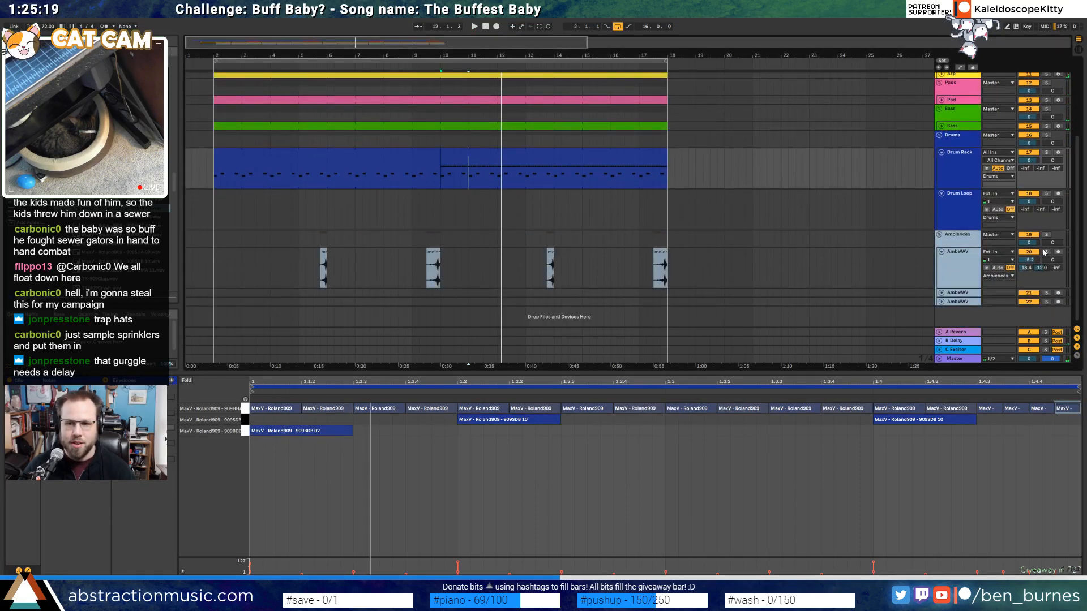
{"action": "left_click", "coordinate": [426, 276]}
{"action": "key", "text": "space"}
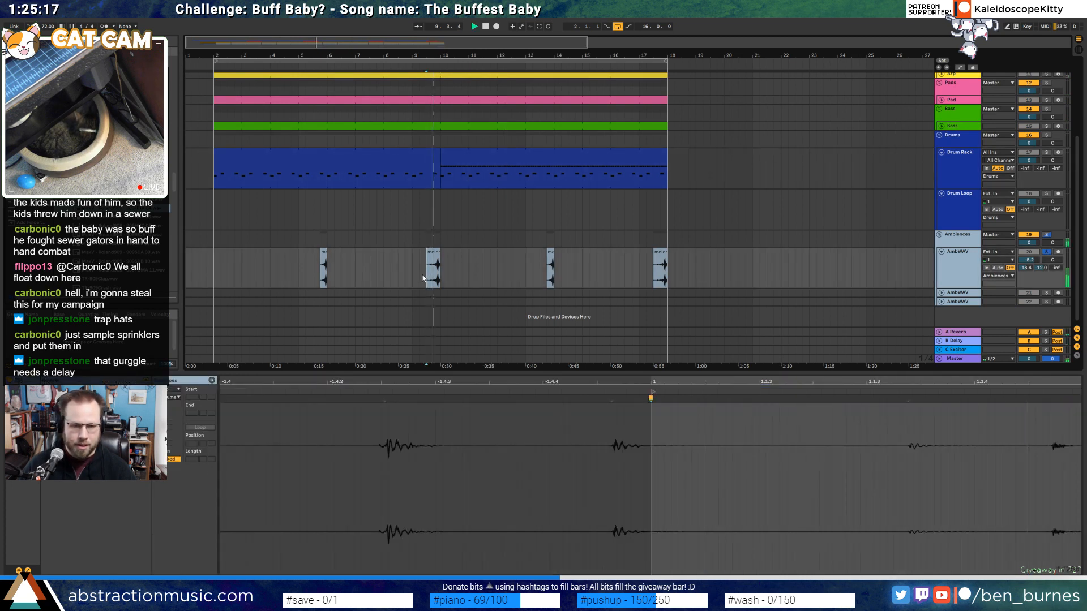
{"action": "left_click", "coordinate": [1042, 271]}
{"action": "scroll", "coordinate": [613, 204], "scroll_direction": "up", "scroll_amount": 4}
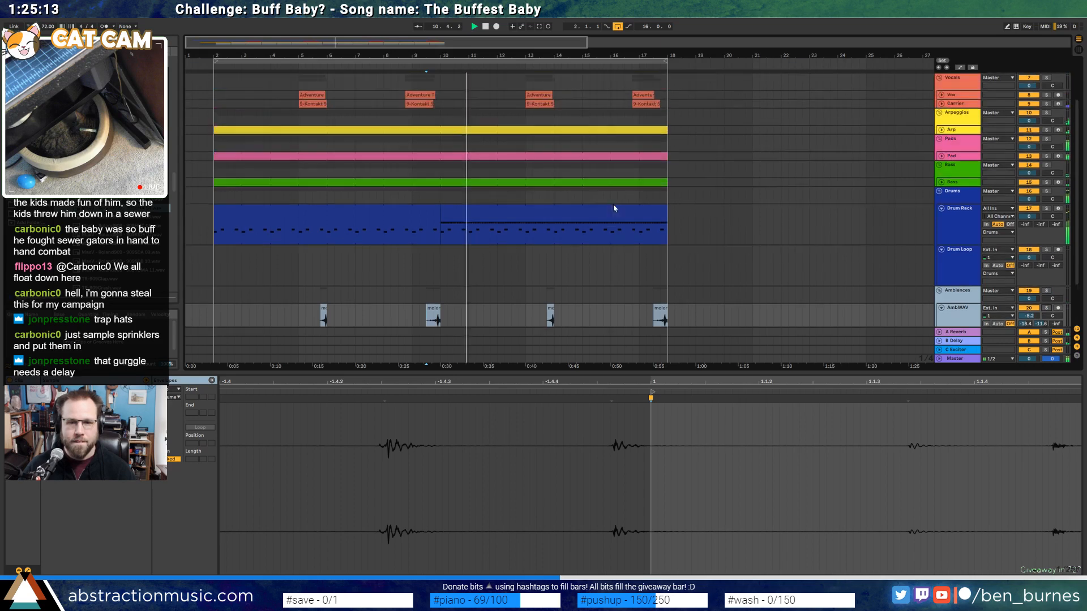
{"action": "key", "text": "space"}
Consolidate the first two bars of the second Drum Rack clip, from bar 10 to bar 12, into a two-bar clip
{"action": "left_click", "coordinate": [530, 252]}
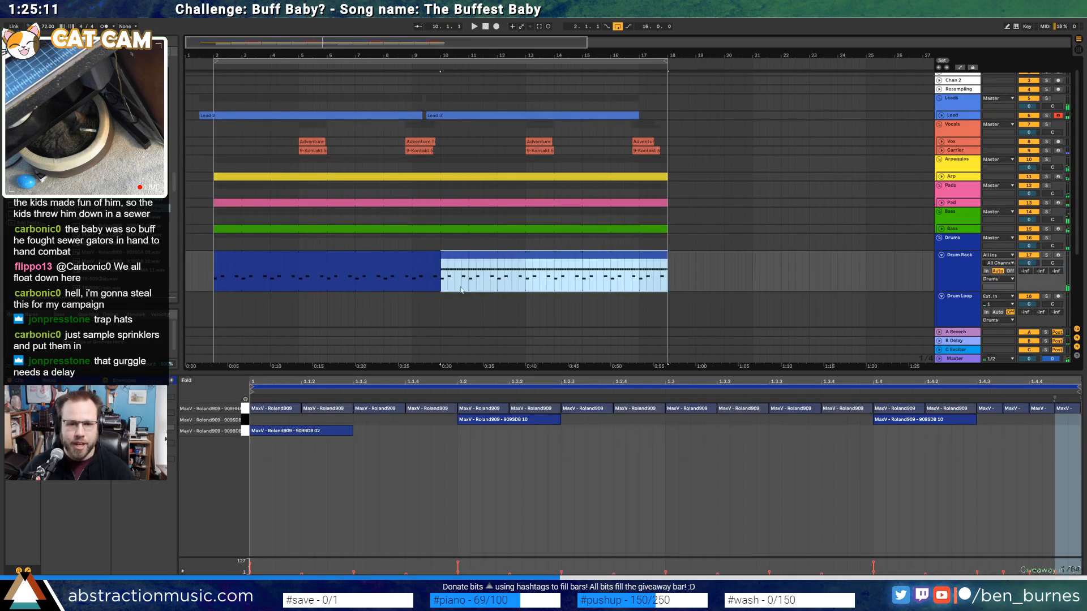
{"action": "left_click_drag", "start_coordinate": [497, 277], "coordinate": [435, 277]}
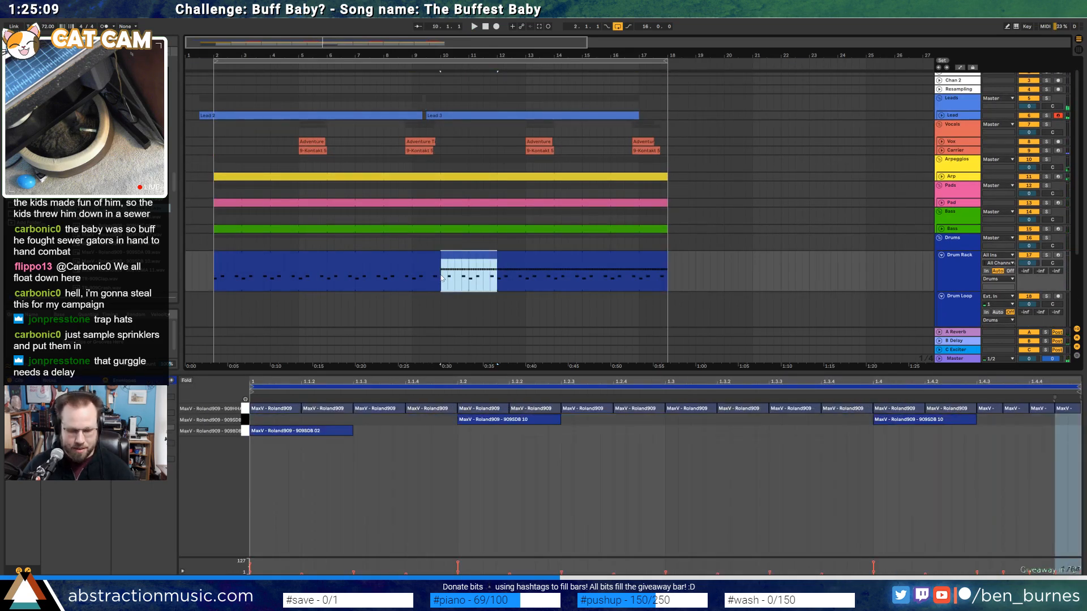
{"action": "key", "text": "ctrl+j"}
Turn the hi-hats from 2.3.3 to 2.4 into sixteenth-note triplets, split those at 2.4.4 into sixty-fourth notes, and audition the pattern
{"action": "left_click", "coordinate": [939, 460]}
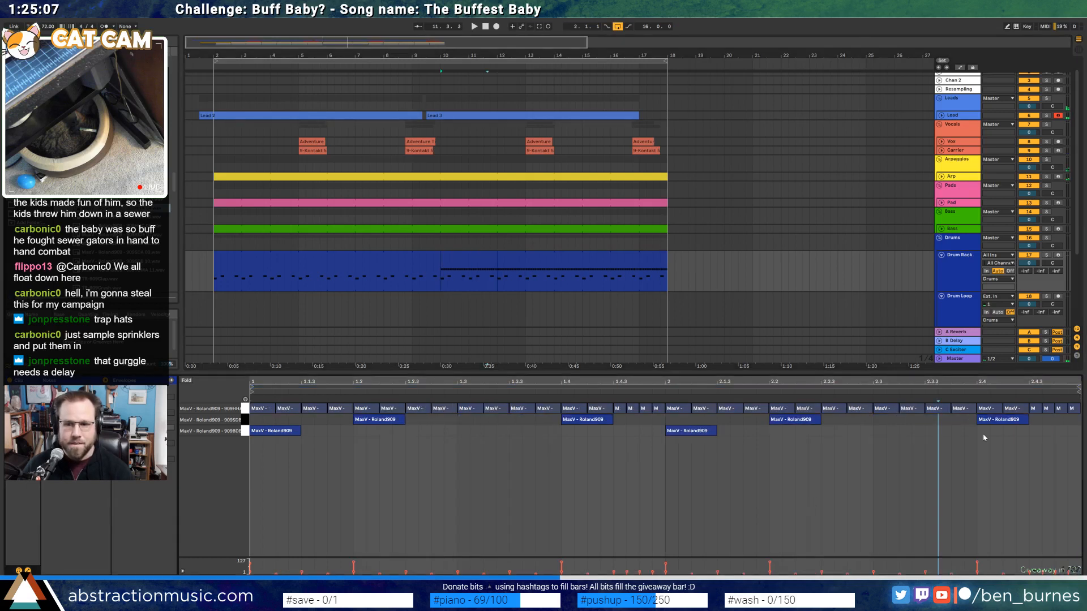
{"action": "scroll", "coordinate": [956, 427], "scroll_direction": "up", "scroll_amount": 5}
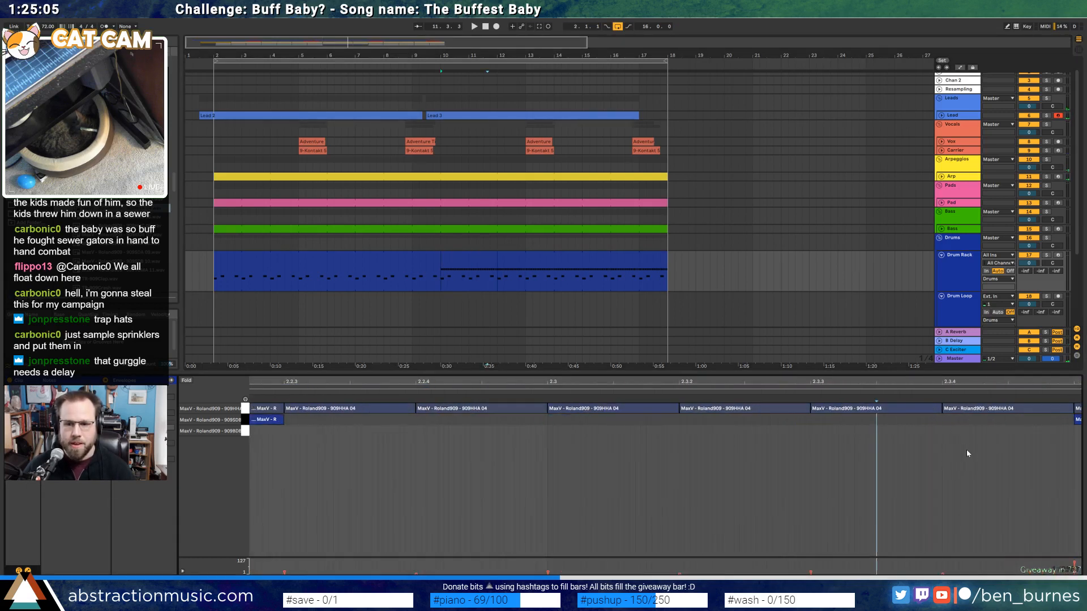
{"action": "left_click_drag", "start_coordinate": [1011, 381], "coordinate": [836, 371]}
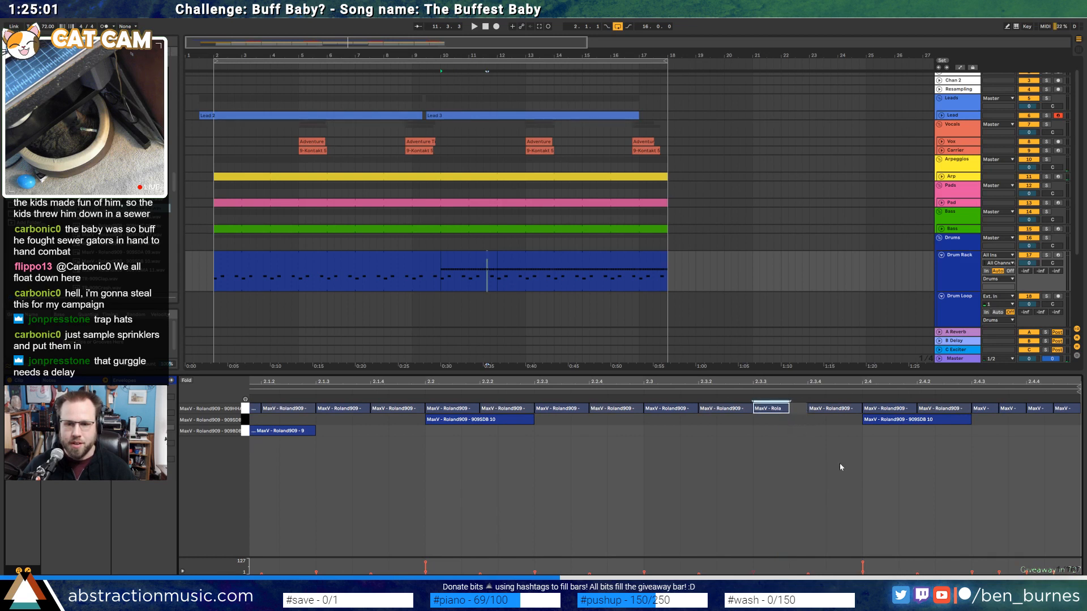
{"action": "key", "text": "space"}
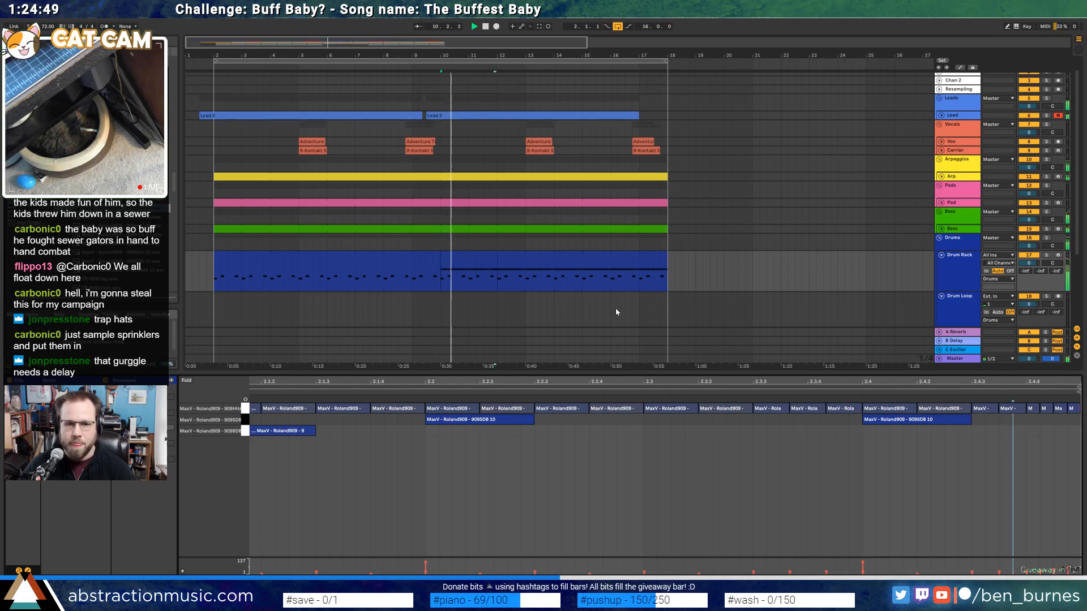
Extend the two-bar Drum Rack clip to bar 18 and copy its hi-hat triplet from 2.3.3 to 2.3
{"action": "left_click", "coordinate": [491, 260]}
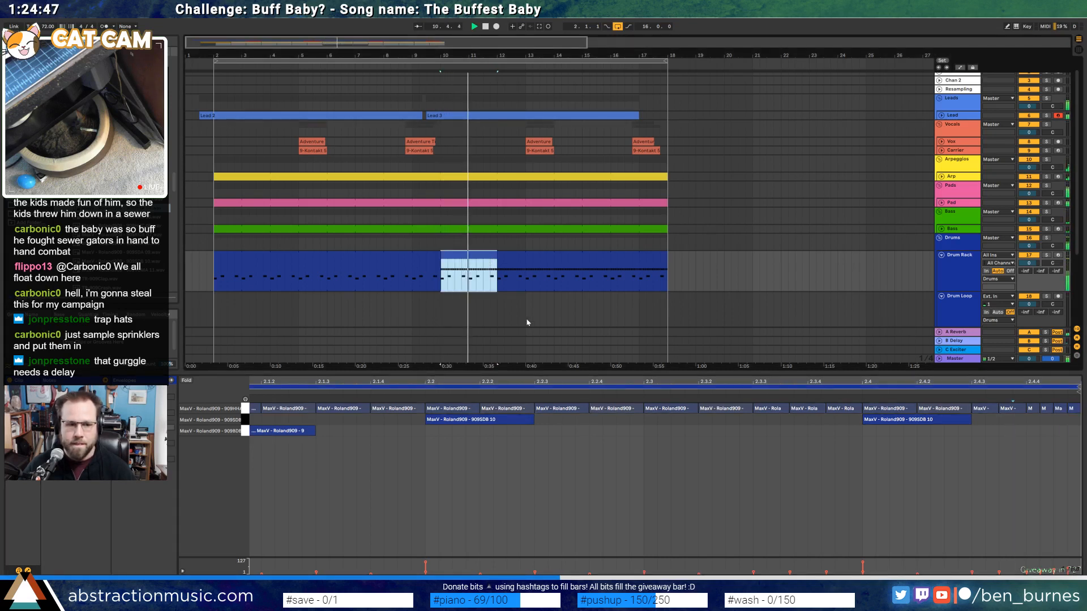
{"action": "left_click_drag", "start_coordinate": [490, 259], "coordinate": [671, 266]}
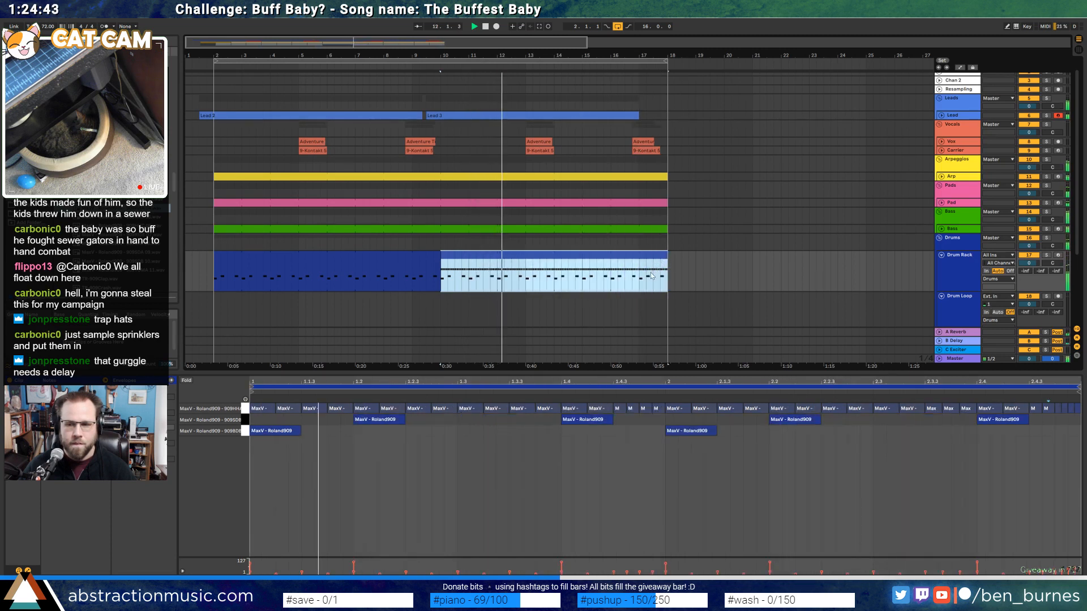
{"action": "left_click", "coordinate": [922, 567]}
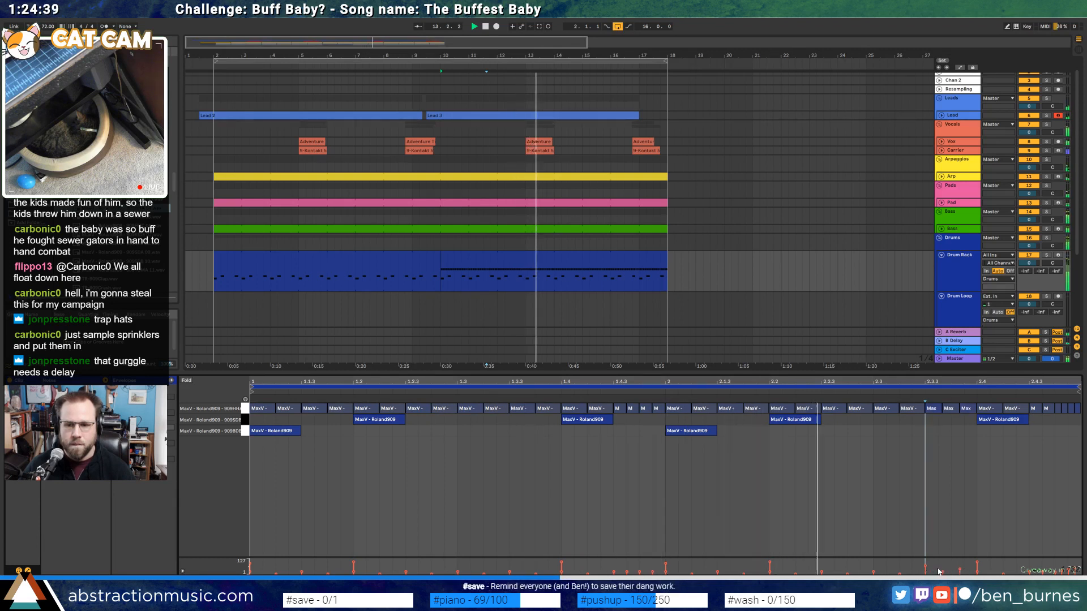
{"action": "left_click_drag", "start_coordinate": [923, 568], "coordinate": [962, 572]}
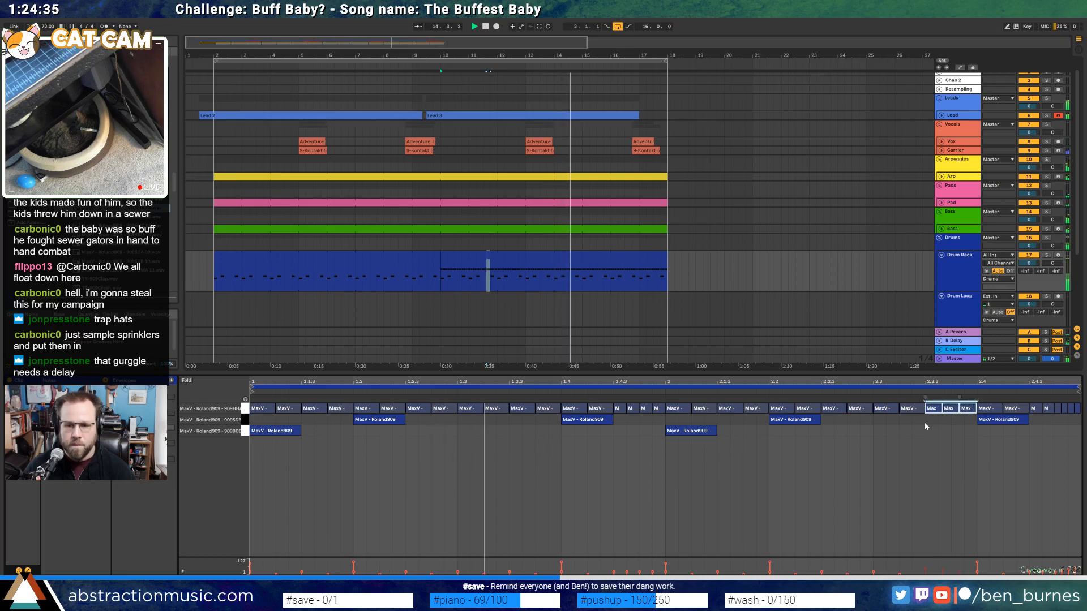
{"action": "left_click", "coordinate": [876, 422]}
{"action": "key", "text": "ctrl+v"}
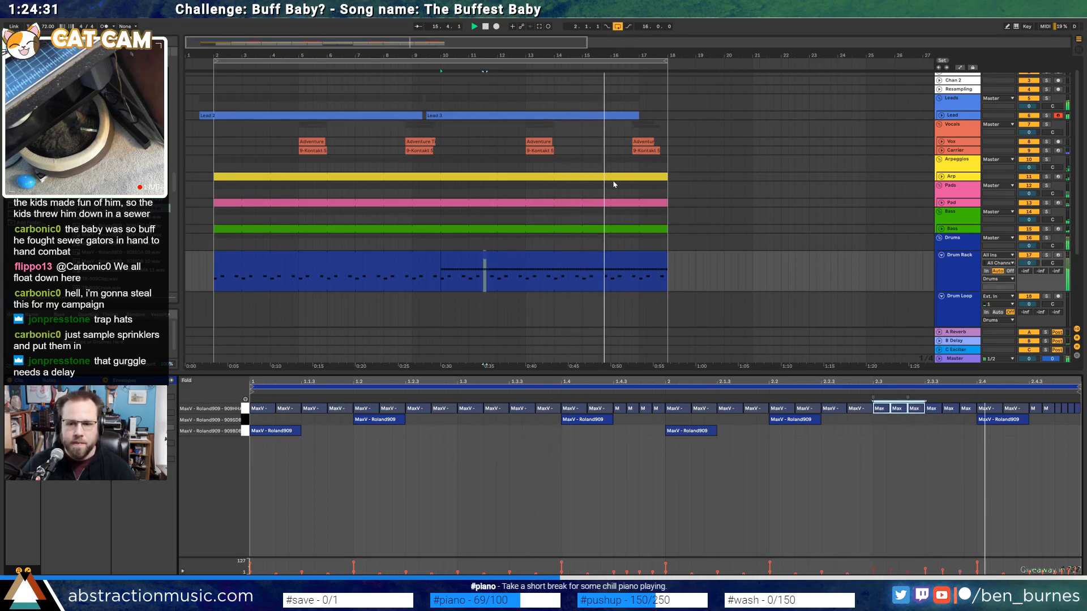
Shorten the end of the 909SDB 10 snare sample in the Drum Rack and set its Fade Out to 79.5 ms
{"action": "key", "text": "shift+Tab"}
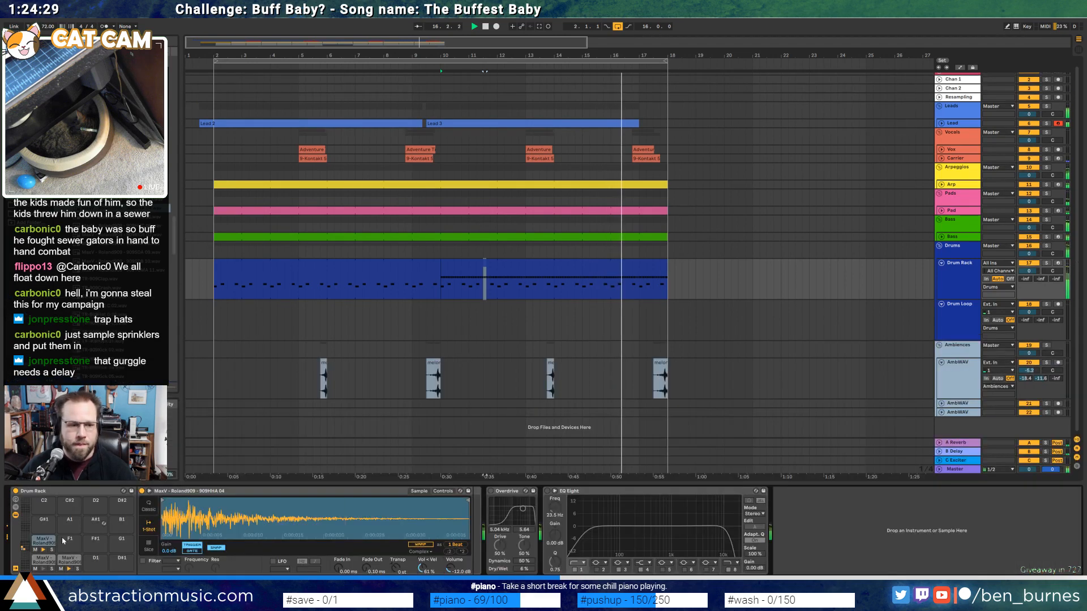
{"action": "left_click", "coordinate": [66, 561]}
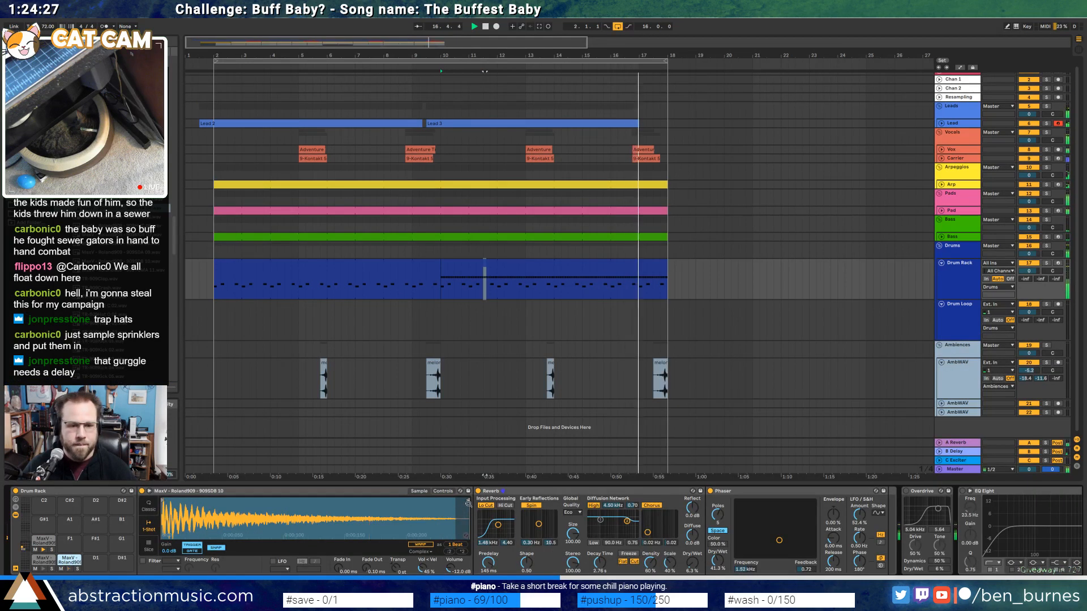
{"action": "left_click_drag", "start_coordinate": [454, 500], "coordinate": [376, 500]}
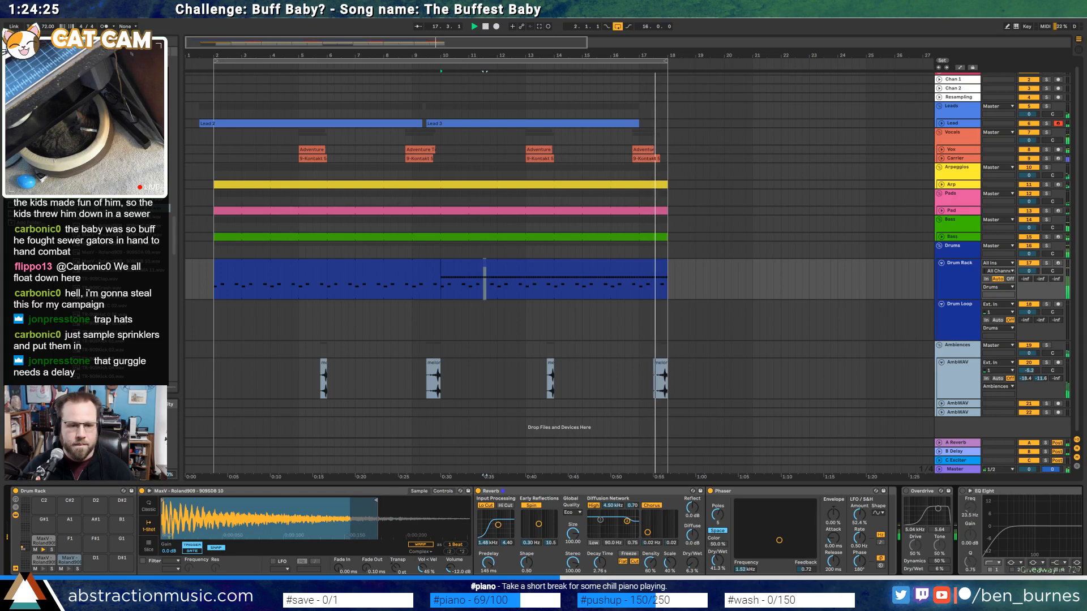
{"action": "left_click_drag", "start_coordinate": [365, 567], "coordinate": [428, 501]}
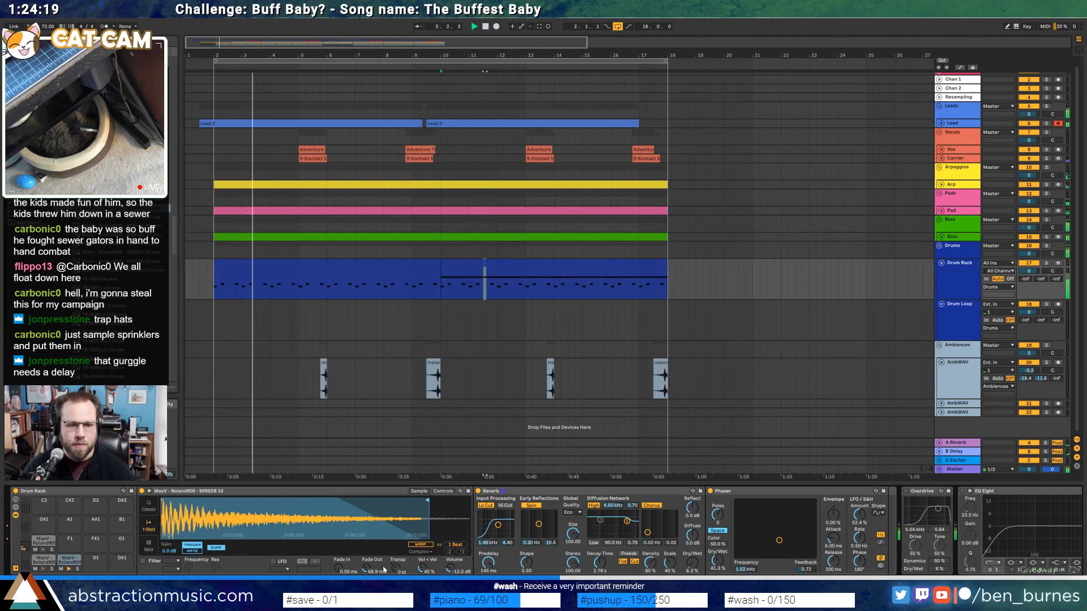
{"action": "left_click_drag", "start_coordinate": [366, 567], "coordinate": [366, 566]}
{"action": "left_click_drag", "start_coordinate": [428, 501], "coordinate": [400, 499]}
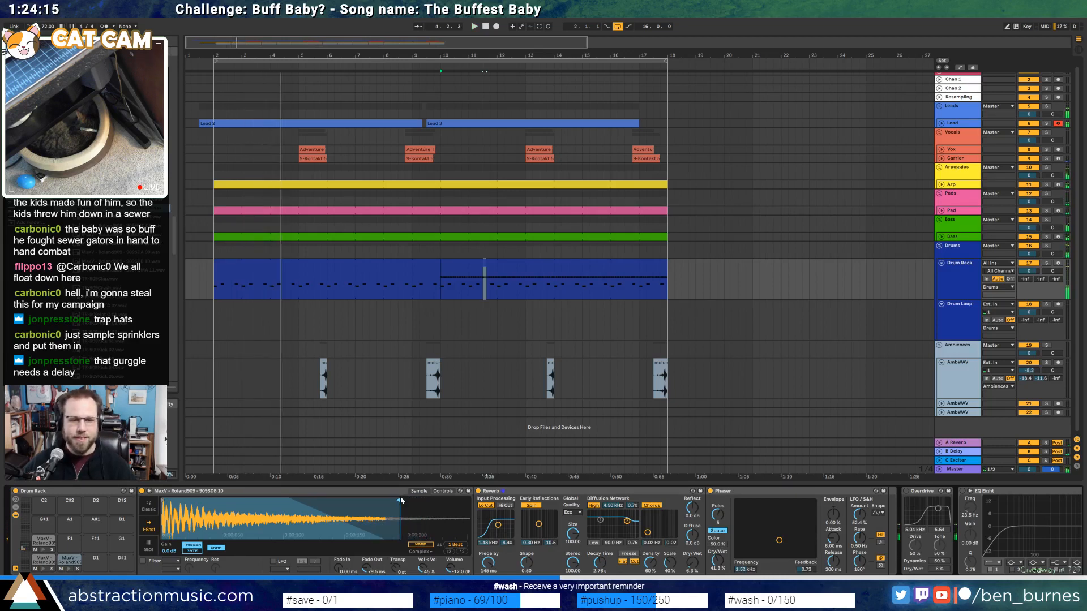
{"action": "key", "text": "space"}
Save the Live Set as "2018-11-23 The Buffest Baby" in the "2 Hour Tracks 2018" folder of Ableton Projects
{"action": "left_click", "coordinate": [208, 124]}
{"action": "left_click", "coordinate": [200, 116]}
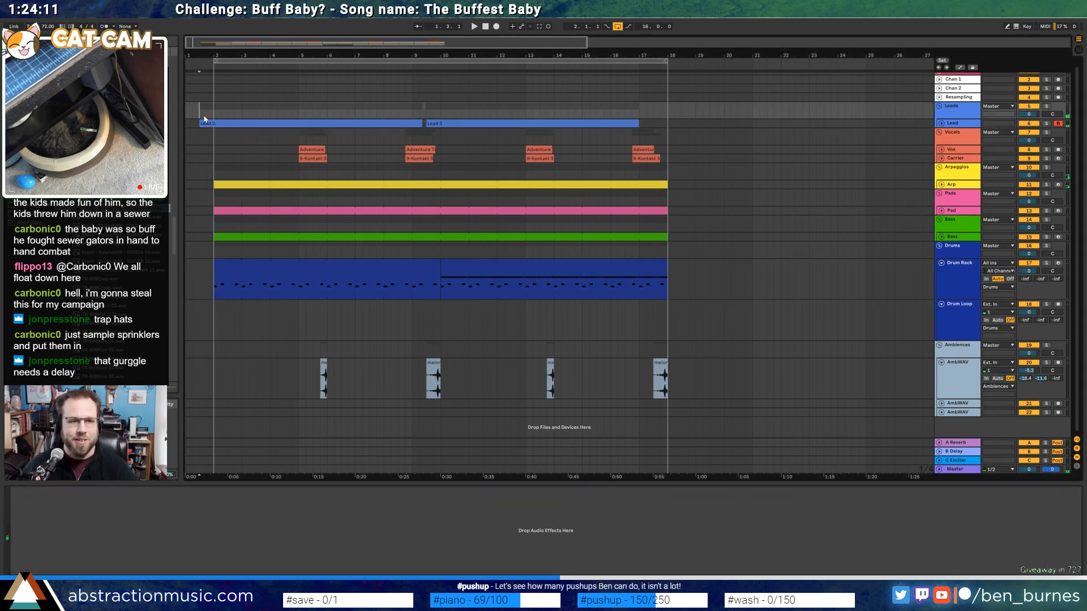
{"action": "key", "text": "ctrl+s"}
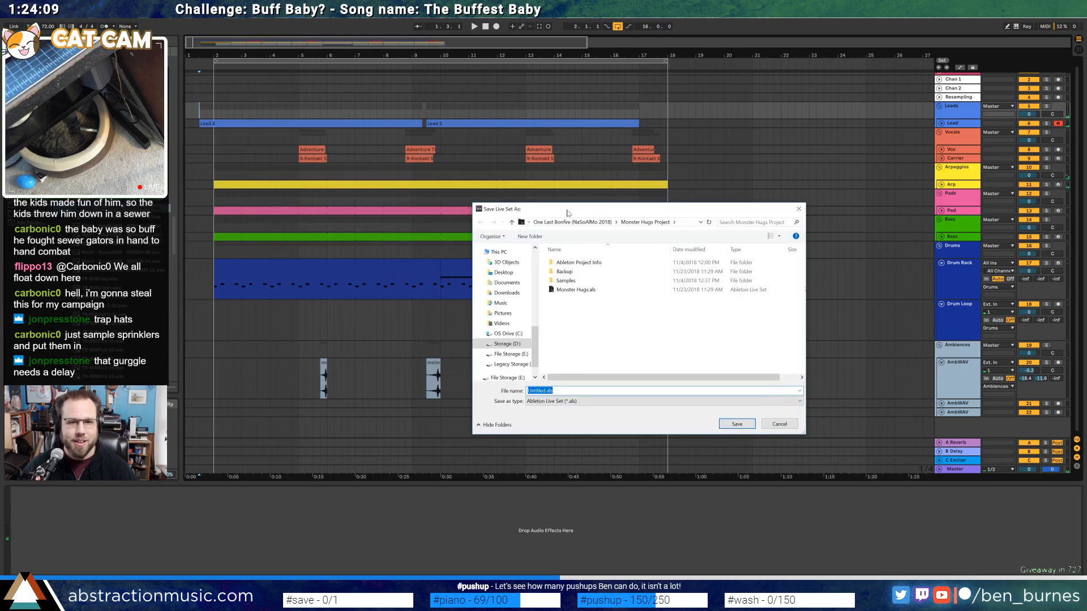
{"action": "left_click", "coordinate": [569, 222]}
{"action": "left_click", "coordinate": [568, 223]}
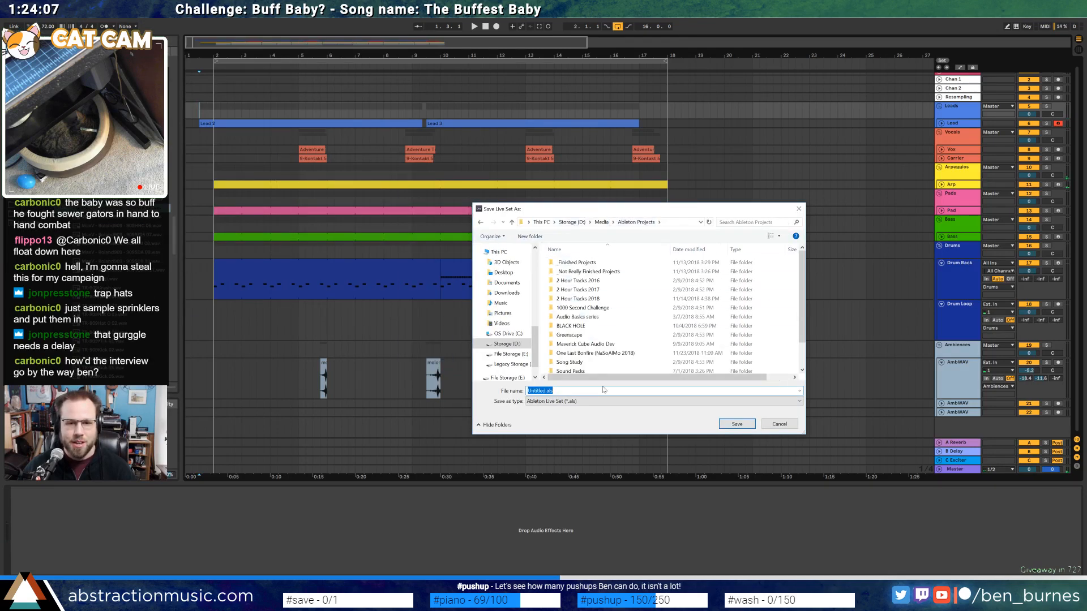
{"action": "double_click", "coordinate": [588, 298]}
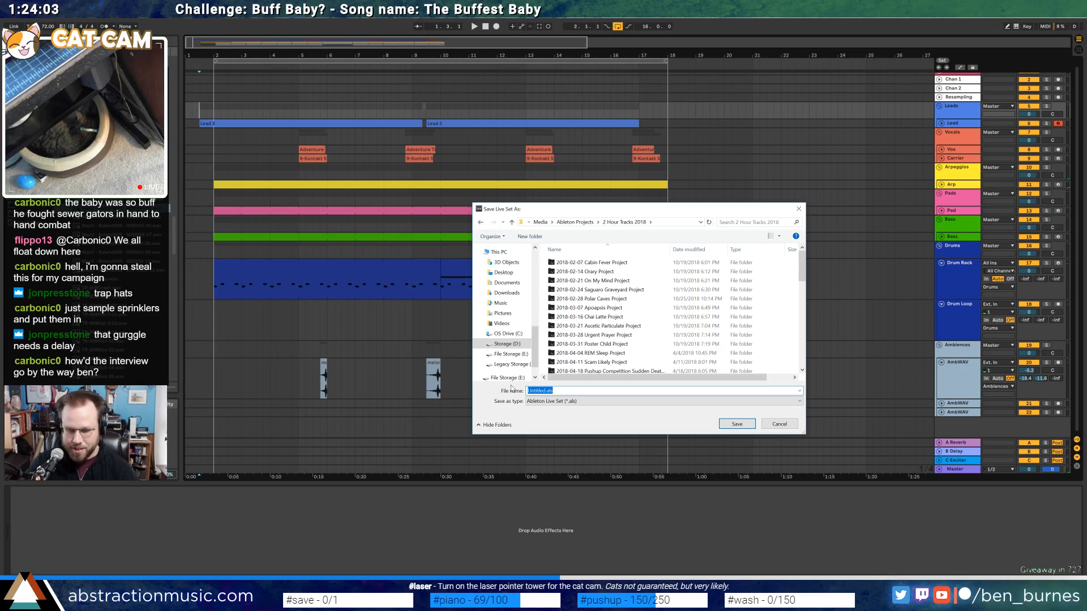
{"action": "type", "text": "2018-"}
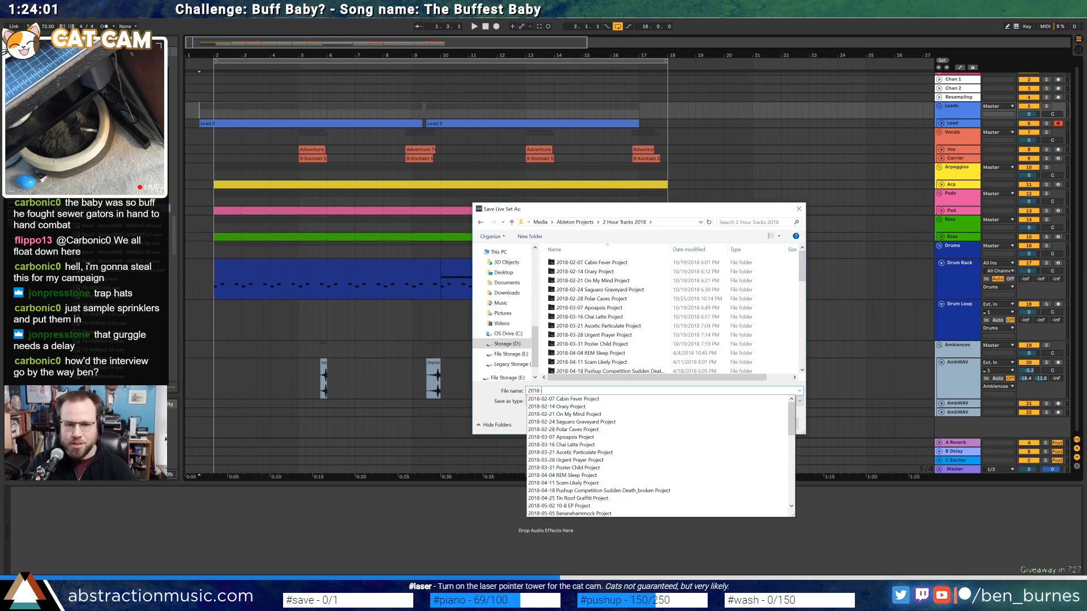
{"action": "type", "text": "11-"}
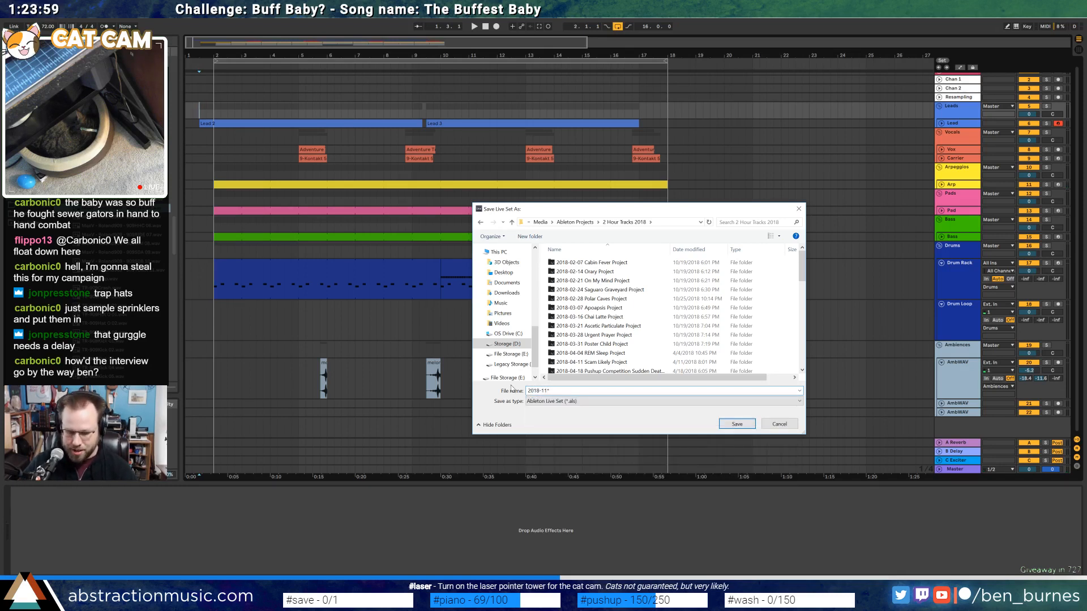
{"action": "key", "text": "BackSpace"}
{"action": "type", "text": "-23"}
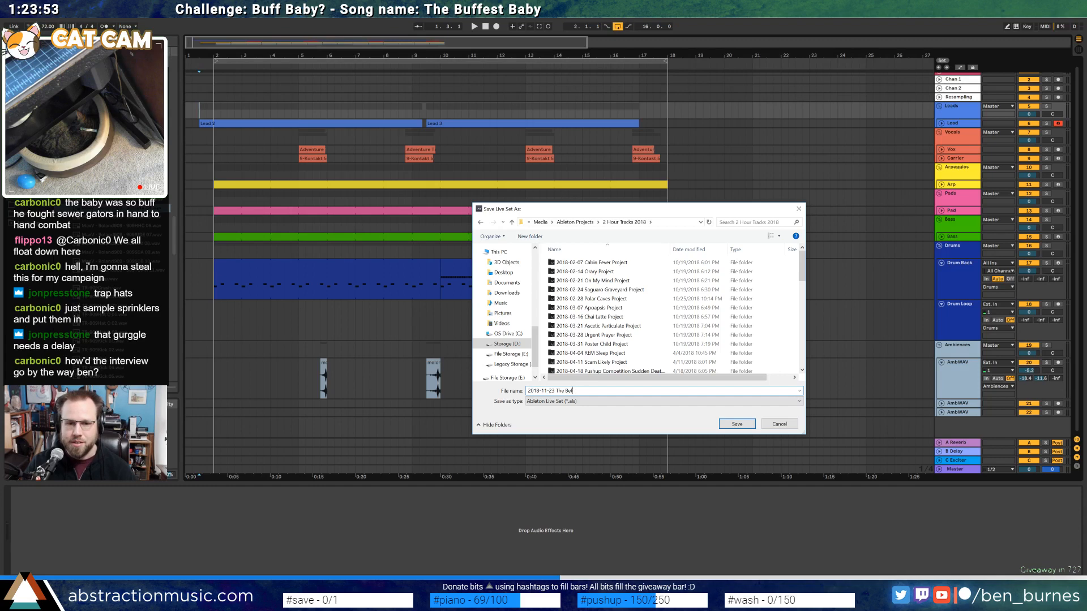
{"action": "type", "text": "The Buffest Baby"}
{"action": "key", "text": "Return"}
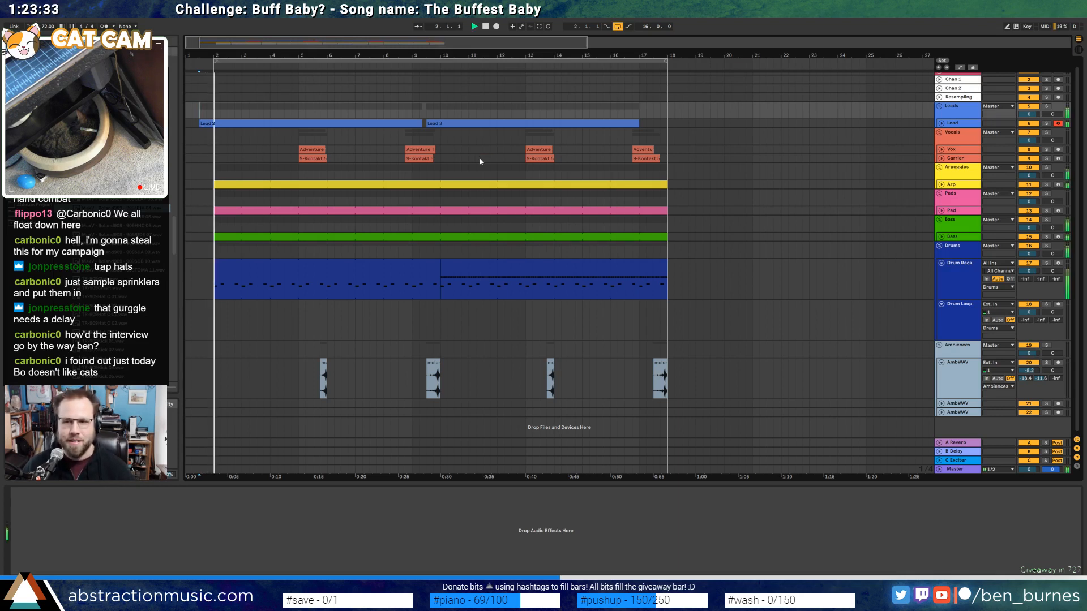
Unfold the Lead track and lower its volume to -2.5 dB
{"action": "left_click", "coordinate": [951, 112]}
{"action": "left_click", "coordinate": [942, 123]}
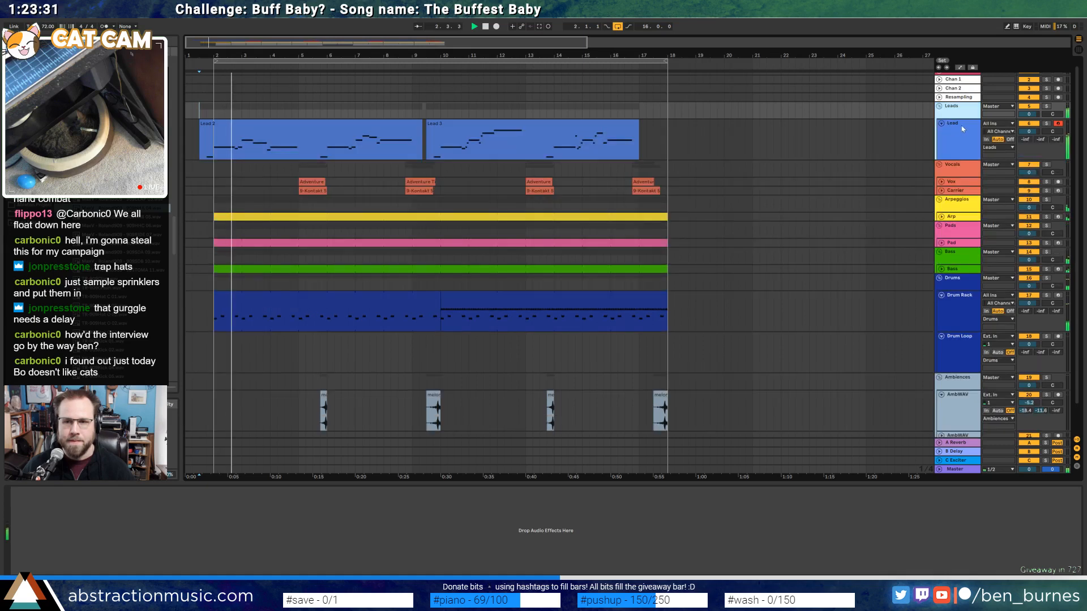
{"action": "left_click_drag", "start_coordinate": [1023, 131], "coordinate": [1023, 140]}
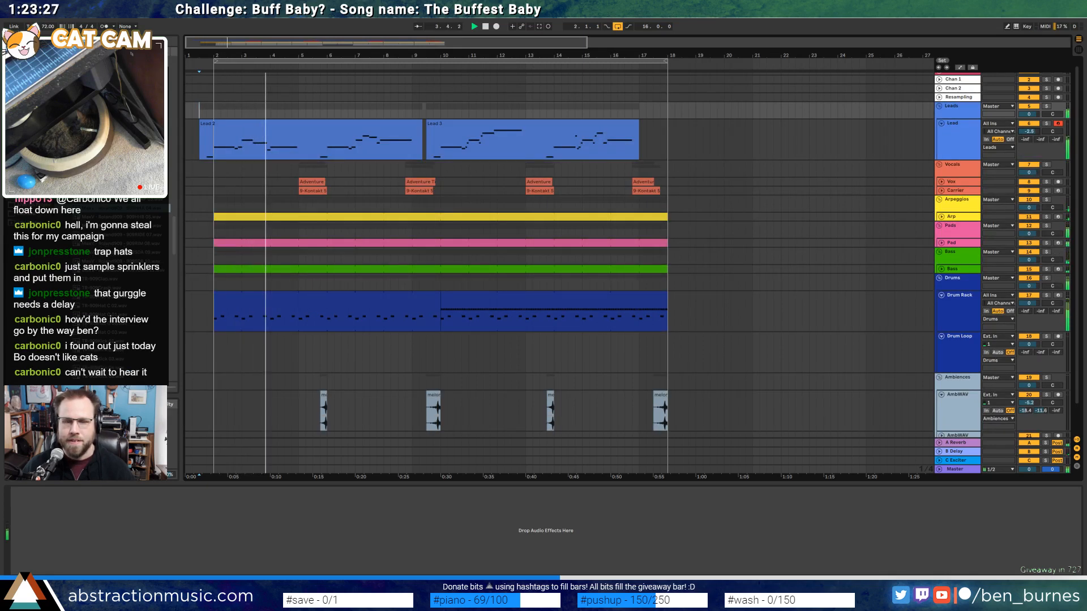
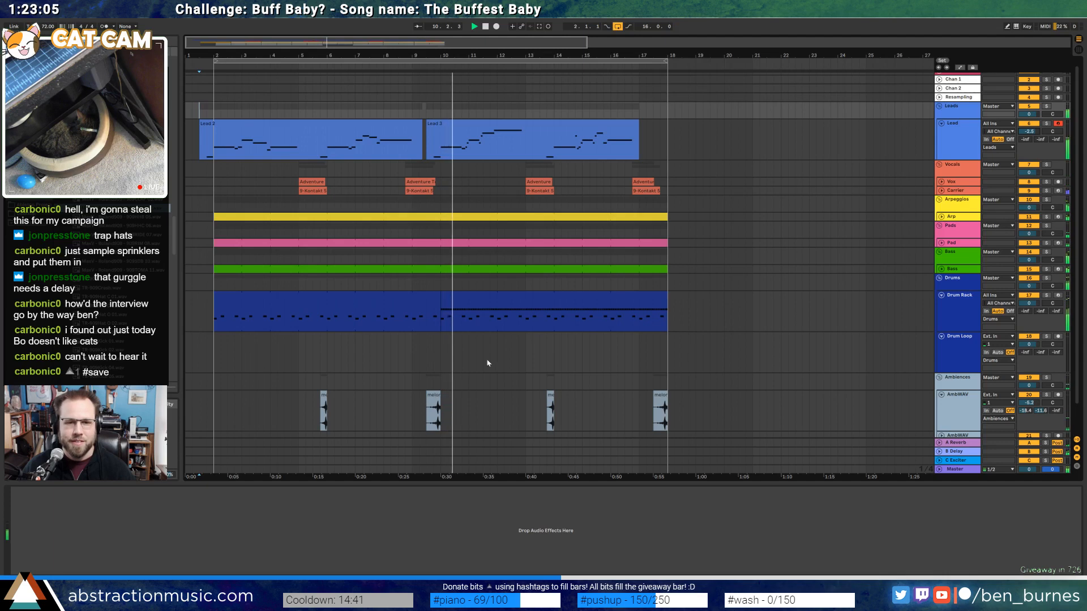
Unfold the Arp track, select its part from bar 10 to bar 18, and open that section's notes for editing
{"action": "left_click", "coordinate": [509, 300]}
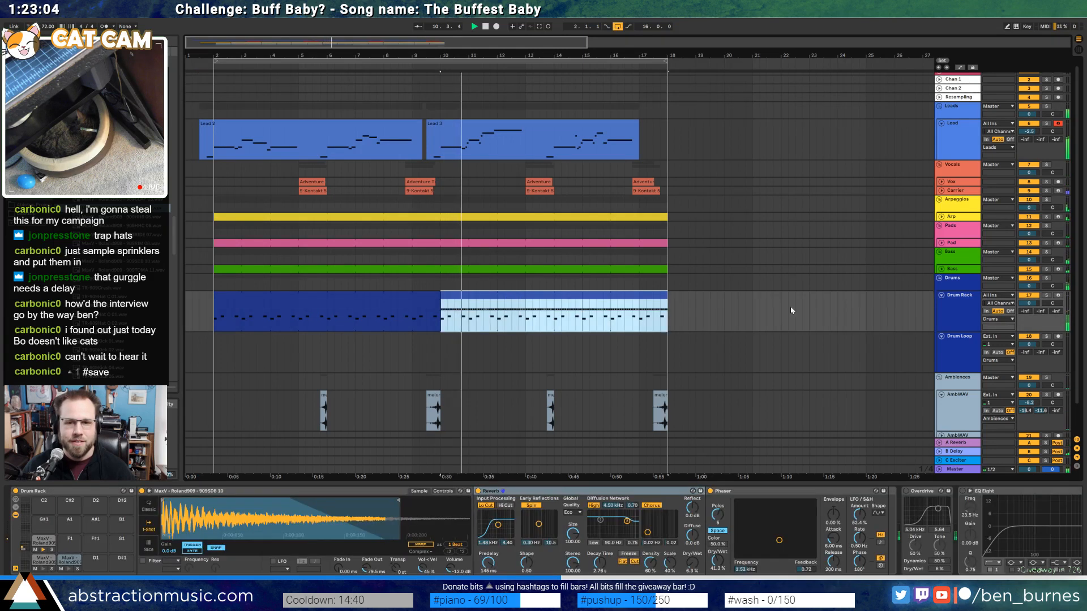
{"action": "left_click", "coordinate": [957, 338]}
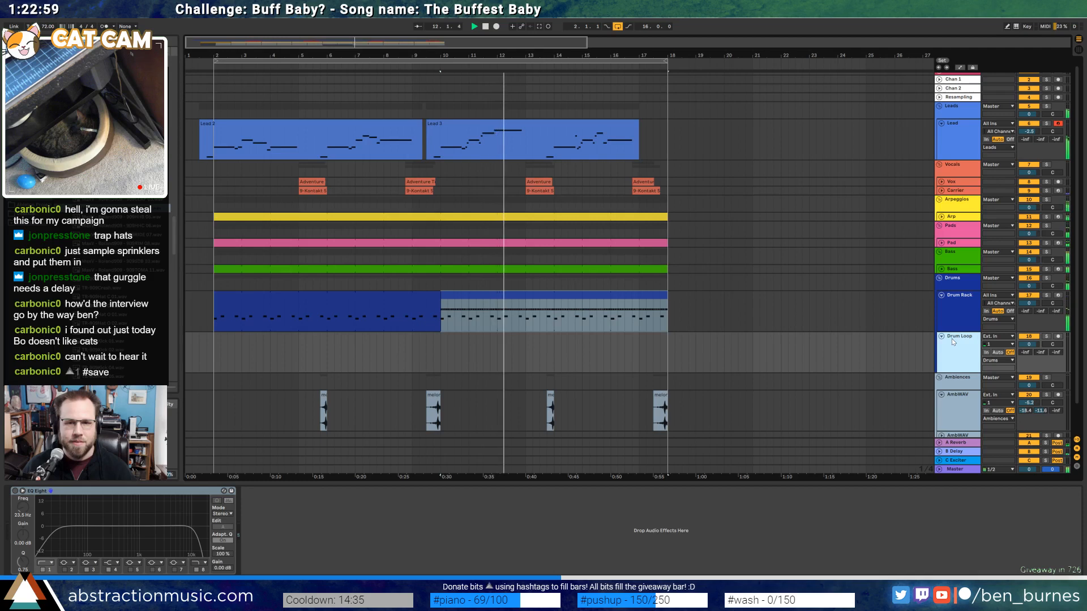
{"action": "left_click", "coordinate": [941, 217]}
{"action": "left_click", "coordinate": [533, 234]}
{"action": "key", "text": "space"}
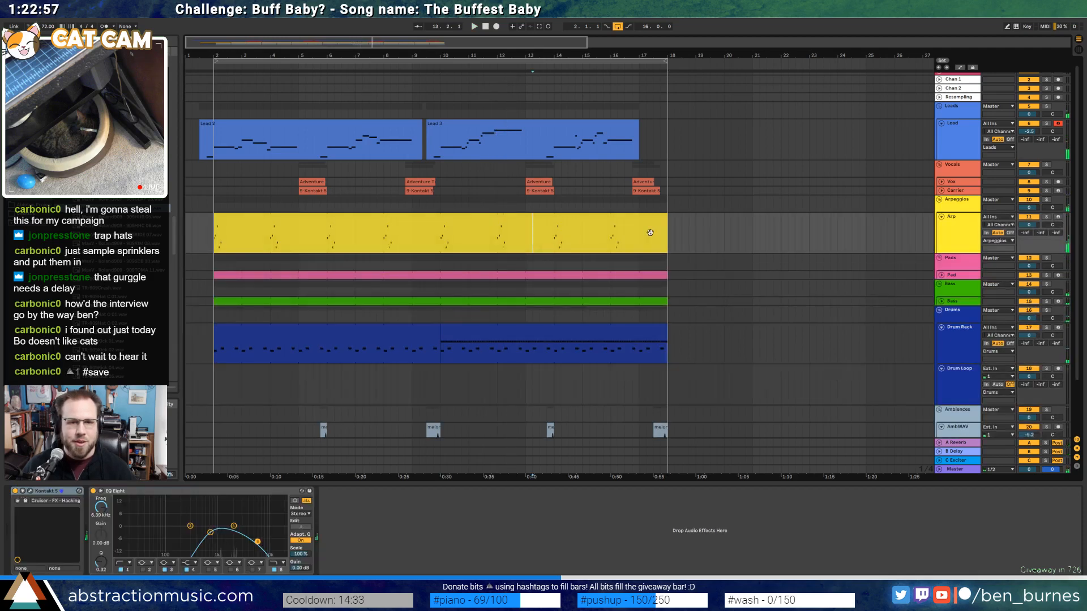
{"action": "left_click_drag", "start_coordinate": [668, 238], "coordinate": [444, 243]}
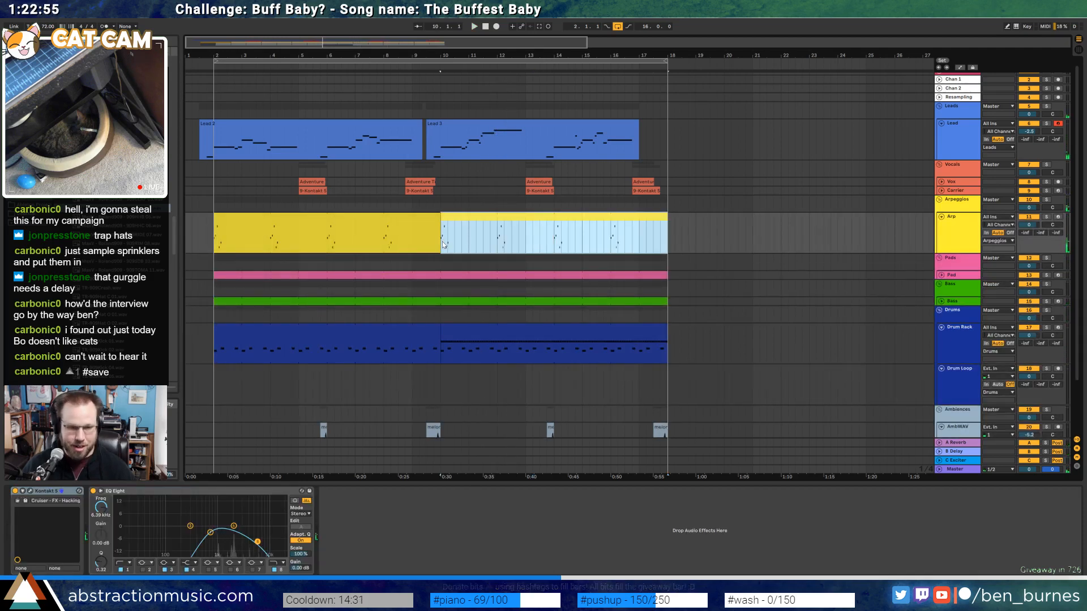
{"action": "double_click", "coordinate": [443, 243]}
Add three descending sixteenth notes, A#5, G5 and D#5, from 2.4 in the second Arp clip and audition them
{"action": "left_click", "coordinate": [579, 463]}
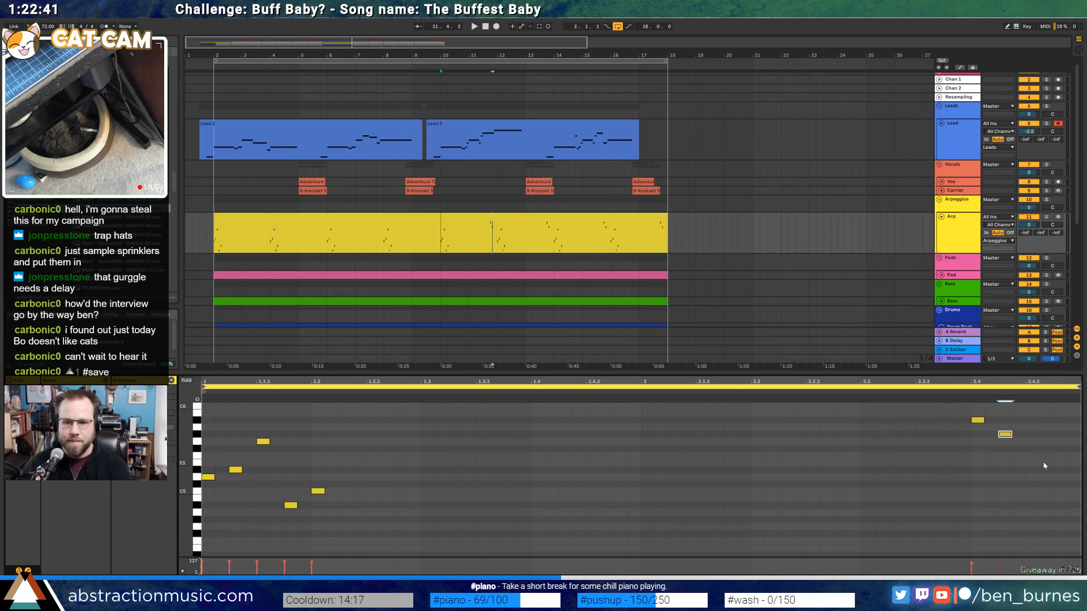
{"action": "left_click", "coordinate": [858, 399]}
{"action": "key", "text": "space"}
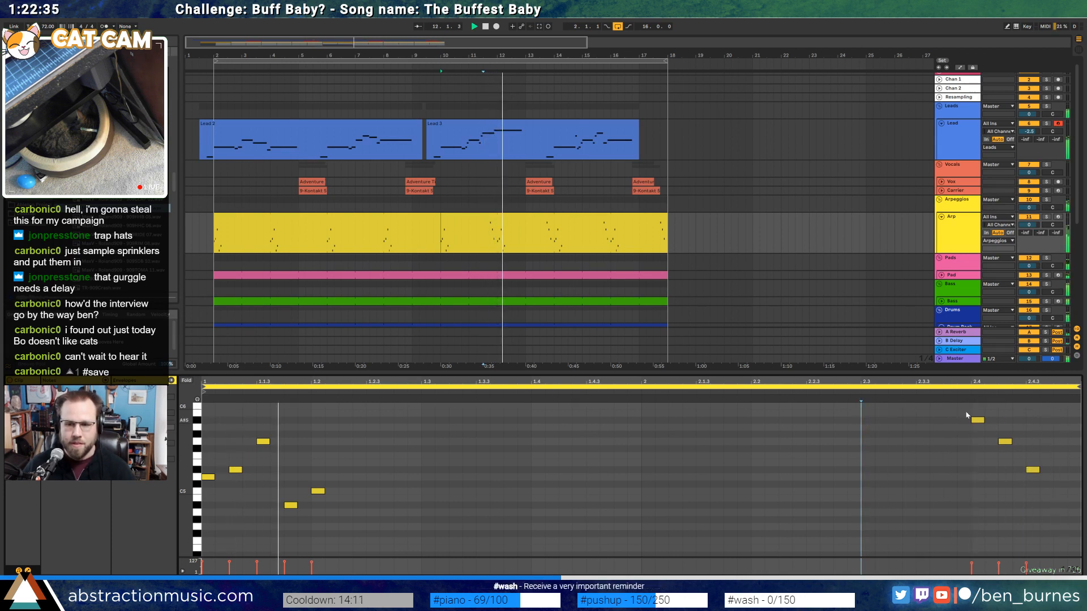
Transpose the three descending arpeggio notes starting at 2.4 down by five semitones
{"action": "left_click_drag", "start_coordinate": [964, 413], "coordinate": [1028, 478]}
{"action": "key", "text": "Down"}
{"action": "key", "text": "Down"}
{"action": "key", "text": "Down"}
{"action": "key", "text": "Down"}
{"action": "key", "text": "Down"}
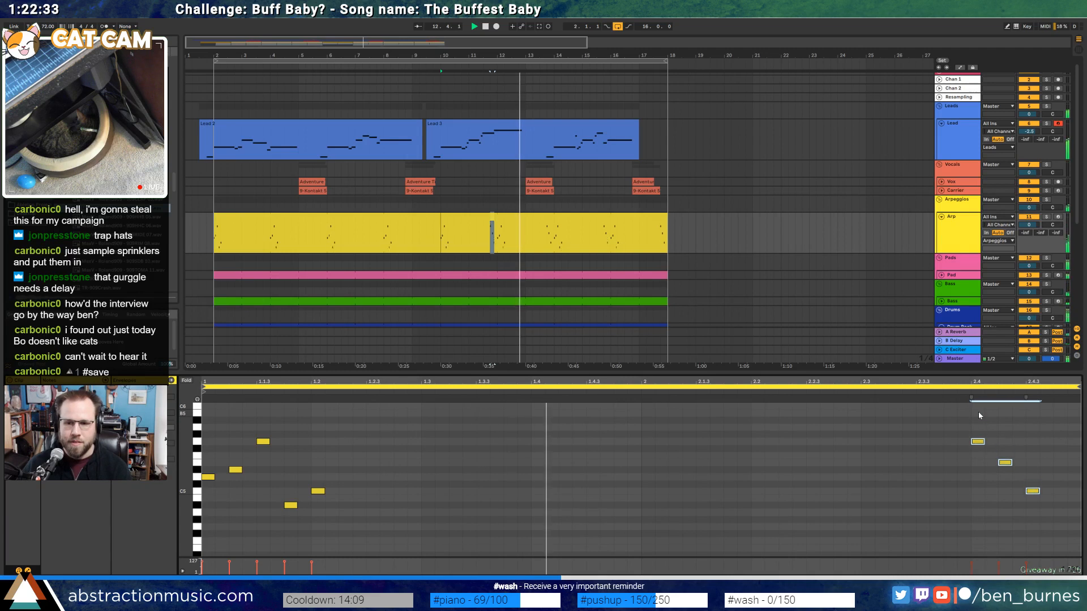
Raise the note at 2.4.2 by one semitone to D#5 and the note at 2.4.3 by four semitones to D5
{"action": "left_click", "coordinate": [1004, 477]}
{"action": "key", "text": "Up"}
{"action": "left_click", "coordinate": [1032, 505]}
{"action": "key", "text": "Up"}
{"action": "key", "text": "Up"}
{"action": "key", "text": "Up"}
{"action": "key", "text": "Up"}
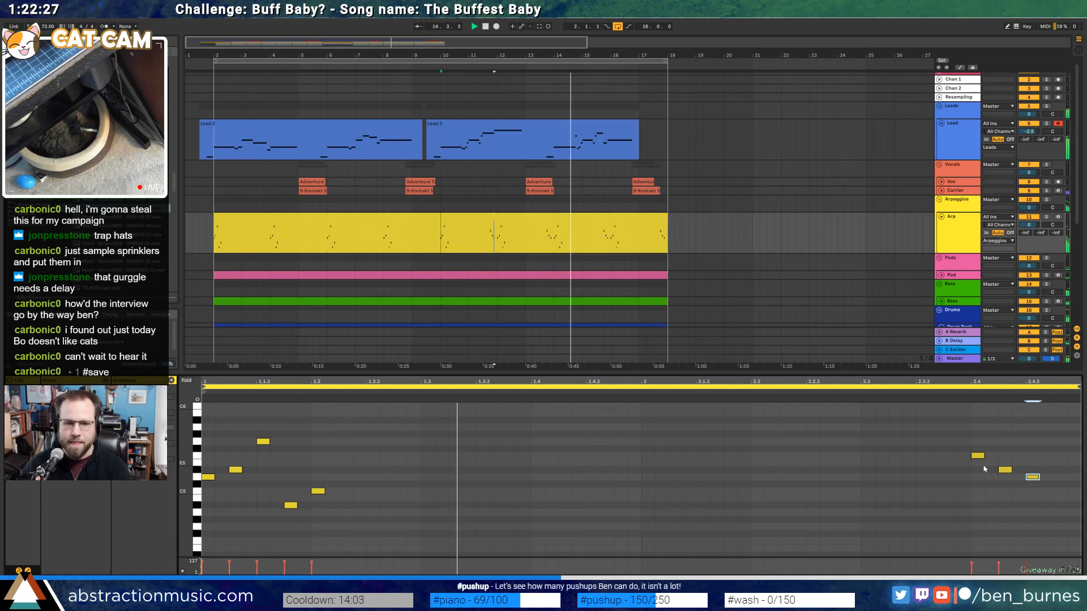
Raise the three descending notes starting at 2.4 by one semitone, and the first two by another semitone each
{"action": "left_click_drag", "start_coordinate": [967, 443], "coordinate": [1047, 504]}
{"action": "key", "text": "Up"}
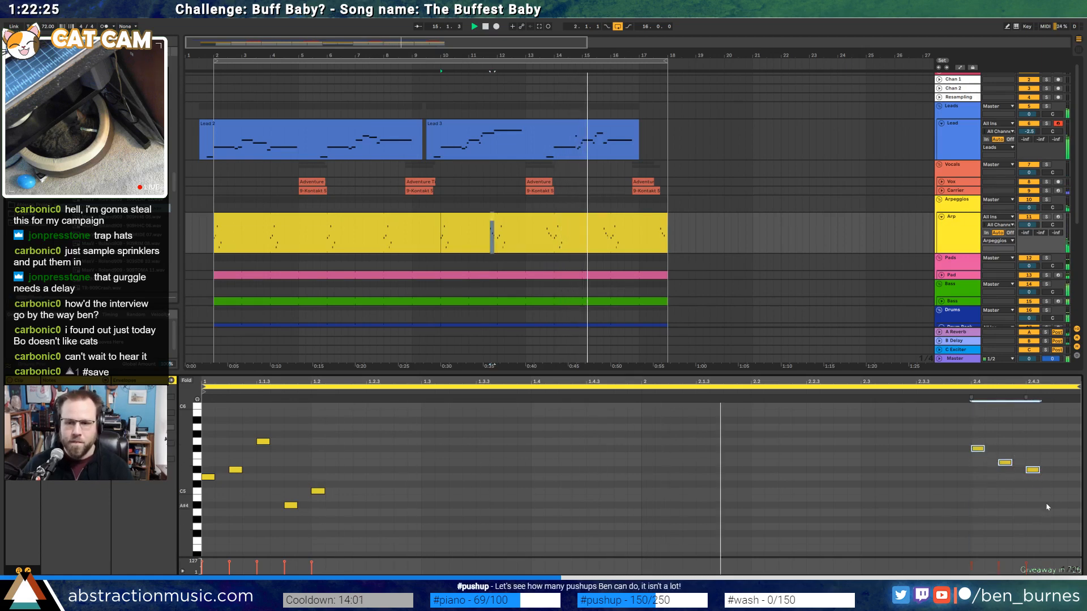
{"action": "left_click", "coordinate": [1005, 463]}
{"action": "key", "text": "Up"}
{"action": "left_click", "coordinate": [977, 448]}
{"action": "key", "text": "Up"}
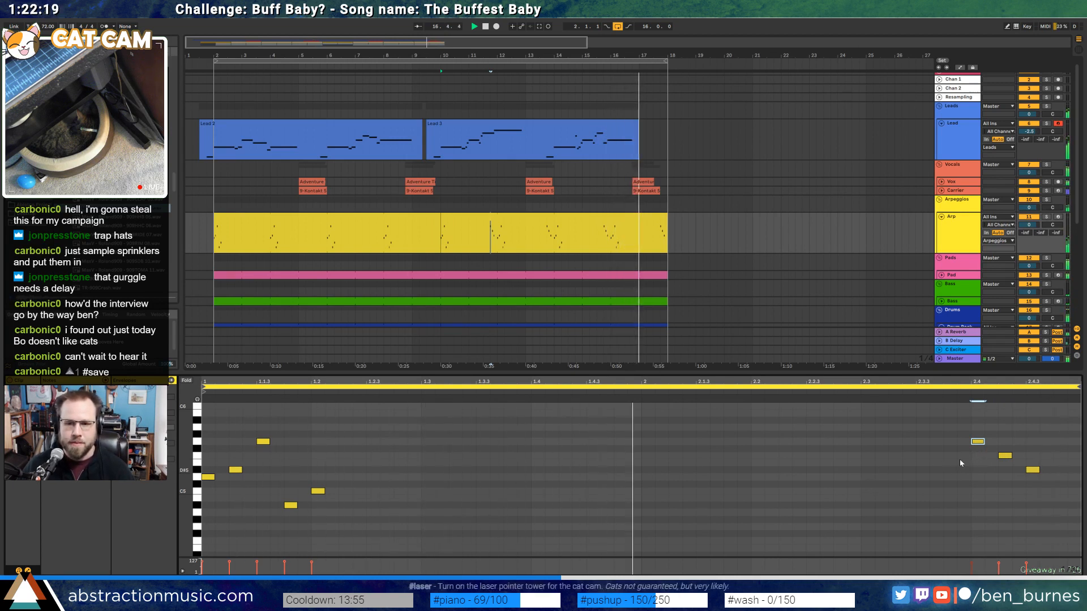
Stop playback and set the loop to the second Arp section, from bar 10 to bar 18
{"action": "left_click_drag", "start_coordinate": [1049, 498], "coordinate": [966, 437]}
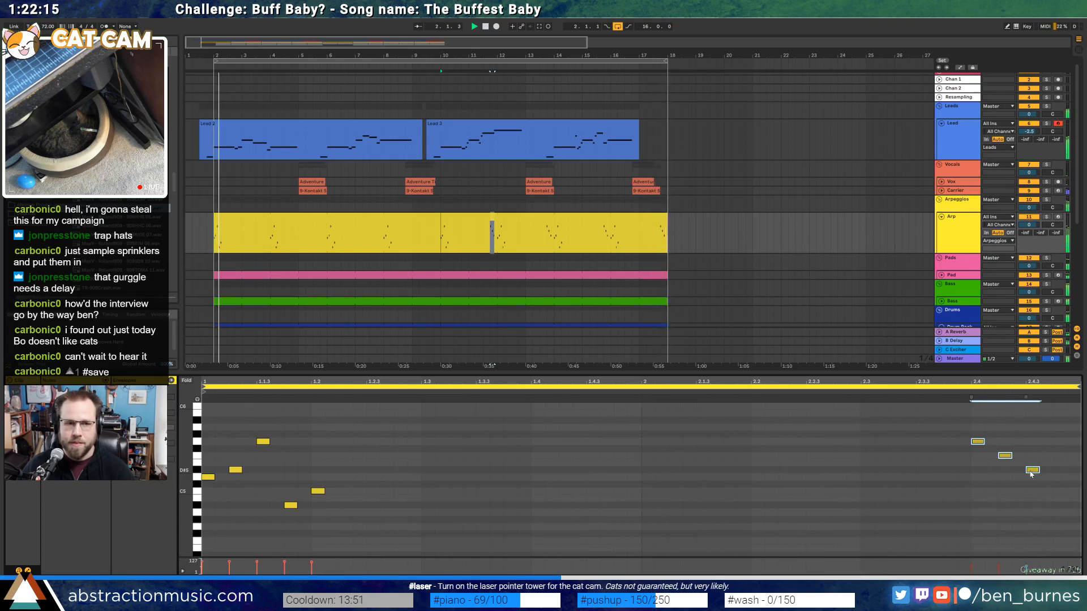
{"action": "key", "text": "space"}
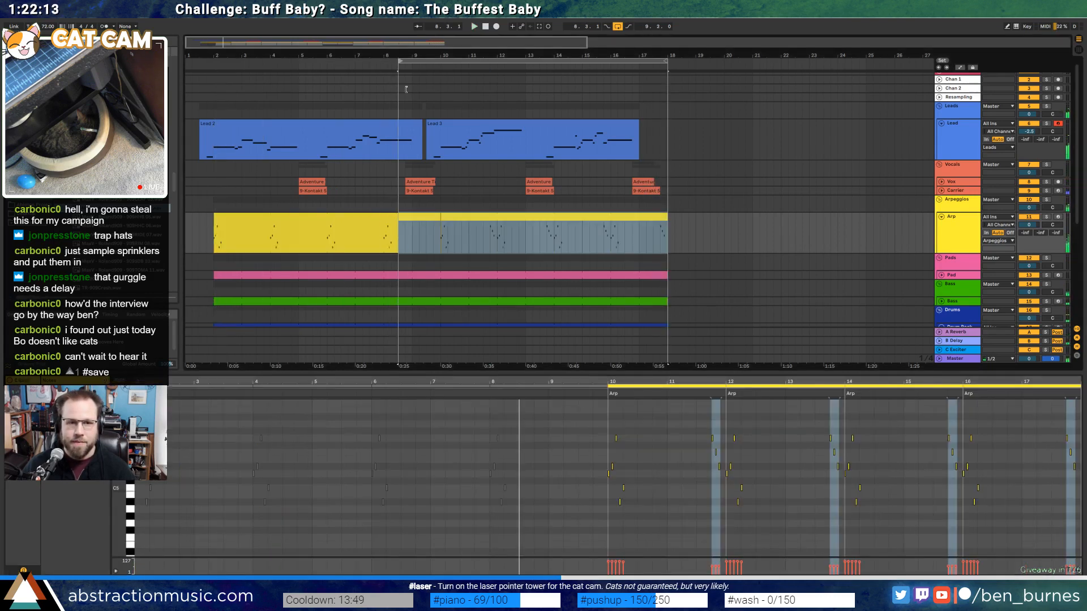
{"action": "left_click", "coordinate": [474, 247]}
{"action": "left_click", "coordinate": [443, 243]}
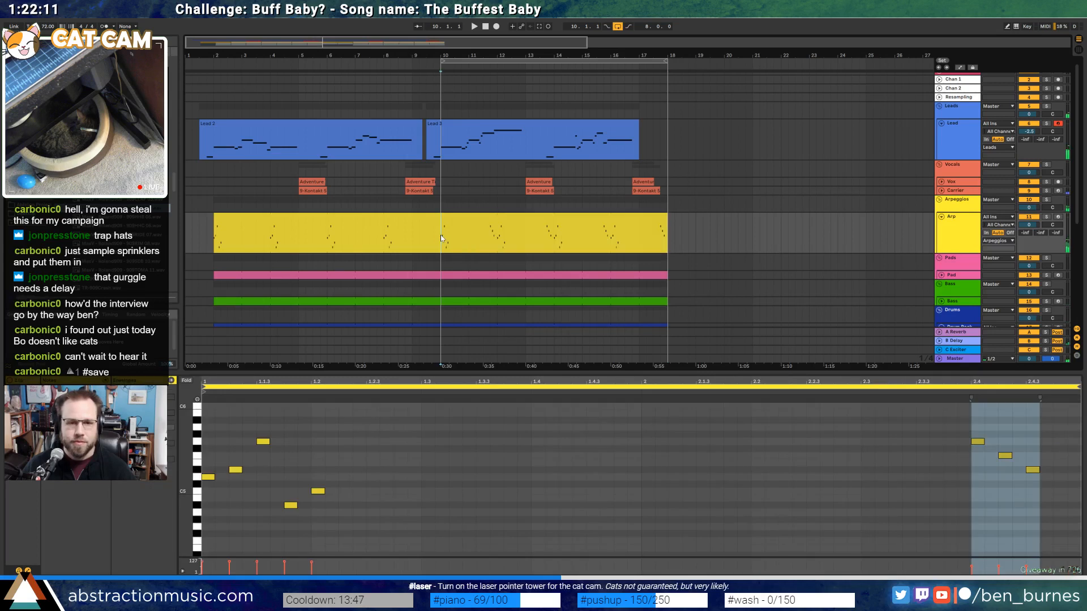
{"action": "left_click", "coordinate": [503, 224]}
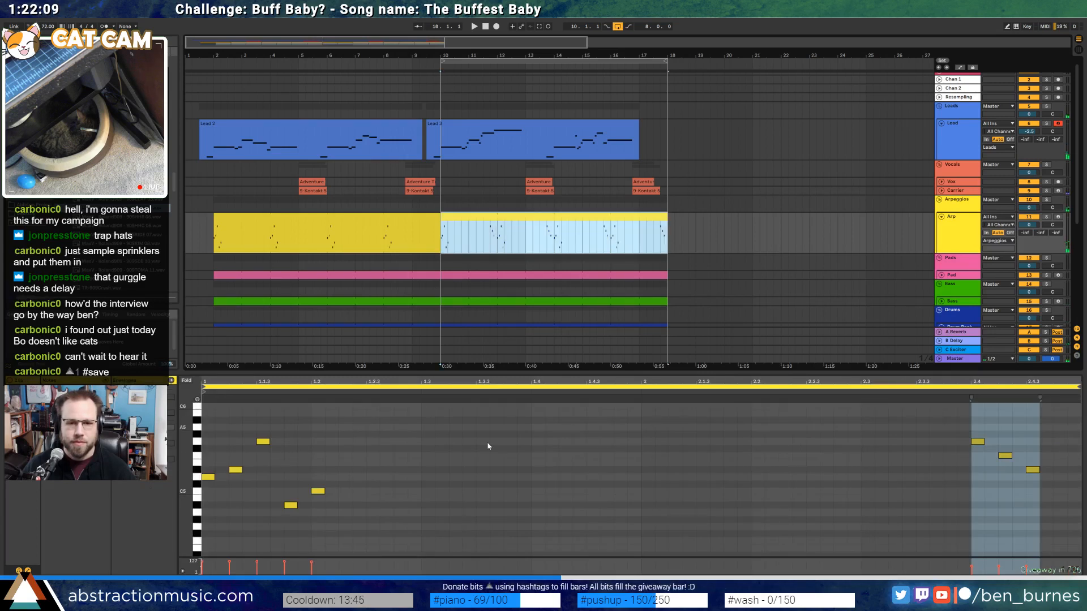
Try two C6 sixteenth notes at 1.4.2 and 1.4.4 in the second Arp clip, audition them, and remove them
{"action": "scroll", "coordinate": [602, 458], "scroll_direction": "up", "scroll_amount": 4}
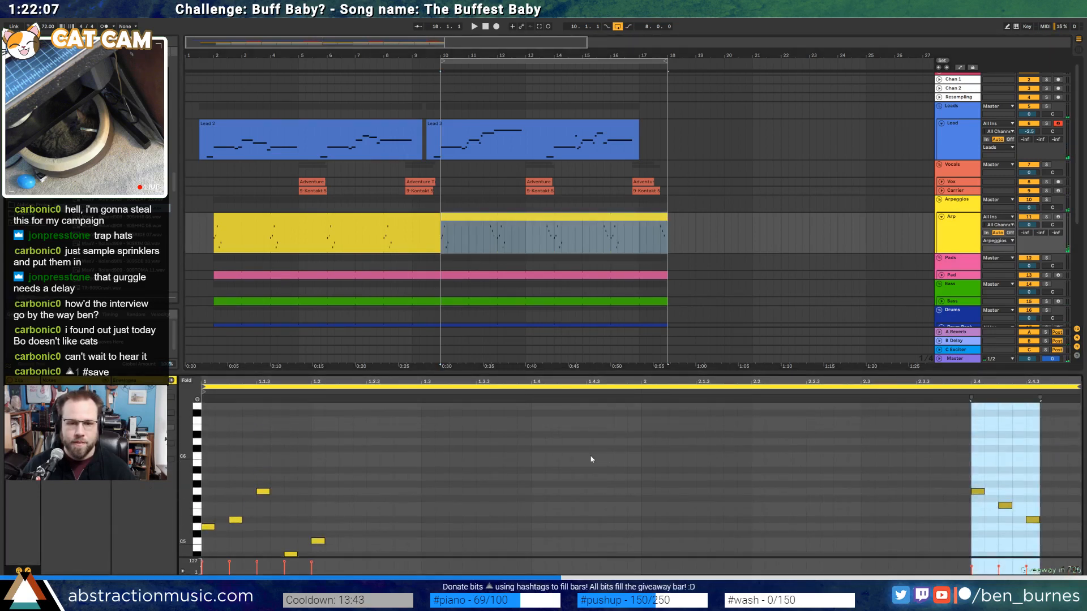
{"action": "double_click", "coordinate": [563, 456]}
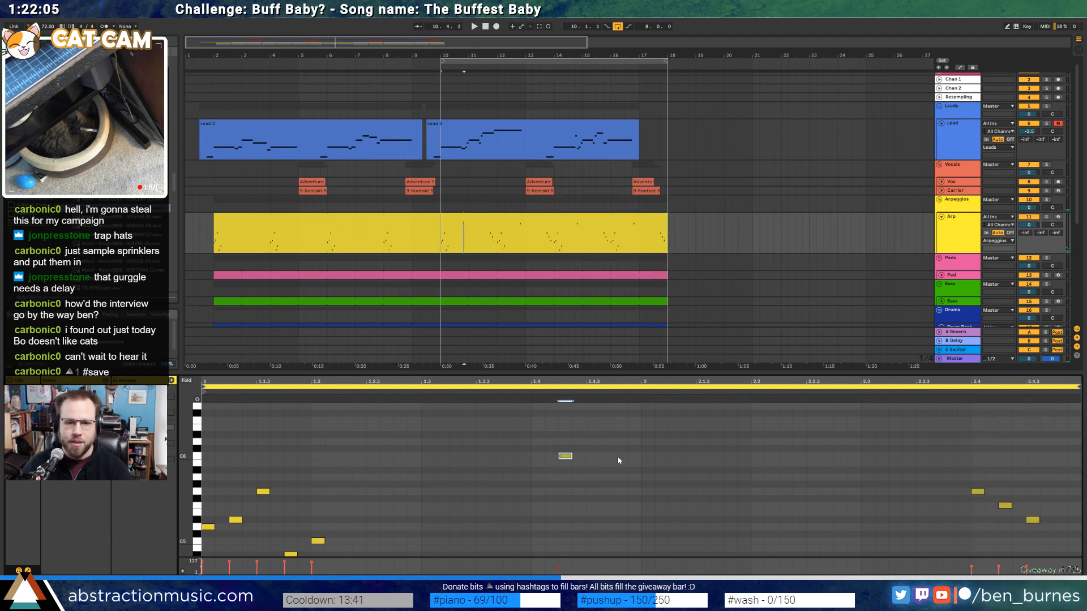
{"action": "double_click", "coordinate": [618, 457]}
{"action": "key", "text": "space"}
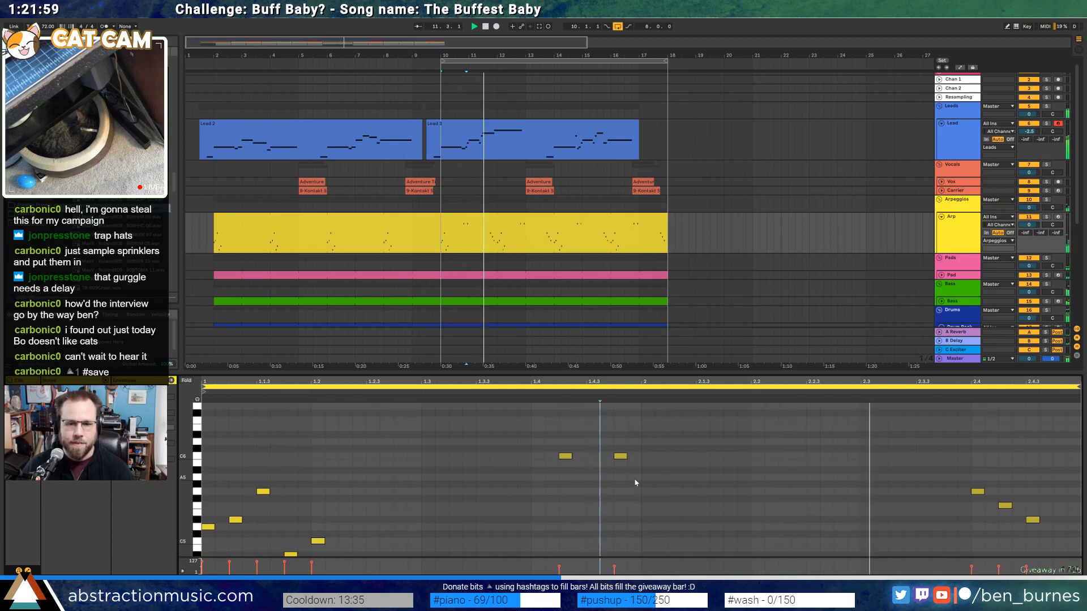
{"action": "key", "text": "space"}
{"action": "left_click_drag", "start_coordinate": [544, 437], "coordinate": [698, 504]}
{"action": "key", "text": "Delete"}
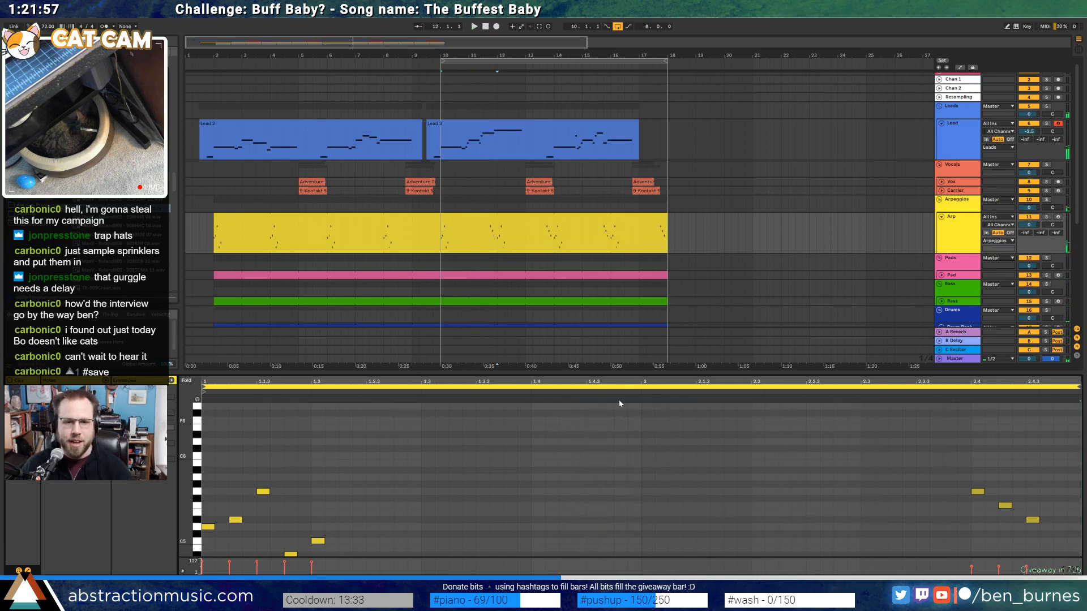
Reopen the Arp section from bar 10 to bar 18 and delete its three descending notes starting at 2.4
{"action": "left_click", "coordinate": [752, 243]}
{"action": "left_click", "coordinate": [521, 220]}
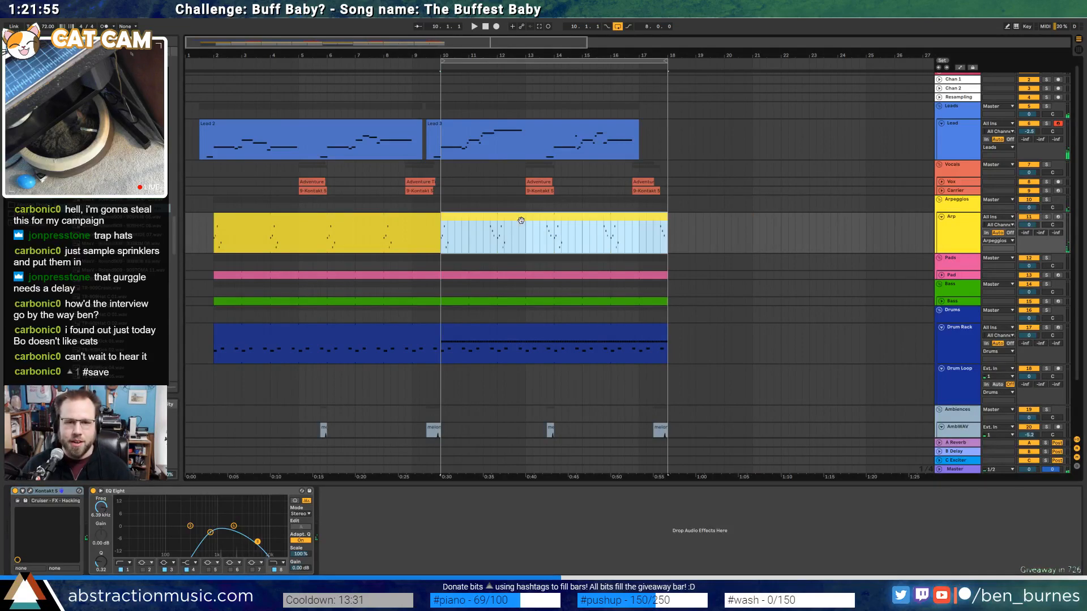
{"action": "double_click", "coordinate": [520, 220]}
{"action": "left_click_drag", "start_coordinate": [946, 467], "coordinate": [1030, 542]}
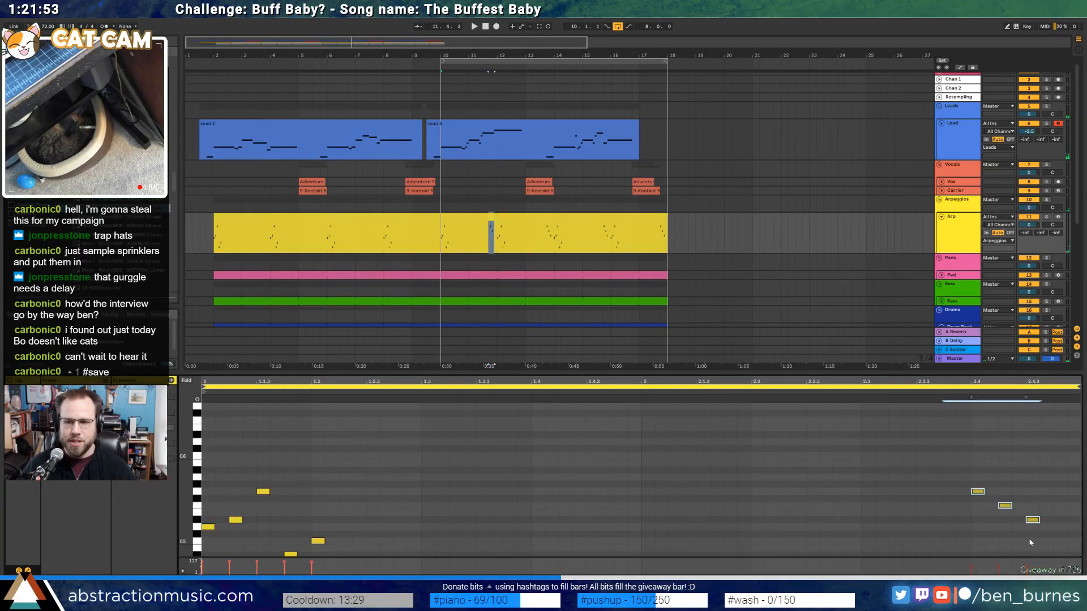
{"action": "key", "text": "0"}
{"action": "left_click_drag", "start_coordinate": [967, 473], "coordinate": [1080, 555]}
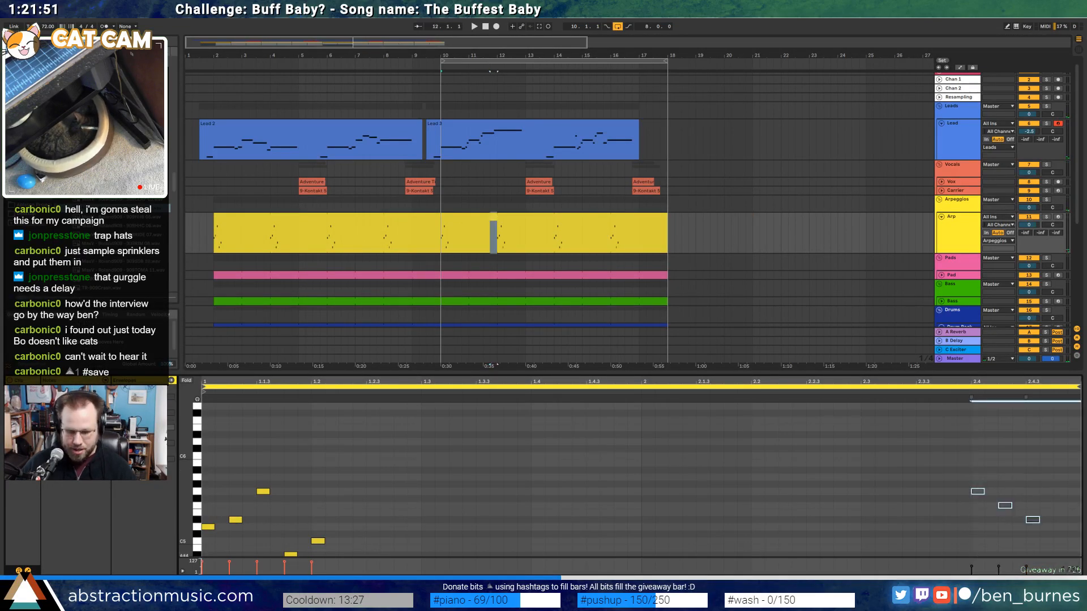
{"action": "key", "text": "Delete"}
Lower the frequency of the high band in the Arp track's EQ Eight to 4.84 kHz
{"action": "left_click", "coordinate": [771, 350]}
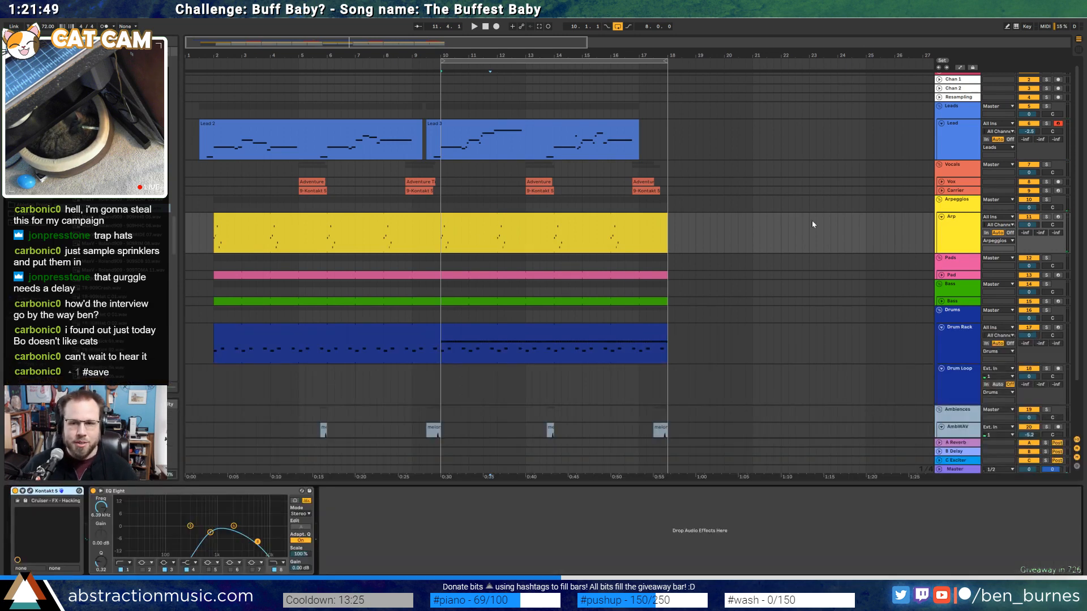
{"action": "left_click_drag", "start_coordinate": [260, 541], "coordinate": [251, 538]}
Insert a new MIDI track below the Arp track and load Kontakt 5 onto it
{"action": "left_click", "coordinate": [959, 233]}
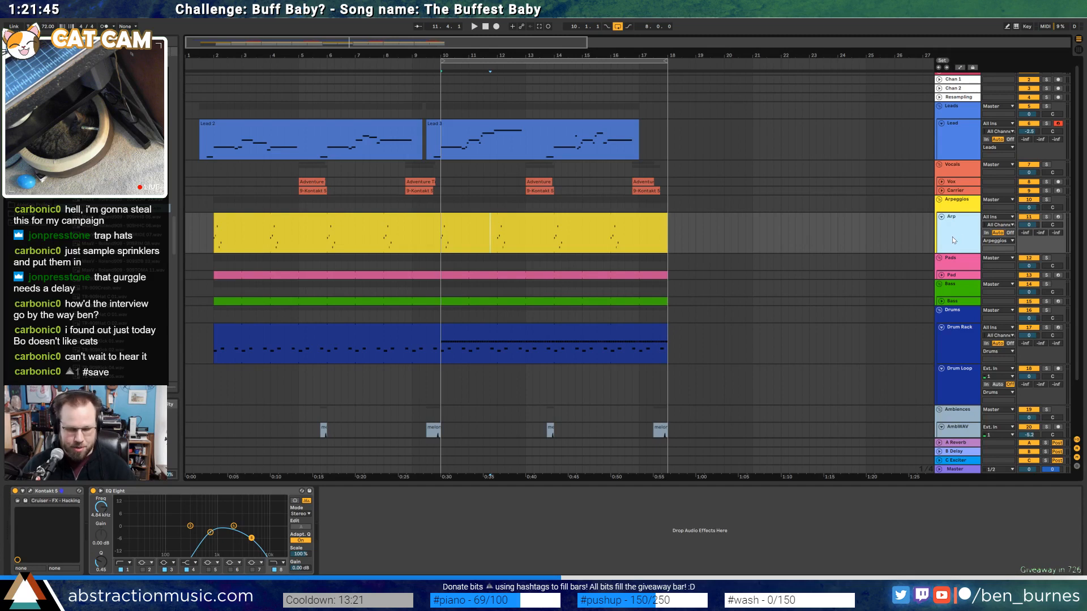
{"action": "key", "text": "ctrl+shift+t"}
{"action": "left_click", "coordinate": [443, 274]}
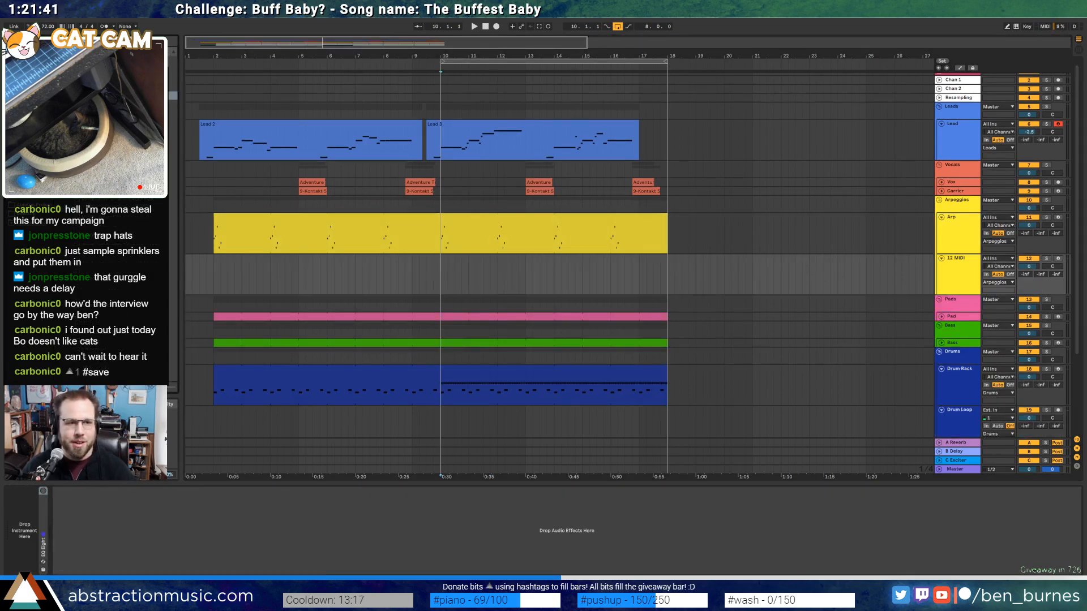
{"action": "left_click", "coordinate": [63, 96]}
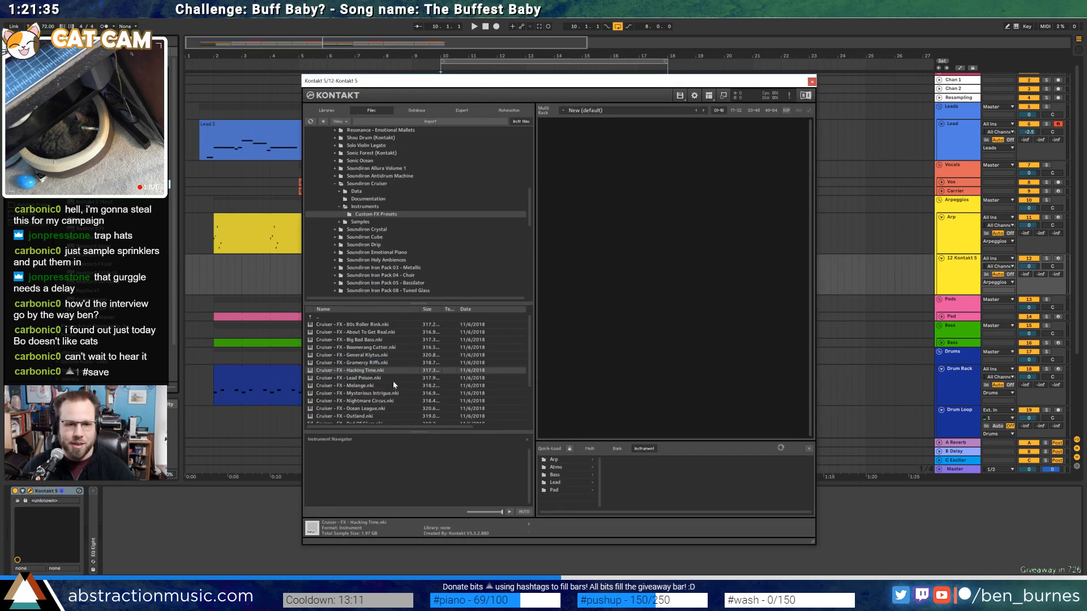
Load the Cruiser - FX - Outland.nki preset in Kontakt and arm the new track to audition it
{"action": "scroll", "coordinate": [393, 384], "scroll_direction": "down", "scroll_amount": 1}
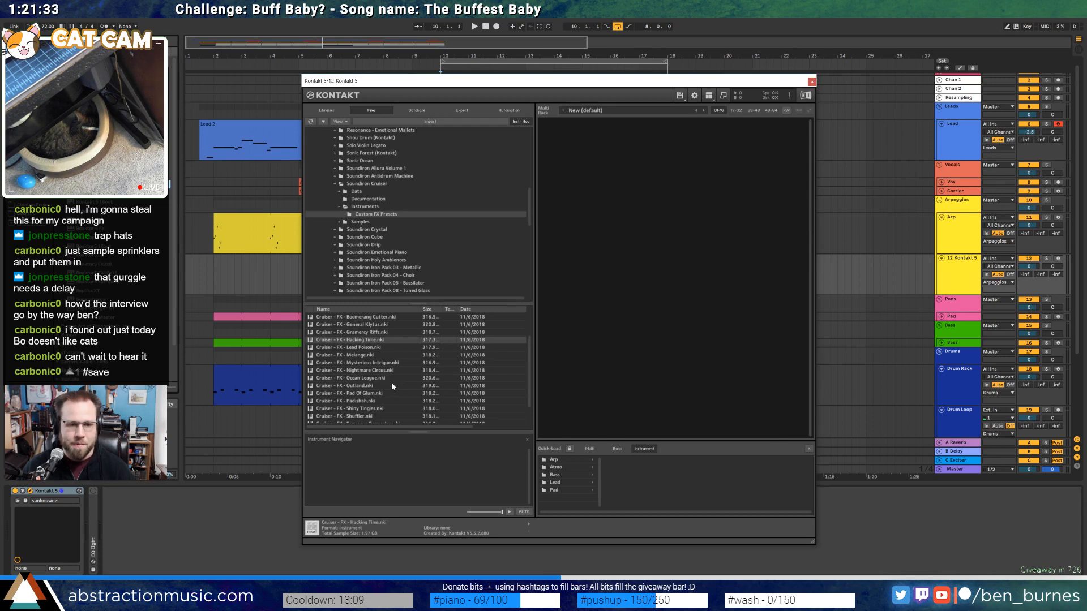
{"action": "double_click", "coordinate": [389, 386]}
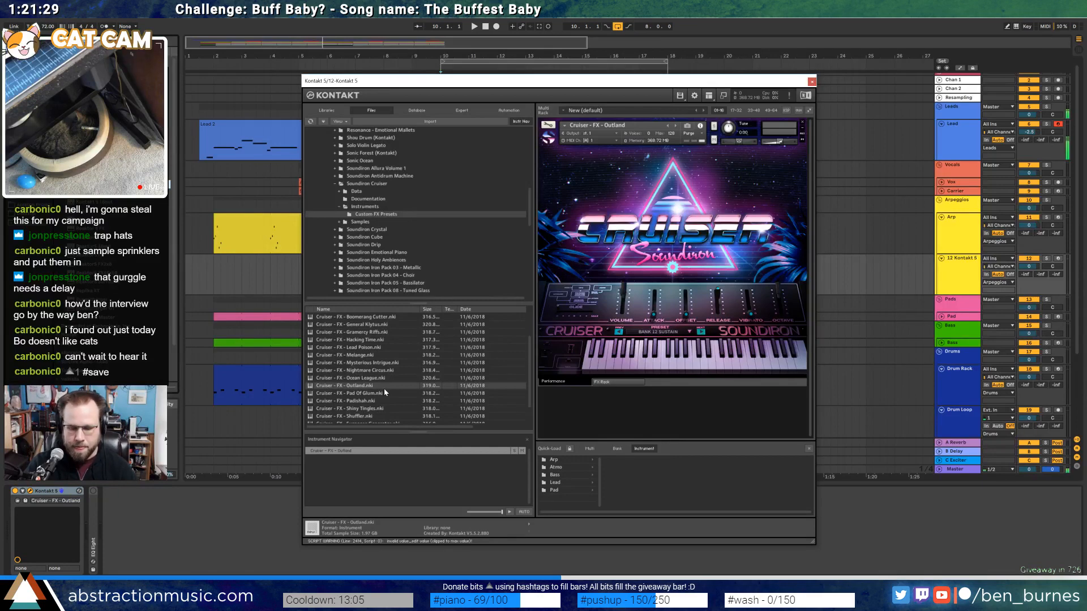
{"action": "left_click", "coordinate": [1058, 258]}
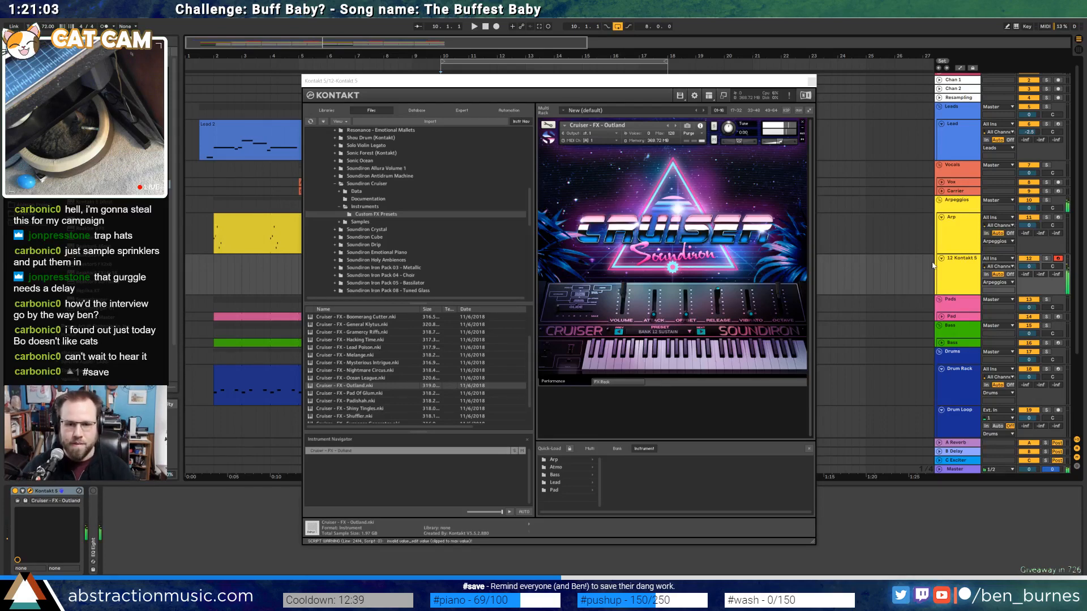
Replace the Outland preset with Cruiser - FX - Shiny Tingles.nki and audition it
{"action": "left_click", "coordinate": [801, 123]}
{"action": "scroll", "coordinate": [347, 391], "scroll_direction": "down", "scroll_amount": 1}
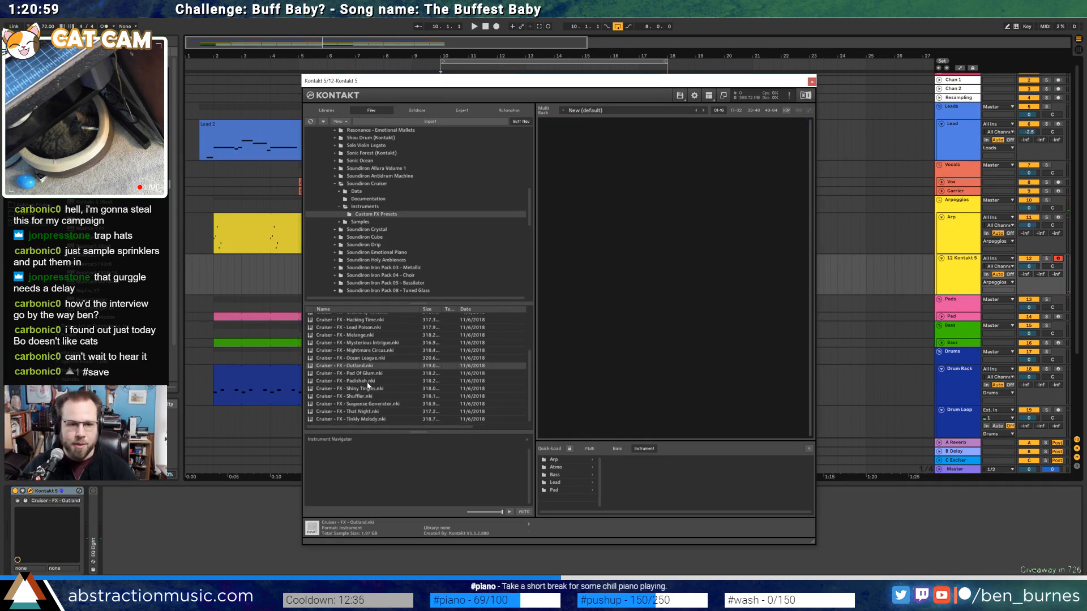
{"action": "left_click", "coordinate": [388, 389]}
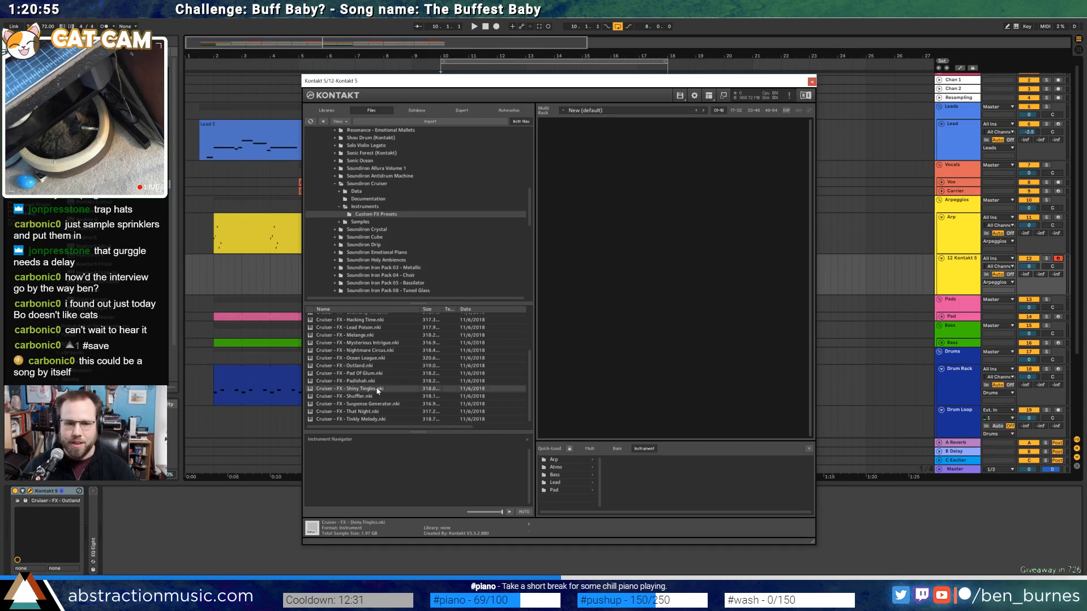
{"action": "double_click", "coordinate": [376, 390]}
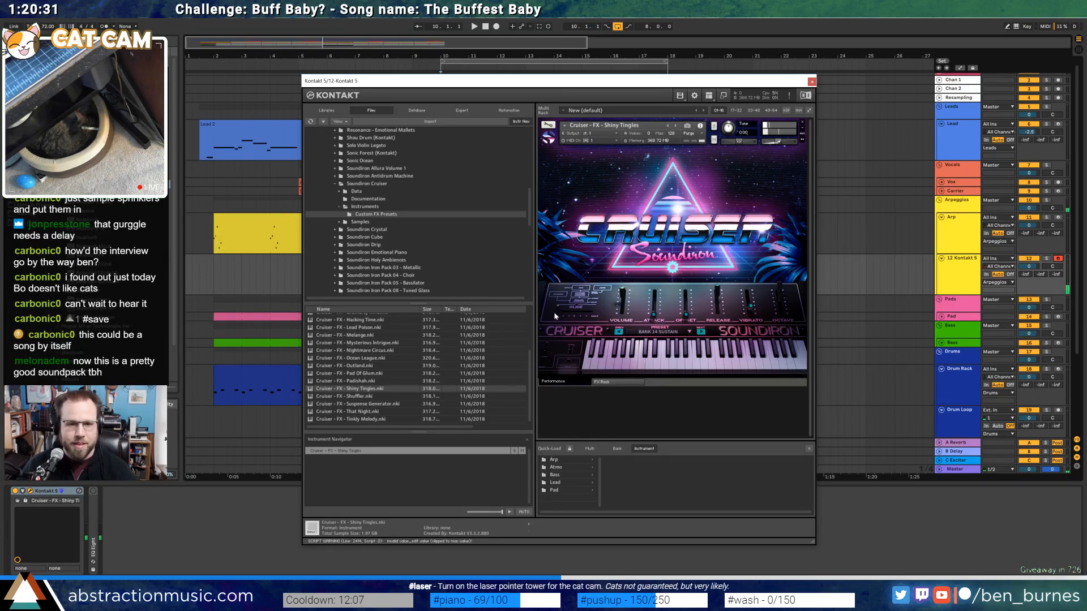
Replace Shiny Tingles with the Cruiser - FX - Shuffler.nki preset and set its arpeggiator speed to 16th Triplet
{"action": "left_click", "coordinate": [803, 125]}
{"action": "double_click", "coordinate": [378, 397]}
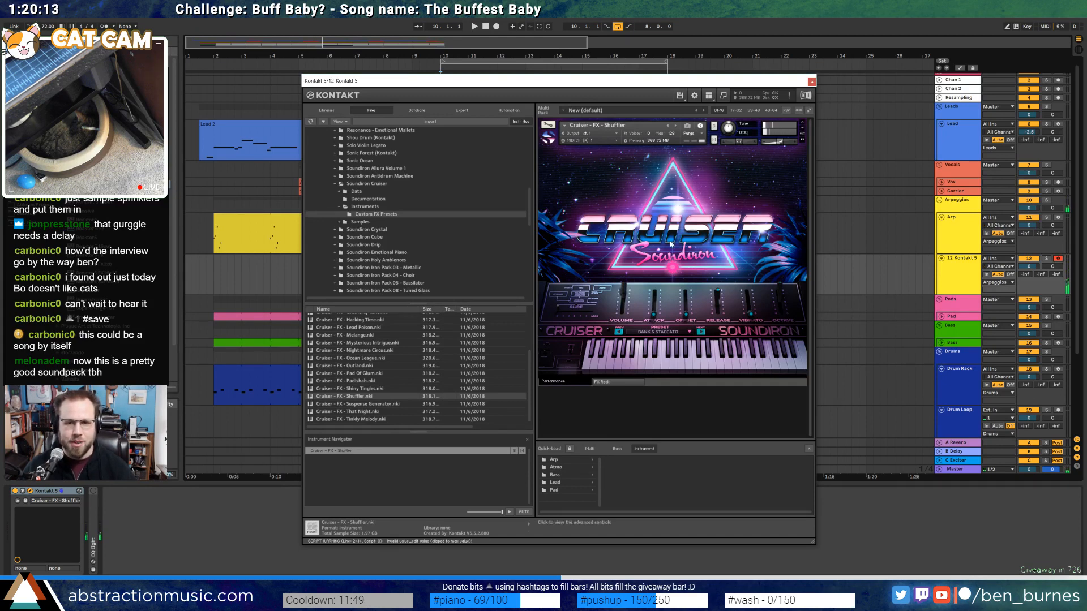
{"action": "left_click", "coordinate": [672, 267]}
{"action": "left_click", "coordinate": [740, 185]}
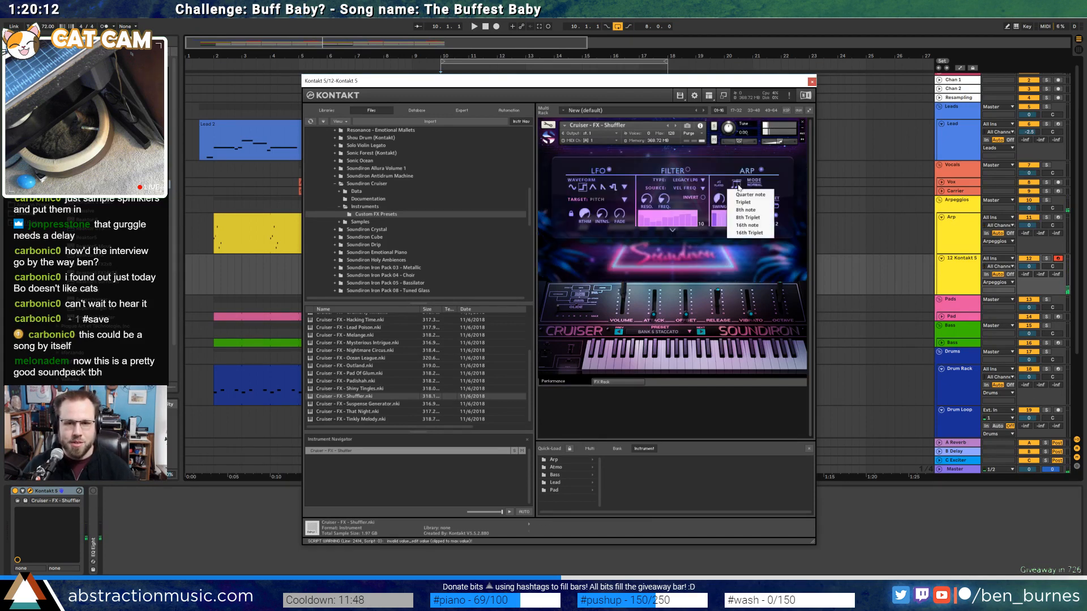
{"action": "left_click", "coordinate": [745, 233]}
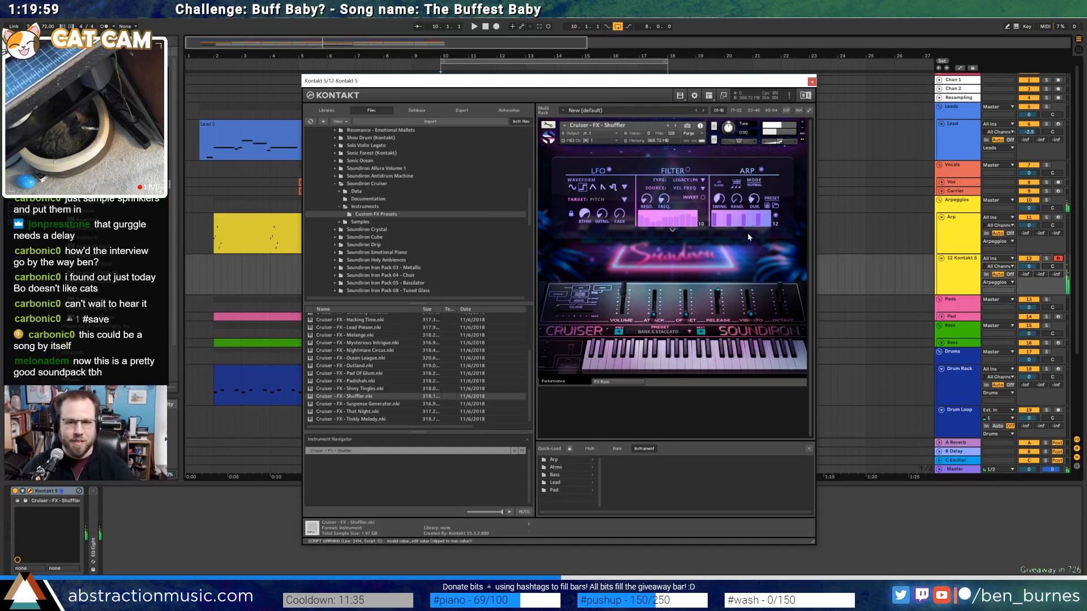
Replace Shuffler with the Cruiser - FX - Suspense Generator.nki preset, audition it, and close the Kontakt window
{"action": "left_click", "coordinate": [802, 122]}
{"action": "left_click", "coordinate": [543, 334]}
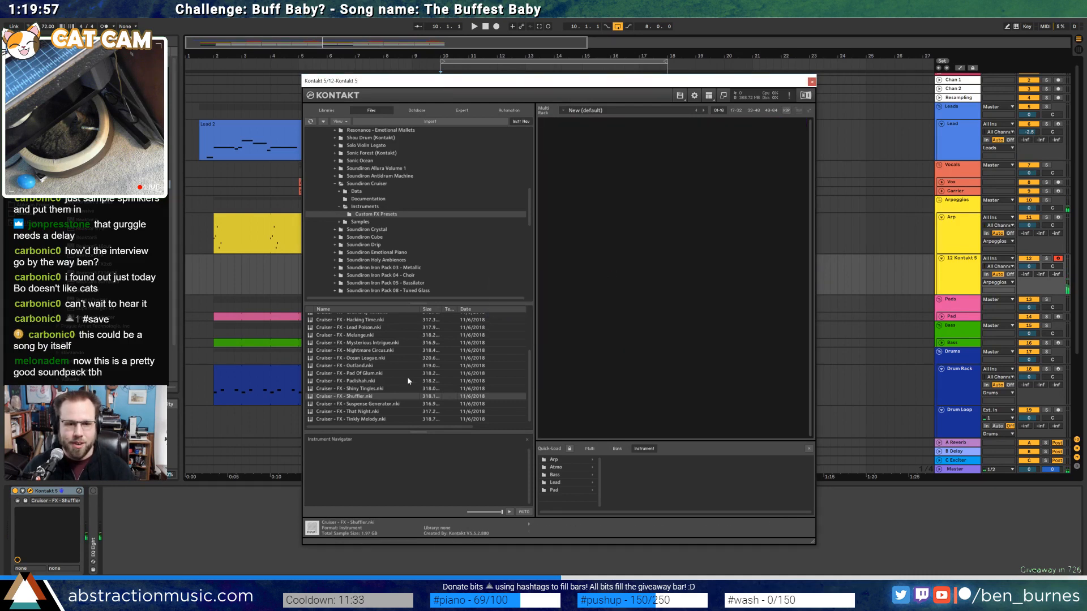
{"action": "double_click", "coordinate": [395, 404]}
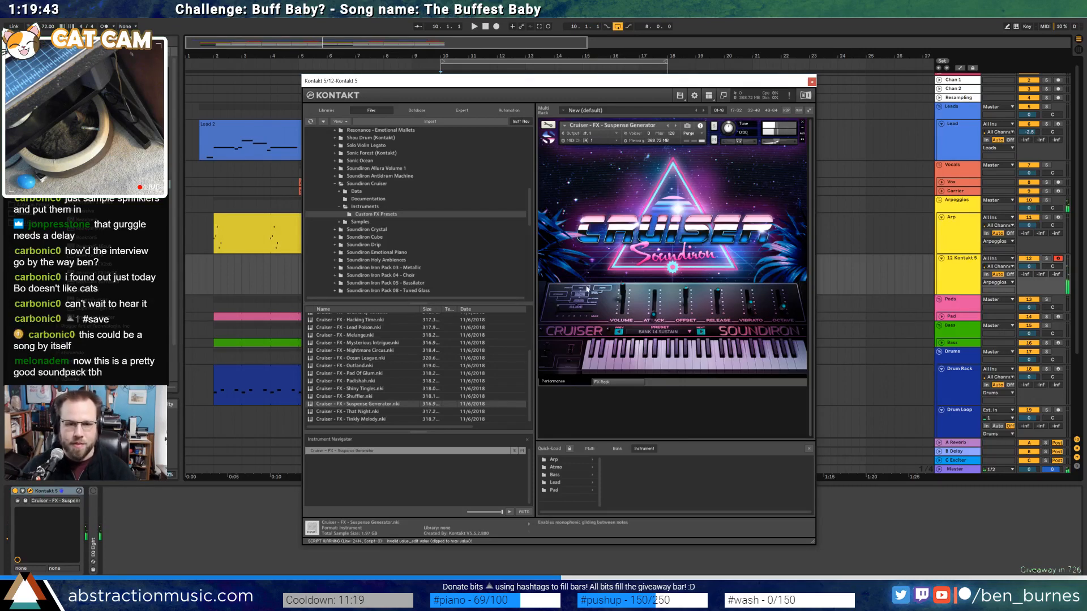
{"action": "left_click", "coordinate": [812, 81]}
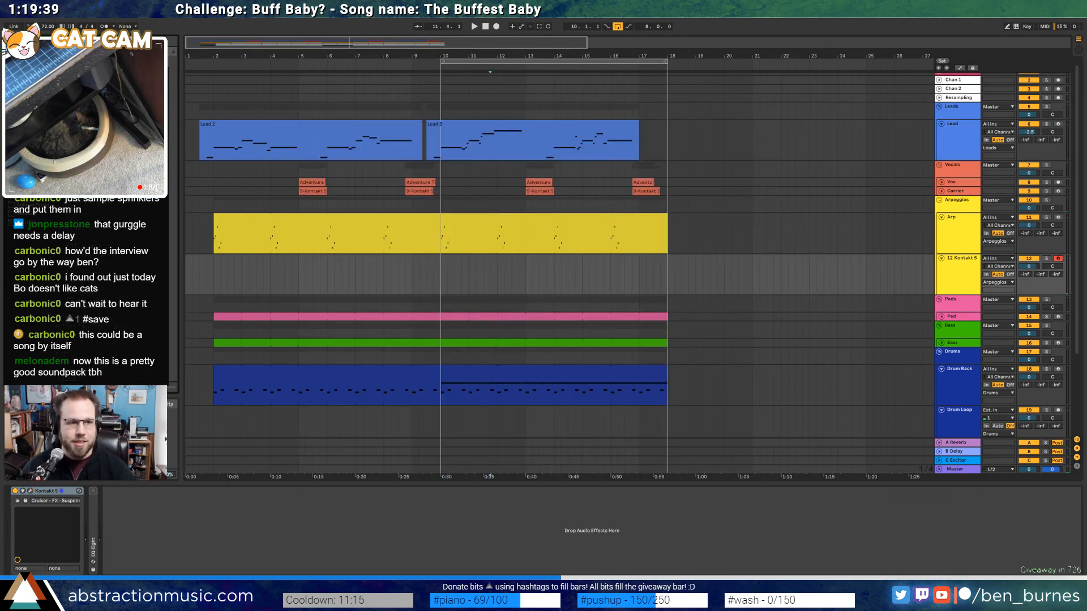
Add an Auto Filter to the new Kontakt track, placed between the instrument and the EQ Eight
{"action": "left_click_drag", "start_coordinate": [84, 78], "coordinate": [136, 545]}
{"action": "left_click_drag", "start_coordinate": [230, 552], "coordinate": [381, 545]}
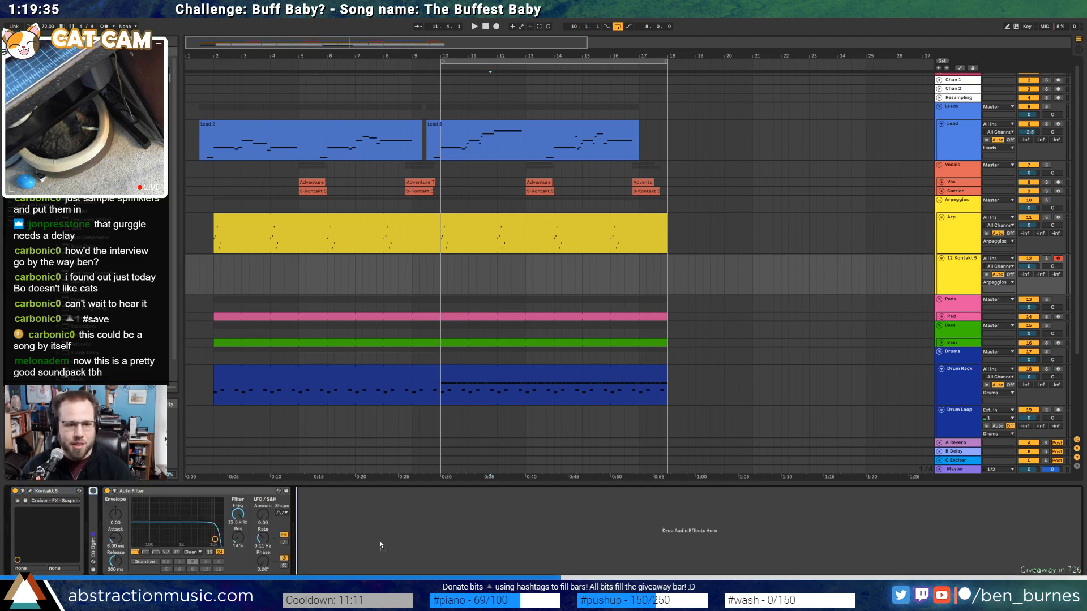
Set the Auto Filter's cutoff to 497 Hz, change its LFO waveform, and sync the LFO rate to the tempo
{"action": "left_click", "coordinate": [268, 512]}
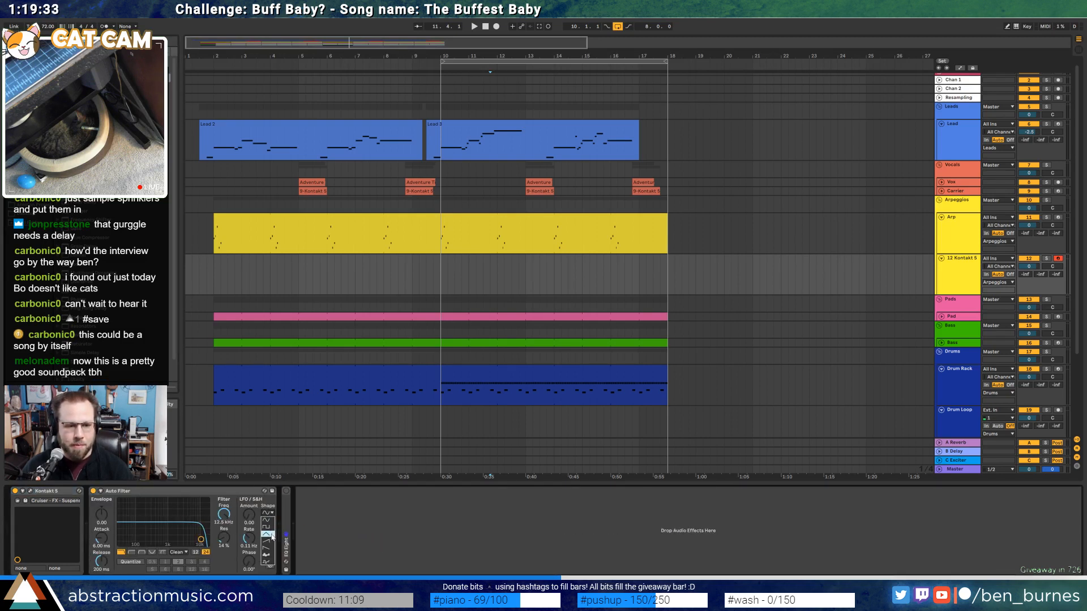
{"action": "left_click", "coordinate": [266, 542]}
{"action": "left_click_drag", "start_coordinate": [225, 520], "coordinate": [225, 548]}
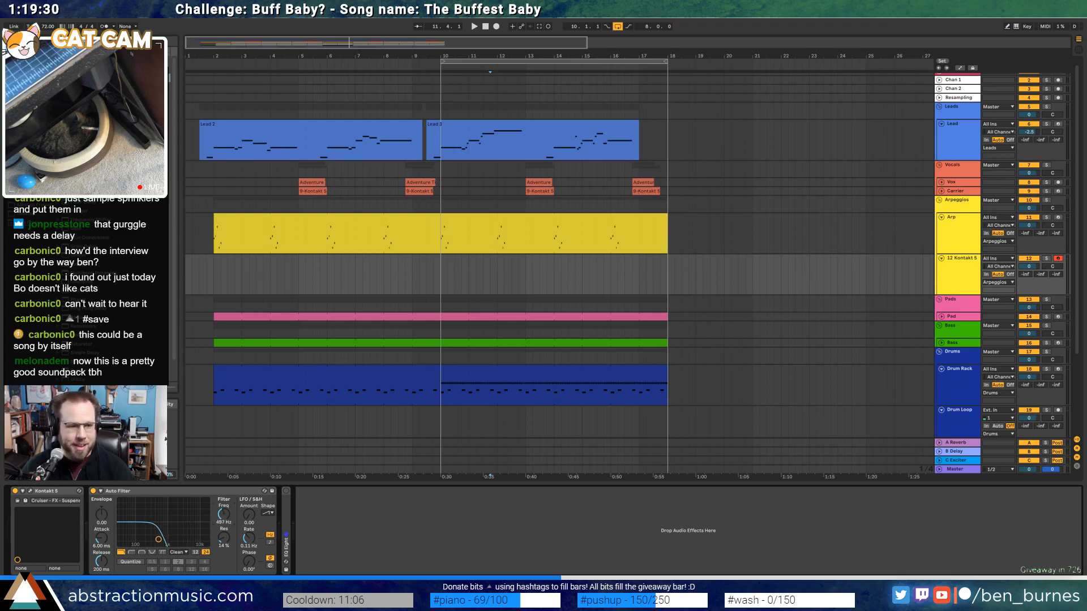
{"action": "left_click", "coordinate": [269, 542]}
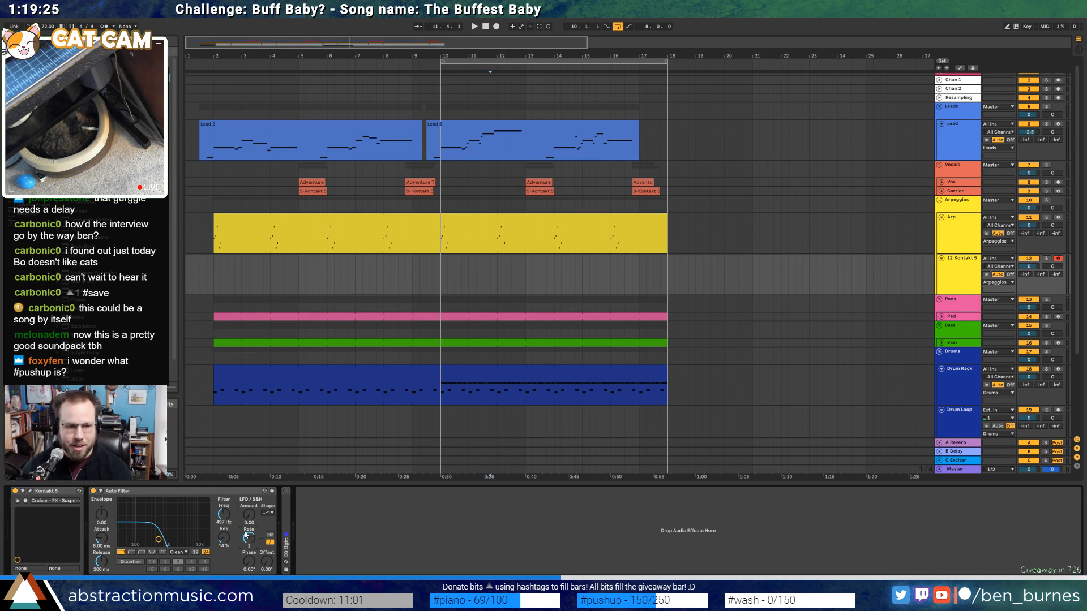
Set the Auto Filter's LFO amount to 21.8, with its cutoff at 972 Hz and resonance at 41%
{"action": "left_click_drag", "start_coordinate": [248, 522], "coordinate": [254, 516]}
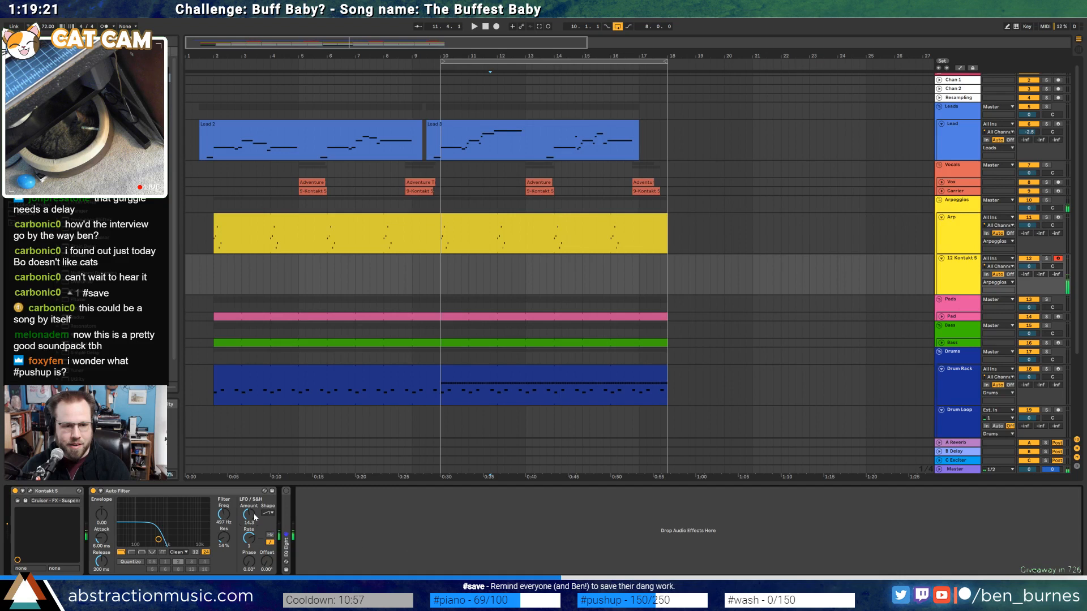
{"action": "left_click_drag", "start_coordinate": [248, 514], "coordinate": [248, 504]}
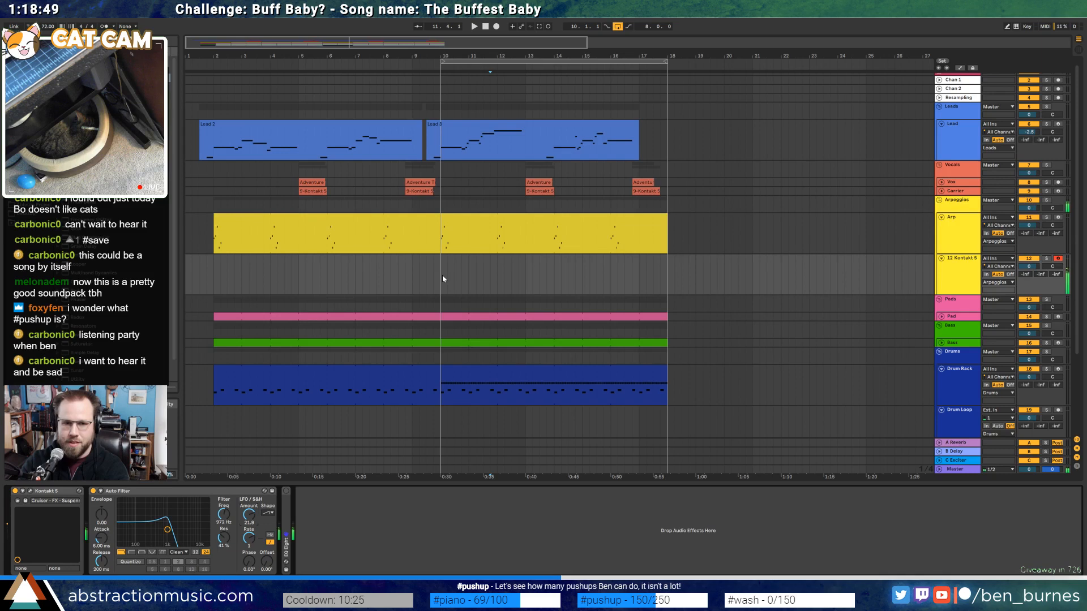
Open the new track's Kontakt instrument and examine the effects in Cruiser's FX Rack, including the reverb, and close the window
{"action": "left_click", "coordinate": [31, 491]}
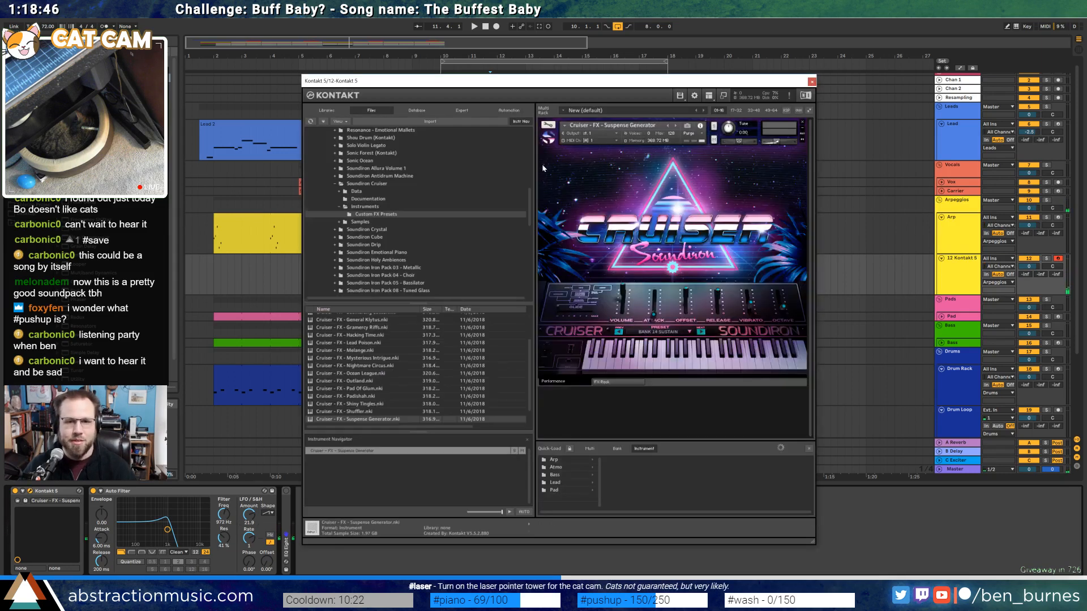
{"action": "left_click", "coordinate": [663, 233]}
{"action": "left_click", "coordinate": [607, 381]}
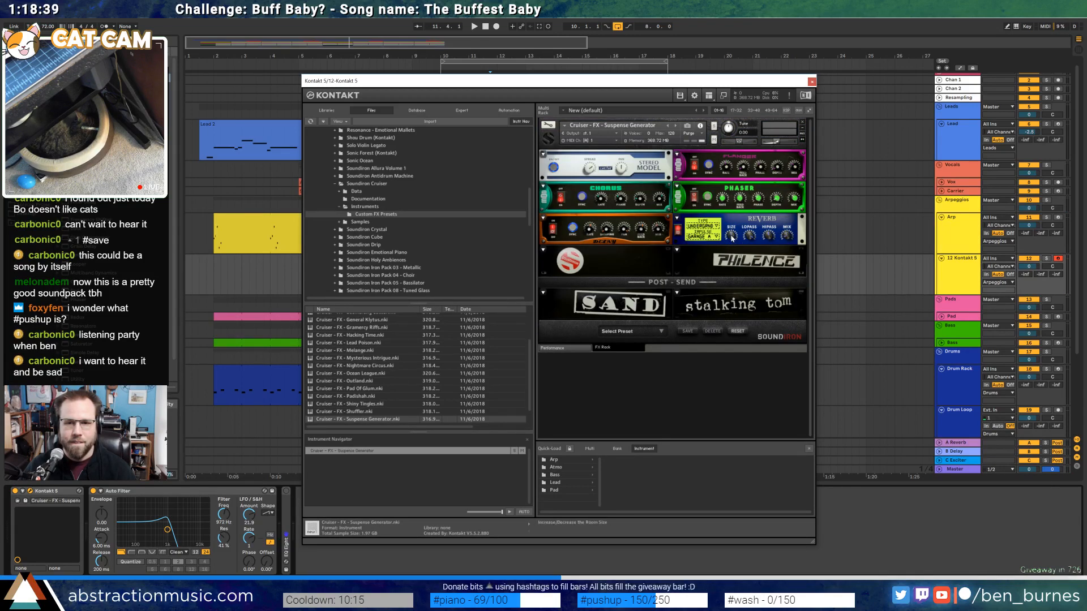
{"action": "left_click", "coordinate": [811, 83]}
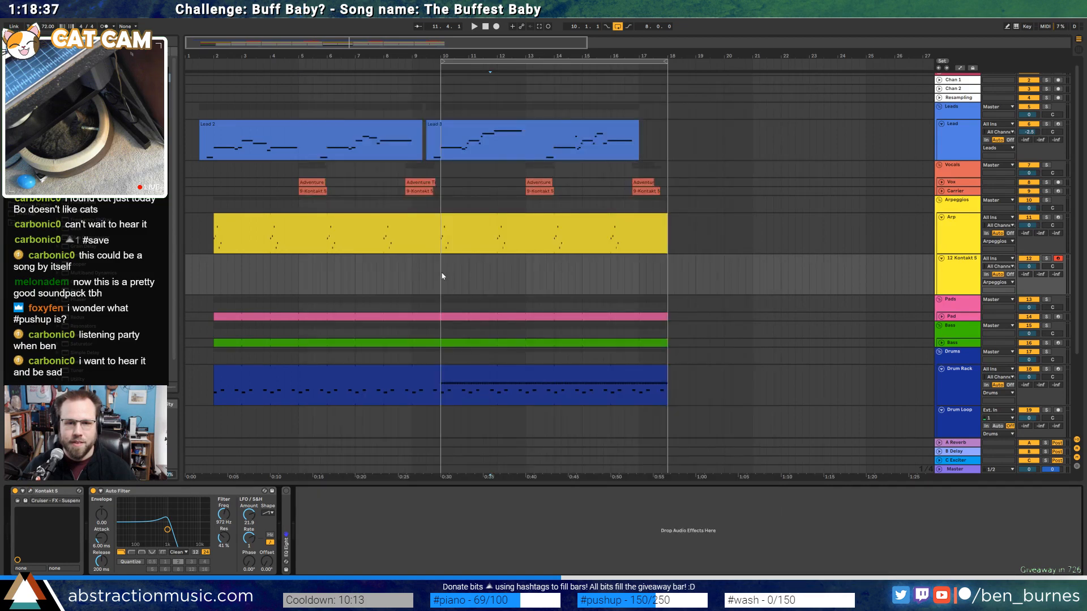
Create a two-bar MIDI clip at bar 10 on the 12 Kontakt 5 track and fill each bar with a C3 note
{"action": "left_click_drag", "start_coordinate": [442, 275], "coordinate": [477, 276]}
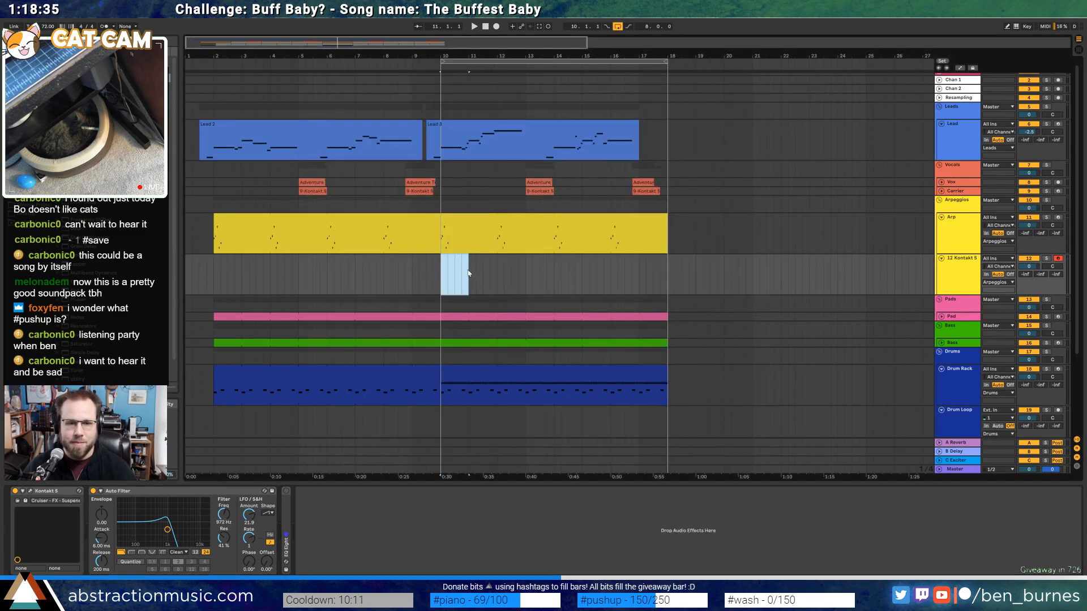
{"action": "key", "text": "ctrl+shift+m"}
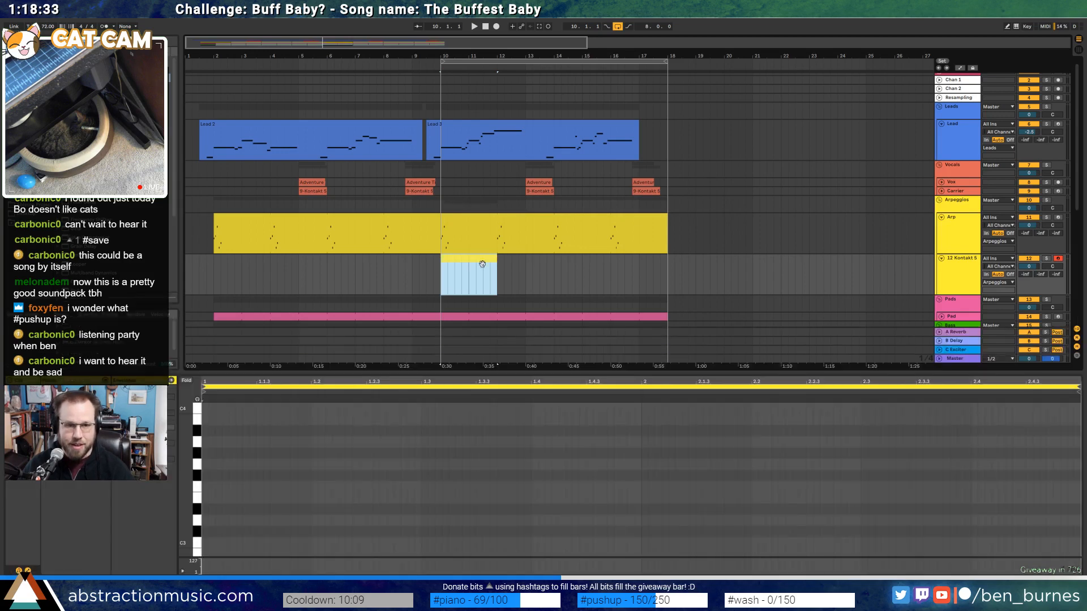
{"action": "mouse_move", "coordinate": [197, 455]}
{"action": "left_mouse_down"}
{"action": "mouse_move", "coordinate": [195, 480]}
{"action": "mouse_move", "coordinate": [533, 494]}
{"action": "mouse_move", "coordinate": [644, 477]}
{"action": "mouse_move", "coordinate": [639, 463]}
{"action": "left_mouse_up"}
{"action": "key", "text": "ctrl+d"}
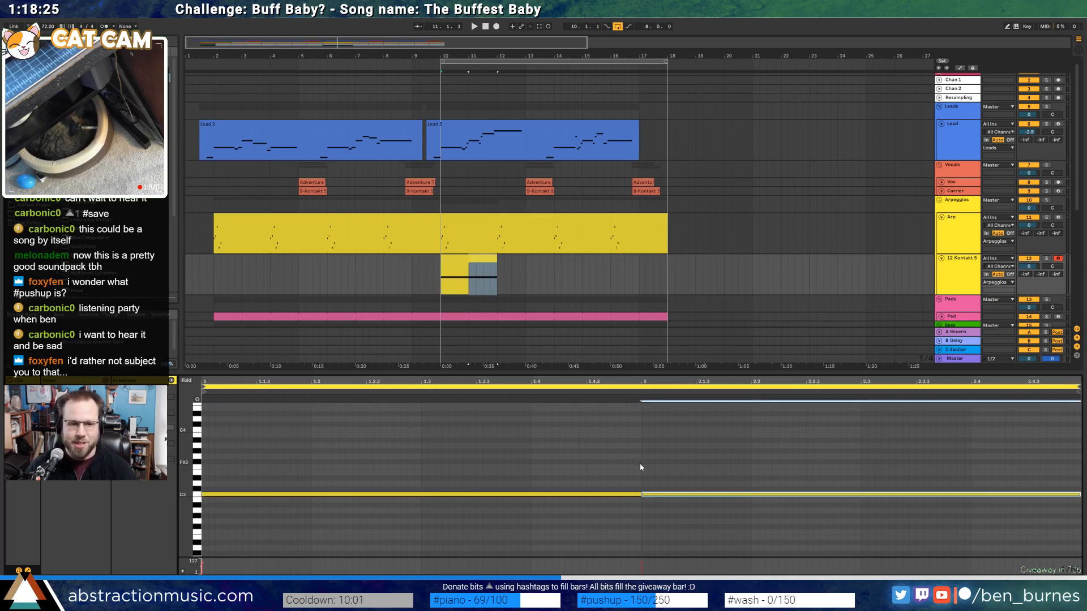
Stack copies of both C3 notes at D#3 and G3 across the two bars of the clip
{"action": "key", "text": "ctrl+a"}
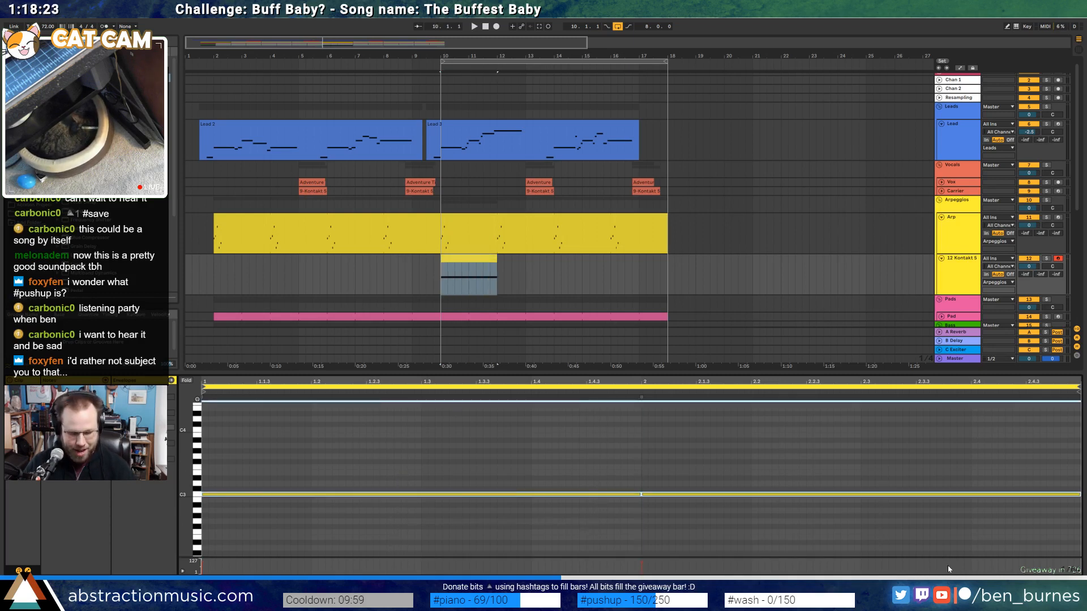
{"action": "key", "text": "ctrl+c"}
{"action": "key", "text": "ctrl+v"}
{"action": "key", "text": "Up"}
{"action": "key", "text": "Up"}
{"action": "key", "text": "Up"}
{"action": "key", "text": "ctrl+v"}
{"action": "key", "text": "Up"}
{"action": "key", "text": "Up"}
{"action": "key", "text": "Up"}
{"action": "key", "text": "Up"}
{"action": "key", "text": "Up"}
{"action": "key", "text": "Up"}
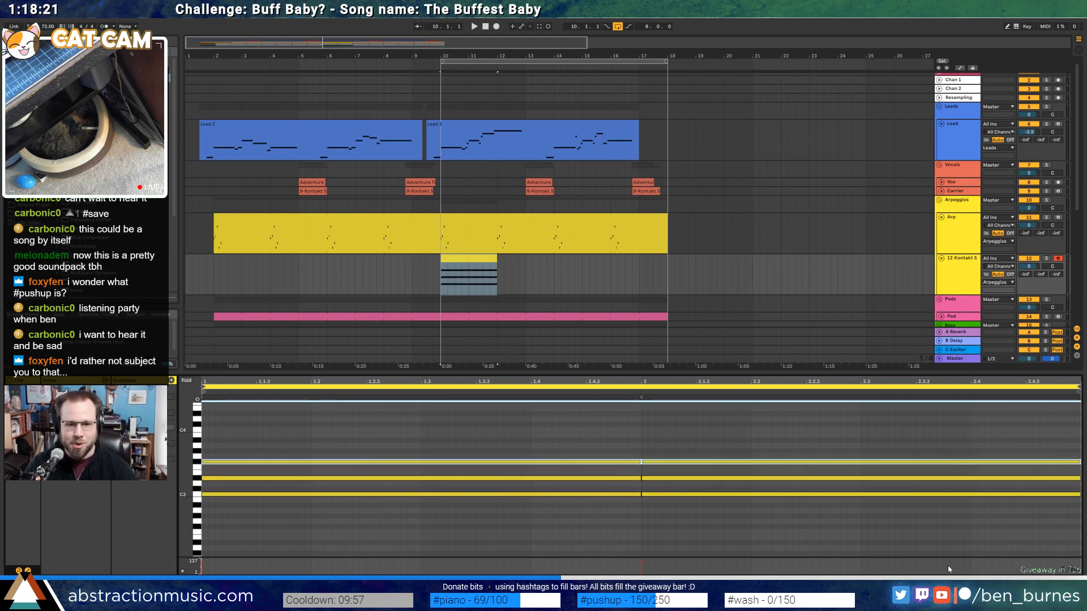
{"action": "key", "text": "Up"}
Try raising the second bar's D#3 note eight semitones to B3, and bring it back down
{"action": "key", "text": "ctrl+Down"}
{"action": "key", "text": "Up"}
{"action": "key", "text": "Up"}
{"action": "key", "text": "Up"}
{"action": "key", "text": "Up"}
{"action": "key", "text": "Up"}
{"action": "key", "text": "Up"}
{"action": "key", "text": "Up"}
{"action": "key", "text": "Up"}
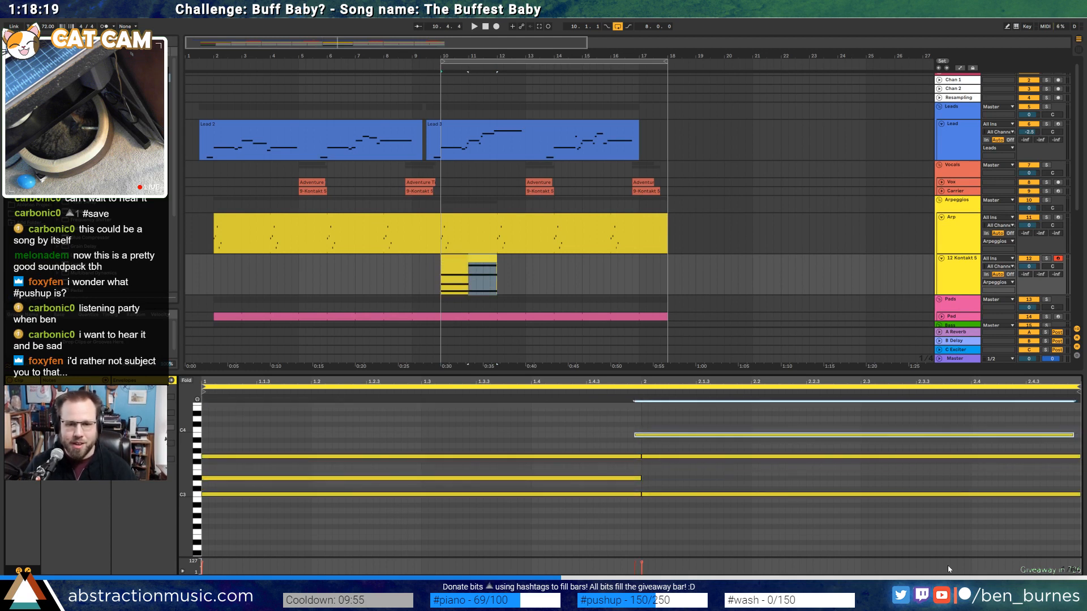
{"action": "key", "text": "Down"}
{"action": "key", "text": "Down"}
{"action": "key", "text": "Down"}
{"action": "key", "text": "Down"}
{"action": "key", "text": "Down"}
{"action": "key", "text": "Down"}
{"action": "key", "text": "Down"}
{"action": "key", "text": "Down"}
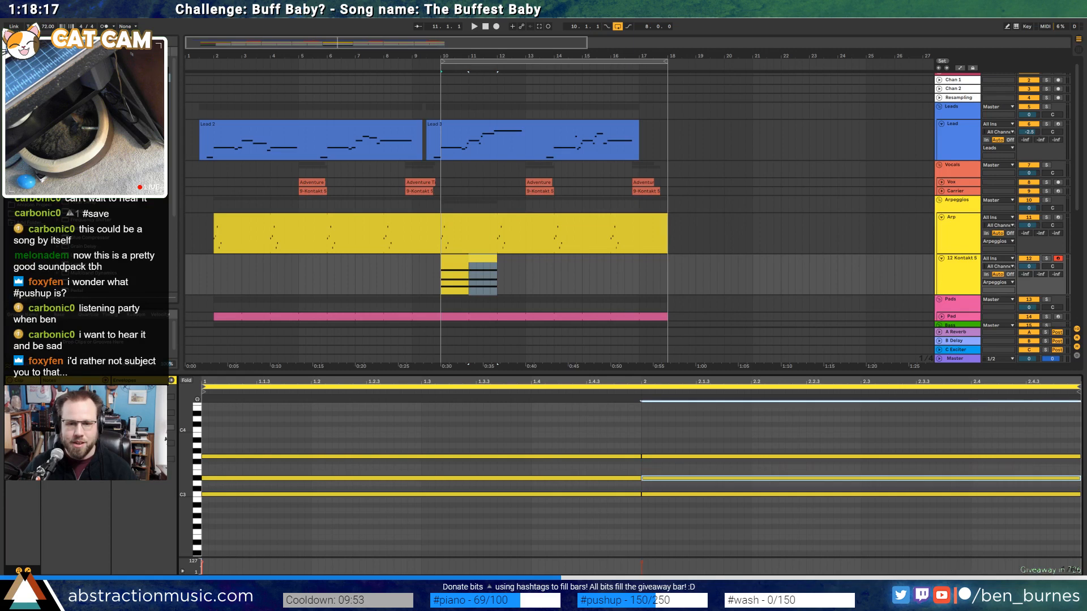
Add A#3 notes above the chord in both bars and lower the second bar's G3 note to F#3
{"action": "left_click_drag", "start_coordinate": [660, 434], "coordinate": [666, 462]}
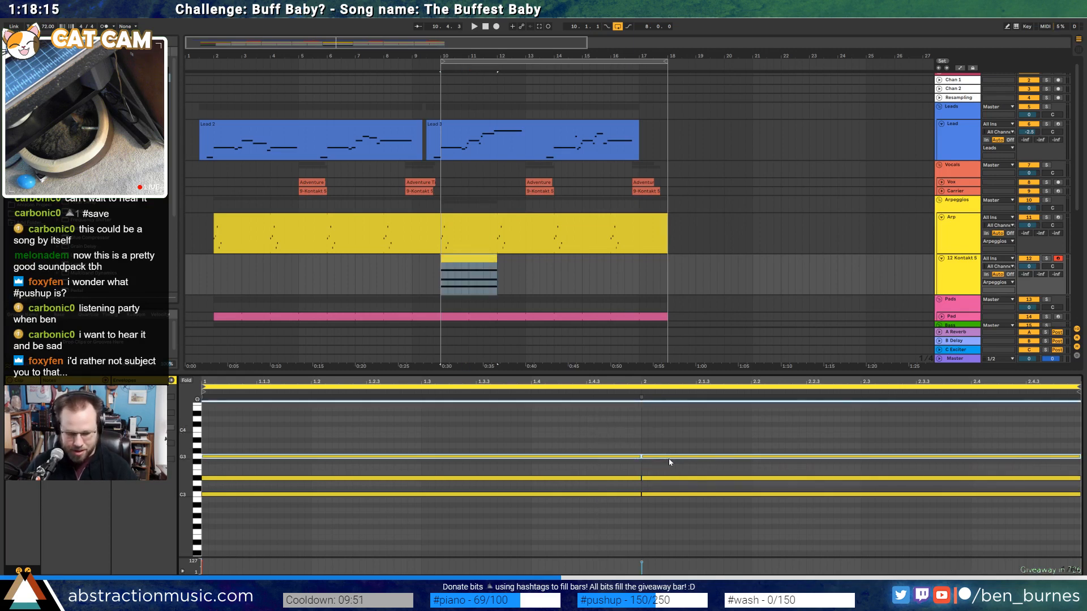
{"action": "key", "text": "Up"}
{"action": "key", "text": "Up"}
{"action": "key", "text": "Up"}
{"action": "key", "text": "Up"}
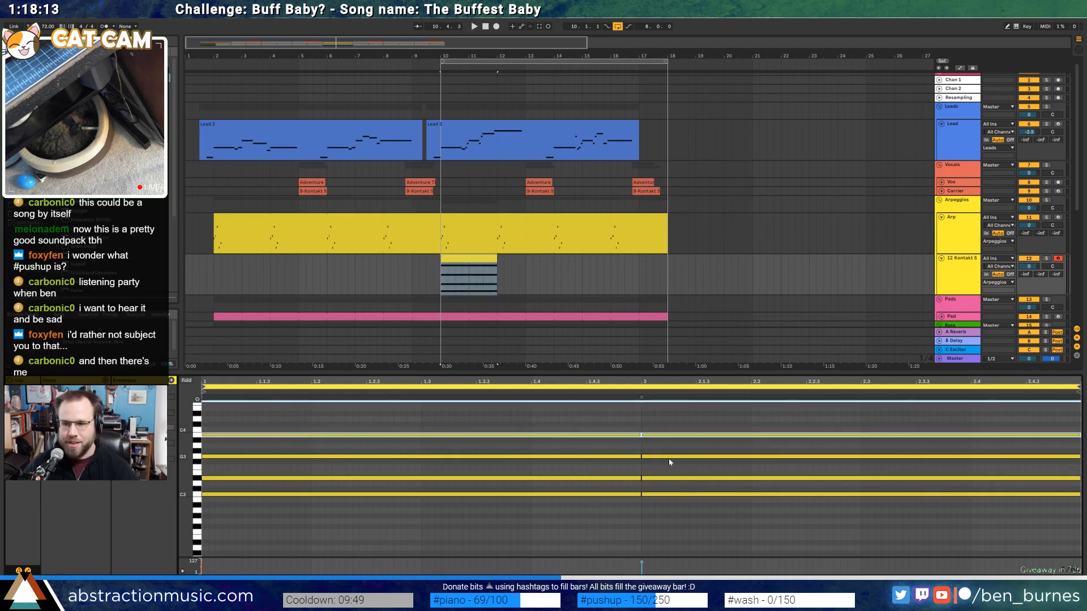
{"action": "key", "text": "Down"}
{"action": "left_click_drag", "start_coordinate": [661, 455], "coordinate": [664, 461]}
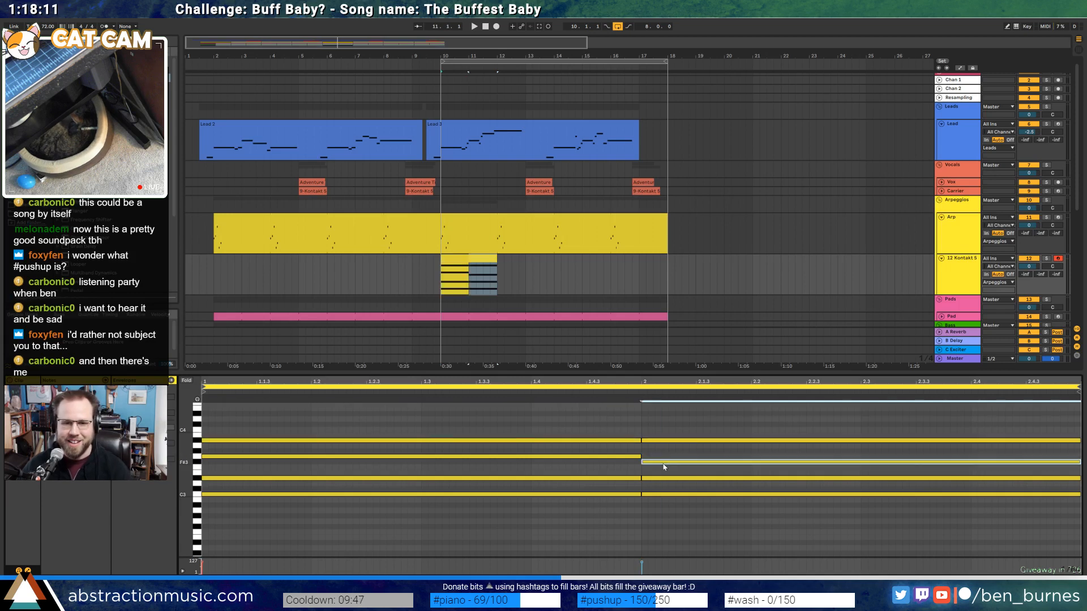
Play the new chord part and repeat its two-bar clip up to bar 18
{"action": "key", "text": "space"}
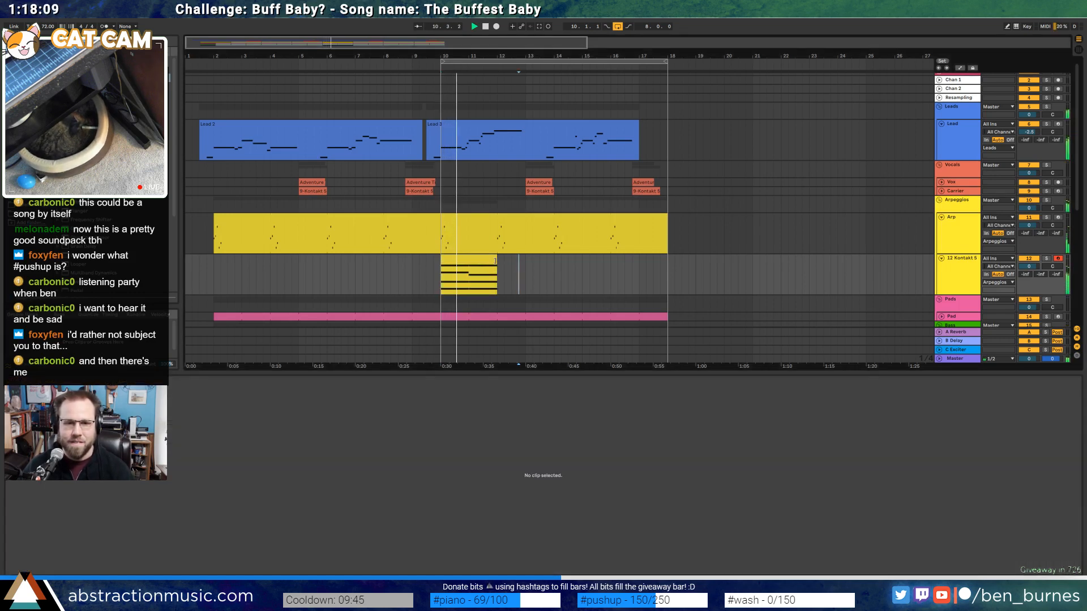
{"action": "left_click_drag", "start_coordinate": [497, 270], "coordinate": [669, 269]}
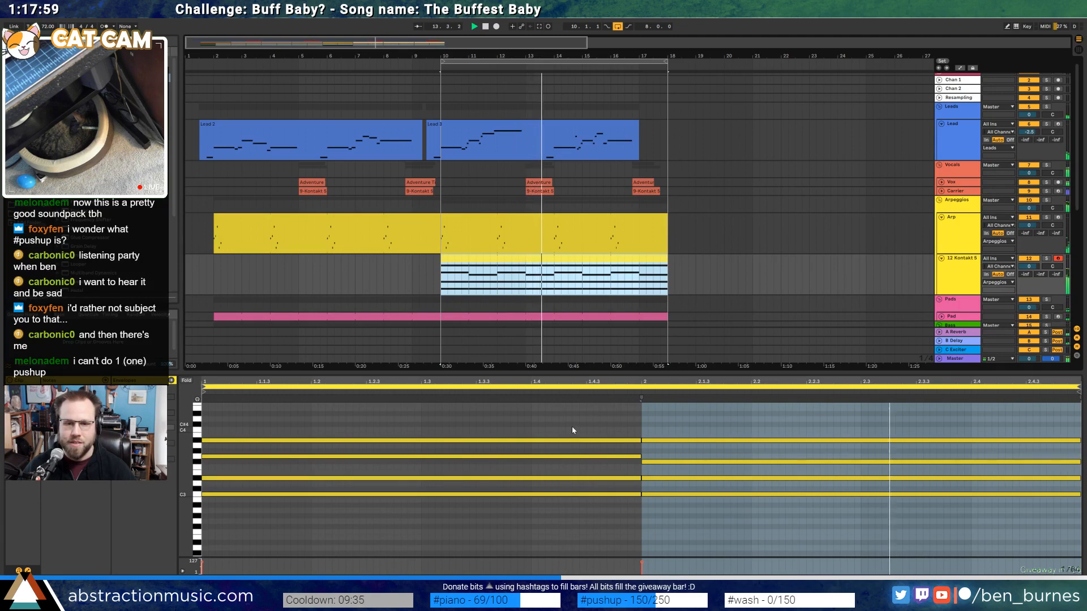
{"action": "key", "text": "shift+Tab"}
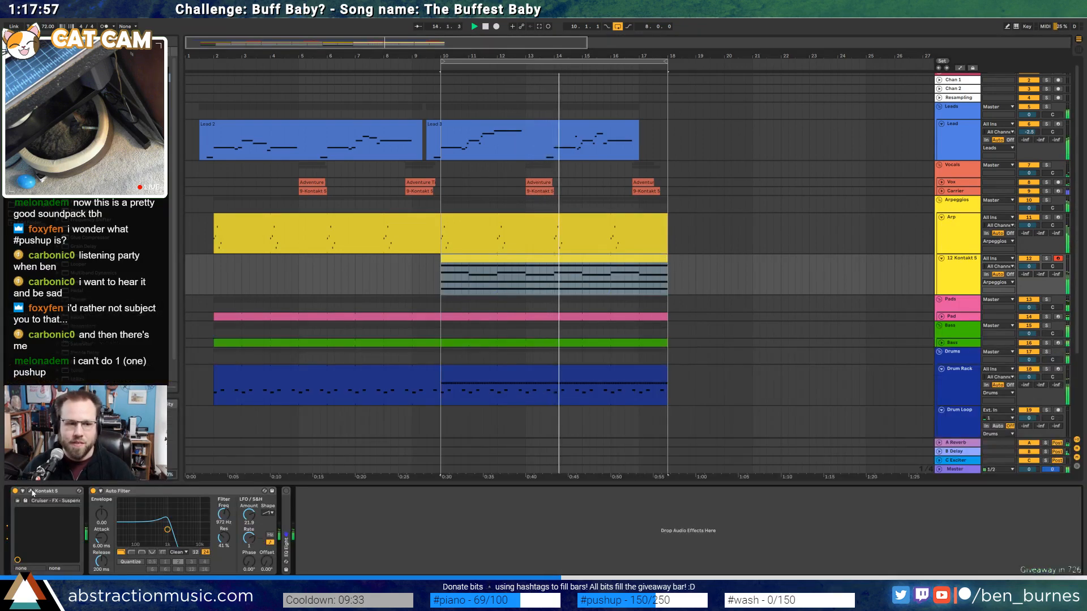
Set the 12 Kontakt 5 track's sends to -23.7 for Reverb, -30.0 for Delay and -29.0 for Exciter
{"action": "left_click", "coordinate": [31, 491]}
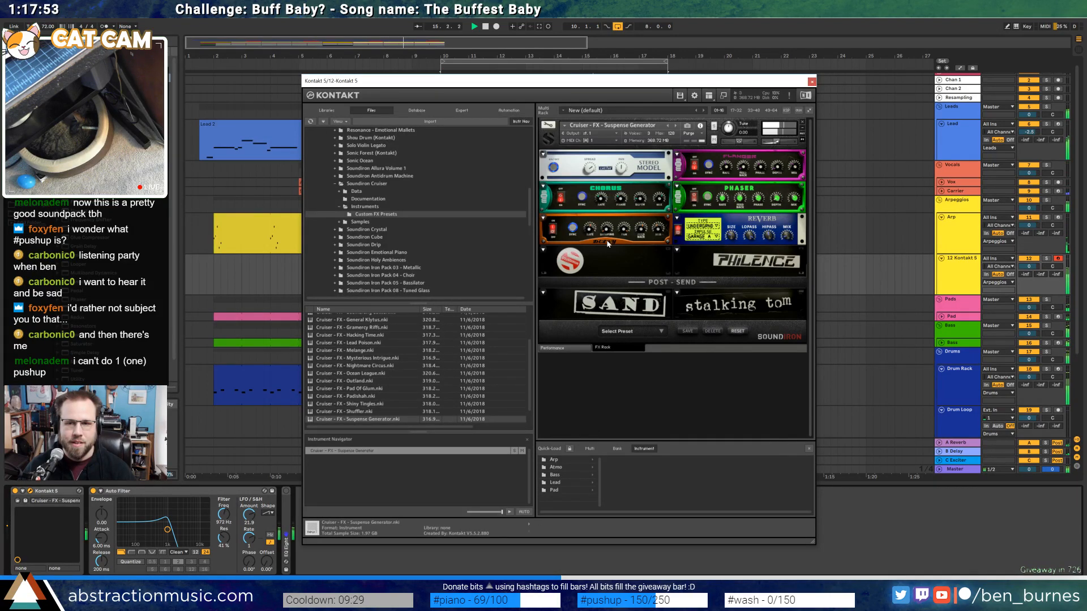
{"action": "mouse_move", "coordinate": [1054, 275]}
{"action": "left_mouse_down"}
{"action": "mouse_move", "coordinate": [1054, 258]}
{"action": "mouse_move", "coordinate": [1055, 284]}
{"action": "left_mouse_up"}
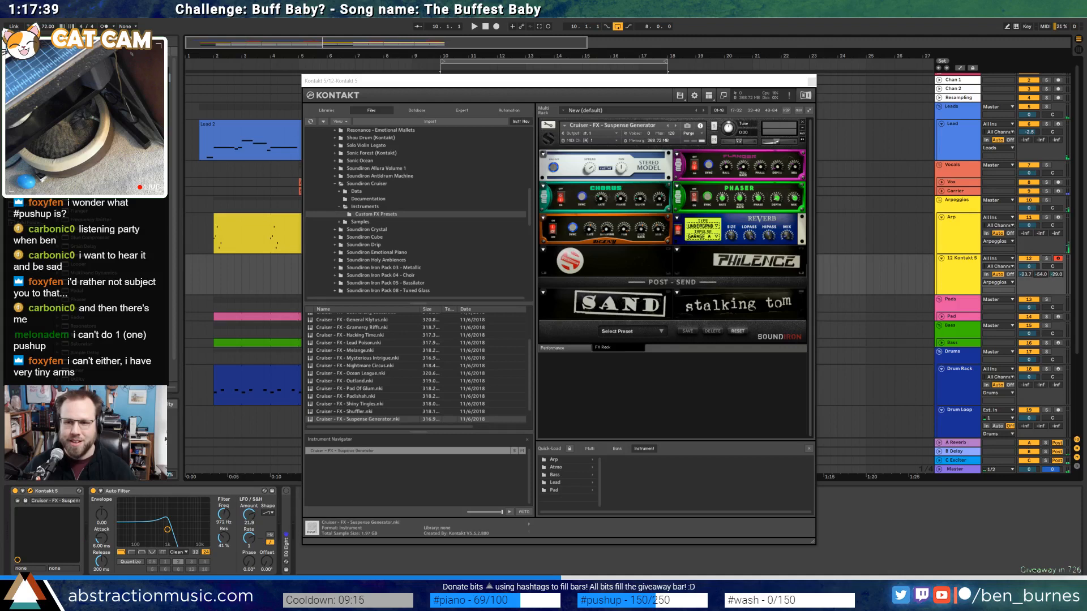
{"action": "left_click_drag", "start_coordinate": [1040, 275], "coordinate": [1041, 266]}
{"action": "left_click", "coordinate": [811, 81]}
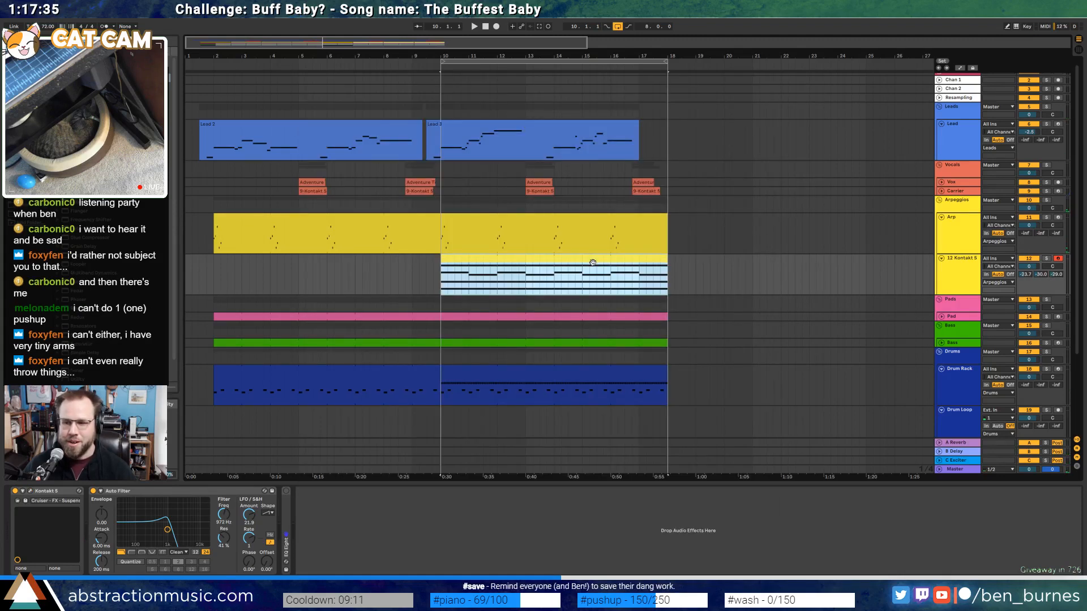
Play the section while examining Cruiser's LFO, filter and arpeggiator settings, and close the Kontakt window
{"action": "key", "text": "space"}
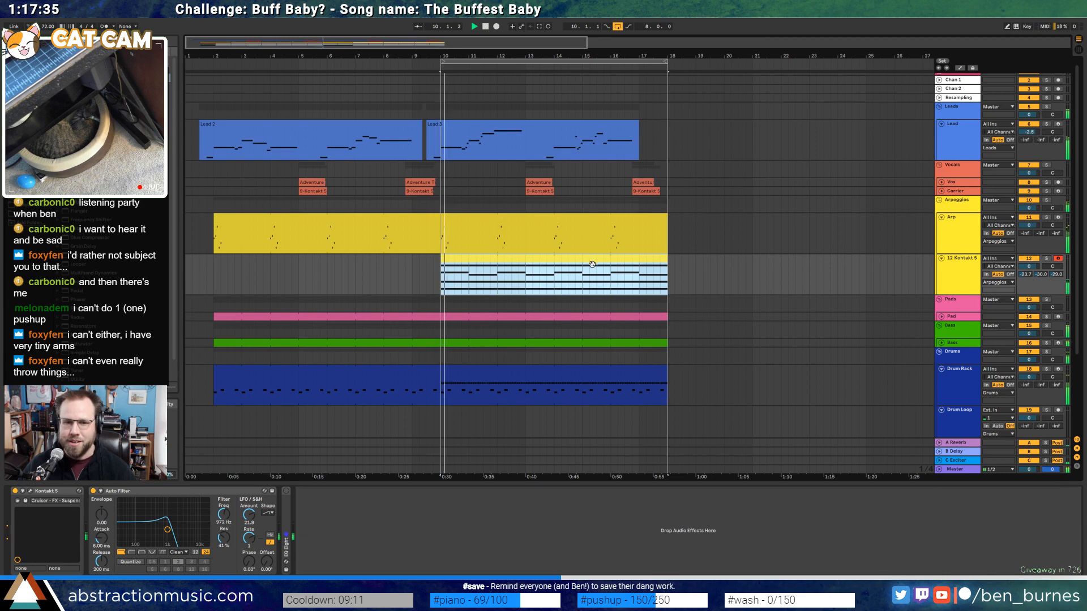
{"action": "left_click", "coordinate": [31, 492]}
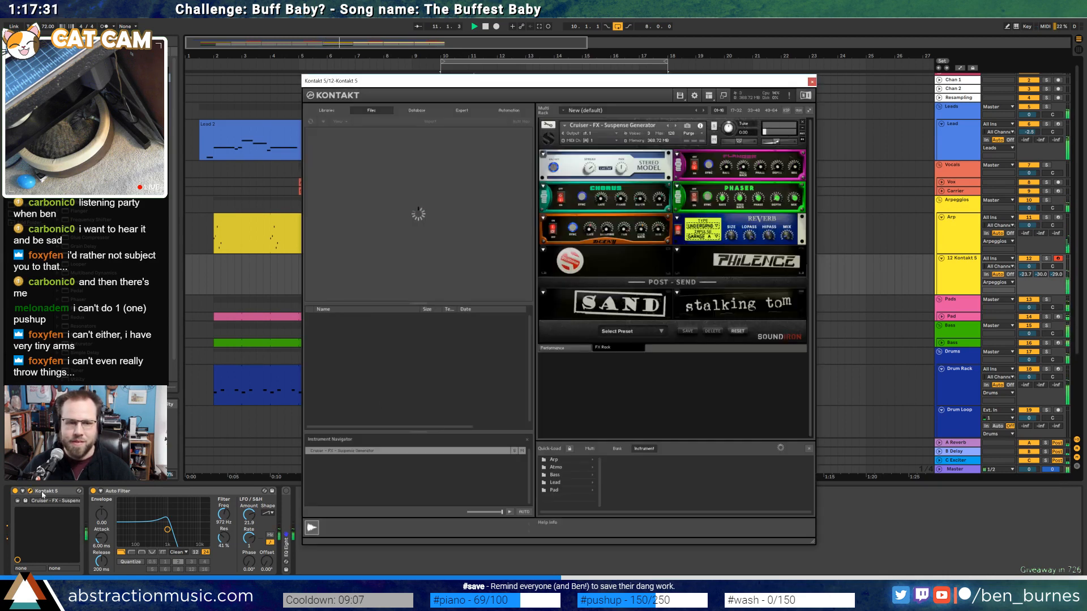
{"action": "left_click", "coordinate": [581, 350]}
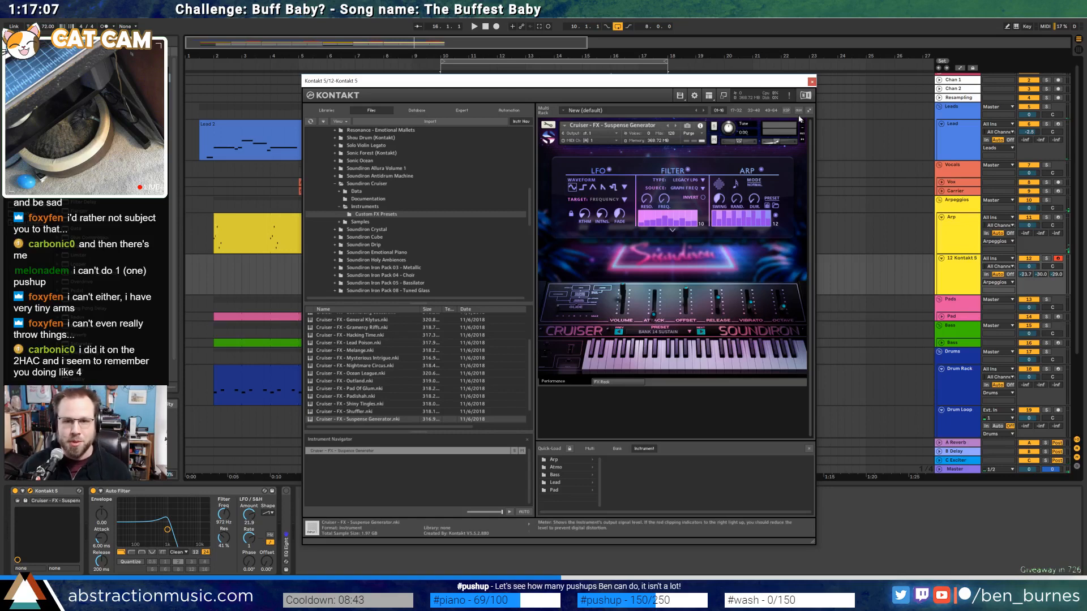
{"action": "left_click", "coordinate": [812, 82]}
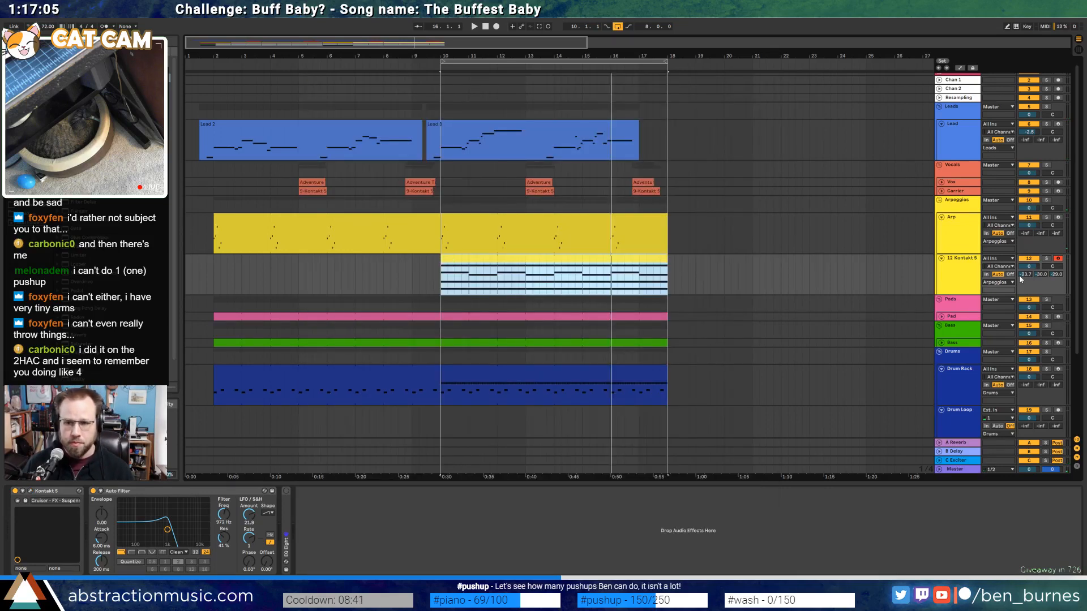
Audition the 12 Kontakt 5 track soloed, set its Auto Filter to 1.01 kHz cutoff and 69% resonance, and unsolo it
{"action": "key", "text": "space"}
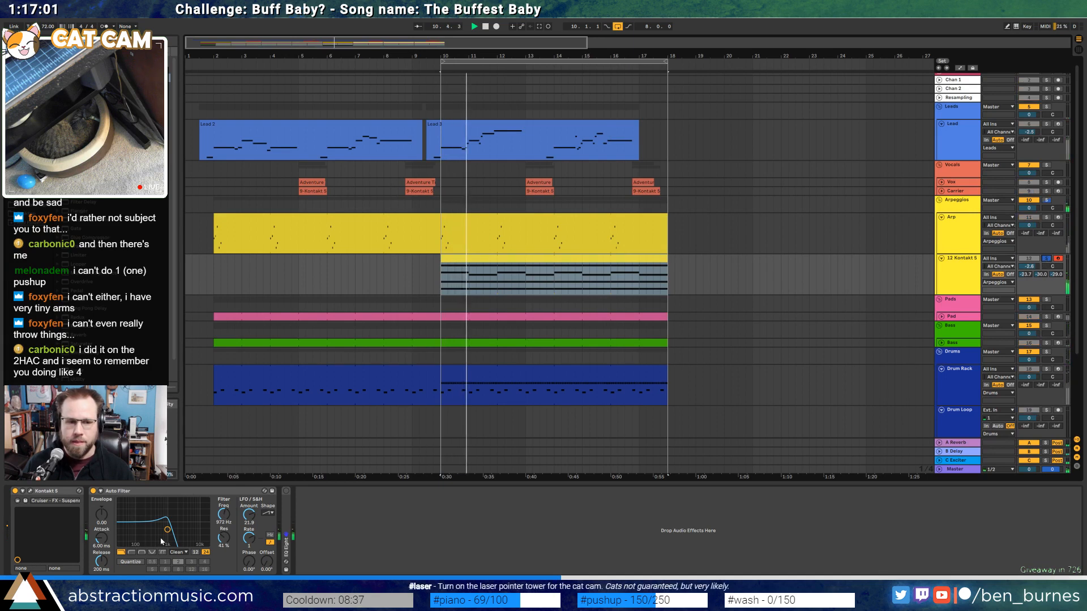
{"action": "left_click", "coordinate": [1045, 259]}
{"action": "left_click_drag", "start_coordinate": [168, 528], "coordinate": [168, 521]}
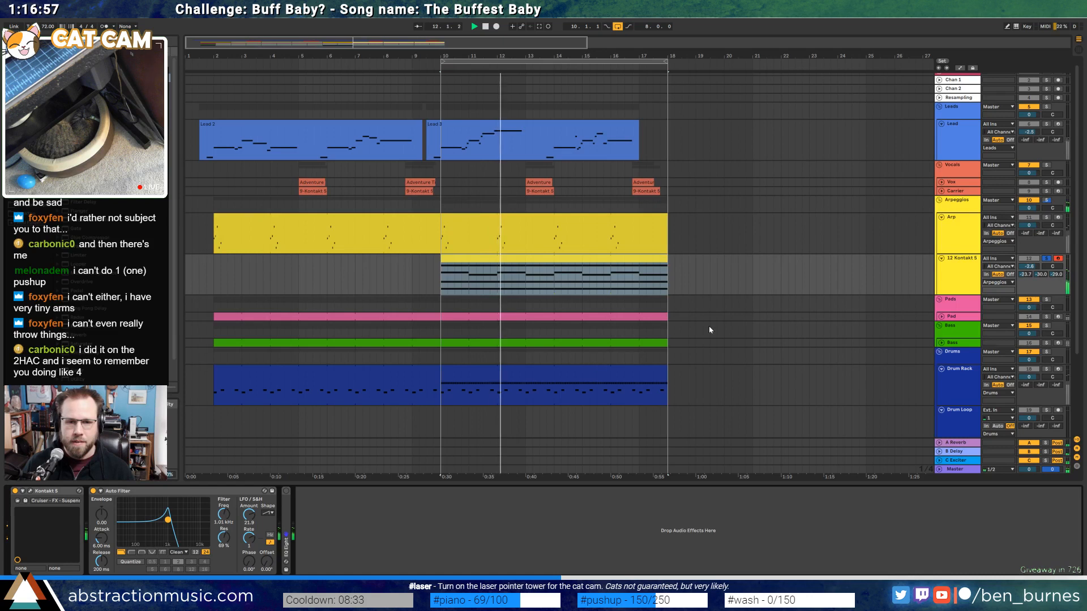
{"action": "left_click", "coordinate": [1045, 259]}
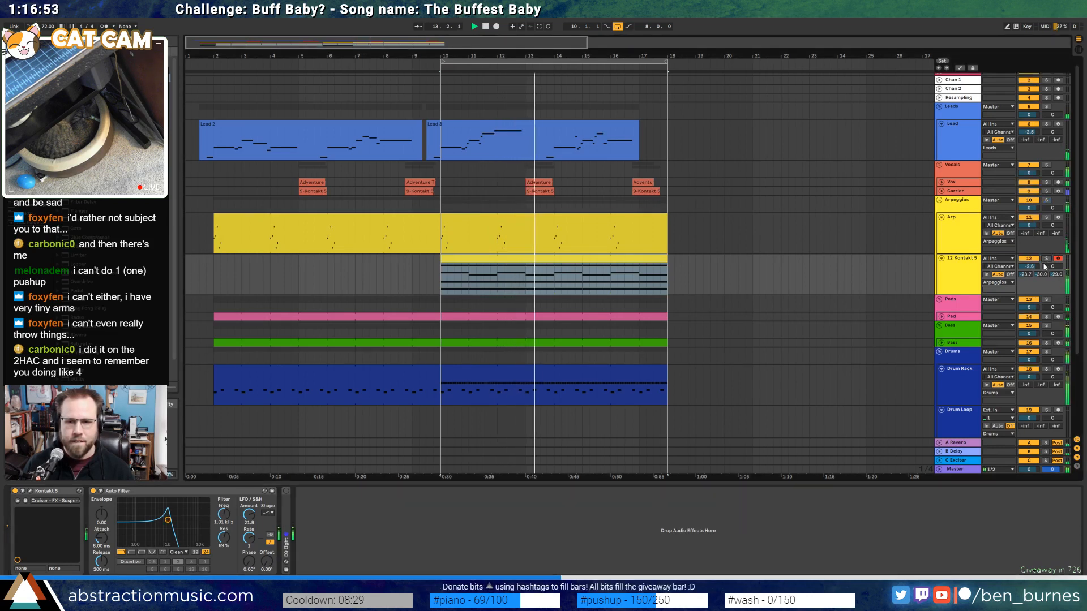
Shape the Kontakt track's EQ Eight with a raised low cut, a boost of about 8 dB near 2.5 kHz and a -7.81 dB dip at 1.98 kHz
{"action": "double_click", "coordinate": [286, 522]}
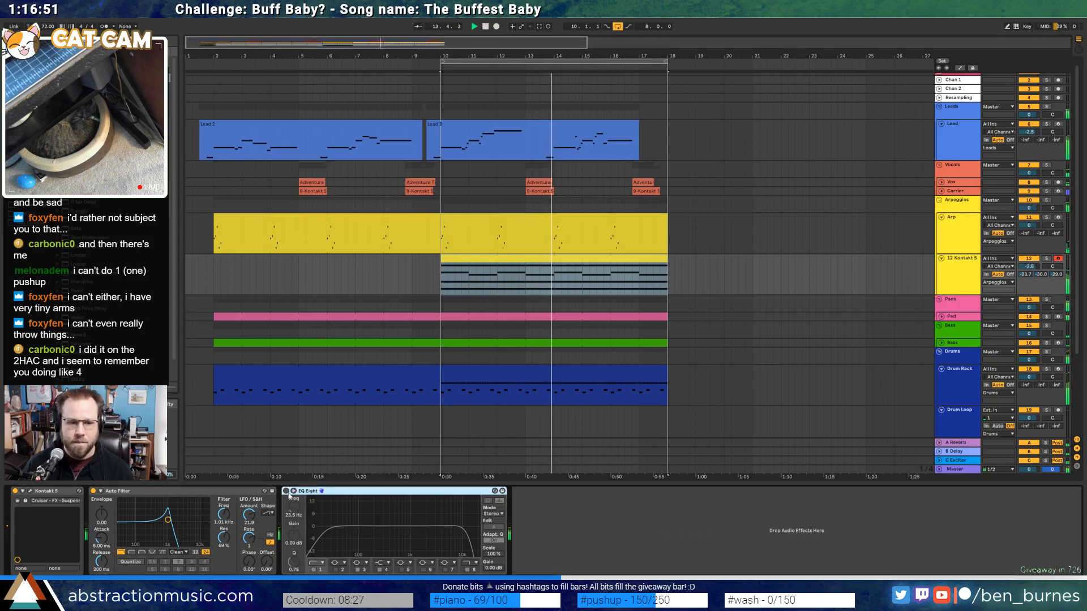
{"action": "left_click_drag", "start_coordinate": [327, 525], "coordinate": [431, 512]}
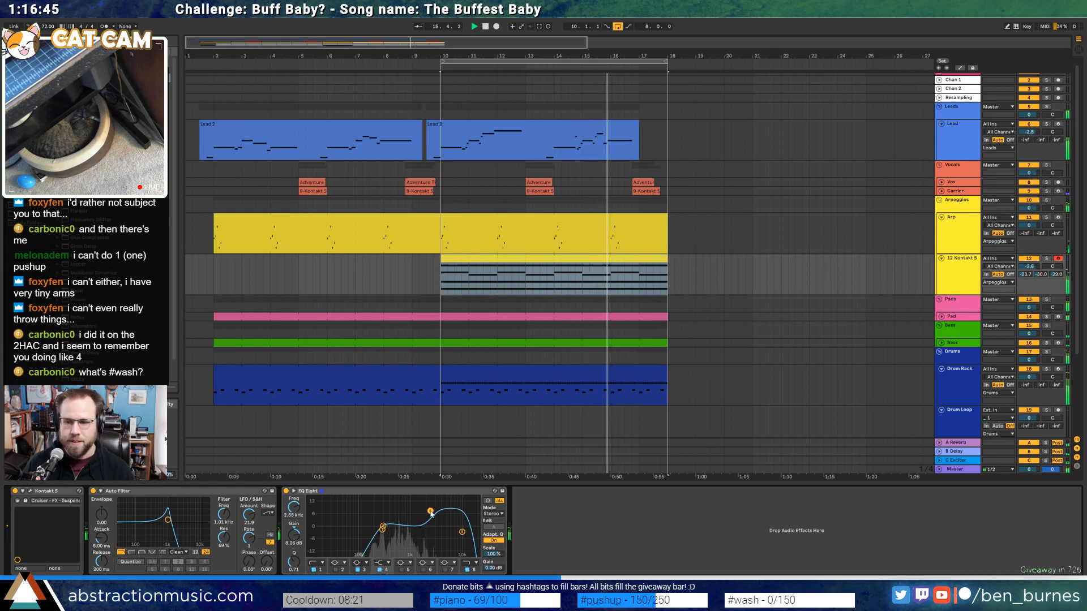
{"action": "left_click", "coordinate": [382, 531]}
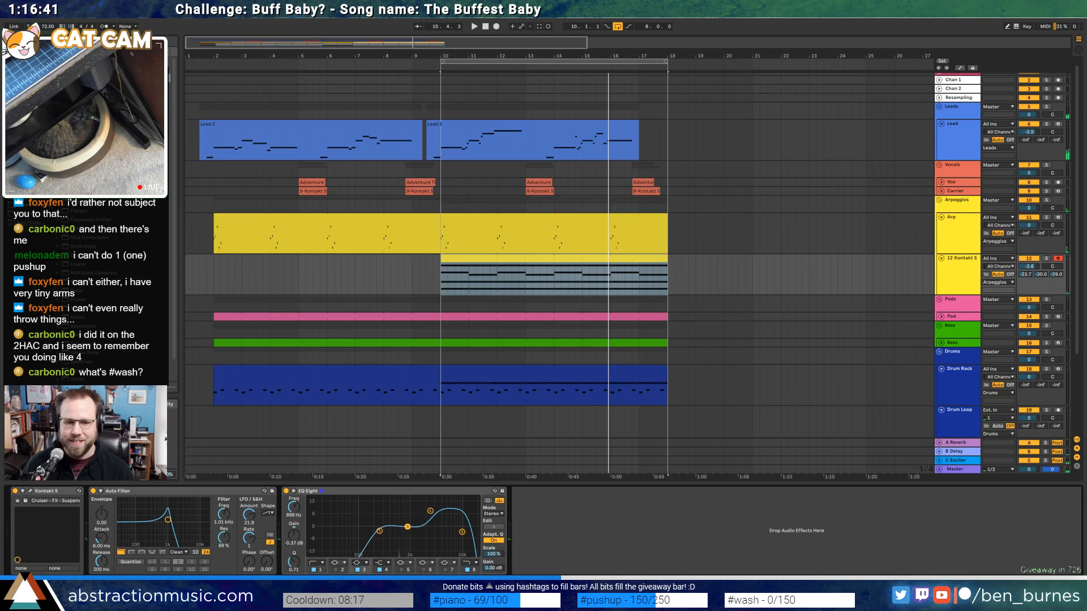
{"action": "left_click_drag", "start_coordinate": [424, 538], "coordinate": [424, 541]}
{"action": "key", "text": "space"}
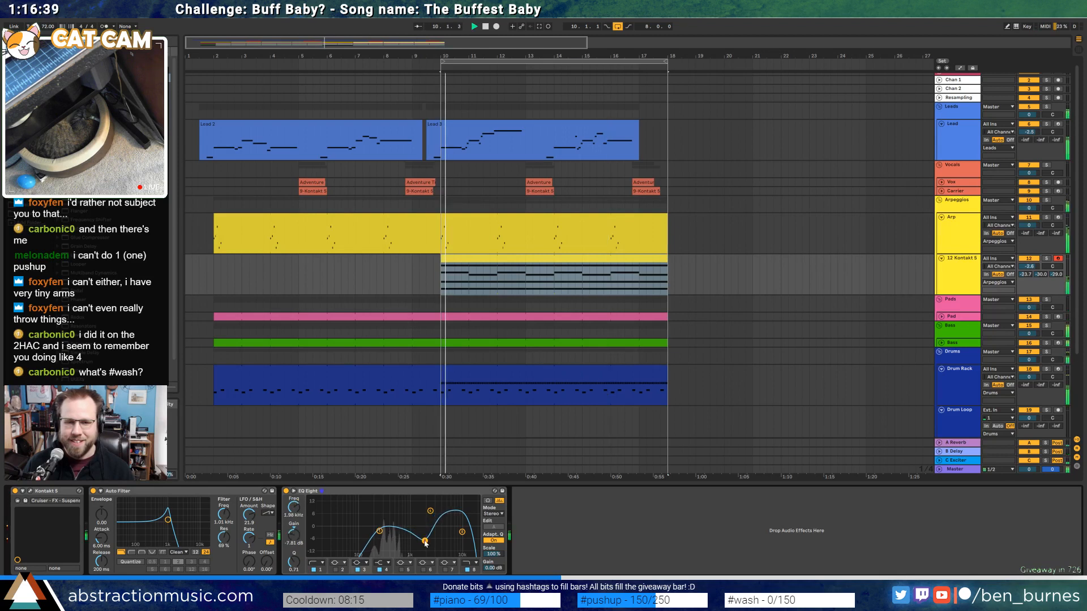
Play the song from just before the first Lead clip and lower the 12 Kontakt 5 track's volume to -3.8
{"action": "double_click", "coordinate": [485, 27]}
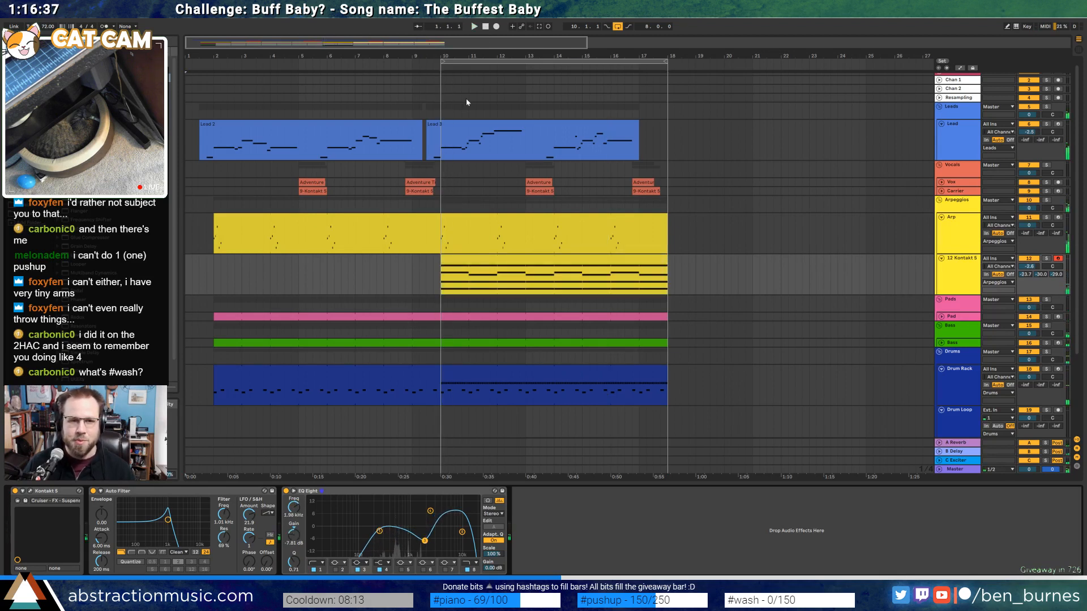
{"action": "left_click", "coordinate": [196, 148]}
{"action": "key", "text": "space"}
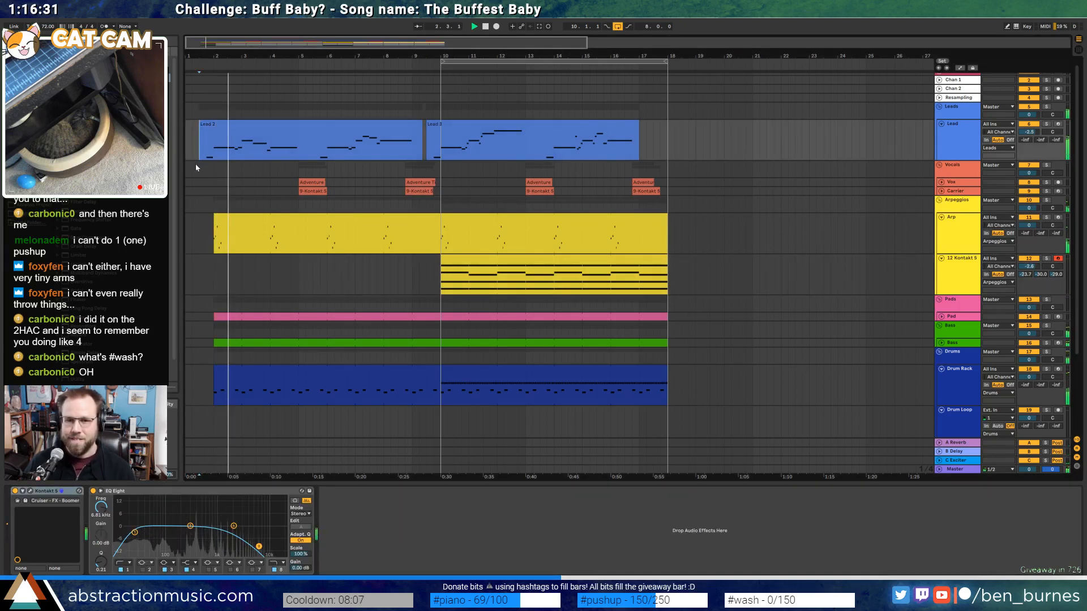
{"action": "left_click_drag", "start_coordinate": [1026, 272], "coordinate": [1028, 340]}
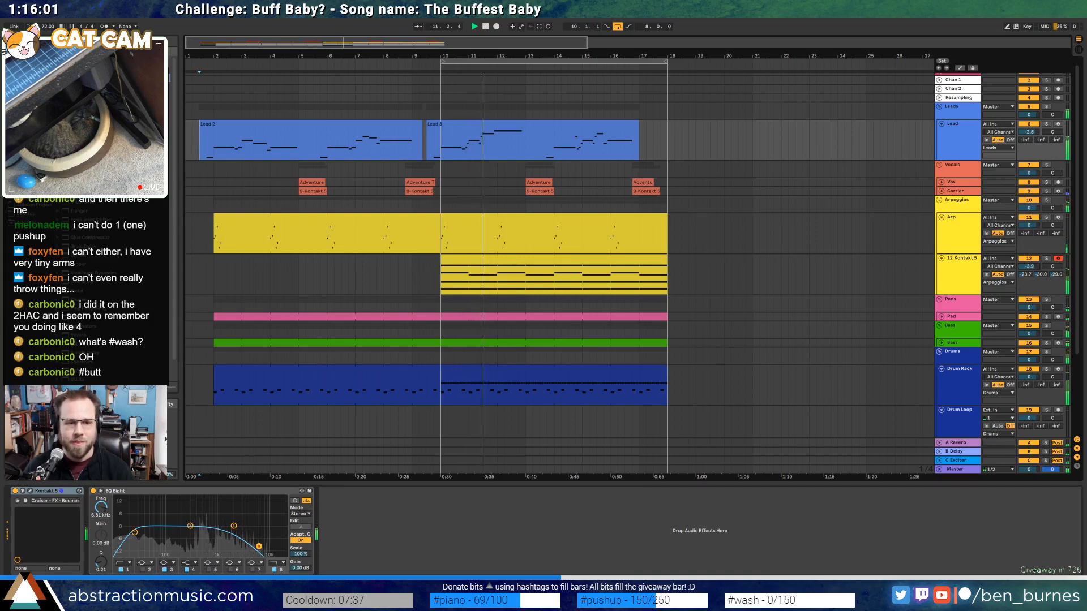
Raise the low cut on the Lead track's EQ Eight to 107 Hz and readjust its high cut
{"action": "left_click_drag", "start_coordinate": [134, 533], "coordinate": [164, 536]}
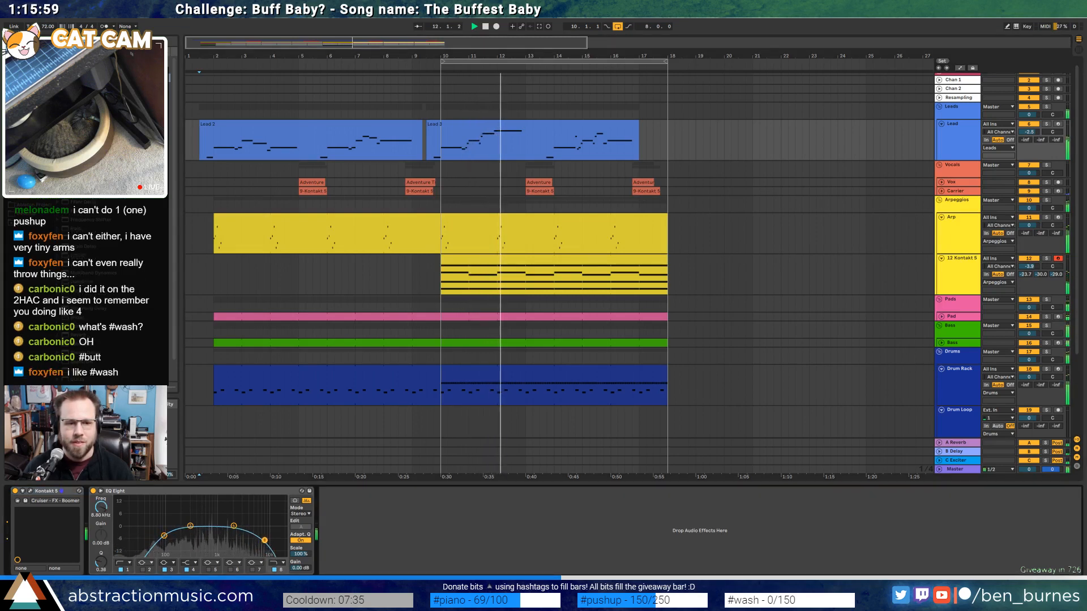
{"action": "left_click_drag", "start_coordinate": [259, 548], "coordinate": [259, 546]}
{"action": "left_click_drag", "start_coordinate": [165, 535], "coordinate": [168, 535]}
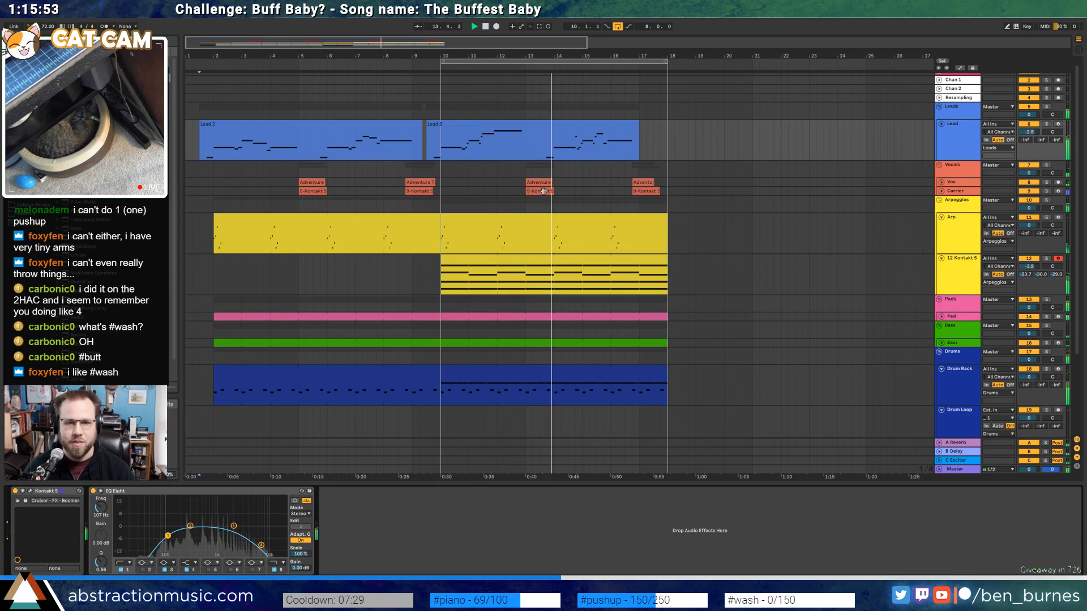
Check the vocal clip at bar 13 and unfold the Vox track so its waveforms show in the arrangement
{"action": "double_click", "coordinate": [544, 182]}
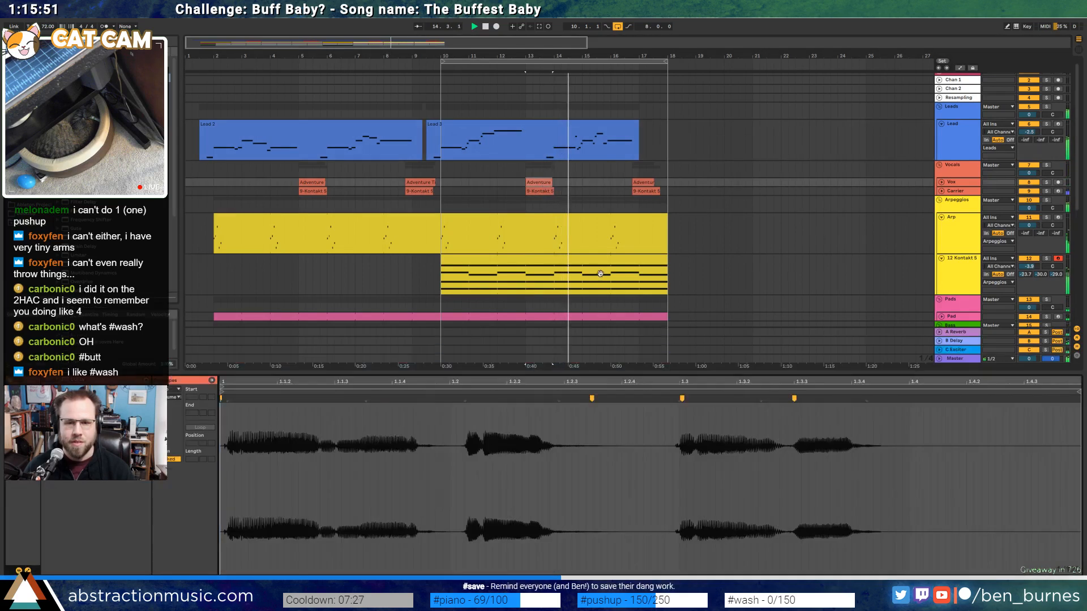
{"action": "key", "text": "shift+Tab"}
{"action": "left_click", "coordinate": [941, 183]}
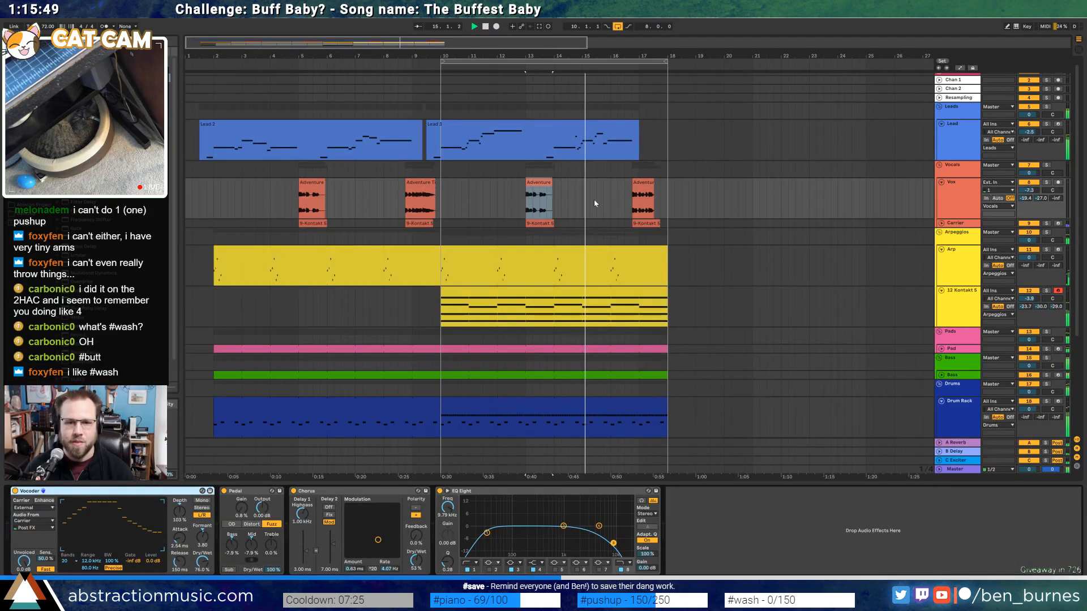
Select a short slice near 13.3.3 at the end of the bar 13 vocal clip, duplicate it repeatedly and audition the result
{"action": "scroll", "coordinate": [557, 188], "scroll_direction": "up", "scroll_amount": 2}
{"action": "scroll", "coordinate": [556, 185], "scroll_direction": "up", "scroll_amount": 5}
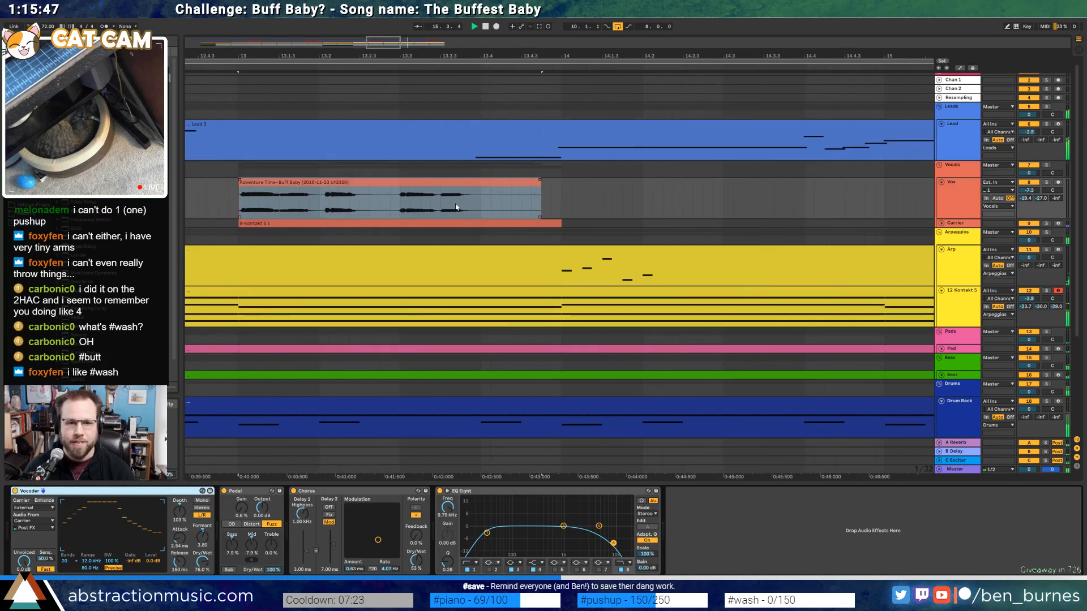
{"action": "left_click_drag", "start_coordinate": [455, 208], "coordinate": [462, 207]}
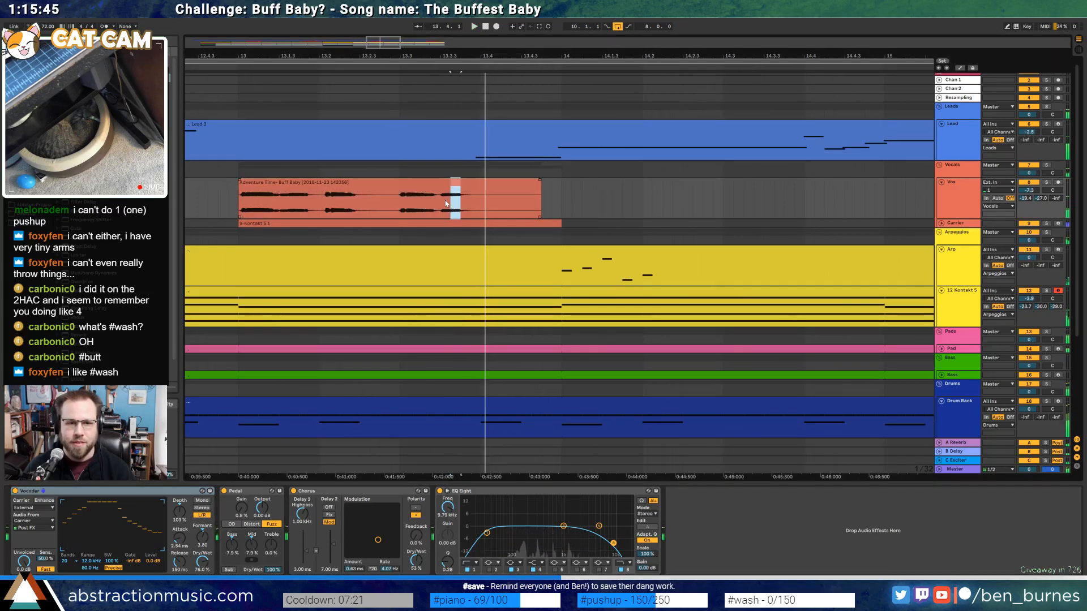
{"action": "left_click", "coordinate": [452, 204]}
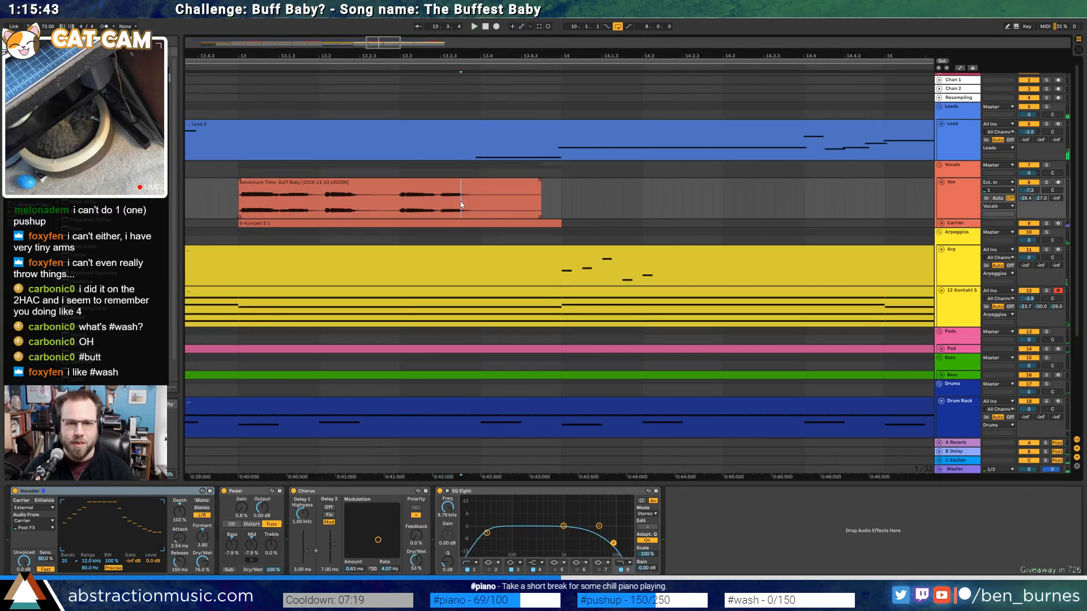
{"action": "scroll", "coordinate": [461, 204], "scroll_direction": "up", "scroll_amount": 3}
{"action": "mouse_move", "coordinate": [410, 200]}
{"action": "left_mouse_down"}
{"action": "mouse_move", "coordinate": [421, 200]}
{"action": "mouse_move", "coordinate": [413, 210]}
{"action": "left_mouse_up"}
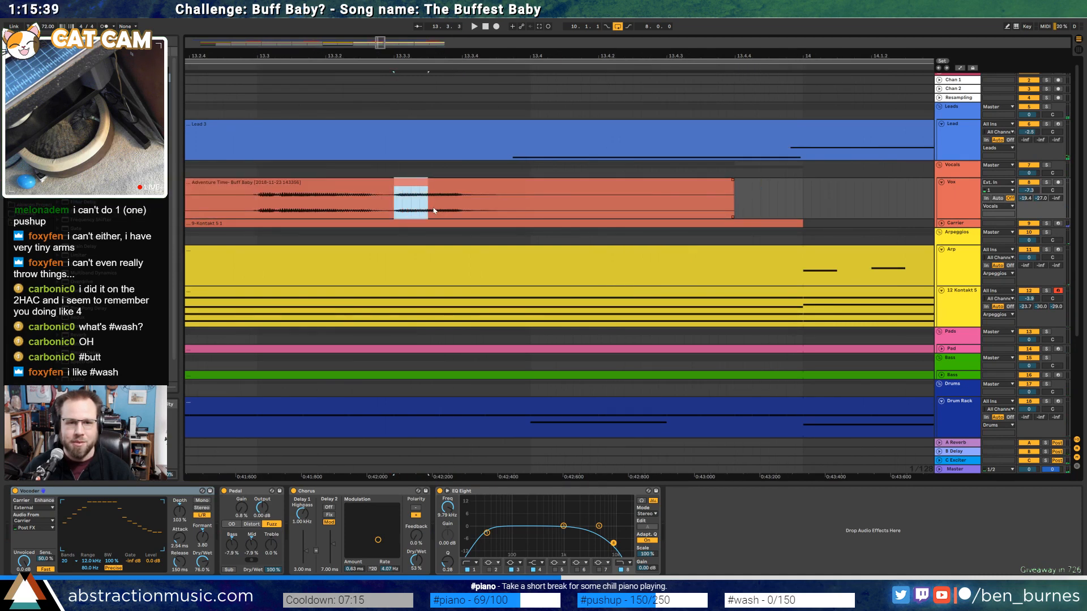
{"action": "key", "text": "ctrl+d"}
{"action": "key", "text": "ctrl+d"}
{"action": "key", "text": "ctrl+d"}
{"action": "key", "text": "ctrl+d"}
{"action": "key", "text": "ctrl+d"}
{"action": "left_click", "coordinate": [377, 207]}
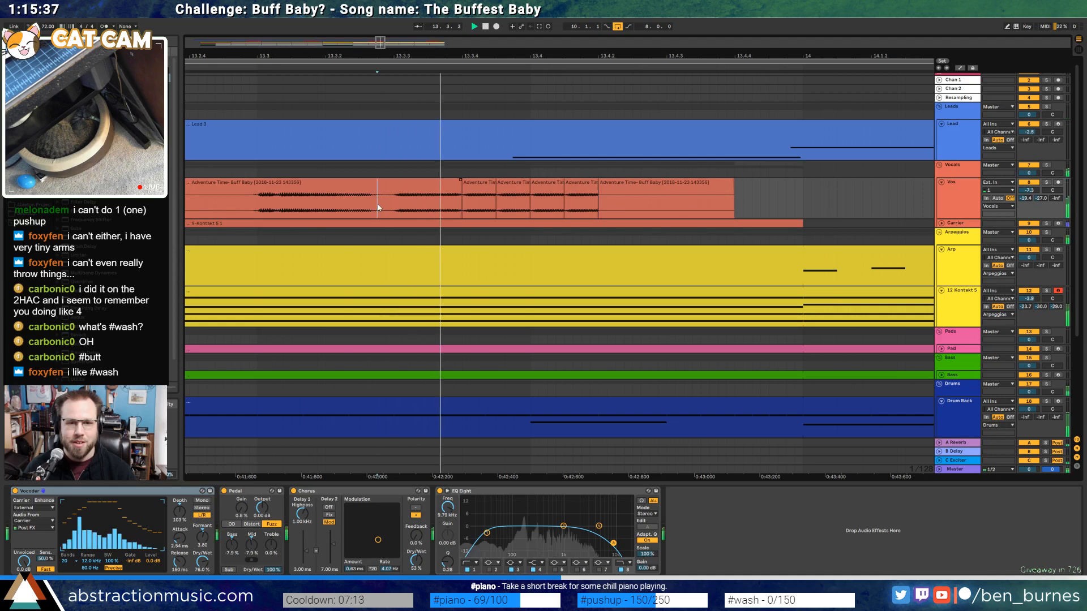
{"action": "key", "text": "space"}
{"action": "key", "text": "space"}
Shorten the first repeated vocal slice and delete the remaining repeats and the leftover tail of the clip
{"action": "left_click_drag", "start_coordinate": [495, 185], "coordinate": [480, 186]}
{"action": "left_click", "coordinate": [519, 190]}
{"action": "left_click", "coordinate": [582, 185], "text": "shift"}
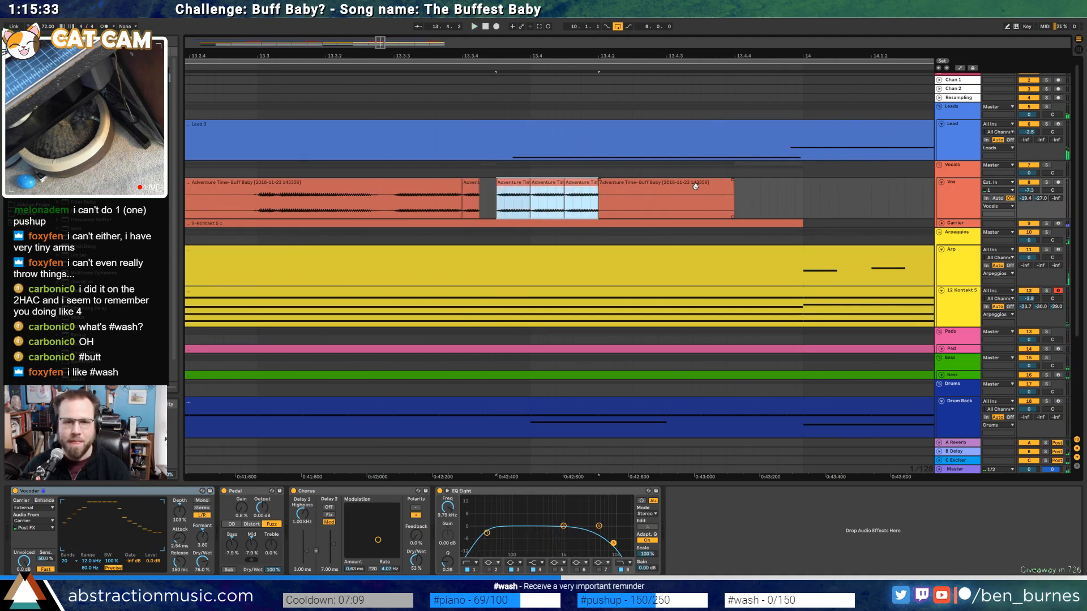
{"action": "key", "text": "Delete"}
{"action": "left_click", "coordinate": [688, 186]}
{"action": "key", "text": "Delete"}
Duplicate the shortened vocal slice together with its following gap three times and play the stutter
{"action": "left_click_drag", "start_coordinate": [500, 200], "coordinate": [470, 198]}
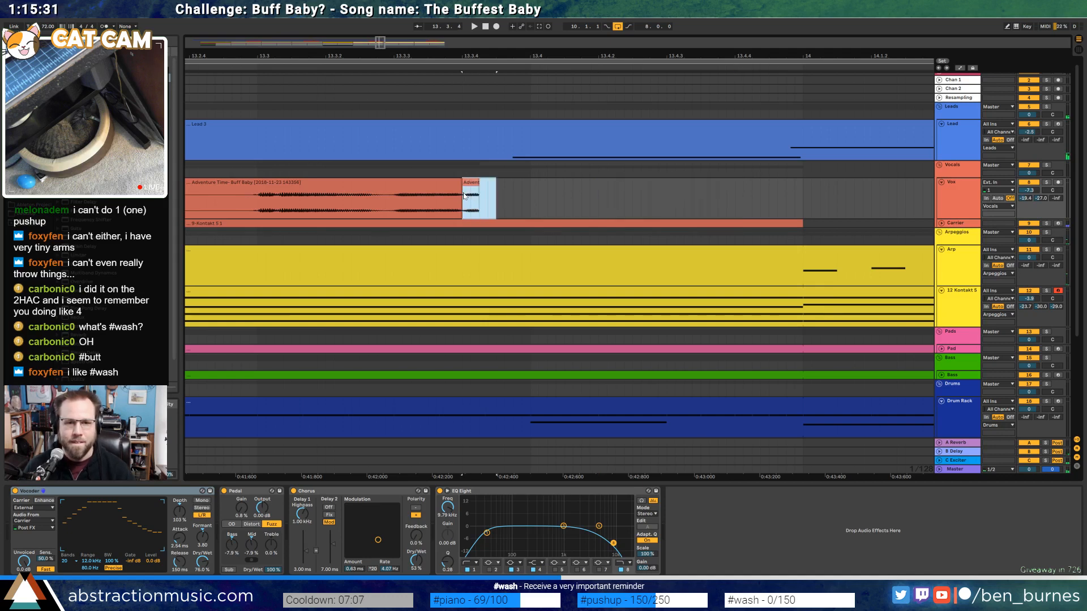
{"action": "key", "text": "ctrl+d"}
{"action": "key", "text": "ctrl+d"}
{"action": "key", "text": "ctrl+d"}
{"action": "left_click", "coordinate": [326, 203]}
{"action": "key", "text": "space"}
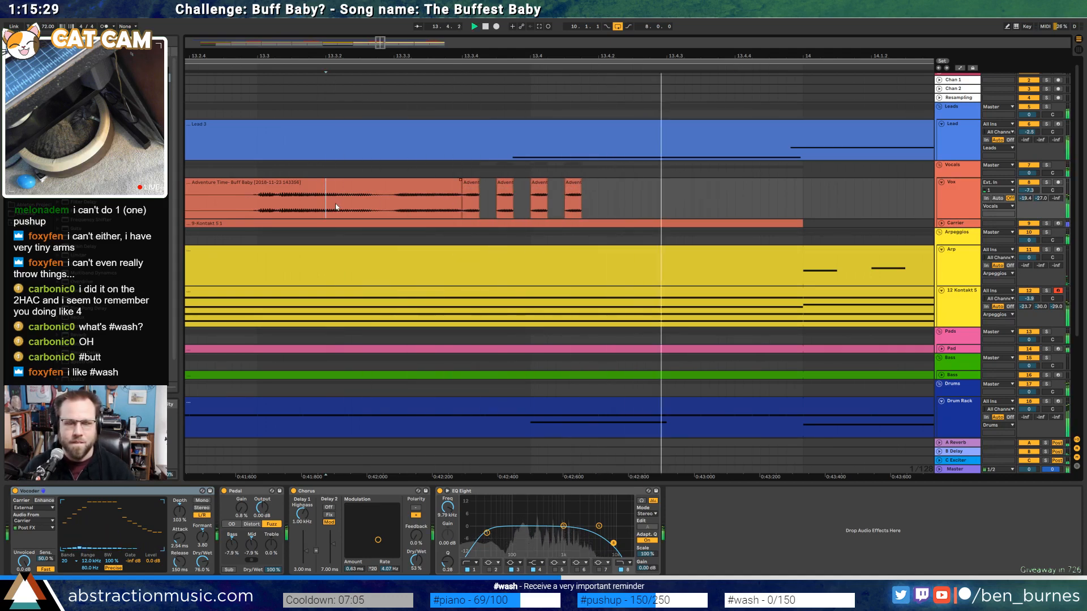
Raise the two lowest voices of the 12 Kontakt 5 chord clip by one octave
{"action": "left_click_drag", "start_coordinate": [704, 56], "coordinate": [611, 8]}
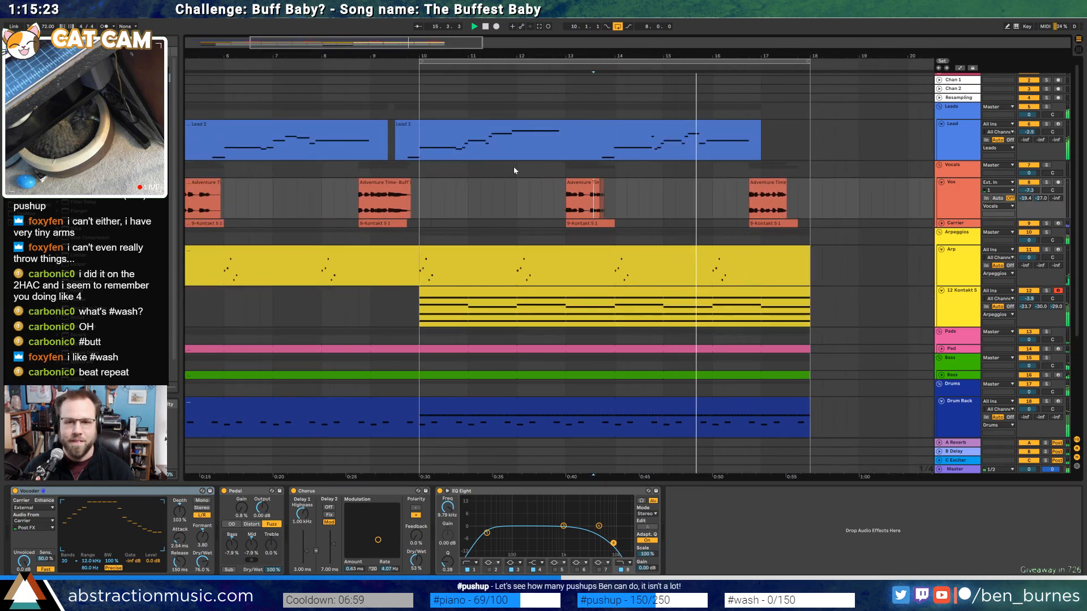
{"action": "double_click", "coordinate": [705, 292]}
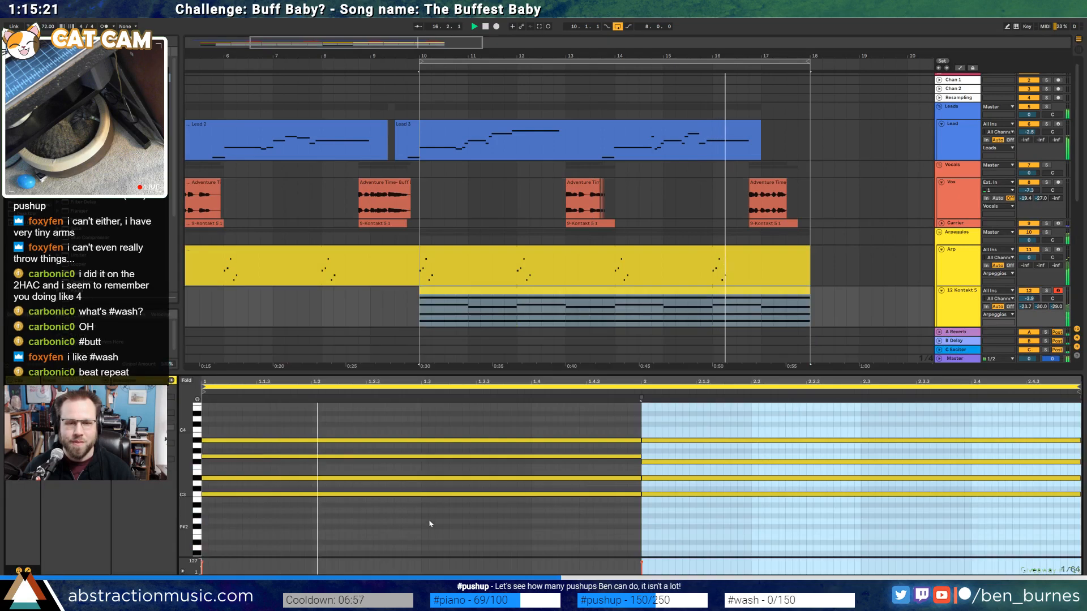
{"action": "left_click", "coordinate": [691, 521]}
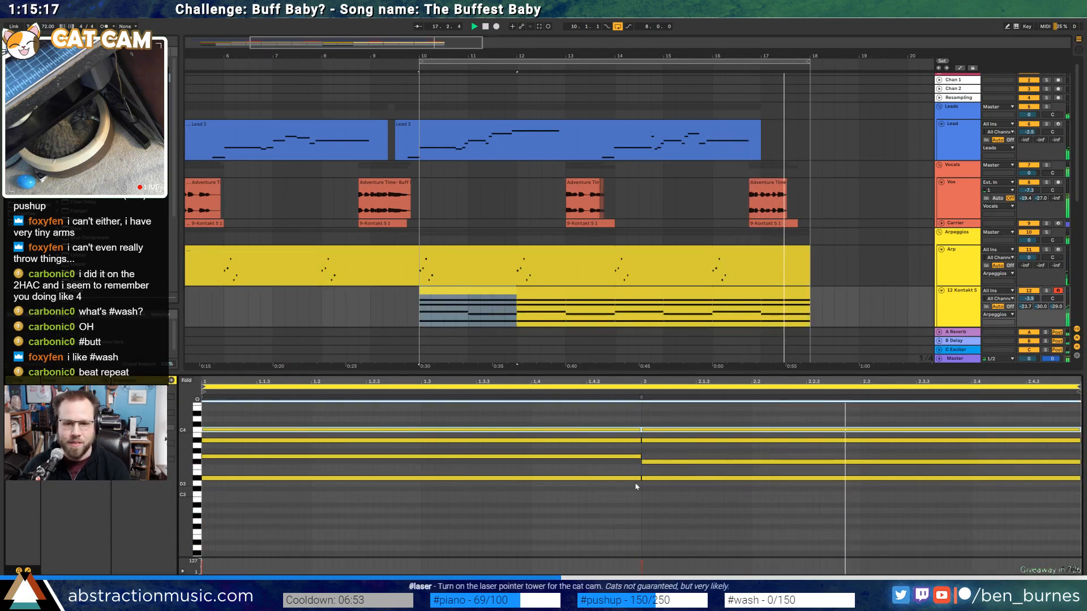
{"action": "left_click_drag", "start_coordinate": [634, 472], "coordinate": [665, 491]}
{"action": "key", "text": "shift+Up"}
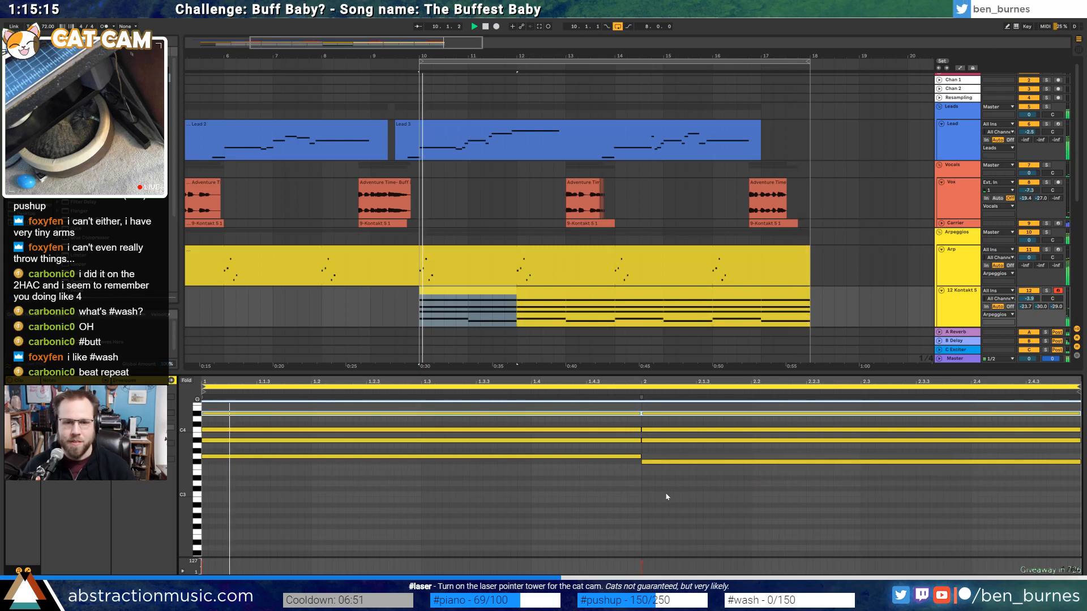
Solo the 12 Kontakt 5 track and reshape its EQ Eight with a 6.57 dB boost at 2.72 kHz and a readjusted low cut
{"action": "left_click", "coordinate": [1046, 291]}
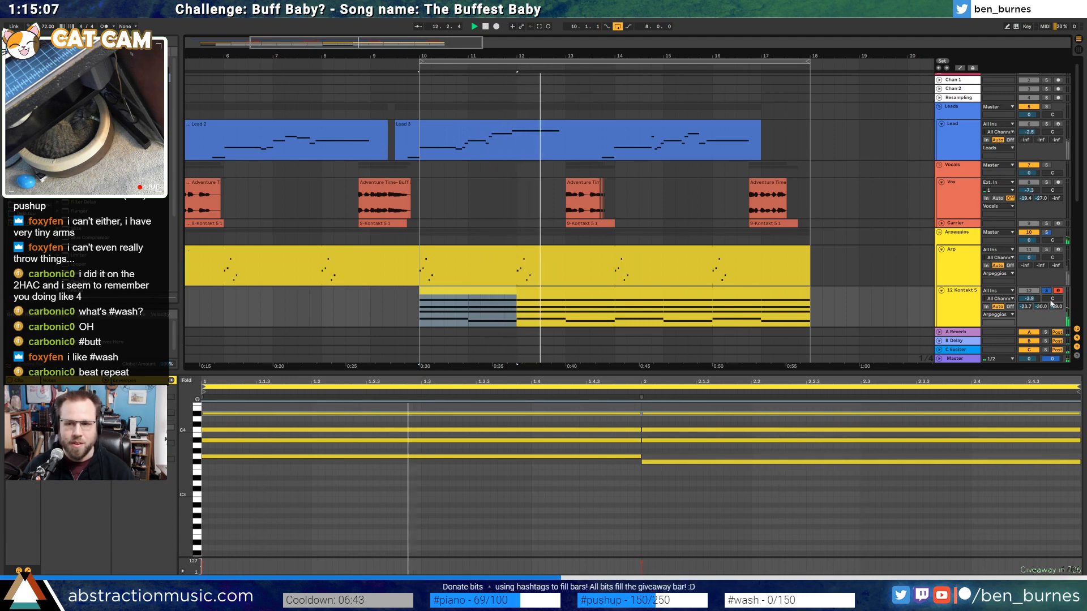
{"action": "key", "text": "shift+Tab"}
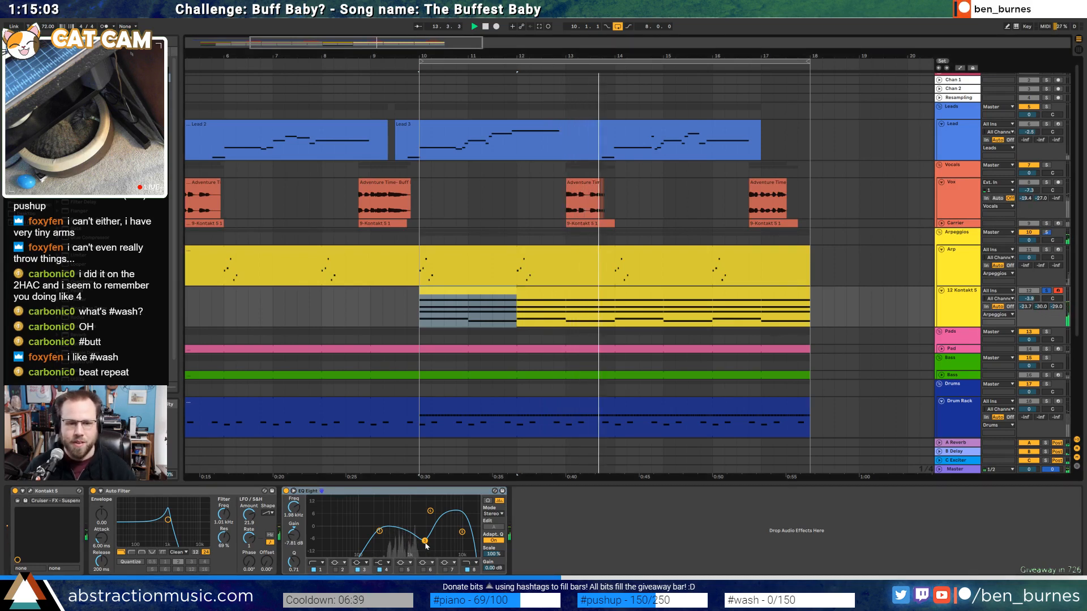
{"action": "left_click_drag", "start_coordinate": [425, 540], "coordinate": [424, 511]}
{"action": "left_click", "coordinate": [428, 525]}
{"action": "mouse_move", "coordinate": [294, 561]}
{"action": "left_mouse_down"}
{"action": "mouse_move", "coordinate": [294, 571]}
{"action": "mouse_move", "coordinate": [293, 560]}
{"action": "left_mouse_up"}
{"action": "left_click_drag", "start_coordinate": [425, 511], "coordinate": [426, 512]}
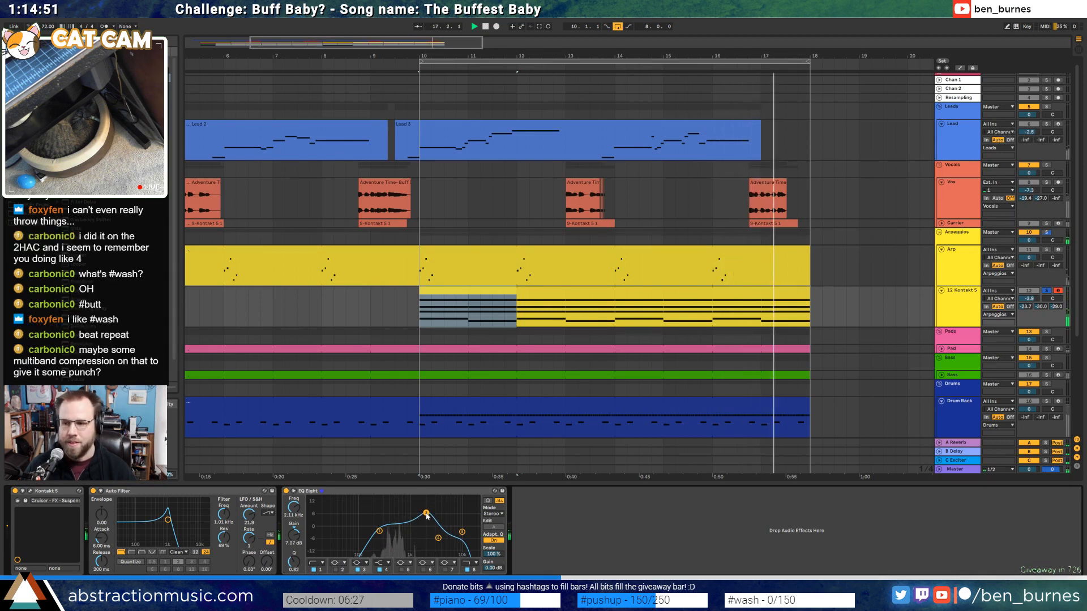
{"action": "left_click_drag", "start_coordinate": [380, 531], "coordinate": [431, 514]}
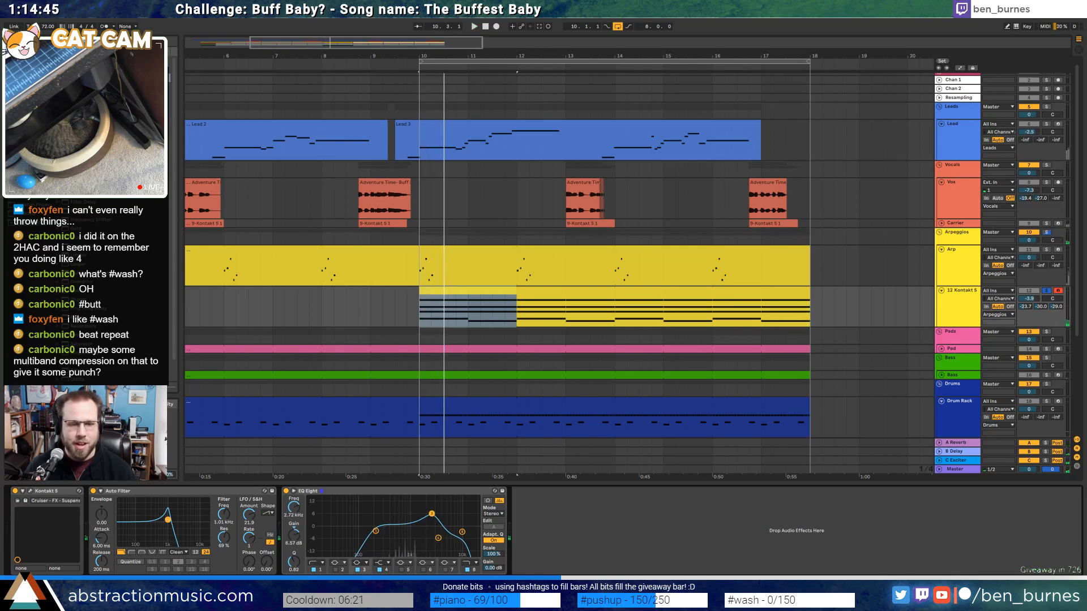
Group the Kontakt track's Auto Filter into an Audio Effect Rack and add a second chain with a high-pass Auto Filter
{"action": "left_click", "coordinate": [189, 496]}
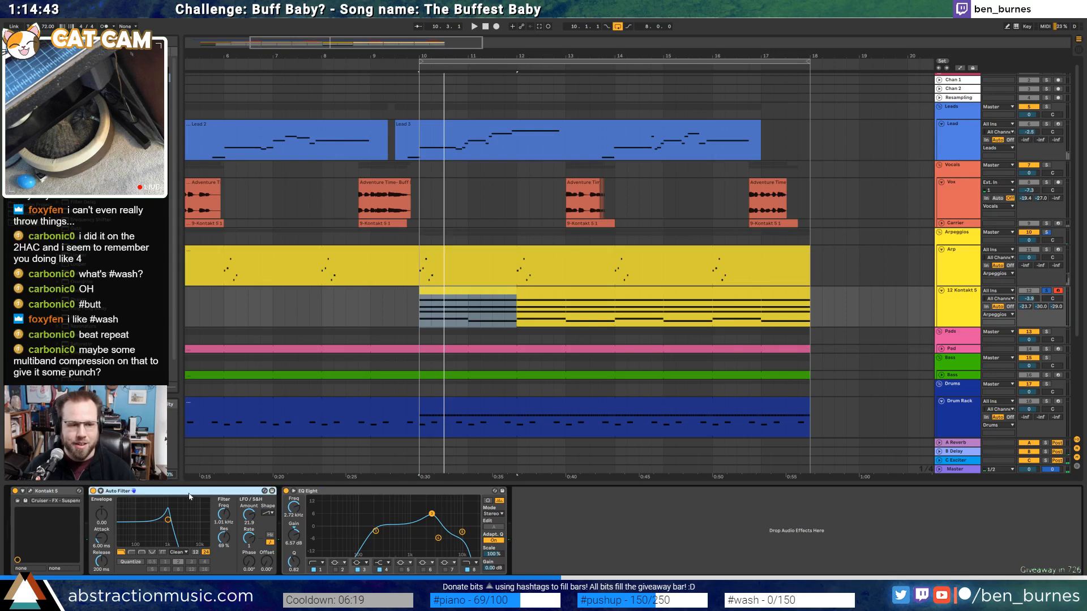
{"action": "key", "text": "ctrl+g"}
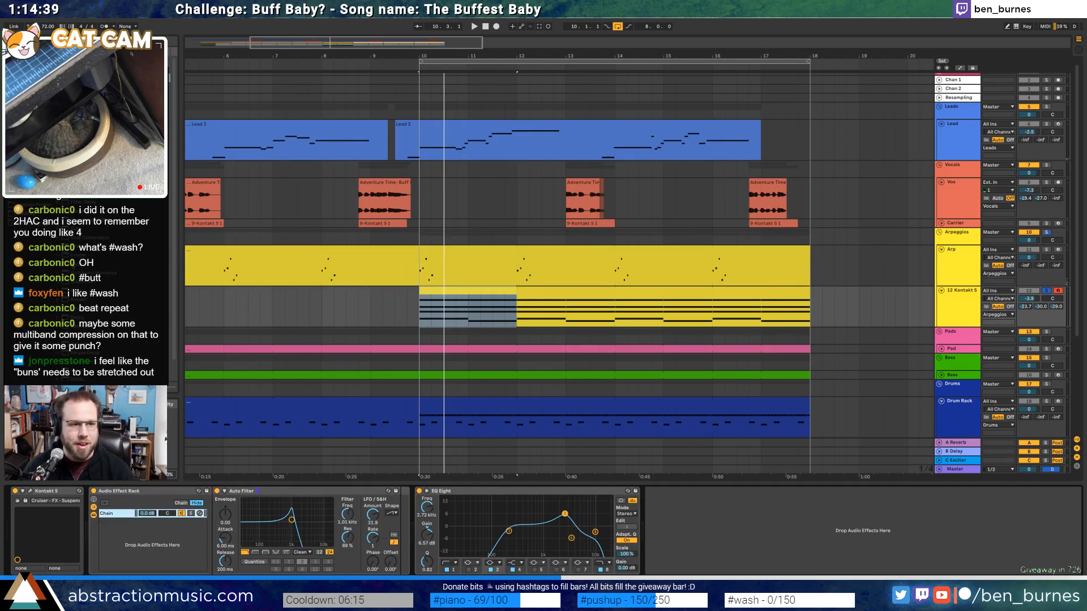
{"action": "left_click", "coordinate": [85, 87]}
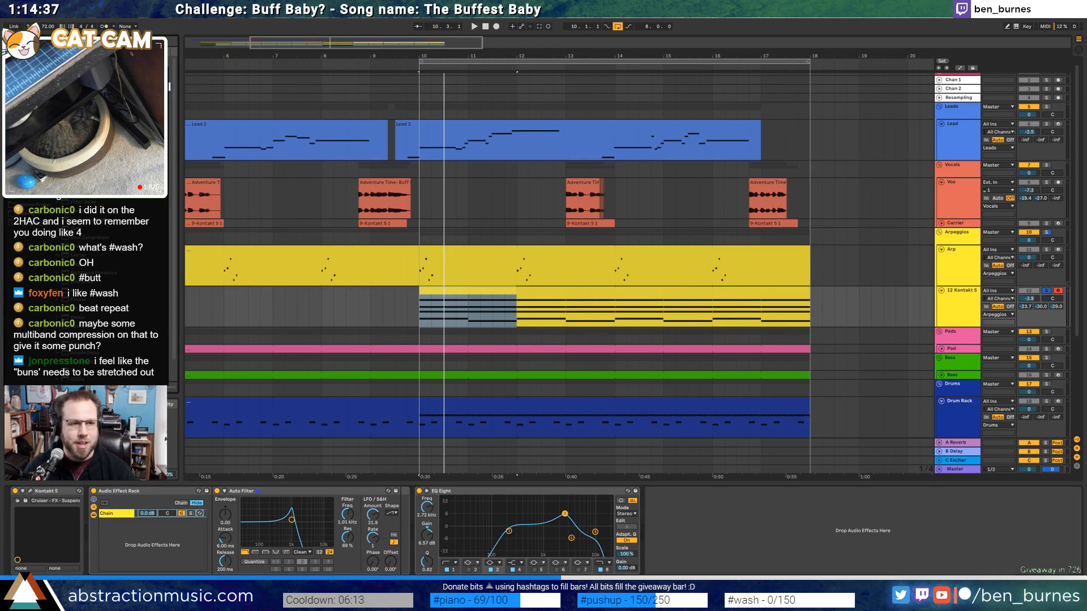
{"action": "left_click_drag", "start_coordinate": [136, 539], "coordinate": [128, 539]}
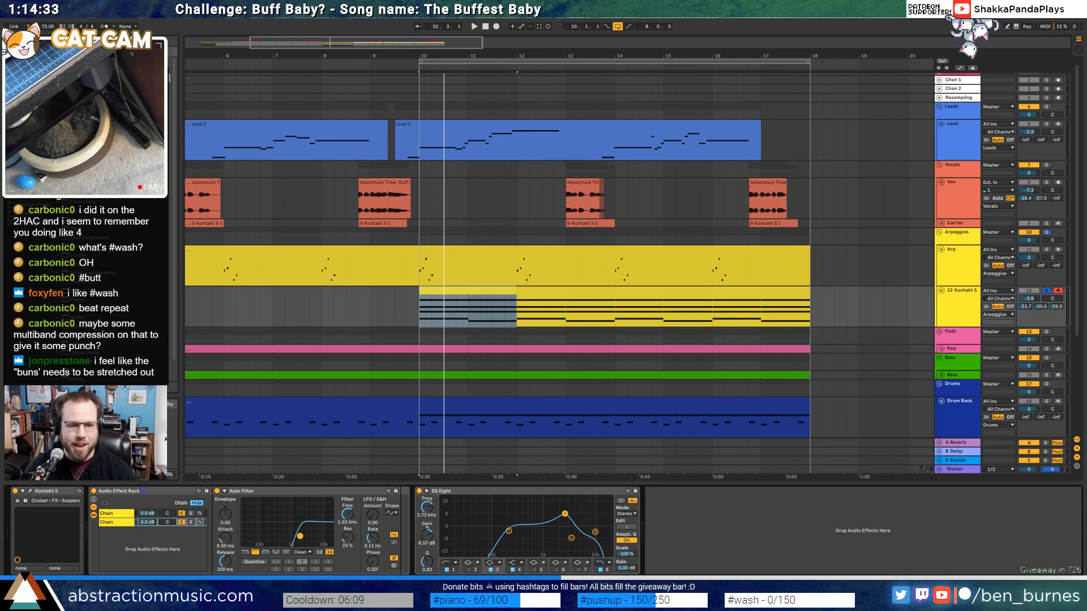
Audition the rack, setting the second chain's Auto Filter to 1.39 kHz and 37% resonance, and unsolo the Kontakt track and Arpeggios group
{"action": "key", "text": "space"}
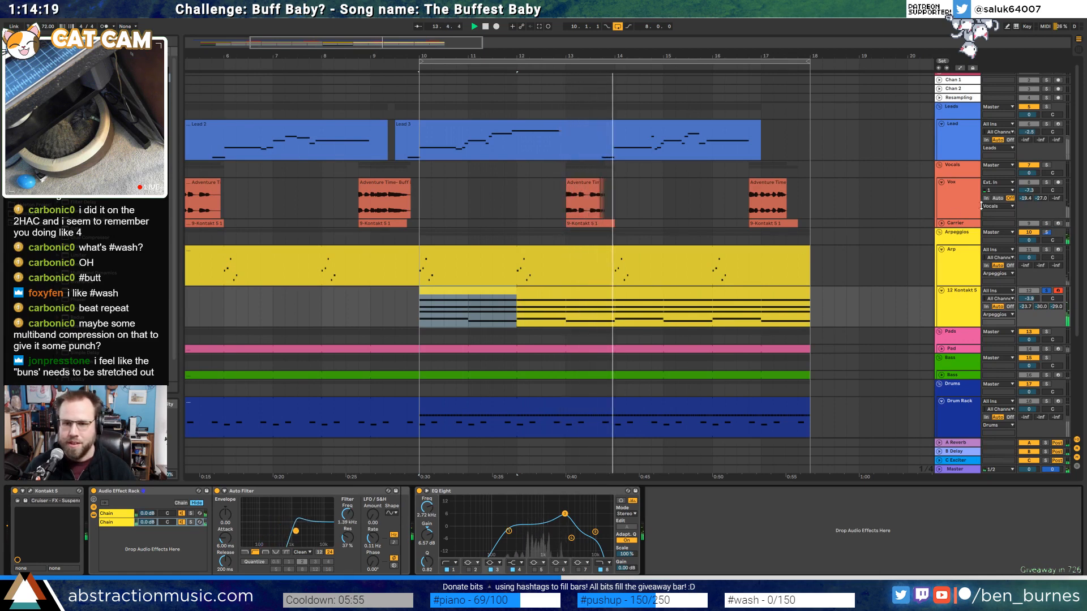
{"action": "left_click", "coordinate": [1046, 232]}
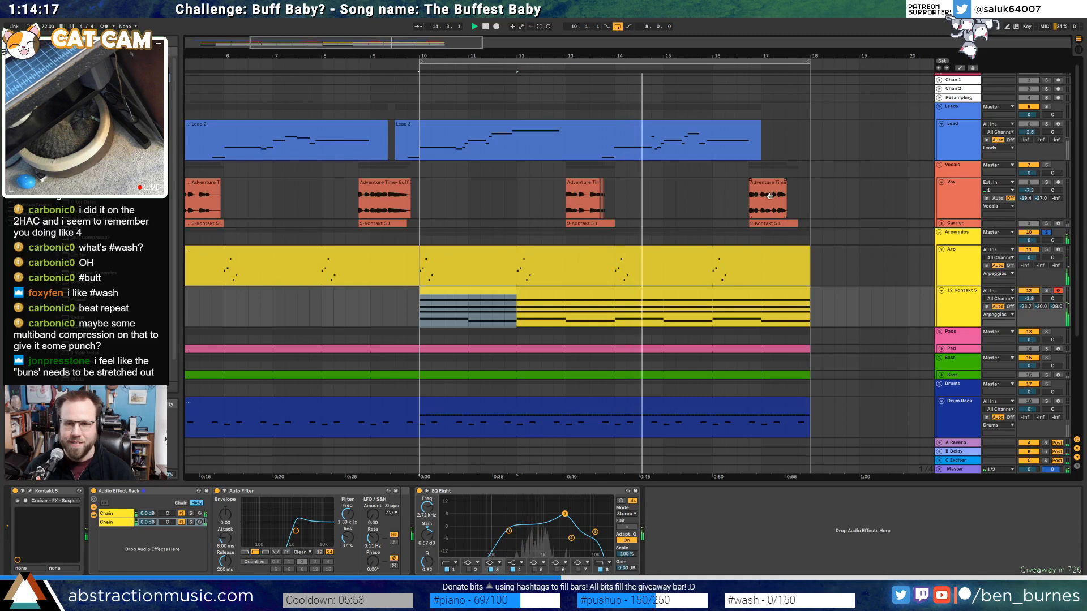
{"action": "left_click", "coordinate": [1045, 233]}
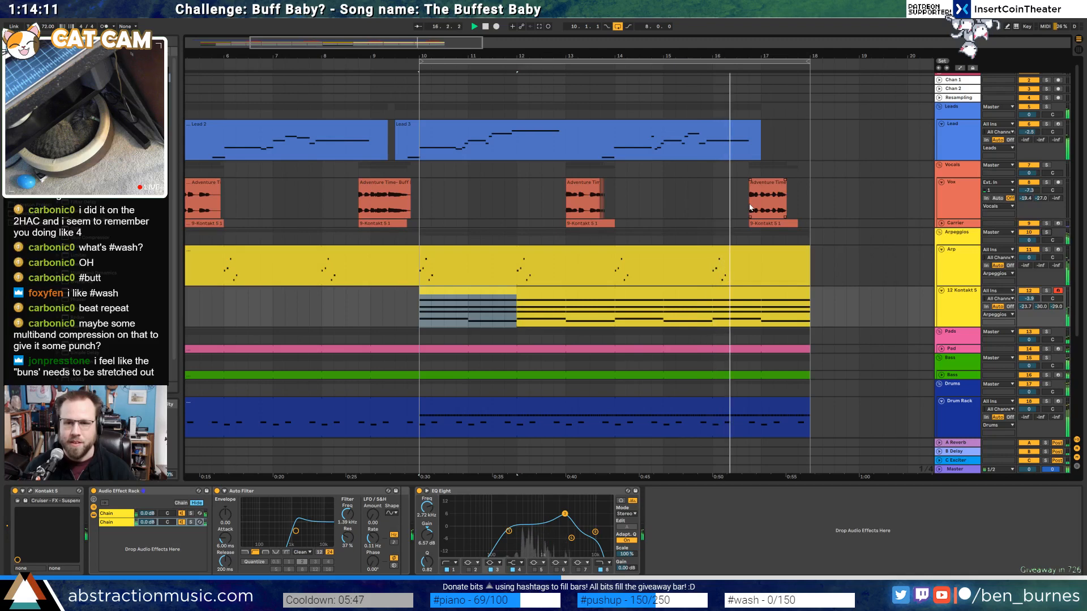
Split the last word of the bar 9 vocal clip into its own clip between 9.2 and 9.3 and open it for editing
{"action": "left_click", "coordinate": [393, 188]}
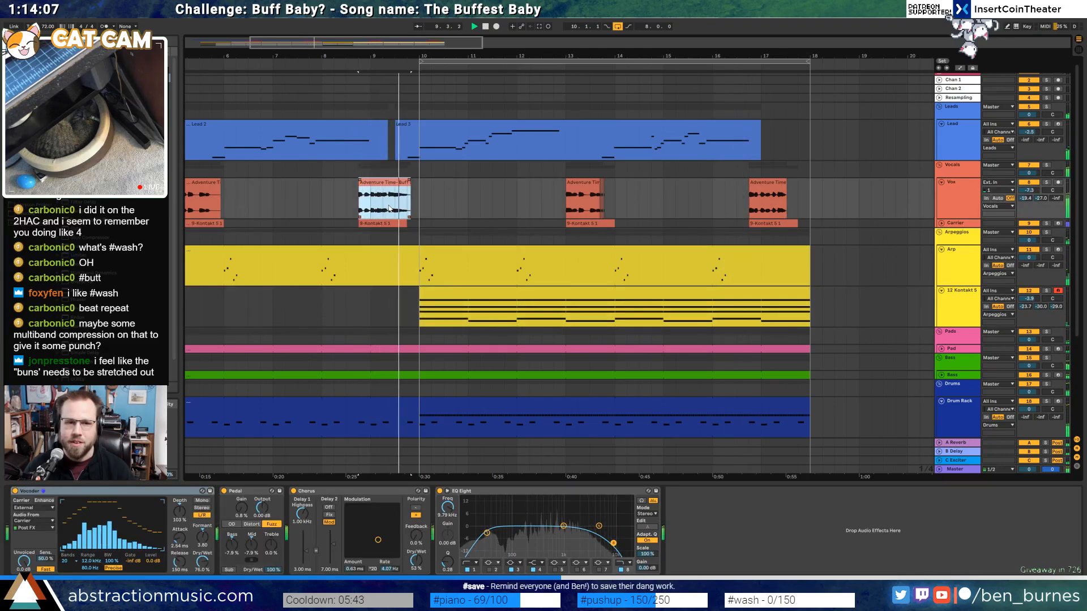
{"action": "key", "text": "space"}
{"action": "left_click", "coordinate": [389, 208]}
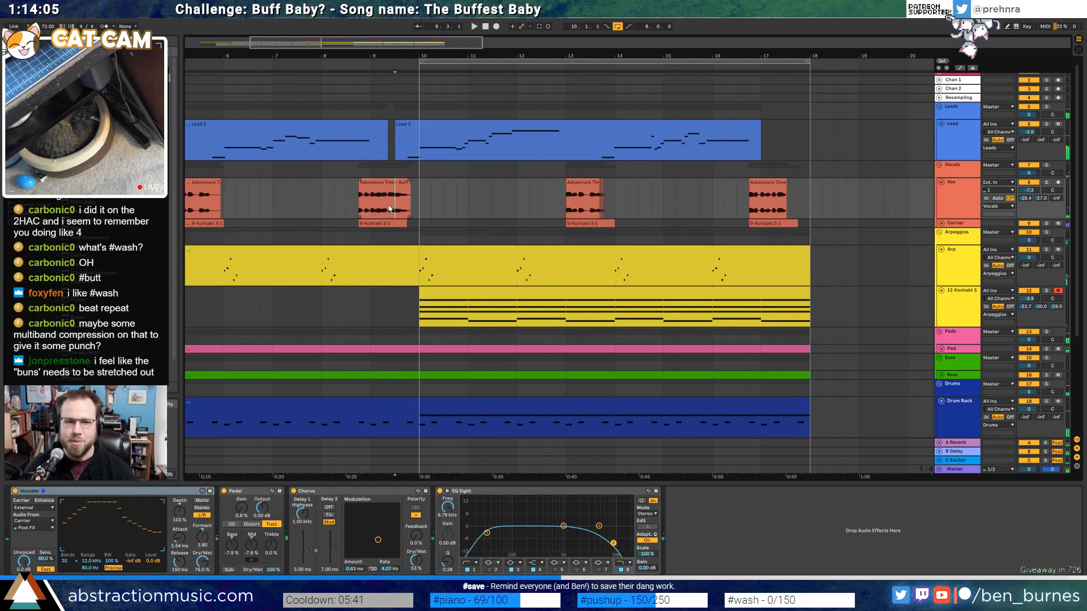
{"action": "scroll", "coordinate": [390, 209], "scroll_direction": "up", "scroll_amount": 5}
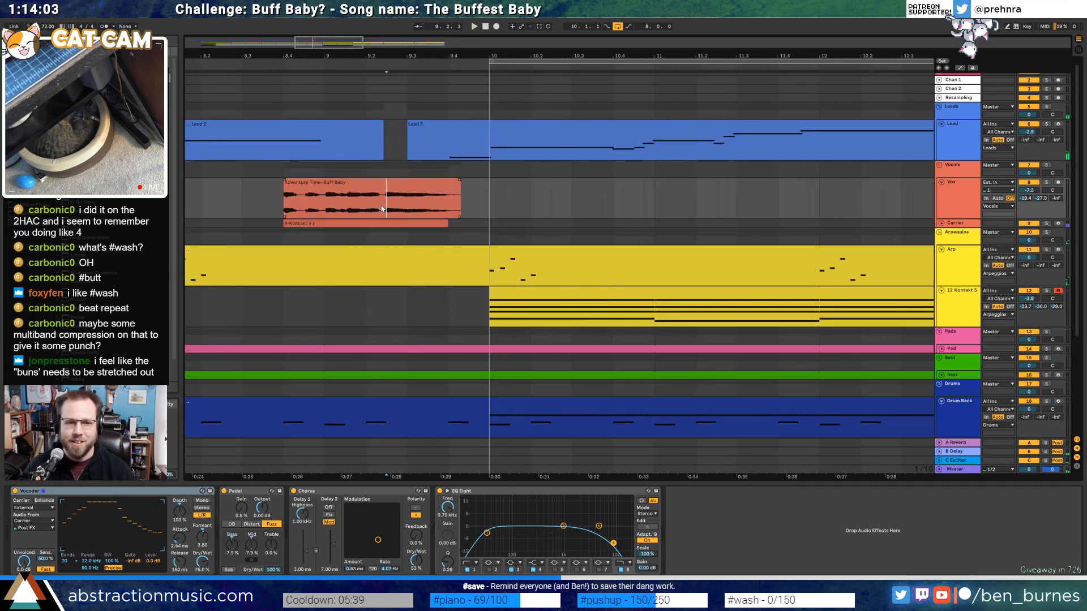
{"action": "scroll", "coordinate": [385, 210], "scroll_direction": "up", "scroll_amount": 3}
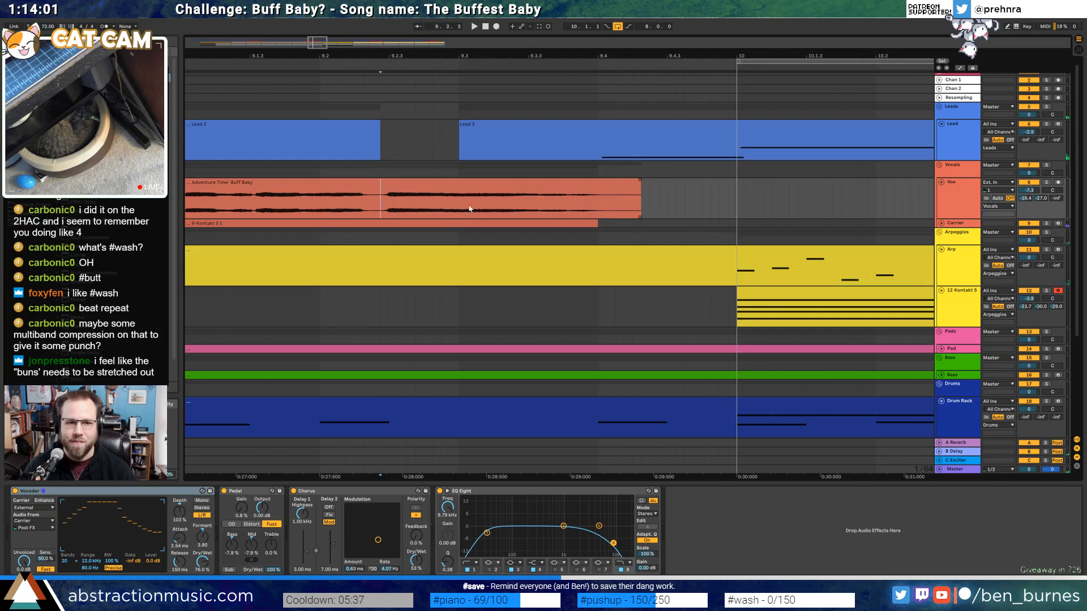
{"action": "left_click_drag", "start_coordinate": [378, 204], "coordinate": [672, 203]}
{"action": "double_click", "coordinate": [587, 188]}
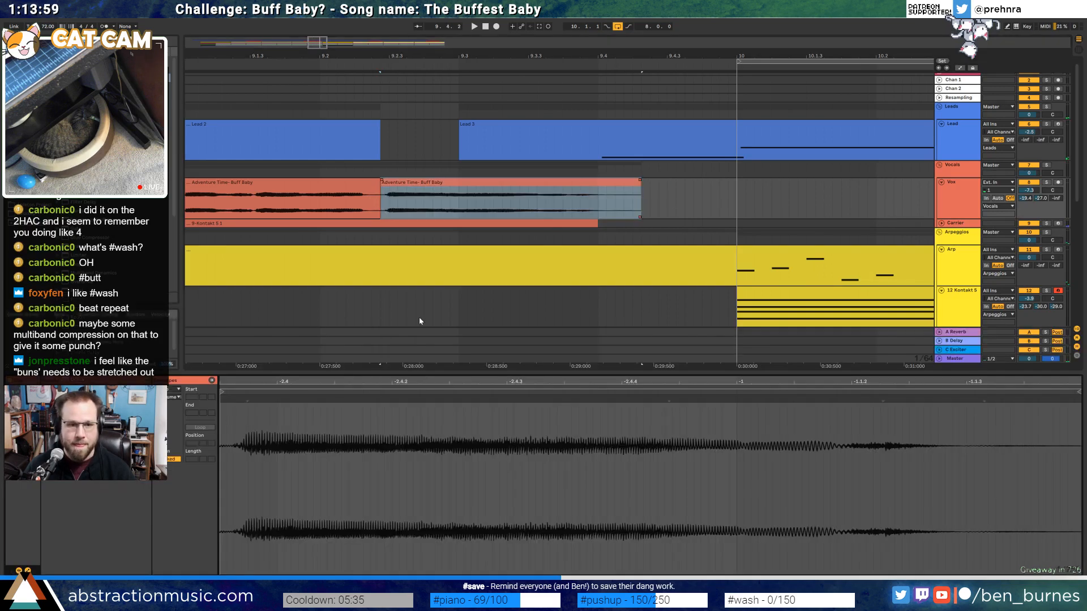
Lengthen the split-off vocal clip into bar 10 and stretch its audio out
{"action": "left_click_drag", "start_coordinate": [638, 183], "coordinate": [824, 183]}
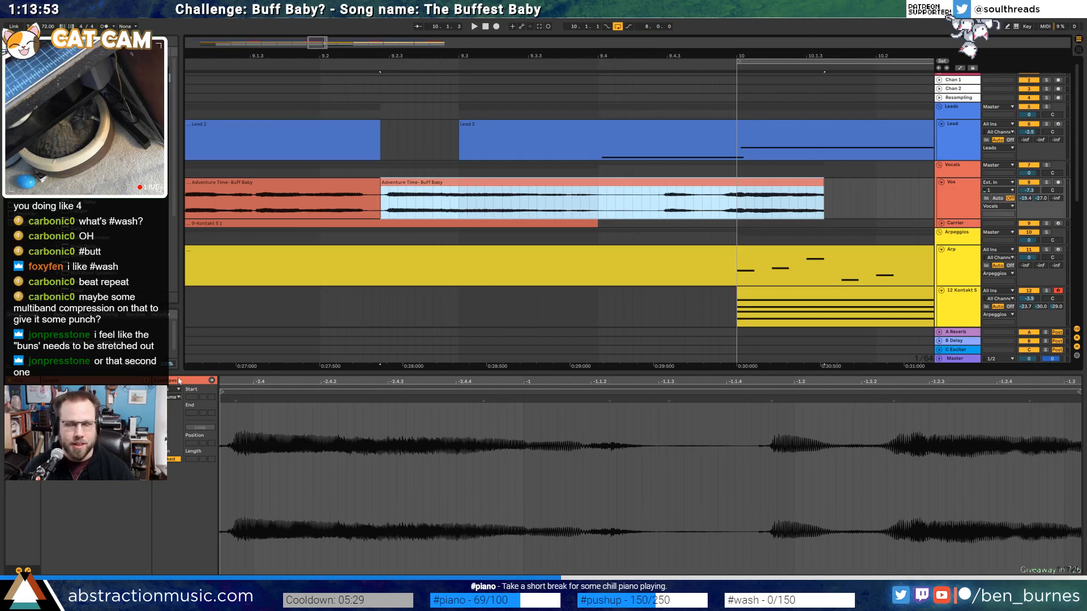
{"action": "key", "text": "ctrl+z"}
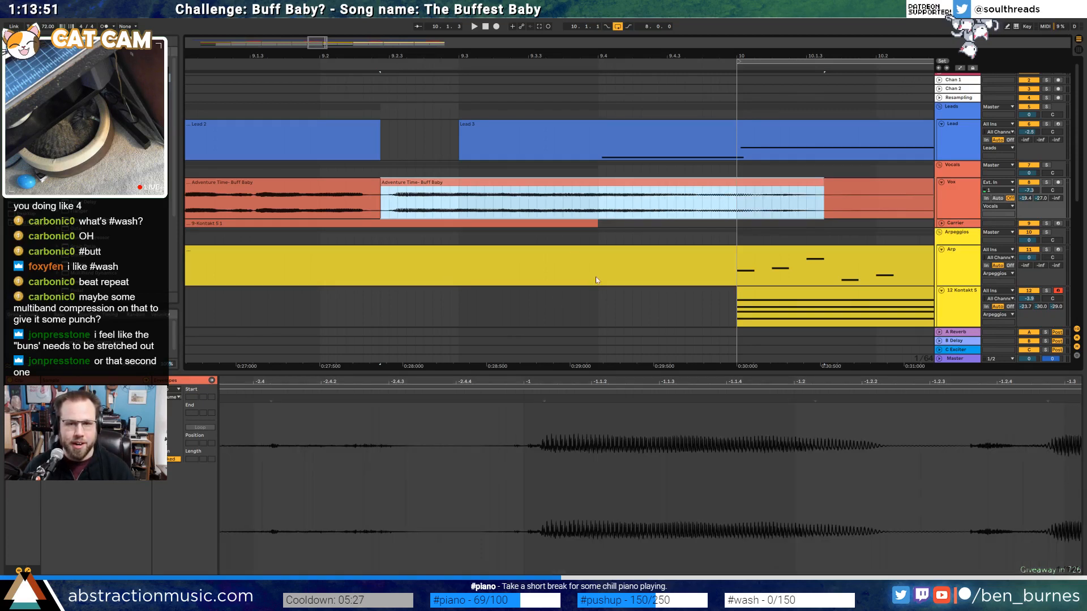
{"action": "left_click_drag", "start_coordinate": [97, 428], "coordinate": [97, 397]}
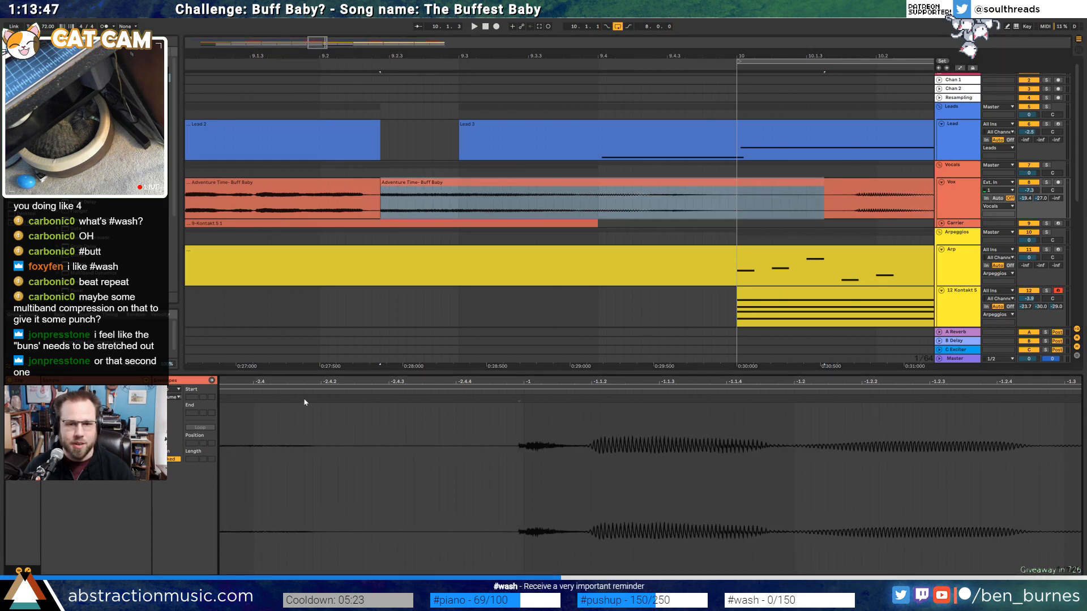
Try to trim the stretched bar 9 vocal clip's start and end tightly around the single word, ending it in bar 10
{"action": "left_click_drag", "start_coordinate": [493, 382], "coordinate": [492, 283]}
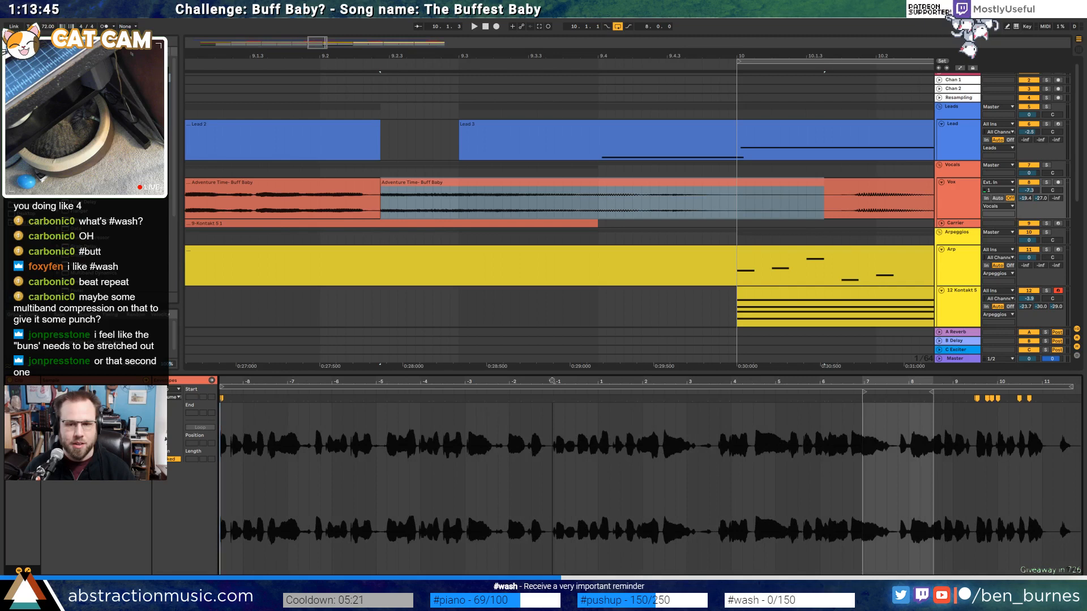
{"action": "left_click_drag", "start_coordinate": [863, 392], "coordinate": [852, 392]}
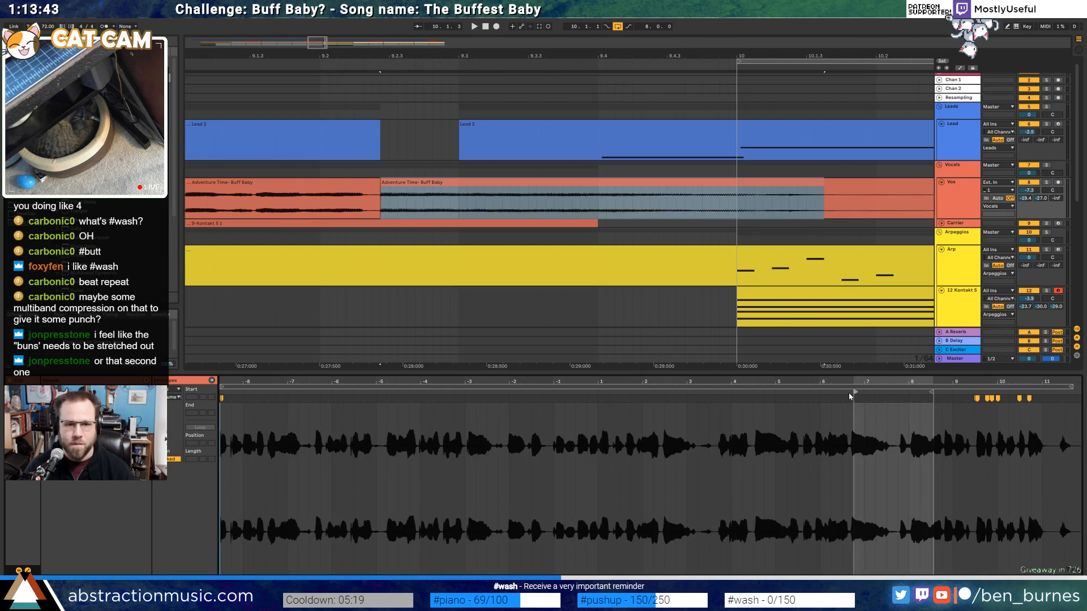
{"action": "left_click", "coordinate": [851, 396]}
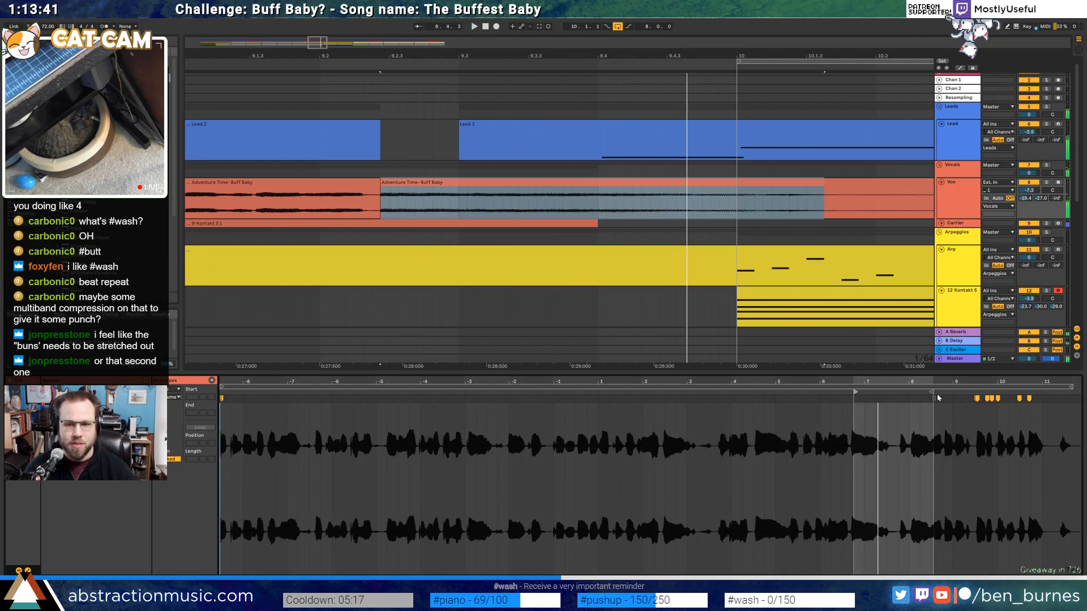
{"action": "mouse_move", "coordinate": [931, 391]}
{"action": "left_mouse_down"}
{"action": "mouse_move", "coordinate": [871, 391]}
{"action": "mouse_move", "coordinate": [890, 392]}
{"action": "left_mouse_up"}
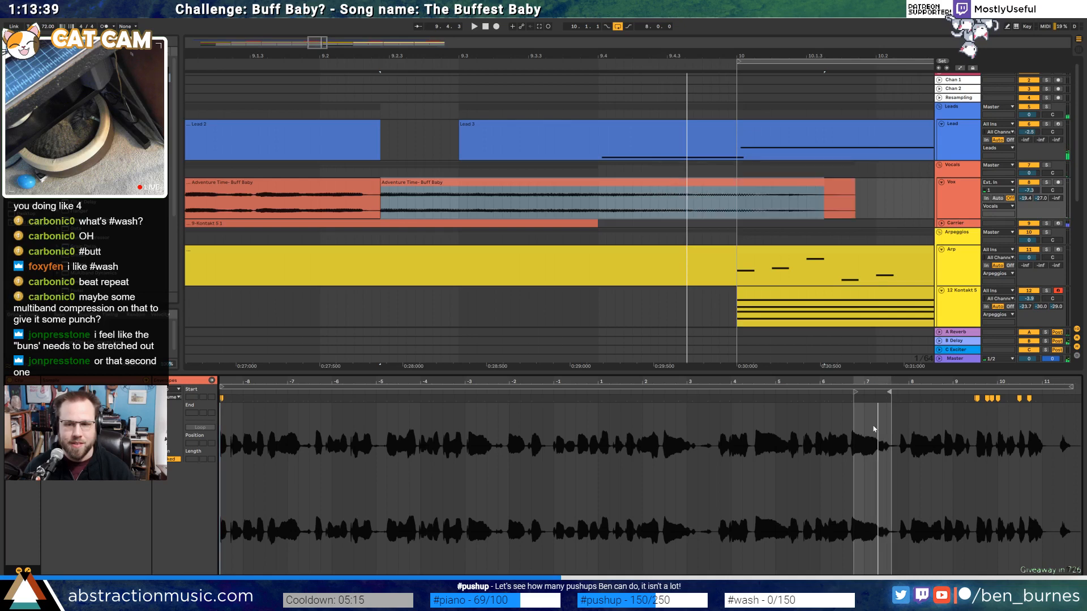
{"action": "scroll", "coordinate": [874, 429], "scroll_direction": "up", "scroll_amount": 4}
{"action": "left_click_drag", "start_coordinate": [810, 392], "coordinate": [800, 392]}
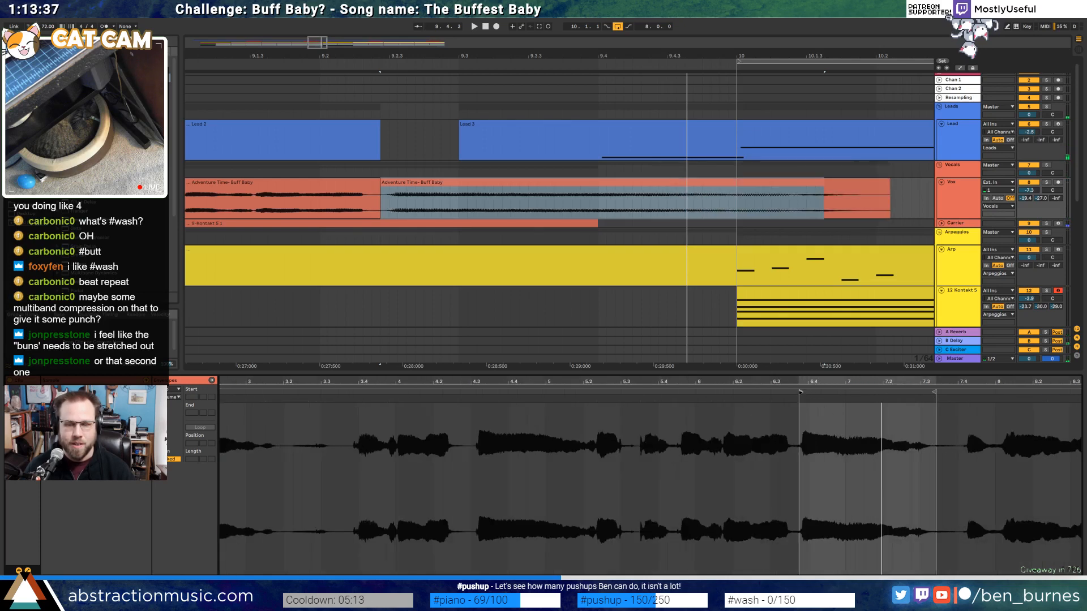
{"action": "left_click", "coordinate": [879, 188]}
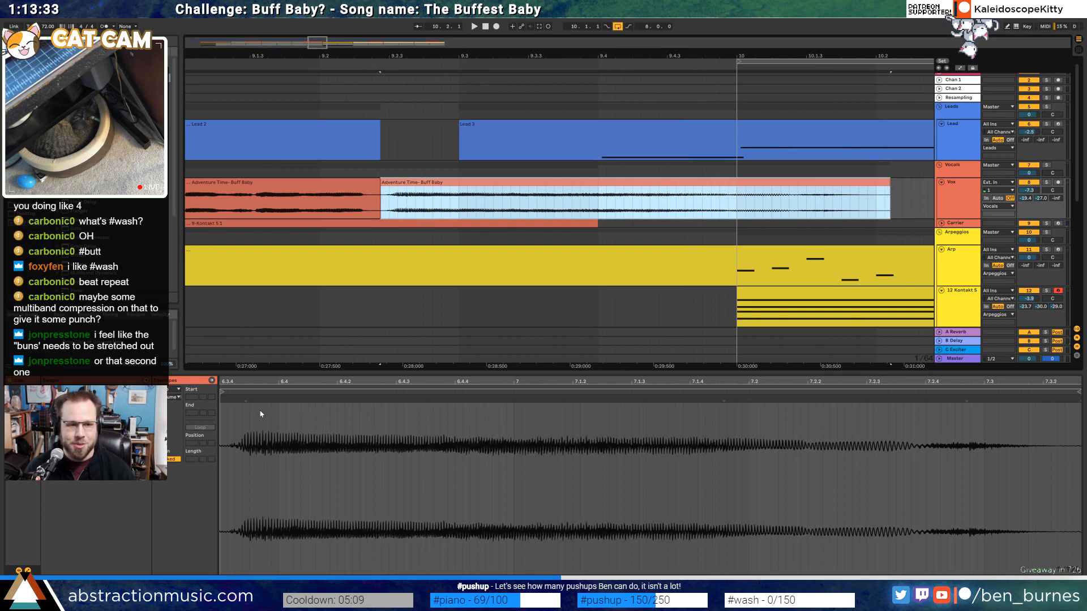
Try to warp the word in the bar 9 vocal clip with markers at its start and tail, and audition it
{"action": "left_click", "coordinate": [375, 451]}
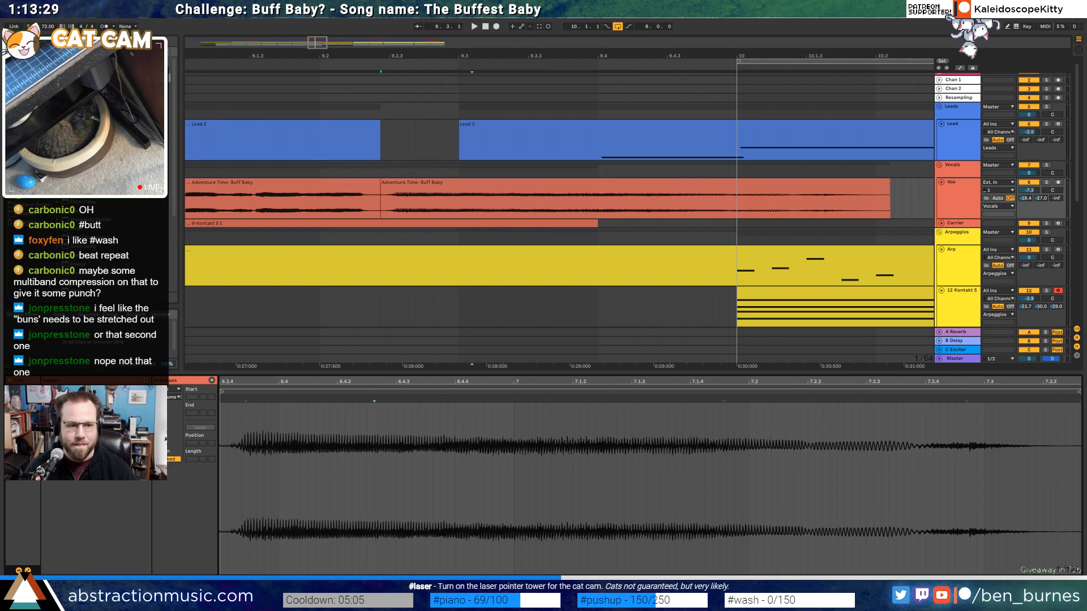
{"action": "left_click_drag", "start_coordinate": [459, 385], "coordinate": [459, 348]}
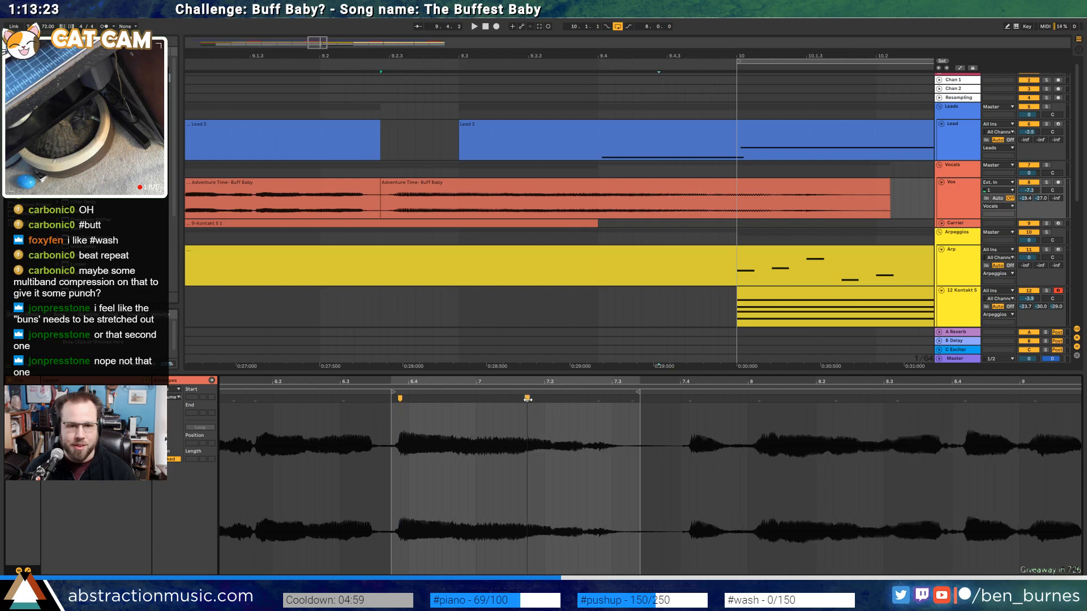
{"action": "left_click", "coordinate": [527, 425]}
{"action": "left_click_drag", "start_coordinate": [637, 401], "coordinate": [580, 401]}
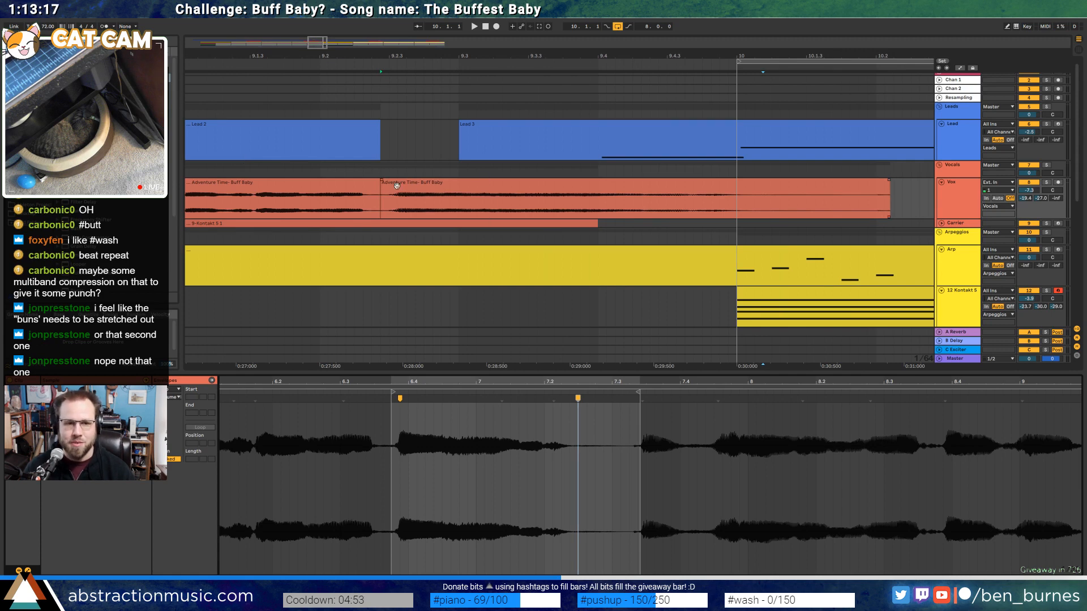
{"action": "left_click", "coordinate": [358, 204]}
{"action": "key", "text": "space"}
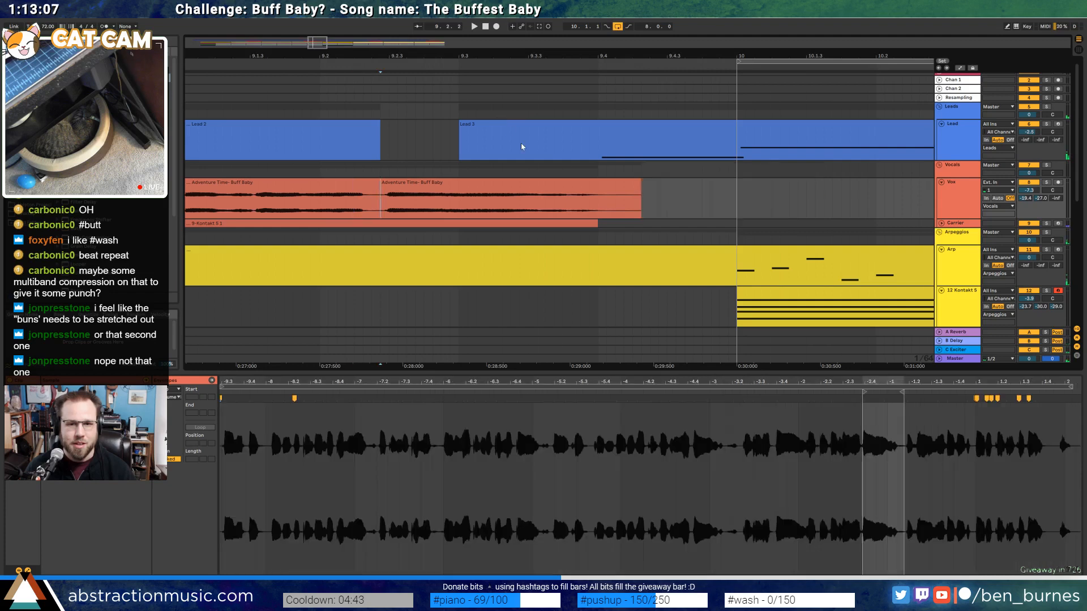
Find the last word of the bar 17 vocal clip by ear and split it into its own clip at 17.2.2
{"action": "left_click", "coordinate": [428, 42]}
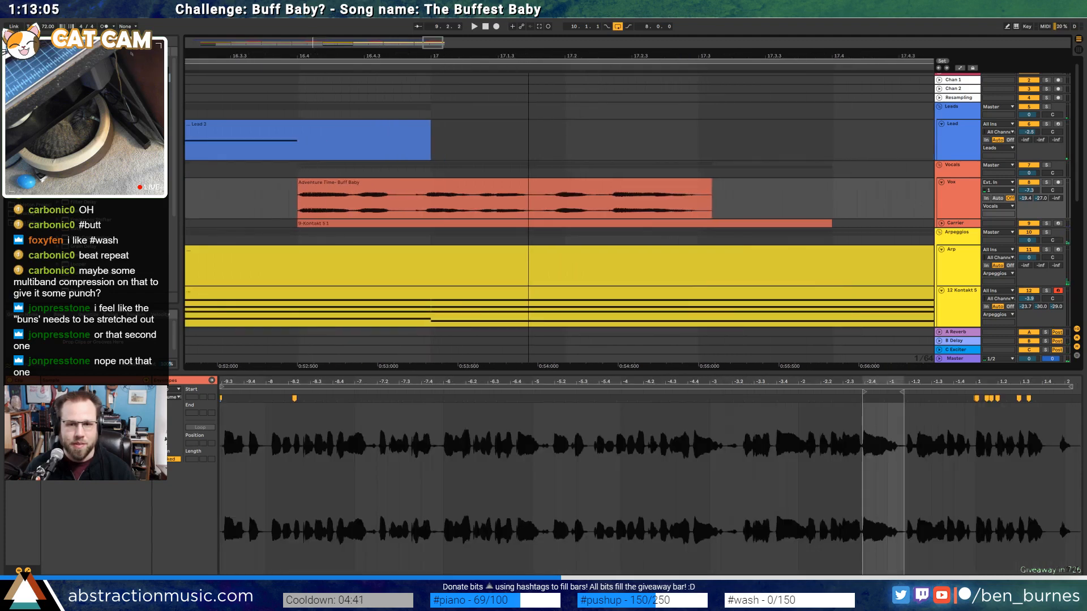
{"action": "left_click", "coordinate": [379, 218]}
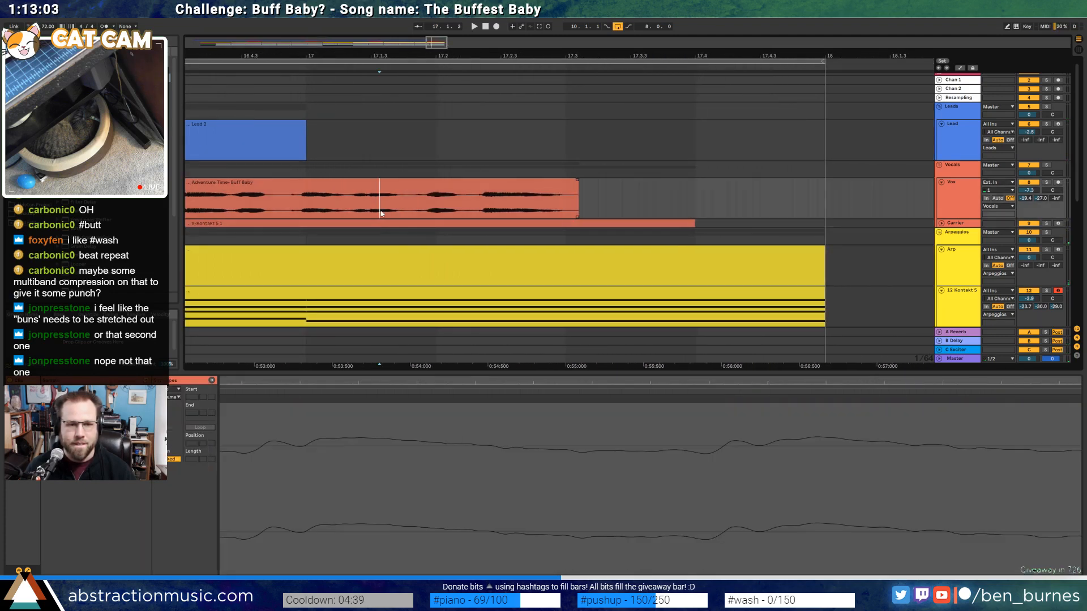
{"action": "key", "text": "space"}
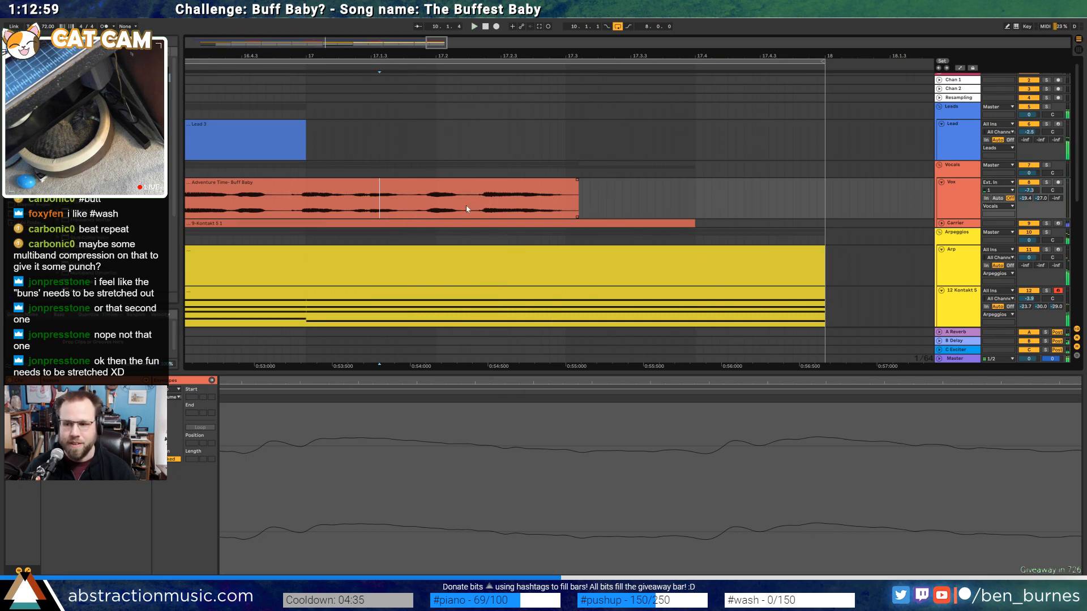
{"action": "left_click_drag", "start_coordinate": [468, 210], "coordinate": [589, 204]}
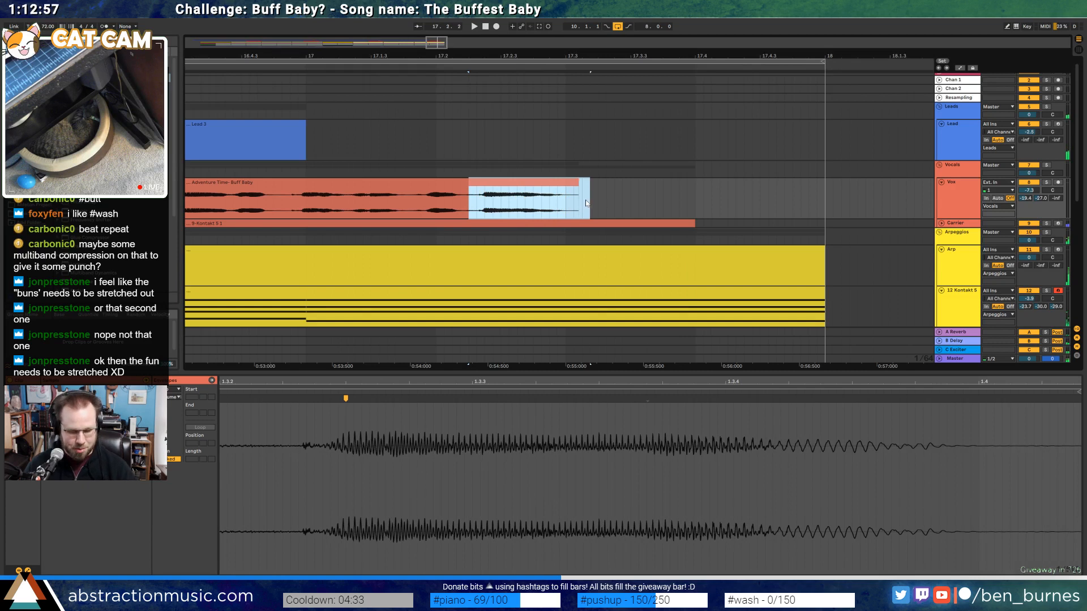
{"action": "key", "text": "ctrl+e"}
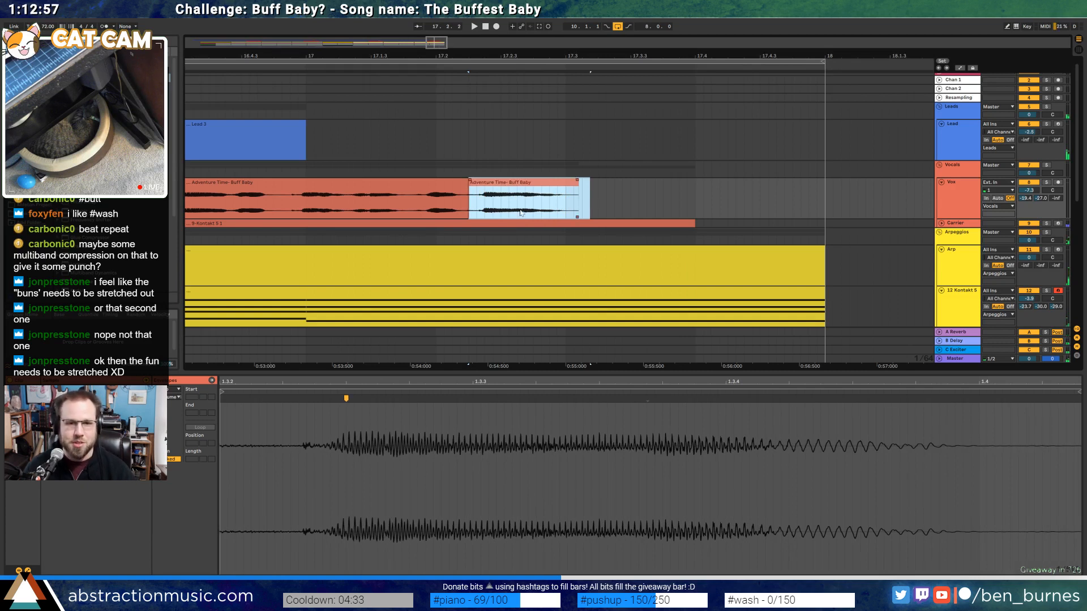
Unfold the Carrier track, stretch the split-off bar 17 word until just before 17.4 with its start at 17.2.2, and audition it
{"action": "left_click", "coordinate": [941, 223]}
{"action": "left_click", "coordinate": [528, 183]}
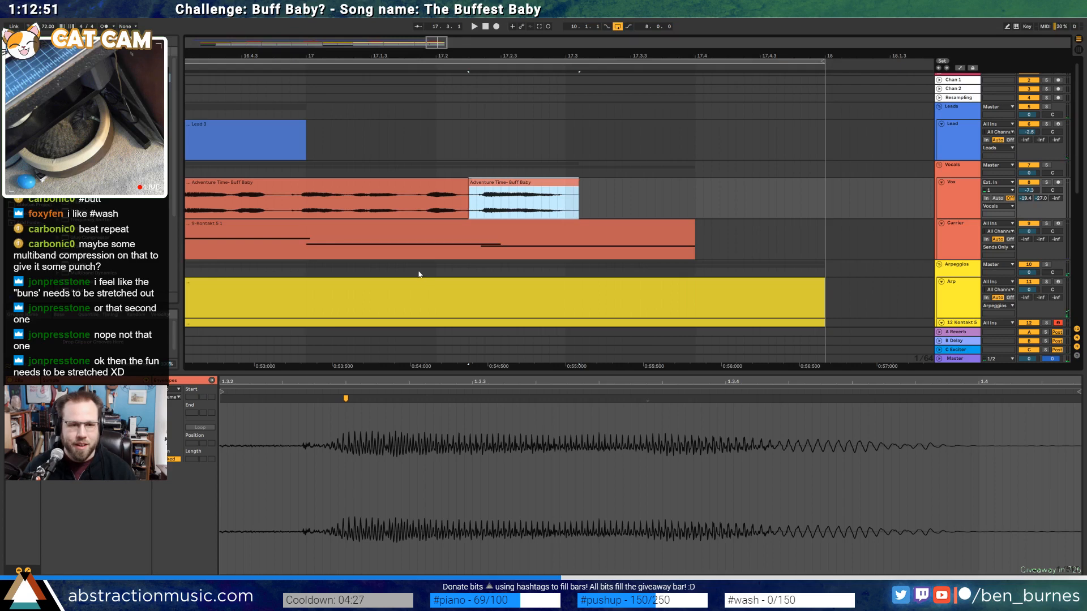
{"action": "left_click", "coordinate": [103, 421]}
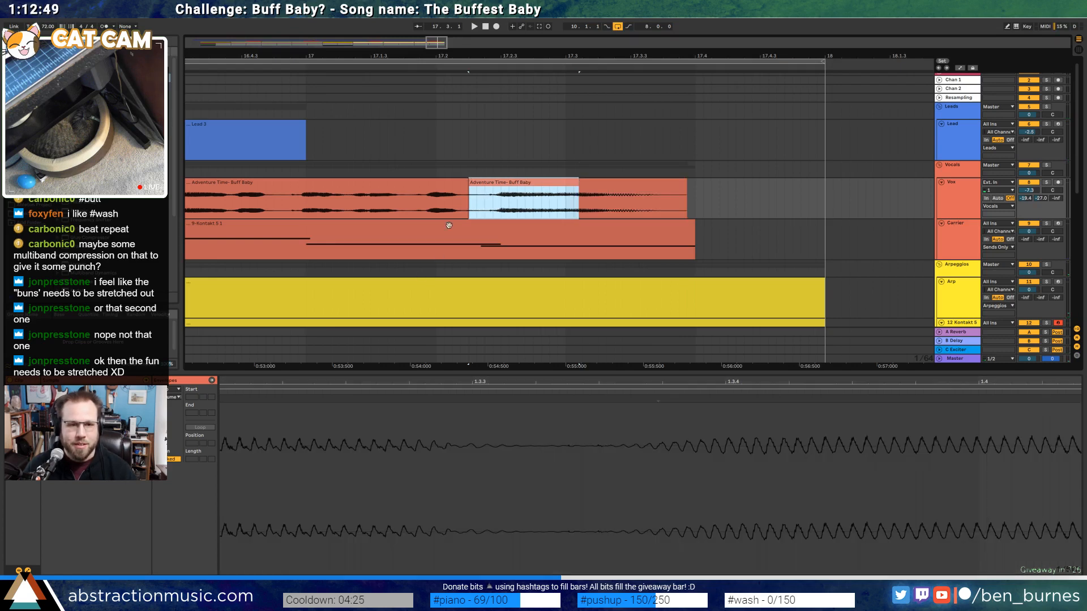
{"action": "left_click_drag", "start_coordinate": [470, 187], "coordinate": [487, 190]}
{"action": "key", "text": "space"}
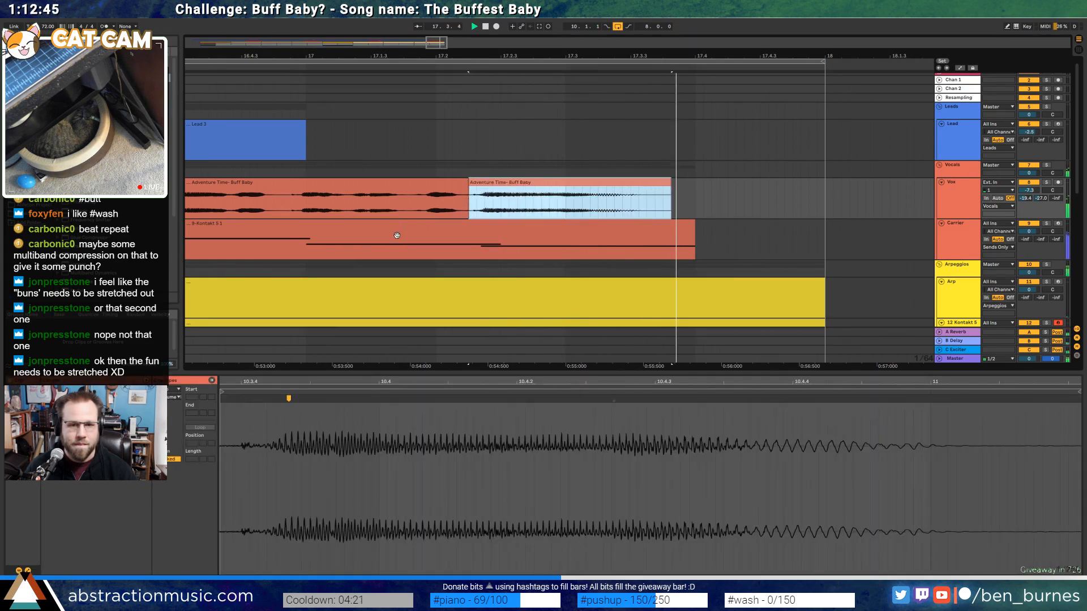
In the bar 17 Carrier clip, end the G3 note at 1.3 and add a C4 note from 1.3, then audition it
{"action": "left_click", "coordinate": [621, 225]}
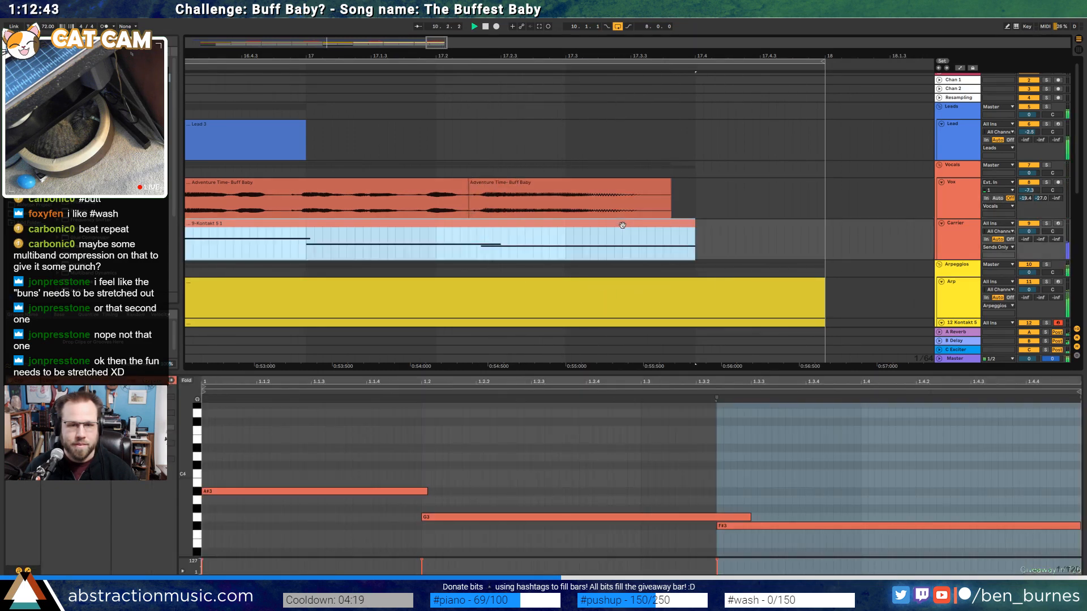
{"action": "left_click", "coordinate": [661, 429]}
{"action": "mouse_move", "coordinate": [751, 518]}
{"action": "left_mouse_down"}
{"action": "mouse_move", "coordinate": [649, 498]}
{"action": "mouse_move", "coordinate": [644, 473]}
{"action": "mouse_move", "coordinate": [731, 475]}
{"action": "left_mouse_up"}
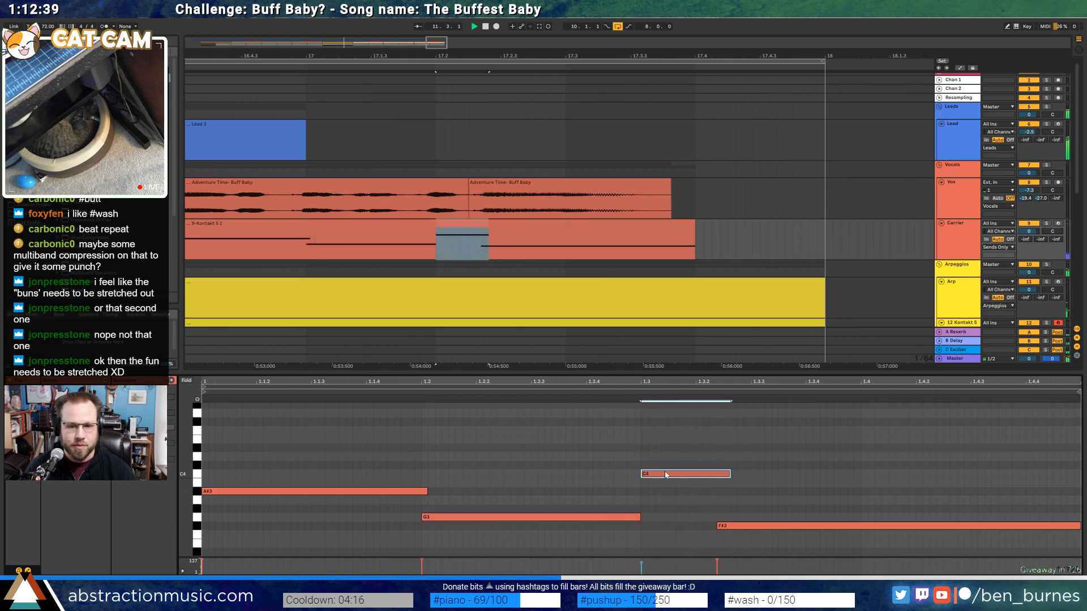
{"action": "key", "text": "space"}
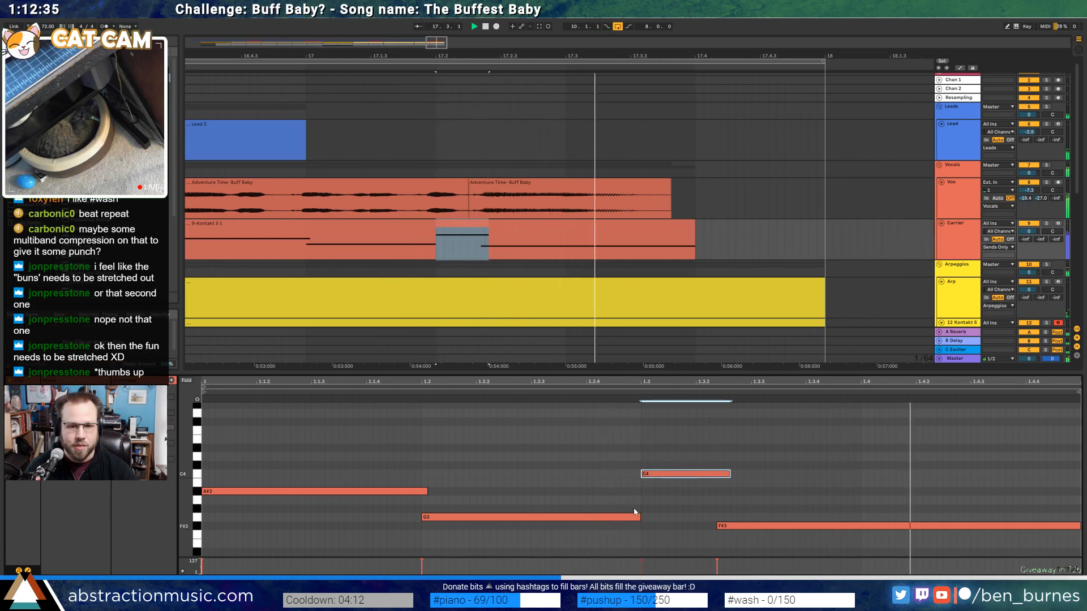
Extend the C4 note's start back to just after 1.2.4 and move the F#3 note's start to about 1.3.2, then audition
{"action": "left_click_drag", "start_coordinate": [607, 475], "coordinate": [608, 476]}
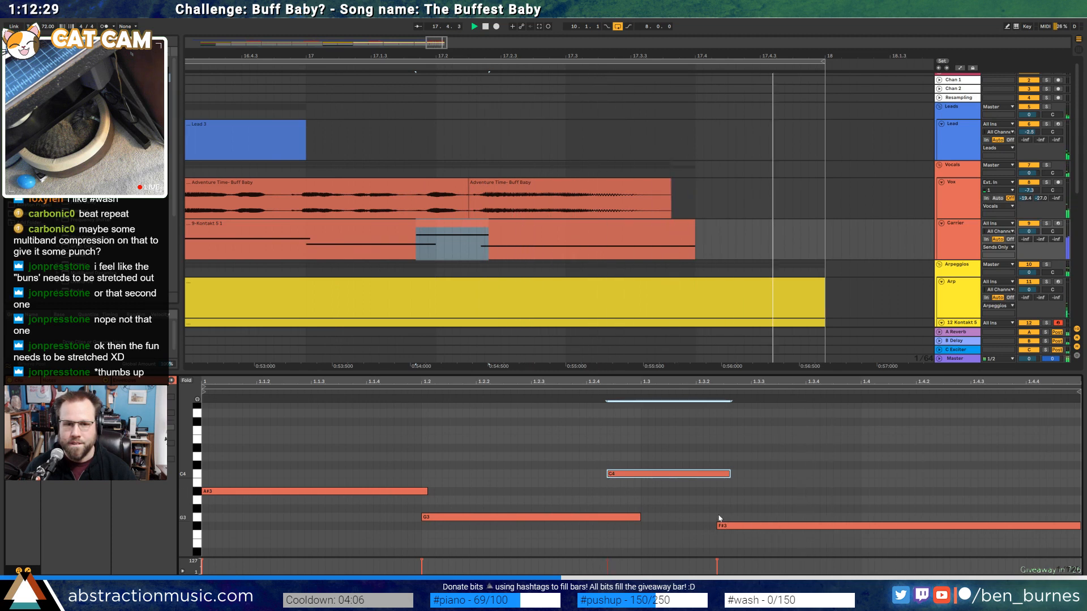
{"action": "left_click_drag", "start_coordinate": [717, 526], "coordinate": [723, 527]}
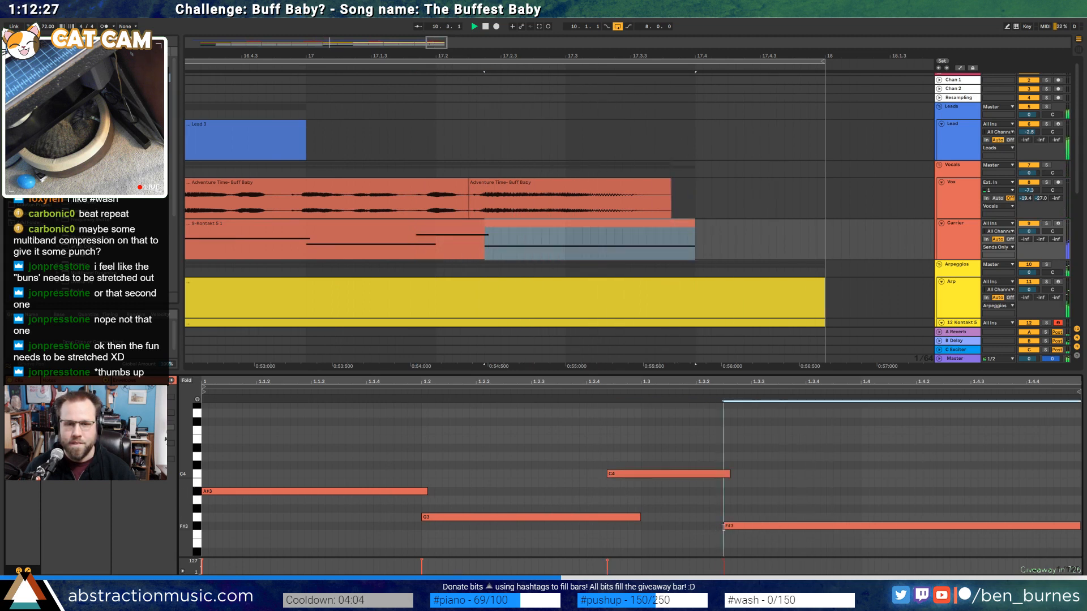
{"action": "left_click_drag", "start_coordinate": [724, 526], "coordinate": [701, 526]}
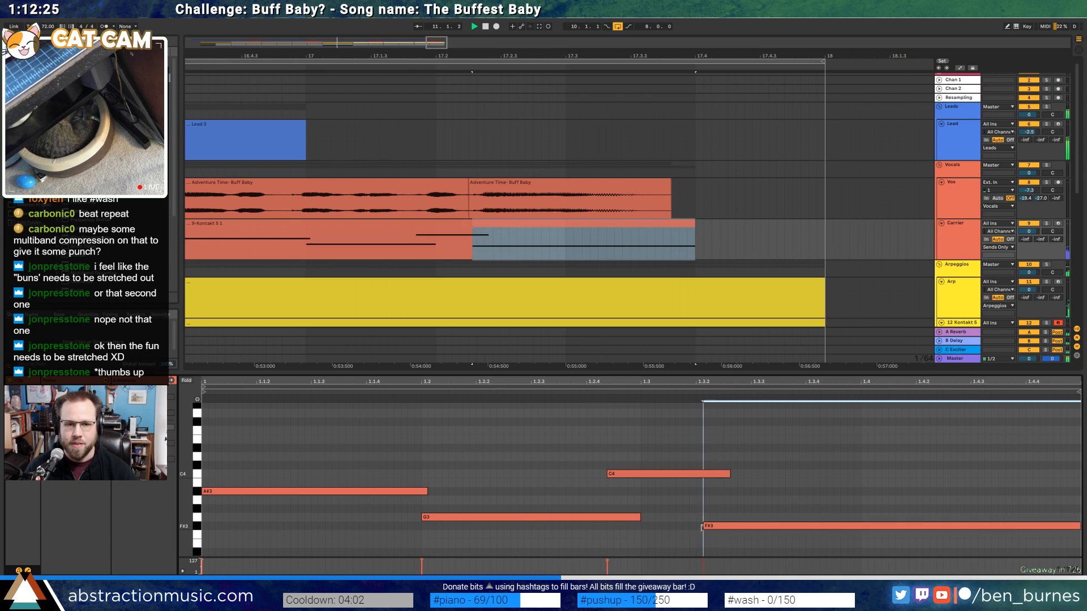
{"action": "key", "text": "space"}
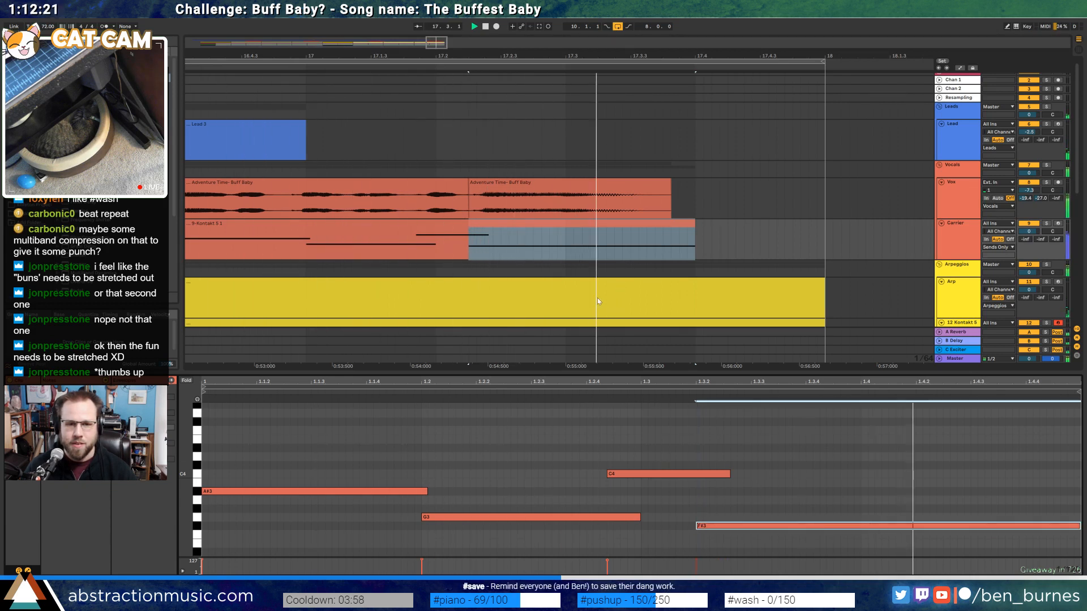
Shorten the C4 note to end just past 1.3.2 and start the F#3 note slightly before that end
{"action": "left_click_drag", "start_coordinate": [730, 474], "coordinate": [702, 476]}
{"action": "left_click_drag", "start_coordinate": [697, 526], "coordinate": [706, 532]}
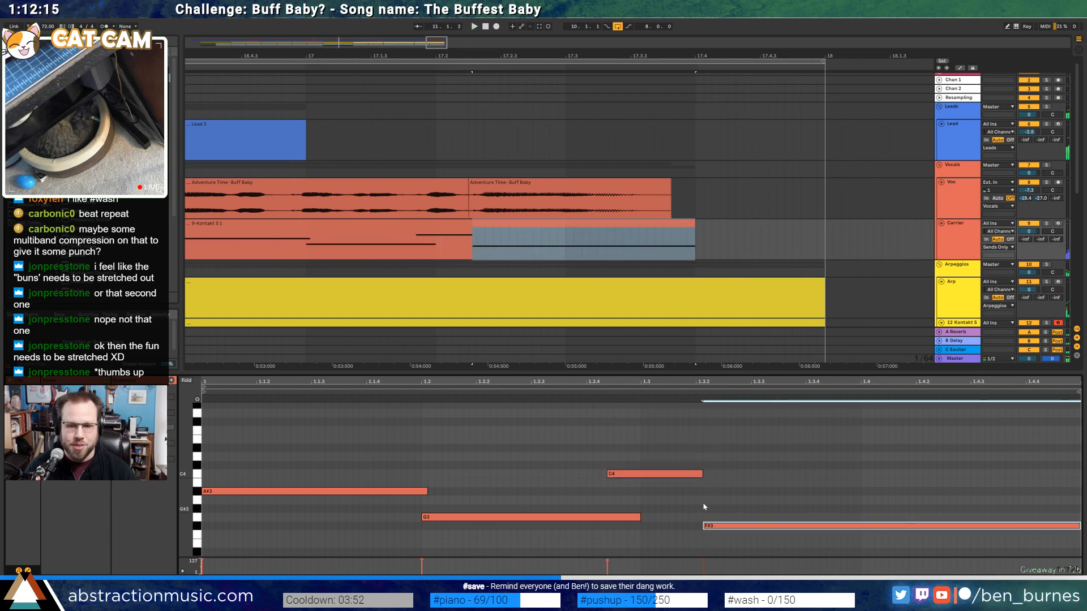
{"action": "left_click_drag", "start_coordinate": [701, 475], "coordinate": [716, 475]}
{"action": "left_click_drag", "start_coordinate": [705, 525], "coordinate": [709, 527]}
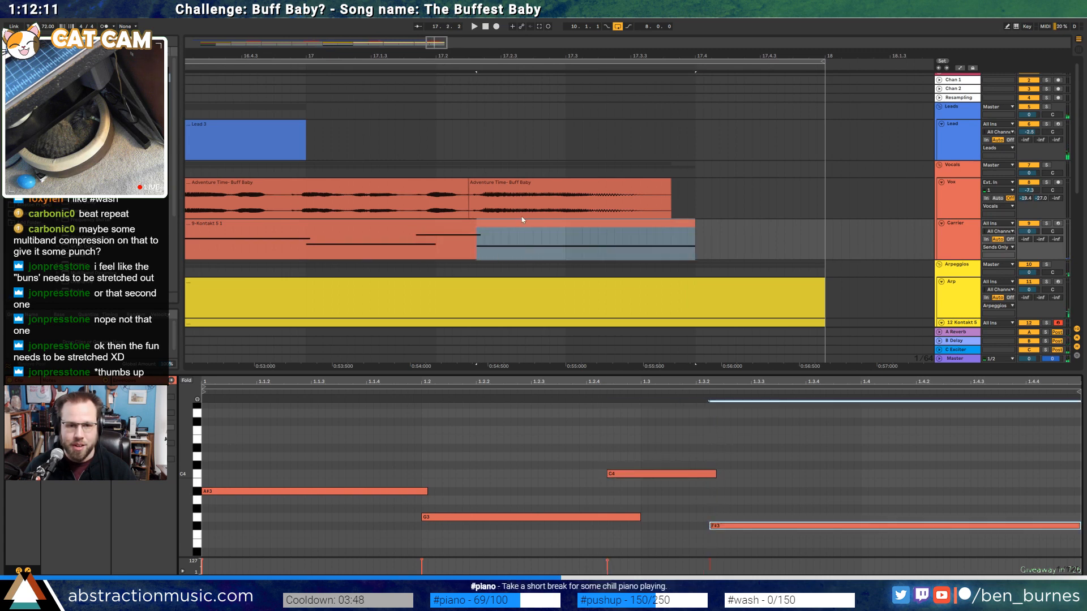
Shift the stretched bar 17 vocal clip slightly later, nudge the C4 end and F#3 start later to match, and audition
{"action": "left_click_drag", "start_coordinate": [515, 186], "coordinate": [530, 186]}
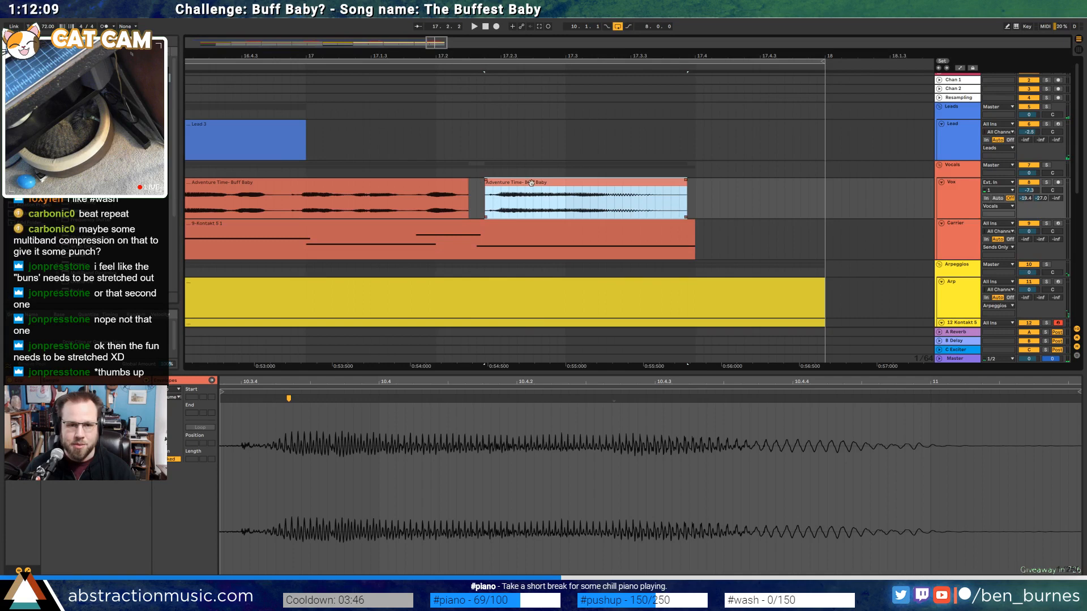
{"action": "left_click", "coordinate": [519, 226]}
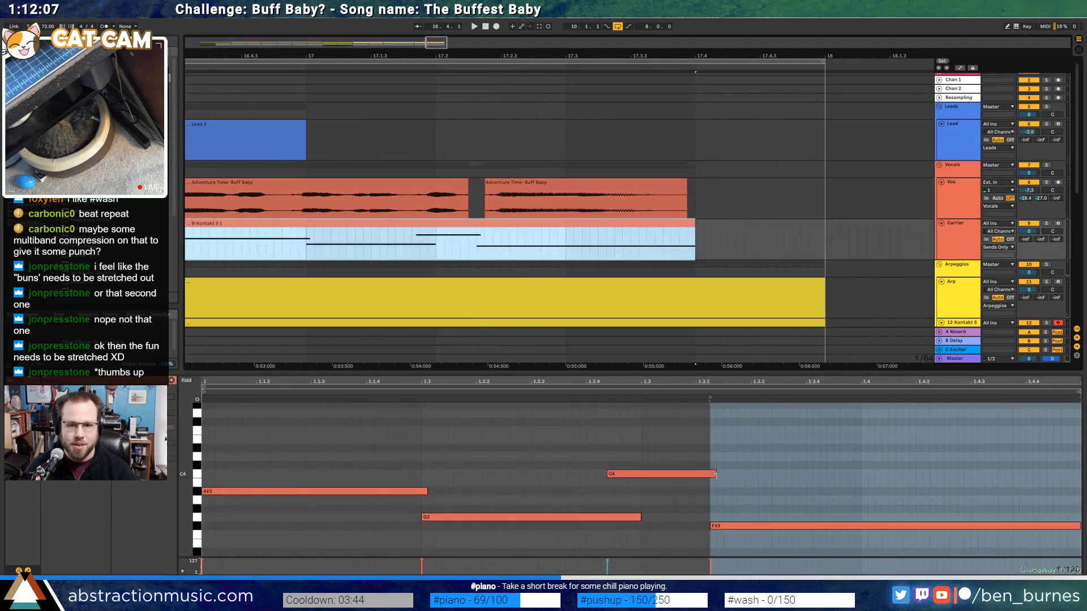
{"action": "key", "text": "space"}
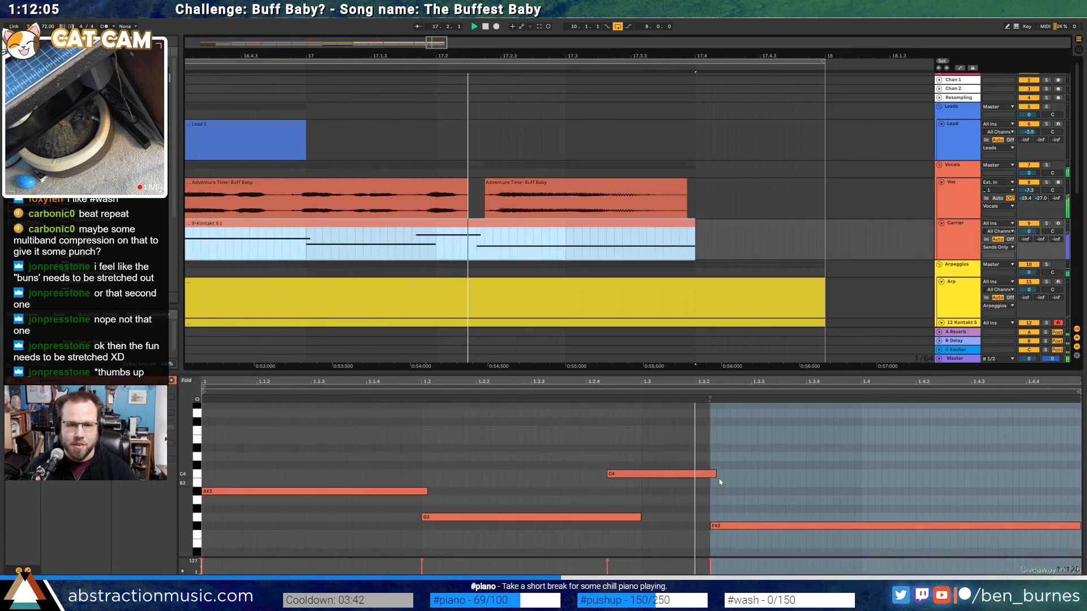
{"action": "left_click_drag", "start_coordinate": [715, 475], "coordinate": [723, 474]}
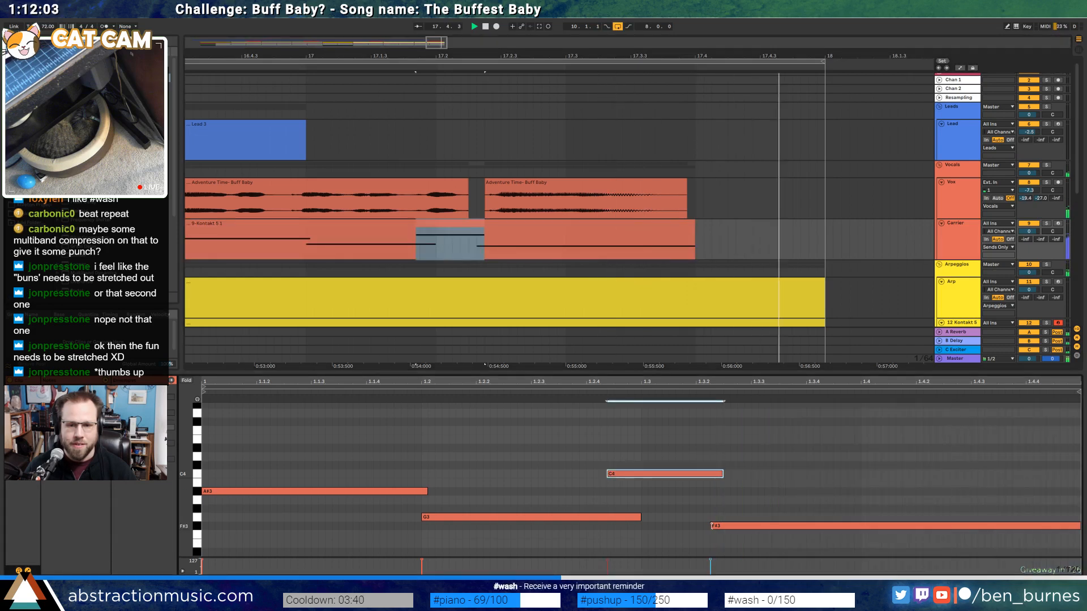
{"action": "left_click_drag", "start_coordinate": [711, 526], "coordinate": [717, 526]}
{"action": "key", "text": "space"}
In the bar 17 vocal clip, add a warp marker just before 1.2.4, shift the marker before 1.3 slightly later, and audition
{"action": "left_click_drag", "start_coordinate": [435, 52], "coordinate": [384, 48]}
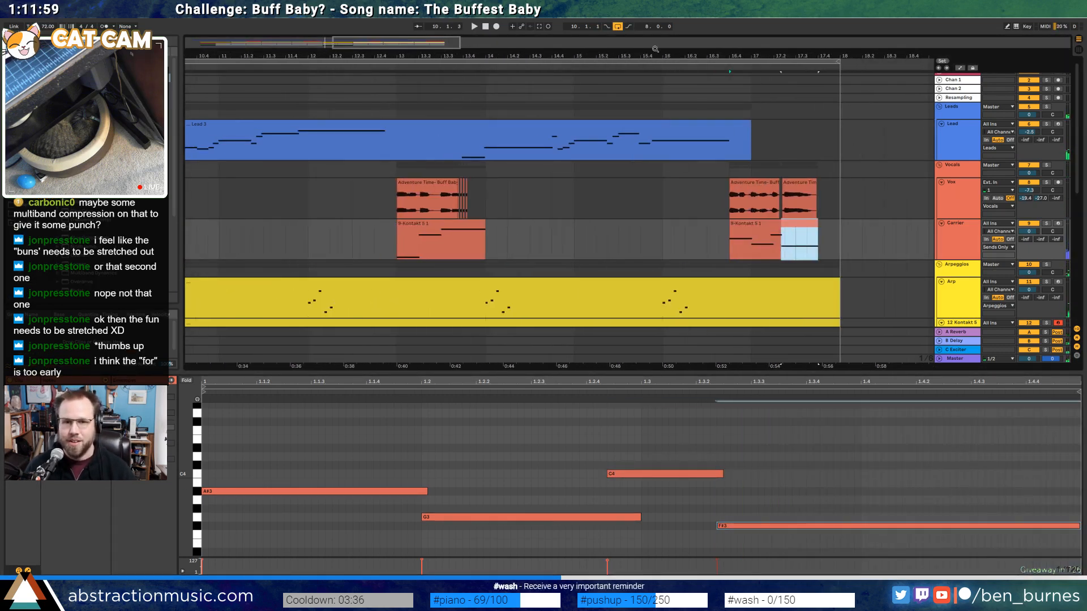
{"action": "key", "text": "z"}
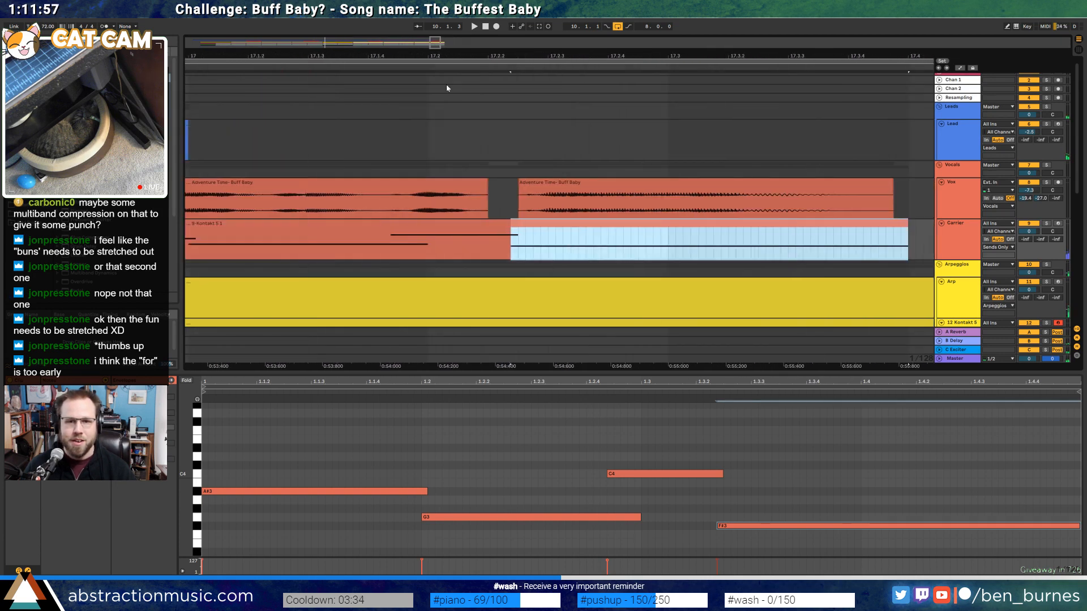
{"action": "left_click", "coordinate": [432, 185]}
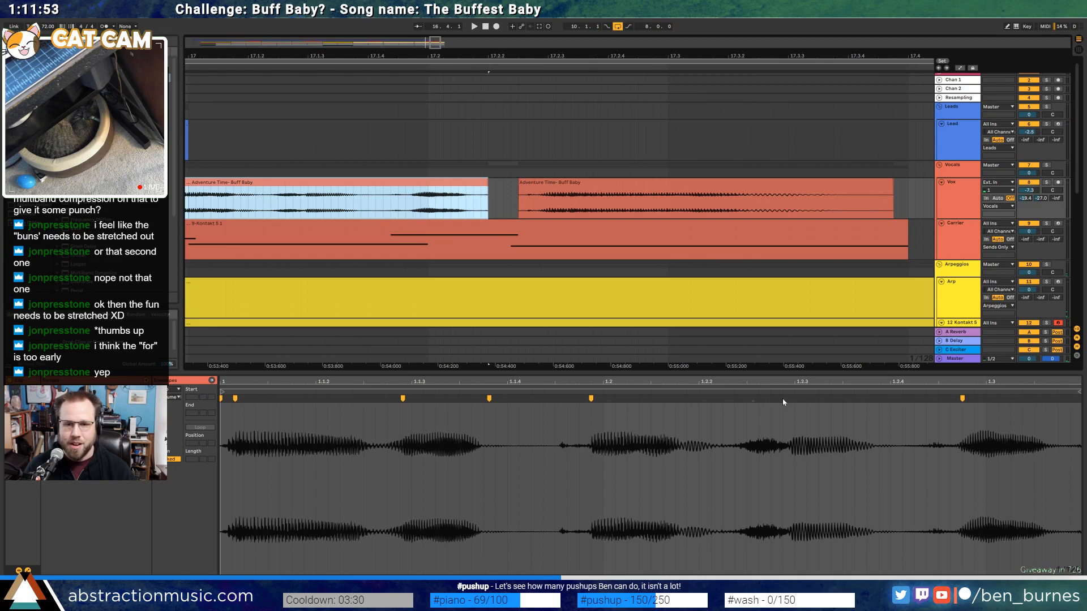
{"action": "left_click", "coordinate": [846, 425]}
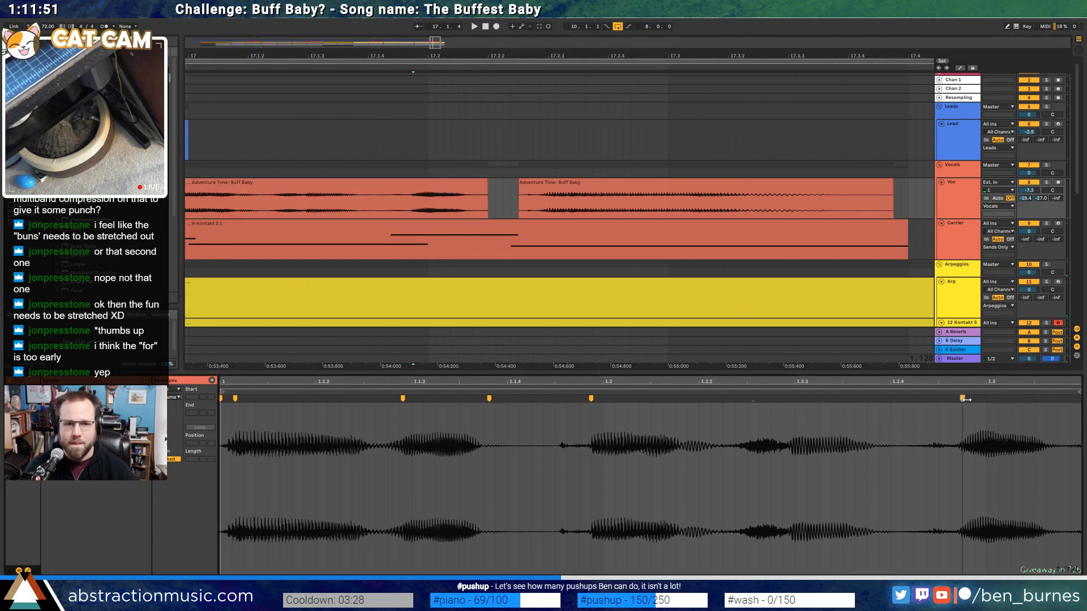
{"action": "left_click_drag", "start_coordinate": [966, 400], "coordinate": [969, 399]}
{"action": "key", "text": "ctrl+z"}
{"action": "double_click", "coordinate": [877, 399]}
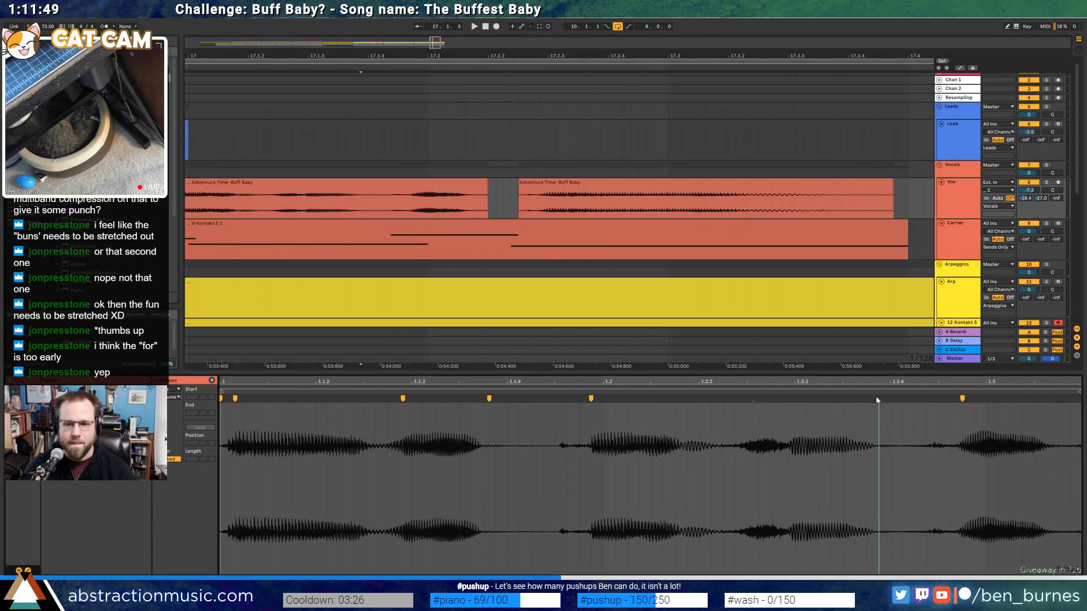
{"action": "left_click_drag", "start_coordinate": [961, 398], "coordinate": [974, 398]}
{"action": "key", "text": "space"}
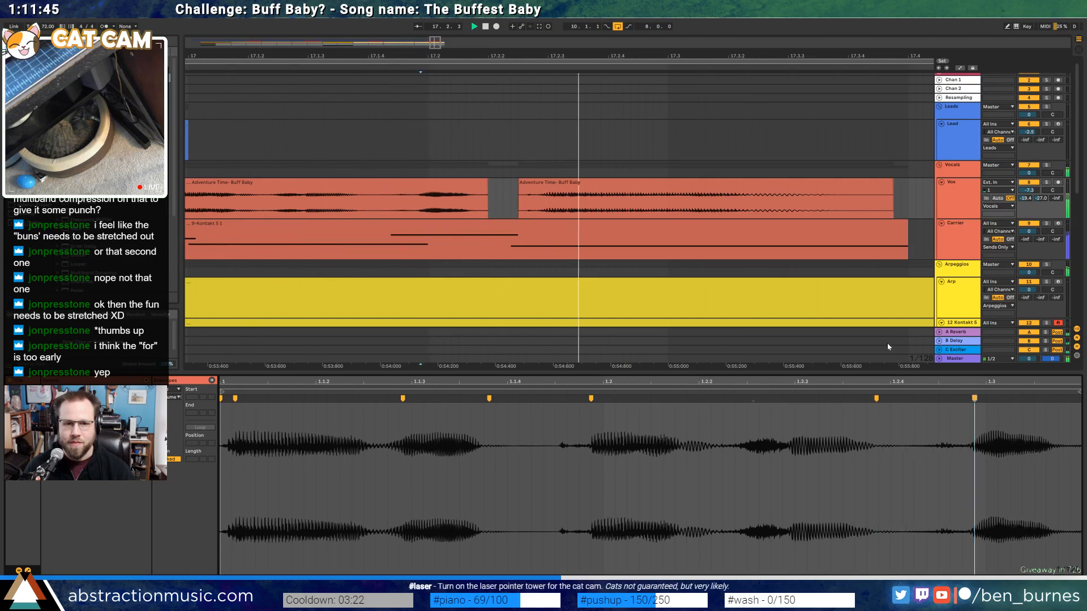
Select the first lead clip, lower the Lead track's volume to -4.8 dB, and play the song from that clip
{"action": "left_click_drag", "start_coordinate": [439, 42], "coordinate": [422, 17]}
{"action": "left_click_drag", "start_coordinate": [368, 56], "coordinate": [330, 60]}
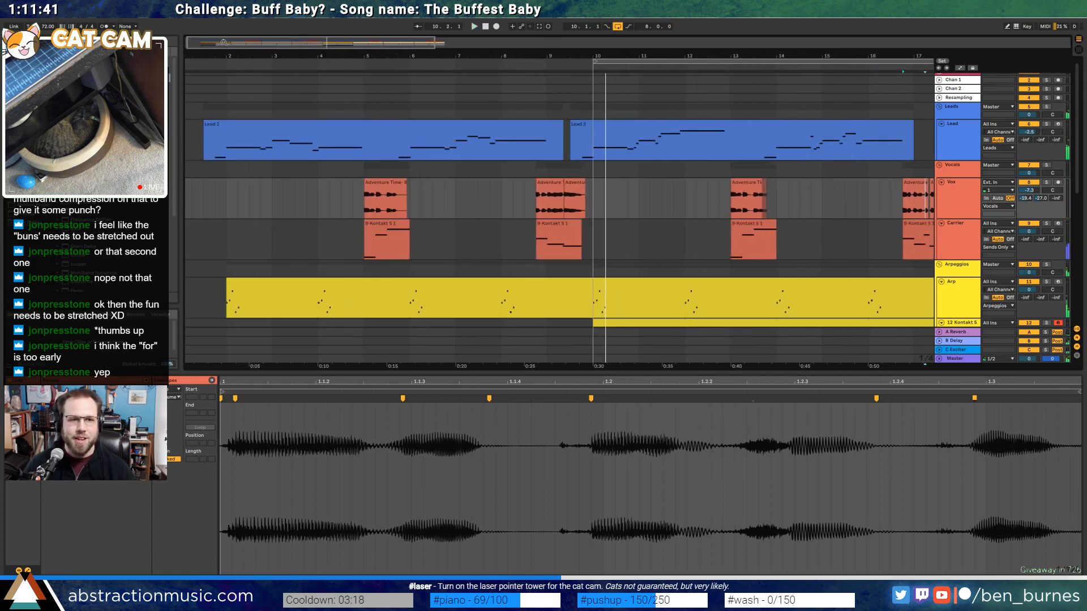
{"action": "left_click_drag", "start_coordinate": [224, 42], "coordinate": [224, 28]}
{"action": "key", "text": "shift+Tab"}
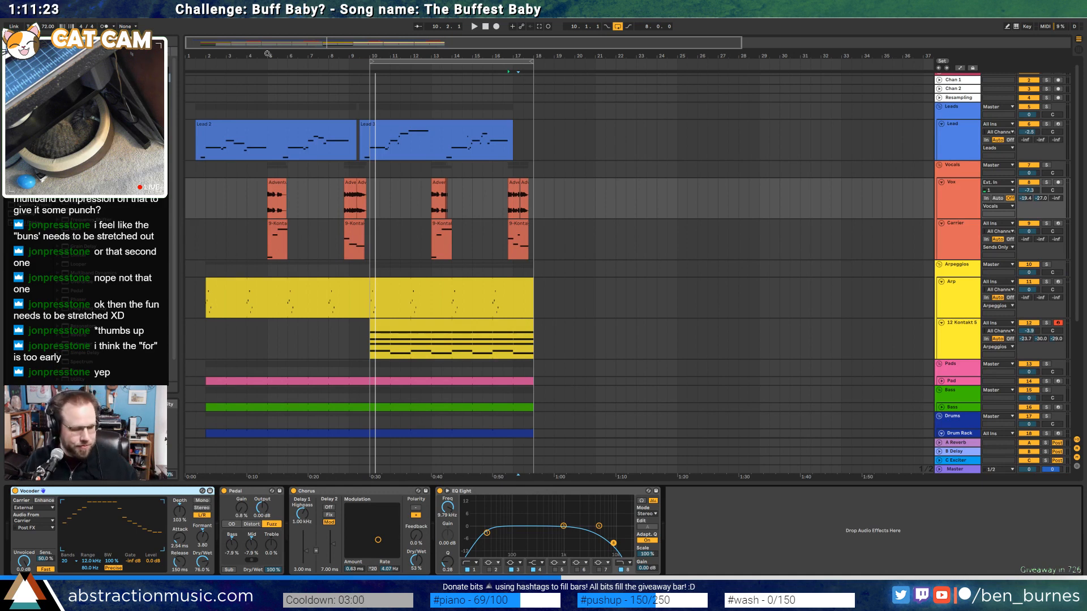
{"action": "left_click", "coordinate": [193, 133]}
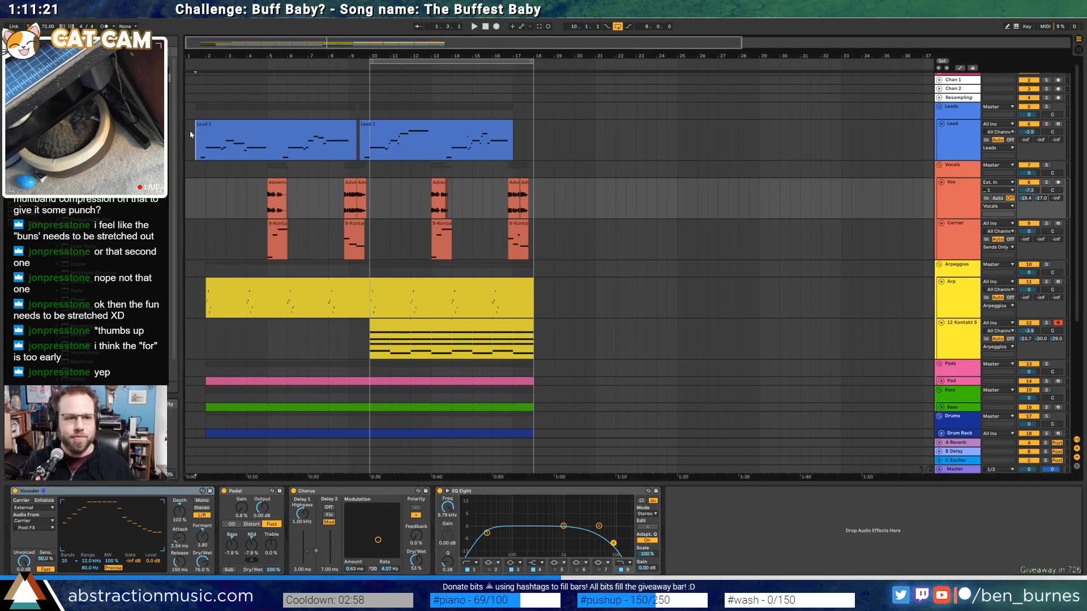
{"action": "key", "text": "ctrl+shift+Right"}
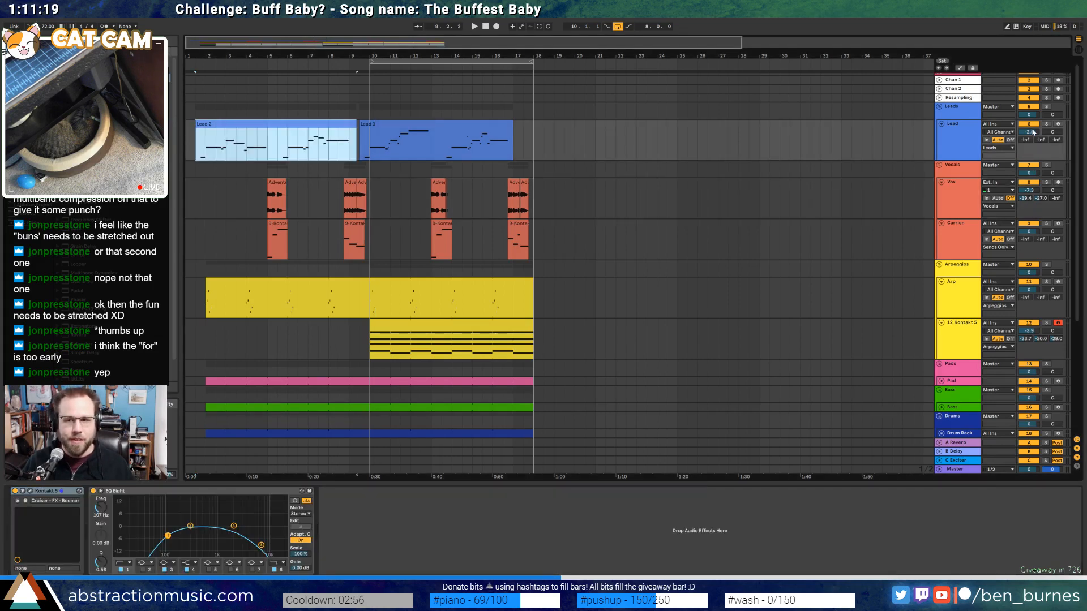
{"action": "left_click_drag", "start_coordinate": [1029, 132], "coordinate": [1029, 138]}
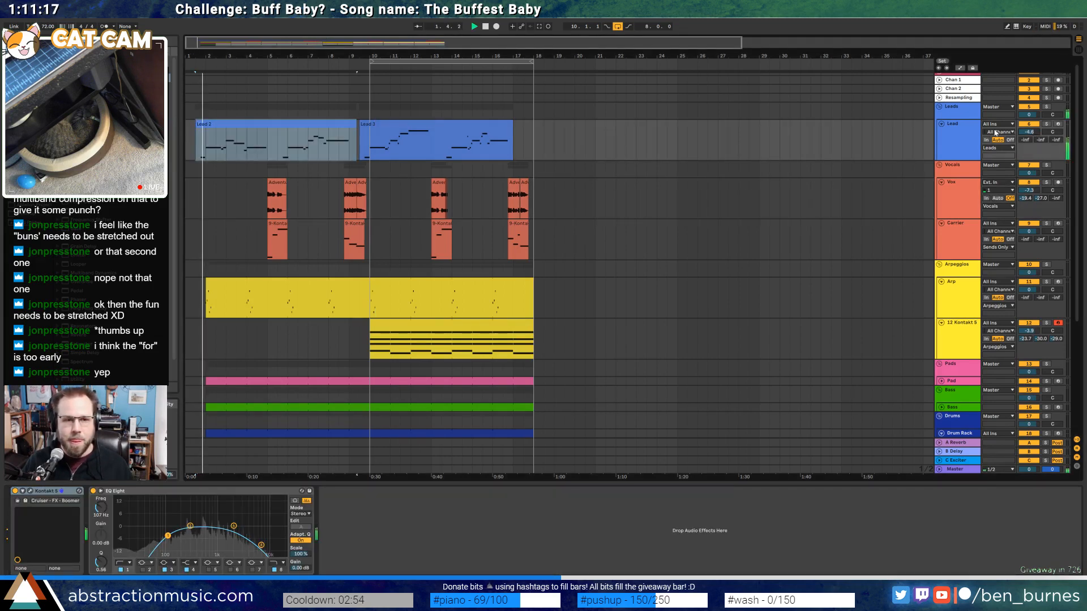
Show automation and pull the Lead track's EQ Eight Output Gain down between 5.3 and 5.4, then audition the passage
{"action": "scroll", "coordinate": [270, 182], "scroll_direction": "up", "scroll_amount": 5}
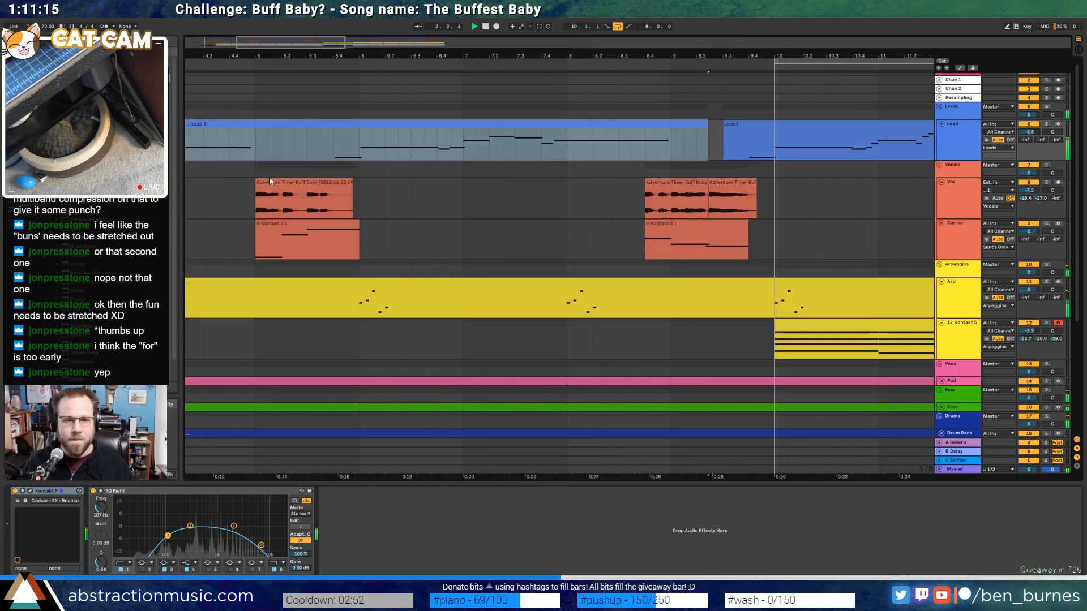
{"action": "left_click", "coordinate": [944, 140]}
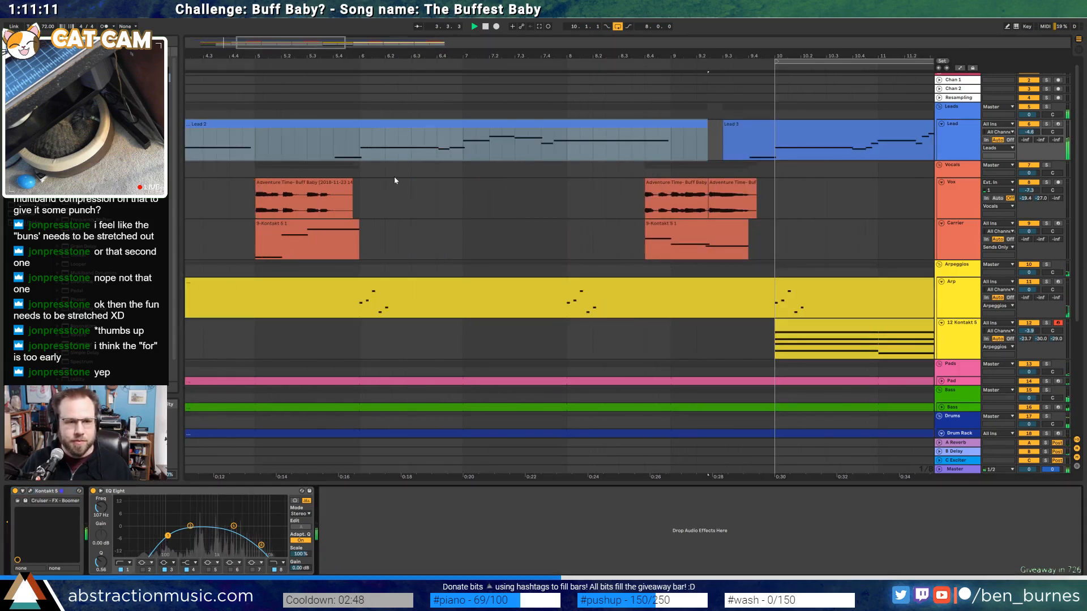
{"action": "key", "text": "a"}
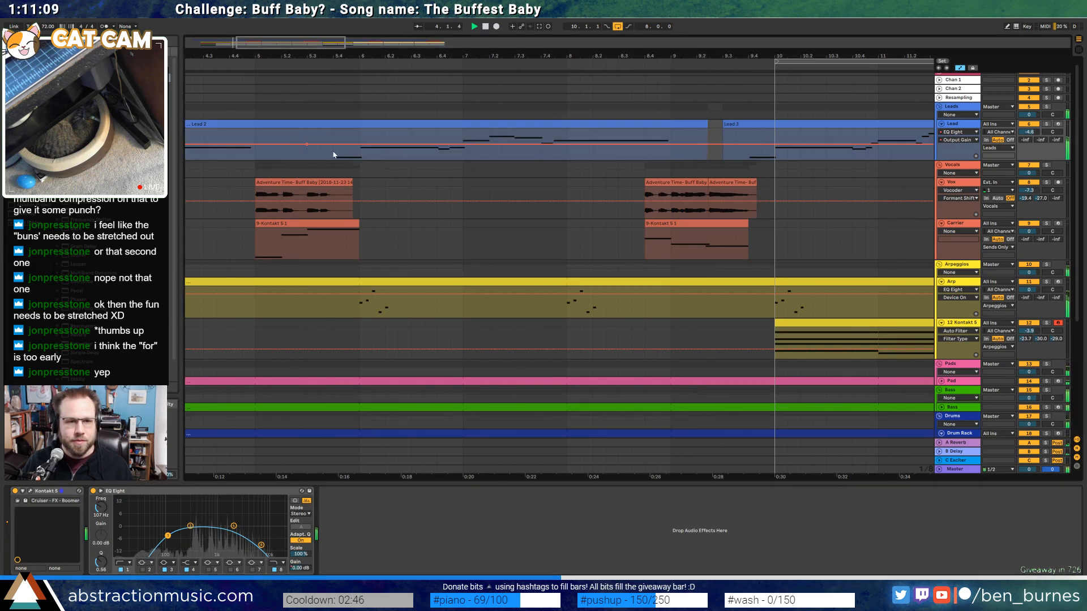
{"action": "mouse_move", "coordinate": [333, 151]}
{"action": "left_mouse_down"}
{"action": "mouse_move", "coordinate": [310, 154]}
{"action": "mouse_move", "coordinate": [323, 163]}
{"action": "left_mouse_up"}
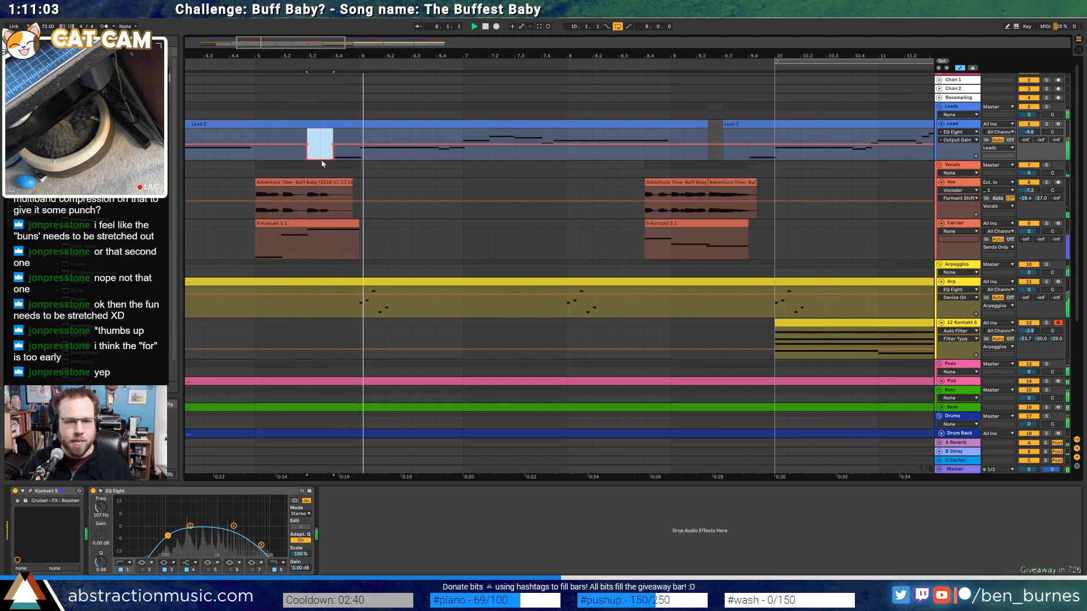
{"action": "key", "text": "space"}
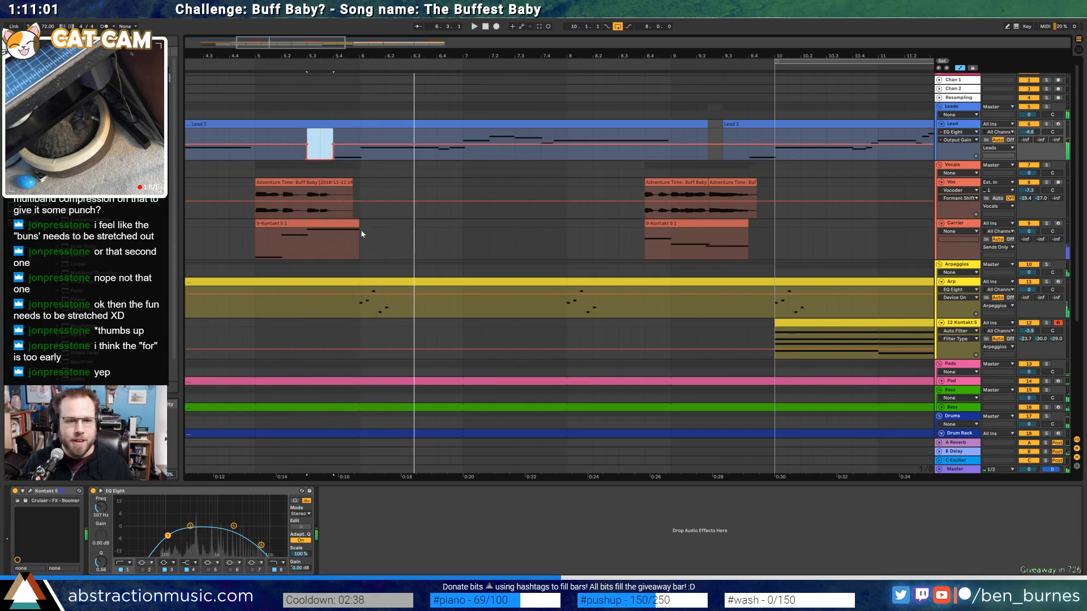
{"action": "scroll", "coordinate": [362, 229], "scroll_direction": "down", "scroll_amount": 3}
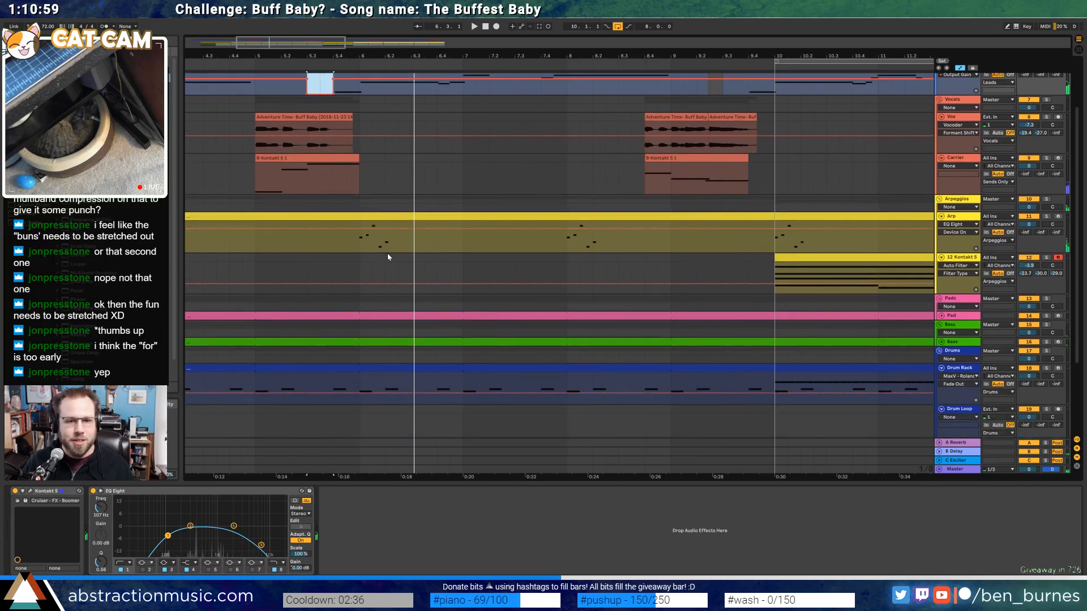
Try isolating bar 5 of the Pad clip, trim its two notes to start at 1.4.3, and play the result
{"action": "left_click", "coordinate": [941, 316]}
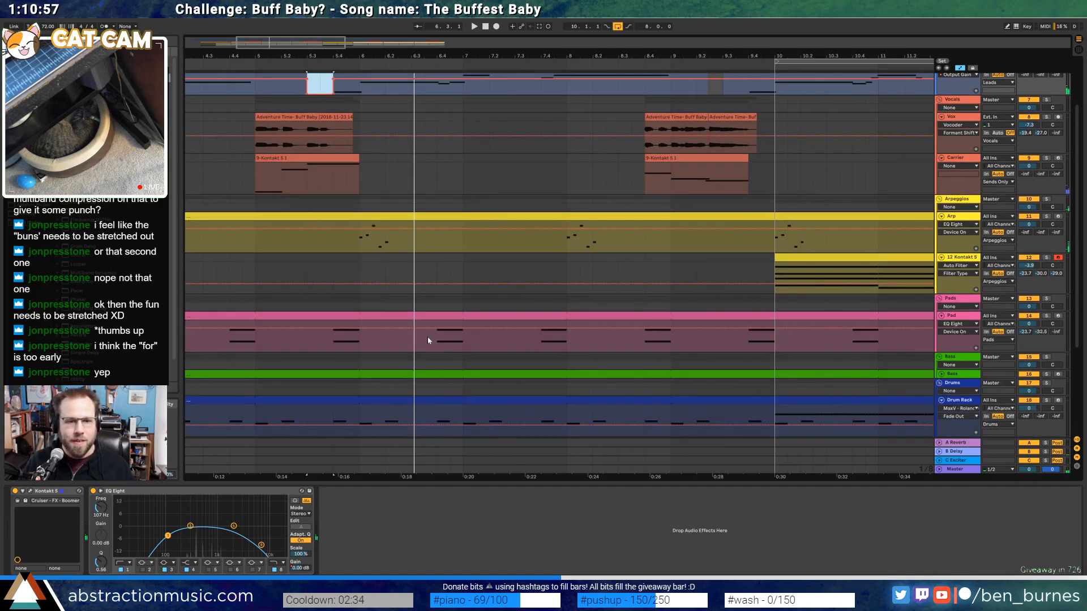
{"action": "left_click_drag", "start_coordinate": [362, 345], "coordinate": [352, 344]}
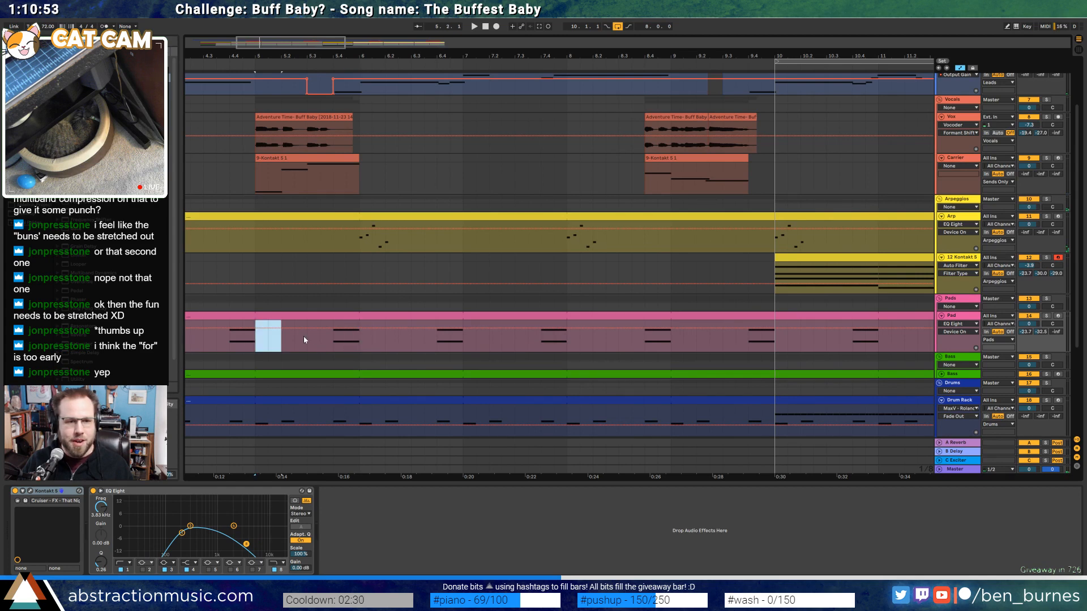
{"action": "key", "text": "a"}
{"action": "key", "text": "ctrl+e"}
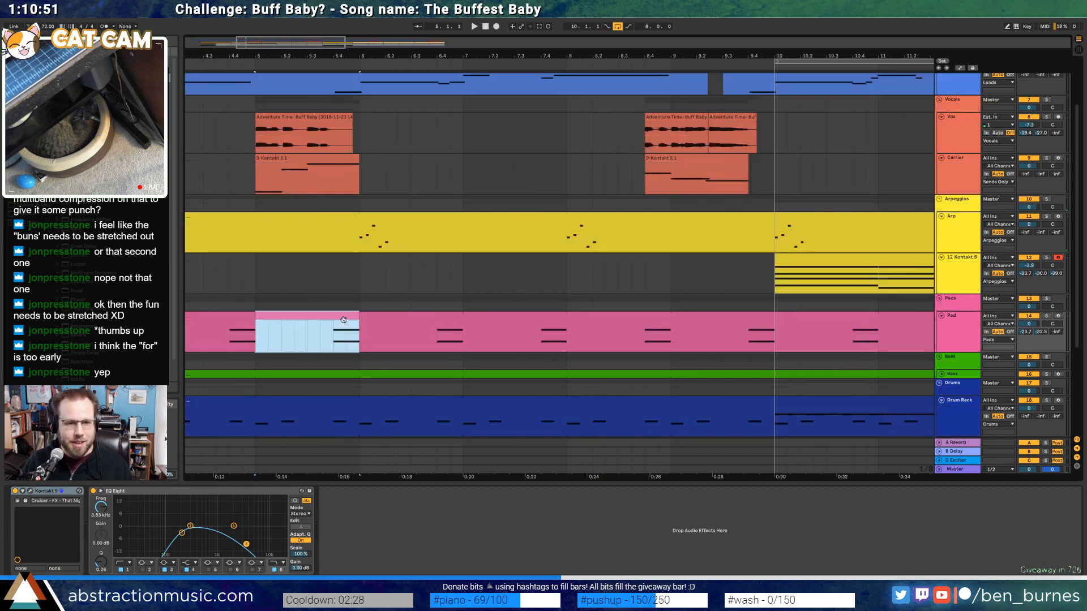
{"action": "double_click", "coordinate": [341, 317]}
{"action": "key", "text": "ctrl+a"}
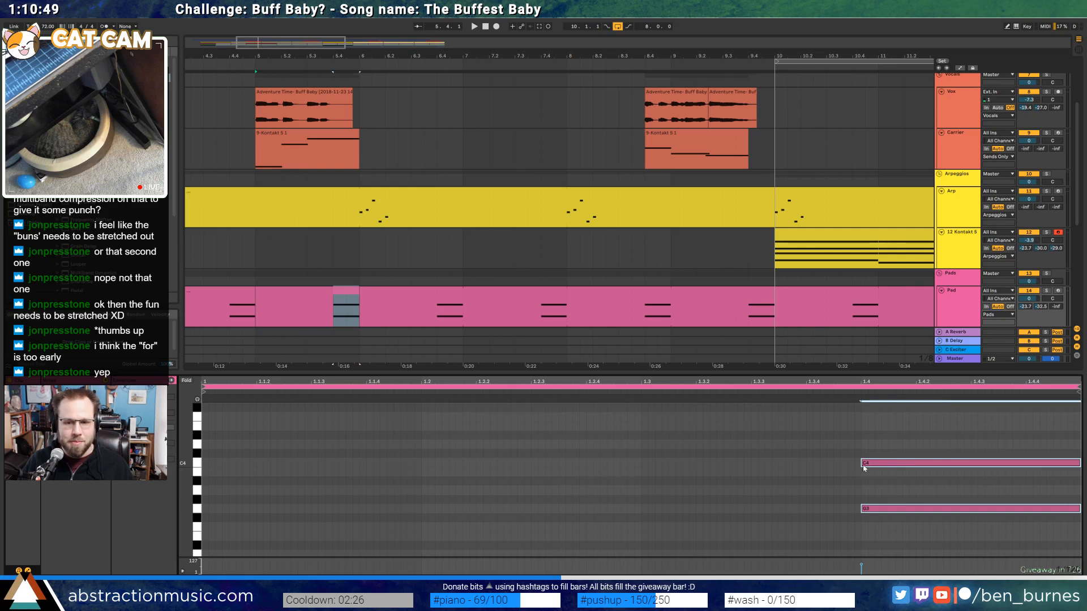
{"action": "left_click_drag", "start_coordinate": [862, 464], "coordinate": [973, 455]}
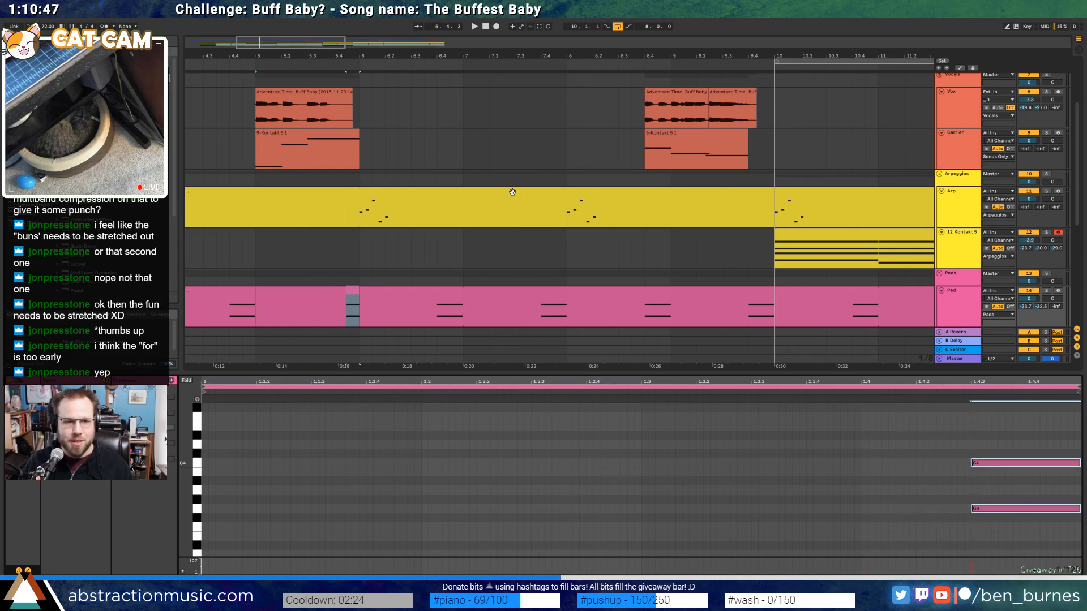
{"action": "scroll", "coordinate": [498, 187], "scroll_direction": "down", "scroll_amount": 2}
{"action": "key", "text": "space"}
{"action": "scroll", "coordinate": [517, 237], "scroll_direction": "down", "scroll_amount": 3}
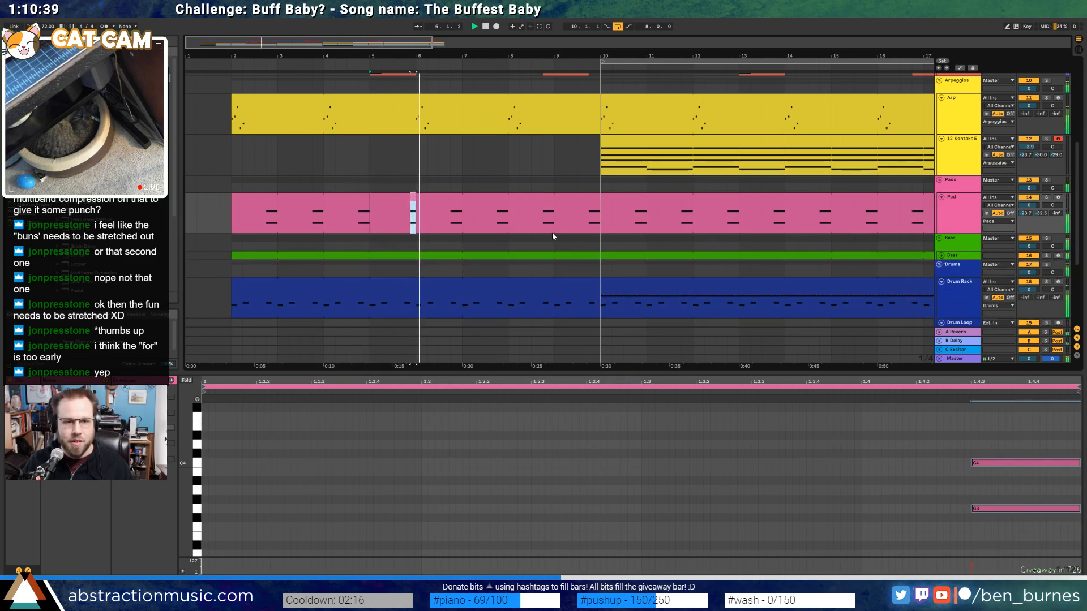
Undo the Pad note trimming and the separation of bar 5 from the clip
{"action": "scroll", "coordinate": [509, 243], "scroll_direction": "up", "scroll_amount": 3}
{"action": "left_click_drag", "start_coordinate": [477, 251], "coordinate": [478, 252]}
{"action": "key", "text": "ctrl+z"}
{"action": "key", "text": "ctrl+z"}
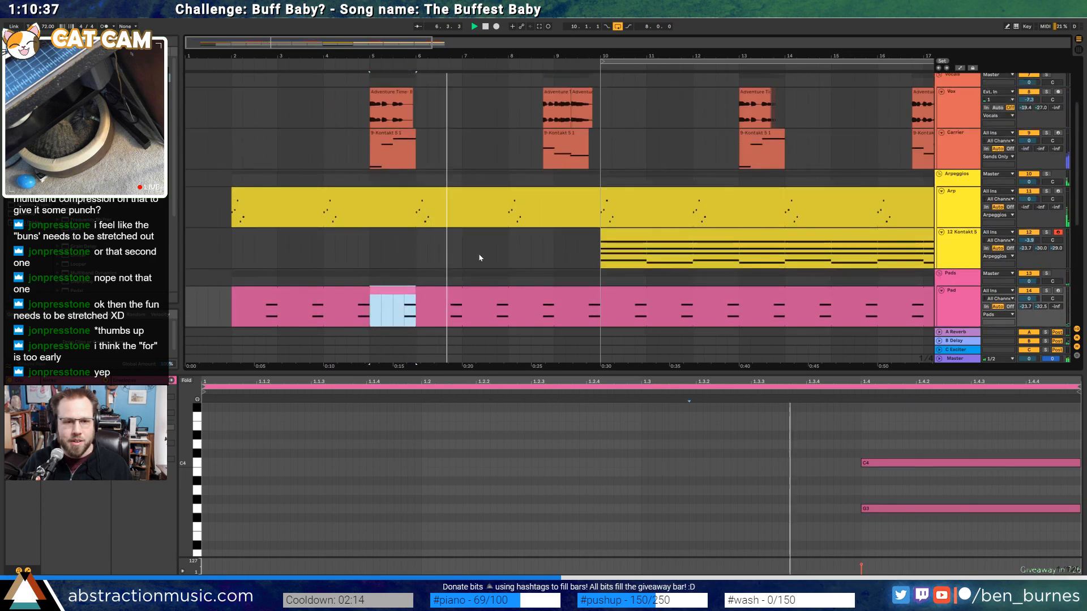
{"action": "left_click", "coordinate": [449, 276]}
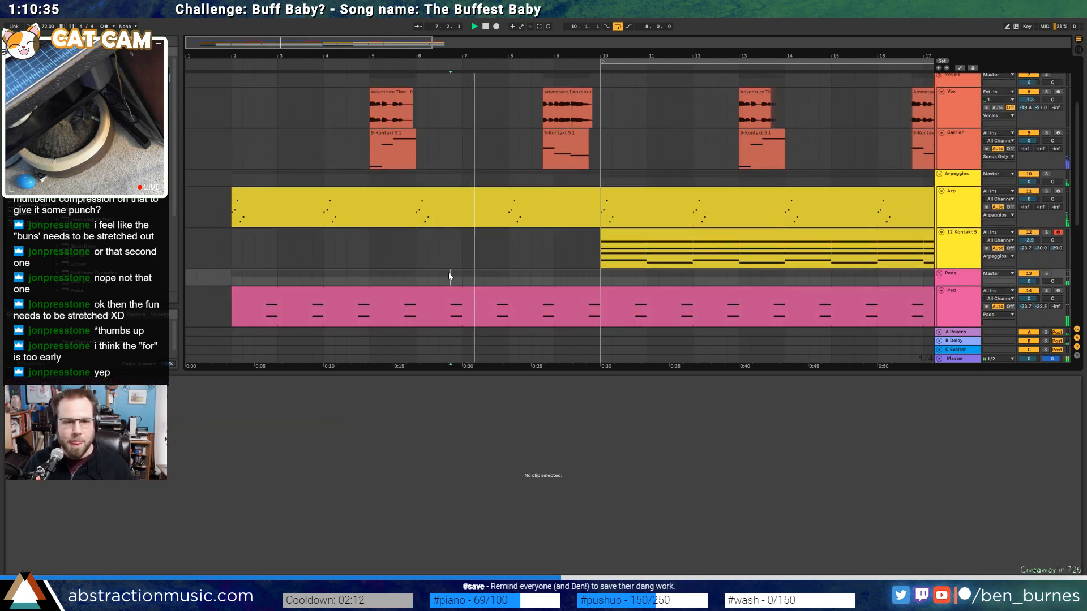
Delete the Output Gain automation dip in bar 5 of the Lead track
{"action": "scroll", "coordinate": [614, 215], "scroll_direction": "up", "scroll_amount": 3}
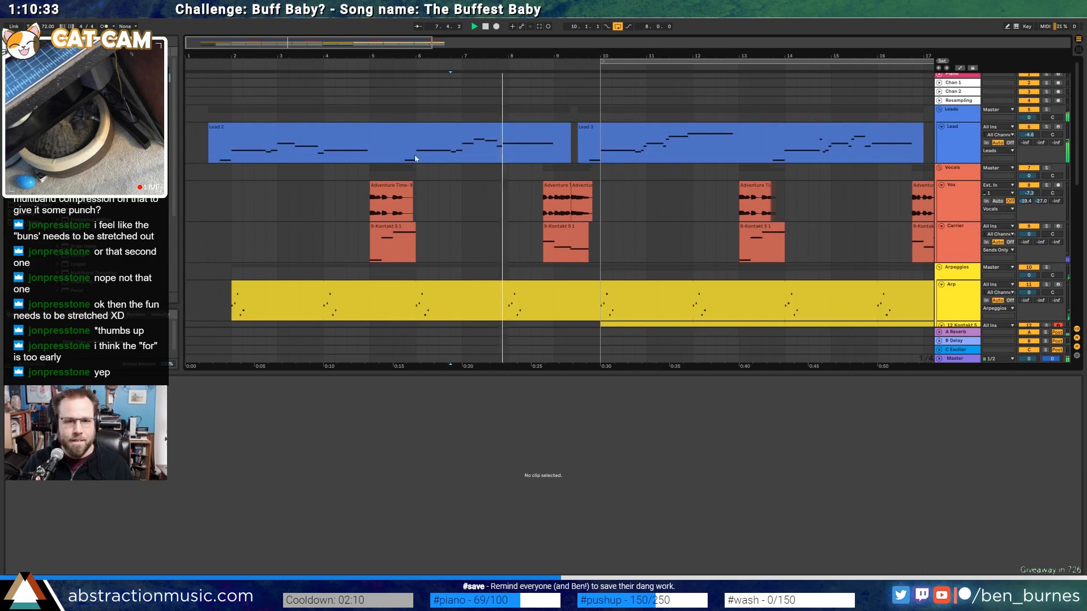
{"action": "scroll", "coordinate": [707, 155], "scroll_direction": "up", "scroll_amount": 1}
{"action": "scroll", "coordinate": [648, 174], "scroll_direction": "up", "scroll_amount": 2}
{"action": "key", "text": "shift+Tab"}
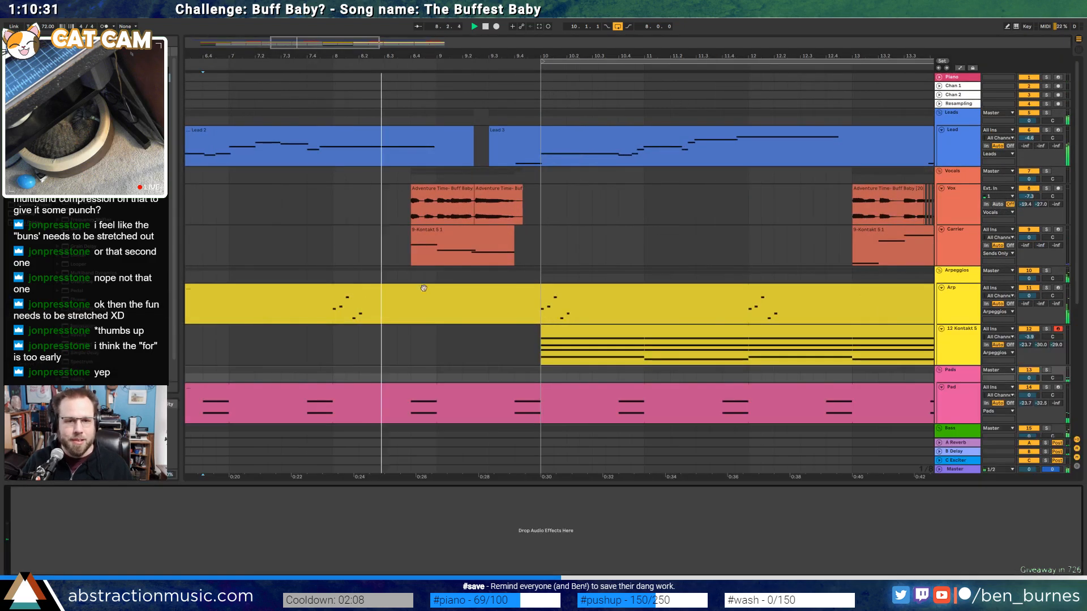
{"action": "key", "text": "a"}
{"action": "key", "text": "a"}
{"action": "left_click", "coordinate": [485, 148]}
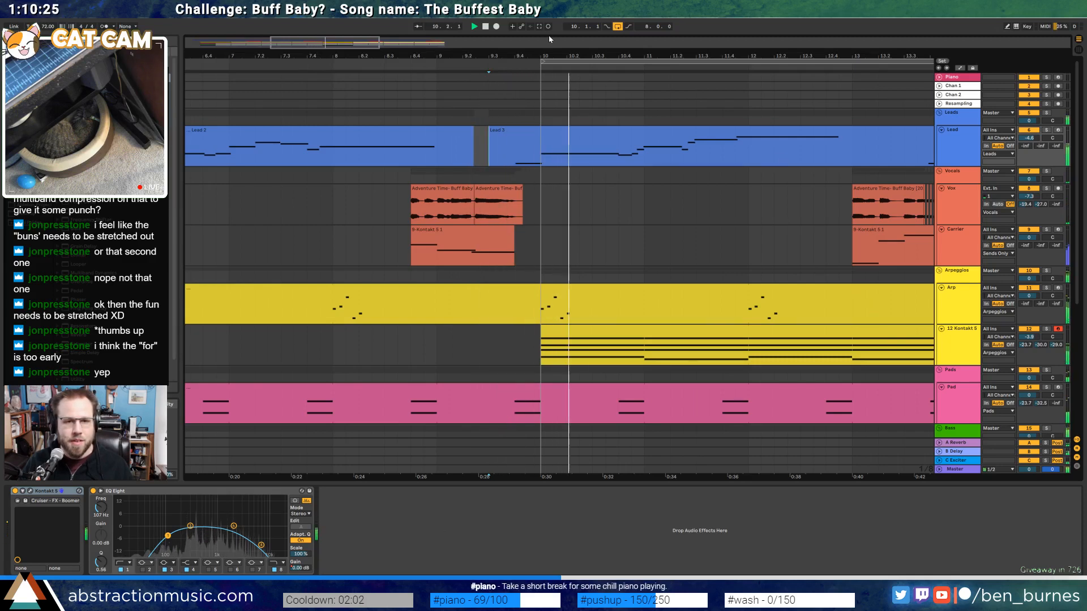
{"action": "key", "text": "minus"}
{"action": "key", "text": "minus"}
{"action": "key", "text": "a"}
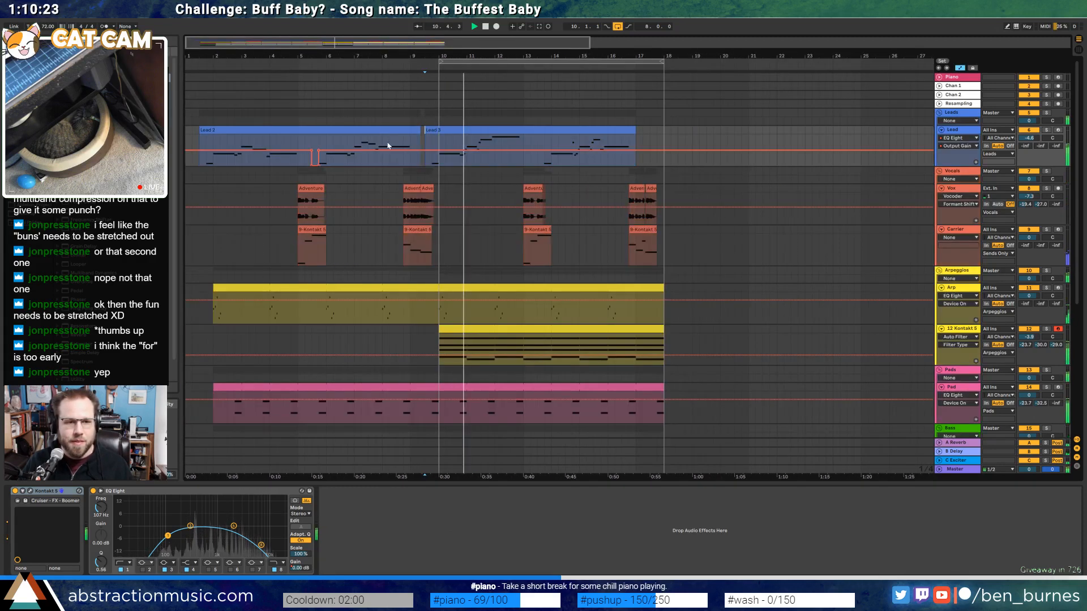
{"action": "left_click_drag", "start_coordinate": [303, 163], "coordinate": [333, 161]}
{"action": "key", "text": "Delete"}
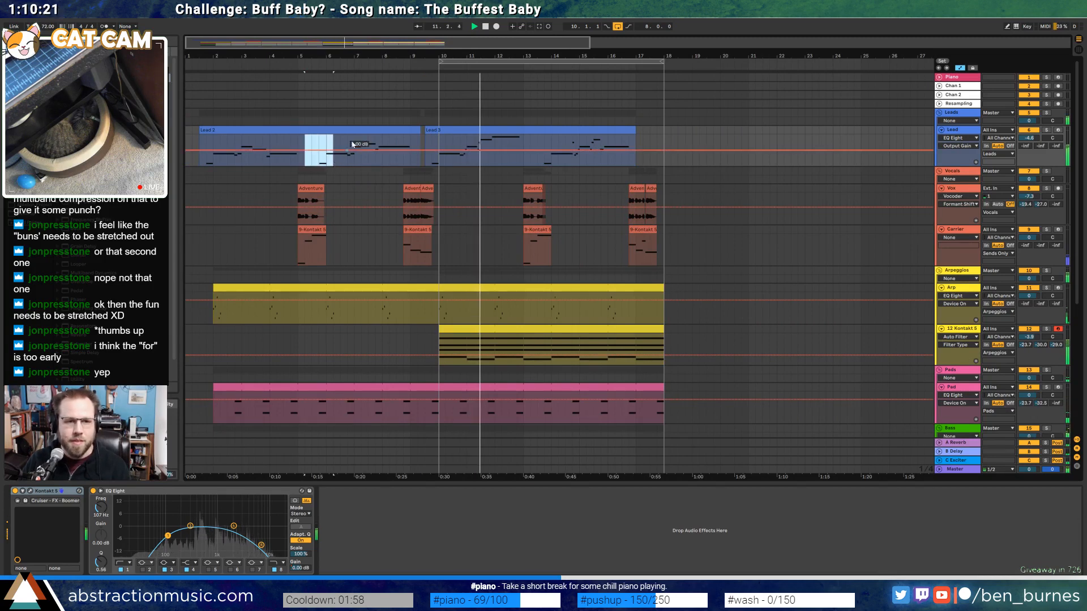
{"action": "left_click", "coordinate": [354, 139]}
{"action": "key", "text": "shift+Tab"}
{"action": "key", "text": "shift+Tab"}
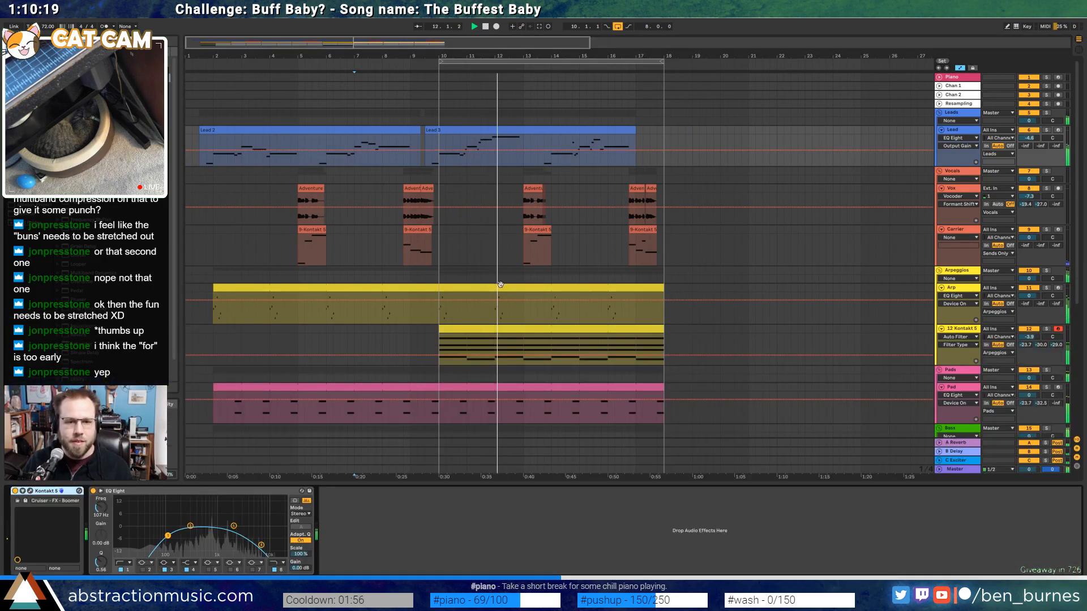
Examine the arpeggiator note-length options in the Kontakt instrument on the 12-Kontakt 5 track, leaving them unchanged
{"action": "left_click", "coordinate": [503, 330]}
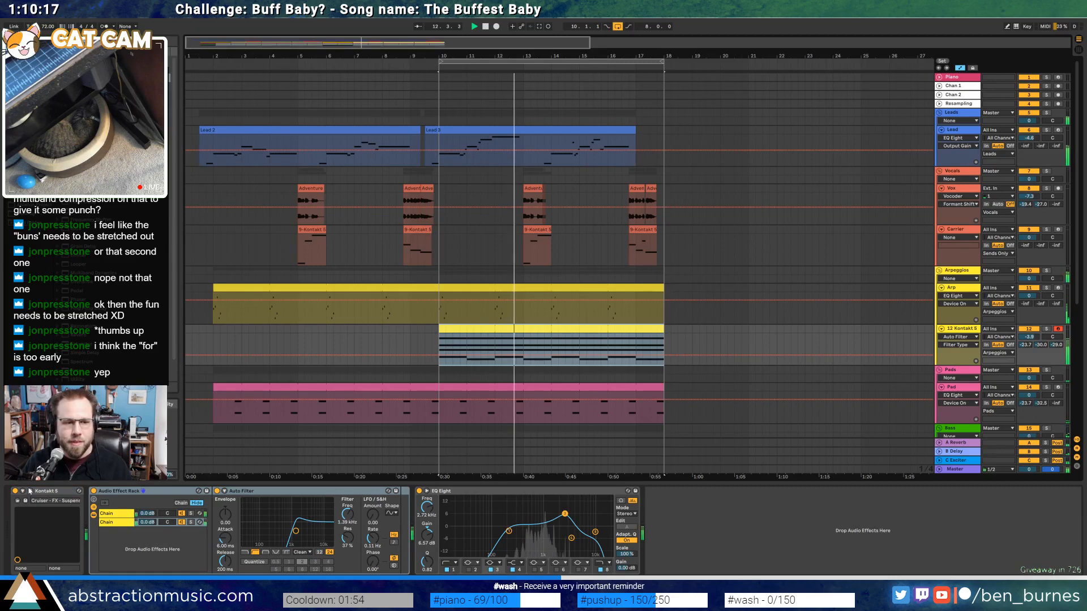
{"action": "left_click", "coordinate": [736, 184]}
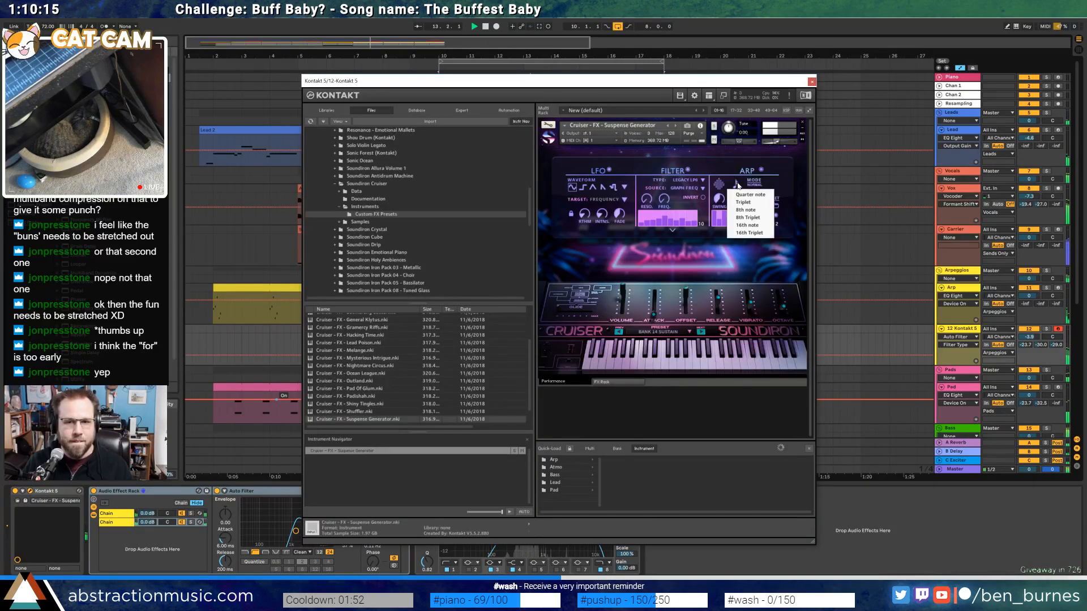
{"action": "left_click", "coordinate": [767, 124]}
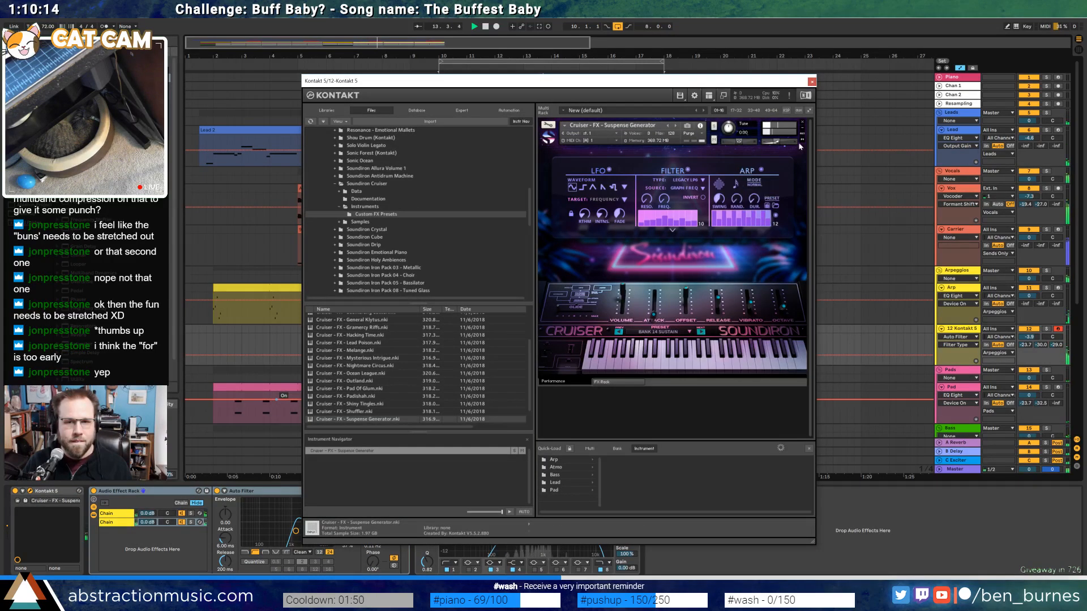
{"action": "left_click", "coordinate": [811, 81]}
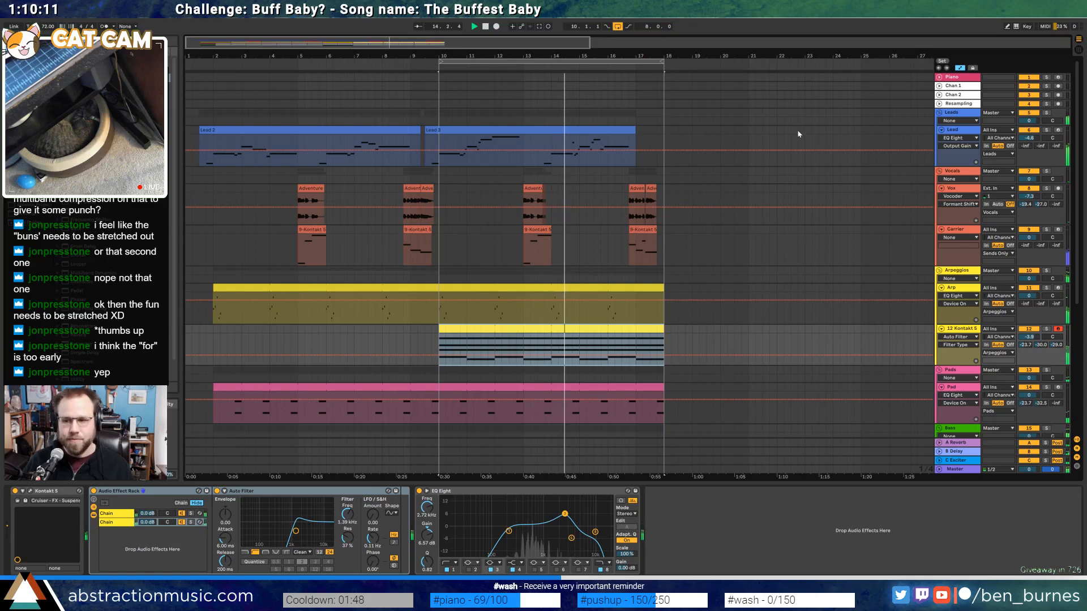
Stop playback, extend the Bass clip to bar 19, and turn off arrangement looping to play past bar 18
{"action": "scroll", "coordinate": [577, 288], "scroll_direction": "down", "scroll_amount": 4}
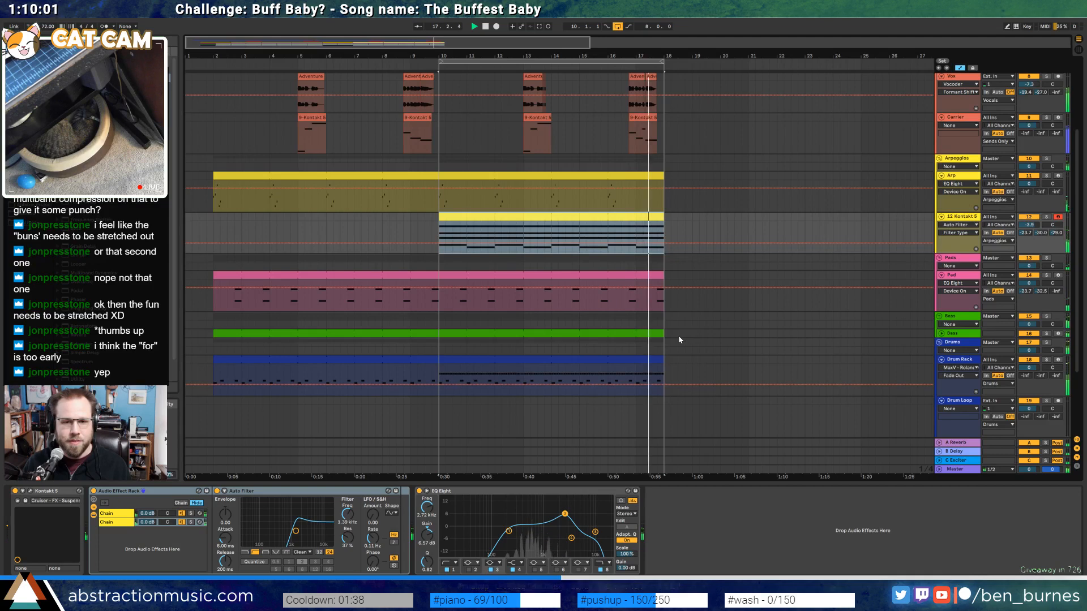
{"action": "key", "text": "space"}
{"action": "left_click_drag", "start_coordinate": [663, 333], "coordinate": [691, 334]}
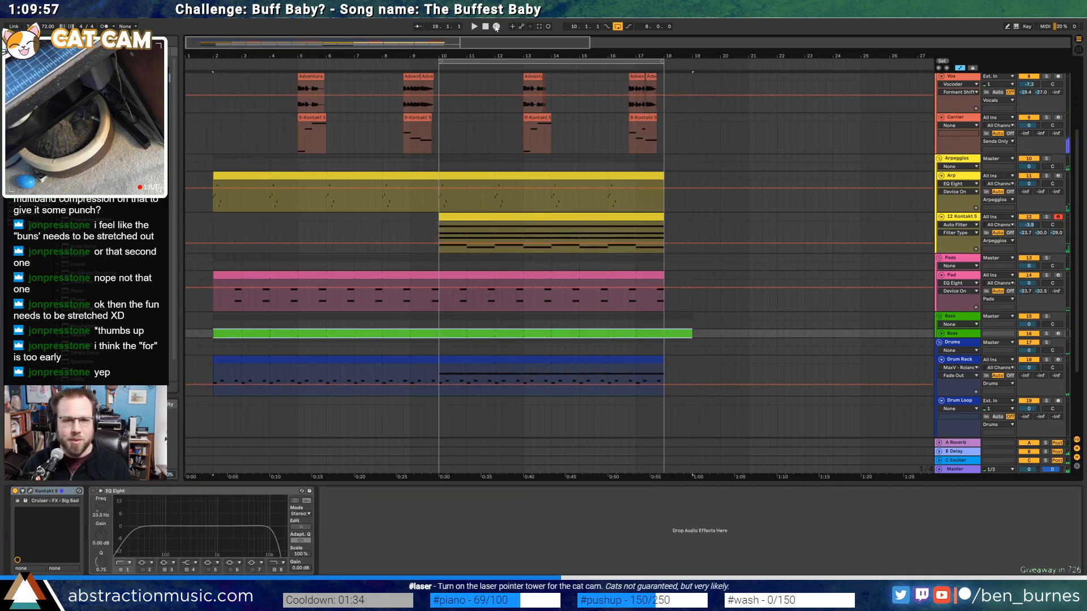
{"action": "left_click", "coordinate": [617, 26]}
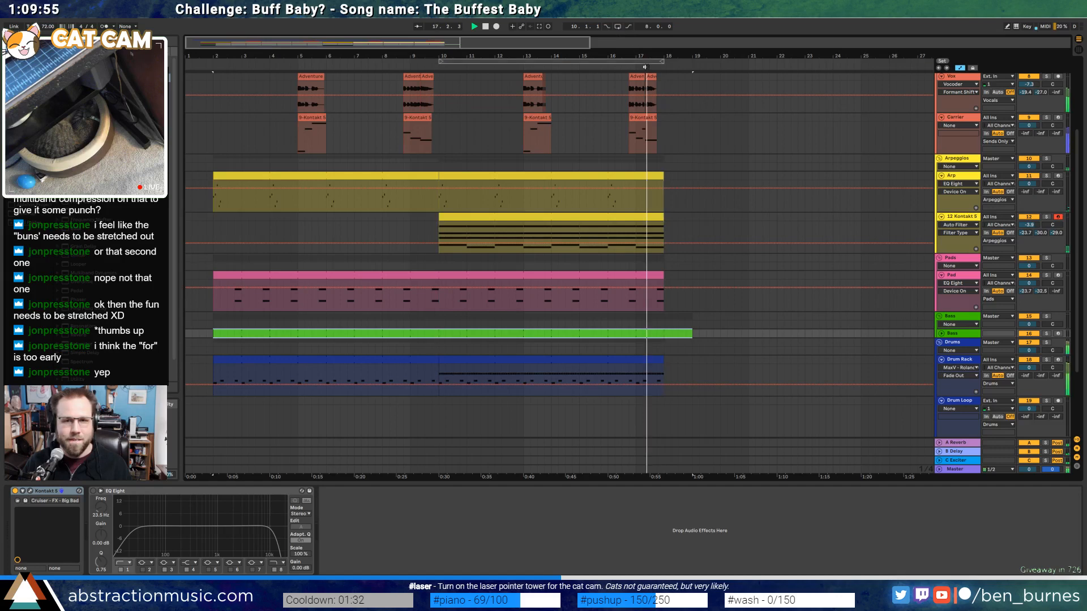
{"action": "left_click_drag", "start_coordinate": [645, 56], "coordinate": [566, 55]}
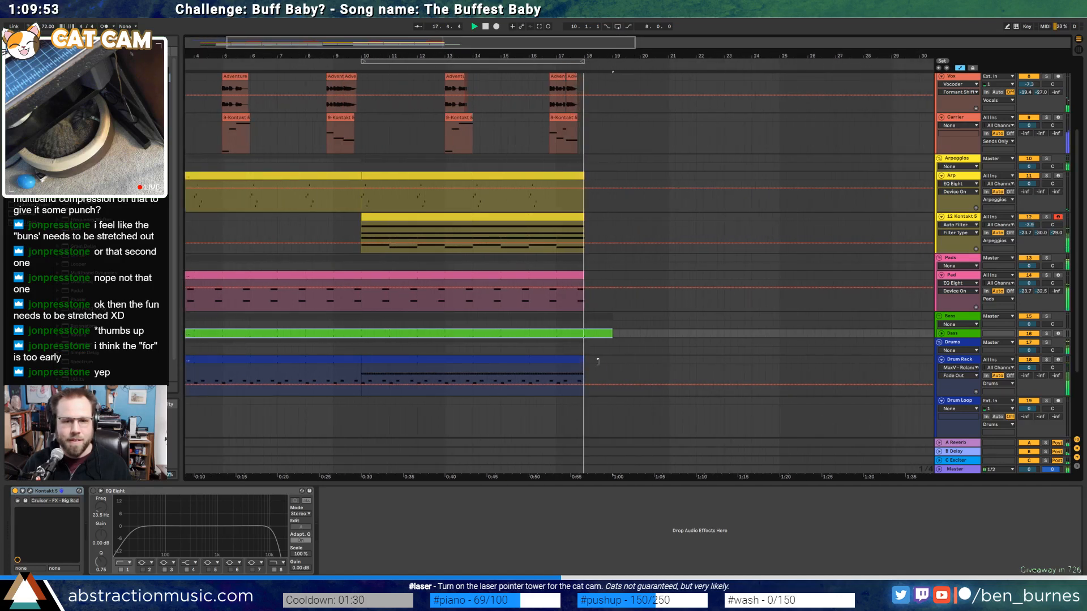
Extend the Drum Rack and Bass clips to bar 22 and split them at bar 18
{"action": "left_click_drag", "start_coordinate": [598, 361], "coordinate": [696, 363]}
{"action": "left_click_drag", "start_coordinate": [611, 334], "coordinate": [696, 335]}
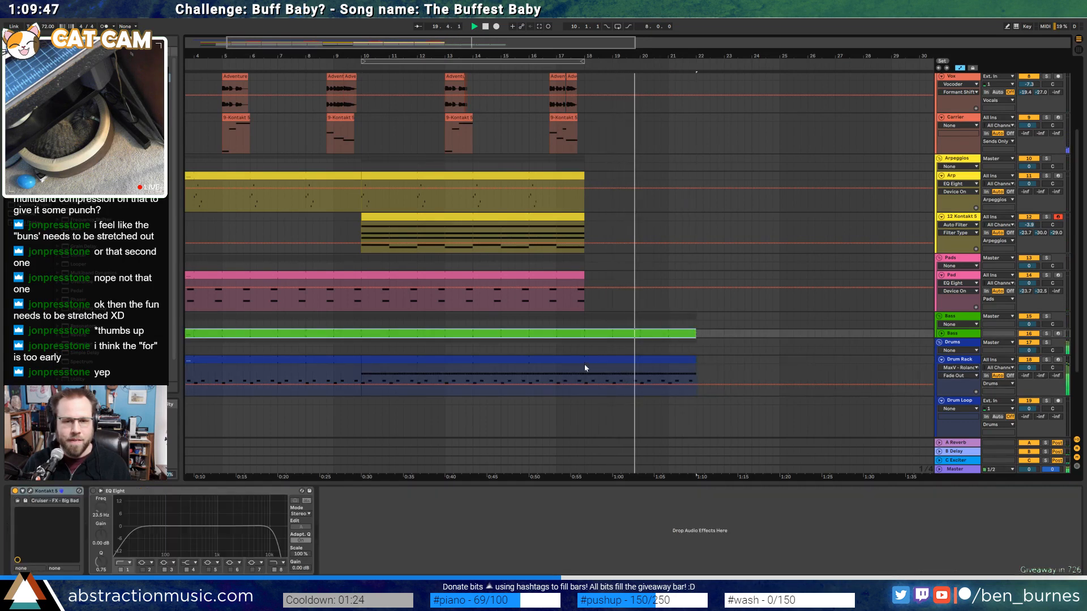
{"action": "key", "text": "space"}
{"action": "left_click_drag", "start_coordinate": [584, 368], "coordinate": [584, 334]}
{"action": "scroll", "coordinate": [389, 98], "scroll_direction": "up", "scroll_amount": 3}
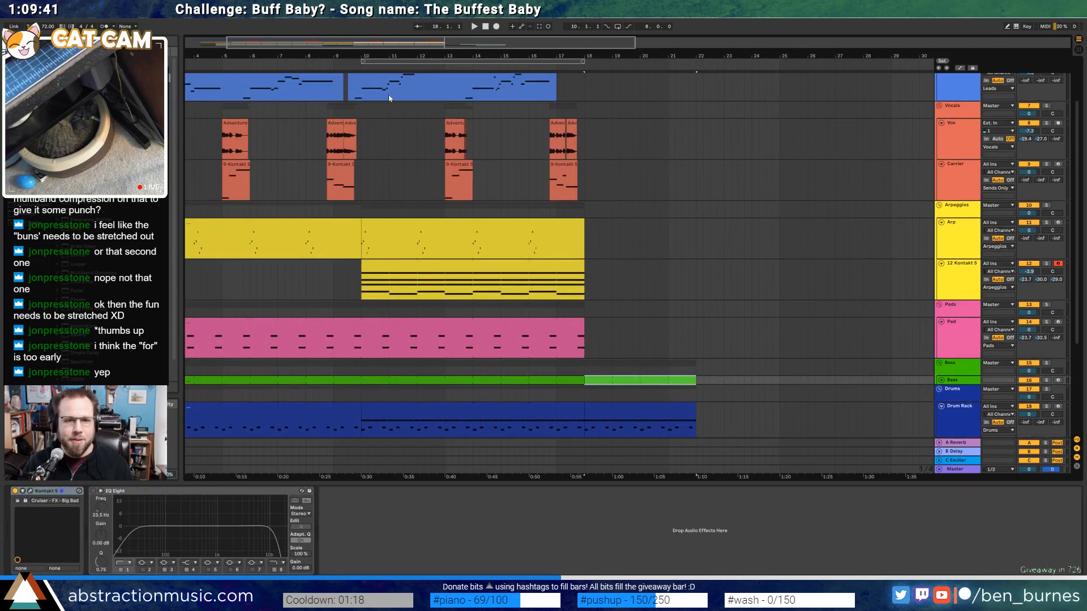
{"action": "left_click_drag", "start_coordinate": [591, 142], "coordinate": [146, 176]}
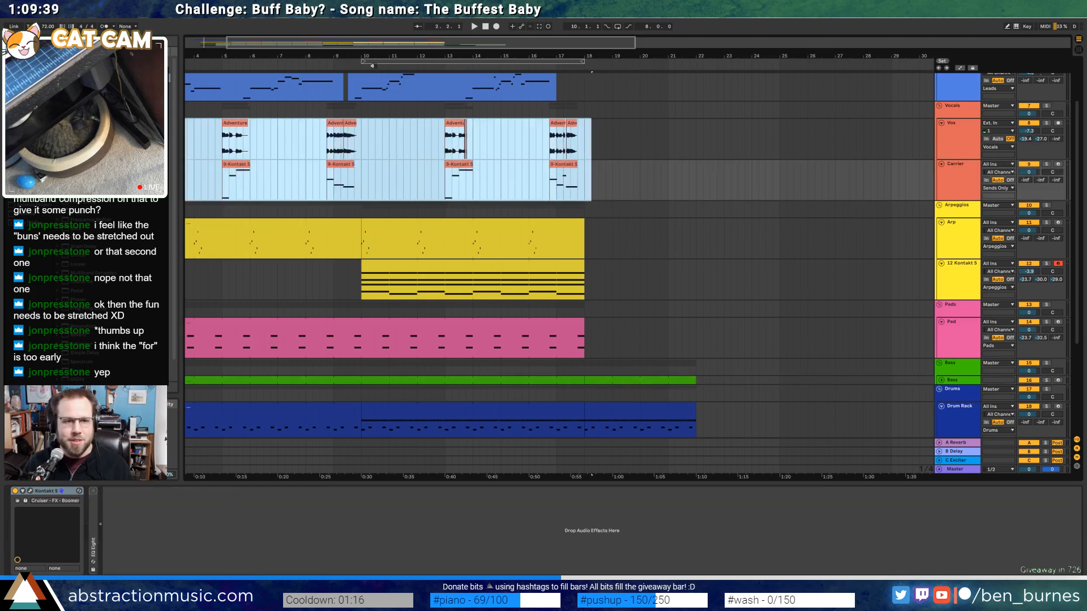
{"action": "left_click_drag", "start_coordinate": [447, 43], "coordinate": [472, 46]}
{"action": "scroll", "coordinate": [528, 126], "scroll_direction": "up", "scroll_amount": 1}
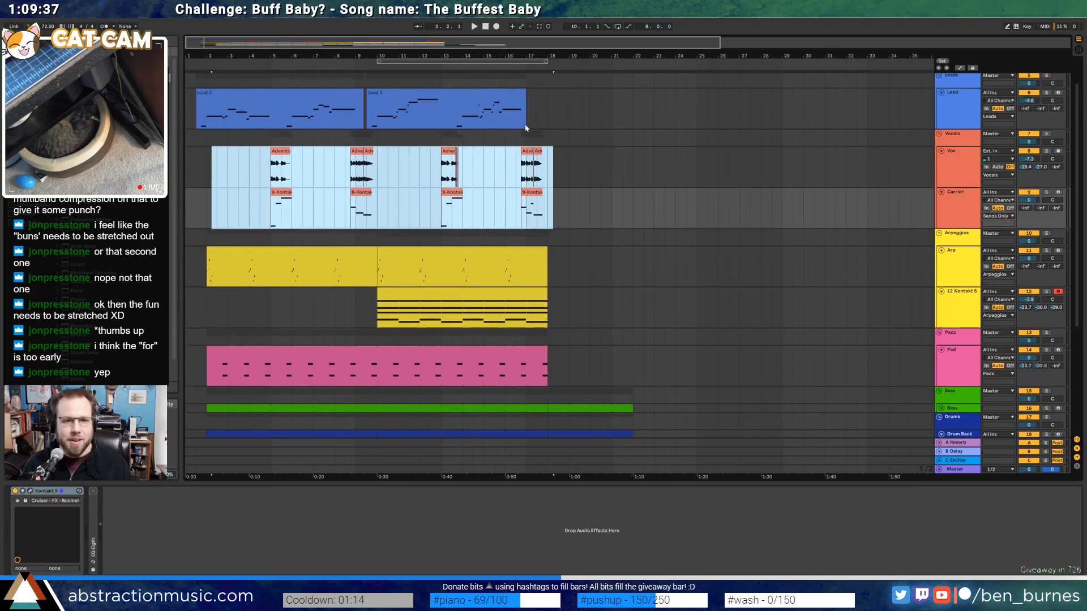
{"action": "left_click_drag", "start_coordinate": [548, 112], "coordinate": [191, 106]}
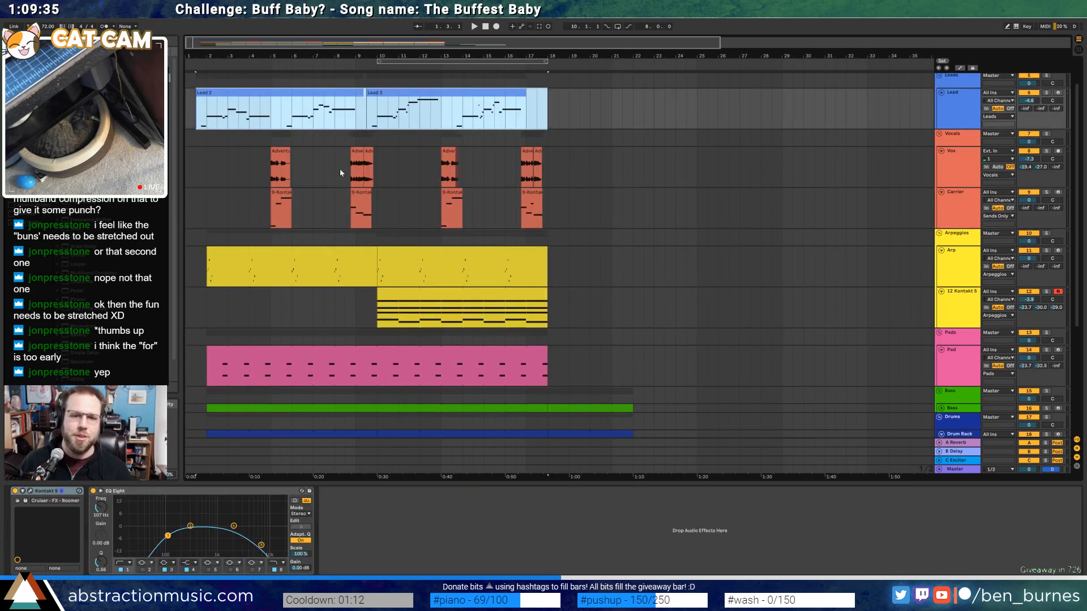
{"action": "left_click_drag", "start_coordinate": [559, 200], "coordinate": [180, 107]}
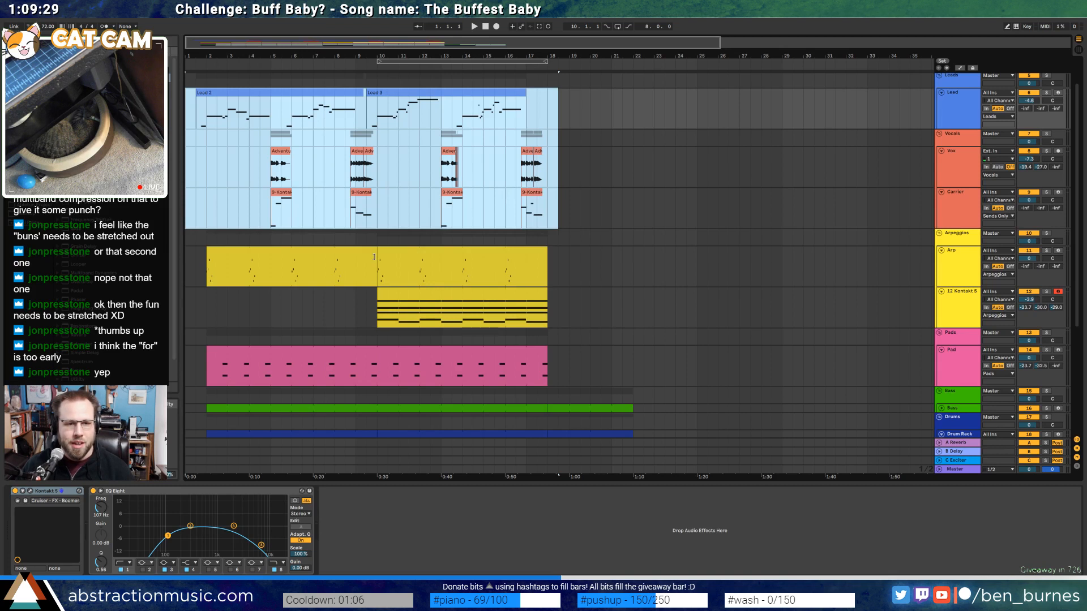
Create a separate five-note Arp clip across bars 18 to 22, moving its fourth note to A#5 and fifth to G5
{"action": "left_click_drag", "start_coordinate": [374, 257], "coordinate": [550, 262]}
{"action": "double_click", "coordinate": [570, 257]}
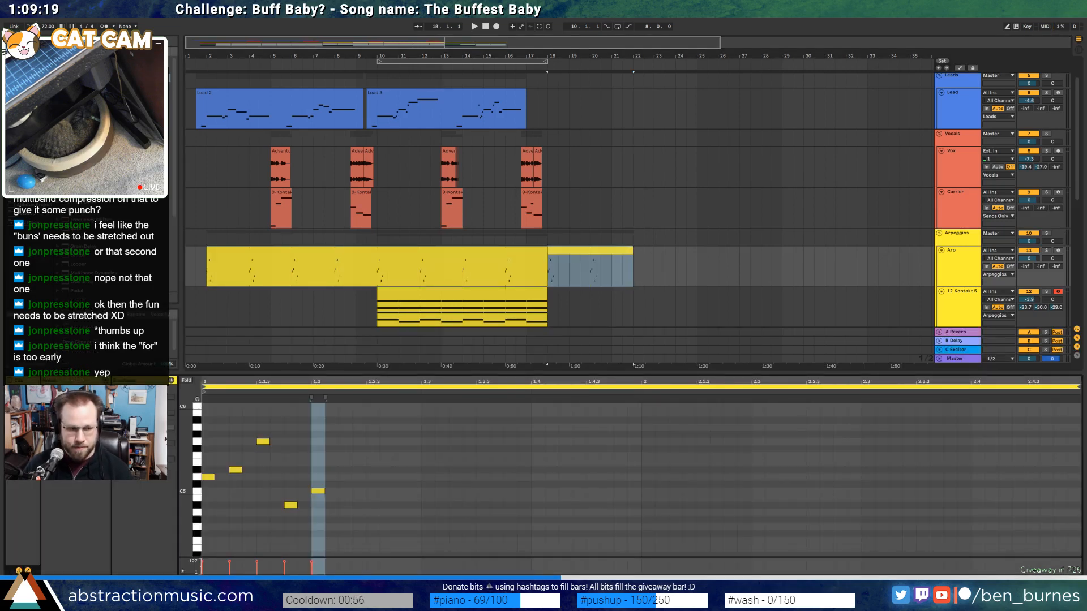
{"action": "key", "text": "Return"}
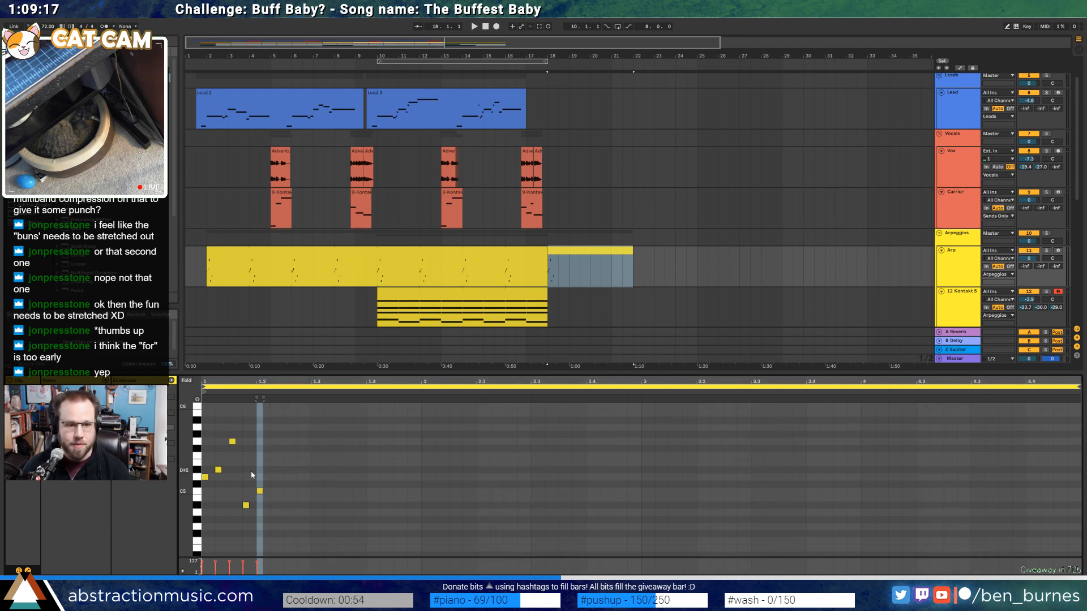
{"action": "left_click", "coordinate": [242, 486]}
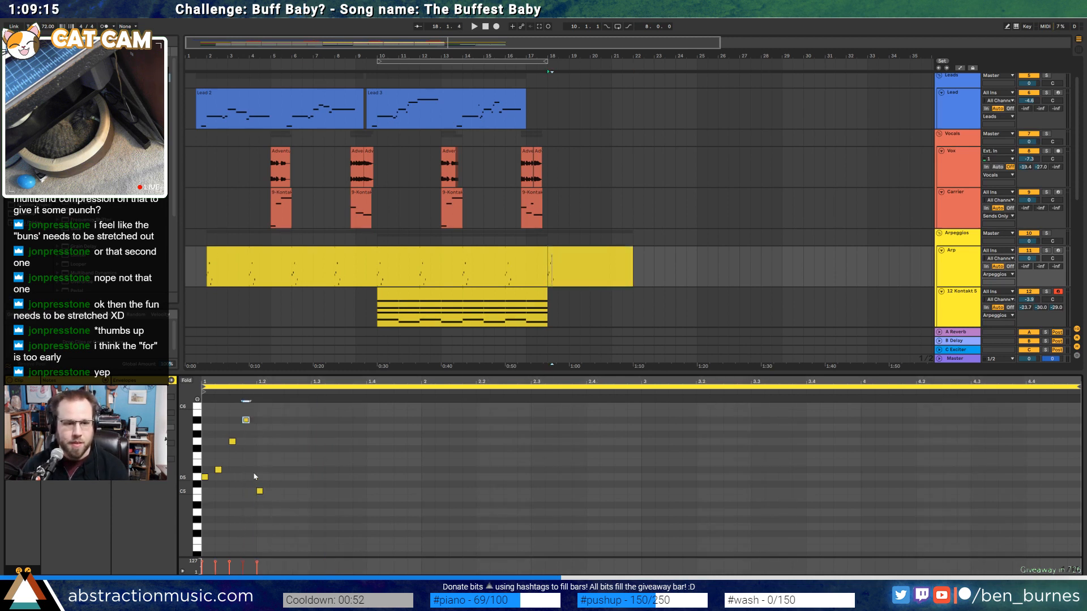
{"action": "key", "text": "space"}
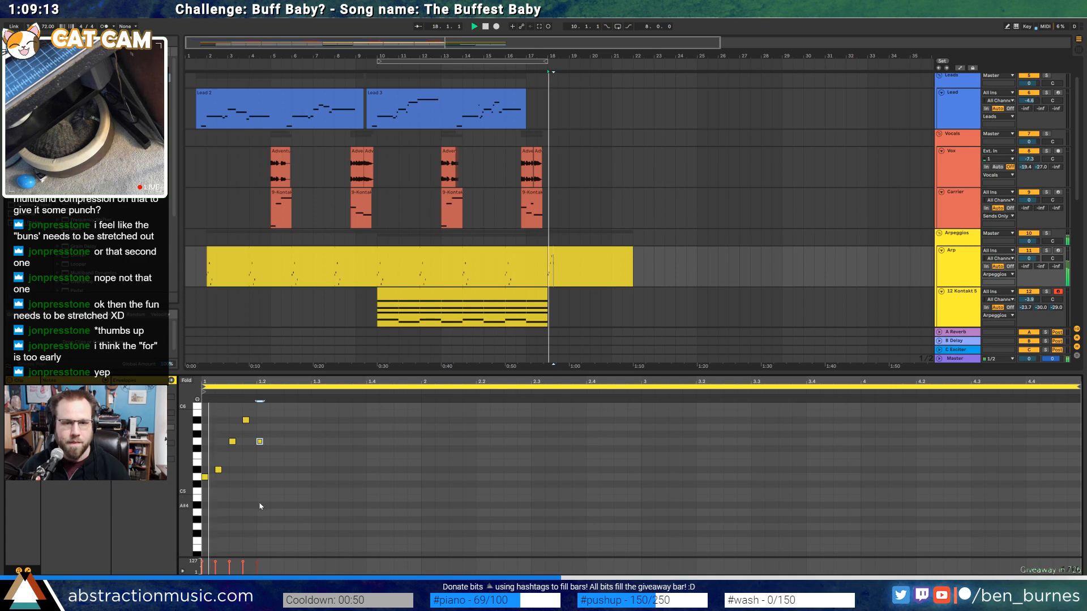
Set the arrangement loop to the new Arp clip, bars 18 to 22, and stop playback
{"action": "left_click", "coordinate": [574, 253]}
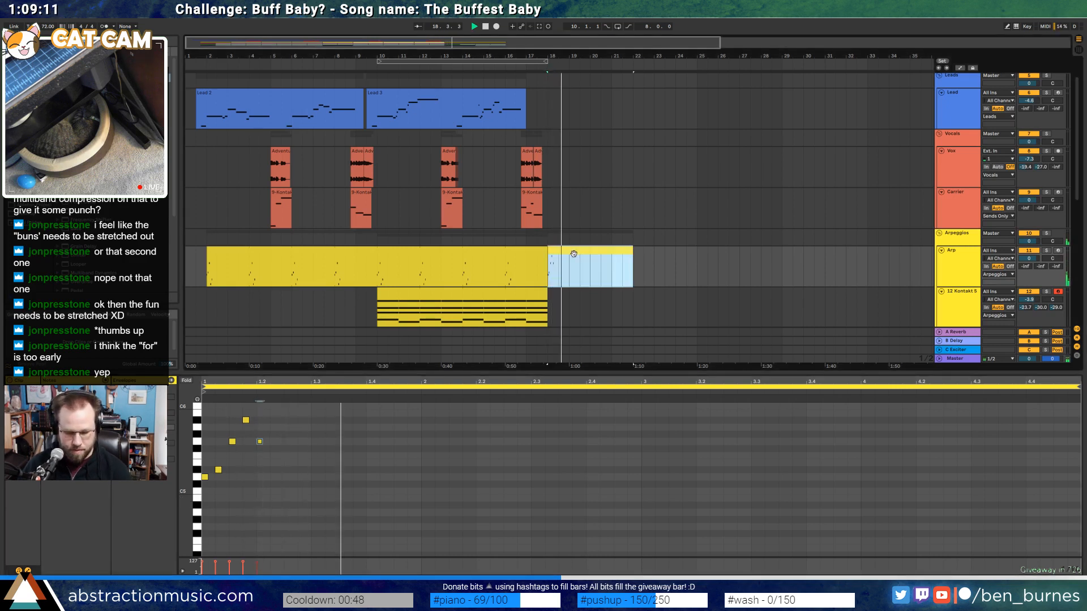
{"action": "key", "text": "ctrl+l"}
{"action": "scroll", "coordinate": [583, 264], "scroll_direction": "down", "scroll_amount": 3}
{"action": "scroll", "coordinate": [592, 270], "scroll_direction": "down", "scroll_amount": 1}
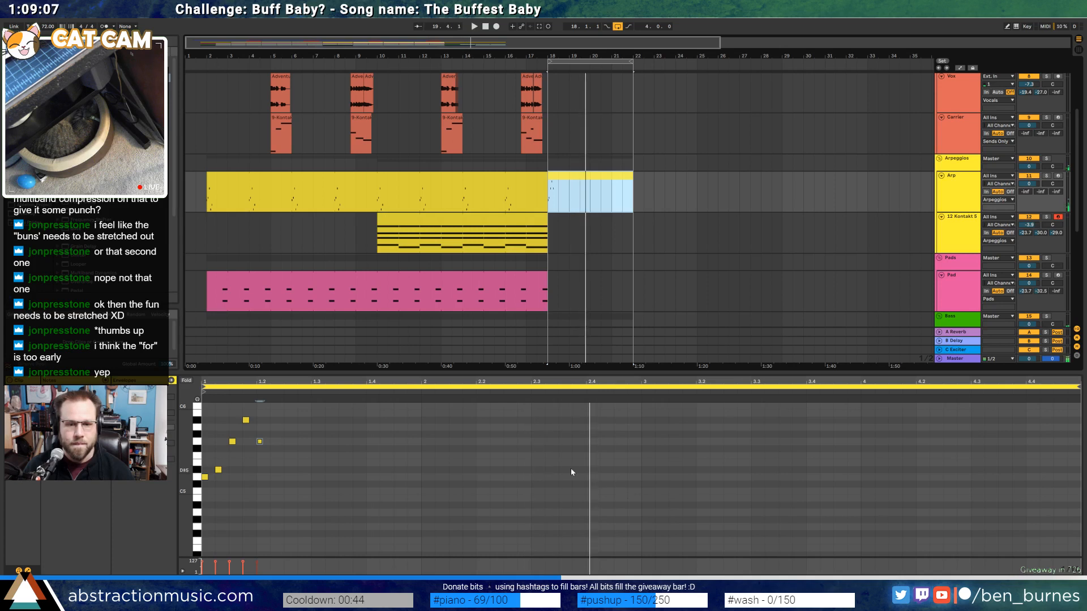
{"action": "scroll", "coordinate": [589, 458], "scroll_direction": "up", "scroll_amount": 2}
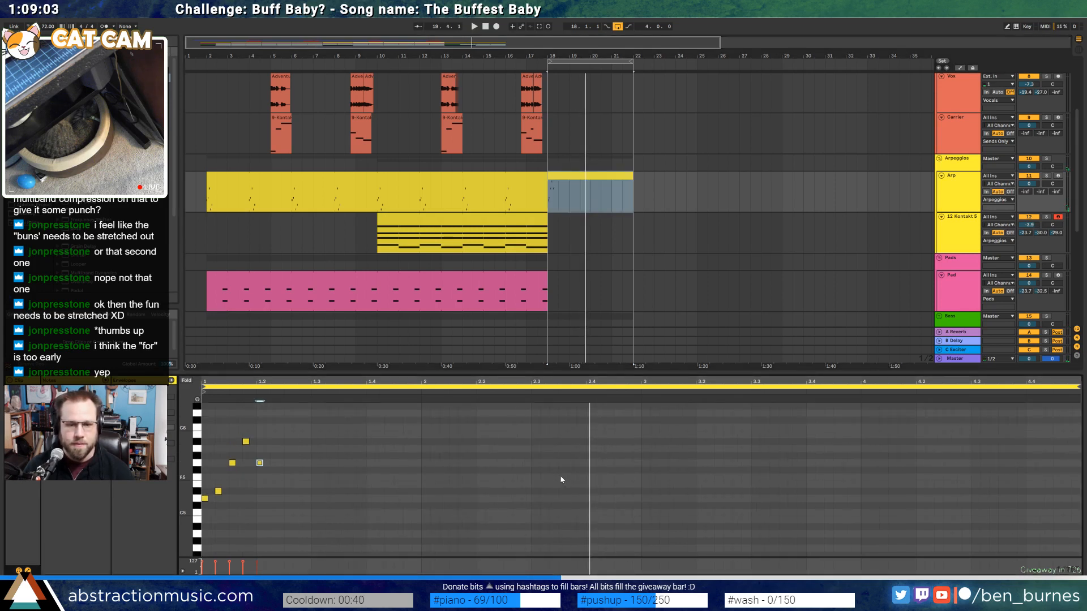
Add two short D#5 notes side by side near 2.3.3 in the new Arp clip
{"action": "scroll", "coordinate": [581, 485], "scroll_direction": "up", "scroll_amount": 2}
{"action": "scroll", "coordinate": [580, 486], "scroll_direction": "down", "scroll_amount": 3}
{"action": "scroll", "coordinate": [578, 487], "scroll_direction": "up", "scroll_amount": 4}
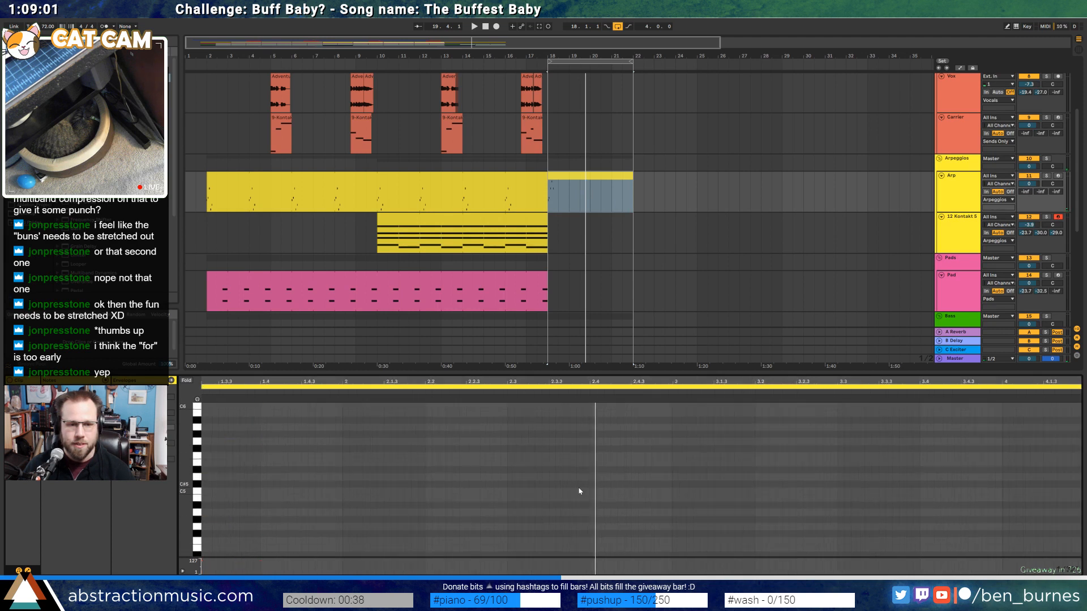
{"action": "scroll", "coordinate": [574, 483], "scroll_direction": "down", "scroll_amount": 2}
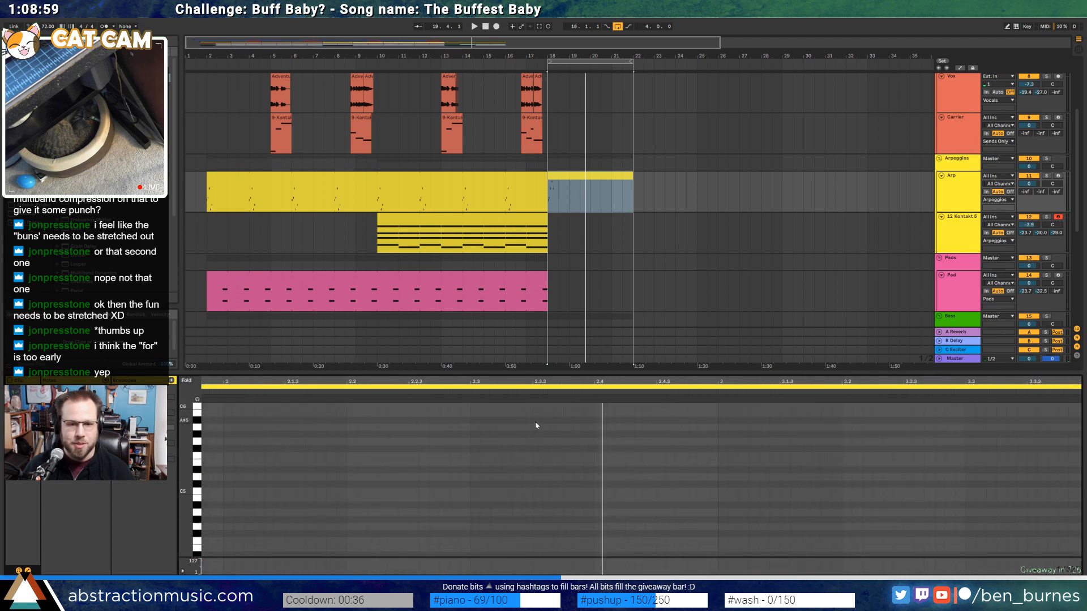
{"action": "scroll", "coordinate": [554, 456], "scroll_direction": "up", "scroll_amount": 1}
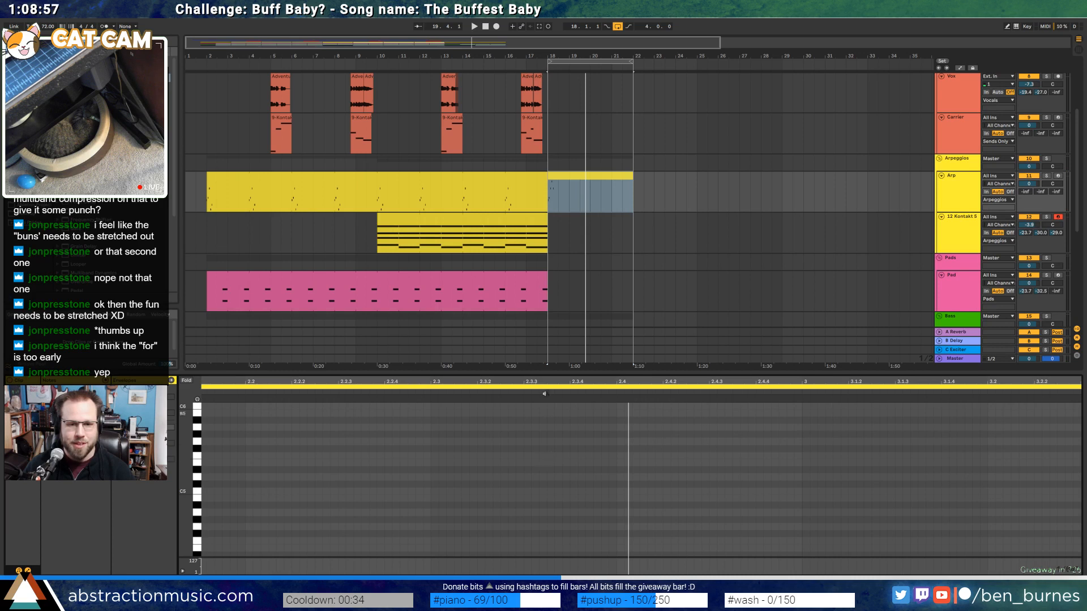
{"action": "double_click", "coordinate": [535, 470]}
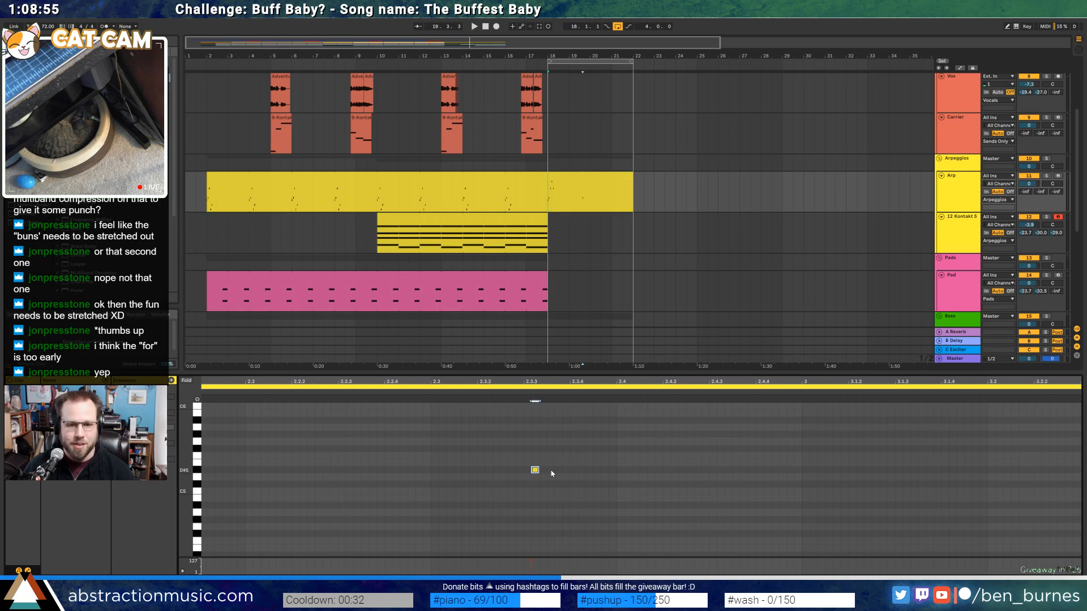
{"action": "double_click", "coordinate": [551, 470]}
{"action": "left_click", "coordinate": [549, 463]}
{"action": "left_click", "coordinate": [550, 470]}
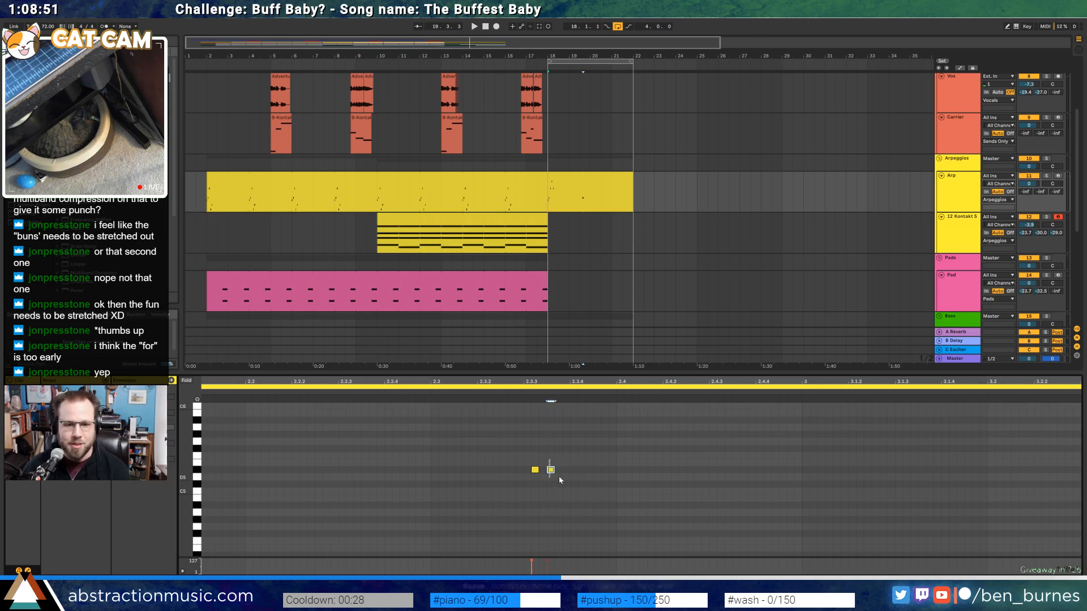
Nudge the first D#5 note back to 2.3.3 and duplicate the pair into four evenly spaced notes
{"action": "left_click_drag", "start_coordinate": [568, 465], "coordinate": [531, 475]}
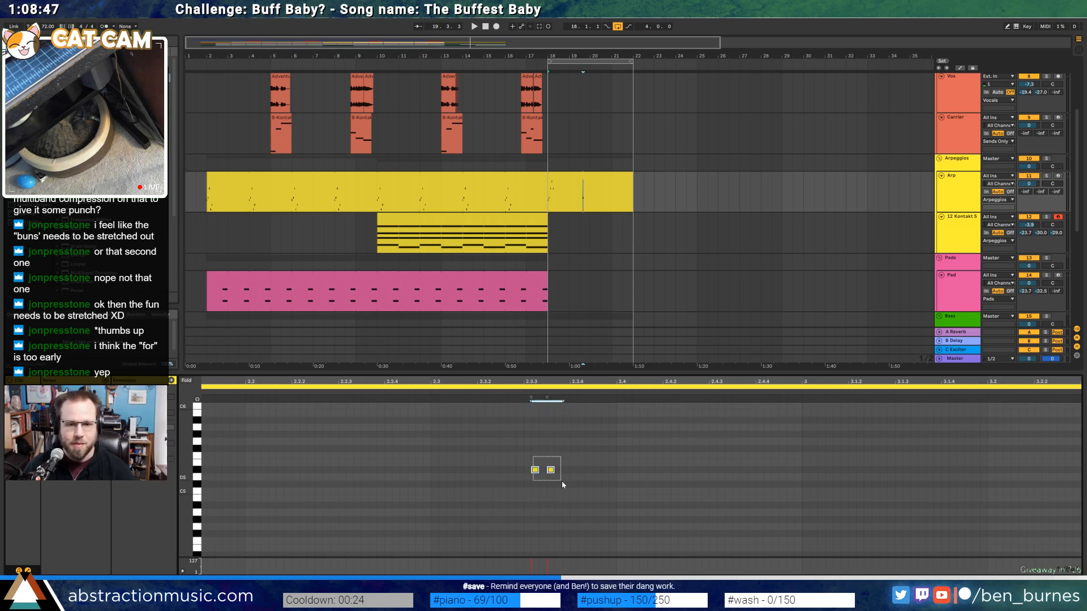
{"action": "key", "text": "Left"}
{"action": "left_click", "coordinate": [544, 470]}
{"action": "key", "text": "Right"}
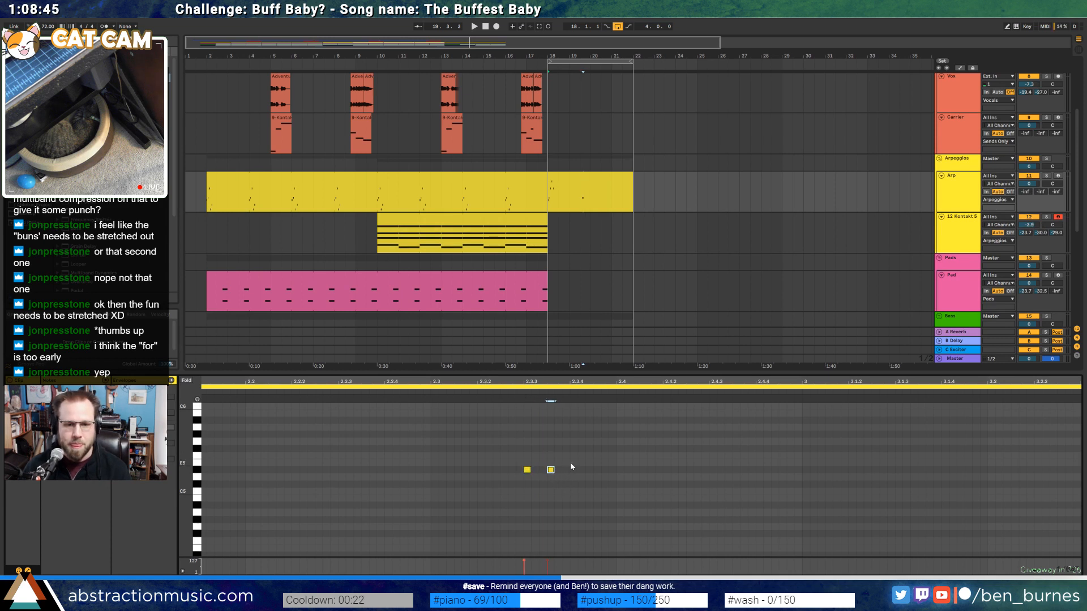
{"action": "left_click_drag", "start_coordinate": [572, 467], "coordinate": [527, 478]}
{"action": "key", "text": "ctrl+d"}
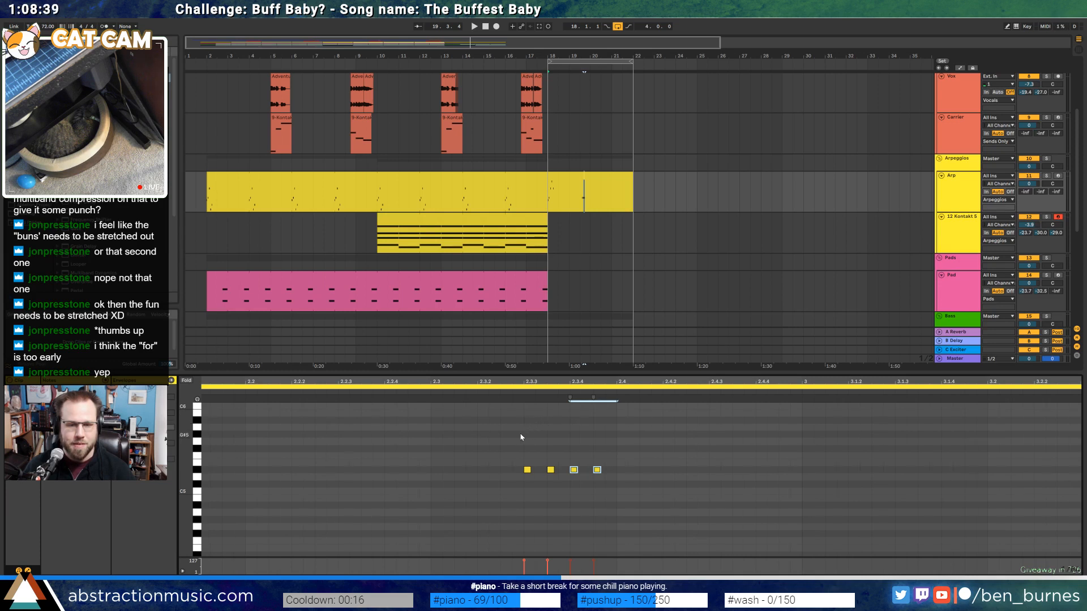
Add two D5 notes from 2.4 during playback, and delete the second and fourth short D#5 notes
{"action": "key", "text": "space"}
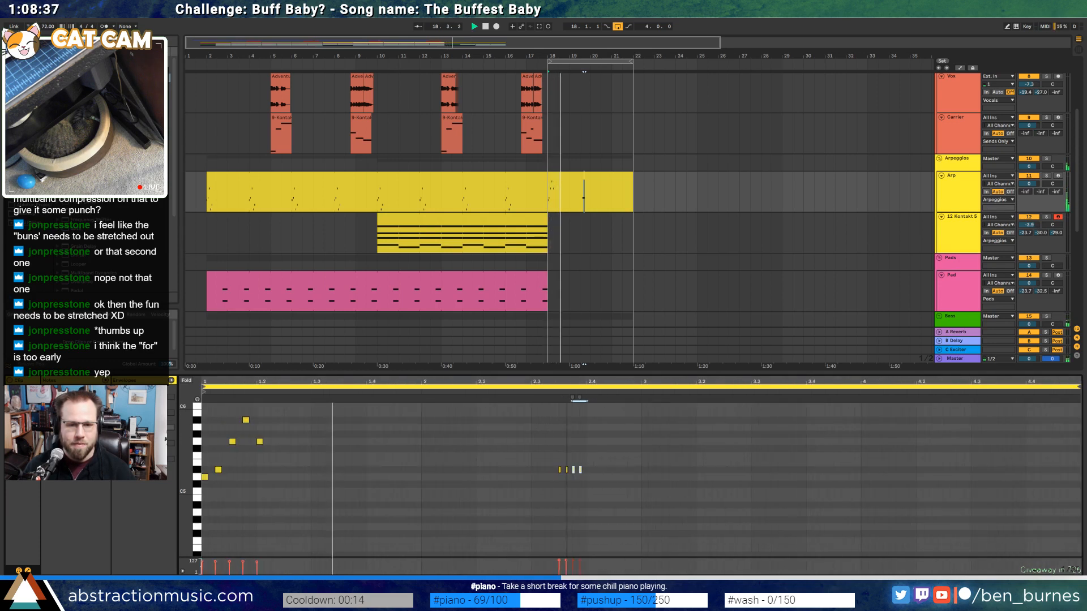
{"action": "double_click", "coordinate": [590, 477]}
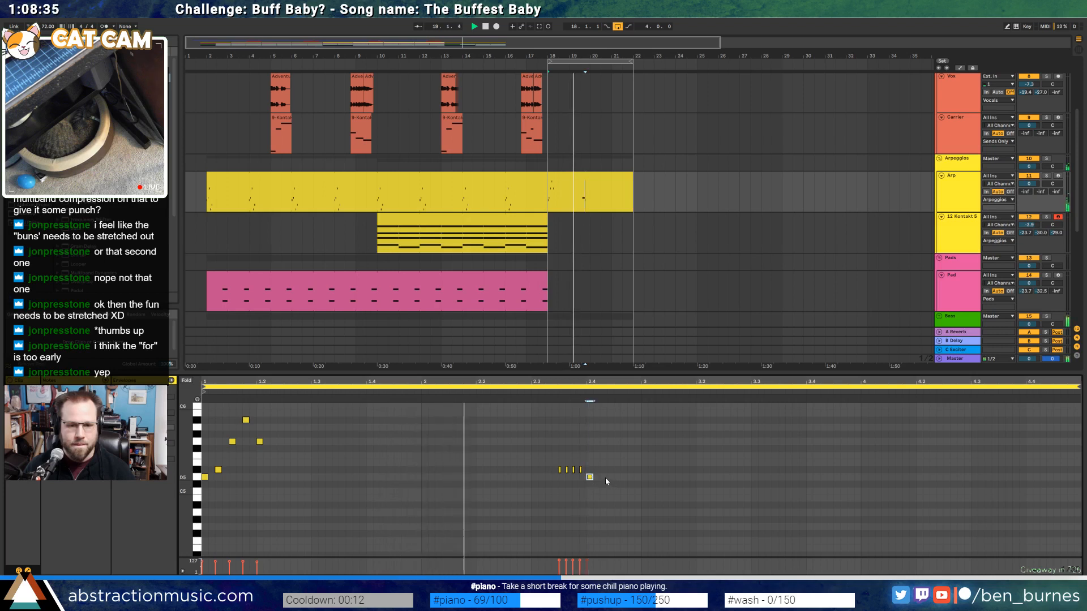
{"action": "double_click", "coordinate": [602, 477]}
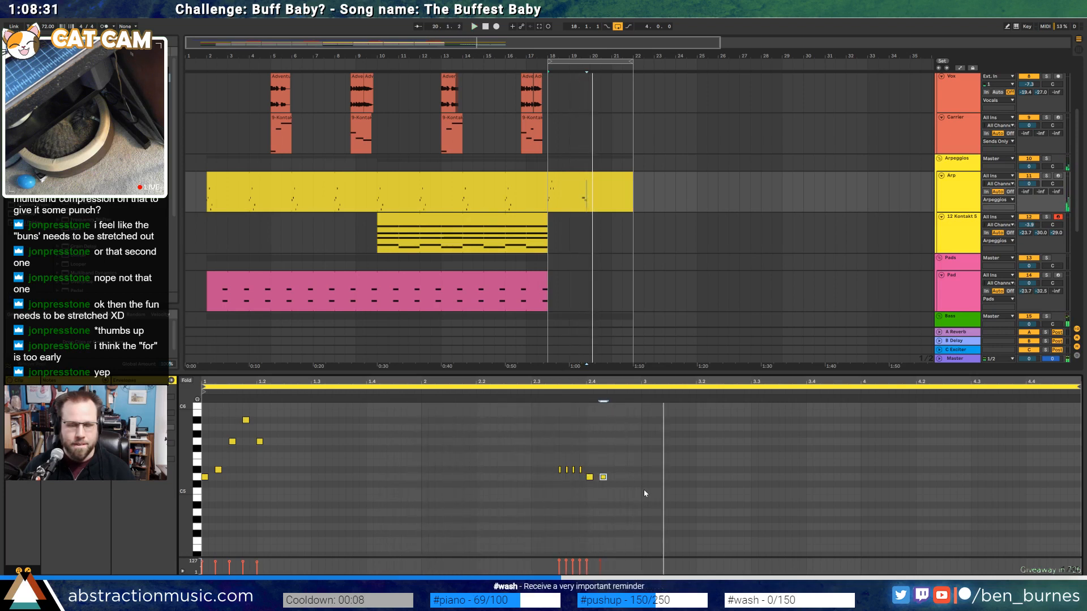
{"action": "scroll", "coordinate": [580, 468], "scroll_direction": "up", "scroll_amount": 3}
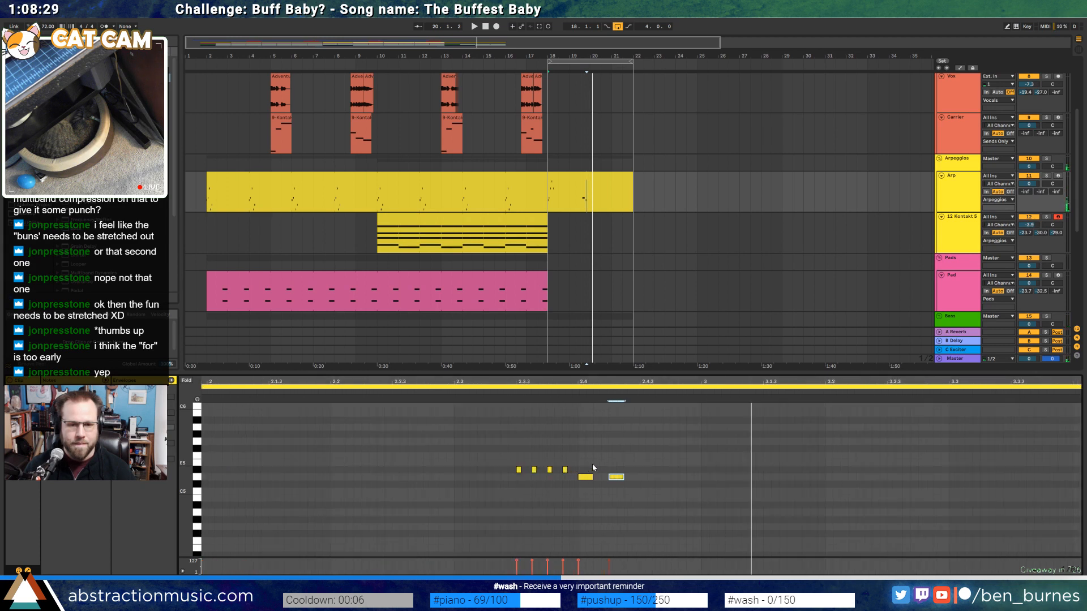
{"action": "key", "text": "space"}
{"action": "double_click", "coordinate": [534, 469]}
{"action": "double_click", "coordinate": [564, 469]}
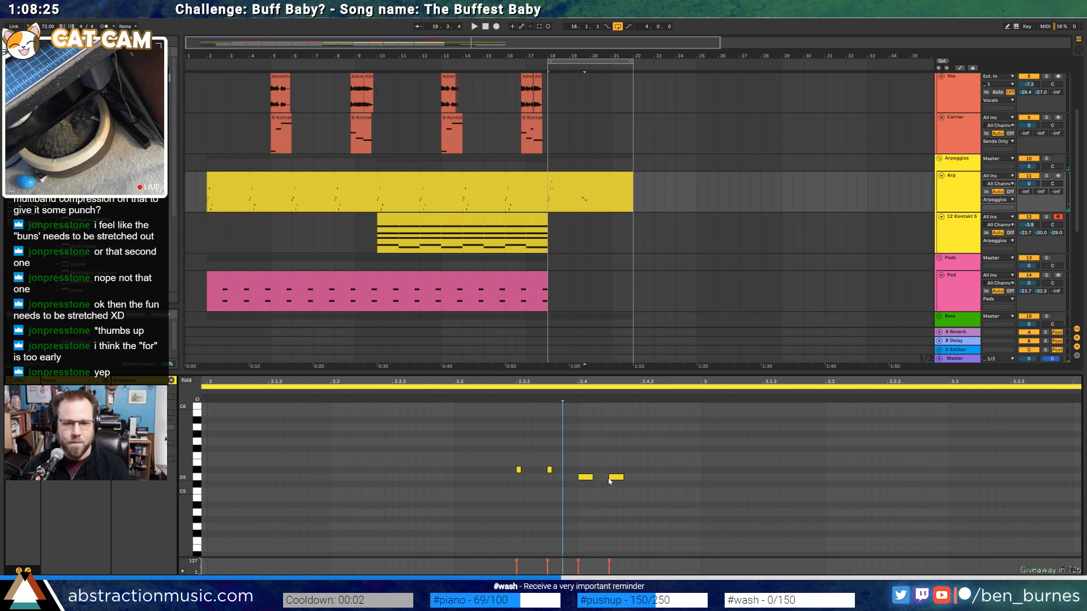
Raise the two D5 notes to D#5 and match the lengths of all four repeated notes
{"action": "left_click", "coordinate": [585, 477]}
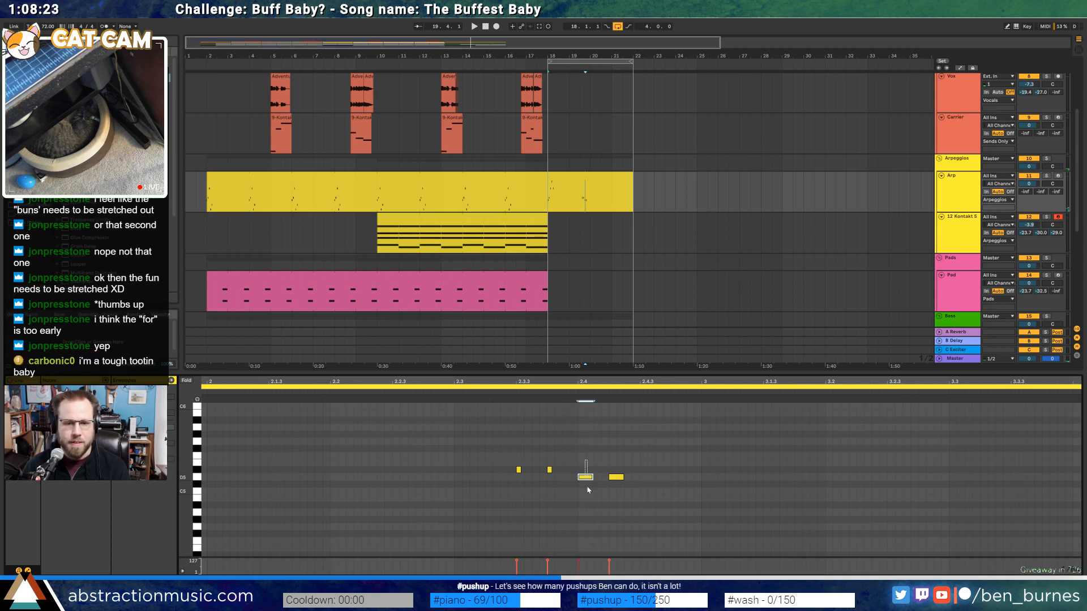
{"action": "key", "text": "Up"}
{"action": "left_click_drag", "start_coordinate": [587, 486], "coordinate": [619, 485]}
{"action": "key", "text": "Up"}
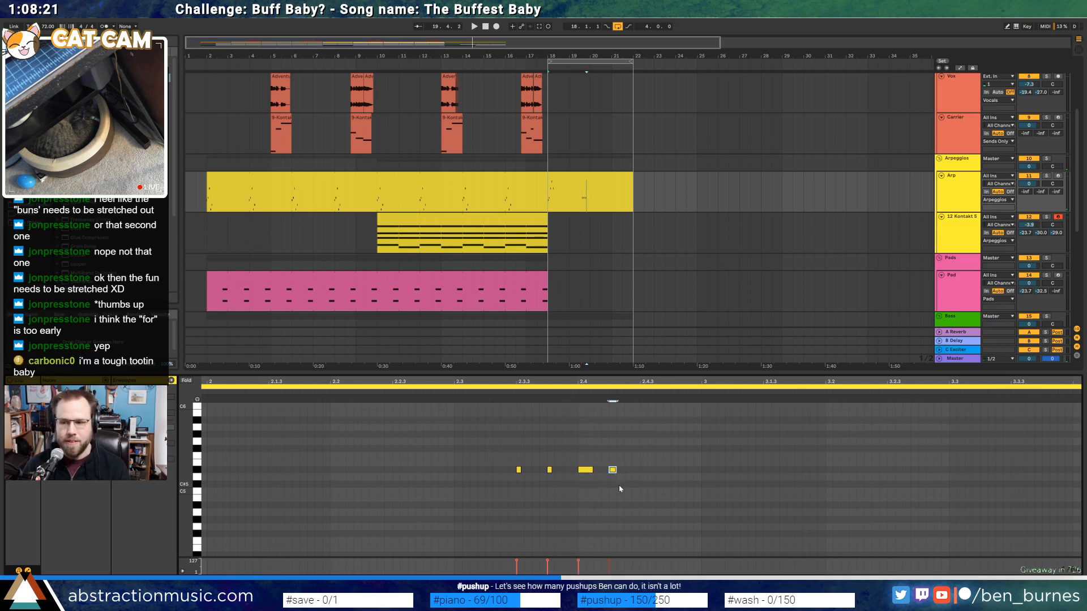
{"action": "left_click_drag", "start_coordinate": [591, 471], "coordinate": [512, 485]}
{"action": "left_click", "coordinate": [641, 481]}
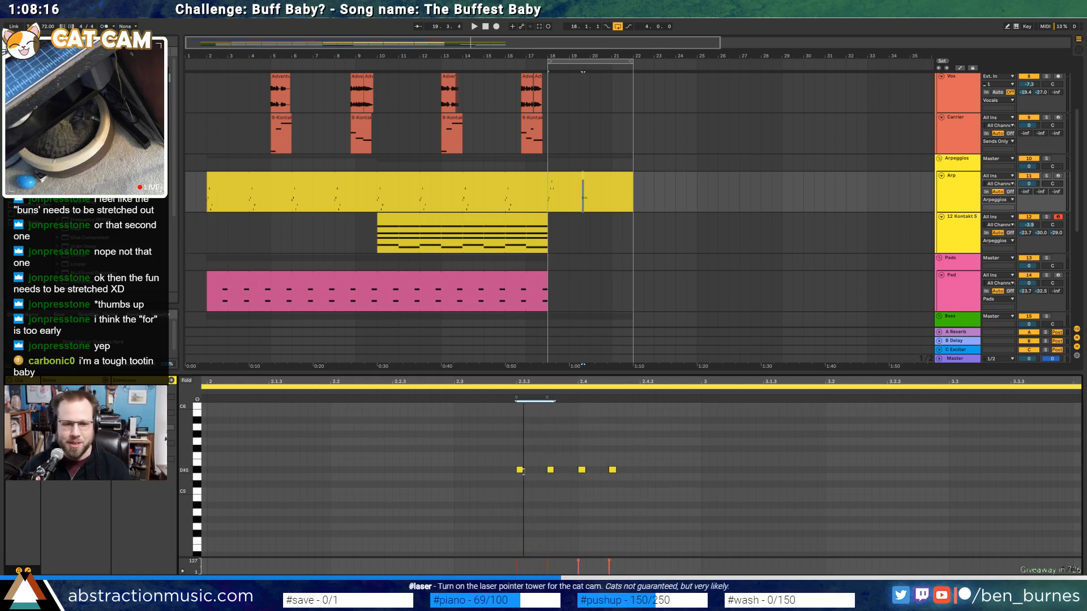
{"action": "left_click", "coordinate": [554, 453]}
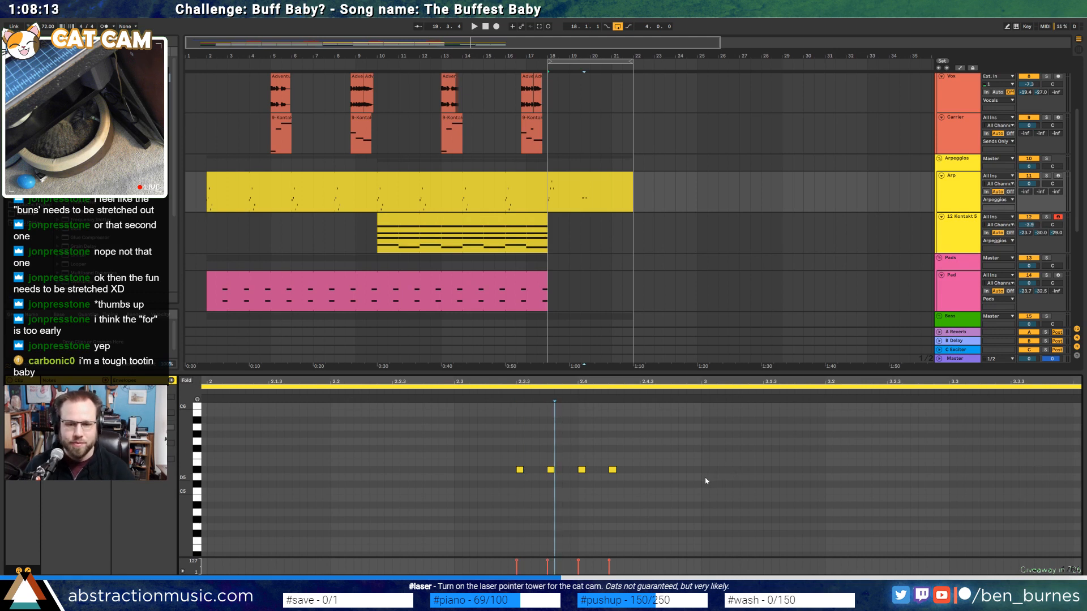
Add four consecutive notes, D5, D#5, A#4 and C5, from the start of the Arp clip's bar 3, and play the loop
{"action": "double_click", "coordinate": [704, 477]}
{"action": "scroll", "coordinate": [738, 471], "scroll_direction": "down", "scroll_amount": 4}
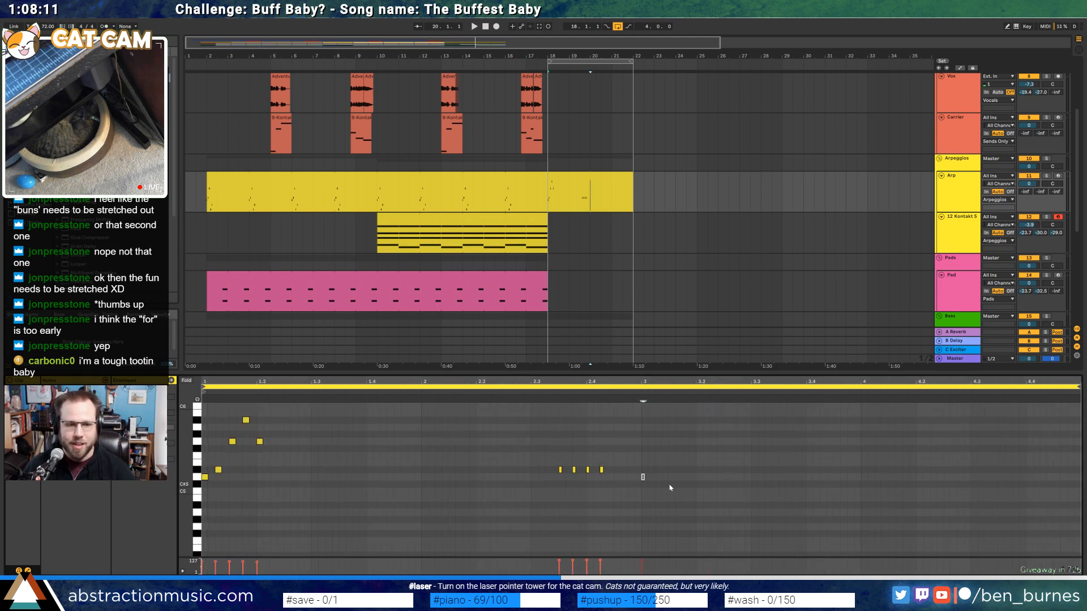
{"action": "scroll", "coordinate": [670, 488], "scroll_direction": "up", "scroll_amount": 2}
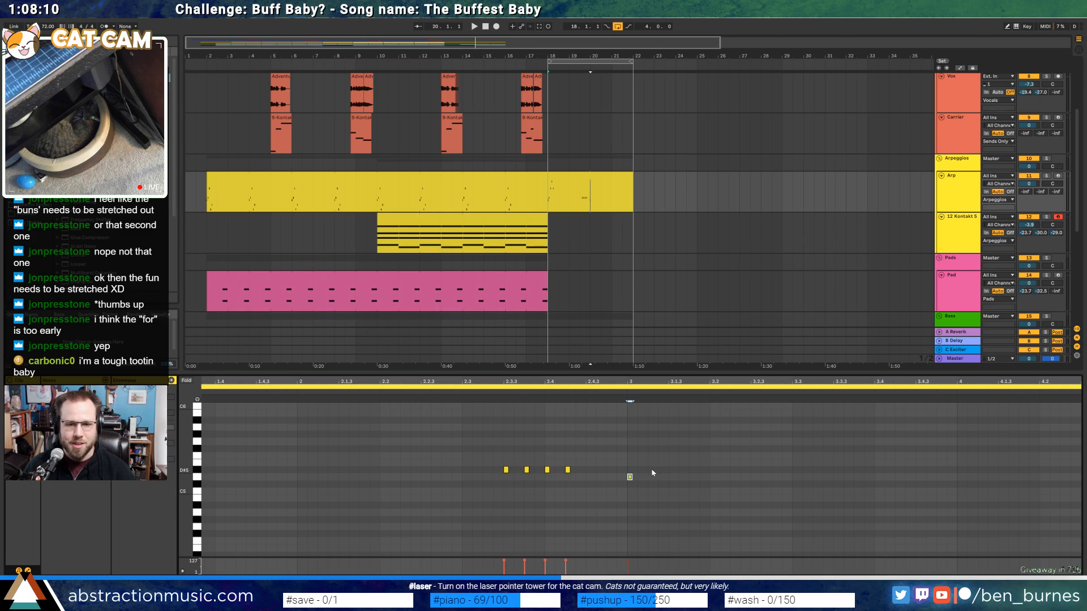
{"action": "double_click", "coordinate": [653, 470]}
{"action": "left_click", "coordinate": [632, 477]}
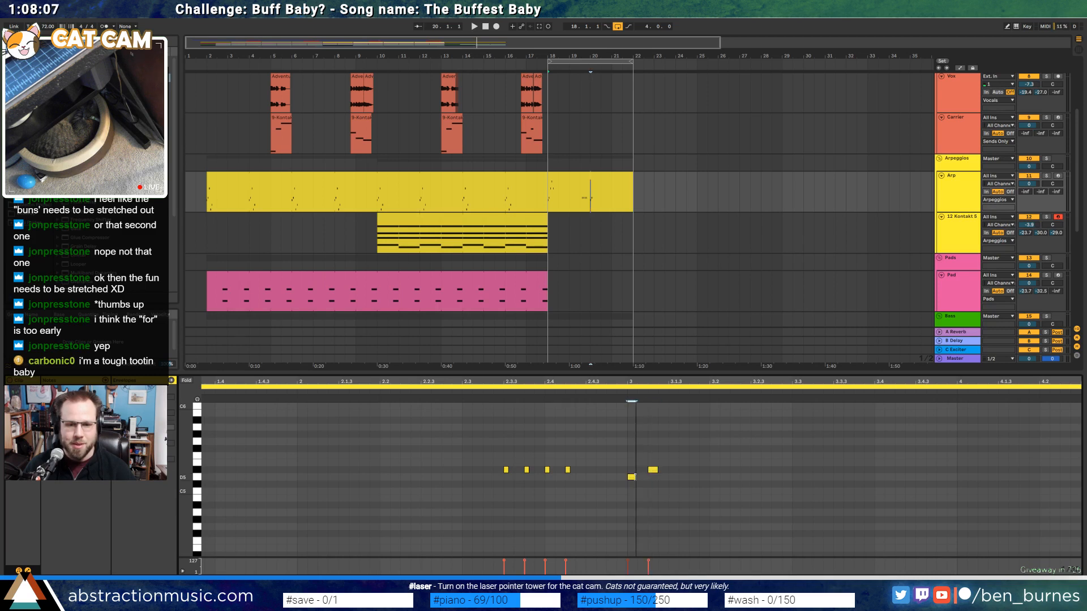
{"action": "key", "text": "space"}
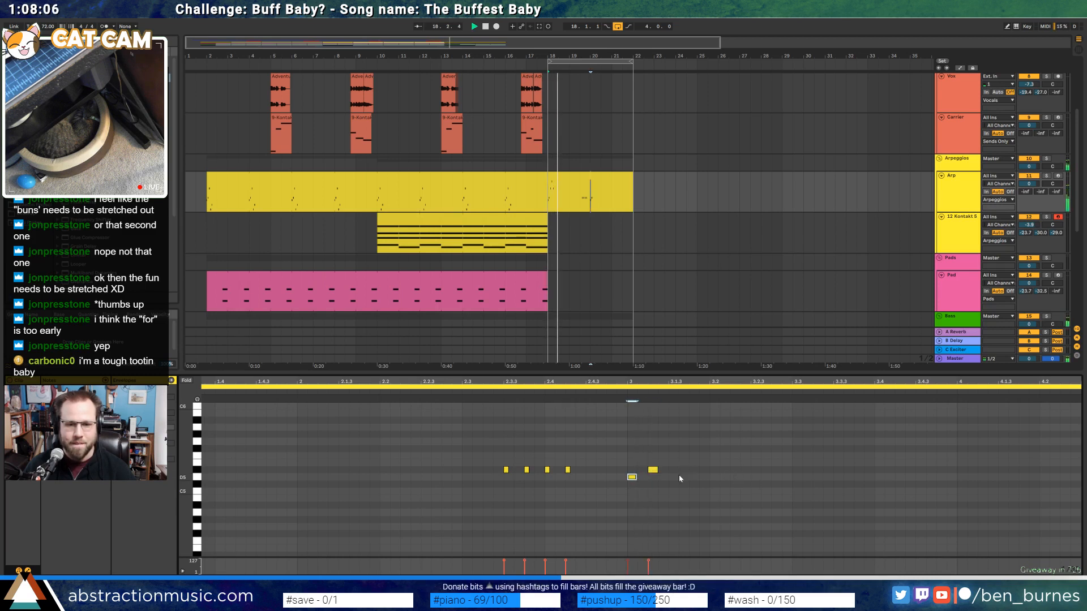
{"action": "left_click", "coordinate": [673, 508]}
{"action": "double_click", "coordinate": [672, 504]}
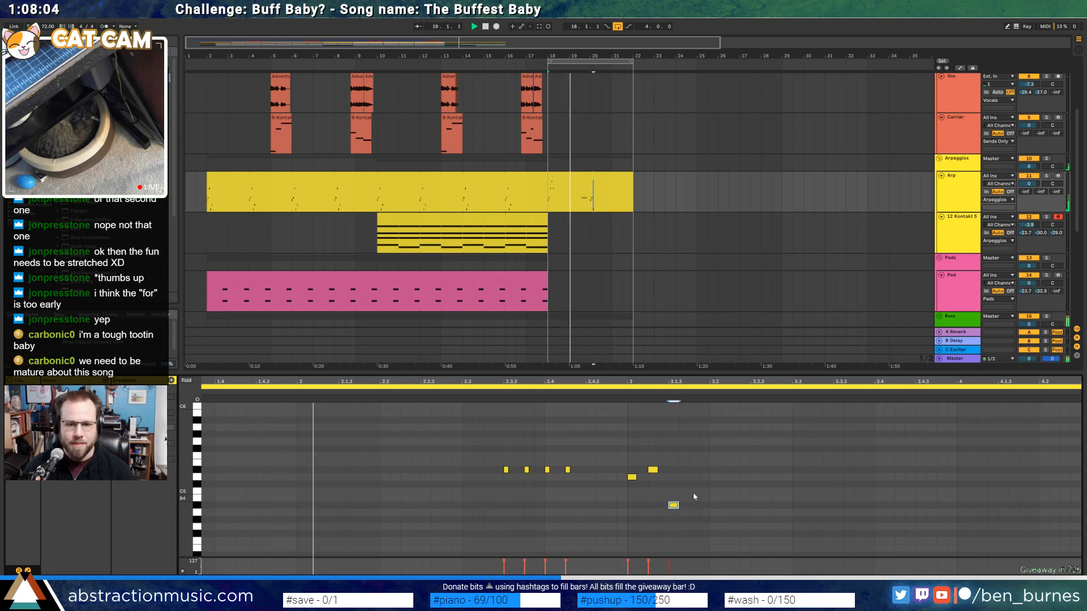
{"action": "double_click", "coordinate": [694, 491]}
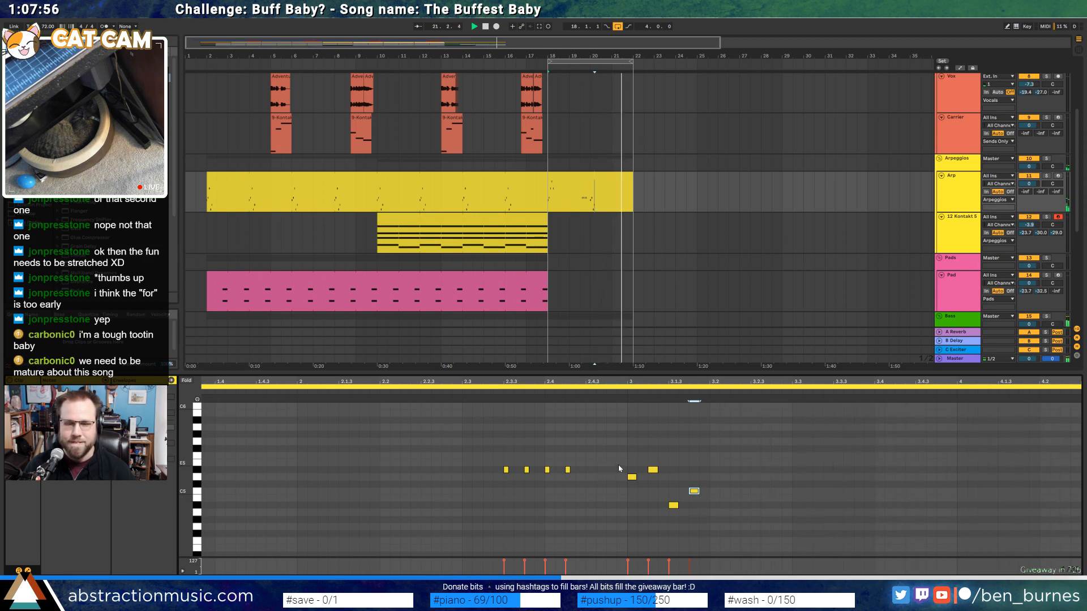
Delete the four repeated D#5 notes that precede bar 3 of the Arp clip
{"action": "left_click_drag", "start_coordinate": [462, 453], "coordinate": [587, 487]}
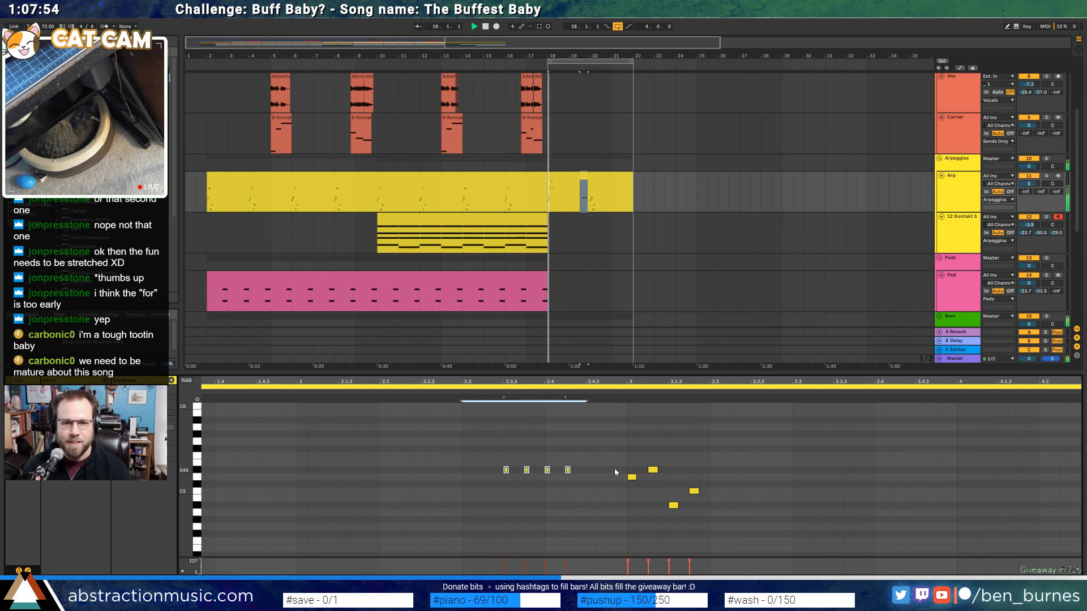
{"action": "key", "text": "Delete"}
{"action": "left_click", "coordinate": [640, 442]}
Insert a new MIDI track below the Lead track in the Leads group and load Kontakt 5 on it
{"action": "key", "text": "shift+Tab"}
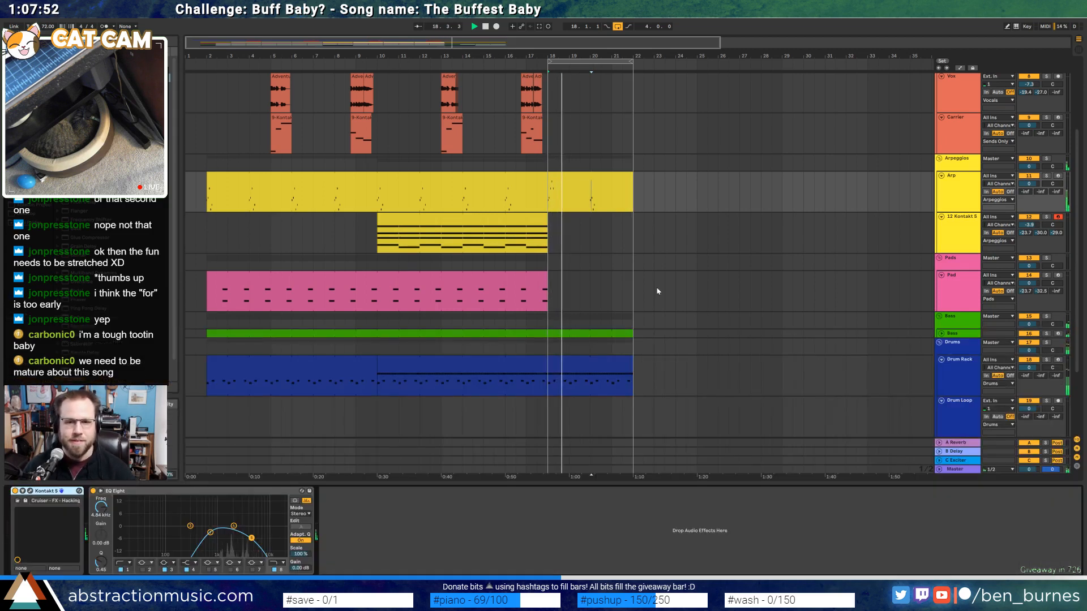
{"action": "left_click", "coordinate": [955, 227]}
{"action": "scroll", "coordinate": [740, 320], "scroll_direction": "up", "scroll_amount": 4}
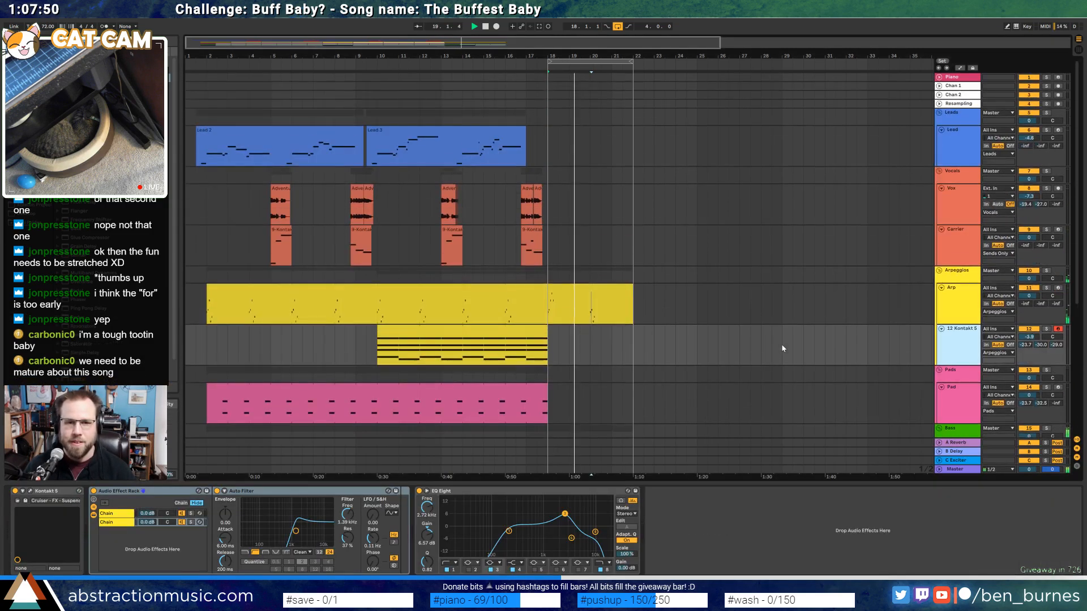
{"action": "left_click", "coordinate": [872, 158]}
{"action": "key", "text": "ctrl+shift+t"}
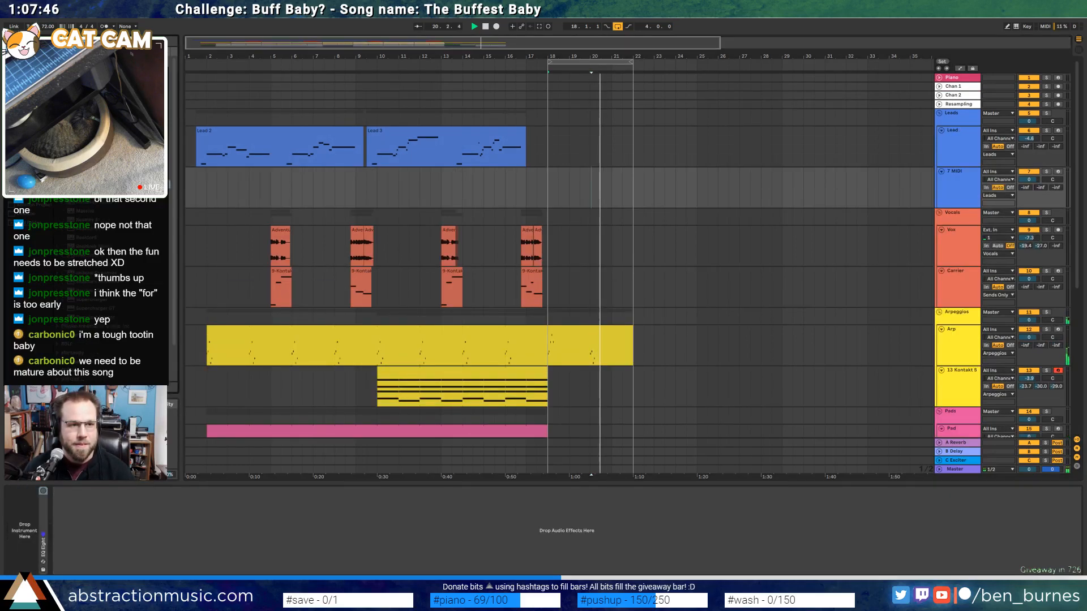
{"action": "left_click_drag", "start_coordinate": [90, 184], "coordinate": [610, 182]}
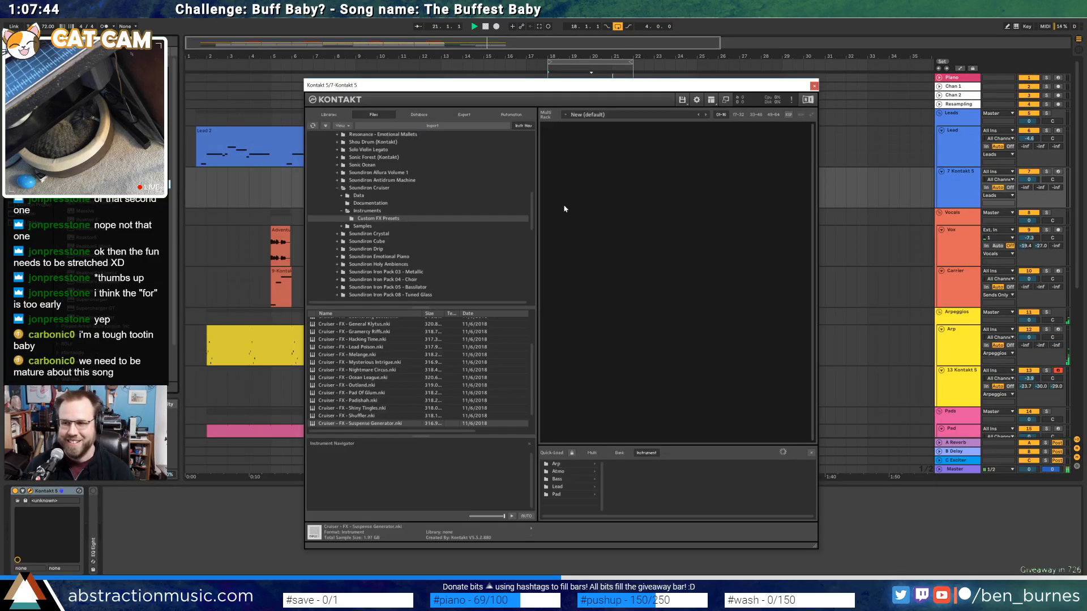
Load Scarbee Mark I - Stretch Tuned from the Scarbee Vintage Keys library and arm the new Kontakt track
{"action": "left_click", "coordinate": [357, 107]}
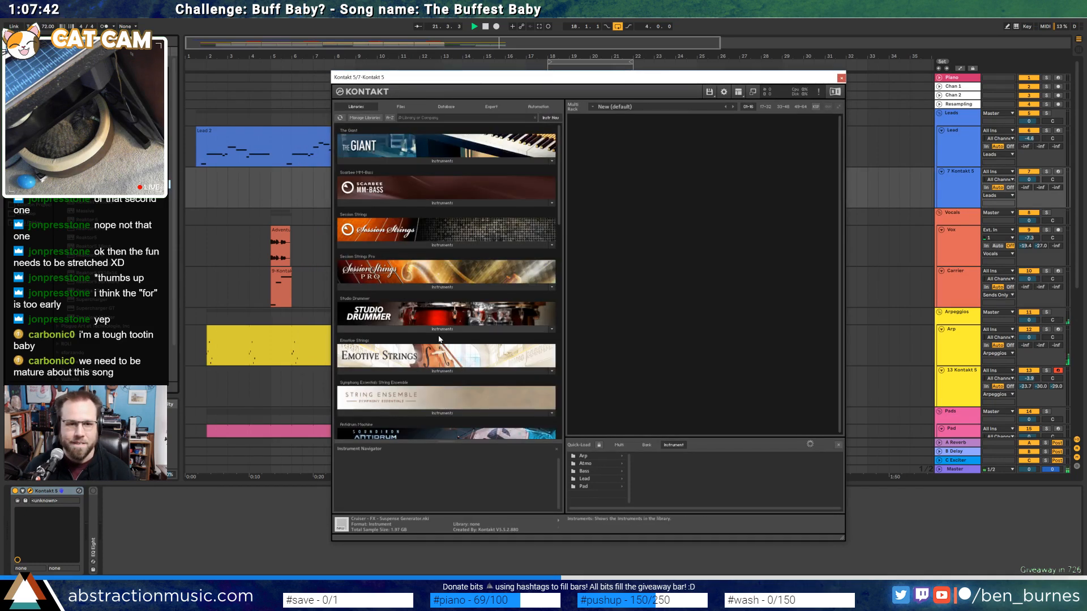
{"action": "left_click_drag", "start_coordinate": [560, 184], "coordinate": [577, 249]}
{"action": "left_click", "coordinate": [438, 293]}
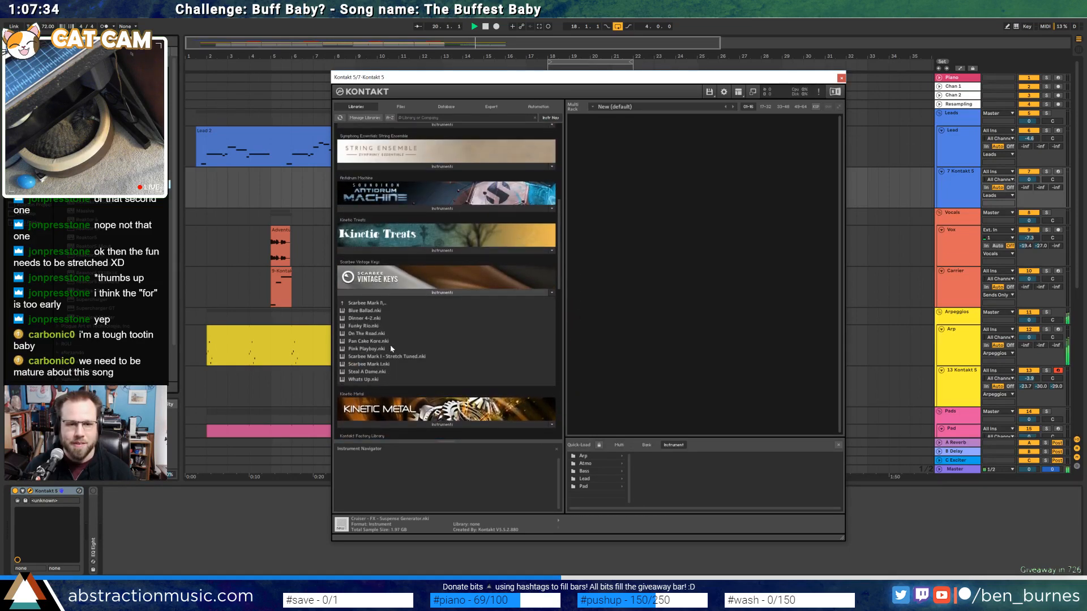
{"action": "double_click", "coordinate": [394, 357]}
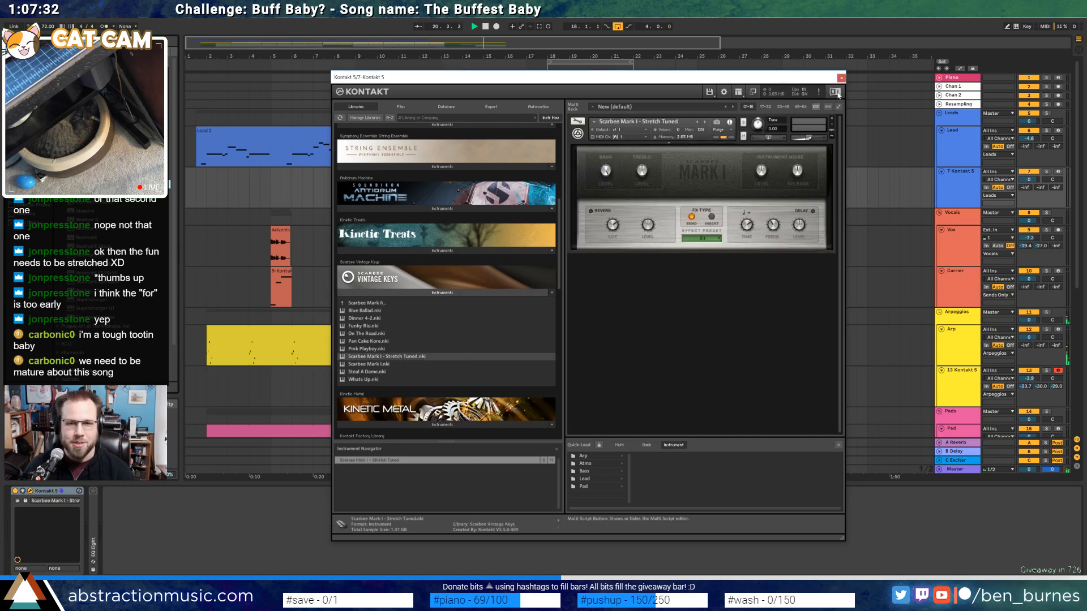
{"action": "left_click", "coordinate": [841, 78]}
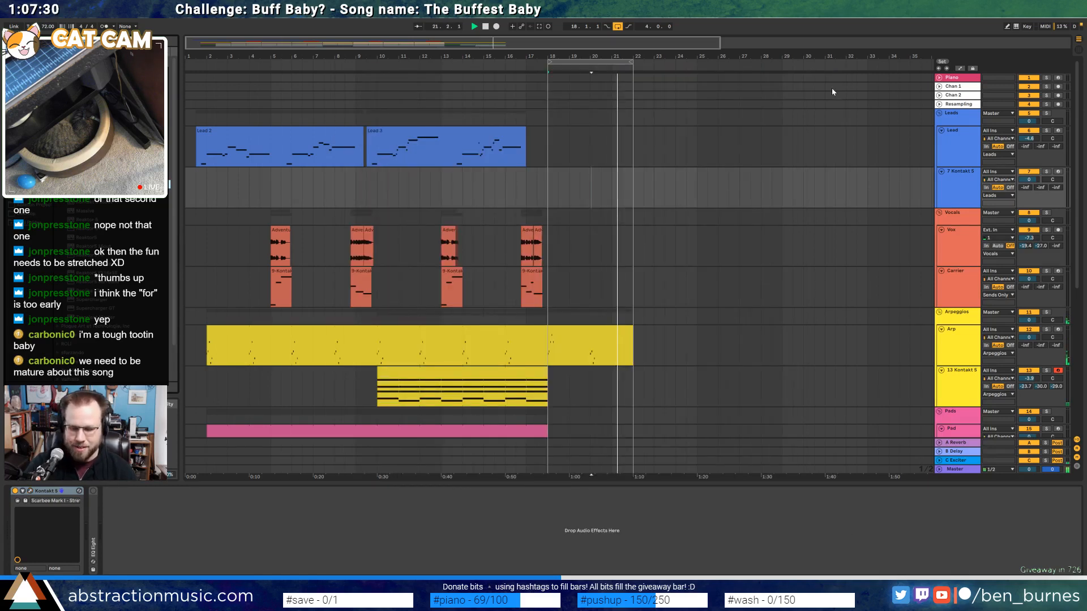
{"action": "left_click", "coordinate": [1058, 172]}
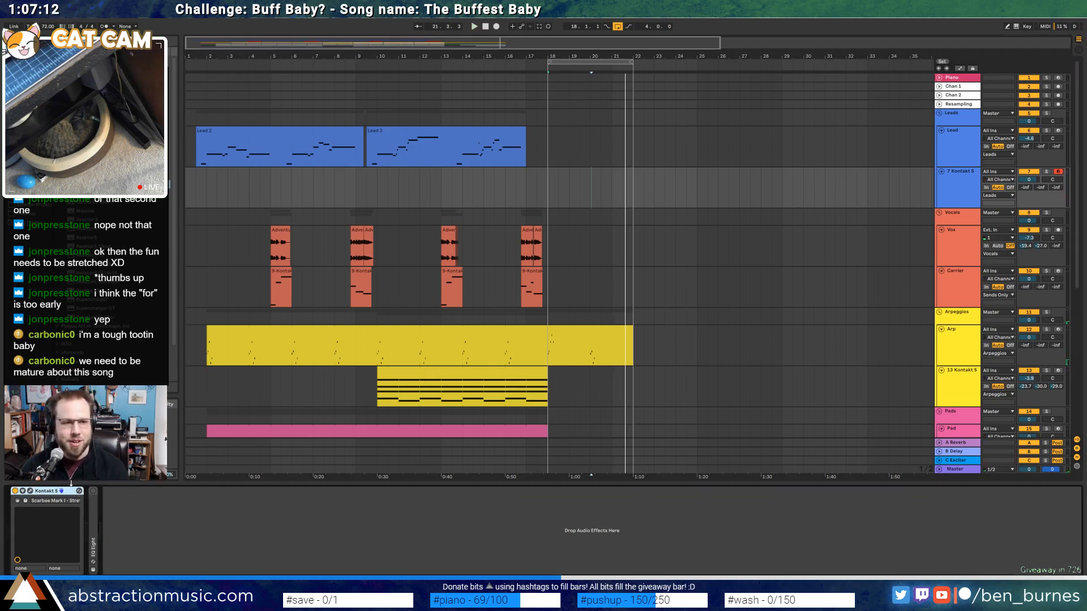
Replace Scarbee Mark I with an empty Kontakt 5 and browse the Soundiron folders in Kontakt's file browser
{"action": "key", "text": "Delete"}
{"action": "key", "text": "ctrl+z"}
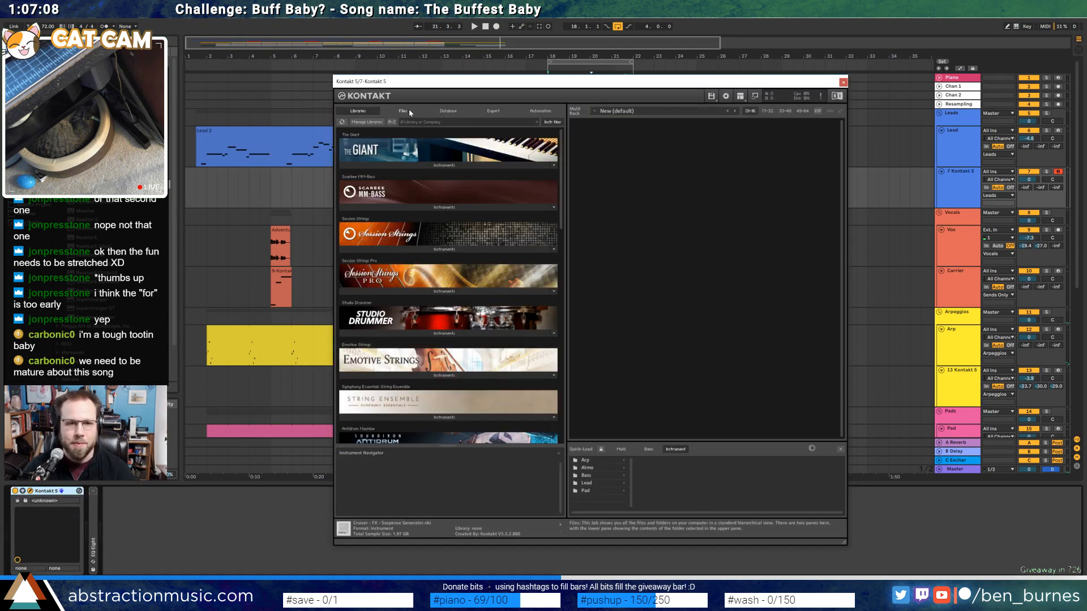
{"action": "left_click", "coordinate": [448, 111]}
{"action": "left_click", "coordinate": [403, 111]}
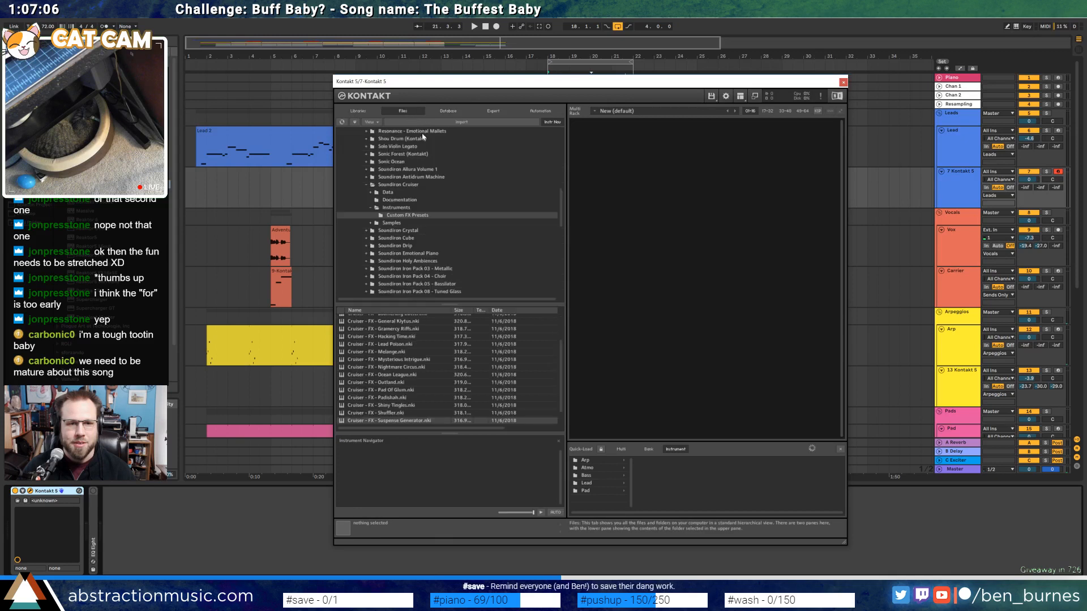
{"action": "left_click", "coordinate": [368, 187]}
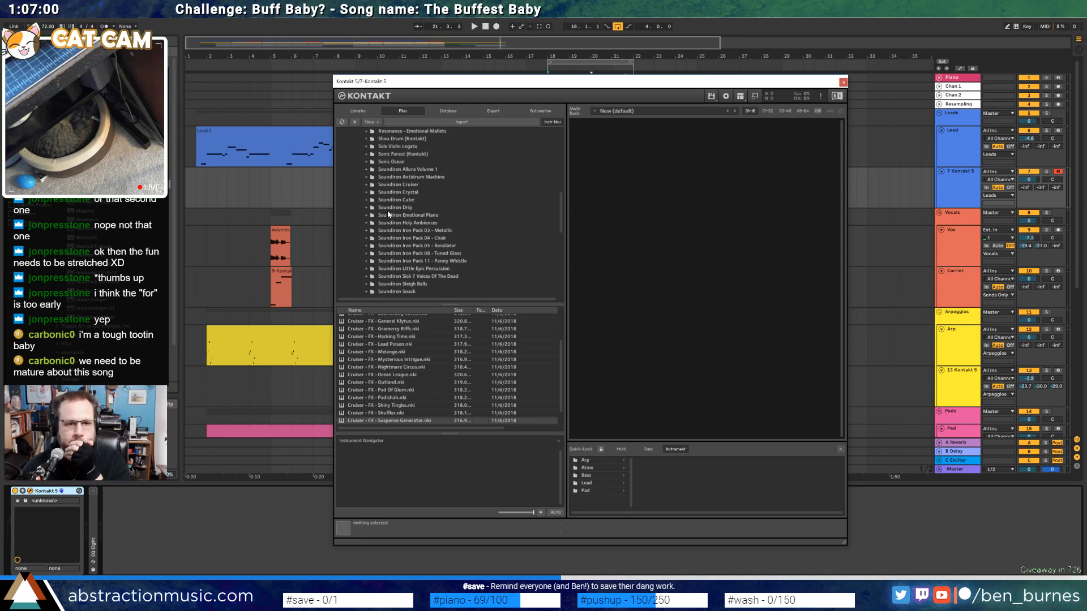
{"action": "scroll", "coordinate": [389, 233], "scroll_direction": "down", "scroll_amount": 2}
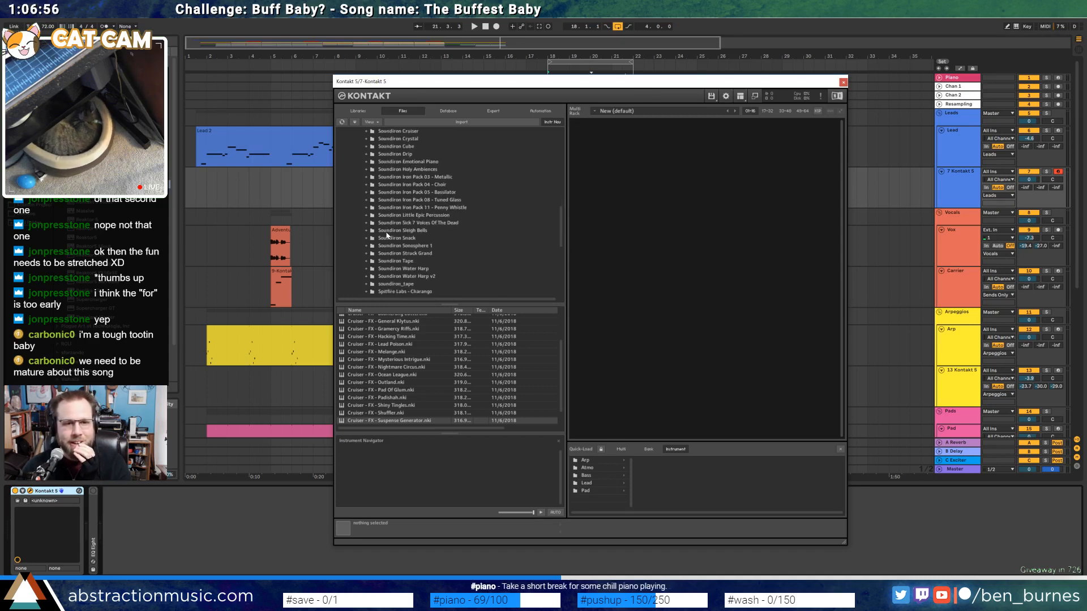
{"action": "scroll", "coordinate": [390, 239], "scroll_direction": "down", "scroll_amount": 1}
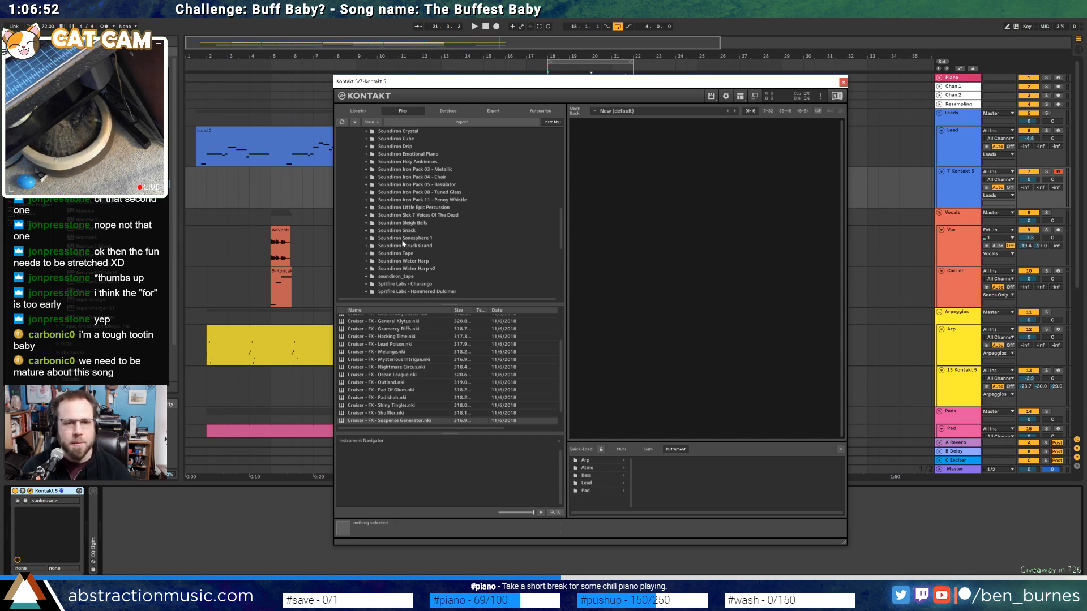
{"action": "scroll", "coordinate": [403, 244], "scroll_direction": "up", "scroll_amount": 7}
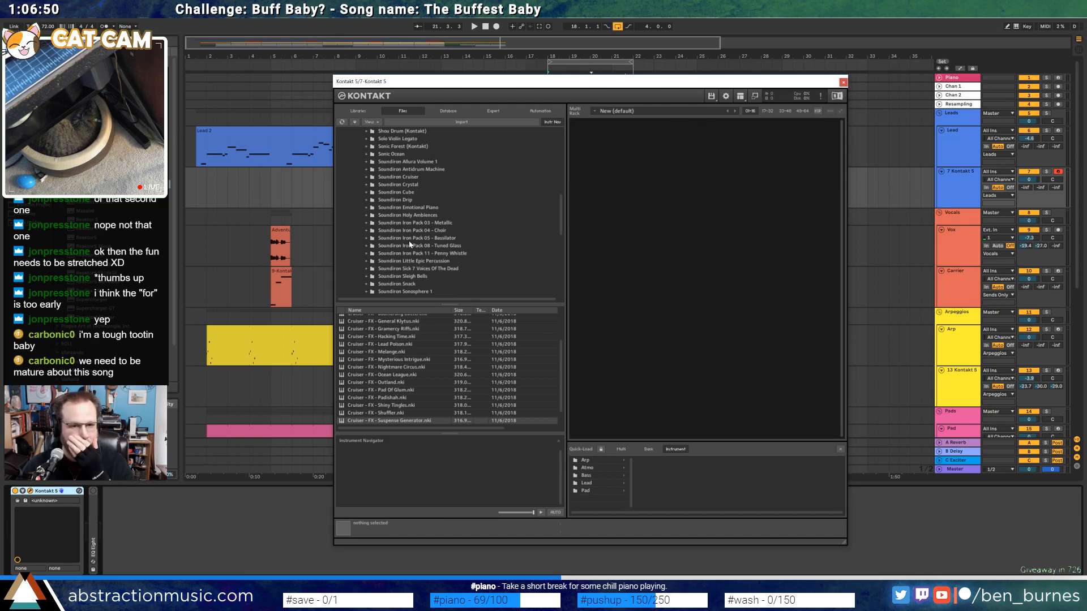
Load Antidrum 1 - Dual Layer from the Soundiron Antidrum Machine's Dual-Layer instruments and try to switch to the next instrument
{"action": "left_click", "coordinate": [366, 169]}
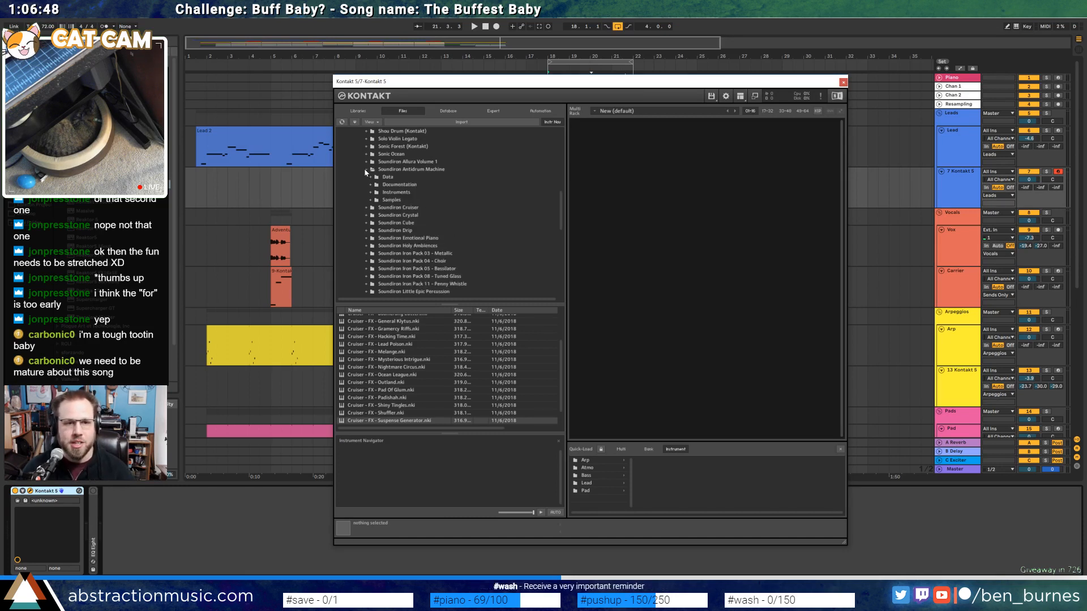
{"action": "left_click", "coordinate": [391, 193]}
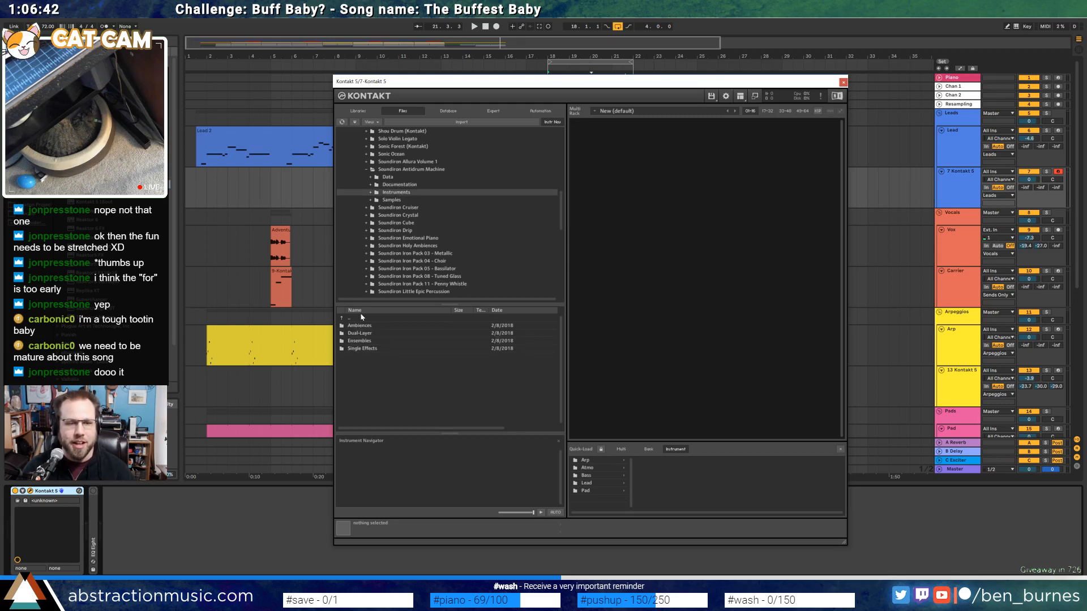
{"action": "left_click", "coordinate": [373, 325]}
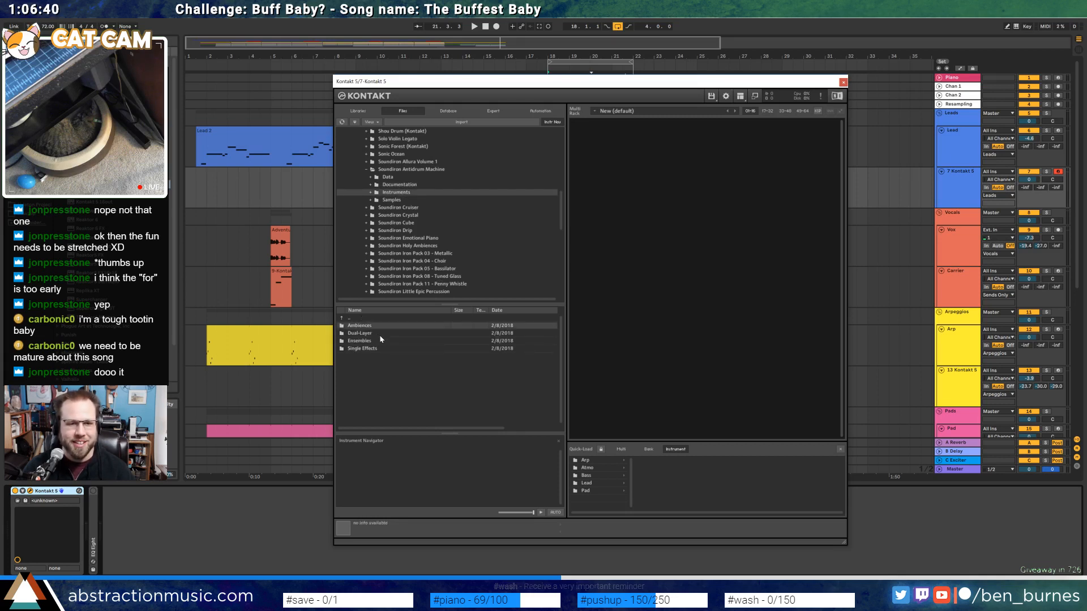
{"action": "double_click", "coordinate": [377, 334]}
{"action": "double_click", "coordinate": [398, 327]}
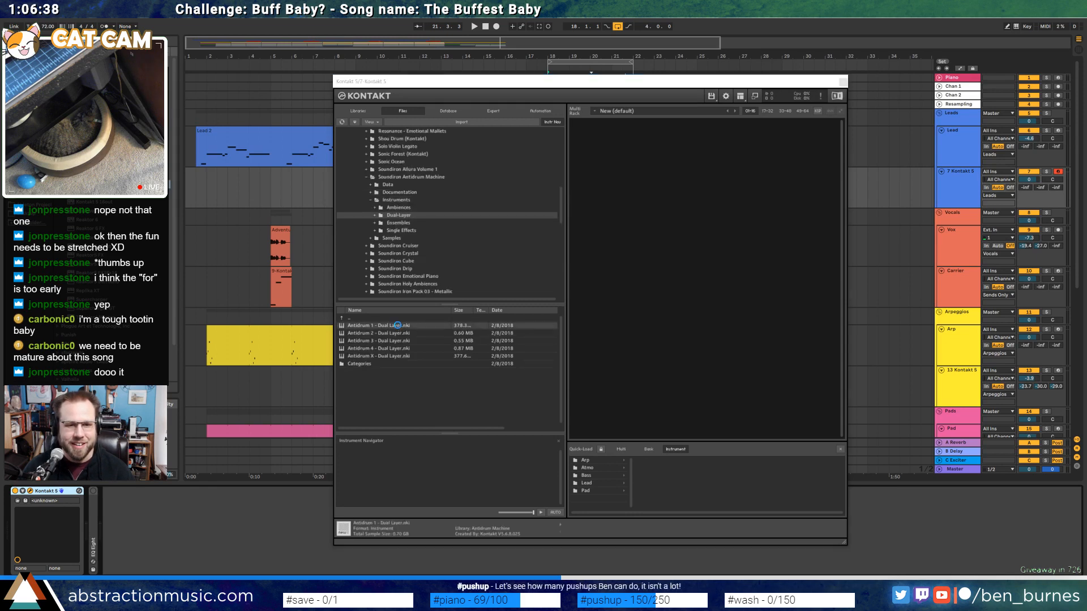
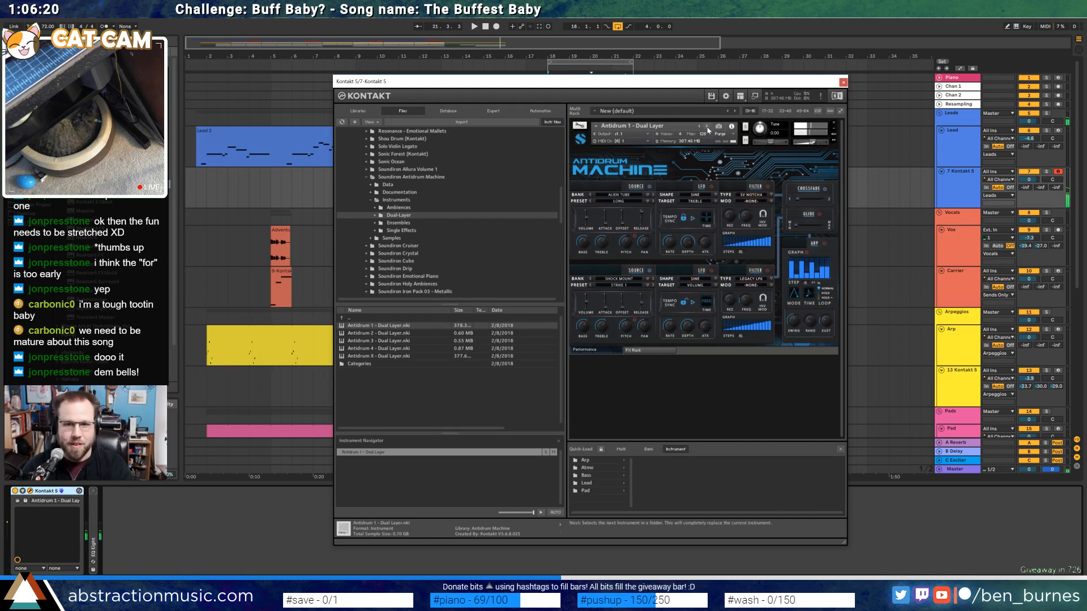
{"action": "left_click", "coordinate": [707, 128]}
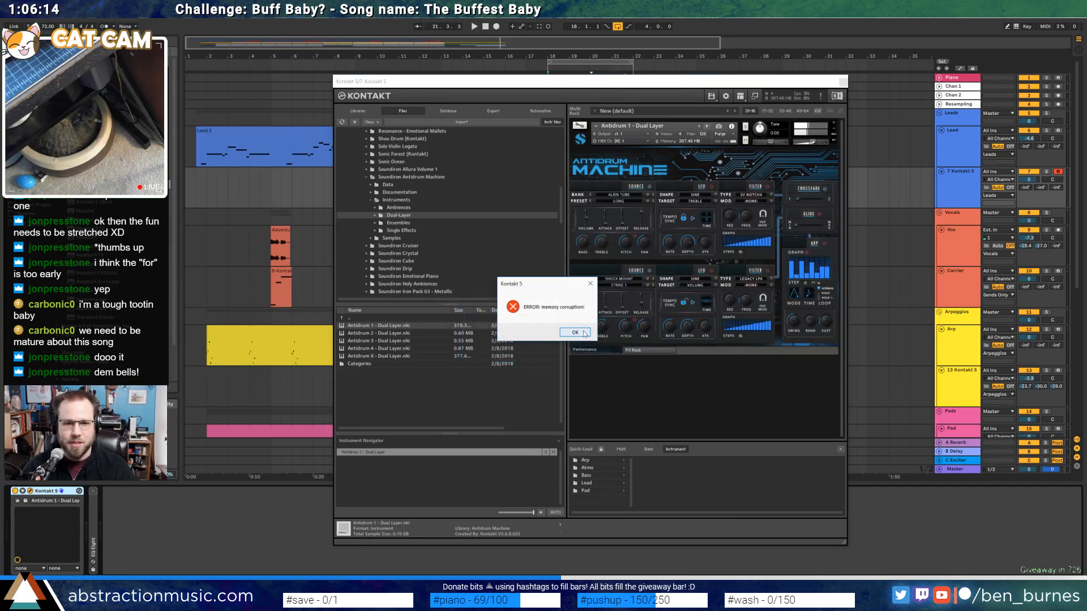
{"action": "left_click", "coordinate": [584, 333]}
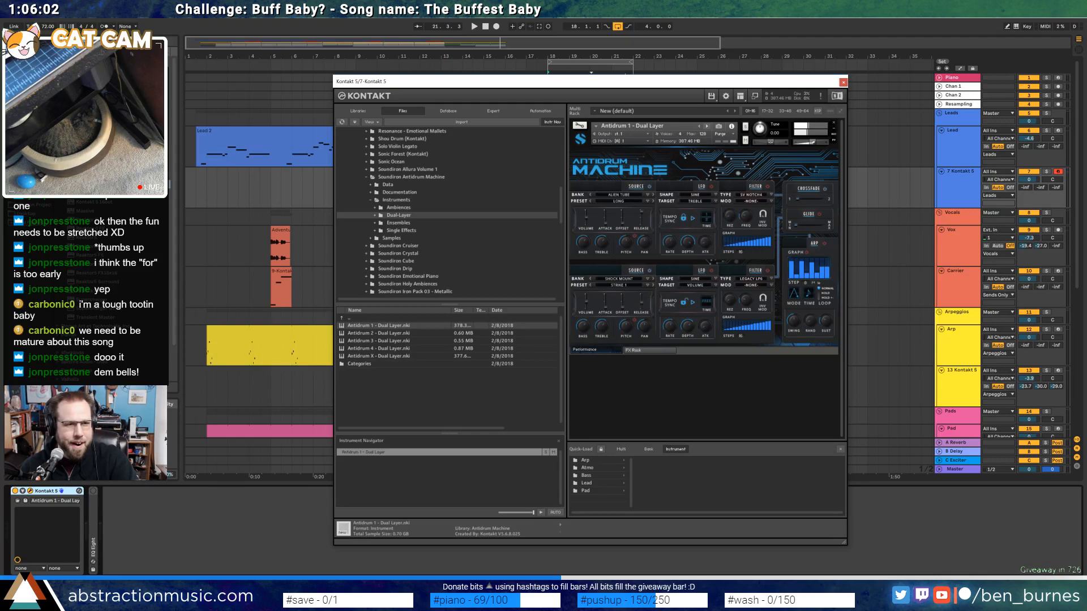
Clear away the Discord and file explorer windows, restart Ableton Live and recover the set 2018-11-23 The Buffest Baby.als
{"action": "key", "text": "ctrl+alt+p"}
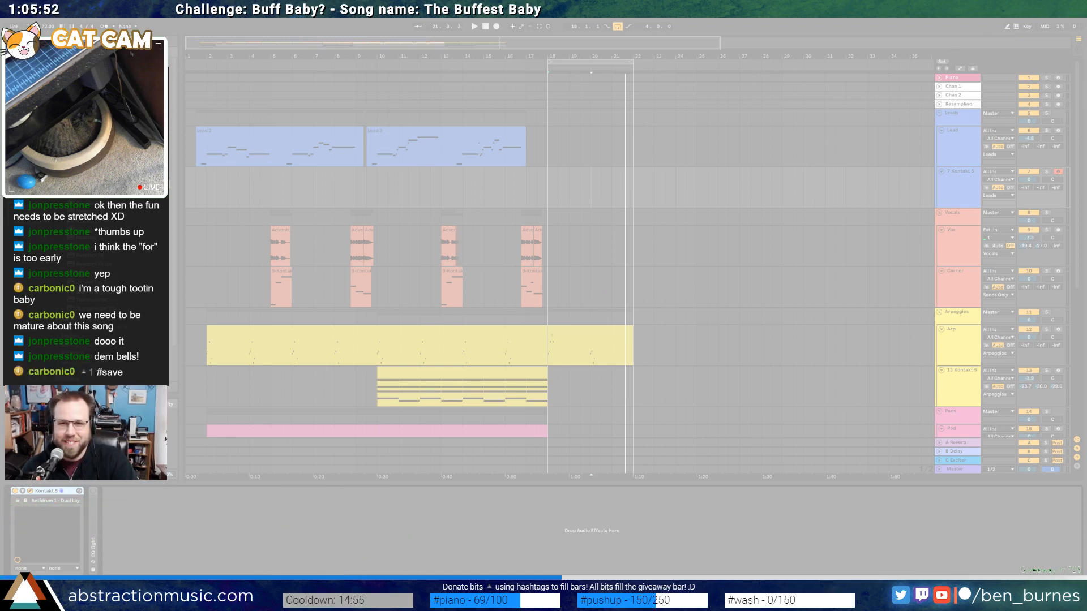
{"action": "left_click", "coordinate": [520, 310]}
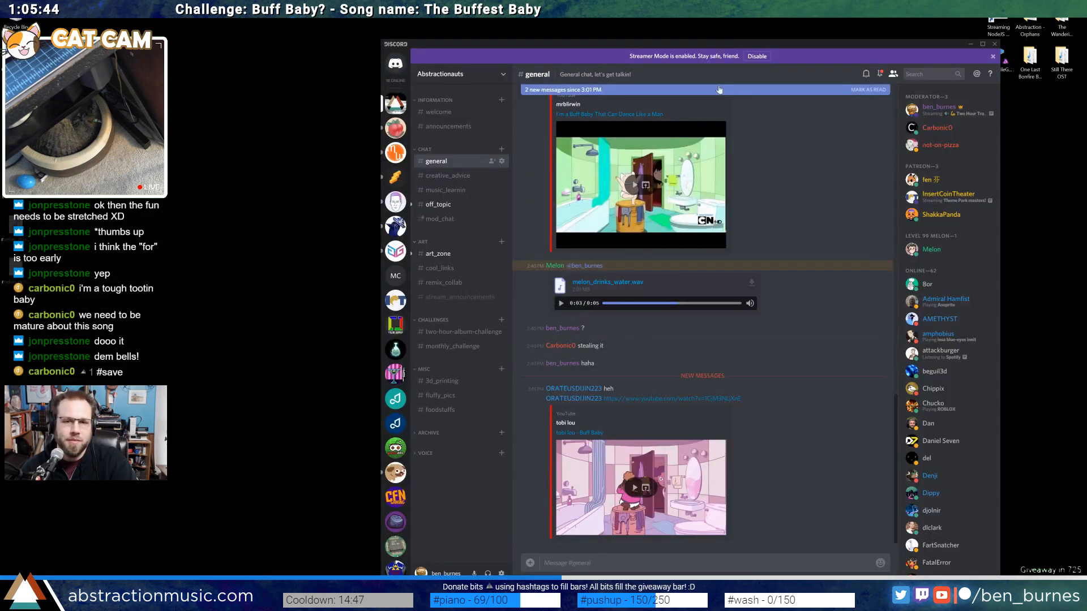
{"action": "left_click", "coordinate": [972, 47]}
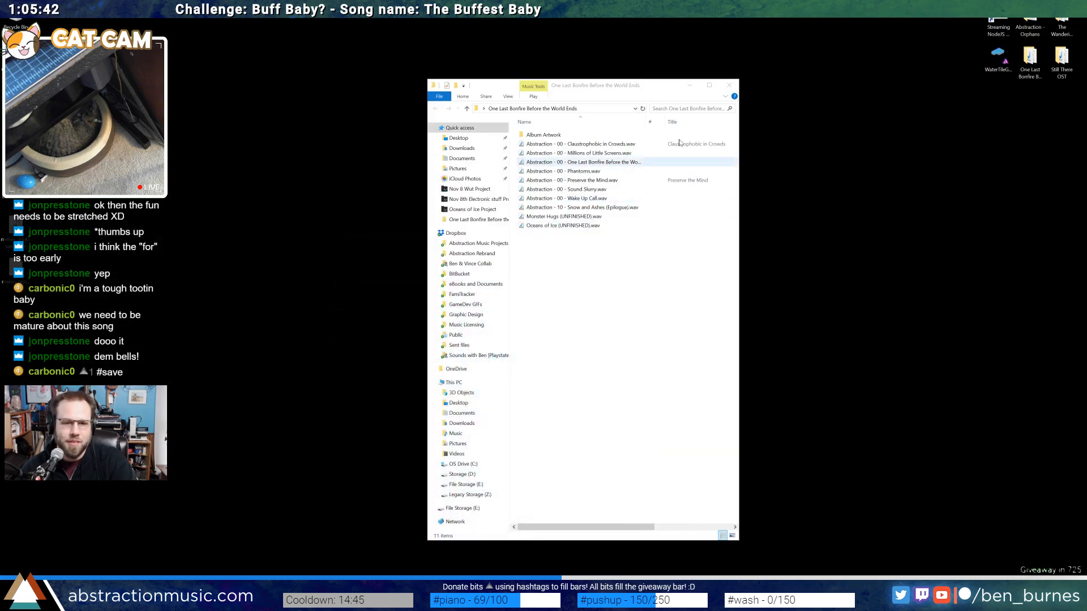
{"action": "left_click", "coordinate": [730, 86]}
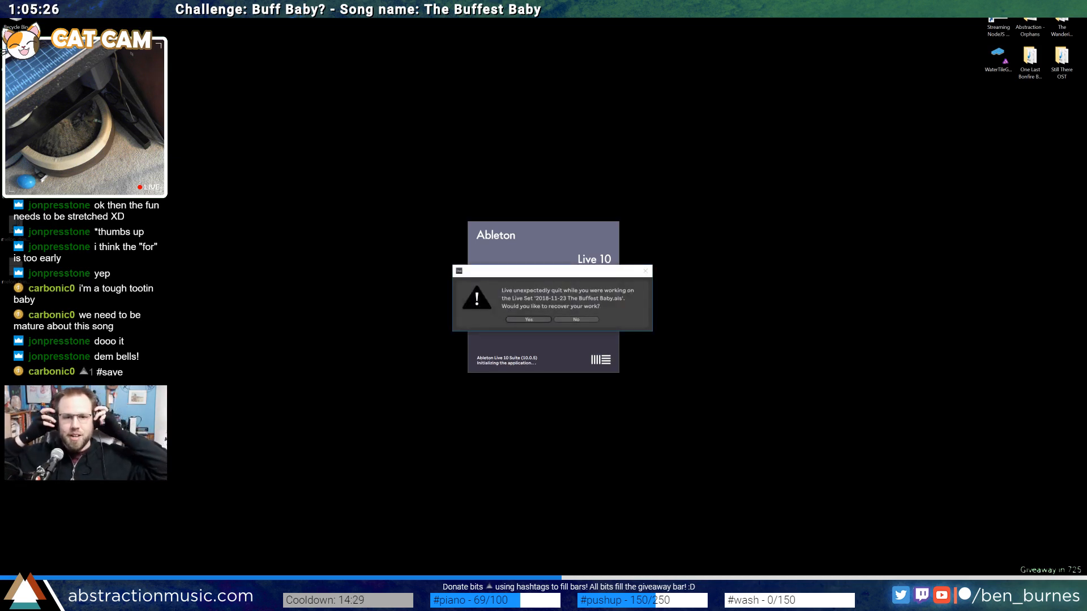
{"action": "left_click", "coordinate": [528, 320]}
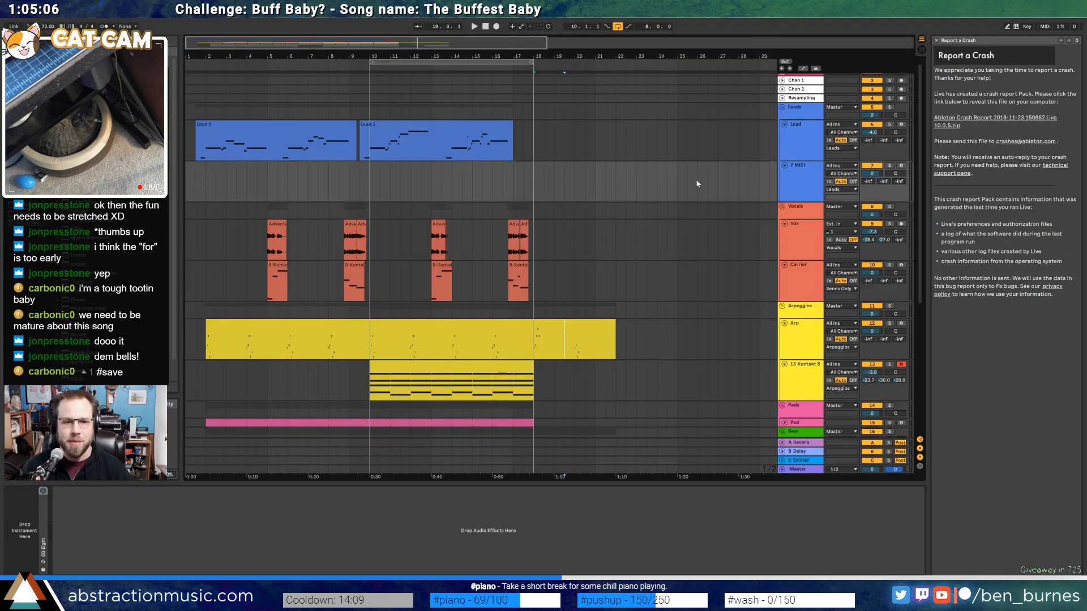
Play the recovered set, move the loop to the four bars from bar 18 and close the crash report
{"action": "left_click", "coordinate": [361, 64]}
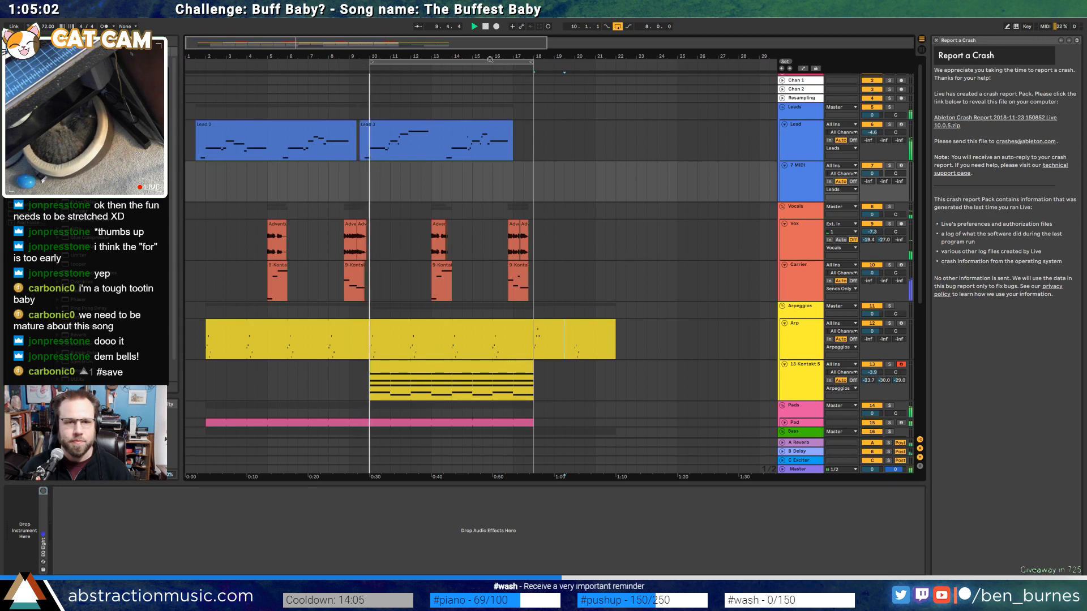
{"action": "left_click_drag", "start_coordinate": [489, 59], "coordinate": [616, 62]}
{"action": "left_click", "coordinate": [665, 140]}
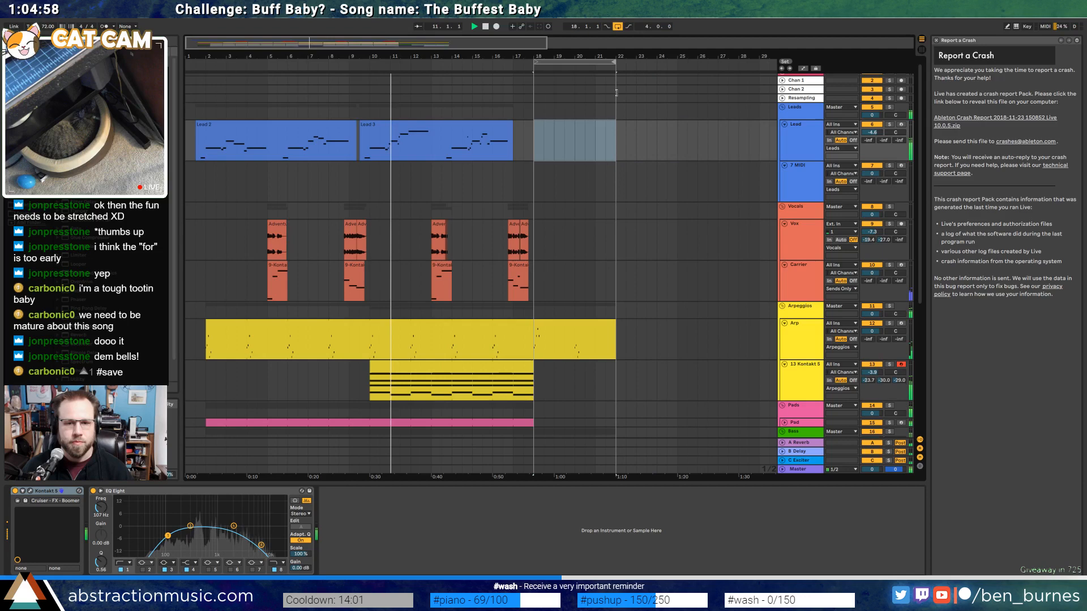
{"action": "left_click", "coordinate": [656, 152]}
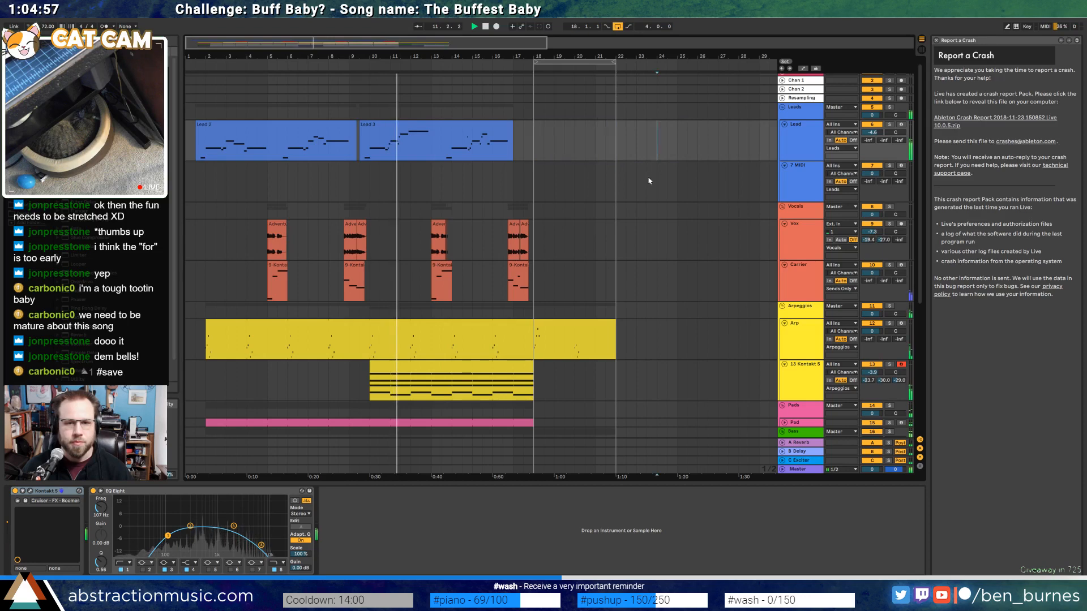
{"action": "left_click", "coordinate": [936, 40]}
Unfold the Pad track, extend its part across the four bars from bar 18 and open the new section's notes
{"action": "scroll", "coordinate": [615, 168], "scroll_direction": "down", "scroll_amount": 2}
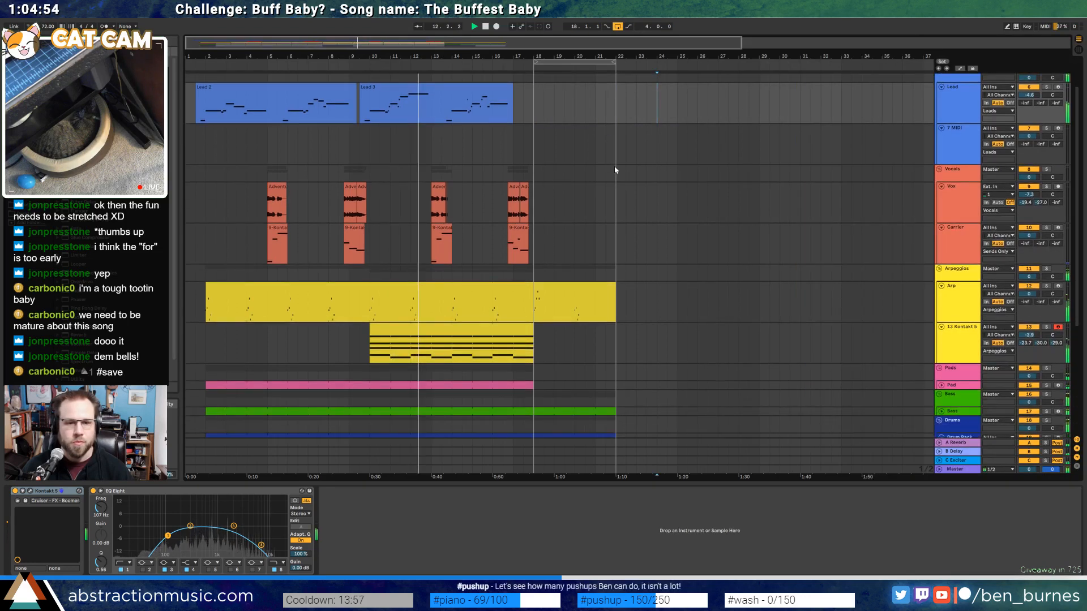
{"action": "scroll", "coordinate": [615, 169], "scroll_direction": "down", "scroll_amount": 3}
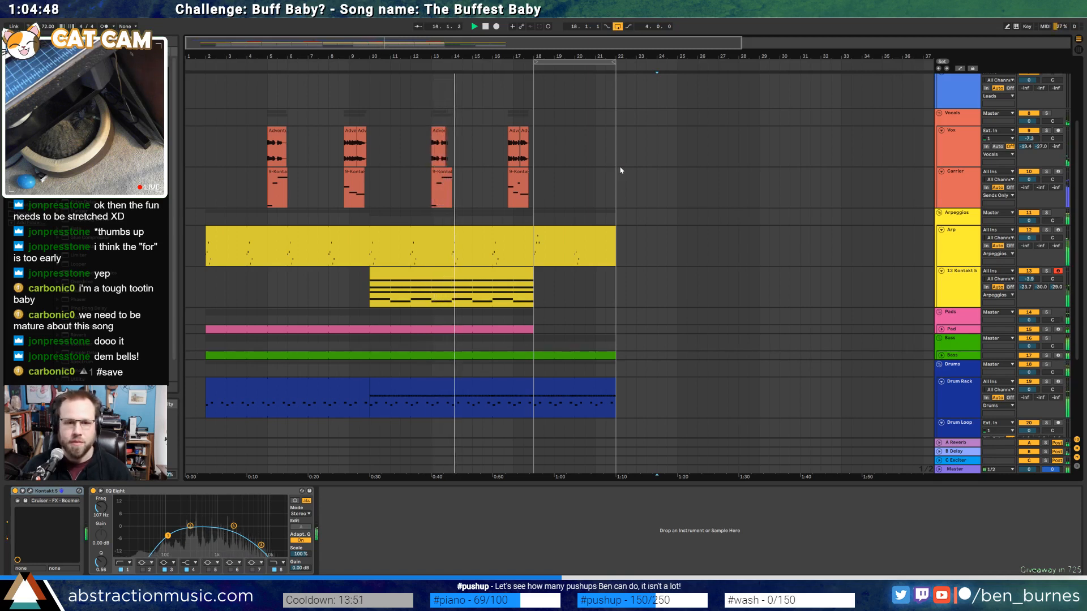
{"action": "left_click", "coordinate": [942, 330]}
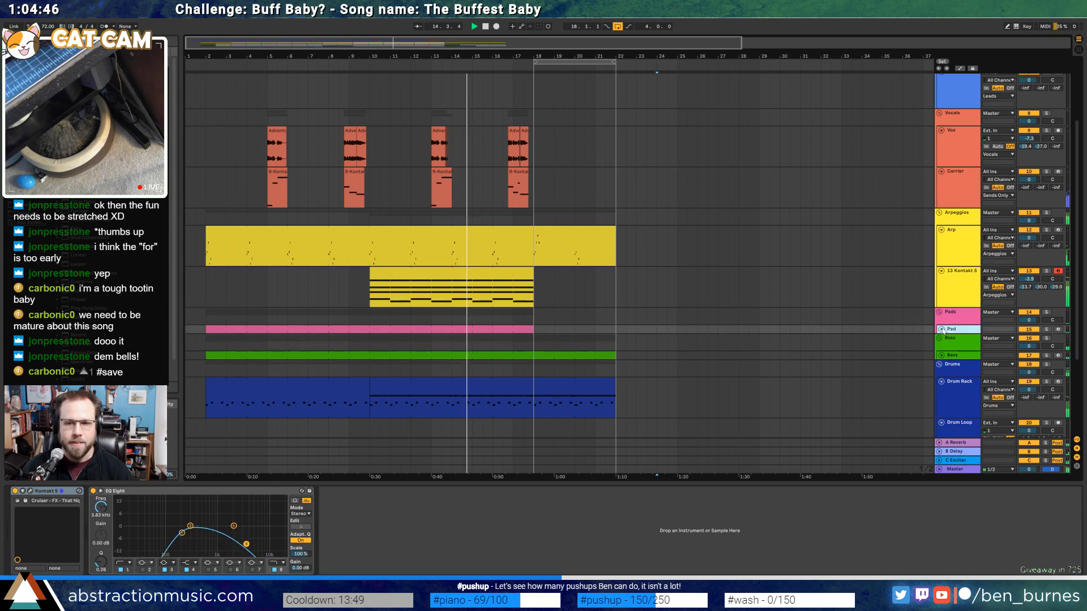
{"action": "left_click", "coordinate": [942, 330]}
{"action": "left_click_drag", "start_coordinate": [533, 345], "coordinate": [617, 342]}
{"action": "left_click_drag", "start_coordinate": [535, 353], "coordinate": [614, 350]}
{"action": "double_click", "coordinate": [588, 331]}
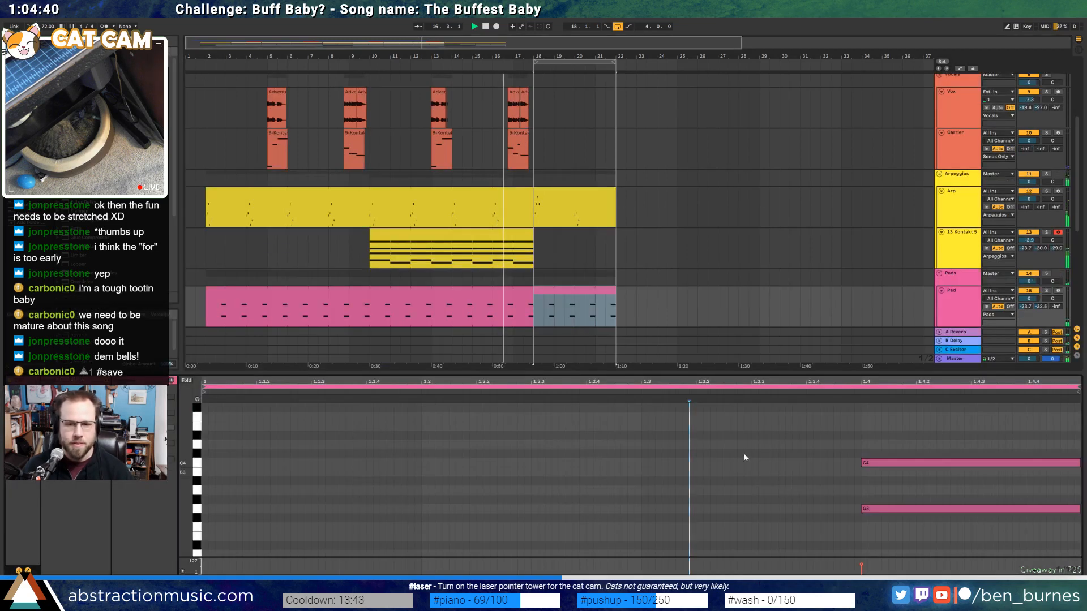
Raise the new Pad section's C4 note to D#4 and consolidate the four bars from bar 18 into one clip
{"action": "left_click_drag", "start_coordinate": [774, 438], "coordinate": [917, 475]}
{"action": "key", "text": "Up"}
{"action": "key", "text": "Up"}
{"action": "key", "text": "Up"}
{"action": "left_click", "coordinate": [580, 293]}
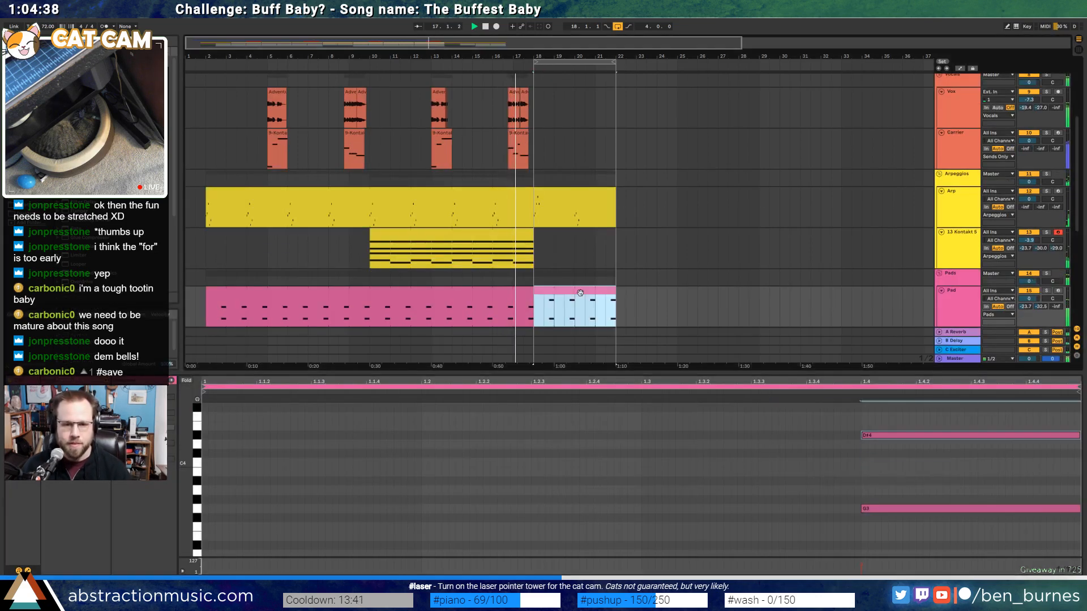
{"action": "key", "text": "ctrl+j"}
Lower the upper notes of the consolidated Pad clip to D4 in its second and third bars and C#4 in its fourth
{"action": "left_click_drag", "start_coordinate": [655, 426], "coordinate": [634, 391]}
{"action": "key", "text": "Down"}
{"action": "left_click", "coordinate": [855, 453]}
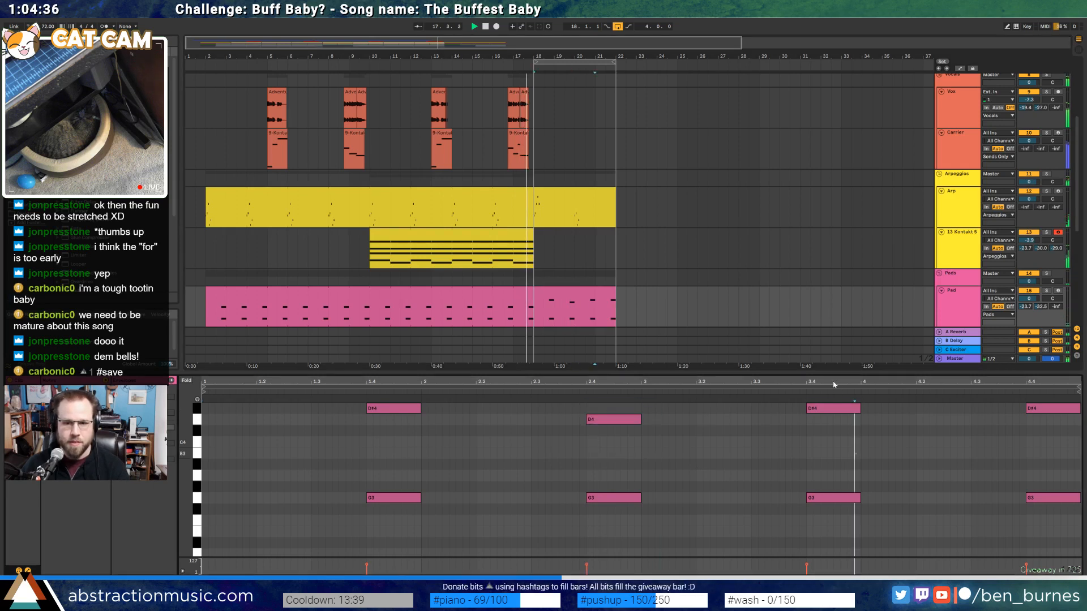
{"action": "left_click", "coordinate": [833, 408]}
{"action": "key", "text": "Down"}
{"action": "left_click", "coordinate": [1033, 409]}
{"action": "key", "text": "Down"}
{"action": "key", "text": "Down"}
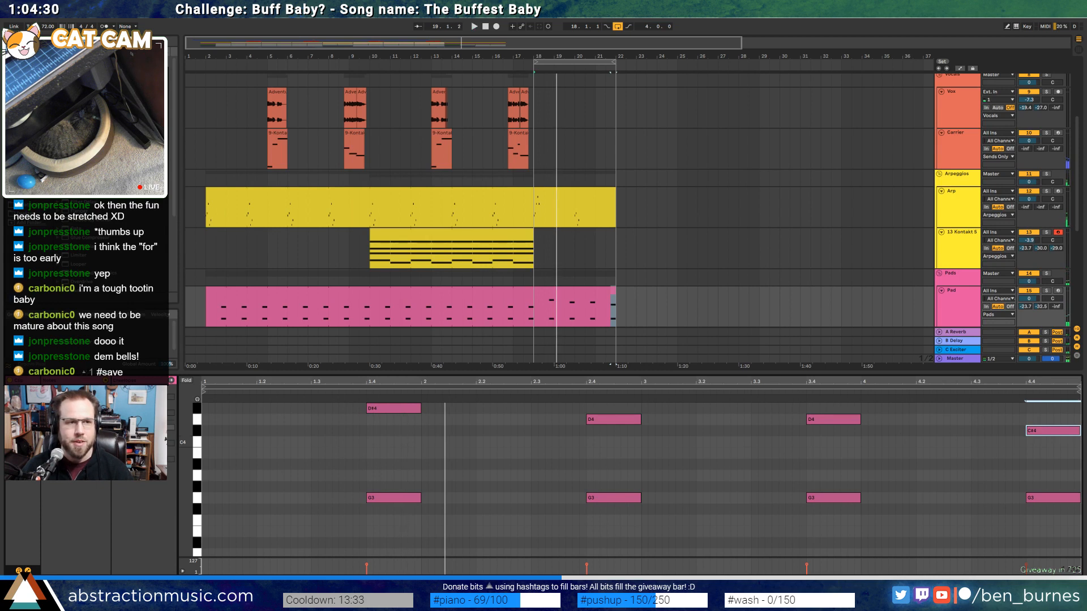
Reset the audio engine by switching the driver type to No Audio and back to ASIO
{"action": "left_click", "coordinate": [71, 14]}
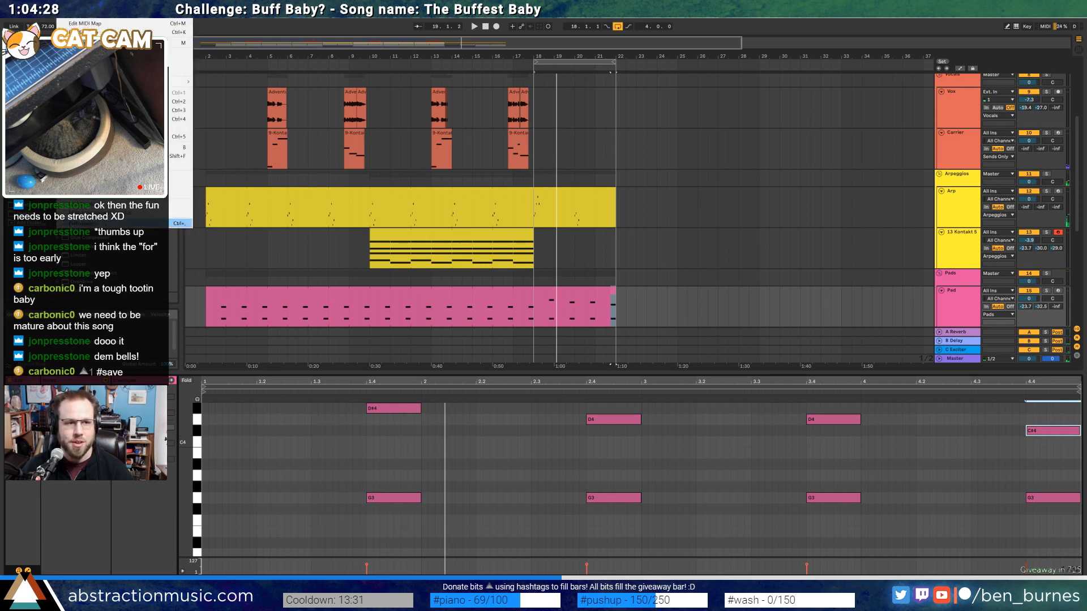
{"action": "left_click", "coordinate": [113, 223]}
{"action": "left_click", "coordinate": [577, 198]}
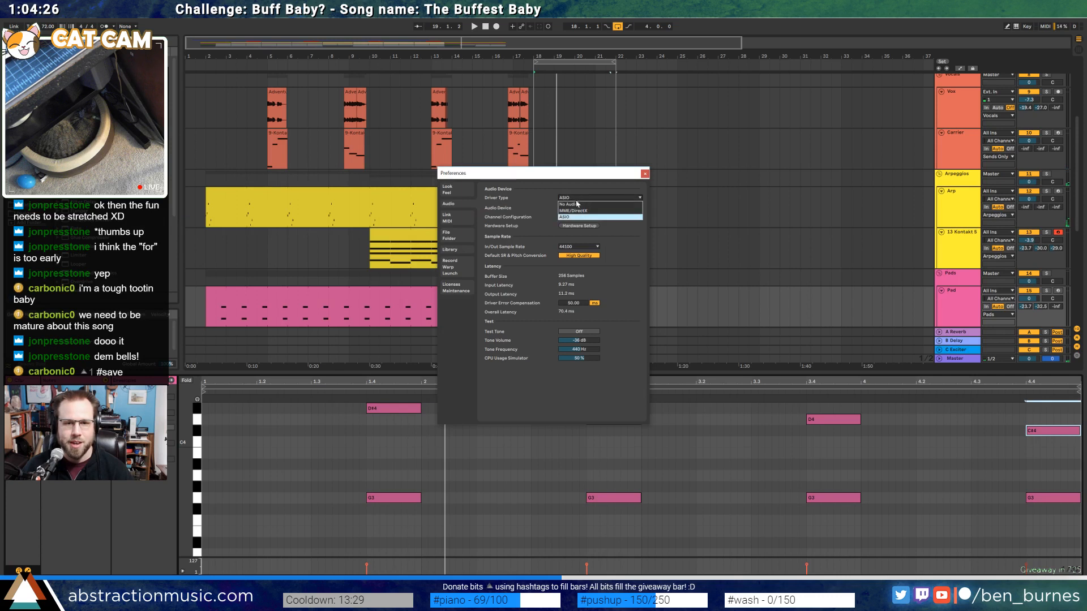
{"action": "left_click", "coordinate": [577, 204]}
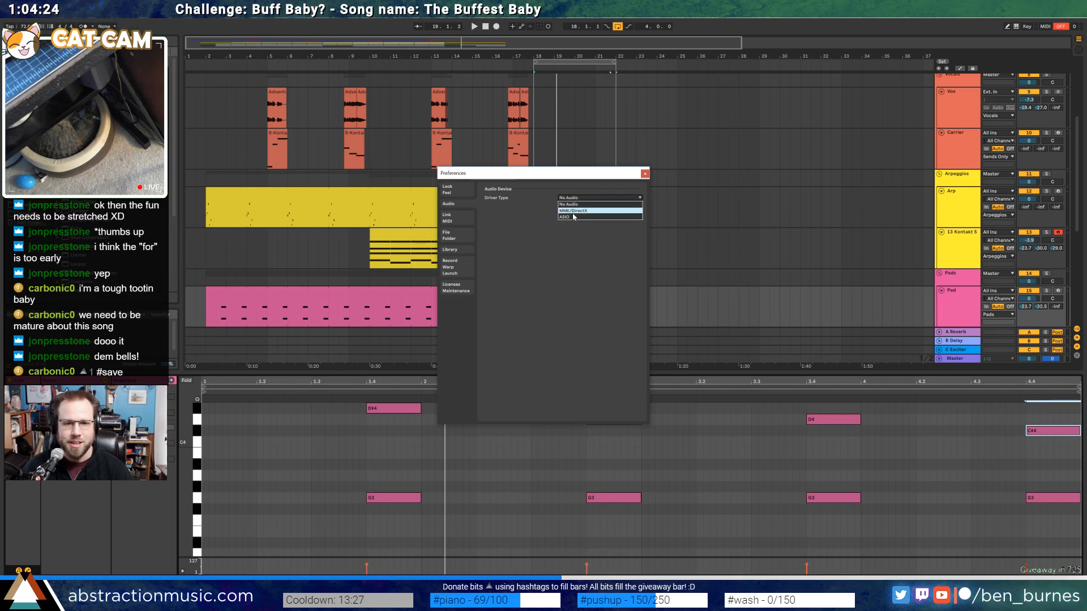
{"action": "left_click", "coordinate": [645, 173]}
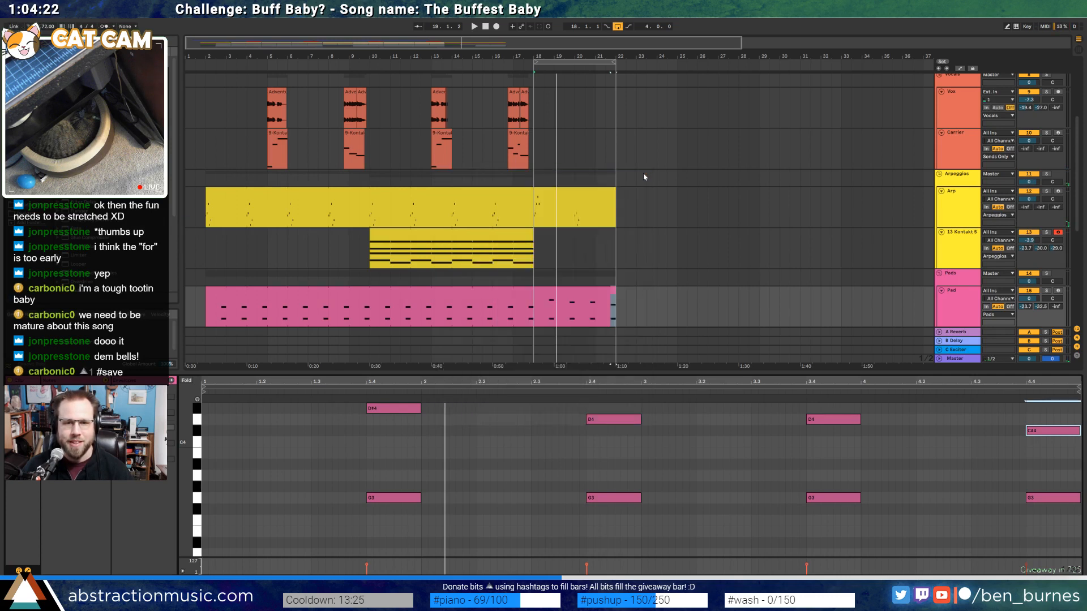
Play the new Pad section from bar 18 and replay it from the G3 note in the clip's second bar
{"action": "left_click", "coordinate": [532, 310]}
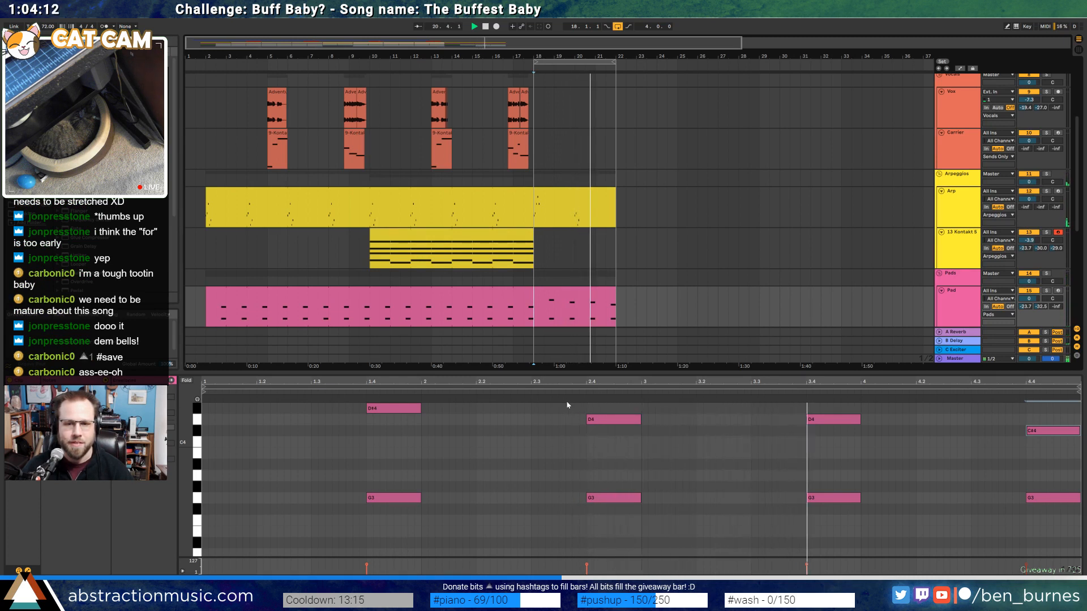
{"action": "left_click", "coordinate": [586, 498]}
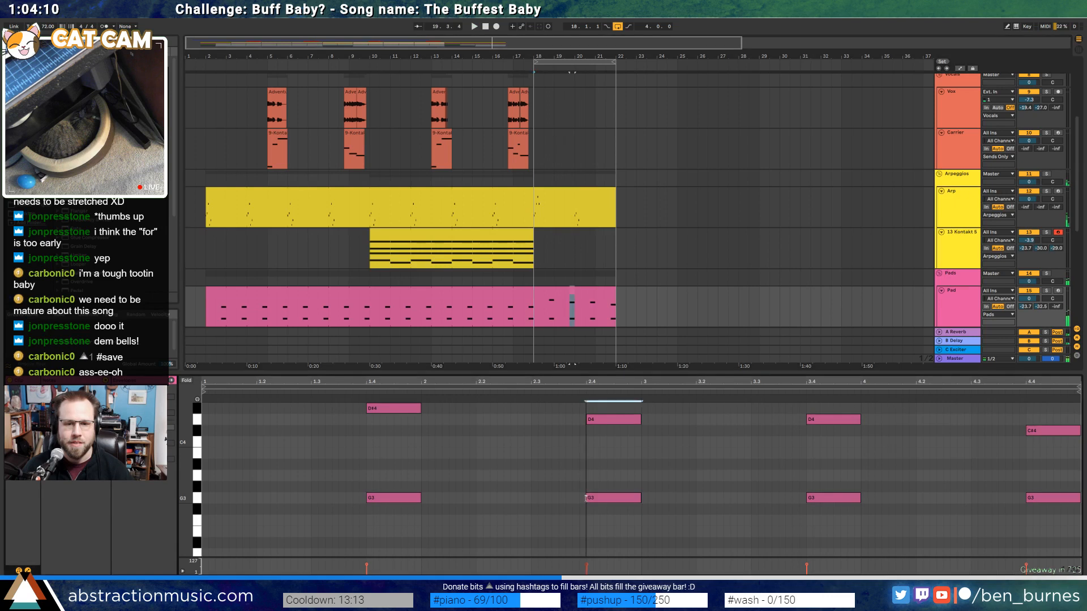
{"action": "key", "text": "space"}
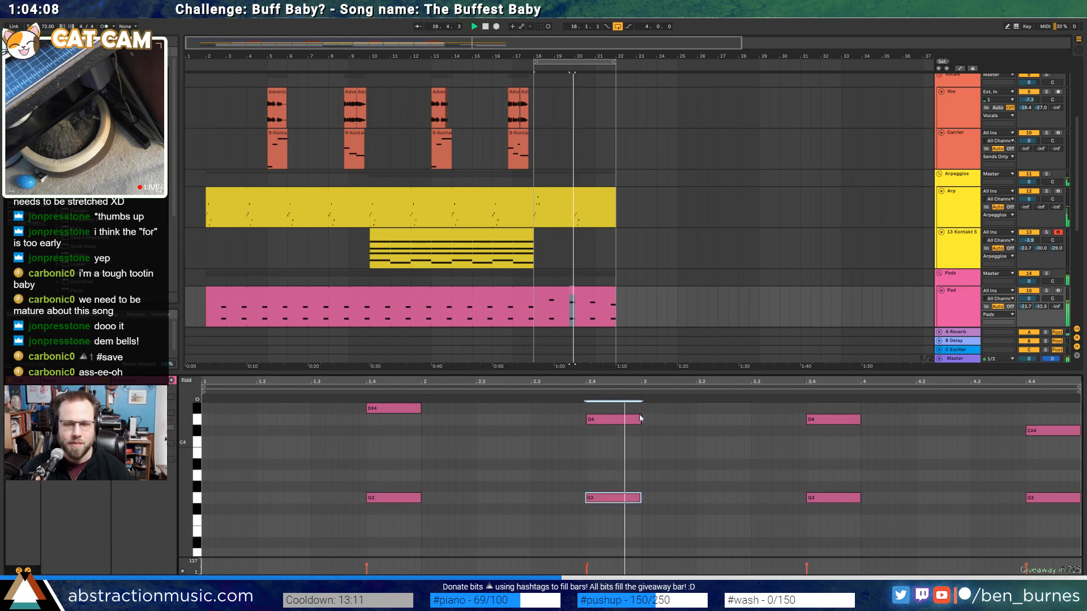
Lower the upper Pad notes in the clip's third and fourth bars to C4
{"action": "left_click_drag", "start_coordinate": [852, 419], "coordinate": [854, 433]}
{"action": "left_click_drag", "start_coordinate": [1041, 429], "coordinate": [1001, 439]}
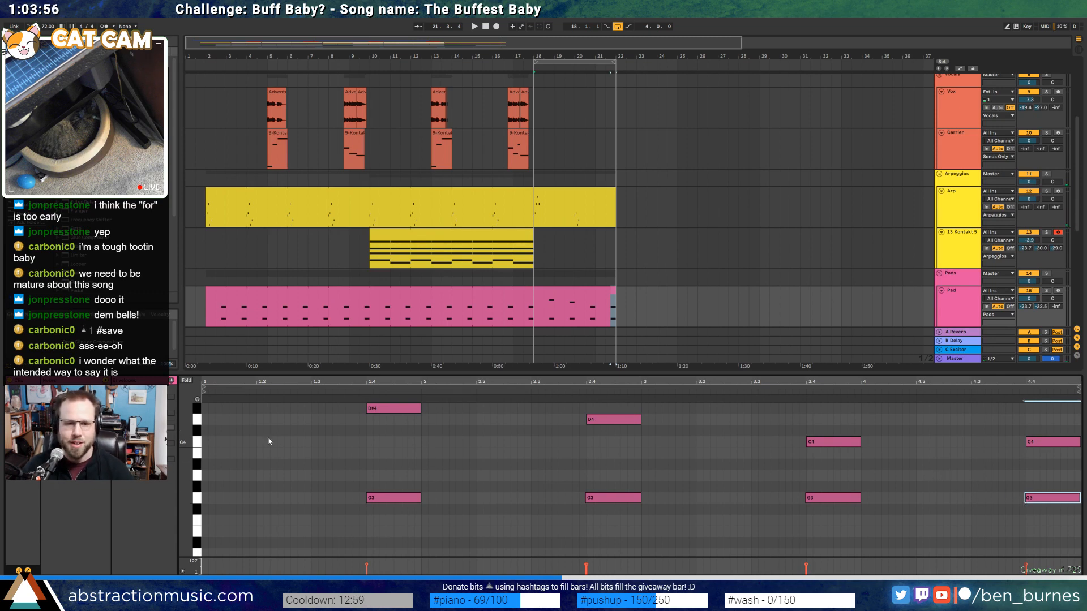
Insert a Pedal effect between Kontakt and EQ Eight on the Bass track, in Fuzz mode with 0% dry/wet
{"action": "scroll", "coordinate": [656, 263], "scroll_direction": "down", "scroll_amount": 4}
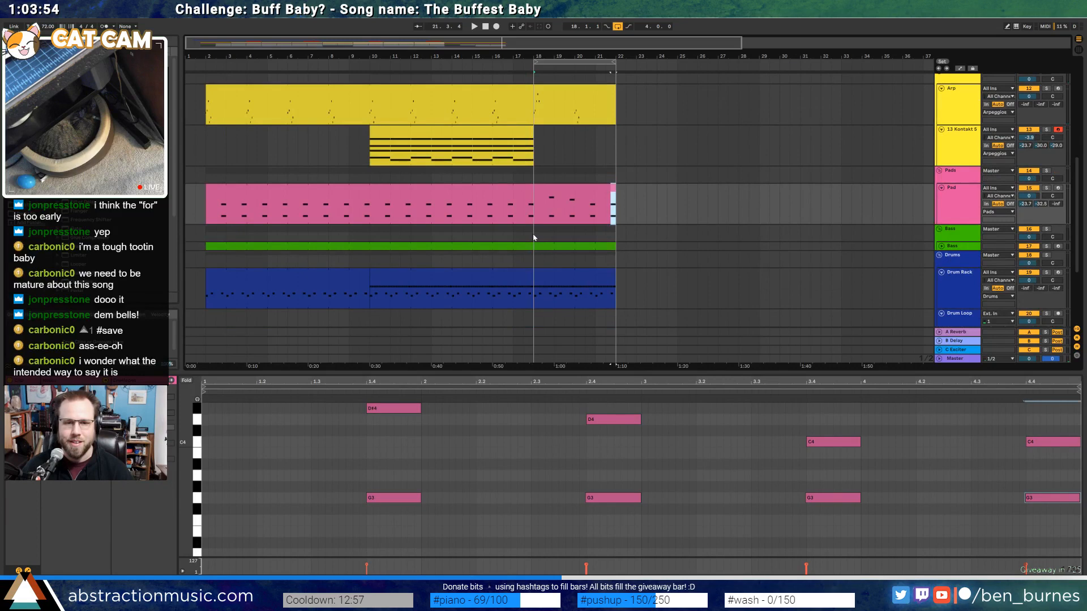
{"action": "key", "text": "shift+Tab"}
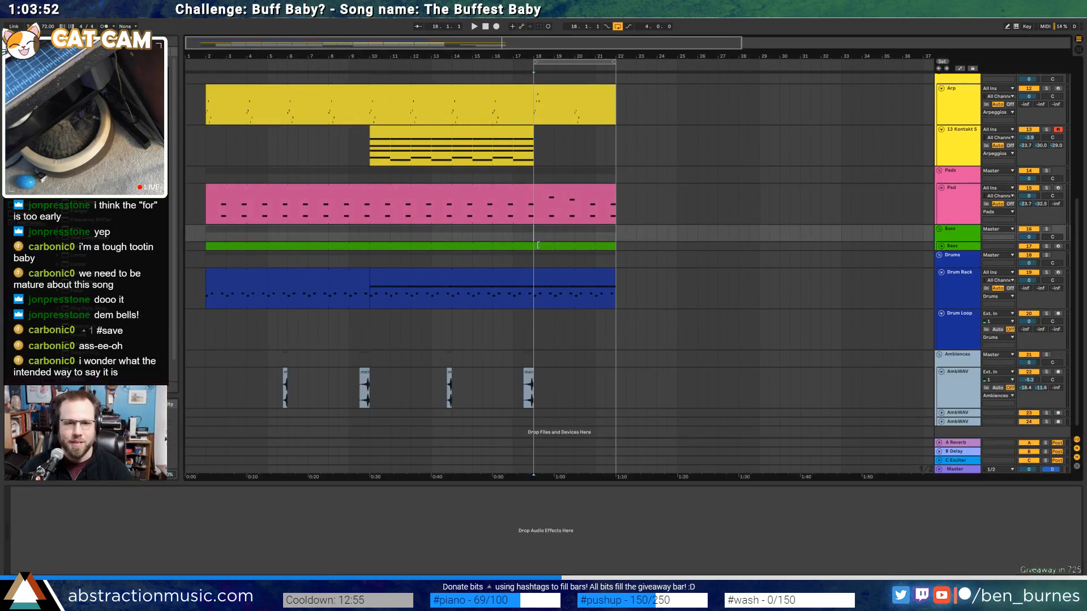
{"action": "key", "text": "space"}
{"action": "left_click", "coordinate": [536, 246]}
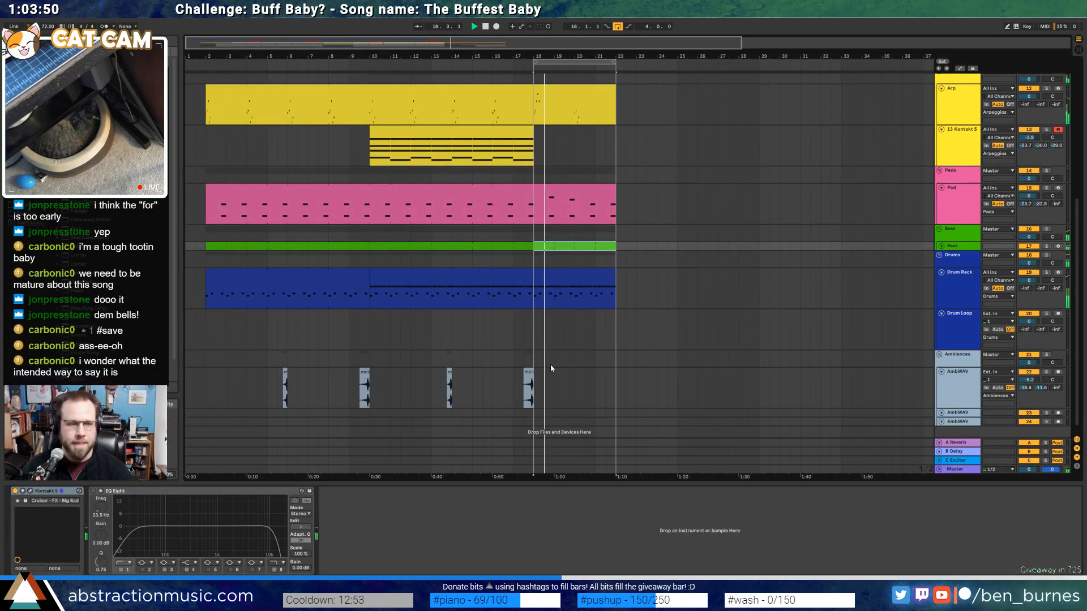
{"action": "left_click_drag", "start_coordinate": [79, 290], "coordinate": [104, 553]}
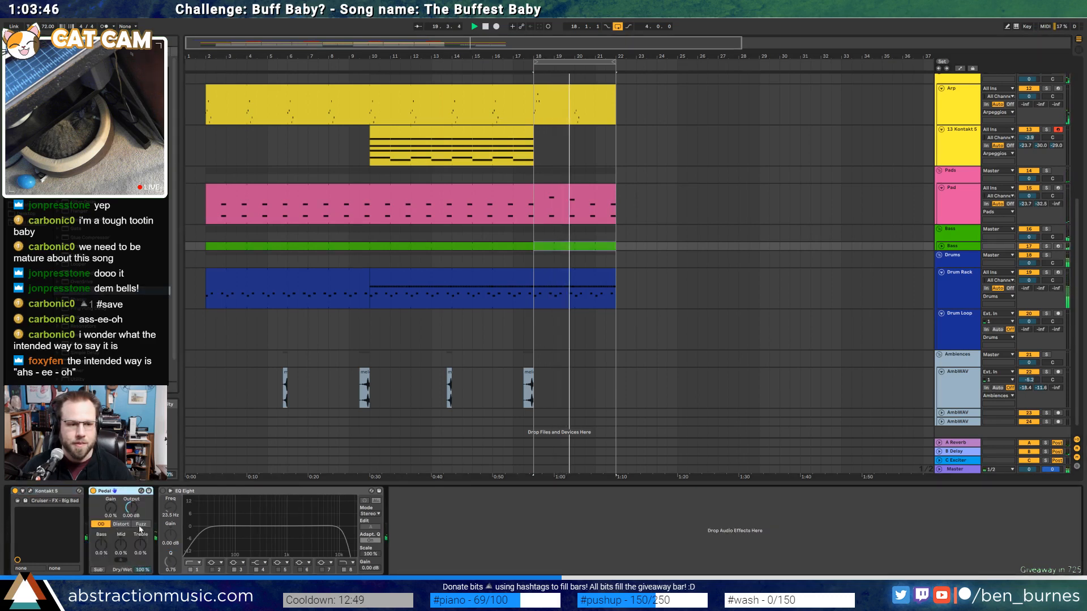
{"action": "left_click", "coordinate": [140, 524]}
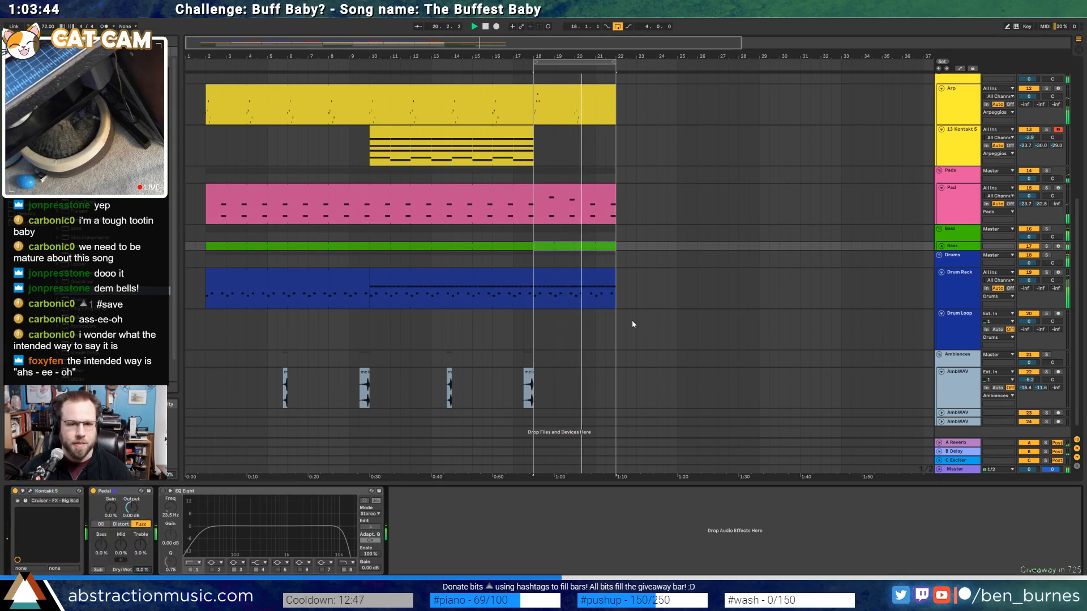
Automate the Bass Pedal's dry/wet to ramp from bar 18 up to 18% at bar 21, and set Mid to 21% and Treble to 11%
{"action": "key", "text": "a"}
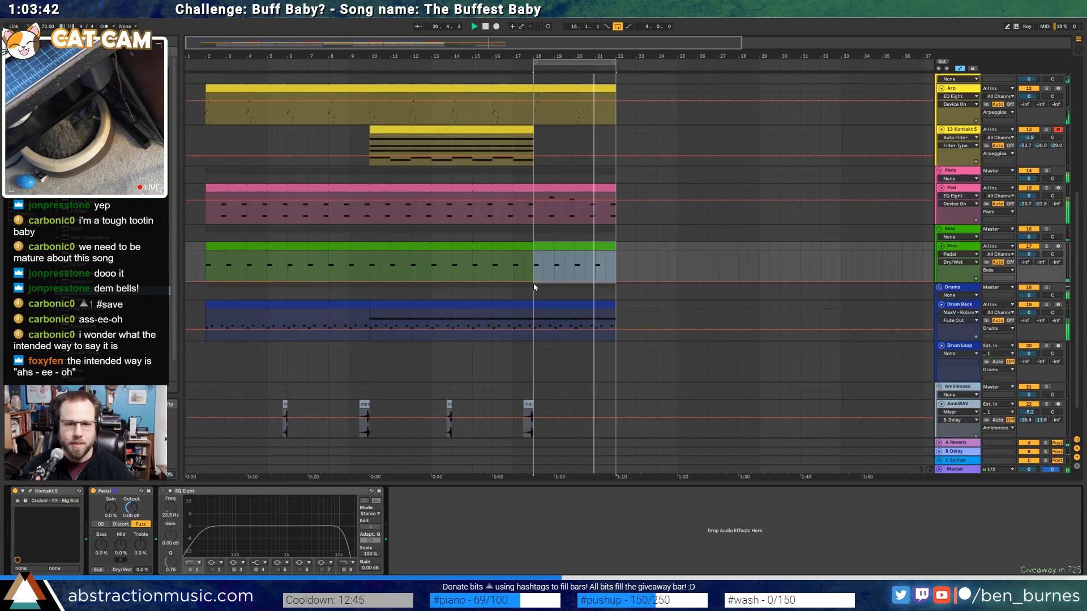
{"action": "left_click_drag", "start_coordinate": [590, 283], "coordinate": [594, 277]}
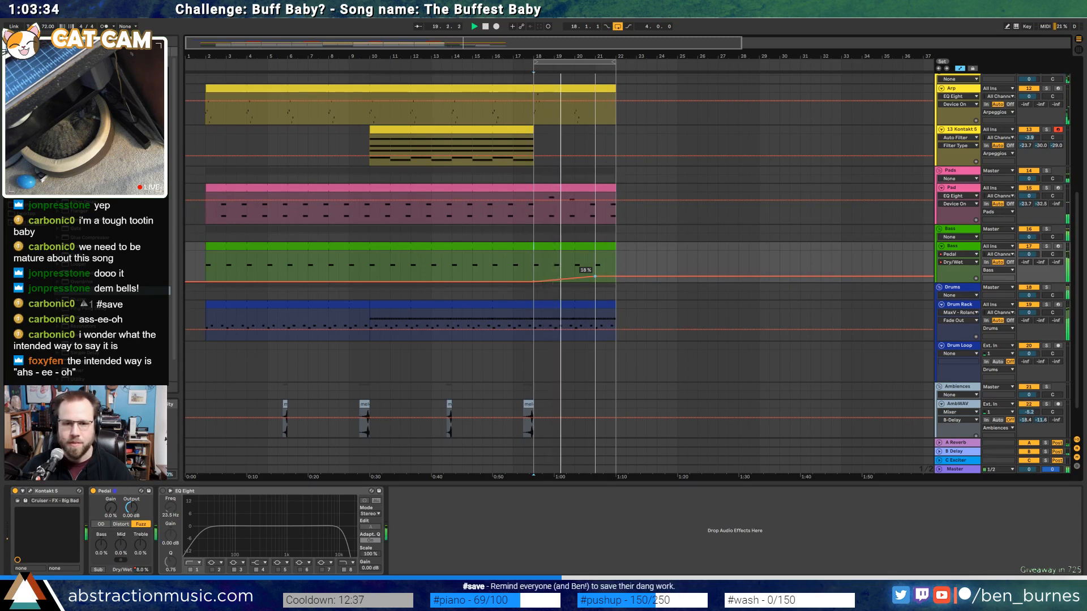
{"action": "mouse_move", "coordinate": [120, 546]}
{"action": "left_mouse_down"}
{"action": "mouse_move", "coordinate": [121, 528]}
{"action": "mouse_move", "coordinate": [139, 540]}
{"action": "mouse_move", "coordinate": [121, 552]}
{"action": "left_mouse_up"}
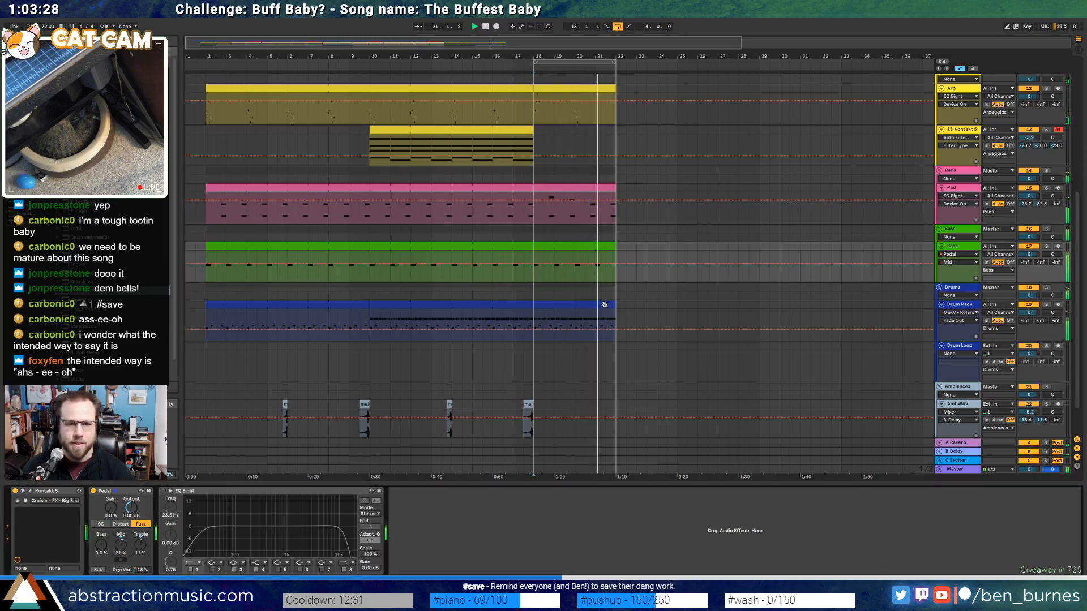
{"action": "left_click", "coordinate": [610, 247]}
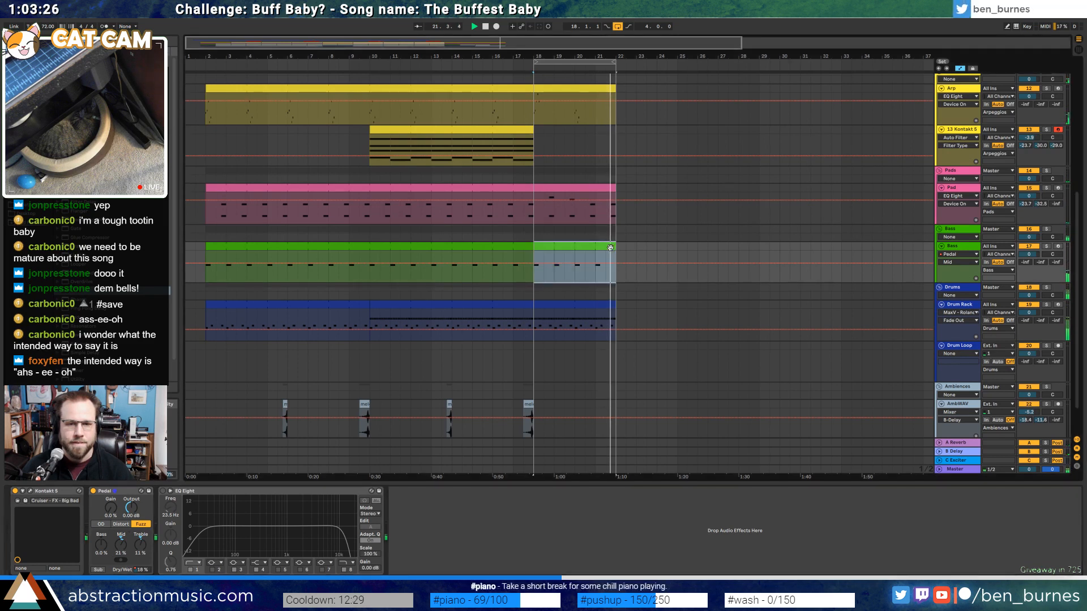
{"action": "left_click", "coordinate": [604, 295]}
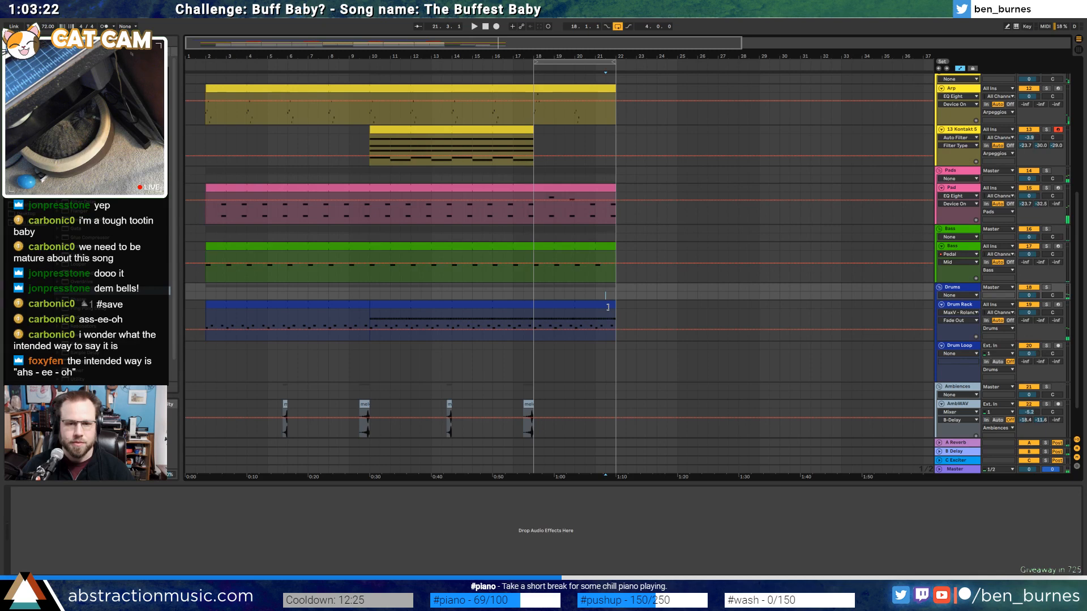
Load ride1_OH_MP_8 onto the Drum Rack's G#1 pad and fill the two-bar drum pattern from bar 18 with half-bar ride notes
{"action": "left_click", "coordinate": [607, 307]}
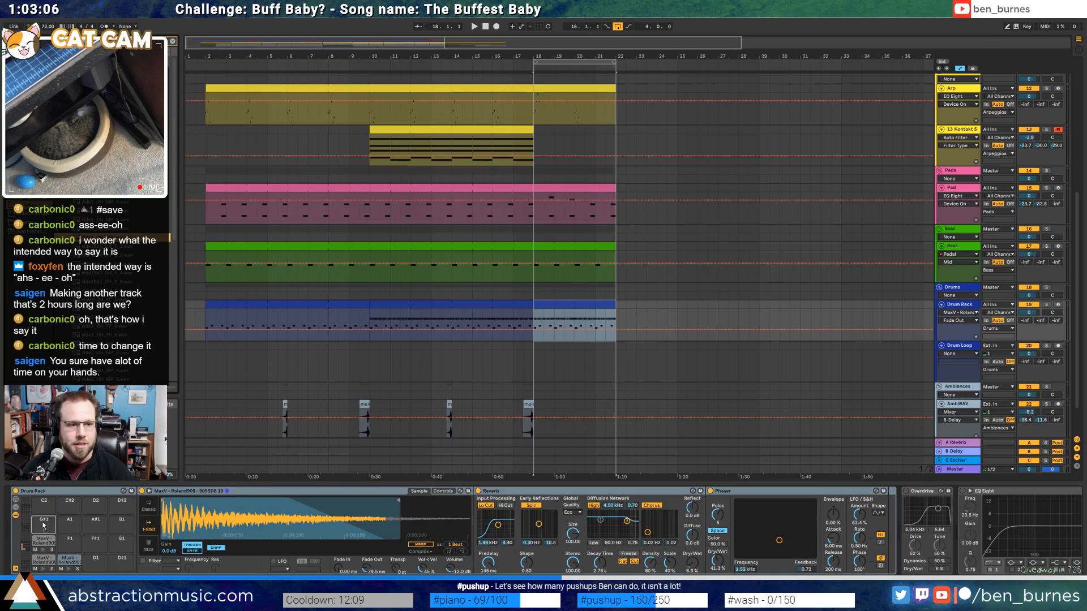
{"action": "double_click", "coordinate": [574, 327]}
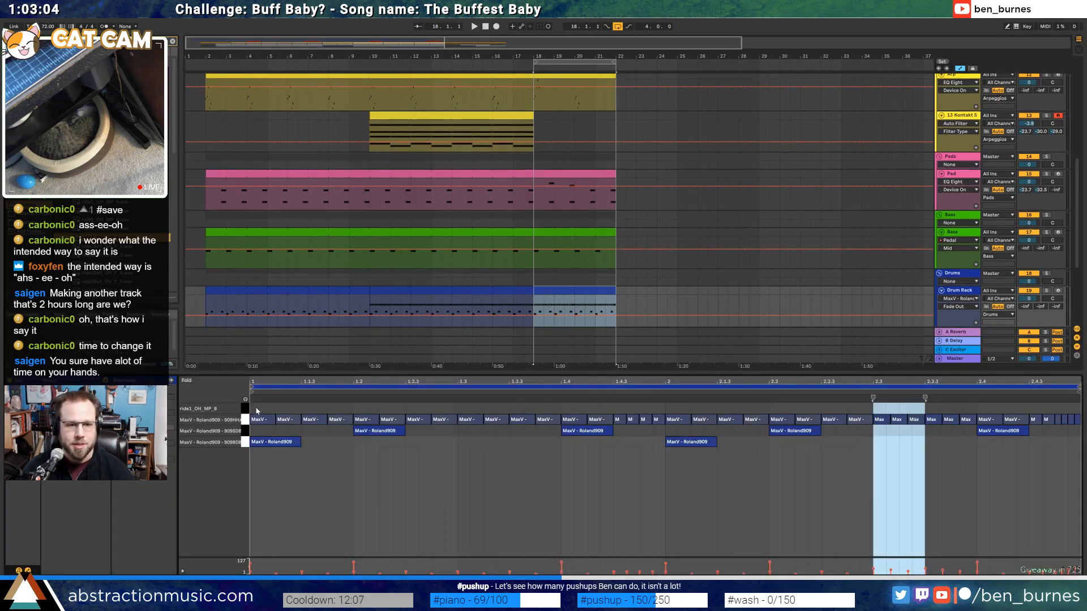
{"action": "left_click_drag", "start_coordinate": [256, 408], "coordinate": [456, 407]}
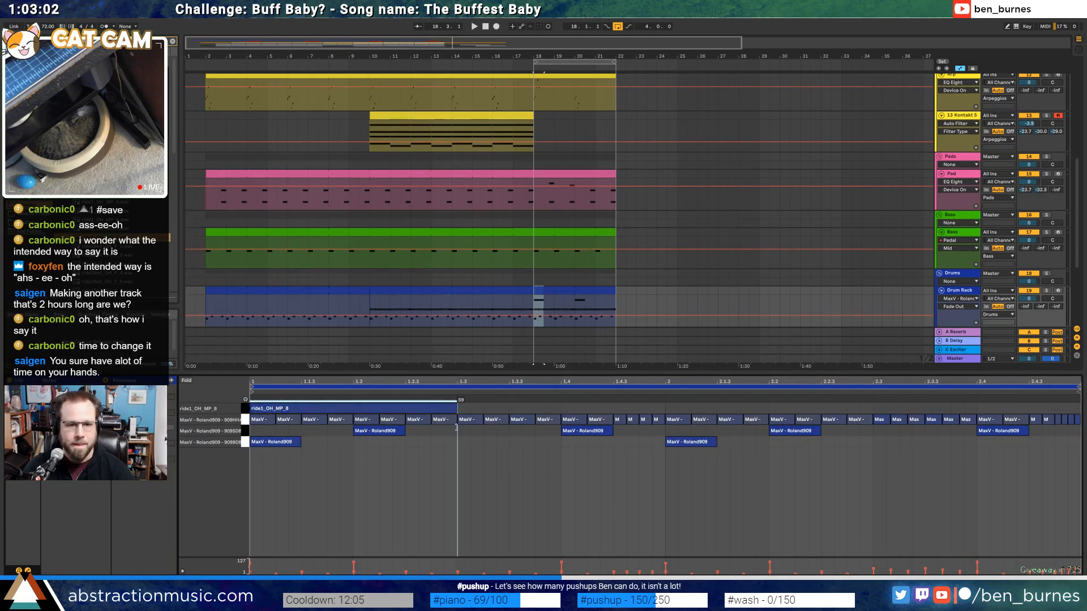
{"action": "key", "text": "ctrl+d"}
{"action": "key", "text": "ctrl+d"}
{"action": "key", "text": "ctrl+d"}
{"action": "key", "text": "space"}
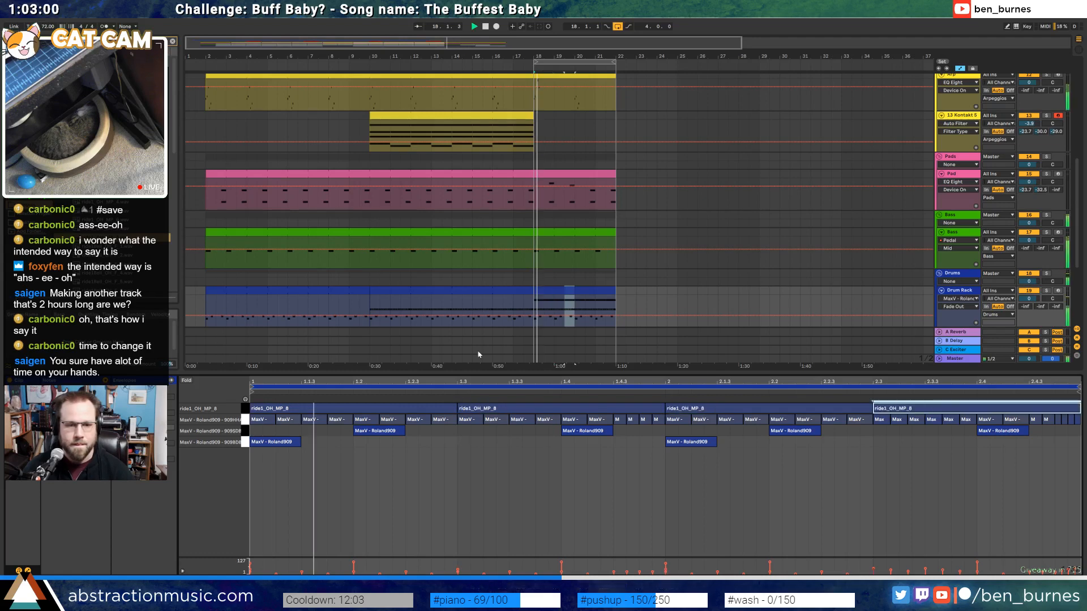
Inspect the ride sample's start and add a Reverb after it with a longer decay time and 54% dry/wet
{"action": "key", "text": "shift+Tab"}
{"action": "left_click_drag", "start_coordinate": [168, 520], "coordinate": [168, 572]}
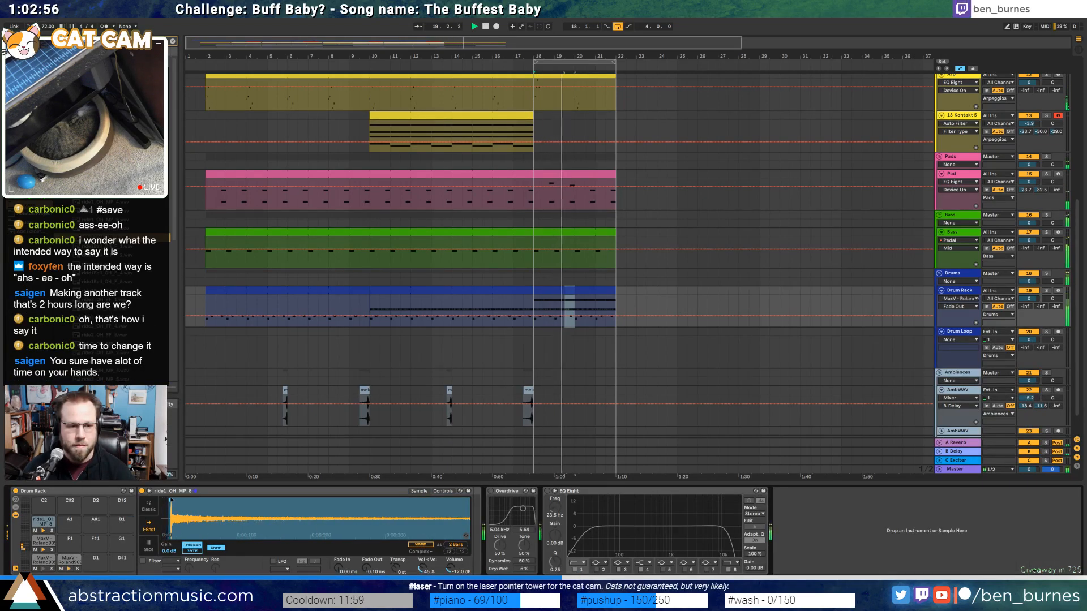
{"action": "left_click_drag", "start_coordinate": [170, 526], "coordinate": [170, 475]}
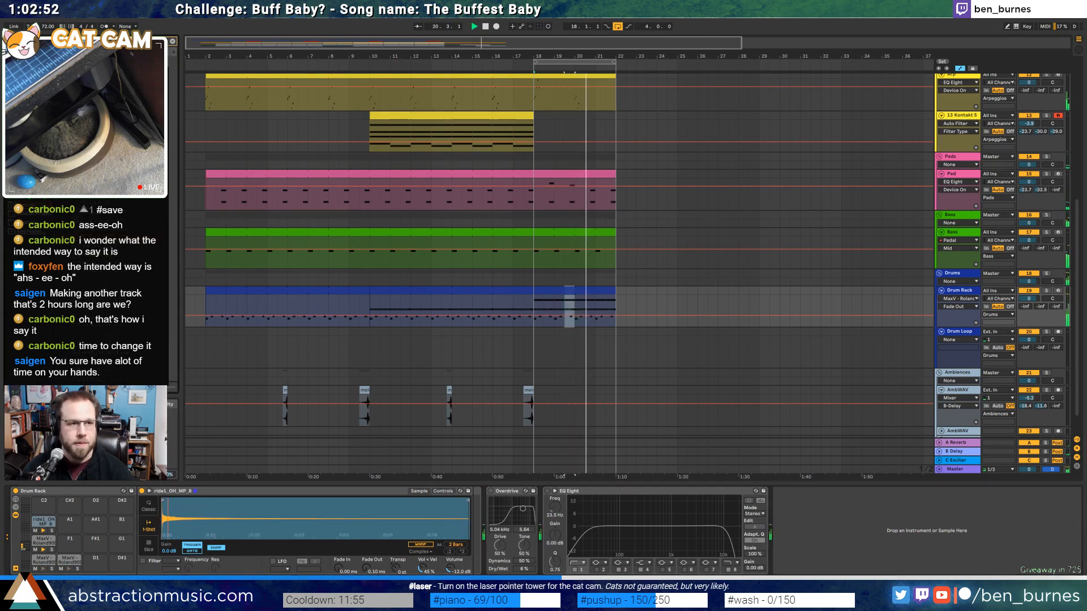
{"action": "left_click", "coordinate": [27, 112]}
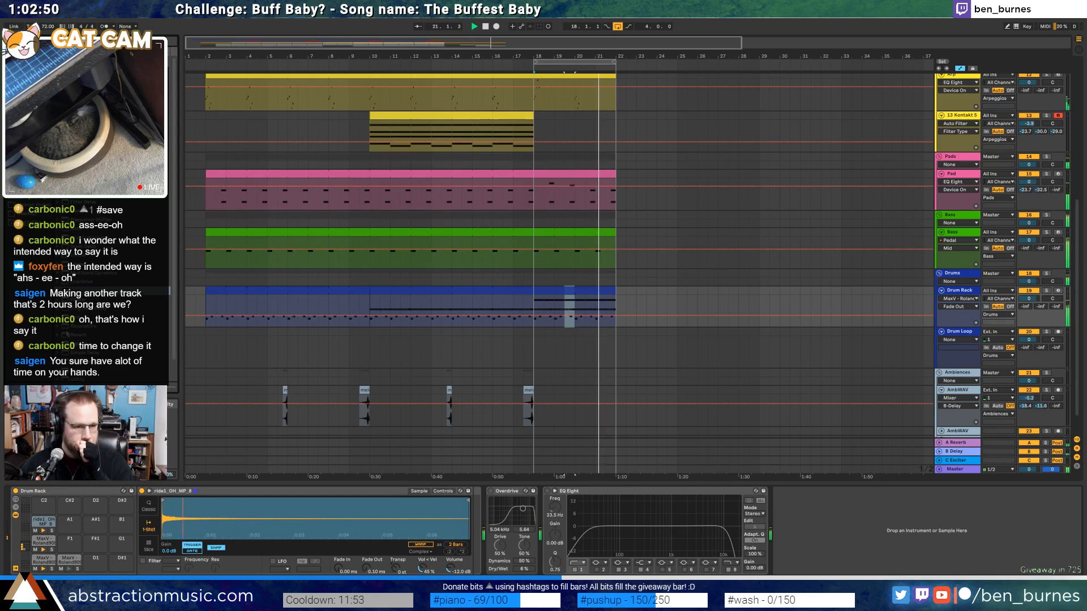
{"action": "left_click_drag", "start_coordinate": [79, 335], "coordinate": [487, 527]}
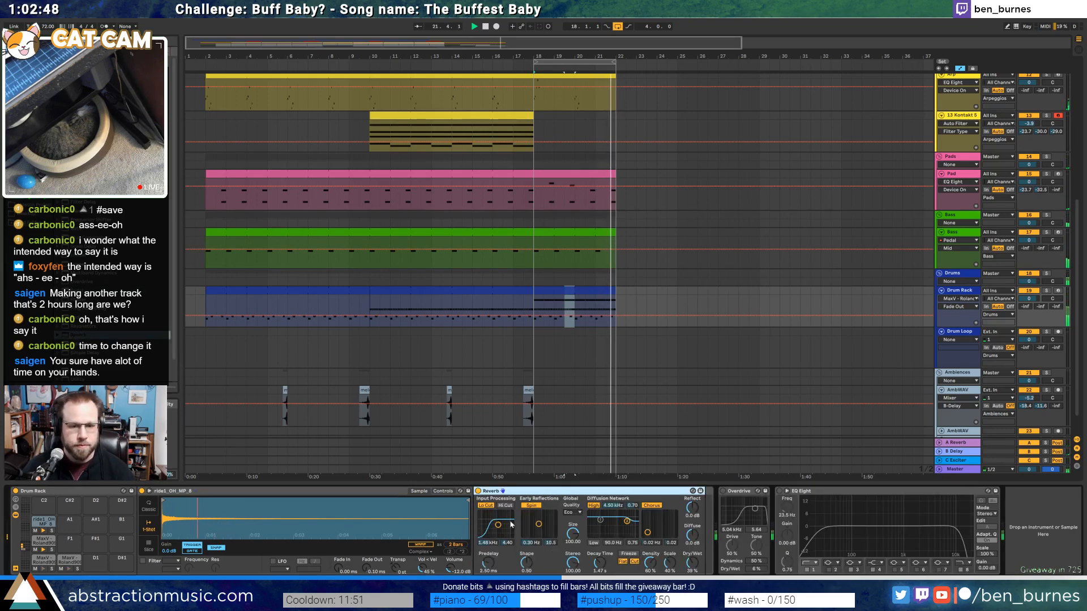
{"action": "left_click_drag", "start_coordinate": [605, 566], "coordinate": [604, 556]}
{"action": "left_click_drag", "start_coordinate": [697, 563], "coordinate": [699, 487]}
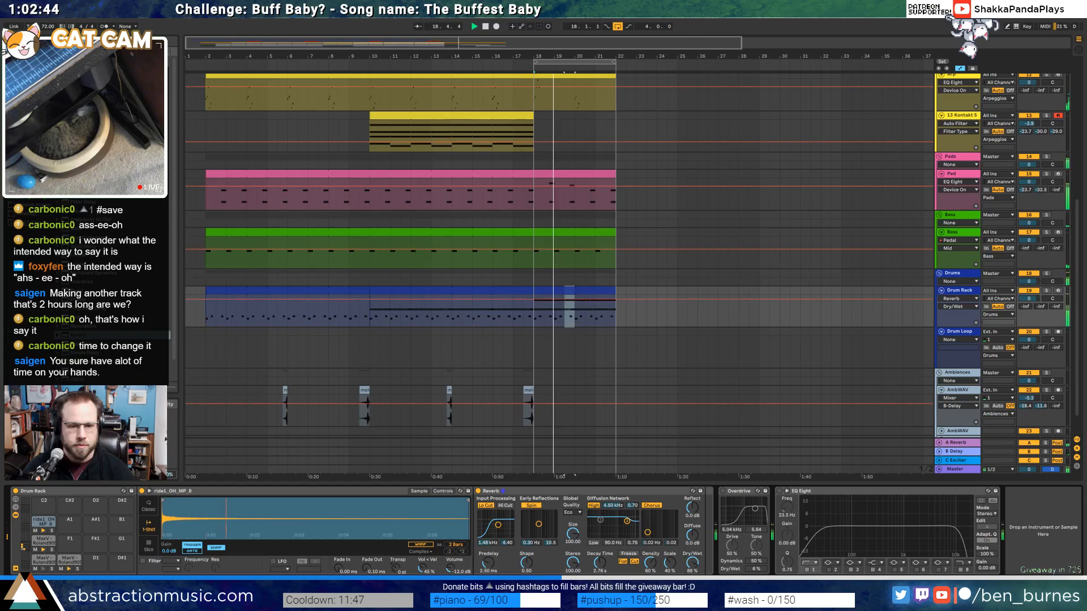
{"action": "mouse_move", "coordinate": [691, 563]}
{"action": "left_mouse_down"}
{"action": "mouse_move", "coordinate": [691, 592]}
{"action": "mouse_move", "coordinate": [692, 566]}
{"action": "left_mouse_up"}
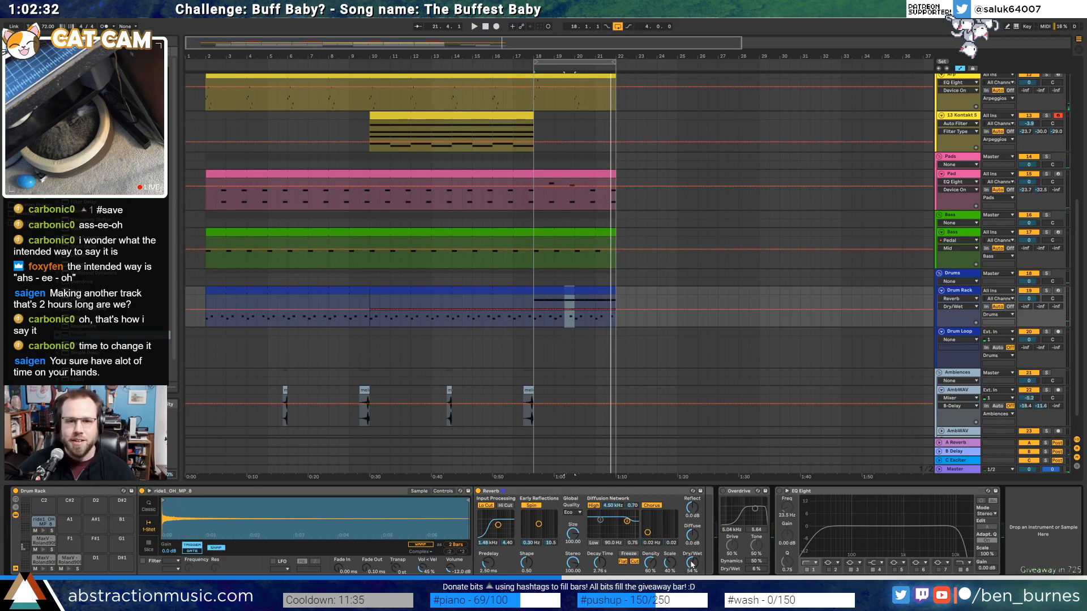
Play the arrangement from bar 10 to hear how the Lead part leads towards the new section
{"action": "left_click", "coordinate": [626, 296]}
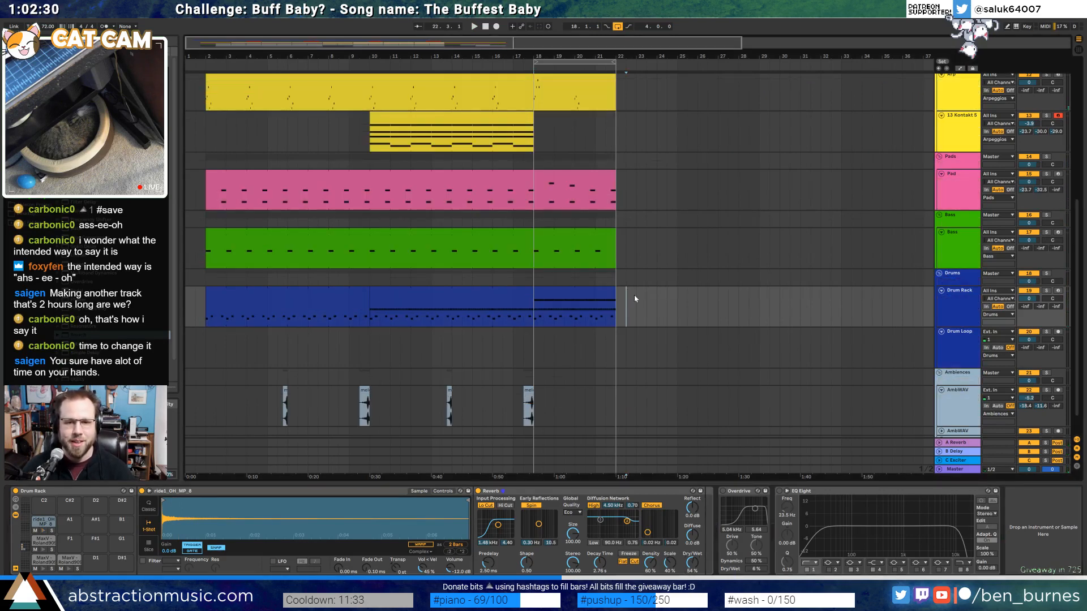
{"action": "scroll", "coordinate": [633, 321], "scroll_direction": "up", "scroll_amount": 10}
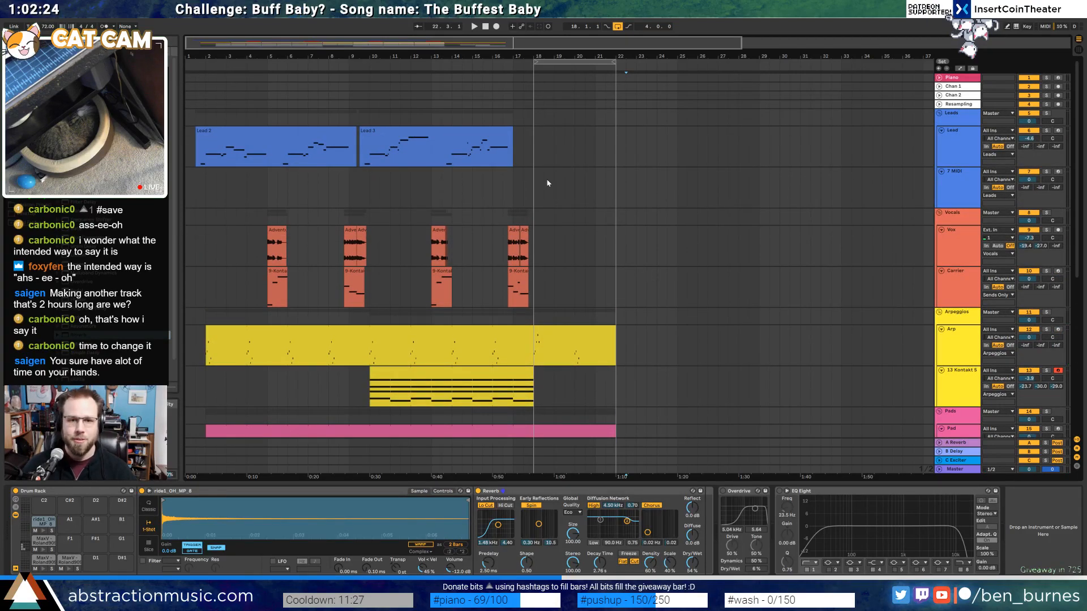
{"action": "left_click", "coordinate": [535, 160]}
{"action": "scroll", "coordinate": [536, 170], "scroll_direction": "down", "scroll_amount": 10}
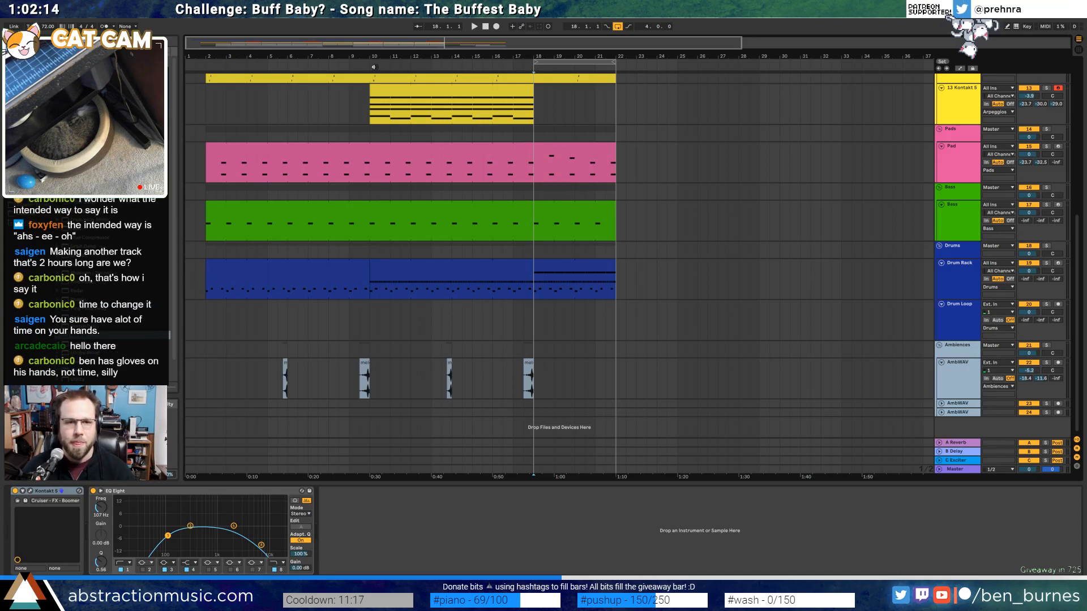
{"action": "left_click", "coordinate": [373, 67]}
{"action": "scroll", "coordinate": [680, 229], "scroll_direction": "up", "scroll_amount": 1}
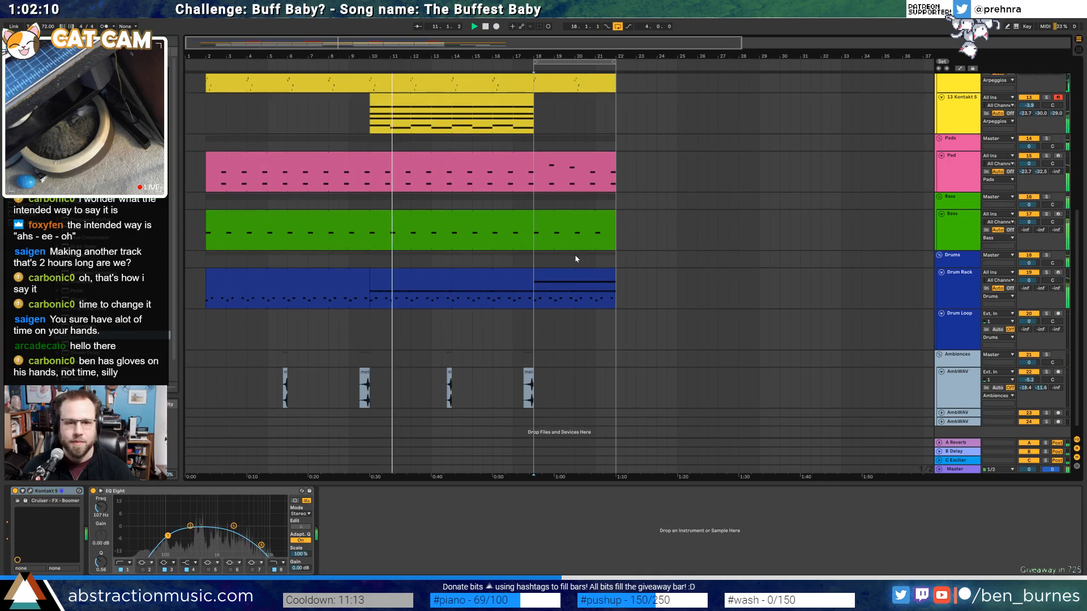
{"action": "scroll", "coordinate": [575, 259], "scroll_direction": "up", "scroll_amount": 10}
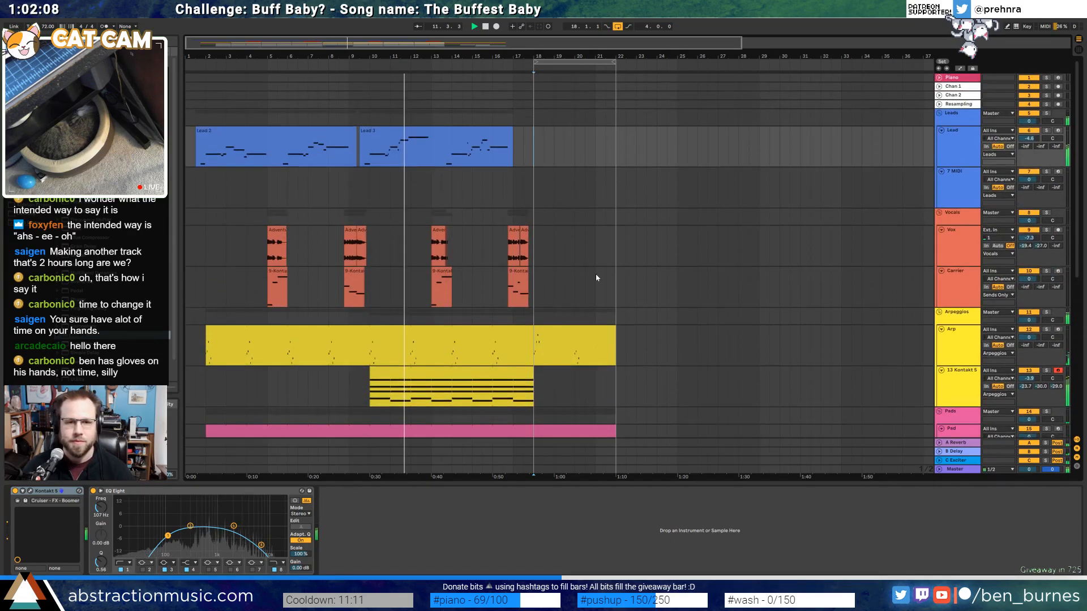
Load Kontakt 5 onto the empty MIDI track in the Leads group and move its window clear of the arrangement
{"action": "left_click", "coordinate": [577, 181]}
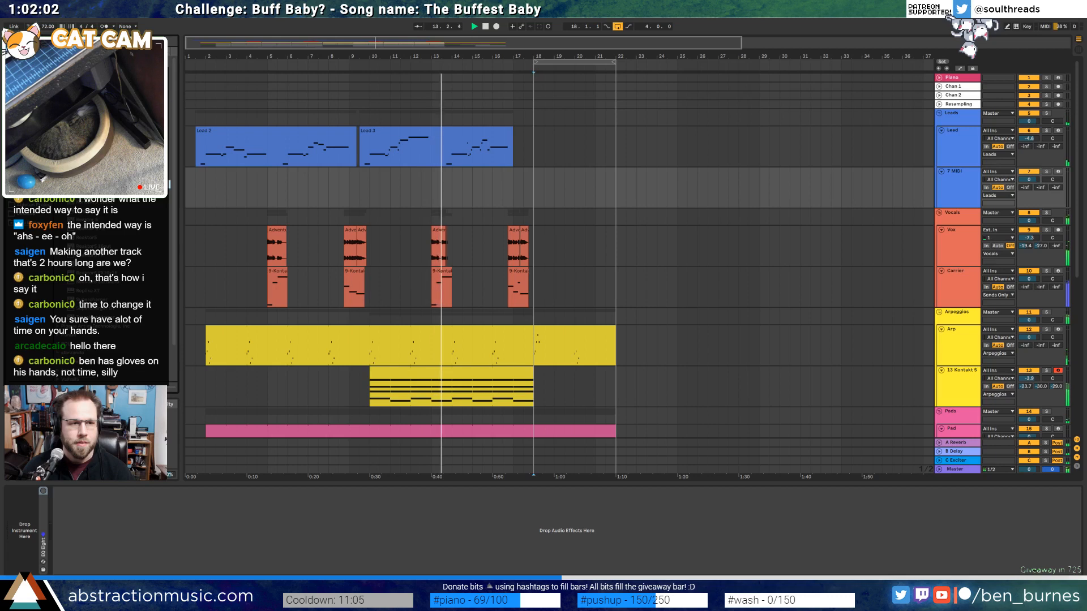
{"action": "left_click_drag", "start_coordinate": [85, 193], "coordinate": [45, 529]}
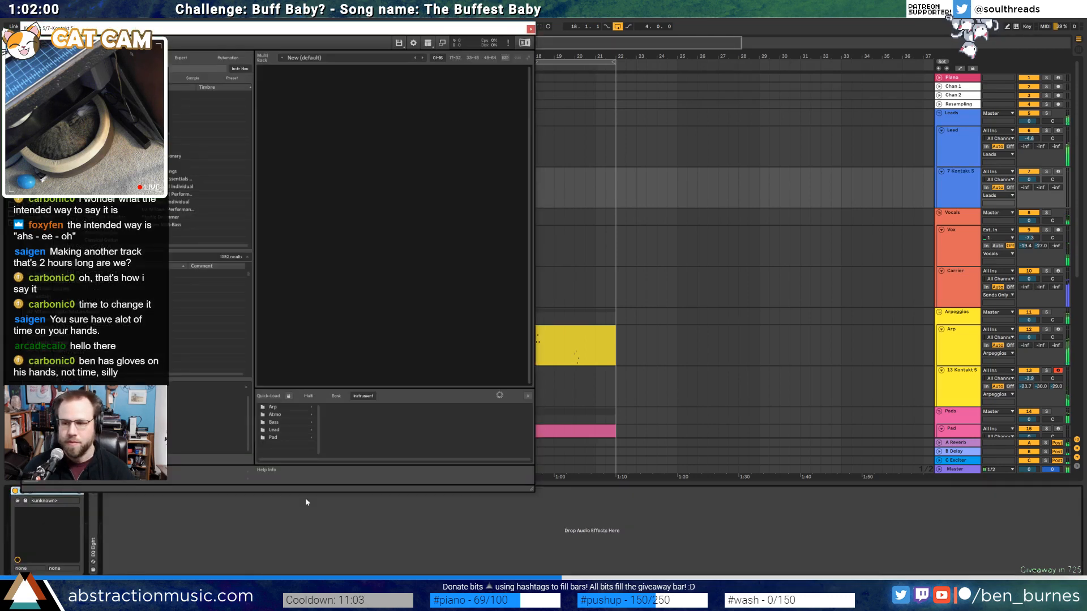
{"action": "left_click_drag", "start_coordinate": [332, 36], "coordinate": [777, 53]}
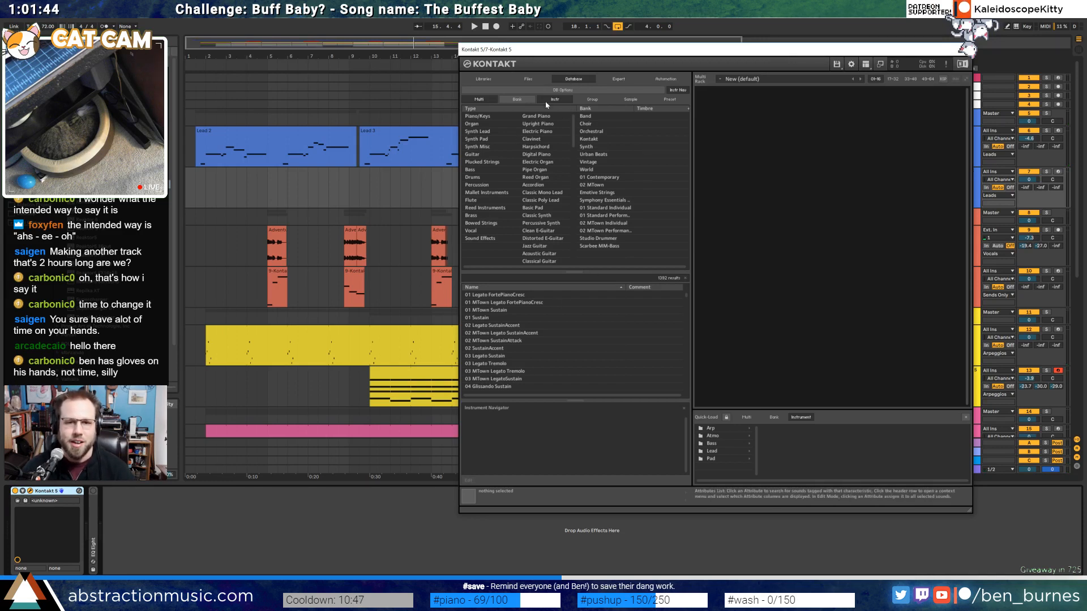
Browse the Kontakt library folders for a lead instrument, collapsing the Soundiron Allura Volume 1 folder
{"action": "left_click", "coordinate": [537, 80]}
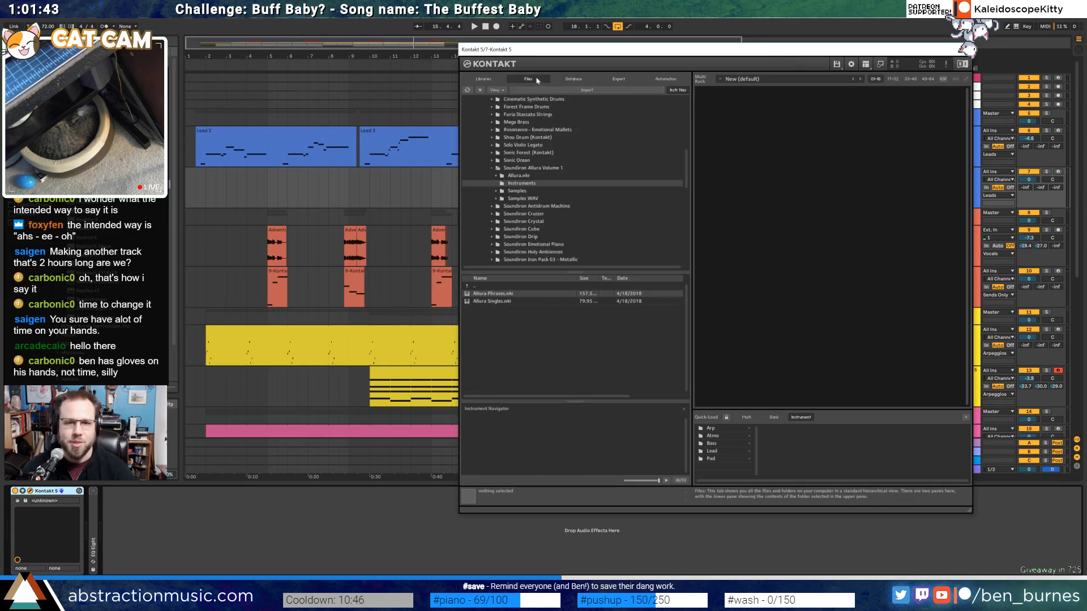
{"action": "left_click", "coordinate": [491, 169]}
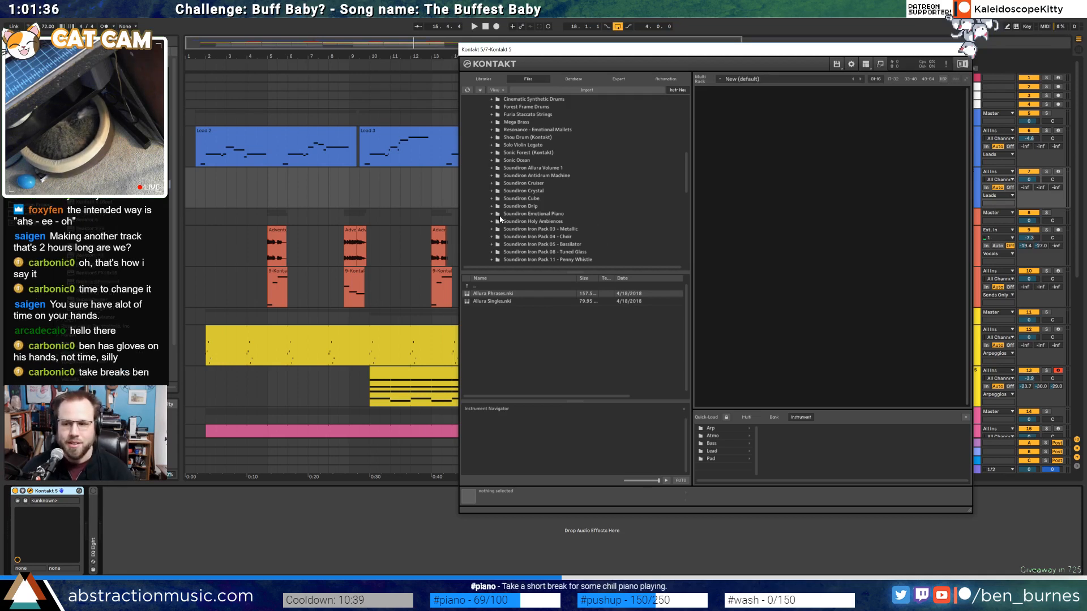
{"action": "scroll", "coordinate": [500, 219], "scroll_direction": "down", "scroll_amount": 3}
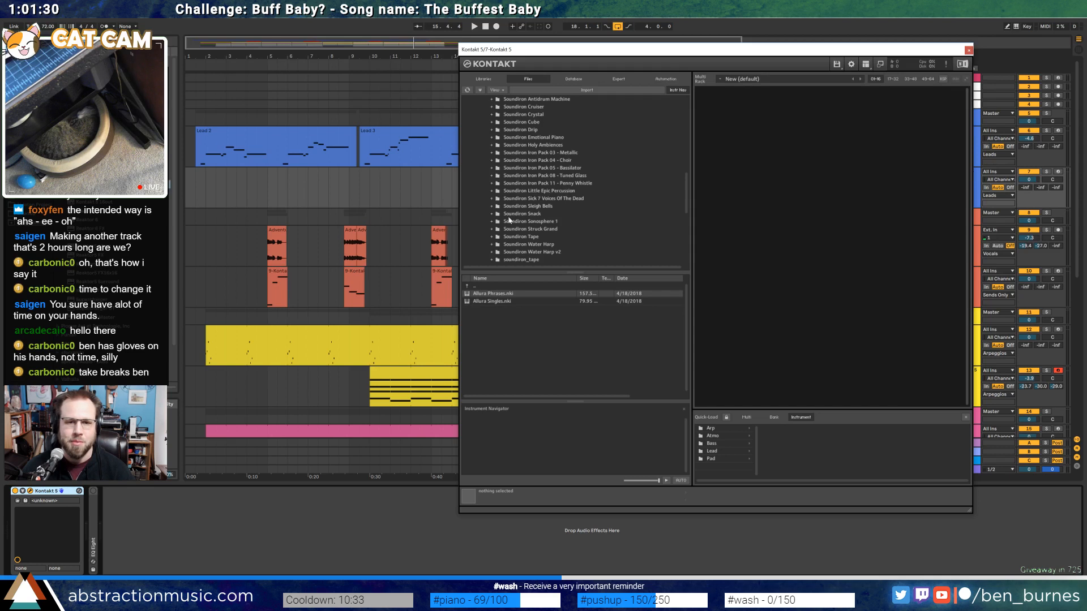
{"action": "scroll", "coordinate": [546, 225], "scroll_direction": "down", "scroll_amount": 1}
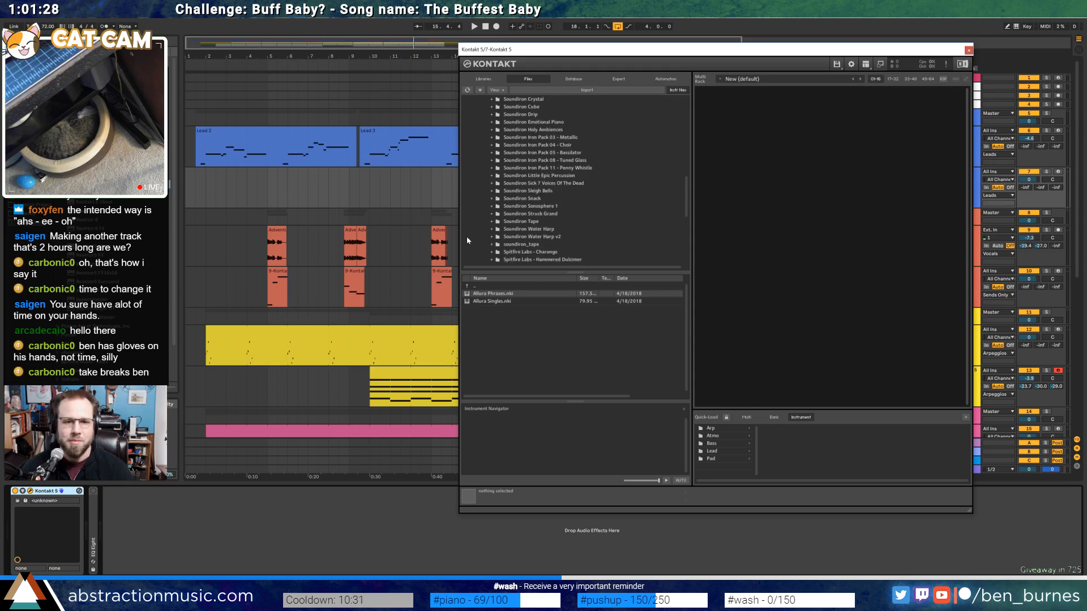
{"action": "scroll", "coordinate": [617, 218], "scroll_direction": "up", "scroll_amount": 3}
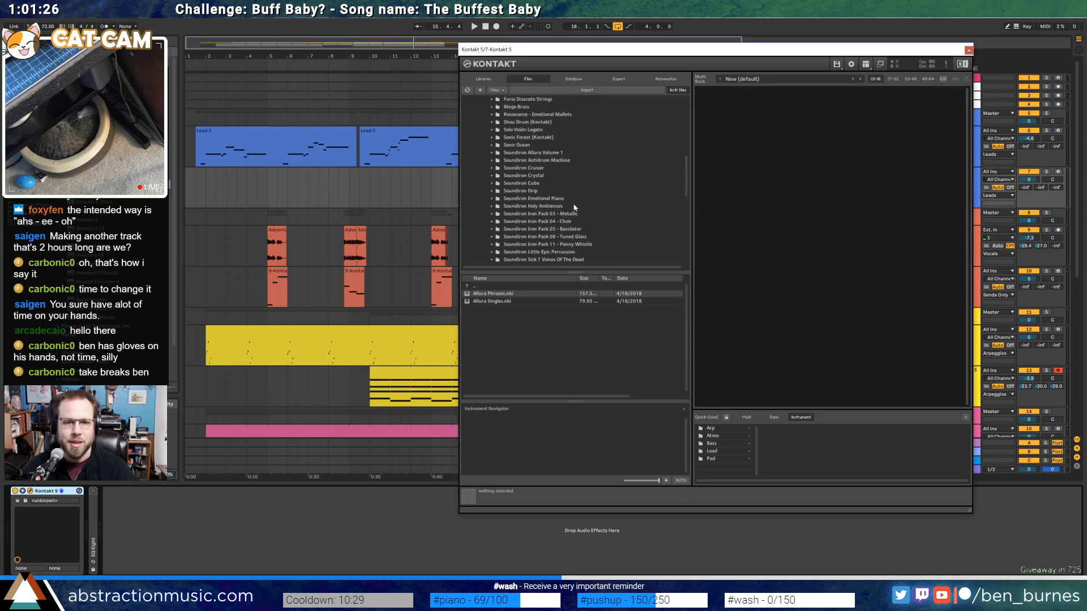
{"action": "scroll", "coordinate": [575, 204], "scroll_direction": "up", "scroll_amount": 2}
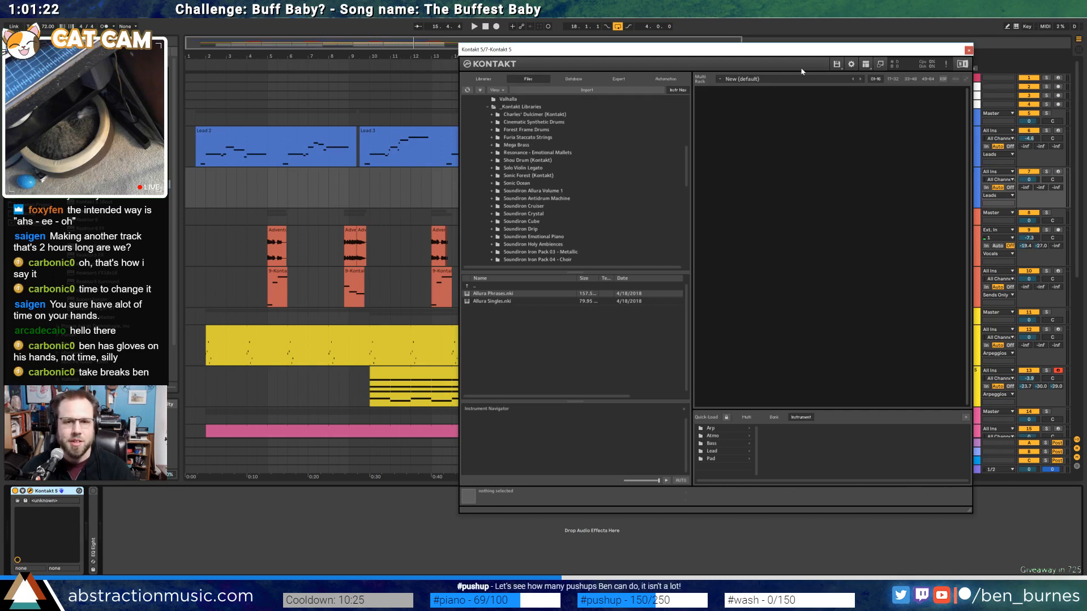
{"action": "scroll", "coordinate": [532, 168], "scroll_direction": "down", "scroll_amount": 2}
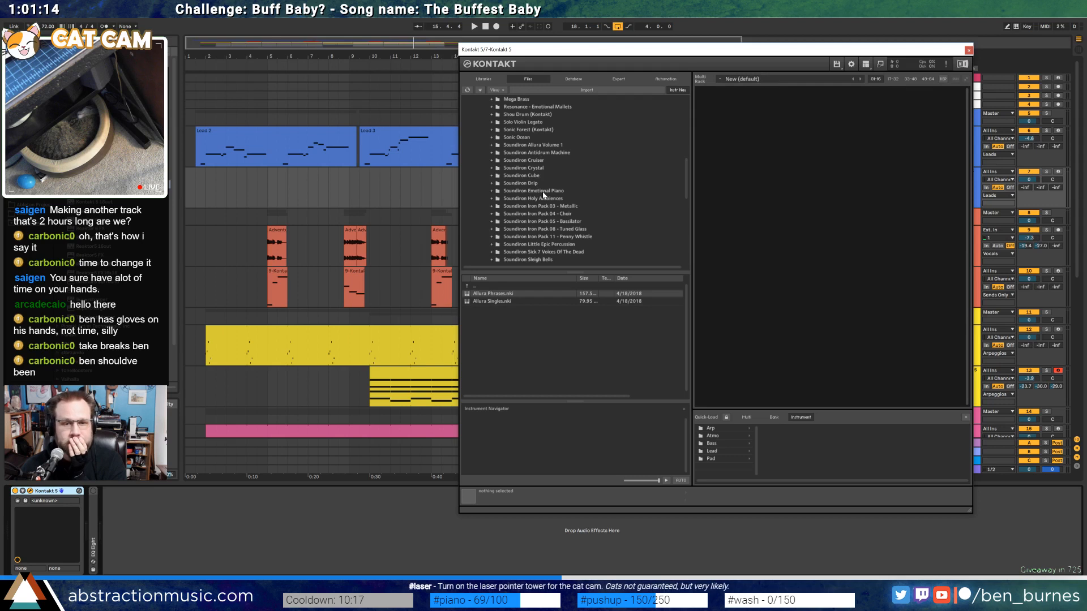
{"action": "scroll", "coordinate": [543, 195], "scroll_direction": "down", "scroll_amount": 1}
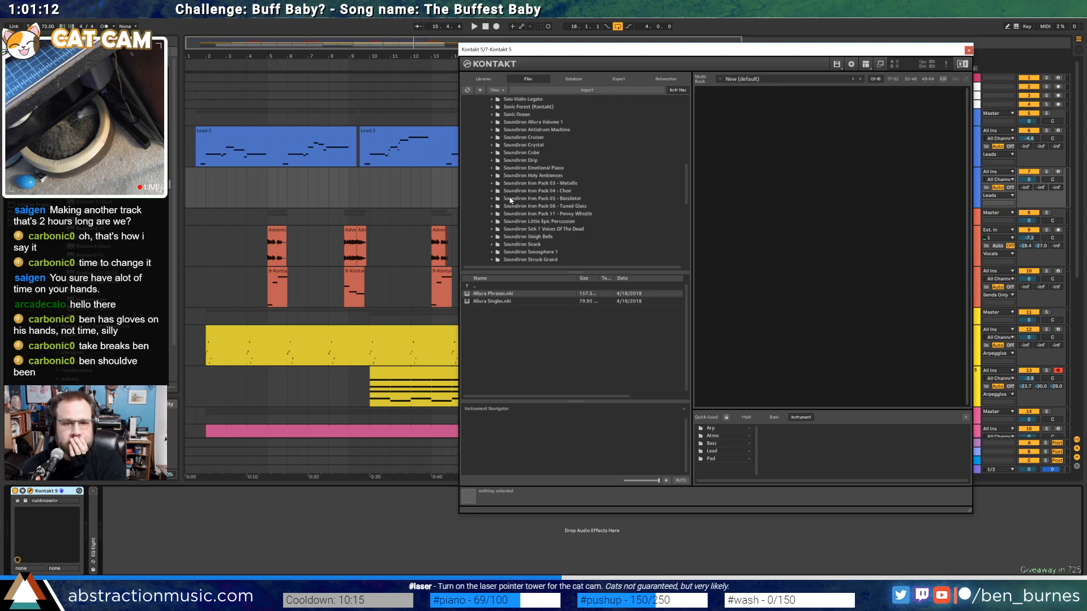
Load Iron Pack 08 1000 Years From Now from the Soundiron Tuned Glass library's Kontakt instruments and hide the plug-in window
{"action": "left_click", "coordinate": [492, 206]}
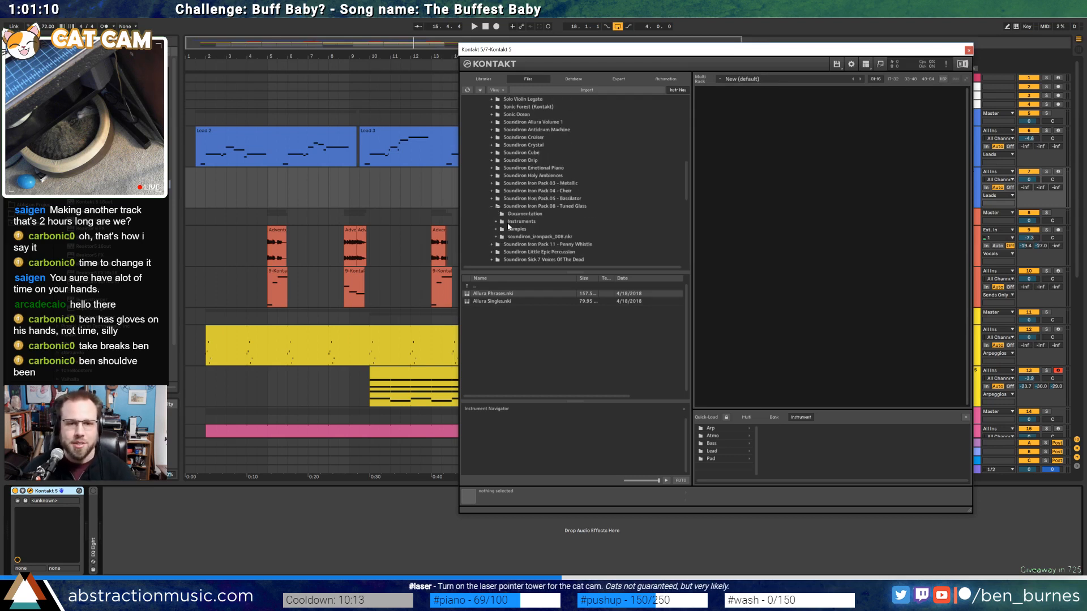
{"action": "left_click", "coordinate": [497, 221]}
{"action": "left_click", "coordinate": [521, 229]}
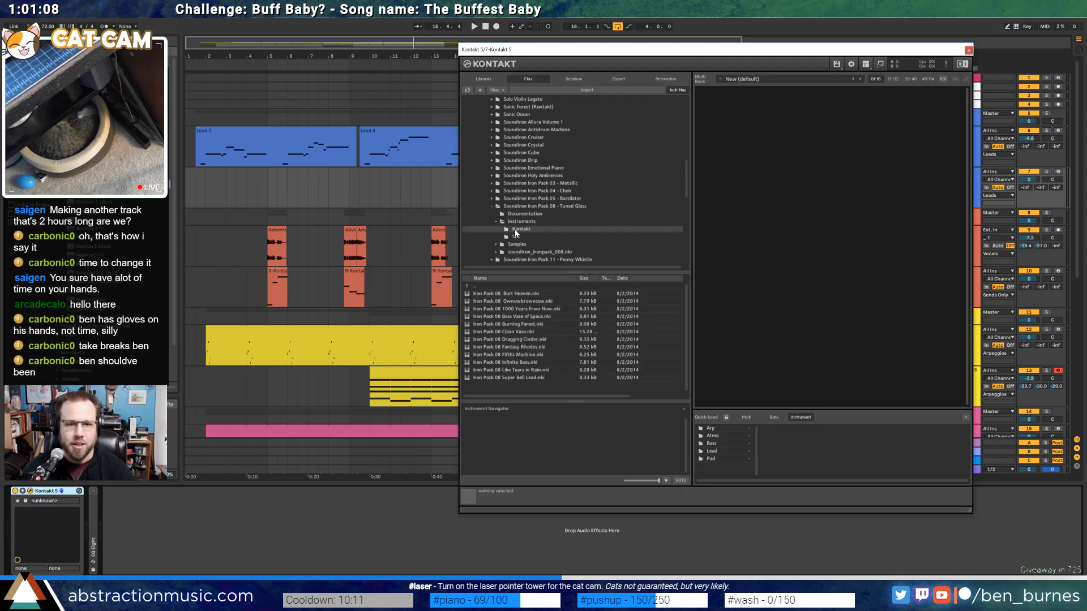
{"action": "double_click", "coordinate": [551, 308]}
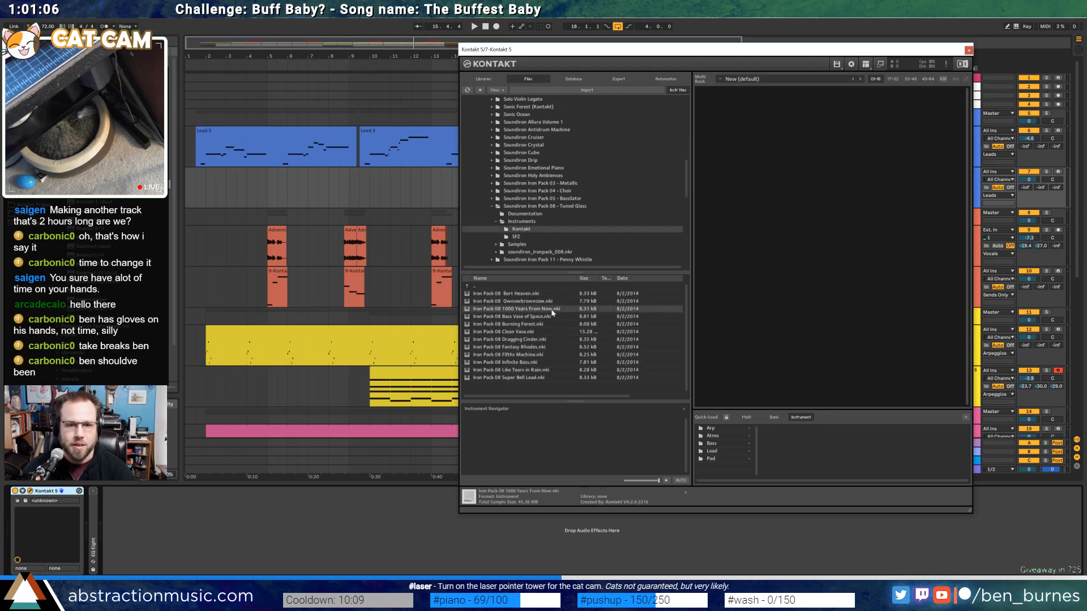
{"action": "key", "text": "ctrl+alt+p"}
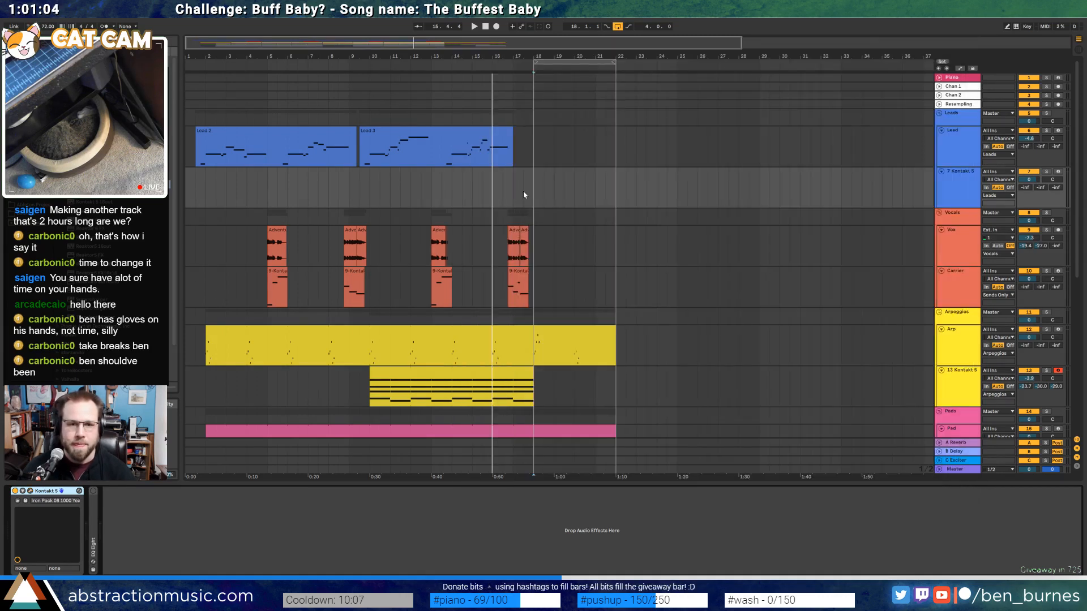
Play the arrangement from just before bar 16 with the new Kontakt 5 track armed to rehearse a lead melody
{"action": "left_click", "coordinate": [492, 187]}
{"action": "key", "text": "space"}
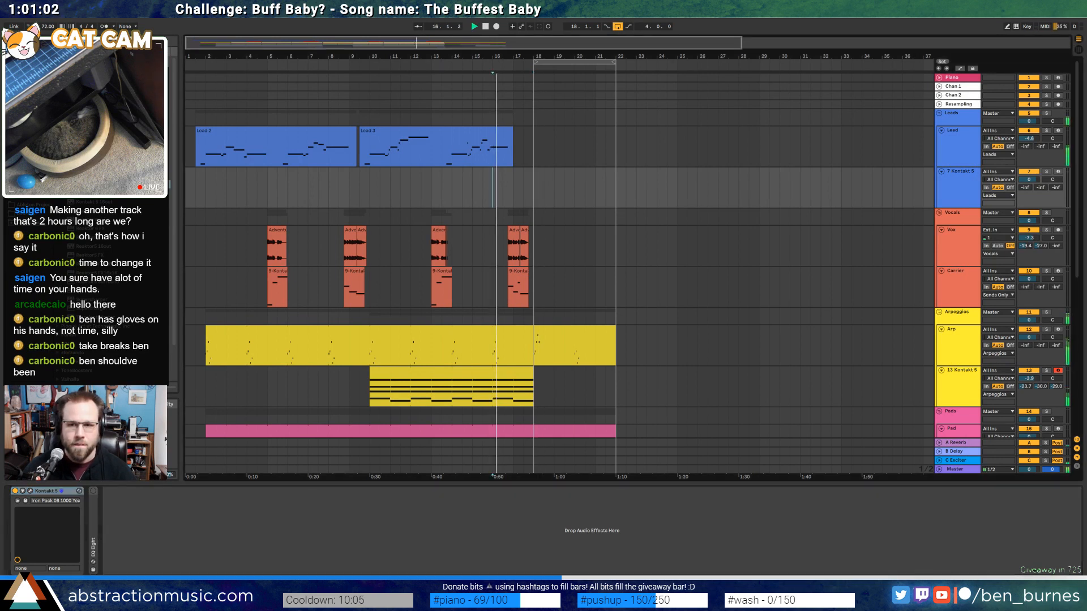
{"action": "left_click", "coordinate": [1057, 171]}
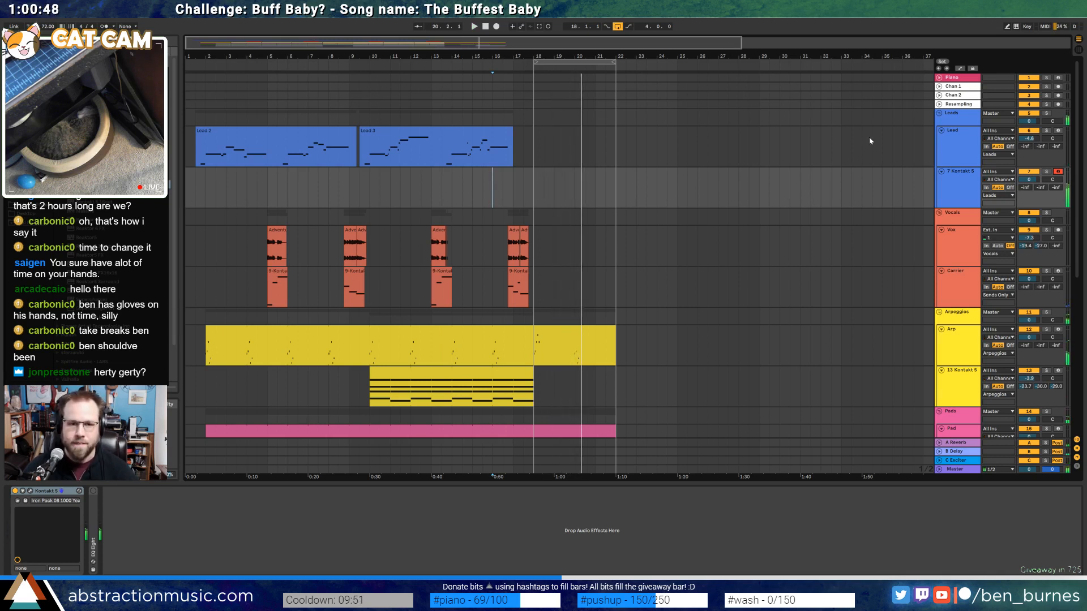
Record a four-bar lead melody from bar 18 on the Kontakt 5 track and lengthen its last C3 note to about 4.3
{"action": "left_click", "coordinate": [538, 198]}
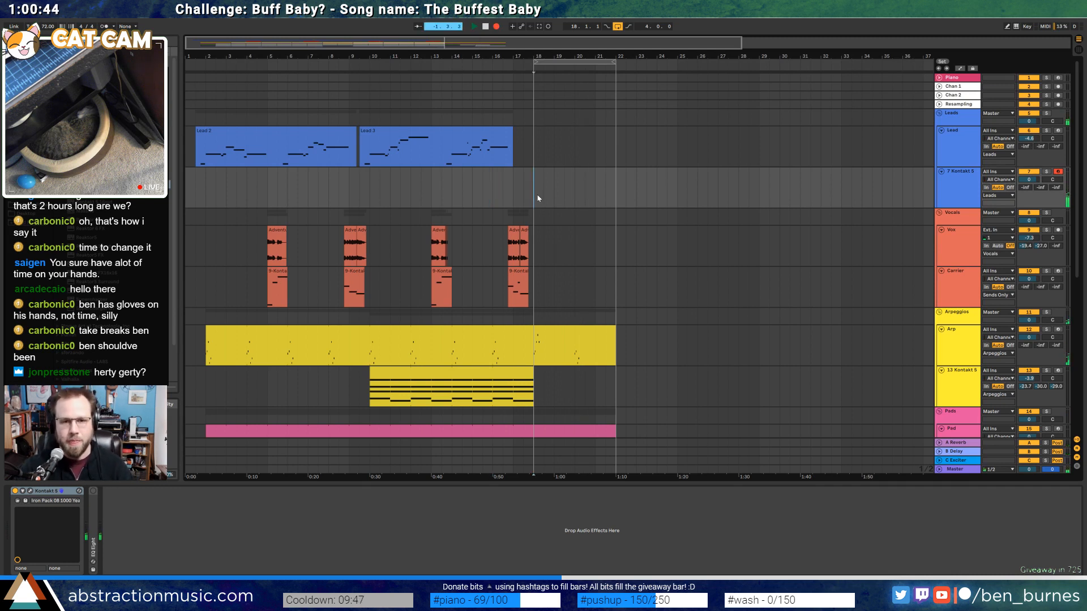
{"action": "key", "text": "F9"}
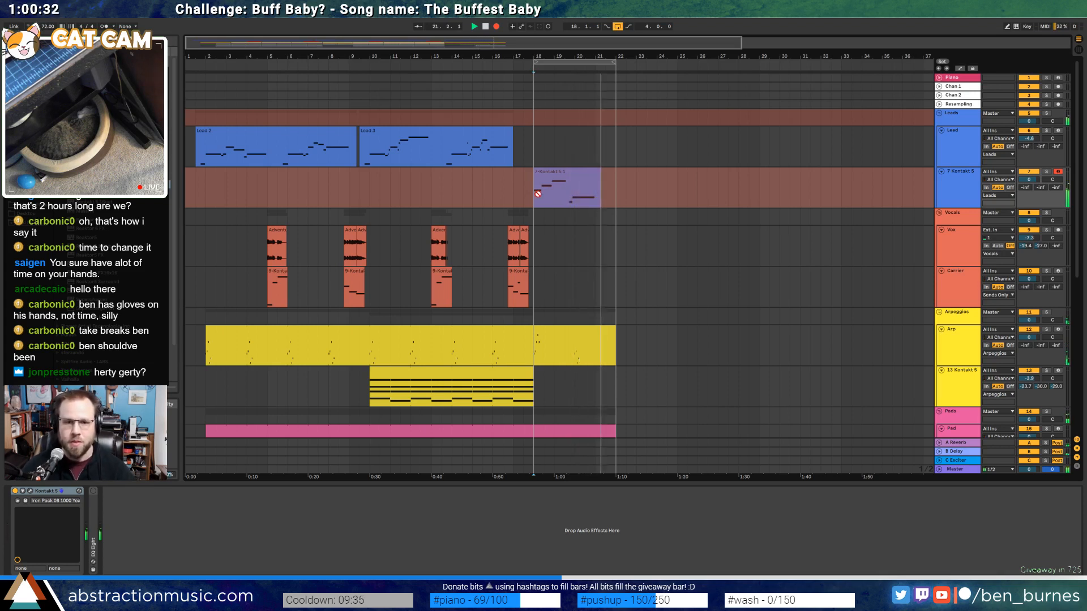
{"action": "key", "text": "space"}
{"action": "double_click", "coordinate": [599, 179]}
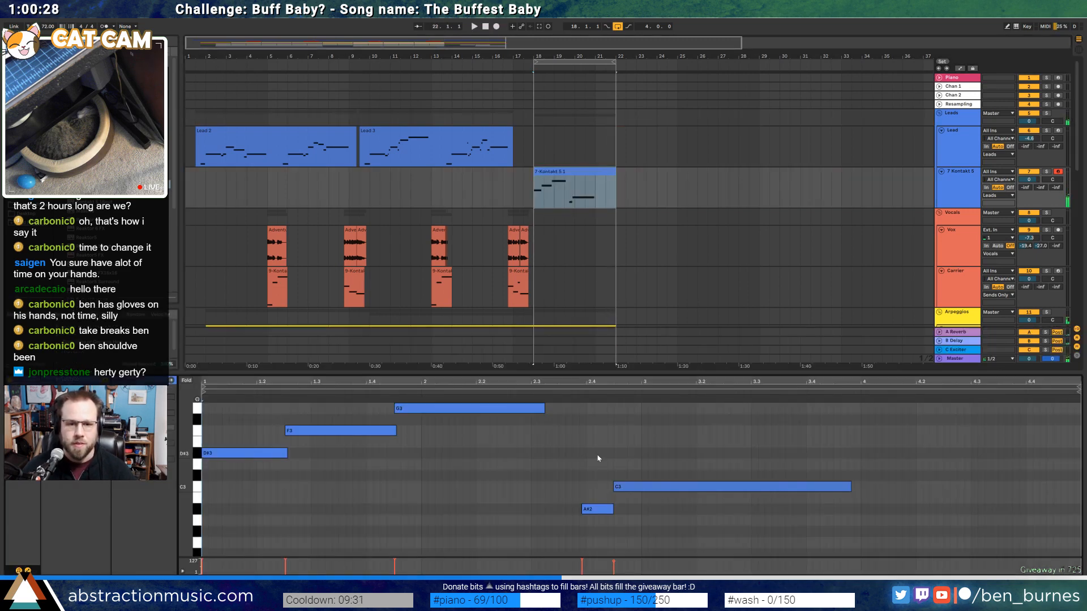
{"action": "left_click_drag", "start_coordinate": [850, 488], "coordinate": [978, 485]}
Open the lead's Kontakt window, move it below the new clip, and nudge the instrument's Soar control during playback
{"action": "key", "text": "shift+Tab"}
{"action": "left_click", "coordinate": [30, 491]}
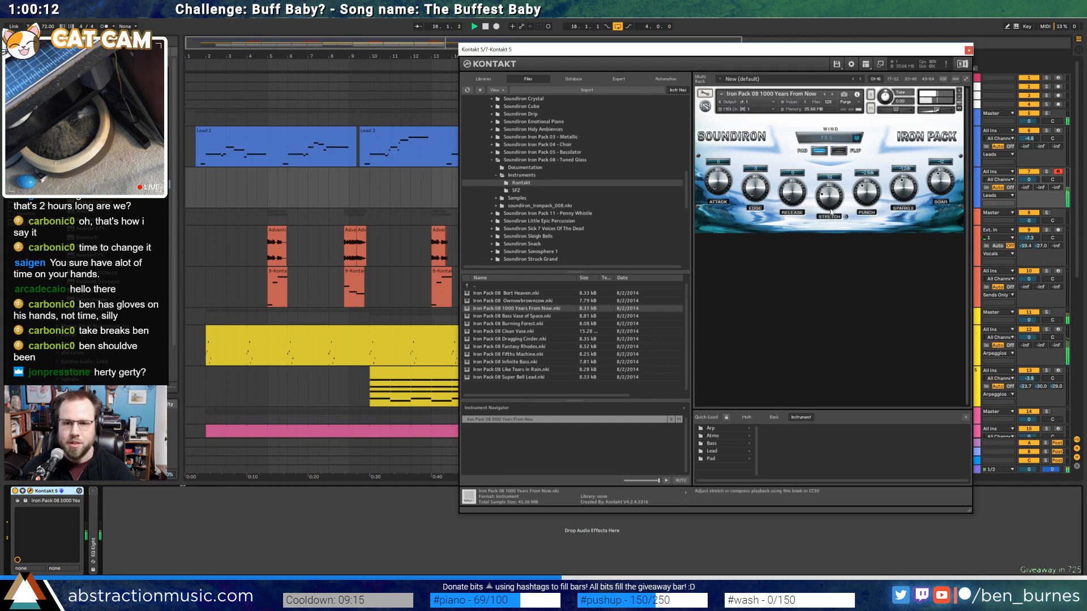
{"action": "left_click_drag", "start_coordinate": [849, 52], "coordinate": [783, 217]}
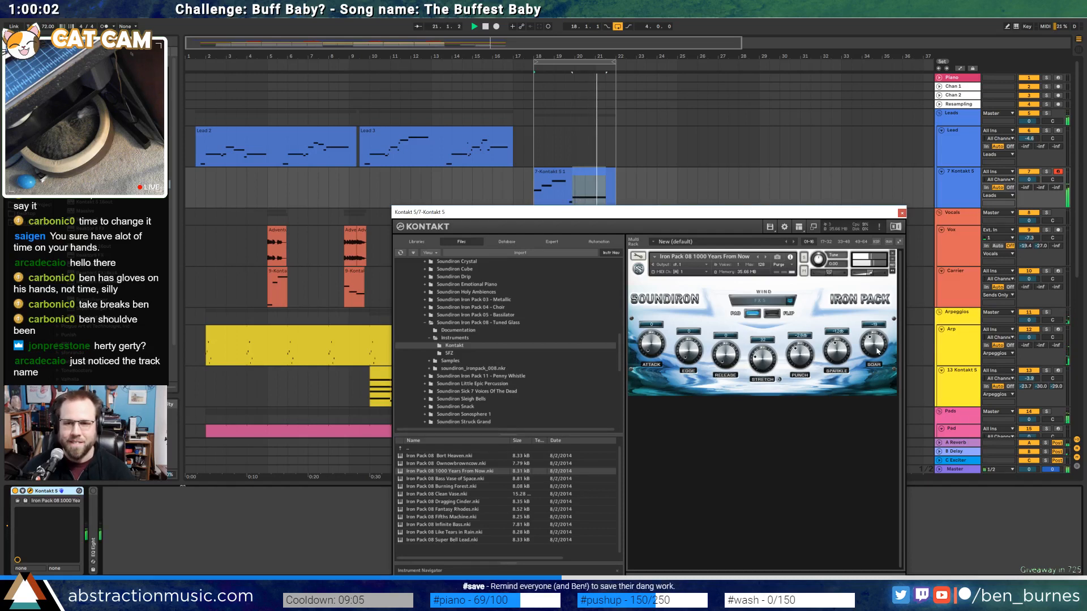
{"action": "left_click_drag", "start_coordinate": [877, 351], "coordinate": [875, 354]}
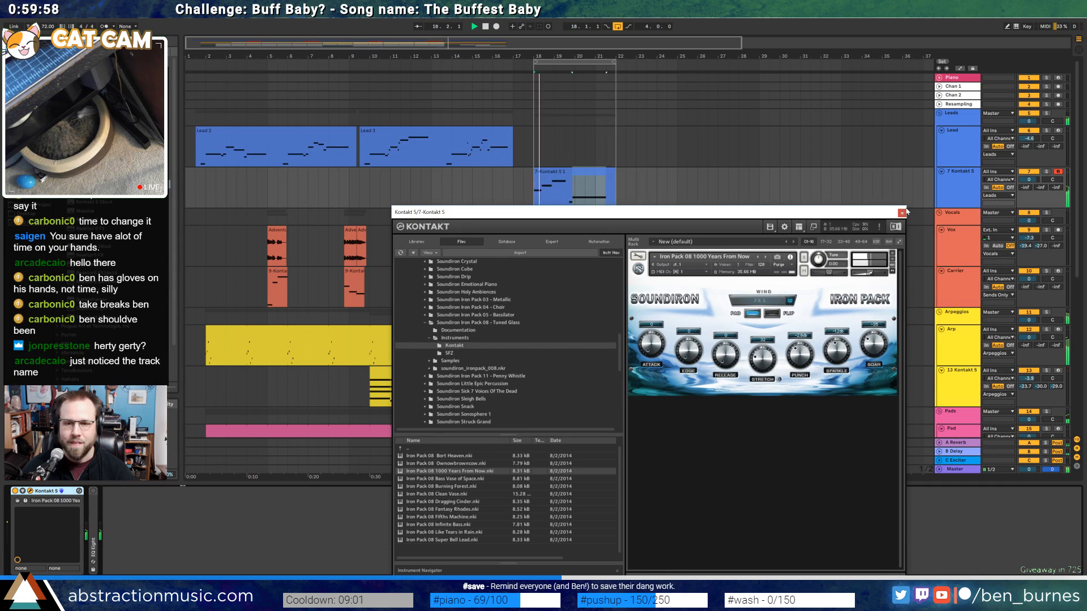
{"action": "left_click", "coordinate": [901, 213]}
Duplicate the recorded lead clip to bar 22 and open the copy's notes
{"action": "left_click", "coordinate": [600, 176]}
{"action": "key", "text": "space"}
{"action": "key", "text": "ctrl+d"}
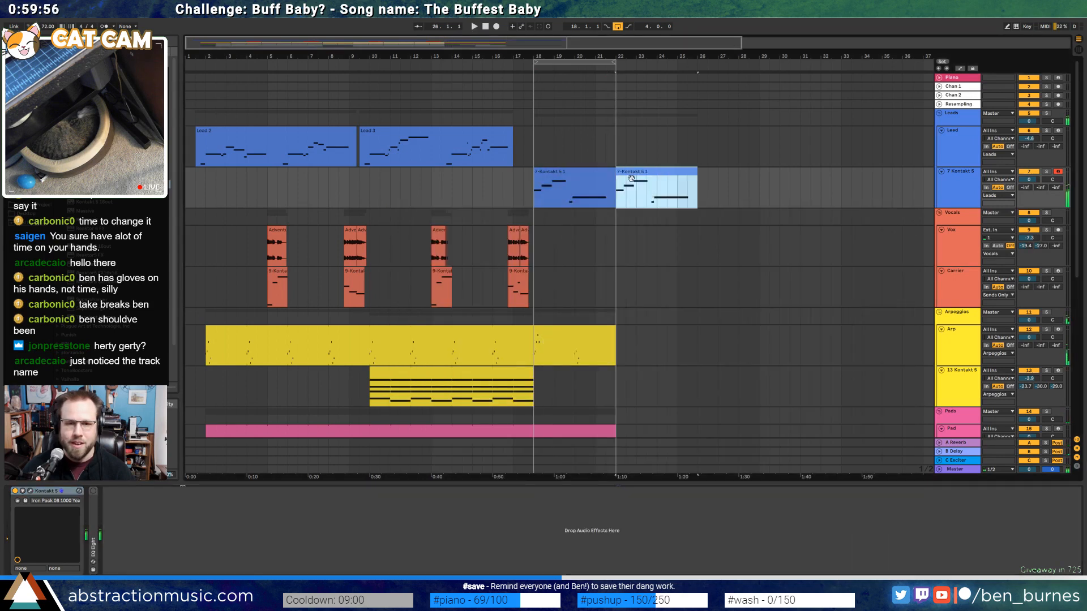
{"action": "double_click", "coordinate": [662, 172]}
Try the copied clip's last two notes one octave higher and move them back down
{"action": "left_click_drag", "start_coordinate": [663, 546], "coordinate": [610, 473]}
{"action": "key", "text": "shift+Up"}
{"action": "scroll", "coordinate": [610, 465], "scroll_direction": "up", "scroll_amount": 1}
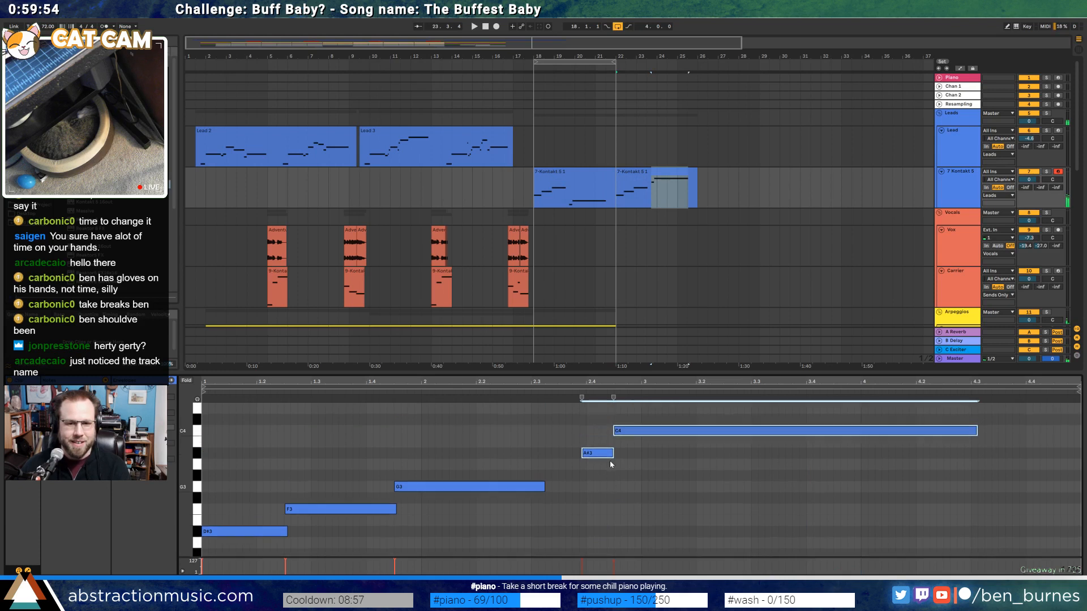
{"action": "scroll", "coordinate": [605, 455], "scroll_direction": "up", "scroll_amount": 1}
{"action": "left_click", "coordinate": [594, 464]}
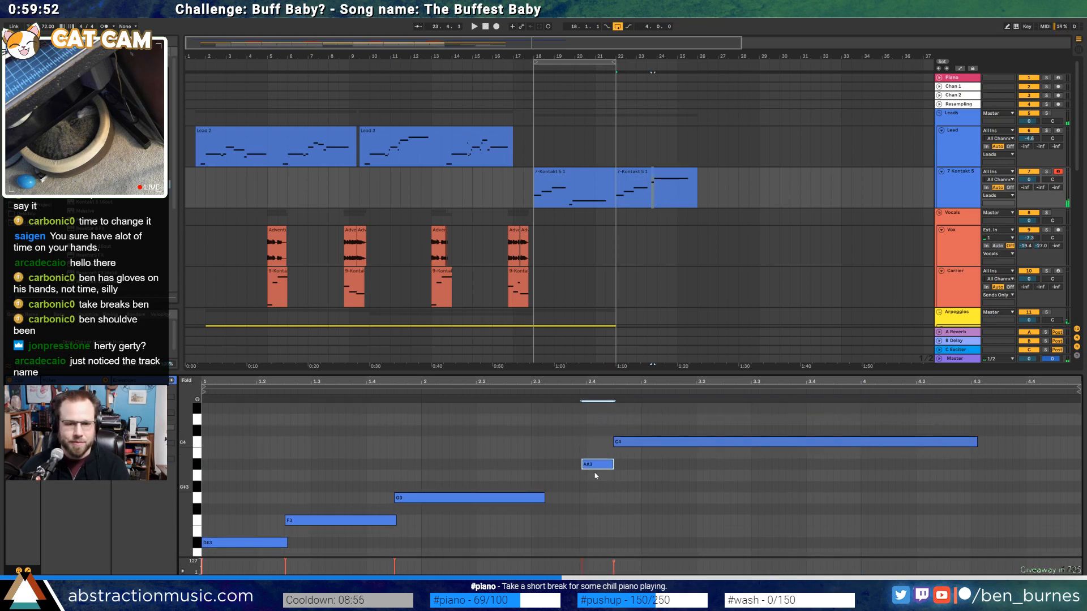
{"action": "left_click_drag", "start_coordinate": [594, 428], "coordinate": [643, 485]}
{"action": "key", "text": "shift+Down"}
Transpose the short note before the copied clip's final C3 up to D#3 and audition it
{"action": "left_click", "coordinate": [594, 551]}
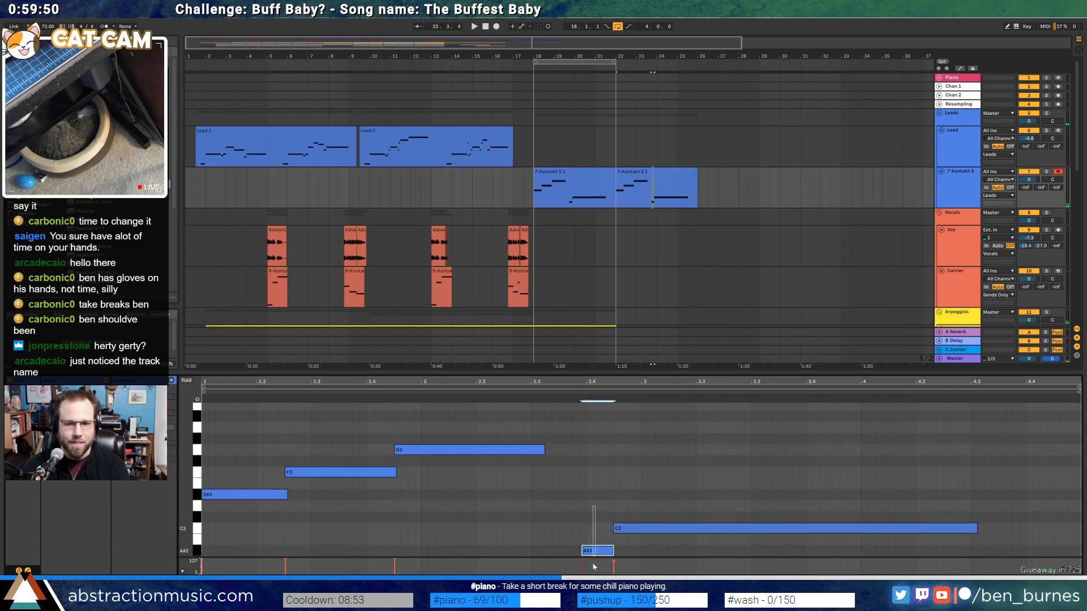
{"action": "key", "text": "Up"}
{"action": "key", "text": "Up"}
{"action": "key", "text": "Up"}
{"action": "key", "text": "Up"}
{"action": "key", "text": "Up"}
{"action": "key", "text": "Up"}
{"action": "key", "text": "Up"}
{"action": "key", "text": "Up"}
{"action": "key", "text": "Down"}
{"action": "key", "text": "Down"}
{"action": "key", "text": "Down"}
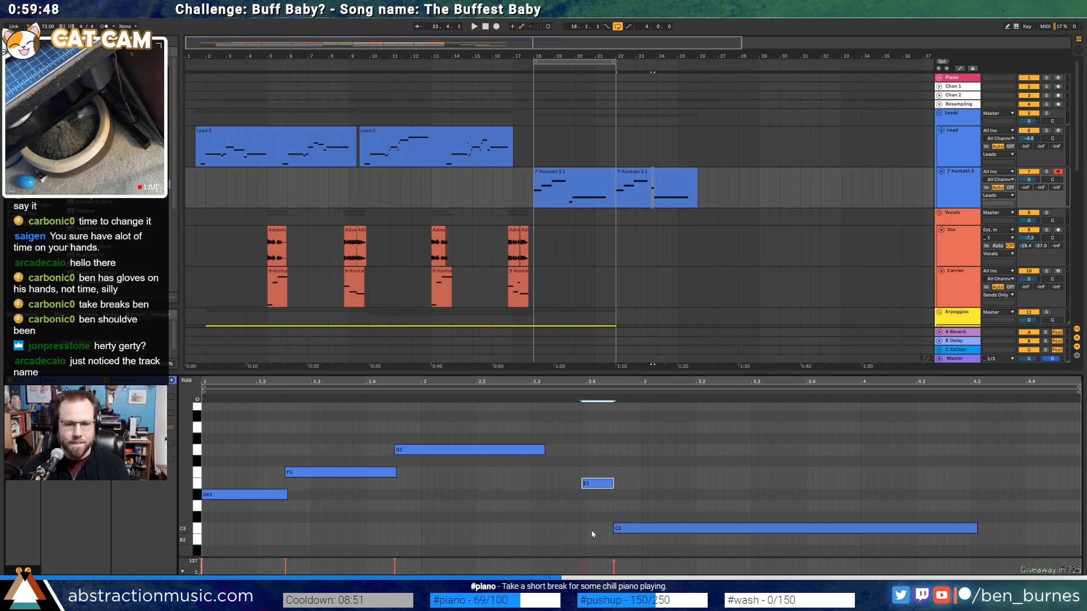
{"action": "key", "text": "space"}
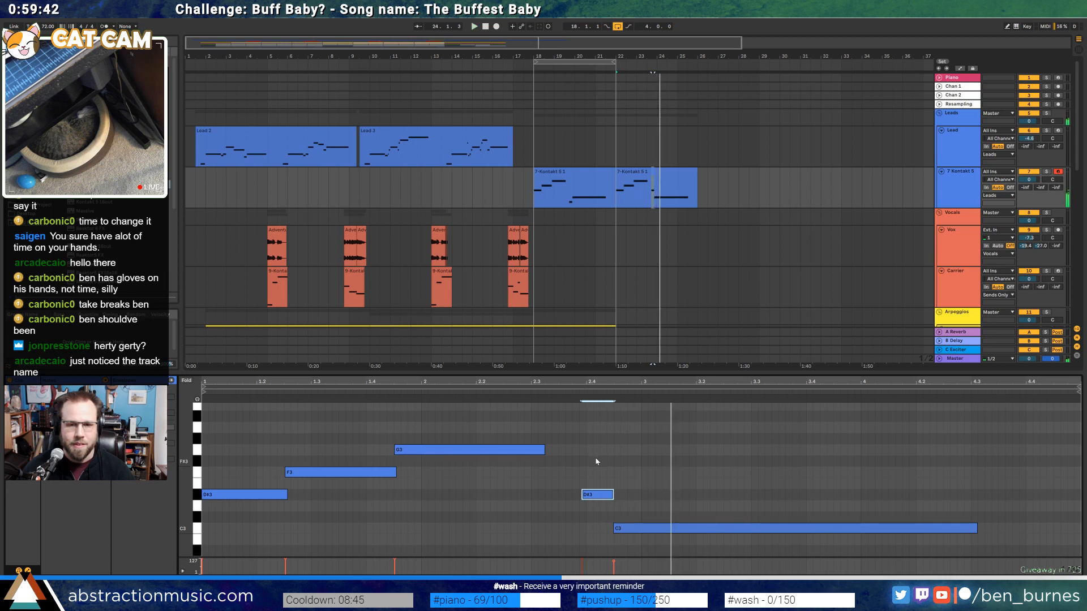
{"action": "key", "text": "space"}
Raise the short note to C4, comparing it with A#3 during playback
{"action": "key", "text": "shift+Up"}
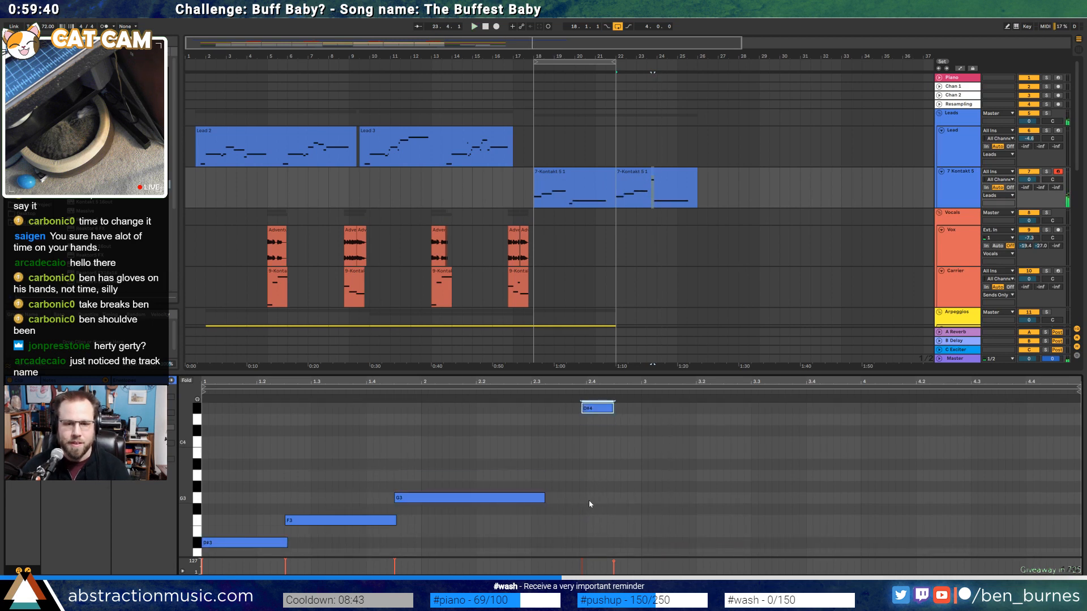
{"action": "key", "text": "Down"}
{"action": "key", "text": "Down"}
{"action": "key", "text": "Down"}
{"action": "key", "text": "space"}
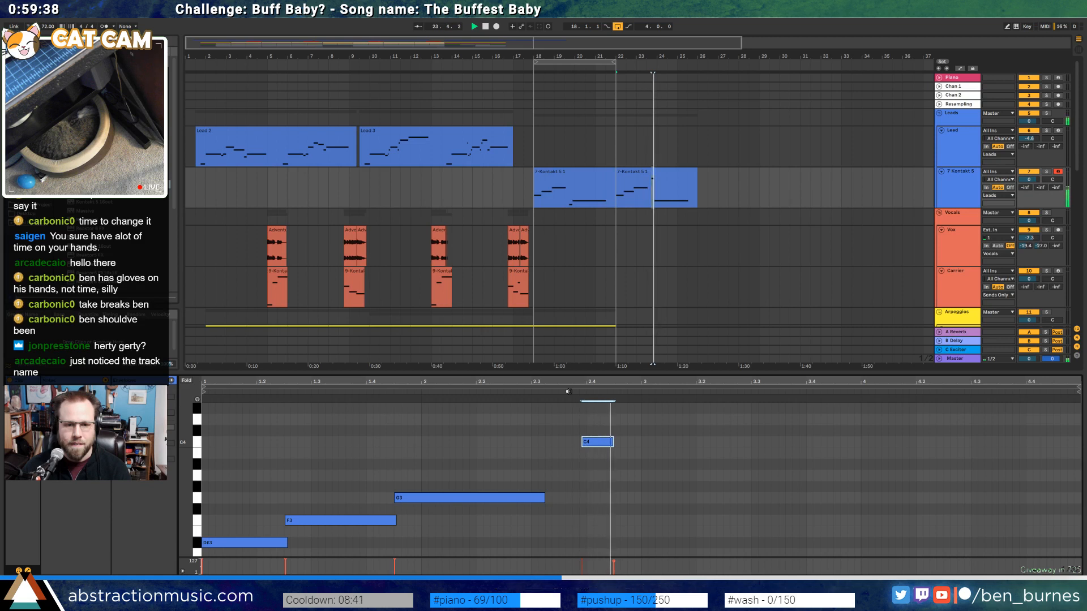
{"action": "key", "text": "Down"}
{"action": "key", "text": "Down"}
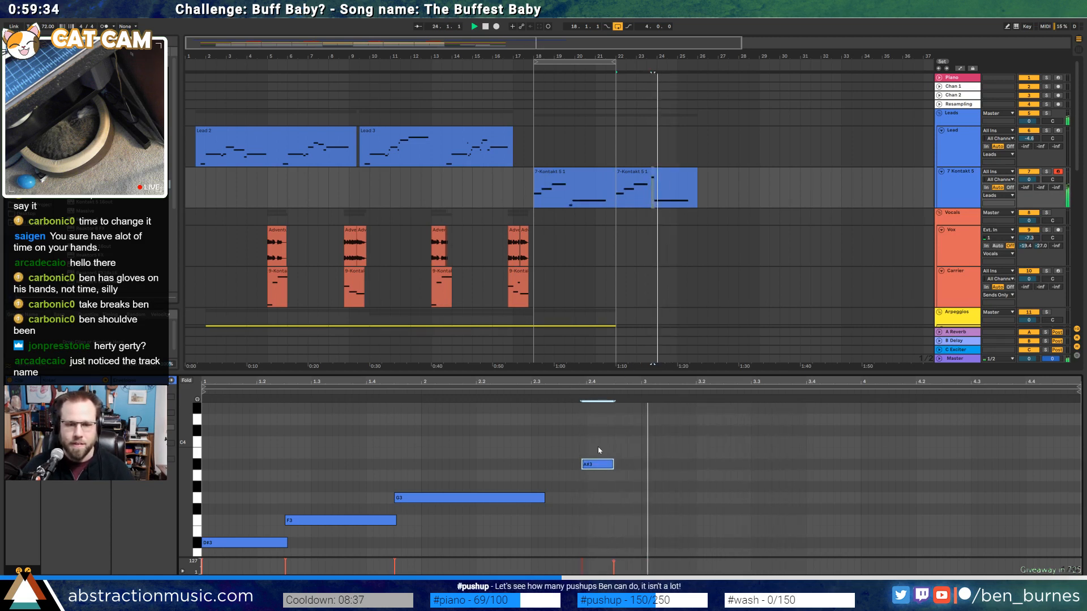
{"action": "key", "text": "Up"}
{"action": "key", "text": "Up"}
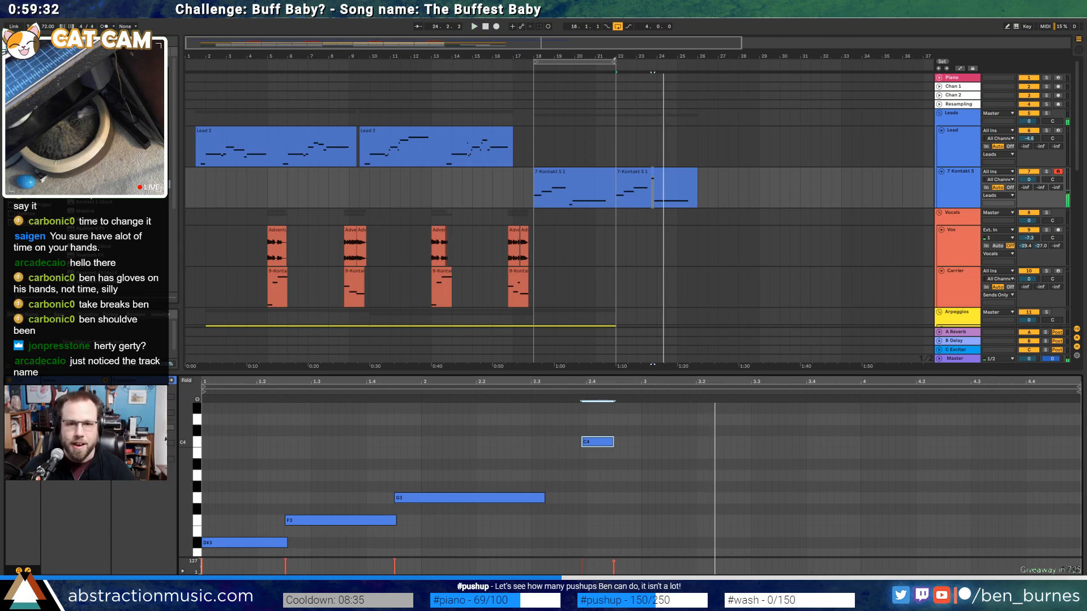
Extend the arrangement loop and the Arp clip that starts at bar 18 to bar 26
{"action": "left_click_drag", "start_coordinate": [614, 61], "coordinate": [697, 61]}
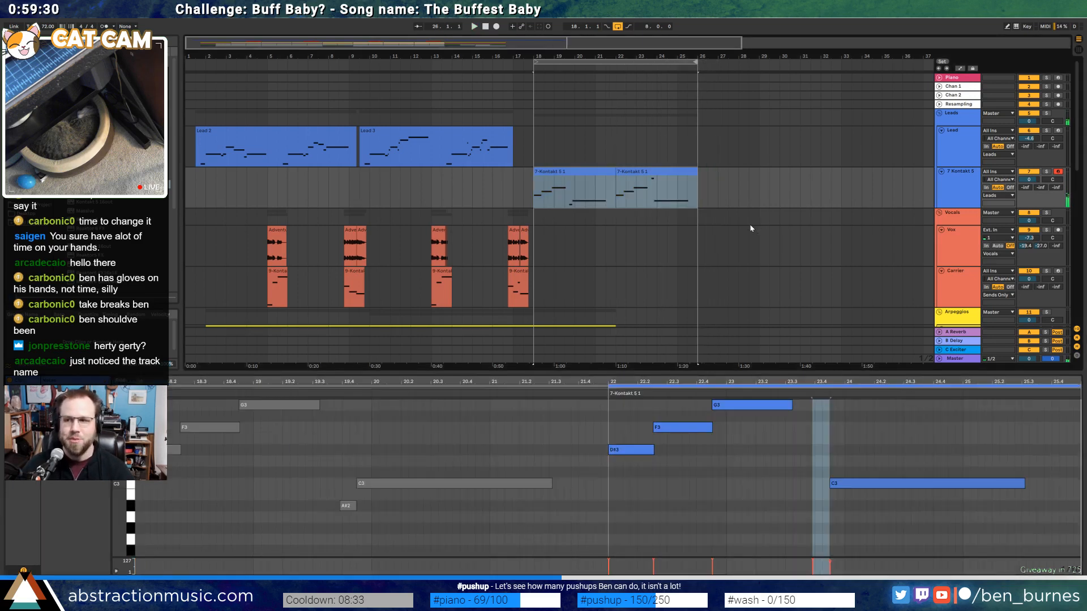
{"action": "scroll", "coordinate": [736, 242], "scroll_direction": "down", "scroll_amount": 5}
{"action": "left_click", "coordinate": [615, 203]}
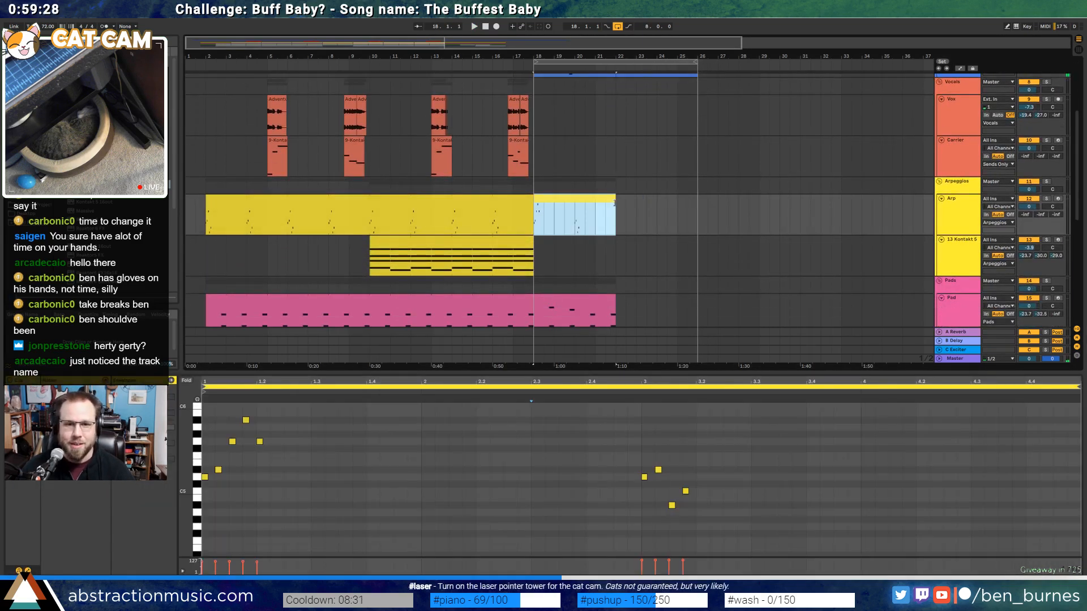
{"action": "left_click_drag", "start_coordinate": [614, 202], "coordinate": [697, 202]}
Extend the Pad clip that starts at bar 18 to bar 26
{"action": "scroll", "coordinate": [676, 257], "scroll_direction": "down", "scroll_amount": 4}
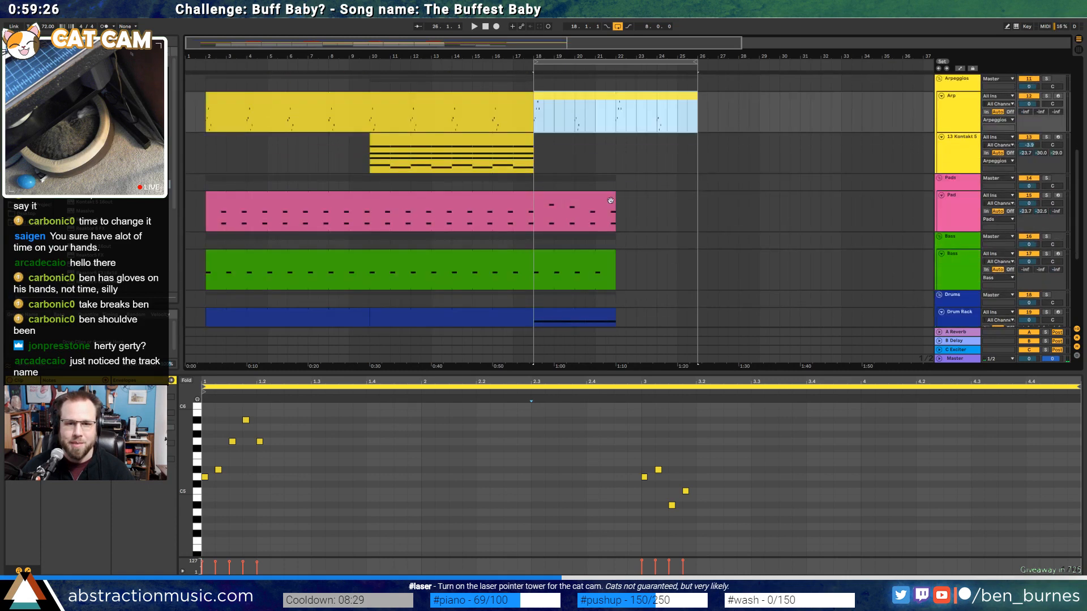
{"action": "left_click", "coordinate": [610, 201]}
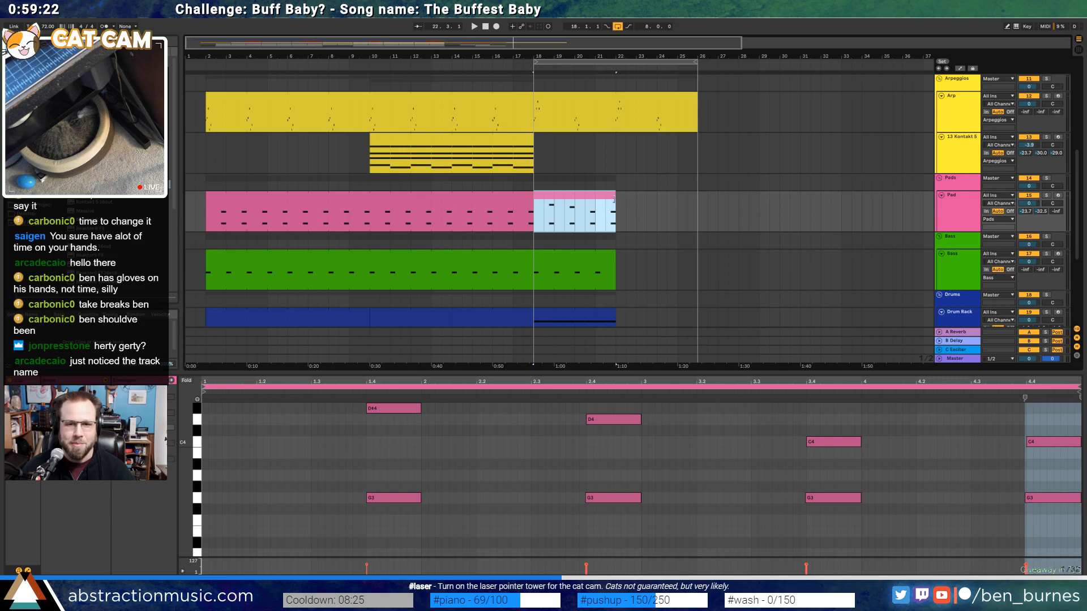
{"action": "left_click_drag", "start_coordinate": [614, 199], "coordinate": [697, 208]}
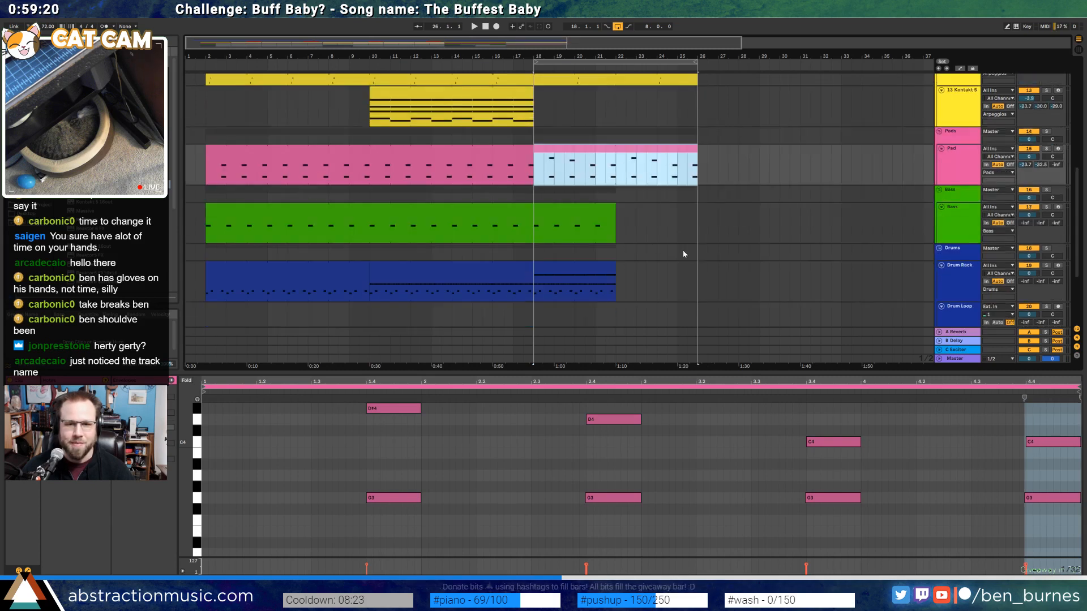
Extend the Bass clip and the Drum Rack clip in the new section to bar 26
{"action": "scroll", "coordinate": [683, 250], "scroll_direction": "down", "scroll_amount": 2}
{"action": "left_click", "coordinate": [600, 223]}
{"action": "left_click_drag", "start_coordinate": [615, 224], "coordinate": [697, 220]}
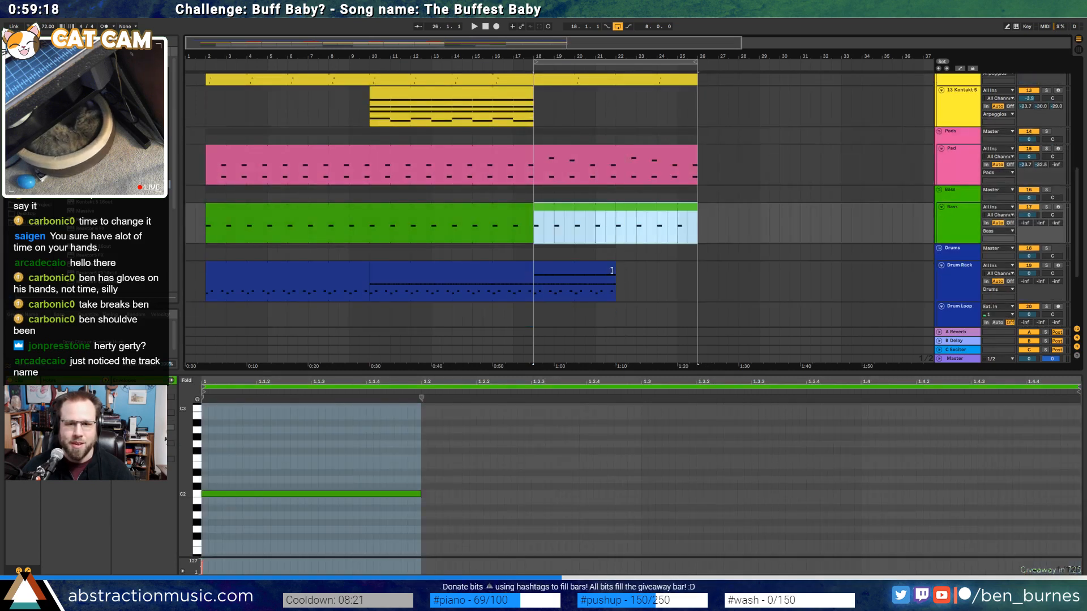
{"action": "left_click_drag", "start_coordinate": [616, 280], "coordinate": [698, 279]}
Consolidate the two adjacent 7-Kontakt 5 melody clips from bar 18 into one eight-bar clip and show its notes
{"action": "scroll", "coordinate": [396, 169], "scroll_direction": "up", "scroll_amount": 5}
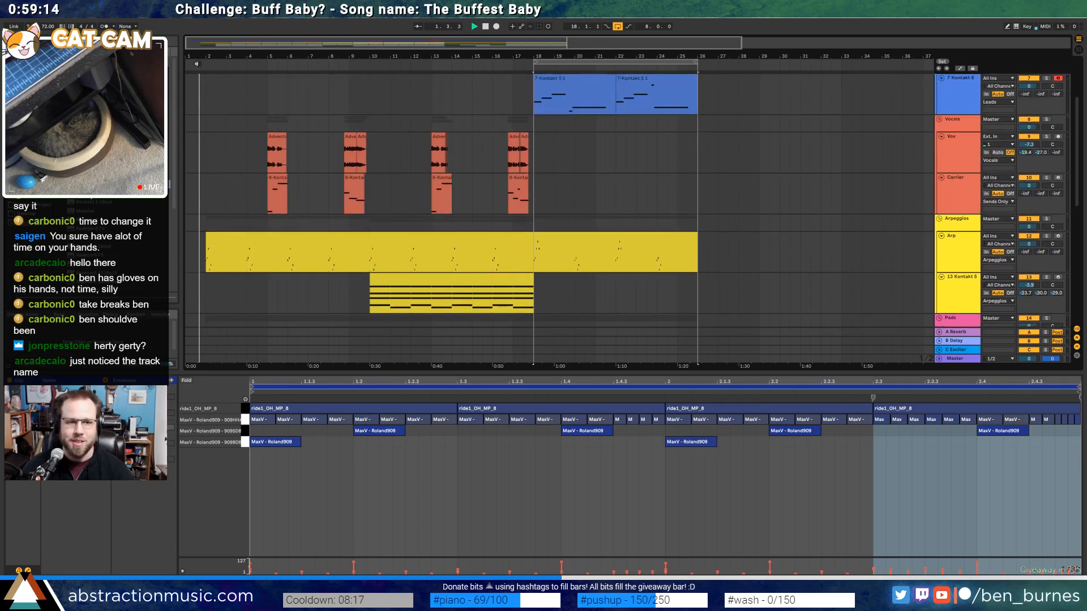
{"action": "key", "text": "shift+Tab"}
{"action": "scroll", "coordinate": [598, 275], "scroll_direction": "up", "scroll_amount": 2}
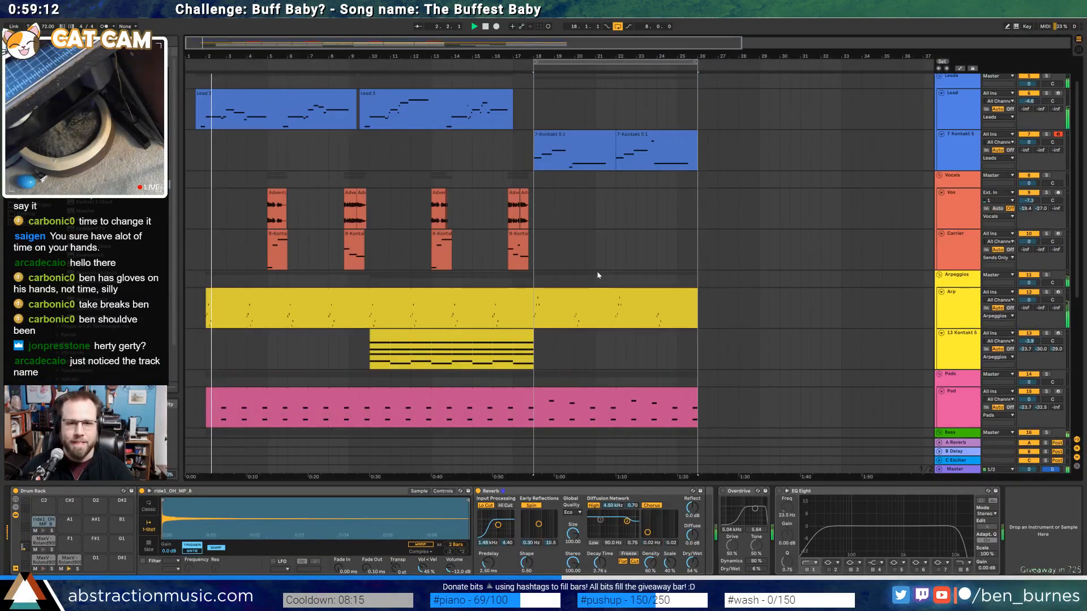
{"action": "scroll", "coordinate": [598, 275], "scroll_direction": "up", "scroll_amount": 2}
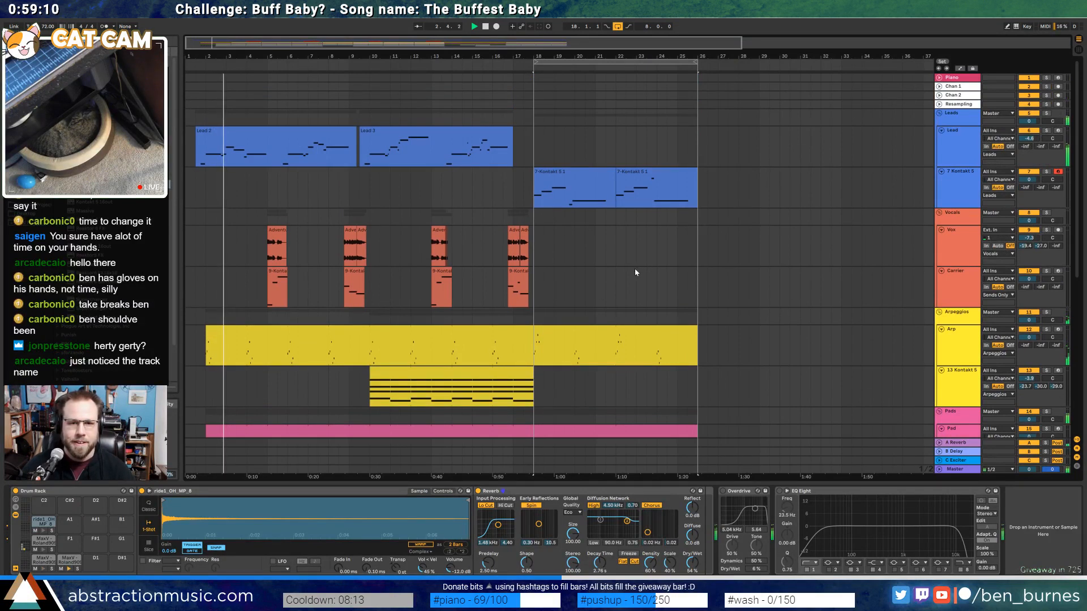
{"action": "left_click", "coordinate": [592, 171]}
{"action": "left_click", "coordinate": [631, 173], "text": "shift"}
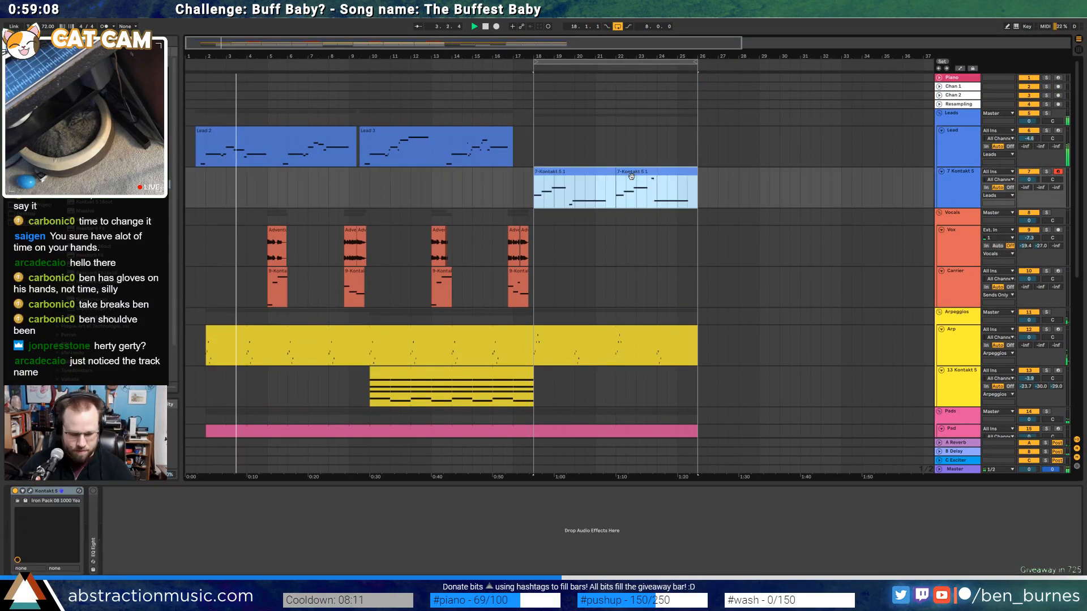
{"action": "key", "text": "ctrl+j"}
{"action": "key", "text": "shift+Tab"}
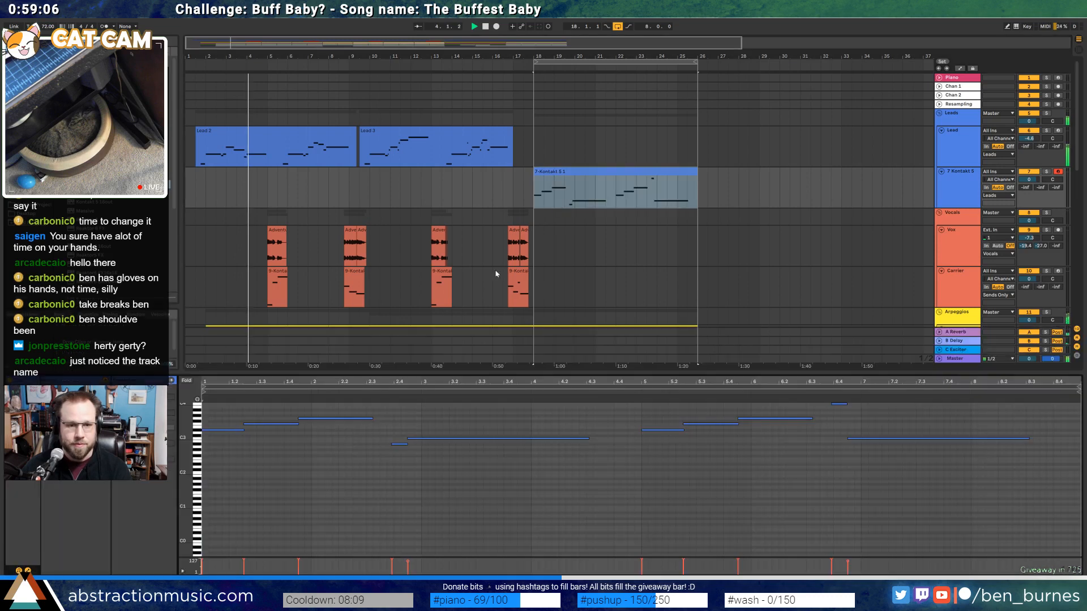
Nudge the short pickup note before each long C3 slightly later in the consolidated melody clip
{"action": "left_click", "coordinate": [341, 409]}
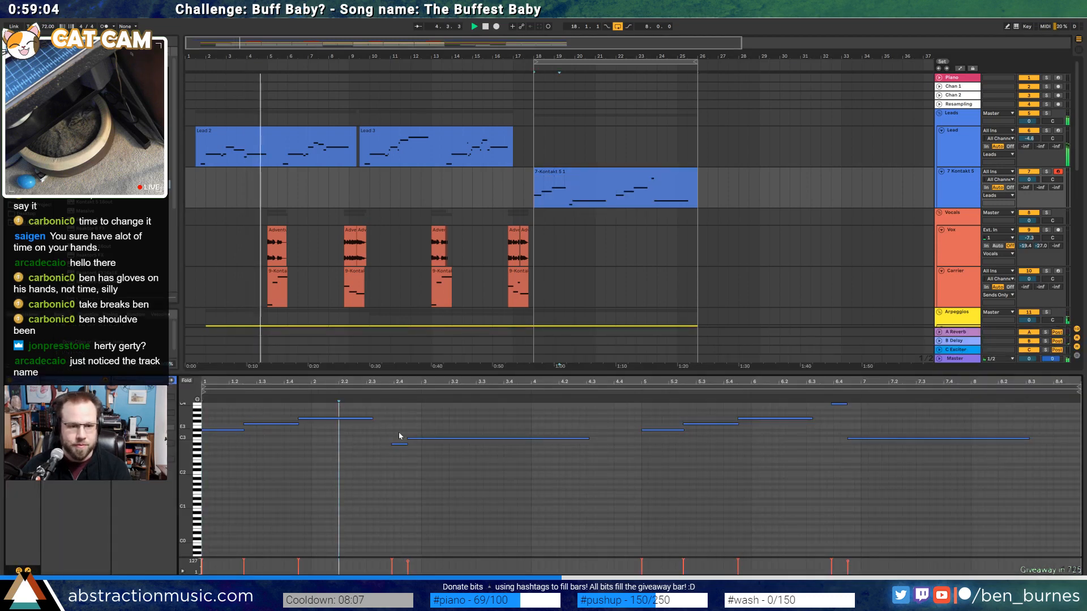
{"action": "left_click", "coordinate": [439, 433]}
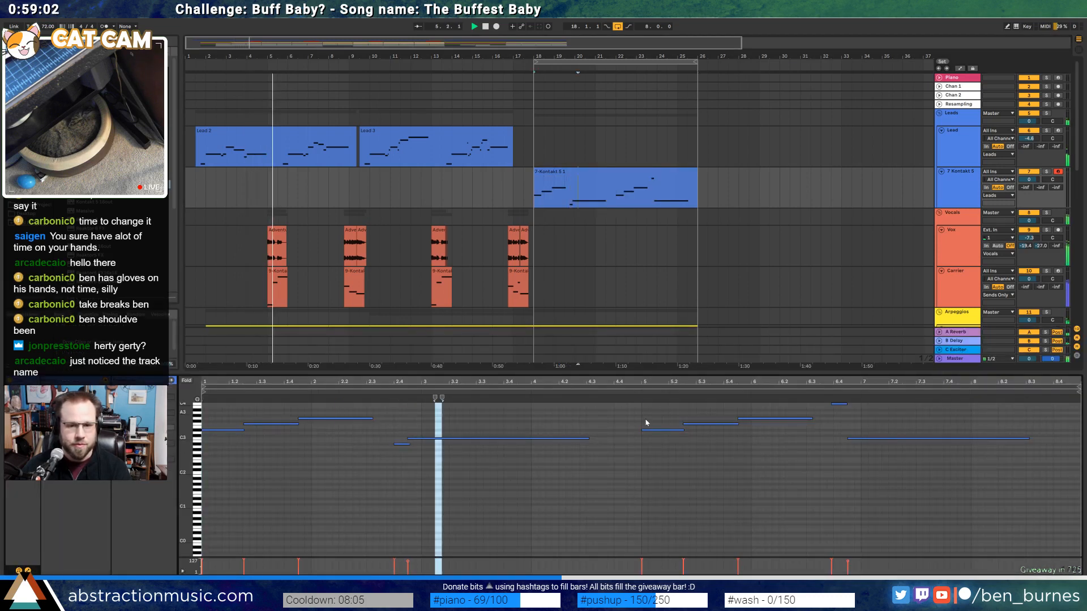
{"action": "left_click", "coordinate": [840, 403]}
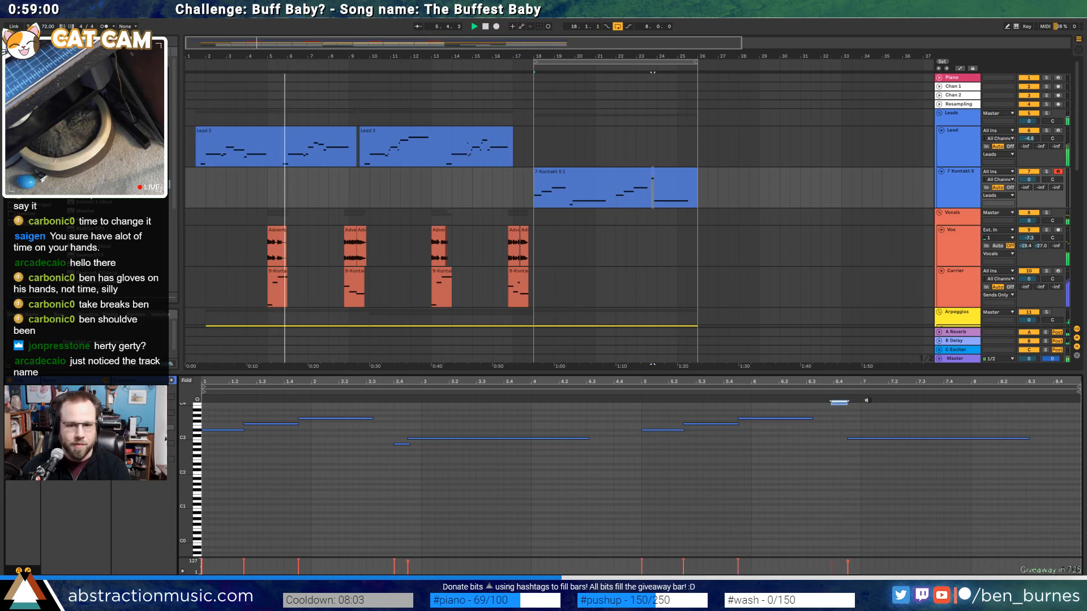
{"action": "left_click", "coordinate": [868, 453]}
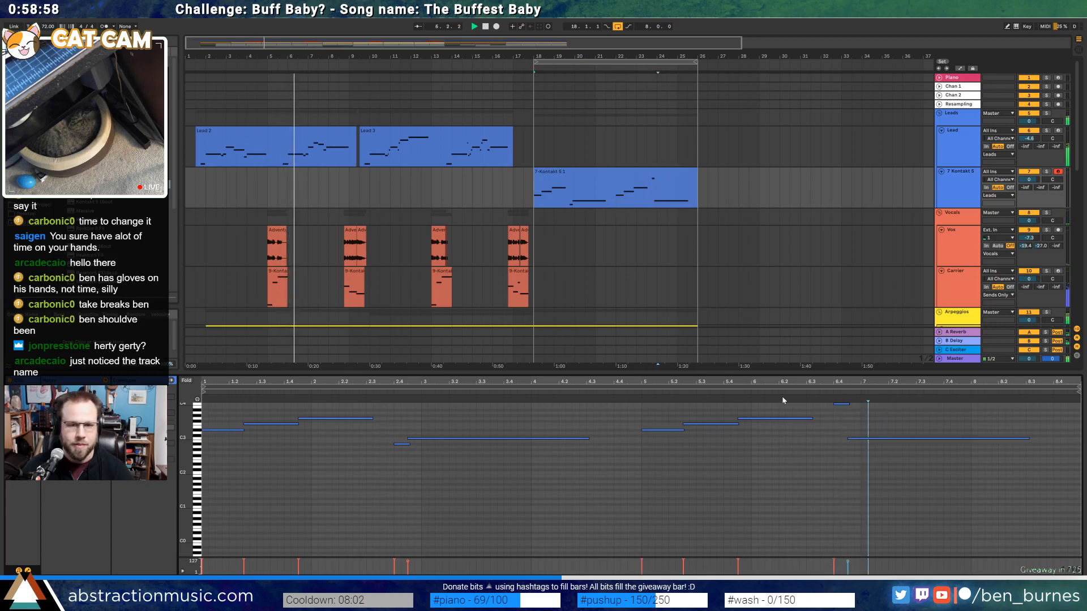
{"action": "left_click", "coordinate": [501, 247]}
{"action": "left_click", "coordinate": [615, 219]}
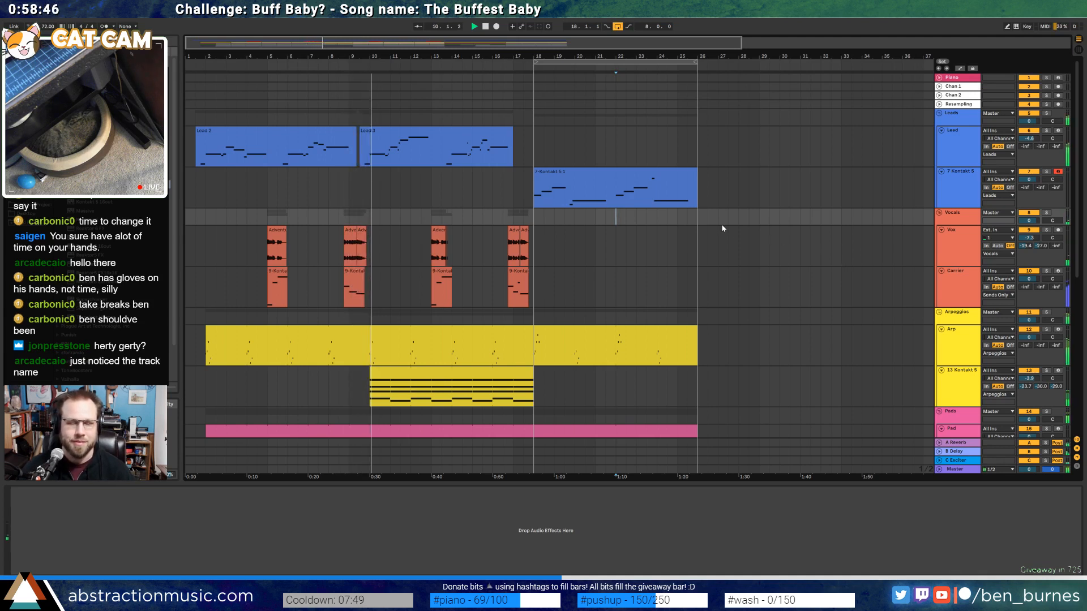
Select all the hi-hat notes in the Drum Rack clip at bar 10, and do the same in the clip at bar 18
{"action": "scroll", "coordinate": [457, 375], "scroll_direction": "down", "scroll_amount": 3}
{"action": "scroll", "coordinate": [457, 375], "scroll_direction": "down", "scroll_amount": 4}
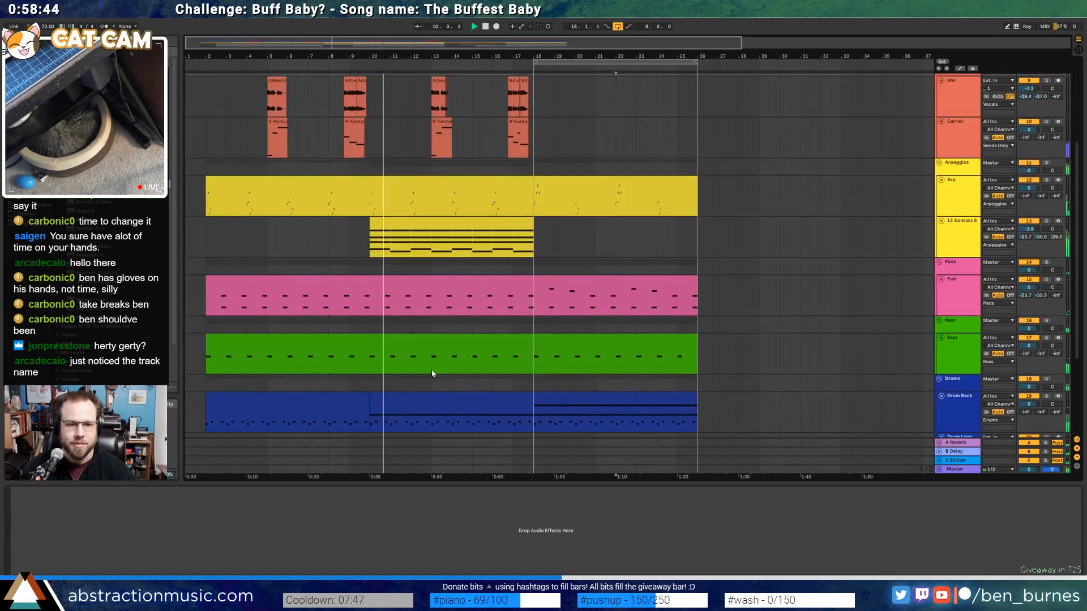
{"action": "double_click", "coordinate": [439, 340]}
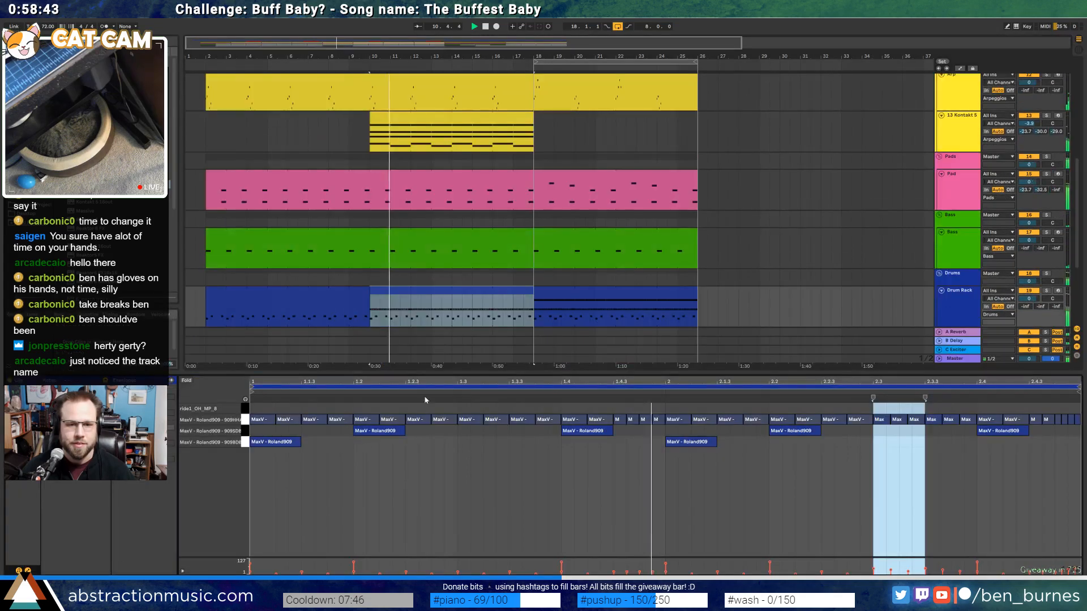
{"action": "left_click", "coordinate": [245, 420]}
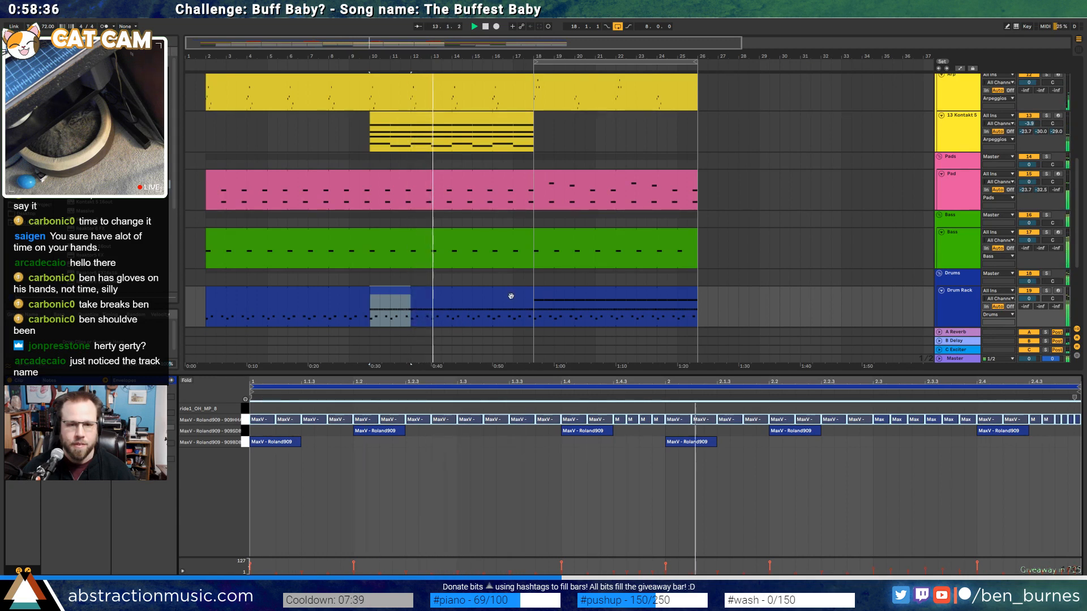
{"action": "left_click", "coordinate": [557, 291]}
{"action": "left_click", "coordinate": [246, 420]}
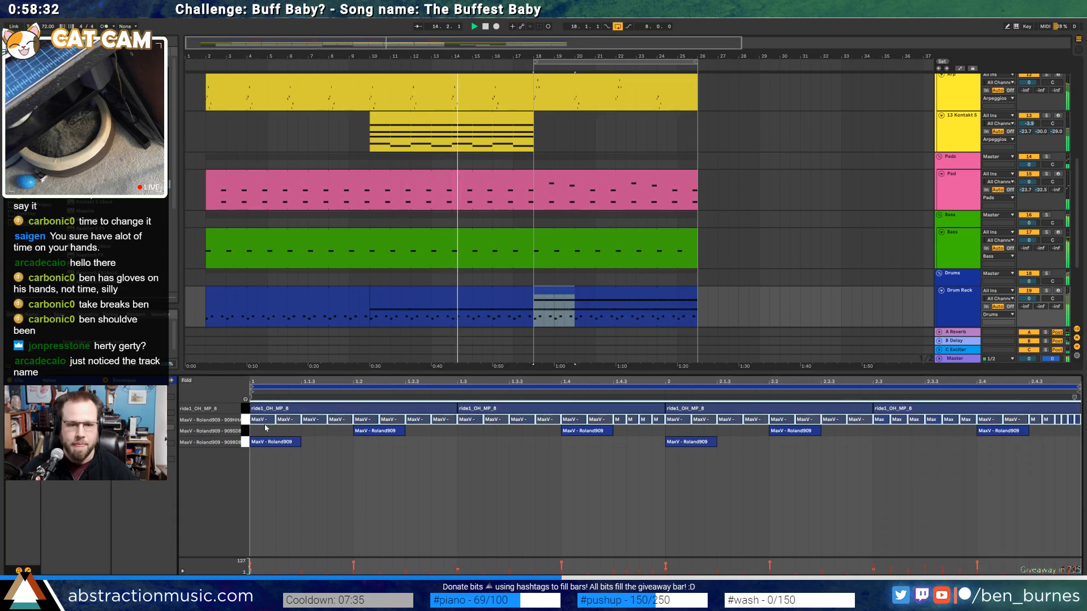
Inspect the Lead track's automation and its Kontakt instrument settings while the song plays
{"action": "key", "text": "shift+Tab"}
{"action": "scroll", "coordinate": [570, 161], "scroll_direction": "up", "scroll_amount": 4}
{"action": "left_click", "coordinate": [464, 127]}
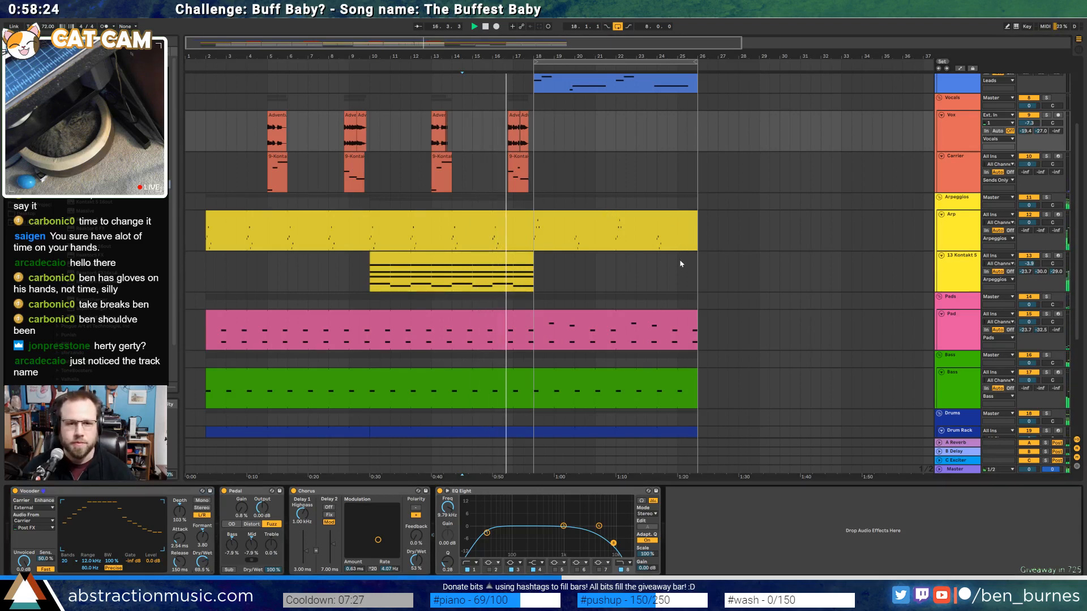
{"action": "scroll", "coordinate": [681, 264], "scroll_direction": "up", "scroll_amount": 5}
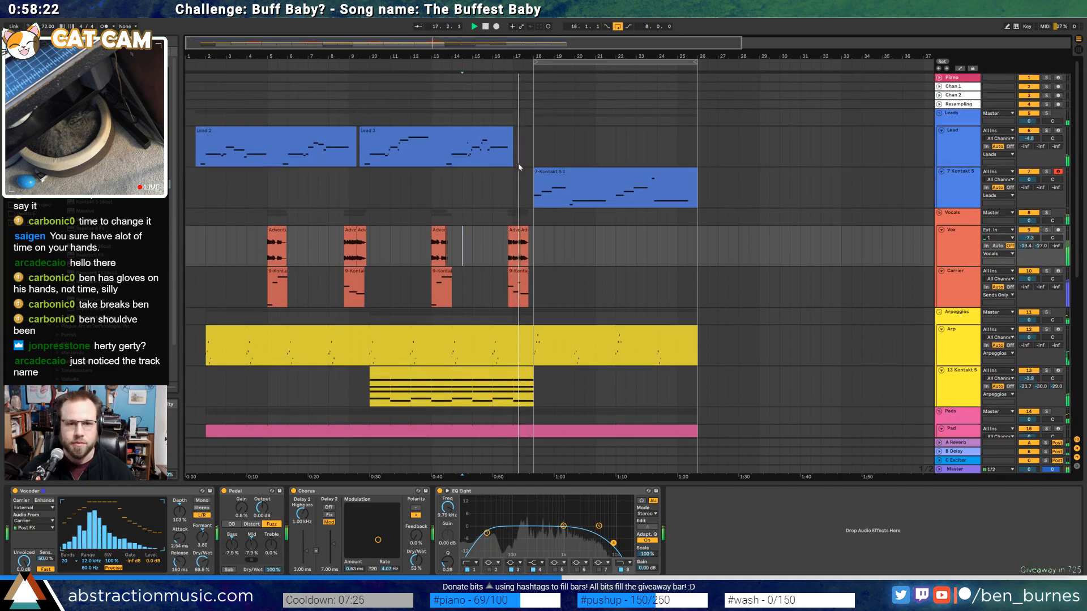
{"action": "left_click", "coordinate": [446, 136]}
{"action": "key", "text": "a"}
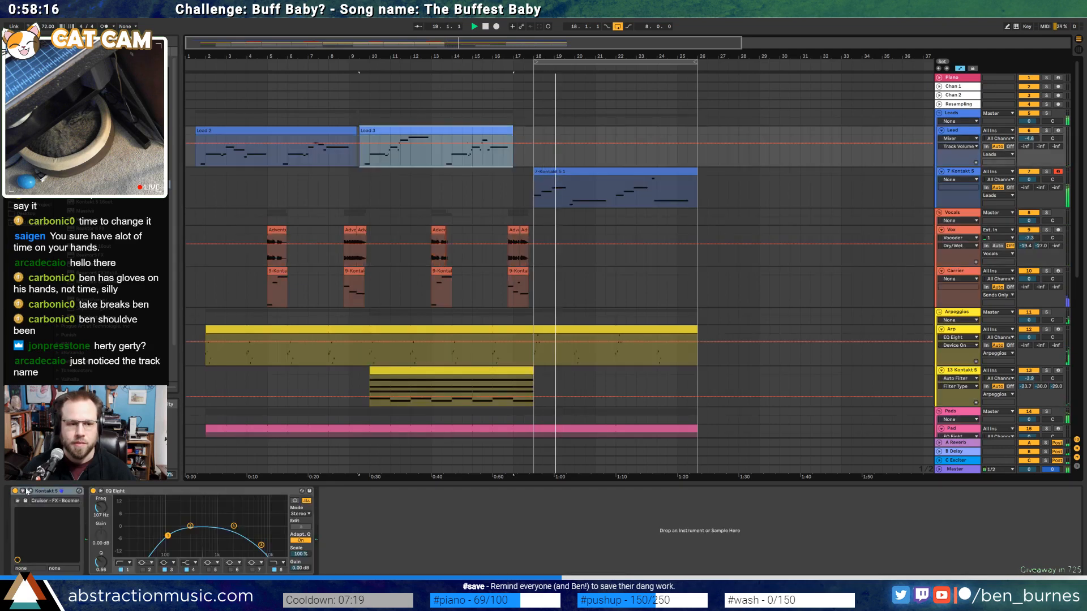
{"action": "left_click", "coordinate": [30, 491]}
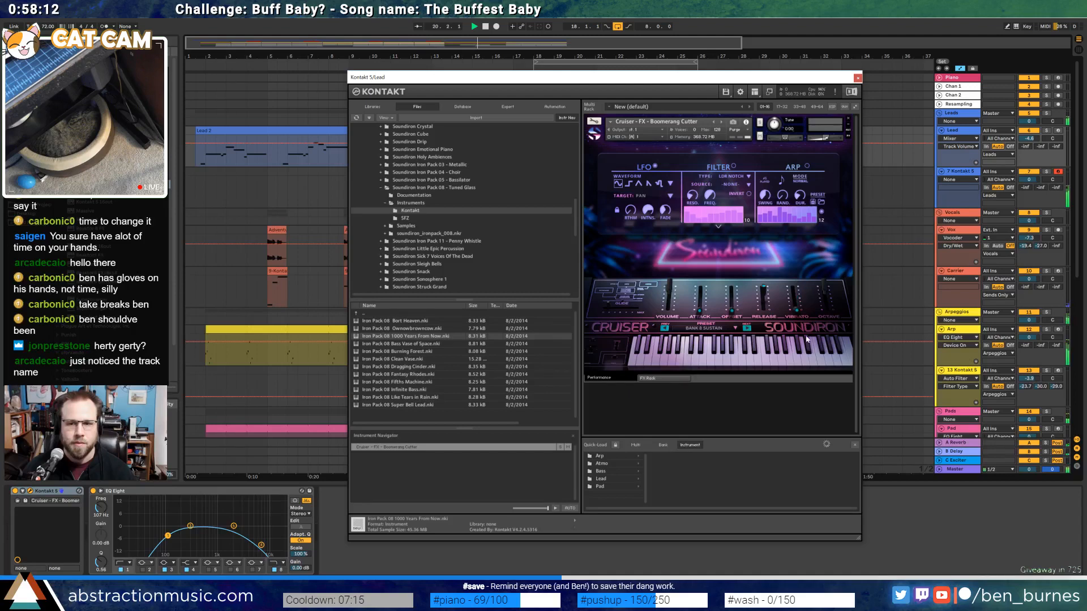
{"action": "left_click", "coordinate": [858, 78]}
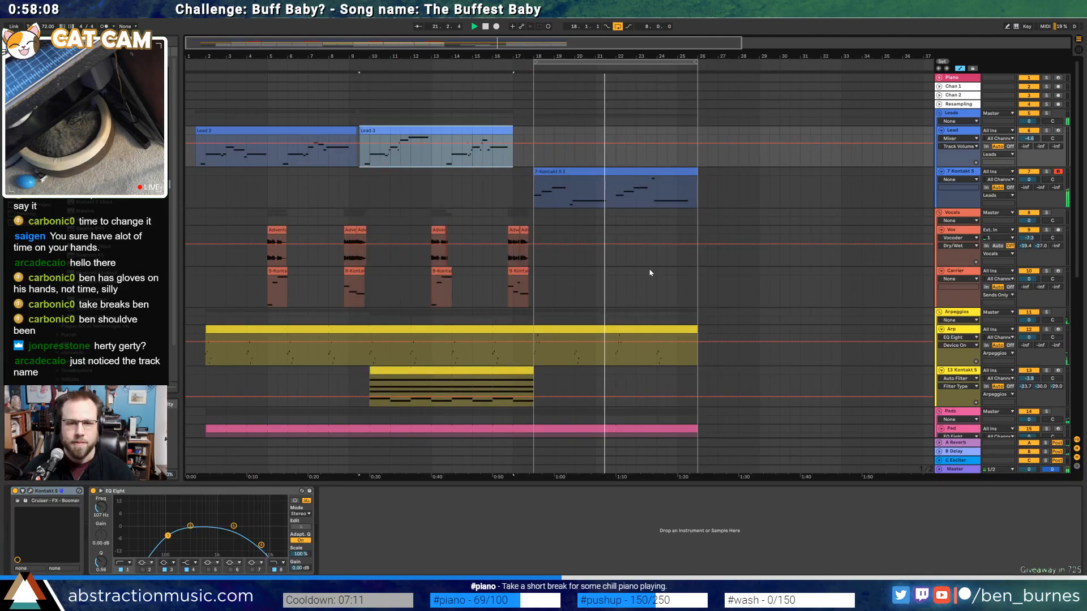
{"action": "left_click_drag", "start_coordinate": [586, 254], "coordinate": [696, 243]}
{"action": "key", "text": "a"}
Automate the Bass track's Pedal Dry/Wet to fall from bar 22 back to 0% at bar 25
{"action": "scroll", "coordinate": [622, 283], "scroll_direction": "down", "scroll_amount": 5}
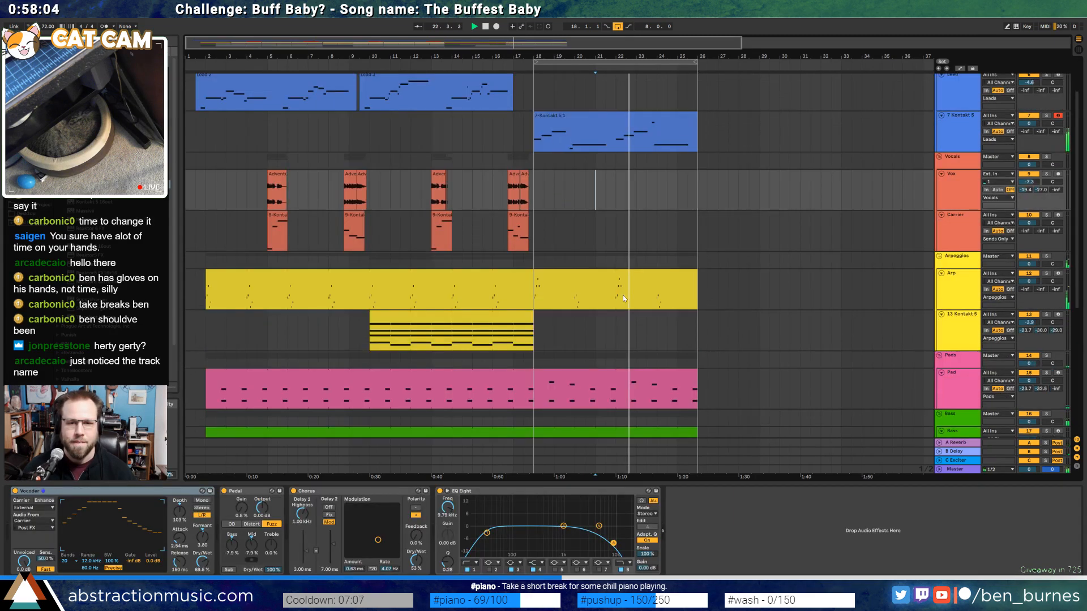
{"action": "left_click", "coordinate": [638, 381]}
{"action": "key", "text": "a"}
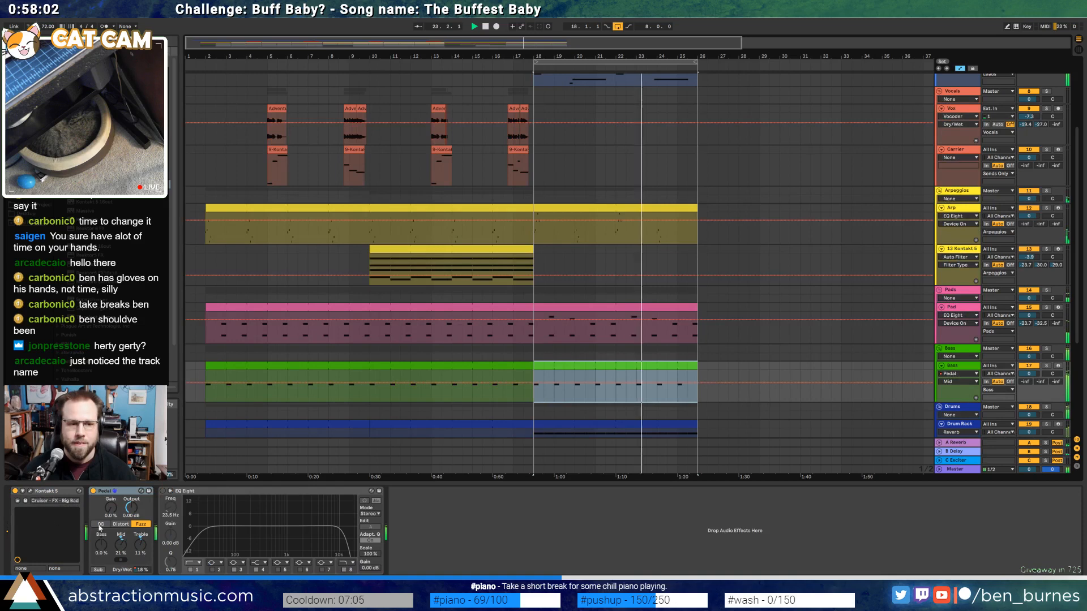
{"action": "left_click", "coordinate": [141, 570]}
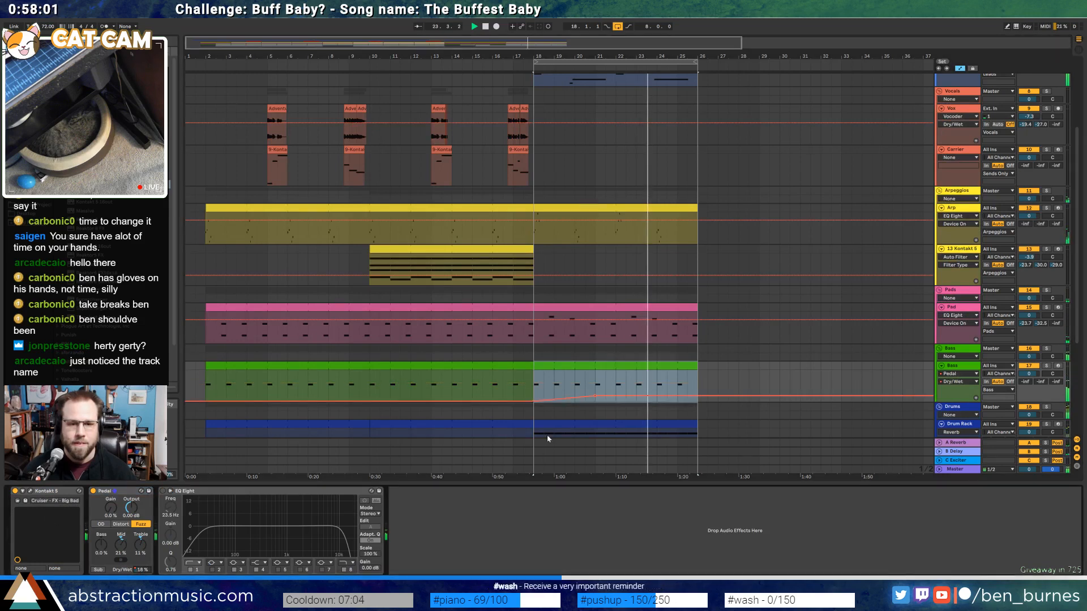
{"action": "left_click", "coordinate": [616, 401]}
{"action": "left_click_drag", "start_coordinate": [677, 397], "coordinate": [676, 401]}
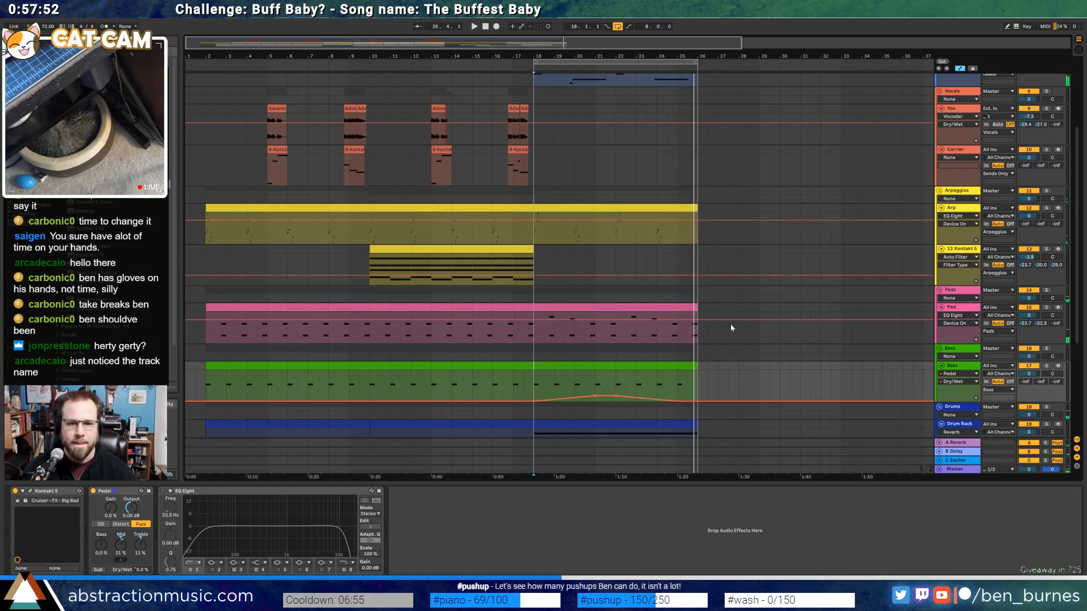
Shorten the end of the Pad clip from bar 26 to bar 25
{"action": "scroll", "coordinate": [730, 324], "scroll_direction": "up", "scroll_amount": 6}
{"action": "left_click_drag", "start_coordinate": [478, 310], "coordinate": [326, 310]}
Insert a Utility device between Kontakt and EQ Eight on the 7-Kontakt 5 track
{"action": "scroll", "coordinate": [477, 320], "scroll_direction": "up", "scroll_amount": 3}
{"action": "left_click", "coordinate": [474, 162]}
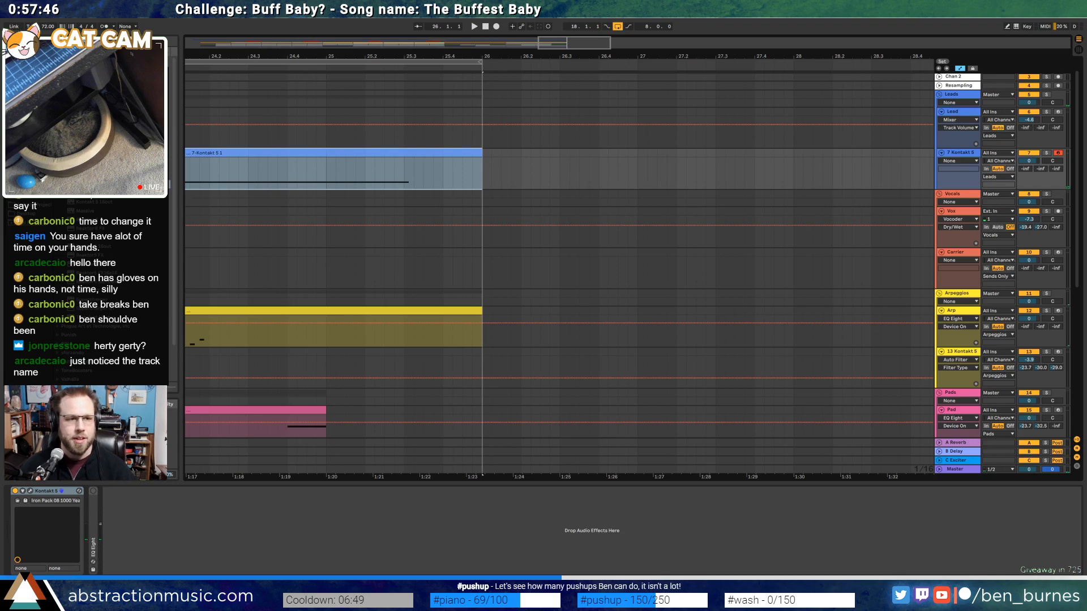
{"action": "left_click", "coordinate": [27, 120]}
{"action": "left_click", "coordinate": [96, 315]}
{"action": "left_click", "coordinate": [96, 359]}
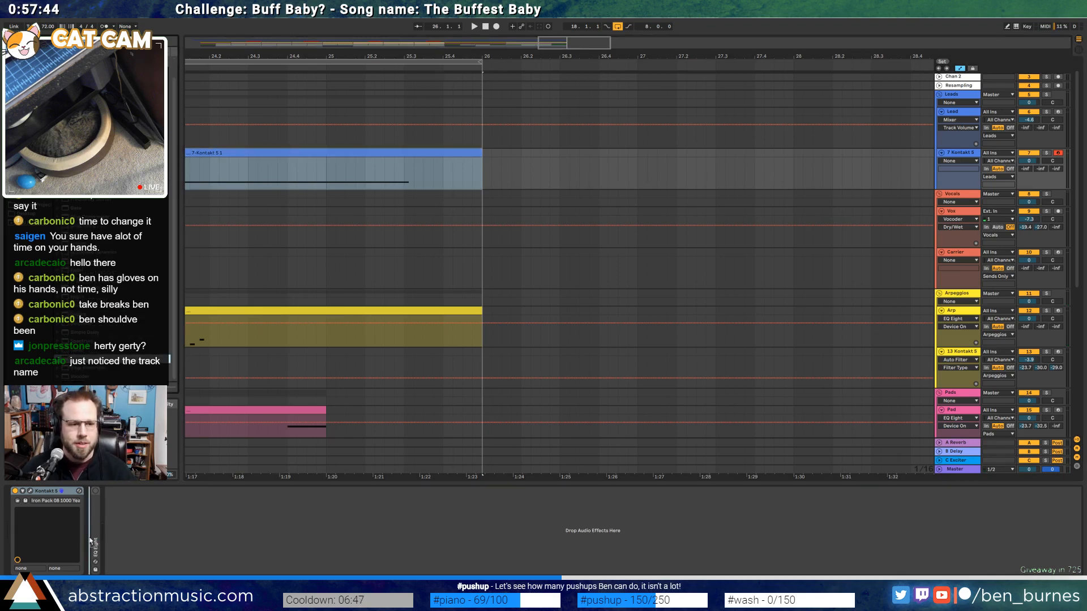
{"action": "left_click_drag", "start_coordinate": [90, 541], "coordinate": [92, 541]}
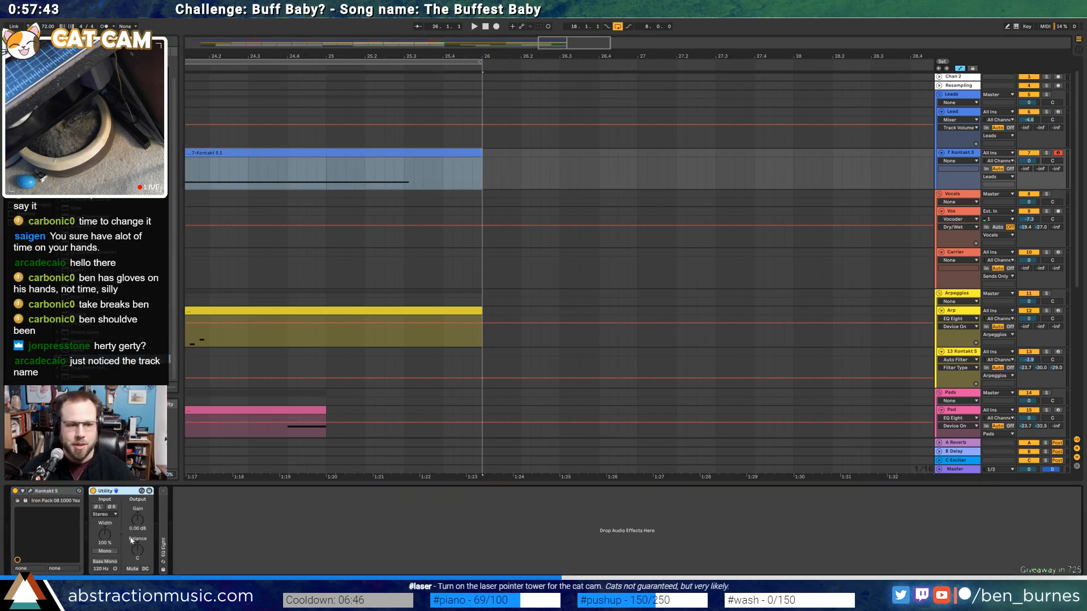
Automate the Utility gain on the 7-Kontakt 5 track to fade out from bar 25 to 25.3 and stay down until bar 26
{"action": "left_click", "coordinate": [404, 173]}
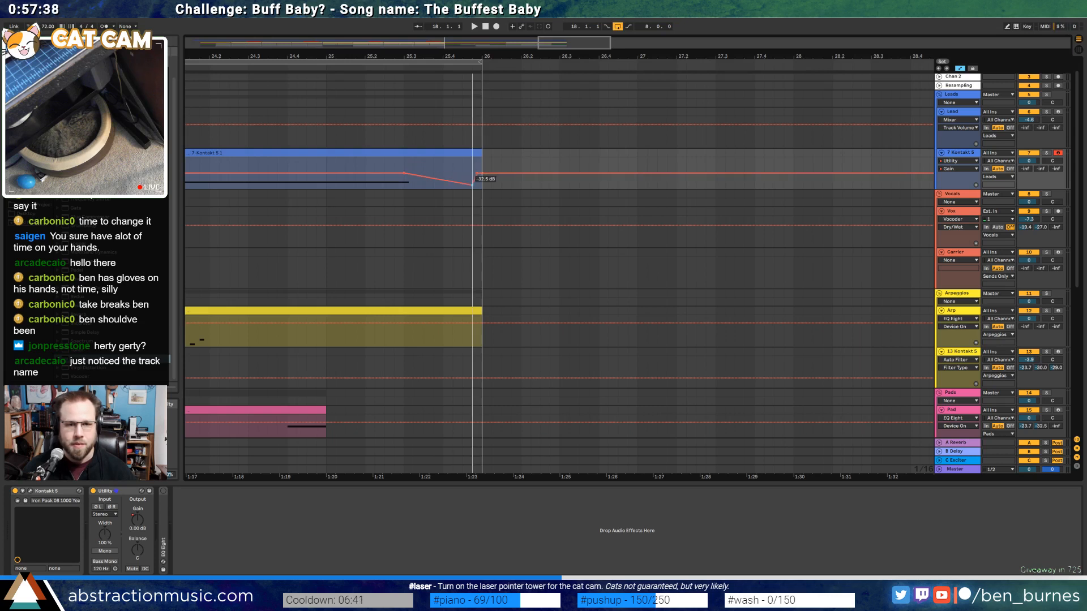
{"action": "left_click_drag", "start_coordinate": [473, 184], "coordinate": [404, 189]}
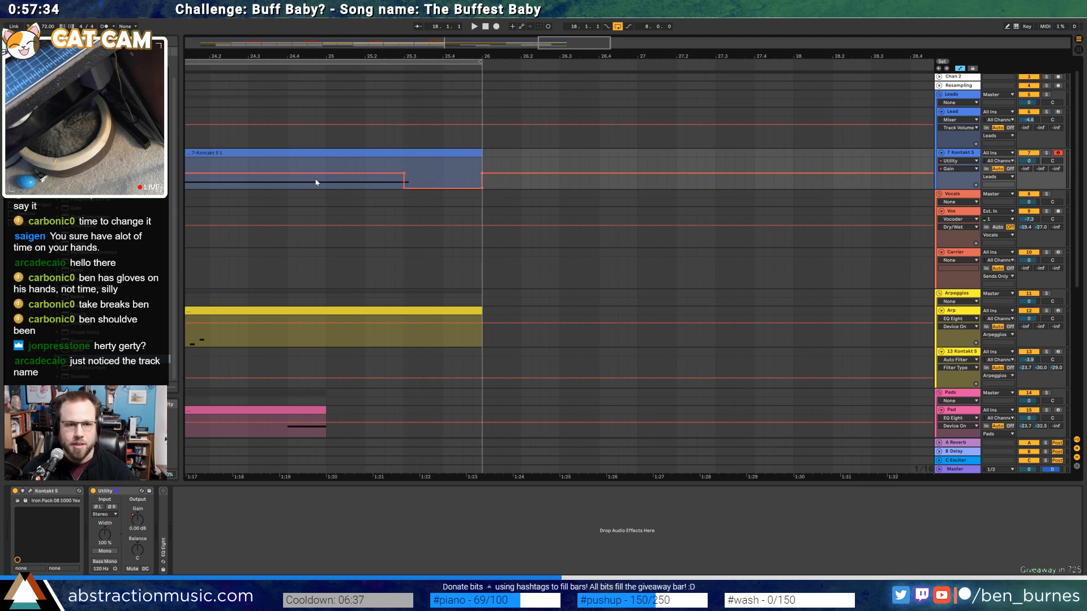
{"action": "scroll", "coordinate": [421, 194], "scroll_direction": "down", "scroll_amount": 4}
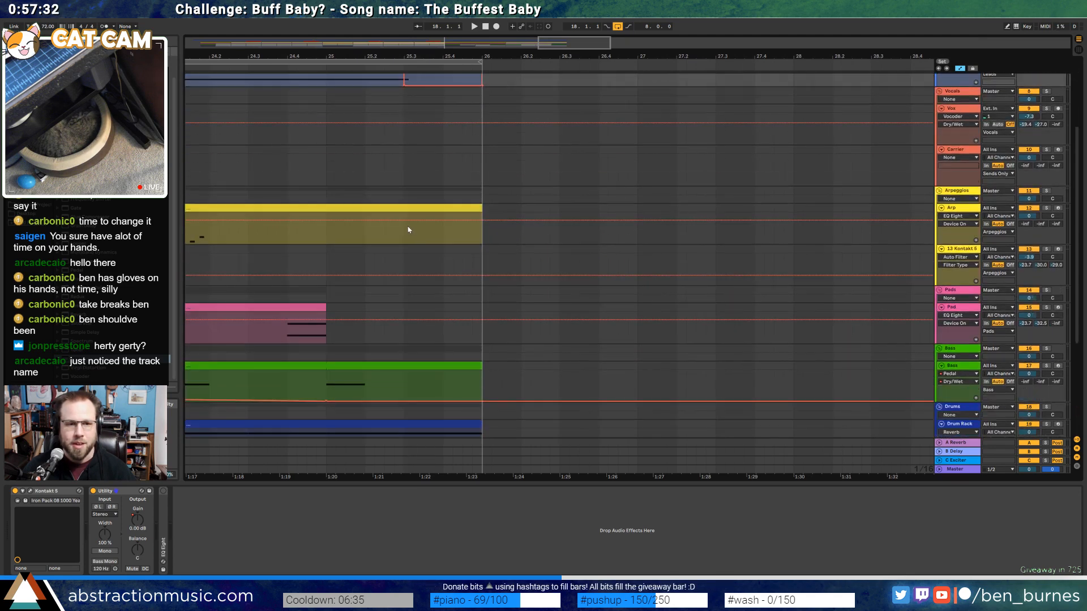
{"action": "scroll", "coordinate": [424, 187], "scroll_direction": "up", "scroll_amount": 2}
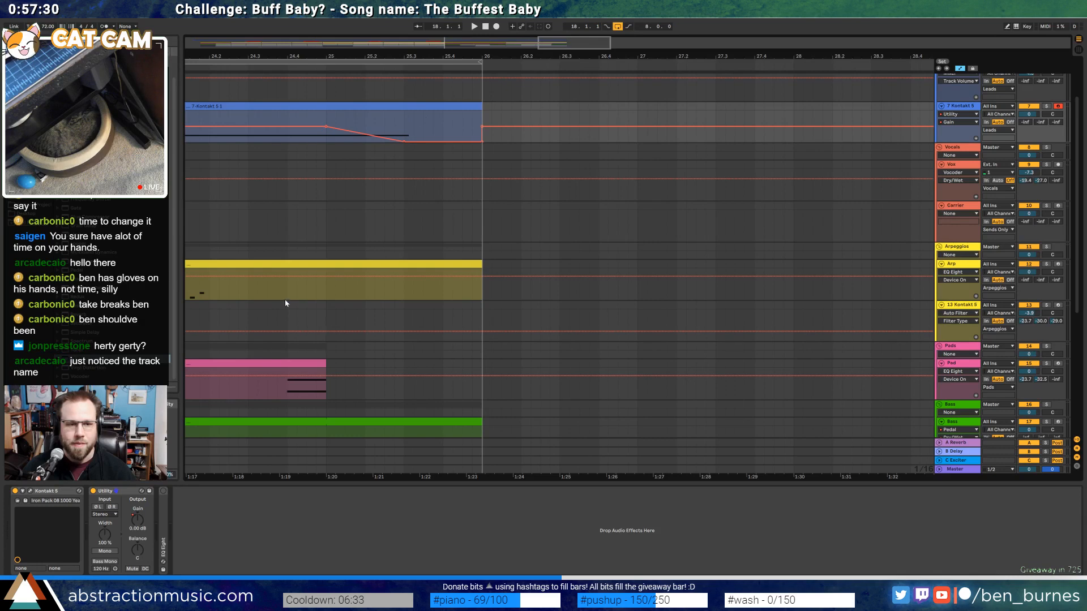
Play back the end of the section from about bar 23 to check the drums around bar 25
{"action": "left_click", "coordinate": [327, 271]}
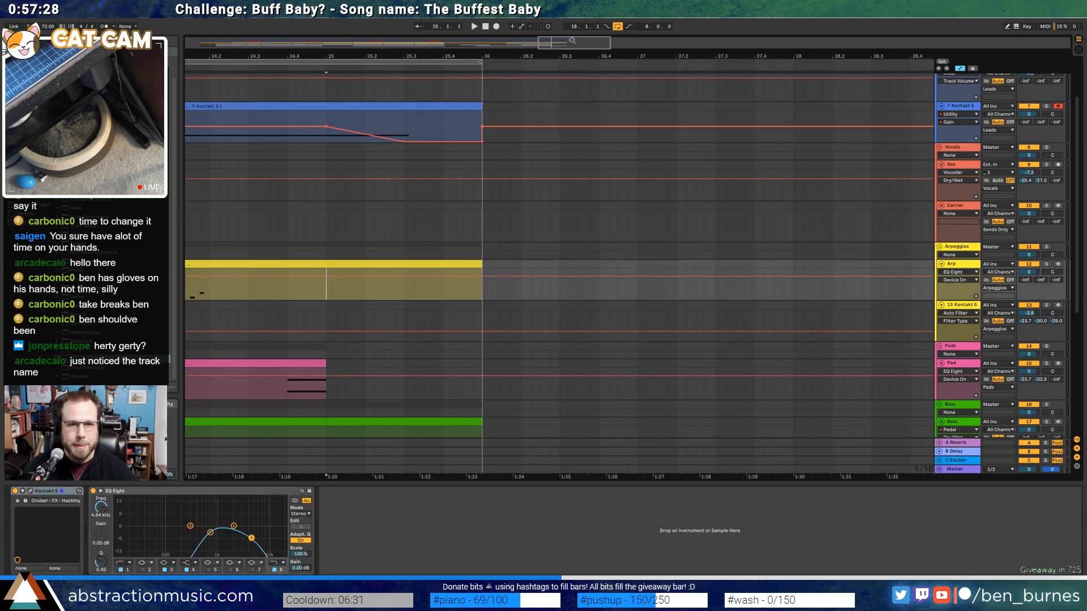
{"action": "left_click_drag", "start_coordinate": [571, 40], "coordinate": [572, 33]}
{"action": "key", "text": "space"}
{"action": "scroll", "coordinate": [484, 321], "scroll_direction": "down", "scroll_amount": 6}
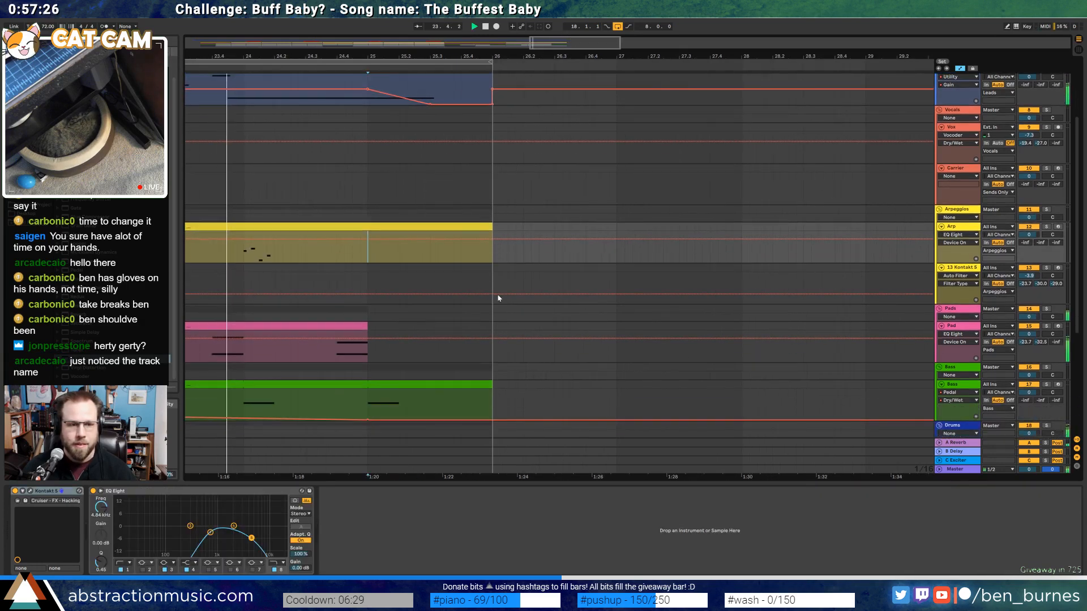
{"action": "left_click", "coordinate": [489, 298]}
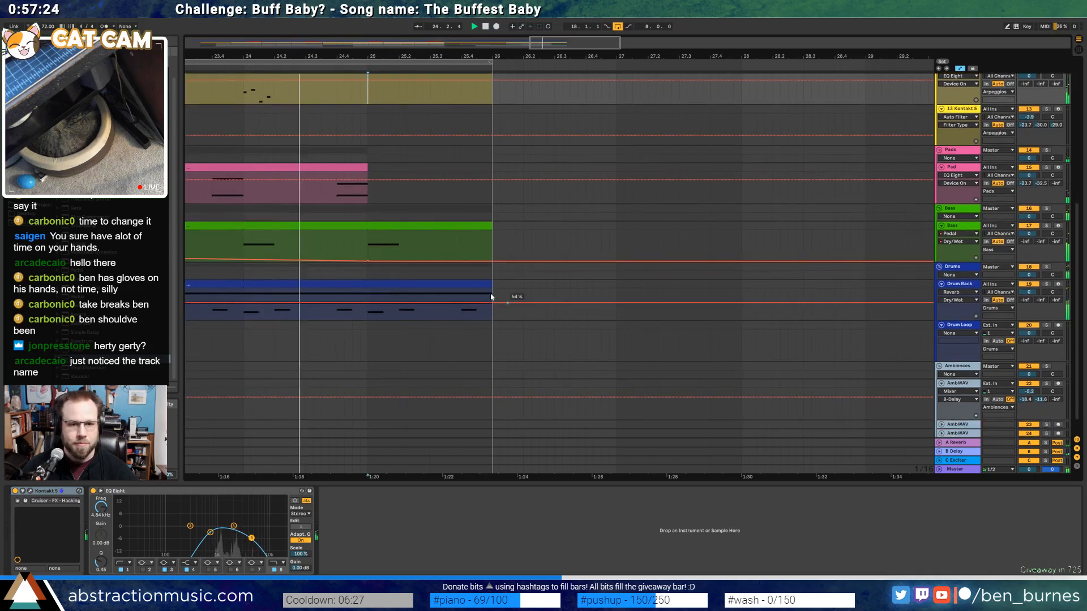
{"action": "left_click_drag", "start_coordinate": [574, 41], "coordinate": [556, 42]}
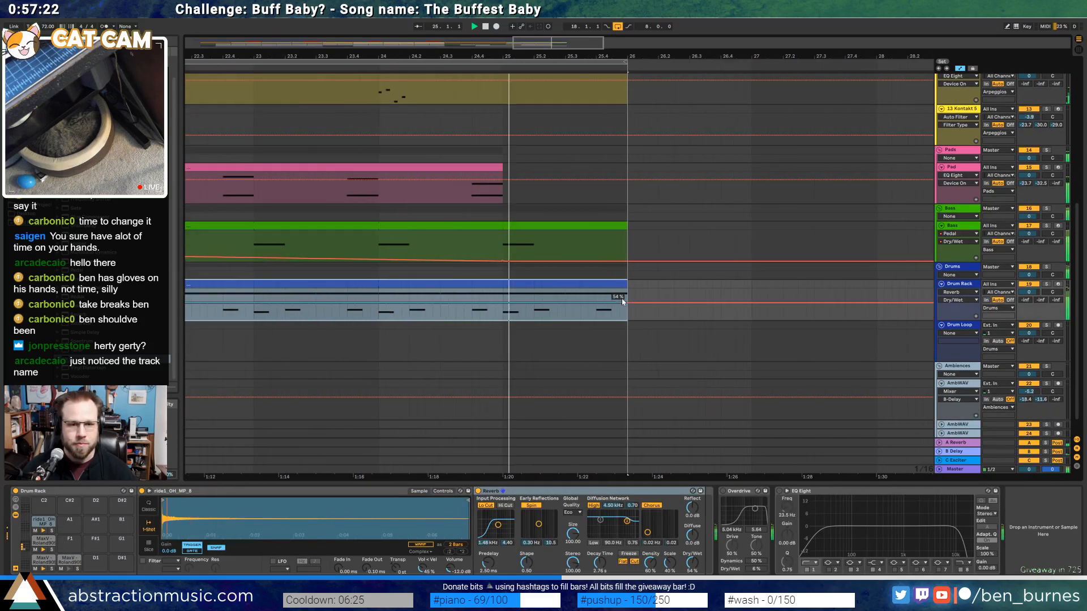
Deactivate the hi-hat notes after the first one in the last bar of the Drum Rack clip, from bar 25
{"action": "key", "text": "space"}
{"action": "left_click_drag", "start_coordinate": [626, 315], "coordinate": [500, 289]}
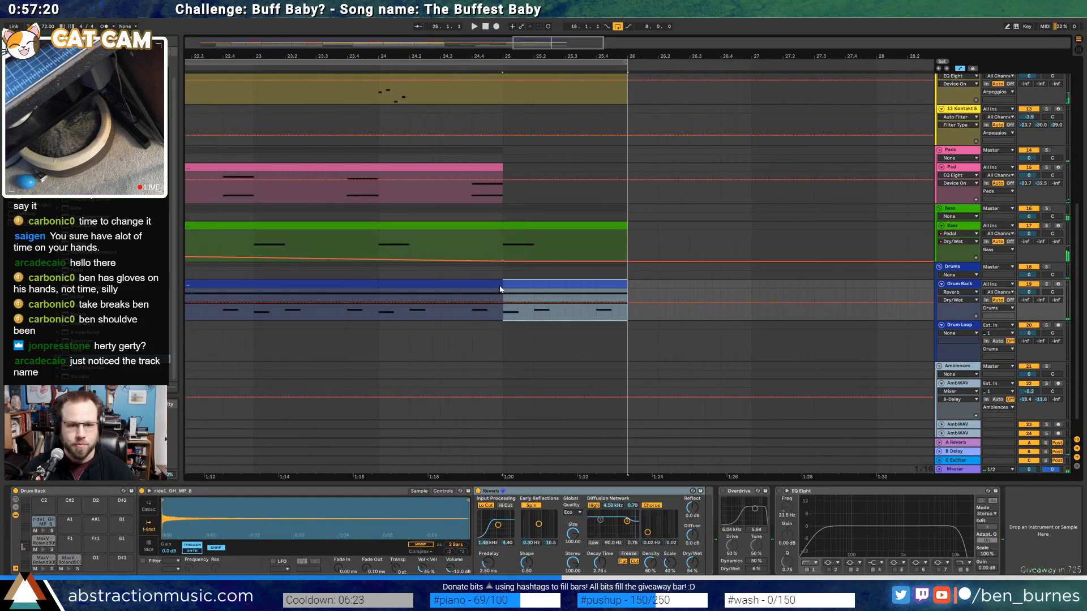
{"action": "double_click", "coordinate": [517, 284]}
{"action": "left_click", "coordinate": [310, 448]}
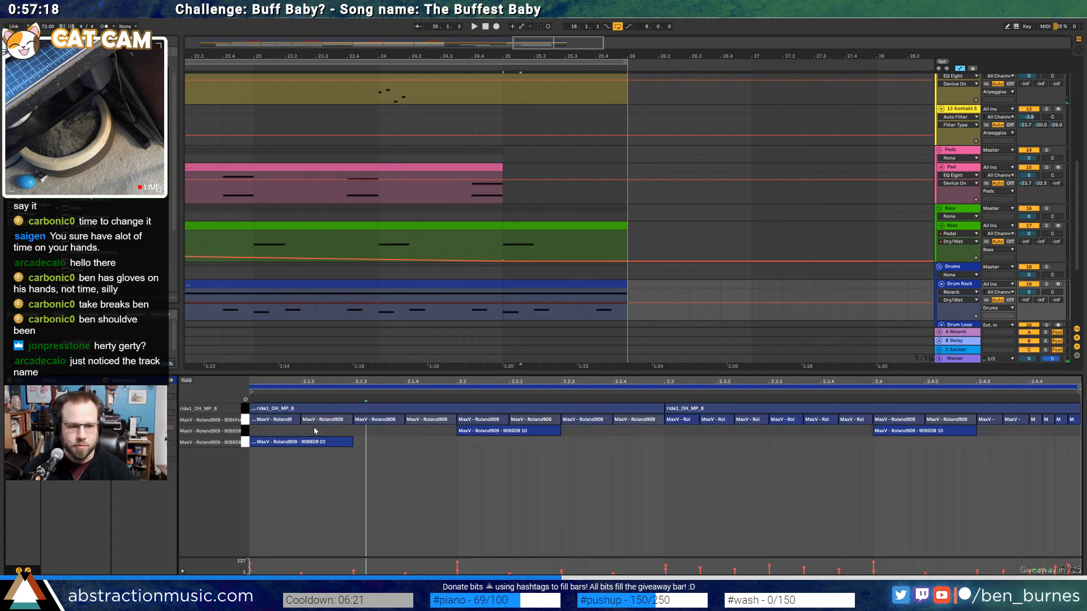
{"action": "key", "text": "minus"}
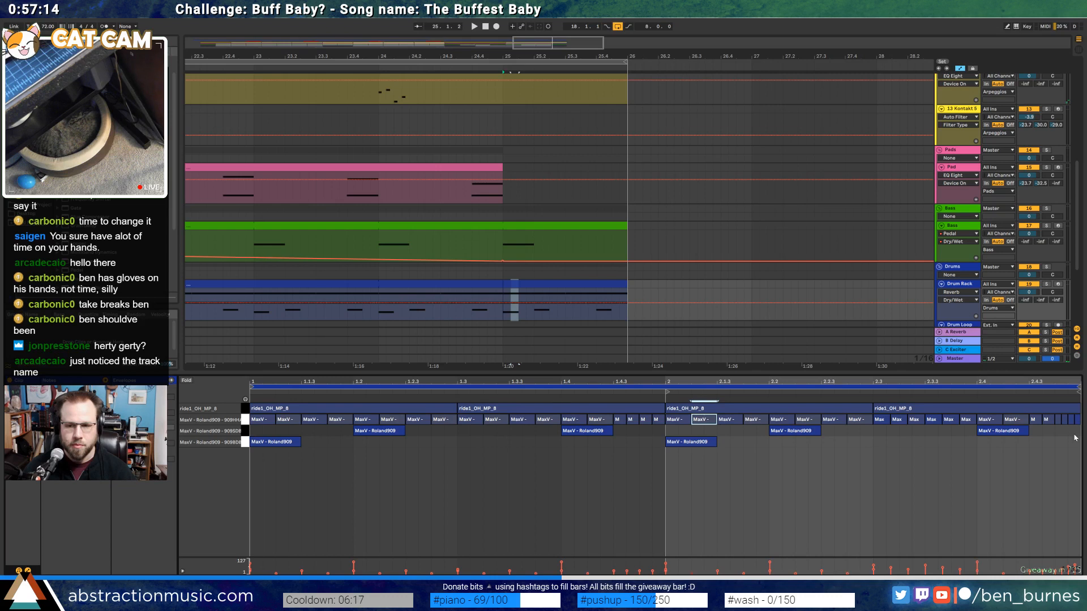
{"action": "left_click_drag", "start_coordinate": [1079, 436], "coordinate": [991, 437]}
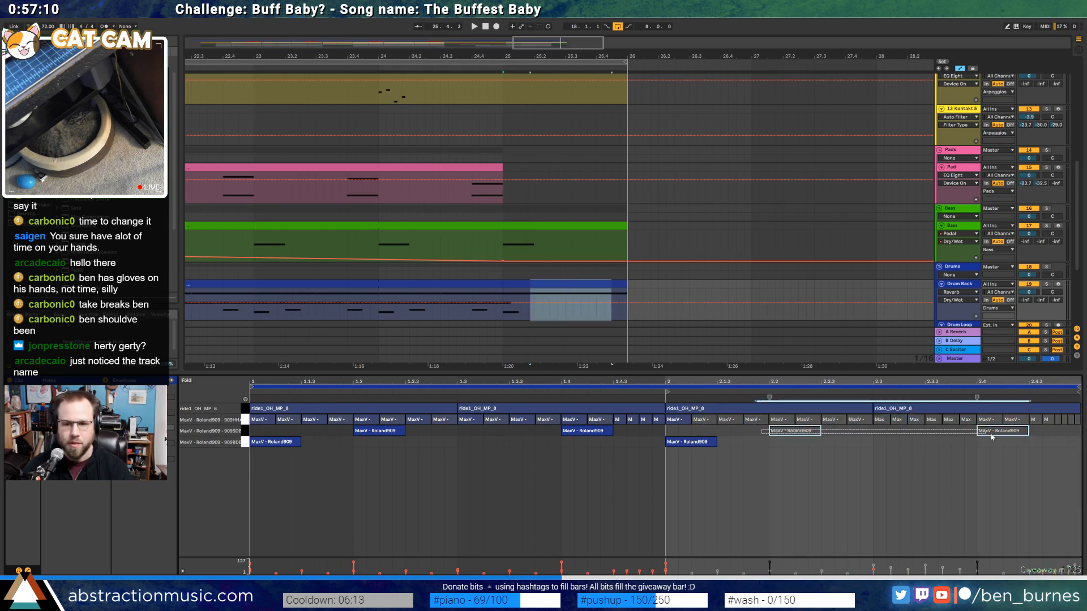
{"action": "key", "text": "space"}
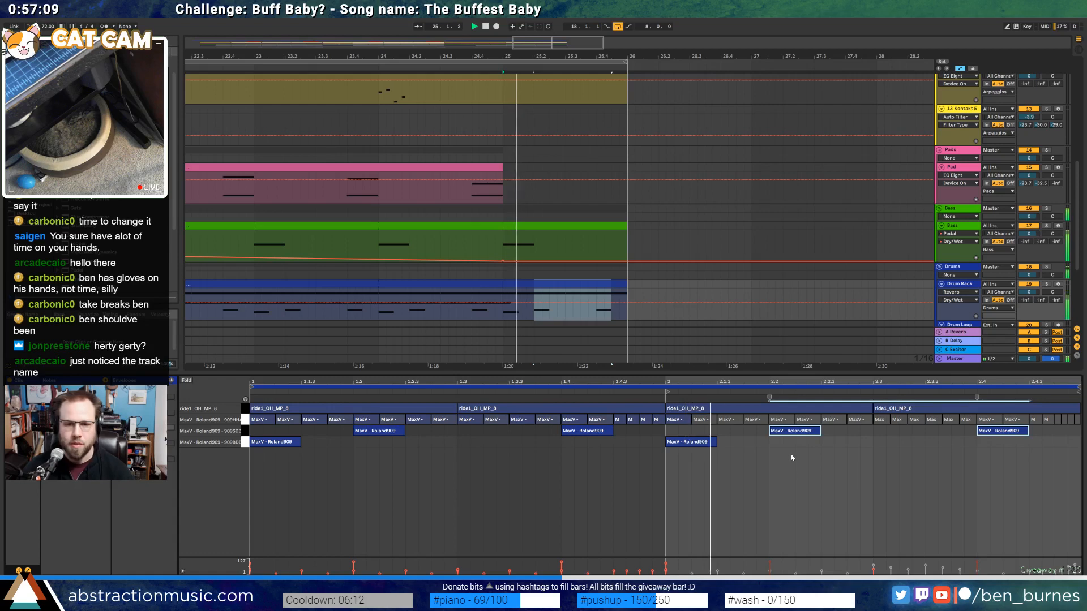
Delete the ride note at 2.3 in the Drum Rack clip and return to the device view
{"action": "double_click", "coordinate": [904, 410]}
{"action": "key", "text": "space"}
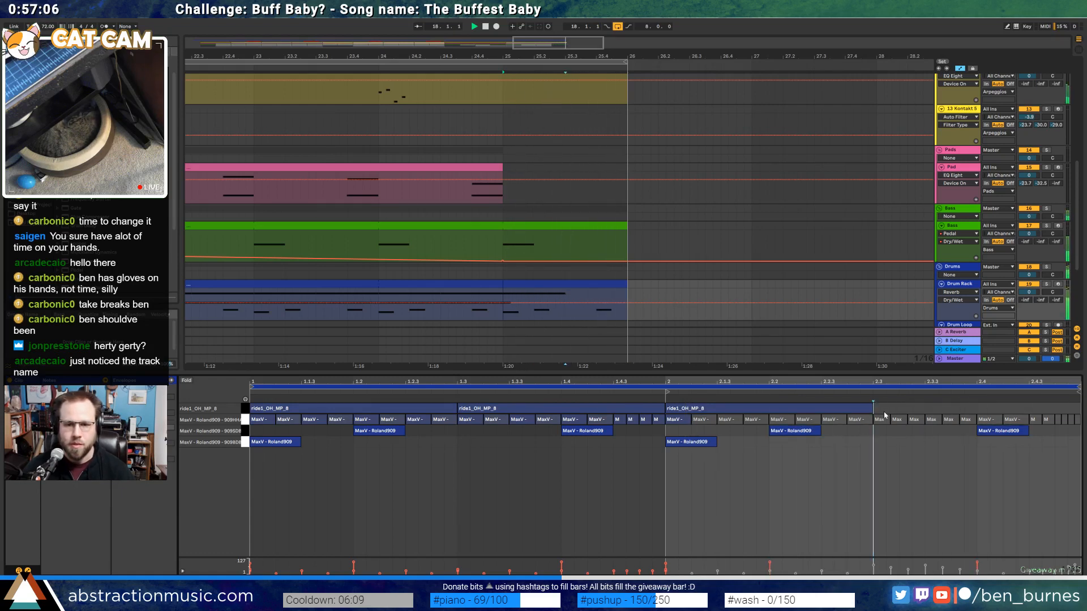
{"action": "key", "text": "shift+Tab"}
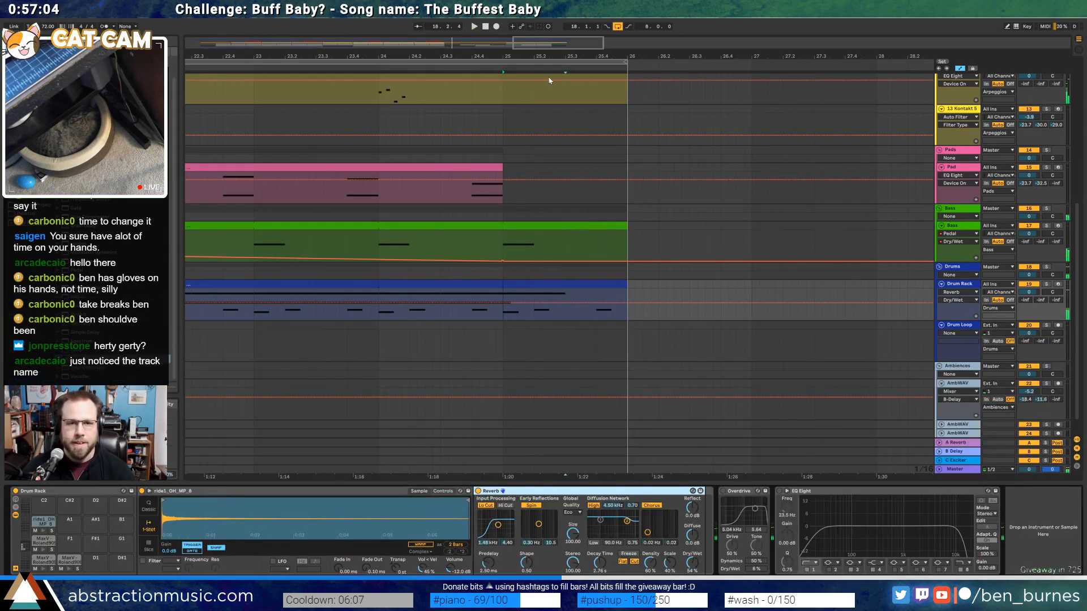
Play back the transition into bar 18 and hide the automation lanes
{"action": "left_click_drag", "start_coordinate": [604, 55], "coordinate": [695, 43]}
{"action": "scroll", "coordinate": [606, 226], "scroll_direction": "up", "scroll_amount": 2}
{"action": "scroll", "coordinate": [543, 238], "scroll_direction": "up", "scroll_amount": 3}
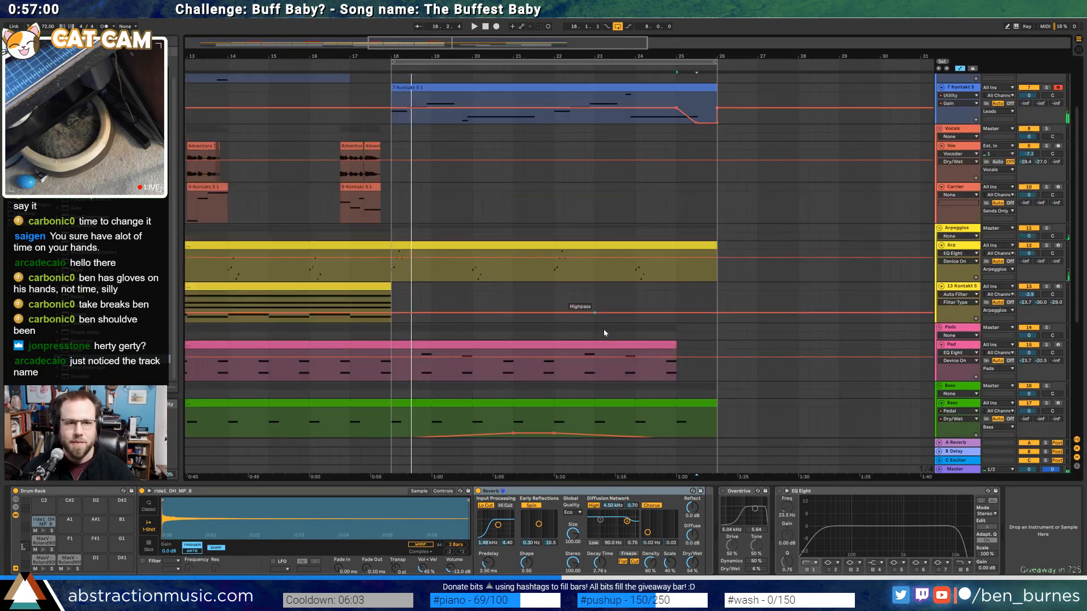
{"action": "key", "text": "space"}
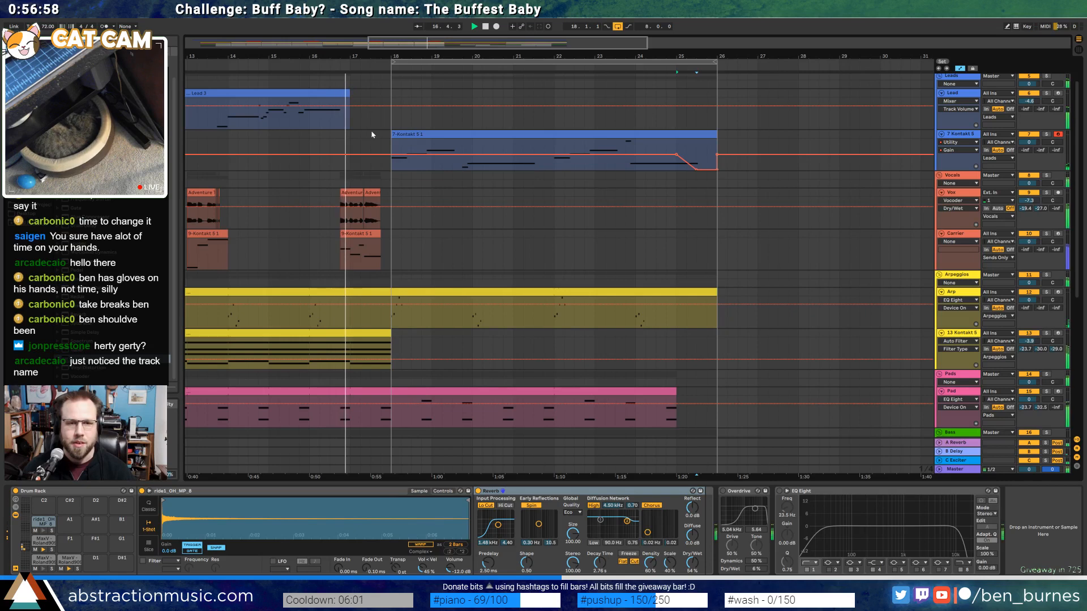
{"action": "key", "text": "shift+Tab"}
{"action": "key", "text": "a"}
{"action": "key", "text": "shift+Tab"}
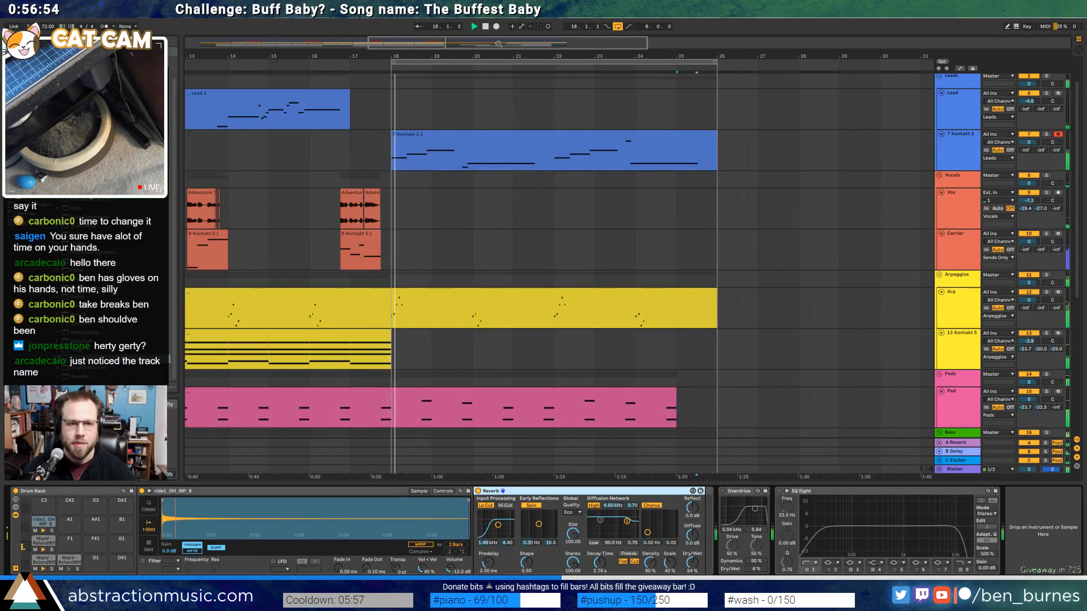
Copy the first Vox and Carrier clips from bar 5 to bar 21
{"action": "left_click_drag", "start_coordinate": [498, 45], "coordinate": [315, 44]}
{"action": "left_click", "coordinate": [371, 194]}
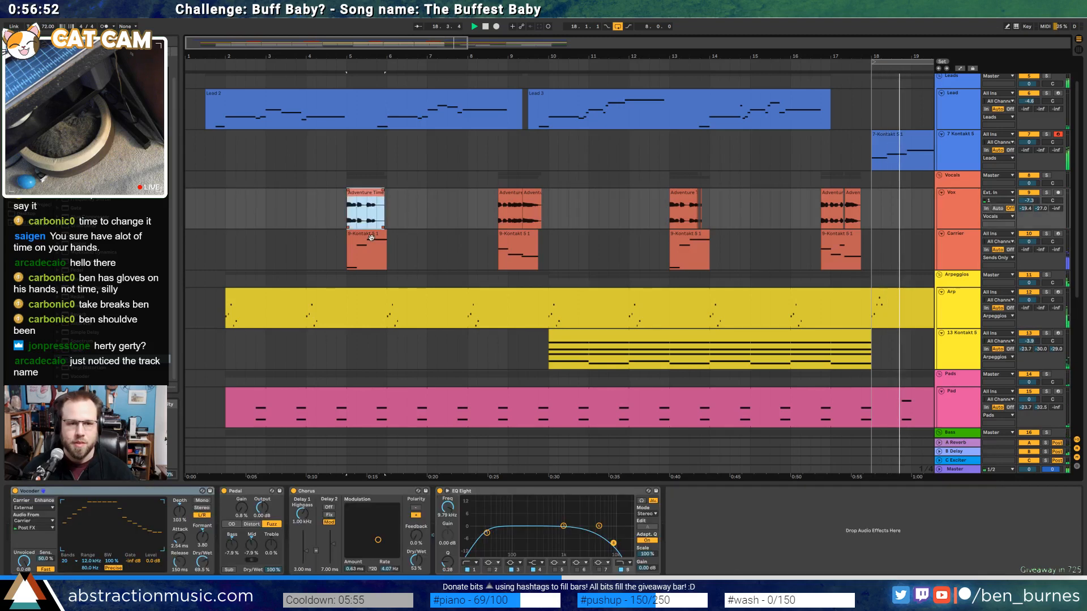
{"action": "left_click", "coordinate": [371, 234], "text": "shift"}
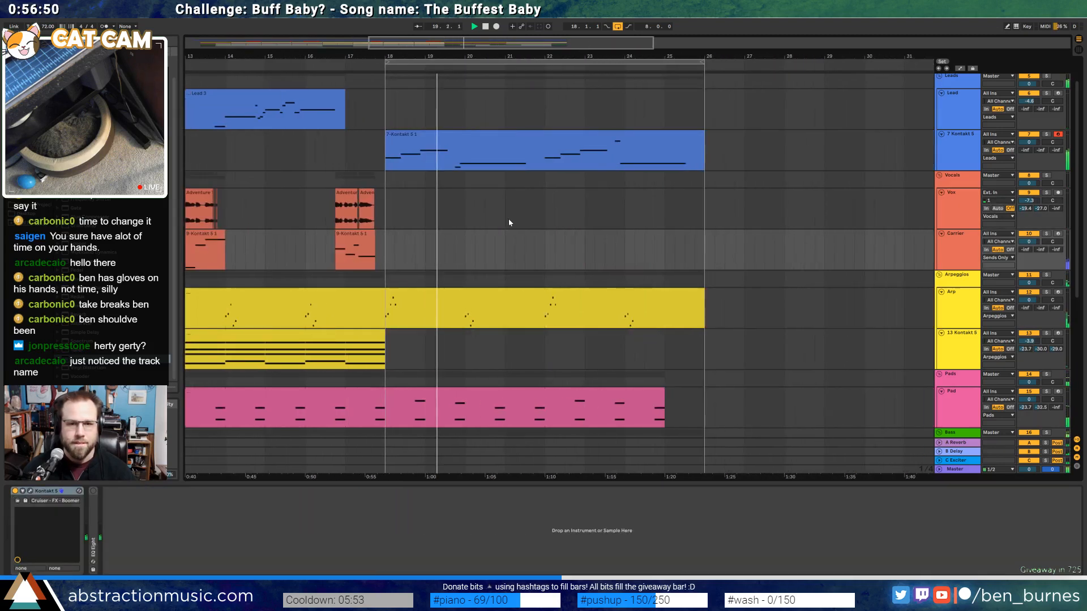
{"action": "left_click", "coordinate": [508, 221]}
{"action": "key", "text": "ctrl+v"}
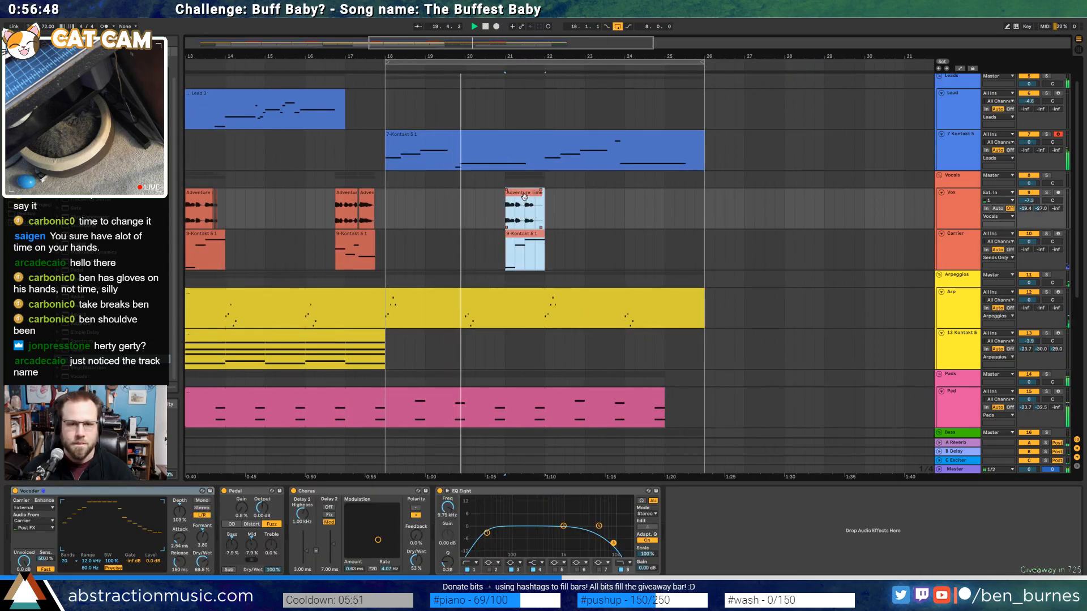
{"action": "left_click", "coordinate": [529, 201]}
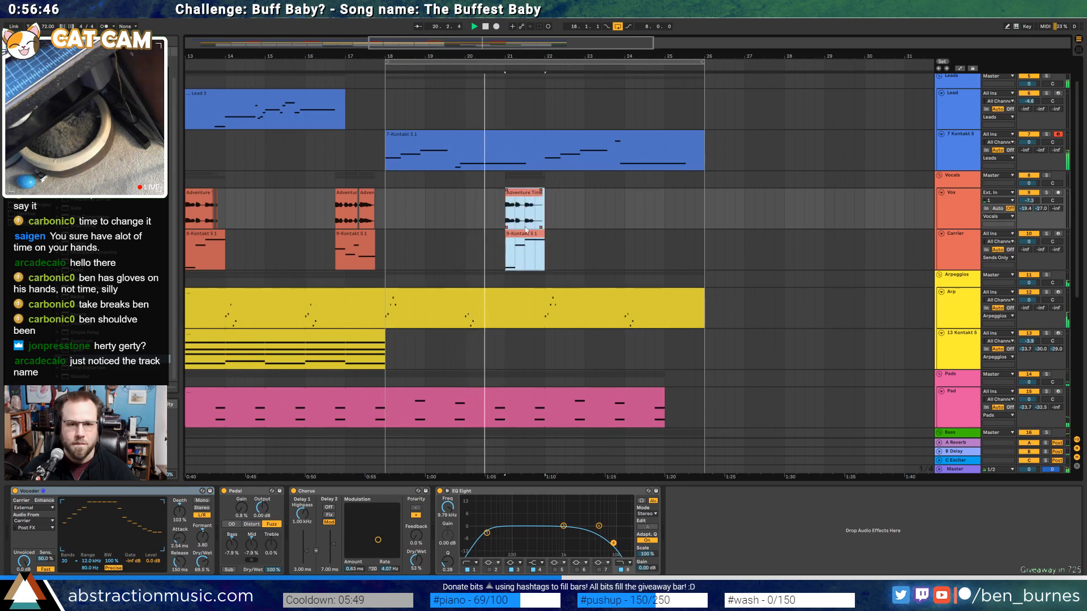
Transpose the first note of the Carrier clip at bar 21 down one octave to C2
{"action": "double_click", "coordinate": [525, 249]}
{"action": "left_click", "coordinate": [364, 555]}
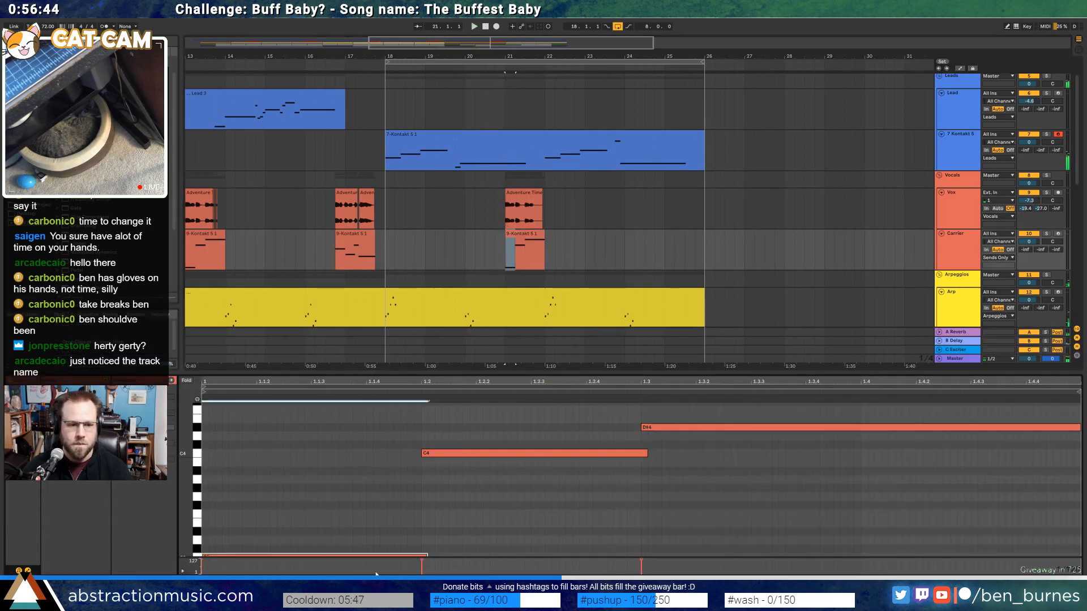
{"action": "key", "text": "shift+Down"}
{"action": "left_click_drag", "start_coordinate": [538, 467], "coordinate": [812, 340]}
{"action": "scroll", "coordinate": [622, 454], "scroll_direction": "up", "scroll_amount": 2}
{"action": "scroll", "coordinate": [617, 460], "scroll_direction": "up", "scroll_amount": 2}
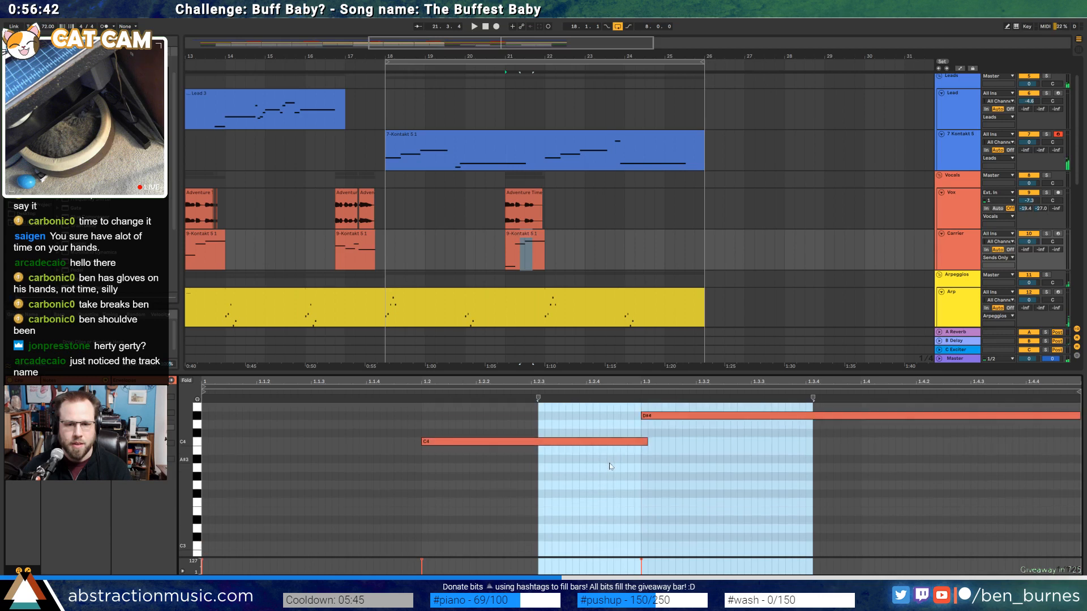
Delete the C4 and D#4 notes from the bar 21 Carrier clip, extend the C2 note across the whole clip and play it
{"action": "left_click", "coordinate": [588, 470]}
{"action": "left_click_drag", "start_coordinate": [689, 470], "coordinate": [349, 415]}
{"action": "key", "text": "Delete"}
{"action": "left_click_drag", "start_coordinate": [179, 483], "coordinate": [169, 368]}
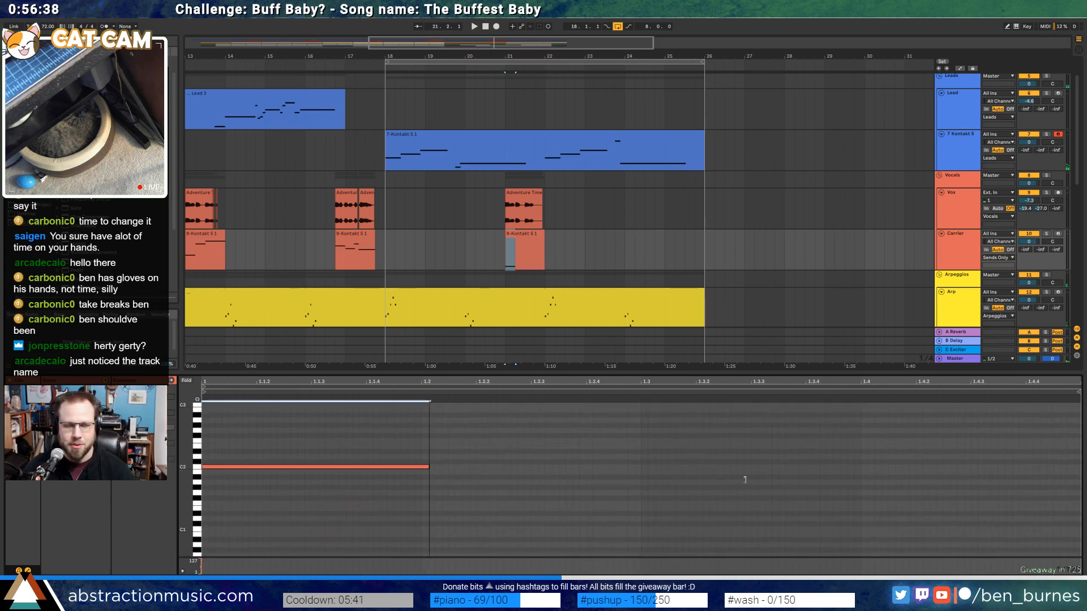
{"action": "left_click_drag", "start_coordinate": [744, 480], "coordinate": [1075, 476]}
{"action": "key", "text": "space"}
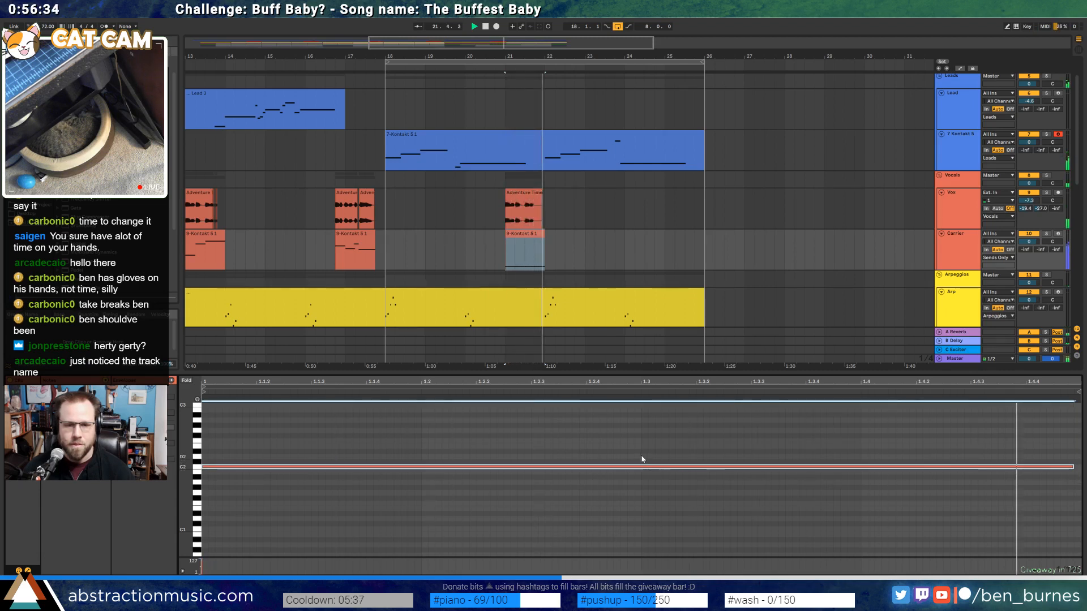
Try the sustained Carrier note one octave lower at C1 and play it back
{"action": "key", "text": "space"}
{"action": "left_click", "coordinate": [646, 498]}
{"action": "key", "text": "ctrl+a"}
{"action": "key", "text": "shift+Down"}
{"action": "key", "text": "space"}
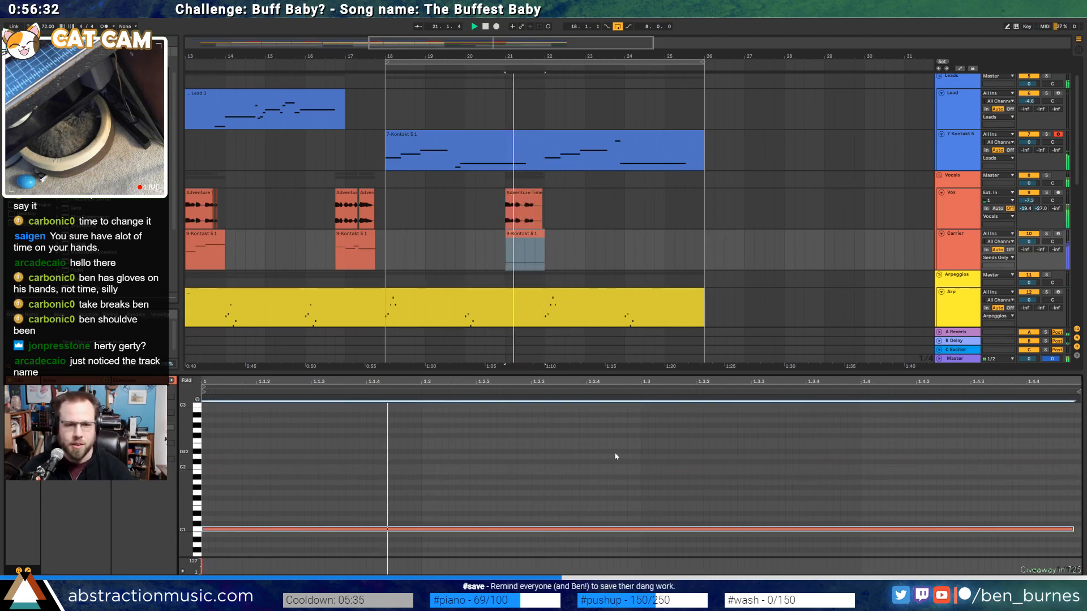
{"action": "key", "text": "space"}
{"action": "key", "text": "shift+Tab"}
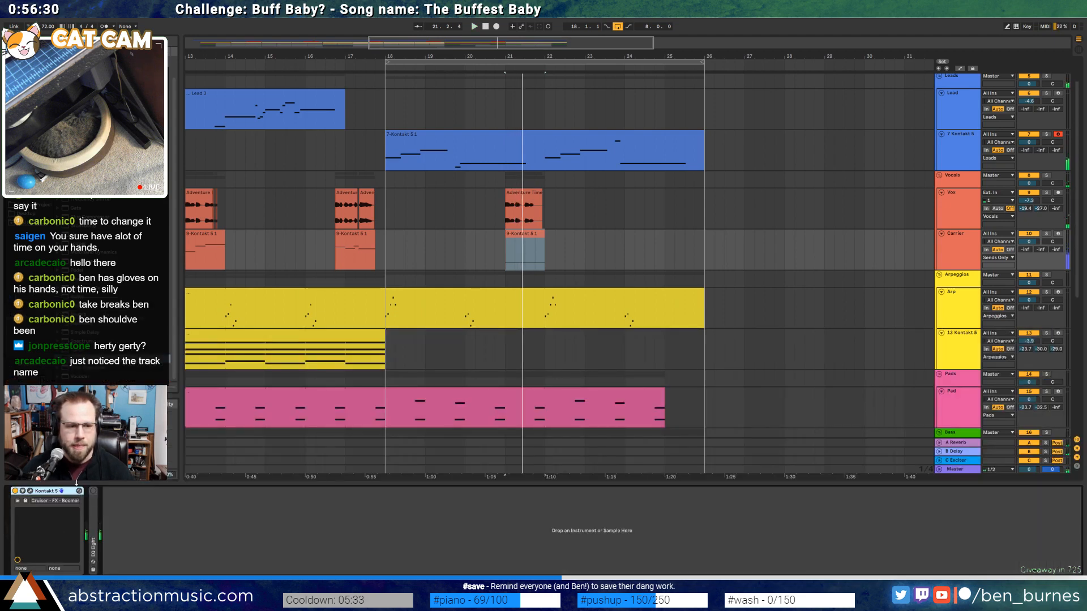
{"action": "key", "text": "shift+Tab"}
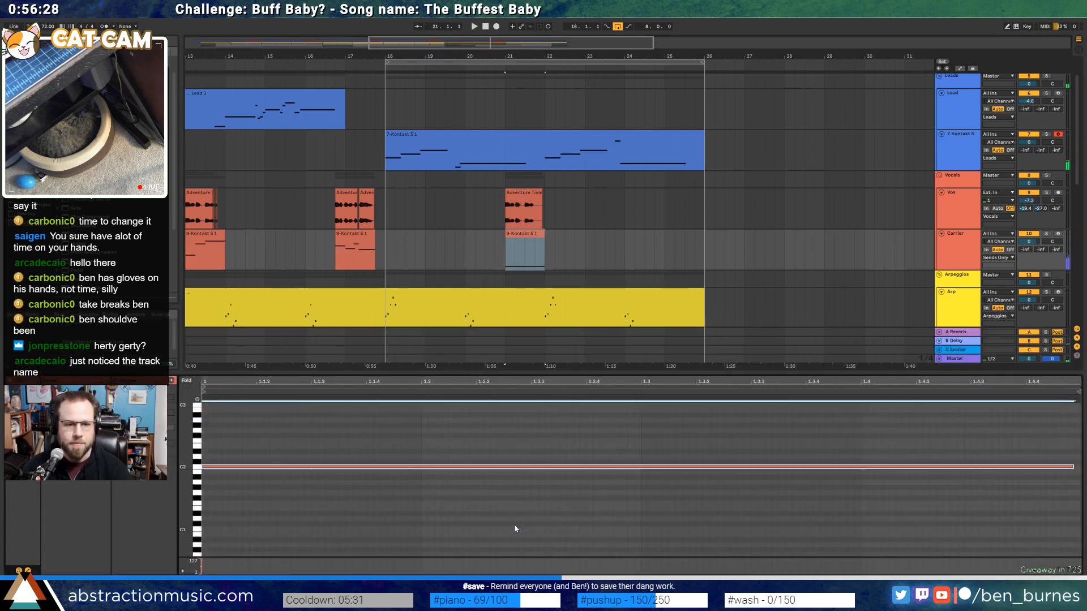
Automate the Vocoder Dry/Wet on the Vox track to rise to 100% by bar 21 and play the result
{"action": "left_click", "coordinate": [605, 202]}
{"action": "key", "text": "shift+Tab"}
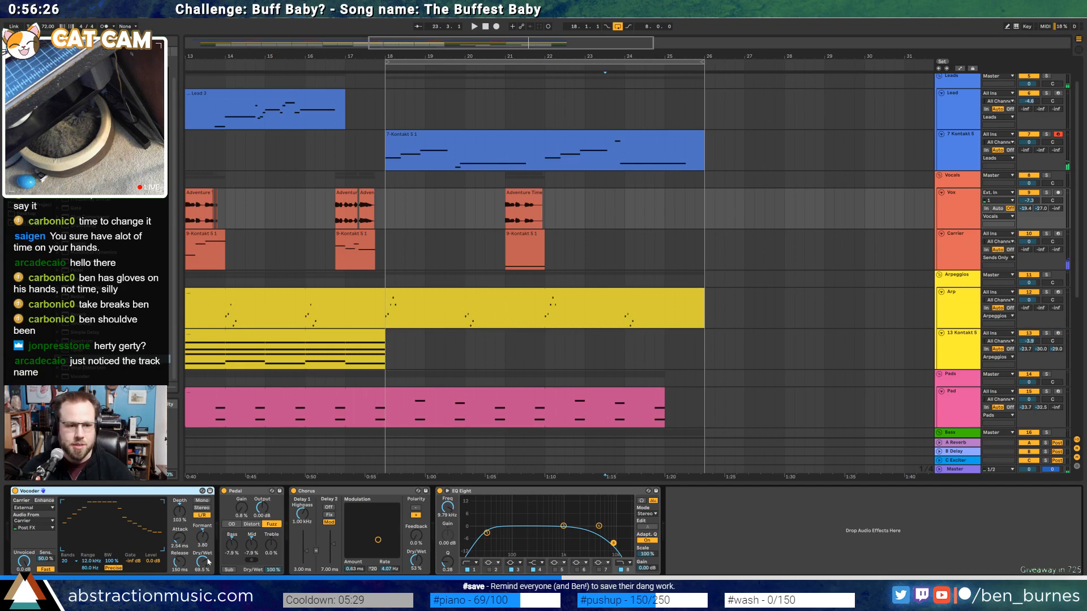
{"action": "key", "text": "a"}
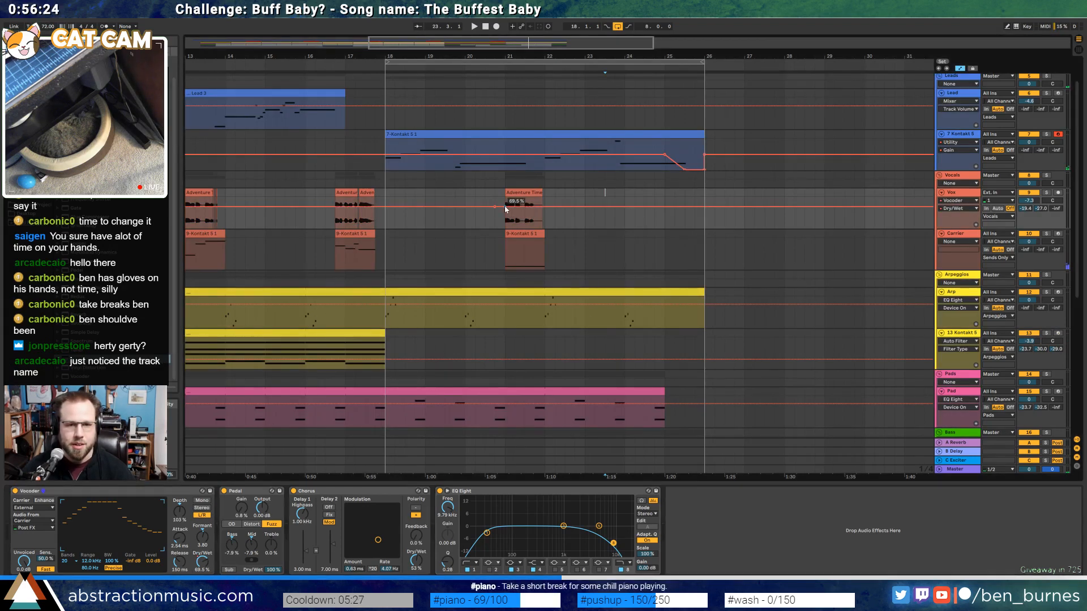
{"action": "left_click_drag", "start_coordinate": [506, 207], "coordinate": [506, 199]}
{"action": "key", "text": "space"}
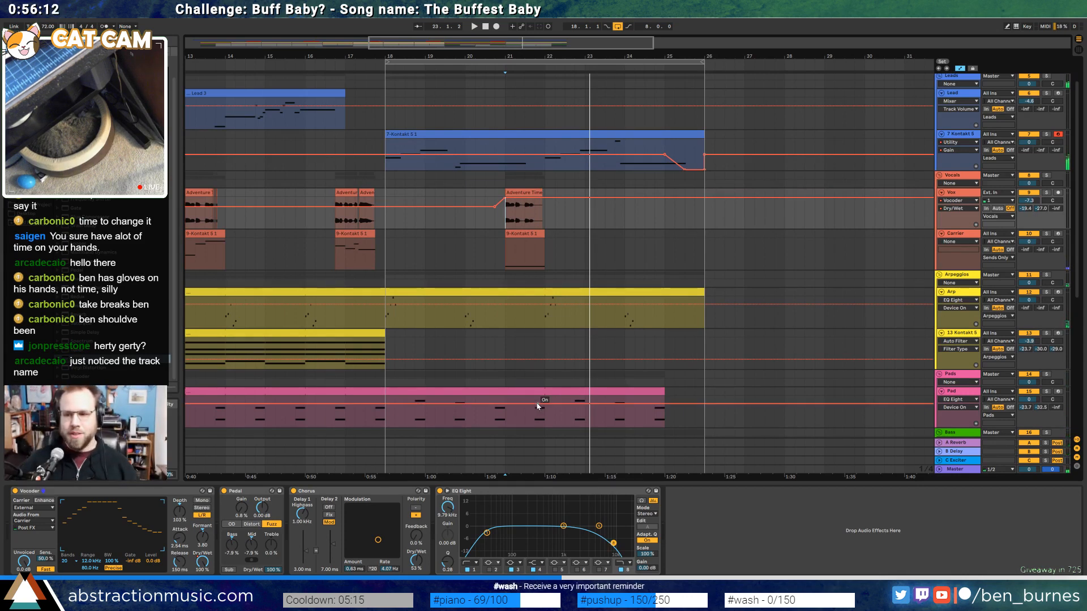
Insert a MIDI track below the Carrier track and move the bar 21 Carrier clip onto it
{"action": "left_click", "coordinate": [521, 248]}
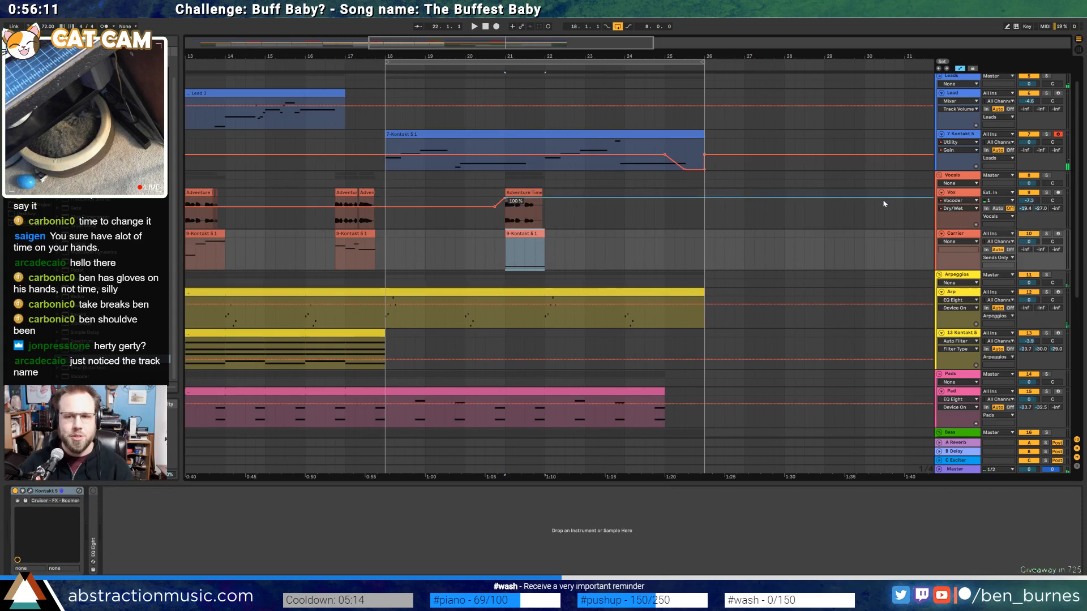
{"action": "left_click", "coordinate": [958, 234]}
{"action": "key", "text": "ctrl+shift+t"}
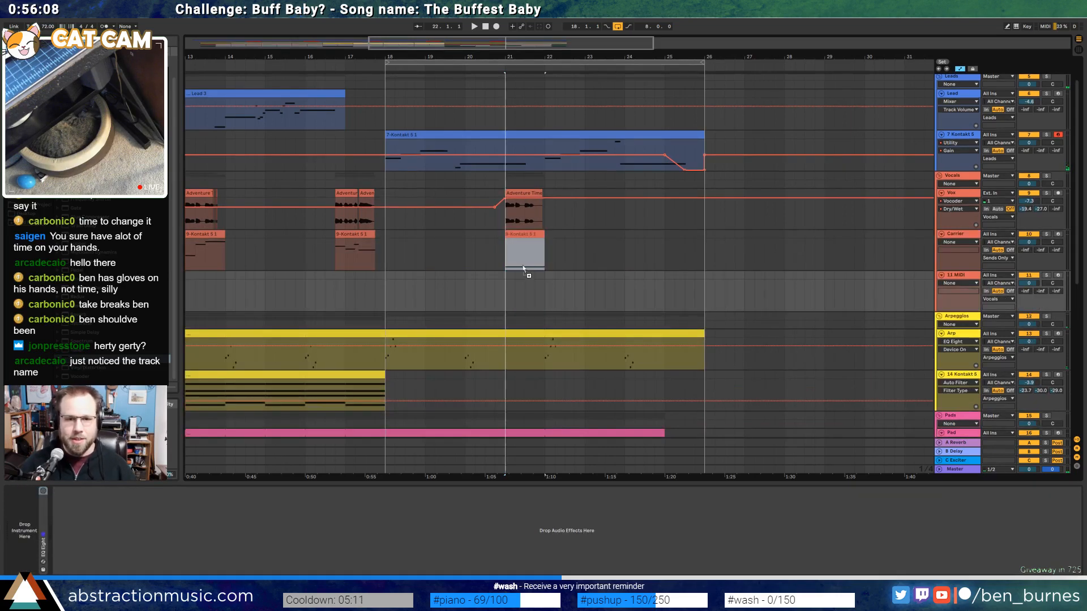
{"action": "left_click_drag", "start_coordinate": [524, 271], "coordinate": [523, 272]}
{"action": "left_click", "coordinate": [539, 233]}
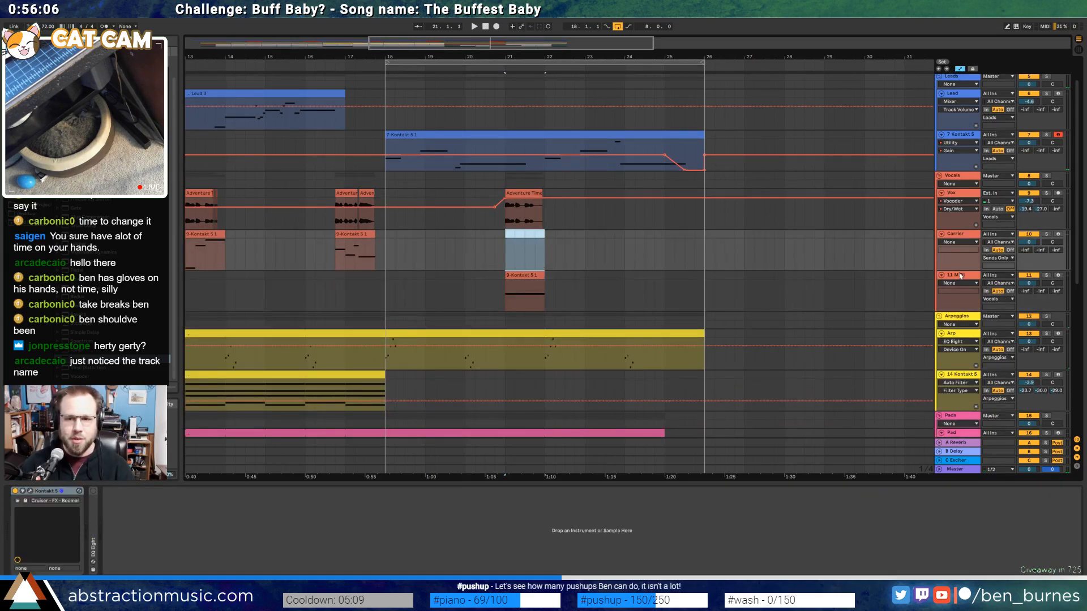
Load Operator on the new MIDI track, choose the Square 3 wave, and set oscillator B's Coarse to 0.5 with its level raised
{"action": "left_click", "coordinate": [959, 275]}
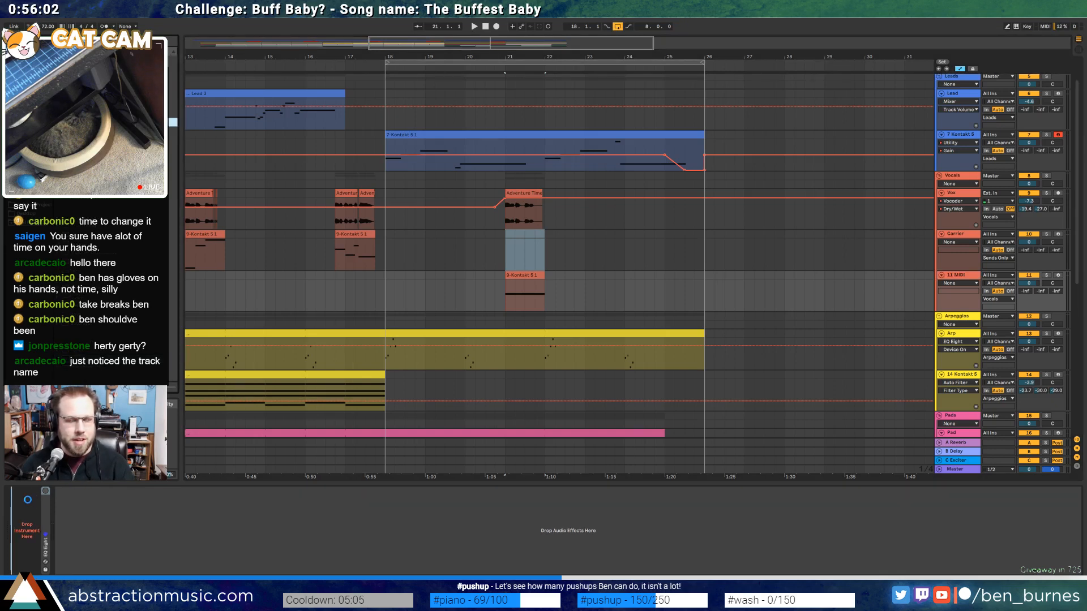
{"action": "left_click", "coordinate": [207, 541]}
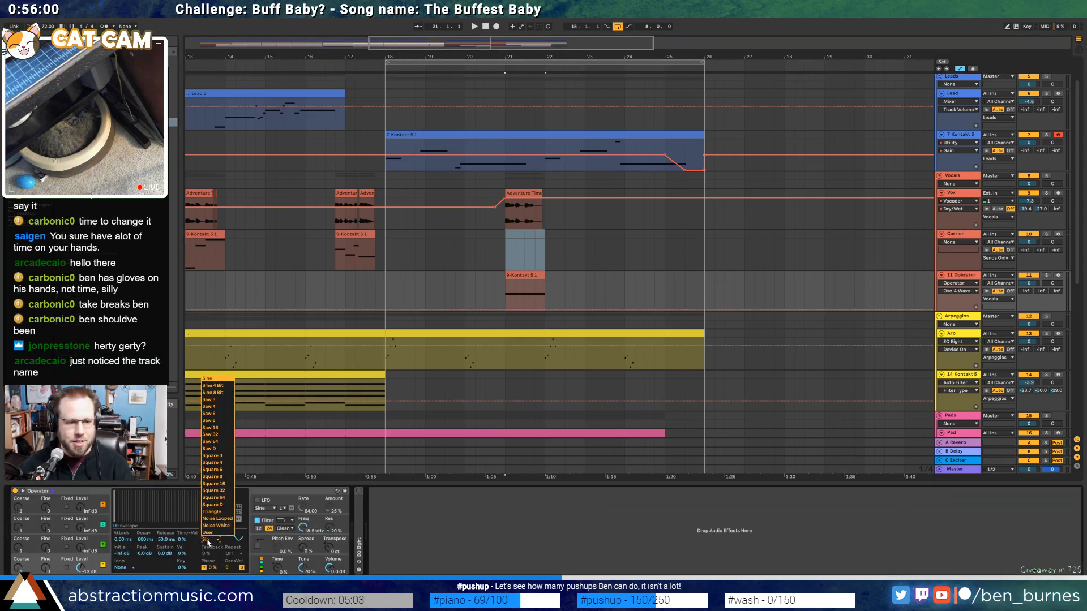
{"action": "left_click", "coordinate": [216, 456]}
{"action": "left_click_drag", "start_coordinate": [18, 547], "coordinate": [18, 554]}
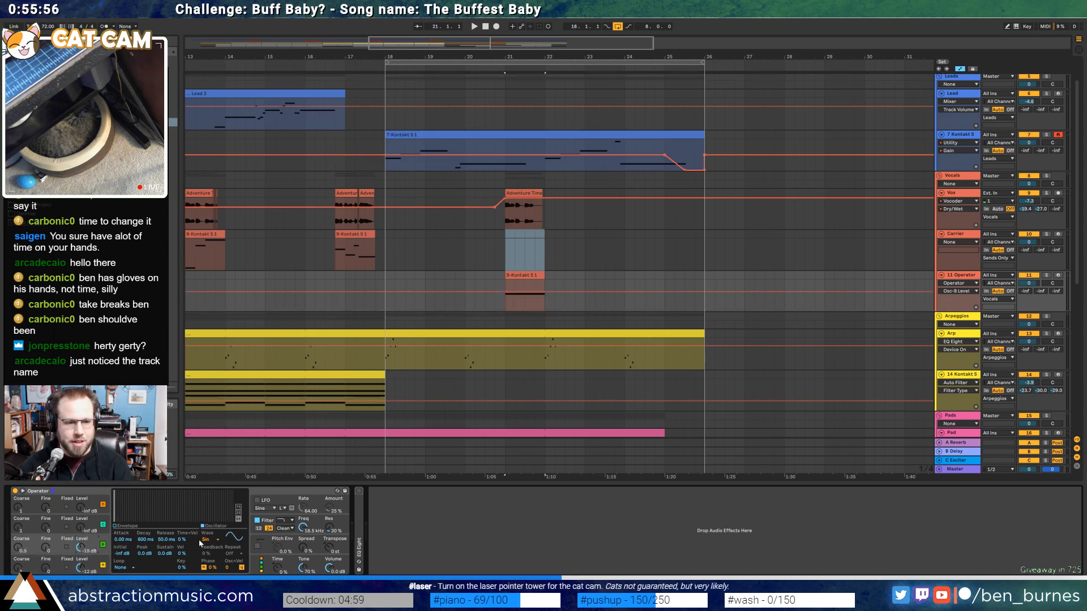
Duplicate the Vocoder on the Vox track and set the copy's Audio From source to 11-Operator
{"action": "left_click", "coordinate": [527, 194]}
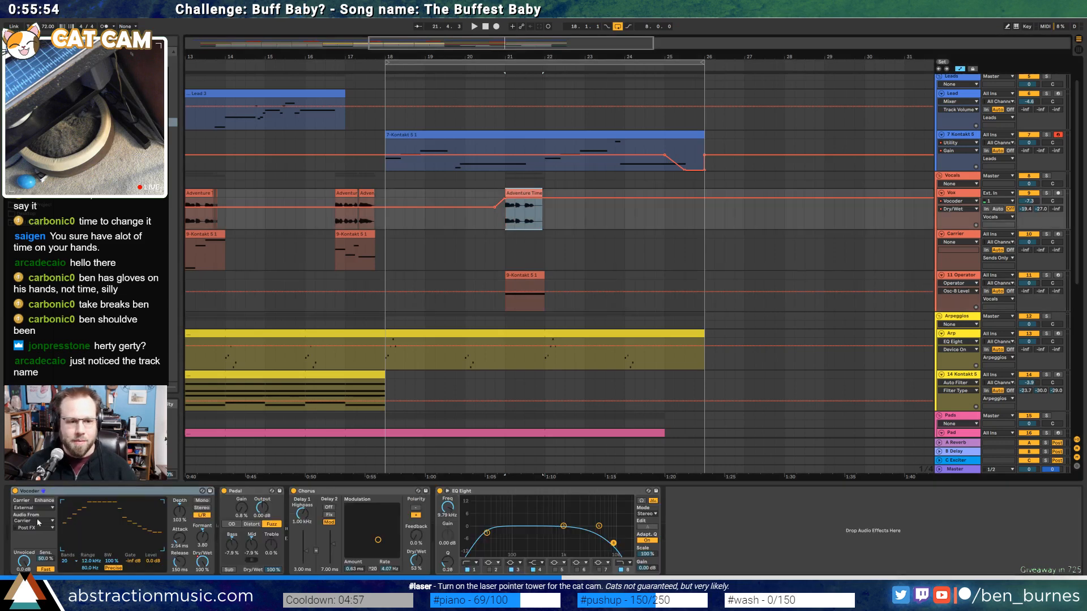
{"action": "left_click", "coordinate": [99, 491]}
{"action": "key", "text": "ctrl+d"}
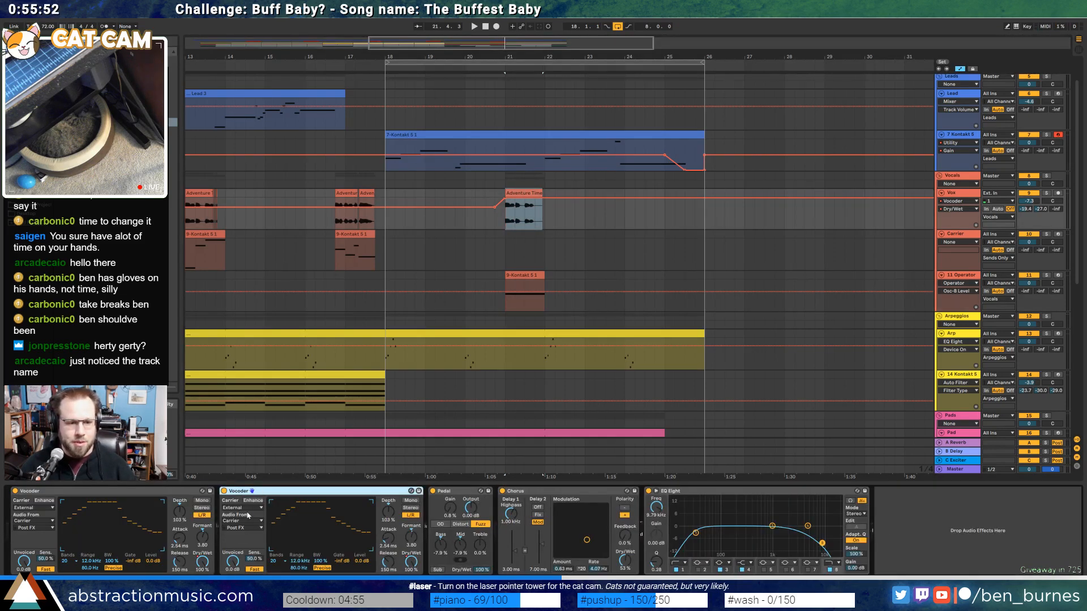
{"action": "left_click", "coordinate": [245, 508]}
{"action": "left_click", "coordinate": [245, 522]}
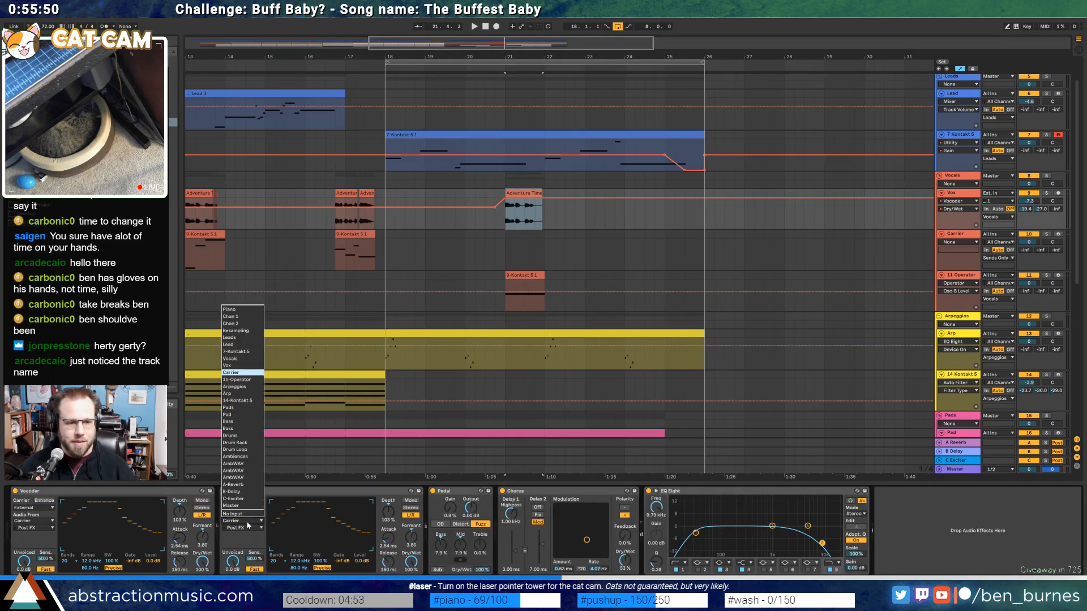
{"action": "left_click", "coordinate": [242, 384]}
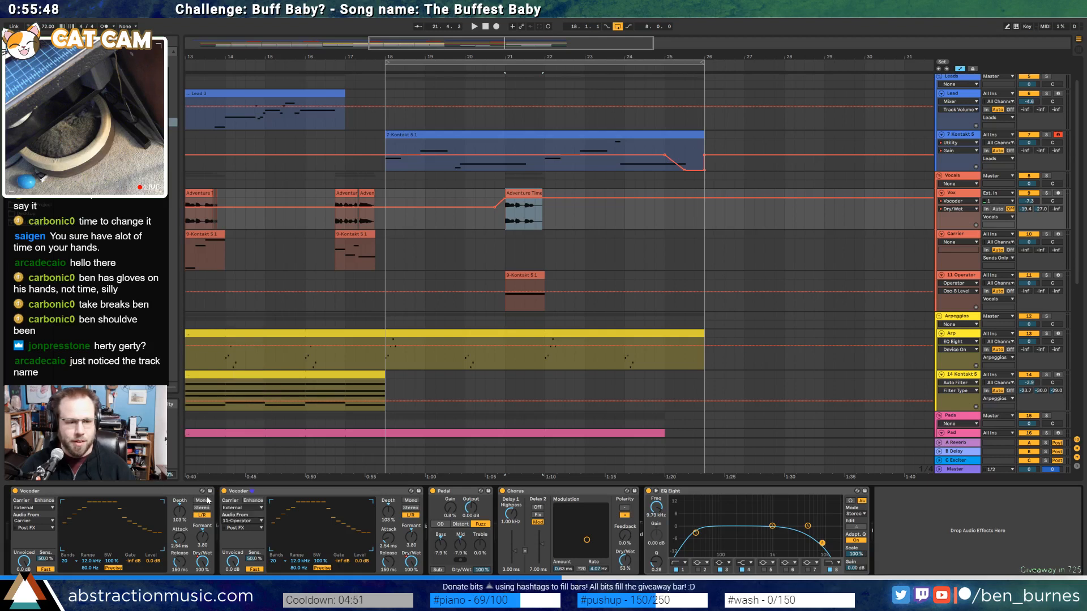
Automate Device On so the first Vocoder switches off and its copy switches on just before the bar 21 vocal
{"action": "left_click", "coordinate": [224, 491]}
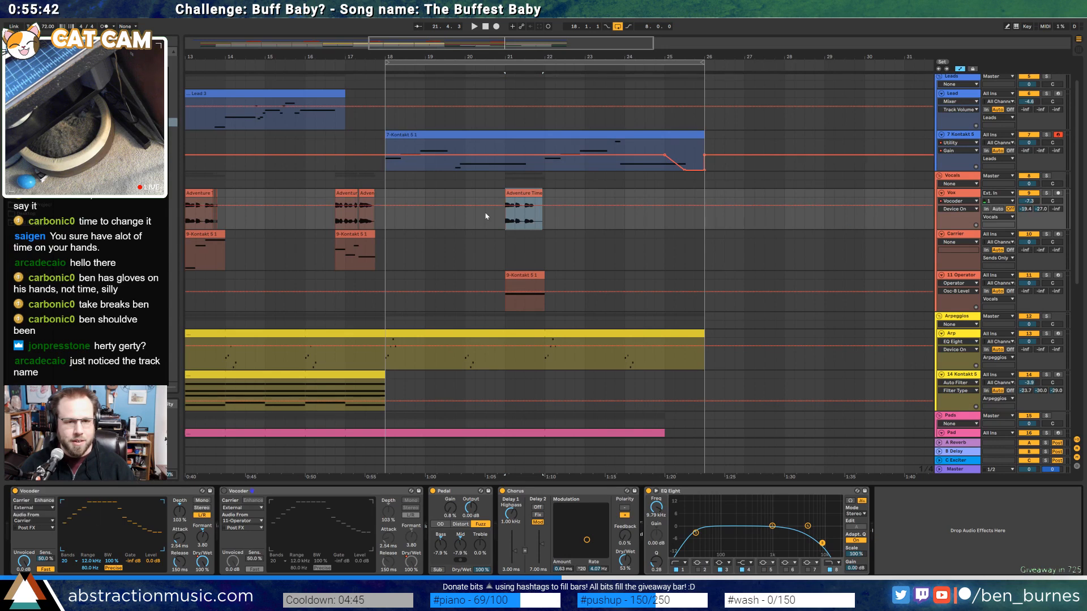
{"action": "left_click_drag", "start_coordinate": [483, 205], "coordinate": [484, 220]}
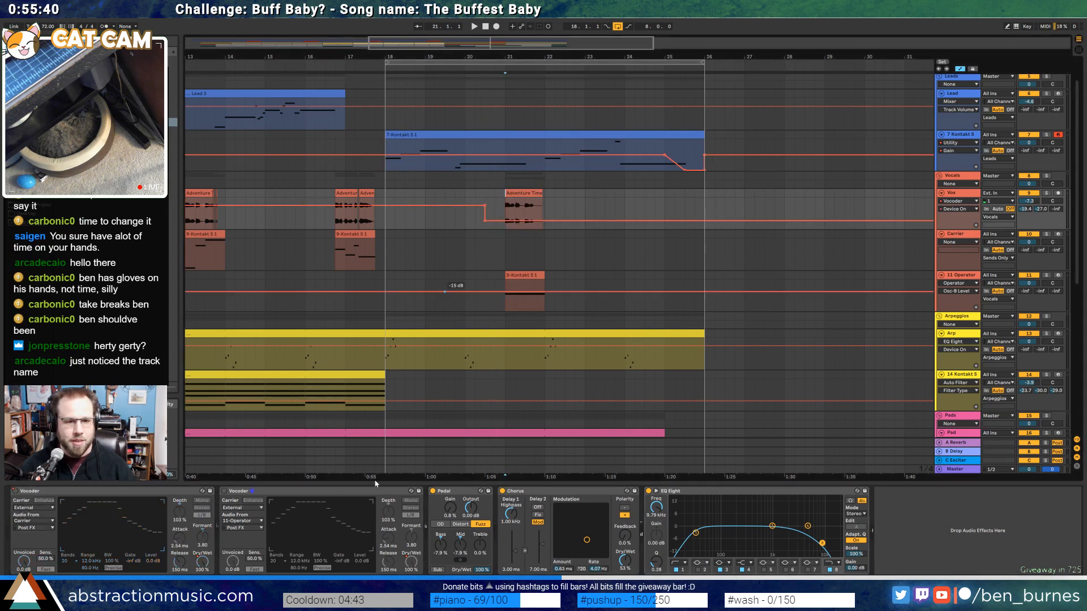
{"action": "right_click", "coordinate": [239, 496]}
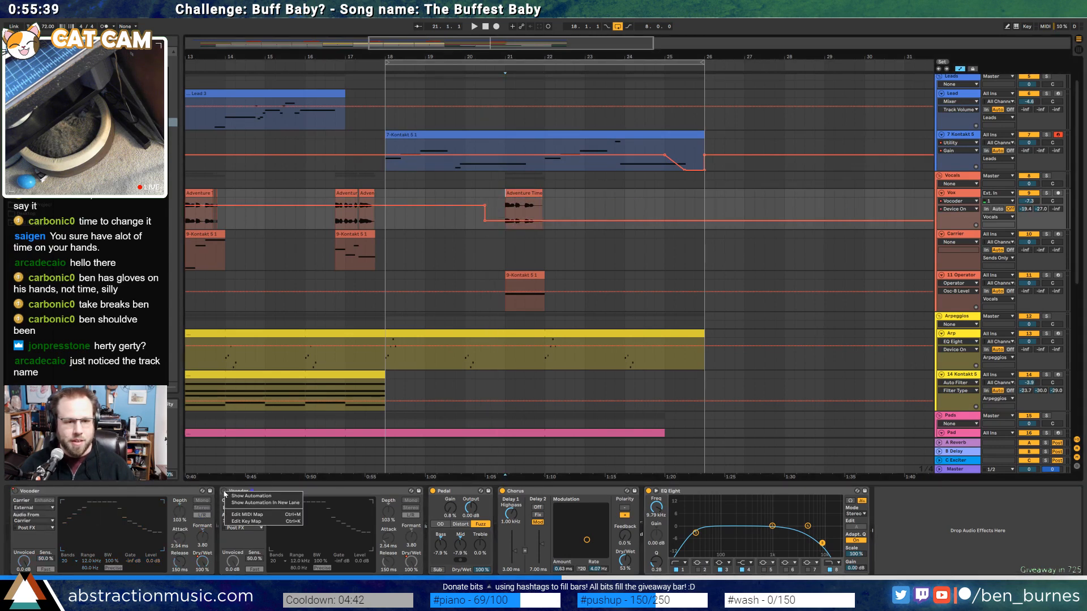
{"action": "left_click", "coordinate": [475, 221]}
{"action": "left_click_drag", "start_coordinate": [484, 221], "coordinate": [475, 206]}
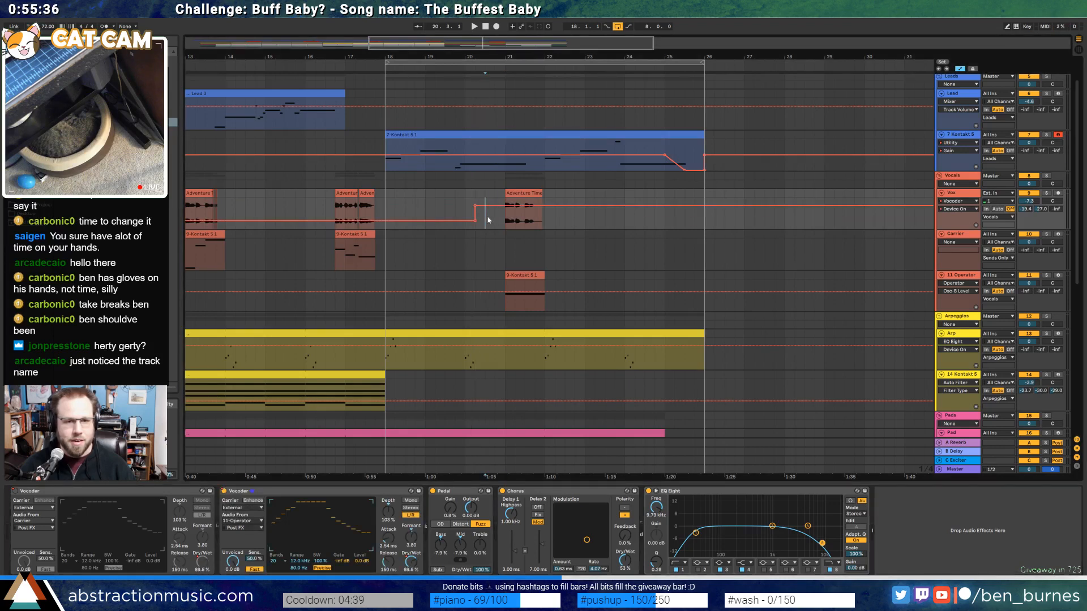
Play back the bar 21 vocal, route the Operator track's output to Sends Only, and play it again
{"action": "key", "text": "space"}
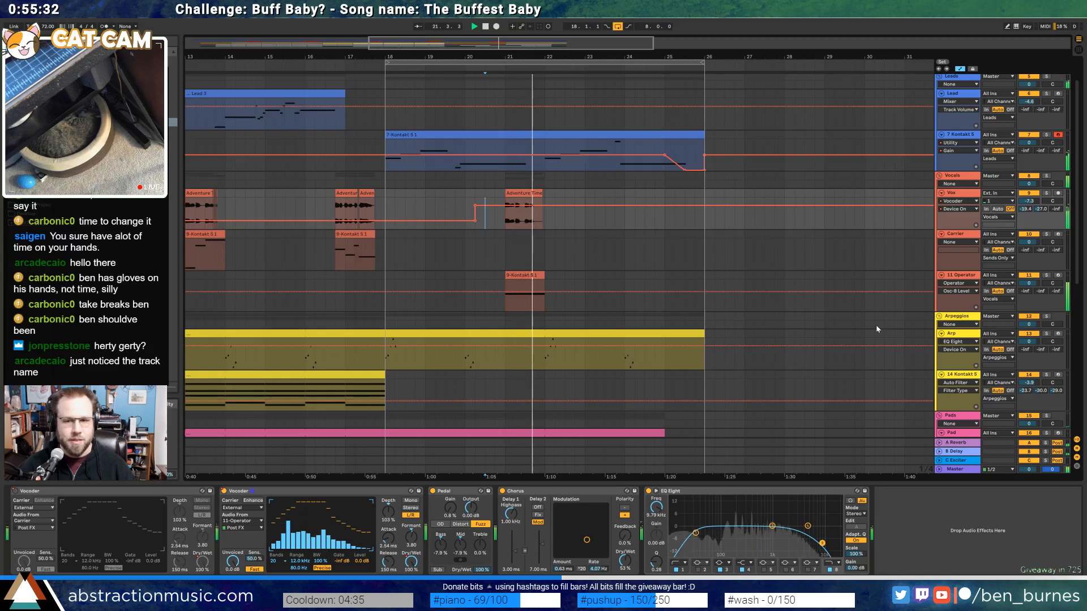
{"action": "key", "text": "space"}
{"action": "left_click", "coordinate": [1000, 300]}
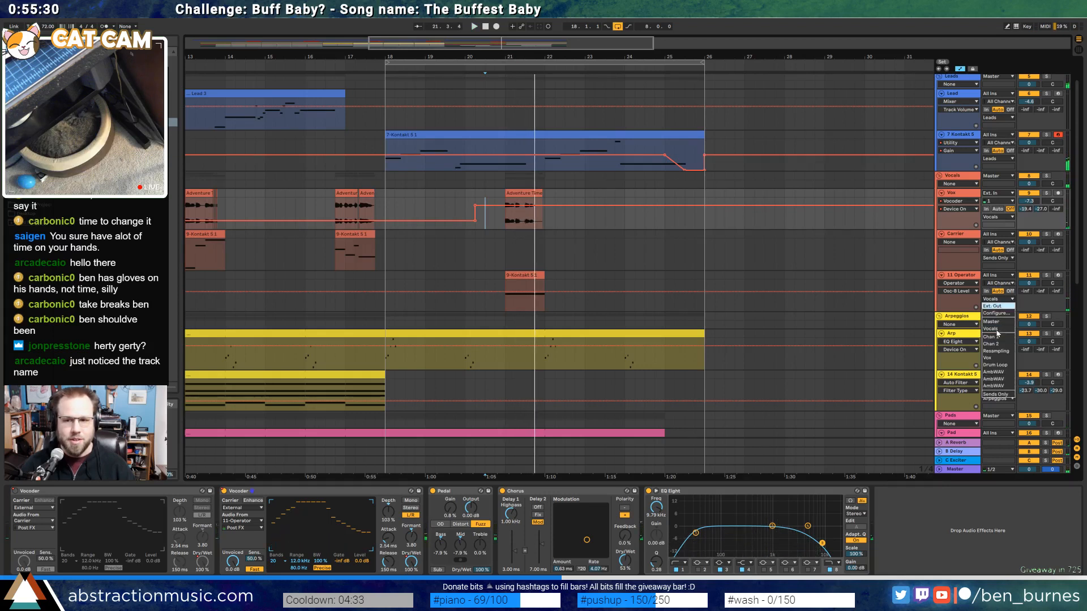
{"action": "left_click", "coordinate": [995, 394]}
{"action": "left_click", "coordinate": [495, 222]}
{"action": "key", "text": "space"}
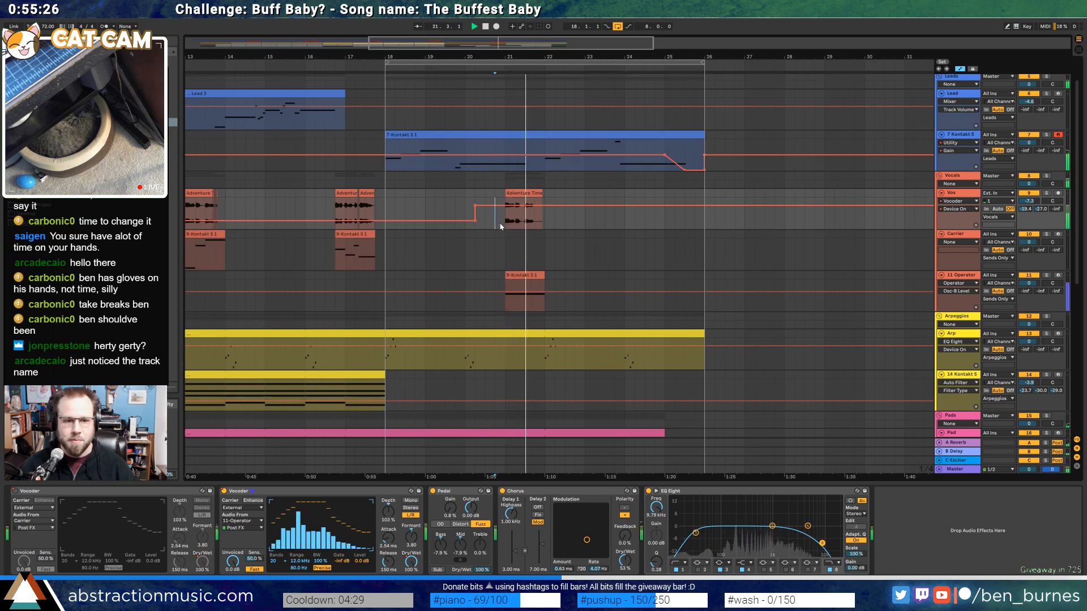
Hide the automation lanes, set the second Vocoder to 12 bands, and play back the bar 21 section
{"action": "key", "text": "a"}
{"action": "left_click", "coordinate": [514, 224]}
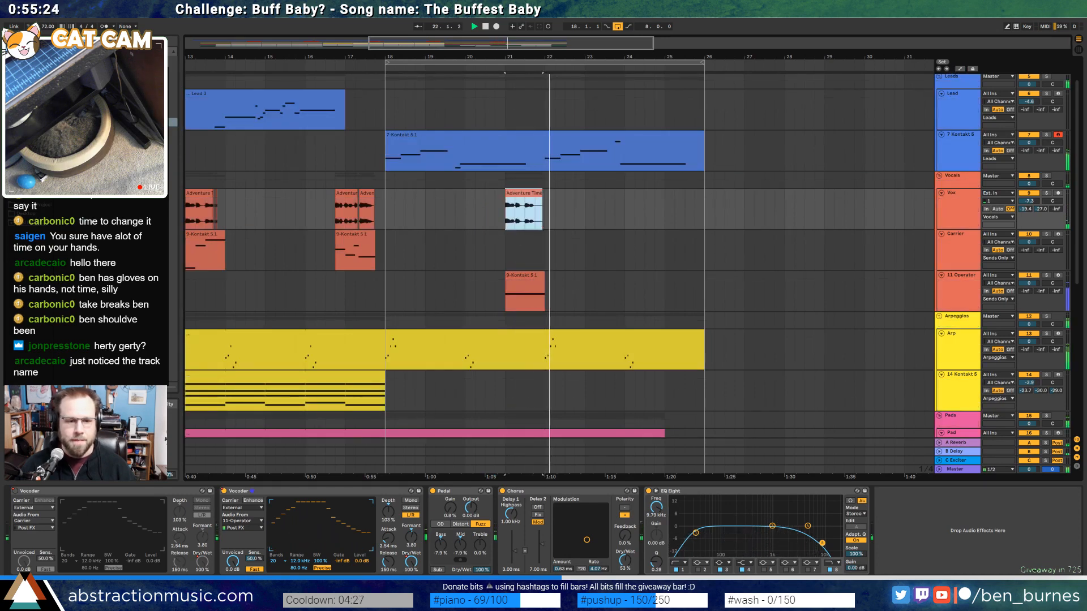
{"action": "left_click", "coordinate": [390, 565]}
{"action": "key", "text": "space"}
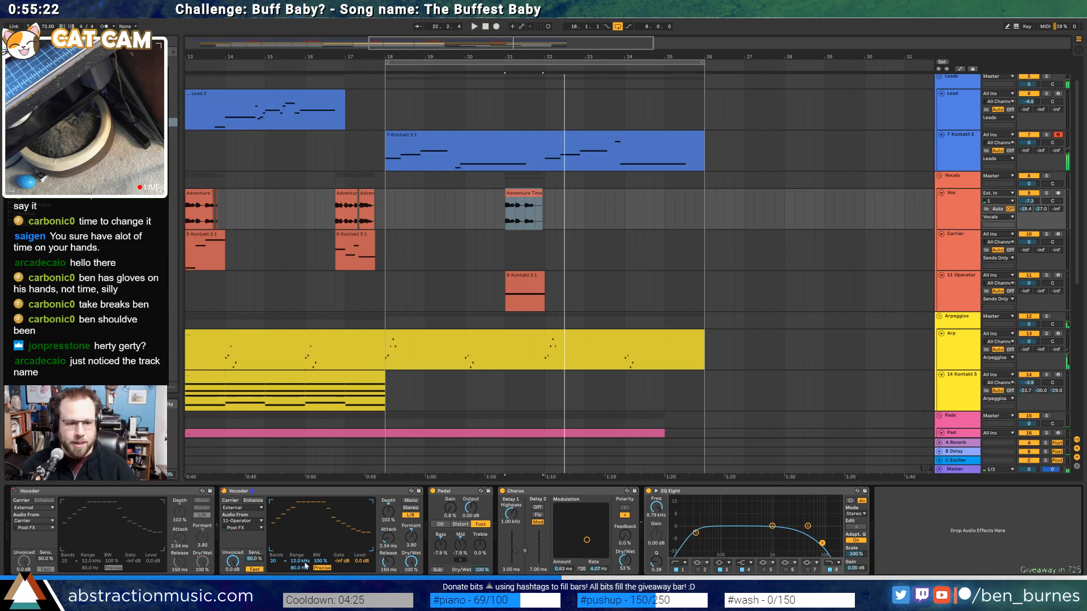
{"action": "left_click", "coordinate": [277, 562]}
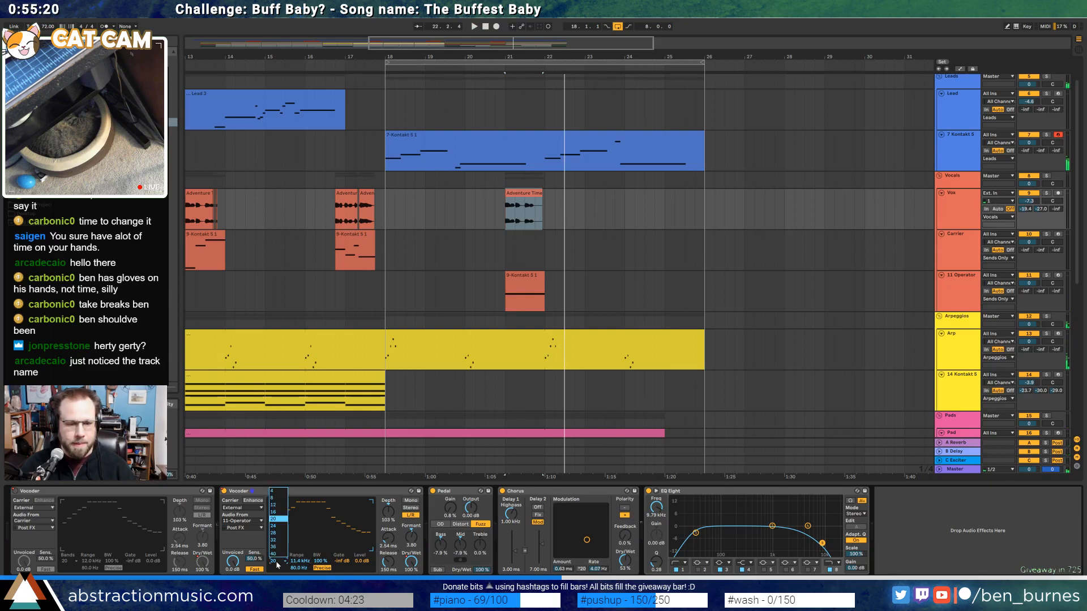
{"action": "left_click", "coordinate": [274, 505]}
{"action": "left_click", "coordinate": [521, 273]}
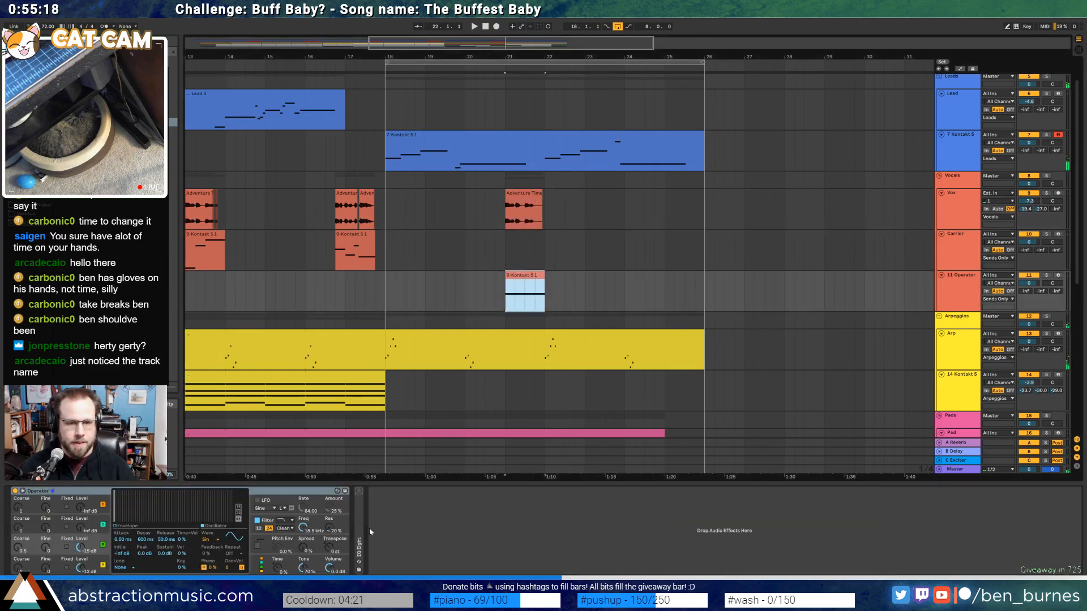
{"action": "key", "text": "space"}
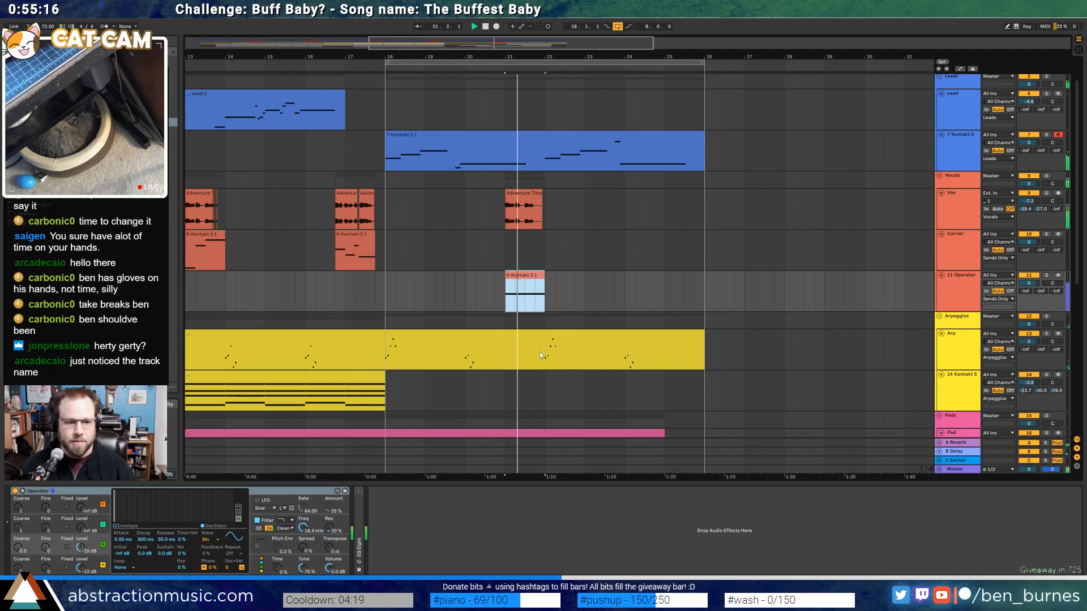
Raise the second Vocoder's Depth and lower its Formant while playing back the bar 21 vocal
{"action": "left_click", "coordinate": [510, 224]}
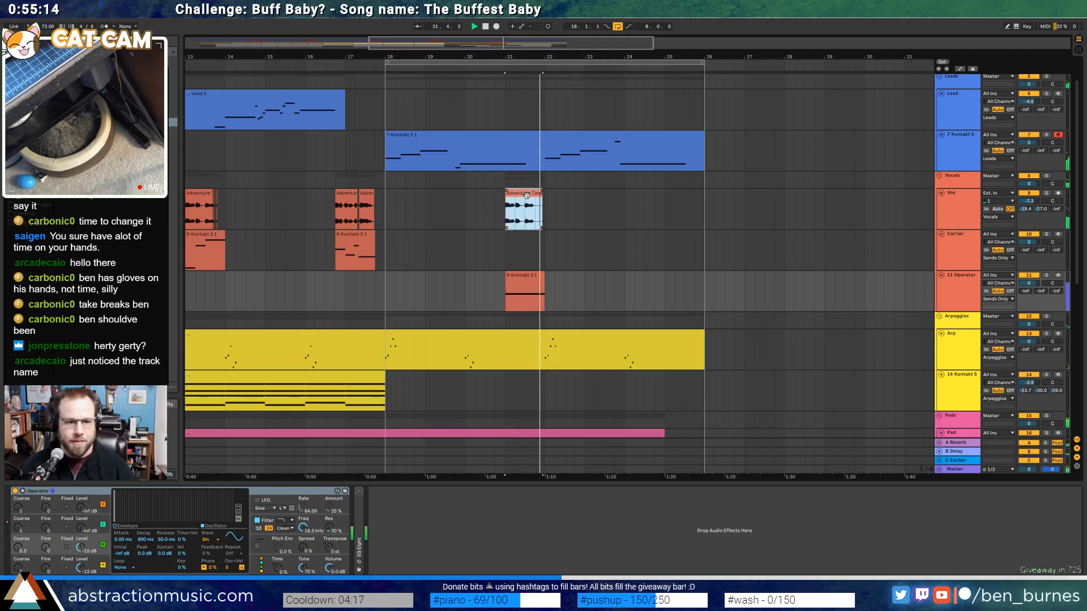
{"action": "key", "text": "space"}
{"action": "left_click_drag", "start_coordinate": [387, 511], "coordinate": [388, 467]}
{"action": "key", "text": "space"}
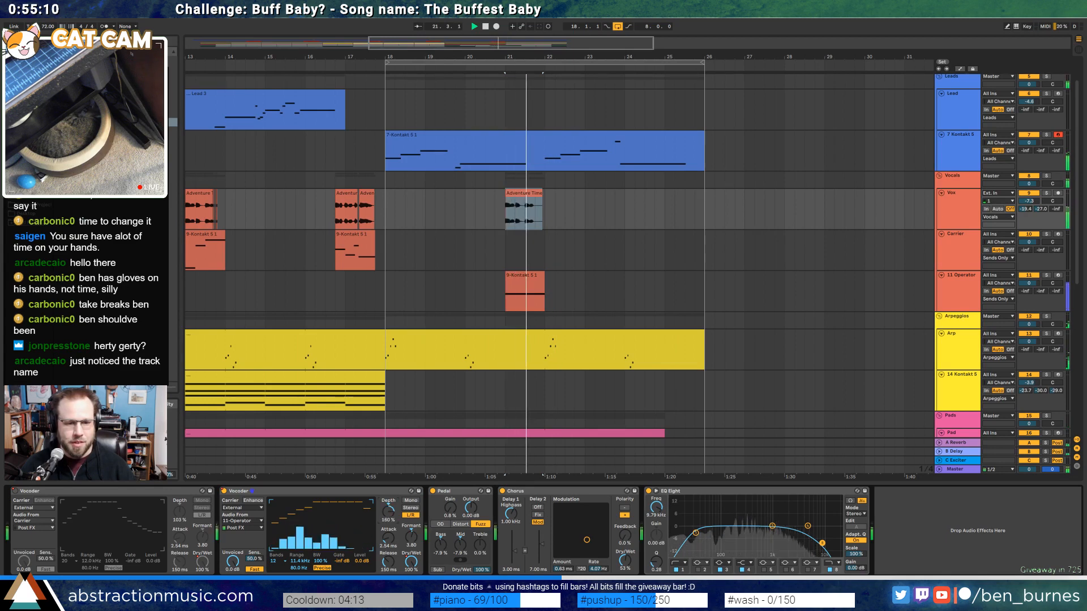
{"action": "left_click_drag", "start_coordinate": [387, 511], "coordinate": [411, 534]}
{"action": "key", "text": "space"}
{"action": "key", "text": "space"}
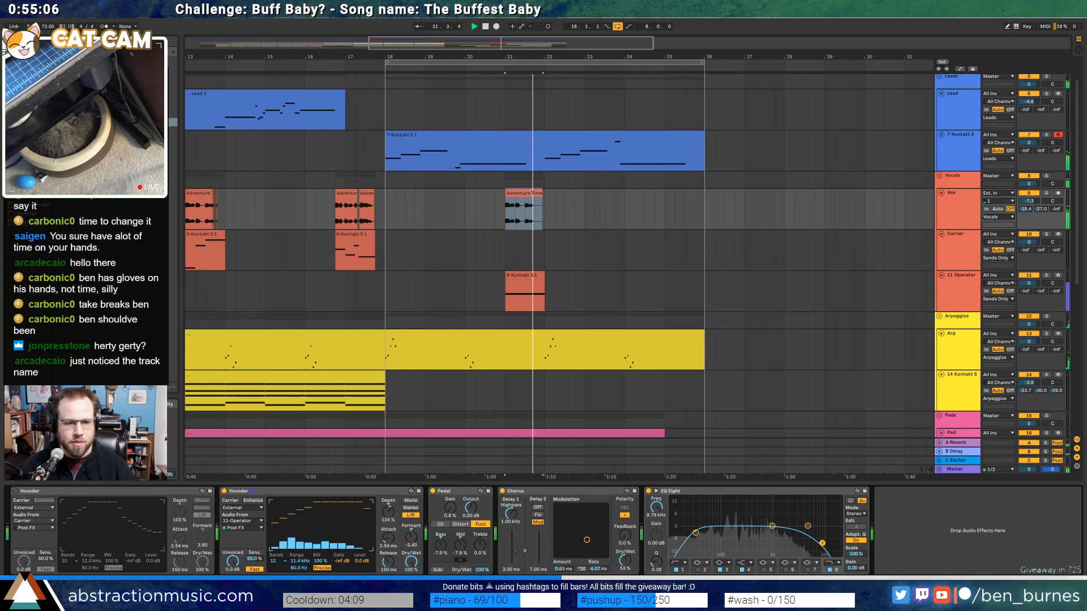
In the Operator, lower oscillator B's level to -21 dB and change oscillator A's wave to Sq8
{"action": "left_click", "coordinate": [523, 277]}
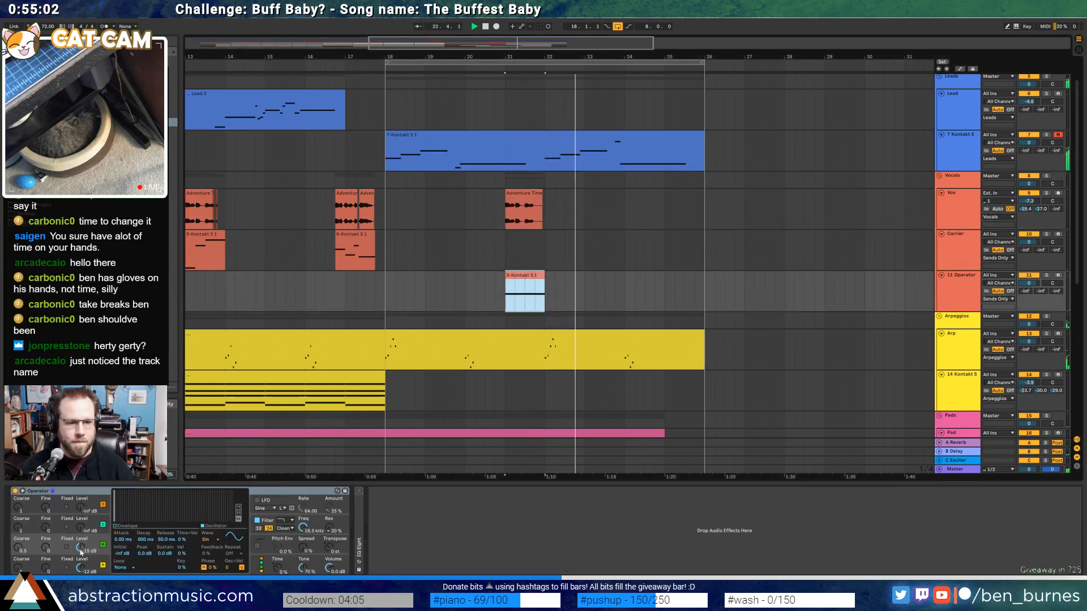
{"action": "left_click_drag", "start_coordinate": [80, 548], "coordinate": [81, 554]}
{"action": "left_click", "coordinate": [92, 561]}
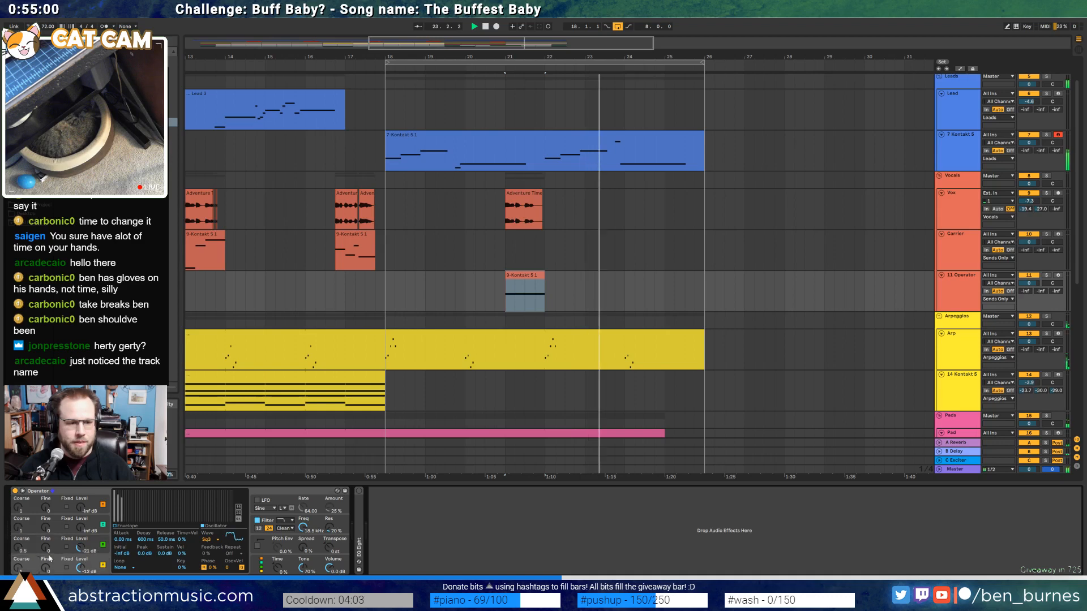
{"action": "left_click", "coordinate": [202, 541]}
{"action": "left_click", "coordinate": [224, 496]}
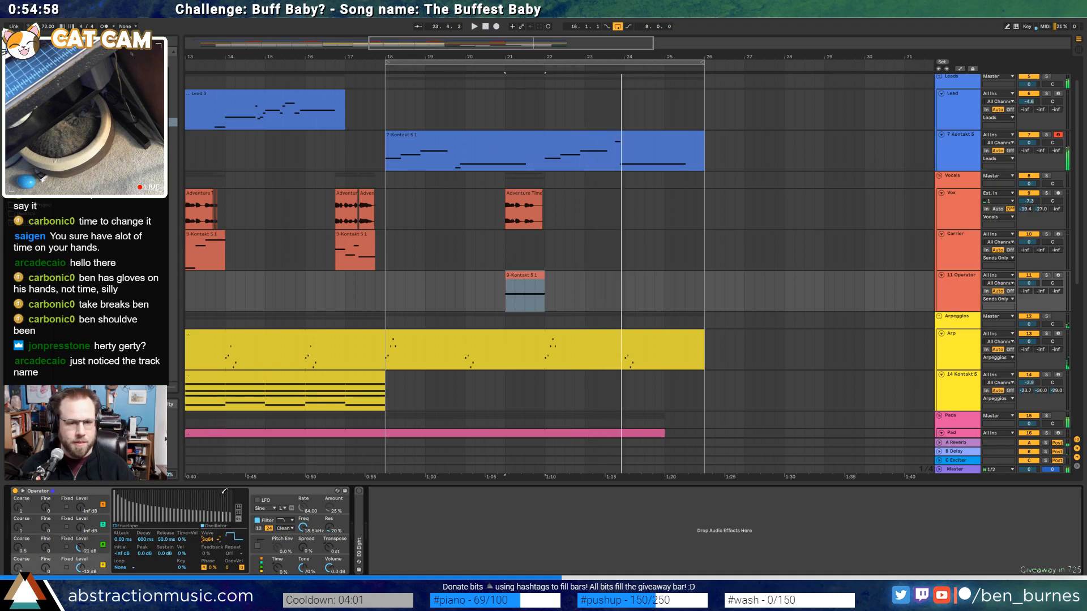
{"action": "left_click", "coordinate": [204, 540]}
{"action": "left_click", "coordinate": [214, 520]}
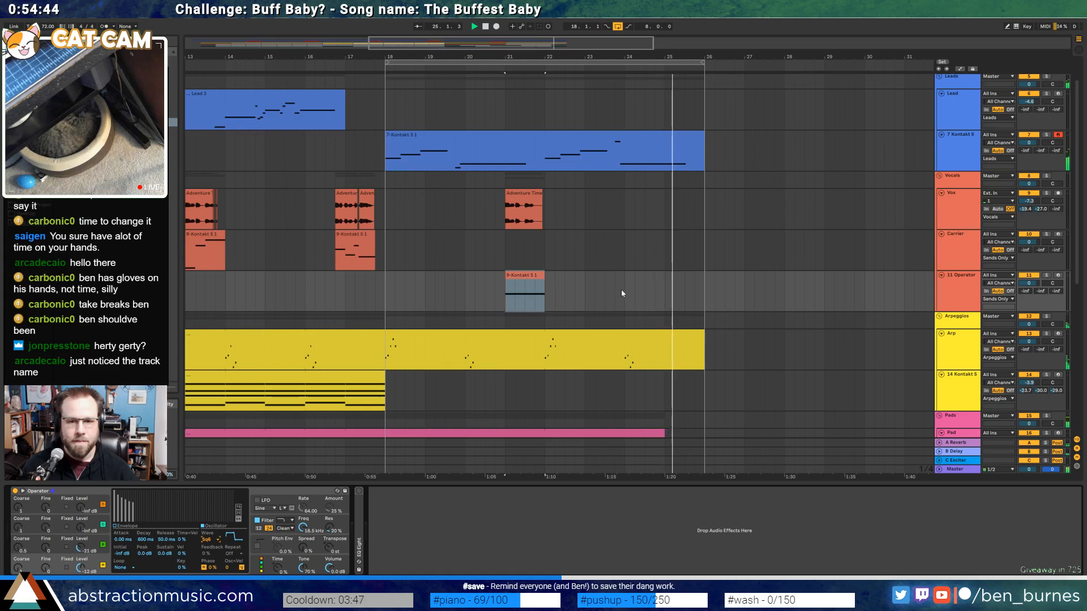
Check the Drum Rack clip's notes at bar 25 and look over the whole arrangement up to bar 26 during playback
{"action": "scroll", "coordinate": [648, 358], "scroll_direction": "down", "scroll_amount": 6}
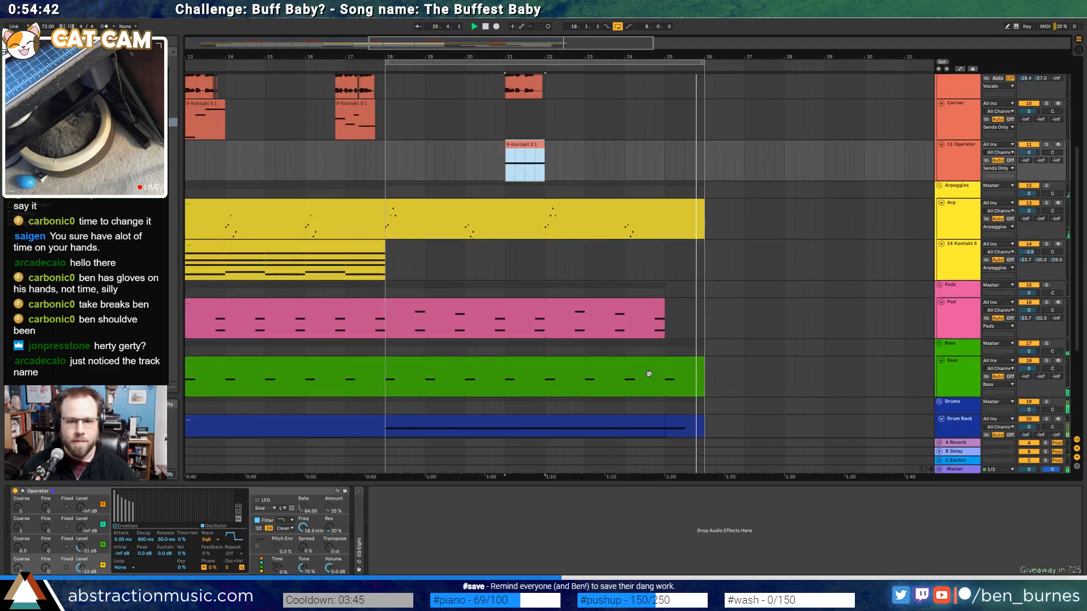
{"action": "double_click", "coordinate": [669, 375]}
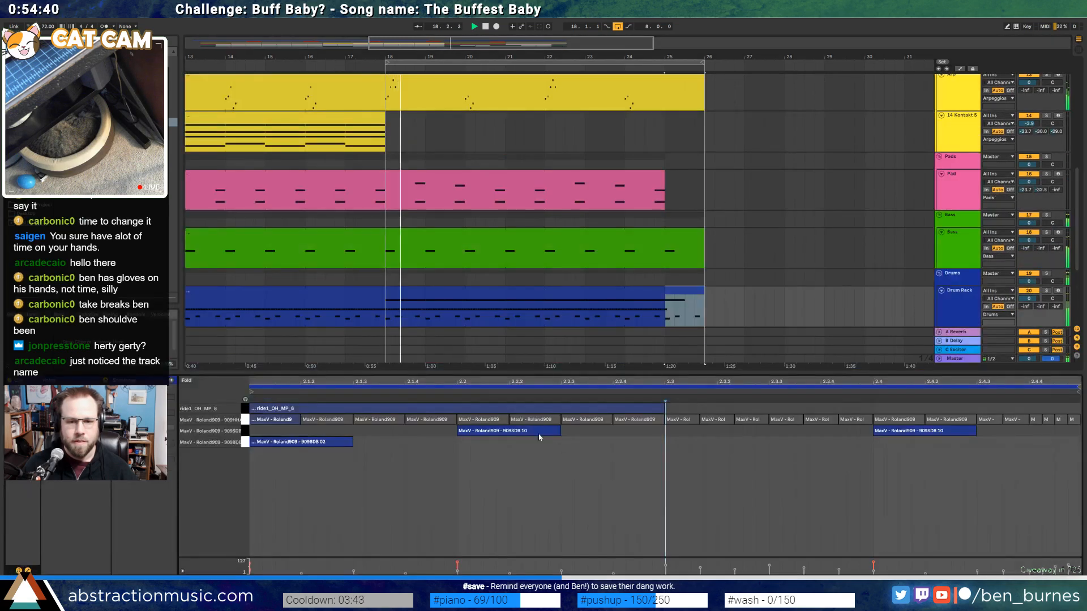
{"action": "key", "text": "shift+Tab"}
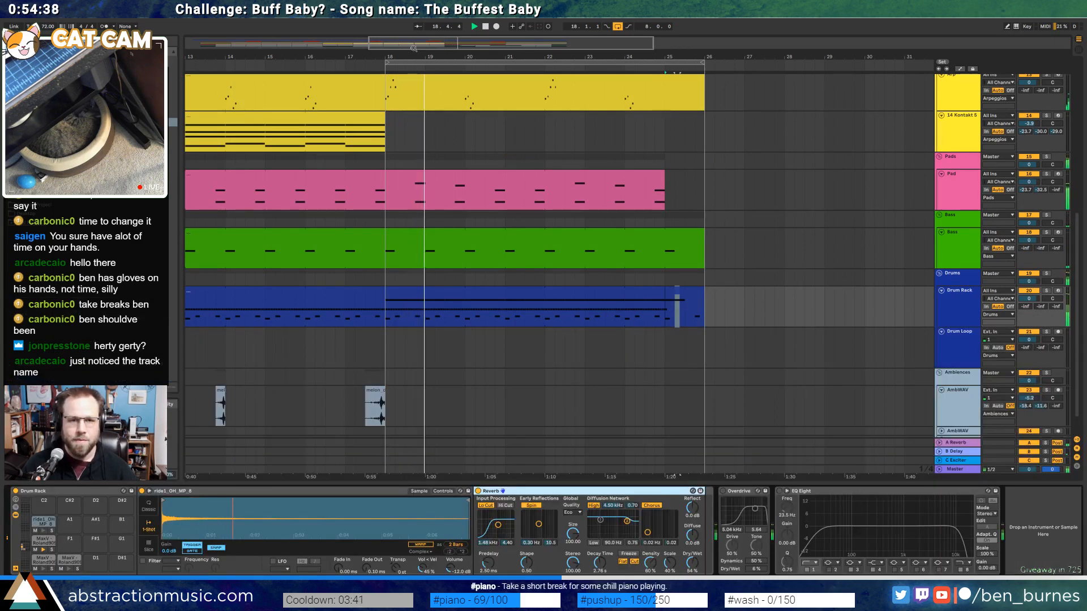
{"action": "left_click_drag", "start_coordinate": [317, 57], "coordinate": [317, 35]}
{"action": "scroll", "coordinate": [541, 274], "scroll_direction": "up", "scroll_amount": 5}
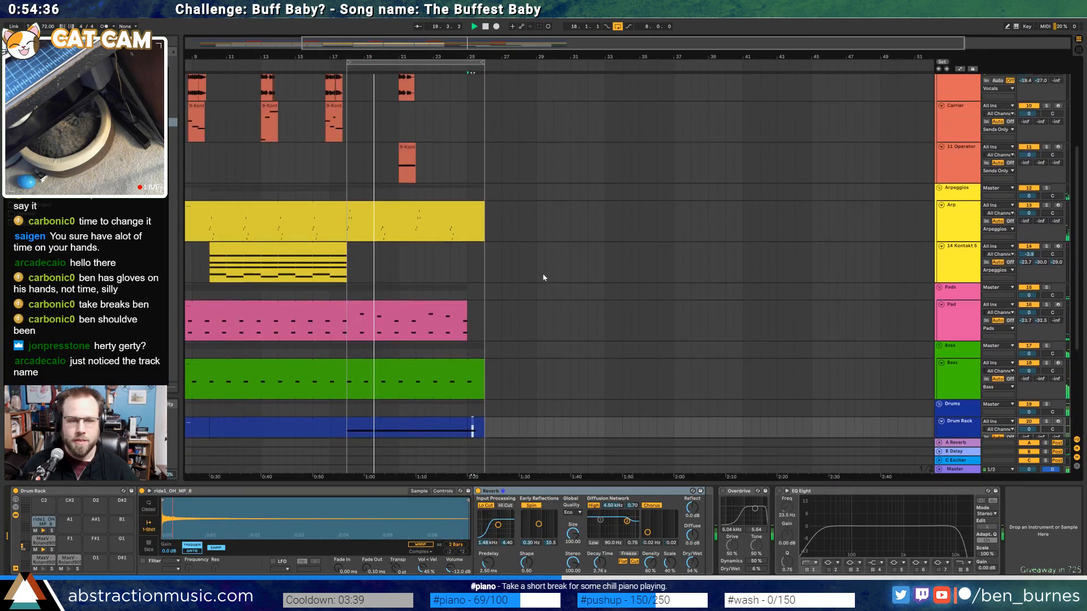
{"action": "scroll", "coordinate": [531, 164], "scroll_direction": "down", "scroll_amount": 1}
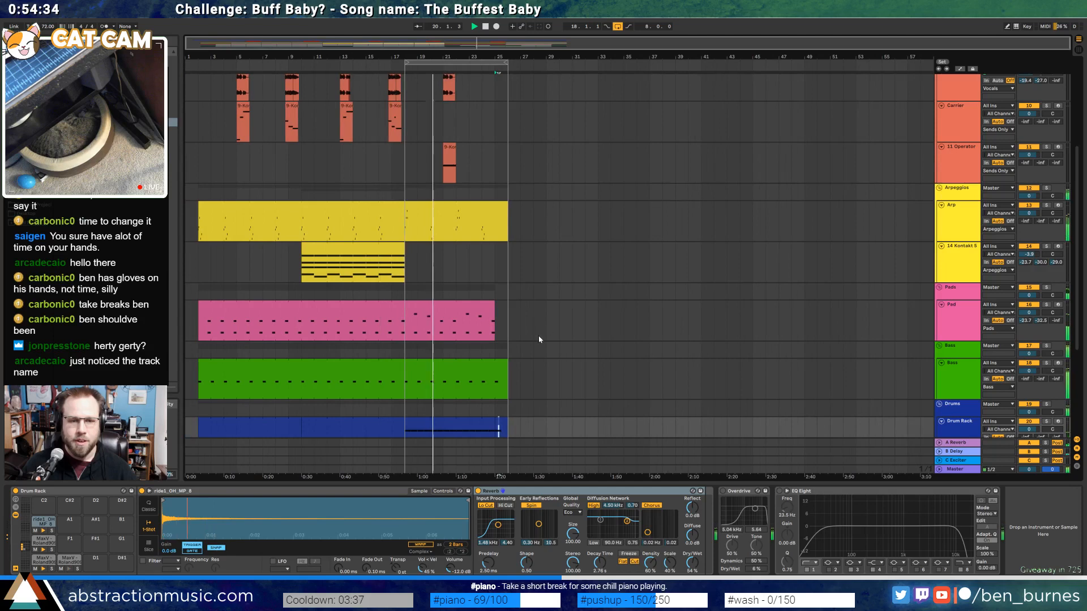
{"action": "scroll", "coordinate": [530, 323], "scroll_direction": "up", "scroll_amount": 2}
{"action": "left_click", "coordinate": [508, 311]}
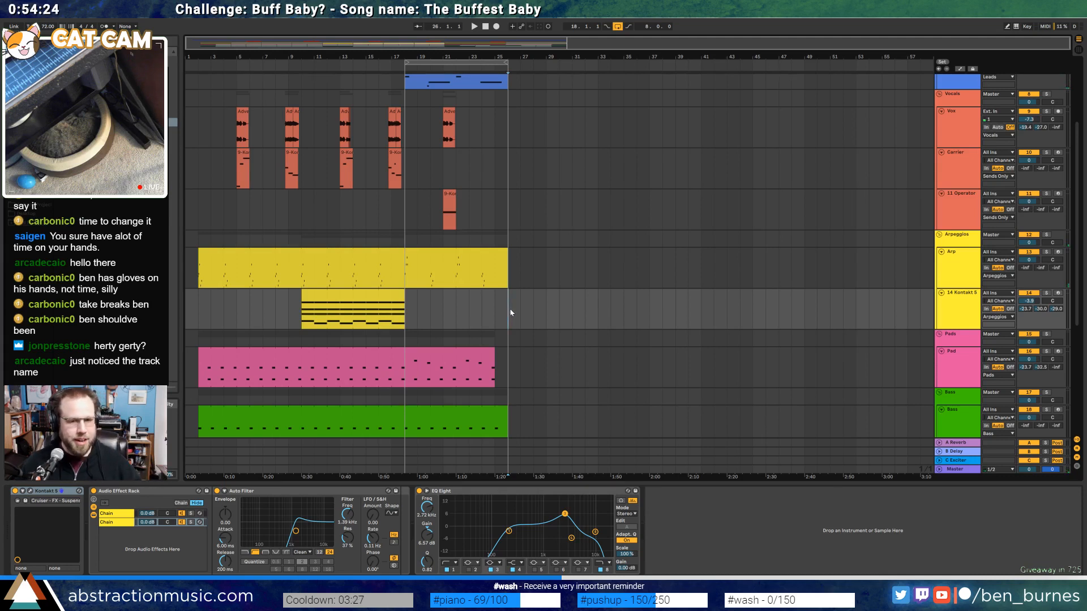
Insert a MIDI track below the Pad track and load Kontakt 5 on it
{"action": "left_click", "coordinate": [961, 360]}
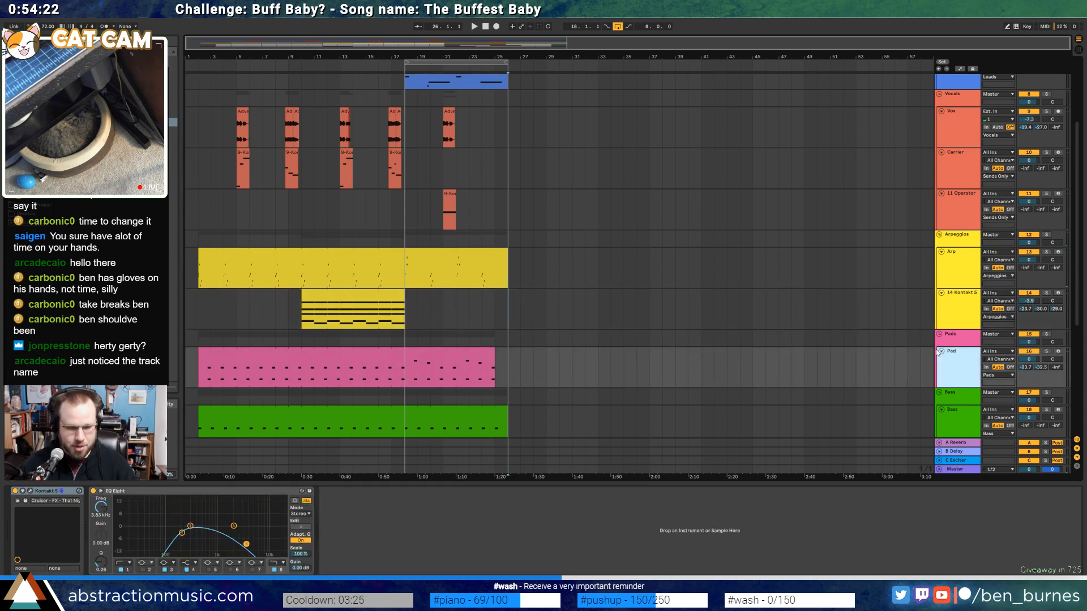
{"action": "key", "text": "ctrl+shift+t"}
{"action": "left_click", "coordinate": [26, 146]}
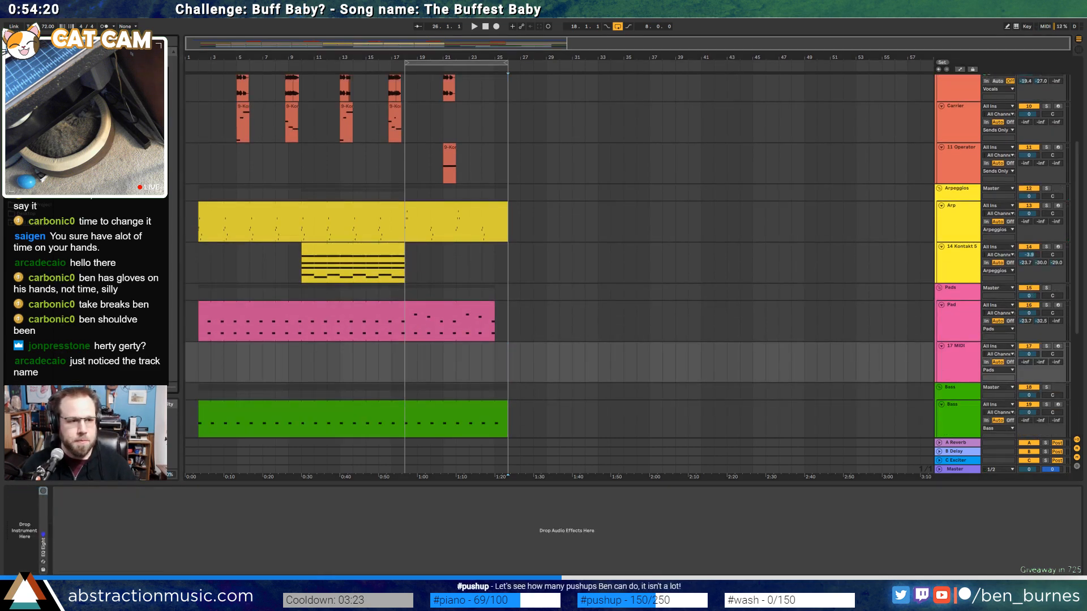
{"action": "left_click_drag", "start_coordinate": [552, 360], "coordinate": [549, 358]}
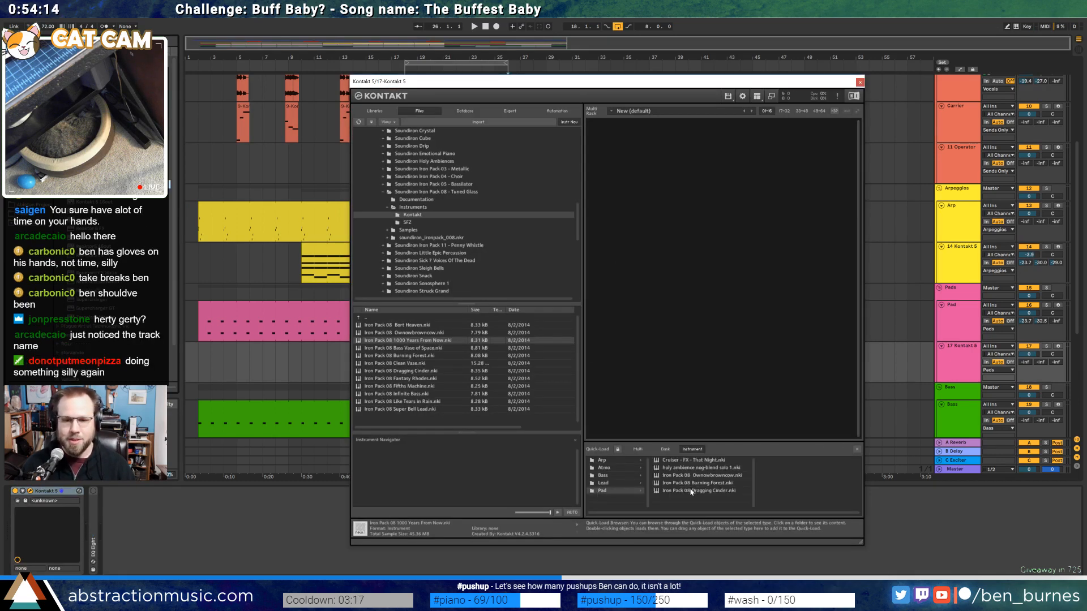
Load the Cruiser - FX - That Night instrument in Kontakt, arm the new track for recording, and close the plug-in window
{"action": "double_click", "coordinate": [696, 461]}
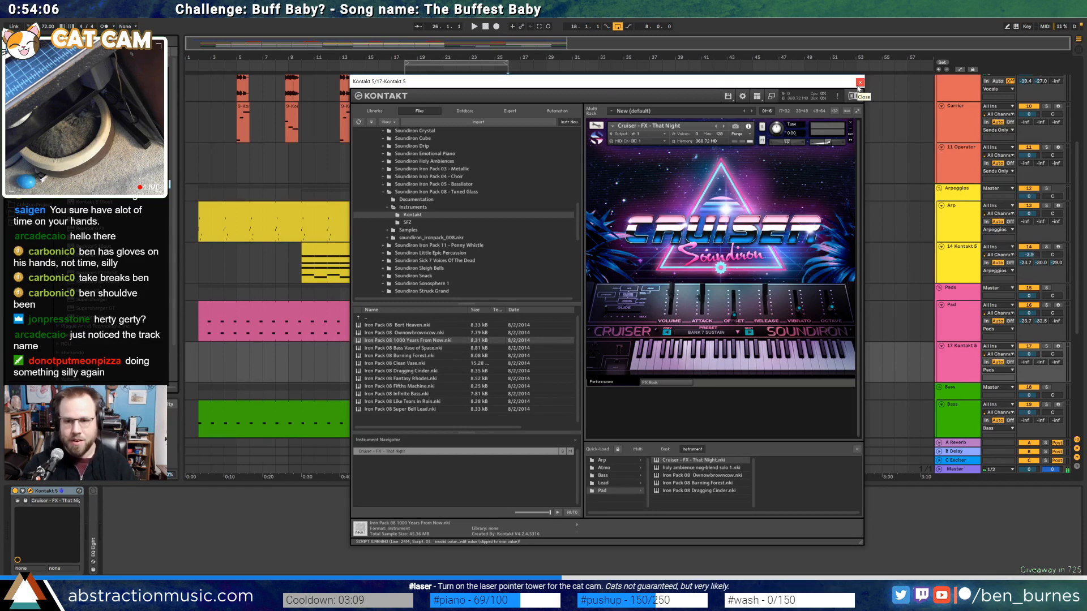
{"action": "left_click", "coordinate": [1057, 346]}
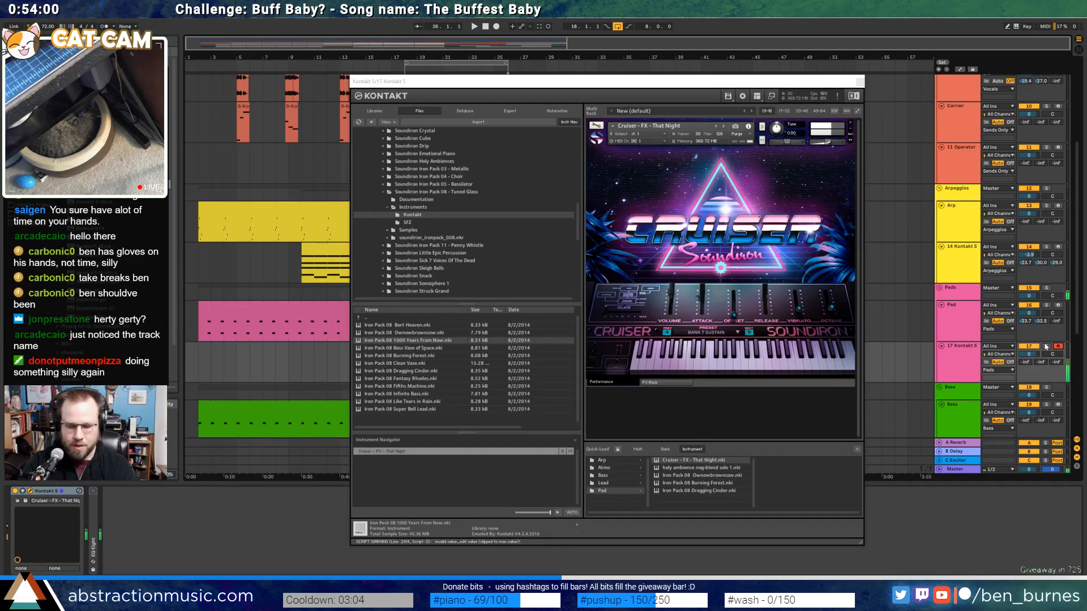
{"action": "left_click", "coordinate": [860, 83]}
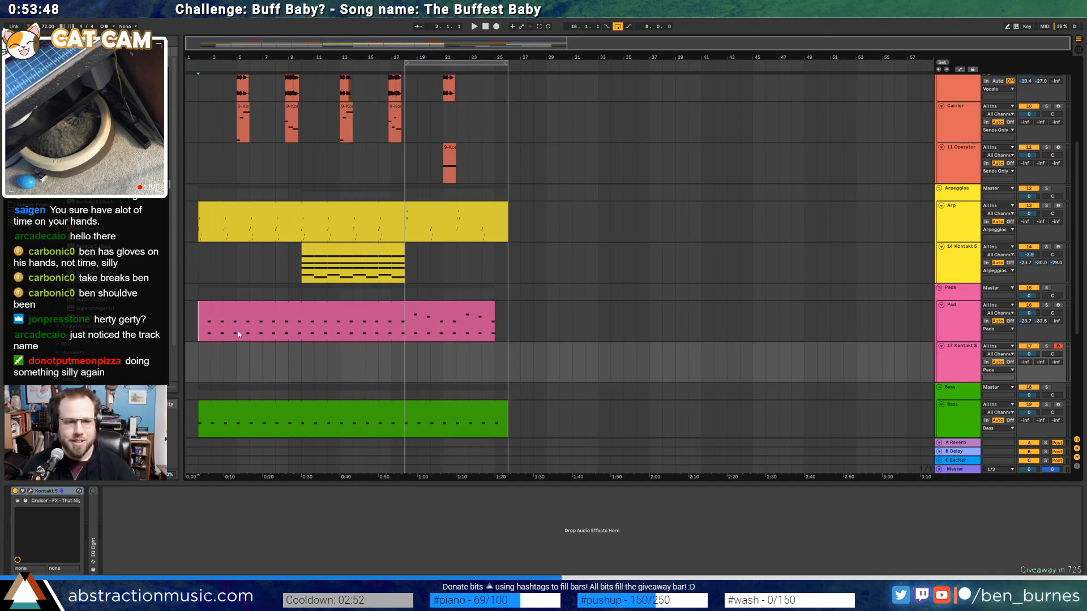
Copy the Pad clip to bar 26, trim it to end at bar 34, and set the playback loop to bars 26–34
{"action": "left_click_drag", "start_coordinate": [204, 321], "coordinate": [405, 332]}
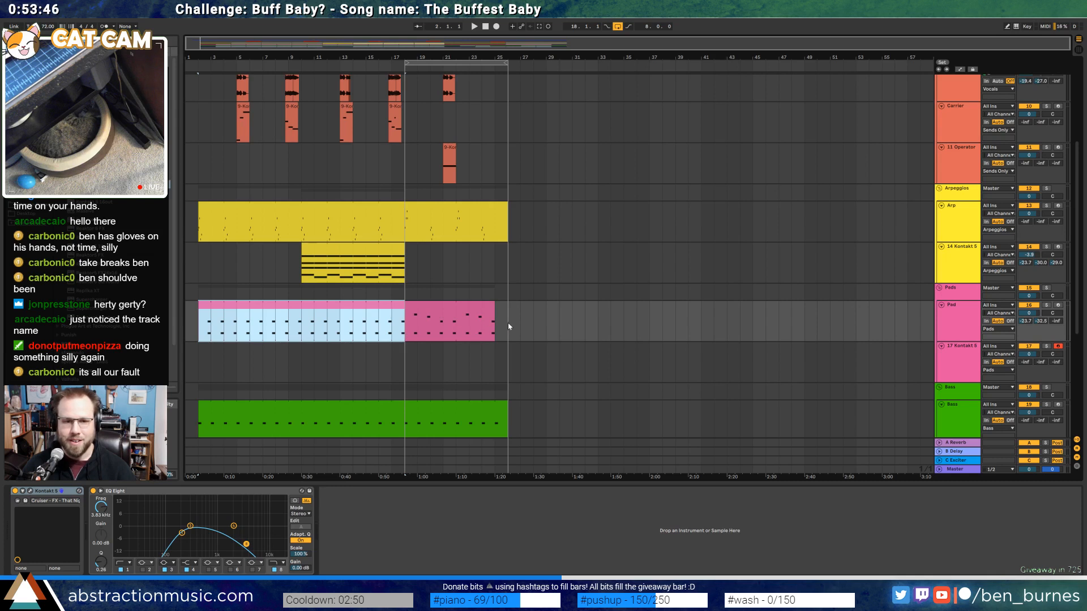
{"action": "left_click", "coordinate": [508, 326]}
{"action": "key", "text": "ctrl+v"}
{"action": "left_click_drag", "start_coordinate": [709, 307], "coordinate": [611, 309]}
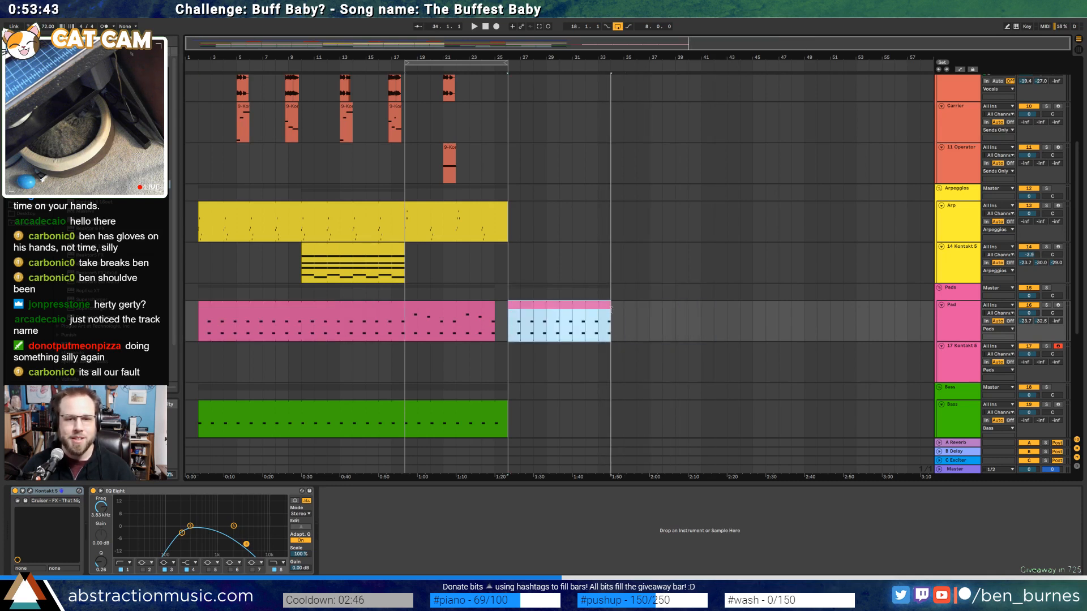
{"action": "left_click", "coordinate": [620, 347]}
{"action": "left_click_drag", "start_coordinate": [508, 358], "coordinate": [616, 362]}
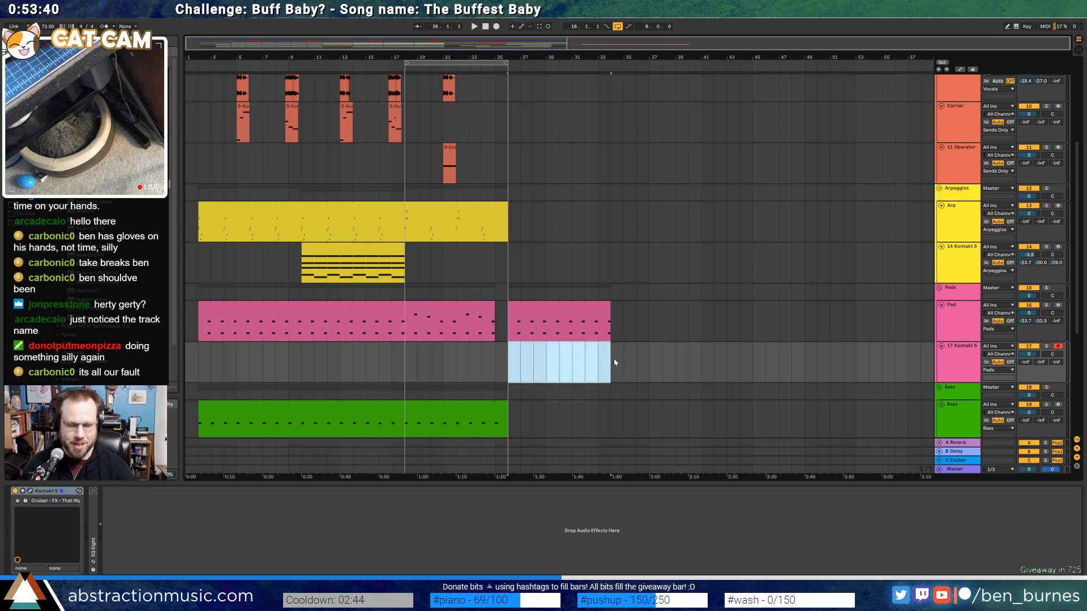
{"action": "key", "text": "ctrl+l"}
Copy the Drum Rack clip from bars 10–18 to bar 26
{"action": "scroll", "coordinate": [618, 385], "scroll_direction": "down", "scroll_amount": 4}
{"action": "left_click", "coordinate": [384, 362]}
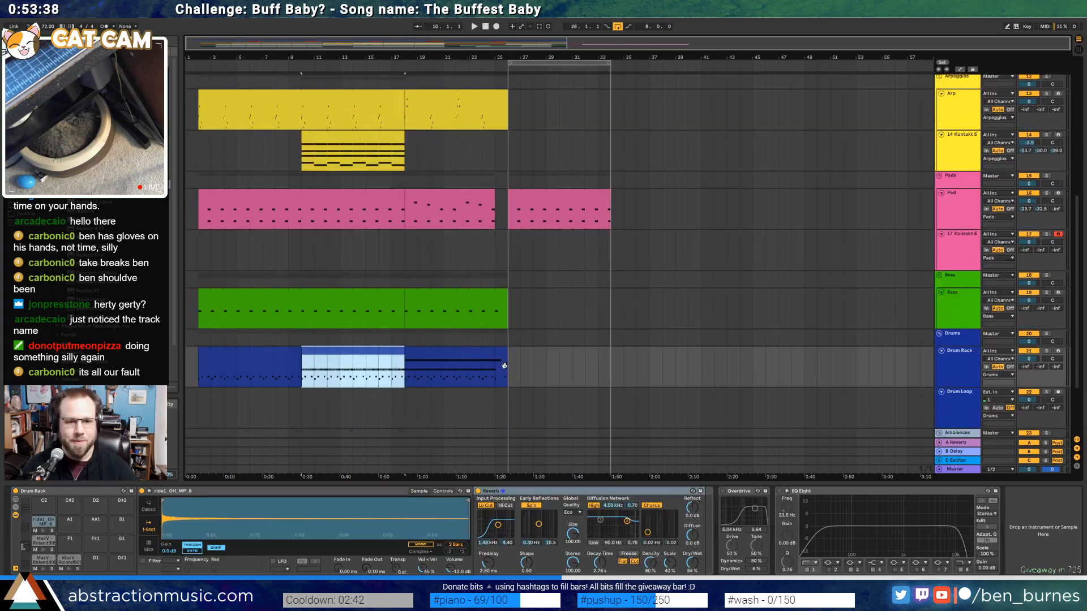
{"action": "key", "text": "ctrl+c"}
{"action": "left_click", "coordinate": [510, 366]}
{"action": "key", "text": "ctrl+v"}
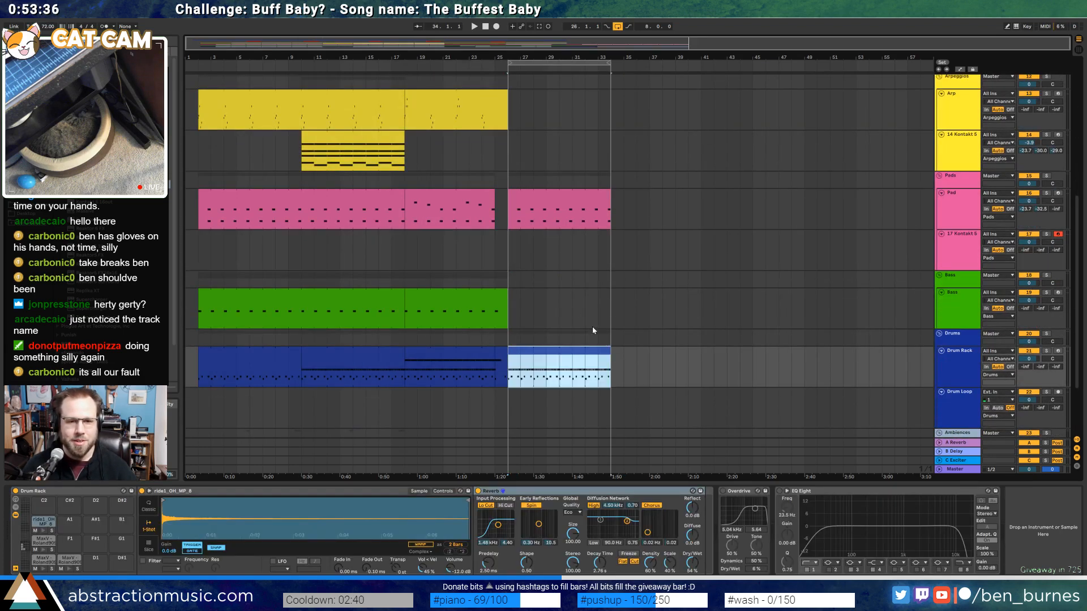
Copy the Bass clip to bar 26 and shorten the copy to end at bar 34
{"action": "scroll", "coordinate": [592, 330], "scroll_direction": "up", "scroll_amount": 1}
{"action": "left_click", "coordinate": [377, 311]}
{"action": "key", "text": "ctrl+c"}
{"action": "left_click", "coordinate": [508, 323]}
{"action": "key", "text": "ctrl+v"}
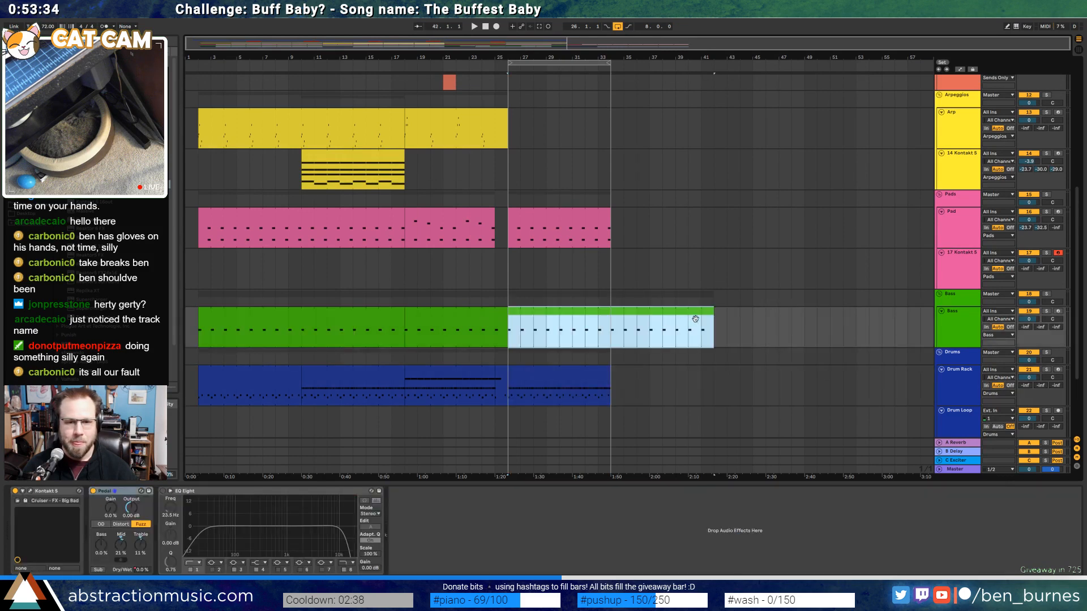
{"action": "left_click_drag", "start_coordinate": [713, 312], "coordinate": [608, 312]}
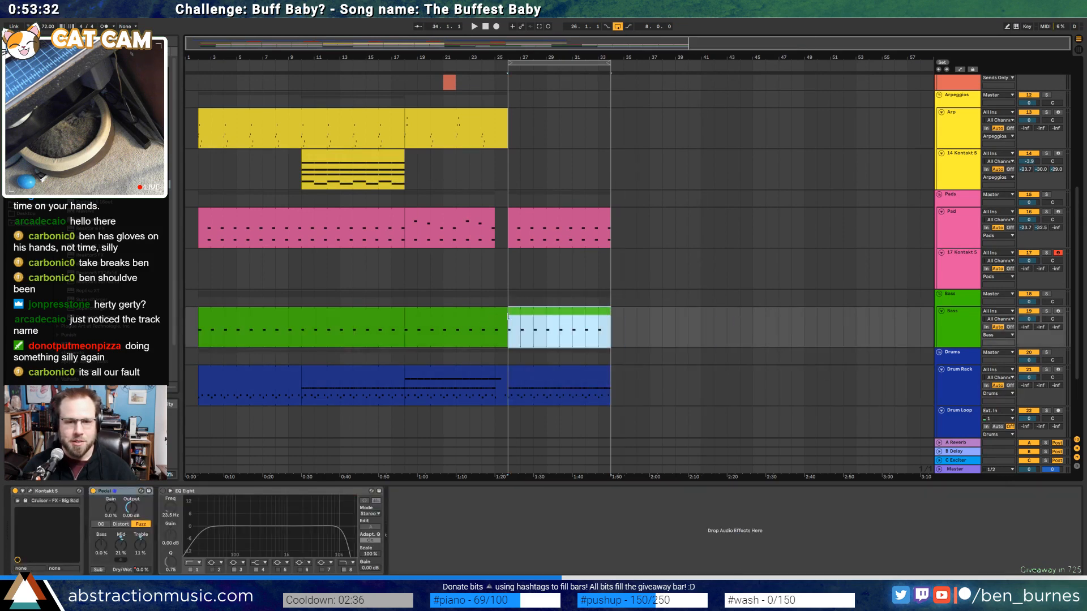
In the Bass clip at bar 26, add a C3 note from 1.4.3 to the end of the bar and play it back
{"action": "left_click_drag", "start_coordinate": [343, 309], "coordinate": [199, 310]}
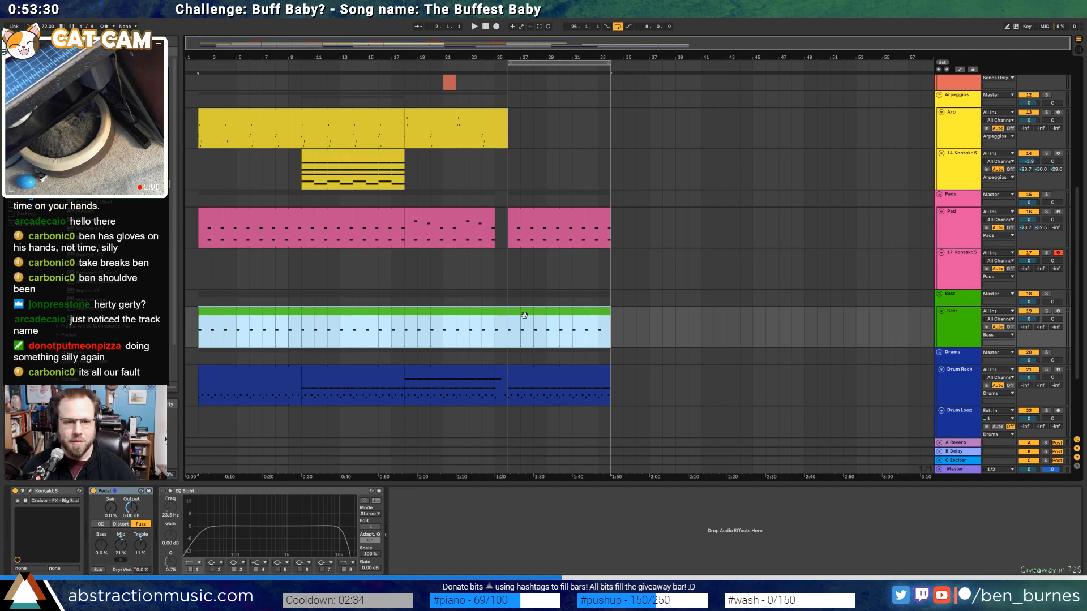
{"action": "left_click_drag", "start_coordinate": [609, 337], "coordinate": [507, 331]}
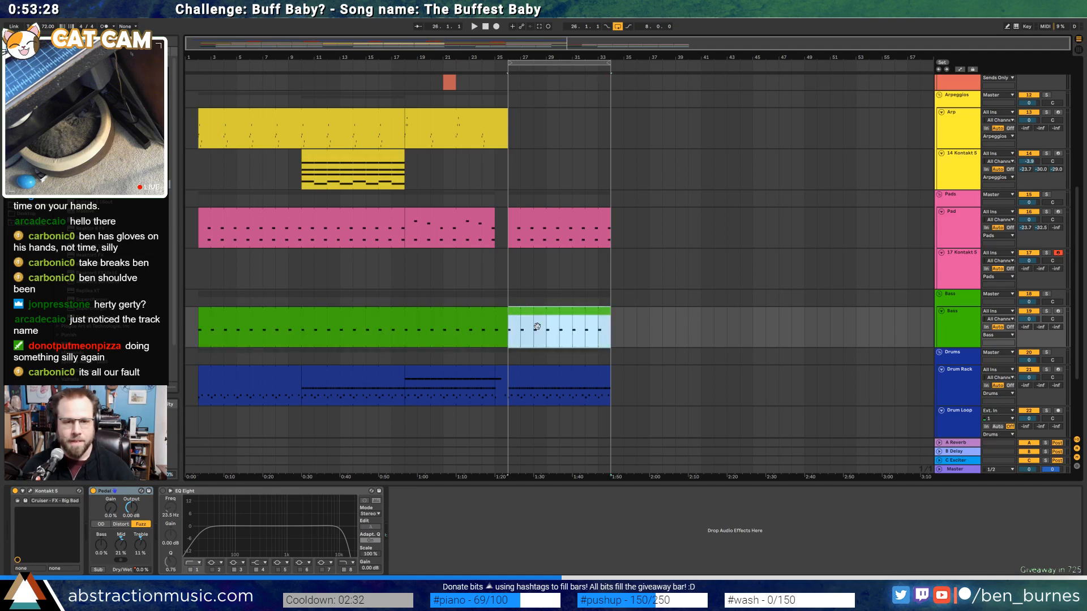
{"action": "double_click", "coordinate": [536, 326]}
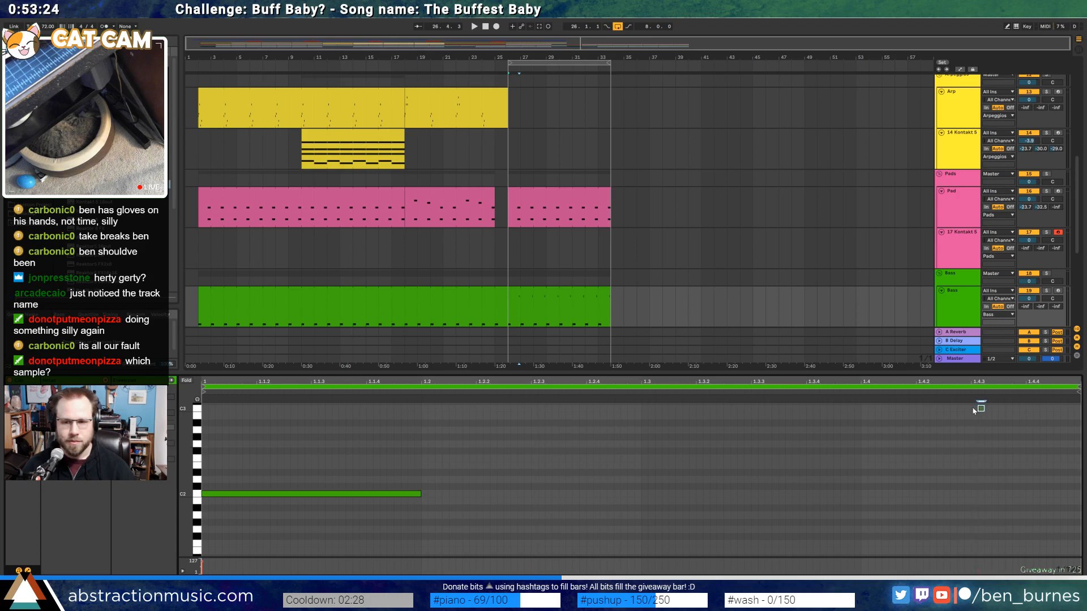
{"action": "left_click_drag", "start_coordinate": [974, 407], "coordinate": [1080, 390]}
{"action": "key", "text": "space"}
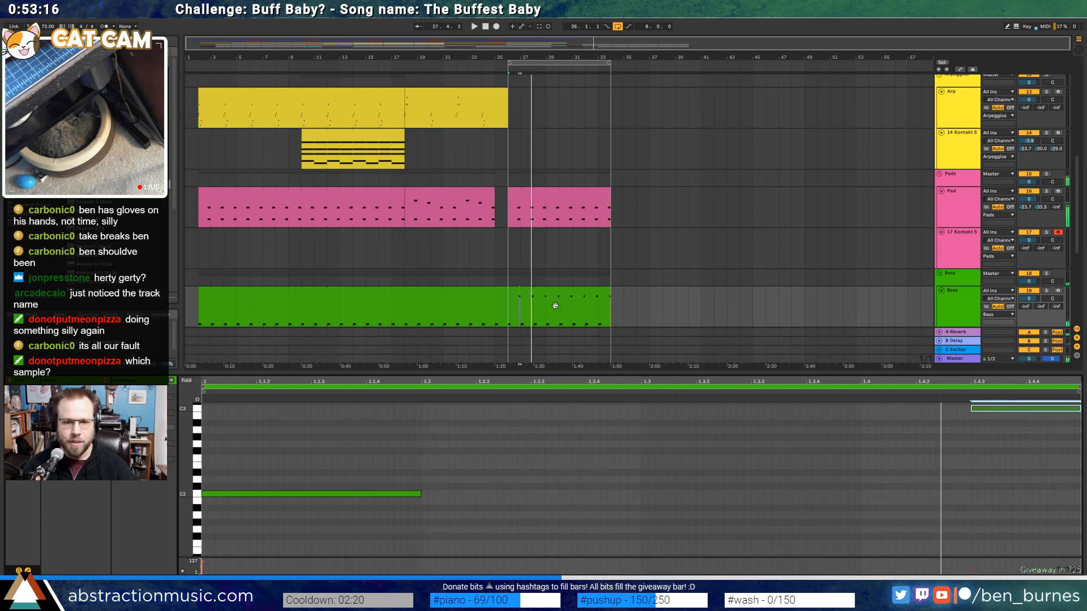
{"action": "key", "text": "space"}
Consolidate the Bass at bars 26–28 into a two-bar clip and add an A#2 note on beat 4 of its second bar
{"action": "left_click_drag", "start_coordinate": [535, 314], "coordinate": [509, 313]}
{"action": "key", "text": "ctrl+j"}
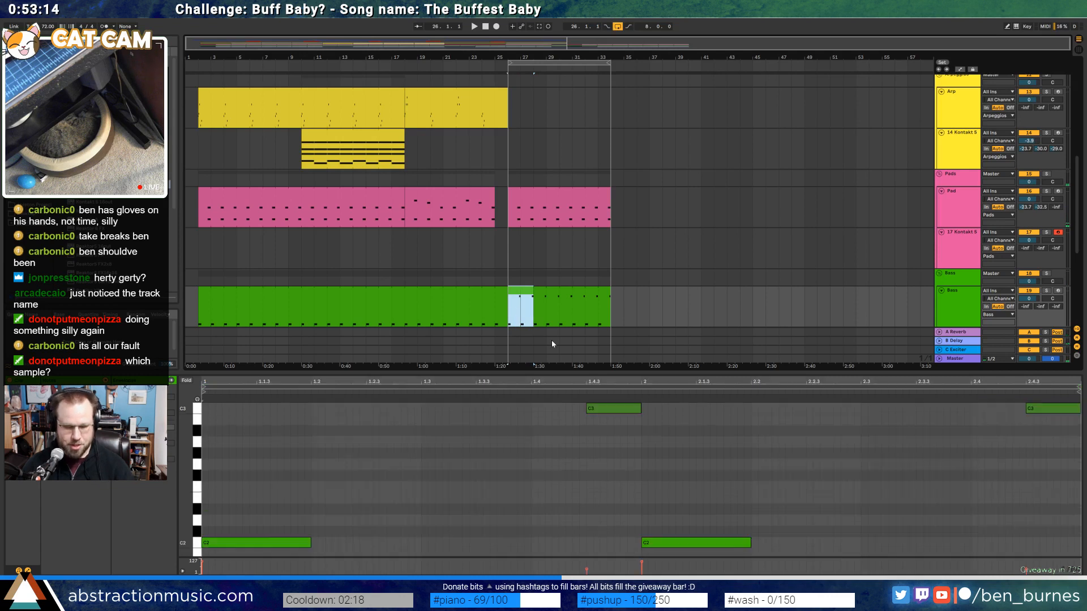
{"action": "left_click", "coordinate": [806, 457]}
{"action": "left_click_drag", "start_coordinate": [974, 421], "coordinate": [1024, 413]}
{"action": "key", "text": "space"}
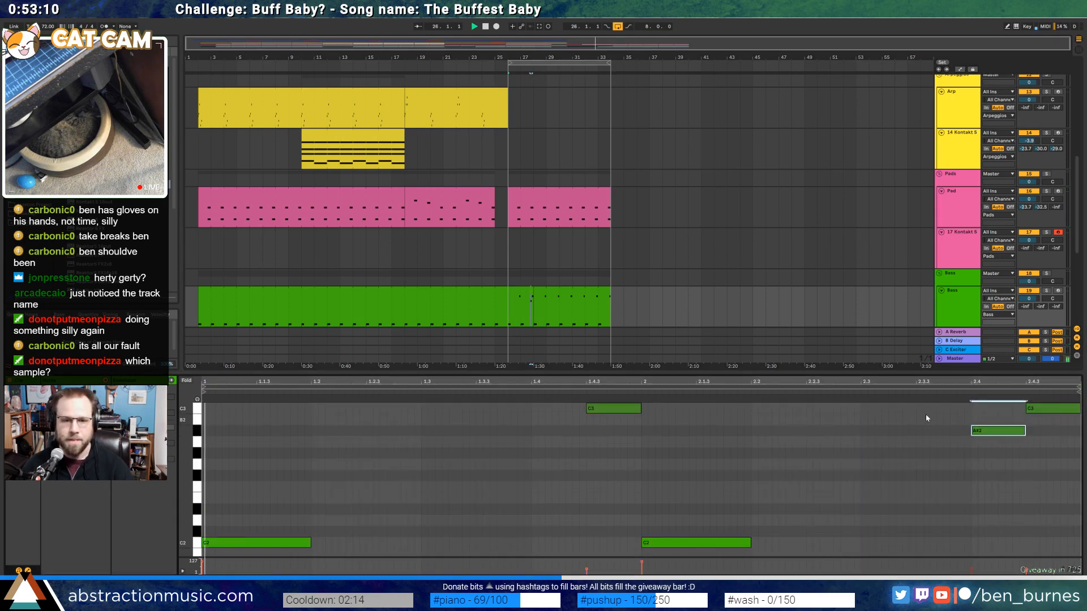
Repeat the two-bar Bass clip through to bar 34 and play the section back
{"action": "left_click", "coordinate": [512, 310]}
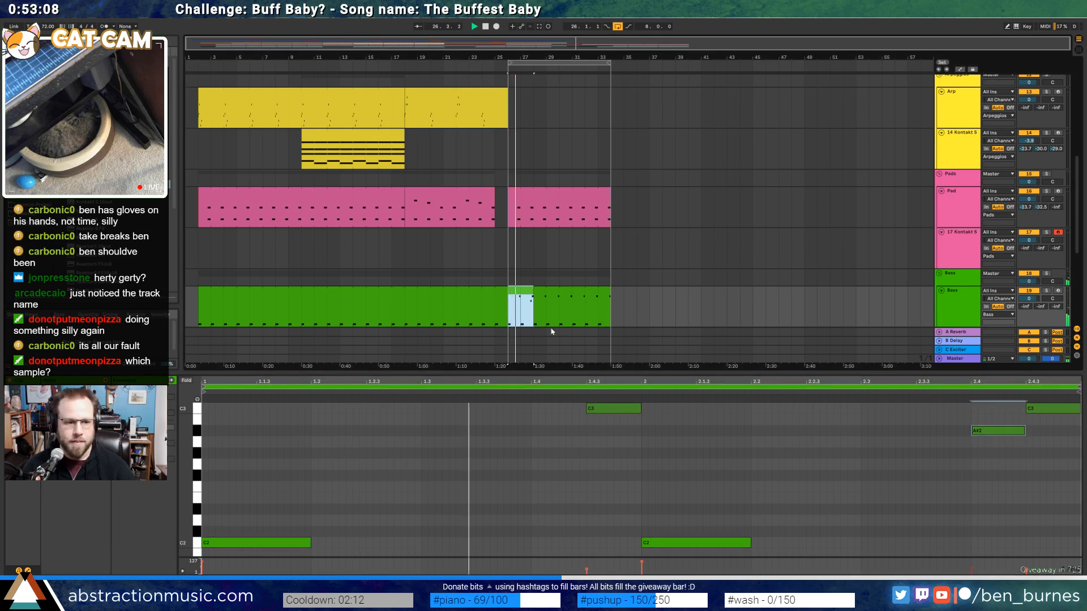
{"action": "left_click_drag", "start_coordinate": [532, 298], "coordinate": [610, 299]}
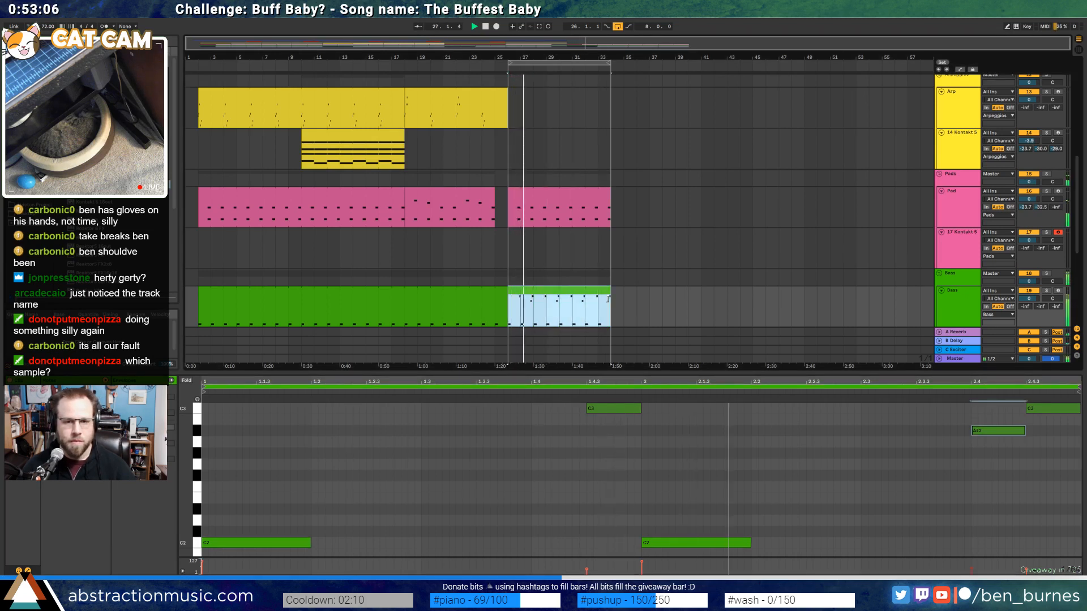
{"action": "left_click", "coordinate": [939, 498]}
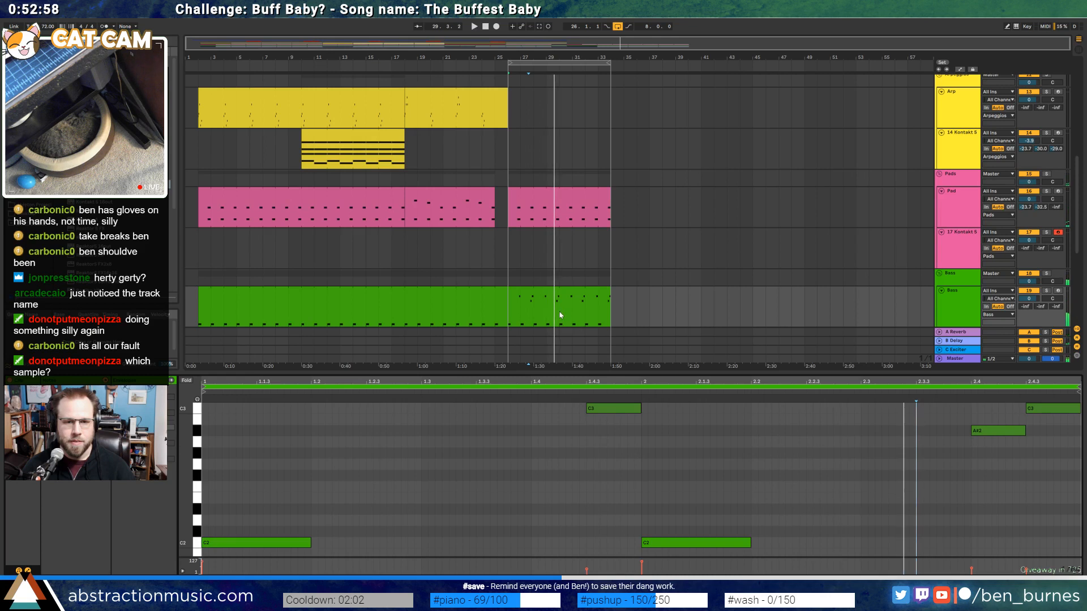
{"action": "key", "text": "space"}
Consolidate the Bass at bars 26–30 into a four-bar clip and repeat it through to bar 34
{"action": "left_click_drag", "start_coordinate": [561, 317], "coordinate": [474, 315]}
{"action": "key", "text": "ctrl+j"}
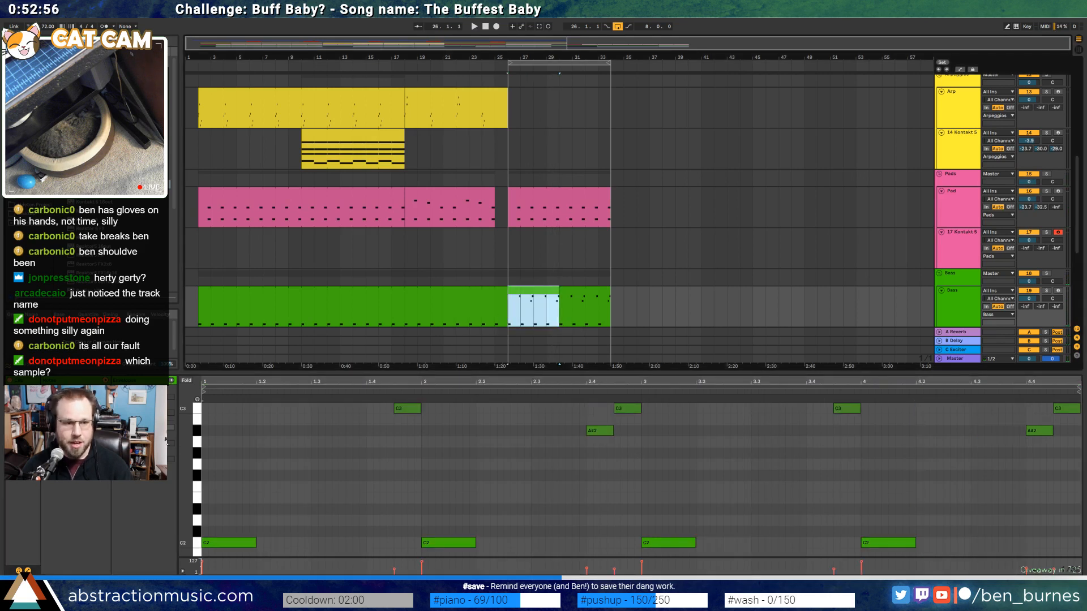
{"action": "left_click", "coordinate": [94, 407]}
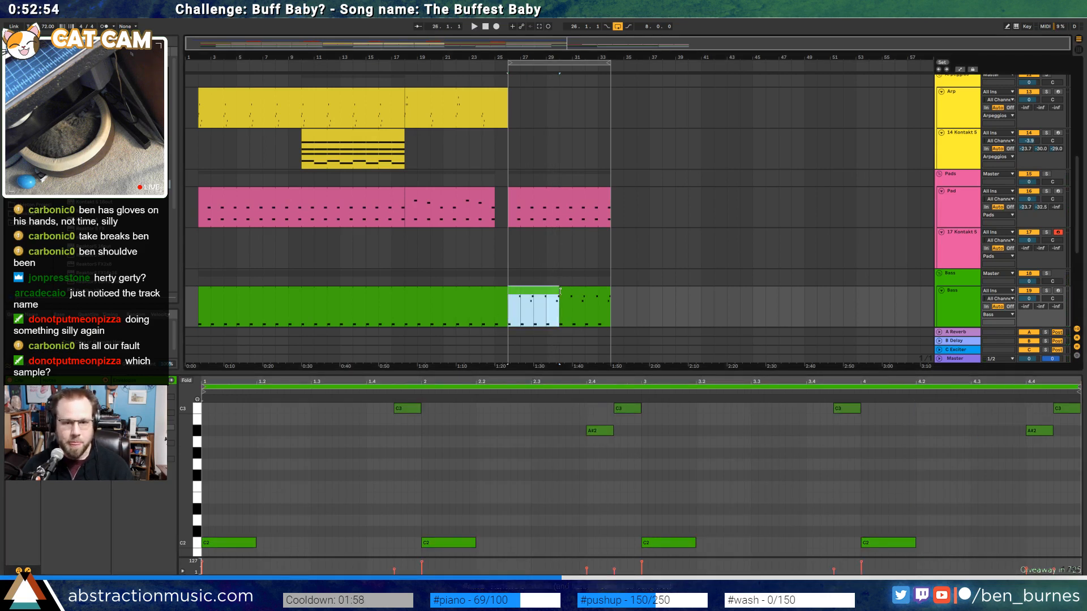
{"action": "left_click_drag", "start_coordinate": [559, 291], "coordinate": [612, 291]}
In the four-bar Bass clip, lower the third bar's C3 note to G#2 and the final C3 note to D#2, and start playback
{"action": "left_click", "coordinate": [846, 408]}
{"action": "key", "text": "Down"}
{"action": "key", "text": "Down"}
{"action": "key", "text": "Down"}
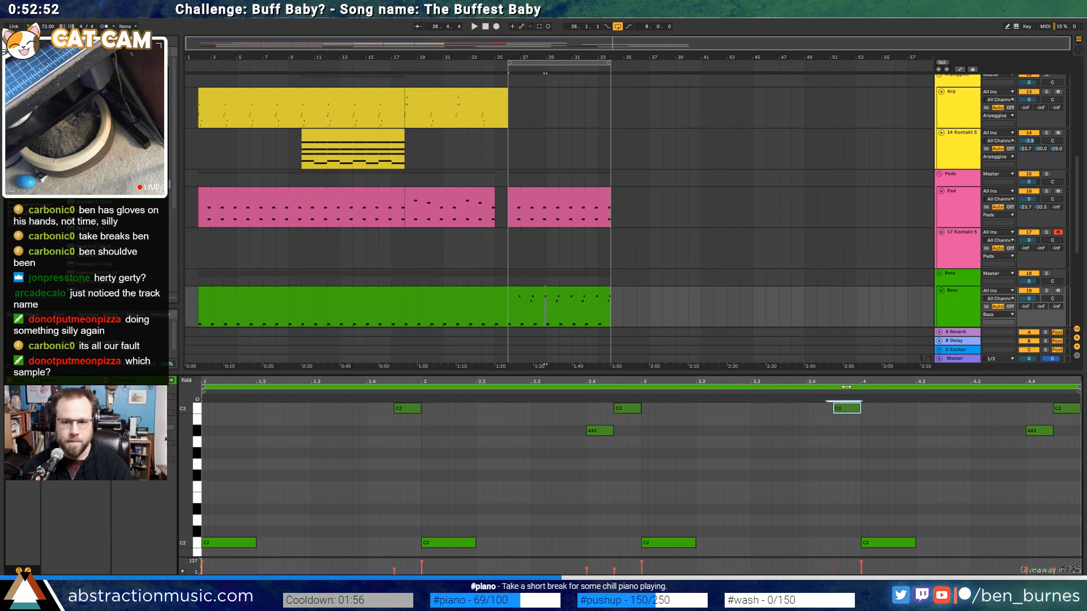
{"action": "left_click_drag", "start_coordinate": [1011, 460], "coordinate": [1077, 405]}
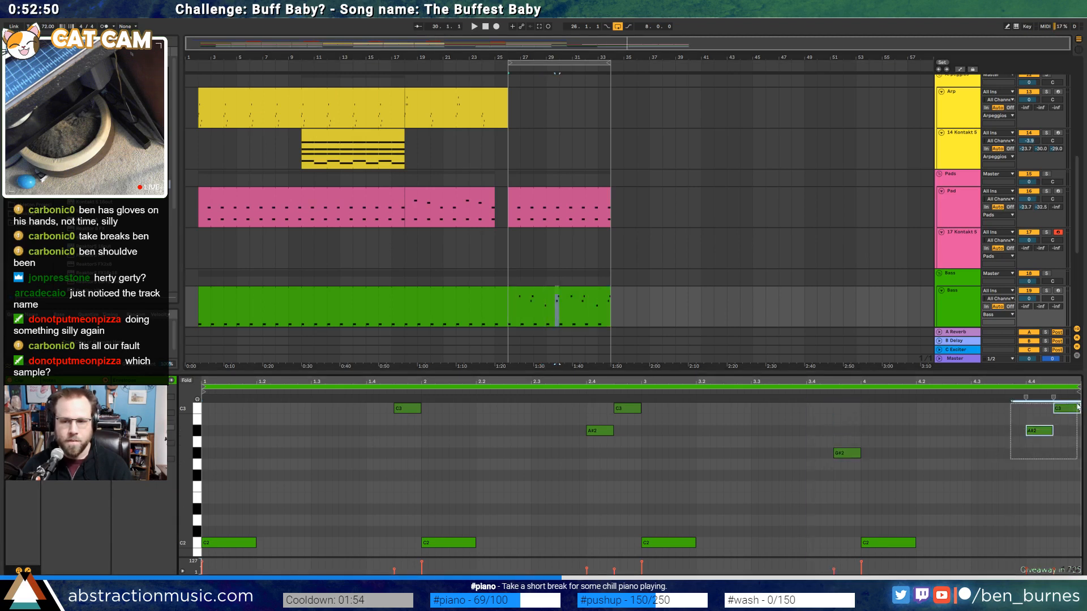
{"action": "left_click", "coordinate": [1067, 408]}
{"action": "key", "text": "Down"}
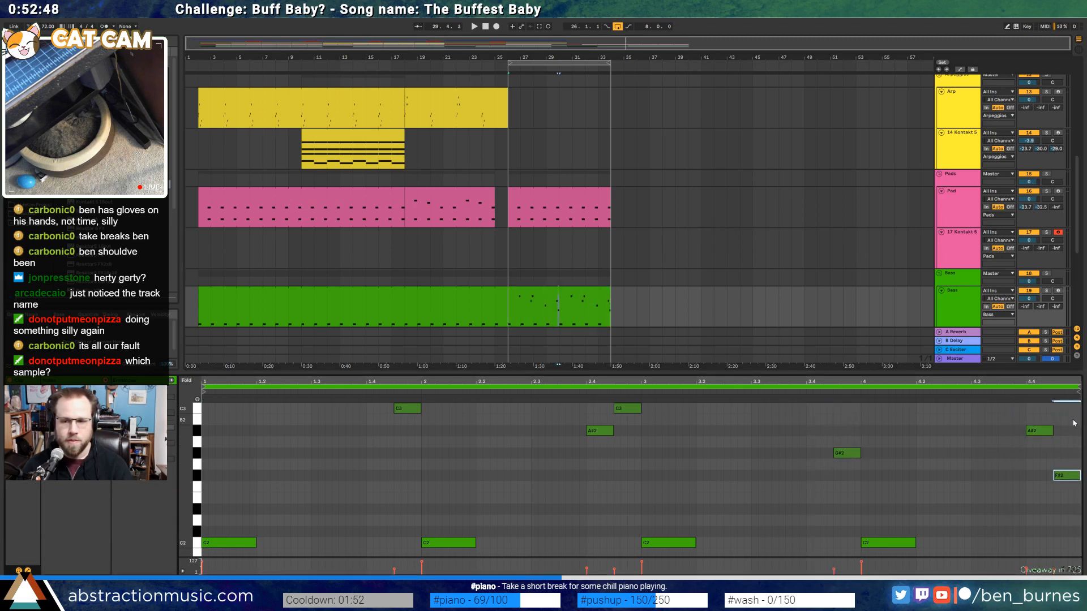
{"action": "left_click", "coordinate": [551, 300]}
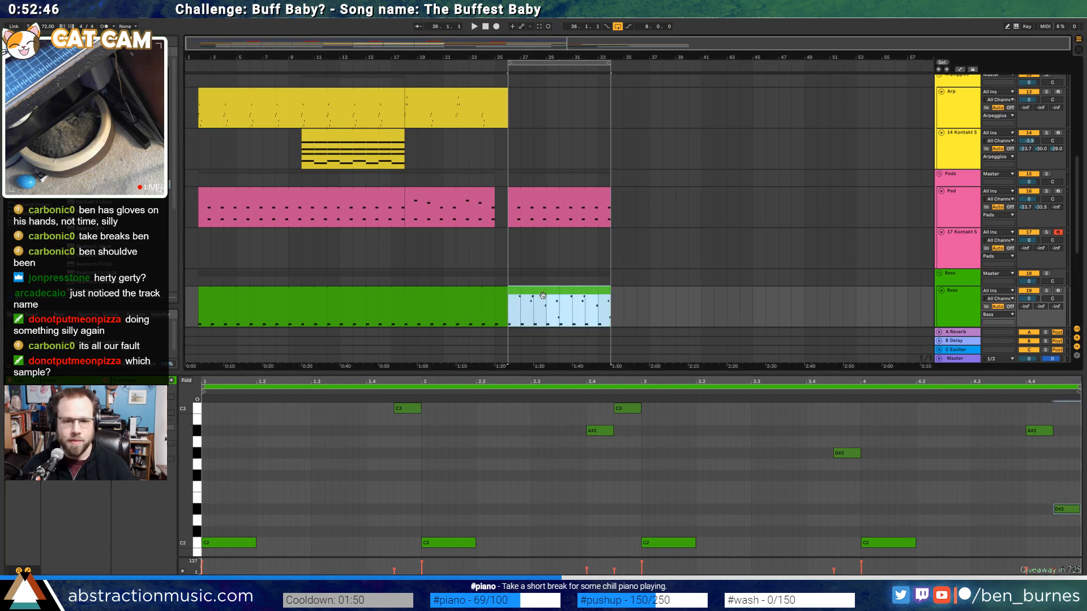
{"action": "key", "text": "space"}
Add an Auto Filter to the 17 Kontakt 5 track with LFO amount 14.8 at rate 1/4, and set its resonance to 16%
{"action": "scroll", "coordinate": [566, 317], "scroll_direction": "up", "scroll_amount": 3}
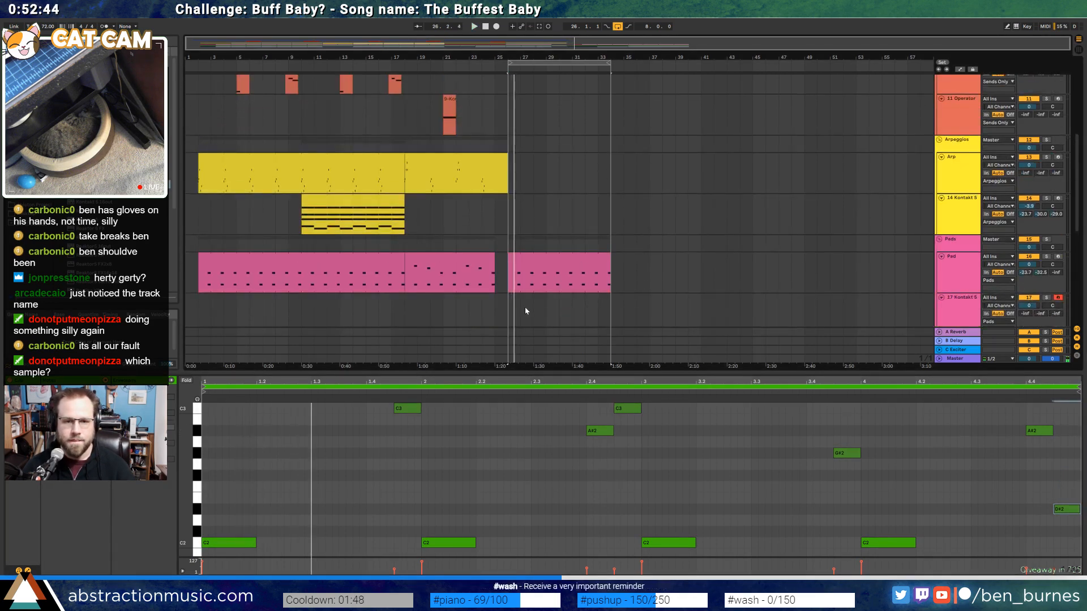
{"action": "left_click", "coordinate": [515, 308]}
{"action": "key", "text": "space"}
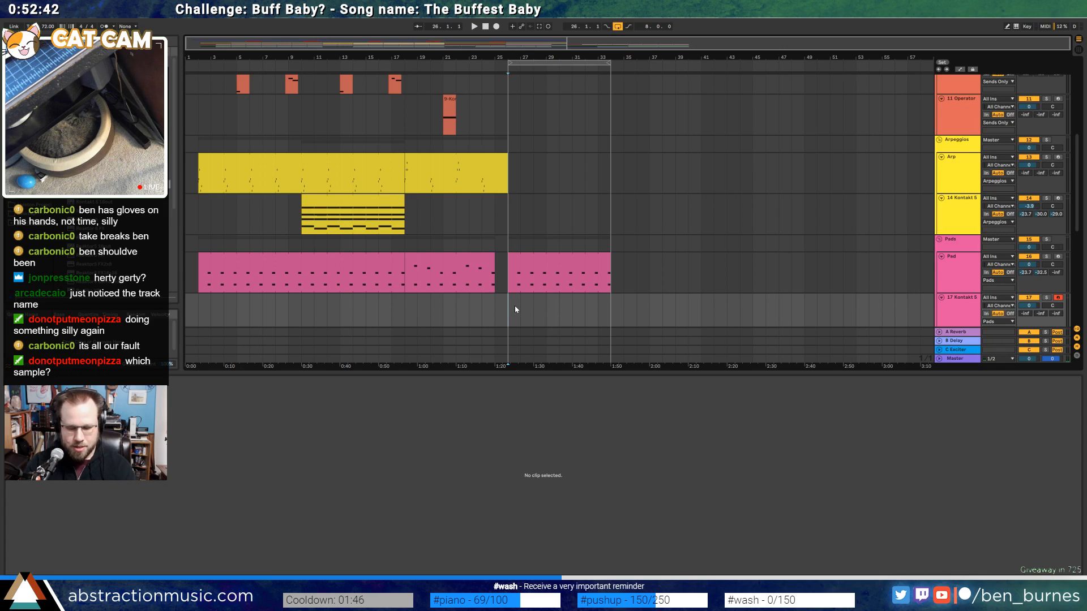
{"action": "key", "text": "shift+Tab"}
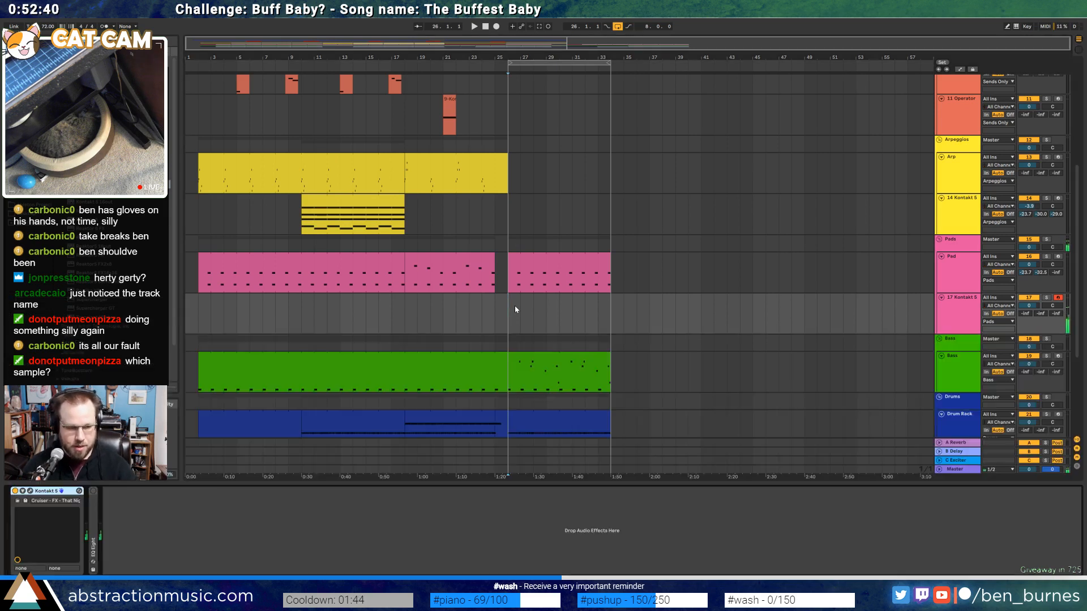
{"action": "left_click", "coordinate": [29, 95]}
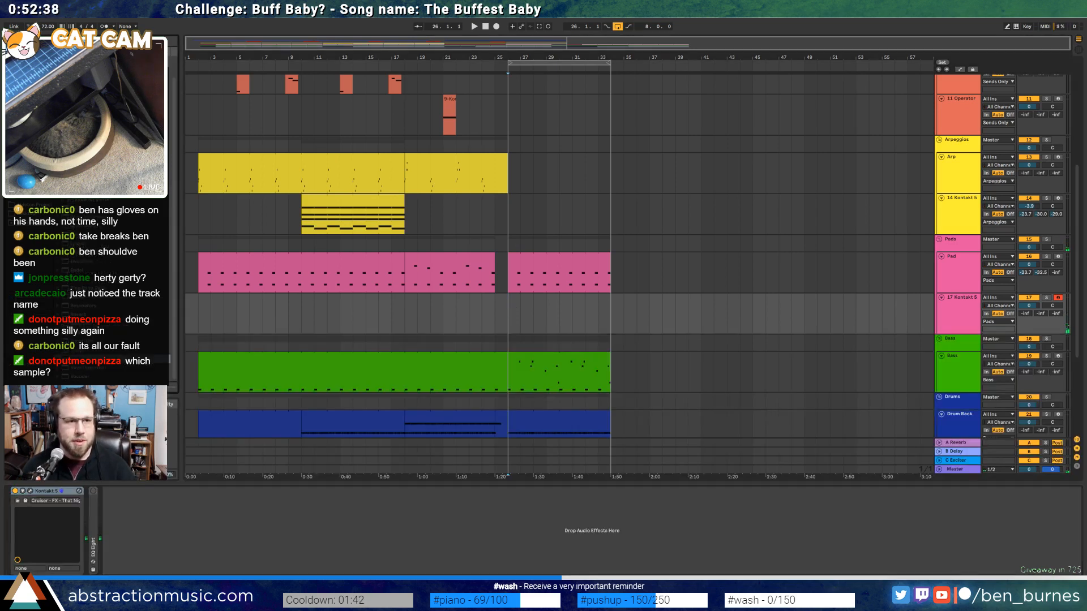
{"action": "left_click_drag", "start_coordinate": [132, 525], "coordinate": [97, 515]}
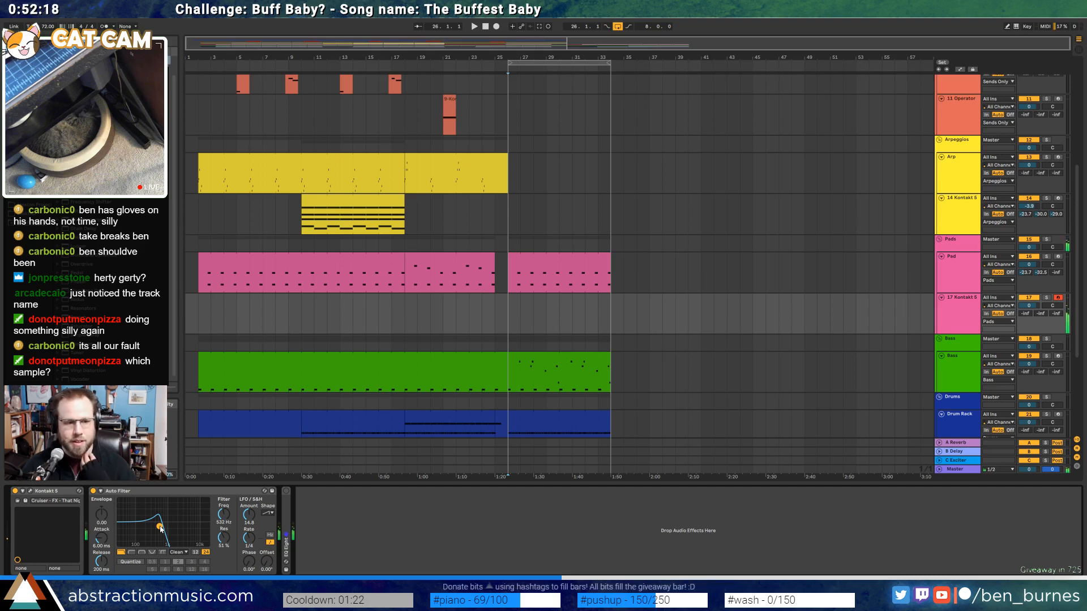
{"action": "left_click_drag", "start_coordinate": [161, 528], "coordinate": [161, 536]}
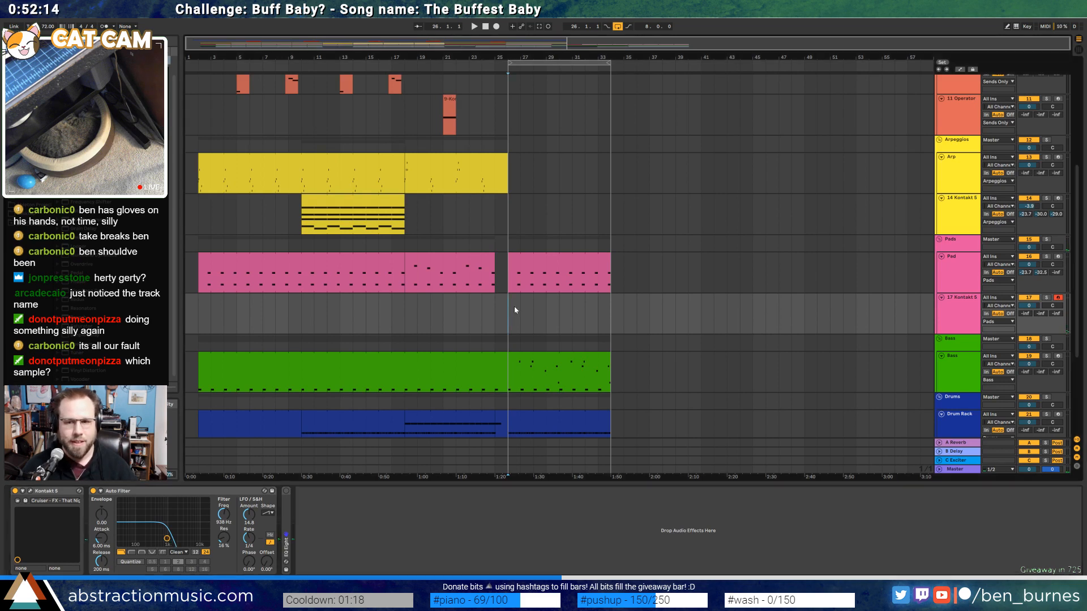
Look over the Cruiser instrument's FX Rack page in Kontakt and close the plug-in window
{"action": "left_click", "coordinate": [30, 491]}
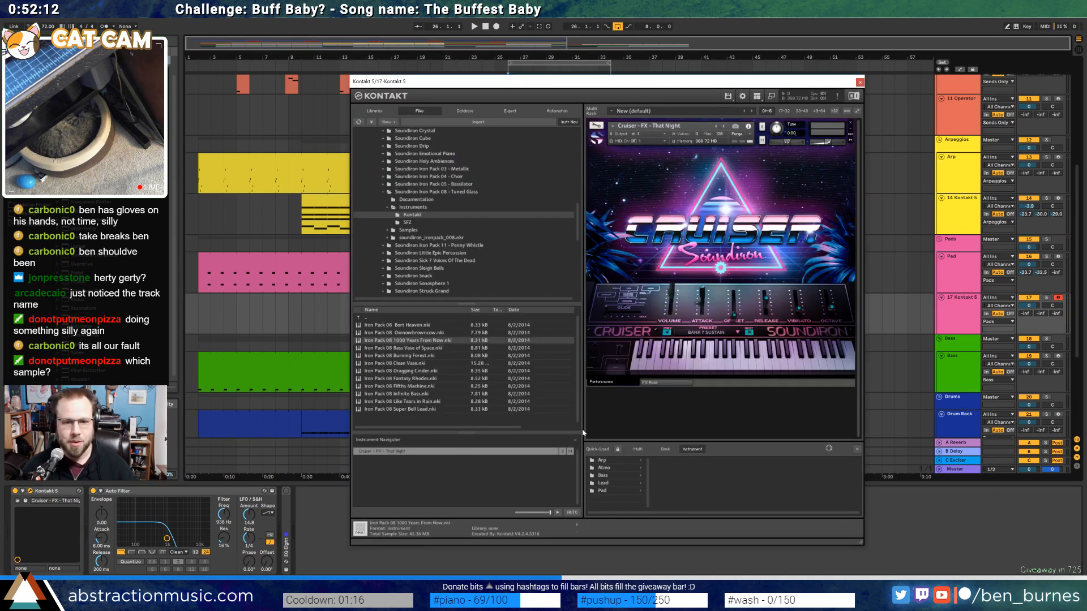
{"action": "left_click", "coordinate": [650, 383]}
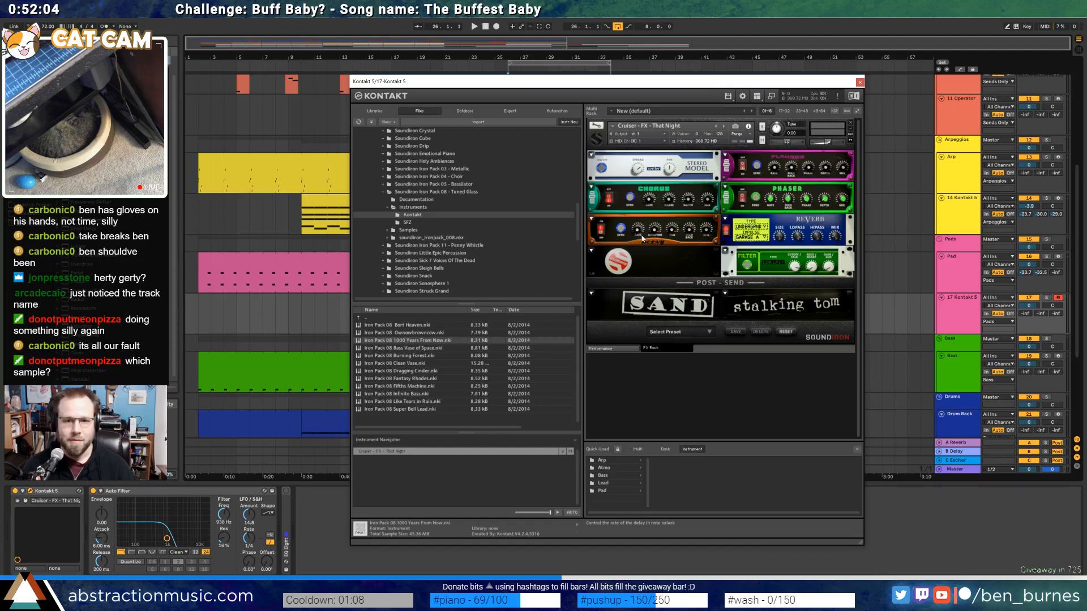
{"action": "left_click", "coordinate": [859, 82]}
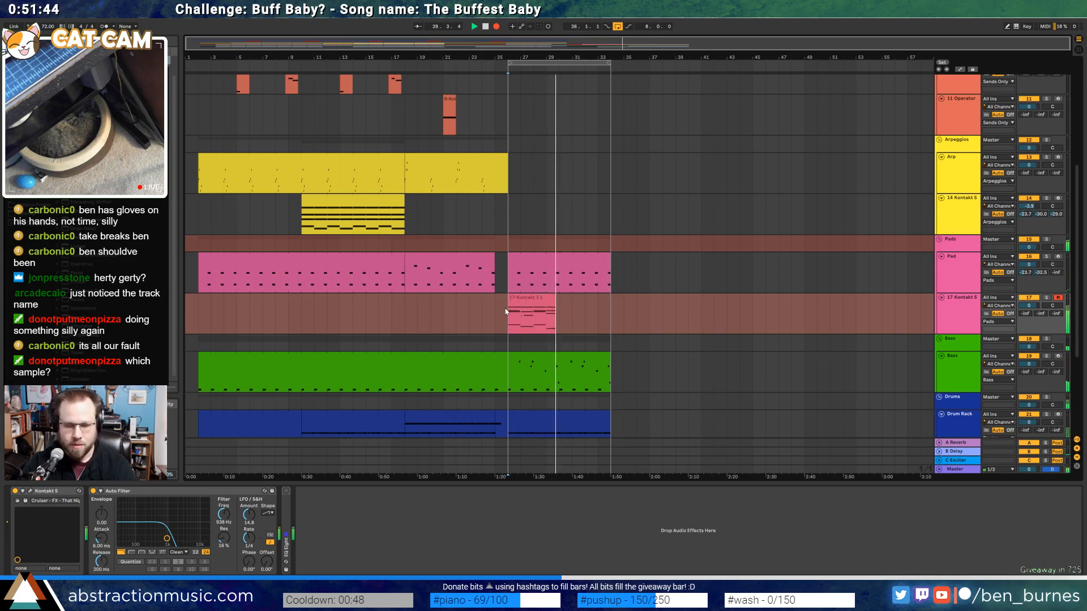
Record a chord part on the 17 Kontakt 5 track from bar 26 and trim the clip to end at bar 30
{"action": "key", "text": "space"}
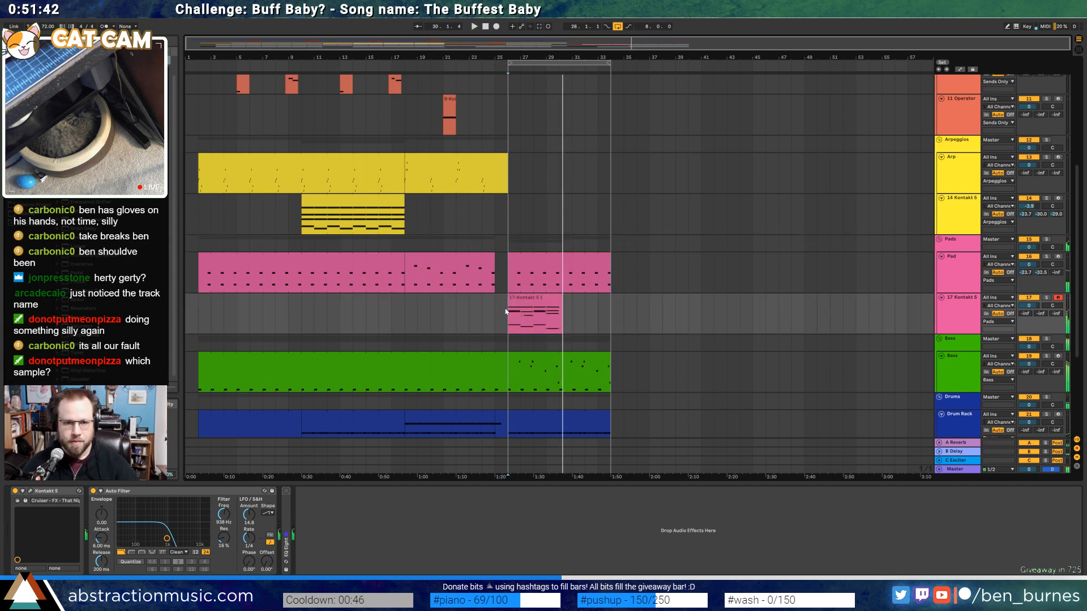
{"action": "left_click_drag", "start_coordinate": [557, 299], "coordinate": [558, 299]}
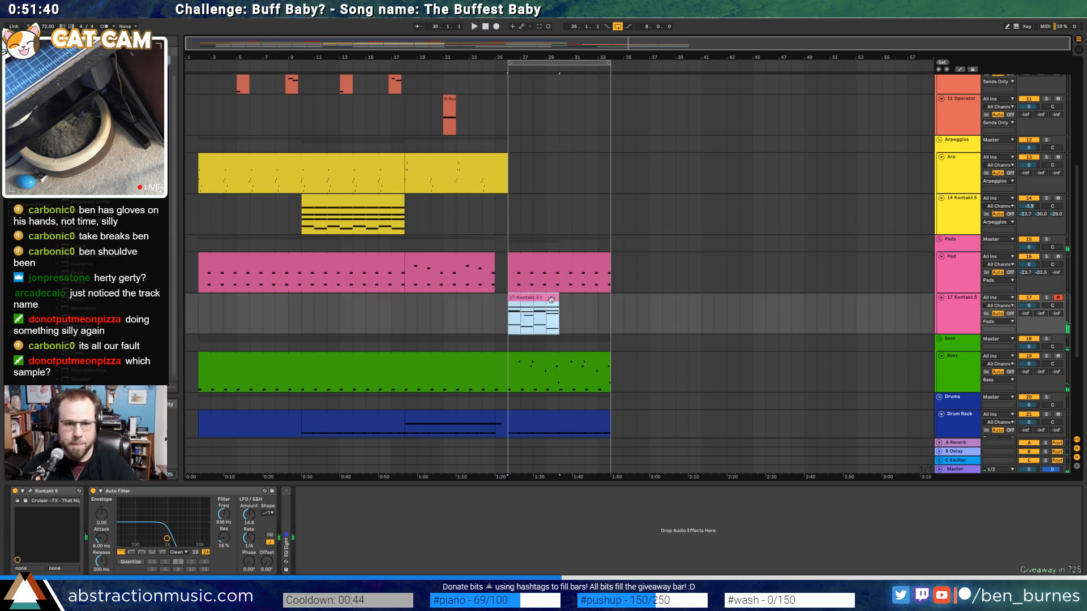
In the recorded 17 Kontakt 5 clip, extend the A#2 note back to the start of the second bar
{"action": "double_click", "coordinate": [550, 300]}
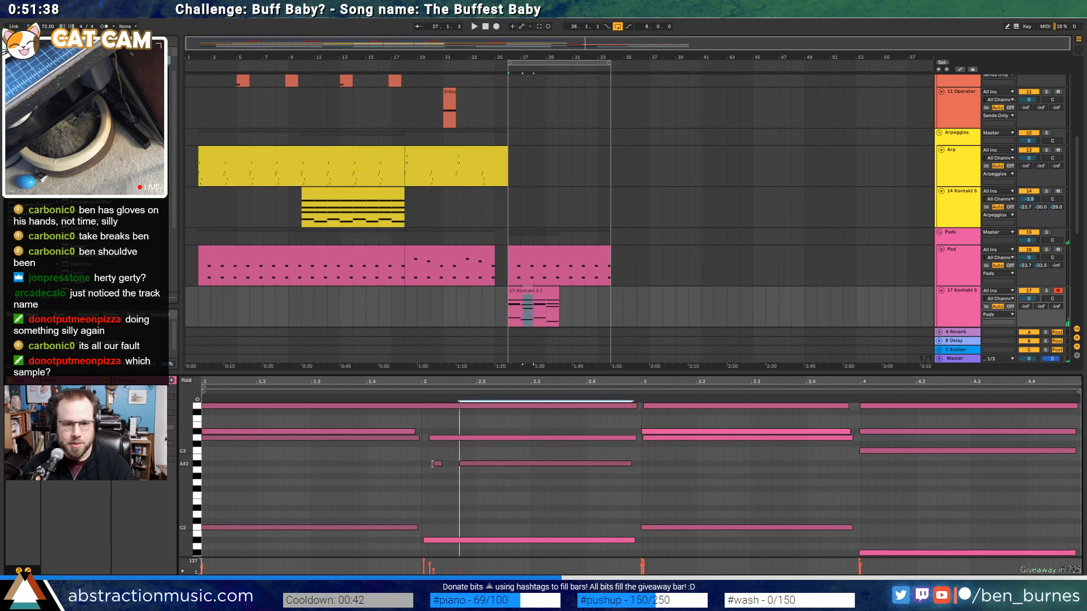
{"action": "left_click_drag", "start_coordinate": [432, 464], "coordinate": [430, 464]}
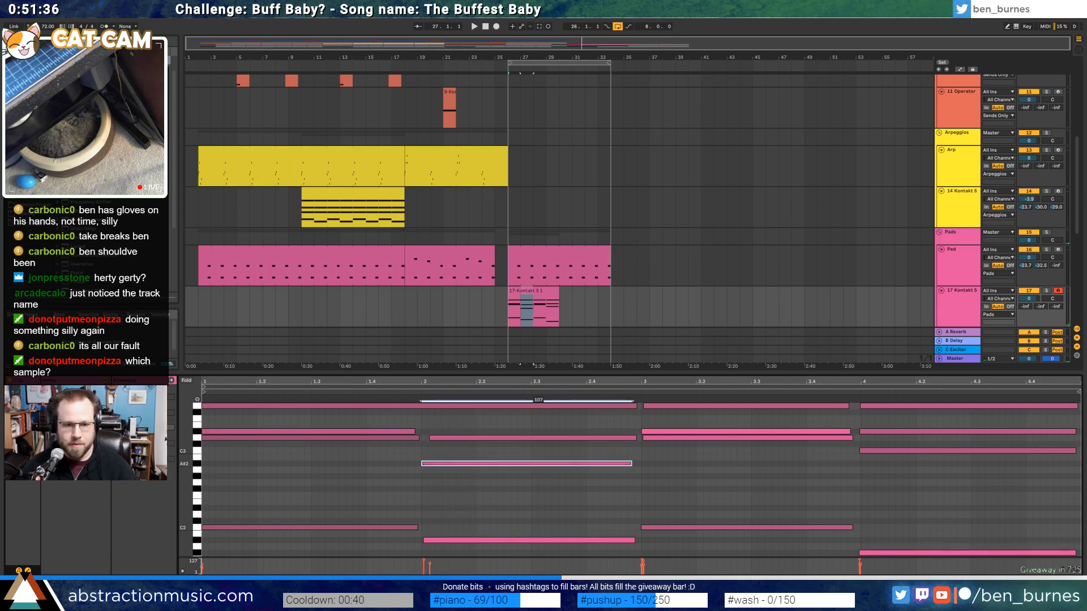
Extend the D3 note back to the start of bar 2, and split the long G3 note into separate bar 1 and bar 2 notes
{"action": "left_click", "coordinate": [545, 482]}
{"action": "left_click_drag", "start_coordinate": [429, 440], "coordinate": [422, 440]}
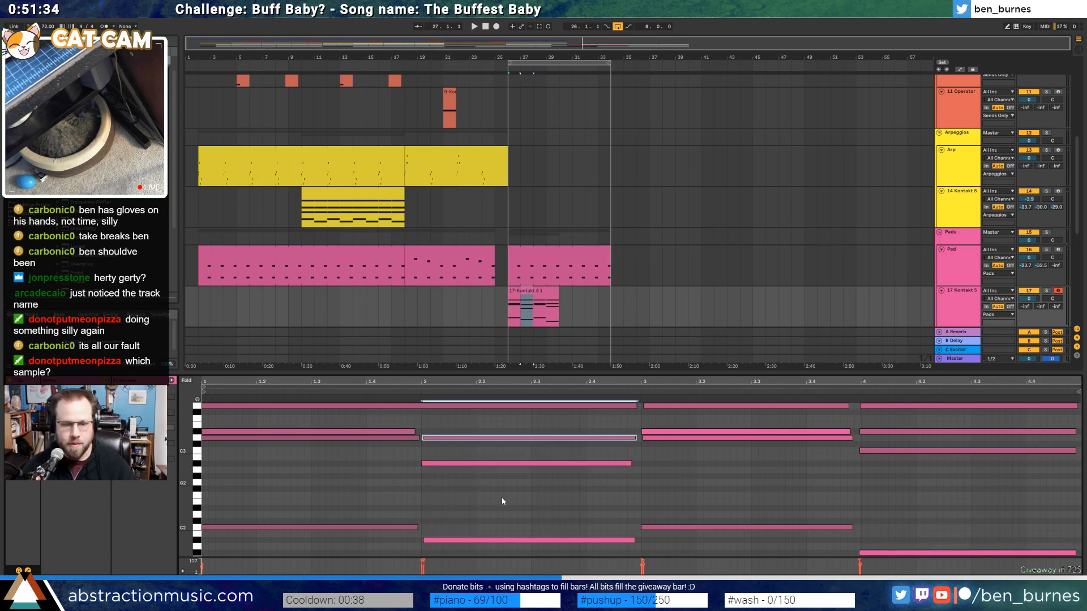
{"action": "scroll", "coordinate": [566, 475], "scroll_direction": "up", "scroll_amount": 3}
{"action": "left_click_drag", "start_coordinate": [635, 442], "coordinate": [391, 445]}
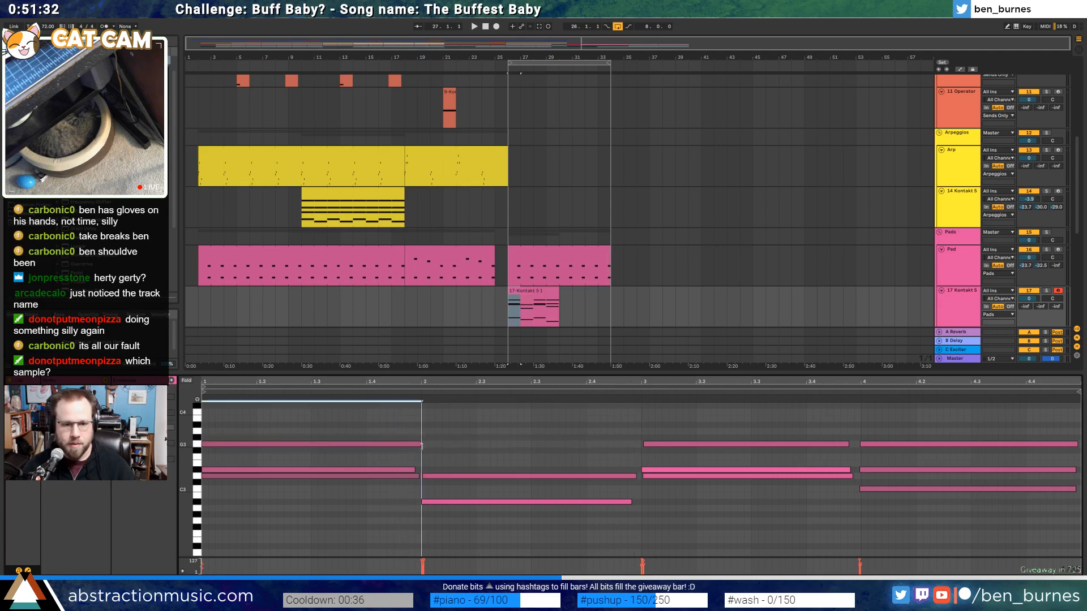
{"action": "key", "text": "ctrl+d"}
Play the section and lower the 17 Kontakt 5 Auto Filter's frequency and resonance slightly, with the frequency at about 446 Hz
{"action": "key", "text": "space"}
{"action": "key", "text": "shift+Tab"}
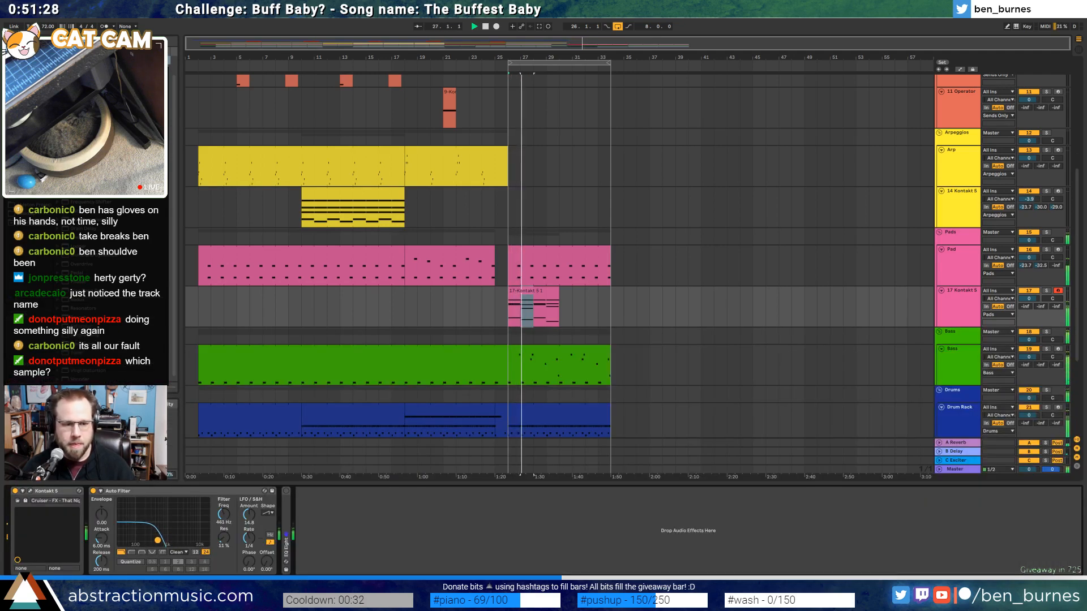
{"action": "left_click_drag", "start_coordinate": [159, 541], "coordinate": [157, 542]}
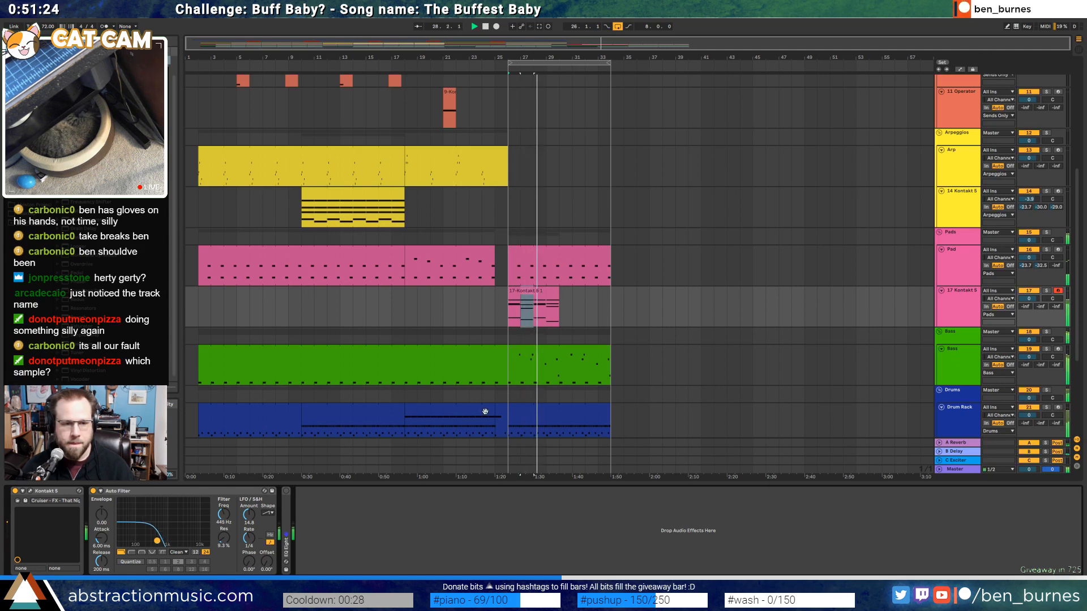
In the 17 Kontakt 5 clip, raise the bar 3 D#3 note seven semitones to A#3
{"action": "double_click", "coordinate": [548, 296]}
{"action": "left_click", "coordinate": [645, 470]}
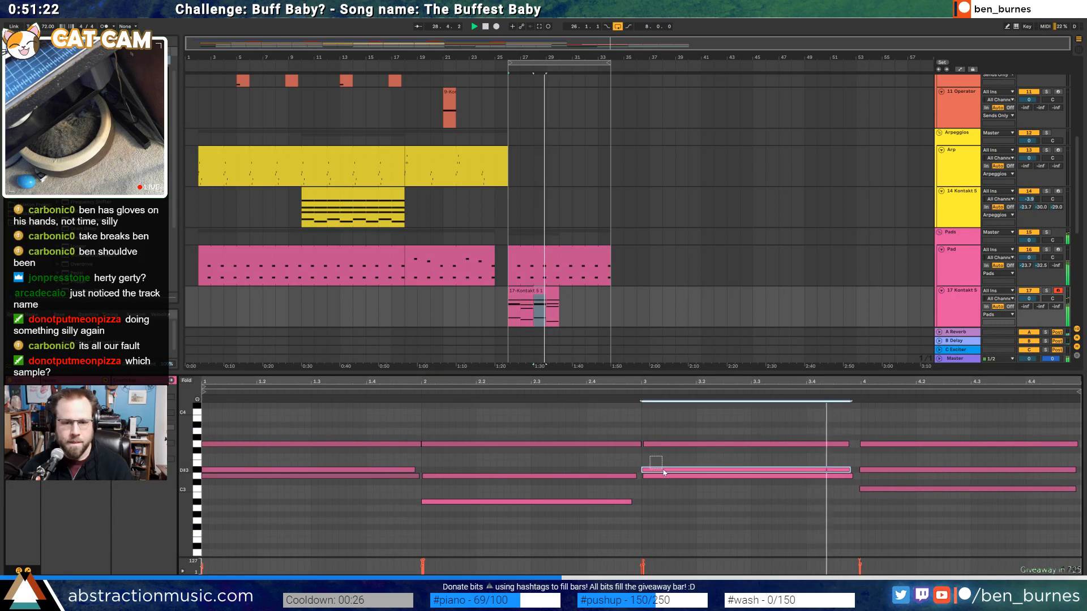
{"action": "key", "text": "Up"}
{"action": "key", "text": "Up"}
{"action": "key", "text": "Up"}
{"action": "key", "text": "Up"}
{"action": "key", "text": "Up"}
{"action": "key", "text": "Up"}
{"action": "key", "text": "Up"}
{"action": "left_click", "coordinate": [667, 444]}
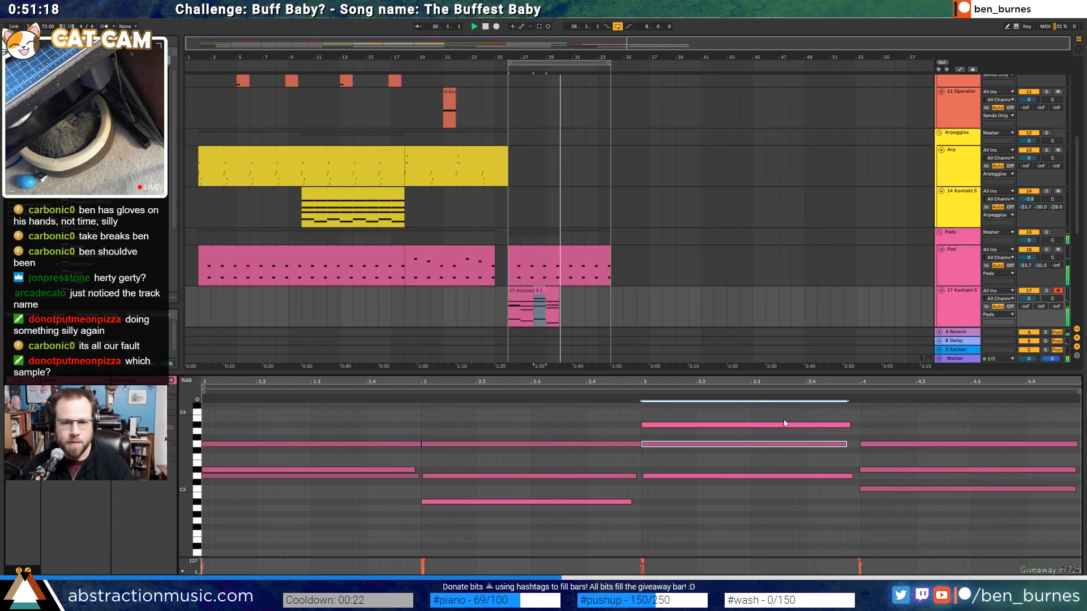
Extend the looped 17 Kontakt 5 clip so that it ends at bar 34
{"action": "left_click_drag", "start_coordinate": [909, 503], "coordinate": [870, 435]}
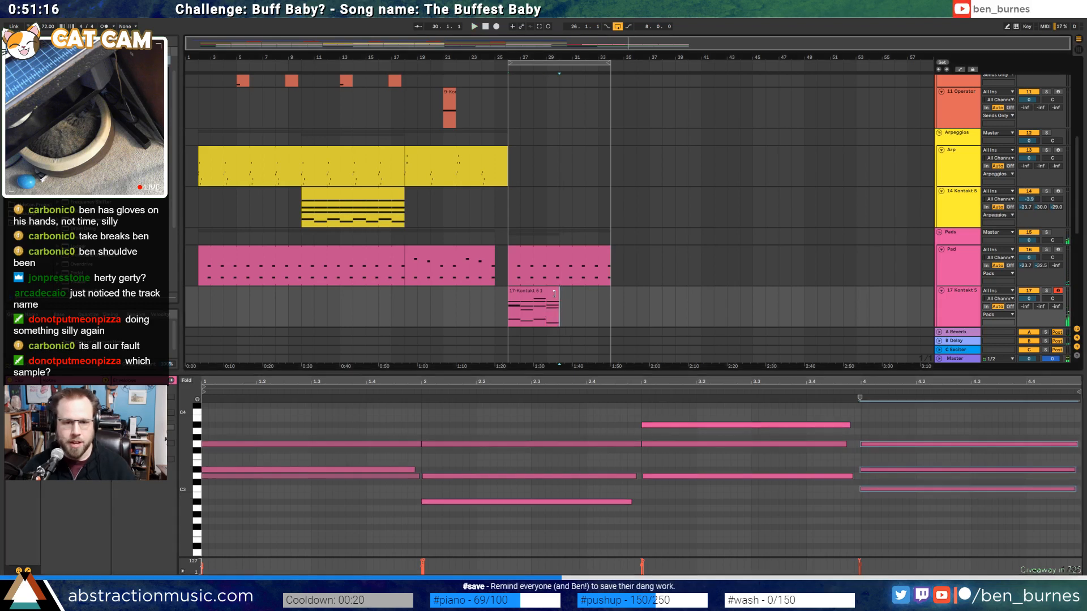
{"action": "left_click_drag", "start_coordinate": [561, 298], "coordinate": [610, 302]}
{"action": "left_click", "coordinate": [92, 425]}
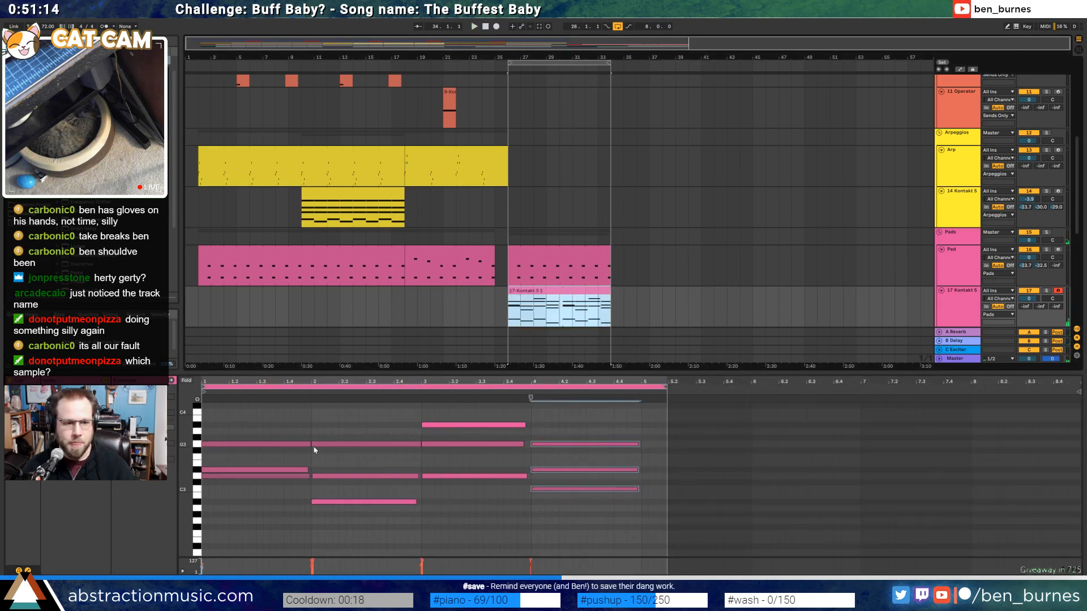
Quantize all notes in the 17 Kontakt 5 clip, set its loop to end at clip bar 5, and play it back
{"action": "key", "text": "ctrl+a"}
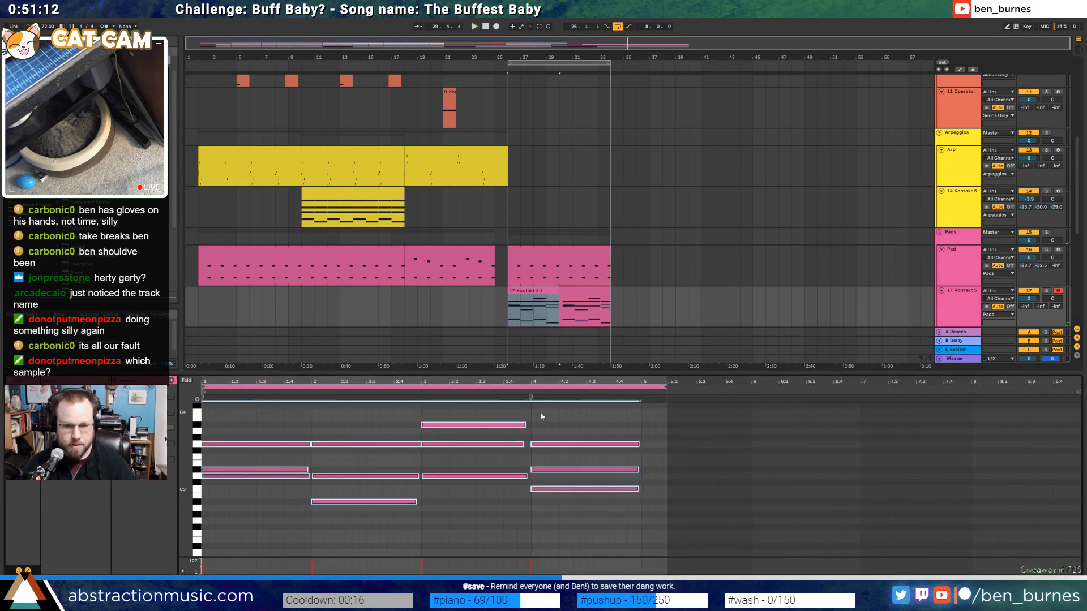
{"action": "left_click", "coordinate": [583, 293]}
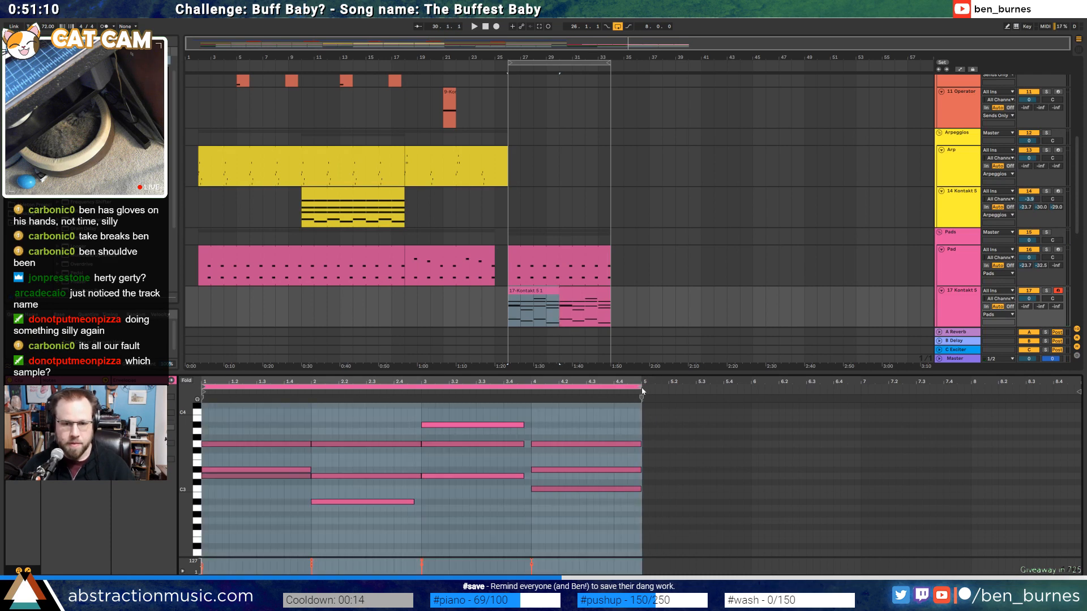
{"action": "key", "text": "space"}
{"action": "left_click", "coordinate": [583, 292]}
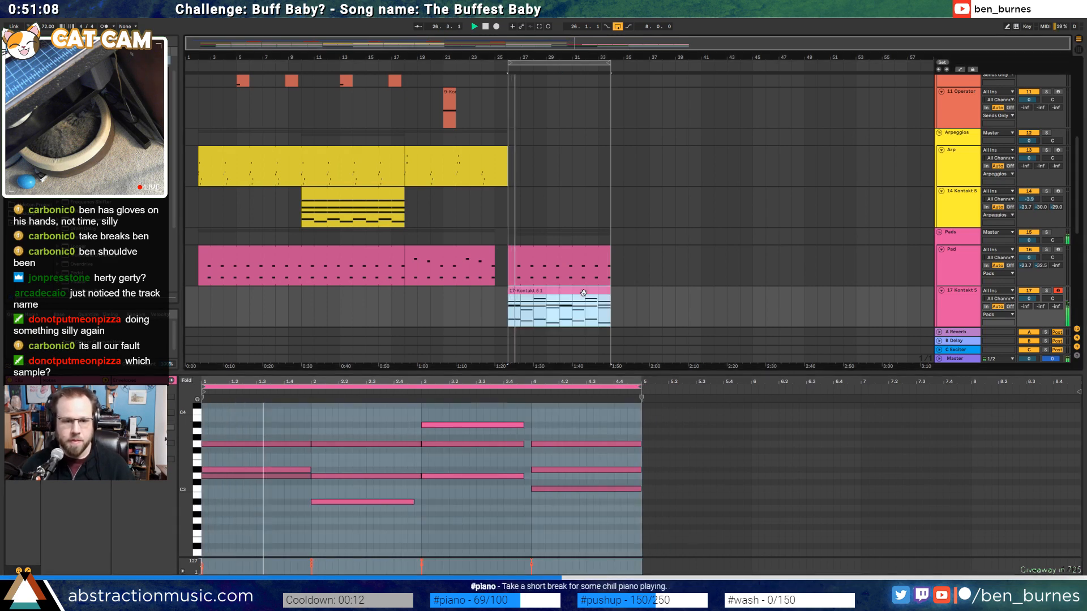
During playback, move the A#3 note in bar 3 of the 17 Kontakt 5 clip down to D#3
{"action": "left_click", "coordinate": [457, 426]}
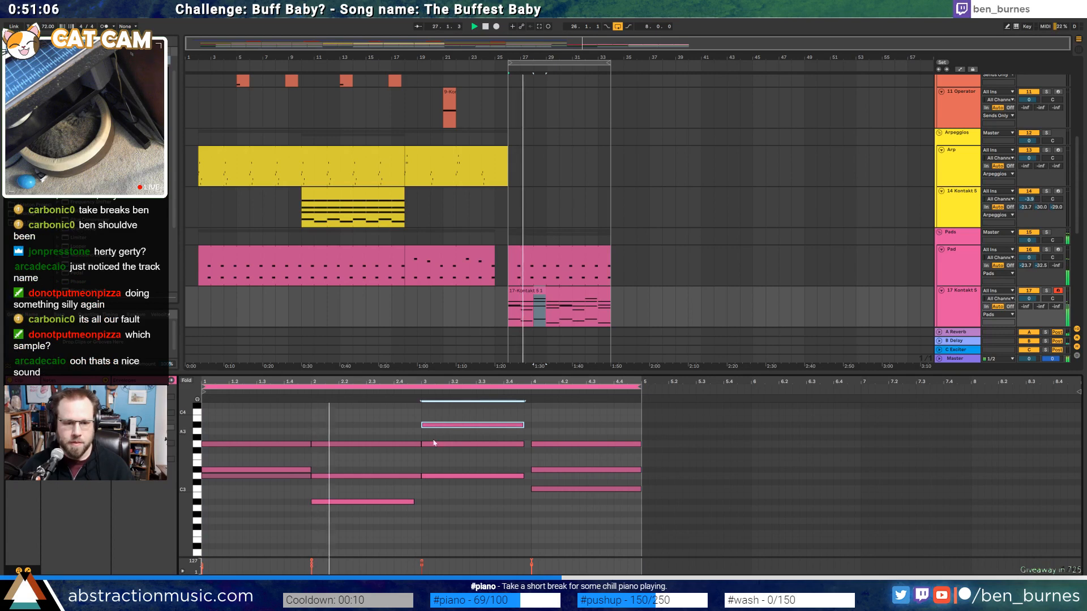
{"action": "left_click", "coordinate": [363, 501]}
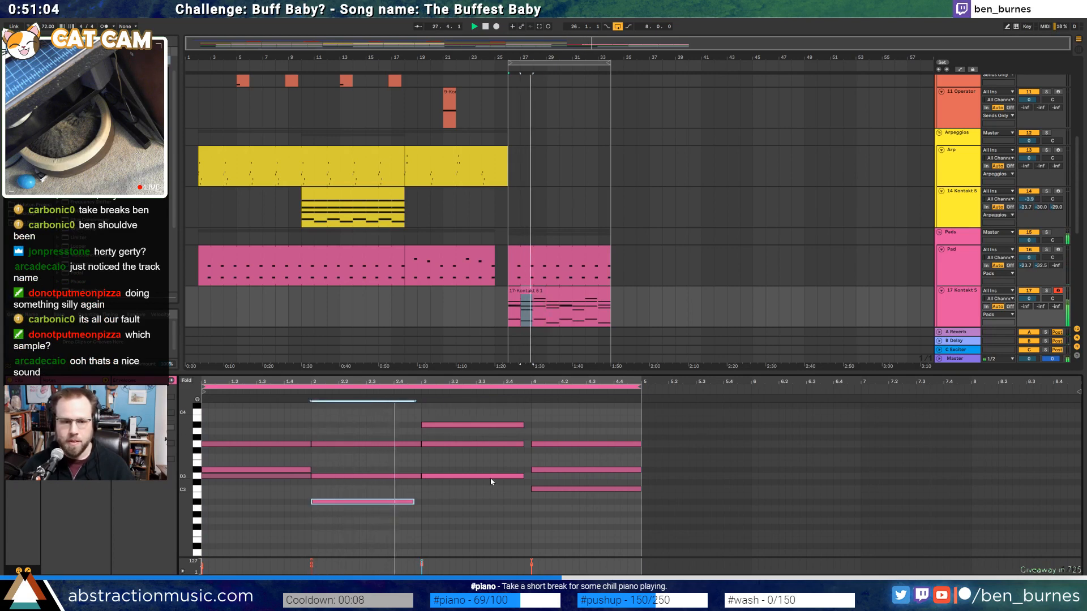
{"action": "key", "text": "shift+Tab"}
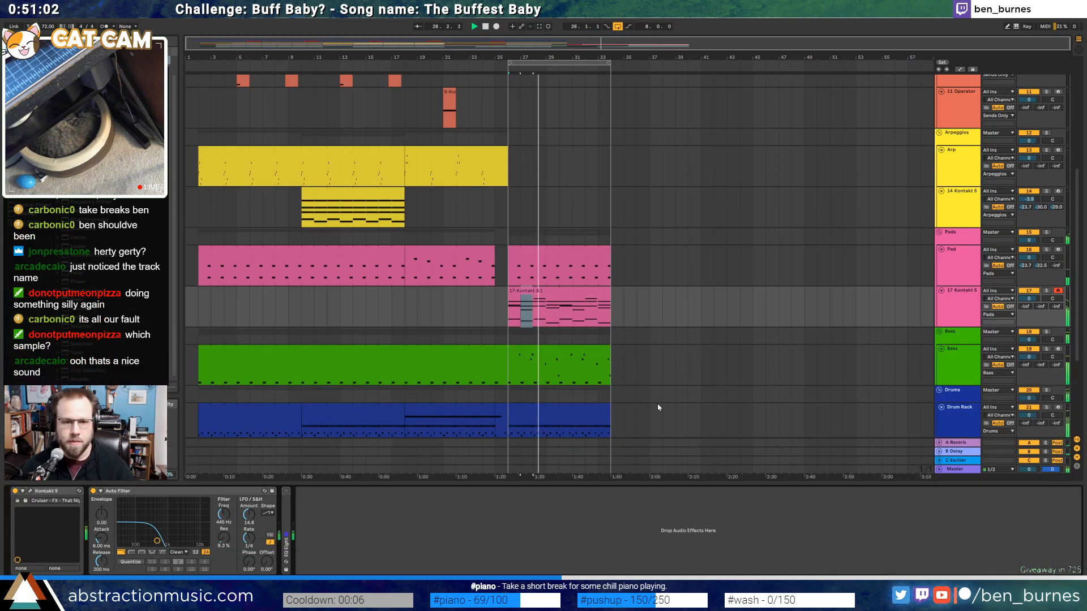
{"action": "left_click", "coordinate": [540, 320]}
{"action": "key", "text": "shift+Tab"}
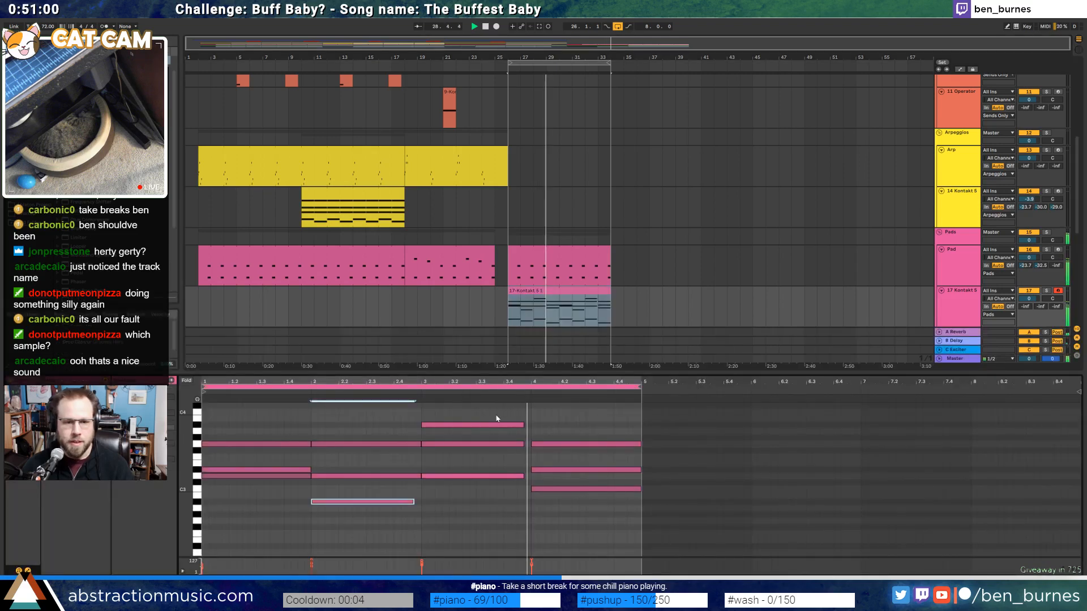
{"action": "key", "text": "ctrl+d"}
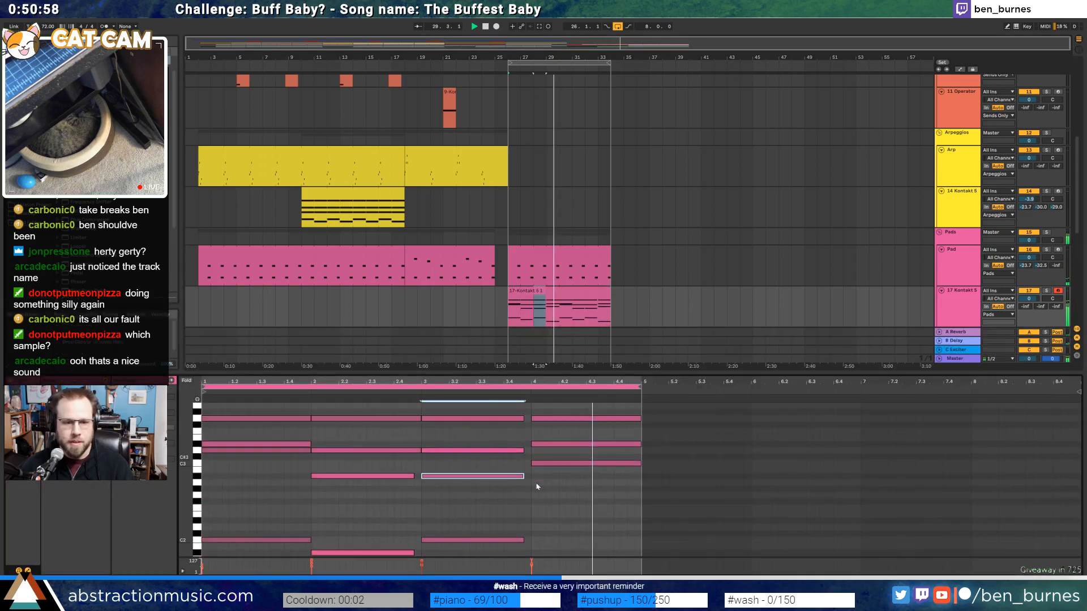
{"action": "key", "text": "Up"}
{"action": "key", "text": "Up"}
{"action": "key", "text": "Up"}
{"action": "key", "text": "Up"}
{"action": "key", "text": "Up"}
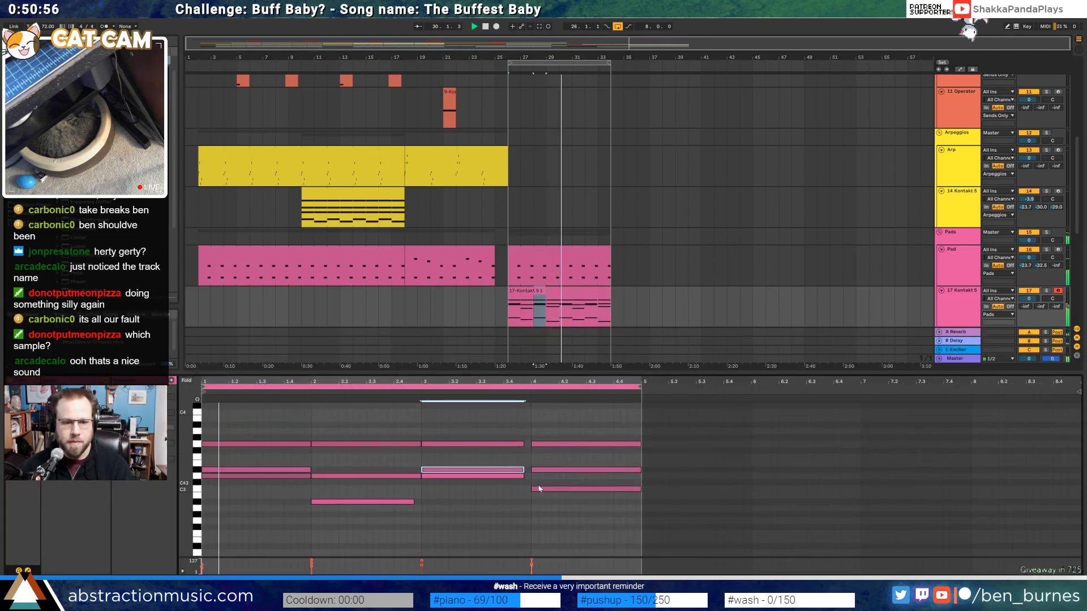
Open the Bass clip starting at bar 26 and raise the C2 note on its fourth bar to D#2
{"action": "scroll", "coordinate": [619, 296], "scroll_direction": "down", "scroll_amount": 5}
{"action": "left_click", "coordinate": [547, 272]}
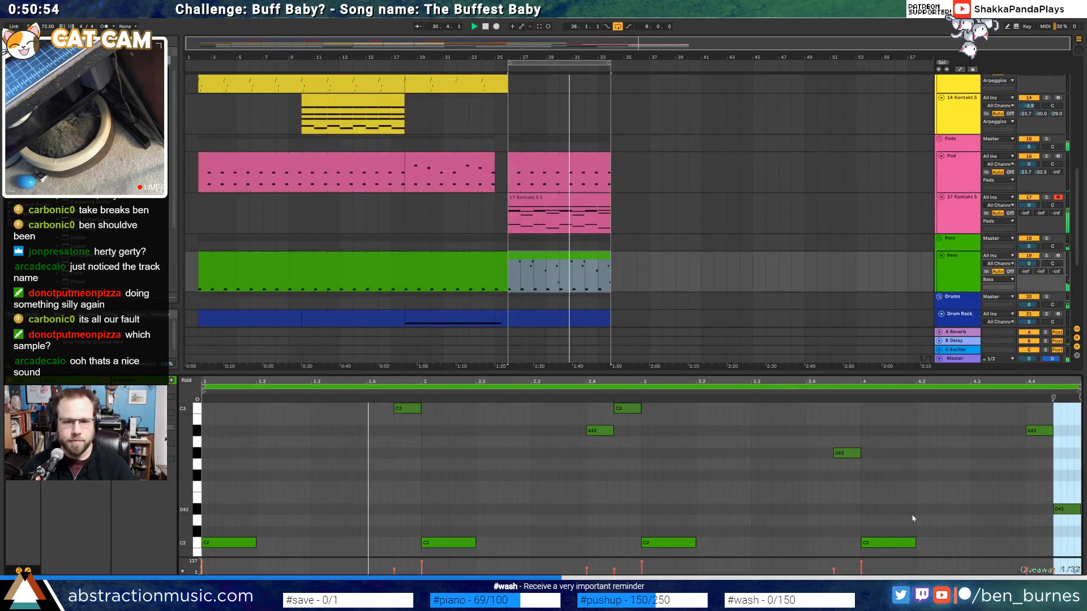
{"action": "scroll", "coordinate": [929, 497], "scroll_direction": "down", "scroll_amount": 3}
{"action": "key", "text": "Up"}
{"action": "key", "text": "Up"}
{"action": "key", "text": "Up"}
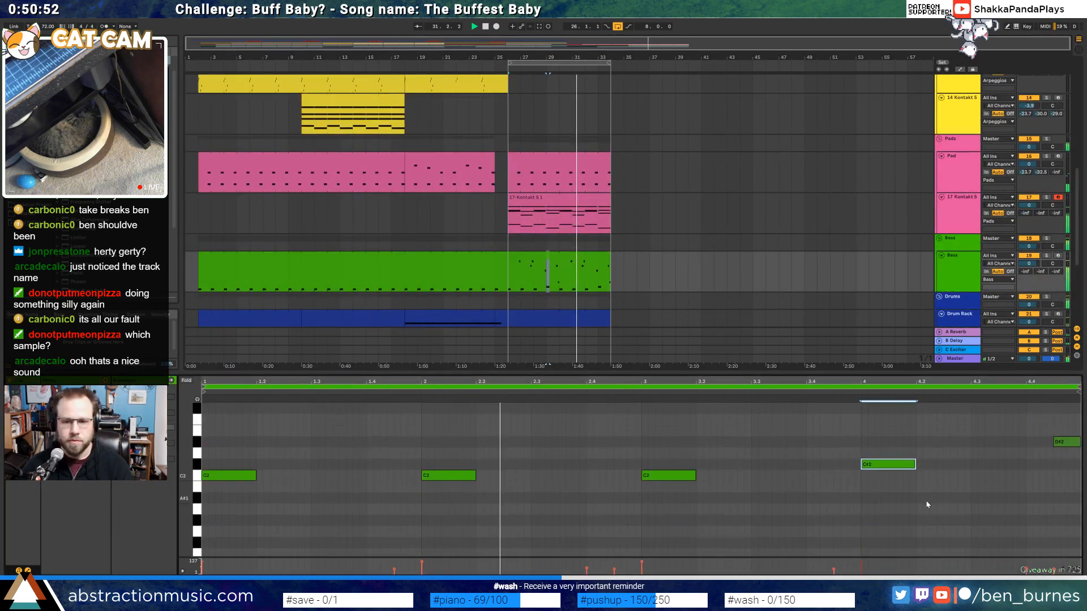
Try the C2 bass note at the start of bar 3 on D2, and return it to C2
{"action": "left_click", "coordinate": [671, 477]}
{"action": "key", "text": "Up"}
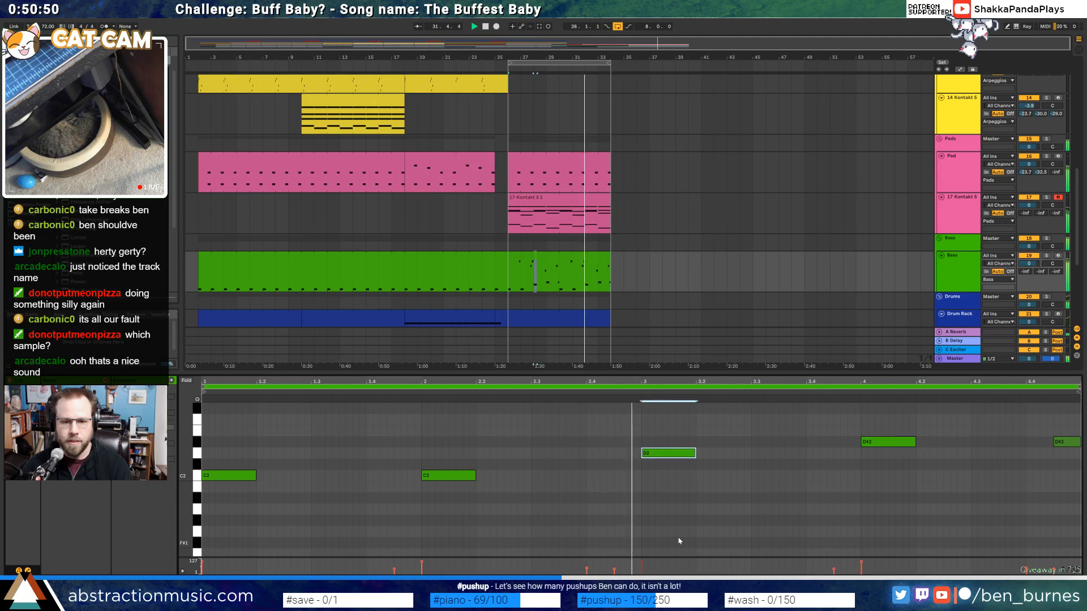
{"action": "key", "text": "Down"}
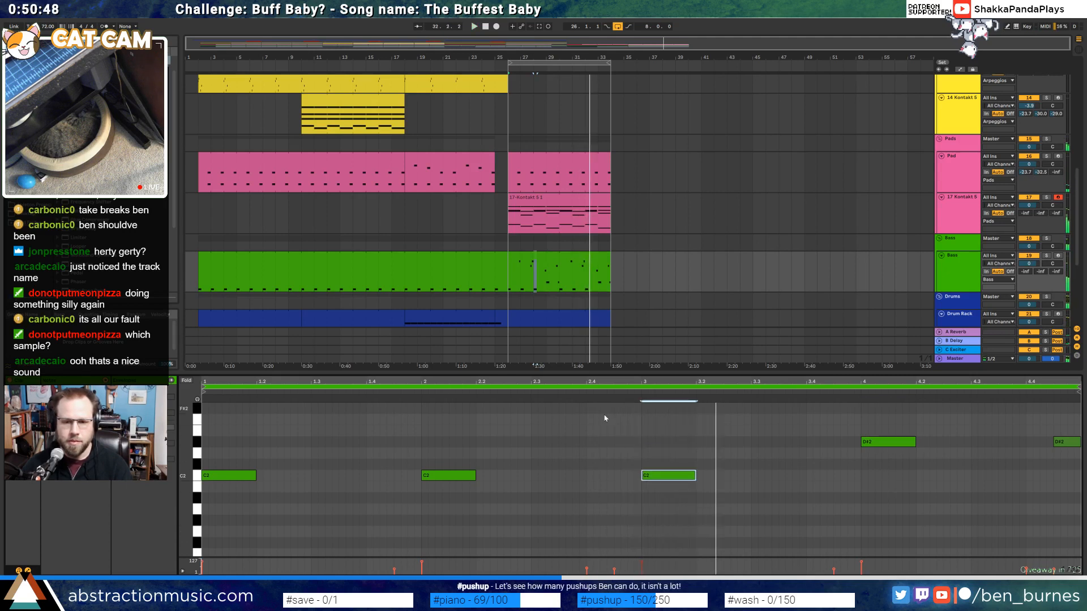
Add a short D#2 bass note at 4.3.3, and lower the D#2 note at the end of bar 4 to D2
{"action": "left_click", "coordinate": [627, 392]}
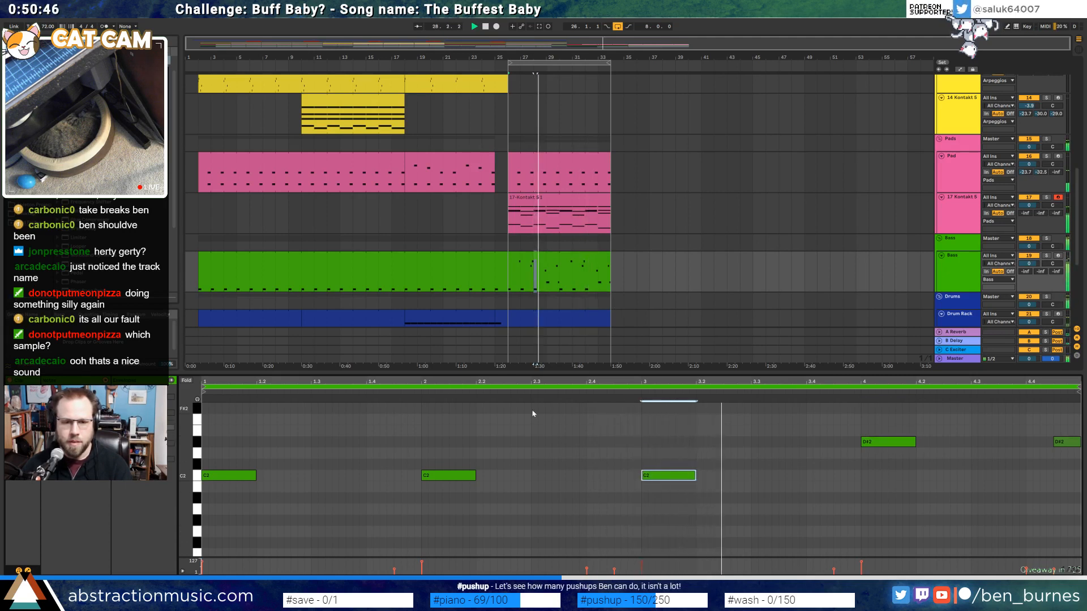
{"action": "left_click", "coordinate": [871, 443]}
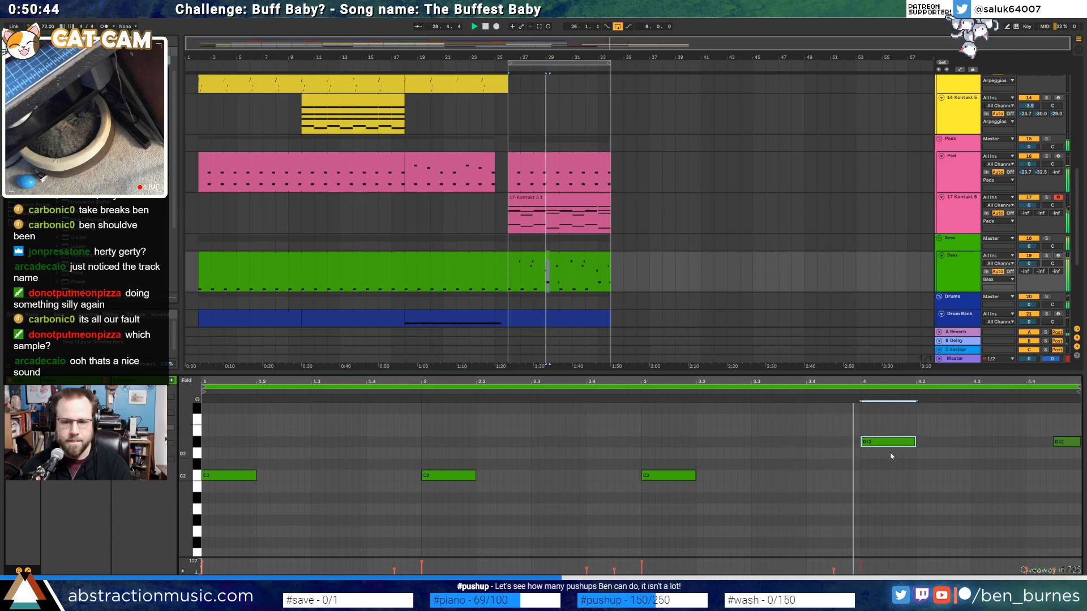
{"action": "scroll", "coordinate": [889, 454], "scroll_direction": "up", "scroll_amount": 3}
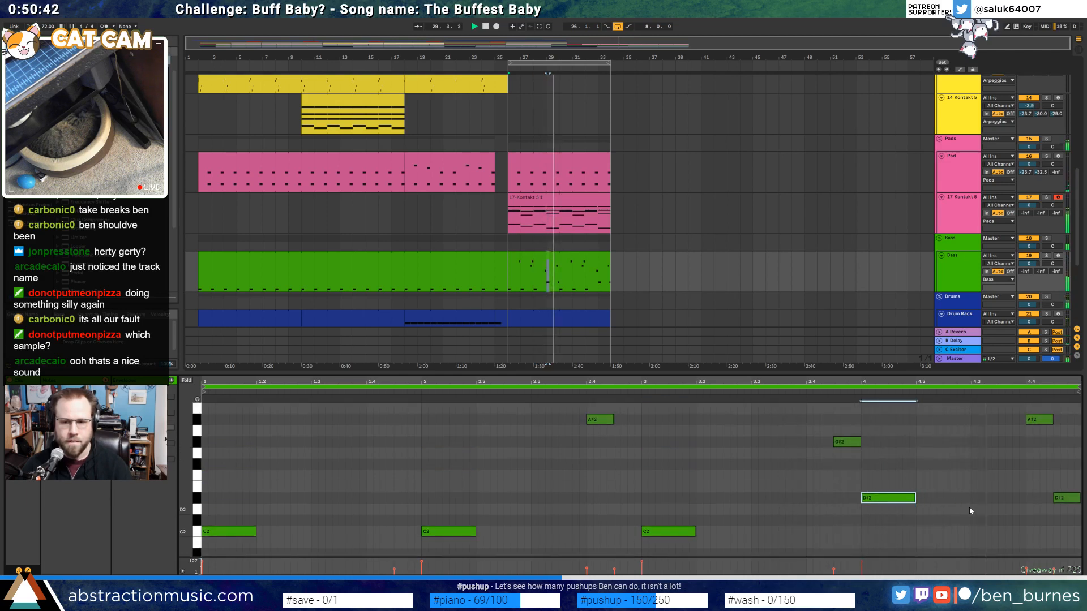
{"action": "key", "text": "space"}
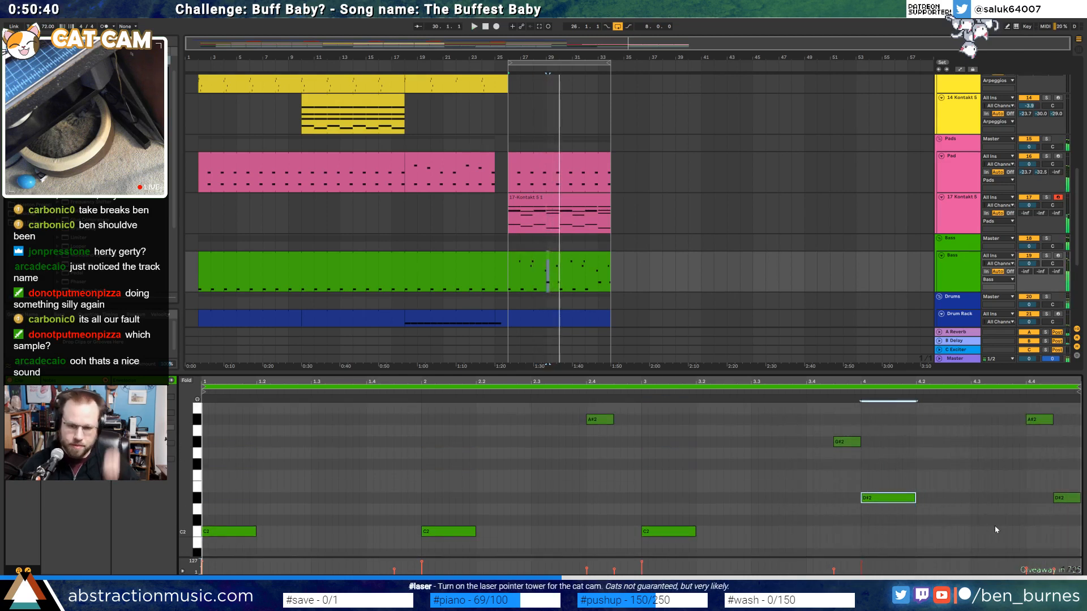
{"action": "scroll", "coordinate": [1001, 524], "scroll_direction": "down", "scroll_amount": 2}
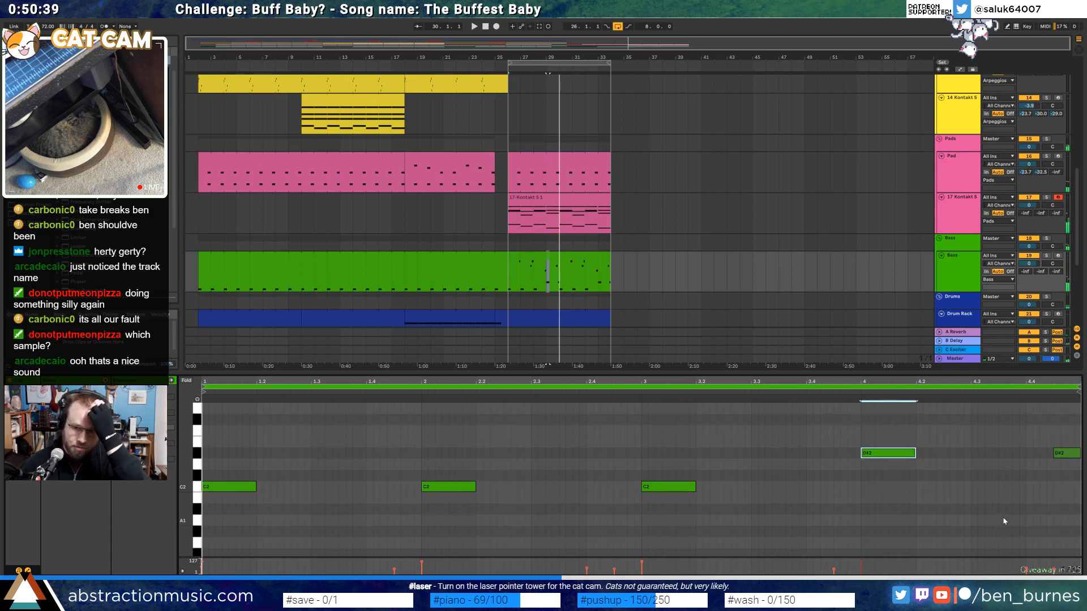
{"action": "double_click", "coordinate": [1000, 454]}
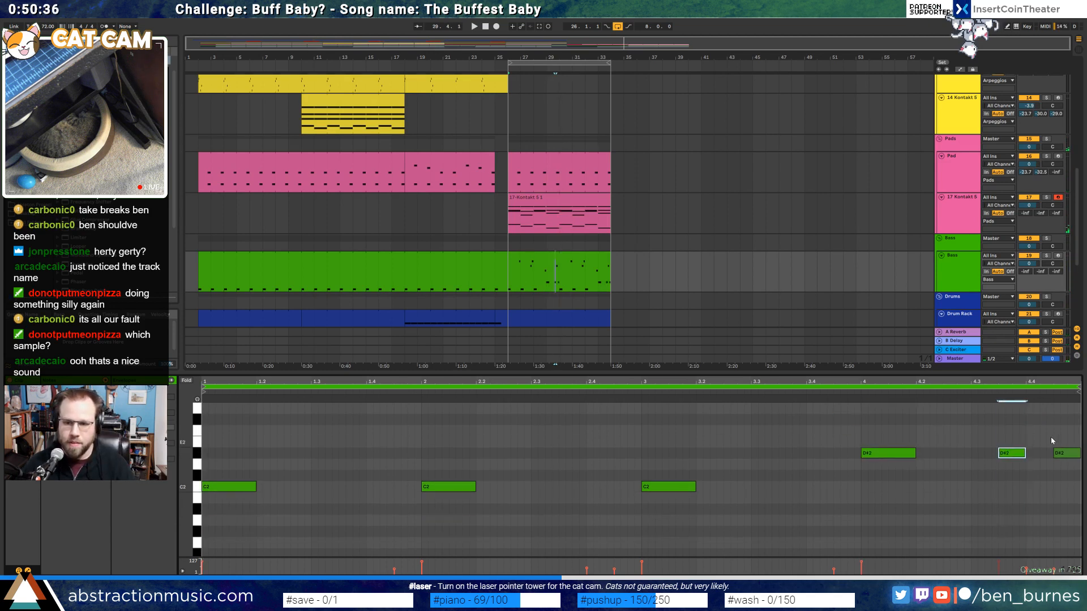
{"action": "left_click", "coordinate": [849, 395]}
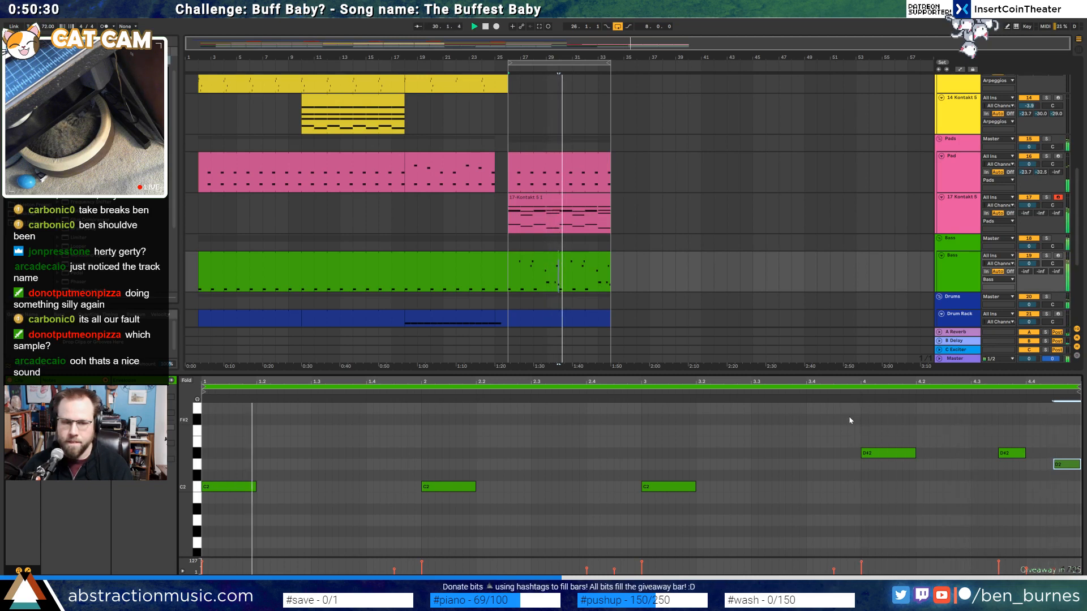
Try the D#2 bass note at the start of bar 4 on G#1, and return it to D#2
{"action": "left_click", "coordinate": [566, 447]}
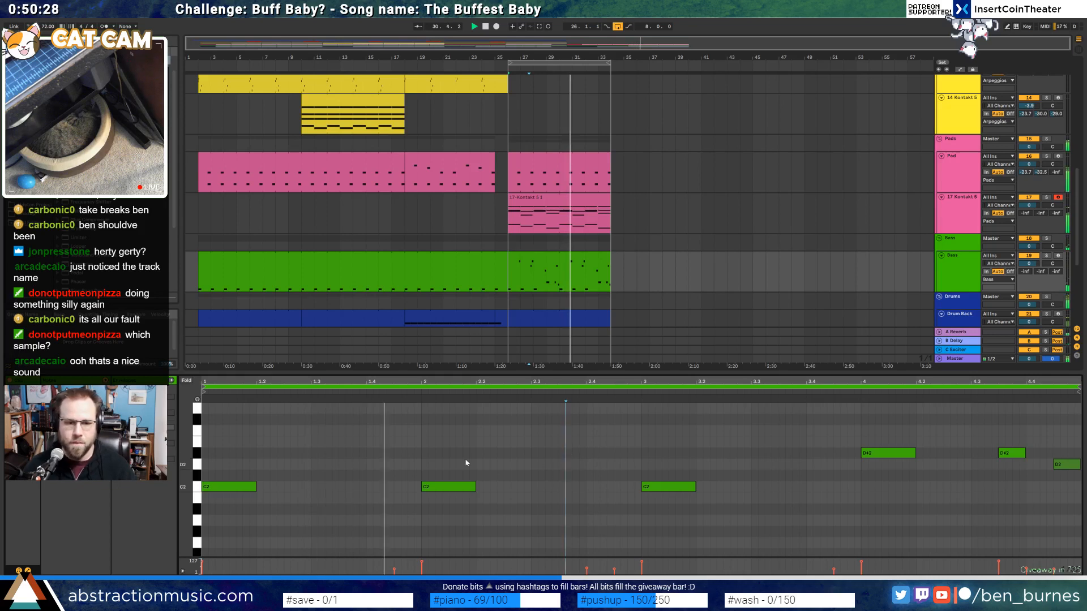
{"action": "left_click", "coordinate": [452, 486]}
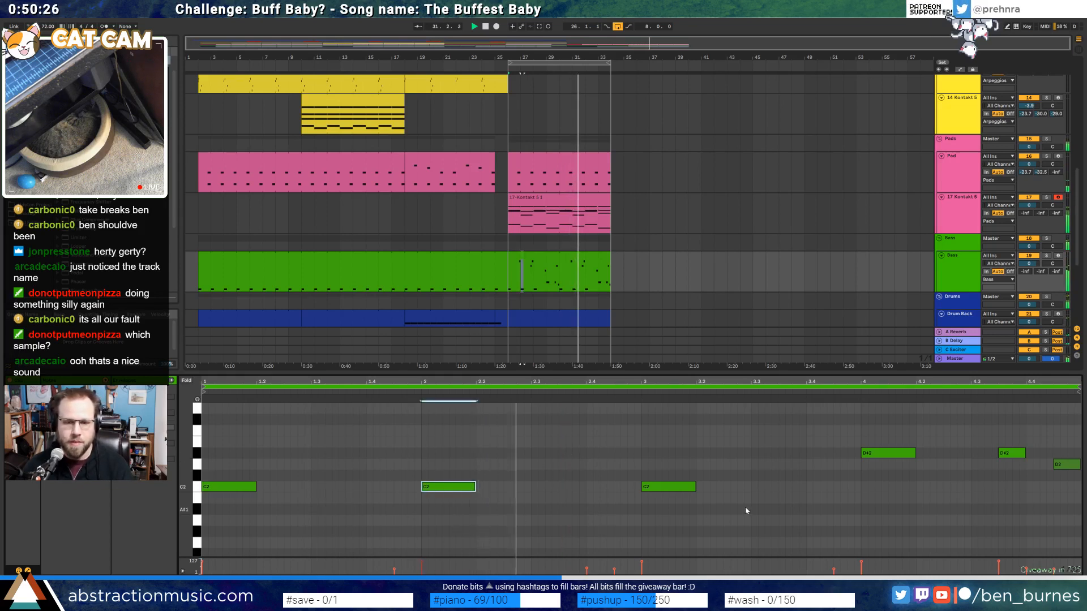
{"action": "left_click", "coordinate": [892, 453]}
{"action": "key", "text": "Down"}
{"action": "key", "text": "Down"}
{"action": "key", "text": "Down"}
{"action": "key", "text": "Down"}
{"action": "key", "text": "Down"}
{"action": "key", "text": "Down"}
{"action": "key", "text": "Down"}
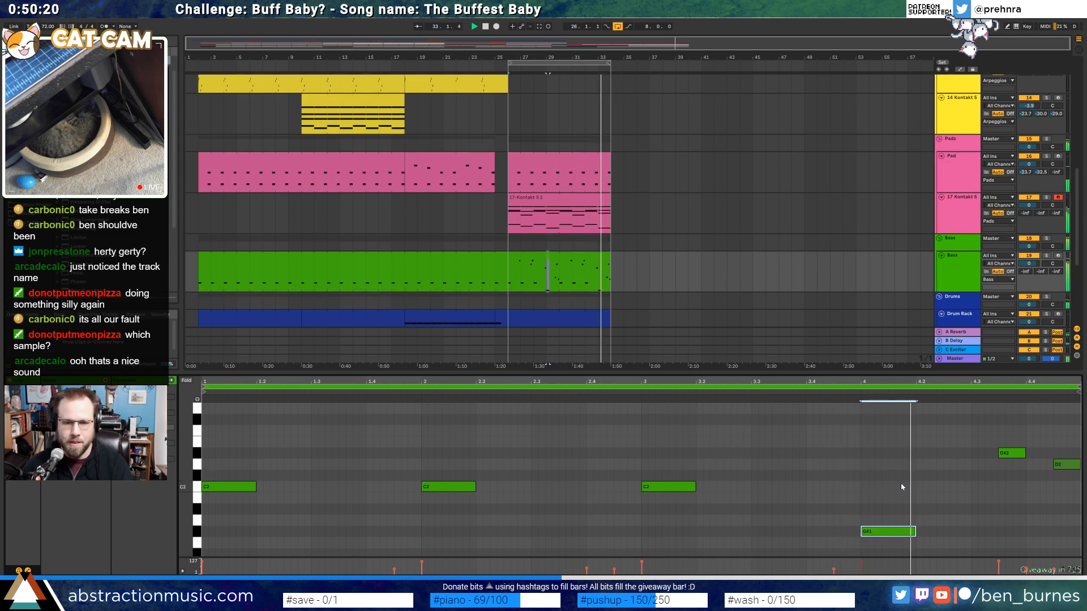
{"action": "key", "text": "Up"}
{"action": "key", "text": "Up"}
{"action": "key", "text": "Up"}
{"action": "key", "text": "Up"}
{"action": "key", "text": "Up"}
{"action": "key", "text": "Up"}
{"action": "key", "text": "Up"}
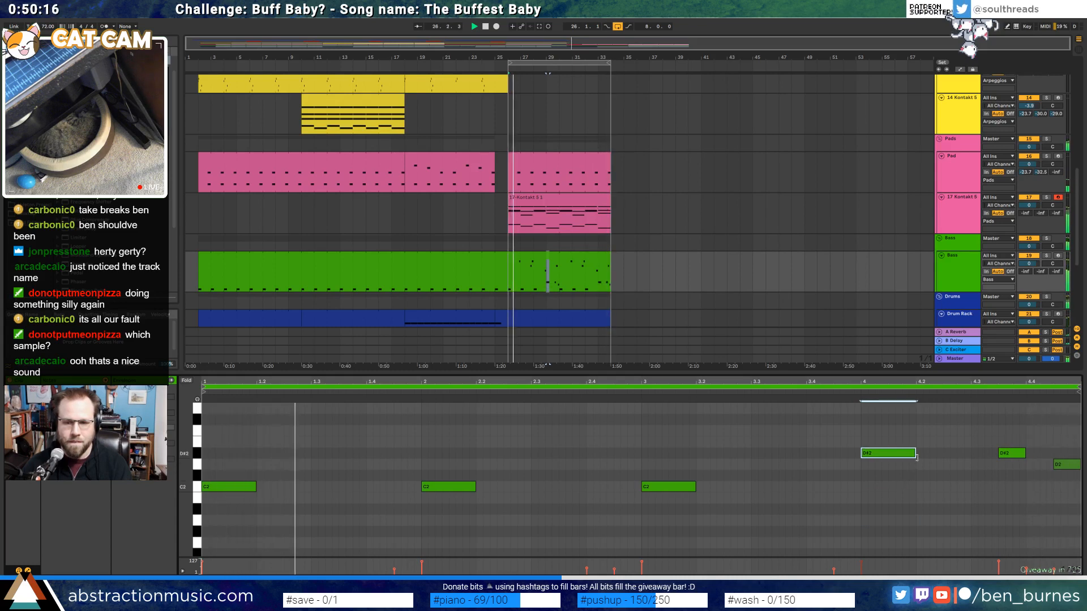
Shorten the D#2 bass note at the start of bar 4 to half its length, and add a G#2 note right after it
{"action": "key", "text": "shift+Left"}
{"action": "key", "text": "shift+Left"}
{"action": "scroll", "coordinate": [899, 472], "scroll_direction": "up", "scroll_amount": 3}
{"action": "left_click", "coordinate": [897, 467]}
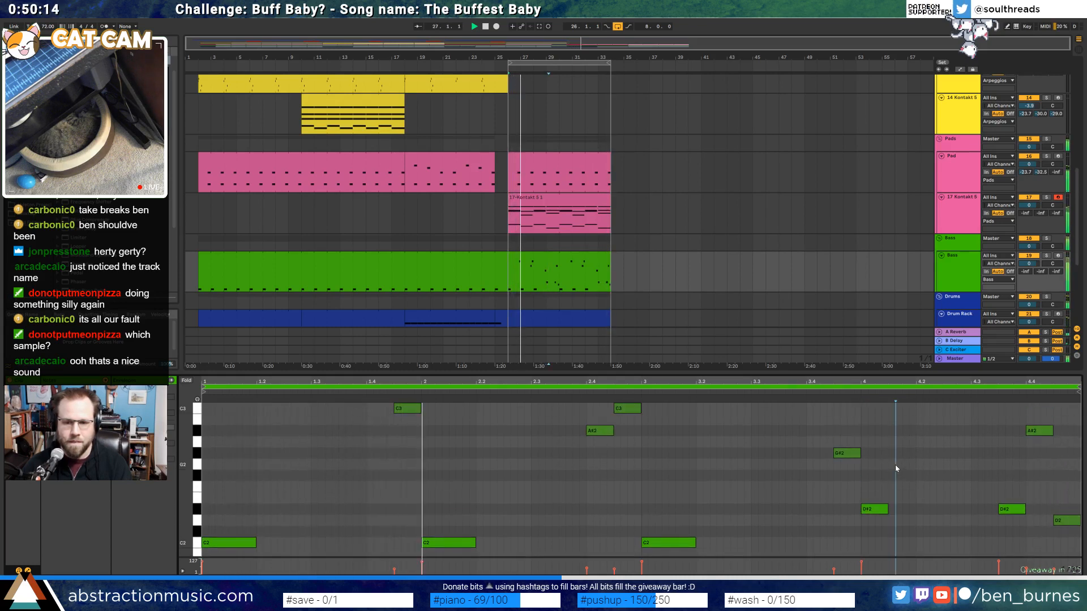
{"action": "left_click_drag", "start_coordinate": [897, 466], "coordinate": [915, 459]}
{"action": "key", "text": "Up"}
{"action": "key", "text": "Left"}
{"action": "key", "text": "shift+Right"}
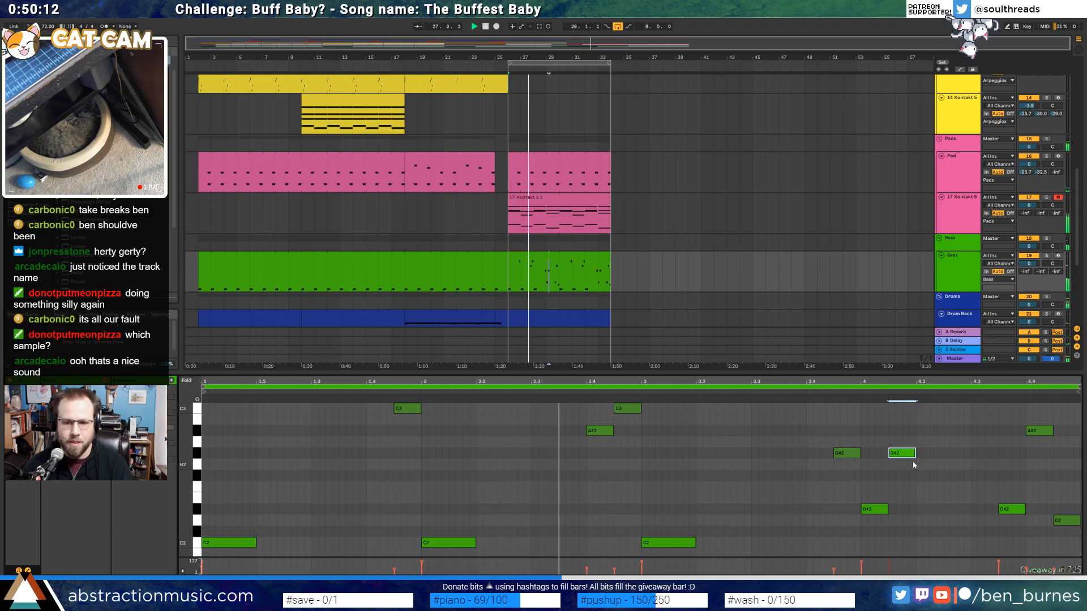
{"action": "left_click", "coordinate": [874, 509]}
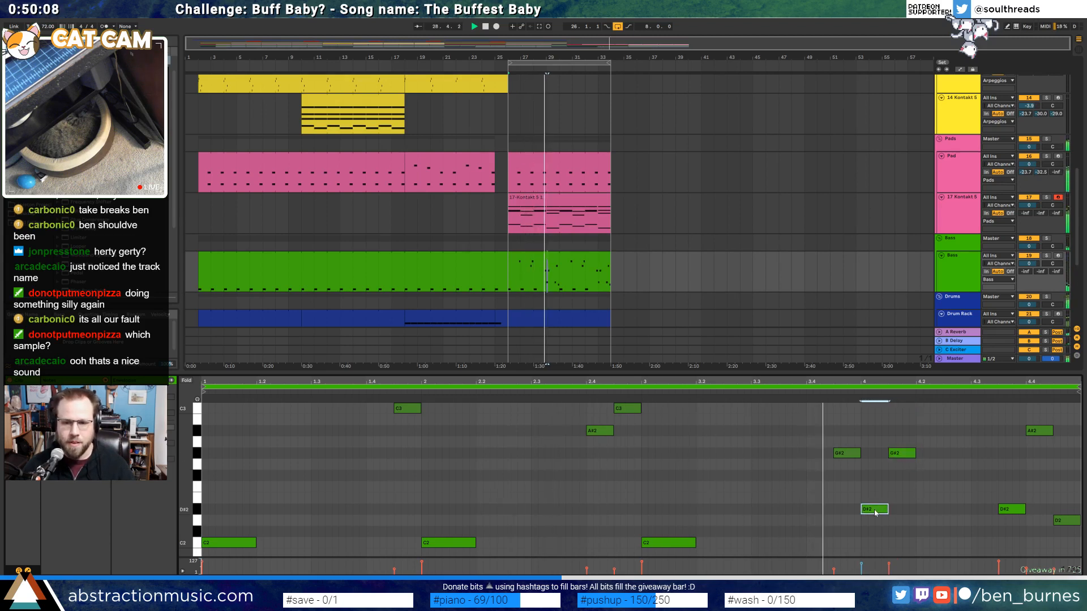
Delete the G#2 bass note at 4.1.3, and extend the D#2 note at the start of bar 4 over its place
{"action": "left_click", "coordinate": [904, 453]}
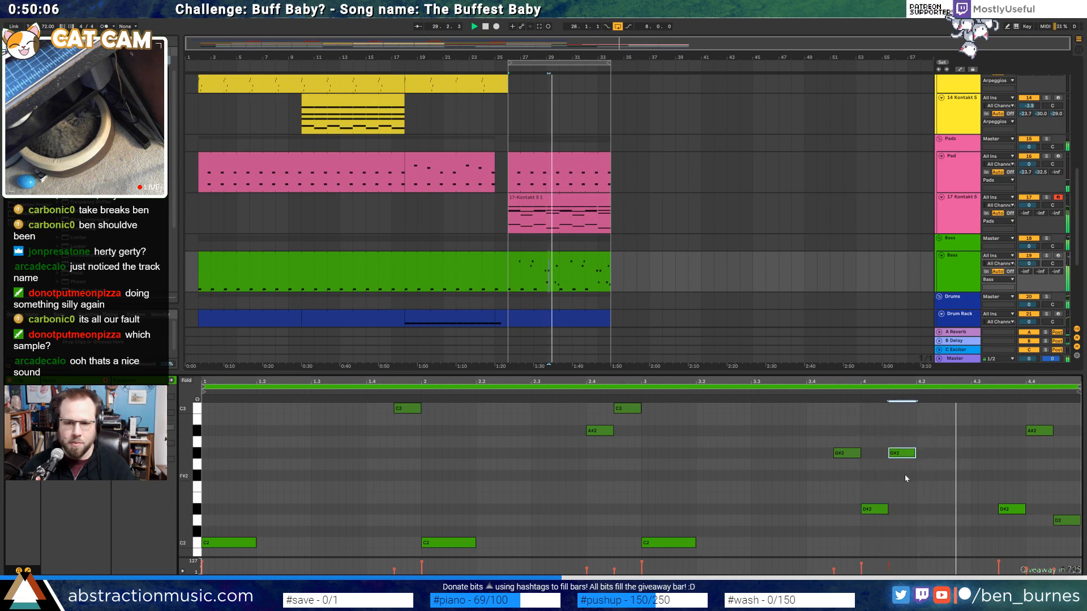
{"action": "key", "text": "Delete"}
{"action": "left_click_drag", "start_coordinate": [887, 512], "coordinate": [915, 513]}
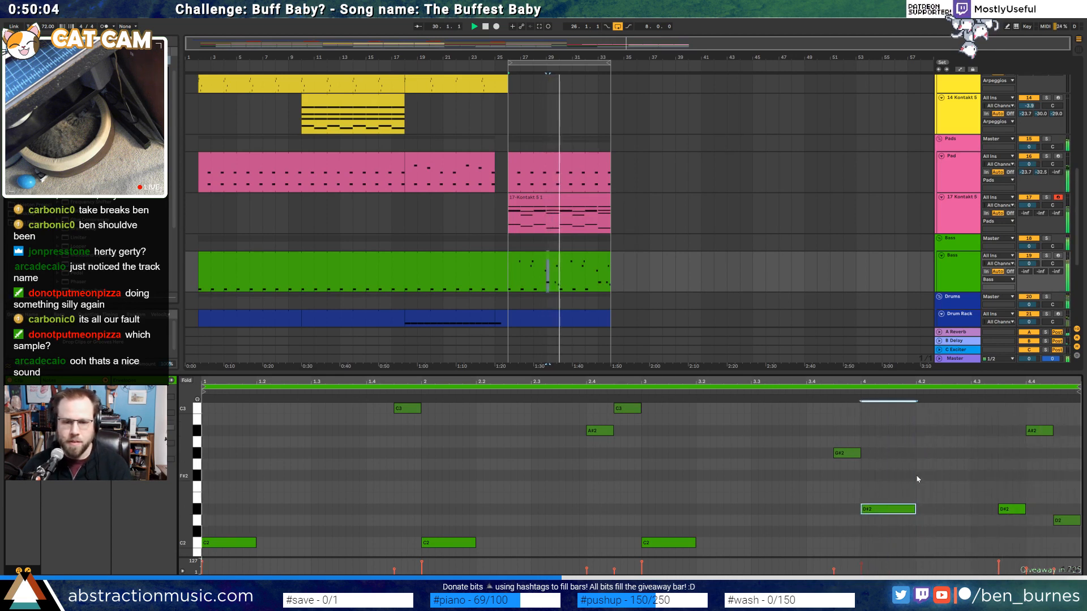
Lower the velocities of the D#2 bass note at the start of bar 4 and the C2 notes at the starts of bars 2 and 3
{"action": "left_click", "coordinate": [847, 453]}
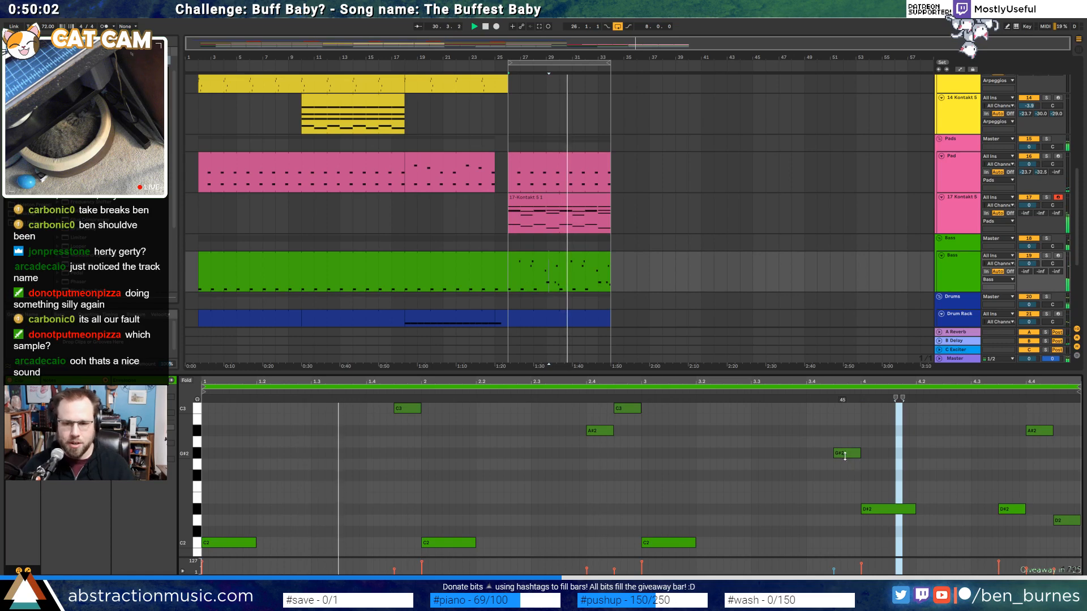
{"action": "left_click", "coordinate": [900, 509]}
{"action": "left_click_drag", "start_coordinate": [874, 509], "coordinate": [875, 513]}
{"action": "left_click", "coordinate": [881, 480]}
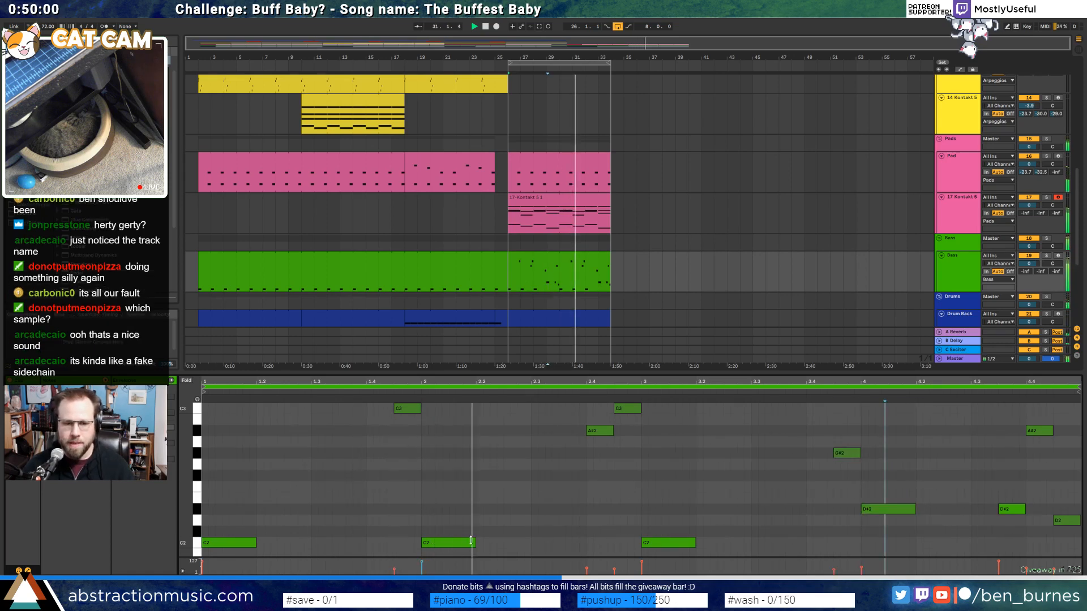
{"action": "left_click_drag", "start_coordinate": [469, 541], "coordinate": [469, 550]}
{"action": "left_click", "coordinate": [572, 522]}
{"action": "left_click_drag", "start_coordinate": [663, 541], "coordinate": [663, 548]}
{"action": "left_click", "coordinate": [699, 480]}
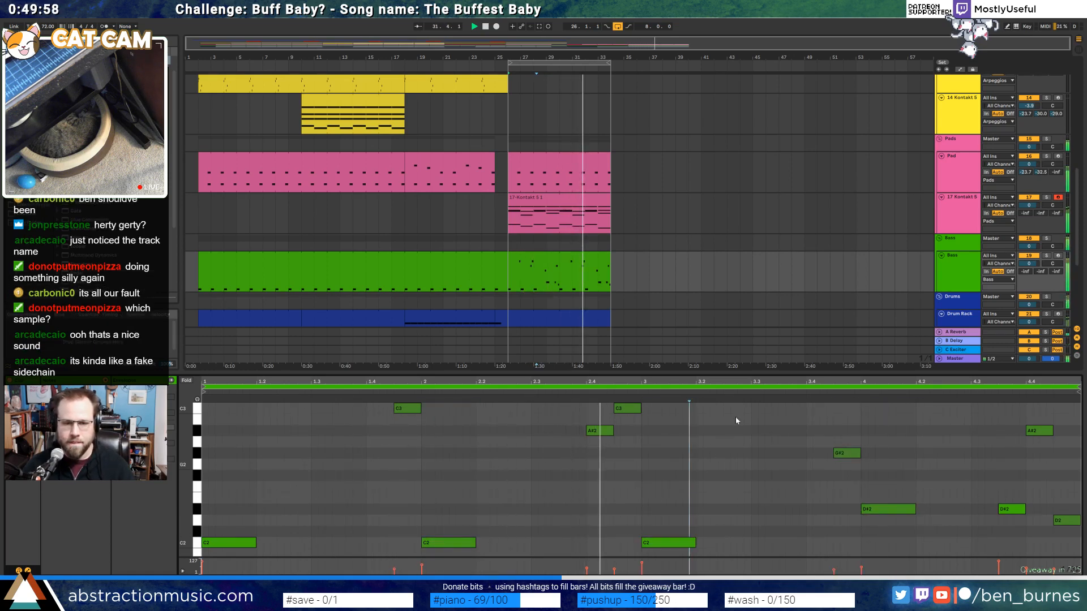
Copy the ambience audio of bars 2 to 10 on the first AmbWAV track to bar 26
{"action": "scroll", "coordinate": [727, 287], "scroll_direction": "down", "scroll_amount": 3}
{"action": "key", "text": "shift+Tab"}
{"action": "left_click", "coordinate": [575, 274]}
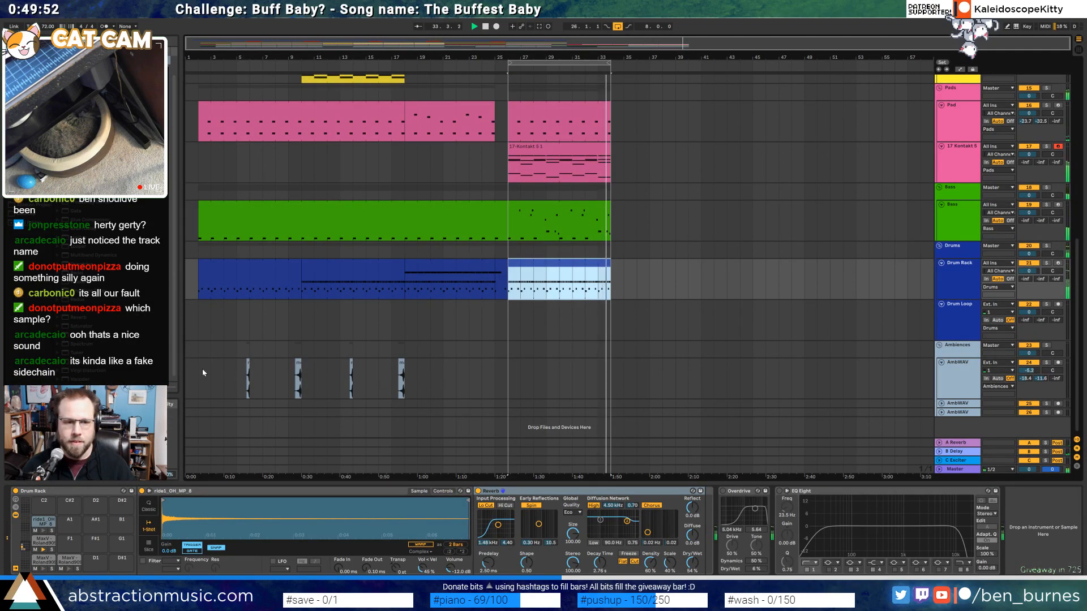
{"action": "left_click_drag", "start_coordinate": [203, 369], "coordinate": [302, 372]}
{"action": "left_click", "coordinate": [508, 370]}
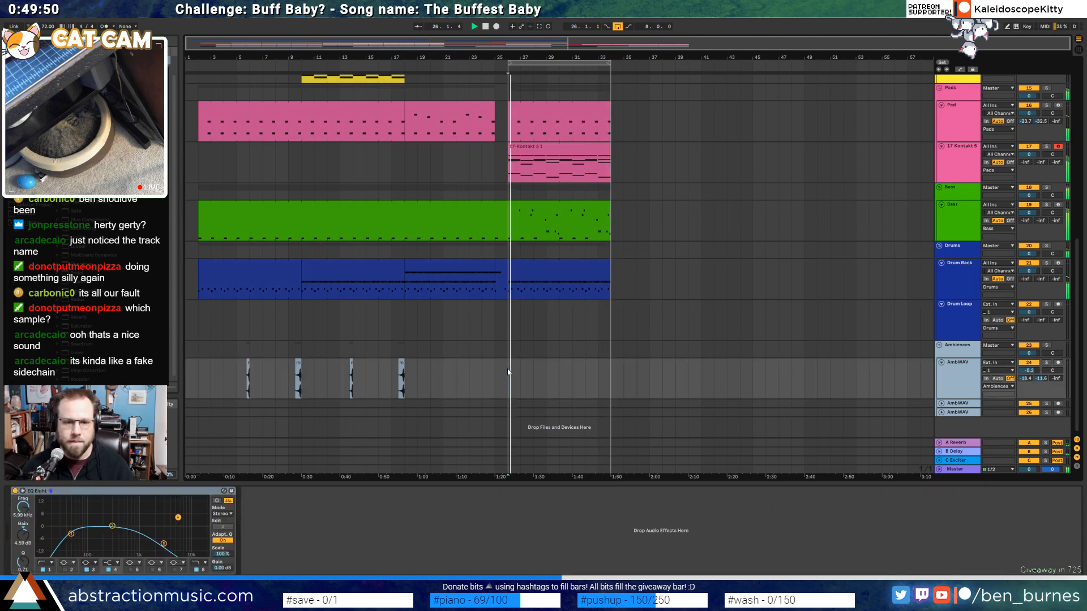
{"action": "key", "text": "ctrl+v"}
Consolidate bars 26 to 30 of the Pad track's clip into a separate four-bar clip
{"action": "scroll", "coordinate": [546, 385], "scroll_direction": "up", "scroll_amount": 5}
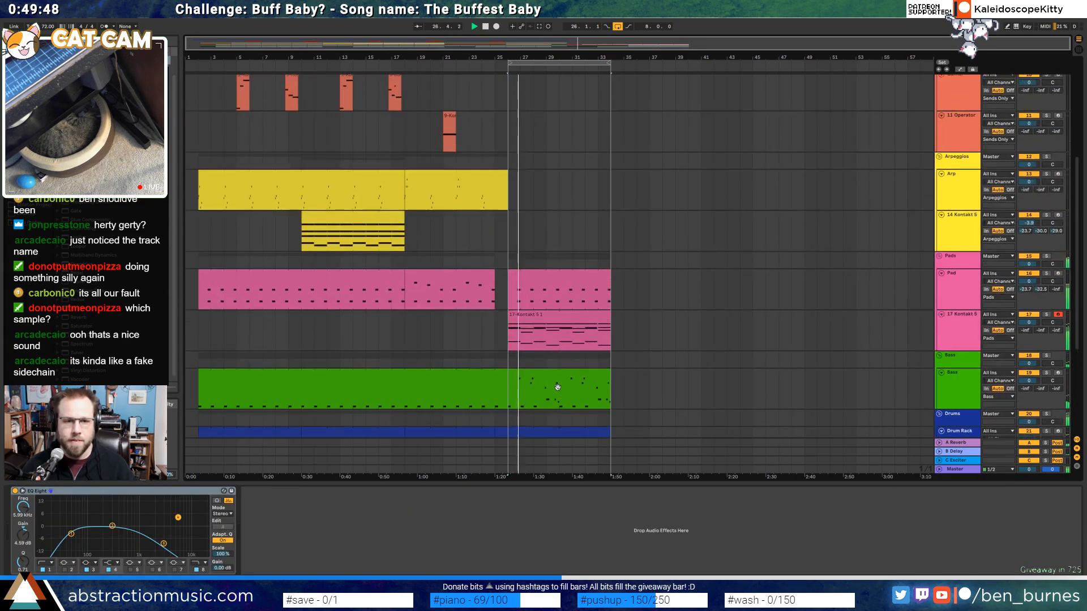
{"action": "scroll", "coordinate": [557, 387], "scroll_direction": "up", "scroll_amount": 5}
{"action": "scroll", "coordinate": [524, 268], "scroll_direction": "down", "scroll_amount": 4}
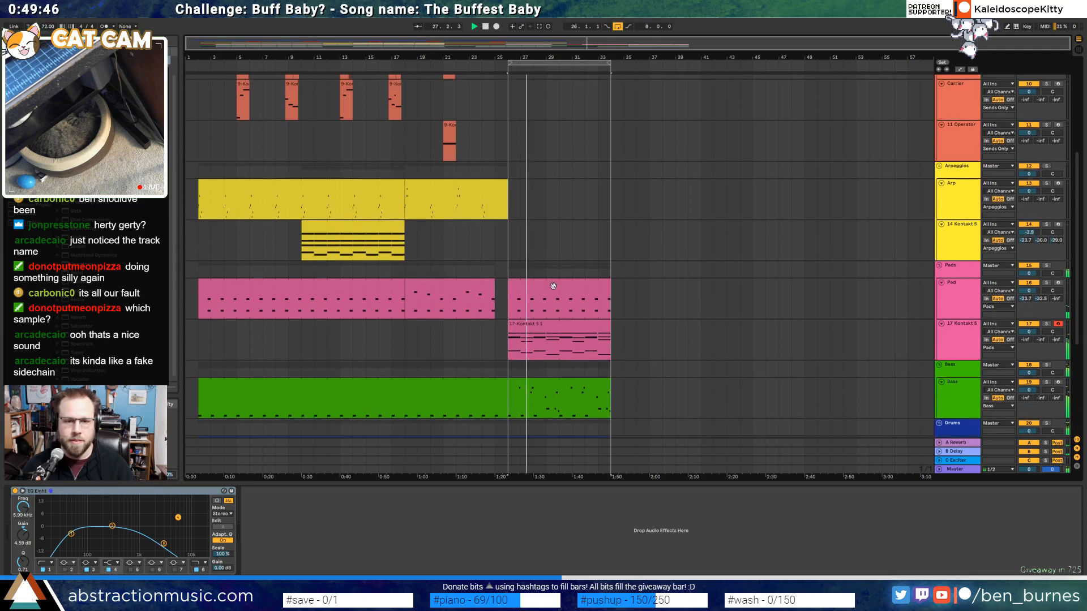
{"action": "double_click", "coordinate": [552, 286]}
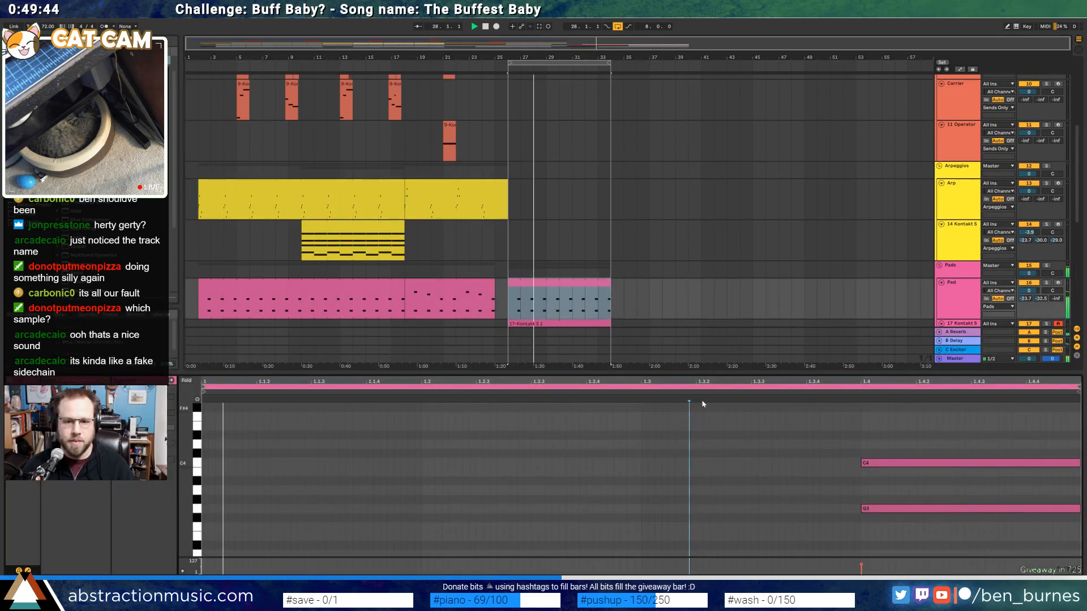
{"action": "left_click_drag", "start_coordinate": [558, 307], "coordinate": [500, 304]}
{"action": "key", "text": "space"}
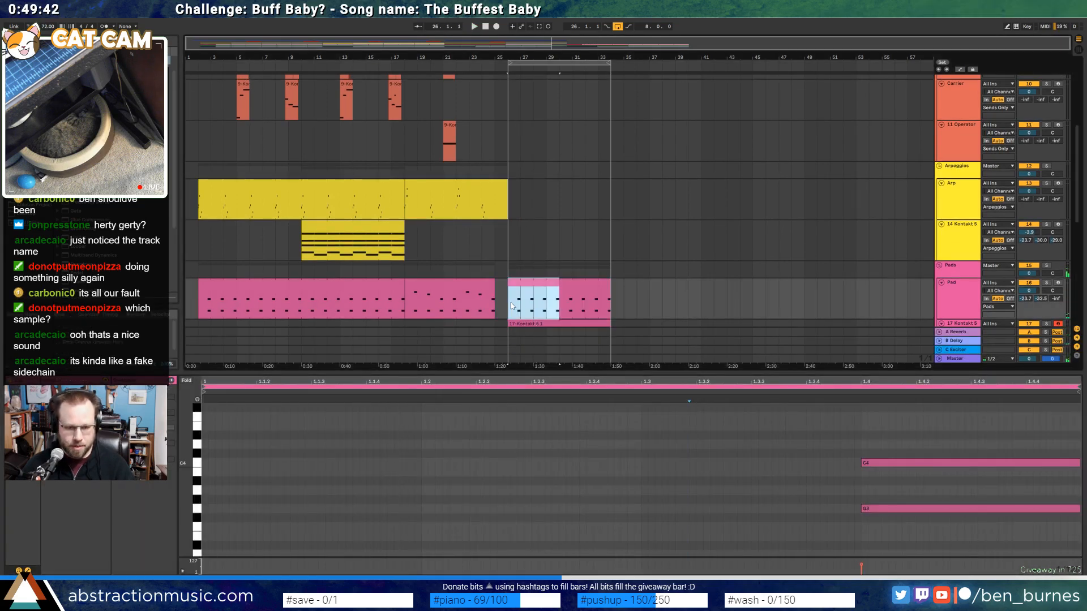
{"action": "key", "text": "ctrl+j"}
{"action": "scroll", "coordinate": [606, 439], "scroll_direction": "up", "scroll_amount": 1}
Raise the upper C4 pad note at 2.4 to G4, and play the section
{"action": "left_click_drag", "start_coordinate": [605, 432], "coordinate": [616, 464]}
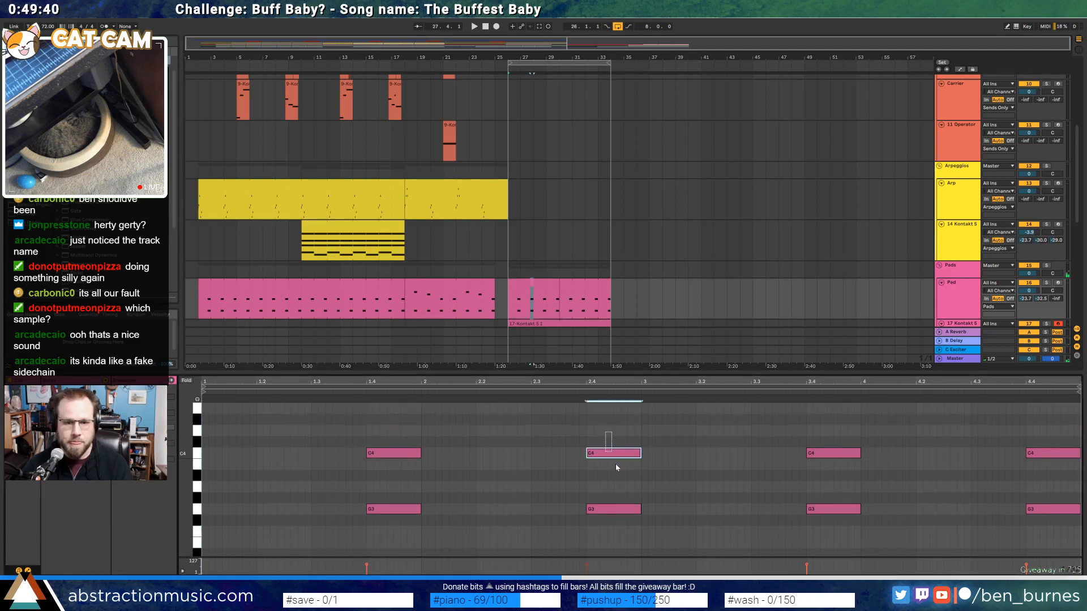
{"action": "key", "text": "Down"}
{"action": "key", "text": "Down"}
{"action": "key", "text": "shift+Up"}
{"action": "key", "text": "space"}
{"action": "left_click", "coordinate": [868, 470]}
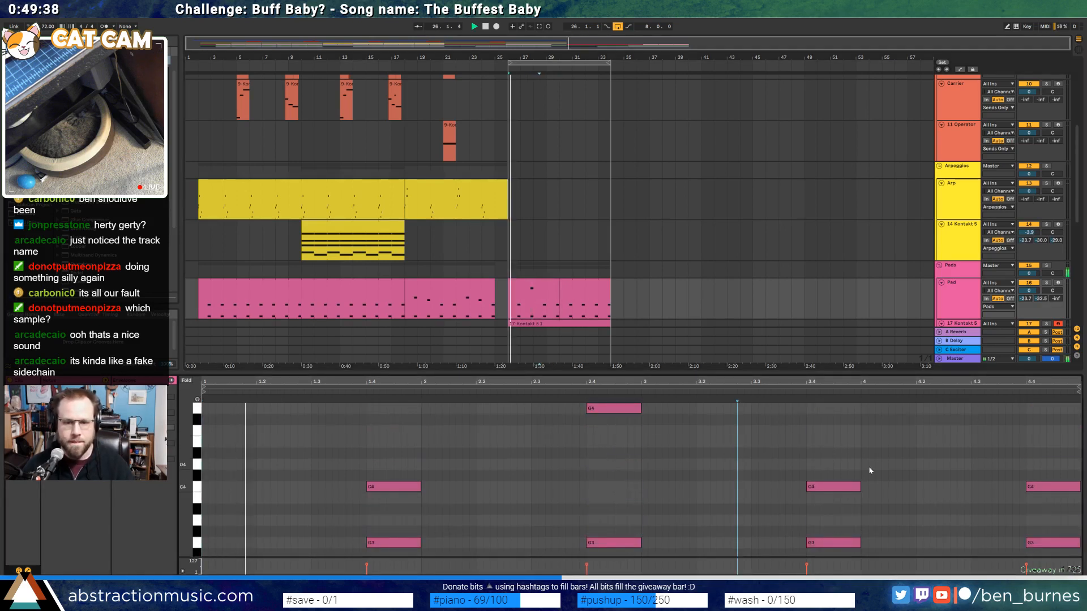
Raise the upper C4 pad note at 4.4 to G4
{"action": "left_click_drag", "start_coordinate": [1033, 456], "coordinate": [1053, 523]}
{"action": "key", "text": "Up"}
{"action": "key", "text": "Up"}
{"action": "key", "text": "Up"}
{"action": "key", "text": "Up"}
{"action": "key", "text": "Up"}
{"action": "key", "text": "Up"}
{"action": "key", "text": "Up"}
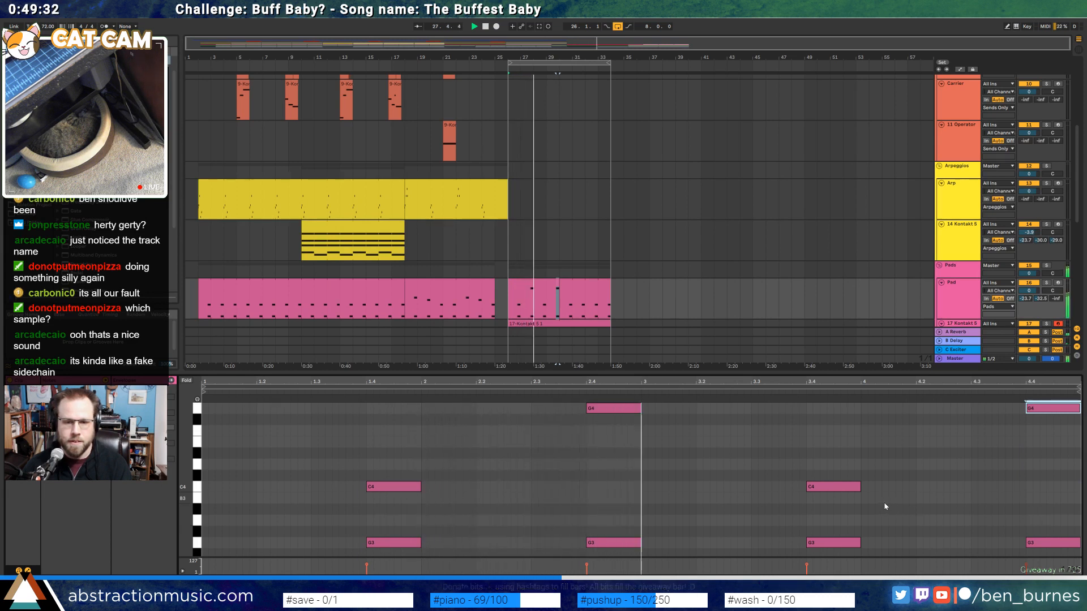
Extend the starts of all four G3 pad notes slightly earlier, and reduce the offset from the upper notes
{"action": "left_click_drag", "start_coordinate": [376, 518], "coordinate": [1044, 560]}
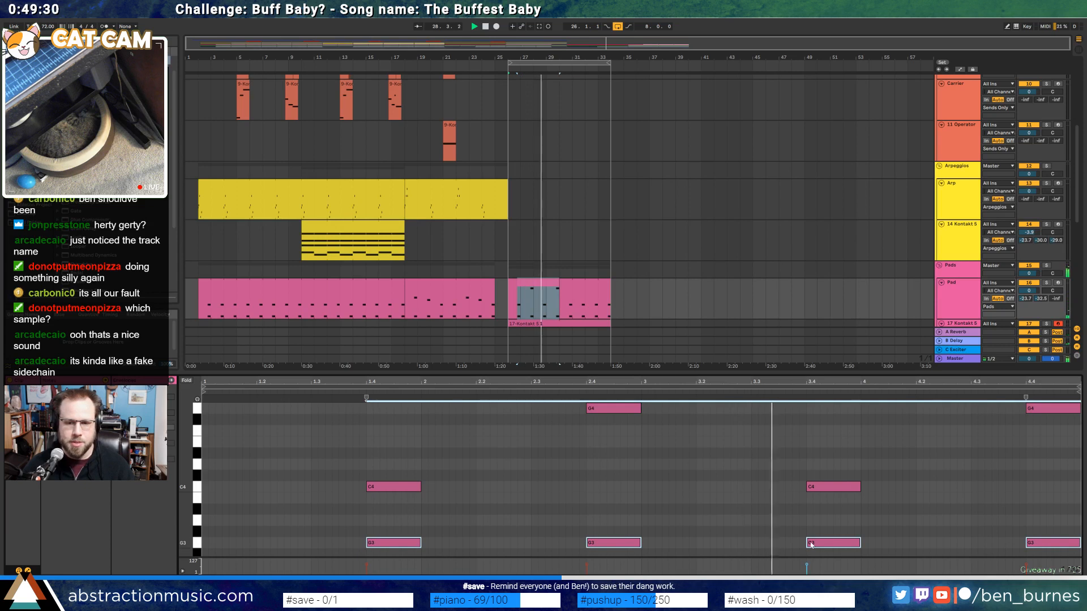
{"action": "left_click_drag", "start_coordinate": [805, 543], "coordinate": [803, 543]}
{"action": "left_click", "coordinate": [933, 518]}
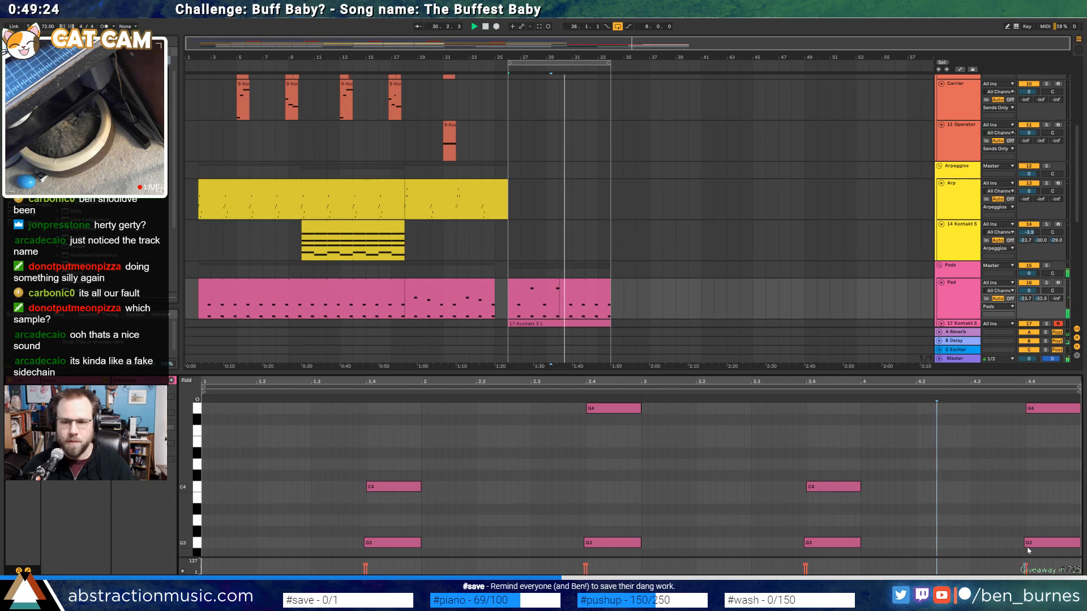
{"action": "left_click_drag", "start_coordinate": [939, 531], "coordinate": [1036, 555]}
{"action": "left_click_drag", "start_coordinate": [533, 573], "coordinate": [366, 542]}
{"action": "left_click", "coordinate": [524, 487]}
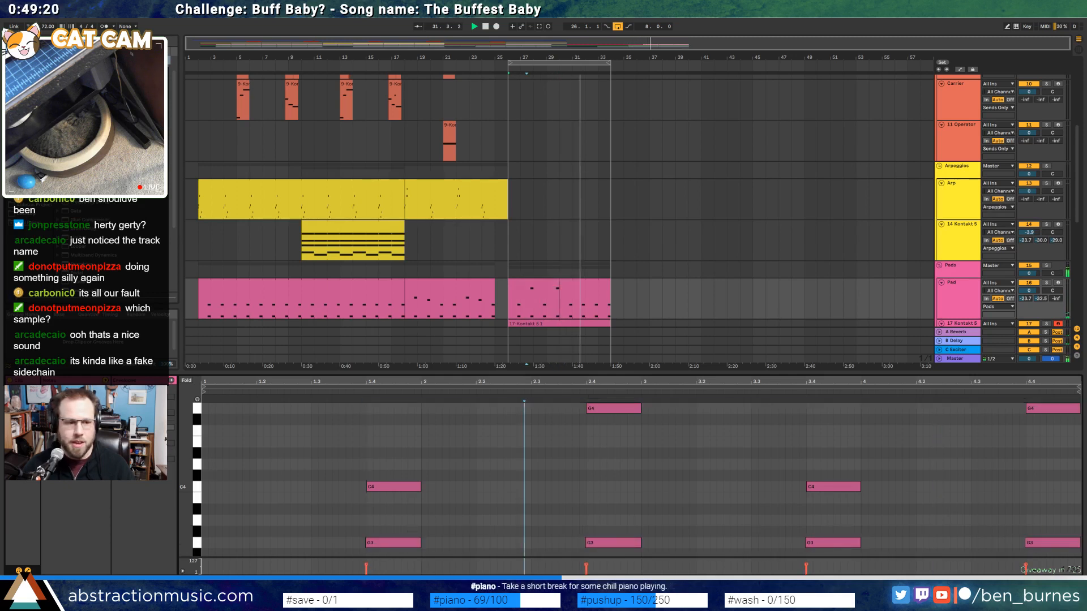
Loop the edited four-bar Pad clip over bars 30 to 34
{"action": "left_click_drag", "start_coordinate": [558, 284], "coordinate": [610, 284]}
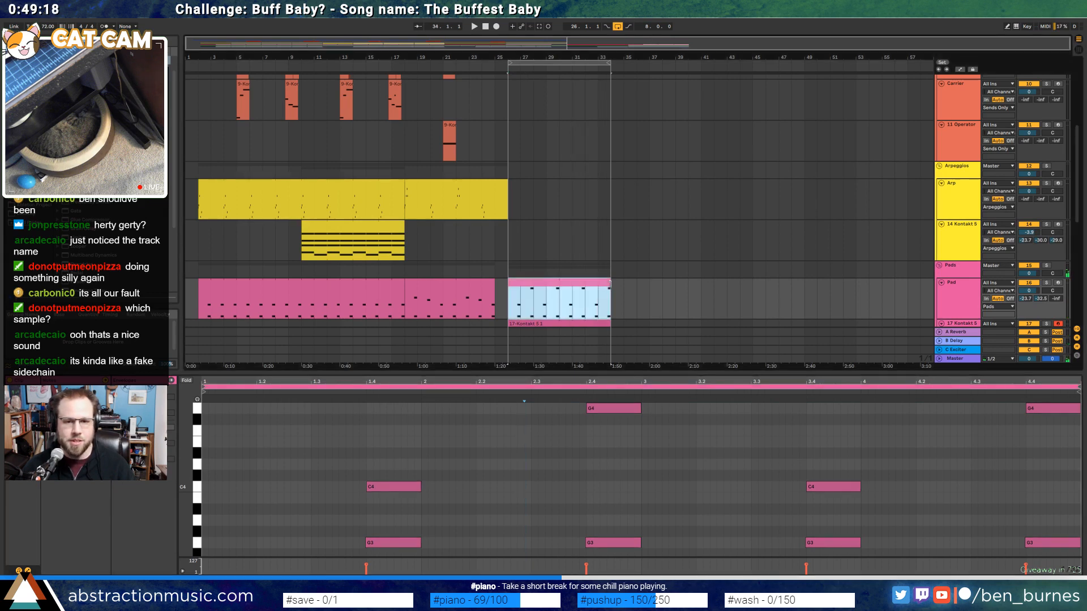
{"action": "scroll", "coordinate": [516, 309], "scroll_direction": "down", "scroll_amount": 4}
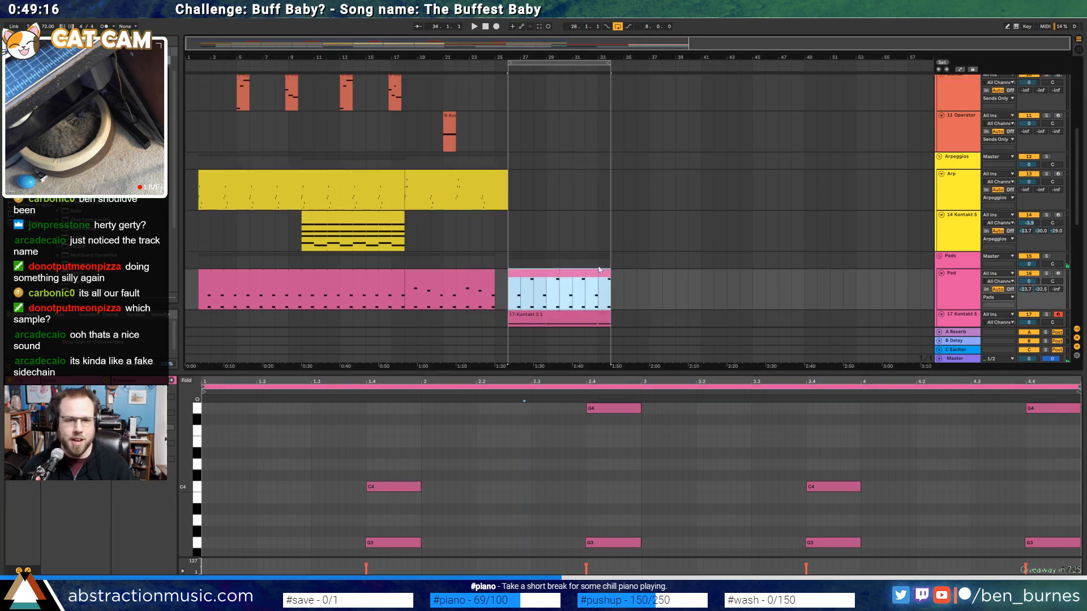
Check the Auto Filter's sidechain settings on the 17 Kontakt 5 track, and play the section from bar 26
{"action": "left_click", "coordinate": [576, 259]}
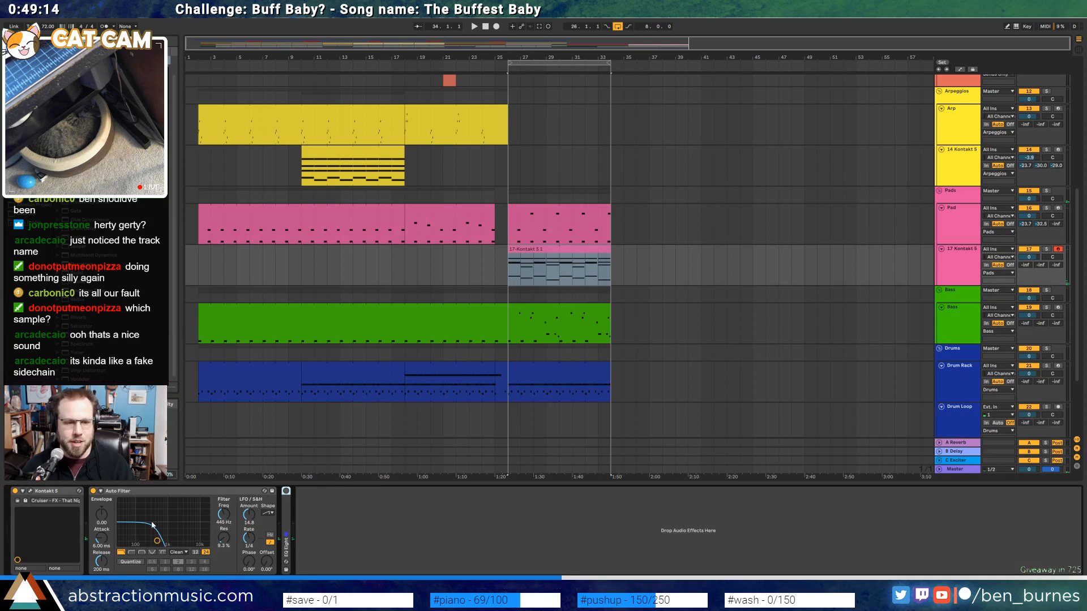
{"action": "left_click", "coordinate": [101, 491]}
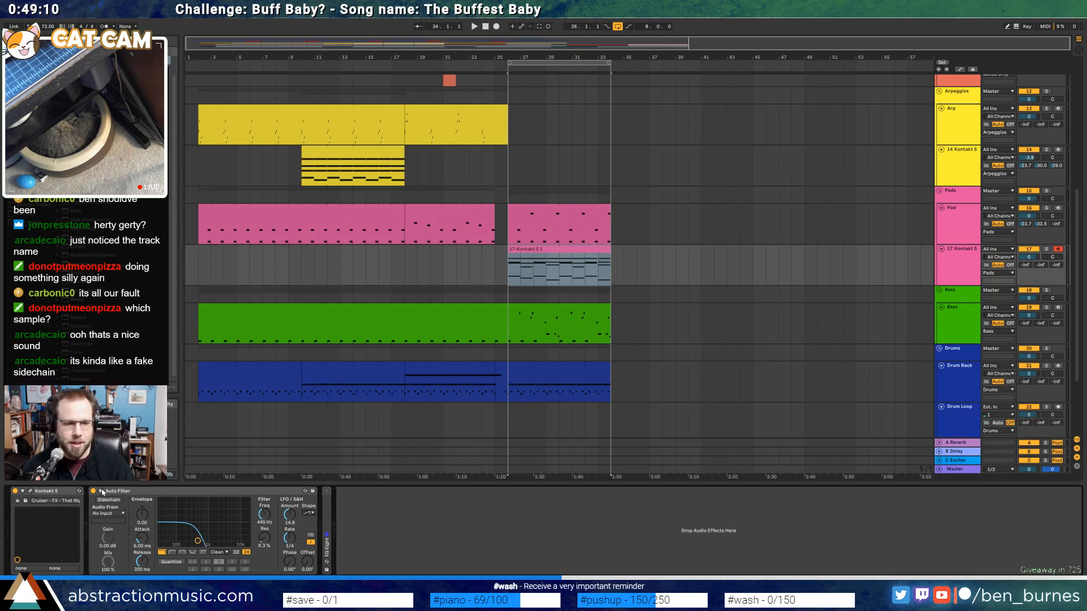
{"action": "left_click", "coordinate": [101, 490]}
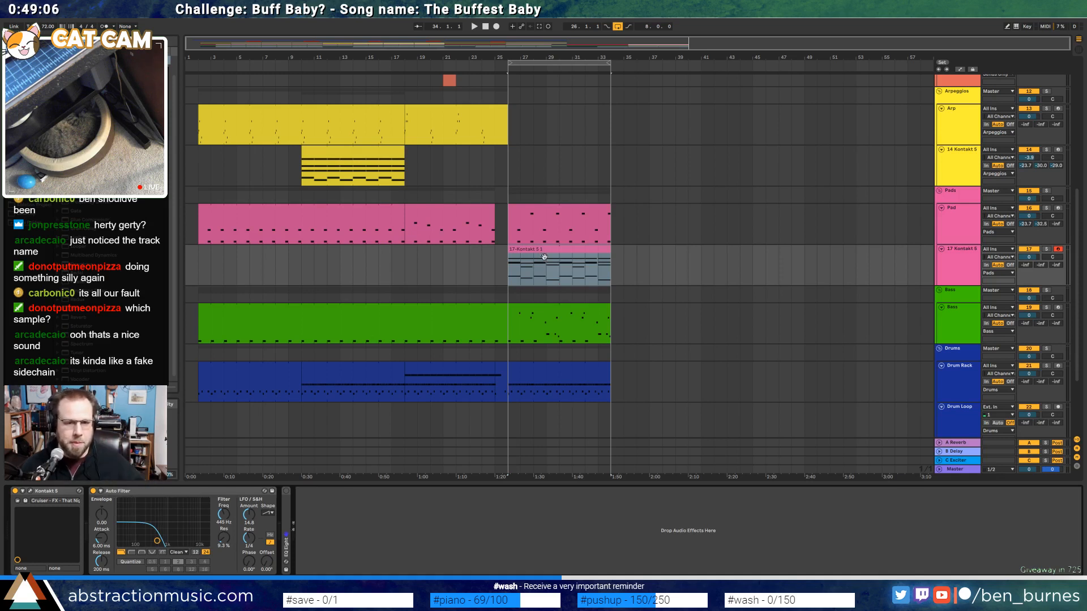
{"action": "left_click", "coordinate": [521, 231]}
{"action": "key", "text": "space"}
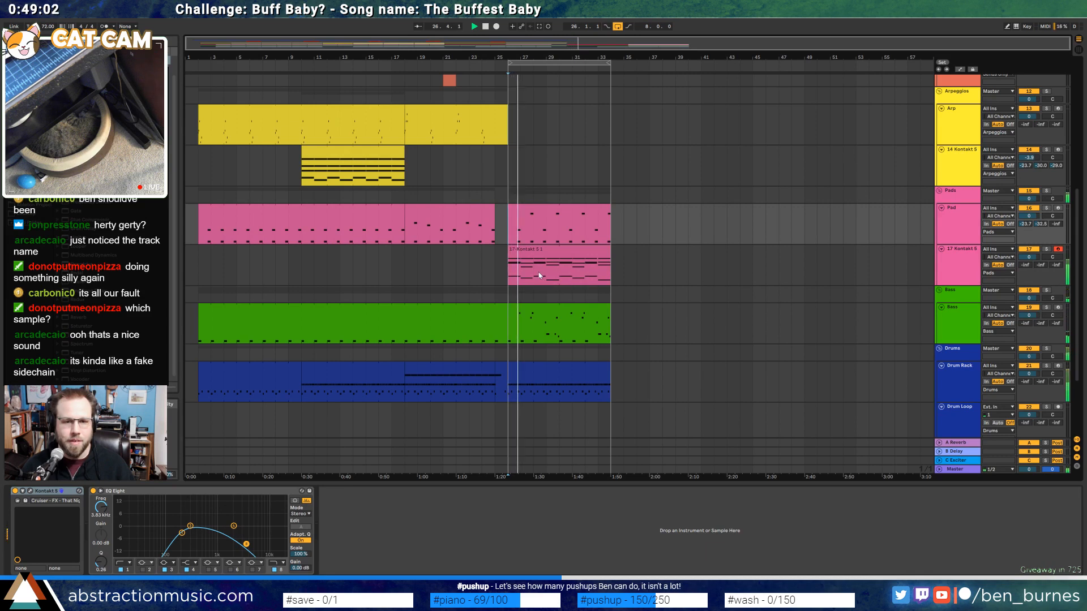
In the Pad clip starting at bar 26, try replacing the upper G4 at 4.4 with a half-length D#4 followed by D4
{"action": "double_click", "coordinate": [566, 207]}
{"action": "left_click", "coordinate": [710, 503]}
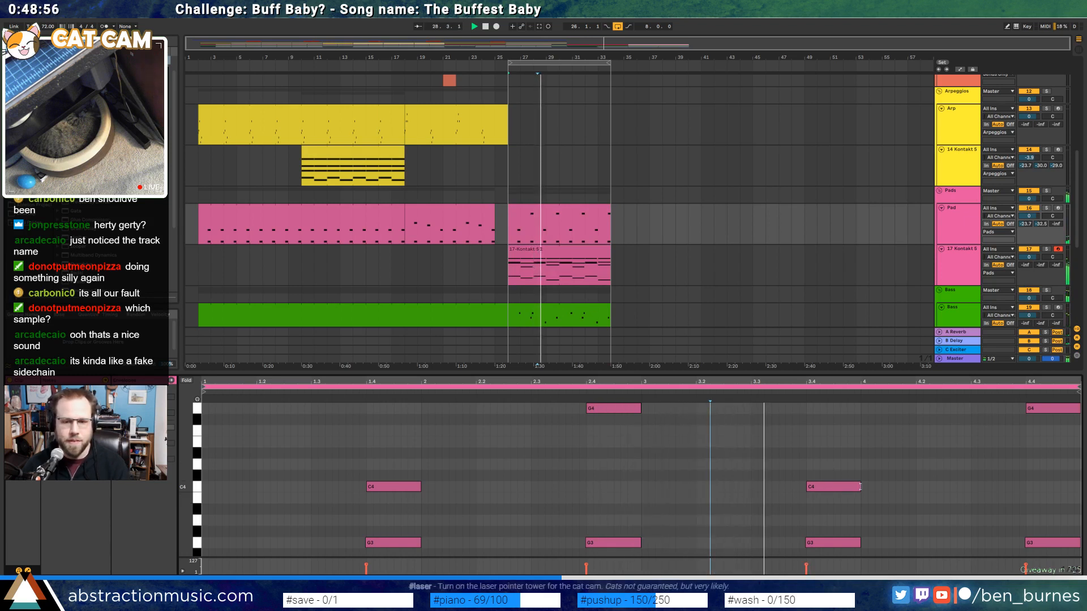
{"action": "left_click", "coordinate": [1059, 412]}
{"action": "key", "text": "Down"}
{"action": "key", "text": "Down"}
{"action": "key", "text": "Down"}
{"action": "key", "text": "Down"}
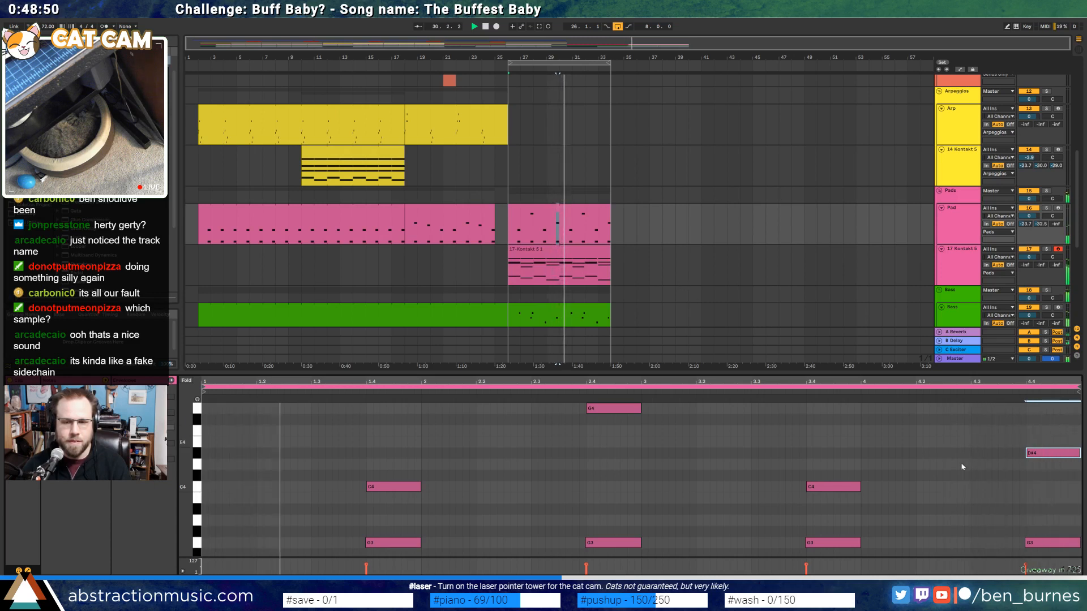
{"action": "mouse_move", "coordinate": [1078, 454]}
{"action": "left_mouse_down"}
{"action": "mouse_move", "coordinate": [1053, 454]}
{"action": "mouse_move", "coordinate": [1081, 463]}
{"action": "left_mouse_up"}
{"action": "double_click", "coordinate": [1056, 463]}
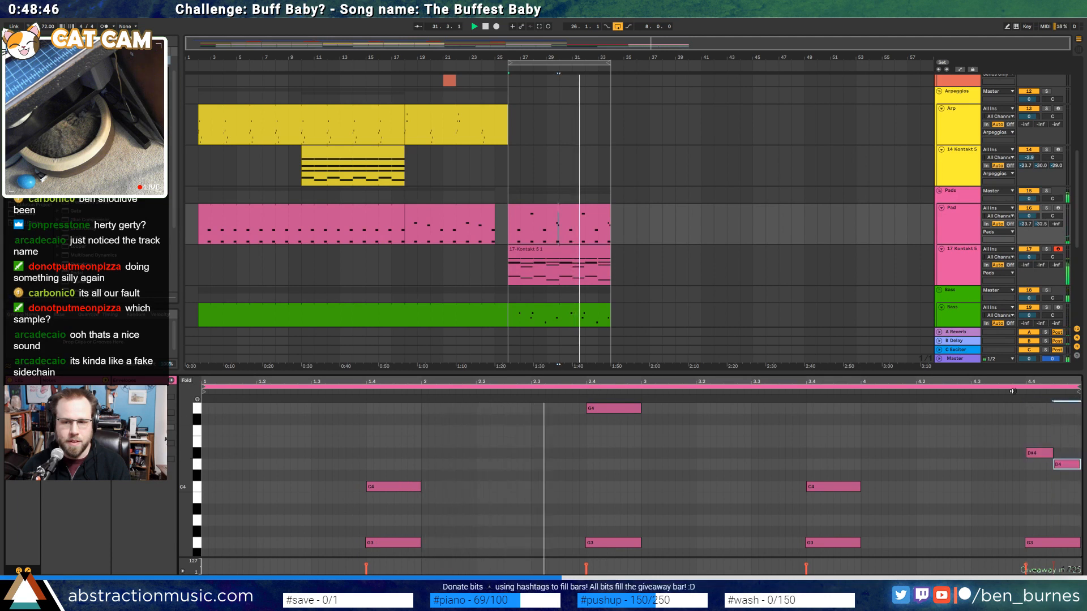
Replace the D#4 and D4 notes at 4.4 in the Pad clip with a single G4 lasting one beat
{"action": "left_click", "coordinate": [1012, 391]}
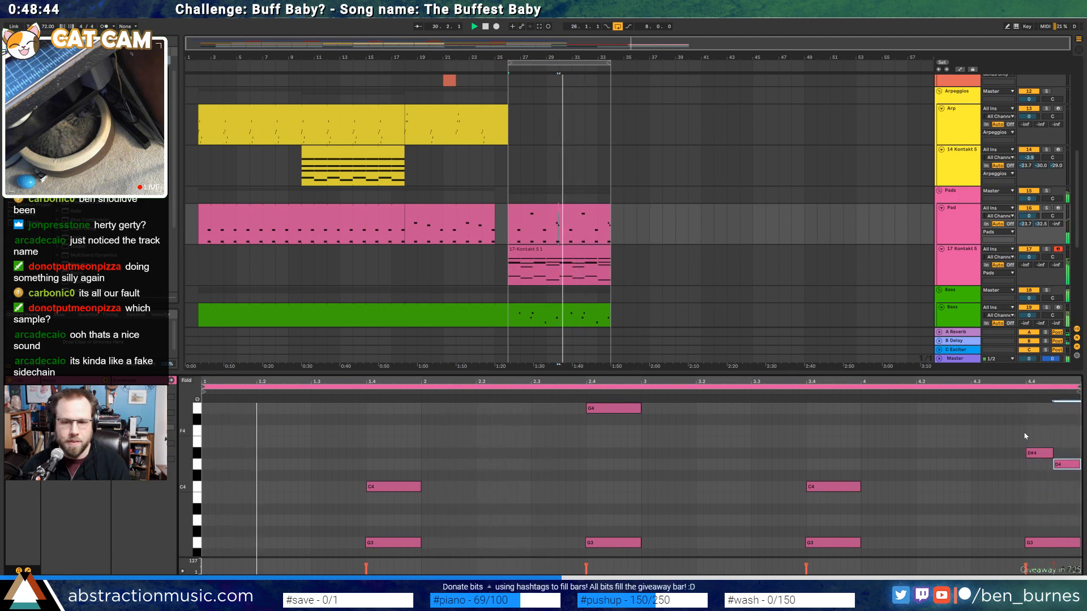
{"action": "left_click_drag", "start_coordinate": [1041, 435], "coordinate": [1068, 464]}
{"action": "key", "text": "Delete"}
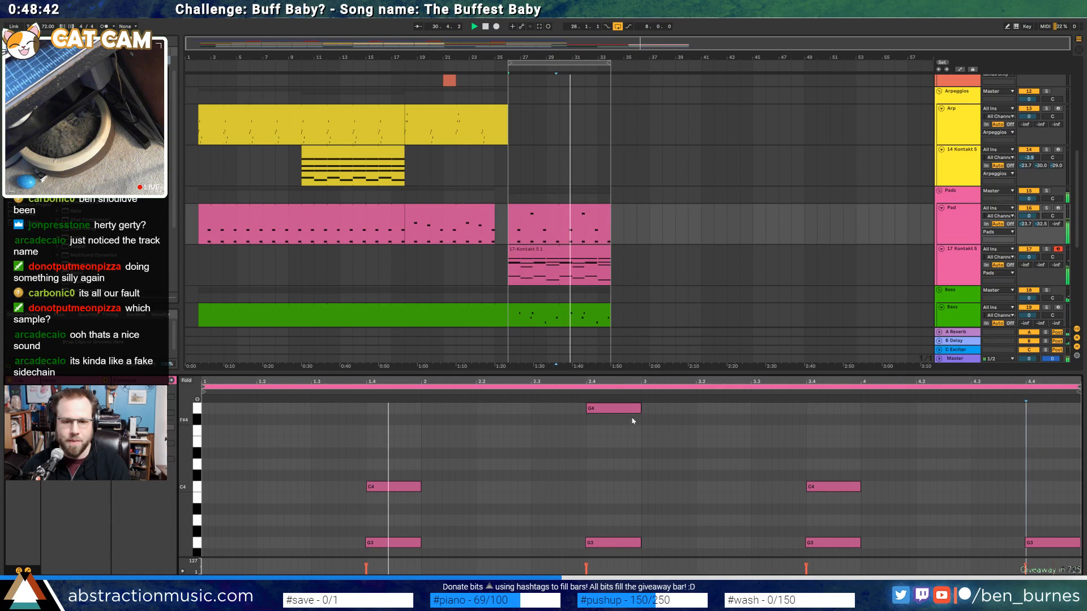
{"action": "left_click", "coordinate": [633, 410]}
{"action": "double_click", "coordinate": [1030, 408]}
{"action": "key", "text": "space"}
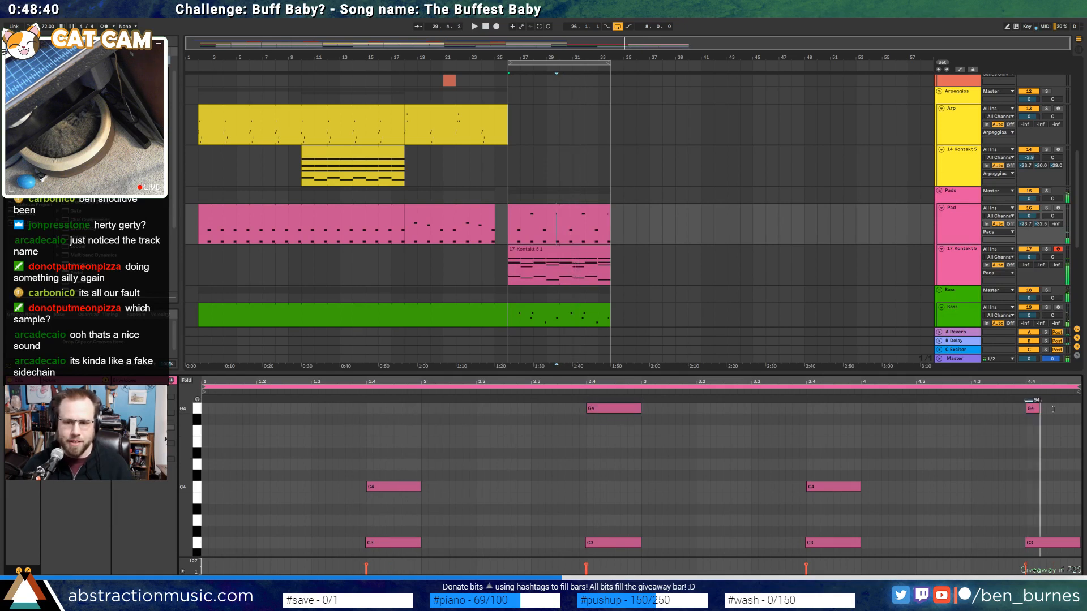
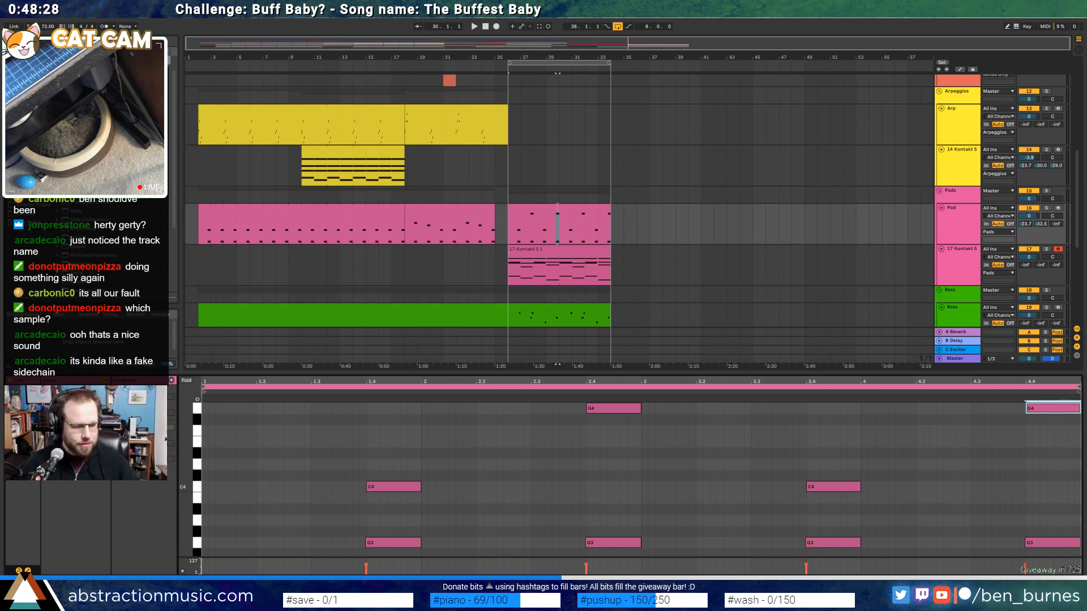
{"action": "key", "text": "shift+Tab"}
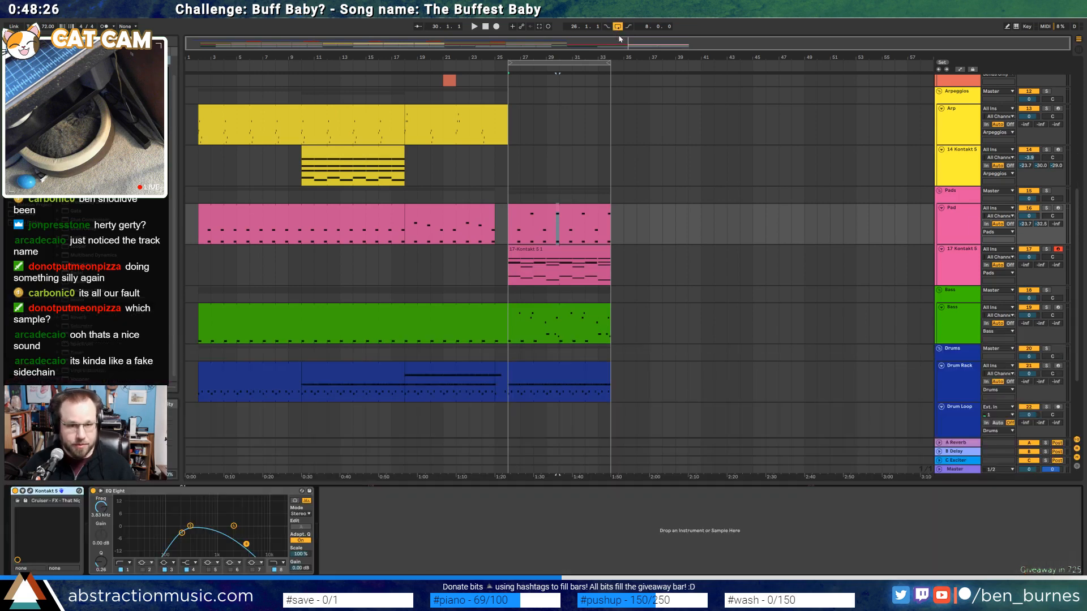
Duplicate the 7-Kontakt lead clip at bar 18 so the copy fills bars 26 to 34
{"action": "scroll", "coordinate": [626, 144], "scroll_direction": "up", "scroll_amount": 6}
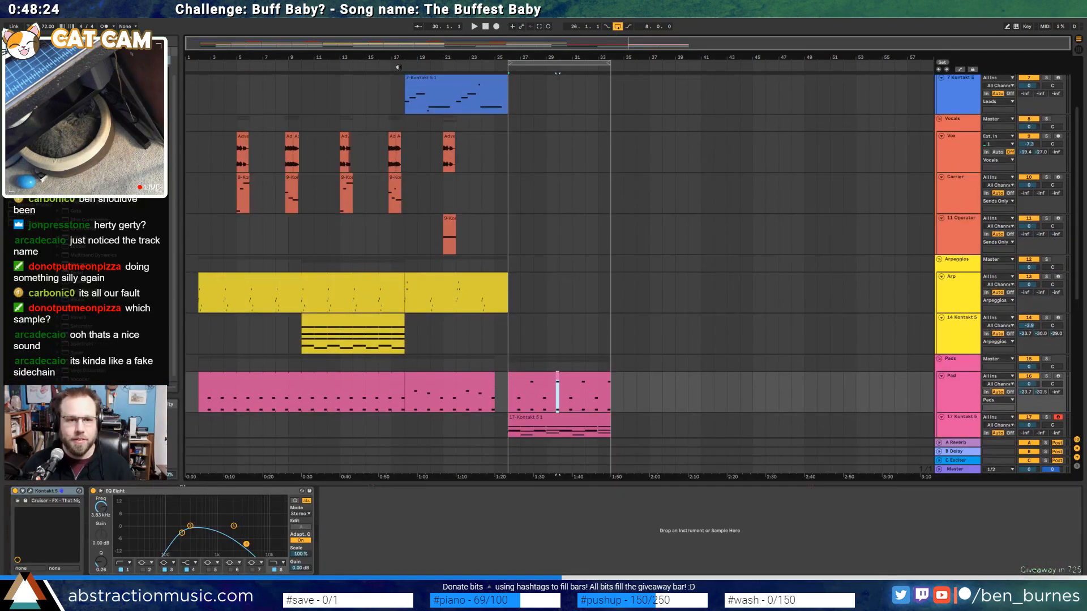
{"action": "scroll", "coordinate": [567, 172], "scroll_direction": "up", "scroll_amount": 4}
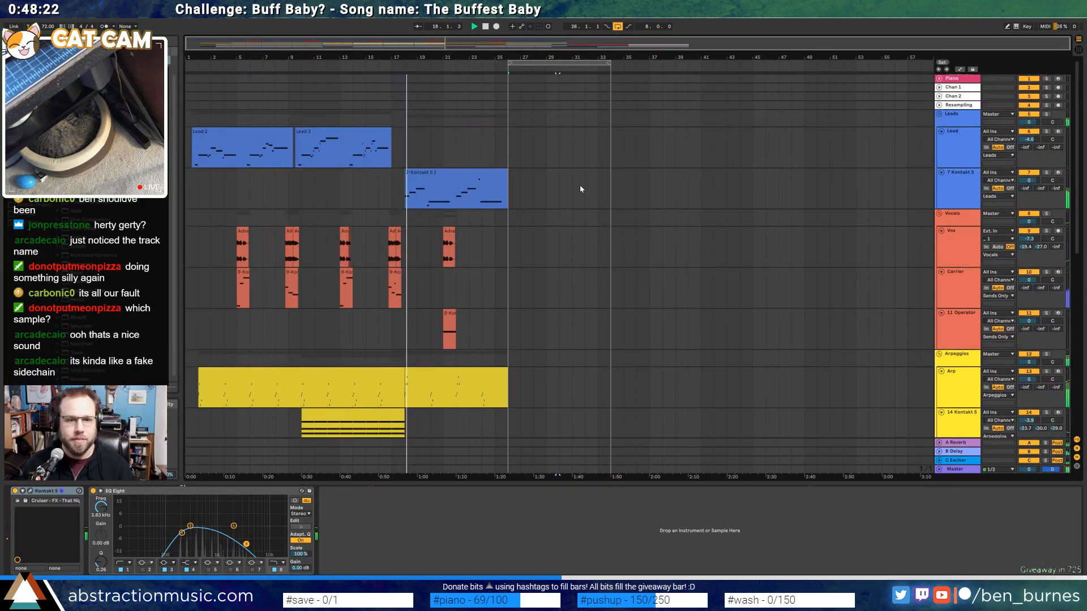
{"action": "left_click", "coordinate": [485, 173]}
{"action": "key", "text": "ctrl+d"}
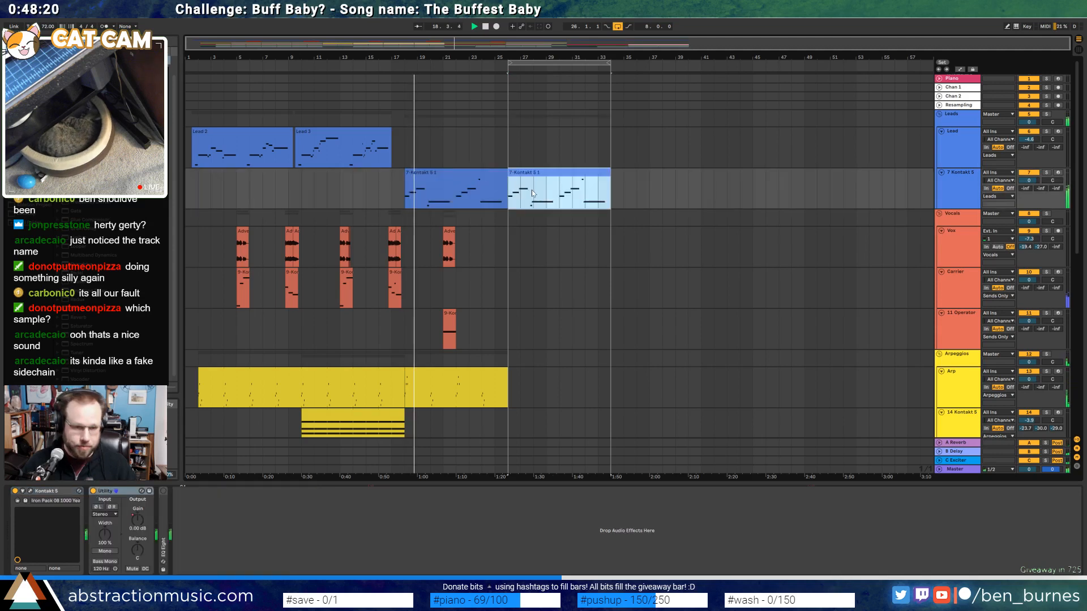
Duplicate the bar 18 to 26 section of the Vox, Carrier and 11 Operator tracks to bar 26
{"action": "left_click_drag", "start_coordinate": [406, 240], "coordinate": [507, 334]}
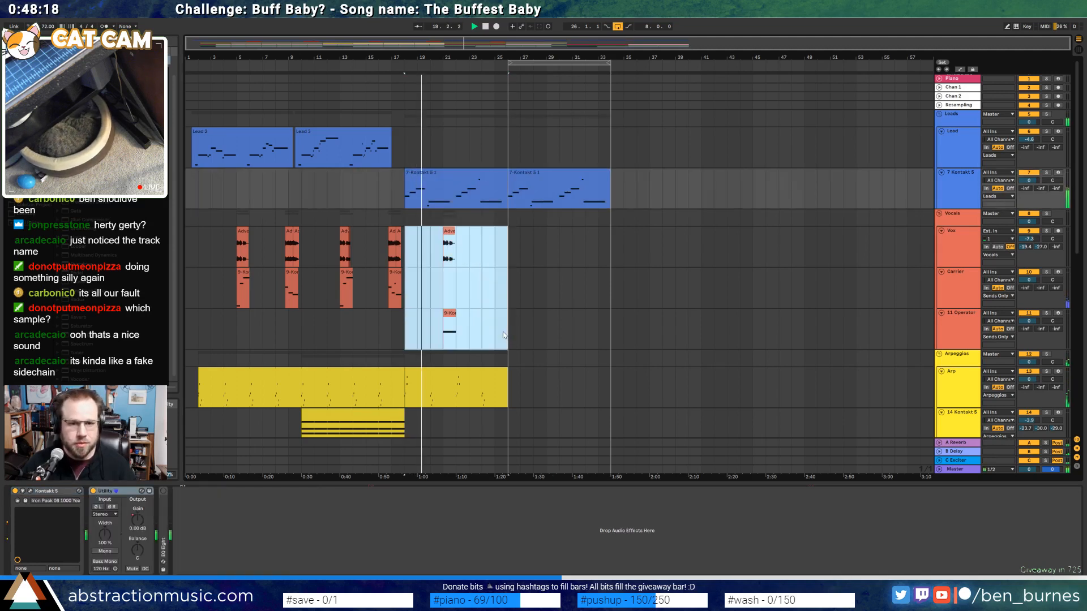
{"action": "key", "text": "ctrl+d"}
{"action": "left_click", "coordinate": [635, 322]}
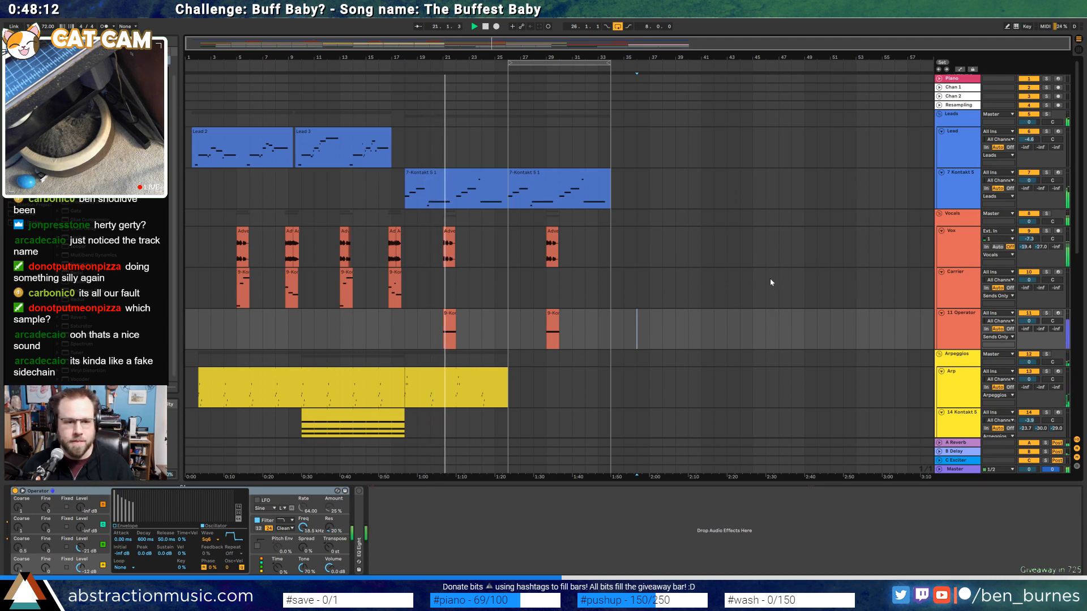
Inspect the Vox clips at bars 21 and 29 and the notes of the 11 Operator clip at bar 21 during playback
{"action": "double_click", "coordinate": [449, 237]}
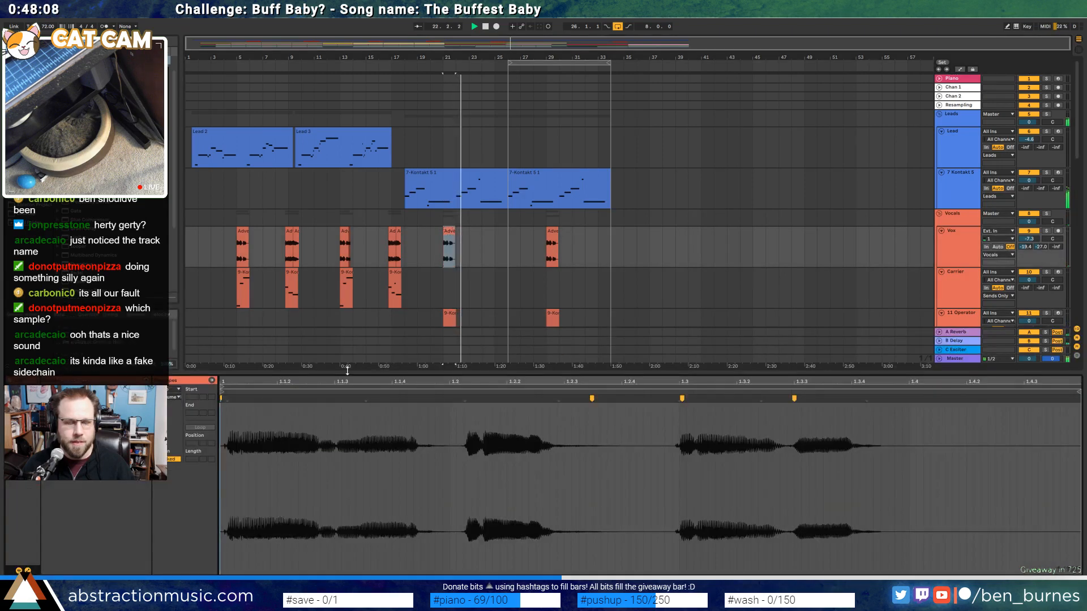
{"action": "mouse_move", "coordinate": [86, 434]}
{"action": "left_mouse_down"}
{"action": "mouse_move", "coordinate": [86, 445]}
{"action": "mouse_move", "coordinate": [86, 434]}
{"action": "left_mouse_up"}
{"action": "key", "text": "space"}
{"action": "key", "text": "space"}
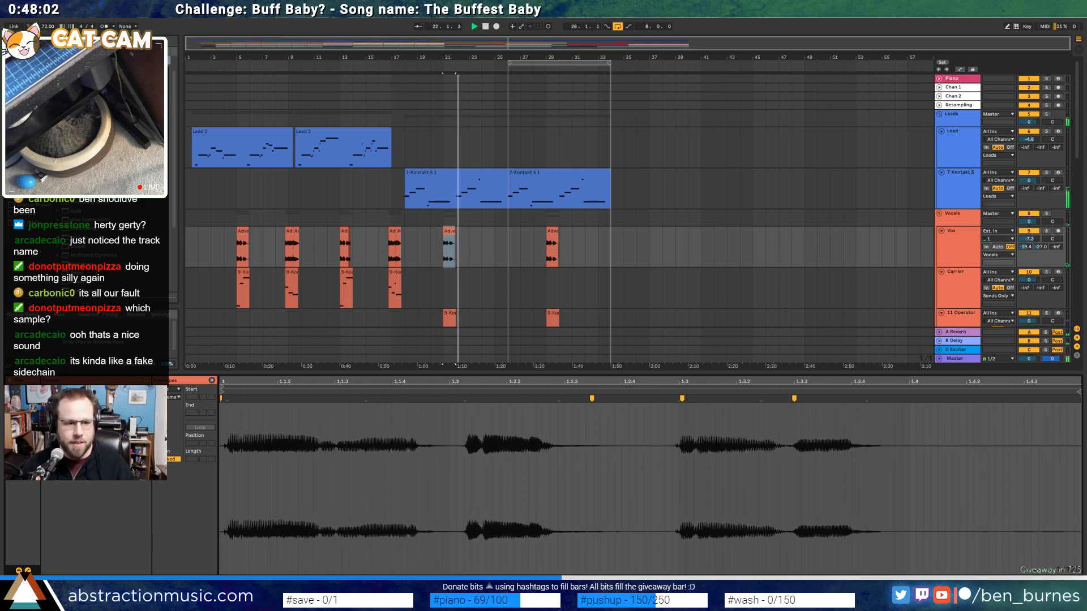
{"action": "left_click", "coordinate": [449, 233]}
{"action": "left_click", "coordinate": [552, 232]}
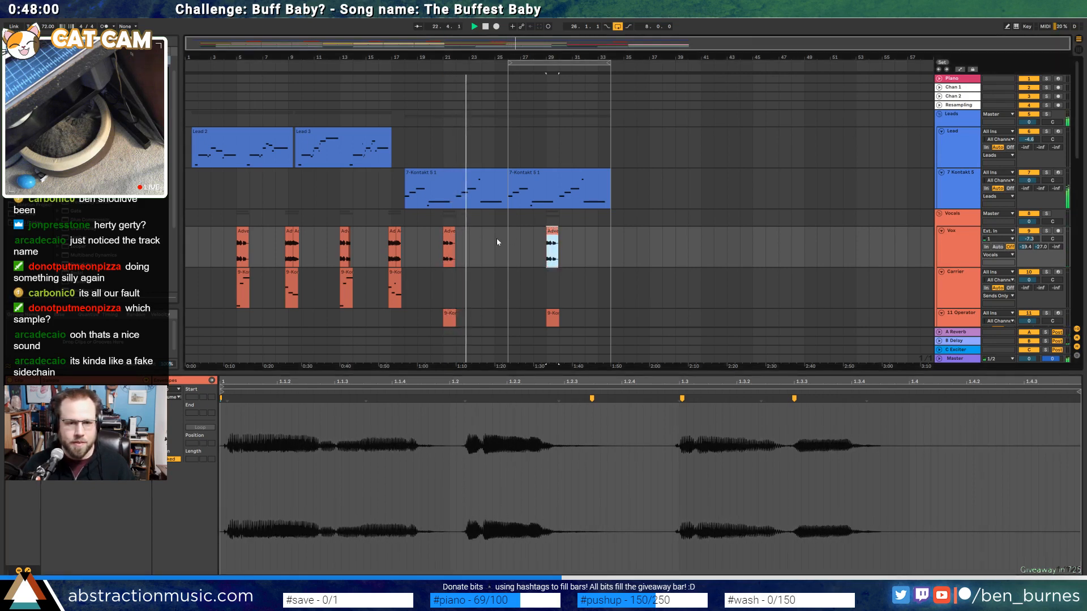
{"action": "scroll", "coordinate": [497, 238], "scroll_direction": "down", "scroll_amount": 2}
{"action": "left_click", "coordinate": [451, 281]}
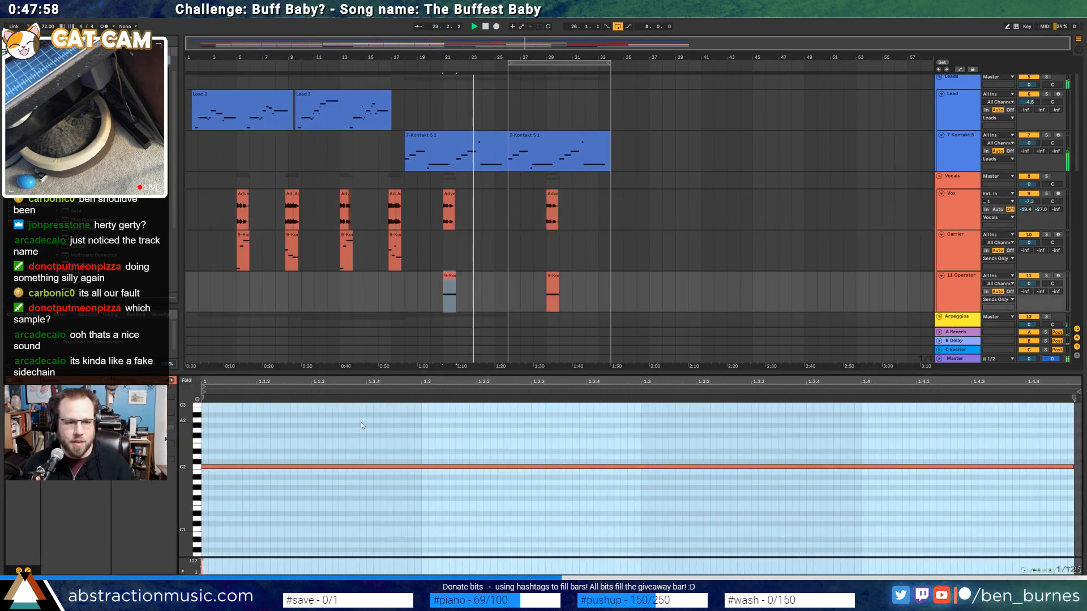
{"action": "left_click", "coordinate": [361, 423]}
{"action": "key", "text": "shift+Tab"}
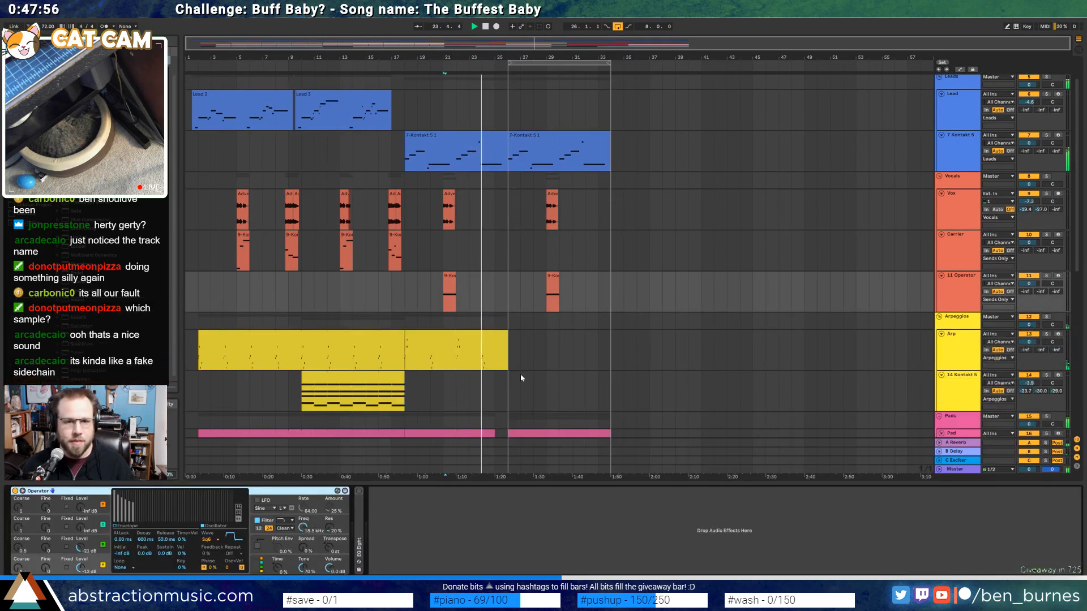
In the first 7-Kontakt clip, lower the short note before bar 7 two semitones and raise the following long note one octave
{"action": "double_click", "coordinate": [494, 135]}
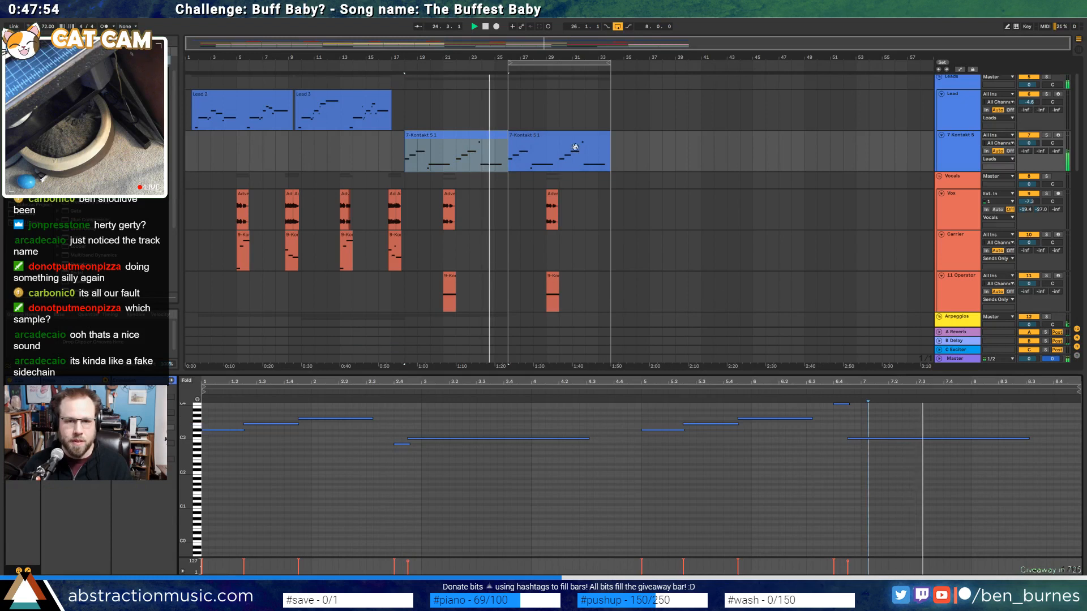
{"action": "scroll", "coordinate": [831, 430], "scroll_direction": "up", "scroll_amount": 2}
{"action": "left_click", "coordinate": [841, 438]}
{"action": "key", "text": "Down"}
{"action": "key", "text": "Down"}
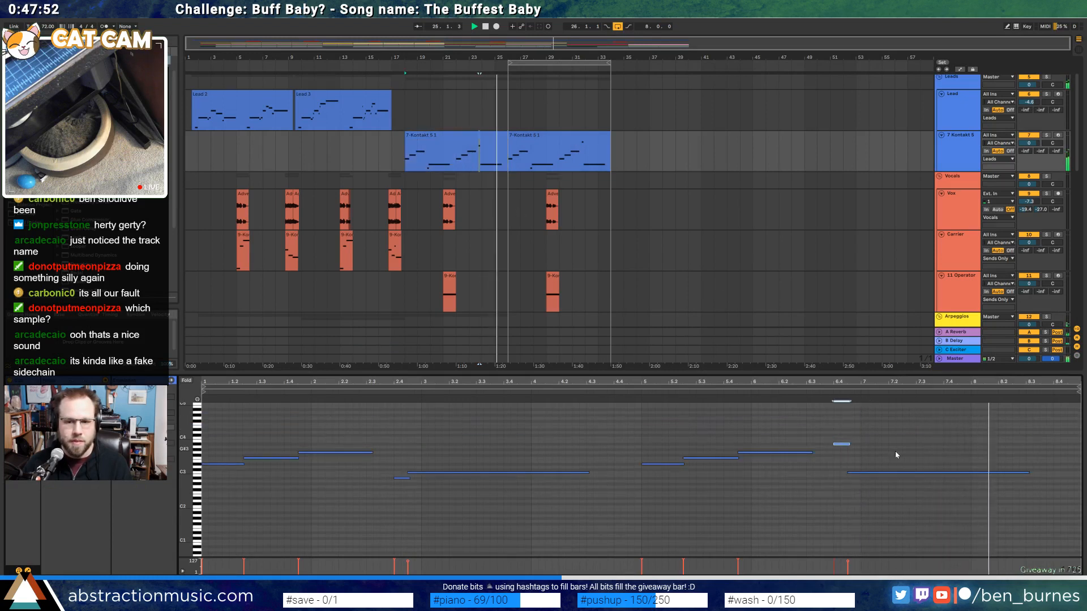
{"action": "left_click", "coordinate": [898, 472]}
{"action": "key", "text": "shift+Up"}
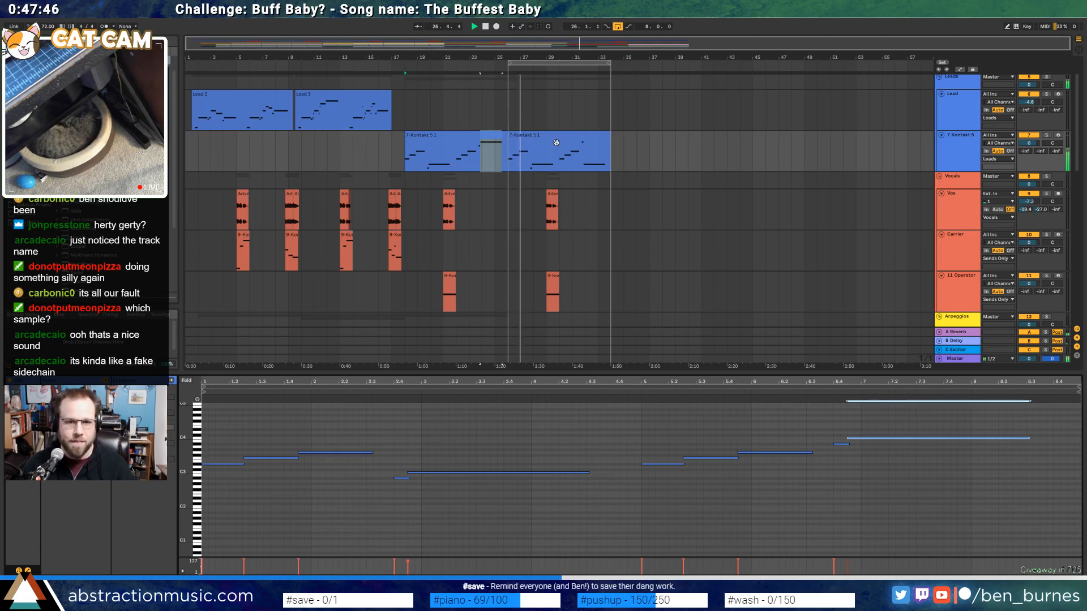
{"action": "key", "text": "shift+Tab"}
Shorten the C2 note in the 11 Operator clip at bar 29 so it ends at 1.3
{"action": "scroll", "coordinate": [590, 226], "scroll_direction": "down", "scroll_amount": 5}
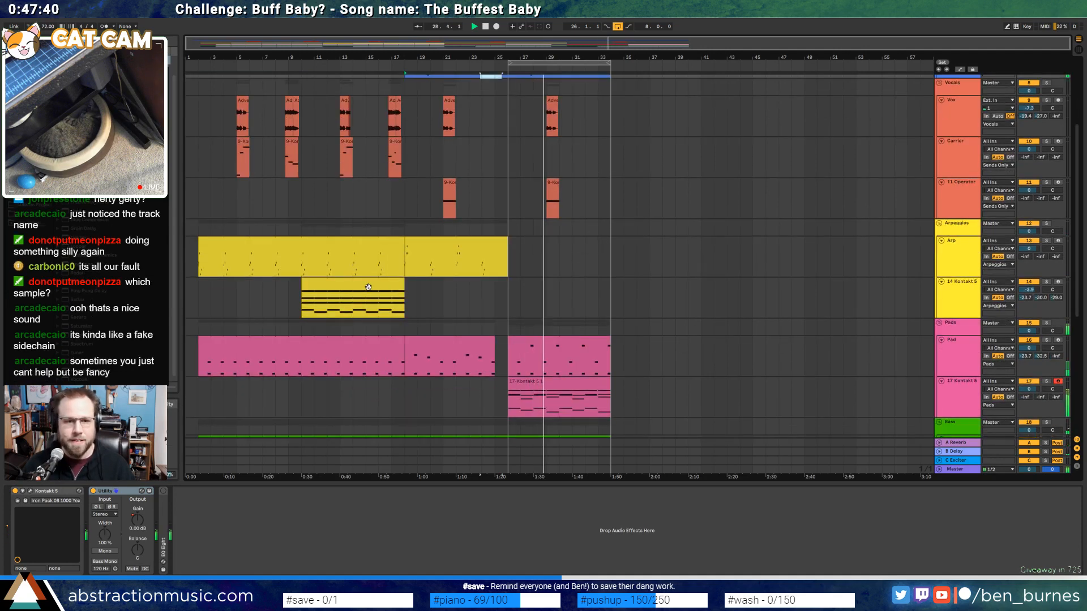
{"action": "left_click", "coordinate": [385, 288]}
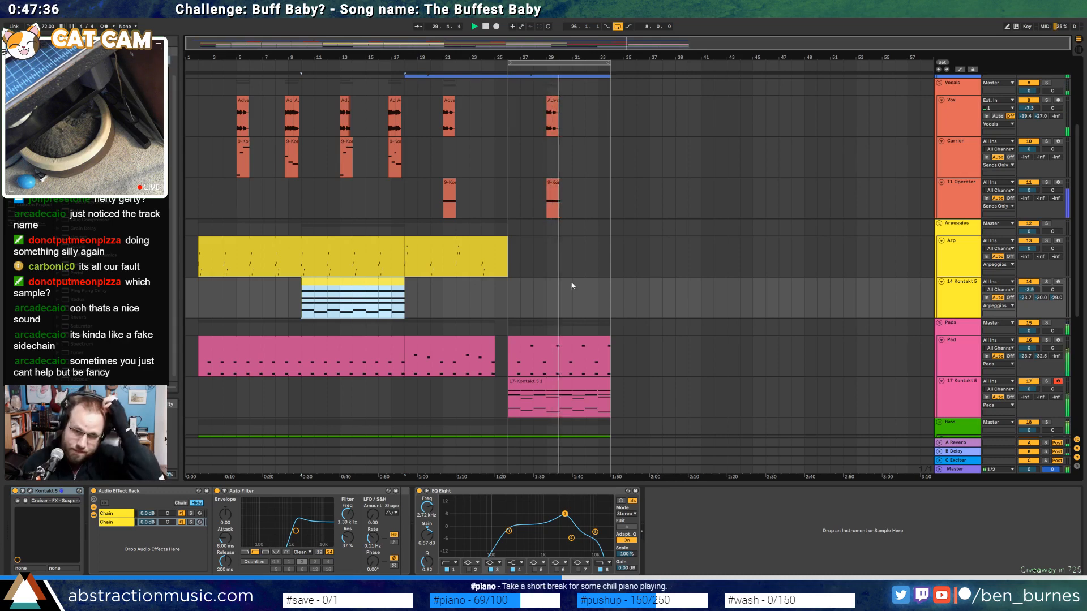
{"action": "double_click", "coordinate": [552, 183]}
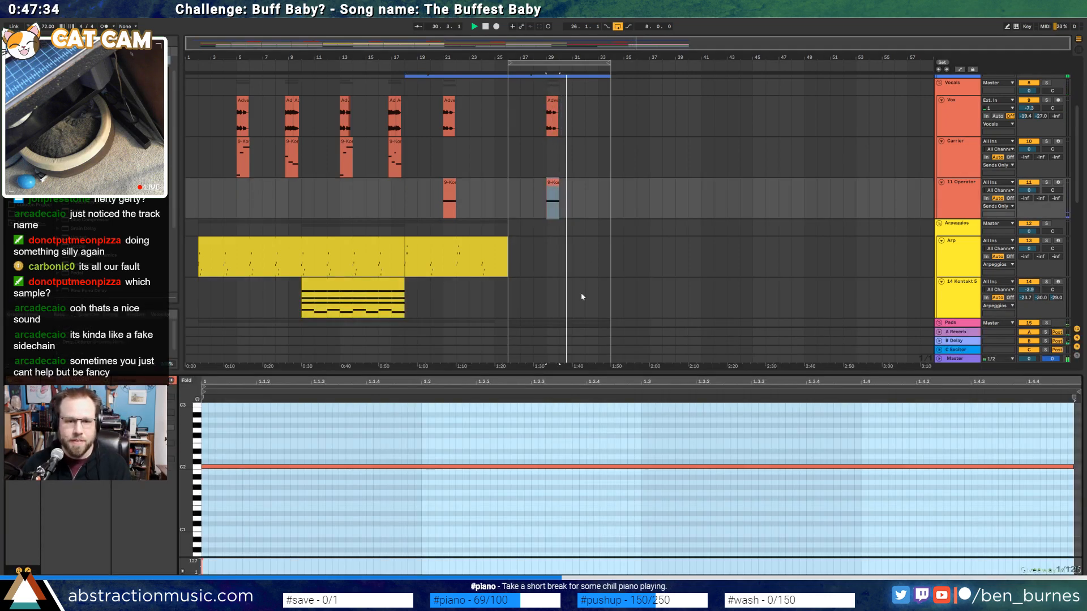
{"action": "left_click", "coordinate": [792, 456]}
{"action": "left_click_drag", "start_coordinate": [1072, 467], "coordinate": [642, 469]}
{"action": "left_click", "coordinate": [642, 477]}
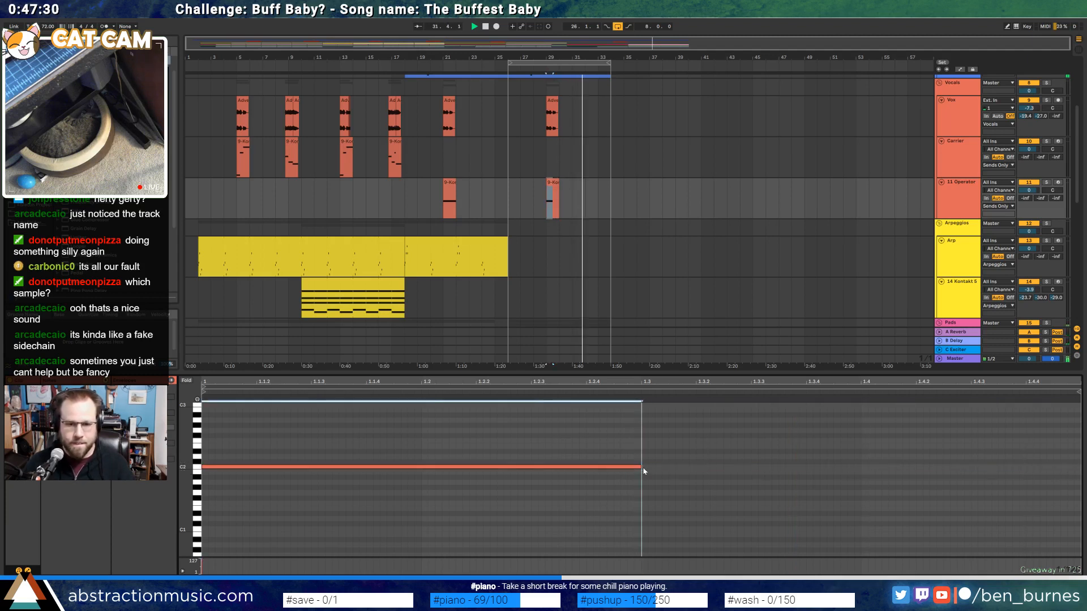
Duplicate the shortened C2 note into the clip's second half, raise the copy one octave to C3, and audition the change
{"action": "key", "text": "ctrl+d"}
{"action": "key", "text": "shift+Up"}
{"action": "key", "text": "space"}
{"action": "key", "text": "space"}
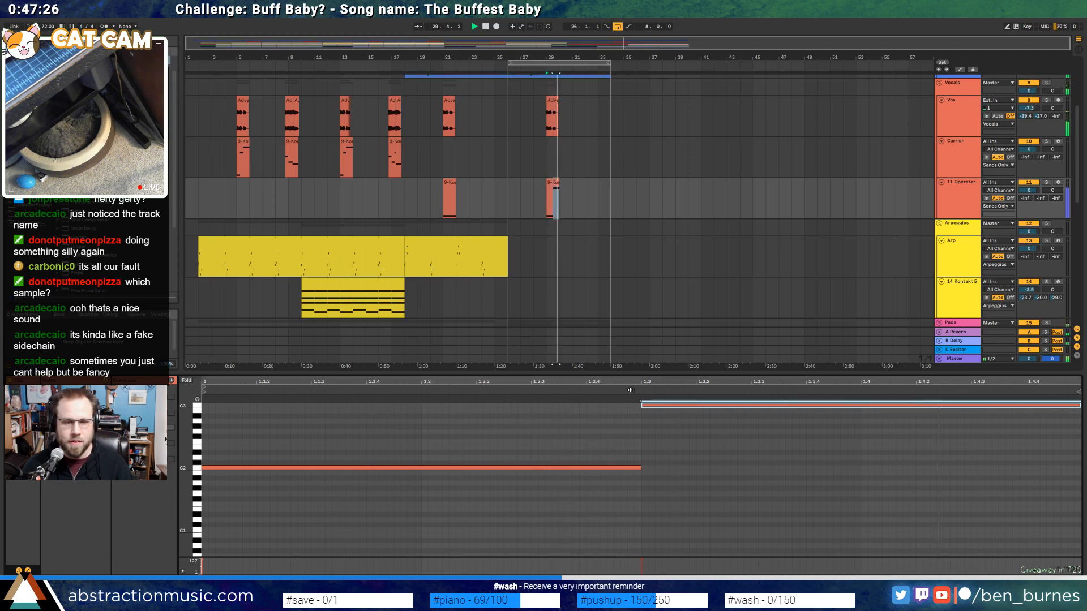
{"action": "key", "text": "shift+Tab"}
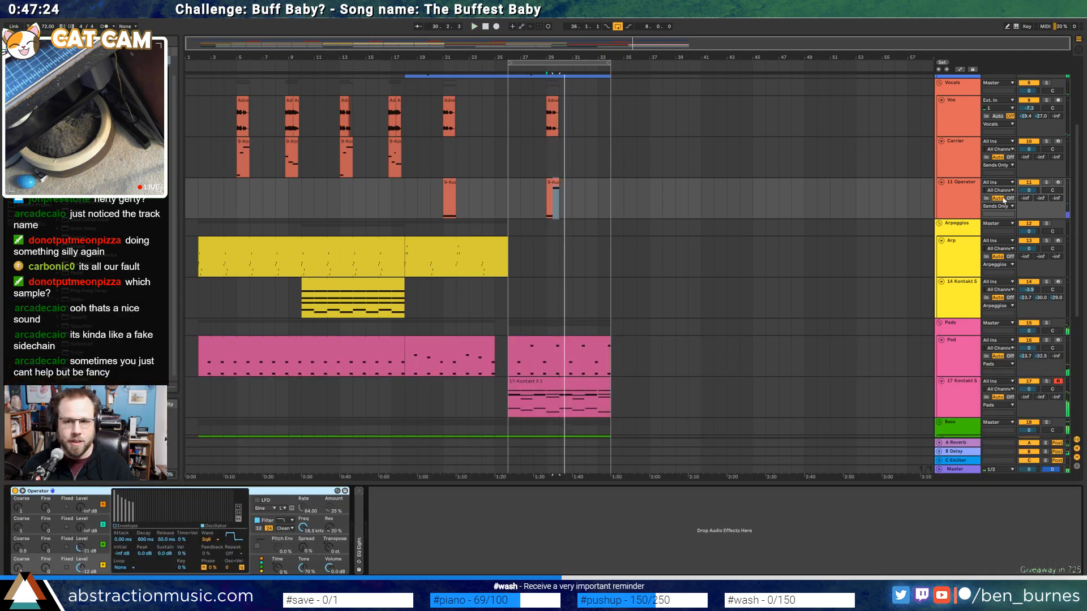
Route the 11 Operator track's output to Master with the track soloed, and audition its clip at bar 29
{"action": "left_click", "coordinate": [999, 207]}
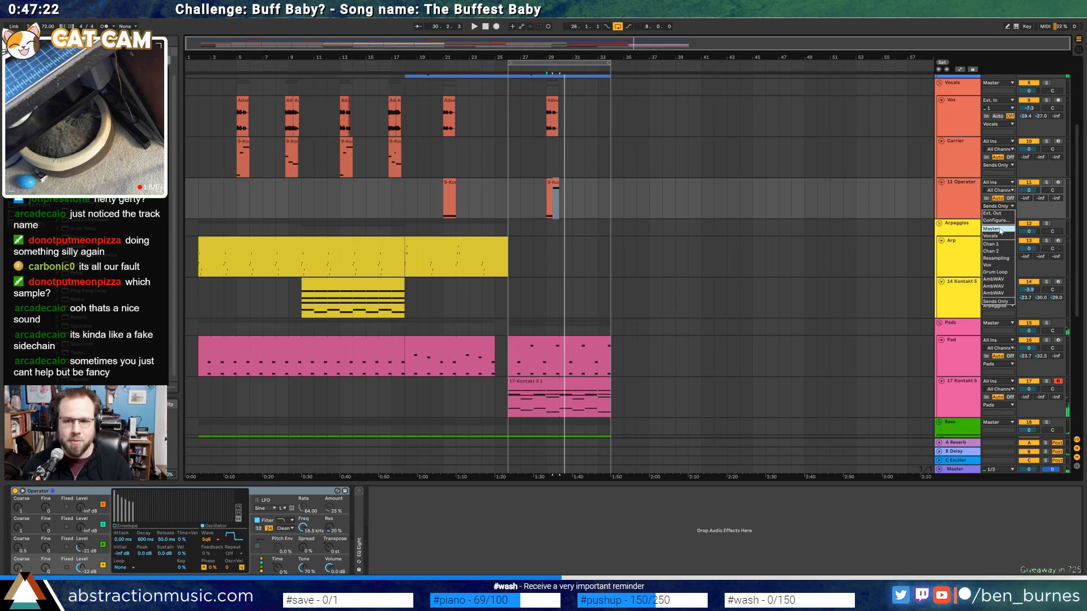
{"action": "left_click", "coordinate": [999, 216]}
{"action": "left_click", "coordinate": [997, 207]}
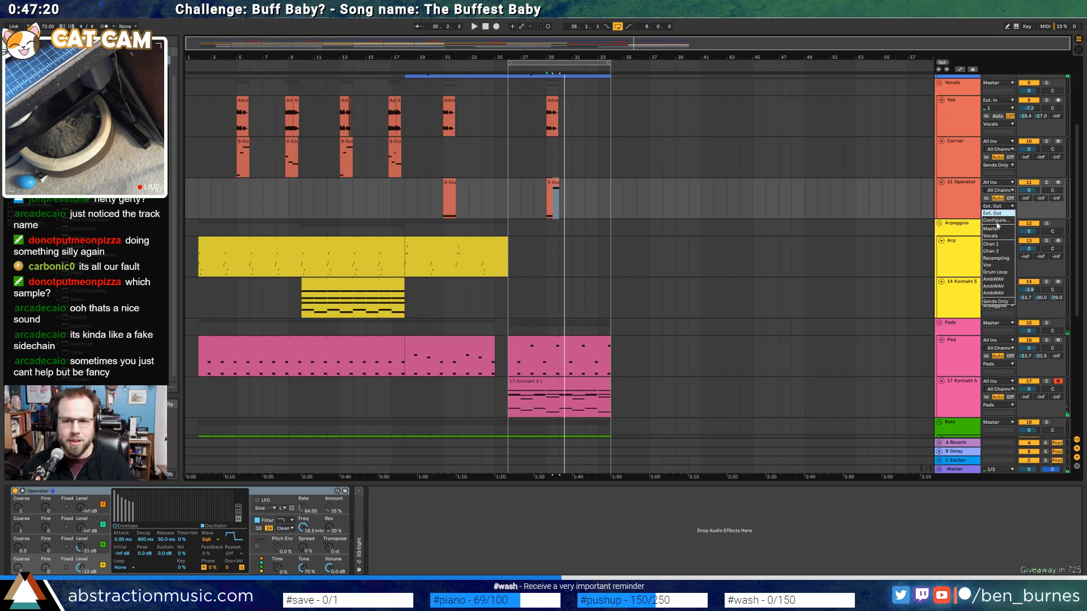
{"action": "left_click", "coordinate": [997, 227]}
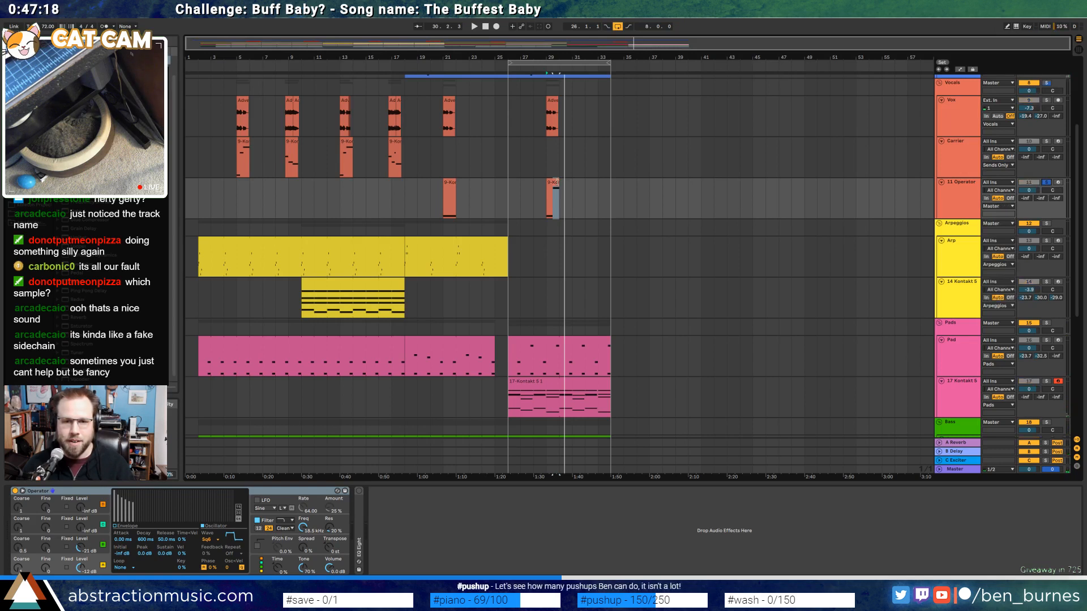
{"action": "left_click", "coordinate": [550, 183]}
{"action": "key", "text": "space"}
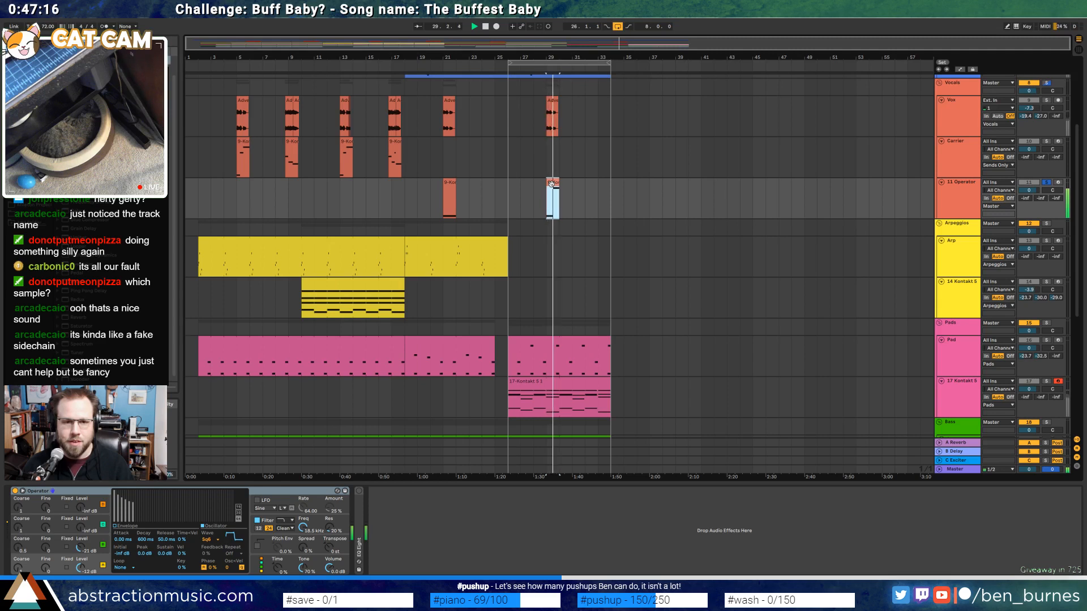
{"action": "key", "text": "space"}
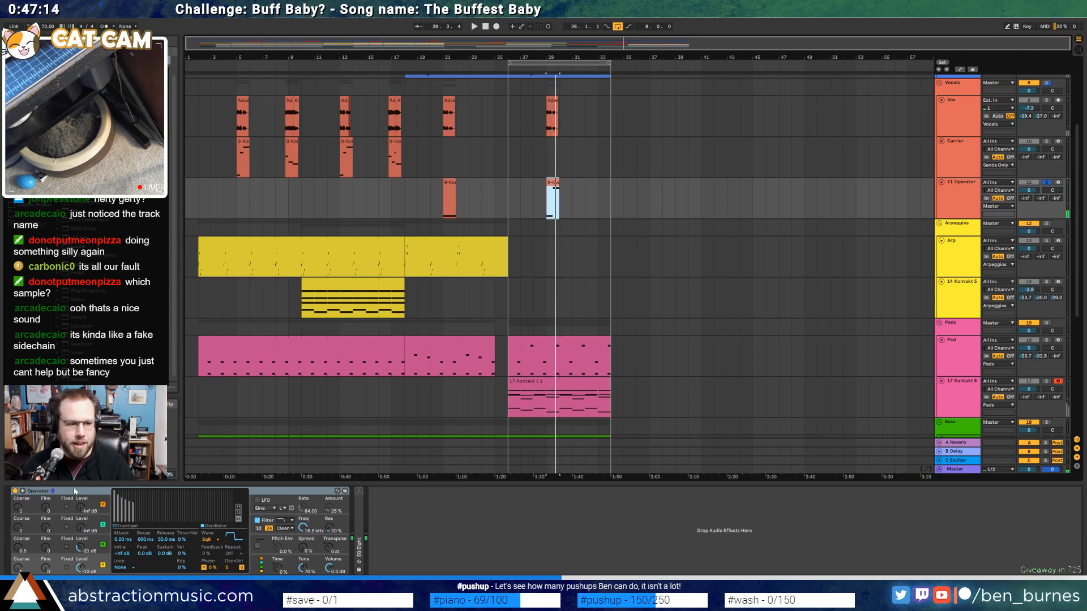
Group the Operator device on the soloed track into an Instrument Rack
{"action": "left_click", "coordinate": [27, 142]}
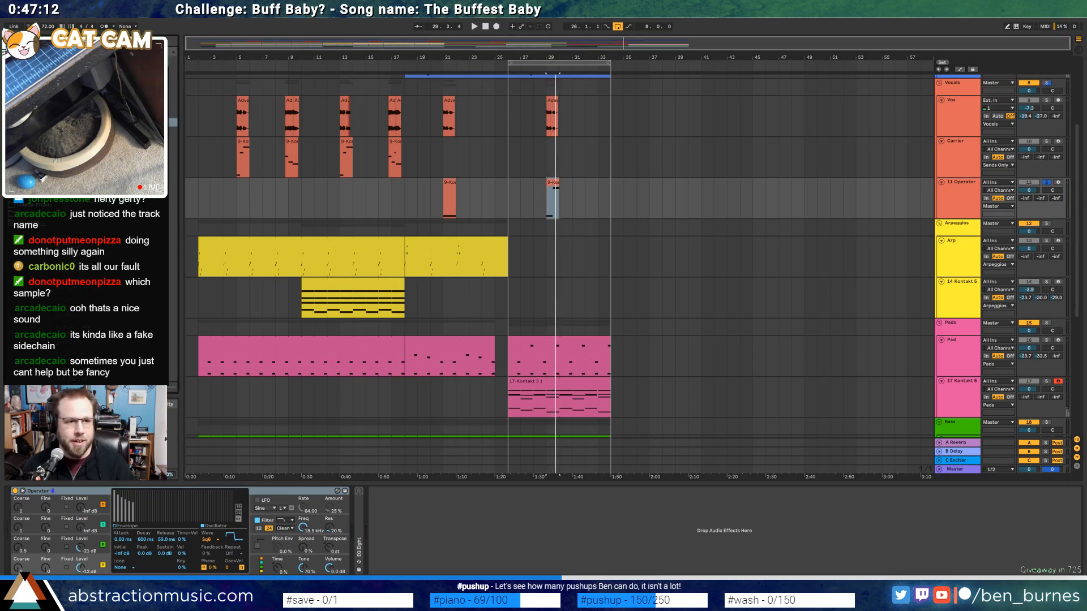
{"action": "left_click", "coordinate": [77, 492]}
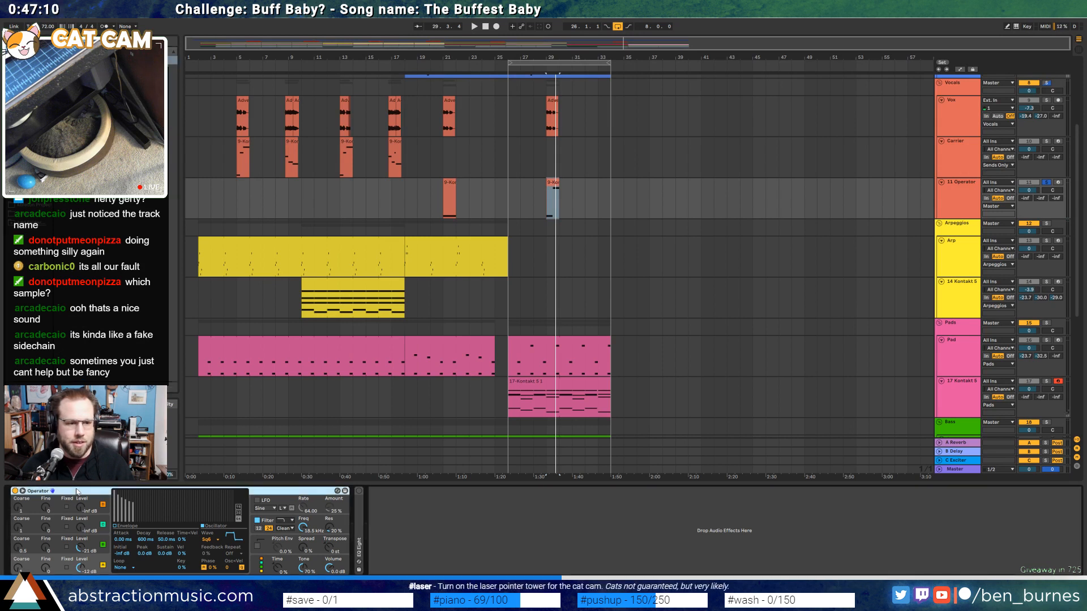
{"action": "key", "text": "ctrl+g"}
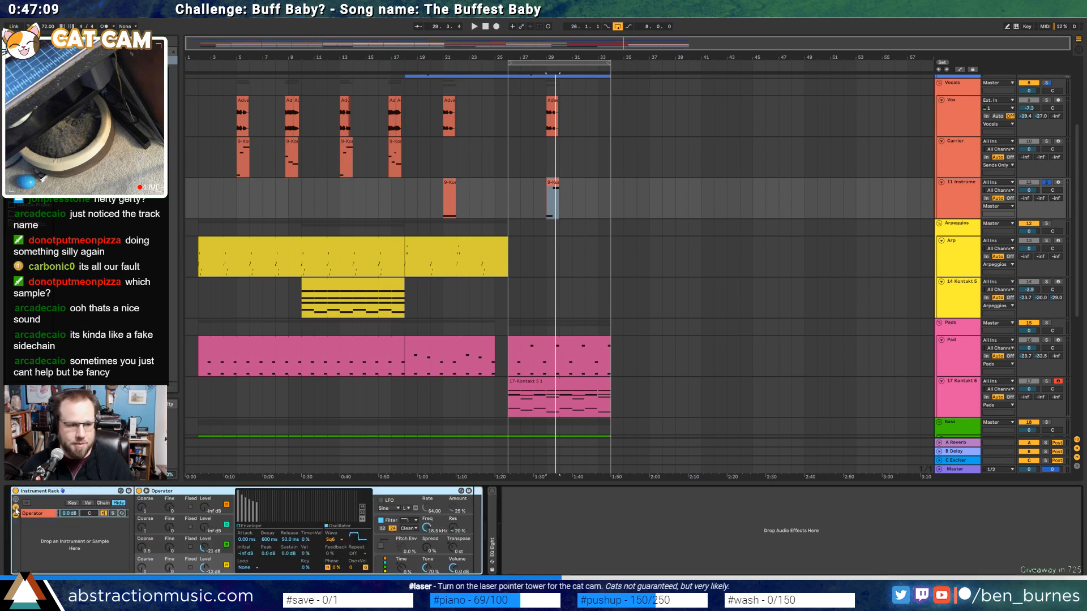
Deactivate the Operator chain in the 11 track's Instrument Rack
{"action": "left_click", "coordinate": [104, 513]}
{"action": "right_click", "coordinate": [94, 525]}
{"action": "left_click", "coordinate": [98, 530]}
{"action": "right_click", "coordinate": [86, 529]}
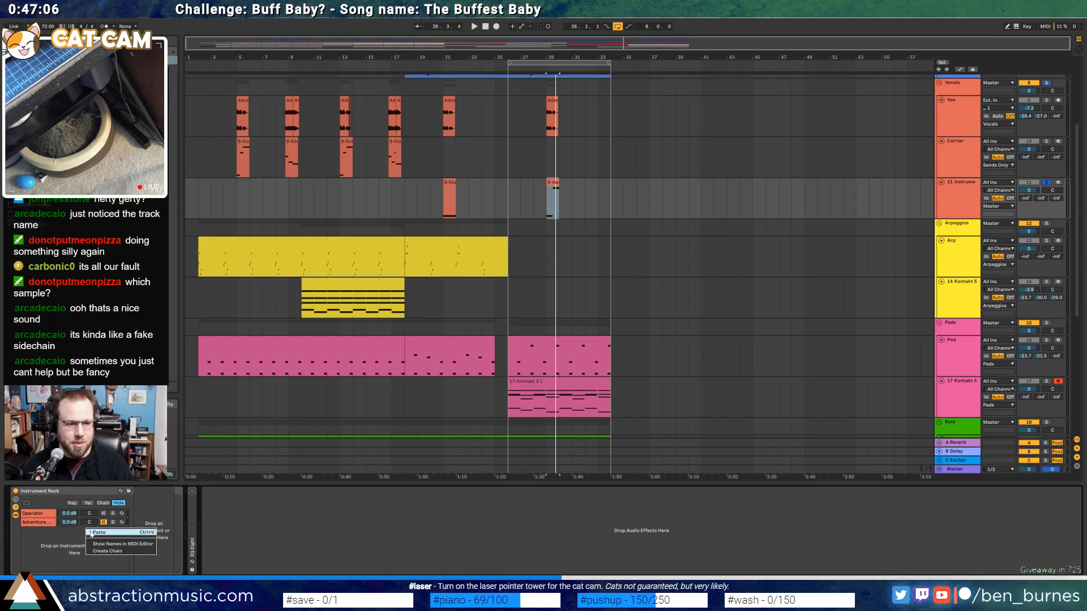
{"action": "left_click", "coordinate": [51, 523]}
{"action": "key", "text": "Delete"}
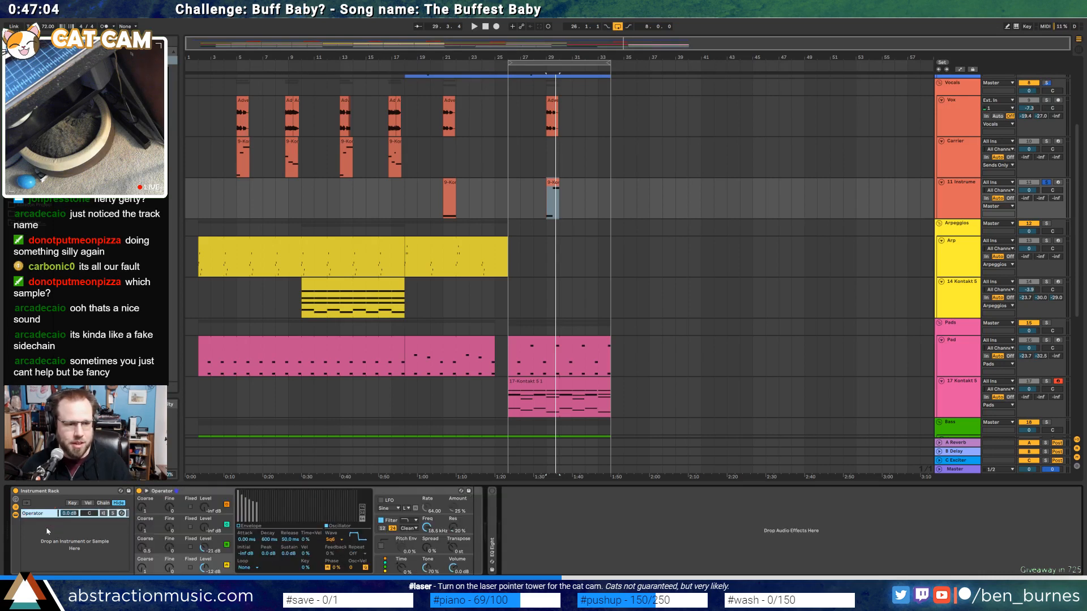
Create a second chain in the Instrument Rack and load the Analog synth into it
{"action": "right_click", "coordinate": [46, 528]}
{"action": "left_click", "coordinate": [77, 553]}
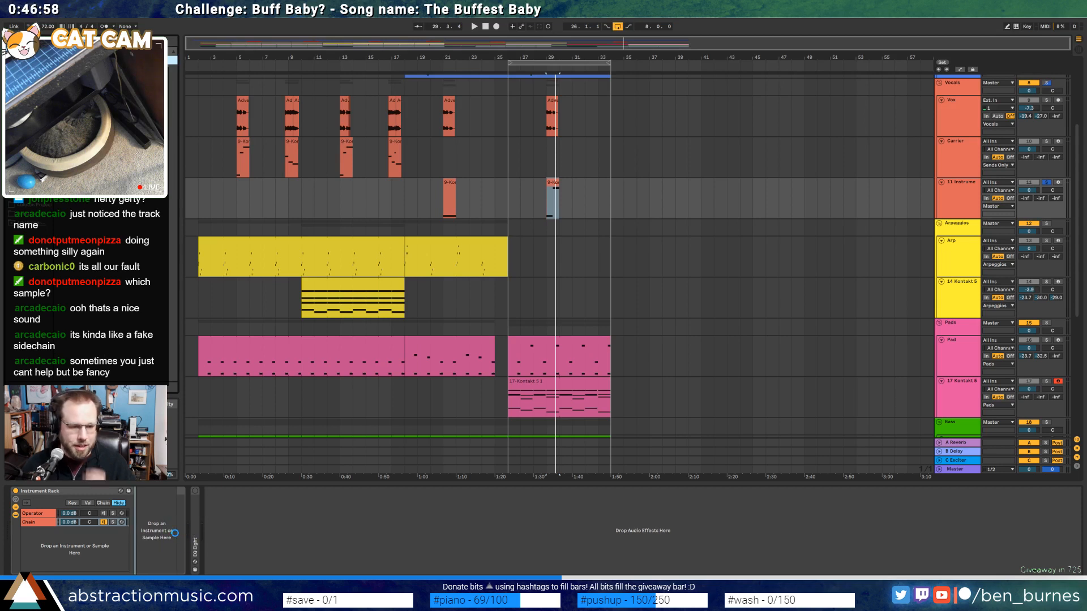
{"action": "left_click", "coordinate": [183, 505]}
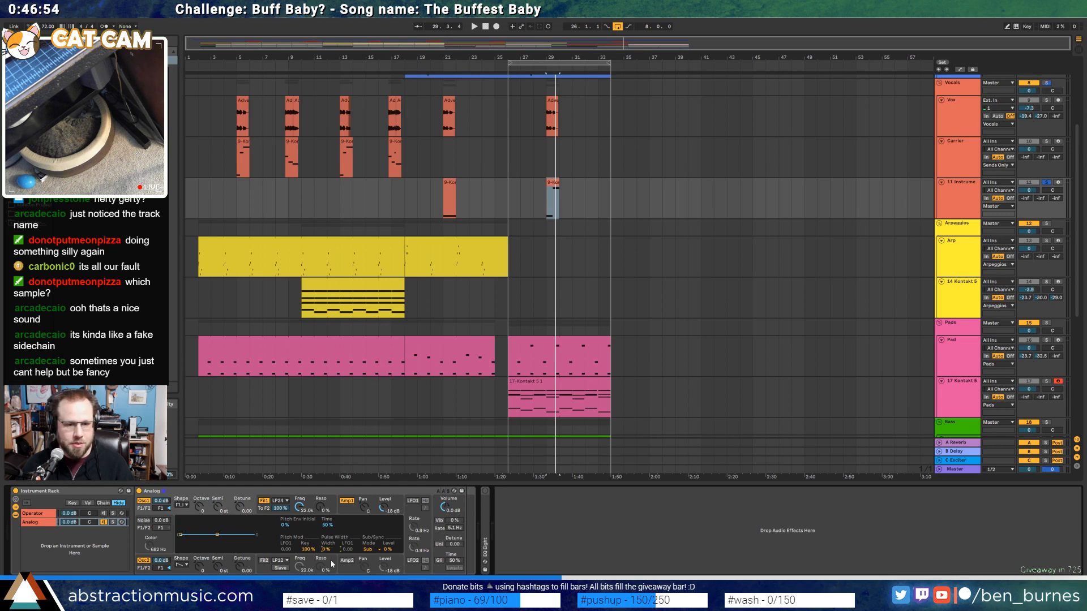
Lower the Analog's first oscillator to octave -1 while auditioning the clip at bar 29
{"action": "key", "text": "space"}
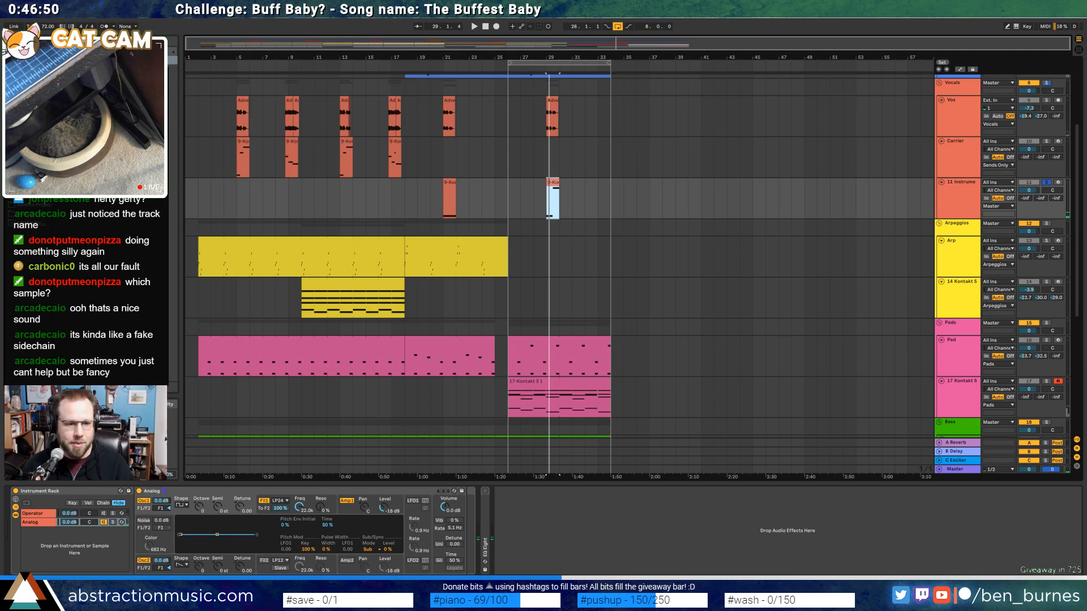
{"action": "left_click_drag", "start_coordinate": [199, 506], "coordinate": [198, 515]}
{"action": "key", "text": "space"}
{"action": "key", "text": "space"}
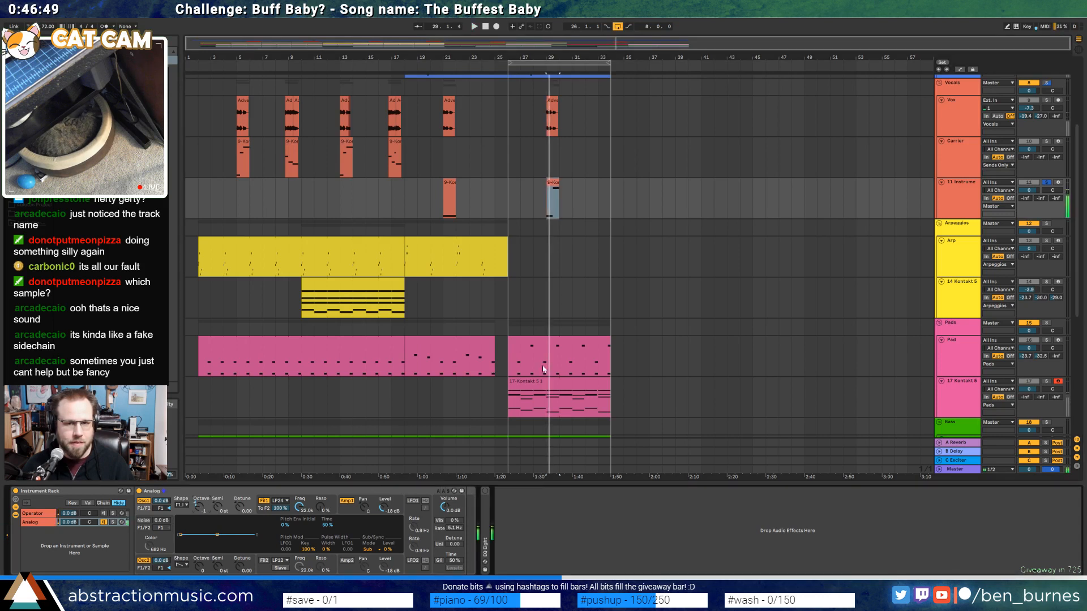
Unsolo the 11 Instrument Rack track, route its output to Sends Only, and audition it in the mix
{"action": "left_click", "coordinate": [1045, 182]}
{"action": "left_click", "coordinate": [996, 207]}
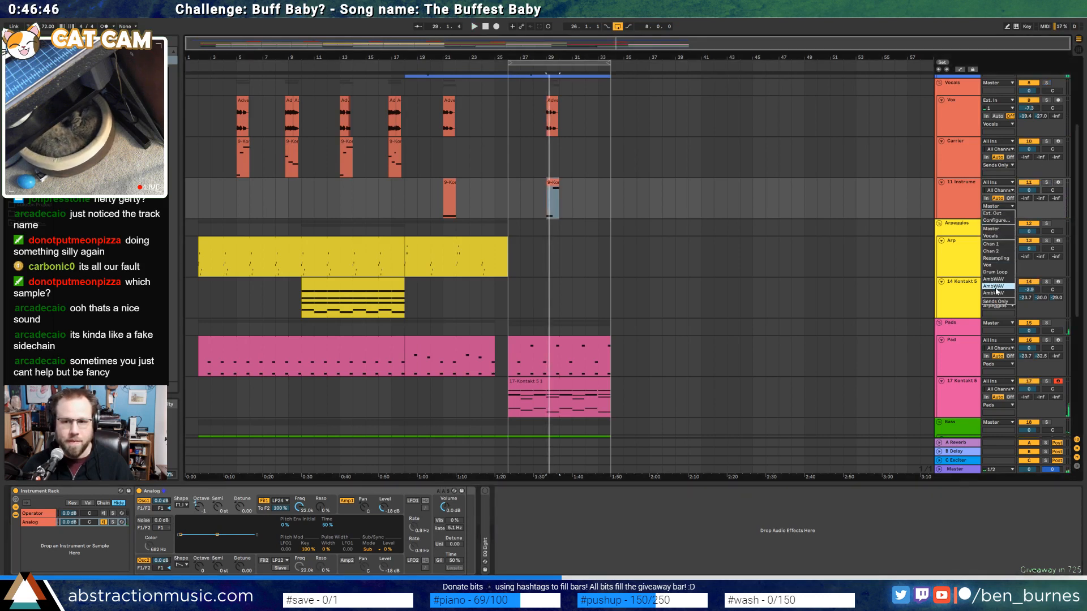
{"action": "left_click", "coordinate": [1001, 301]}
{"action": "key", "text": "space"}
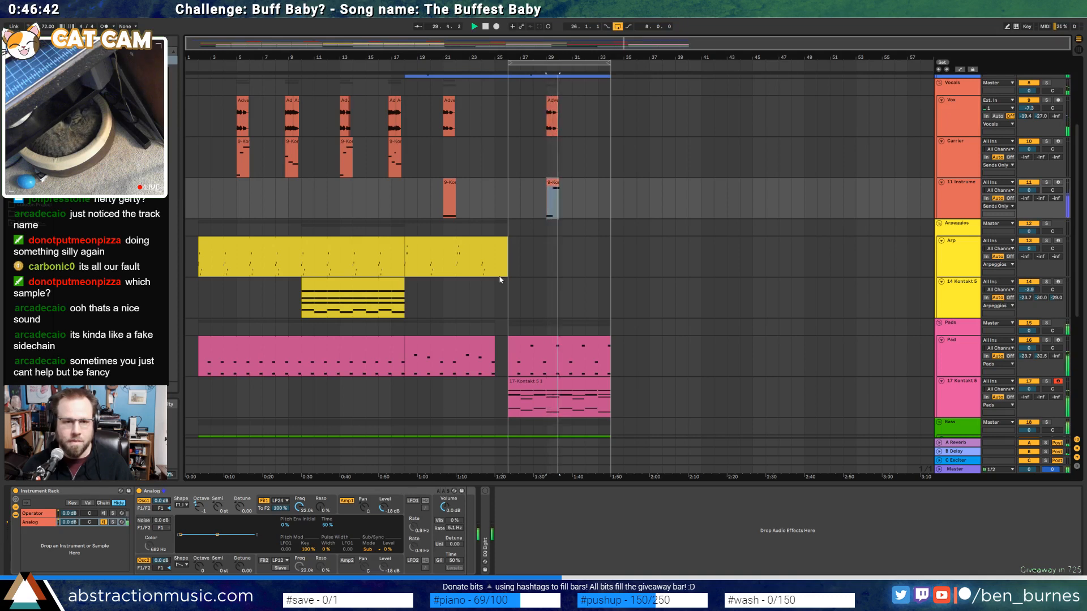
Turn on the Analog's second oscillator and lower its level while auditioning the clip at bar 21
{"action": "left_click", "coordinate": [449, 195]}
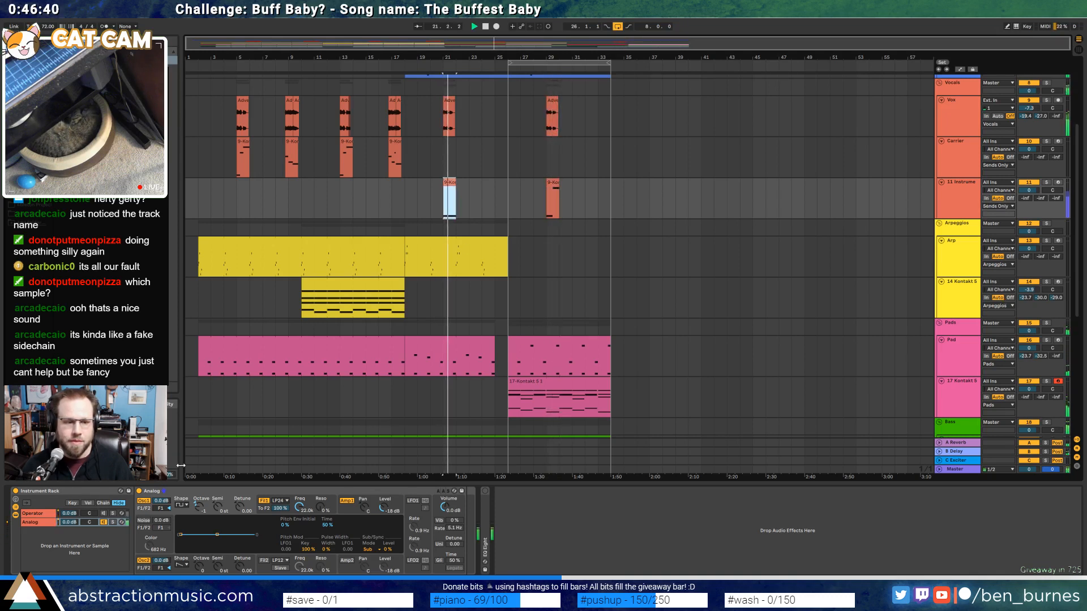
{"action": "left_click", "coordinate": [149, 562]}
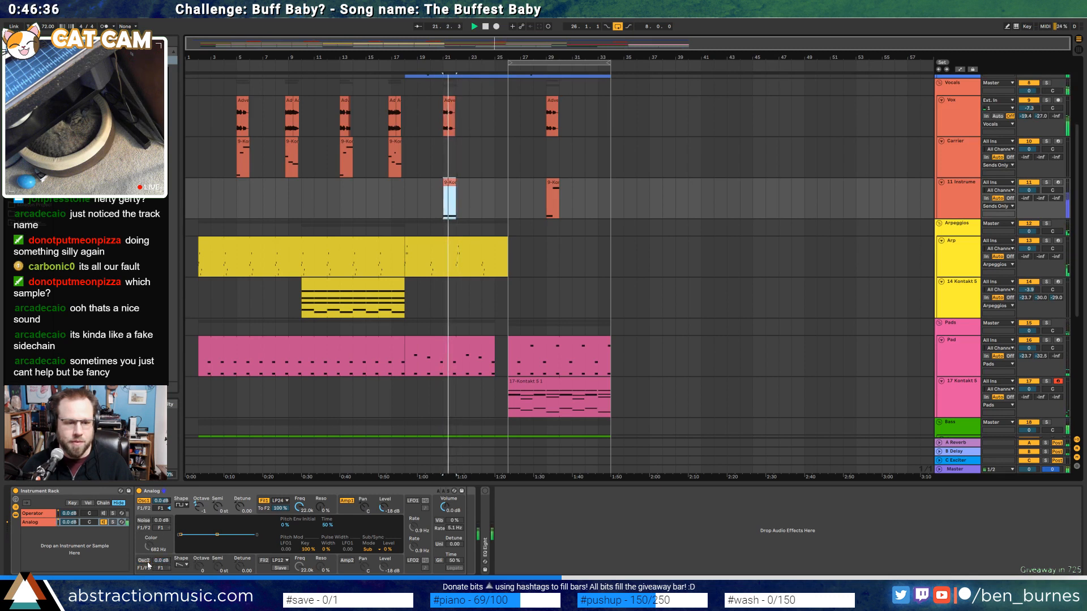
{"action": "left_click", "coordinate": [147, 563]}
{"action": "mouse_move", "coordinate": [162, 561]}
{"action": "left_mouse_down"}
{"action": "mouse_move", "coordinate": [162, 573]}
{"action": "mouse_move", "coordinate": [162, 556]}
{"action": "left_mouse_up"}
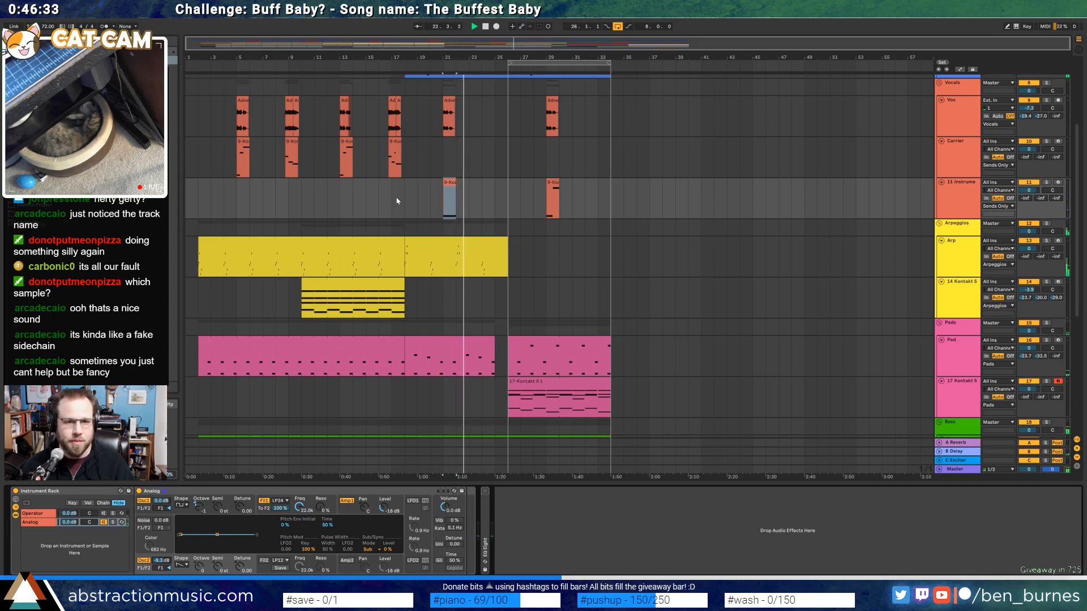
Open the Vox audio clip at bar 21 and listen to it with the new carrier sound
{"action": "key", "text": "space"}
{"action": "double_click", "coordinate": [449, 116]}
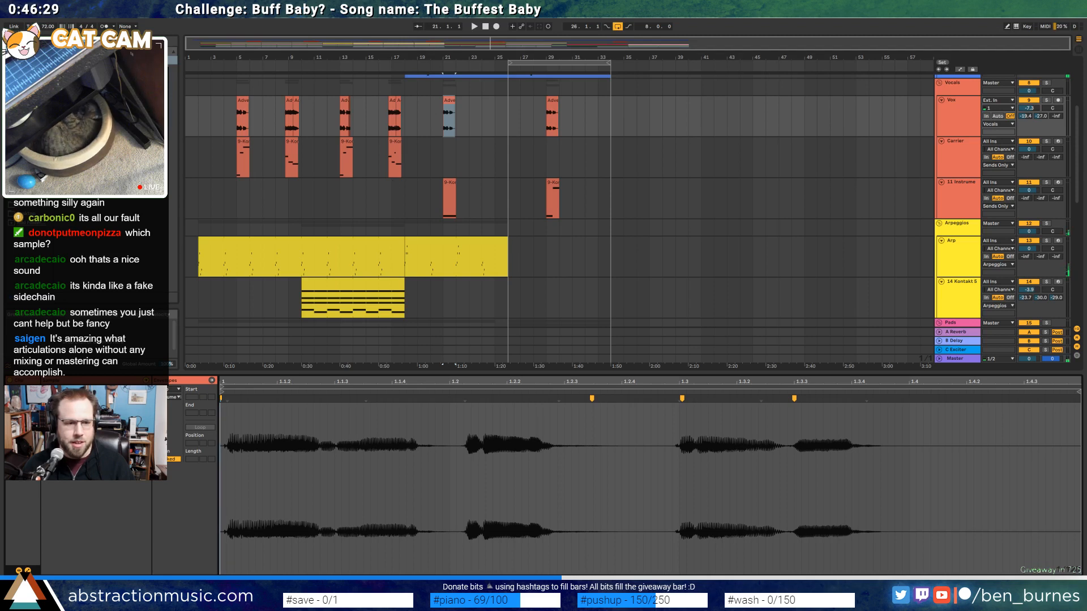
{"action": "key", "text": "space"}
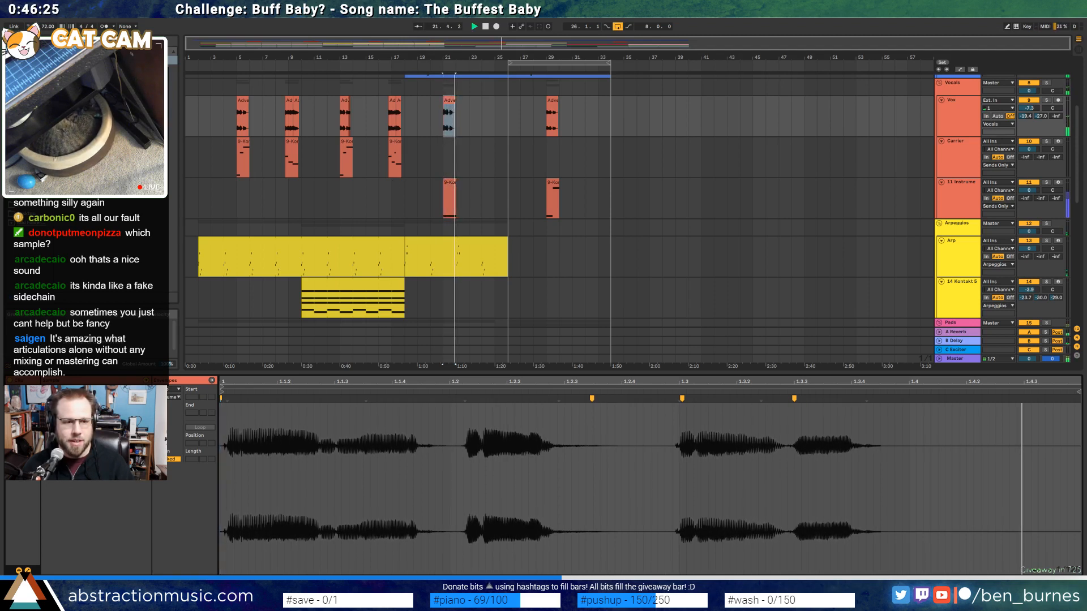
{"action": "key", "text": "shift+Tab"}
Audition the 11 Instrument Rack clip at bar 29 and enable Legato for the Analog's glide
{"action": "left_click", "coordinate": [554, 185]}
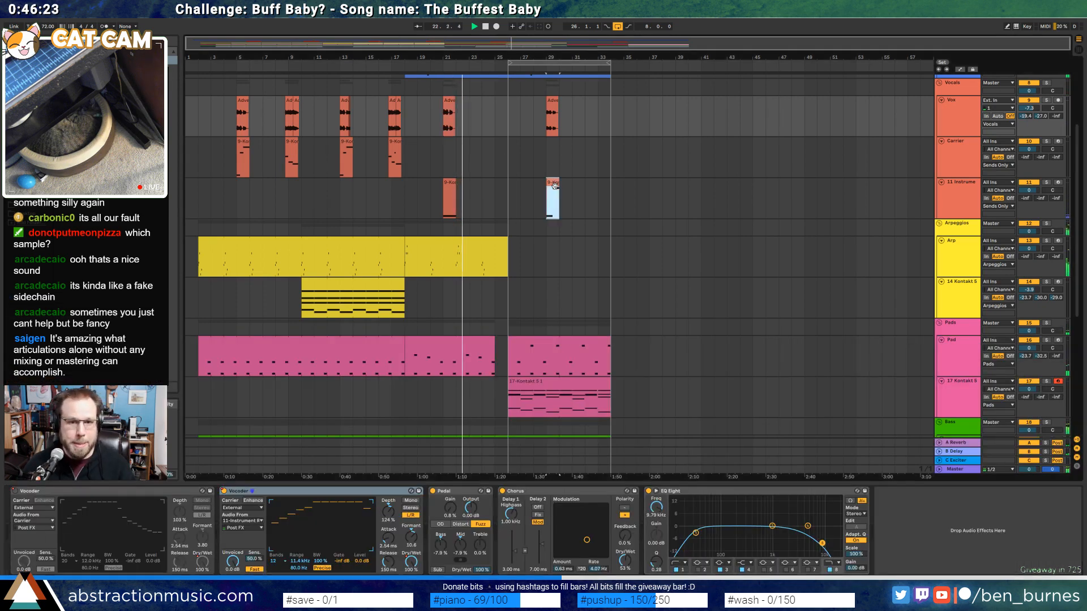
{"action": "left_click", "coordinate": [582, 180]}
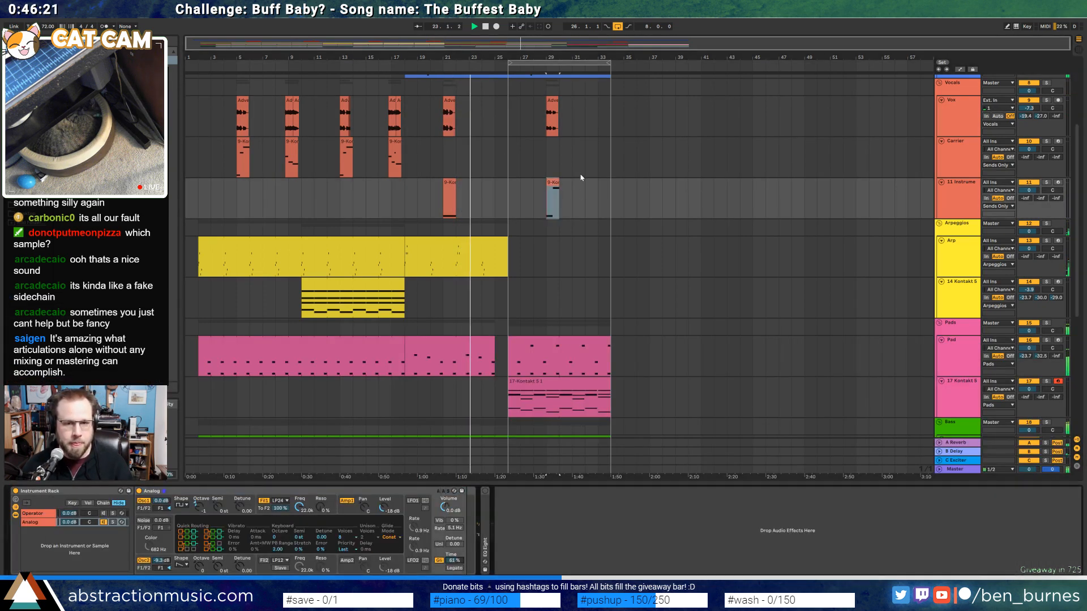
{"action": "key", "text": "space"}
{"action": "key", "text": "space"}
{"action": "left_click", "coordinate": [455, 568]}
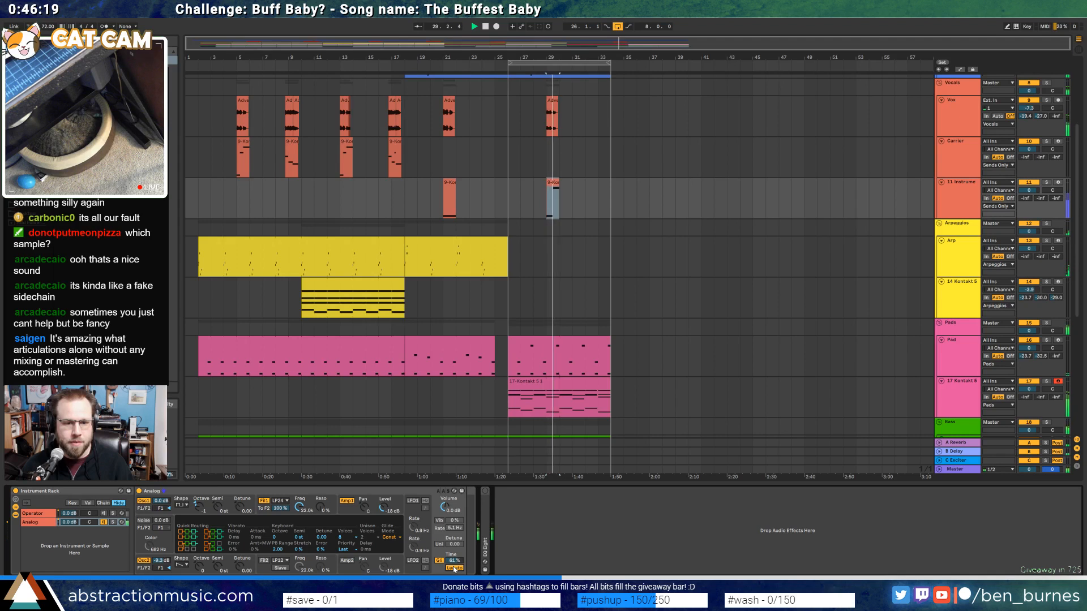
Set the Analog's voices to Mono and raise its unison detune
{"action": "left_click", "coordinate": [342, 537]}
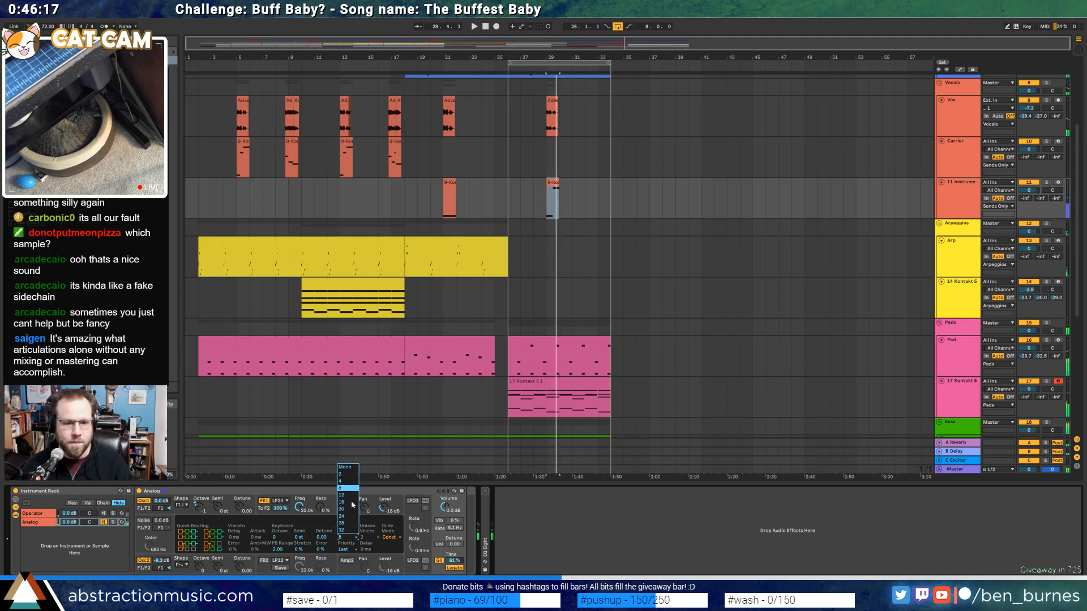
{"action": "left_click", "coordinate": [345, 467]}
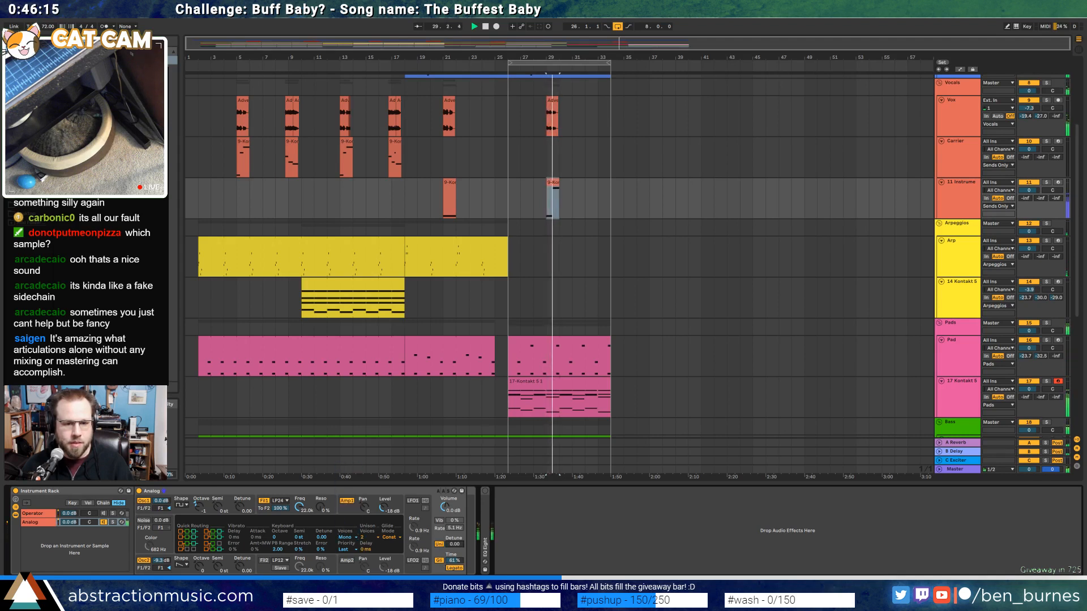
{"action": "left_click_drag", "start_coordinate": [454, 544], "coordinate": [454, 539]}
Lengthen the C2 note in the bar 29 carrier clip slightly past 1.3 so it overlaps the C3 note
{"action": "double_click", "coordinate": [554, 181]}
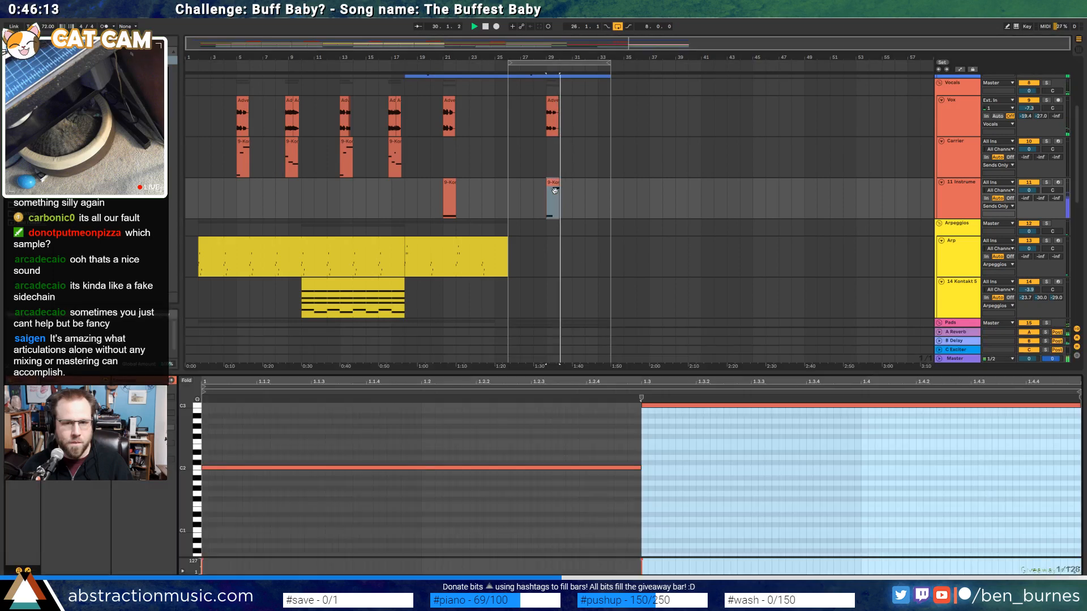
{"action": "left_click_drag", "start_coordinate": [641, 469], "coordinate": [661, 468]}
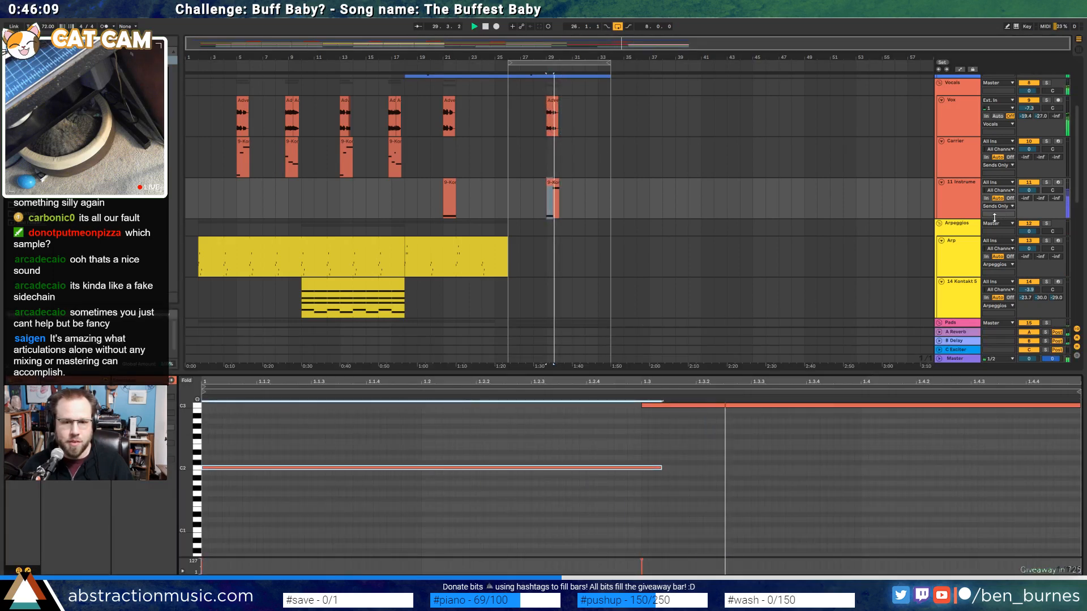
{"action": "key", "text": "shift+Tab"}
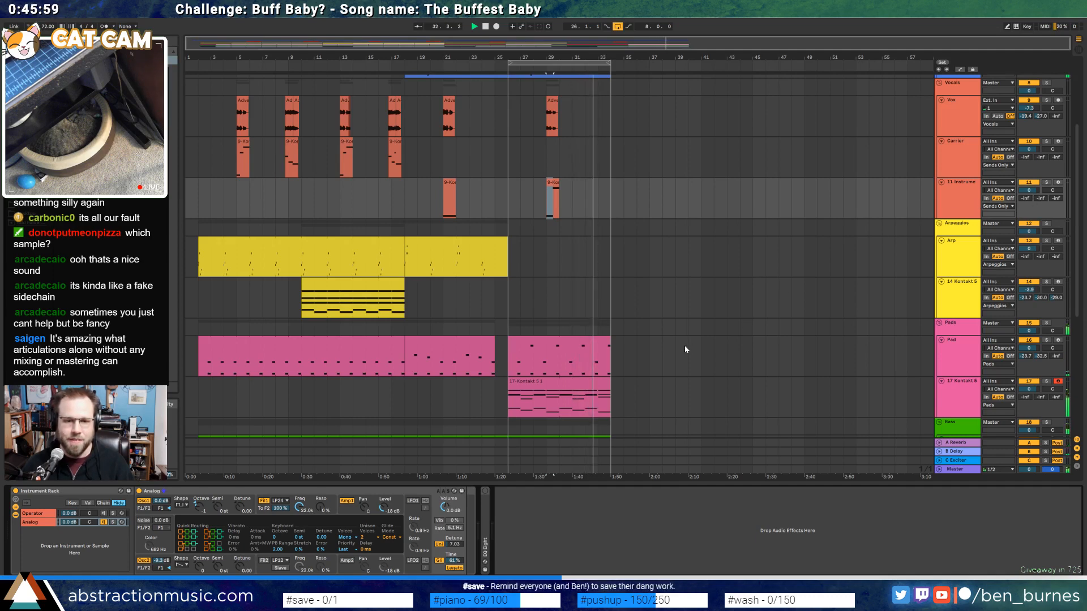
Add an EQ Eight ahead of the Reverb on the Drum Rack's Roland909 sample chain and gently cut its upper frequencies
{"action": "scroll", "coordinate": [685, 346], "scroll_direction": "down", "scroll_amount": 1}
{"action": "scroll", "coordinate": [684, 353], "scroll_direction": "down", "scroll_amount": 5}
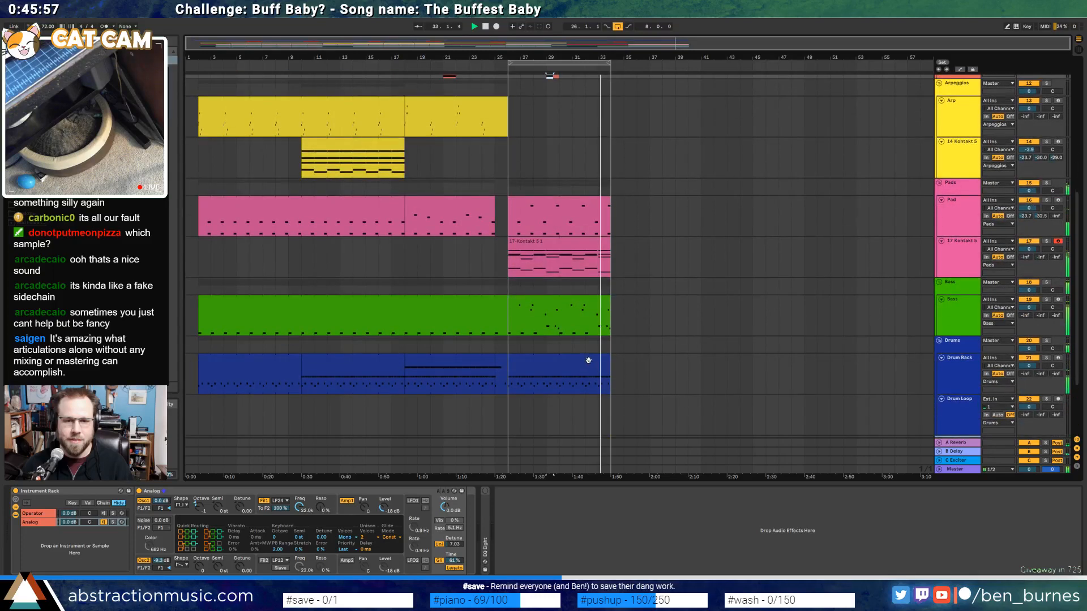
{"action": "left_click", "coordinate": [585, 362]}
{"action": "key", "text": "space"}
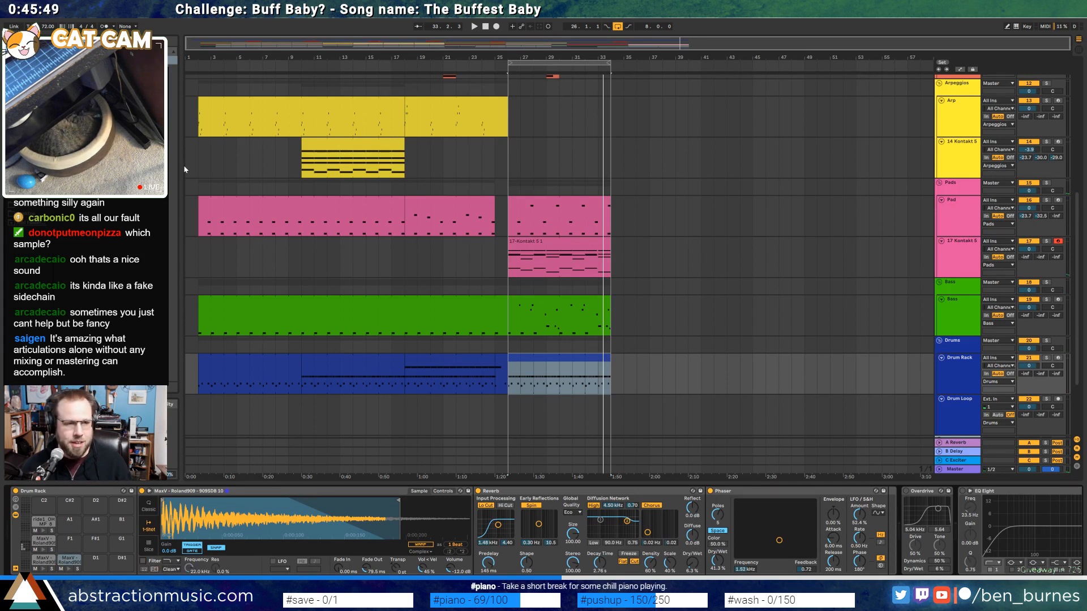
{"action": "left_click", "coordinate": [27, 107]}
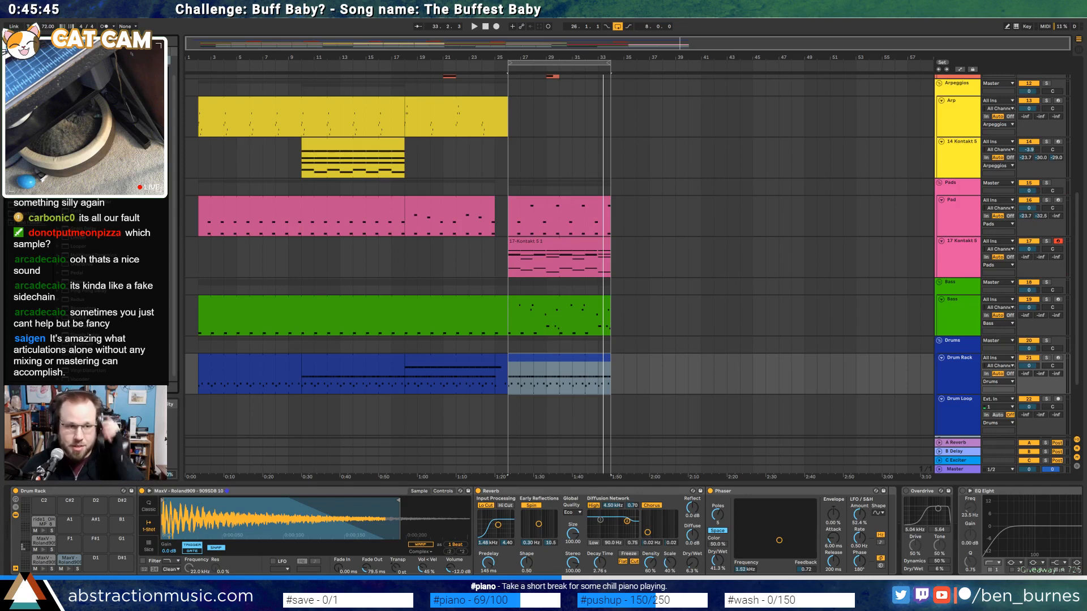
{"action": "left_click_drag", "start_coordinate": [468, 510], "coordinate": [521, 515]}
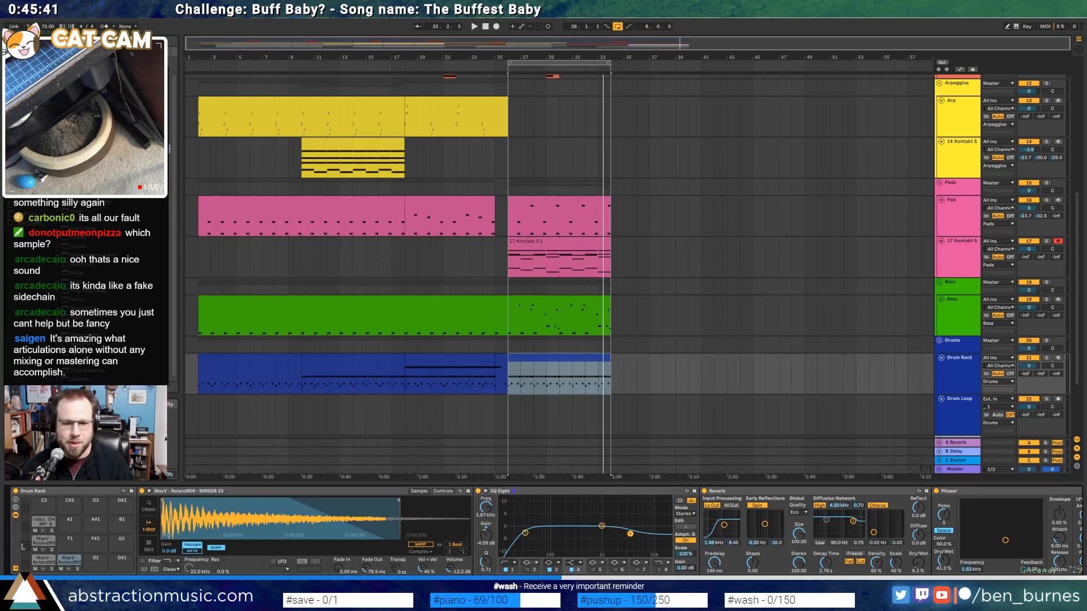
{"action": "key", "text": "space"}
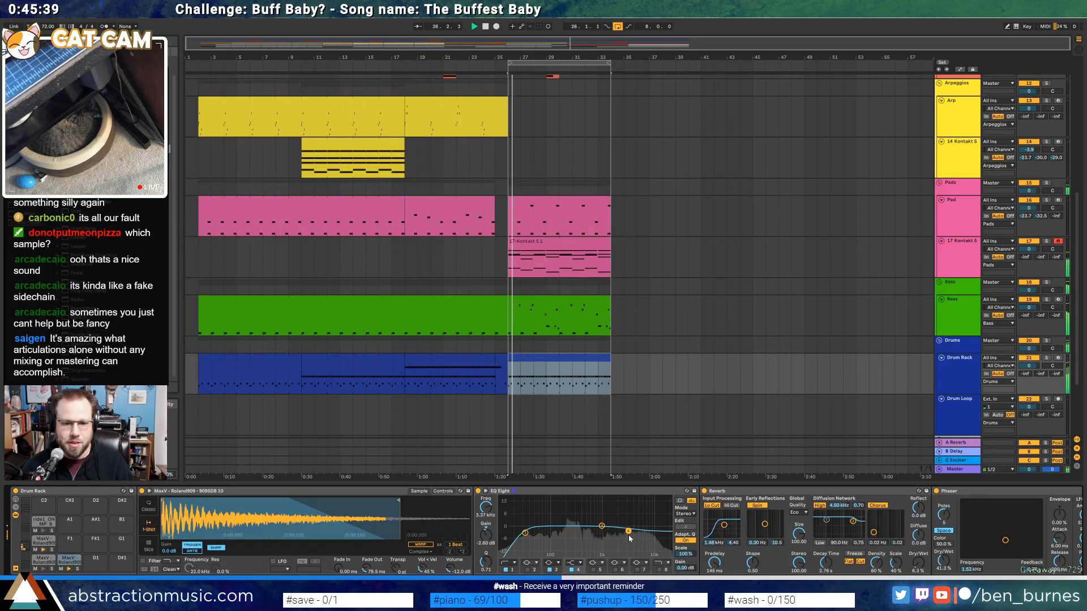
{"action": "left_click_drag", "start_coordinate": [628, 530], "coordinate": [635, 532]}
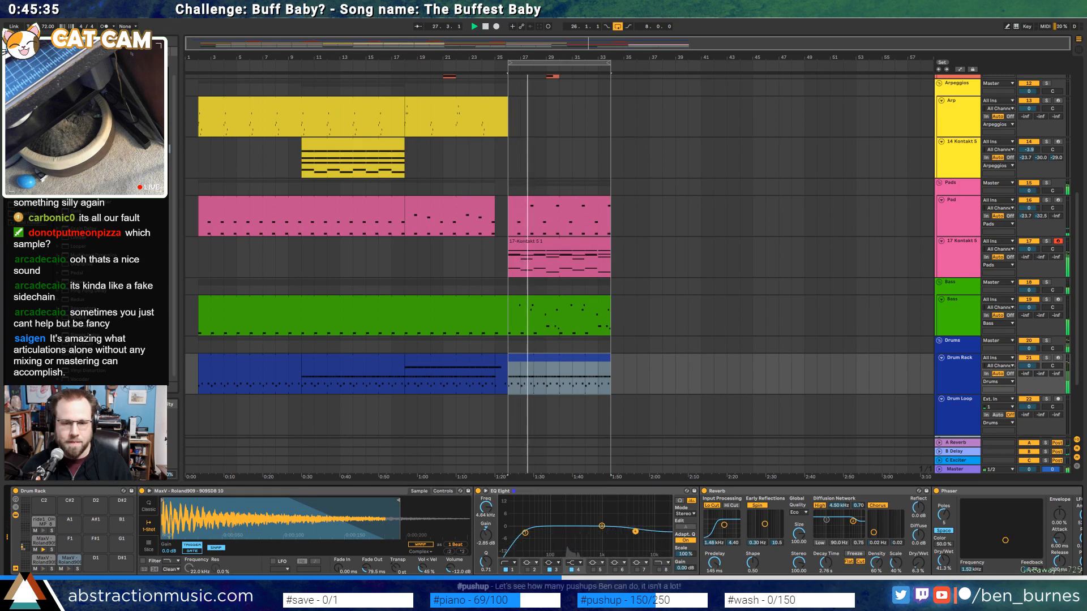
Raise the 17 Kontakt pad's Auto Filter frequency to about 524 Hz and its A Reverb send to about -22 dB
{"action": "left_click", "coordinate": [943, 246]}
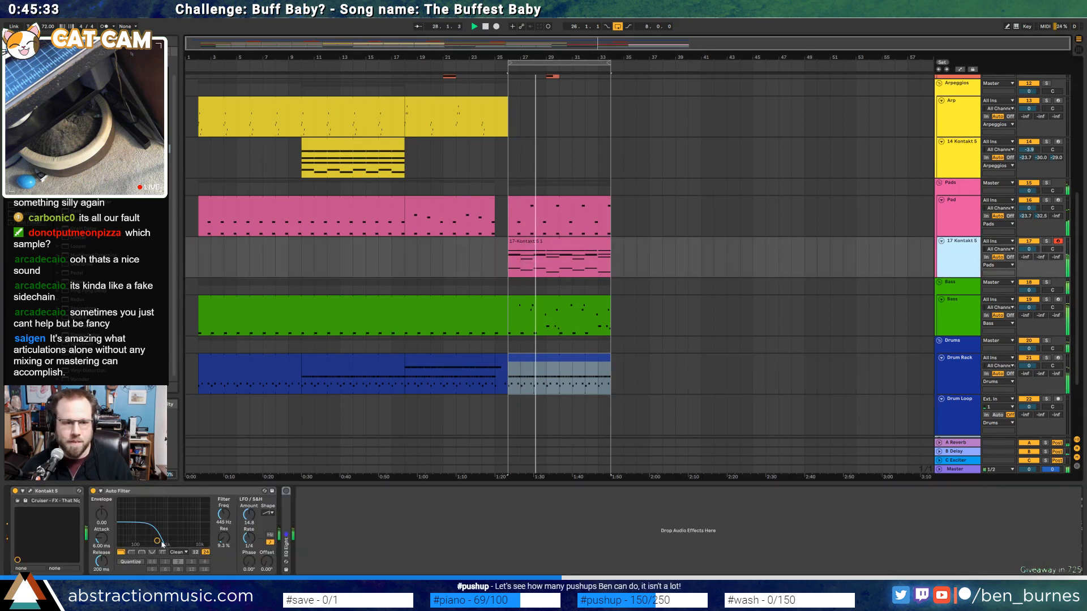
{"action": "left_click_drag", "start_coordinate": [223, 516], "coordinate": [223, 512]}
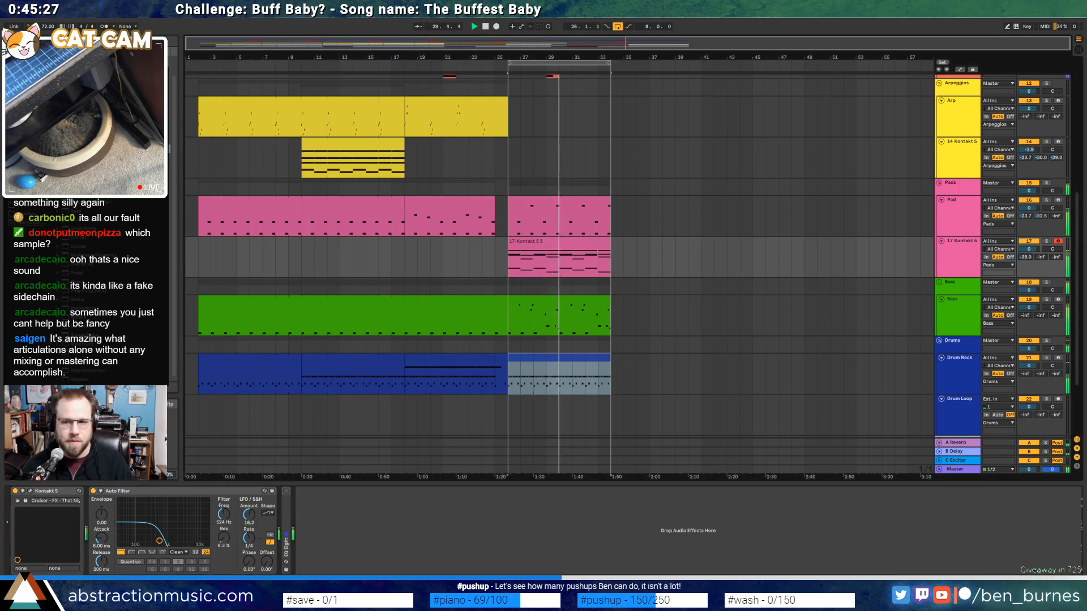
Automate the Vox track's B-Delay send to jump up at 29.3 and curve back down to -27 dB by bar 30, and audition it
{"action": "scroll", "coordinate": [674, 272], "scroll_direction": "up", "scroll_amount": 2}
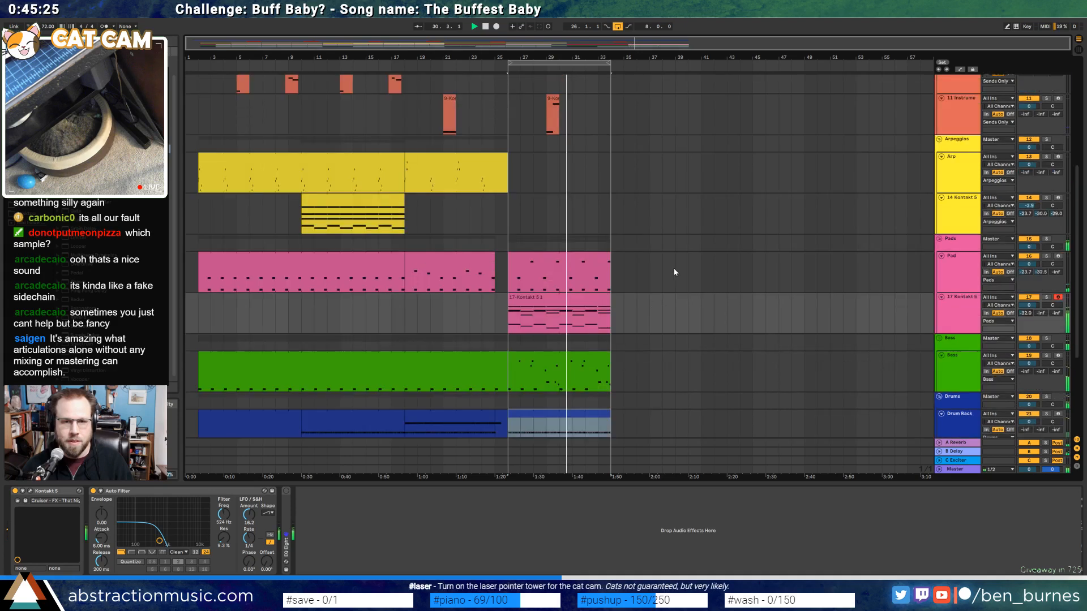
{"action": "scroll", "coordinate": [674, 272], "scroll_direction": "up", "scroll_amount": 4}
{"action": "scroll", "coordinate": [551, 221], "scroll_direction": "up", "scroll_amount": 7}
{"action": "left_click", "coordinate": [595, 135]}
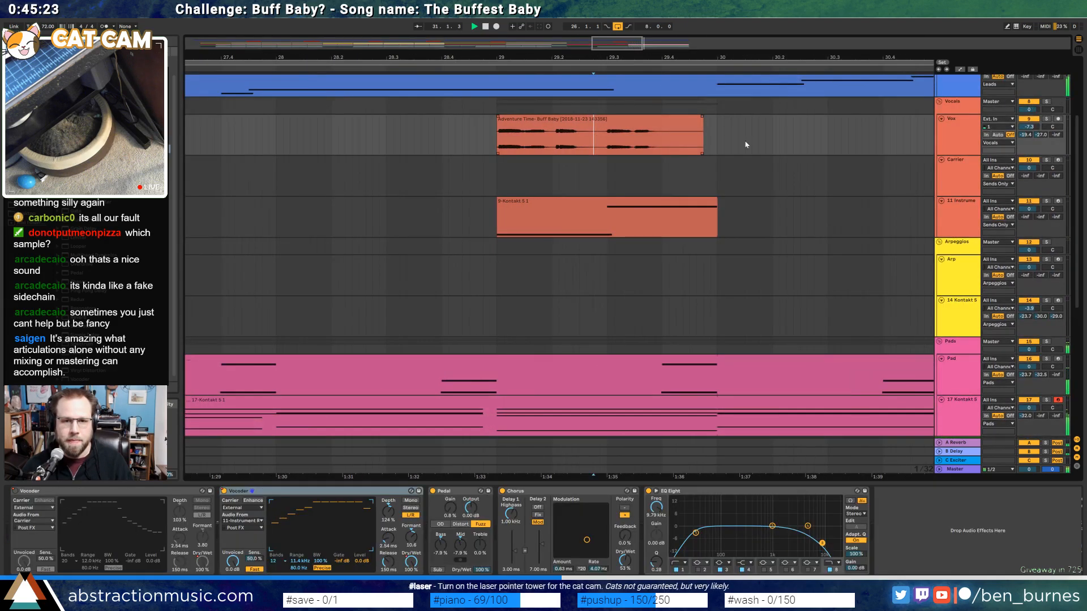
{"action": "key", "text": "a"}
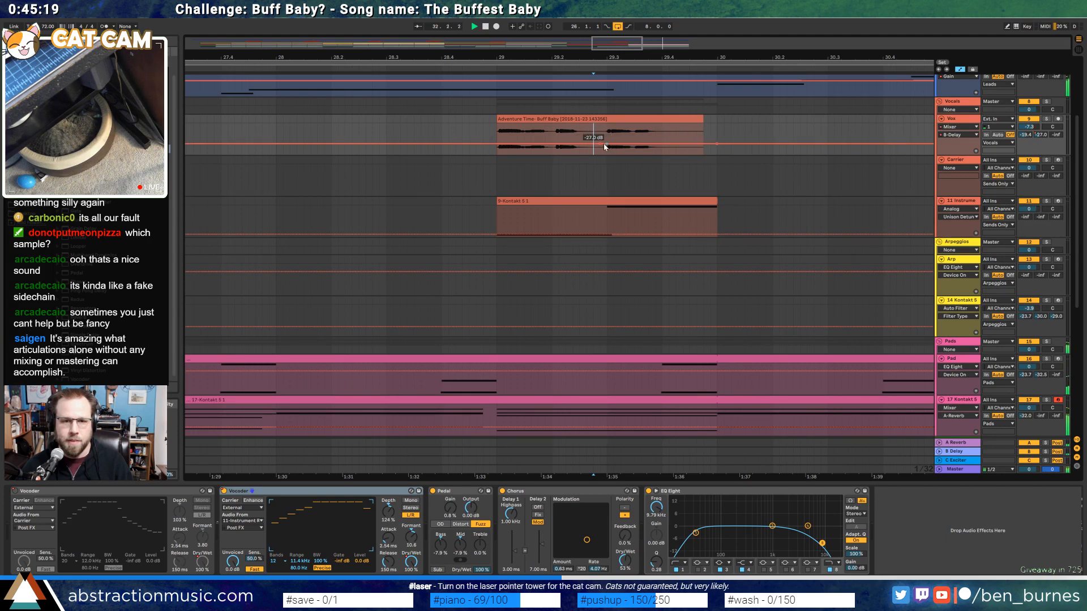
{"action": "left_click", "coordinate": [565, 141]}
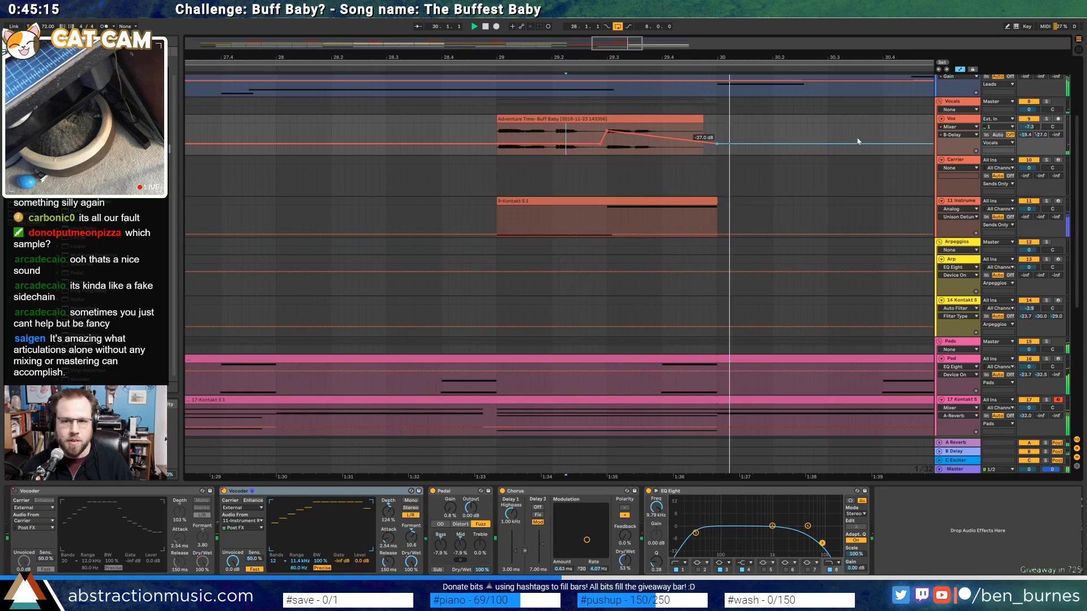
{"action": "left_click", "coordinate": [595, 135]}
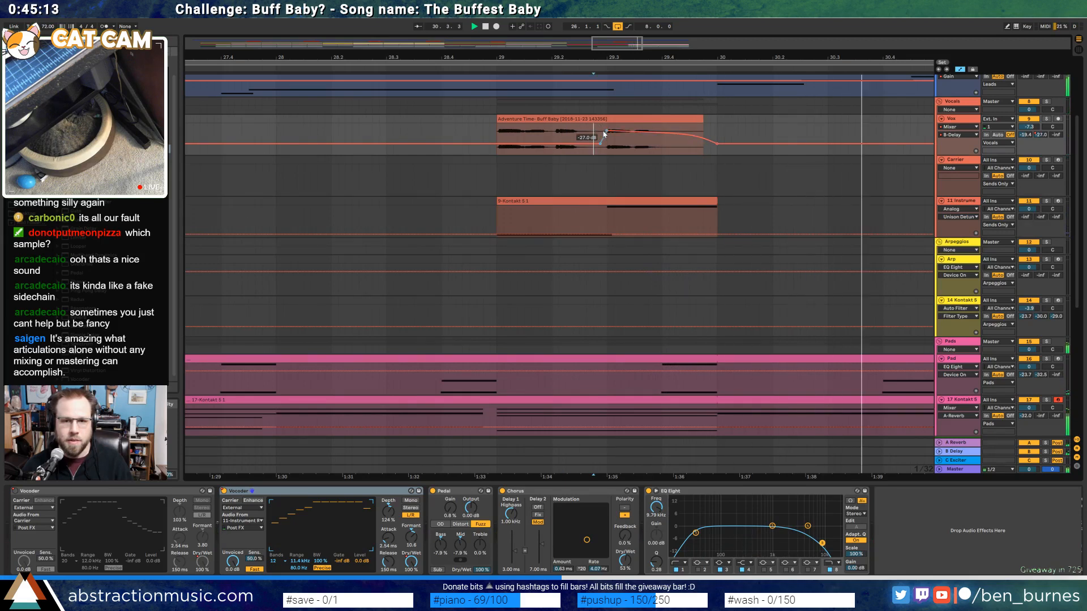
{"action": "left_click_drag", "start_coordinate": [606, 131], "coordinate": [607, 129]}
{"action": "key", "text": "space"}
{"action": "left_click", "coordinate": [435, 140]}
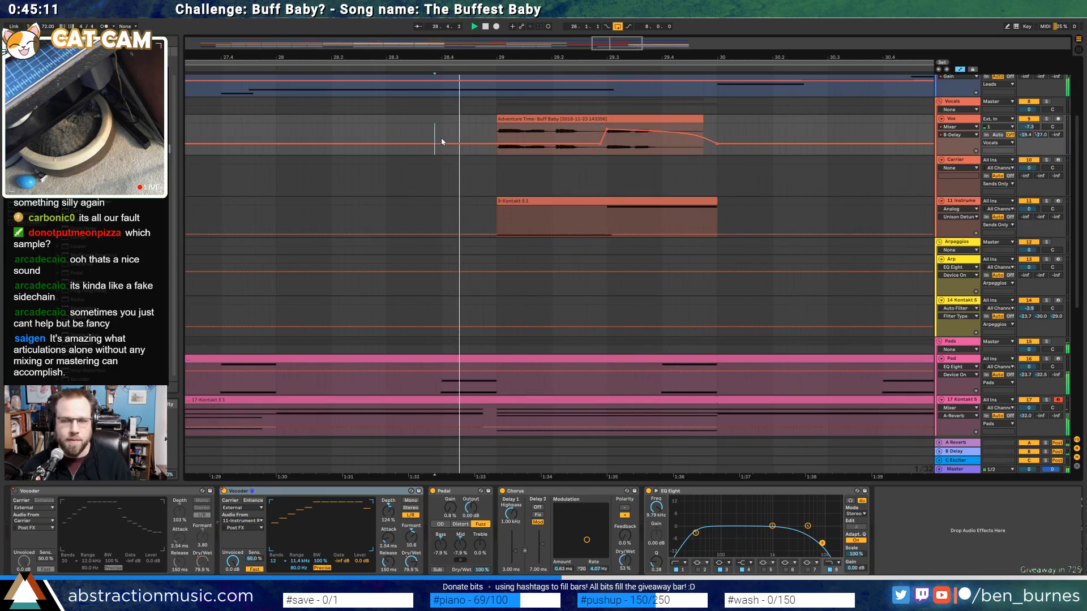
Set the B Delay return's Ping Pong Delay time to 4 sixteenths
{"action": "key", "text": "a"}
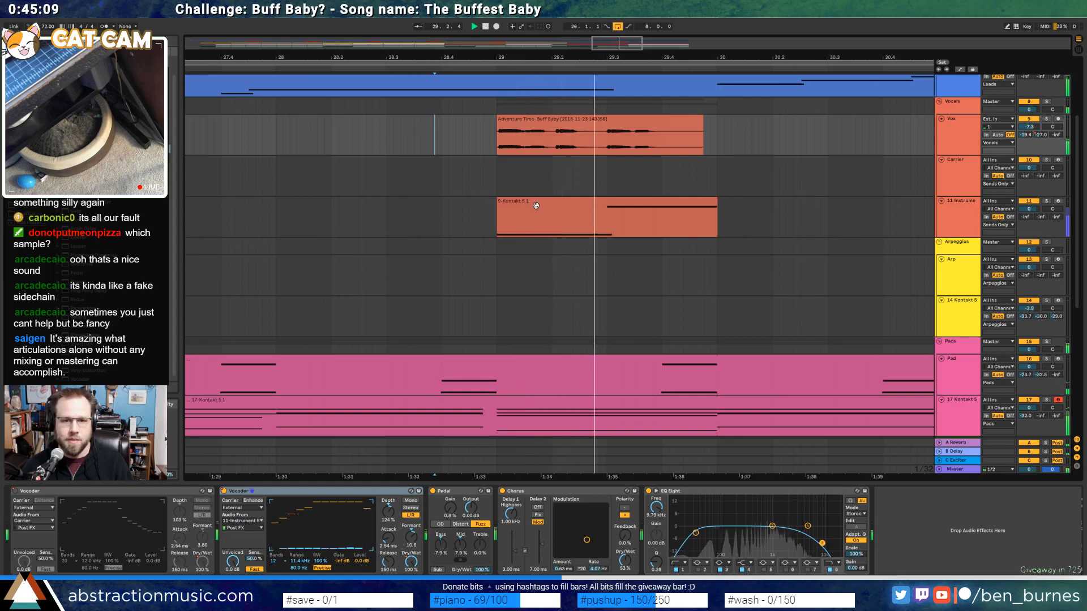
{"action": "left_click_drag", "start_coordinate": [610, 58], "coordinate": [610, 21]}
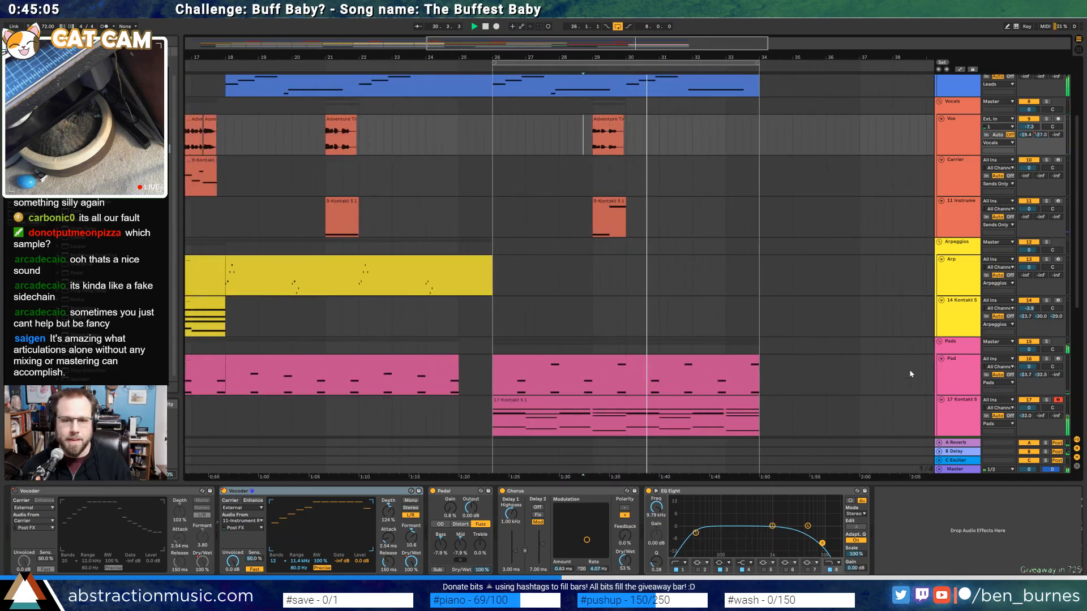
{"action": "left_click", "coordinate": [963, 453]}
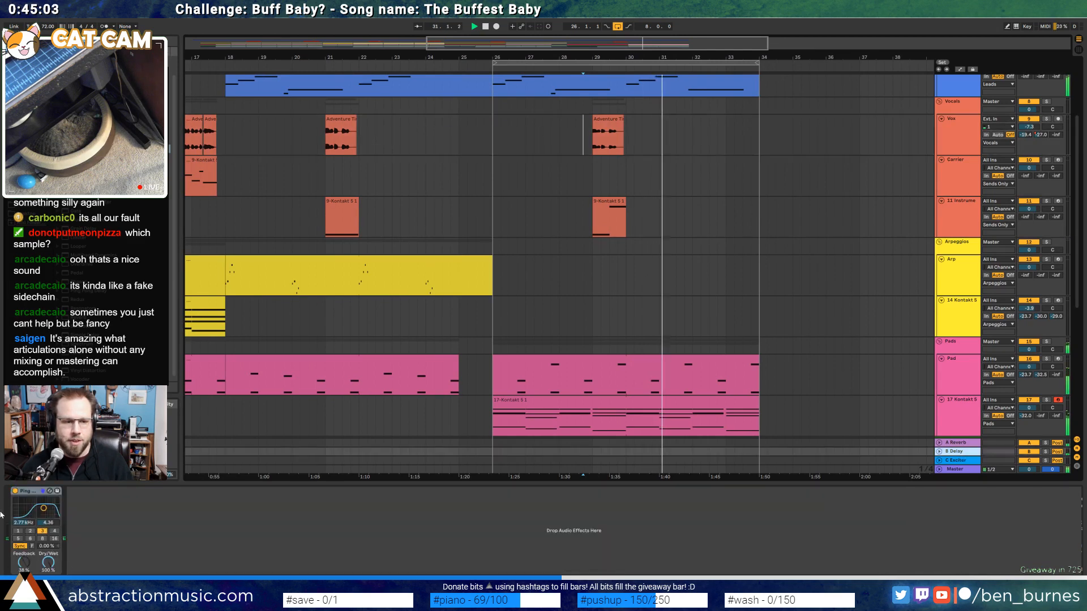
{"action": "left_click", "coordinate": [54, 530]}
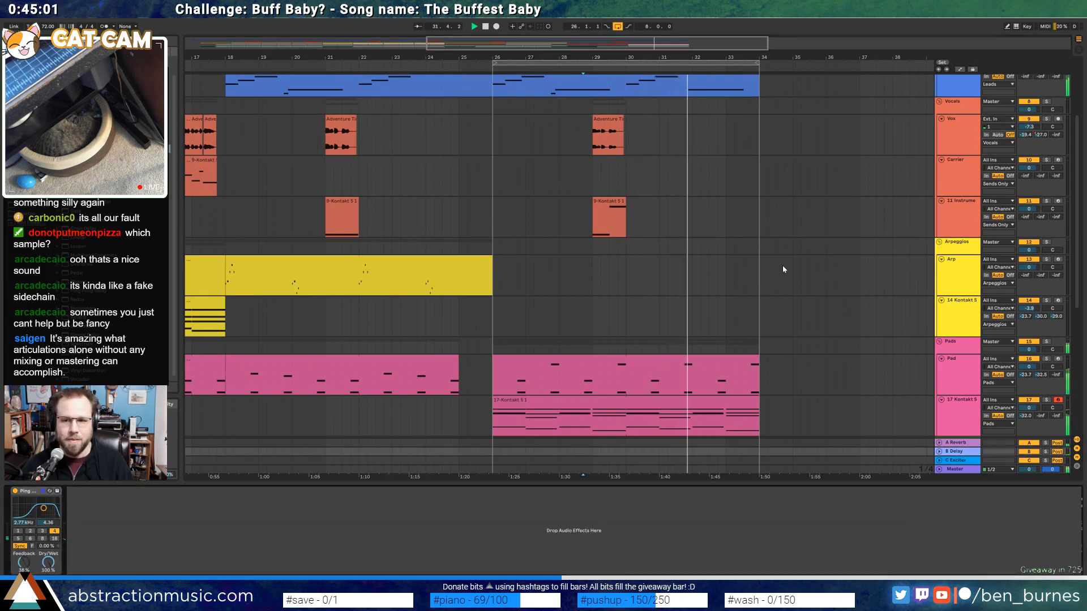
Fold the Pad and 17 Kontakt tracks in the Pads group
{"action": "scroll", "coordinate": [790, 280], "scroll_direction": "up", "scroll_amount": 3}
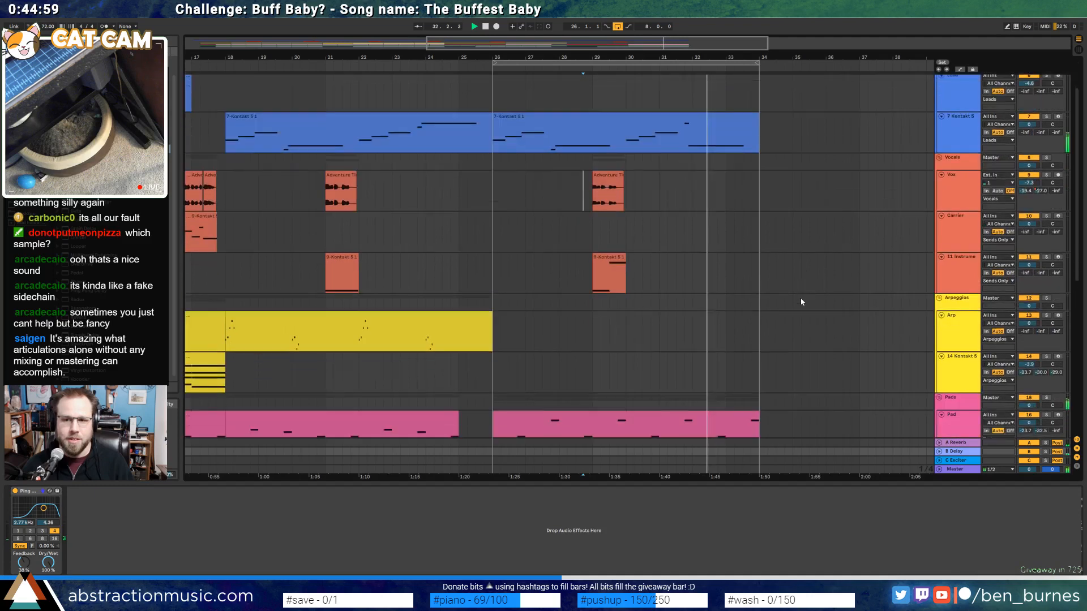
{"action": "scroll", "coordinate": [804, 306], "scroll_direction": "down", "scroll_amount": 5}
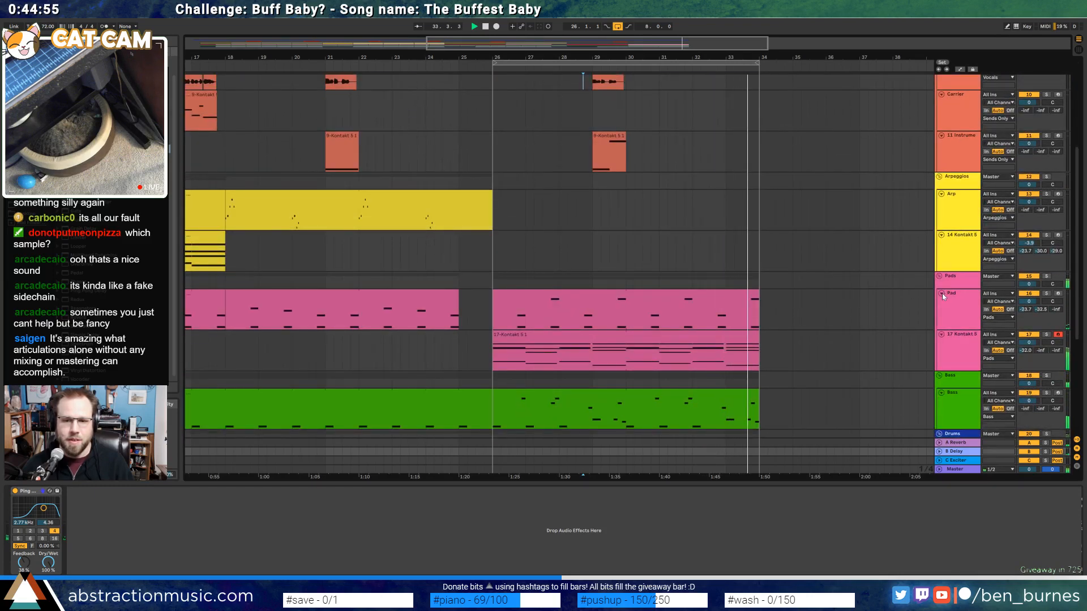
{"action": "left_click", "coordinate": [942, 293]}
{"action": "left_click", "coordinate": [940, 301]}
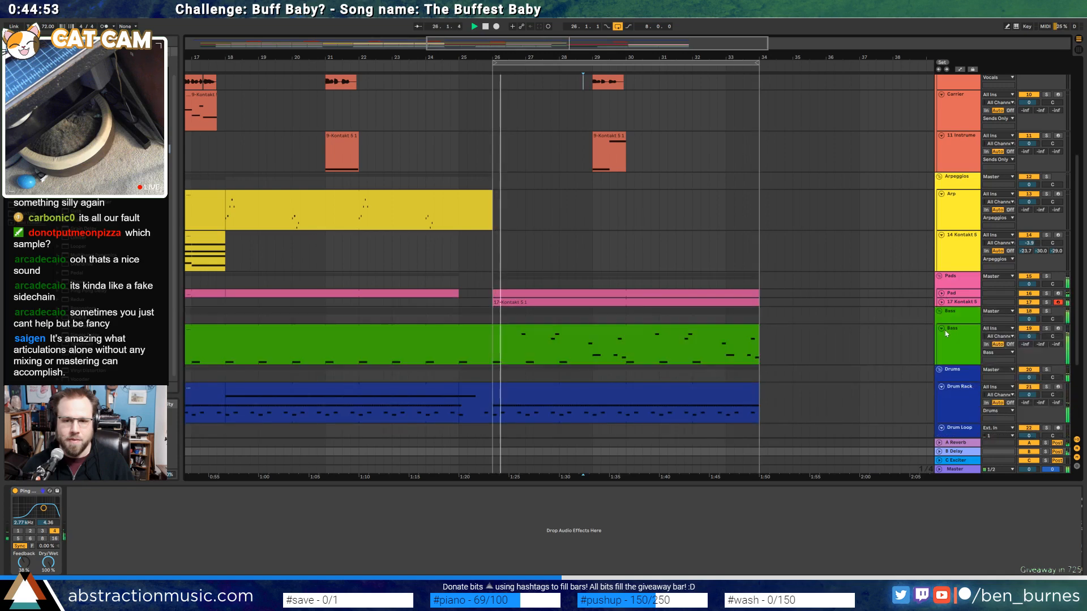
Duplicate the Bass track's Pedal Dry/Wet automation from bars 18–26 onto bars 26–34, and play from bar 18
{"action": "left_click", "coordinate": [950, 331]}
{"action": "left_click", "coordinate": [942, 329]}
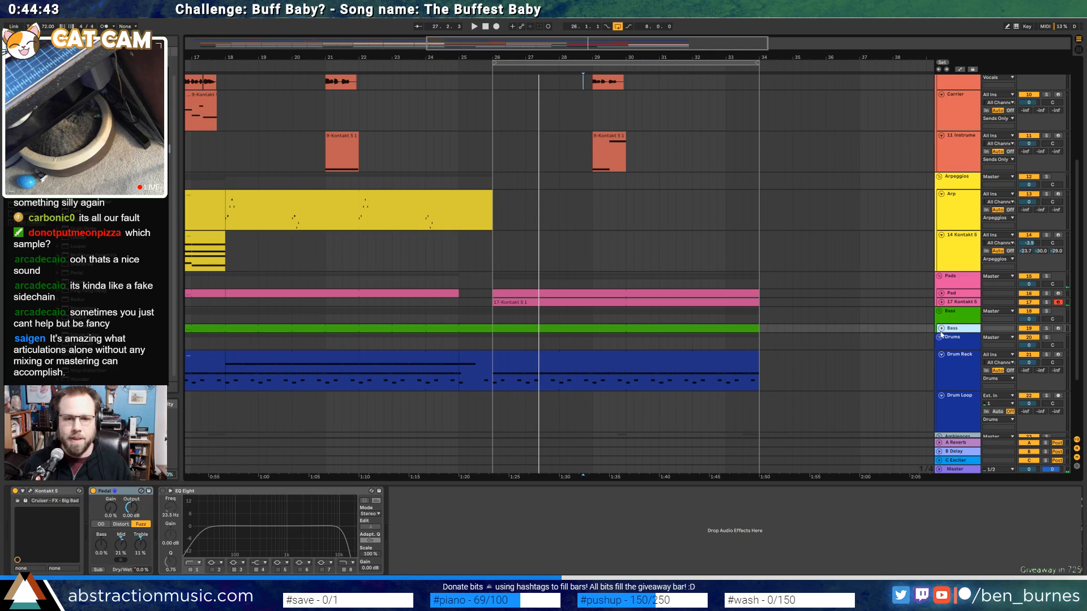
{"action": "left_click", "coordinate": [941, 329]}
{"action": "key", "text": "a"}
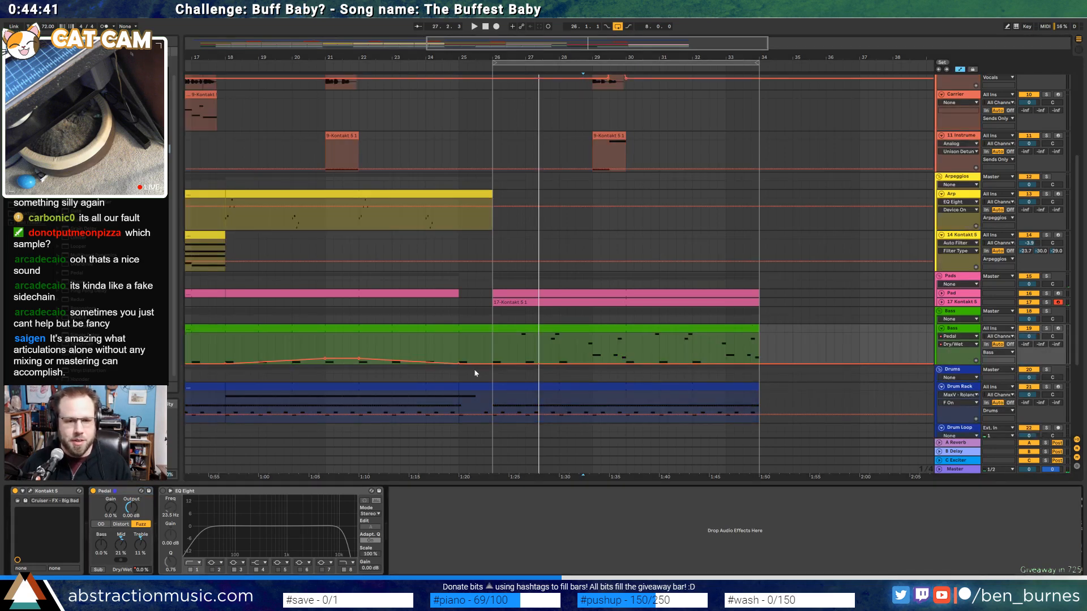
{"action": "left_click_drag", "start_coordinate": [545, 44], "coordinate": [513, 41]}
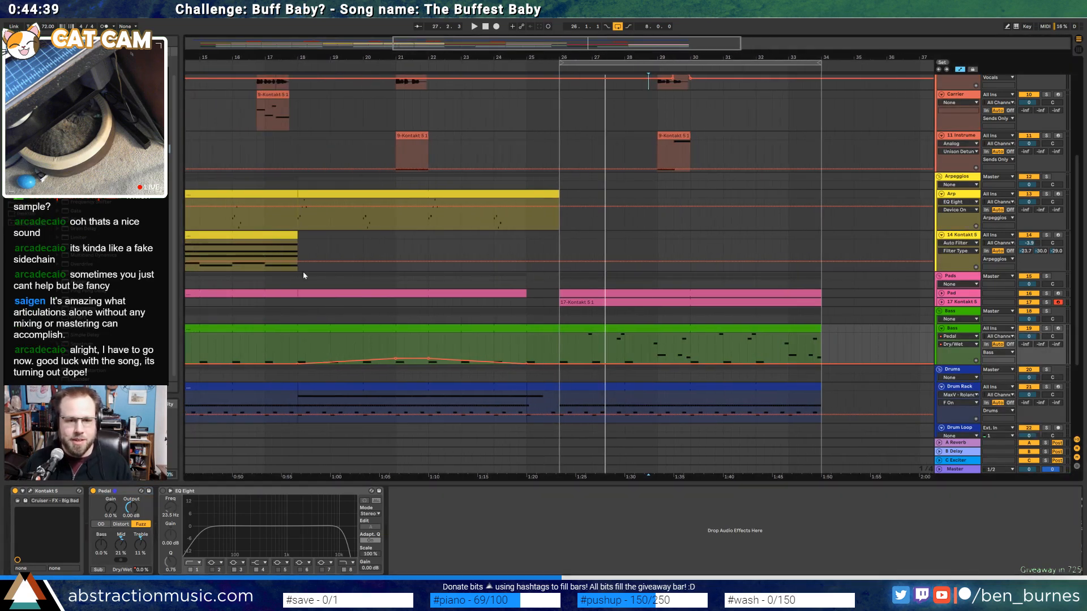
{"action": "left_click_drag", "start_coordinate": [327, 349], "coordinate": [551, 351]}
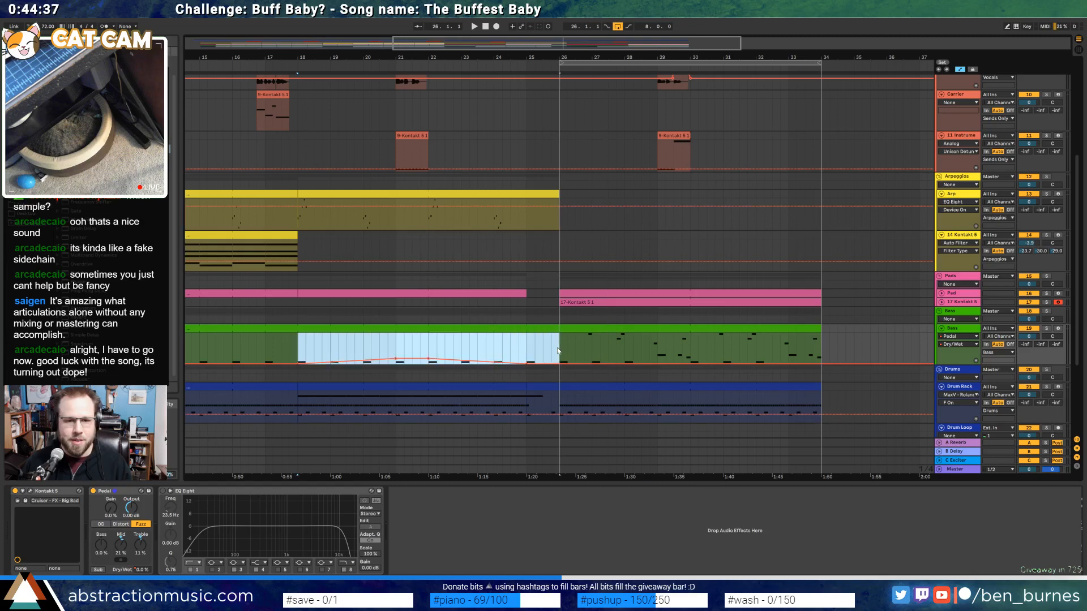
{"action": "key", "text": "ctrl+d"}
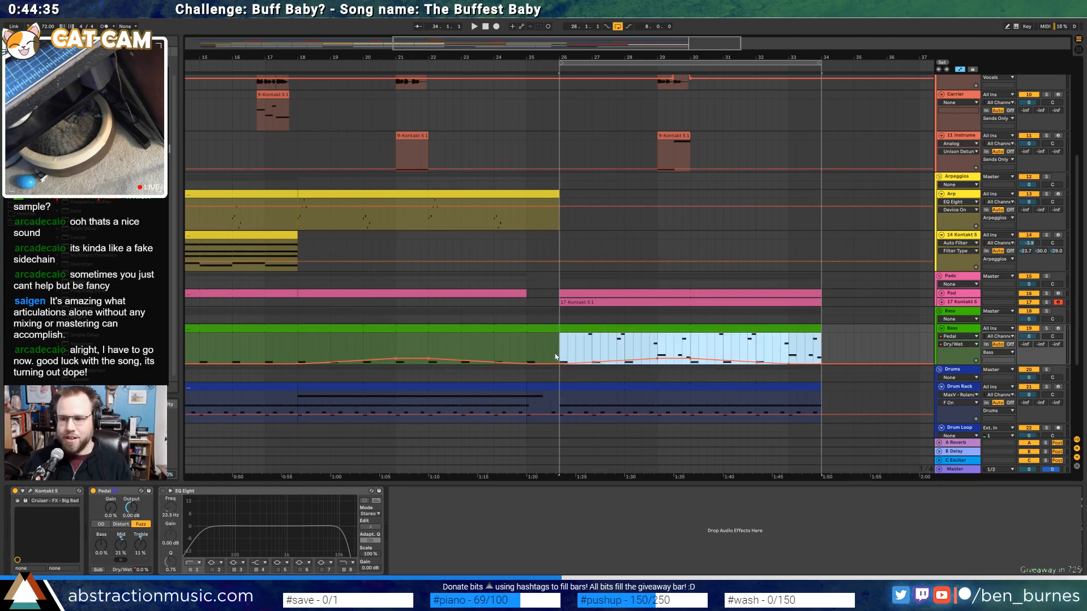
{"action": "key", "text": "a"}
{"action": "left_click", "coordinate": [294, 357]}
{"action": "key", "text": "space"}
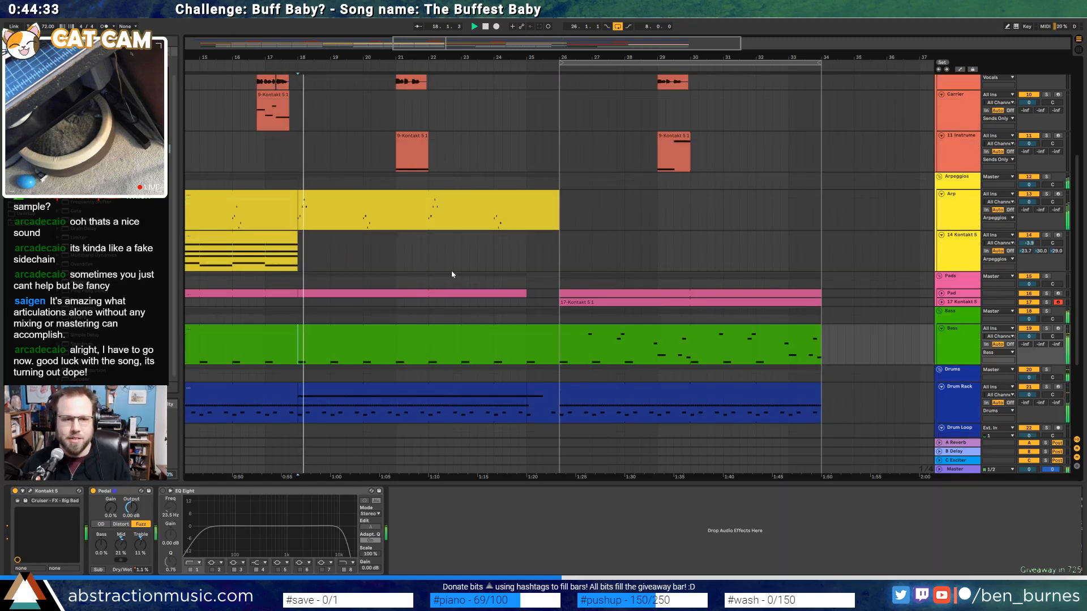
Insert an empty MIDI clip on the Arp track spanning bars 26 to 34
{"action": "scroll", "coordinate": [556, 304], "scroll_direction": "up", "scroll_amount": 3}
{"action": "scroll", "coordinate": [557, 300], "scroll_direction": "up", "scroll_amount": 2}
{"action": "left_click_drag", "start_coordinate": [559, 300], "coordinate": [819, 279]}
{"action": "key", "text": "ctrl+shift+m"}
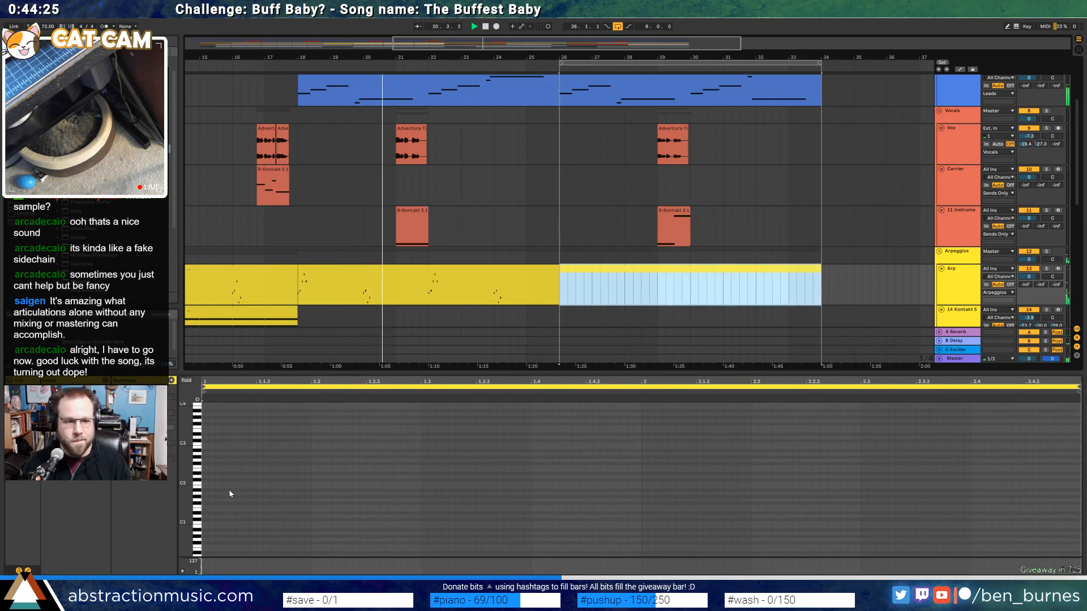
Add a C5 eighth note at the start of the new Arp clip
{"action": "double_click", "coordinate": [206, 485]}
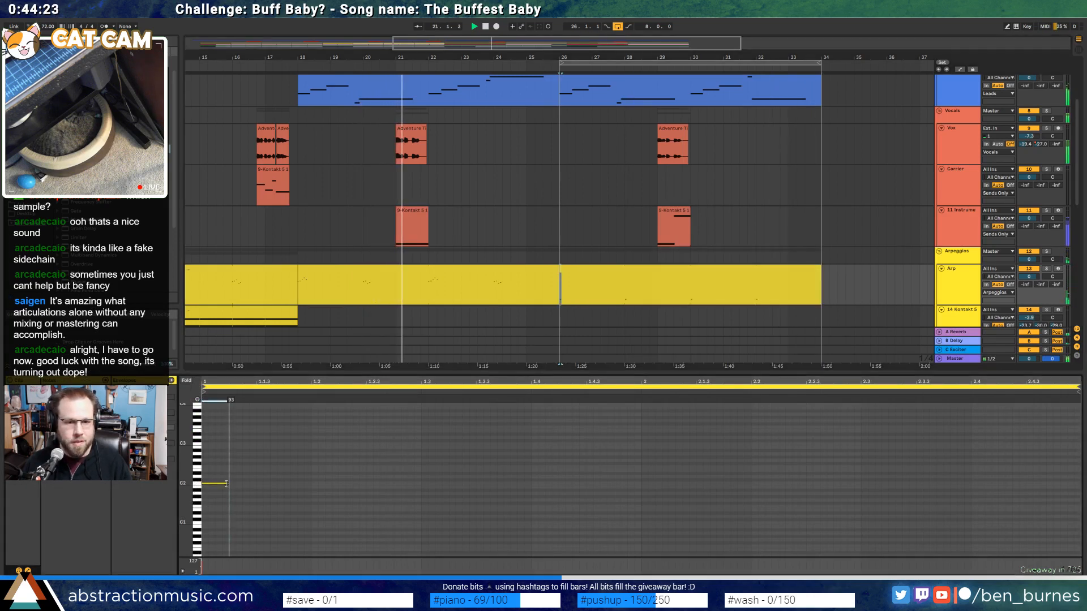
{"action": "left_click_drag", "start_coordinate": [229, 484], "coordinate": [255, 477]}
{"action": "key", "text": "shift+Up"}
{"action": "key", "text": "shift+Up"}
{"action": "key", "text": "shift+Up"}
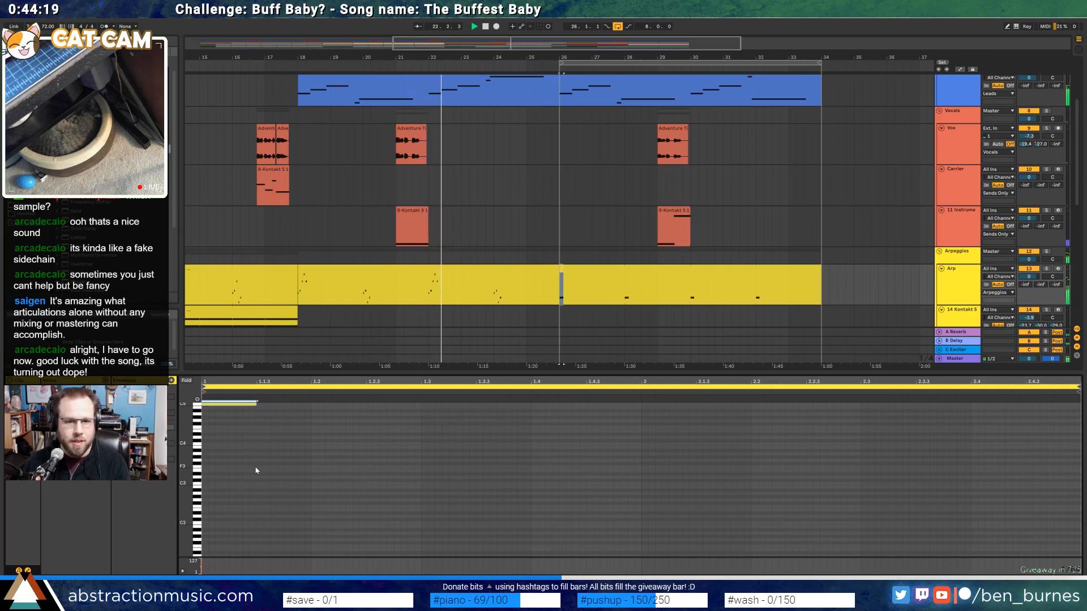
{"action": "scroll", "coordinate": [269, 454], "scroll_direction": "up", "scroll_amount": 2}
Duplicate the C5 note twice in the Arp clip, placing the copies at 1.2 and 1.4
{"action": "left_click_drag", "start_coordinate": [244, 426], "coordinate": [307, 480]}
{"action": "key", "text": "ctrl+d"}
{"action": "key", "text": "ctrl+d"}
{"action": "left_click_drag", "start_coordinate": [306, 430], "coordinate": [457, 470]}
{"action": "key", "text": "Right"}
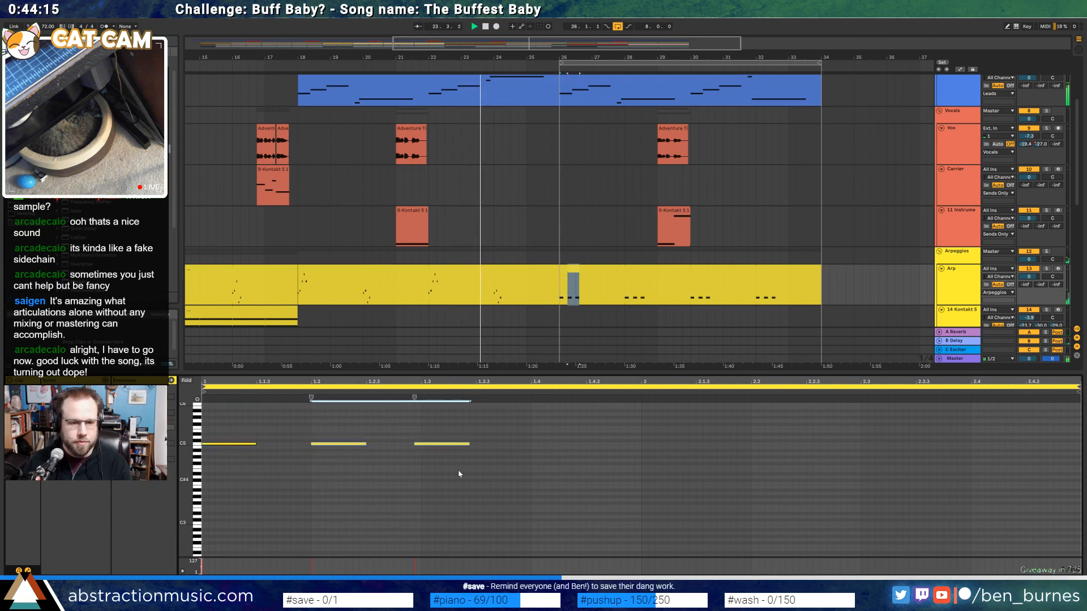
{"action": "key", "text": "Right"}
{"action": "key", "text": "Left"}
{"action": "left_click_drag", "start_coordinate": [437, 423], "coordinate": [464, 491]}
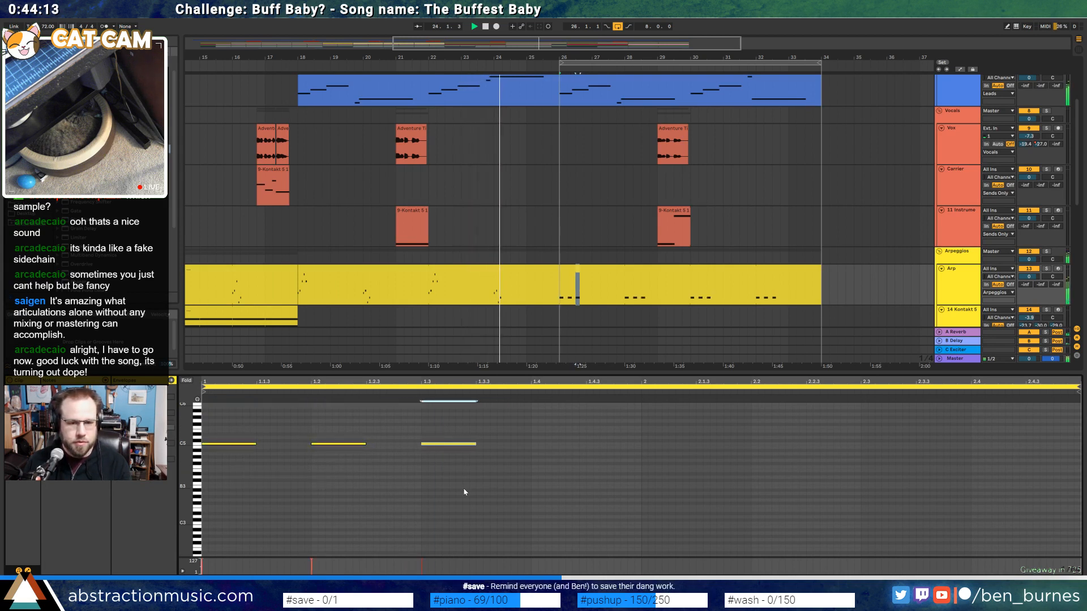
{"action": "key", "text": "Right"}
{"action": "key", "text": "Right"}
{"action": "key", "text": "Right"}
{"action": "key", "text": "Right"}
{"action": "key", "text": "Right"}
{"action": "key", "text": "Right"}
{"action": "key", "text": "Right"}
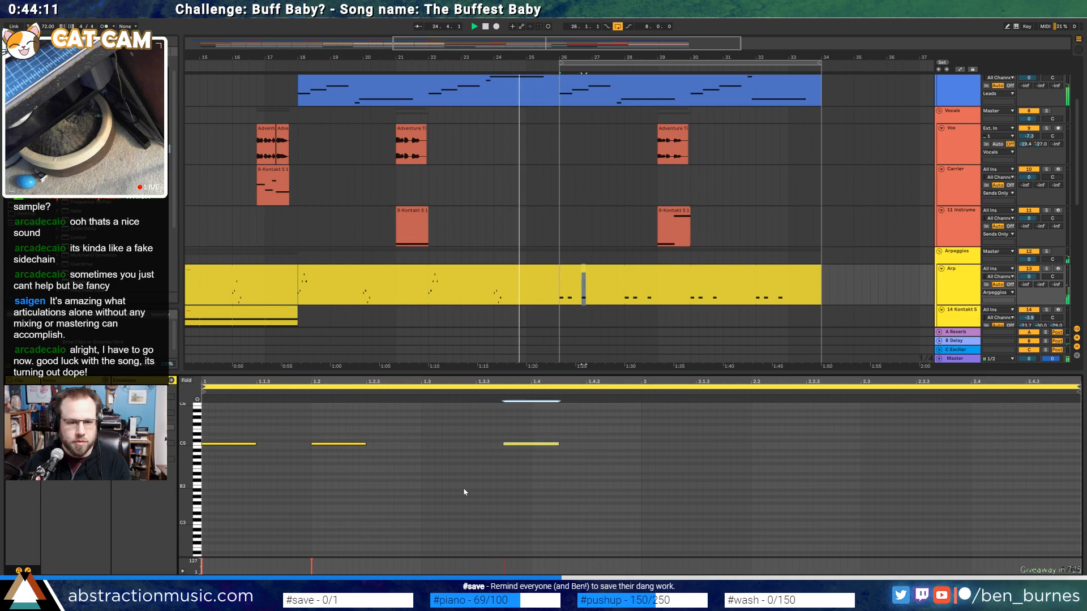
Compress all three C5 notes in the Arp clip to a quarter of their lengths and spacing
{"action": "key", "text": "ctrl+a"}
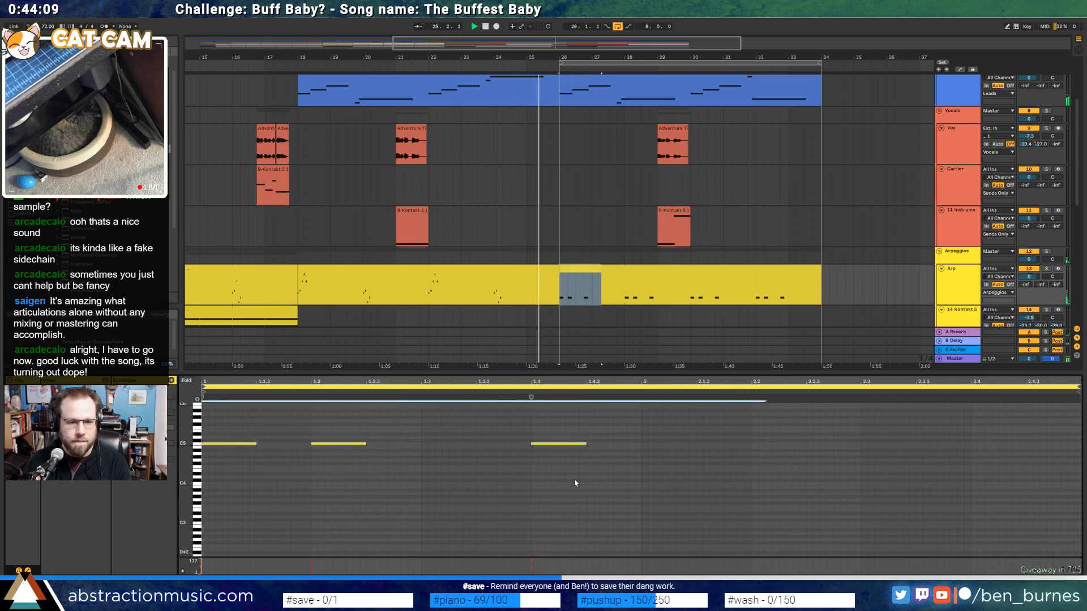
{"action": "left_click_drag", "start_coordinate": [529, 399], "coordinate": [282, 397]}
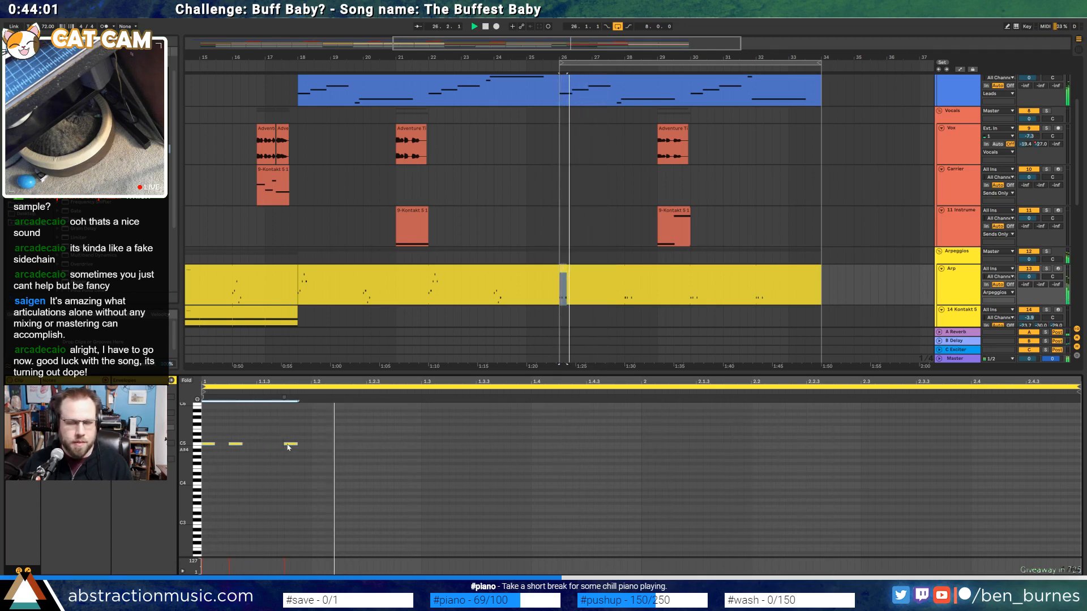
{"action": "left_click_drag", "start_coordinate": [291, 445], "coordinate": [290, 492]}
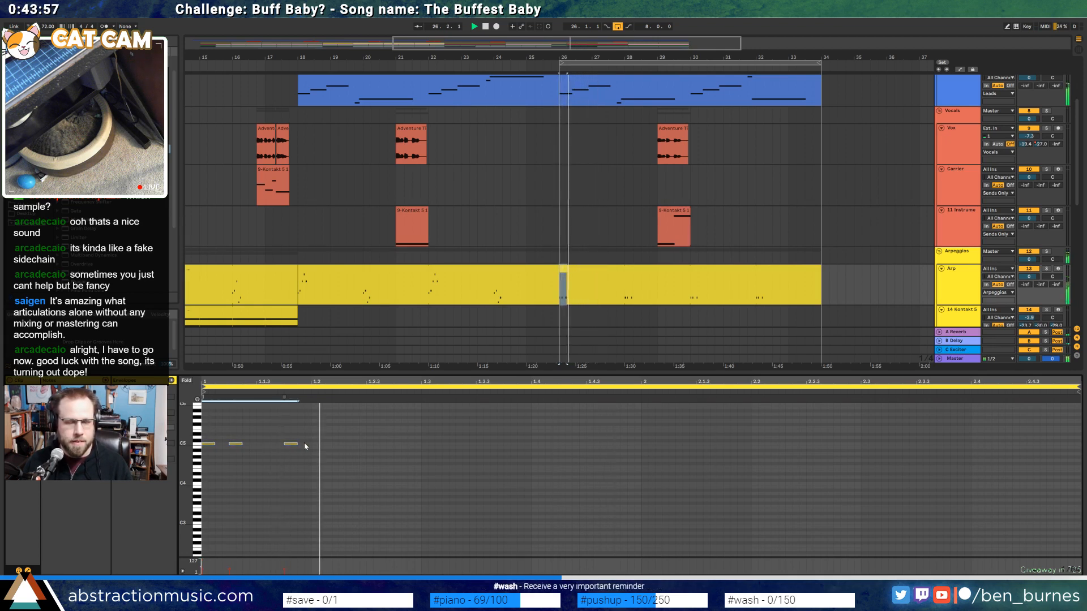
Automate the Arp track's EQ Eight band 8 frequency to drop to about 1.06 kHz from bar 26, and audition the section
{"action": "key", "text": "shift+Tab"}
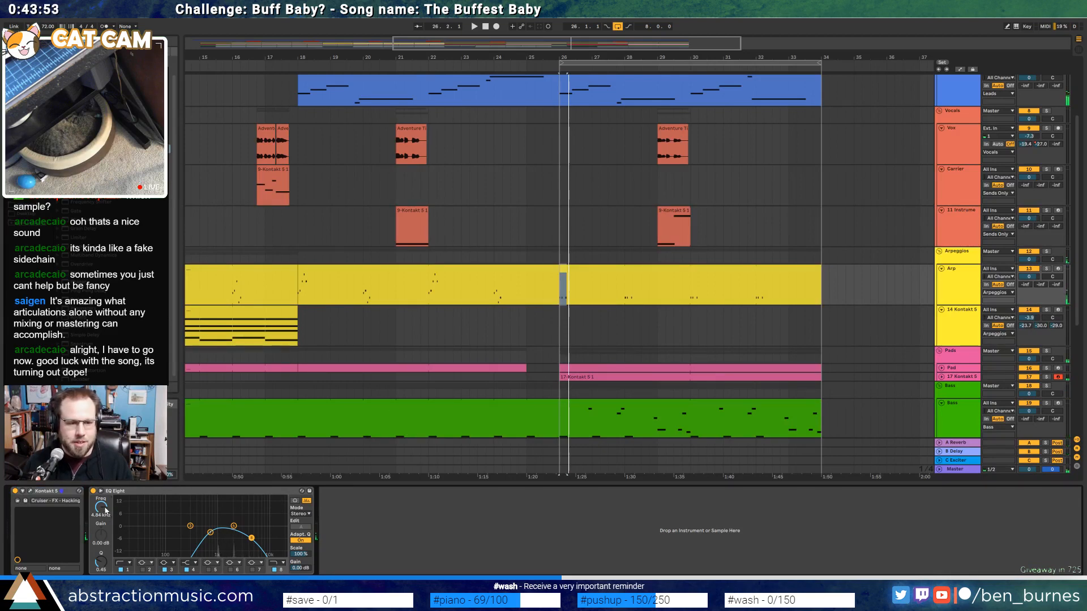
{"action": "key", "text": "a"}
{"action": "key", "text": "space"}
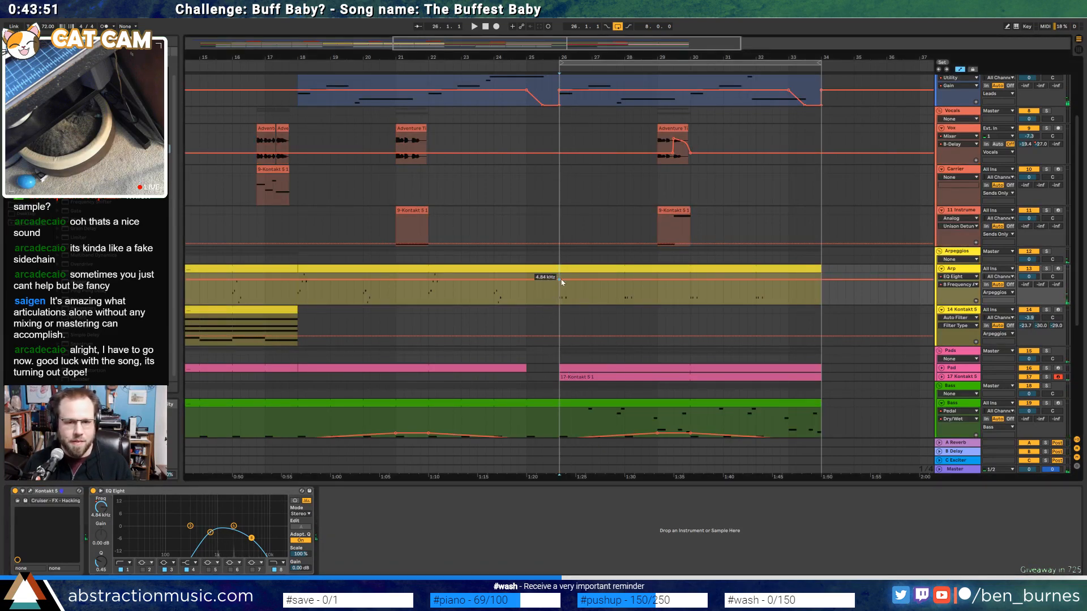
{"action": "left_click_drag", "start_coordinate": [562, 281], "coordinate": [561, 287]}
{"action": "key", "text": "space"}
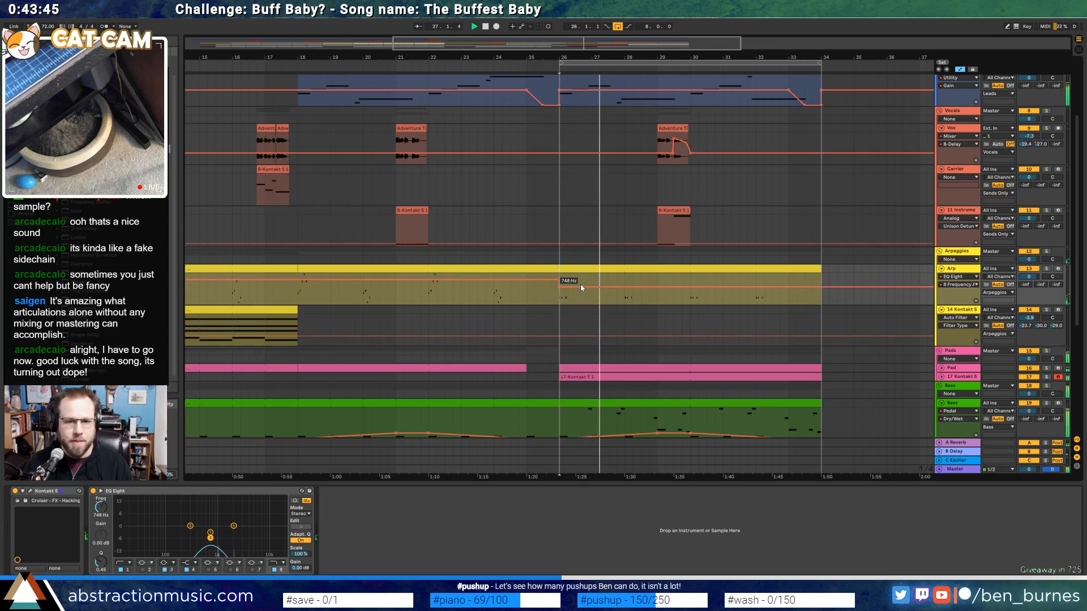
{"action": "left_click_drag", "start_coordinate": [580, 284], "coordinate": [579, 285]}
{"action": "key", "text": "a"}
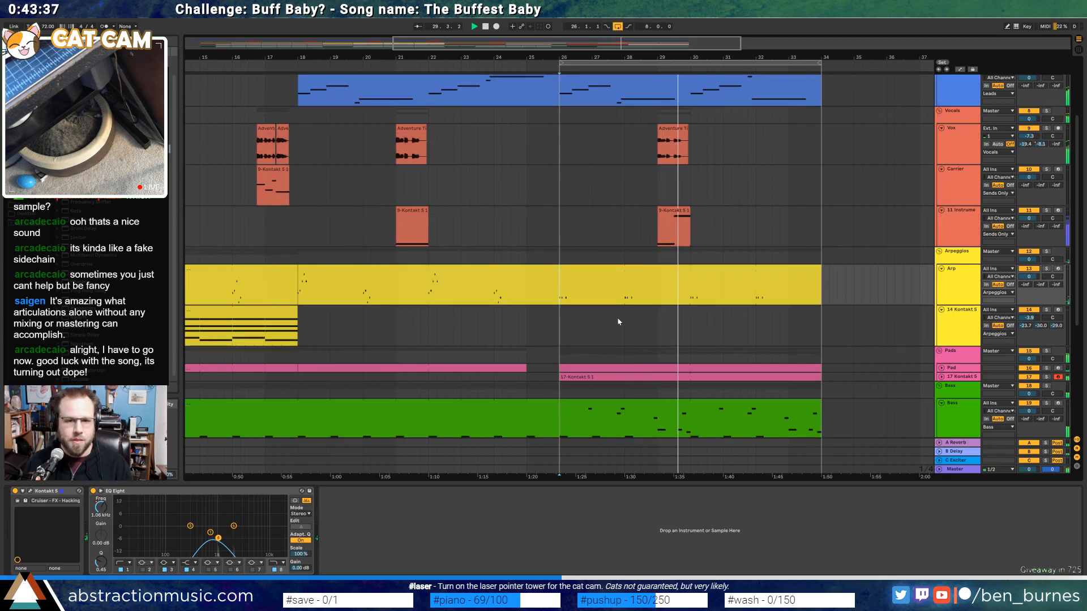
{"action": "scroll", "coordinate": [693, 346], "scroll_direction": "up", "scroll_amount": 2}
{"action": "scroll", "coordinate": [694, 348], "scroll_direction": "up", "scroll_amount": 2}
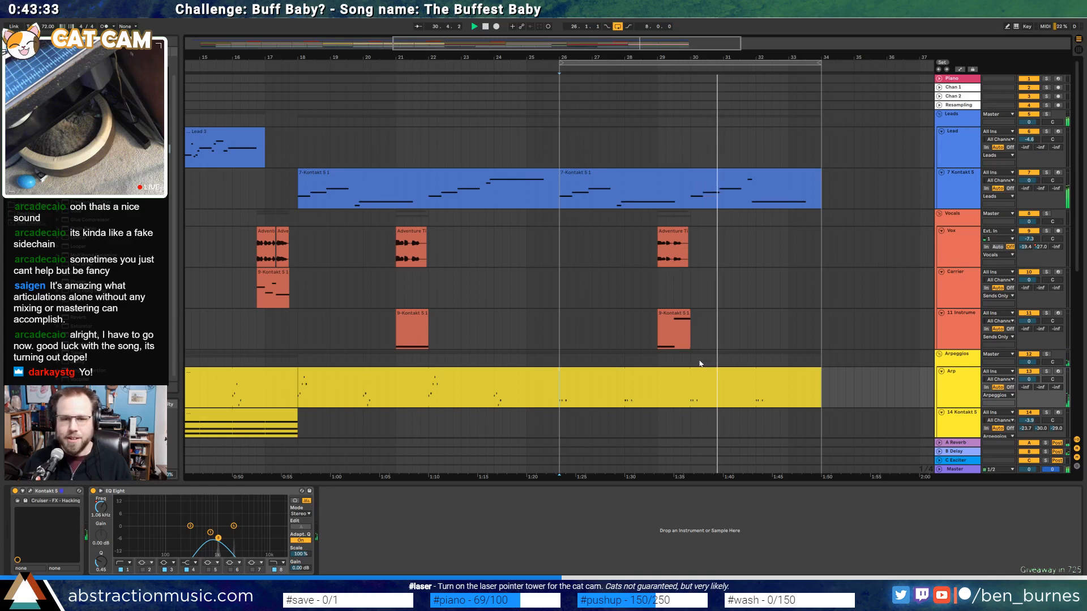
{"action": "key", "text": "space"}
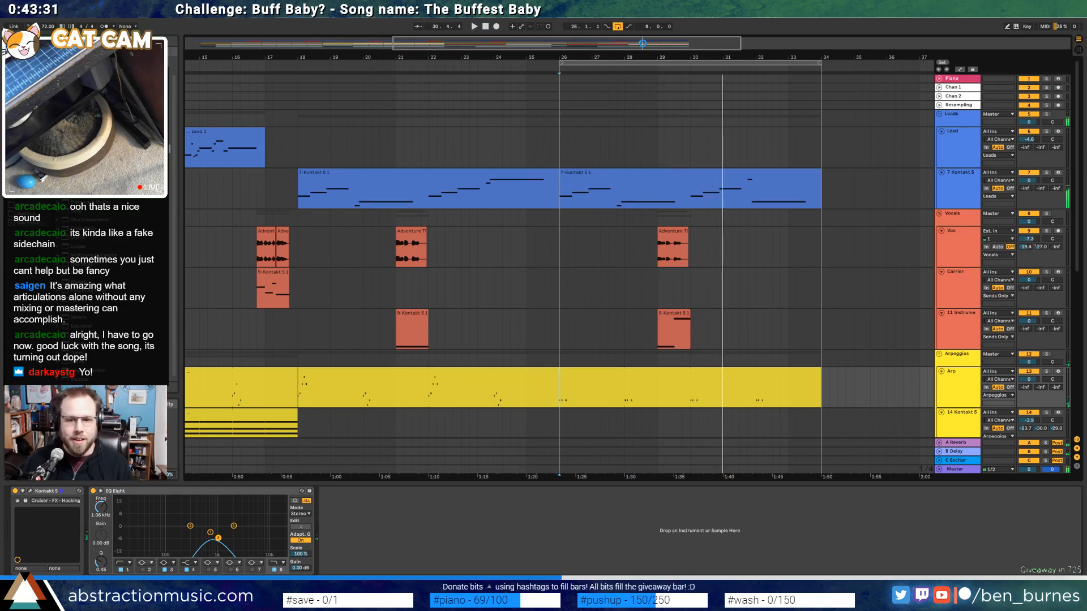
Show the whole arrangement and fold the remaining expanded lead, vocal, arpeggio, bass, drum and ambience tracks
{"action": "double_click", "coordinate": [821, 44]}
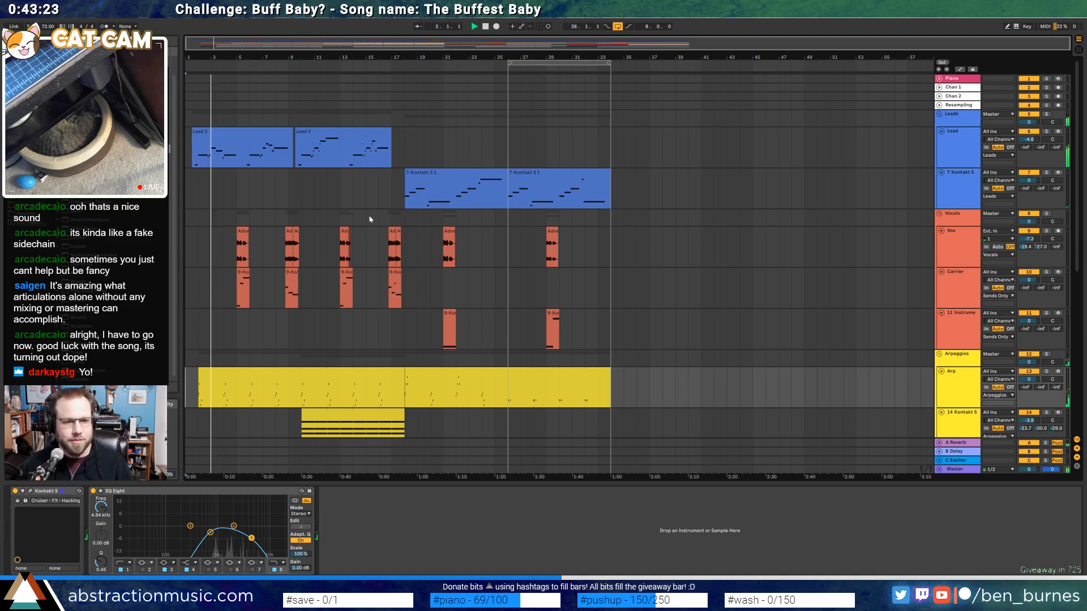
{"action": "left_click", "coordinate": [942, 130]}
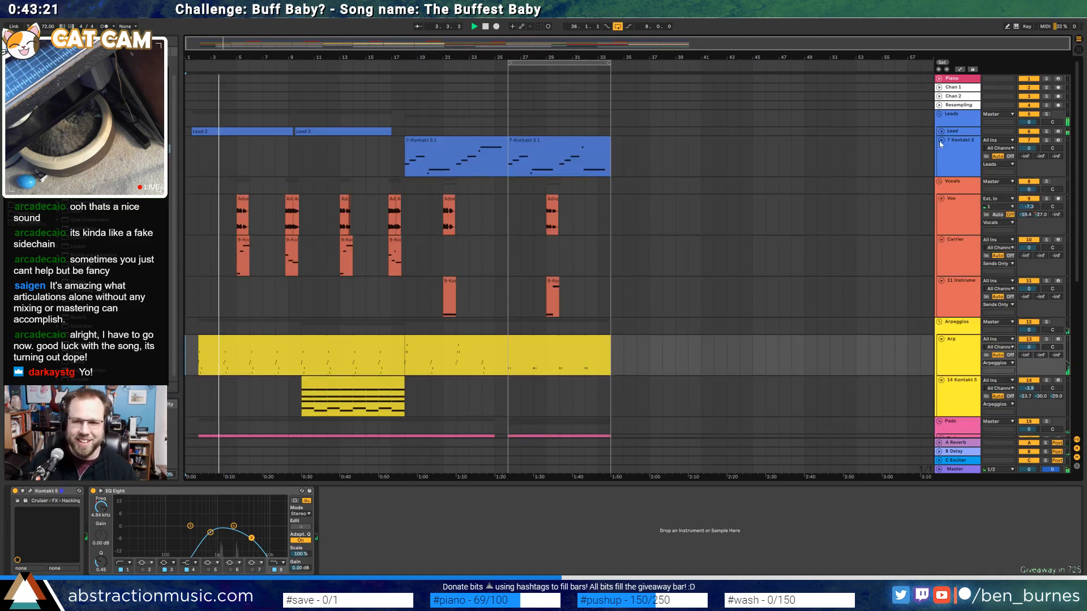
{"action": "left_click", "coordinate": [940, 140]}
{"action": "left_click", "coordinate": [940, 167]}
{"action": "left_click", "coordinate": [941, 174]}
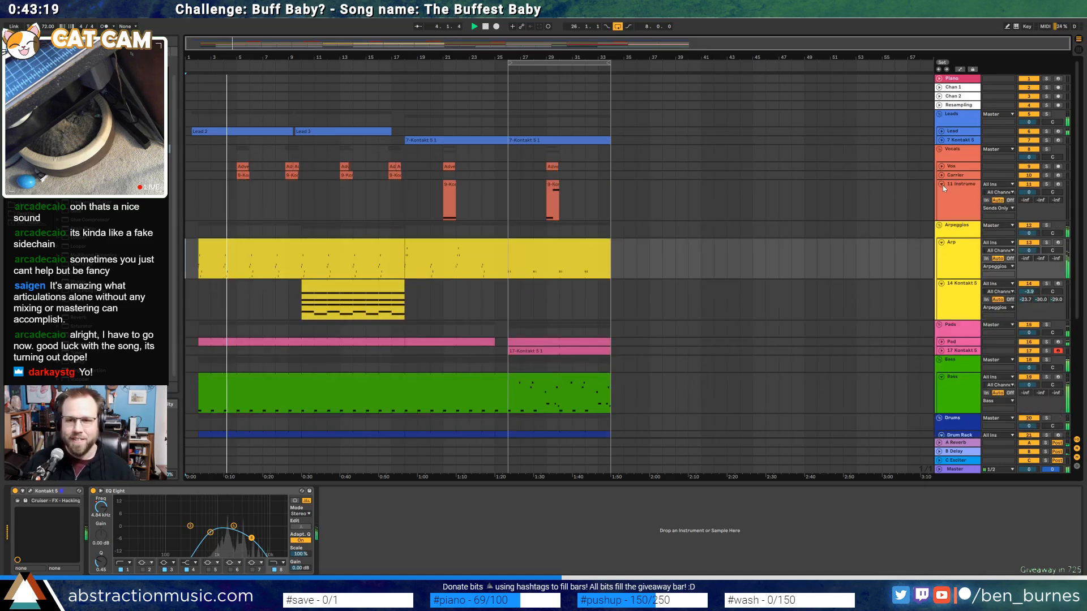
{"action": "left_click", "coordinate": [942, 184]}
{"action": "left_click", "coordinate": [941, 210]}
{"action": "left_click", "coordinate": [941, 219]}
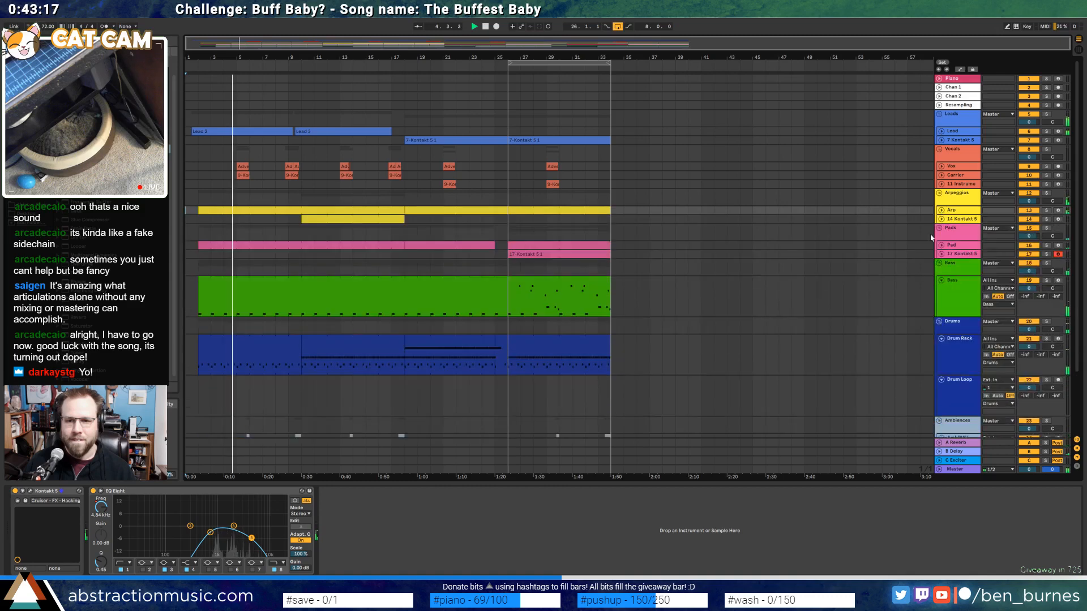
{"action": "left_click", "coordinate": [942, 279]}
{"action": "left_click", "coordinate": [941, 305]}
{"action": "left_click", "coordinate": [942, 316]}
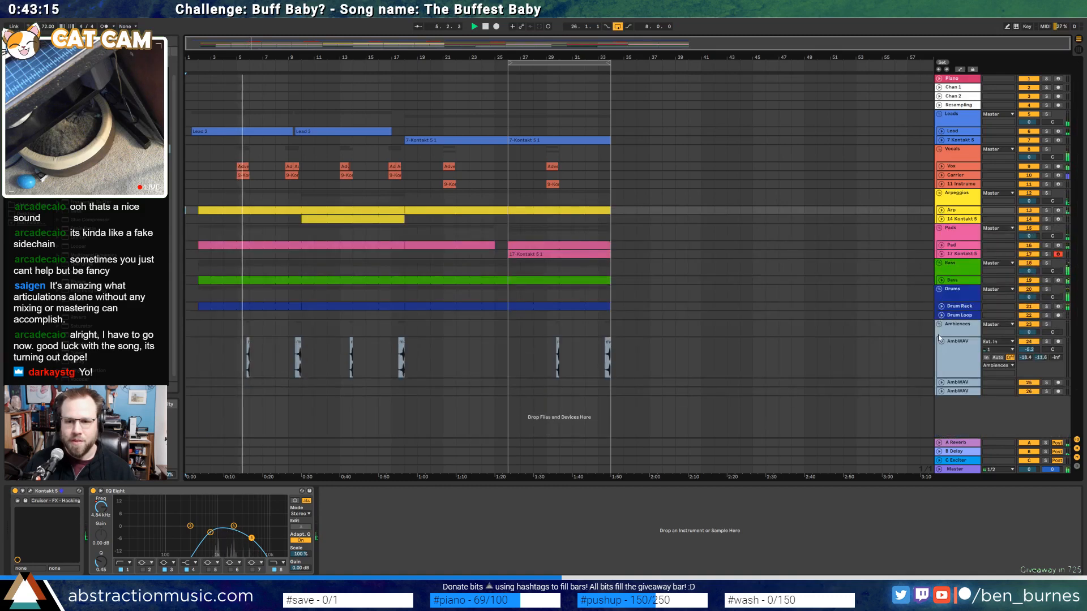
{"action": "left_click", "coordinate": [941, 342]}
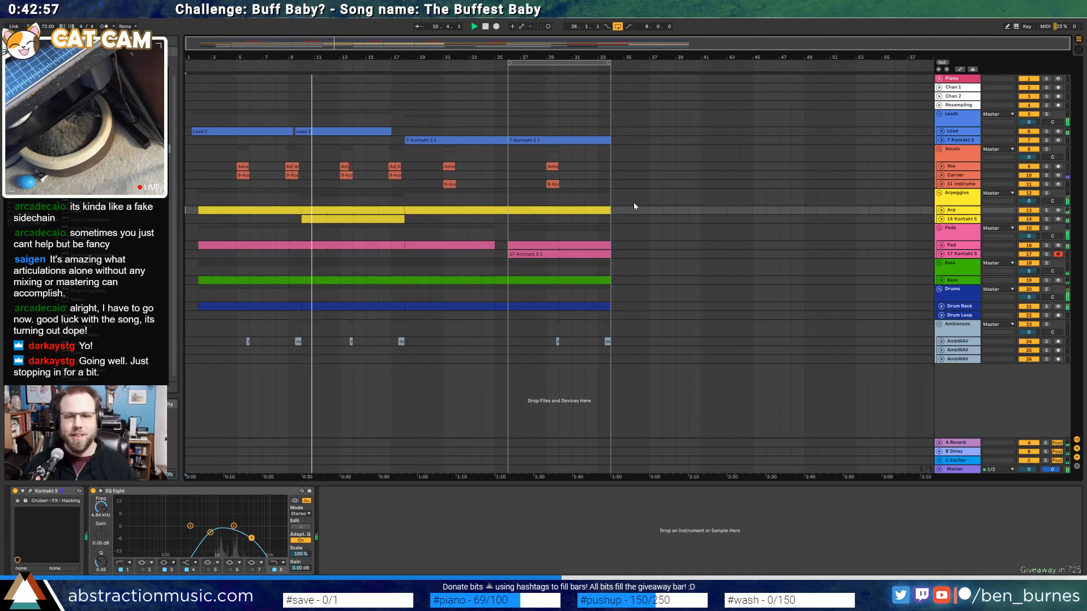
Duplicate the ambience clips of bars 26 to 34 into the following eight bars, and extend the Drum Rack clip to bar 42
{"action": "left_click", "coordinate": [513, 341]}
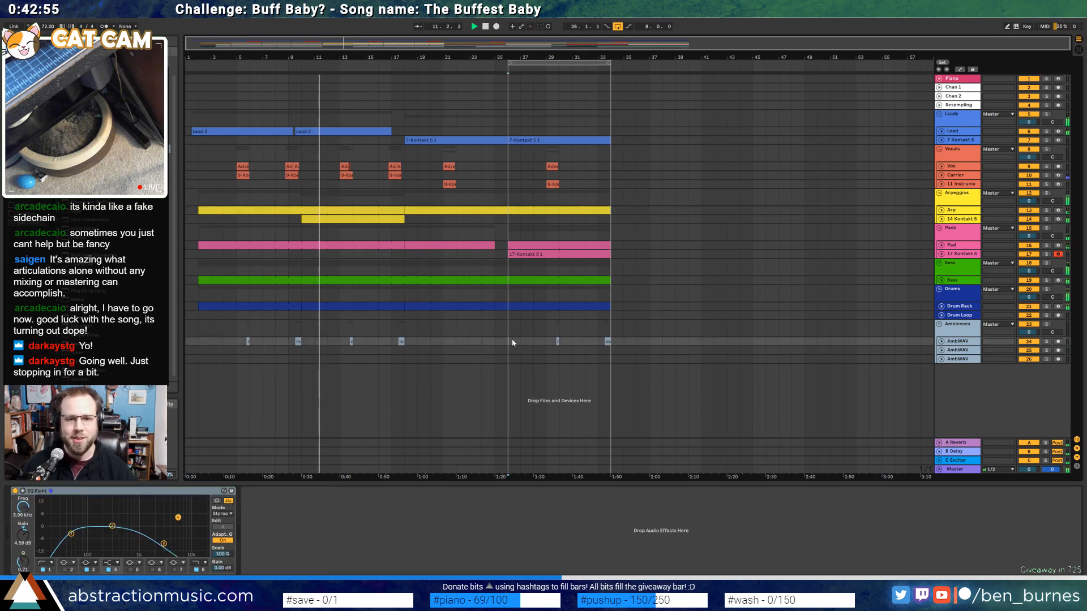
{"action": "mouse_move", "coordinate": [512, 342]}
{"action": "left_mouse_down"}
{"action": "mouse_move", "coordinate": [610, 342]}
{"action": "mouse_move", "coordinate": [712, 308]}
{"action": "left_mouse_up"}
{"action": "key", "text": "ctrl+d"}
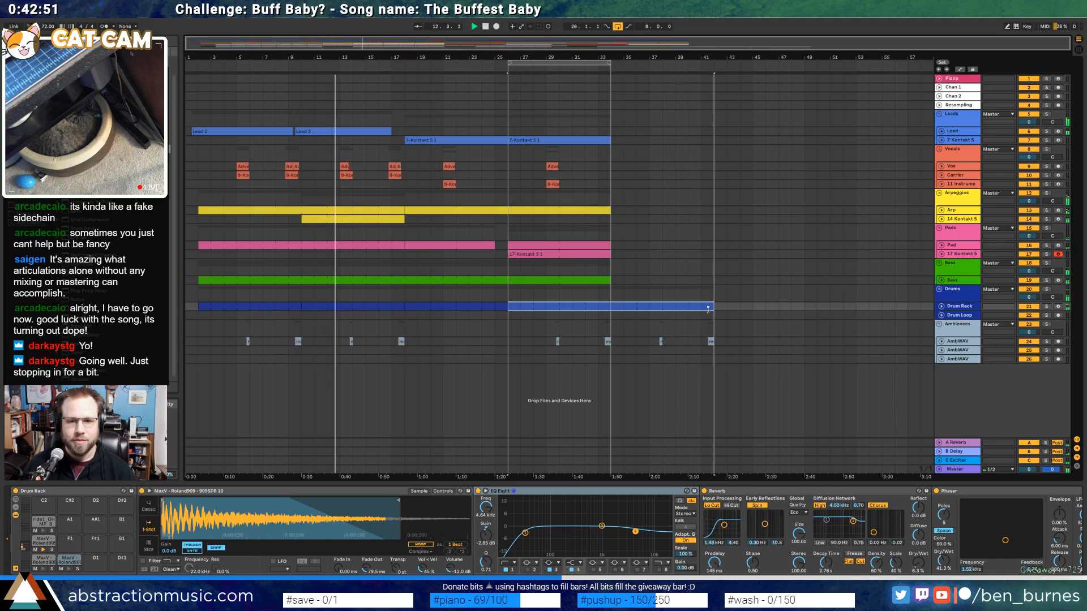
Extend the Bass clip, both pad clips and the Arp clip from bar 34 to bar 42
{"action": "left_click", "coordinate": [817, 306]}
{"action": "left_click", "coordinate": [941, 282]}
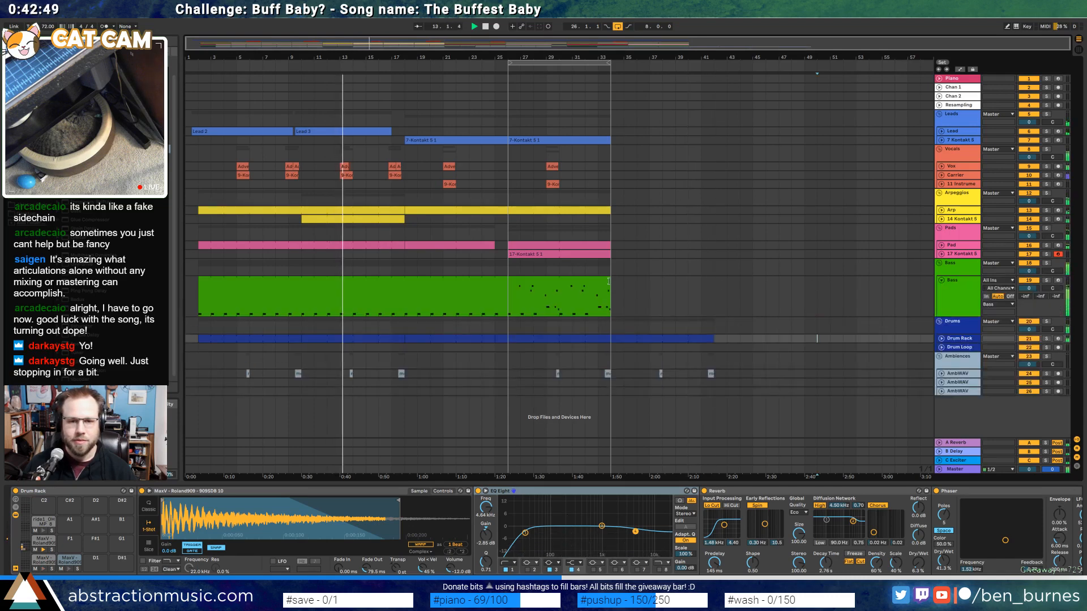
{"action": "left_click_drag", "start_coordinate": [610, 288], "coordinate": [712, 289]}
{"action": "left_click", "coordinate": [662, 254]}
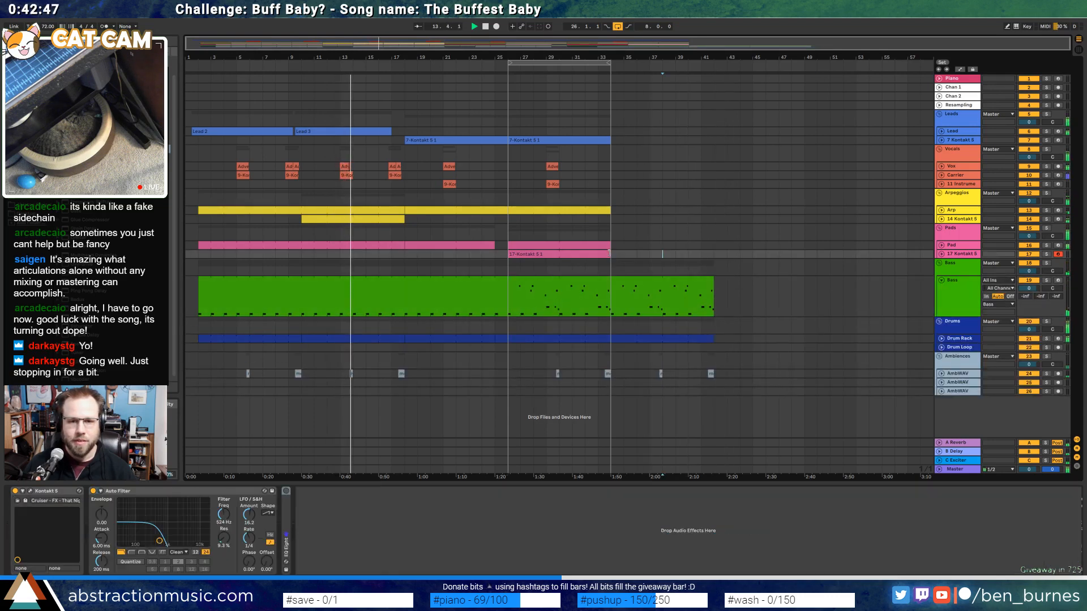
{"action": "left_click_drag", "start_coordinate": [609, 253], "coordinate": [715, 253]}
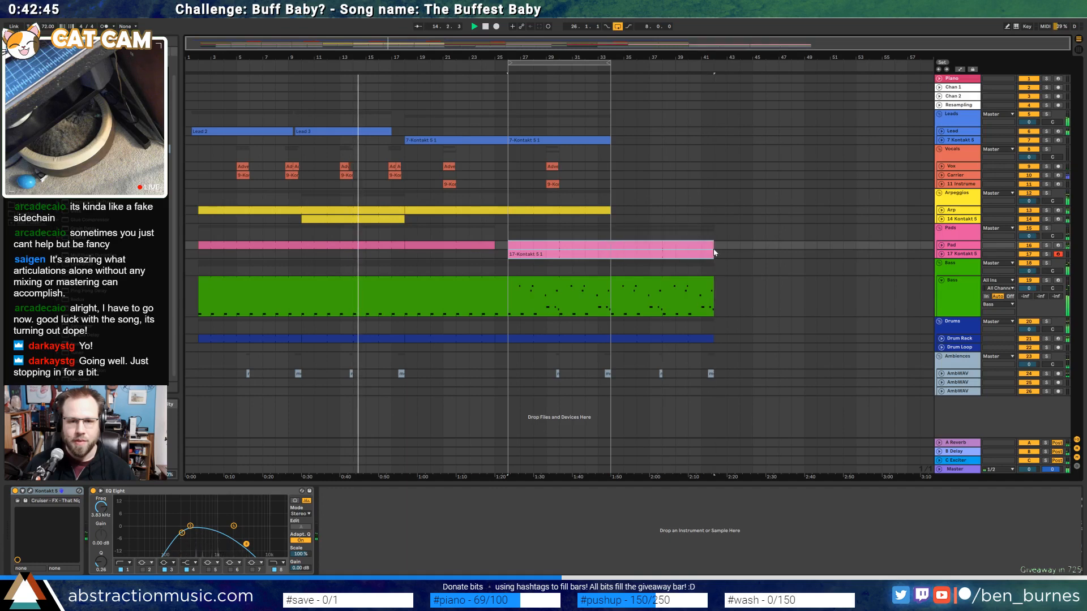
{"action": "left_click", "coordinate": [675, 232]}
{"action": "left_click_drag", "start_coordinate": [611, 214], "coordinate": [714, 214]}
Duplicate the vocal clips of bars 26 to 34 into the following eight bars
{"action": "left_click", "coordinate": [636, 166]}
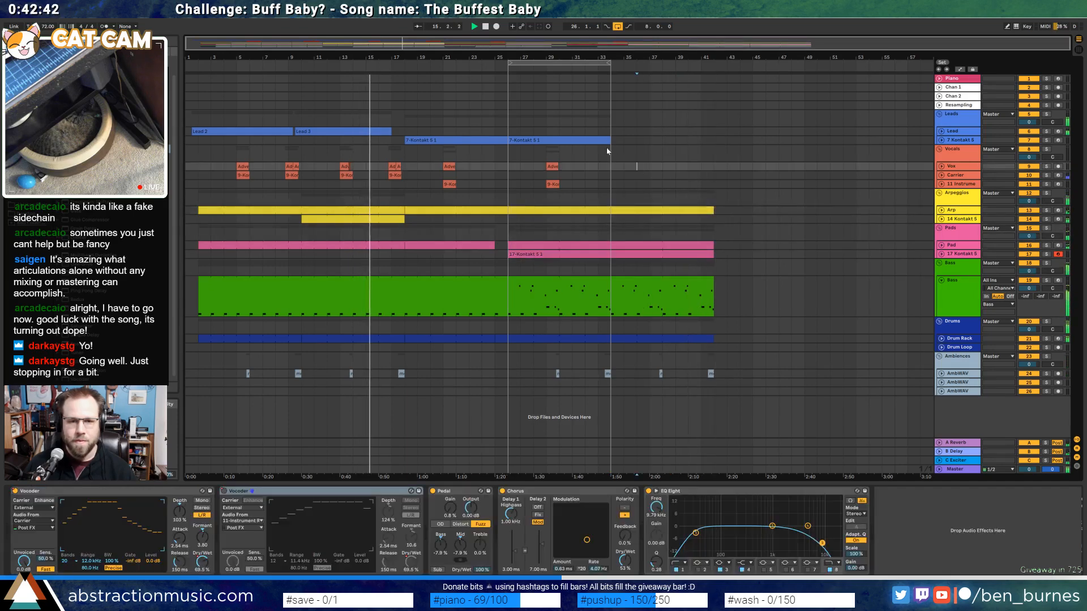
{"action": "left_click", "coordinate": [941, 140]}
{"action": "left_click", "coordinate": [602, 140]}
{"action": "left_click_drag", "start_coordinate": [611, 195], "coordinate": [507, 219]}
{"action": "key", "text": "ctrl+d"}
Try to extend the second 7 Kontakt 5 lead clip beyond bar 34
{"action": "left_click", "coordinate": [663, 169]}
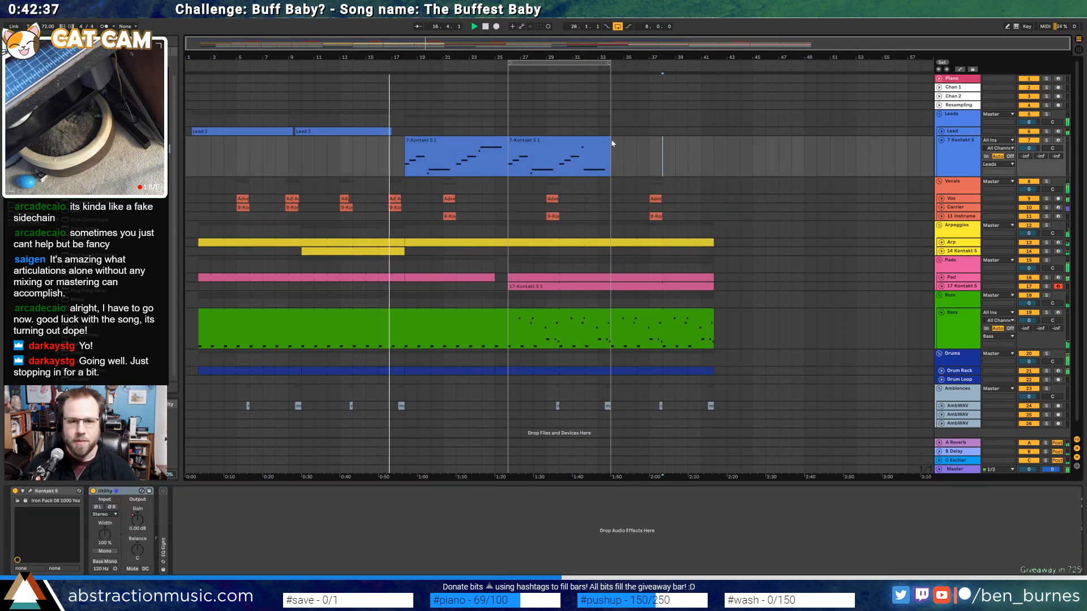
{"action": "left_click_drag", "start_coordinate": [609, 141], "coordinate": [707, 140]}
{"action": "left_click_drag", "start_coordinate": [613, 148], "coordinate": [609, 150]}
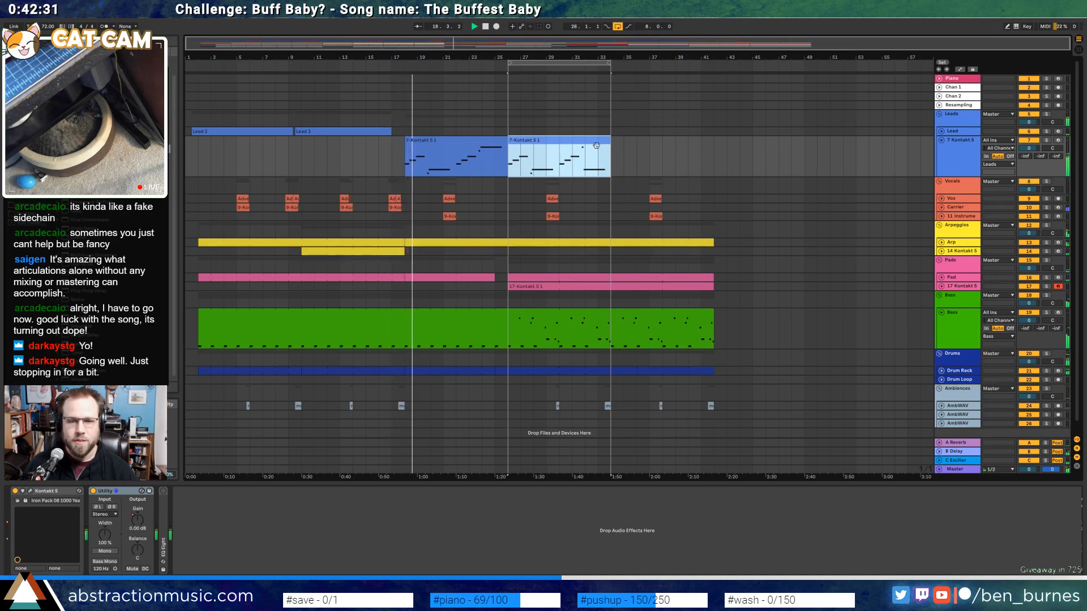
Arm the Piano track to rehearse a part over playback, and inspect its mixer settings
{"action": "left_click", "coordinate": [956, 159]}
{"action": "double_click", "coordinate": [953, 79]}
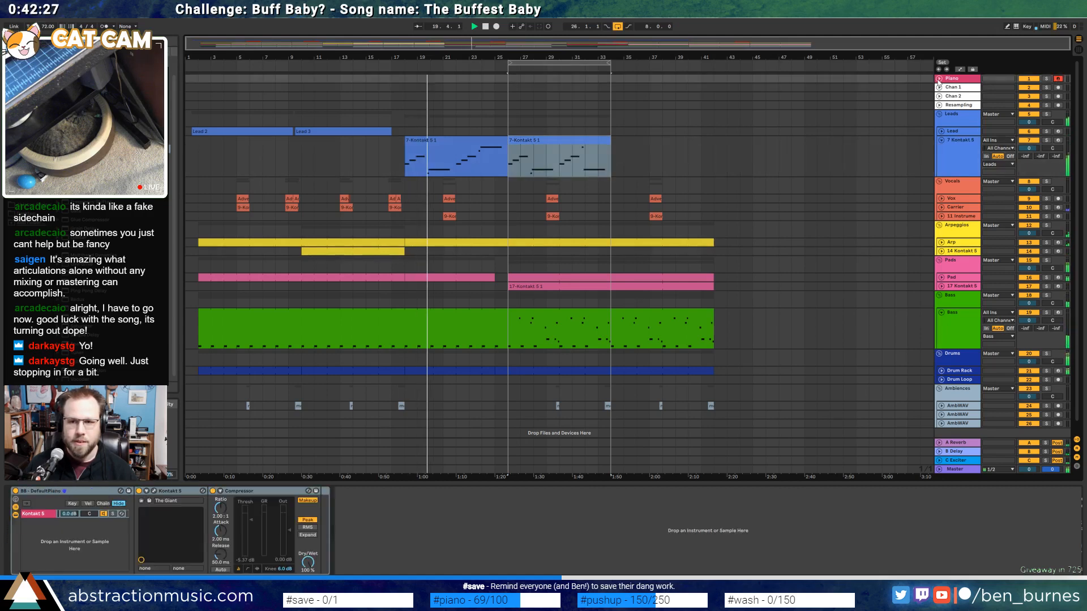
{"action": "left_click", "coordinate": [1057, 79]}
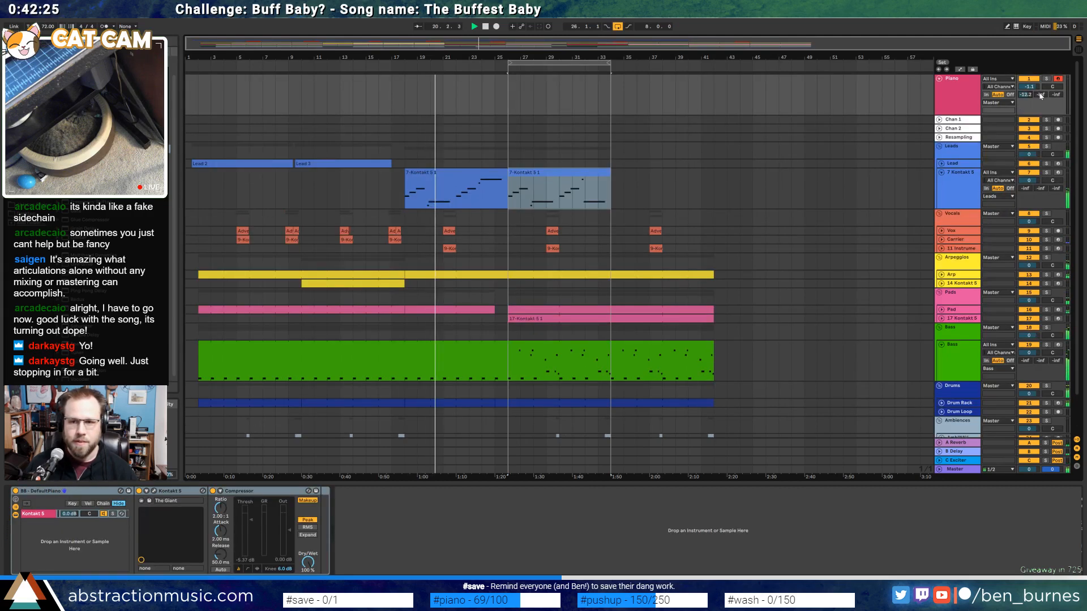
{"action": "left_click", "coordinate": [939, 78]}
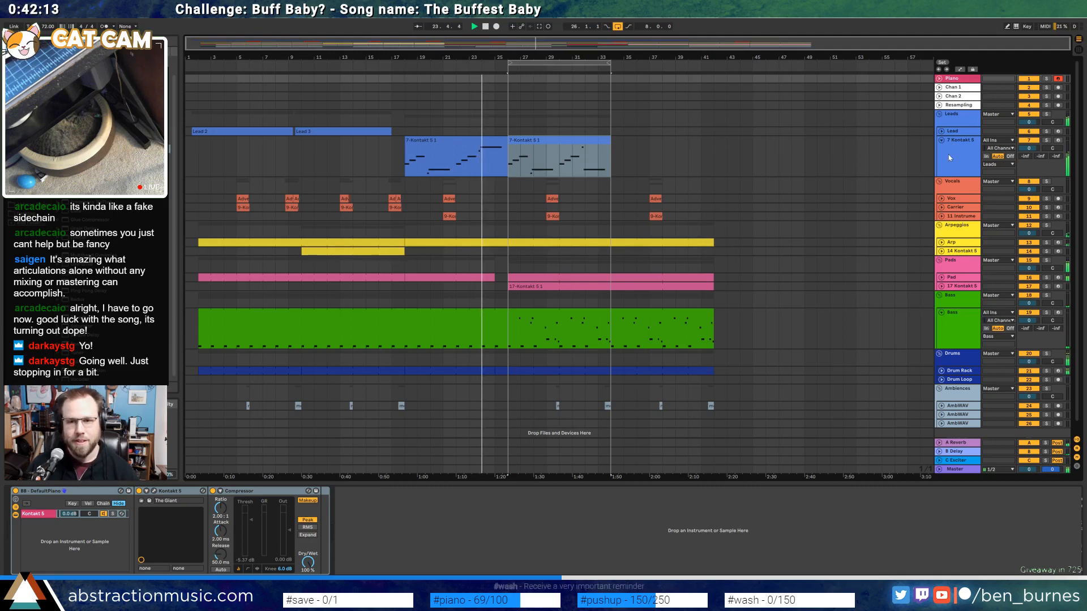
Insert a new MIDI track below 7 Kontakt 5 in the Leads group and load Kontakt 5 on it
{"action": "left_click", "coordinate": [925, 159]}
{"action": "key", "text": "ctrl+shift+t"}
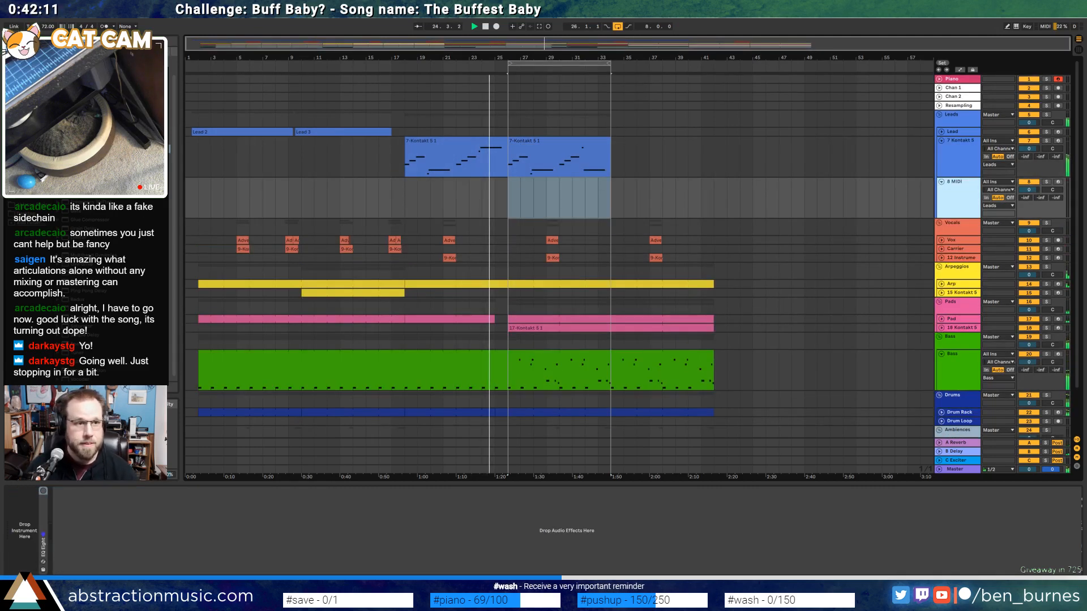
{"action": "left_click", "coordinate": [29, 128]}
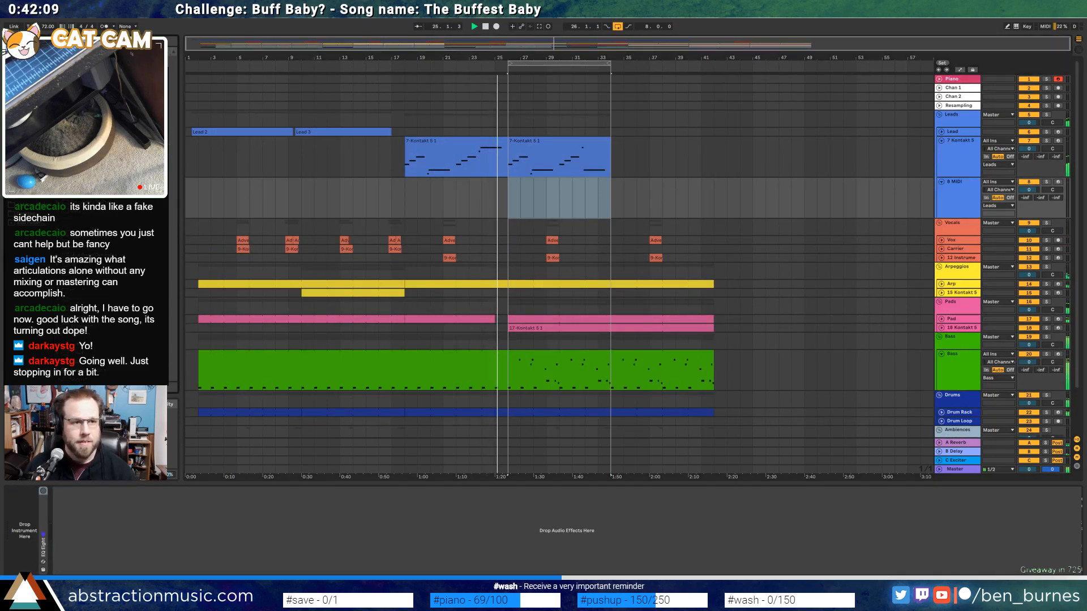
{"action": "left_click_drag", "start_coordinate": [91, 184], "coordinate": [16, 573]}
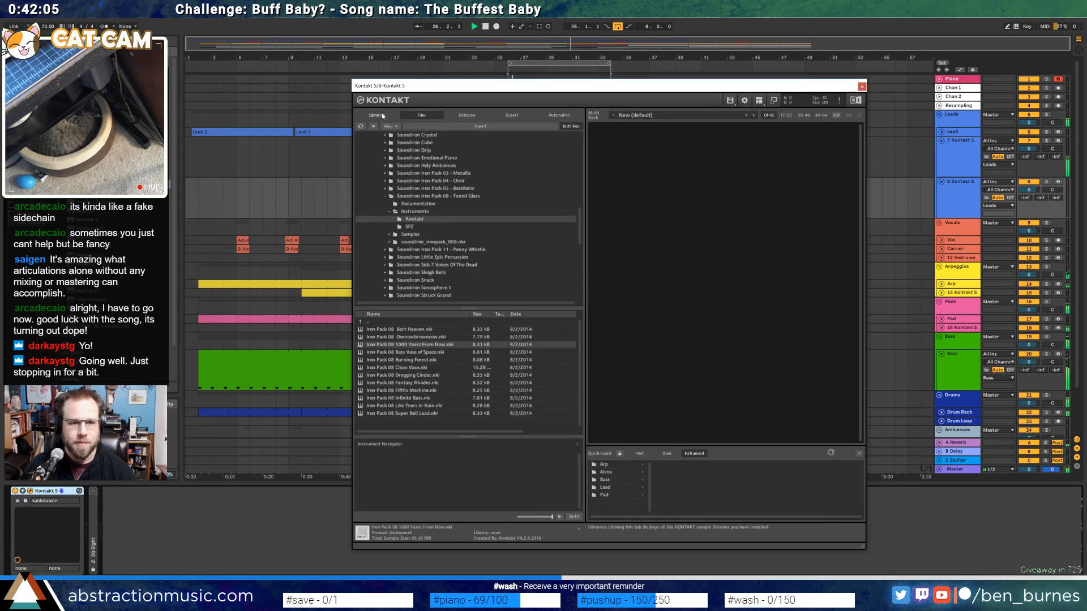
Load the Scarbee Mark I instrument from the Scarbee Vintage Keys library into the new Kontakt 5
{"action": "left_click", "coordinate": [378, 116]}
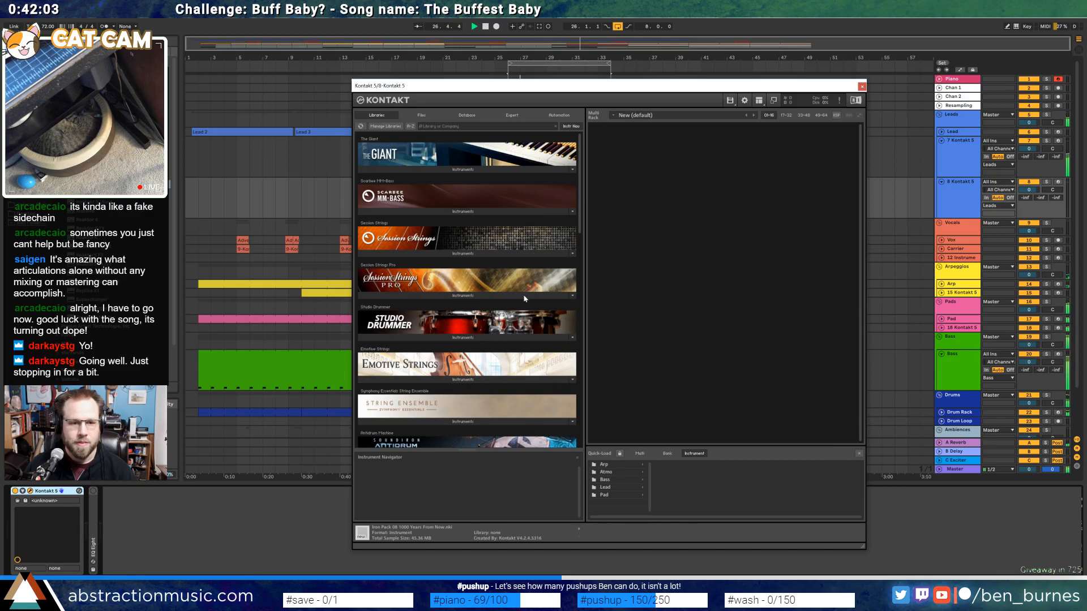
{"action": "scroll", "coordinate": [455, 411], "scroll_direction": "down", "scroll_amount": 4}
{"action": "scroll", "coordinate": [457, 411], "scroll_direction": "down", "scroll_amount": 1}
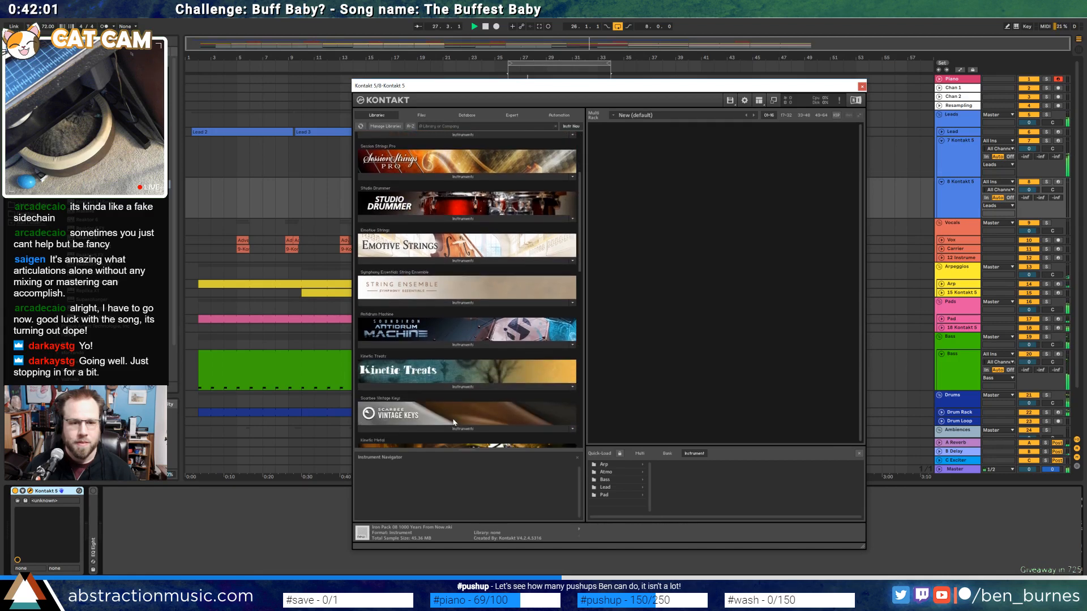
{"action": "left_click", "coordinate": [457, 427]}
{"action": "scroll", "coordinate": [456, 427], "scroll_direction": "down", "scroll_amount": 3}
{"action": "left_click", "coordinate": [427, 425]}
{"action": "double_click", "coordinate": [427, 425]}
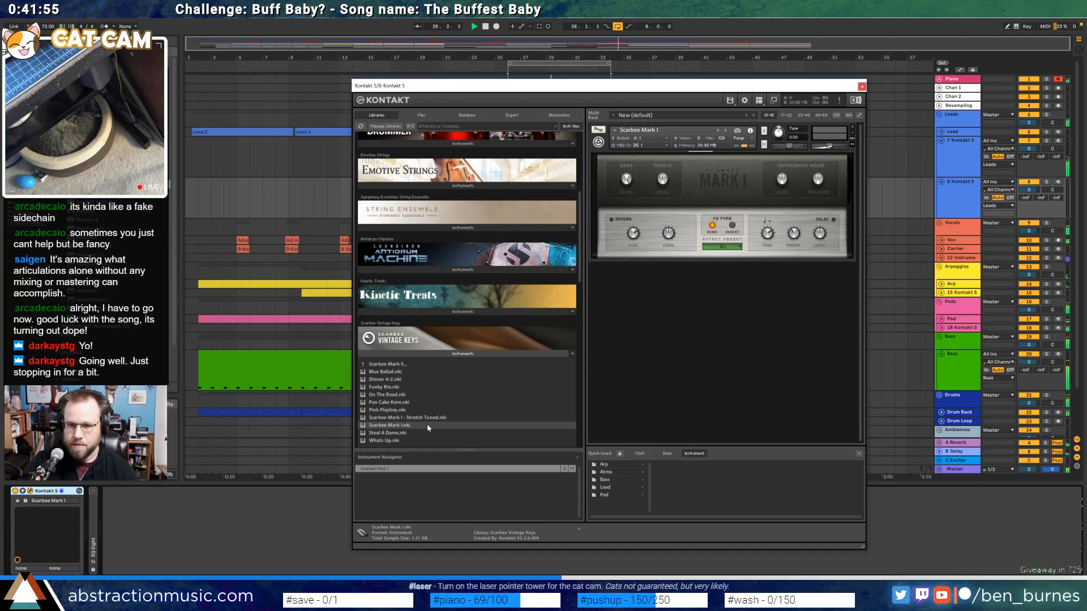
Arm the Mark I track, set its reverb send to -12.0 dB, and switch its effects to Insert with autowah and chorus on
{"action": "left_click", "coordinate": [1057, 183]}
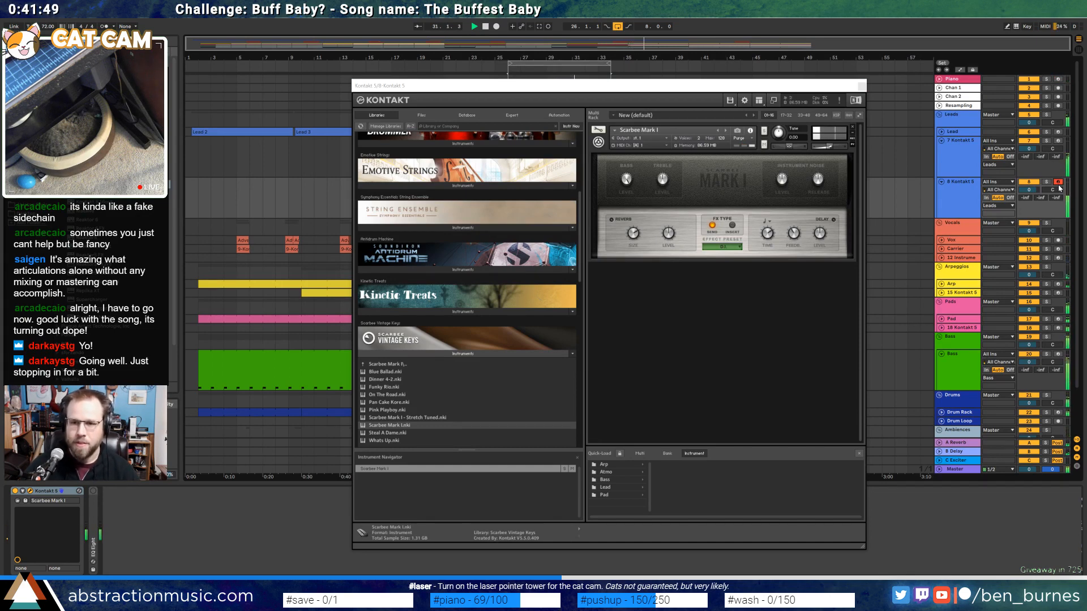
{"action": "left_click", "coordinate": [733, 226]}
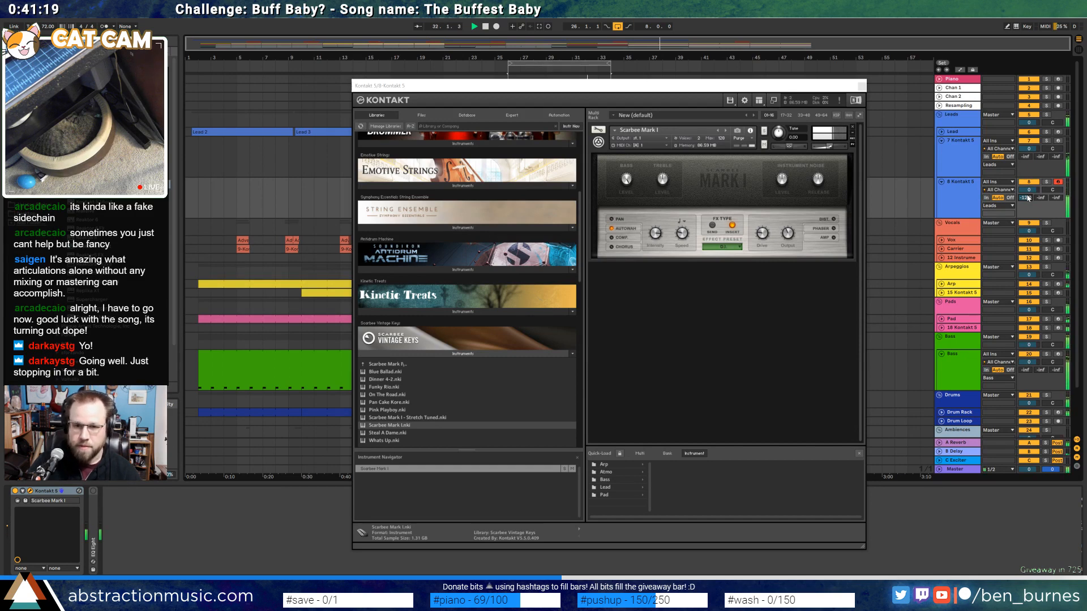
{"action": "left_click", "coordinate": [635, 231]}
{"action": "left_click", "coordinate": [612, 247]}
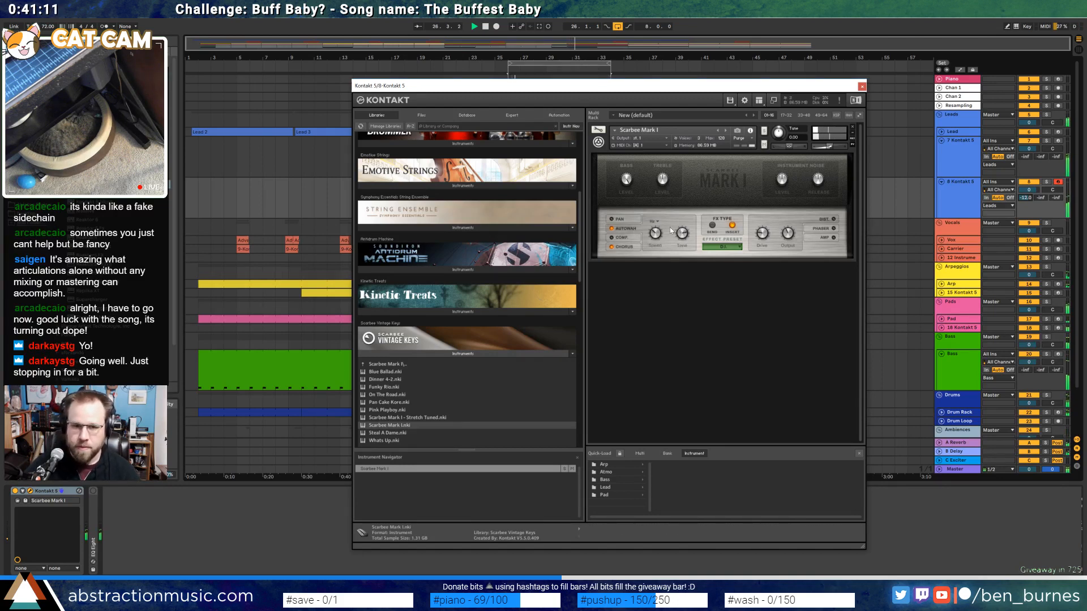
Adjust the Mark I's autowah settings, turn on its distortion, and close the Kontakt window
{"action": "left_click", "coordinate": [625, 247]}
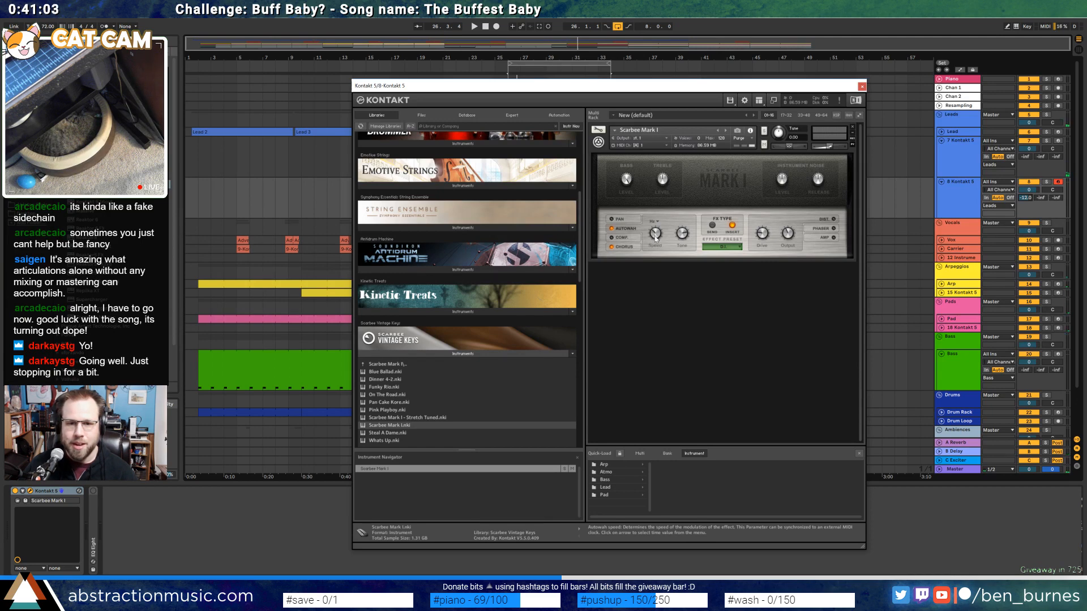
{"action": "left_click", "coordinate": [655, 222]}
{"action": "left_click", "coordinate": [656, 219]}
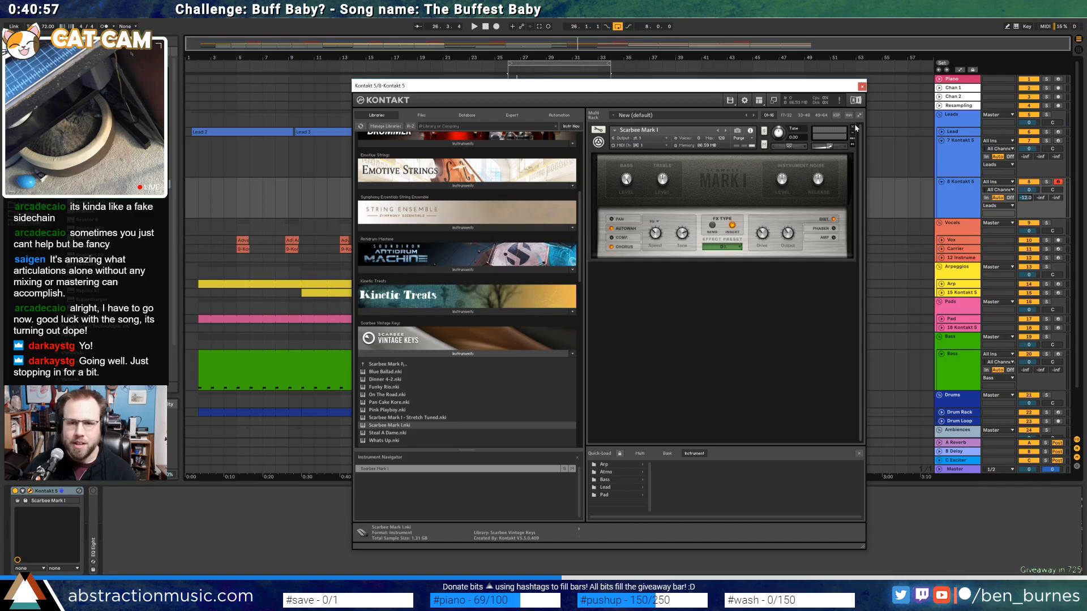
{"action": "left_click", "coordinate": [861, 87]}
Record a Mark I melody on the 8 Kontakt 5 track over bars 26 to 34, and extend the loop to bar 42
{"action": "left_click", "coordinate": [507, 195]}
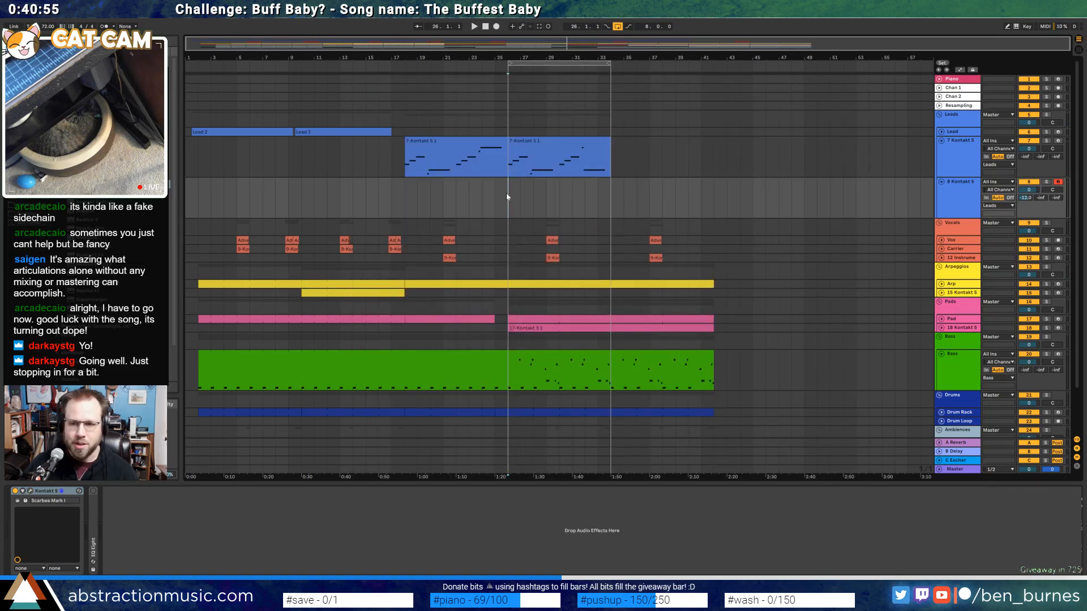
{"action": "key", "text": "F9"}
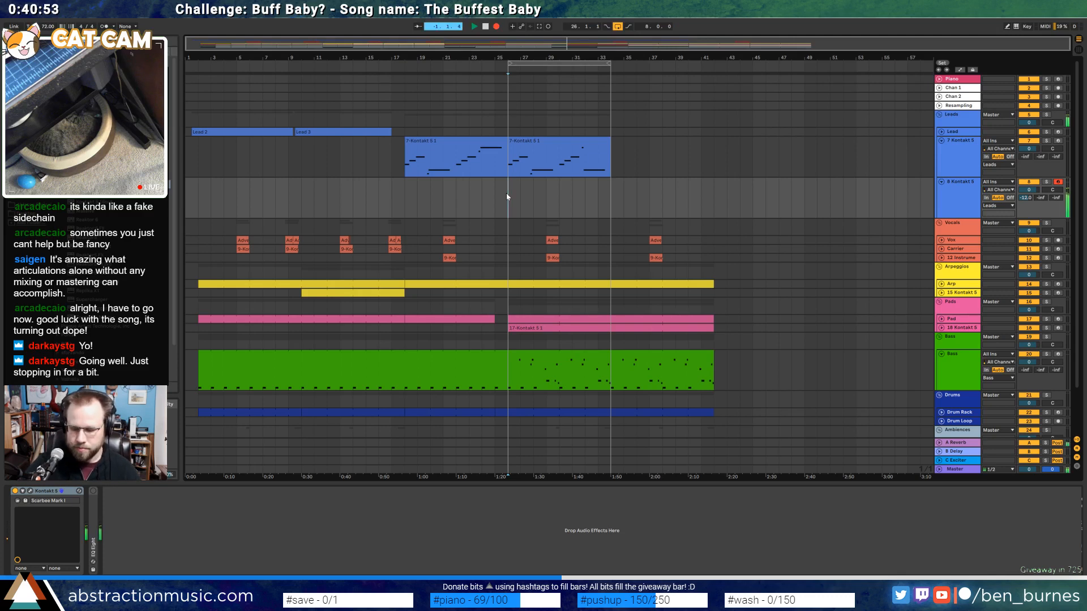
{"action": "left_click", "coordinate": [31, 491]}
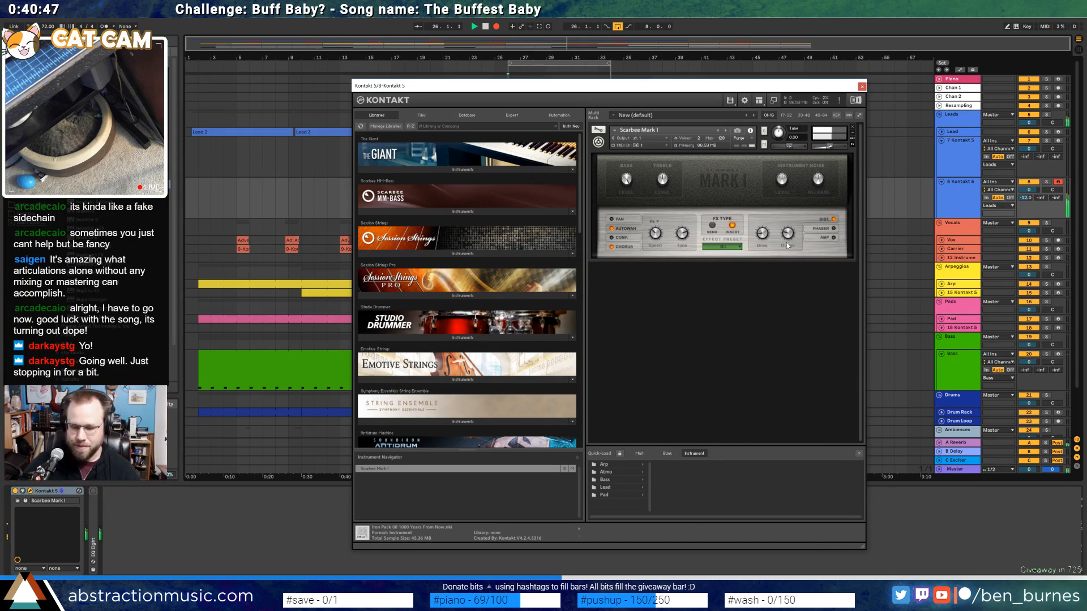
{"action": "left_click", "coordinate": [861, 86]}
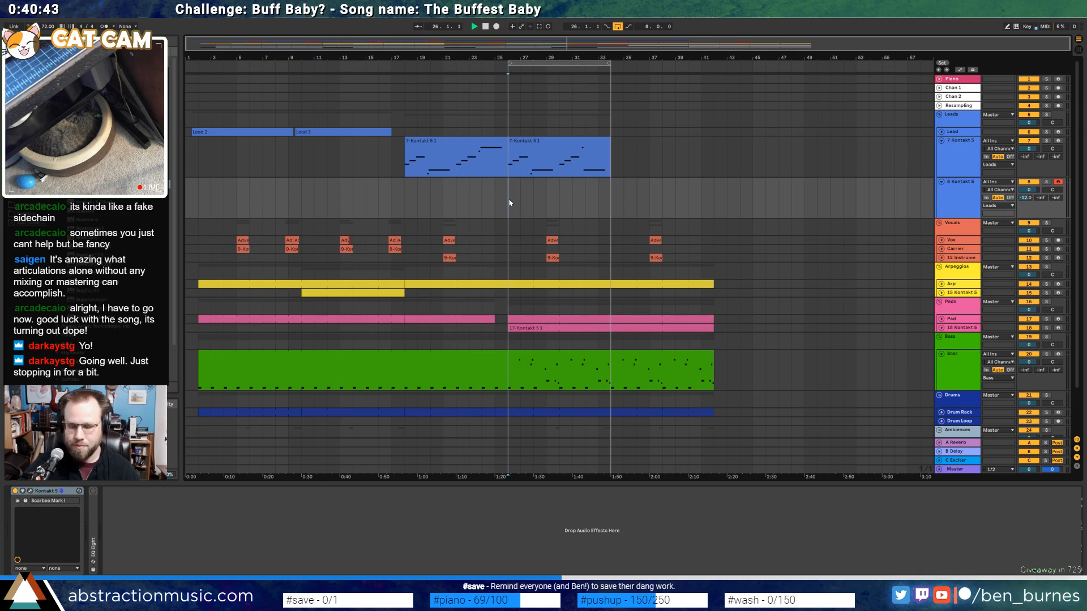
{"action": "key", "text": "F9"}
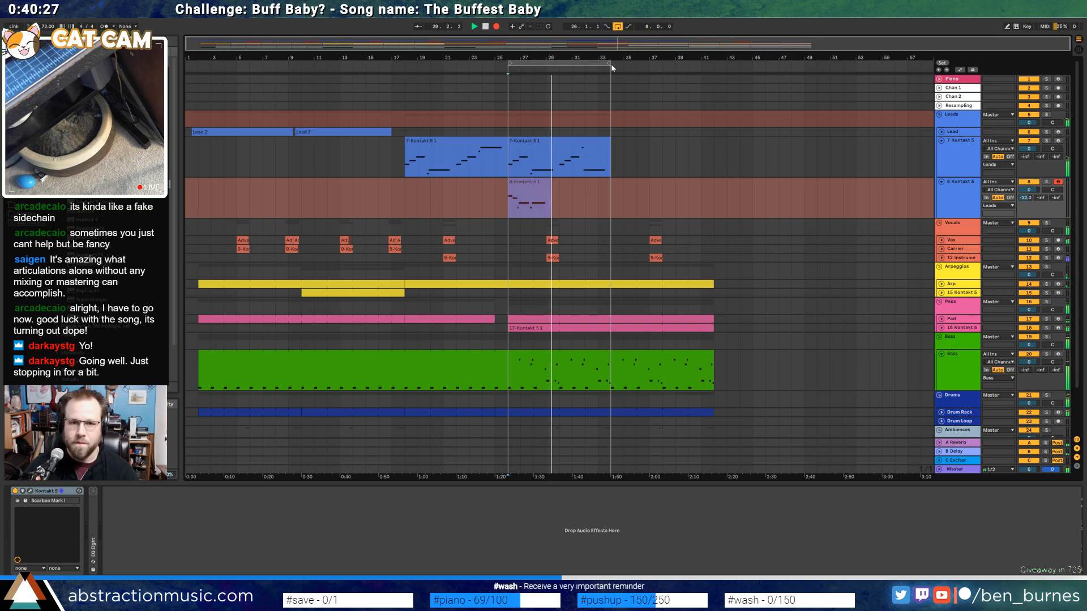
{"action": "left_click_drag", "start_coordinate": [610, 63], "coordinate": [707, 75]}
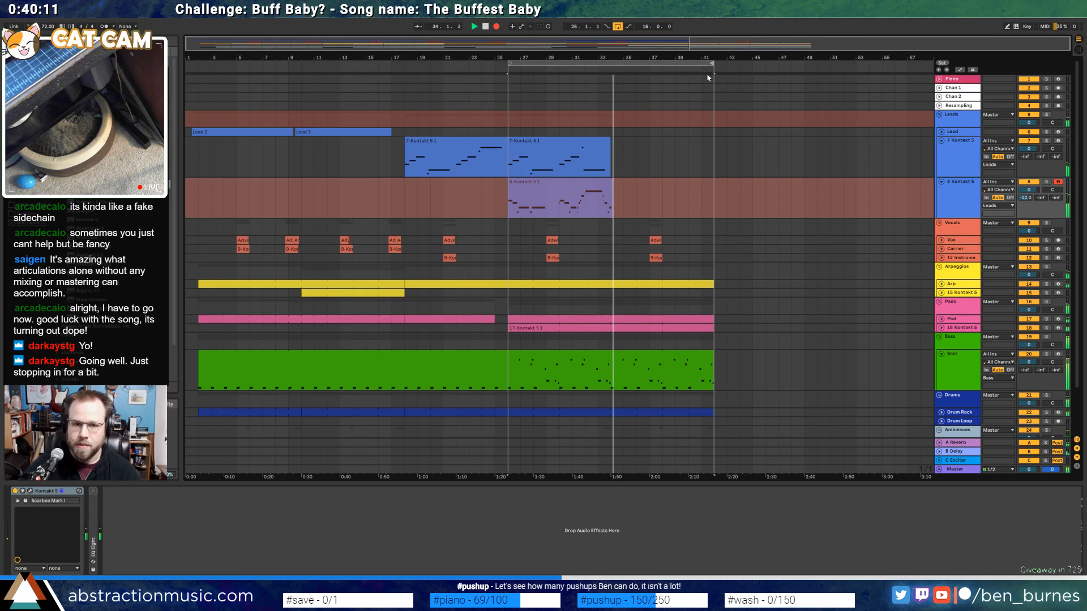
{"action": "key", "text": "space"}
Duplicate the recorded Mark I clip into bars 34 to 42 and play it back
{"action": "left_click", "coordinate": [603, 191]}
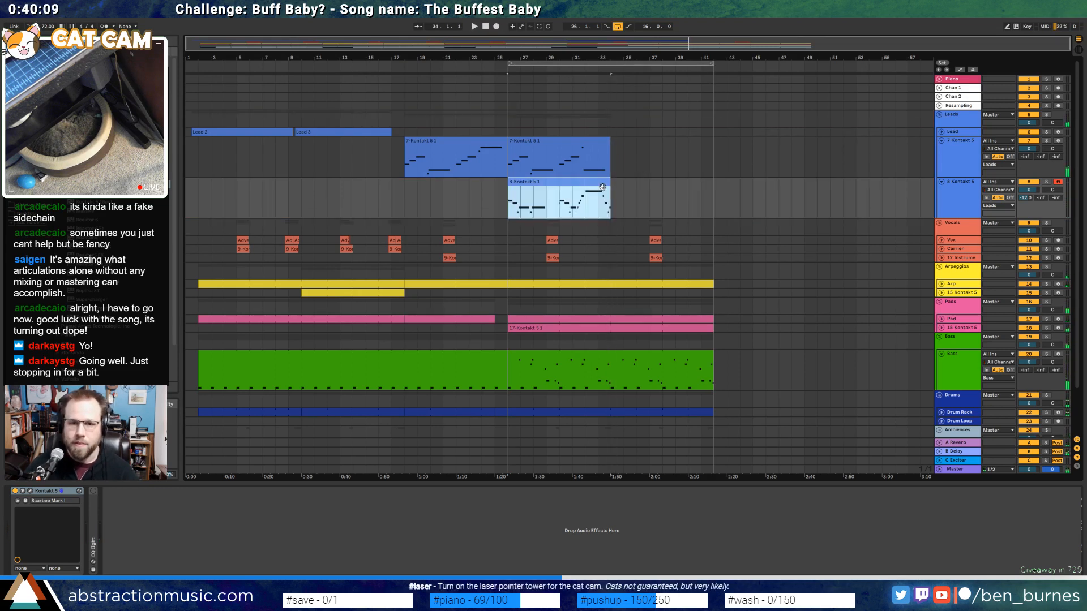
{"action": "key", "text": "ctrl+d"}
{"action": "key", "text": "space"}
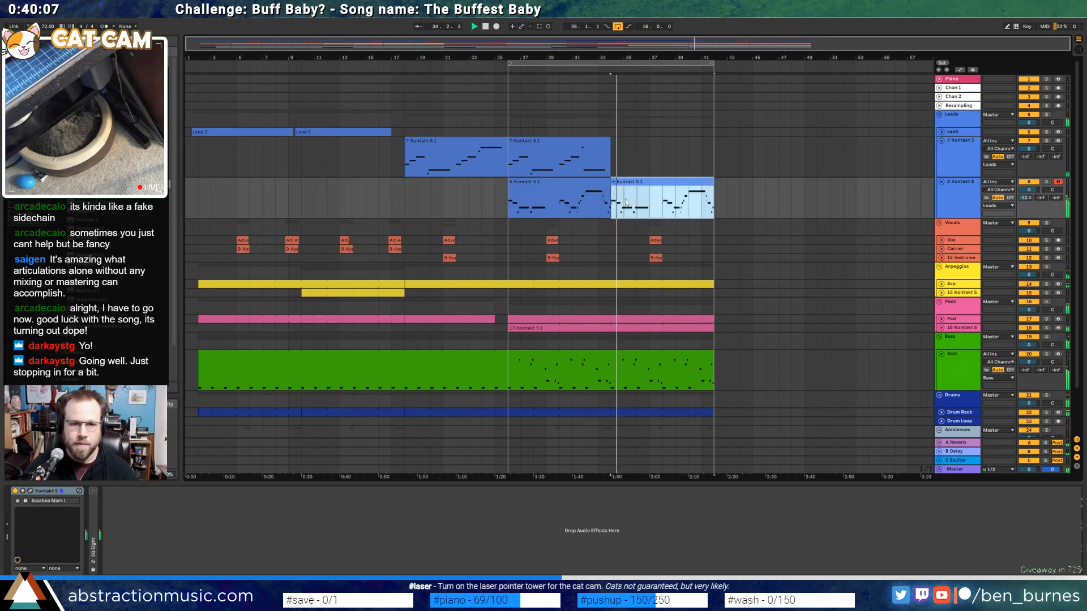
Record a new lead take on the 7 Kontakt 5 track from bar 34 to bar 42
{"action": "left_click", "coordinate": [561, 139]}
{"action": "left_click", "coordinate": [874, 149]}
{"action": "key", "text": "space"}
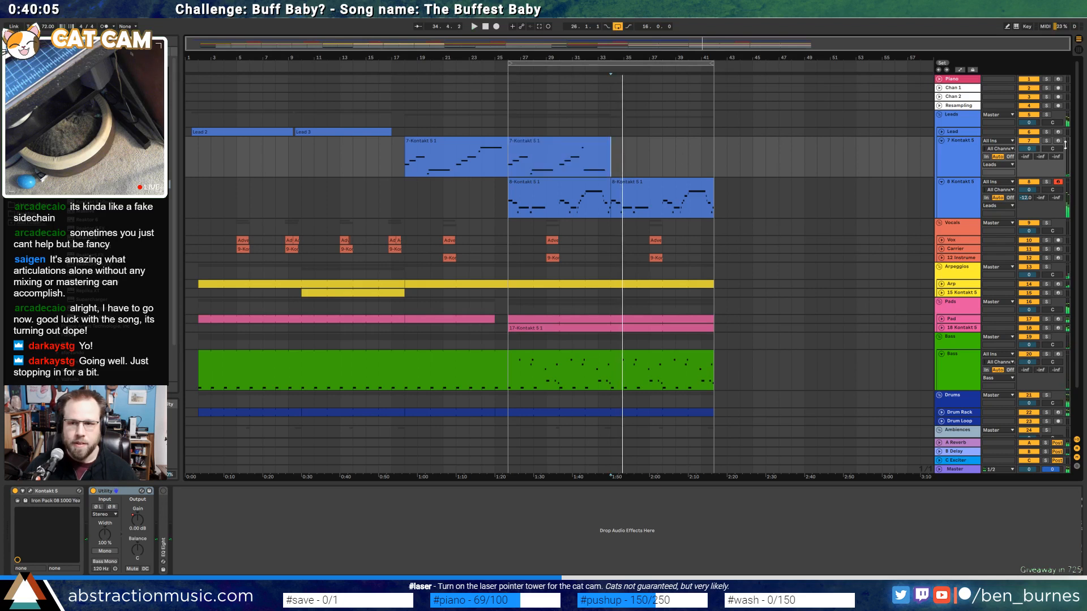
{"action": "key", "text": "F9"}
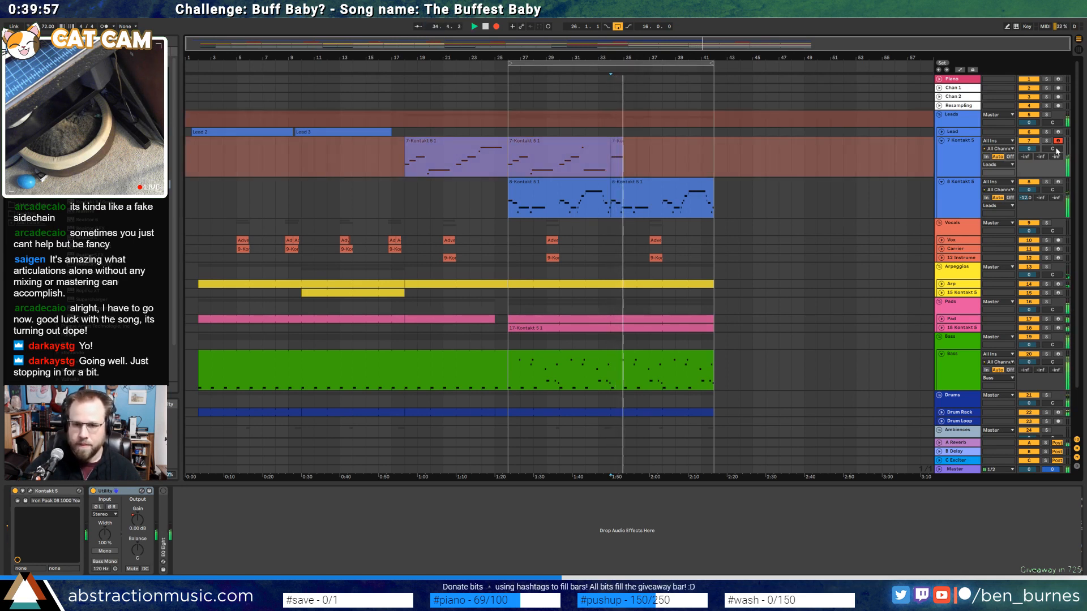
{"action": "key", "text": "space"}
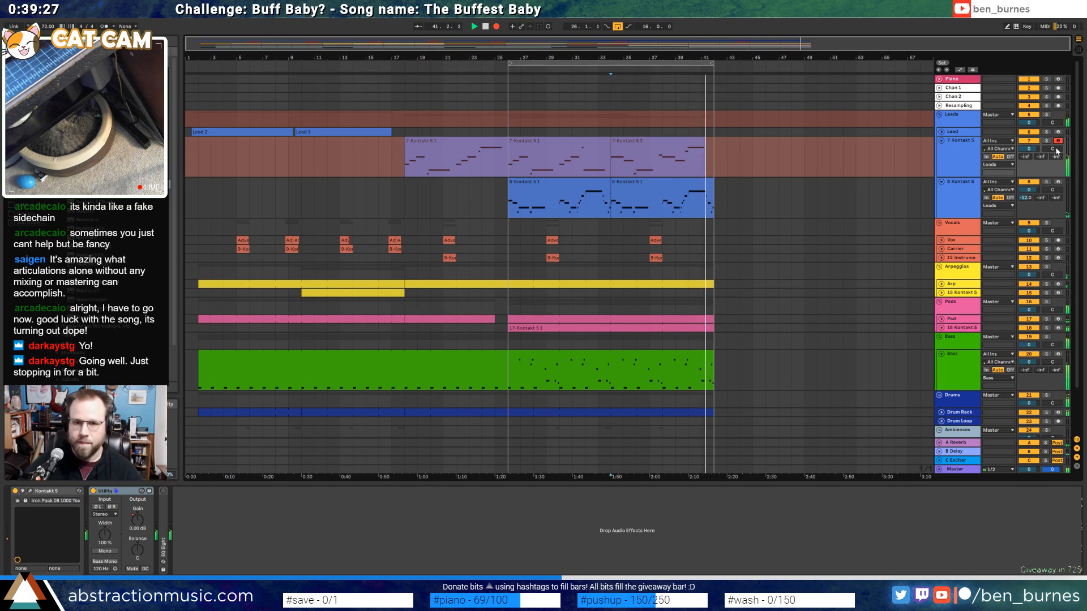
{"action": "key", "text": "space"}
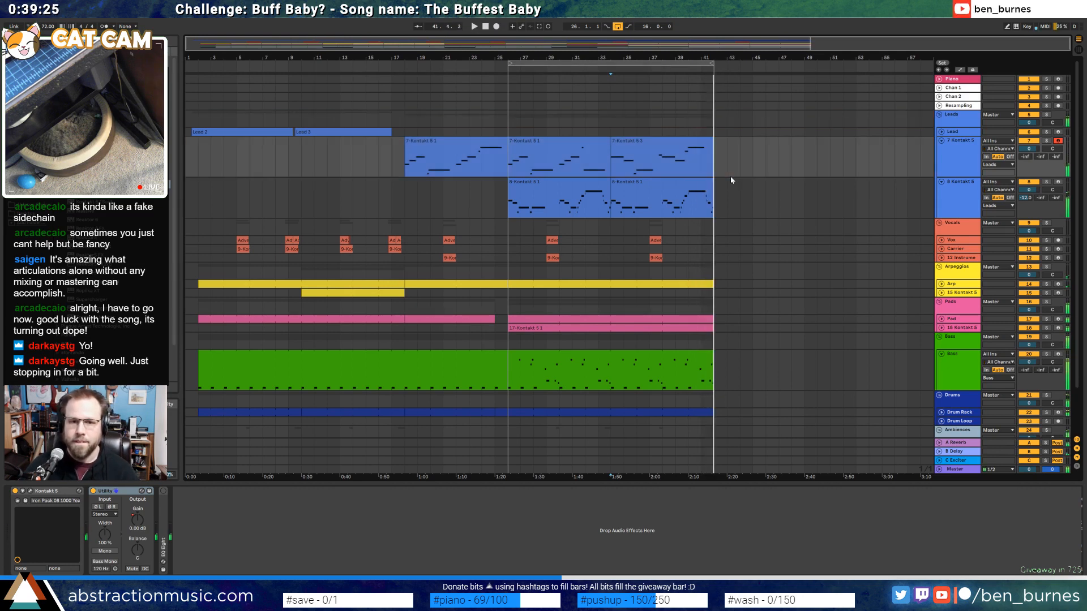
Remove the Utility Gain automation dip before bar 34 on 7 Kontakt 5 and add a fade to -inf dB at the end of bar 41
{"action": "key", "text": "z"}
{"action": "key", "text": "a"}
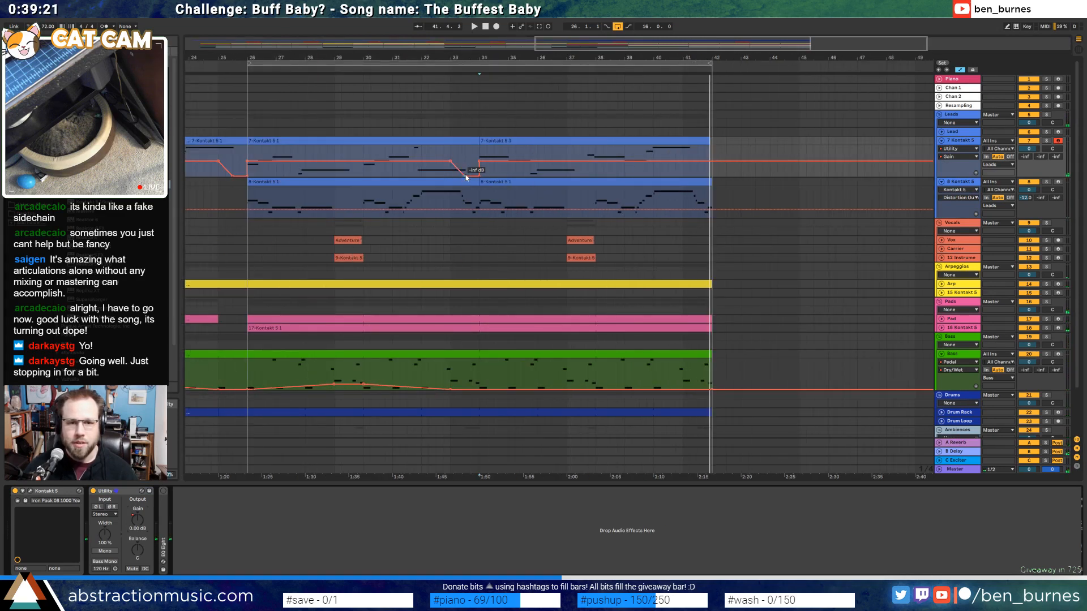
{"action": "left_click", "coordinate": [479, 174]}
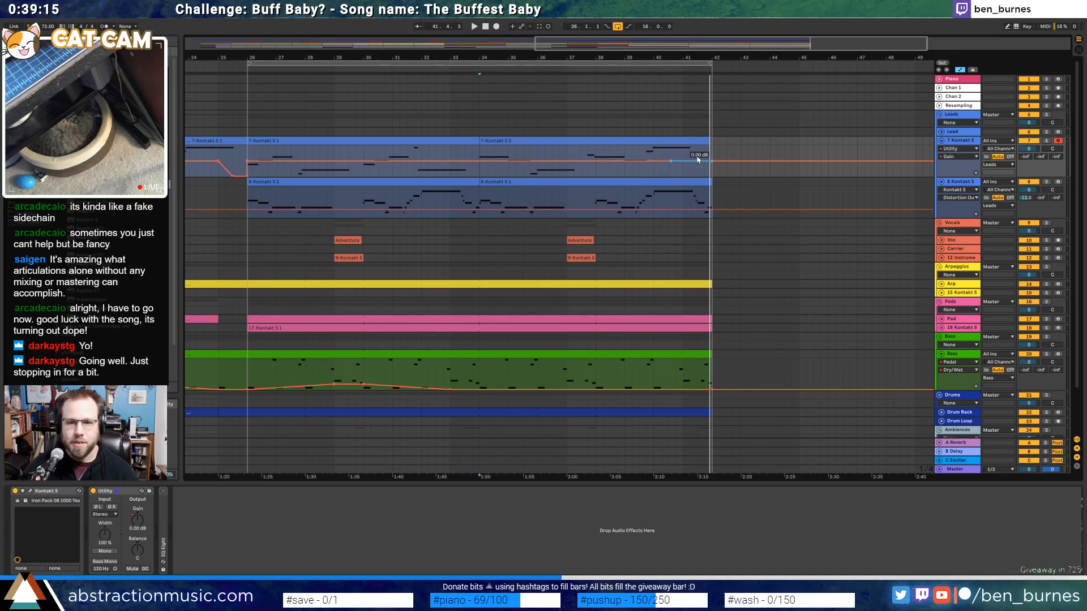
{"action": "scroll", "coordinate": [697, 160], "scroll_direction": "up", "scroll_amount": 3}
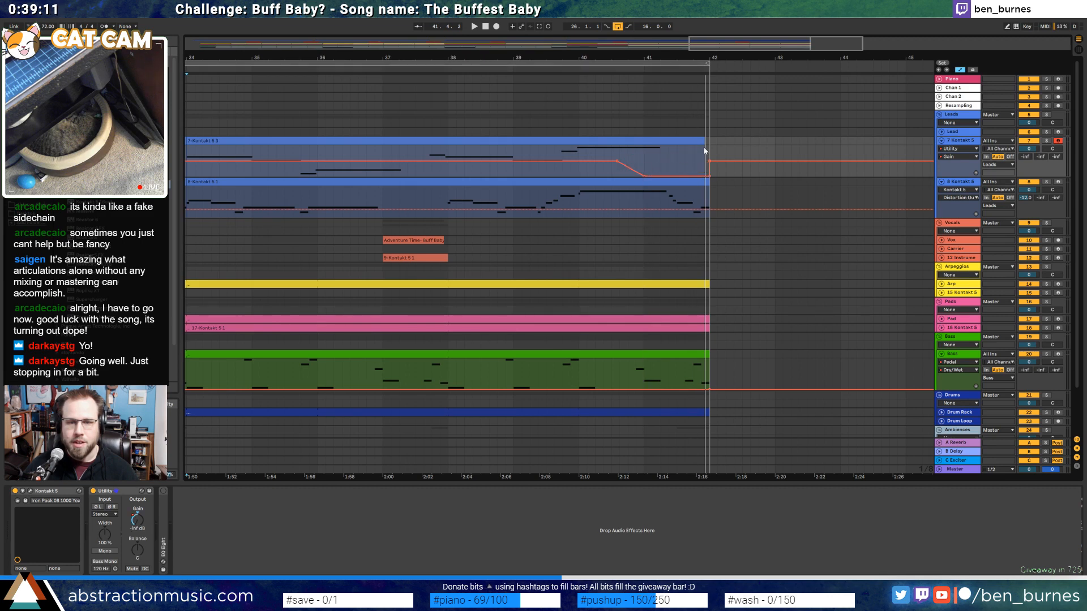
{"action": "key", "text": "a"}
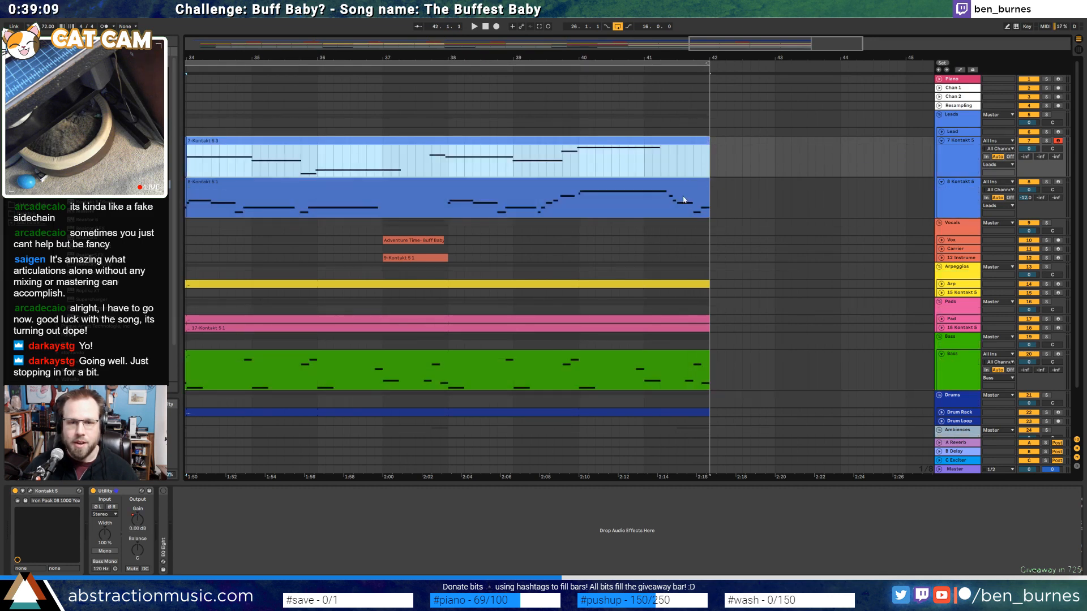
Shorten the Arp and Pad clips so they end at bar 41
{"action": "scroll", "coordinate": [692, 237], "scroll_direction": "down", "scroll_amount": 1}
{"action": "left_click", "coordinate": [941, 266]}
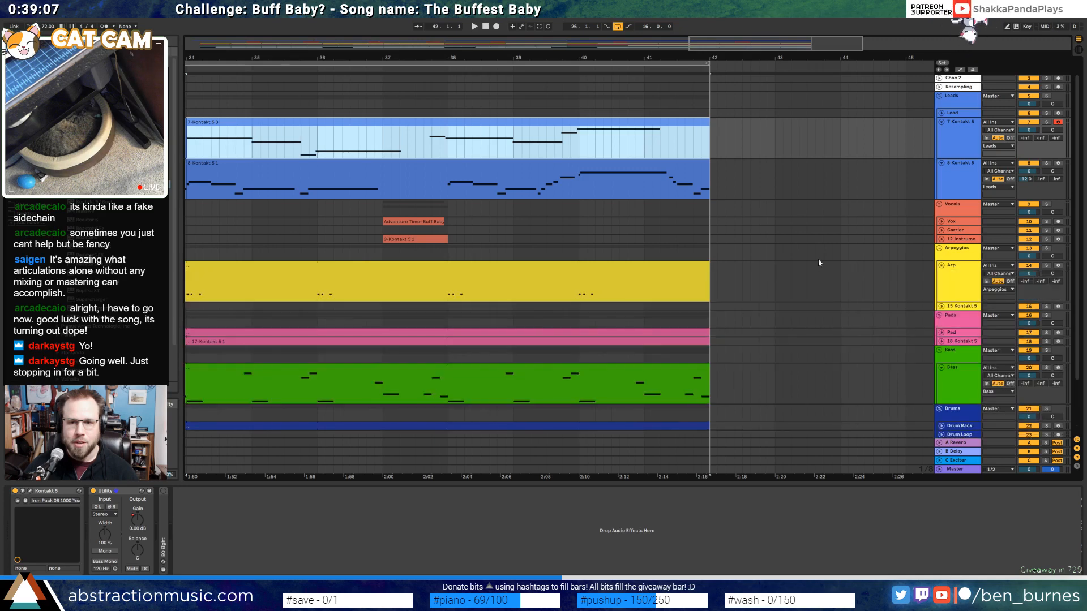
{"action": "left_click_drag", "start_coordinate": [709, 270], "coordinate": [642, 271]}
{"action": "left_click", "coordinate": [685, 277]}
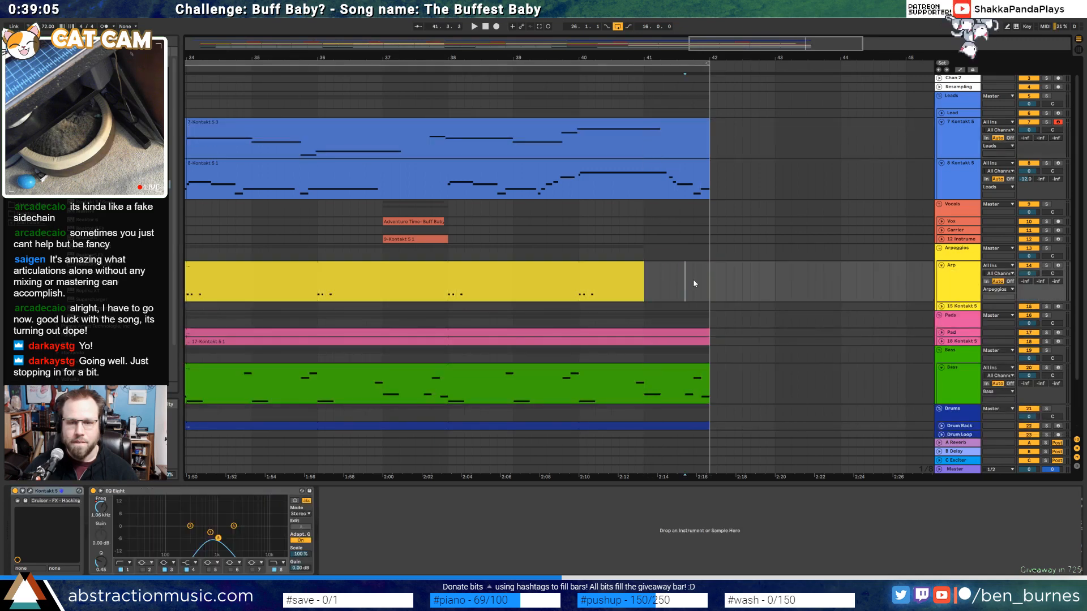
{"action": "scroll", "coordinate": [947, 279], "scroll_direction": "down", "scroll_amount": 3}
{"action": "left_click", "coordinate": [941, 286]}
{"action": "left_click_drag", "start_coordinate": [708, 285], "coordinate": [644, 286]}
{"action": "left_click", "coordinate": [928, 327]}
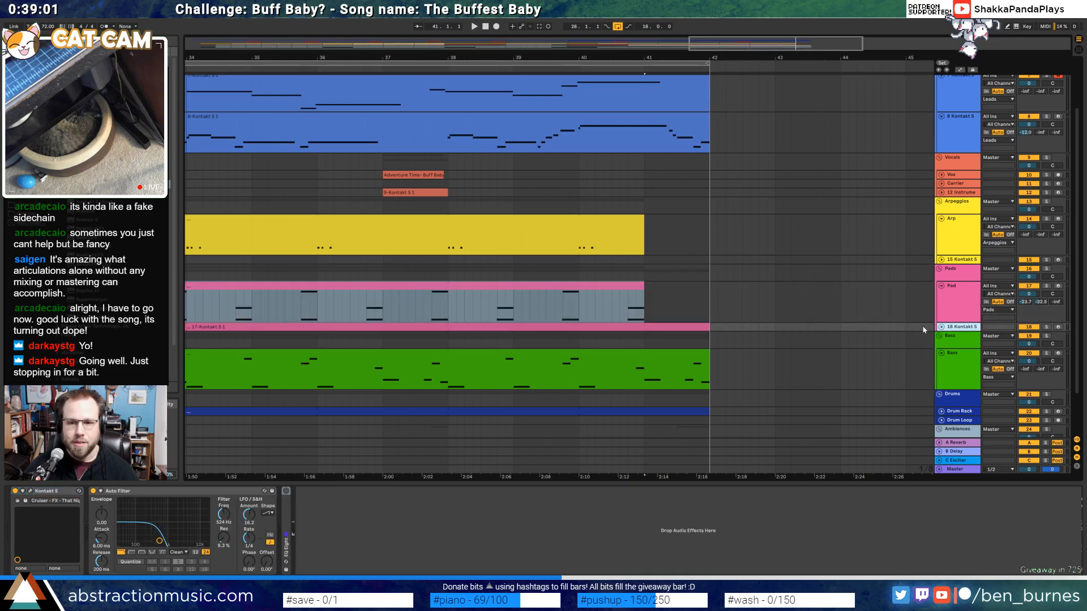
Shorten the 18 Kontakt 5 pad clip to end at bar 41 and the Bass clip to end at the second beat of bar 41
{"action": "left_click", "coordinate": [941, 327]}
{"action": "left_click_drag", "start_coordinate": [708, 327], "coordinate": [644, 327]}
{"action": "scroll", "coordinate": [684, 336], "scroll_direction": "down", "scroll_amount": 3}
{"action": "scroll", "coordinate": [690, 331], "scroll_direction": "down", "scroll_amount": 2}
{"action": "left_click_drag", "start_coordinate": [705, 308], "coordinate": [660, 308]}
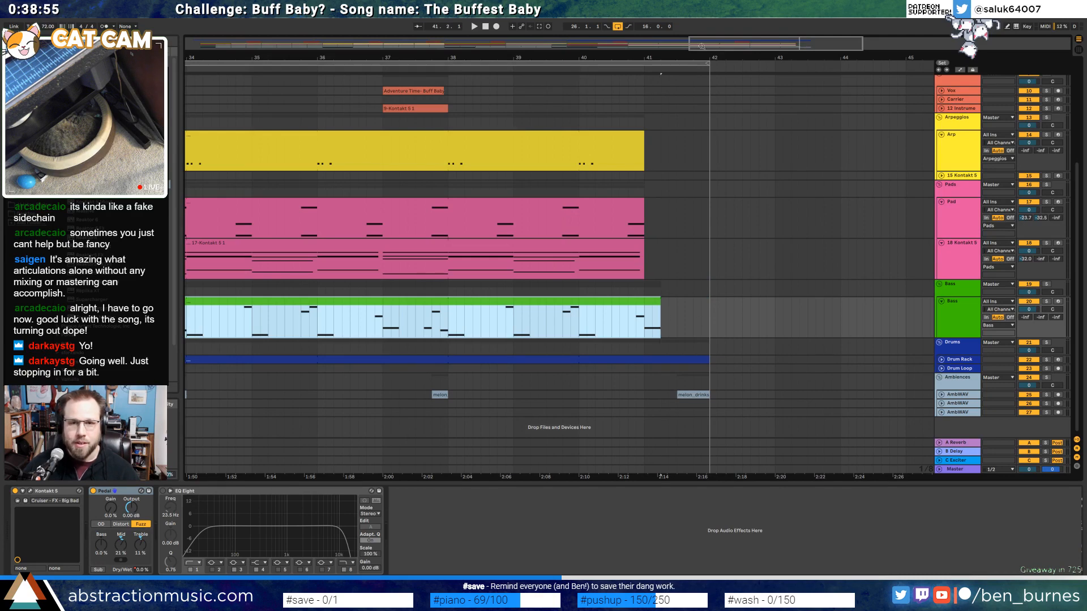
Copy the one-bar Drum Rack clip from bar 25 to bar 41
{"action": "left_click_drag", "start_coordinate": [701, 46], "coordinate": [548, 21]}
{"action": "left_click", "coordinate": [258, 359]}
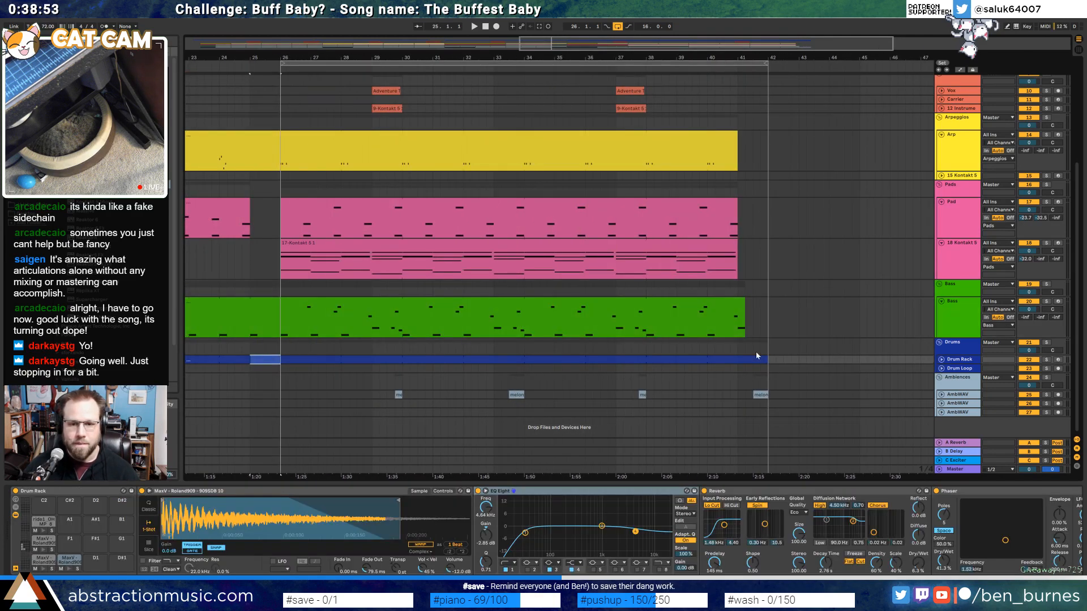
{"action": "left_click", "coordinate": [740, 359]}
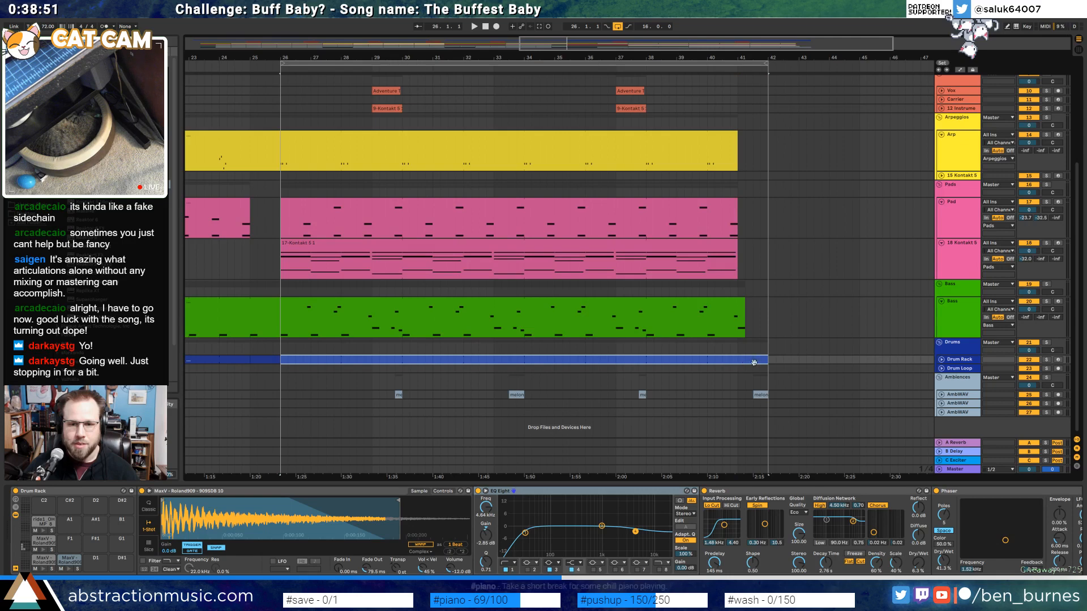
{"action": "left_click", "coordinate": [775, 359]}
{"action": "left_click", "coordinate": [749, 362]}
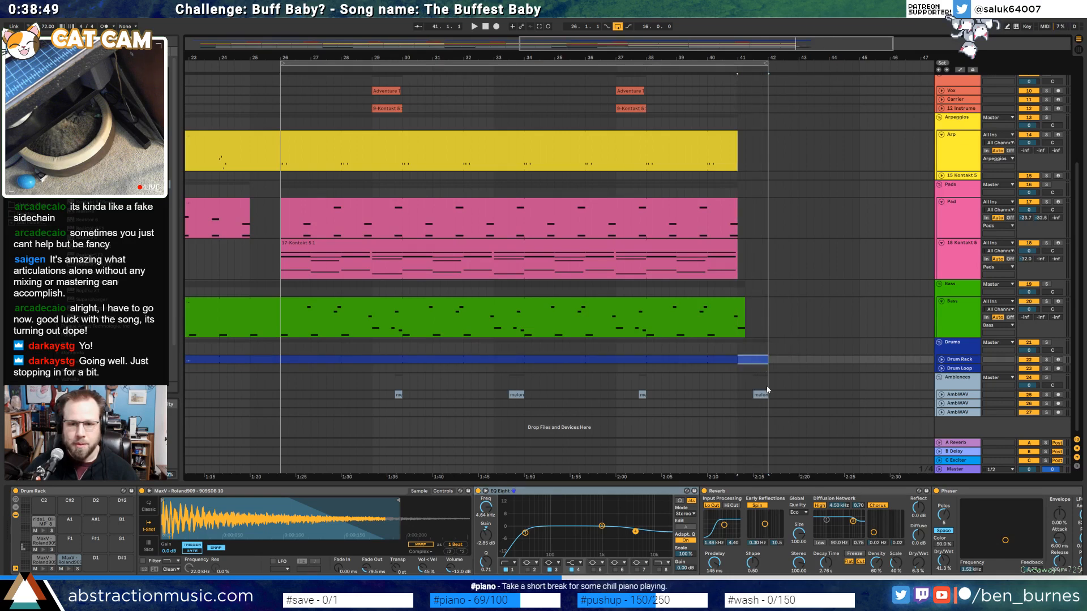
{"action": "left_click", "coordinate": [753, 394]}
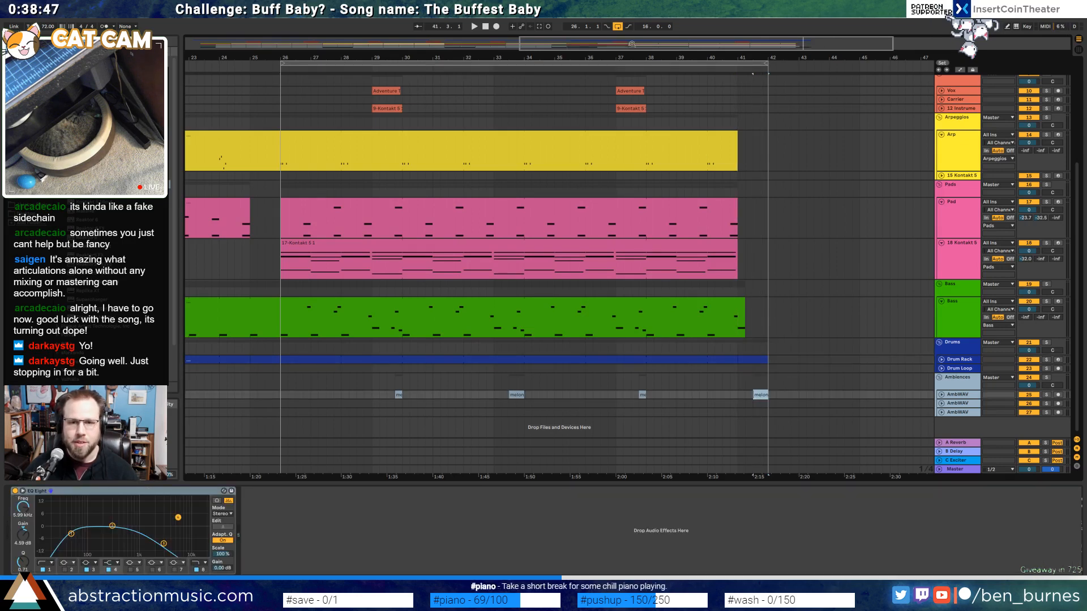
Play the section back from bar 25 while checking the Mark I clip's notes and its Kontakt effect settings
{"action": "scroll", "coordinate": [441, 255], "scroll_direction": "down", "scroll_amount": 5}
{"action": "scroll", "coordinate": [587, 218], "scroll_direction": "up", "scroll_amount": 3}
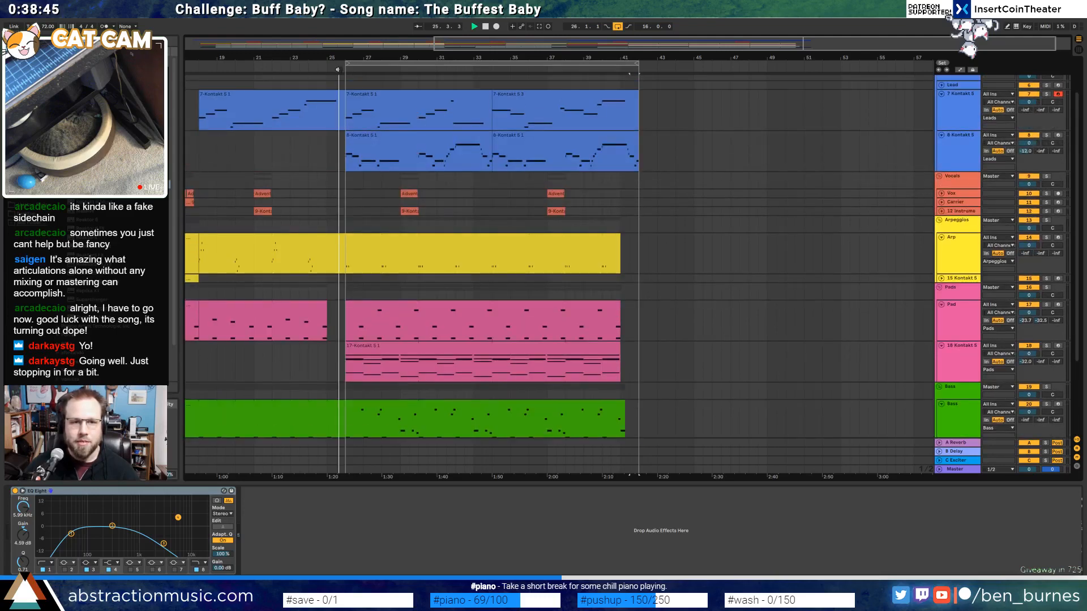
{"action": "double_click", "coordinate": [374, 135]}
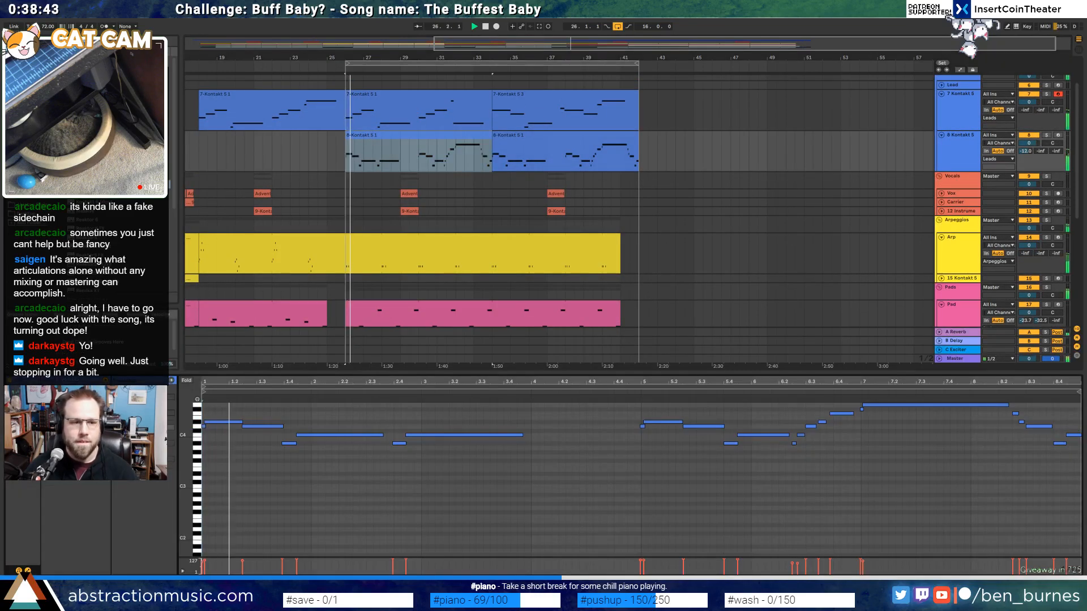
{"action": "key", "text": "shift+Tab"}
{"action": "left_click", "coordinate": [30, 491]}
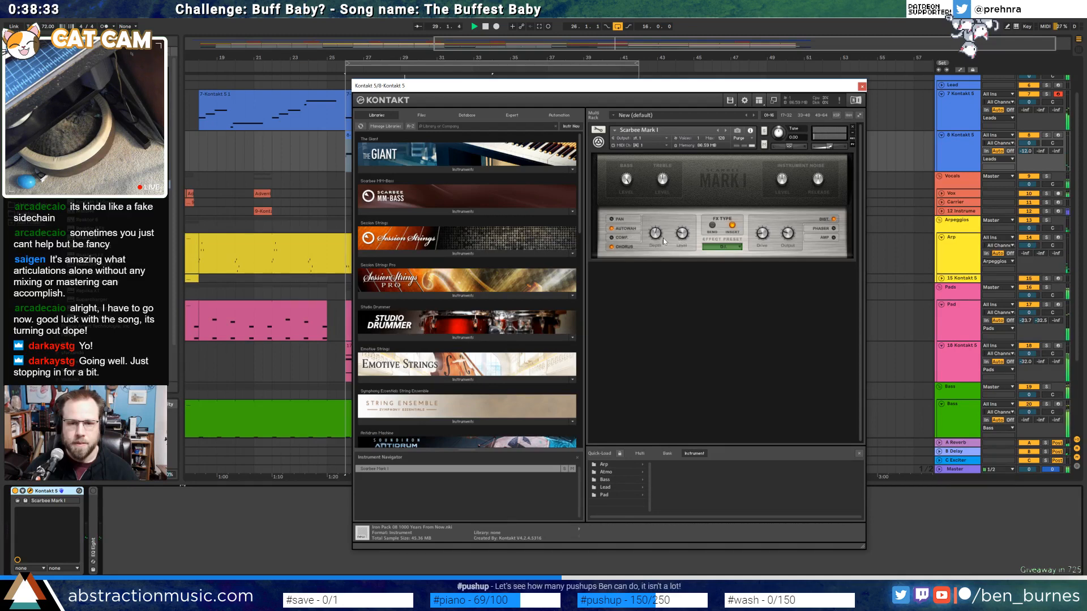
{"action": "left_click", "coordinate": [860, 86]}
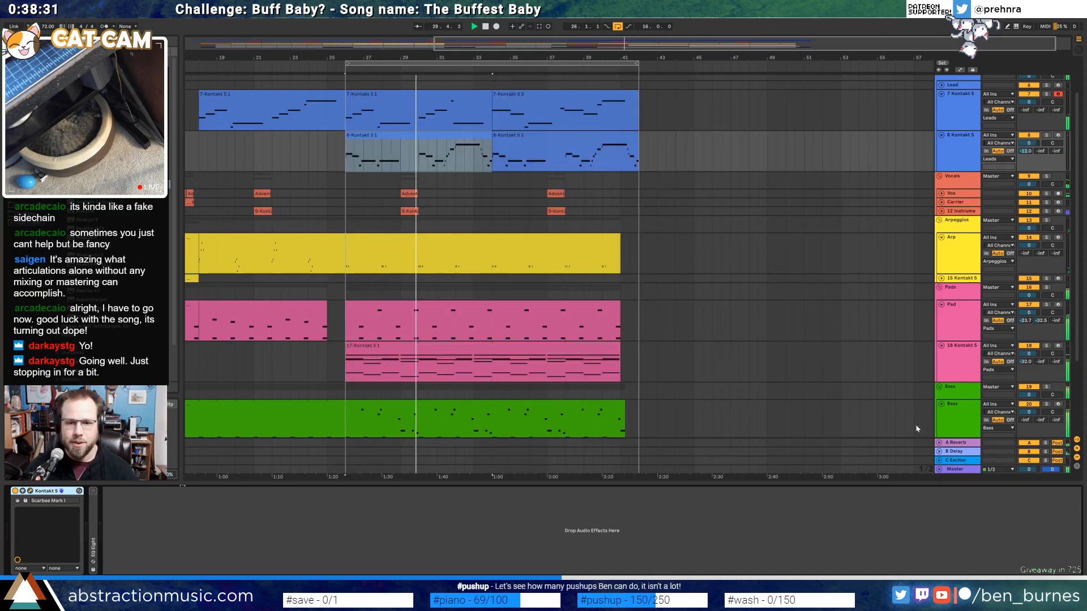
Reshape the Bass track's Pedal Dry/Wet automation into a gentle swell across bars 26 to 42
{"action": "left_click", "coordinate": [627, 419]}
{"action": "scroll", "coordinate": [626, 333], "scroll_direction": "down", "scroll_amount": 2}
{"action": "scroll", "coordinate": [625, 328], "scroll_direction": "down", "scroll_amount": 2}
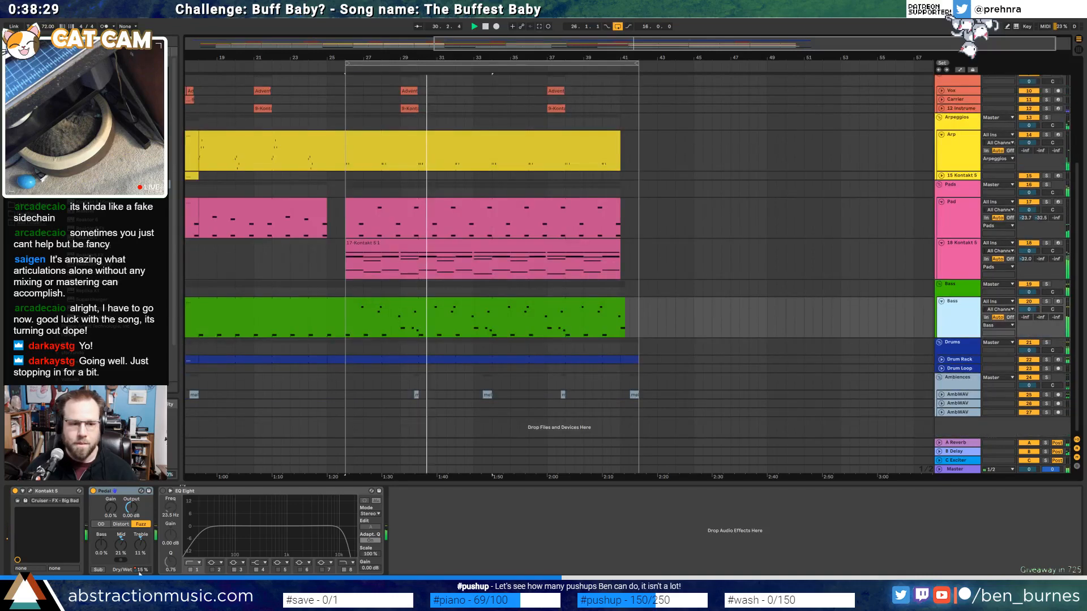
{"action": "key", "text": "a"}
{"action": "left_click_drag", "start_coordinate": [404, 331], "coordinate": [405, 341]}
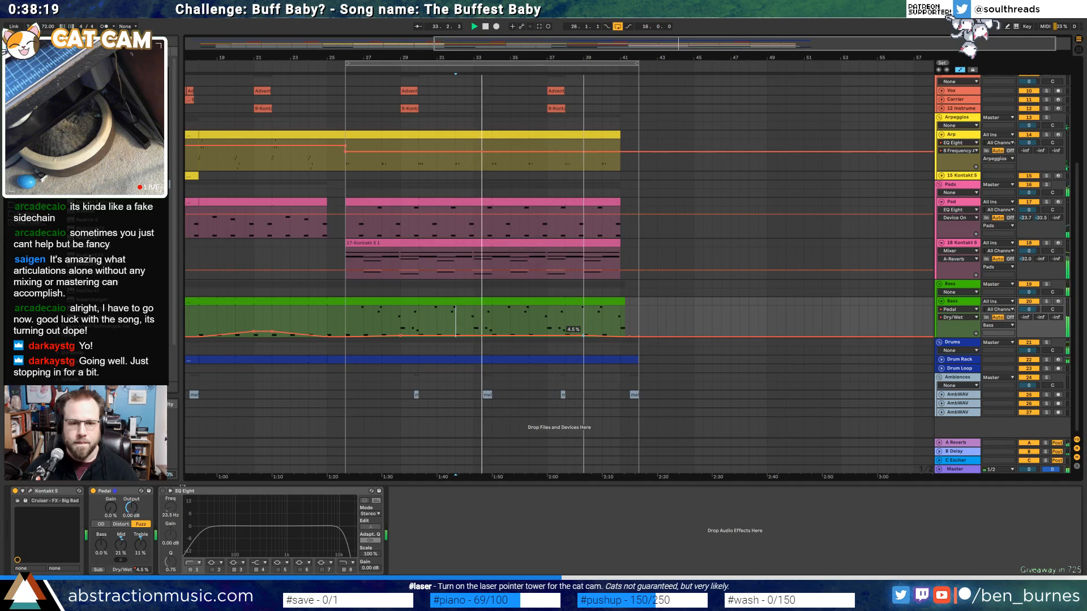
{"action": "left_click", "coordinate": [475, 336]}
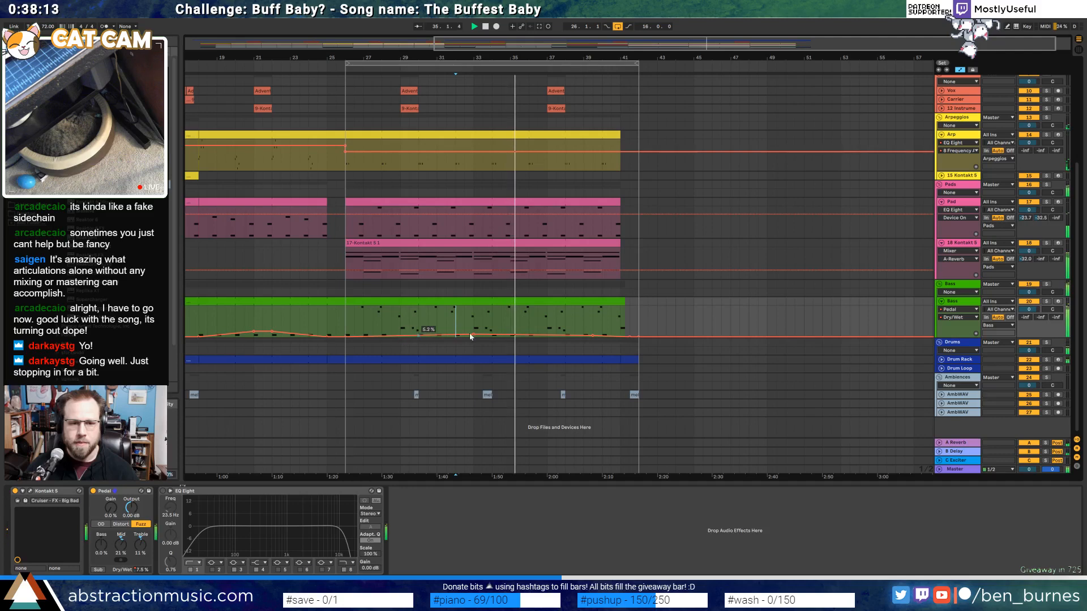
{"action": "left_click", "coordinate": [630, 325]}
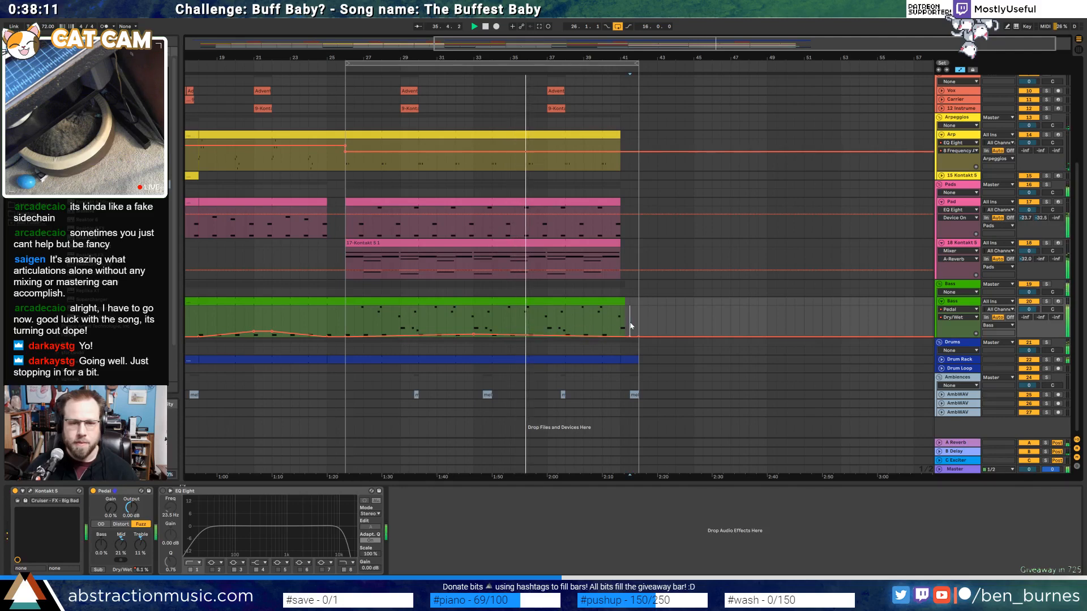
{"action": "key", "text": "shift+Tab"}
{"action": "key", "text": "a"}
{"action": "key", "text": "shift+Tab"}
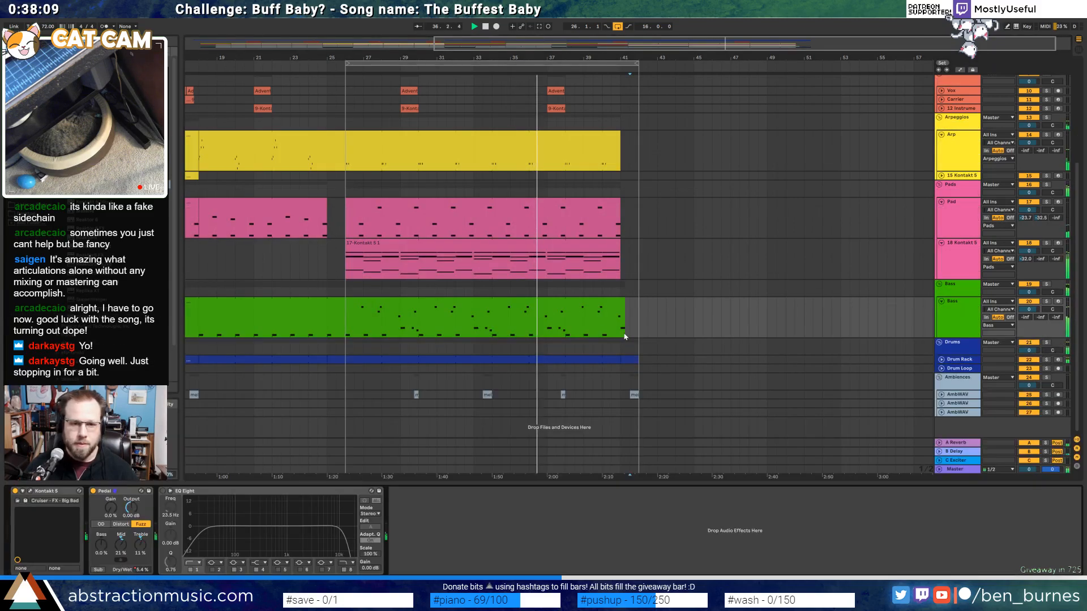
Deactivate both Mark I clips on the 8 Kontakt 5 track between bars 26 and 42
{"action": "scroll", "coordinate": [610, 333], "scroll_direction": "up", "scroll_amount": 2}
{"action": "scroll", "coordinate": [609, 333], "scroll_direction": "up", "scroll_amount": 1}
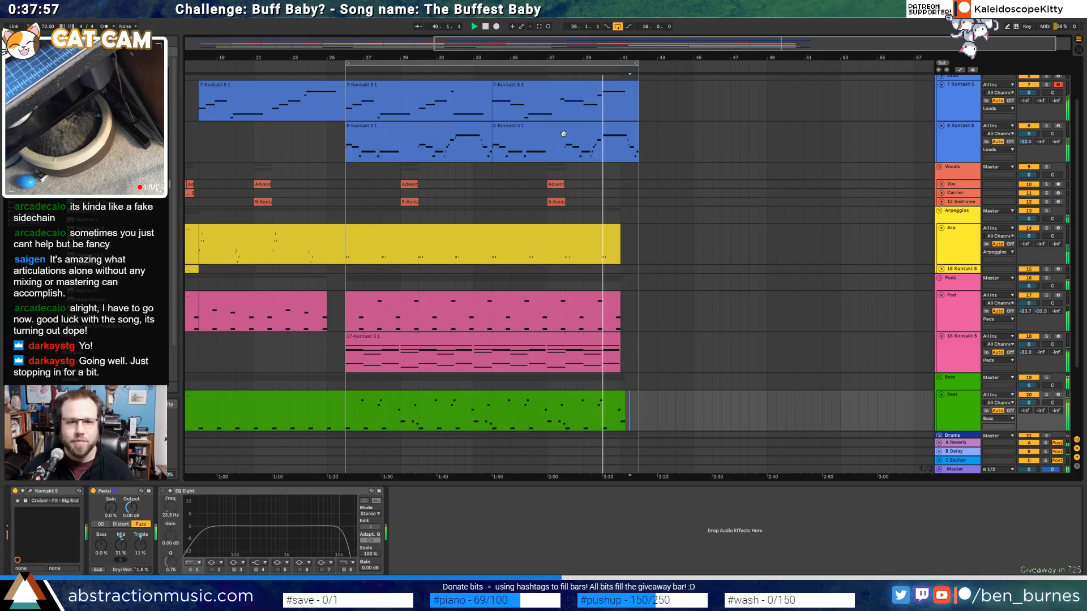
{"action": "double_click", "coordinate": [453, 126]}
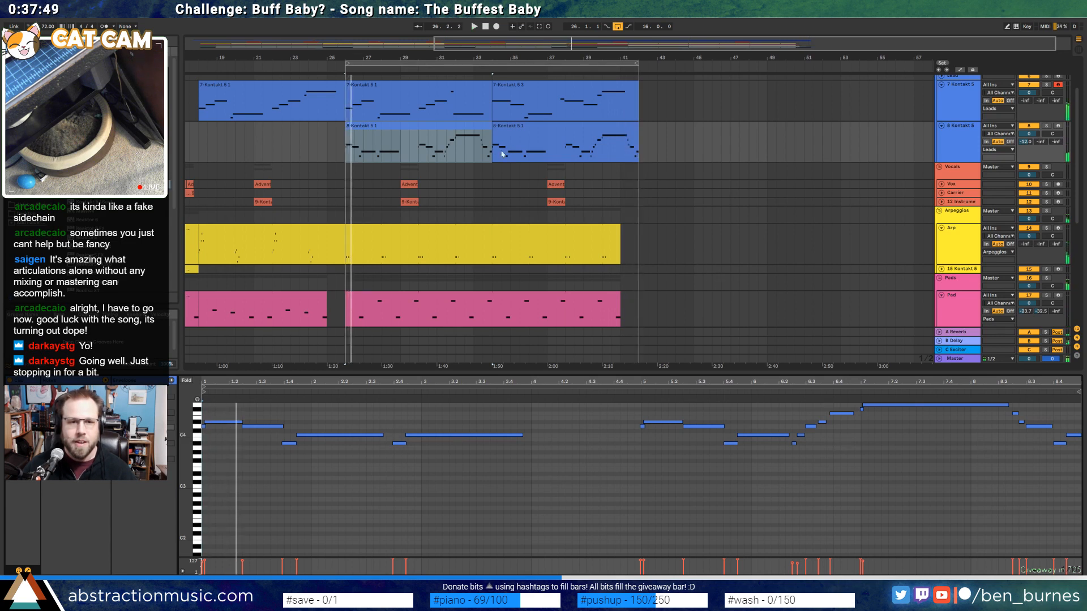
{"action": "left_click", "coordinate": [525, 129], "text": "shift"}
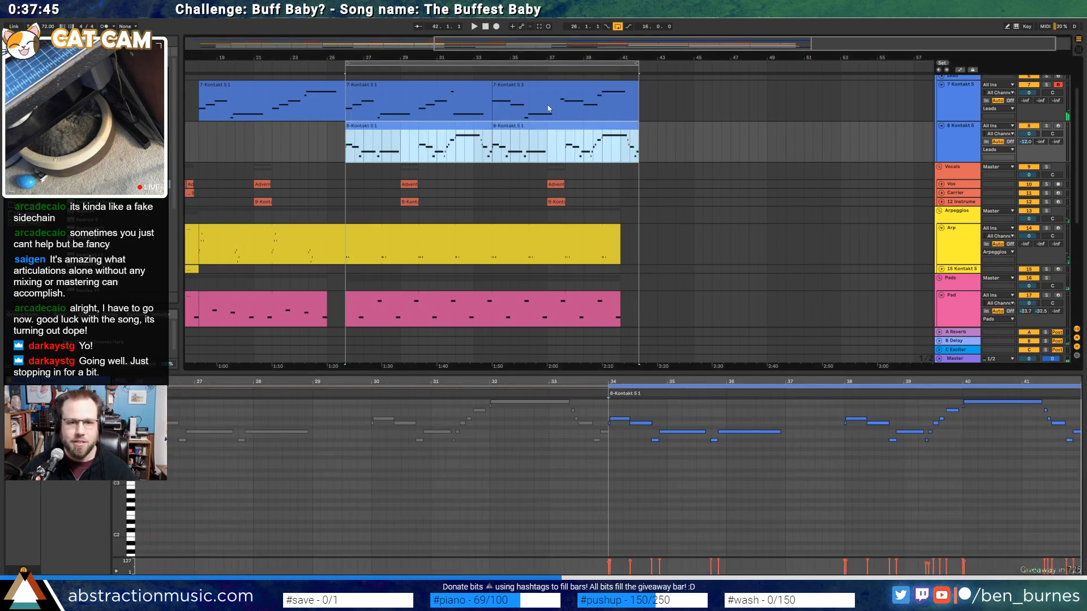
{"action": "scroll", "coordinate": [716, 249], "scroll_direction": "down", "scroll_amount": 5}
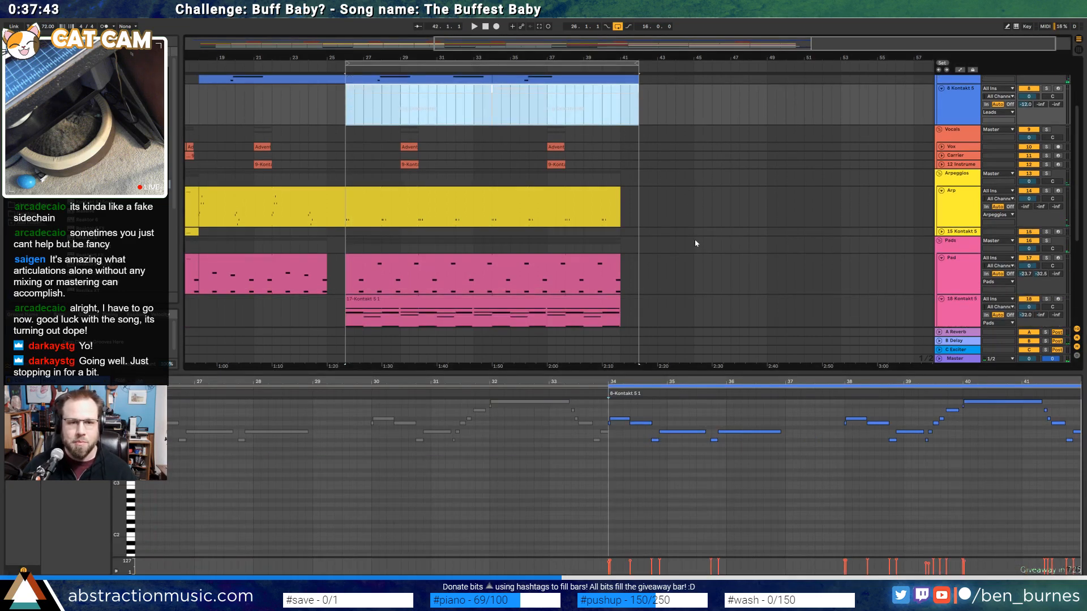
{"action": "scroll", "coordinate": [716, 260], "scroll_direction": "up", "scroll_amount": 5}
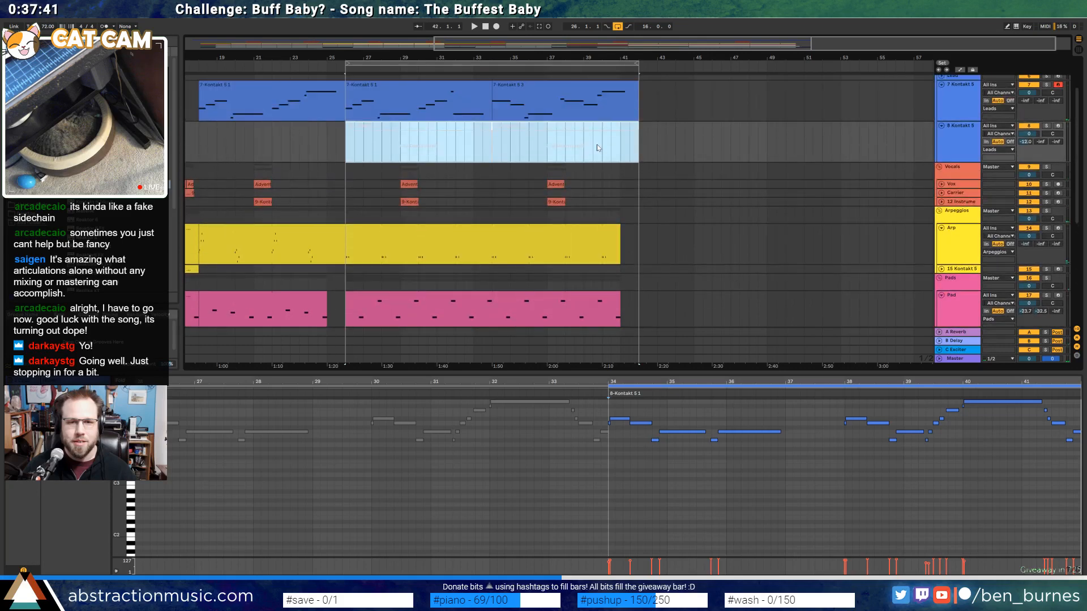
{"action": "scroll", "coordinate": [653, 233], "scroll_direction": "down", "scroll_amount": 5}
{"action": "left_click", "coordinate": [663, 259]}
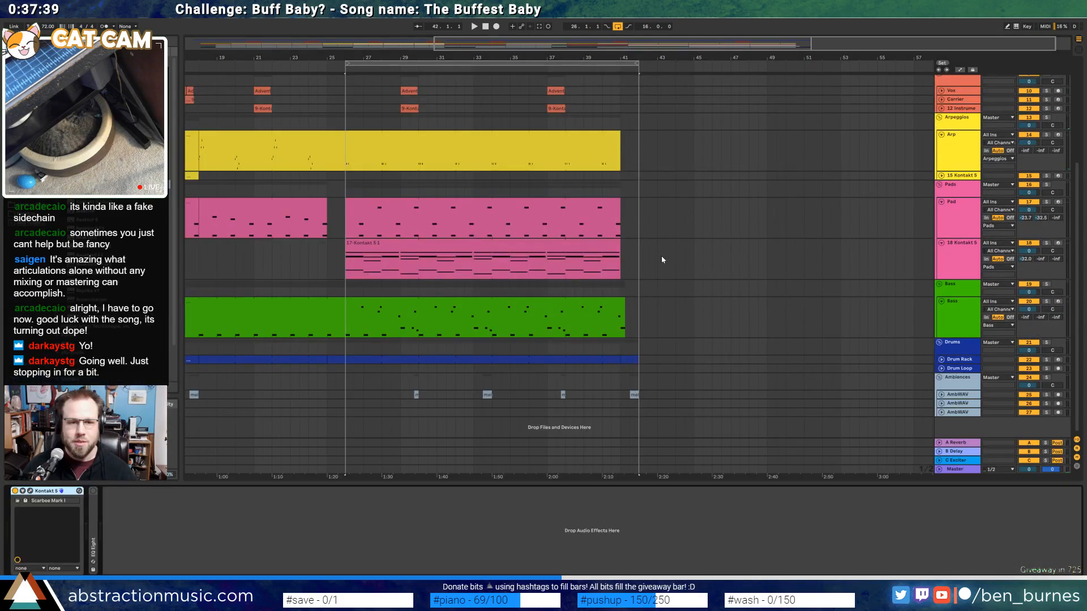
Copy bars 1 to 18 across the tracks from Leads downward and paste them at bar 42
{"action": "scroll", "coordinate": [716, 310], "scroll_direction": "up", "scroll_amount": 2}
{"action": "left_click_drag", "start_coordinate": [572, 47], "coordinate": [572, 27]}
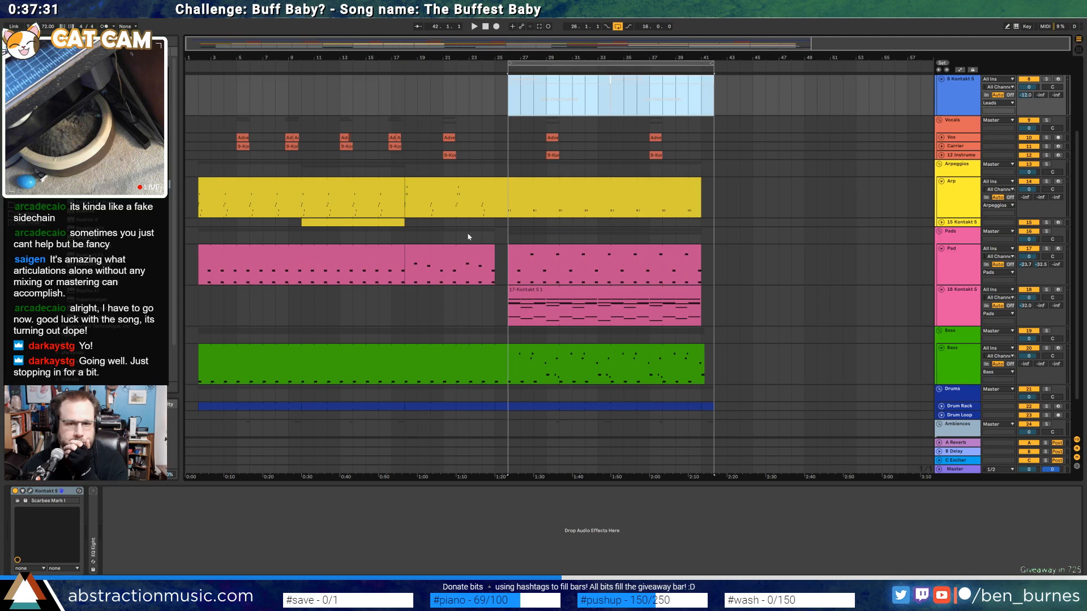
{"action": "scroll", "coordinate": [468, 237], "scroll_direction": "down", "scroll_amount": 2}
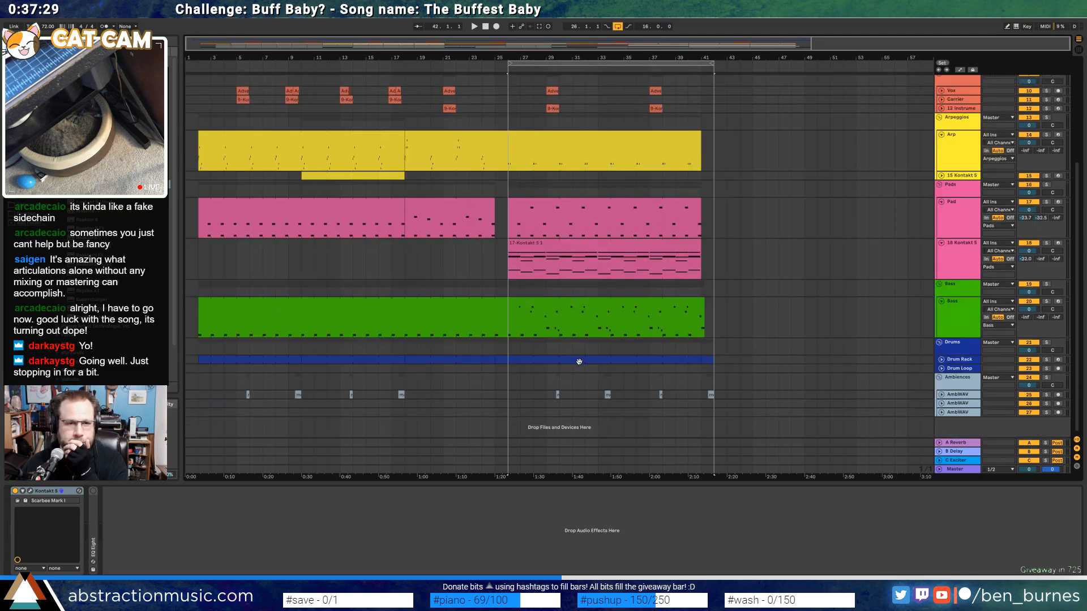
{"action": "scroll", "coordinate": [579, 361], "scroll_direction": "up", "scroll_amount": 6}
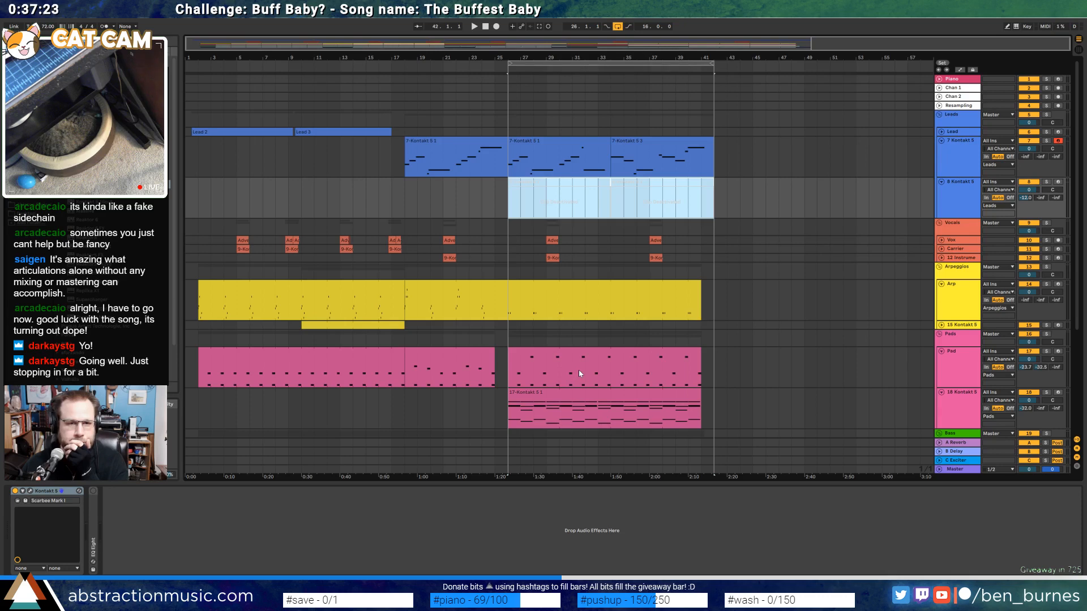
{"action": "scroll", "coordinate": [622, 290], "scroll_direction": "down", "scroll_amount": 2}
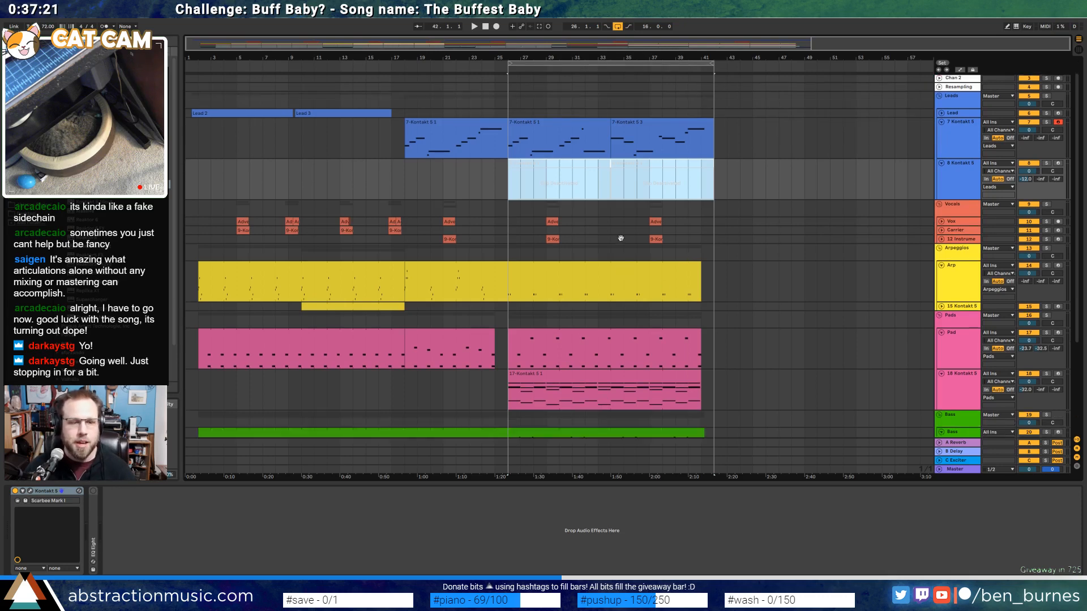
{"action": "scroll", "coordinate": [307, 204], "scroll_direction": "up", "scroll_amount": 2}
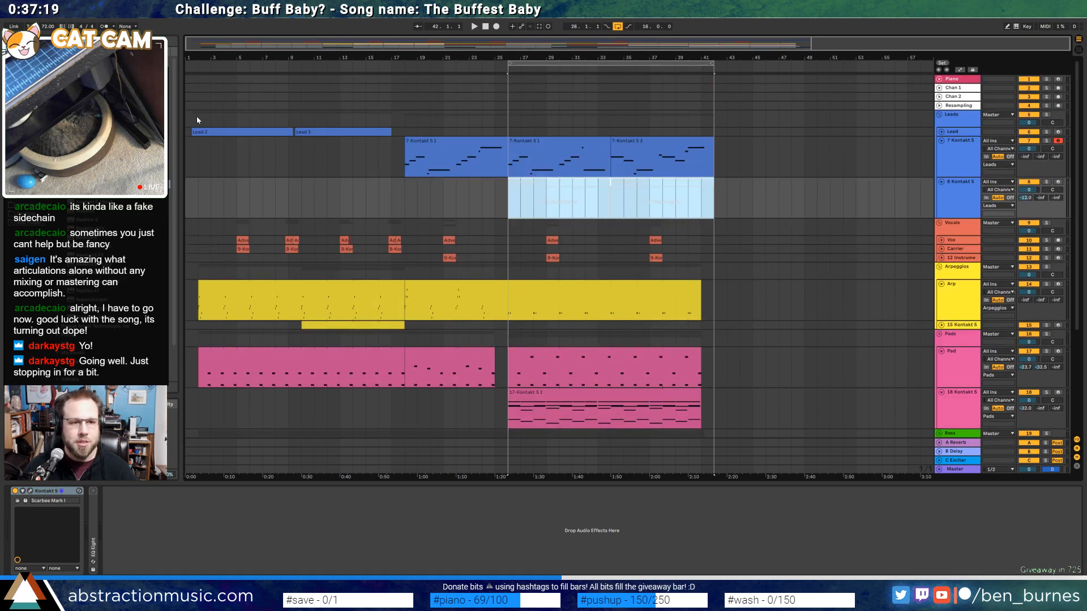
{"action": "left_click_drag", "start_coordinate": [197, 117], "coordinate": [292, 161]}
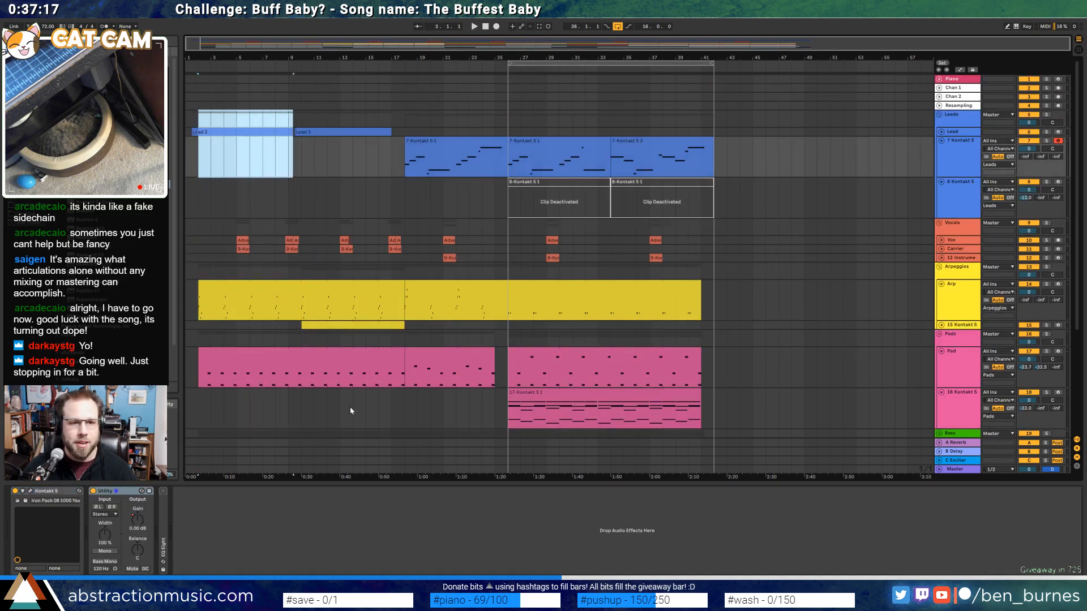
{"action": "left_click_drag", "start_coordinate": [186, 124], "coordinate": [410, 456]}
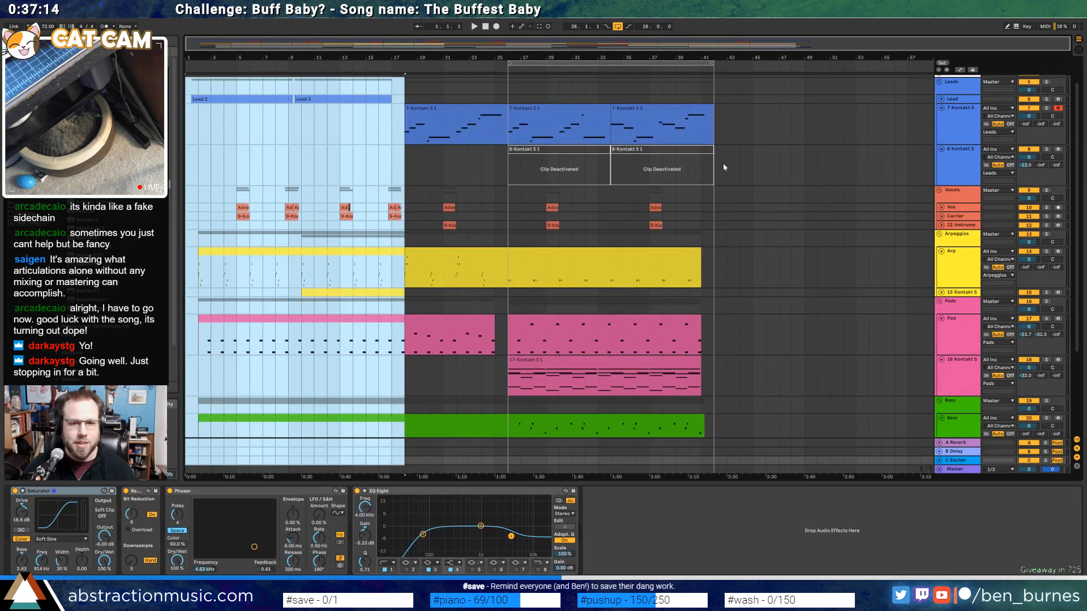
{"action": "left_click", "coordinate": [715, 88]}
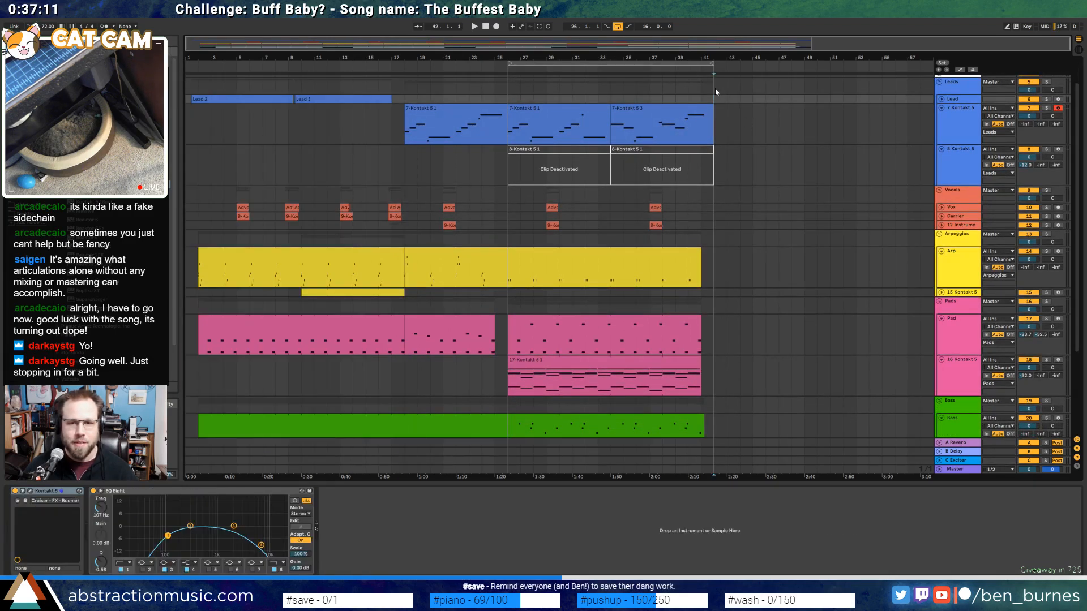
{"action": "key", "text": "ctrl+v"}
{"action": "scroll", "coordinate": [761, 171], "scroll_direction": "up", "scroll_amount": 2}
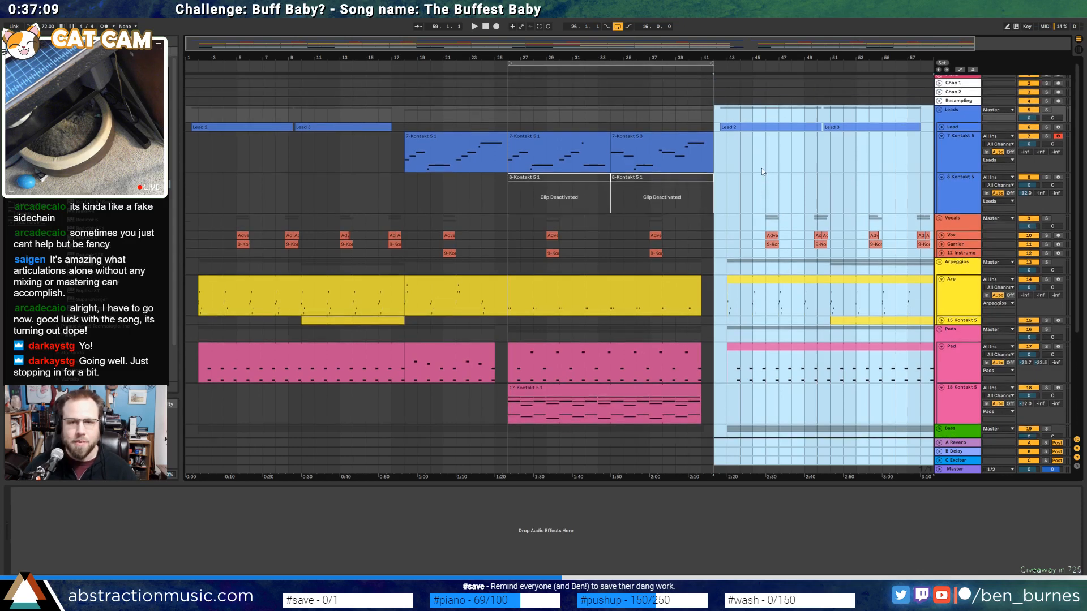
Turn off arrangement looping and reactivate the second deactivated clip on the 8 Kontakt 5 track, bars 34 to 42
{"action": "left_click", "coordinate": [618, 26]}
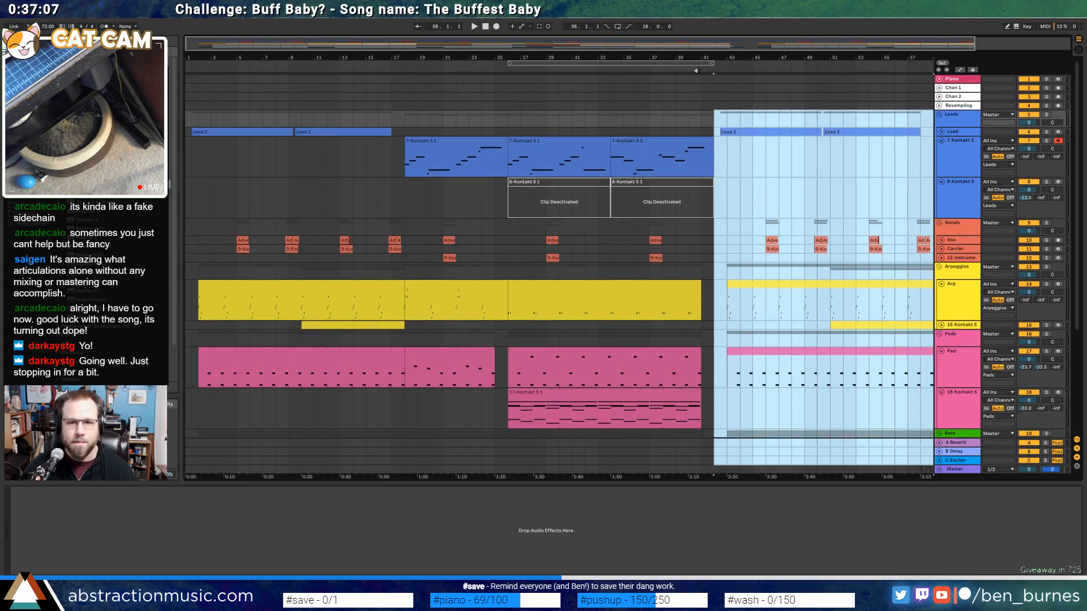
{"action": "left_click", "coordinate": [696, 58]}
{"action": "left_click", "coordinate": [689, 183]}
{"action": "key", "text": "0"}
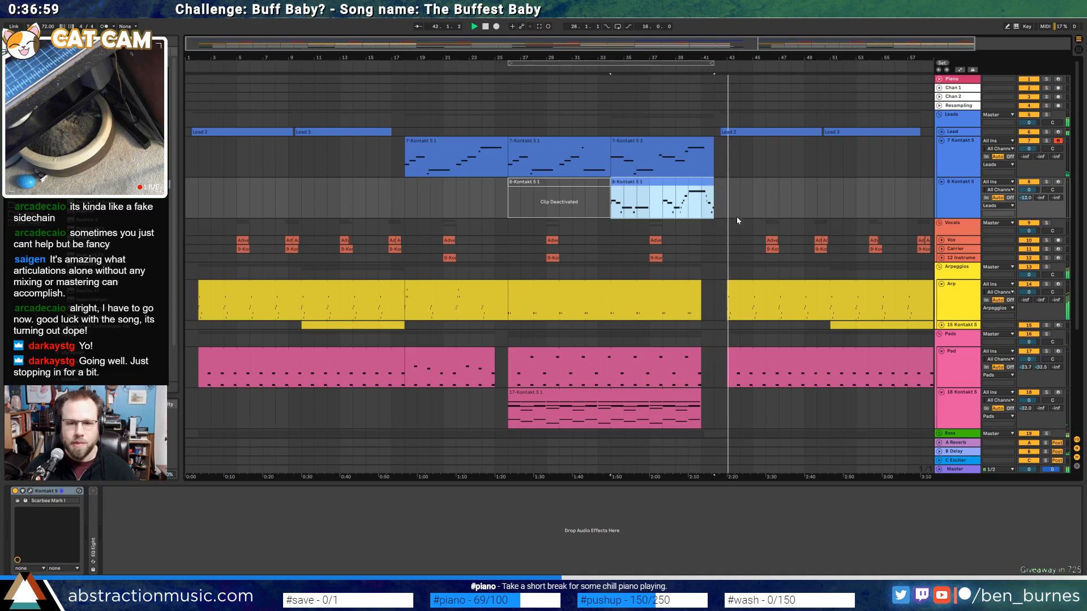
{"action": "scroll", "coordinate": [752, 288], "scroll_direction": "down", "scroll_amount": 6}
{"action": "scroll", "coordinate": [770, 323], "scroll_direction": "up", "scroll_amount": 3}
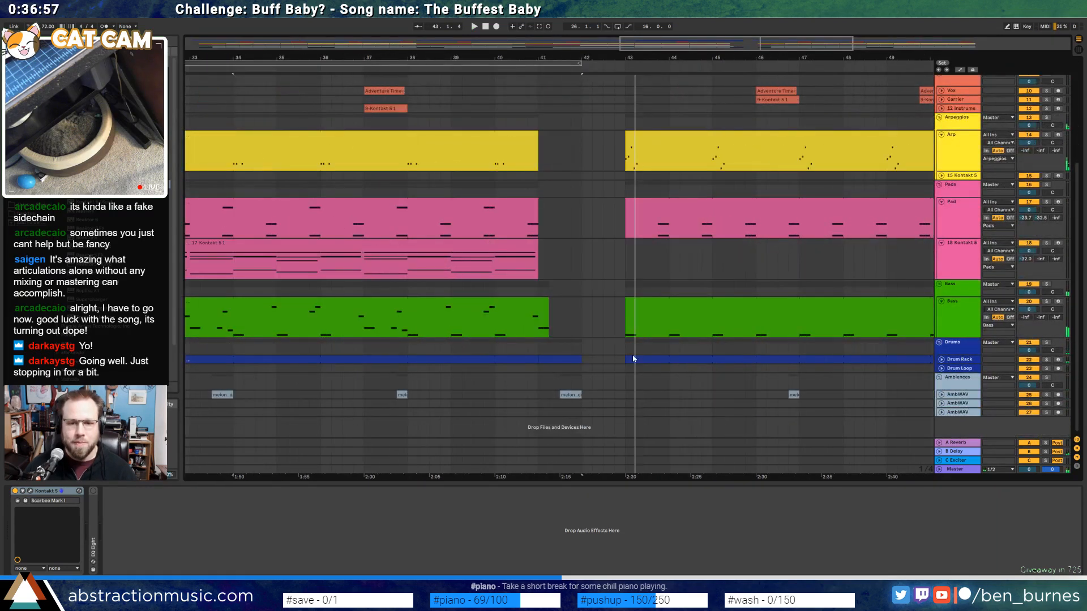
{"action": "left_click", "coordinate": [562, 358]}
{"action": "double_click", "coordinate": [563, 359]}
{"action": "left_click", "coordinate": [373, 494]}
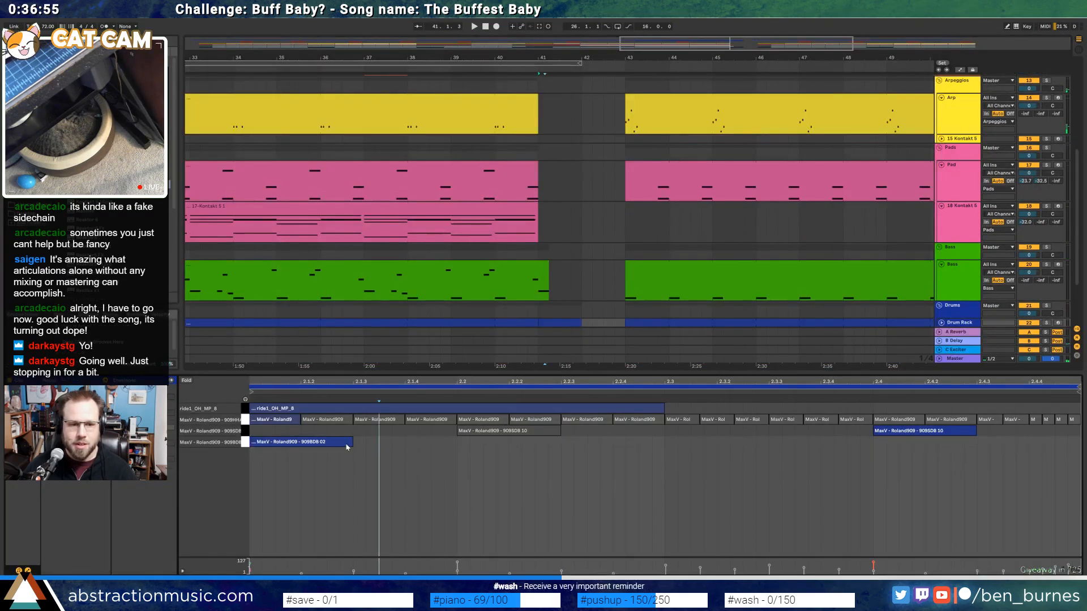
{"action": "left_click", "coordinate": [343, 444]}
{"action": "key", "text": "ctrl+d"}
{"action": "key", "text": "ctrl+d"}
{"action": "key", "text": "ctrl+d"}
{"action": "left_click", "coordinate": [650, 410]}
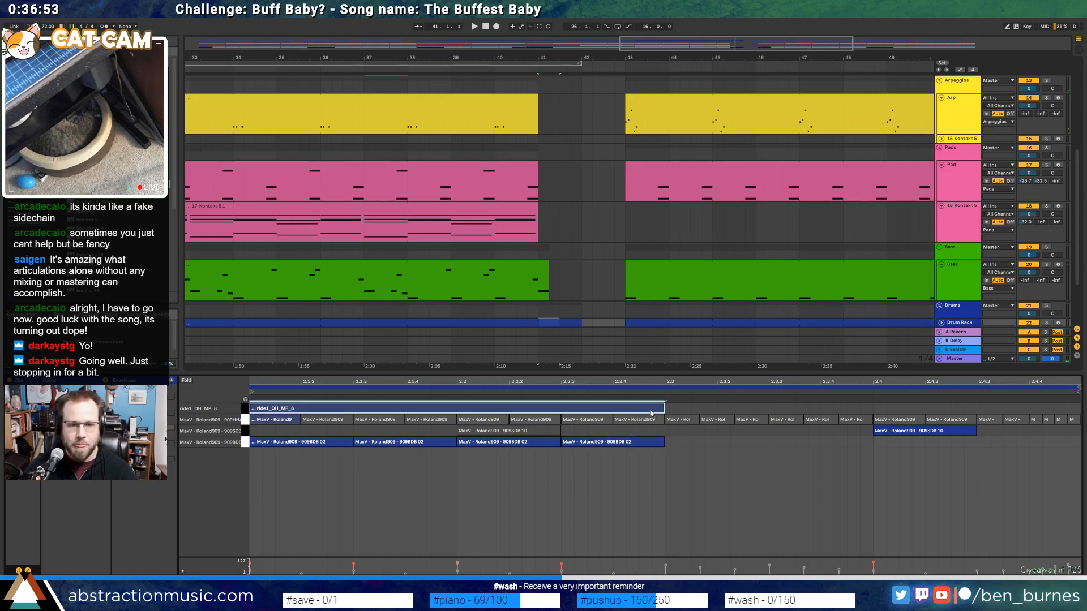
{"action": "key", "text": "ctrl+z"}
{"action": "key", "text": "ctrl+z"}
{"action": "key", "text": "ctrl+z"}
{"action": "key", "text": "ctrl+z"}
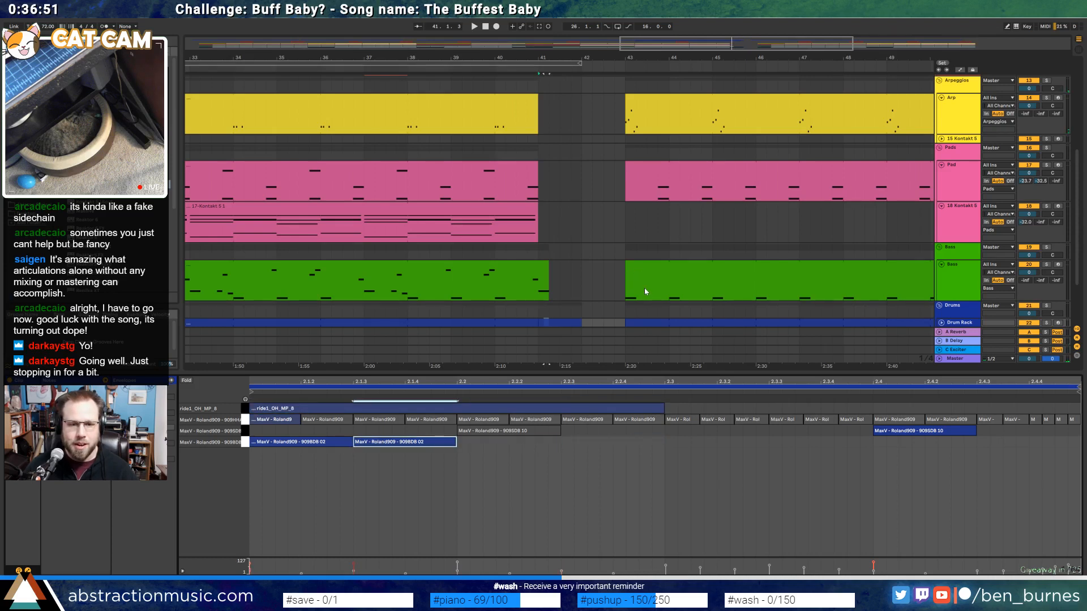
Duplicate the bar 41 Drum Rack clip into bar 42 and repeat its opening 909BD 02 kick note four times
{"action": "left_click", "coordinate": [578, 322]}
{"action": "key", "text": "ctrl+d"}
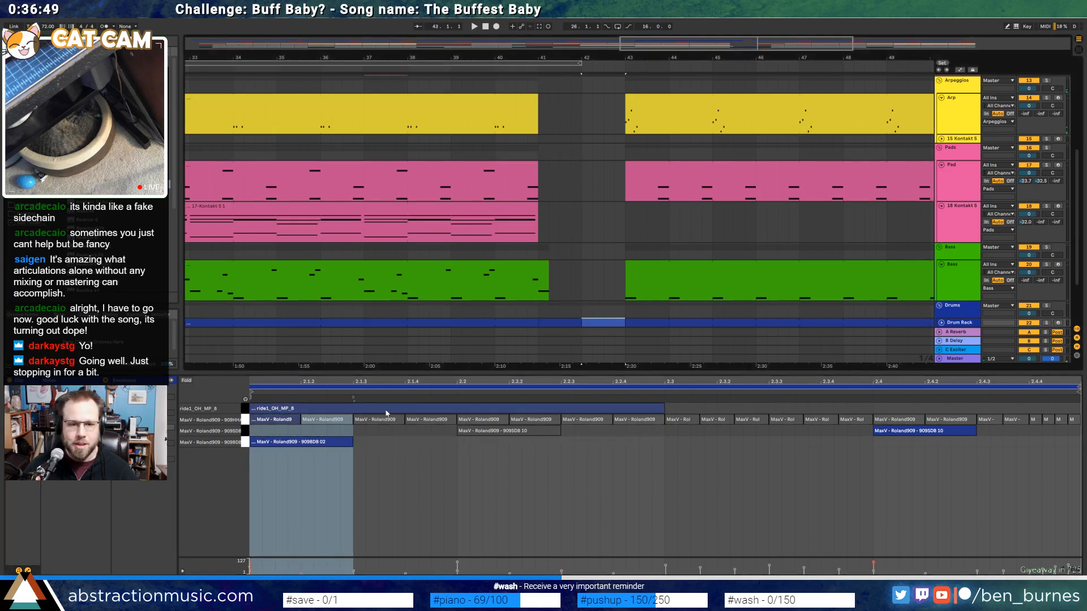
{"action": "left_click", "coordinate": [349, 443]}
{"action": "key", "text": "ctrl+d"}
{"action": "key", "text": "ctrl+d"}
{"action": "key", "text": "ctrl+d"}
{"action": "key", "text": "ctrl+d"}
Delete the ride, first hi-hat and fifth kick notes from the bar 42 drum clip, and deactivate its beat 4 snare
{"action": "double_click", "coordinate": [279, 421]}
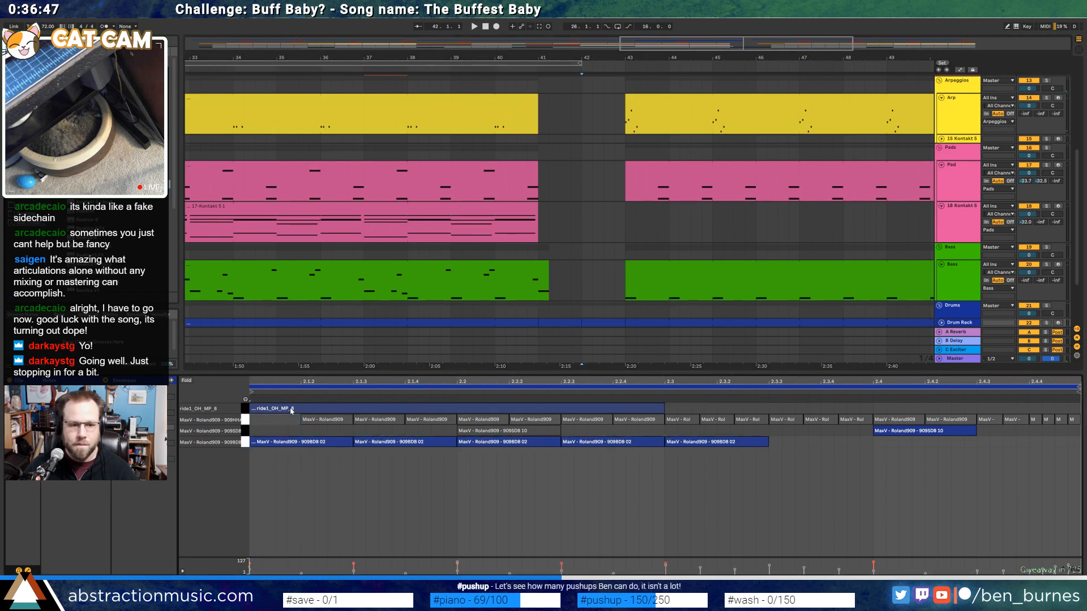
{"action": "double_click", "coordinate": [292, 409]}
{"action": "double_click", "coordinate": [738, 444]}
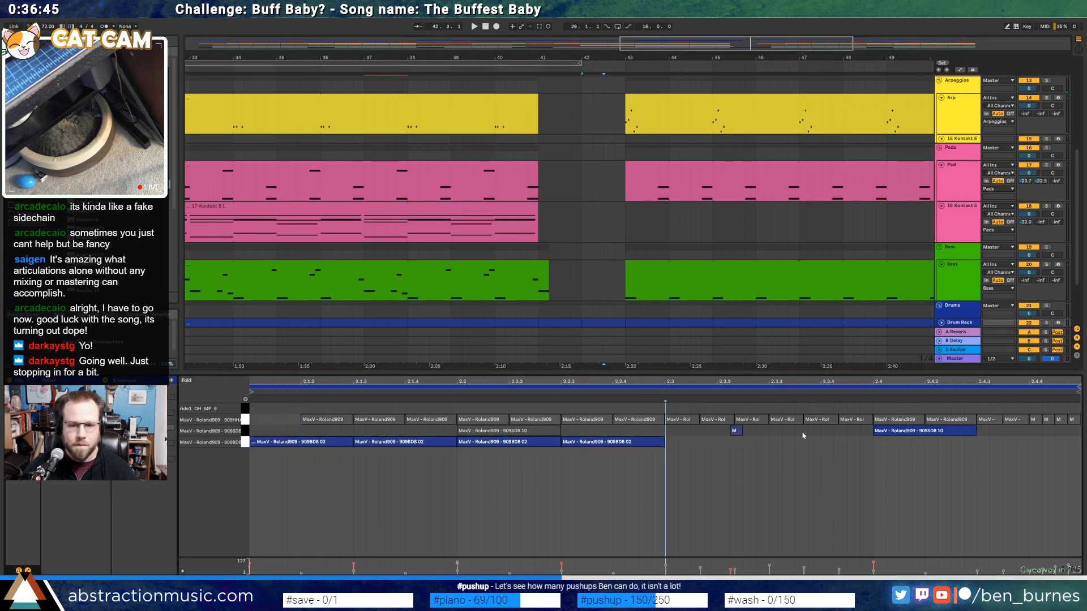
{"action": "left_click_drag", "start_coordinate": [722, 434], "coordinate": [939, 425]}
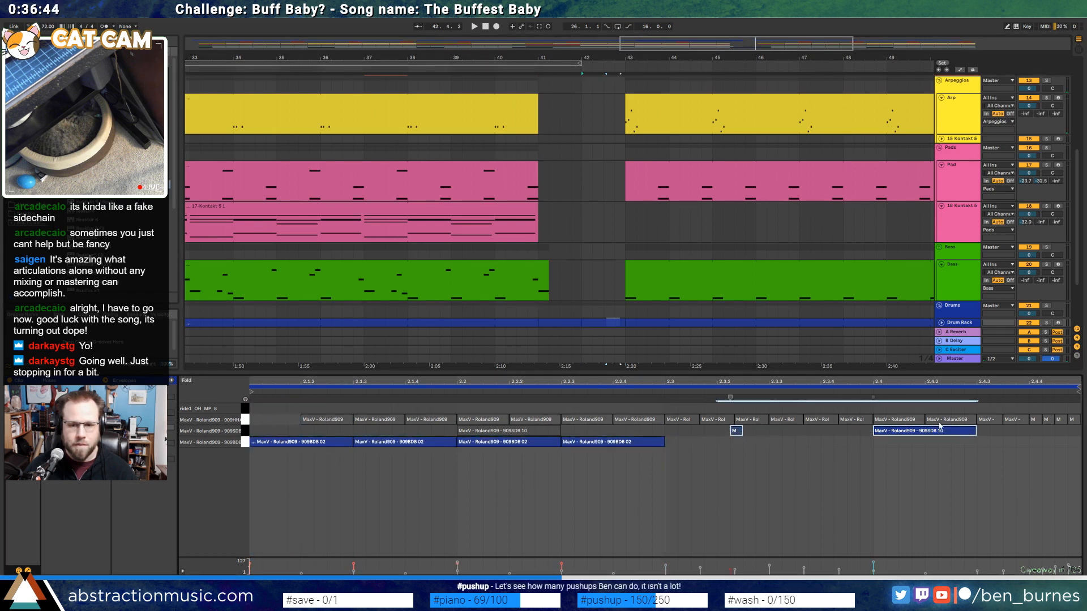
{"action": "double_click", "coordinate": [734, 432]}
{"action": "key", "text": "shift+Tab"}
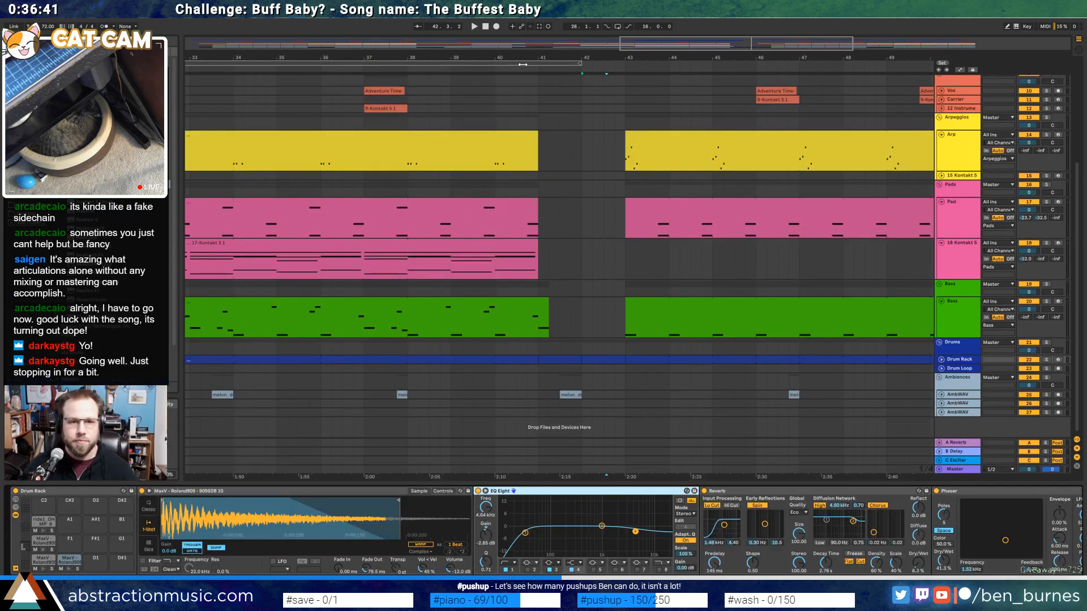
Extend the reactivated 8 Kontakt 5 clip to the middle of bar 42 and lengthen its last note to the clip's end
{"action": "key", "text": "space"}
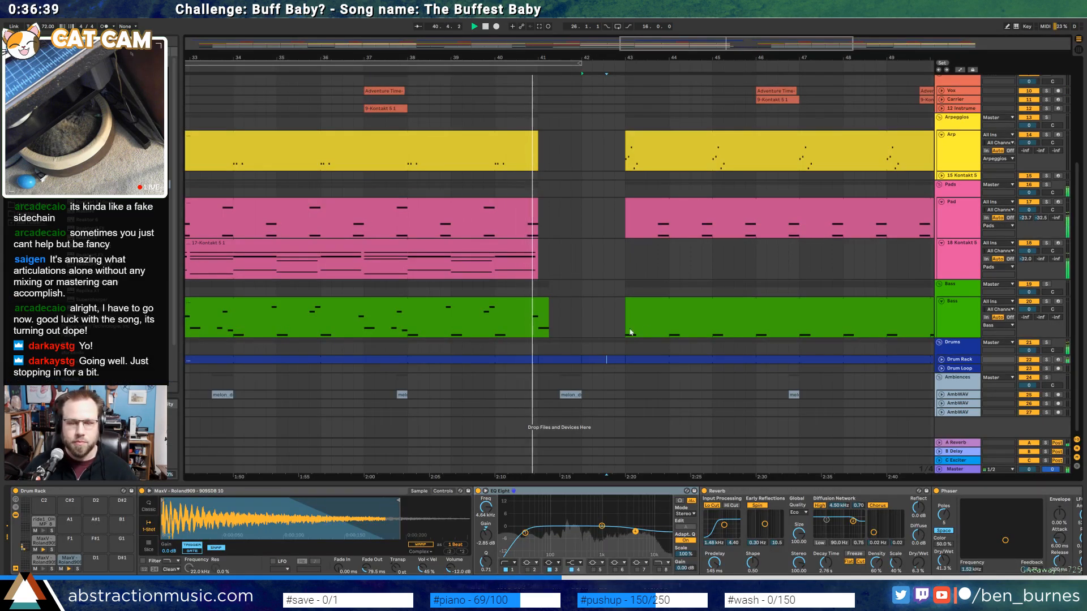
{"action": "scroll", "coordinate": [627, 345], "scroll_direction": "up", "scroll_amount": 5}
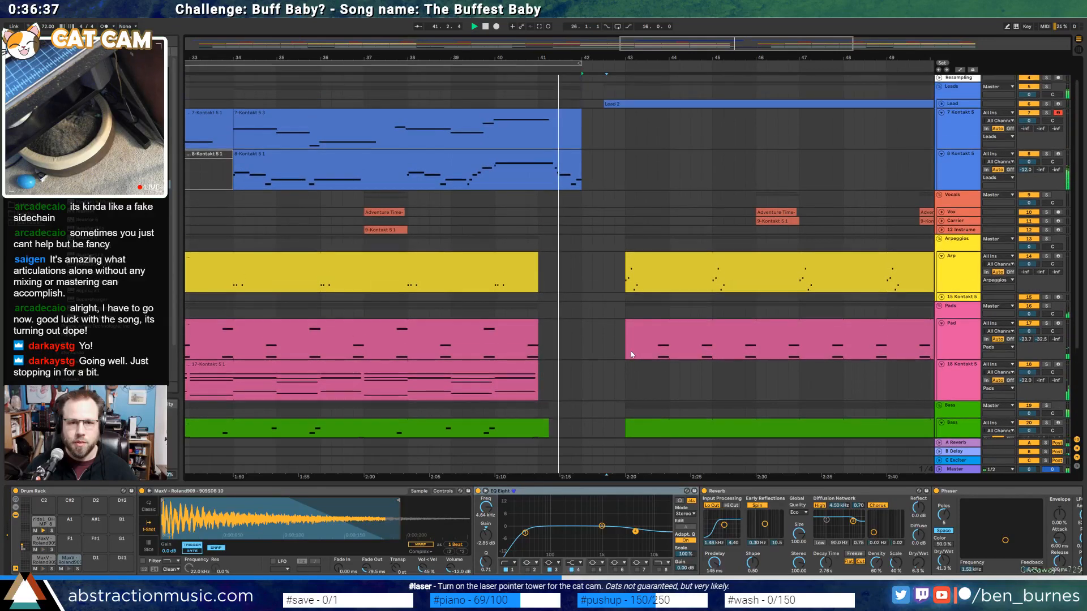
{"action": "left_click", "coordinate": [594, 185]}
{"action": "left_click_drag", "start_coordinate": [593, 185], "coordinate": [605, 184]}
{"action": "double_click", "coordinate": [598, 182]}
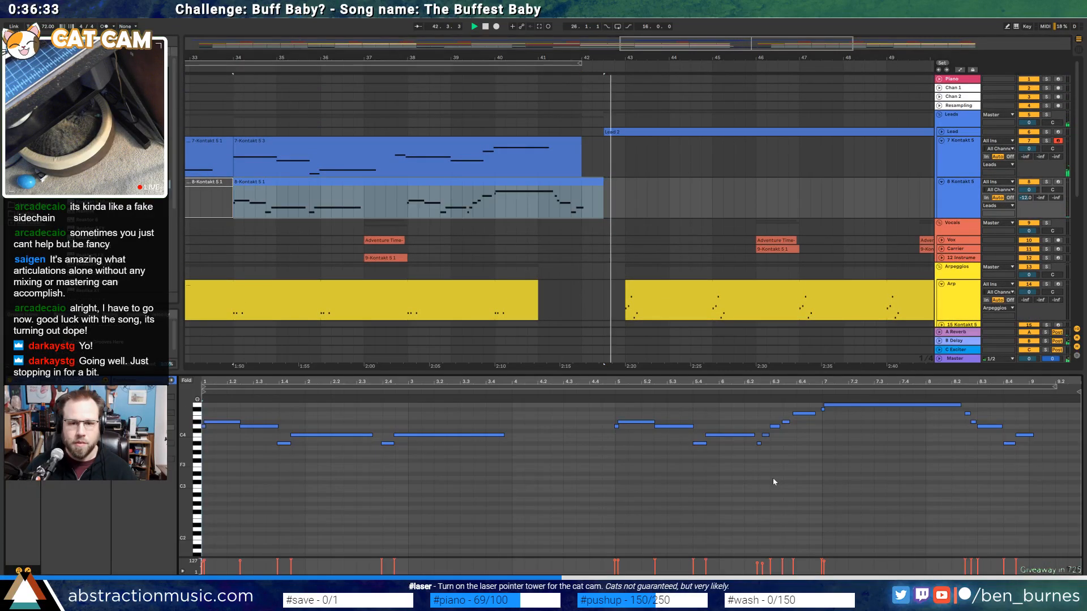
{"action": "left_click", "coordinate": [899, 461]}
{"action": "left_click_drag", "start_coordinate": [1034, 434], "coordinate": [1080, 435]}
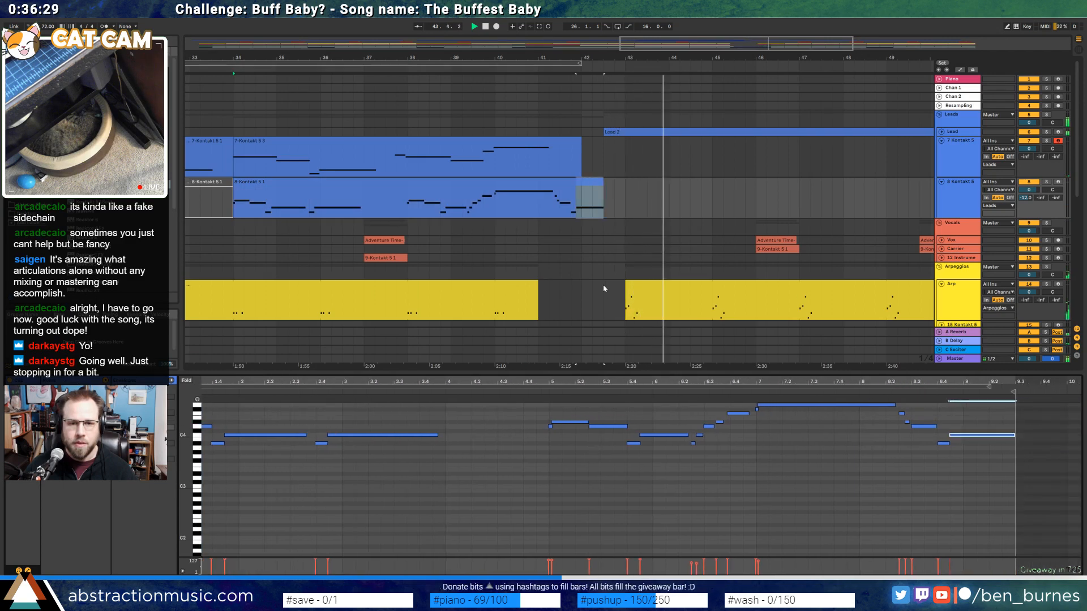
Compress the four kick notes in the bar 42 Drum Rack clip to half their length so they fill beat 1
{"action": "scroll", "coordinate": [605, 288], "scroll_direction": "down", "scroll_amount": 6}
{"action": "left_click", "coordinate": [609, 320]}
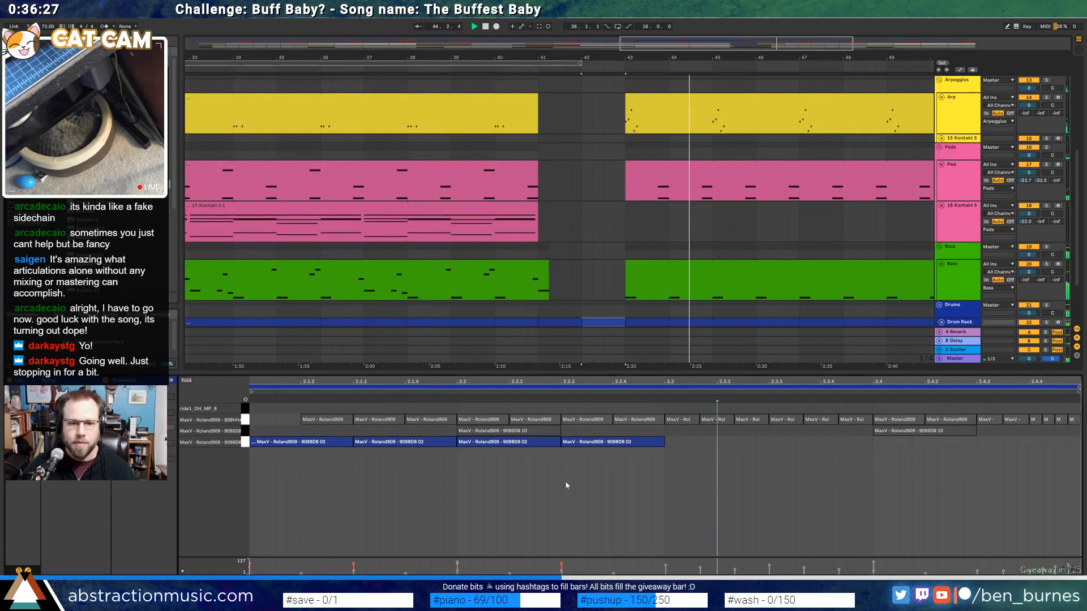
{"action": "left_click_drag", "start_coordinate": [627, 474], "coordinate": [327, 447]}
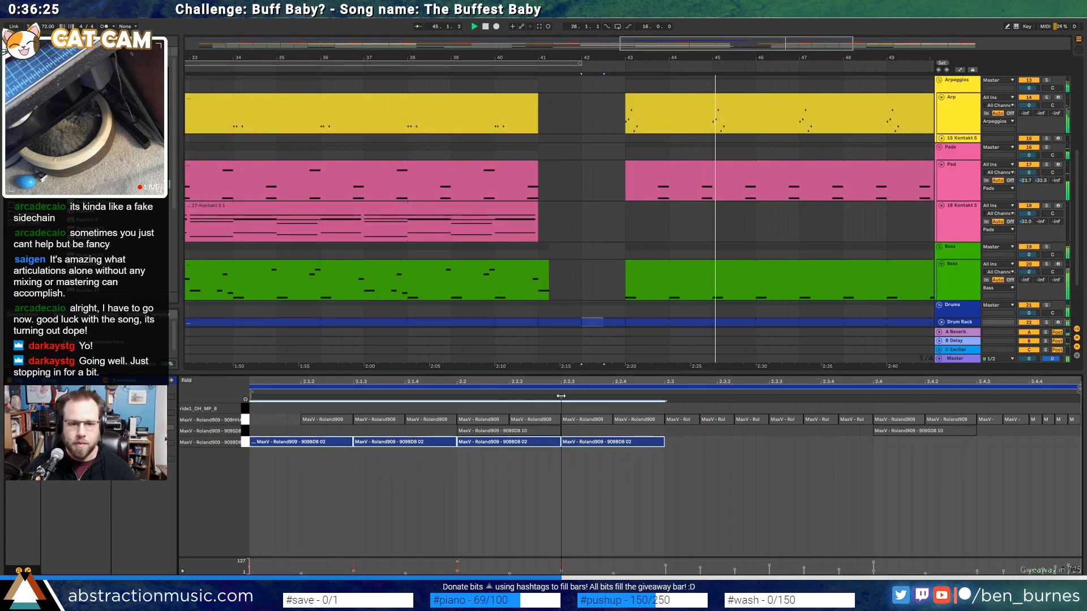
{"action": "left_click_drag", "start_coordinate": [560, 396], "coordinate": [408, 405]}
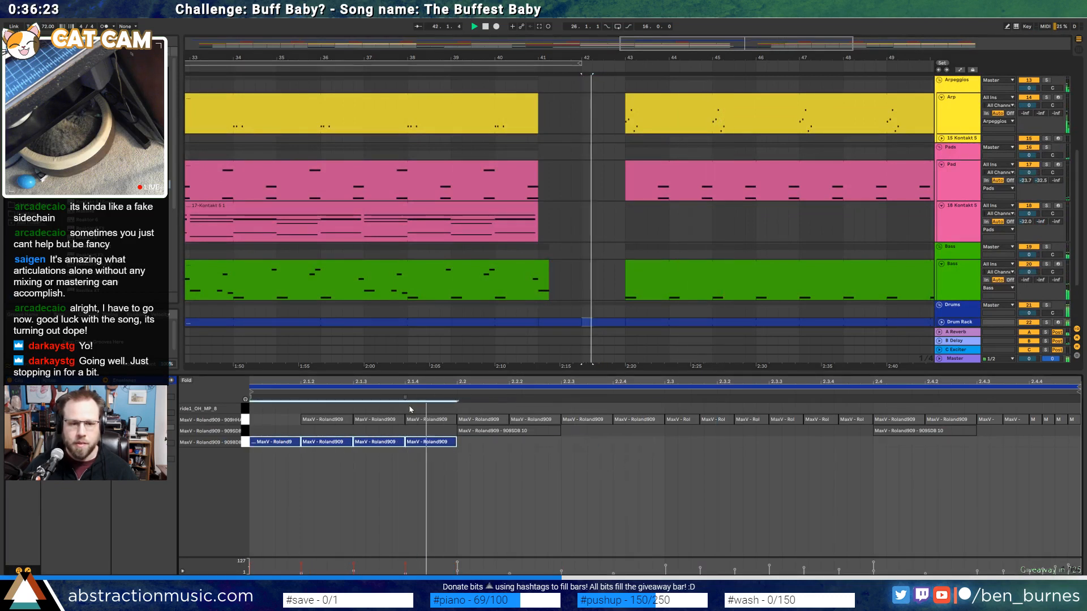
Reactivate the snare notes on beats 2 and 4 of the bar 42 Drum Rack clip
{"action": "left_click", "coordinate": [492, 432]}
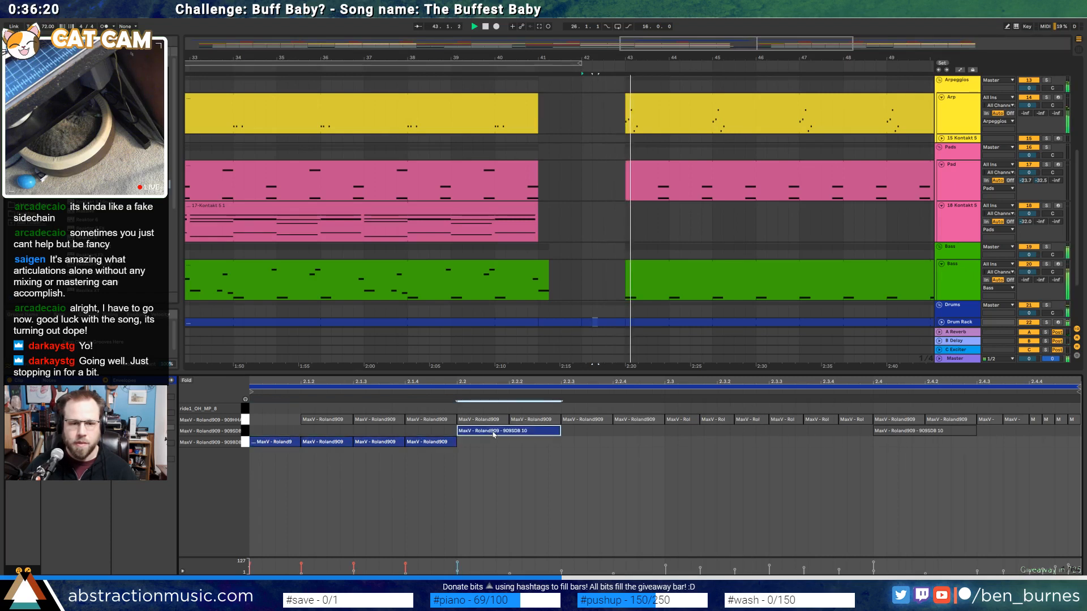
{"action": "left_click", "coordinate": [899, 431]}
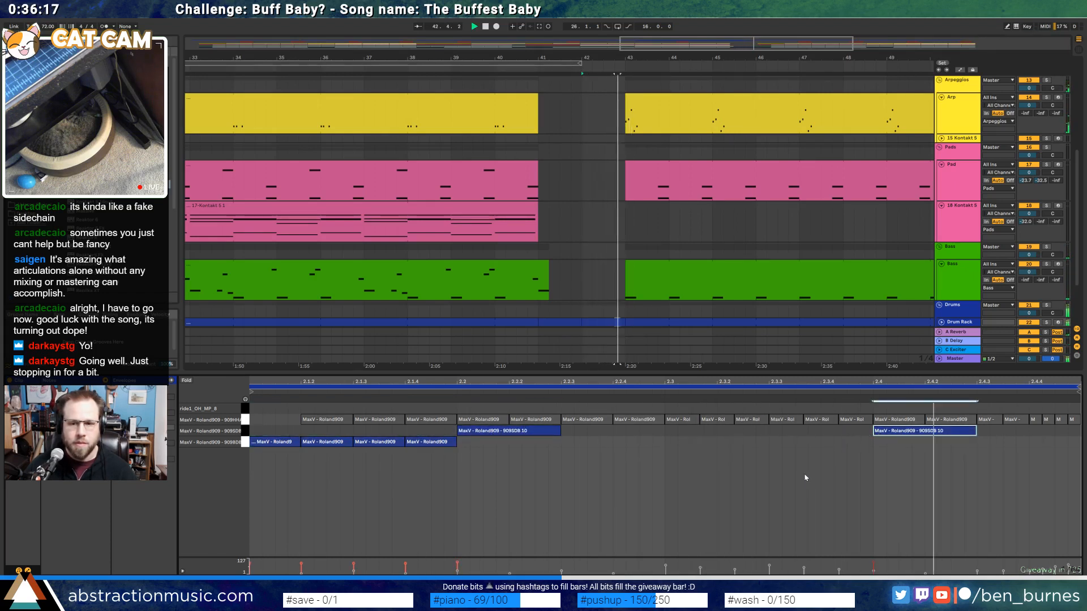
{"action": "key", "text": "shift+Tab"}
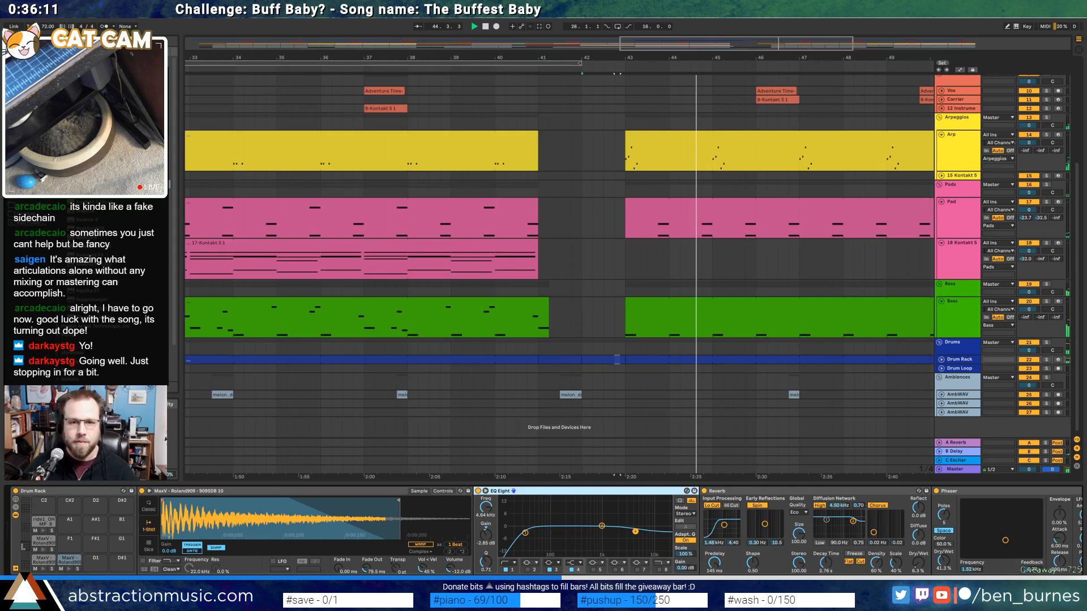
Copy the 17-Kontakt 5 1 pad clip from bar 26 and paste it at bar 43 on the same track
{"action": "key", "text": "w"}
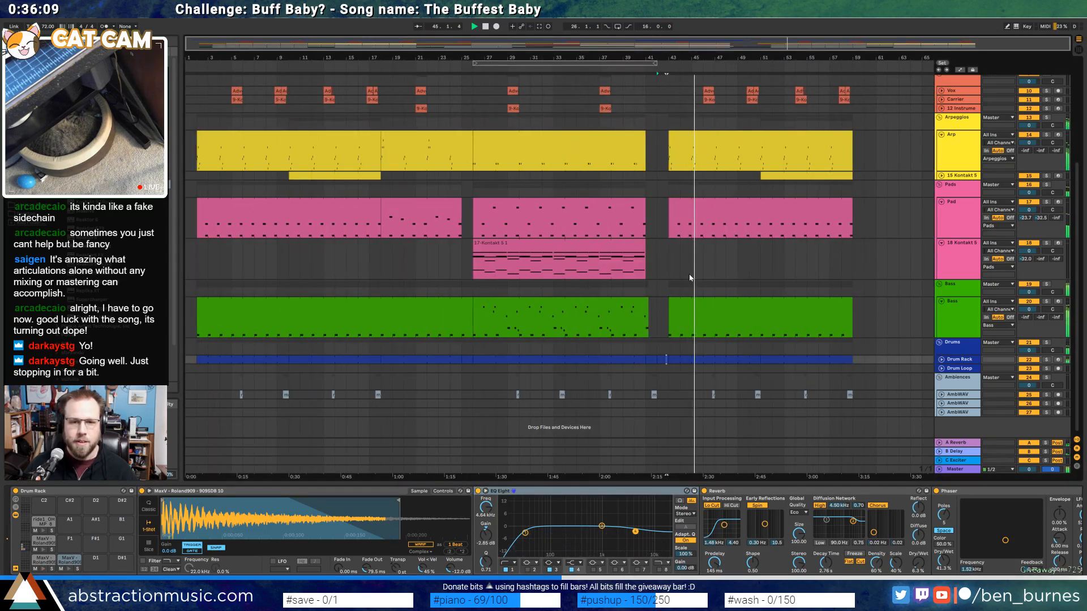
{"action": "left_click", "coordinate": [640, 244]}
{"action": "key", "text": "space"}
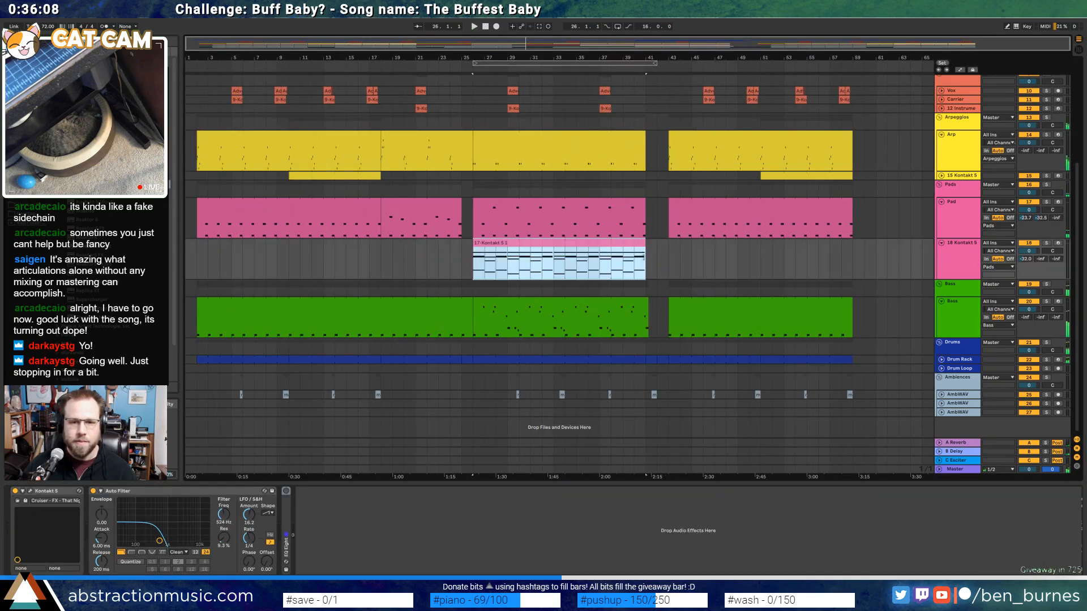
{"action": "left_click", "coordinate": [667, 255]}
{"action": "key", "text": "ctrl+v"}
Play the pasted pad clip from bar 43 while checking its full note range in the piano roll
{"action": "double_click", "coordinate": [689, 241]}
{"action": "left_click", "coordinate": [373, 509]}
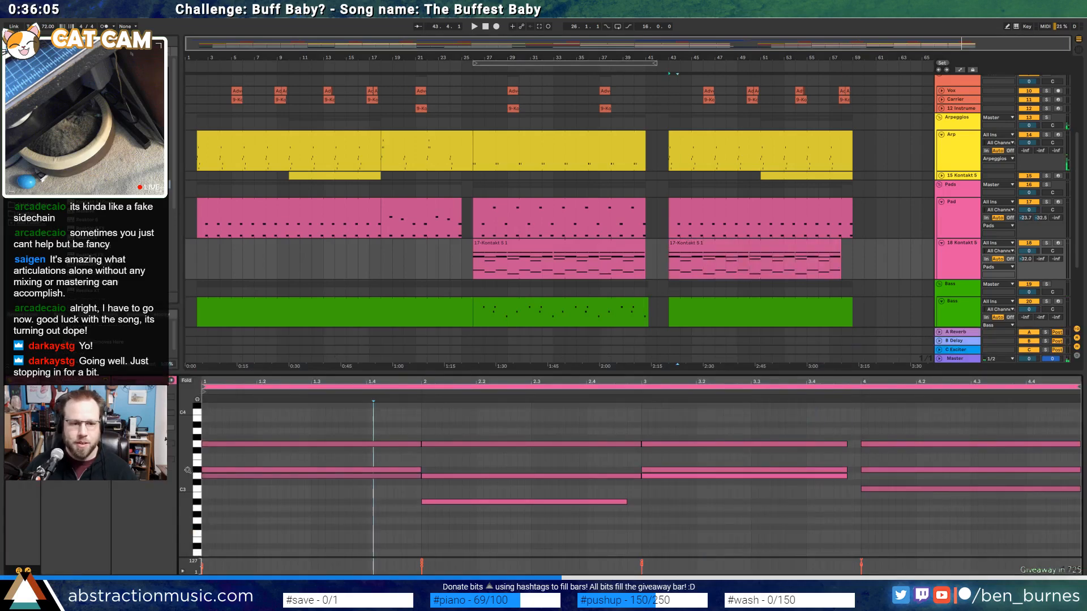
{"action": "left_click_drag", "start_coordinate": [187, 470], "coordinate": [149, 468]}
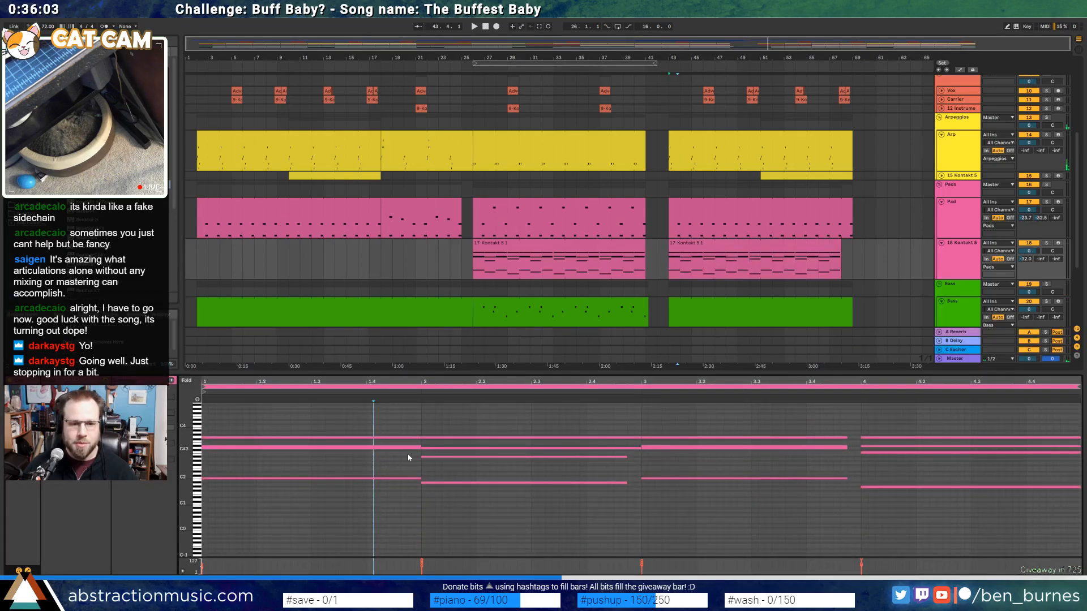
{"action": "left_click", "coordinate": [430, 457]}
{"action": "key", "text": "space"}
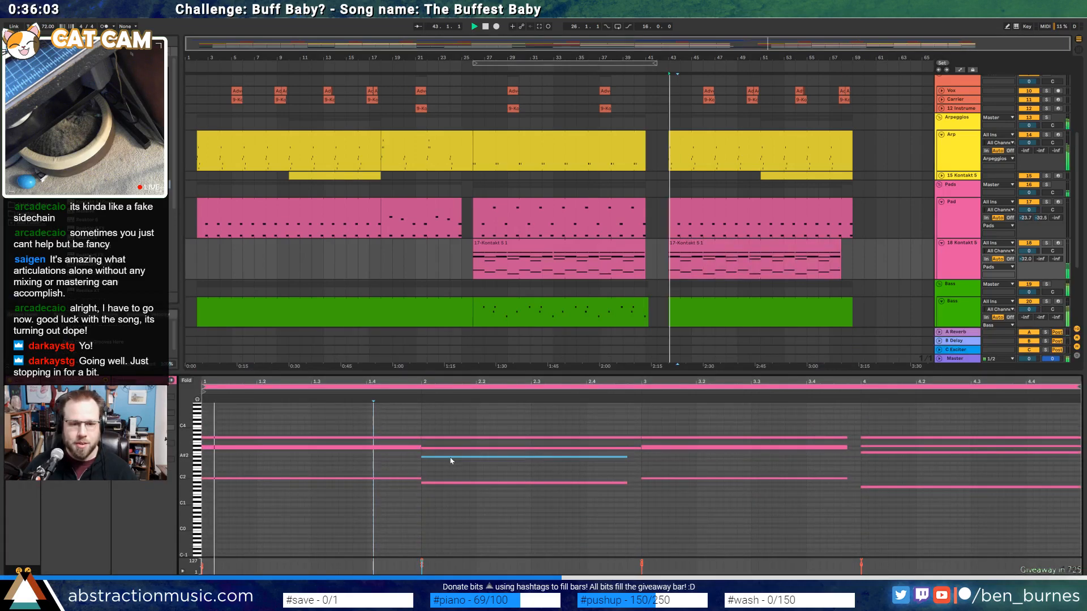
Stop playback and lower the bass note in bar 3 of the pasted pad clip to G#1
{"action": "left_click", "coordinate": [488, 462]}
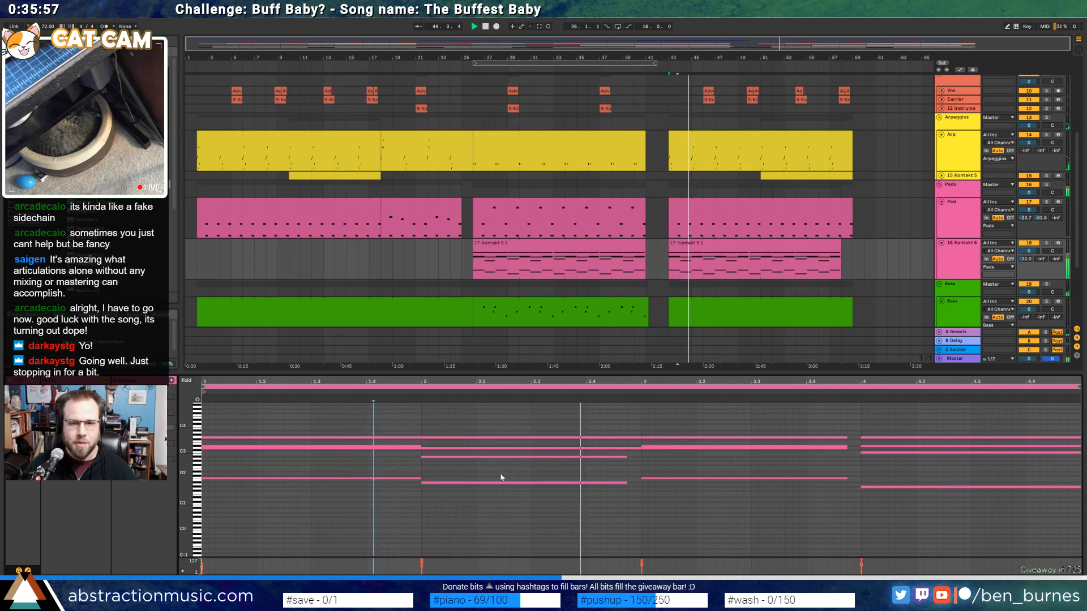
{"action": "key", "text": "space"}
{"action": "left_click_drag", "start_coordinate": [684, 473], "coordinate": [690, 490]}
{"action": "key", "text": "Down"}
{"action": "key", "text": "Down"}
{"action": "key", "text": "Down"}
{"action": "left_click_drag", "start_coordinate": [187, 422], "coordinate": [581, 534]}
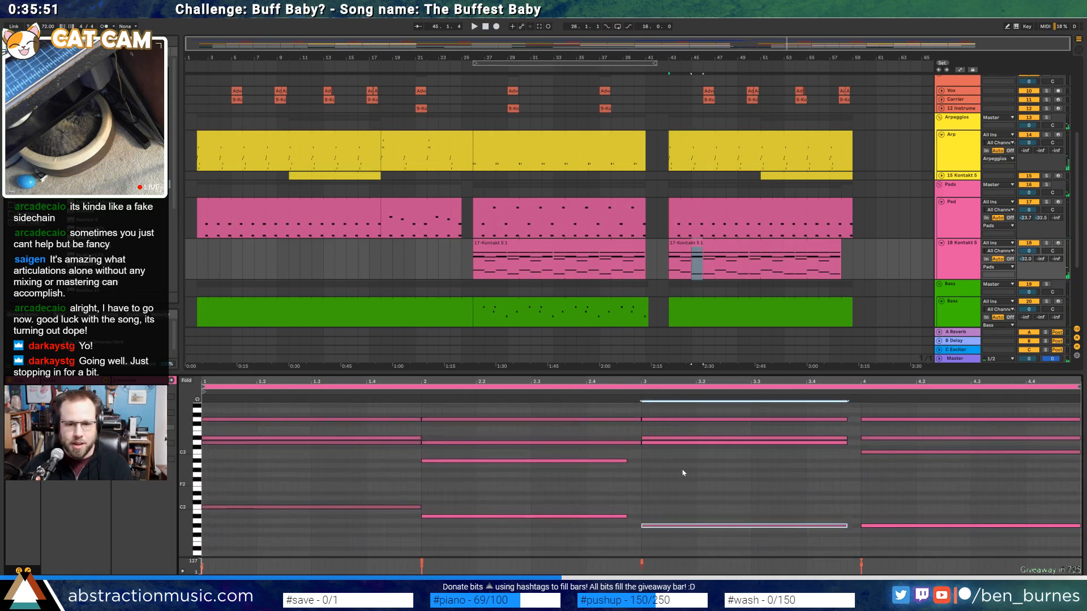
Move the highest note of the pad clip's third chord down one octave and play the section from bar 43
{"action": "left_click", "coordinate": [682, 419]}
{"action": "scroll", "coordinate": [693, 433], "scroll_direction": "up", "scroll_amount": 2}
{"action": "key", "text": "shift+Down"}
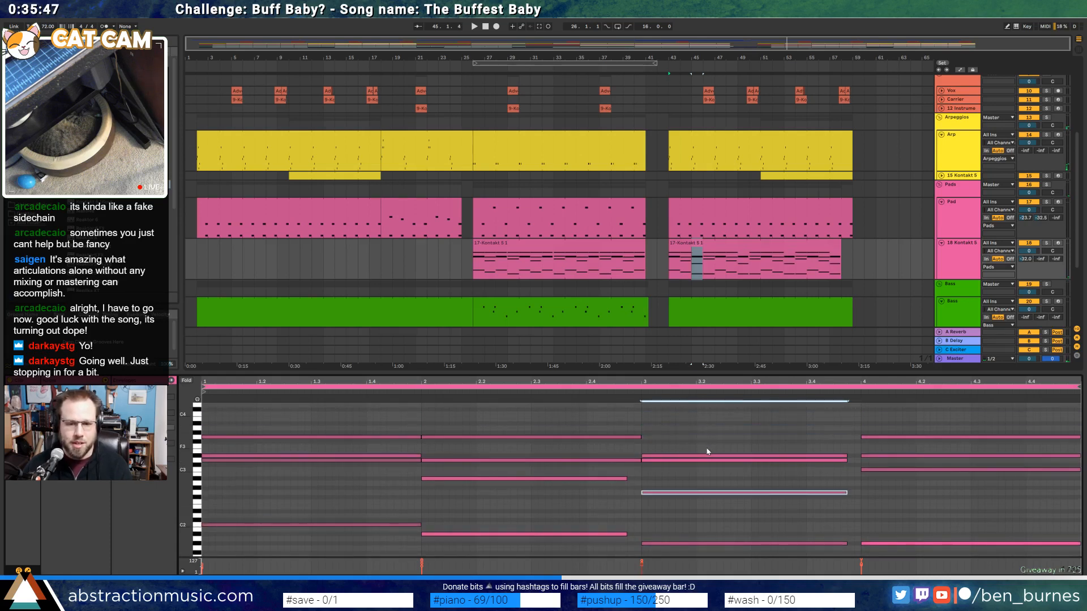
{"action": "key", "text": "space"}
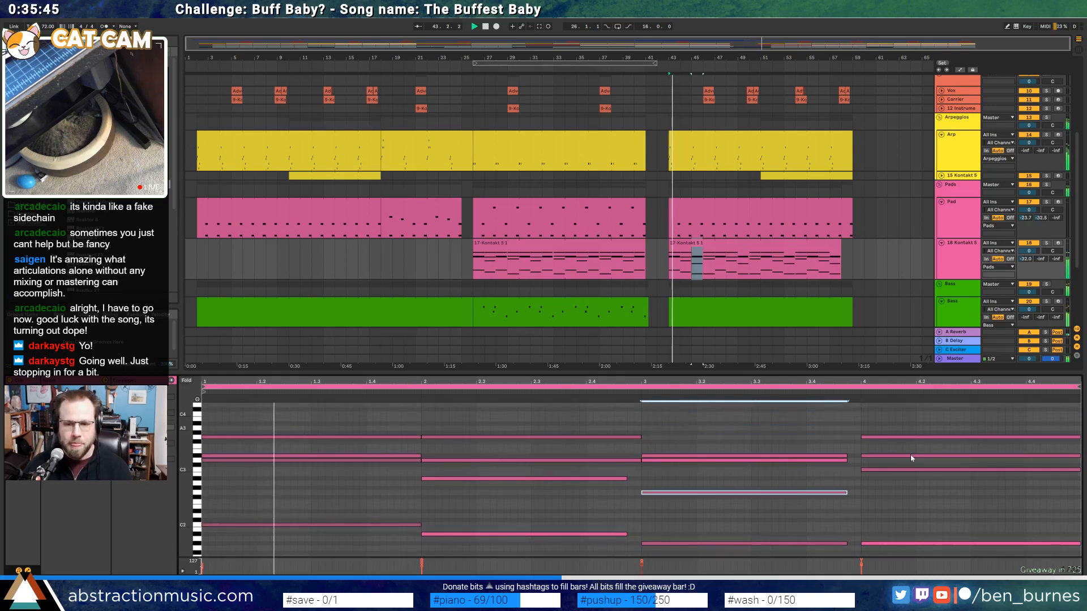
Lower the bass note of the pad clip's fourth chord by one semitone to G1
{"action": "scroll", "coordinate": [908, 485], "scroll_direction": "down", "scroll_amount": 4}
{"action": "left_click", "coordinate": [916, 506]}
{"action": "key", "text": "Down"}
{"action": "scroll", "coordinate": [917, 494], "scroll_direction": "up", "scroll_amount": 2}
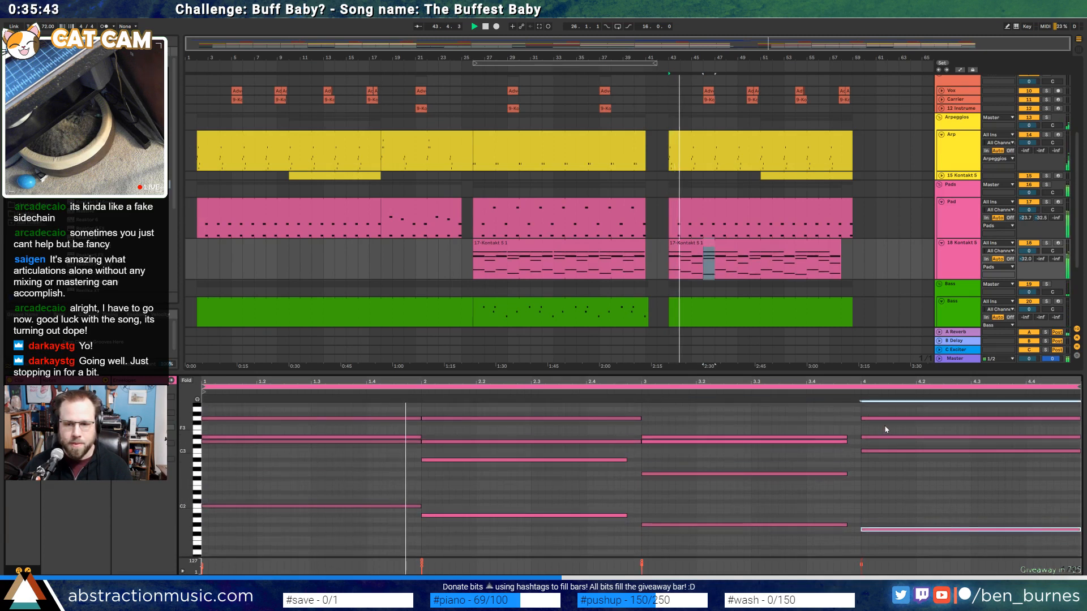
Lower the fourth chord's highest note by an octave plus two semitones, and shorten the second chord's D3 to match its lower notes
{"action": "left_click", "coordinate": [900, 419]}
{"action": "key", "text": "shift+Down"}
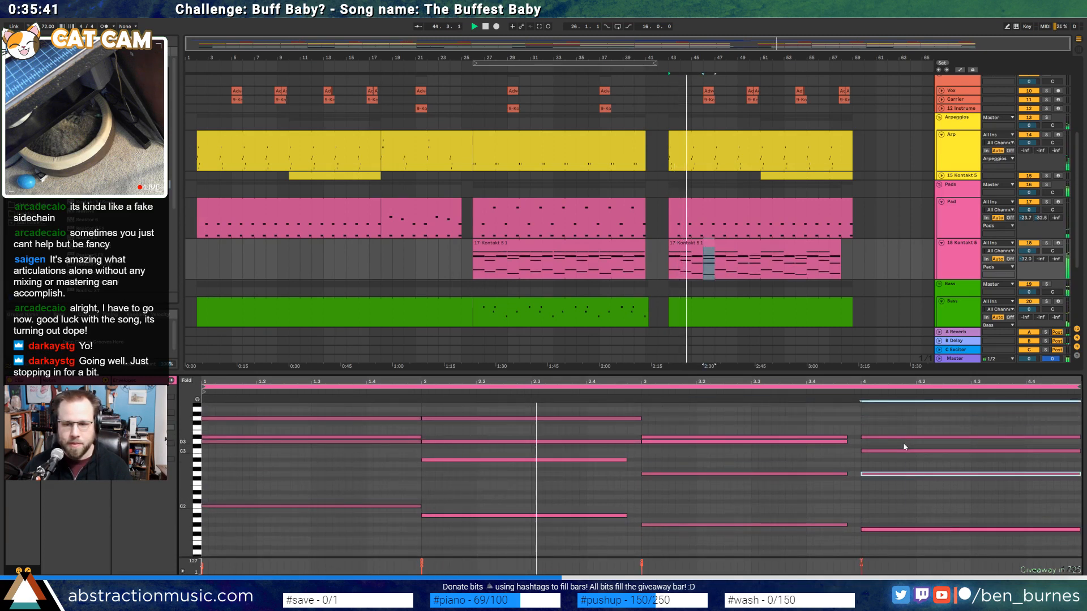
{"action": "key", "text": "Down"}
{"action": "key", "text": "Down"}
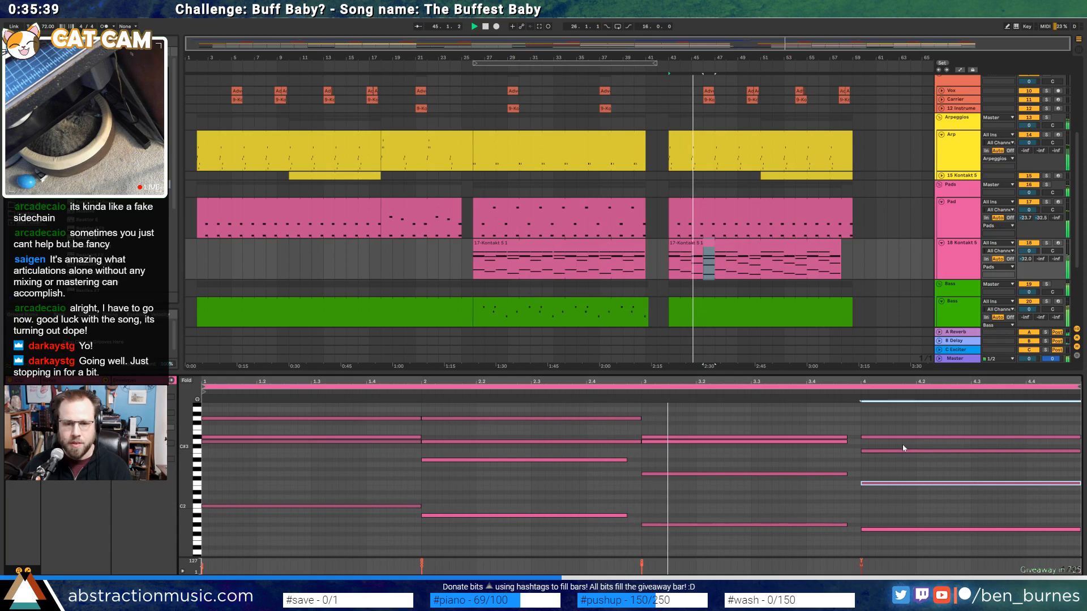
{"action": "left_click_drag", "start_coordinate": [640, 442], "coordinate": [628, 441]}
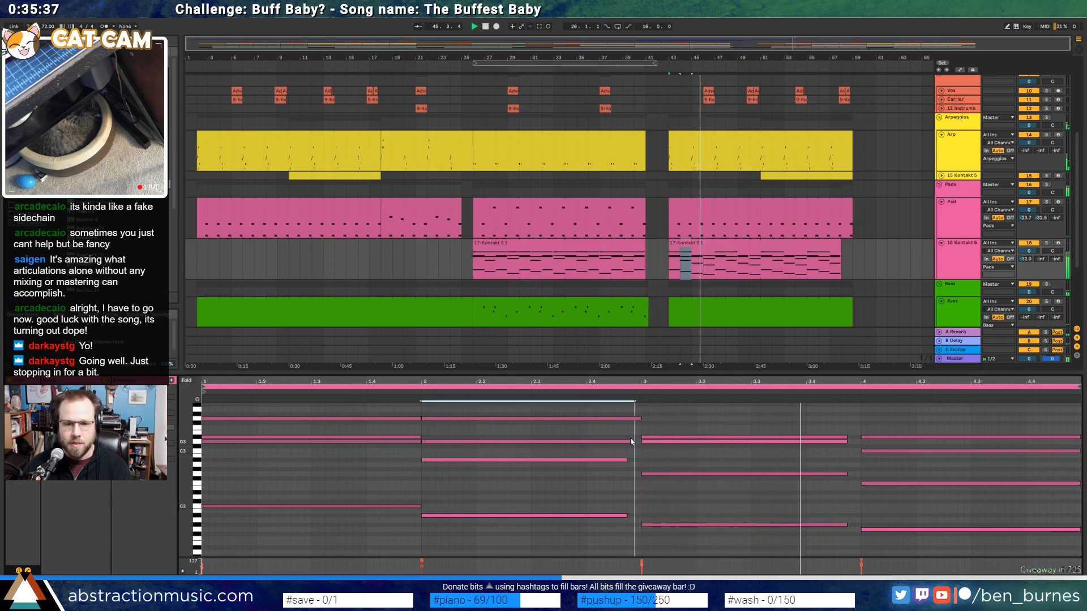
Try raising the third chord's D#3 note by four semitones during playback
{"action": "left_click", "coordinate": [694, 438]}
{"action": "key", "text": "Up"}
{"action": "key", "text": "Up"}
{"action": "key", "text": "Up"}
{"action": "key", "text": "Up"}
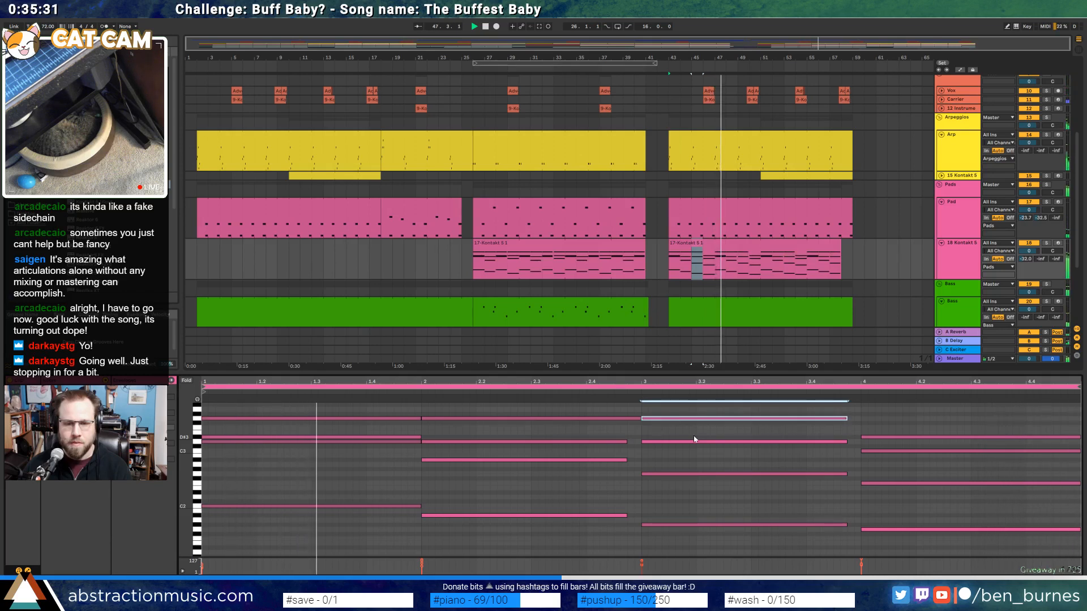
{"action": "key", "text": "Down"}
{"action": "key", "text": "Down"}
{"action": "key", "text": "Down"}
{"action": "key", "text": "Down"}
Lower the third chord's D3 note by two semitones to C3
{"action": "left_click", "coordinate": [656, 442]}
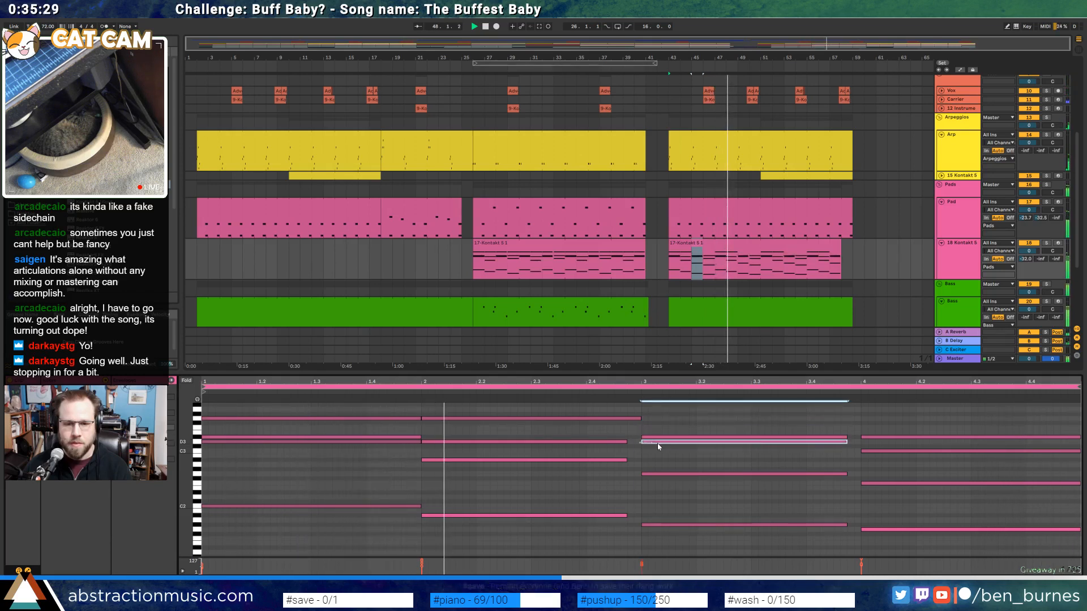
{"action": "key", "text": "Down"}
{"action": "key", "text": "Down"}
Try raising the fourth chord's top note by two semitones
{"action": "left_click", "coordinate": [914, 438]}
{"action": "key", "text": "Up"}
{"action": "key", "text": "Up"}
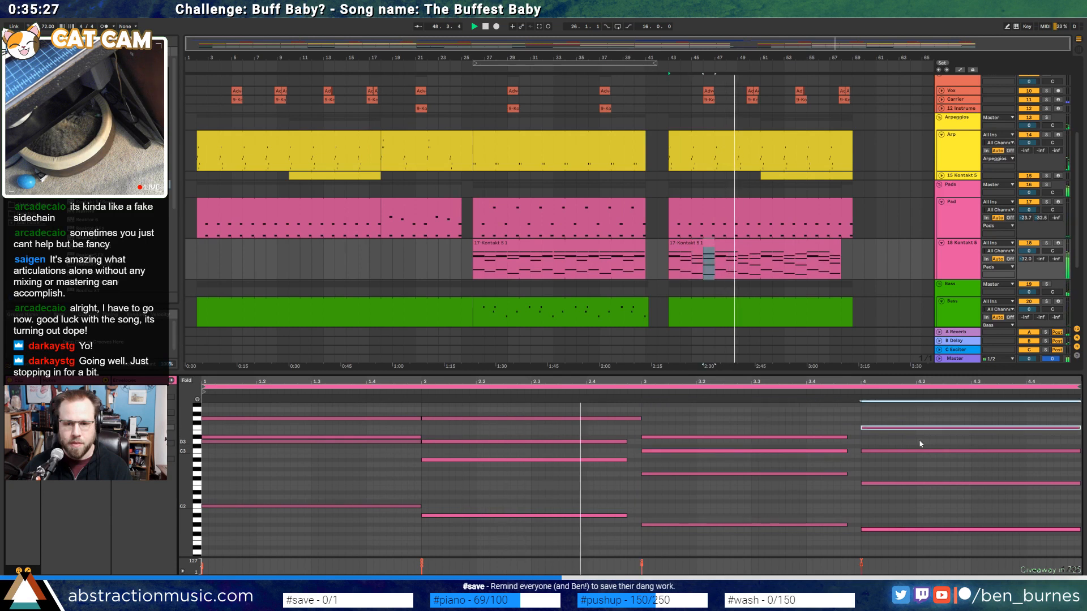
{"action": "key", "text": "Down"}
{"action": "key", "text": "Down"}
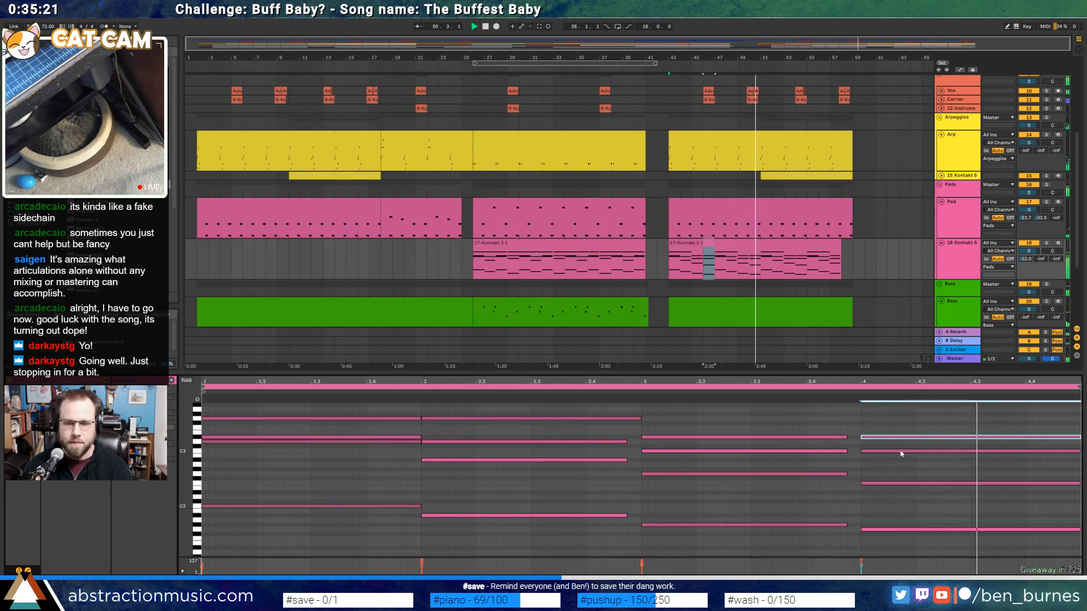
Raise the second-lowest note of the pad clip's fourth chord by one semitone and stop playback
{"action": "key", "text": "Down"}
{"action": "key", "text": "Down"}
{"action": "key", "text": "Down"}
{"action": "key", "text": "Down"}
{"action": "key", "text": "Down"}
{"action": "key", "text": "Down"}
{"action": "key", "text": "Down"}
{"action": "key", "text": "Down"}
{"action": "key", "text": "Down"}
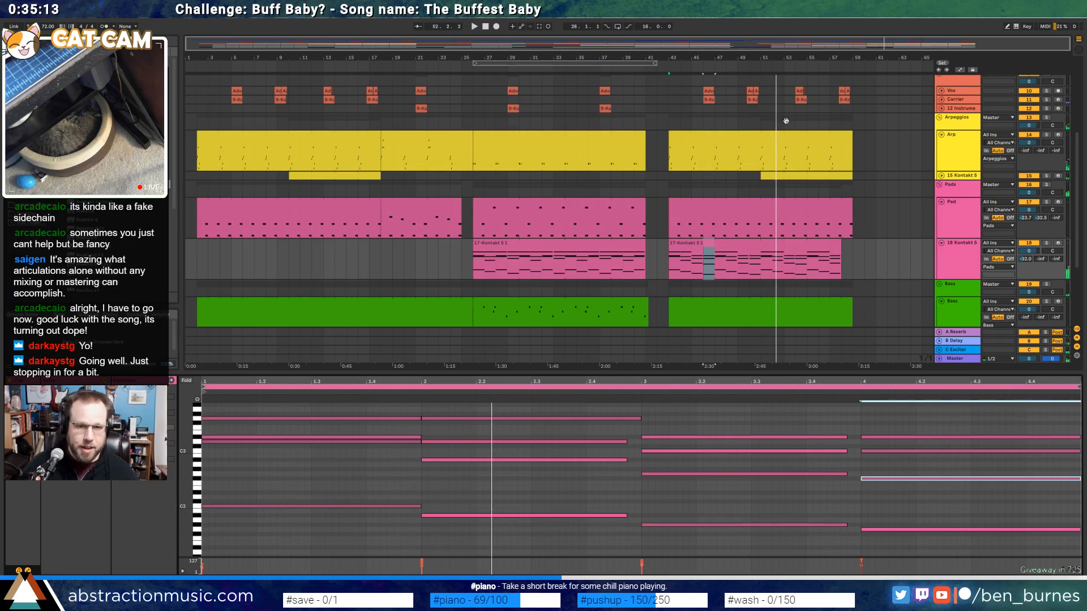
Collapse the Pad, 18-Kontakt 5, Bass, Arp and 7-Kontakt 5 tracks in the arrangement, leaving the 8-Kontakt 5 track expanded
{"action": "key", "text": "shift+Tab"}
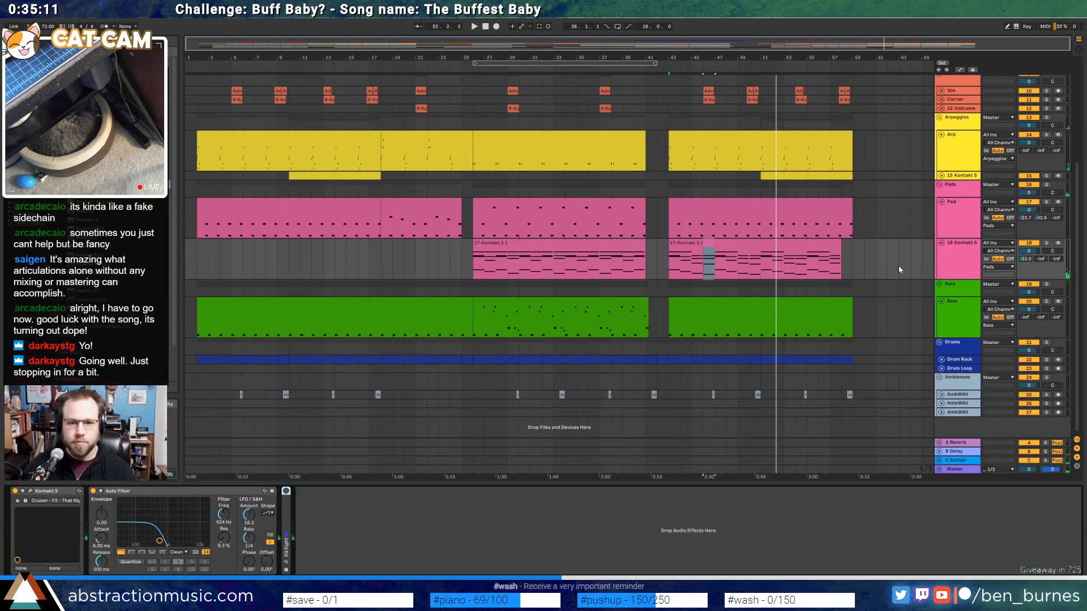
{"action": "left_click", "coordinate": [942, 243]}
{"action": "left_click", "coordinate": [941, 202]}
{"action": "left_click", "coordinate": [941, 238]}
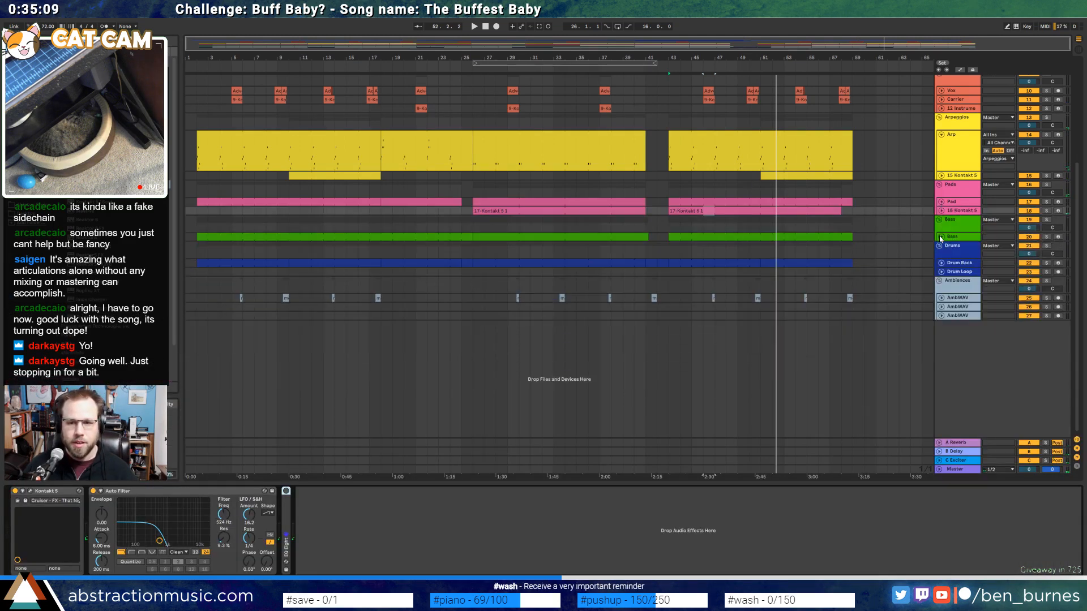
{"action": "left_click", "coordinate": [941, 237]}
{"action": "left_click", "coordinate": [940, 237]}
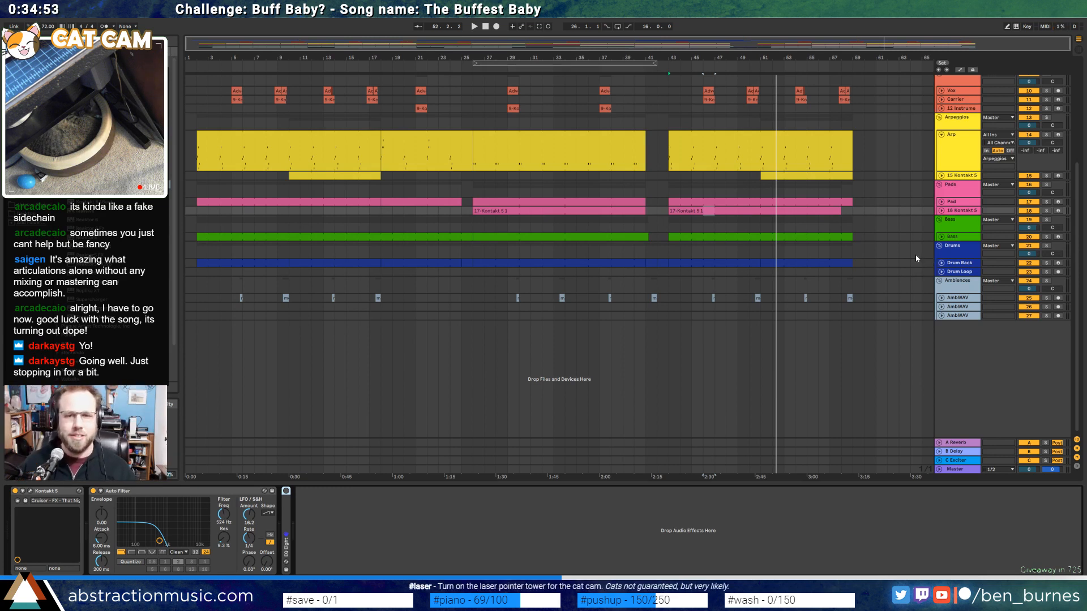
{"action": "left_click", "coordinate": [941, 135]}
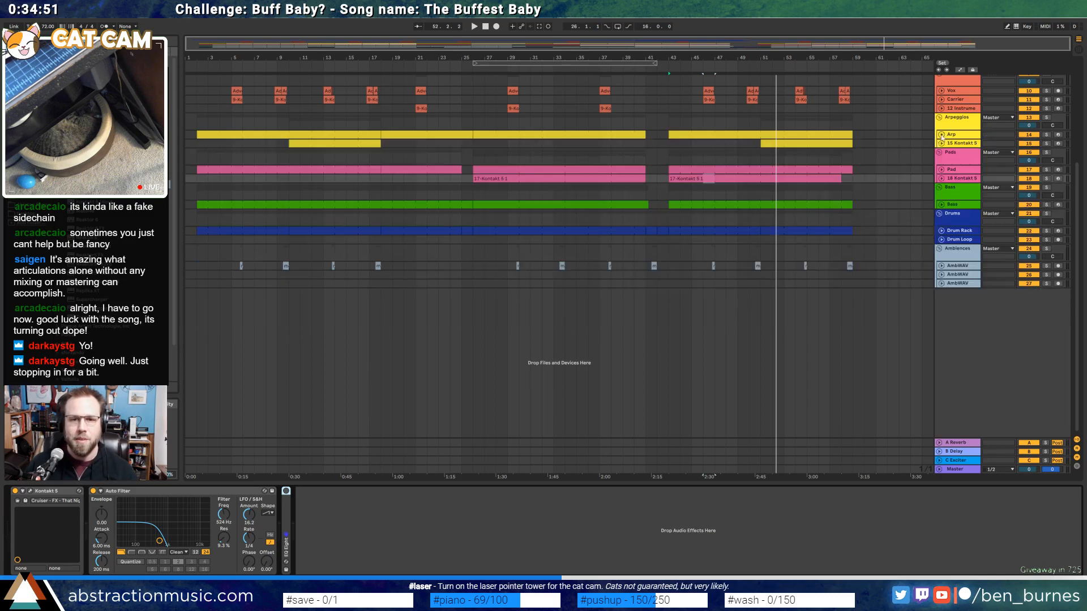
{"action": "scroll", "coordinate": [809, 205], "scroll_direction": "up", "scroll_amount": 5}
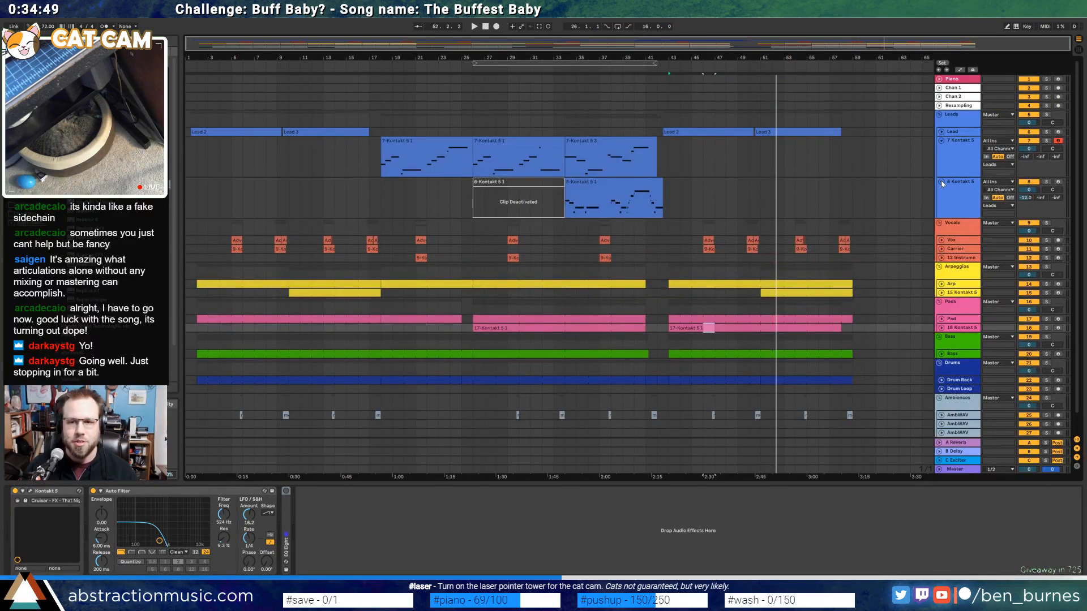
{"action": "left_click", "coordinate": [941, 140]}
{"action": "left_click", "coordinate": [941, 149]}
{"action": "left_click", "coordinate": [941, 150]}
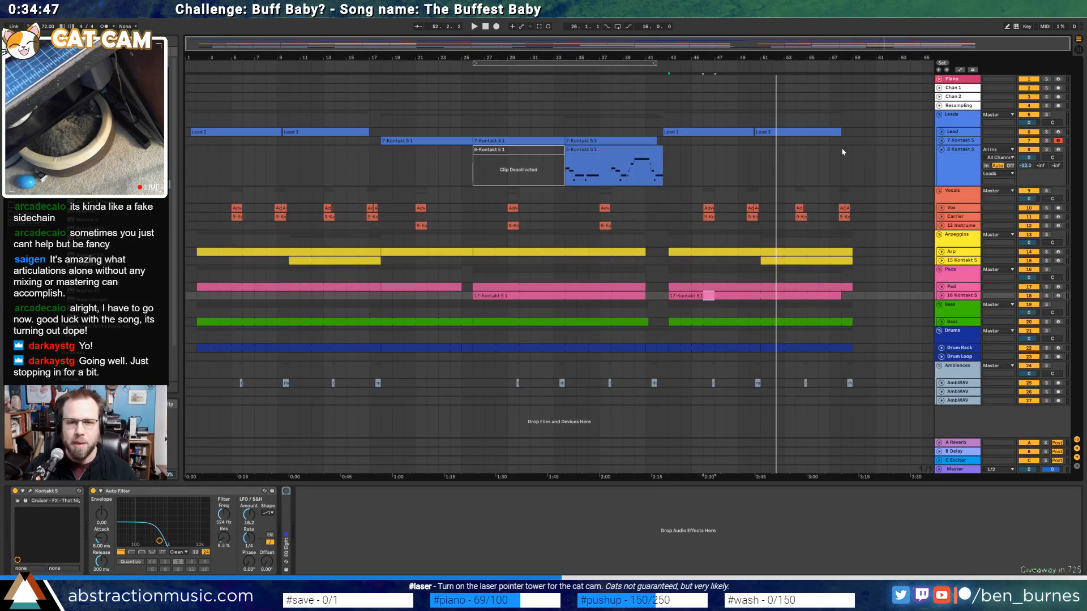
Trim the start of the 8-Kontakt 5 clip from bar 34 to bar 41 and play the transition
{"action": "left_click", "coordinate": [575, 150]}
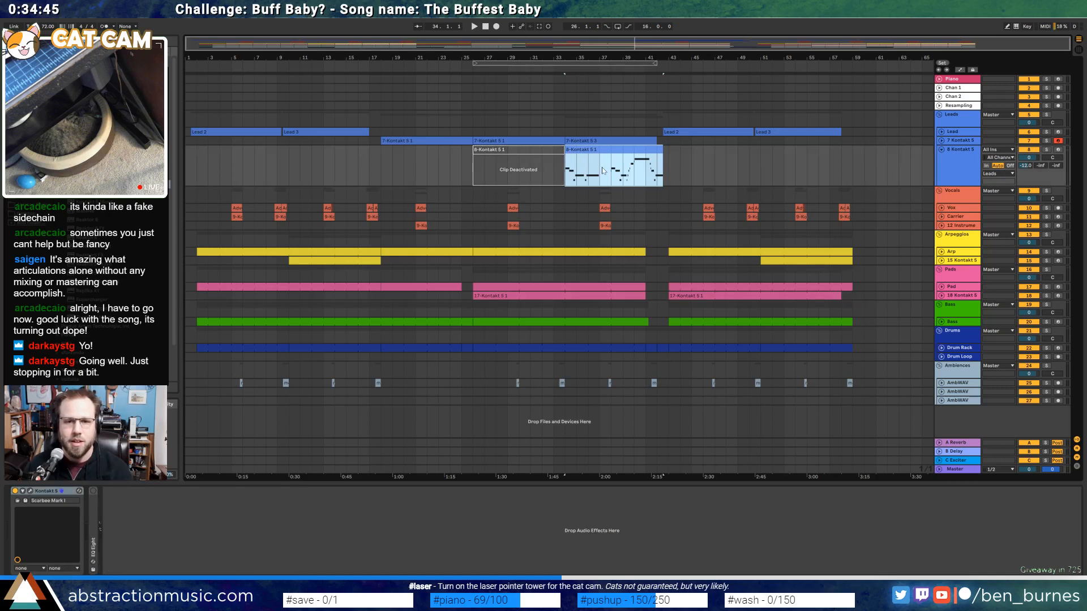
{"action": "left_click_drag", "start_coordinate": [566, 151], "coordinate": [645, 157]}
{"action": "key", "text": "space"}
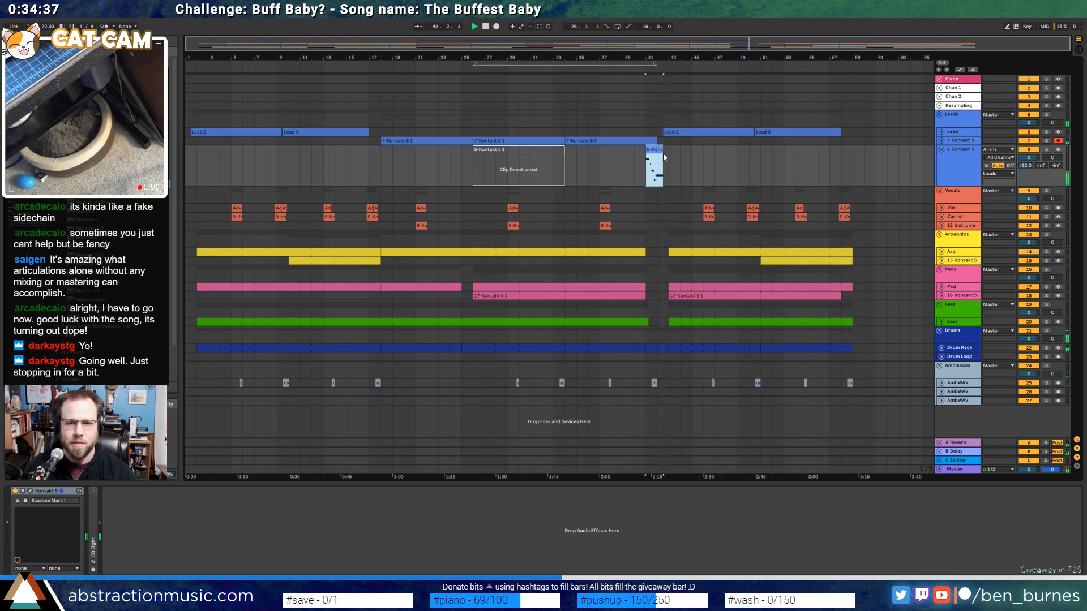
Open the Drum Rack clip at bar 42, add a ride1_OH_MP_8 note from beat 2 to beat 4, and play it
{"action": "left_click", "coordinate": [662, 348]}
{"action": "double_click", "coordinate": [662, 347]}
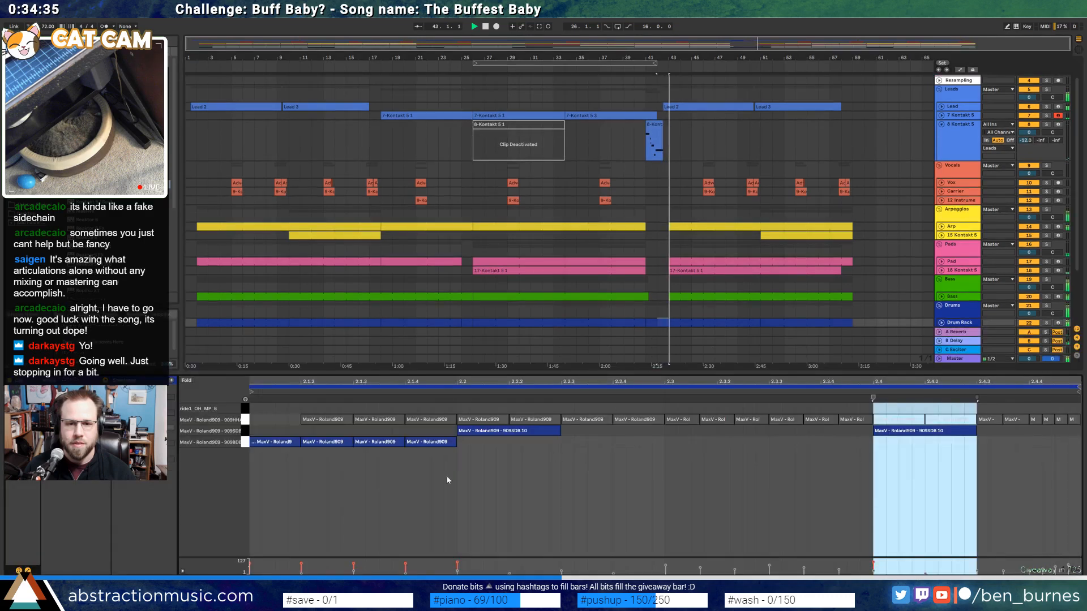
{"action": "left_click_drag", "start_coordinate": [827, 394], "coordinate": [870, 396]}
{"action": "key", "text": "space"}
{"action": "key", "text": "space"}
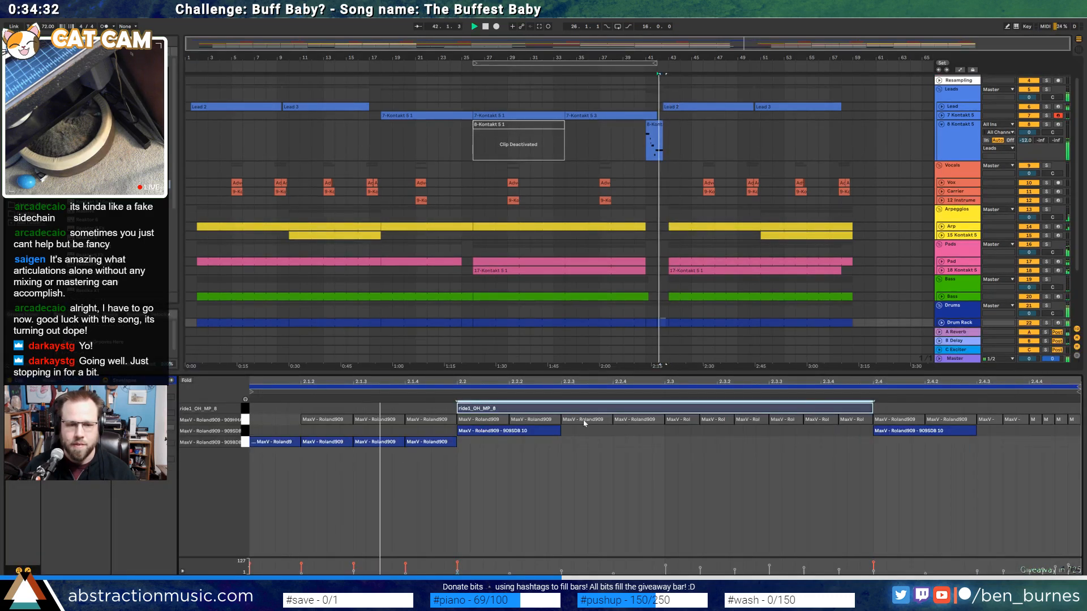
Fill beat 1 of the drum break with four consecutive Roland909 hi-hat notes by duplicating one, and play the result
{"action": "double_click", "coordinate": [275, 420]}
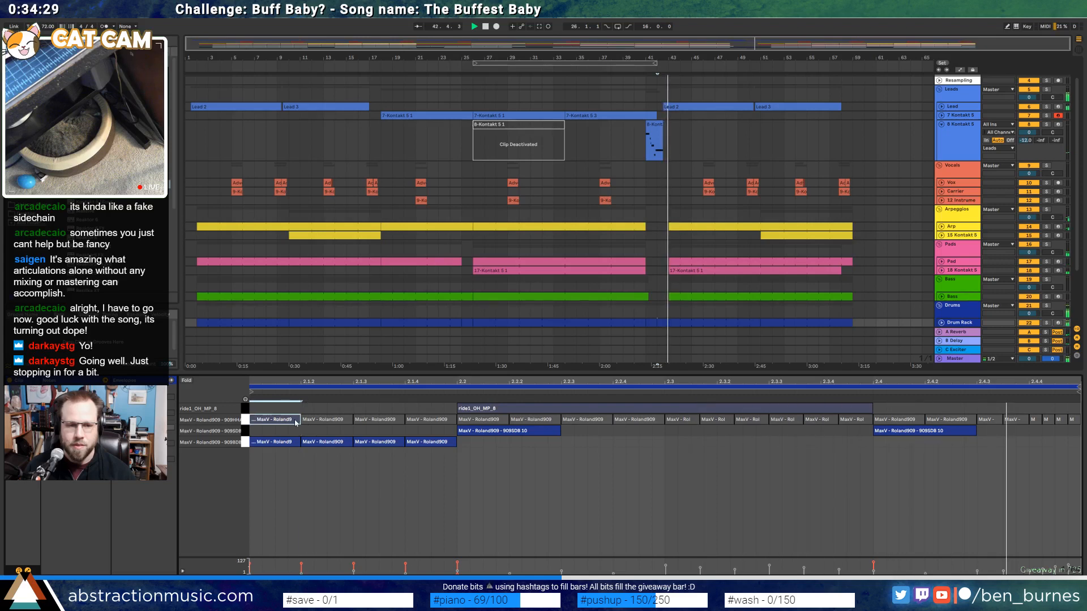
{"action": "key", "text": "ctrl+d"}
{"action": "key", "text": "ctrl+d"}
{"action": "key", "text": "ctrl+d"}
{"action": "key", "text": "space"}
{"action": "key", "text": "space"}
Select the four beat 1 hi-hat notes, draw a rising velocity ramp across them, and replay the drum break
{"action": "left_click", "coordinate": [290, 419], "text": "shift"}
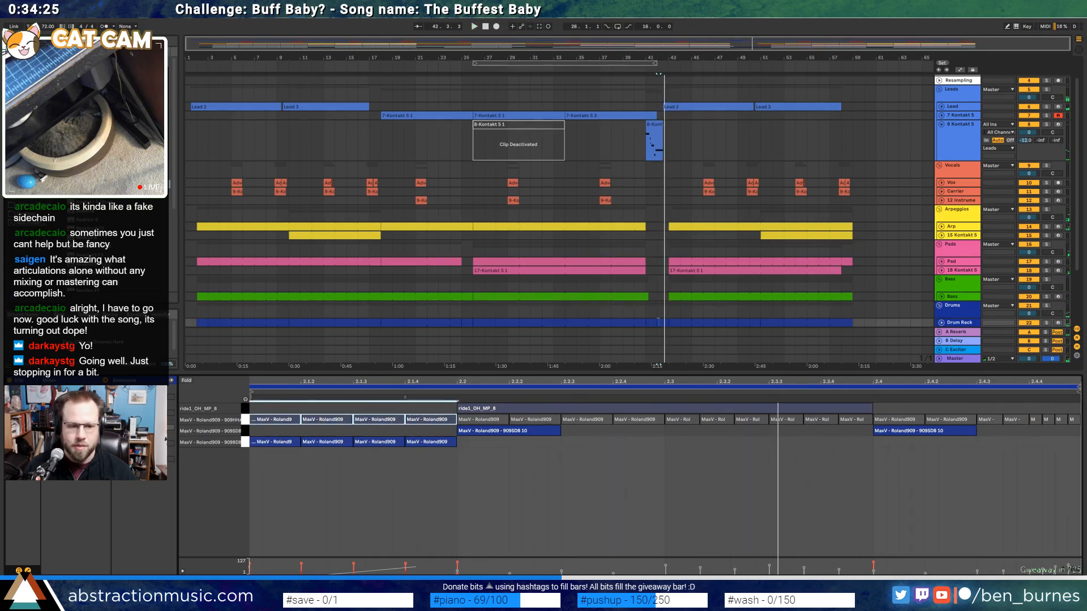
{"action": "key", "text": "space"}
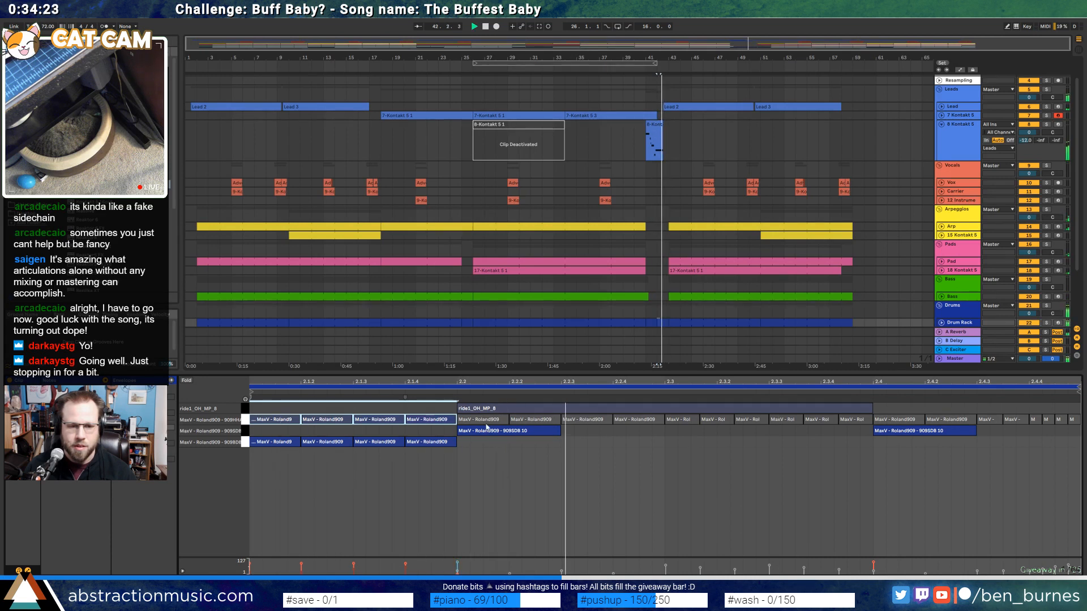
{"action": "left_click", "coordinate": [500, 408]}
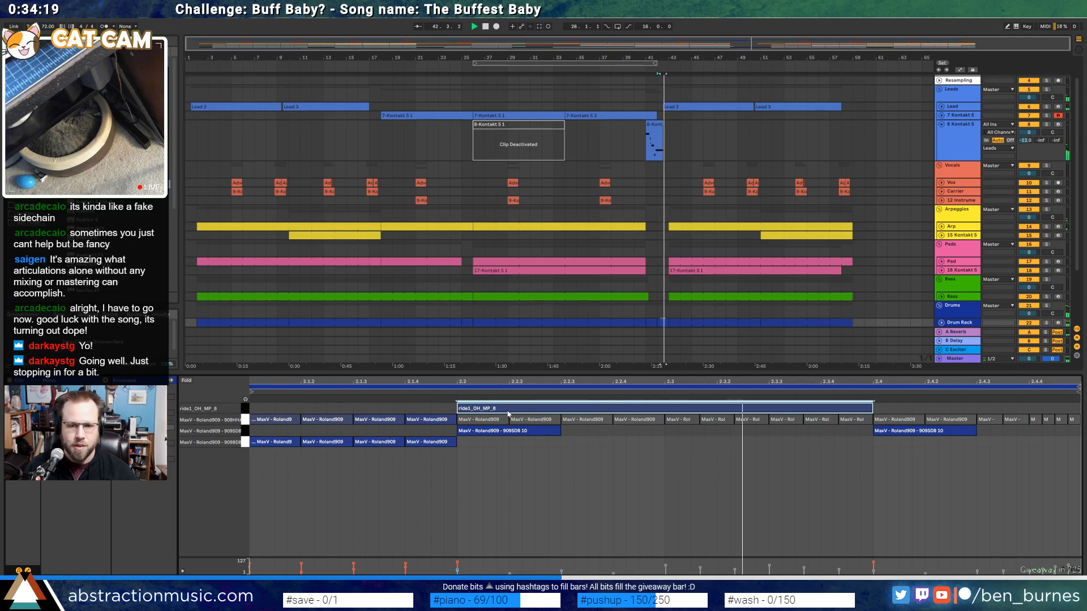
{"action": "key", "text": "space"}
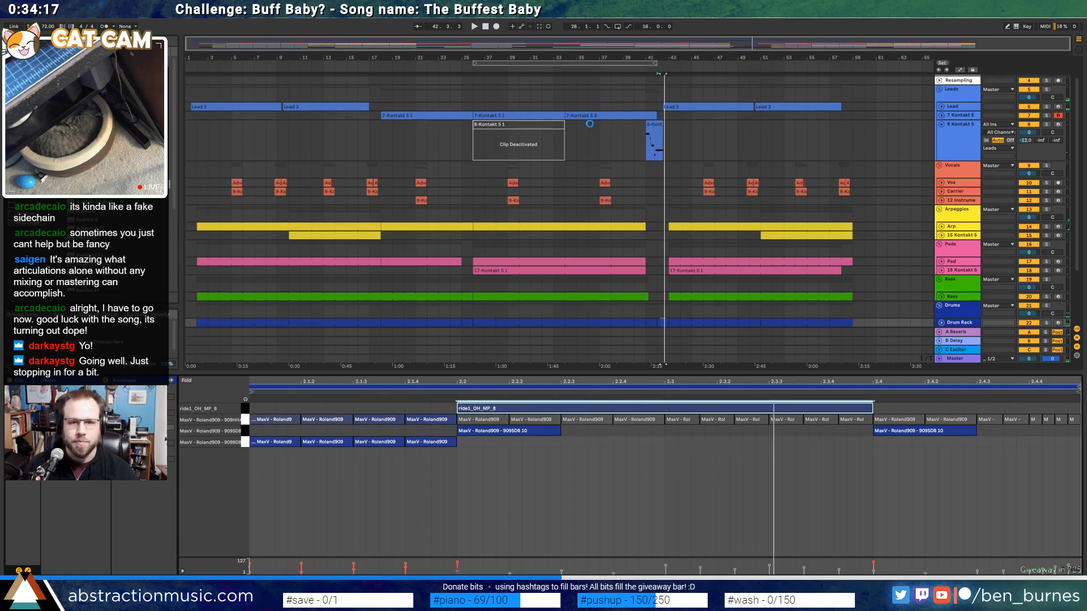
Move the deactivated 8-Kontakt 5 clip from bar 26 to bar 12 on the same track
{"action": "left_click", "coordinate": [485, 124]}
{"action": "left_click_drag", "start_coordinate": [445, 125], "coordinate": [323, 130]}
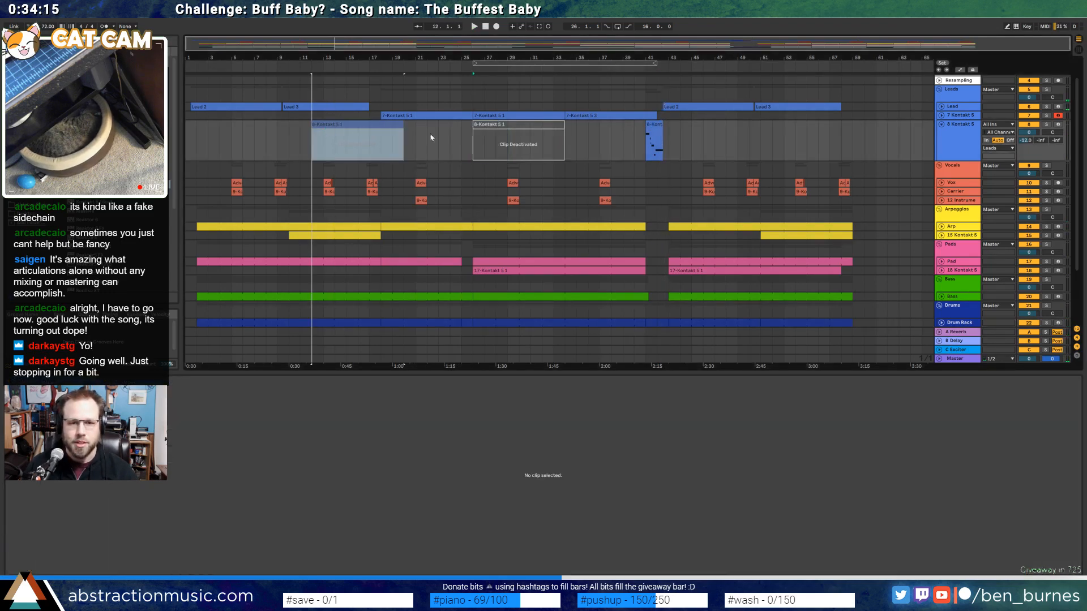
Record a new lead take on the 8-Kontakt 5 track from bar 26 to about bar 32
{"action": "left_click", "coordinate": [477, 137]}
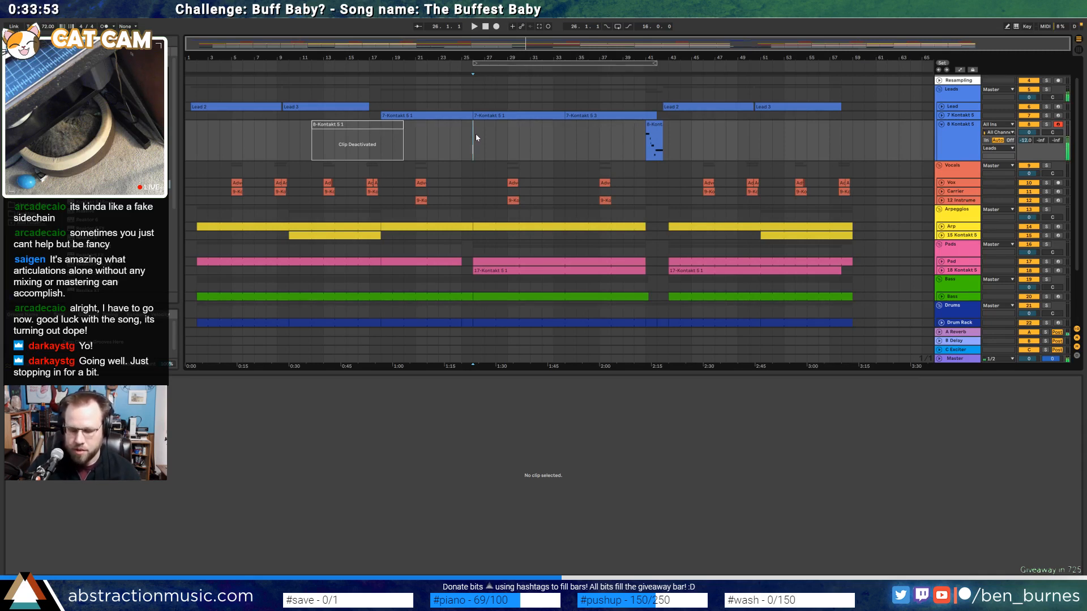
{"action": "key", "text": "F9"}
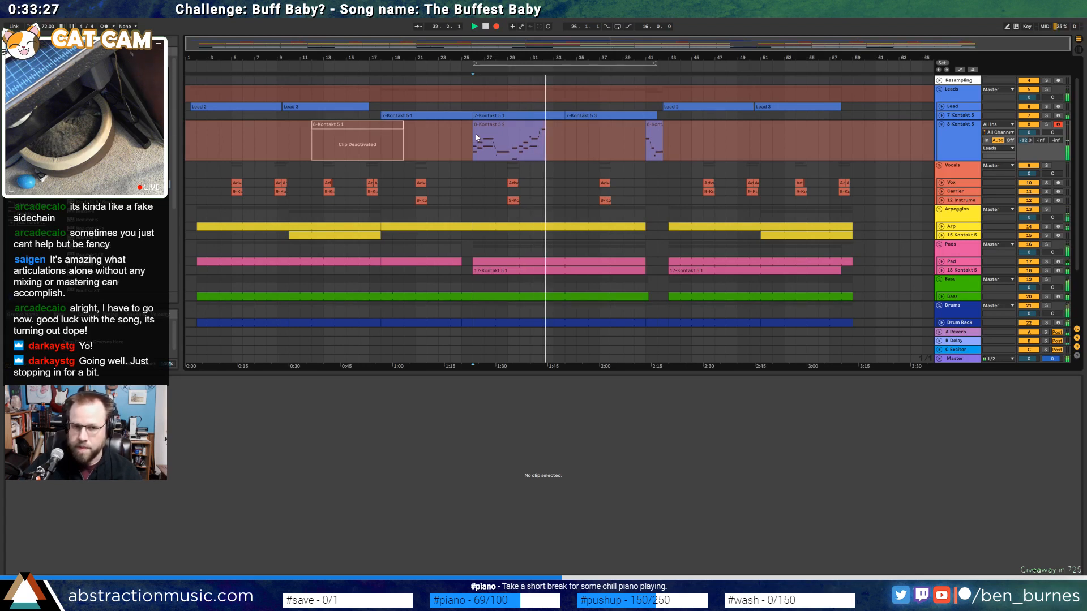
{"action": "key", "text": "space"}
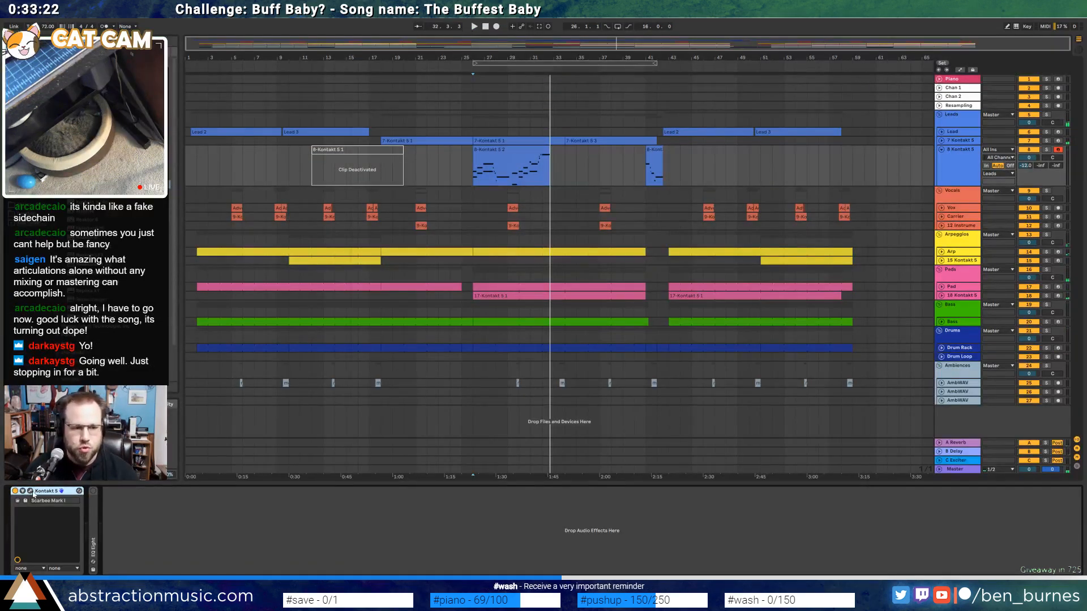
Open the 8-Kontakt 5 track's Scarbee Mark I instrument, show its Autowah settings, and turn on the Chorus effect
{"action": "left_click", "coordinate": [31, 492]}
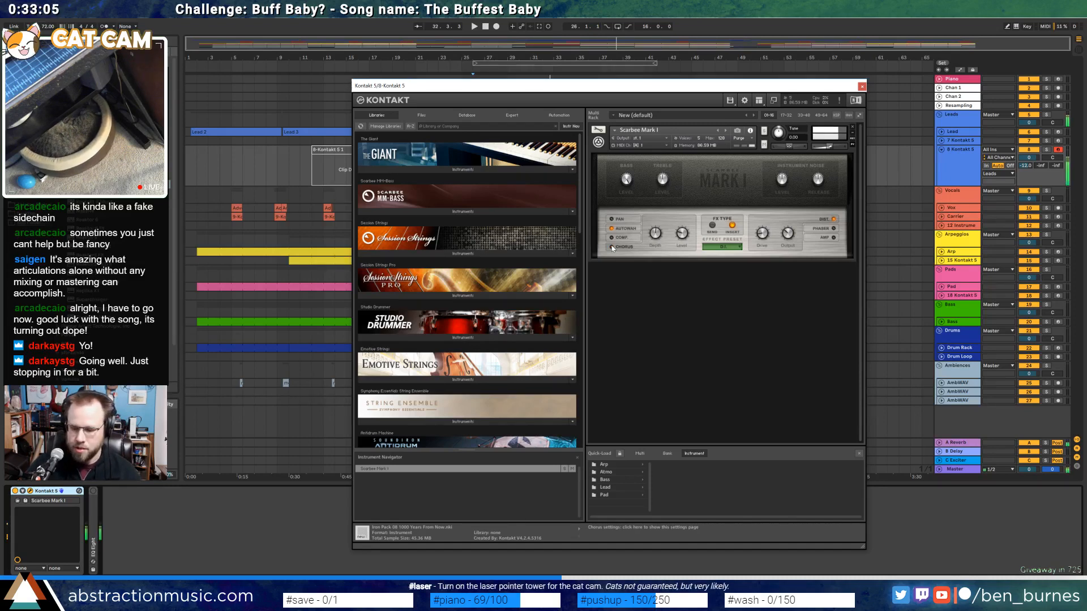
{"action": "left_click", "coordinate": [621, 229]}
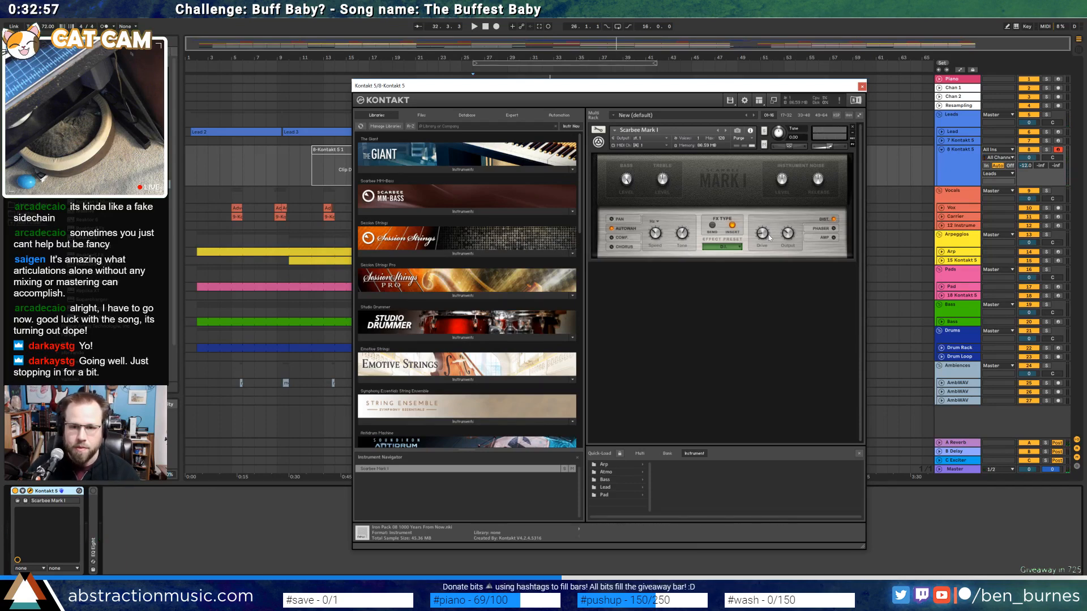
{"action": "left_click", "coordinate": [650, 247]}
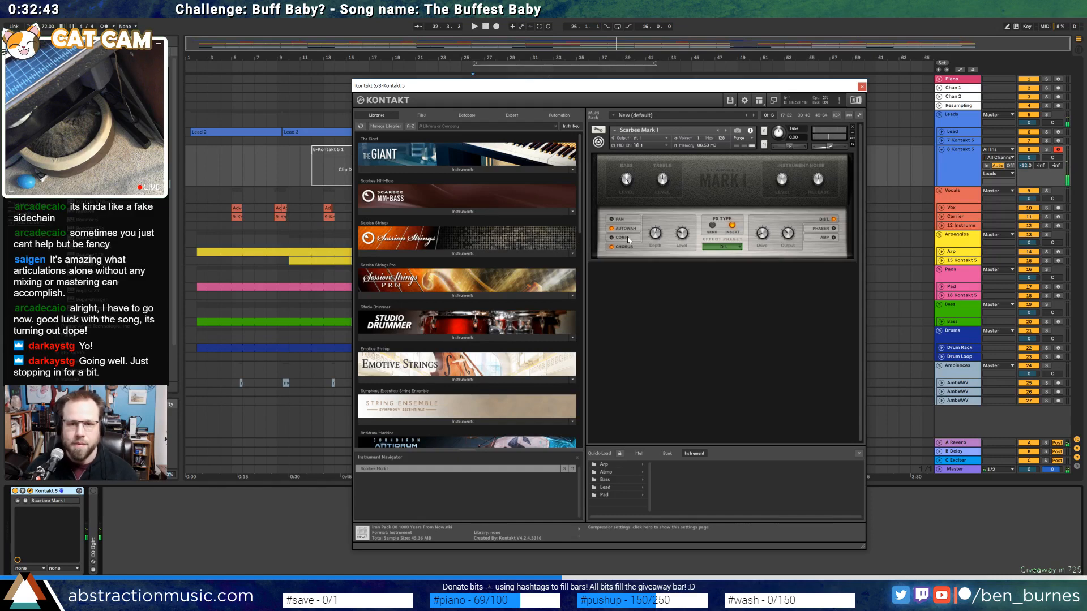
Close the instrument window and record a new lead take on the 8-Kontakt 5 track from bar 26 to bar 41
{"action": "left_click", "coordinate": [861, 86]}
{"action": "left_click", "coordinate": [490, 156]}
{"action": "key", "text": "F9"}
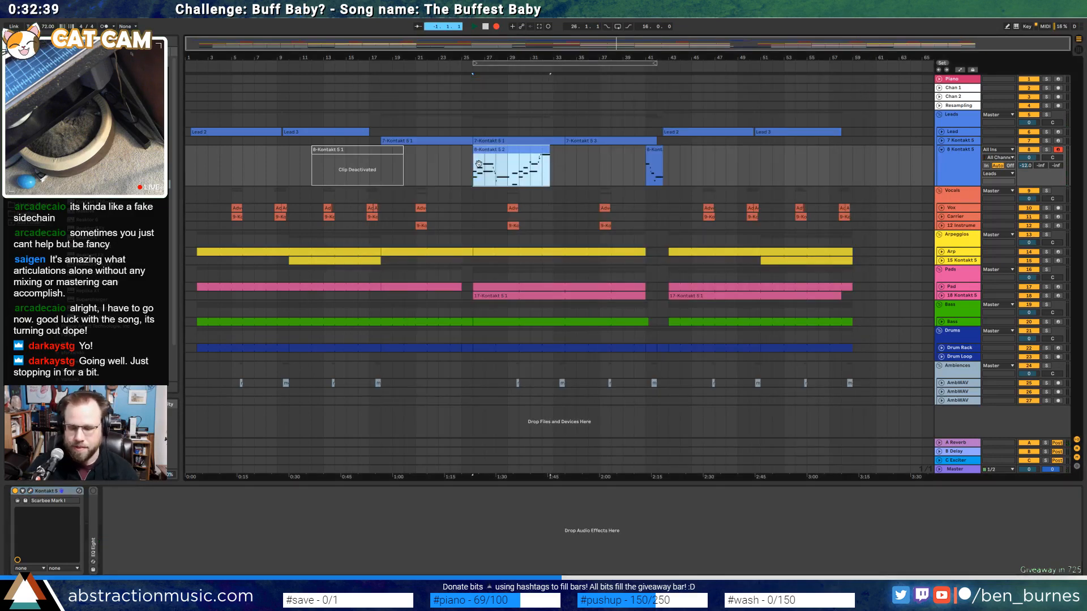
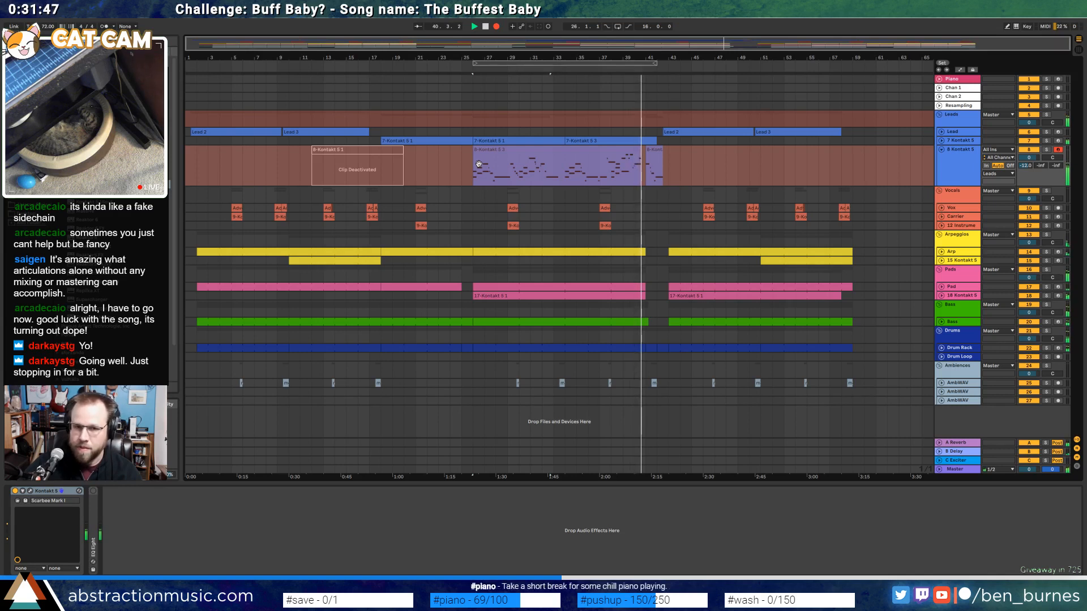
{"action": "key", "text": "space"}
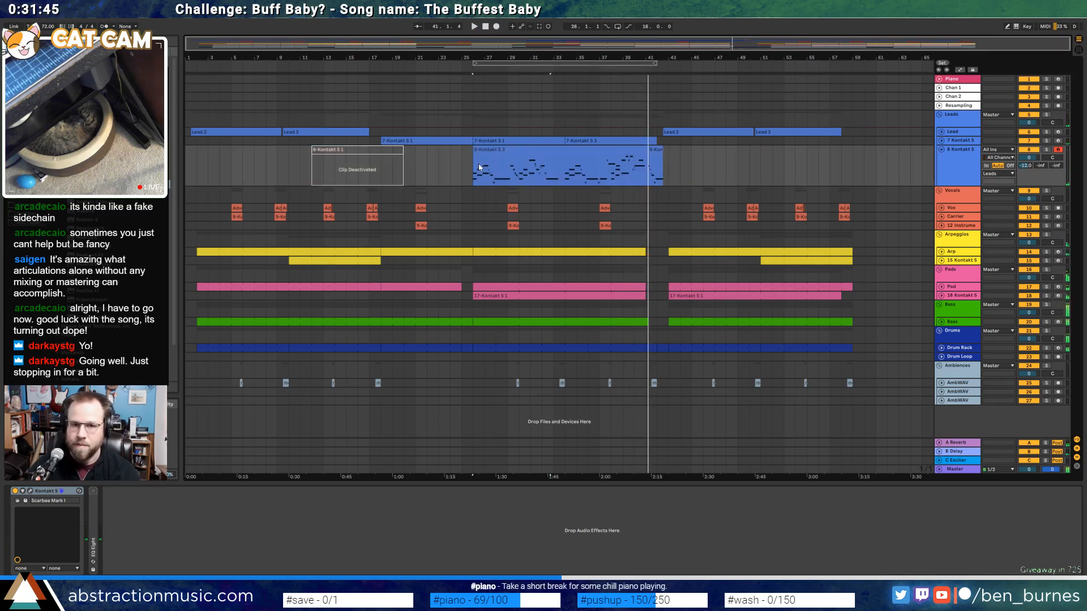
Extend the leftover 8-Kontakt 5 clip's start back to bar 41 and consolidate it with the new take into one clip
{"action": "scroll", "coordinate": [657, 170], "scroll_direction": "up", "scroll_amount": 5}
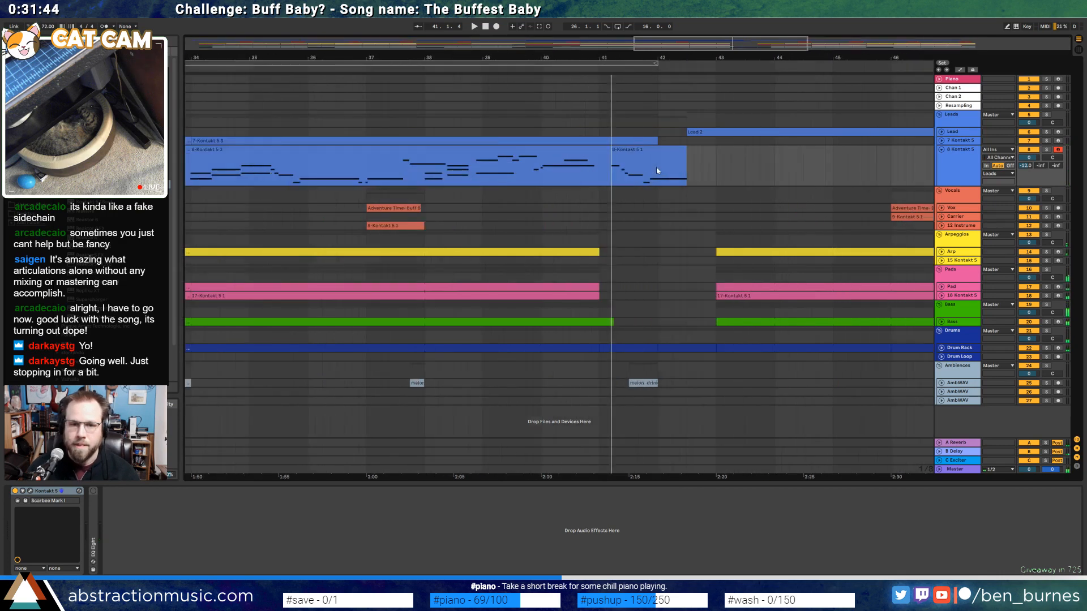
{"action": "double_click", "coordinate": [616, 154]}
{"action": "left_click_drag", "start_coordinate": [619, 152], "coordinate": [599, 151]}
{"action": "left_click", "coordinate": [597, 151], "text": "shift"}
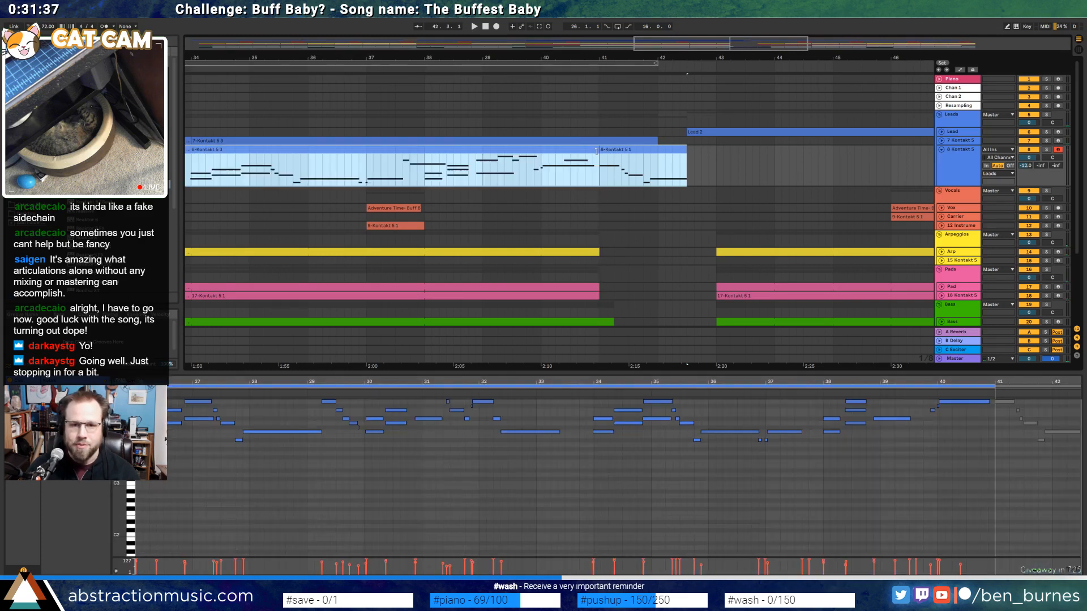
{"action": "key", "text": "ctrl+j"}
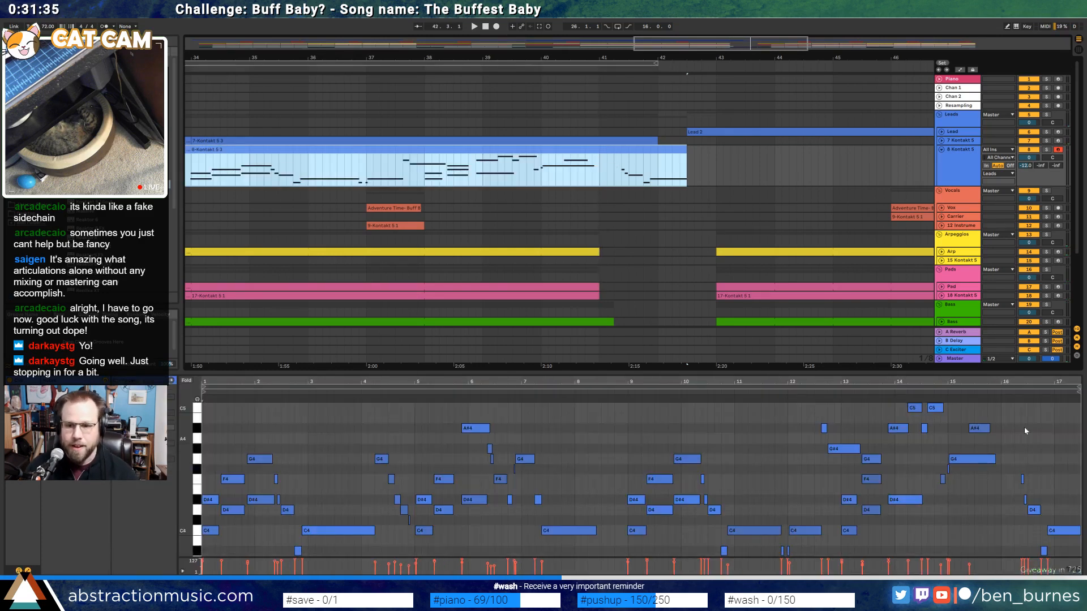
Shorten the long G4 note in the clip's bar 15 so it ends at about beat 15.4
{"action": "left_click", "coordinate": [1036, 442]}
{"action": "scroll", "coordinate": [1016, 464], "scroll_direction": "up", "scroll_amount": 5}
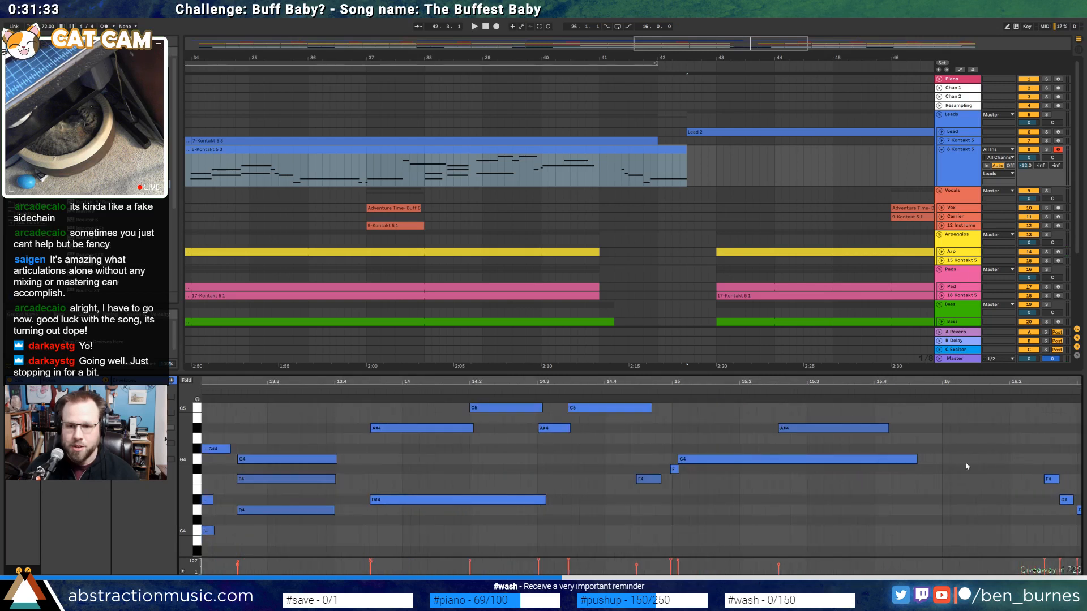
{"action": "left_click", "coordinate": [942, 466]}
{"action": "left_click_drag", "start_coordinate": [916, 462], "coordinate": [873, 460]}
Duplicate the shortened G4 with its grace note to just before bar 16, and shorten the copied G4 to end before the next F4
{"action": "left_click_drag", "start_coordinate": [664, 448], "coordinate": [694, 470]}
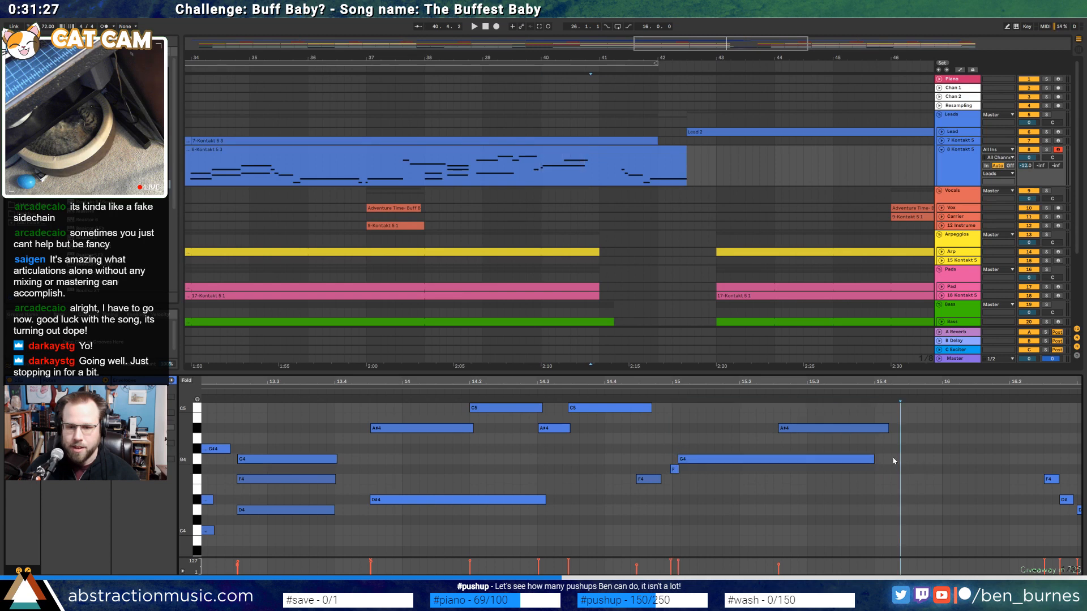
{"action": "key", "text": "ctrl+d"}
{"action": "left_click_drag", "start_coordinate": [928, 461], "coordinate": [932, 460]}
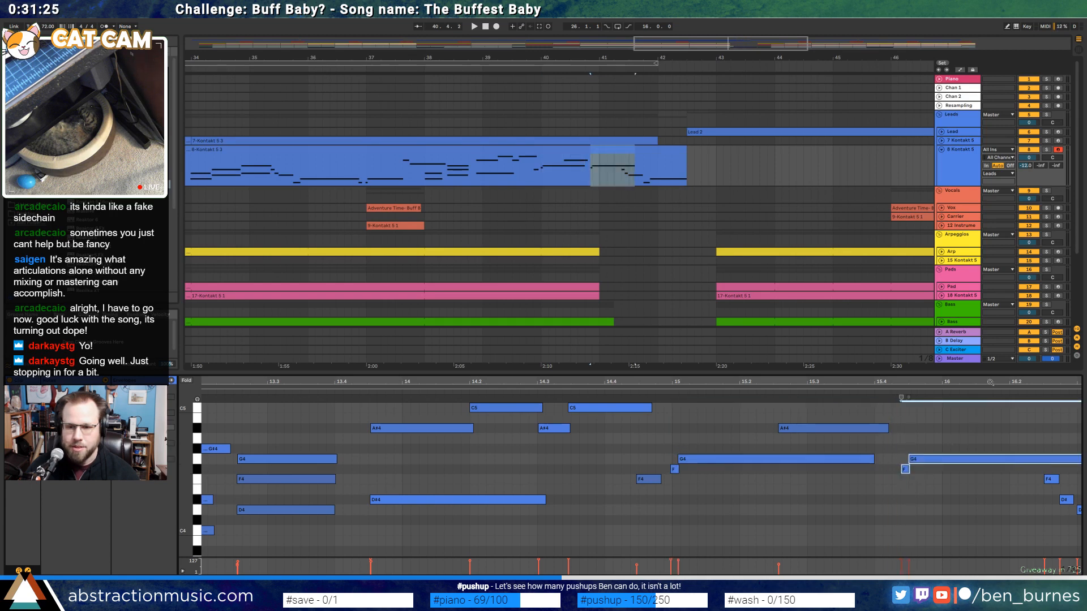
{"action": "left_click_drag", "start_coordinate": [990, 382], "coordinate": [722, 386]}
{"action": "left_click_drag", "start_coordinate": [835, 458], "coordinate": [765, 459]}
{"action": "left_click_drag", "start_coordinate": [731, 381], "coordinate": [736, 317]}
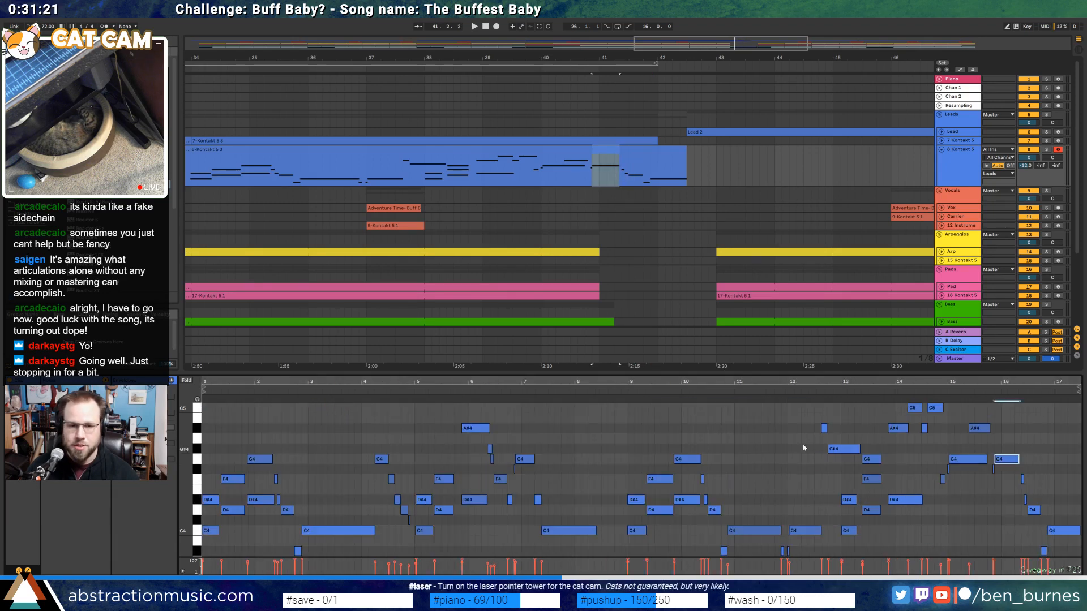
Unfold the Piano track, select the consolidated 8-Kontakt 5 clip, and play it back from bar 26
{"action": "left_click", "coordinate": [682, 453]}
{"action": "left_click_drag", "start_coordinate": [187, 457], "coordinate": [176, 463]}
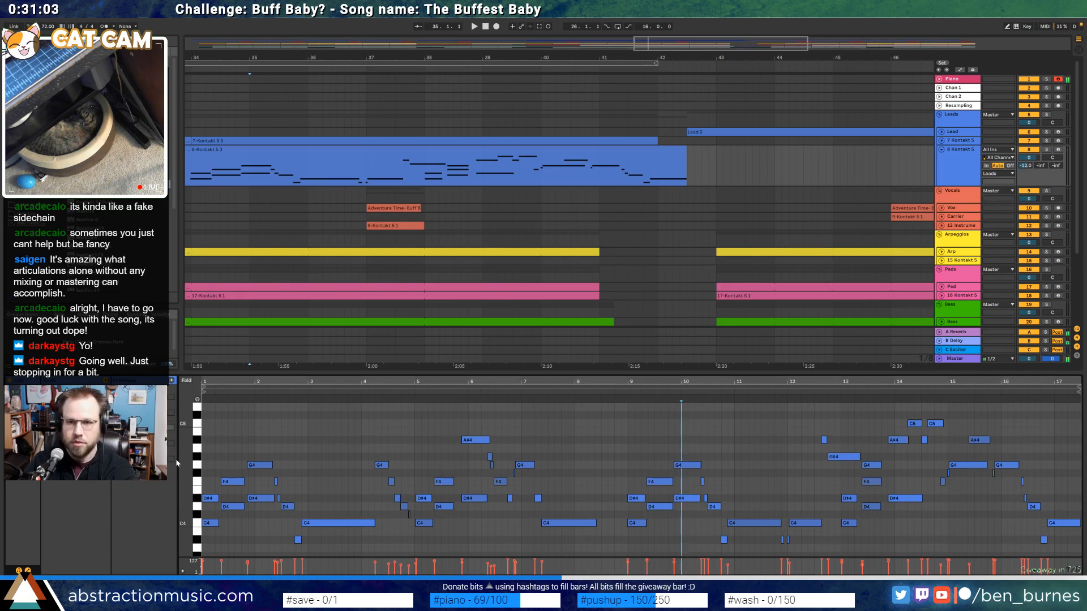
{"action": "left_click", "coordinate": [939, 79]}
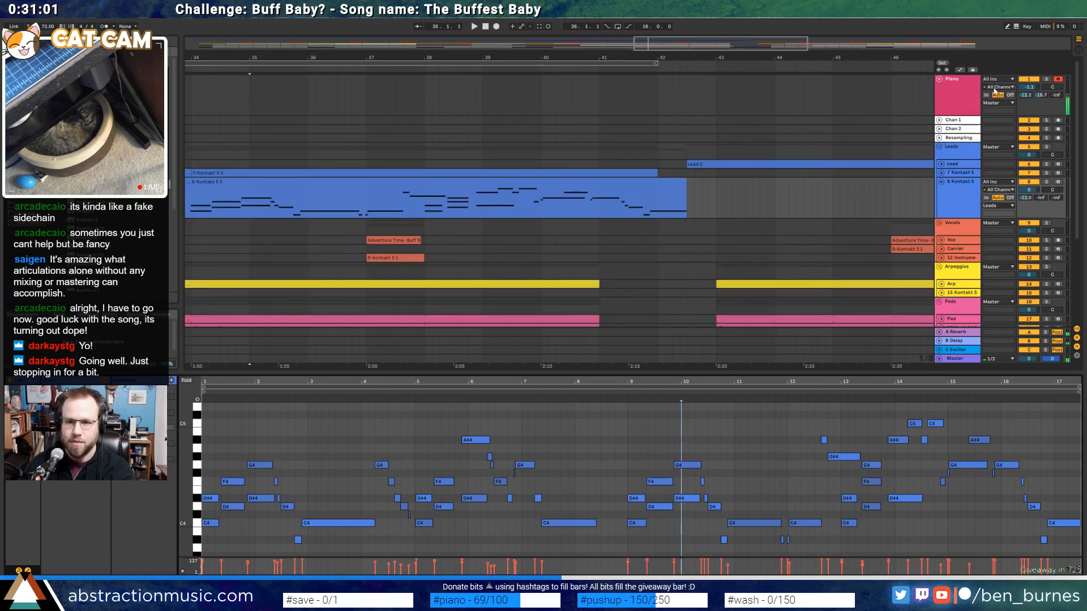
{"action": "left_click", "coordinate": [972, 189]}
{"action": "left_click_drag", "start_coordinate": [683, 44], "coordinate": [433, 27]}
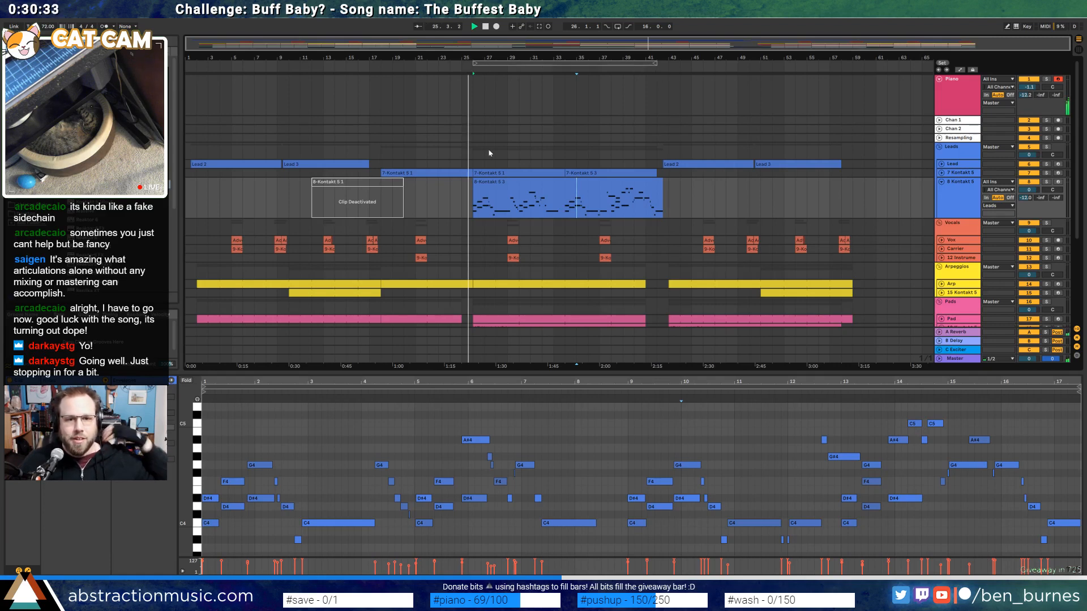
{"action": "left_click", "coordinate": [506, 188]}
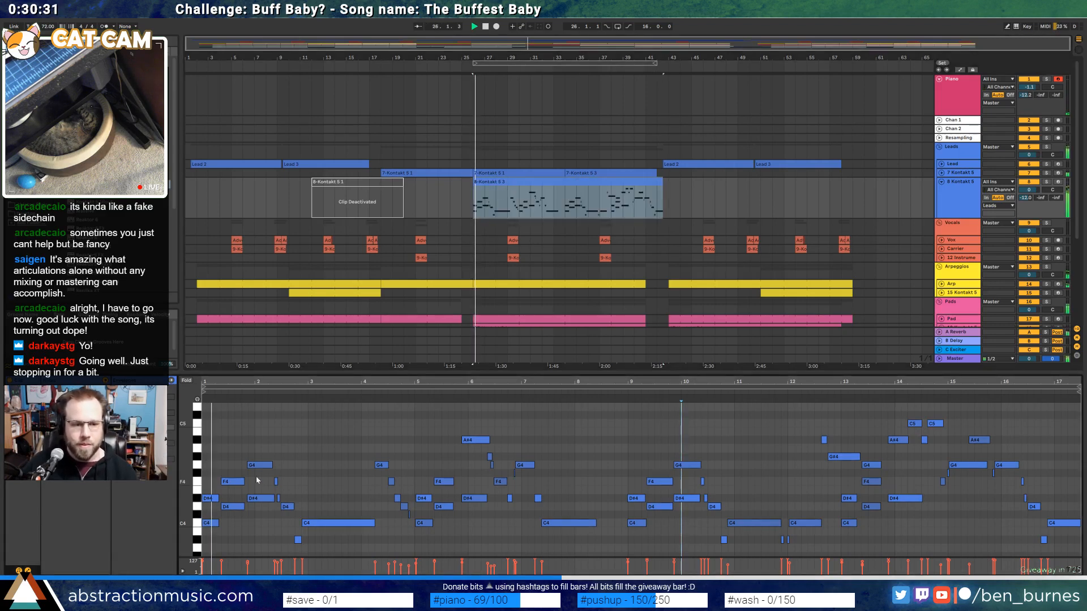
Move the tiny C#4 note just before the clip's bar 5 down to A#3 and lengthen it up to the barline
{"action": "left_click_drag", "start_coordinate": [185, 480], "coordinate": [188, 454]}
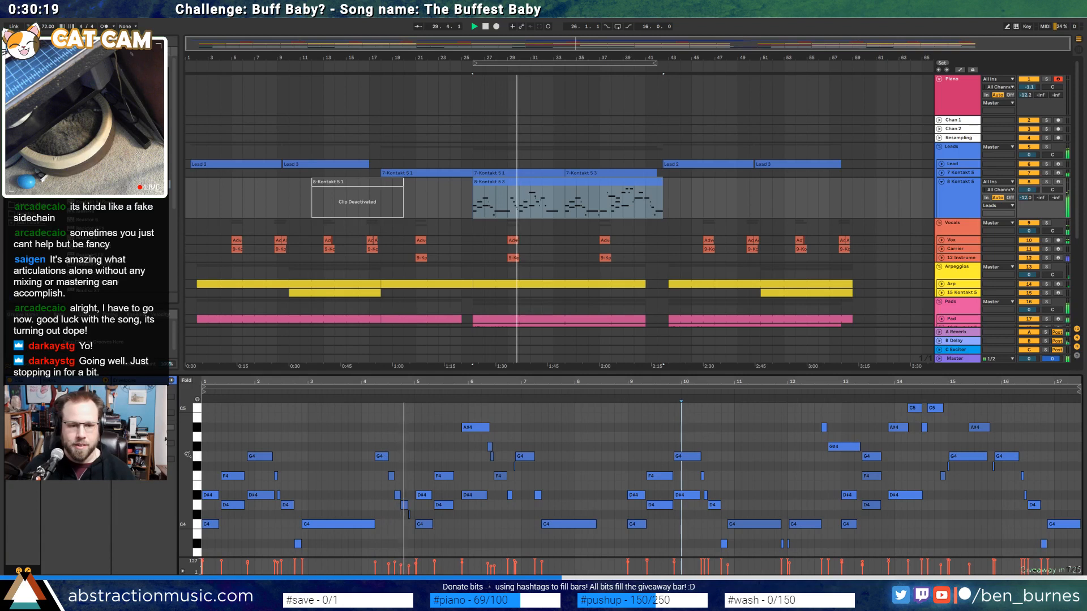
{"action": "left_click_drag", "start_coordinate": [409, 513], "coordinate": [413, 548]}
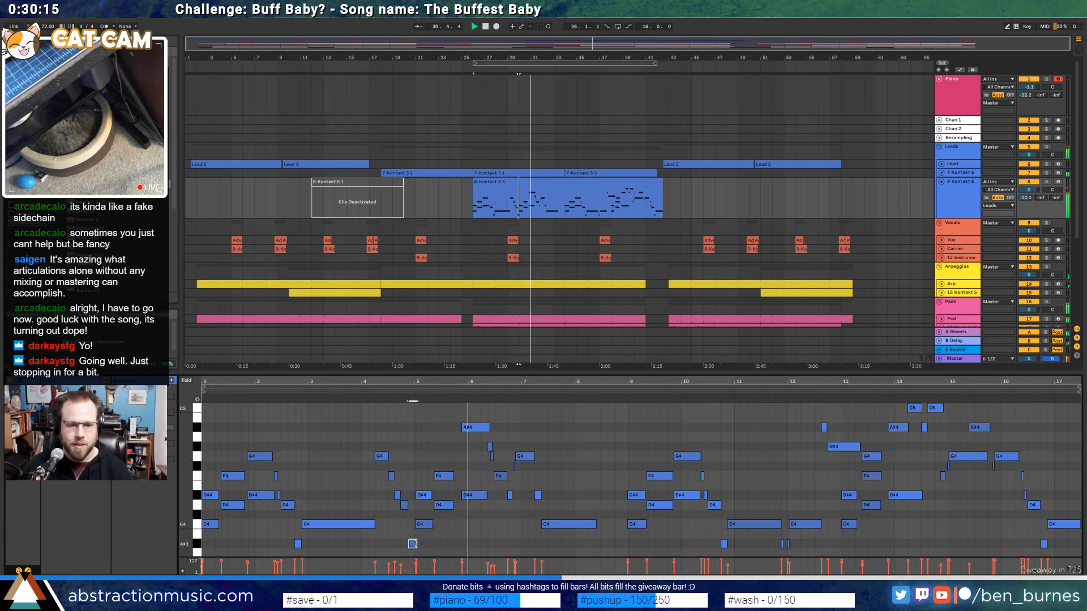
{"action": "left_click", "coordinate": [427, 544]}
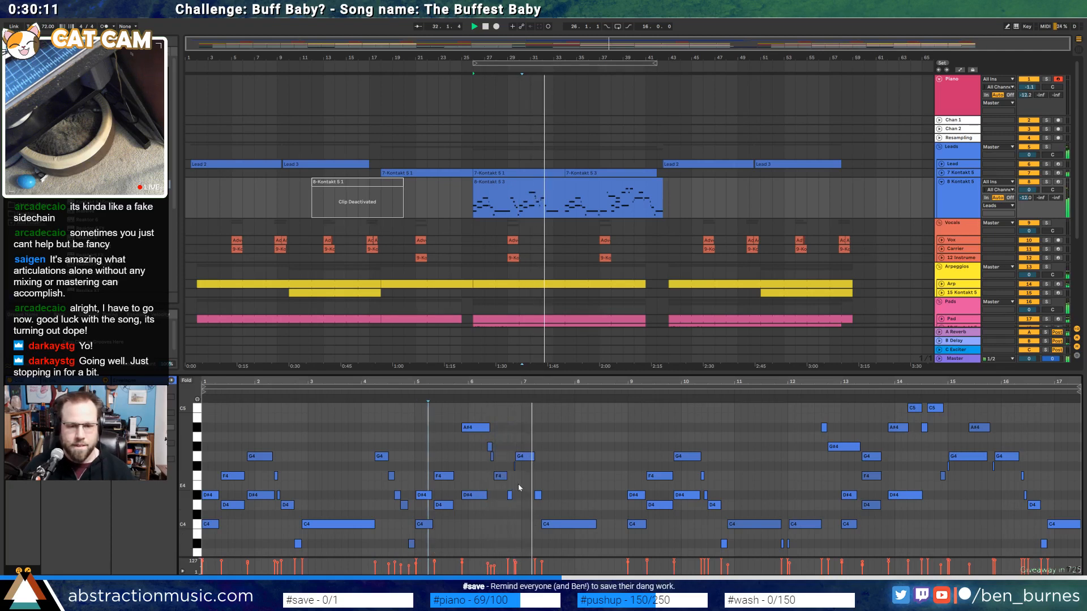
Nudge the short G#4 and G4 passing notes before beat 6.3 slightly later and replay the phrase
{"action": "left_click", "coordinate": [497, 475]}
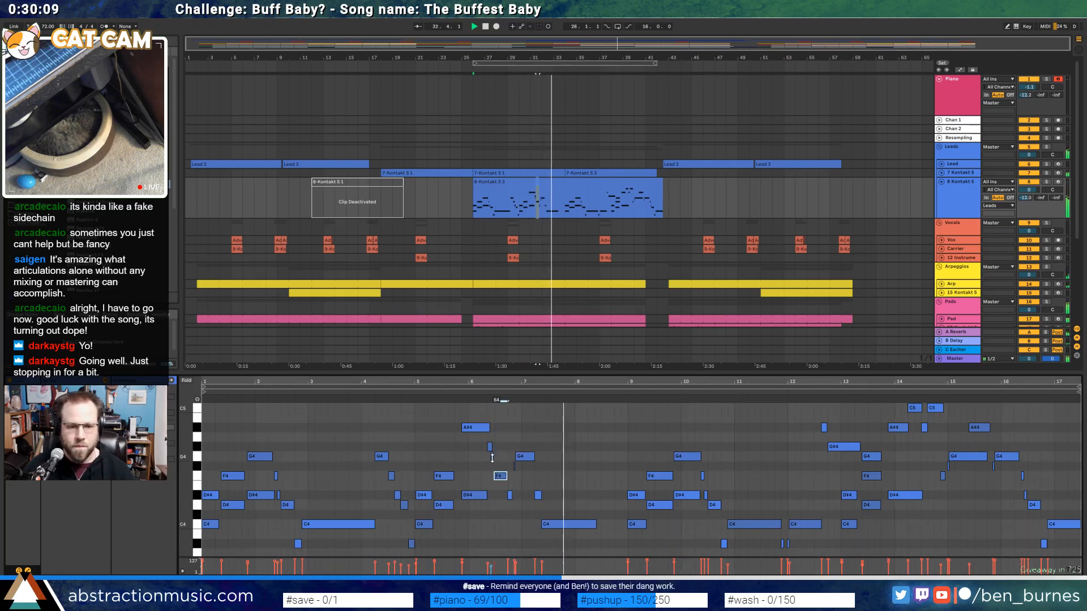
{"action": "left_click", "coordinate": [492, 456]}
{"action": "key", "text": "space"}
{"action": "scroll", "coordinate": [508, 461], "scroll_direction": "up", "scroll_amount": 1}
{"action": "scroll", "coordinate": [507, 477], "scroll_direction": "up", "scroll_amount": 5}
{"action": "scroll", "coordinate": [507, 479], "scroll_direction": "down", "scroll_amount": 2}
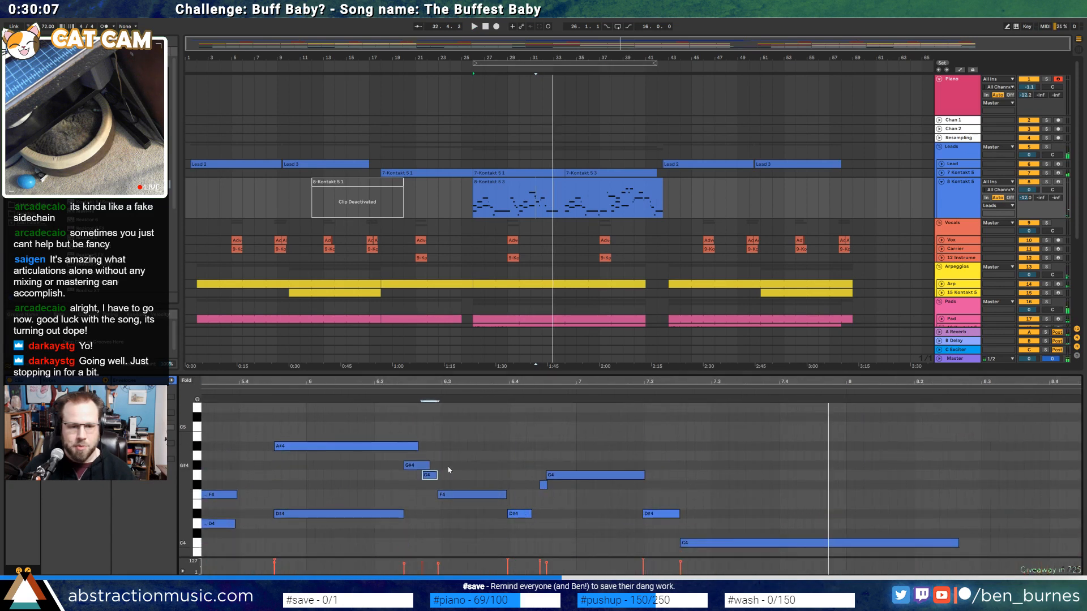
{"action": "left_click", "coordinate": [366, 388]}
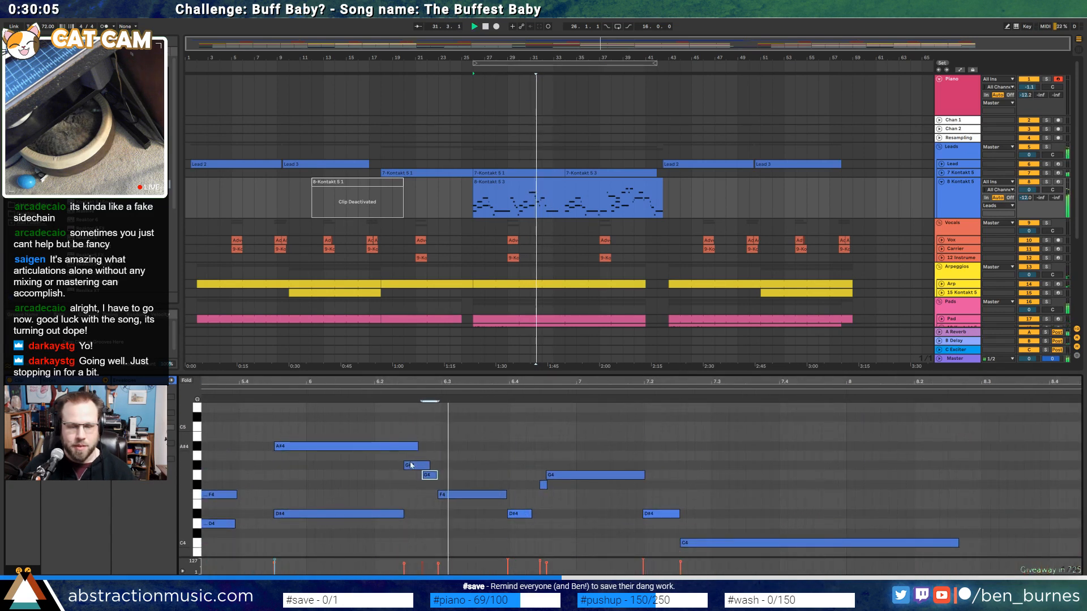
{"action": "mouse_move", "coordinate": [417, 466]}
{"action": "left_mouse_down"}
{"action": "mouse_move", "coordinate": [430, 475]}
{"action": "mouse_move", "coordinate": [424, 466]}
{"action": "left_mouse_up"}
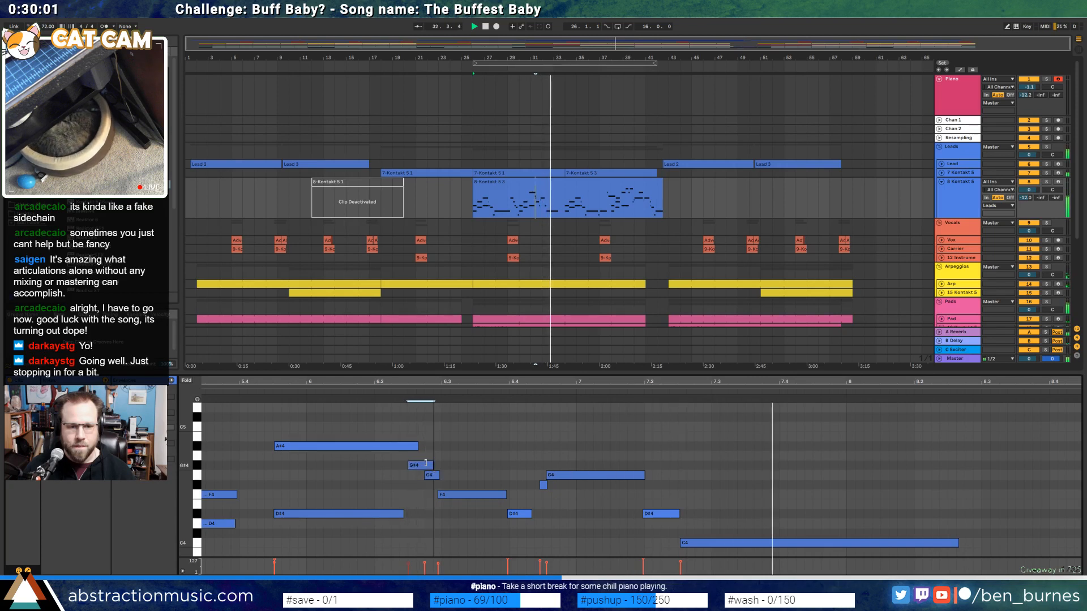
{"action": "left_click", "coordinate": [501, 452]}
Fine-tune the velocities of the lead notes in the clip's bars 9 and 10 while the melody plays
{"action": "left_click_drag", "start_coordinate": [583, 381], "coordinate": [417, 344]}
{"action": "scroll", "coordinate": [595, 535], "scroll_direction": "down", "scroll_amount": 4}
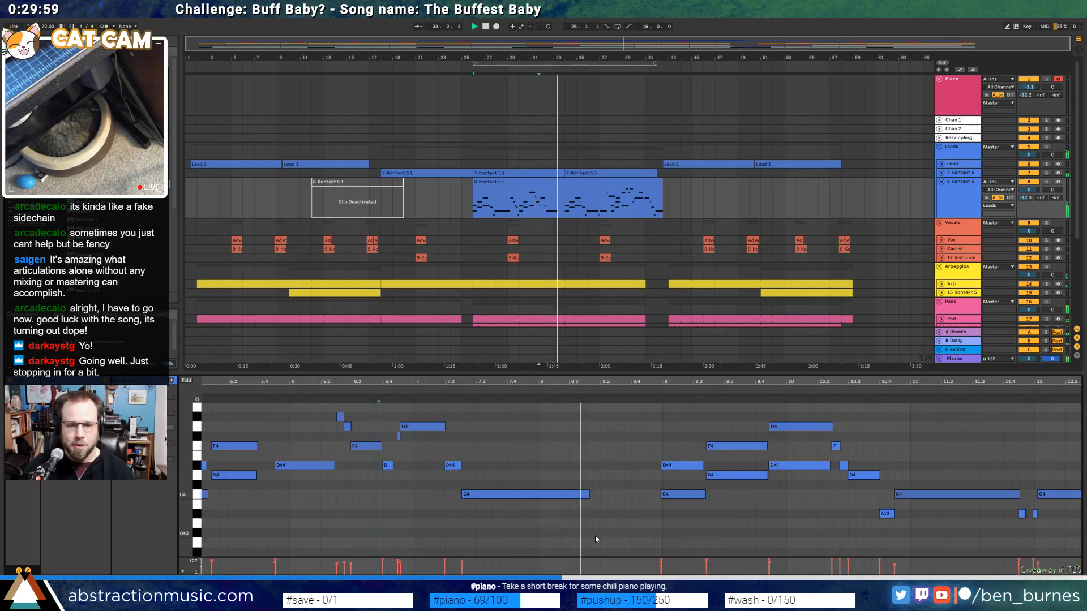
{"action": "scroll", "coordinate": [623, 532], "scroll_direction": "up", "scroll_amount": 4}
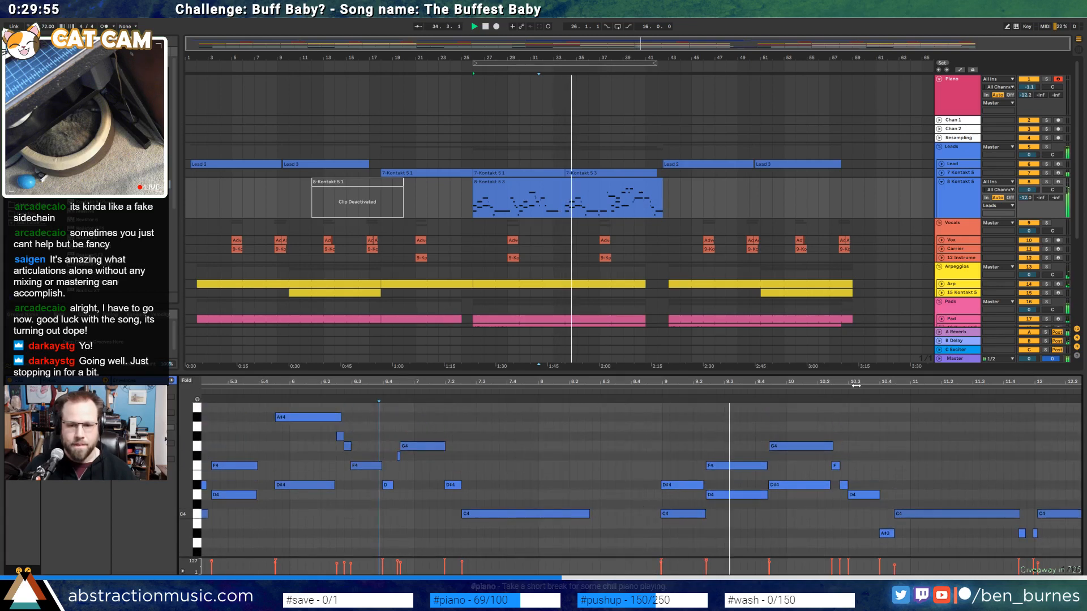
{"action": "left_click_drag", "start_coordinate": [864, 382], "coordinate": [537, 386]}
{"action": "scroll", "coordinate": [605, 435], "scroll_direction": "down", "scroll_amount": 3}
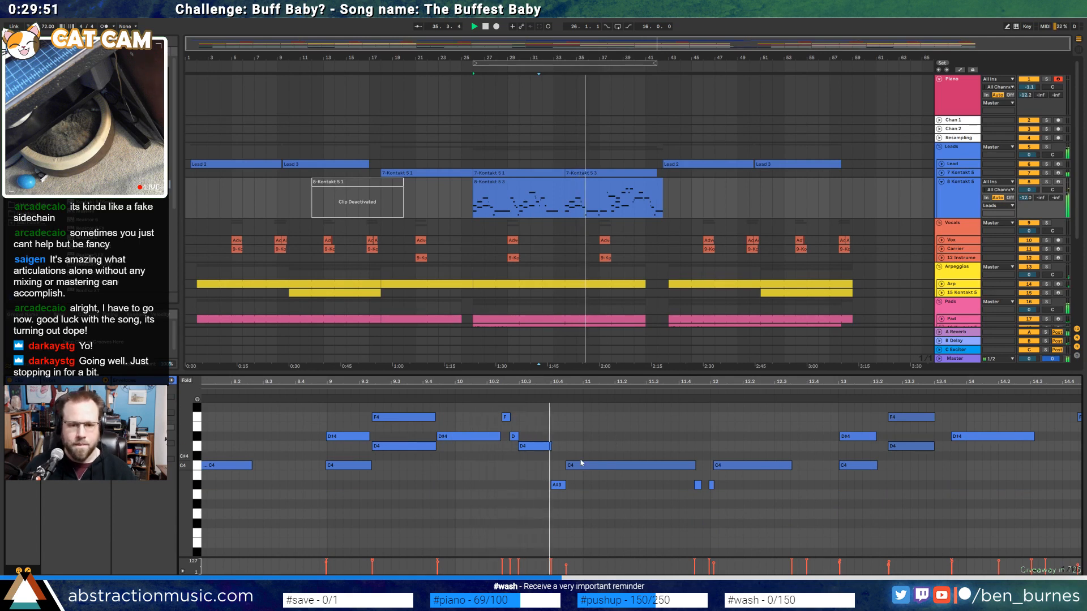
{"action": "left_click", "coordinate": [602, 465]}
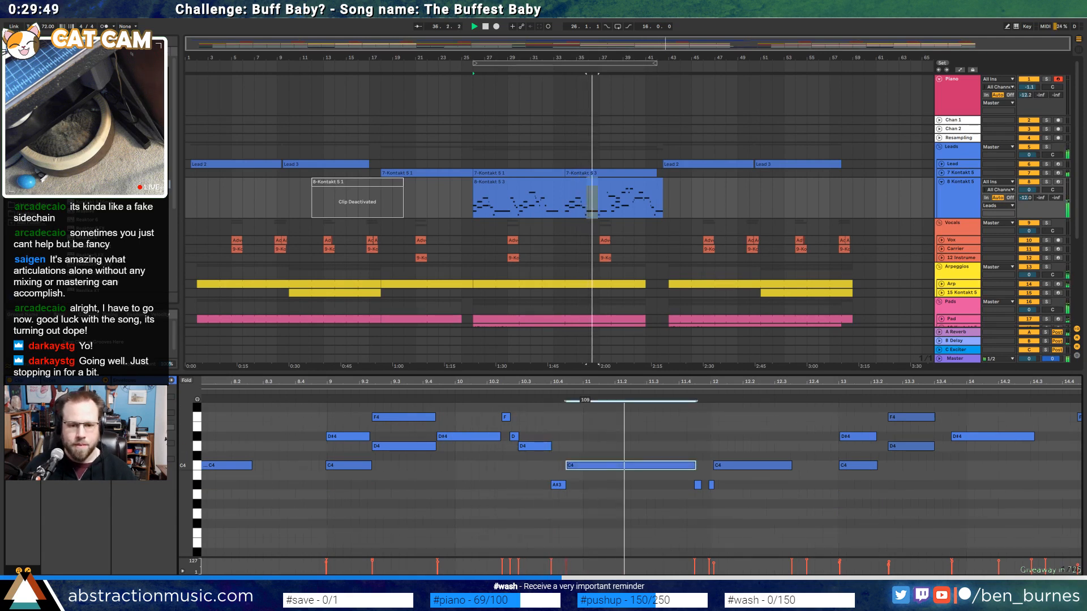
{"action": "left_click_drag", "start_coordinate": [557, 485], "coordinate": [556, 489]}
{"action": "left_click_drag", "start_coordinate": [528, 435], "coordinate": [326, 407]}
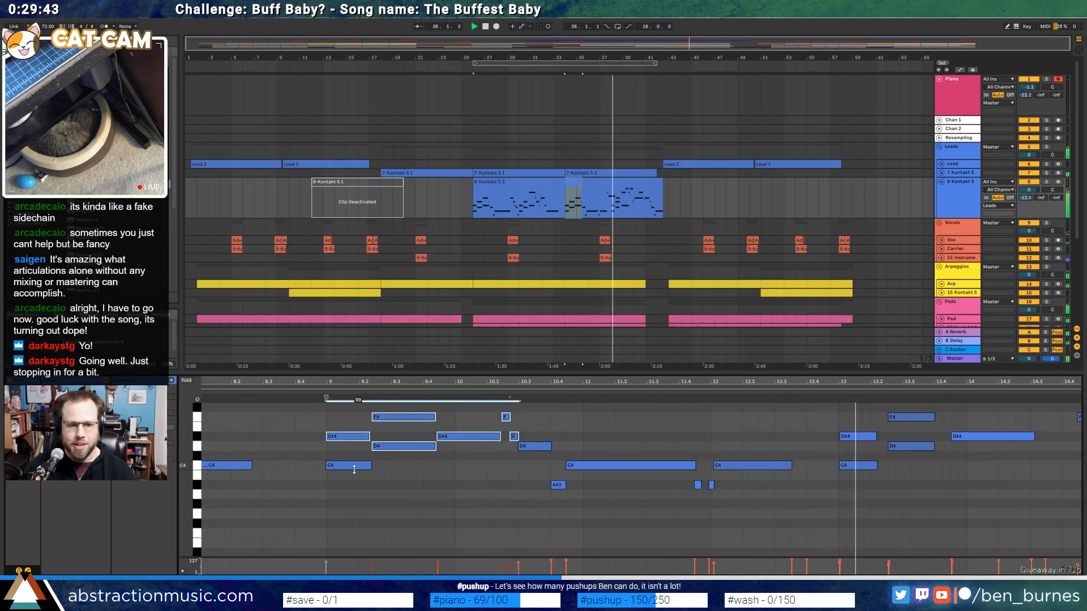
{"action": "left_click_drag", "start_coordinate": [352, 467], "coordinate": [352, 475]}
{"action": "left_click", "coordinate": [455, 489]}
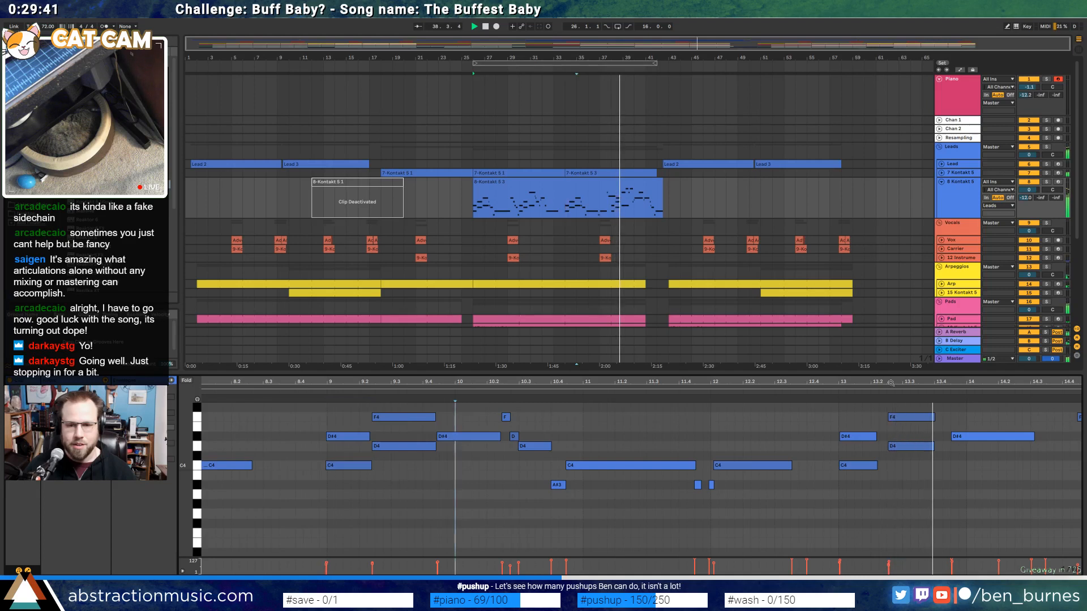
Transpose the A#4 and G#4 notes around beat 12.4 down one octave and replay the passage
{"action": "left_click_drag", "start_coordinate": [878, 381], "coordinate": [690, 383]}
{"action": "scroll", "coordinate": [679, 453], "scroll_direction": "up", "scroll_amount": 3}
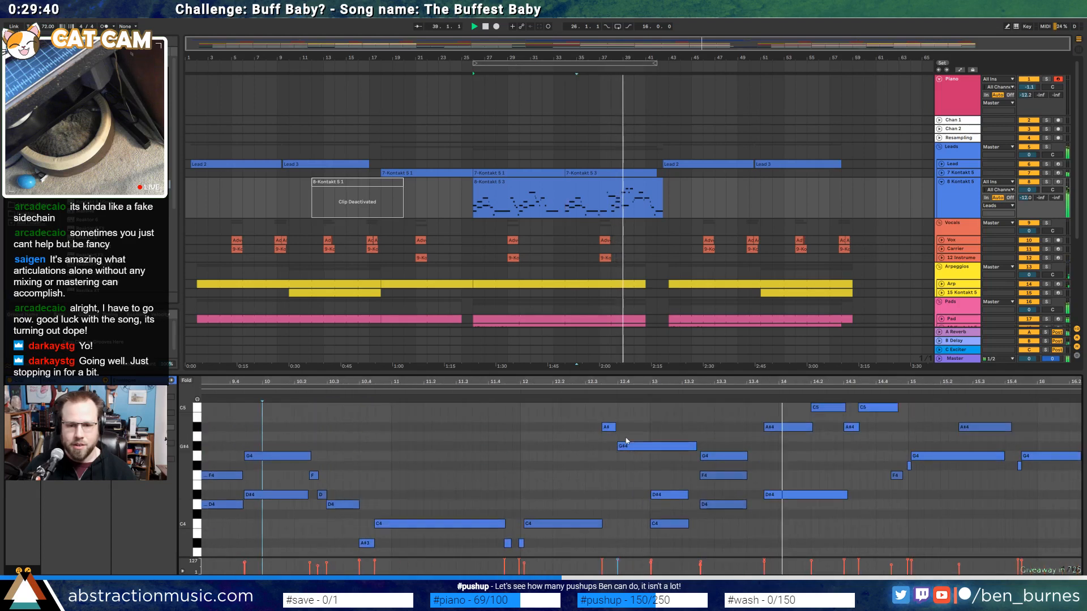
{"action": "left_click", "coordinate": [568, 396]}
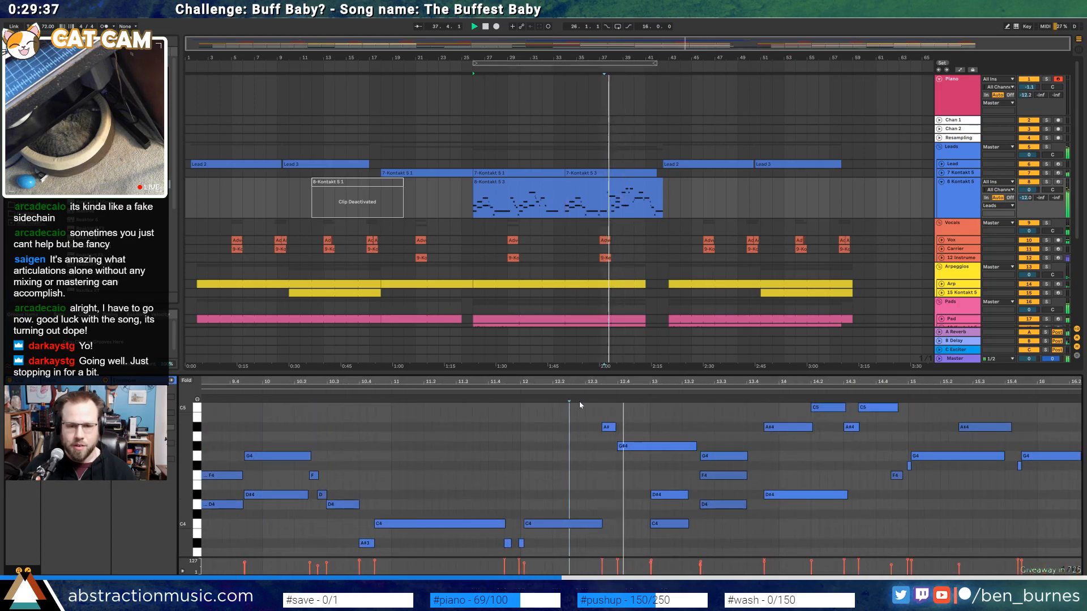
{"action": "left_click_drag", "start_coordinate": [592, 416], "coordinate": [634, 458]}
{"action": "key", "text": "shift+Down"}
{"action": "key", "text": "space"}
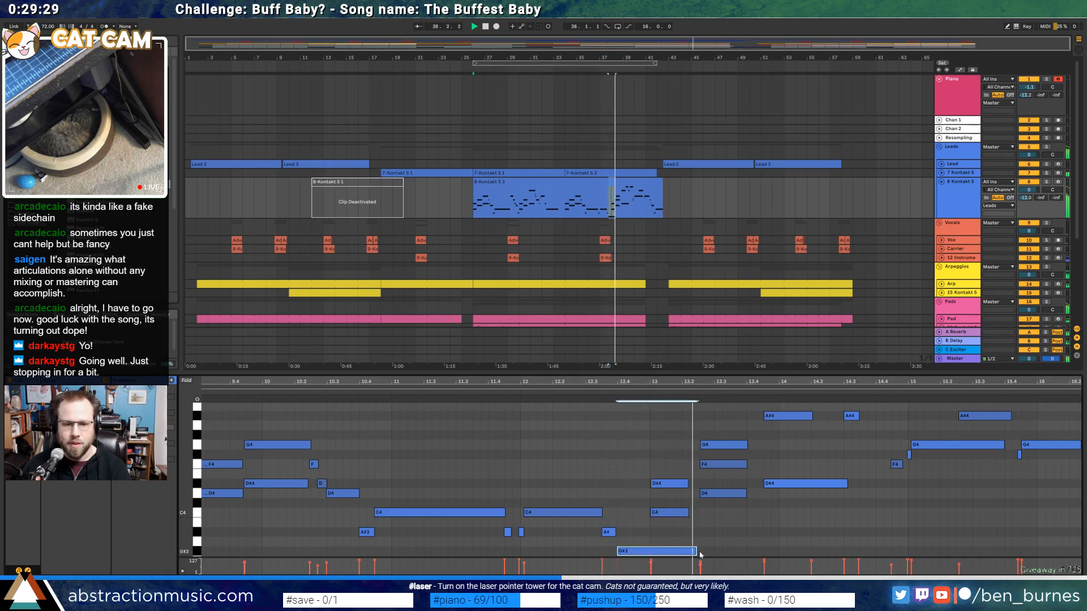
Shorten the G#3 note at beat 12.4 to a brief note and raise it to C4
{"action": "left_click_drag", "start_coordinate": [679, 552], "coordinate": [633, 552]}
{"action": "key", "text": "Up"}
{"action": "key", "text": "Up"}
{"action": "key", "text": "Up"}
{"action": "key", "text": "Up"}
{"action": "key", "text": "Up"}
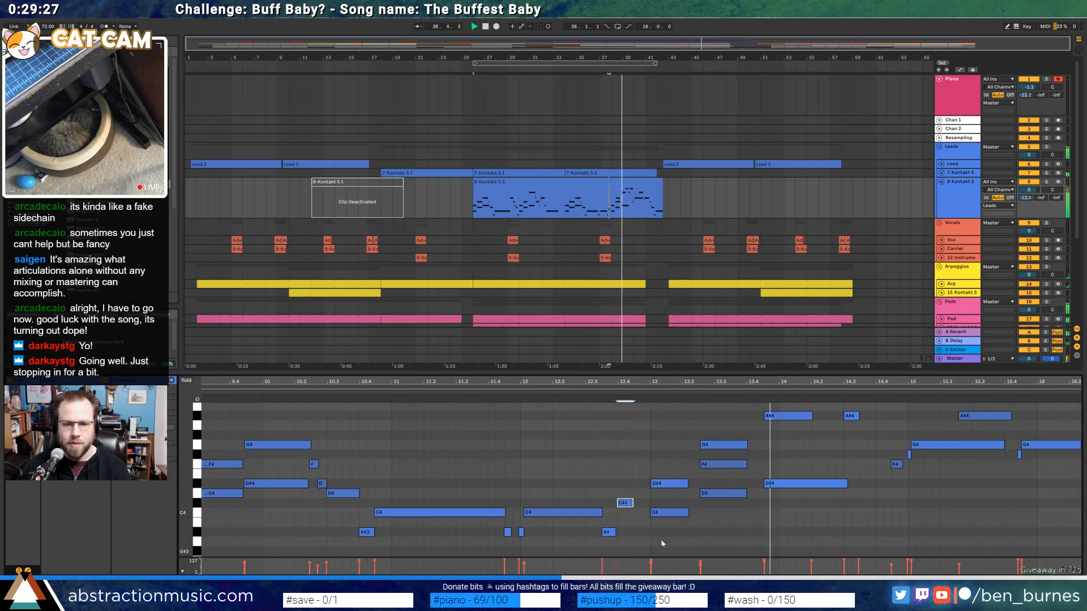
{"action": "key", "text": "Down"}
Delete the G4 note at beat 13.2 and adjust the velocities of the F4 and D4 notes below it
{"action": "double_click", "coordinate": [701, 440]}
{"action": "key", "text": "space"}
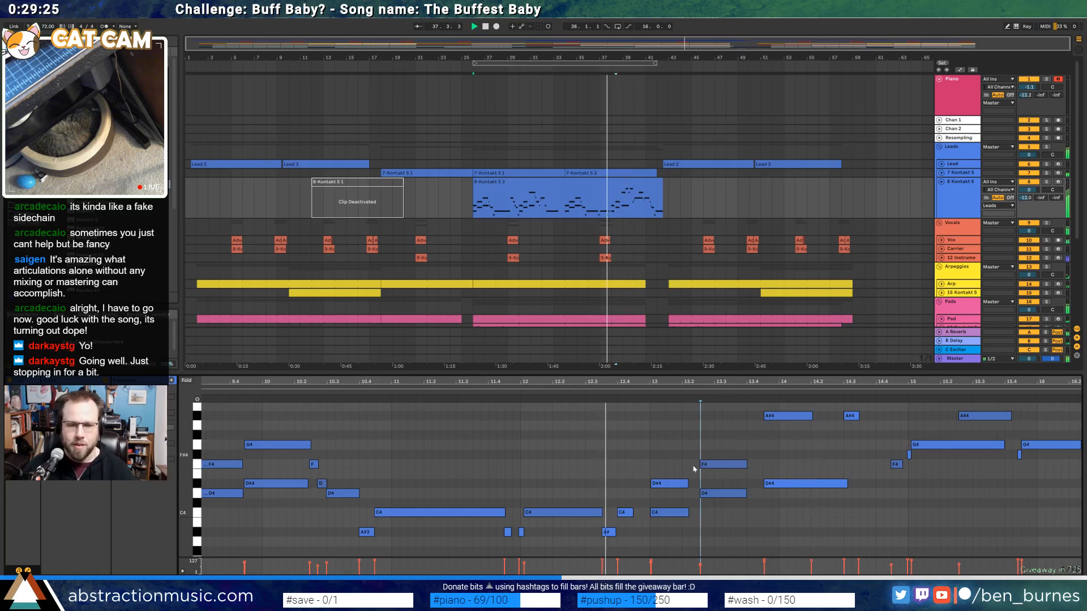
{"action": "left_click", "coordinate": [720, 464]}
{"action": "left_click", "coordinate": [719, 492]}
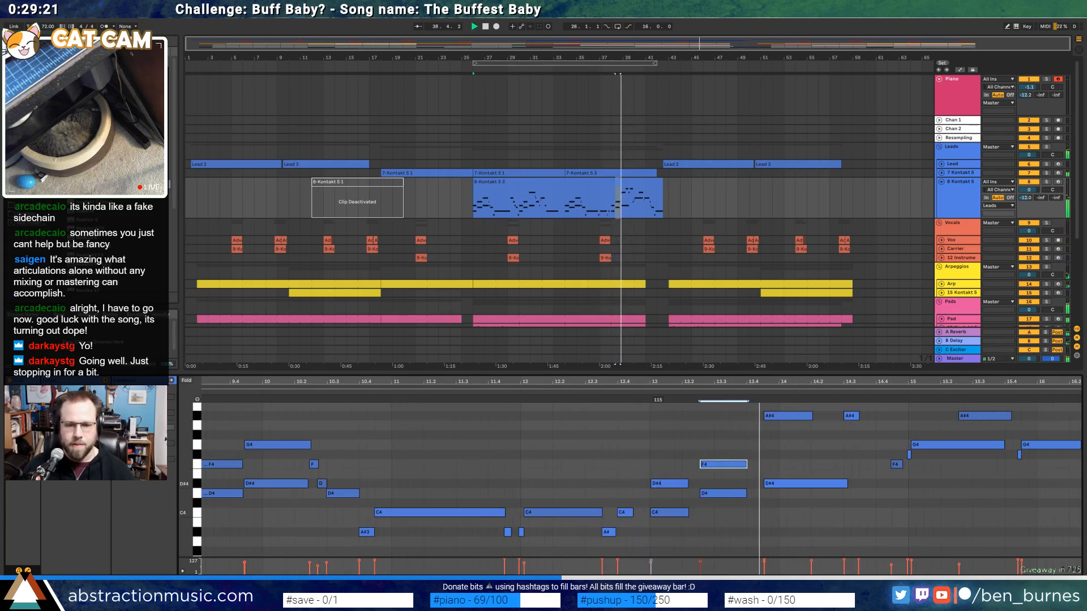
Fine-tune the velocities of the D#4 note at bar 13 and the A#4 and D#4 notes at bar 14 during playback
{"action": "left_click", "coordinate": [669, 484]}
{"action": "left_click", "coordinate": [782, 417]}
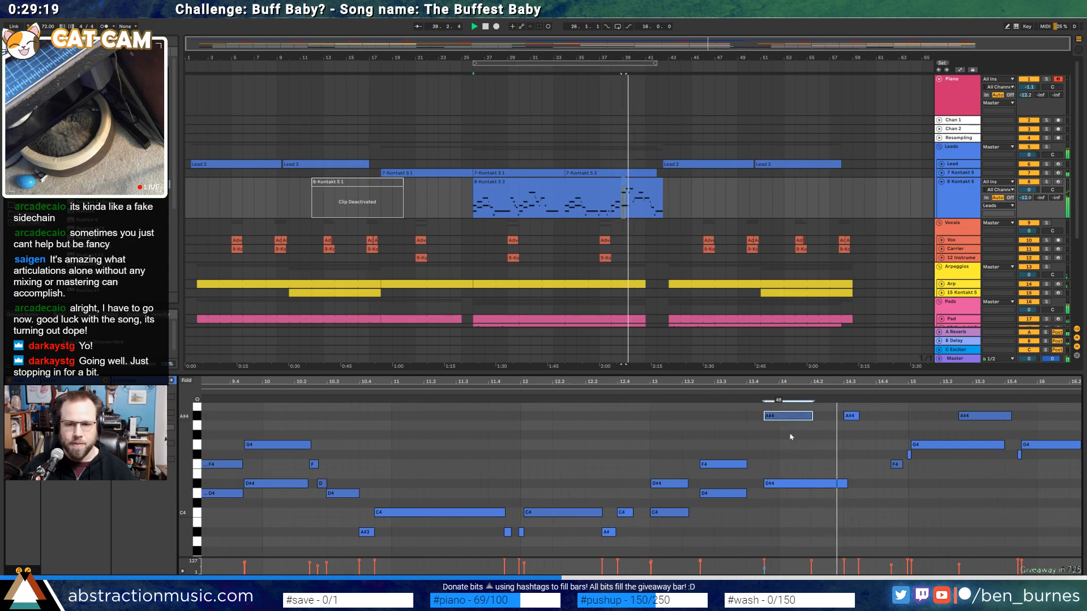
{"action": "left_click", "coordinate": [801, 485]}
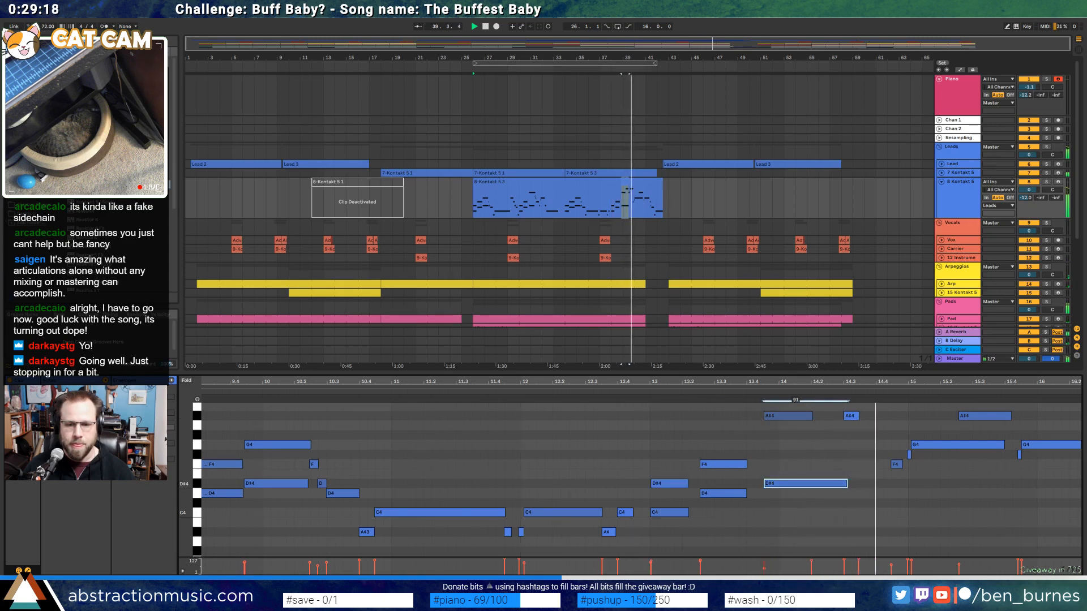
{"action": "left_click", "coordinate": [785, 416]}
{"action": "left_click", "coordinate": [804, 481]}
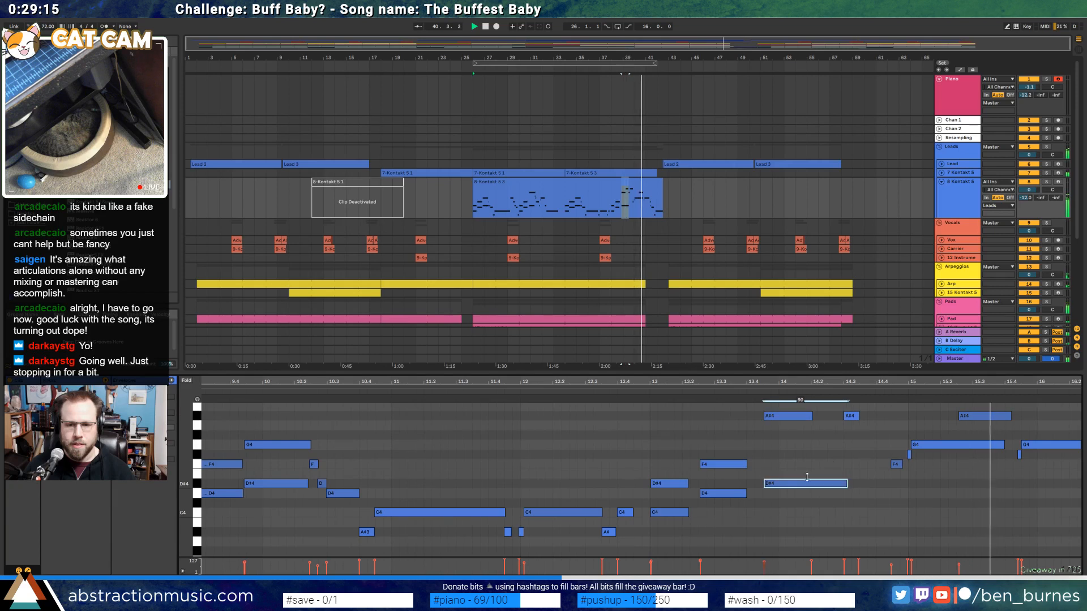
Delay the start of the final C4 note near bar 17 and extend the preceding A#3 note to meet it
{"action": "left_click_drag", "start_coordinate": [1012, 383], "coordinate": [856, 388]}
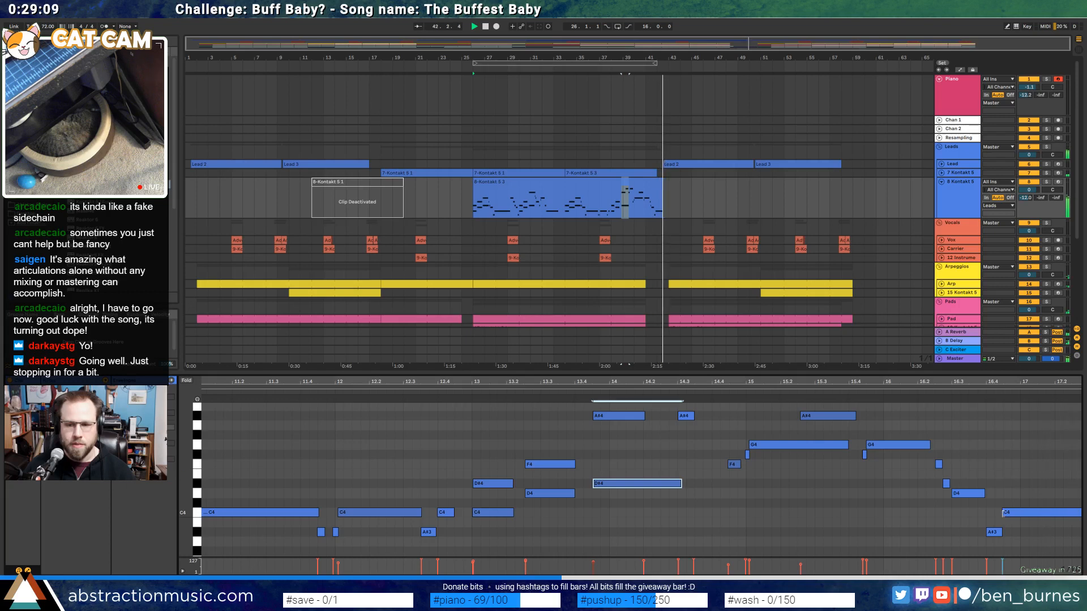
{"action": "left_click_drag", "start_coordinate": [1005, 518], "coordinate": [1008, 515]}
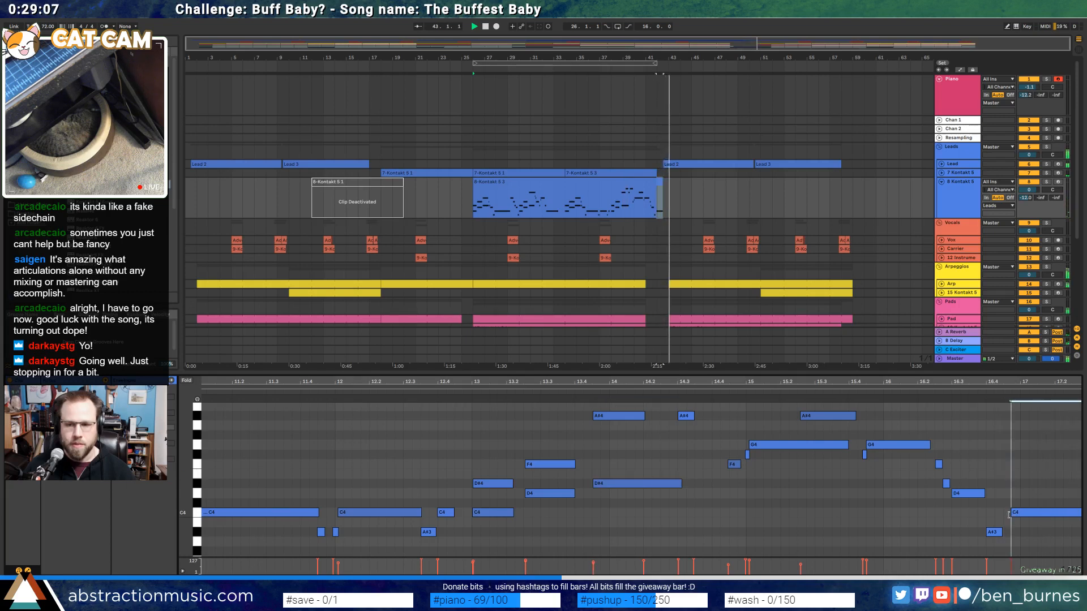
{"action": "left_click", "coordinate": [998, 533]}
{"action": "left_click_drag", "start_coordinate": [1001, 532], "coordinate": [1008, 531]}
Adjust the velocities of the A#4 note after beat 15.3 and the short F4 before bar 15 while replaying from bar 14
{"action": "scroll", "coordinate": [858, 476], "scroll_direction": "up", "scroll_amount": 3}
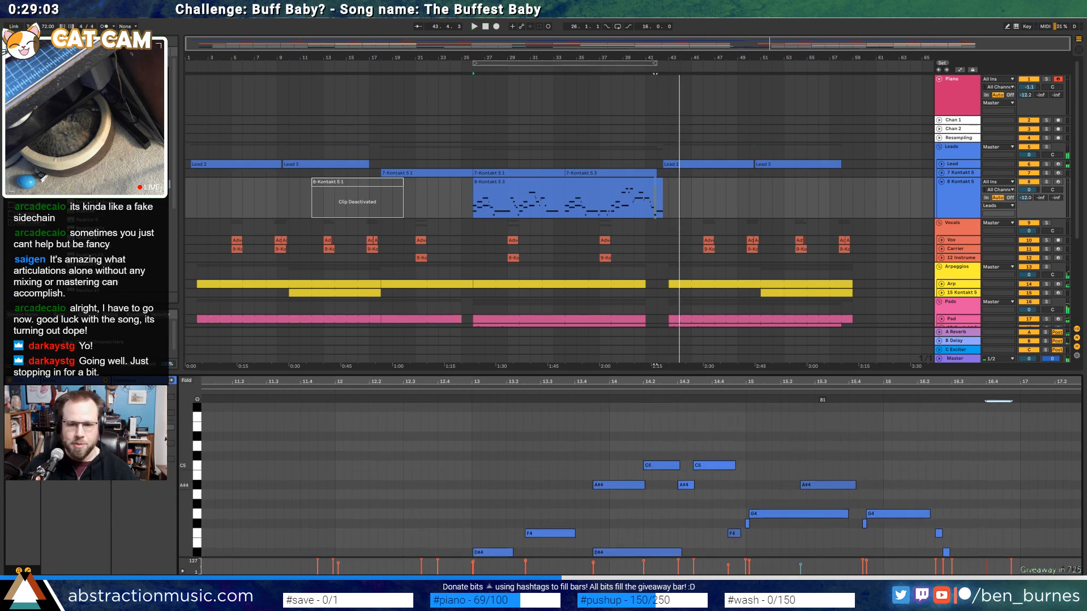
{"action": "left_click", "coordinate": [819, 484]}
{"action": "key", "text": "space"}
{"action": "left_click", "coordinate": [605, 393]}
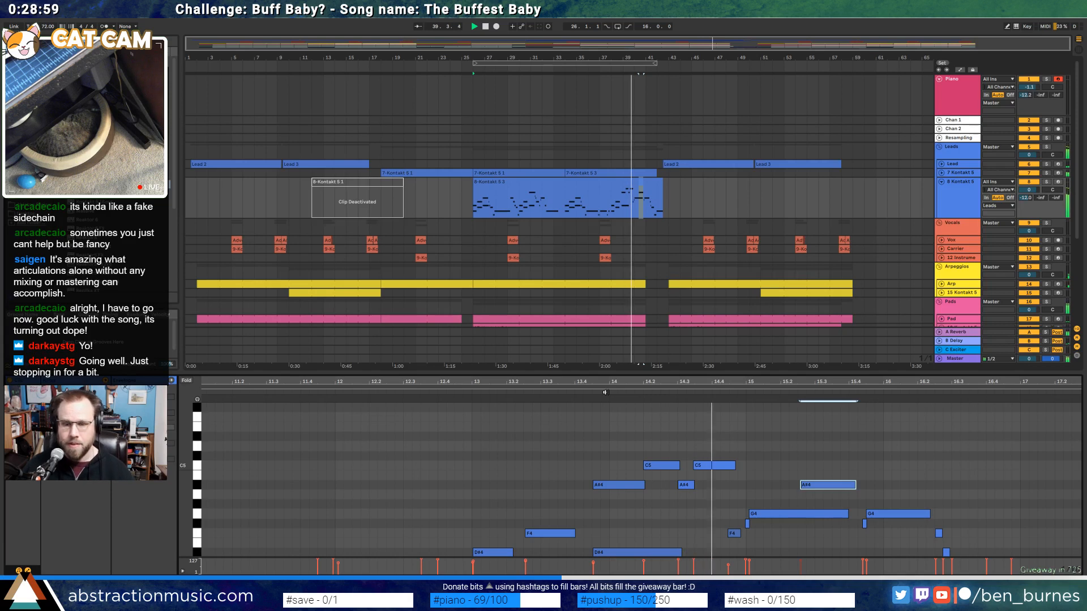
{"action": "left_click", "coordinate": [734, 533]}
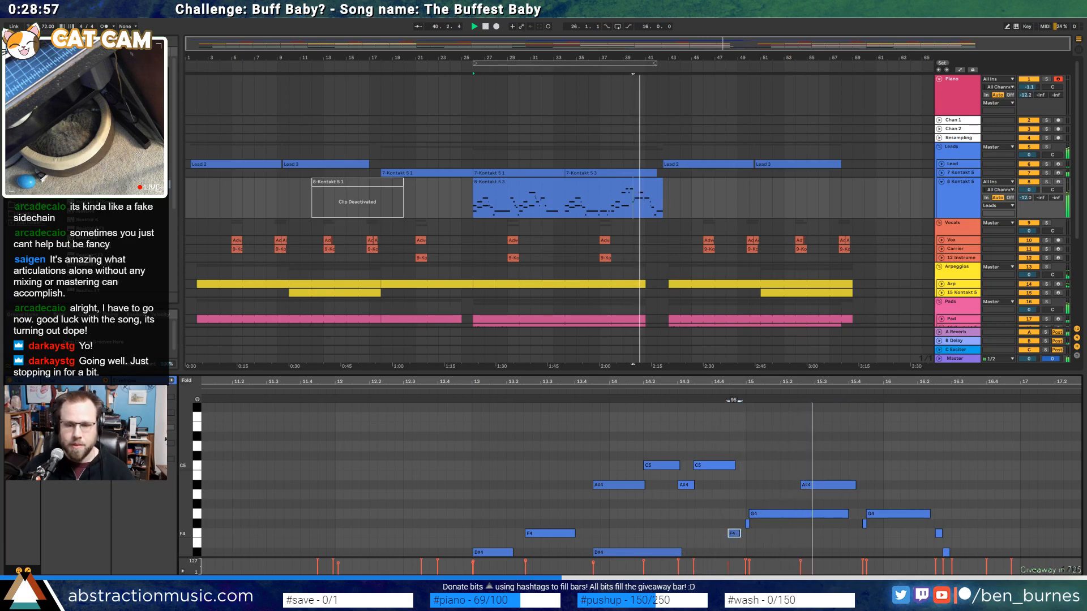
Add a short F#4 note at beat 15.4 between the two long G4 notes
{"action": "double_click", "coordinate": [852, 524]}
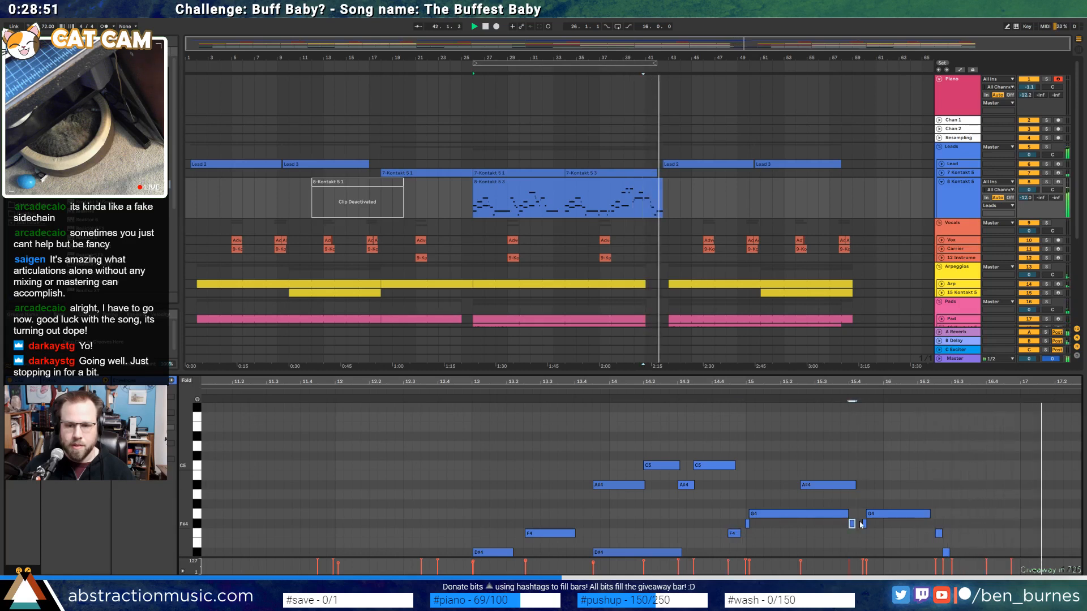
{"action": "key", "text": "space"}
{"action": "scroll", "coordinate": [1016, 487], "scroll_direction": "up", "scroll_amount": 5}
{"action": "scroll", "coordinate": [981, 473], "scroll_direction": "down", "scroll_amount": 5}
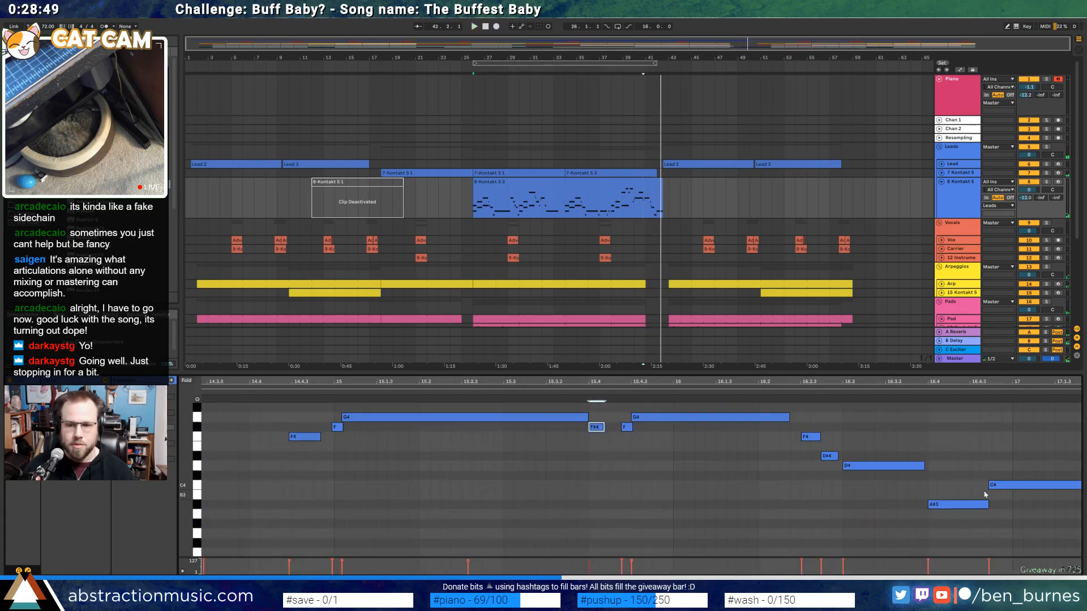
Start the final C4 note slightly earlier, before beat 16.4.3, and shorten the preceding A#3 note to end there, checking by replay
{"action": "left_click", "coordinate": [991, 487]}
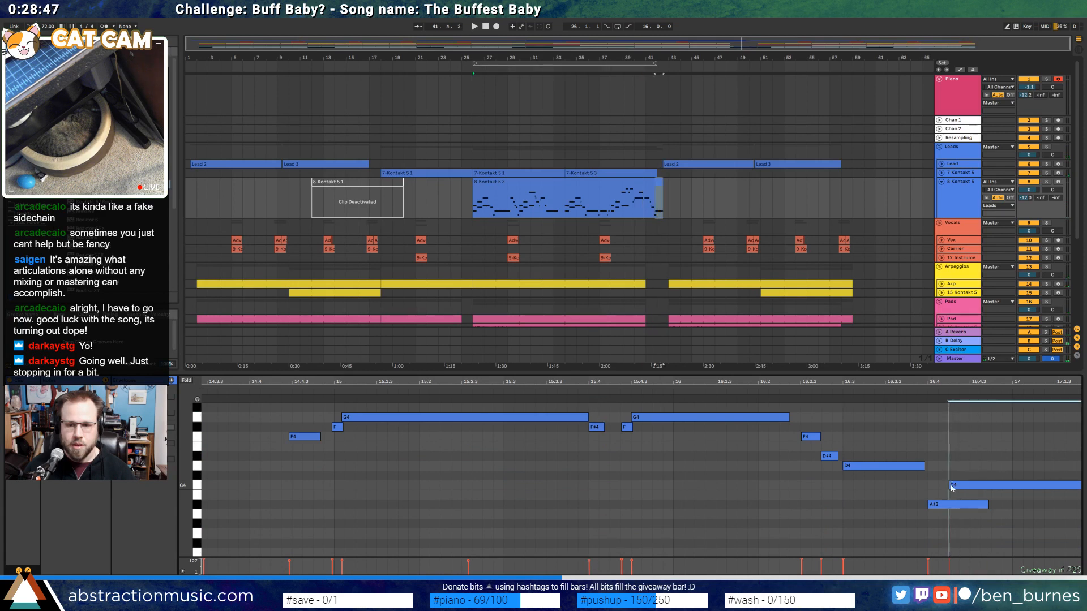
{"action": "left_click", "coordinate": [802, 394]}
{"action": "left_click_drag", "start_coordinate": [988, 504], "coordinate": [964, 505]}
{"action": "key", "text": "space"}
{"action": "key", "text": "space"}
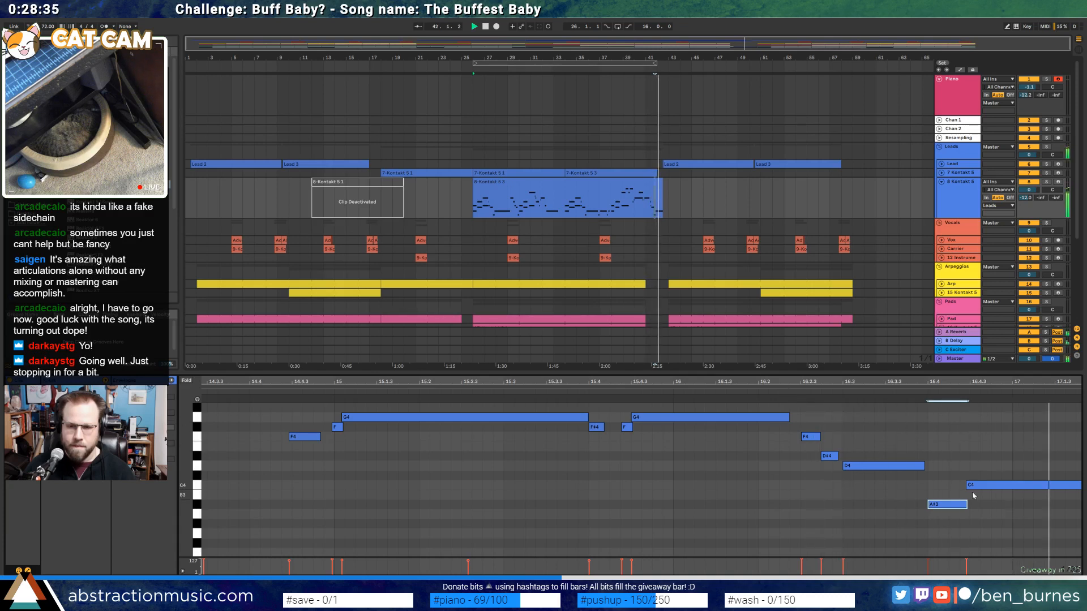
{"action": "left_click_drag", "start_coordinate": [967, 487], "coordinate": [972, 487]}
{"action": "key", "text": "space"}
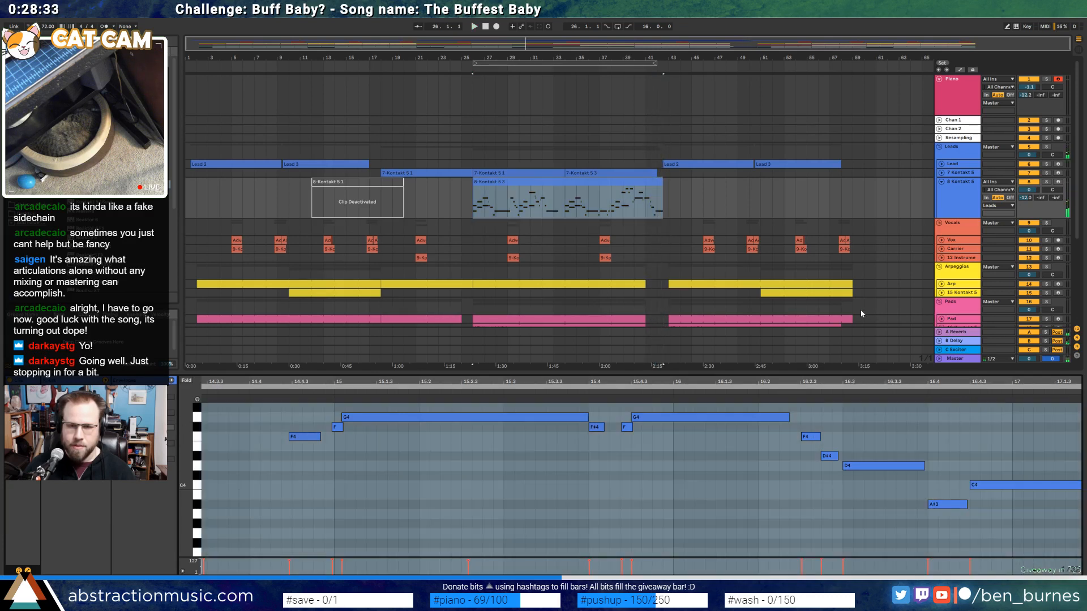
Play the arrangement from about bar 39 to review the end of the electric piano lead and the following section
{"action": "left_click", "coordinate": [621, 209]}
{"action": "left_click", "coordinate": [622, 206]}
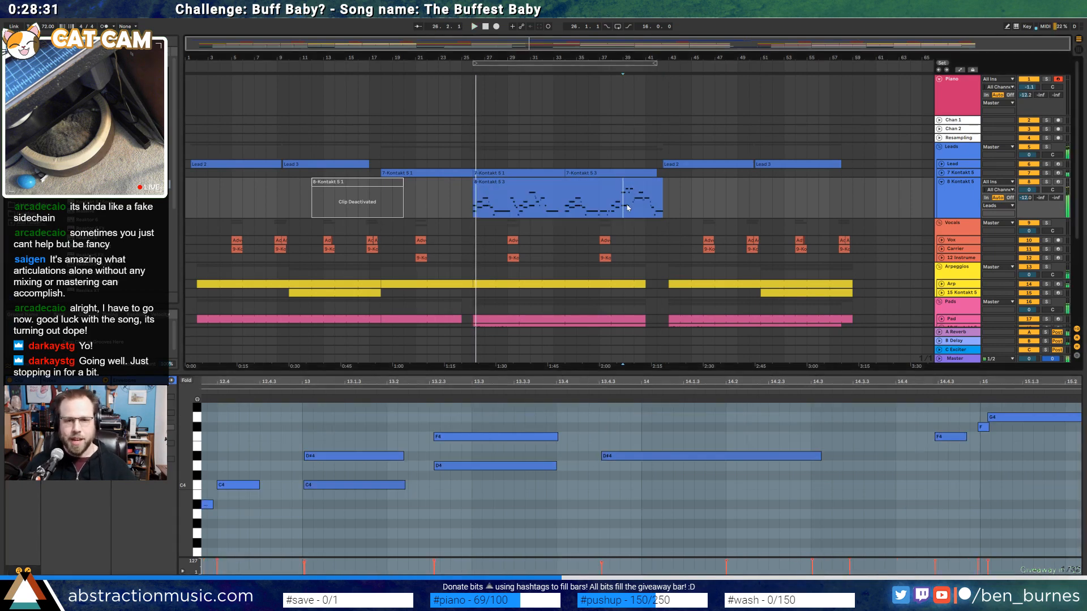
{"action": "key", "text": "shift+Tab"}
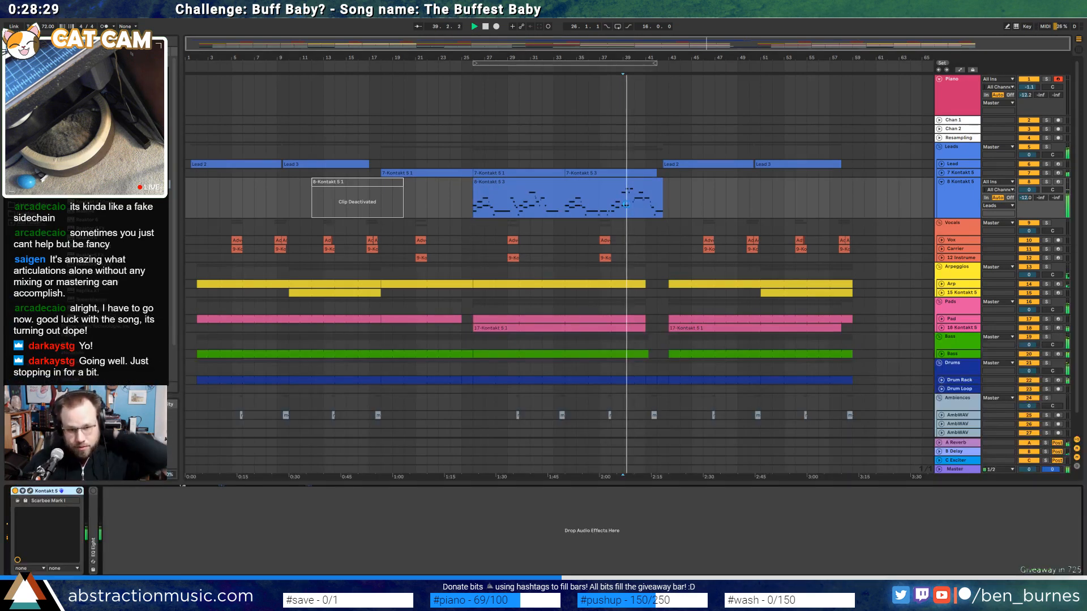
{"action": "key", "text": "space"}
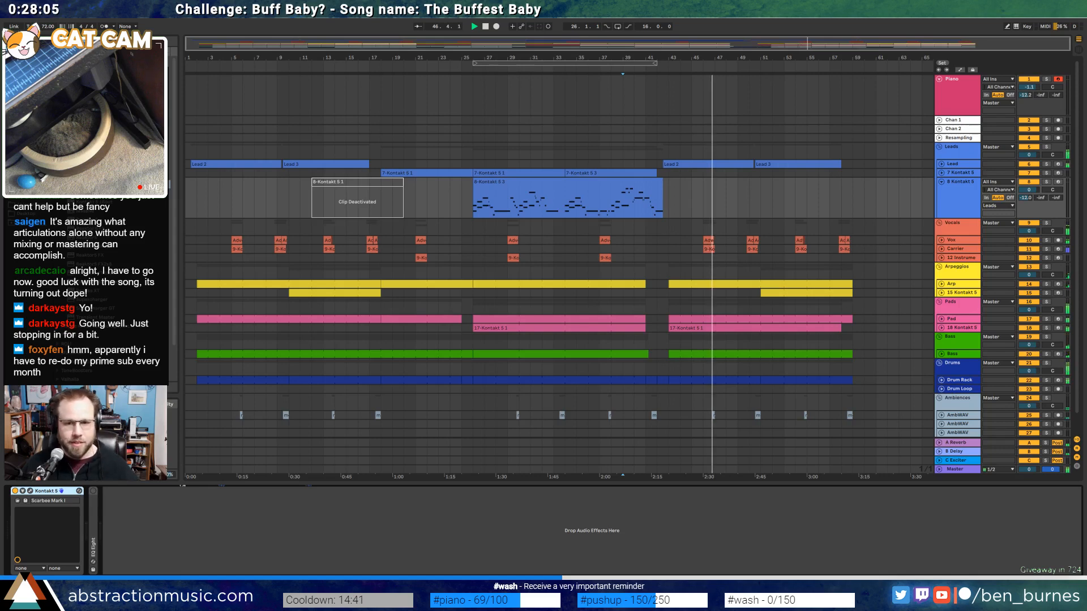
Unfold the Kontakt 5 pad track, open its clip in the section after bar 42 and solo the track
{"action": "left_click", "coordinate": [962, 328]}
{"action": "left_click", "coordinate": [940, 327]}
{"action": "scroll", "coordinate": [809, 358], "scroll_direction": "up", "scroll_amount": 5}
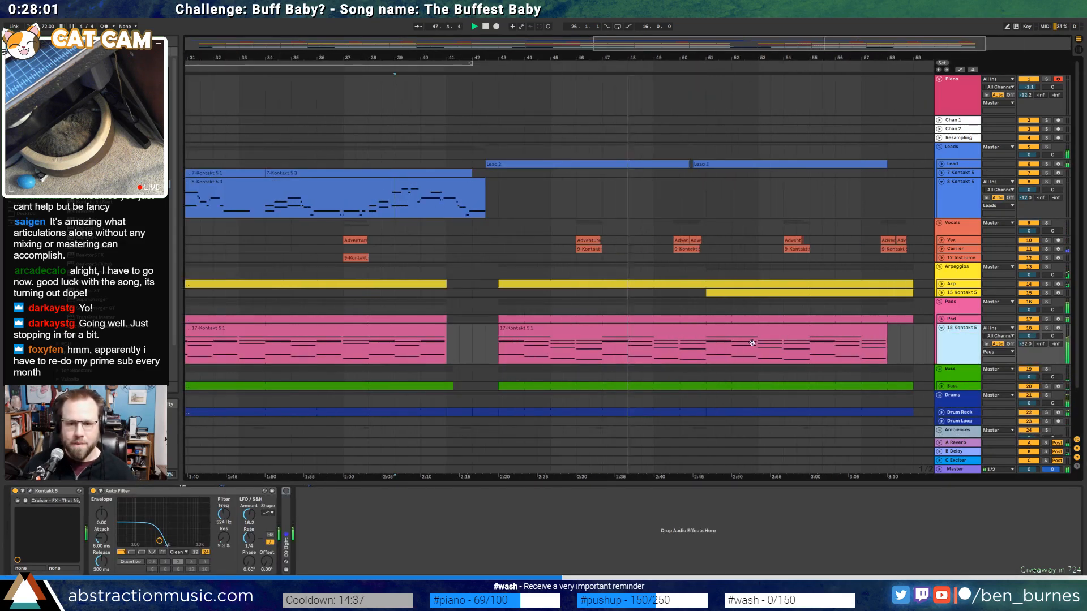
{"action": "double_click", "coordinate": [809, 358]}
{"action": "left_click", "coordinate": [1046, 290]}
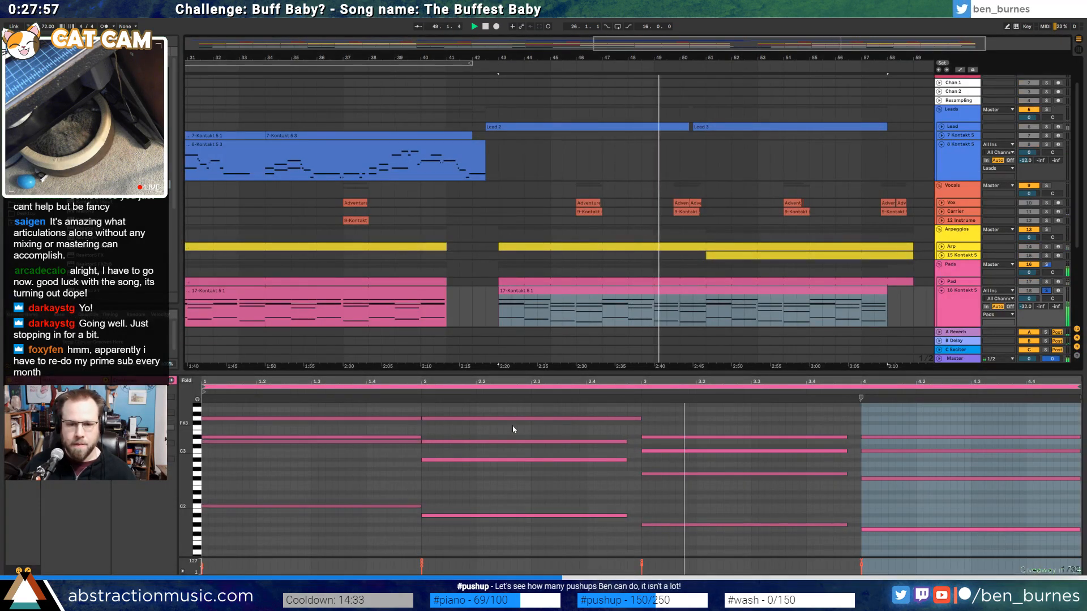
Shorten the top note of the pad clip's bar 2 chord to end just before bar 3
{"action": "left_click", "coordinate": [631, 417]}
{"action": "left_click_drag", "start_coordinate": [631, 418], "coordinate": [627, 418]}
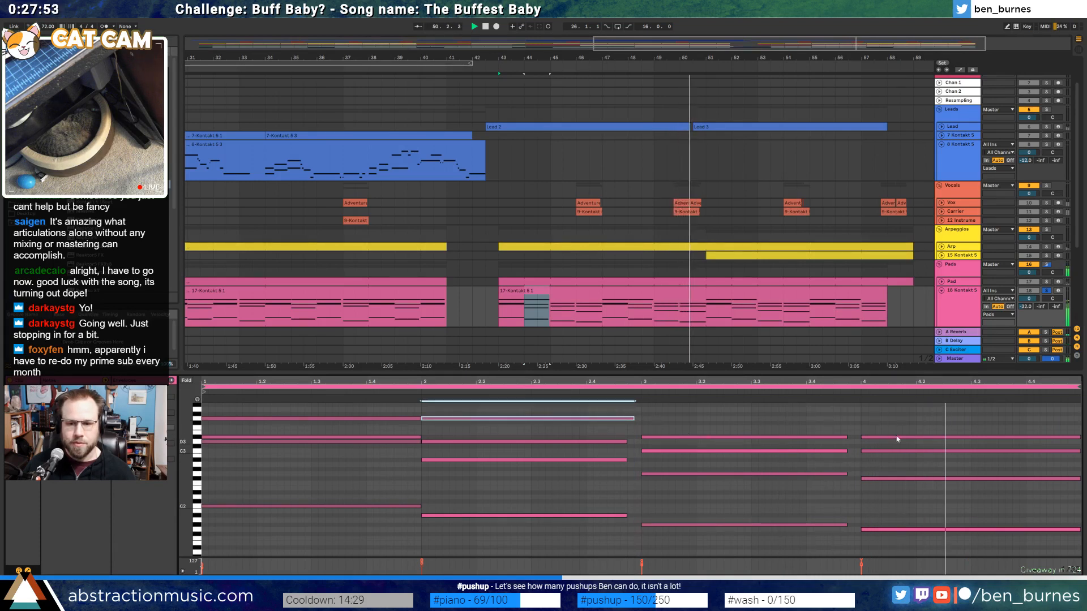
{"action": "key", "text": "space"}
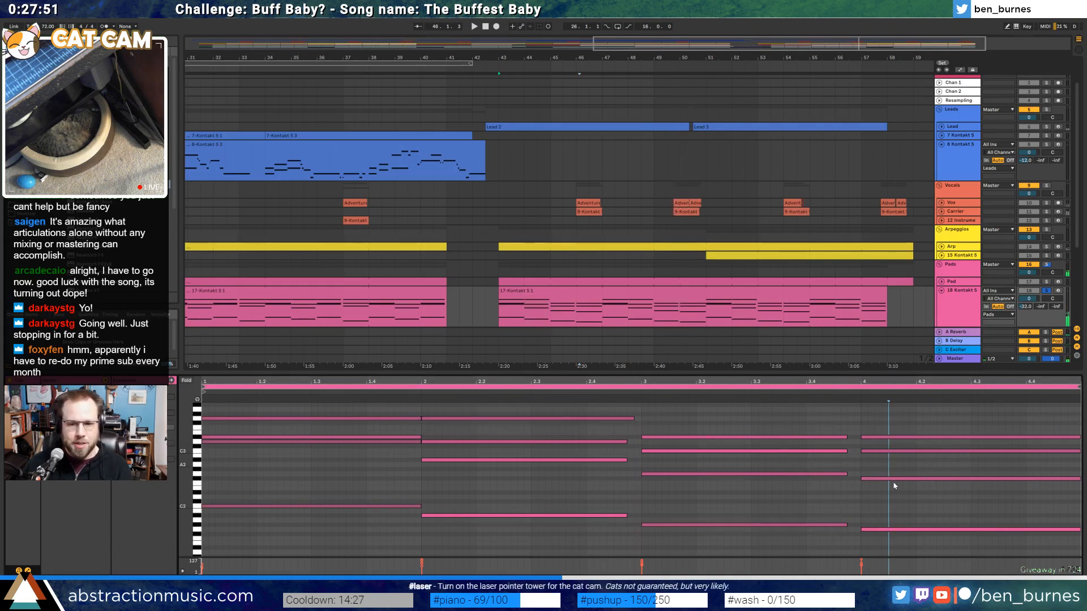
Raise the lower middle note of the pad clip's bar 4 chord by one semitone and replay the section
{"action": "left_click", "coordinate": [892, 479]}
{"action": "key", "text": "Up"}
{"action": "left_click", "coordinate": [905, 530]}
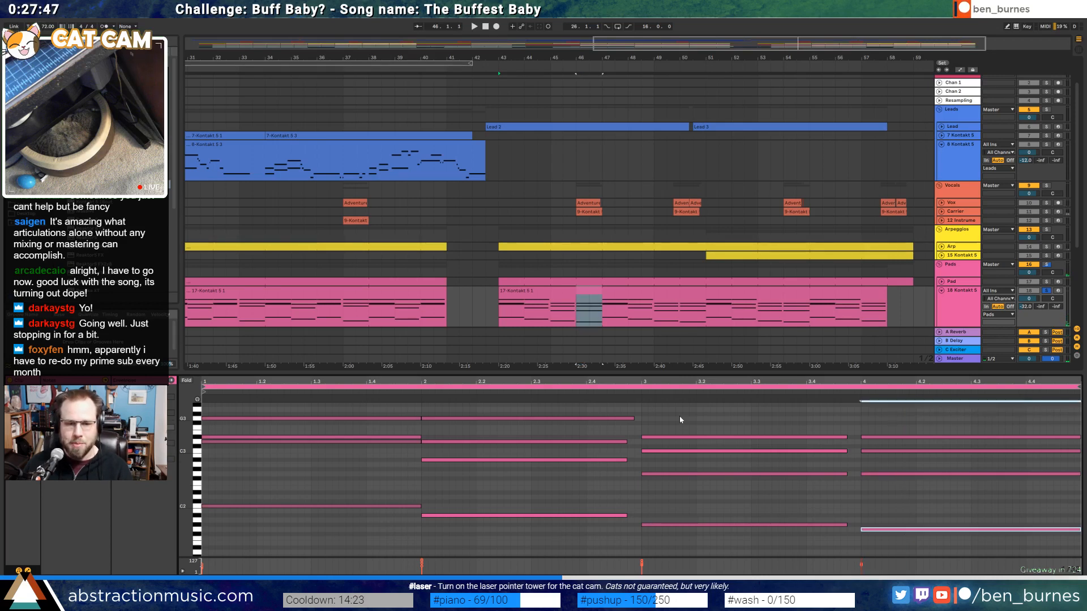
{"action": "key", "text": "space"}
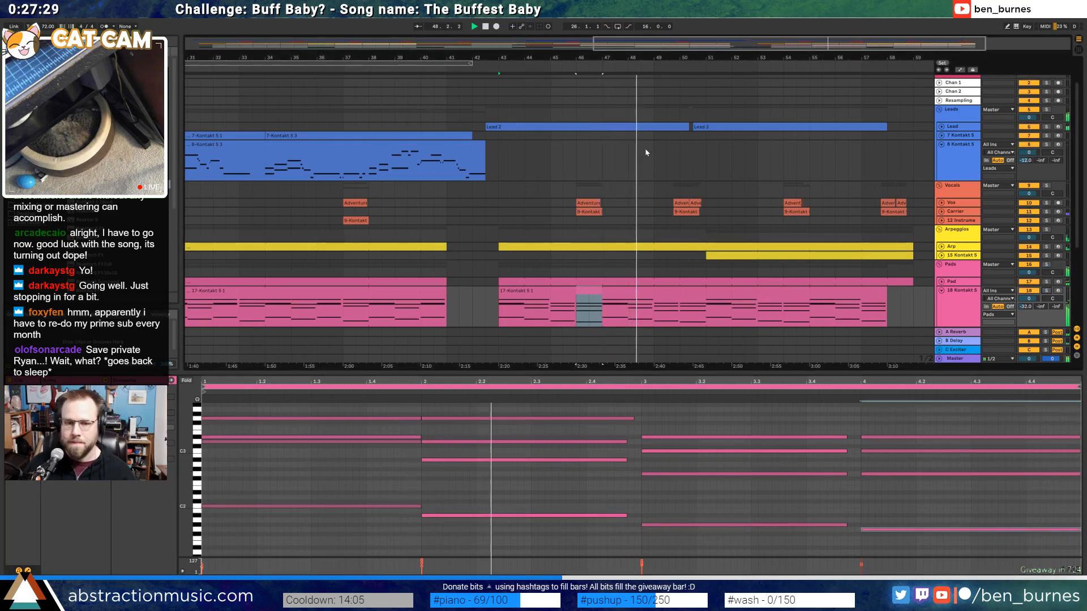
Unfold the Bass track and open its last clip from bar 51 to examine the bass notes against the pad chords
{"action": "left_click_drag", "start_coordinate": [778, 49], "coordinate": [776, 45]}
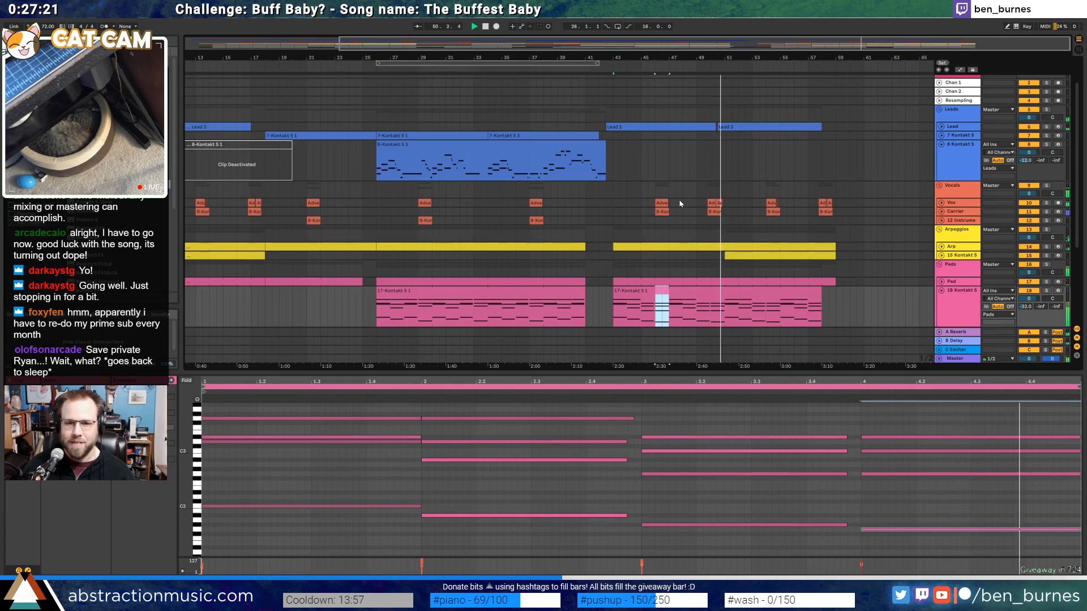
{"action": "key", "text": "shift+Tab"}
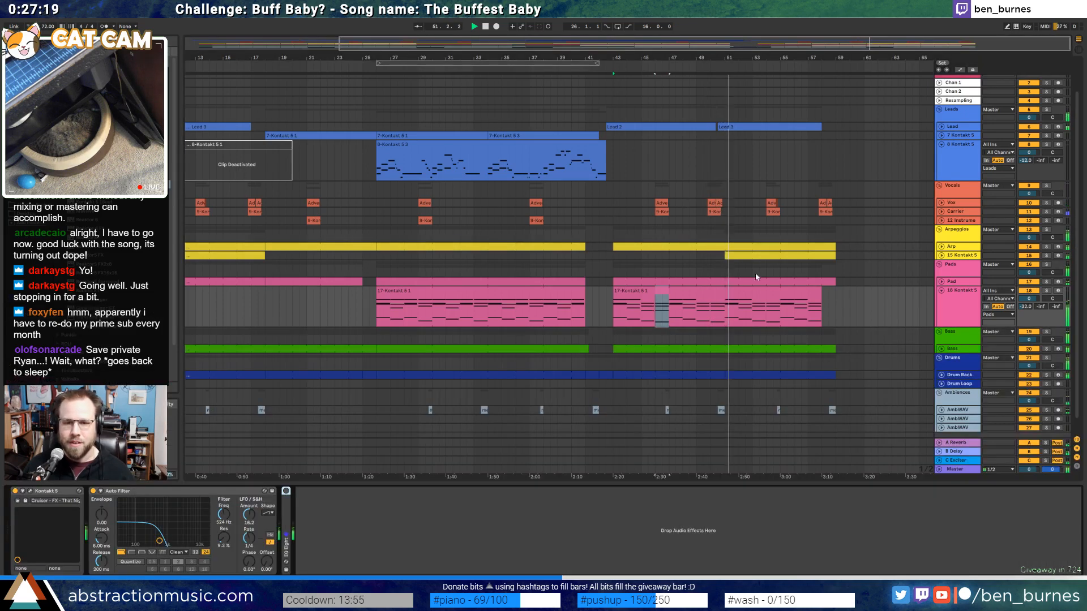
{"action": "scroll", "coordinate": [770, 291], "scroll_direction": "down", "scroll_amount": 1}
{"action": "left_click", "coordinate": [941, 333]}
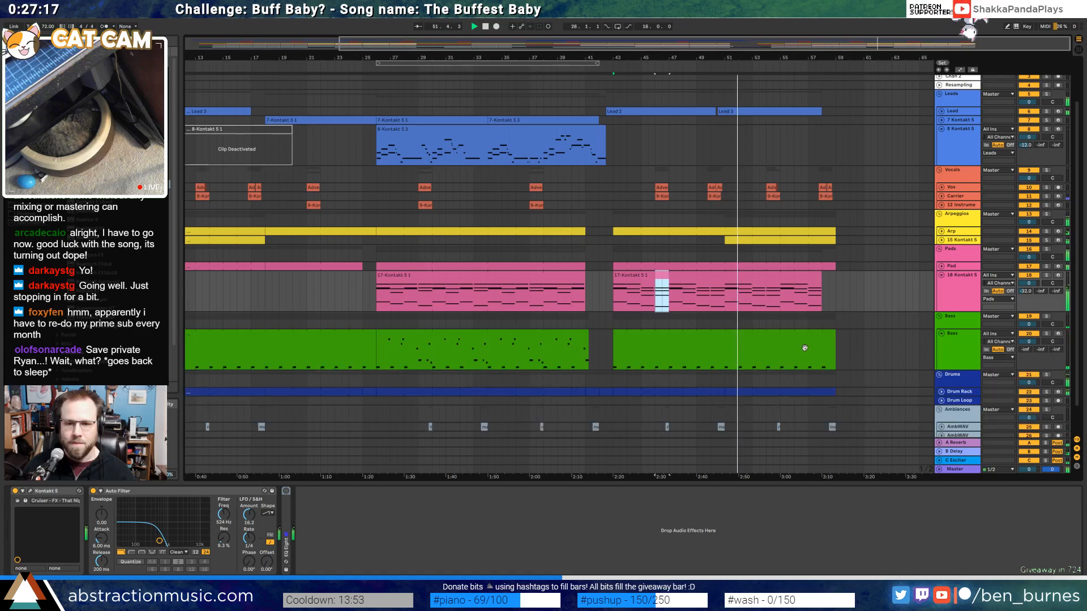
{"action": "left_click_drag", "start_coordinate": [836, 355], "coordinate": [722, 346]}
{"action": "key", "text": "space"}
{"action": "key", "text": "space"}
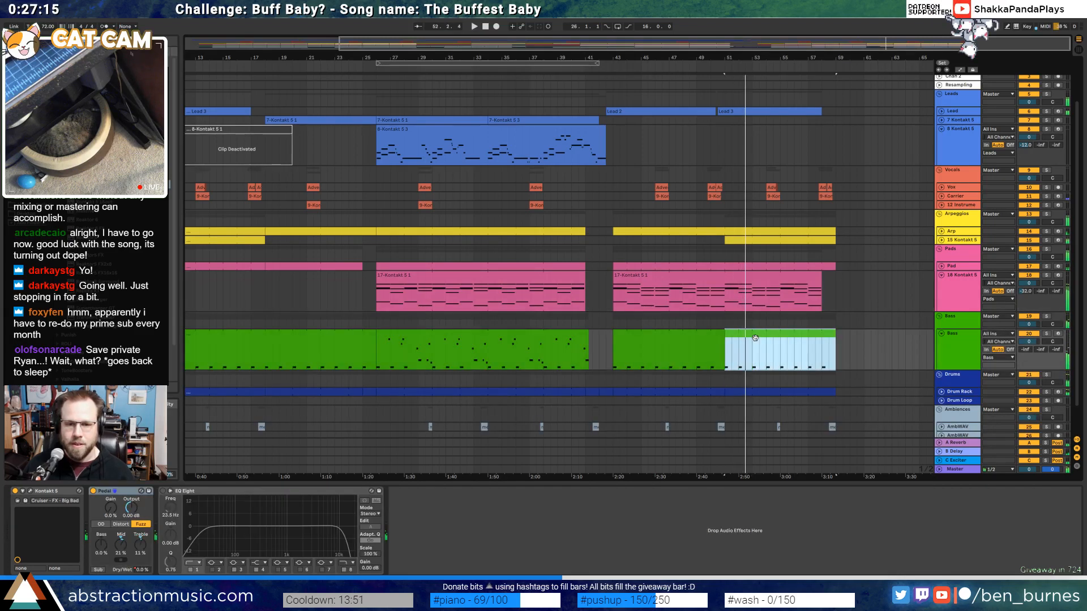
{"action": "double_click", "coordinate": [731, 336]}
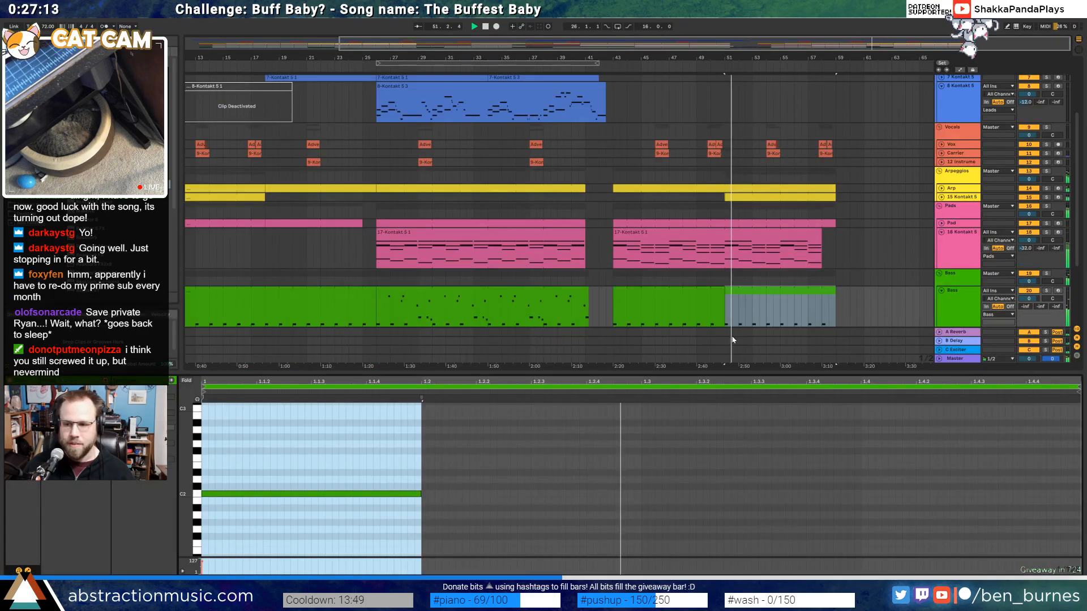
Reopen the pad clip after bar 42 and listen to its bar 4 chord
{"action": "left_click", "coordinate": [764, 241]}
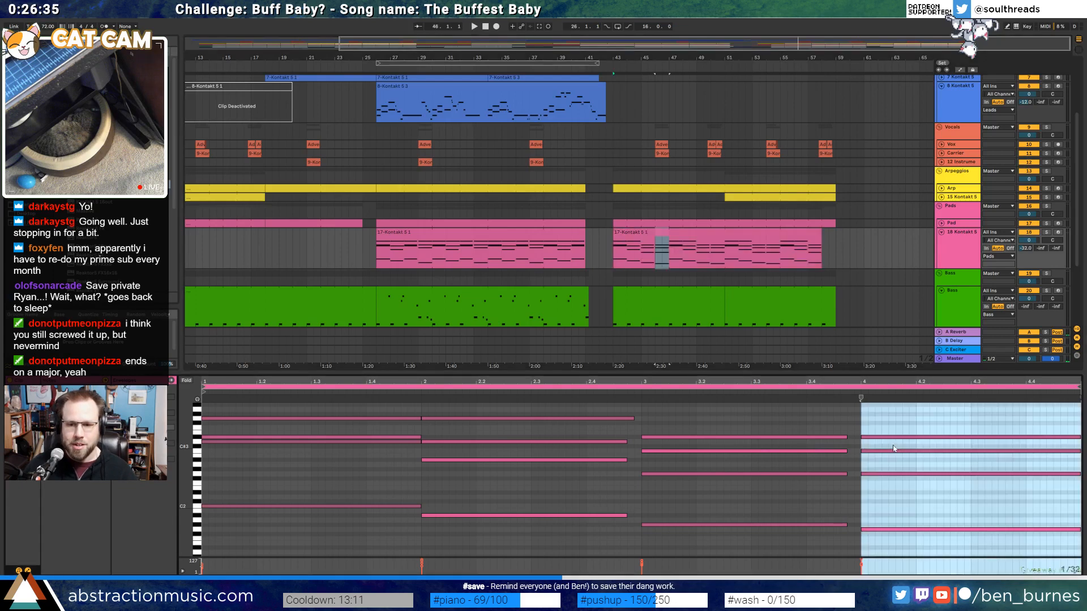
{"action": "left_click", "coordinate": [895, 449]}
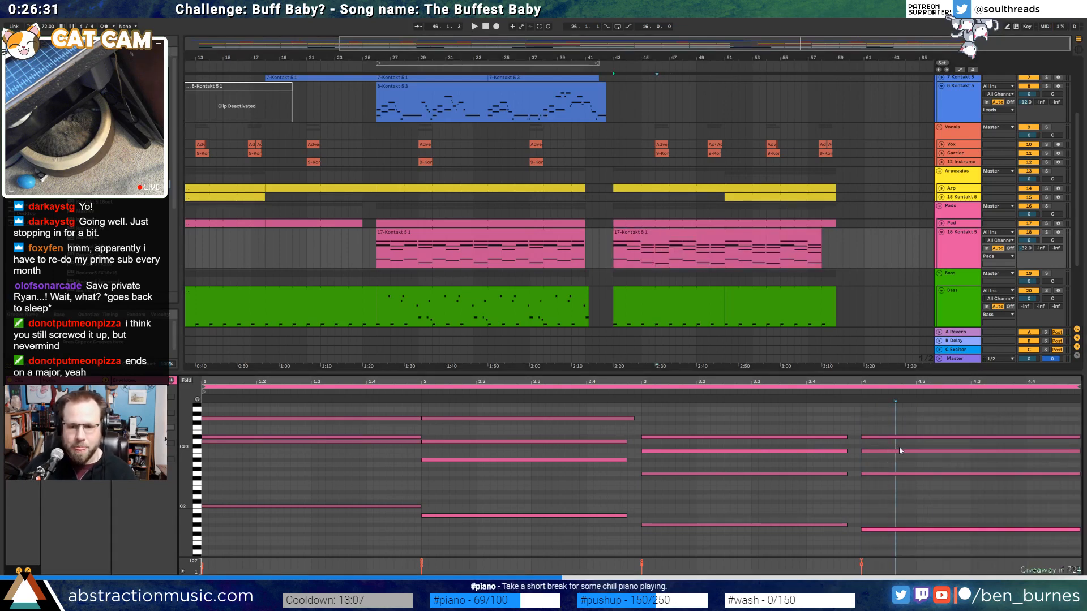
{"action": "left_click", "coordinate": [761, 394]}
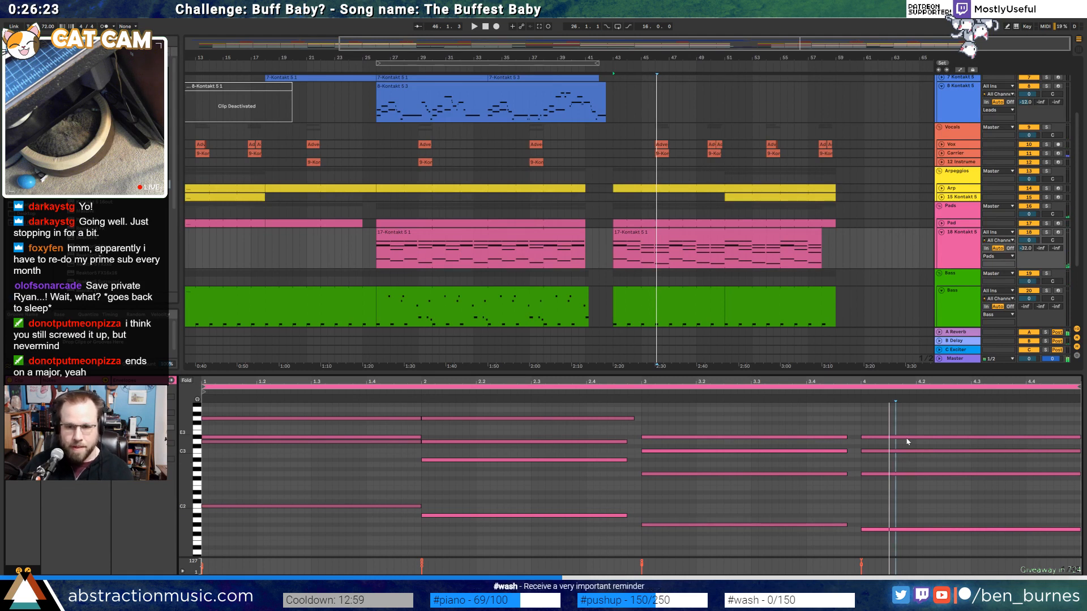
Lower the C3 note of the pad clip's bar 4 chord by one semitone, then solo the pad track and replay from the clip's start
{"action": "left_click", "coordinate": [907, 437]}
{"action": "left_click_drag", "start_coordinate": [903, 452], "coordinate": [907, 456]}
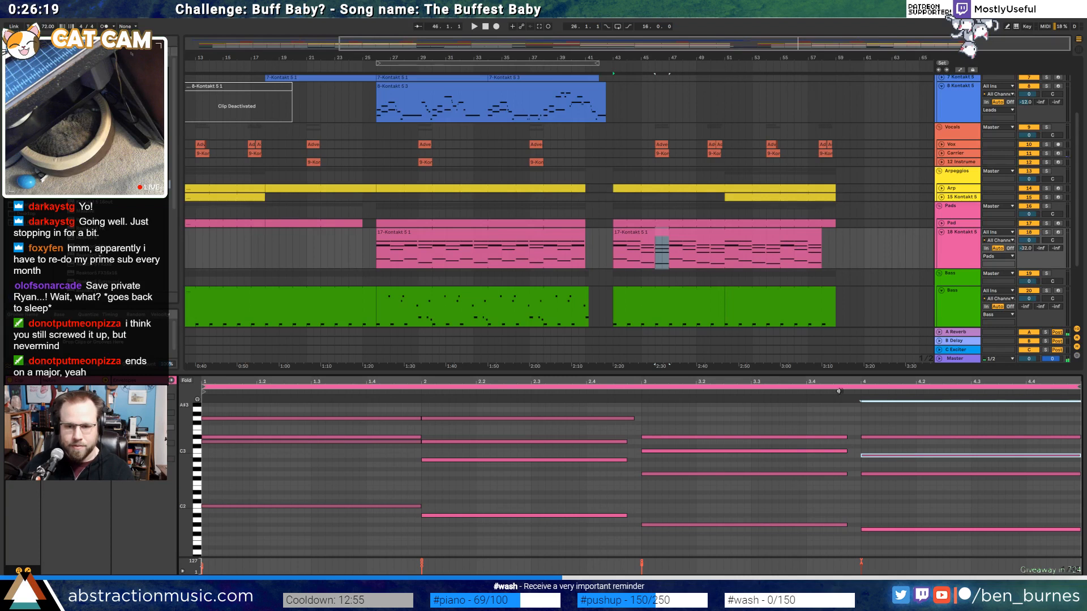
{"action": "left_click", "coordinate": [1047, 233]}
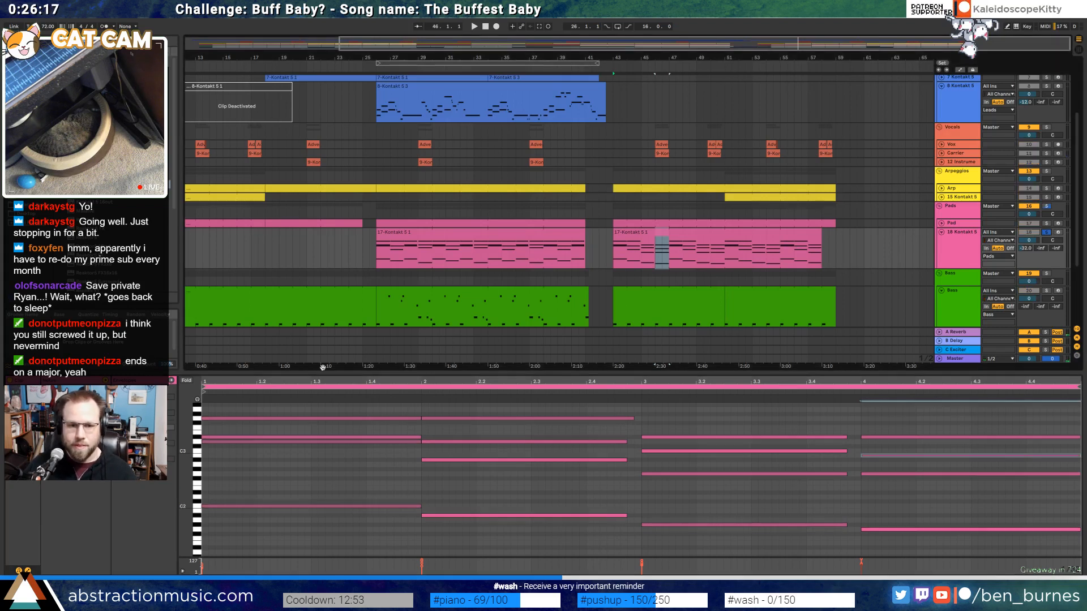
{"action": "left_click", "coordinate": [345, 394]}
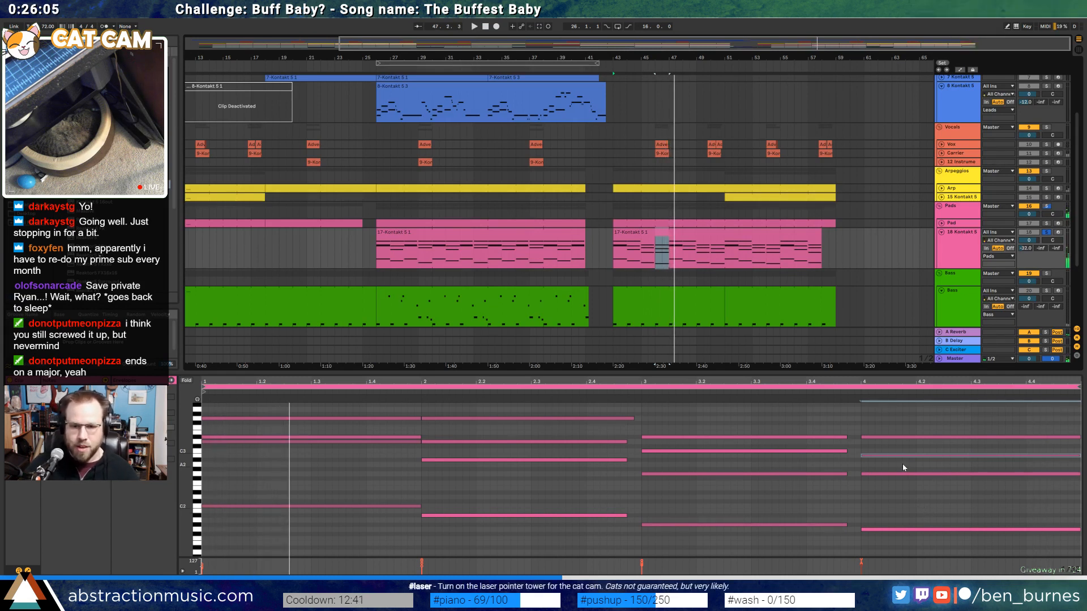
Lower the uppermost note of the pad clip's bar 4 chord by one semitone
{"action": "left_click", "coordinate": [904, 434]}
{"action": "left_click_drag", "start_coordinate": [905, 438], "coordinate": [907, 440]}
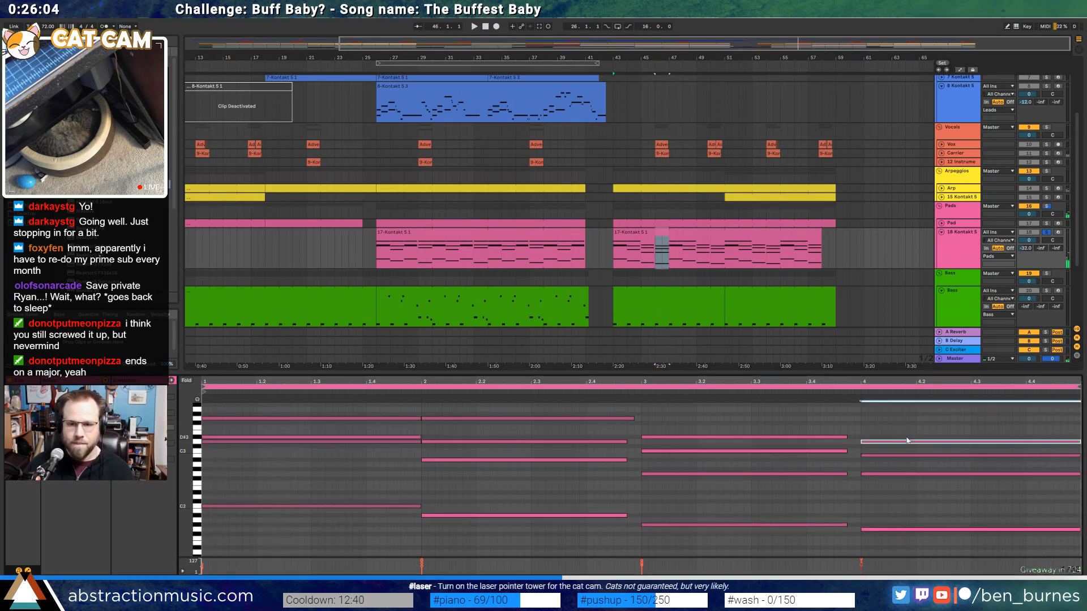
Unfold the Pad track, lower the C4 at 4.4 to B3 in a four-bar clip from bar 43, and extend the clip to bar 59
{"action": "left_click", "coordinate": [942, 222]}
{"action": "left_click", "coordinate": [660, 228]}
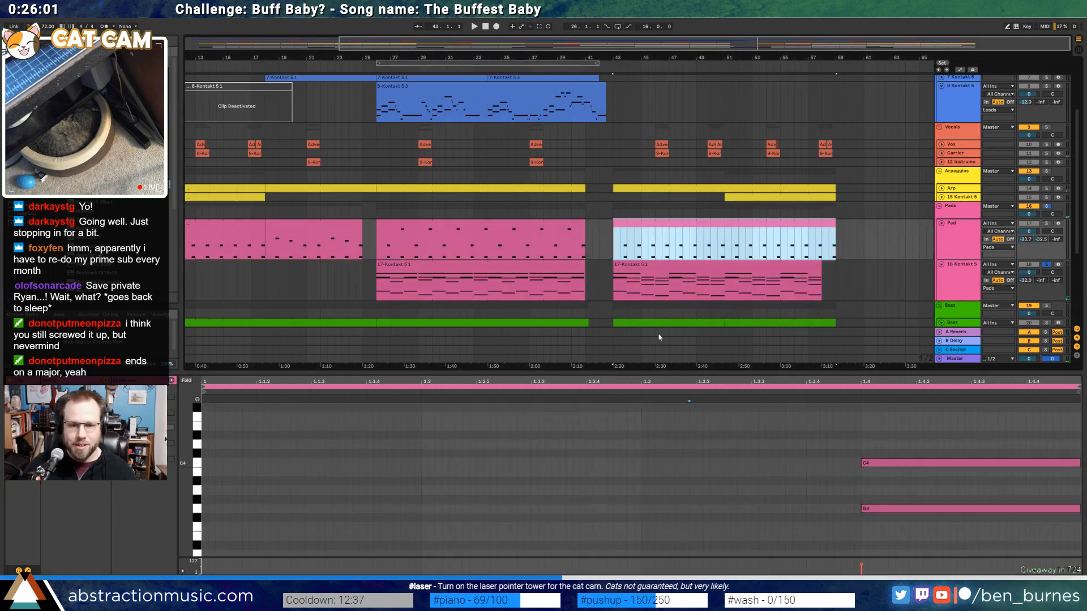
{"action": "left_click_drag", "start_coordinate": [872, 485], "coordinate": [891, 463]}
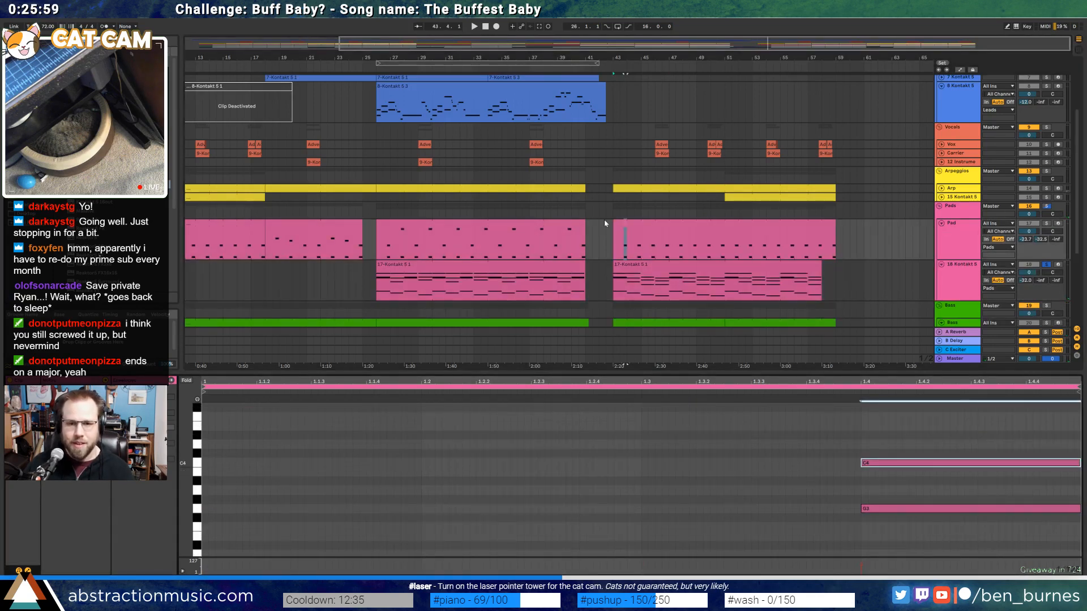
{"action": "left_click_drag", "start_coordinate": [613, 243], "coordinate": [669, 252]}
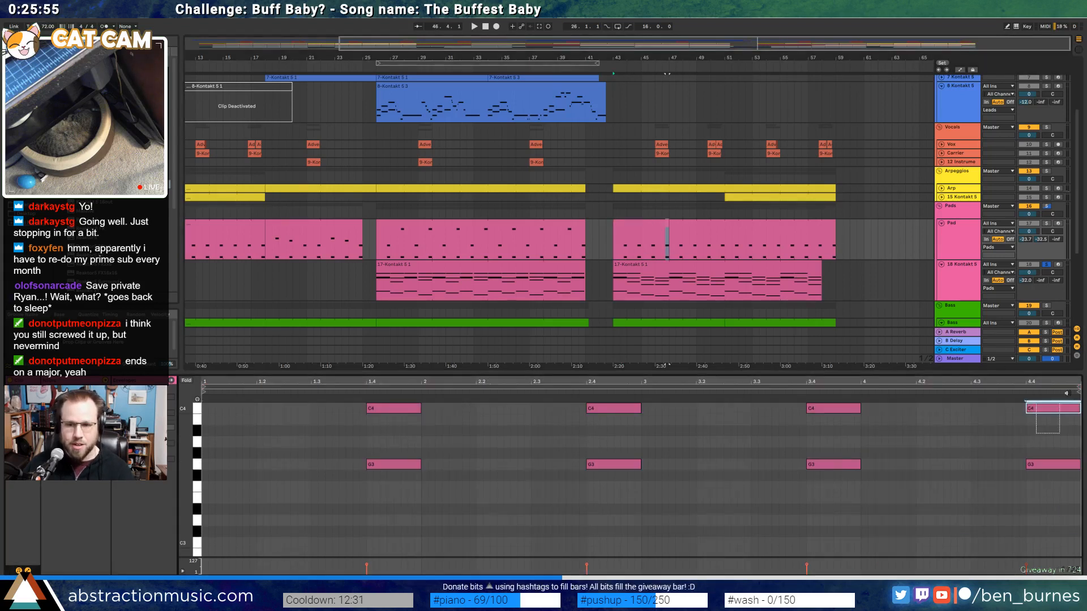
{"action": "key", "text": "Down"}
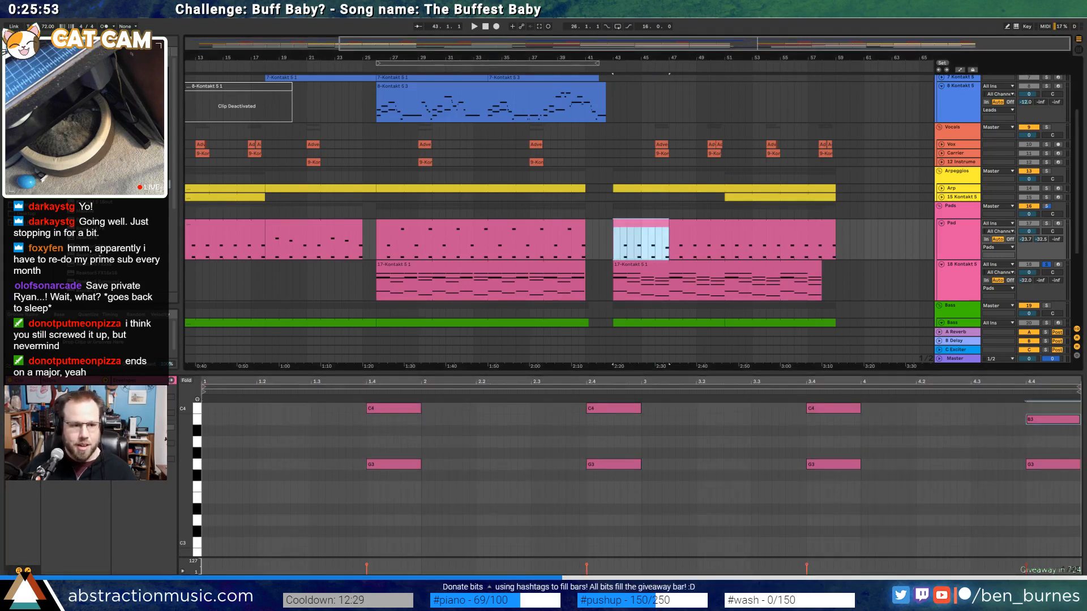
{"action": "left_click_drag", "start_coordinate": [667, 229], "coordinate": [839, 237]}
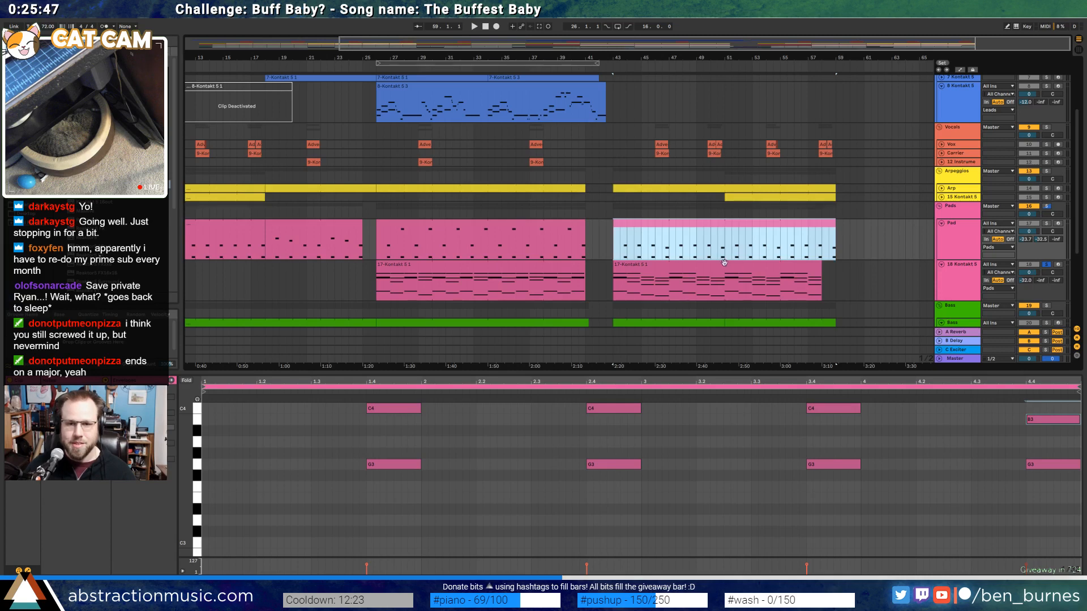
Unfold the Arp track, separate its clip for bars 43 to 51, and lower the C5 of the bar 7 run to B4
{"action": "left_click", "coordinate": [941, 188]}
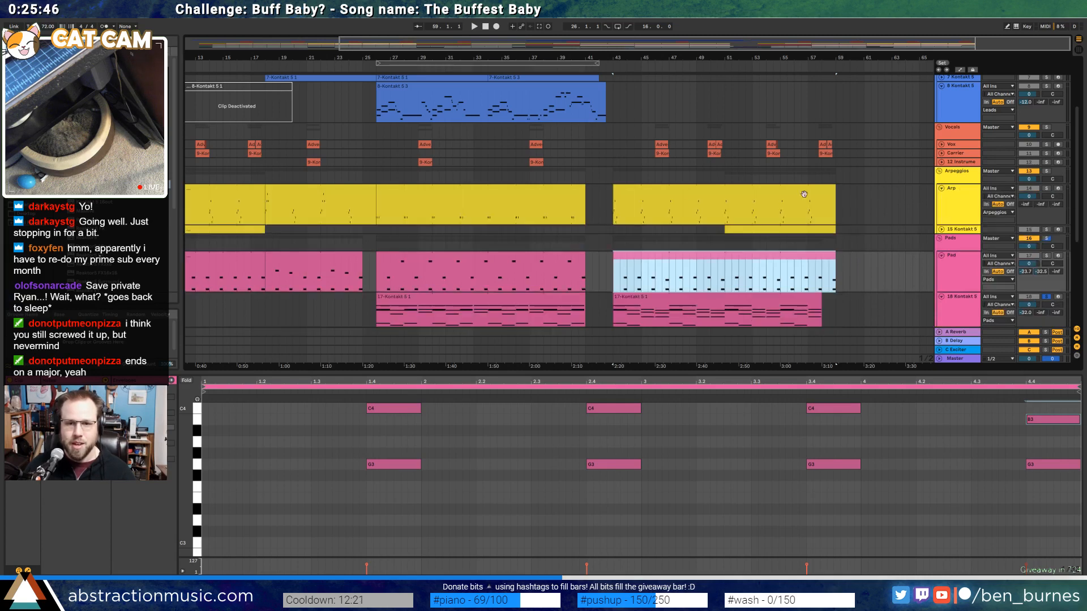
{"action": "left_click", "coordinate": [641, 194]}
{"action": "left_click_drag", "start_coordinate": [724, 213], "coordinate": [610, 206]}
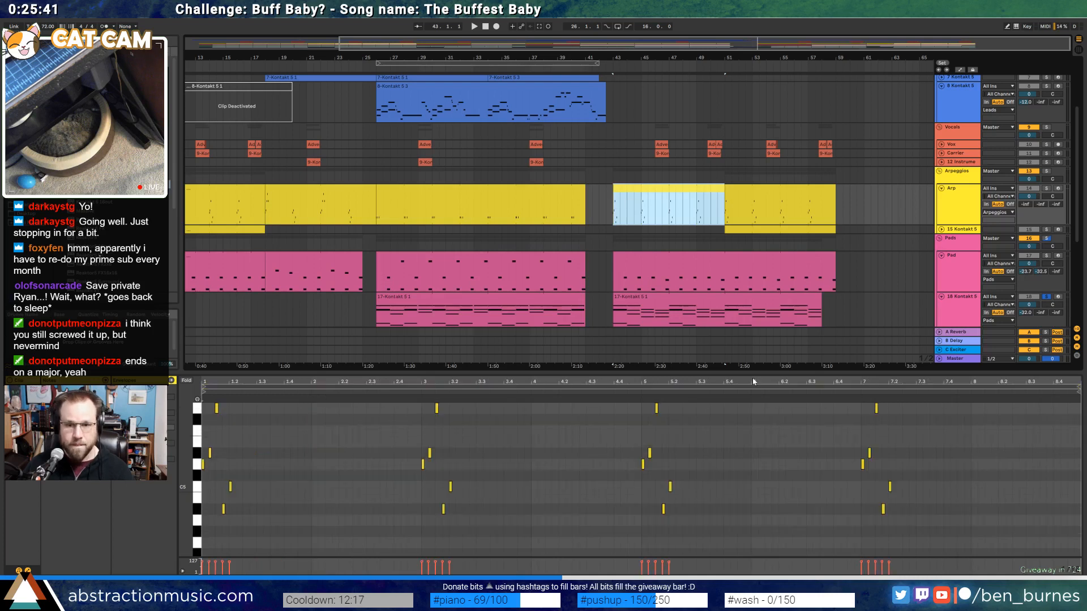
{"action": "left_click", "coordinate": [827, 478]}
{"action": "left_click", "coordinate": [890, 486]}
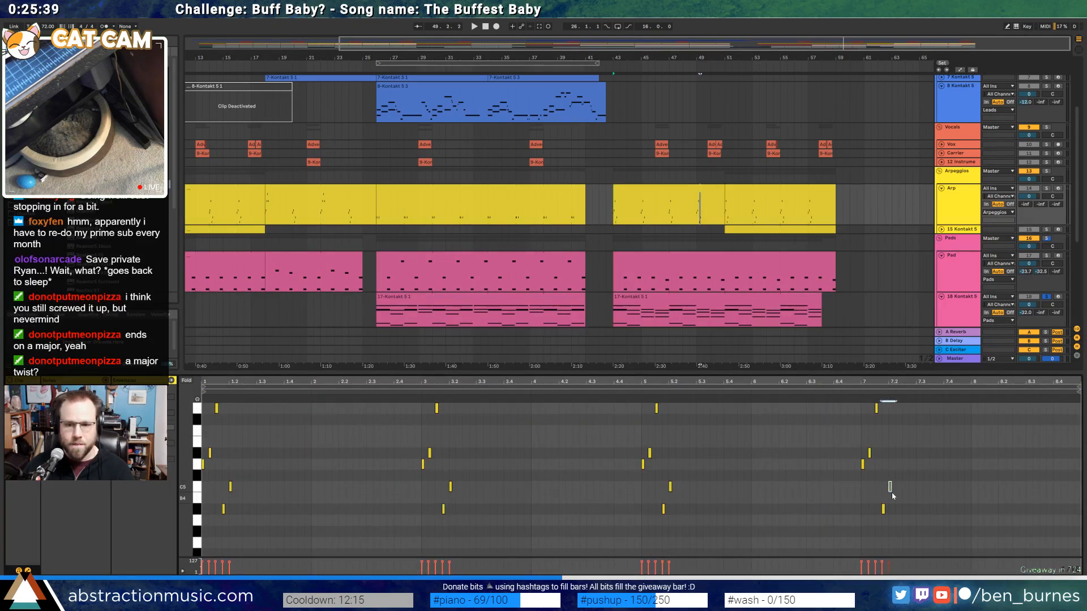
{"action": "key", "text": "space"}
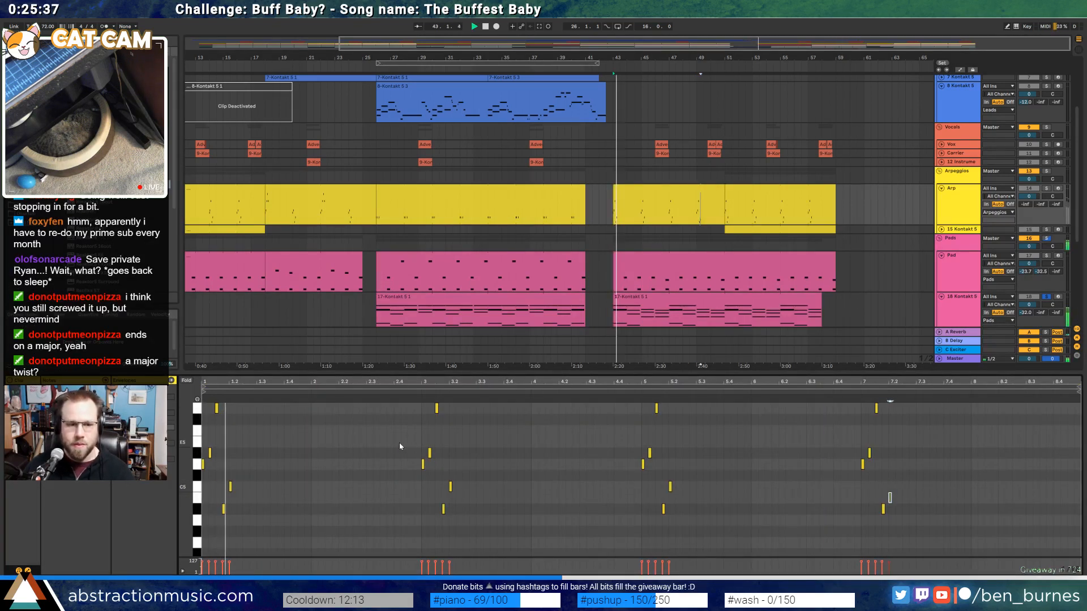
Unsolo the pad track and extend the edited eight-bar Arp clip from bar 43 out to bar 59
{"action": "left_click", "coordinate": [1046, 297]}
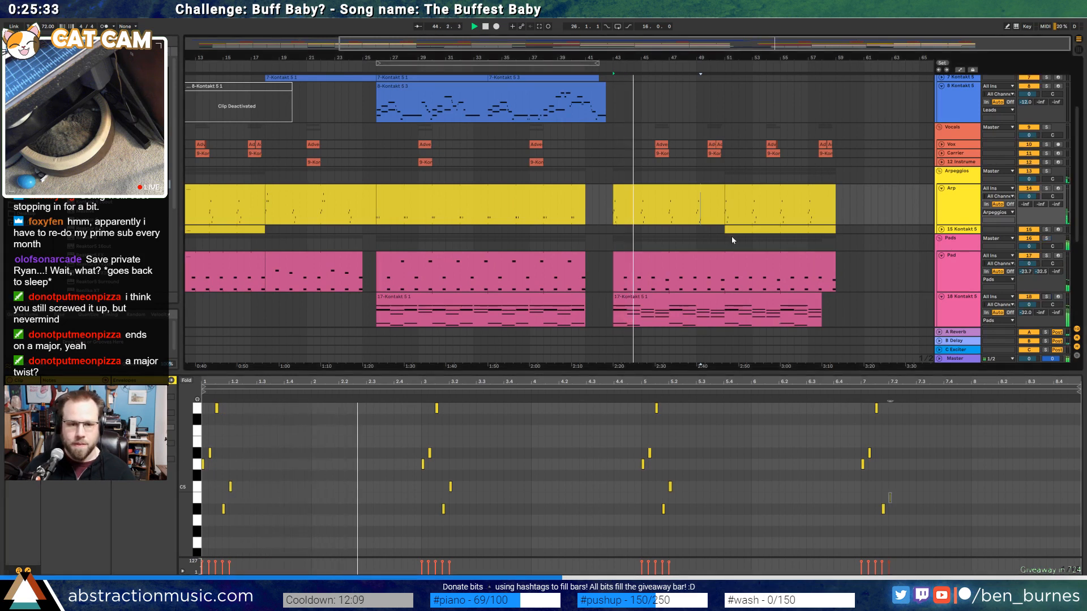
{"action": "left_click", "coordinate": [711, 192]}
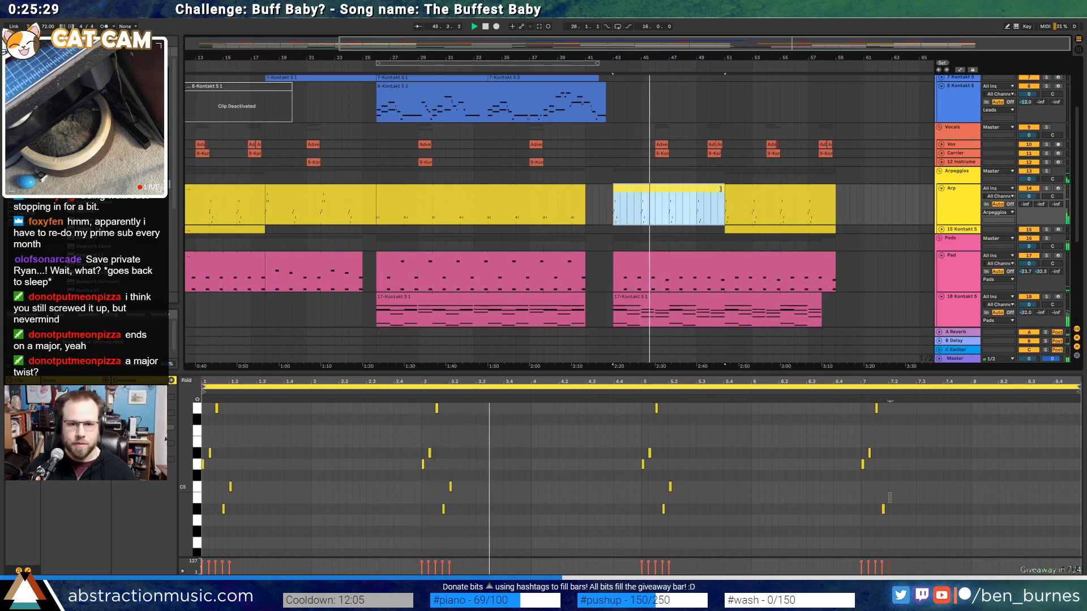
{"action": "left_click", "coordinate": [889, 495]}
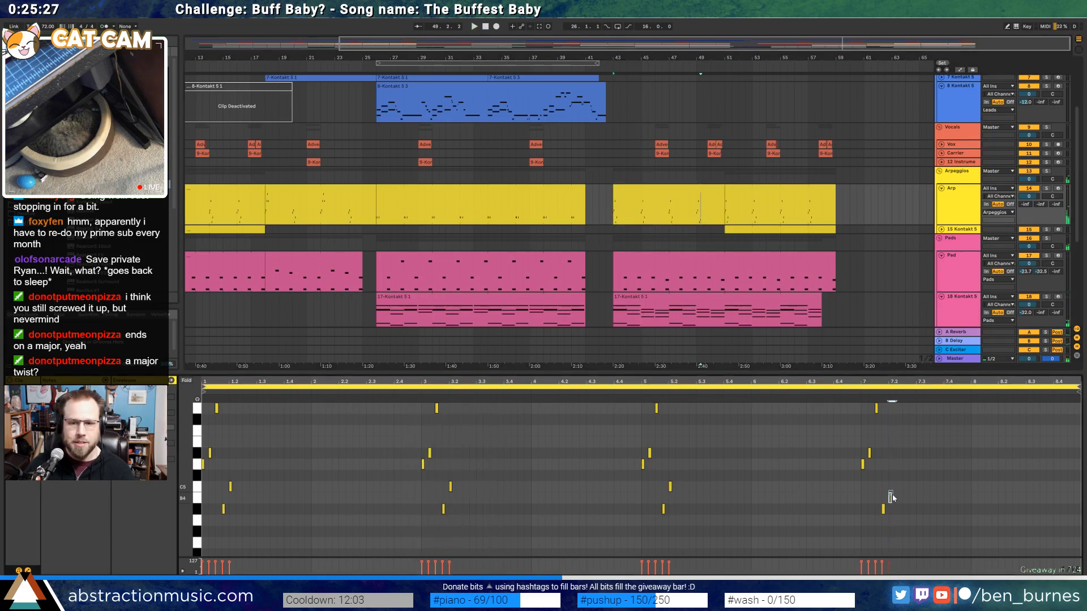
{"action": "left_click", "coordinate": [612, 197]}
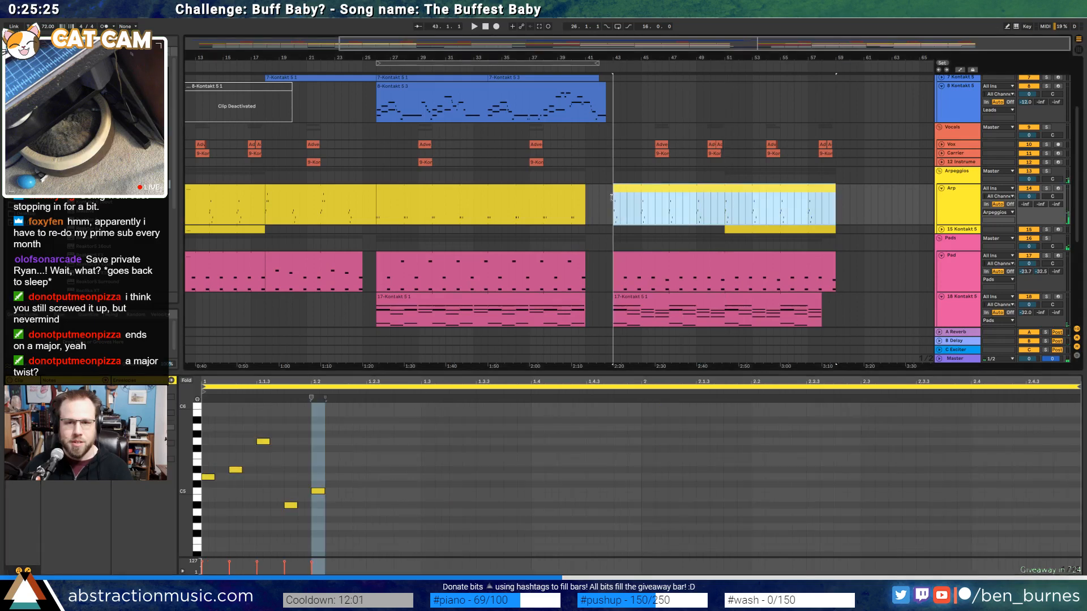
Play the section from bar 43 and open the Lead 2 clip to check its last long note against the changed chords
{"action": "left_click", "coordinate": [697, 267]}
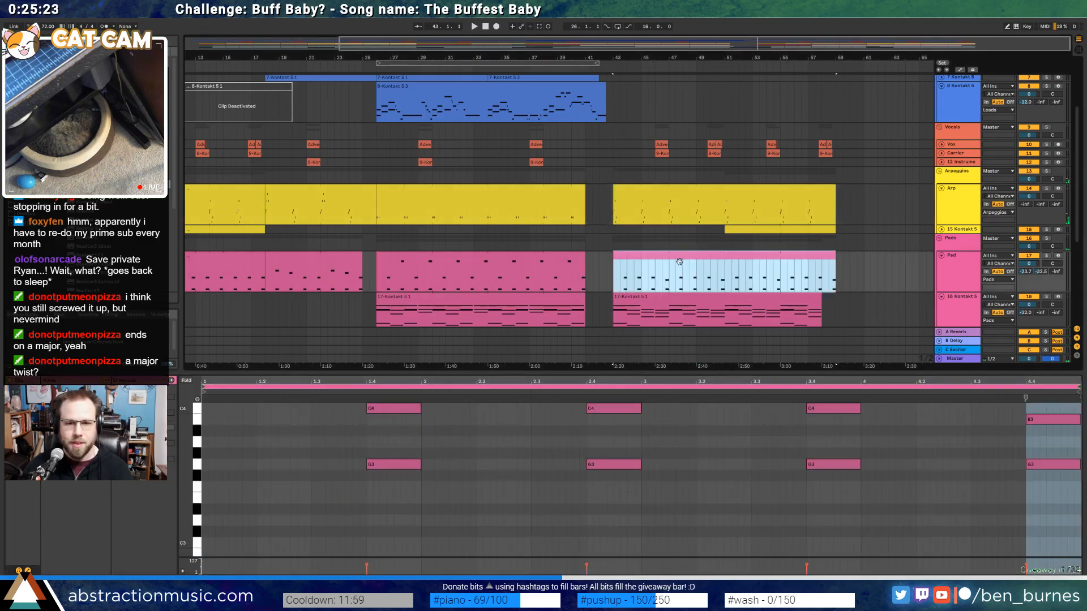
{"action": "key", "text": "space"}
{"action": "scroll", "coordinate": [682, 215], "scroll_direction": "up", "scroll_amount": 3}
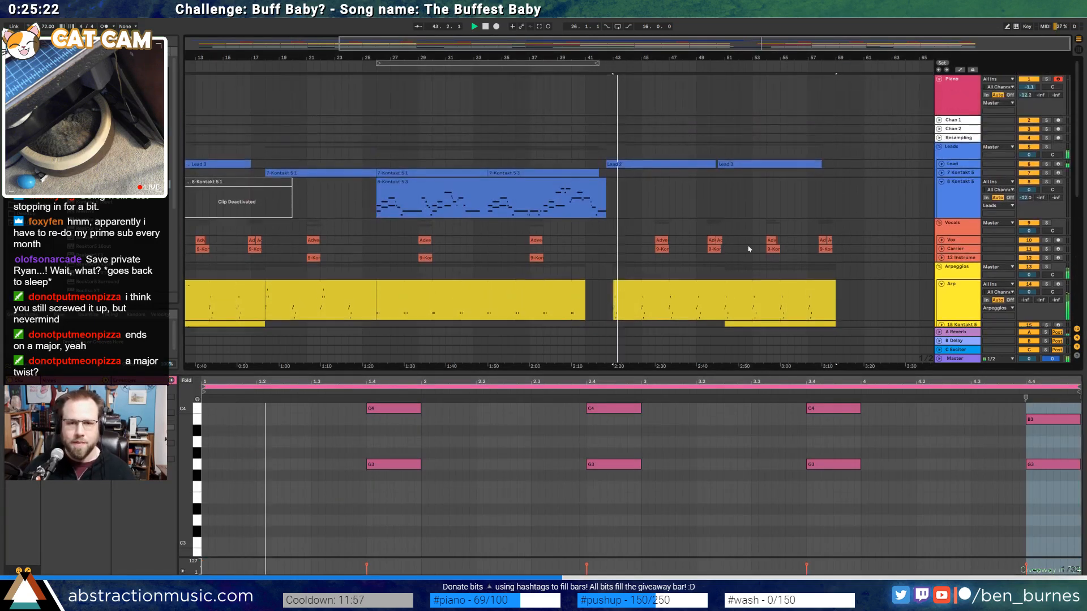
{"action": "left_click", "coordinate": [684, 164]}
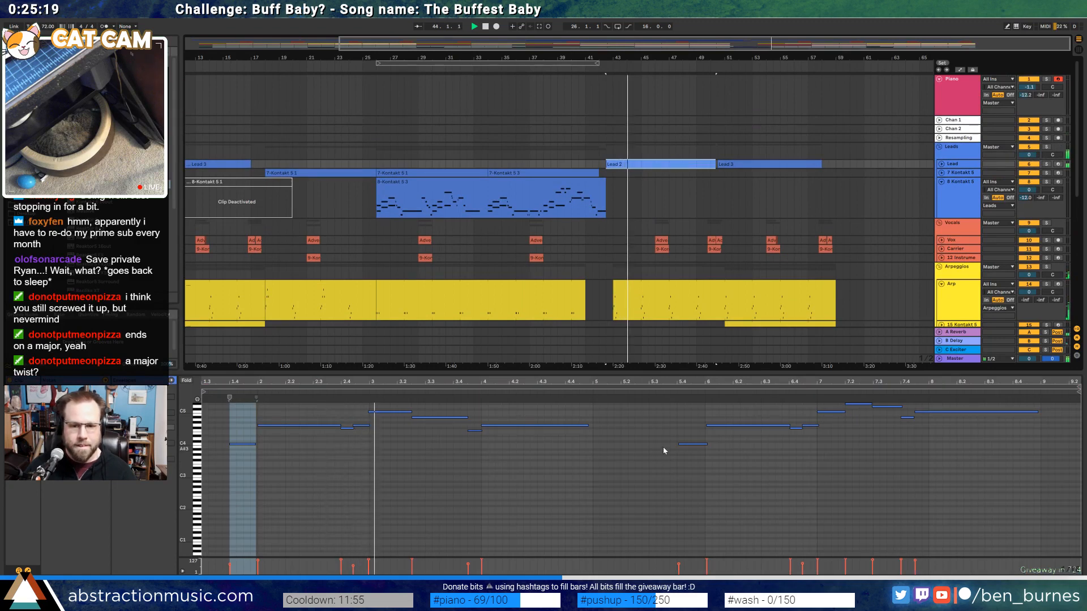
{"action": "scroll", "coordinate": [986, 429], "scroll_direction": "up", "scroll_amount": 3}
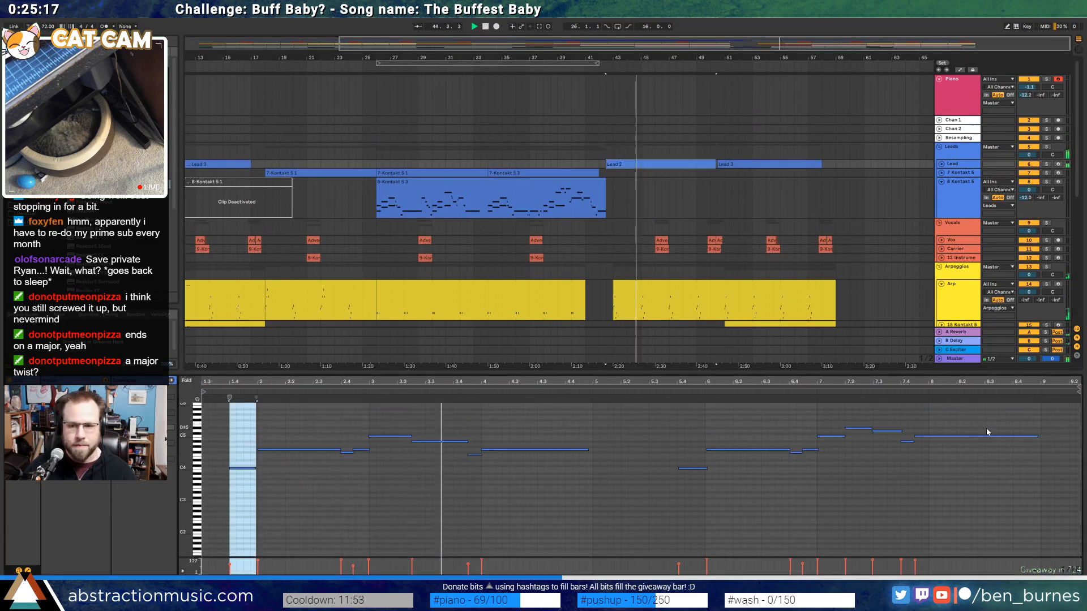
{"action": "left_click", "coordinate": [969, 438]}
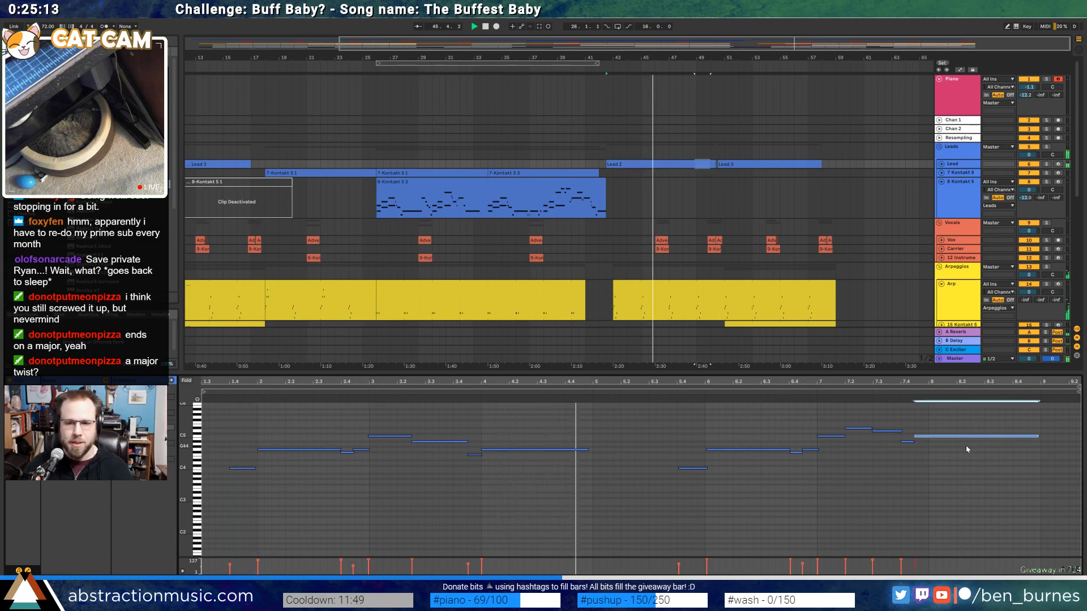
Unfold the Lead track and examine the end of Lead 2 alongside the Arp and Pad clips during playback
{"action": "scroll", "coordinate": [828, 340], "scroll_direction": "down", "scroll_amount": 3}
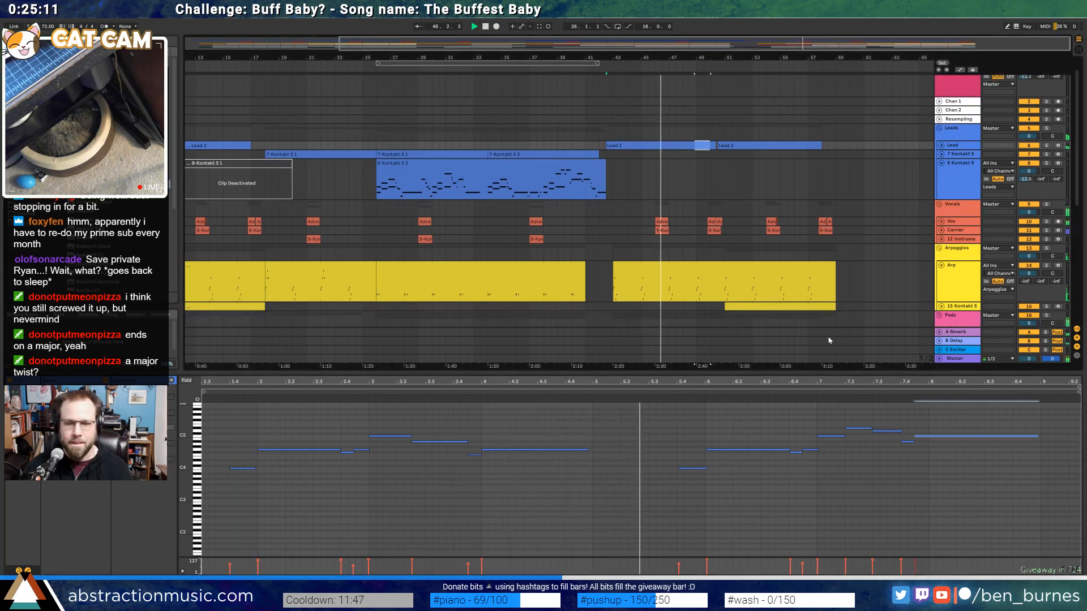
{"action": "scroll", "coordinate": [828, 340], "scroll_direction": "down", "scroll_amount": 3}
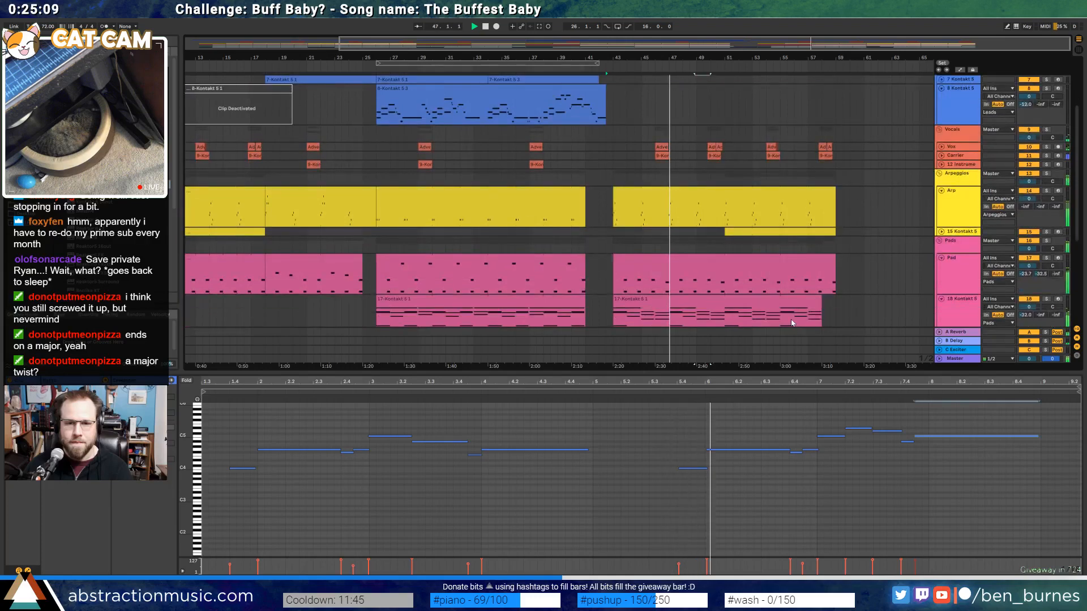
{"action": "scroll", "coordinate": [792, 322], "scroll_direction": "up", "scroll_amount": 2}
{"action": "left_click", "coordinate": [941, 98]}
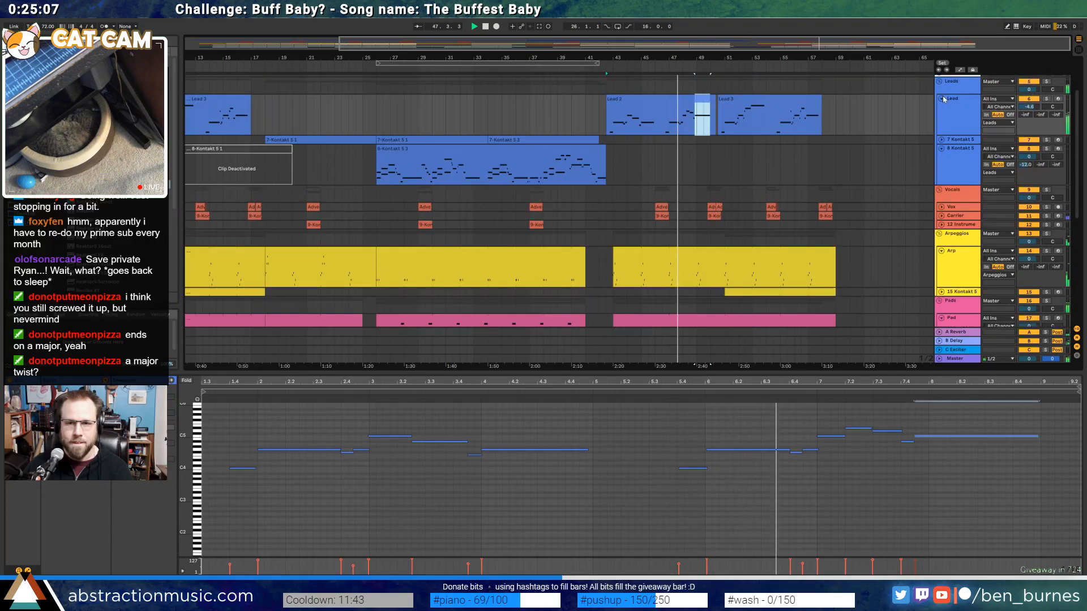
{"action": "scroll", "coordinate": [856, 249], "scroll_direction": "down", "scroll_amount": 2}
{"action": "key", "text": "Down"}
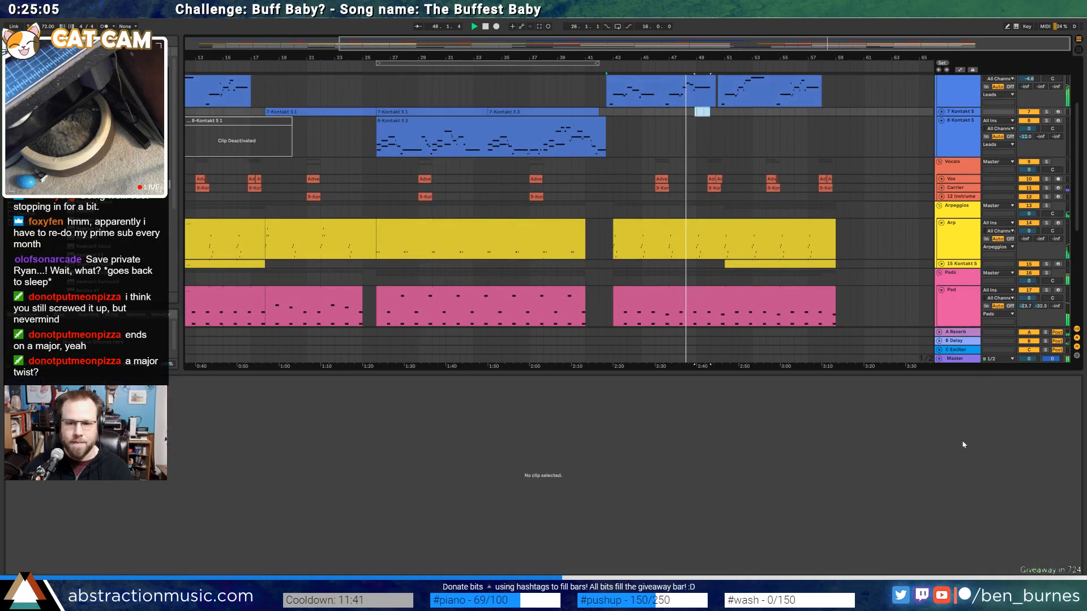
{"action": "key", "text": "Up"}
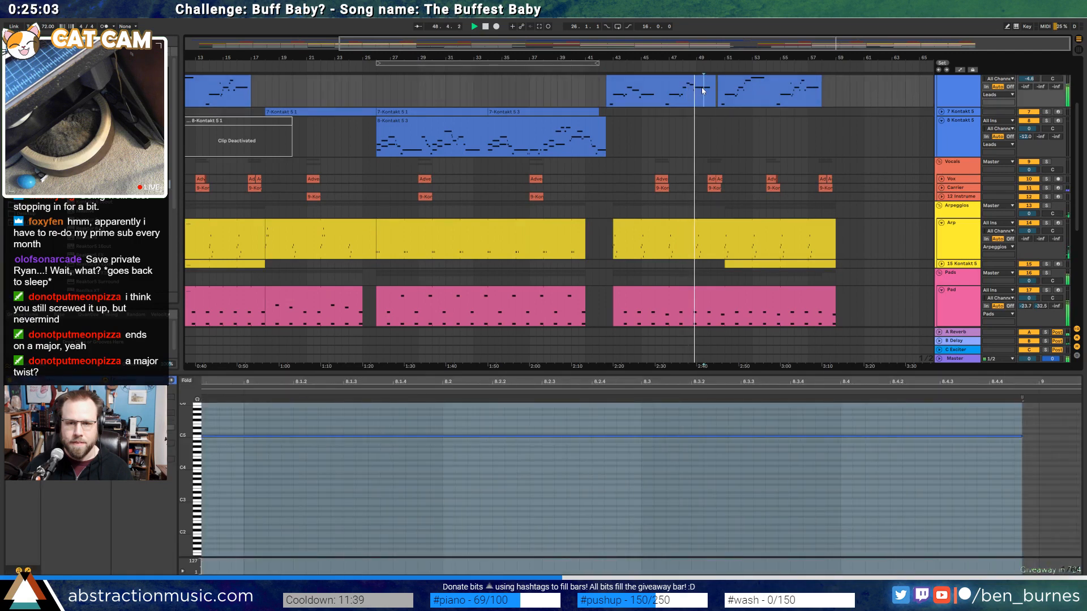
Draw a held note one semitone below C5 around bar 9 of Lead 2 and shorten the long C5 before it
{"action": "scroll", "coordinate": [718, 138], "scroll_direction": "up", "scroll_amount": 2}
{"action": "left_click", "coordinate": [712, 136]}
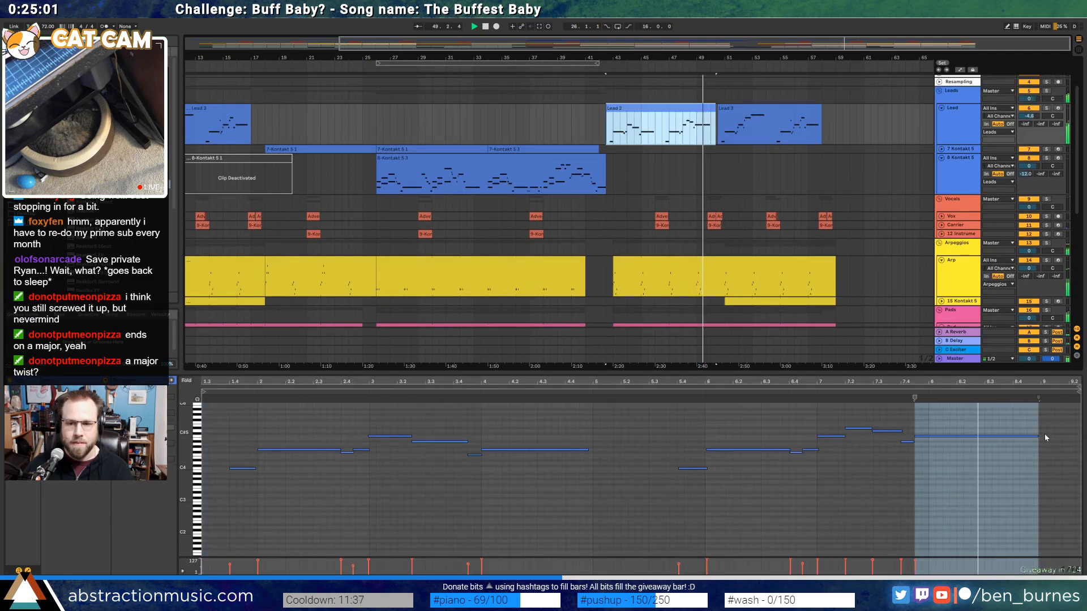
{"action": "mouse_move", "coordinate": [1040, 440]}
{"action": "left_mouse_down"}
{"action": "mouse_move", "coordinate": [1080, 439]}
{"action": "mouse_move", "coordinate": [1060, 439]}
{"action": "left_mouse_up"}
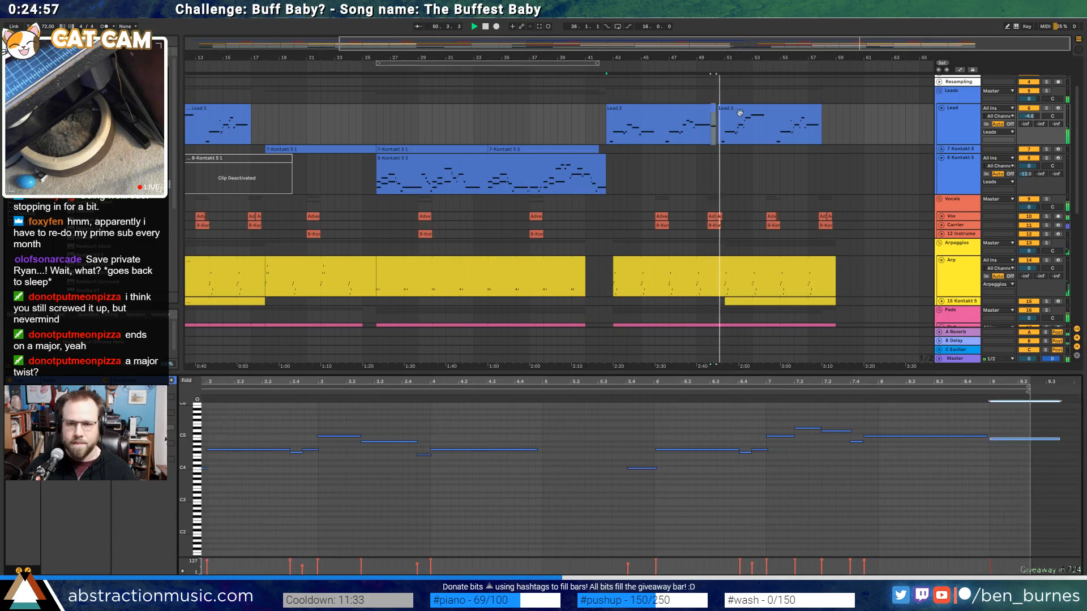
{"action": "key", "text": "space"}
{"action": "left_click_drag", "start_coordinate": [987, 436], "coordinate": [952, 436]}
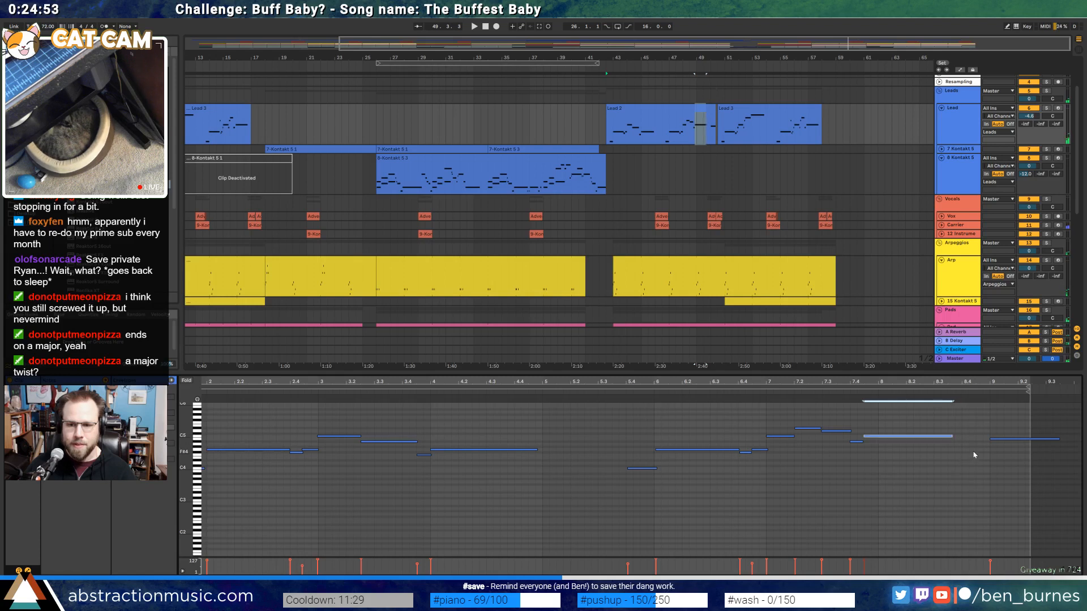
Add a short lower pickup note before the held note, start the held note slightly earlier, and replay the end of Lead 2
{"action": "scroll", "coordinate": [1023, 453], "scroll_direction": "up", "scroll_amount": 3}
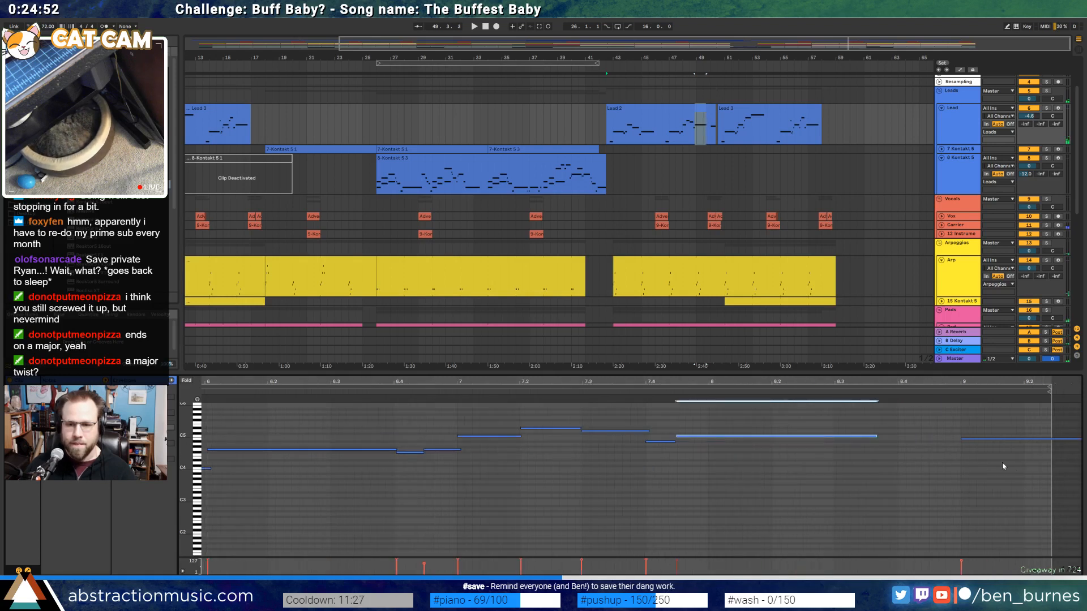
{"action": "double_click", "coordinate": [933, 450]}
{"action": "mouse_move", "coordinate": [937, 450]}
{"action": "left_mouse_down"}
{"action": "mouse_move", "coordinate": [960, 450]}
{"action": "mouse_move", "coordinate": [944, 439]}
{"action": "left_mouse_up"}
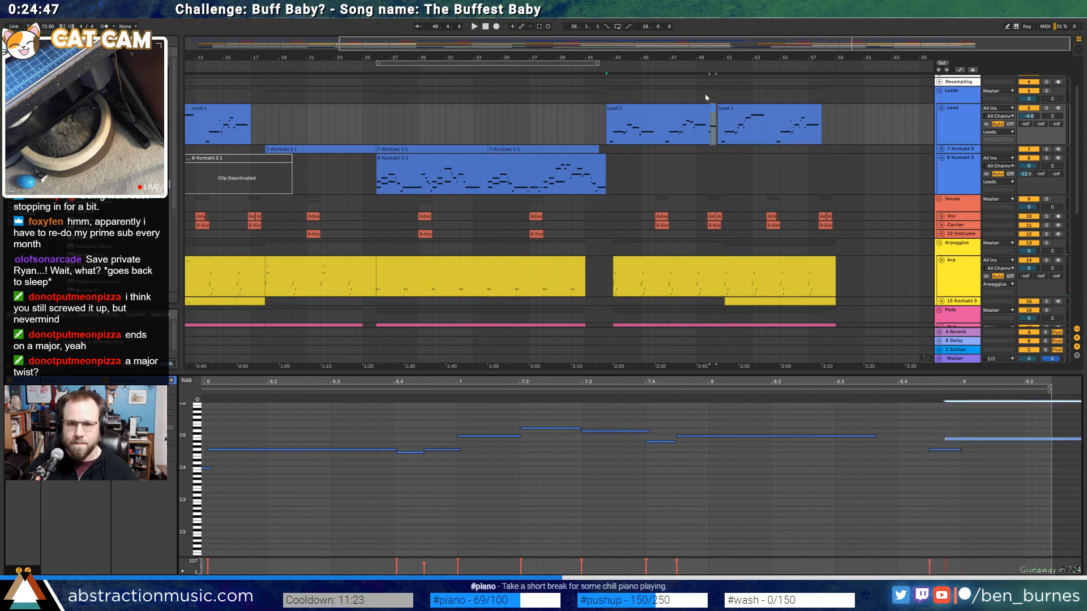
{"action": "left_click", "coordinate": [718, 111]}
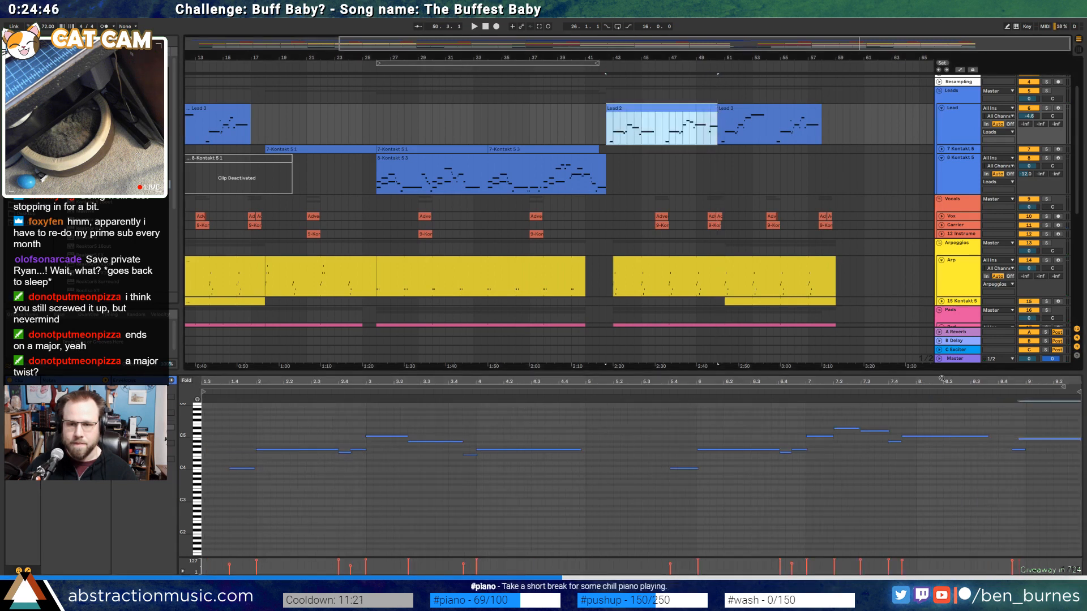
{"action": "key", "text": "space"}
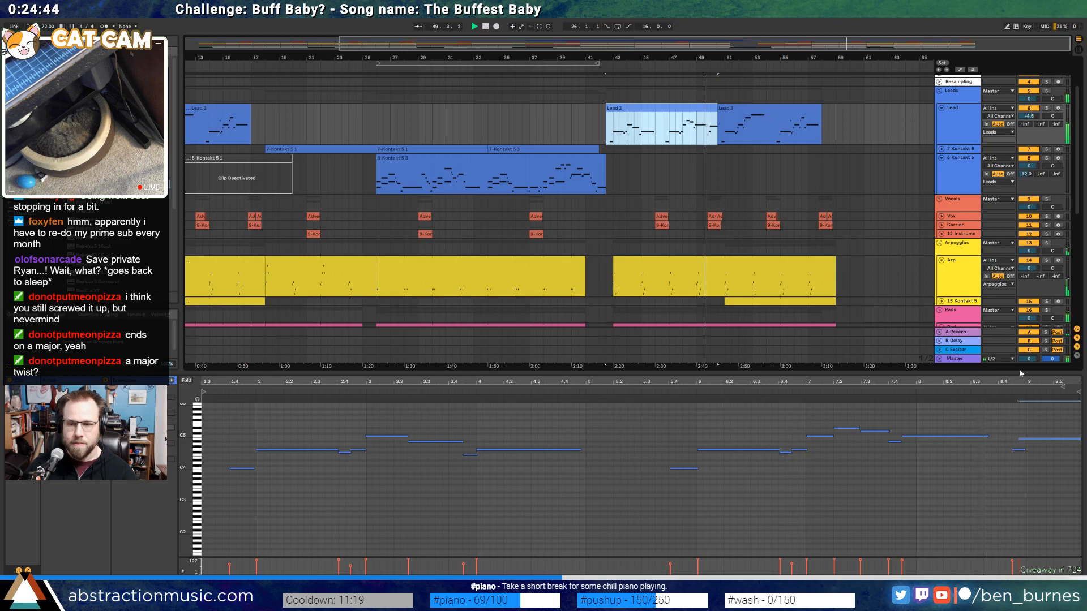
Shift Lead 2's short pickup note and the held note after it slightly earlier, and replay the phrase from 7.3
{"action": "left_click", "coordinate": [1017, 449]}
{"action": "key", "text": "Left"}
{"action": "key", "text": "Left"}
{"action": "key", "text": "shift+Right"}
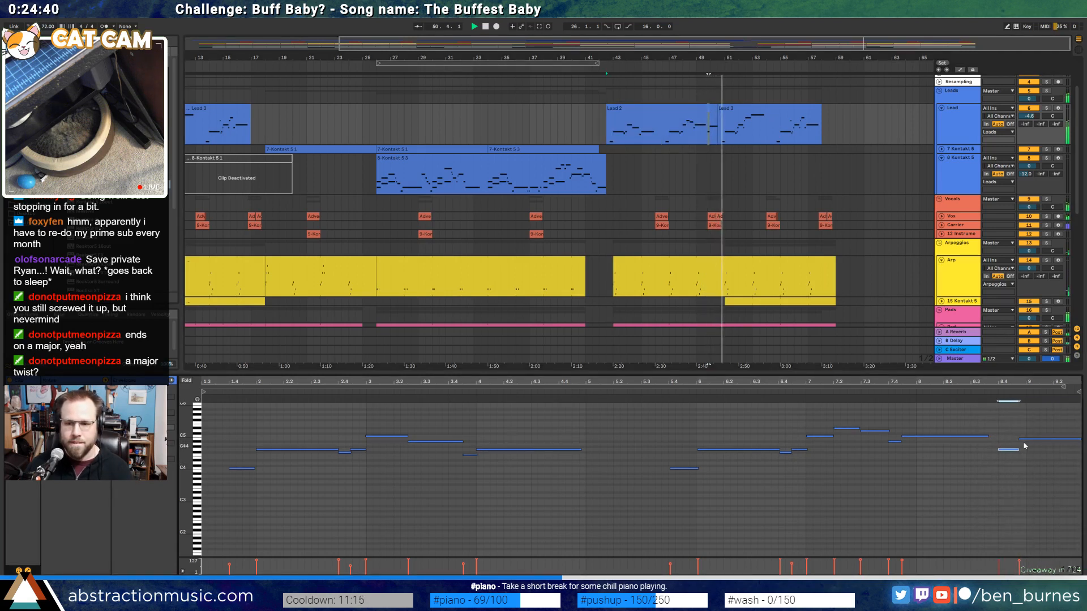
{"action": "left_click", "coordinate": [1032, 439]}
{"action": "key", "text": "Left"}
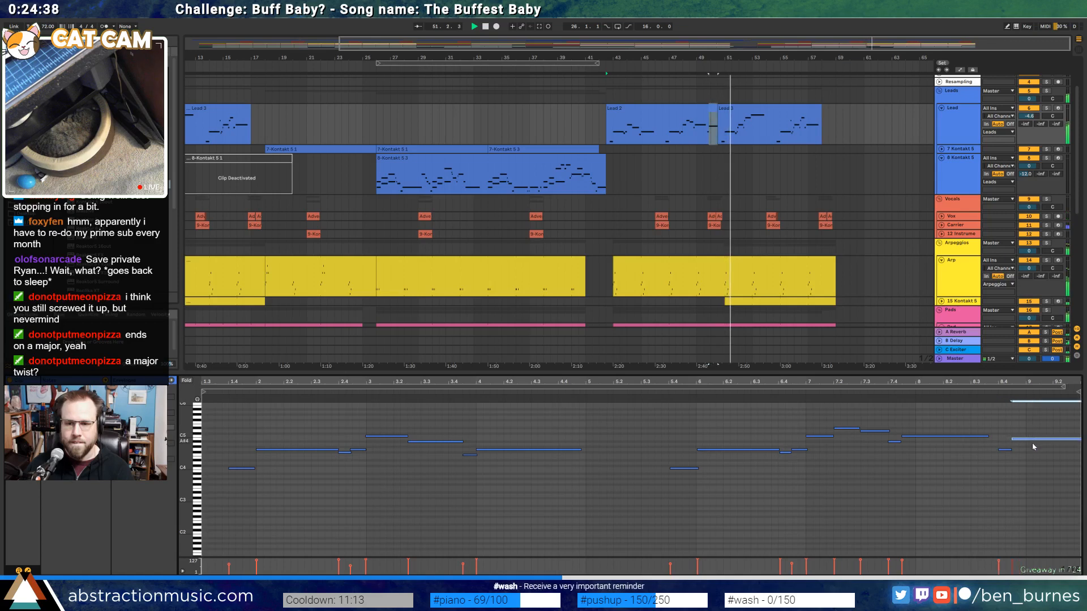
{"action": "left_click", "coordinate": [863, 399]}
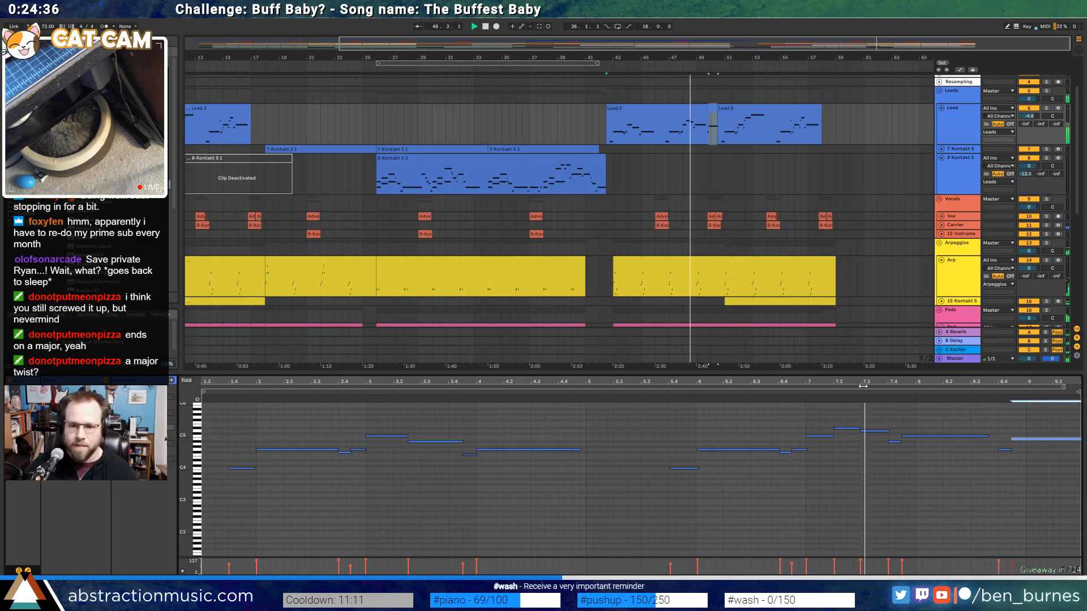
{"action": "left_click_drag", "start_coordinate": [778, 58], "coordinate": [683, 123]}
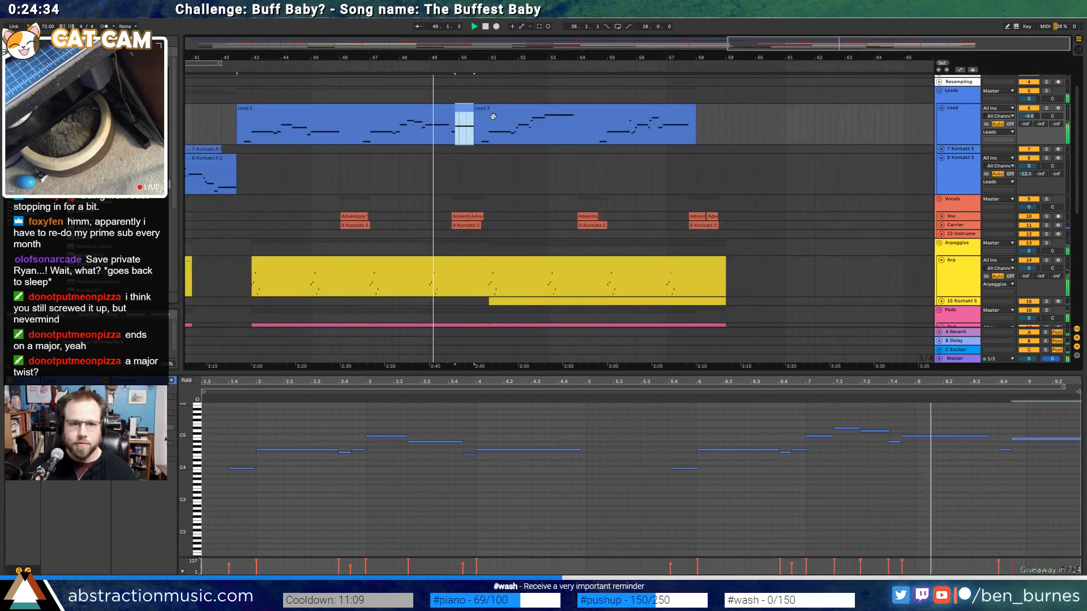
Shorten Lead 2's long C5 so it ends just after bar 8, and replay the phrase against the Arp, Pad and Bass clips
{"action": "scroll", "coordinate": [493, 114], "scroll_direction": "up", "scroll_amount": 3}
{"action": "left_click_drag", "start_coordinate": [427, 109], "coordinate": [444, 111]}
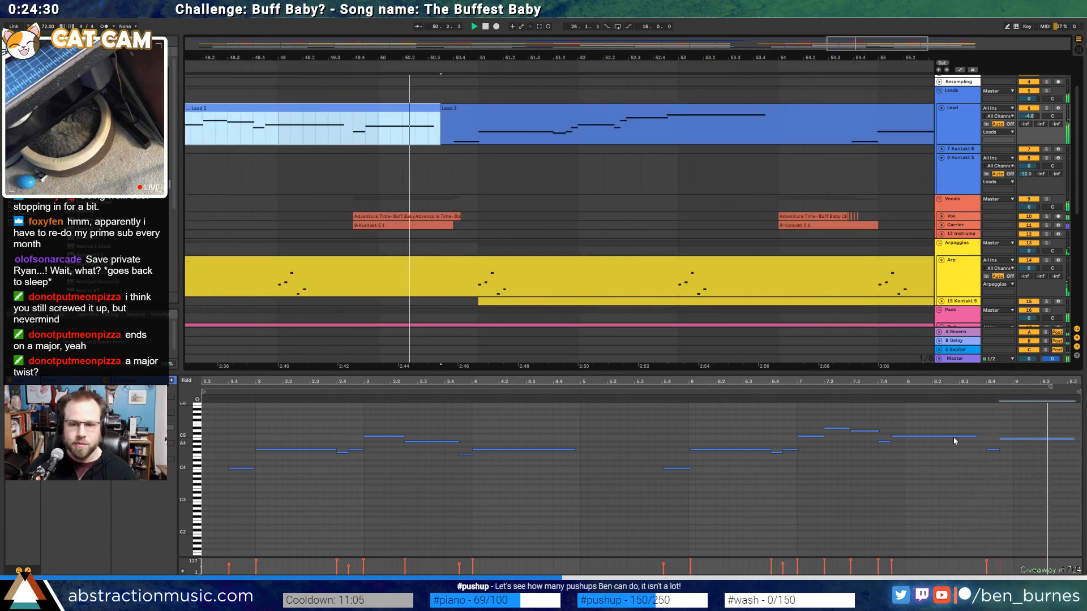
{"action": "left_click_drag", "start_coordinate": [890, 435], "coordinate": [918, 436]}
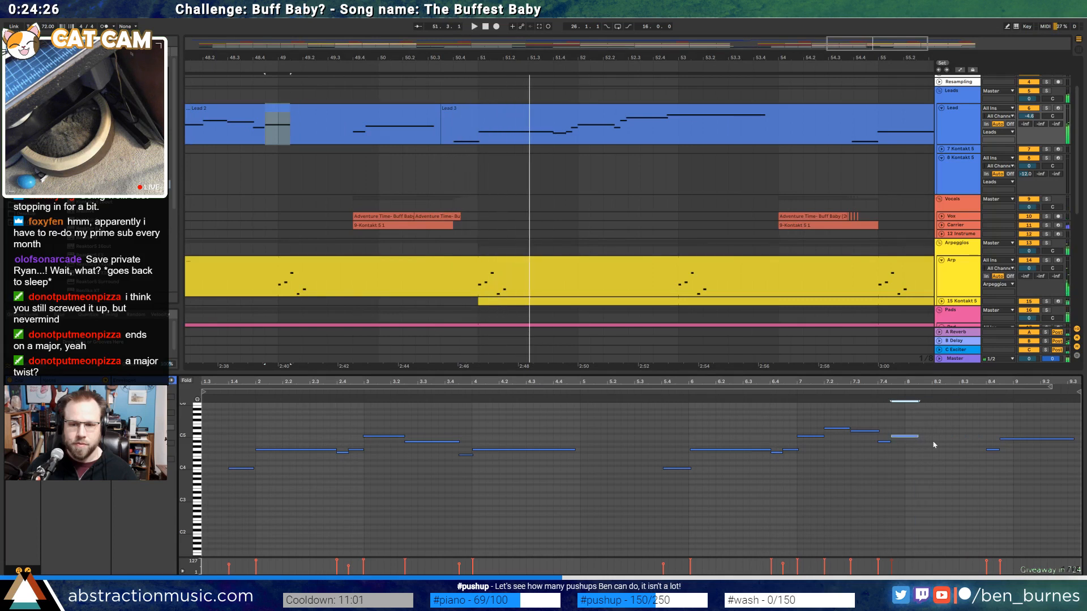
{"action": "left_click", "coordinate": [805, 398]}
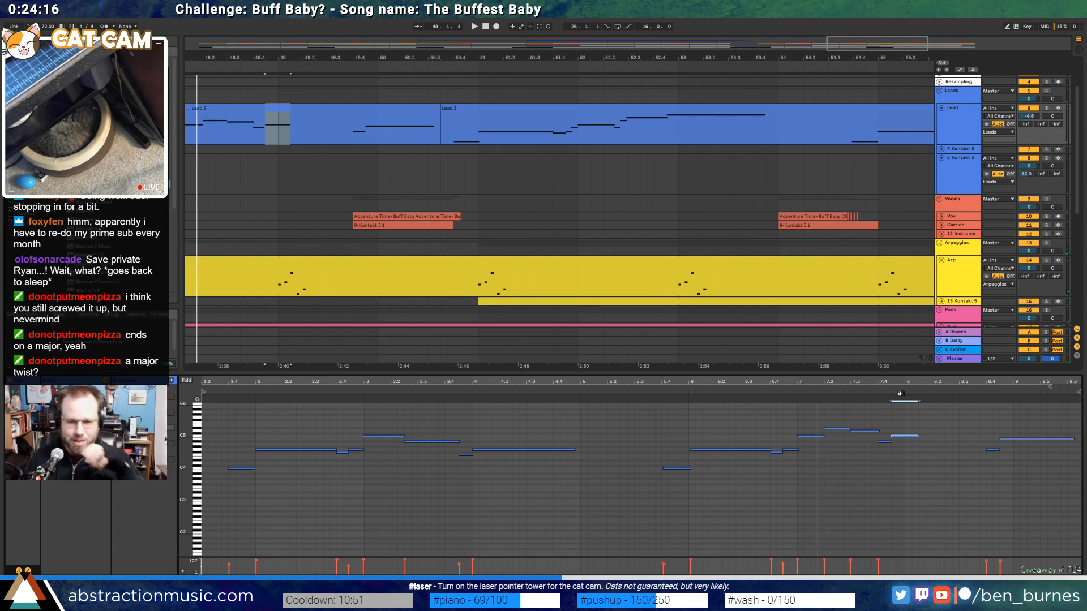
{"action": "left_click", "coordinate": [795, 392]}
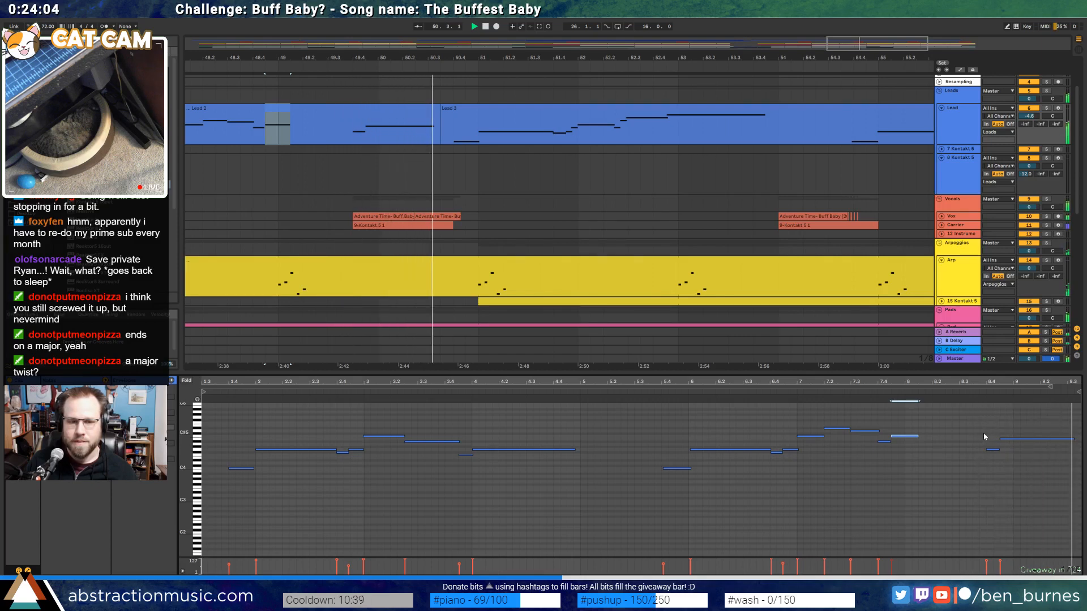
{"action": "scroll", "coordinate": [692, 281], "scroll_direction": "down", "scroll_amount": 4}
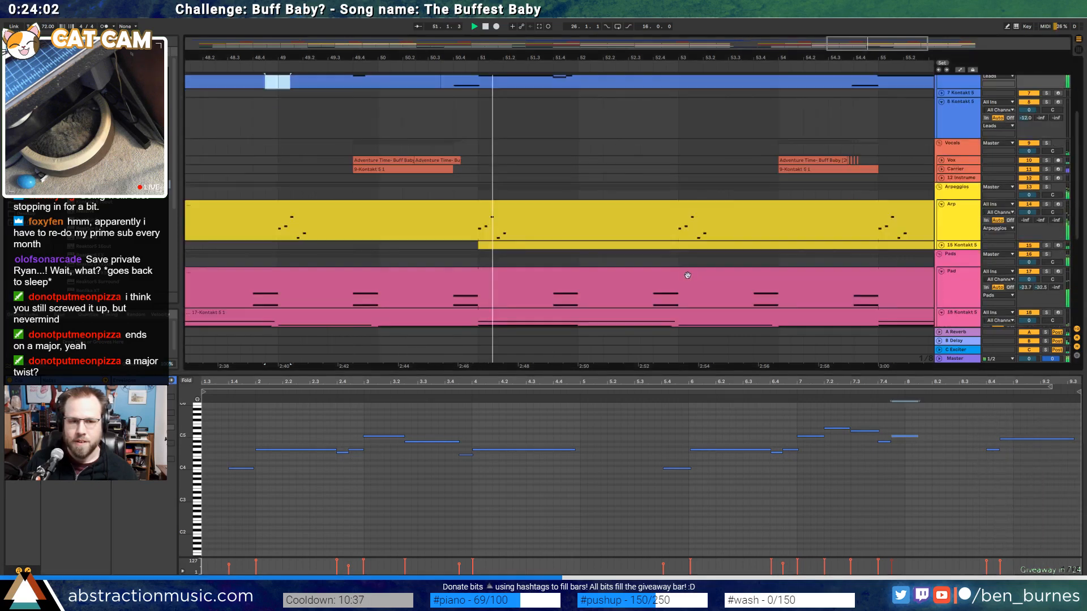
{"action": "scroll", "coordinate": [692, 281], "scroll_direction": "down", "scroll_amount": 2}
{"action": "scroll", "coordinate": [526, 291], "scroll_direction": "down", "scroll_amount": 3}
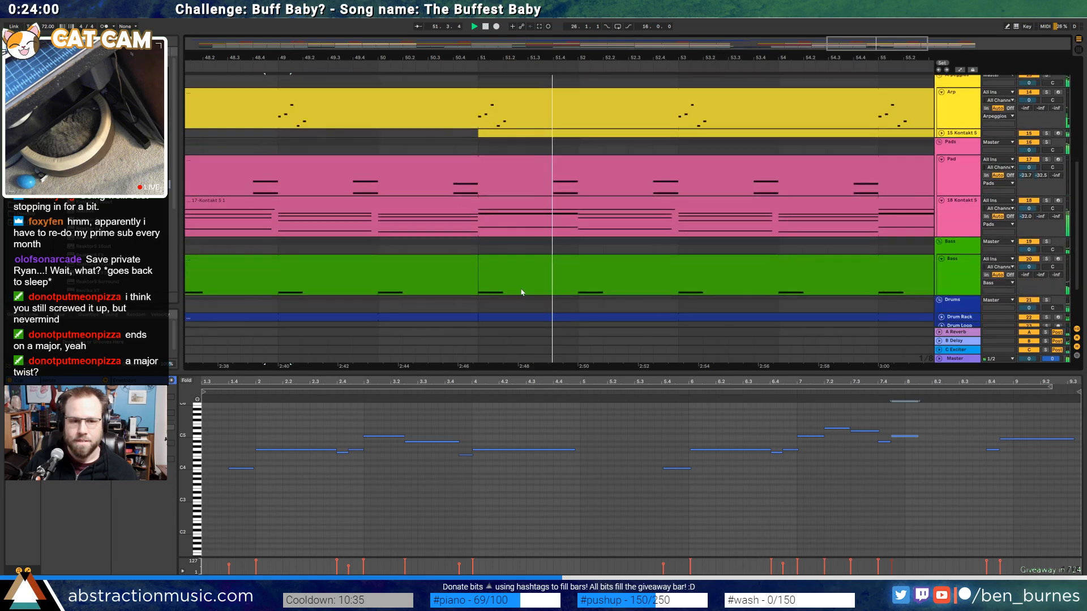
{"action": "scroll", "coordinate": [531, 306], "scroll_direction": "up", "scroll_amount": 2}
{"action": "scroll", "coordinate": [532, 302], "scroll_direction": "up", "scroll_amount": 7}
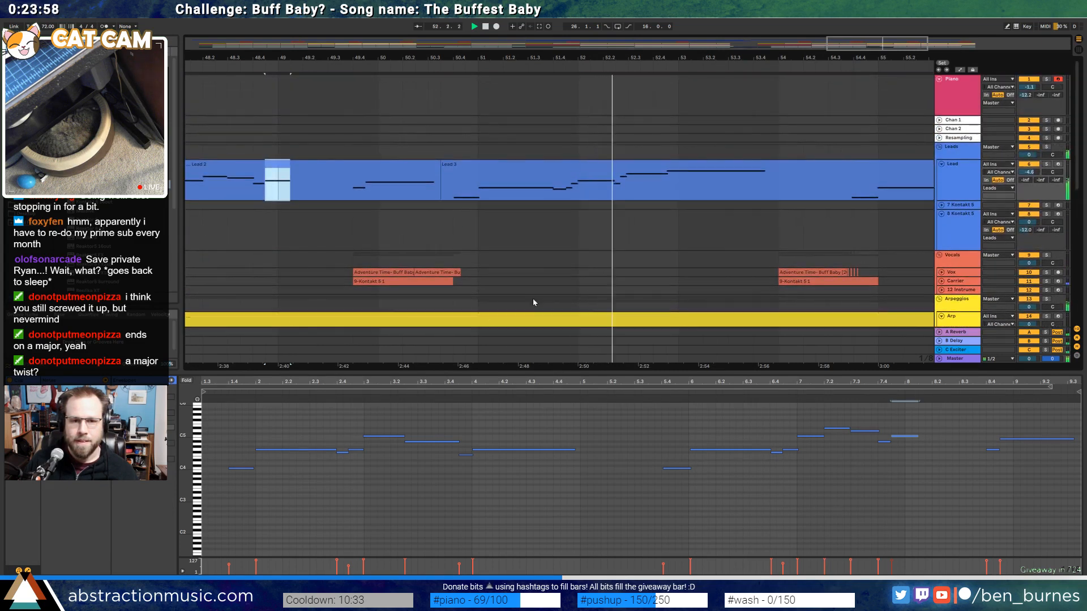
Extend Lead 2's last C5 past 8.3 and delete the pickup note and held note that follow it
{"action": "left_click", "coordinate": [915, 436]}
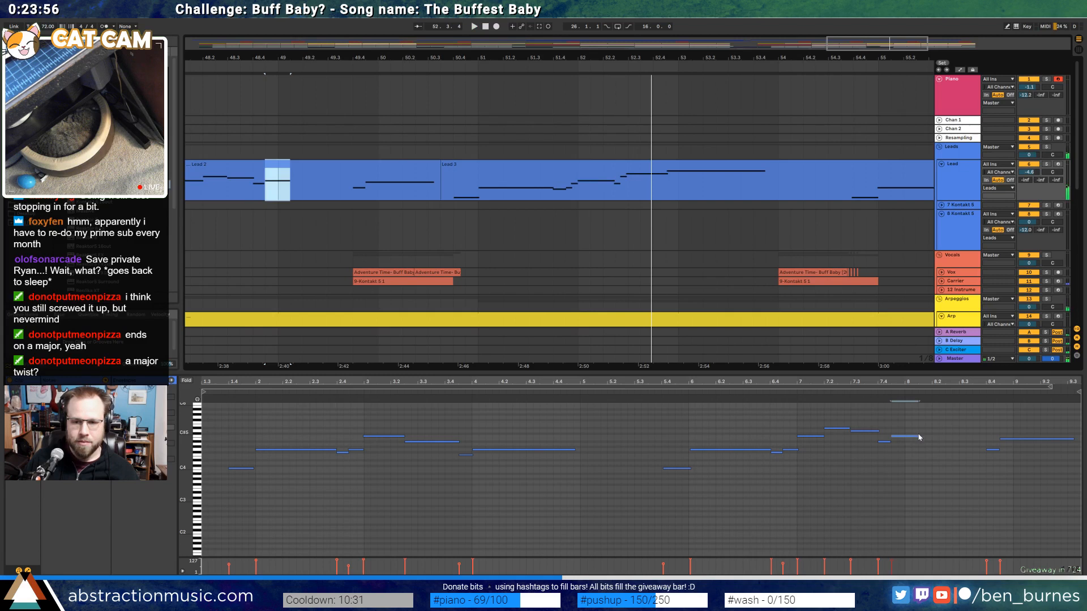
{"action": "left_click_drag", "start_coordinate": [917, 435], "coordinate": [972, 435]}
{"action": "key", "text": "Delete"}
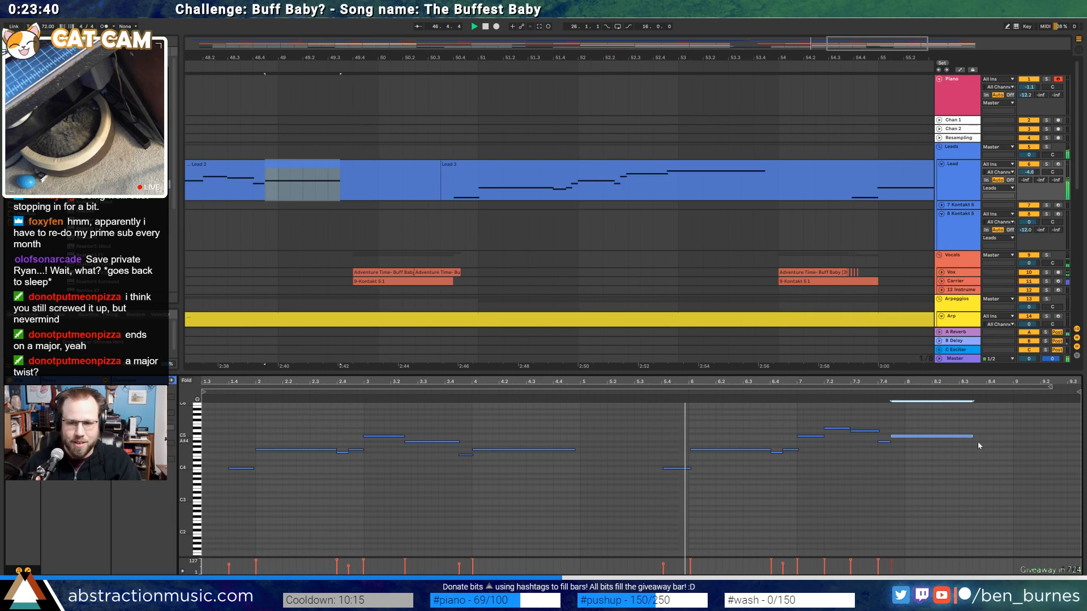
Show the track's device chain, view the whole arrangement, and play the transition into the last section from bar 38
{"action": "key", "text": "shift+Tab"}
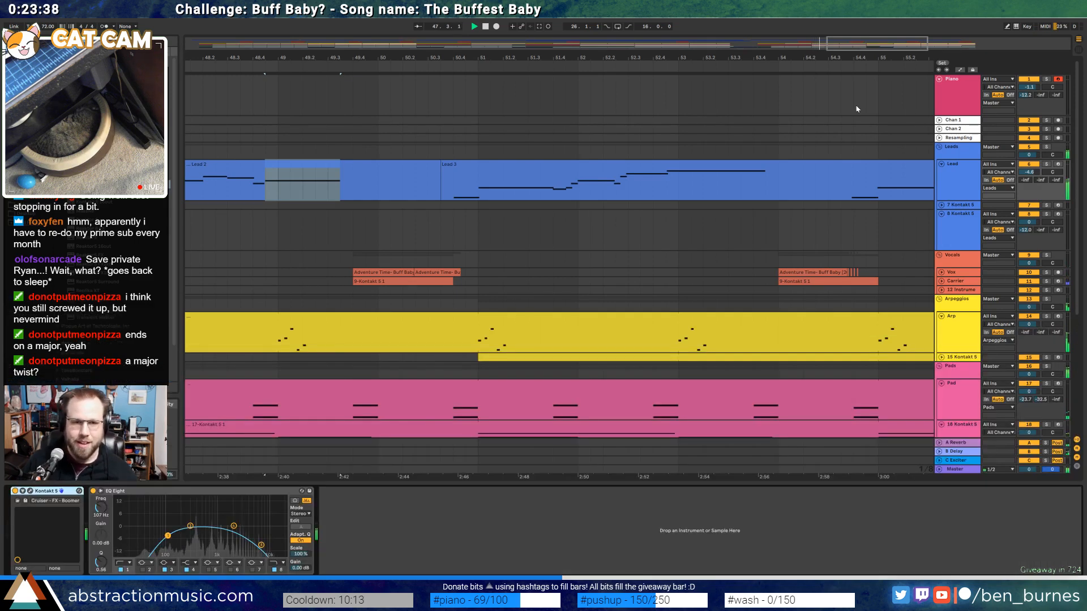
{"action": "left_click_drag", "start_coordinate": [865, 52], "coordinate": [829, 37]}
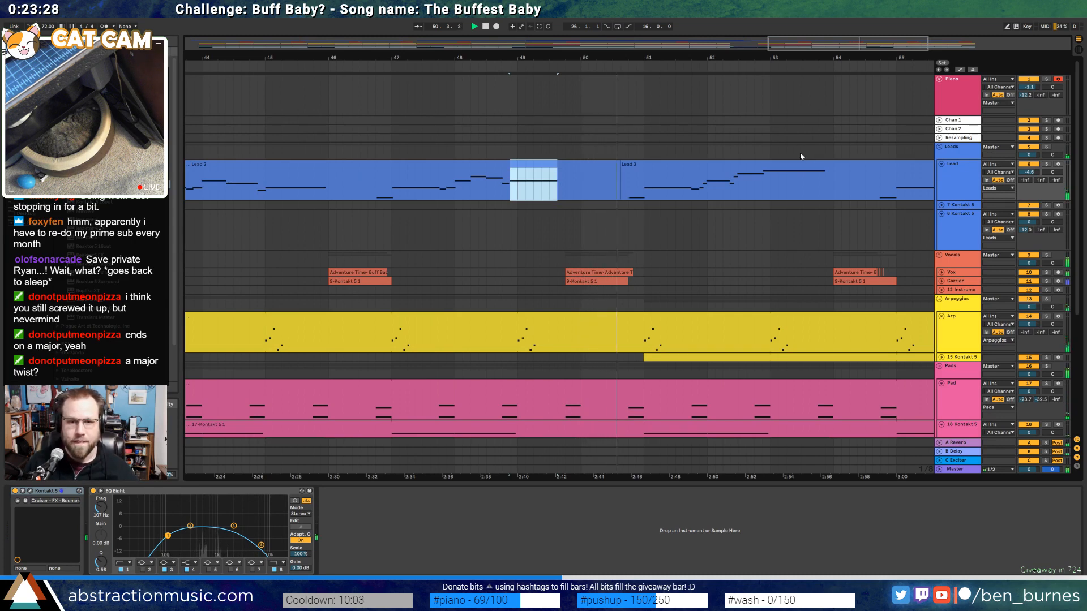
{"action": "key", "text": "space"}
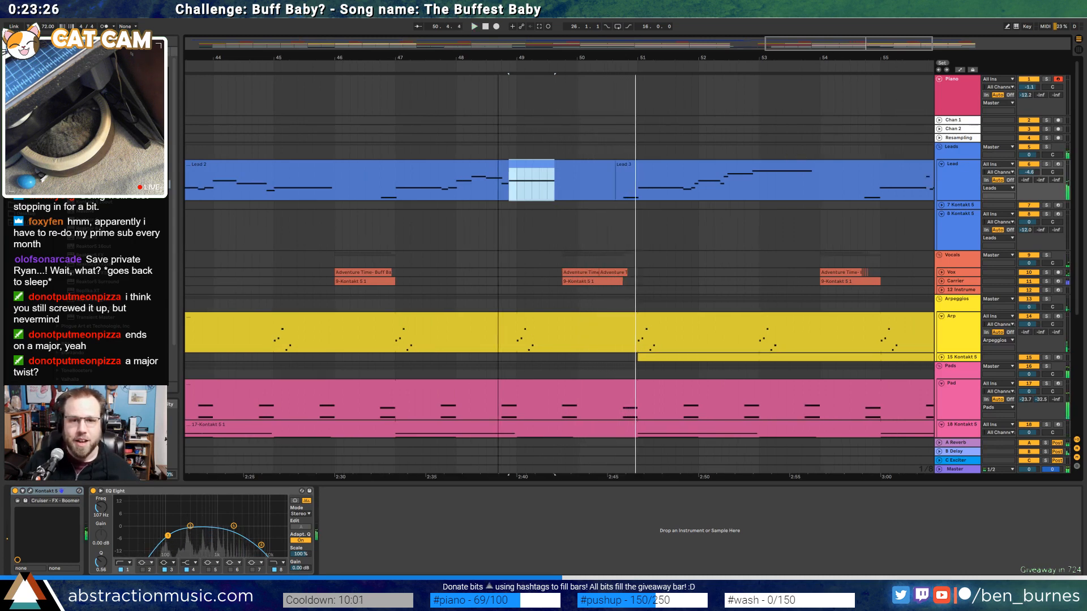
{"action": "key", "text": "minus"}
{"action": "left_click", "coordinate": [261, 186]}
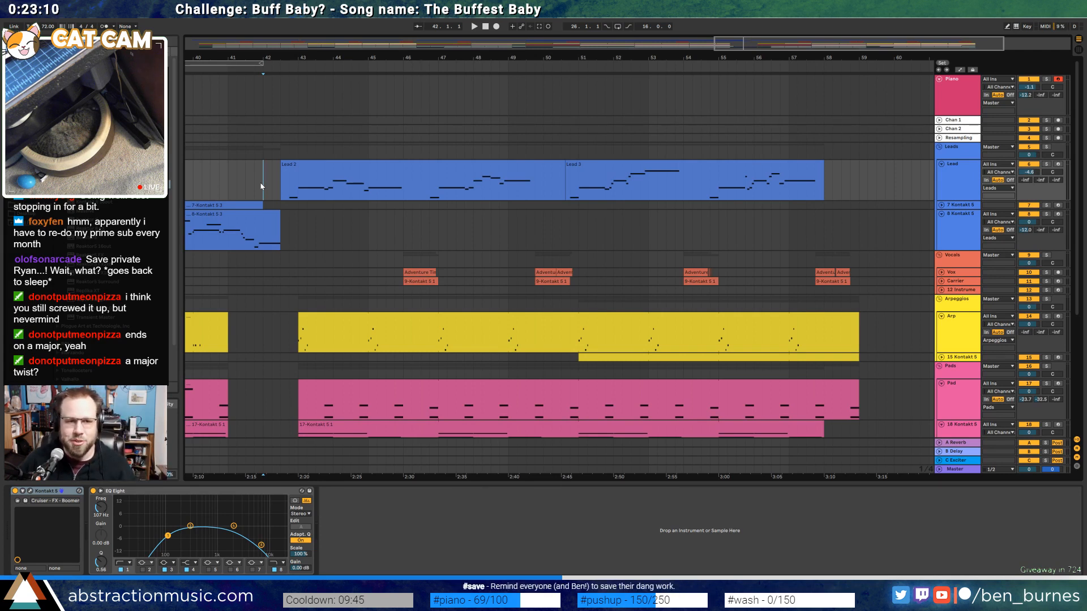
{"action": "left_click_drag", "start_coordinate": [845, 44], "coordinate": [845, 17]}
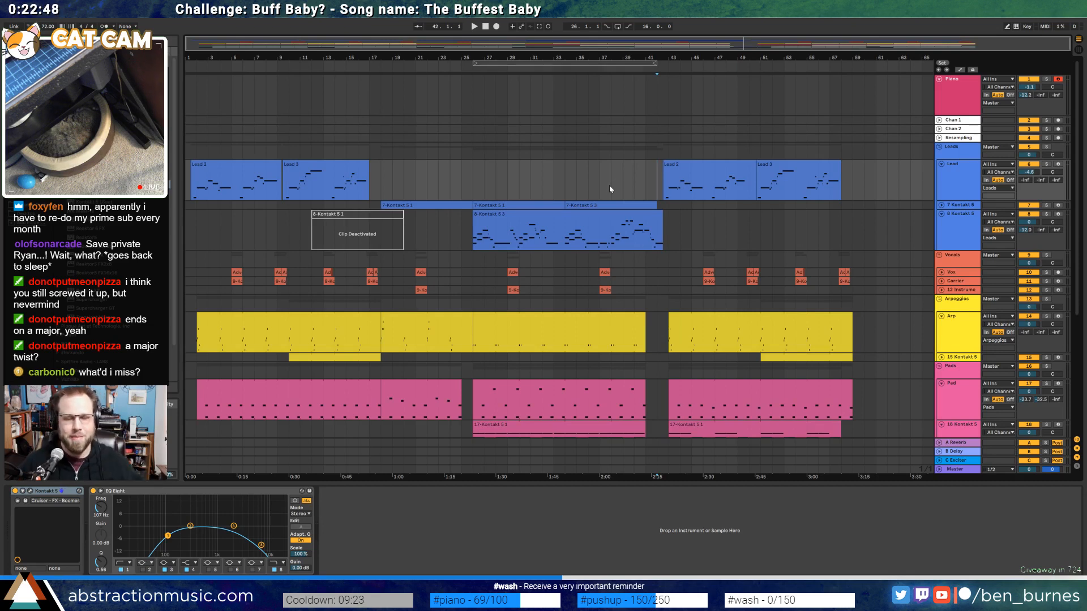
{"action": "left_click", "coordinate": [639, 191]}
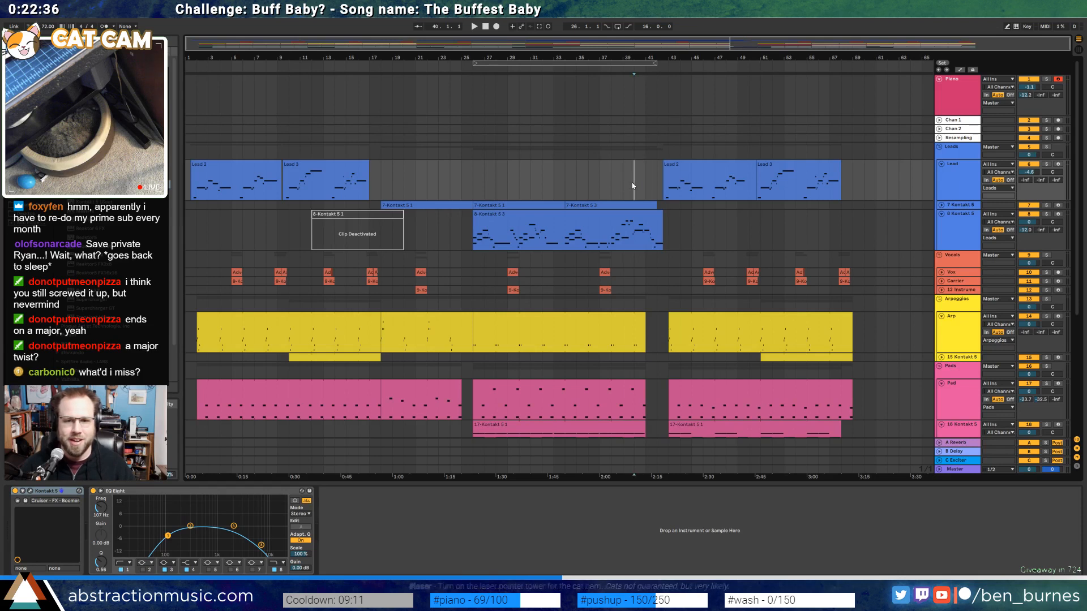
{"action": "left_click", "coordinate": [613, 187]}
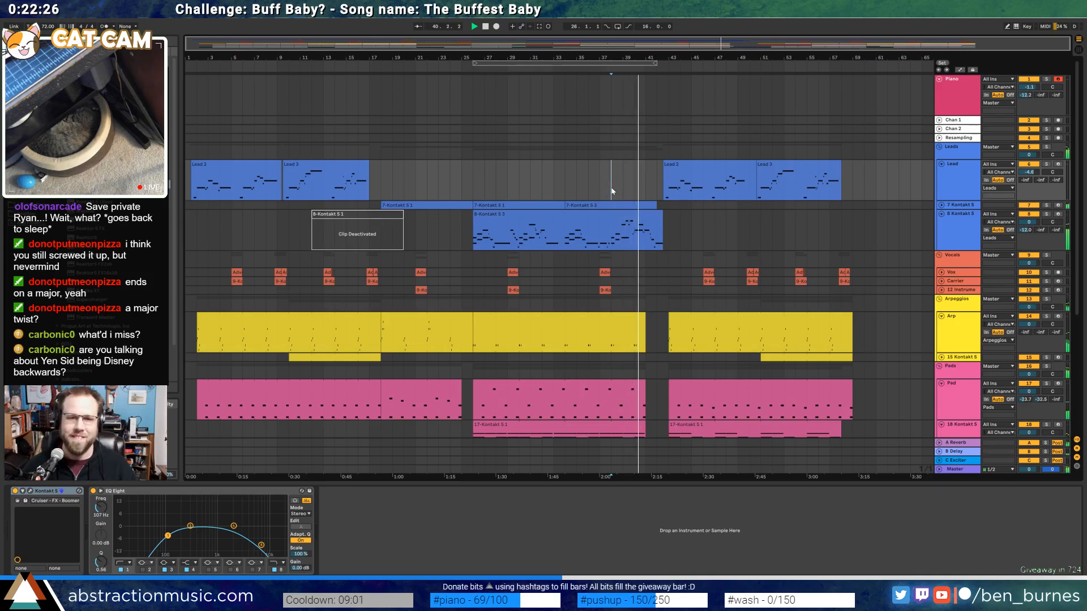
Expand the EQ Eight on the 8 Kontakt 5 track, raise its low cut, and set the upper band to about 7.11 kHz at -0.37 dB
{"action": "scroll", "coordinate": [649, 226], "scroll_direction": "down", "scroll_amount": 1}
{"action": "left_click", "coordinate": [645, 204]}
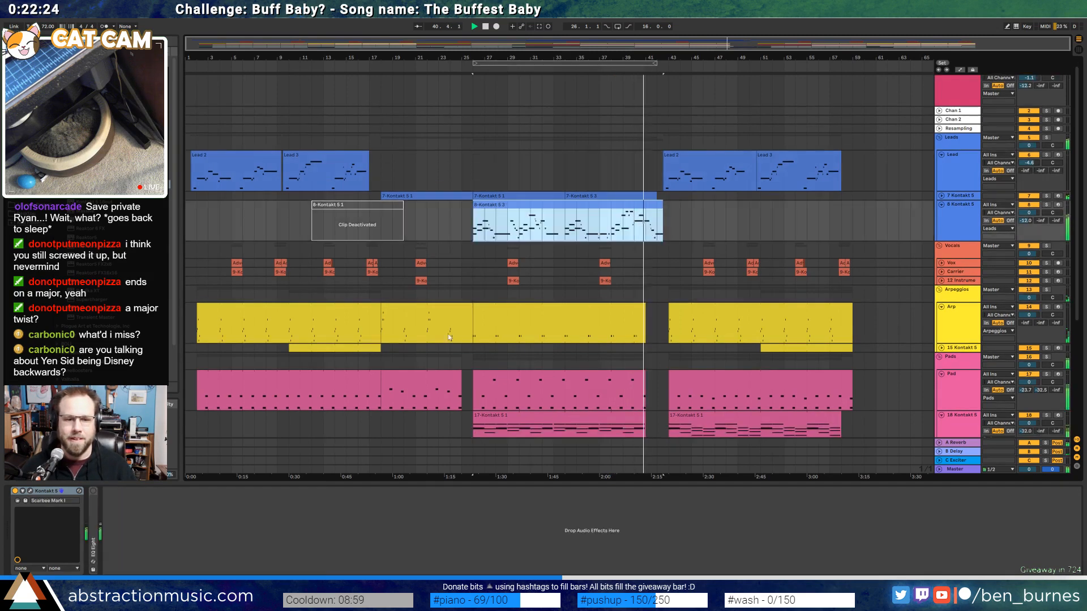
{"action": "double_click", "coordinate": [94, 524]}
{"action": "left_click", "coordinate": [93, 491]}
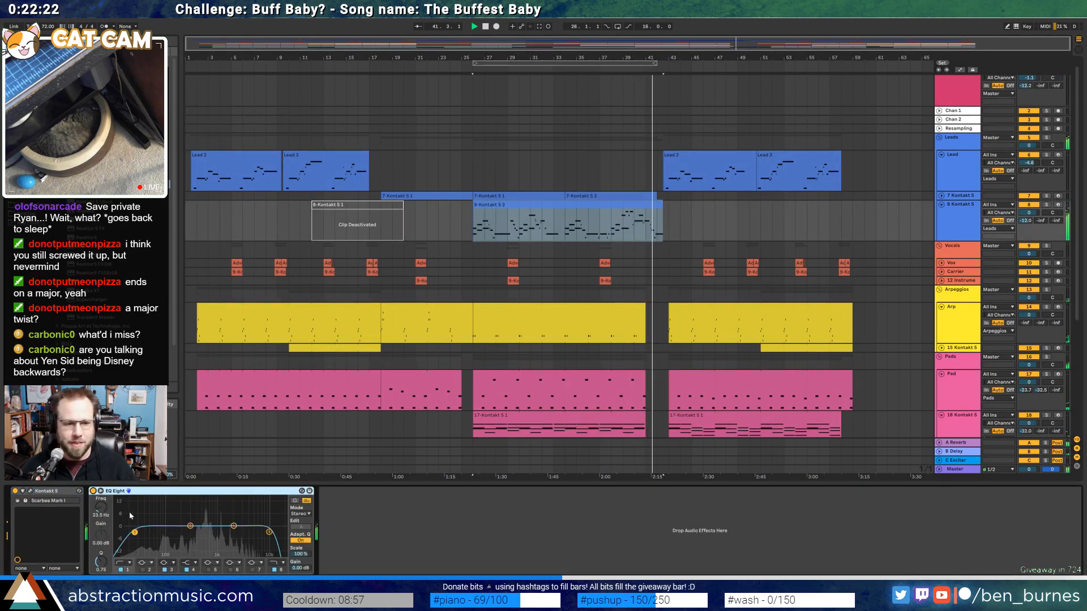
{"action": "left_click_drag", "start_coordinate": [132, 532], "coordinate": [260, 527]}
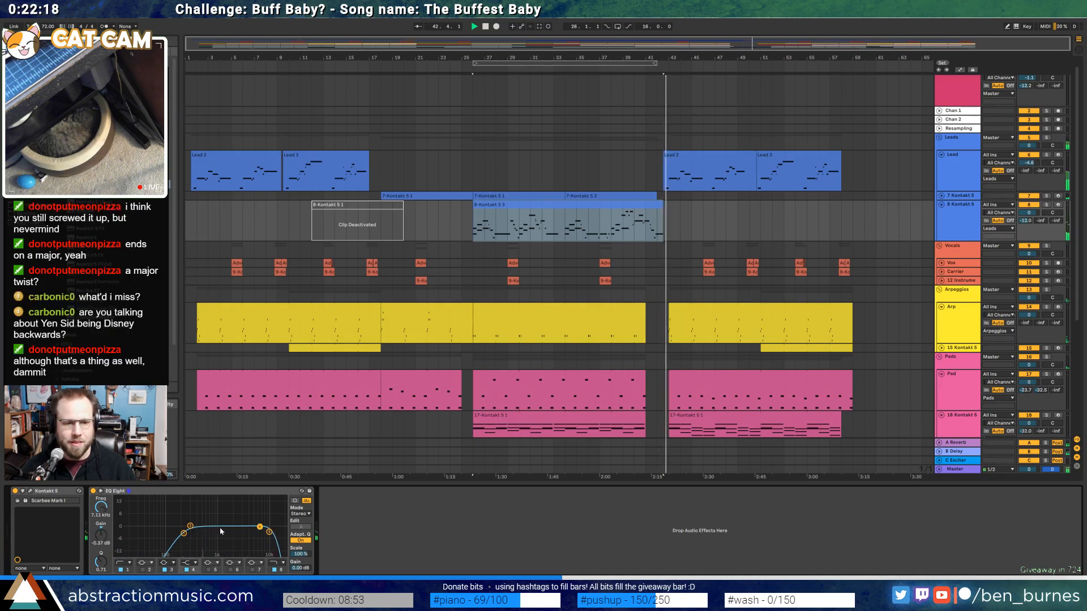
Shape a midrange dip in the EQ Eight at about 1.41 kHz with a gain of -6.07 dB
{"action": "left_click_drag", "start_coordinate": [190, 525], "coordinate": [224, 544]}
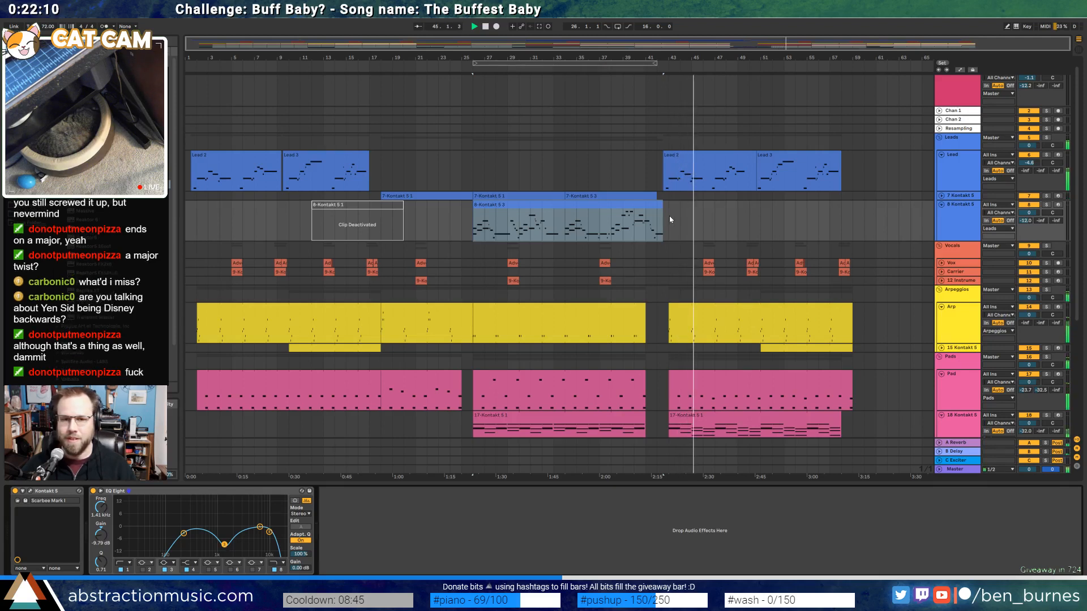
{"action": "left_click", "coordinate": [669, 232]}
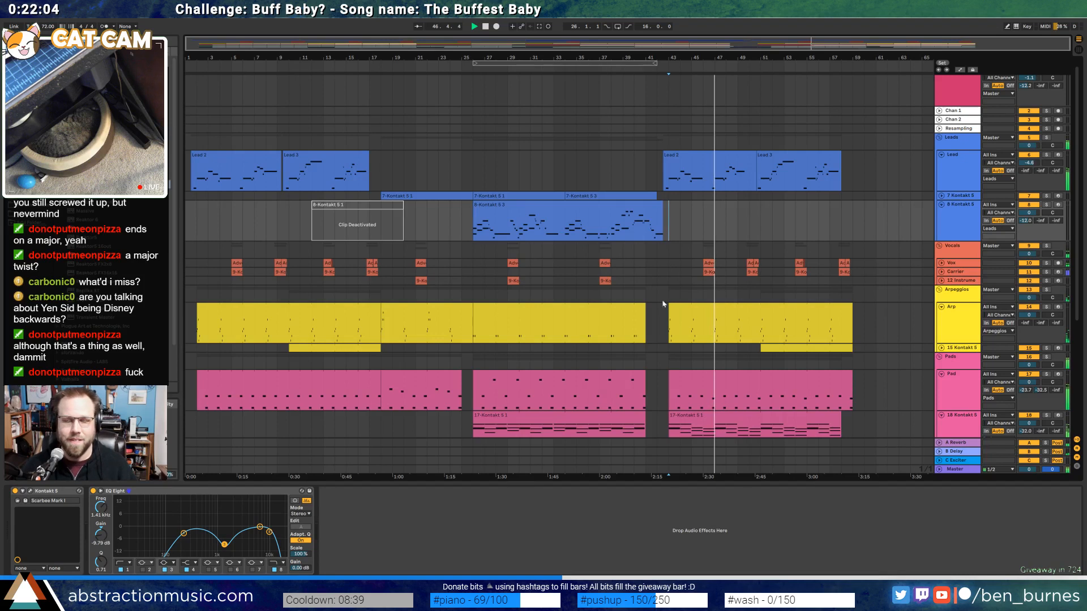
{"action": "left_click_drag", "start_coordinate": [227, 549], "coordinate": [227, 542]}
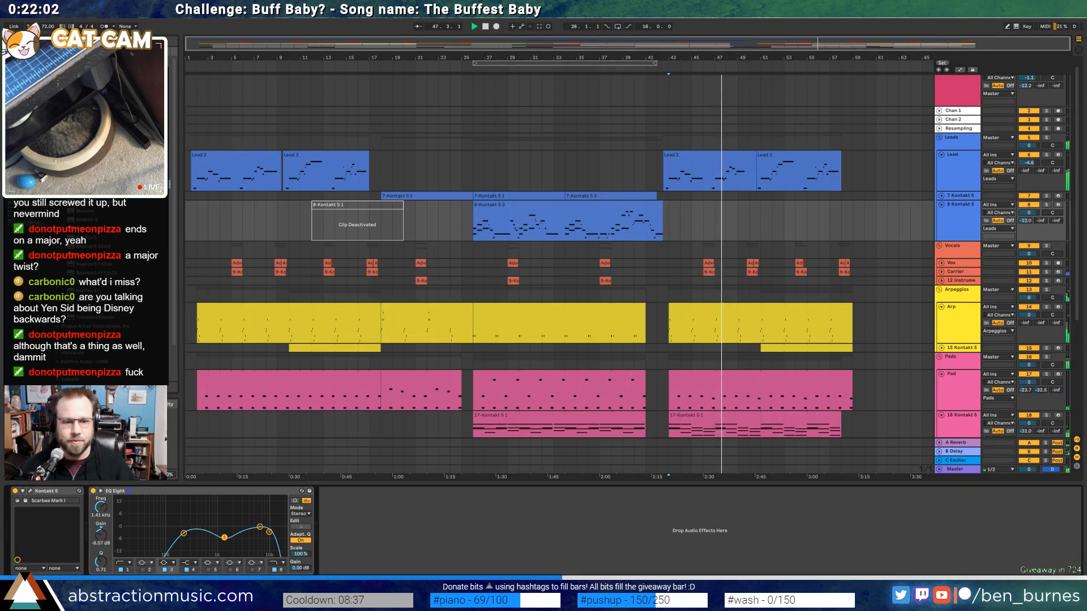
Place the insertion point at bar 43 on the 8 Kontakt 5 track, stop playback, and arm the track for recording
{"action": "left_click", "coordinate": [669, 215]}
{"action": "key", "text": "space"}
{"action": "left_click", "coordinate": [1057, 205]}
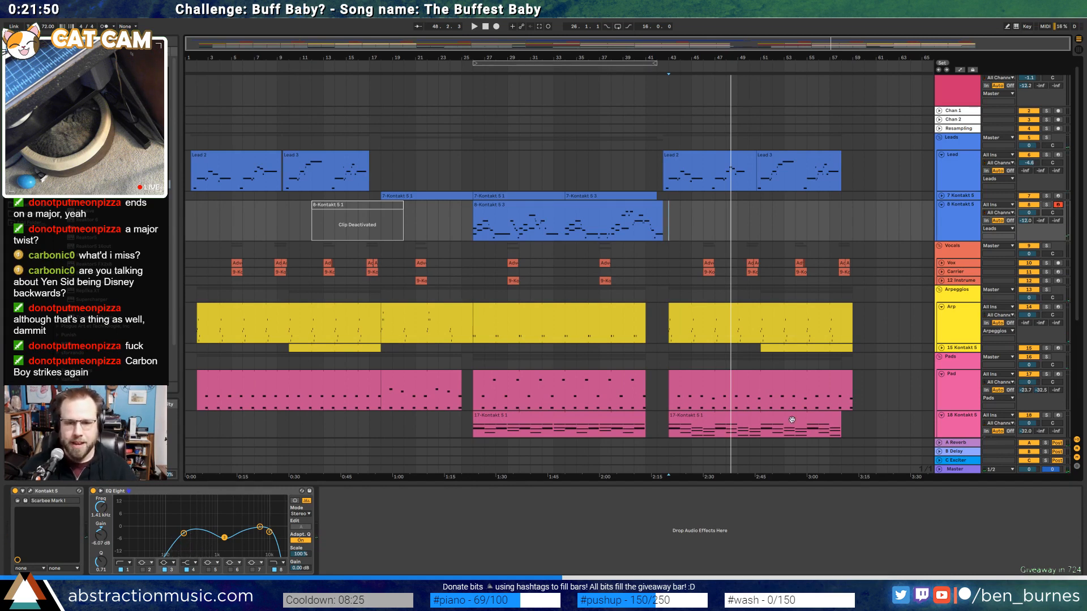
Copy the last 17-Kontakt 5 1 clip from the 18 Kontakt 5 track to the 8 Kontakt 5 lead track and give it the track's color
{"action": "left_click_drag", "start_coordinate": [792, 420], "coordinate": [790, 212]}
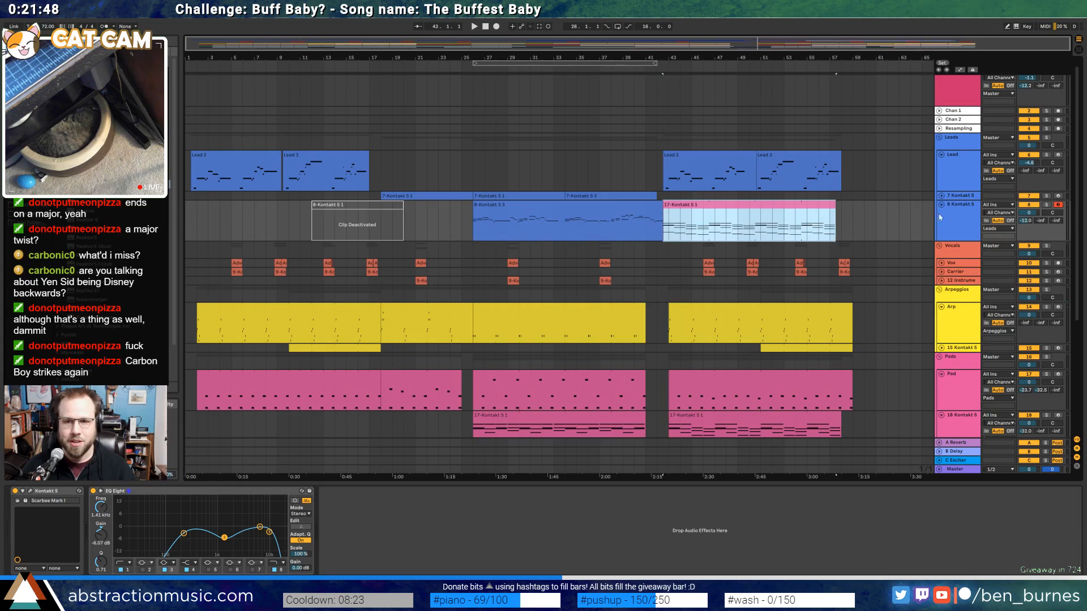
{"action": "right_click", "coordinate": [962, 217]}
{"action": "left_click", "coordinate": [1012, 372]}
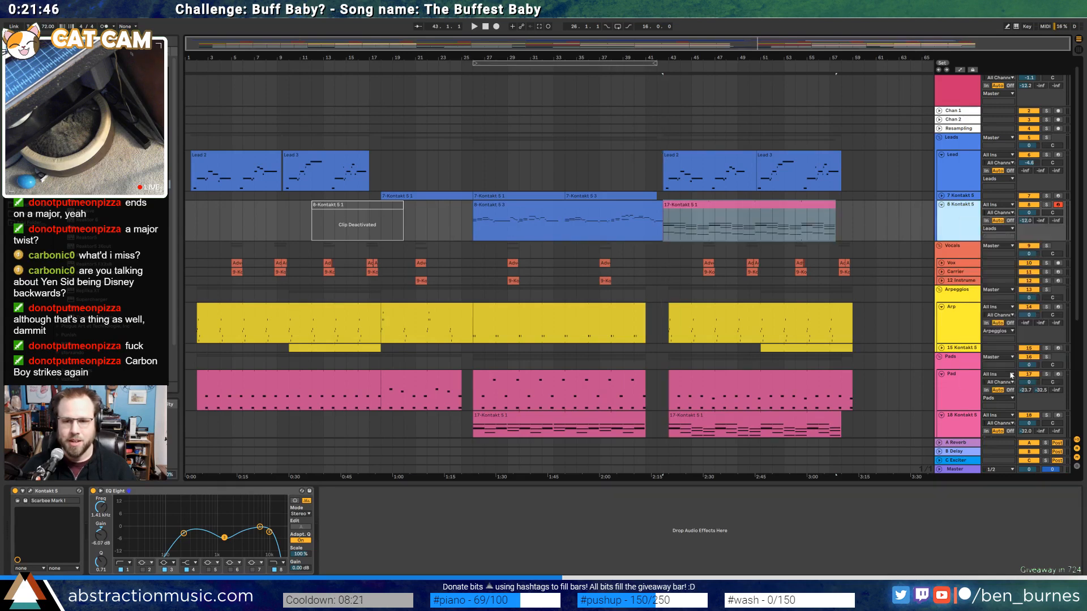
Transpose all notes of the copied clip on the 8 Kontakt 5 track up one octave
{"action": "double_click", "coordinate": [736, 219]}
{"action": "key", "text": "ctrl+a"}
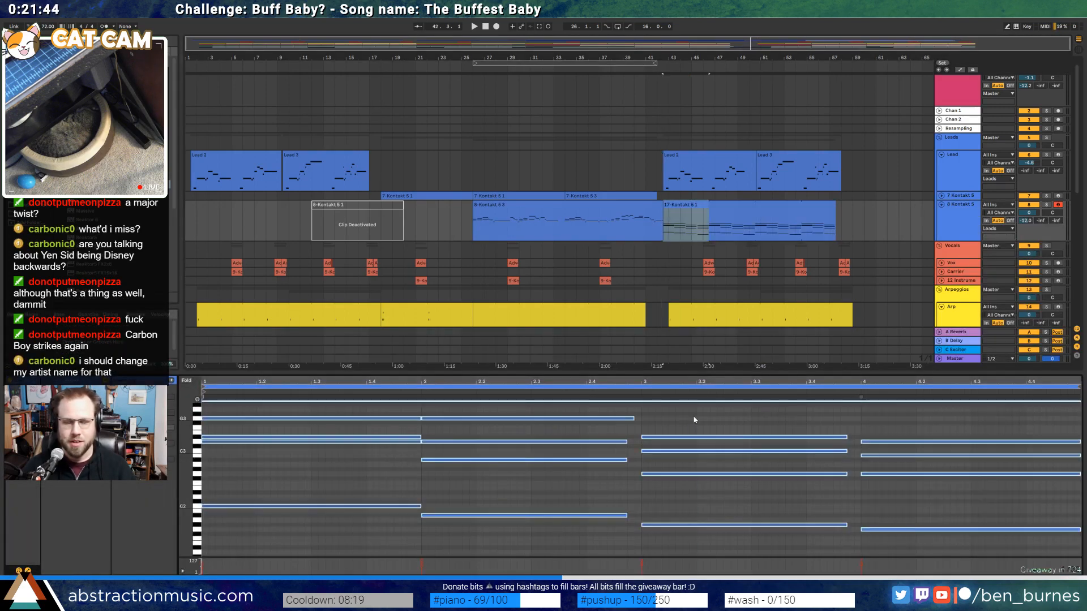
{"action": "key", "text": "shift+Up"}
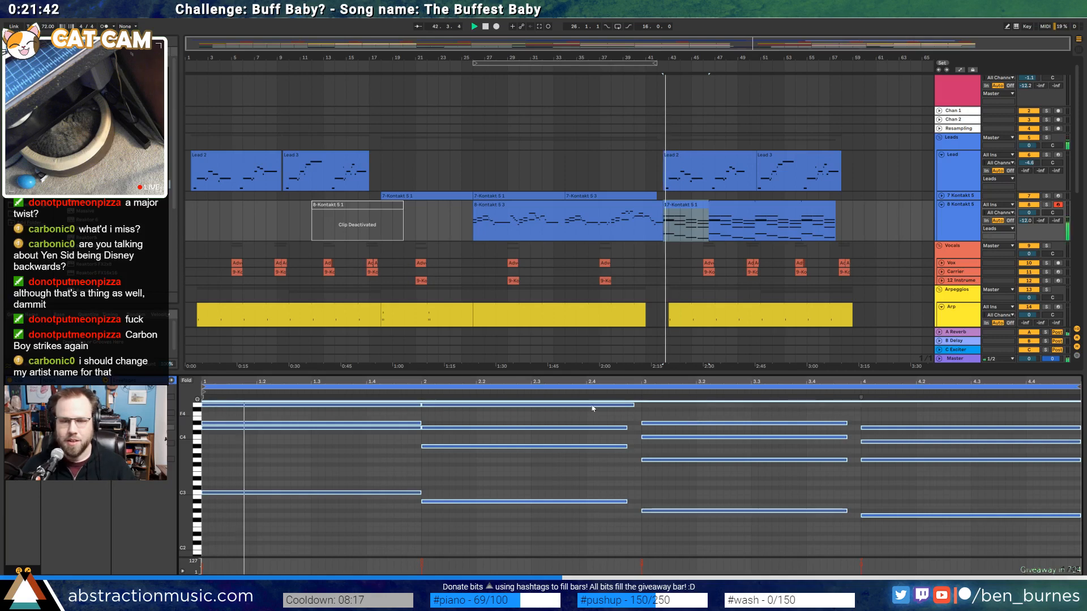
Move the copied clip so it starts together with the last Arp clip, and play from there
{"action": "left_click", "coordinate": [685, 210]}
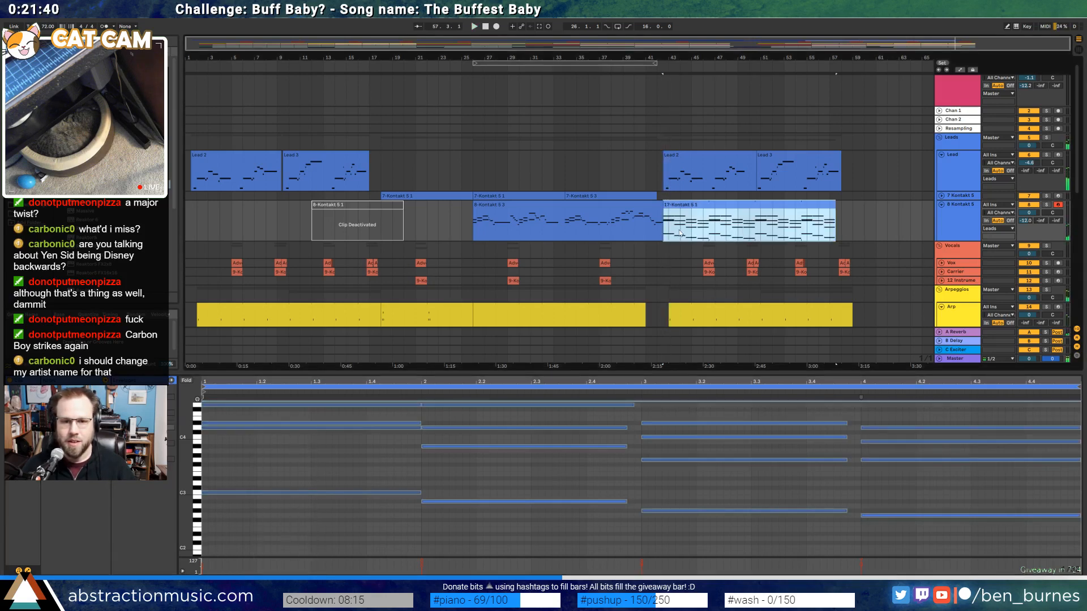
{"action": "scroll", "coordinate": [679, 233], "scroll_direction": "up", "scroll_amount": 2}
{"action": "left_click_drag", "start_coordinate": [668, 207], "coordinate": [682, 208]}
{"action": "key", "text": "space"}
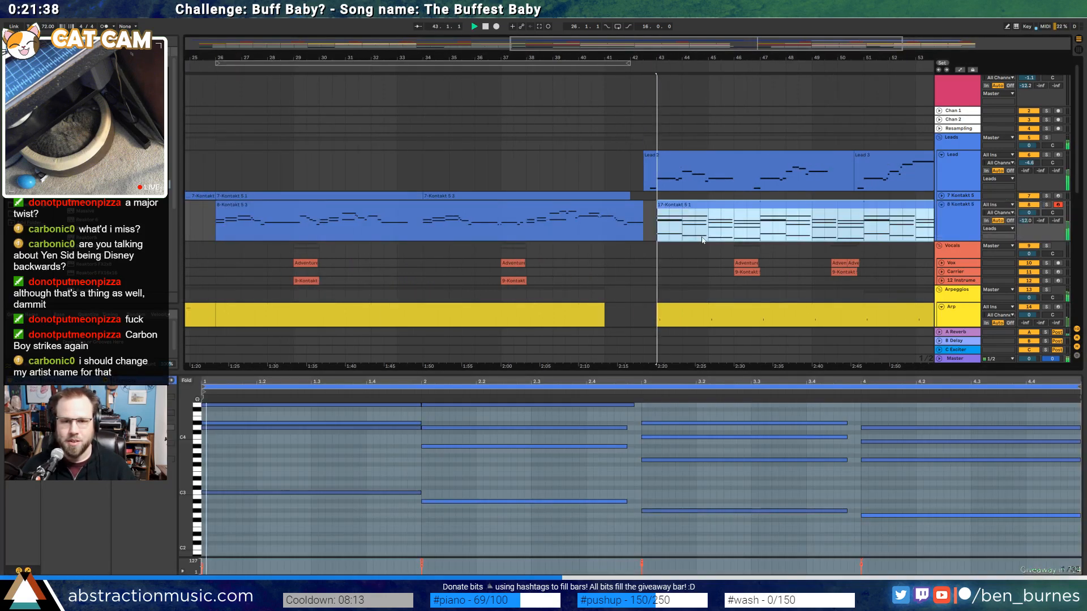
Shift the copied clip's chord at bar 3 so it starts slightly before the bar, and lengthen its notes
{"action": "left_click", "coordinate": [343, 451]}
{"action": "key", "text": "ctrl+a"}
{"action": "left_click", "coordinate": [221, 434]}
{"action": "left_click_drag", "start_coordinate": [186, 433], "coordinate": [181, 451]}
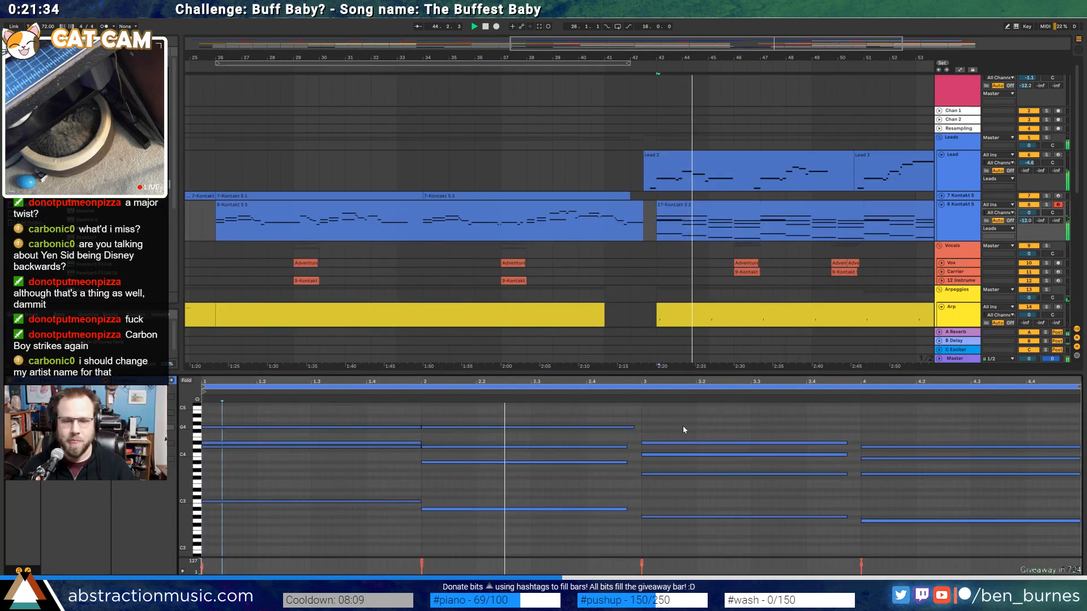
{"action": "left_click_drag", "start_coordinate": [682, 430], "coordinate": [667, 531]}
{"action": "key", "text": "Left"}
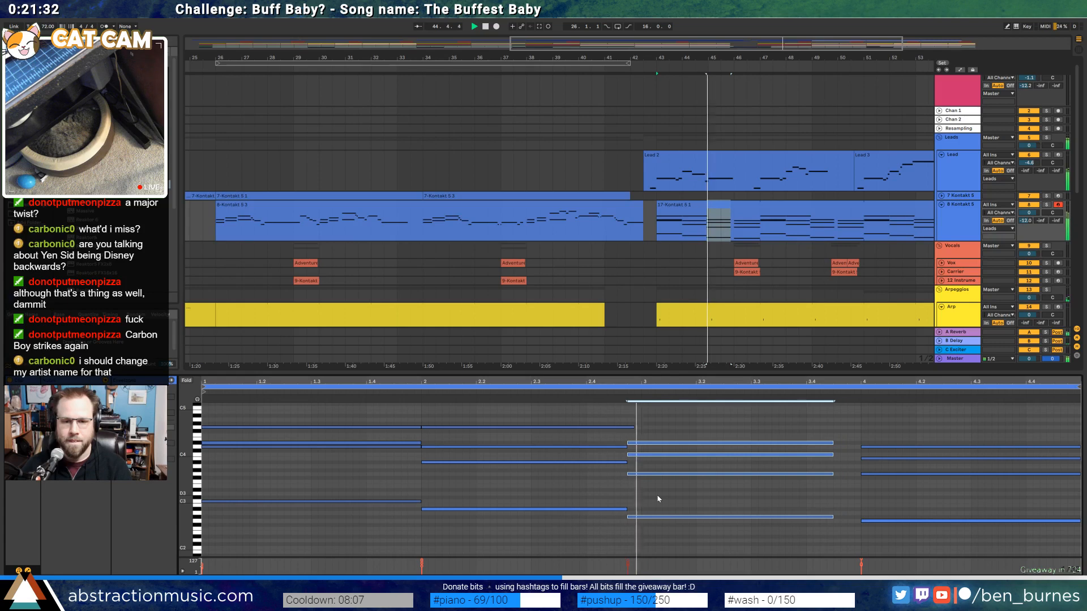
{"action": "key", "text": "Left"}
{"action": "key", "text": "Left"}
{"action": "key", "text": "shift+Right"}
{"action": "key", "text": "shift+Right"}
{"action": "key", "text": "shift+Right"}
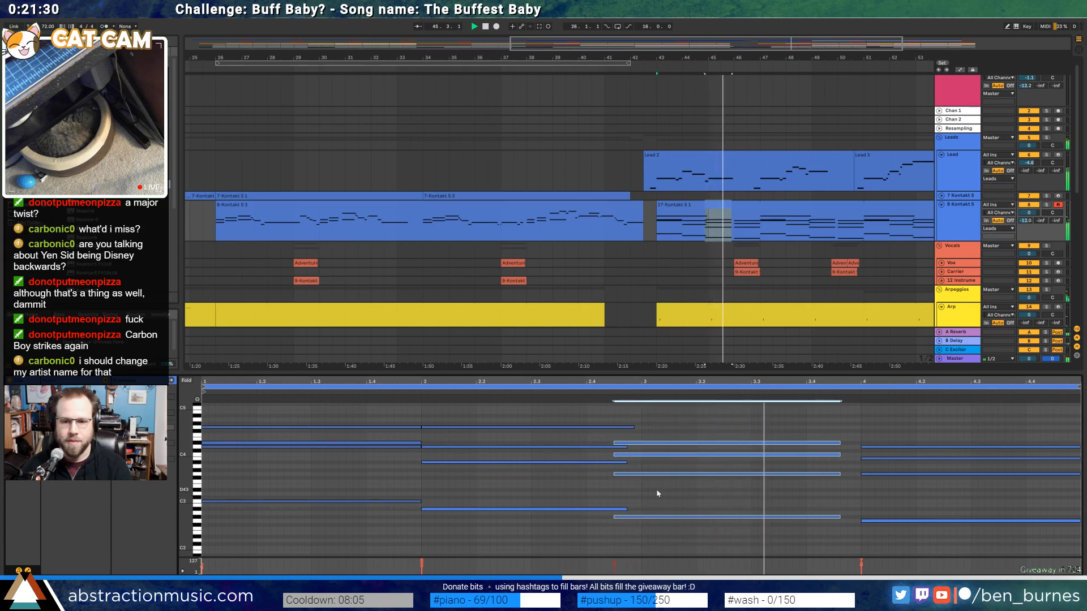
{"action": "key", "text": "shift+Right"}
Shorten the notes of the chord at bar 2 so they end around the start of the following chord
{"action": "left_click_drag", "start_coordinate": [582, 419], "coordinate": [602, 513]}
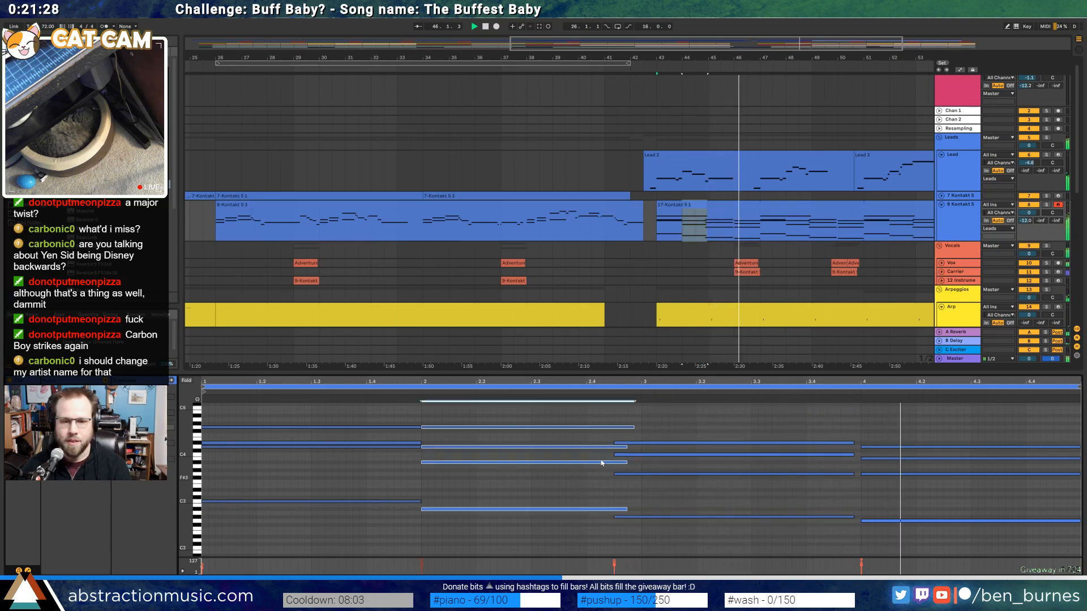
{"action": "left_click_drag", "start_coordinate": [634, 427], "coordinate": [613, 428]}
{"action": "left_click", "coordinate": [643, 418]}
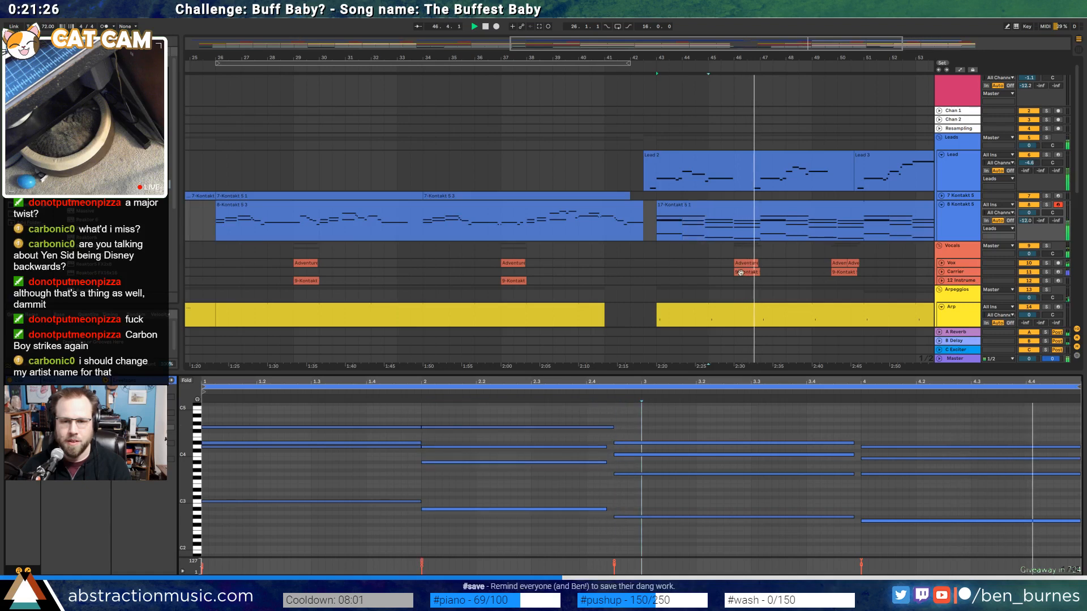
Lower the middle C4 note of the Carrier clip at bar 46 to B3
{"action": "left_click", "coordinate": [740, 272]}
{"action": "left_click", "coordinate": [538, 454]}
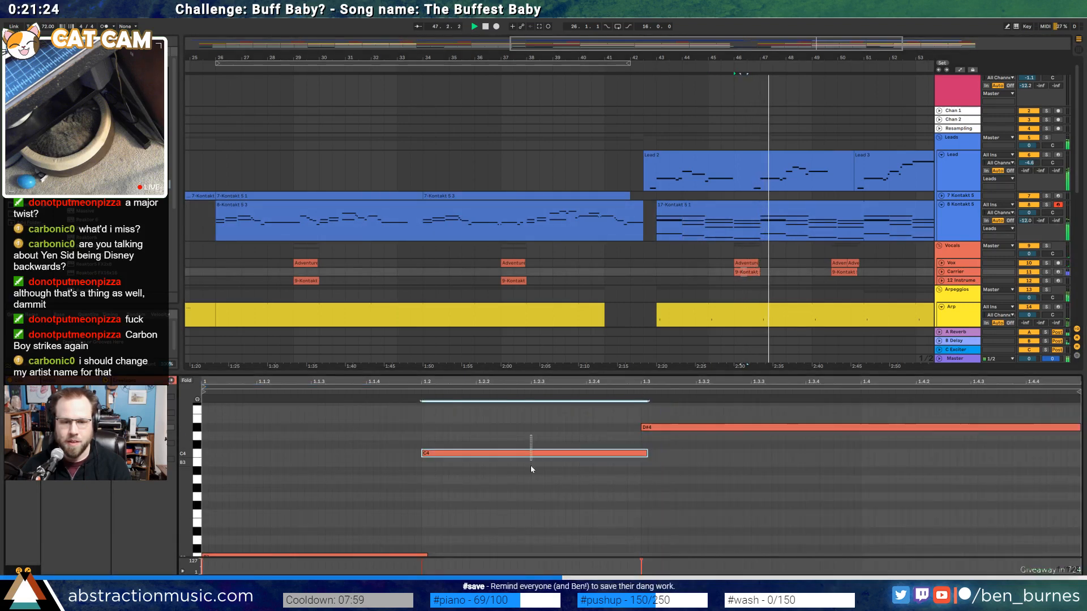
{"action": "key", "text": "Down"}
Raise the last note of the Carrier clip near bar 50 to B3
{"action": "left_click", "coordinate": [843, 272]}
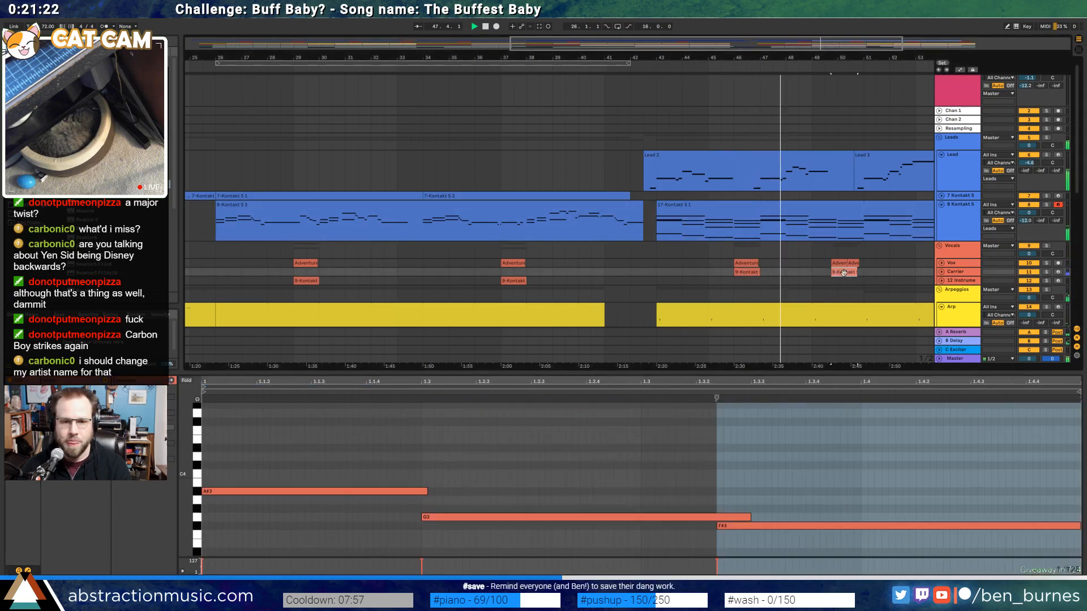
{"action": "left_click", "coordinate": [833, 474]}
{"action": "left_click", "coordinate": [815, 526]}
{"action": "key", "text": "Up"}
{"action": "key", "text": "Up"}
{"action": "key", "text": "Up"}
{"action": "key", "text": "Up"}
{"action": "key", "text": "Up"}
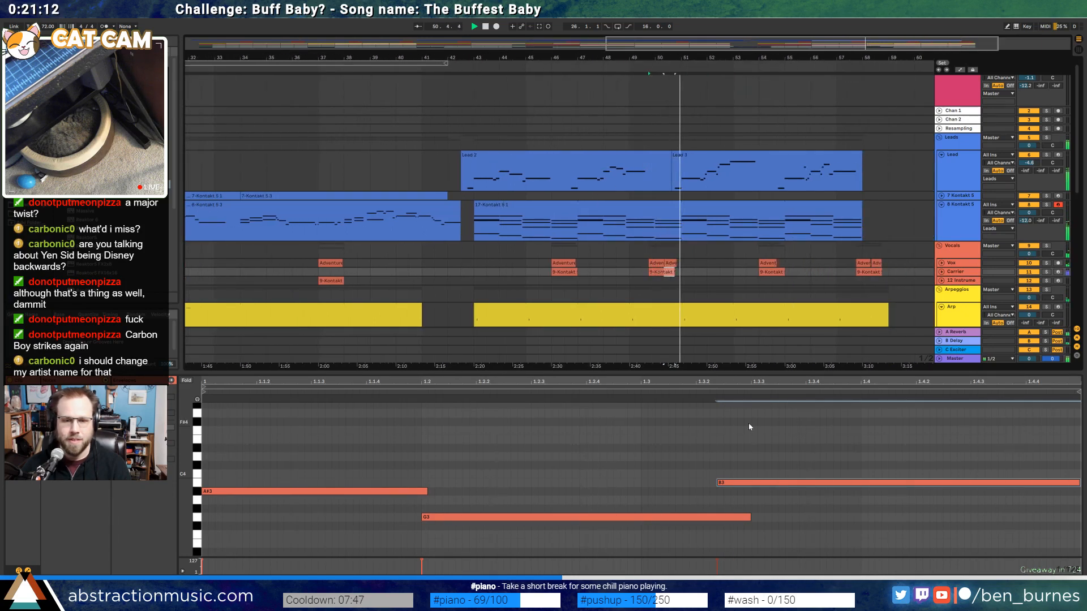
Play the Carrier clip at bar 46, lower its middle note to G#3 and its last note by one semitone
{"action": "left_click", "coordinate": [568, 271]}
{"action": "key", "text": "space"}
{"action": "key", "text": "space"}
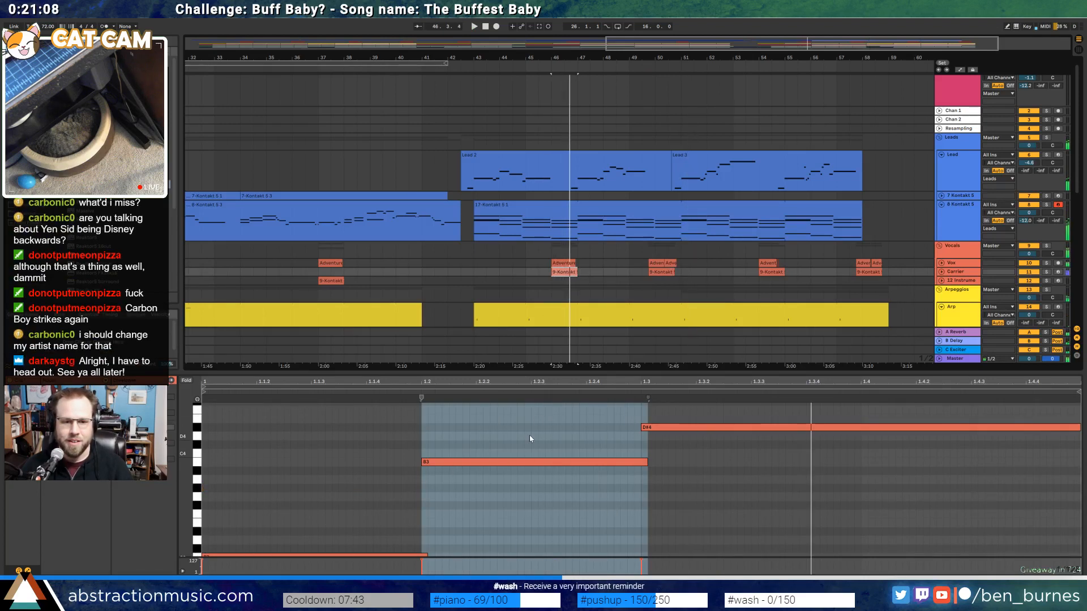
{"action": "left_click", "coordinate": [531, 461]}
{"action": "key", "text": "space"}
{"action": "key", "text": "Down"}
{"action": "key", "text": "Down"}
{"action": "key", "text": "Down"}
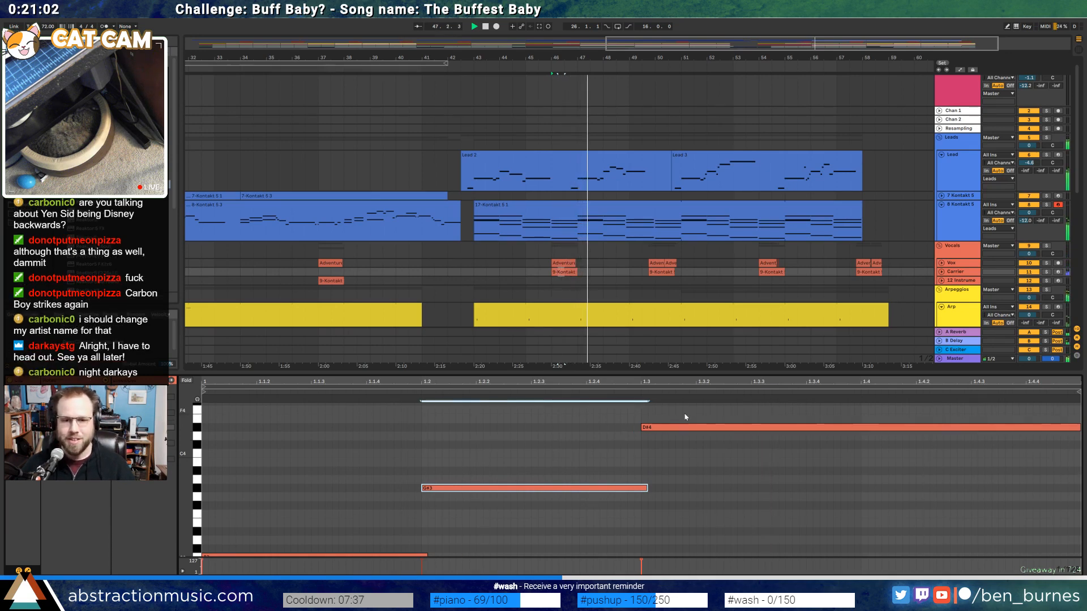
{"action": "left_click", "coordinate": [700, 427]}
{"action": "key", "text": "Down"}
Lower the middle C4 note of the Carrier clip at bar 54 by four semitones
{"action": "left_click", "coordinate": [661, 271]}
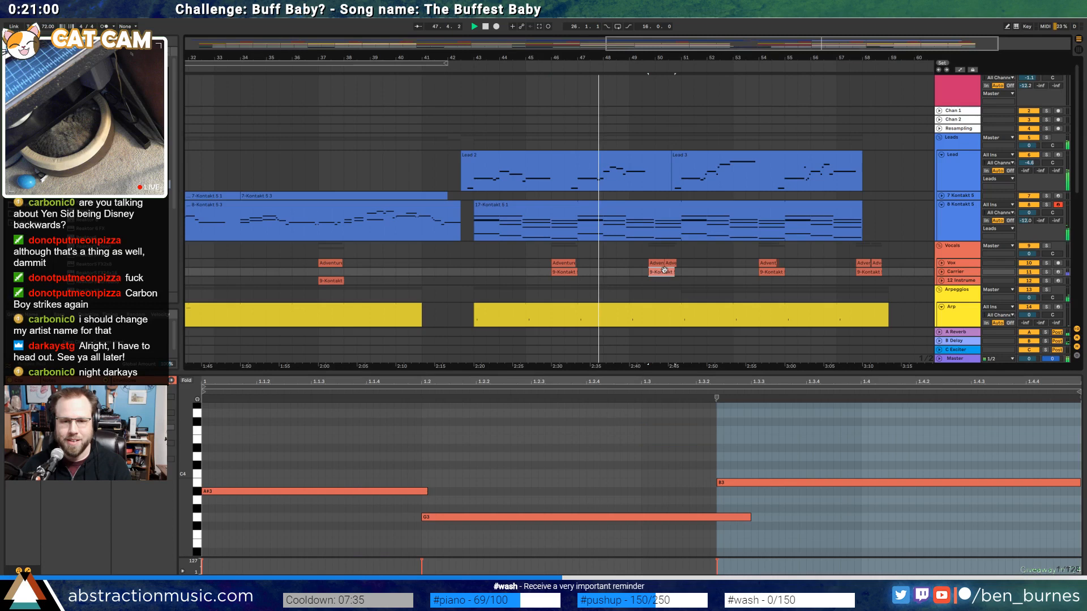
{"action": "left_click", "coordinate": [553, 472]}
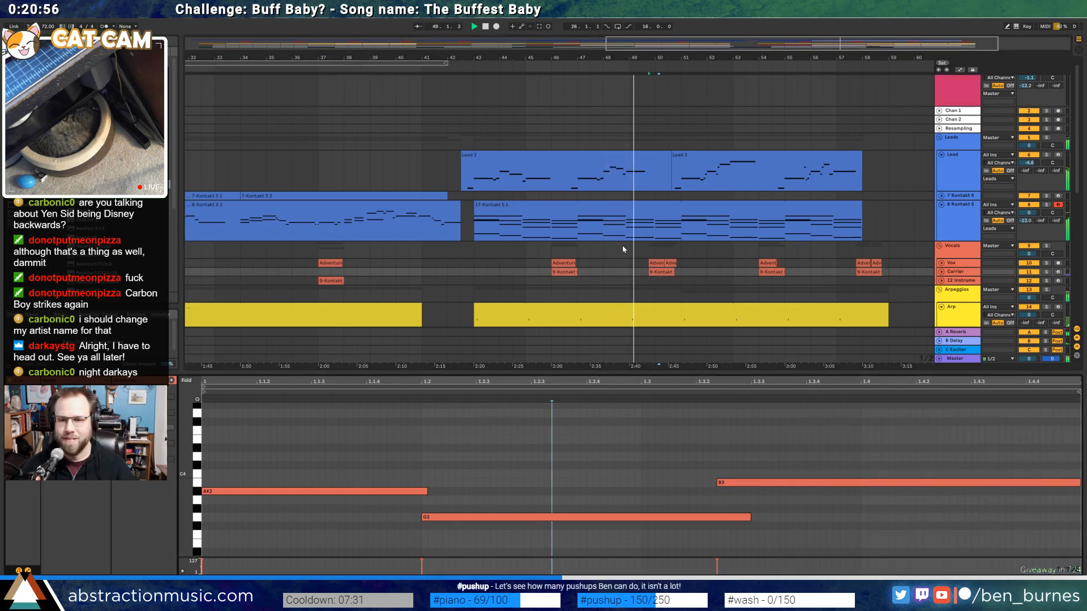
{"action": "left_click", "coordinate": [771, 272]}
{"action": "left_click", "coordinate": [554, 453]}
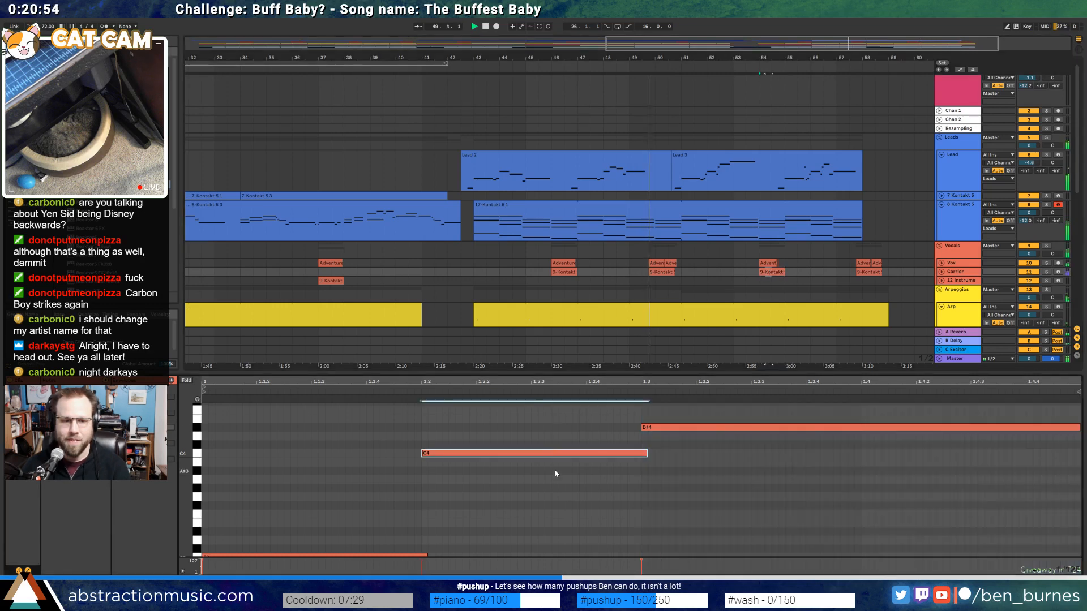
{"action": "key", "text": "Down"}
{"action": "key", "text": "Down"}
{"action": "key", "text": "Down"}
{"action": "key", "text": "Down"}
Raise the last F#3 note of the final Carrier clip by five semitones
{"action": "left_click", "coordinate": [859, 274]}
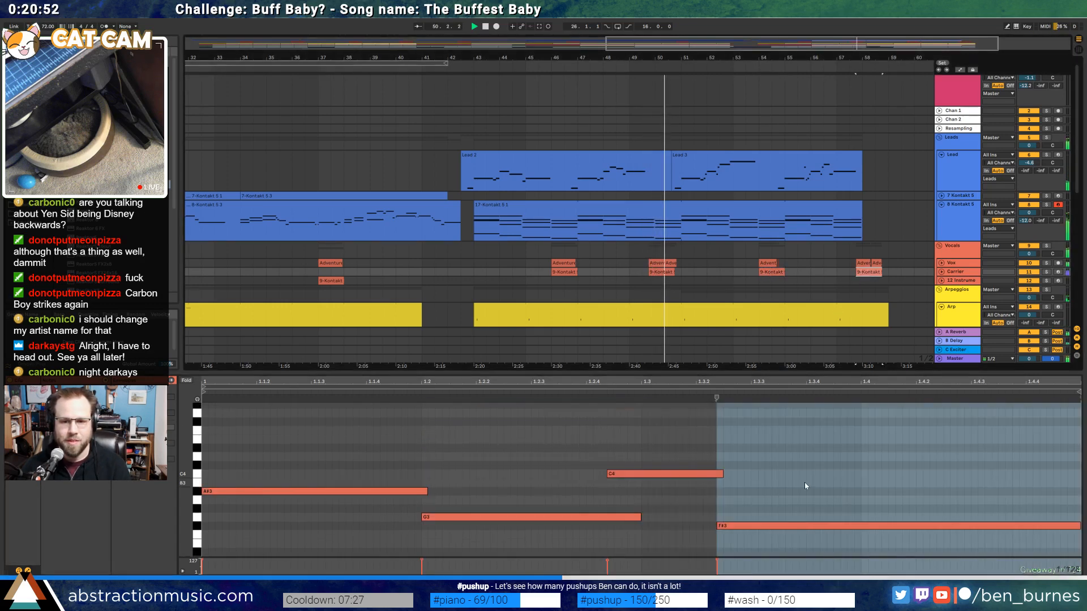
{"action": "left_click", "coordinate": [803, 526]}
{"action": "key", "text": "Up"}
{"action": "key", "text": "Up"}
{"action": "key", "text": "Up"}
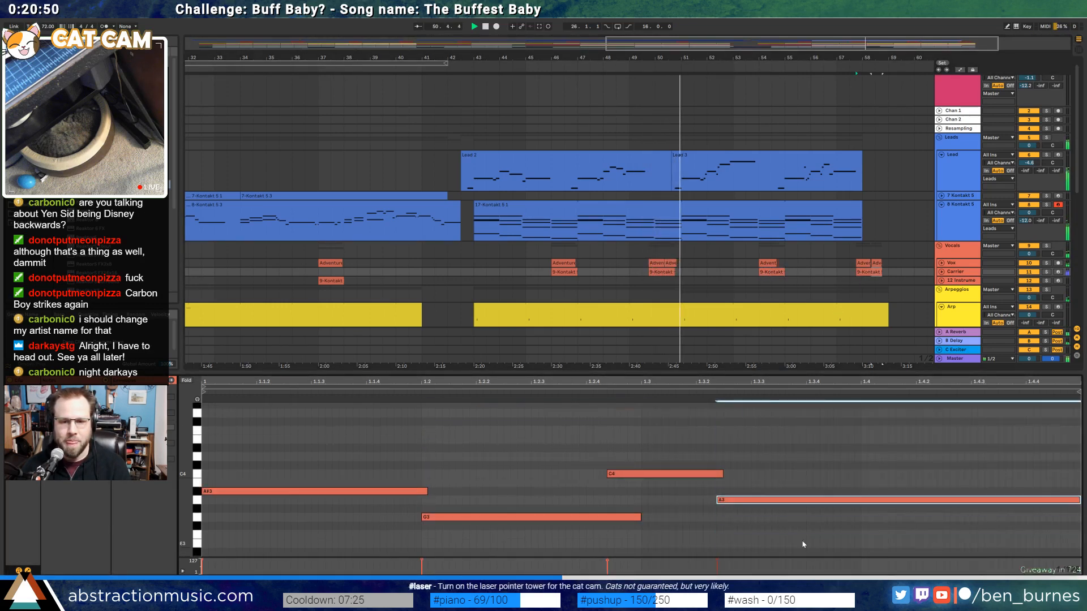
{"action": "key", "text": "Up"}
{"action": "key", "text": "Up"}
Copy the first four bars of the Bass track to directly after its last clip
{"action": "key", "text": "shift+Tab"}
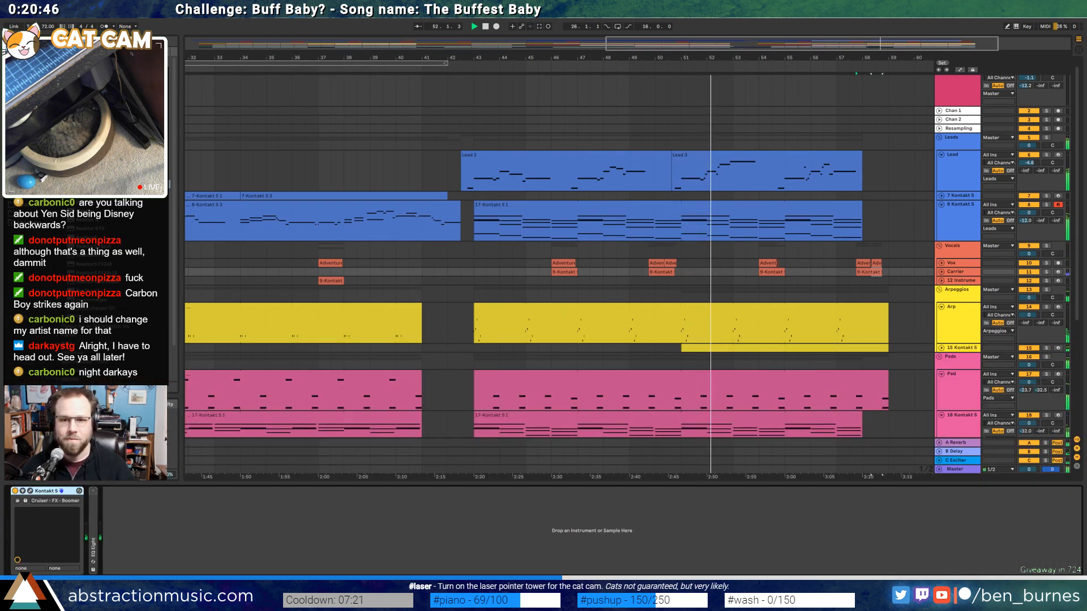
{"action": "double_click", "coordinate": [651, 44]}
{"action": "scroll", "coordinate": [577, 300], "scroll_direction": "down", "scroll_amount": 3}
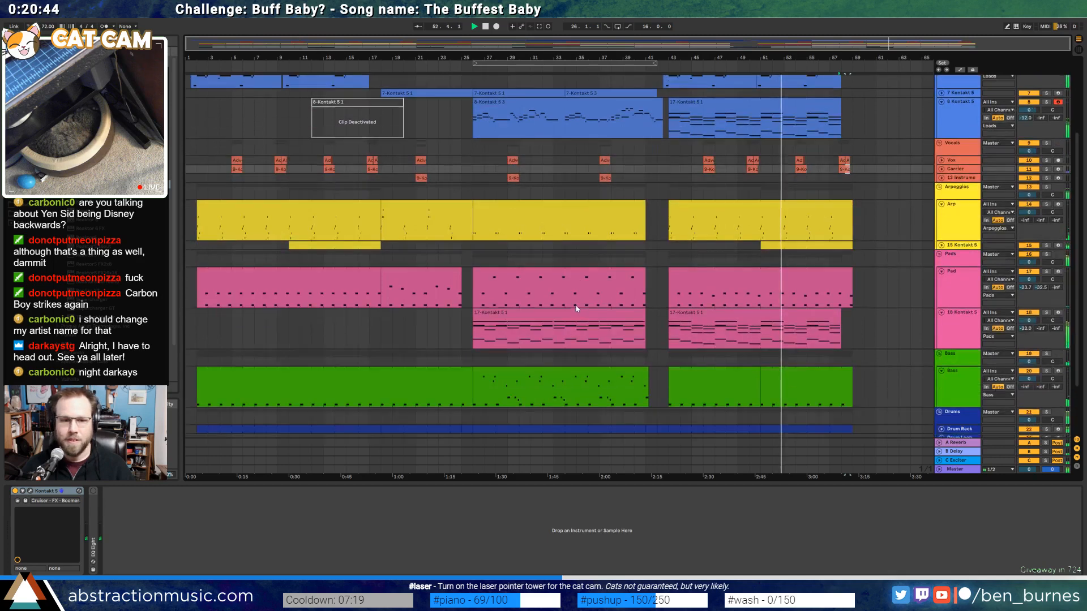
{"action": "scroll", "coordinate": [576, 308], "scroll_direction": "down", "scroll_amount": 3}
{"action": "left_click", "coordinate": [198, 344]}
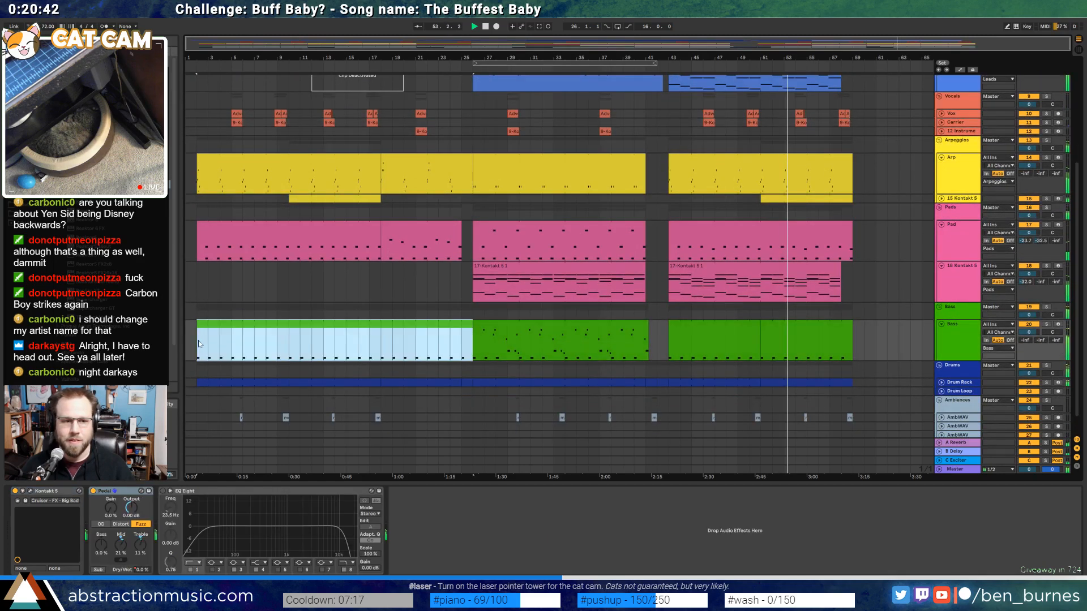
{"action": "left_click_drag", "start_coordinate": [202, 352], "coordinate": [256, 352]}
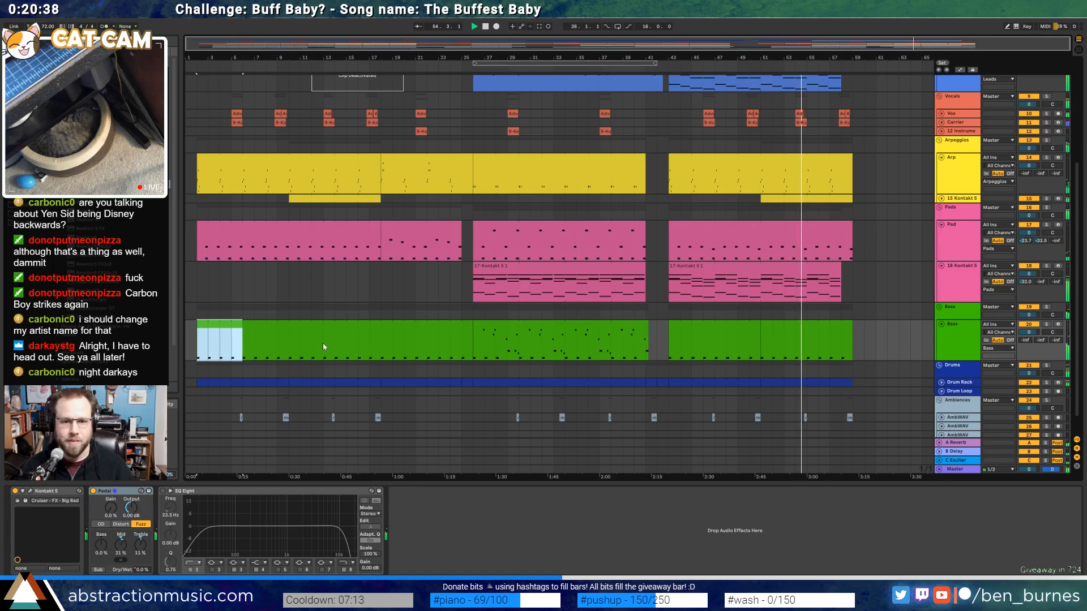
{"action": "left_click", "coordinate": [854, 334]}
{"action": "key", "text": "ctrl+v"}
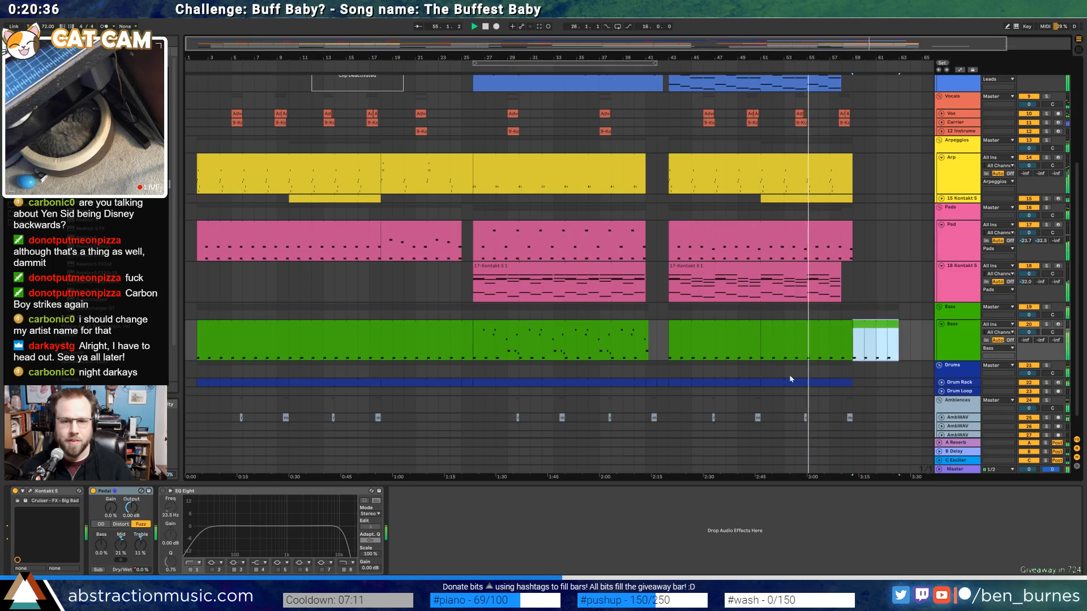
Paste a Drum Rack clip after the last drum clip and trim it to end with the extended Bass part
{"action": "left_click", "coordinate": [246, 385]}
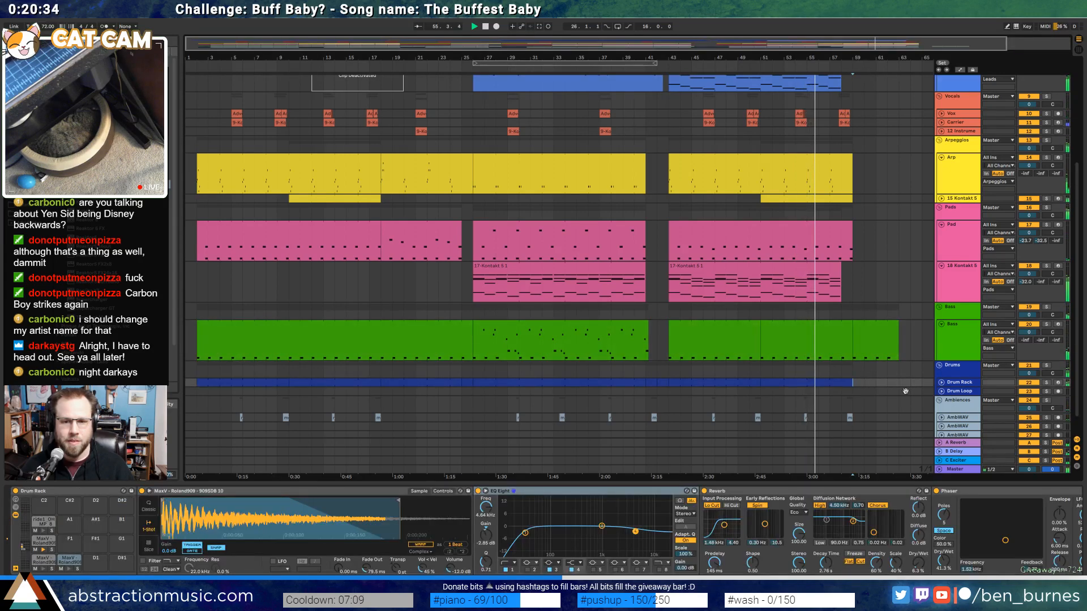
{"action": "key", "text": "ctrl+v"}
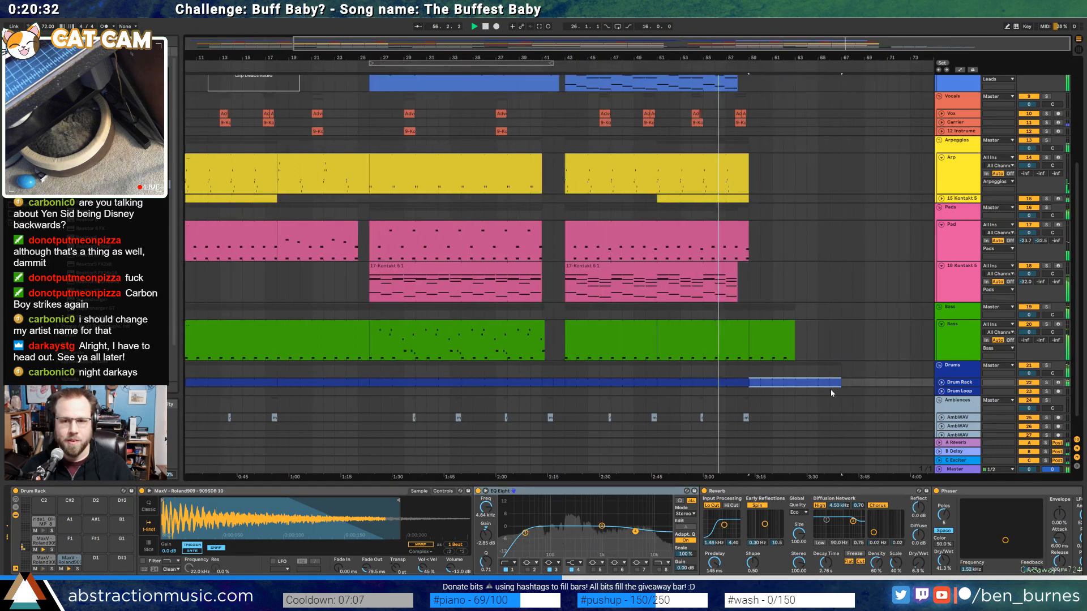
{"action": "left_click_drag", "start_coordinate": [841, 381], "coordinate": [795, 382]}
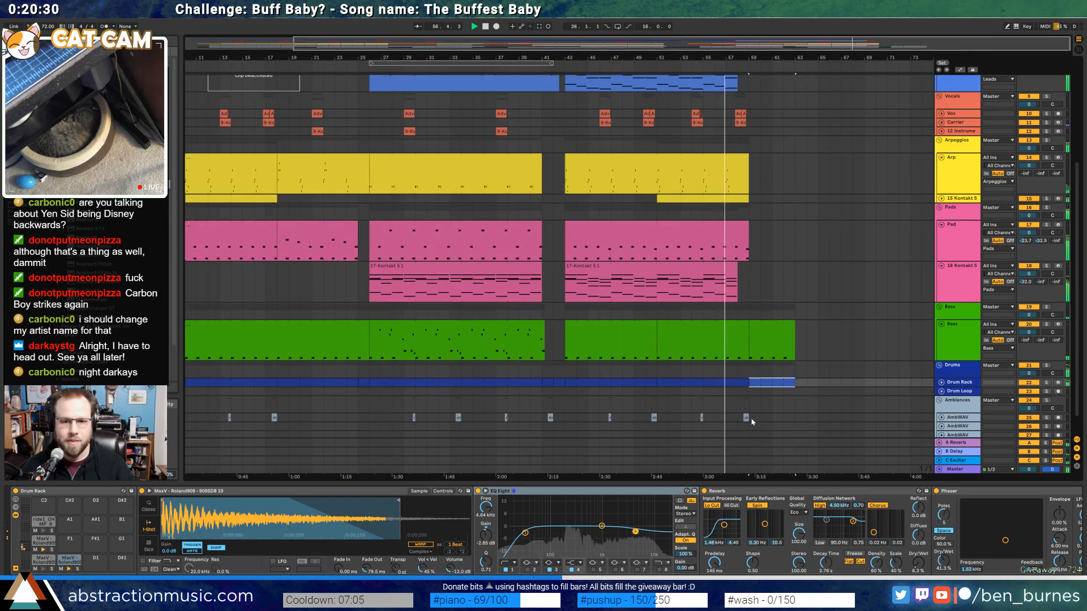
Duplicate the last ambience section directly after itself on the first AmbWAV track
{"action": "left_click_drag", "start_coordinate": [752, 422], "coordinate": [661, 417]}
{"action": "key", "text": "ctrl+d"}
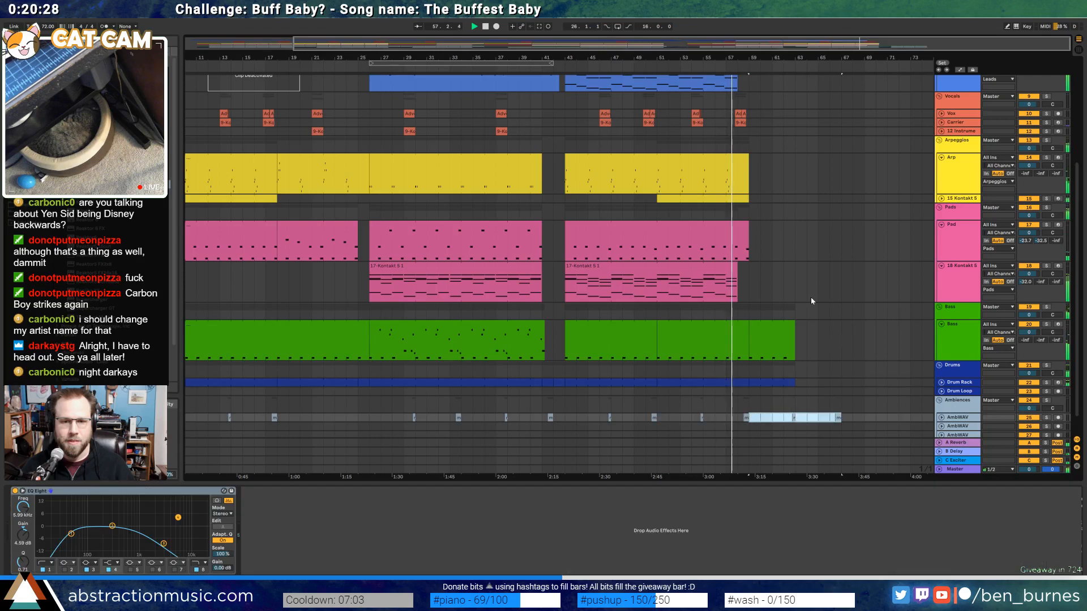
Trim the end of the last Pad clip to match the 17-Kontakt 5 1 clip beneath it
{"action": "scroll", "coordinate": [806, 309], "scroll_direction": "up", "scroll_amount": 4}
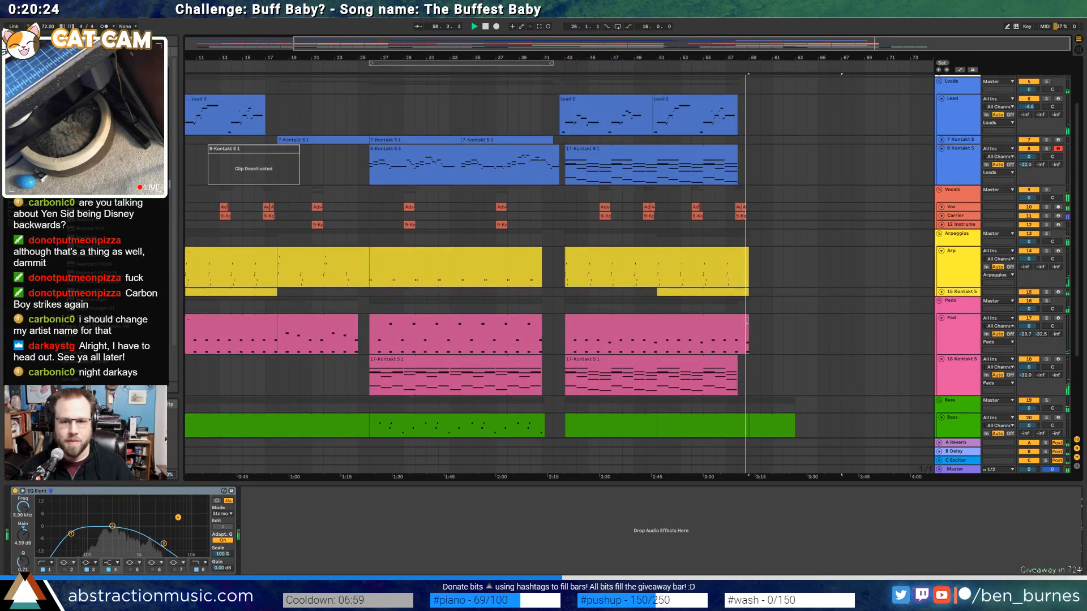
{"action": "left_click_drag", "start_coordinate": [747, 320], "coordinate": [736, 321]}
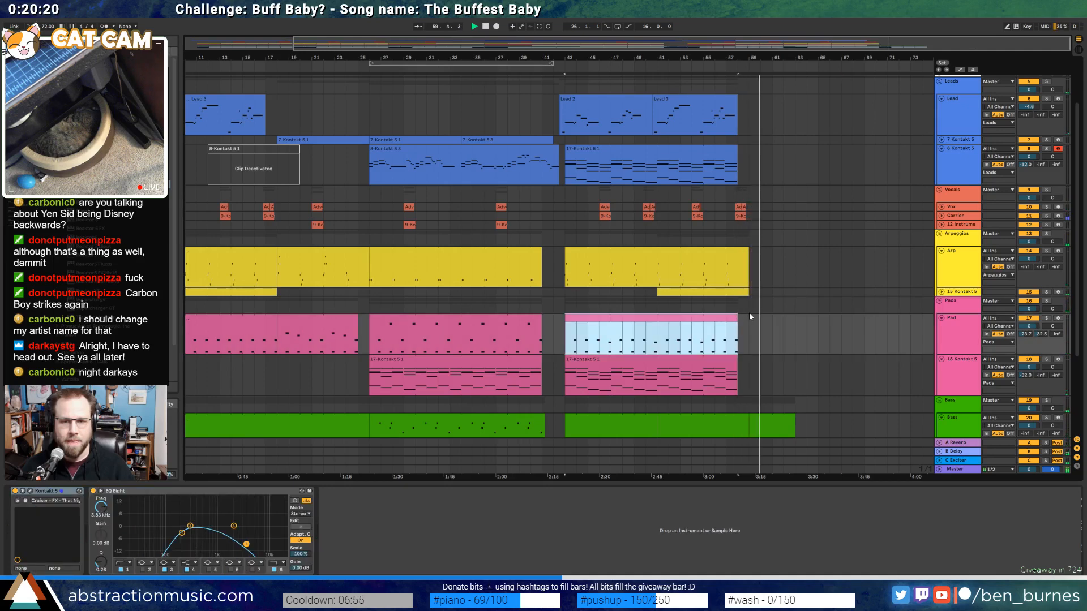
Delete the duplicated ambience clips at the end of the first AmbWAV track
{"action": "scroll", "coordinate": [758, 306], "scroll_direction": "down", "scroll_amount": 5}
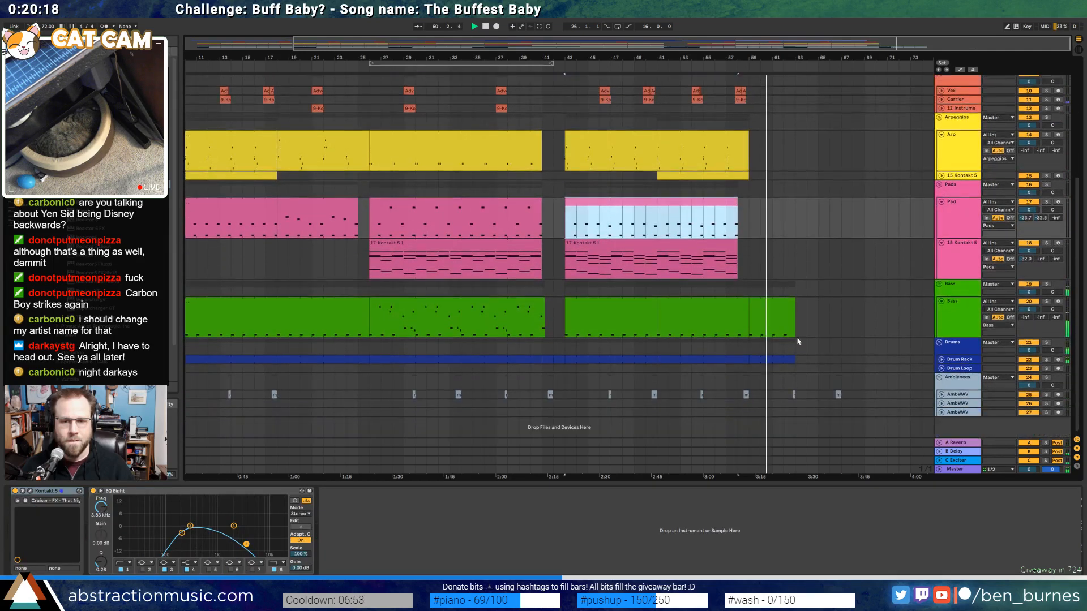
{"action": "left_click_drag", "start_coordinate": [780, 394], "coordinate": [843, 393]}
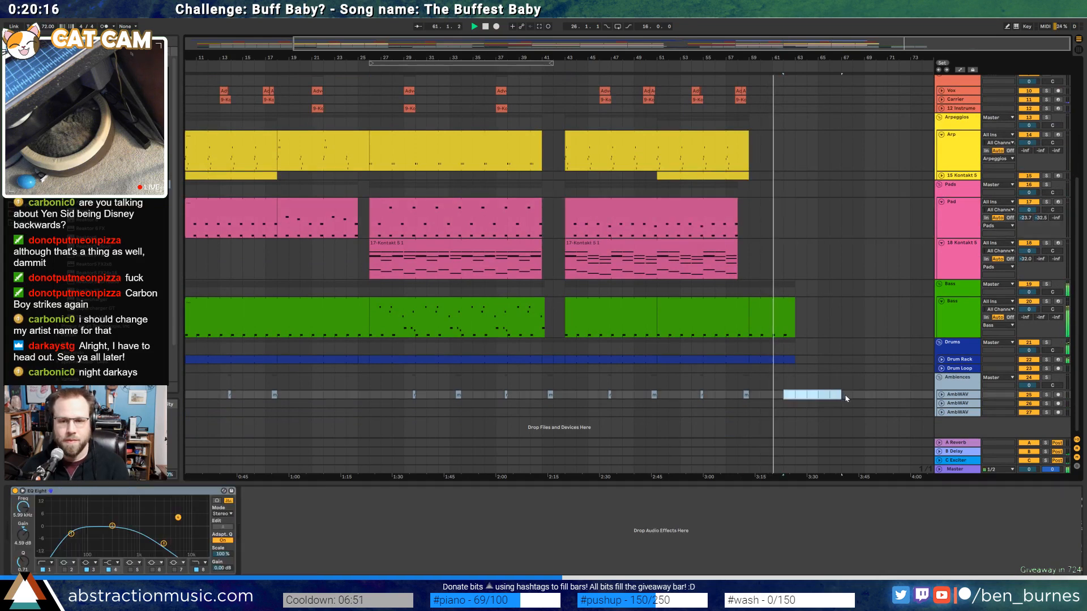
Automate the Bass track's EQ Eight 8 Frequency to curve down to 10 Hz across its last clip, from bar 59 to 63
{"action": "left_click", "coordinate": [789, 306]}
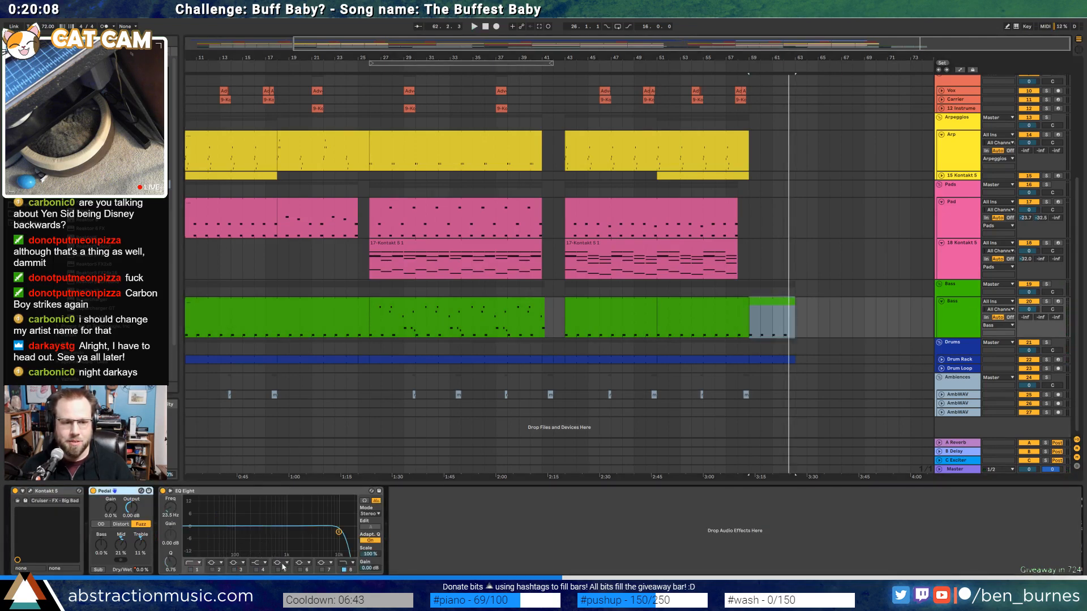
{"action": "key", "text": "a"}
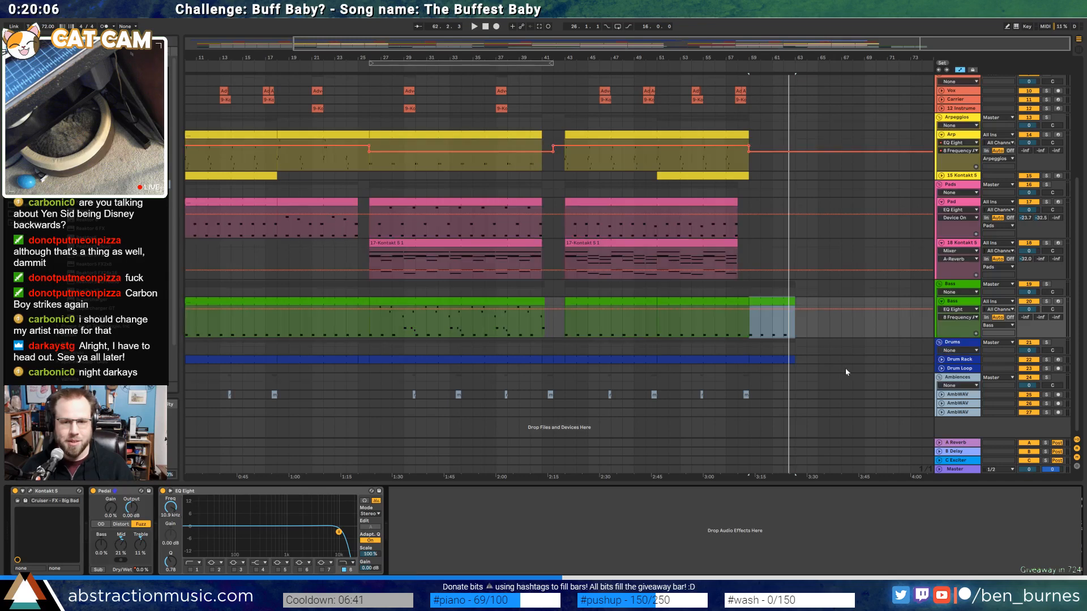
{"action": "left_click", "coordinate": [748, 309]}
{"action": "left_click_drag", "start_coordinate": [784, 310], "coordinate": [794, 336]}
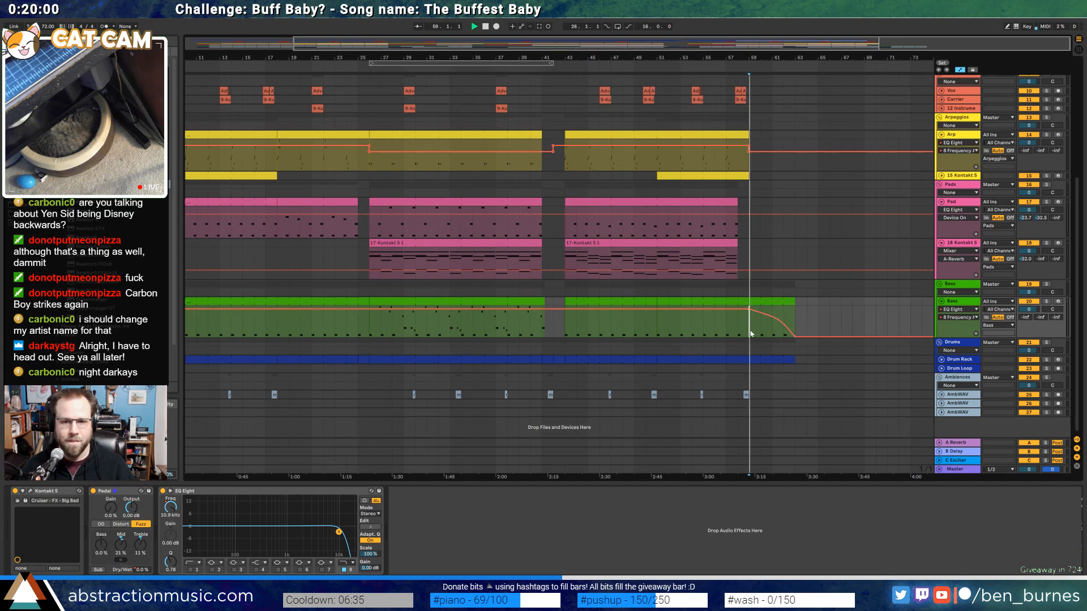
Copy the first four bars of the last 17-Kontakt 5 1 clip on the 18 Kontakt 5 pad track to bar 59
{"action": "left_click_drag", "start_coordinate": [565, 261], "coordinate": [618, 262]}
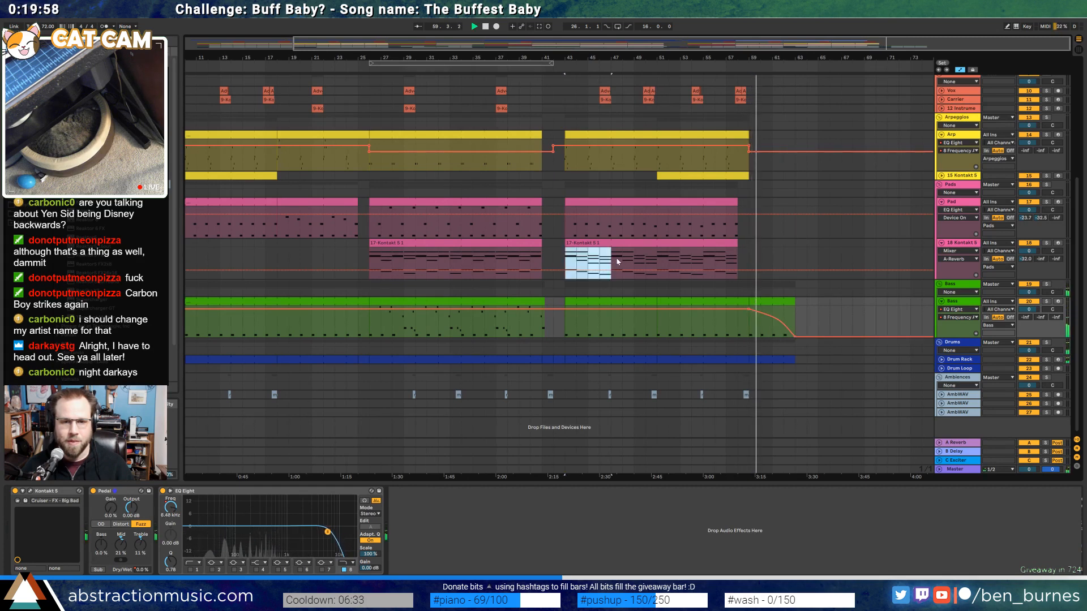
{"action": "key", "text": "ctrl+c"}
{"action": "key", "text": "a"}
{"action": "left_click", "coordinate": [749, 257]}
{"action": "key", "text": "ctrl+v"}
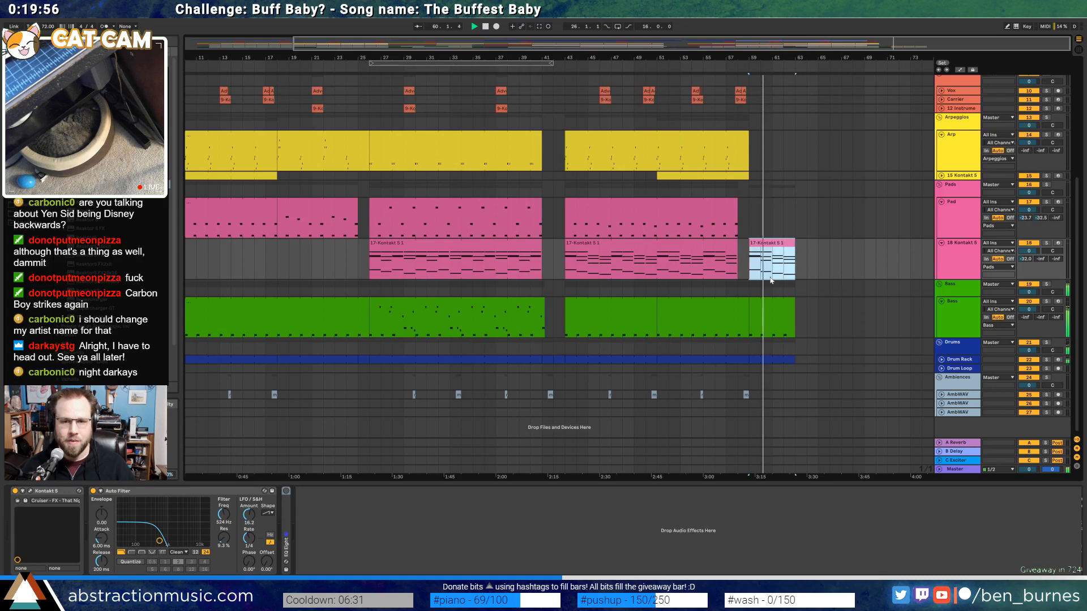
Try copying the first four bars of the last 8 Kontakt 5 track clip to bar 59, and delete the copy
{"action": "scroll", "coordinate": [770, 279], "scroll_direction": "up", "scroll_amount": 3}
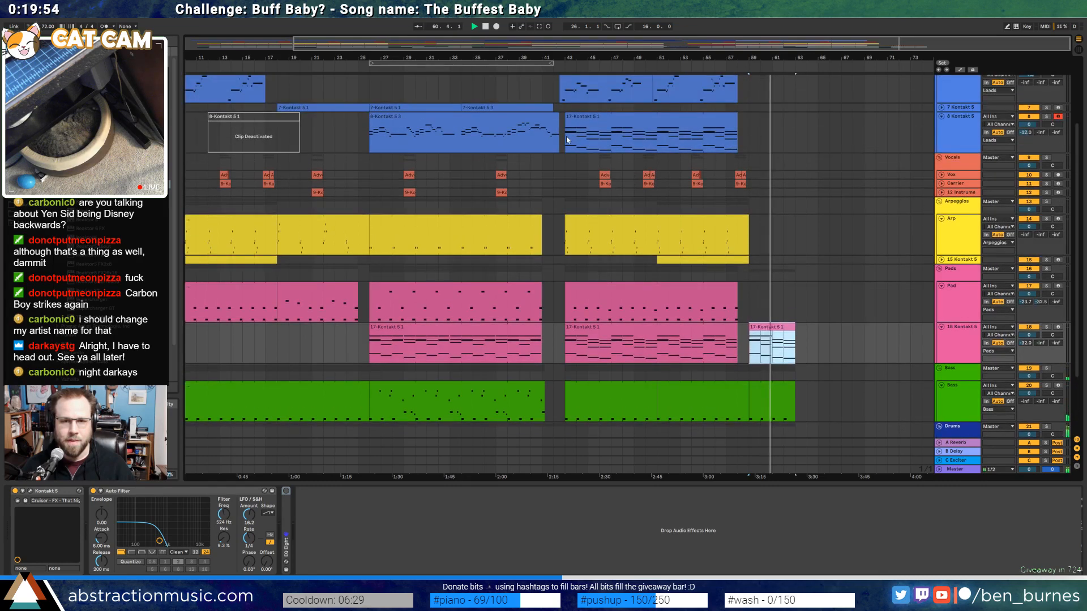
{"action": "left_click_drag", "start_coordinate": [564, 131], "coordinate": [611, 136]}
{"action": "key", "text": "ctrl+c"}
{"action": "left_click", "coordinate": [747, 139]}
{"action": "key", "text": "ctrl+v"}
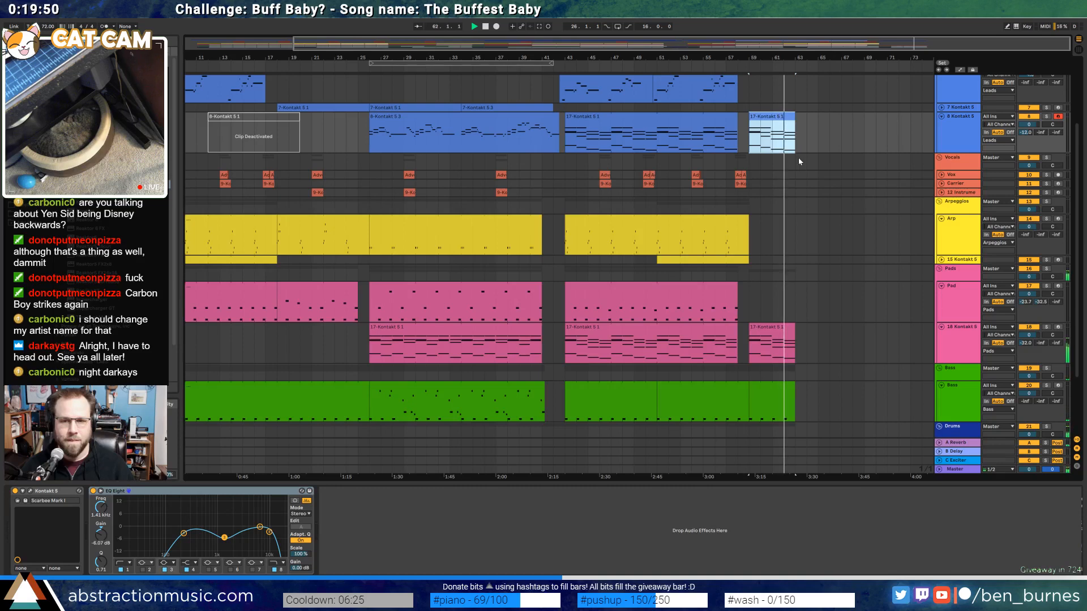
{"action": "key", "text": "Delete"}
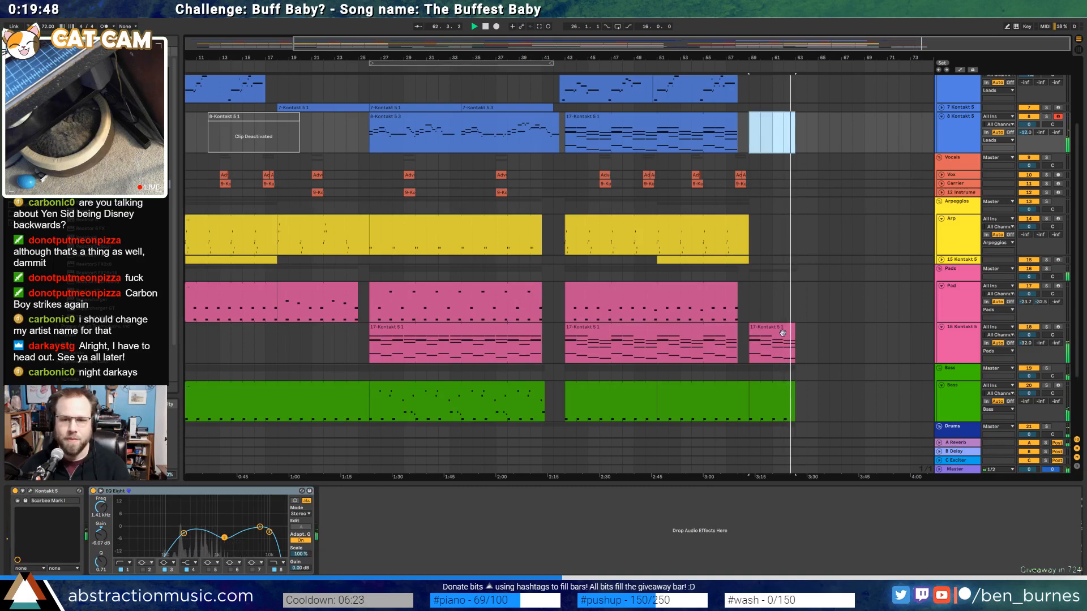
Automate the 18 Kontakt 5 track's Auto Filter Frequency to curve downward across the new ending clip, from bar 59 to 63
{"action": "left_click", "coordinate": [783, 333]}
{"action": "key", "text": "space"}
{"action": "key", "text": "a"}
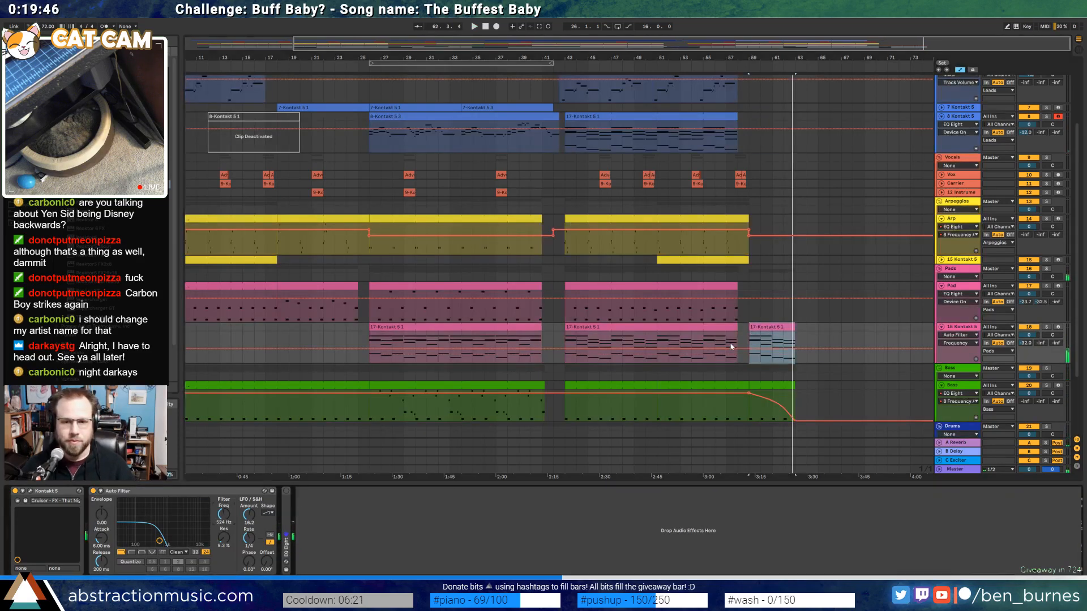
{"action": "left_click", "coordinate": [751, 351]}
{"action": "key", "text": "space"}
{"action": "left_click_drag", "start_coordinate": [782, 348], "coordinate": [782, 360]}
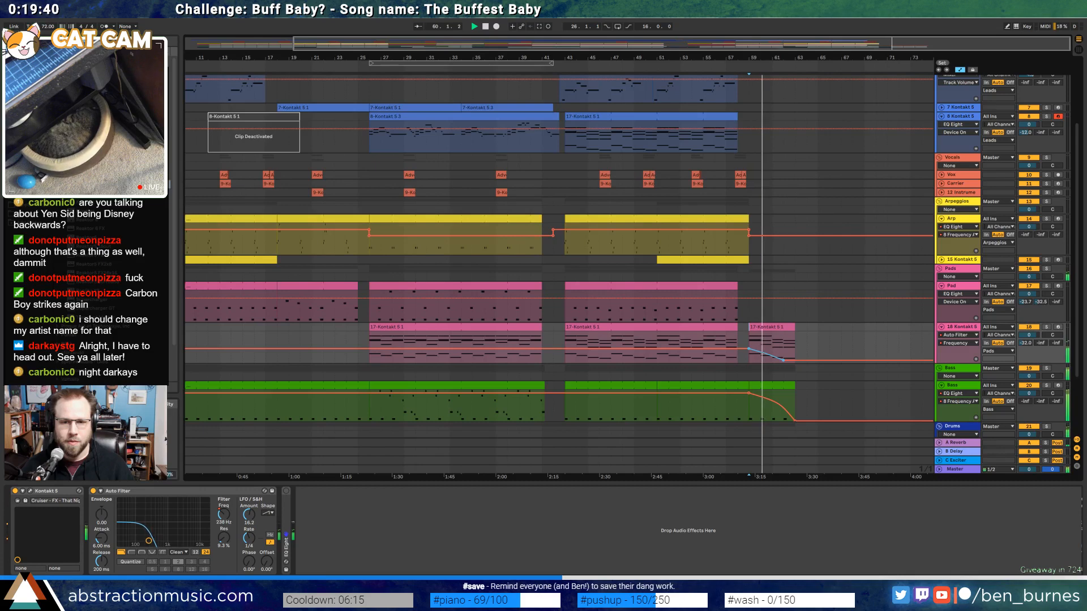
{"action": "left_click_drag", "start_coordinate": [776, 353], "coordinate": [794, 360]}
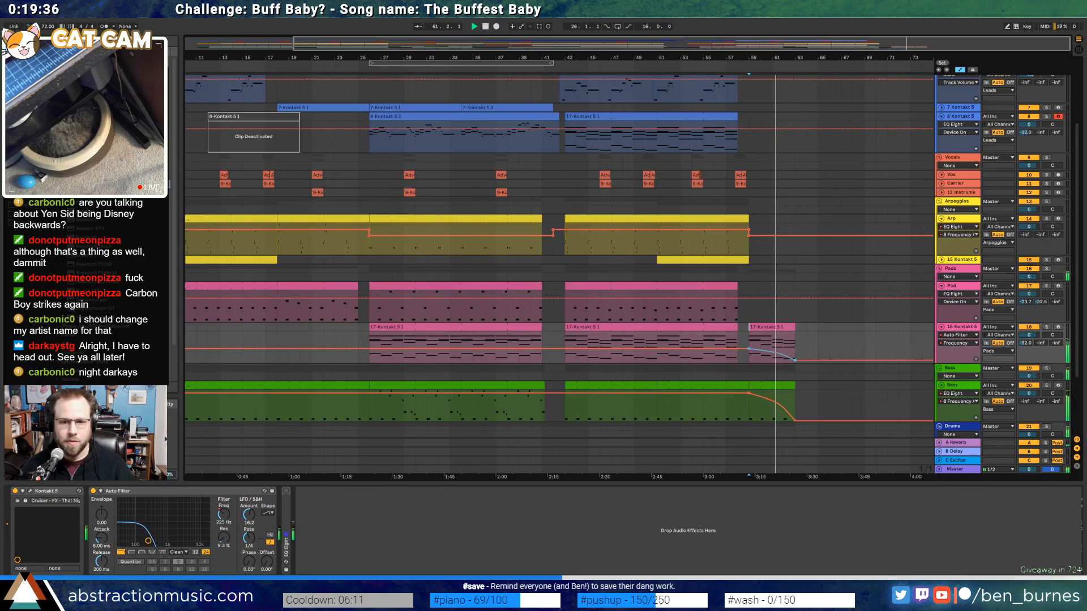
{"action": "scroll", "coordinate": [810, 334], "scroll_direction": "down", "scroll_amount": 3}
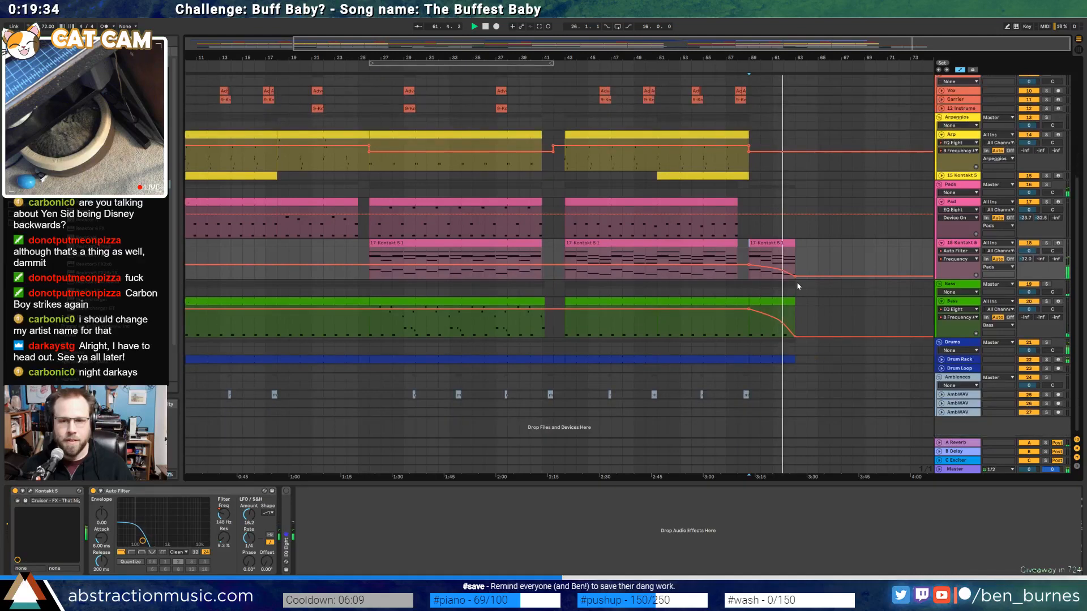
{"action": "left_click_drag", "start_coordinate": [794, 276], "coordinate": [795, 277]}
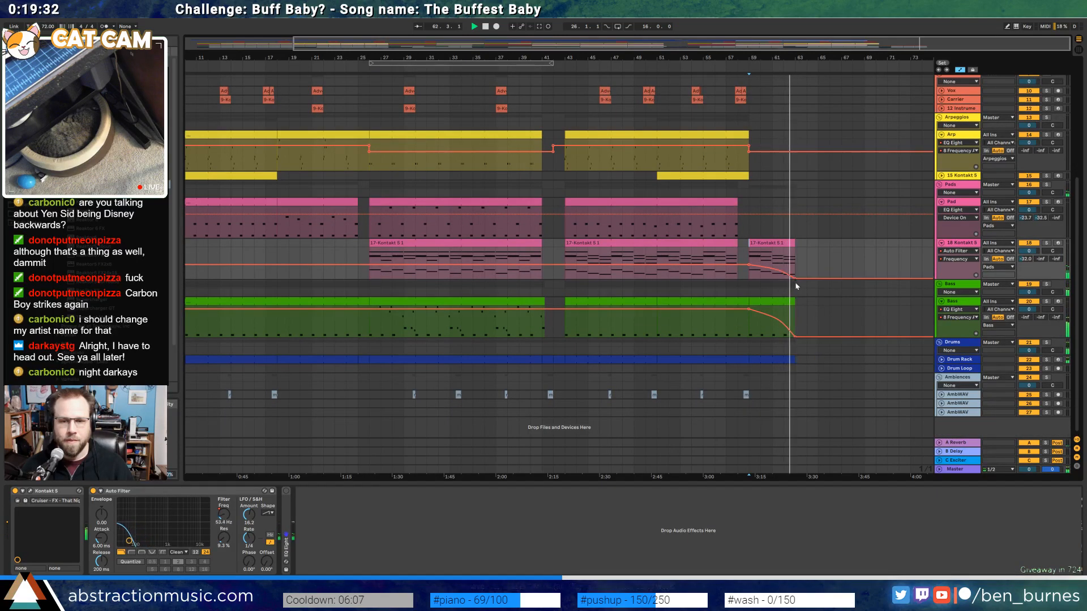
{"action": "key", "text": "space"}
Open the last Drum Rack clip, select its notes and play the ending to check the drum pattern
{"action": "left_click", "coordinate": [781, 357]}
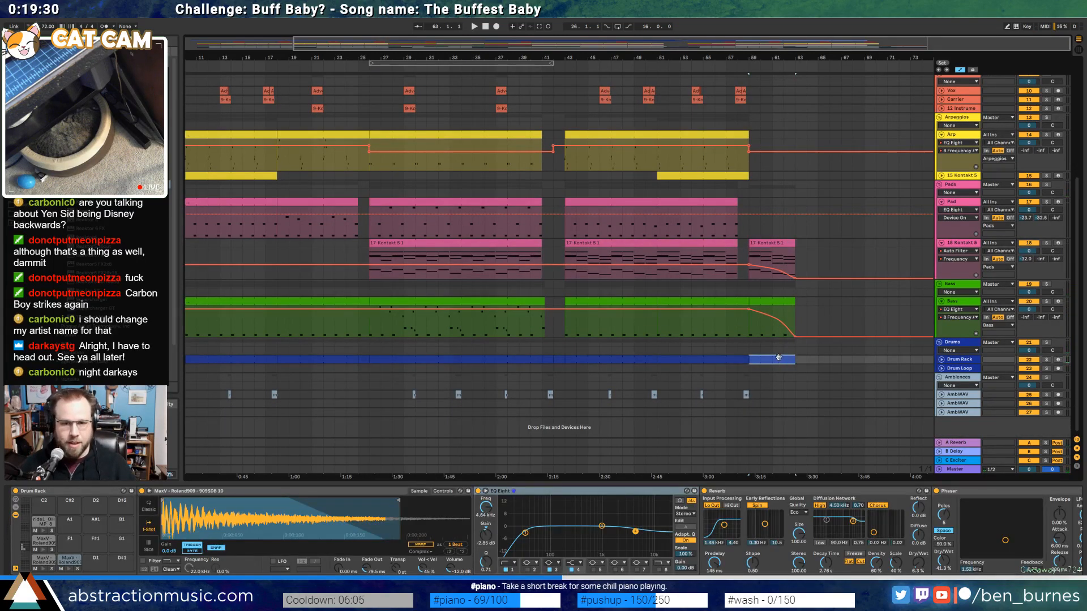
{"action": "double_click", "coordinate": [778, 357]}
{"action": "left_click_drag", "start_coordinate": [263, 426], "coordinate": [1069, 474]}
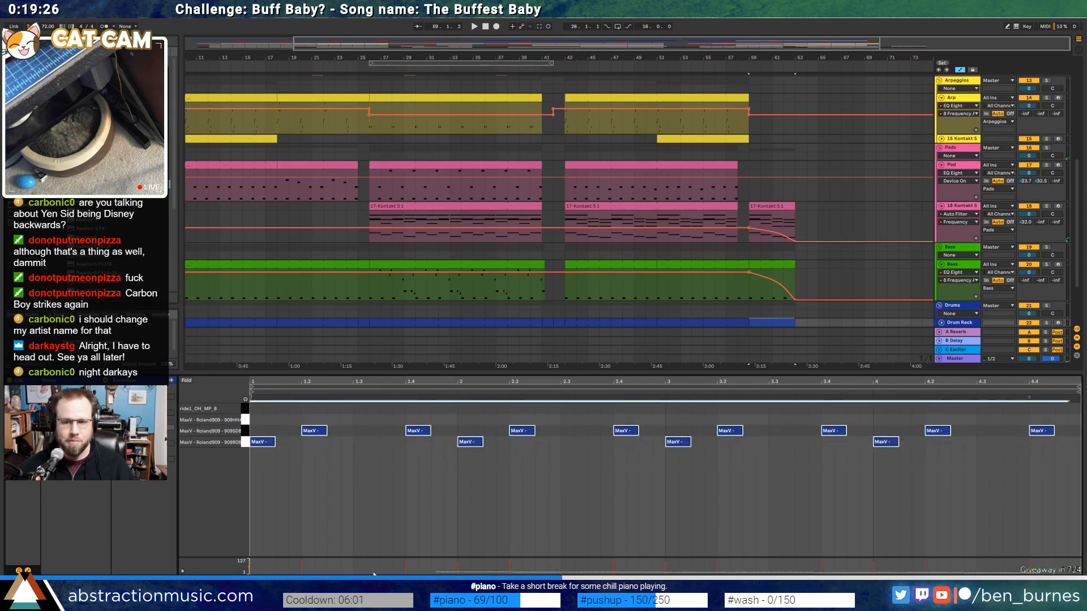
{"action": "key", "text": "space"}
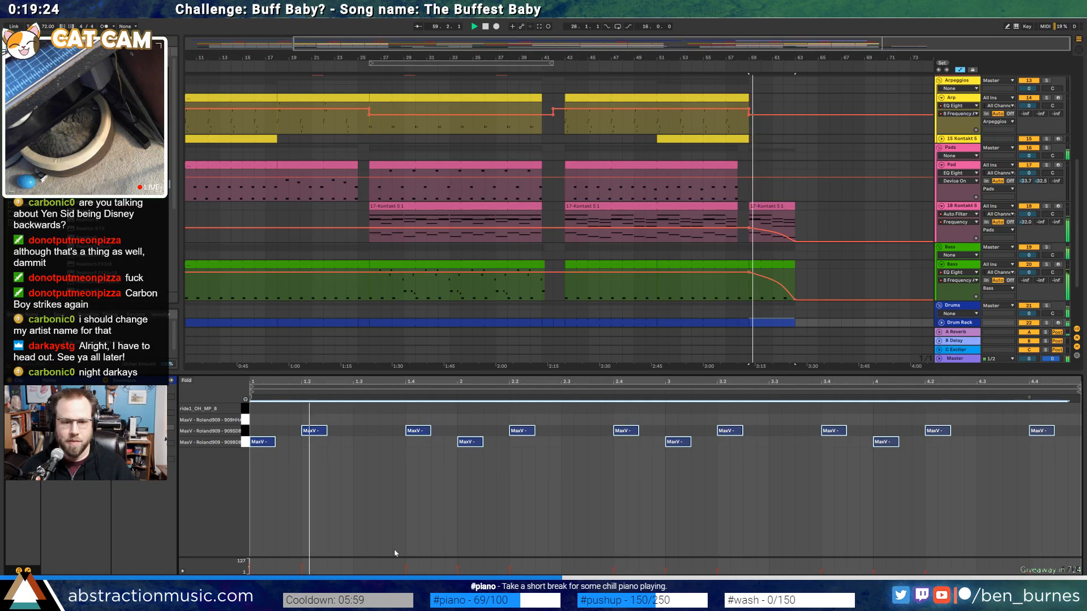
{"action": "key", "text": "shift+Tab"}
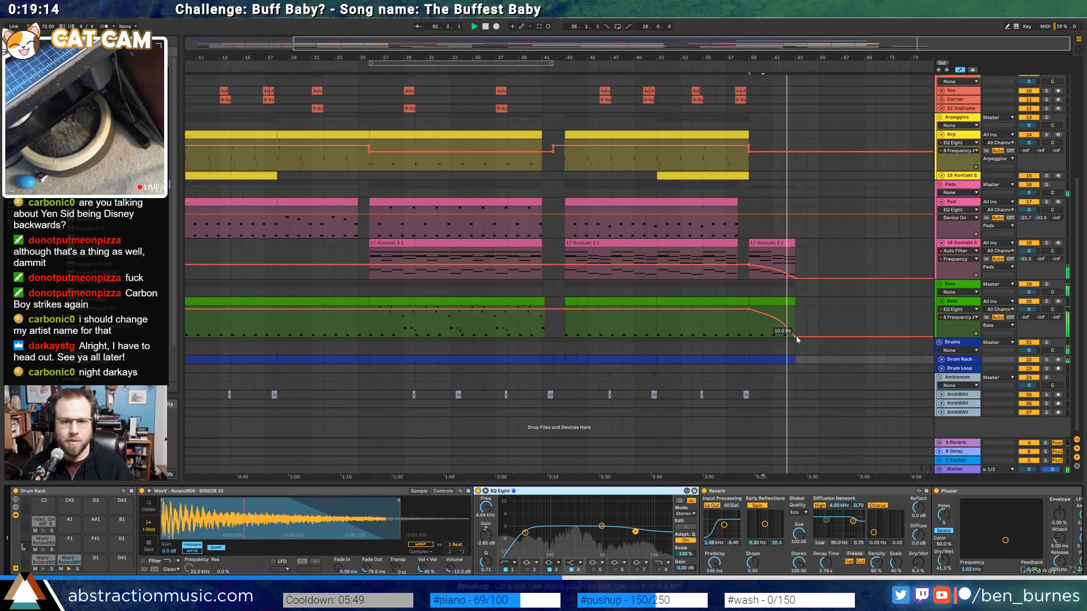
Shorten the last Drum Rack clip so it ends at bar 62, beat 2, and play the ending
{"action": "scroll", "coordinate": [795, 360], "scroll_direction": "up", "scroll_amount": 5}
{"action": "left_click_drag", "start_coordinate": [791, 360], "coordinate": [724, 361]}
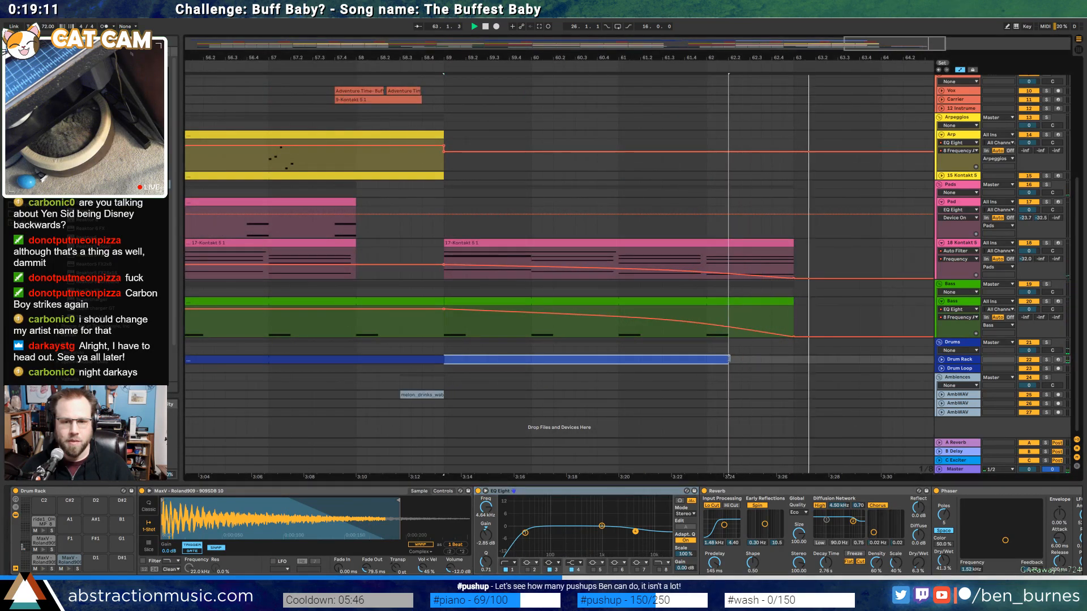
{"action": "key", "text": "space"}
{"action": "key", "text": "space"}
{"action": "left_click", "coordinate": [688, 371]}
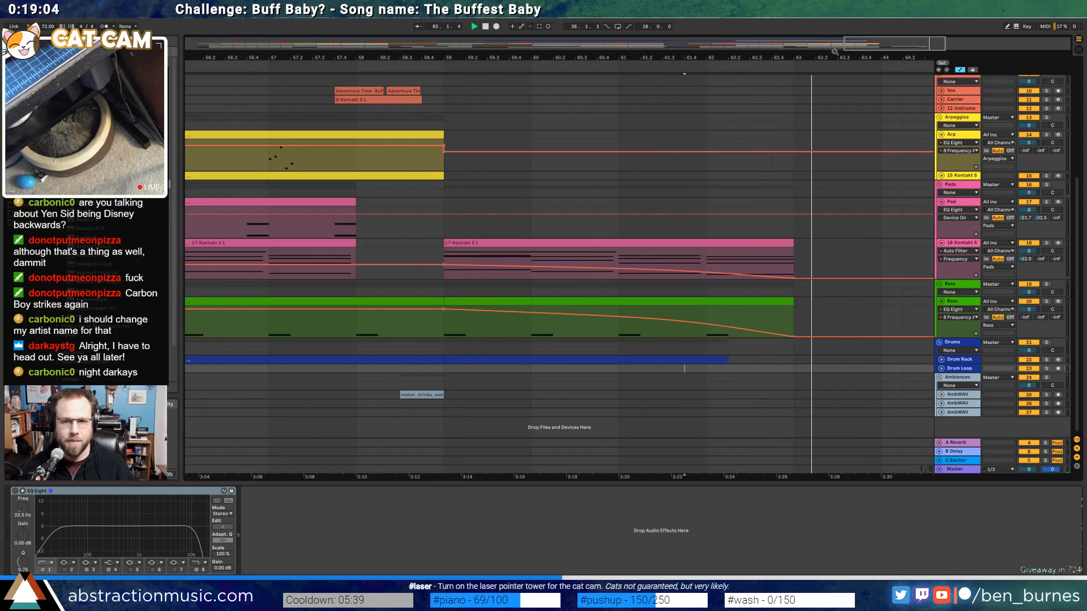
Record a new closing melody clip on the 7 Kontakt 5 track starting at bar 58, and unfold the track
{"action": "key", "text": "space"}
{"action": "left_click_drag", "start_coordinate": [874, 44], "coordinate": [414, 47]}
{"action": "scroll", "coordinate": [456, 235], "scroll_direction": "up", "scroll_amount": 5}
{"action": "key", "text": "a"}
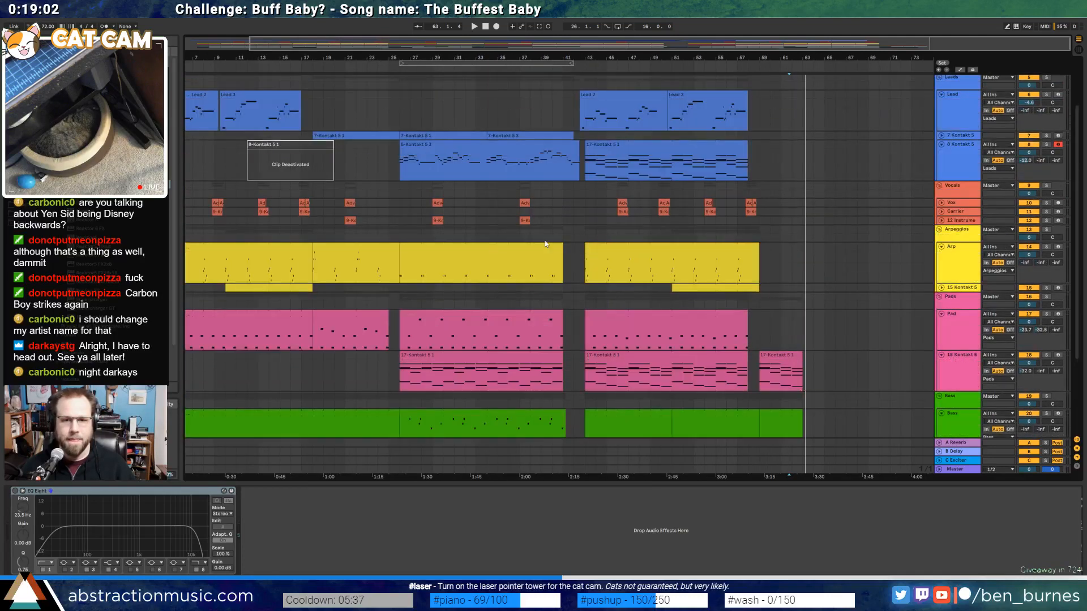
{"action": "left_click", "coordinate": [748, 136]}
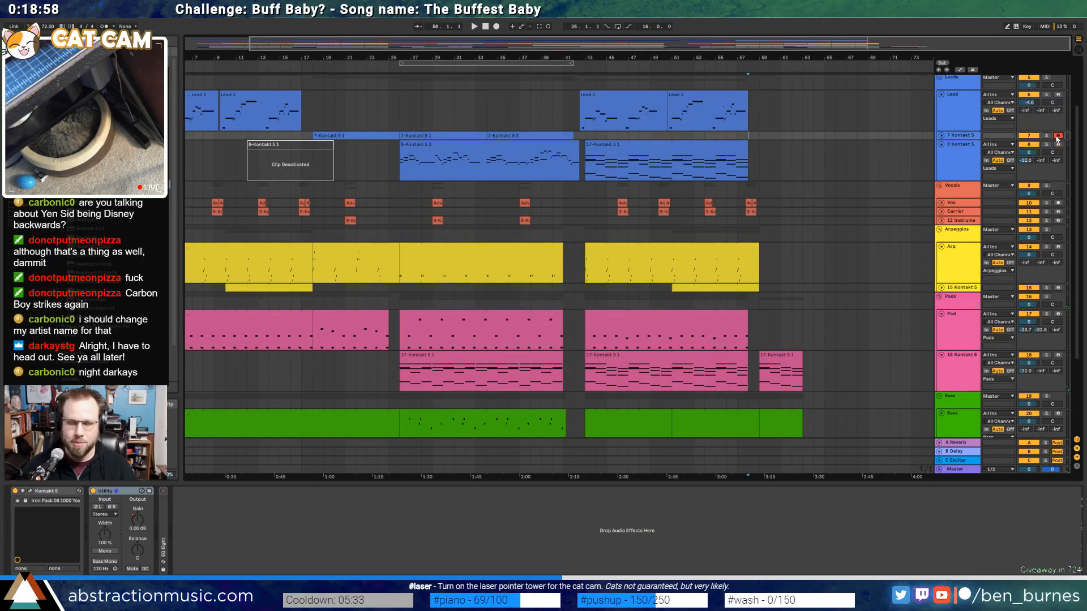
{"action": "key", "text": "F9"}
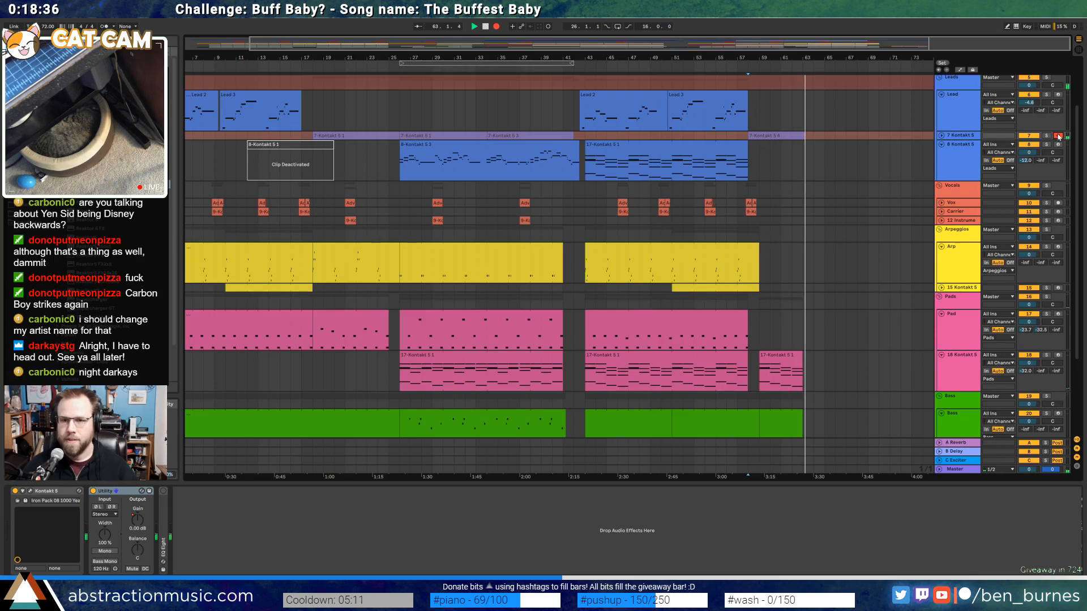
{"action": "key", "text": "space"}
{"action": "left_click", "coordinate": [940, 137]}
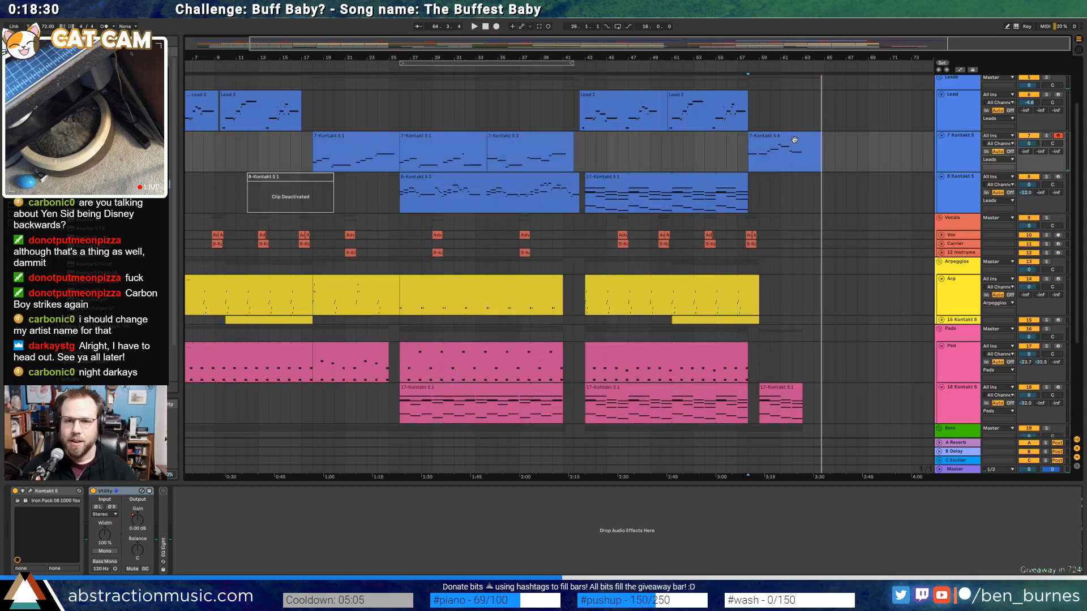
Set the long note after the A#4 to G4 and quantize the A#4, G4 and second D#4 notes in the recorded melody
{"action": "left_click", "coordinate": [793, 141]}
{"action": "left_click_drag", "start_coordinate": [632, 430], "coordinate": [636, 441]}
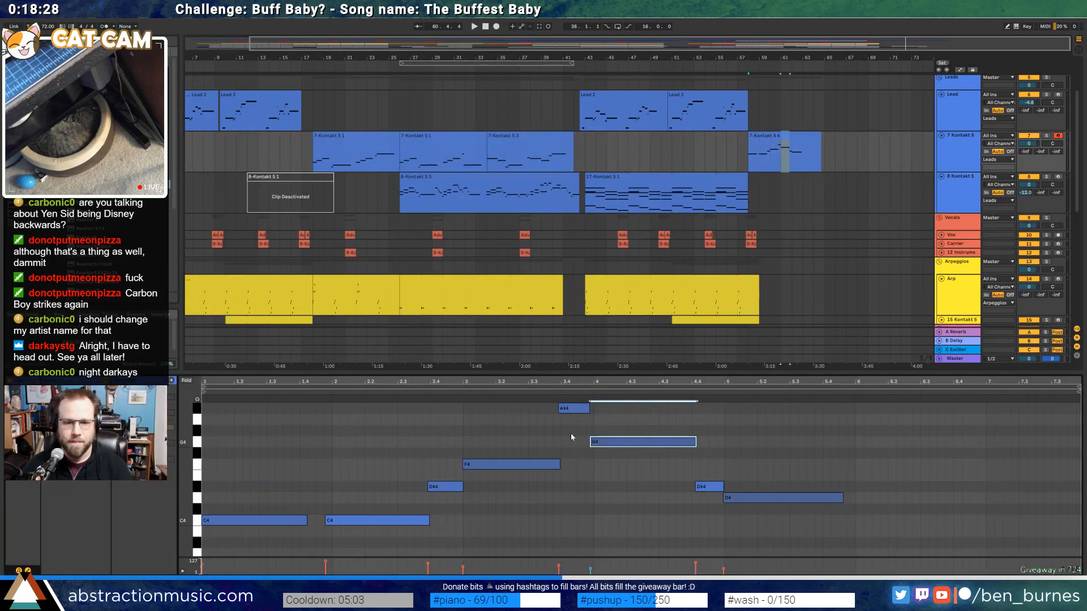
{"action": "left_click", "coordinate": [572, 408]}
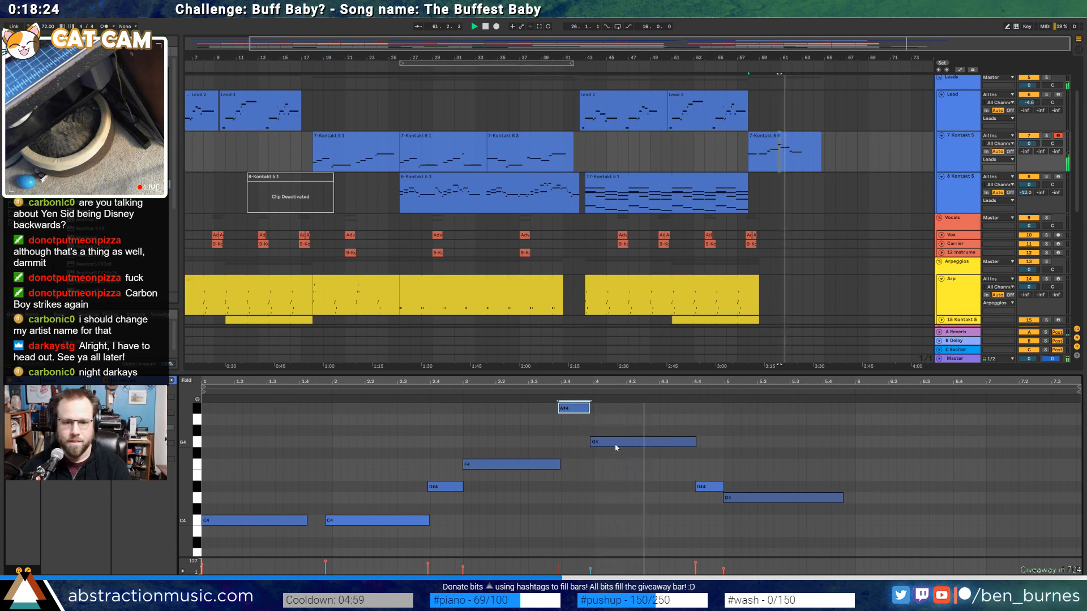
{"action": "key", "text": "ctrl+u"}
{"action": "left_click", "coordinate": [659, 442]}
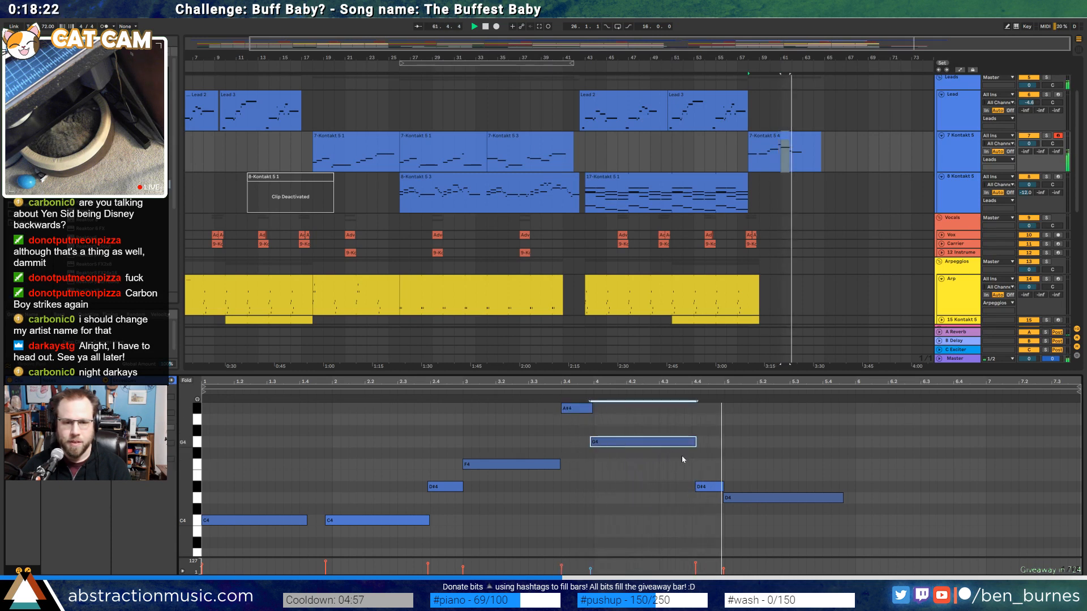
{"action": "left_click", "coordinate": [709, 488]}
{"action": "key", "text": "ctrl+u"}
Extend the melody's final D4 note to the start of the clip's bar 6 and close the note editor
{"action": "left_click", "coordinate": [739, 498]}
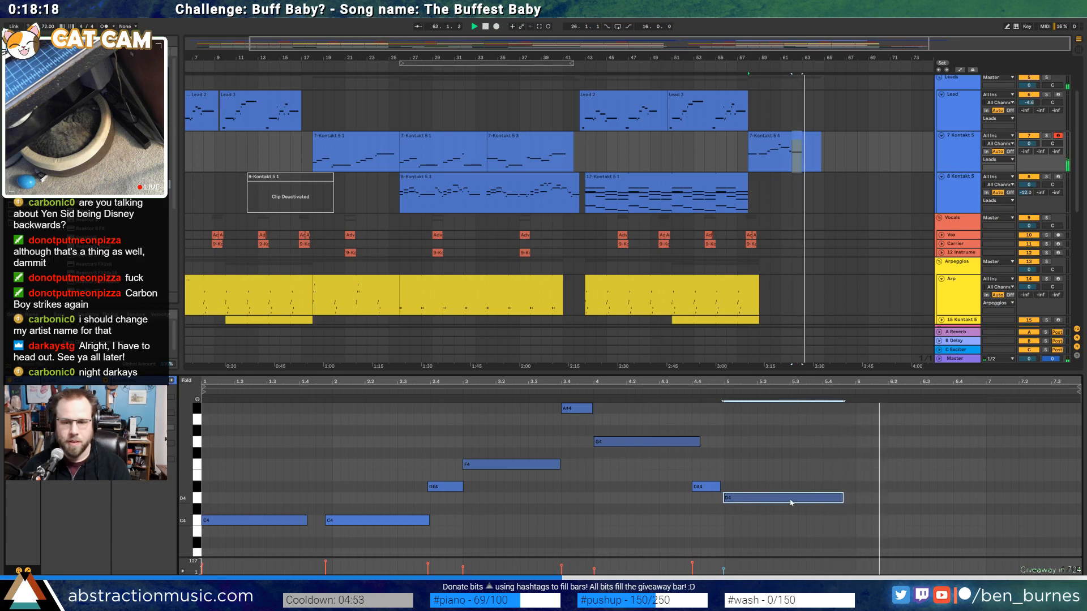
{"action": "left_click_drag", "start_coordinate": [843, 499], "coordinate": [859, 499]}
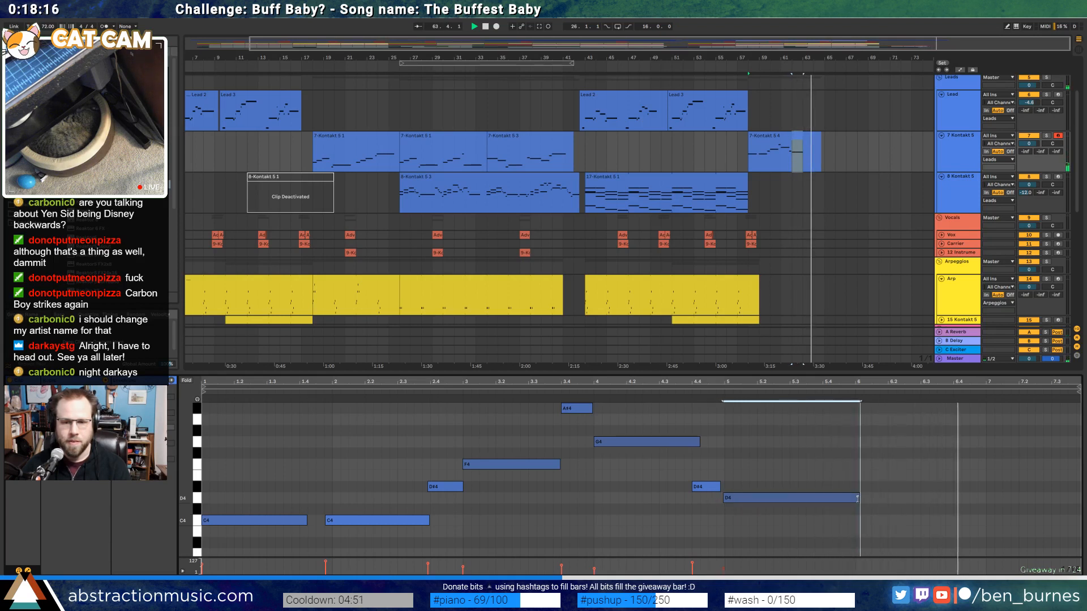
{"action": "key", "text": "shift+Tab"}
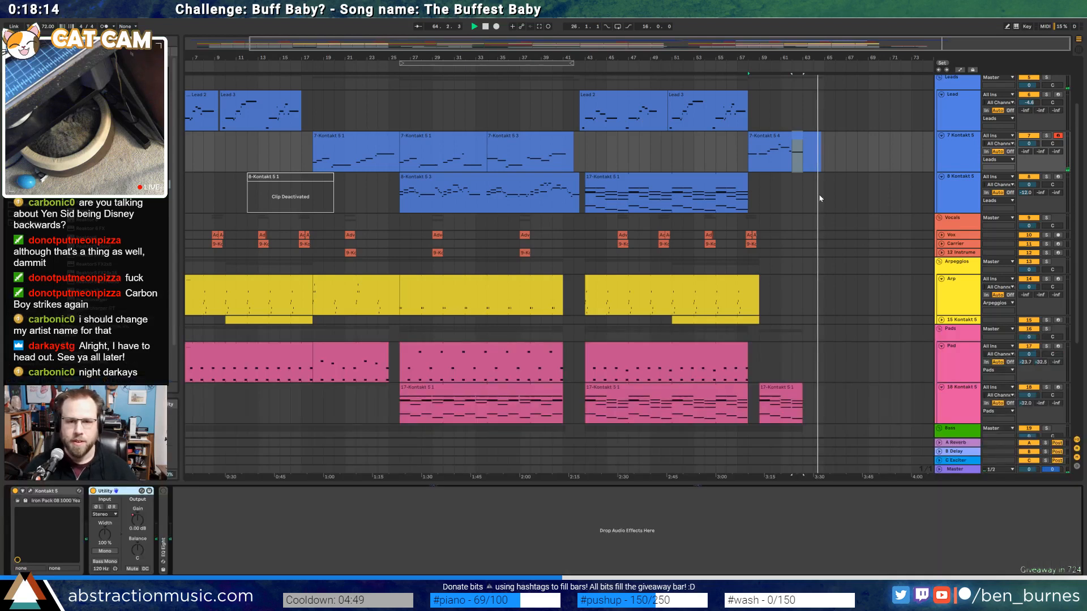
{"action": "left_click", "coordinate": [821, 198]}
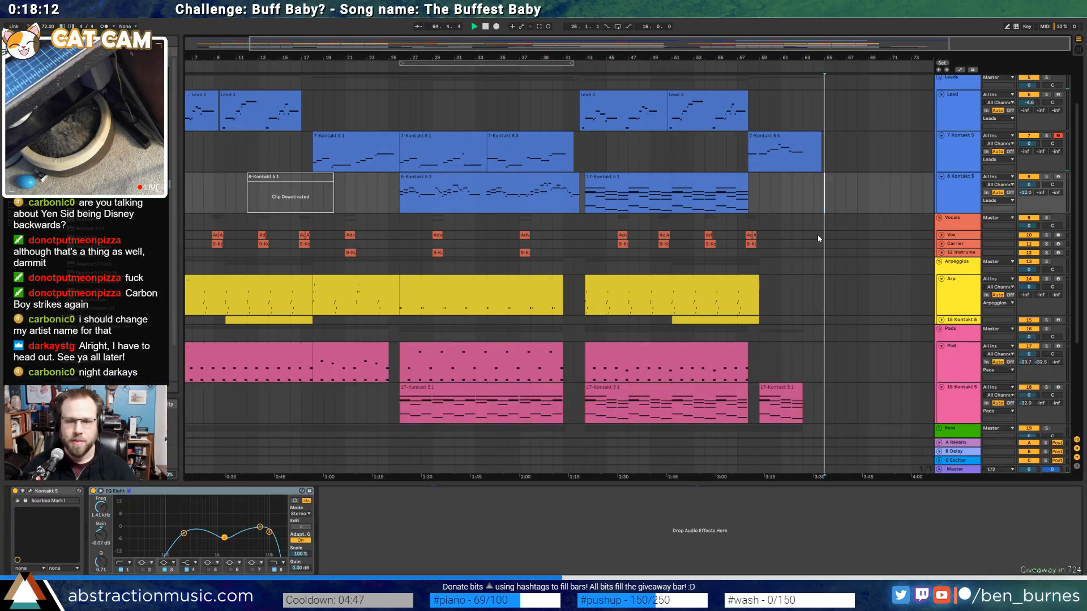
Insert an empty MIDI clip on the Piano track spanning from the song's start to bar 66
{"action": "left_click", "coordinate": [833, 161]}
{"action": "scroll", "coordinate": [835, 156], "scroll_direction": "up", "scroll_amount": 3}
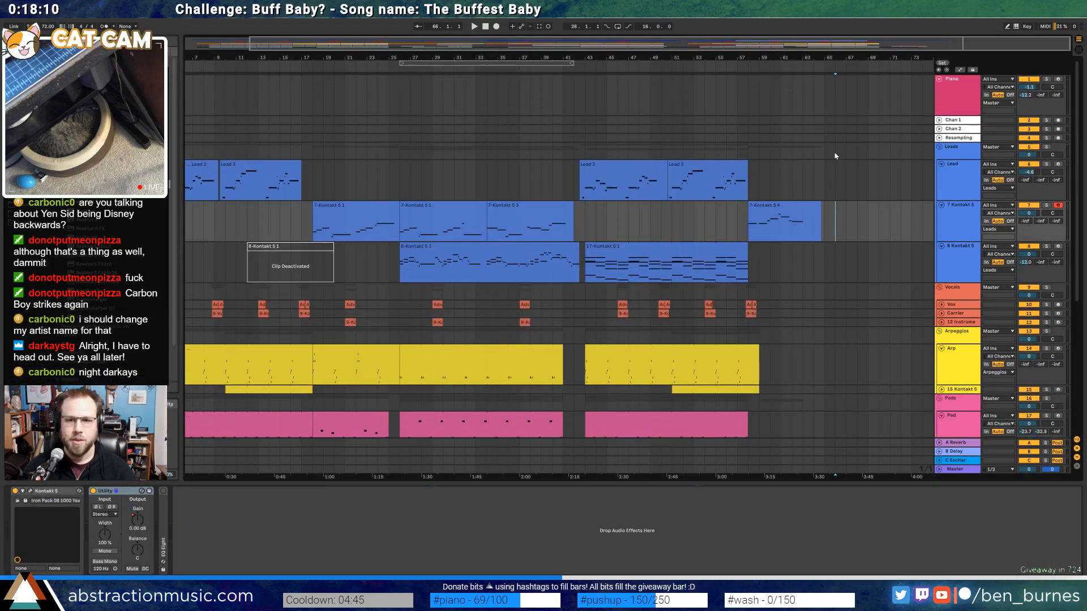
{"action": "left_click", "coordinate": [835, 100]}
{"action": "key", "text": "shift+Home"}
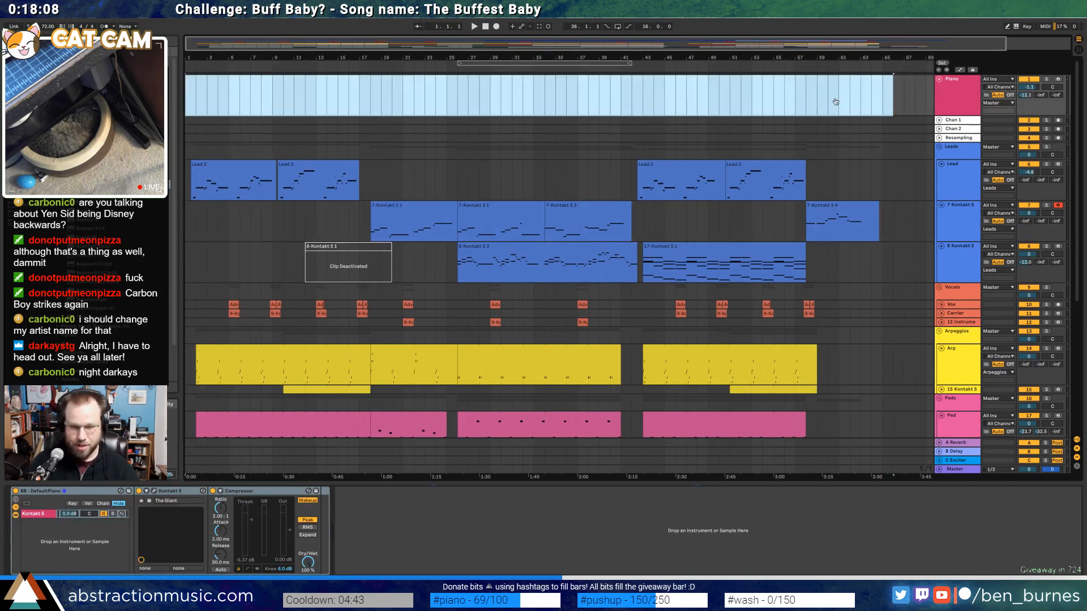
{"action": "key", "text": "ctrl+shift+m"}
{"action": "left_click", "coordinate": [850, 100]}
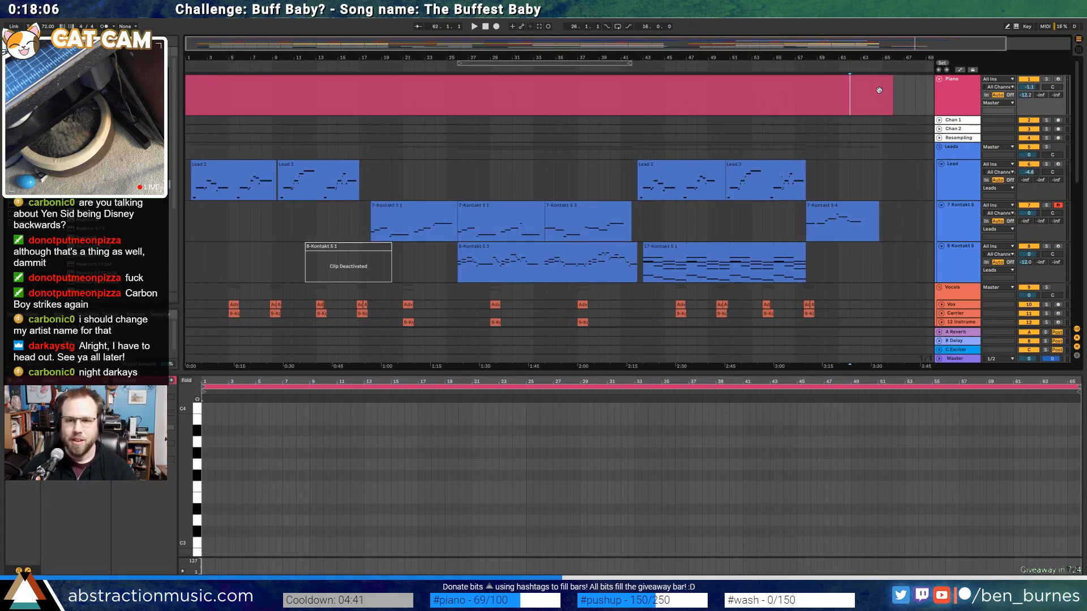
{"action": "left_click", "coordinate": [878, 88]}
{"action": "left_click", "coordinate": [886, 214]}
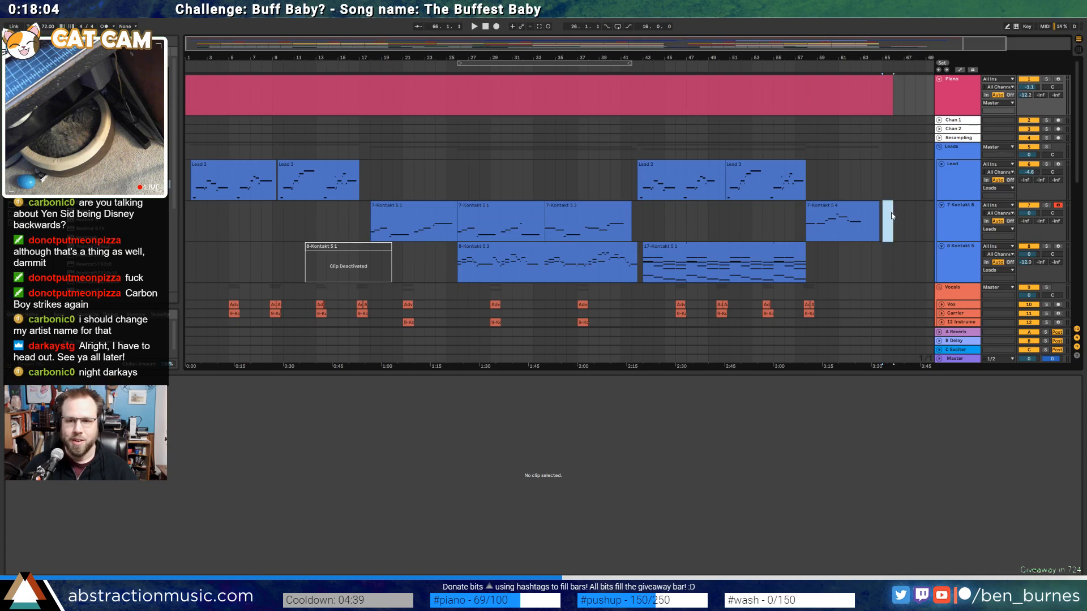
{"action": "left_click_drag", "start_coordinate": [891, 216], "coordinate": [892, 216]}
{"action": "key", "text": "shift+Tab"}
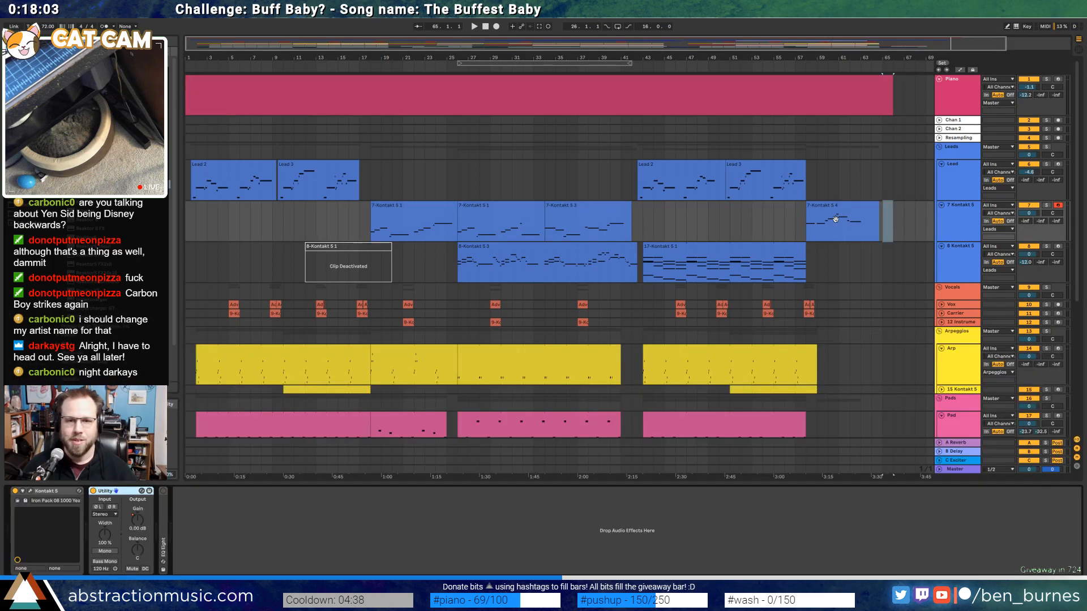
Collapse the lead, Kontakt 5, Arp and Pad tracks in the arrangement, leaving the Bass track unfolded
{"action": "left_click", "coordinate": [941, 164]}
{"action": "left_click", "coordinate": [941, 173]}
{"action": "left_click", "coordinate": [941, 181]}
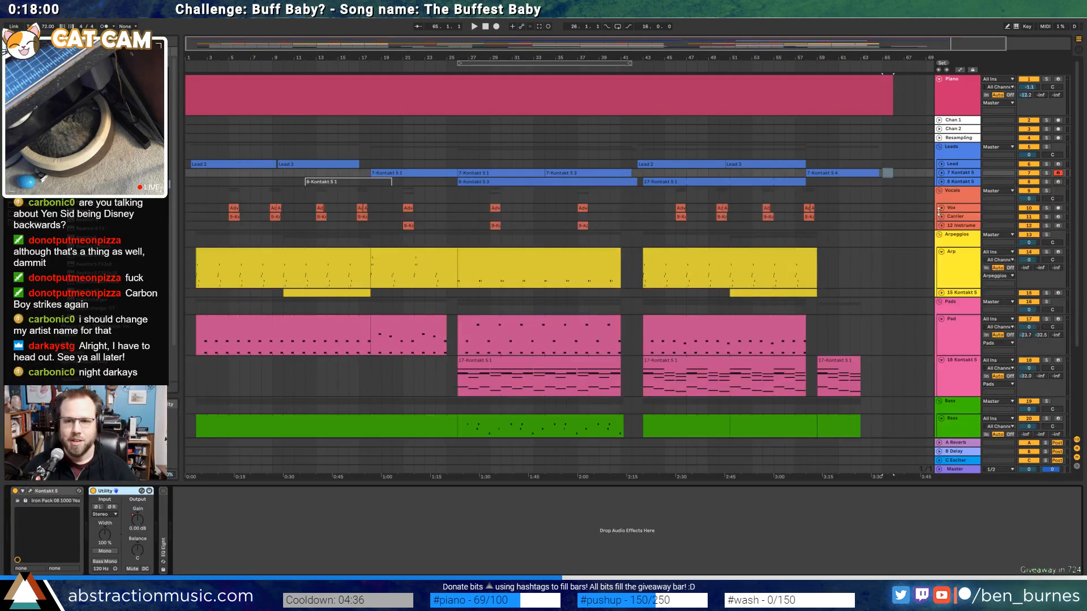
{"action": "left_click", "coordinate": [942, 251]}
{"action": "left_click", "coordinate": [940, 286]}
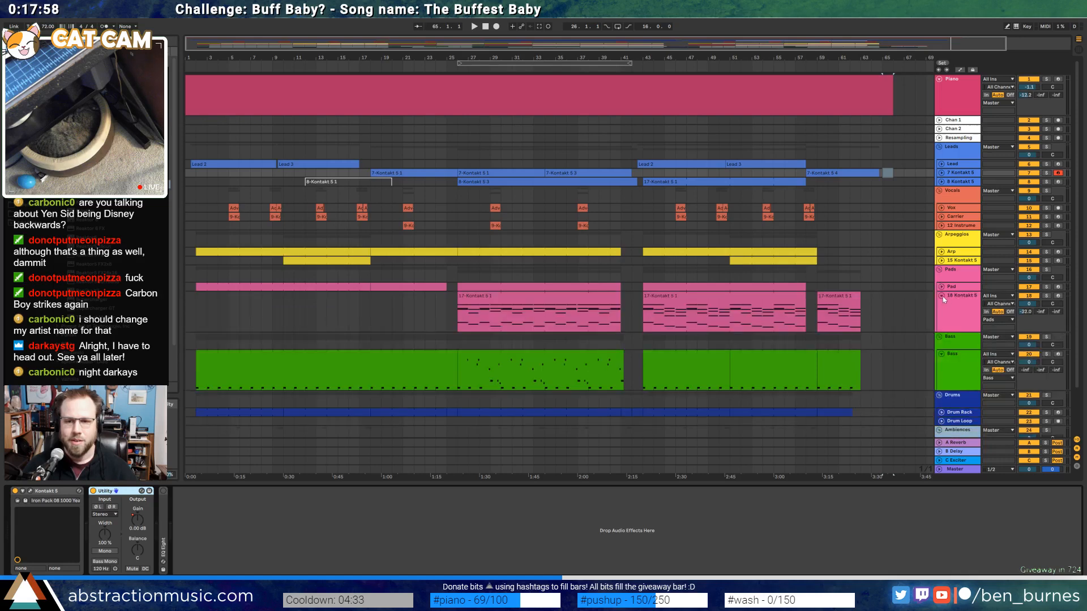
{"action": "left_click", "coordinate": [941, 295]}
{"action": "left_click", "coordinate": [941, 321]}
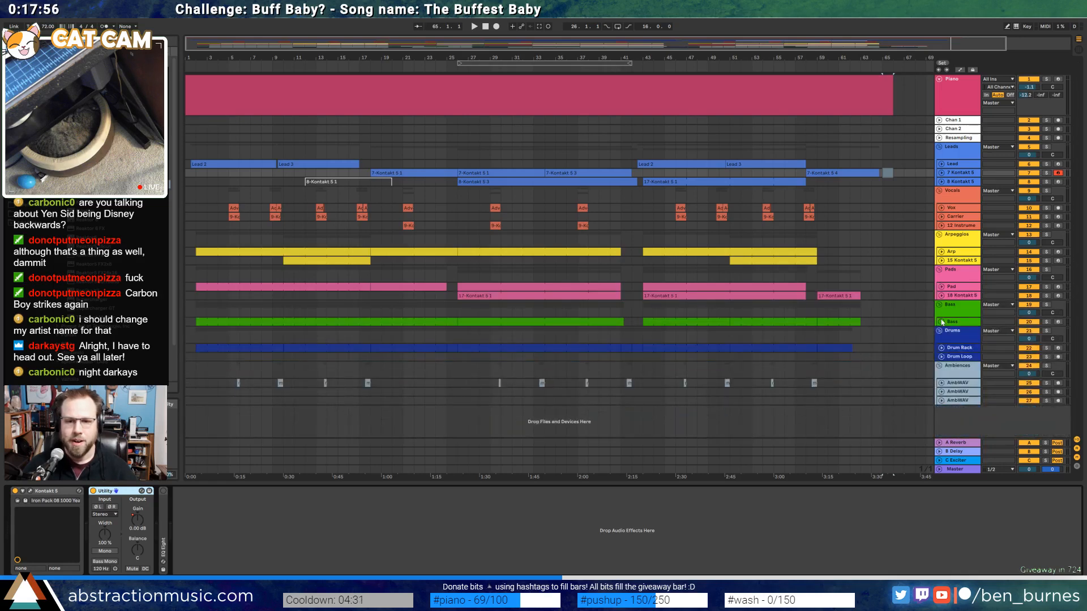
{"action": "left_click", "coordinate": [941, 322]}
Play the bass part from bar 43 and consolidate its bars 43 to 47 into one four-bar clip
{"action": "left_click", "coordinate": [702, 326]}
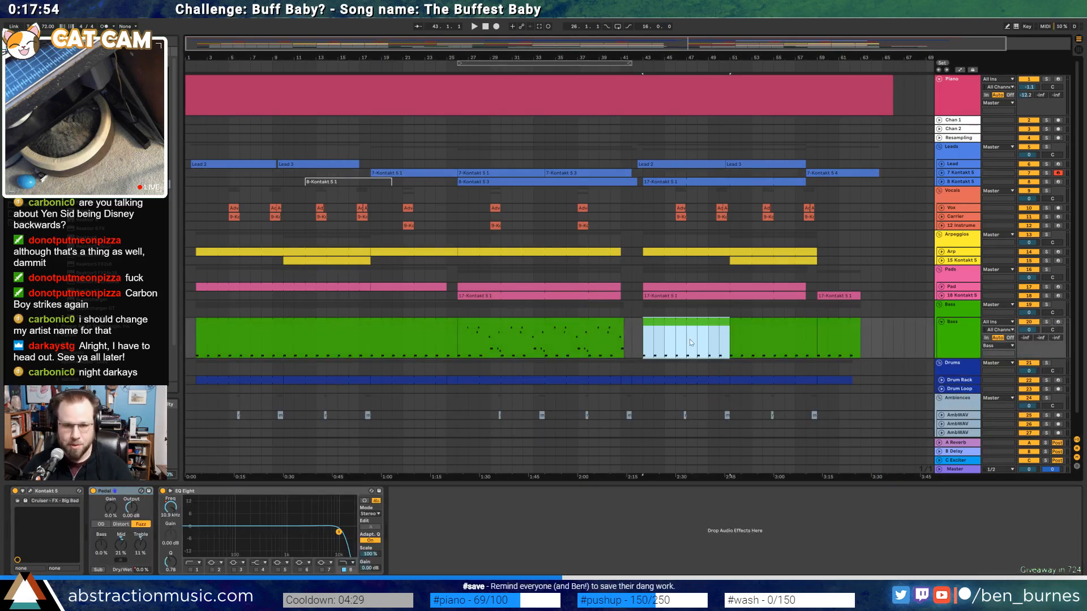
{"action": "scroll", "coordinate": [699, 344], "scroll_direction": "up", "scroll_amount": 5}
{"action": "key", "text": "space"}
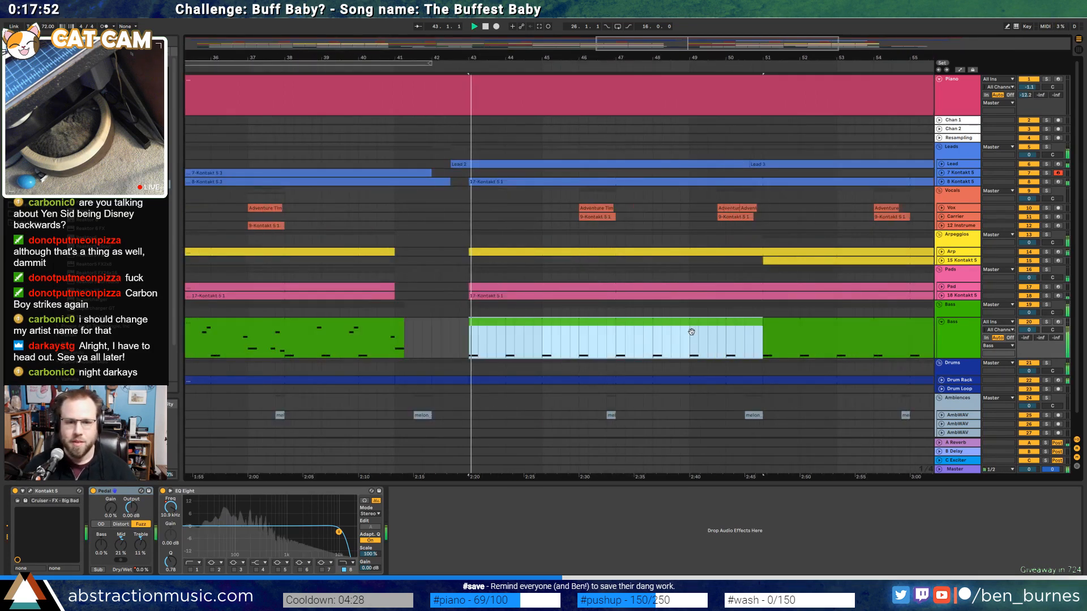
{"action": "double_click", "coordinate": [626, 325]}
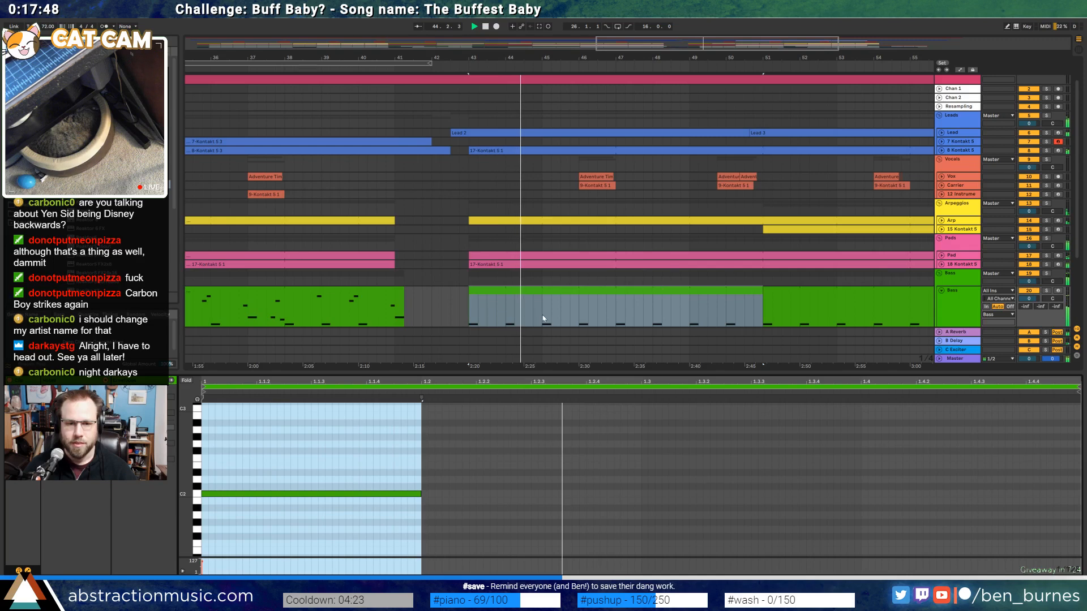
{"action": "left_click_drag", "start_coordinate": [477, 311], "coordinate": [616, 310]}
{"action": "key", "text": "ctrl+j"}
{"action": "scroll", "coordinate": [559, 429], "scroll_direction": "up", "scroll_amount": 3}
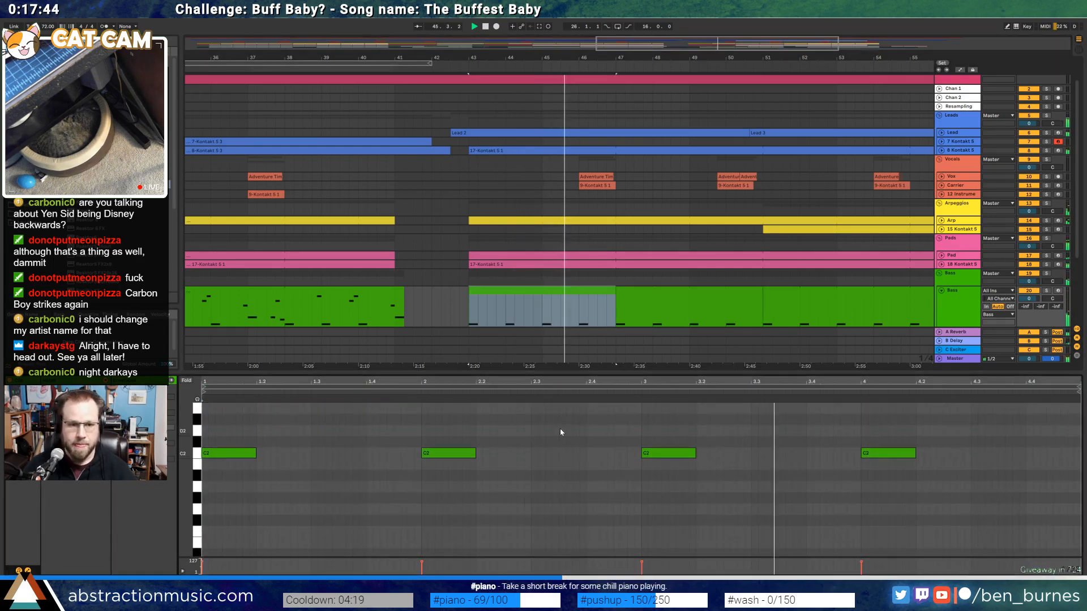
Add an eighth-note C3 just before bar 2 of the four-bar bass clip and extend the looped clip to bar 55
{"action": "mouse_move", "coordinate": [186, 433]}
{"action": "left_mouse_down"}
{"action": "mouse_move", "coordinate": [192, 447]}
{"action": "mouse_move", "coordinate": [177, 438]}
{"action": "left_mouse_up"}
{"action": "double_click", "coordinate": [395, 419]}
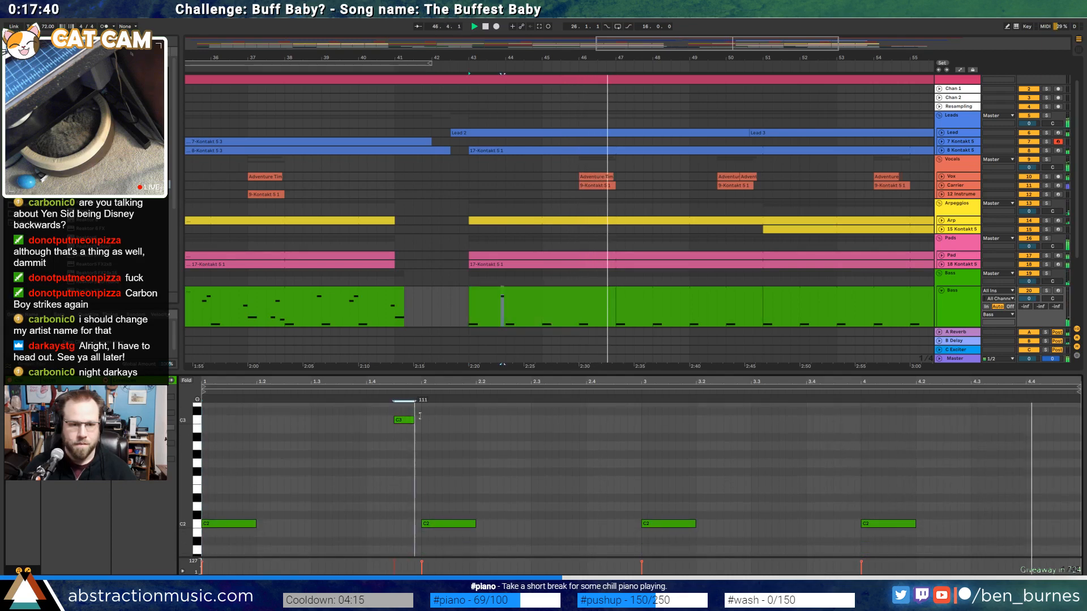
{"action": "left_click", "coordinate": [492, 291]}
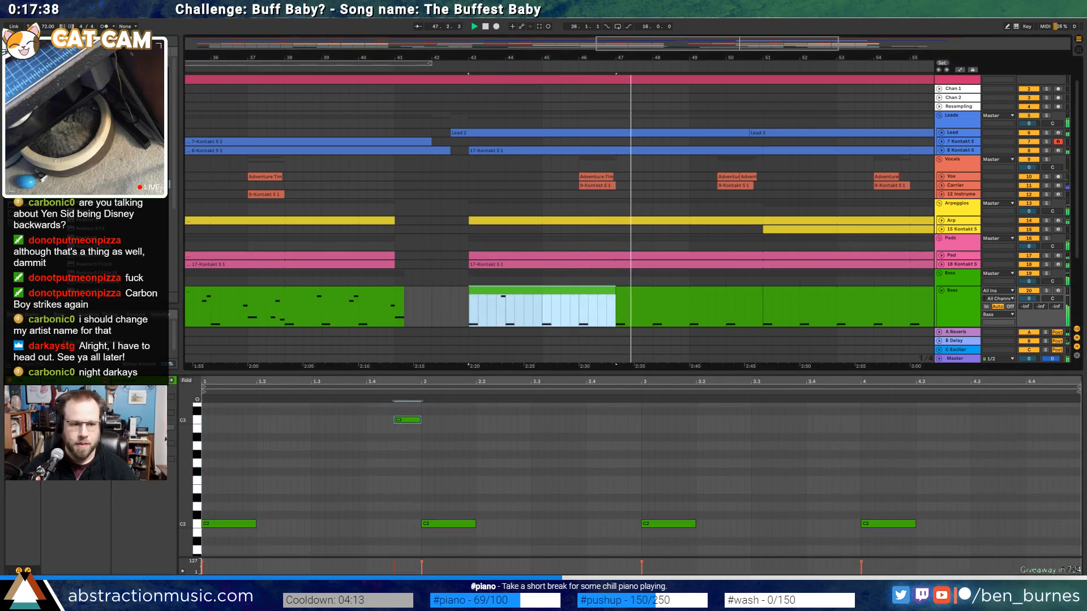
{"action": "left_click", "coordinate": [94, 429]}
{"action": "left_click_drag", "start_coordinate": [659, 292], "coordinate": [883, 290]}
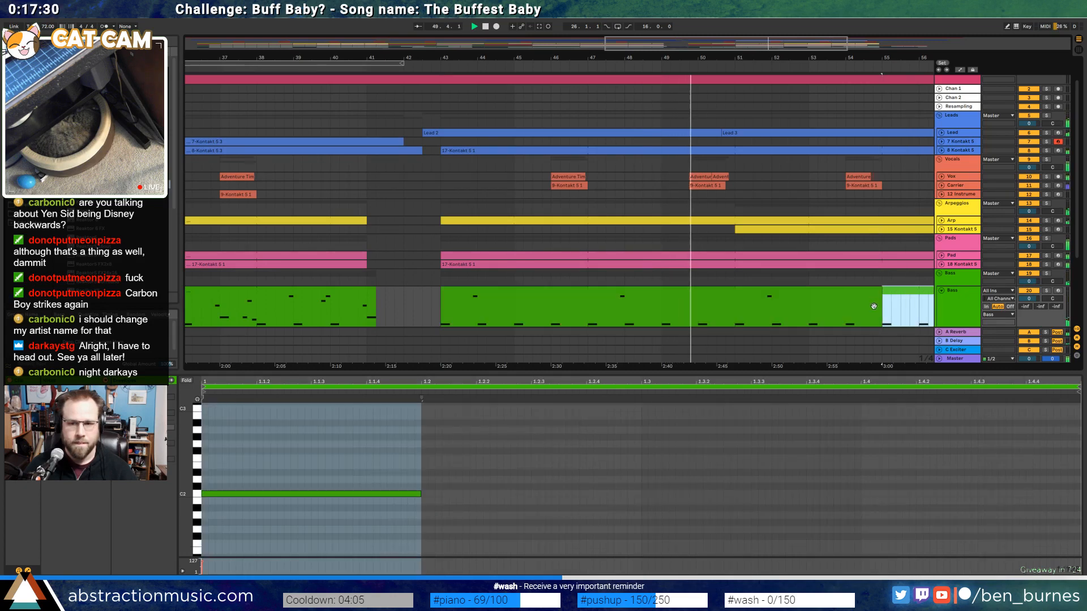
Add eighth notes G#2 at 2.3.3 and A#2 at 2.4 to the looped bass clip while listening from bar 43
{"action": "left_click", "coordinate": [569, 301]}
{"action": "key", "text": "space"}
{"action": "left_click", "coordinate": [482, 468]}
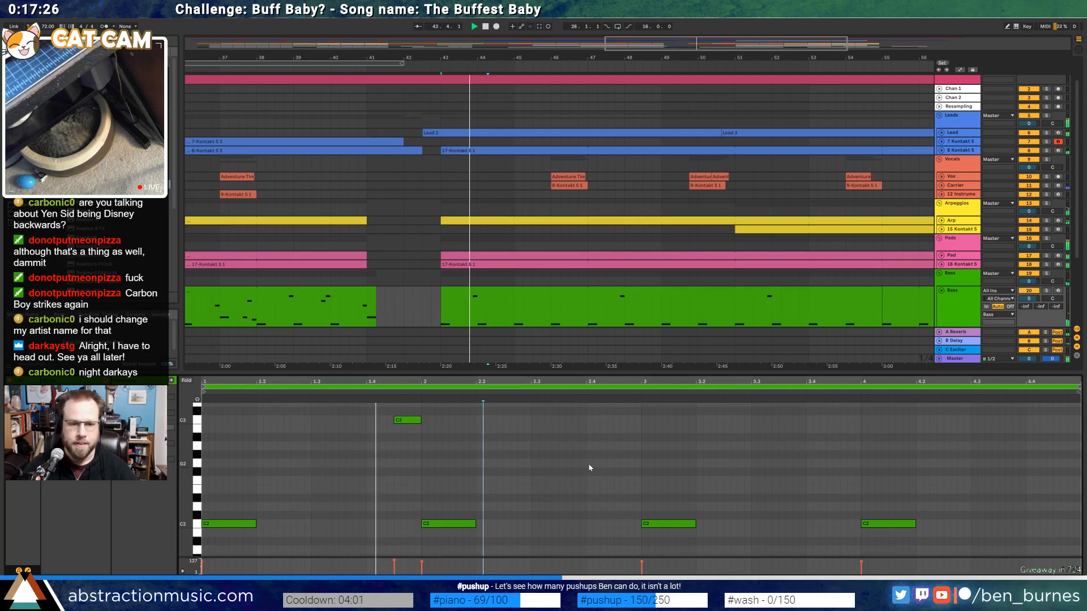
{"action": "key", "text": "space"}
{"action": "double_click", "coordinate": [548, 453]}
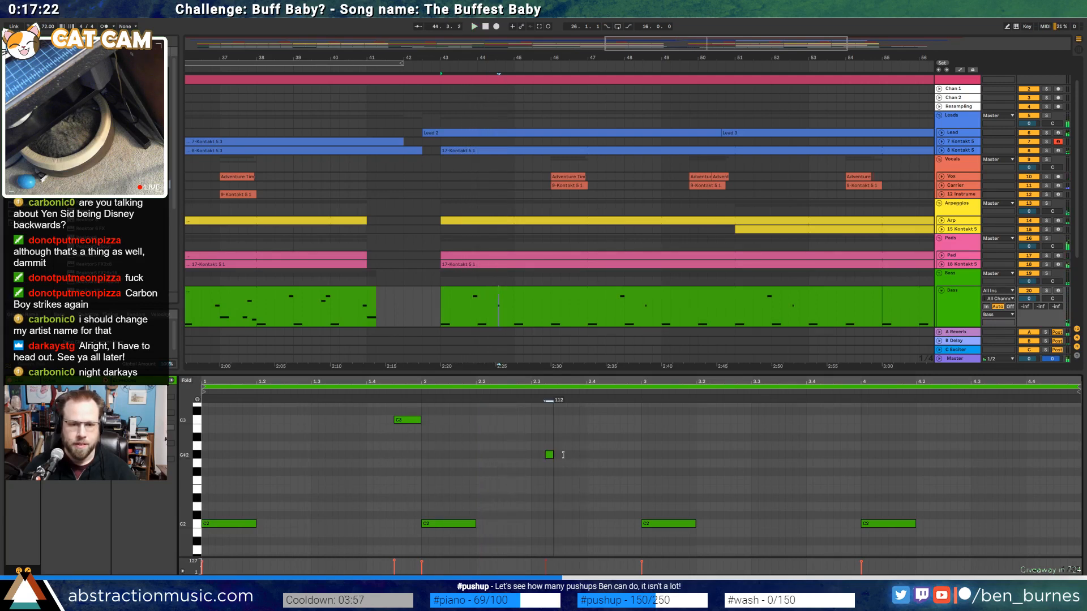
{"action": "double_click", "coordinate": [561, 437]}
{"action": "left_click_drag", "start_coordinate": [571, 437], "coordinate": [586, 437]}
{"action": "key", "text": "space"}
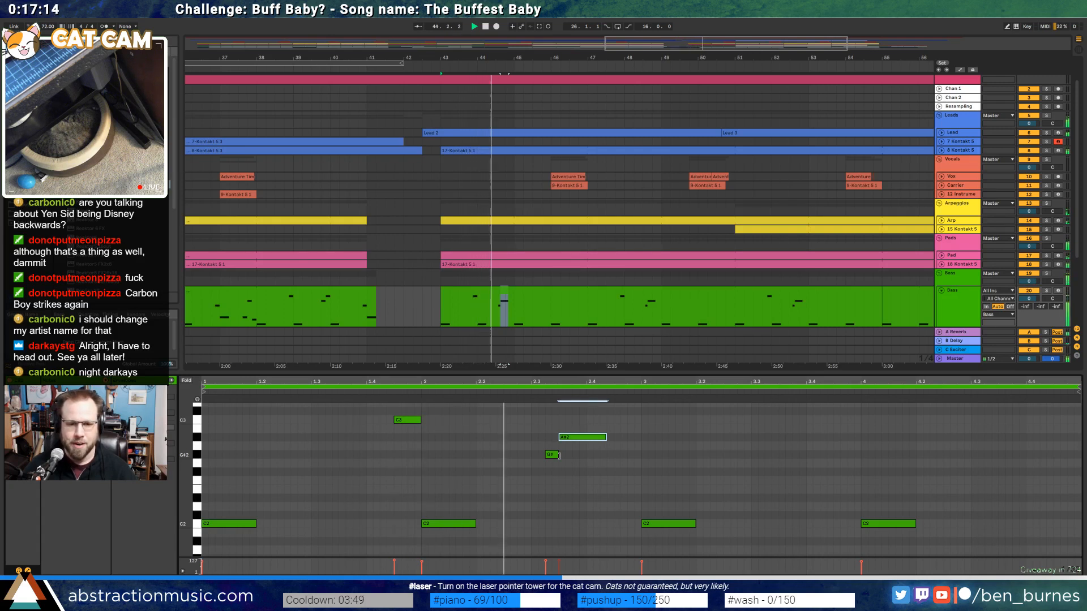
{"action": "left_click_drag", "start_coordinate": [552, 455], "coordinate": [618, 438]}
{"action": "key", "text": "space"}
{"action": "left_click", "coordinate": [591, 437]}
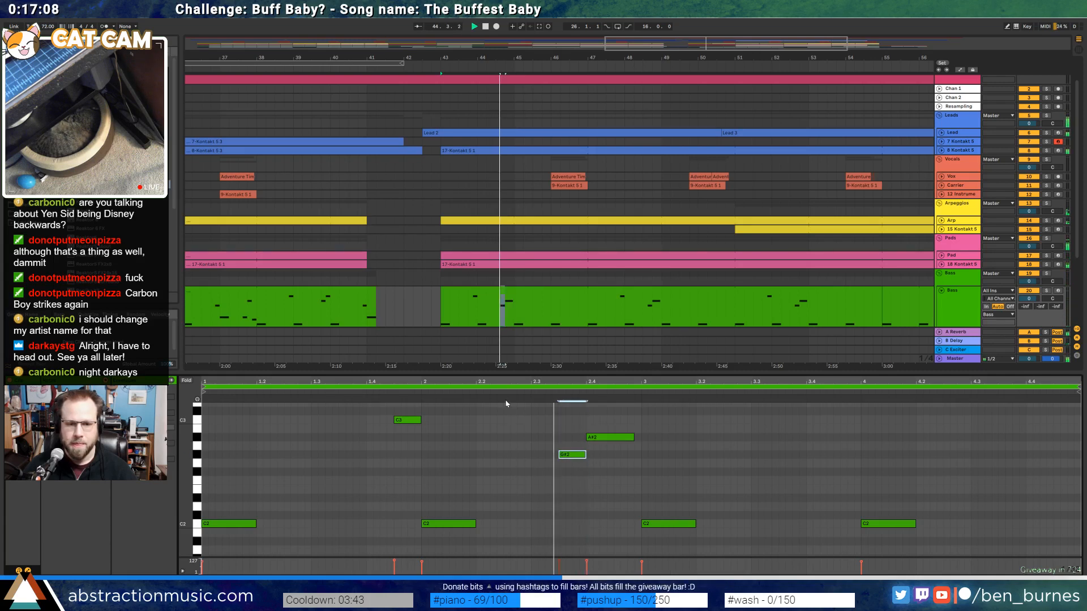
{"action": "left_click_drag", "start_coordinate": [633, 436], "coordinate": [613, 437]}
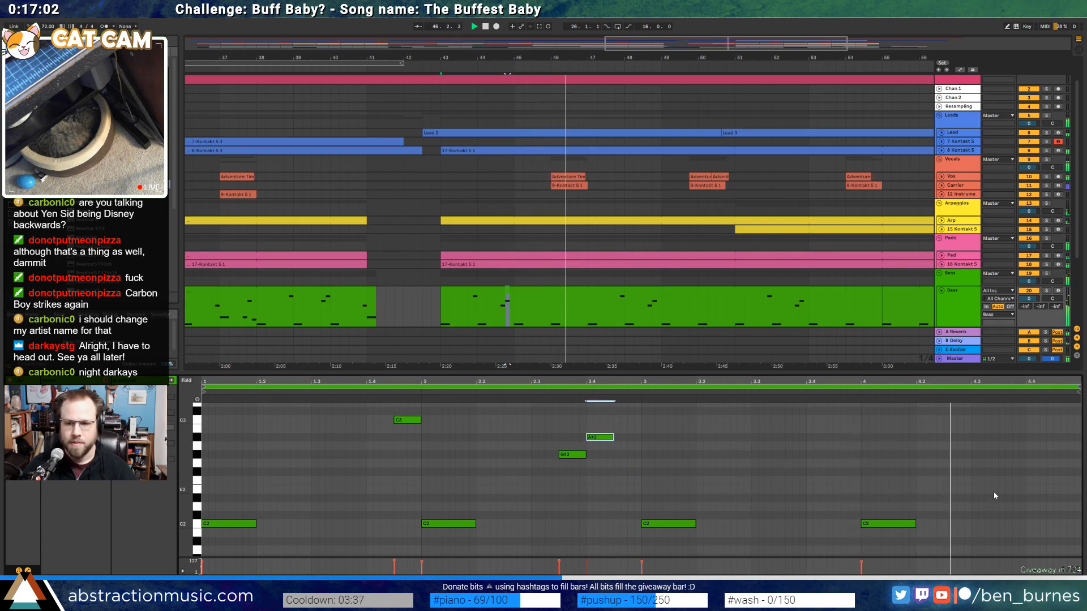
Add a one-beat G2 at 4.3.3 followed by an eighth-note D2 at the end of the looped bass clip
{"action": "double_click", "coordinate": [1001, 463]}
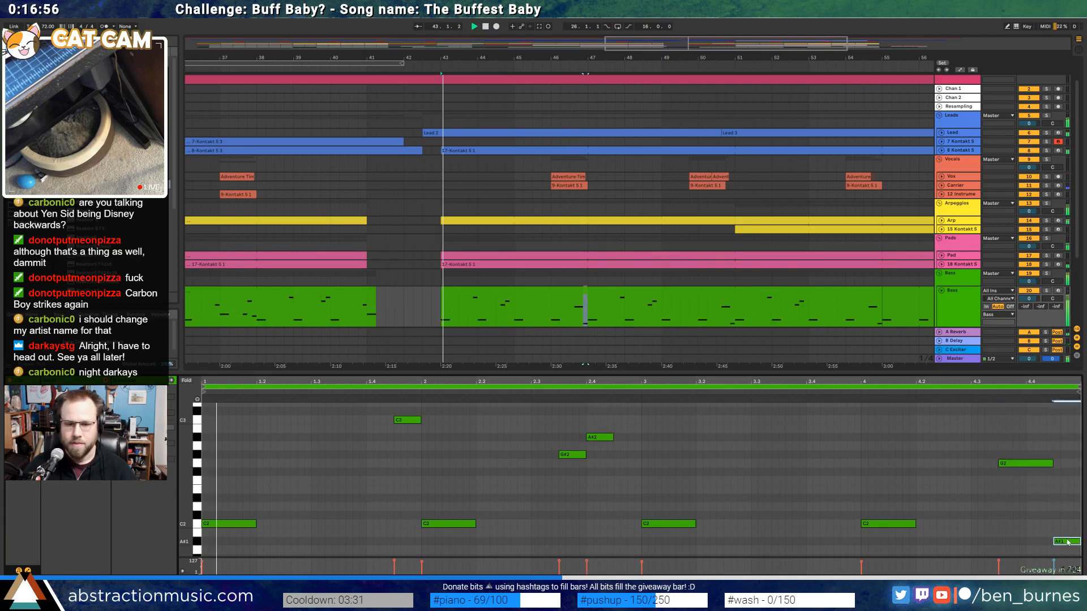
{"action": "key", "text": "shift+Up"}
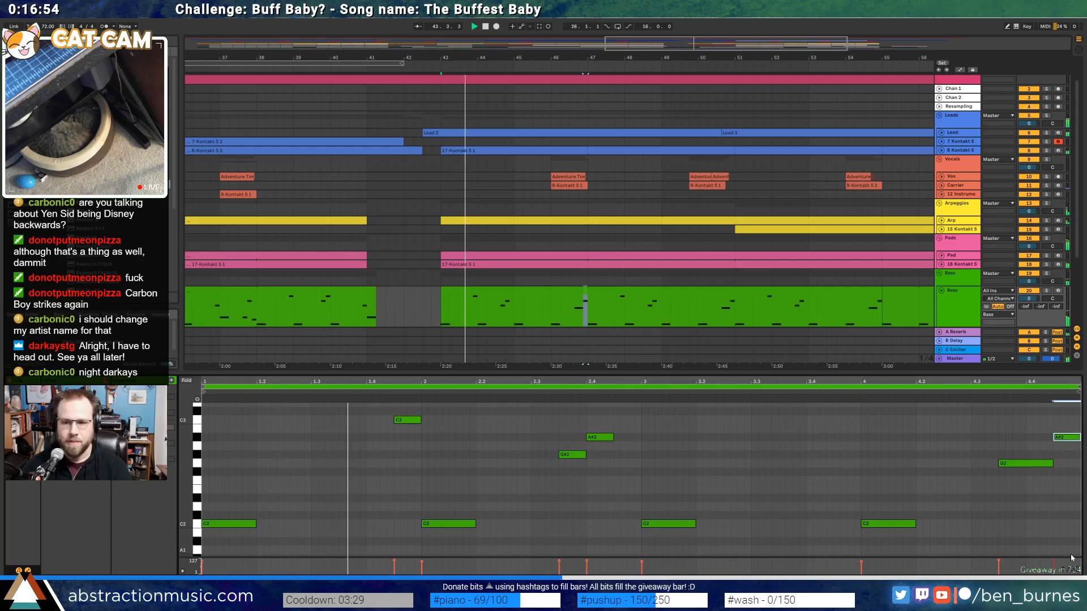
{"action": "key", "text": "Up"}
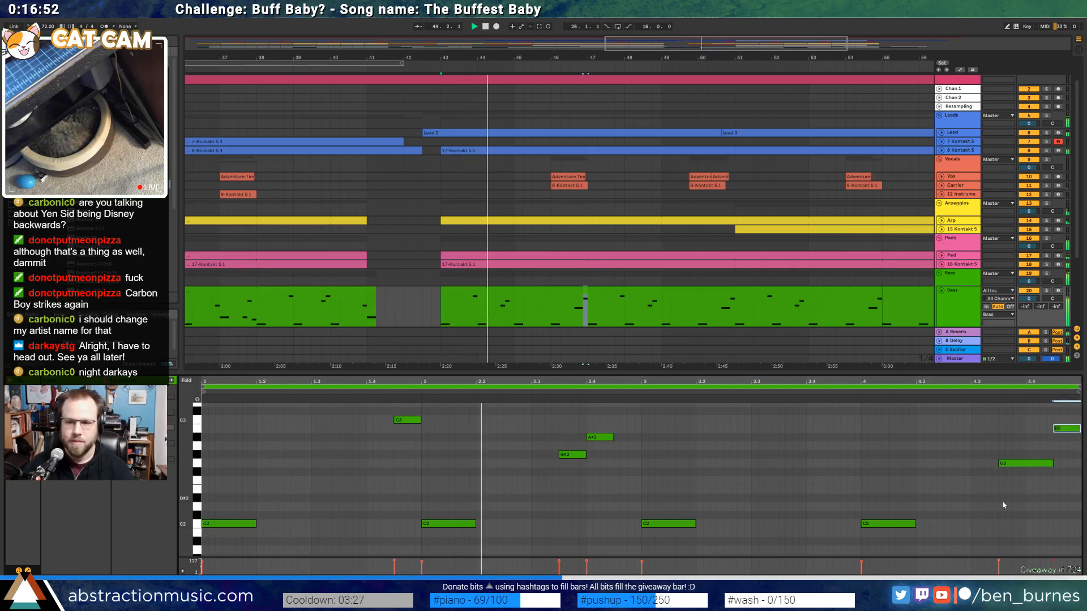
{"action": "key", "text": "Down"}
{"action": "key", "text": "Down"}
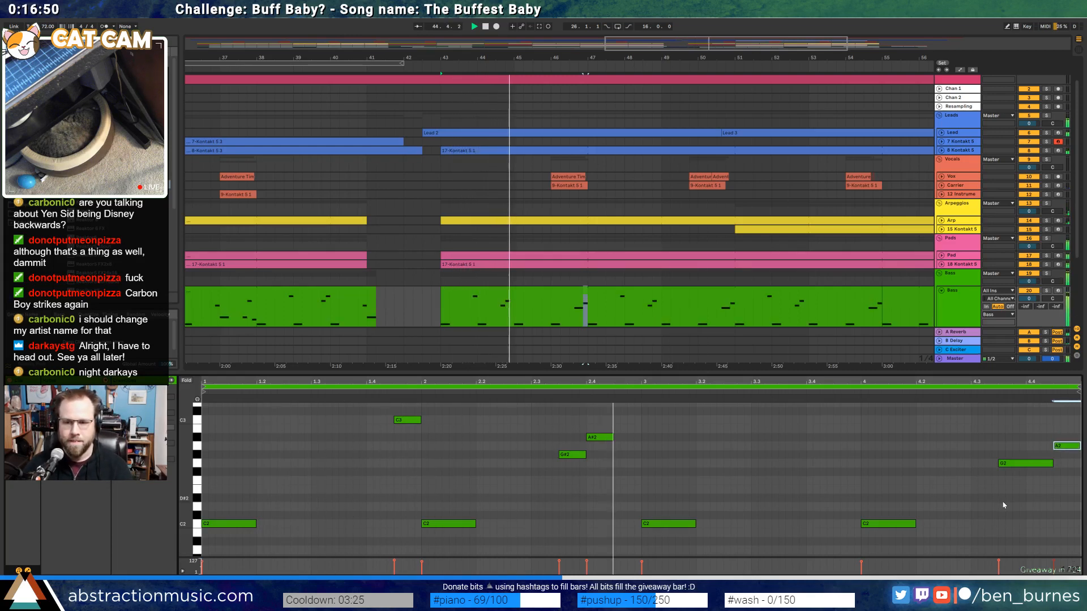
{"action": "key", "text": "Down"}
{"action": "key", "text": "Down"}
{"action": "key", "text": "Down"}
{"action": "key", "text": "Down"}
{"action": "key", "text": "Down"}
{"action": "key", "text": "Down"}
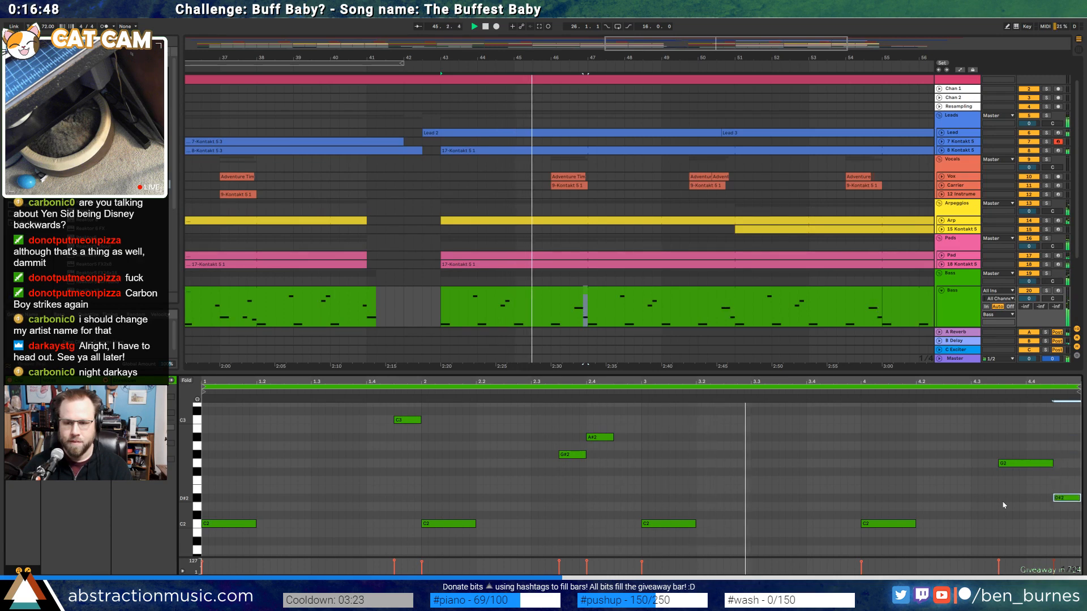
{"action": "key", "text": "Down"}
Lengthen the A#2 note to the start of bar 3, extend the looped bass clip to bar 59 and play from bar 43
{"action": "left_click_drag", "start_coordinate": [612, 437], "coordinate": [639, 439]}
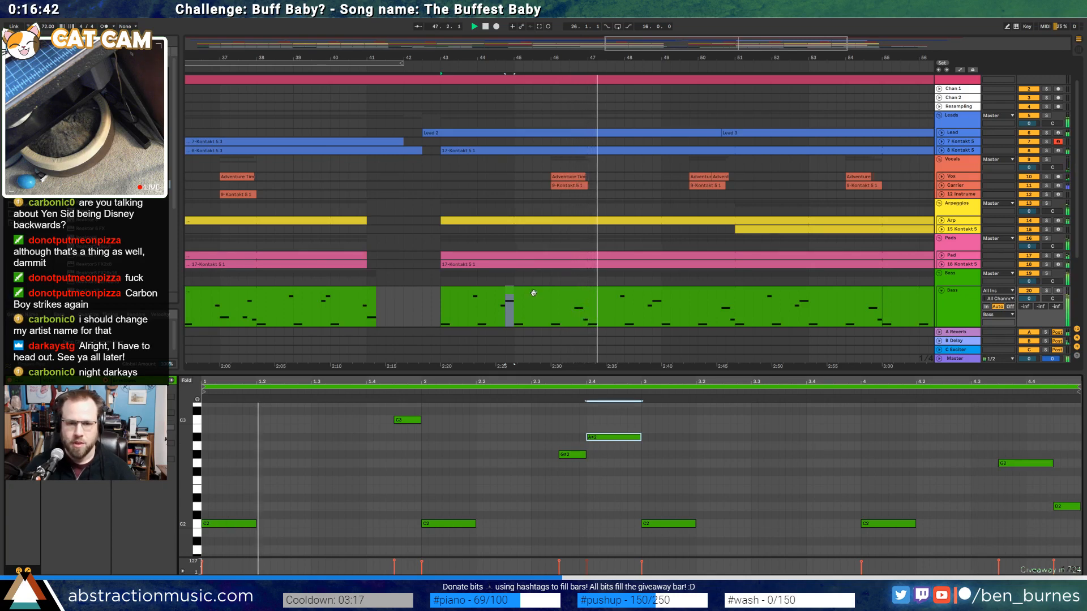
{"action": "left_click_drag", "start_coordinate": [704, 58], "coordinate": [545, 46]}
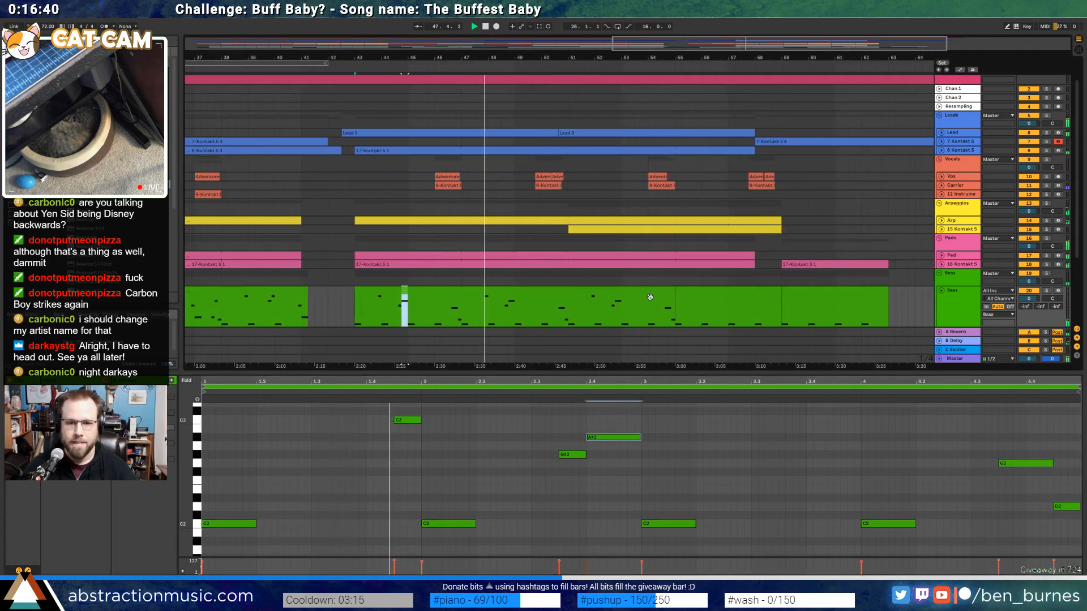
{"action": "left_click_drag", "start_coordinate": [674, 294], "coordinate": [776, 297]}
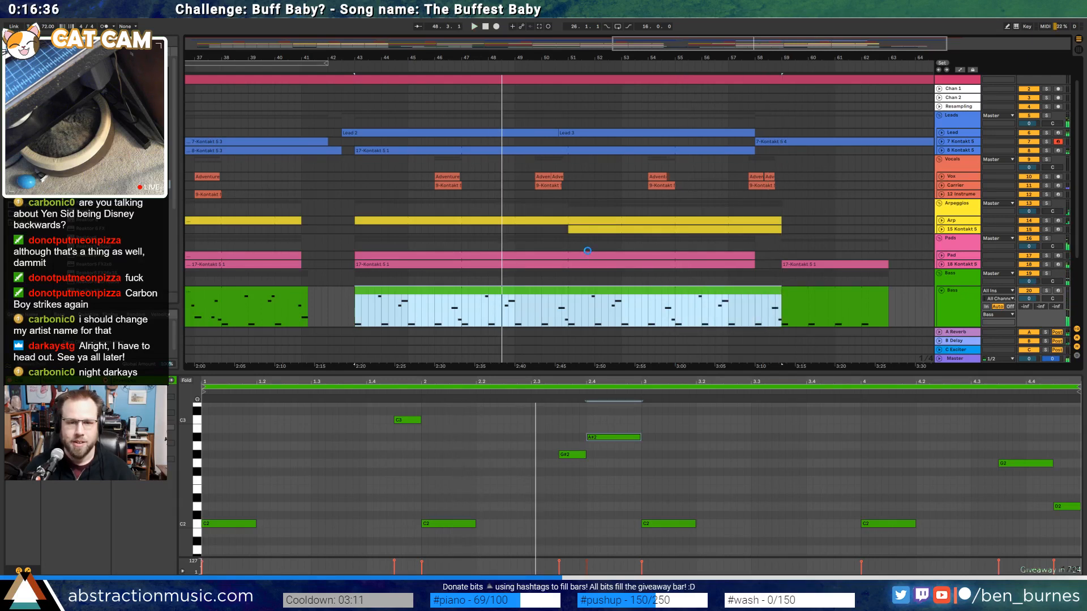
{"action": "left_click", "coordinate": [353, 309]}
{"action": "key", "text": "space"}
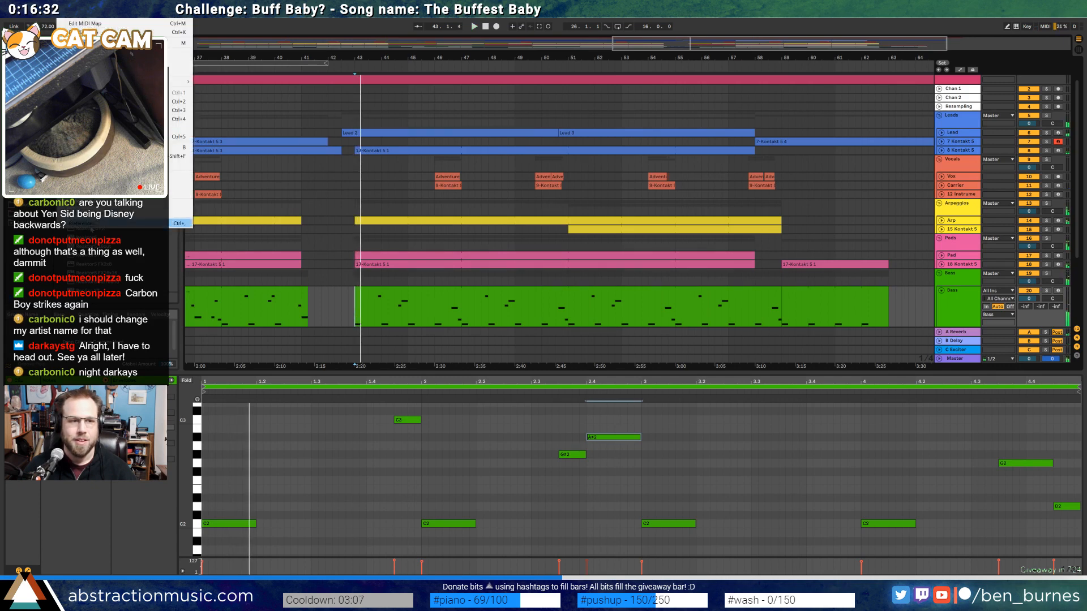
Restart the audio engine in the preferences by switching the driver type away from ASIO and back
{"action": "key", "text": "ctrl+comma"}
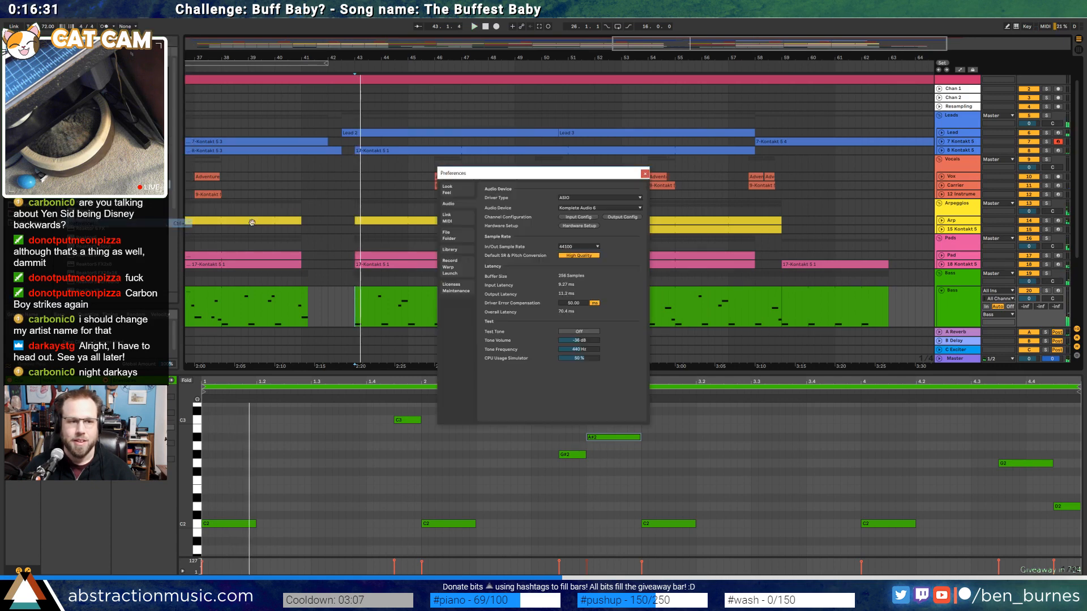
{"action": "left_click", "coordinate": [565, 198]}
{"action": "left_click", "coordinate": [565, 204]}
{"action": "left_click", "coordinate": [565, 198]}
{"action": "left_click", "coordinate": [565, 217]}
{"action": "left_click", "coordinate": [644, 175]}
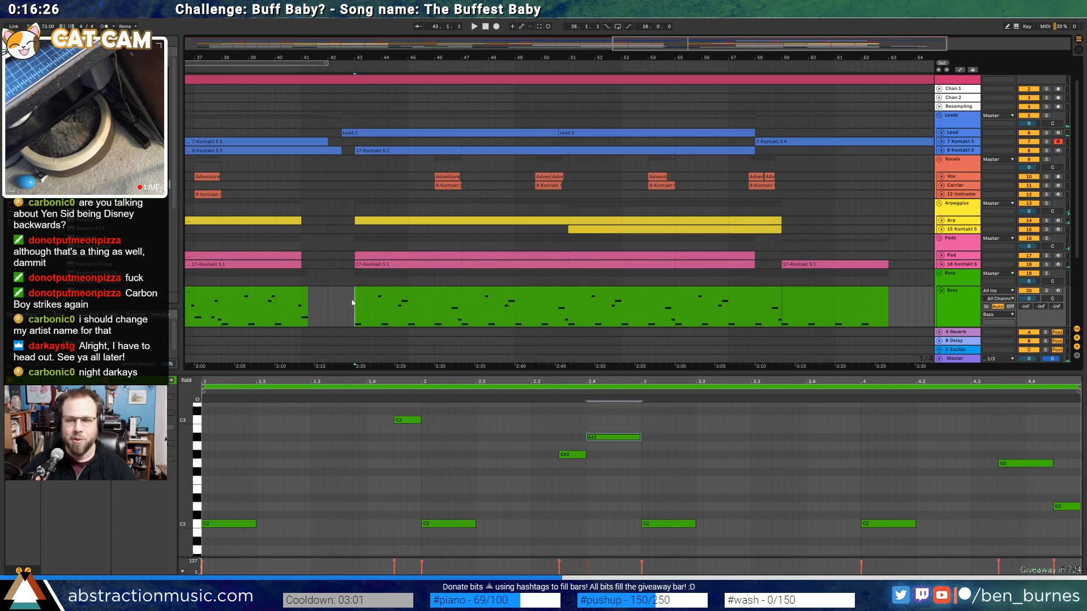
Play the bass line from bar 43, add an eighth-note C3 just before the clip's bar 4 and close the note editor
{"action": "key", "text": "space"}
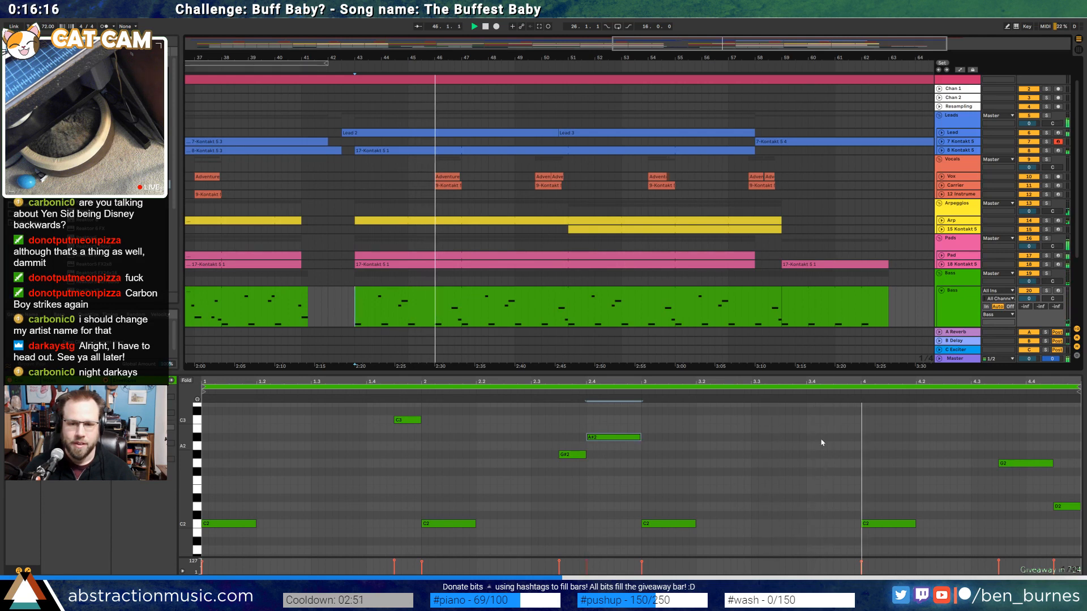
{"action": "double_click", "coordinate": [842, 420]}
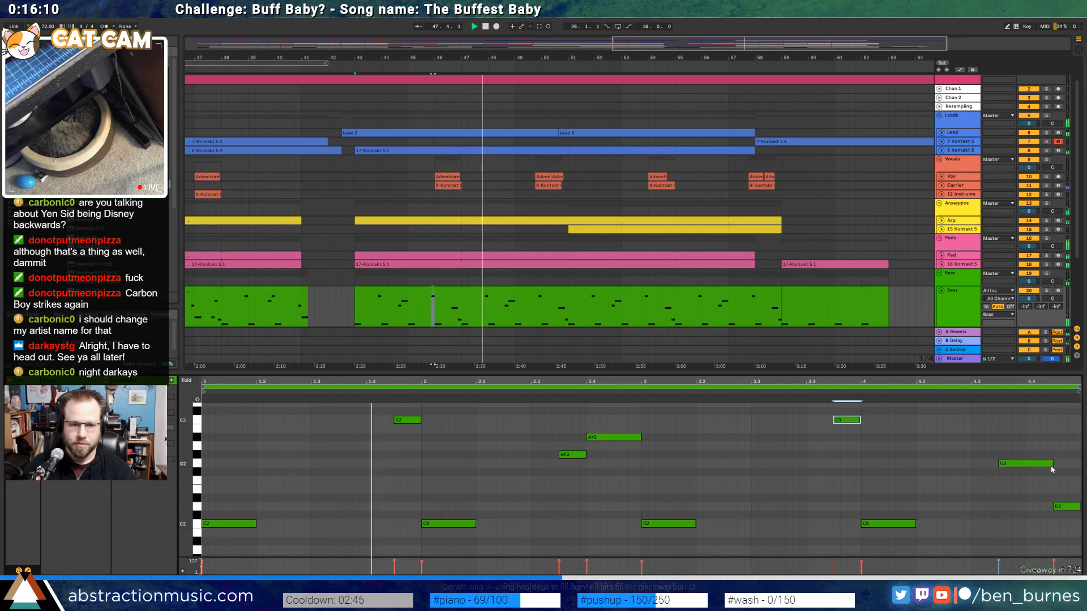
{"action": "key", "text": "shift+Tab"}
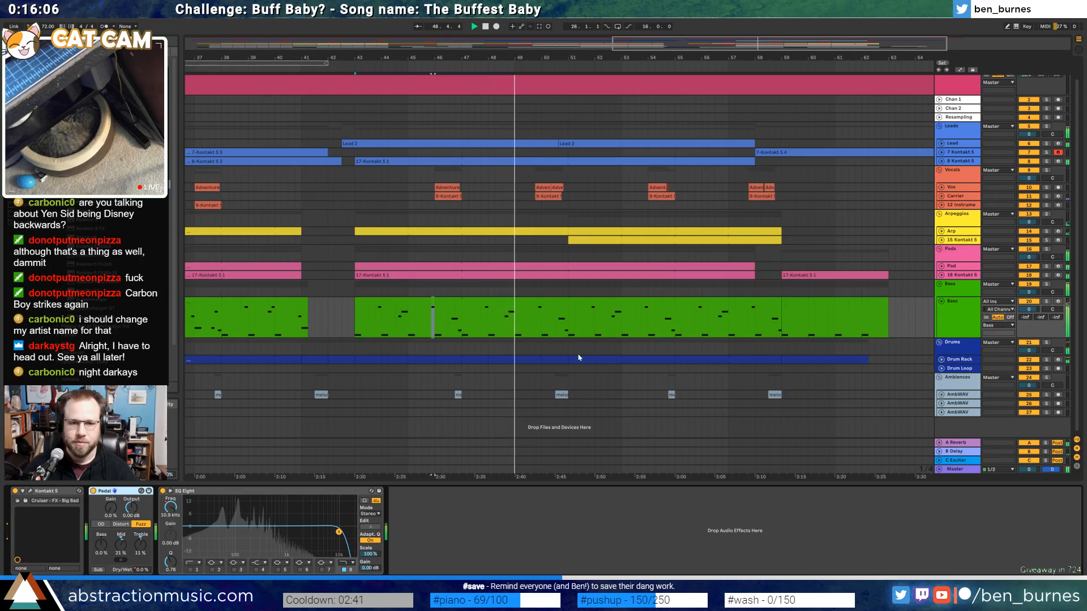
Separate bars 47 to 51 of the looped bass part into their own clip
{"action": "double_click", "coordinate": [515, 307]}
{"action": "left_click", "coordinate": [682, 453]}
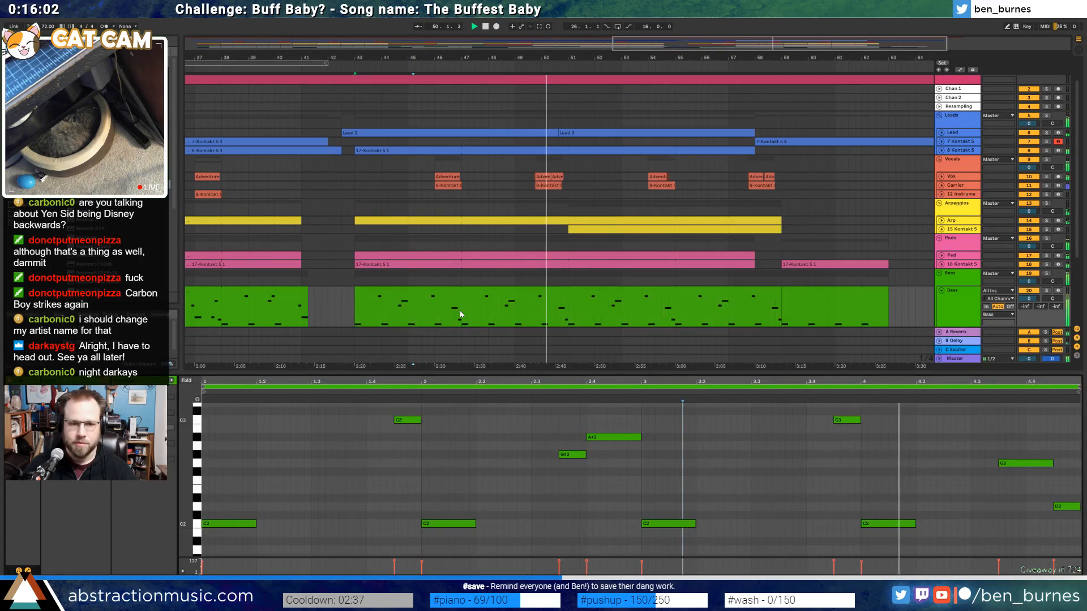
{"action": "left_click_drag", "start_coordinate": [461, 310], "coordinate": [567, 310]}
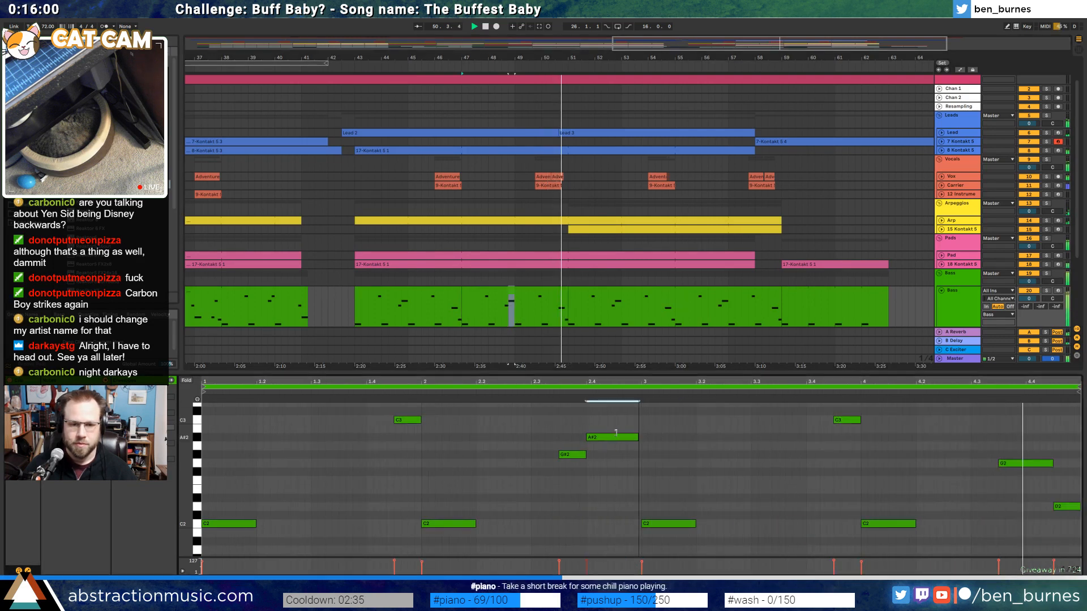
Shorten the A#2 in the bar 47 bass clip to an eighth note and add an eighth-note D#3 right after it
{"action": "left_click_drag", "start_coordinate": [639, 437], "coordinate": [614, 437]}
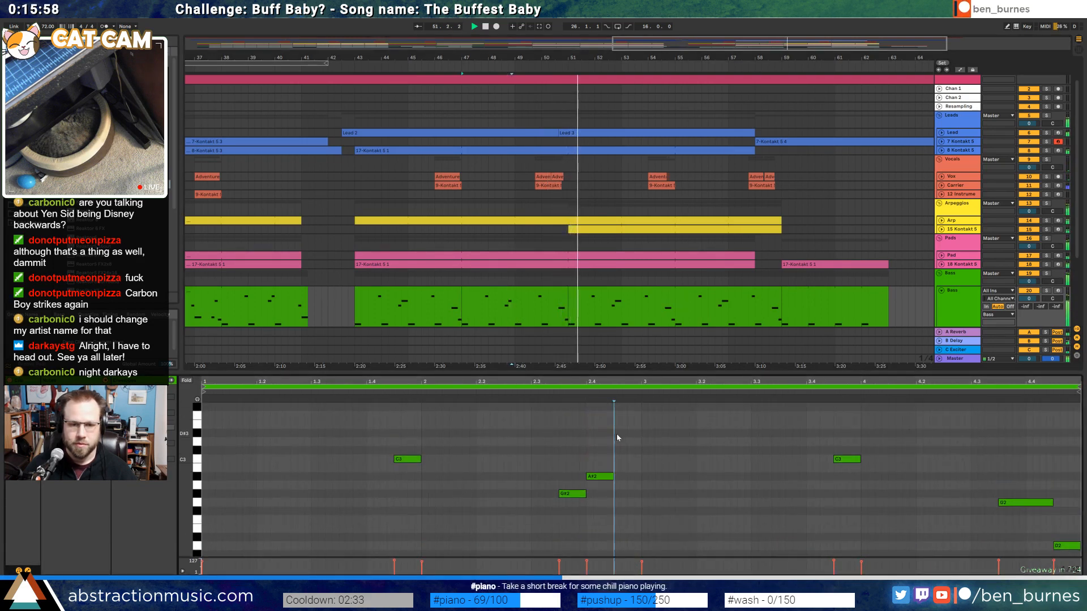
{"action": "double_click", "coordinate": [616, 434]}
{"action": "scroll", "coordinate": [744, 460], "scroll_direction": "down", "scroll_amount": 1}
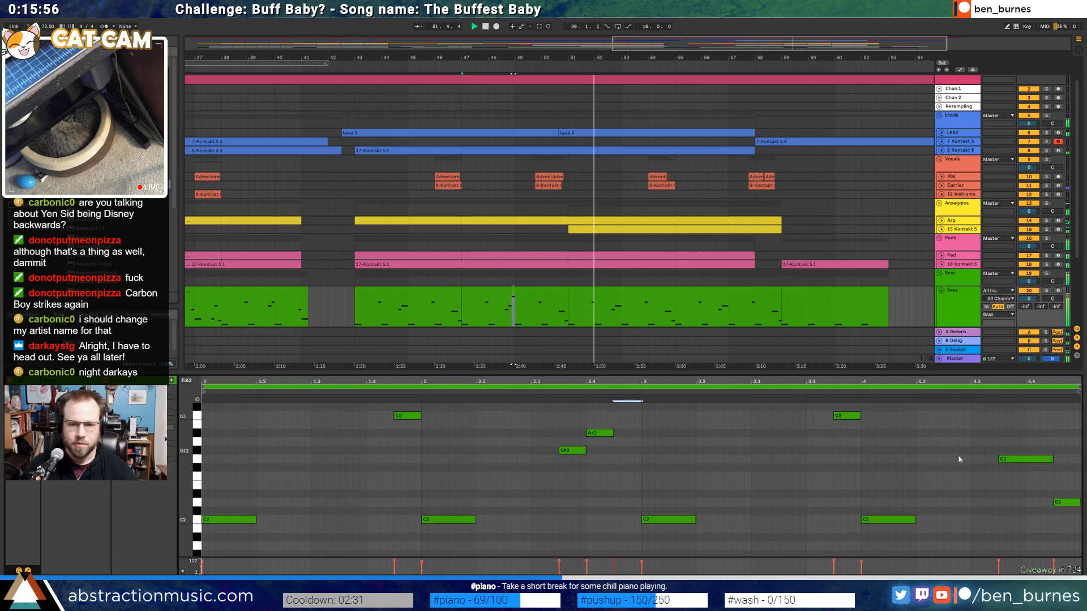
Shorten the G2 near the end of the bar 47 bass clip to an eighth note and follow it with an eighth-note F2
{"action": "left_click_drag", "start_coordinate": [1052, 460], "coordinate": [1022, 460]}
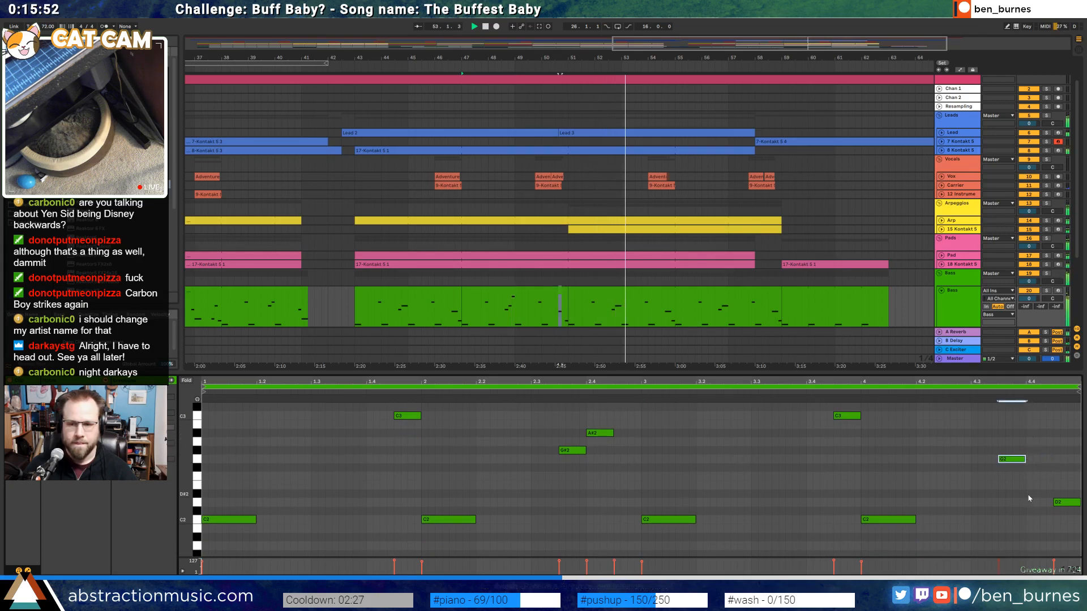
{"action": "left_click", "coordinate": [1026, 477]}
{"action": "double_click", "coordinate": [1026, 477]}
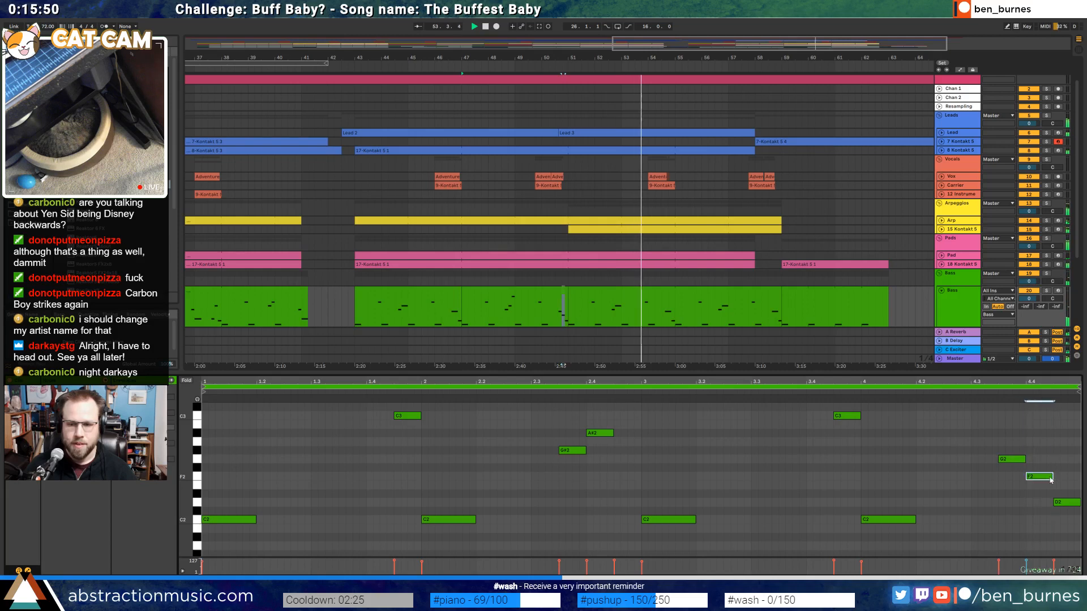
Lower the F2 near the end of the bar 47 bass clip to D#2 and duplicate the bar 43 and 47 clips over bars 51 to 59
{"action": "left_click_drag", "start_coordinate": [1045, 491], "coordinate": [1047, 497]}
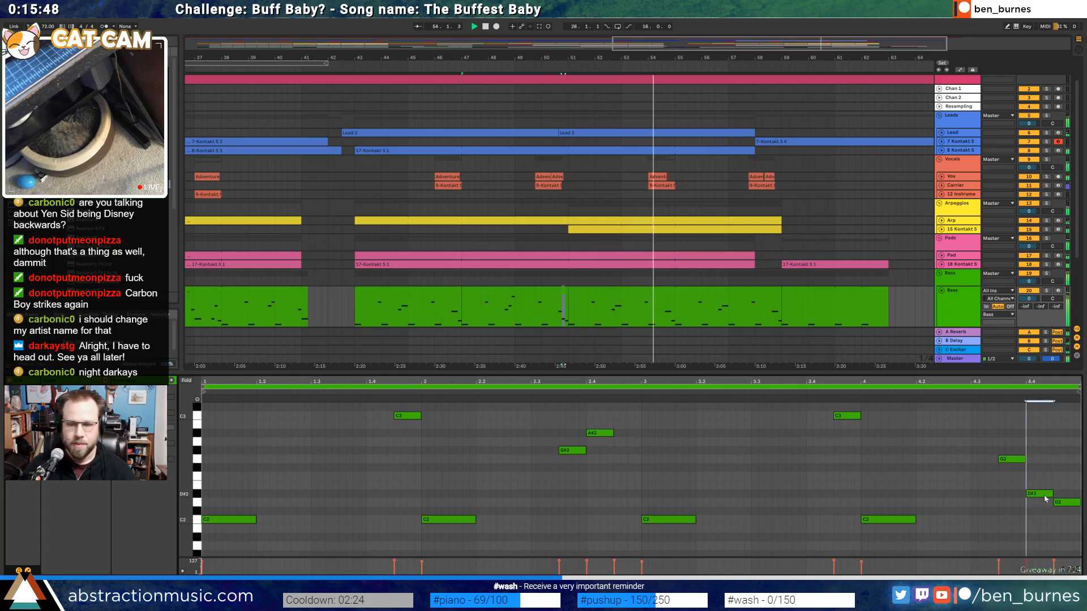
{"action": "left_click", "coordinate": [519, 292]}
{"action": "left_click", "coordinate": [451, 293], "text": "shift"}
{"action": "key", "text": "ctrl+d"}
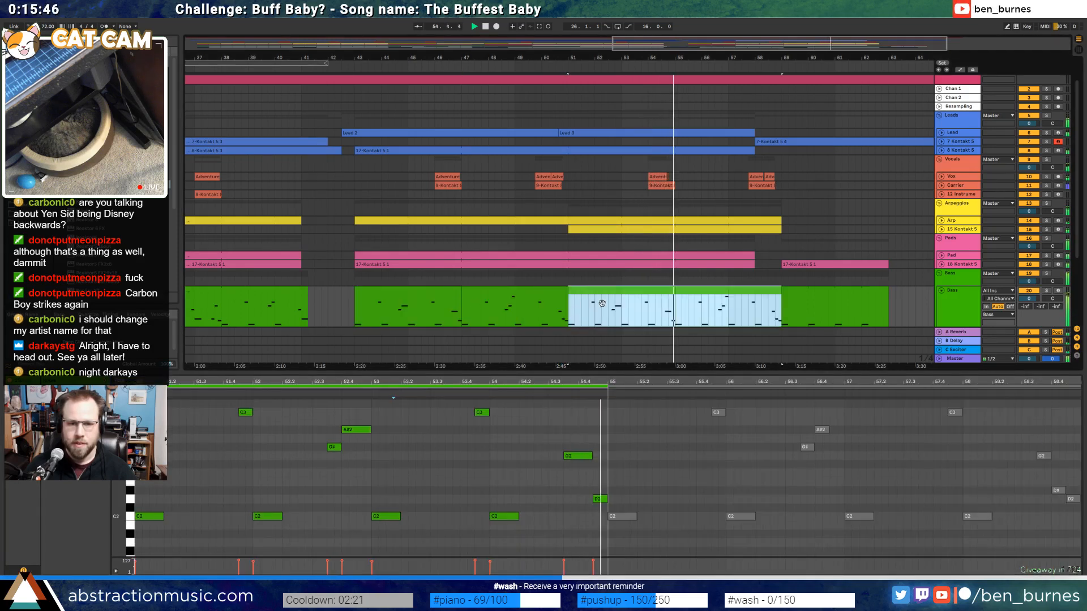
{"action": "left_click", "coordinate": [744, 291]}
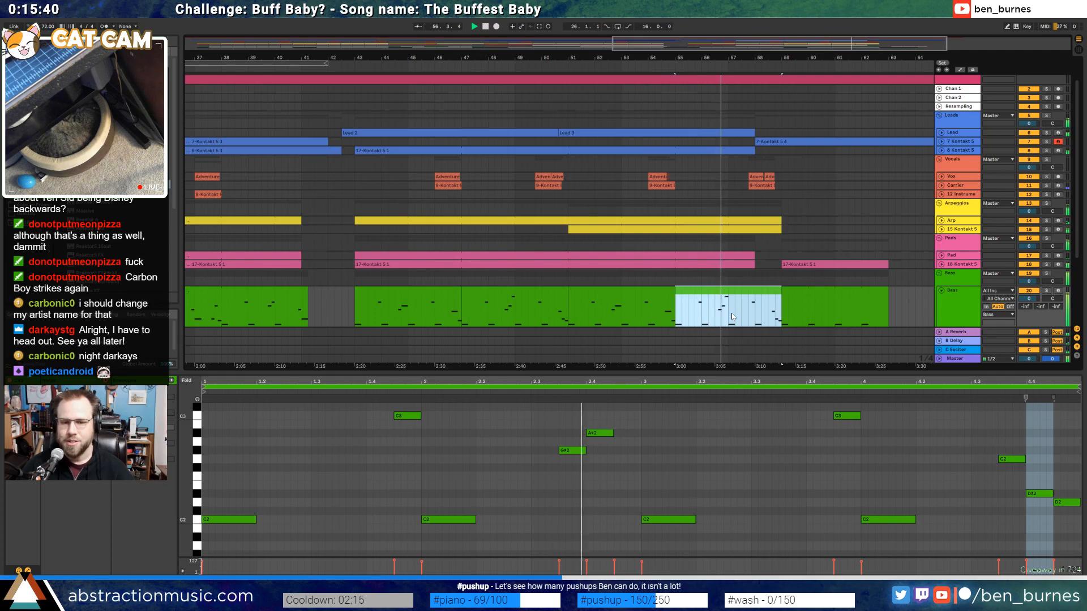
{"action": "left_click", "coordinate": [639, 447]}
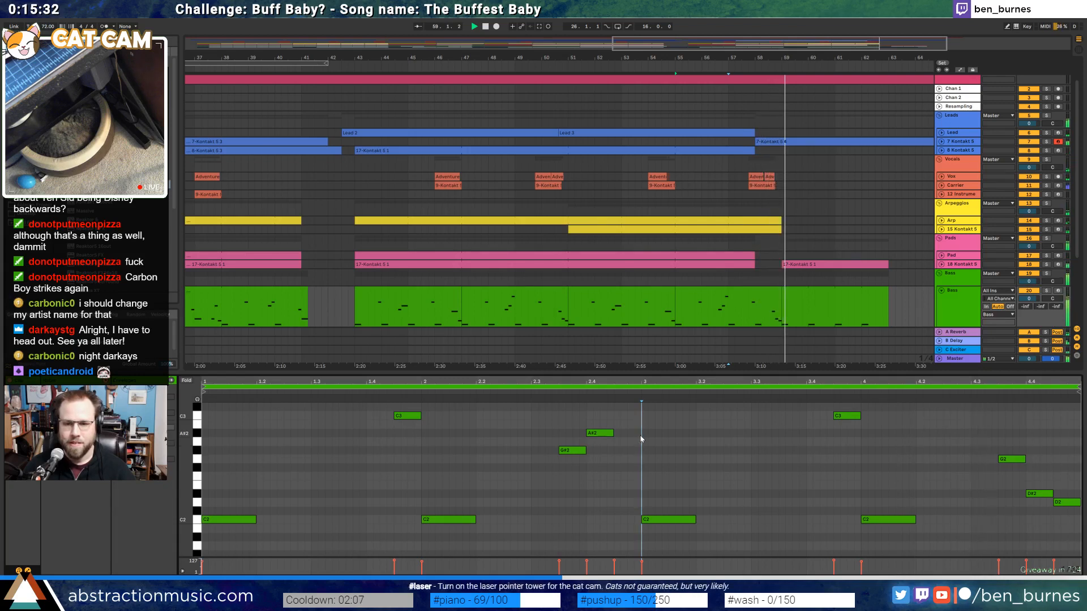
Check the notes of the last clip on the 7 Kontakt 5 lead track and shorten its end to just before bar 64
{"action": "left_click", "coordinate": [940, 141]}
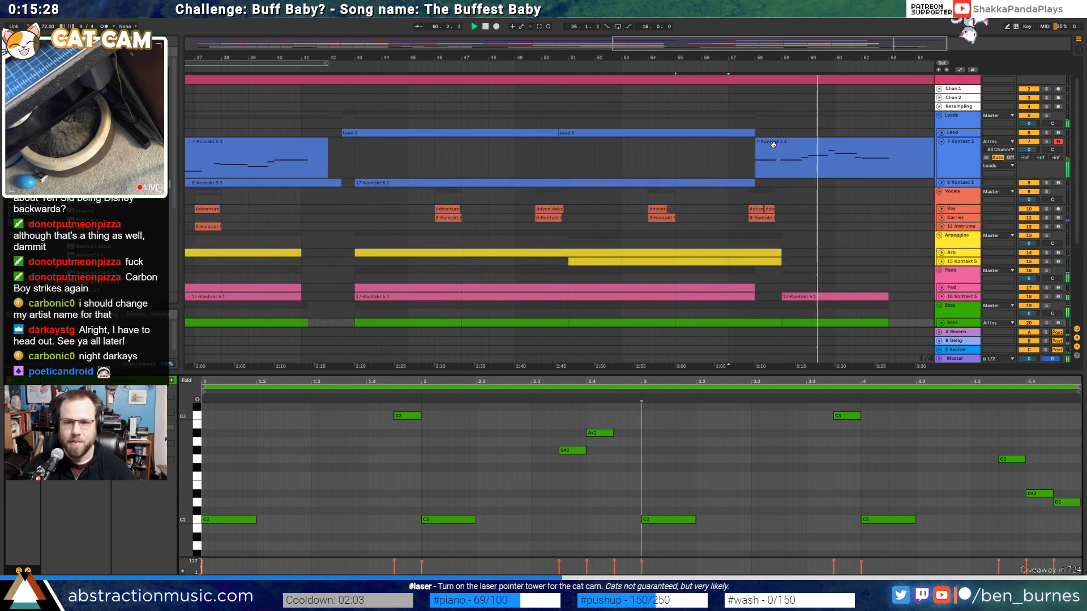
{"action": "left_click", "coordinate": [773, 144]}
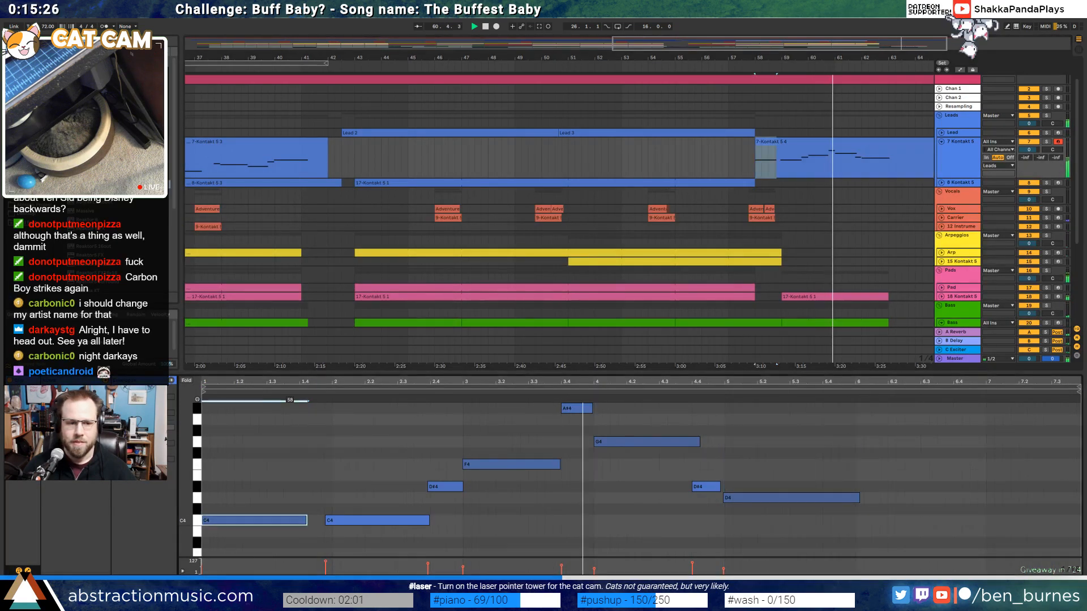
{"action": "left_click", "coordinate": [300, 500]}
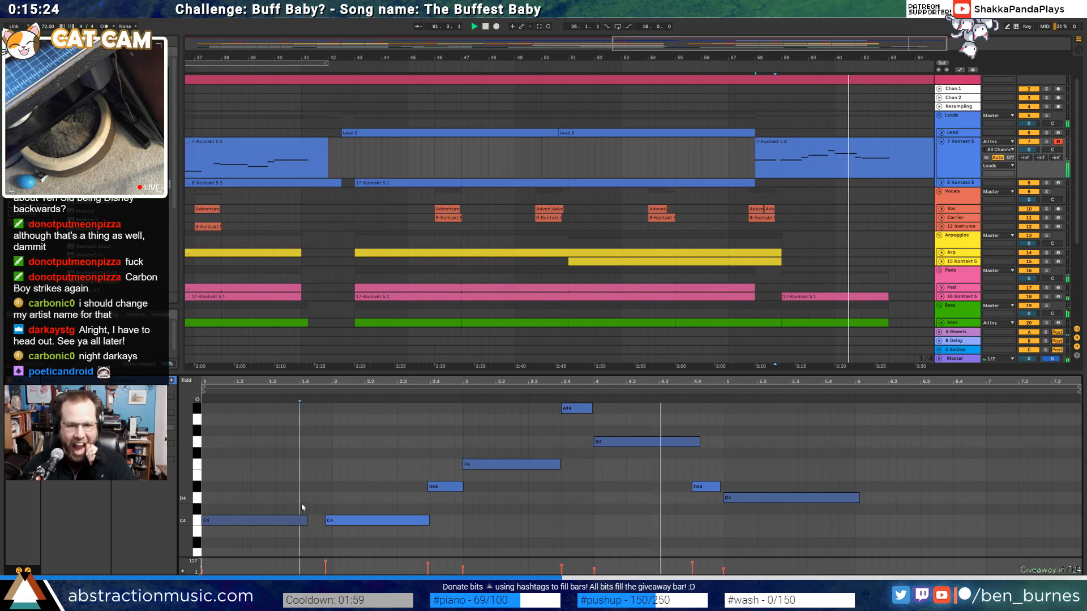
{"action": "left_click_drag", "start_coordinate": [281, 520], "coordinate": [281, 509]}
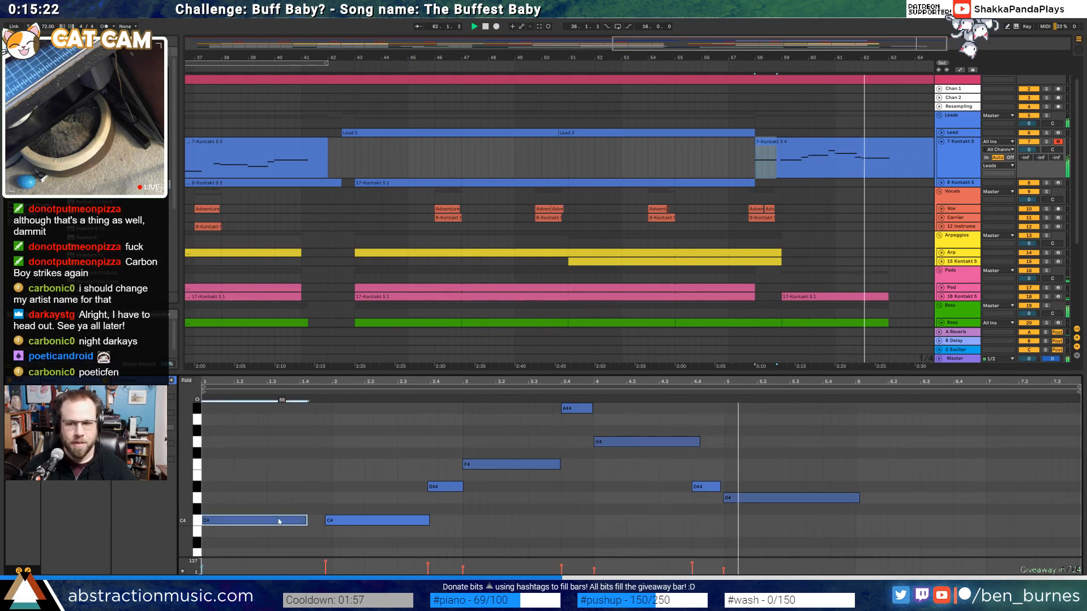
{"action": "left_click", "coordinate": [316, 475]}
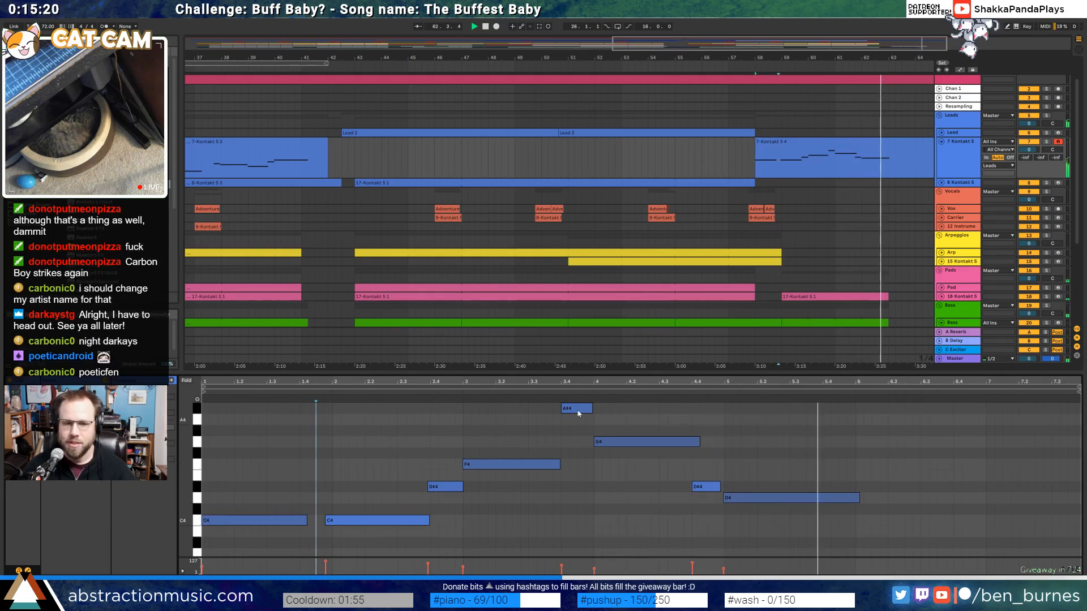
{"action": "left_click_drag", "start_coordinate": [720, 58], "coordinate": [730, 29]}
{"action": "left_click", "coordinate": [838, 160]}
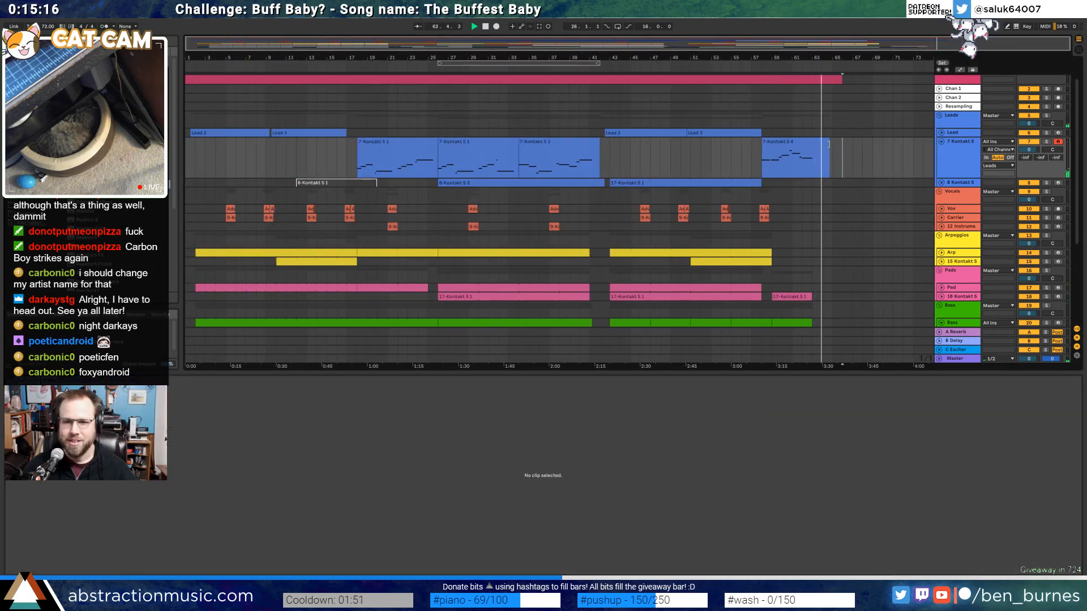
{"action": "left_click_drag", "start_coordinate": [829, 144], "coordinate": [819, 145]}
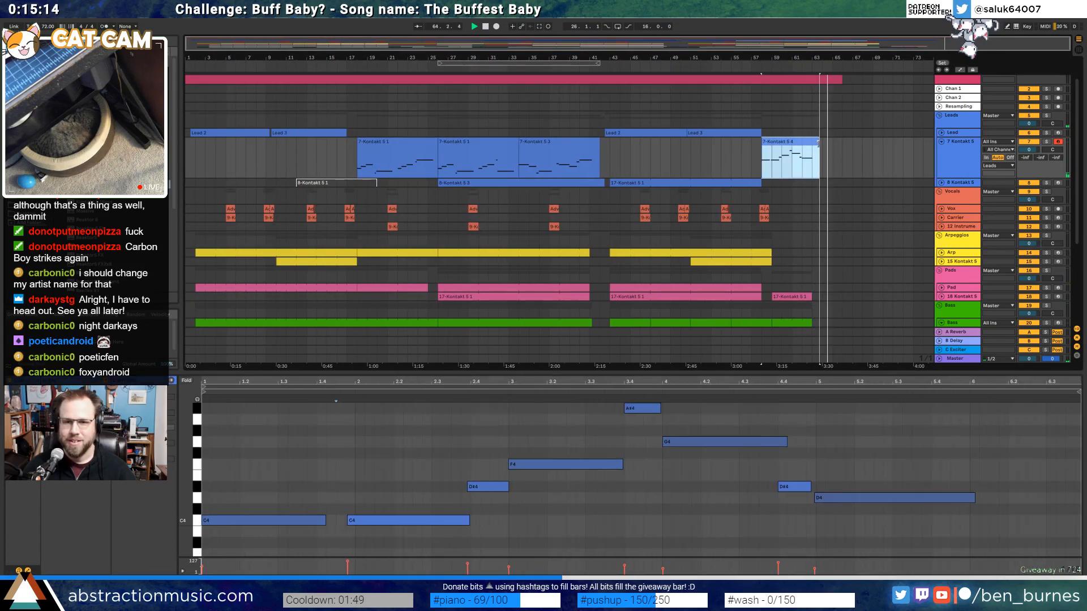
{"action": "left_click", "coordinate": [840, 176]}
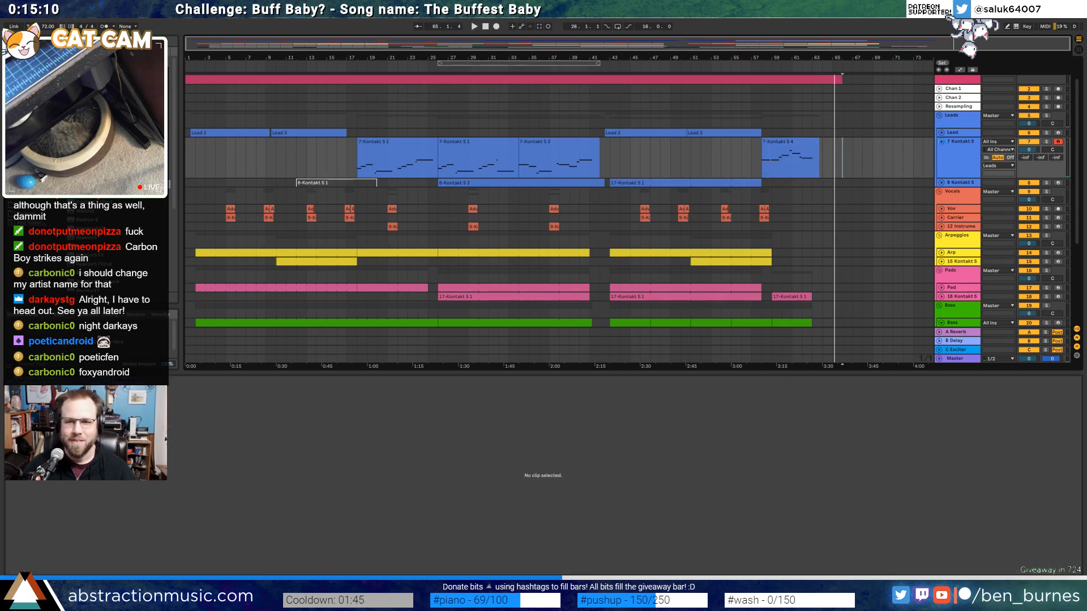
Fold the 7 Kontakt 5 and Bass tracks and look over the whole arrangement
{"action": "left_click", "coordinate": [941, 142]}
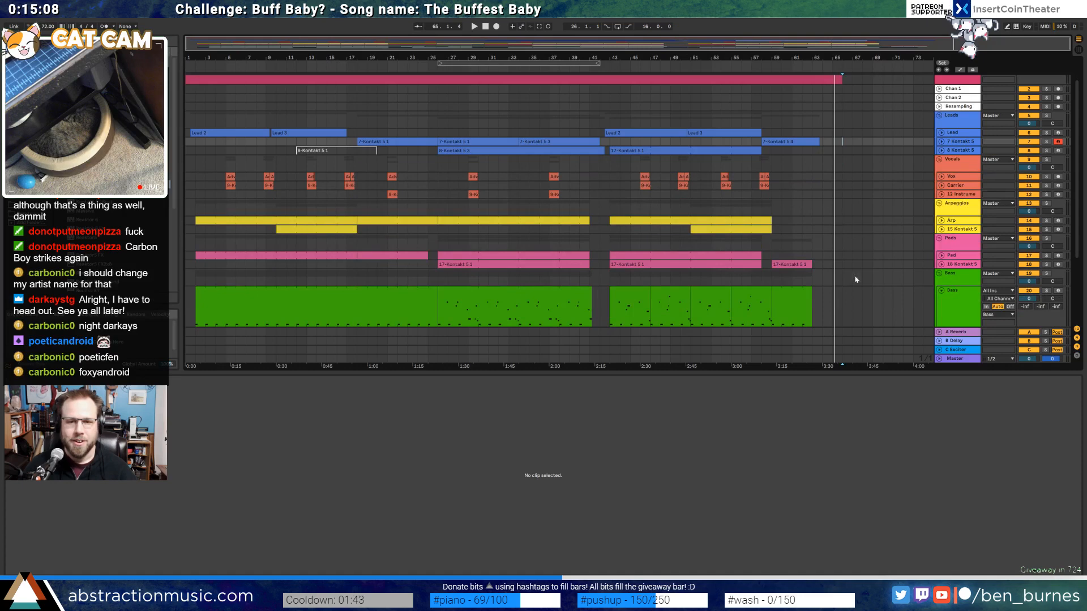
{"action": "left_click", "coordinate": [942, 290]}
{"action": "scroll", "coordinate": [944, 275], "scroll_direction": "down", "scroll_amount": 3}
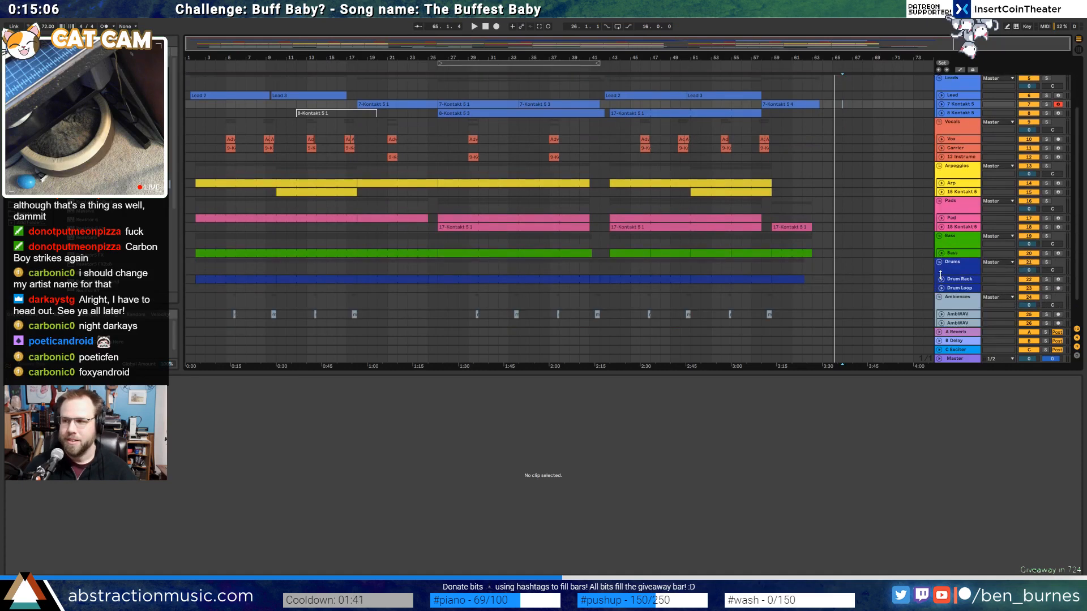
{"action": "scroll", "coordinate": [598, 92], "scroll_direction": "up", "scroll_amount": 4}
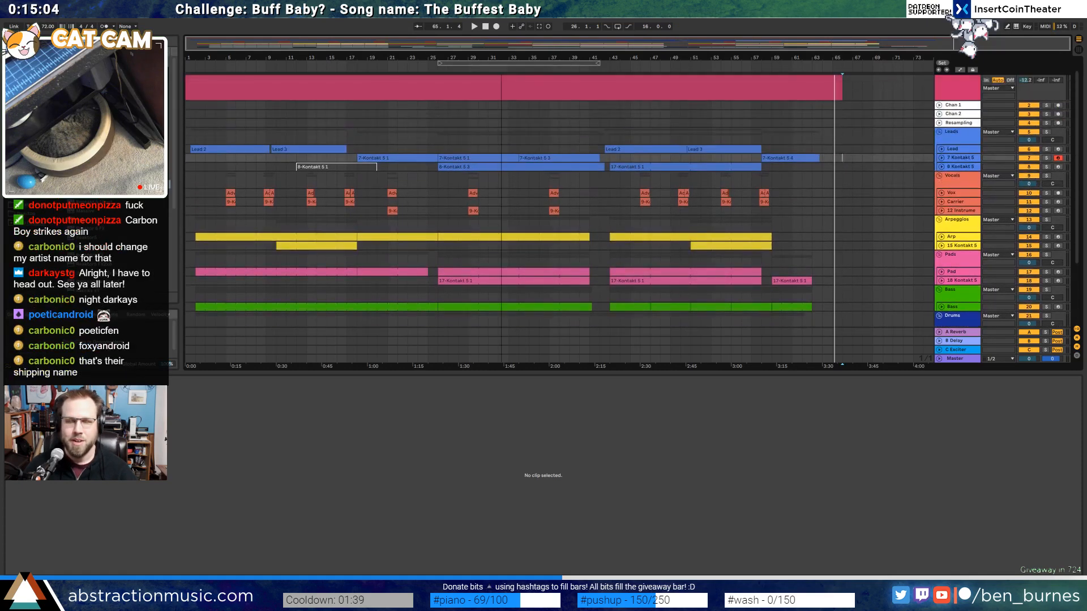
Trim the start of the Piano clip so that it begins at beat 1.4
{"action": "key", "text": "shift+Tab"}
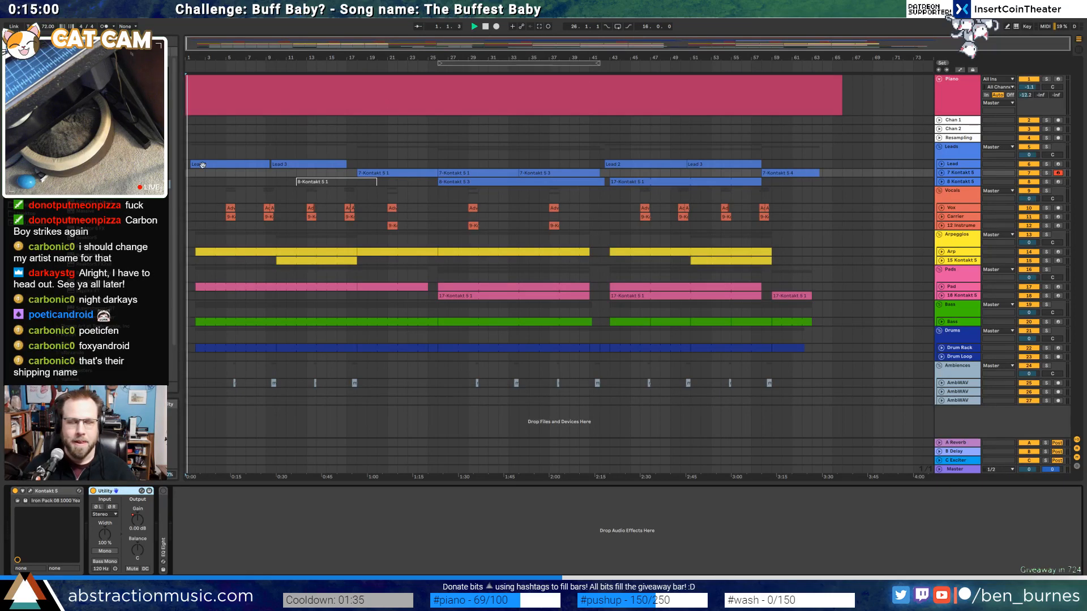
{"action": "scroll", "coordinate": [192, 68], "scroll_direction": "up", "scroll_amount": 6}
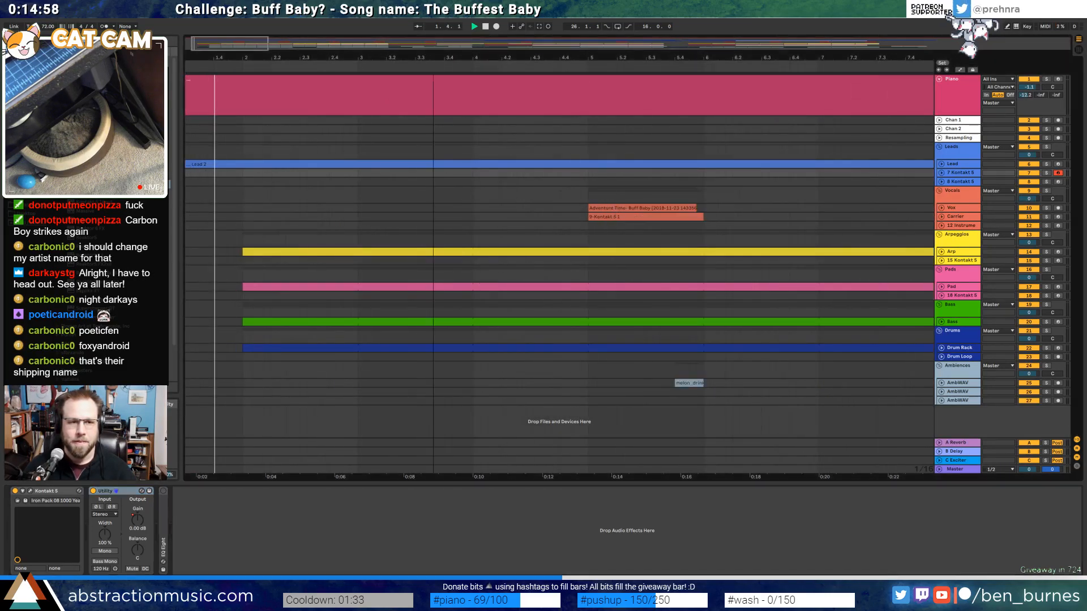
{"action": "scroll", "coordinate": [200, 68], "scroll_direction": "left", "scroll_amount": 2}
{"action": "left_click_drag", "start_coordinate": [187, 80], "coordinate": [276, 87]}
{"action": "left_click", "coordinate": [953, 164]}
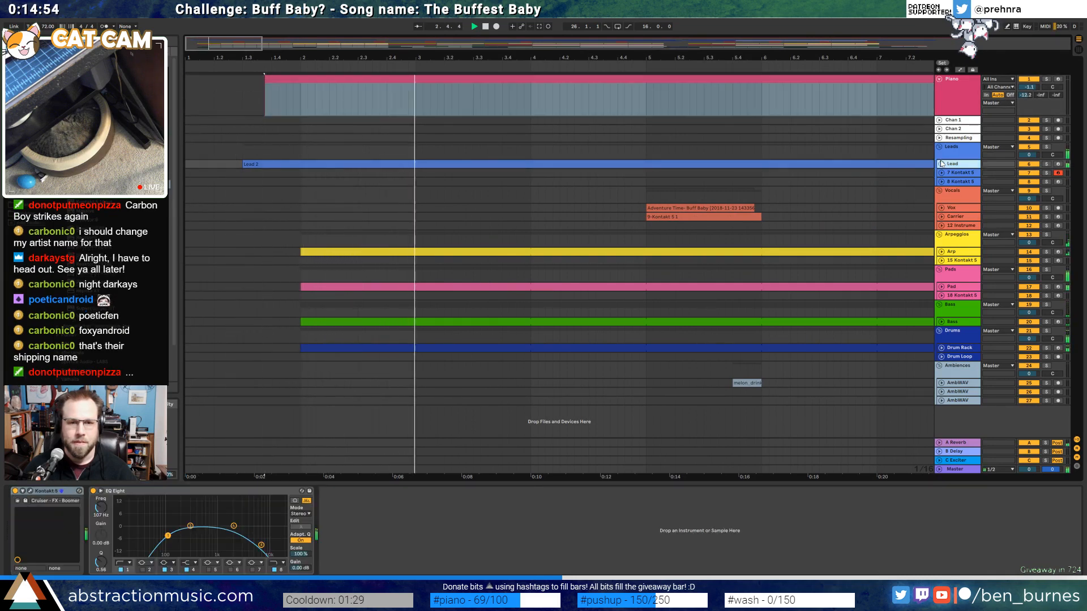
{"action": "left_click", "coordinate": [941, 165]}
{"action": "left_click", "coordinate": [941, 164]}
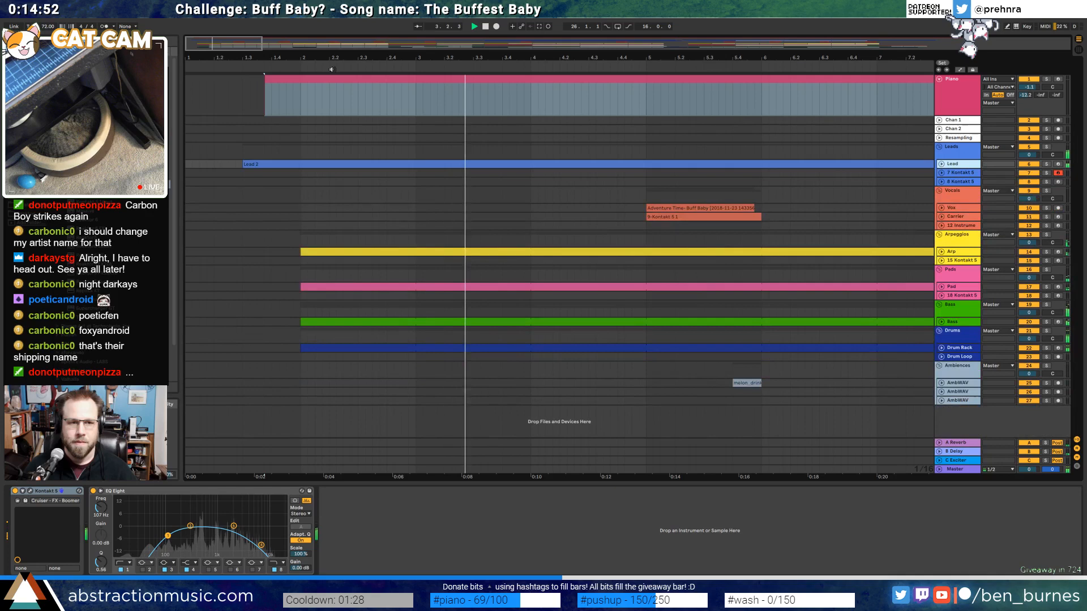
{"action": "left_click", "coordinate": [269, 81]}
{"action": "left_click_drag", "start_coordinate": [269, 81], "coordinate": [276, 81]}
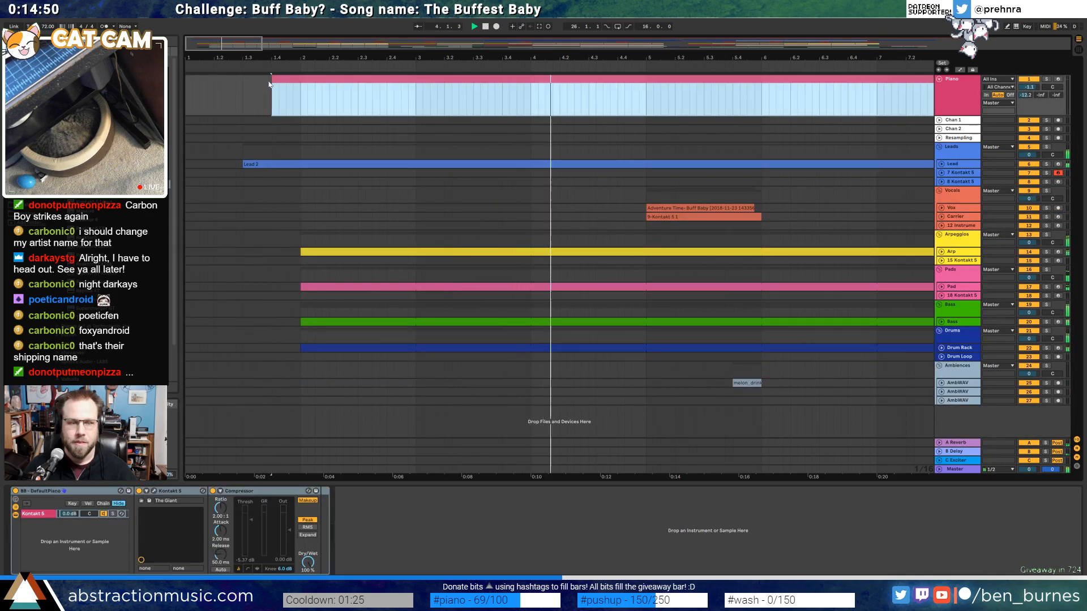
Restart playback from the start of the Piano clip, show the entire arrangement and fold the Piano track
{"action": "key", "text": "space"}
{"action": "key", "text": "space"}
{"action": "left_click_drag", "start_coordinate": [230, 51], "coordinate": [697, 46]}
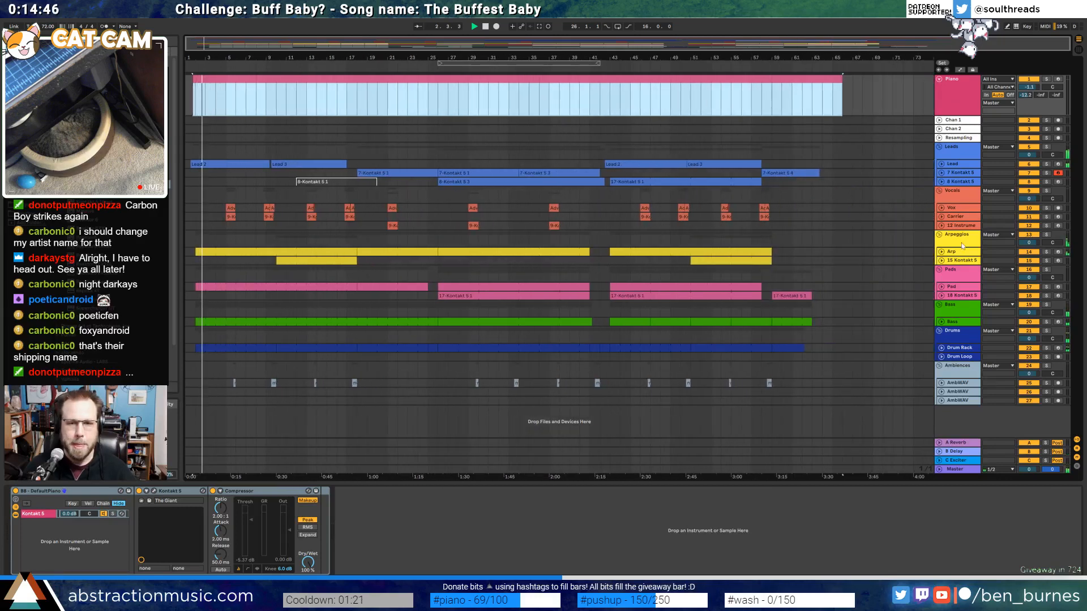
{"action": "left_click", "coordinate": [939, 79]}
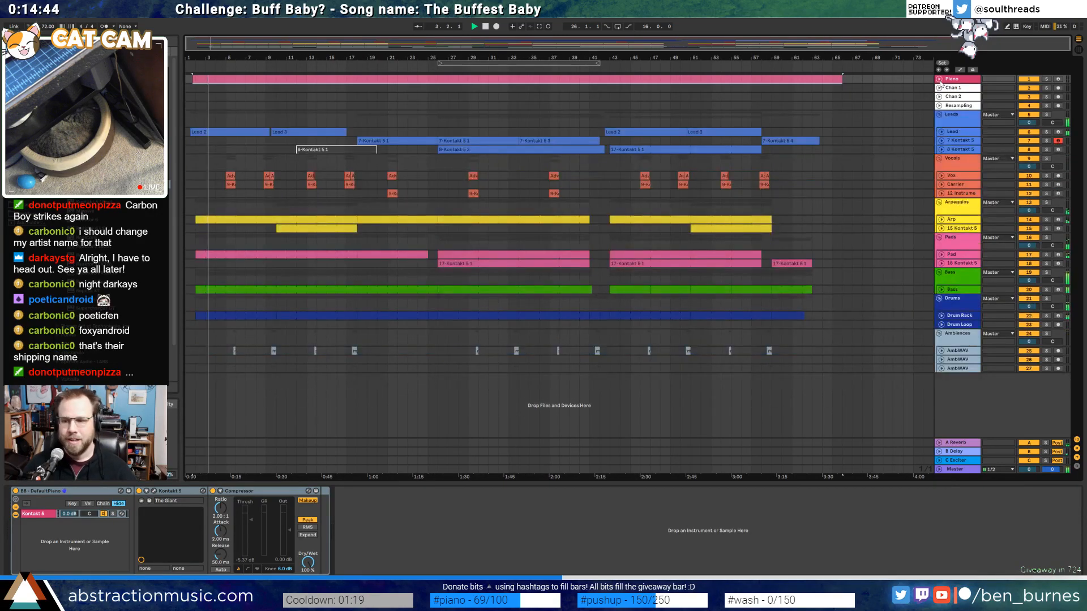
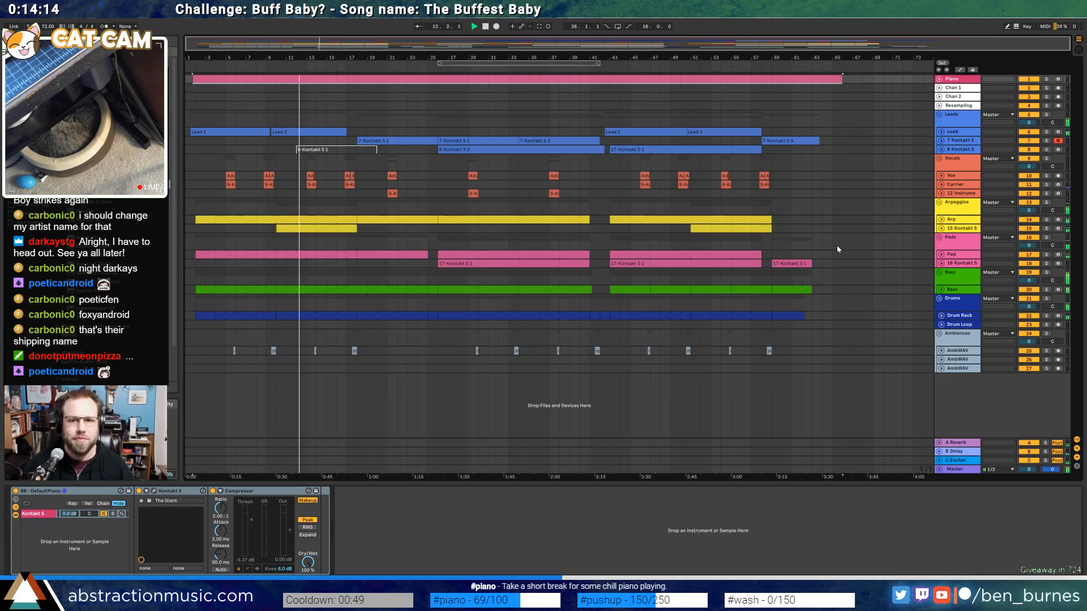
Delete the deactivated clip at bars 12 to 20 on the 8 Kontakt 5 track
{"action": "left_click", "coordinate": [346, 150]}
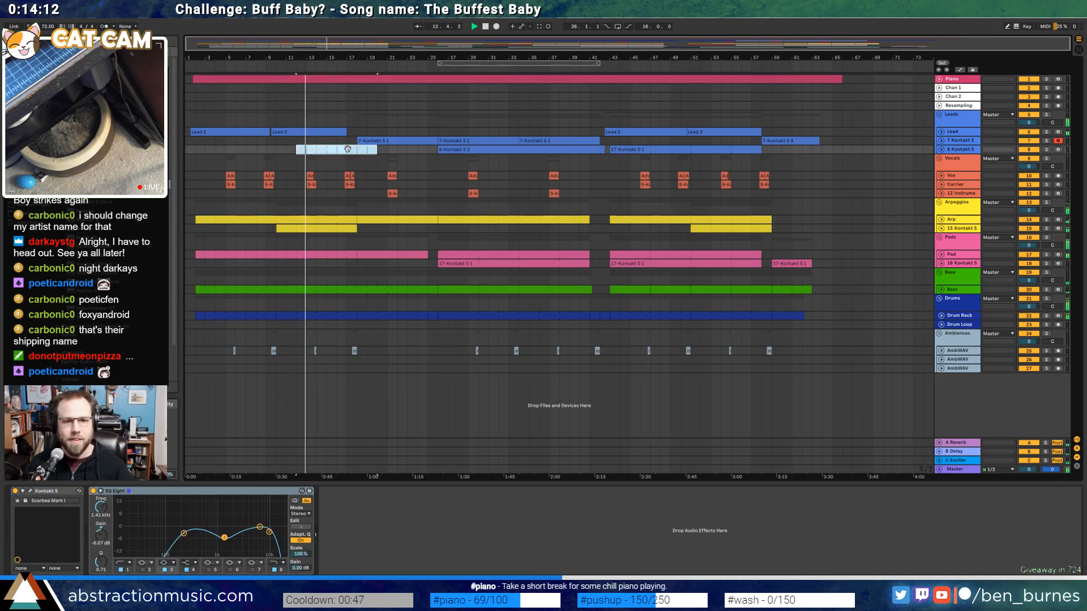
{"action": "left_click", "coordinate": [277, 150]}
Unfold the 15 Kontakt 5 arpeggio track and consolidate bars 51 to 55 of its looped part into one four-bar clip
{"action": "double_click", "coordinate": [725, 228]}
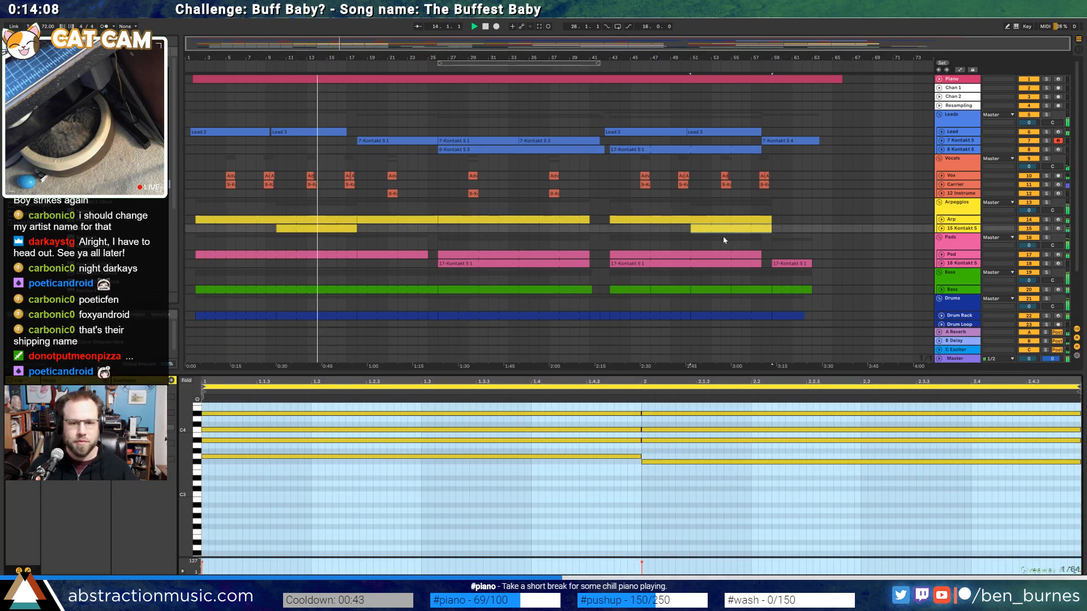
{"action": "left_click", "coordinate": [616, 505]}
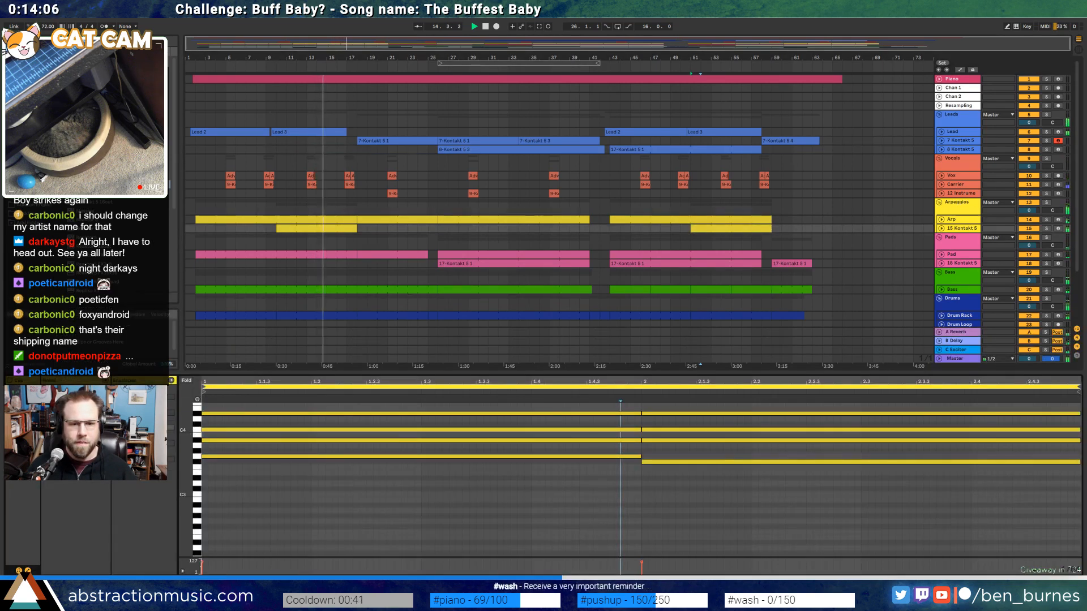
{"action": "scroll", "coordinate": [191, 429], "scroll_direction": "up", "scroll_amount": 3}
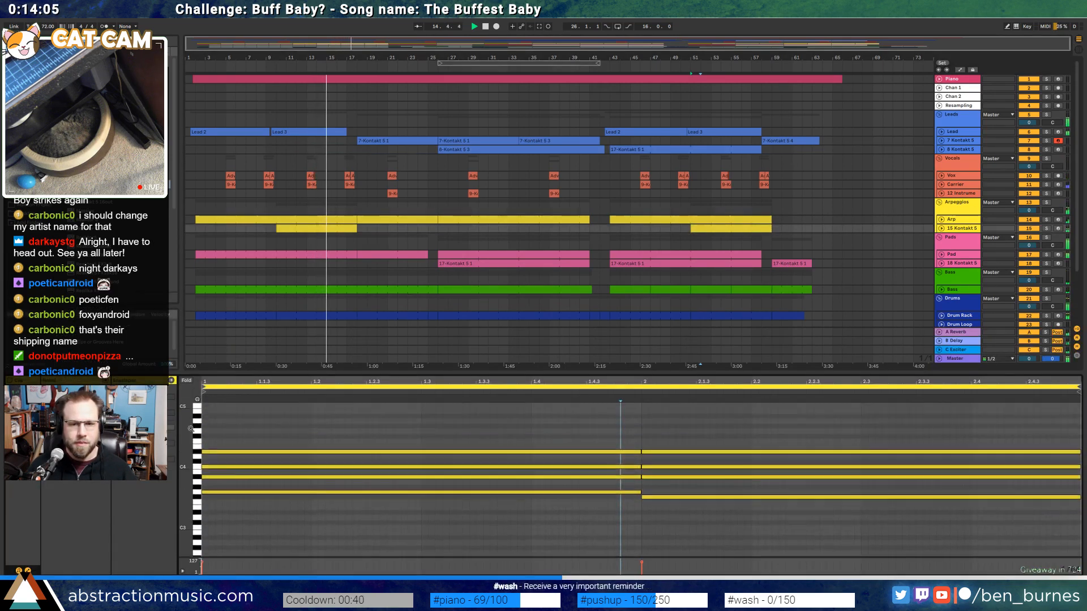
{"action": "left_click", "coordinate": [941, 228]}
{"action": "left_click_drag", "start_coordinate": [728, 258], "coordinate": [692, 259]}
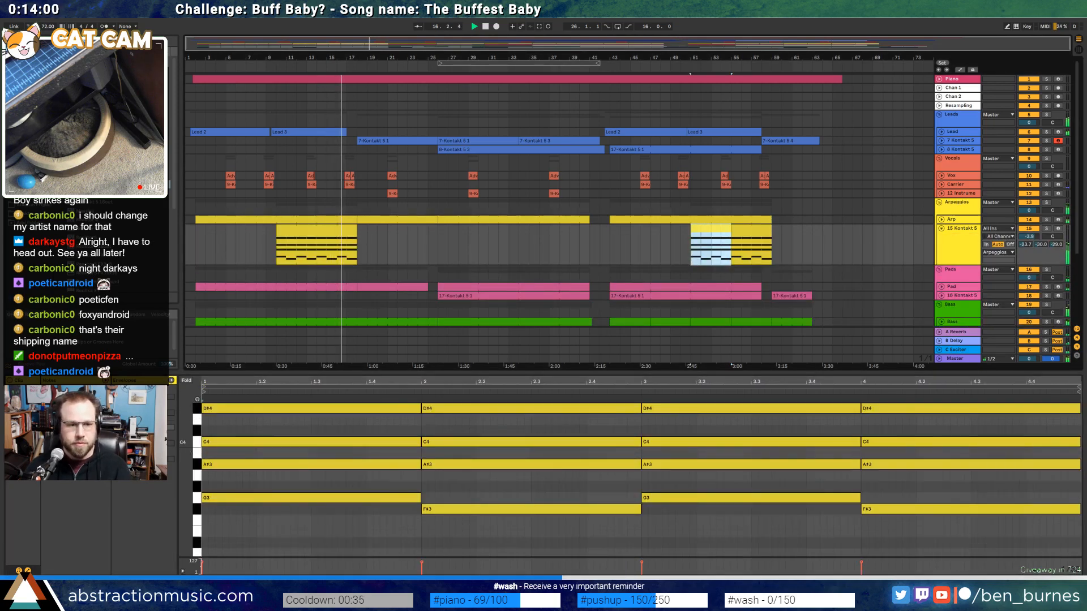
{"action": "left_click_drag", "start_coordinate": [185, 453], "coordinate": [179, 479]}
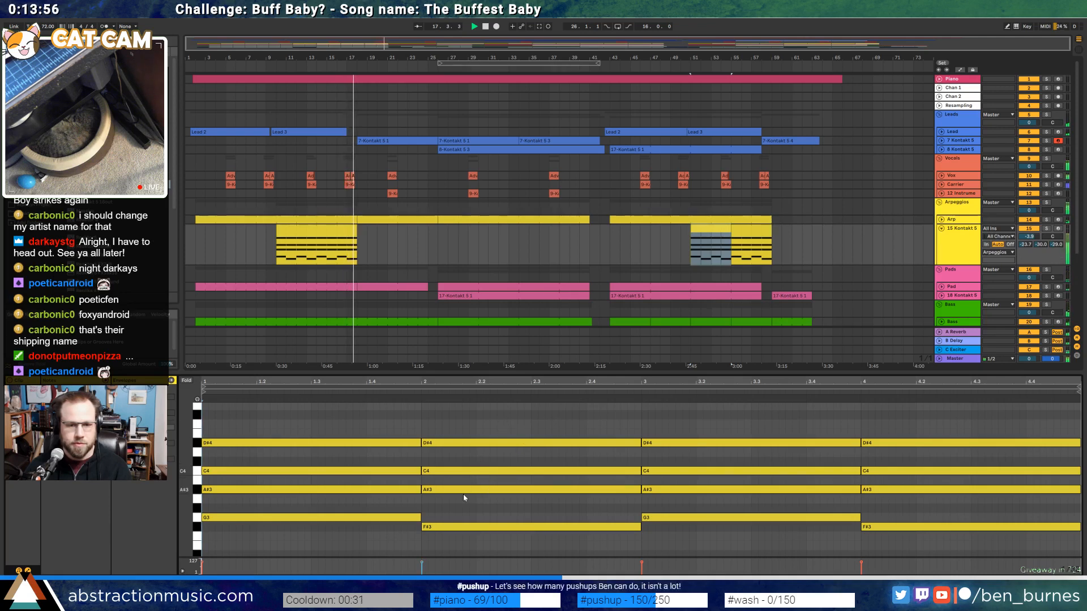
Lower the D#4 in the second bar of the consolidated arpeggio clip to D4
{"action": "left_click", "coordinate": [484, 527]}
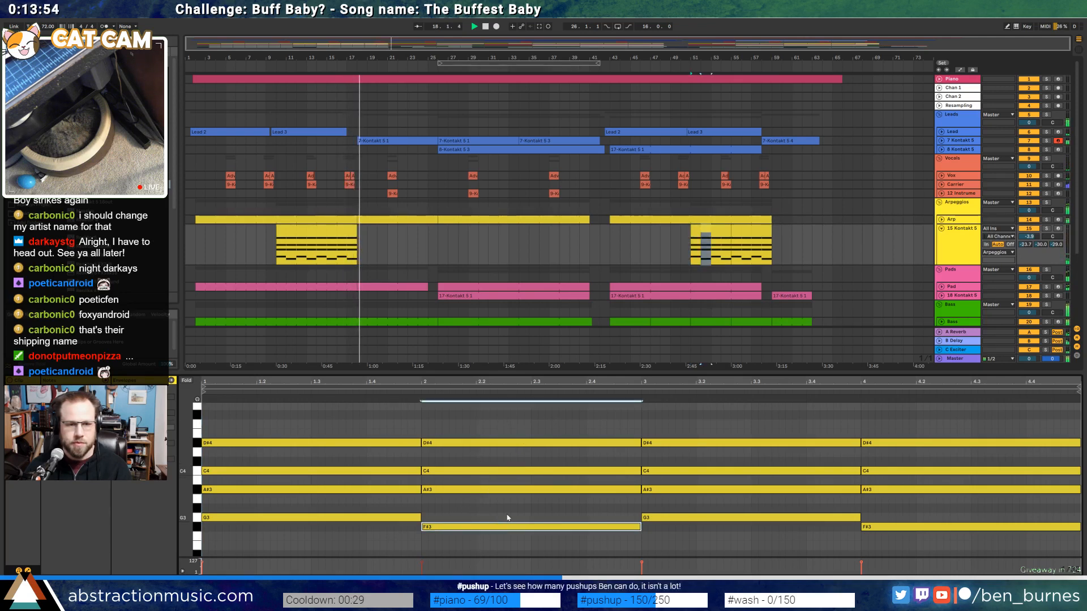
{"action": "scroll", "coordinate": [532, 503], "scroll_direction": "down", "scroll_amount": 3}
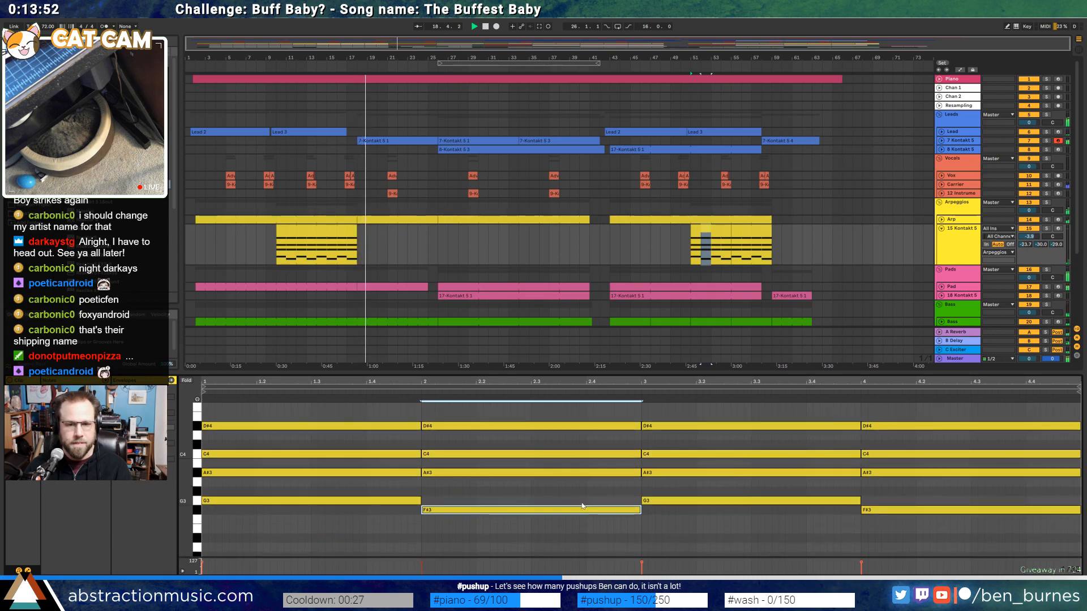
{"action": "left_click_drag", "start_coordinate": [478, 426], "coordinate": [483, 436]}
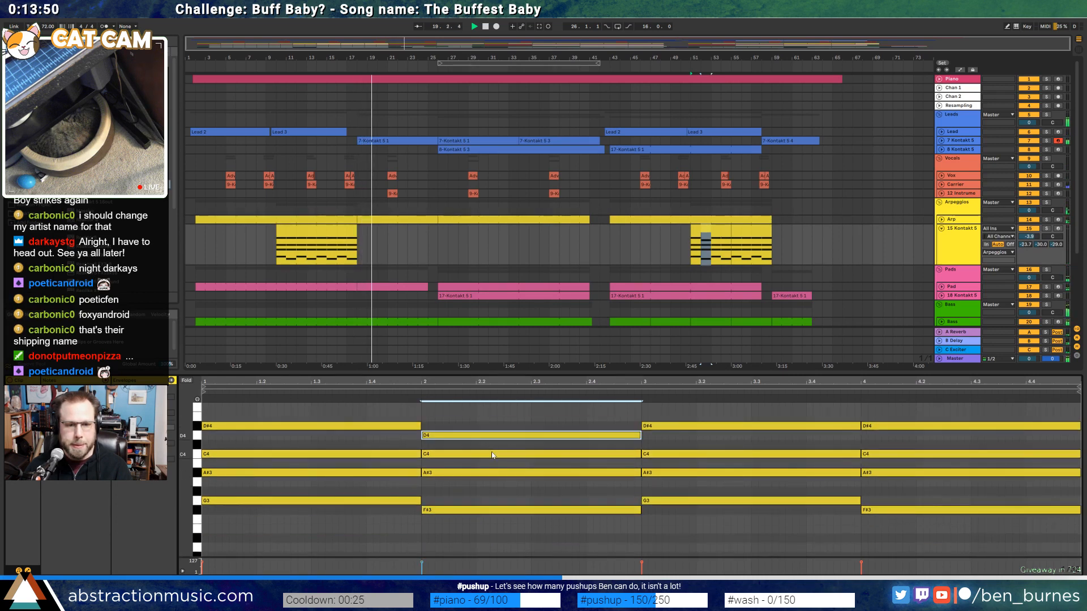
Raise the C4 in the second bar of the arpeggio clip to F4
{"action": "key", "text": "Up"}
{"action": "key", "text": "Up"}
{"action": "key", "text": "Up"}
{"action": "key", "text": "Up"}
{"action": "key", "text": "Up"}
{"action": "key", "text": "Up"}
{"action": "key", "text": "Up"}
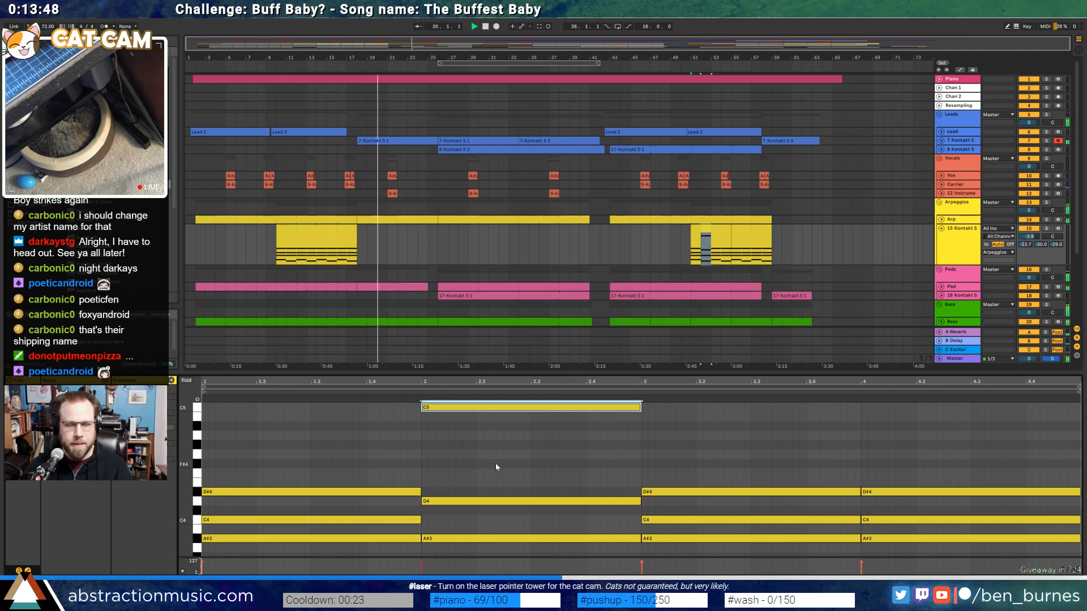
{"action": "key", "text": "Down"}
{"action": "key", "text": "Down"}
{"action": "key", "text": "Down"}
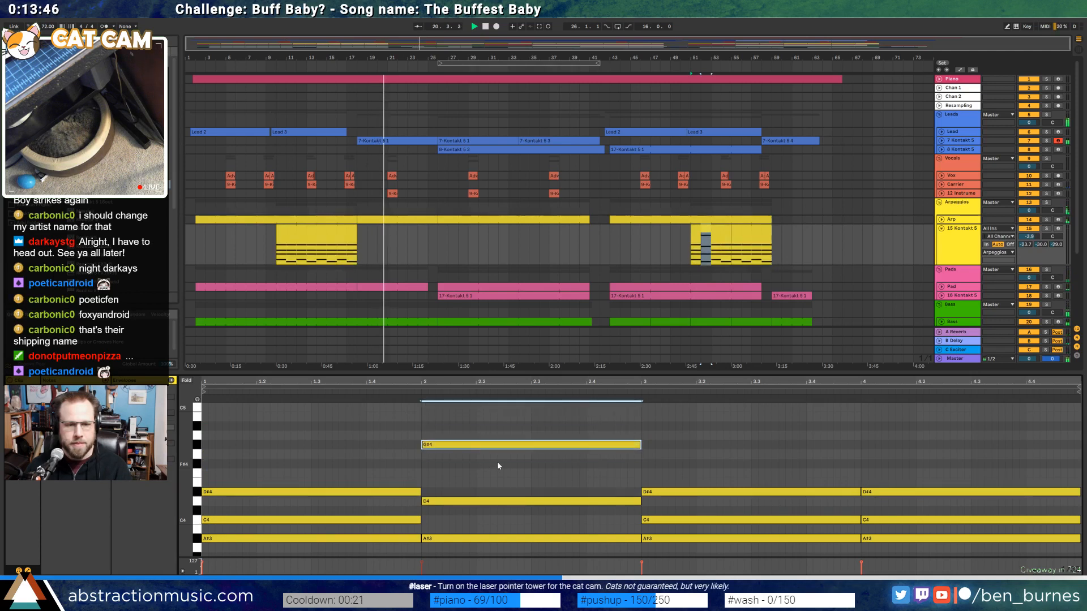
{"action": "key", "text": "Down"}
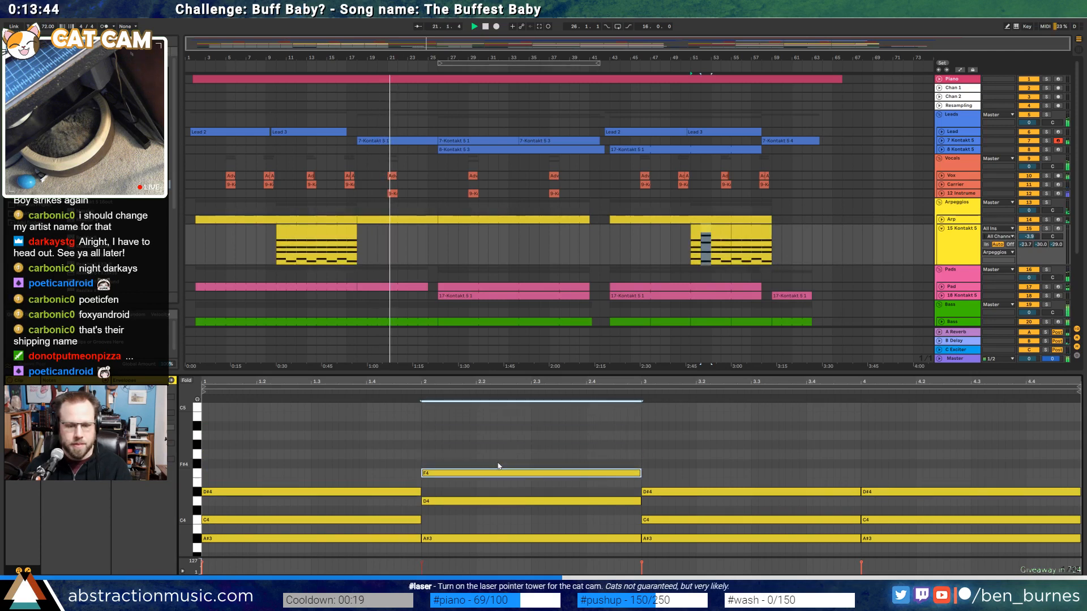
Lower the F#3 in the second bar of the arpeggio clip to F3
{"action": "scroll", "coordinate": [486, 481], "scroll_direction": "down", "scroll_amount": 2}
{"action": "scroll", "coordinate": [477, 518], "scroll_direction": "down", "scroll_amount": 2}
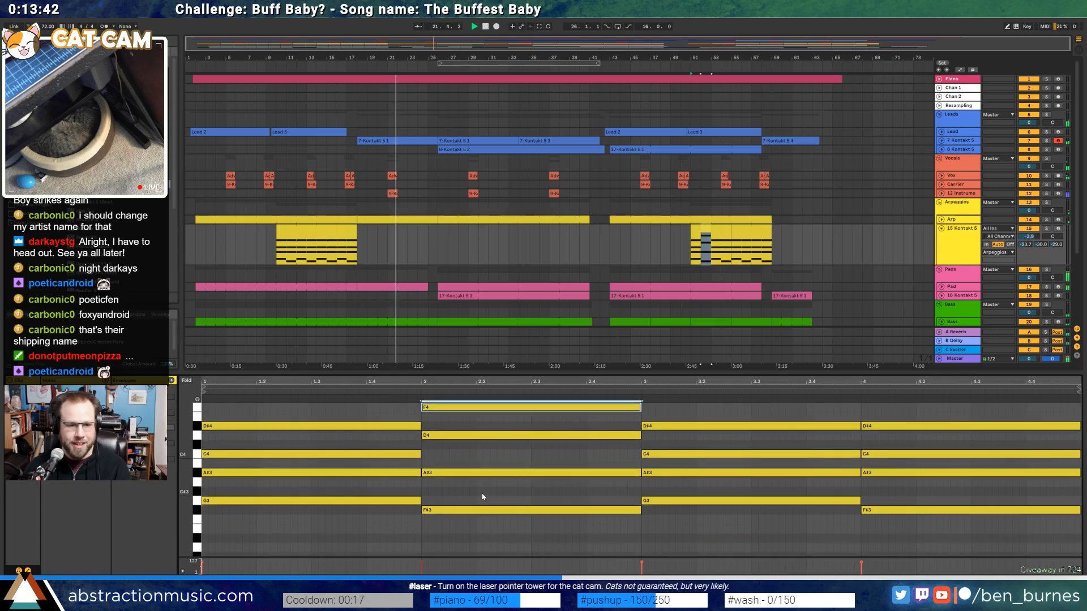
{"action": "left_click", "coordinate": [485, 510]}
{"action": "key", "text": "Down"}
{"action": "key", "text": "Down"}
{"action": "key", "text": "Down"}
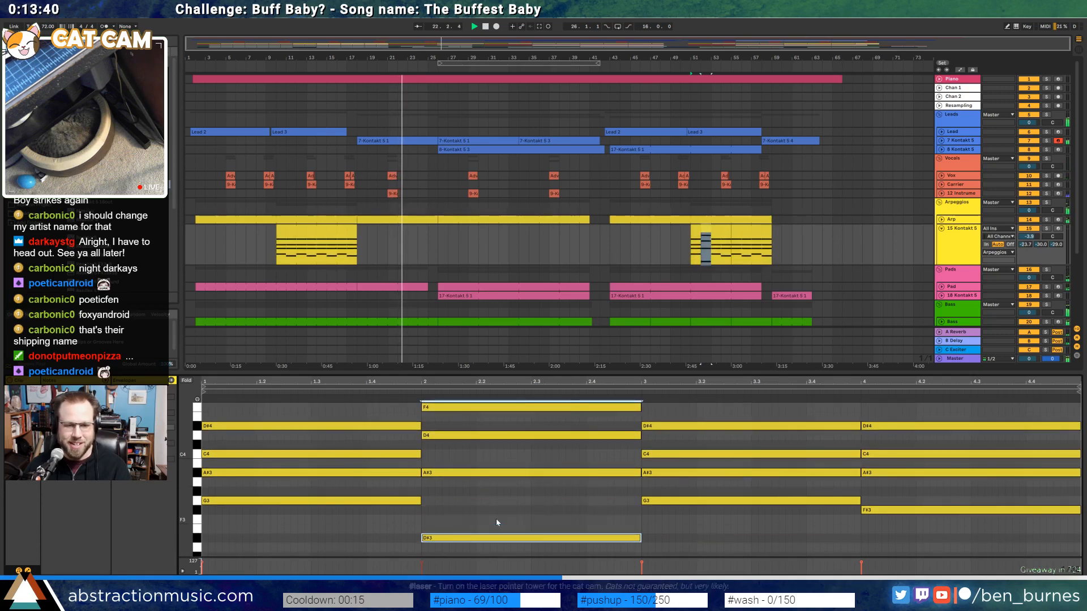
{"action": "key", "text": "Up"}
{"action": "key", "text": "Up"}
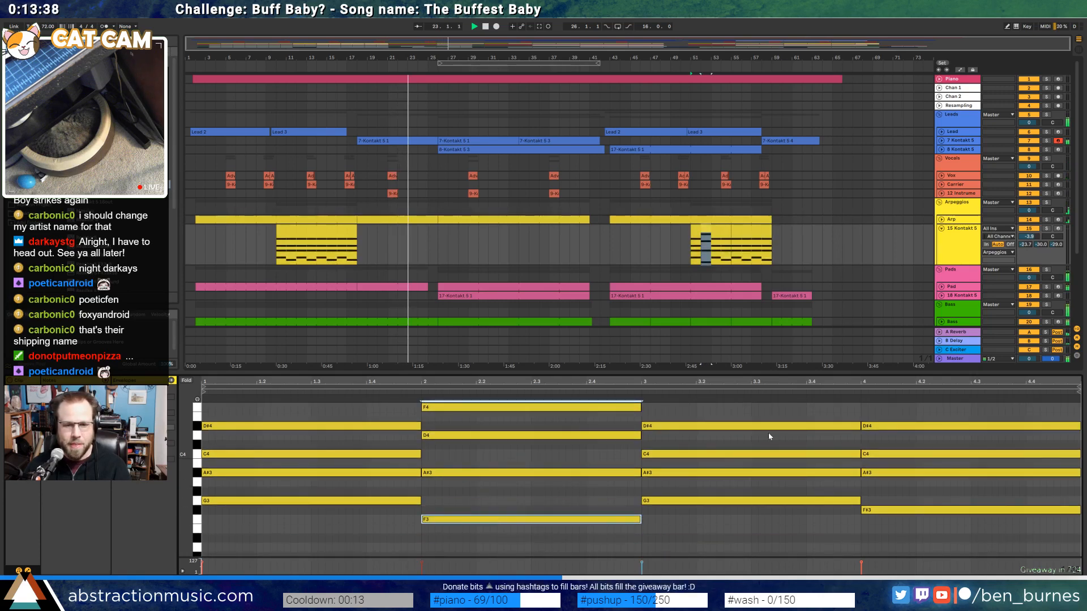
Raise the third bar's G3 to G#3 and change the fourth bar's C4 and A#3 to B3 and G3
{"action": "left_click", "coordinate": [684, 500]}
{"action": "key", "text": "Up"}
{"action": "mouse_move", "coordinate": [909, 453]}
{"action": "left_mouse_down"}
{"action": "mouse_move", "coordinate": [890, 482]}
{"action": "mouse_move", "coordinate": [897, 512]}
{"action": "left_mouse_up"}
{"action": "key", "text": "Up"}
{"action": "key", "text": "Up"}
In the fourth bar of the arpeggio clip, lower the F#3 to D3 and raise the D#4 to F4
{"action": "left_click", "coordinate": [874, 511]}
{"action": "key", "text": "Down"}
{"action": "key", "text": "Down"}
{"action": "key", "text": "Down"}
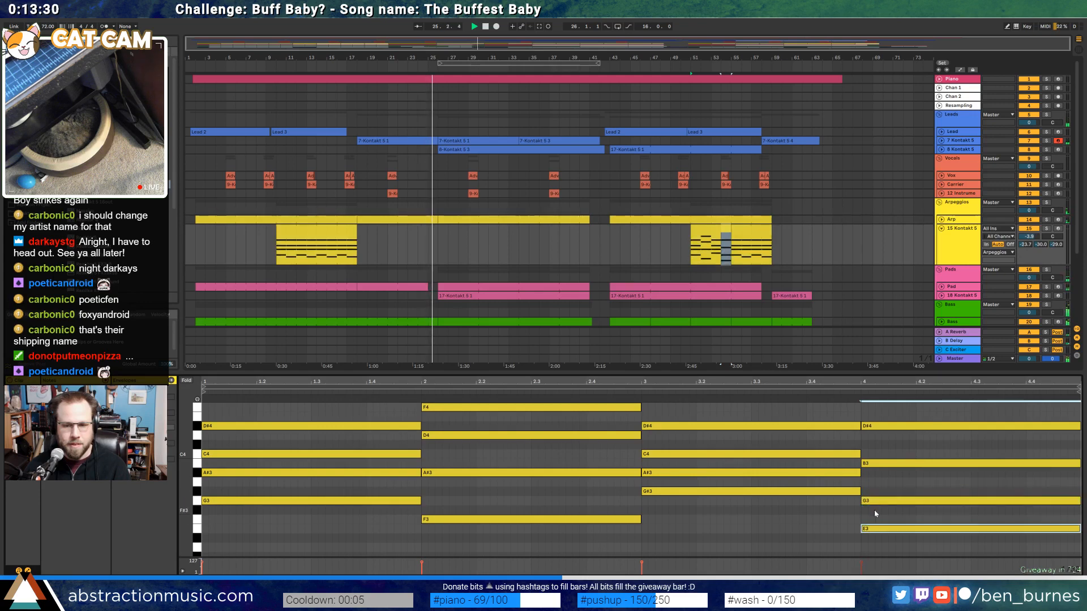
{"action": "key", "text": "Down"}
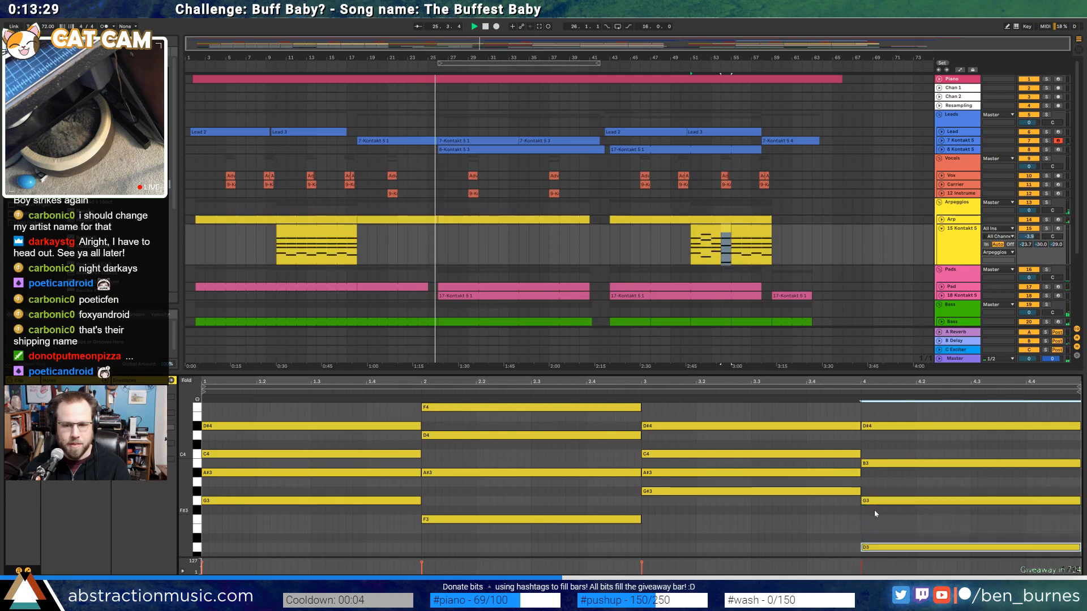
{"action": "left_click", "coordinate": [884, 428]}
{"action": "key", "text": "Up"}
{"action": "key", "text": "Up"}
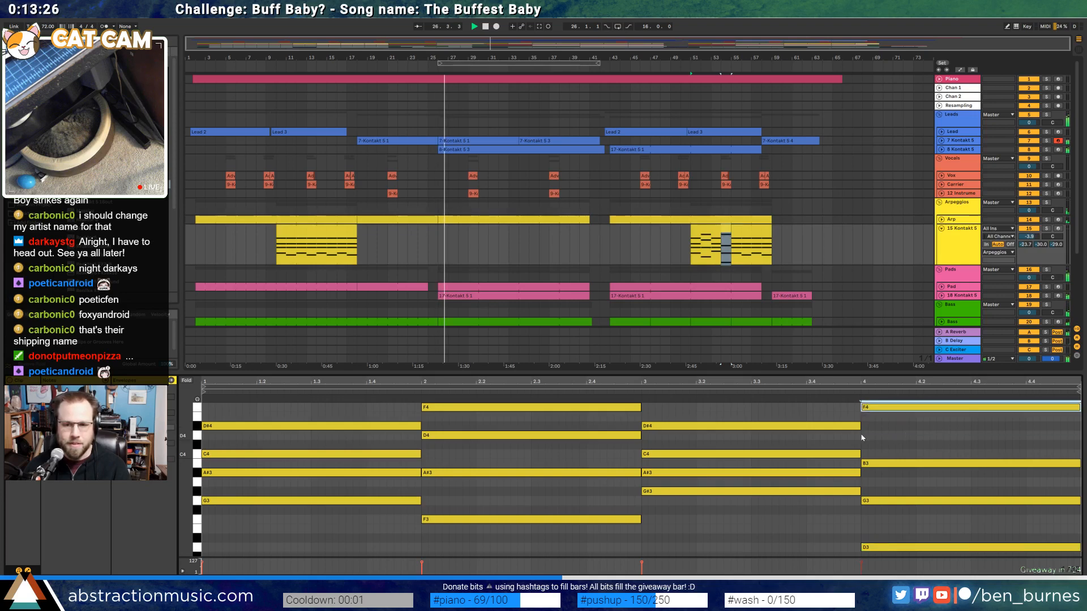
Transpose the C4 in the third bar of the arpeggio clip down to D#3
{"action": "left_click", "coordinate": [778, 426]}
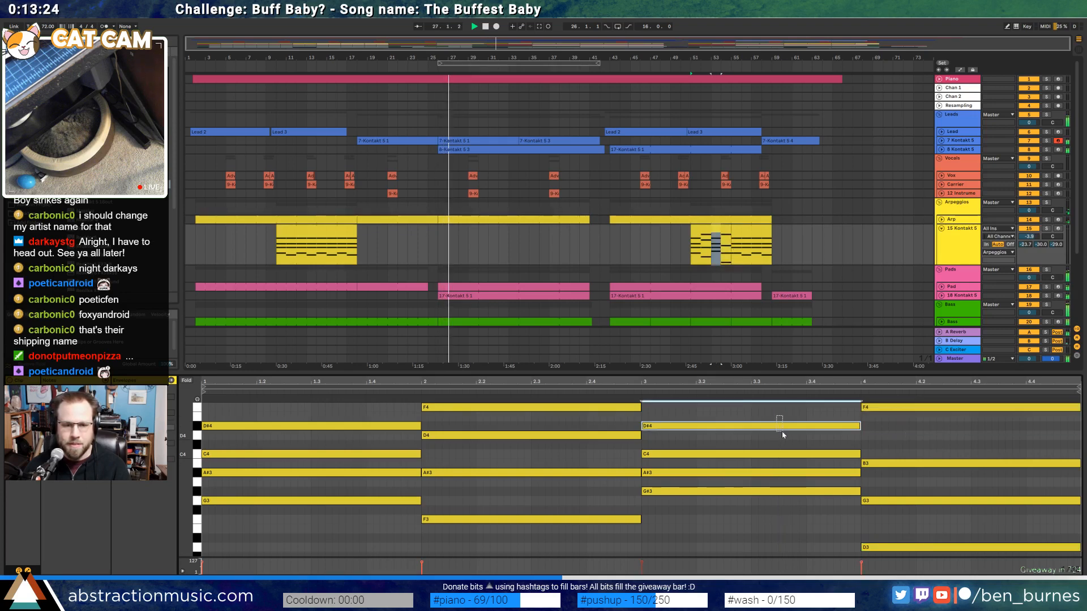
{"action": "left_click", "coordinate": [740, 454]}
{"action": "key", "text": "shift+Down"}
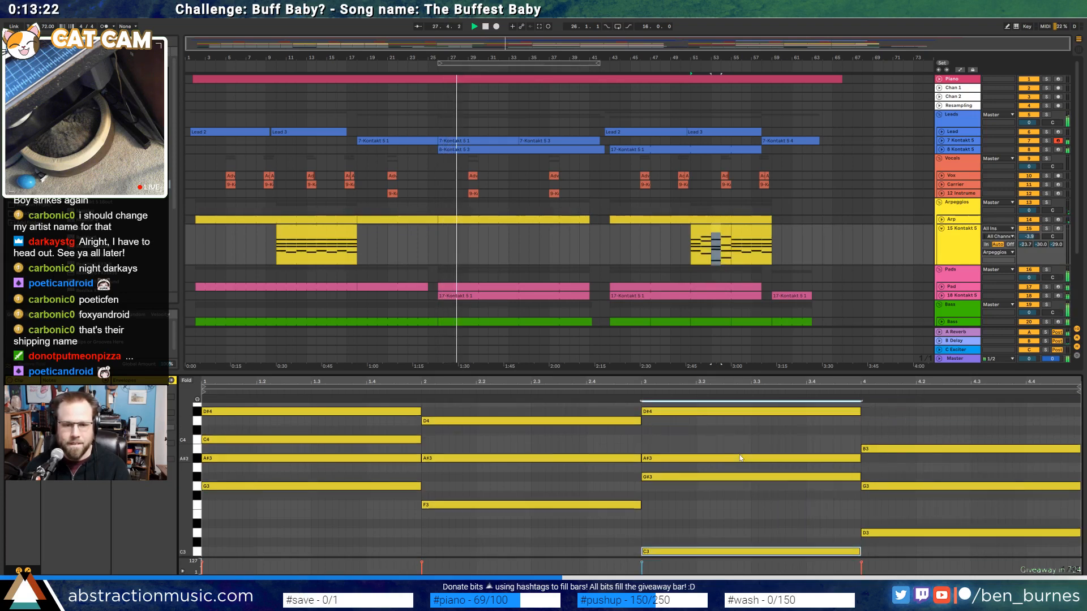
{"action": "key", "text": "Up"}
{"action": "key", "text": "Up"}
{"action": "key", "text": "Up"}
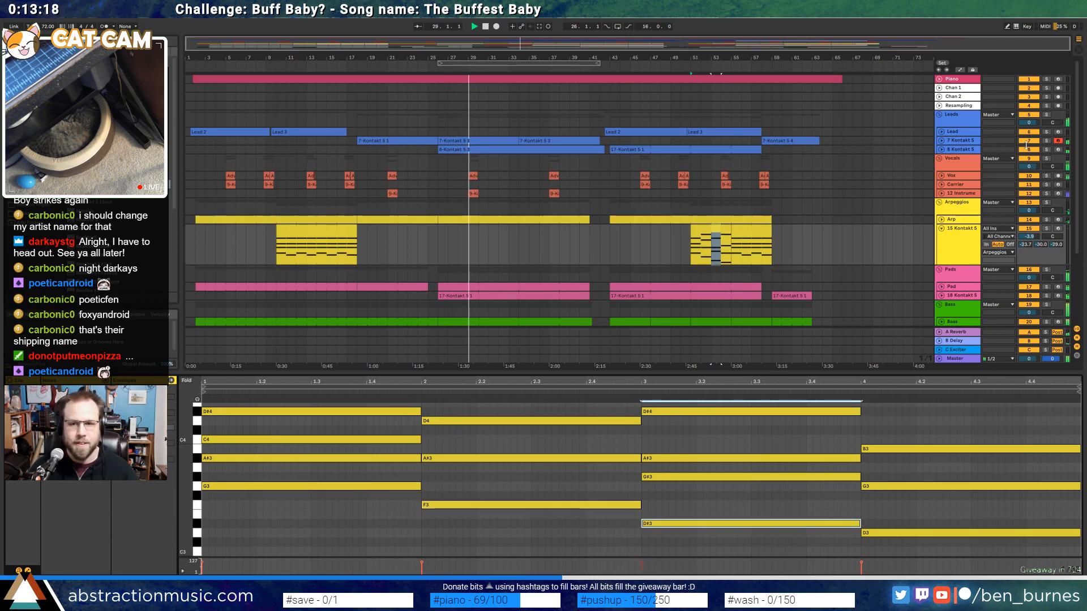
Unfold the 8 Kontakt 5 track and inspect the compressor settings of its Scarbee Mark I instrument
{"action": "left_click", "coordinate": [941, 149]}
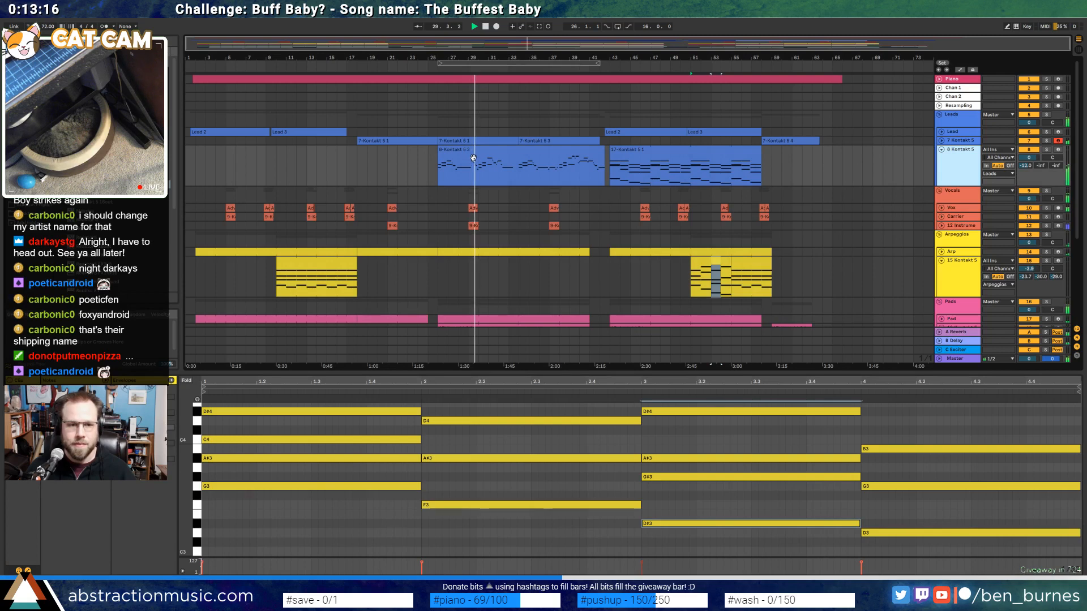
{"action": "left_click", "coordinate": [473, 157]}
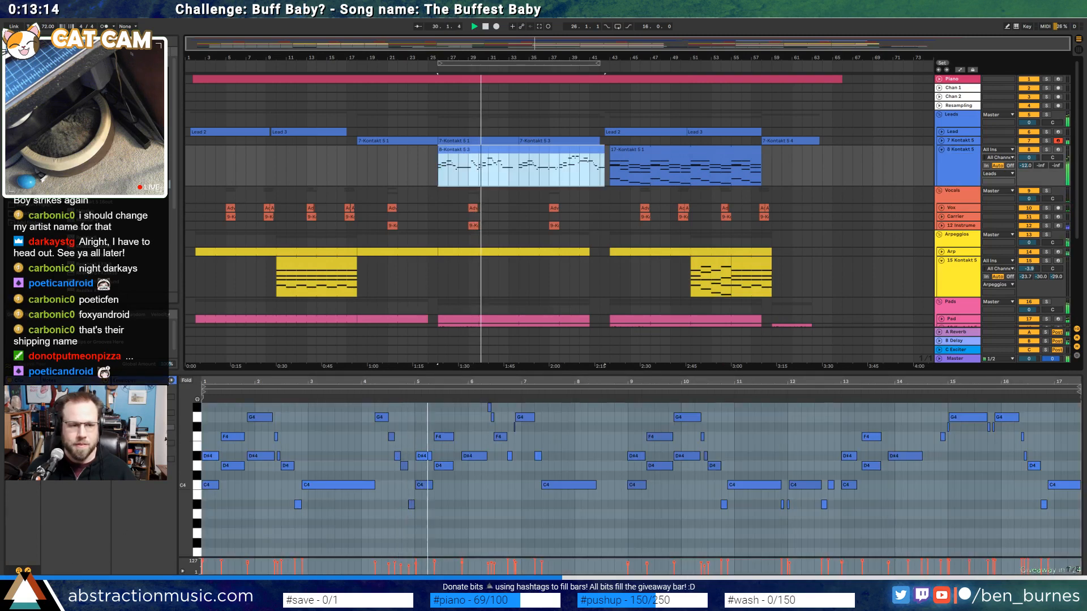
{"action": "key", "text": "shift+Tab"}
{"action": "left_click", "coordinate": [30, 491]}
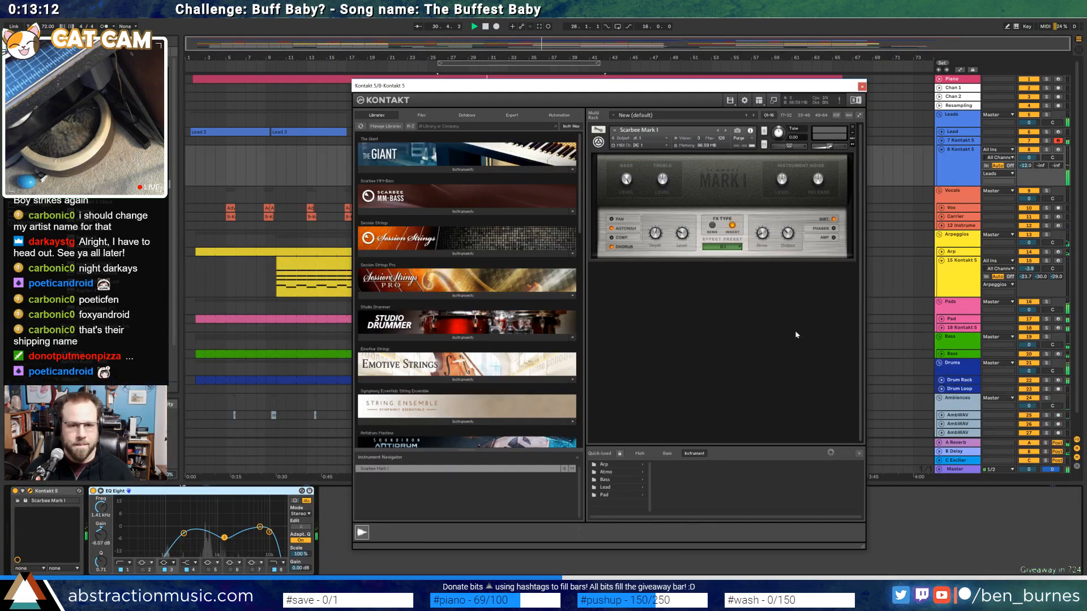
{"action": "left_click", "coordinate": [624, 238]}
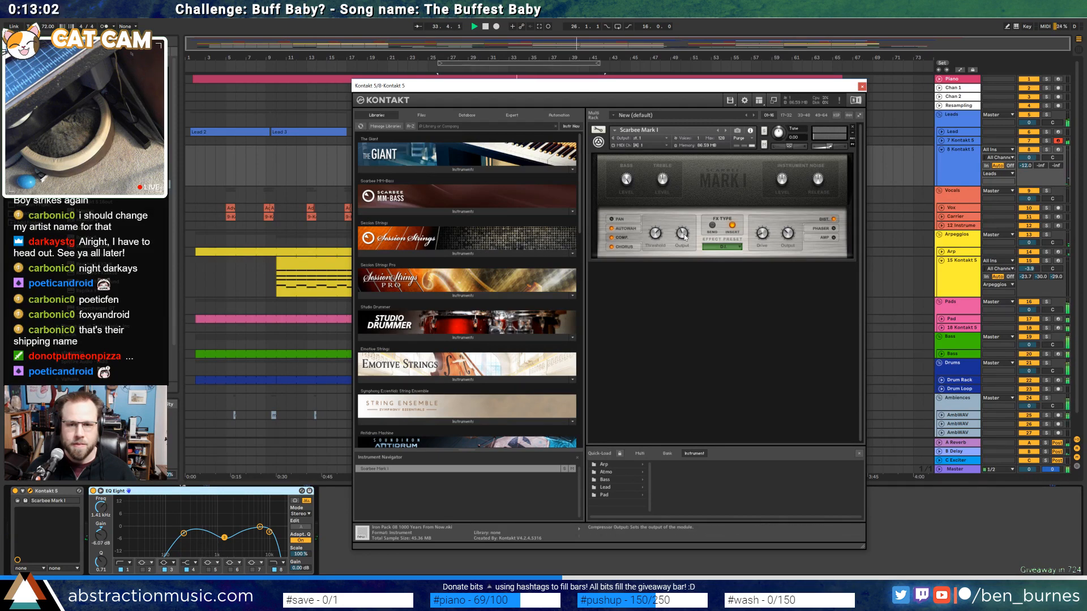
{"action": "left_click", "coordinate": [859, 87]}
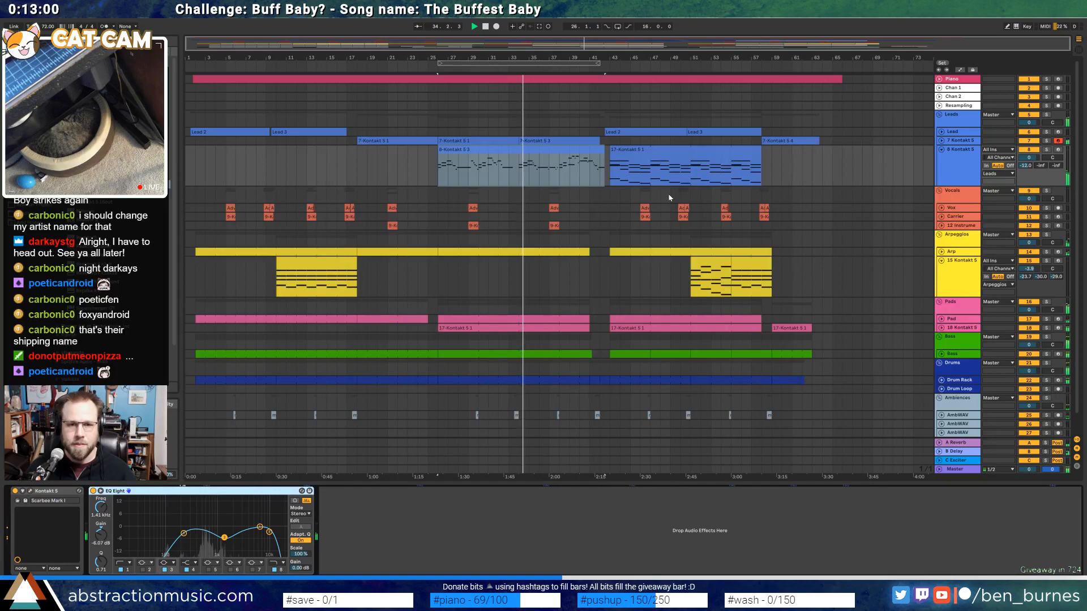
{"action": "left_click", "coordinate": [31, 490]}
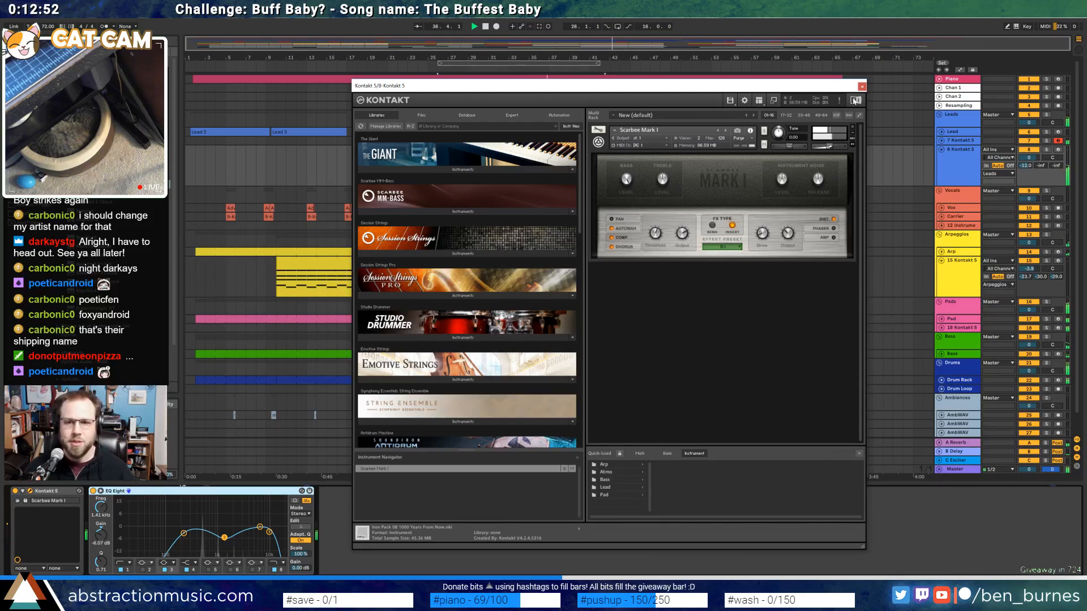
{"action": "left_click", "coordinate": [860, 86]}
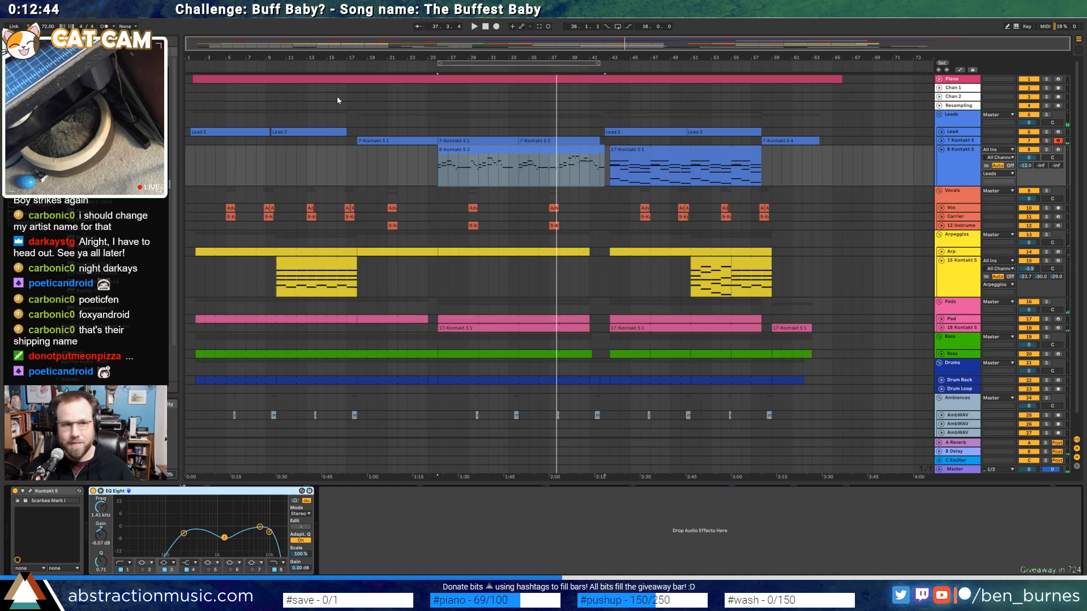
Restart the audio engine by switching the driver type to No Audio and back to ASIO
{"action": "key", "text": "ctrl+comma"}
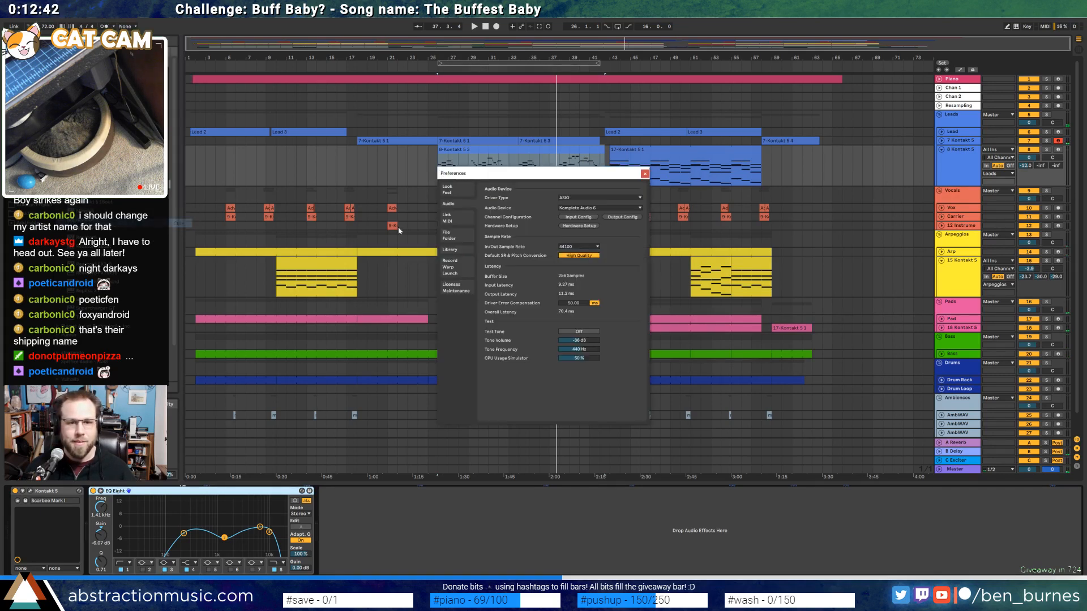
{"action": "left_click", "coordinate": [562, 199]}
{"action": "left_click", "coordinate": [568, 205]}
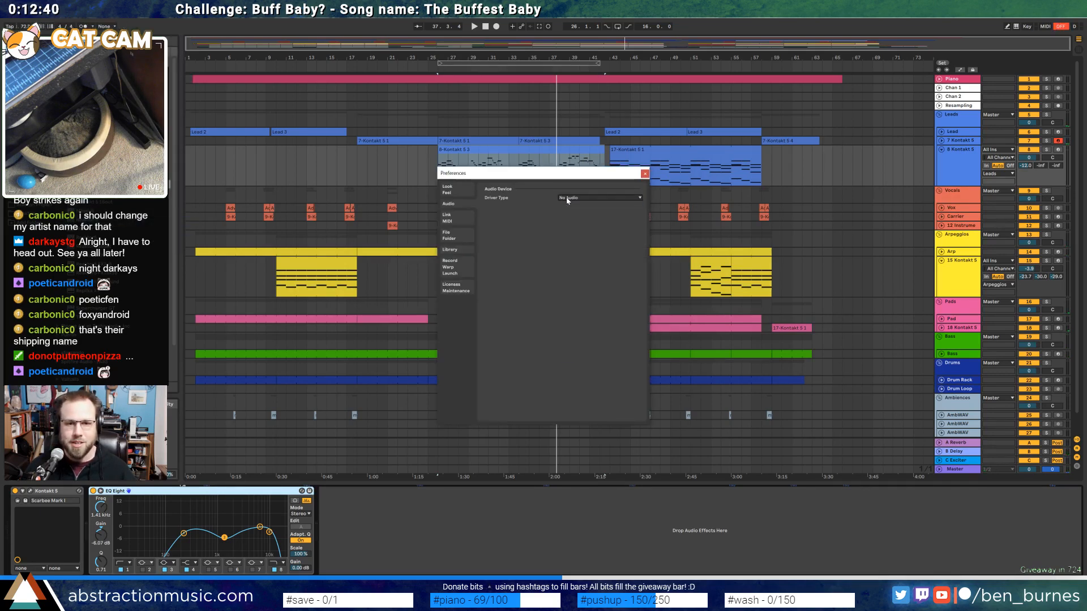
{"action": "left_click", "coordinate": [566, 198]}
{"action": "left_click", "coordinate": [570, 217]}
{"action": "left_click", "coordinate": [644, 173]}
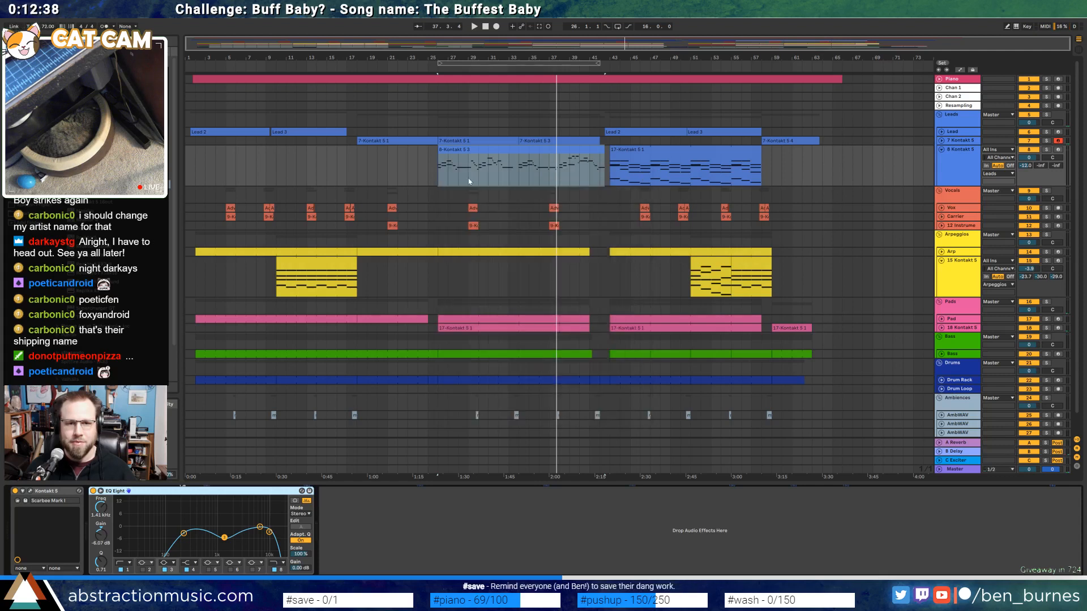
Play the arrangement from bar 25, just before the first 8 Kontakt 5 clip
{"action": "left_click", "coordinate": [430, 168]}
{"action": "key", "text": "space"}
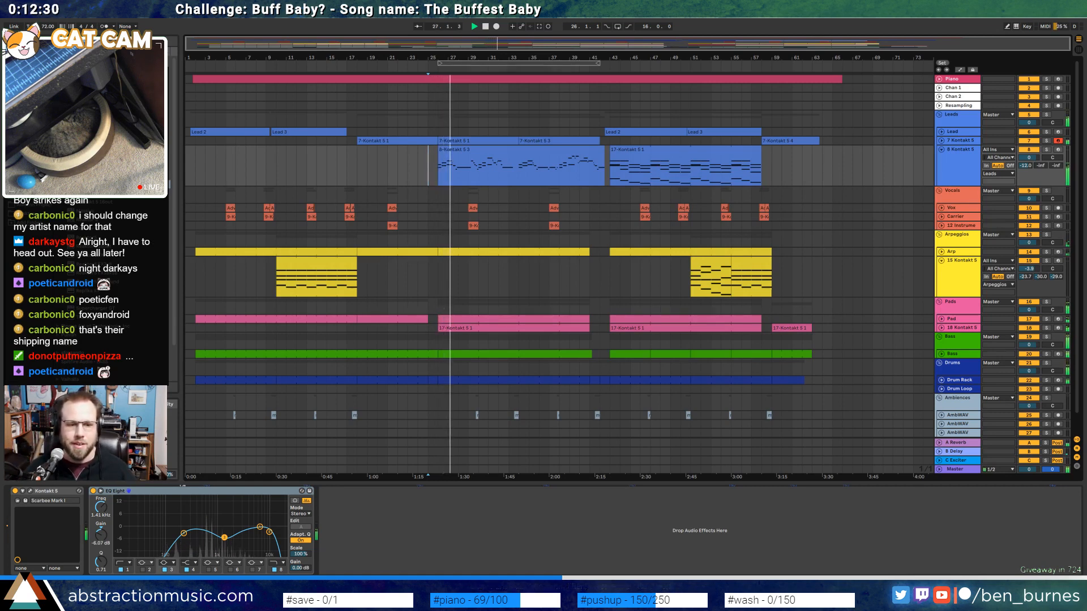
{"action": "key", "text": "alt+Tab"}
{"action": "key", "text": "alt+Tab"}
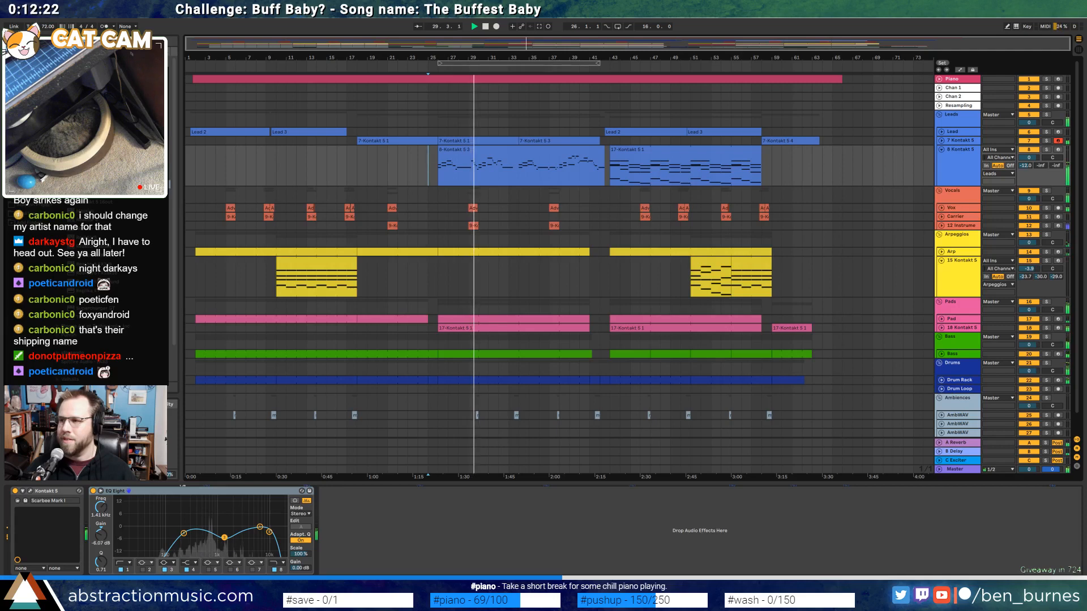
Check the Scarbee Mark I instrument on the 8 Kontakt 5 track again during playback
{"action": "left_click", "coordinate": [553, 151]}
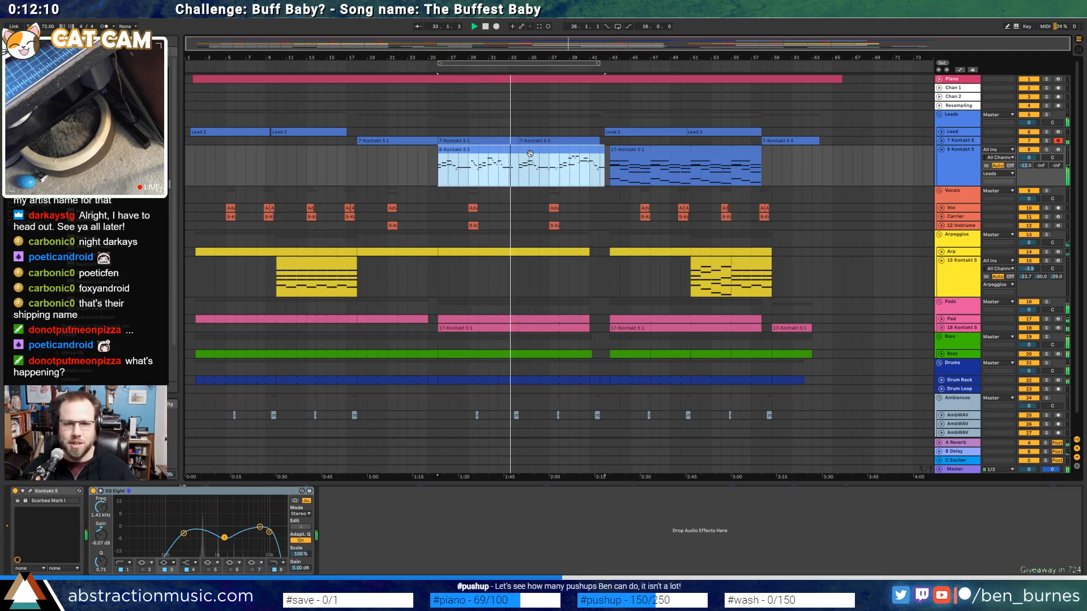
{"action": "key", "text": "shift+Tab"}
{"action": "key", "text": "shift+Tab"}
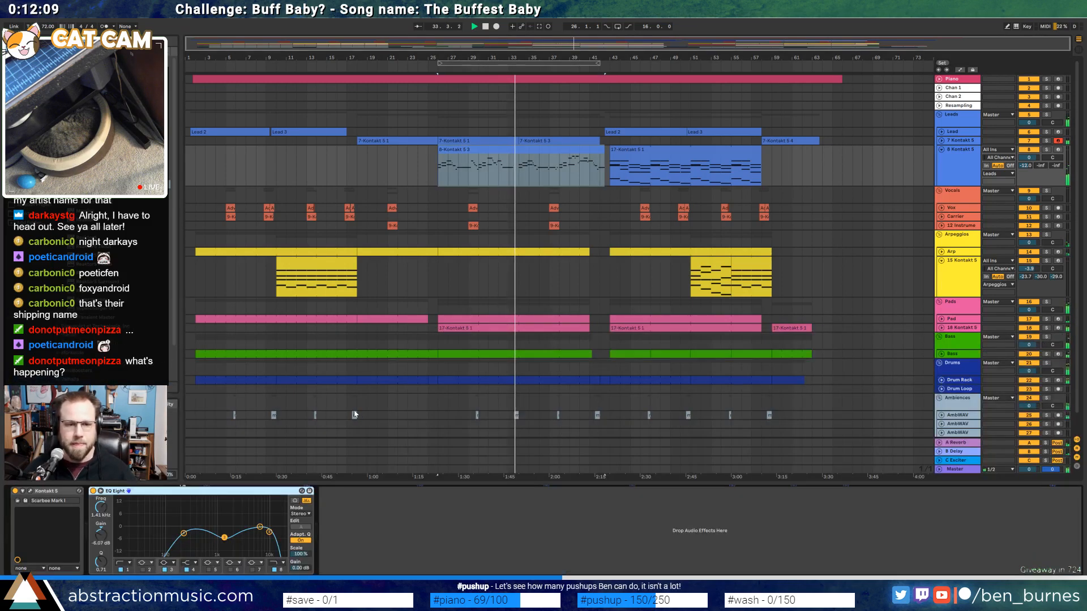
{"action": "left_click", "coordinate": [32, 491]}
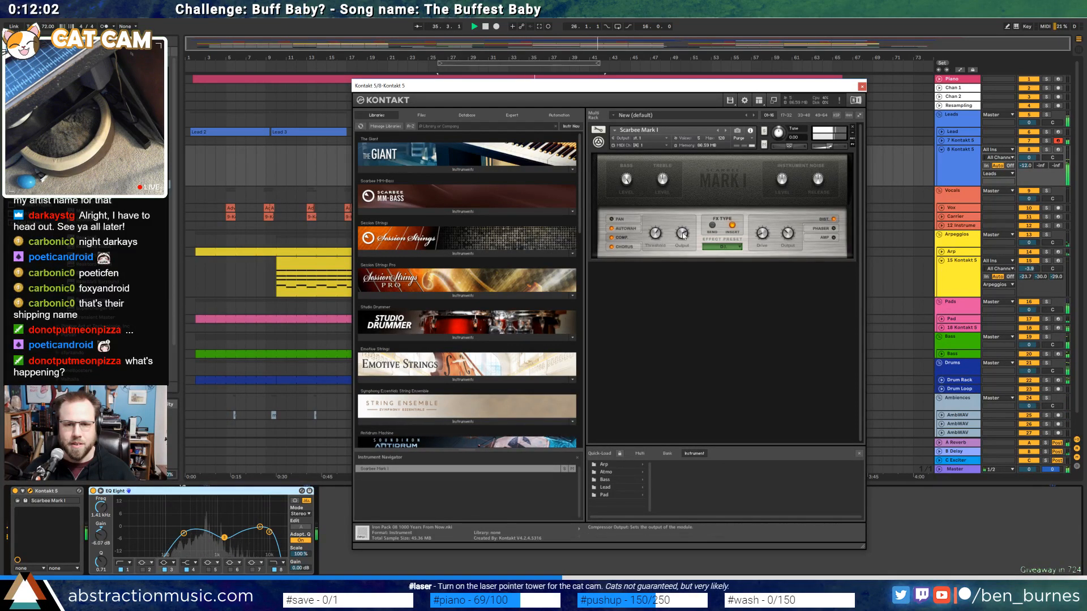
{"action": "left_click", "coordinate": [862, 87]}
Open the notes of the 8 Kontakt 5 melody clip and audition the phrase from its ninth bar onward
{"action": "double_click", "coordinate": [547, 161]}
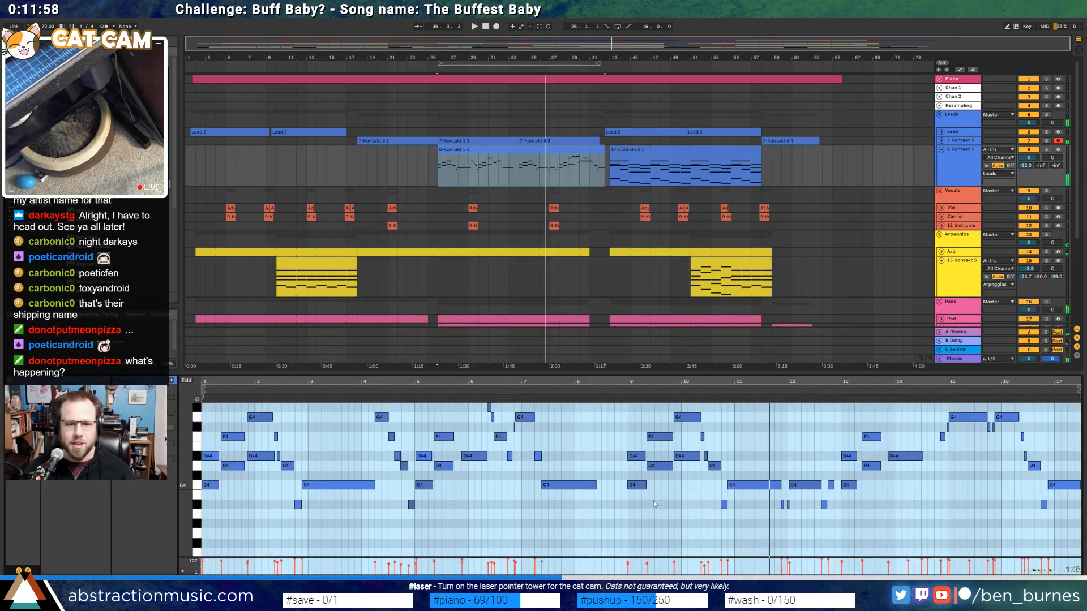
{"action": "left_click", "coordinate": [660, 500]}
{"action": "key", "text": "space"}
{"action": "left_click_drag", "start_coordinate": [630, 506], "coordinate": [685, 420]}
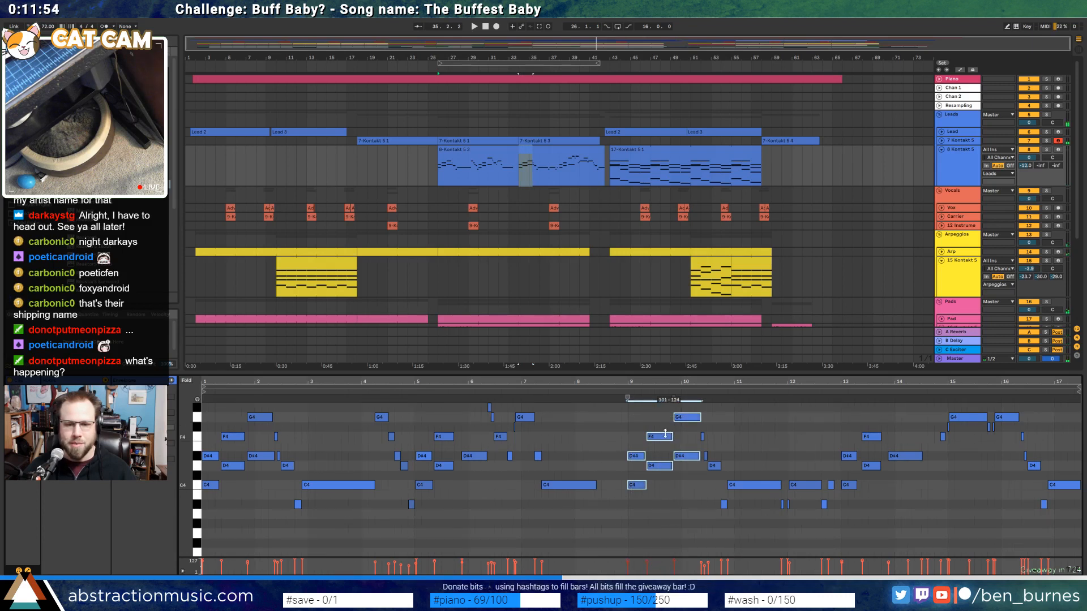
{"action": "left_click", "coordinate": [655, 450]}
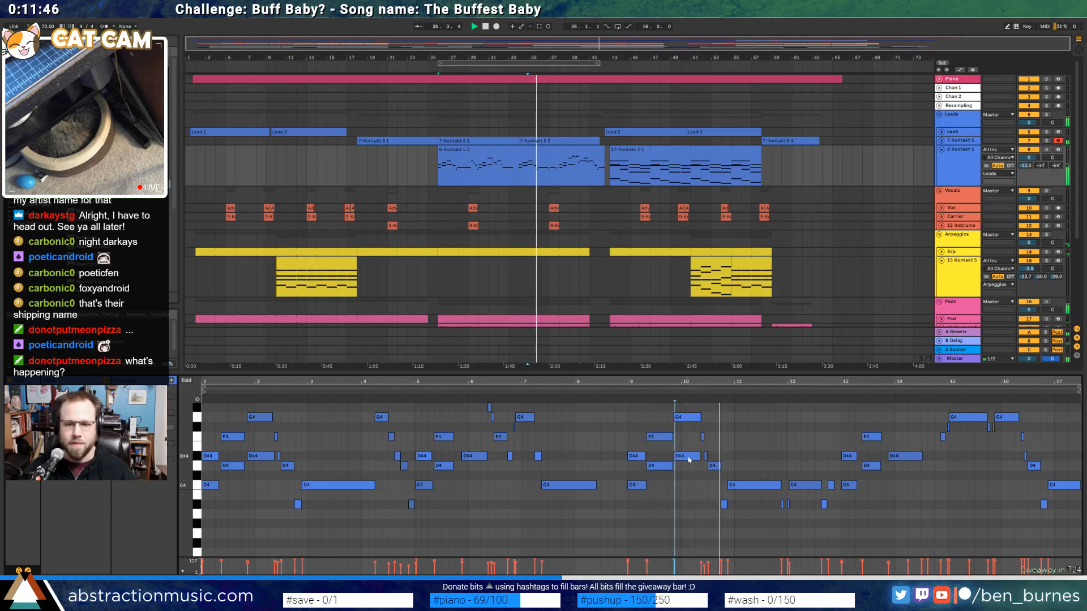
{"action": "left_click", "coordinate": [741, 450]}
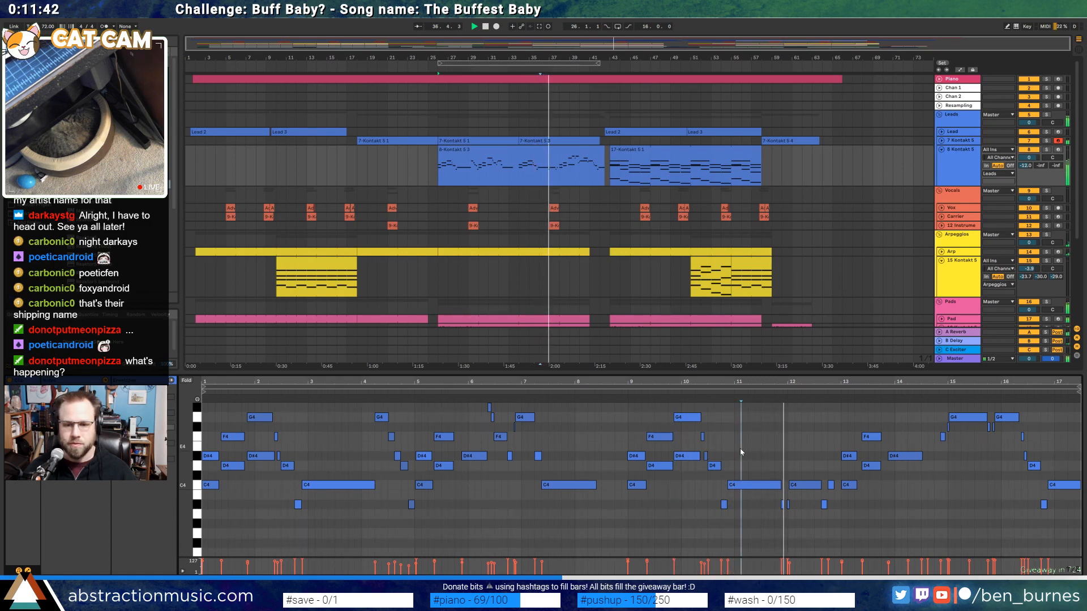
Reshape the EQ Eight curve on the soloed 8 Kontakt 5 track, rolling off the highs at about 3.83 kHz with a Q of 0.38
{"action": "key", "text": "shift+Tab"}
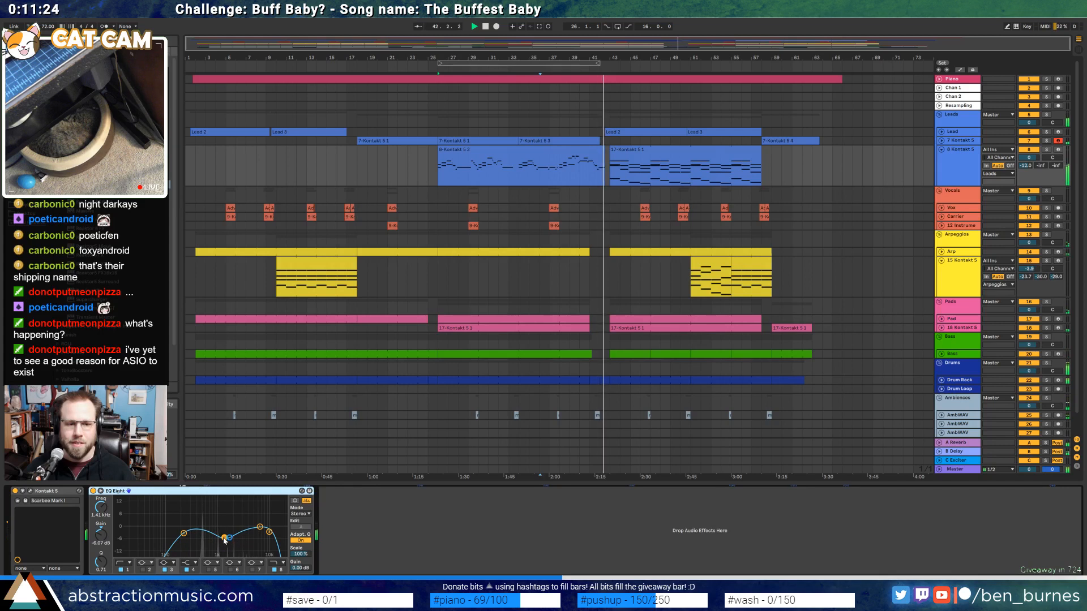
{"action": "left_click_drag", "start_coordinate": [224, 538], "coordinate": [200, 530]}
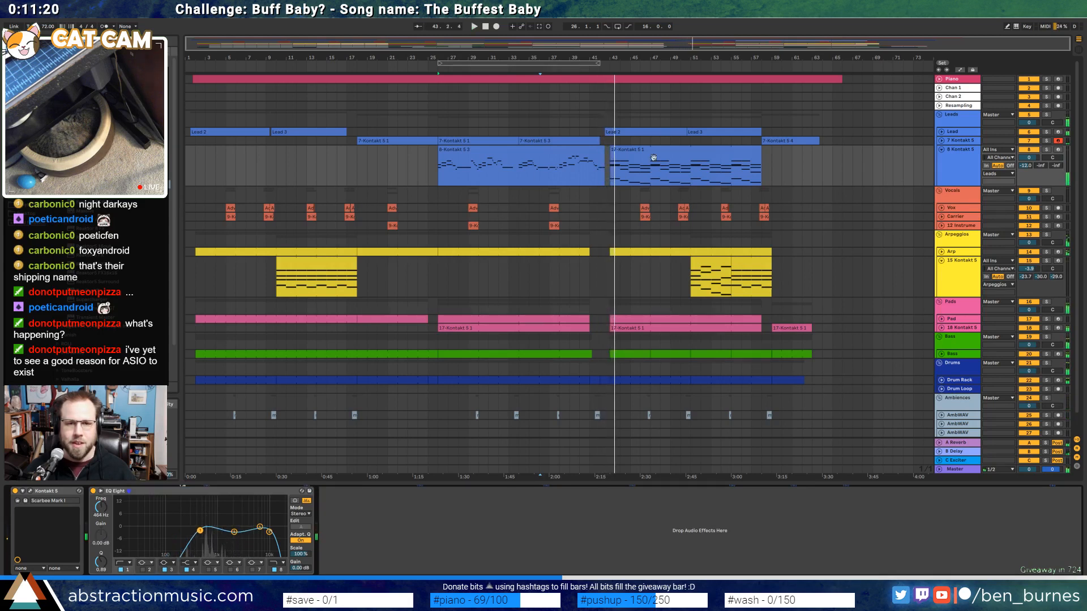
{"action": "left_click", "coordinate": [1046, 150]}
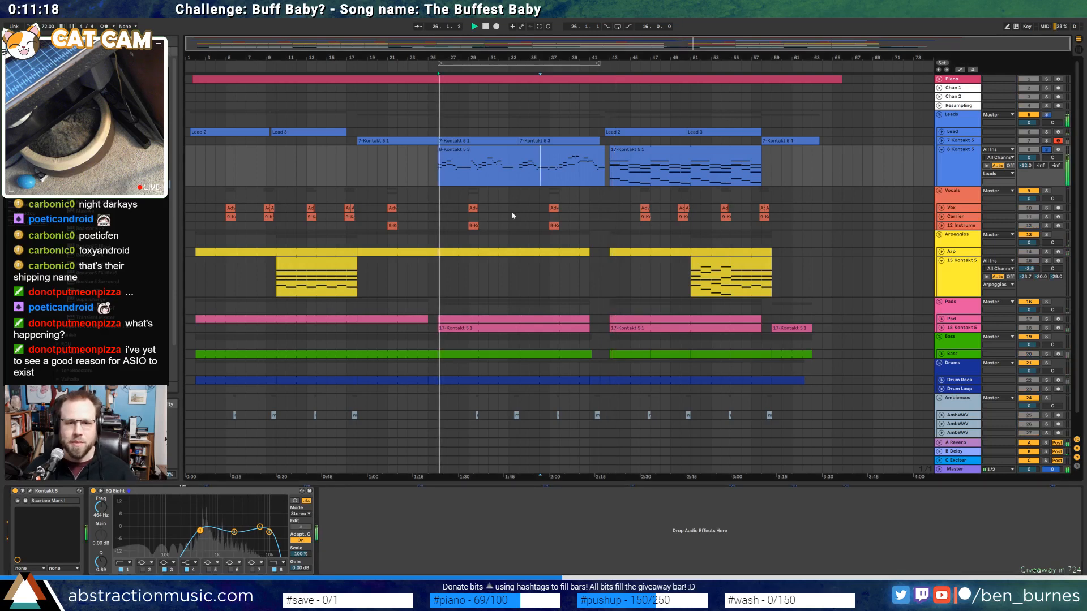
{"action": "key", "text": "space"}
{"action": "left_click", "coordinate": [518, 173]}
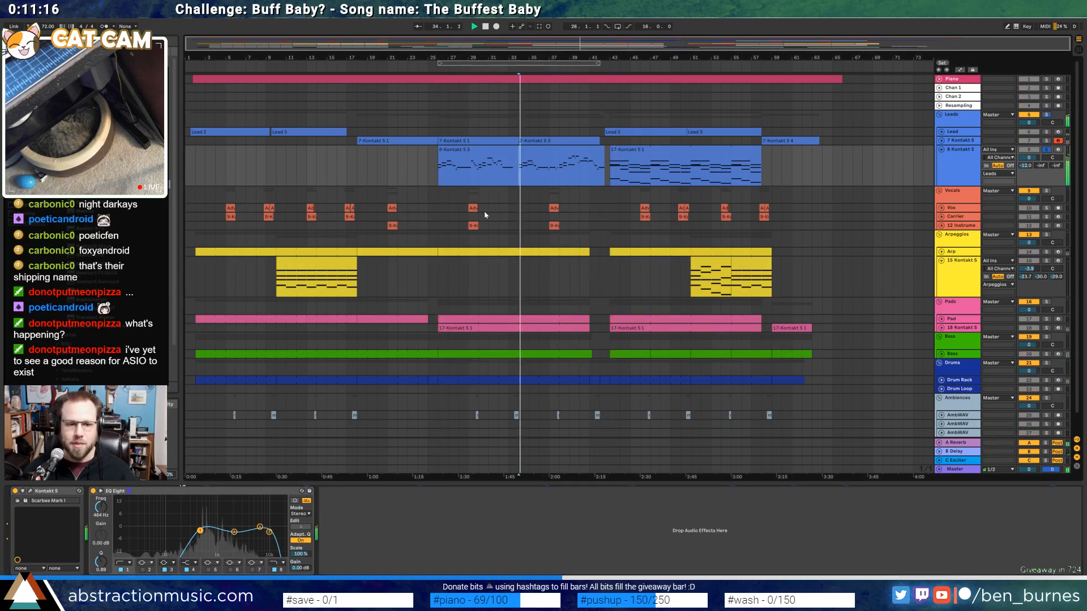
{"action": "left_click_drag", "start_coordinate": [201, 537], "coordinate": [246, 540]}
{"action": "key", "text": "space"}
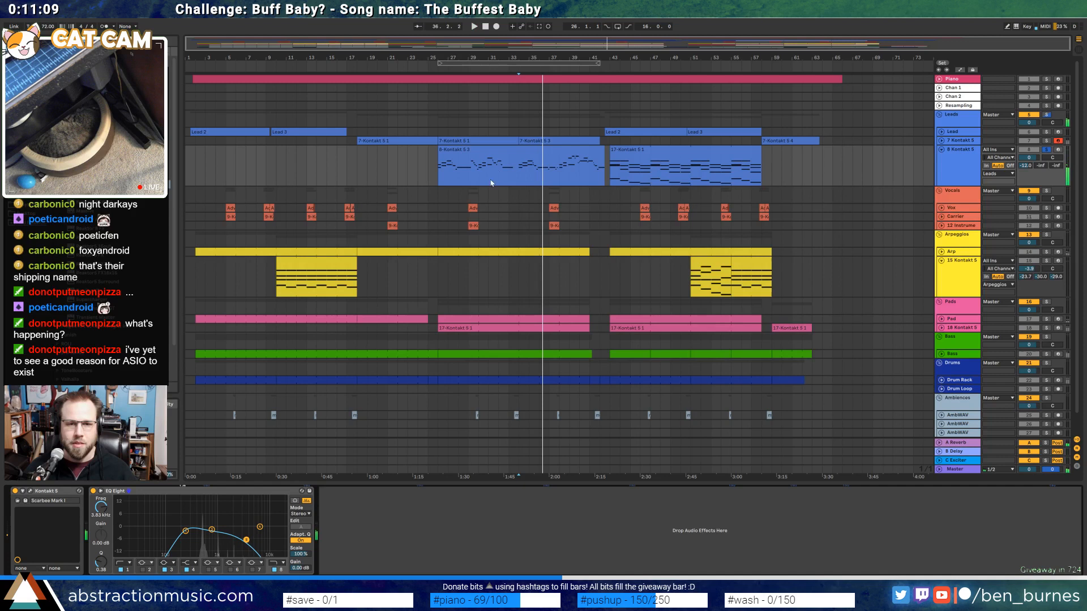
Unsolo the 8 Kontakt 5 track and play its melody clip from bar 26 in the full mix
{"action": "left_click", "coordinate": [1047, 150]}
{"action": "left_click", "coordinate": [455, 174]}
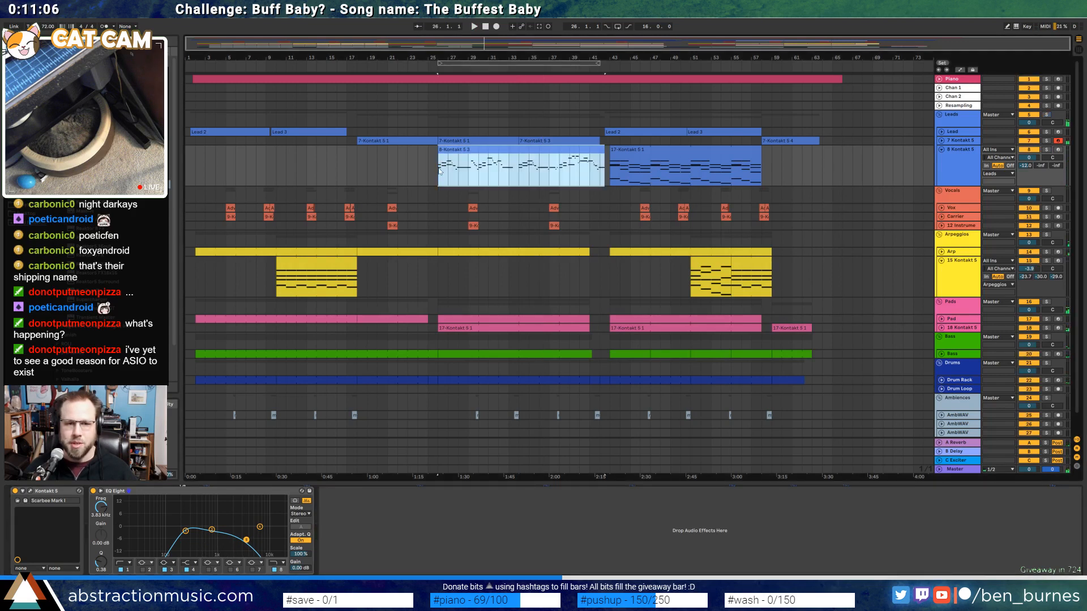
{"action": "key", "text": "space"}
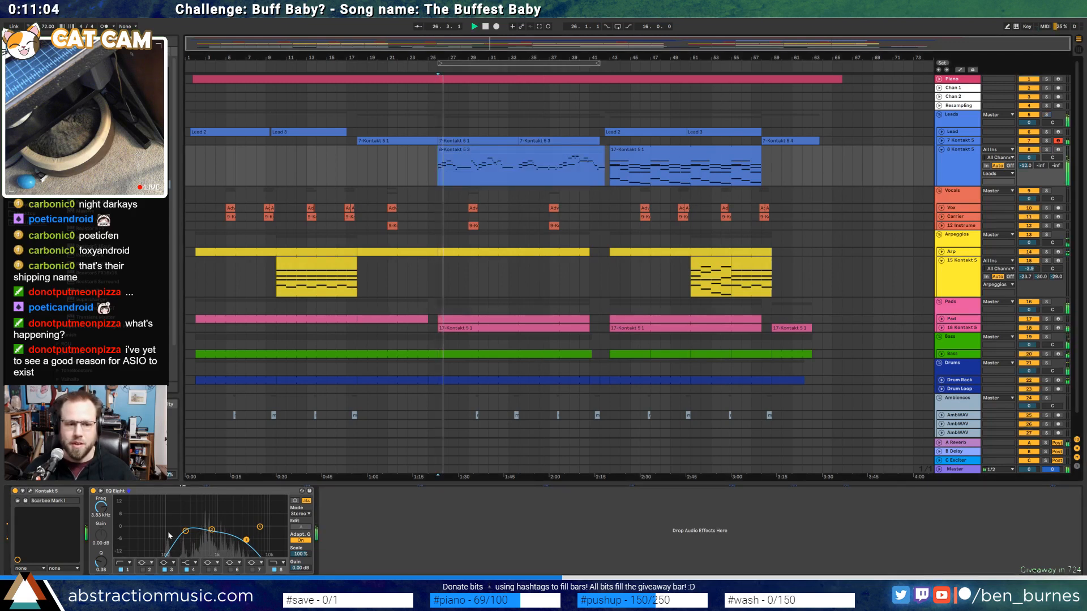
Check the 250 Hz low band of the 8 Kontakt 5 EQ Eight and inspect the melody clip's short notes after its tenth bar
{"action": "left_click", "coordinate": [186, 531]}
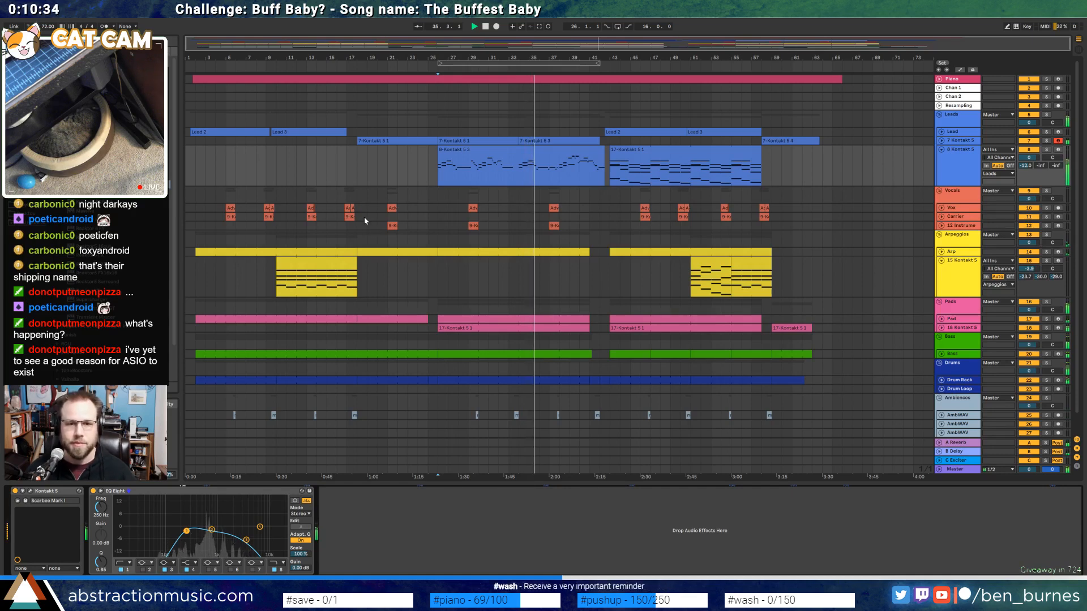
{"action": "double_click", "coordinate": [540, 155]}
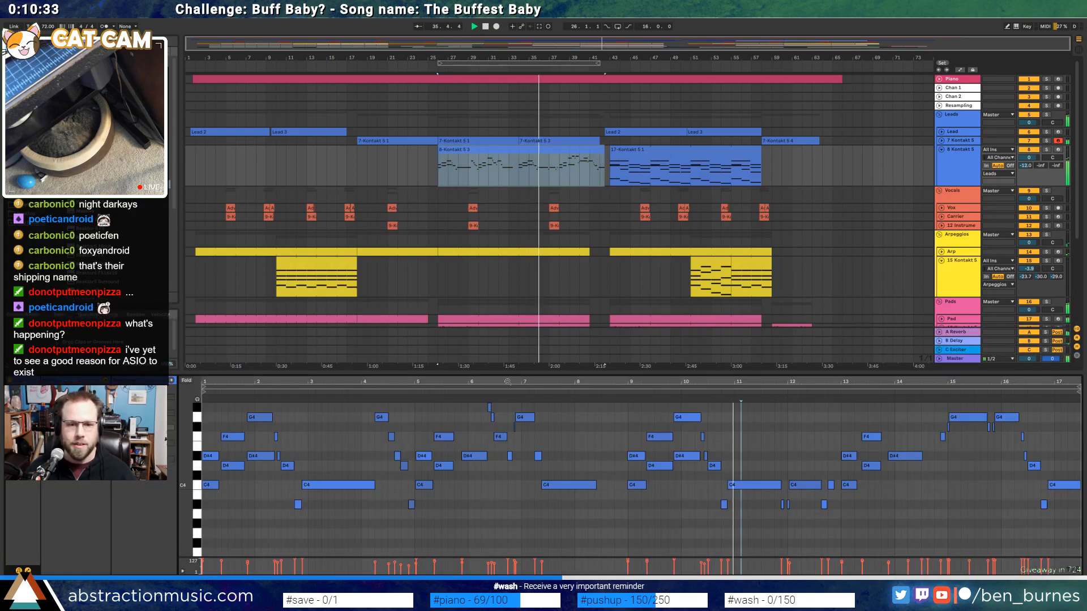
{"action": "left_click", "coordinate": [701, 487]}
{"action": "left_click_drag", "start_coordinate": [699, 557], "coordinate": [706, 401]}
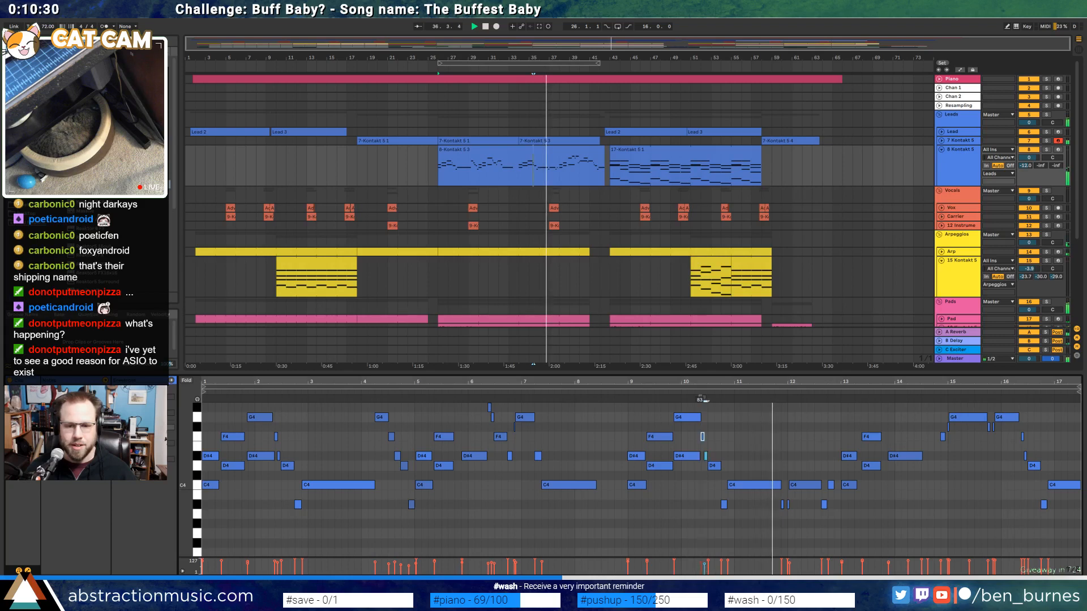
{"action": "left_click", "coordinate": [682, 534]}
{"action": "key", "text": "shift+Tab"}
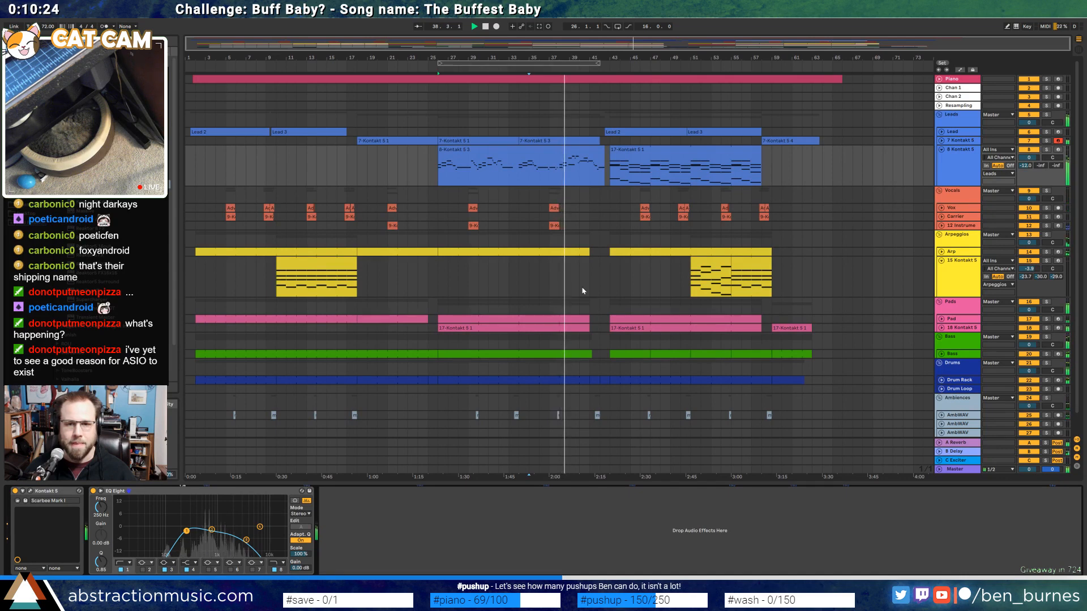
Inspect the upper notes of the 8 Kontakt 5 melody clip from its thirteenth bar, including the A#4 near bar 14
{"action": "double_click", "coordinate": [579, 154]}
{"action": "left_click", "coordinate": [856, 421]}
{"action": "scroll", "coordinate": [897, 429], "scroll_direction": "up", "scroll_amount": 2}
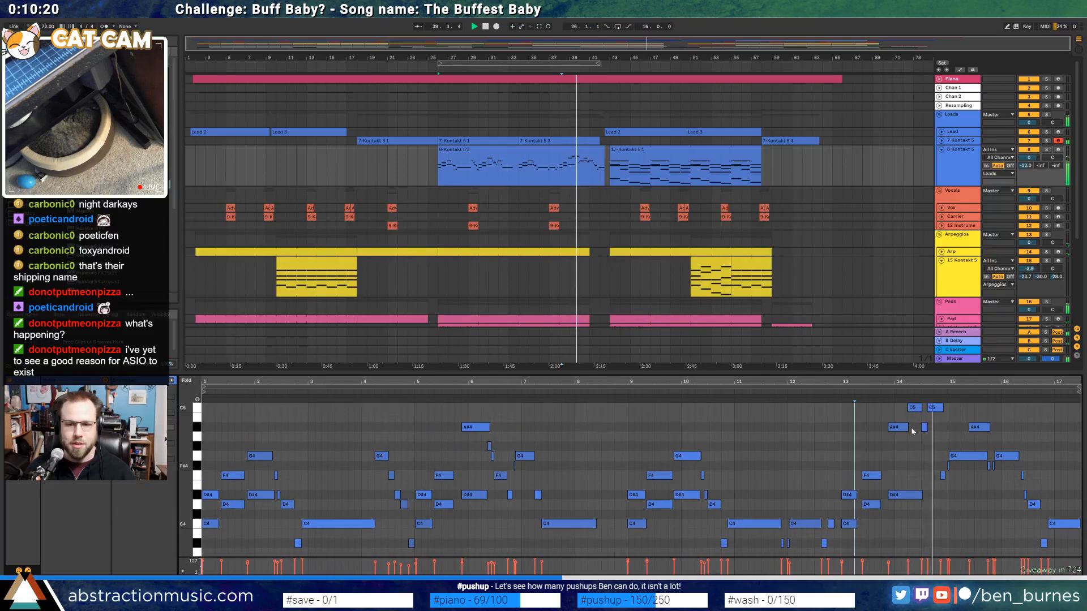
{"action": "left_click", "coordinate": [898, 428]}
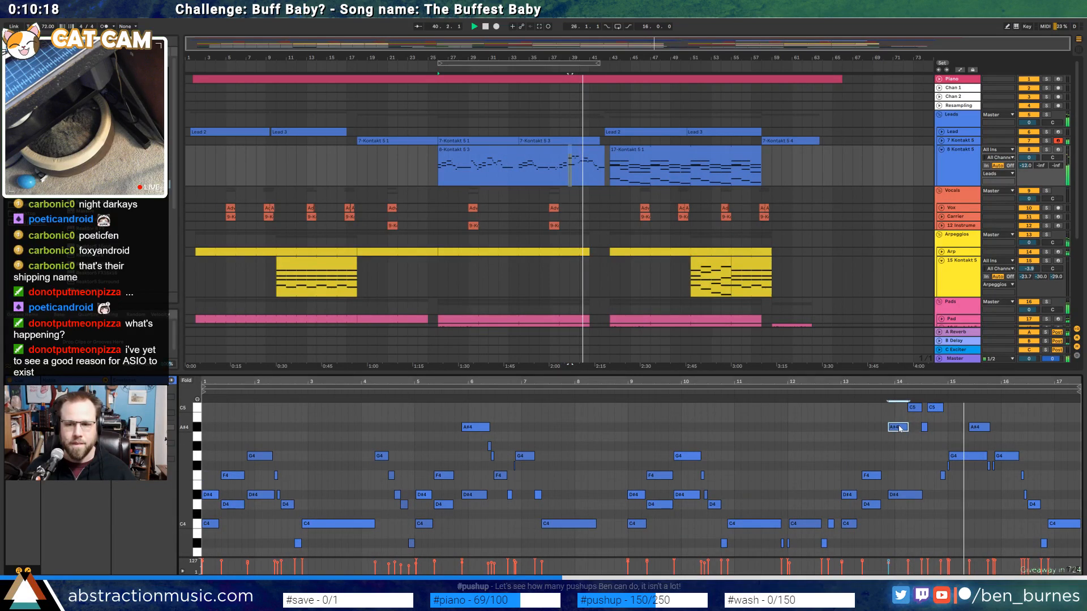
{"action": "key", "text": "shift+Tab"}
Expand the 7 Kontakt 5 track and lower its volume to -5.0 dB
{"action": "left_click", "coordinate": [965, 142]}
{"action": "key", "text": "u"}
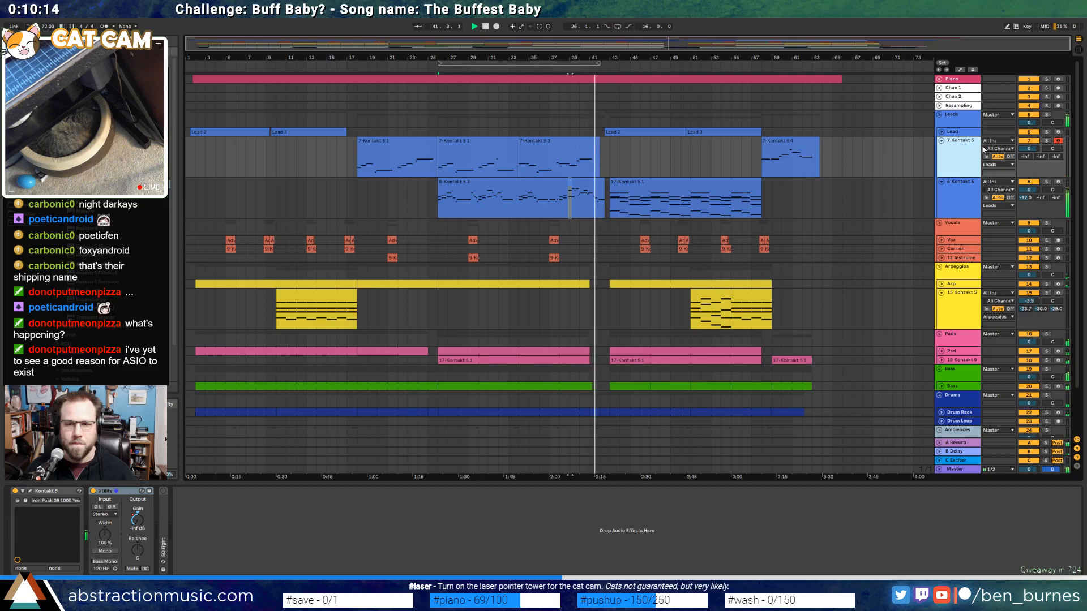
{"action": "mouse_move", "coordinate": [1027, 149]}
{"action": "left_mouse_down"}
{"action": "mouse_move", "coordinate": [1028, 161]}
{"action": "mouse_move", "coordinate": [1025, 151]}
{"action": "left_mouse_up"}
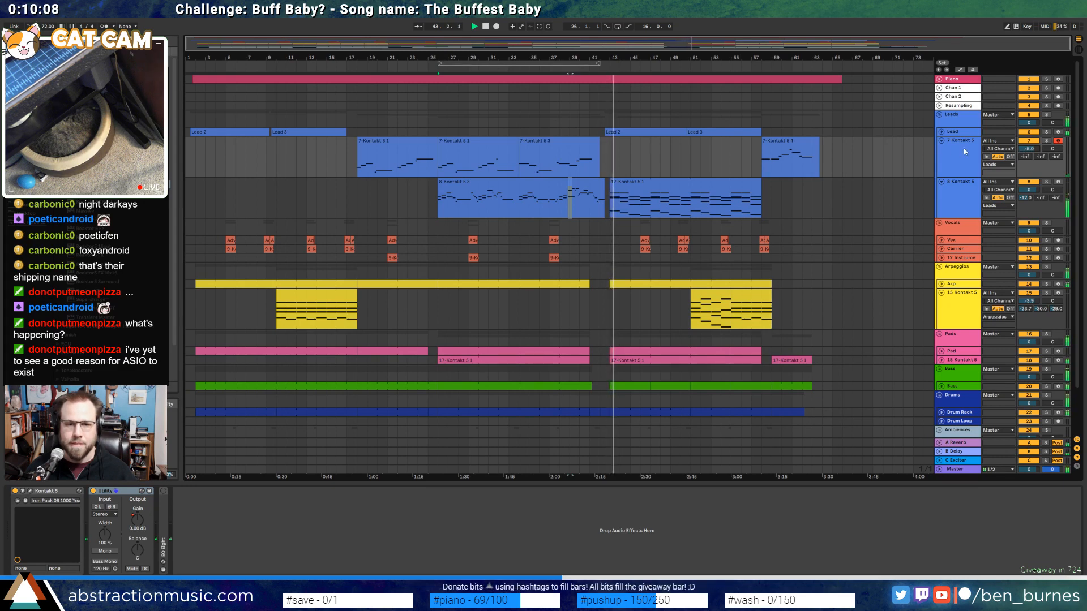
Lower the Arp track's EQ Eight band 8 frequency automation to 1.90 kHz for the section starting at bar 43
{"action": "left_click", "coordinate": [629, 284]}
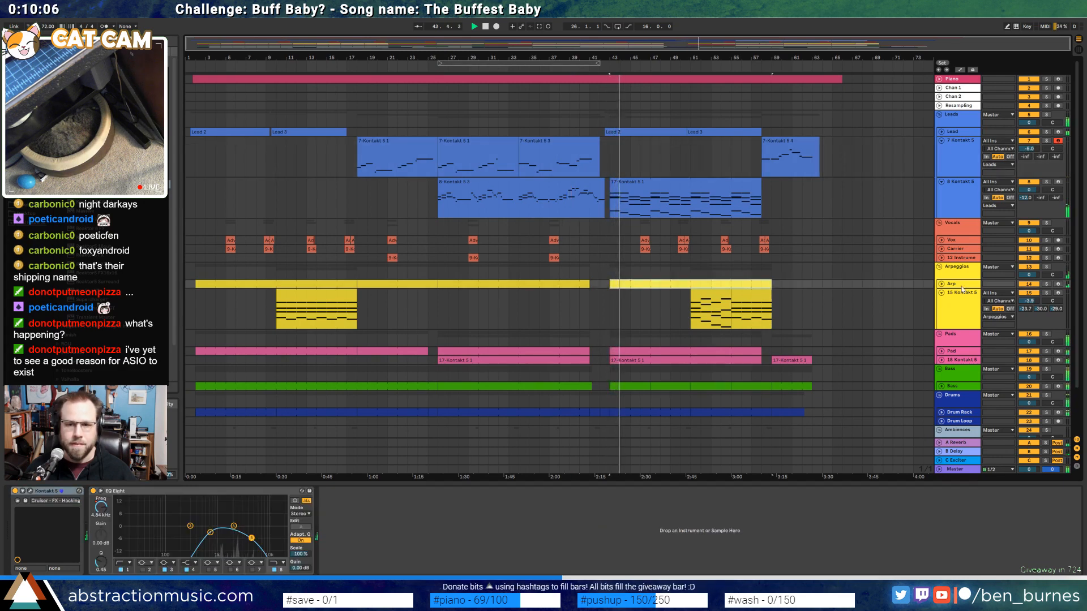
{"action": "key", "text": "u"}
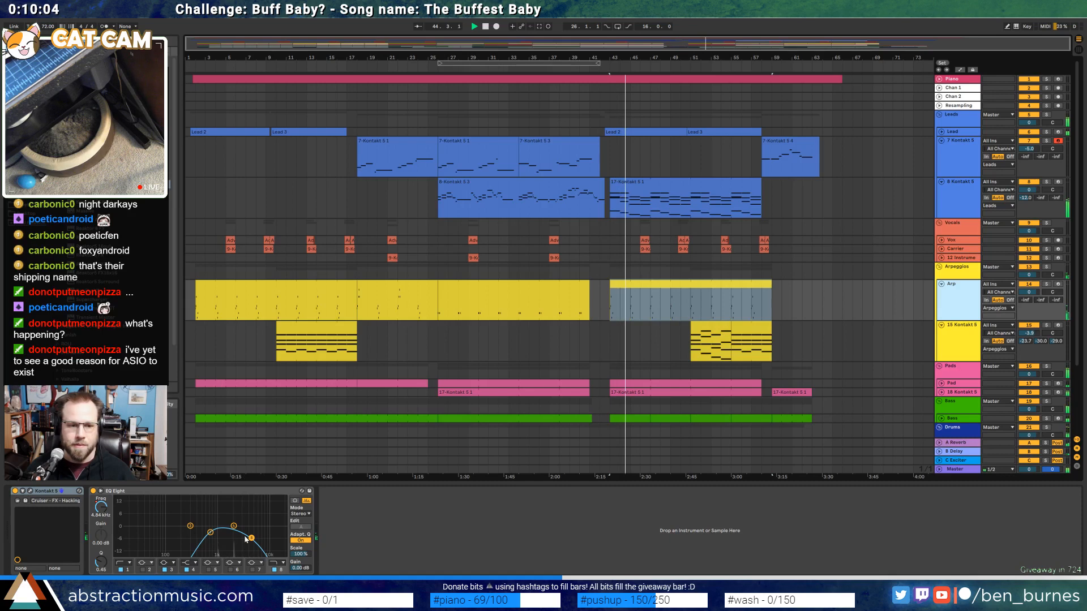
{"action": "key", "text": "a"}
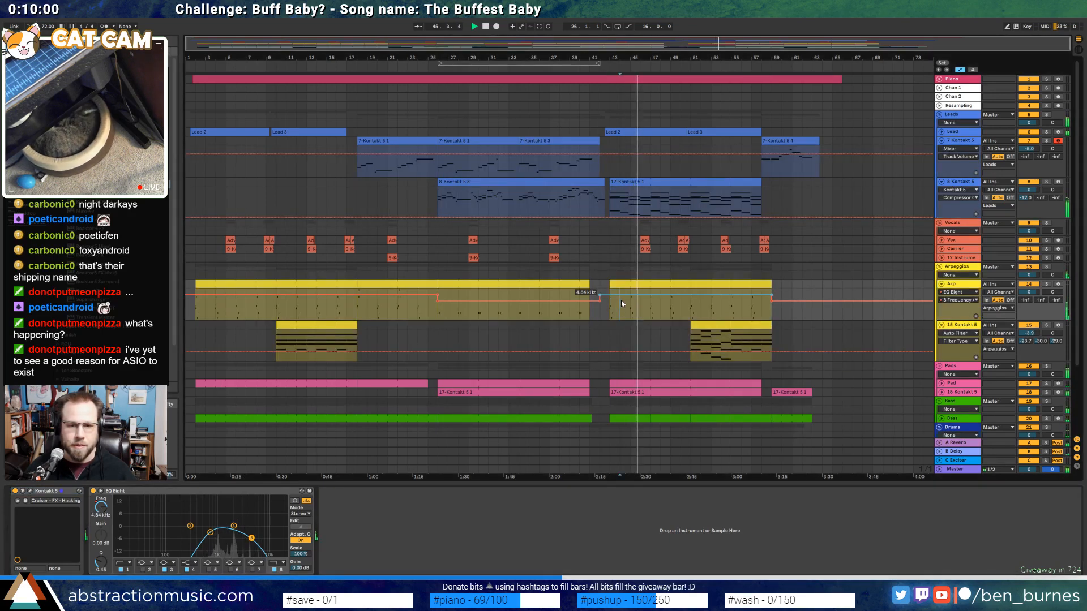
{"action": "left_click_drag", "start_coordinate": [621, 300], "coordinate": [620, 304]}
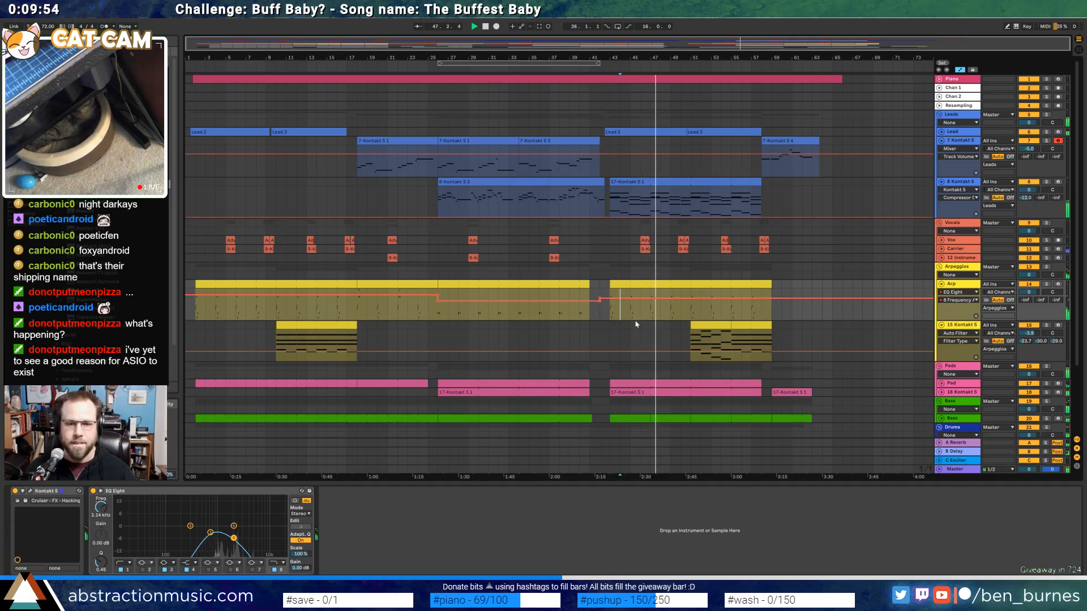
{"action": "left_click_drag", "start_coordinate": [607, 302], "coordinate": [607, 302]}
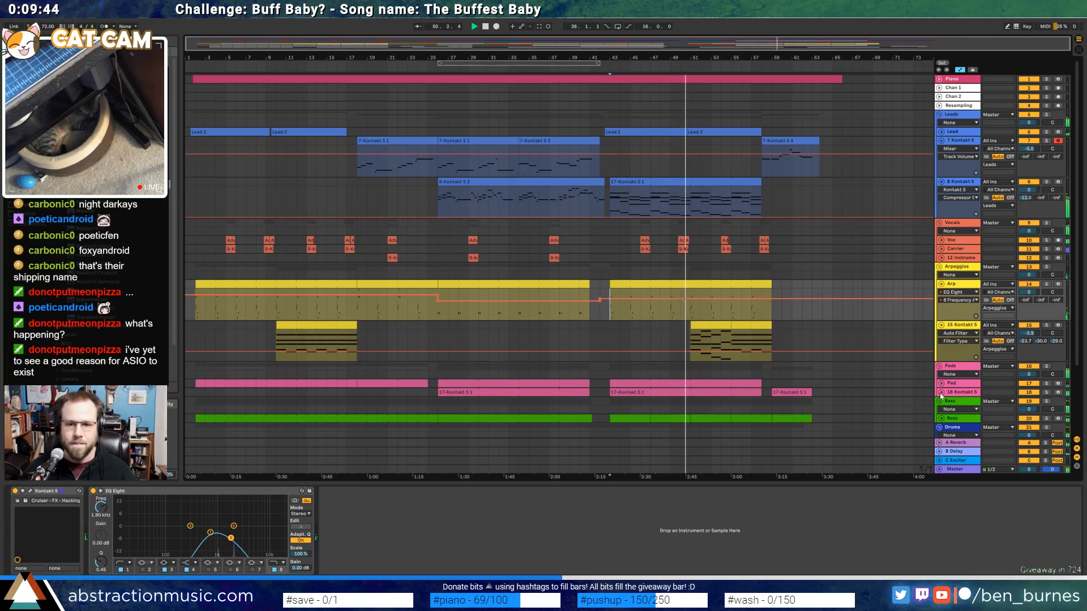
Split bars 47 to 51 of the 8 Kontakt 5 chord clip into their own clip and shorten its last chord to two beats
{"action": "scroll", "coordinate": [689, 201], "scroll_direction": "up", "scroll_amount": 3}
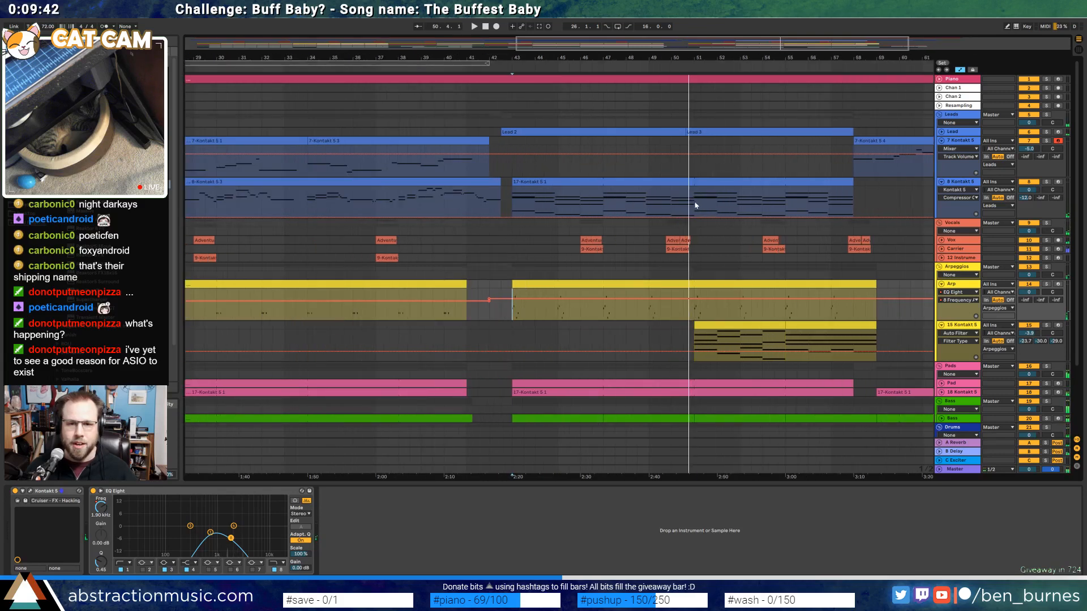
{"action": "key", "text": "space"}
{"action": "left_click_drag", "start_coordinate": [695, 205], "coordinate": [586, 197]}
{"action": "left_click", "coordinate": [603, 183]}
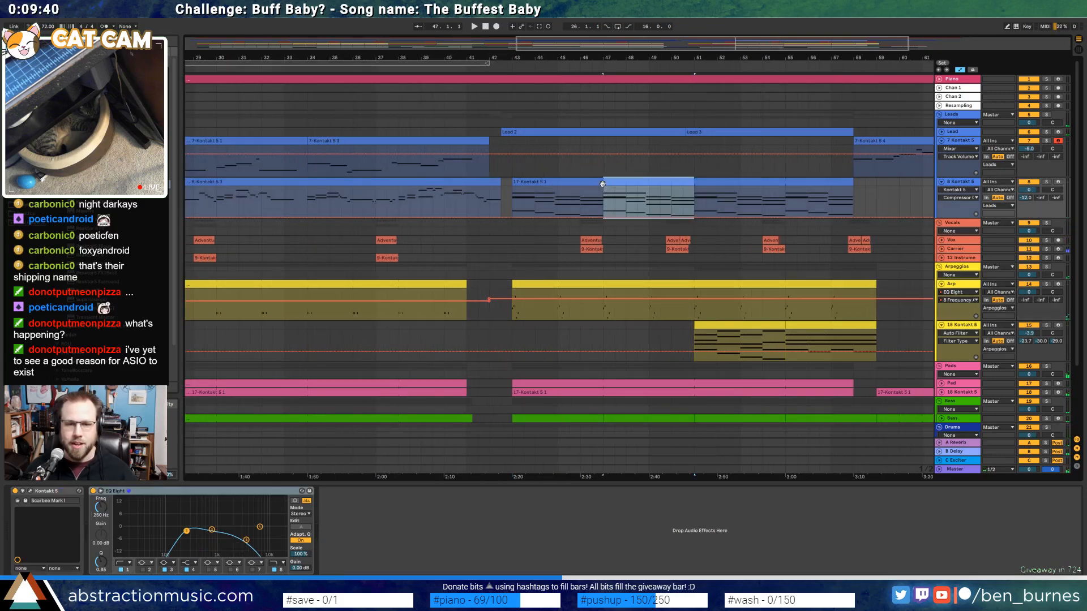
{"action": "key", "text": "Tab"}
{"action": "key", "text": "Tab"}
{"action": "key", "text": "shift+Tab"}
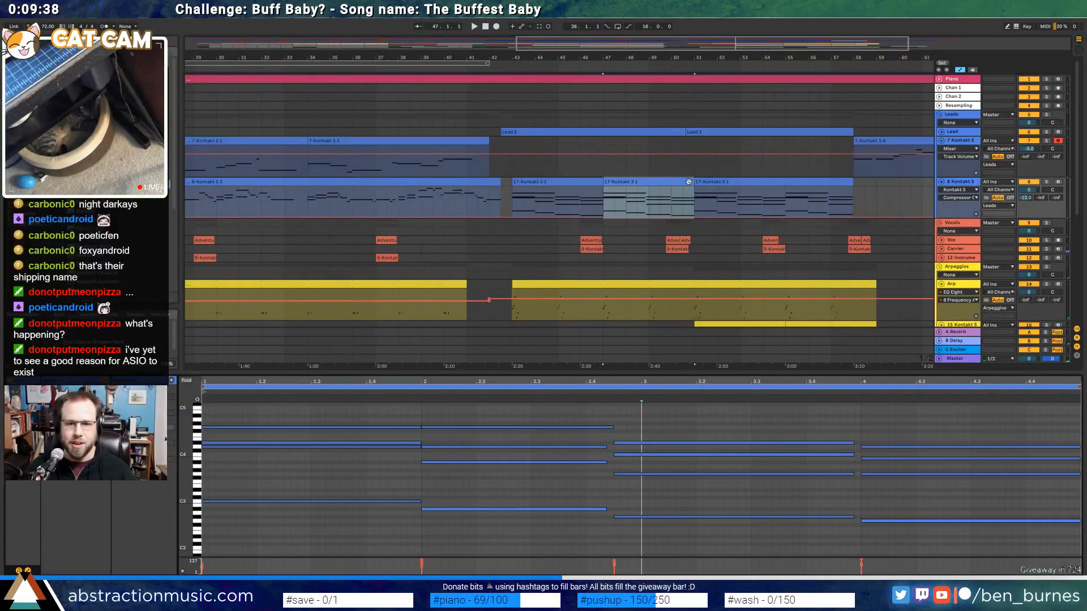
{"action": "left_click_drag", "start_coordinate": [955, 434], "coordinate": [1069, 531]}
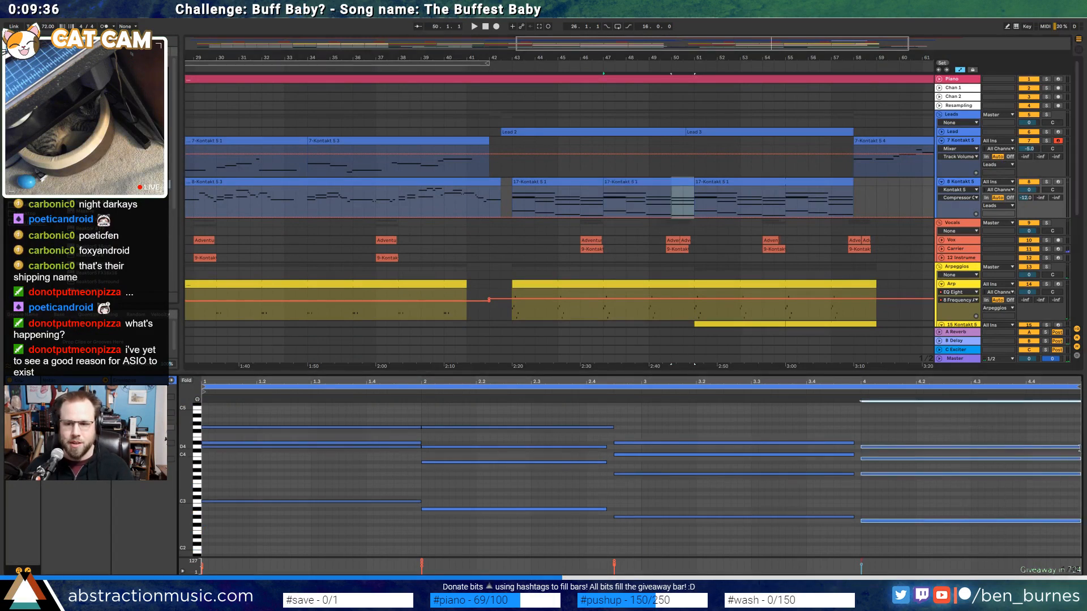
{"action": "left_click_drag", "start_coordinate": [1080, 447], "coordinate": [971, 447]}
Expand the two pad tracks, delete bar 50 from the Pad track's clip and hide the automation lanes
{"action": "scroll", "coordinate": [674, 237], "scroll_direction": "down", "scroll_amount": 3}
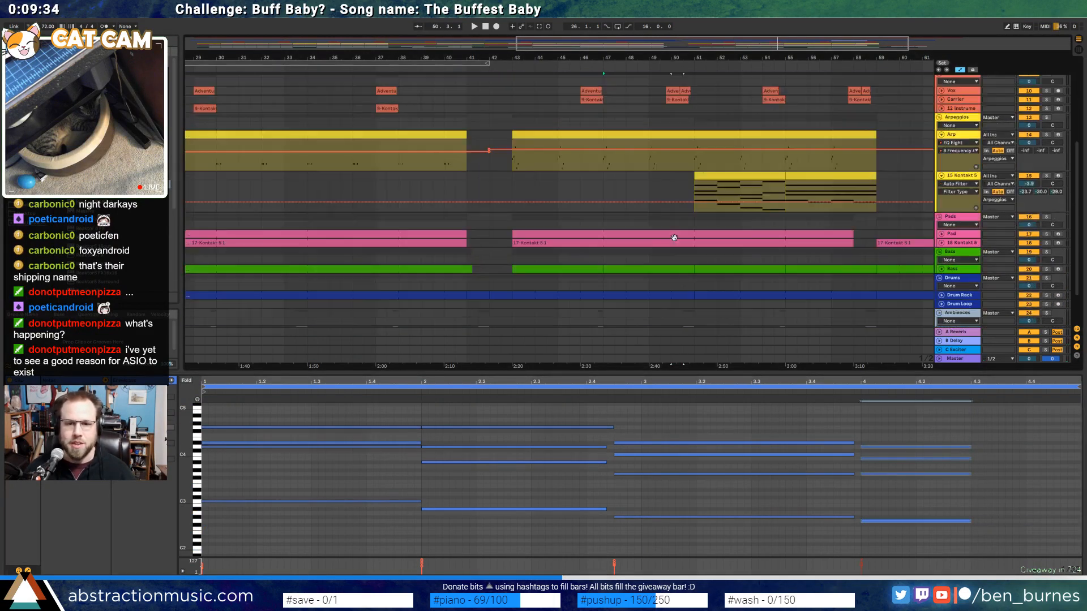
{"action": "left_click", "coordinate": [941, 243]}
{"action": "left_click", "coordinate": [941, 234]}
{"action": "scroll", "coordinate": [710, 254], "scroll_direction": "down", "scroll_amount": 2}
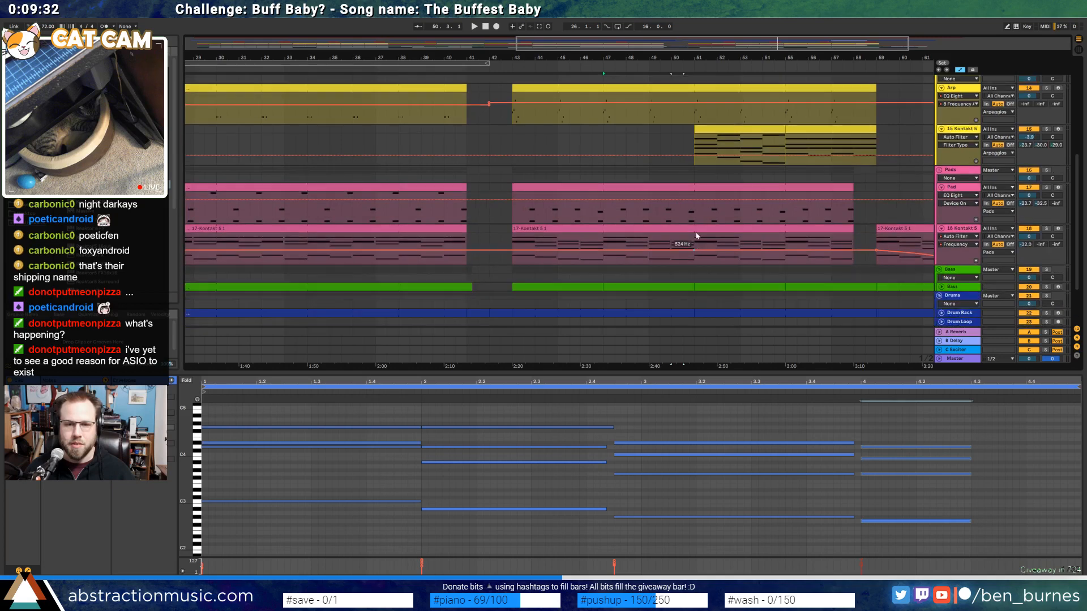
{"action": "left_click_drag", "start_coordinate": [693, 209], "coordinate": [673, 199]}
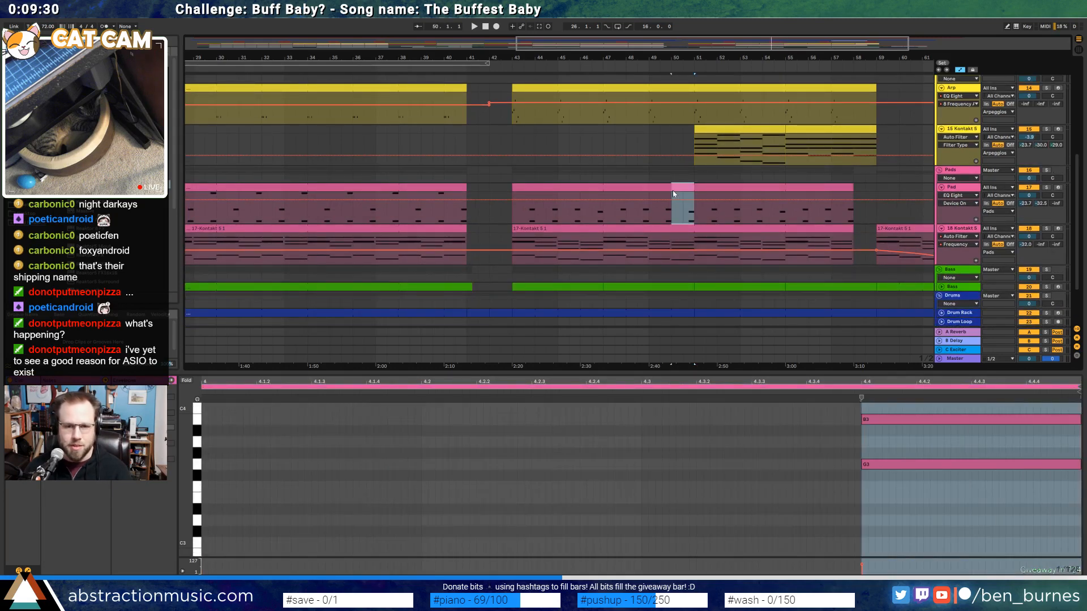
{"action": "key", "text": "Delete"}
{"action": "key", "text": "a"}
Split out bars 47 to 51 of the 18 Kontakt 5 clip, shorten its last chord to two beats and play the result
{"action": "left_click_drag", "start_coordinate": [694, 251], "coordinate": [607, 244]}
{"action": "key", "text": "ctrl+e"}
{"action": "left_click_drag", "start_coordinate": [923, 416], "coordinate": [943, 527]}
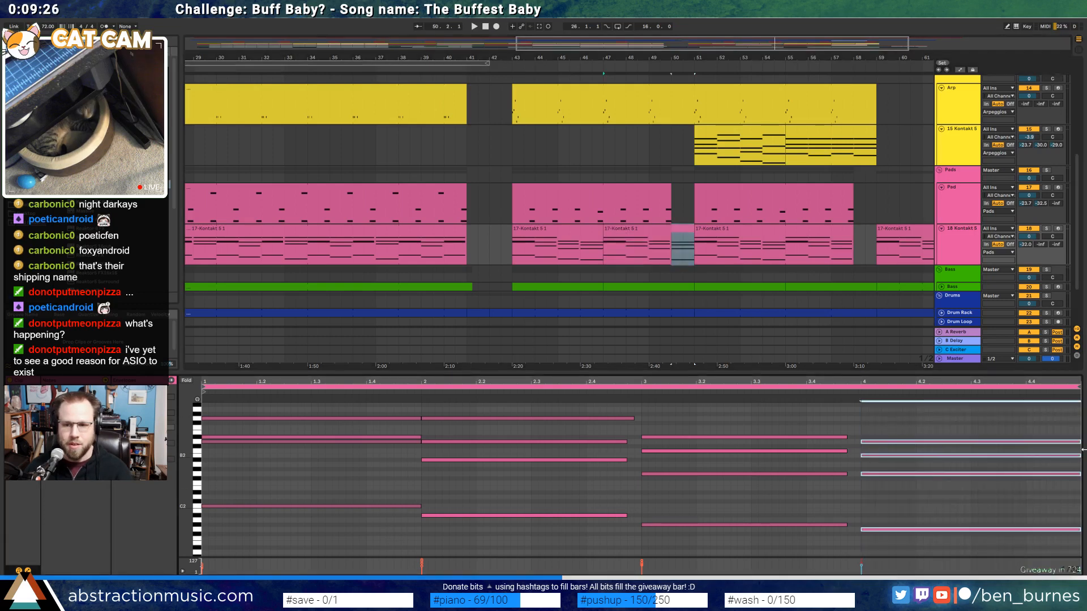
{"action": "left_click_drag", "start_coordinate": [1062, 440], "coordinate": [973, 437]}
{"action": "key", "text": "space"}
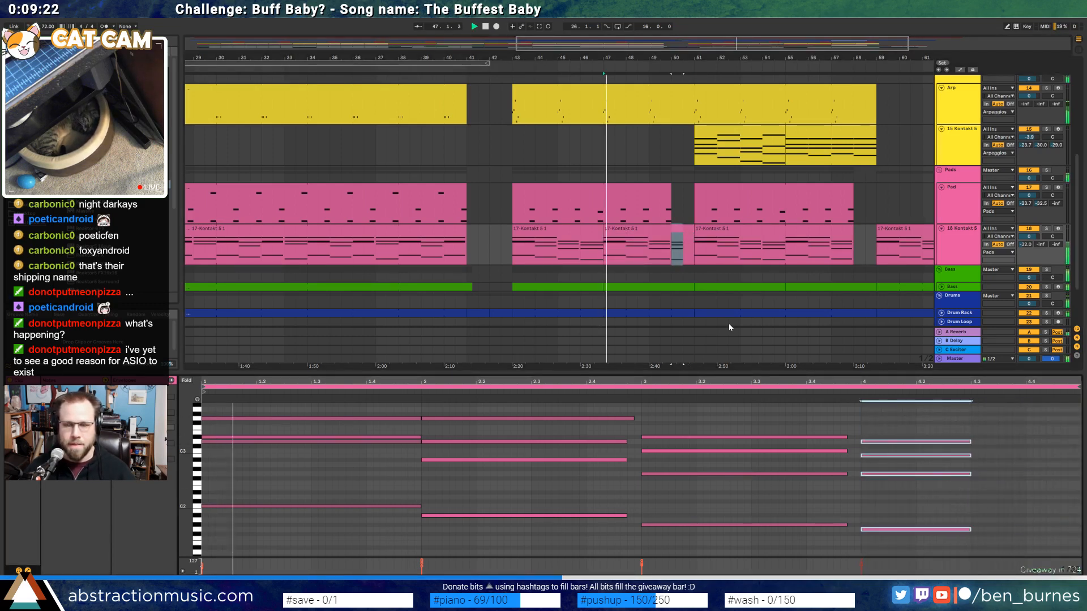
Delete the first note of the closing three-note run in bar 50 of the bass part
{"action": "left_click_drag", "start_coordinate": [650, 57], "coordinate": [556, 41]}
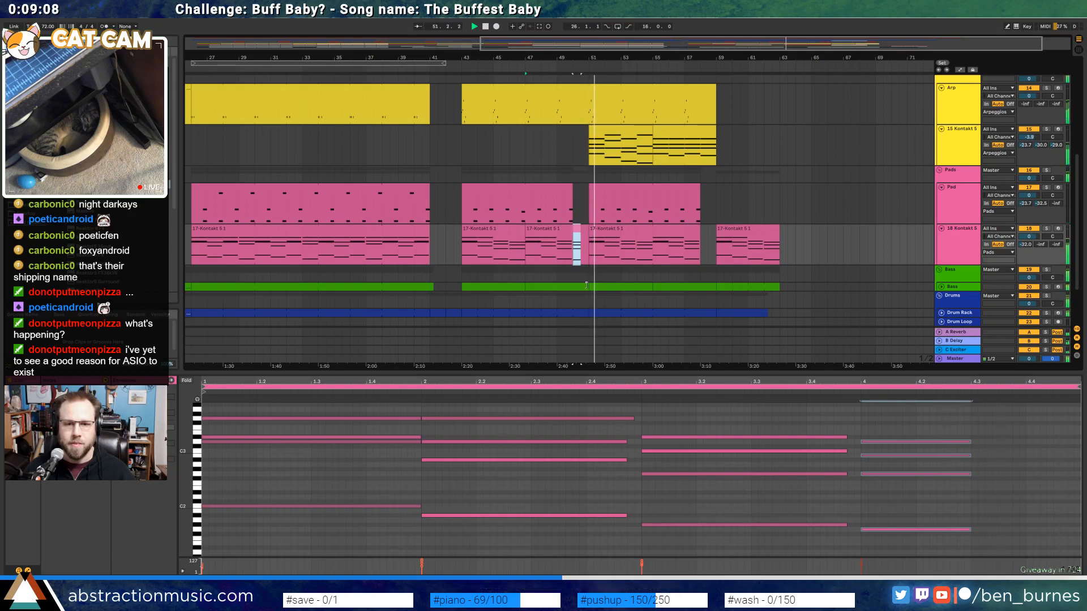
{"action": "scroll", "coordinate": [590, 272], "scroll_direction": "up", "scroll_amount": 5}
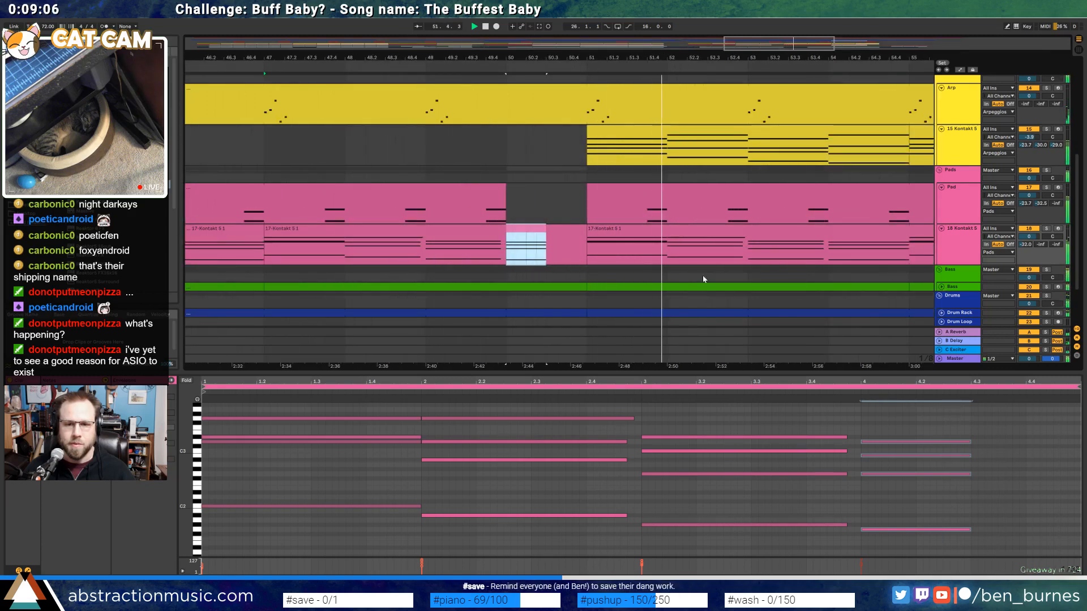
{"action": "left_click", "coordinate": [545, 288]}
{"action": "left_click", "coordinate": [1010, 459]}
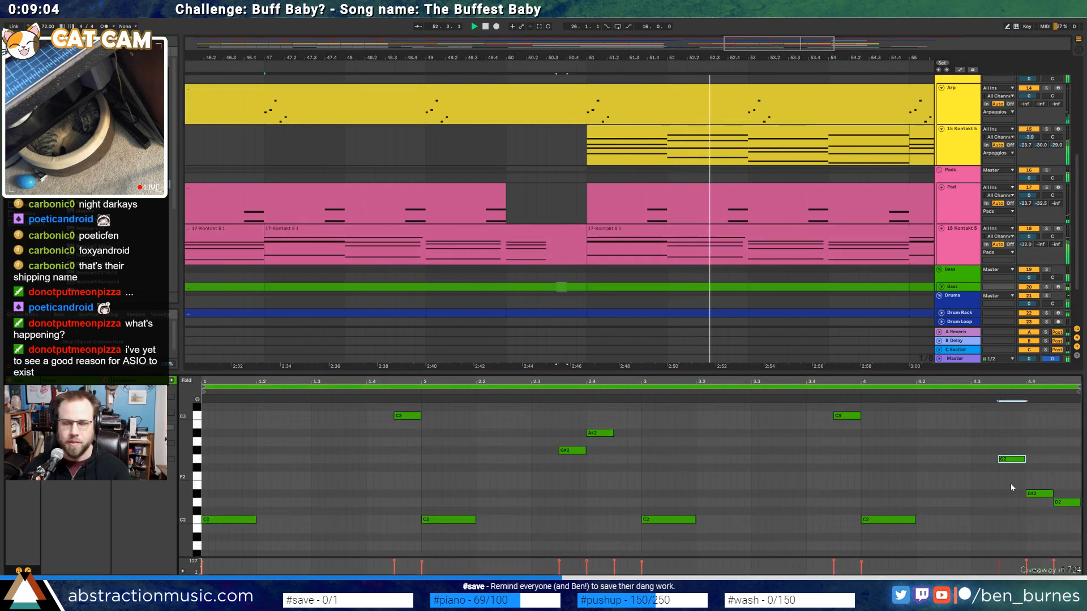
{"action": "key", "text": "Delete"}
{"action": "key", "text": "shift+Tab"}
Open a gap between the two Lead clips by ending the first at 49.4 and starting the second at 50.4
{"action": "scroll", "coordinate": [728, 236], "scroll_direction": "up", "scroll_amount": 5}
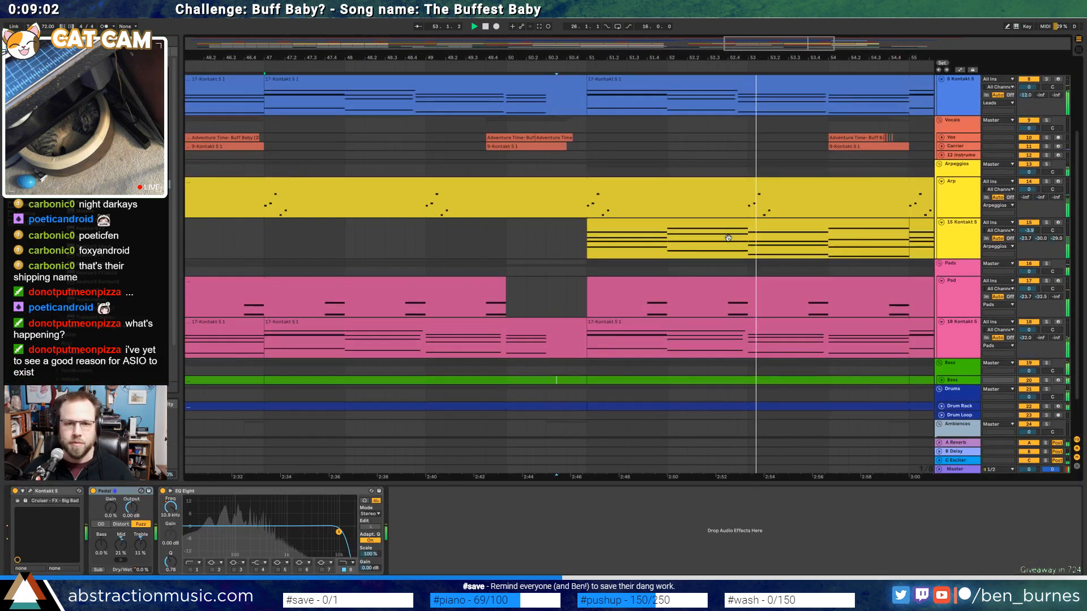
{"action": "left_click", "coordinate": [941, 132]}
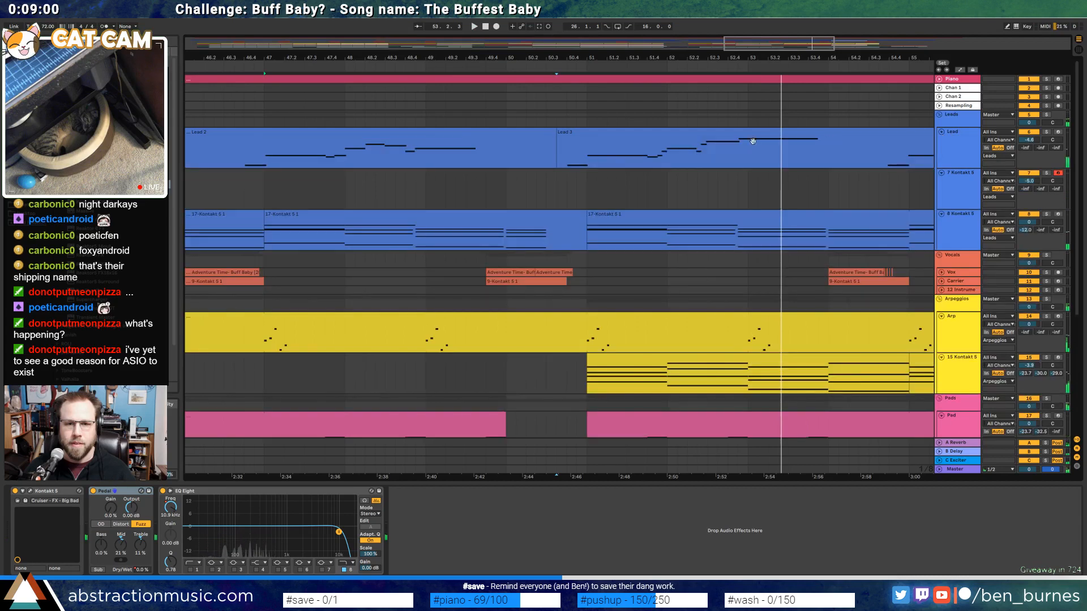
{"action": "mouse_move", "coordinate": [558, 137]}
{"action": "left_mouse_down"}
{"action": "mouse_move", "coordinate": [568, 139]}
{"action": "mouse_move", "coordinate": [479, 142]}
{"action": "left_mouse_up"}
{"action": "left_click", "coordinate": [499, 139]}
{"action": "left_click", "coordinate": [480, 140]}
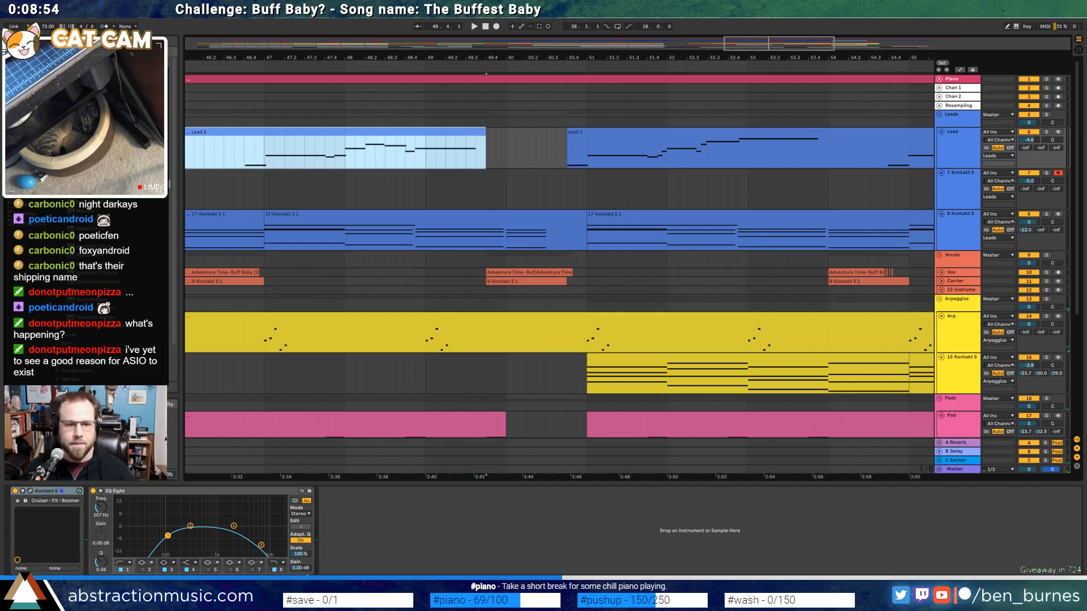
Replay the passage leading into bar 50 and trim the 8 Kontakt 5 chord clip to end at bar 50
{"action": "left_click", "coordinate": [389, 75]}
{"action": "key", "text": "space"}
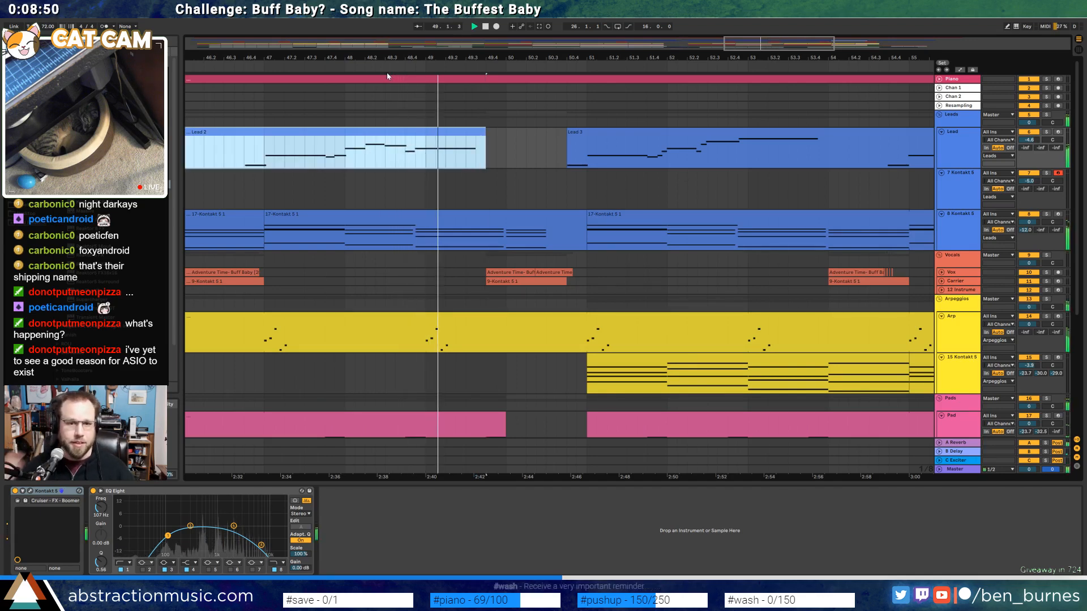
{"action": "left_click_drag", "start_coordinate": [583, 217], "coordinate": [507, 229]}
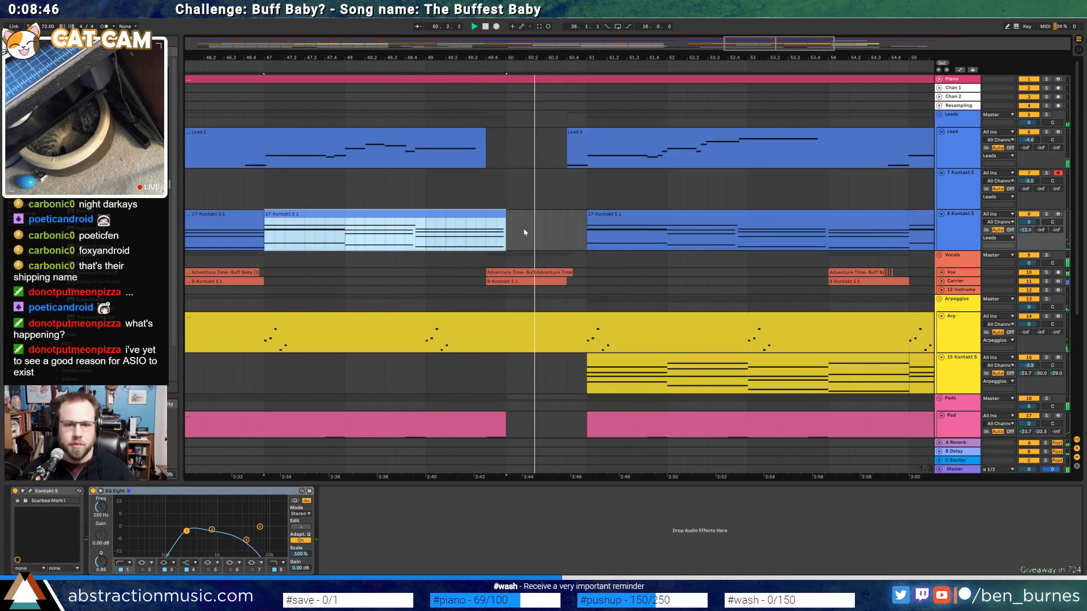
Shorten the last chord of the 18 Kontakt 5 clip in bar 50 to one beat and play the break again
{"action": "scroll", "coordinate": [526, 300], "scroll_direction": "down", "scroll_amount": 5}
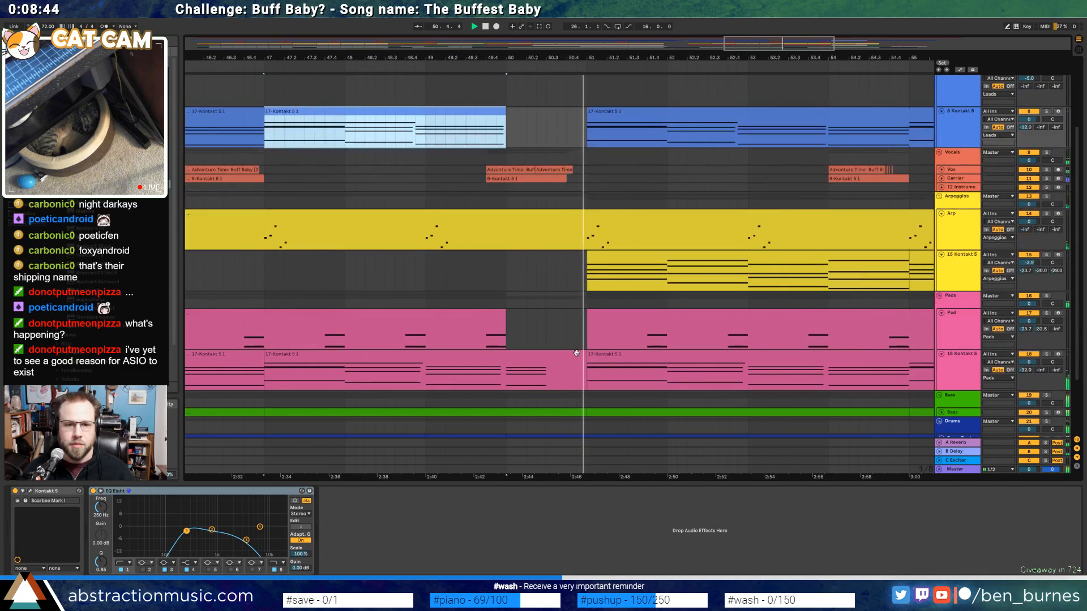
{"action": "double_click", "coordinate": [566, 355]}
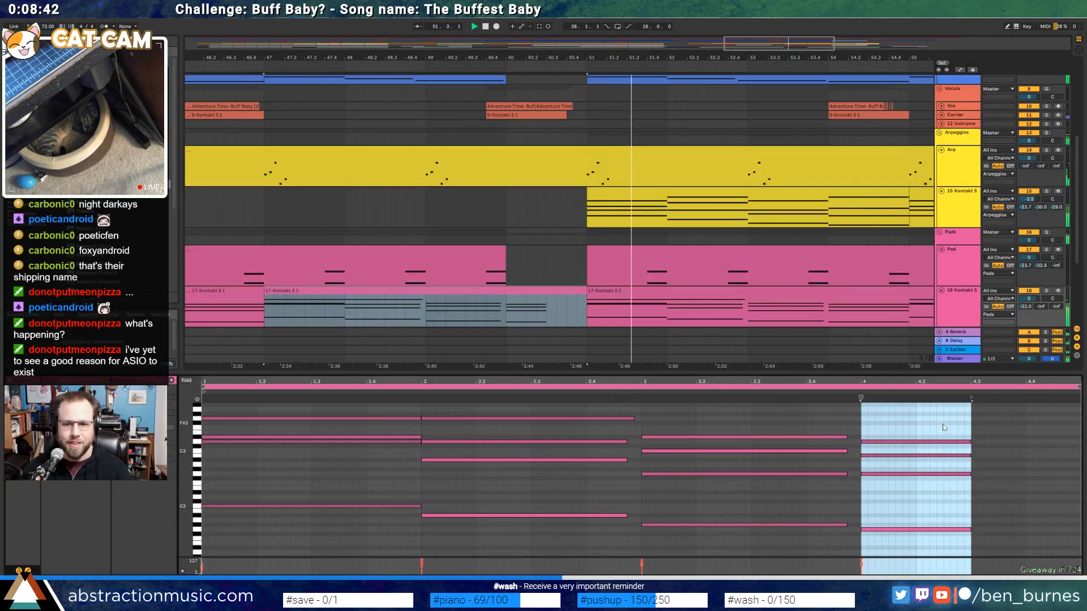
{"action": "left_click_drag", "start_coordinate": [943, 427], "coordinate": [915, 446]}
{"action": "scroll", "coordinate": [626, 226], "scroll_direction": "down", "scroll_amount": 6}
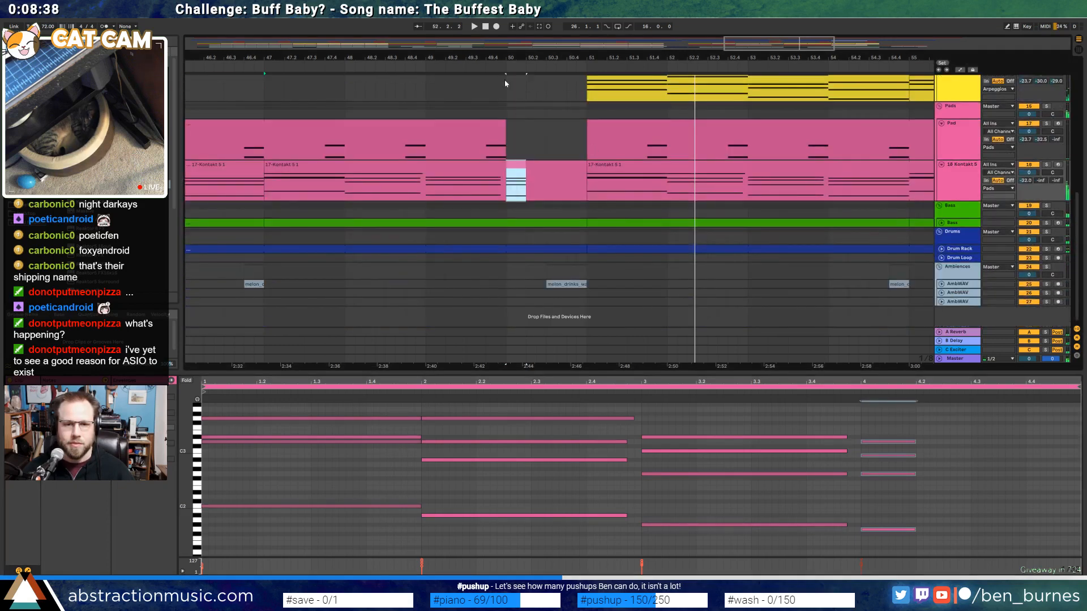
{"action": "key", "text": "space"}
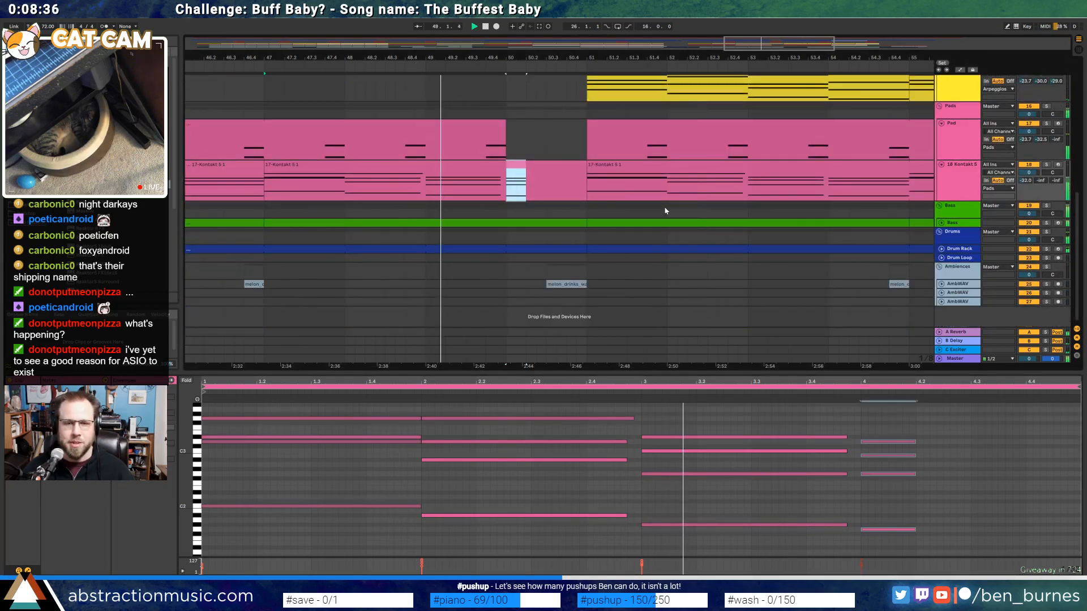
{"action": "scroll", "coordinate": [664, 210], "scroll_direction": "up", "scroll_amount": 5}
{"action": "scroll", "coordinate": [666, 221], "scroll_direction": "up", "scroll_amount": 9}
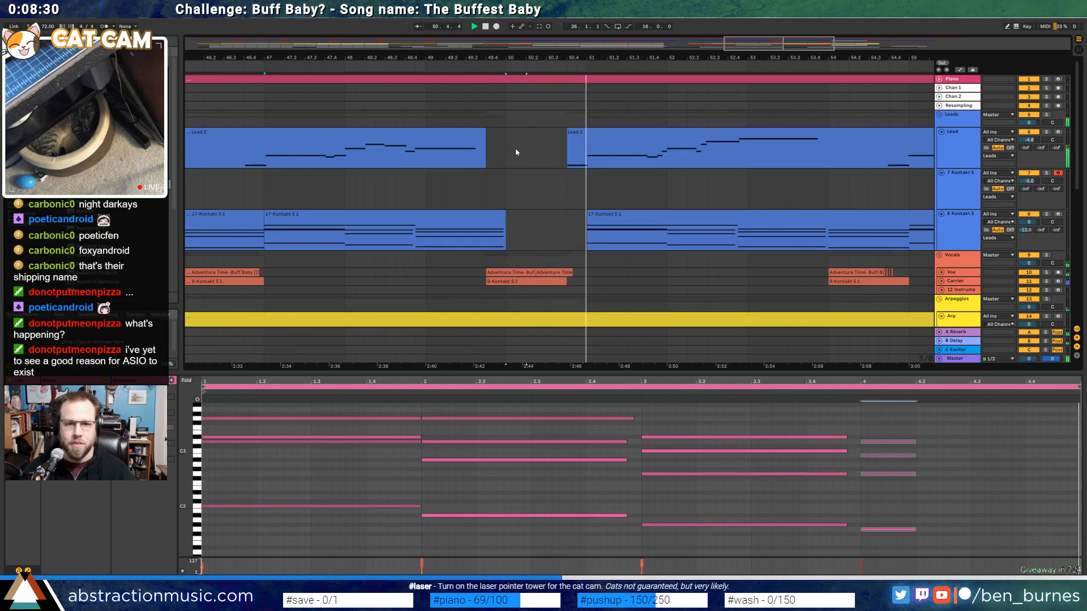
Automate the Lead's EQ Eight output gain down to -12 dB across the gap from bar 50 to 50.4
{"action": "left_click", "coordinate": [495, 151]}
{"action": "key", "text": "space"}
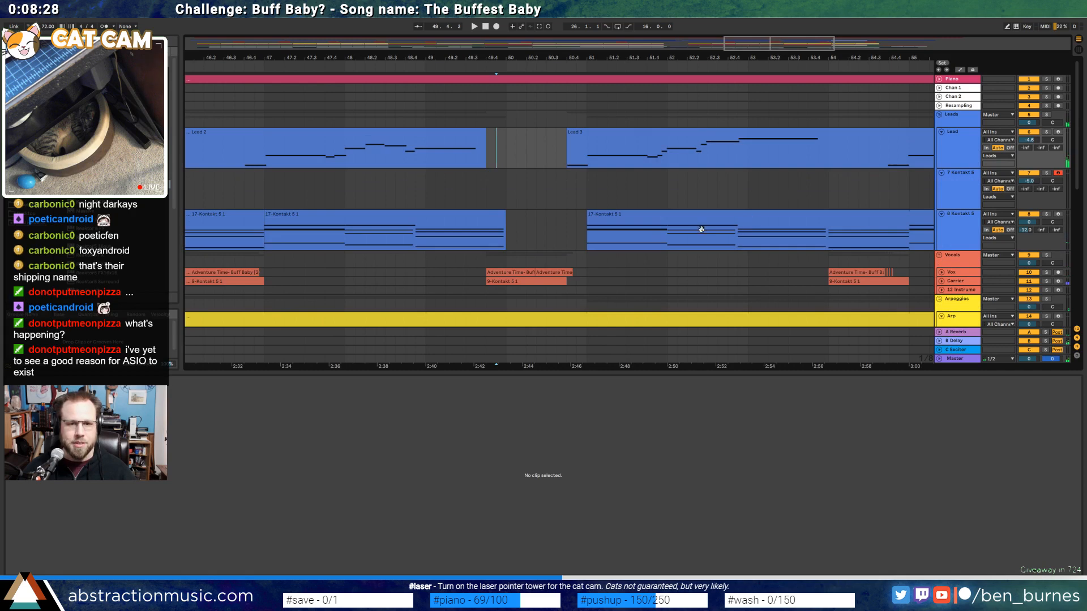
{"action": "key", "text": "shift+Tab"}
{"action": "key", "text": "a"}
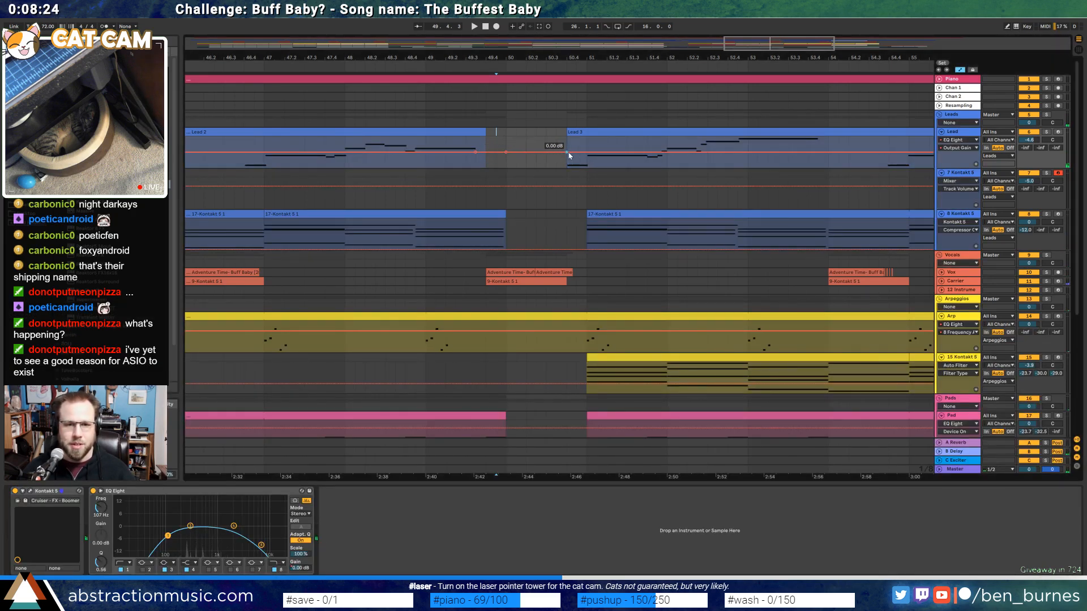
{"action": "left_click_drag", "start_coordinate": [566, 160], "coordinate": [515, 156]}
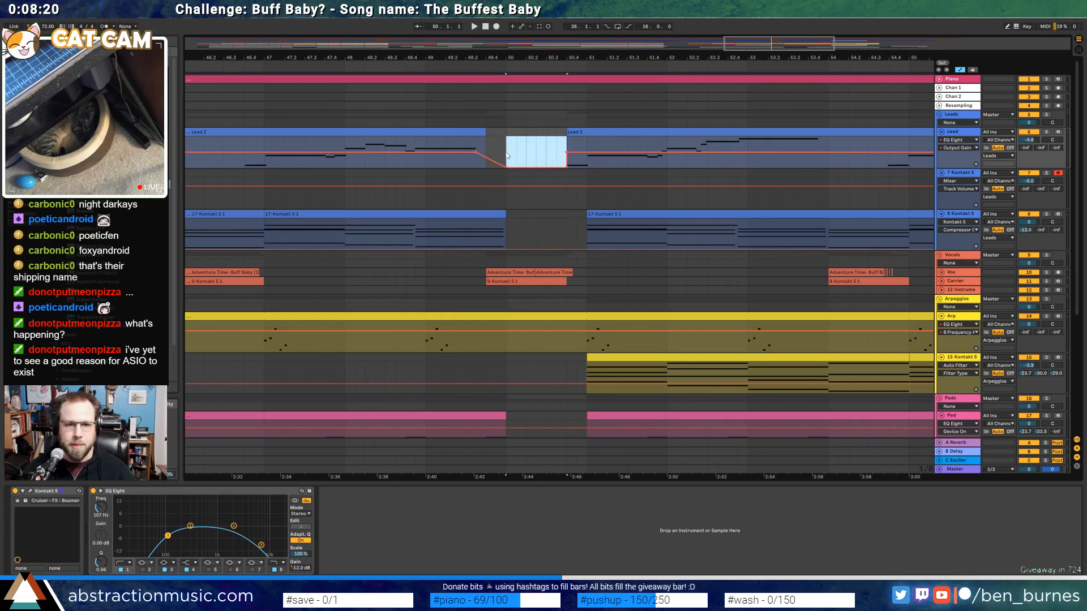
Replay the passage before bar 50 and curve the Lead's output gain fade leading into the gap
{"action": "left_click", "coordinate": [466, 154]}
{"action": "left_click", "coordinate": [395, 145]}
{"action": "key", "text": "space"}
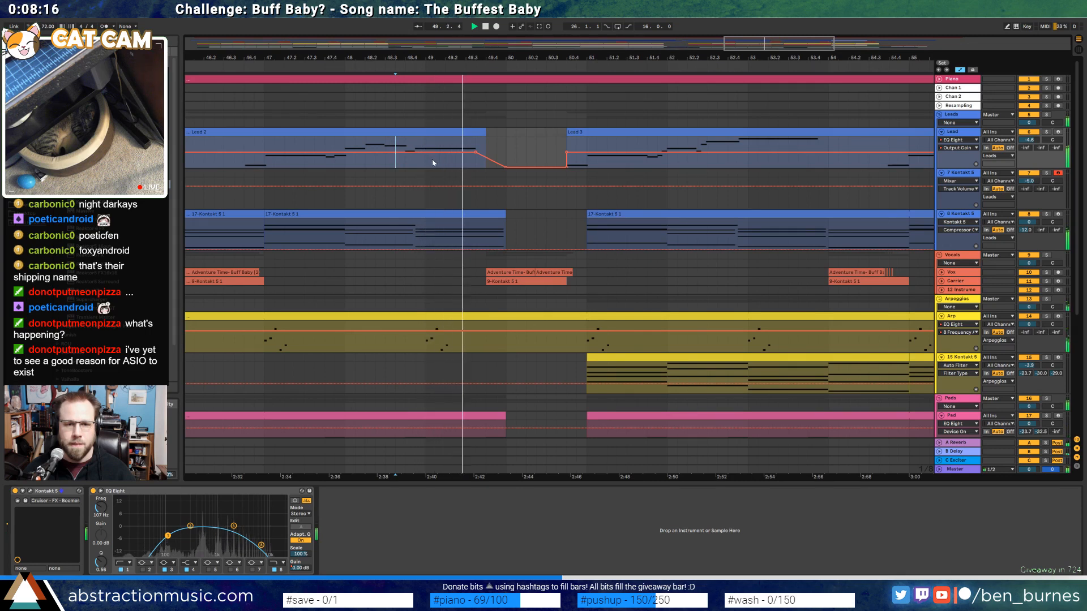
{"action": "left_click_drag", "start_coordinate": [490, 160], "coordinate": [491, 153]}
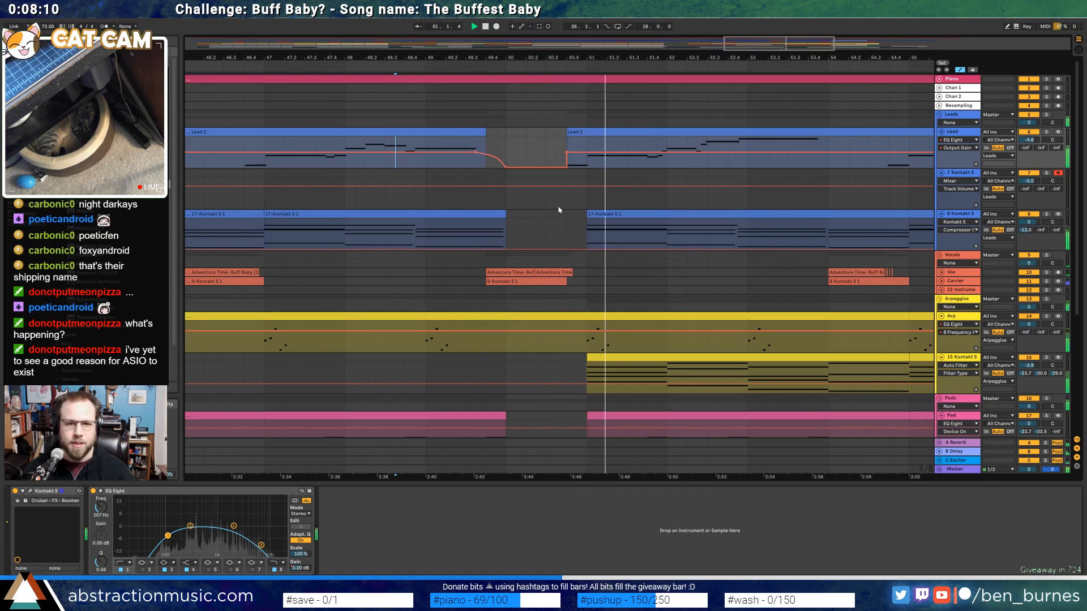
Automate the Vox track's Pedal Dry/Wet down through the vocal phrase around bar 50 and play it back
{"action": "left_click", "coordinate": [553, 272]}
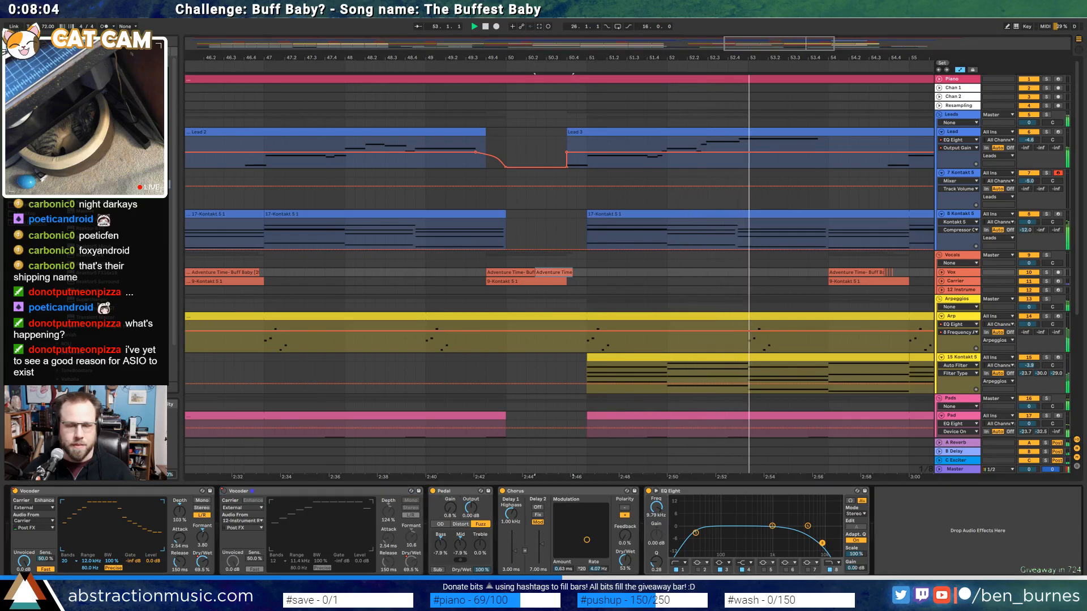
{"action": "key", "text": "a"}
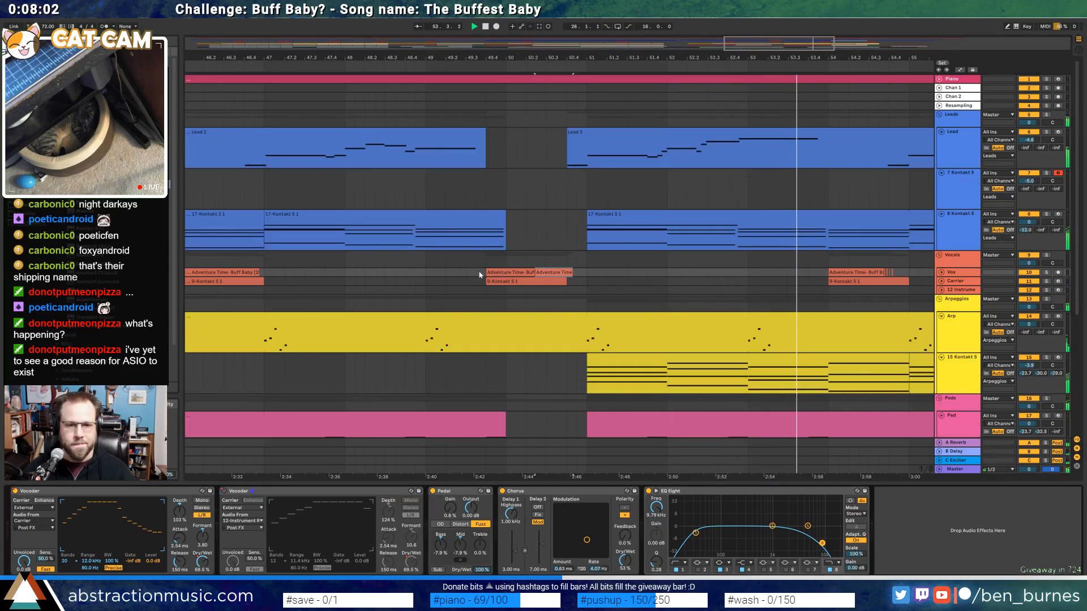
{"action": "left_click", "coordinate": [939, 273]}
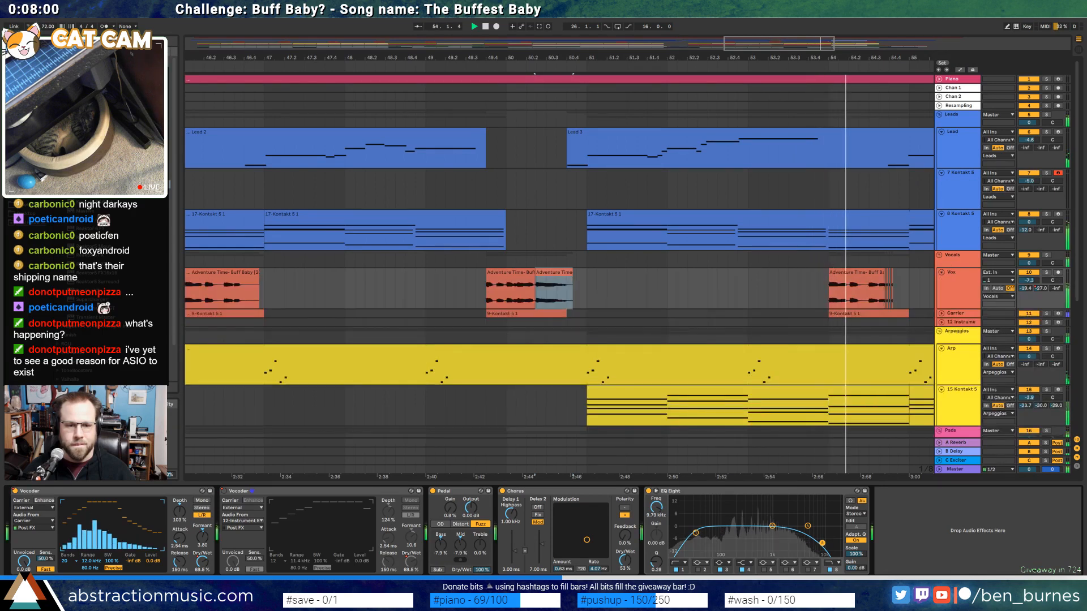
{"action": "key", "text": "a"}
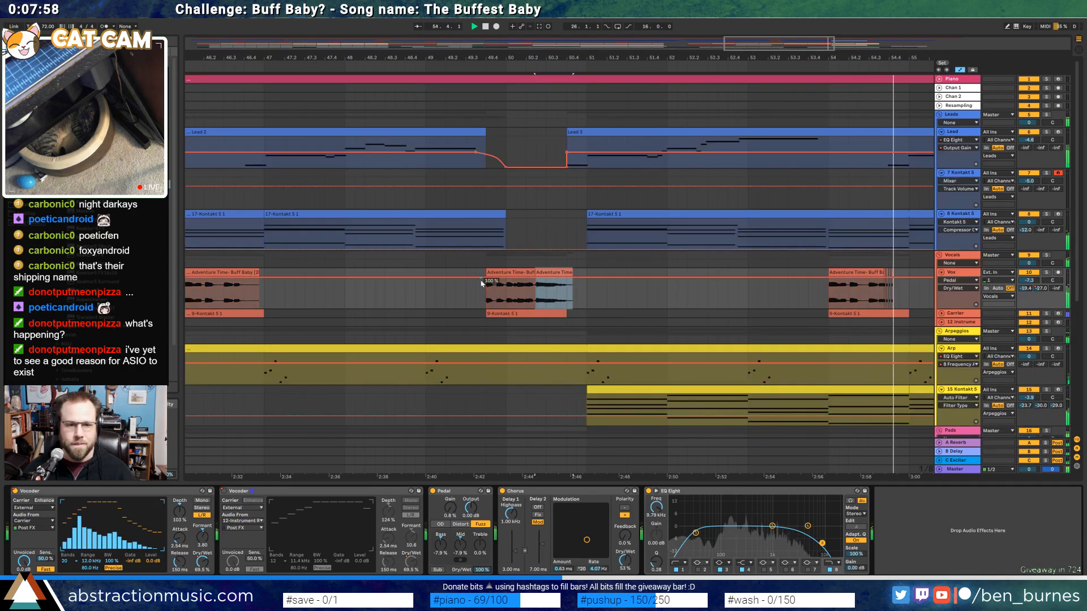
{"action": "left_click", "coordinate": [535, 281]}
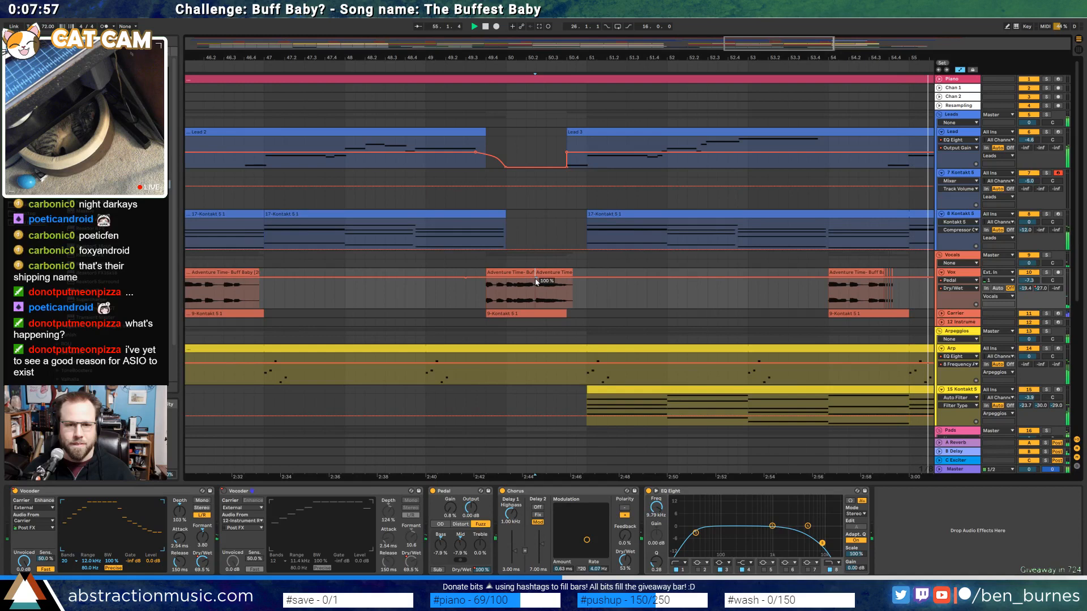
{"action": "left_click", "coordinate": [588, 279]}
{"action": "left_click_drag", "start_coordinate": [578, 278], "coordinate": [577, 308]}
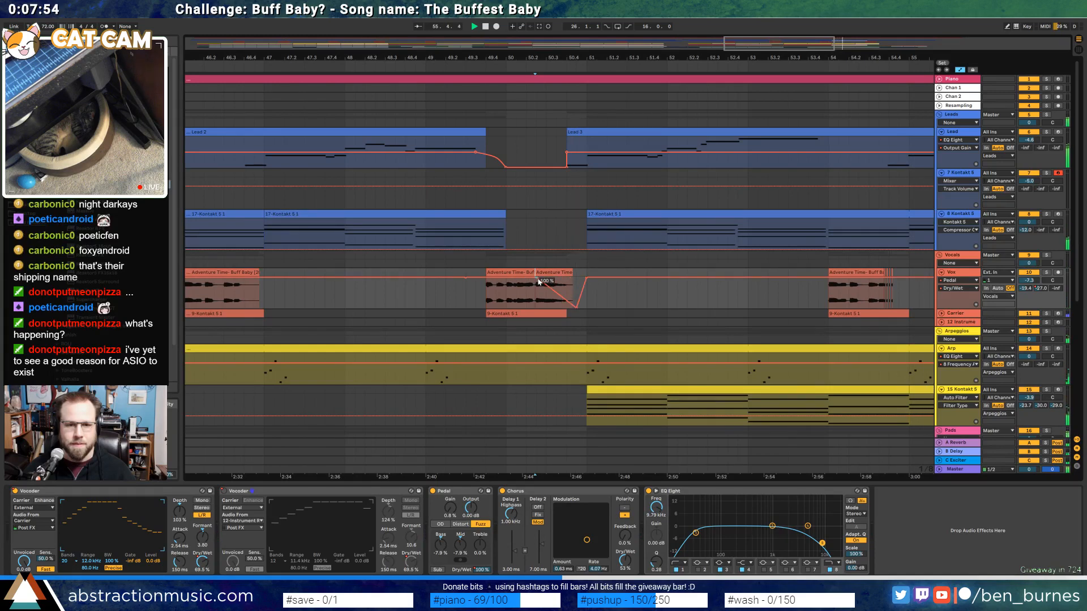
{"action": "left_click", "coordinate": [520, 293]}
{"action": "key", "text": "space"}
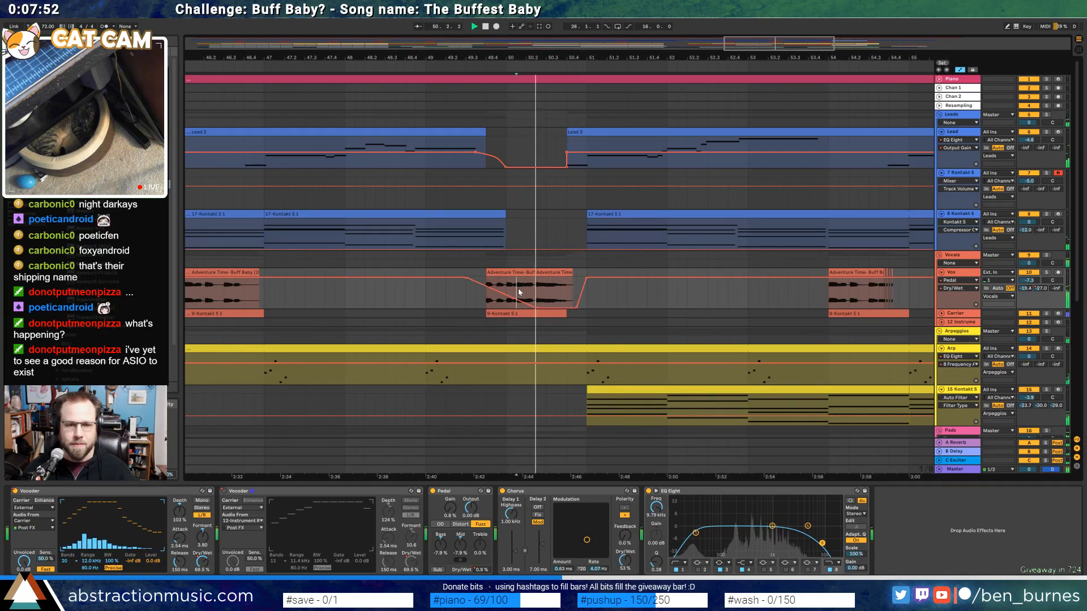
{"action": "left_click", "coordinate": [552, 308]}
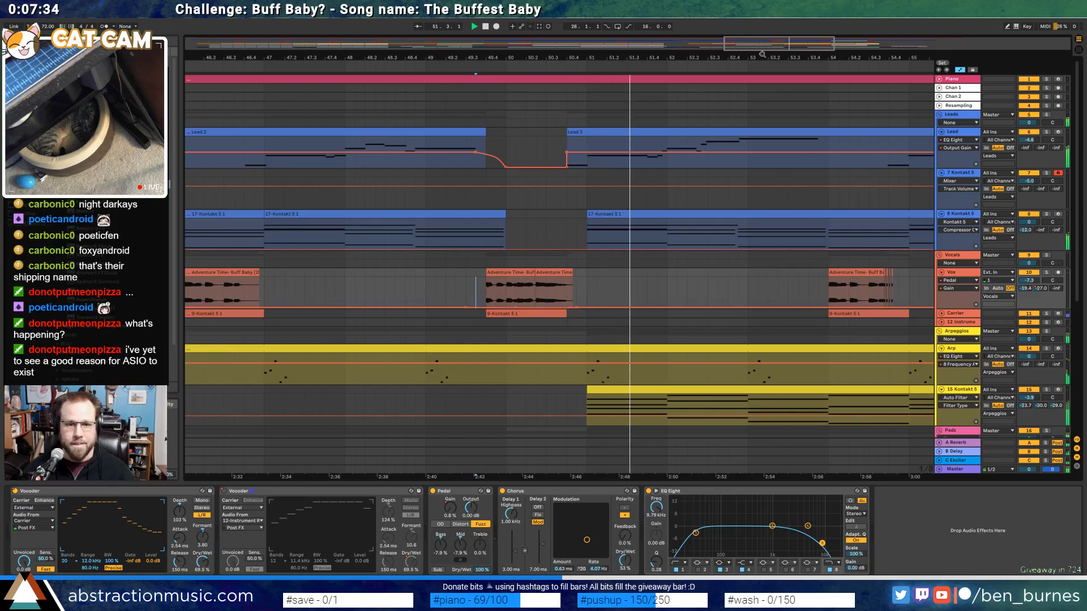
Bring the full arrangement into view and replay it from the last 15 Kontakt 5 arpeggio clip at bar 55
{"action": "left_click_drag", "start_coordinate": [763, 54], "coordinate": [847, 55]}
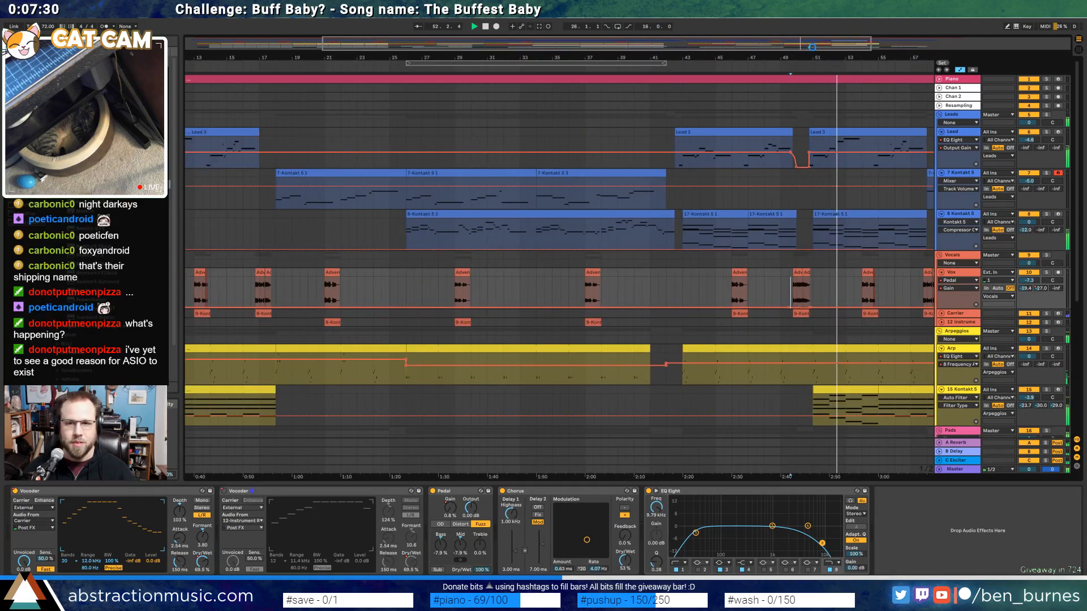
{"action": "left_click_drag", "start_coordinate": [811, 44], "coordinate": [808, 28]}
{"action": "key", "text": "a"}
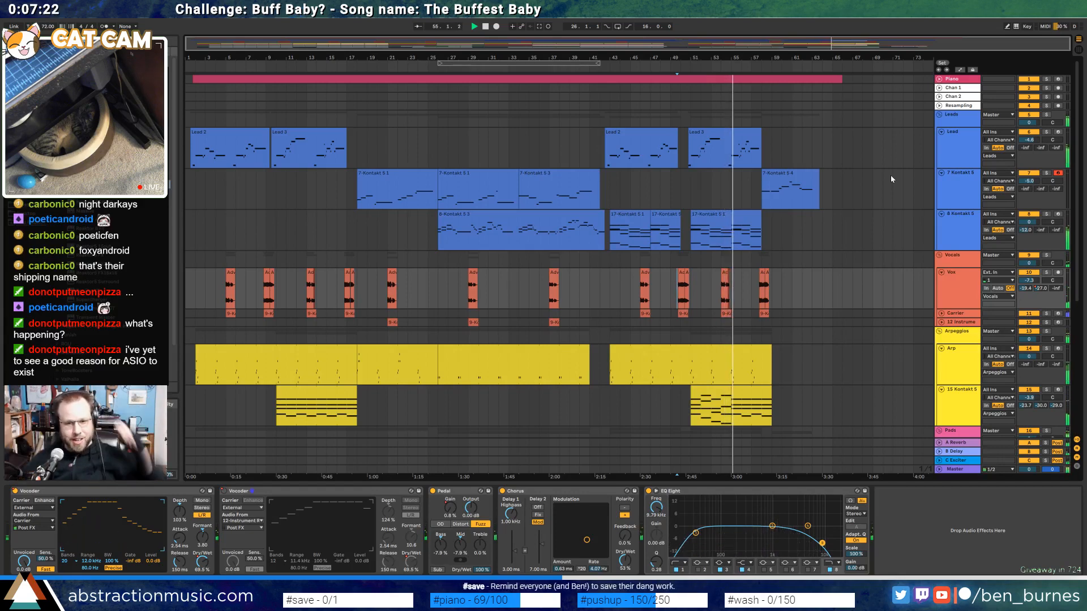
{"action": "key", "text": "space"}
{"action": "left_click", "coordinate": [756, 401]}
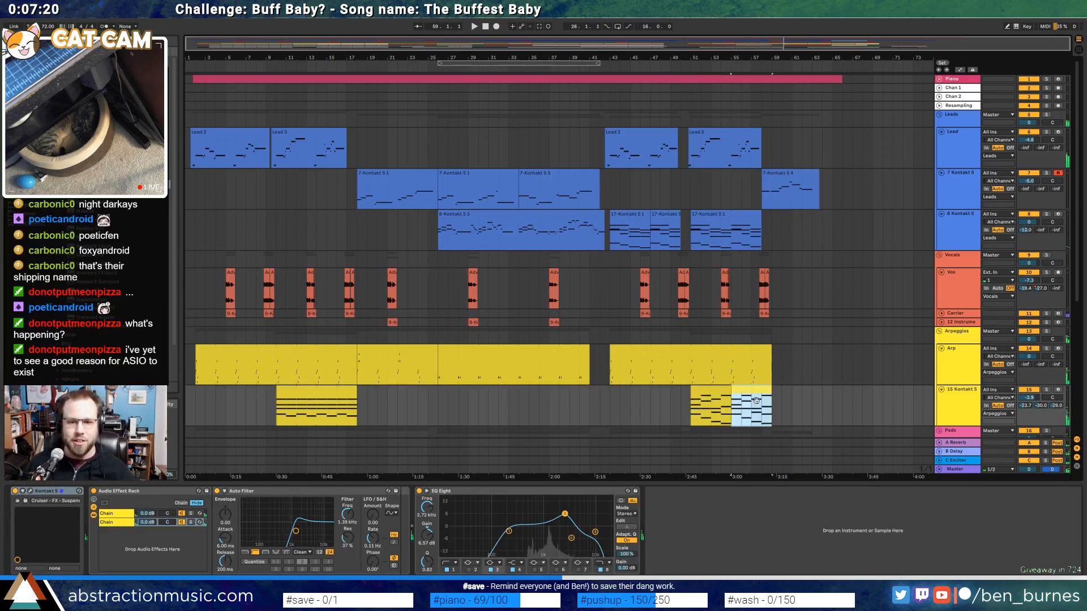
{"action": "scroll", "coordinate": [797, 371], "scroll_direction": "down", "scroll_amount": 7}
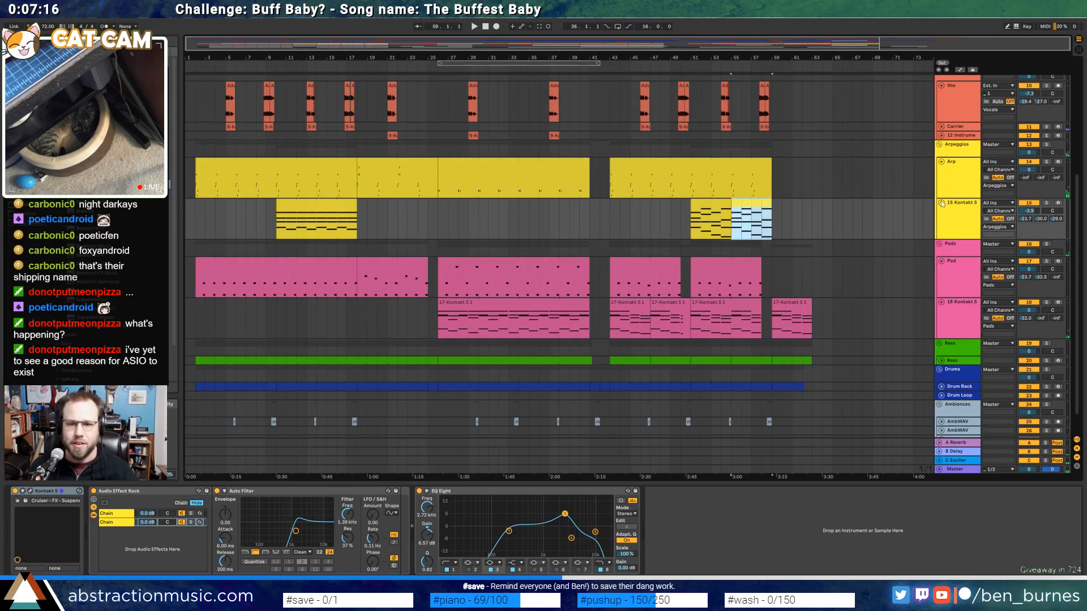
{"action": "key", "text": "space"}
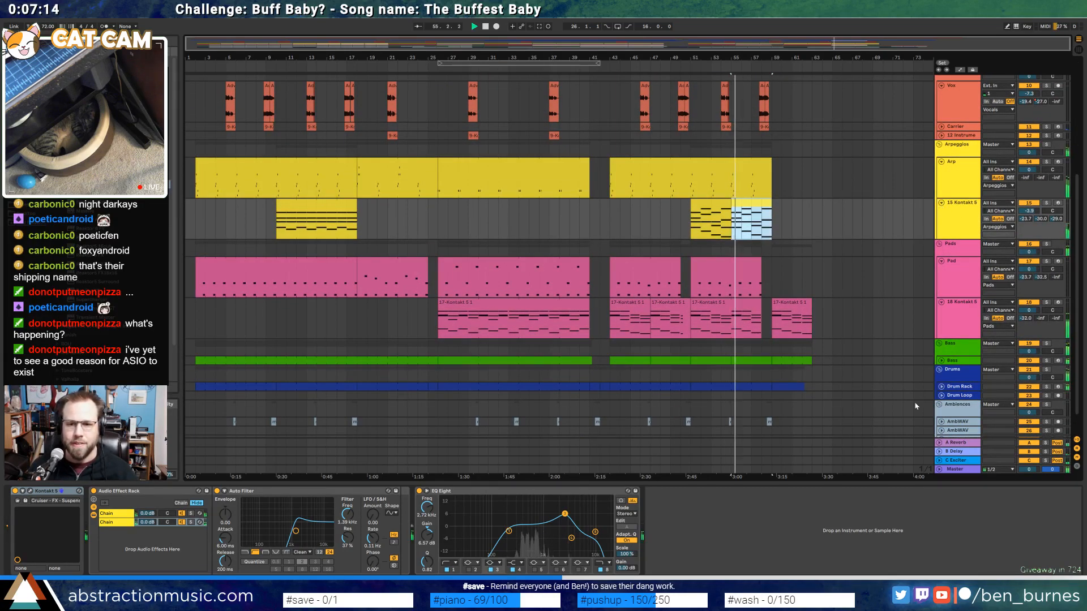
Enable the Simple Mastering rack on the Master track and shape its EQ Eight with a cut of about 2.1 dB near 612 Hz
{"action": "left_click", "coordinate": [949, 467]}
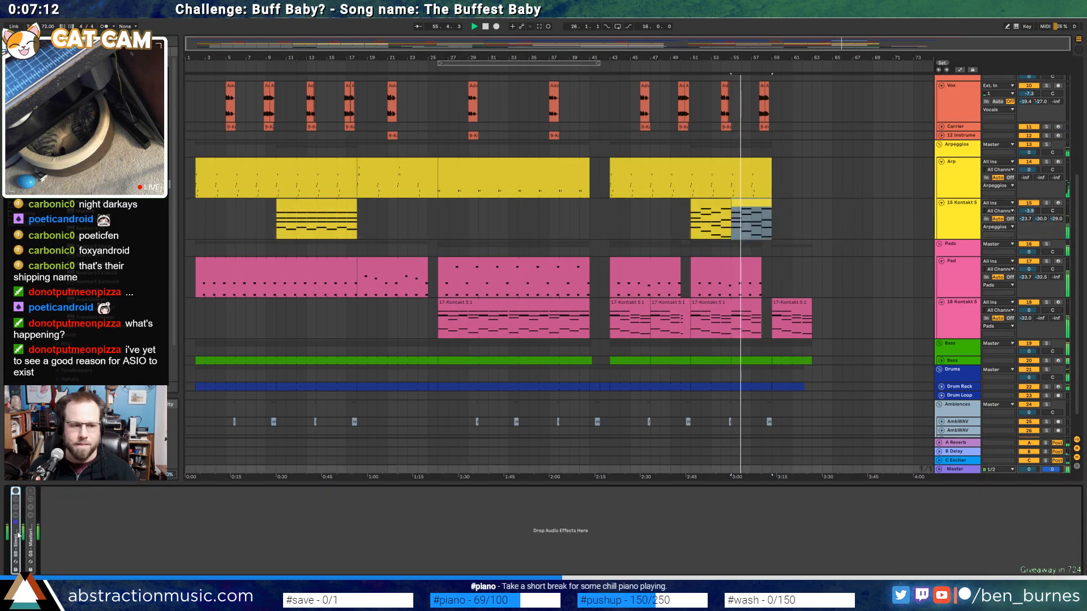
{"action": "left_click", "coordinate": [17, 492]}
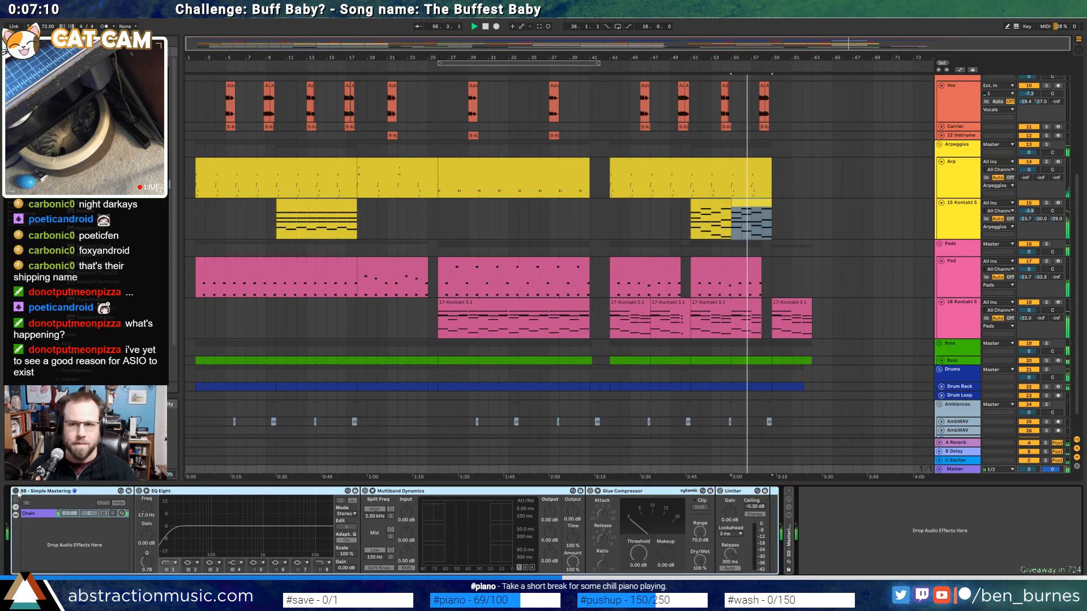
{"action": "left_click", "coordinate": [16, 490]}
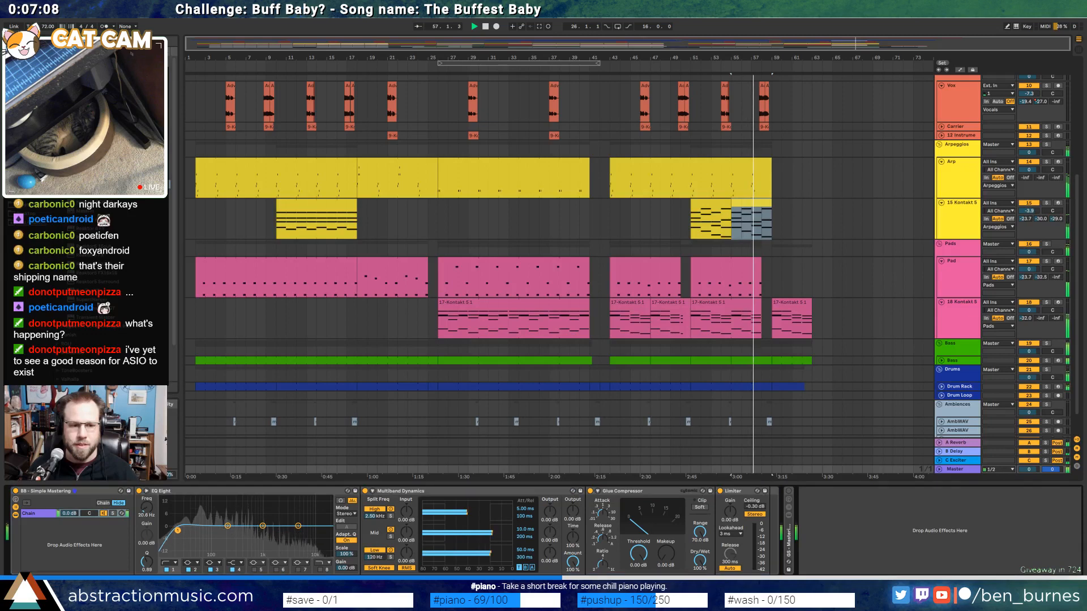
{"action": "left_click_drag", "start_coordinate": [183, 531], "coordinate": [184, 533]}
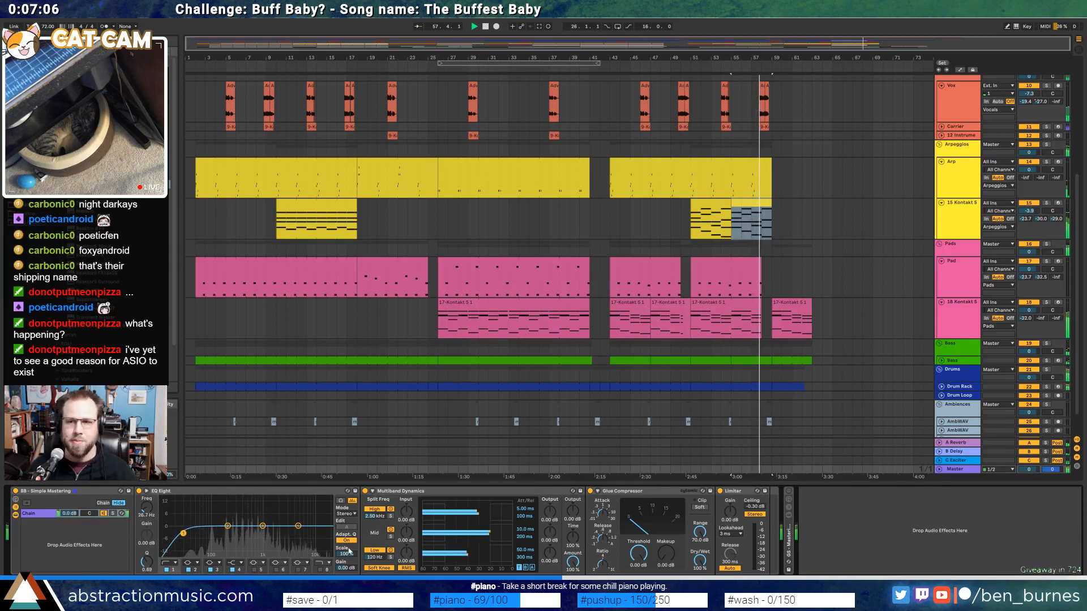
{"action": "left_click_drag", "start_coordinate": [299, 526], "coordinate": [249, 531]}
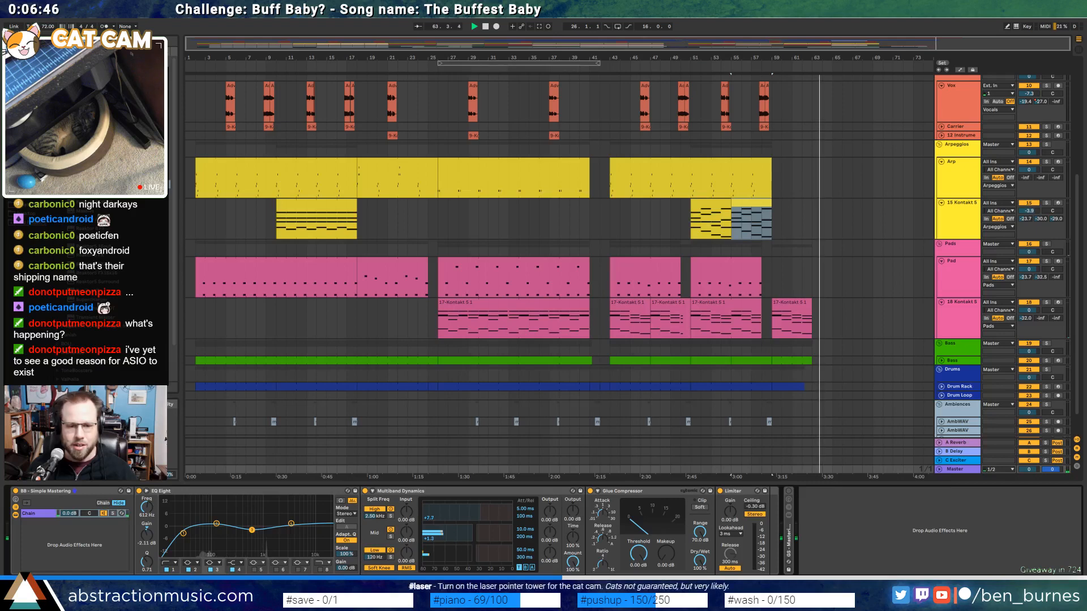
Adjust the mastering Glue Compressor's threshold with about 6 dB of makeup gain and replay from bar 55
{"action": "left_click_drag", "start_coordinate": [636, 554], "coordinate": [653, 555]}
{"action": "key", "text": "space"}
{"action": "key", "text": "space"}
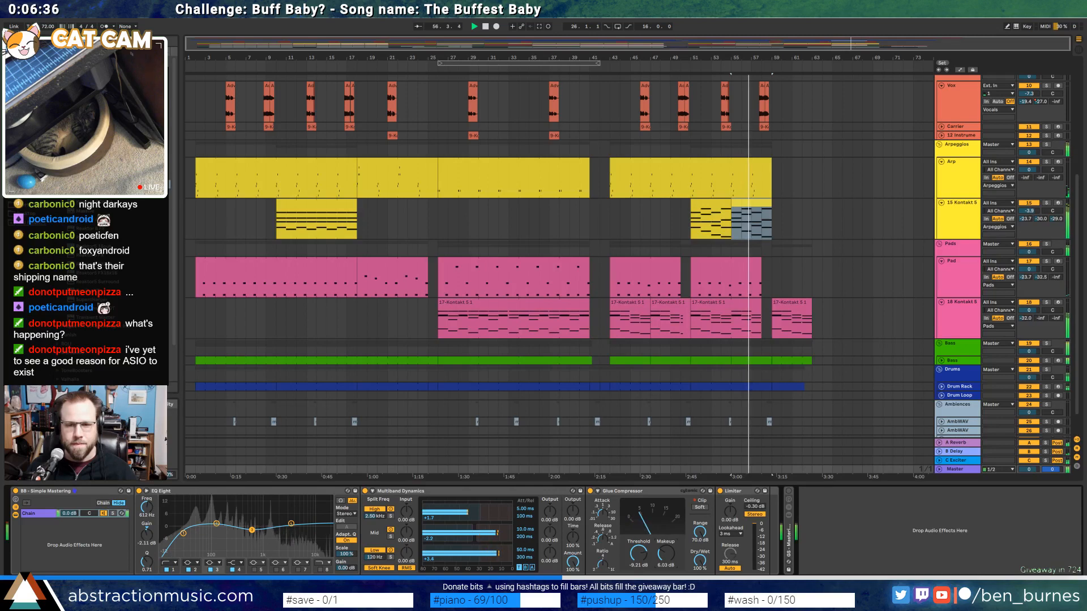
Set the Drum Rack's Roland909 hi-hat chain volume to -0.2 dB while checking playback from bar 51
{"action": "left_click_drag", "start_coordinate": [769, 387], "coordinate": [690, 387]}
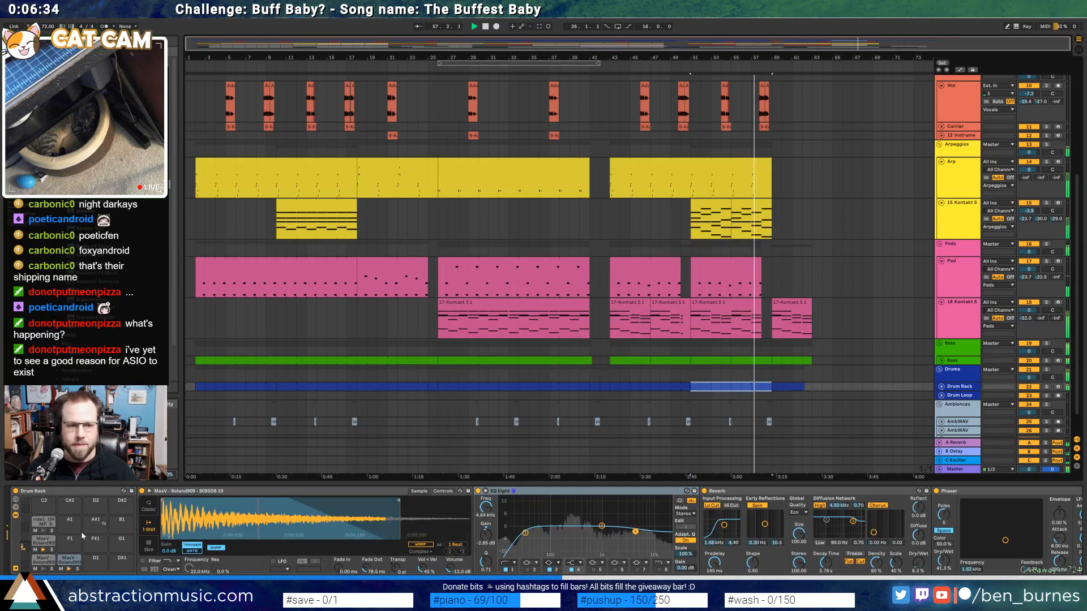
{"action": "key", "text": "space"}
{"action": "left_click", "coordinate": [46, 542]}
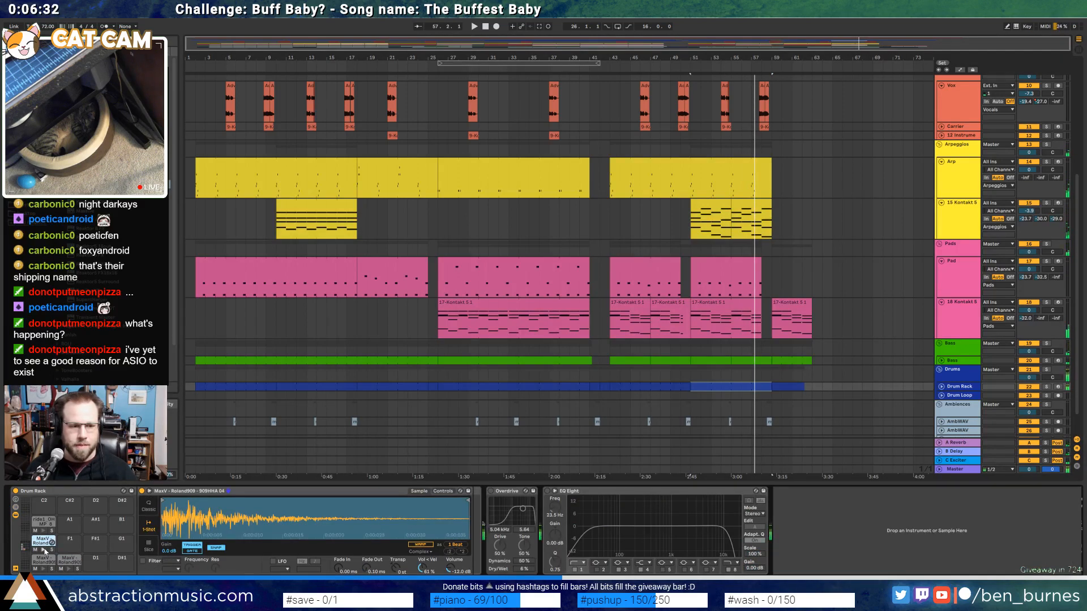
{"action": "left_click", "coordinate": [17, 507]}
{"action": "left_click", "coordinate": [204, 526]}
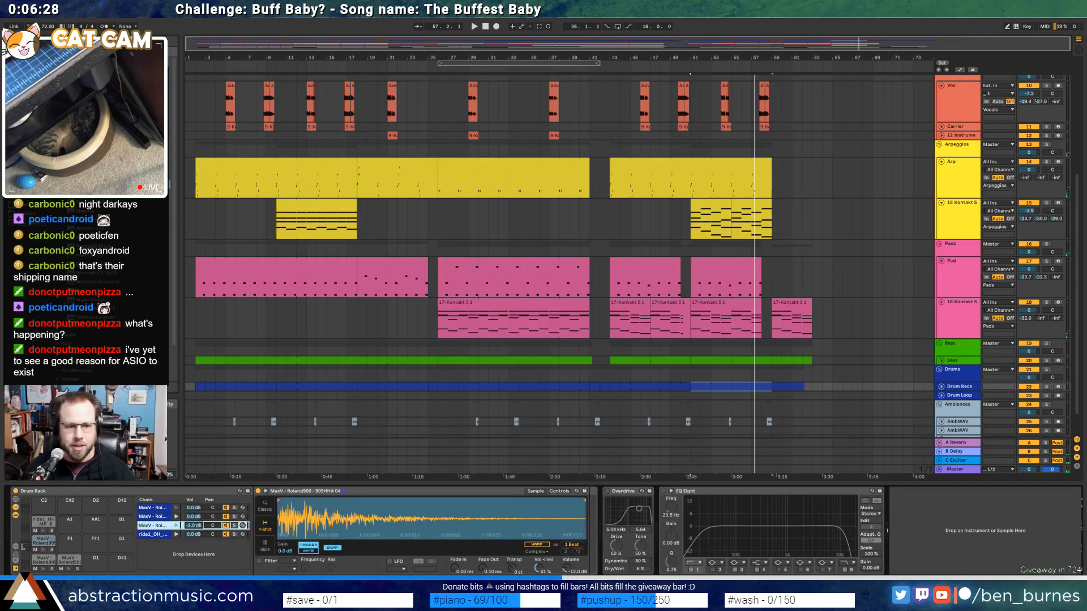
{"action": "key", "text": "space"}
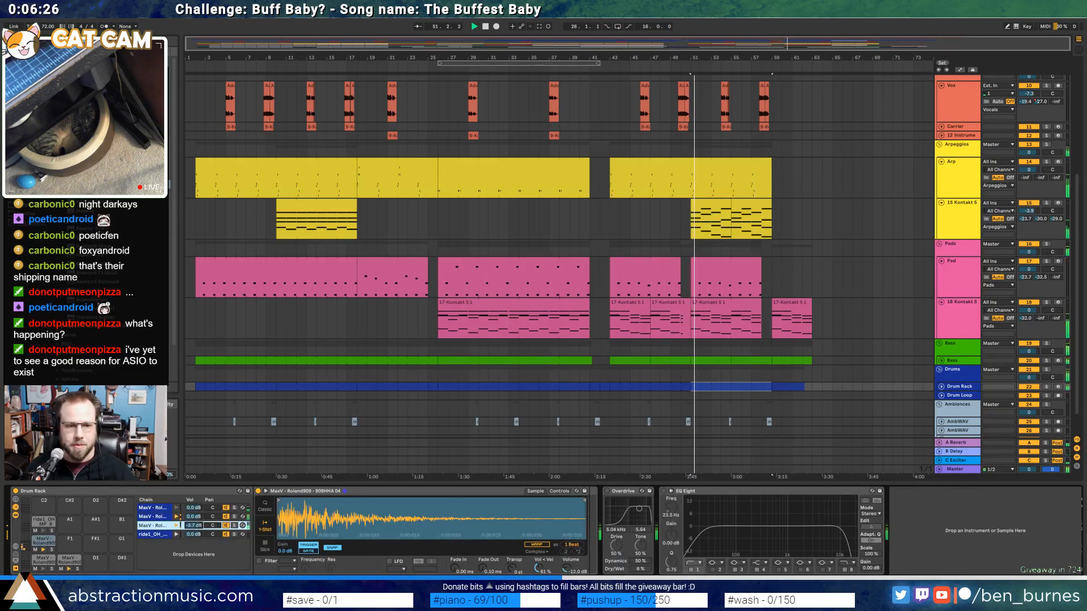
{"action": "left_click_drag", "start_coordinate": [194, 528], "coordinate": [194, 529]}
{"action": "key", "text": "space"}
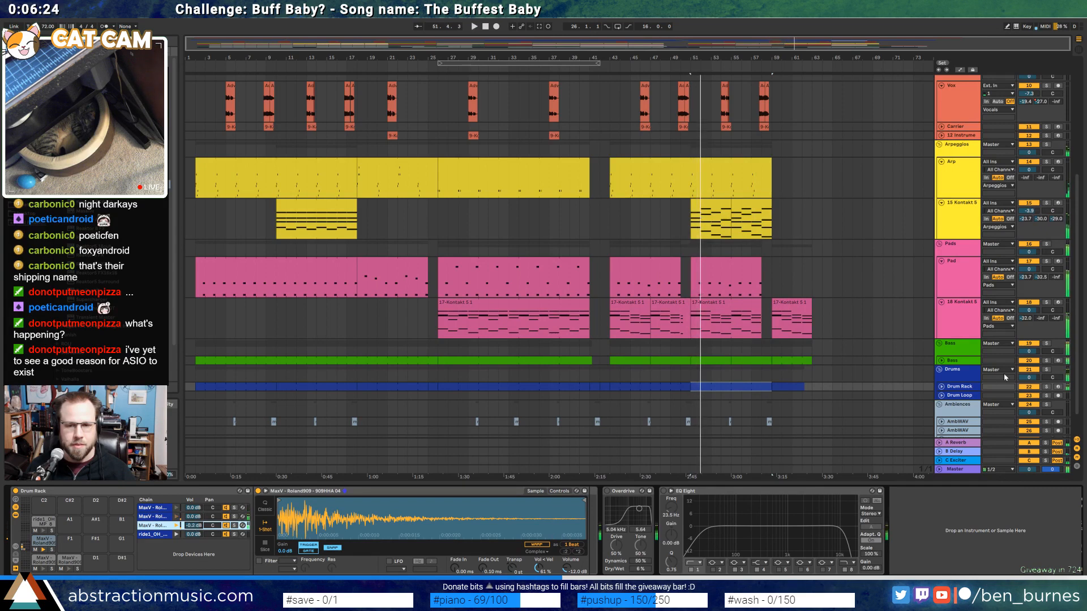
Lower the Drum Rack track's volume and check its ride and second MaxV chains during playback
{"action": "left_click", "coordinate": [941, 387]}
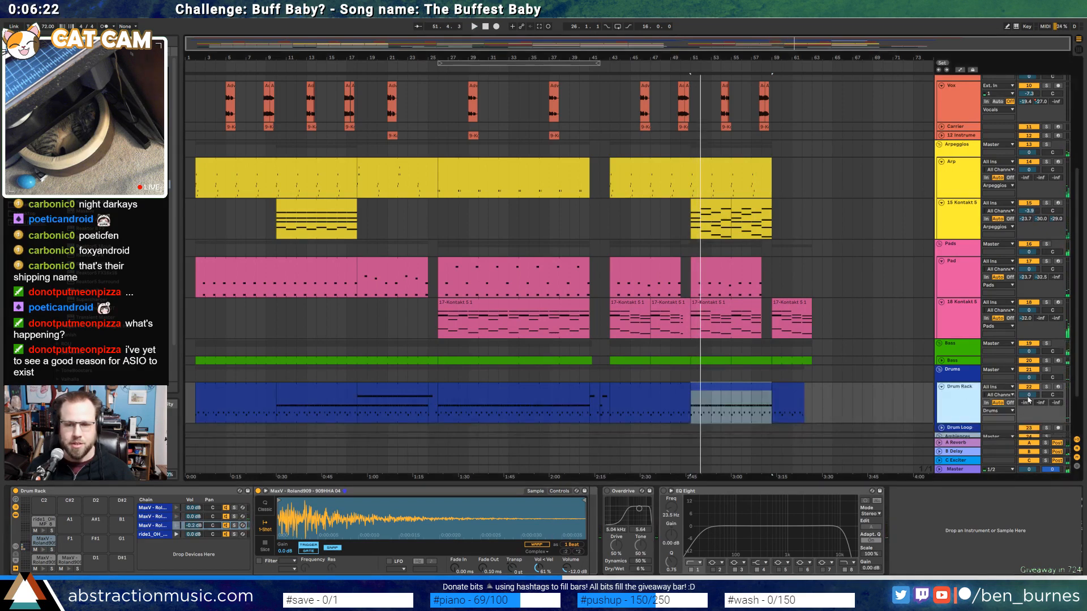
{"action": "left_click_drag", "start_coordinate": [1028, 400], "coordinate": [1022, 397]}
{"action": "key", "text": "space"}
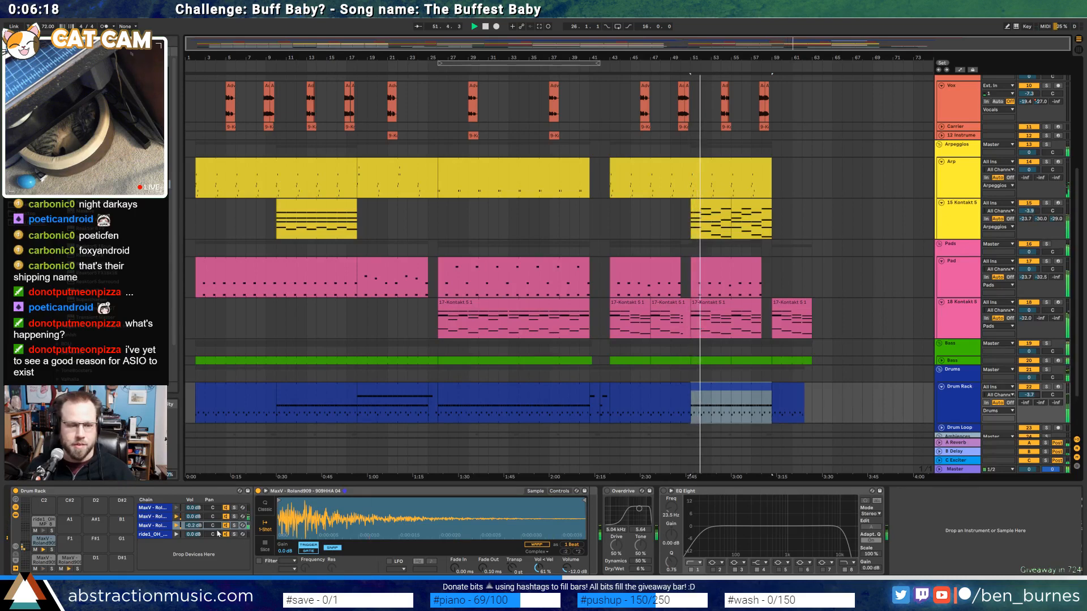
{"action": "left_click", "coordinate": [156, 534]}
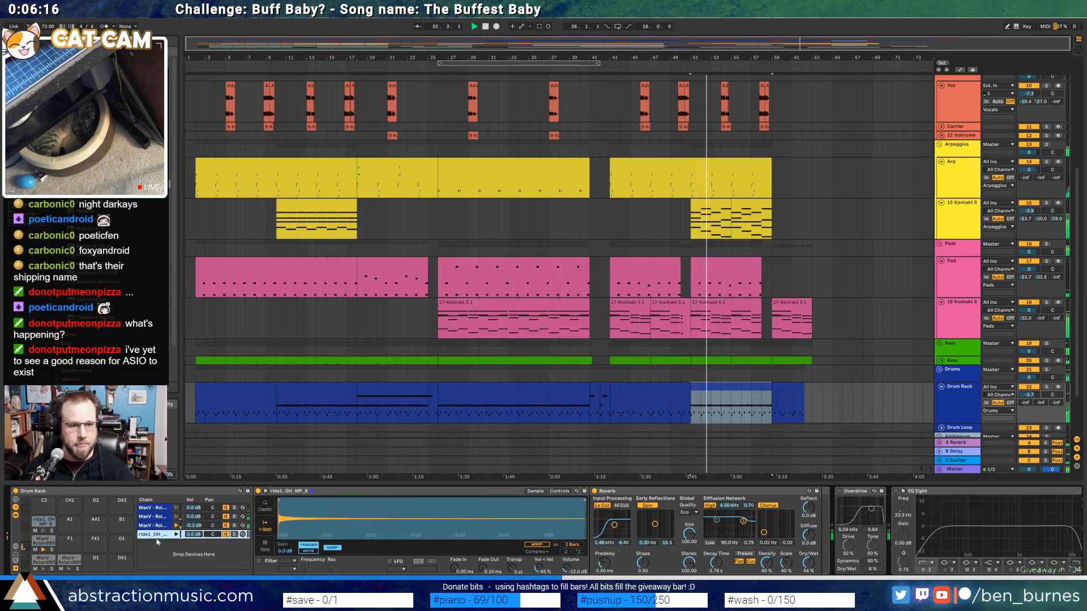
{"action": "left_click", "coordinate": [160, 519]}
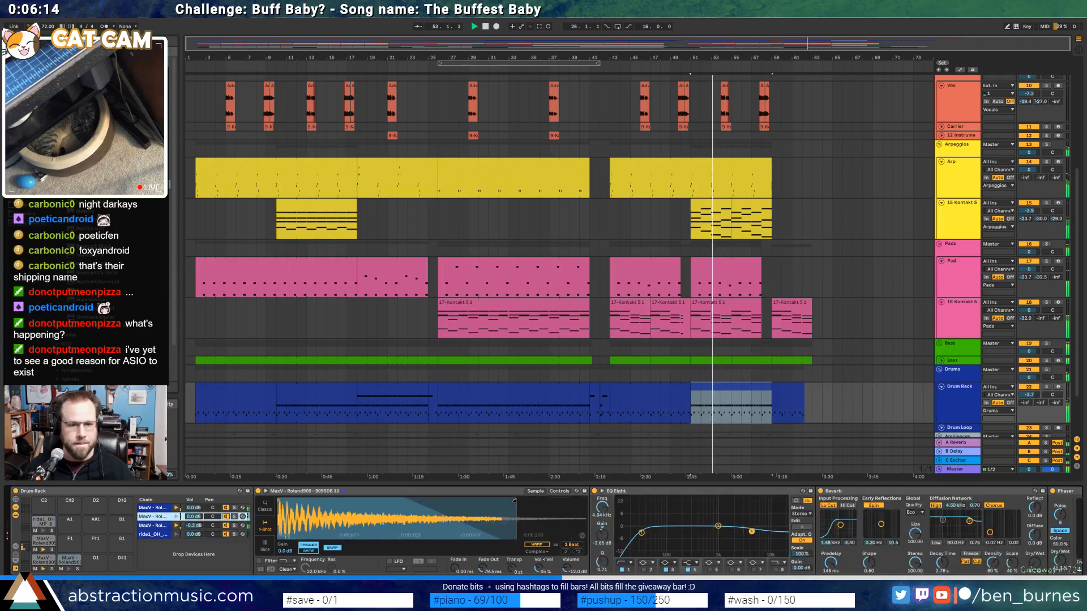
Expand the Bass track and open its Kontakt 5 instrument window
{"action": "left_click", "coordinate": [726, 360]}
{"action": "left_click", "coordinate": [942, 360]}
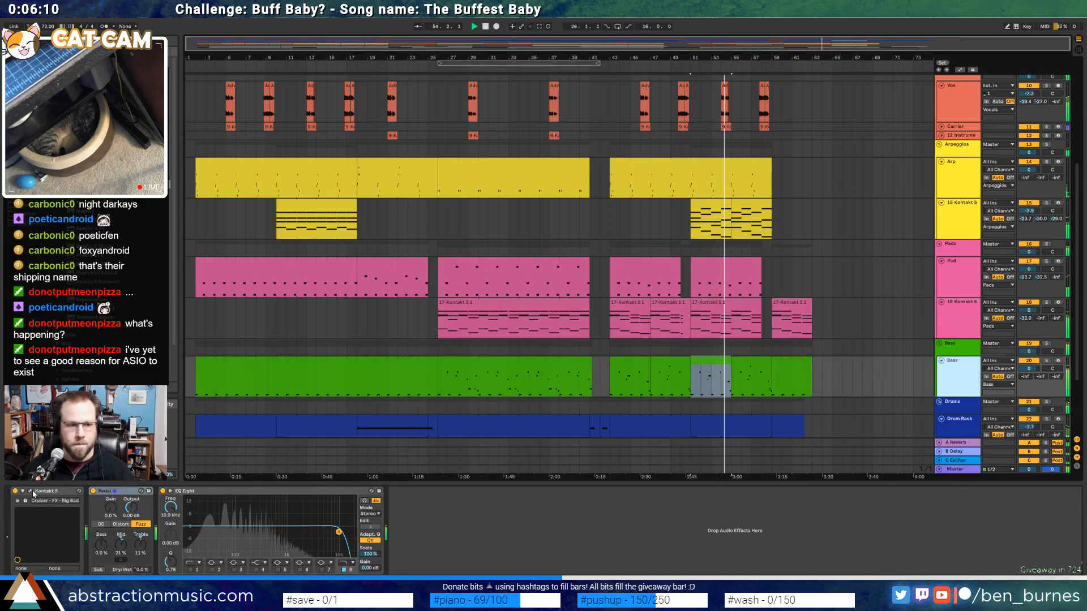
{"action": "left_click", "coordinate": [957, 370]}
{"action": "left_click_drag", "start_coordinate": [635, 74], "coordinate": [651, 92]}
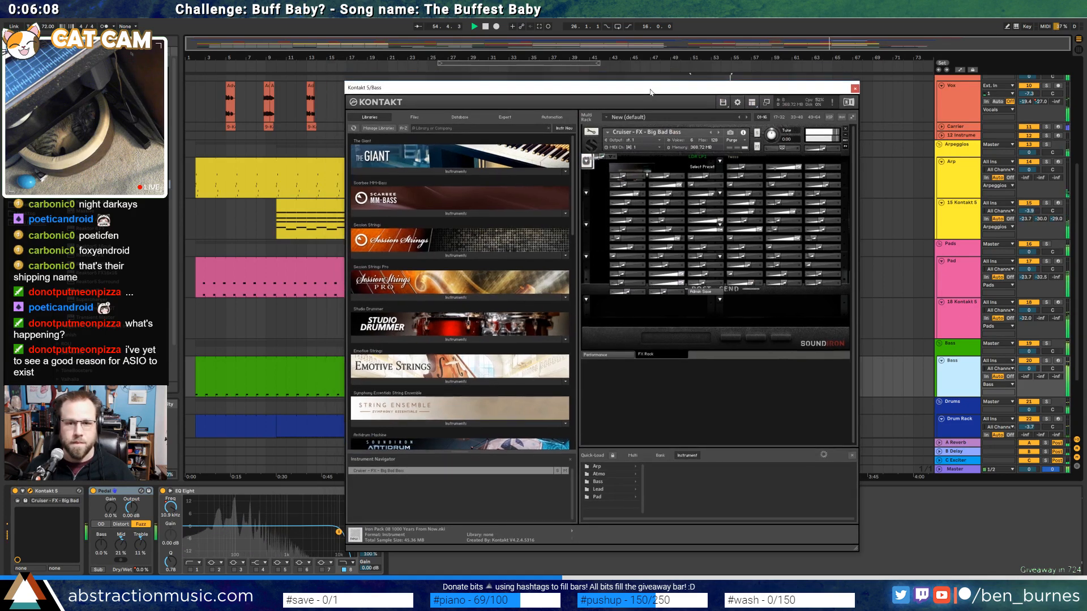
Examine the FX rack slots and the edit view of the Bass track's Big Bad Bass instrument during playback
{"action": "left_click", "coordinate": [624, 356]}
{"action": "left_click", "coordinate": [645, 389]}
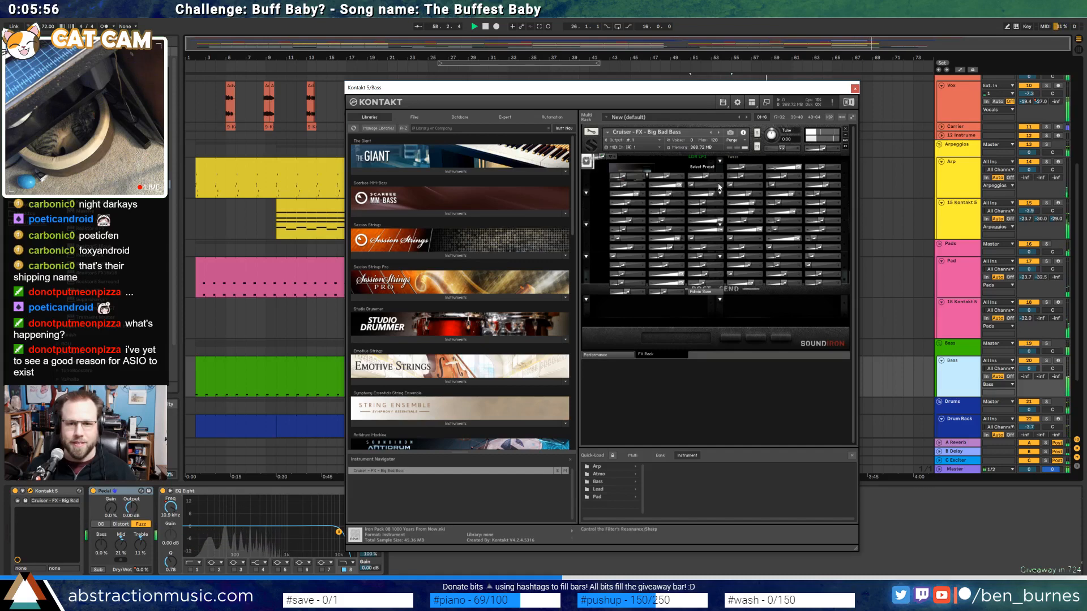
{"action": "left_click", "coordinate": [720, 163]}
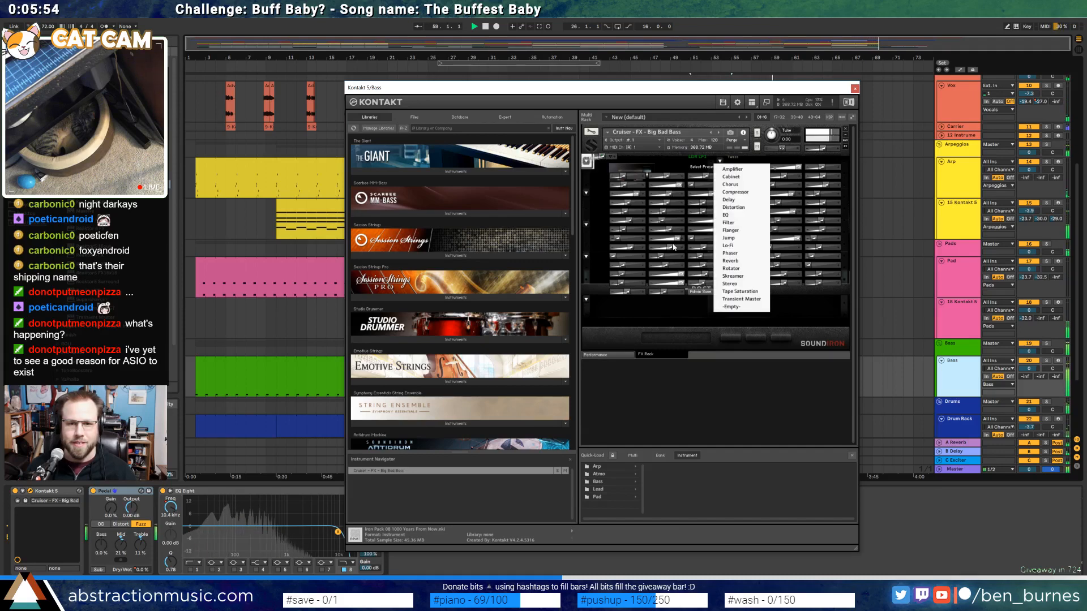
{"action": "left_click", "coordinate": [673, 320]}
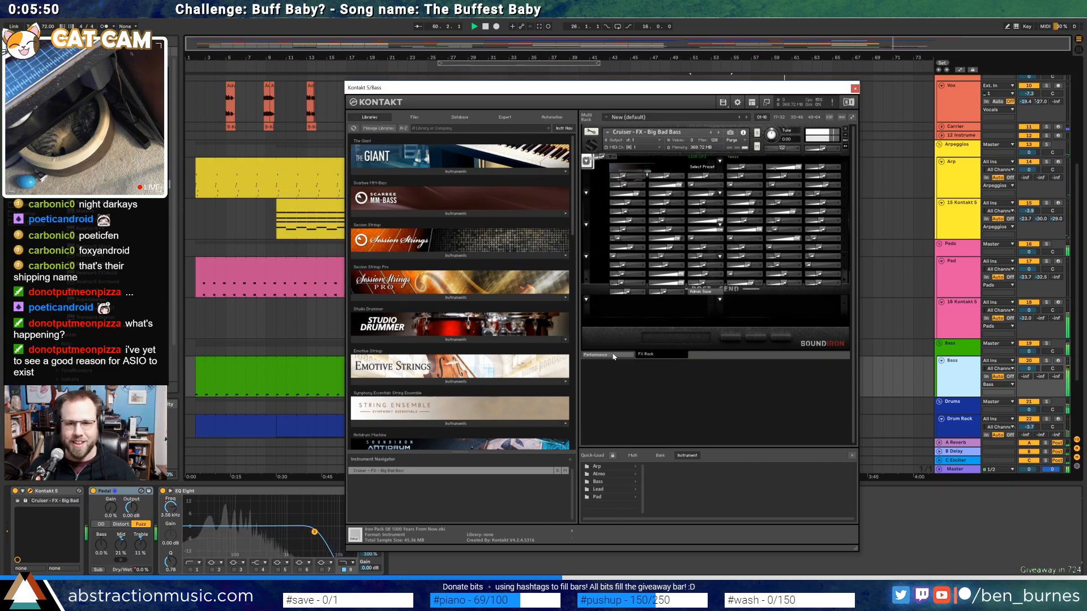
{"action": "left_click", "coordinate": [711, 298]}
{"action": "left_click", "coordinate": [799, 305]}
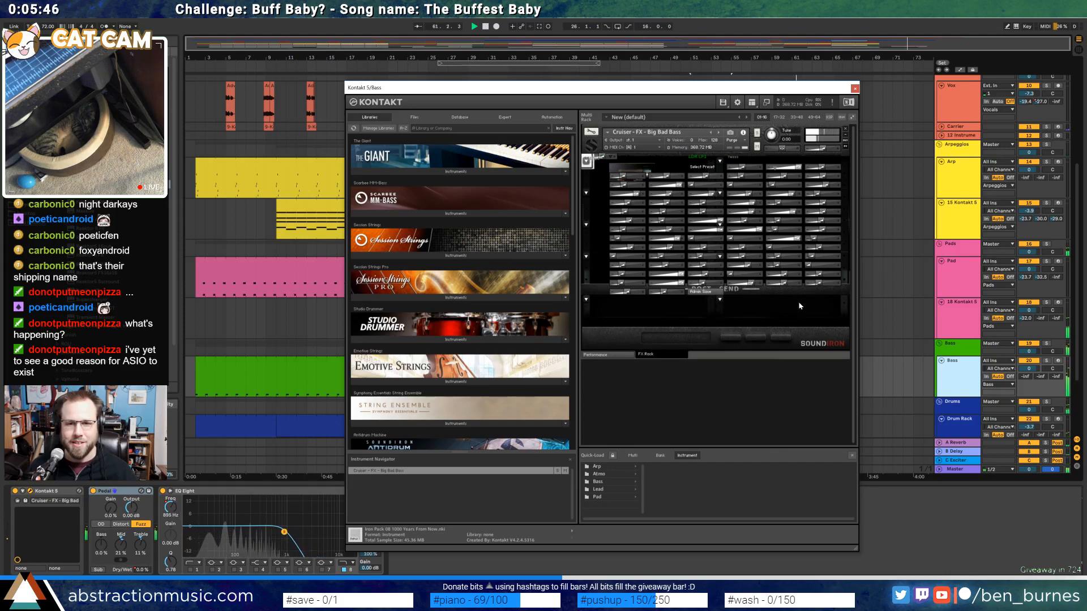
{"action": "left_click", "coordinate": [592, 132]}
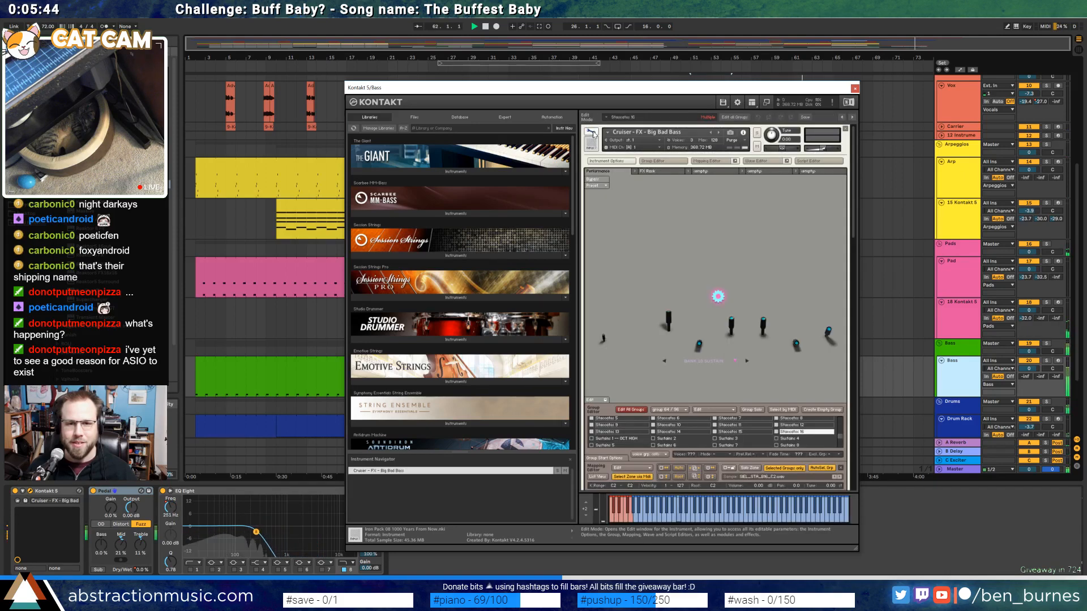
{"action": "left_click", "coordinate": [592, 132]}
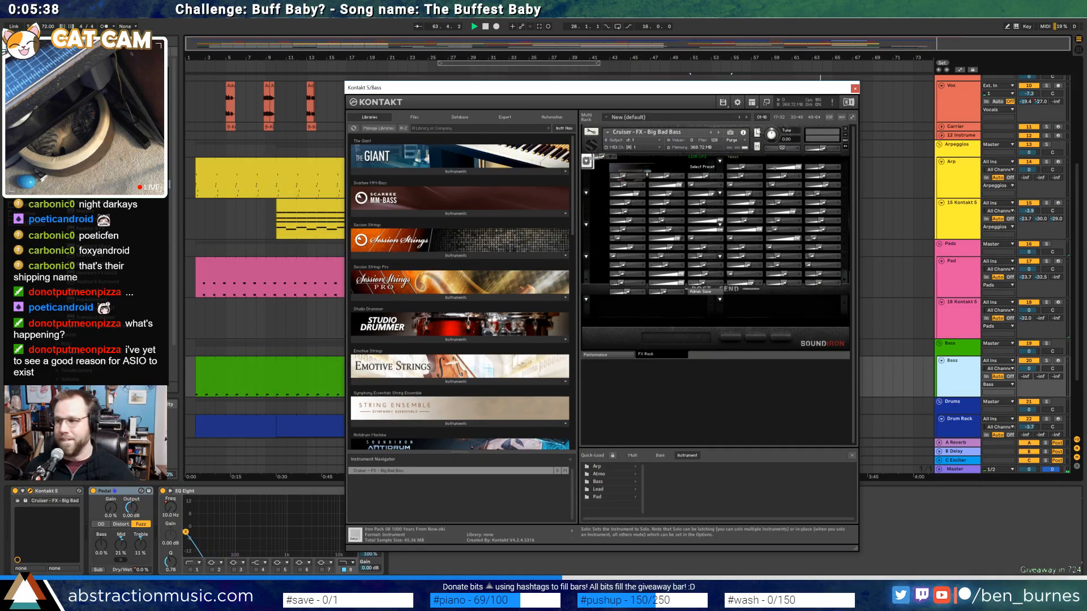
Reposition the Kontakt window and inspect the effect choices for the FX rack's insert and send slots
{"action": "left_click_drag", "start_coordinate": [701, 86], "coordinate": [629, 93]}
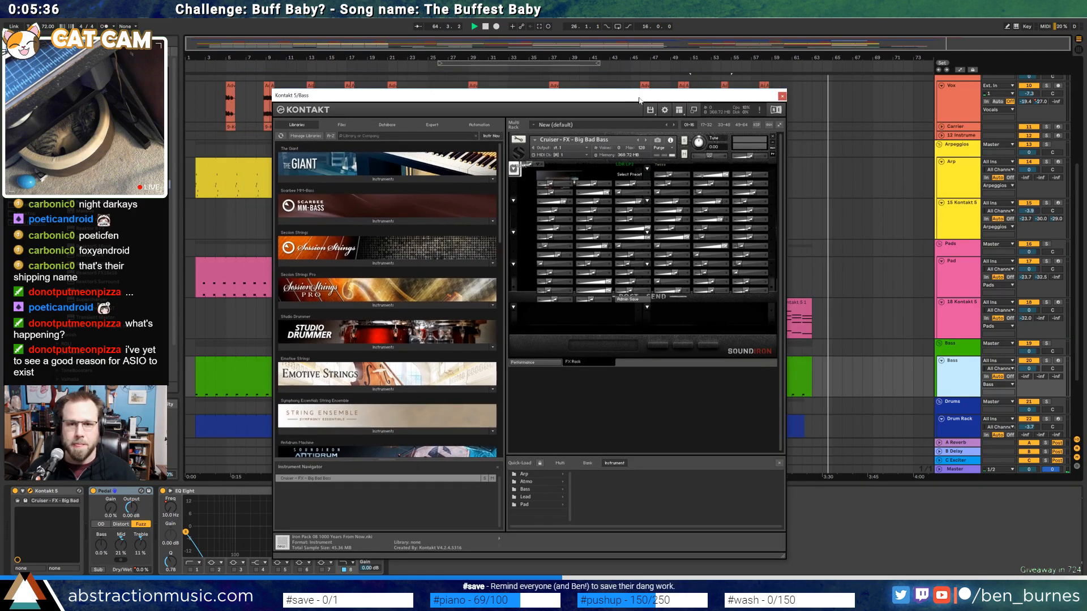
{"action": "left_click", "coordinate": [648, 171]}
{"action": "left_click", "coordinate": [671, 168]}
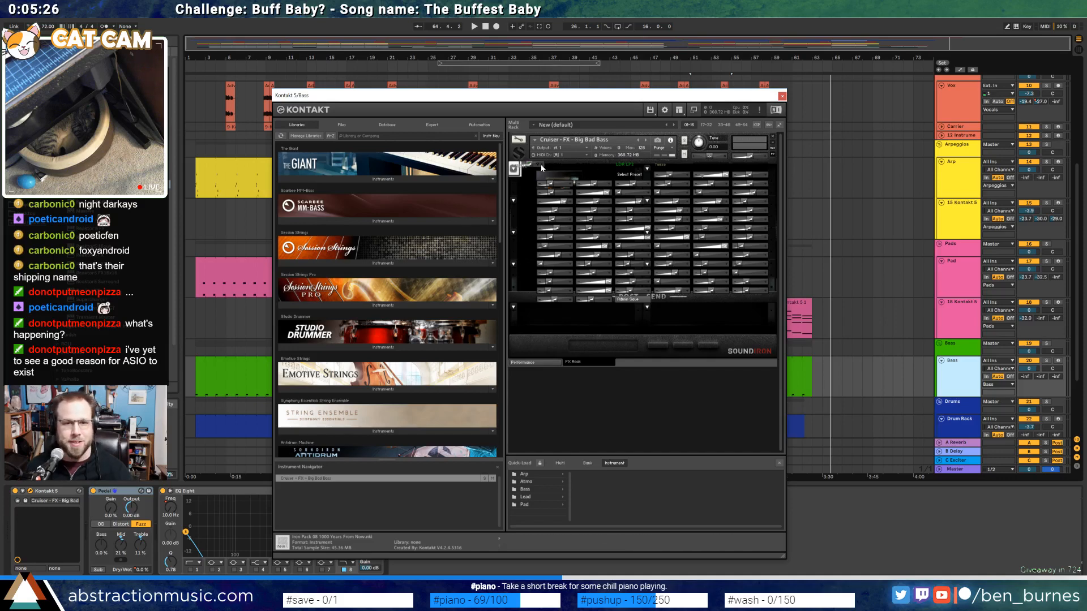
{"action": "left_click", "coordinate": [514, 169]}
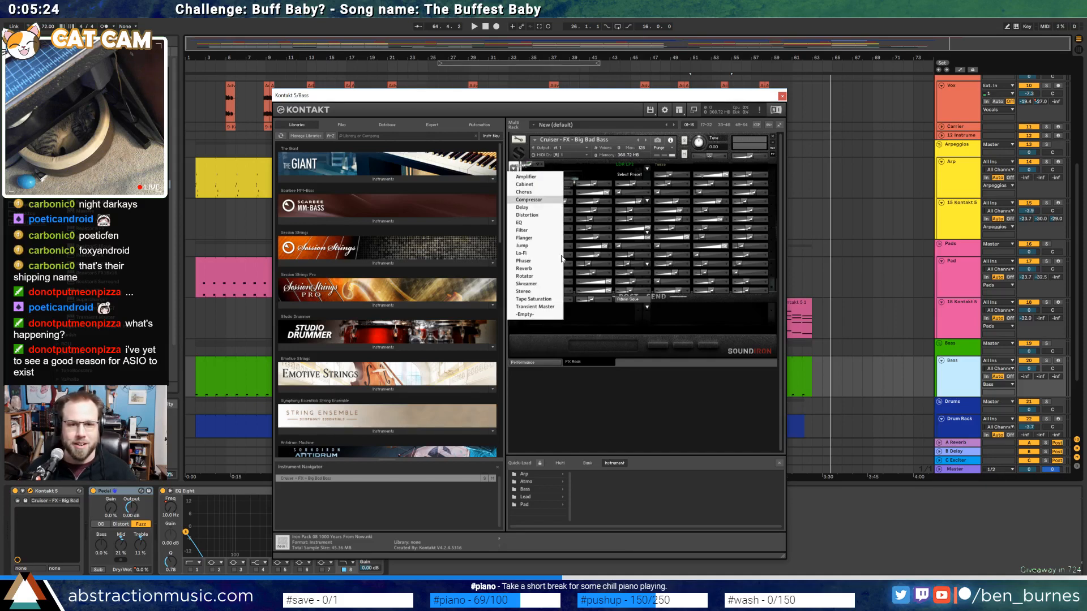
{"action": "left_click", "coordinate": [603, 317]}
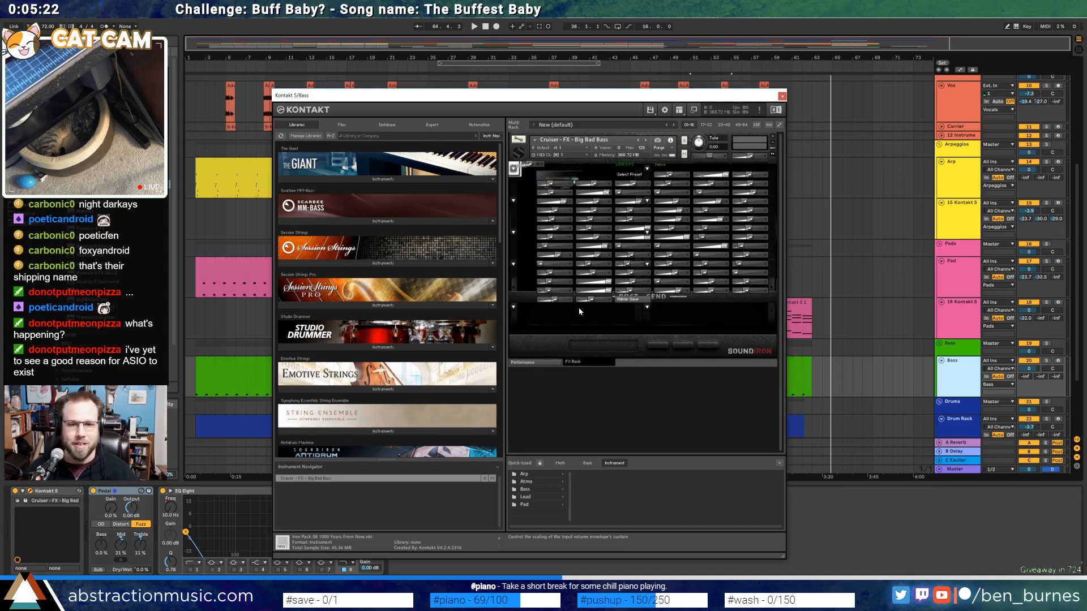
{"action": "left_click", "coordinate": [514, 307]}
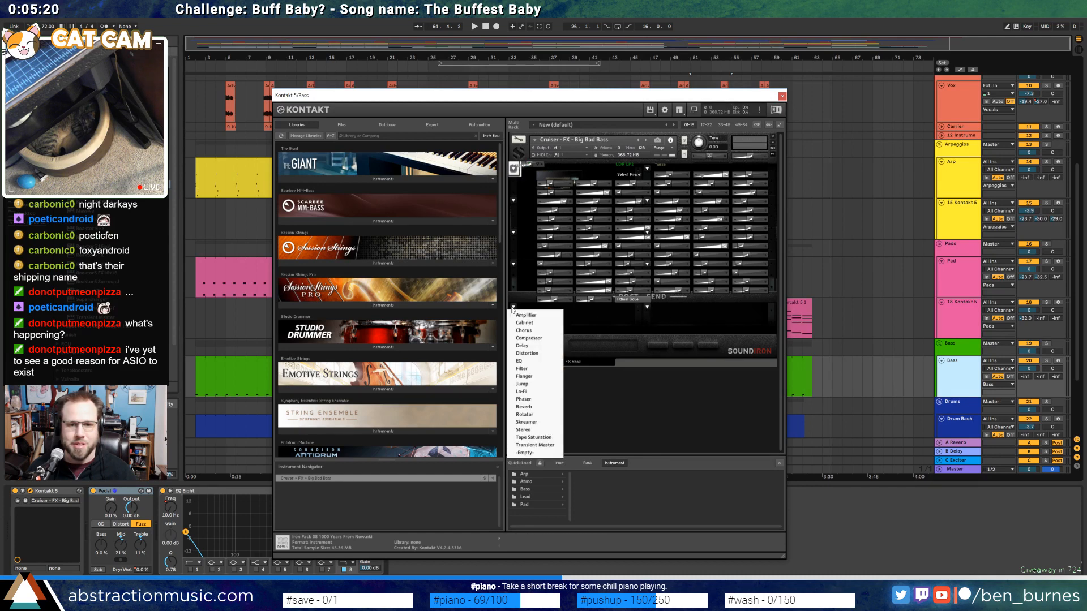
{"action": "left_click", "coordinate": [738, 174]}
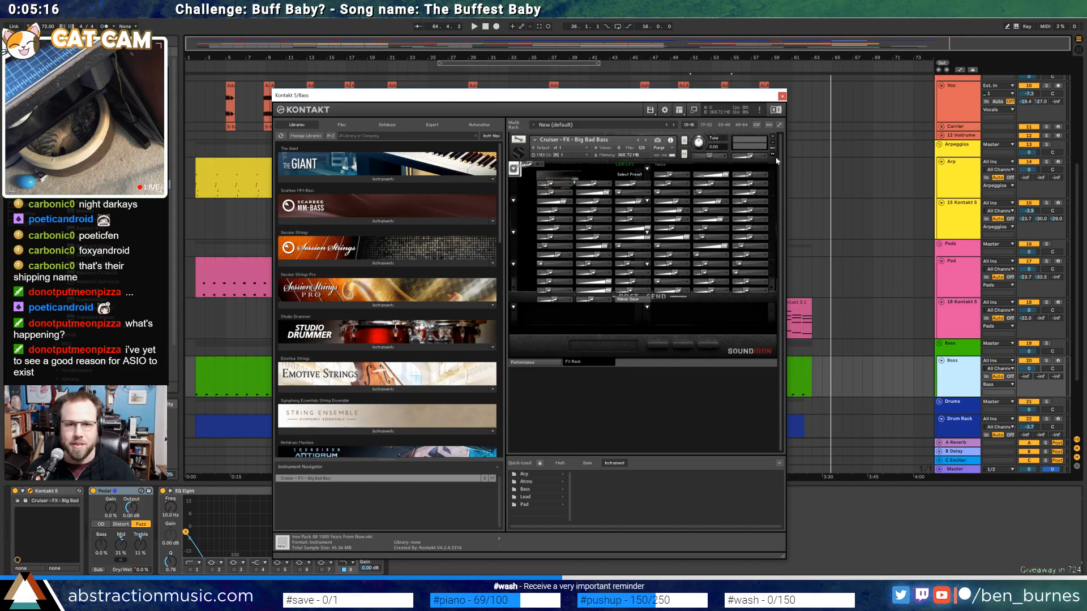
Close and reopen the Bass track's Kontakt 5 window to recheck the FX rack, and close it again
{"action": "left_click", "coordinate": [782, 97]}
{"action": "left_click", "coordinate": [32, 491]}
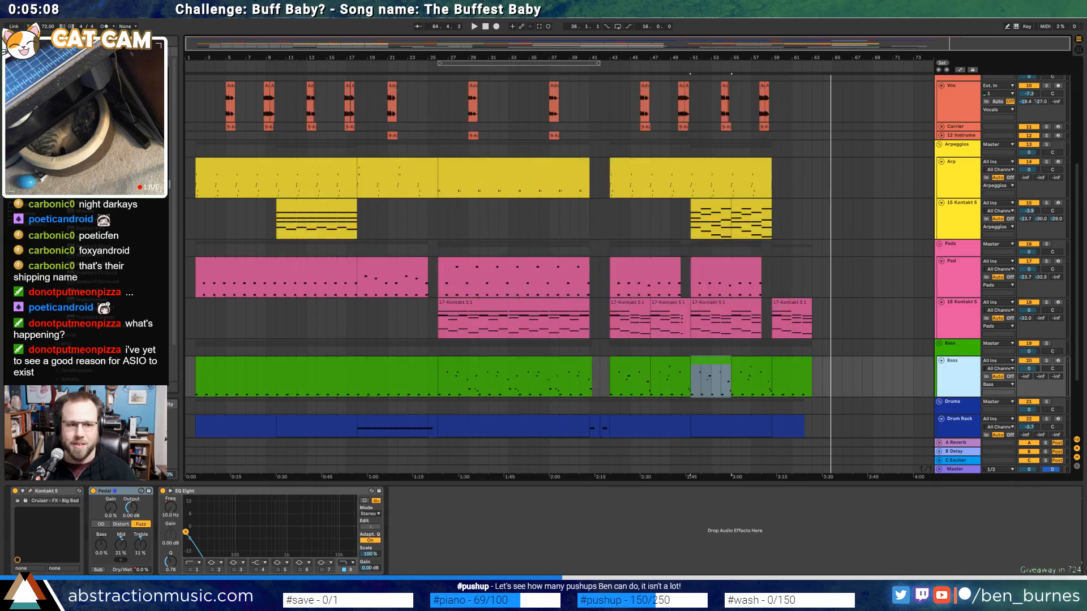
{"action": "left_click", "coordinate": [31, 492]}
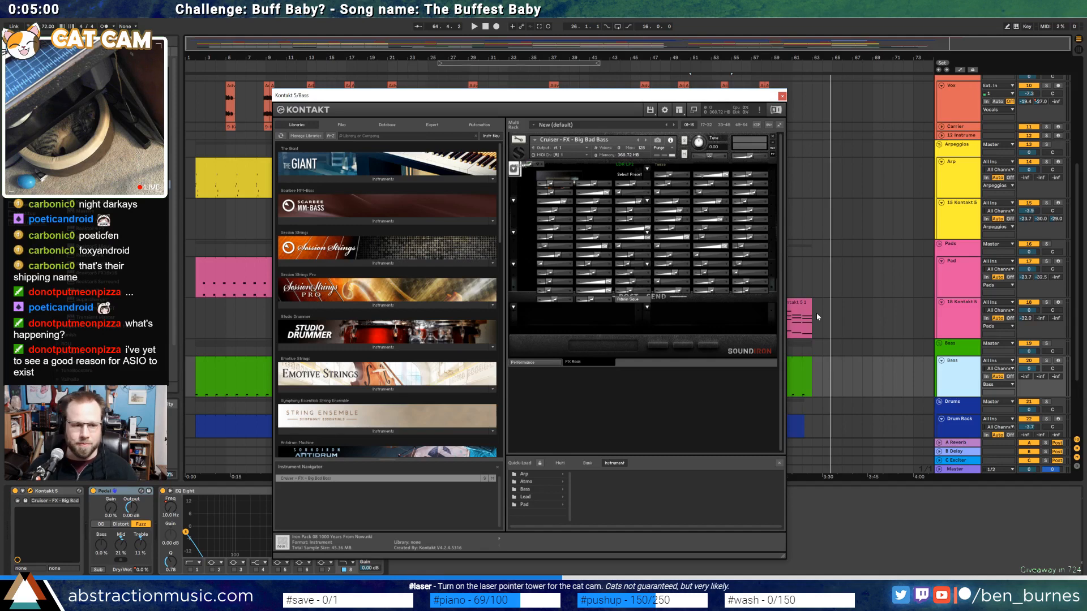
{"action": "left_click", "coordinate": [782, 97]}
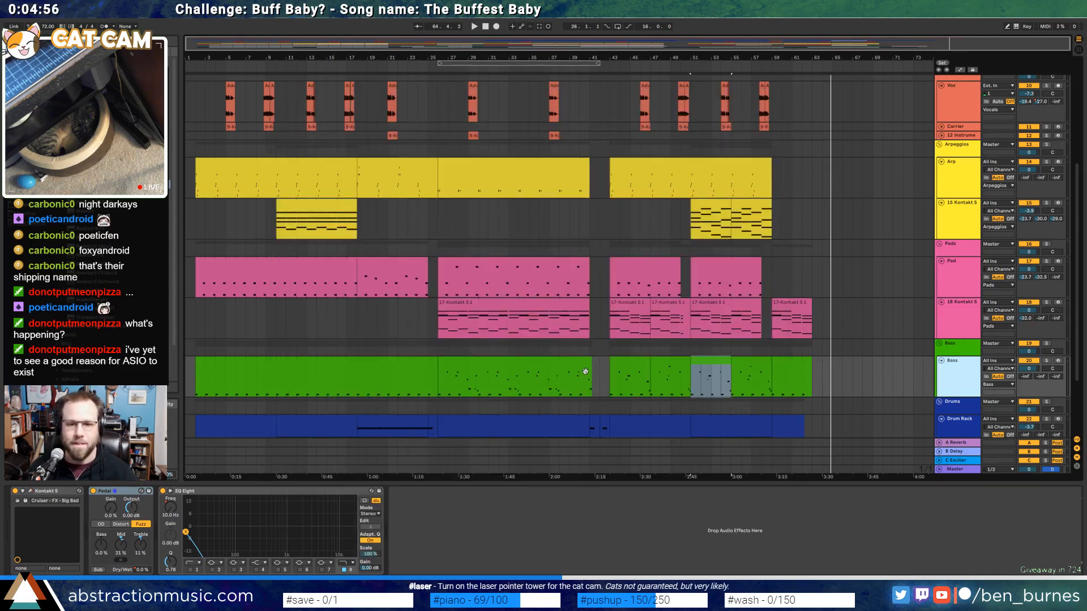
Select the Bass clip at bar 43 and group the track's Kontakt 5 device into an Instrument Rack
{"action": "left_click", "coordinate": [622, 368]}
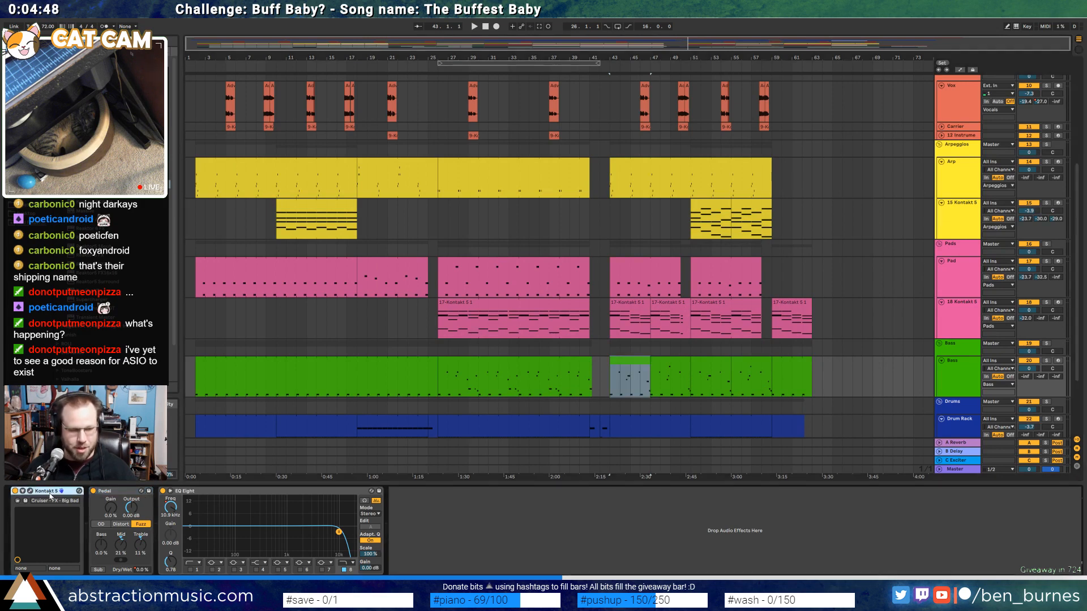
{"action": "left_click", "coordinate": [17, 502]}
{"action": "key", "text": "ctrl+g"}
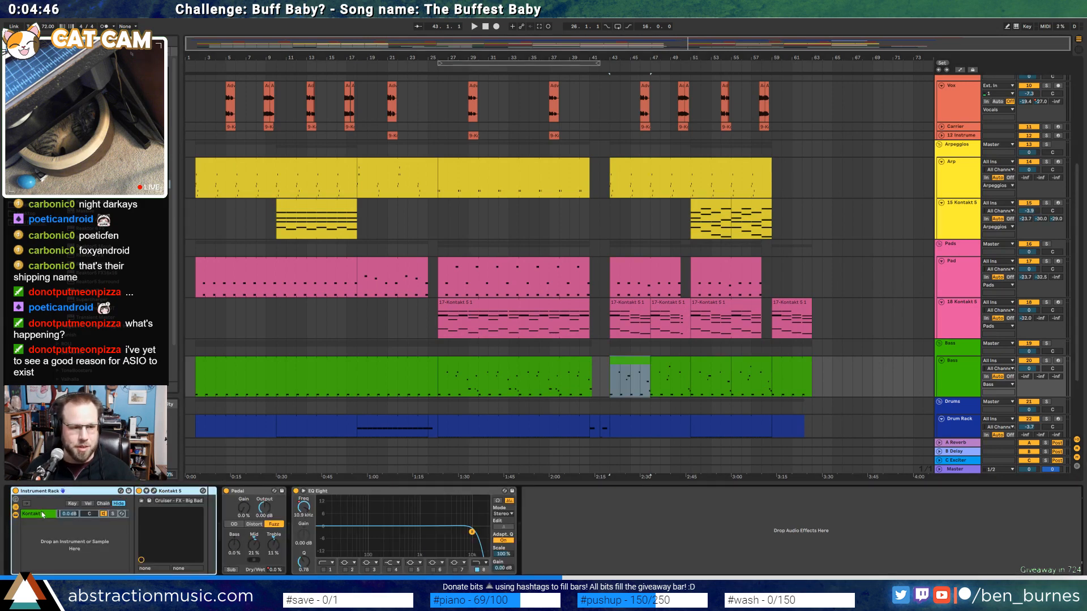
Create a second chain in the Bass Instrument Rack and load a new Kontakt 5 instance into it
{"action": "left_click", "coordinate": [42, 514]}
{"action": "right_click", "coordinate": [51, 550]}
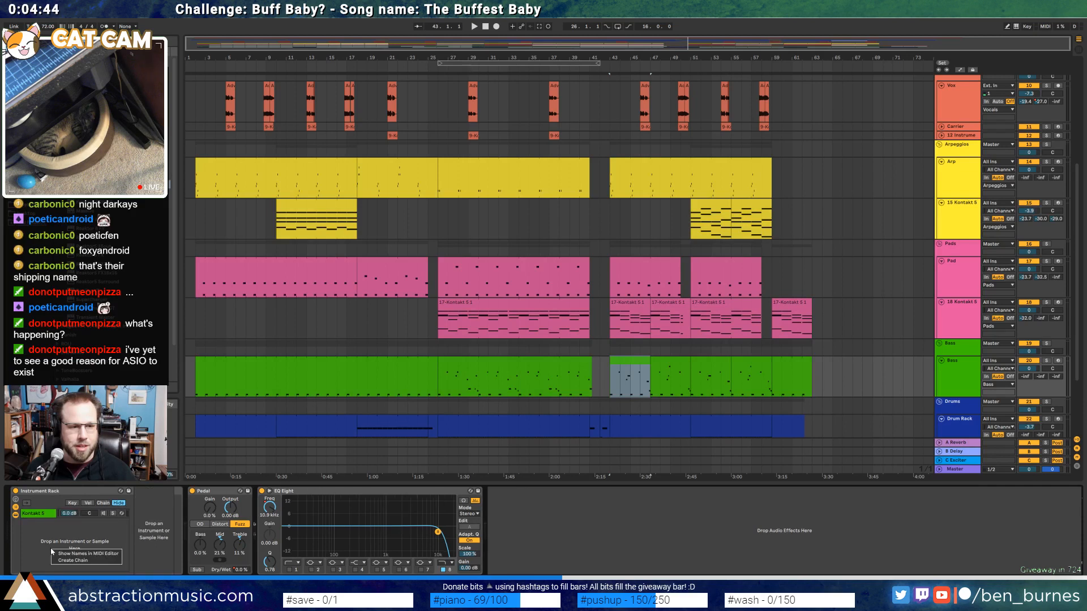
{"action": "left_click", "coordinate": [60, 561]}
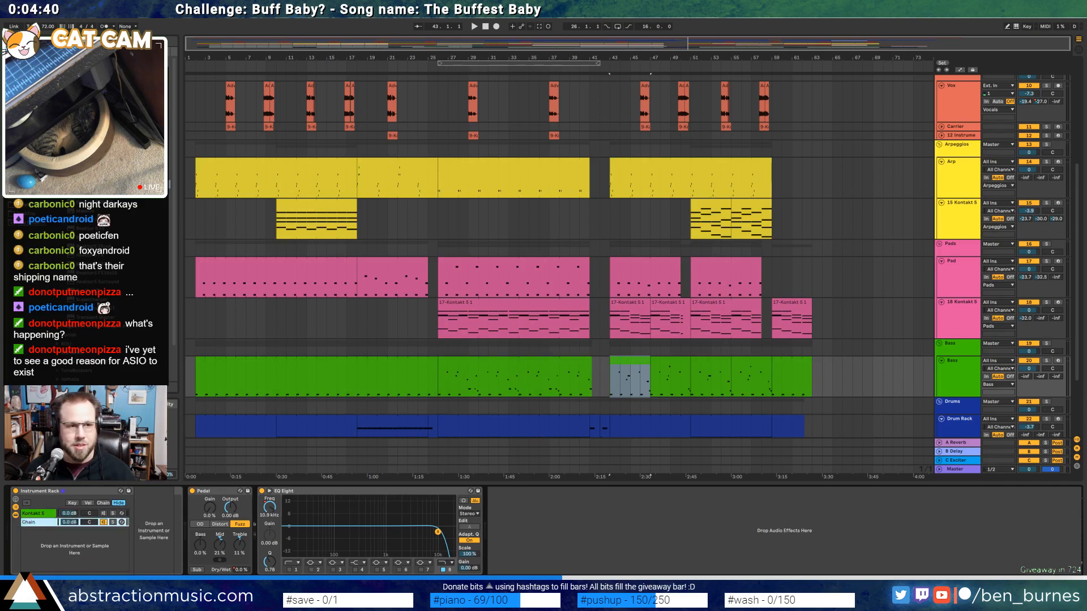
{"action": "left_click_drag", "start_coordinate": [91, 185], "coordinate": [137, 522]}
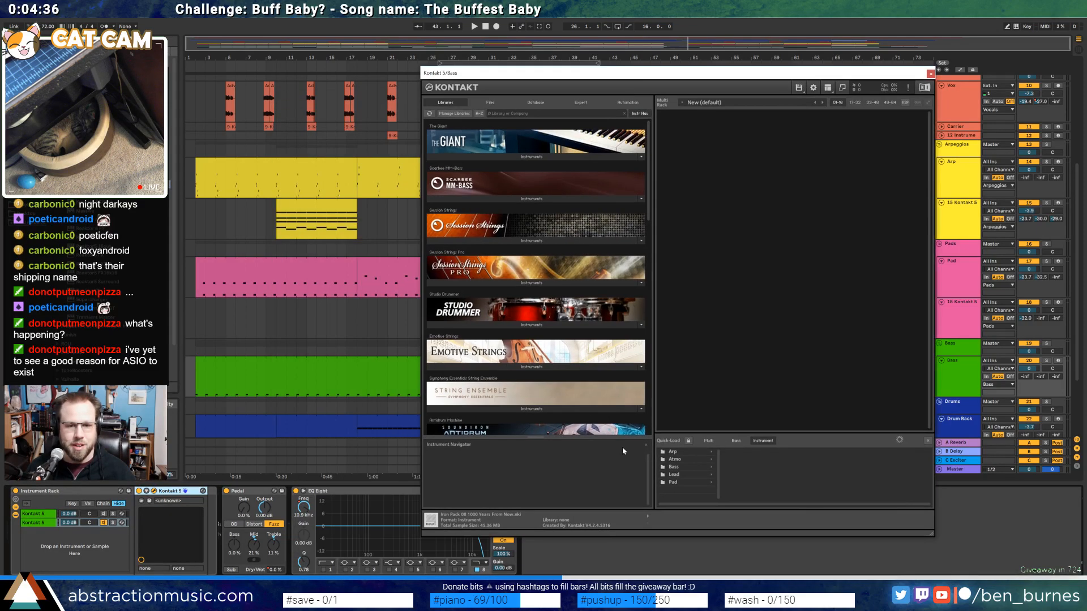
Load "Cruiser - FX - Big Bad Bass.nki" from Soundiron Cruiser's Custom FX Presets folder into the new Kontakt 5 instance
{"action": "left_click", "coordinate": [682, 468]}
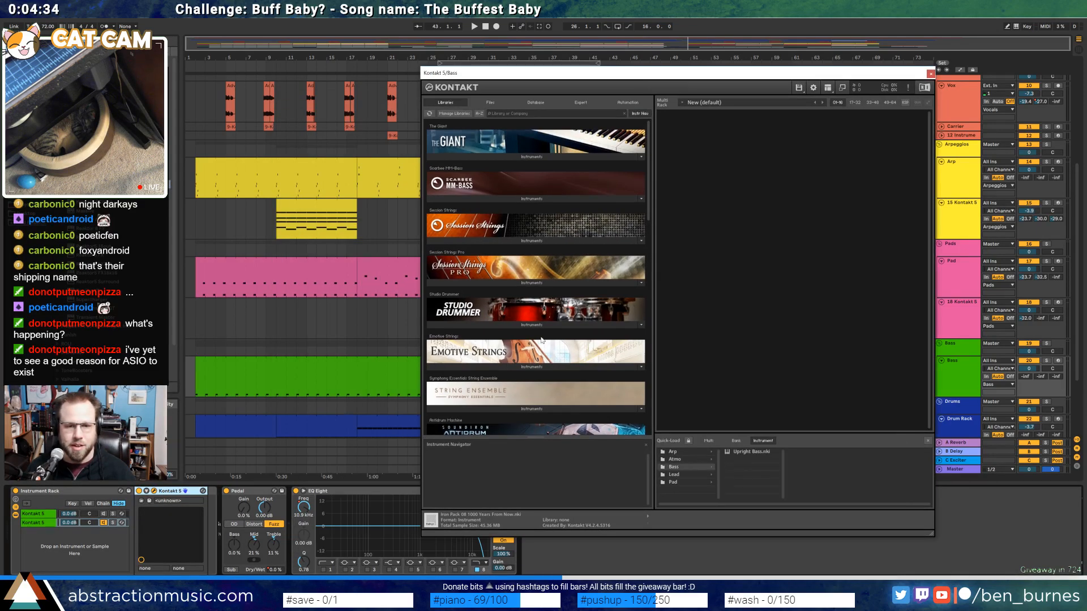
{"action": "left_click", "coordinate": [490, 103]}
{"action": "left_click", "coordinate": [535, 103]}
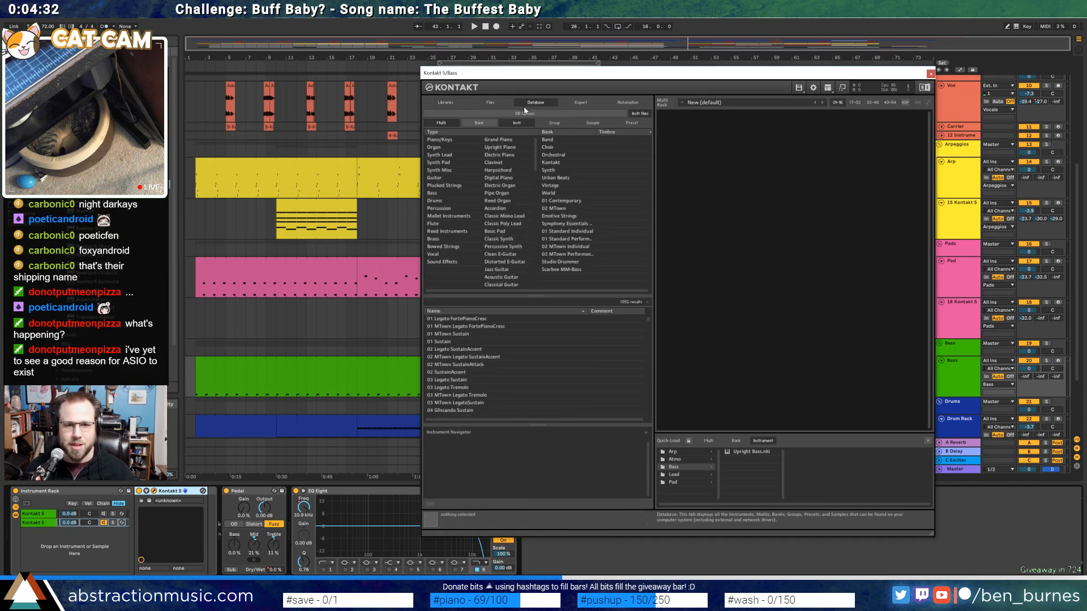
{"action": "left_click", "coordinate": [494, 103]}
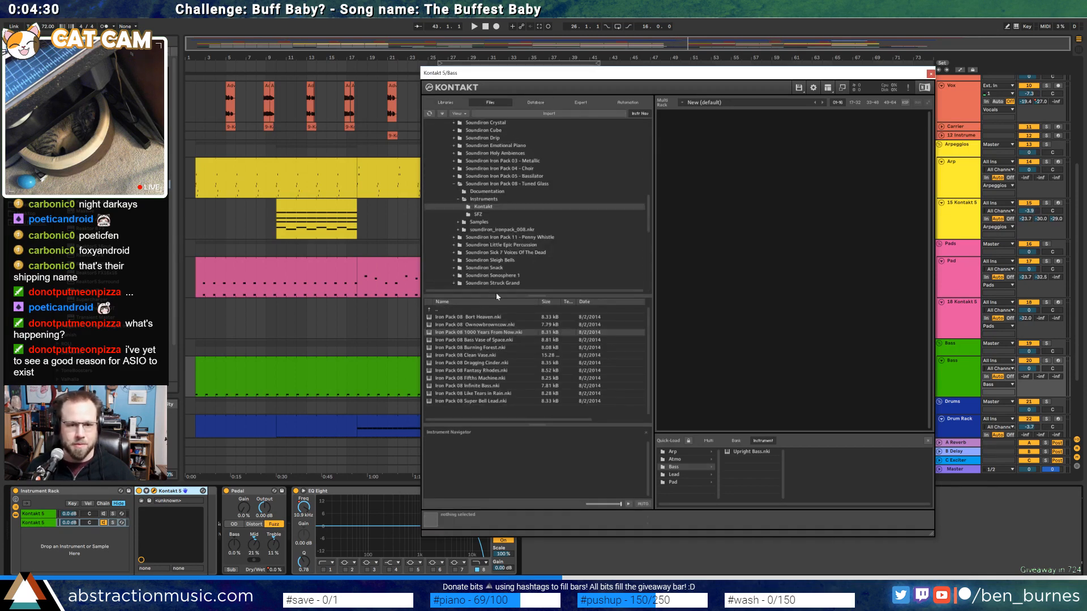
{"action": "scroll", "coordinate": [485, 243], "scroll_direction": "down", "scroll_amount": 3}
{"action": "scroll", "coordinate": [483, 231], "scroll_direction": "up", "scroll_amount": 4}
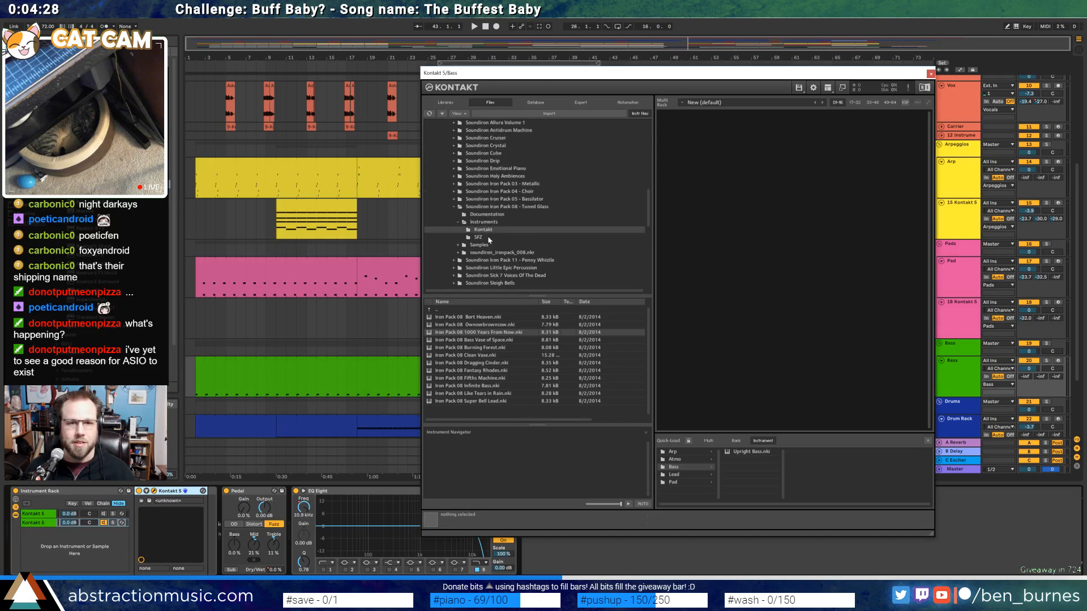
{"action": "scroll", "coordinate": [466, 183], "scroll_direction": "up", "scroll_amount": 1}
{"action": "left_click", "coordinate": [454, 162]}
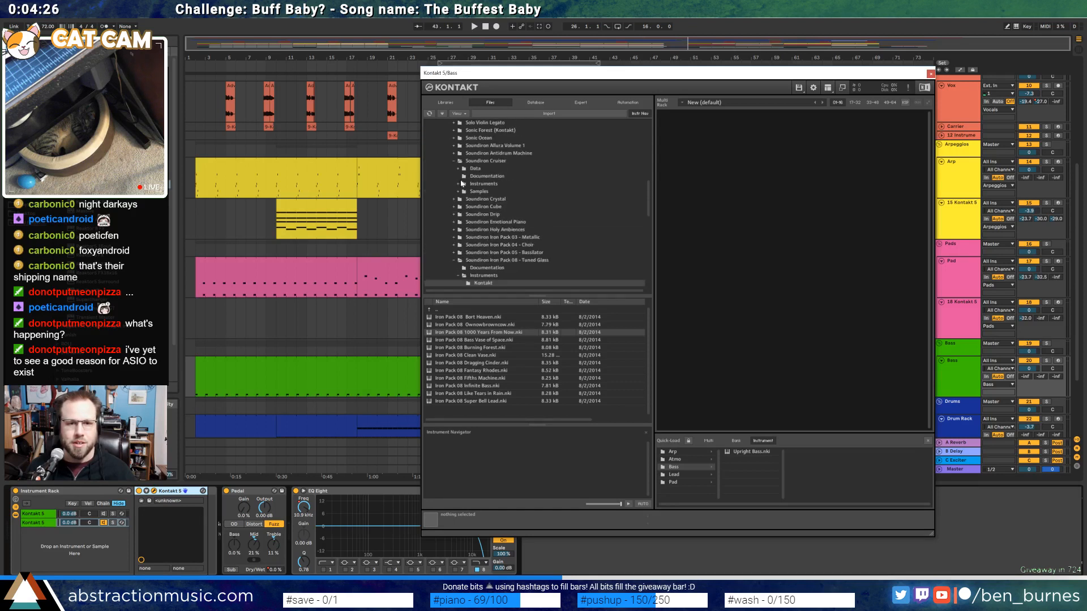
{"action": "left_click", "coordinate": [459, 184]}
{"action": "left_click", "coordinate": [475, 193]}
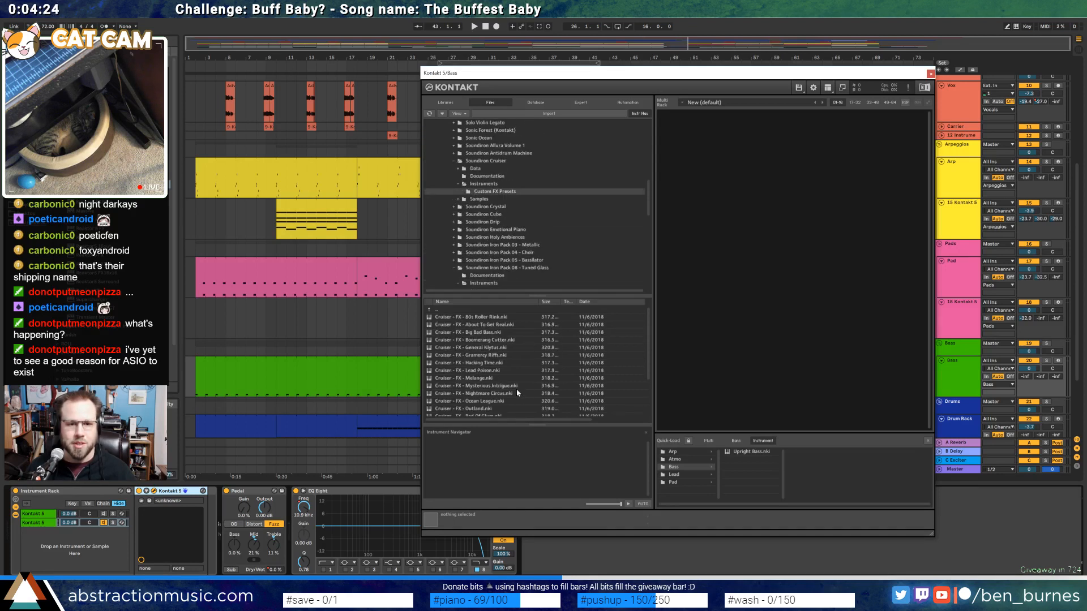
{"action": "double_click", "coordinate": [494, 333]}
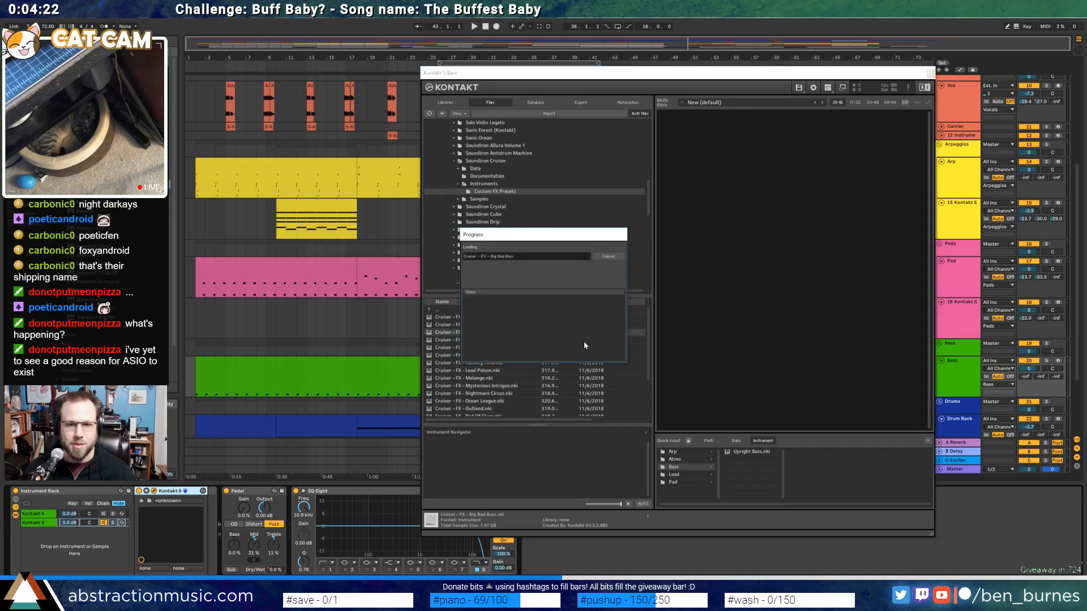
Audition the layered bass and open the first chain's Kontakt 5 window to compare both Big Bad Bass instances
{"action": "left_click_drag", "start_coordinate": [663, 74], "coordinate": [522, 85]}
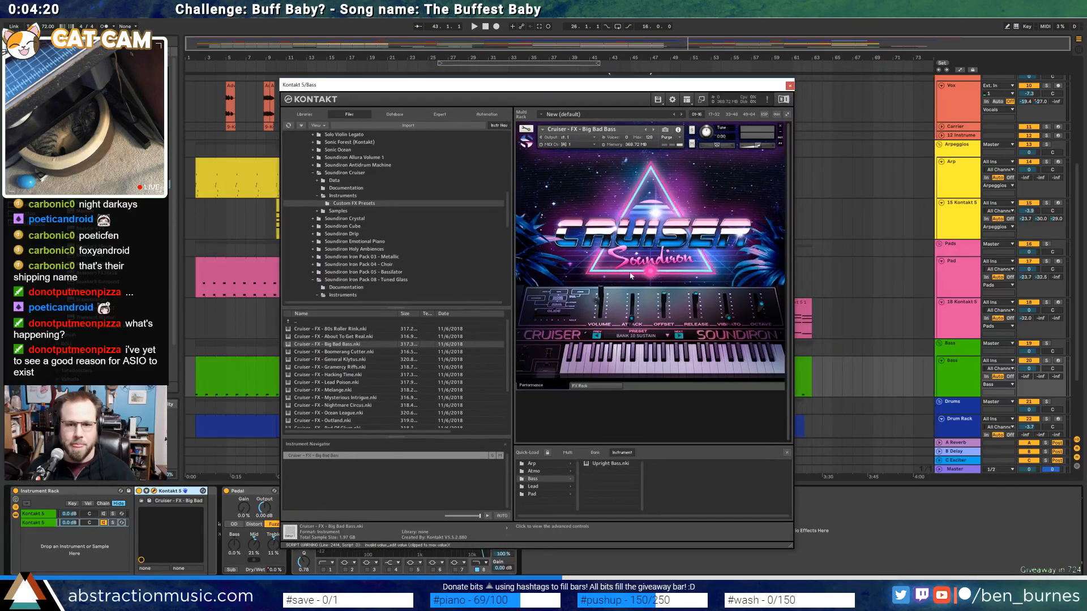
{"action": "key", "text": "space"}
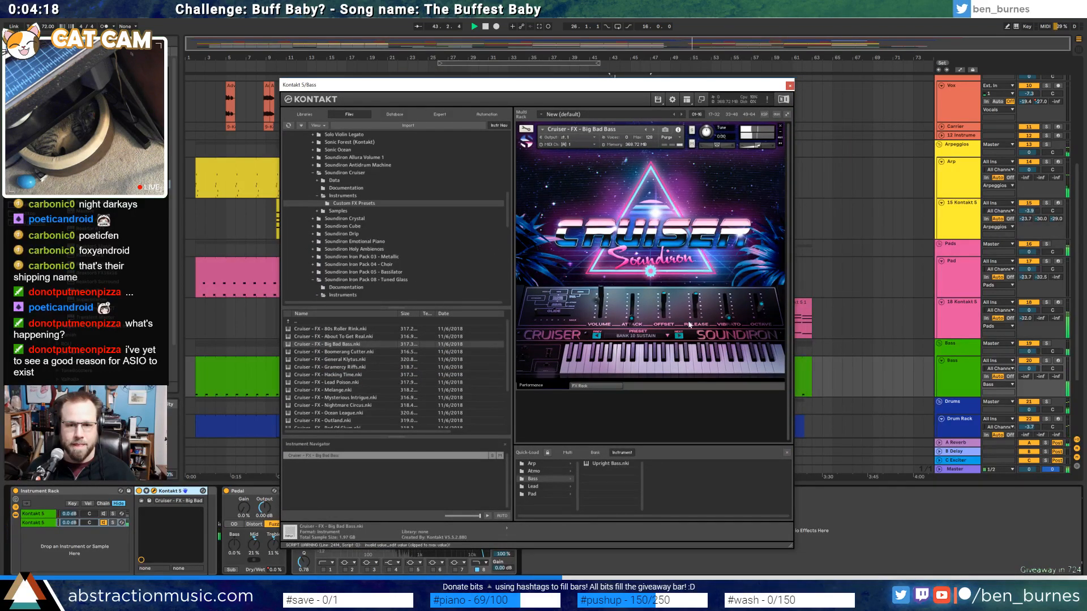
{"action": "left_click", "coordinate": [43, 515]}
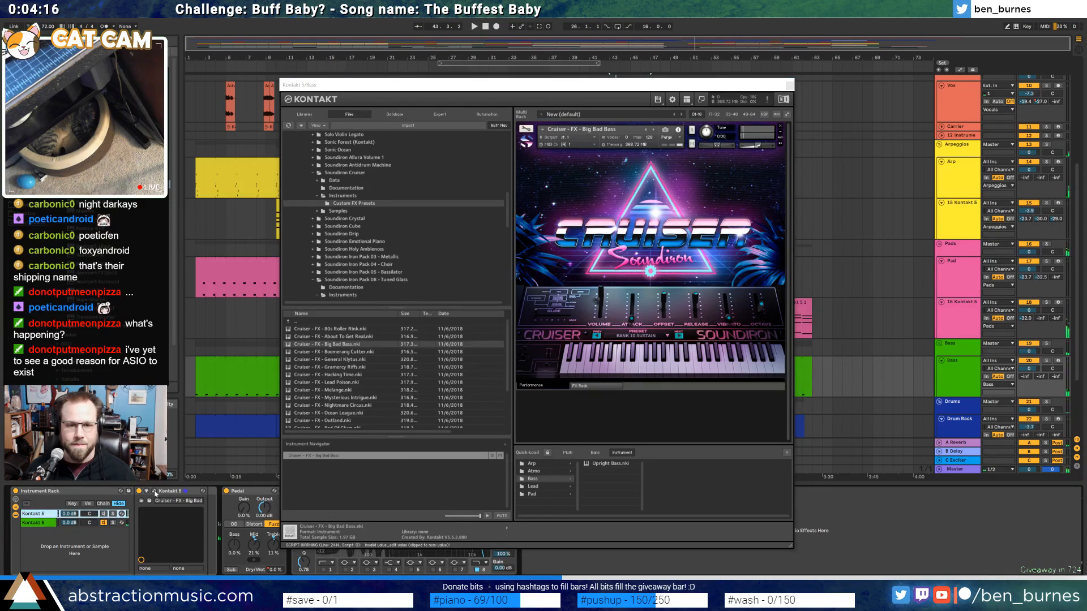
{"action": "left_click", "coordinate": [155, 493]}
{"action": "left_click_drag", "start_coordinate": [484, 85], "coordinate": [444, 83]}
{"action": "left_click", "coordinate": [758, 365]}
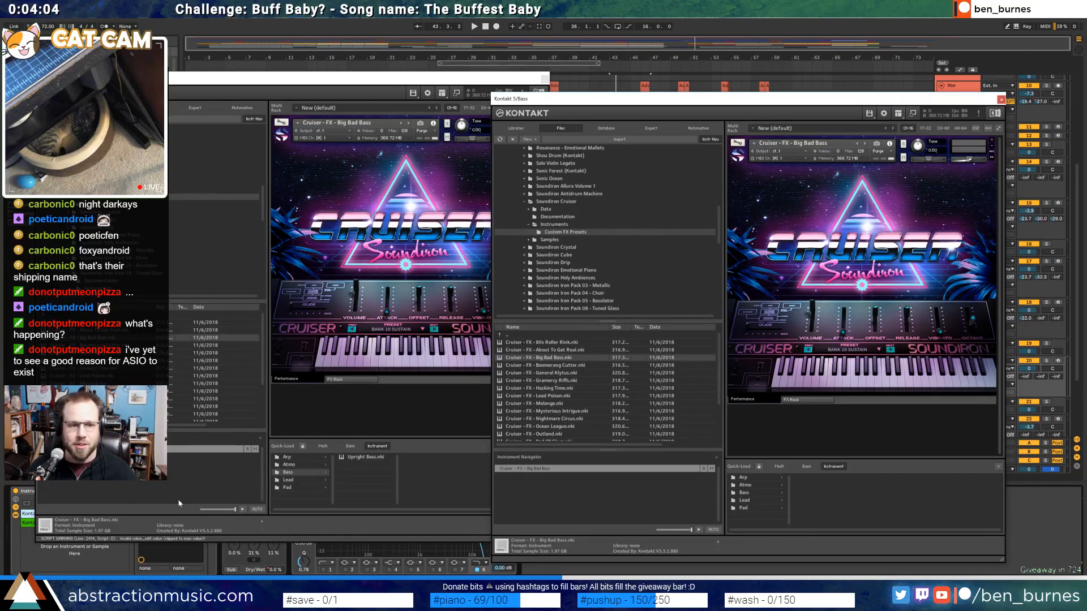
{"action": "left_click", "coordinate": [542, 77]}
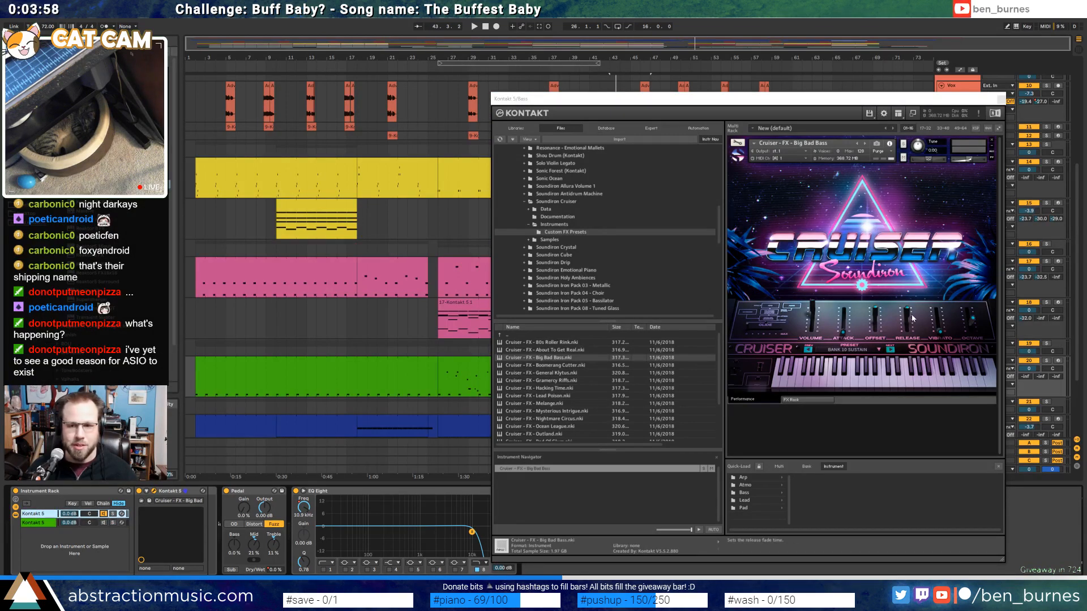
Resume playback, close the remaining Kontakt window, and lower the Bass track's volume to -8.1 dB
{"action": "key", "text": "space"}
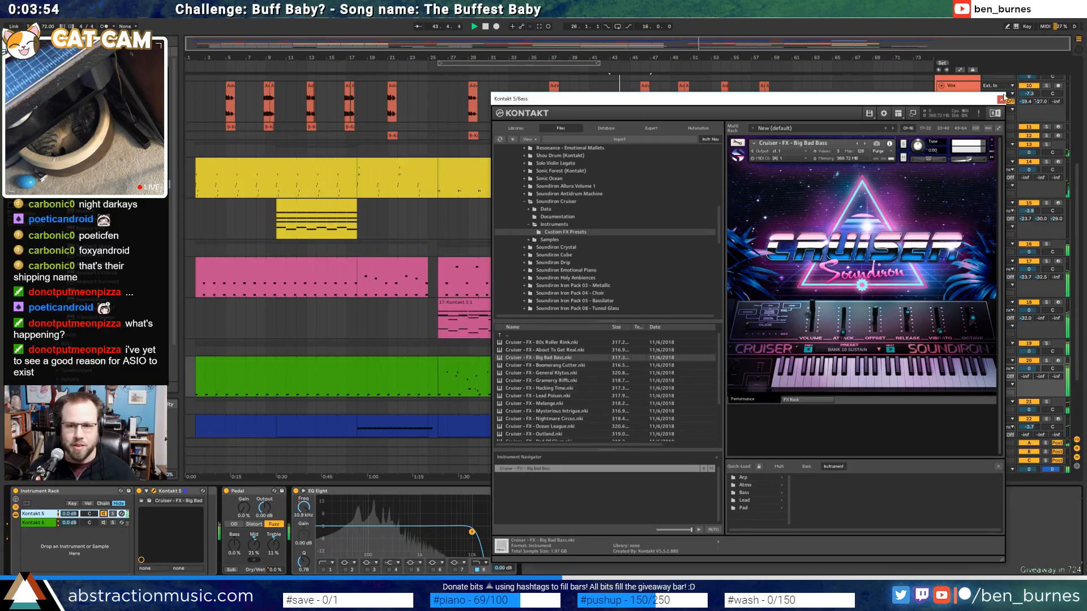
{"action": "left_click", "coordinate": [1001, 99]}
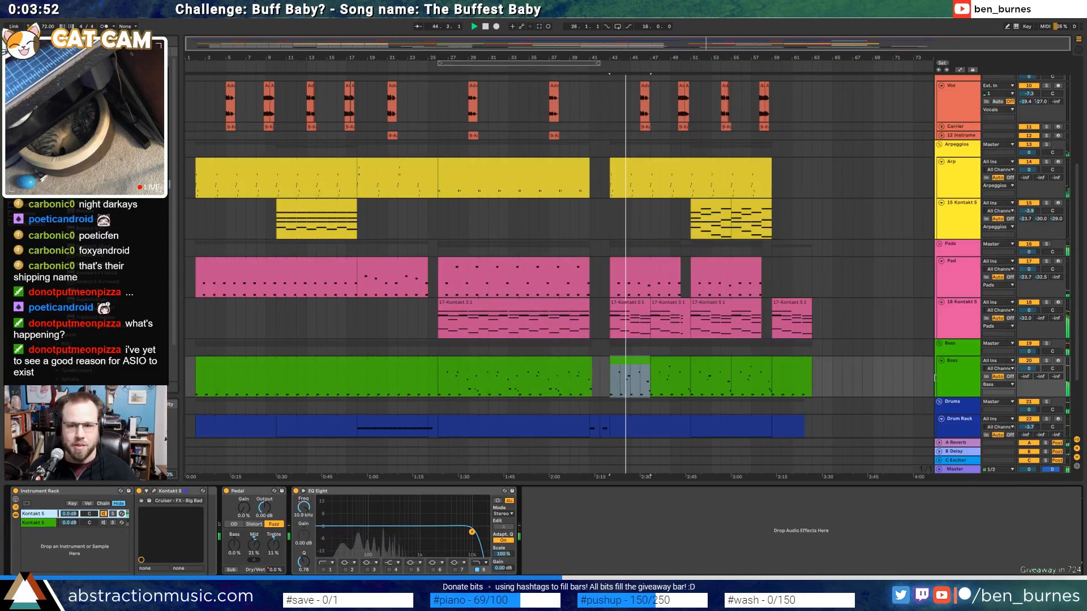
{"action": "left_click_drag", "start_coordinate": [1025, 370], "coordinate": [1024, 376]}
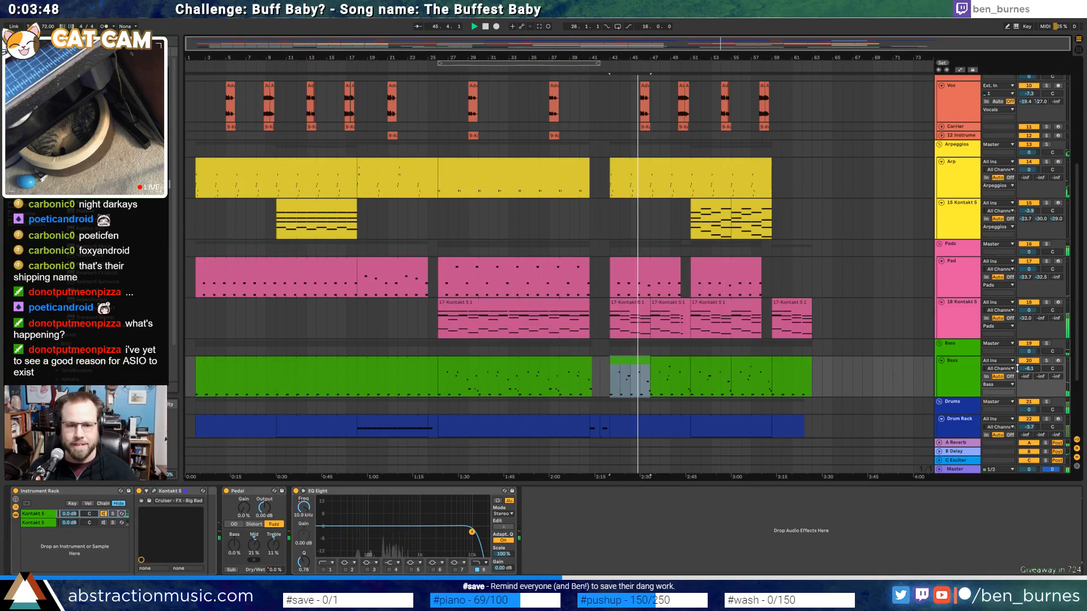
Lower the high cut in the Bass track's EQ Eight to about 4.54 kHz, check the mix, and stop playback
{"action": "left_click_drag", "start_coordinate": [471, 535], "coordinate": [453, 538]}
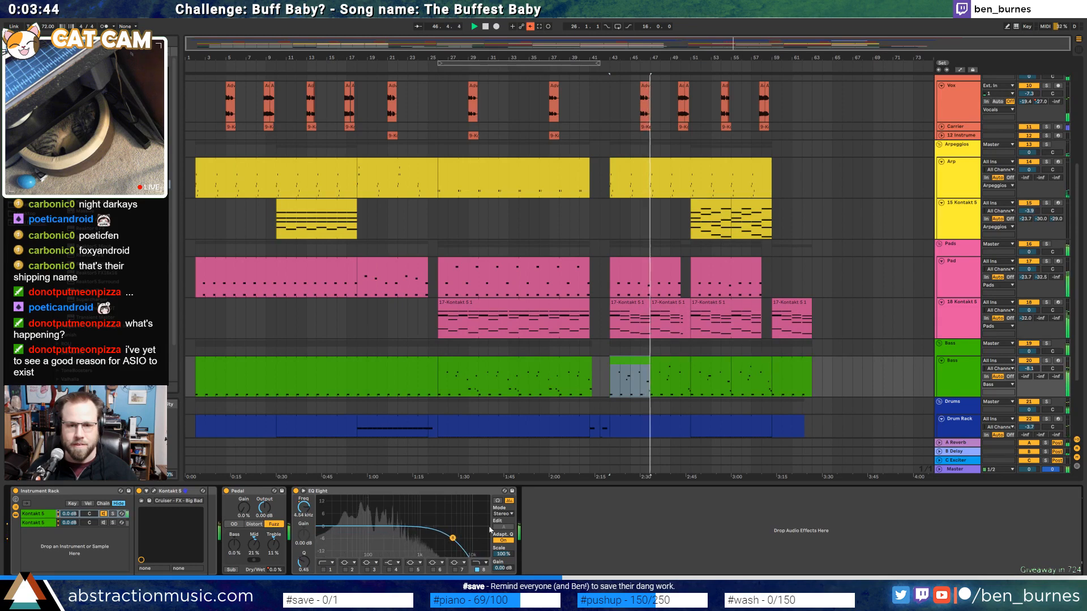
{"action": "left_click", "coordinate": [953, 468]}
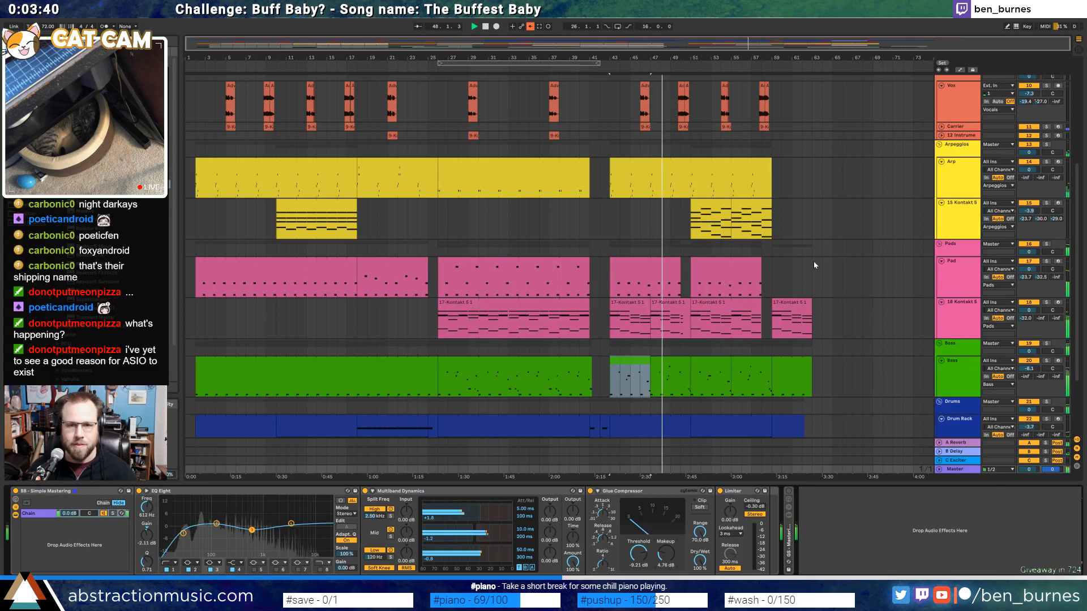
{"action": "scroll", "coordinate": [813, 262], "scroll_direction": "up", "scroll_amount": 3}
{"action": "left_click", "coordinate": [681, 120]}
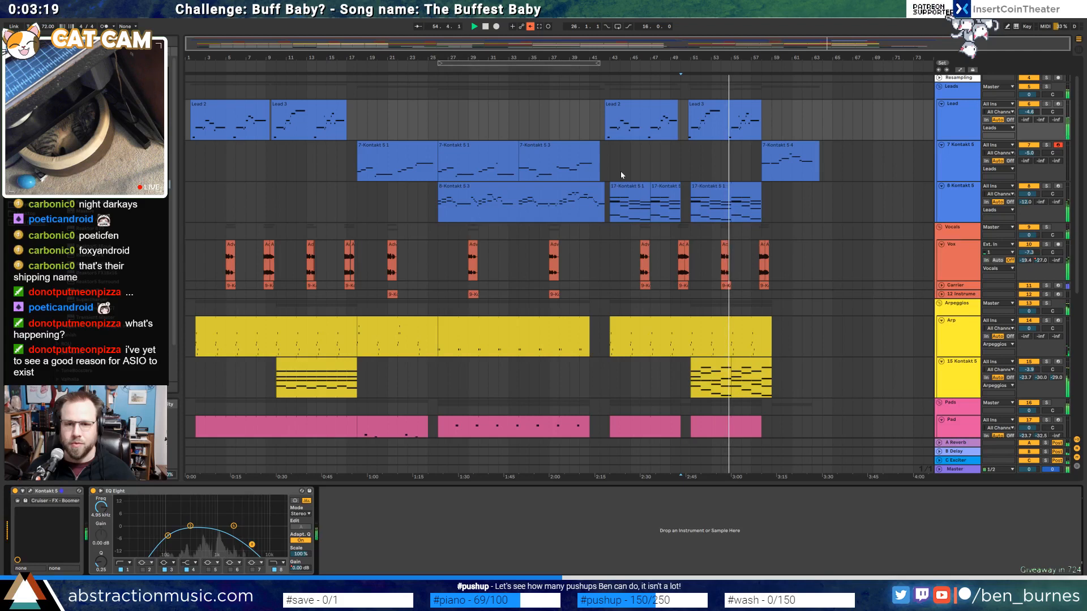
{"action": "key", "text": "space"}
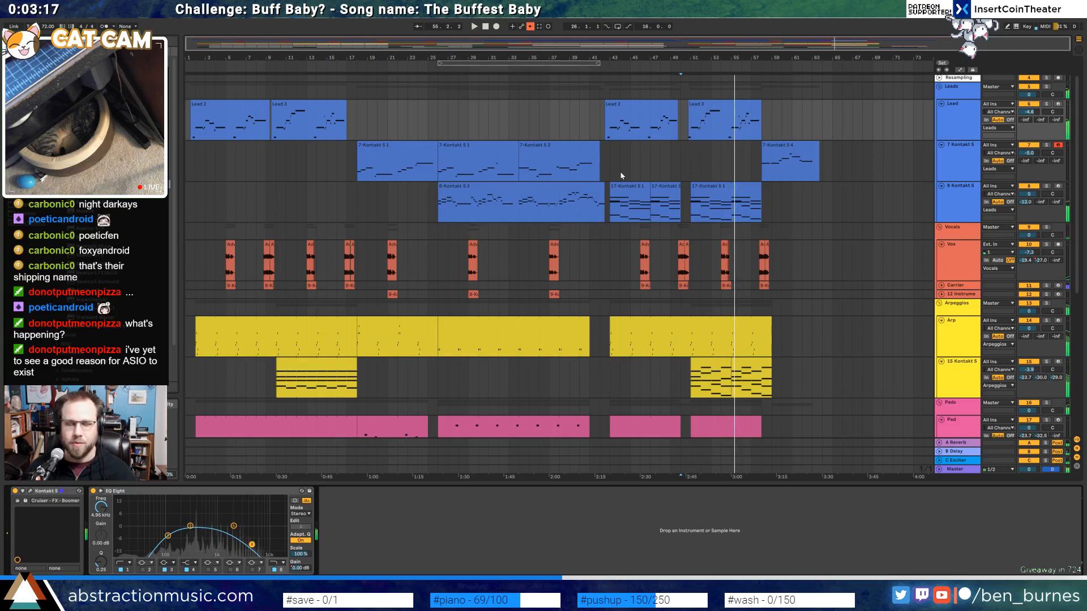
{"action": "left_click", "coordinate": [813, 197]}
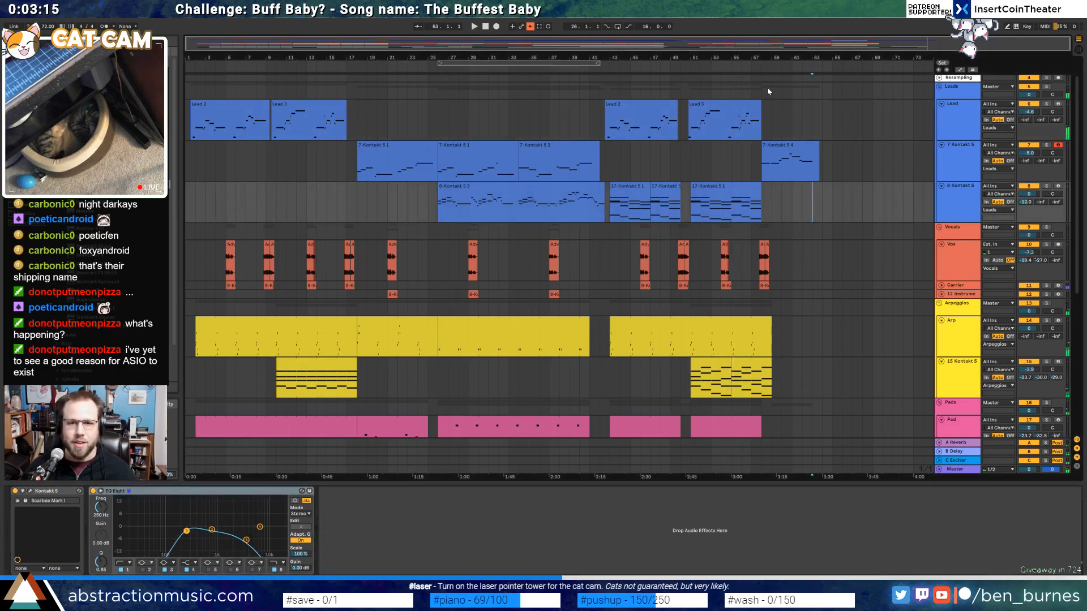
Fold all expanded lead, vocal, arpeggio, pad, bass and drum tracks in the arrangement
{"action": "left_click", "coordinate": [941, 104]}
{"action": "left_click", "coordinate": [941, 113]}
{"action": "left_click", "coordinate": [941, 121]}
{"action": "left_click", "coordinate": [941, 147]}
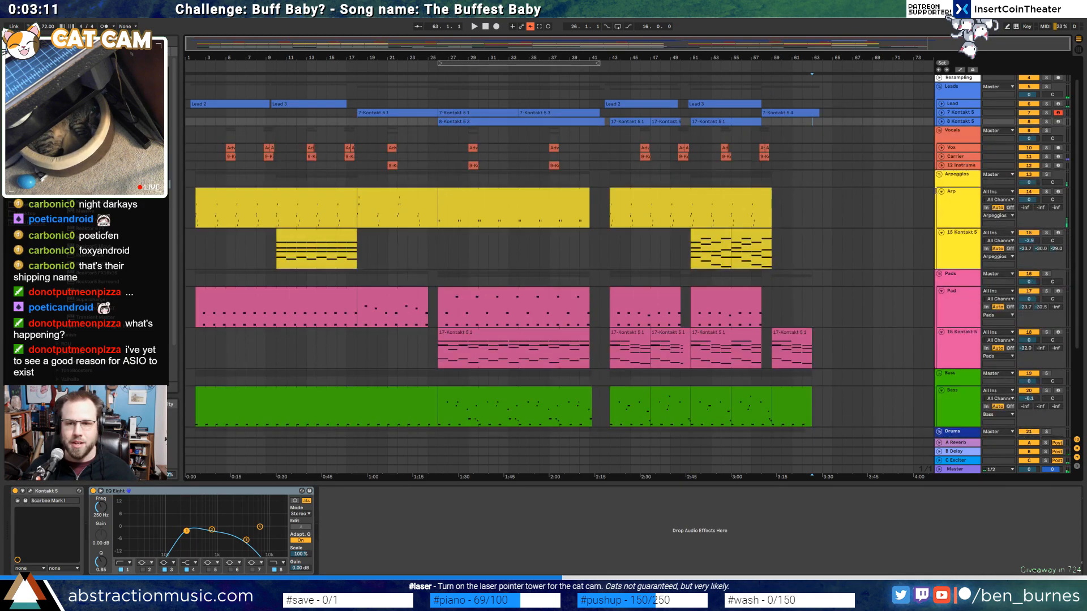
{"action": "left_click", "coordinate": [941, 192]}
{"action": "left_click", "coordinate": [941, 201]}
{"action": "left_click", "coordinate": [941, 226]}
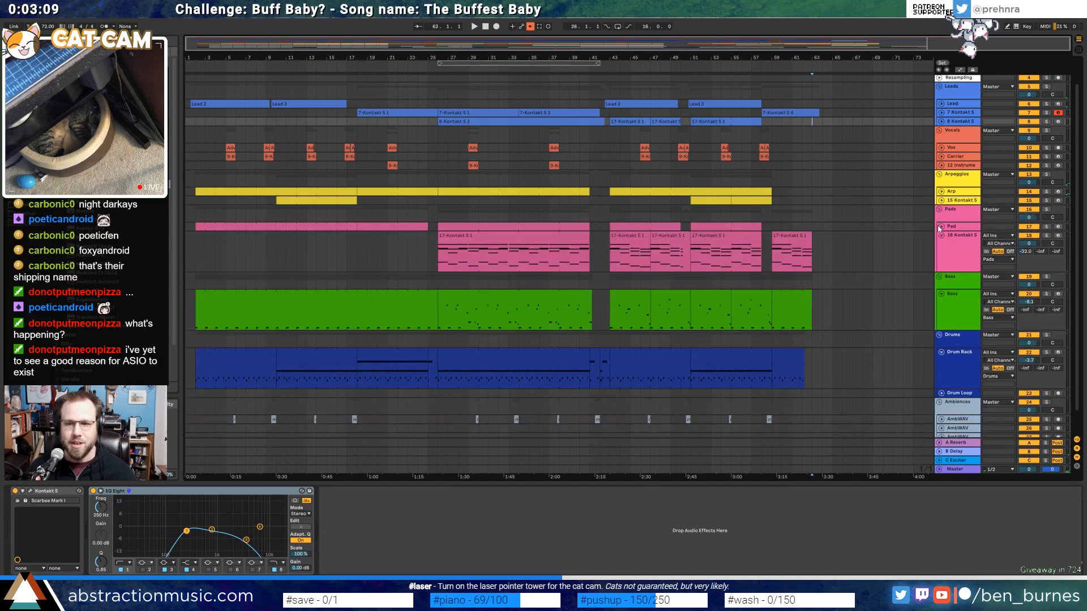
{"action": "left_click", "coordinate": [941, 235]}
{"action": "left_click", "coordinate": [941, 290]}
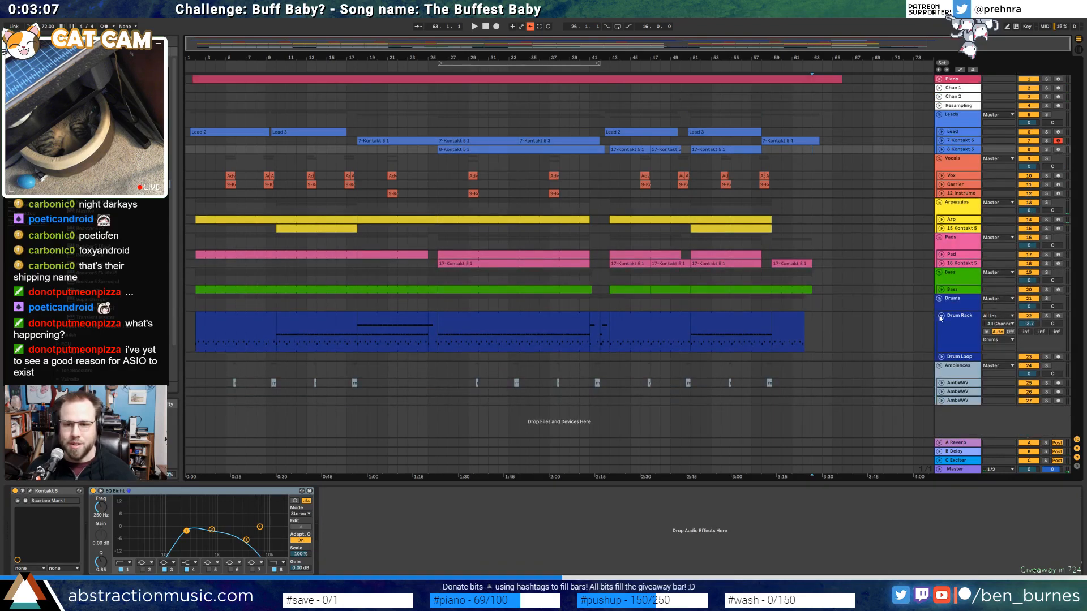
{"action": "left_click", "coordinate": [940, 317]}
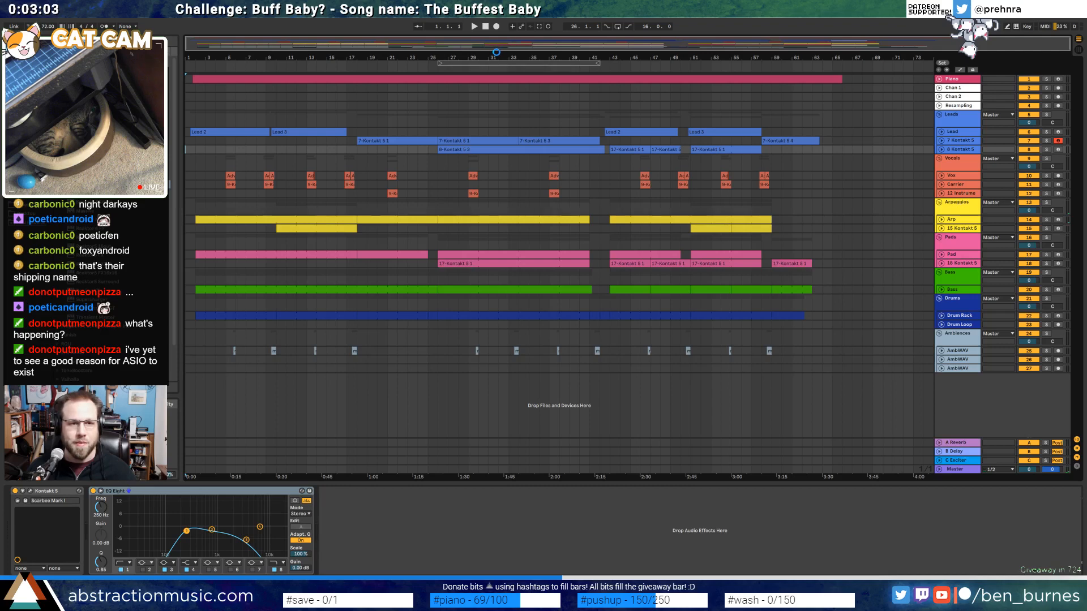
Play the song from the start of the Piano clip and fine-tune the Lead and Arp track volumes
{"action": "left_click", "coordinate": [203, 80]}
{"action": "key", "text": "space"}
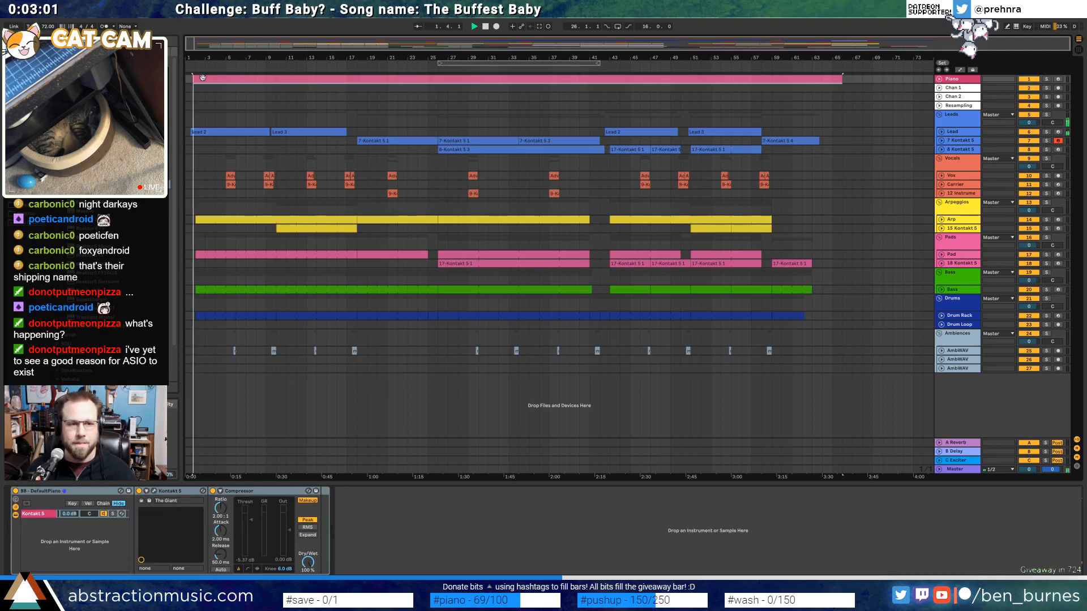
{"action": "left_click", "coordinate": [941, 132]}
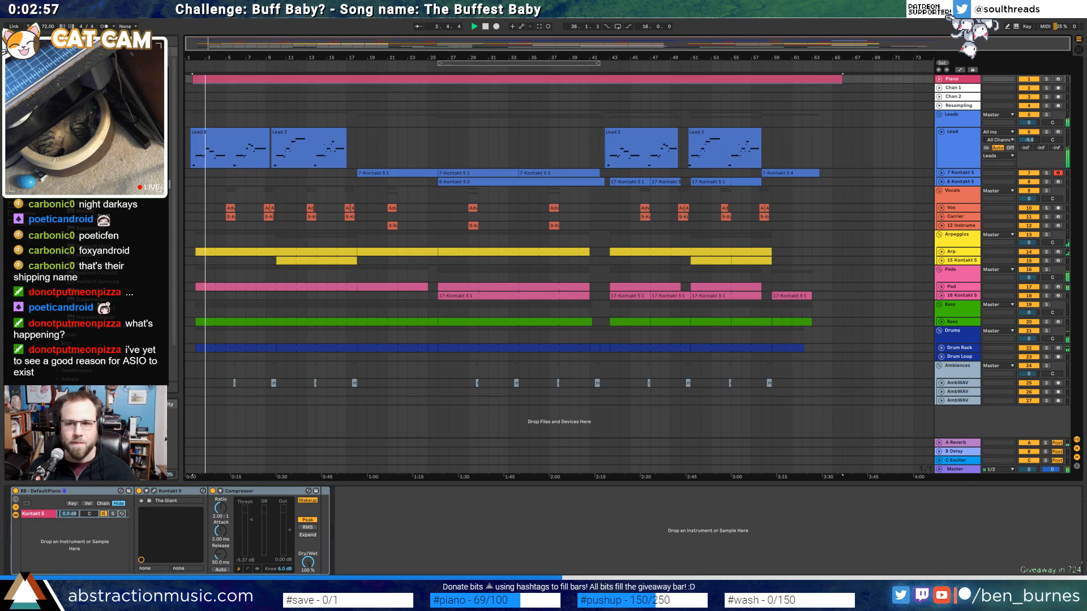
{"action": "left_click_drag", "start_coordinate": [1028, 141], "coordinate": [1028, 131]}
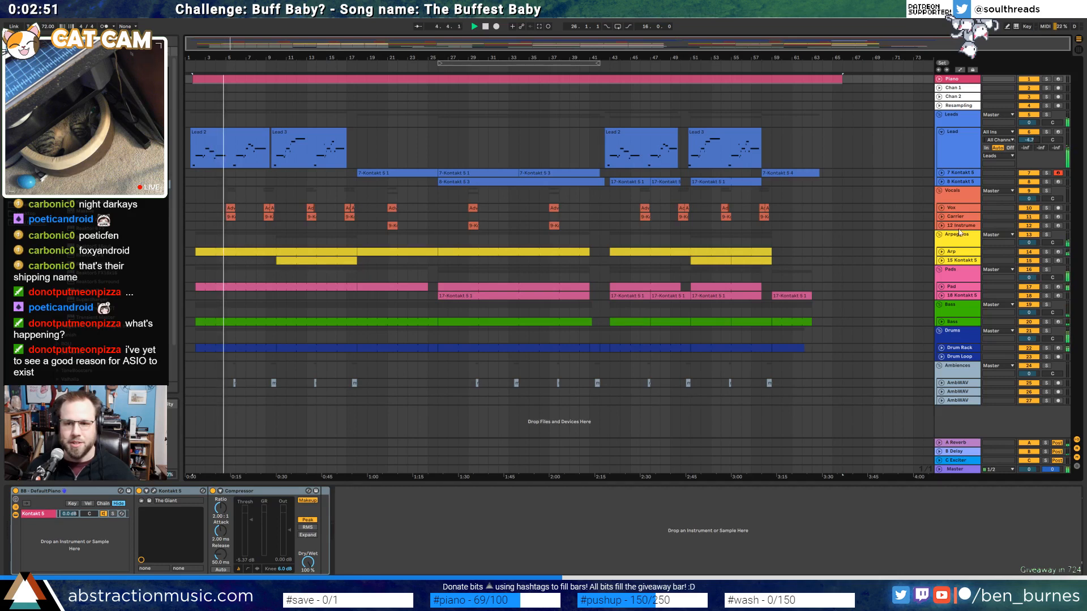
{"action": "left_click", "coordinate": [952, 256]}
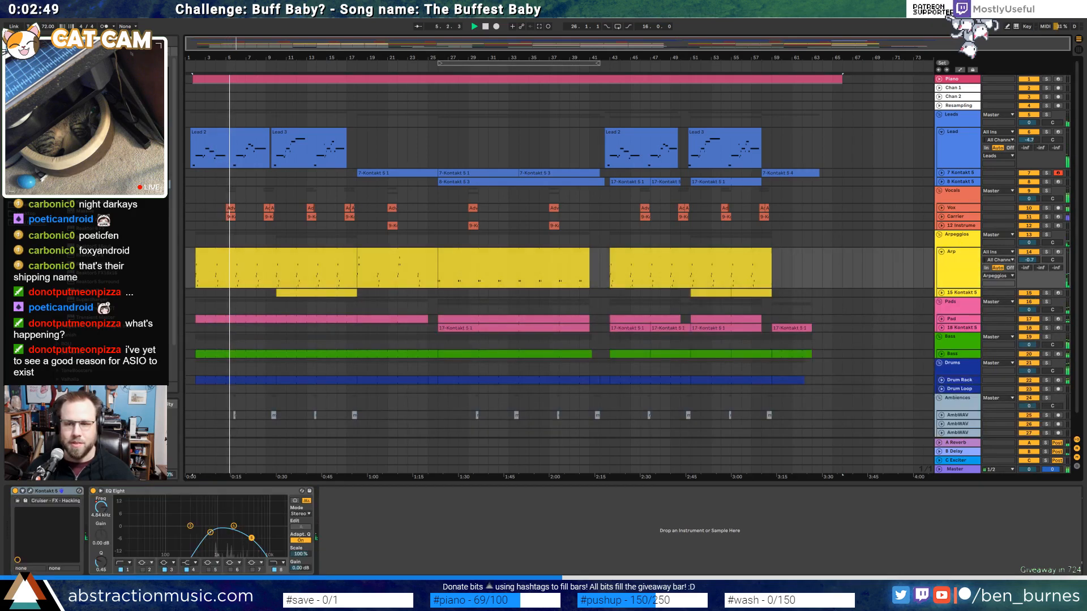
Set the master Glue Compressor's threshold to -10.2 dB and ease the master EQ Eight boosts to 0.37 dB and 1.12 dB
{"action": "left_click", "coordinate": [963, 467]}
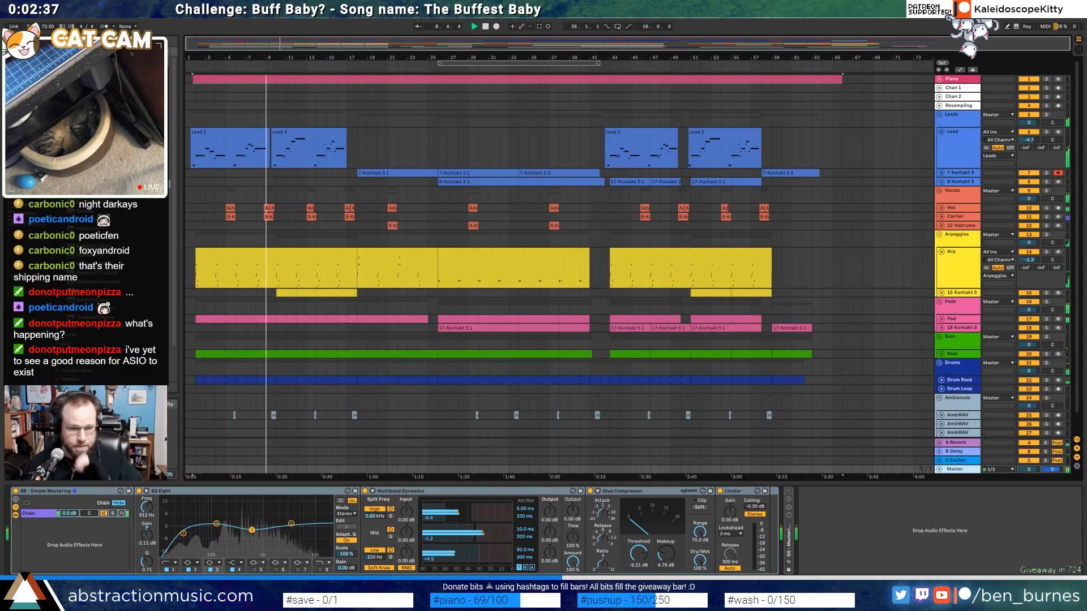
{"action": "left_click_drag", "start_coordinate": [642, 558], "coordinate": [665, 558]}
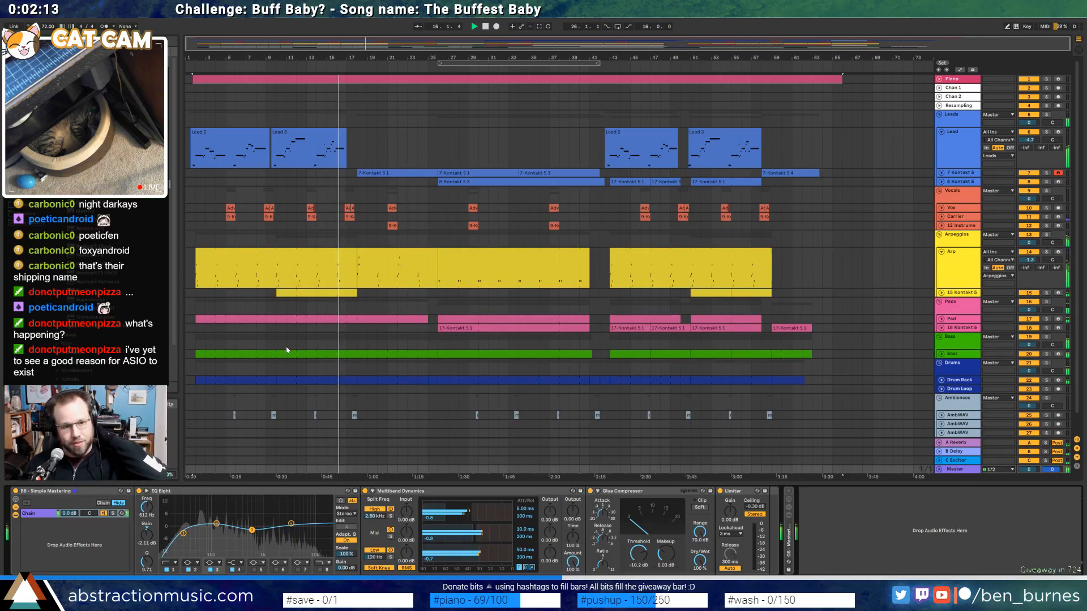
{"action": "left_click_drag", "start_coordinate": [291, 524], "coordinate": [290, 525]}
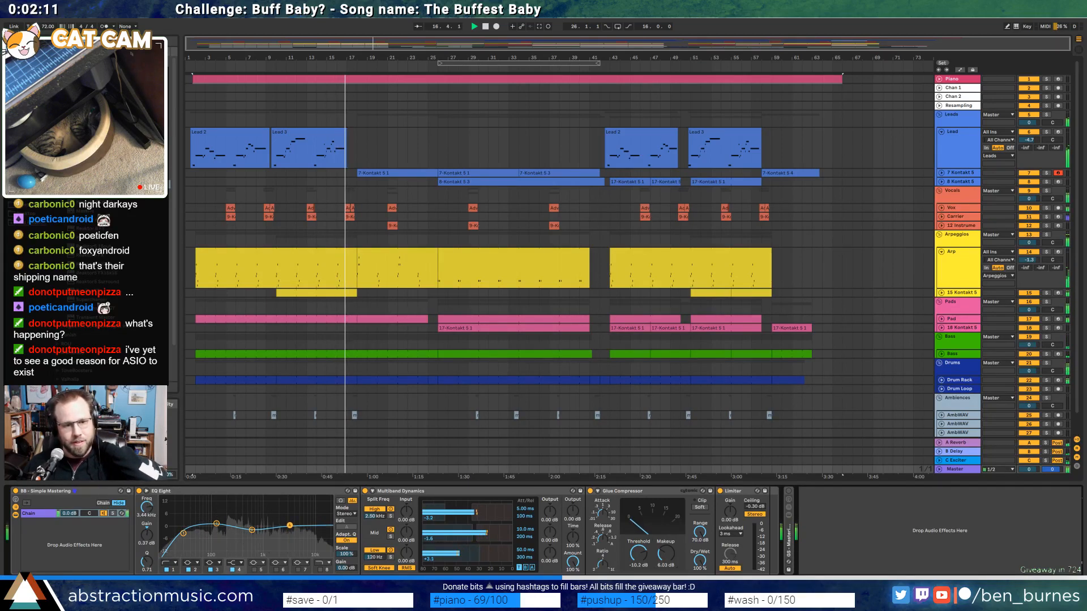
{"action": "left_click_drag", "start_coordinate": [217, 523], "coordinate": [213, 524]}
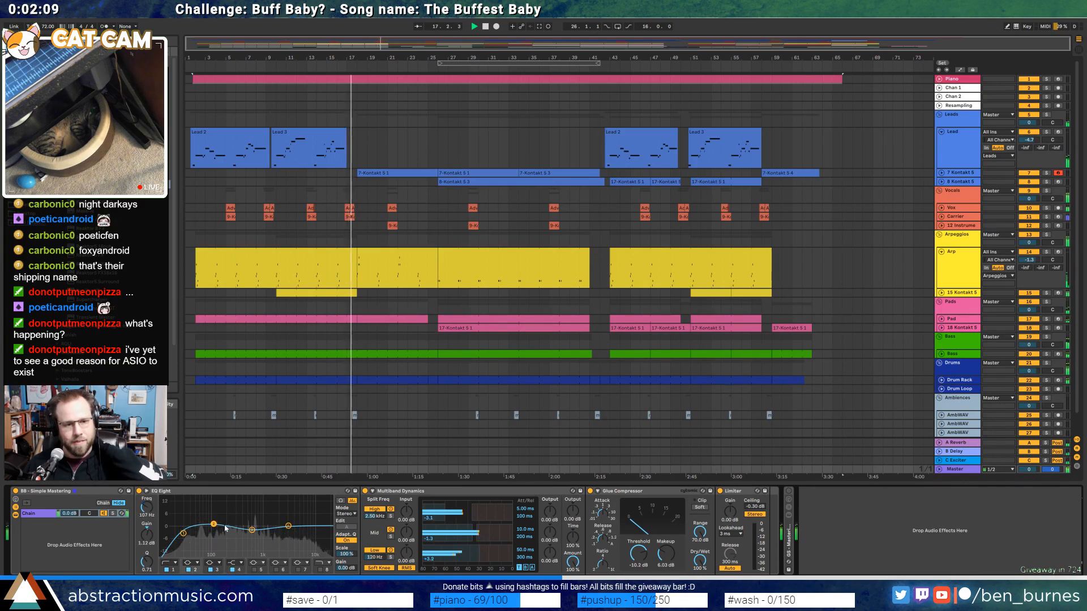
{"action": "left_click", "coordinate": [183, 533]}
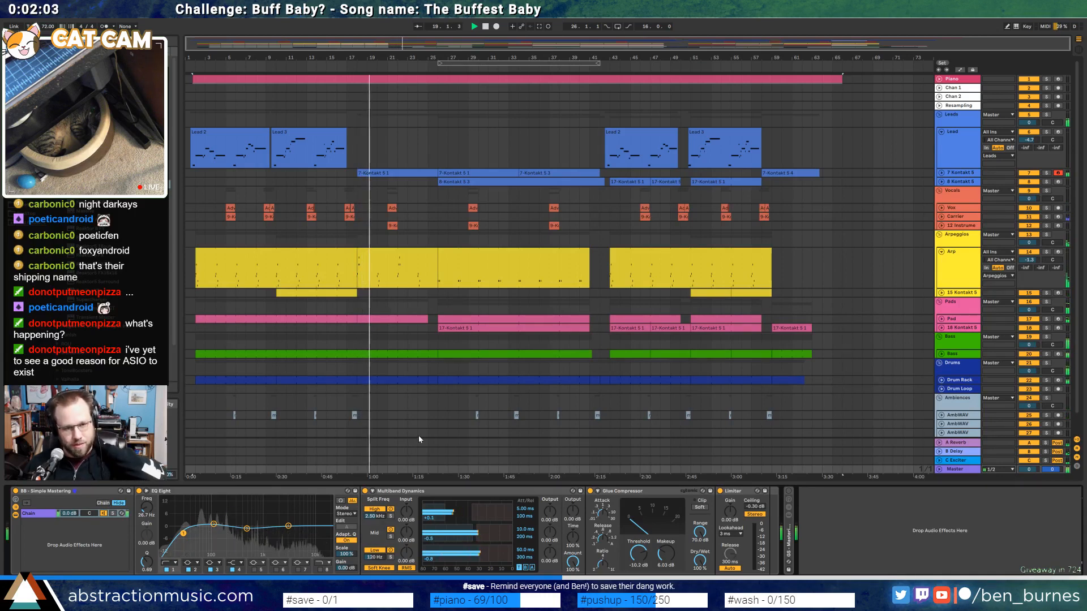
Rename the Lead track as "Cruiser Lead" and fold it
{"action": "left_click", "coordinate": [951, 174]}
{"action": "left_click", "coordinate": [955, 152]}
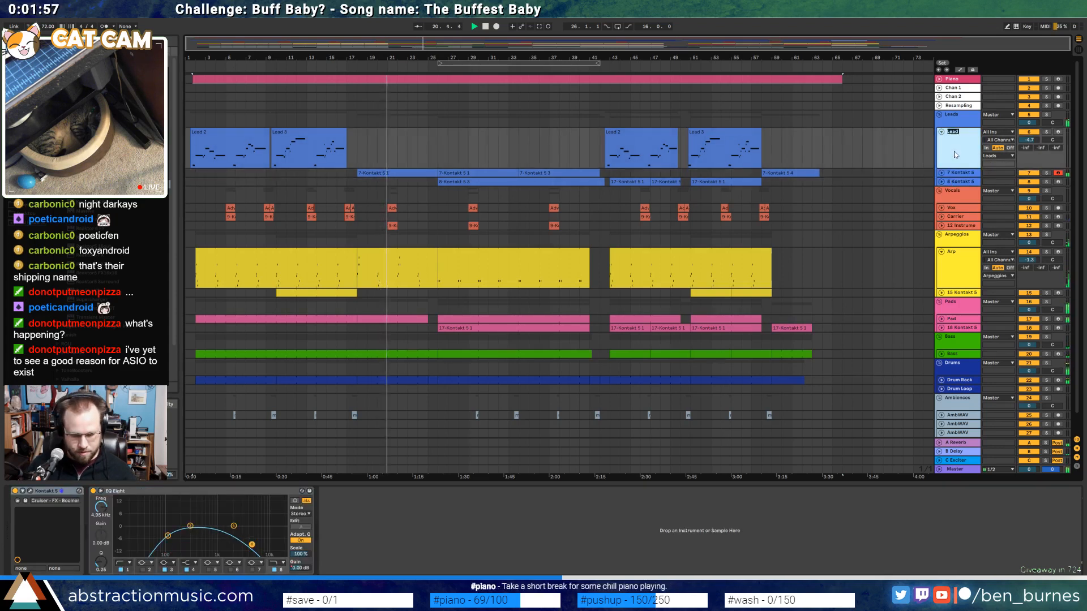
{"action": "type", "text": "Cruiser Lea"}
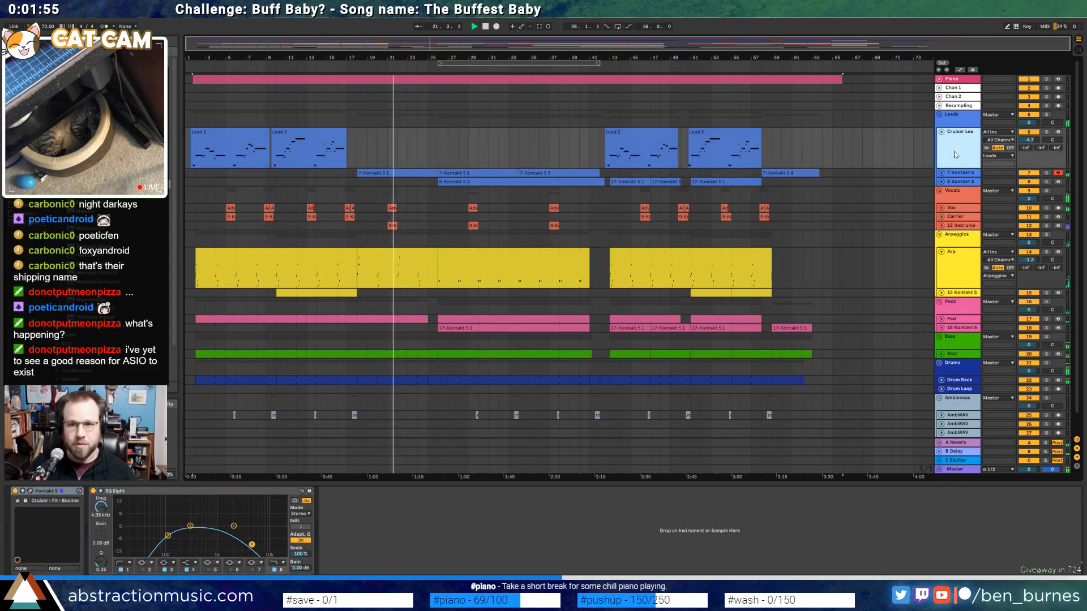
{"action": "left_click", "coordinate": [942, 134]}
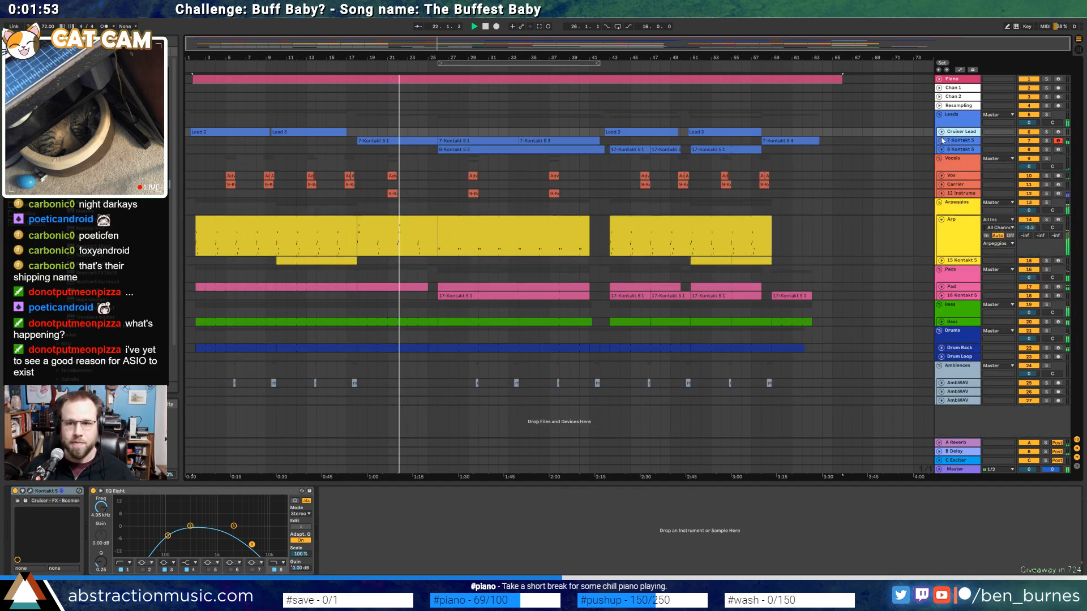
Rename the 7 Kontakt 5 track as "Ghost Lead", undoing the accidentally inserted audio track, and fold the renamed track
{"action": "left_click", "coordinate": [942, 142]}
{"action": "left_click", "coordinate": [955, 144]}
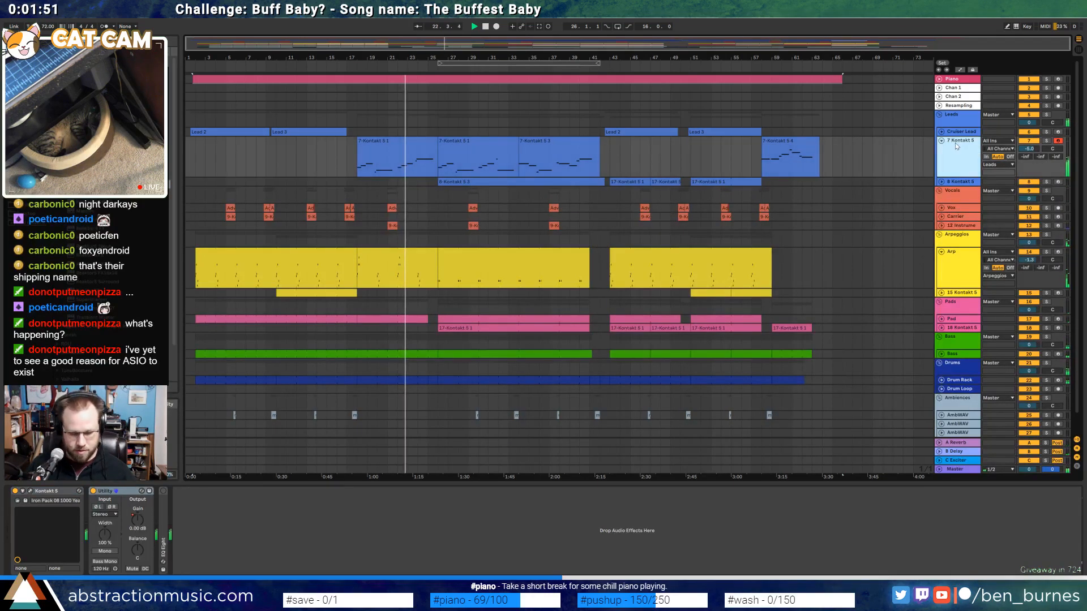
{"action": "key", "text": "ctrl+t"}
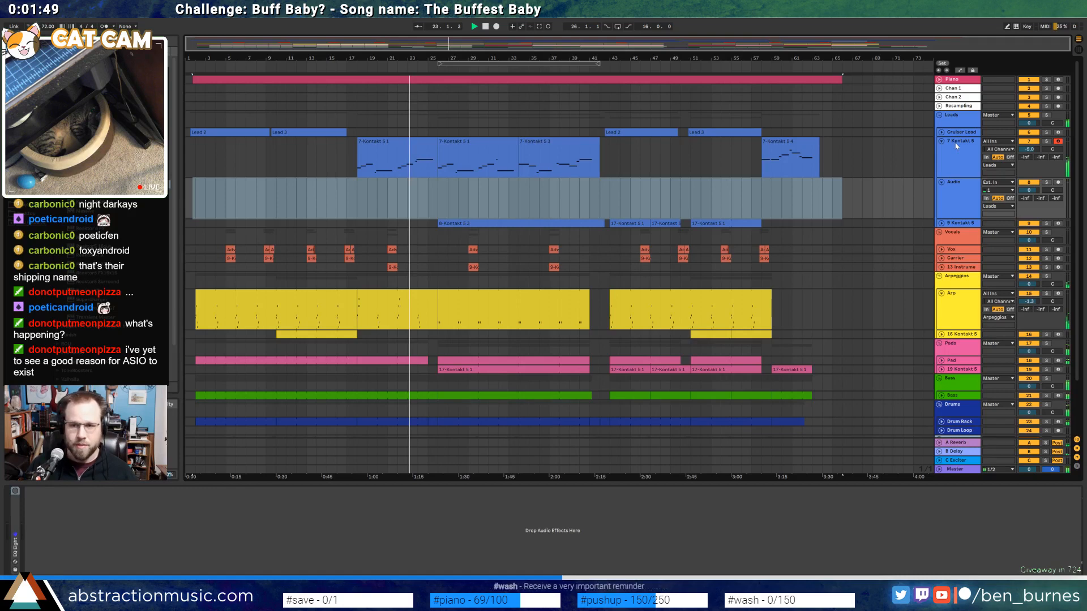
{"action": "key", "text": "ctrl+z"}
{"action": "key", "text": "ctrl+r"}
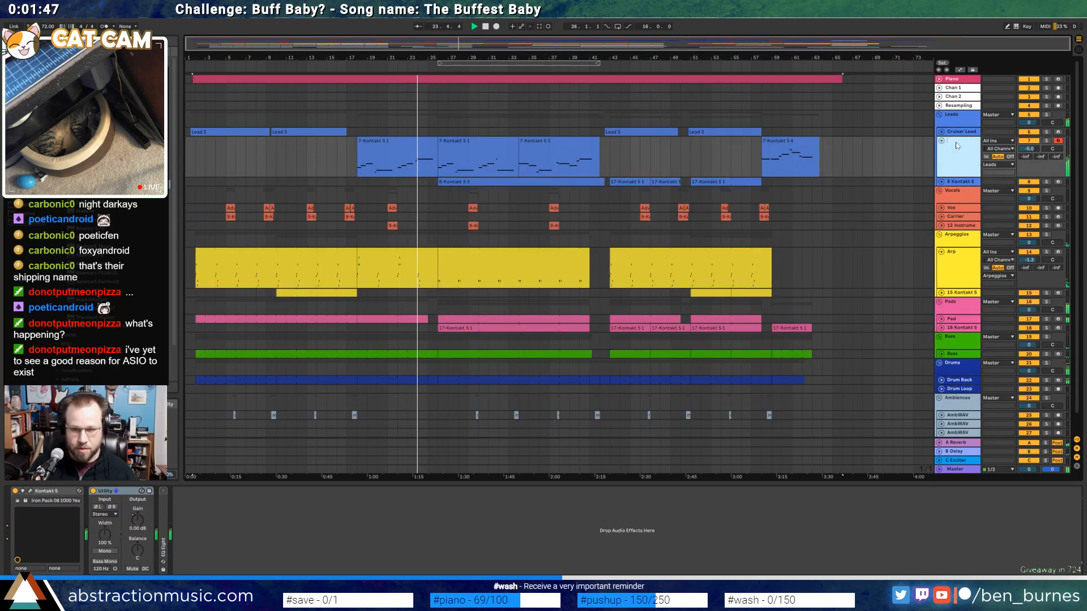
{"action": "type", "text": "Ghost Lead"}
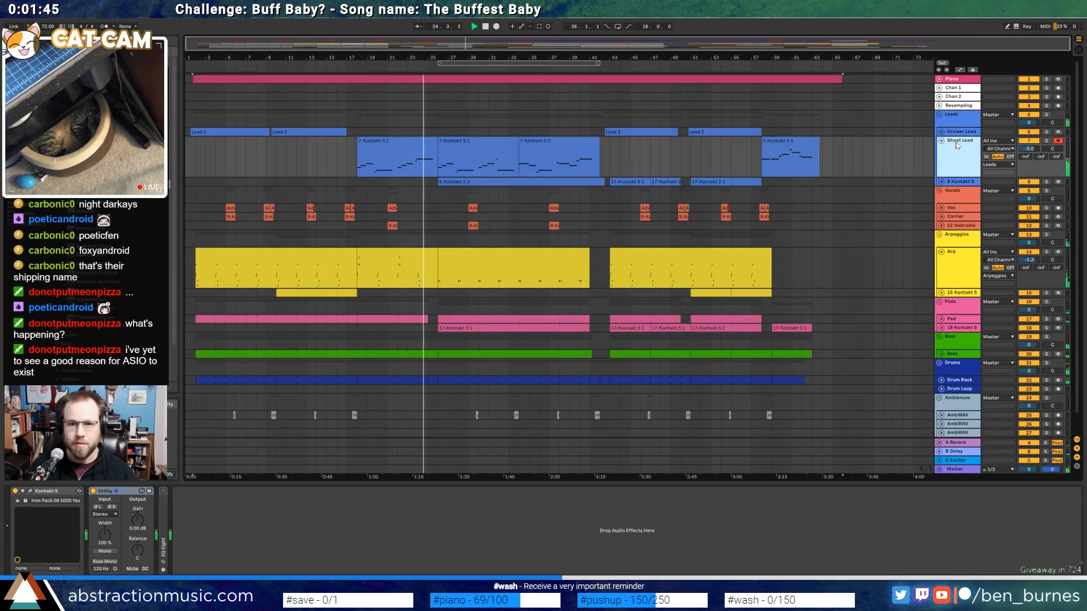
{"action": "left_click", "coordinate": [941, 141]}
Rename the 8 Kontakt 5 track in the Leads group as "Rhodes" and fold it
{"action": "left_click", "coordinate": [941, 149]}
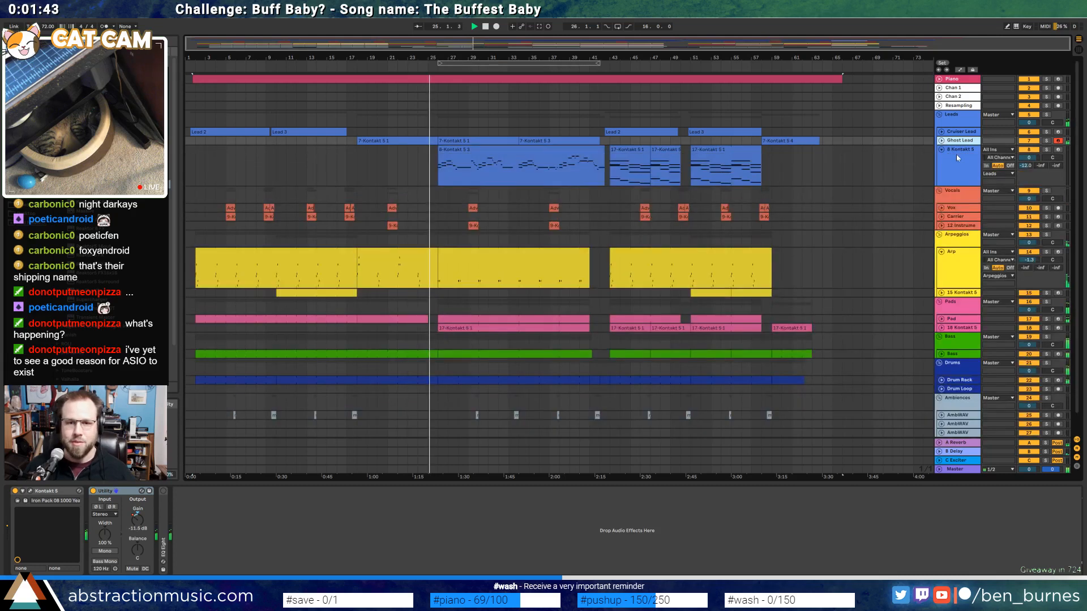
{"action": "left_click", "coordinate": [956, 154]}
{"action": "key", "text": "ctrl+r"}
{"action": "type", "text": "R"}
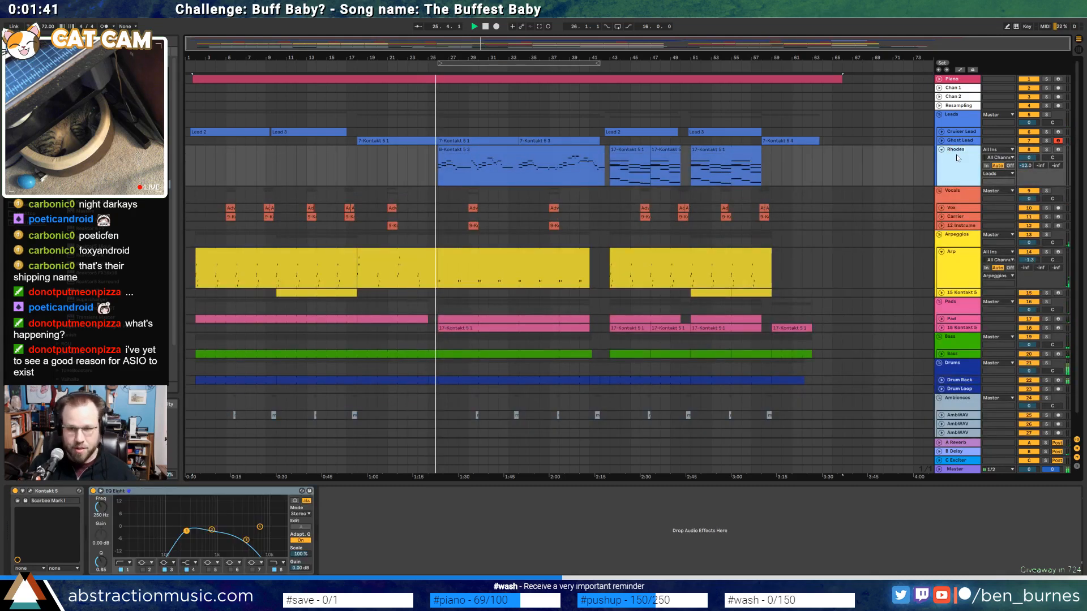
{"action": "left_click", "coordinate": [941, 149]}
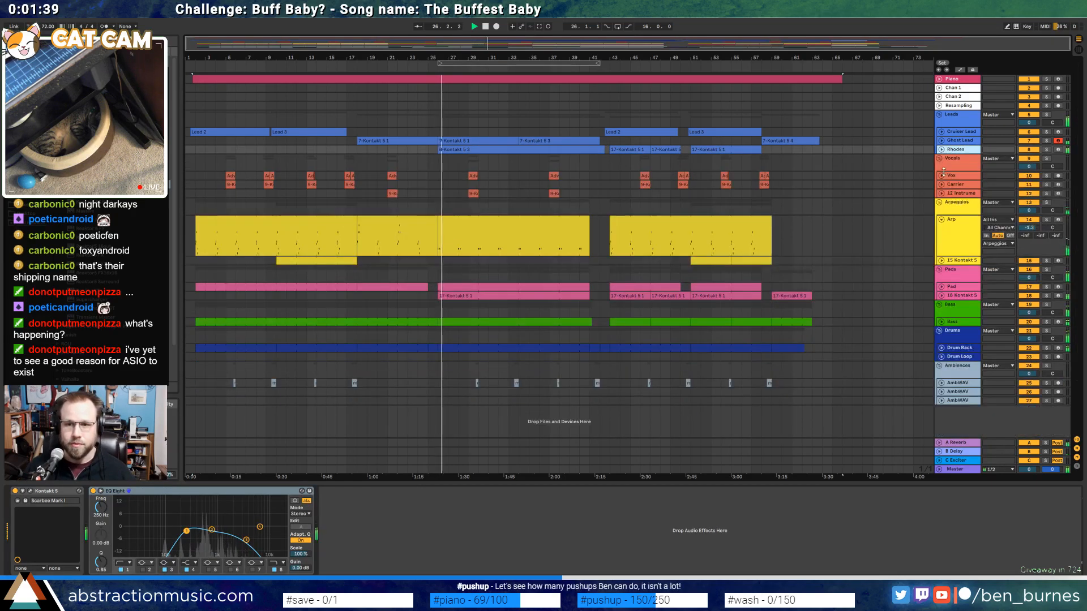
Rename the Vox track in the Vocals group as "BUFF BABBY"
{"action": "left_click", "coordinate": [952, 175]}
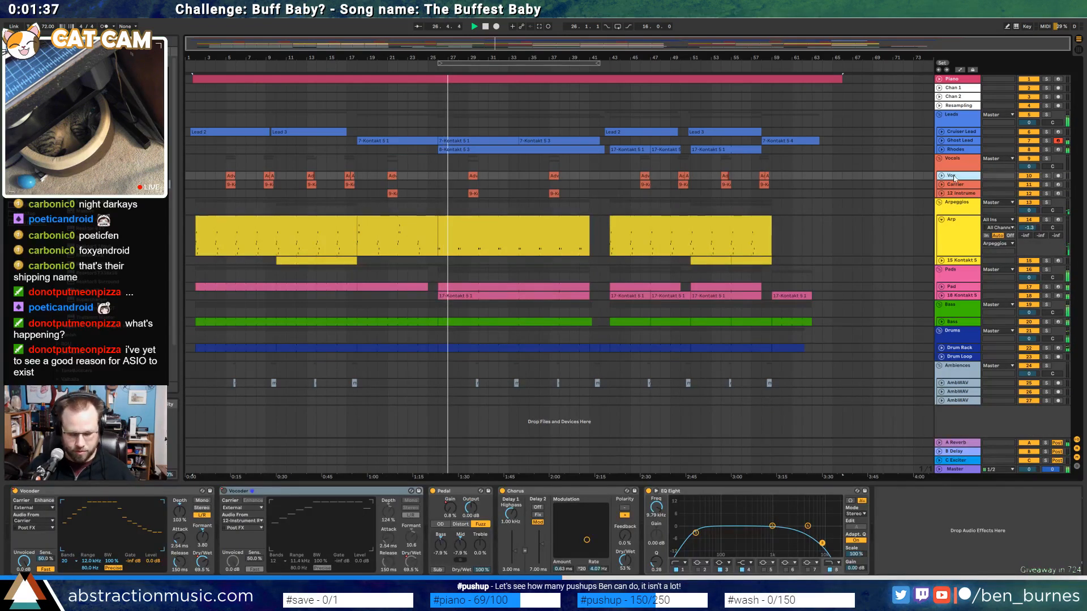
{"action": "type", "text": "BUFF BABBY"}
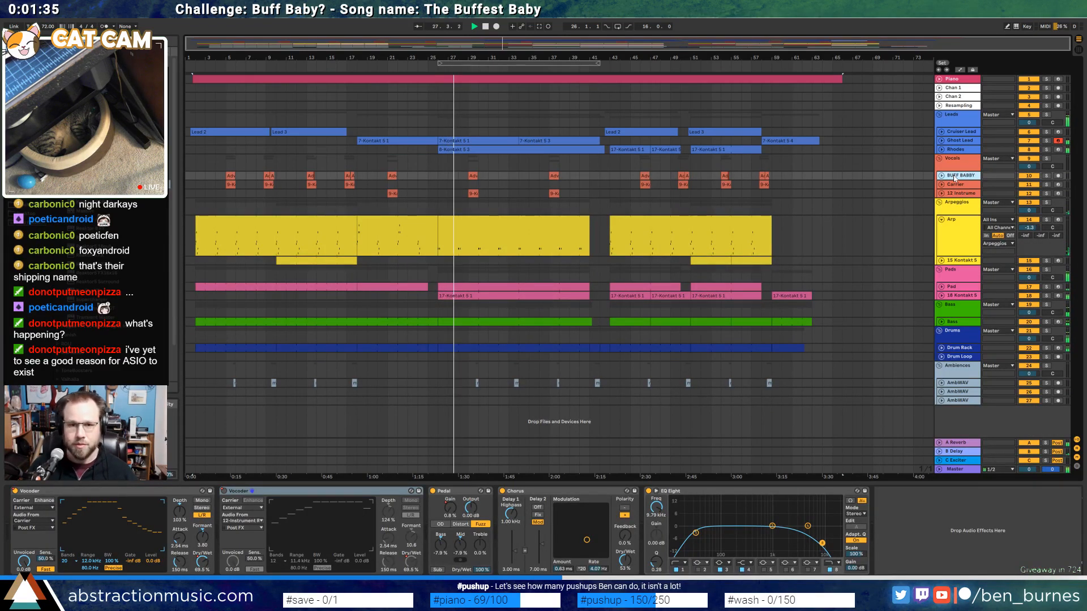
{"action": "key", "text": "Return"}
Rename the 12 Instrument Rack track in the Vocals group as "Carrier Sq"
{"action": "left_click", "coordinate": [971, 193]}
{"action": "key", "text": "ctrl+r"}
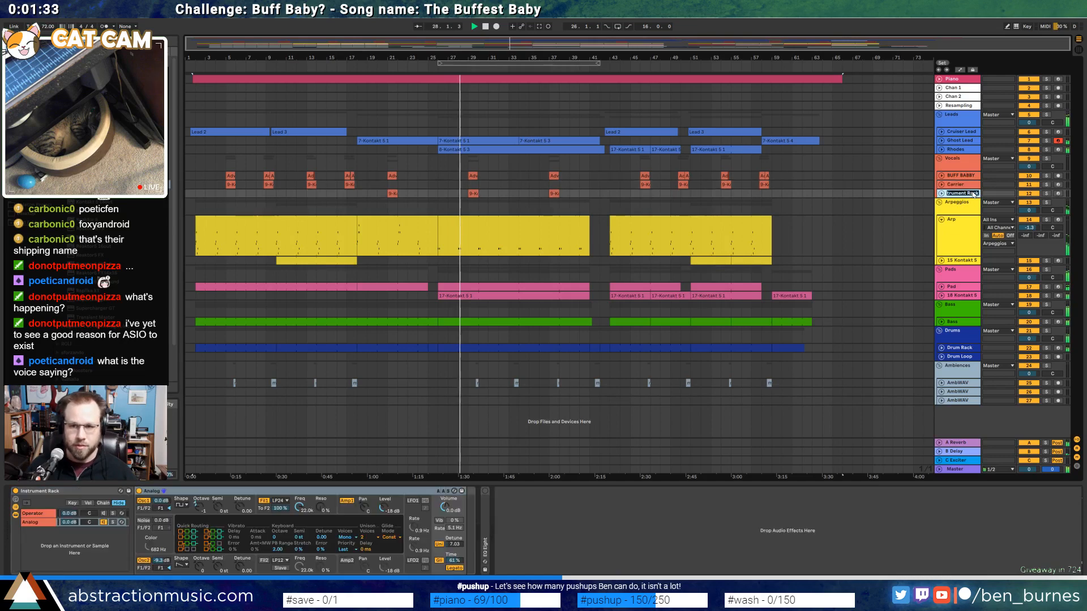
{"action": "type", "text": "Carrier Sq"}
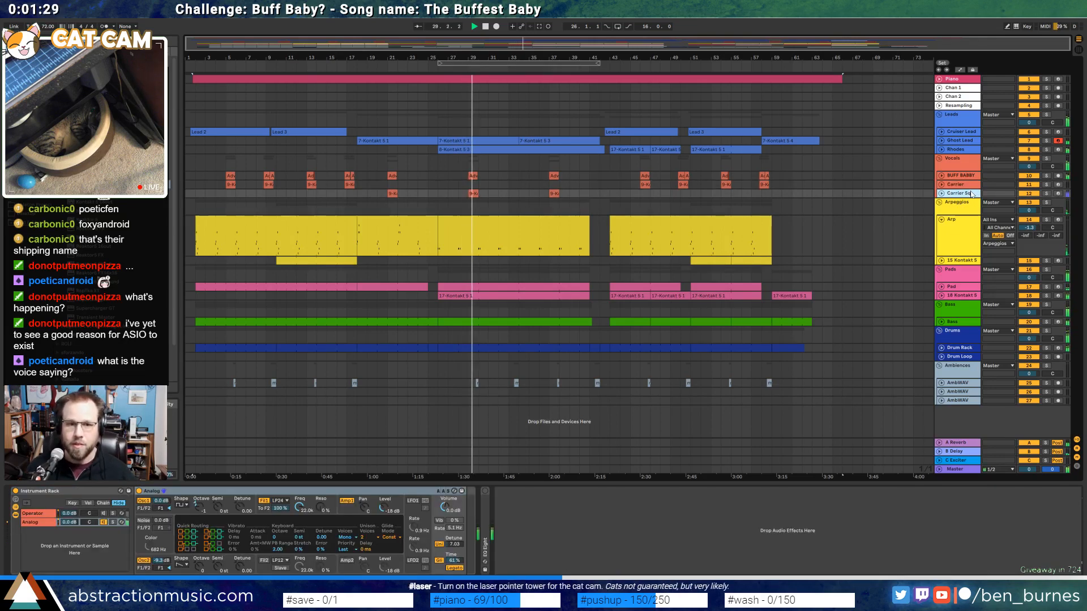
{"action": "key", "text": "Return"}
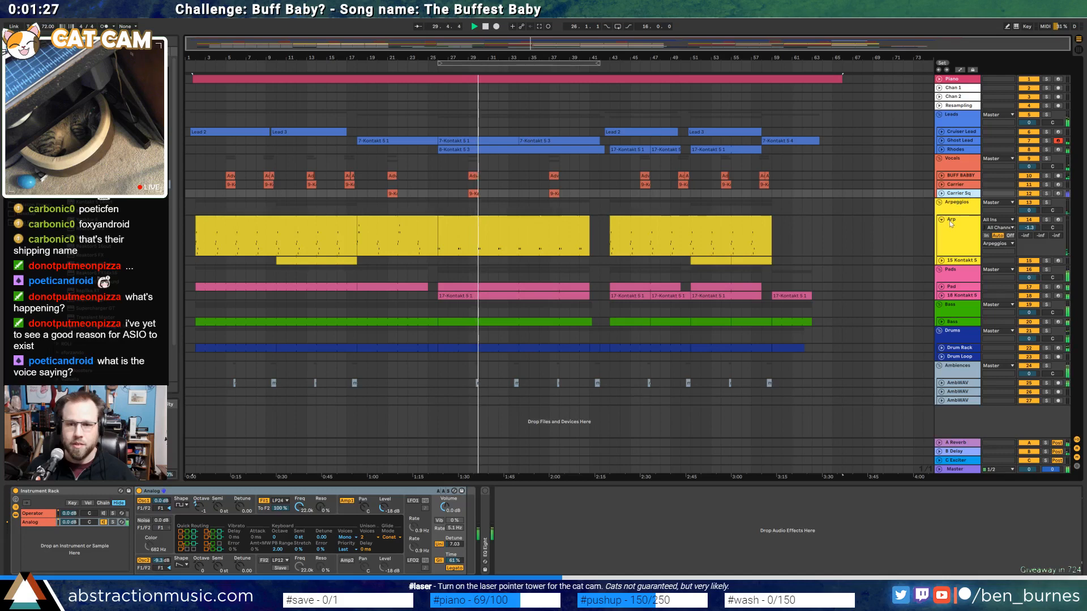
{"action": "left_click", "coordinate": [942, 227]}
{"action": "key", "text": "ctrl+r"}
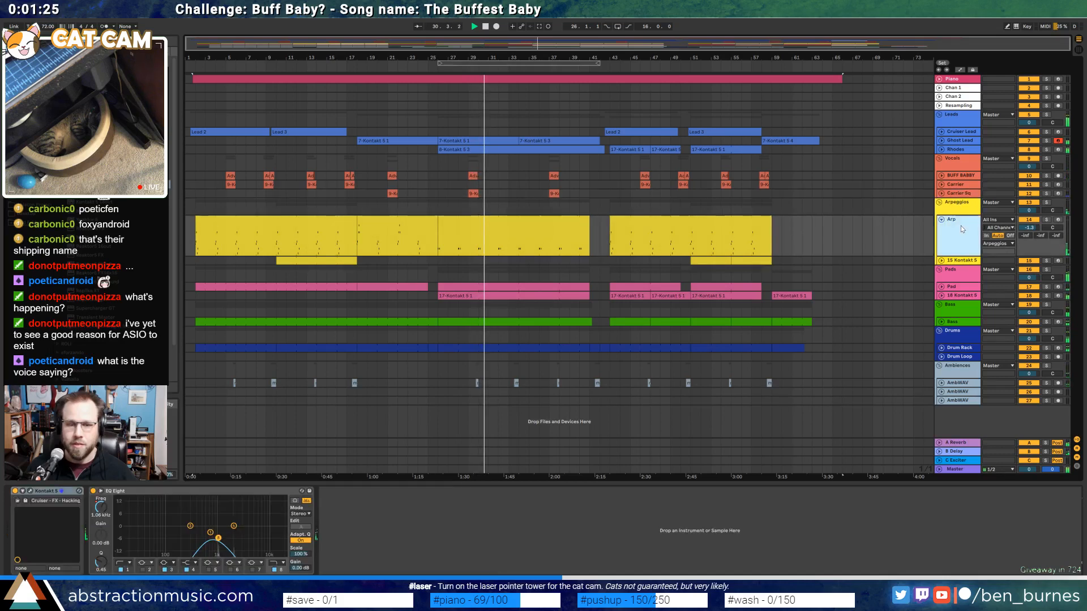
{"action": "key", "text": "Return"}
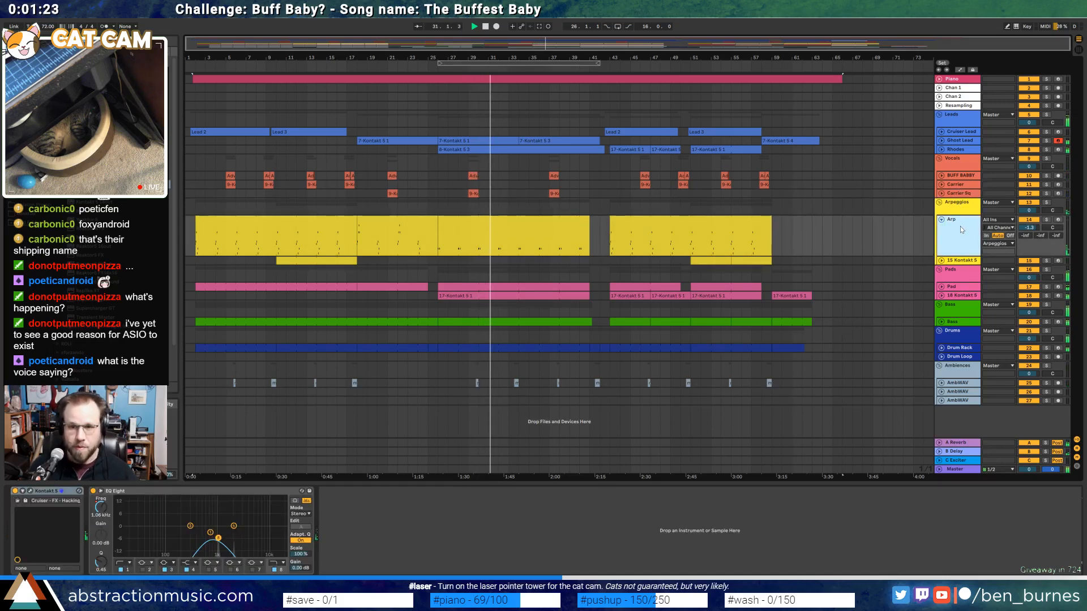
Rename the 15 Kontakt 5 track in the Arpeggios group as "Chord Arp" and fold both arpeggio tracks
{"action": "left_click", "coordinate": [942, 261]}
{"action": "left_click", "coordinate": [951, 261]}
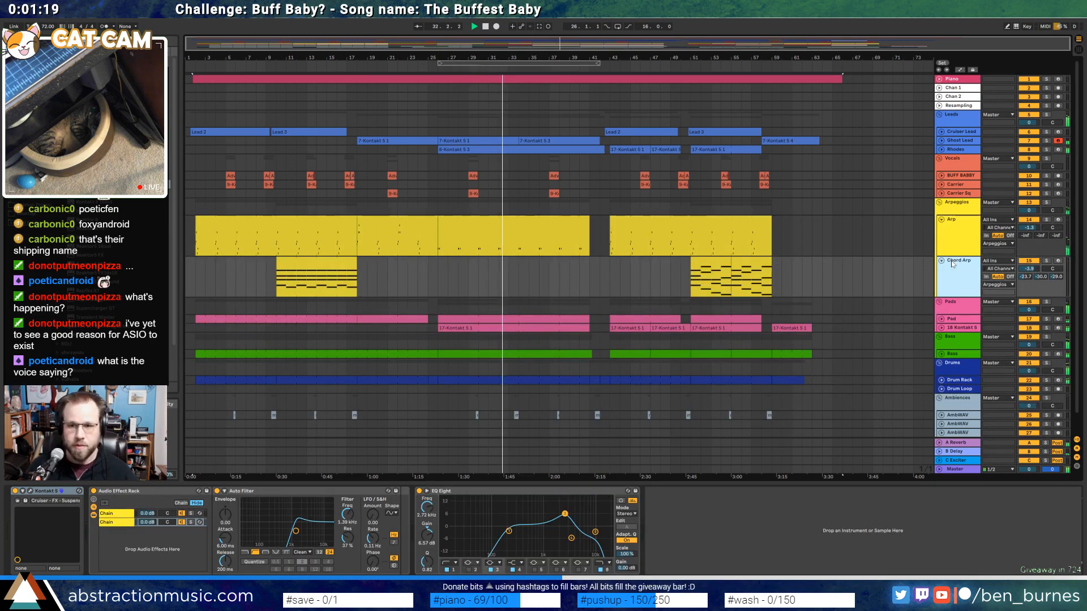
{"action": "left_click", "coordinate": [942, 261]}
{"action": "left_click", "coordinate": [941, 220]}
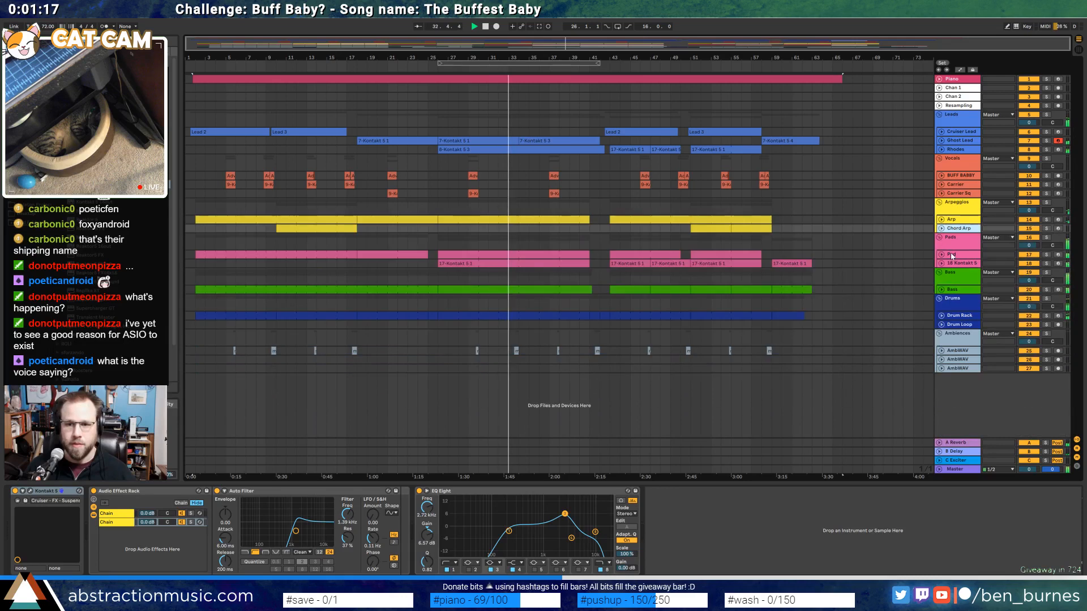
Rename the Pad track in the Pads group as "Arp Pad" and fold it
{"action": "left_click", "coordinate": [951, 256]}
{"action": "left_click", "coordinate": [942, 255]}
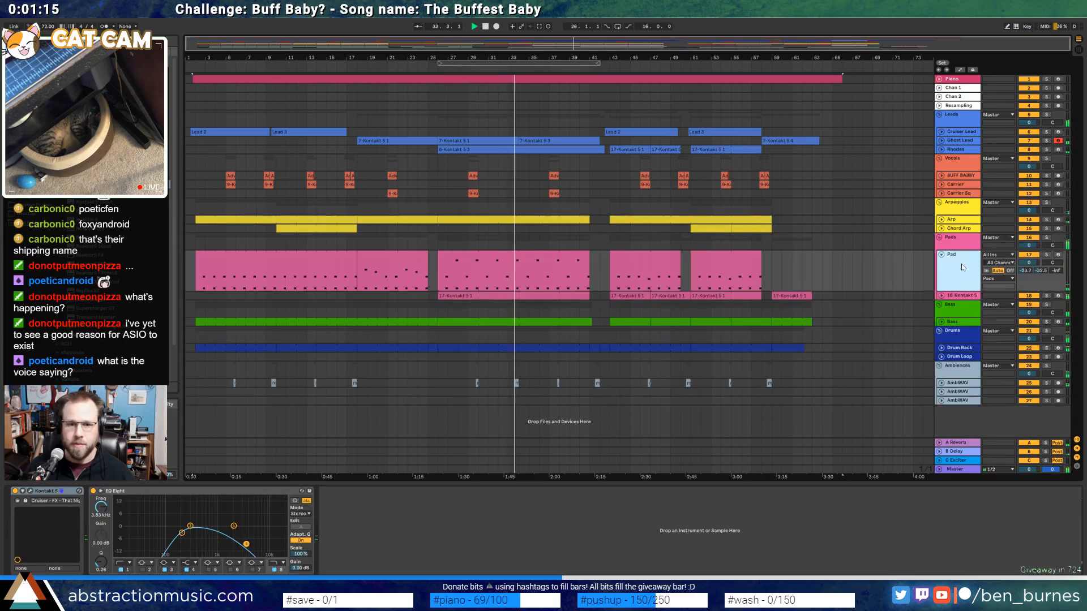
{"action": "key", "text": "ctrl+r"}
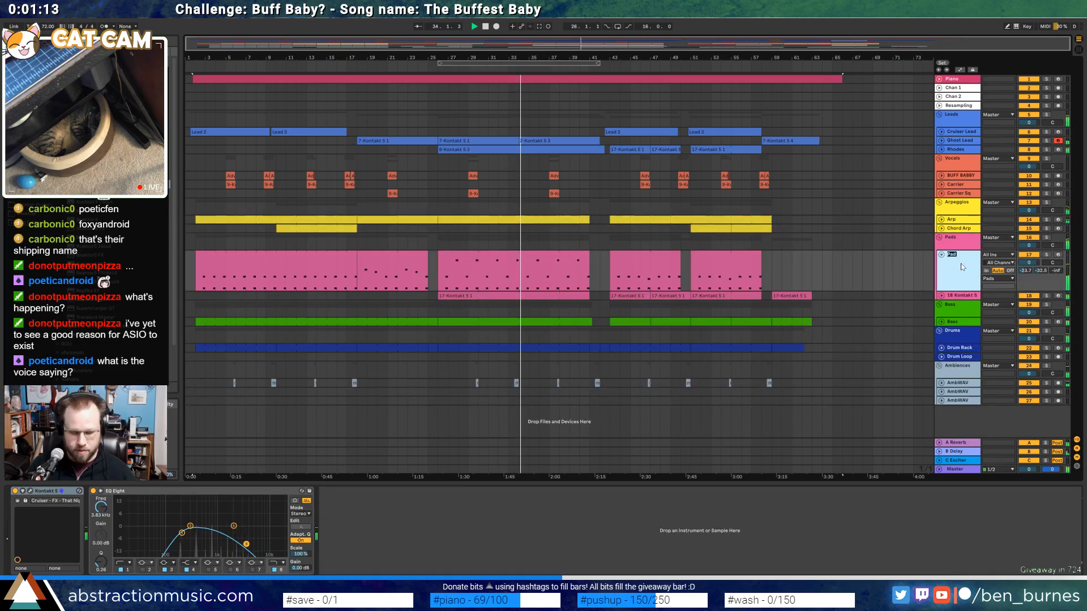
{"action": "type", "text": "Arp"}
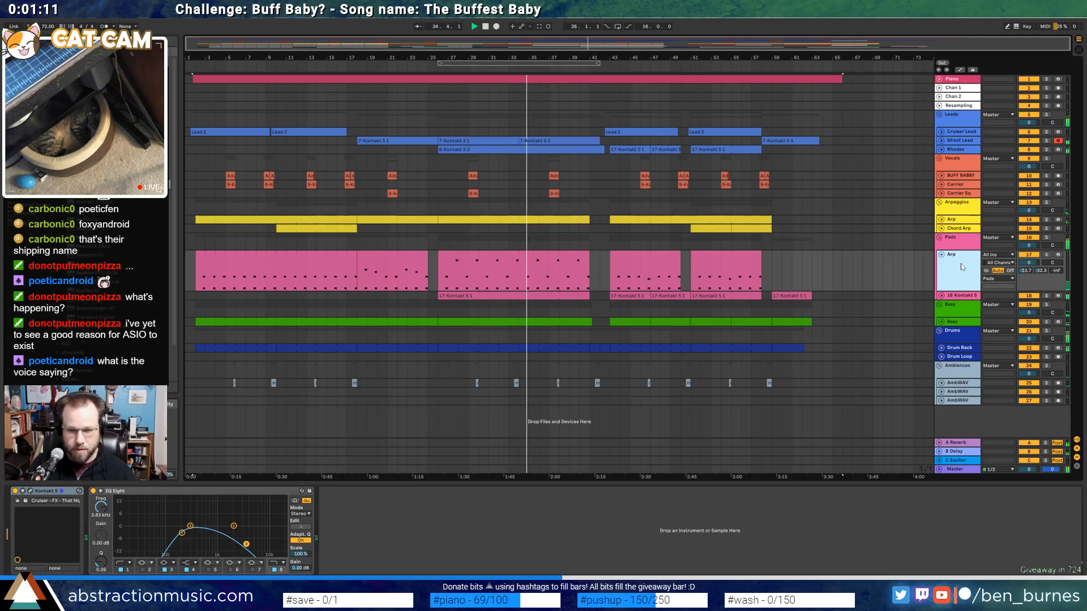
{"action": "type", "text": " Pad"}
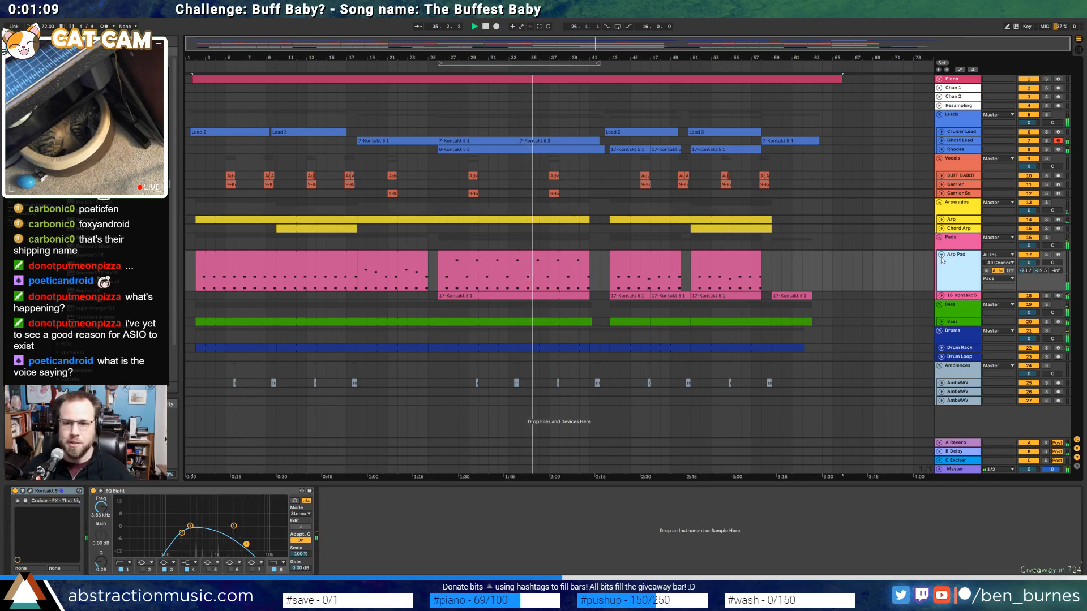
{"action": "left_click", "coordinate": [941, 254]}
Rename the 18 Kontakt 5 track in the Pads group as "Swell Chords" and fold it
{"action": "left_click", "coordinate": [942, 263]}
{"action": "left_click", "coordinate": [953, 268]}
{"action": "key", "text": "ctrl+r"}
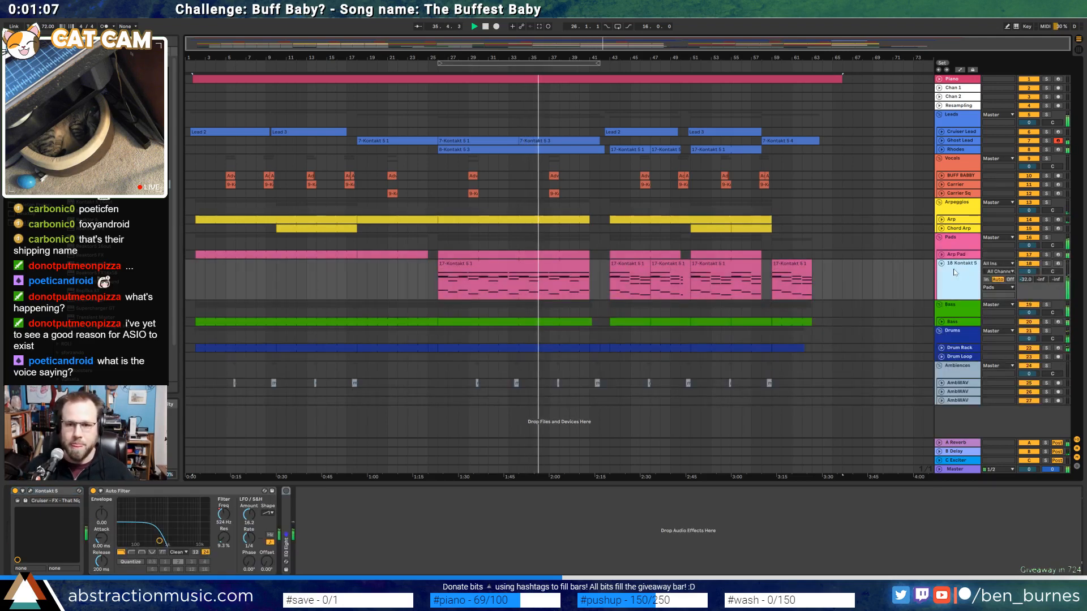
{"action": "type", "text": "Swell"}
{"action": "key", "text": "Return"}
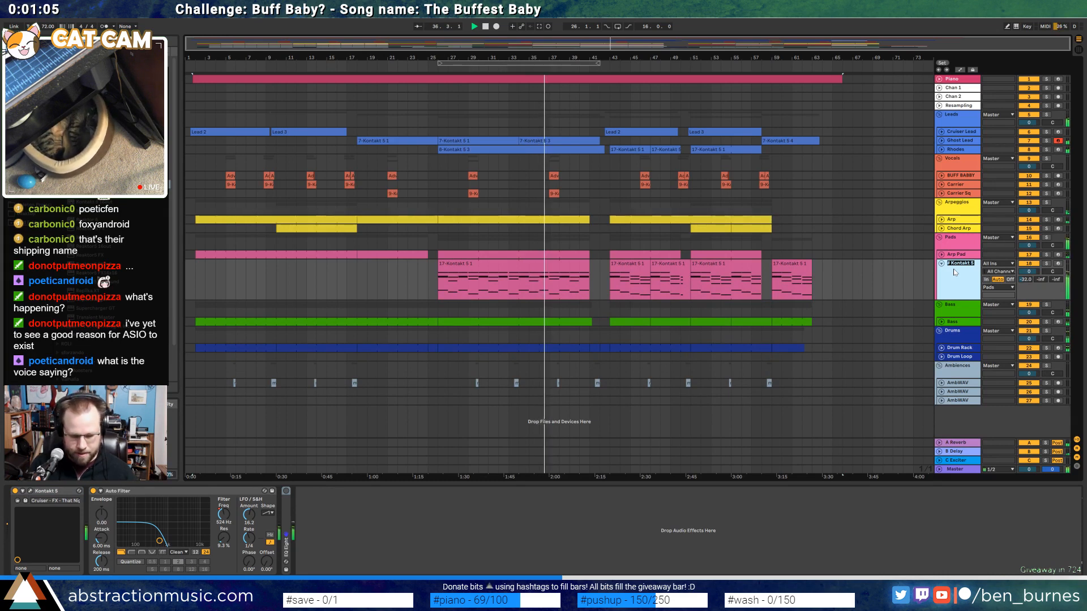
{"action": "type", "text": "Chords"}
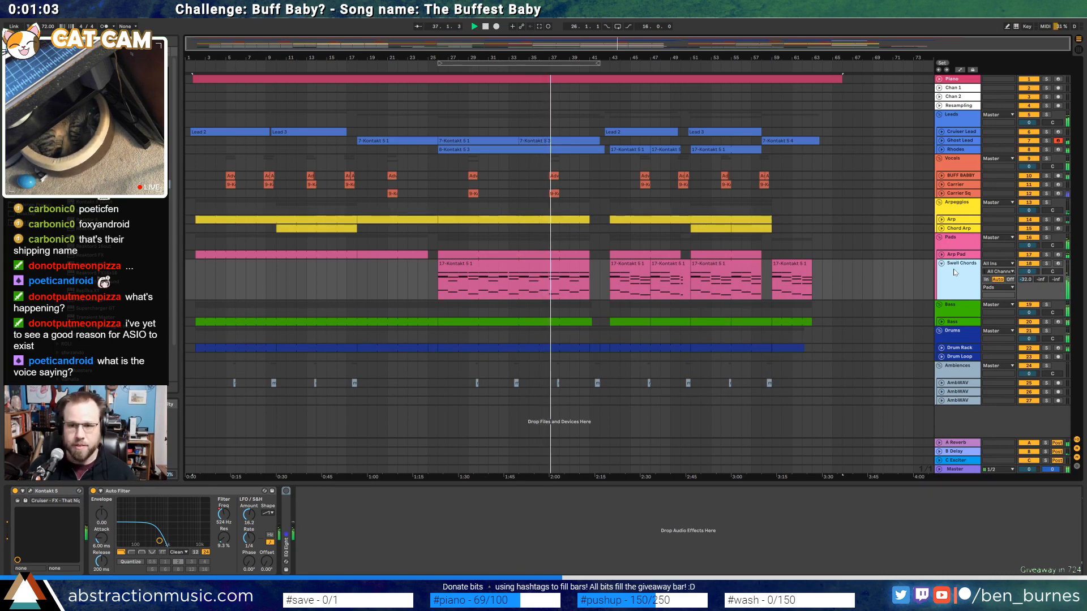
{"action": "key", "text": "Return"}
{"action": "left_click", "coordinate": [941, 264]}
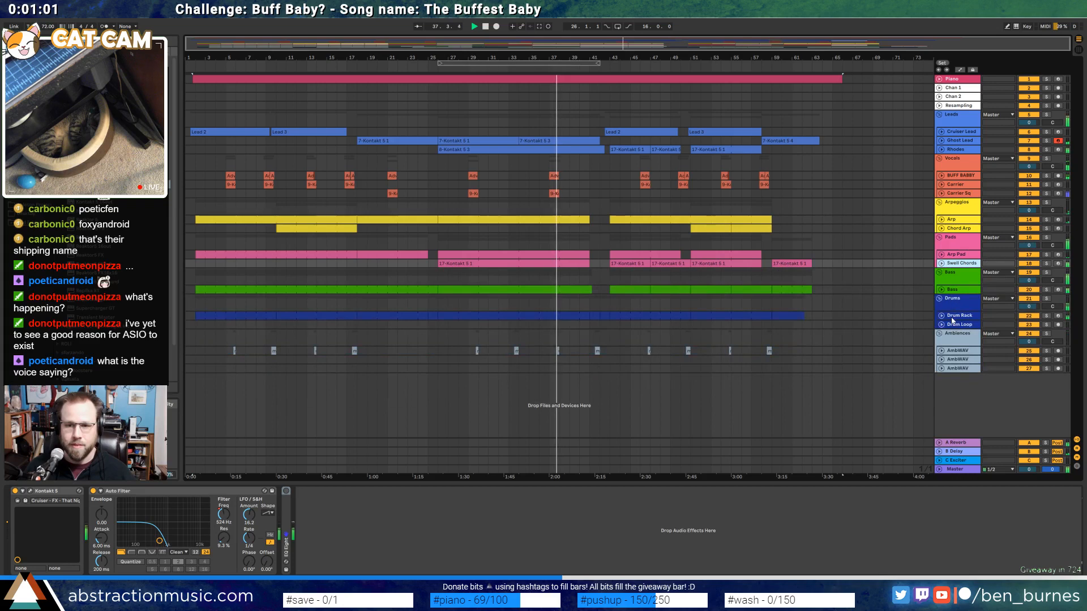
Delete the empty Drum Loop track and the two empty AmbWAV tracks in the Ambiences group
{"action": "left_click", "coordinate": [956, 325]}
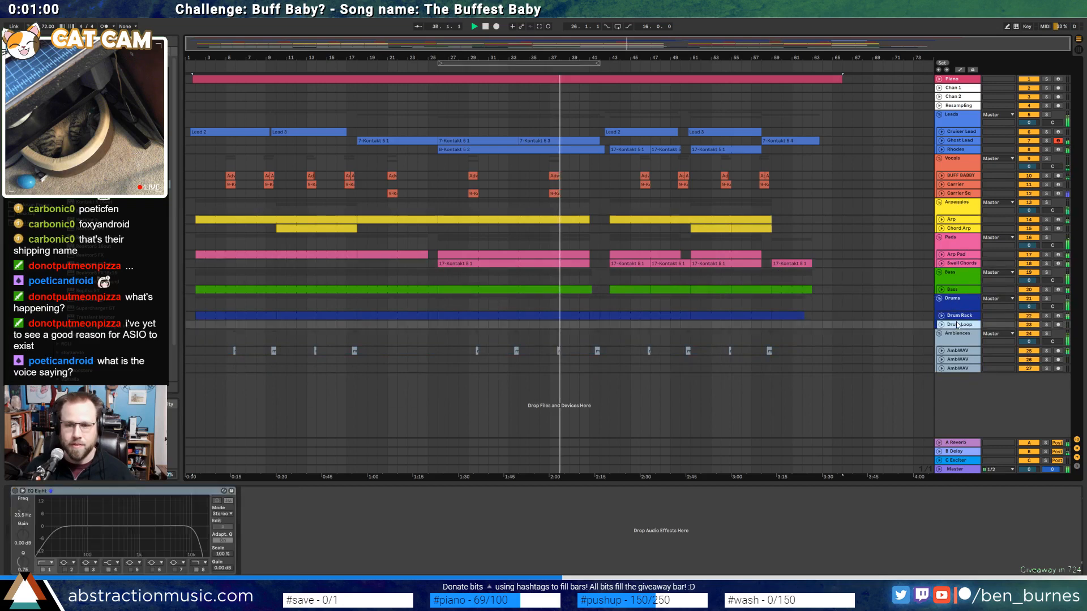
{"action": "key", "text": "Delete"}
{"action": "left_click", "coordinate": [960, 358]}
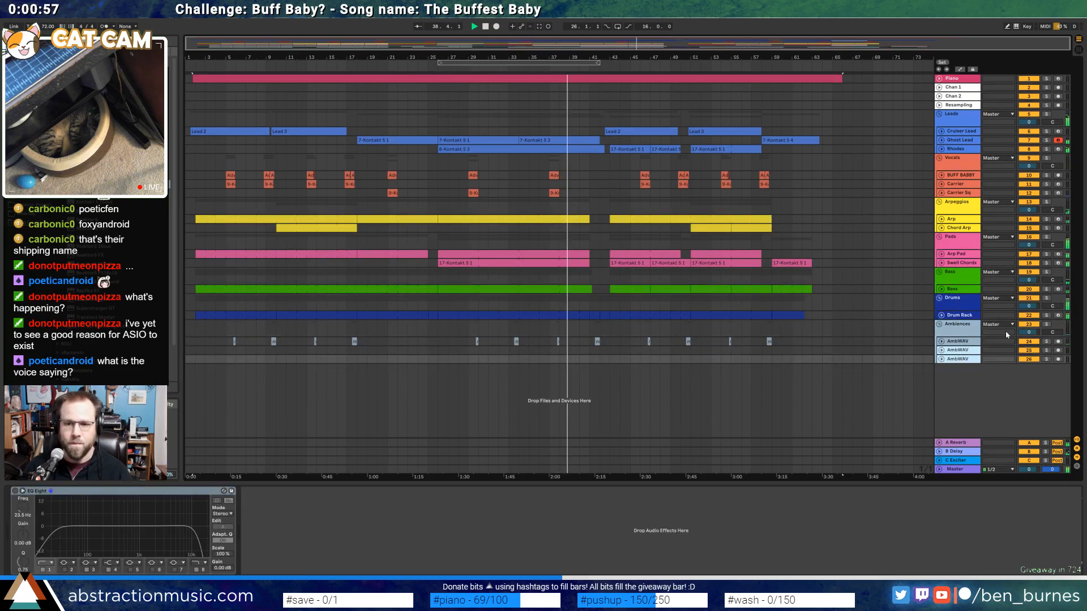
{"action": "key", "text": "Delete"}
Delete the second Kontakt 5 chain from the Bass track's Instrument Rack and ungroup the rack
{"action": "left_click", "coordinate": [957, 304]}
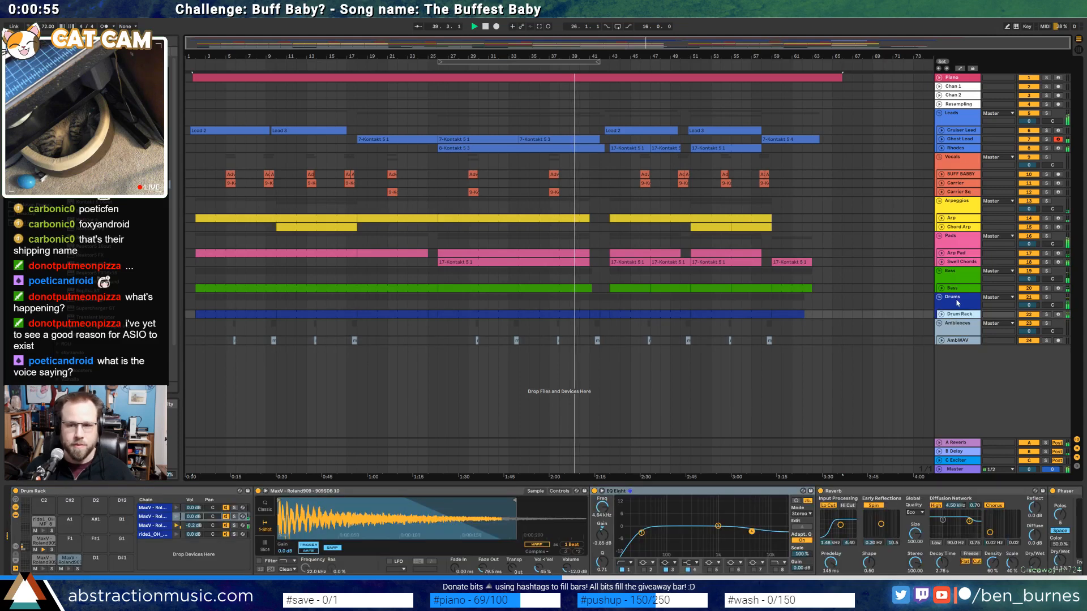
{"action": "left_click", "coordinate": [953, 288]}
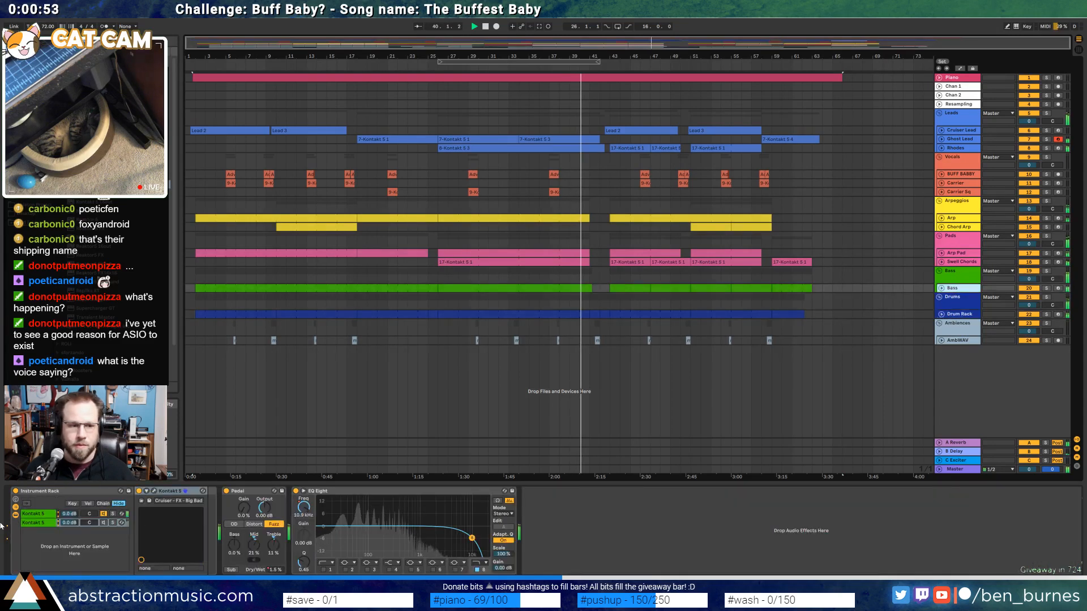
{"action": "left_click", "coordinate": [38, 523]}
{"action": "key", "text": "Delete"}
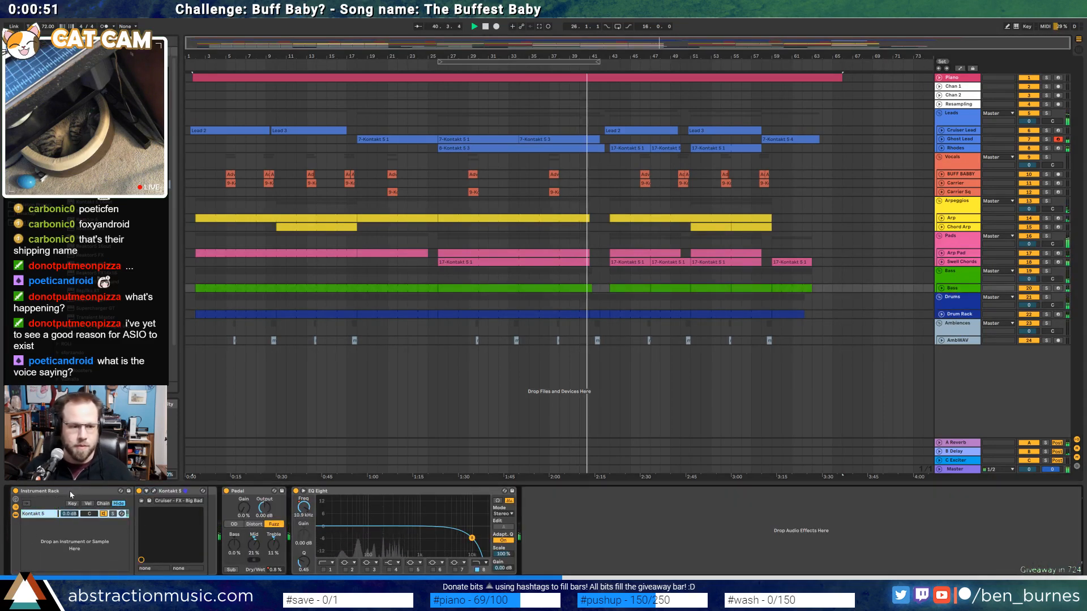
{"action": "left_click", "coordinate": [70, 491]}
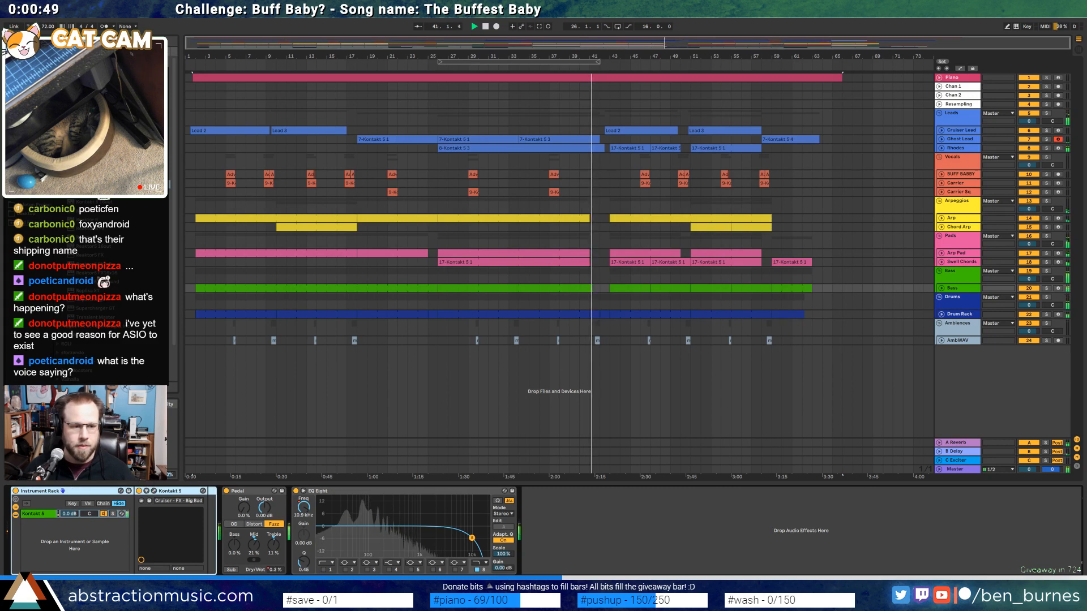
{"action": "key", "text": "ctrl+shift+g"}
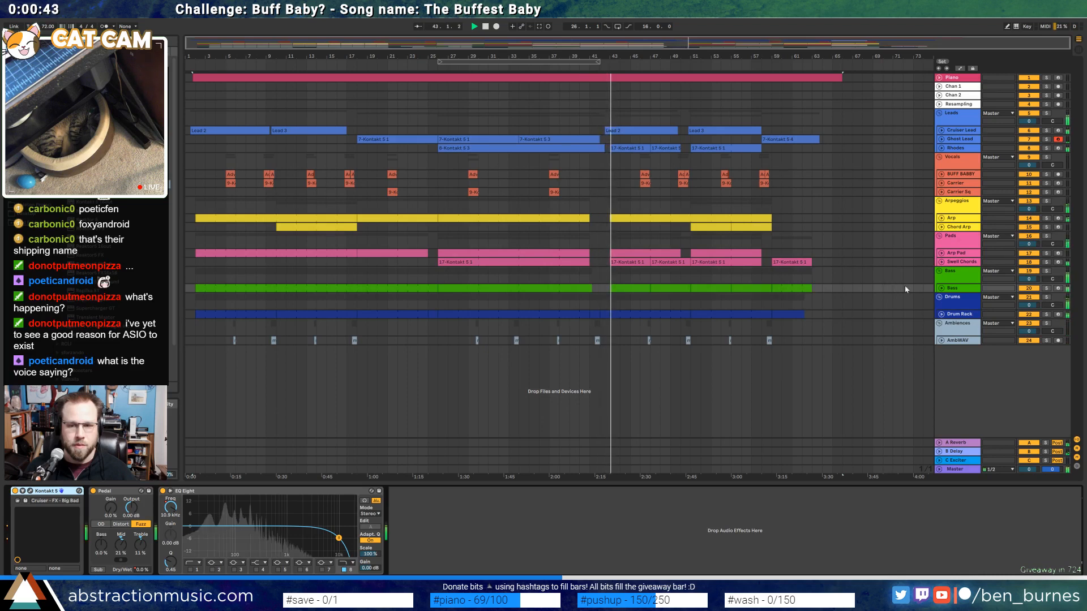
Copy the first beat of the bass clip at bar 43 onto beat 2 of bar 42 and open the copy's note for editing
{"action": "left_click", "coordinate": [941, 289]}
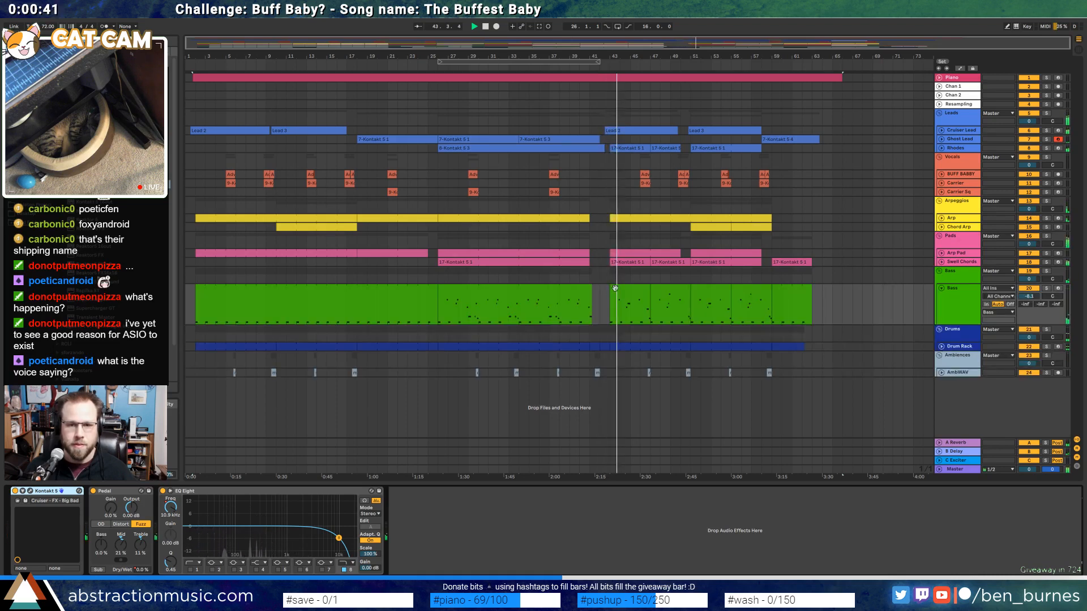
{"action": "scroll", "coordinate": [613, 290], "scroll_direction": "up", "scroll_amount": 5}
{"action": "left_click", "coordinate": [578, 312]}
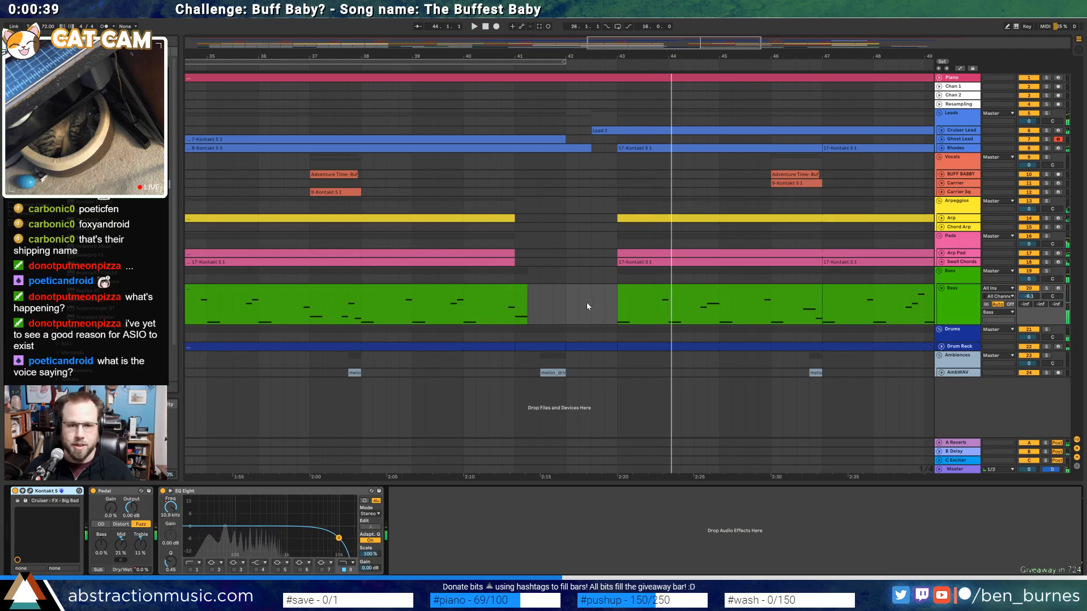
{"action": "key", "text": "space"}
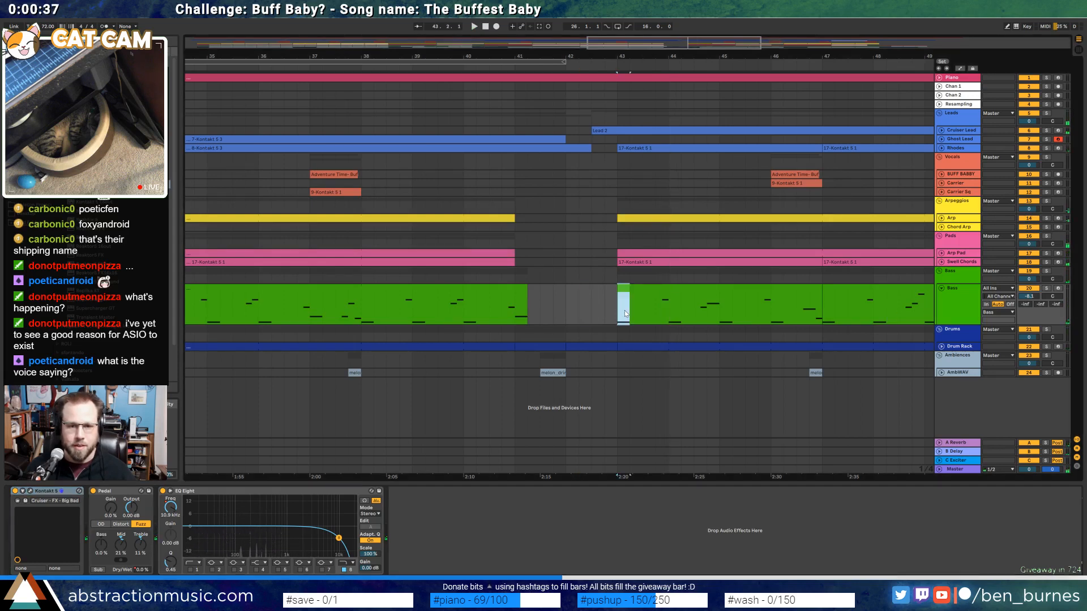
{"action": "double_click", "coordinate": [582, 290]}
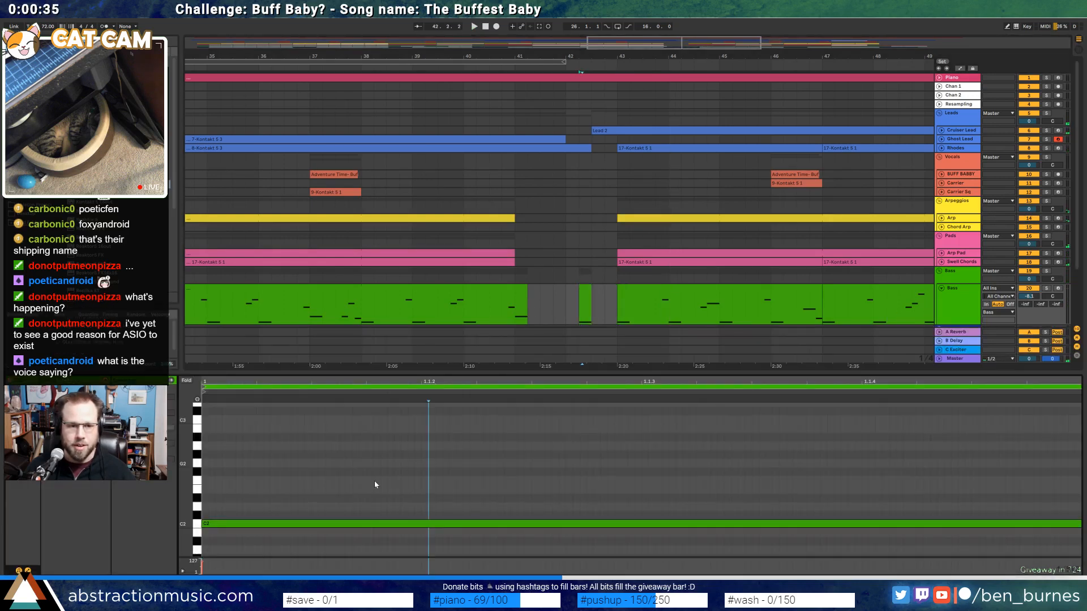
{"action": "left_click_drag", "start_coordinate": [345, 523], "coordinate": [345, 549]}
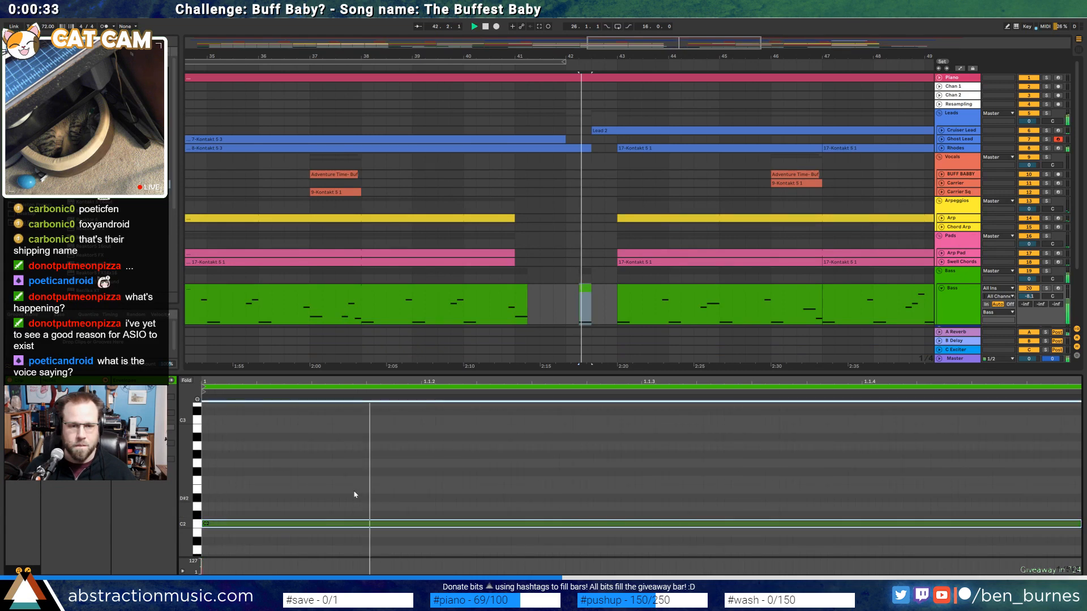
Play the bass transition from just before bar 41 to check the copied note, and close the clip's note editor
{"action": "key", "text": "space"}
{"action": "left_click", "coordinate": [503, 302]}
{"action": "left_click", "coordinate": [502, 314]}
{"action": "key", "text": "space"}
{"action": "key", "text": "space"}
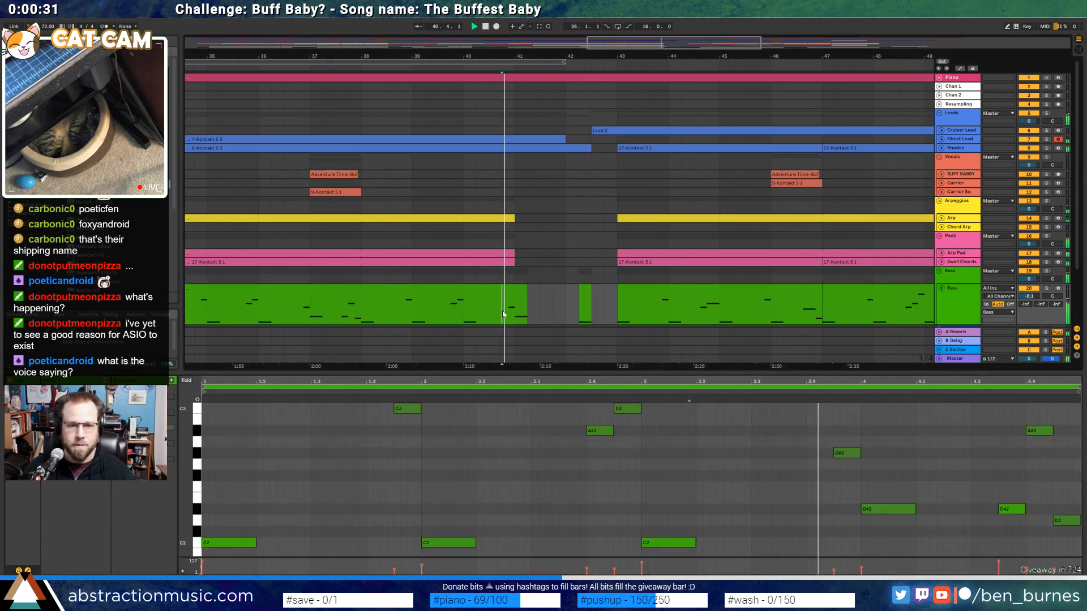
{"action": "key", "text": "shift+Tab"}
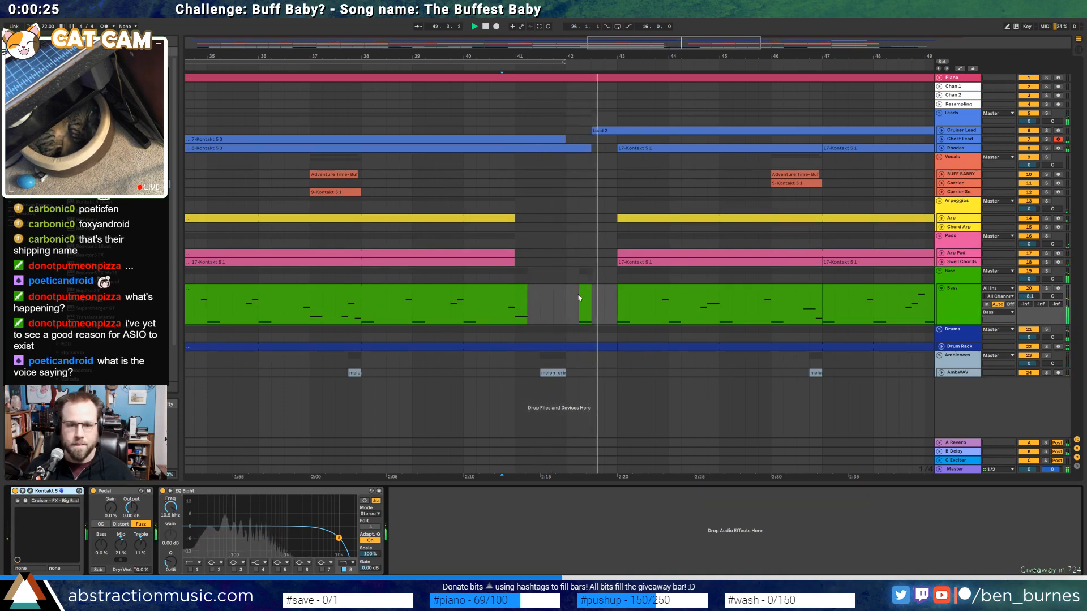
Try moving the copied bass clip one beat earlier to the start of bar 42, audition it, and undo the move
{"action": "left_click_drag", "start_coordinate": [586, 292], "coordinate": [572, 291]}
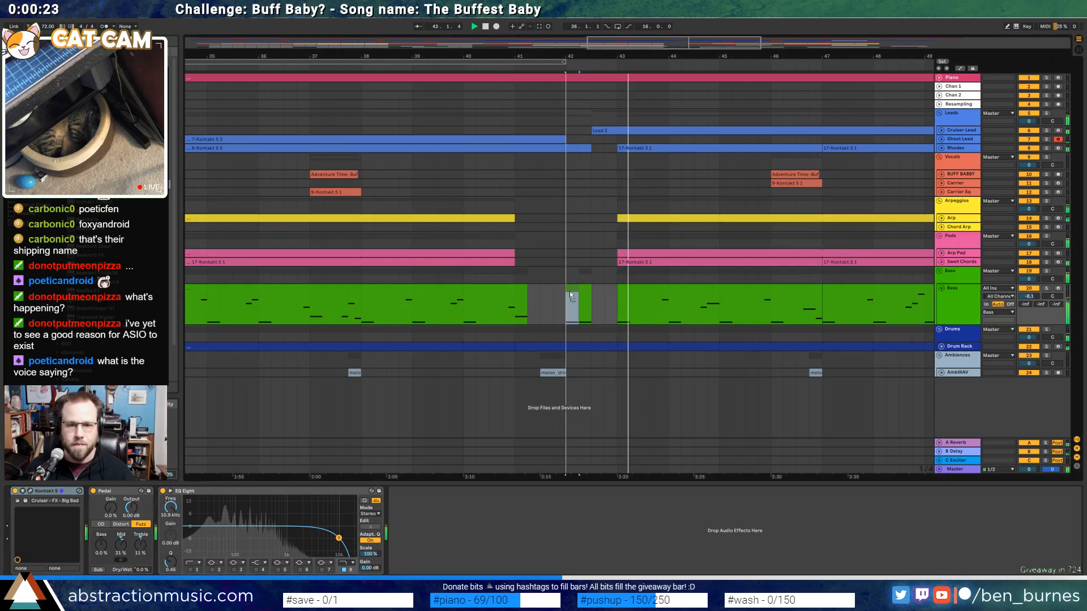
{"action": "key", "text": "space"}
{"action": "key", "text": "space"}
{"action": "key", "text": "space"}
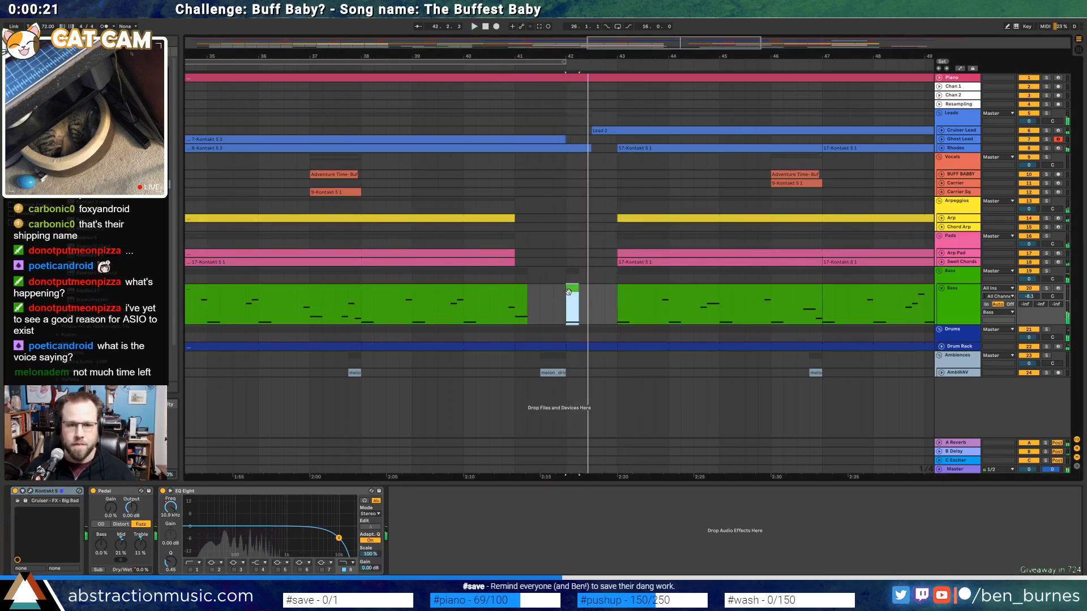
{"action": "key", "text": "ctrl+z"}
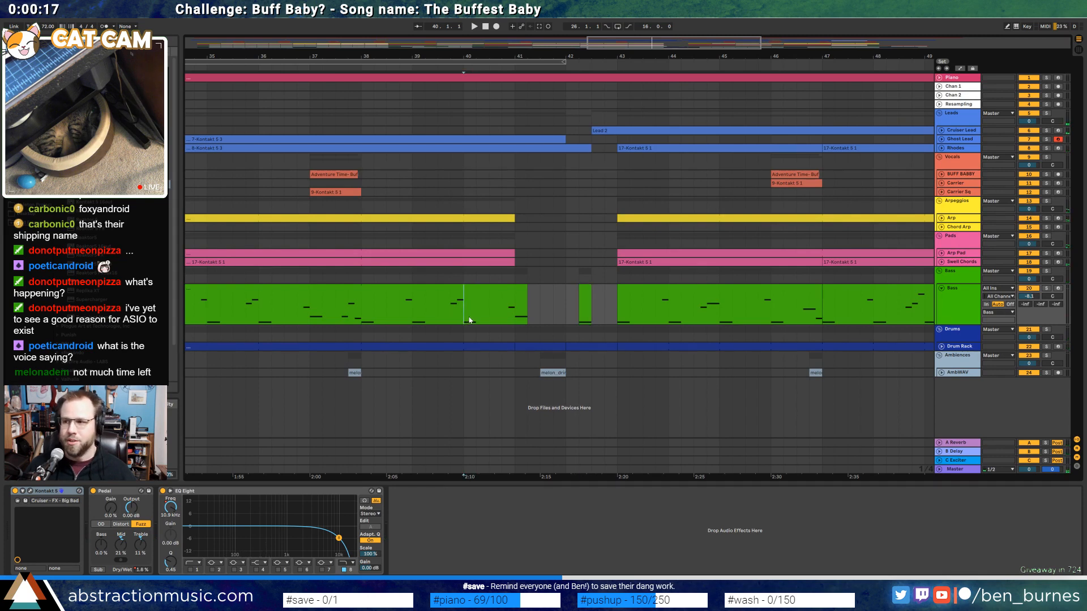
Play the arrangement from bar 40 to hear the bass fill in context, and fold the Bass track
{"action": "key", "text": "space"}
{"action": "left_click_drag", "start_coordinate": [683, 46], "coordinate": [747, 46]}
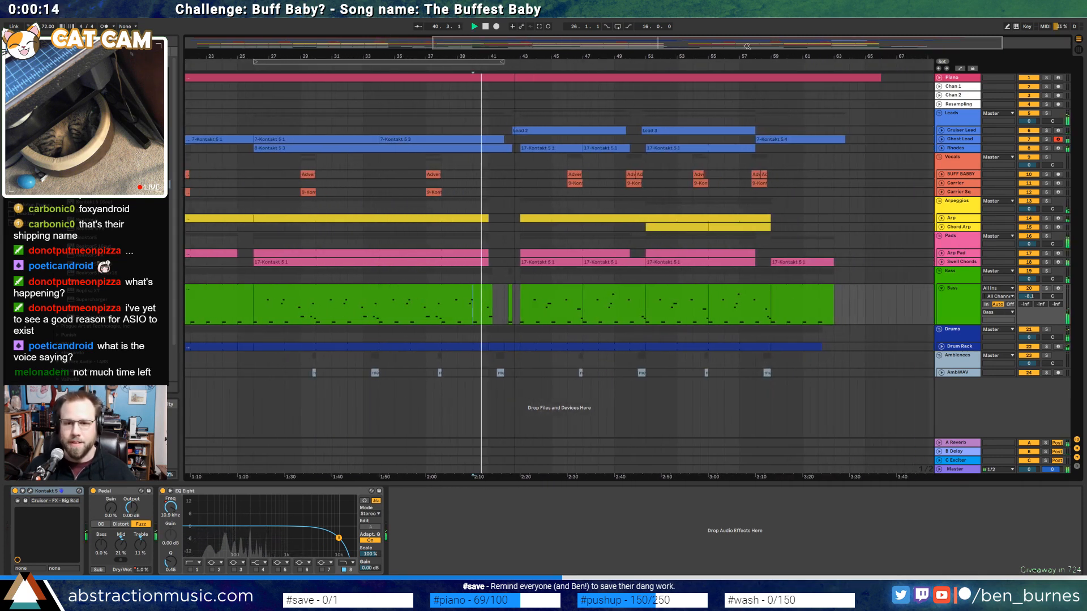
{"action": "left_click", "coordinate": [940, 288]}
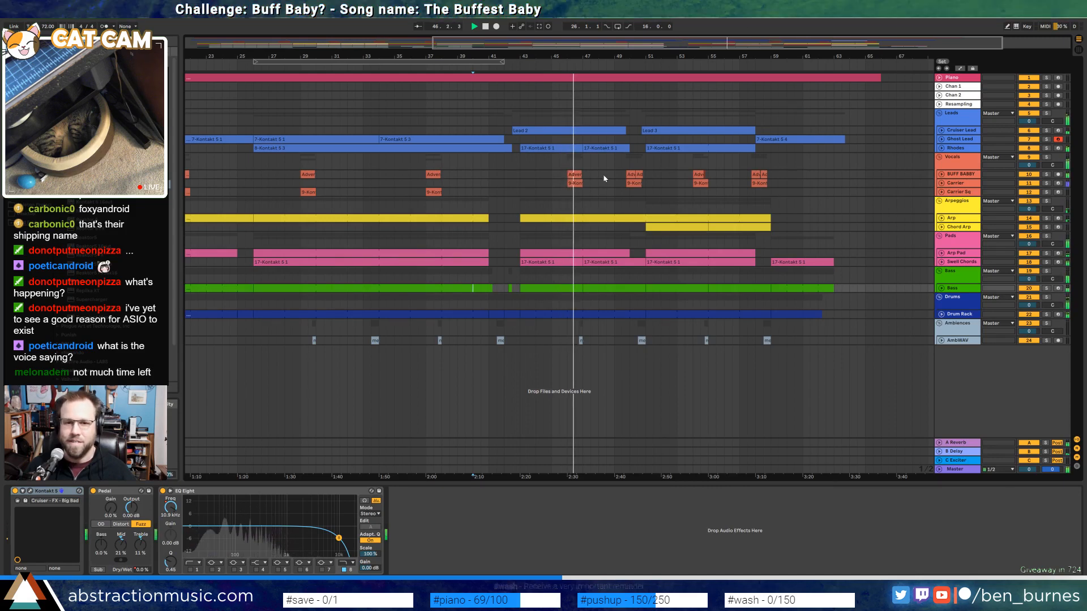
On the BUFF BABBY track, set the Pedal's Bass to 3.2 %, Mid to 3.1 % and Treble to -9.5 %, and raise the EQ Eight low-cut frequency
{"action": "left_click", "coordinate": [962, 175]}
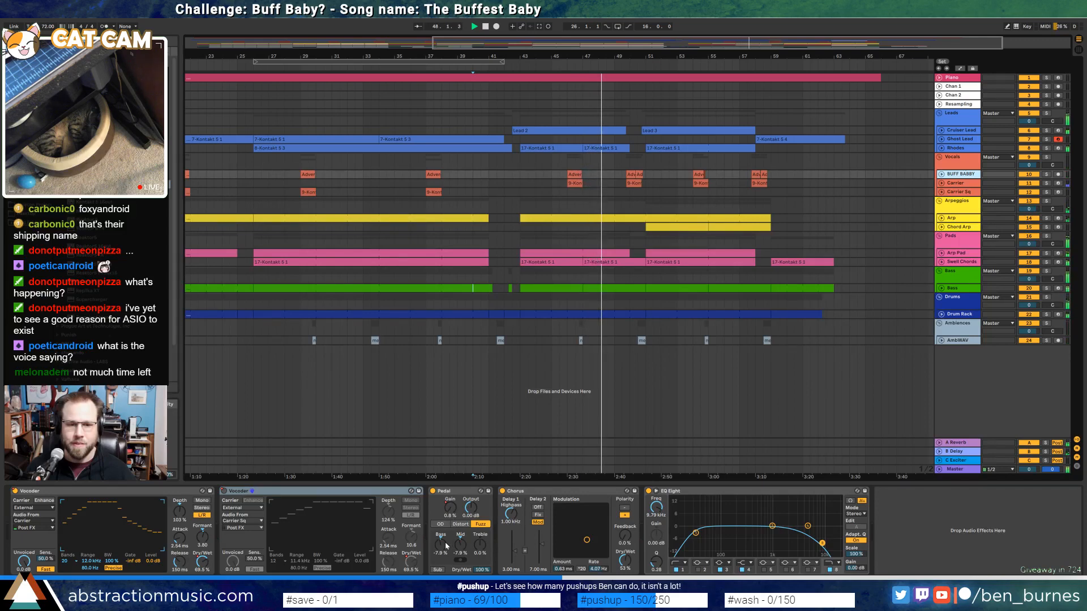
{"action": "left_click_drag", "start_coordinate": [446, 546], "coordinate": [480, 545]}
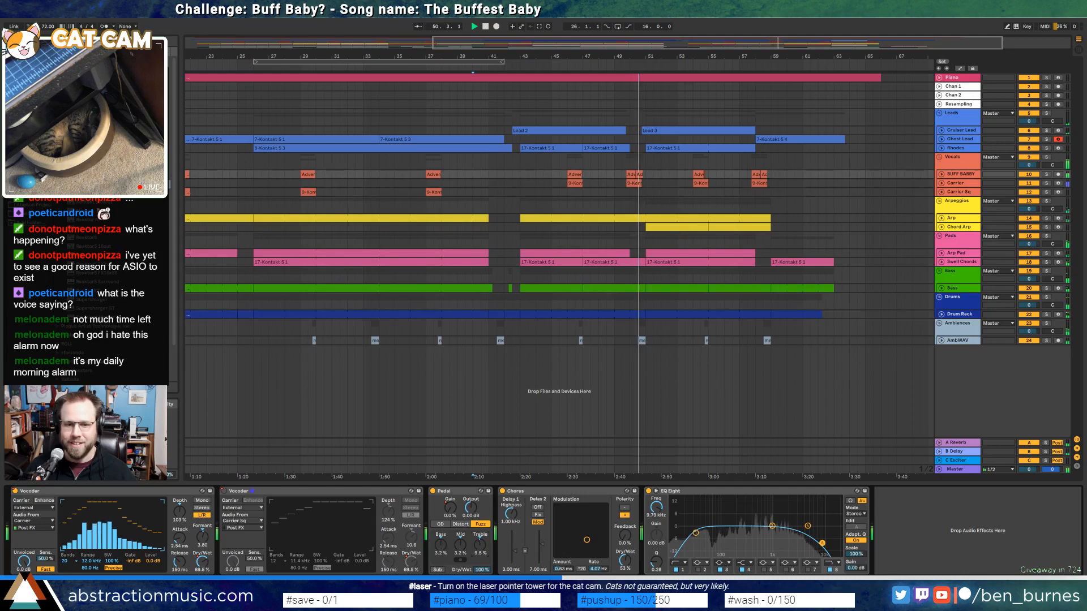
{"action": "left_click_drag", "start_coordinate": [695, 533], "coordinate": [743, 537]}
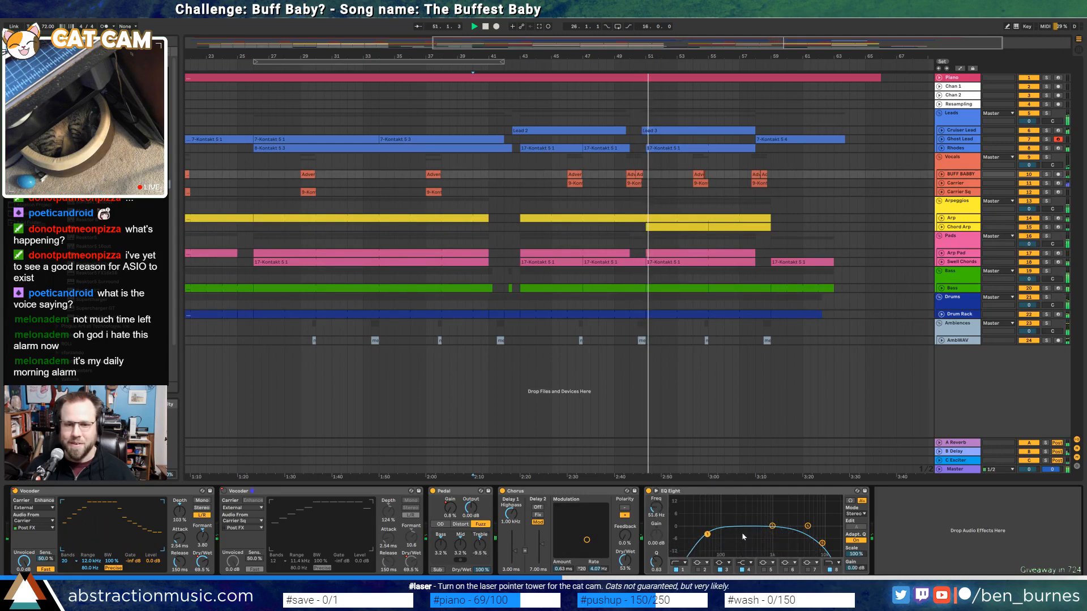
Place the playback start point in the Vocals group around bar 50 and unfold the BUFF BABBY track
{"action": "left_click", "coordinate": [639, 159]}
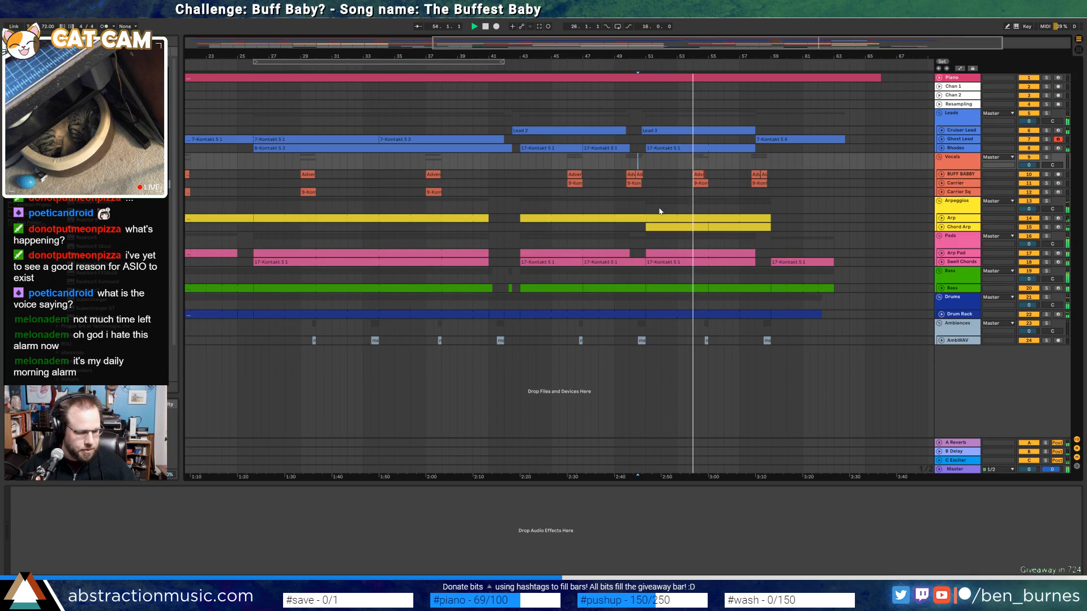
{"action": "left_click", "coordinate": [966, 176]}
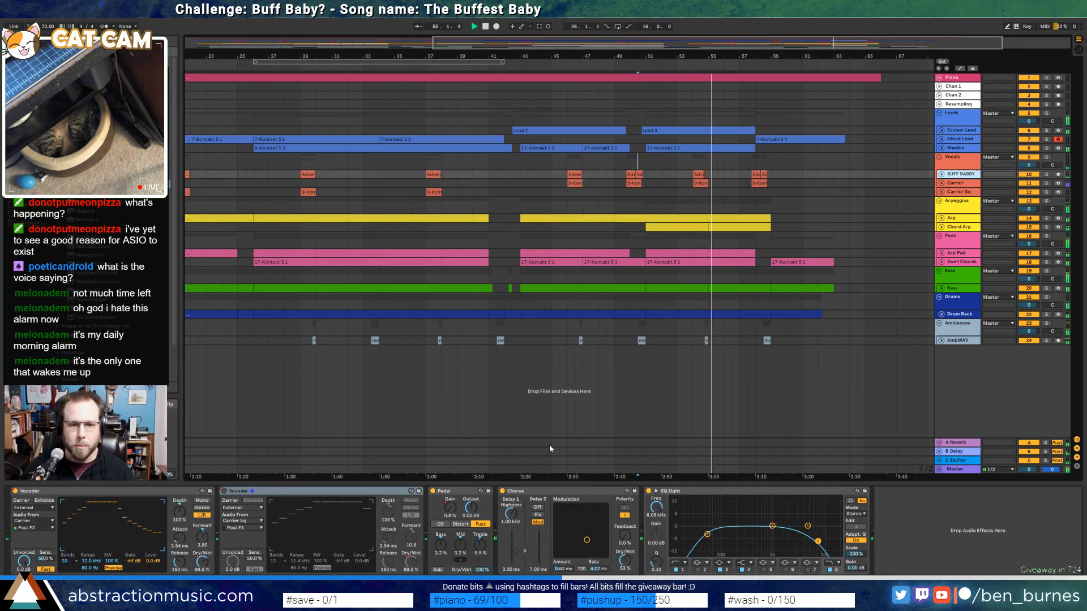
{"action": "left_click", "coordinate": [940, 174]}
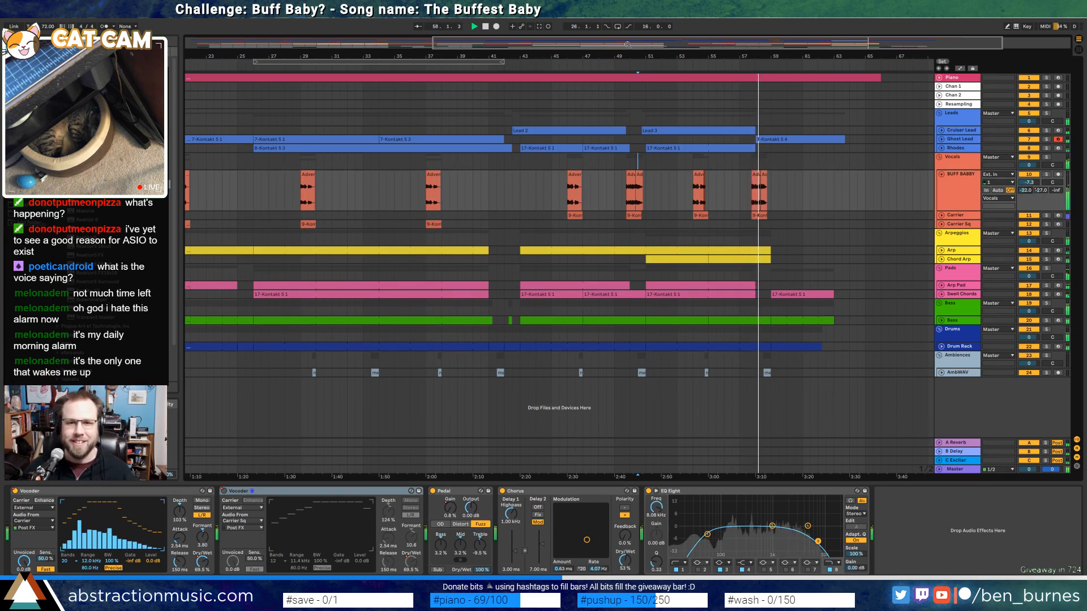
Show the whole arrangement, place the playback start point on the BUFF BABBY track around bar 60, and stop playback
{"action": "left_click_drag", "start_coordinate": [627, 44], "coordinate": [474, 112]}
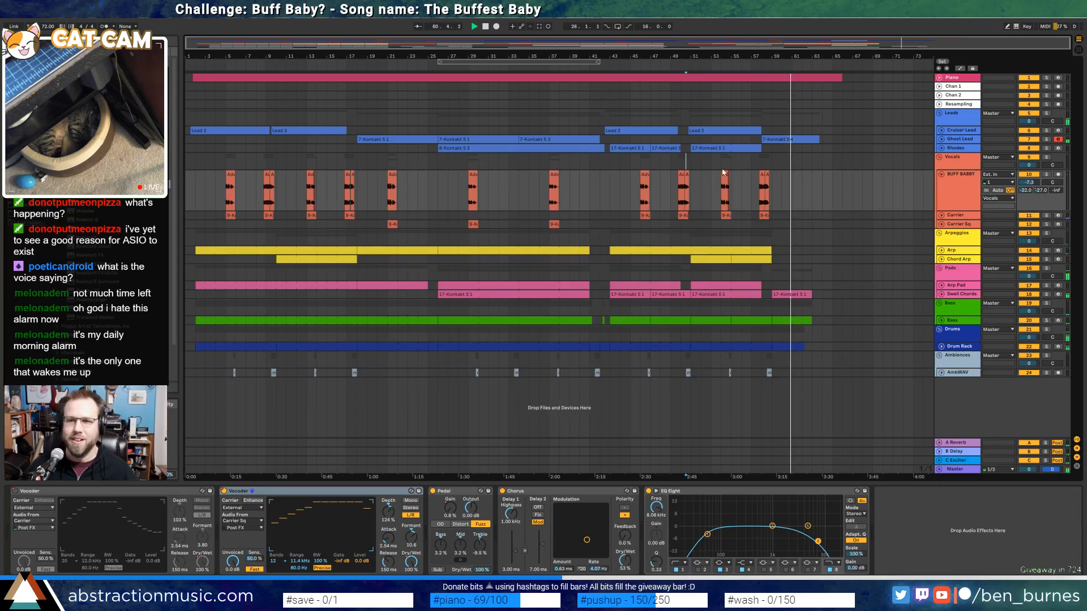
{"action": "left_click", "coordinate": [782, 180]}
{"action": "key", "text": "space"}
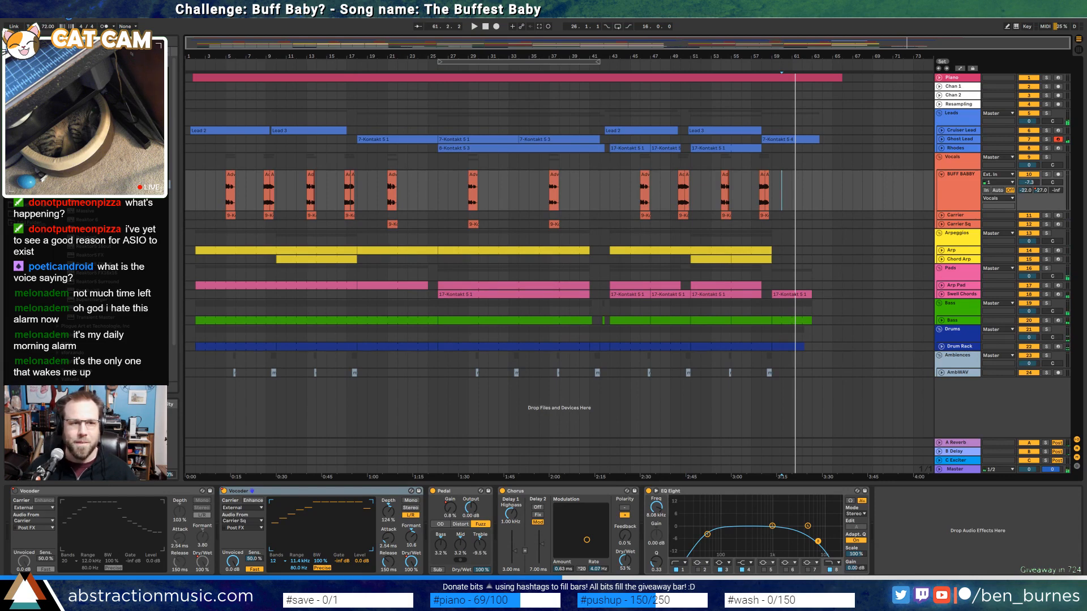
Restart the audio engine by switching the audio driver type to No Audio and back to ASIO in the preferences
{"action": "key", "text": "ctrl+comma"}
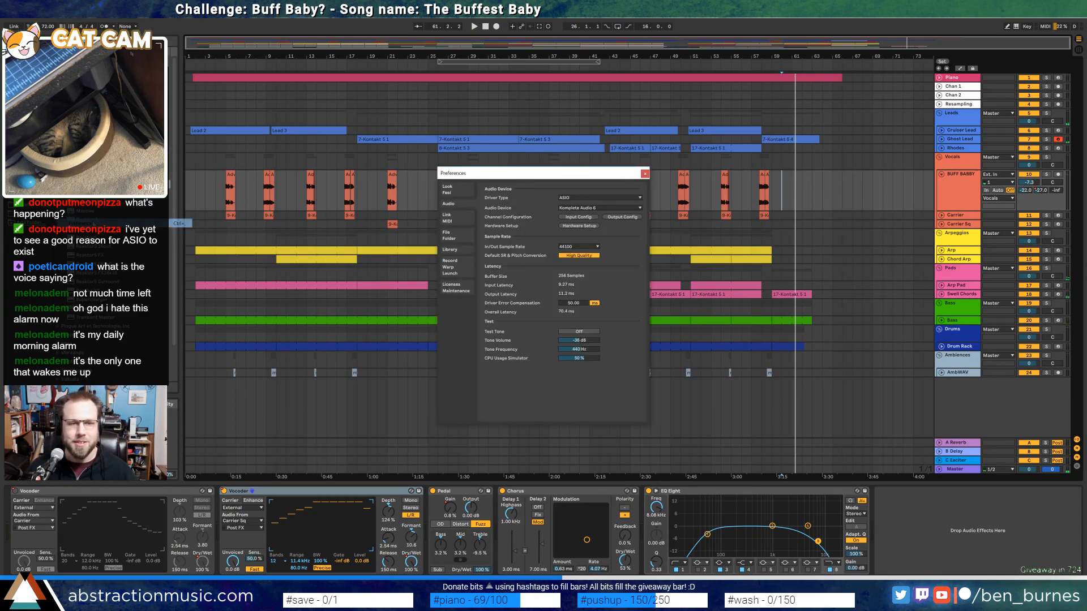
{"action": "left_click", "coordinate": [572, 198]}
{"action": "left_click", "coordinate": [573, 215]}
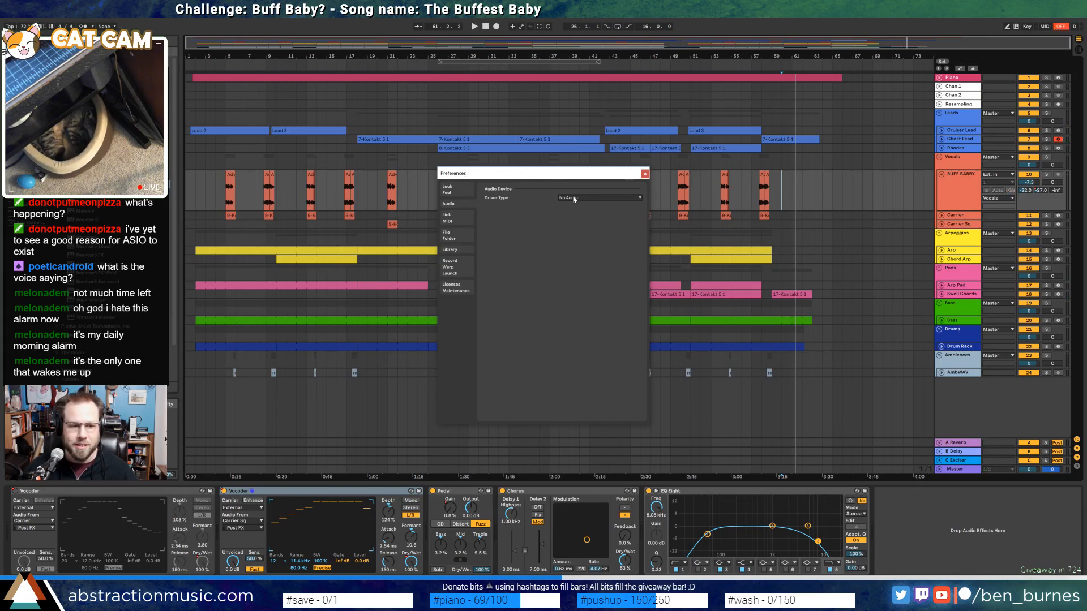
{"action": "left_click", "coordinate": [573, 198]}
{"action": "left_click", "coordinate": [589, 216]}
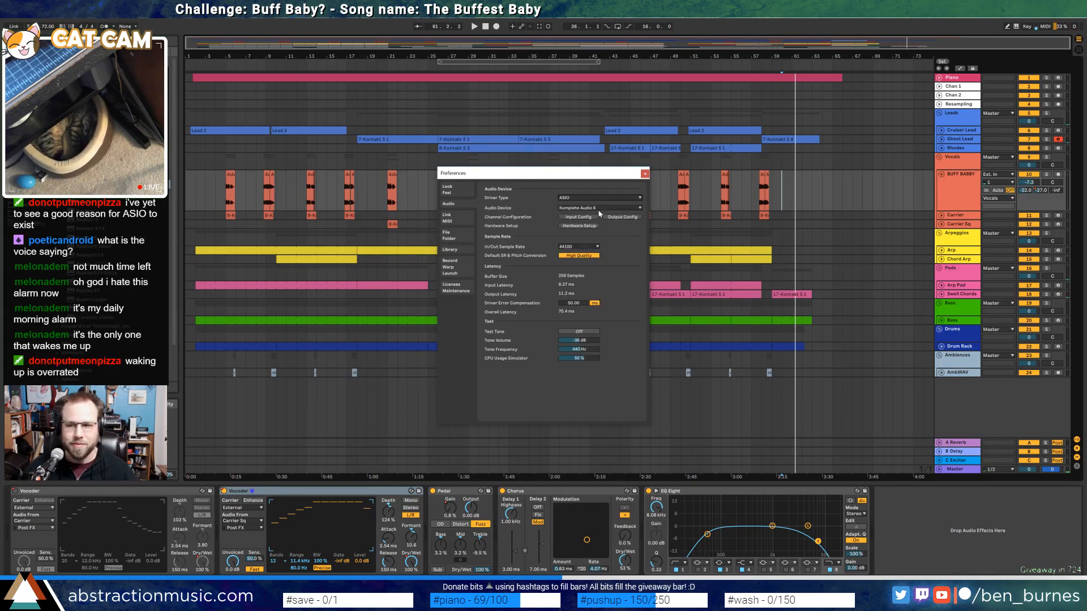
{"action": "left_click", "coordinate": [645, 174]}
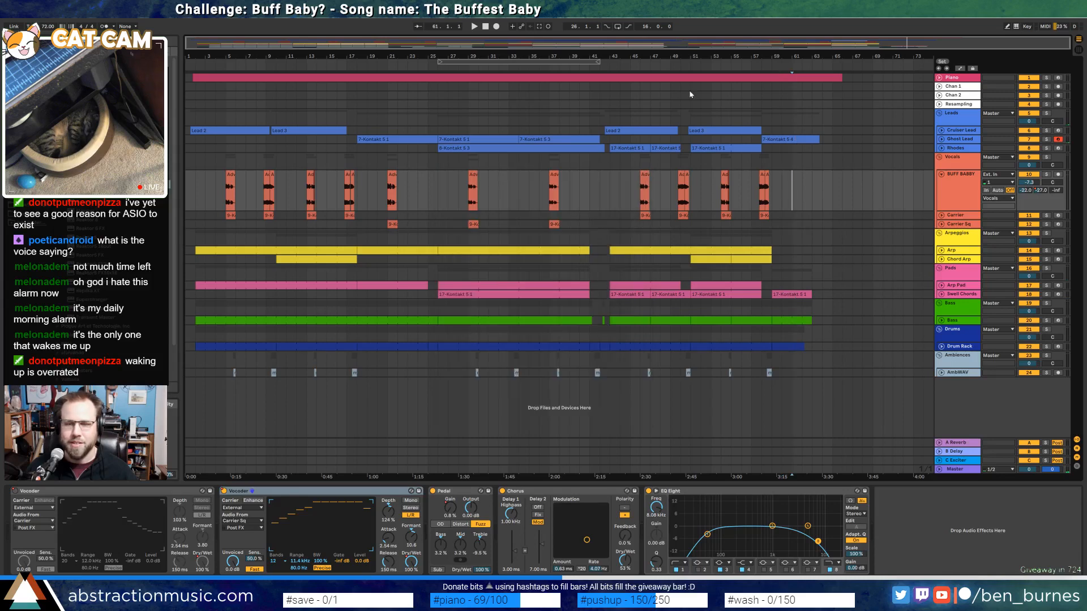
Return the playback position to the song's beginning, set the start point at bar 2, and arm the Piano track for recording
{"action": "left_click", "coordinate": [485, 27]}
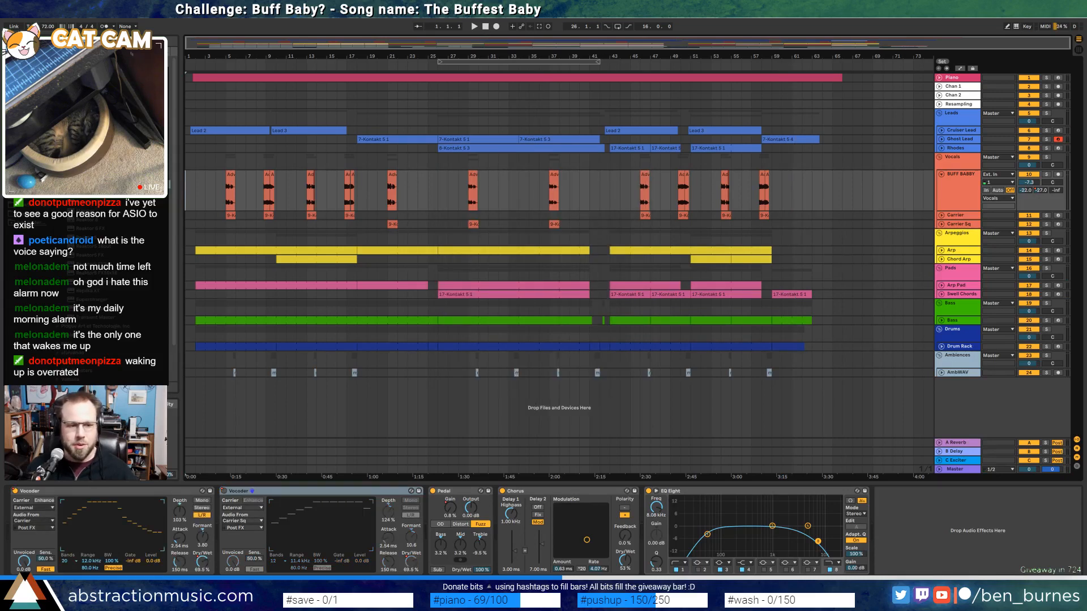
{"action": "mouse_move", "coordinate": [53, 602]}
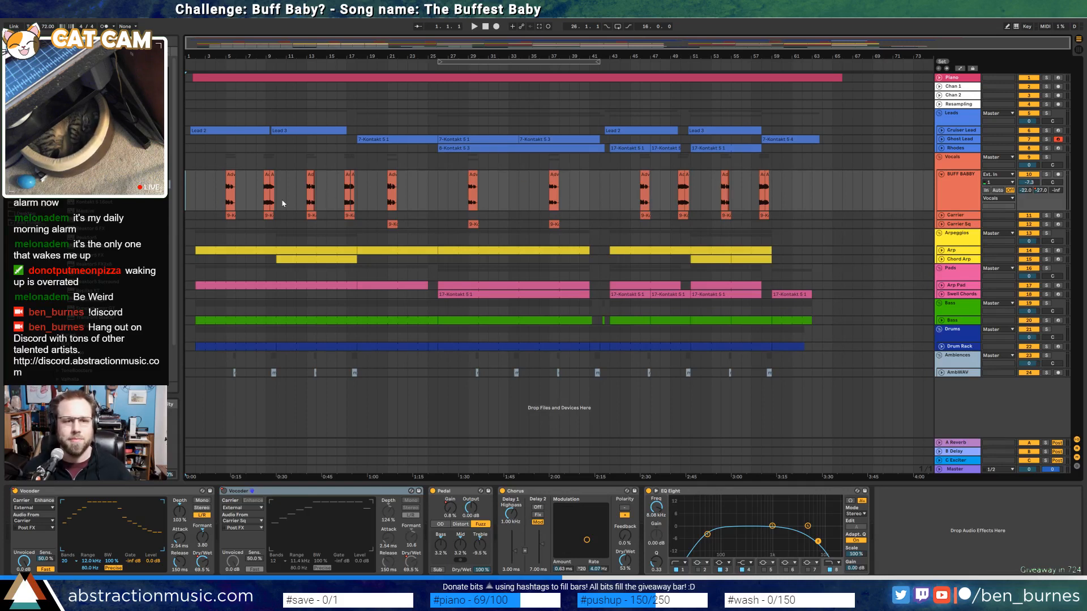
{"action": "left_click", "coordinate": [197, 194]}
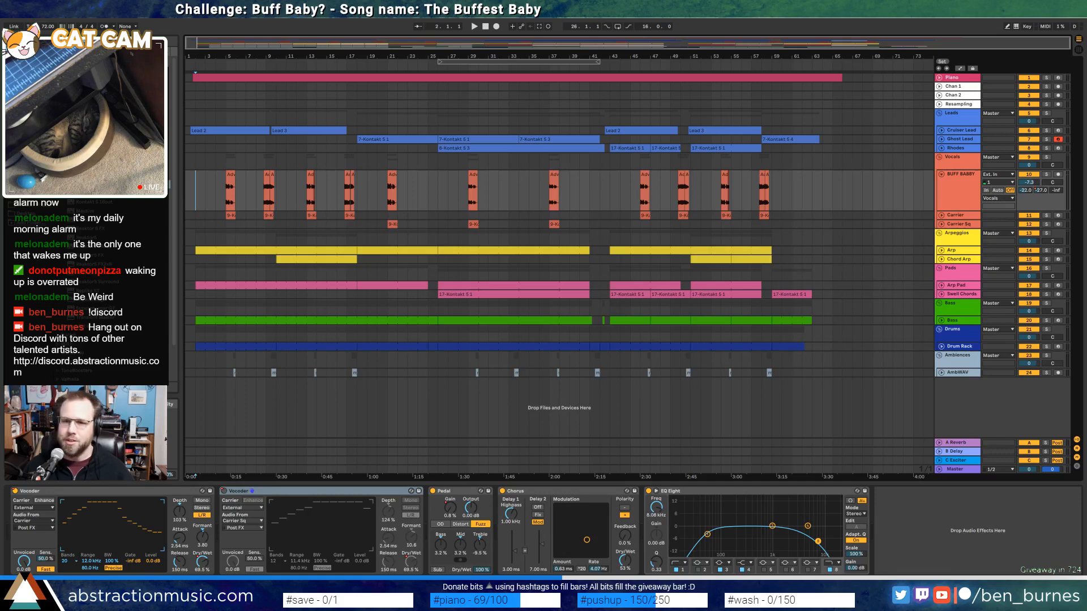
{"action": "left_click", "coordinate": [1057, 78]}
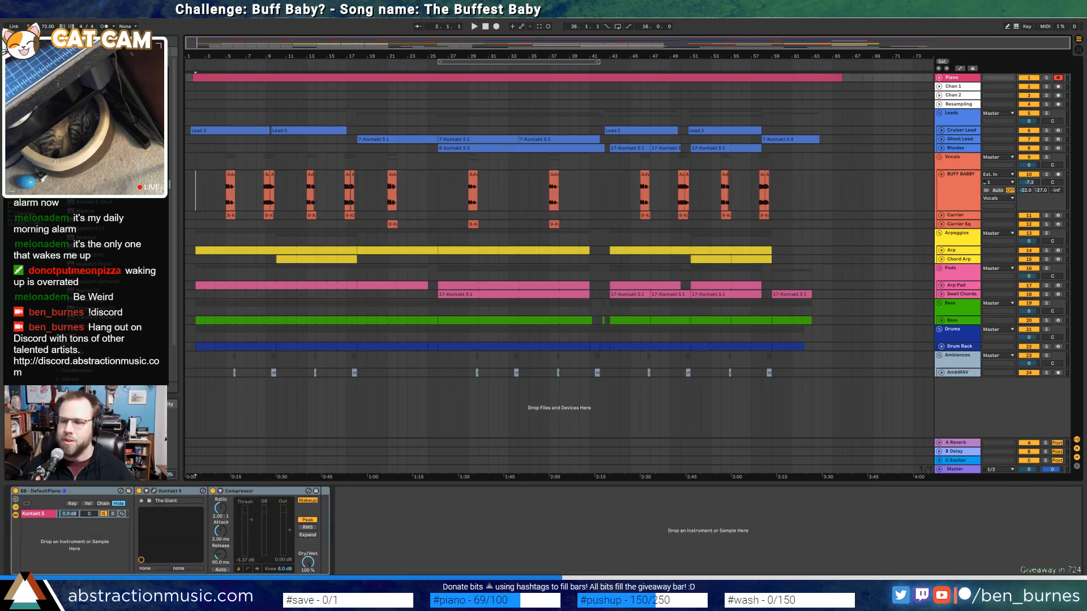